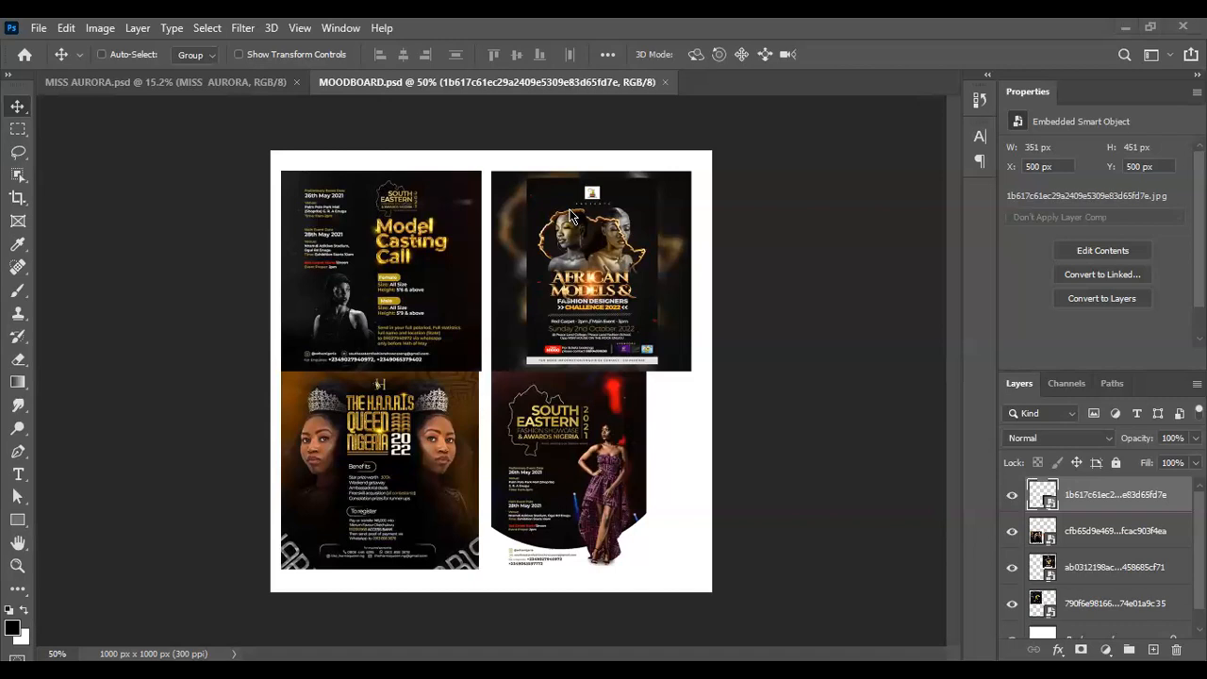
Step: Switch to the MISS AURORA.psd document and examine the flyer's title, cash prizes and event details
{"action": "left_click", "coordinate": [180, 90]}
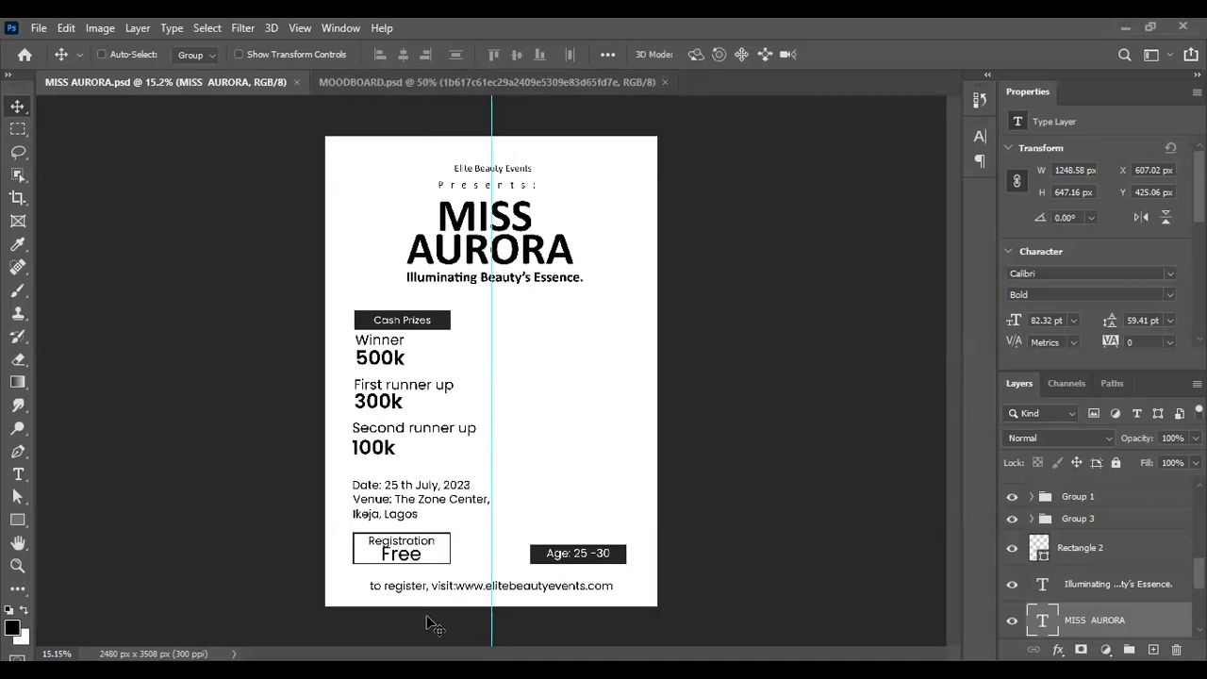
{"action": "scroll", "coordinate": [426, 618], "scroll_direction": "up", "scroll_amount": 1}
{"action": "scroll", "coordinate": [594, 434], "scroll_direction": "down", "scroll_amount": 2}
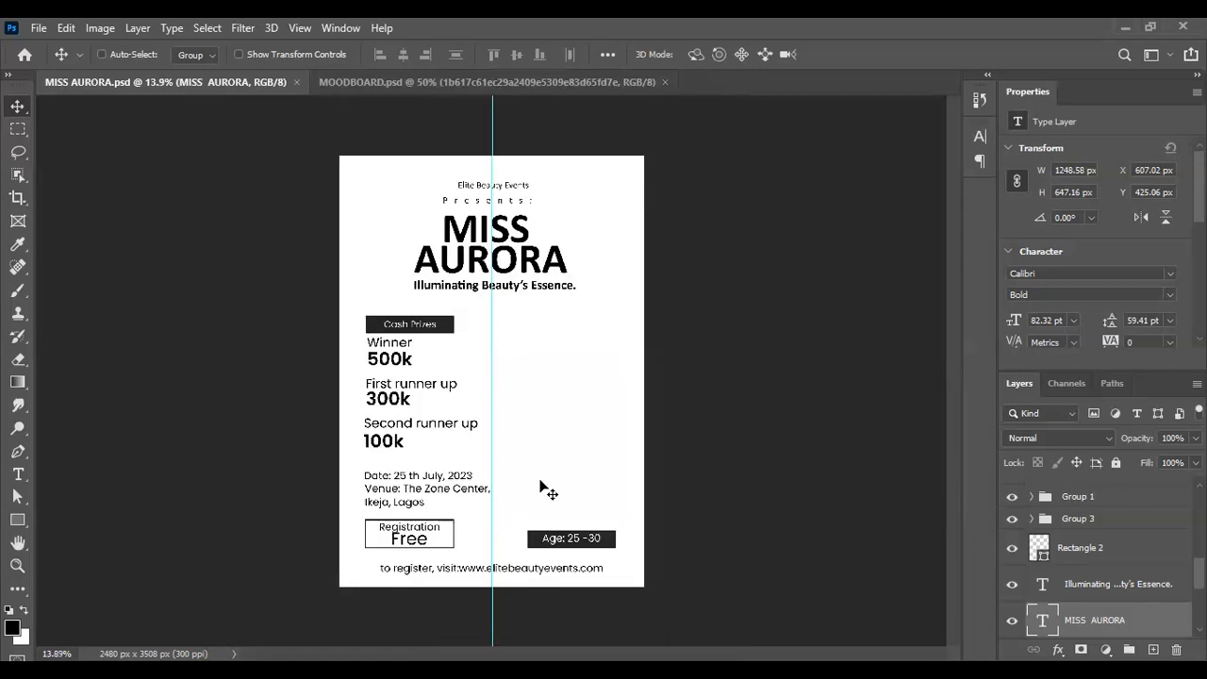
{"action": "scroll", "coordinate": [698, 113], "scroll_direction": "up", "scroll_amount": 1}
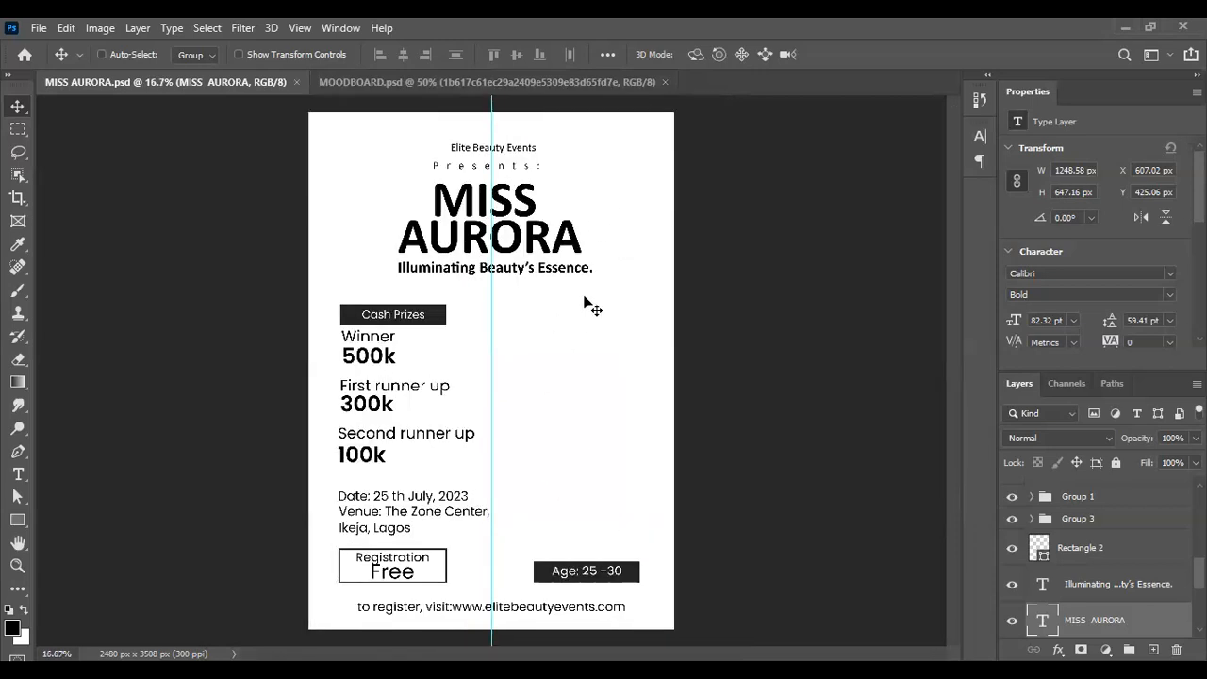
{"action": "scroll", "coordinate": [619, 367], "scroll_direction": "up", "scroll_amount": 1}
{"action": "scroll", "coordinate": [620, 366], "scroll_direction": "down", "scroll_amount": 1}
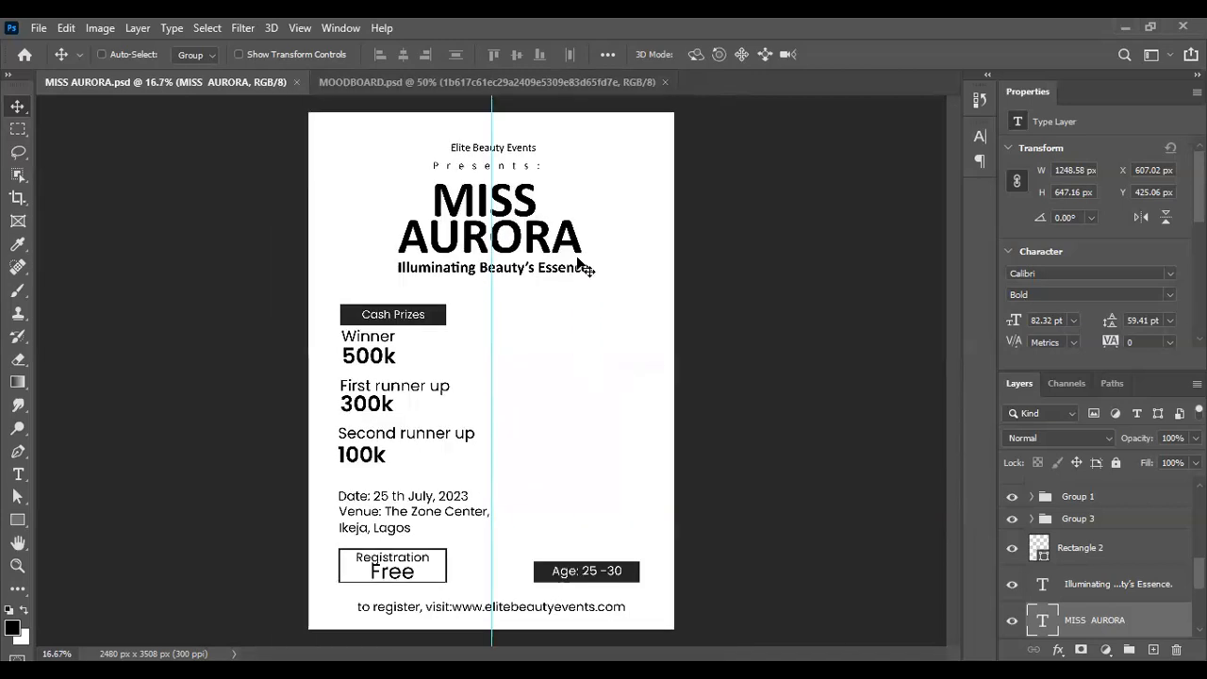
{"action": "scroll", "coordinate": [521, 162], "scroll_direction": "up", "scroll_amount": 2}
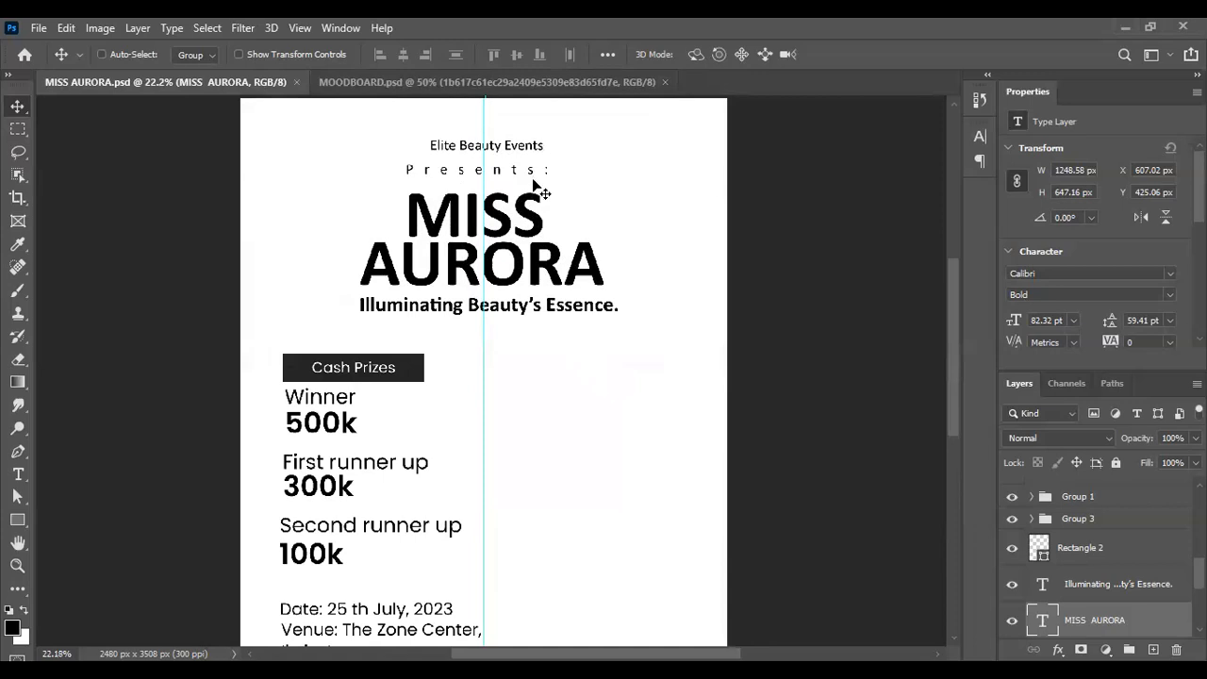
{"action": "scroll", "coordinate": [534, 185], "scroll_direction": "down", "scroll_amount": 3}
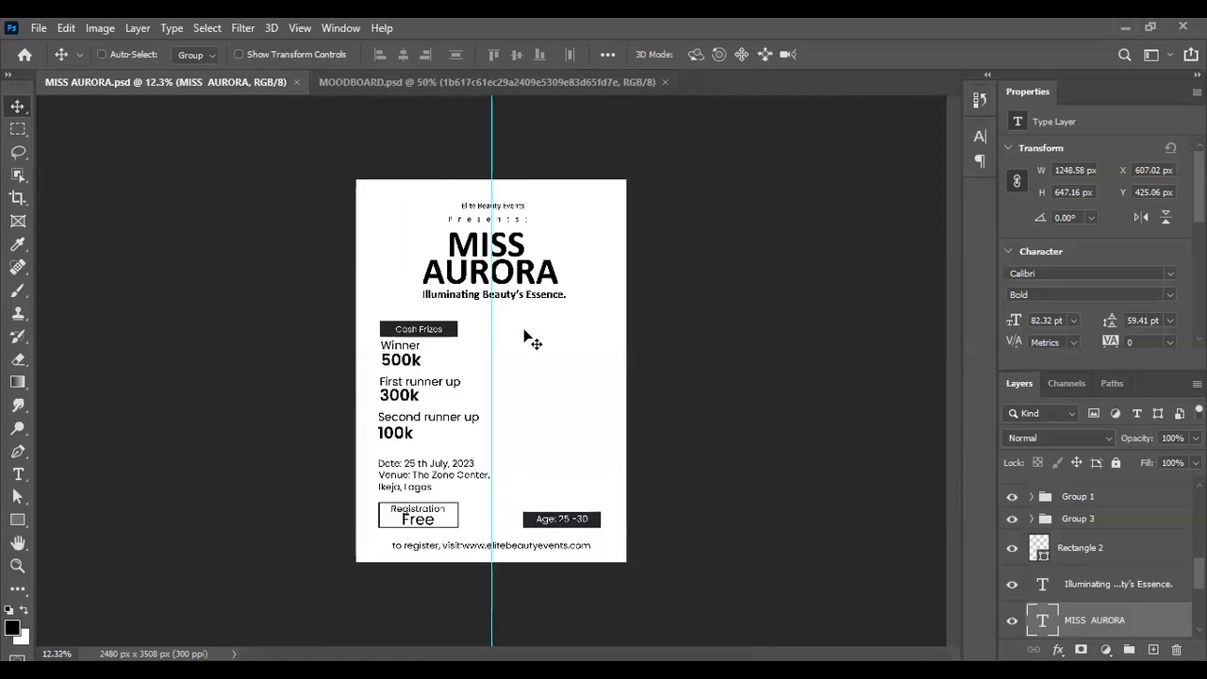
{"action": "scroll", "coordinate": [525, 332], "scroll_direction": "up", "scroll_amount": 1}
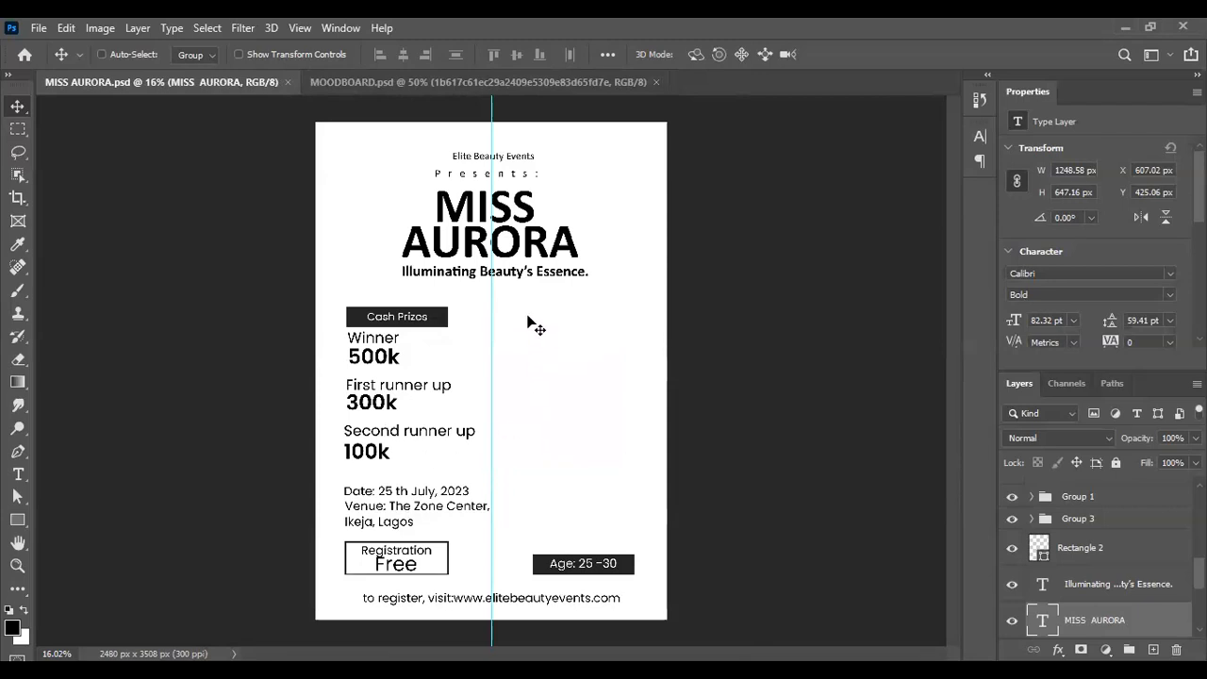
{"action": "scroll", "coordinate": [512, 219], "scroll_direction": "up", "scroll_amount": 3}
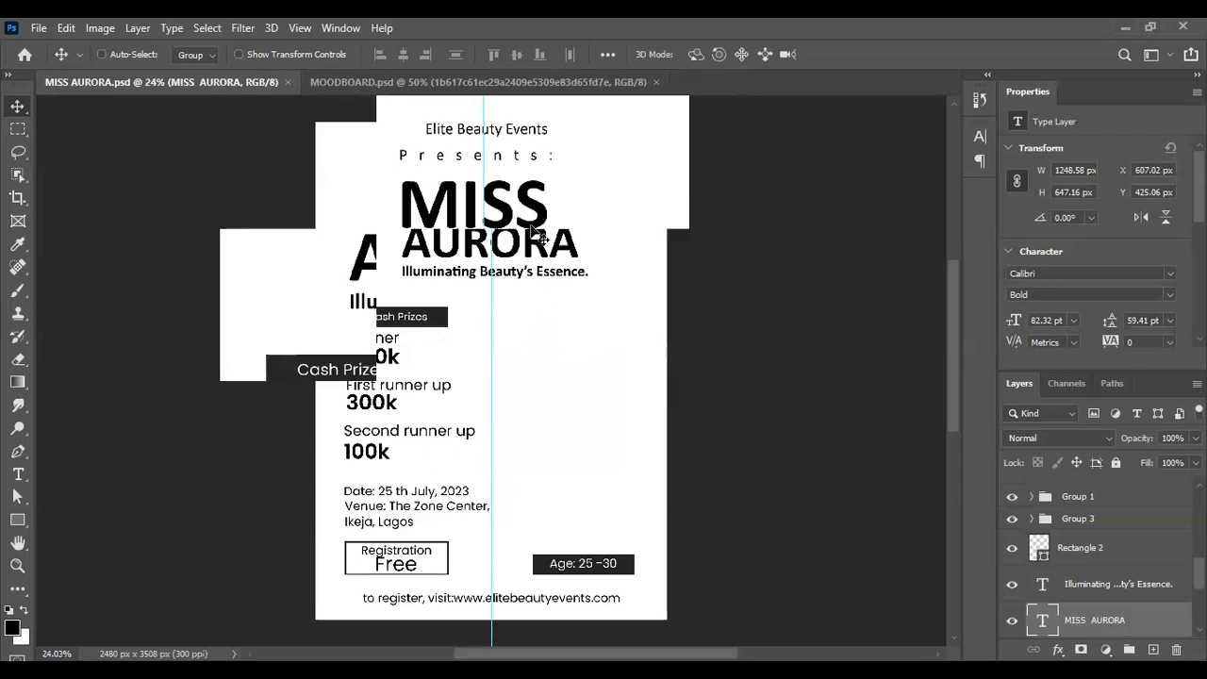
{"action": "scroll", "coordinate": [538, 240], "scroll_direction": "down", "scroll_amount": 3}
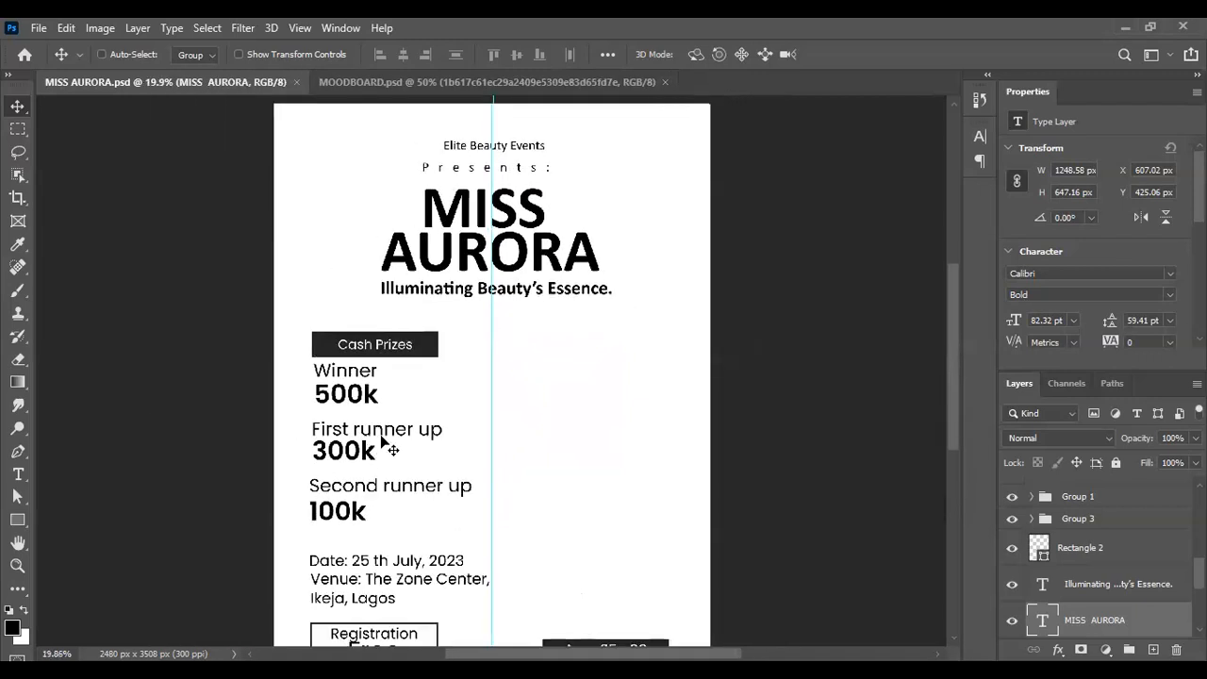
{"action": "scroll", "coordinate": [396, 445], "scroll_direction": "down", "scroll_amount": 2}
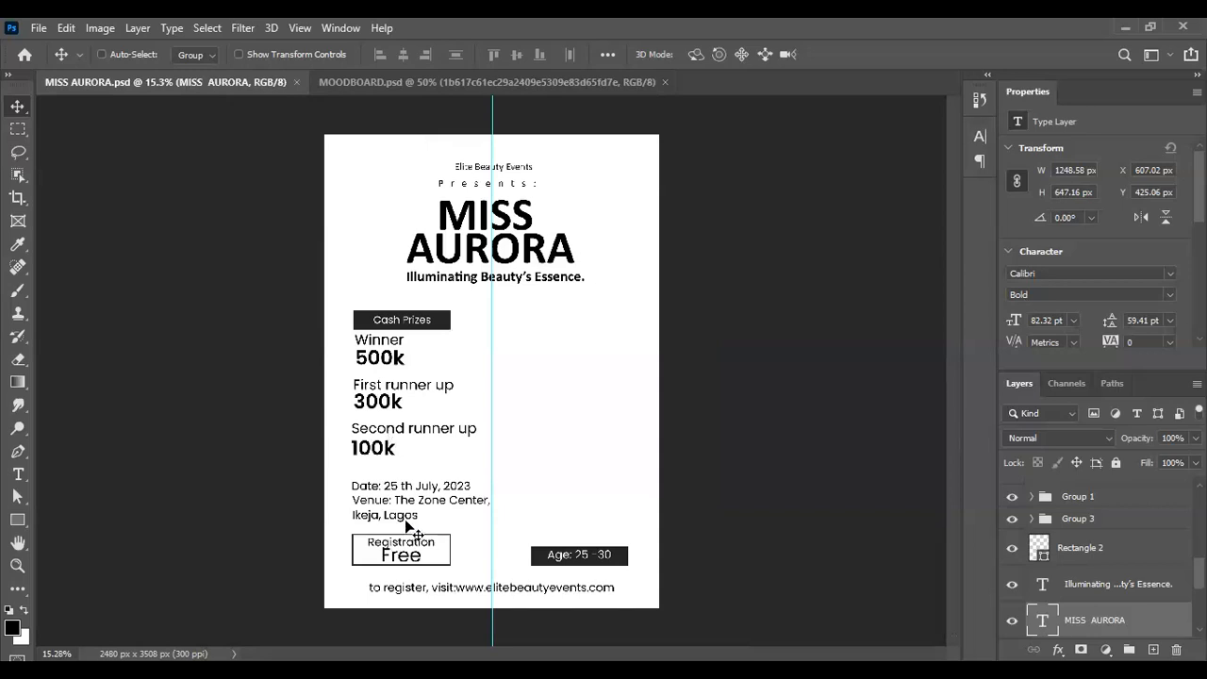
{"action": "scroll", "coordinate": [408, 526], "scroll_direction": "up", "scroll_amount": 1}
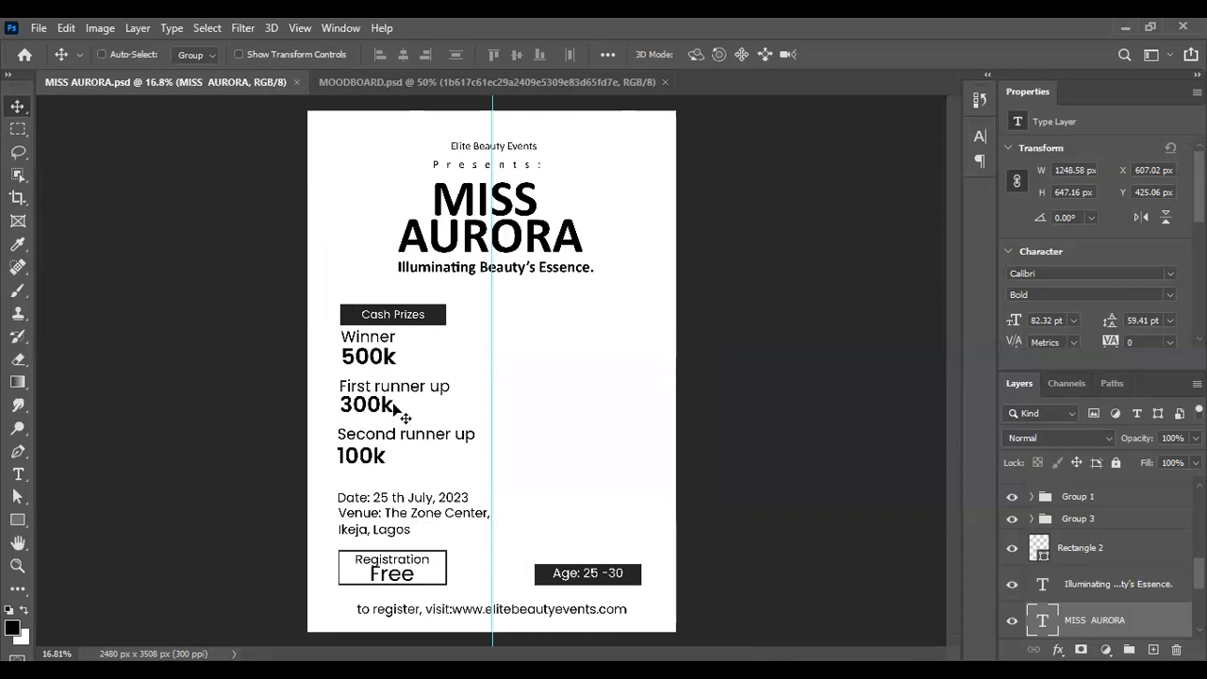
{"action": "scroll", "coordinate": [404, 410], "scroll_direction": "up", "scroll_amount": 2}
{"action": "scroll", "coordinate": [464, 378], "scroll_direction": "down", "scroll_amount": 2}
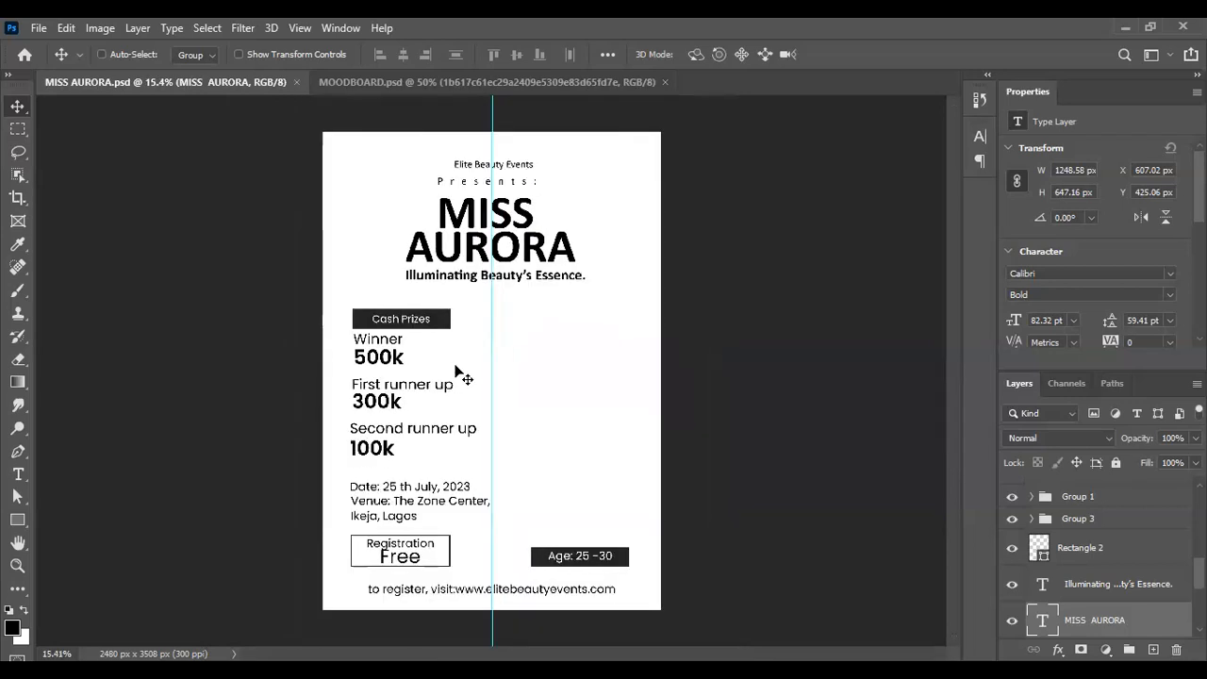
{"action": "scroll", "coordinate": [486, 283], "scroll_direction": "up", "scroll_amount": 1}
{"action": "scroll", "coordinate": [487, 267], "scroll_direction": "up", "scroll_amount": 3}
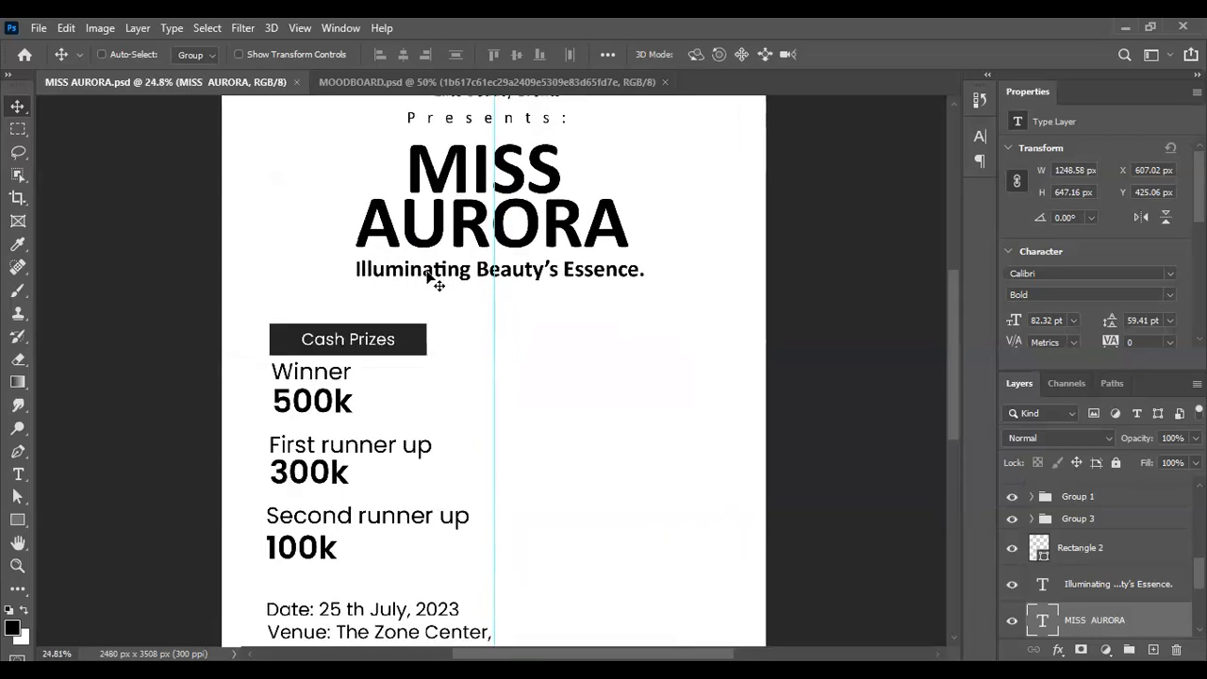
{"action": "scroll", "coordinate": [432, 276], "scroll_direction": "up", "scroll_amount": 1}
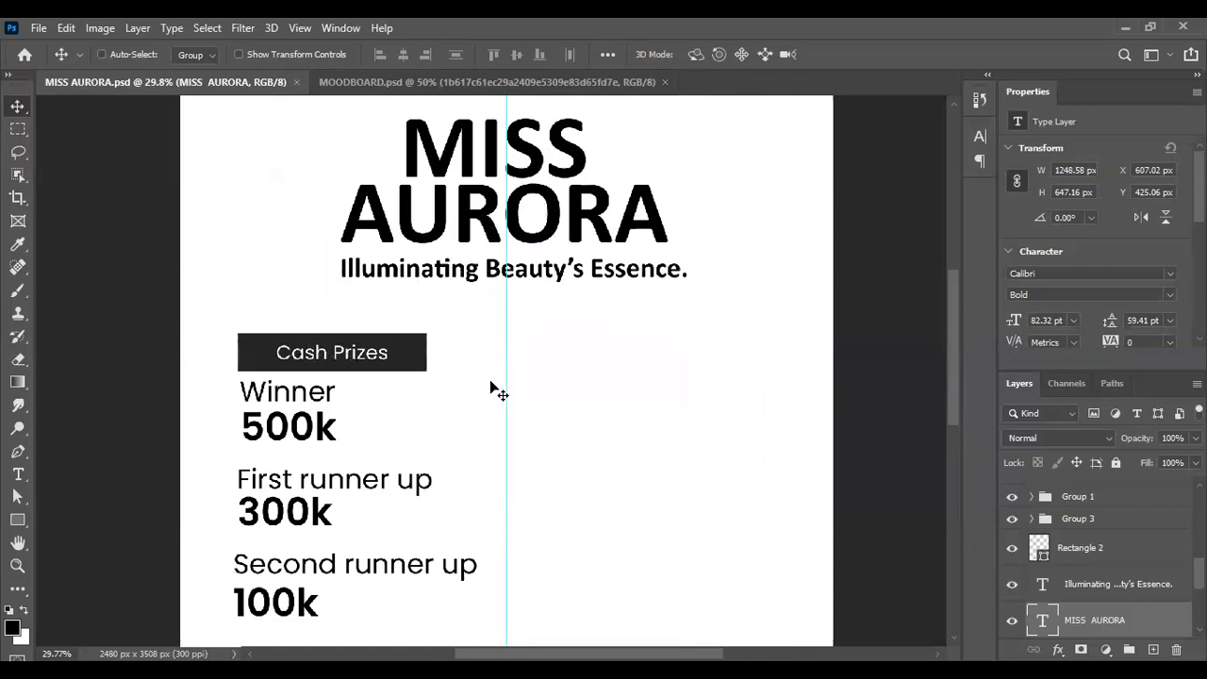
{"action": "scroll", "coordinate": [485, 386], "scroll_direction": "down", "scroll_amount": 2}
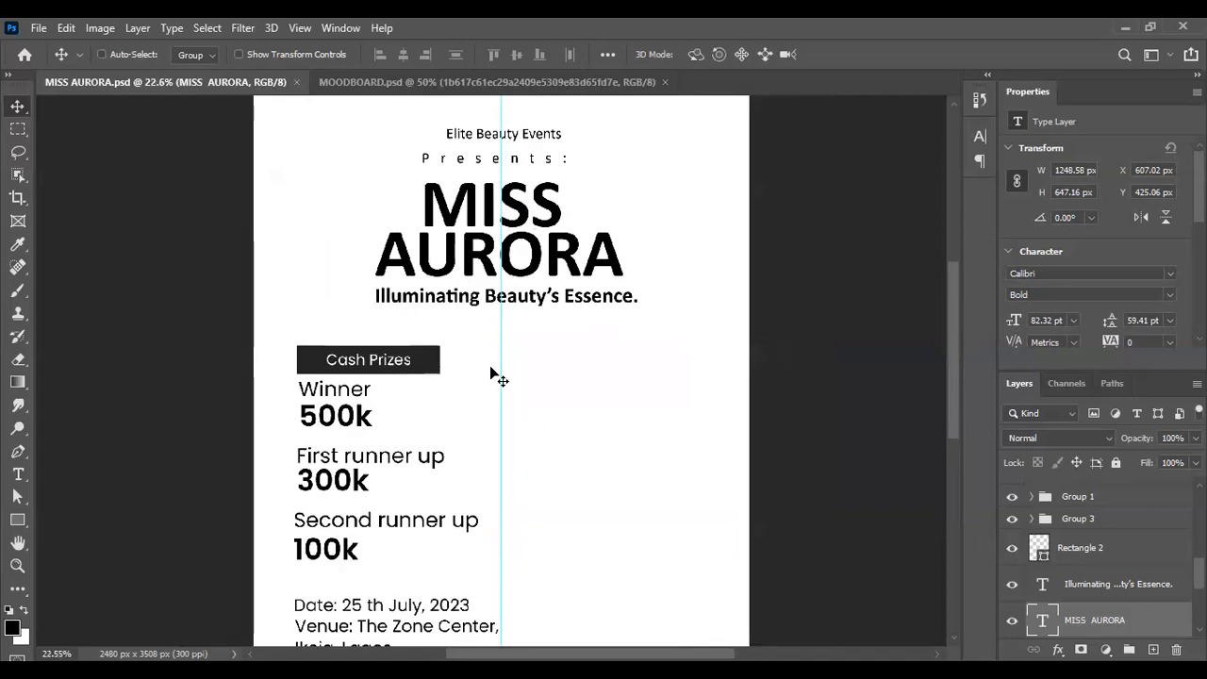
{"action": "scroll", "coordinate": [415, 529], "scroll_direction": "down", "scroll_amount": 1}
{"action": "scroll", "coordinate": [373, 615], "scroll_direction": "up", "scroll_amount": 4}
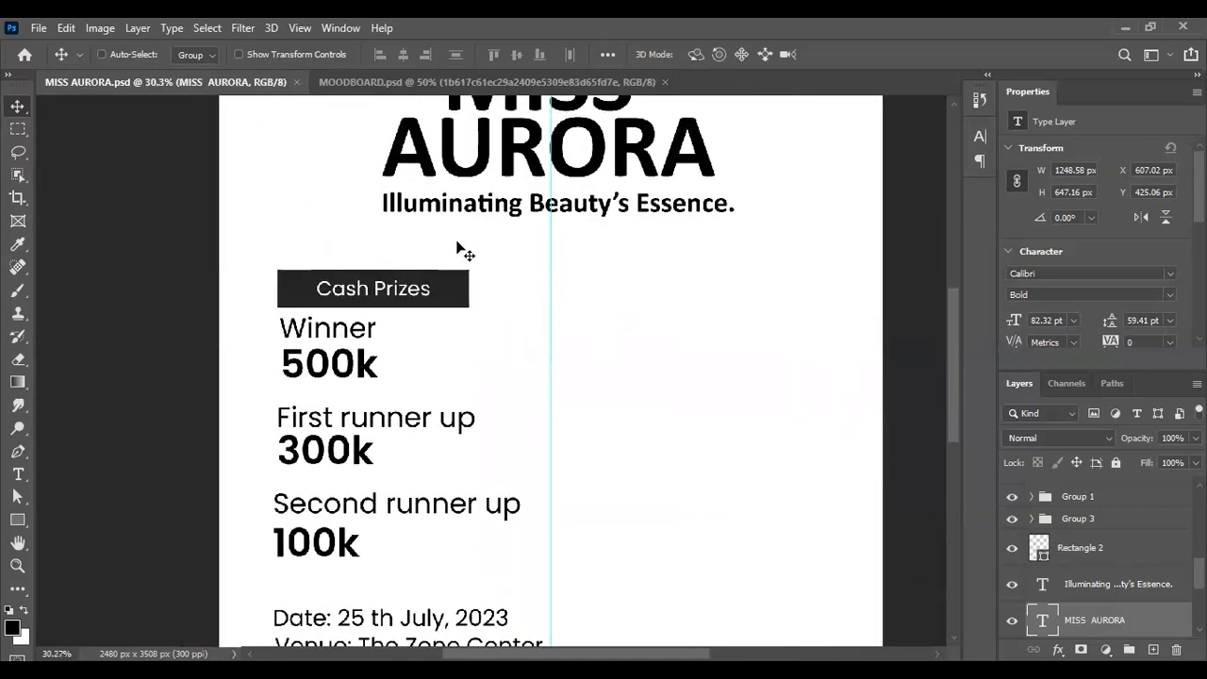
Step: Identify the layer group holding the Cash Prizes heading by briefly hiding it and showing it again
{"action": "key", "text": "ctrl"}
{"action": "left_click", "coordinate": [377, 297], "text": "ctrl"}
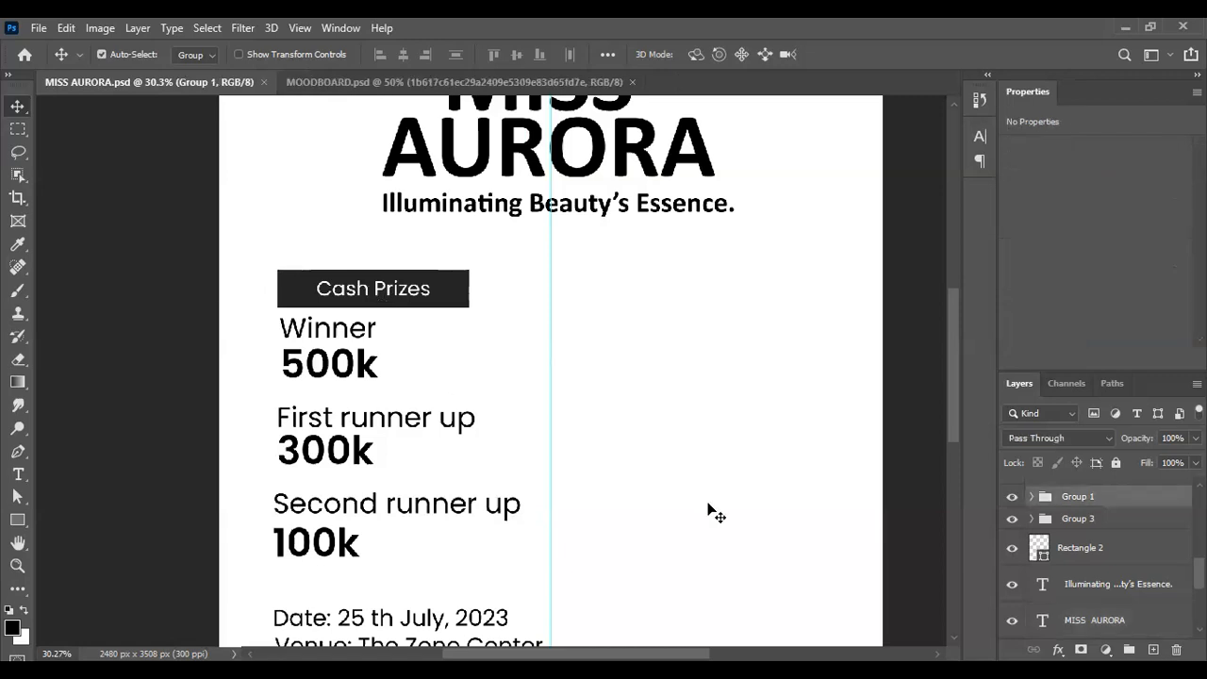
{"action": "left_click", "coordinate": [1011, 498]}
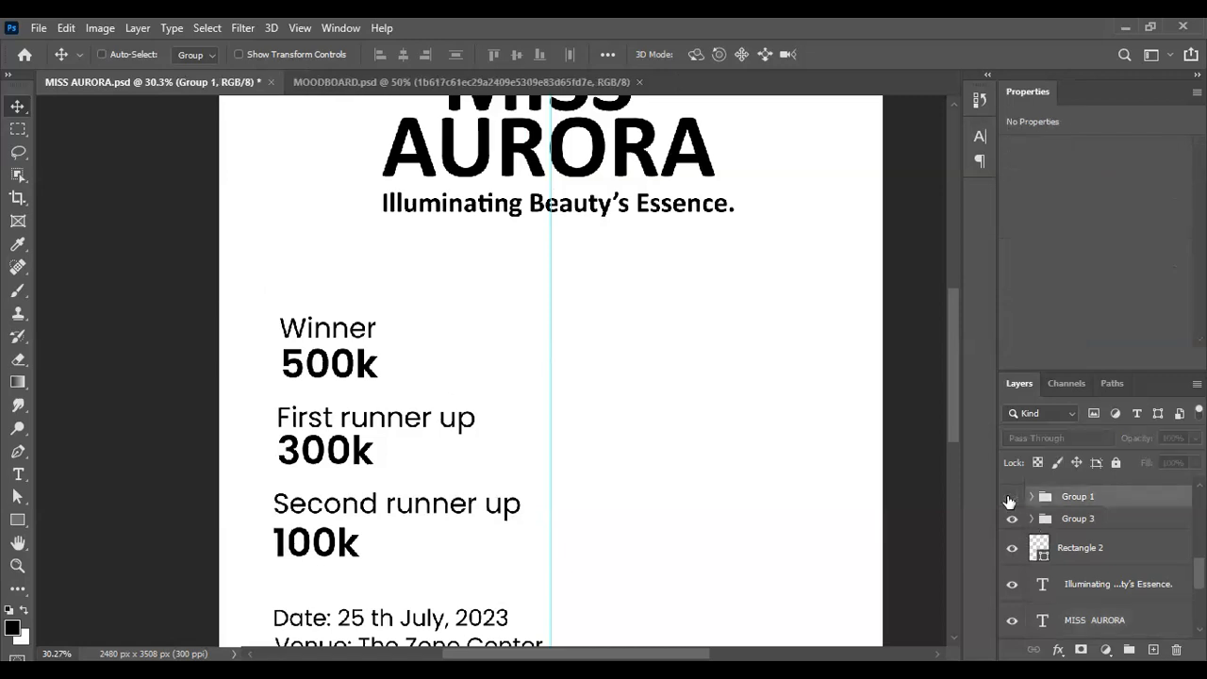
{"action": "left_click", "coordinate": [1011, 497]}
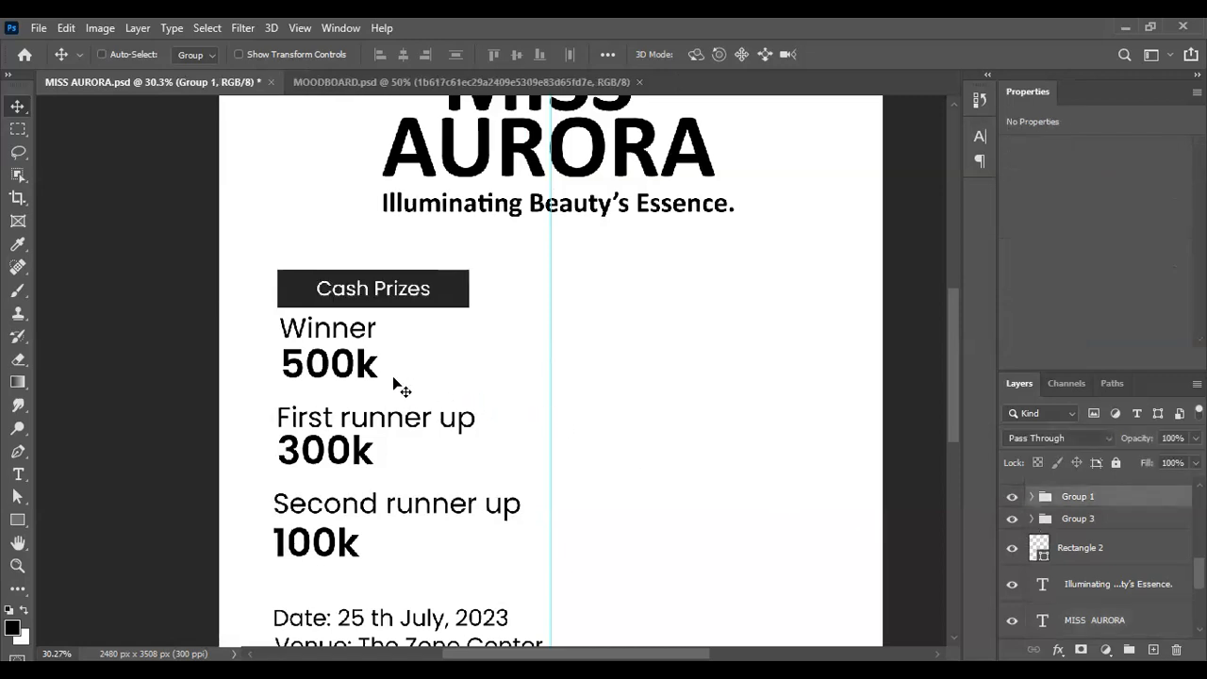
Step: Extend the "Winner" text line under the Cash Prizes heading to read "Winner goes with"
{"action": "scroll", "coordinate": [397, 385], "scroll_direction": "up", "scroll_amount": 1}
{"action": "scroll", "coordinate": [396, 385], "scroll_direction": "up", "scroll_amount": 2}
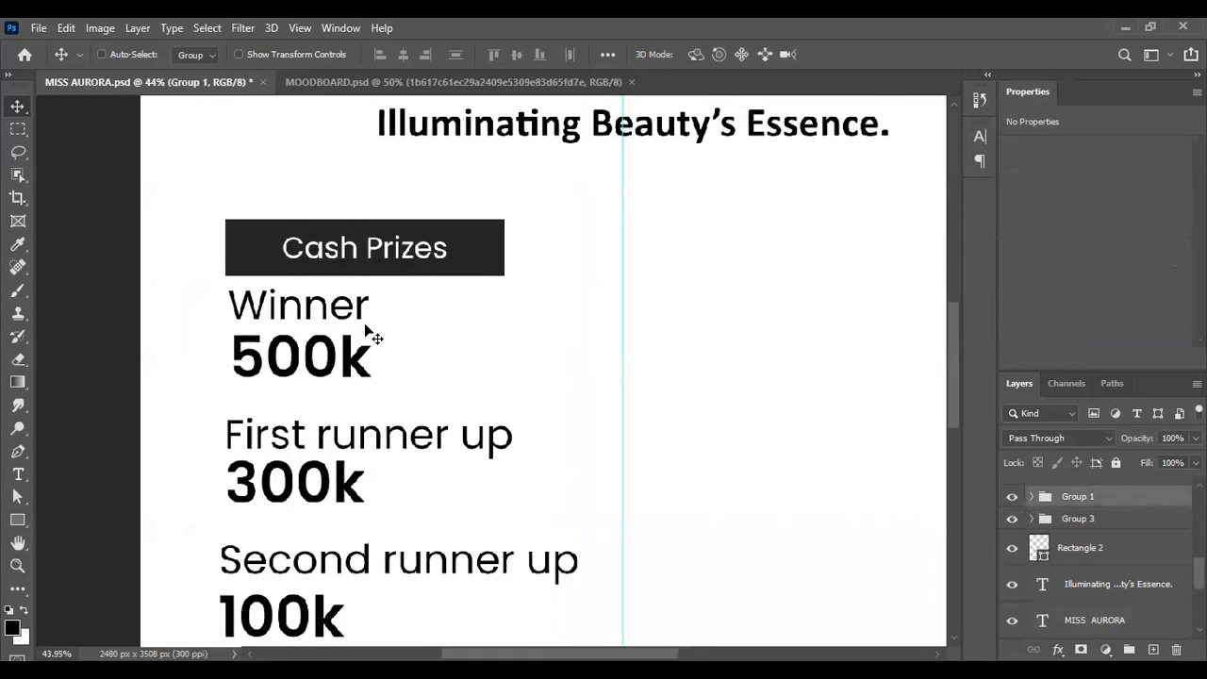
{"action": "key", "text": "t"}
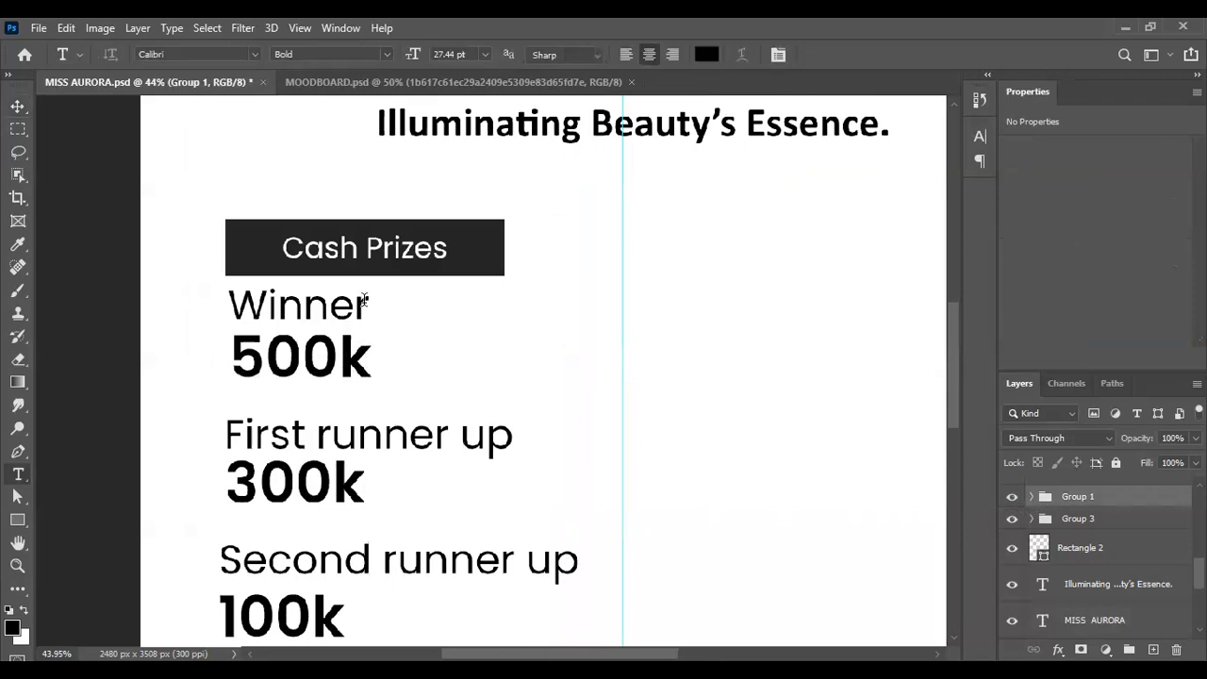
{"action": "left_click", "coordinate": [358, 303]}
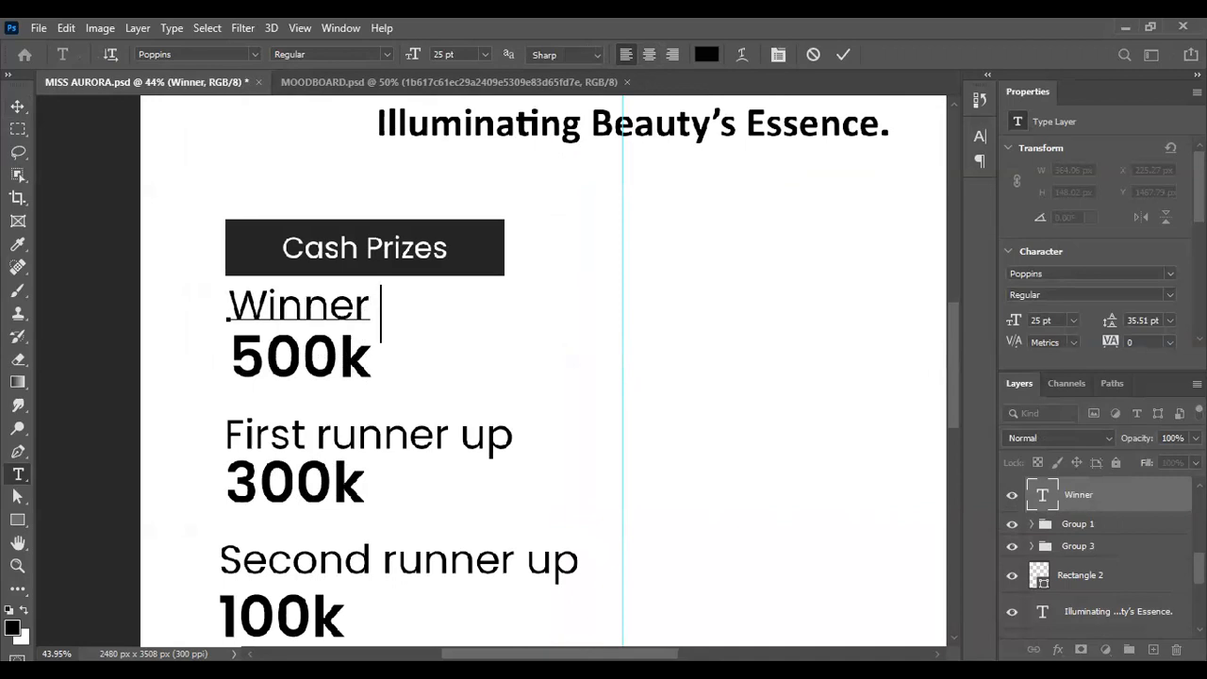
{"action": "type", "text": "goes with"}
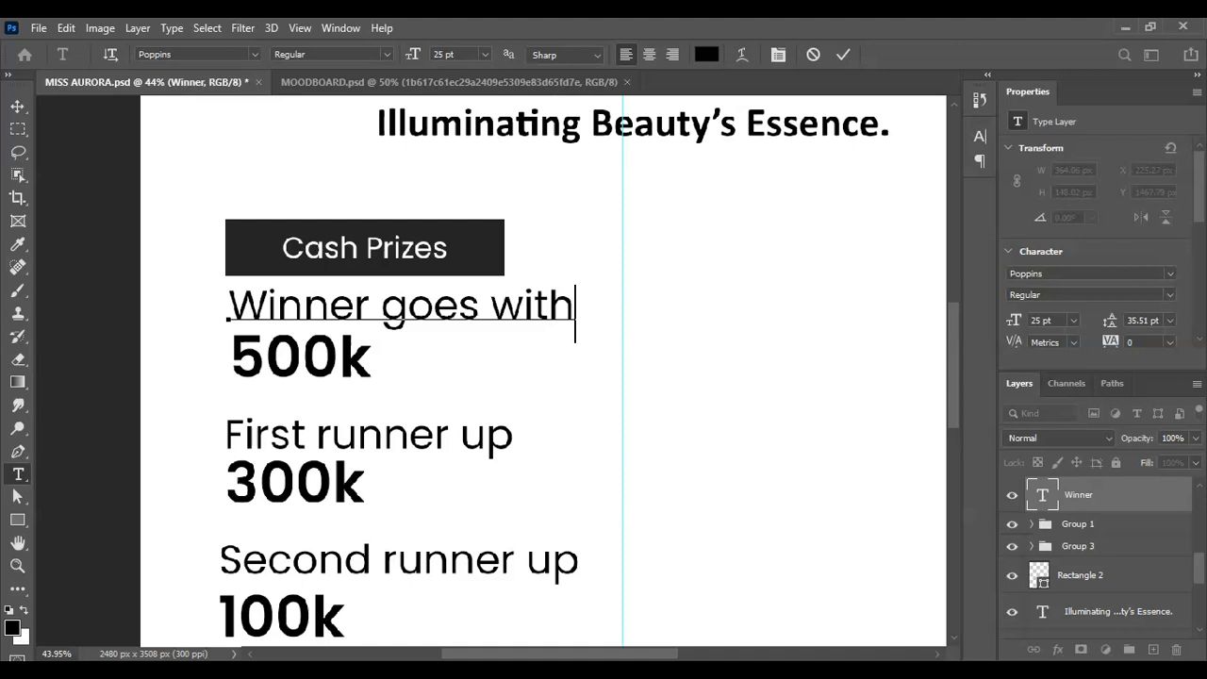
{"action": "left_click", "coordinate": [12, 112]}
{"action": "scroll", "coordinate": [584, 368], "scroll_direction": "down", "scroll_amount": 4}
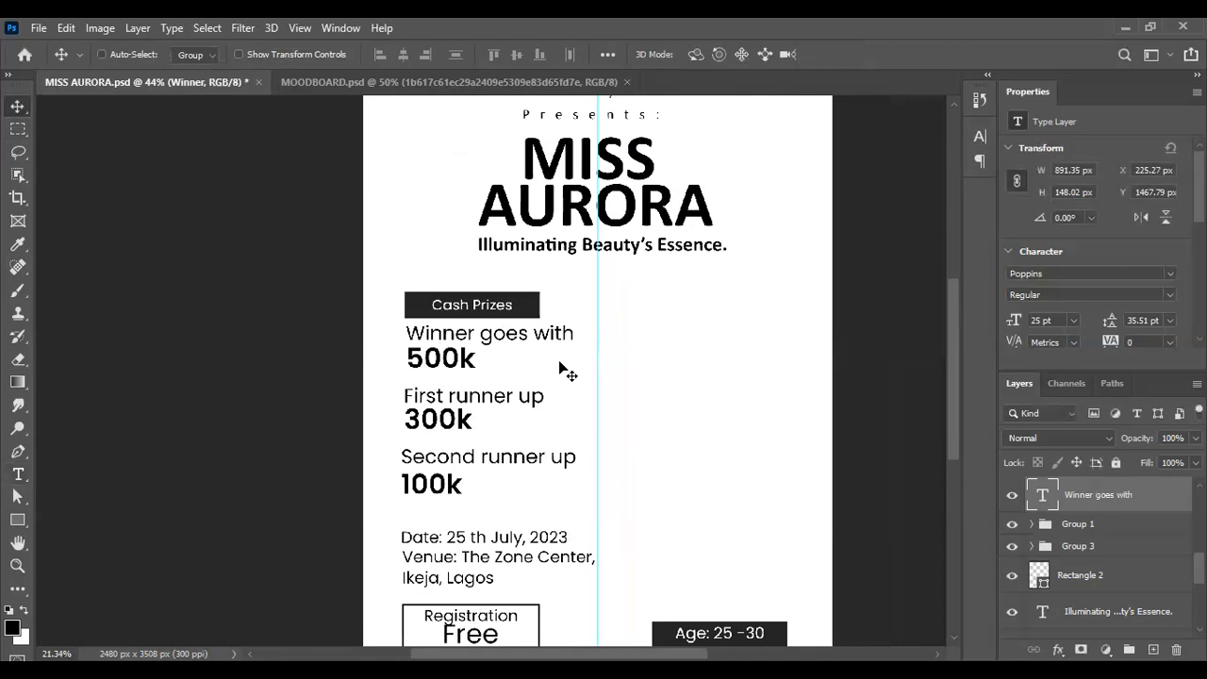
Step: Examine the winner, first runner up and second runner up lines of the cash prize list up close
{"action": "scroll", "coordinate": [566, 396], "scroll_direction": "down", "scroll_amount": 1}
{"action": "scroll", "coordinate": [571, 424], "scroll_direction": "up", "scroll_amount": 1}
{"action": "scroll", "coordinate": [538, 443], "scroll_direction": "up", "scroll_amount": 1}
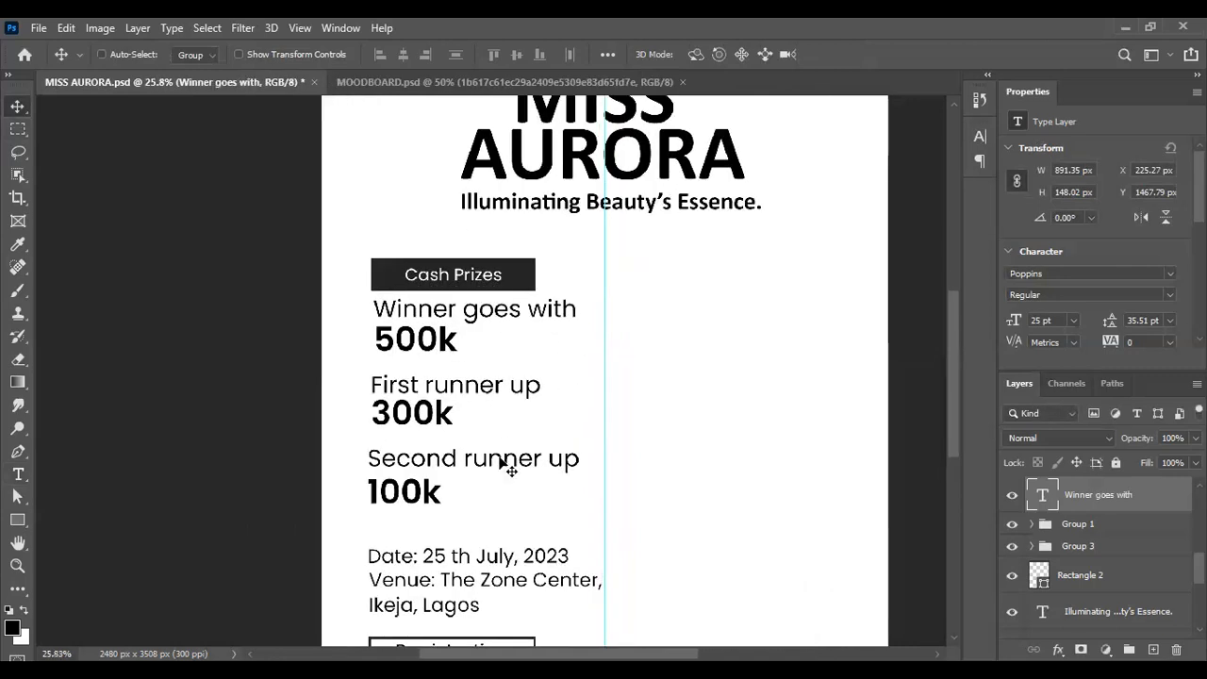
{"action": "scroll", "coordinate": [487, 437], "scroll_direction": "up", "scroll_amount": 2}
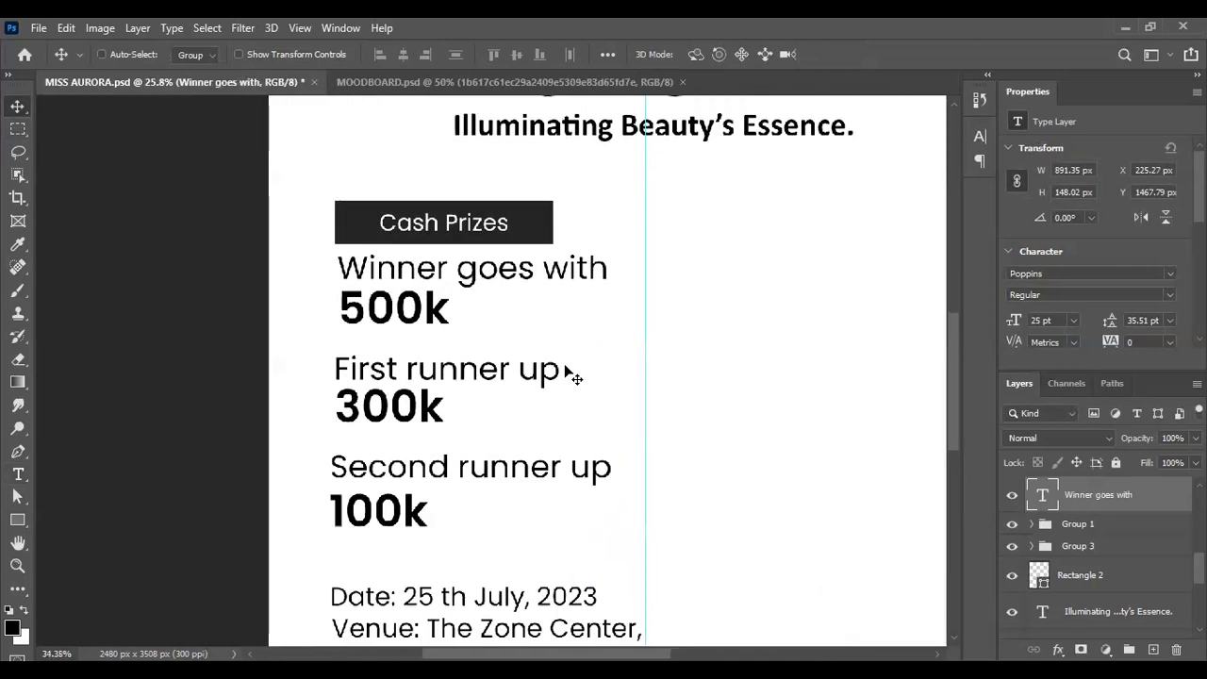
{"action": "scroll", "coordinate": [572, 376], "scroll_direction": "up", "scroll_amount": 2}
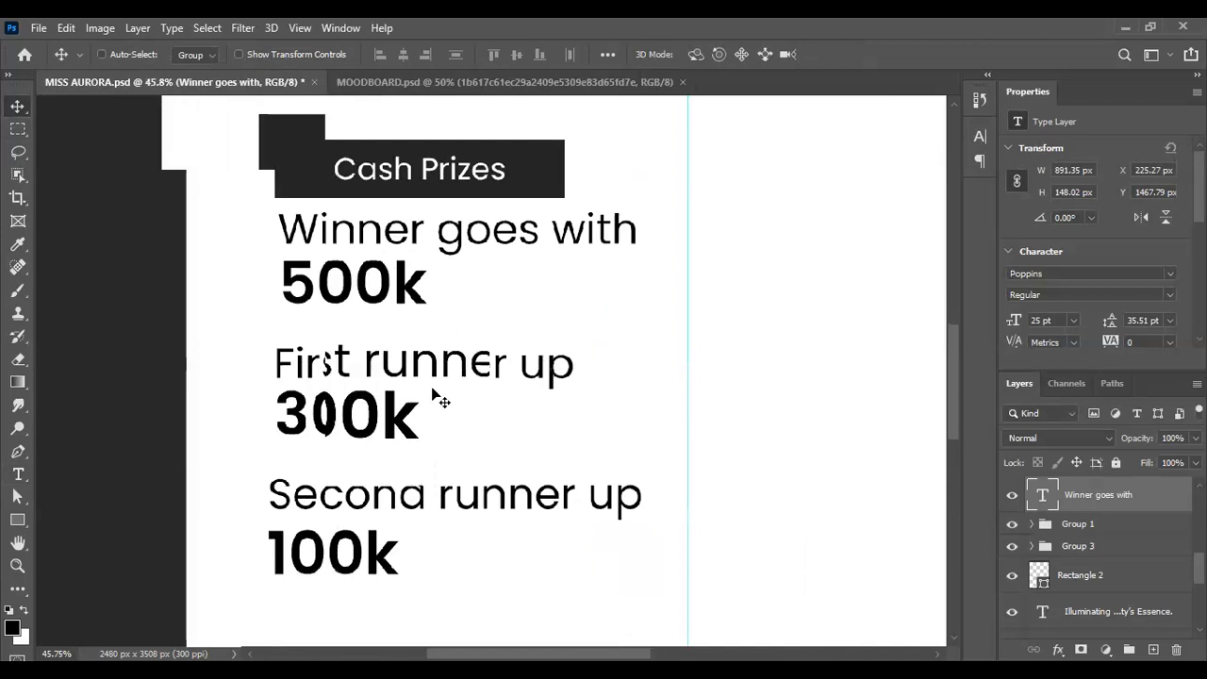
{"action": "scroll", "coordinate": [437, 396], "scroll_direction": "up", "scroll_amount": 1}
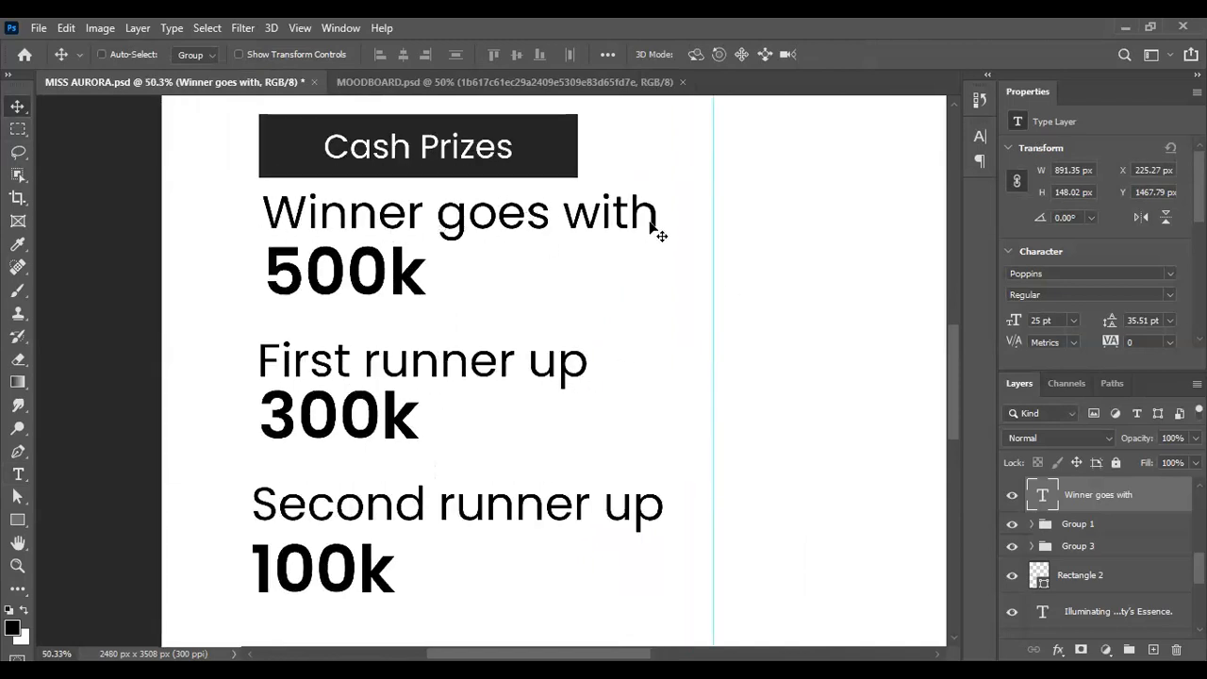
{"action": "scroll", "coordinate": [581, 387], "scroll_direction": "up", "scroll_amount": 2}
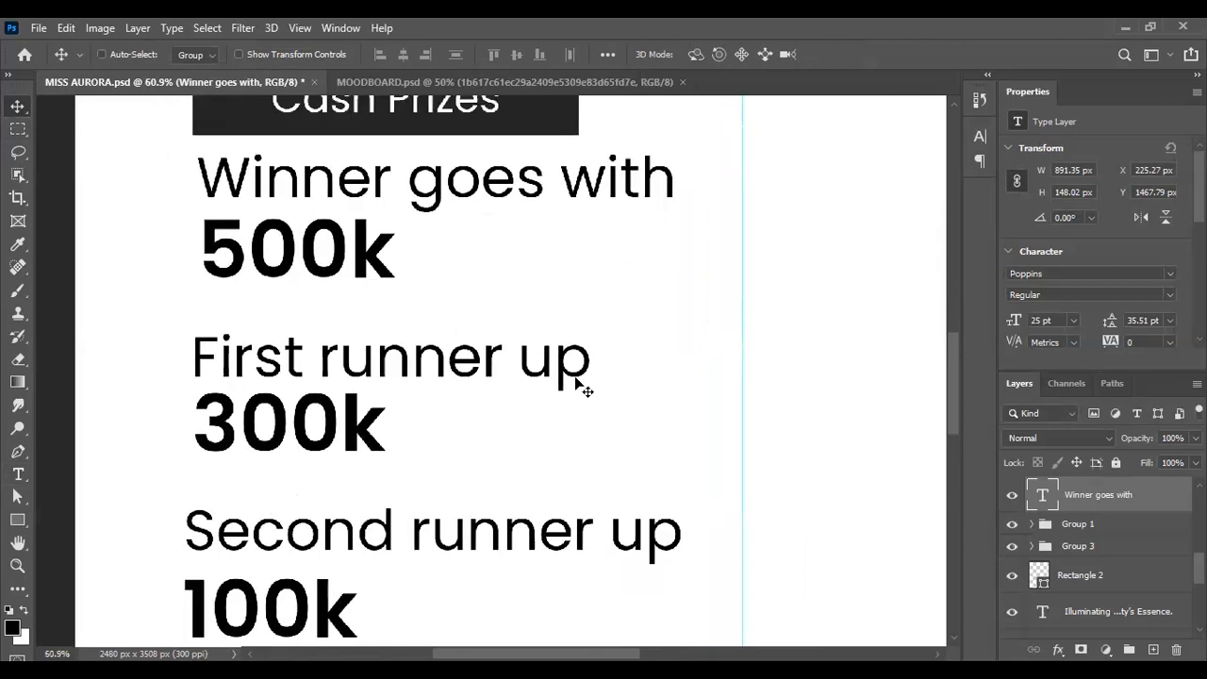
{"action": "scroll", "coordinate": [582, 387], "scroll_direction": "down", "scroll_amount": 3}
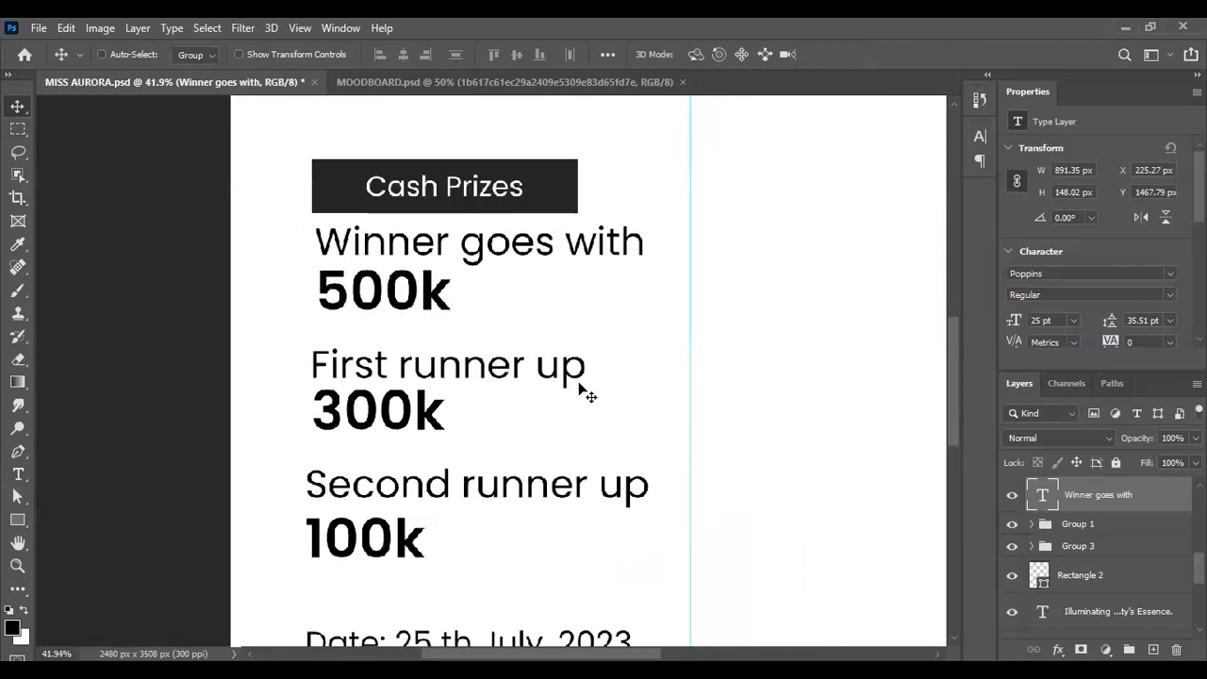
{"action": "scroll", "coordinate": [586, 390], "scroll_direction": "up", "scroll_amount": 1}
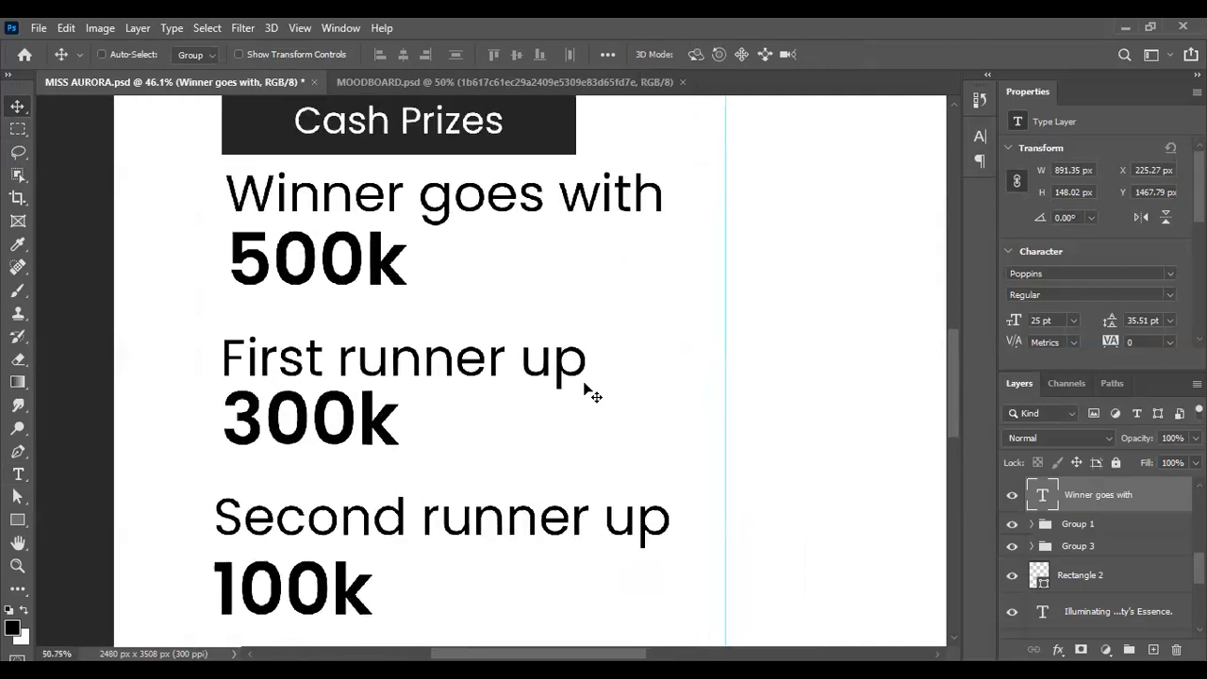
{"action": "scroll", "coordinate": [587, 390], "scroll_direction": "down", "scroll_amount": 1}
{"action": "scroll", "coordinate": [589, 396], "scroll_direction": "up", "scroll_amount": 1}
{"action": "scroll", "coordinate": [586, 390], "scroll_direction": "up", "scroll_amount": 1}
{"action": "scroll", "coordinate": [585, 394], "scroll_direction": "down", "scroll_amount": 3}
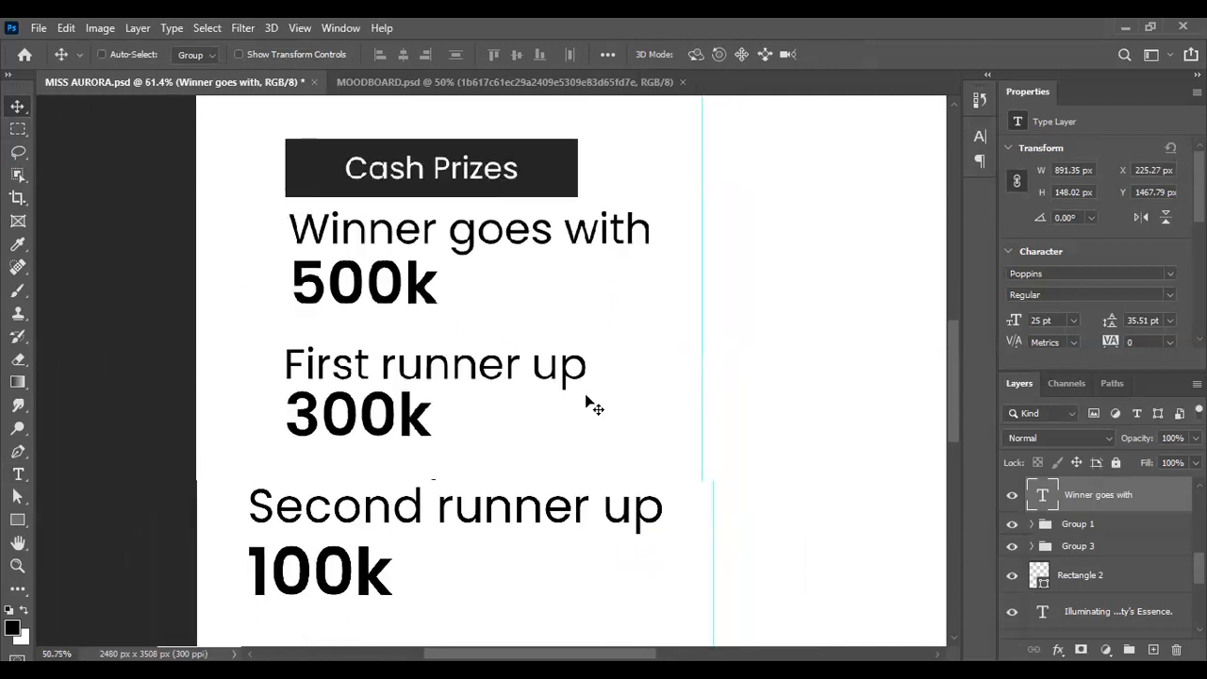
{"action": "scroll", "coordinate": [586, 396], "scroll_direction": "down", "scroll_amount": 5}
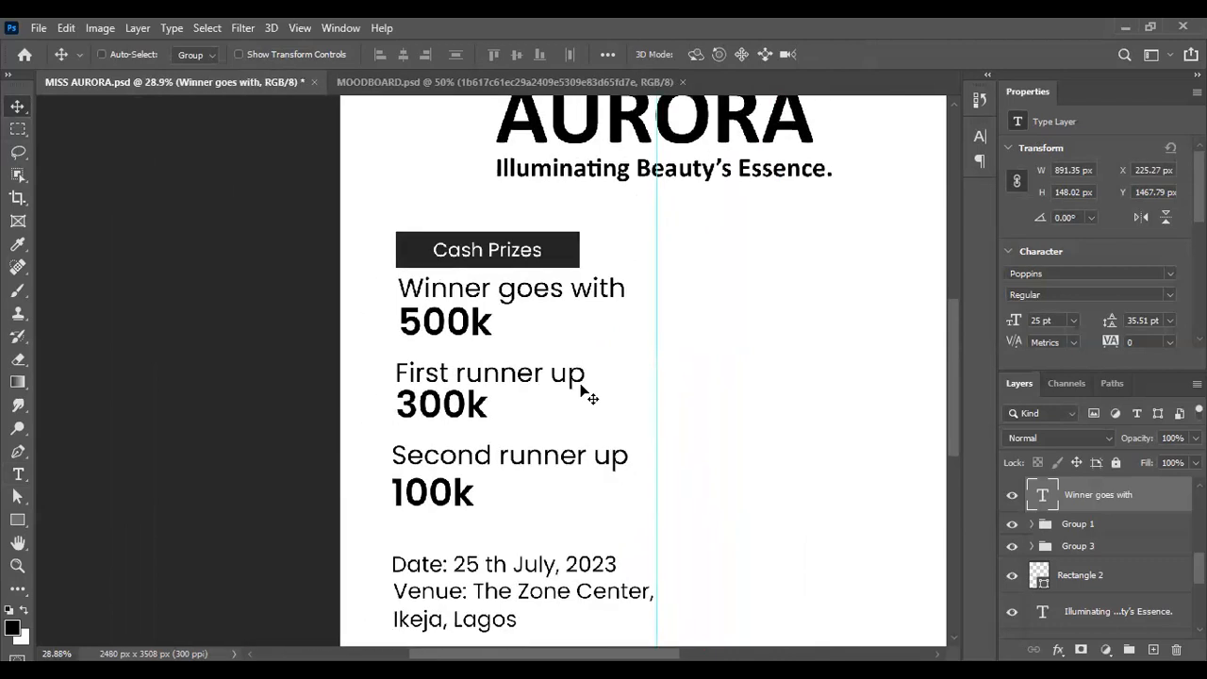
{"action": "scroll", "coordinate": [583, 390], "scroll_direction": "up", "scroll_amount": 1}
{"action": "scroll", "coordinate": [583, 390], "scroll_direction": "up", "scroll_amount": 1}
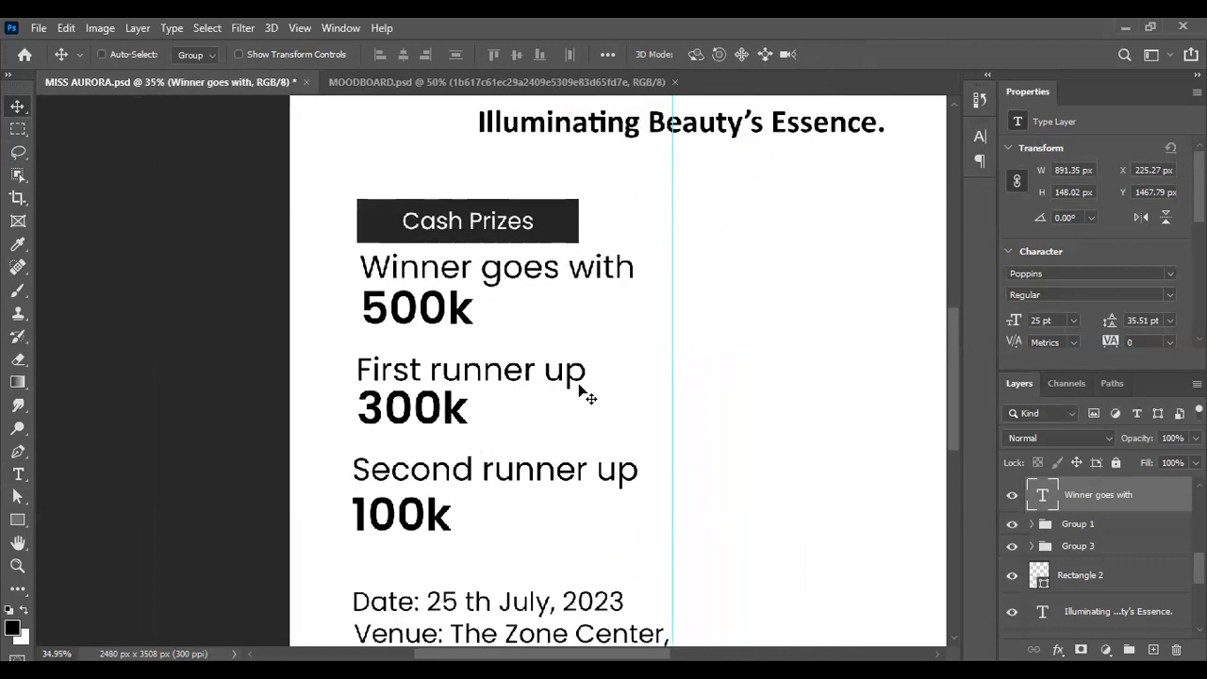
{"action": "scroll", "coordinate": [477, 339], "scroll_direction": "up", "scroll_amount": 2}
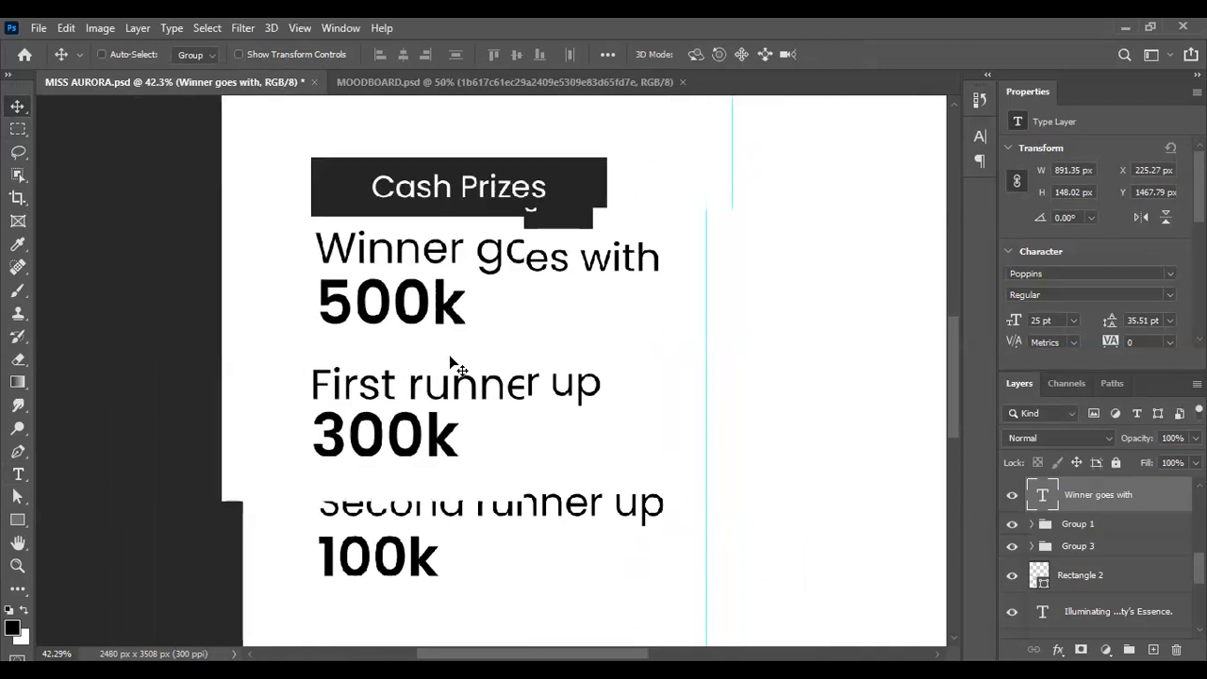
Step: Nudge the "Winner goes with" line and the 500k amount together slightly up toward the Cash Prizes heading
{"action": "scroll", "coordinate": [450, 355], "scroll_direction": "up", "scroll_amount": 2}
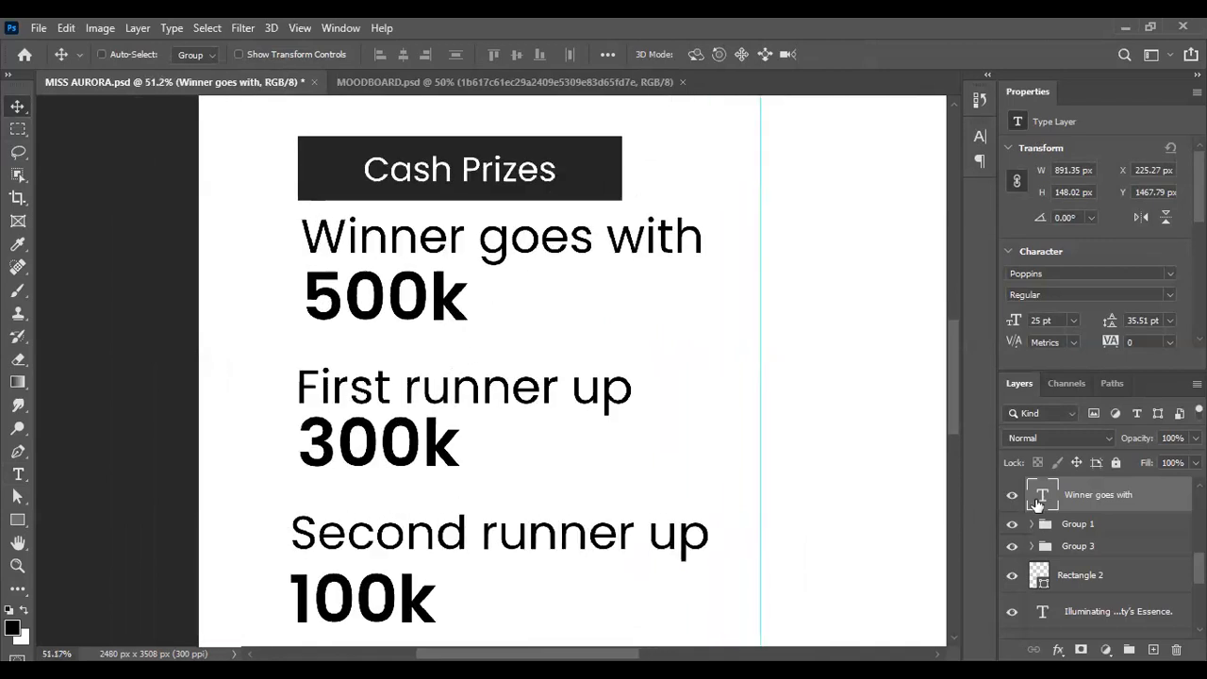
{"action": "key", "text": "ctrl"}
{"action": "left_click", "coordinate": [419, 314], "text": "ctrl"}
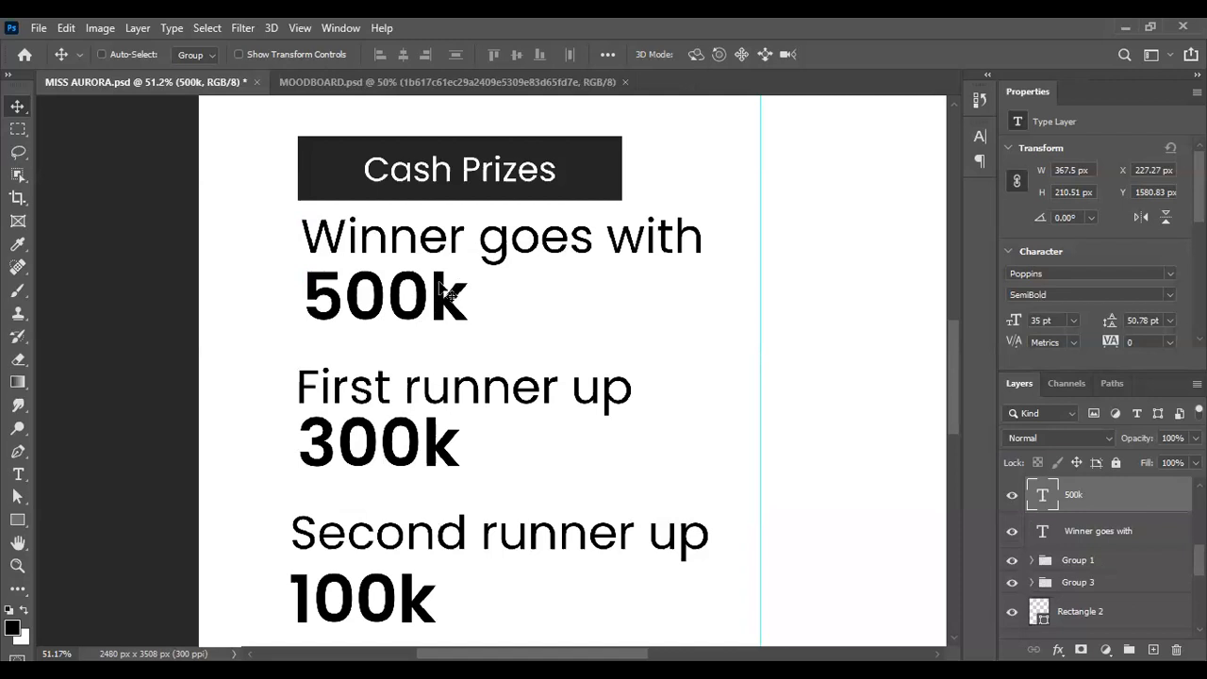
{"action": "scroll", "coordinate": [449, 294], "scroll_direction": "down", "scroll_amount": 2}
{"action": "scroll", "coordinate": [448, 294], "scroll_direction": "up", "scroll_amount": 1}
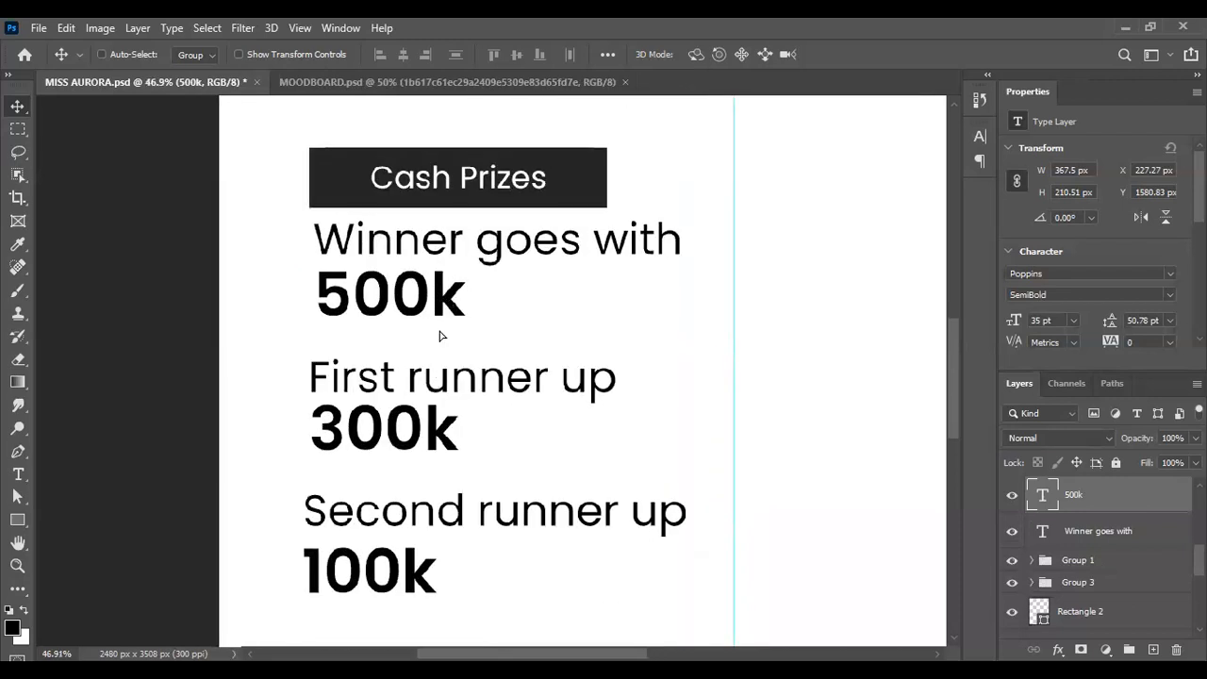
{"action": "left_click_drag", "start_coordinate": [453, 296], "coordinate": [460, 329]}
{"action": "key", "text": "ctrl+z"}
{"action": "scroll", "coordinate": [1127, 517], "scroll_direction": "up", "scroll_amount": 1}
{"action": "scroll", "coordinate": [1127, 517], "scroll_direction": "down", "scroll_amount": 1}
{"action": "left_click", "coordinate": [1122, 529], "text": "ctrl"}
{"action": "key", "text": "Up"}
{"action": "key", "text": "Up"}
{"action": "key", "text": "Up"}
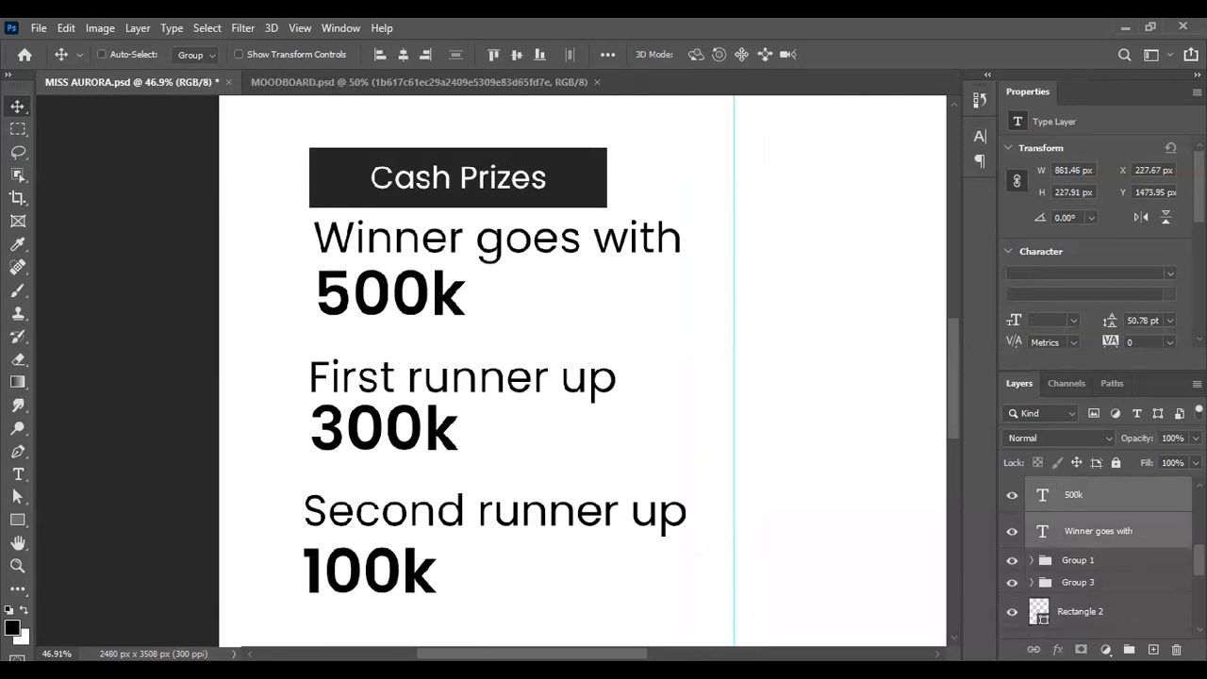
{"action": "key", "text": "Up"}
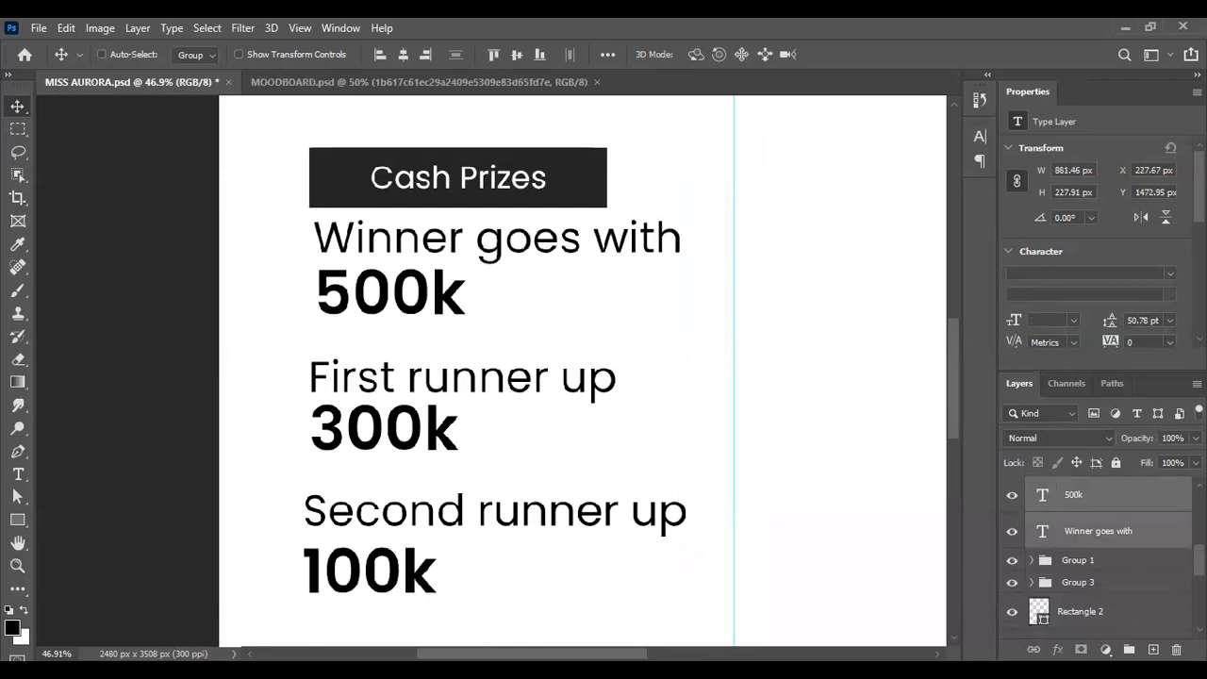
Step: Select only the 500k amount and examine the flyer's spacing from the cash prizes down to the registration details
{"action": "left_click", "coordinate": [1075, 496]}
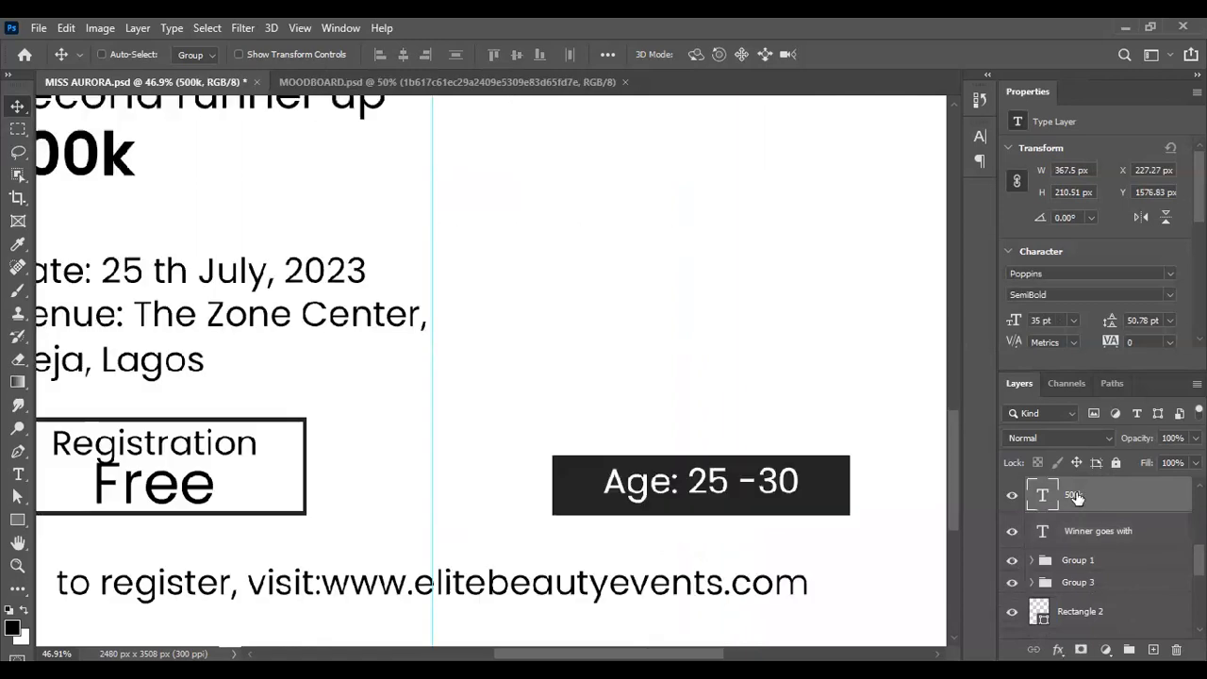
{"action": "scroll", "coordinate": [550, 347], "scroll_direction": "down", "scroll_amount": 1}
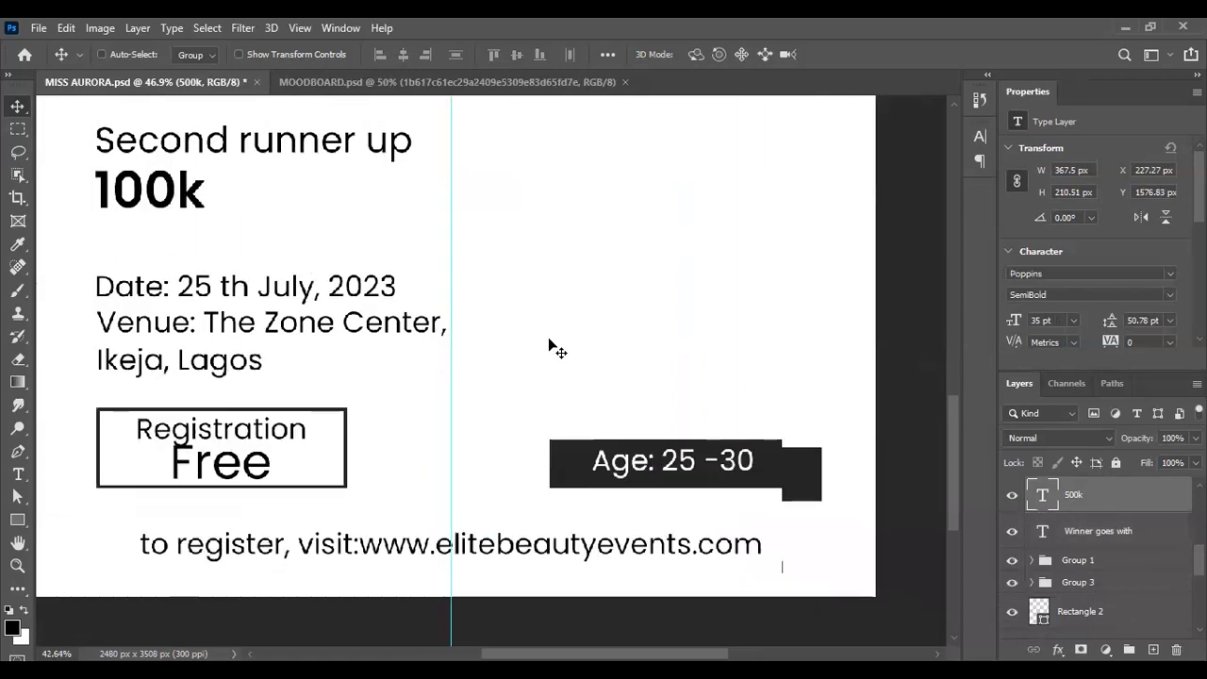
{"action": "scroll", "coordinate": [447, 242], "scroll_direction": "down", "scroll_amount": 4}
{"action": "scroll", "coordinate": [292, 213], "scroll_direction": "up", "scroll_amount": 3}
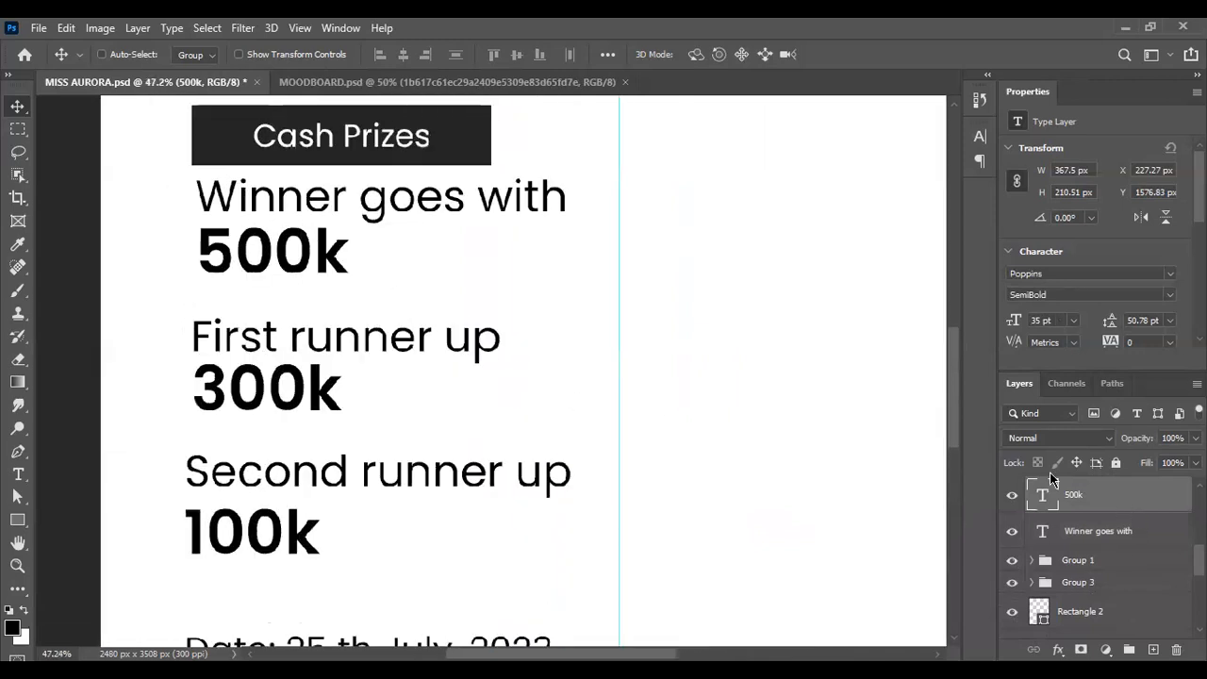
{"action": "scroll", "coordinate": [1052, 479], "scroll_direction": "down", "scroll_amount": 5}
{"action": "scroll", "coordinate": [1052, 479], "scroll_direction": "right", "scroll_amount": 2}
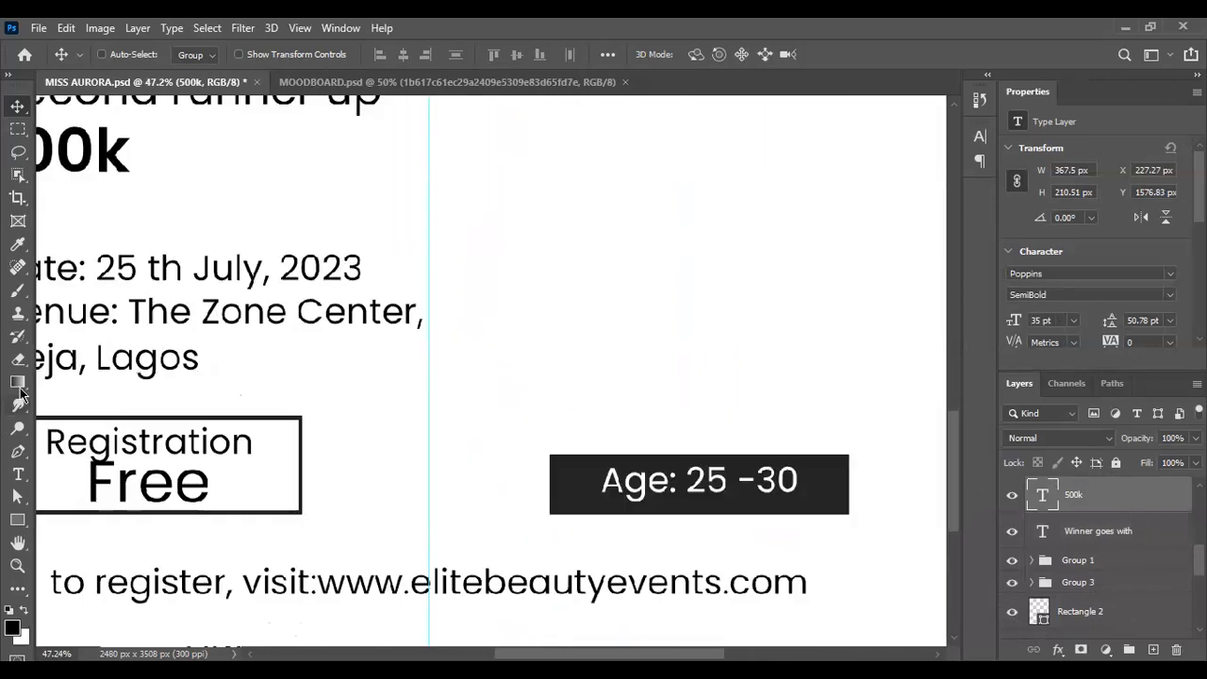
{"action": "scroll", "coordinate": [220, 260], "scroll_direction": "down", "scroll_amount": 1}
{"action": "left_click_drag", "start_coordinate": [164, 192], "coordinate": [352, 437]}
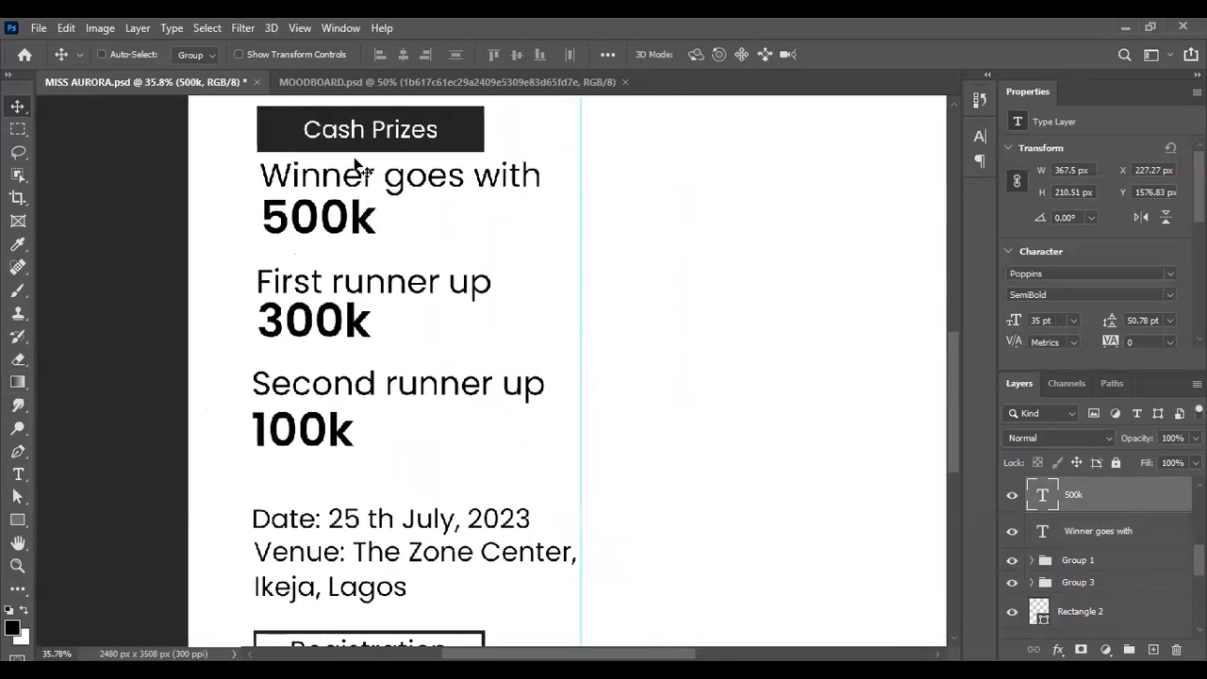
{"action": "scroll", "coordinate": [353, 167], "scroll_direction": "up", "scroll_amount": 1}
{"action": "scroll", "coordinate": [349, 157], "scroll_direction": "up", "scroll_amount": 1}
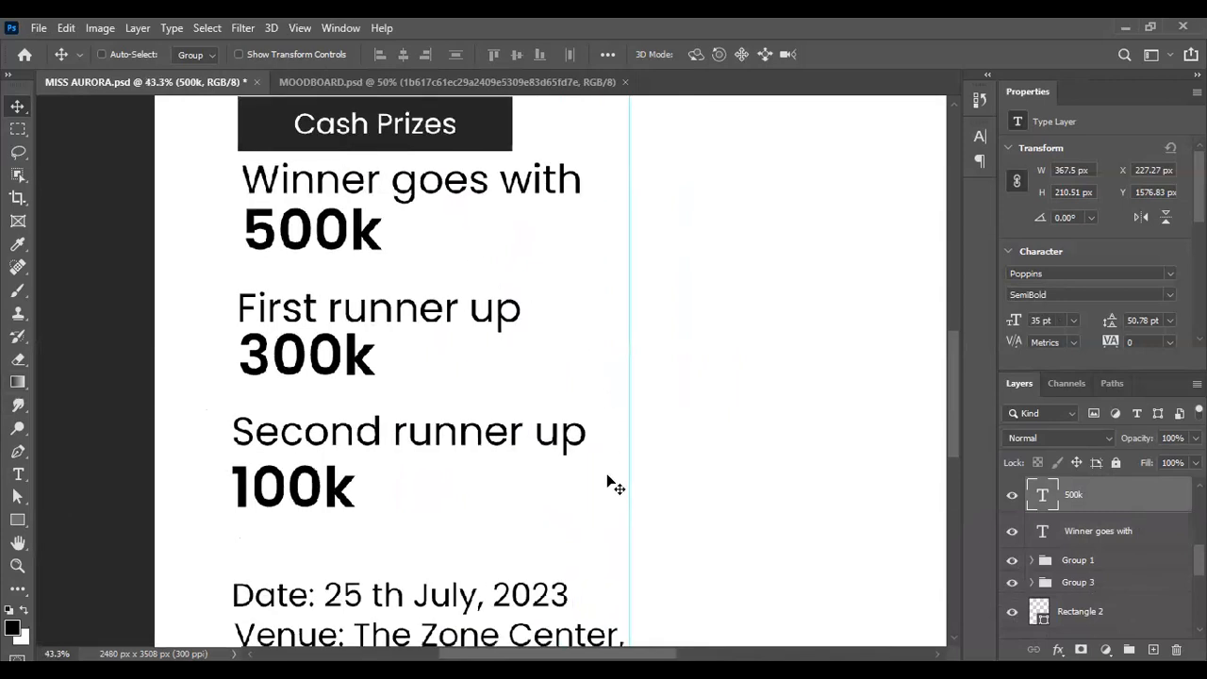
Step: Nudge the 500k amount up a few pixels, closer to the "Winner goes with" line
{"action": "key", "text": "Up"}
{"action": "key", "text": "Up"}
{"action": "key", "text": "Up"}
{"action": "key", "text": "Up"}
{"action": "key", "text": "Up"}
{"action": "key", "text": "Up"}
{"action": "key", "text": "Up"}
{"action": "key", "text": "Up"}
{"action": "key", "text": "Up"}
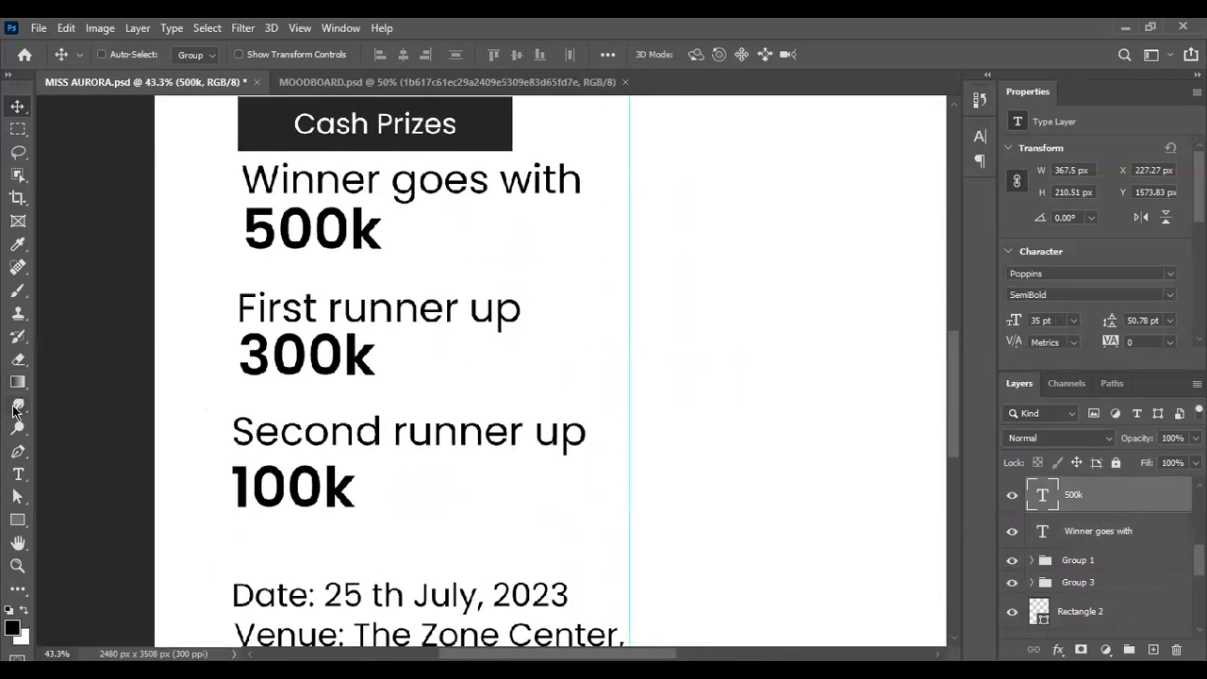
Step: Move the "First runner up" line and the 300k amount up together, closer beneath the 500k amount
{"action": "key", "text": "ctrl"}
{"action": "left_click", "coordinate": [363, 359], "text": "ctrl"}
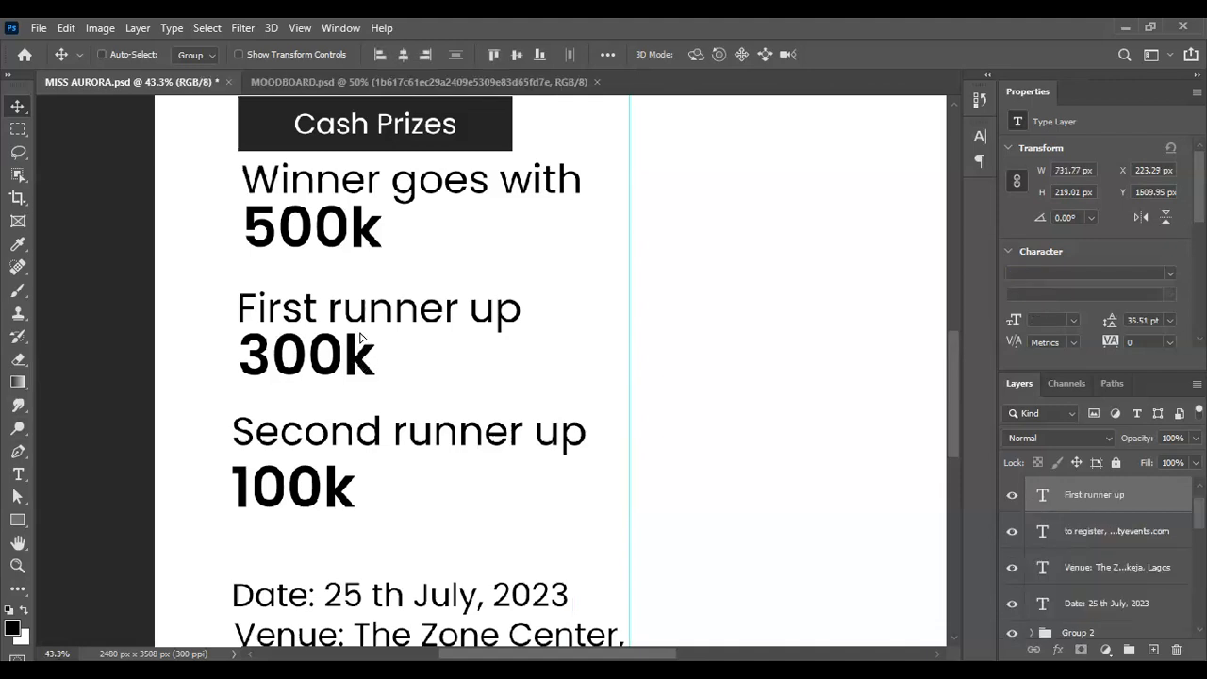
{"action": "left_click_drag", "start_coordinate": [358, 336], "coordinate": [359, 337]}
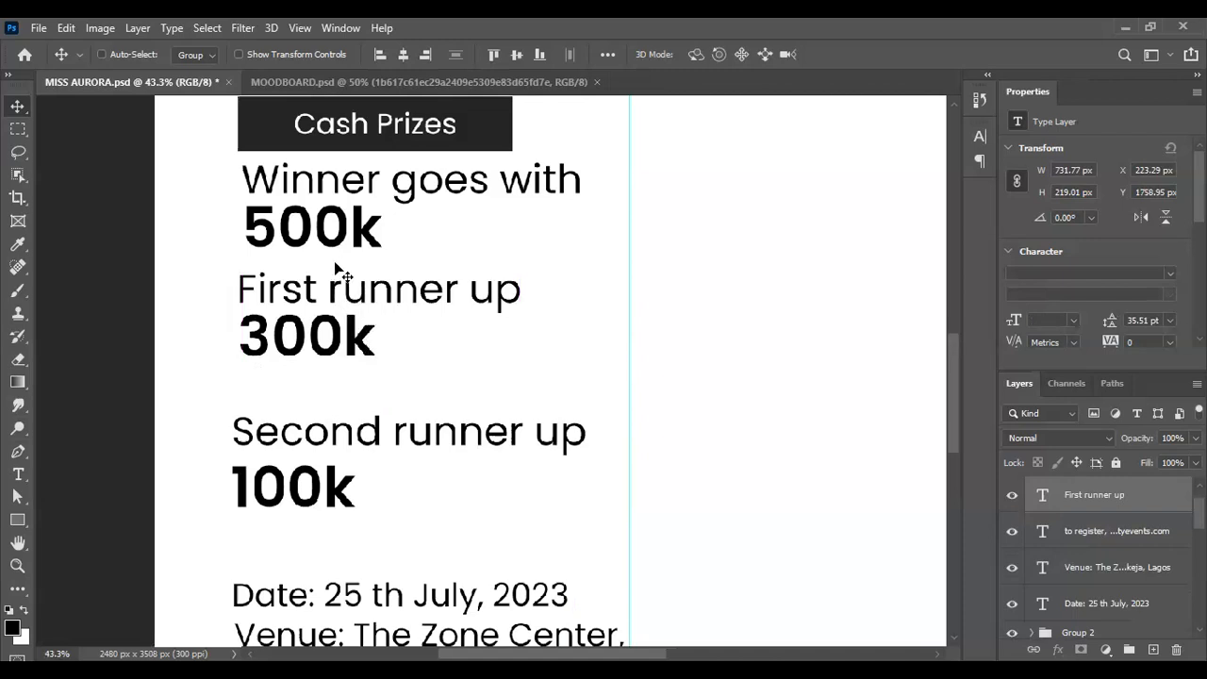
{"action": "scroll", "coordinate": [335, 265], "scroll_direction": "up", "scroll_amount": 5}
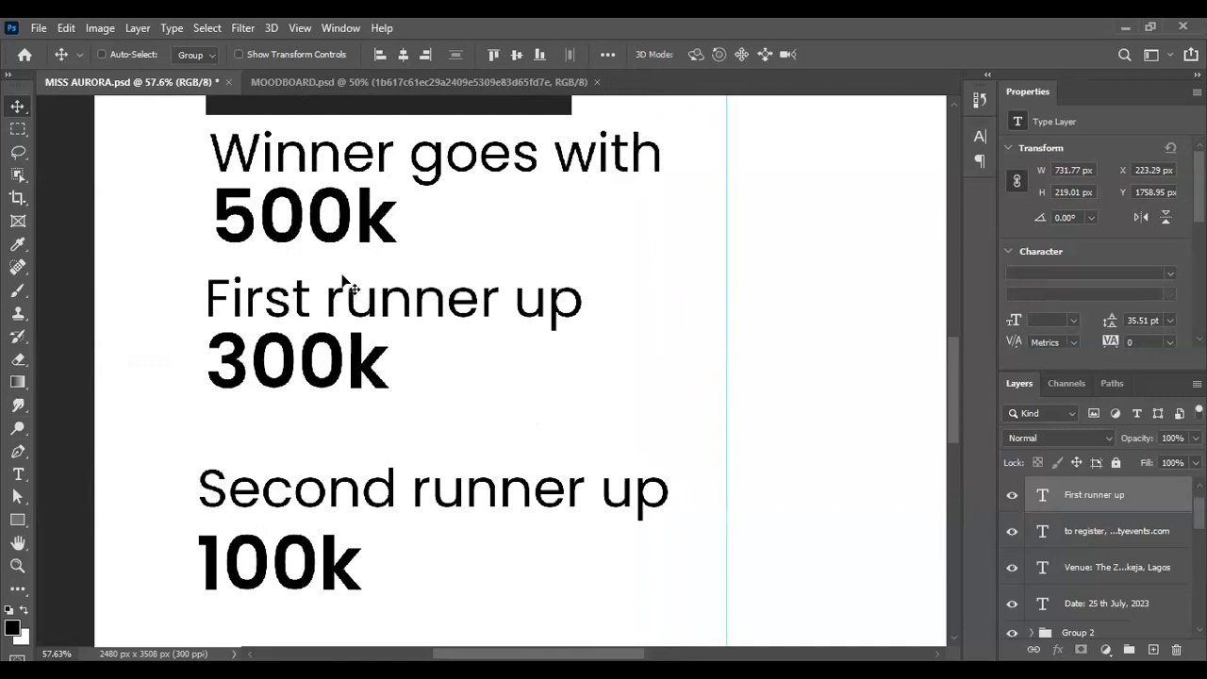
{"action": "scroll", "coordinate": [344, 283], "scroll_direction": "up", "scroll_amount": 1}
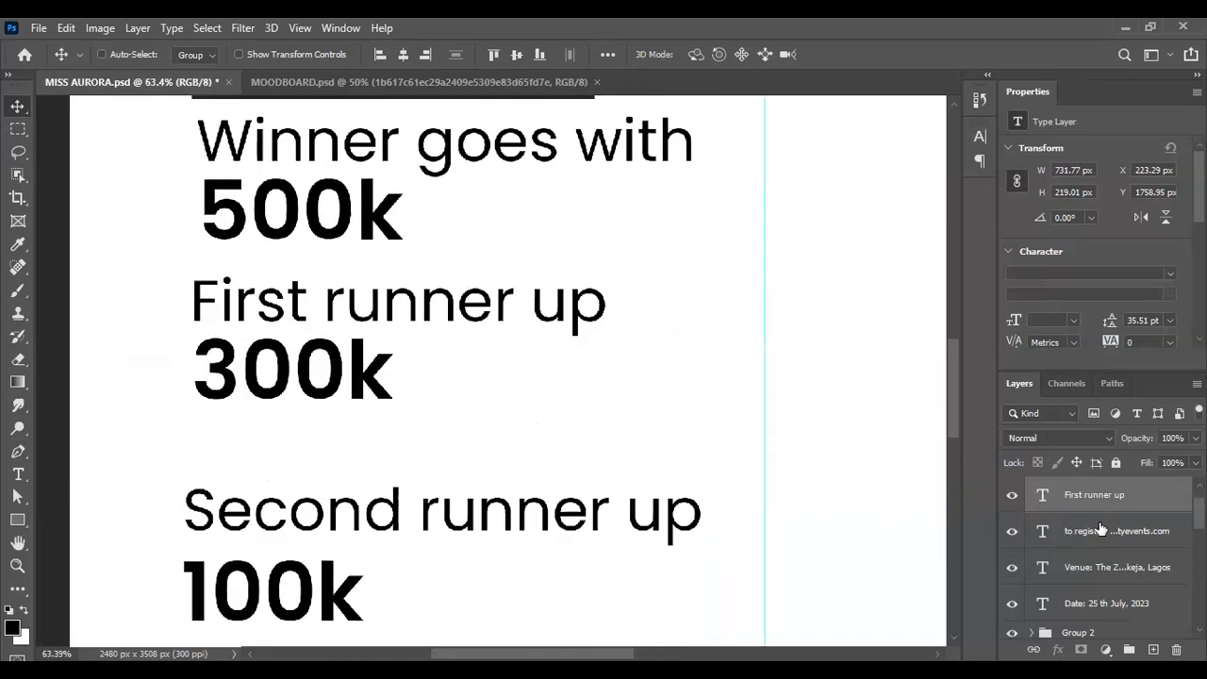
{"action": "scroll", "coordinate": [1097, 507], "scroll_direction": "up", "scroll_amount": 1}
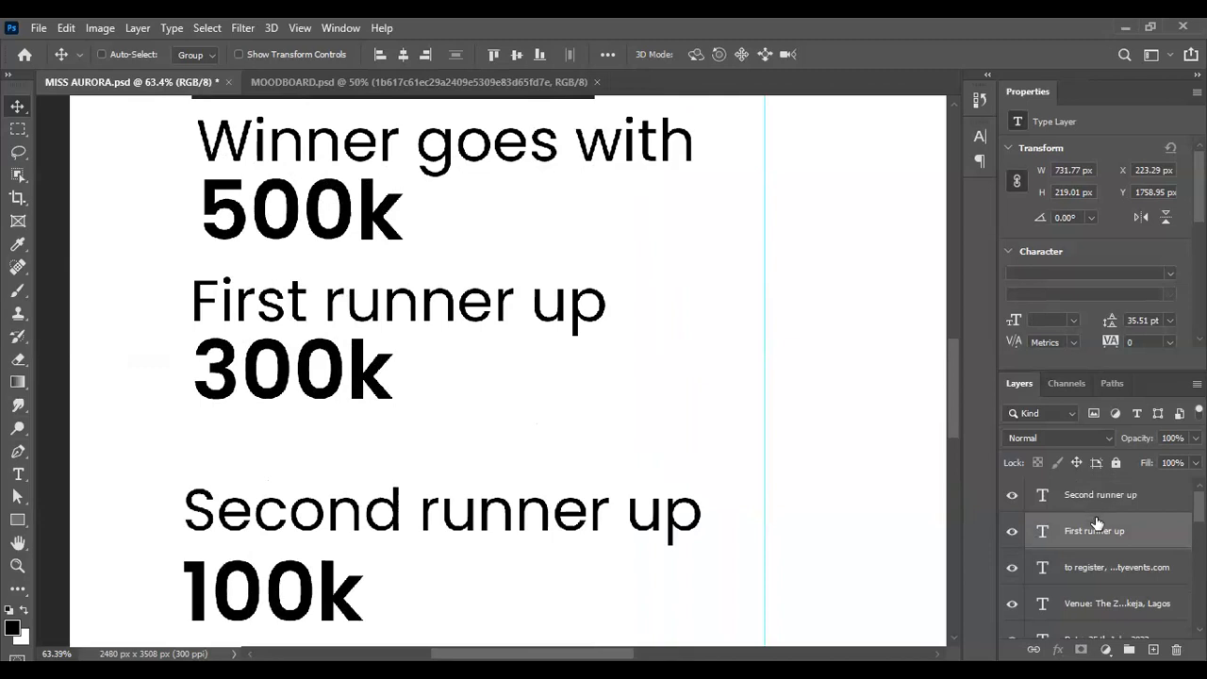
{"action": "scroll", "coordinate": [1100, 507], "scroll_direction": "down", "scroll_amount": 2}
{"action": "scroll", "coordinate": [1101, 547], "scroll_direction": "up", "scroll_amount": 1}
{"action": "key", "text": "ctrl"}
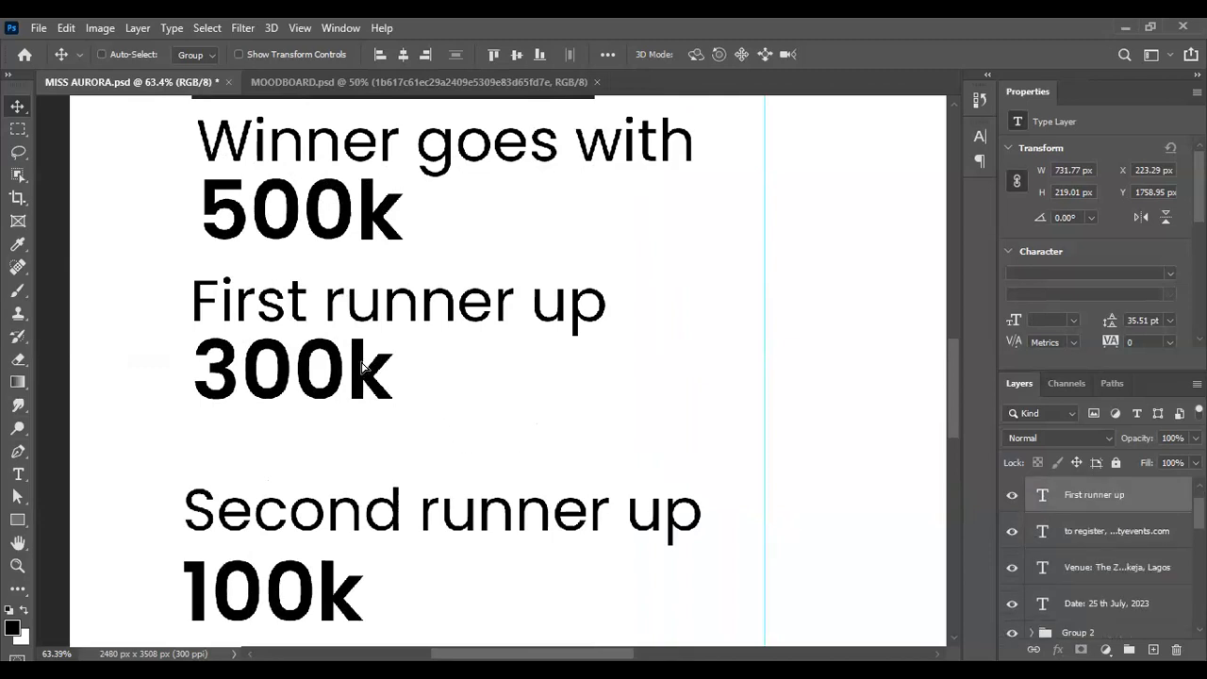
{"action": "left_click_drag", "start_coordinate": [358, 365], "coordinate": [367, 367]}
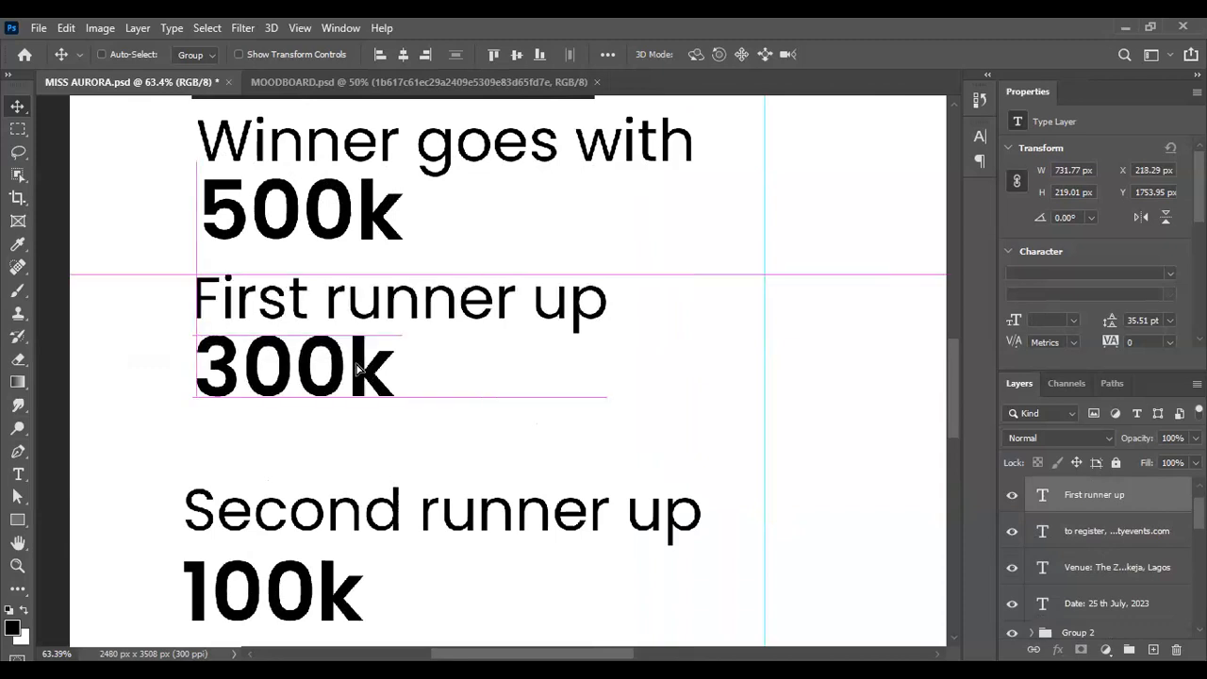
Step: Nudge the "First runner up" line and the 300k amount individually up by small amounts to tighten their spacing
{"action": "left_click", "coordinate": [1111, 496]}
{"action": "scroll", "coordinate": [1117, 541], "scroll_direction": "up", "scroll_amount": 1}
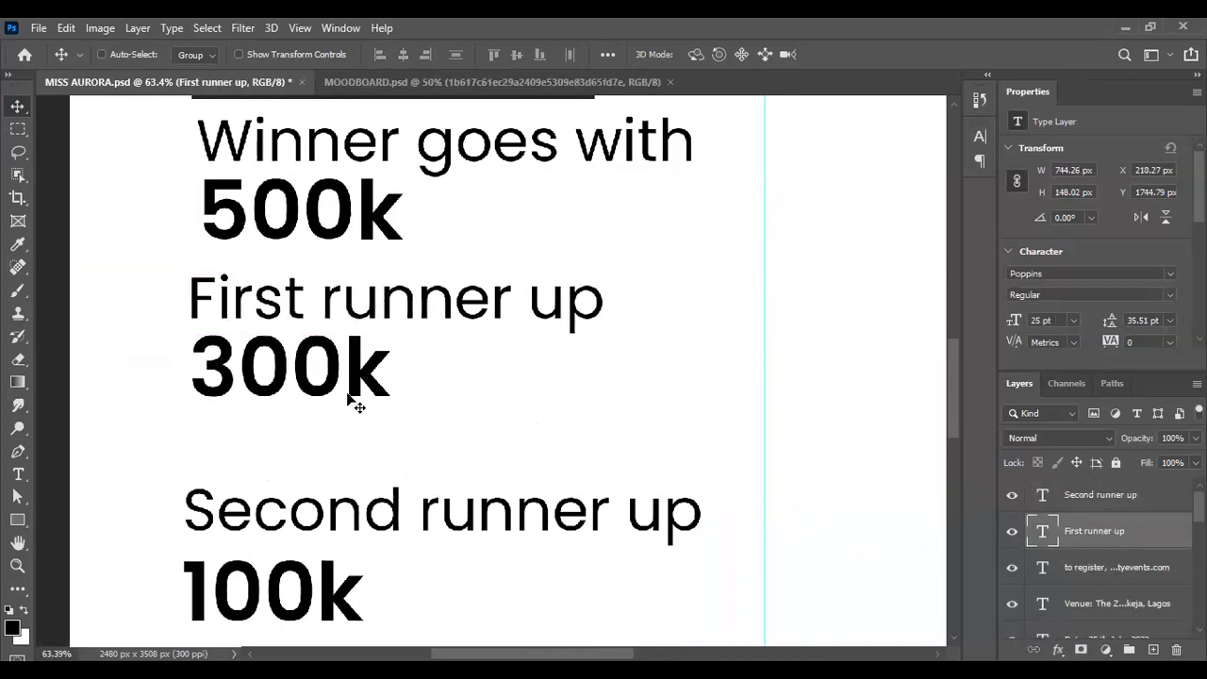
{"action": "key", "text": "Up"}
{"action": "key", "text": "Up"}
{"action": "key", "text": "Down"}
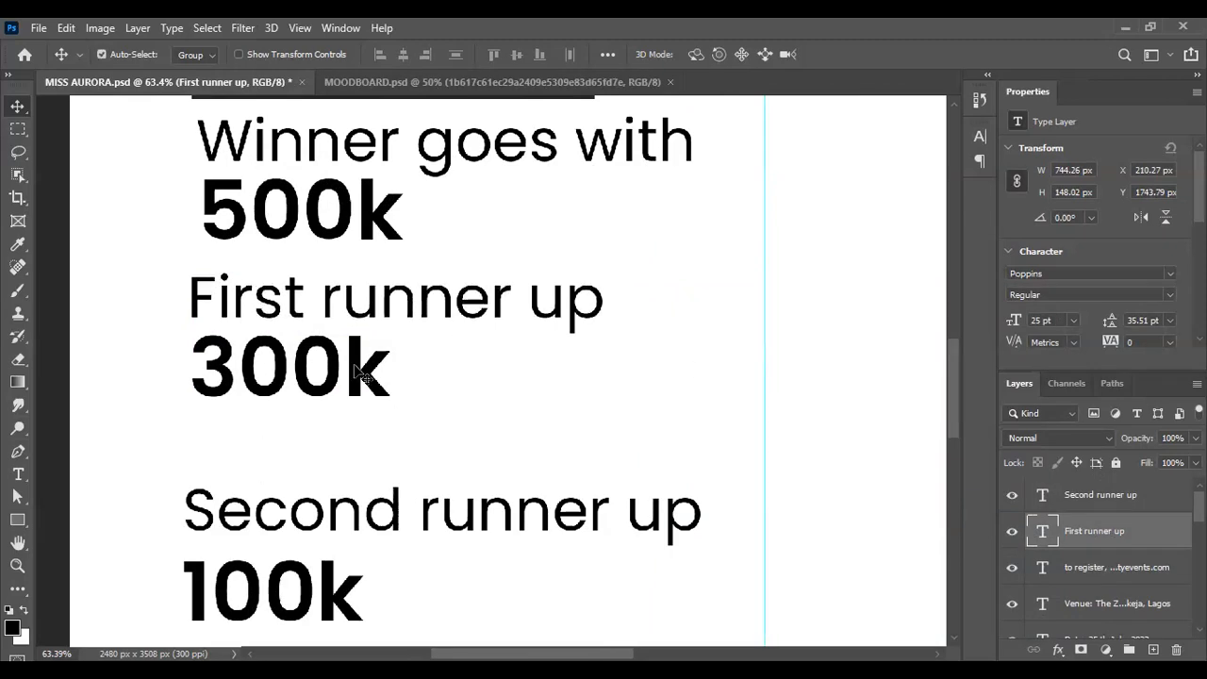
{"action": "left_click", "coordinate": [358, 372], "text": "ctrl"}
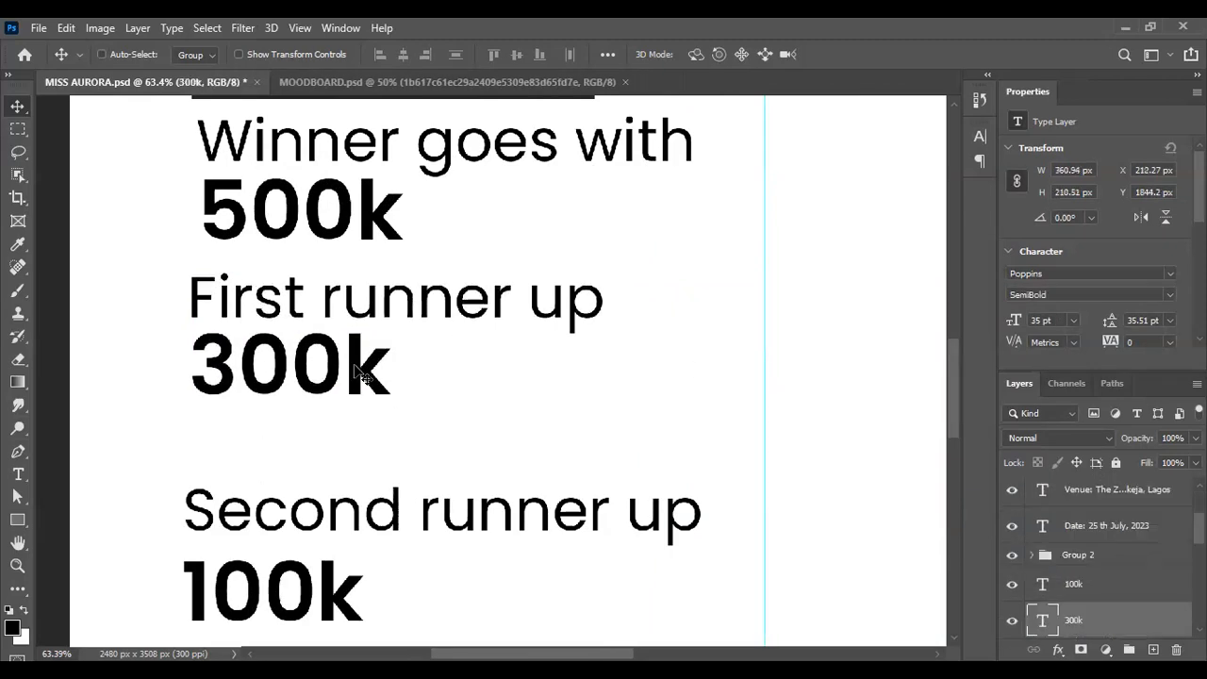
Step: Move the "Second runner up" line up about 107 px to sit closely below the 300k amount
{"action": "left_click", "coordinate": [383, 527], "text": "ctrl"}
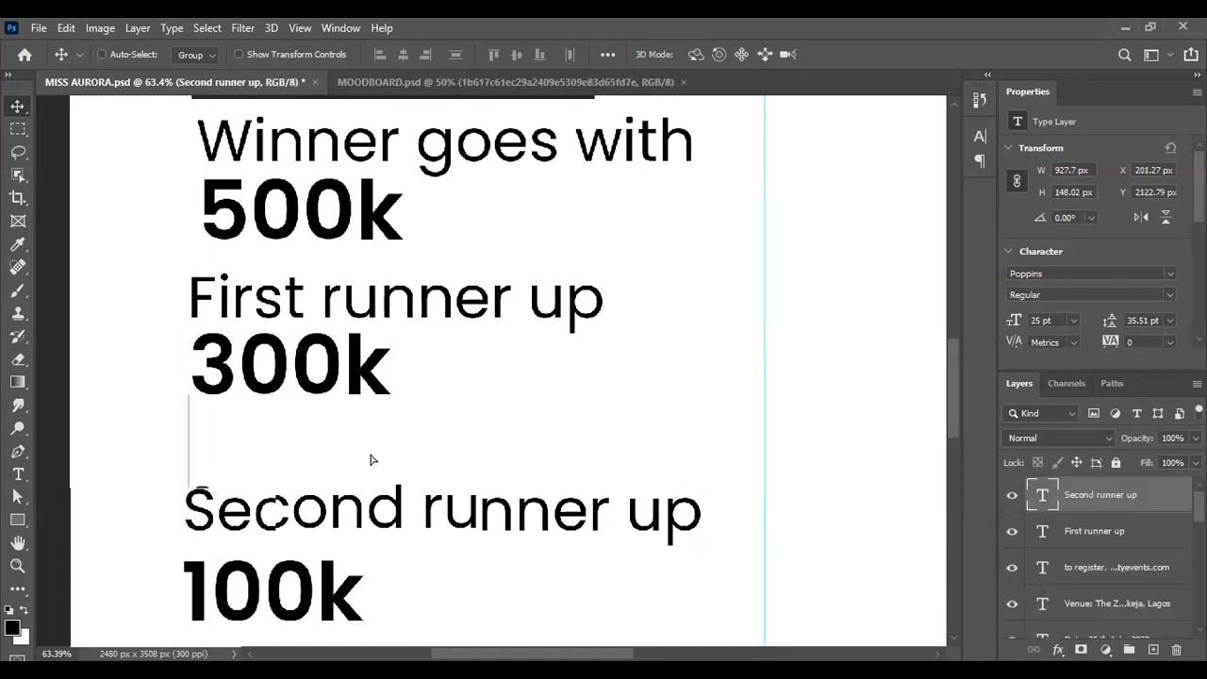
{"action": "left_click_drag", "start_coordinate": [375, 449], "coordinate": [371, 442]}
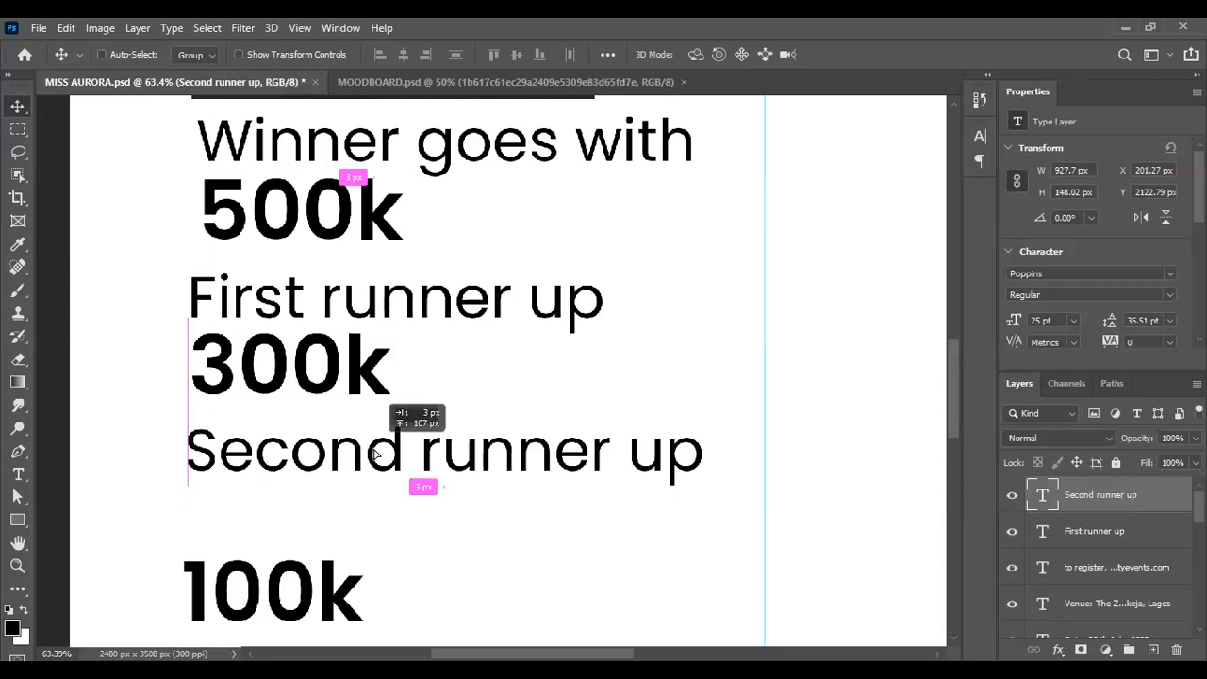
{"action": "left_click_drag", "start_coordinate": [375, 452], "coordinate": [374, 451]}
Step: Move the 100k amount up until it sits directly beneath the "Second runner up" line
{"action": "left_click", "coordinate": [344, 569]}
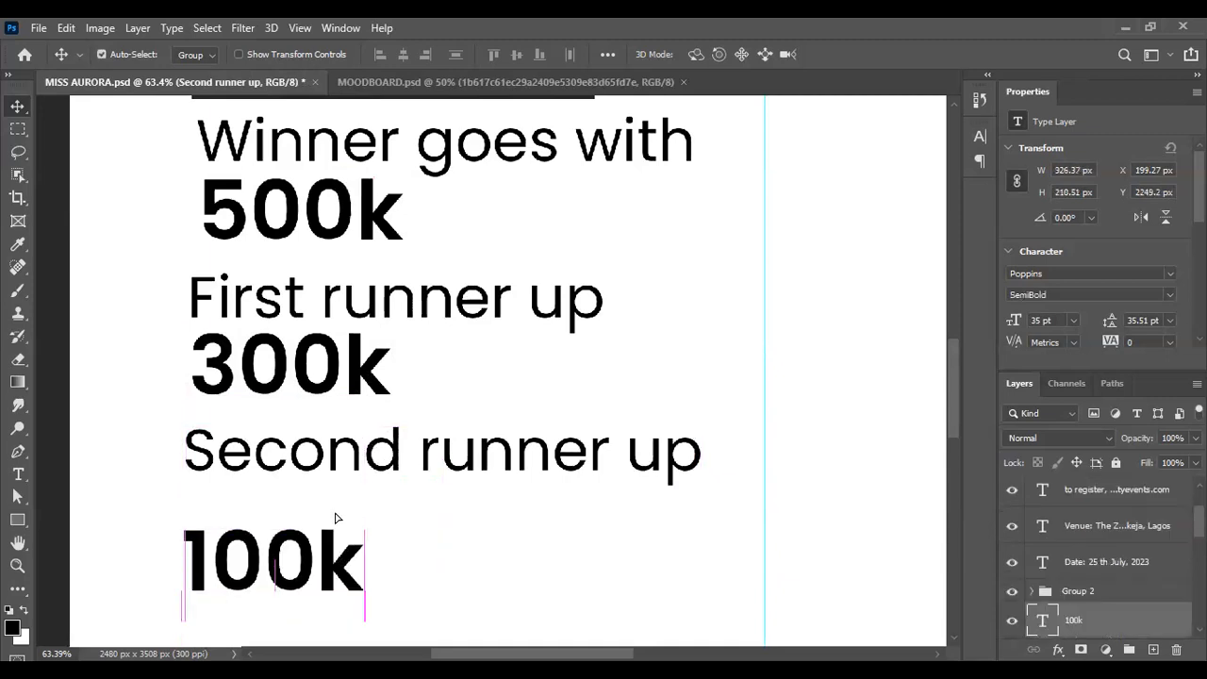
{"action": "left_click_drag", "start_coordinate": [336, 520], "coordinate": [337, 518]}
{"action": "key", "text": "Up"}
{"action": "key", "text": "Up"}
{"action": "key", "text": "Up"}
{"action": "key", "text": "Up"}
{"action": "key", "text": "Up"}
{"action": "key", "text": "Up"}
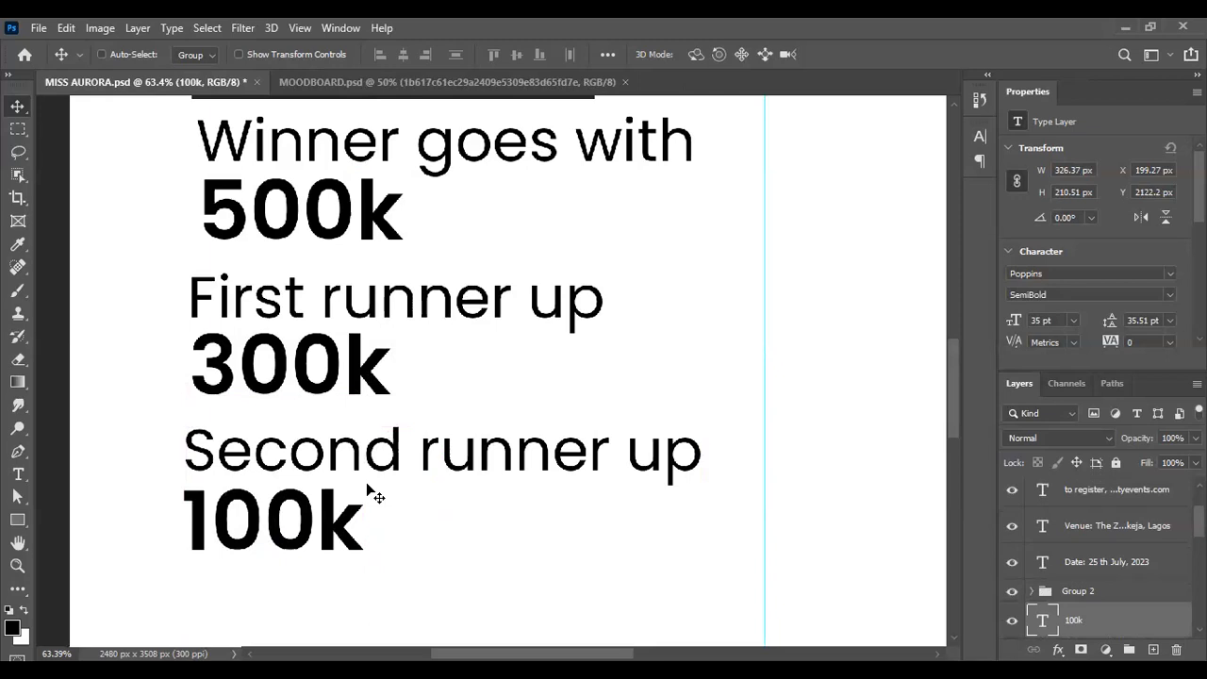
Step: Align the left edges of the Cash Prizes heading group, the "Winner goes with" line and the 500k, 300k and 100k amounts
{"action": "scroll", "coordinate": [353, 241], "scroll_direction": "down", "scroll_amount": 2}
{"action": "scroll", "coordinate": [342, 255], "scroll_direction": "down", "scroll_amount": 3}
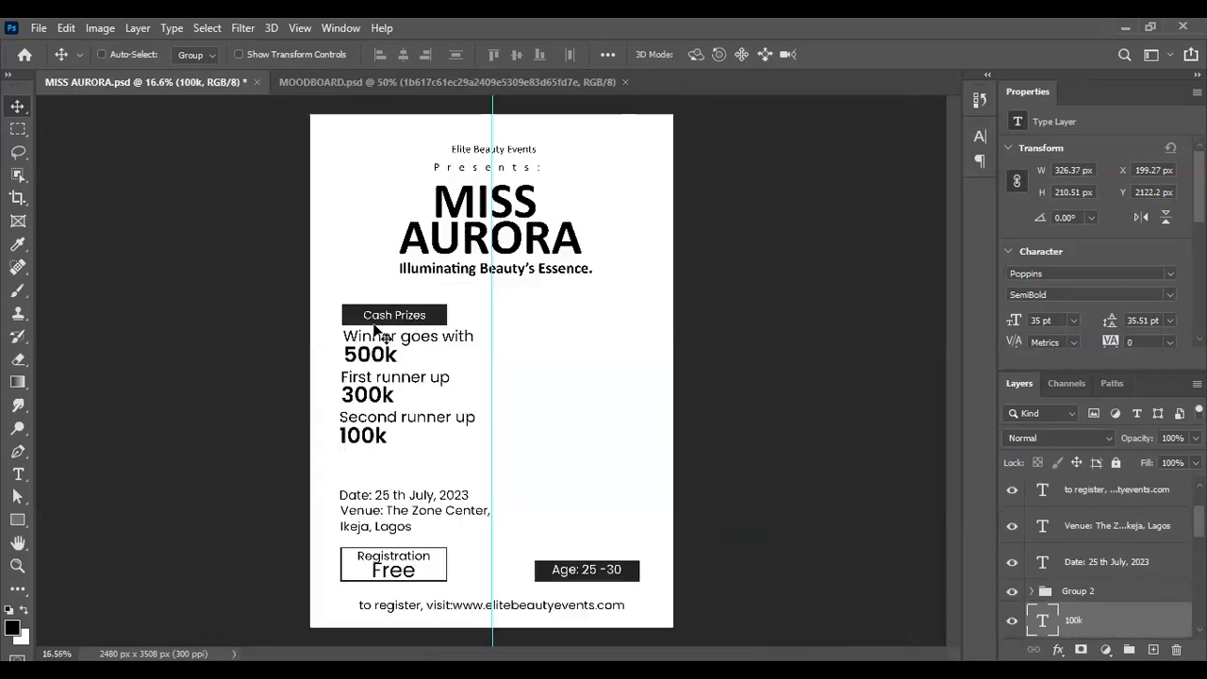
{"action": "scroll", "coordinate": [411, 466], "scroll_direction": "up", "scroll_amount": 1}
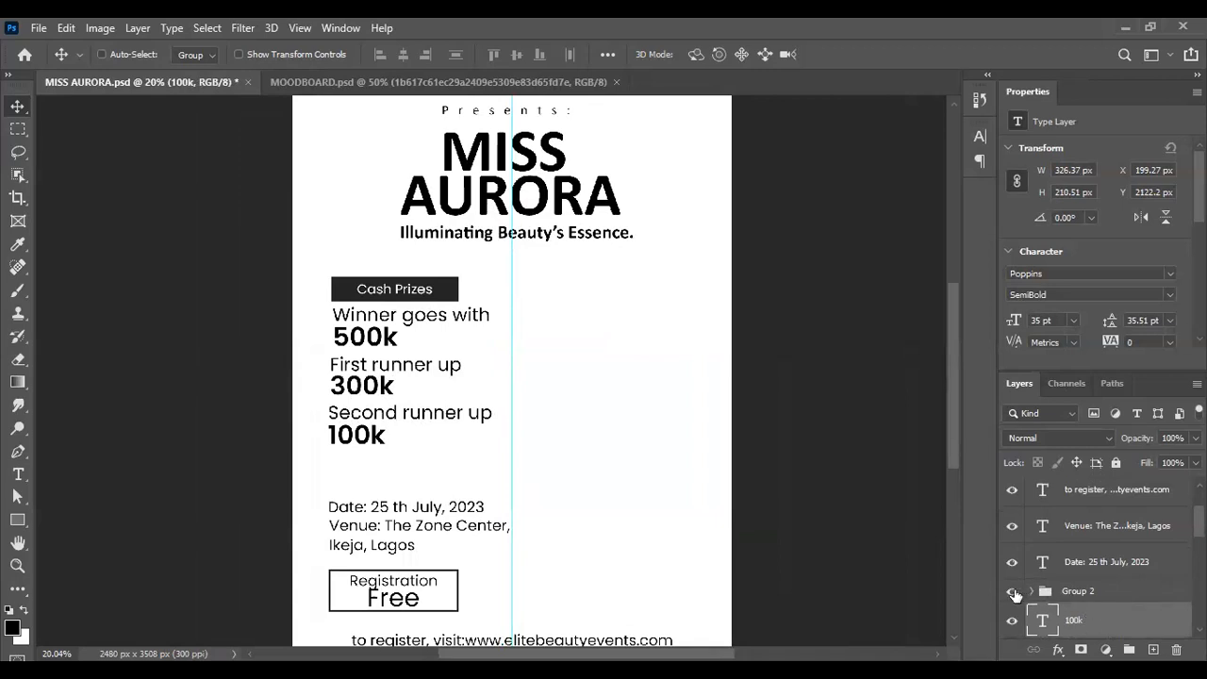
{"action": "scroll", "coordinate": [1098, 596], "scroll_direction": "down", "scroll_amount": 3}
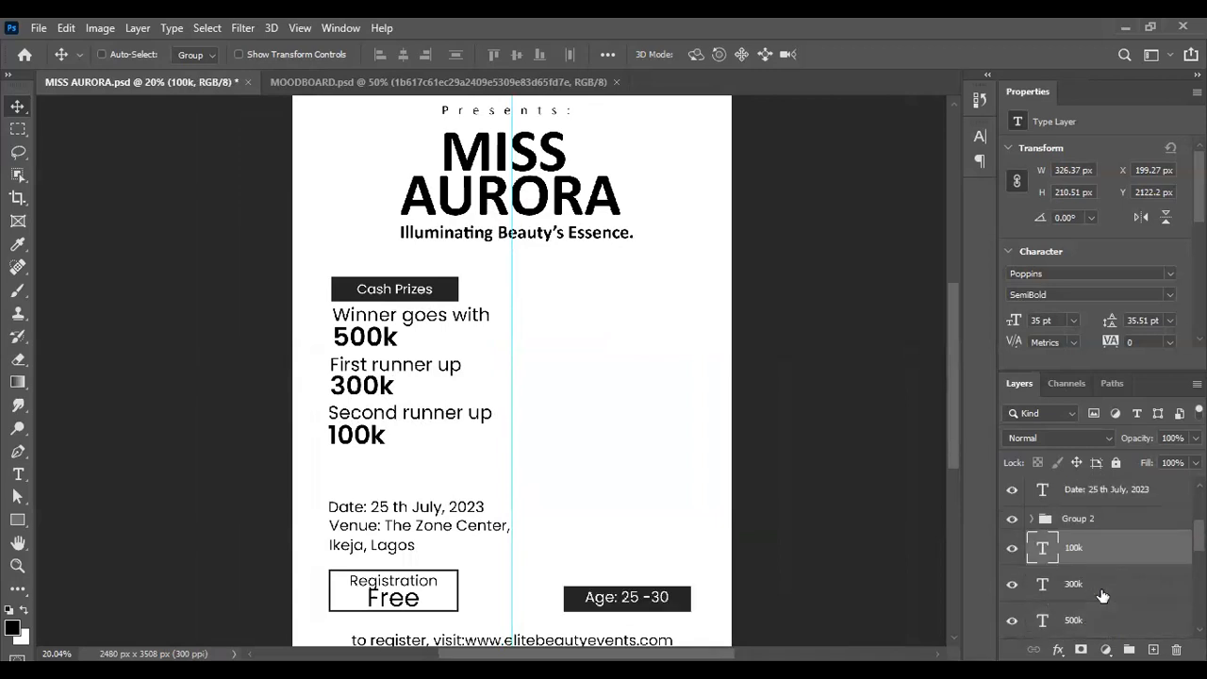
{"action": "scroll", "coordinate": [1100, 596], "scroll_direction": "down", "scroll_amount": 3}
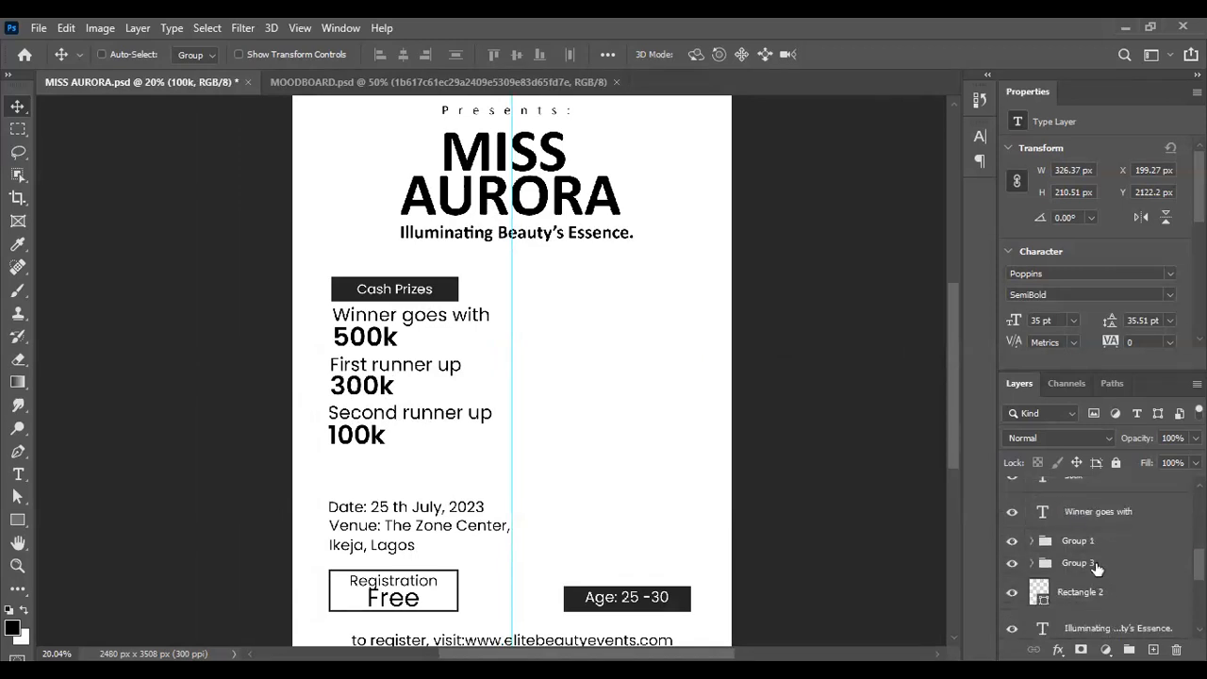
{"action": "left_click", "coordinate": [1014, 544]}
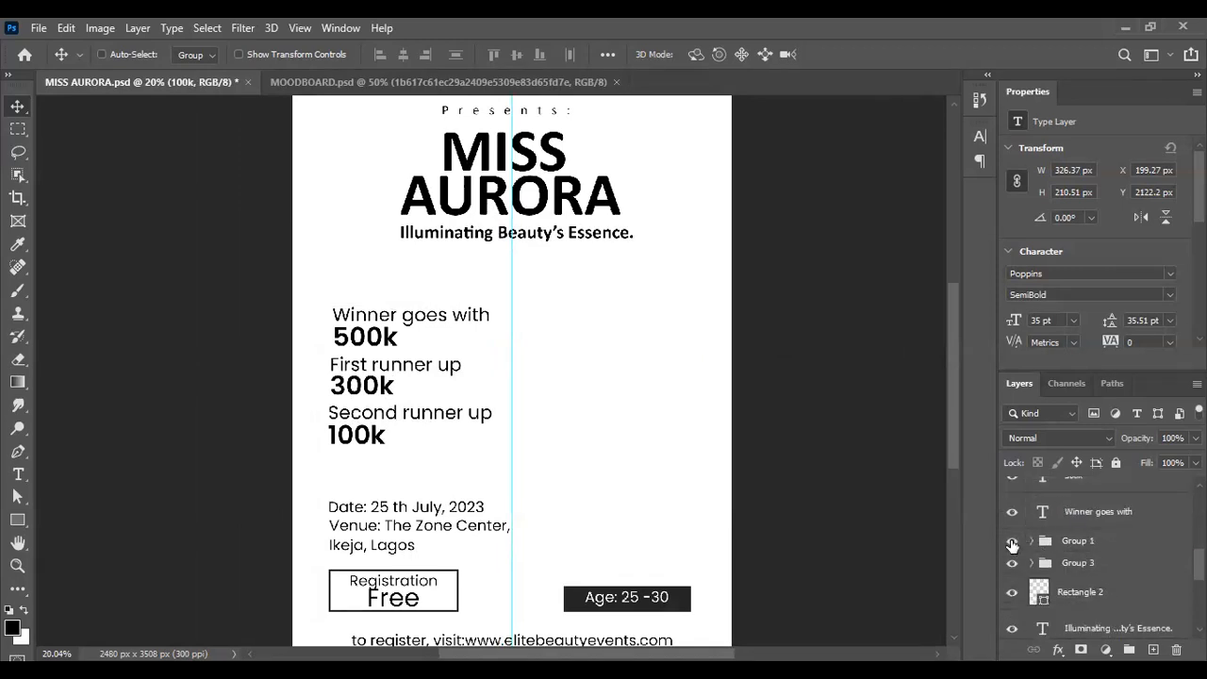
{"action": "left_click", "coordinate": [1012, 544]}
{"action": "left_click", "coordinate": [1083, 542], "text": "shift"}
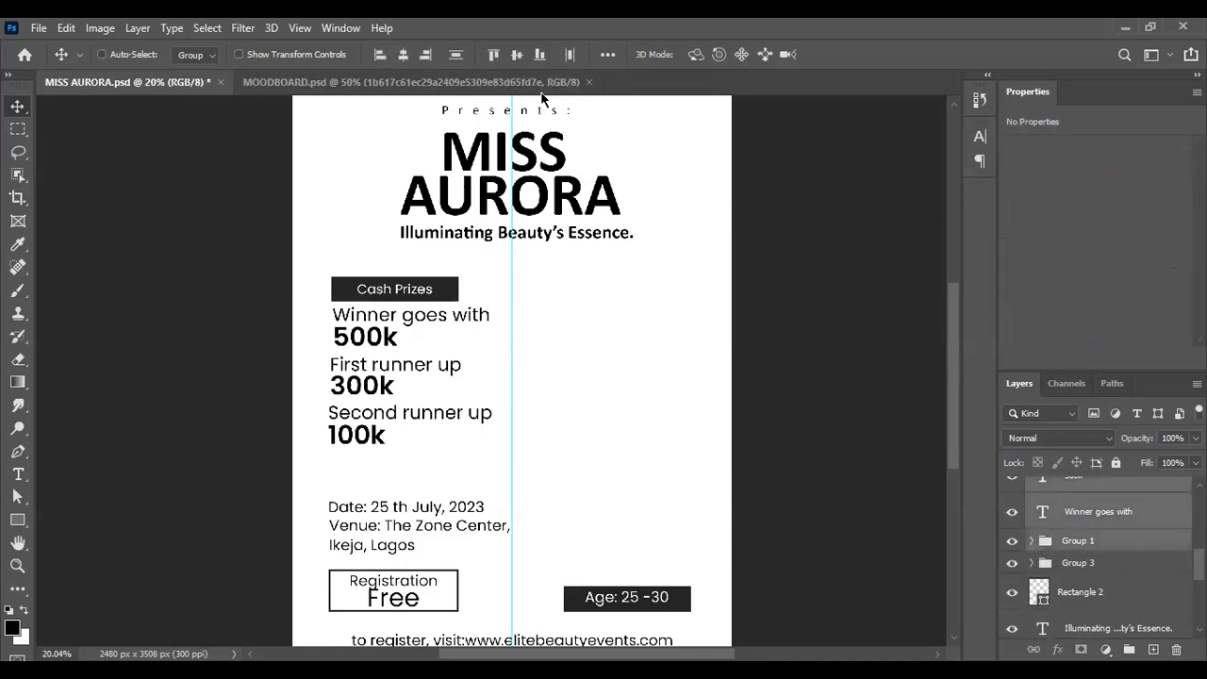
{"action": "left_click", "coordinate": [378, 55]}
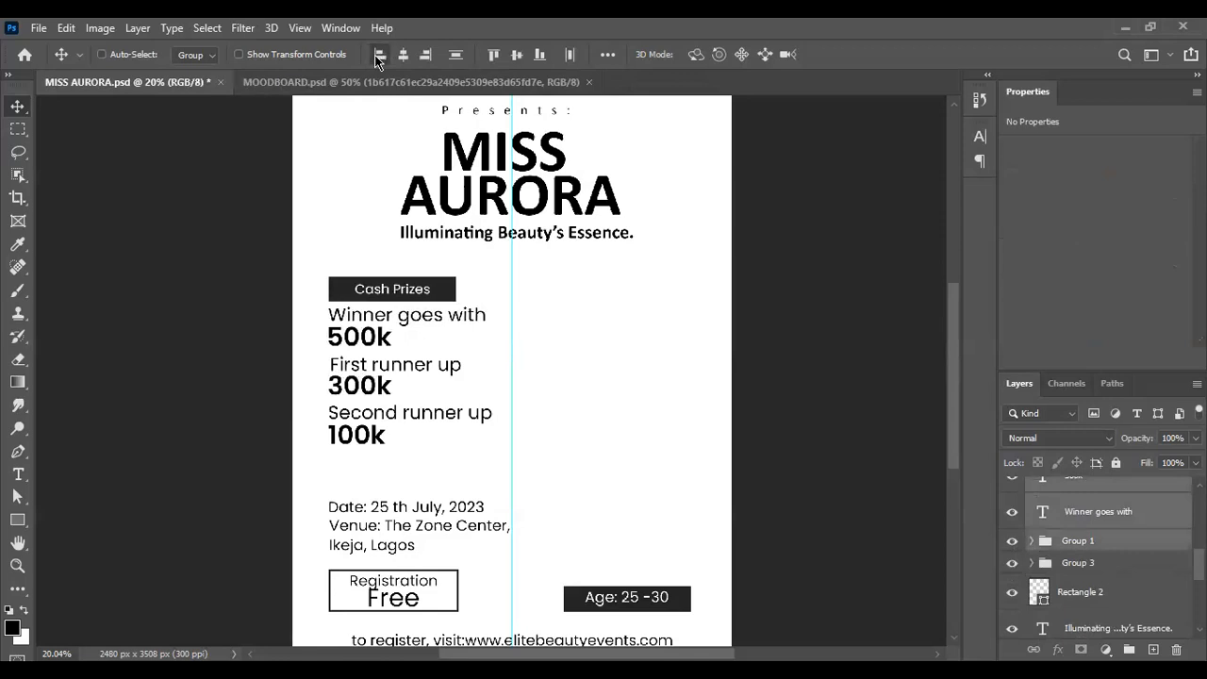
Step: Align the left edges of the Cash Prizes heading group and all prize lines and amounts, including both runner-up lines
{"action": "left_click", "coordinate": [1111, 539]}
{"action": "scroll", "coordinate": [1092, 524], "scroll_direction": "up", "scroll_amount": 4}
{"action": "scroll", "coordinate": [1087, 525], "scroll_direction": "down", "scroll_amount": 3}
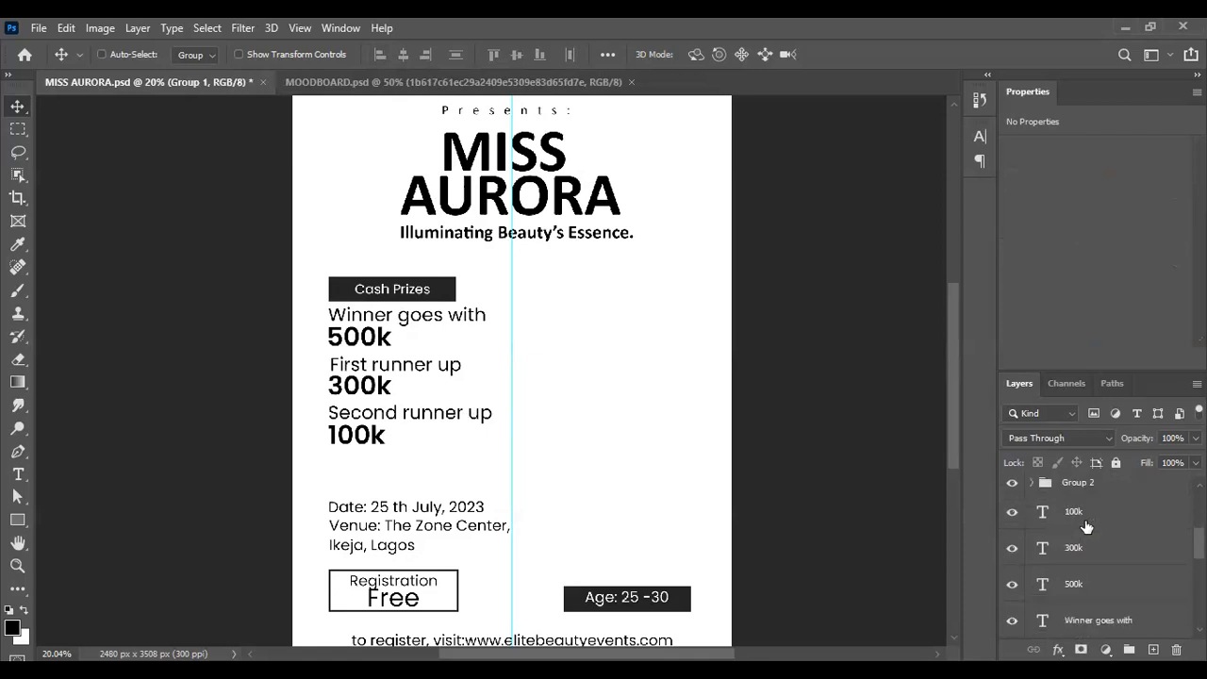
{"action": "scroll", "coordinate": [1087, 528], "scroll_direction": "down", "scroll_amount": 3}
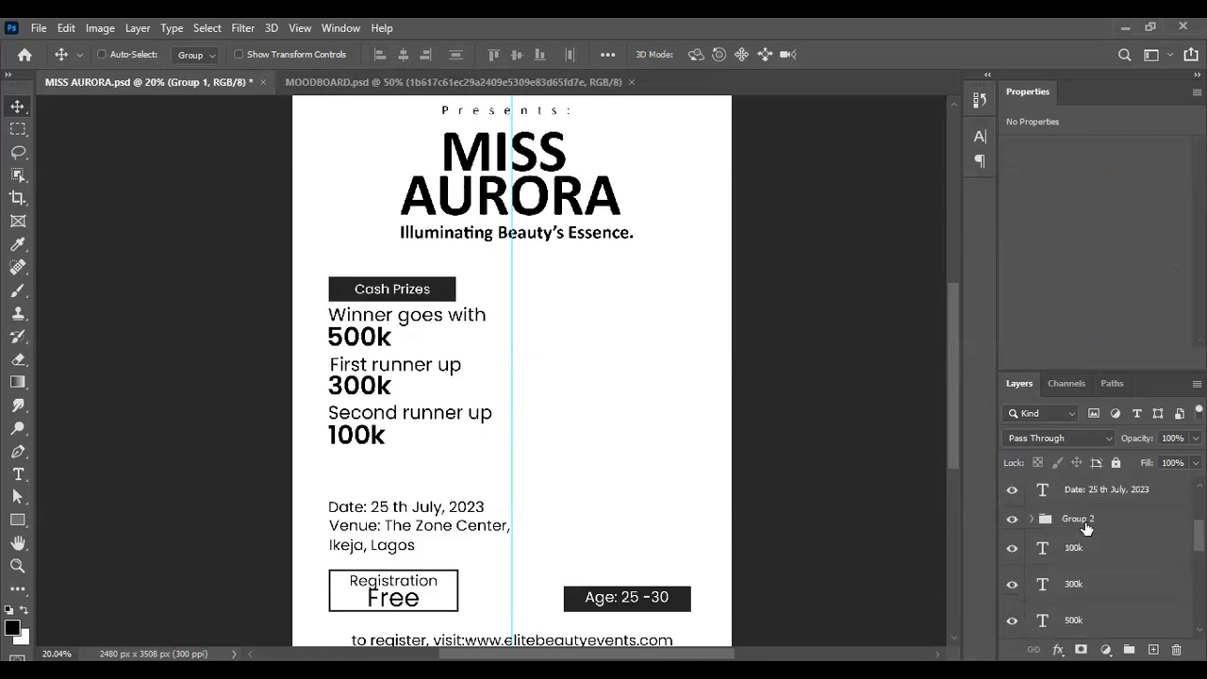
{"action": "scroll", "coordinate": [1105, 552], "scroll_direction": "down", "scroll_amount": 4}
{"action": "scroll", "coordinate": [1106, 552], "scroll_direction": "up", "scroll_amount": 8}
{"action": "left_click", "coordinate": [1119, 500]}
{"action": "scroll", "coordinate": [1106, 528], "scroll_direction": "down", "scroll_amount": 5}
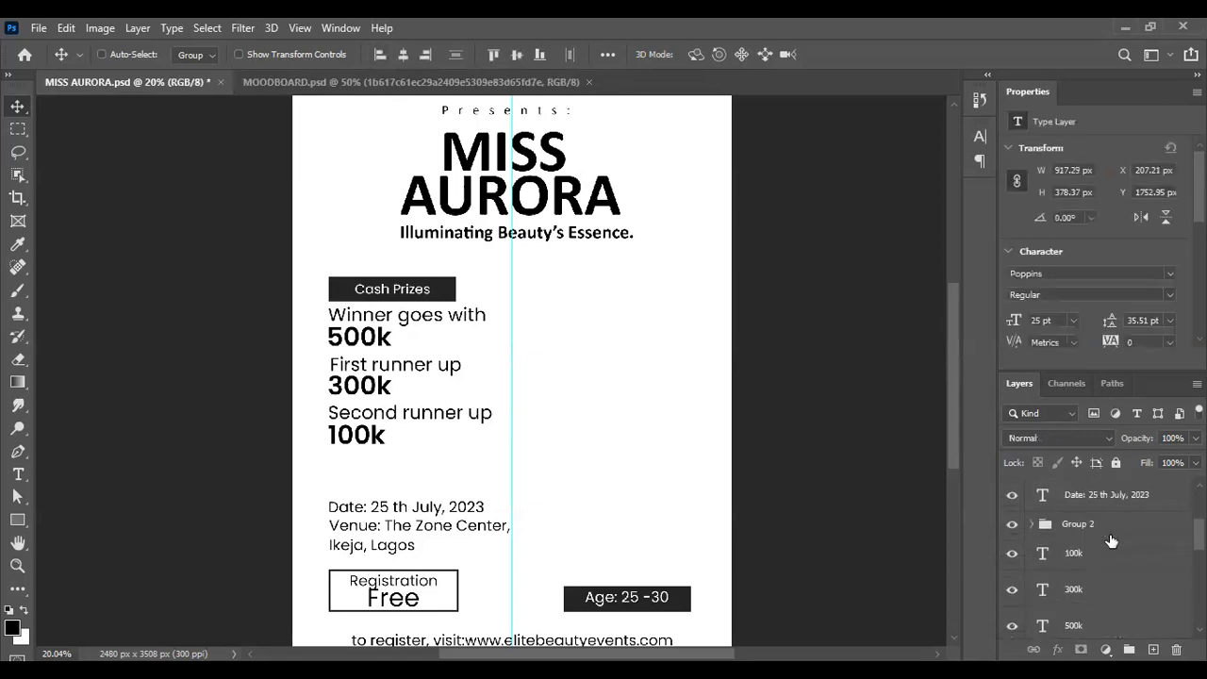
{"action": "scroll", "coordinate": [1101, 517], "scroll_direction": "up", "scroll_amount": 3}
{"action": "left_click", "coordinate": [1099, 554], "text": "ctrl"}
{"action": "scroll", "coordinate": [1094, 589], "scroll_direction": "down", "scroll_amount": 2}
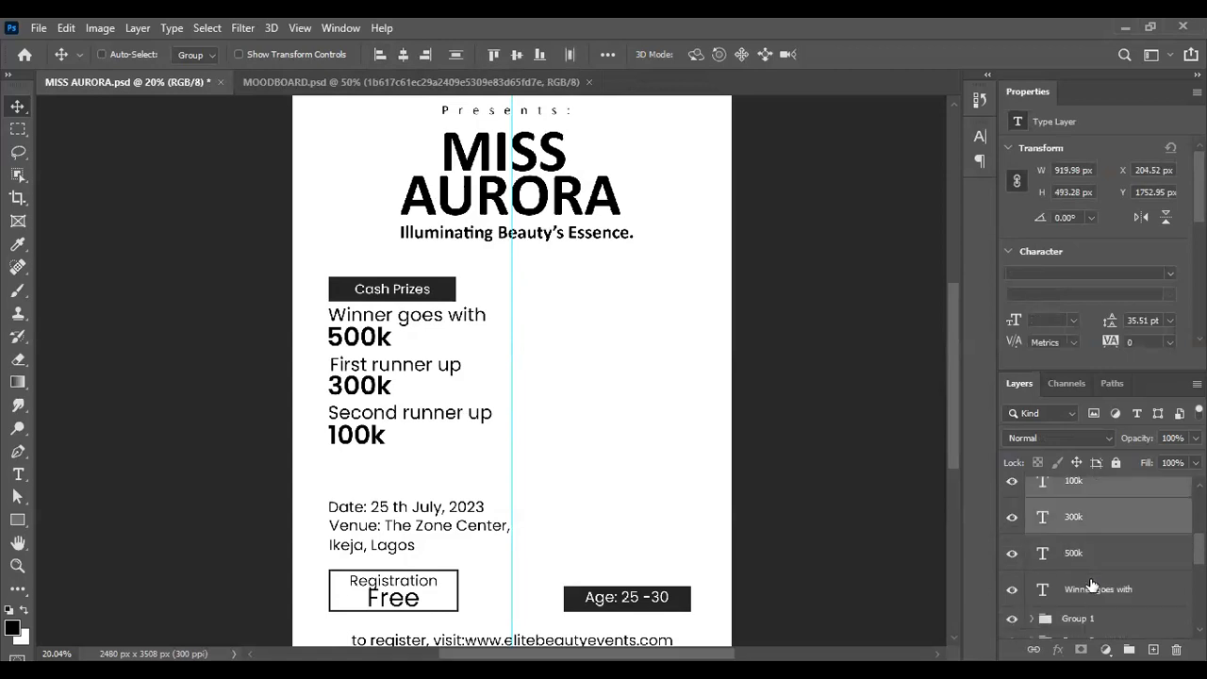
{"action": "left_click", "coordinate": [1090, 557], "text": "ctrl"}
{"action": "left_click", "coordinate": [1091, 592], "text": "ctrl"}
{"action": "left_click", "coordinate": [1085, 621], "text": "ctrl"}
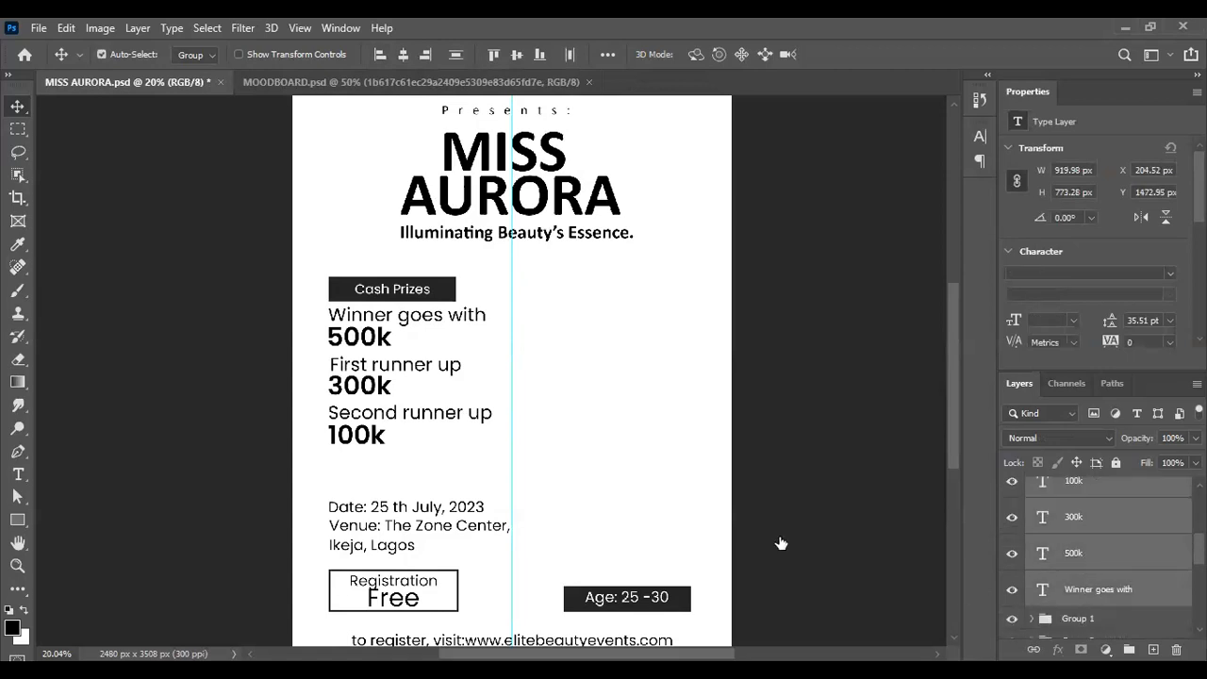
{"action": "left_click", "coordinate": [380, 55]}
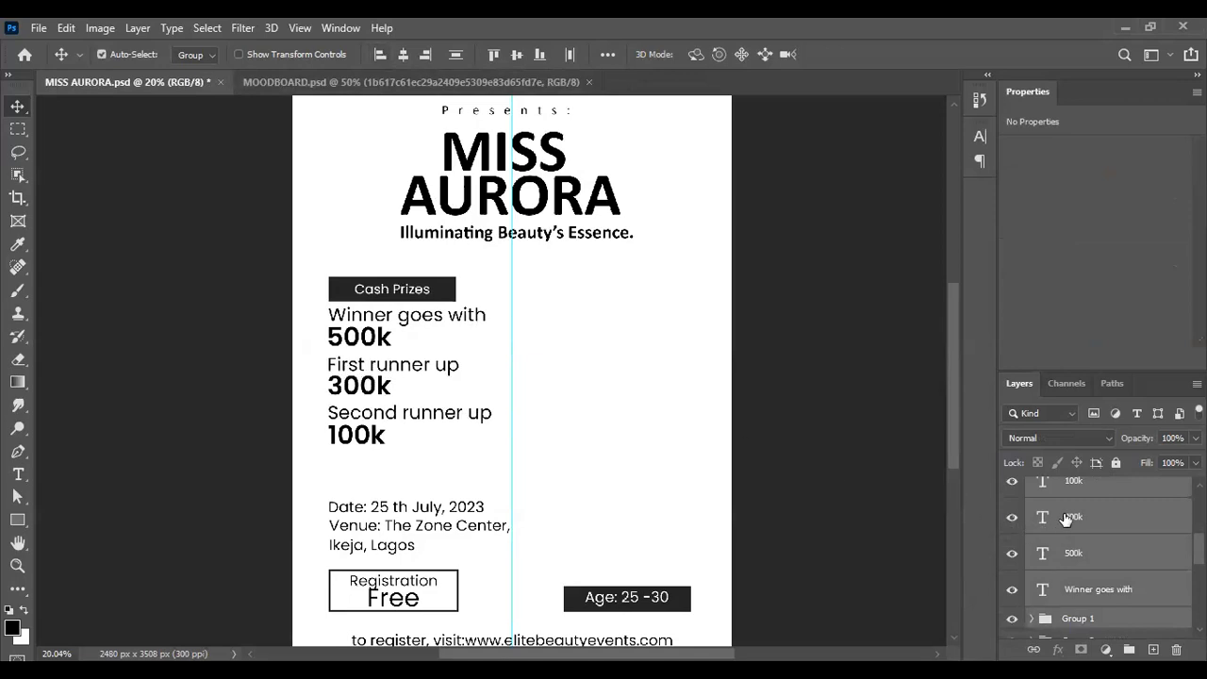
Step: Group the aligned cash prize layers and toggle the group's visibility to check its contents
{"action": "key", "text": "ctrl+g"}
{"action": "left_click", "coordinate": [1009, 488]}
{"action": "left_click", "coordinate": [1009, 489]}
{"action": "left_click", "coordinate": [1010, 489]}
{"action": "left_click", "coordinate": [1009, 488]}
{"action": "key", "text": "ctrl"}
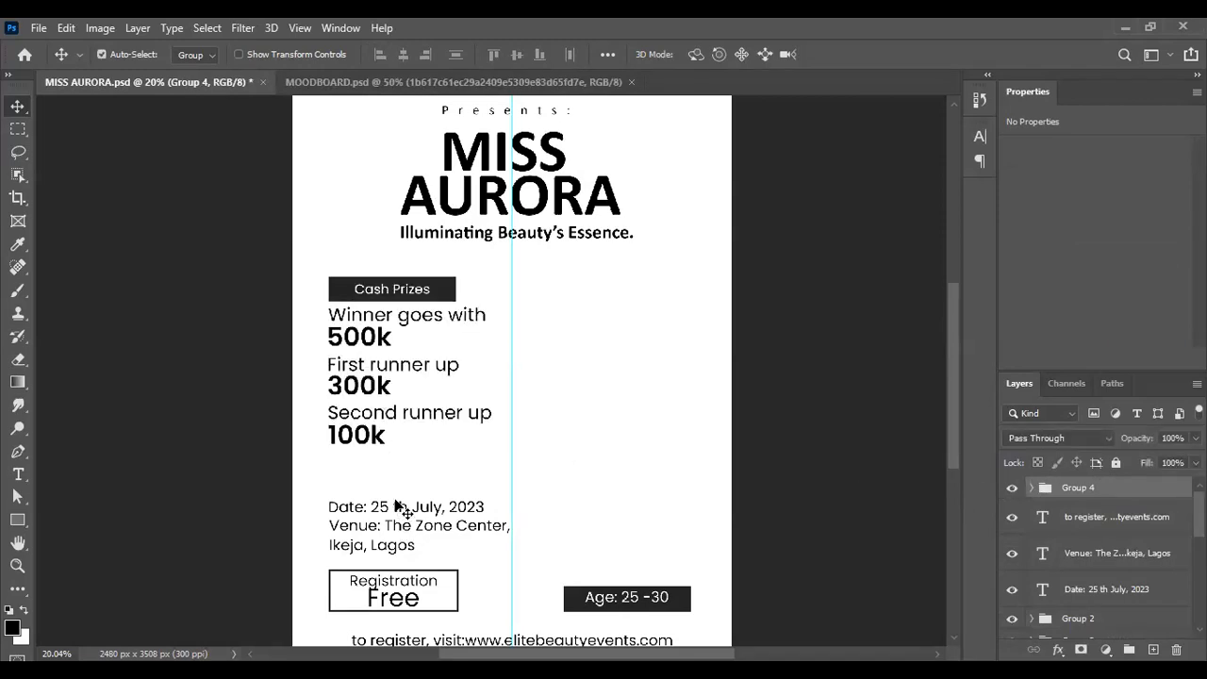
Step: Move the date line up about 127 px and slightly left, closer to the cash prize list
{"action": "left_click", "coordinate": [396, 507]}
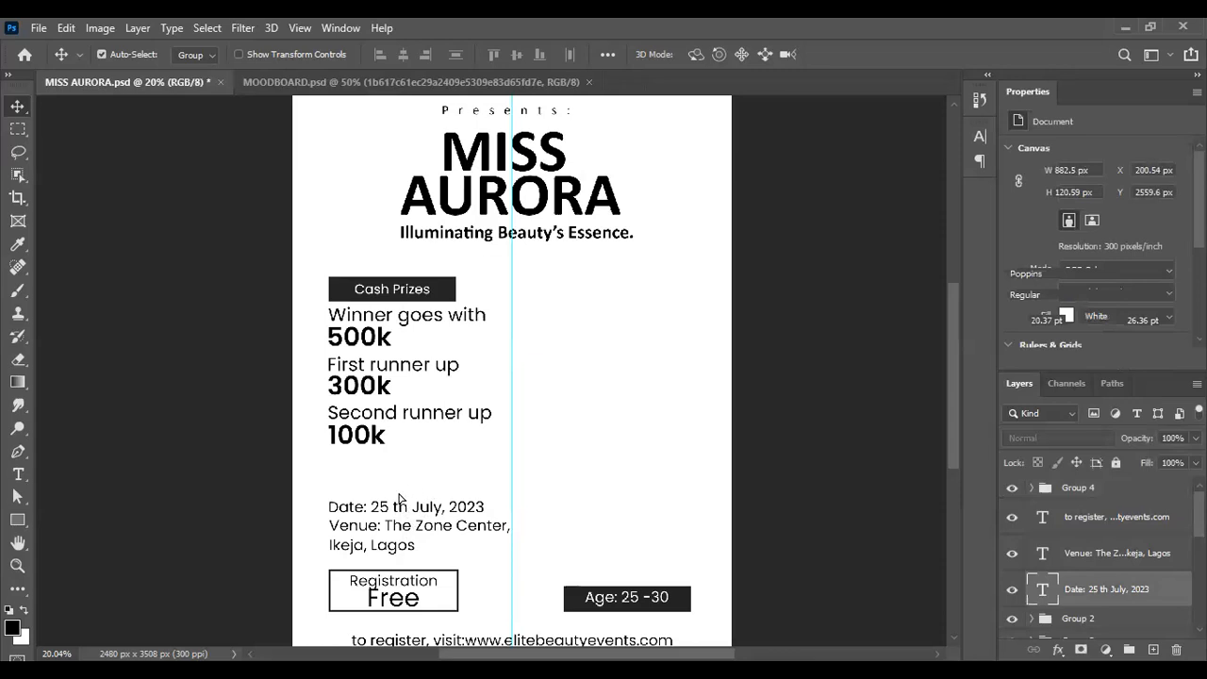
{"action": "left_click_drag", "start_coordinate": [400, 494], "coordinate": [402, 494]}
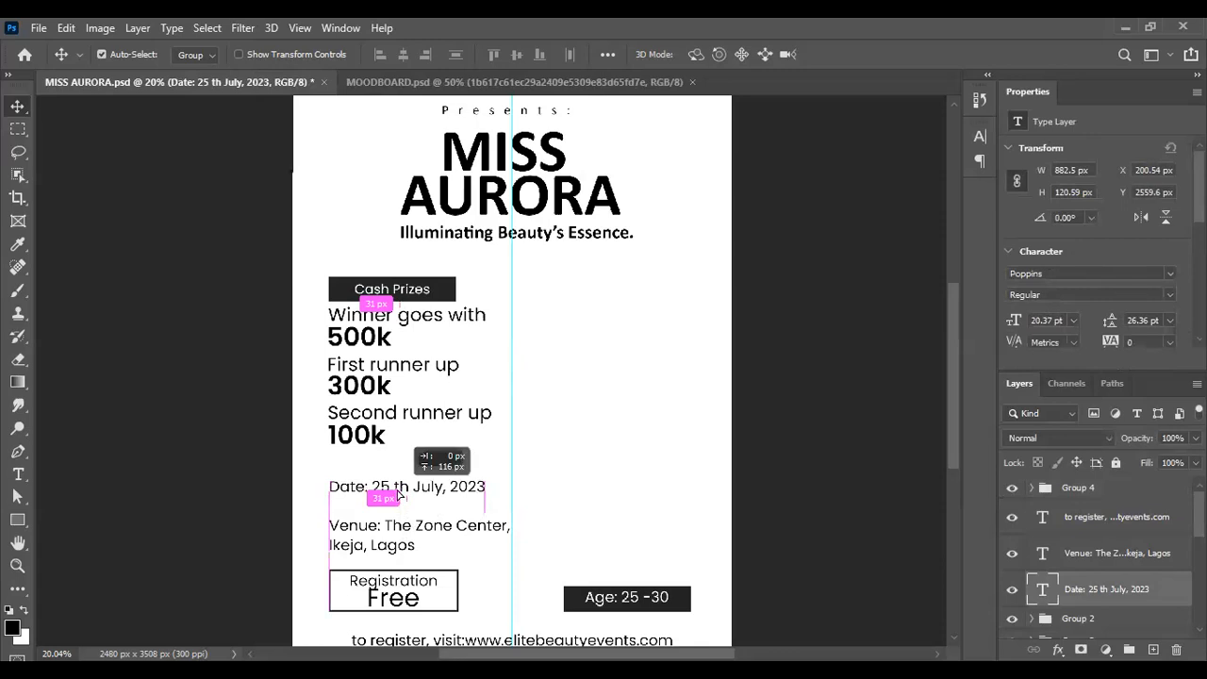
{"action": "left_click_drag", "start_coordinate": [401, 489], "coordinate": [398, 489]}
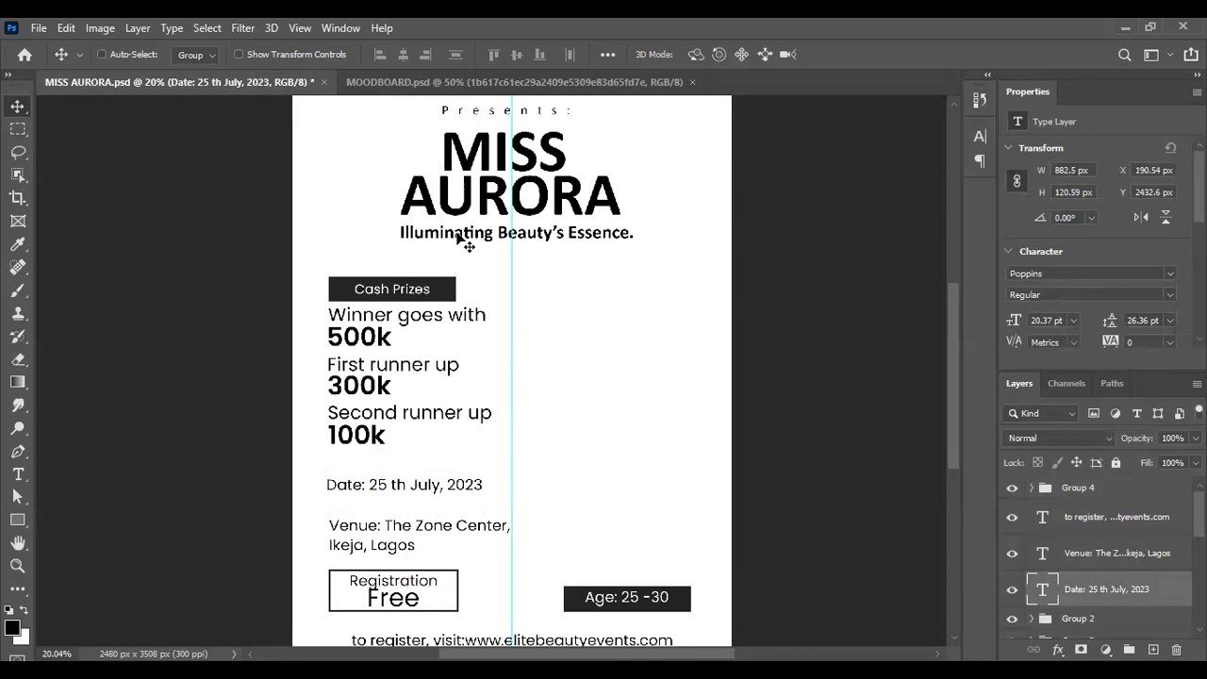
Step: Move the two-line venue text up about 121 px and slightly left to sit closely below the date line
{"action": "scroll", "coordinate": [464, 242], "scroll_direction": "up", "scroll_amount": 3}
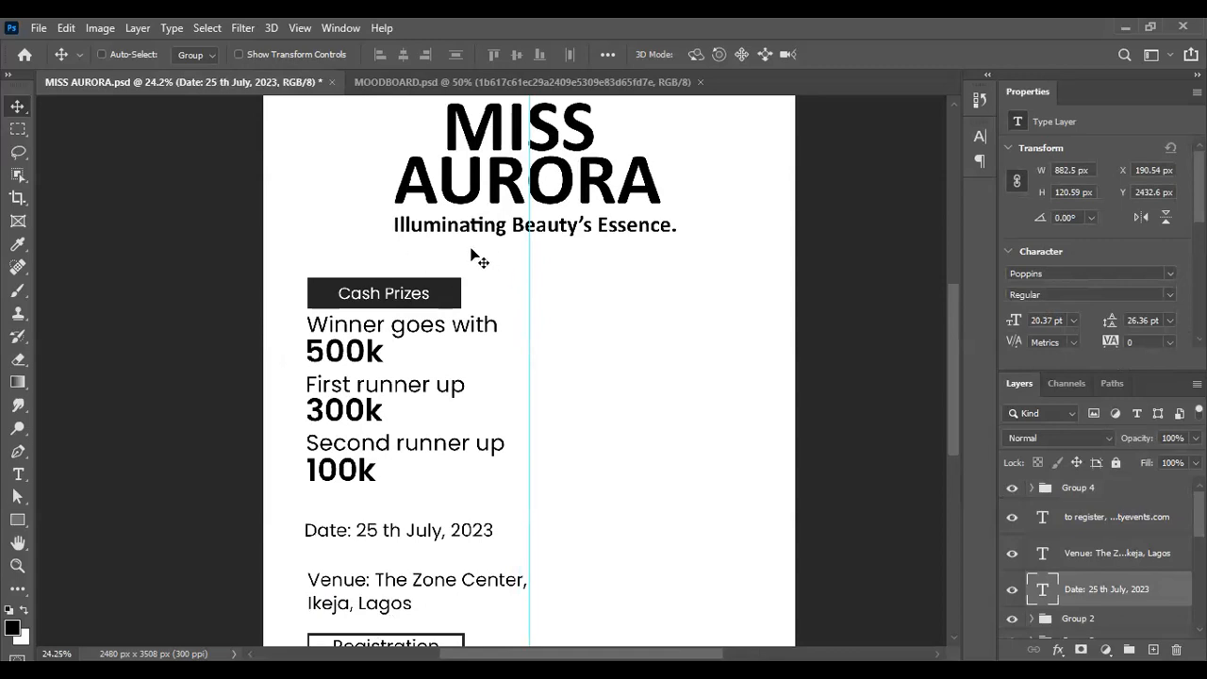
{"action": "key", "text": "ctrl"}
{"action": "left_click", "coordinate": [393, 581], "text": "ctrl"}
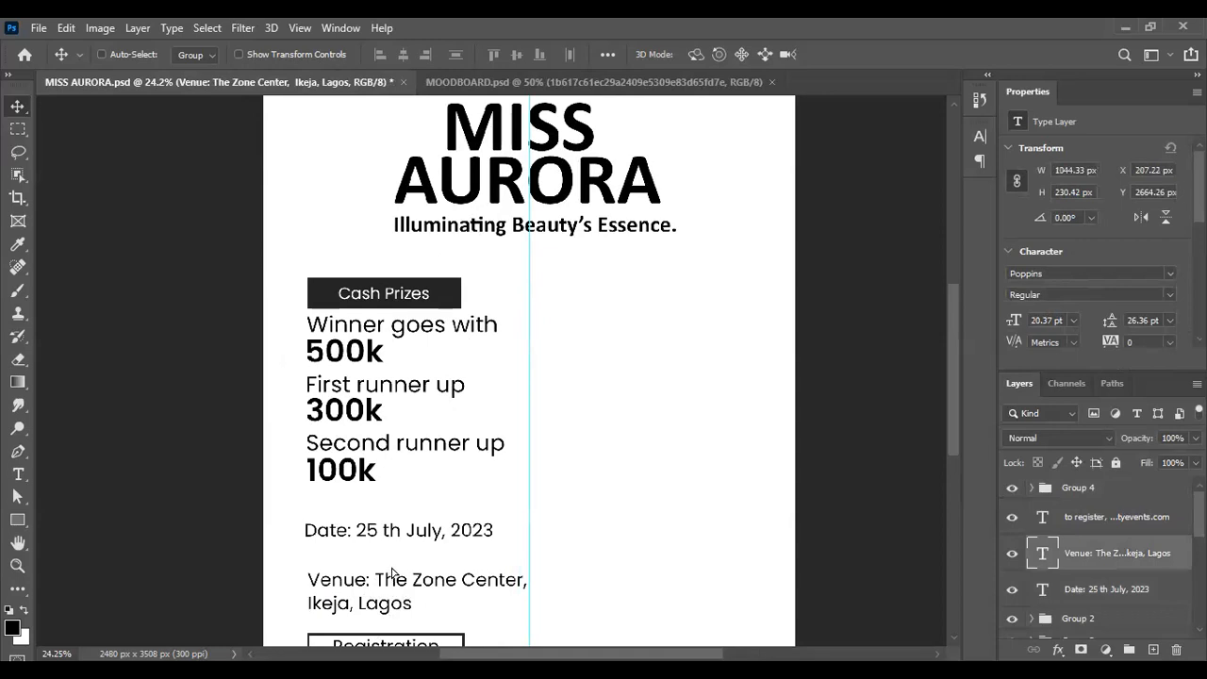
{"action": "mouse_move", "coordinate": [388, 570]}
{"action": "left_mouse_down"}
{"action": "mouse_move", "coordinate": [383, 553]}
{"action": "mouse_move", "coordinate": [396, 559]}
{"action": "left_mouse_up"}
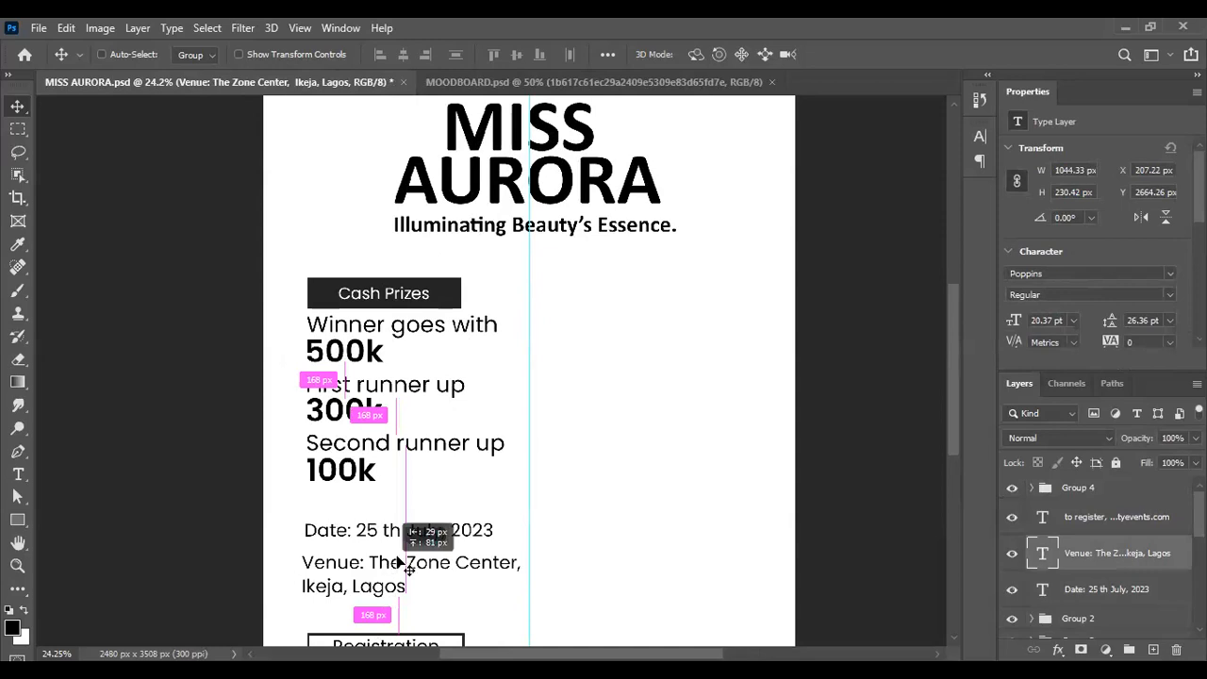
{"action": "scroll", "coordinate": [396, 549], "scroll_direction": "down", "scroll_amount": 2}
{"action": "key", "text": "shift+Up"}
{"action": "key", "text": "shift+Up"}
{"action": "key", "text": "shift+Up"}
{"action": "key", "text": "shift+Up"}
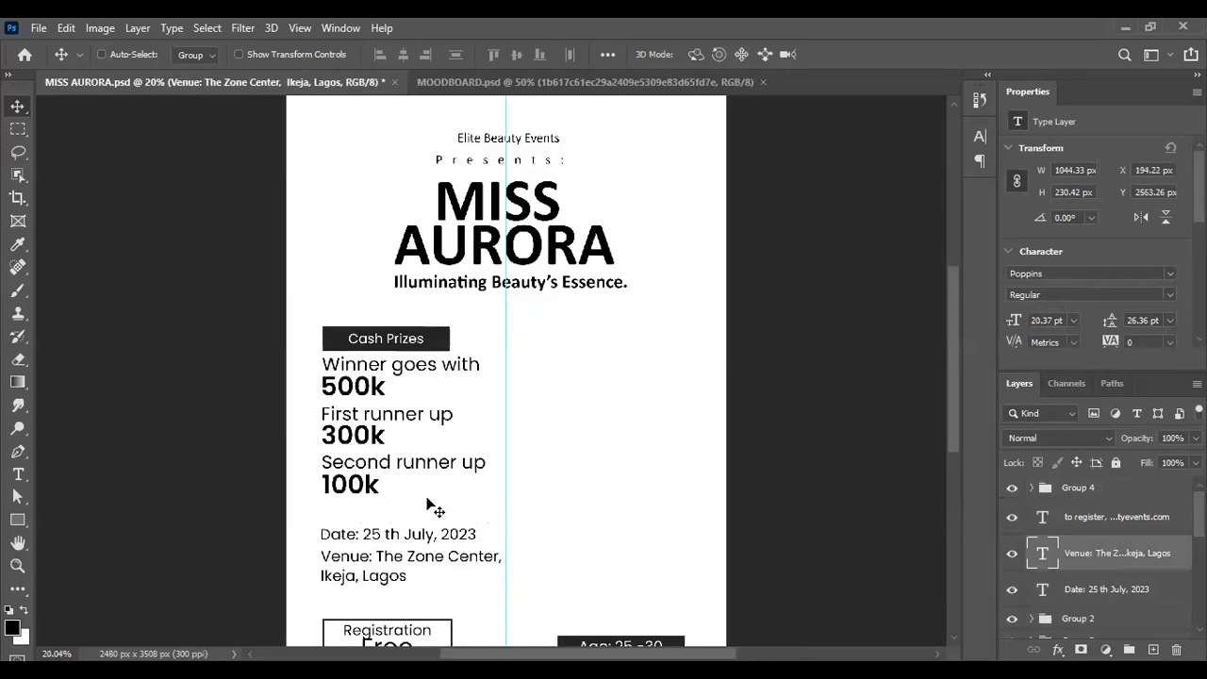
Step: Group the "Registration Free" text group with its outlined rectangle and move the box up about 12 px
{"action": "scroll", "coordinate": [431, 415], "scroll_direction": "down", "scroll_amount": 2}
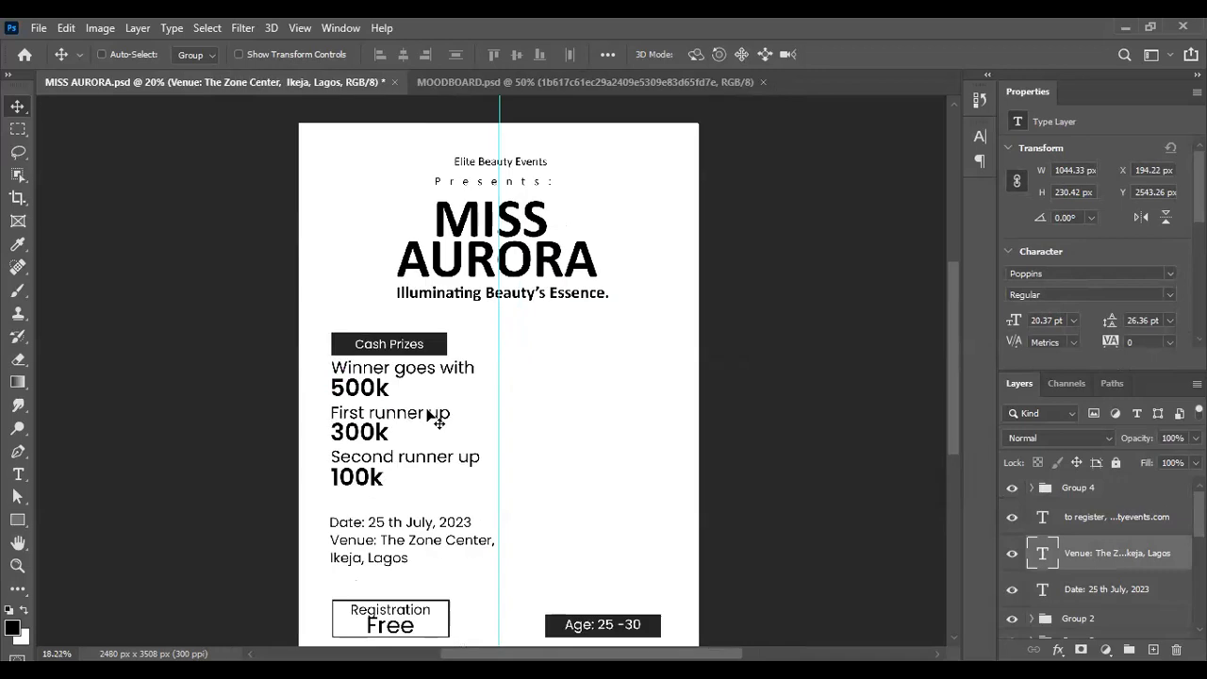
{"action": "scroll", "coordinate": [409, 557], "scroll_direction": "up", "scroll_amount": 2}
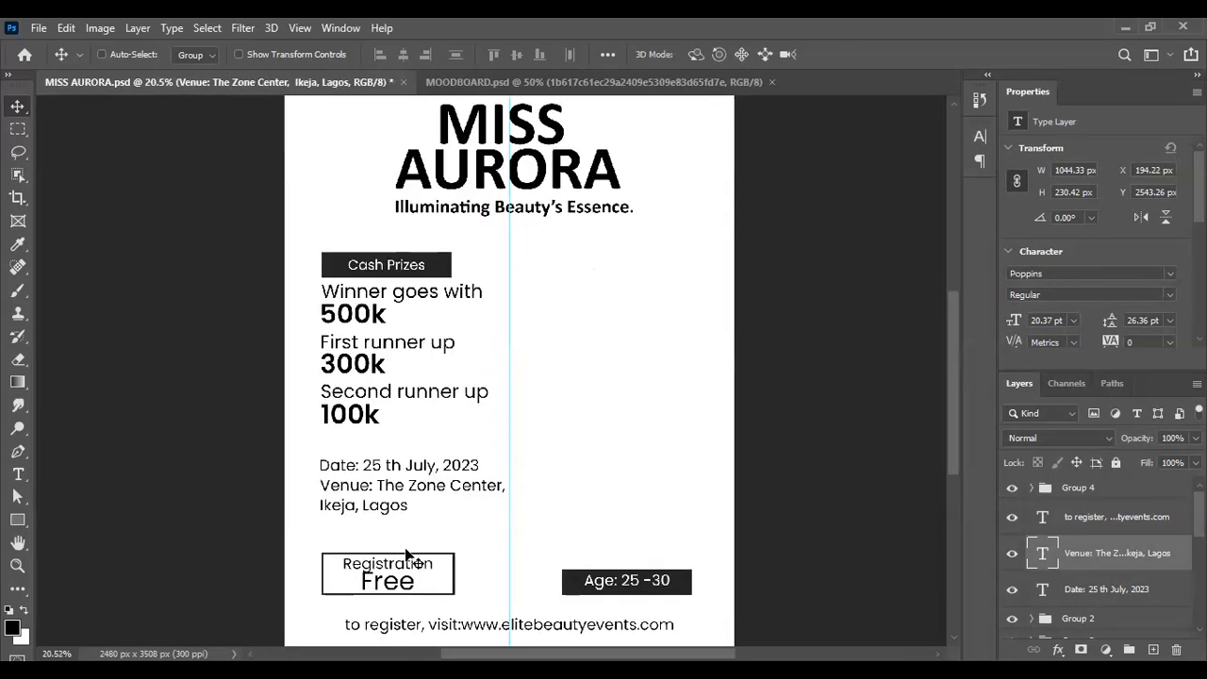
{"action": "scroll", "coordinate": [409, 564], "scroll_direction": "up", "scroll_amount": 2}
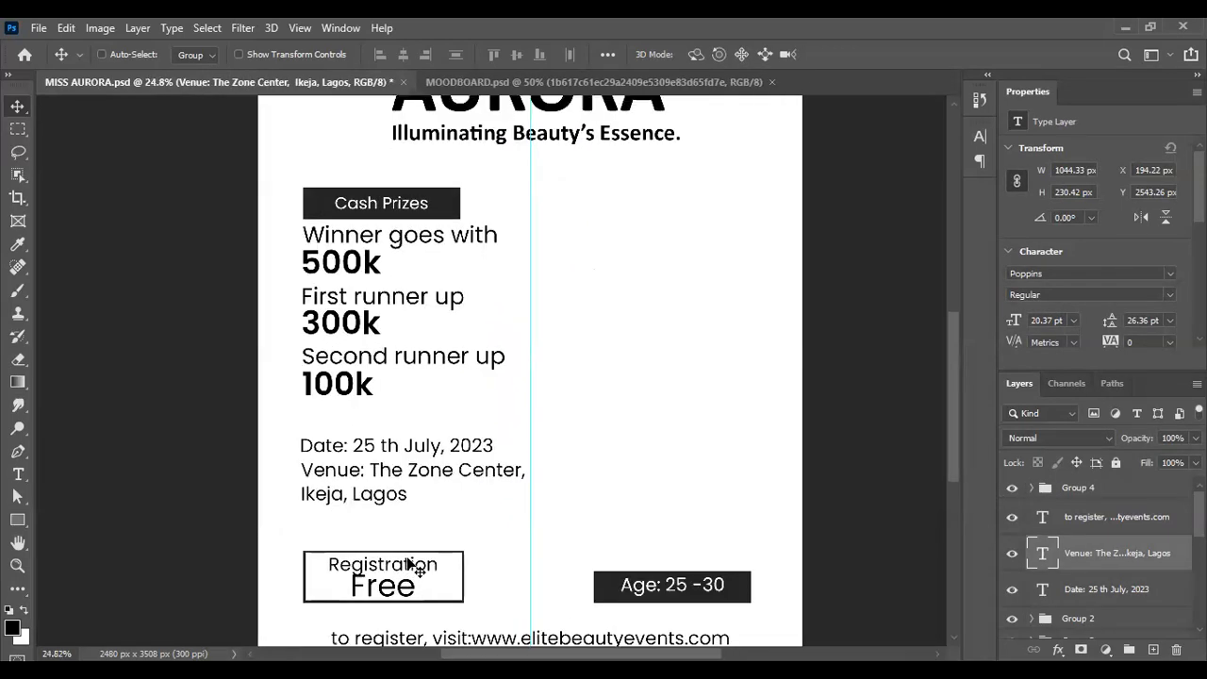
{"action": "scroll", "coordinate": [418, 566], "scroll_direction": "down", "scroll_amount": 3}
{"action": "scroll", "coordinate": [415, 577], "scroll_direction": "down", "scroll_amount": 1}
{"action": "scroll", "coordinate": [412, 588], "scroll_direction": "up", "scroll_amount": 4}
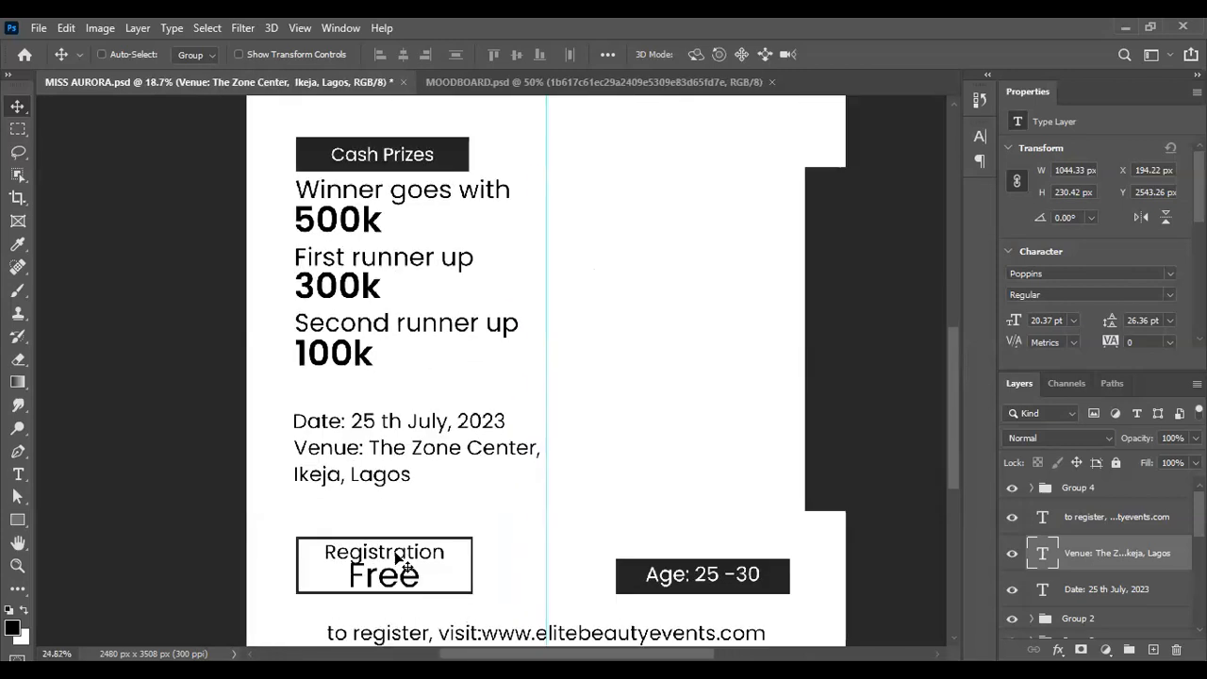
{"action": "left_click", "coordinate": [401, 564], "text": "ctrl"}
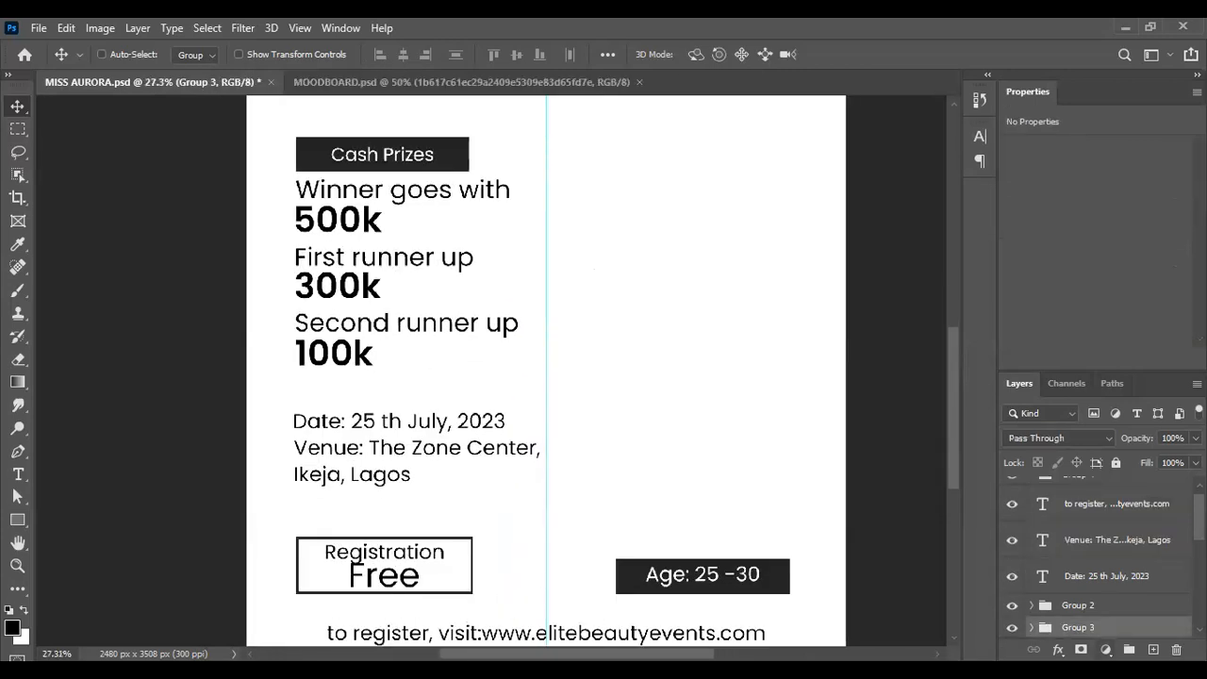
{"action": "left_click", "coordinate": [1012, 628]}
{"action": "left_click", "coordinate": [1012, 629]}
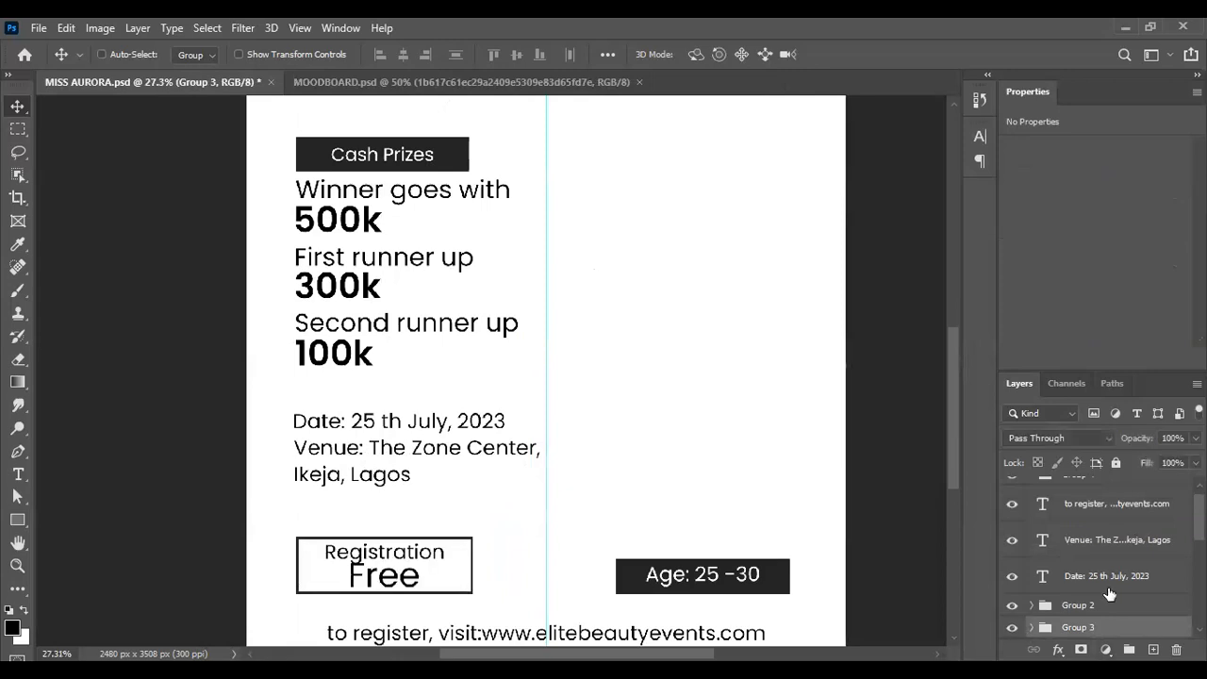
{"action": "scroll", "coordinate": [1110, 594], "scroll_direction": "down", "scroll_amount": 1}
{"action": "key", "text": "ctrl"}
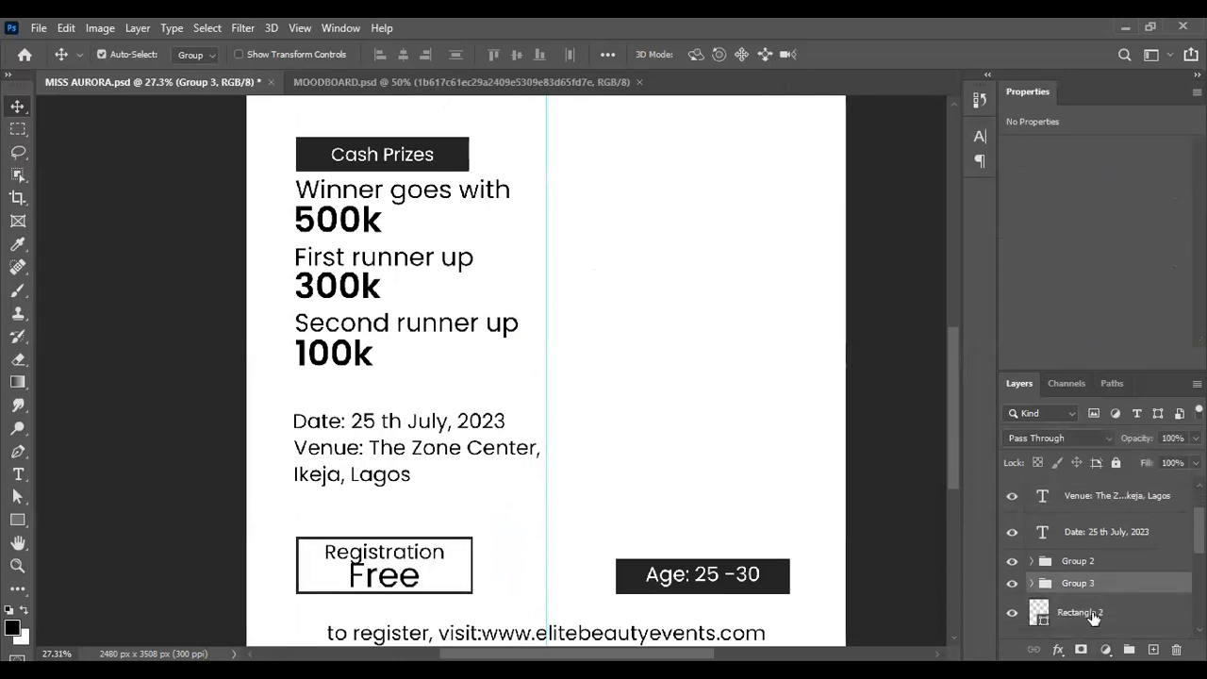
{"action": "left_click", "coordinate": [1039, 613]}
{"action": "left_click", "coordinate": [1012, 614]}
{"action": "left_click", "coordinate": [1013, 614]}
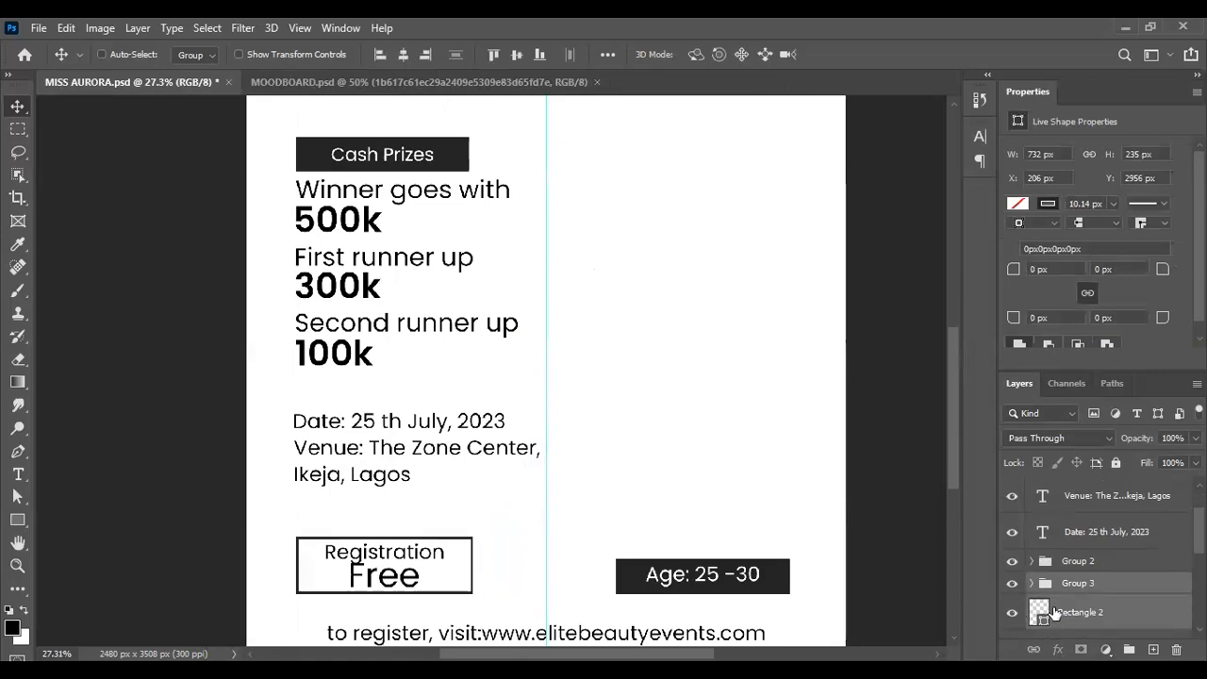
{"action": "key", "text": "ctrl+g"}
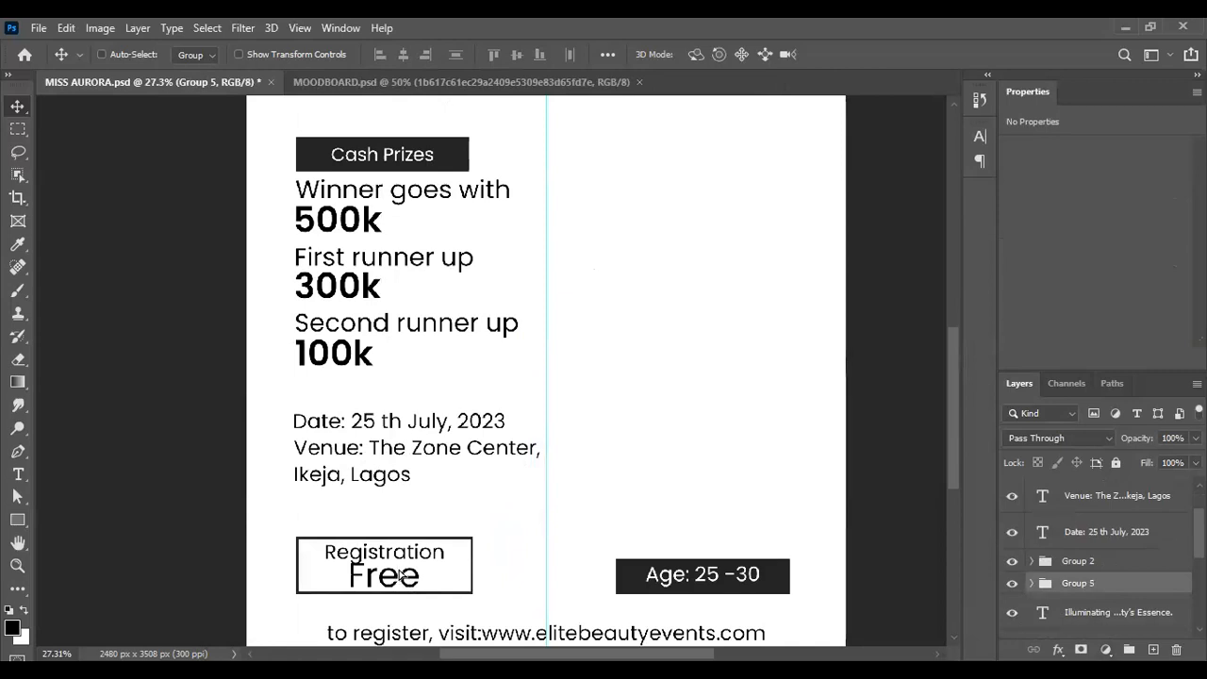
{"action": "left_click_drag", "start_coordinate": [400, 569], "coordinate": [400, 566]}
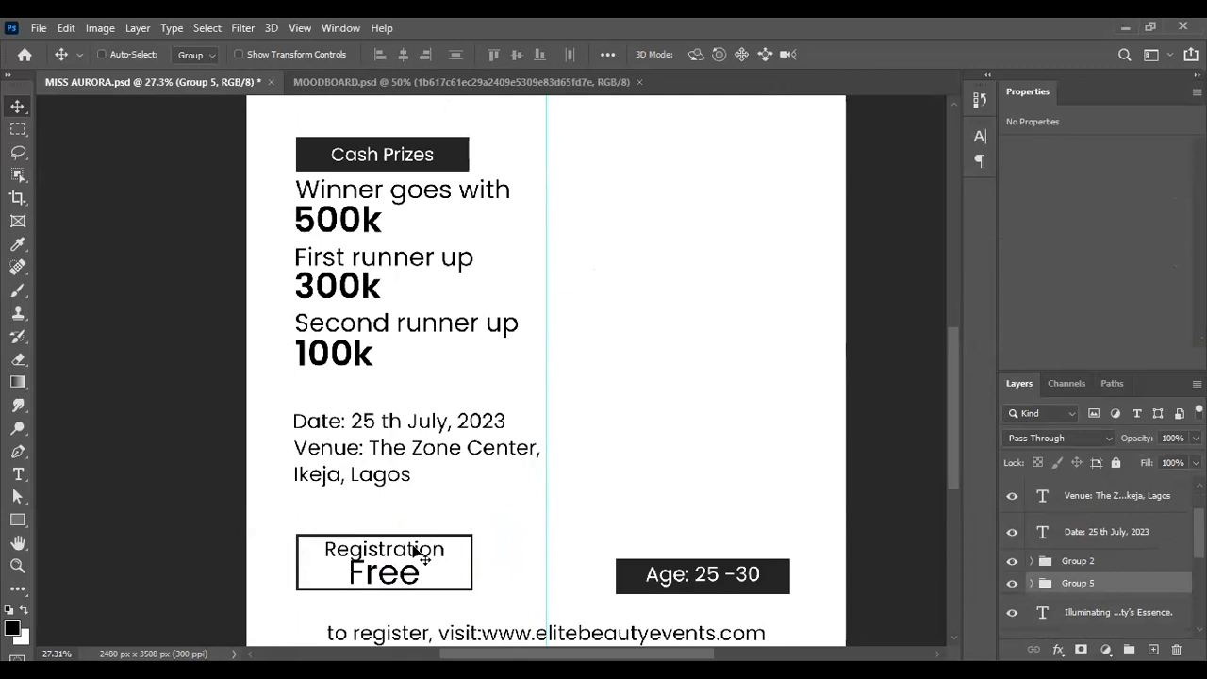
Step: Inspect the flyer's spacing and measure the gaps between the registration box, event details and cash prize blocks
{"action": "scroll", "coordinate": [439, 451], "scroll_direction": "down", "scroll_amount": 2}
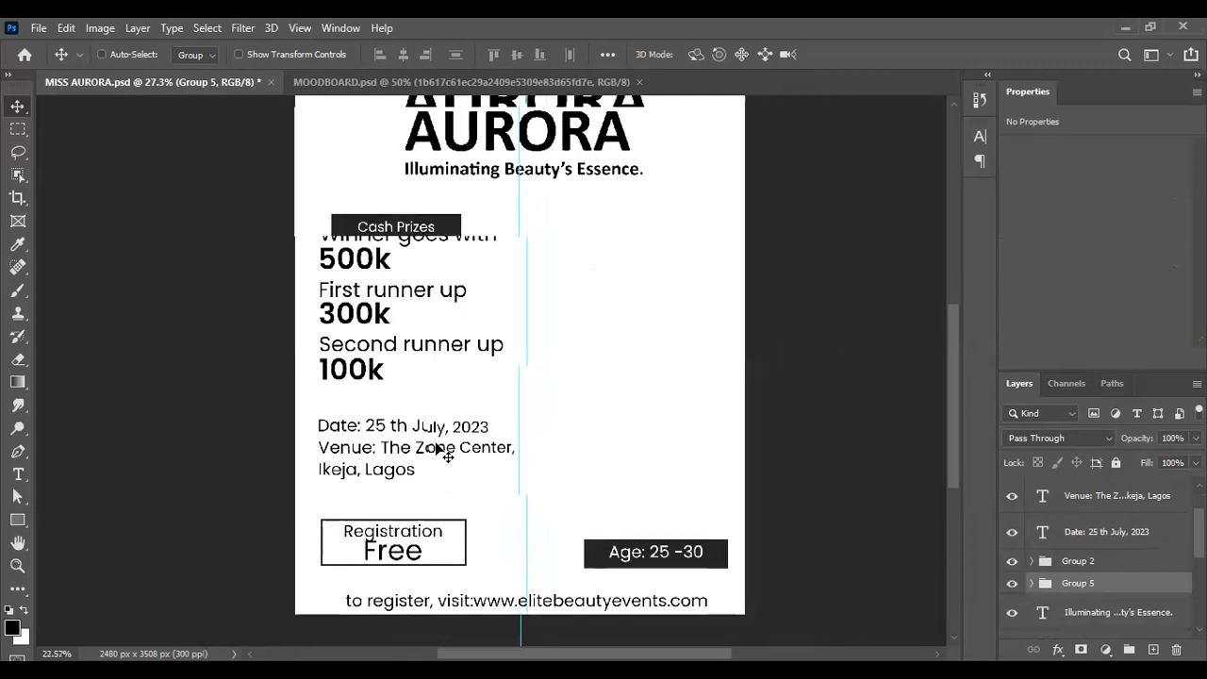
{"action": "scroll", "coordinate": [440, 451], "scroll_direction": "up", "scroll_amount": 4}
{"action": "scroll", "coordinate": [437, 447], "scroll_direction": "down", "scroll_amount": 3}
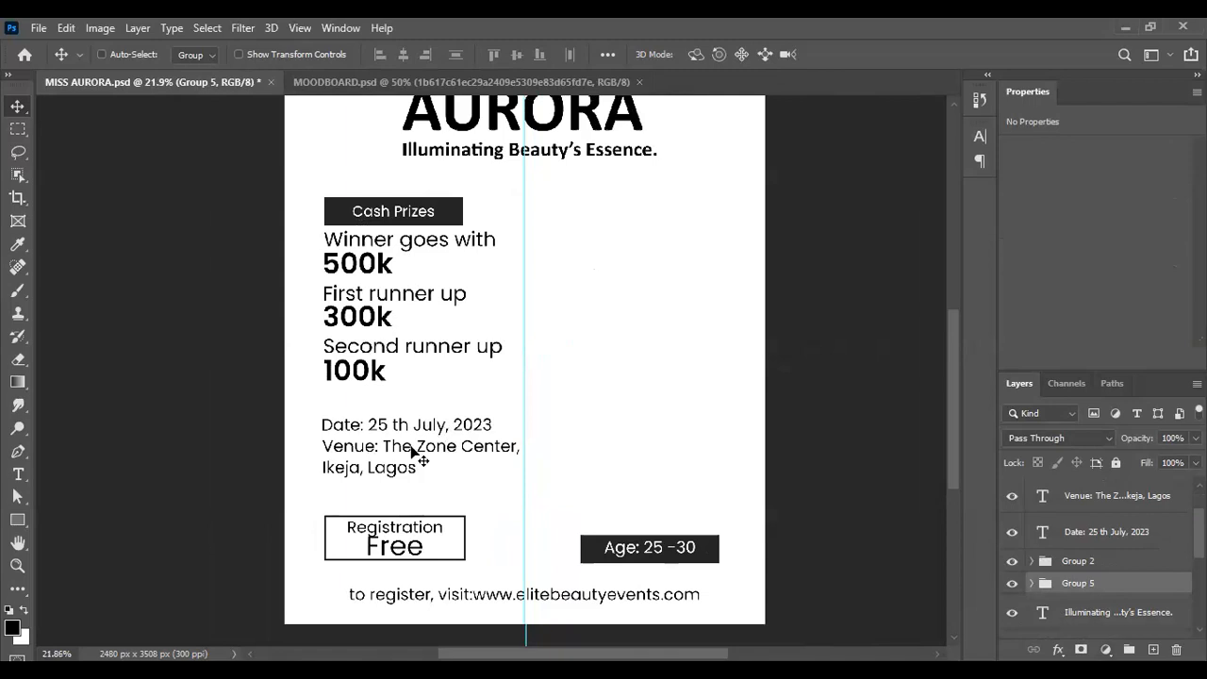
{"action": "scroll", "coordinate": [412, 445], "scroll_direction": "up", "scroll_amount": 1}
{"action": "scroll", "coordinate": [422, 450], "scroll_direction": "up", "scroll_amount": 1}
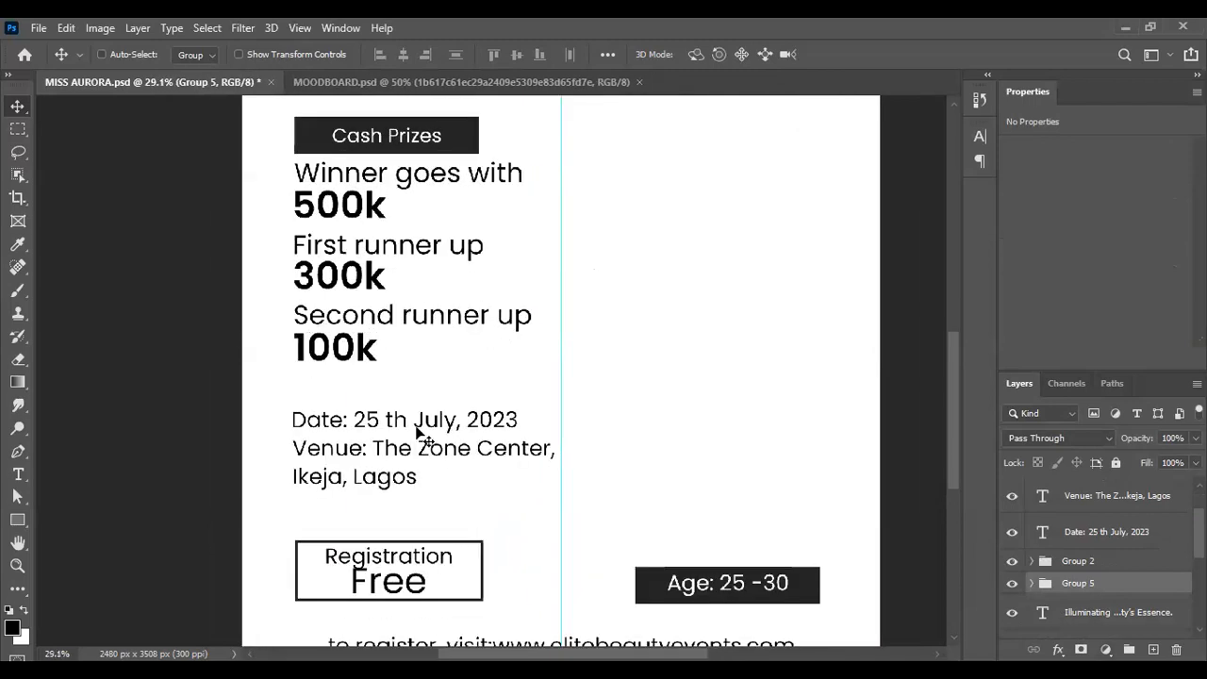
{"action": "scroll", "coordinate": [412, 392], "scroll_direction": "down", "scroll_amount": 1}
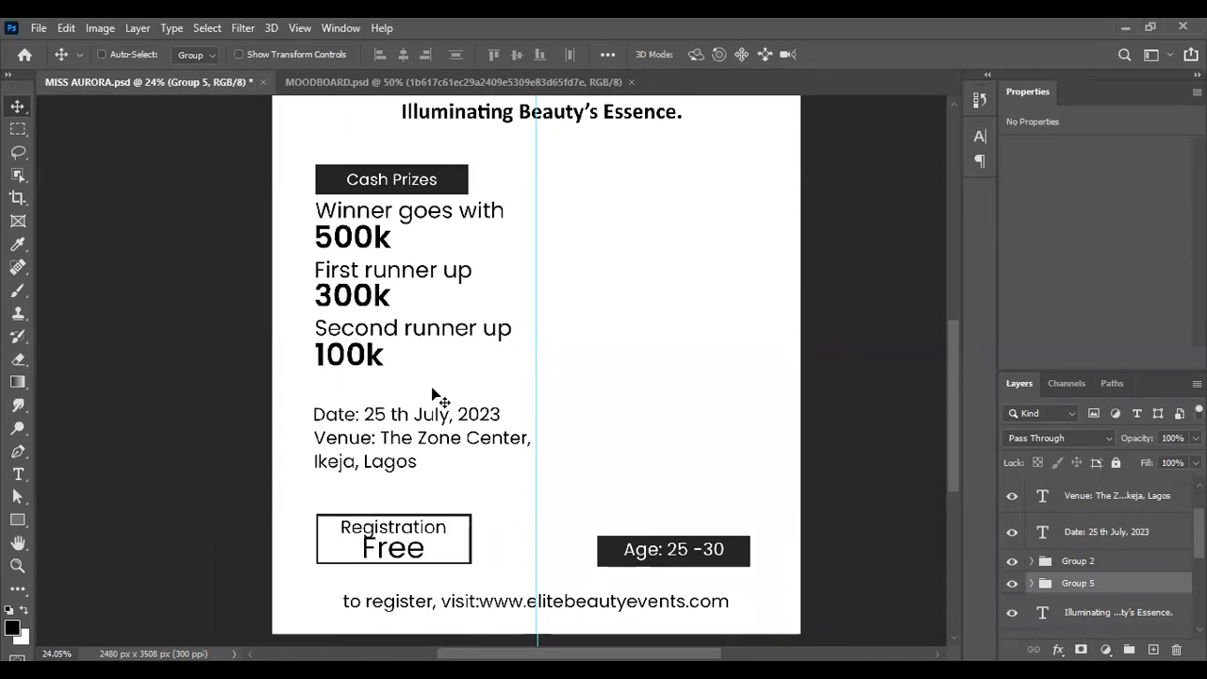
{"action": "scroll", "coordinate": [423, 386], "scroll_direction": "down", "scroll_amount": 1}
{"action": "scroll", "coordinate": [423, 389], "scroll_direction": "up", "scroll_amount": 1}
{"action": "scroll", "coordinate": [425, 390], "scroll_direction": "down", "scroll_amount": 1}
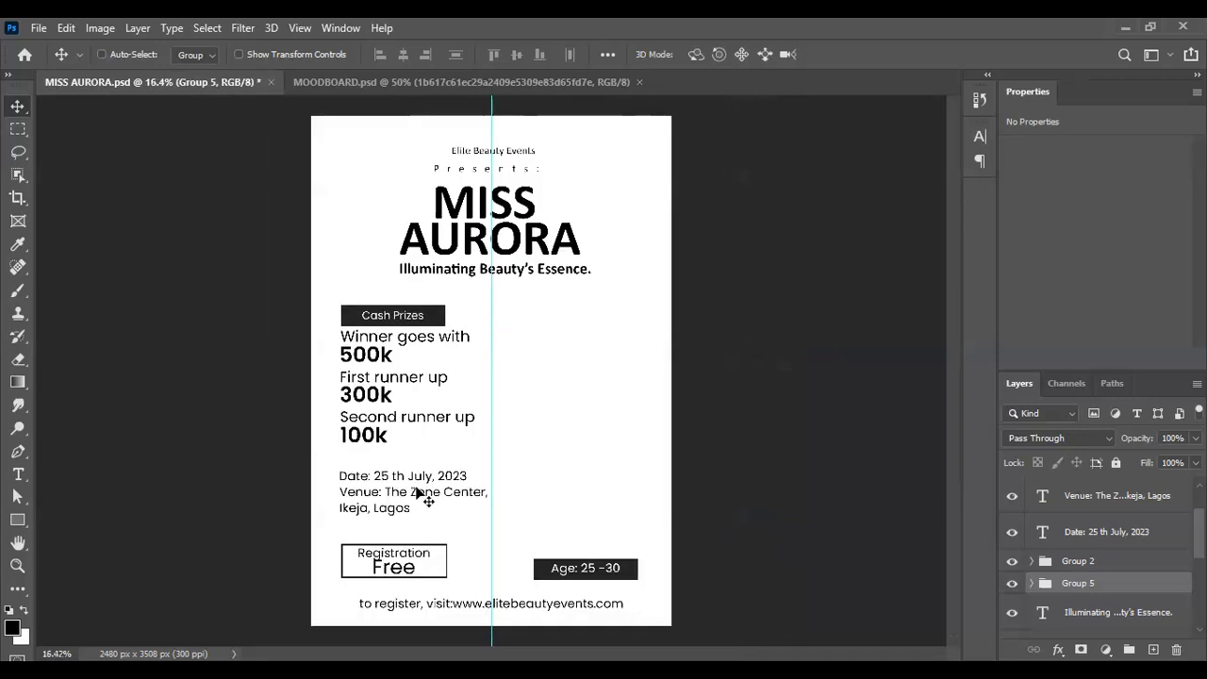
{"action": "scroll", "coordinate": [418, 498], "scroll_direction": "up", "scroll_amount": 1}
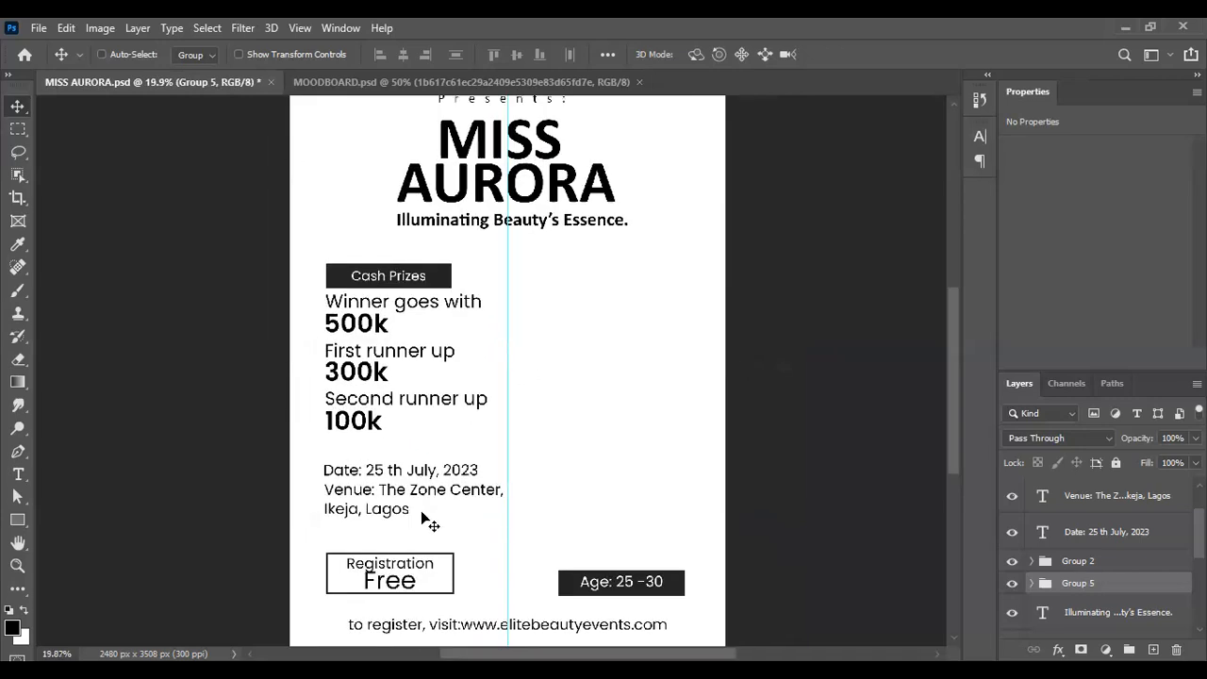
{"action": "scroll", "coordinate": [418, 564], "scroll_direction": "up", "scroll_amount": 1}
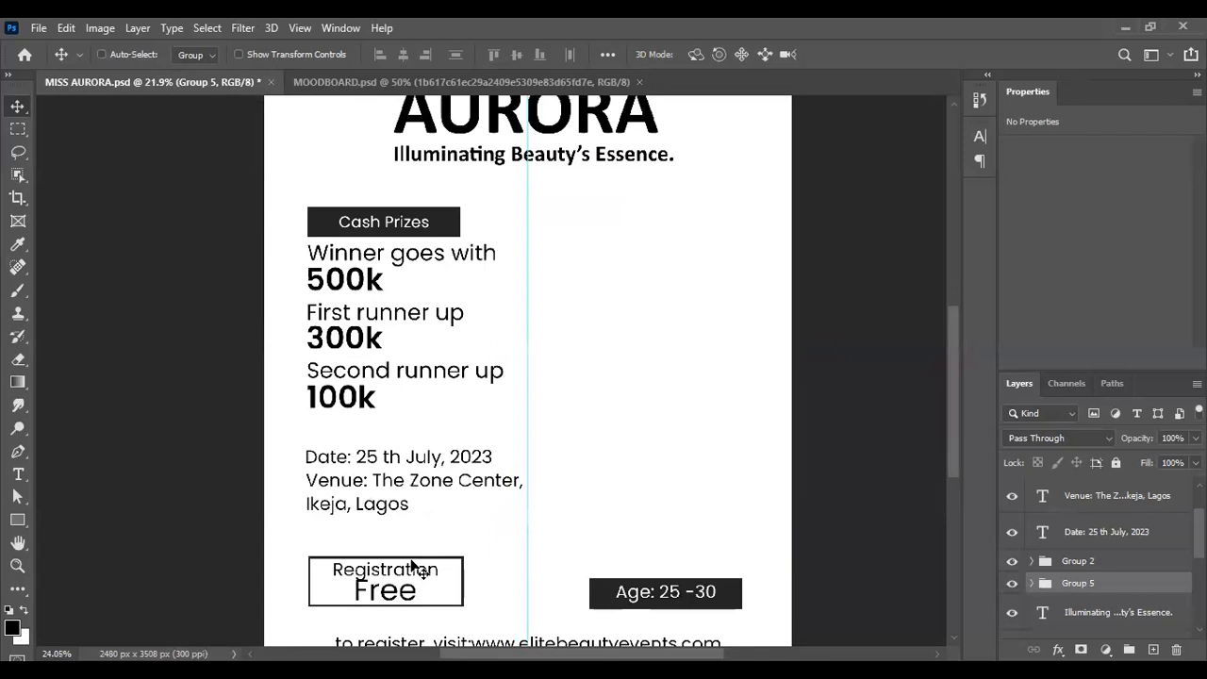
{"action": "mouse_move", "coordinate": [412, 566]}
{"action": "left_mouse_down"}
{"action": "mouse_move", "coordinate": [409, 584]}
{"action": "mouse_move", "coordinate": [395, 572]}
{"action": "left_mouse_up"}
{"action": "key", "text": "ctrl"}
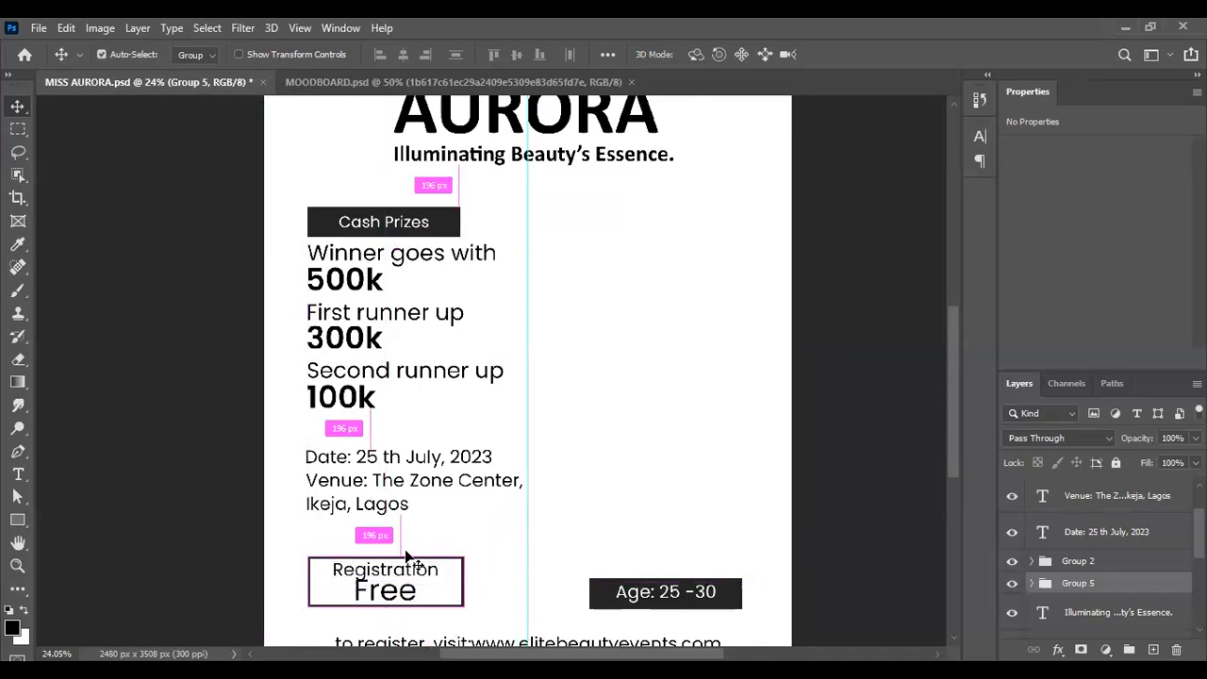
{"action": "scroll", "coordinate": [401, 556], "scroll_direction": "up", "scroll_amount": 1}
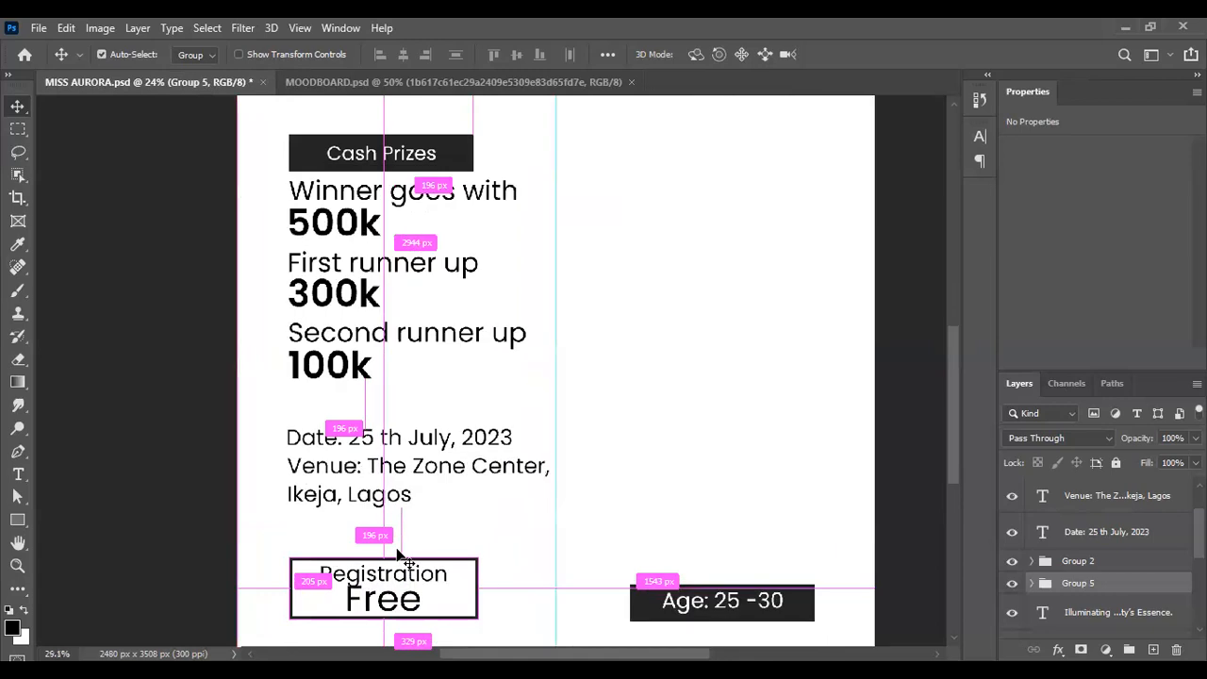
{"action": "scroll", "coordinate": [398, 557], "scroll_direction": "up", "scroll_amount": 1}
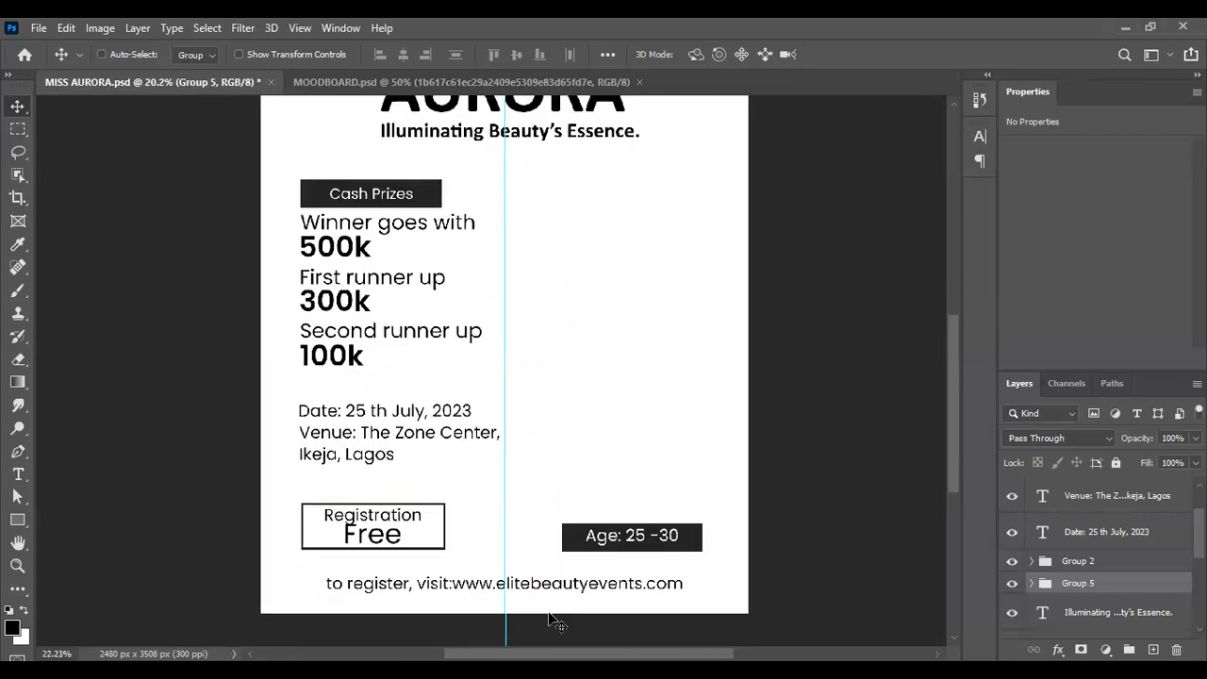
Step: Move the "Age: 25 -30" label up 12 px to align its bottom edge with the registration box
{"action": "scroll", "coordinate": [552, 620], "scroll_direction": "down", "scroll_amount": 1}
{"action": "left_click", "coordinate": [665, 536], "text": "ctrl"}
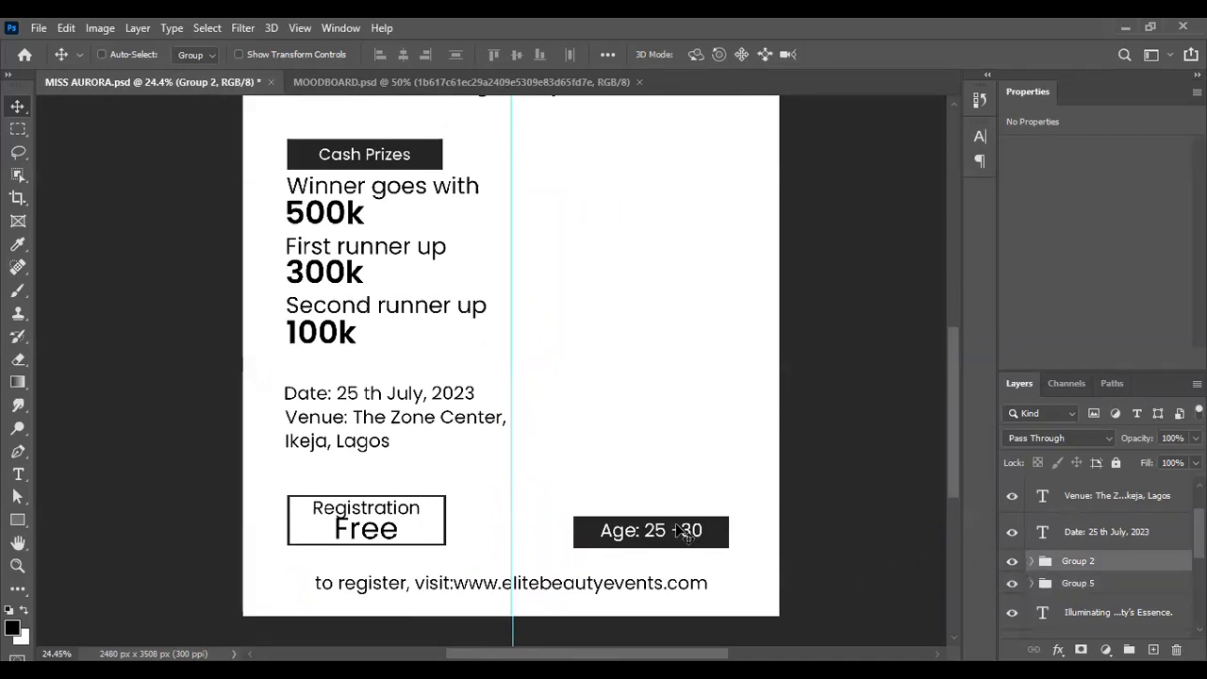
{"action": "left_click_drag", "start_coordinate": [674, 526], "coordinate": [672, 523]}
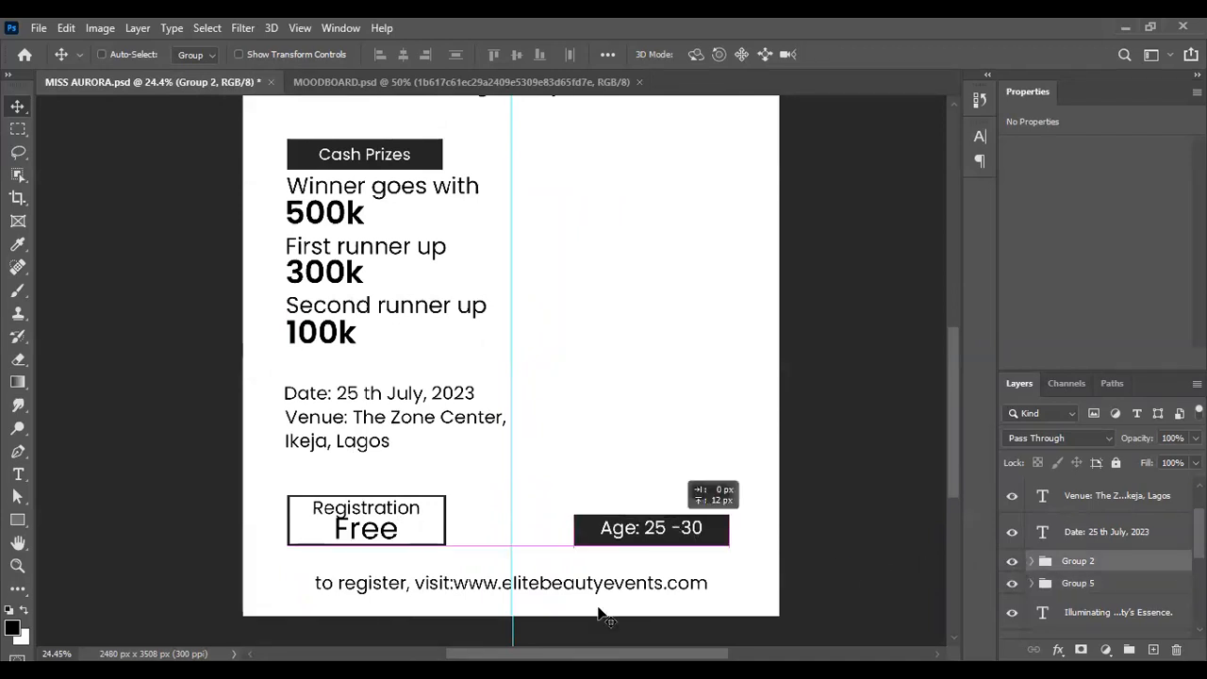
Step: Move the "to register, visit" website line slightly up to a Y position of 3277.48 px, keeping it centred below the boxes
{"action": "left_click_drag", "start_coordinate": [611, 593], "coordinate": [611, 576]}
{"action": "scroll", "coordinate": [604, 543], "scroll_direction": "down", "scroll_amount": 3}
{"action": "scroll", "coordinate": [486, 527], "scroll_direction": "down", "scroll_amount": 1}
{"action": "scroll", "coordinate": [420, 483], "scroll_direction": "up", "scroll_amount": 1}
{"action": "scroll", "coordinate": [507, 425], "scroll_direction": "down", "scroll_amount": 1}
{"action": "scroll", "coordinate": [525, 228], "scroll_direction": "up", "scroll_amount": 1}
{"action": "scroll", "coordinate": [512, 151], "scroll_direction": "up", "scroll_amount": 2}
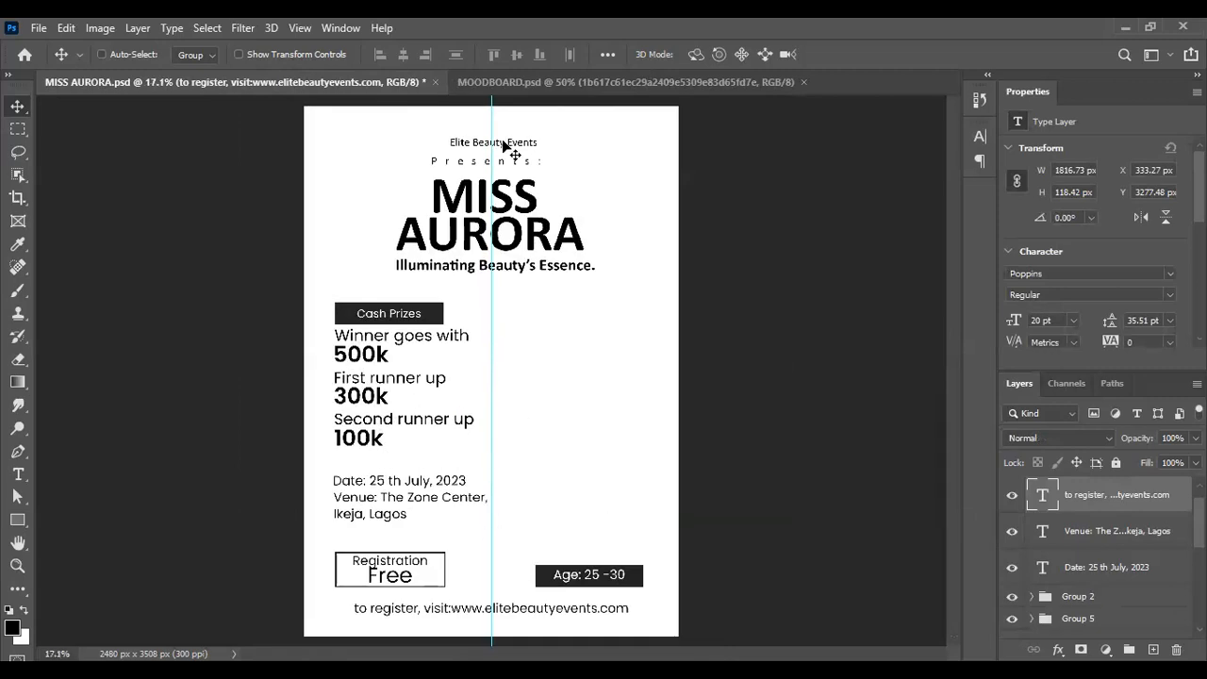
Step: Centre the "Elite Beauty Events" text horizontally on the vertical guide above "Presents:"
{"action": "scroll", "coordinate": [502, 143], "scroll_direction": "up", "scroll_amount": 5}
{"action": "left_click", "coordinate": [517, 175], "text": "ctrl"}
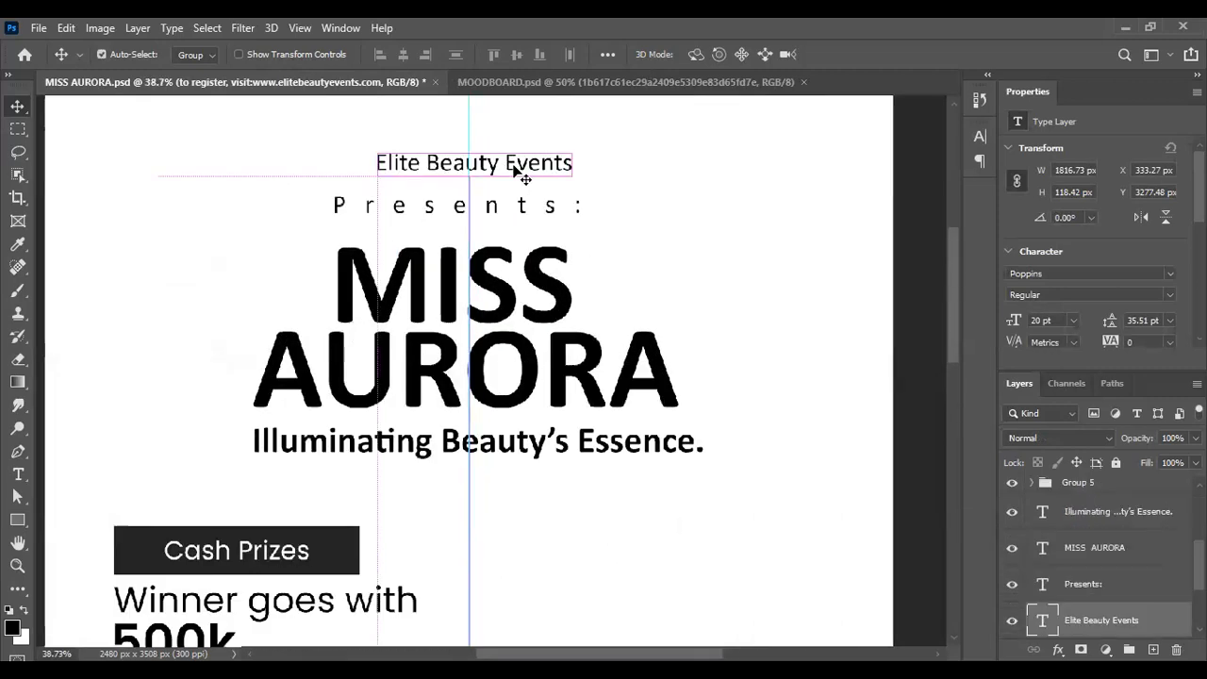
{"action": "key", "text": "ctrl+t"}
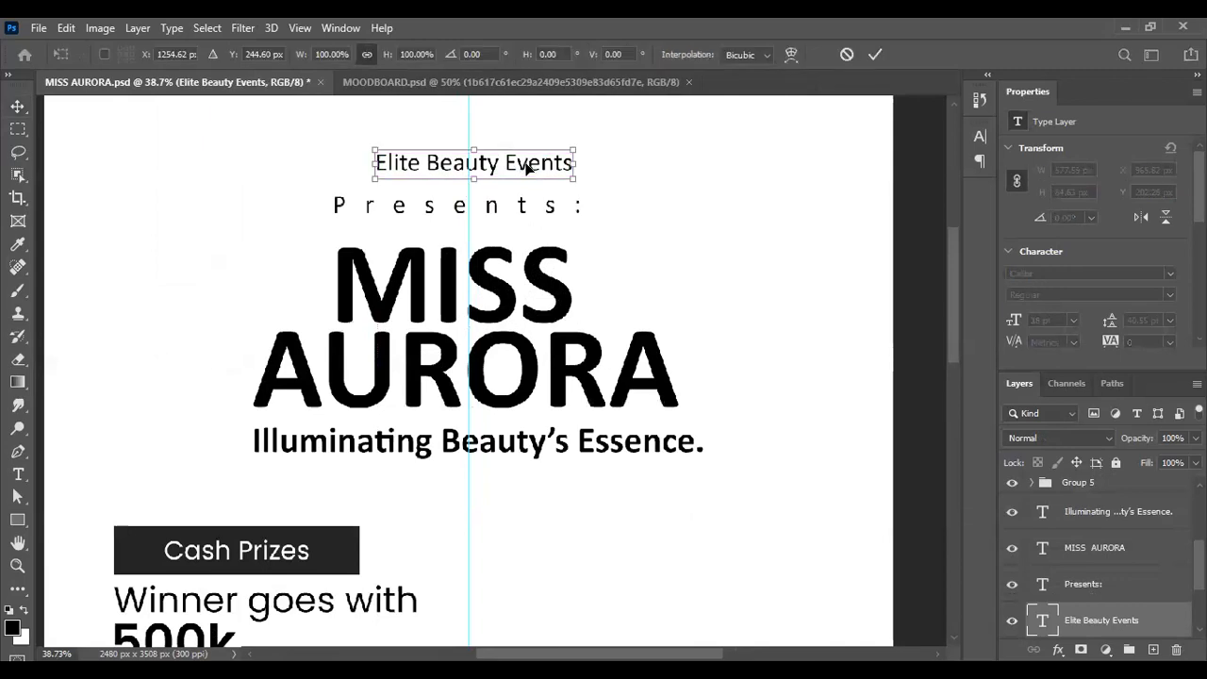
{"action": "left_click_drag", "start_coordinate": [525, 163], "coordinate": [521, 162]}
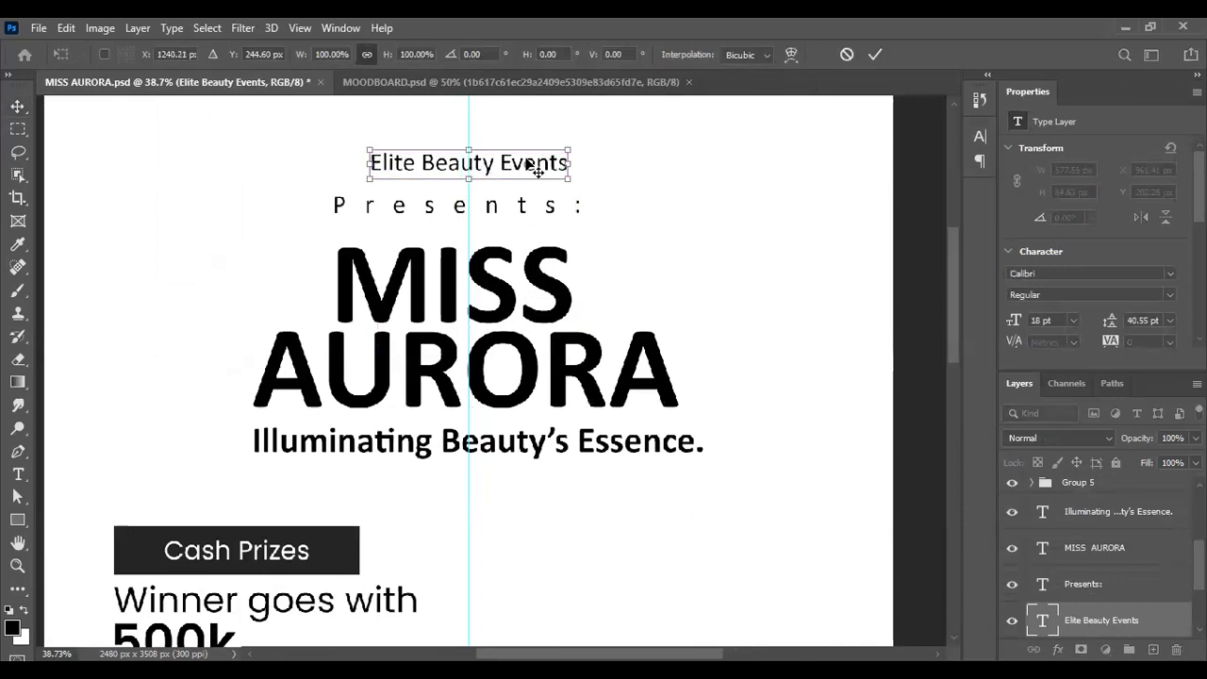
{"action": "key", "text": "Return"}
Step: Enlarge the "Elite Beauty Events" text around its centre to about 26.22 pt
{"action": "key", "text": "ctrl+t"}
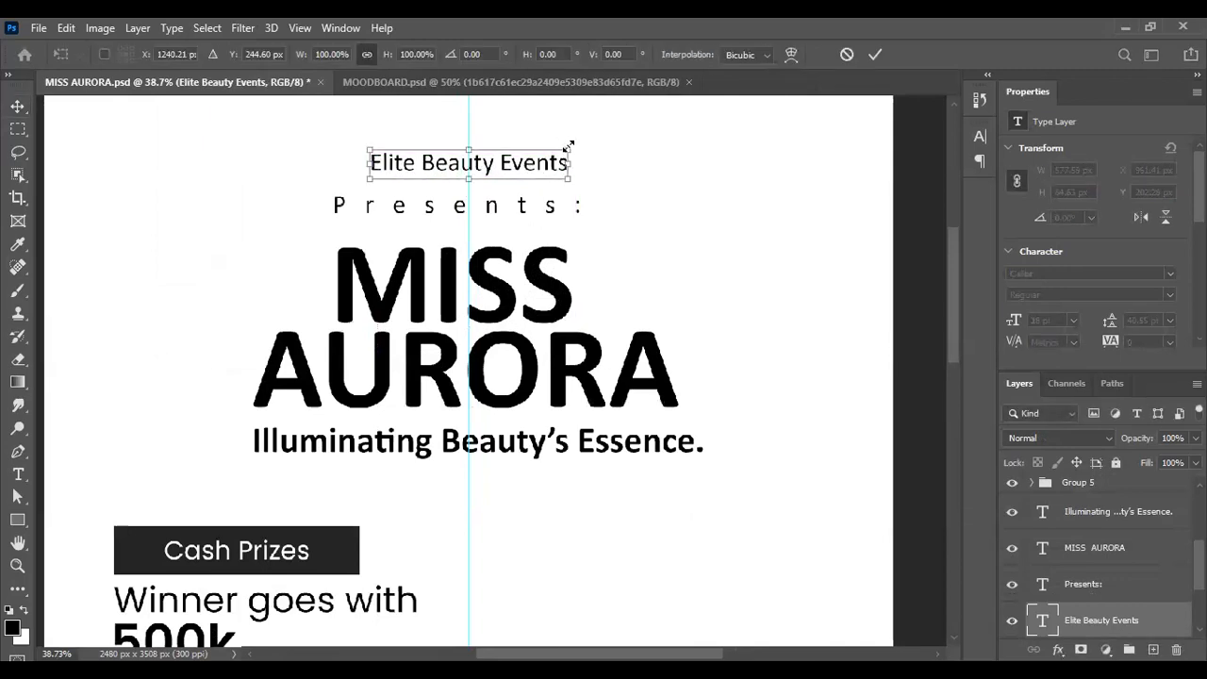
{"action": "left_click_drag", "start_coordinate": [566, 147], "coordinate": [569, 146]}
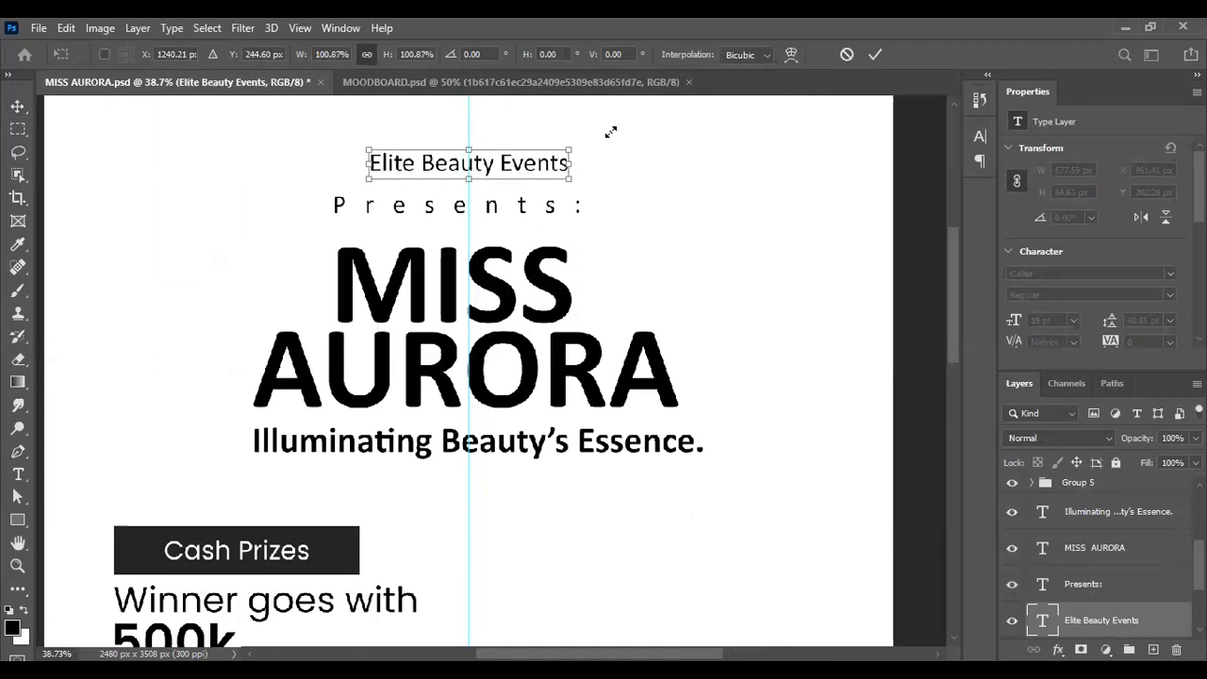
{"action": "left_click_drag", "start_coordinate": [608, 132], "coordinate": [613, 139]}
{"action": "key", "text": "Return"}
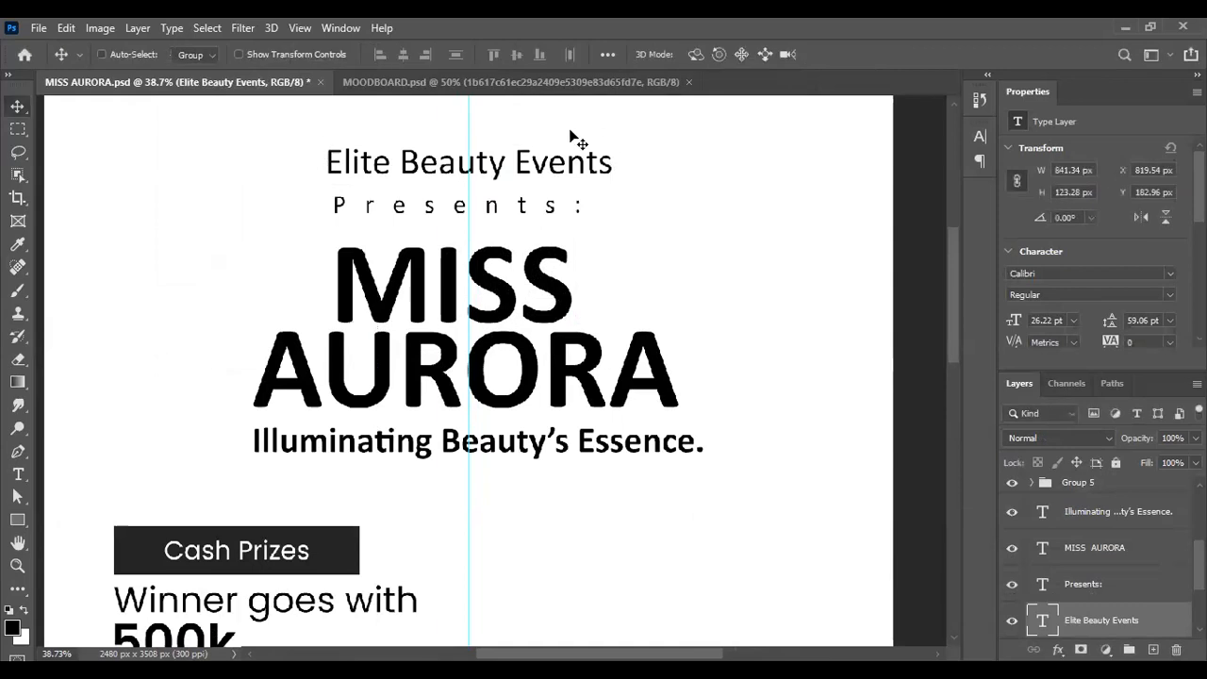
{"action": "scroll", "coordinate": [571, 139], "scroll_direction": "down", "scroll_amount": 1}
{"action": "scroll", "coordinate": [571, 143], "scroll_direction": "down", "scroll_amount": 3}
{"action": "scroll", "coordinate": [572, 148], "scroll_direction": "up", "scroll_amount": 2}
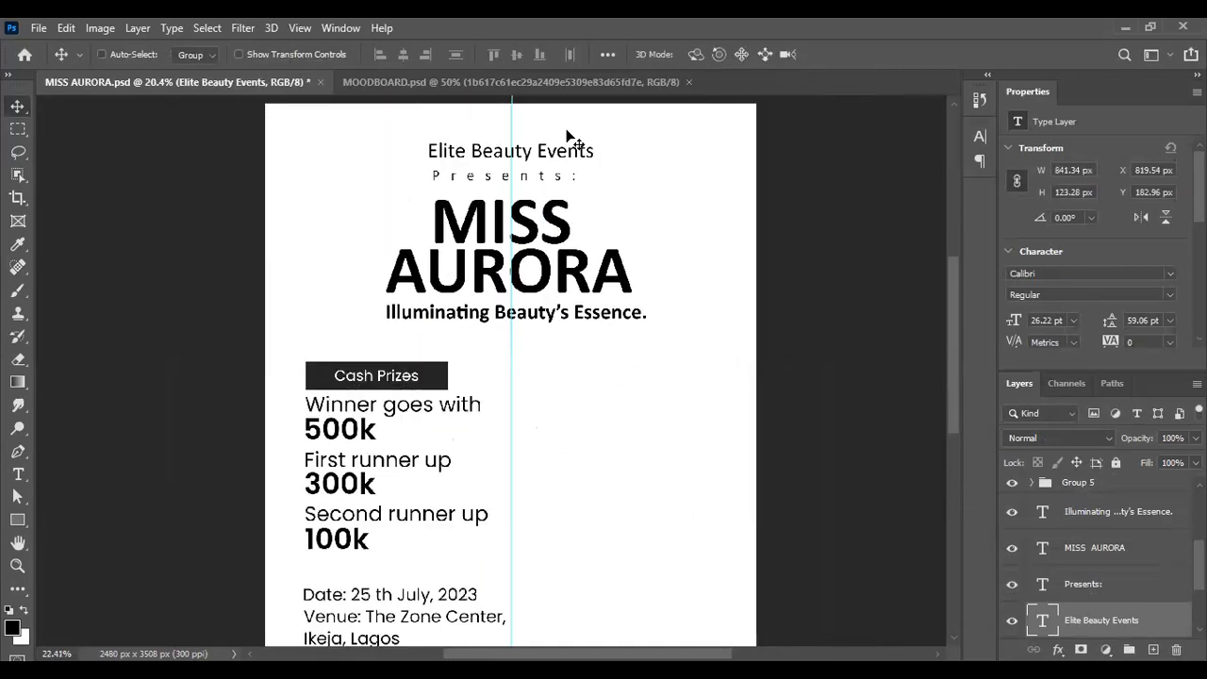
{"action": "scroll", "coordinate": [554, 149], "scroll_direction": "up", "scroll_amount": 2}
{"action": "scroll", "coordinate": [543, 153], "scroll_direction": "up", "scroll_amount": 2}
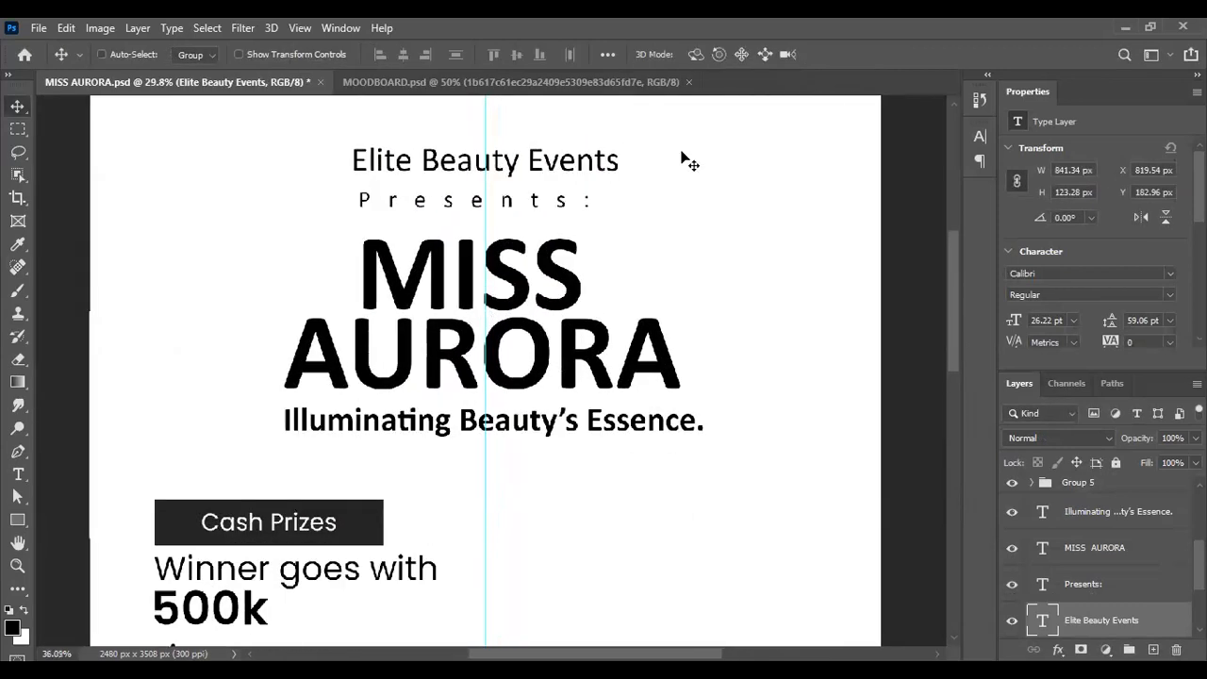
Step: Change the font of the "Elite Beauty Events" text to Poppins Regular
{"action": "left_click", "coordinate": [981, 136]}
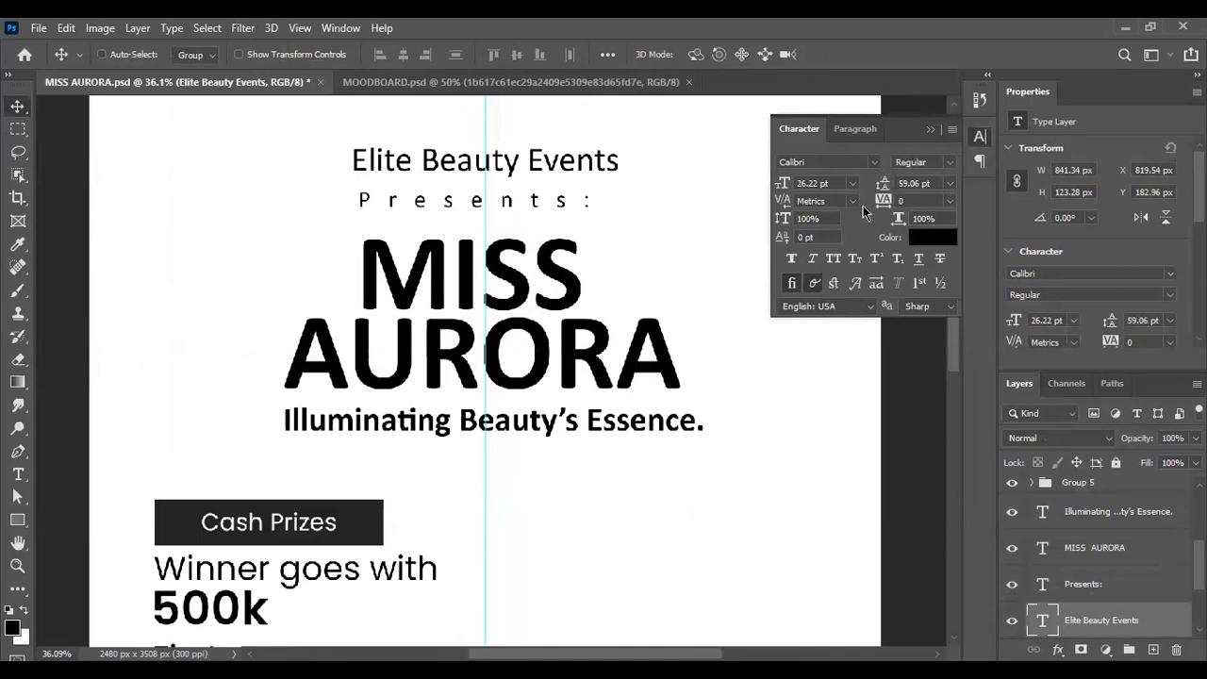
{"action": "left_click", "coordinate": [832, 161]}
{"action": "type", "text": "p"}
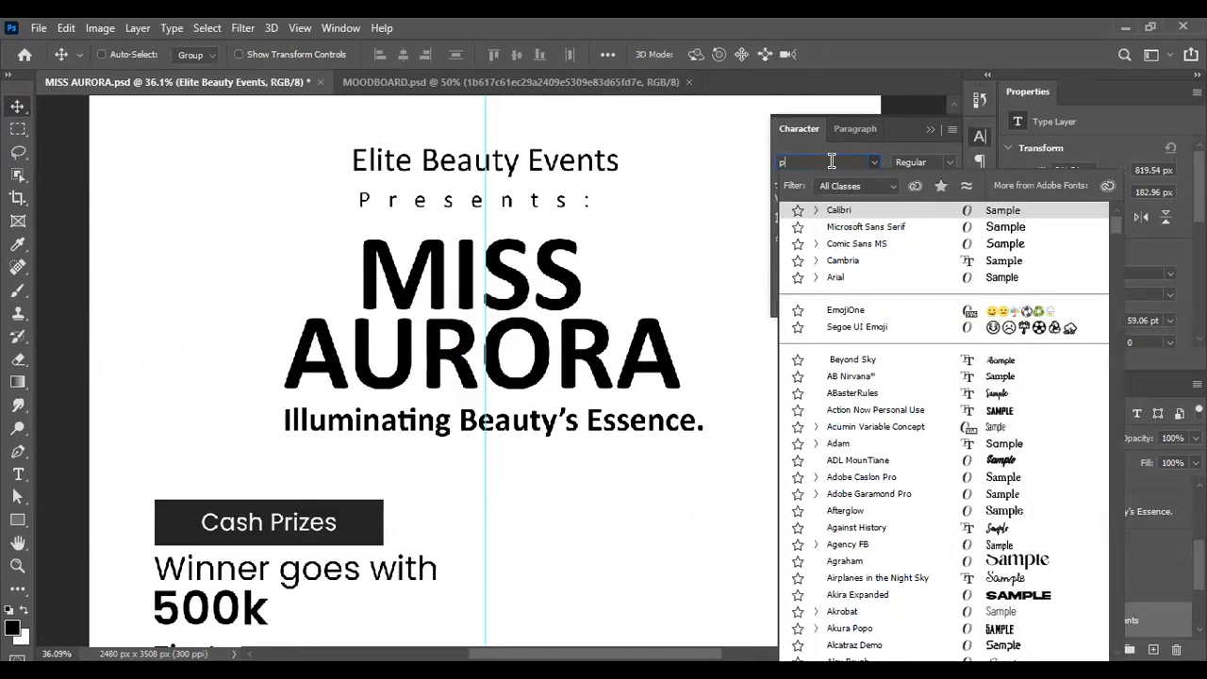
{"action": "type", "text": "oppins"}
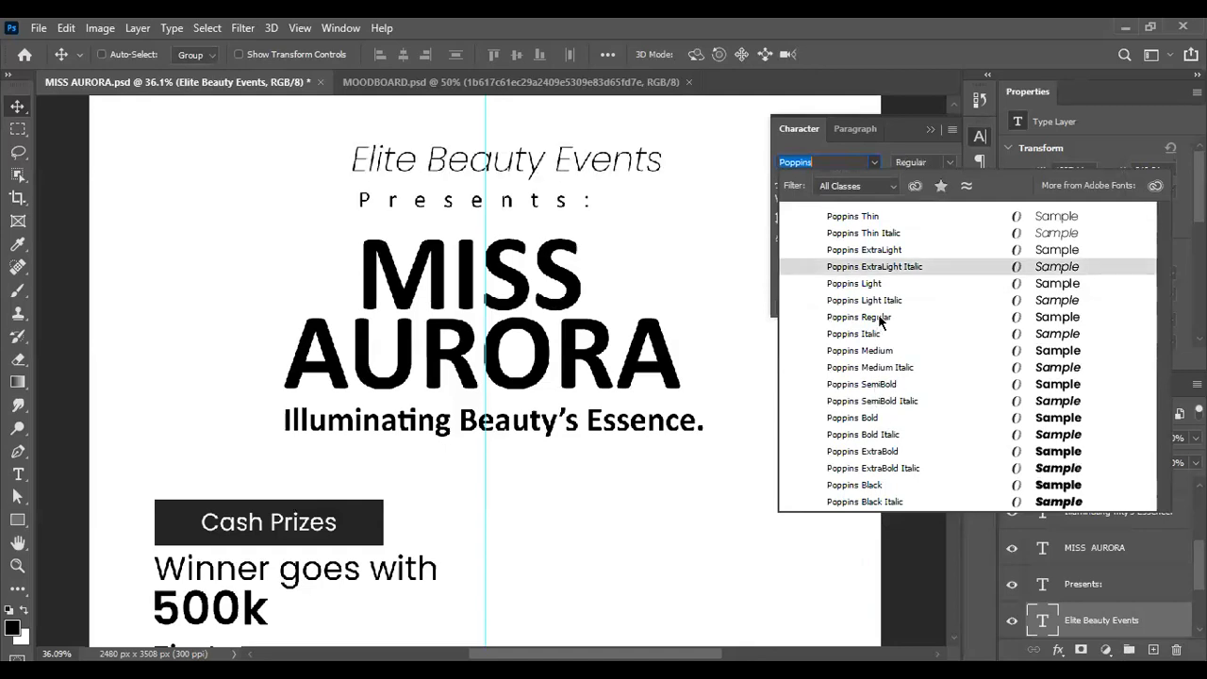
{"action": "left_click", "coordinate": [881, 322]}
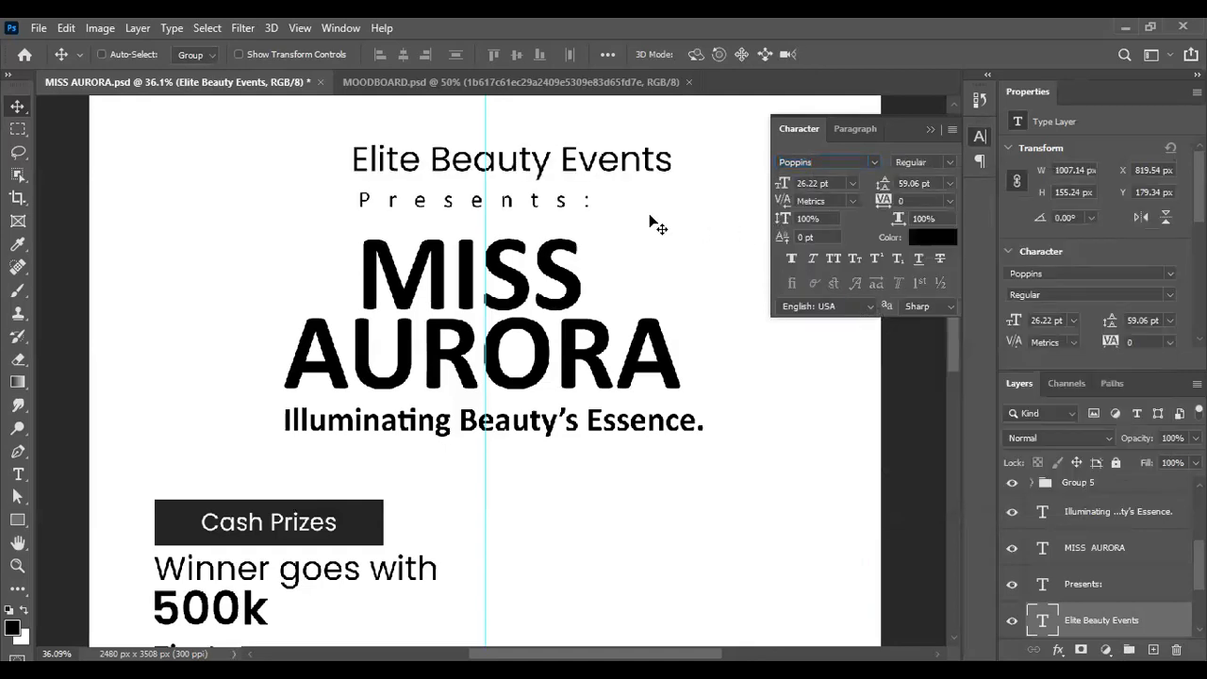
Step: Scale the "Elite Beauty Events" text down to about 90.75% (23.79 pt) and recentre it on the vertical guide
{"action": "left_click", "coordinate": [598, 164], "text": "ctrl"}
{"action": "key", "text": "ctrl+t"}
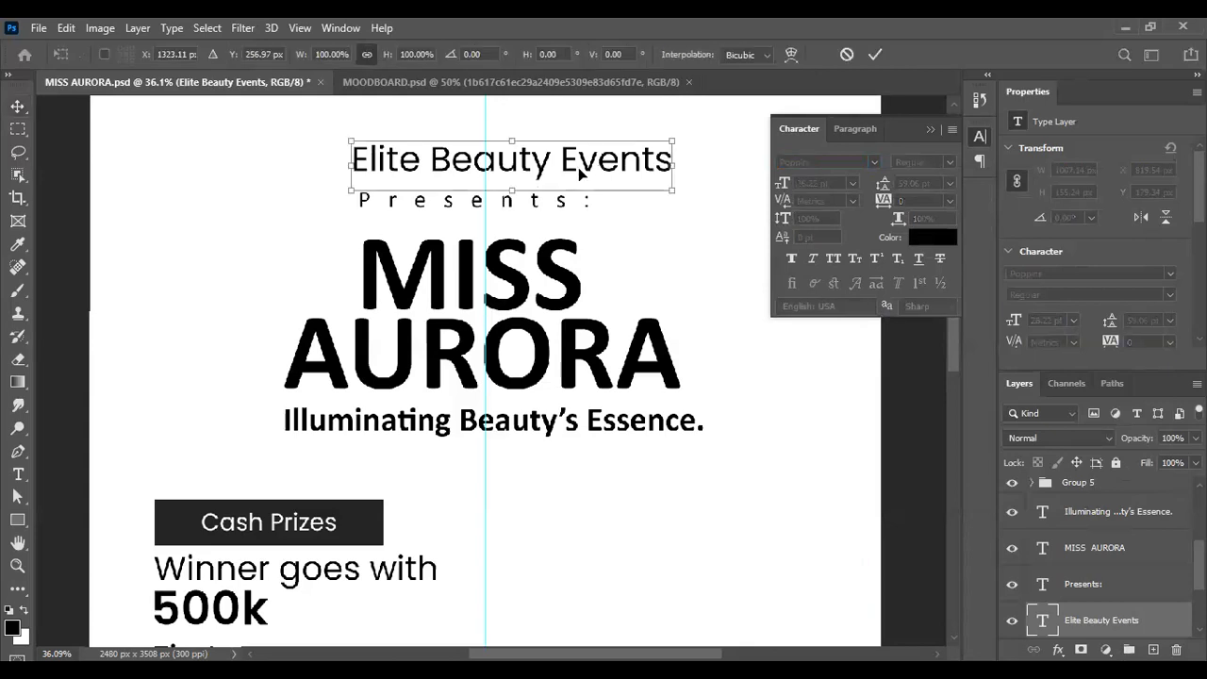
{"action": "scroll", "coordinate": [579, 173], "scroll_direction": "down", "scroll_amount": 3}
{"action": "left_click_drag", "start_coordinate": [572, 161], "coordinate": [617, 154]}
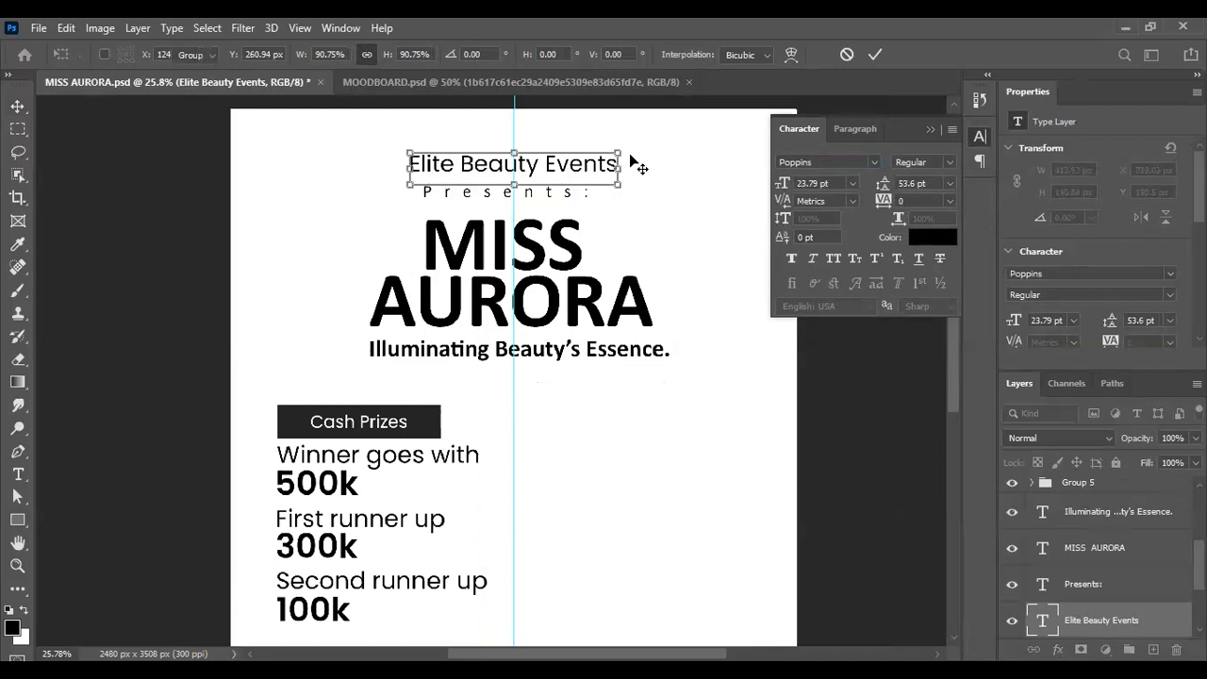
{"action": "key", "text": "Return"}
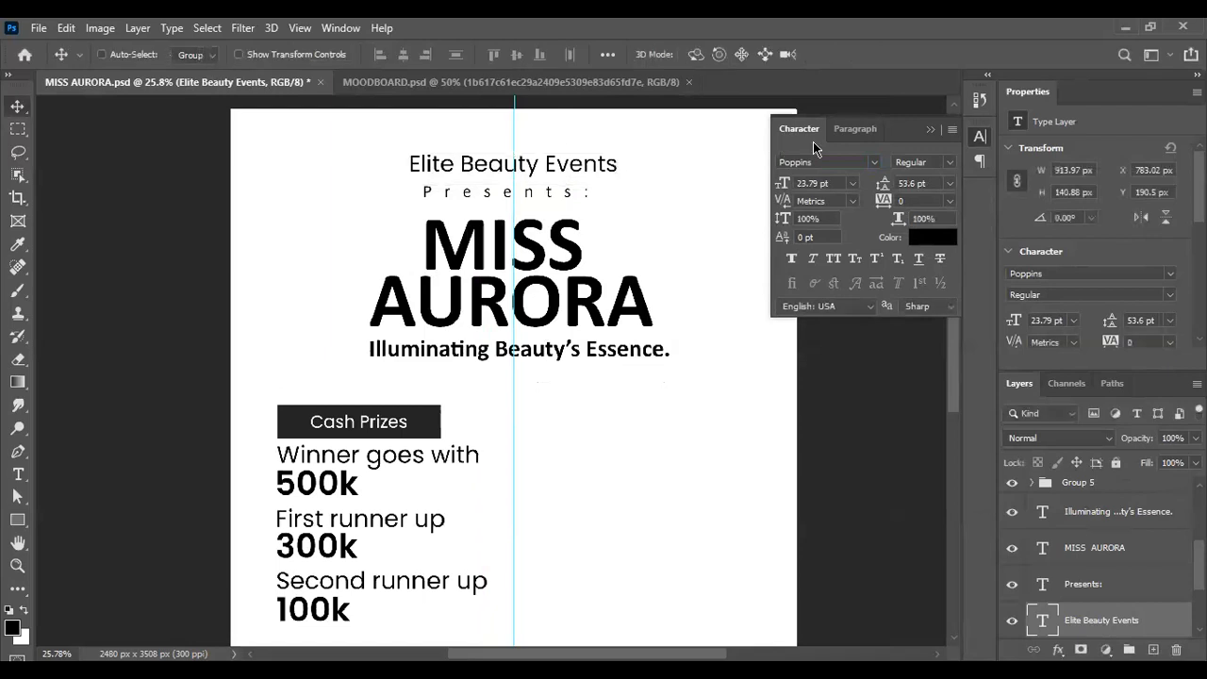
Step: Set the "Elite Beauty Events" text to Medium weight and recentre it on the guide, about 31 px higher
{"action": "left_click", "coordinate": [952, 167]}
{"action": "left_click", "coordinate": [942, 294]}
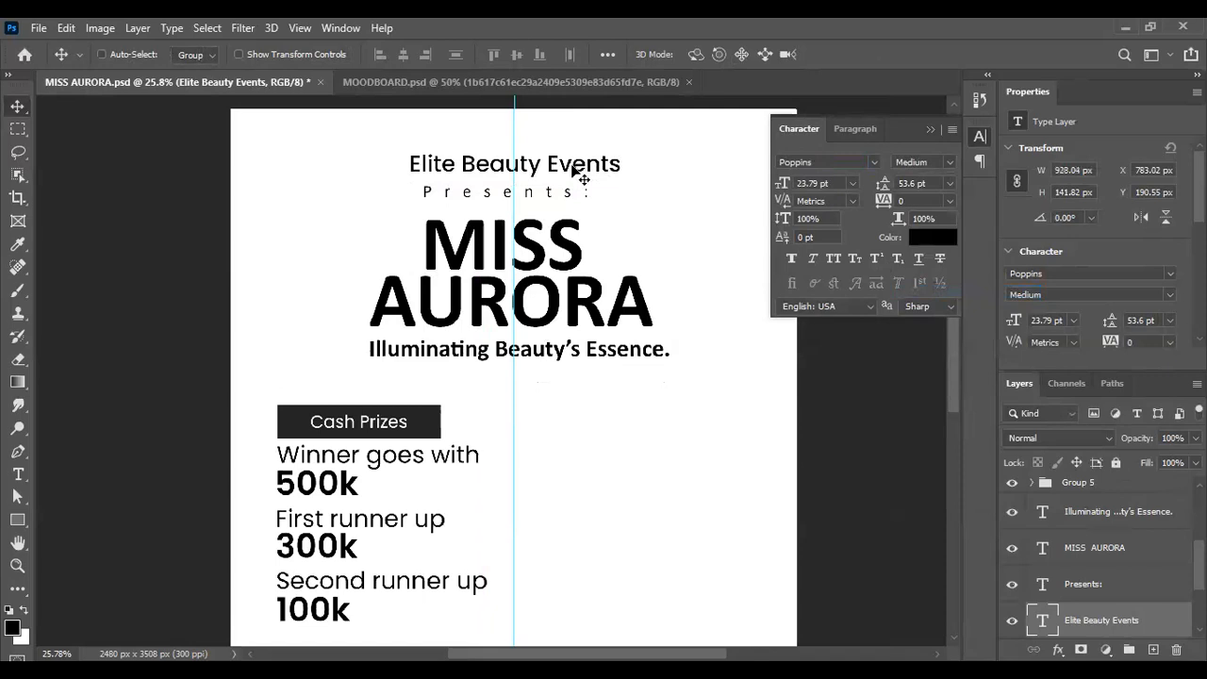
{"action": "key", "text": "ctrl+t"}
{"action": "left_click_drag", "start_coordinate": [576, 172], "coordinate": [586, 164]}
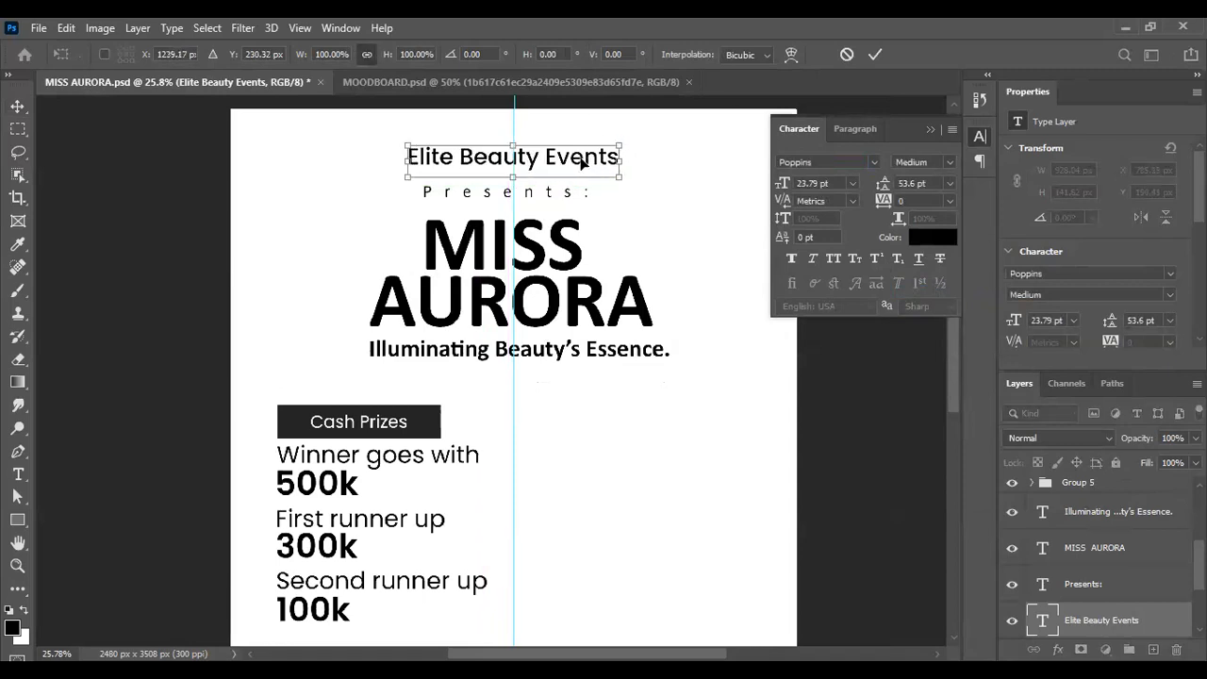
{"action": "key", "text": "Return"}
Step: Nudge the "Elite Beauty Events" text down 24 px, closer to "Presents:"
{"action": "key", "text": "ctrl+0"}
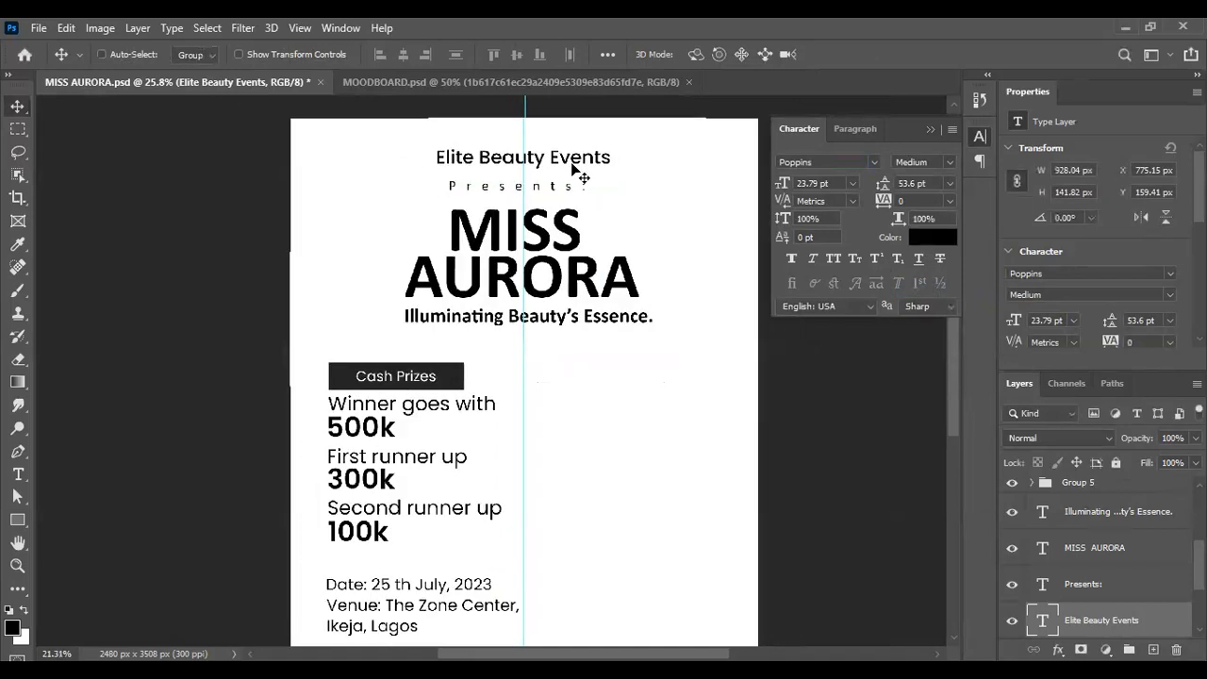
{"action": "key", "text": "Down"}
{"action": "key", "text": "Down"}
{"action": "key", "text": "Down"}
{"action": "key", "text": "Down"}
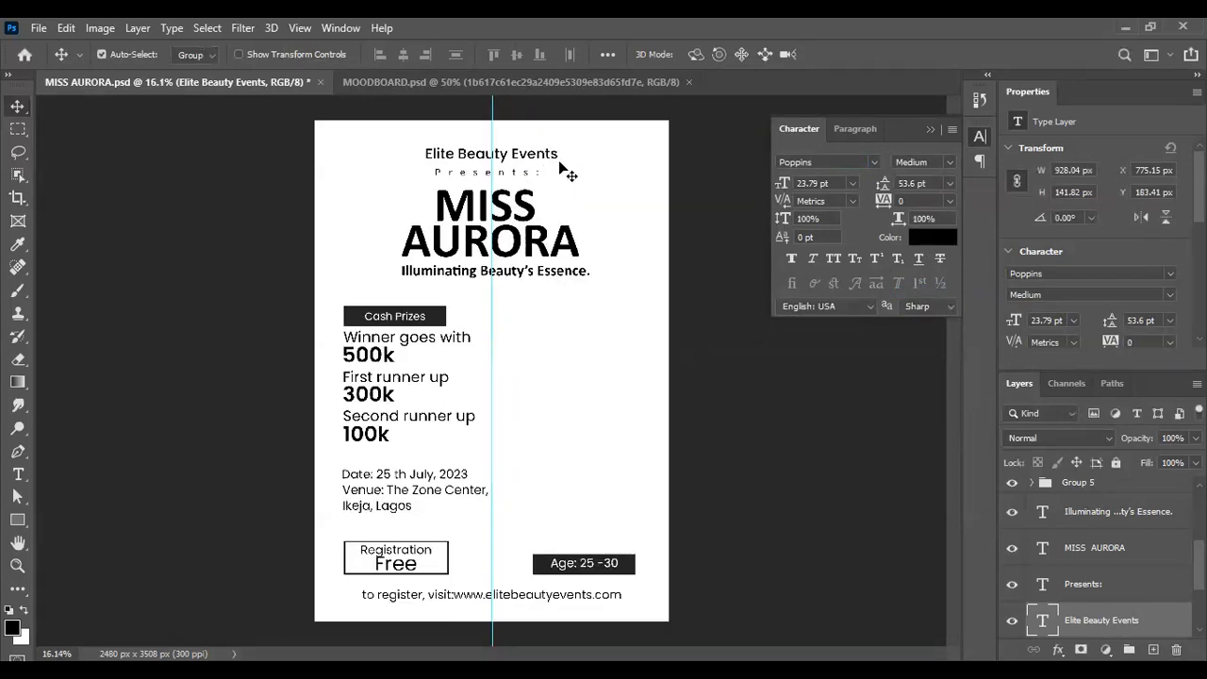
Step: Nudge the "Presents:" text vertically to a Y position of 330.28 px, between the organiser name and the title
{"action": "left_click", "coordinate": [560, 168], "text": "ctrl"}
{"action": "key", "text": "Up"}
{"action": "key", "text": "Up"}
{"action": "key", "text": "Up"}
{"action": "key", "text": "Up"}
{"action": "key", "text": "Up"}
{"action": "key", "text": "Up"}
{"action": "key", "text": "Up"}
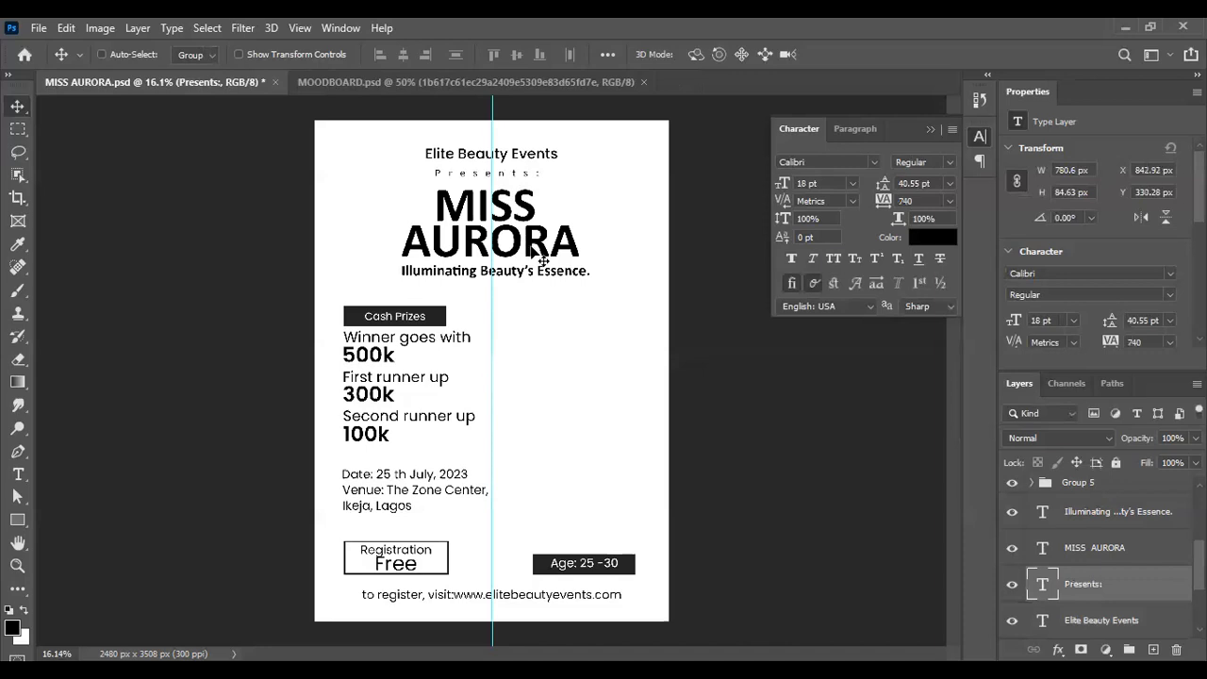
Step: Close the character settings and review the spacing and alignment of the whole flyer layout
{"action": "scroll", "coordinate": [496, 420], "scroll_direction": "down", "scroll_amount": 1}
{"action": "scroll", "coordinate": [485, 429], "scroll_direction": "up", "scroll_amount": 1}
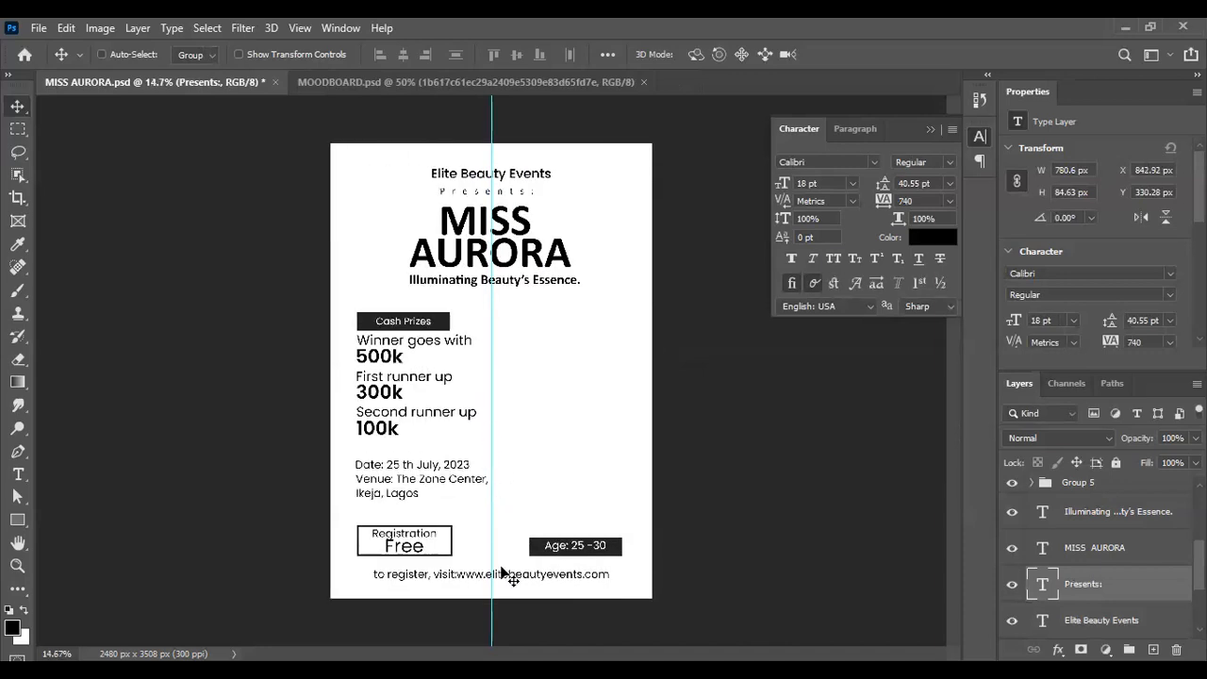
{"action": "scroll", "coordinate": [506, 575], "scroll_direction": "up", "scroll_amount": 1}
{"action": "scroll", "coordinate": [510, 604], "scroll_direction": "down", "scroll_amount": 2}
{"action": "scroll", "coordinate": [509, 604], "scroll_direction": "up", "scroll_amount": 1}
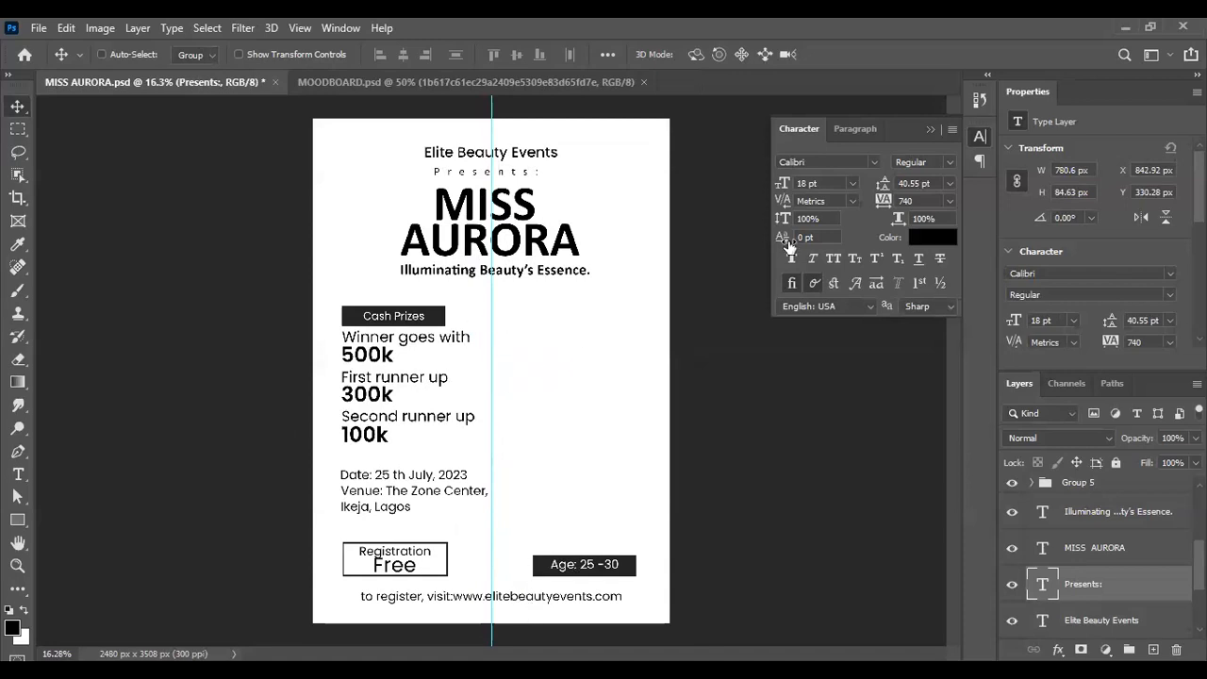
{"action": "left_click", "coordinate": [931, 130]}
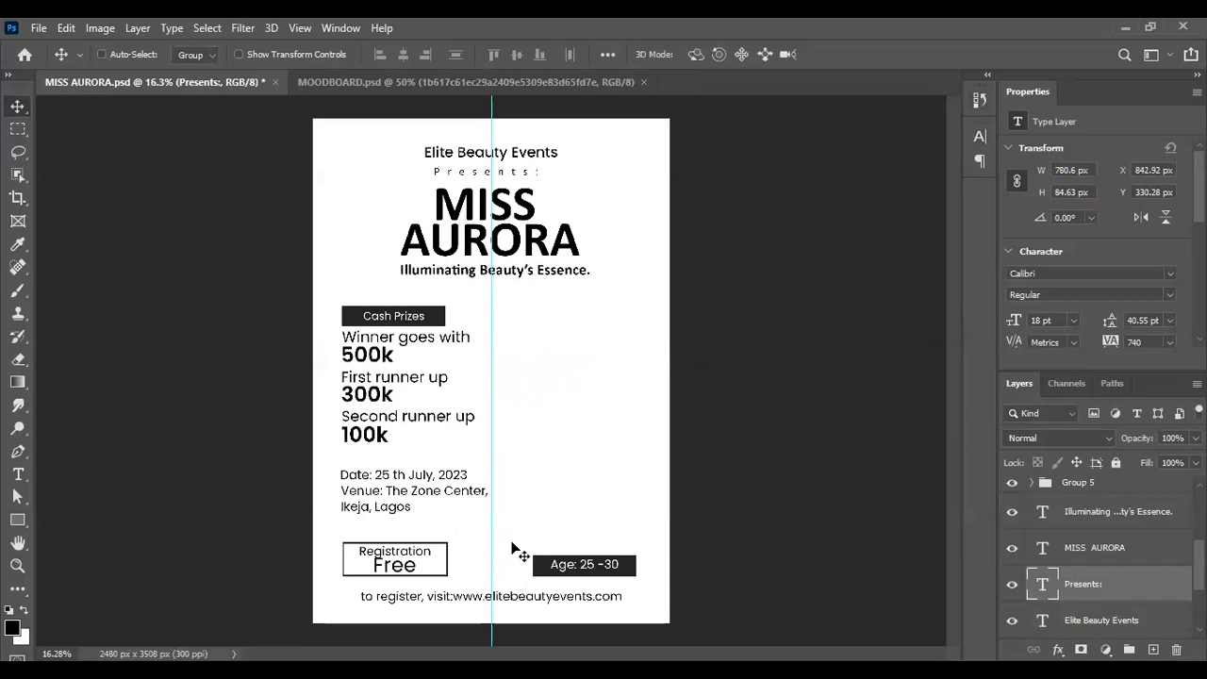
{"action": "scroll", "coordinate": [518, 547], "scroll_direction": "up", "scroll_amount": 1}
{"action": "scroll", "coordinate": [519, 509], "scroll_direction": "down", "scroll_amount": 1}
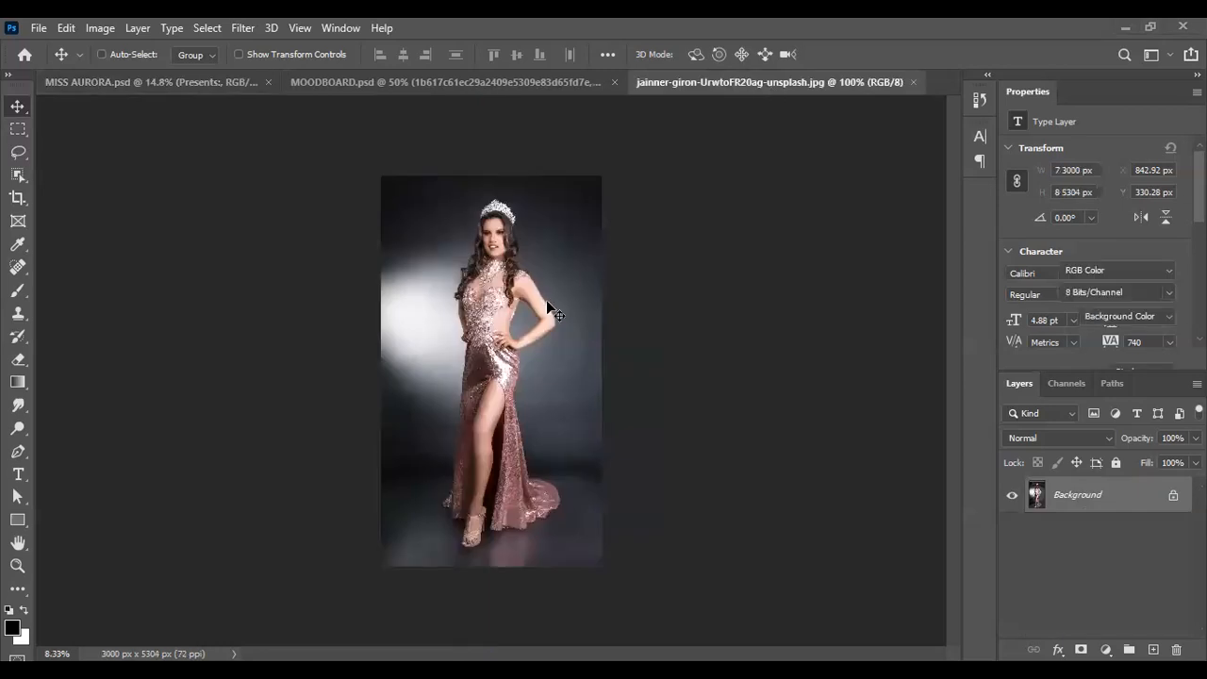
Step: Examine the pageant model photo closely, checking the detail of the crown, hair and dress
{"action": "scroll", "coordinate": [530, 374], "scroll_direction": "up", "scroll_amount": 3}
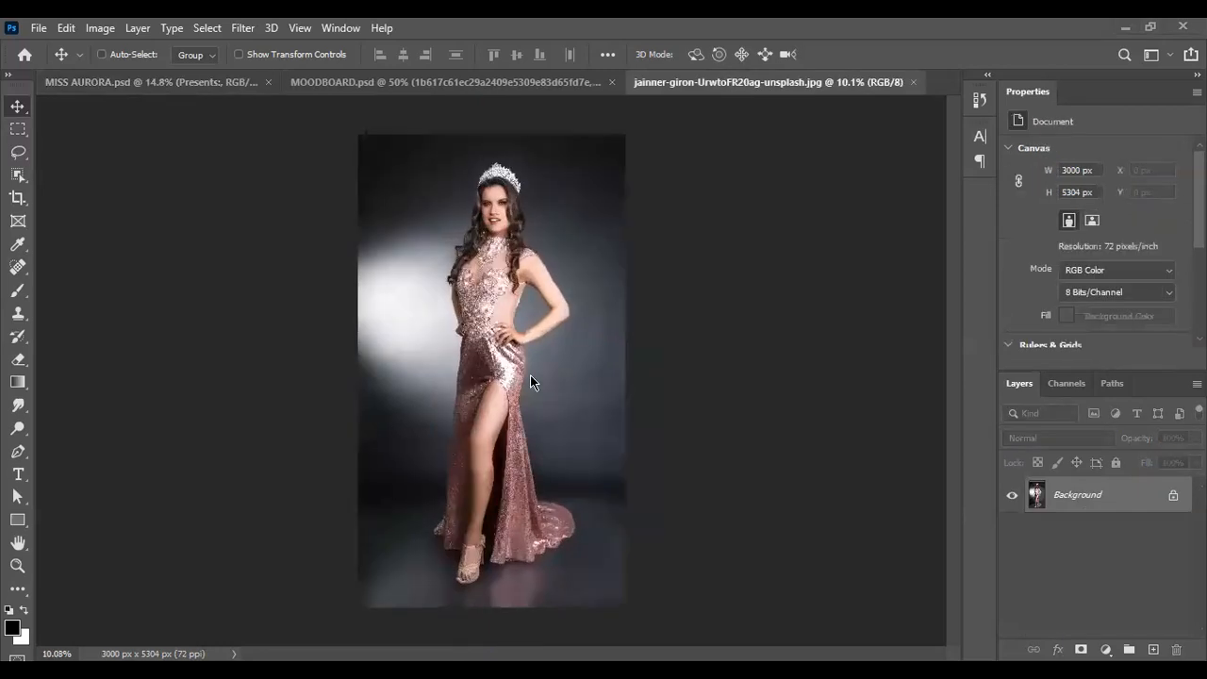
{"action": "scroll", "coordinate": [528, 257], "scroll_direction": "up", "scroll_amount": 3}
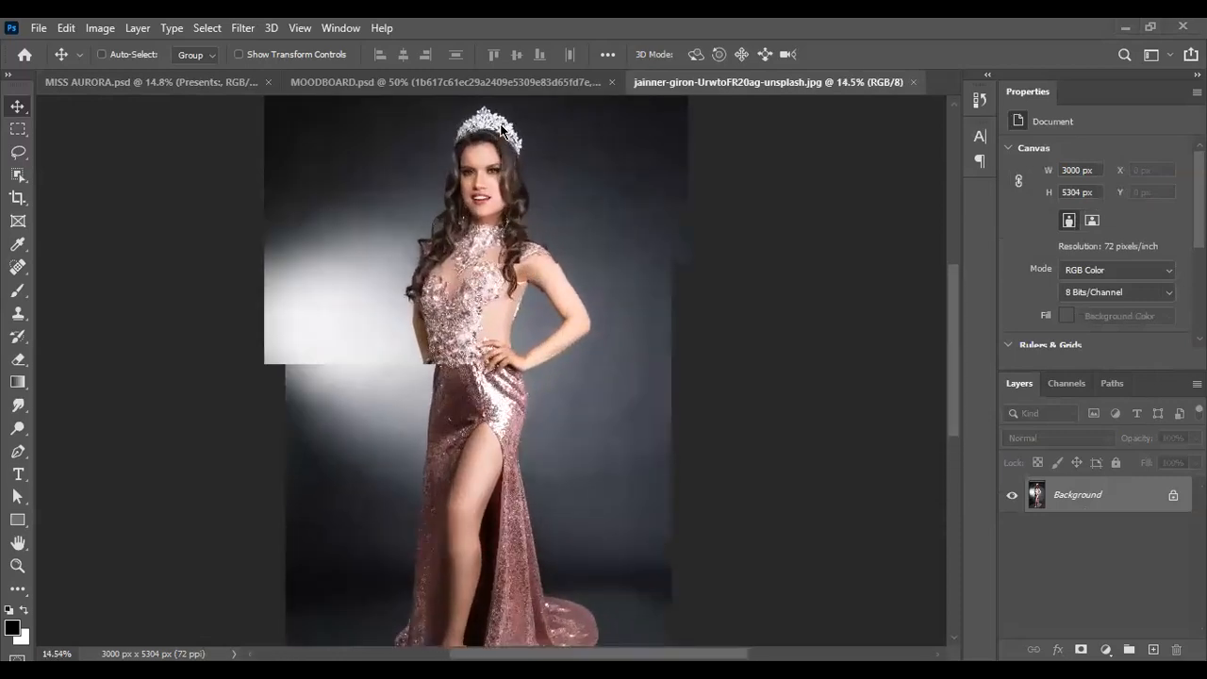
{"action": "scroll", "coordinate": [495, 146], "scroll_direction": "up", "scroll_amount": 3}
{"action": "scroll", "coordinate": [500, 144], "scroll_direction": "up", "scroll_amount": 1}
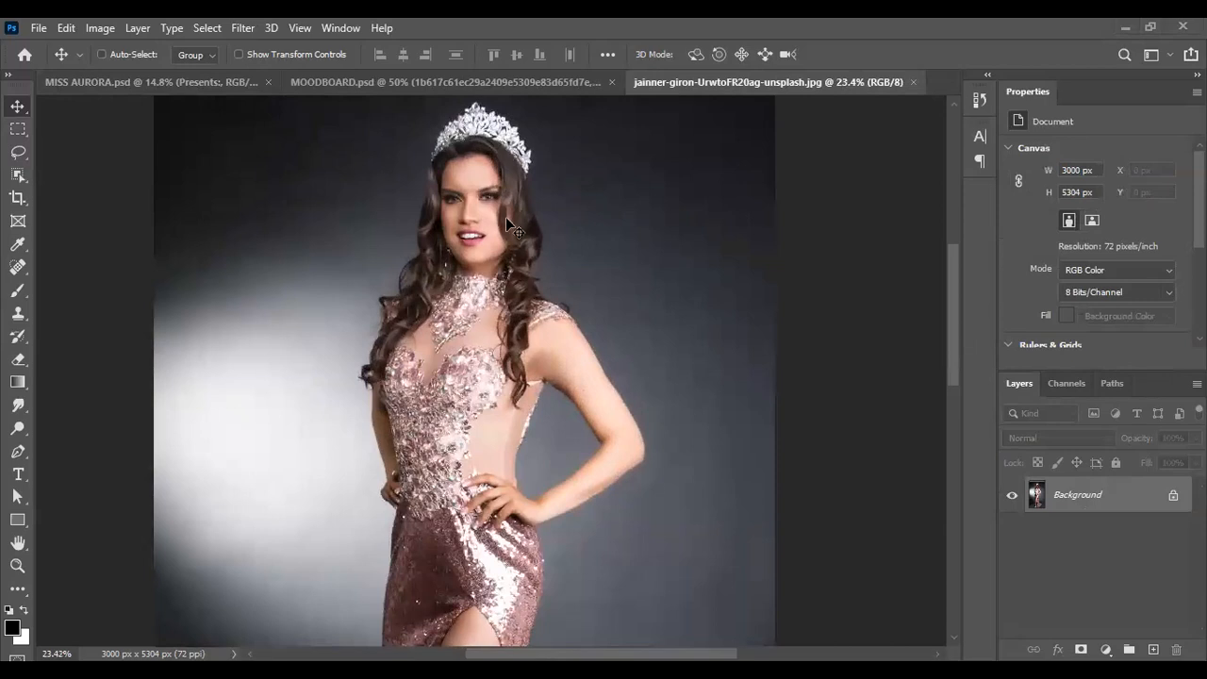
{"action": "scroll", "coordinate": [505, 193], "scroll_direction": "up", "scroll_amount": 1}
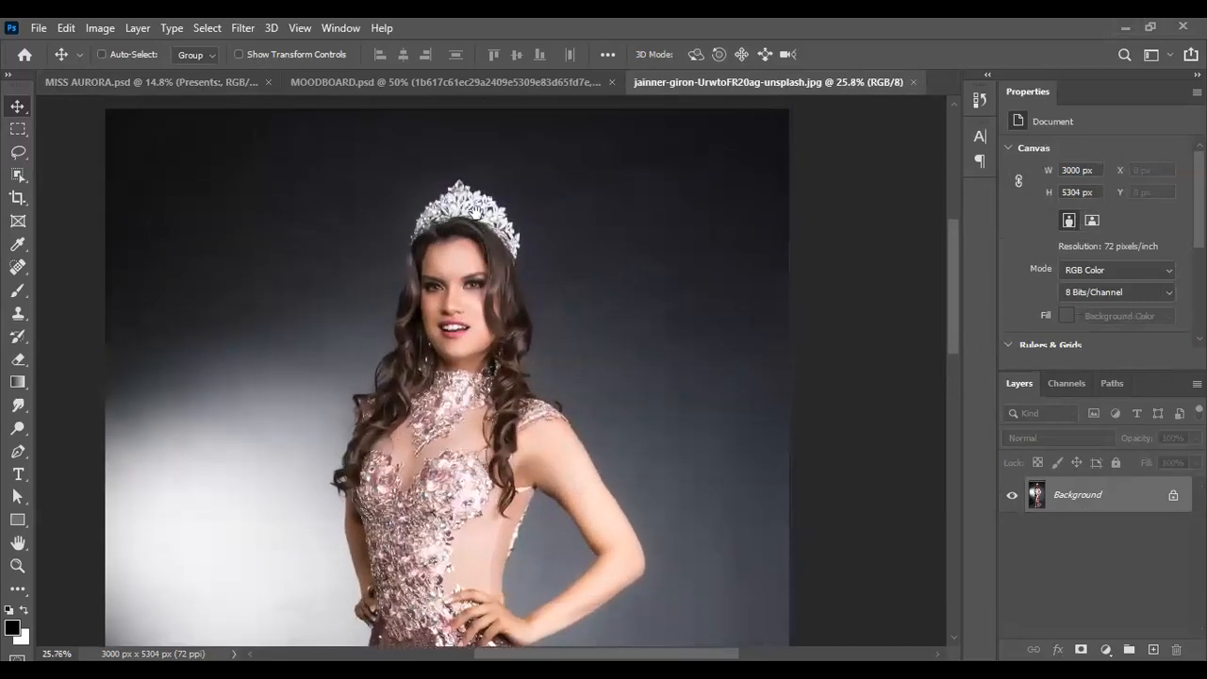
{"action": "scroll", "coordinate": [481, 200], "scroll_direction": "up", "scroll_amount": 5}
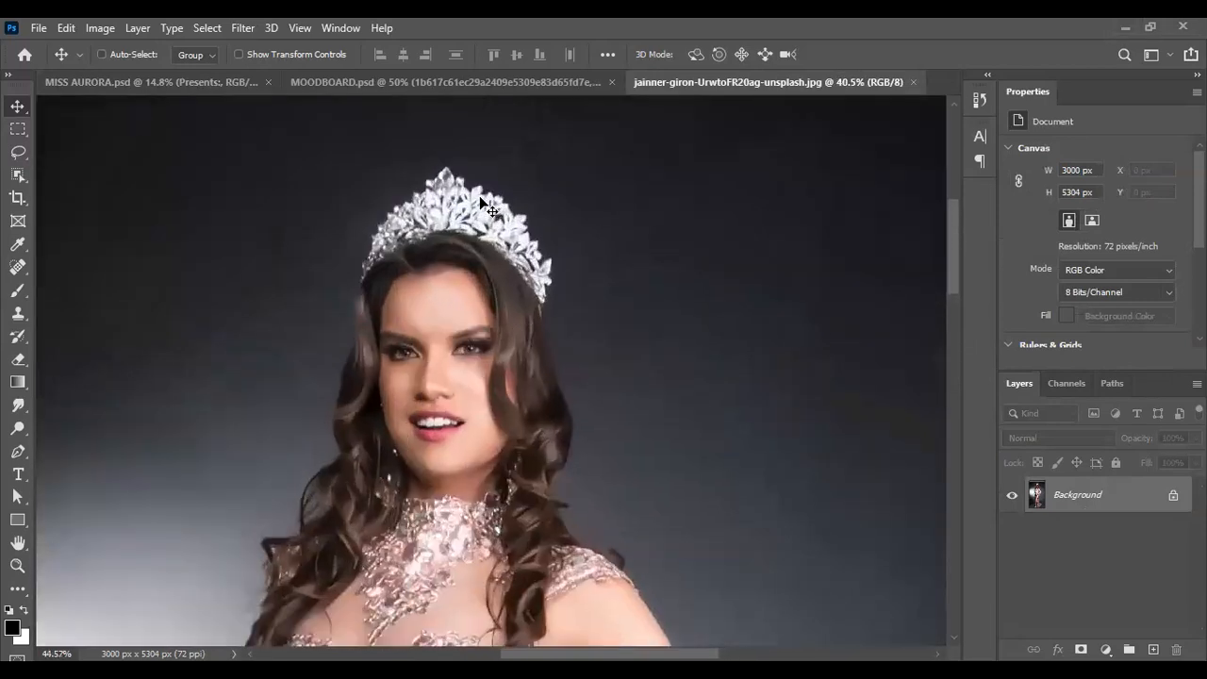
{"action": "scroll", "coordinate": [481, 202], "scroll_direction": "up", "scroll_amount": 8}
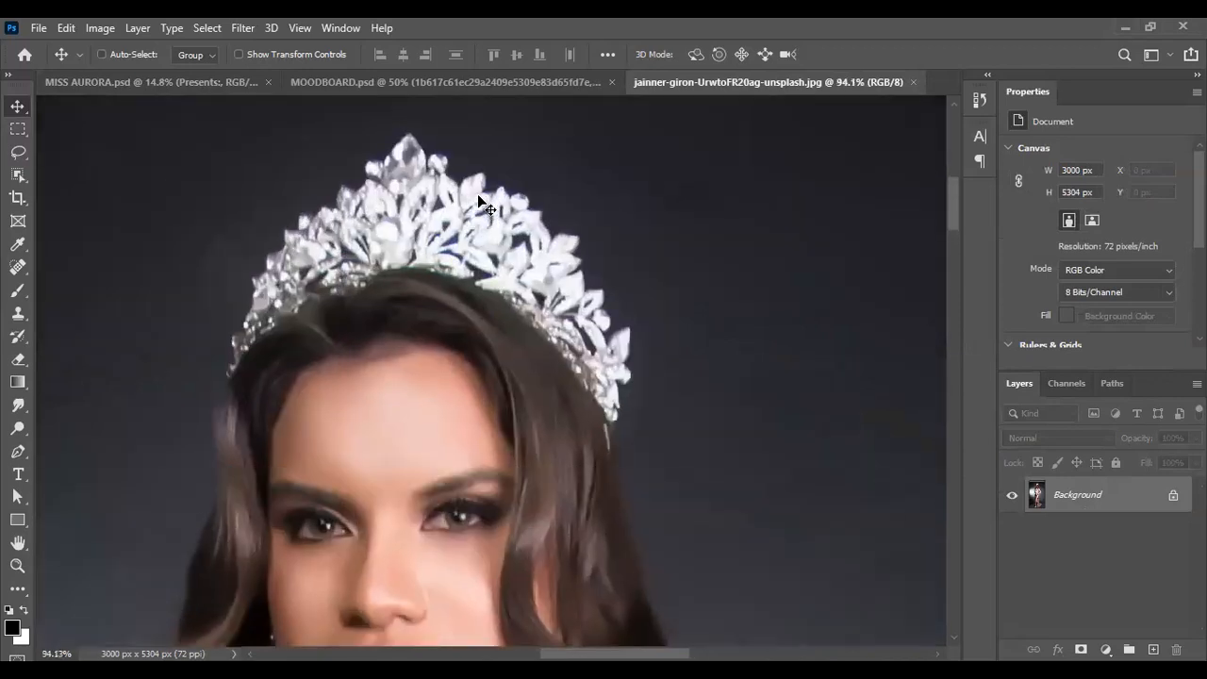
{"action": "scroll", "coordinate": [478, 200], "scroll_direction": "down", "scroll_amount": 5}
{"action": "scroll", "coordinate": [475, 206], "scroll_direction": "up", "scroll_amount": 4}
{"action": "scroll", "coordinate": [476, 207], "scroll_direction": "down", "scroll_amount": 8}
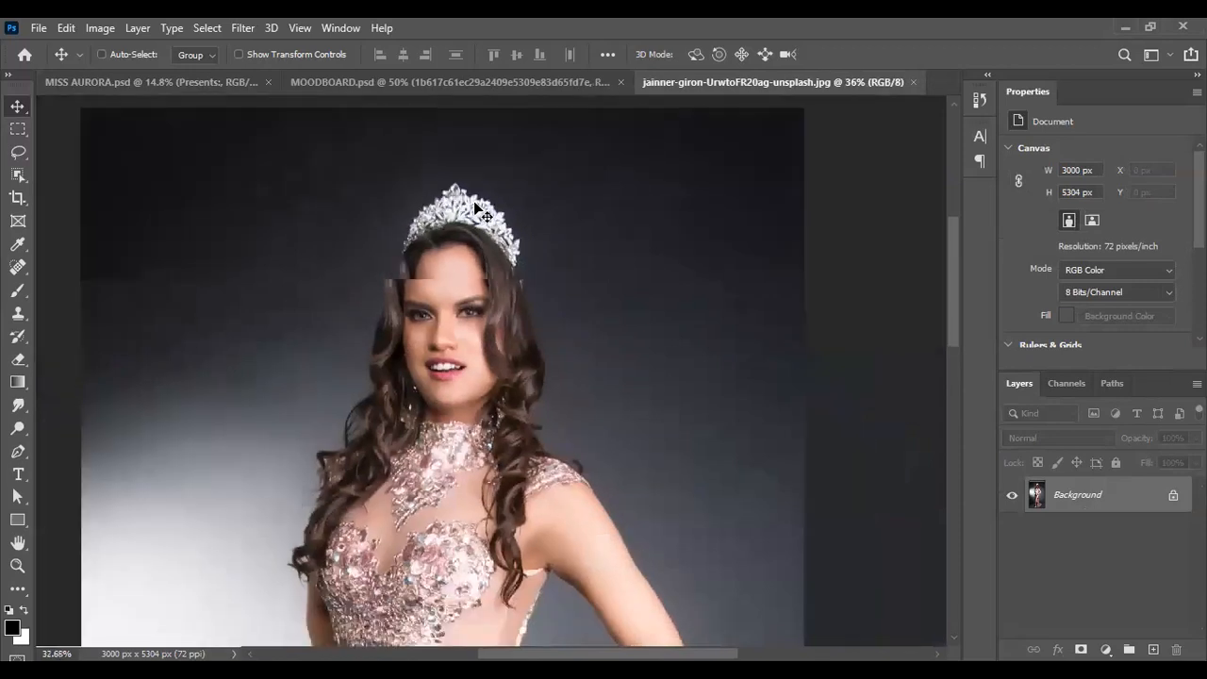
{"action": "scroll", "coordinate": [476, 208], "scroll_direction": "down", "scroll_amount": 8}
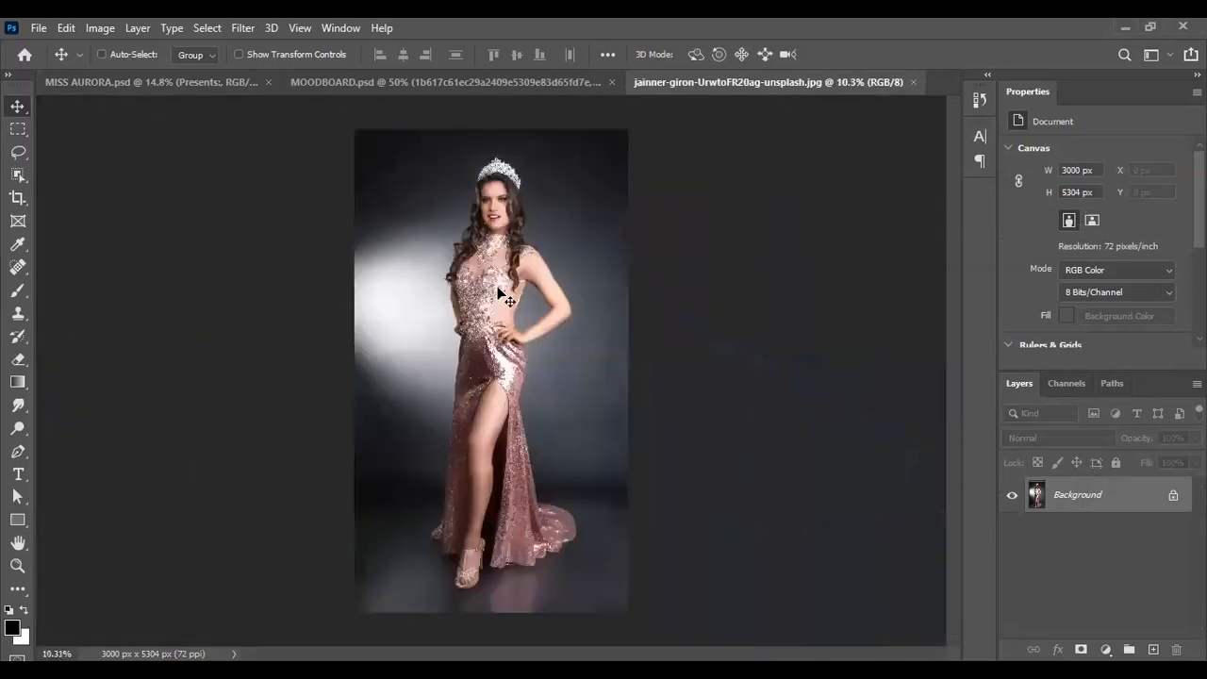
Step: Select the crowned model in the photo with the Object Selection tool's Select Subject command
{"action": "scroll", "coordinate": [499, 292], "scroll_direction": "up", "scroll_amount": 1}
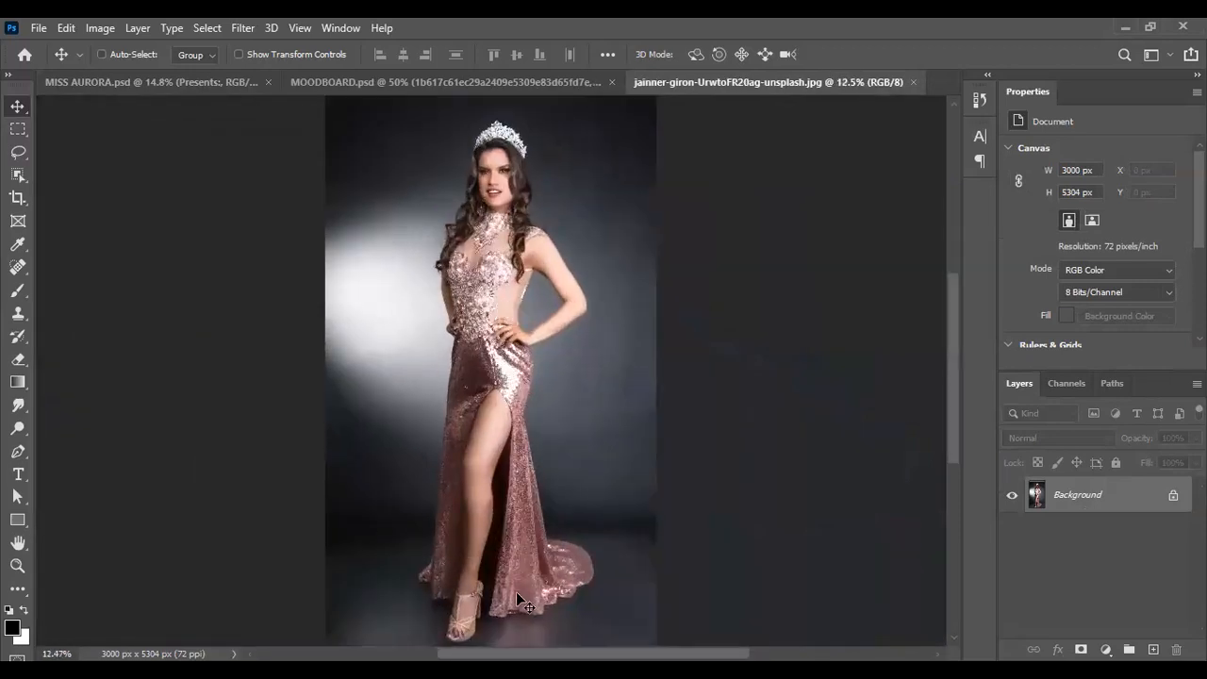
{"action": "scroll", "coordinate": [517, 590], "scroll_direction": "up", "scroll_amount": 2}
{"action": "scroll", "coordinate": [516, 566], "scroll_direction": "down", "scroll_amount": 2}
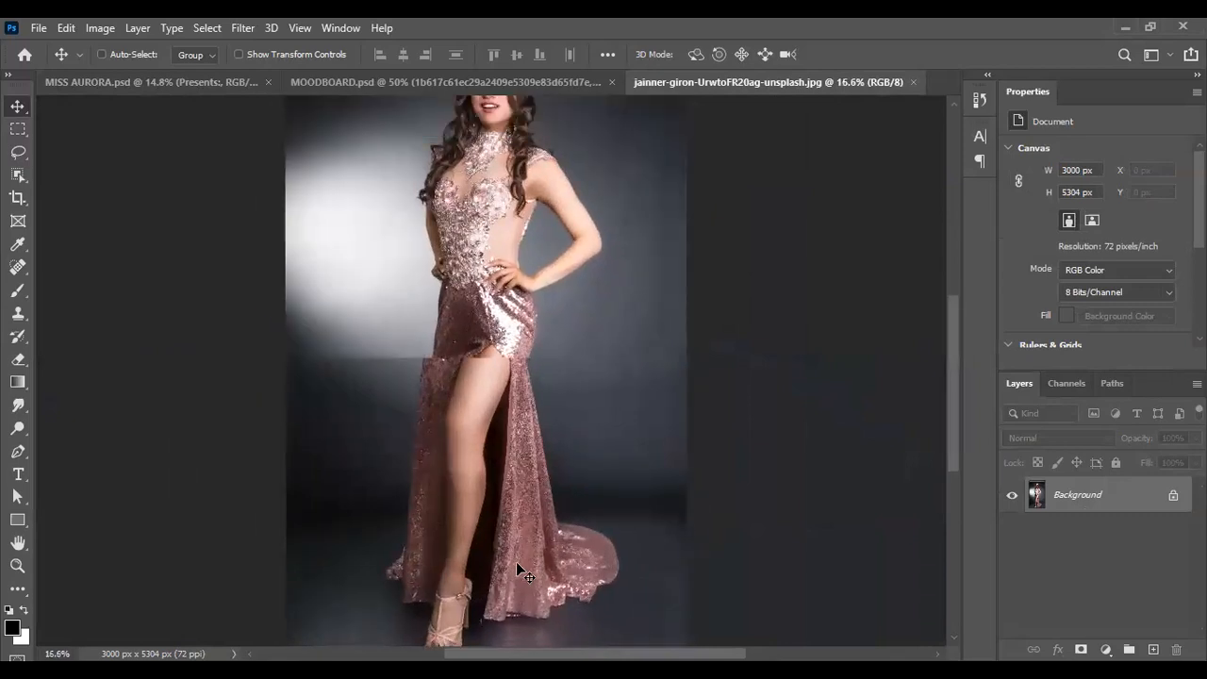
{"action": "scroll", "coordinate": [536, 350], "scroll_direction": "up", "scroll_amount": 1}
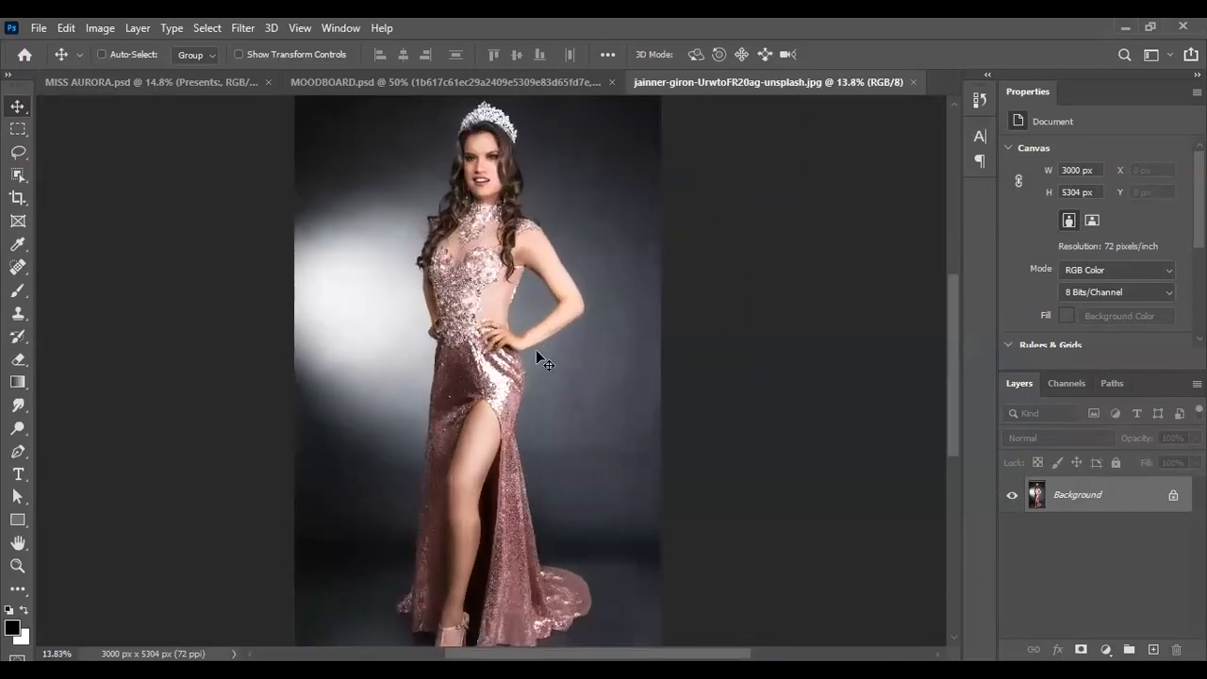
{"action": "scroll", "coordinate": [529, 330], "scroll_direction": "down", "scroll_amount": 2}
{"action": "scroll", "coordinate": [522, 257], "scroll_direction": "up", "scroll_amount": 1}
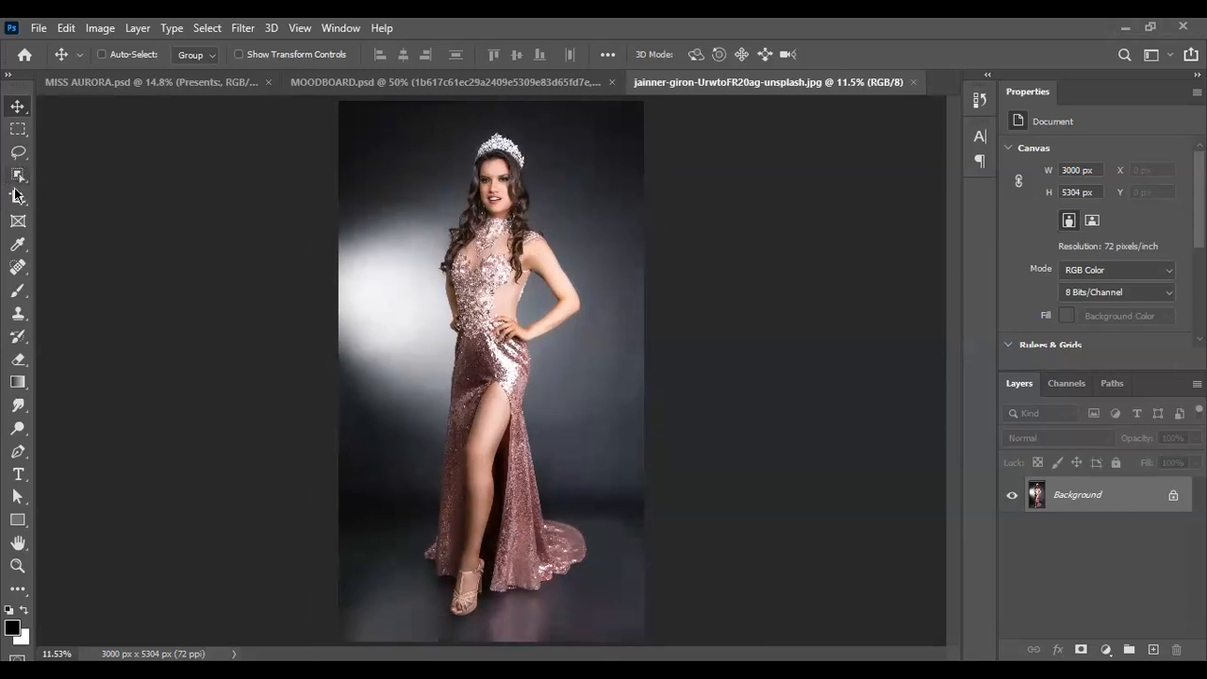
{"action": "left_click", "coordinate": [18, 128]}
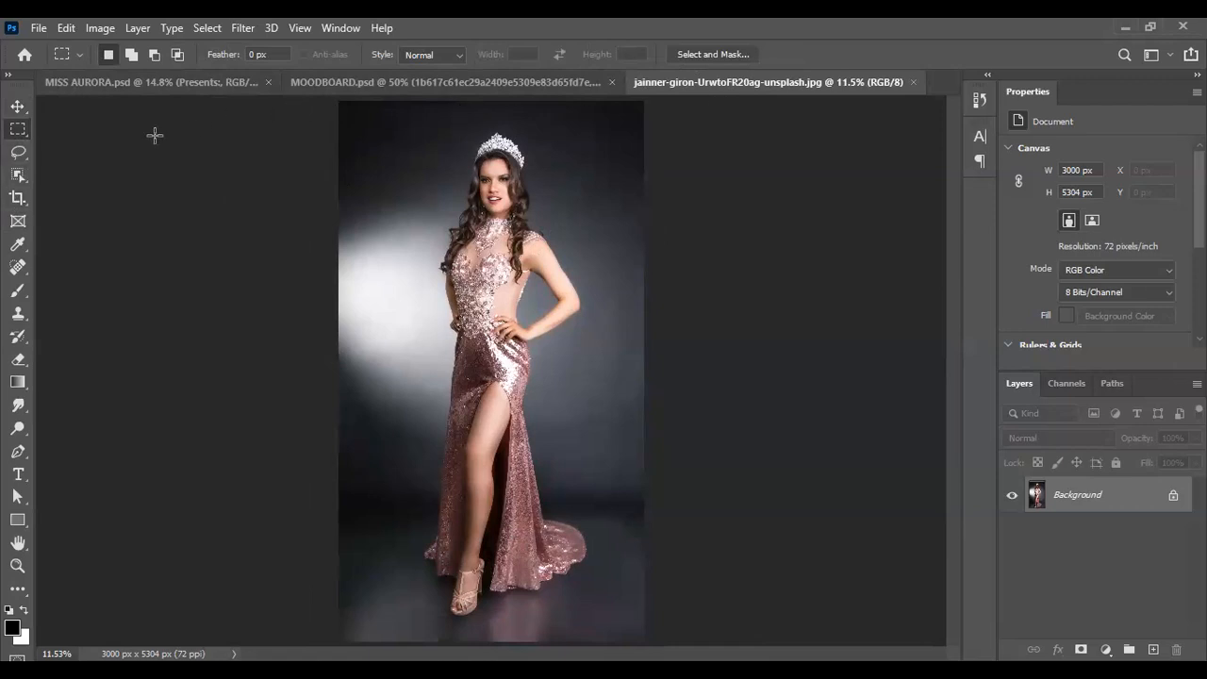
{"action": "left_click", "coordinate": [16, 174]}
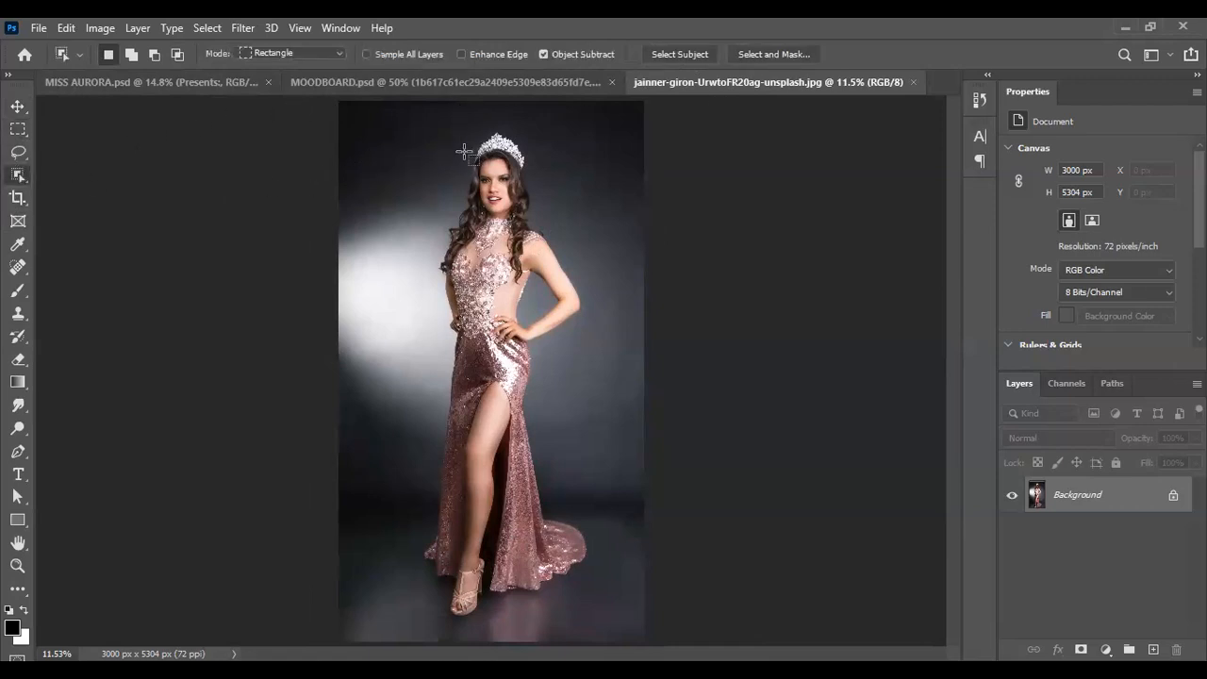
{"action": "left_click", "coordinate": [683, 55]}
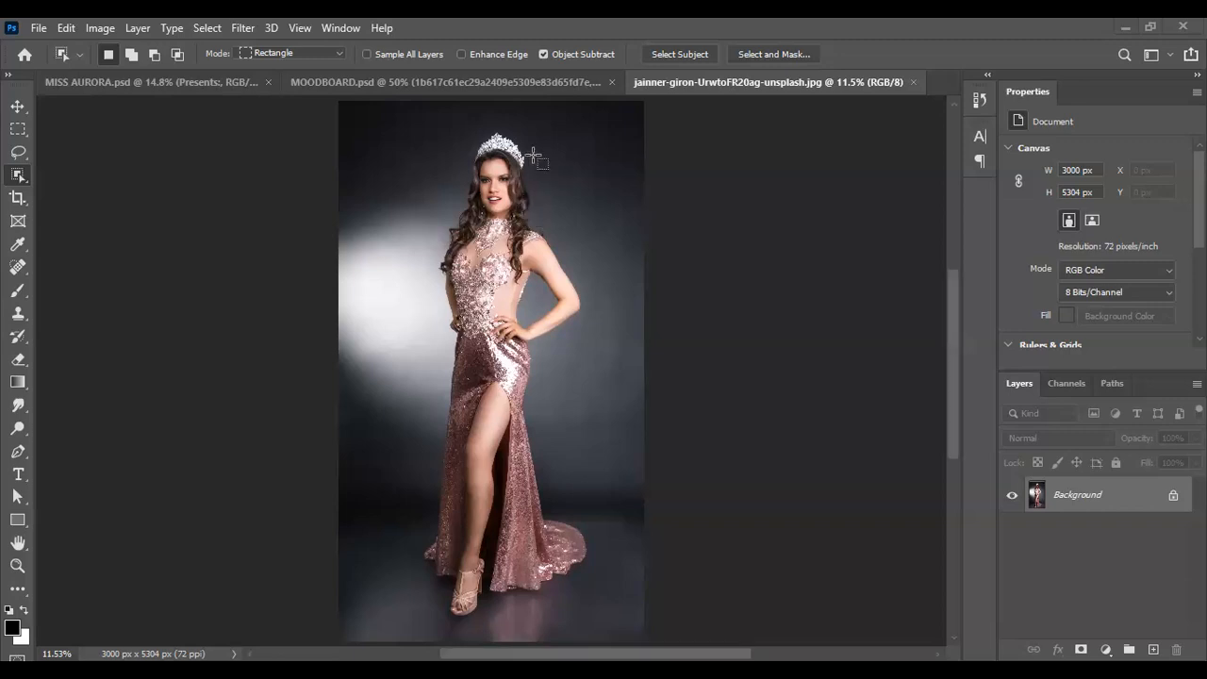
{"action": "scroll", "coordinate": [515, 159], "scroll_direction": "up", "scroll_amount": 1}
{"action": "left_click_drag", "start_coordinate": [540, 143], "coordinate": [564, 179]}
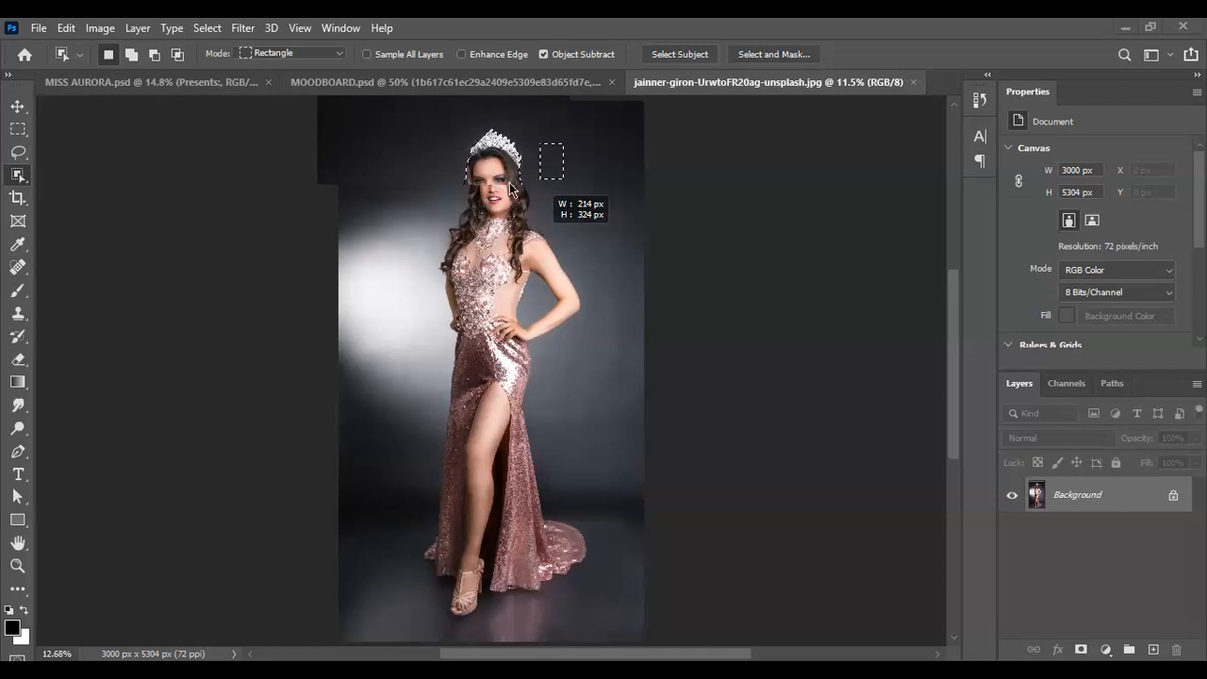
{"action": "left_click_drag", "start_coordinate": [509, 189], "coordinate": [509, 189]}
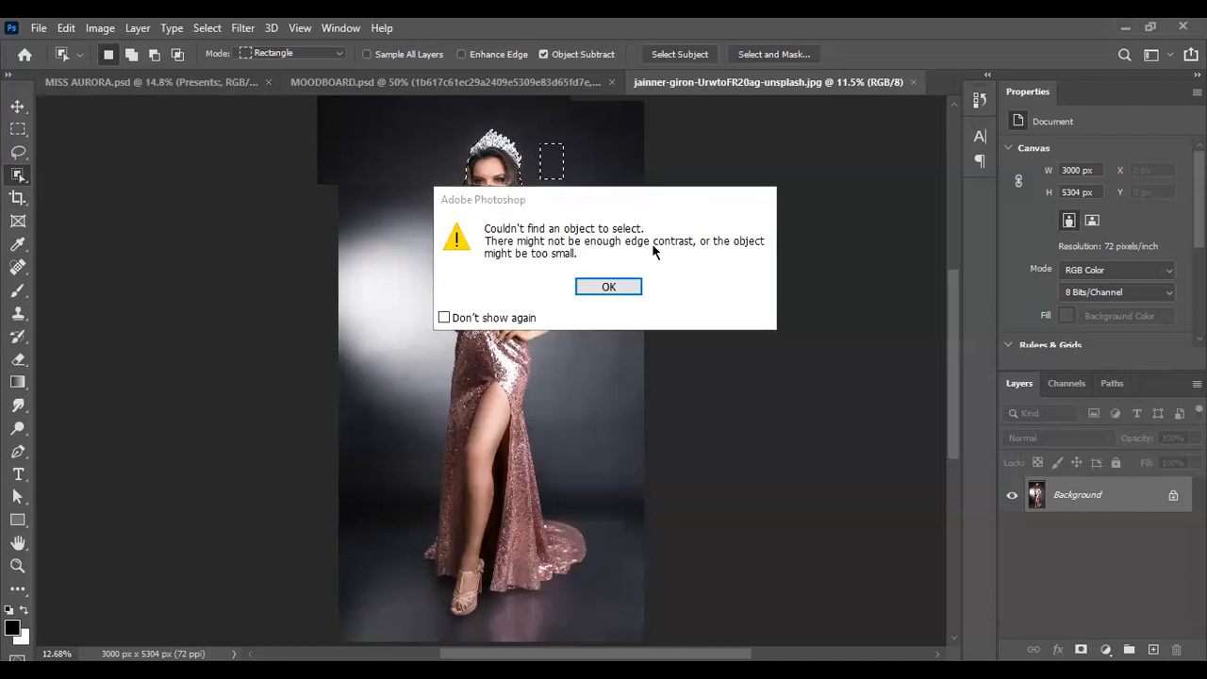
{"action": "left_click", "coordinate": [445, 319]}
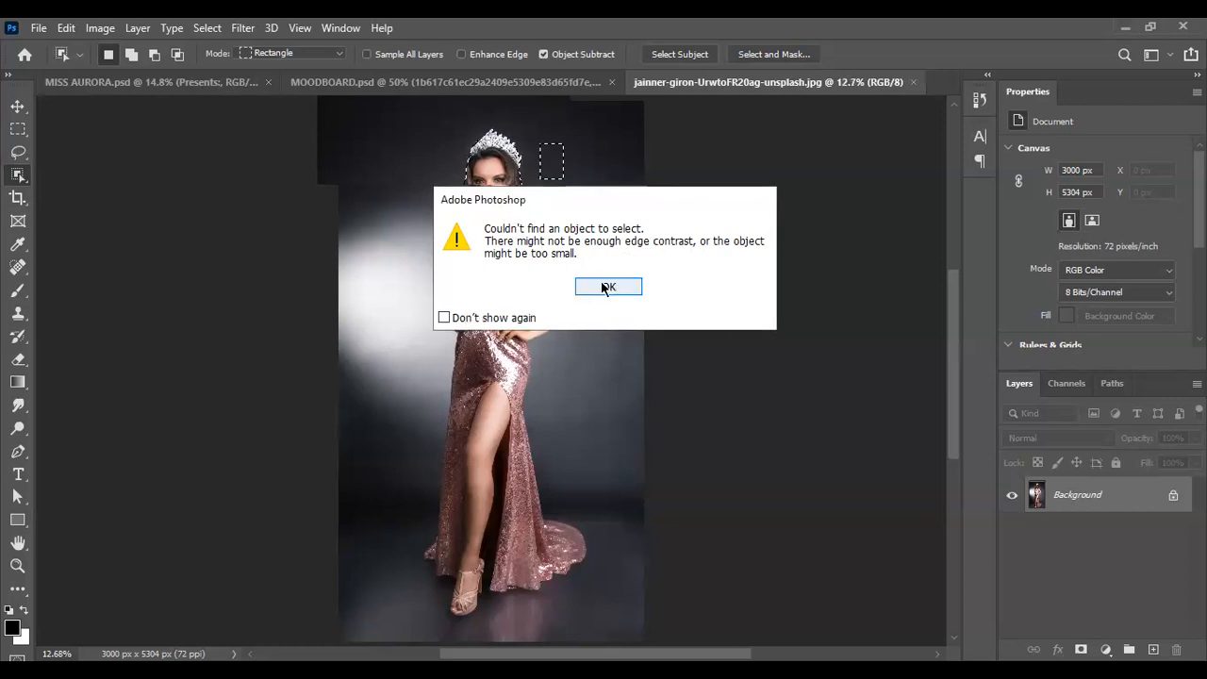
{"action": "left_click", "coordinate": [462, 317]}
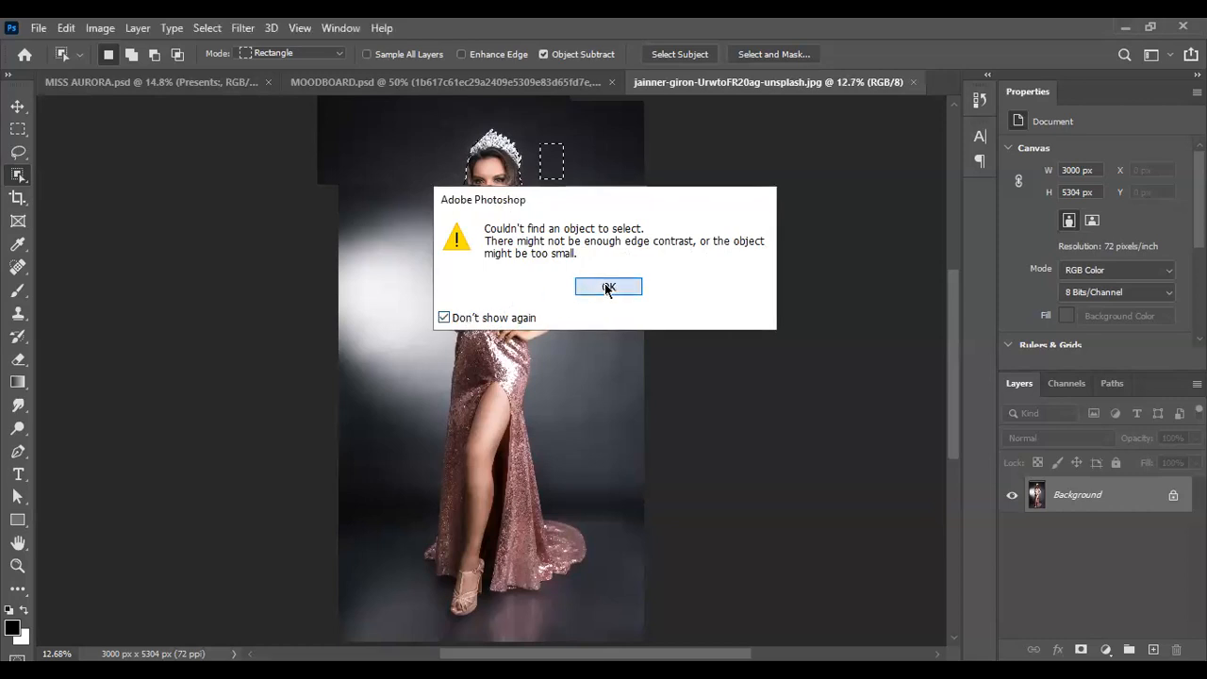
{"action": "left_click", "coordinate": [607, 288]}
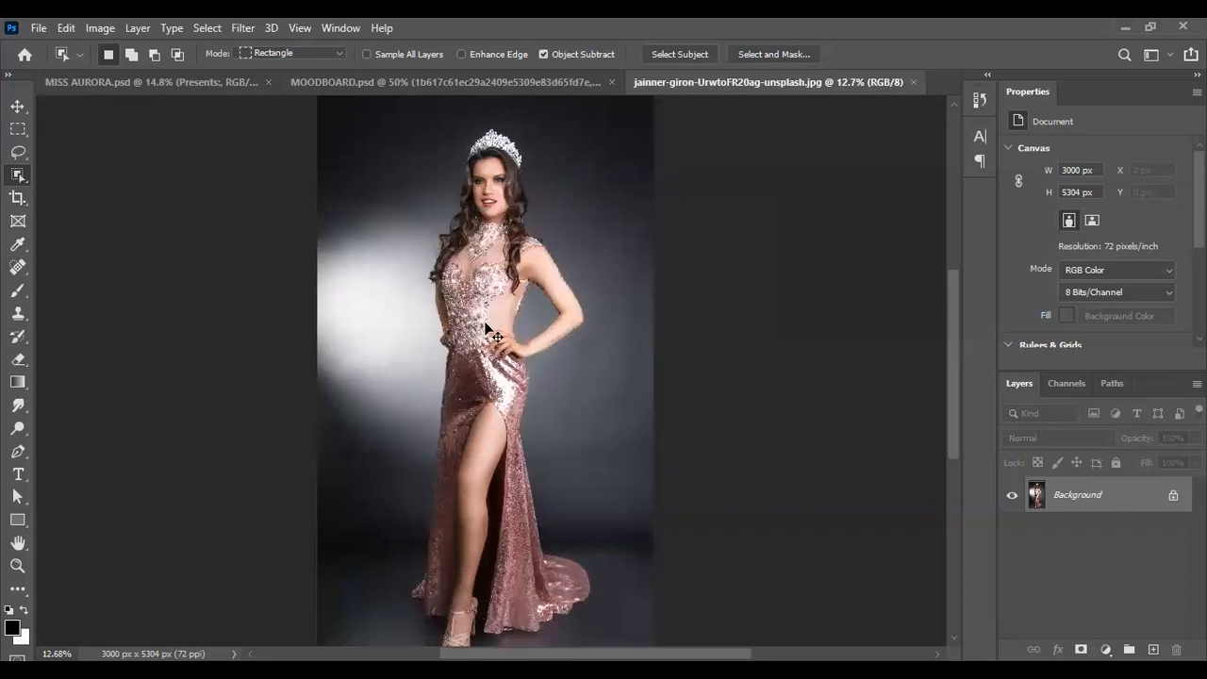
{"action": "left_click", "coordinate": [978, 100]}
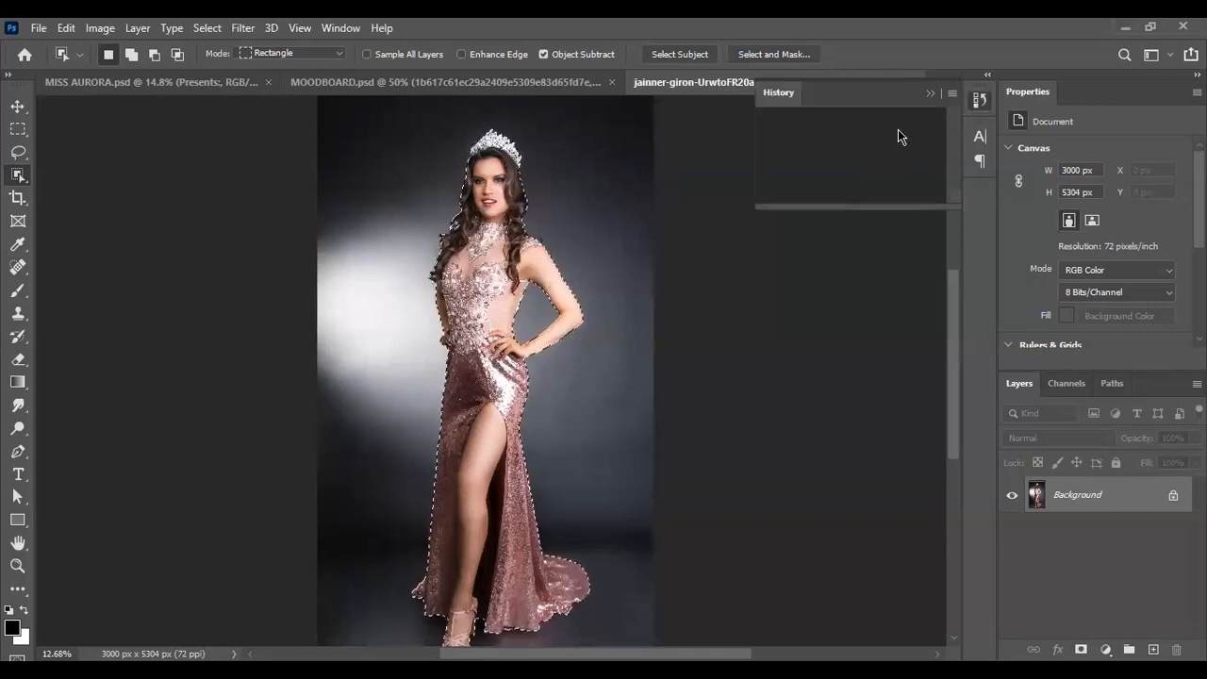
{"action": "left_click", "coordinate": [932, 94]}
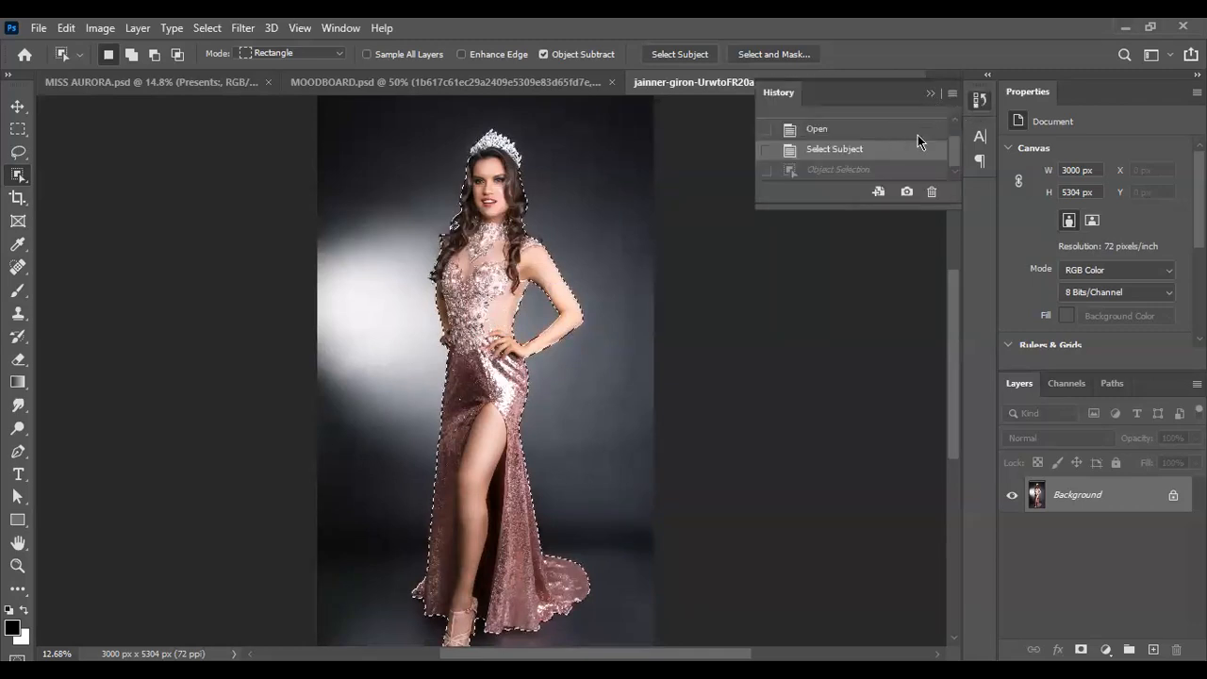
Step: Examine the selection outline around the model's crown, hair, dress hem and shoes
{"action": "key", "text": "v"}
{"action": "scroll", "coordinate": [516, 162], "scroll_direction": "up", "scroll_amount": 3}
{"action": "scroll", "coordinate": [516, 111], "scroll_direction": "up", "scroll_amount": 5}
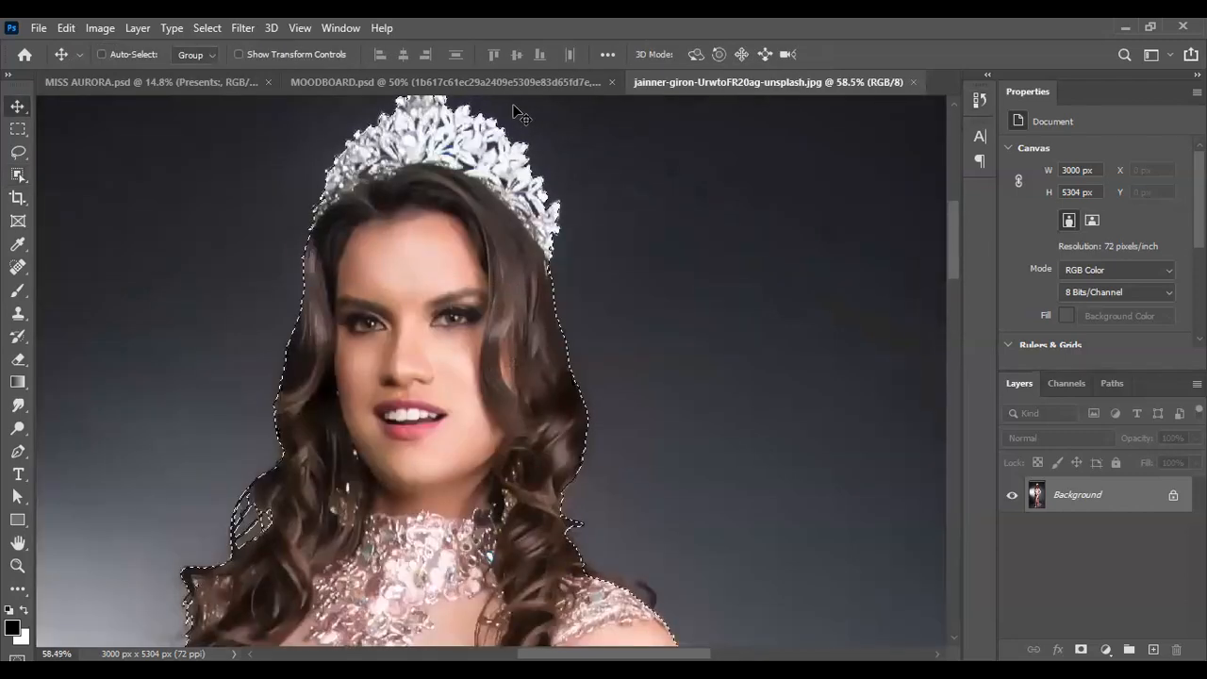
{"action": "left_click_drag", "start_coordinate": [522, 116], "coordinate": [560, 165]}
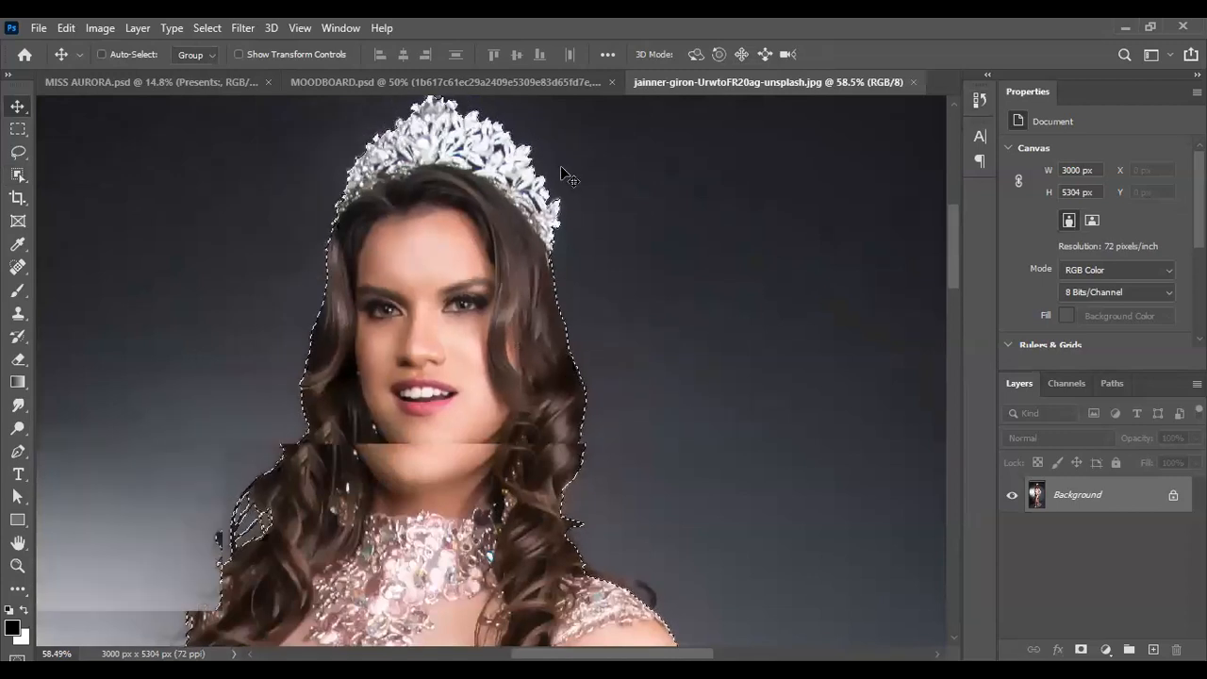
{"action": "scroll", "coordinate": [563, 173], "scroll_direction": "down", "scroll_amount": 6}
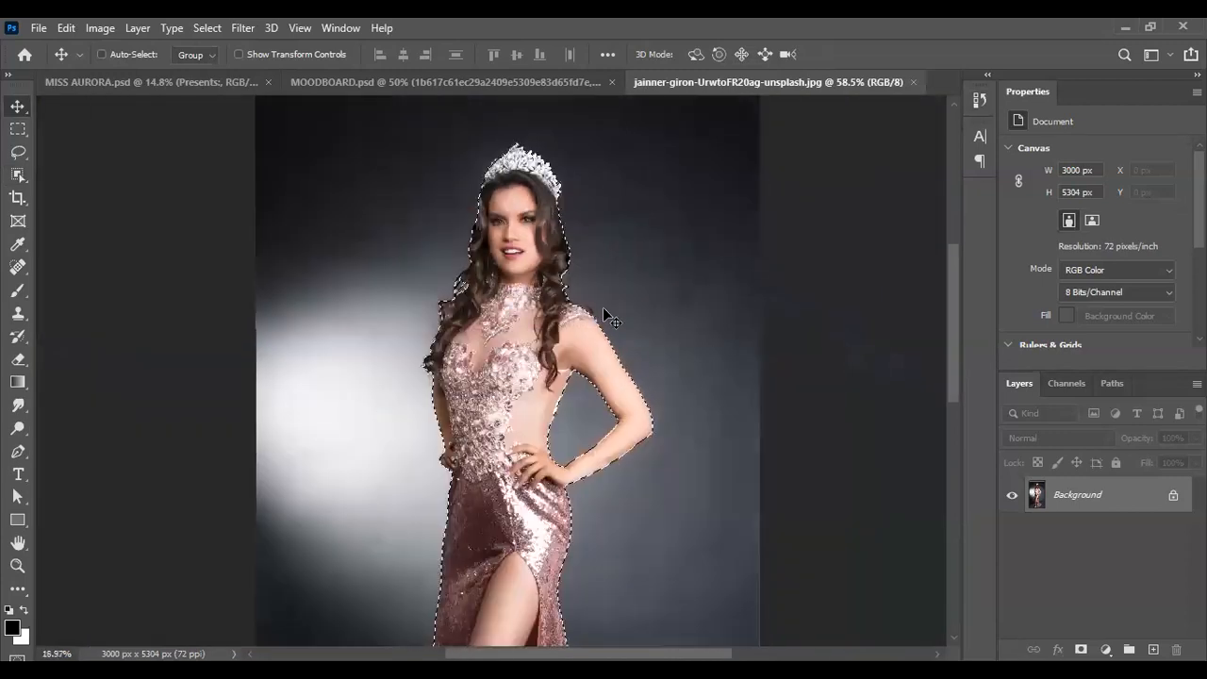
{"action": "scroll", "coordinate": [604, 308], "scroll_direction": "down", "scroll_amount": 4}
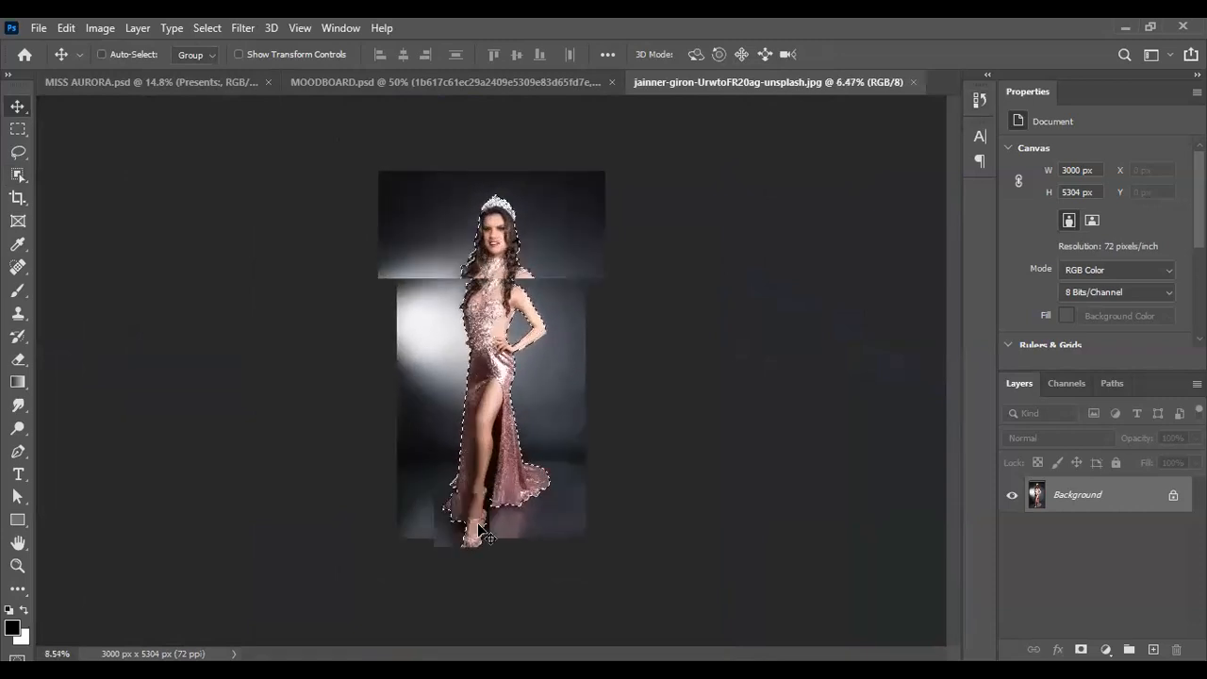
{"action": "scroll", "coordinate": [481, 533], "scroll_direction": "up", "scroll_amount": 1}
{"action": "scroll", "coordinate": [477, 571], "scroll_direction": "up", "scroll_amount": 1}
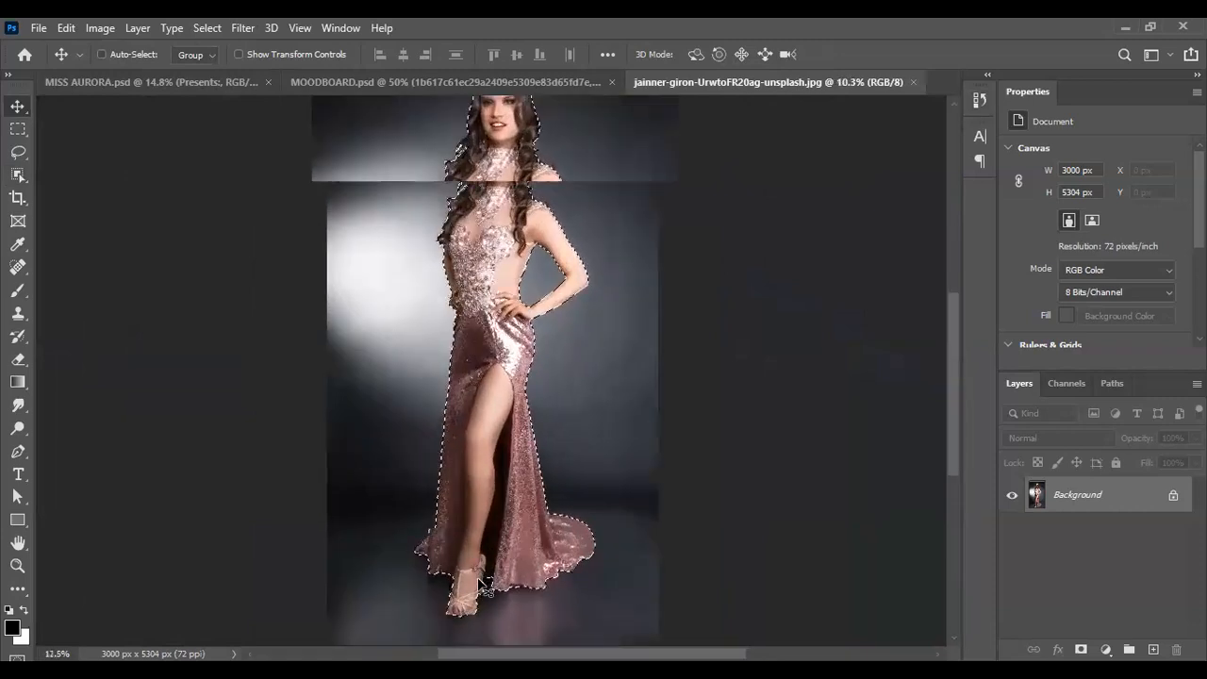
{"action": "scroll", "coordinate": [484, 584], "scroll_direction": "up", "scroll_amount": 5}
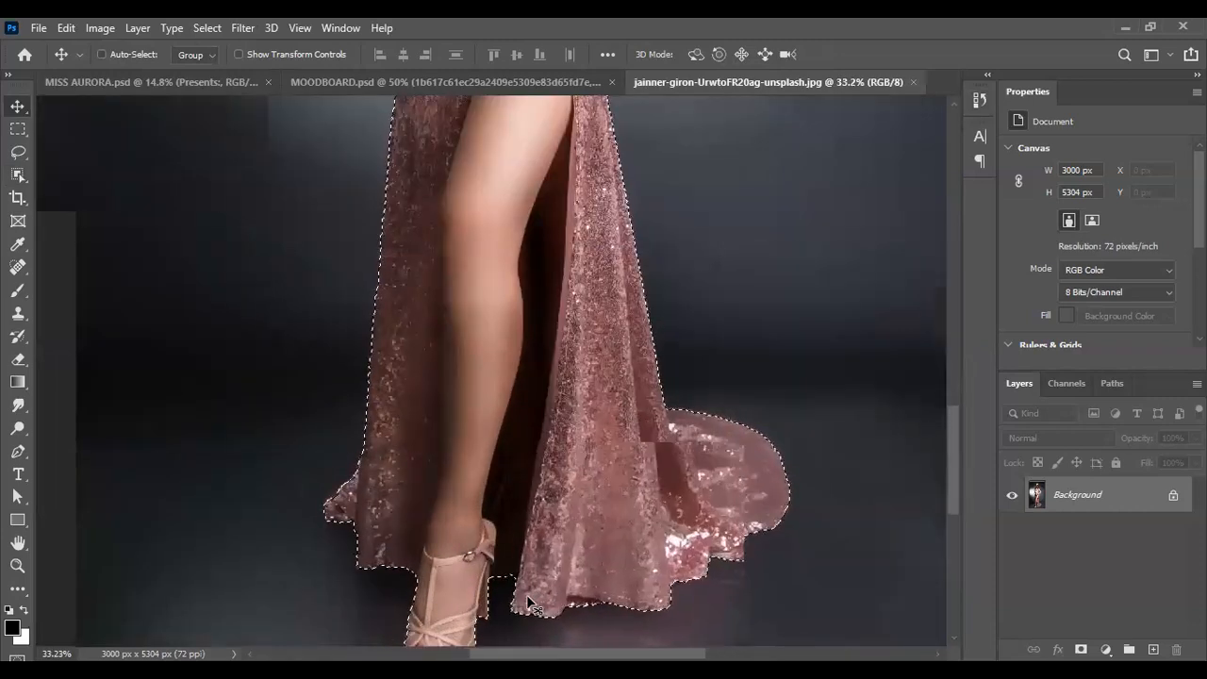
{"action": "scroll", "coordinate": [531, 604], "scroll_direction": "up", "scroll_amount": 1}
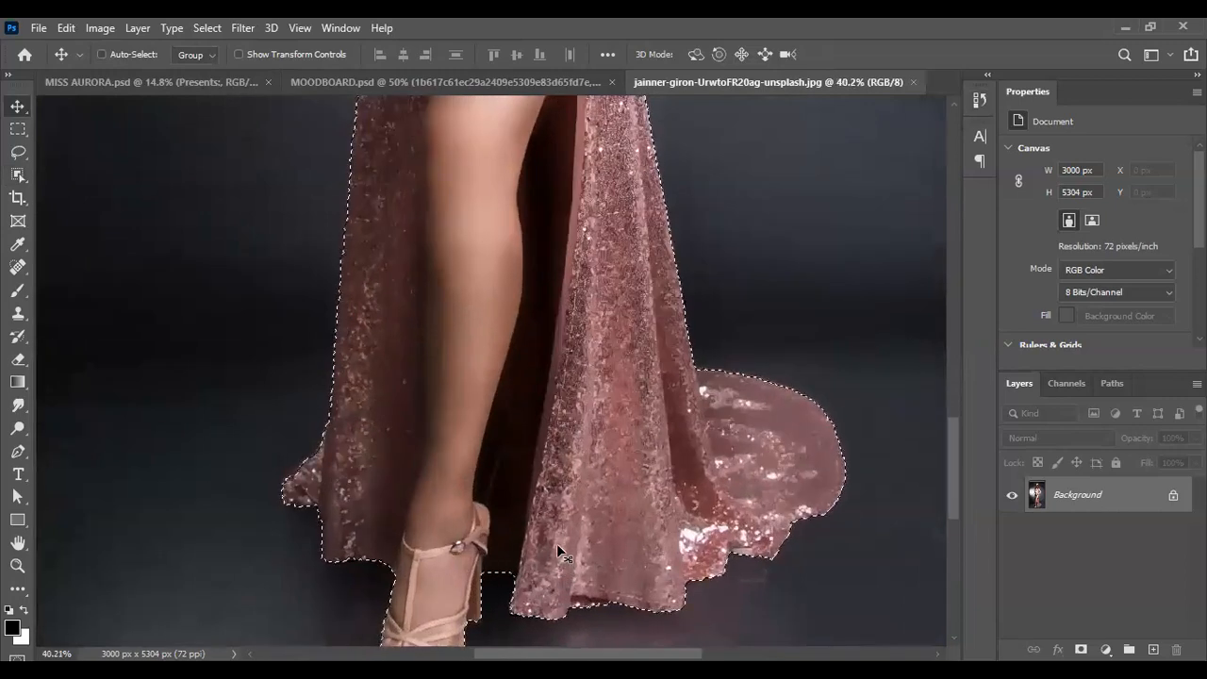
{"action": "scroll", "coordinate": [556, 544], "scroll_direction": "down", "scroll_amount": 3}
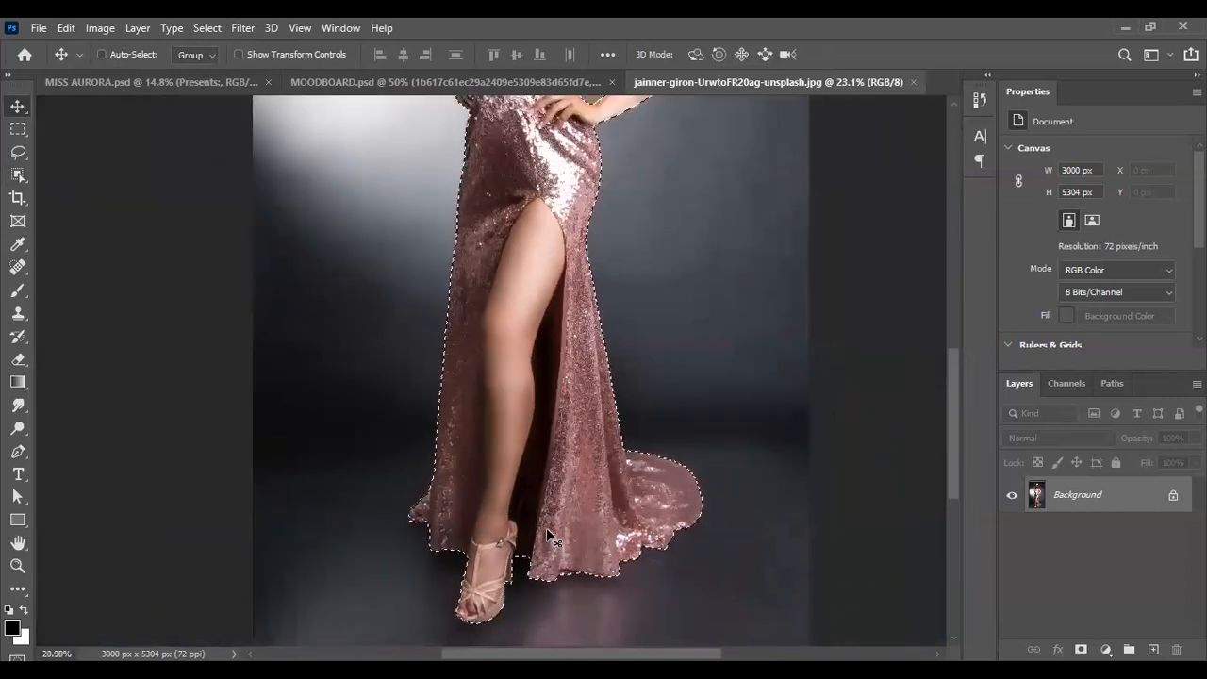
{"action": "scroll", "coordinate": [547, 533], "scroll_direction": "down", "scroll_amount": 4}
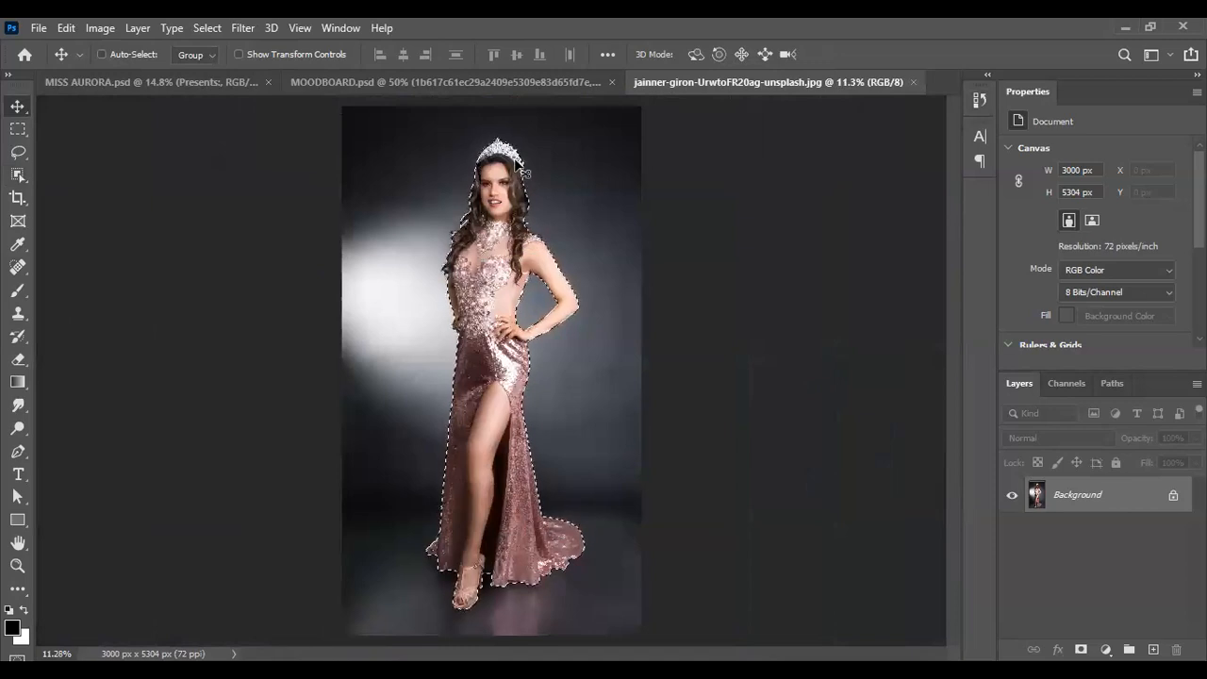
{"action": "scroll", "coordinate": [522, 172], "scroll_direction": "up", "scroll_amount": 6}
{"action": "scroll", "coordinate": [529, 280], "scroll_direction": "down", "scroll_amount": 4}
{"action": "scroll", "coordinate": [530, 317], "scroll_direction": "down", "scroll_amount": 2}
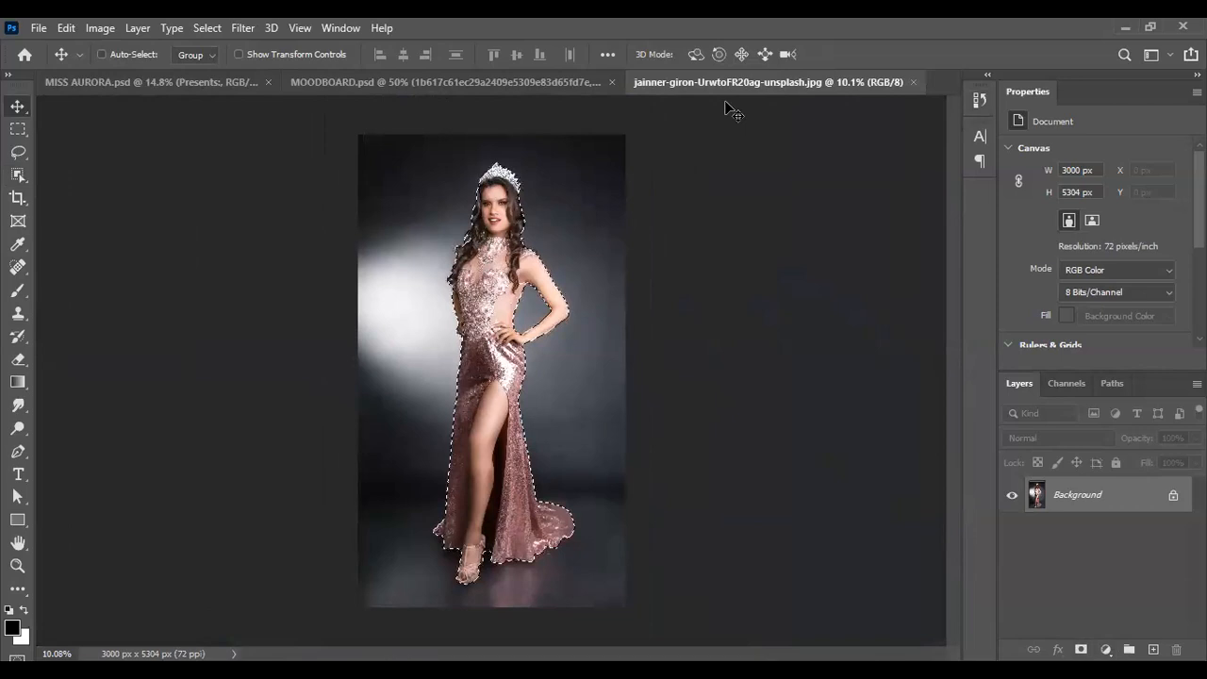
Step: Mask out the photo's background from the selection and place the cut-out model over the right half of the MISS AURORA.psd flyer
{"action": "left_click", "coordinate": [1083, 650]}
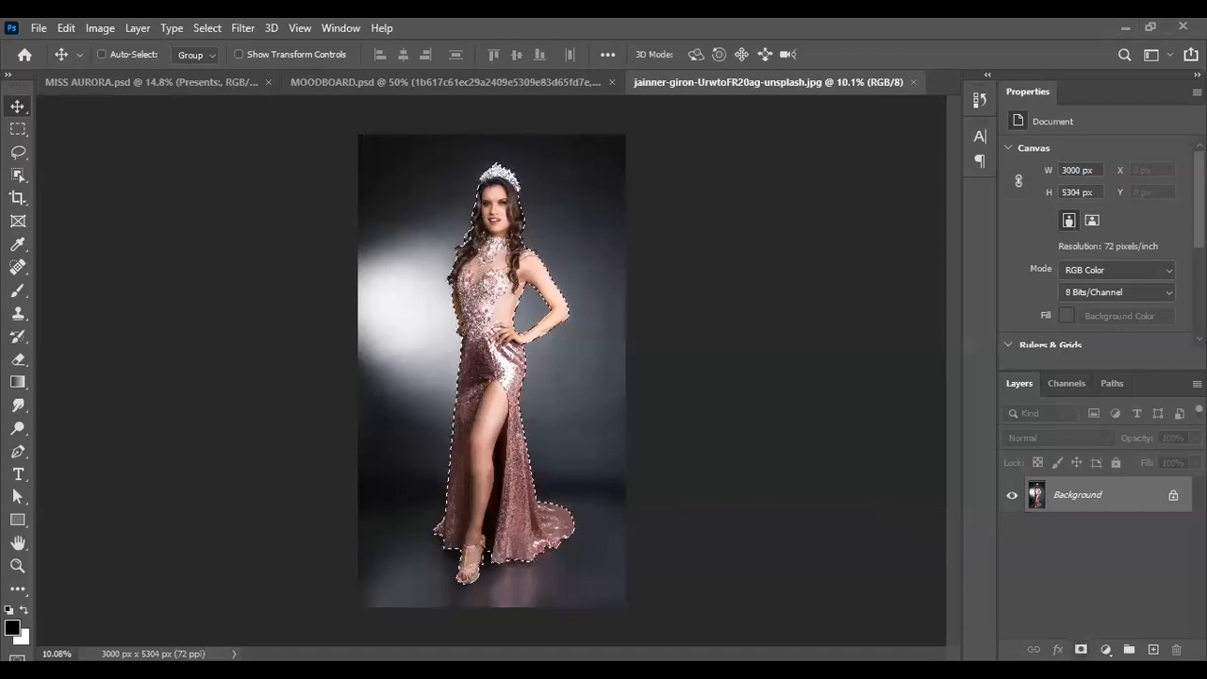
{"action": "left_click", "coordinate": [1081, 650]}
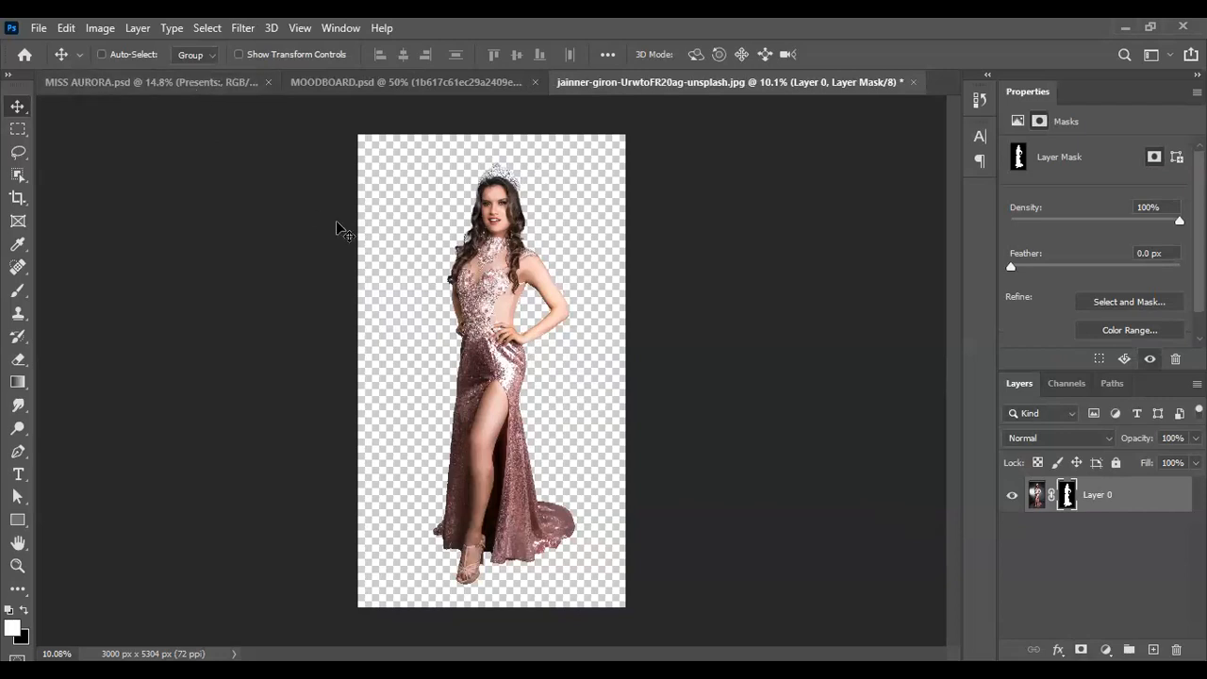
{"action": "left_click_drag", "start_coordinate": [517, 361], "coordinate": [546, 437]}
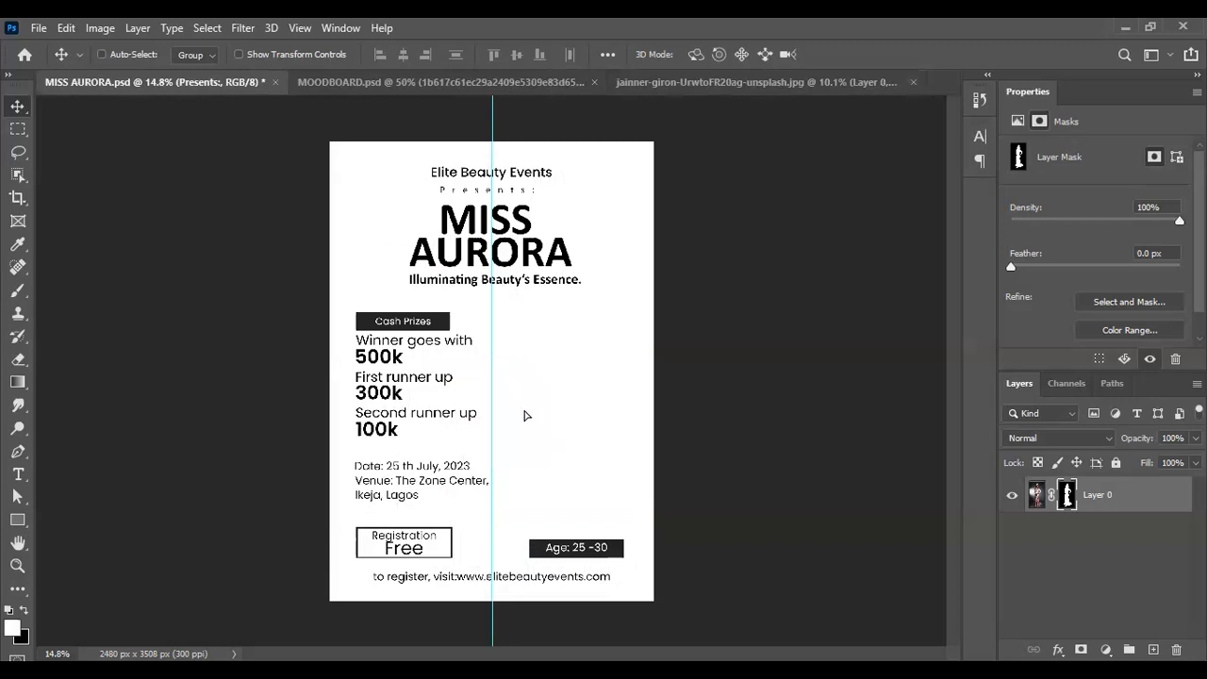
{"action": "left_click_drag", "start_coordinate": [526, 415], "coordinate": [528, 416]}
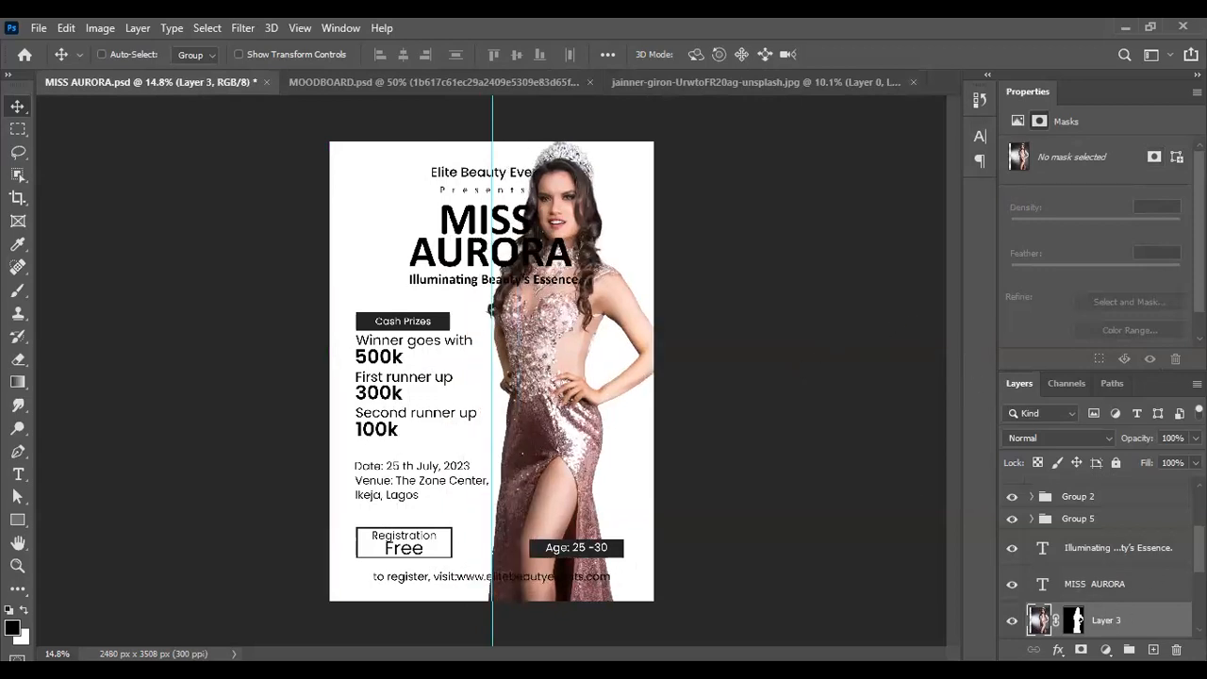
Step: Convert the cut-out model's layer in the flyer to a smart object
{"action": "right_click", "coordinate": [1123, 613]}
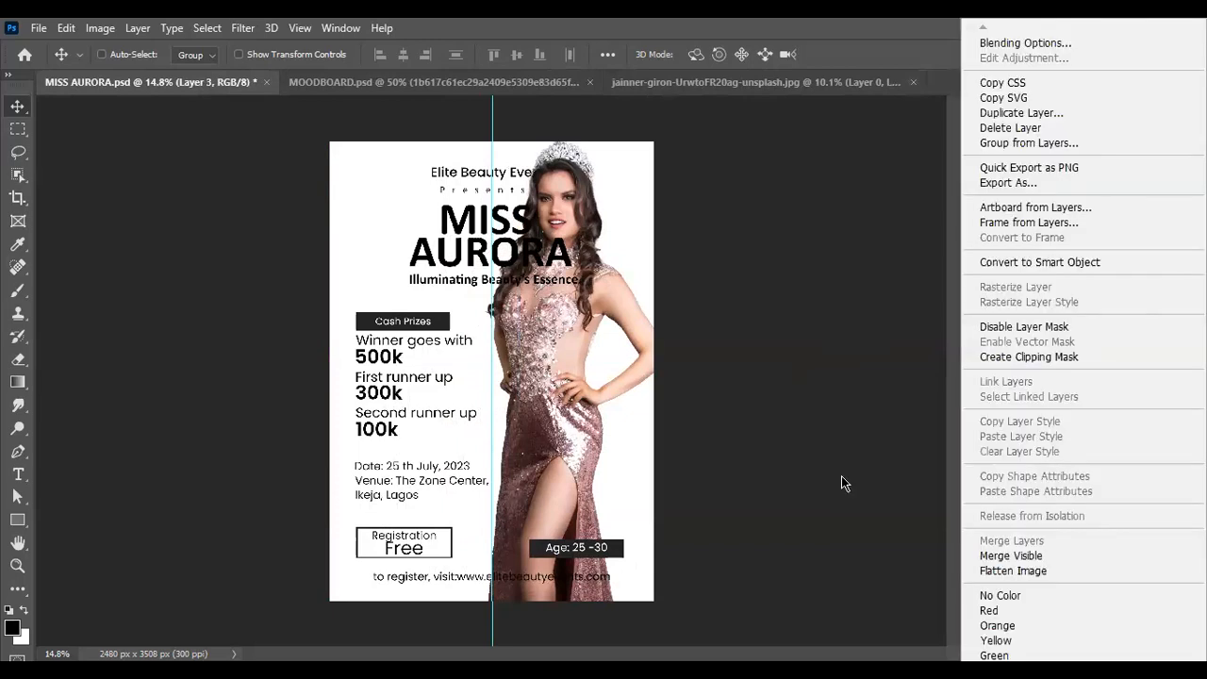
{"action": "left_click", "coordinate": [842, 476]}
{"action": "right_click", "coordinate": [1123, 614]}
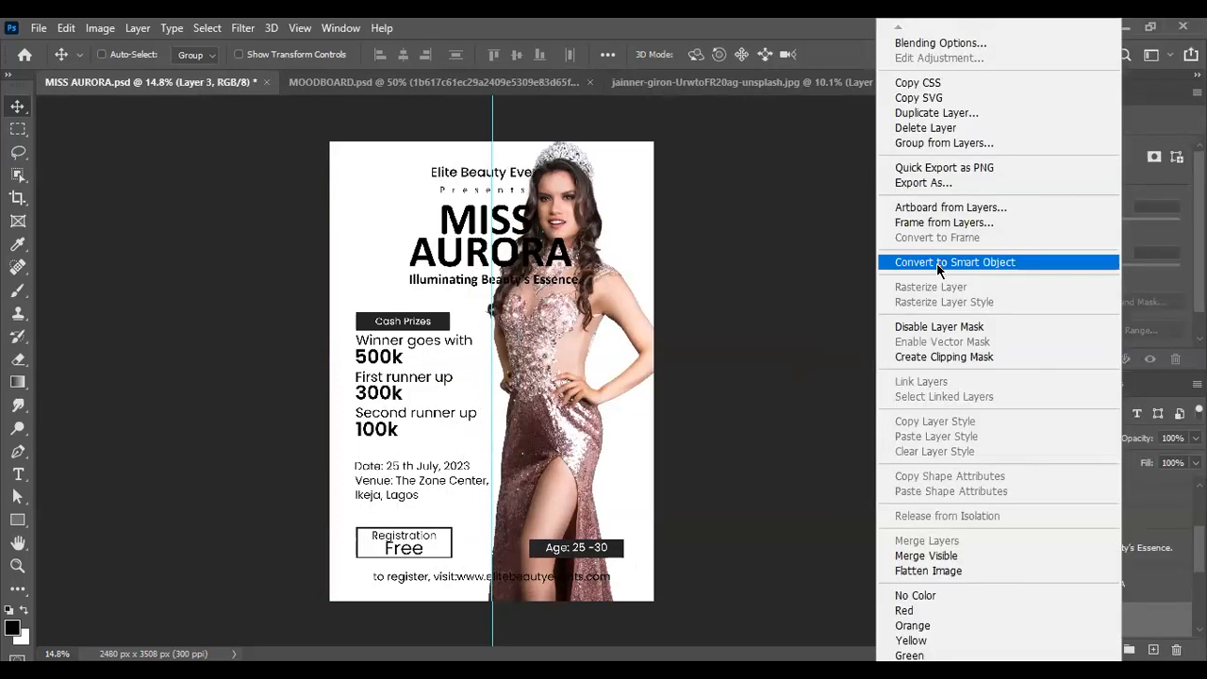
{"action": "left_click", "coordinate": [939, 263]}
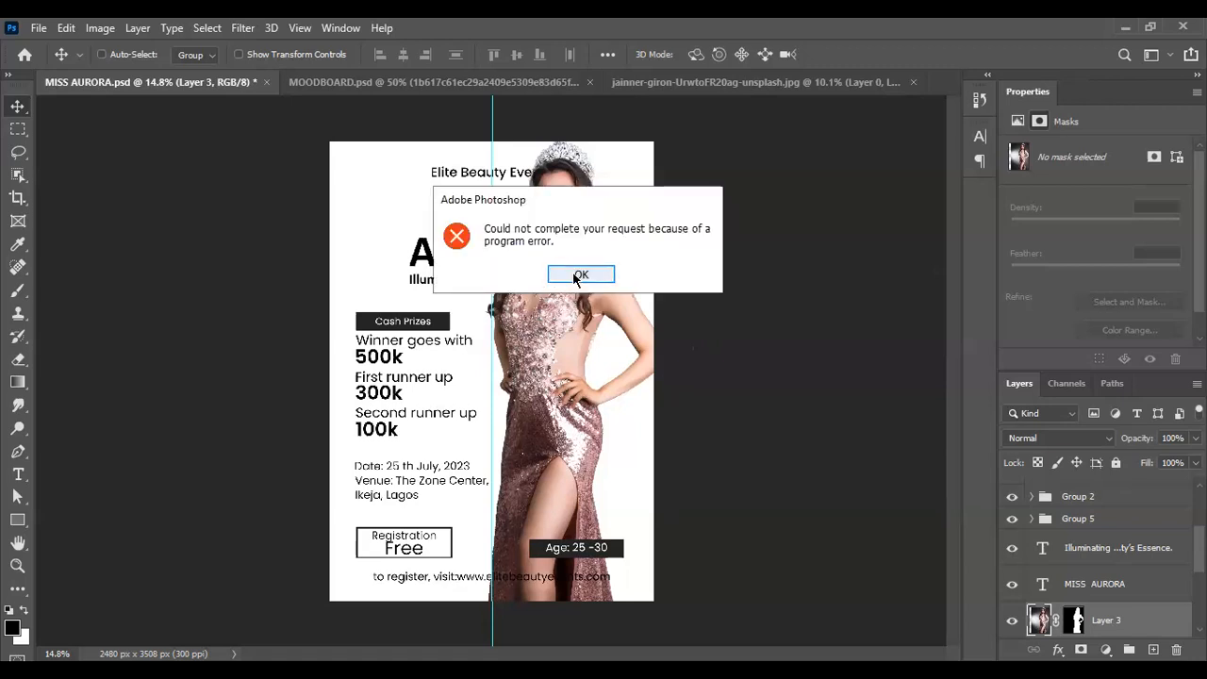
{"action": "left_click", "coordinate": [581, 273]}
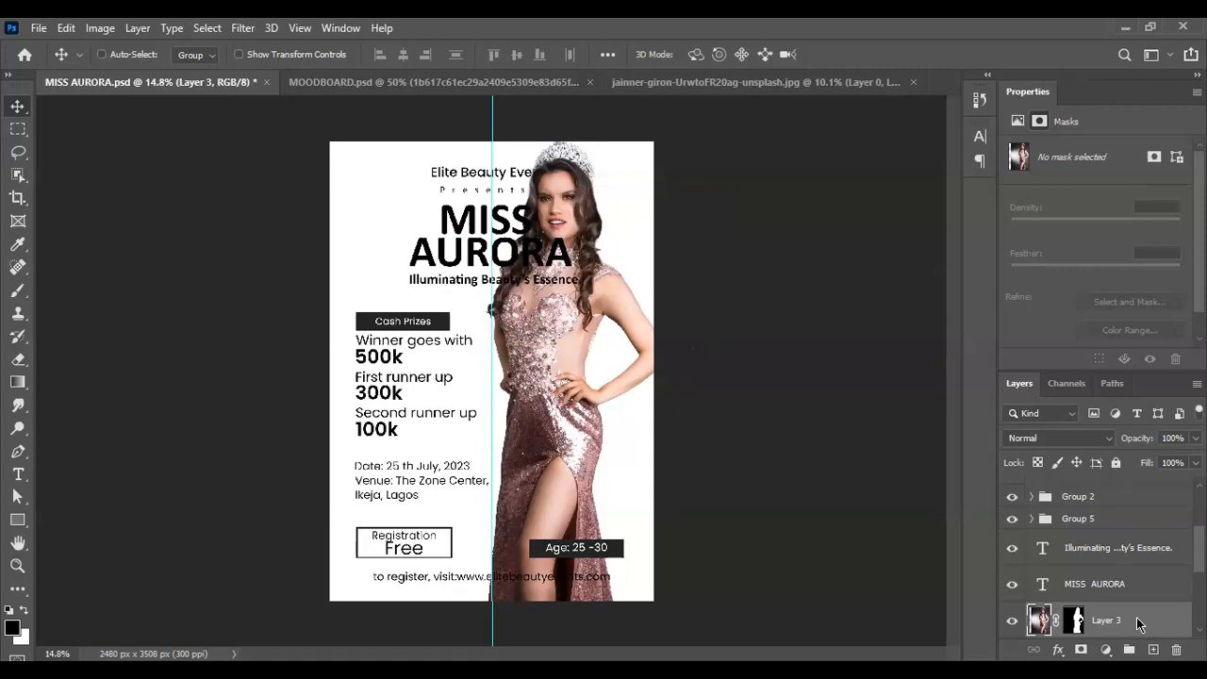
{"action": "right_click", "coordinate": [1144, 622]}
{"action": "left_click", "coordinate": [940, 261]}
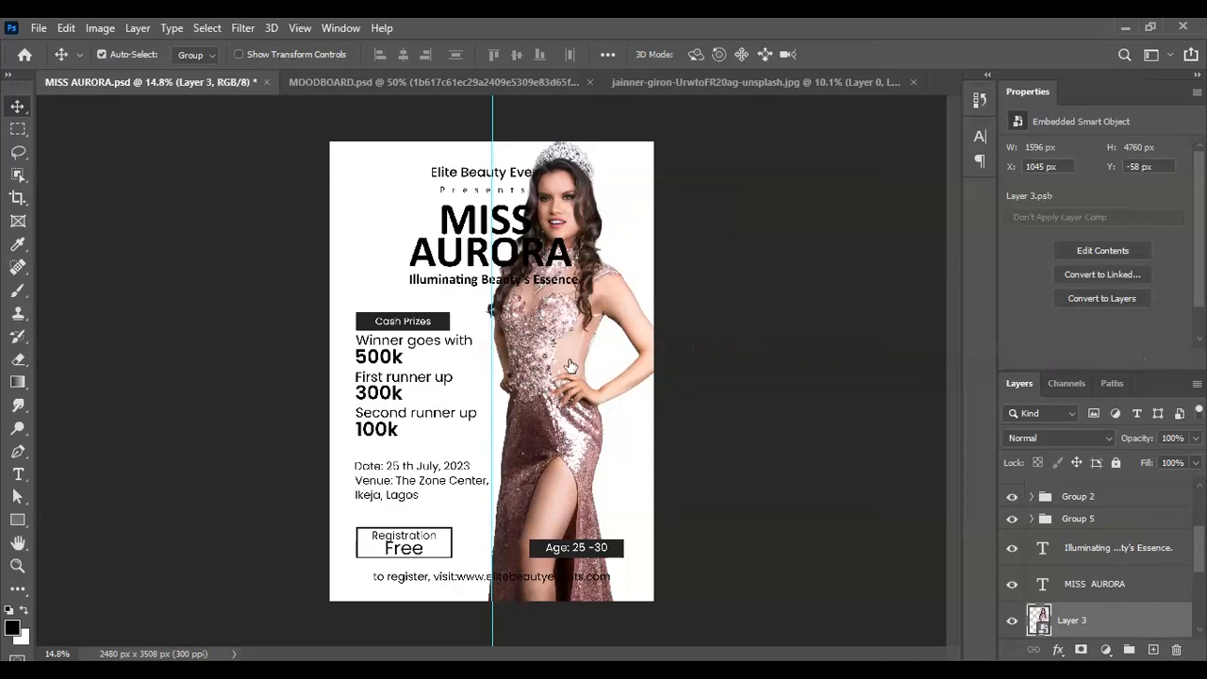
Step: Scale the cut-out model proportionally to about 45% and place her below the tagline, opposite the prize list
{"action": "key", "text": "ctrl+t"}
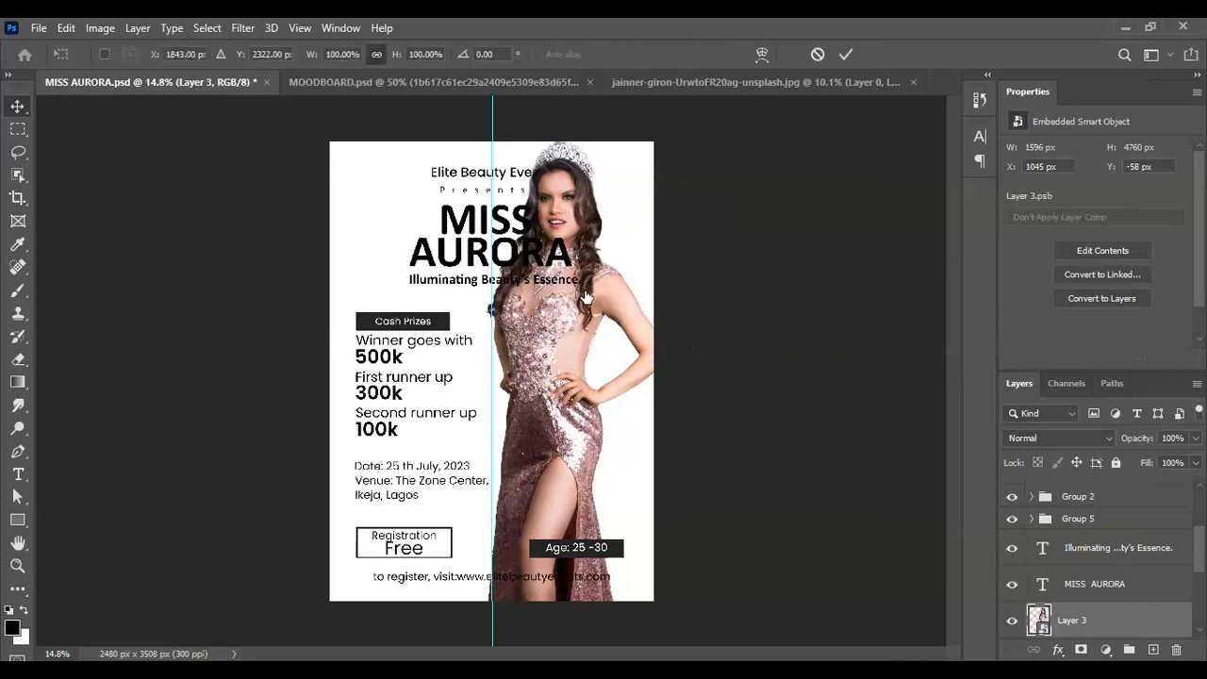
{"action": "scroll", "coordinate": [666, 149], "scroll_direction": "down", "scroll_amount": 1}
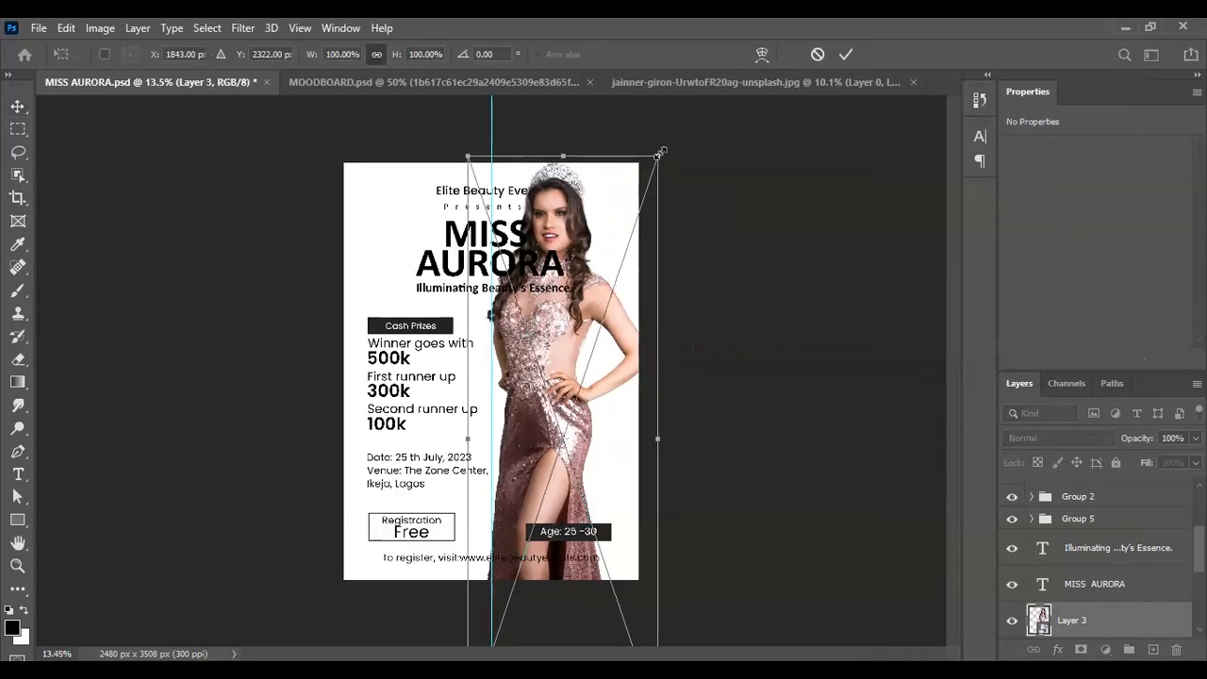
{"action": "left_click_drag", "start_coordinate": [658, 158], "coordinate": [646, 181]}
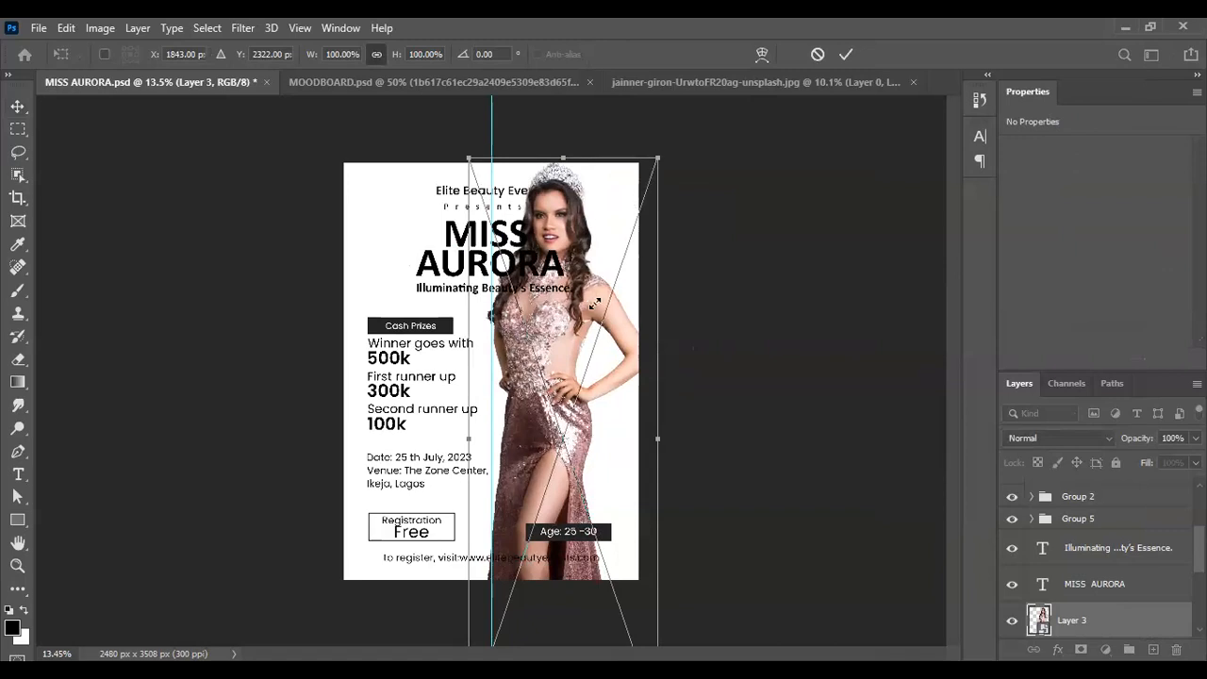
{"action": "left_click_drag", "start_coordinate": [595, 303], "coordinate": [604, 311]}
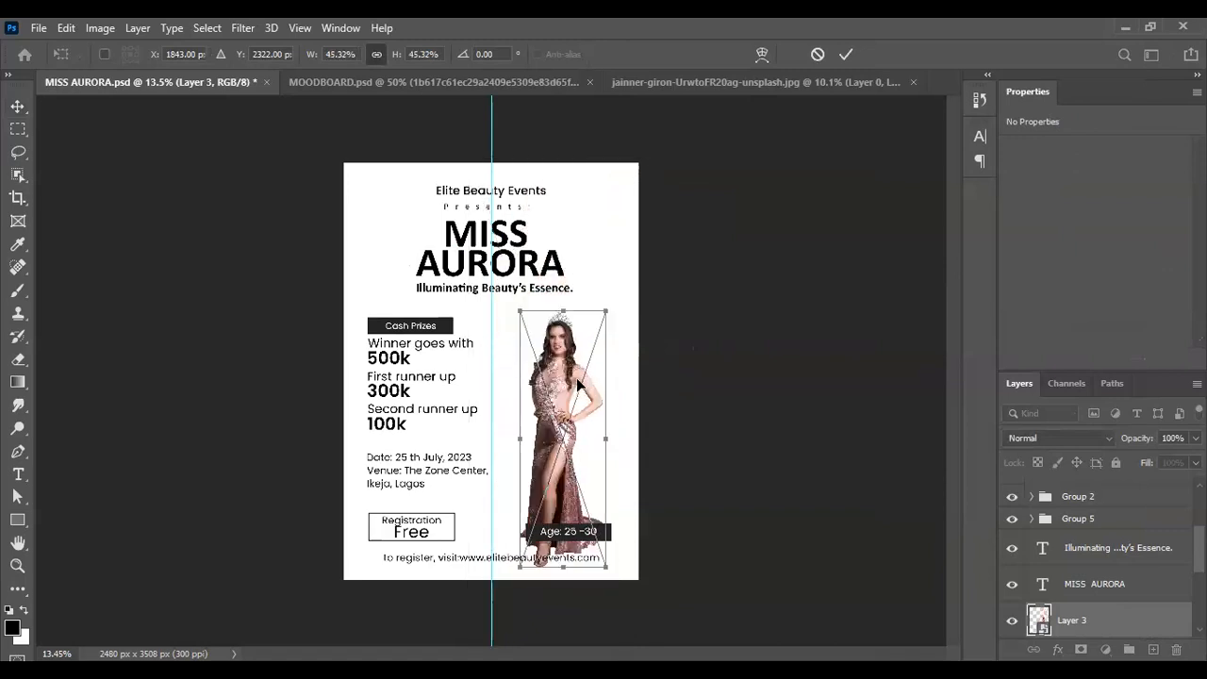
{"action": "left_click_drag", "start_coordinate": [574, 382], "coordinate": [574, 378]}
{"action": "key", "text": "Return"}
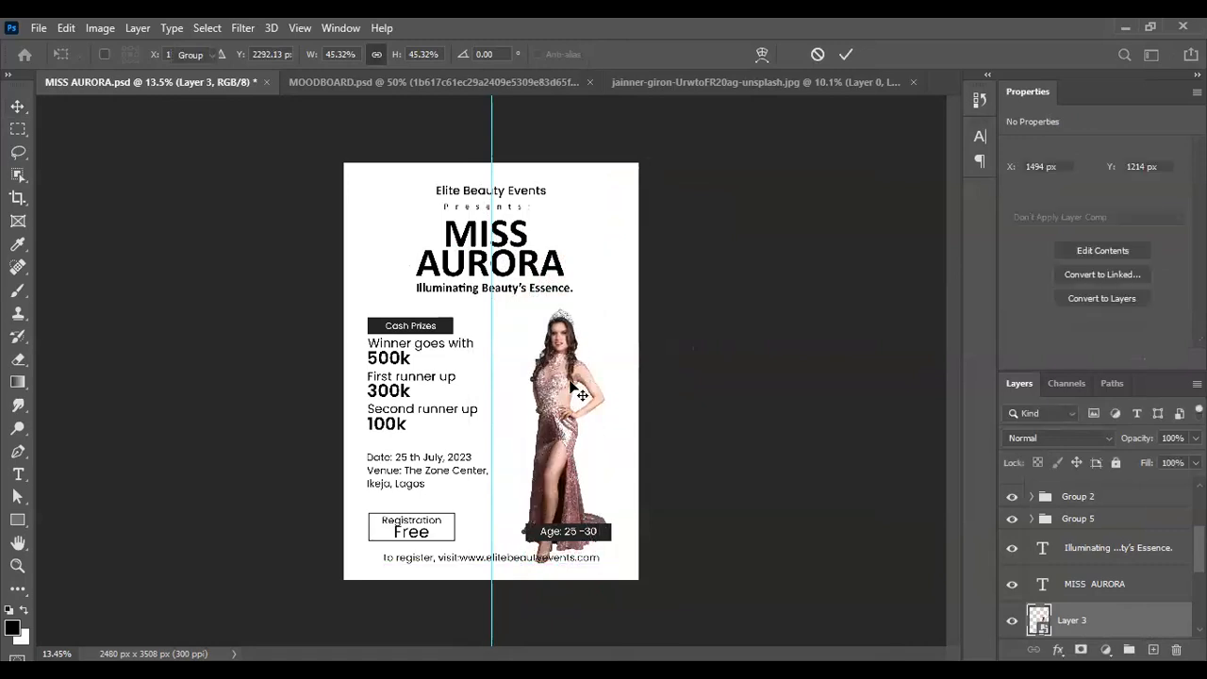
Step: Fine-tune the model's vertical position under the tagline to about Y 1203 px
{"action": "scroll", "coordinate": [582, 394], "scroll_direction": "up", "scroll_amount": 3}
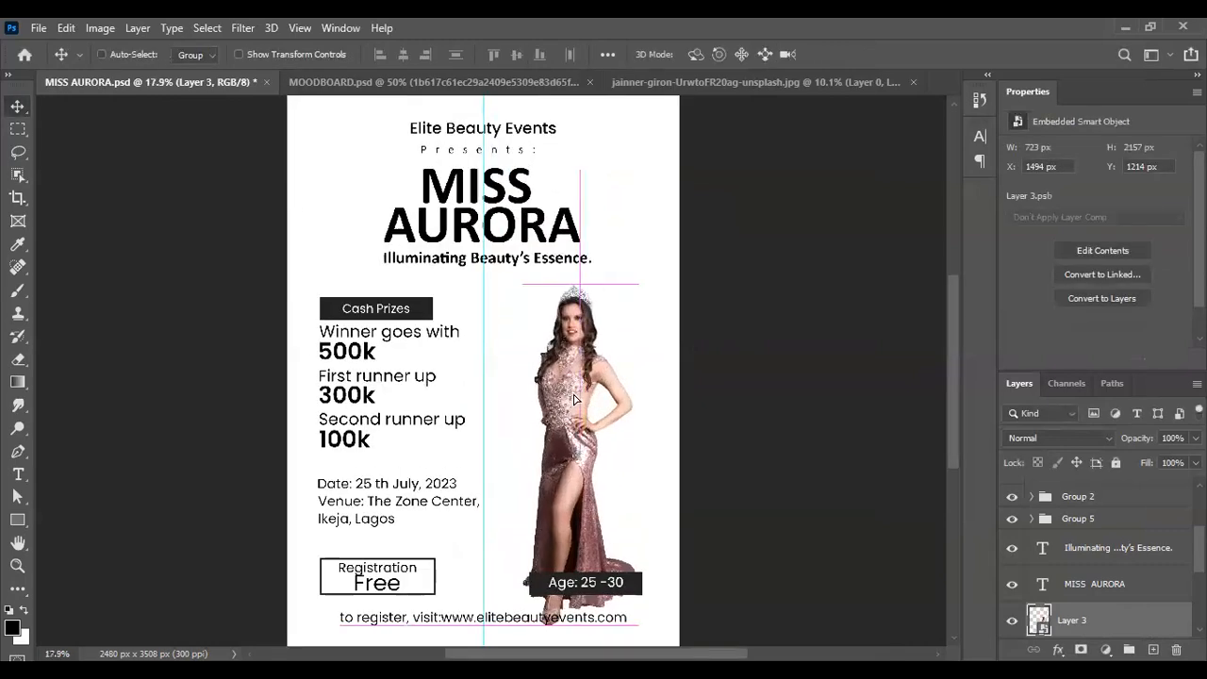
{"action": "left_click_drag", "start_coordinate": [582, 402], "coordinate": [589, 408]}
{"action": "scroll", "coordinate": [590, 407], "scroll_direction": "down", "scroll_amount": 1}
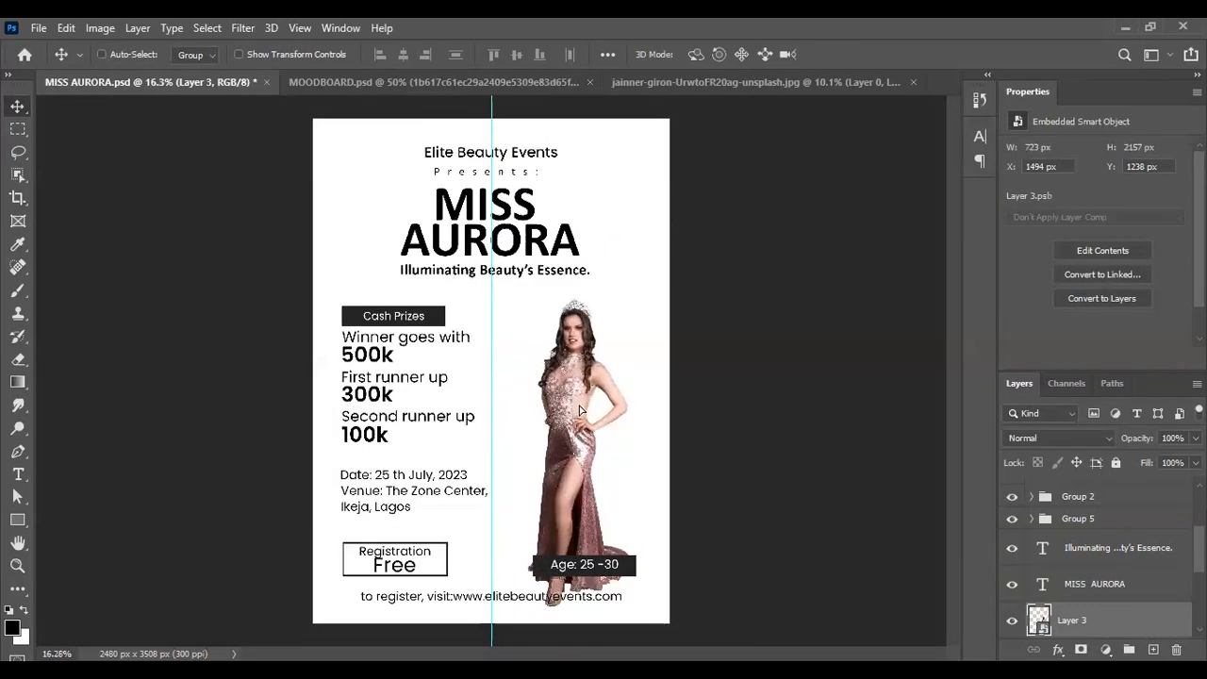
{"action": "scroll", "coordinate": [589, 413], "scroll_direction": "down", "scroll_amount": 1}
{"action": "left_click_drag", "start_coordinate": [588, 411], "coordinate": [574, 410]}
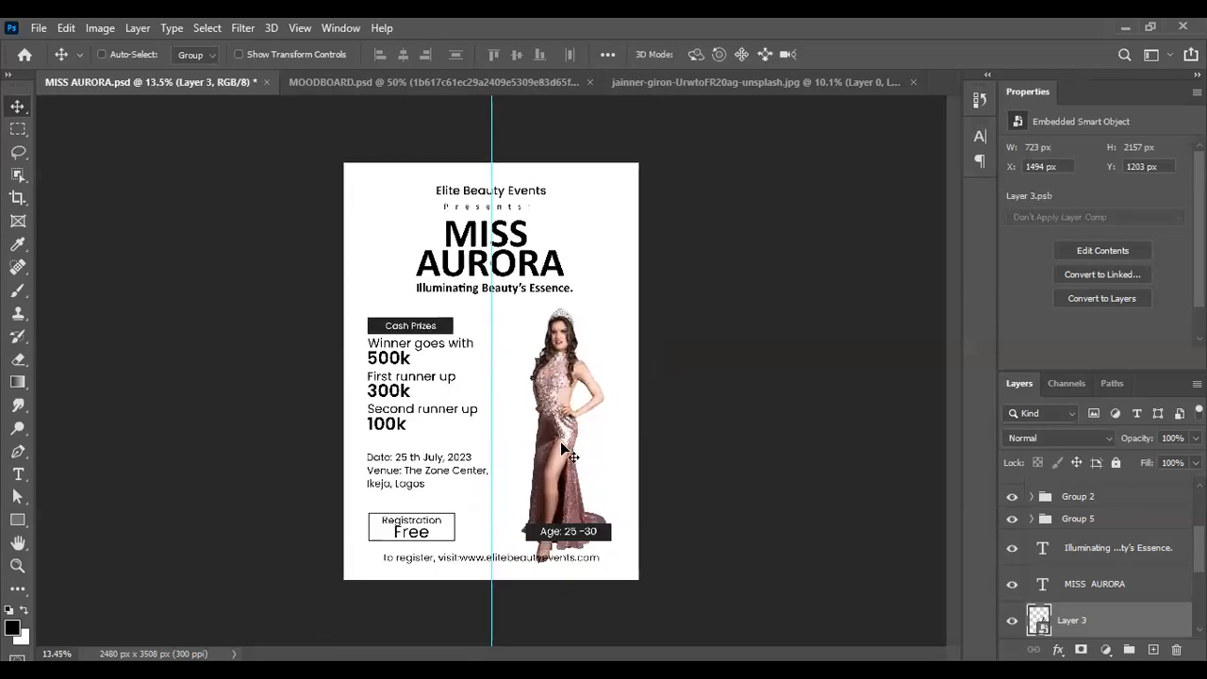
Step: Examine the flyer's overall composition with the resized model beside the prize and event details
{"action": "scroll", "coordinate": [550, 437], "scroll_direction": "up", "scroll_amount": 1}
{"action": "scroll", "coordinate": [552, 438], "scroll_direction": "up", "scroll_amount": 1}
{"action": "scroll", "coordinate": [590, 405], "scroll_direction": "up", "scroll_amount": 1}
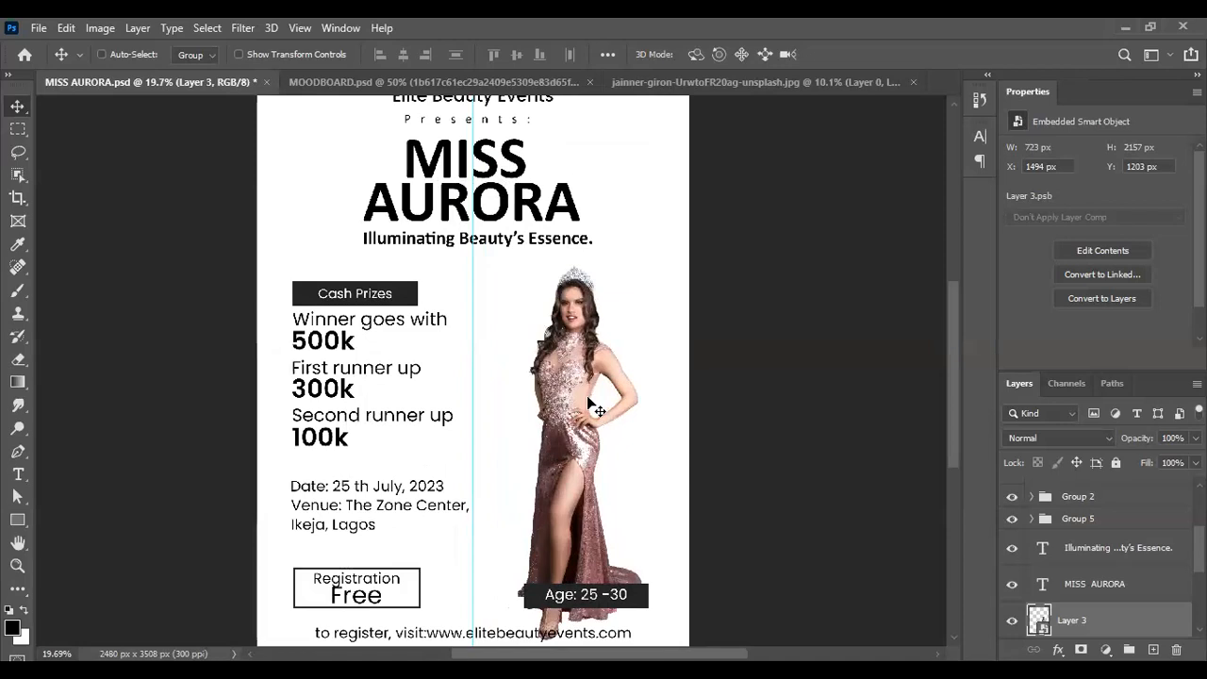
{"action": "scroll", "coordinate": [604, 429], "scroll_direction": "down", "scroll_amount": 2}
{"action": "scroll", "coordinate": [604, 429], "scroll_direction": "up", "scroll_amount": 1}
{"action": "scroll", "coordinate": [592, 420], "scroll_direction": "down", "scroll_amount": 1}
{"action": "scroll", "coordinate": [585, 416], "scroll_direction": "up", "scroll_amount": 1}
{"action": "scroll", "coordinate": [439, 450], "scroll_direction": "up", "scroll_amount": 1}
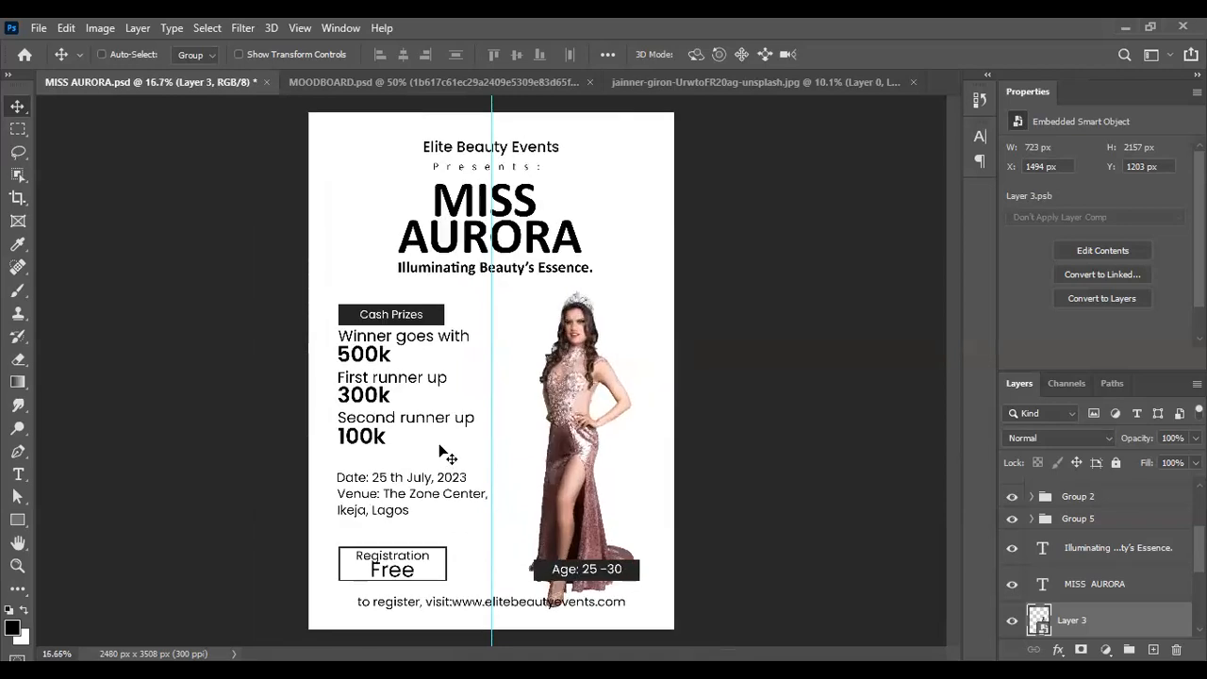
{"action": "scroll", "coordinate": [499, 401], "scroll_direction": "down", "scroll_amount": 1}
{"action": "scroll", "coordinate": [514, 387], "scroll_direction": "up", "scroll_amount": 1}
{"action": "scroll", "coordinate": [516, 382], "scroll_direction": "down", "scroll_amount": 1}
{"action": "scroll", "coordinate": [516, 385], "scroll_direction": "up", "scroll_amount": 1}
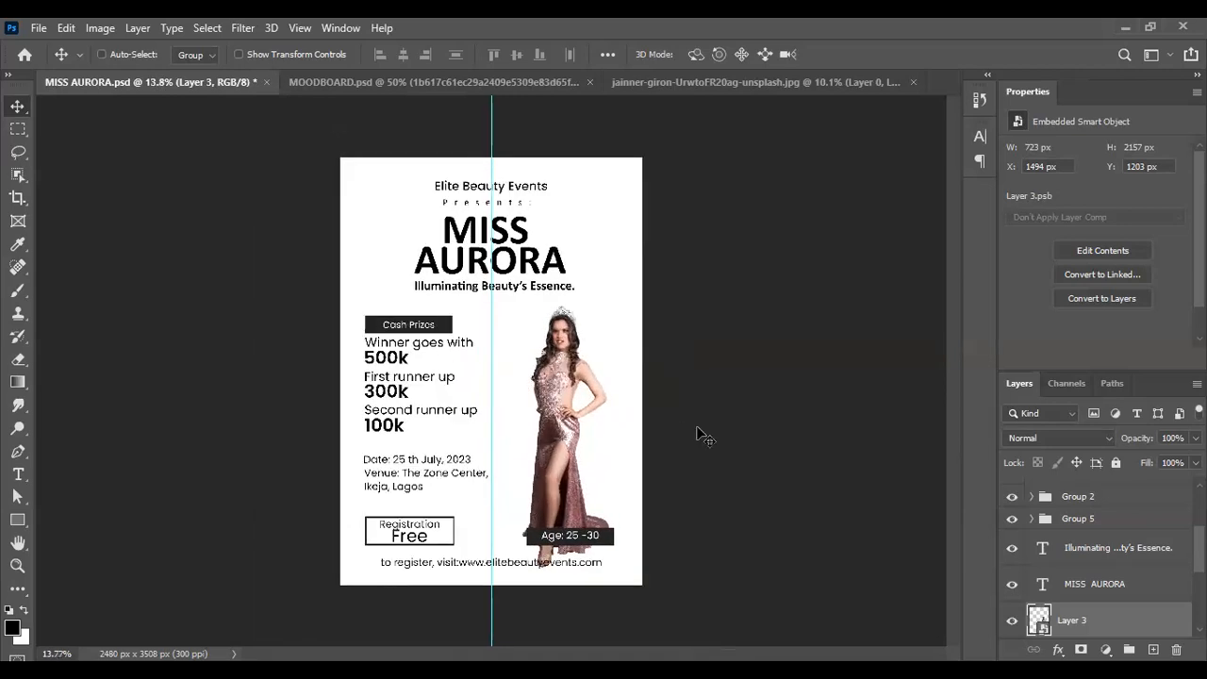
Step: Delete the two hidden layers, Layer 2 and Layer 1, directly above the background
{"action": "scroll", "coordinate": [1128, 529], "scroll_direction": "up", "scroll_amount": 3}
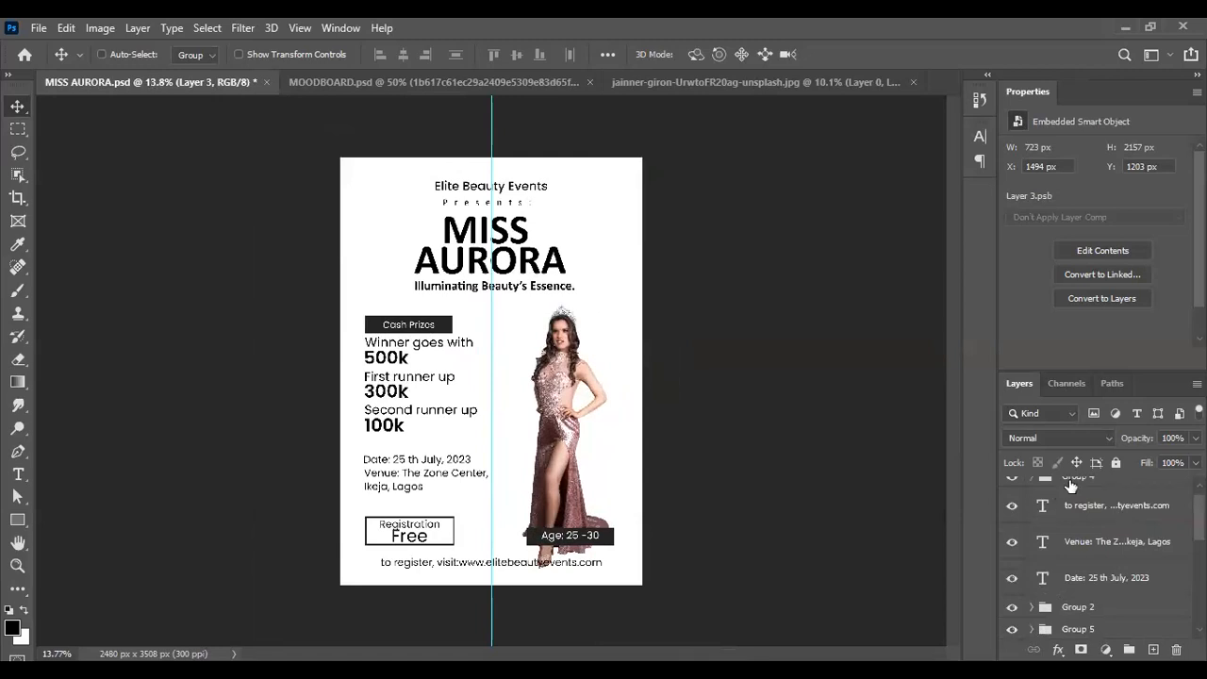
{"action": "left_click", "coordinate": [566, 539], "text": "ctrl"}
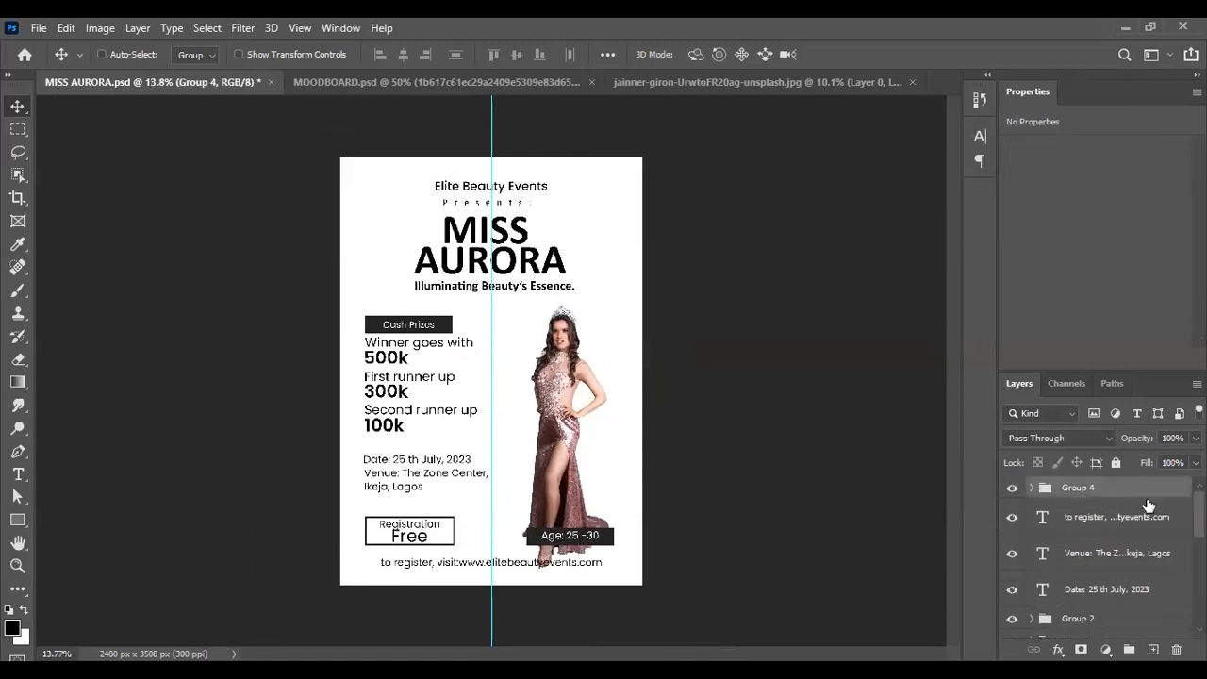
{"action": "scroll", "coordinate": [1117, 549], "scroll_direction": "down", "scroll_amount": 2}
{"action": "scroll", "coordinate": [1113, 545], "scroll_direction": "down", "scroll_amount": 5}
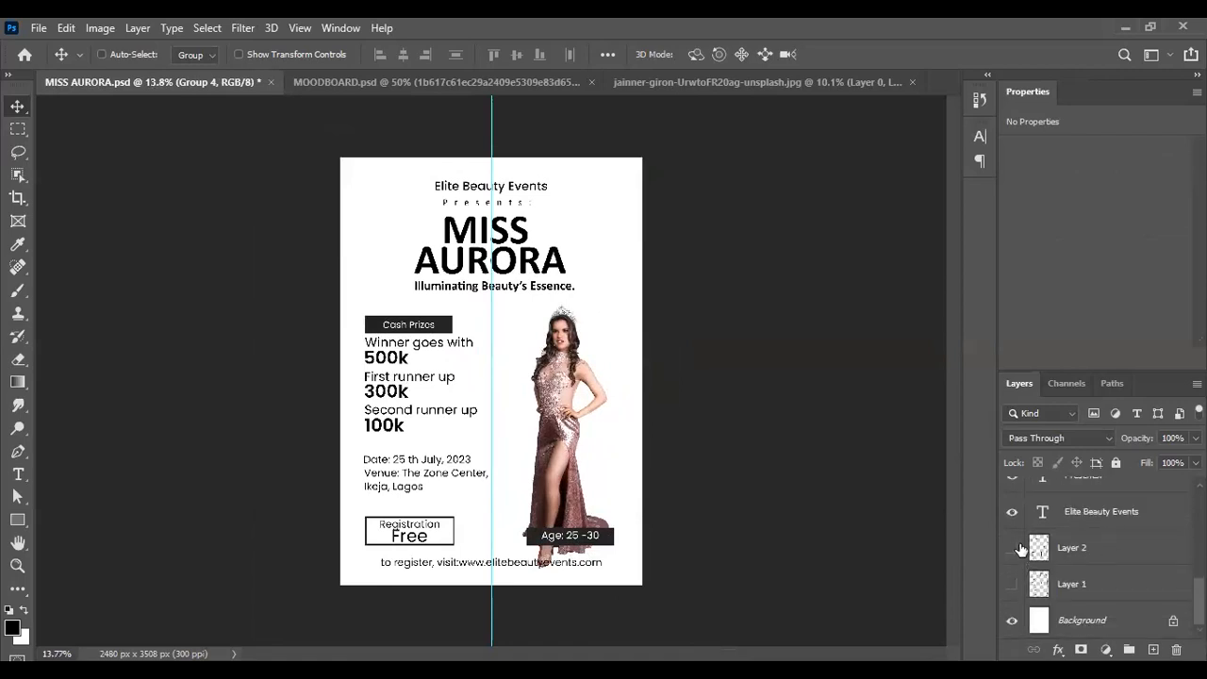
{"action": "left_click", "coordinate": [1070, 549]}
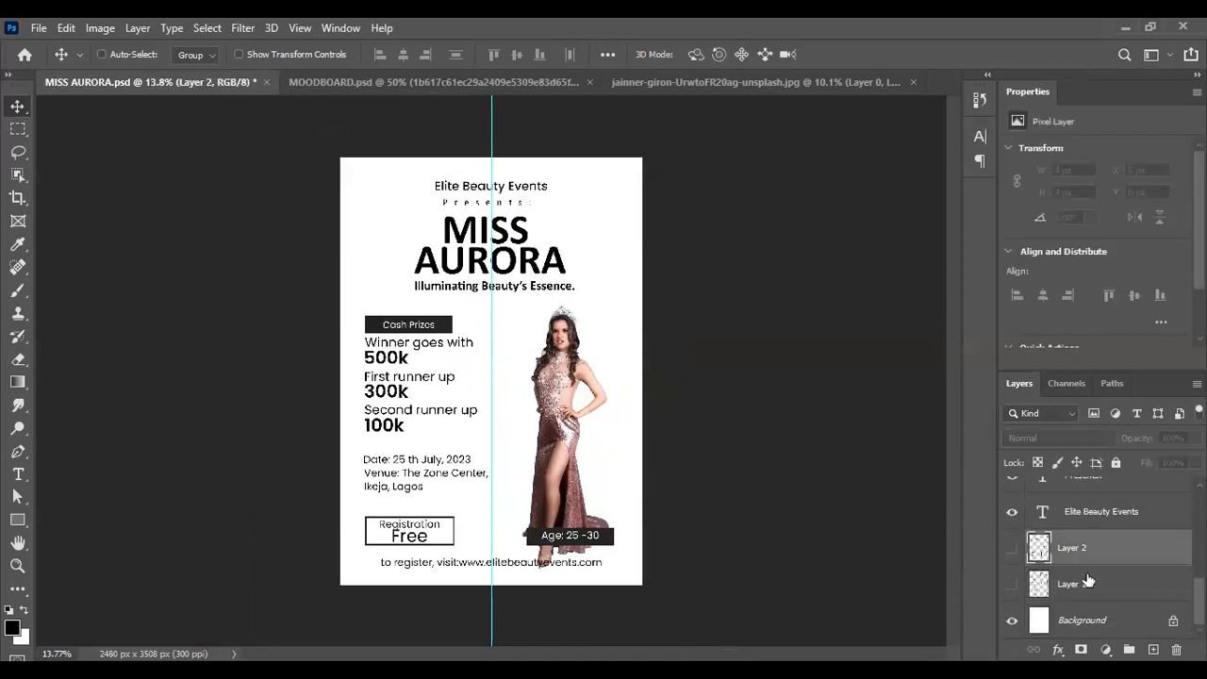
{"action": "key", "text": "Delete"}
{"action": "key", "text": "Delete"}
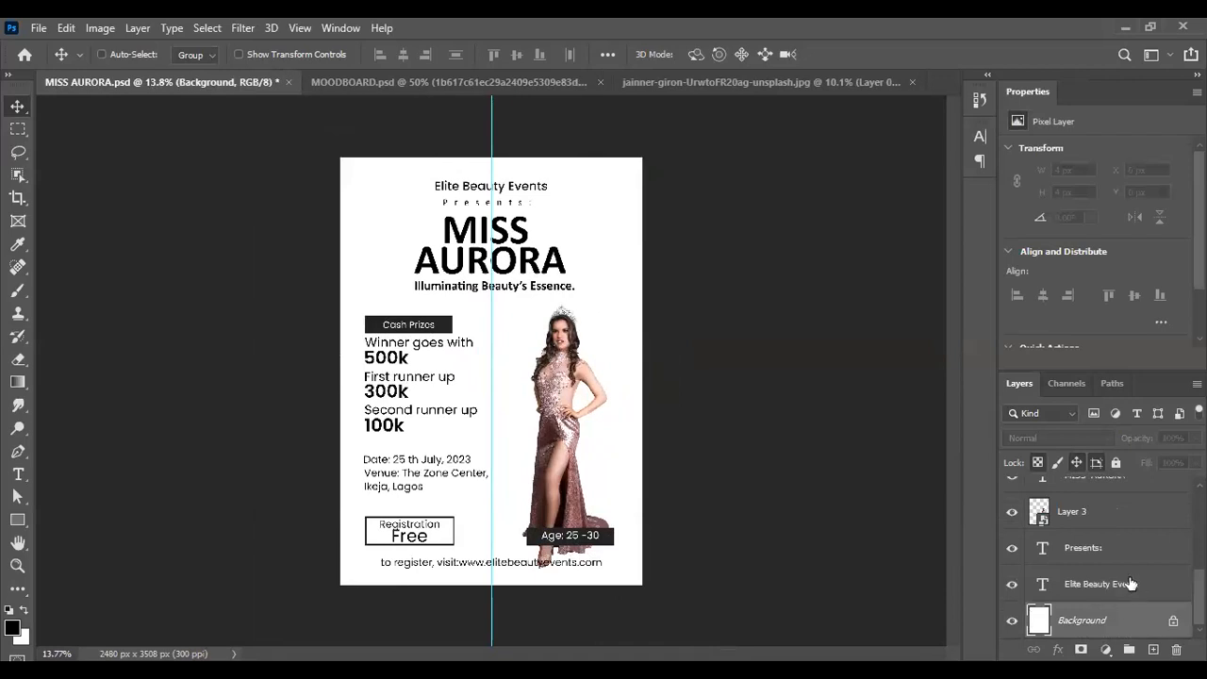
Step: Review the reference flyers in MOODBOARD.psd and return to the MISS AURORA.psd flyer
{"action": "left_click", "coordinate": [1116, 587]}
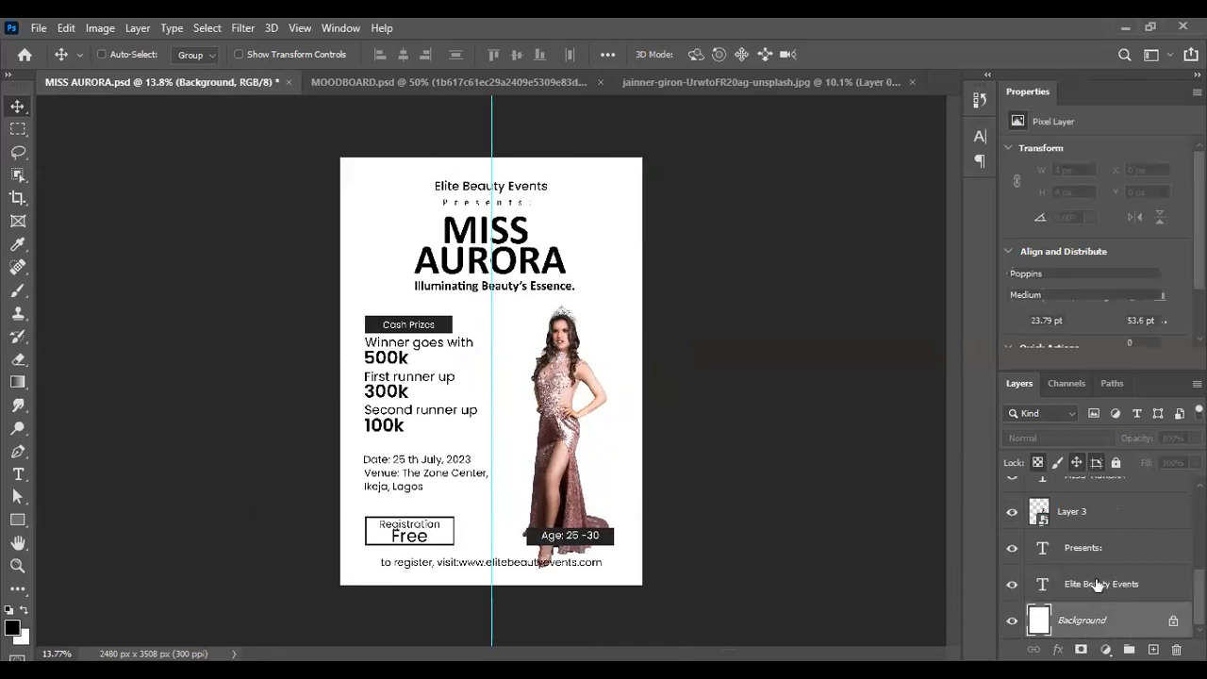
{"action": "left_click", "coordinate": [400, 89]}
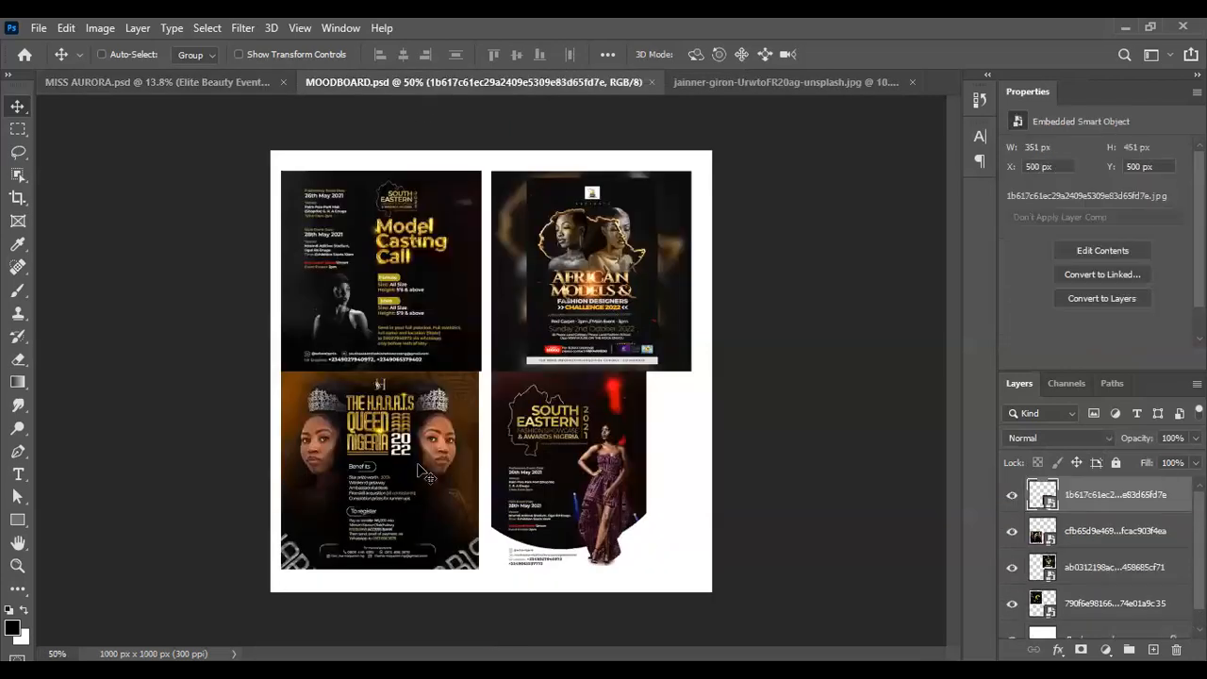
{"action": "scroll", "coordinate": [415, 482], "scroll_direction": "up", "scroll_amount": 2}
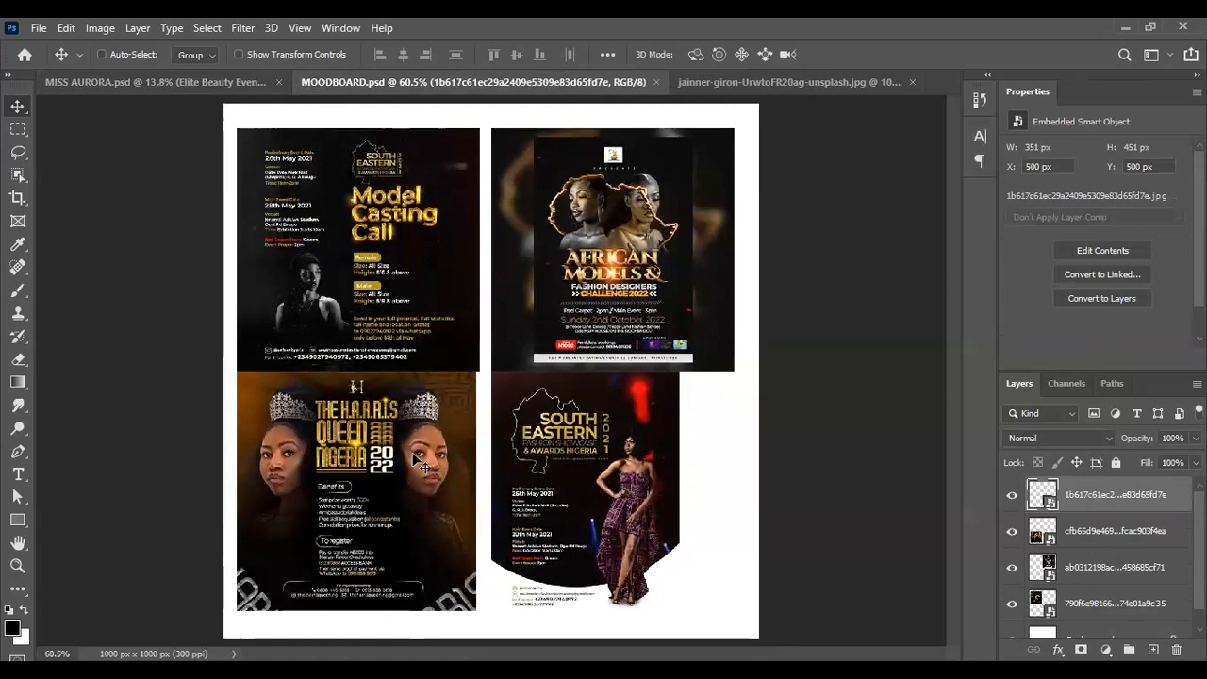
{"action": "scroll", "coordinate": [349, 316], "scroll_direction": "up", "scroll_amount": 1}
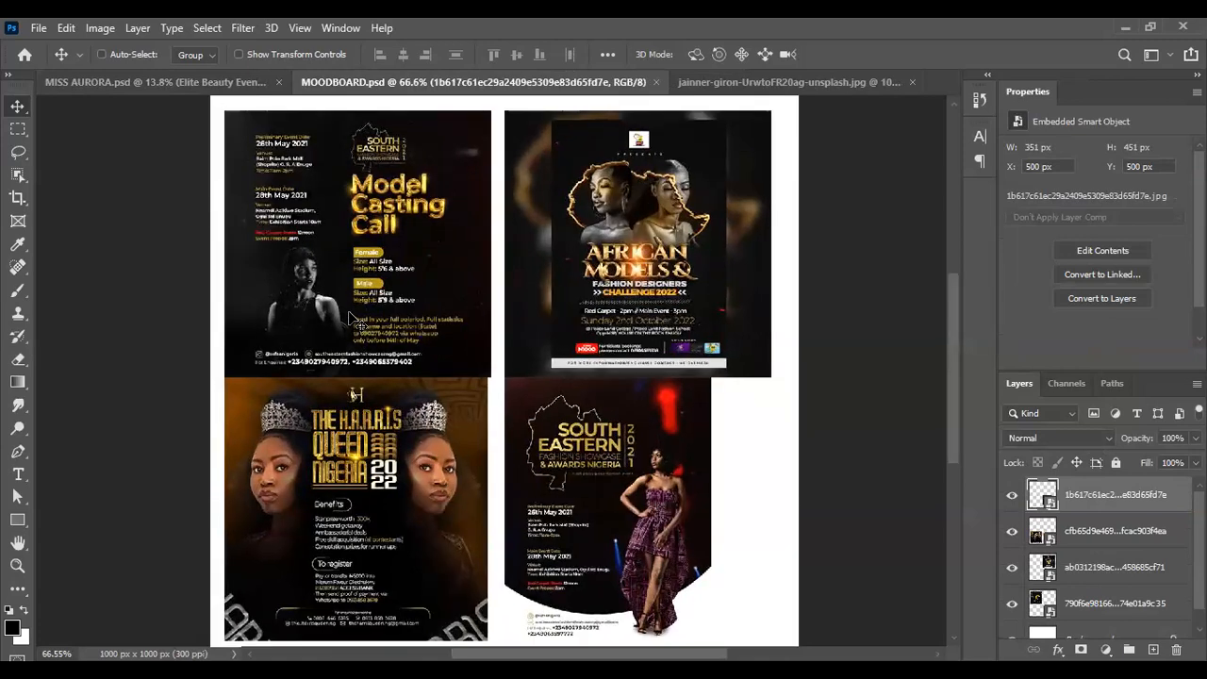
{"action": "scroll", "coordinate": [349, 314], "scroll_direction": "down", "scroll_amount": 1}
{"action": "scroll", "coordinate": [349, 316], "scroll_direction": "up", "scroll_amount": 1}
{"action": "left_click", "coordinate": [201, 83]}
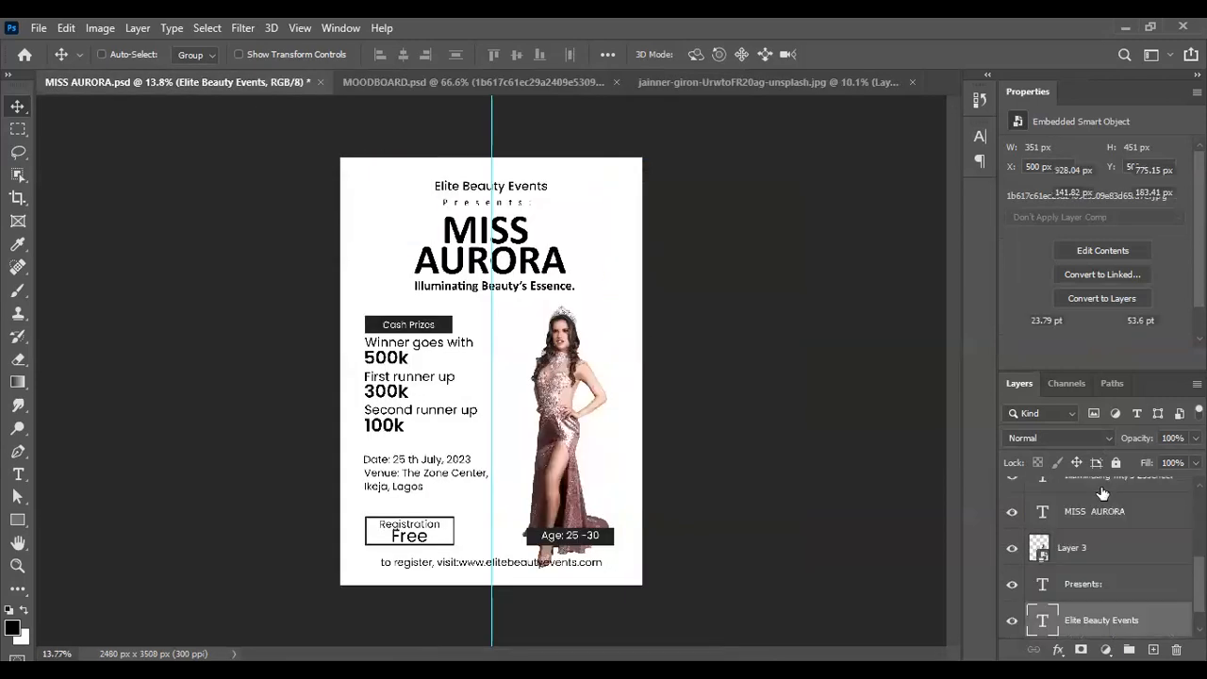
Step: Group all layers from Elite Beauty Events up to Group 4 and hide the new group
{"action": "scroll", "coordinate": [1179, 614], "scroll_direction": "down", "scroll_amount": 1}
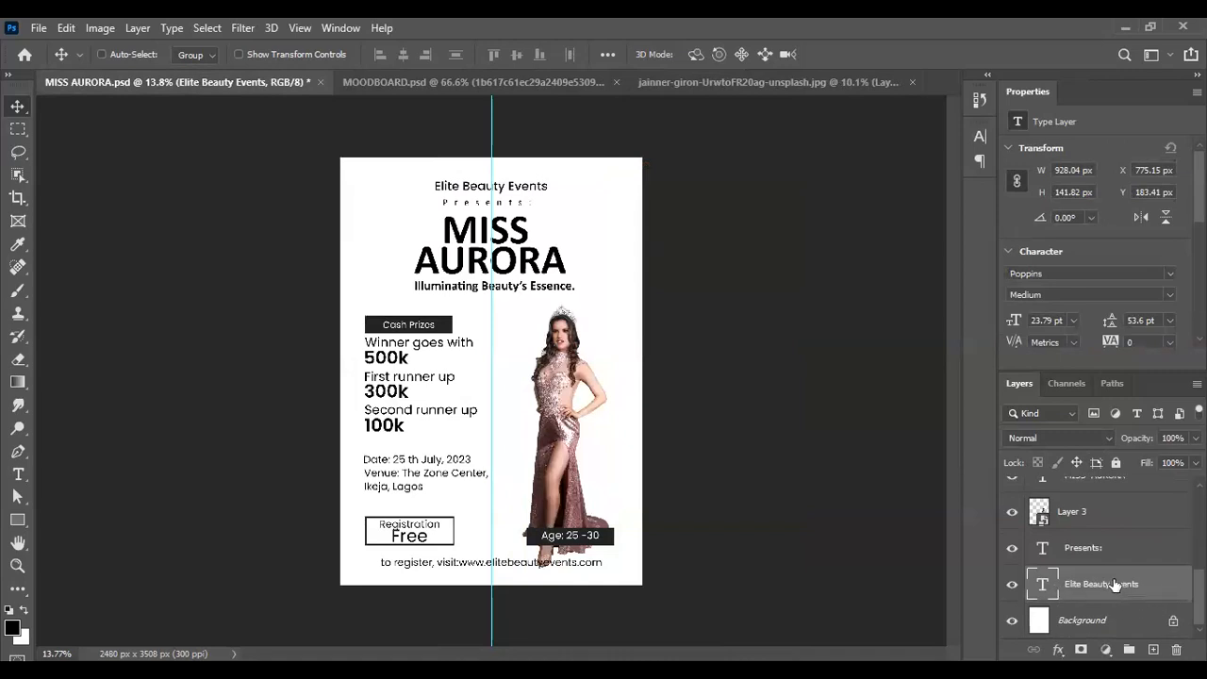
{"action": "scroll", "coordinate": [1122, 547], "scroll_direction": "up", "scroll_amount": 10}
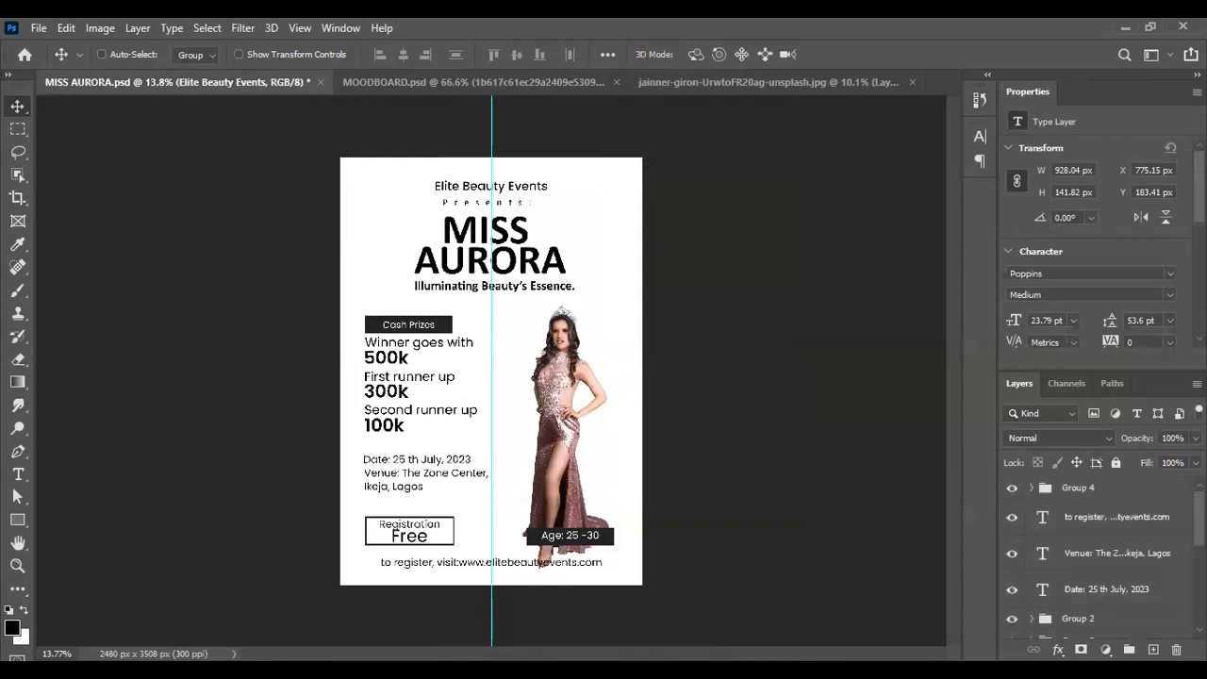
{"action": "left_click", "coordinate": [1099, 491]}
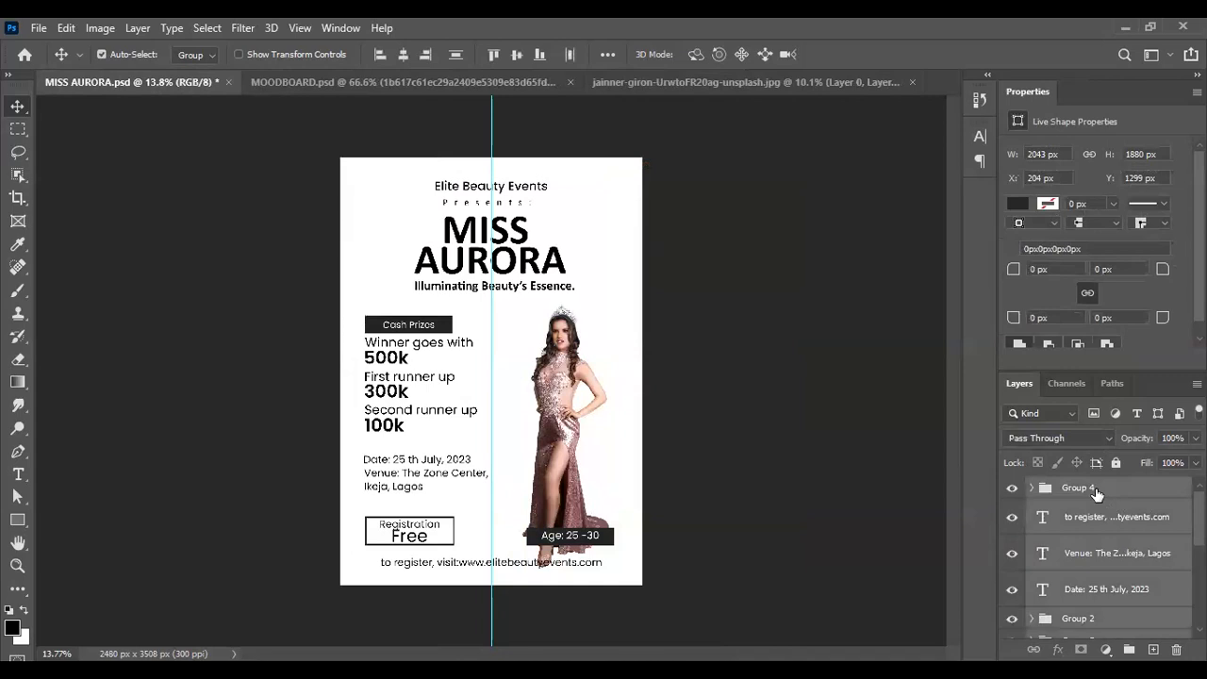
{"action": "key", "text": "ctrl+g"}
{"action": "left_click", "coordinate": [1013, 487]}
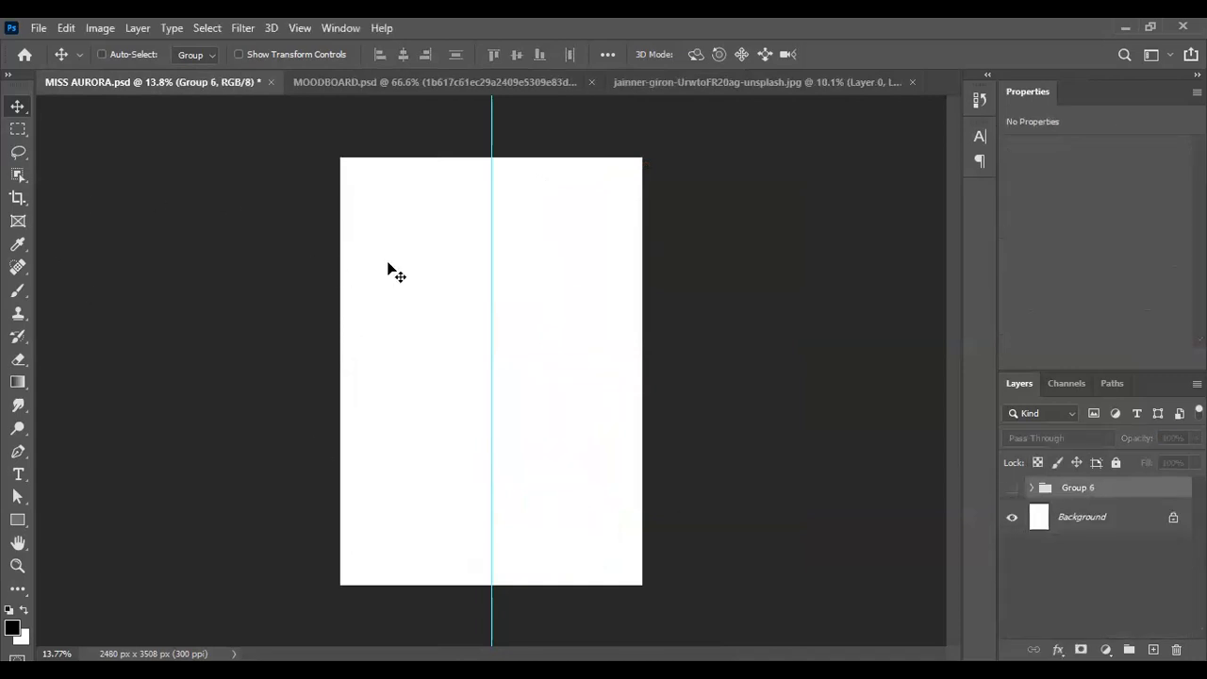
{"action": "scroll", "coordinate": [566, 286], "scroll_direction": "up", "scroll_amount": 3}
{"action": "scroll", "coordinate": [559, 280], "scroll_direction": "down", "scroll_amount": 3}
{"action": "scroll", "coordinate": [558, 283], "scroll_direction": "up", "scroll_amount": 2}
{"action": "scroll", "coordinate": [572, 274], "scroll_direction": "down", "scroll_amount": 1}
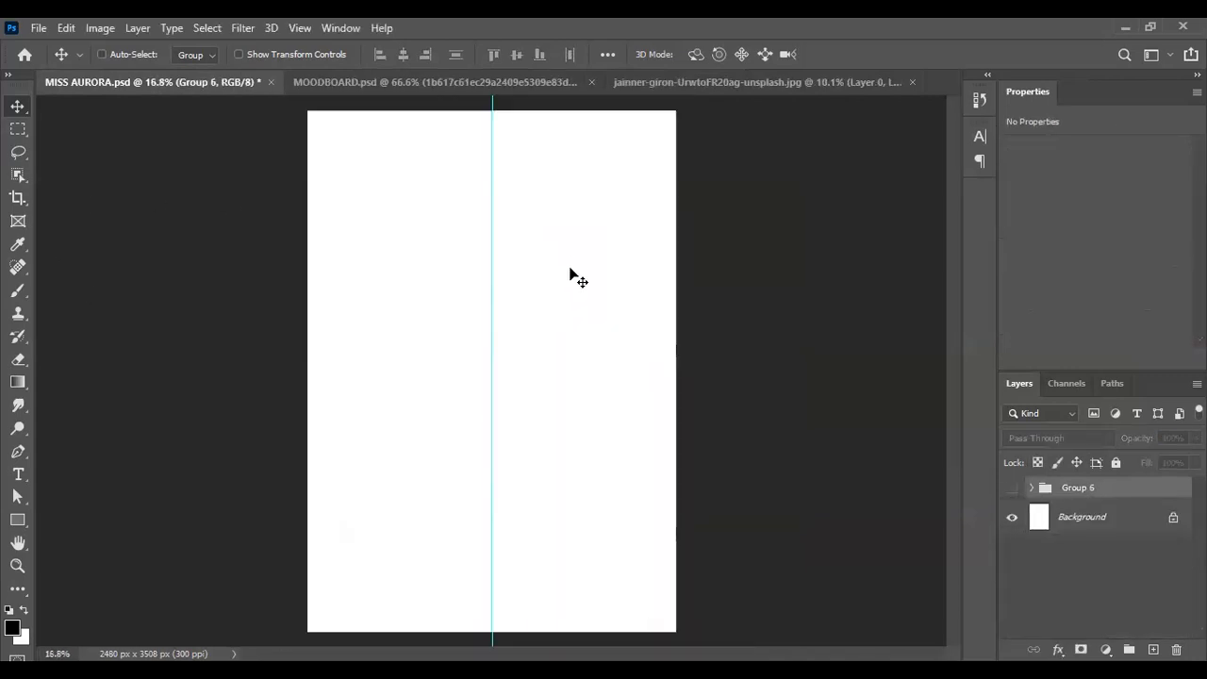
{"action": "left_click", "coordinate": [300, 31]}
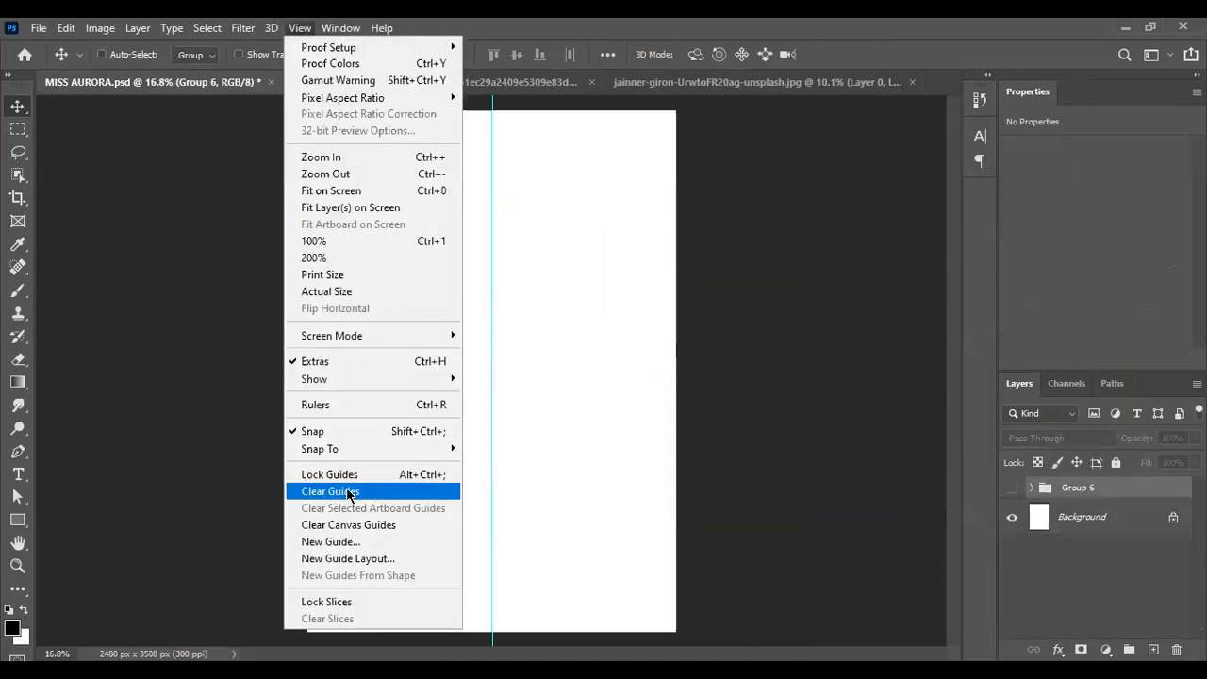
{"action": "left_click", "coordinate": [340, 542]}
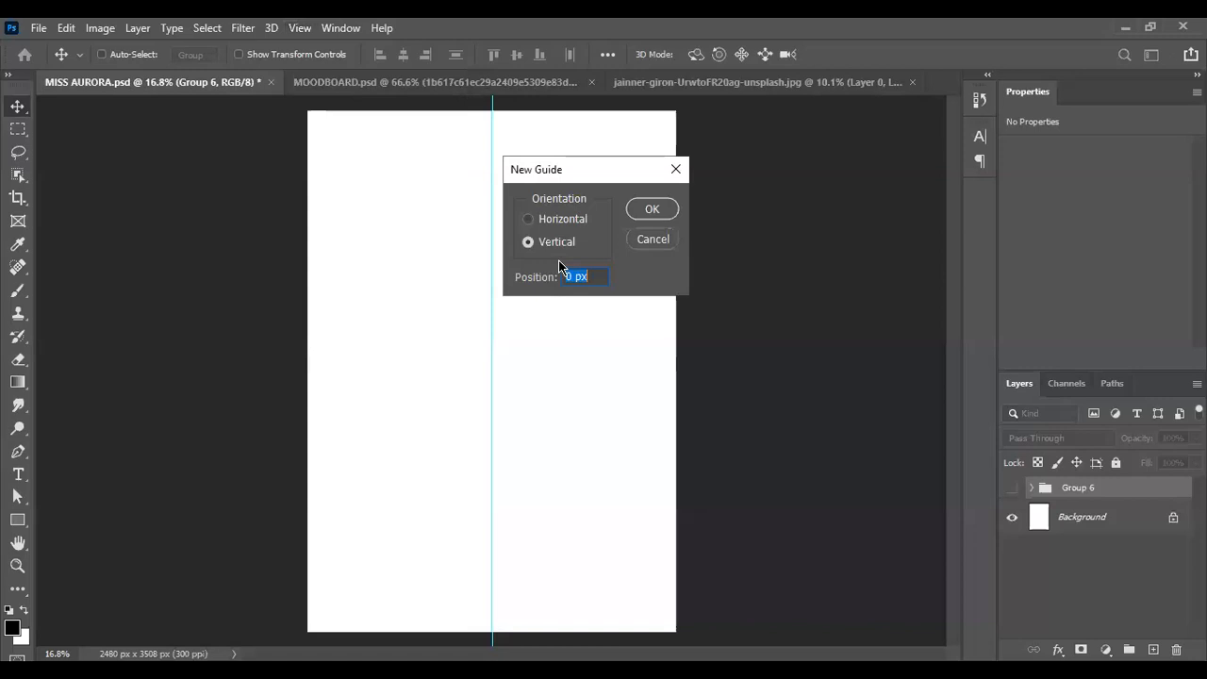
{"action": "left_click", "coordinate": [650, 245]}
Step: Clear the vertical centre guide from the flyer canvas
{"action": "left_click", "coordinate": [298, 28]}
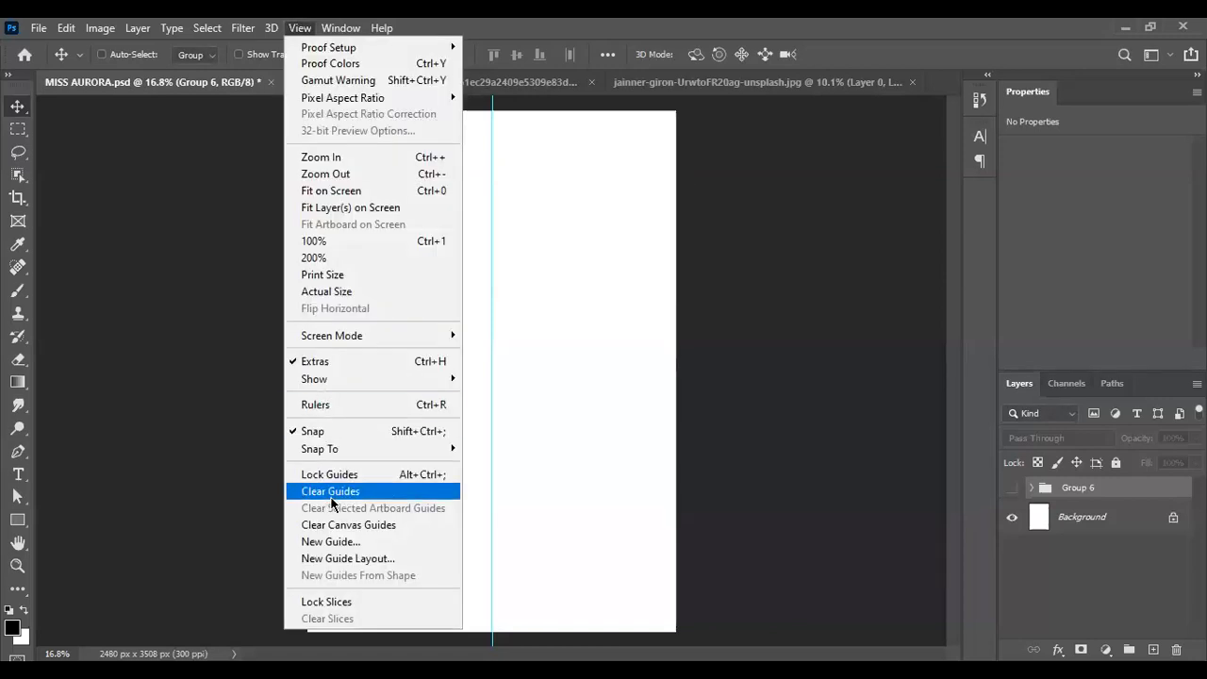
{"action": "left_click", "coordinate": [335, 492]}
Step: Study the background colours of the reference flyers in MOODBOARD.psd, and go back to MISS AURORA.psd
{"action": "left_click", "coordinate": [418, 83]}
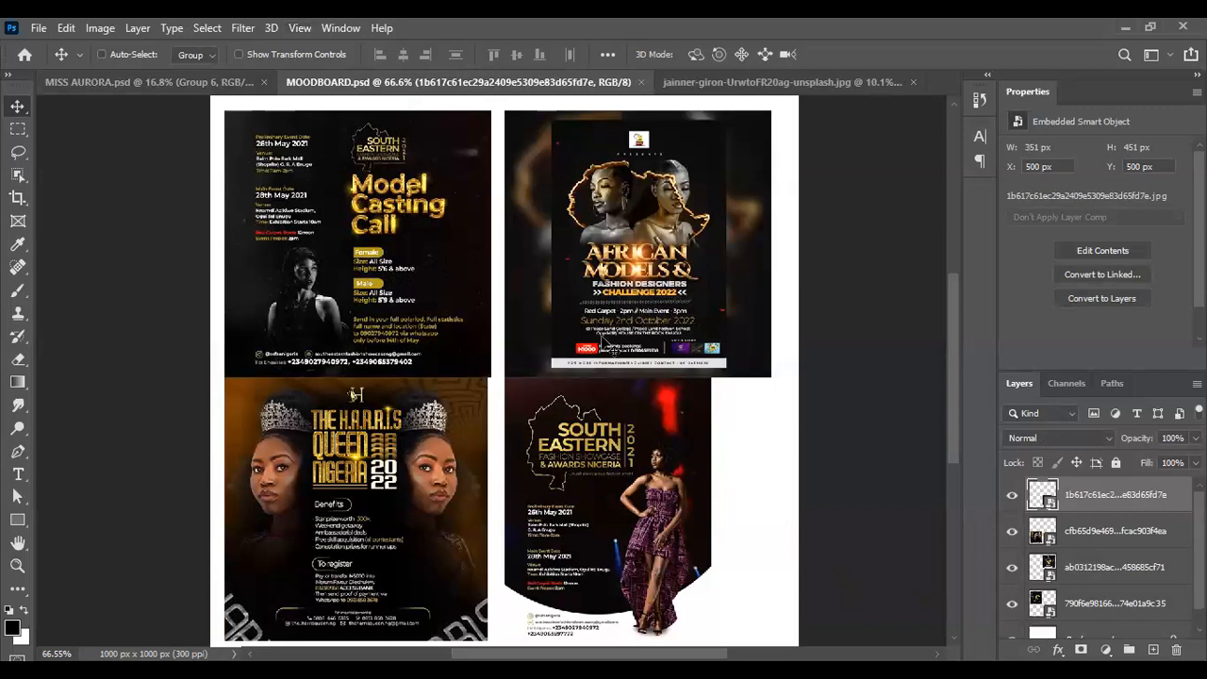
{"action": "scroll", "coordinate": [607, 355], "scroll_direction": "down", "scroll_amount": 2}
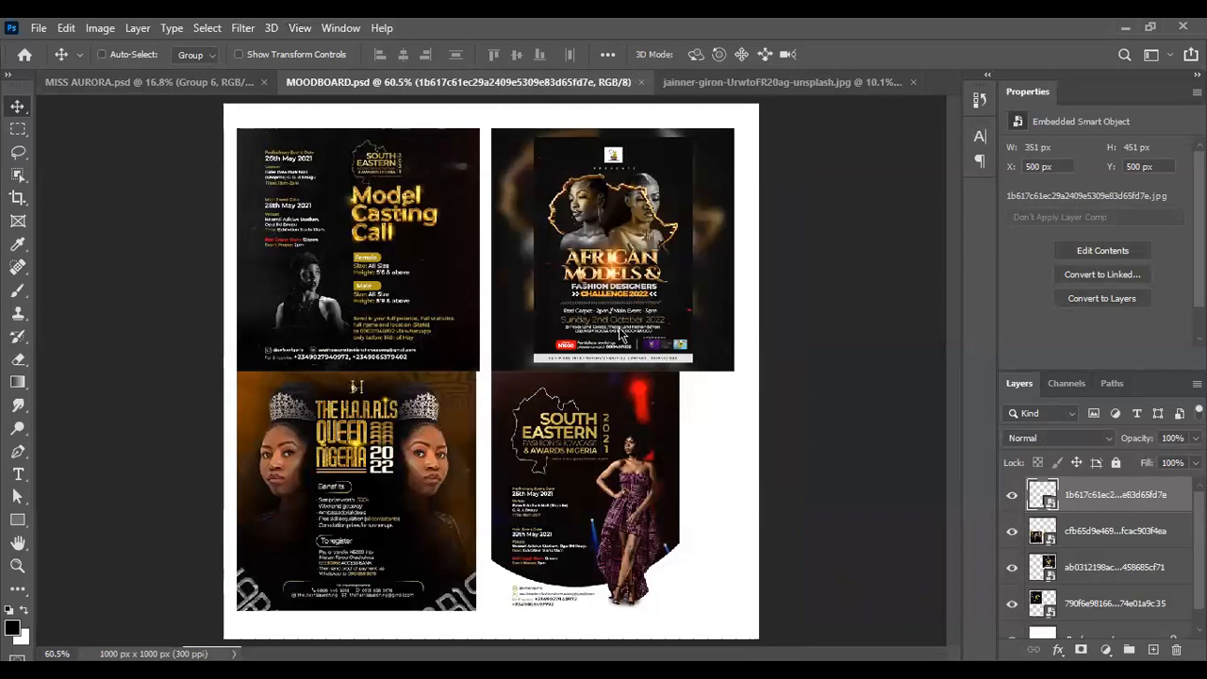
{"action": "left_click", "coordinate": [126, 82]}
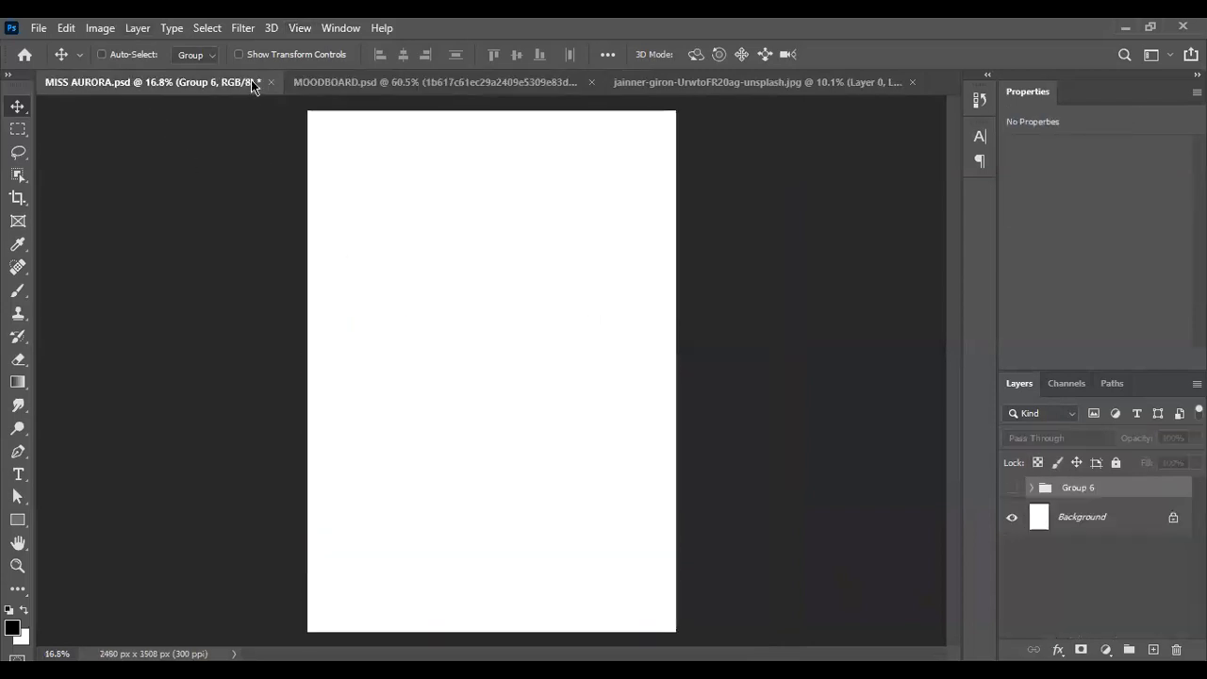
Step: Add a black (000000) Solid Color fill layer directly above the Background layer
{"action": "left_click", "coordinate": [1104, 517]}
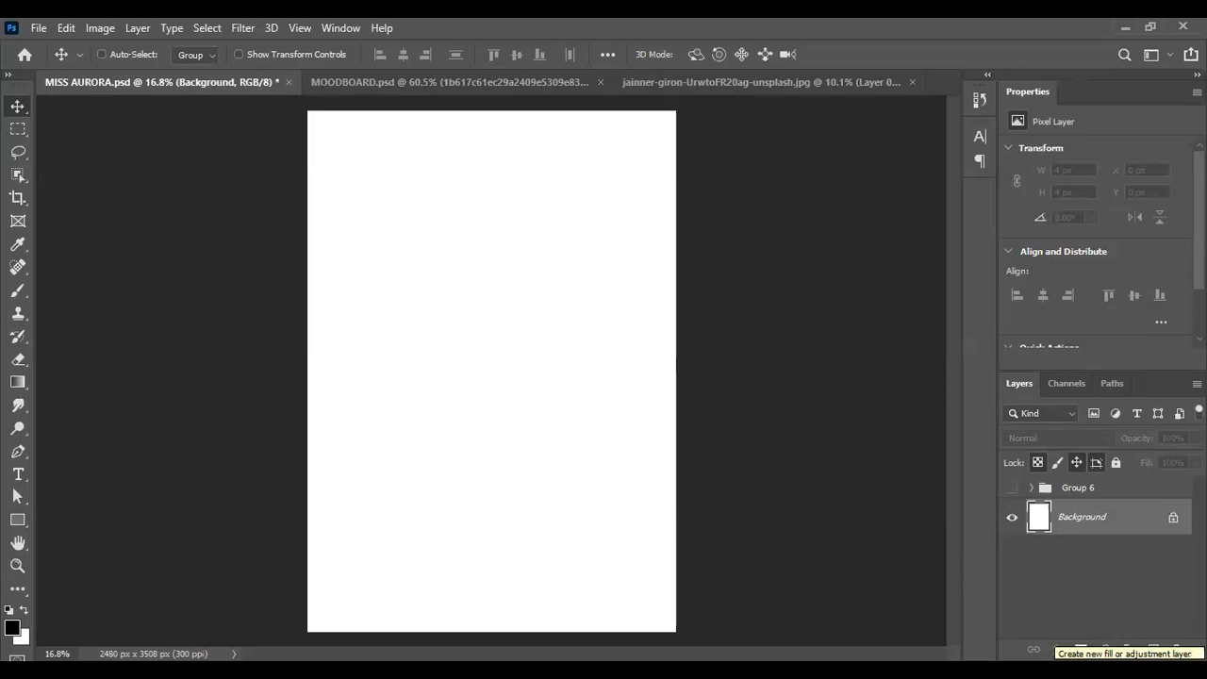
{"action": "left_click", "coordinate": [1106, 650]}
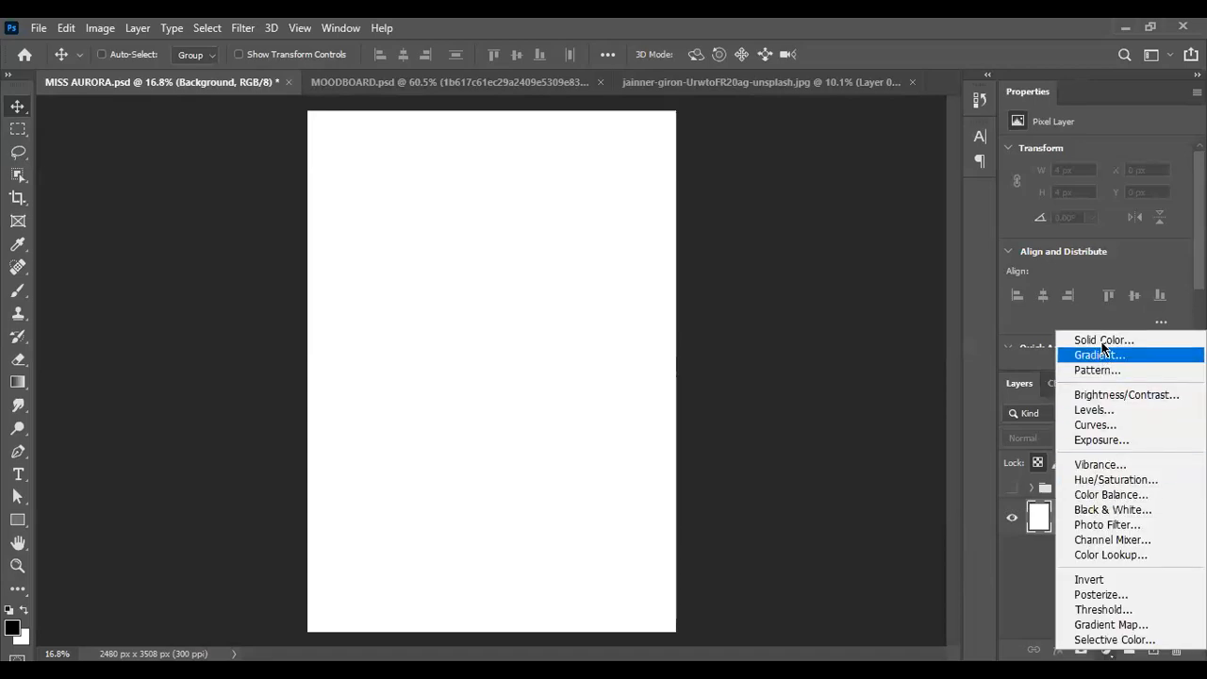
{"action": "key", "text": "Return"}
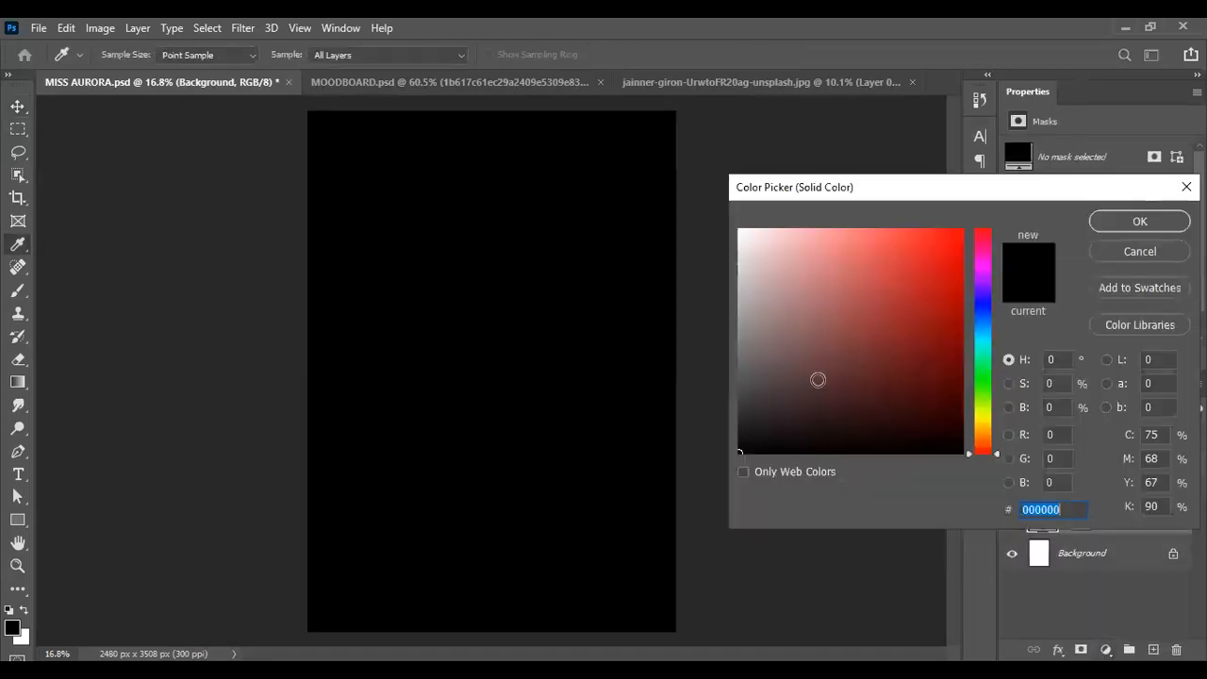
{"action": "mouse_move", "coordinate": [750, 437]}
{"action": "left_mouse_down"}
{"action": "mouse_move", "coordinate": [723, 438]}
{"action": "mouse_move", "coordinate": [700, 472]}
{"action": "left_mouse_up"}
Step: Place the black-road-texture image above the black fill, rotated -90° and scaled to about 67% so it covers the whole canvas
{"action": "scroll", "coordinate": [575, 338], "scroll_direction": "down", "scroll_amount": 1}
{"action": "scroll", "coordinate": [576, 337], "scroll_direction": "up", "scroll_amount": 1}
{"action": "scroll", "coordinate": [576, 338], "scroll_direction": "down", "scroll_amount": 2}
{"action": "scroll", "coordinate": [576, 338], "scroll_direction": "up", "scroll_amount": 2}
{"action": "scroll", "coordinate": [575, 337], "scroll_direction": "down", "scroll_amount": 1}
{"action": "scroll", "coordinate": [575, 337], "scroll_direction": "up", "scroll_amount": 1}
{"action": "scroll", "coordinate": [573, 337], "scroll_direction": "down", "scroll_amount": 1}
{"action": "scroll", "coordinate": [572, 336], "scroll_direction": "up", "scroll_amount": 1}
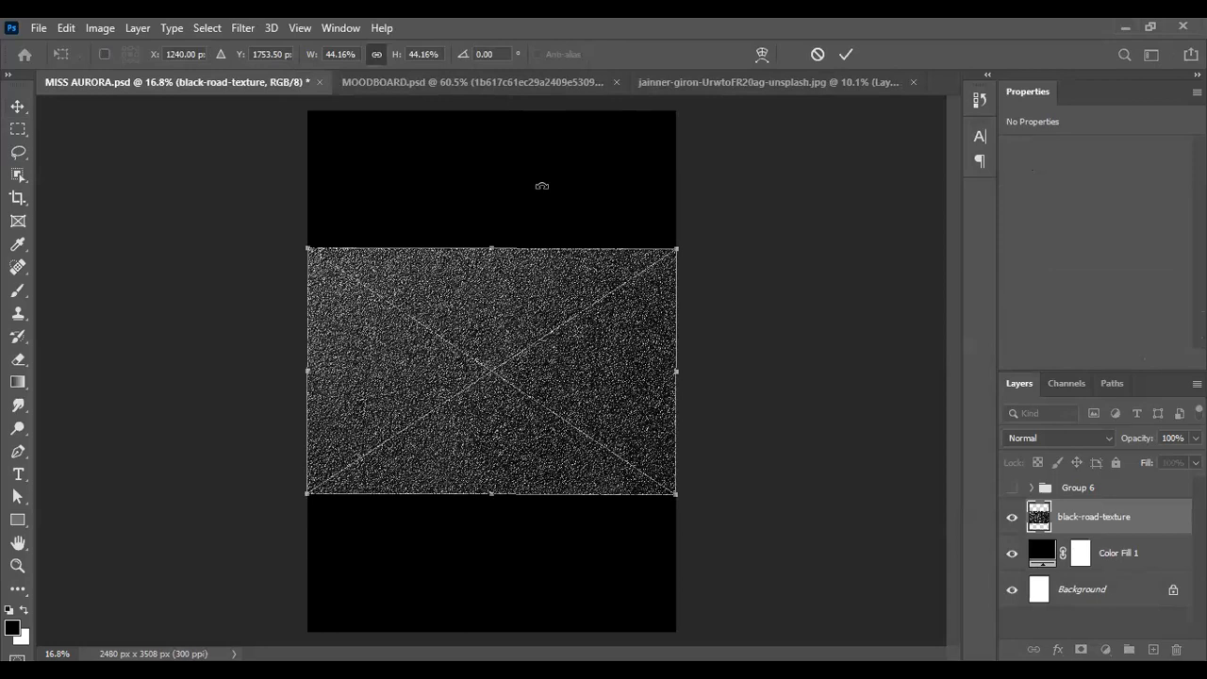
{"action": "left_click_drag", "start_coordinate": [512, 182], "coordinate": [513, 182]}
{"action": "left_click_drag", "start_coordinate": [619, 184], "coordinate": [691, 117]}
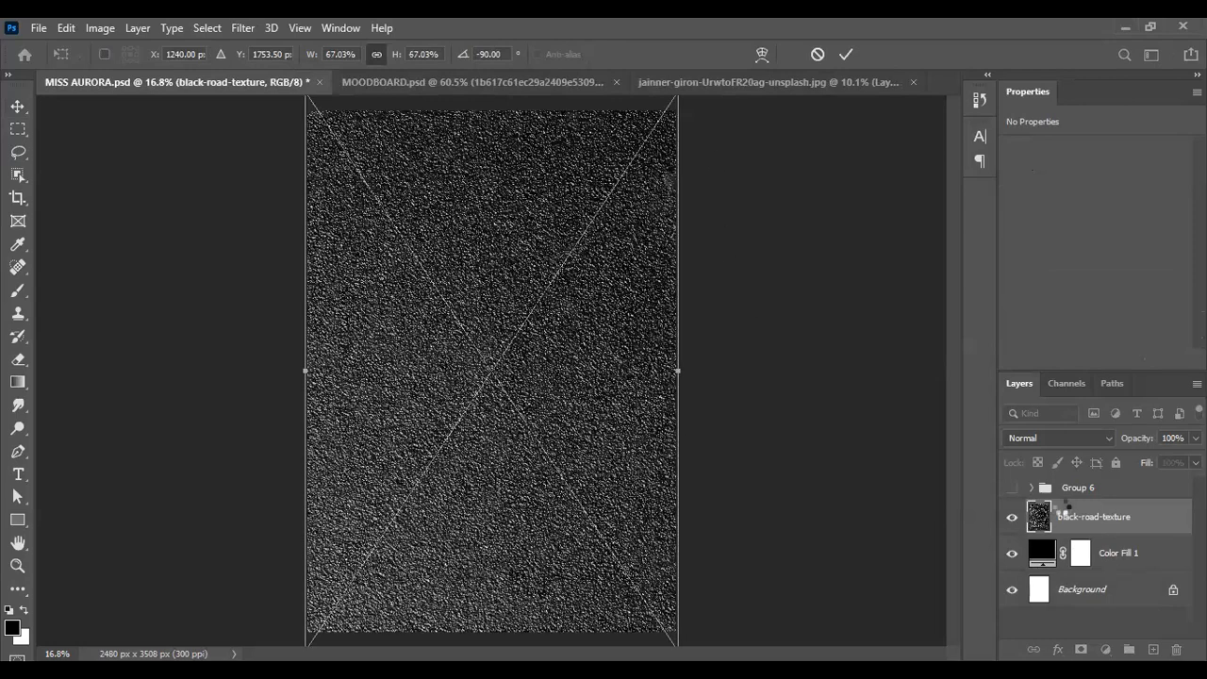
{"action": "key", "text": "Return"}
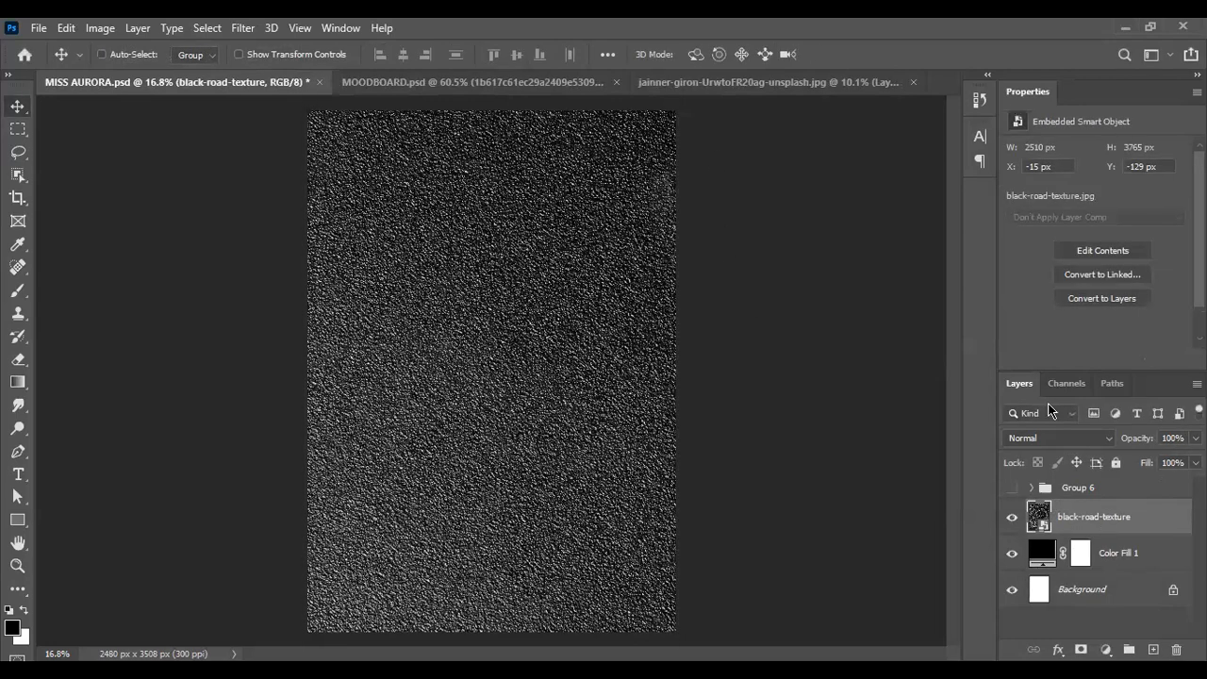
Step: Set the black-road-texture layer's blend mode to Screen and its opacity to 10%
{"action": "left_click", "coordinate": [1068, 442]}
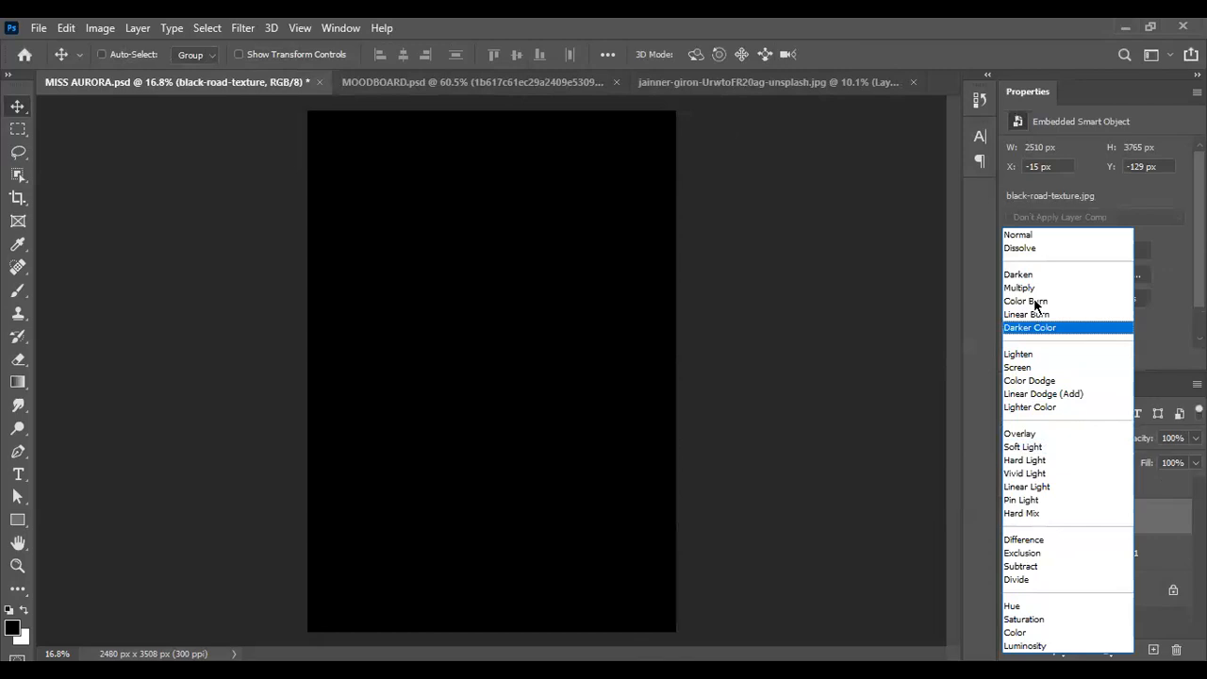
{"action": "left_click", "coordinate": [1074, 481]}
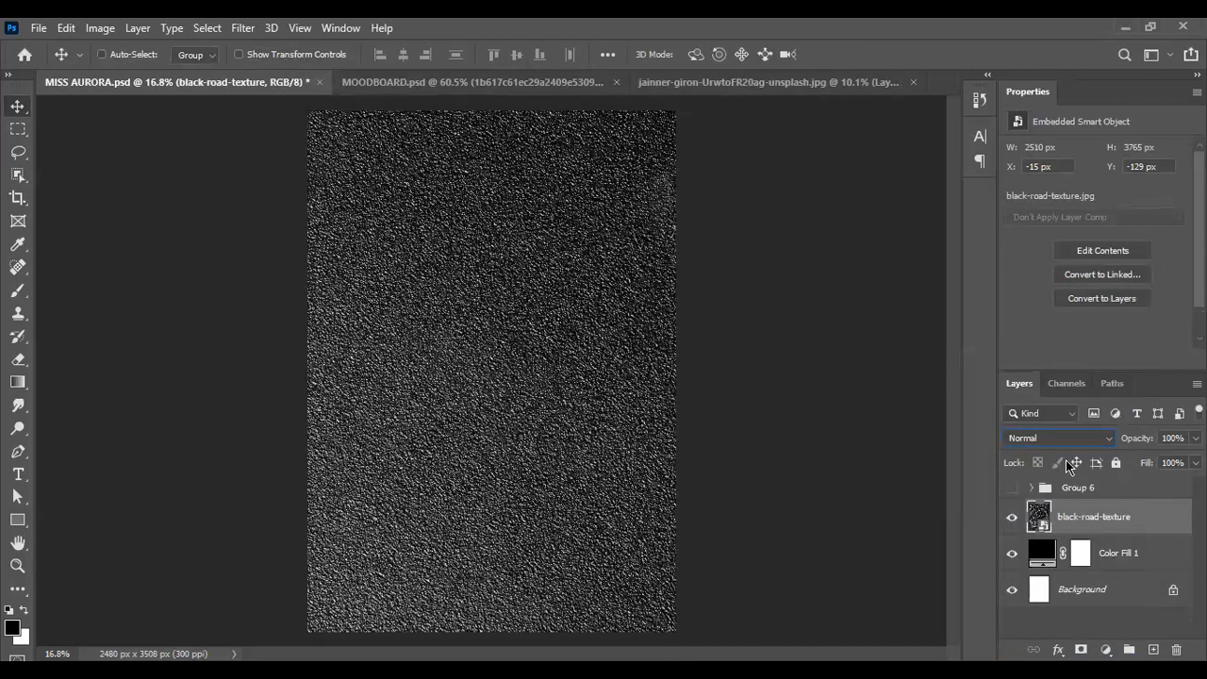
{"action": "left_click", "coordinate": [1070, 442]}
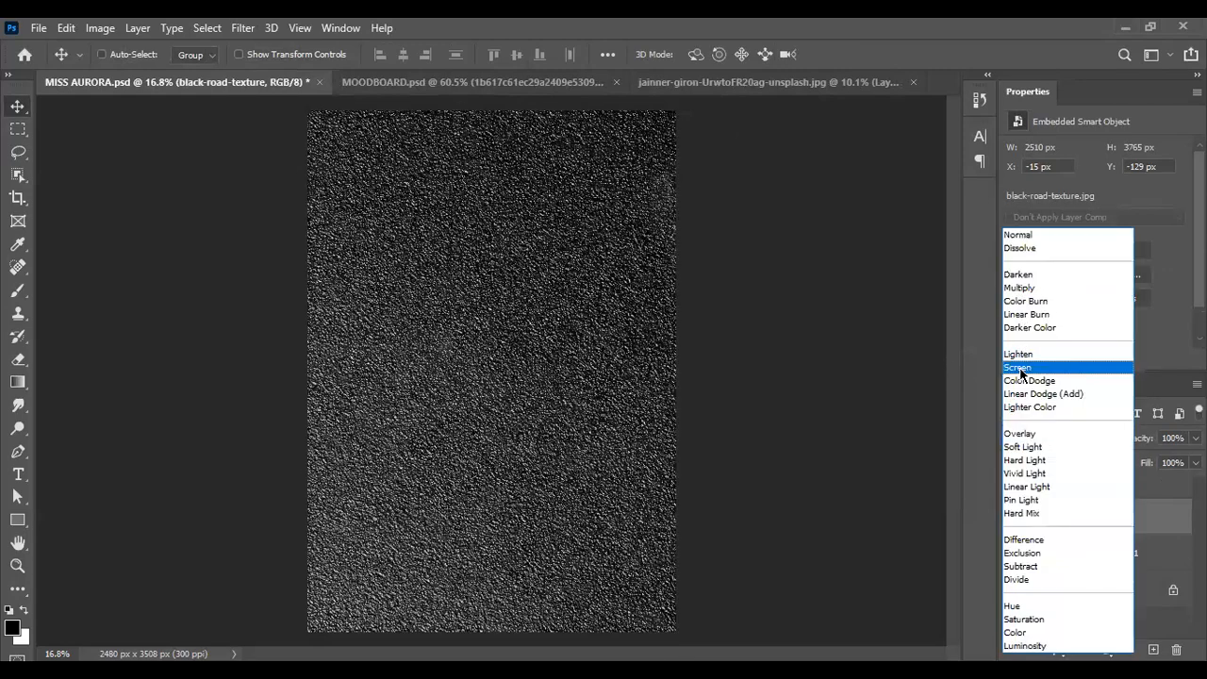
{"action": "left_click", "coordinate": [1020, 368]}
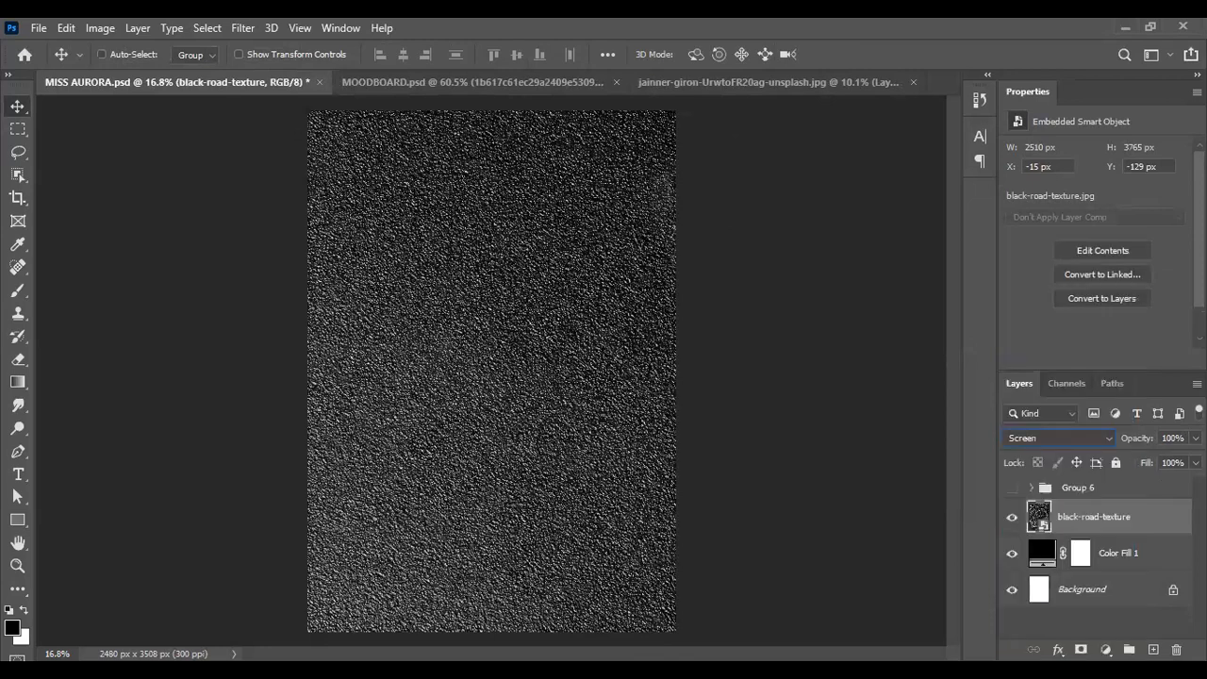
{"action": "left_click", "coordinate": [1195, 437]}
{"action": "left_click_drag", "start_coordinate": [1198, 459], "coordinate": [1121, 463]}
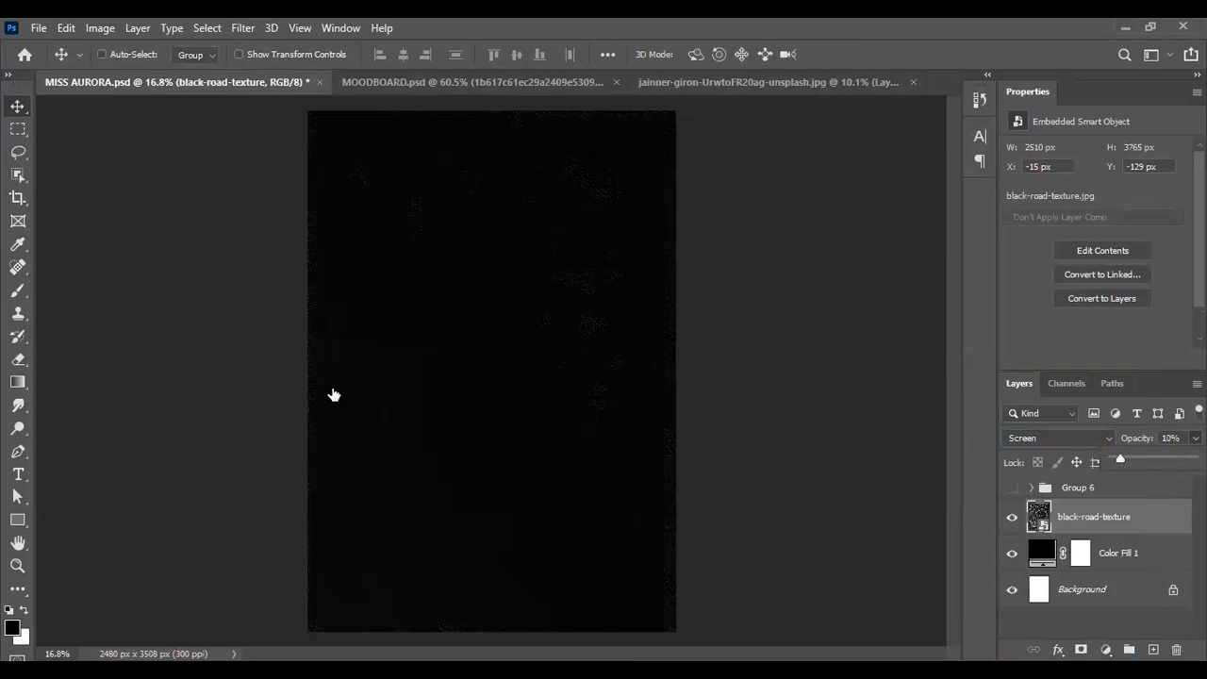
{"action": "left_click", "coordinate": [527, 394]}
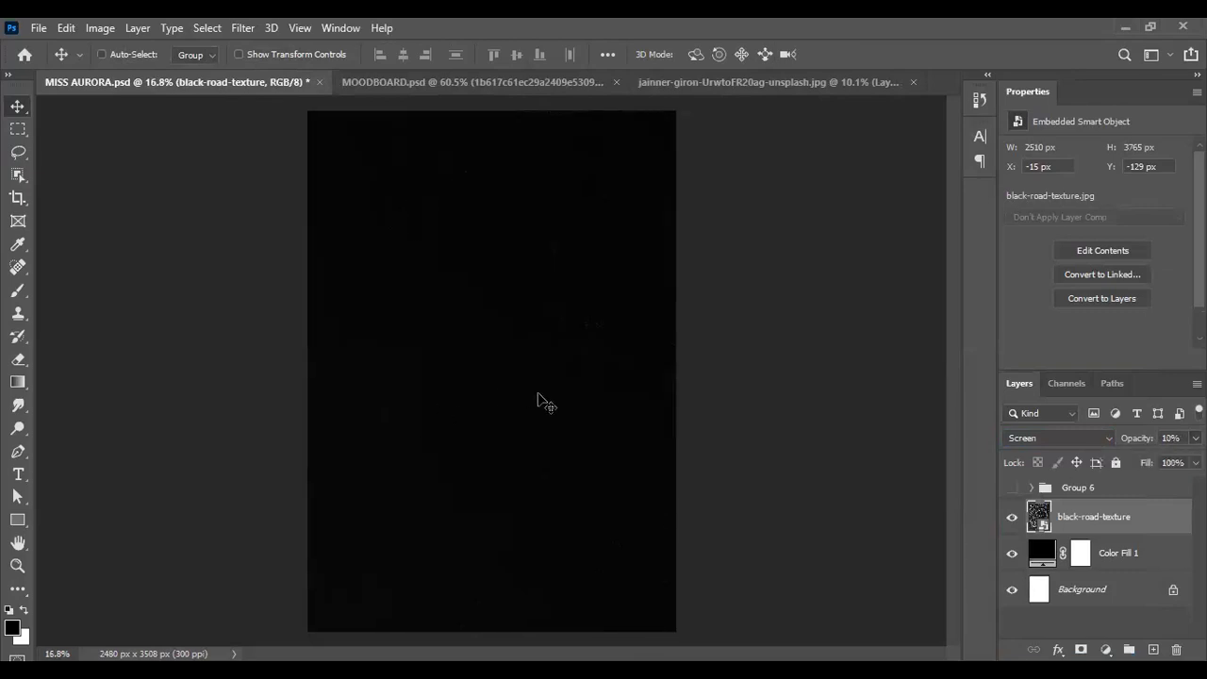
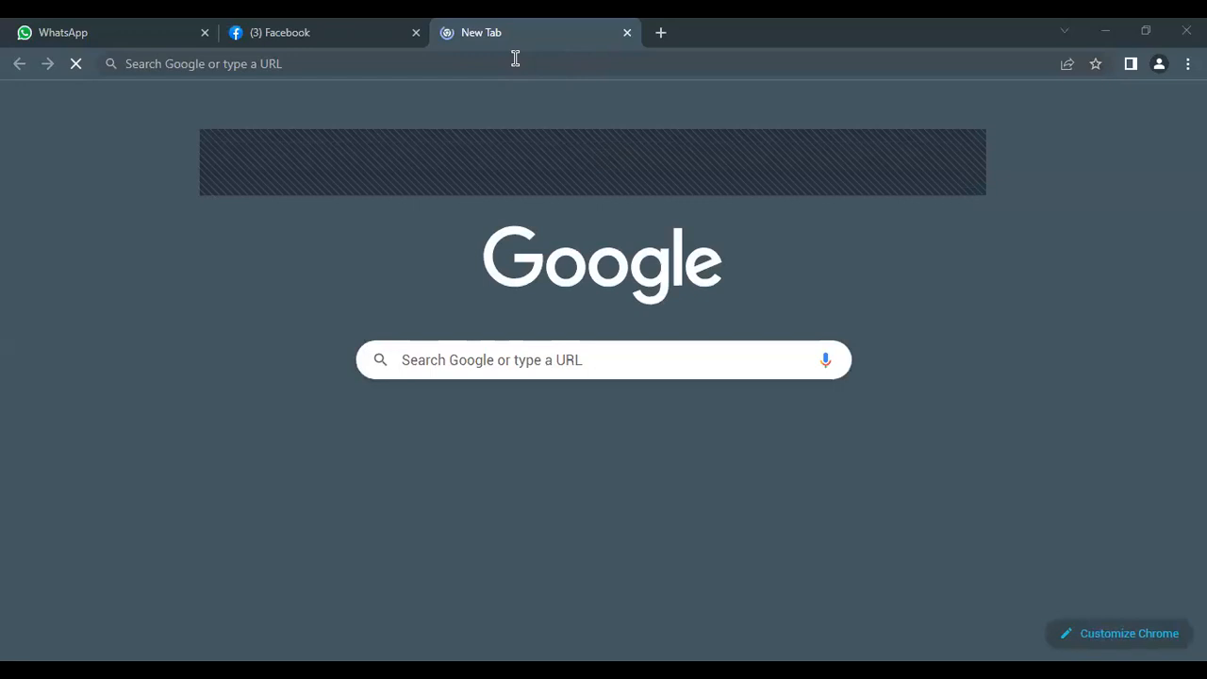
Step: Switch to Chrome, search Google Images for "stage" and examine the stage pictures for lighting and backdrop ideas
{"action": "type", "text": "stage"}
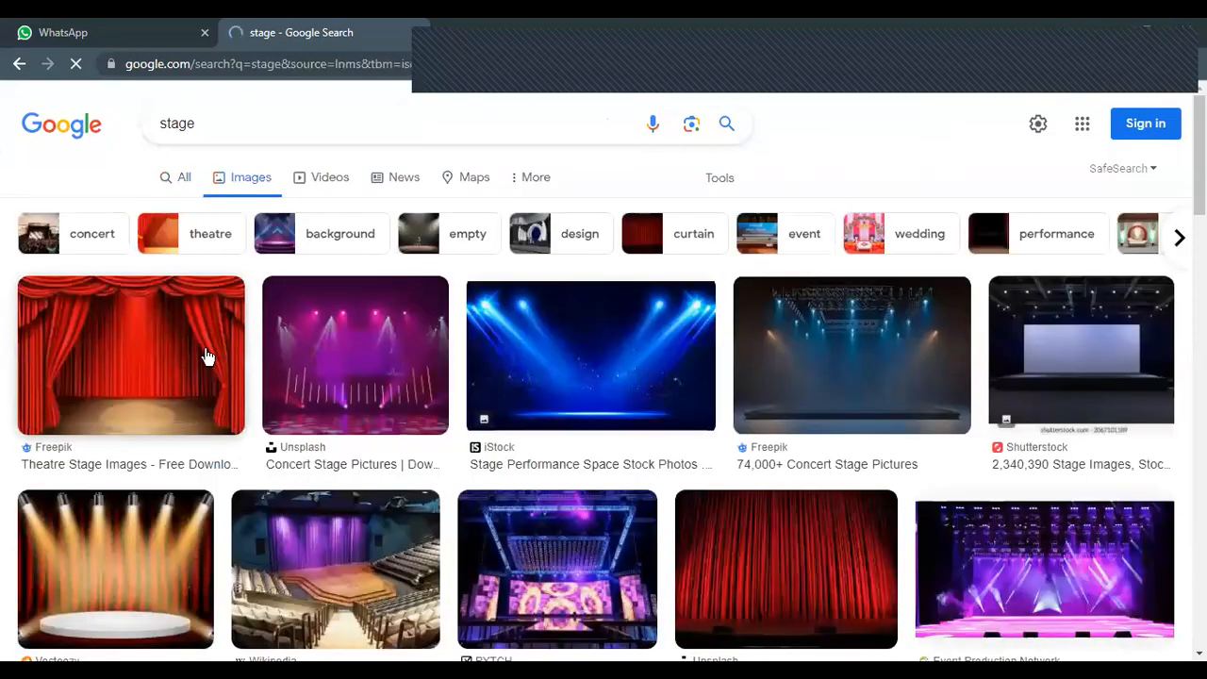
{"action": "scroll", "coordinate": [206, 357], "scroll_direction": "down", "scroll_amount": 6}
{"action": "scroll", "coordinate": [207, 356], "scroll_direction": "up", "scroll_amount": 6}
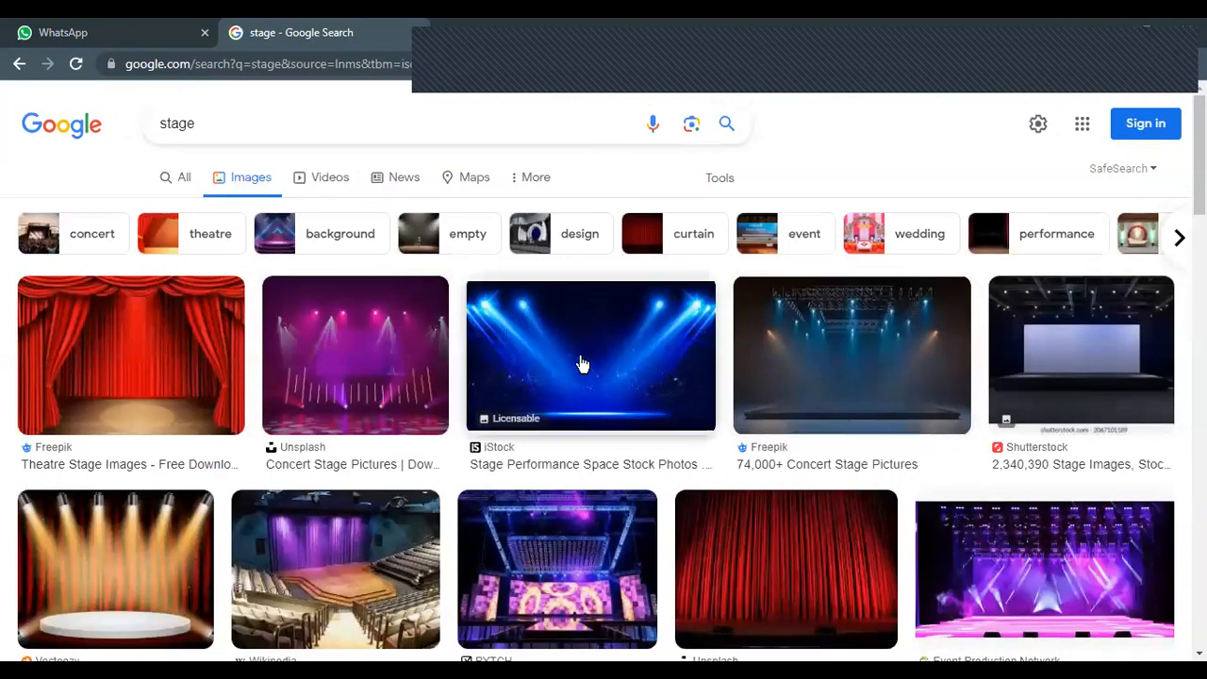
{"action": "scroll", "coordinate": [364, 369], "scroll_direction": "down", "scroll_amount": 1}
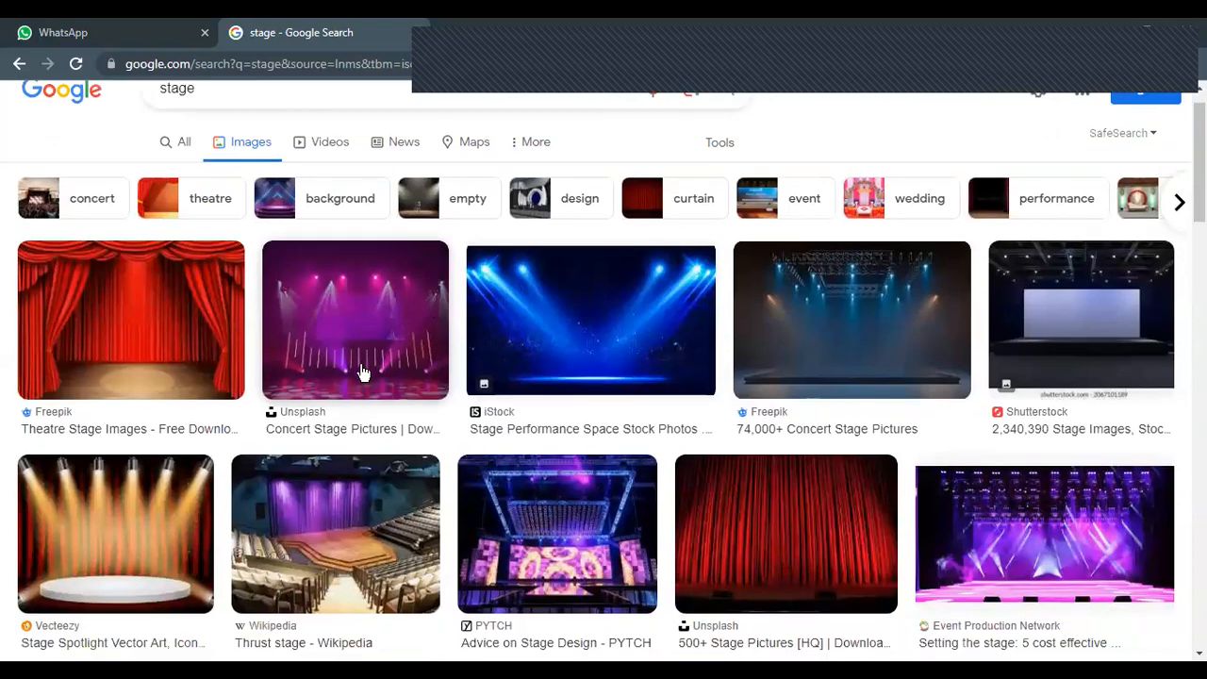
{"action": "scroll", "coordinate": [359, 369], "scroll_direction": "down", "scroll_amount": 3}
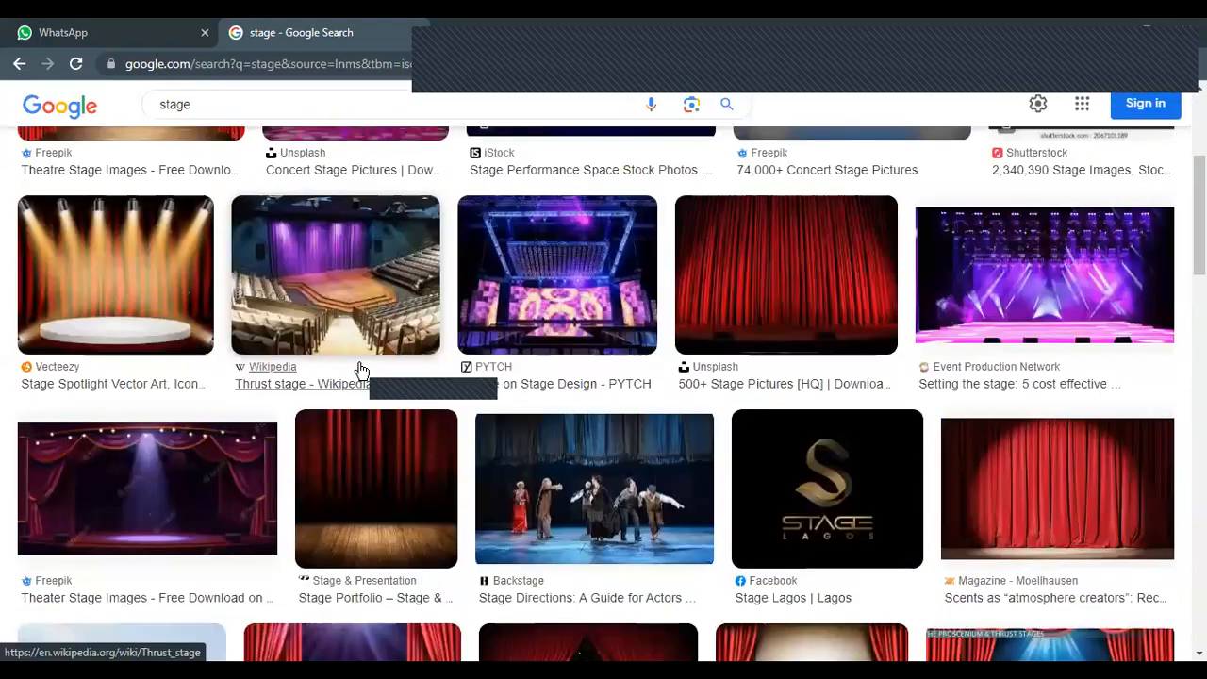
{"action": "scroll", "coordinate": [580, 396], "scroll_direction": "down", "scroll_amount": 5}
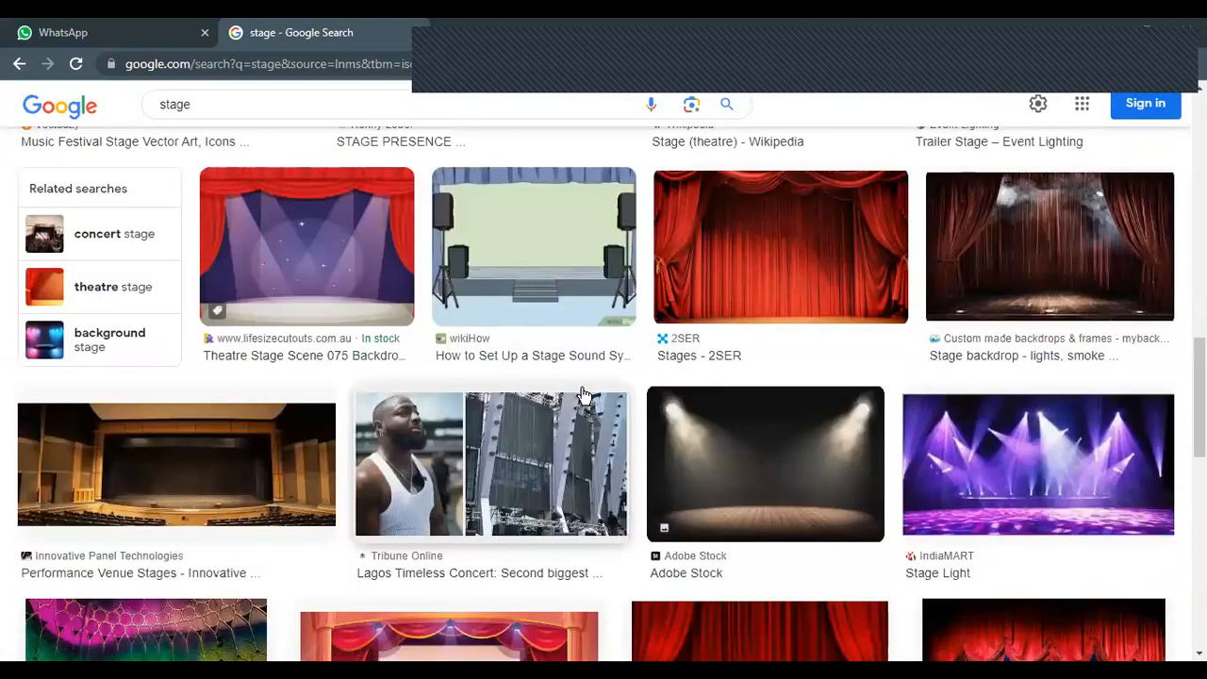
{"action": "scroll", "coordinate": [582, 397], "scroll_direction": "up", "scroll_amount": 3}
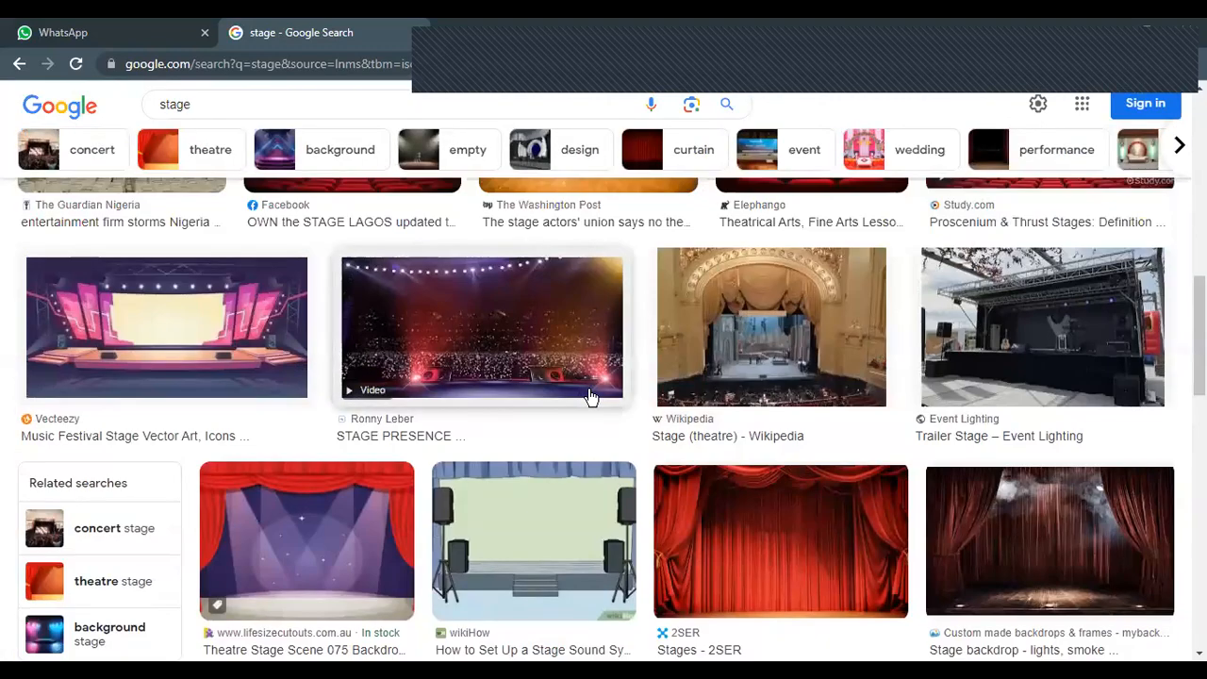
{"action": "scroll", "coordinate": [387, 368], "scroll_direction": "up", "scroll_amount": 3}
{"action": "scroll", "coordinate": [383, 369], "scroll_direction": "up", "scroll_amount": 3}
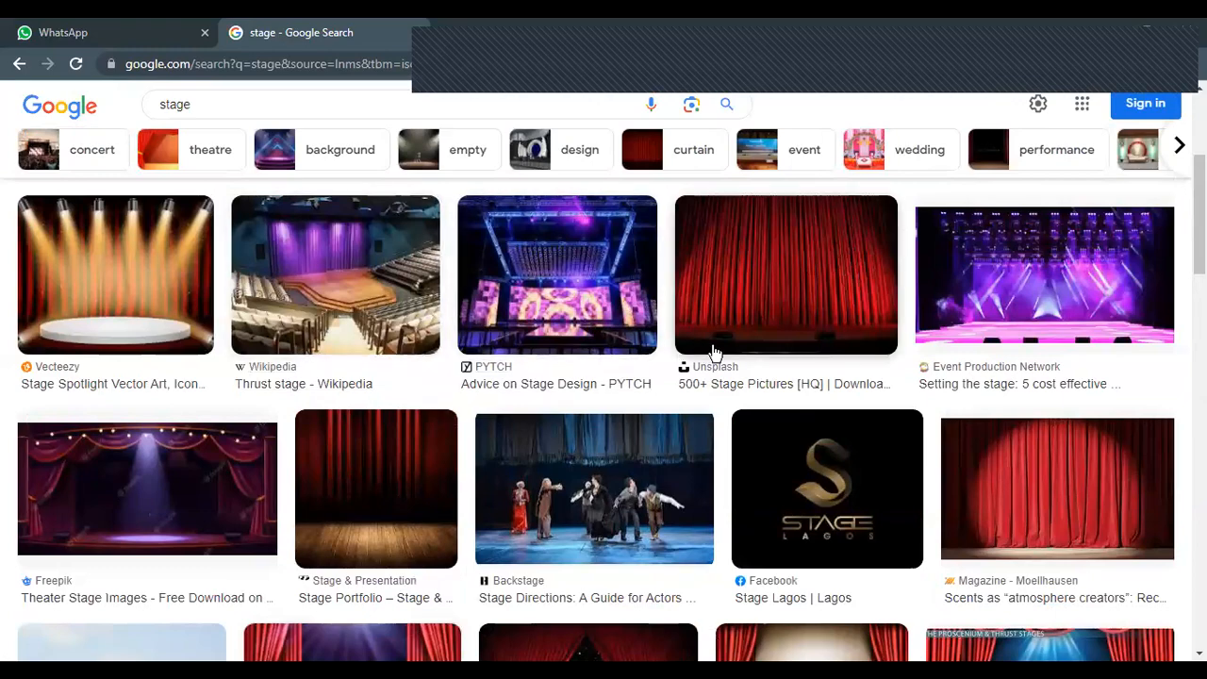
{"action": "scroll", "coordinate": [766, 351], "scroll_direction": "down", "scroll_amount": 4}
{"action": "scroll", "coordinate": [761, 363], "scroll_direction": "down", "scroll_amount": 9}
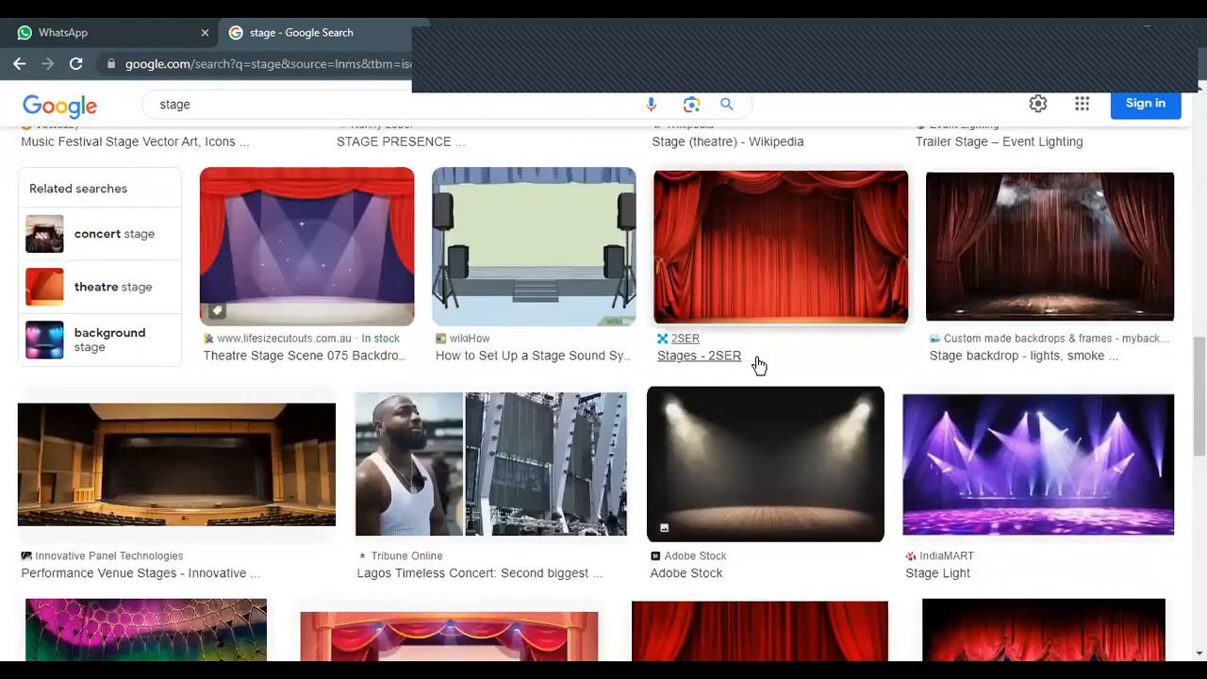
{"action": "scroll", "coordinate": [759, 365], "scroll_direction": "down", "scroll_amount": 6}
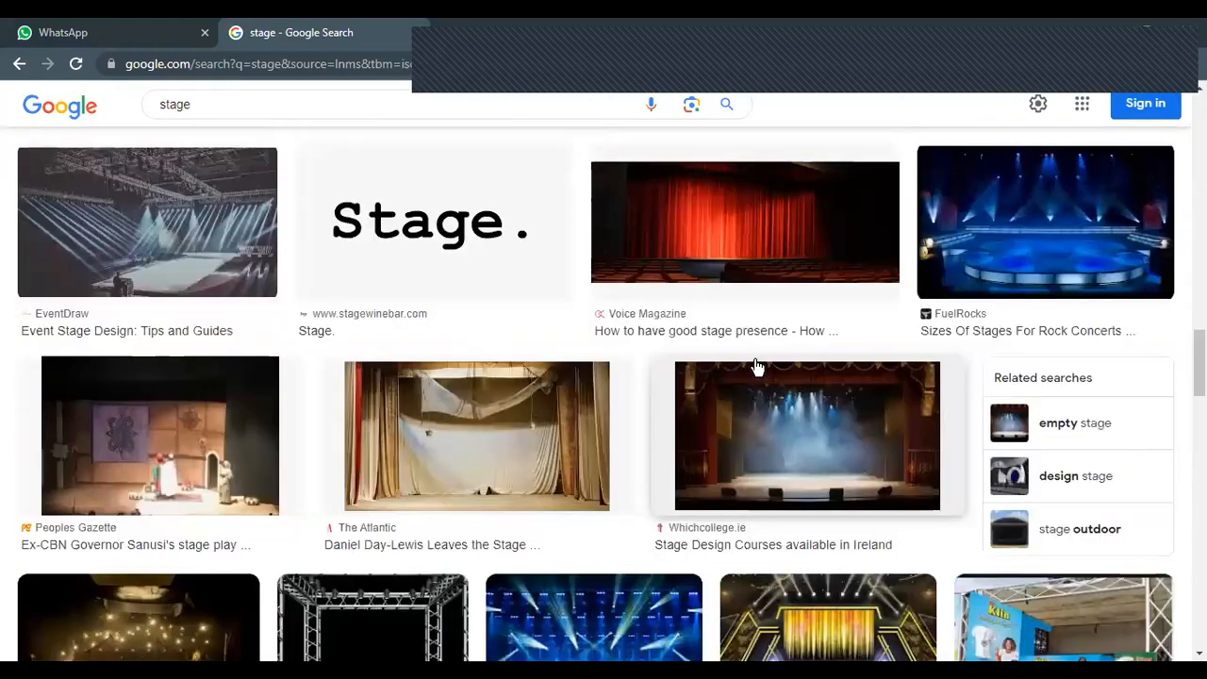
{"action": "scroll", "coordinate": [755, 368], "scroll_direction": "down", "scroll_amount": 5}
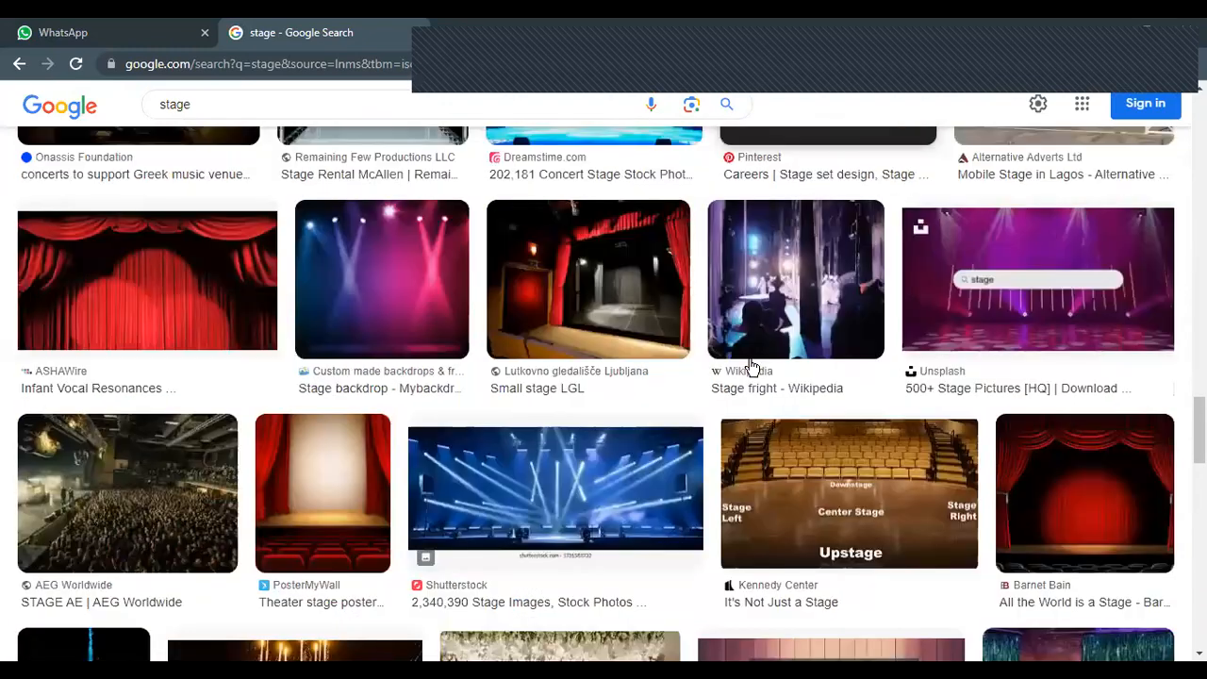
{"action": "scroll", "coordinate": [750, 366], "scroll_direction": "down", "scroll_amount": 5}
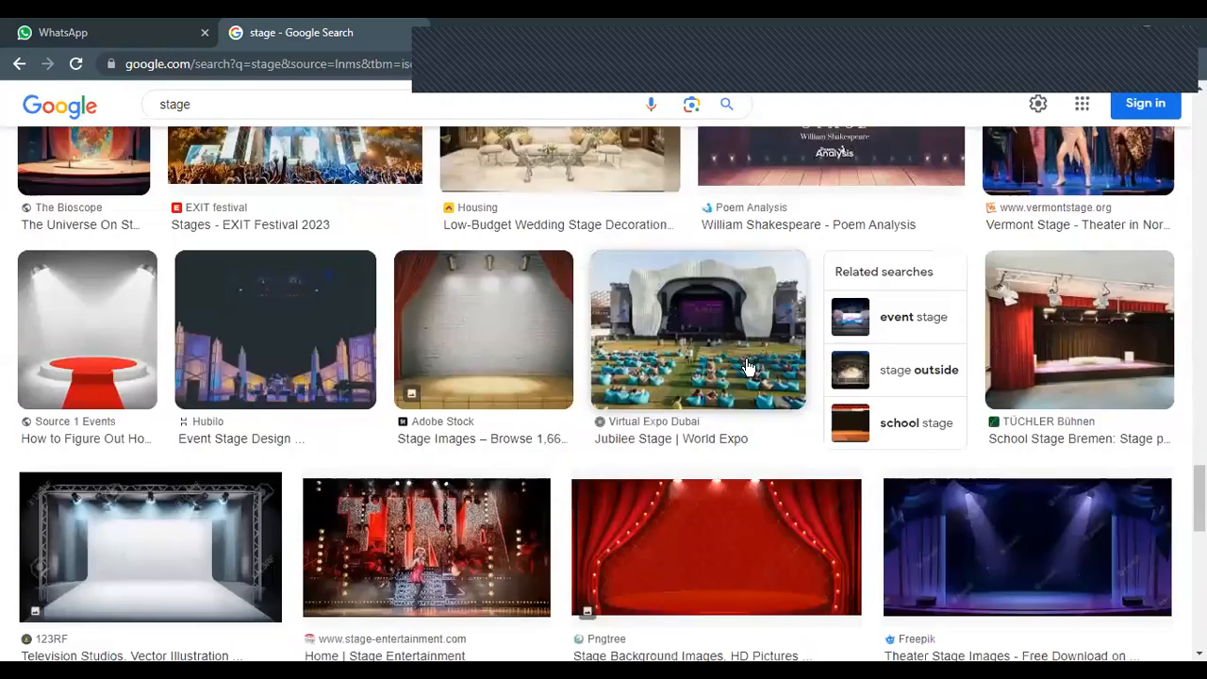
{"action": "scroll", "coordinate": [745, 368], "scroll_direction": "up", "scroll_amount": 9}
{"action": "scroll", "coordinate": [730, 358], "scroll_direction": "up", "scroll_amount": 3}
{"action": "scroll", "coordinate": [717, 361], "scroll_direction": "down", "scroll_amount": 6}
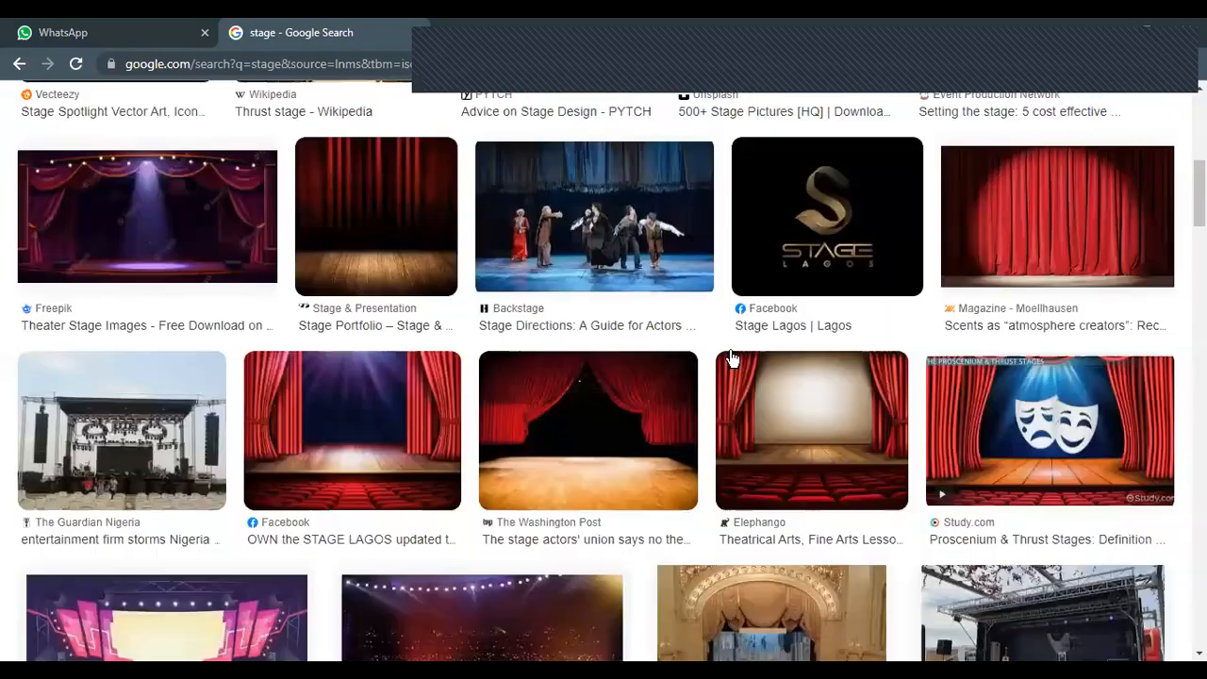
{"action": "scroll", "coordinate": [699, 363], "scroll_direction": "up", "scroll_amount": 3}
{"action": "scroll", "coordinate": [699, 364], "scroll_direction": "down", "scroll_amount": 4}
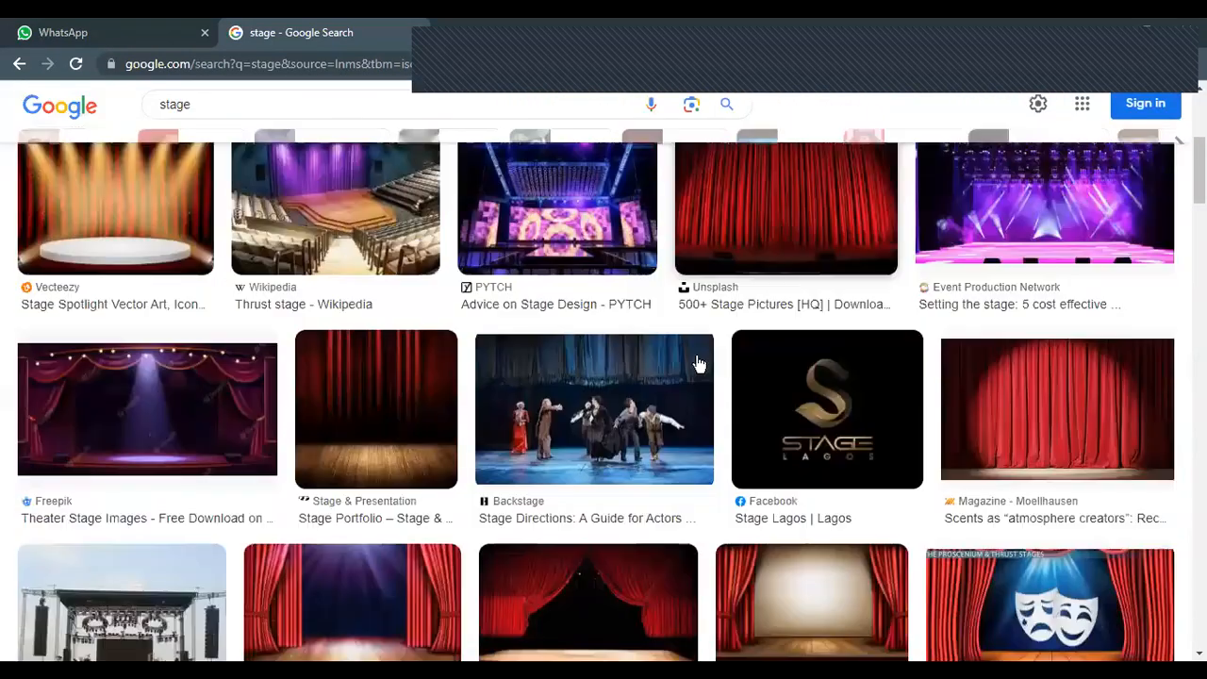
{"action": "scroll", "coordinate": [699, 363], "scroll_direction": "down", "scroll_amount": 3}
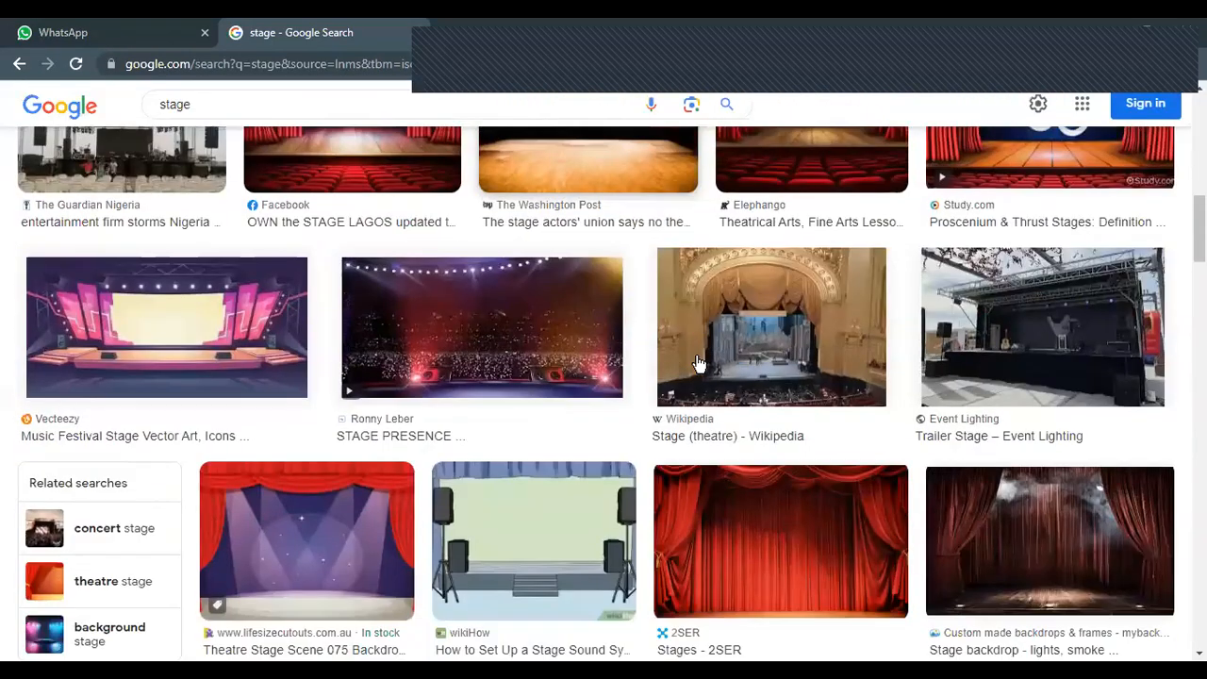
{"action": "scroll", "coordinate": [697, 366], "scroll_direction": "up", "scroll_amount": 3}
{"action": "scroll", "coordinate": [696, 366], "scroll_direction": "up", "scroll_amount": 5}
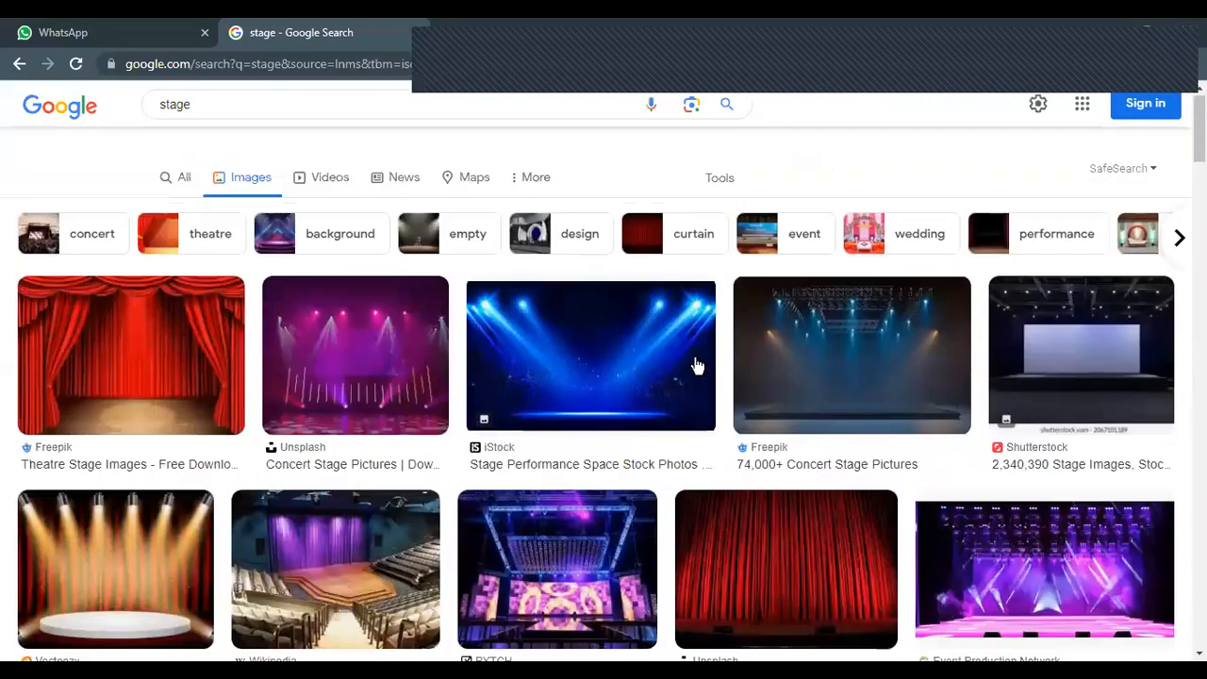
{"action": "scroll", "coordinate": [697, 370], "scroll_direction": "down", "scroll_amount": 1}
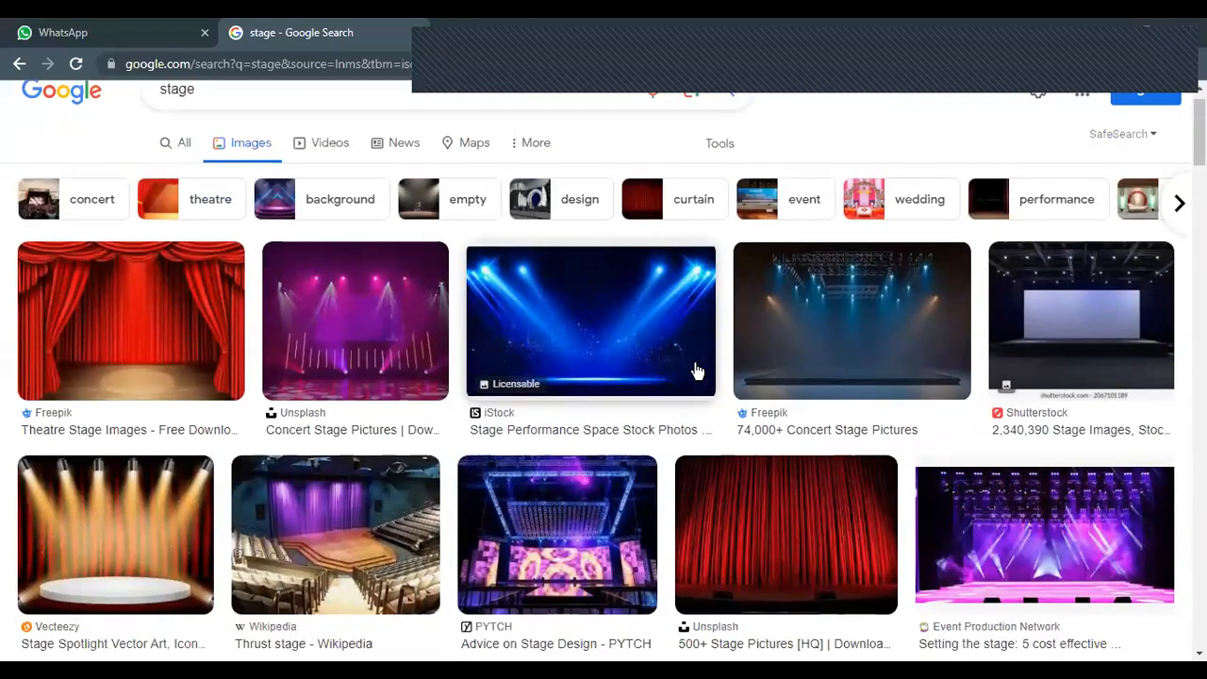
{"action": "scroll", "coordinate": [697, 371], "scroll_direction": "down", "scroll_amount": 2}
{"action": "scroll", "coordinate": [696, 370], "scroll_direction": "down", "scroll_amount": 7}
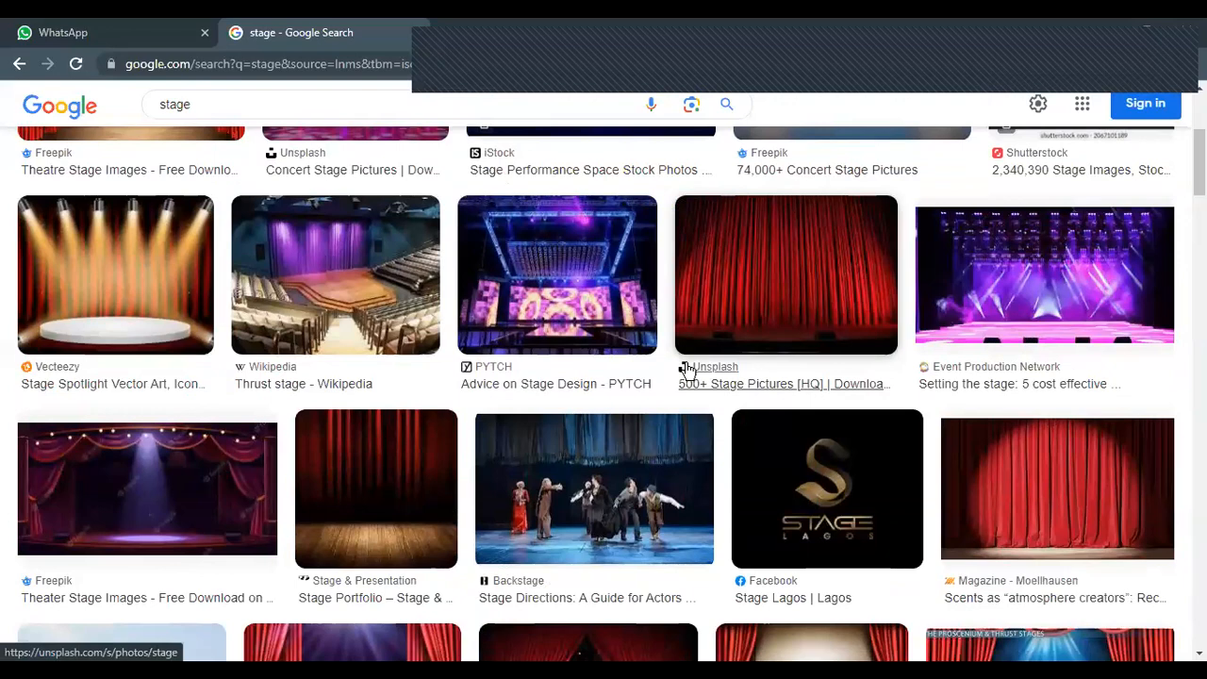
{"action": "scroll", "coordinate": [684, 370], "scroll_direction": "down", "scroll_amount": 3}
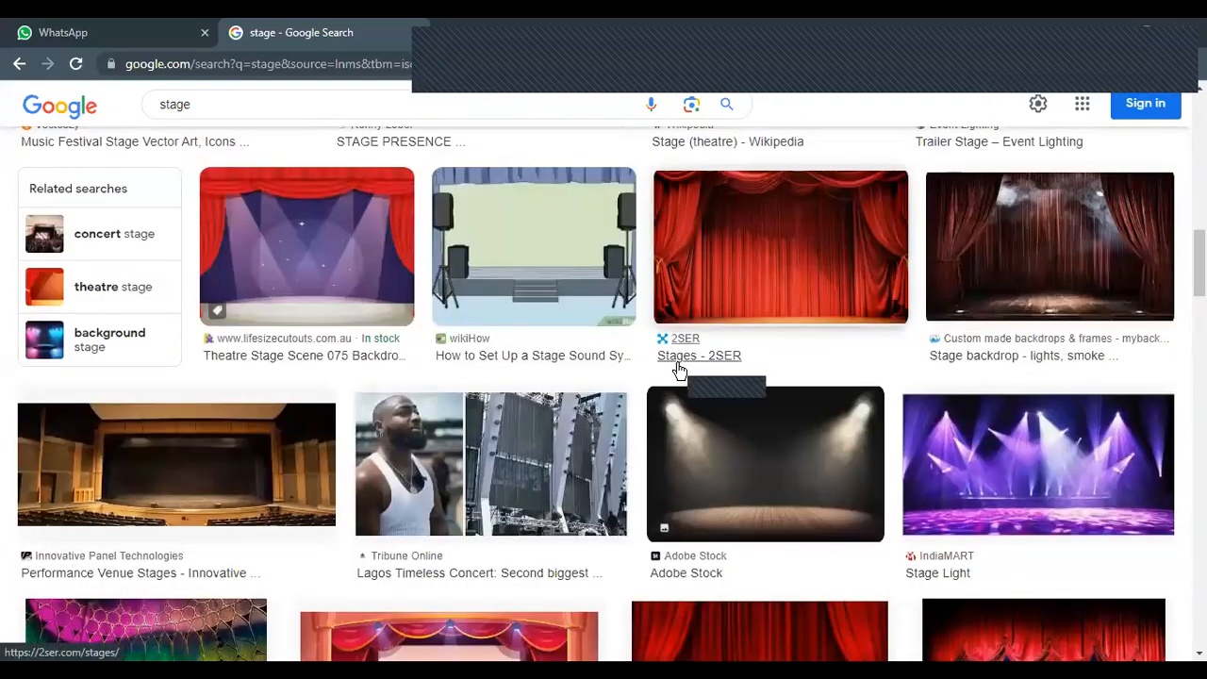
{"action": "scroll", "coordinate": [679, 371], "scroll_direction": "down", "scroll_amount": 3}
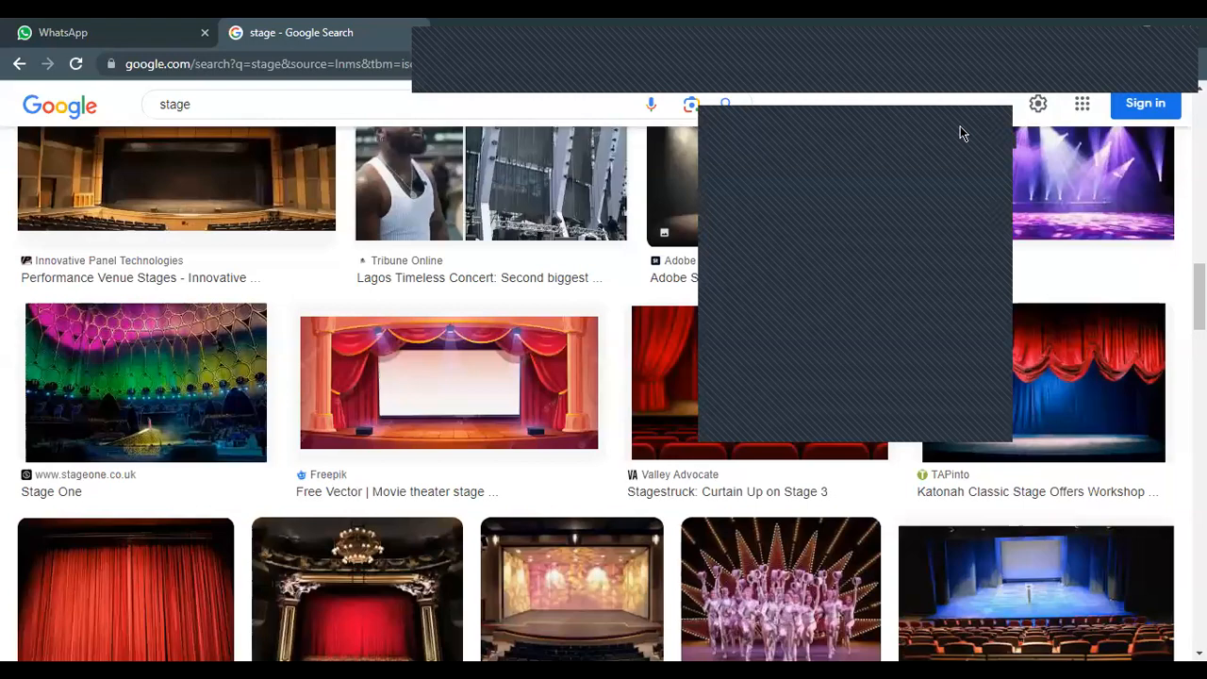
{"action": "scroll", "coordinate": [608, 257], "scroll_direction": "down", "scroll_amount": 4}
{"action": "scroll", "coordinate": [608, 257], "scroll_direction": "up", "scroll_amount": 4}
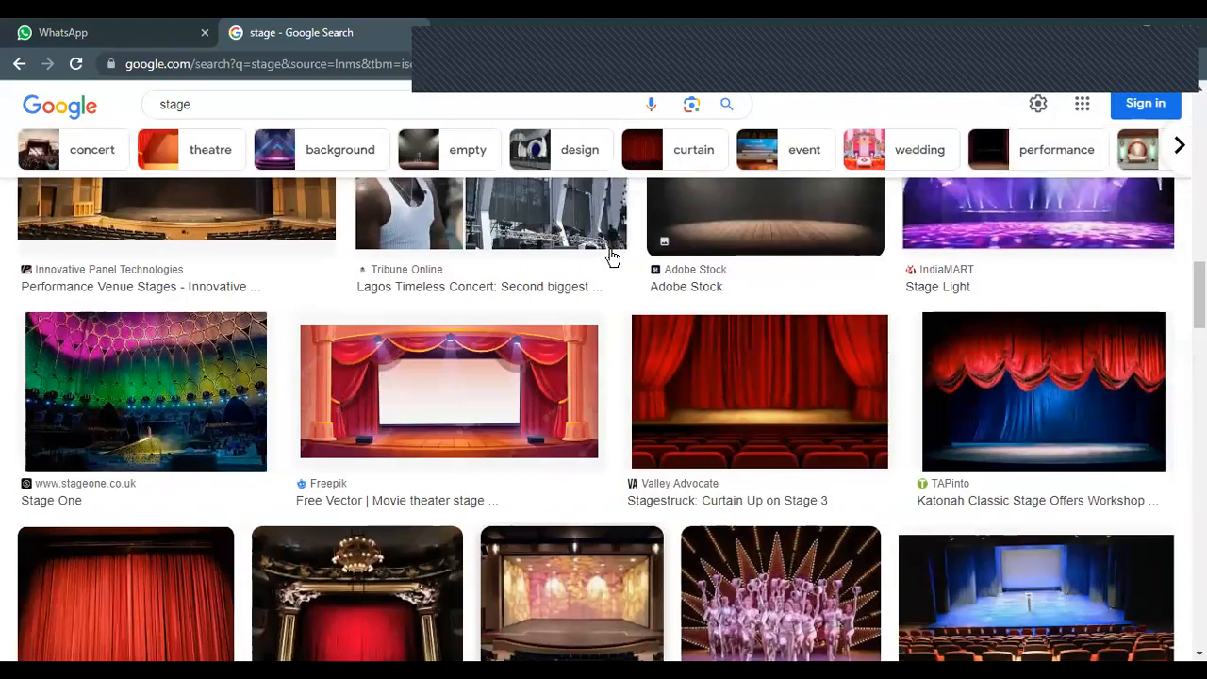
{"action": "scroll", "coordinate": [609, 257], "scroll_direction": "down", "scroll_amount": 6}
{"action": "scroll", "coordinate": [609, 256], "scroll_direction": "up", "scroll_amount": 2}
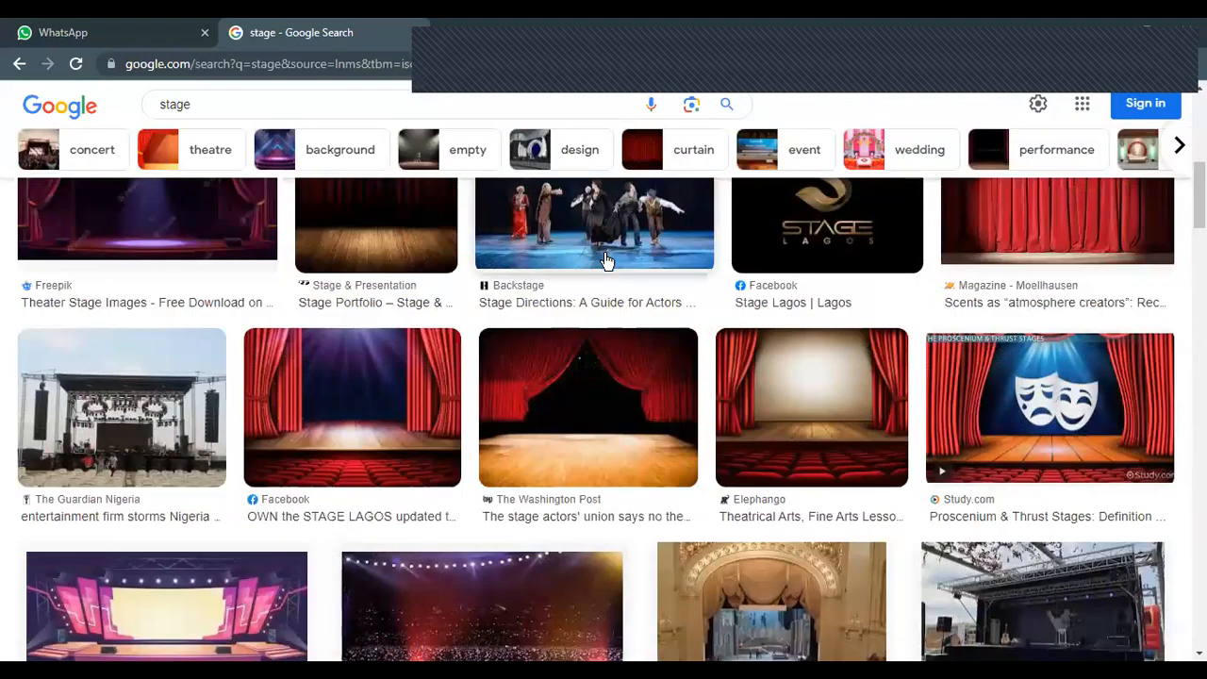
{"action": "scroll", "coordinate": [606, 261], "scroll_direction": "up", "scroll_amount": 4}
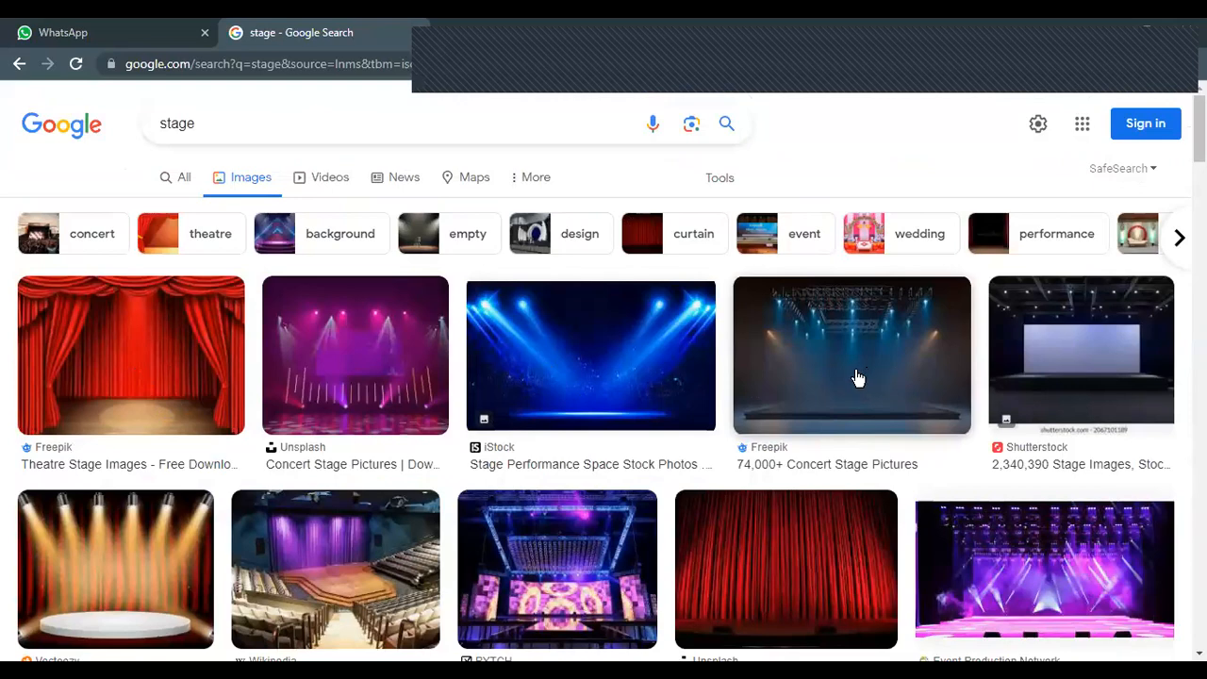
Step: Open the Freepik page behind the red curtain search result and examine the theatre stage images for a suitable backdrop
{"action": "left_click", "coordinate": [149, 317]}
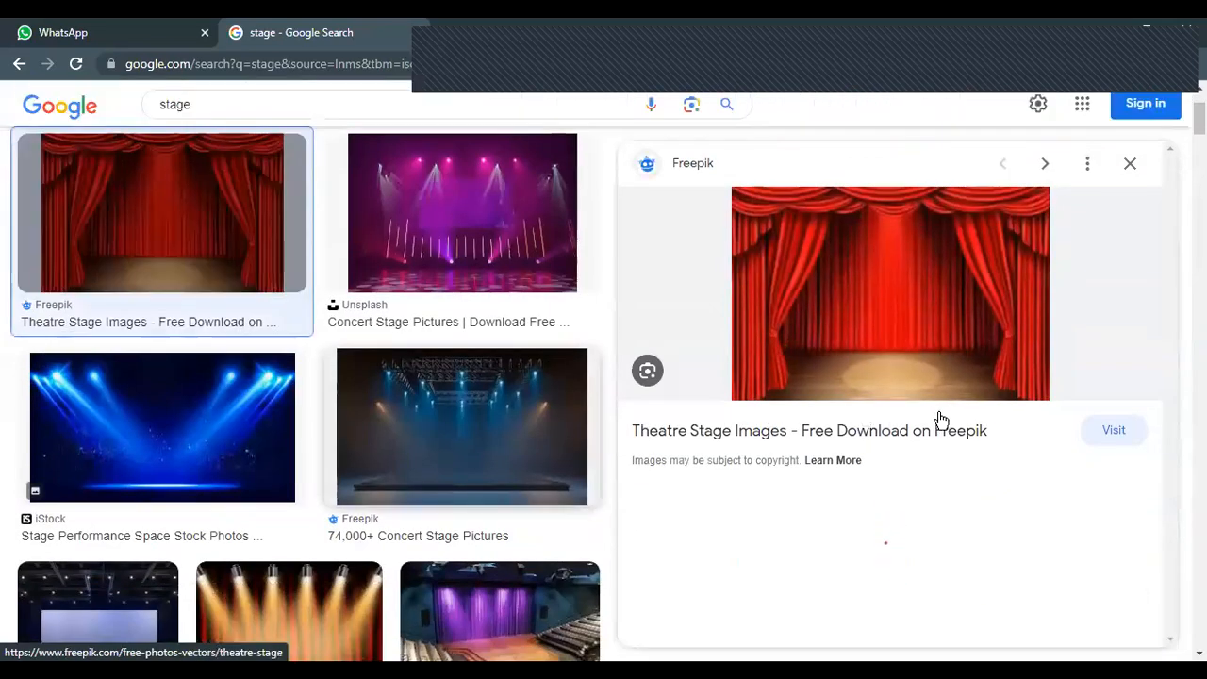
{"action": "left_click", "coordinate": [1112, 429]}
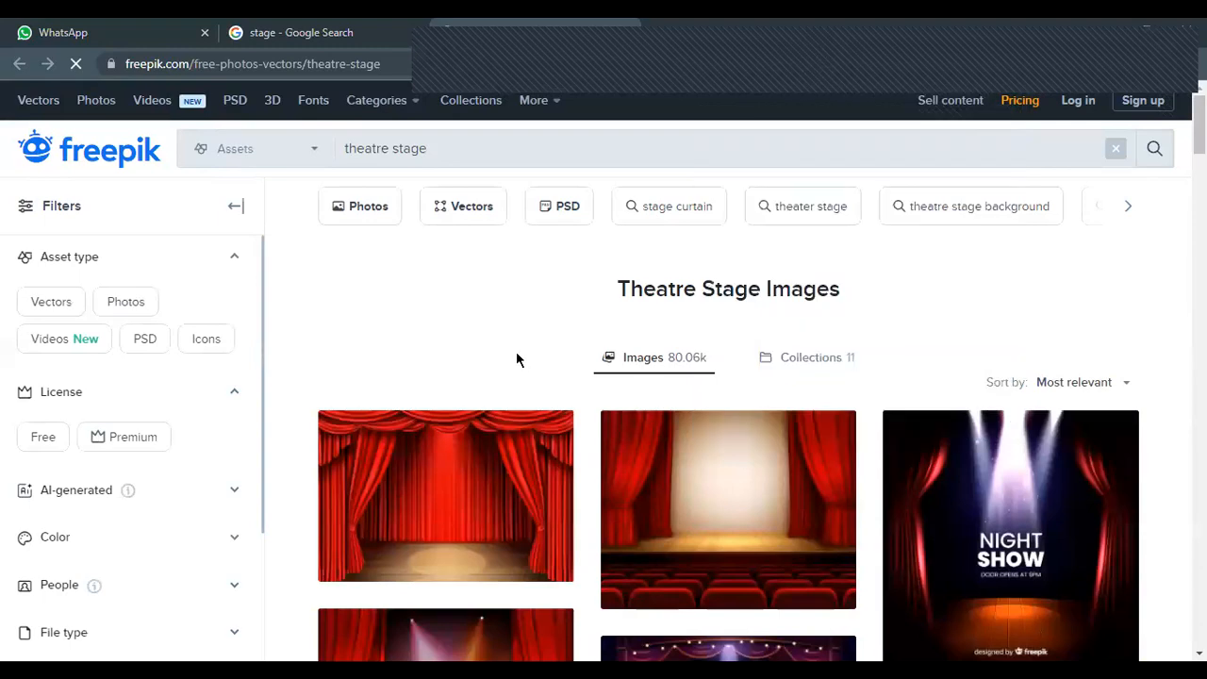
{"action": "scroll", "coordinate": [518, 357], "scroll_direction": "down", "scroll_amount": 3}
{"action": "scroll", "coordinate": [523, 359], "scroll_direction": "down", "scroll_amount": 3}
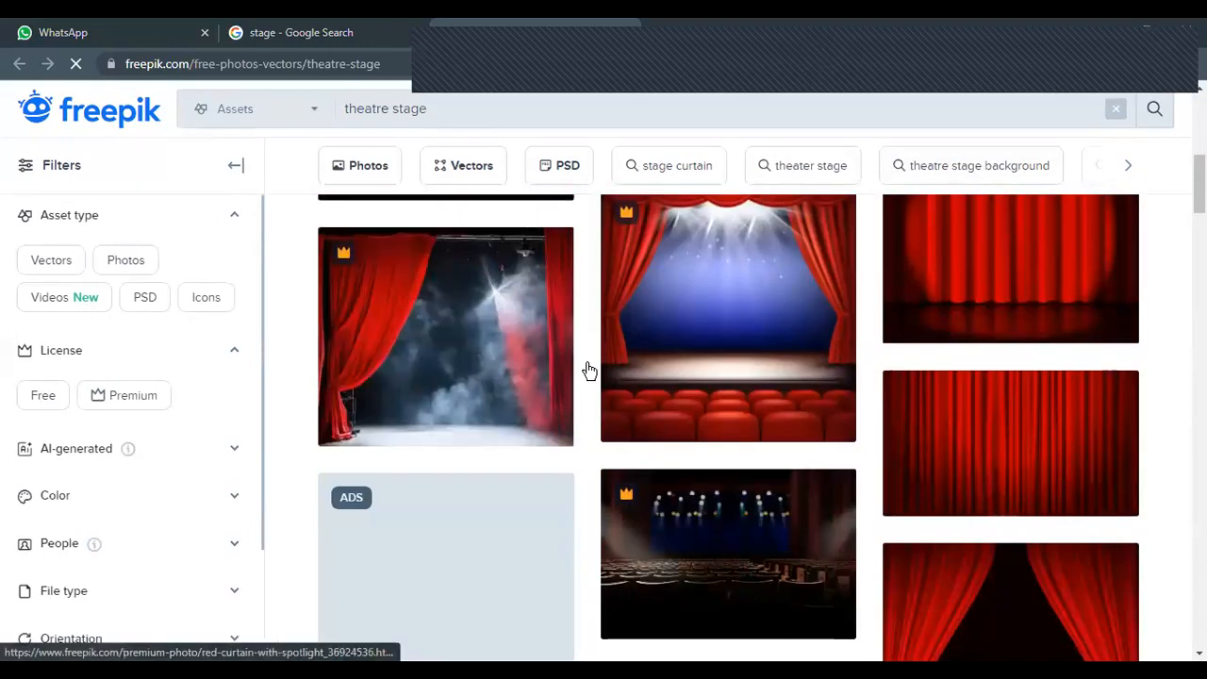
{"action": "scroll", "coordinate": [844, 440], "scroll_direction": "down", "scroll_amount": 3}
{"action": "scroll", "coordinate": [843, 440], "scroll_direction": "down", "scroll_amount": 3}
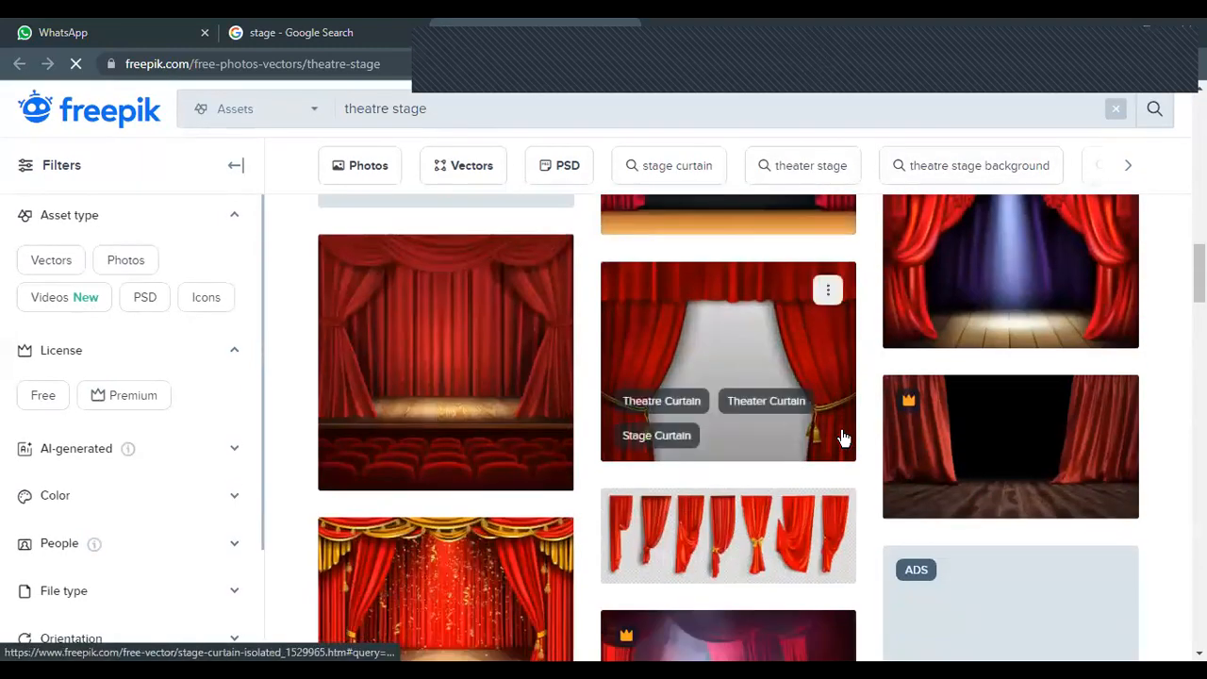
{"action": "scroll", "coordinate": [706, 422], "scroll_direction": "down", "scroll_amount": 3}
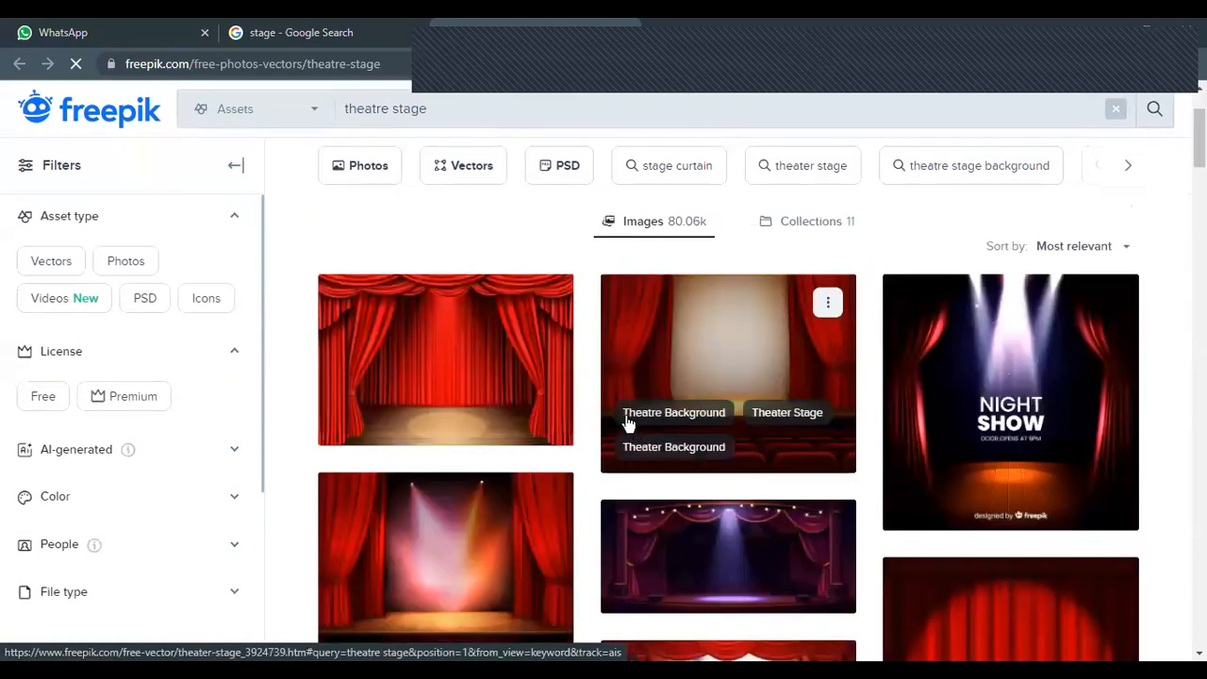
{"action": "scroll", "coordinate": [628, 422], "scroll_direction": "down", "scroll_amount": 2}
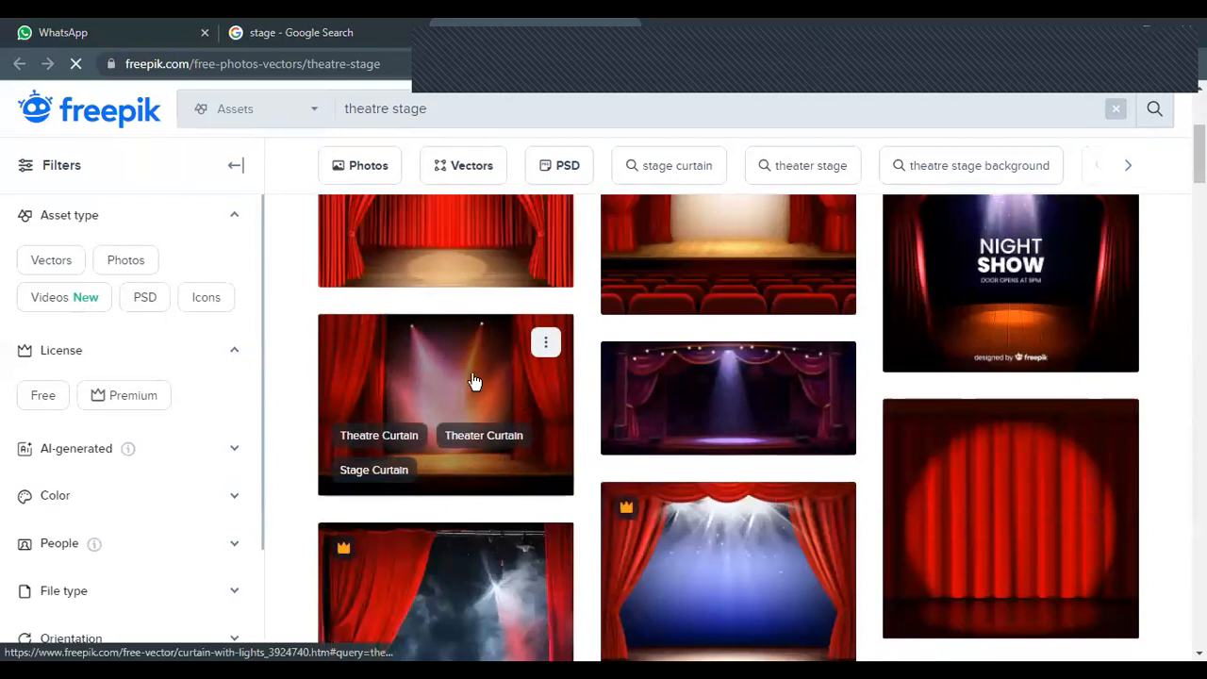
{"action": "scroll", "coordinate": [469, 382], "scroll_direction": "up", "scroll_amount": 3}
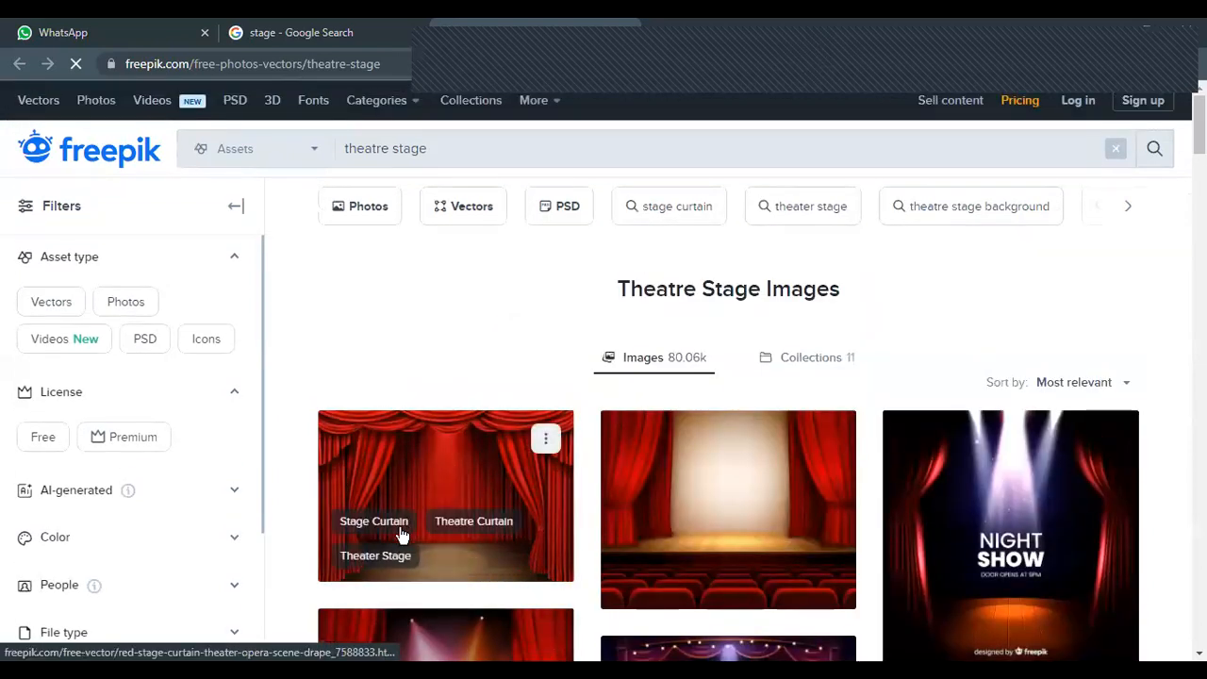
Step: Download the free version of the red stage curtain for theater image and dismiss the promotional offer
{"action": "left_click", "coordinate": [423, 488]}
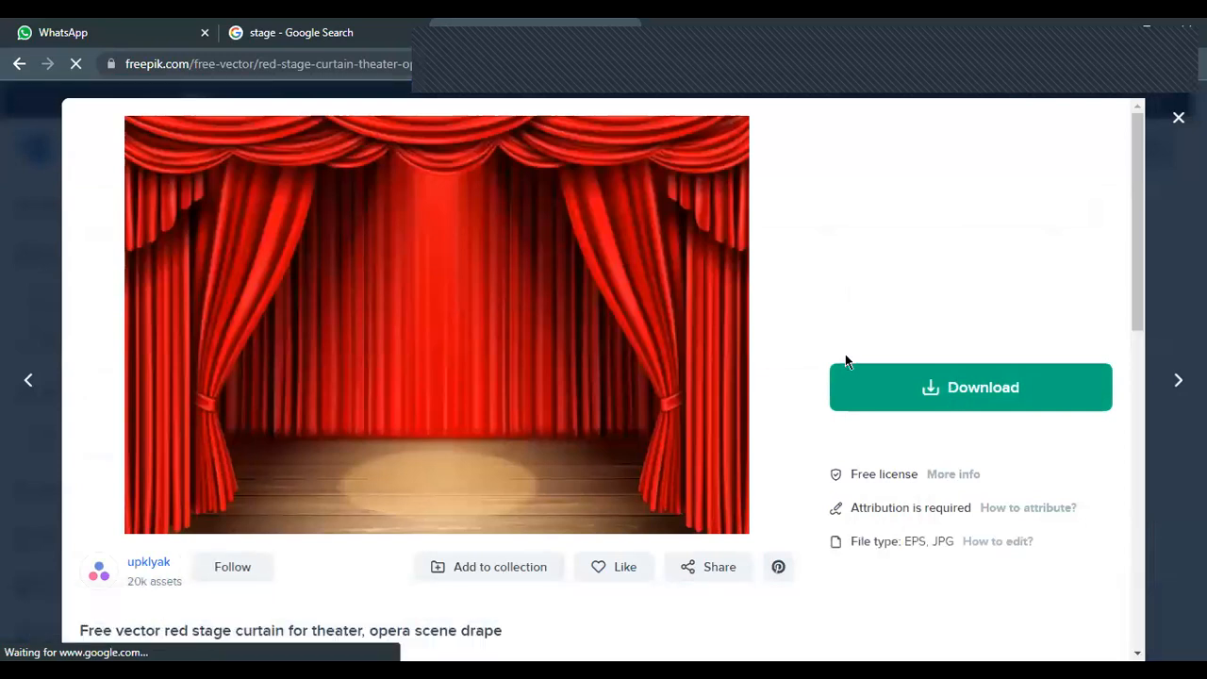
{"action": "left_click", "coordinate": [946, 391]}
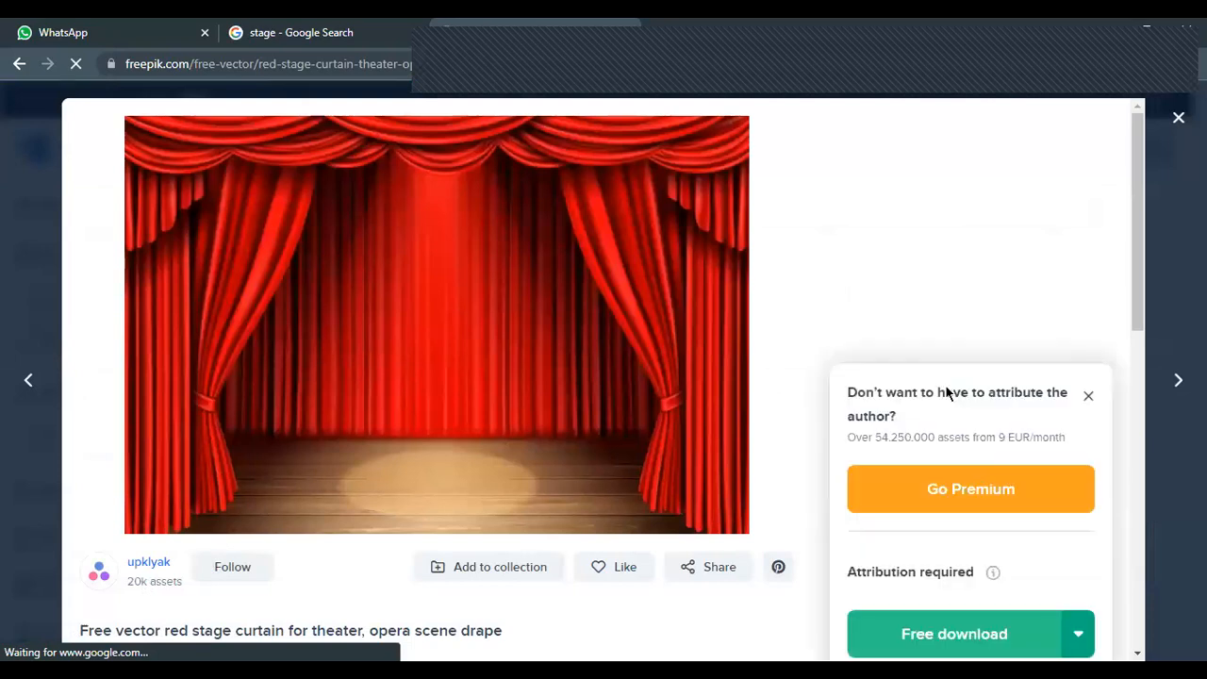
{"action": "left_click", "coordinate": [994, 645]}
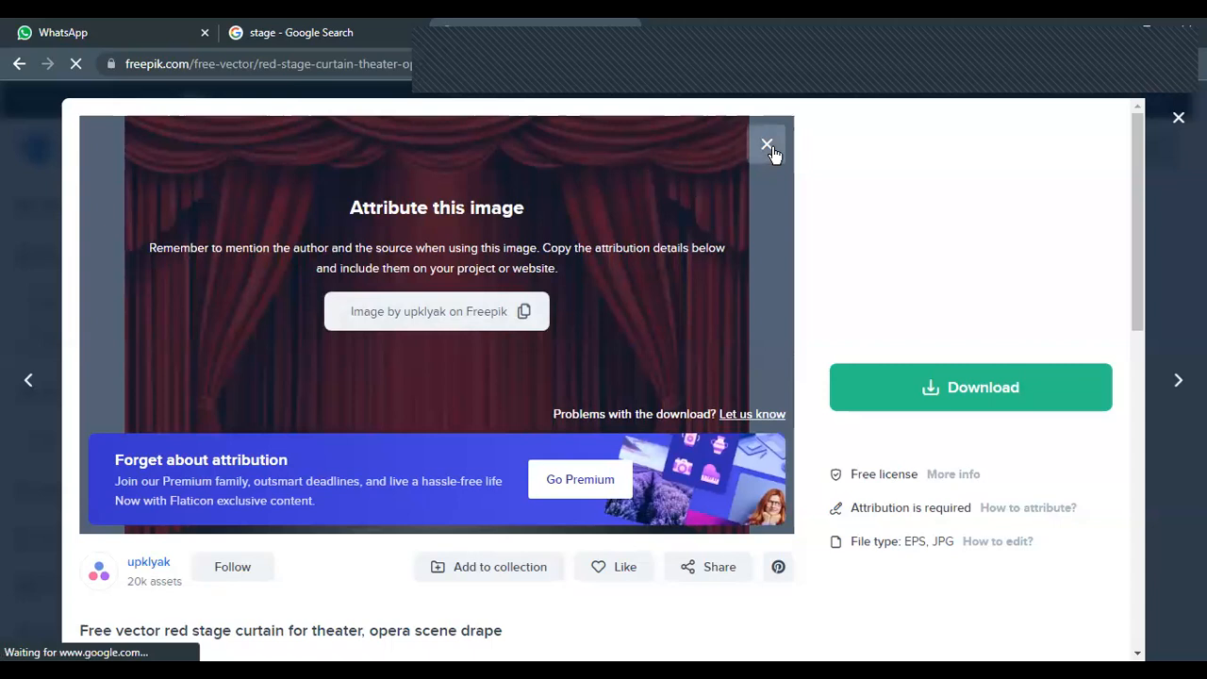
{"action": "left_click", "coordinate": [935, 386]}
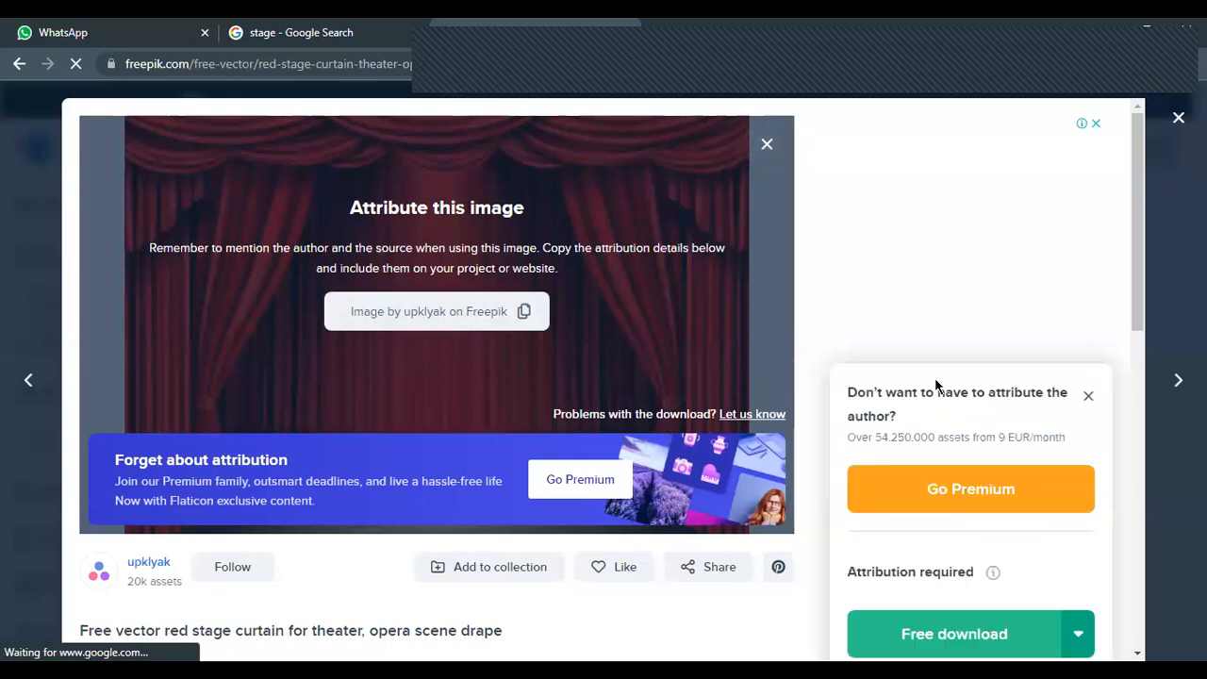
{"action": "left_click", "coordinate": [956, 645]}
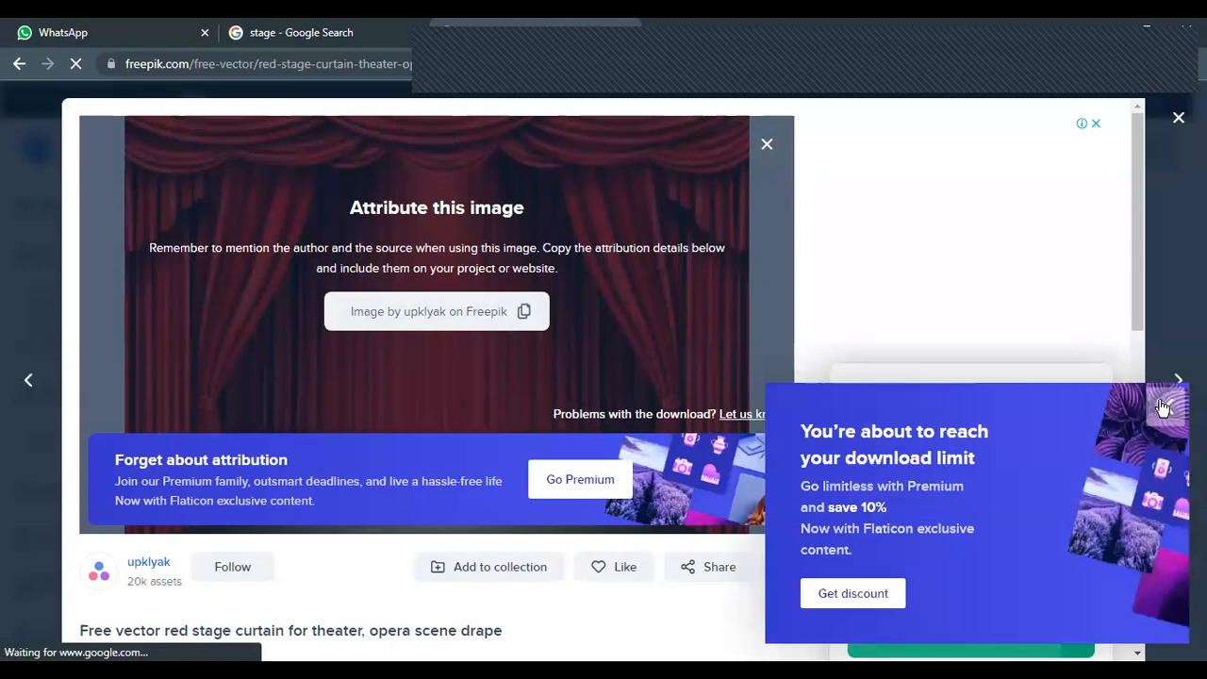
{"action": "left_click", "coordinate": [1163, 406]}
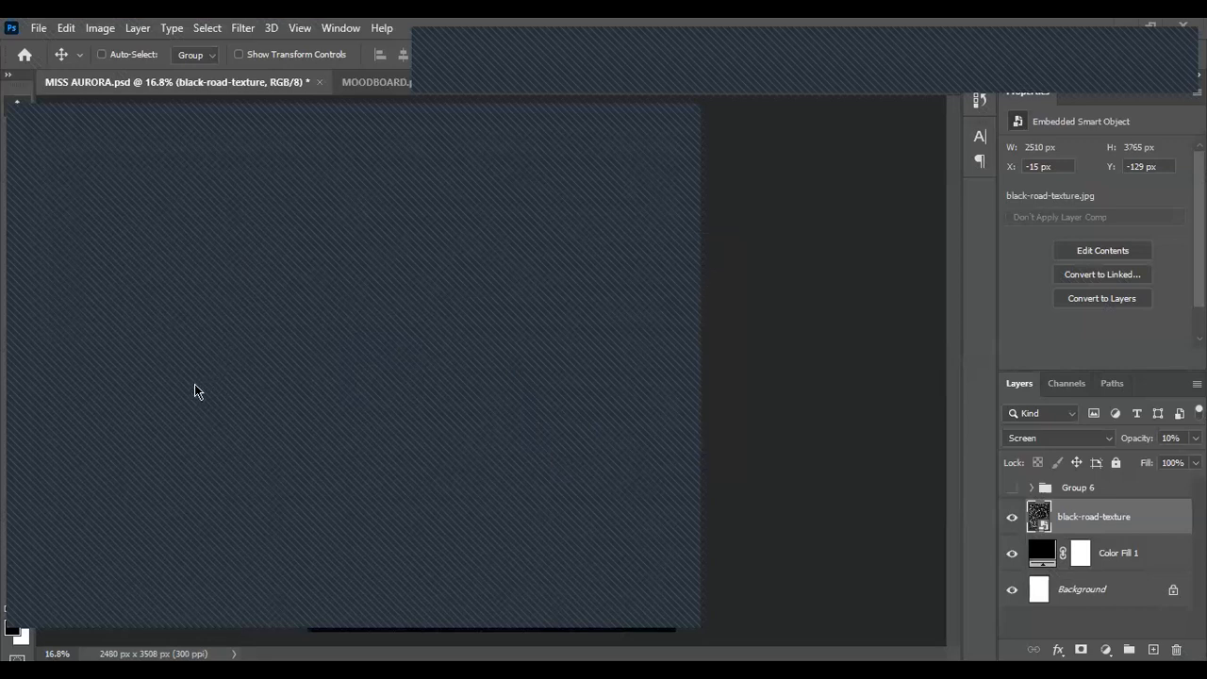
Step: Switch to Photoshop, place the 1552 curtain image across the top of the canvas at about 166% scale, and set its opacity to 37%
{"action": "left_click_drag", "start_coordinate": [734, 387], "coordinate": [758, 368]}
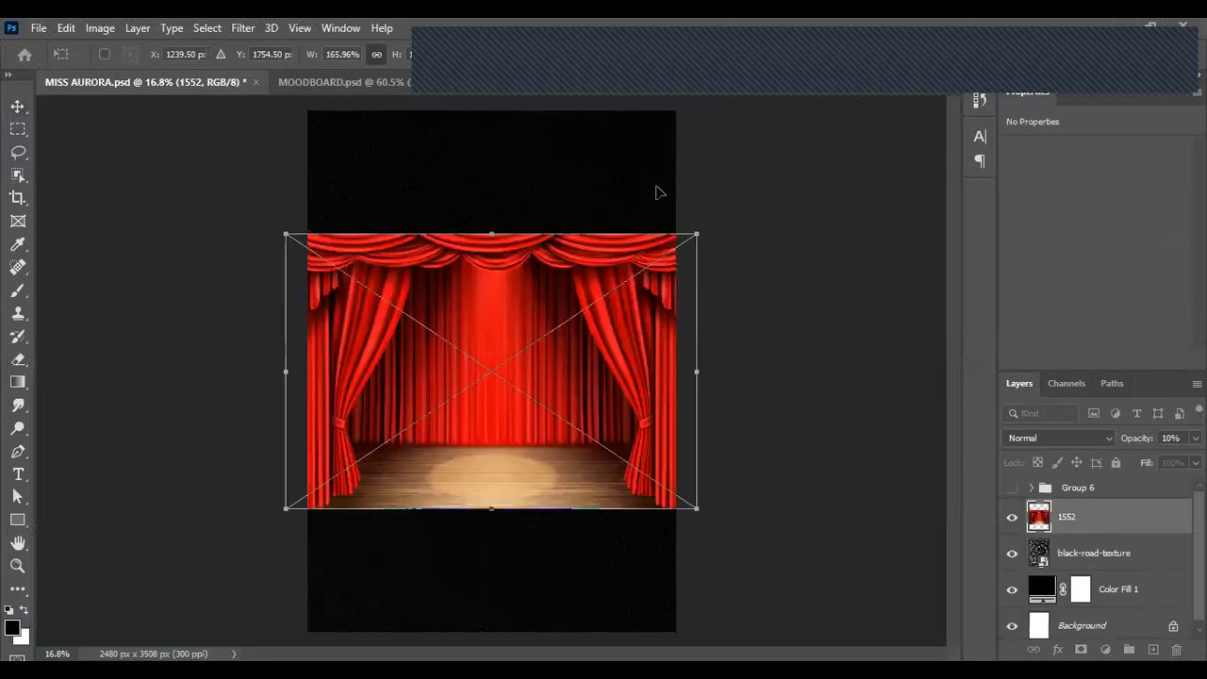
{"action": "left_click_drag", "start_coordinate": [492, 396], "coordinate": [491, 259]}
{"action": "left_click", "coordinate": [1195, 437]}
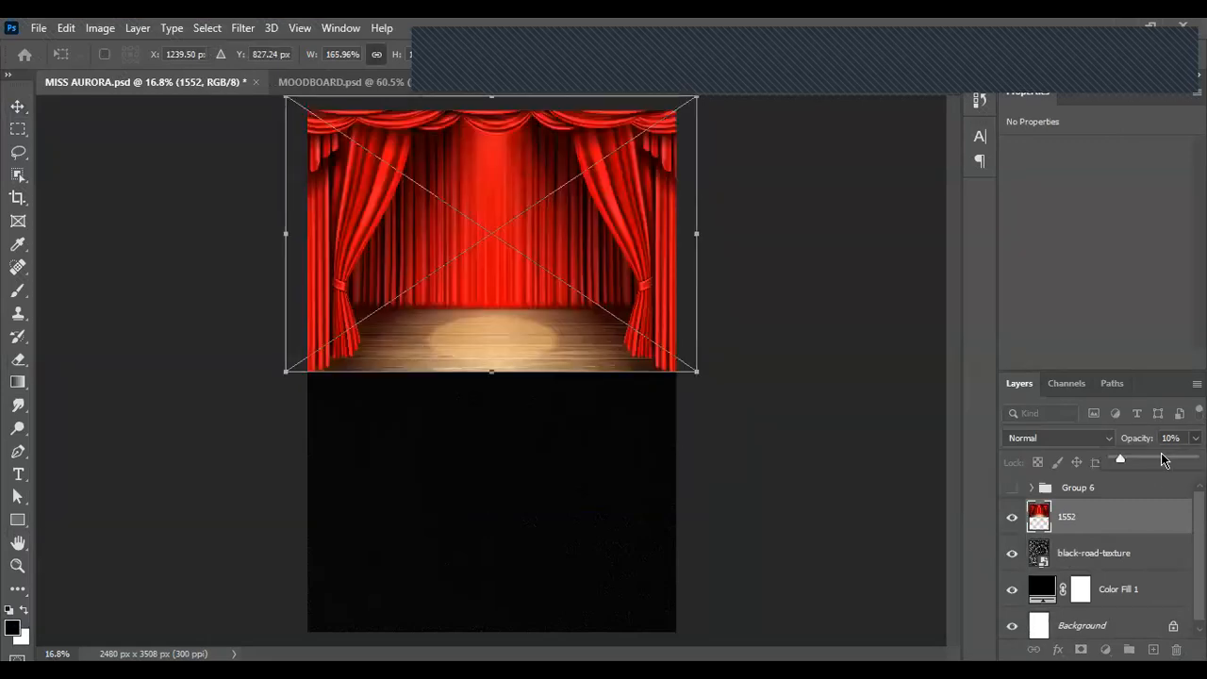
{"action": "left_click", "coordinate": [1114, 503]}
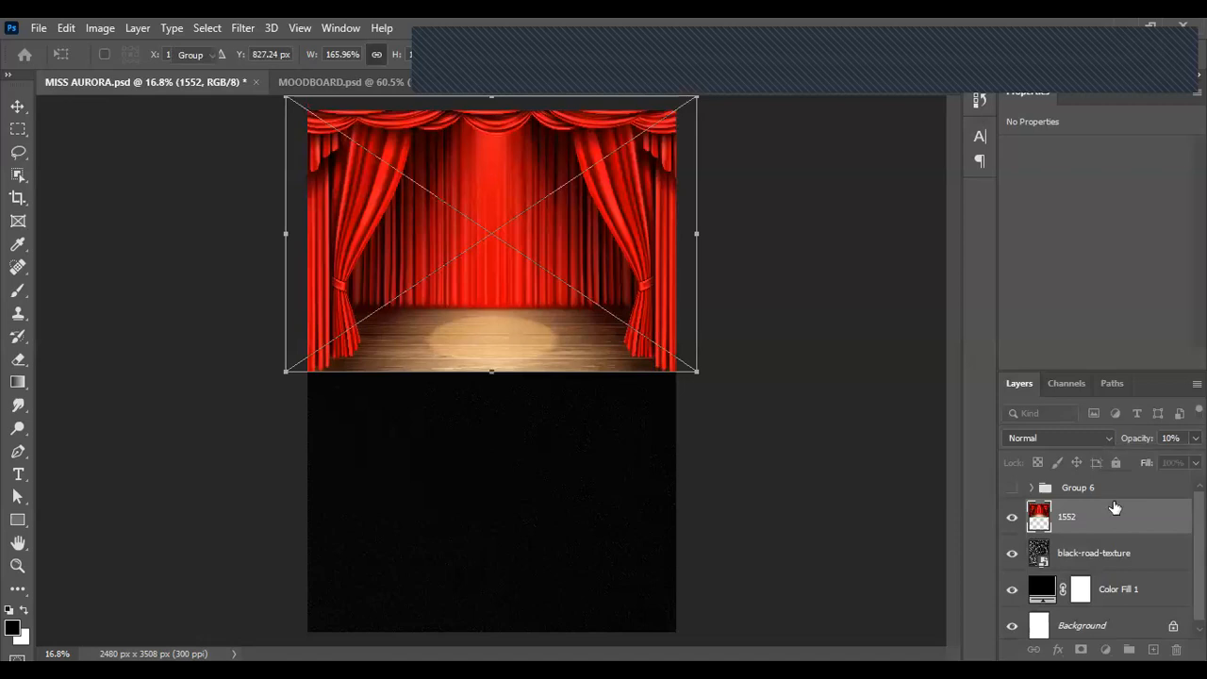
{"action": "left_click", "coordinate": [1113, 517]}
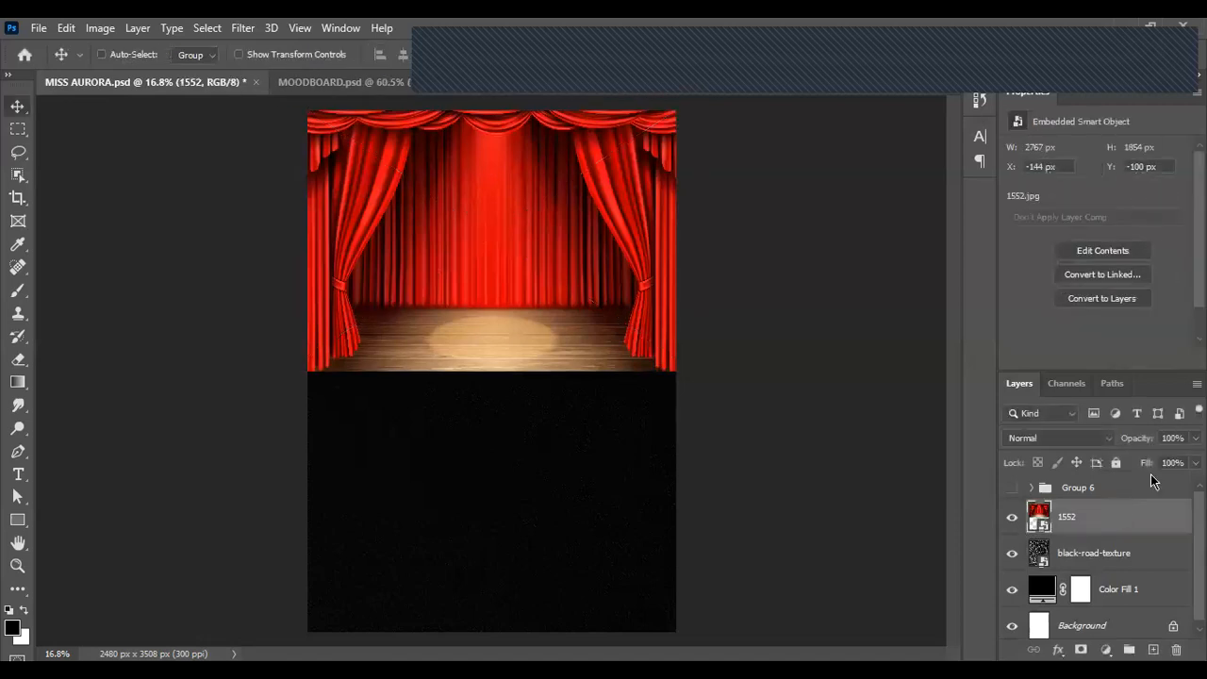
{"action": "left_click", "coordinate": [1195, 438]}
{"action": "left_click_drag", "start_coordinate": [1196, 461], "coordinate": [1123, 471]}
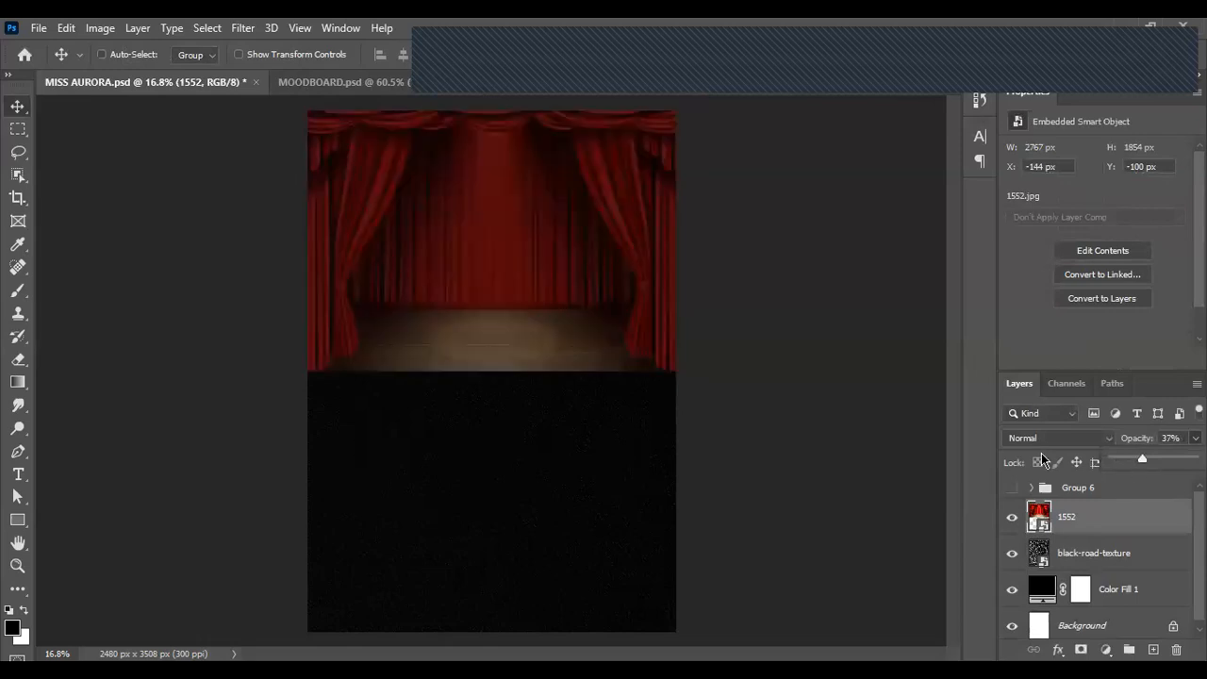
Step: Enlarge the 1552 curtain image to about 3497 × 2343 px, centred horizontally with its top edge aligned to the canvas top
{"action": "scroll", "coordinate": [1094, 518], "scroll_direction": "down", "scroll_amount": 1}
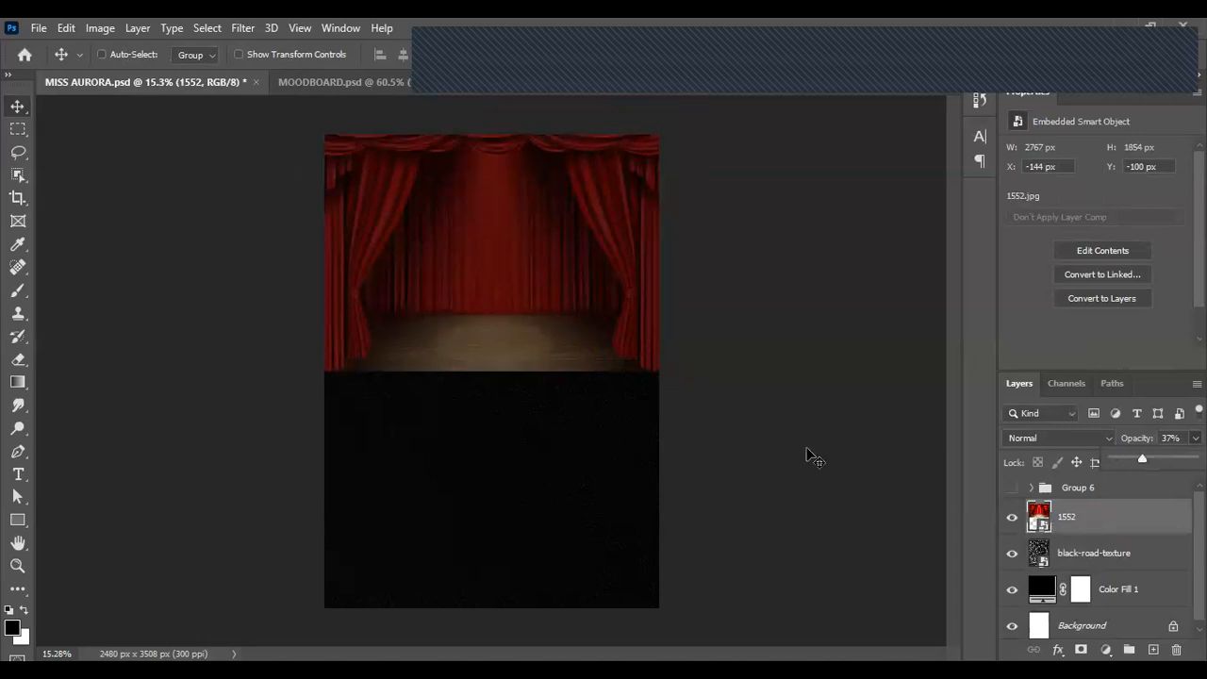
{"action": "left_click", "coordinate": [573, 335]}
{"action": "key", "text": "ctrl+t"}
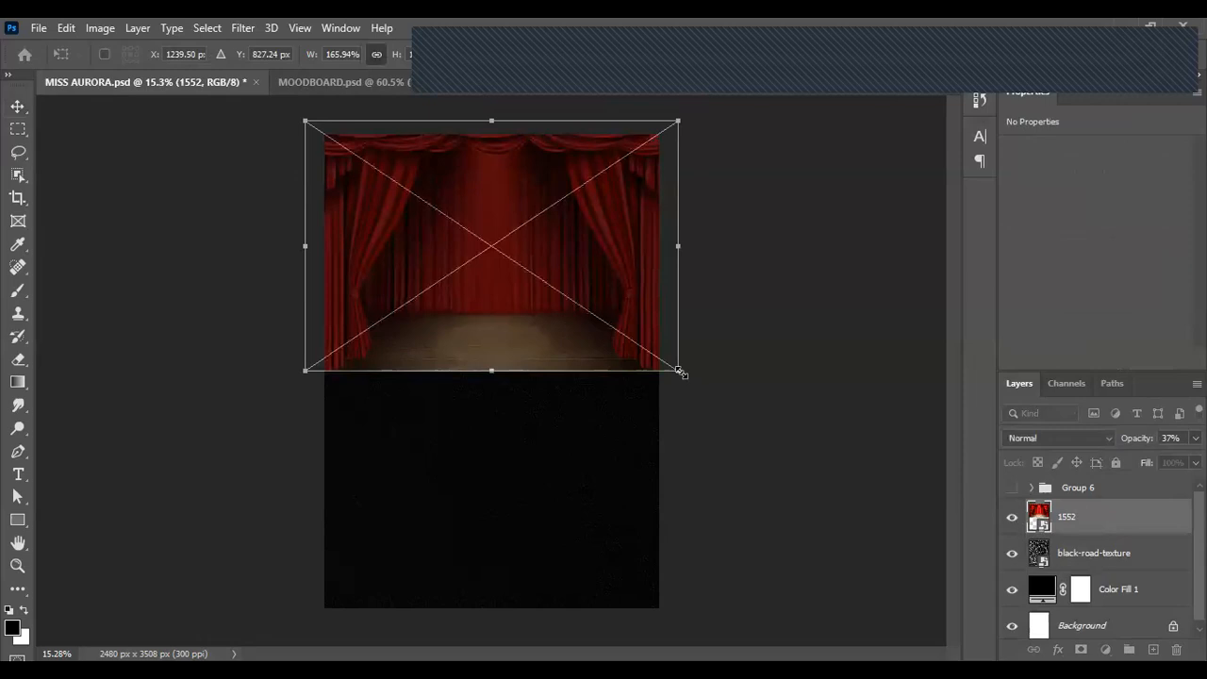
{"action": "left_click_drag", "start_coordinate": [680, 373], "coordinate": [695, 392]}
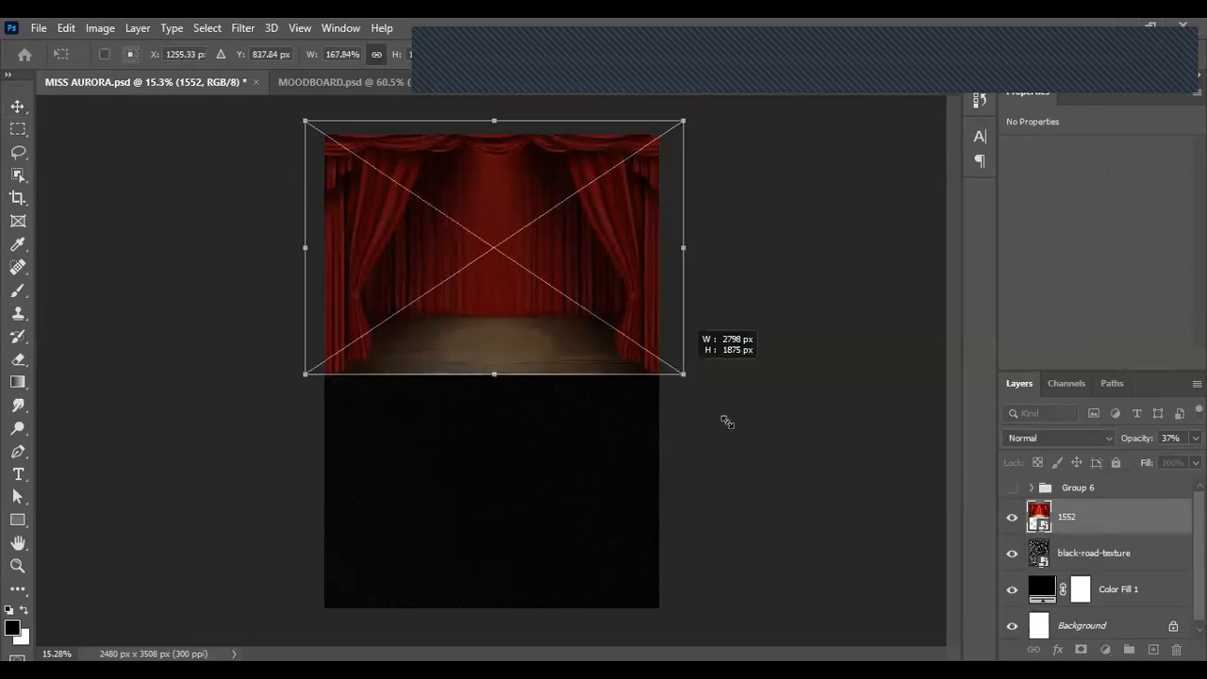
{"action": "left_click_drag", "start_coordinate": [801, 486], "coordinate": [788, 471]}
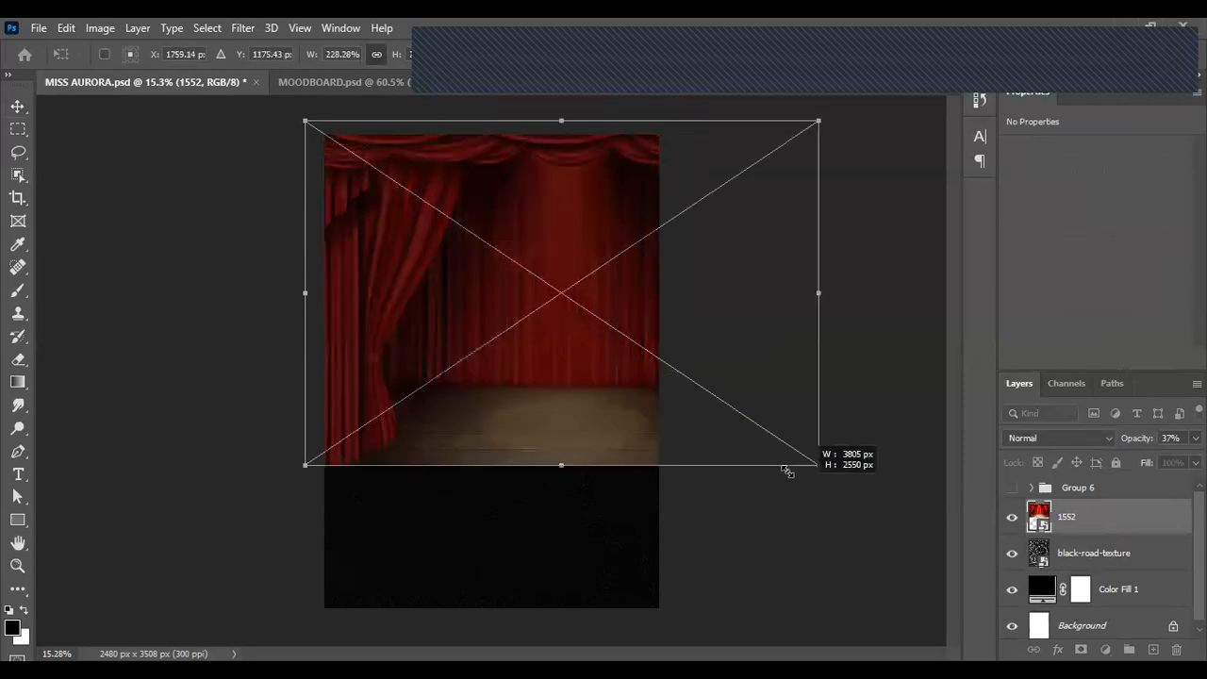
{"action": "left_click_drag", "start_coordinate": [723, 436], "coordinate": [622, 397]}
{"action": "key", "text": "Return"}
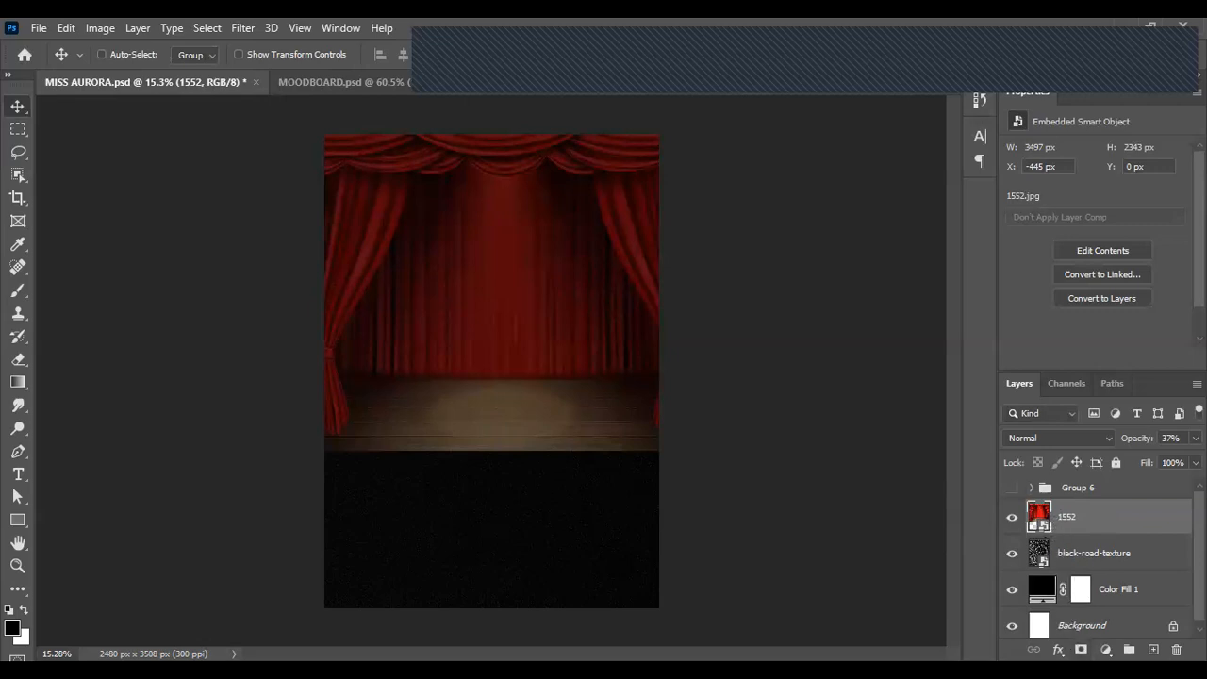
Step: Add a layer mask to the 1552 layer and set up a soft black brush at 800 px for painting on it
{"action": "left_click", "coordinate": [1081, 650]}
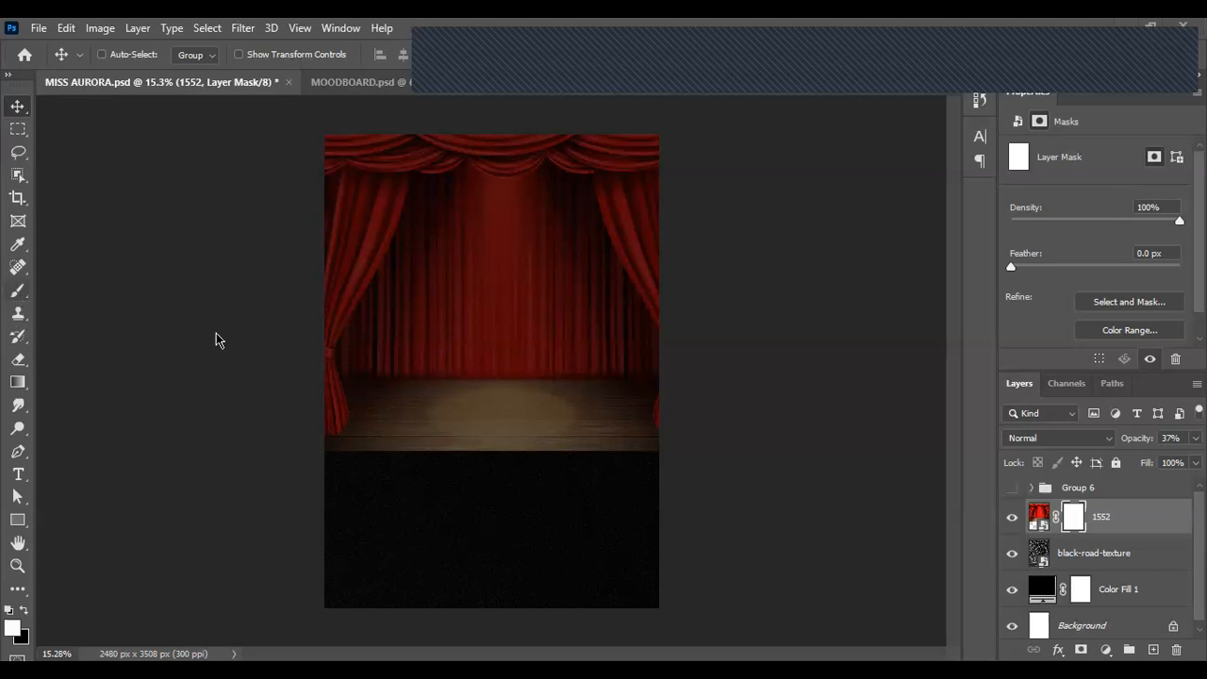
{"action": "key", "text": "b"}
{"action": "right_click", "coordinate": [18, 291]}
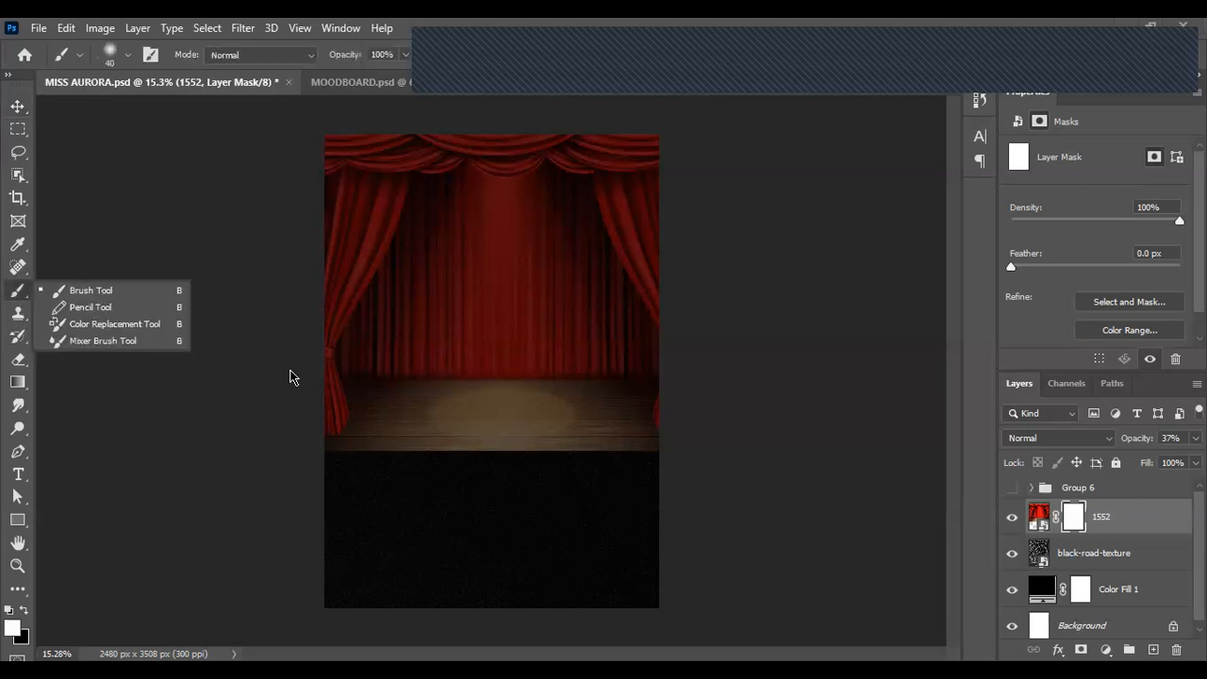
{"action": "left_click", "coordinate": [291, 377]}
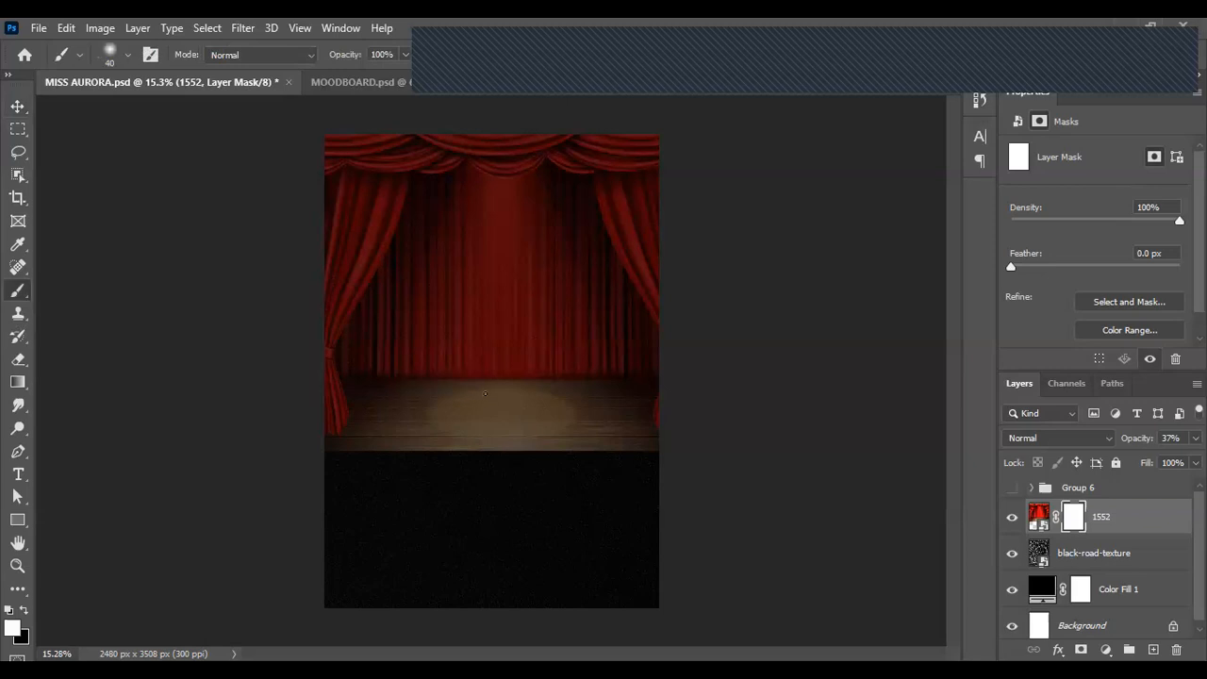
{"action": "key", "text": "bracketright"}
{"action": "key", "text": "bracketright"}
{"action": "key", "text": "bracketright"}
{"action": "key", "text": "bracketright"}
{"action": "key", "text": "bracketright"}
{"action": "key", "text": "bracketright"}
{"action": "key", "text": "bracketright"}
{"action": "key", "text": "bracketright"}
{"action": "key", "text": "bracketright"}
{"action": "key", "text": "bracketright"}
{"action": "key", "text": "bracketright"}
{"action": "key", "text": "bracketright"}
{"action": "key", "text": "bracketright"}
{"action": "key", "text": "bracketright"}
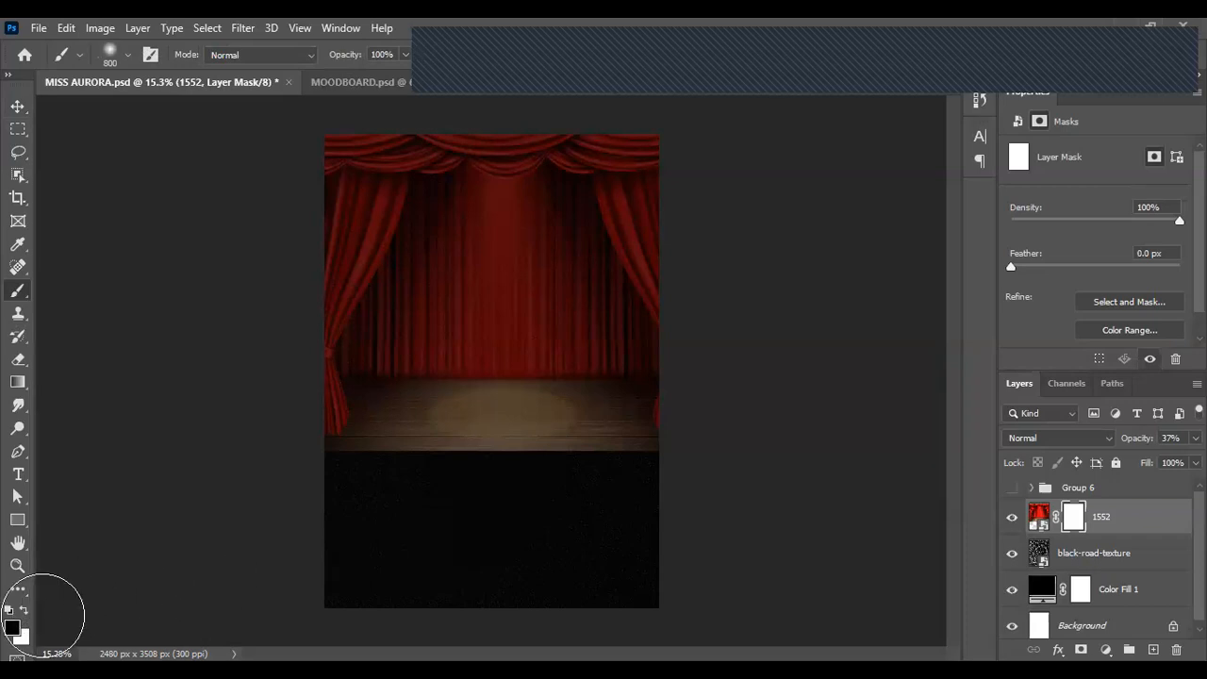
Step: Paint out the wooden stage floor on the 1552 layer's mask, and delete that layer mask
{"action": "mouse_move", "coordinate": [660, 443]}
{"action": "left_mouse_down"}
{"action": "mouse_move", "coordinate": [613, 431]}
{"action": "mouse_move", "coordinate": [436, 469]}
{"action": "mouse_move", "coordinate": [473, 455]}
{"action": "mouse_move", "coordinate": [361, 462]}
{"action": "mouse_move", "coordinate": [369, 449]}
{"action": "mouse_move", "coordinate": [358, 435]}
{"action": "mouse_move", "coordinate": [457, 415]}
{"action": "mouse_move", "coordinate": [624, 420]}
{"action": "mouse_move", "coordinate": [651, 451]}
{"action": "left_mouse_up"}
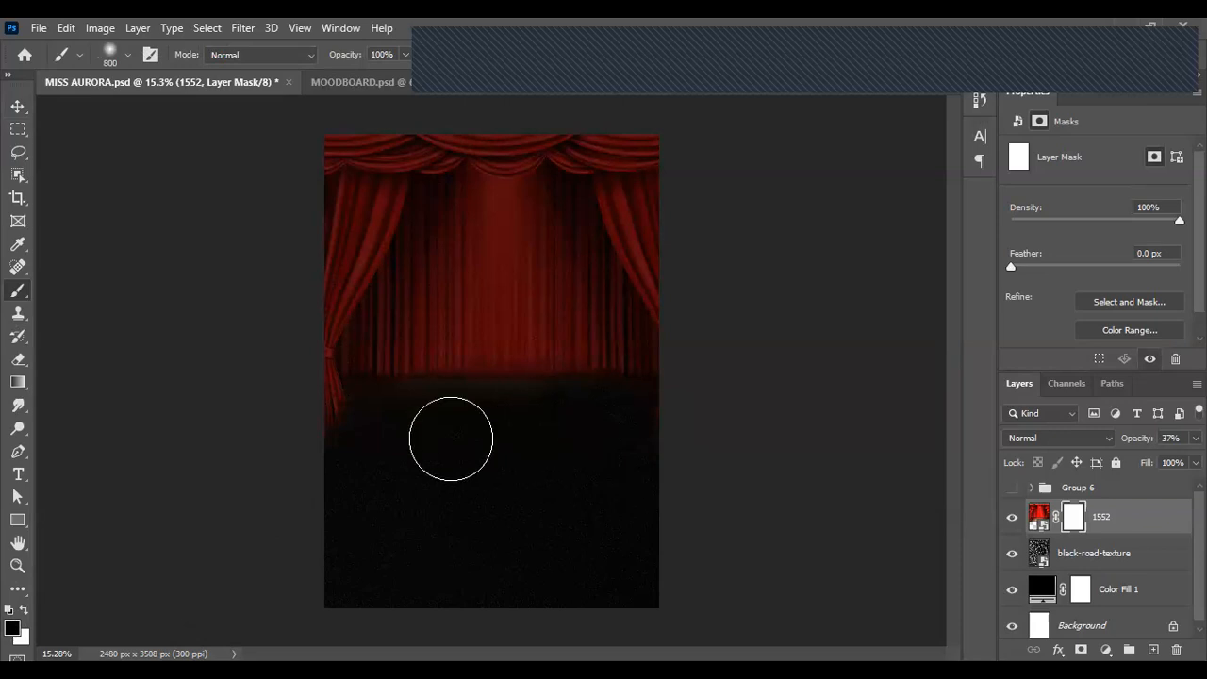
{"action": "mouse_move", "coordinate": [575, 463]}
{"action": "left_mouse_down"}
{"action": "mouse_move", "coordinate": [539, 494]}
{"action": "mouse_move", "coordinate": [406, 372]}
{"action": "mouse_move", "coordinate": [398, 389]}
{"action": "left_mouse_up"}
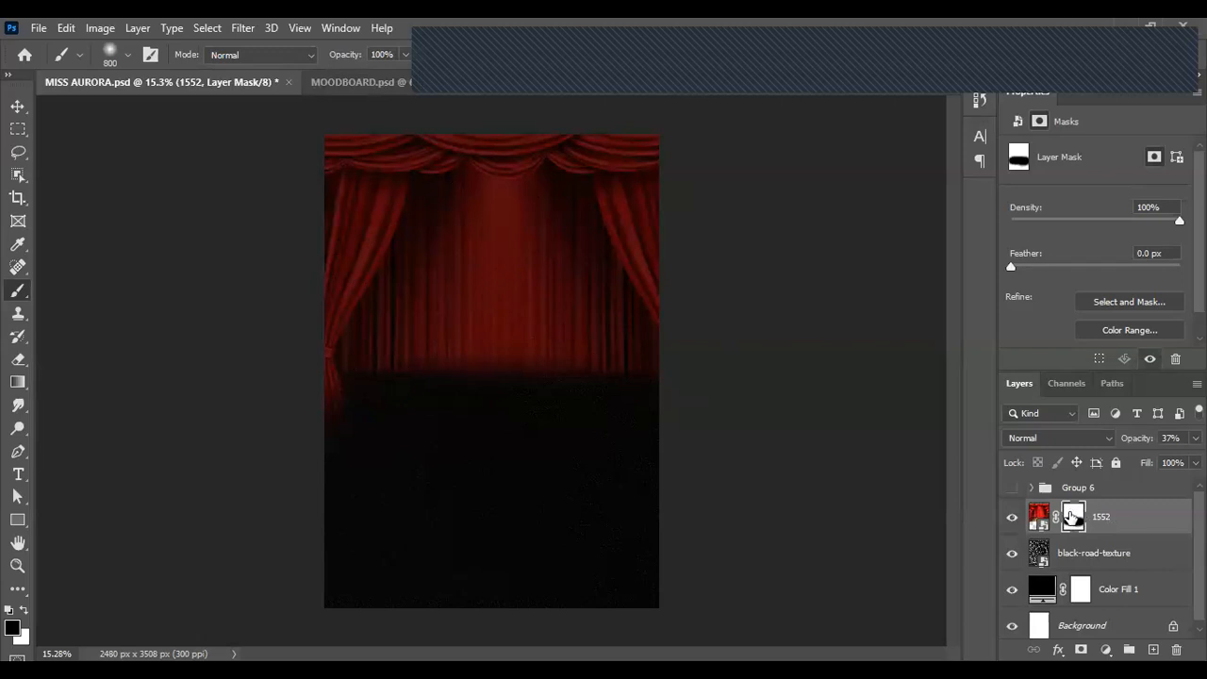
{"action": "right_click", "coordinate": [1069, 519]}
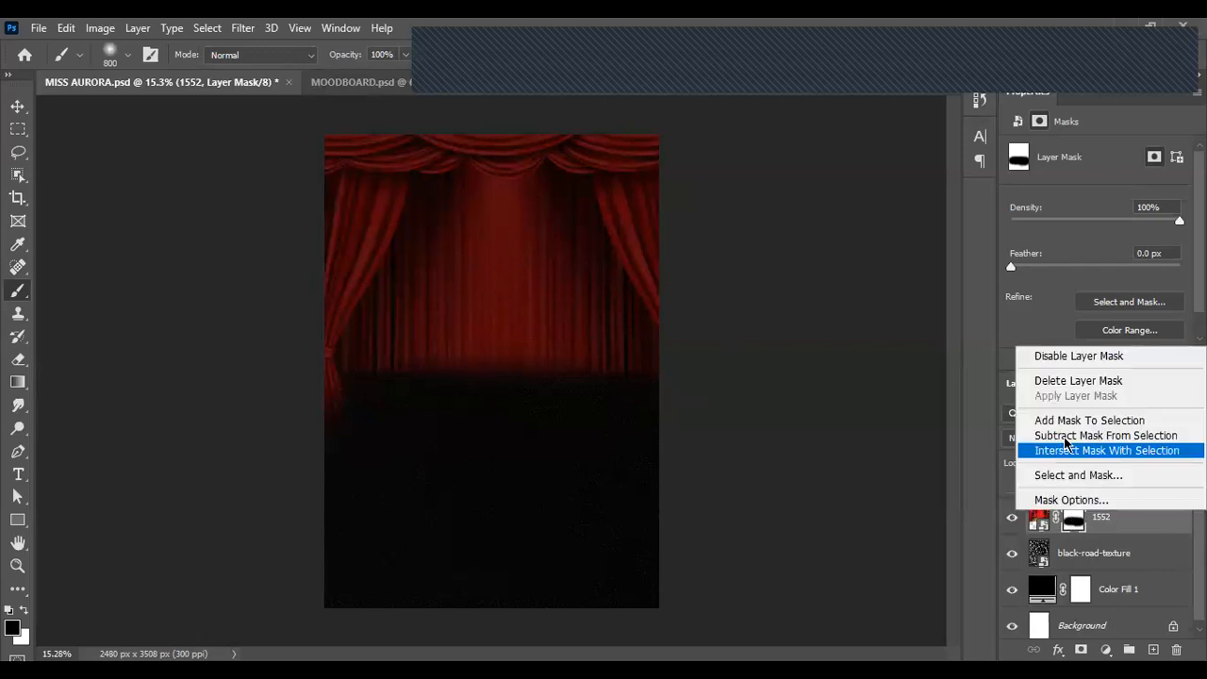
{"action": "left_click", "coordinate": [1067, 383]}
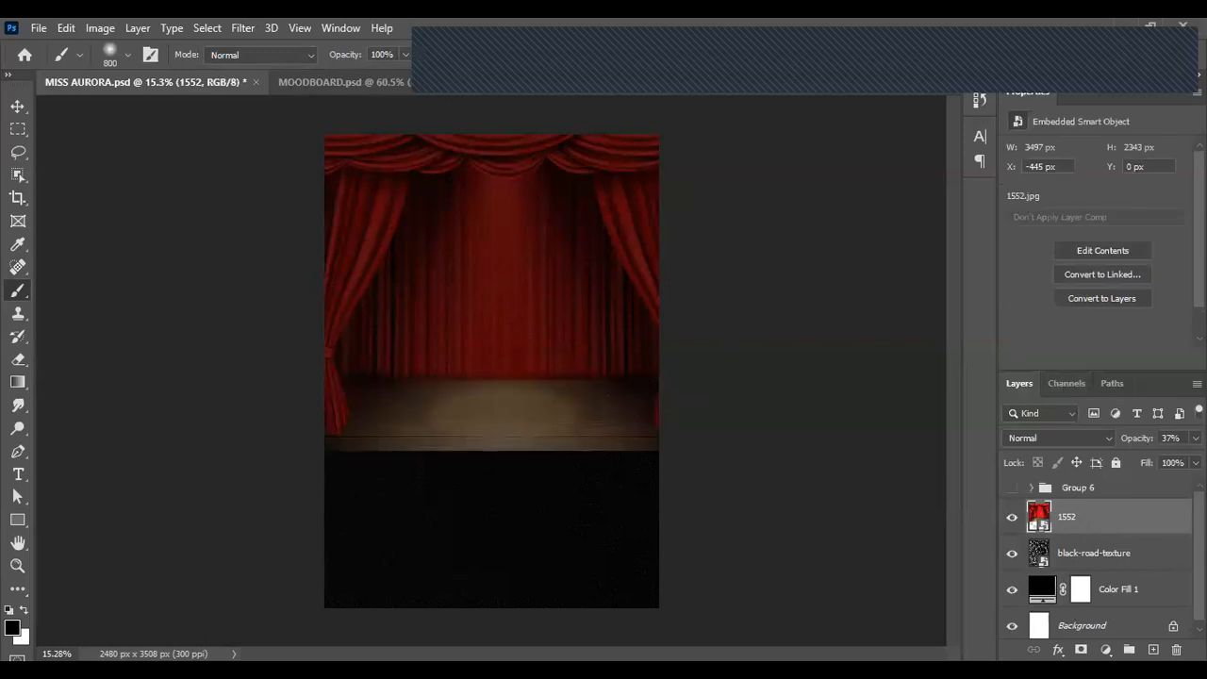
Step: Add a new layer mask to the 1552 layer, hide the wooden stage floor with black brush strokes, and switch the brush colour to white
{"action": "left_click", "coordinate": [1081, 650]}
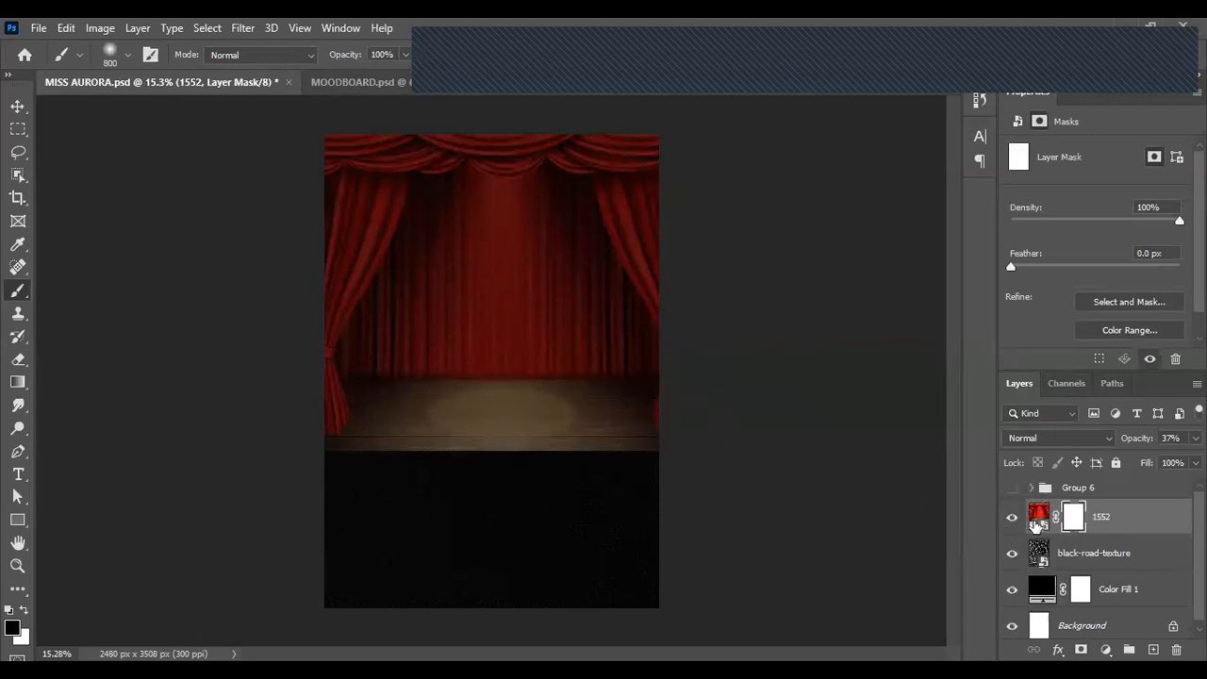
{"action": "left_click", "coordinate": [1039, 516]}
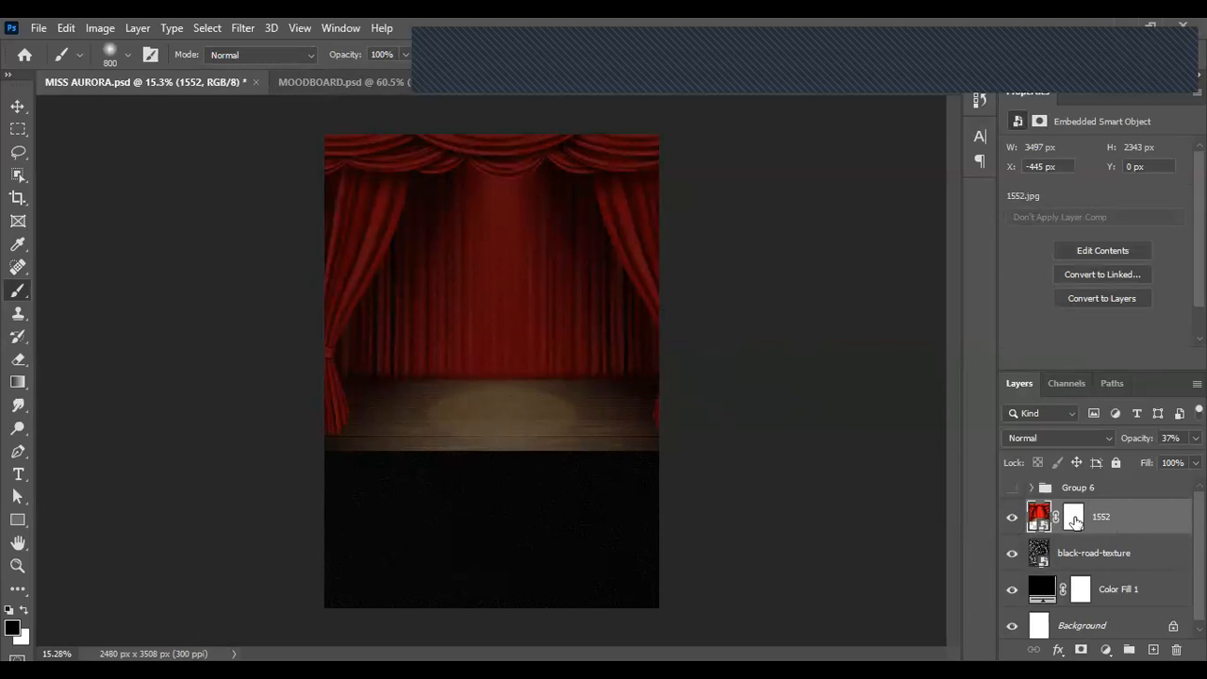
{"action": "left_click", "coordinate": [1074, 518]}
{"action": "mouse_move", "coordinate": [566, 422]}
{"action": "left_mouse_down"}
{"action": "mouse_move", "coordinate": [608, 425]}
{"action": "mouse_move", "coordinate": [576, 447]}
{"action": "mouse_move", "coordinate": [598, 418]}
{"action": "mouse_move", "coordinate": [605, 467]}
{"action": "mouse_move", "coordinate": [603, 430]}
{"action": "mouse_move", "coordinate": [629, 489]}
{"action": "mouse_move", "coordinate": [524, 487]}
{"action": "mouse_move", "coordinate": [544, 451]}
{"action": "mouse_move", "coordinate": [435, 455]}
{"action": "mouse_move", "coordinate": [511, 395]}
{"action": "mouse_move", "coordinate": [400, 446]}
{"action": "mouse_move", "coordinate": [411, 422]}
{"action": "mouse_move", "coordinate": [369, 469]}
{"action": "left_mouse_up"}
{"action": "left_click_drag", "start_coordinate": [378, 424], "coordinate": [405, 415]}
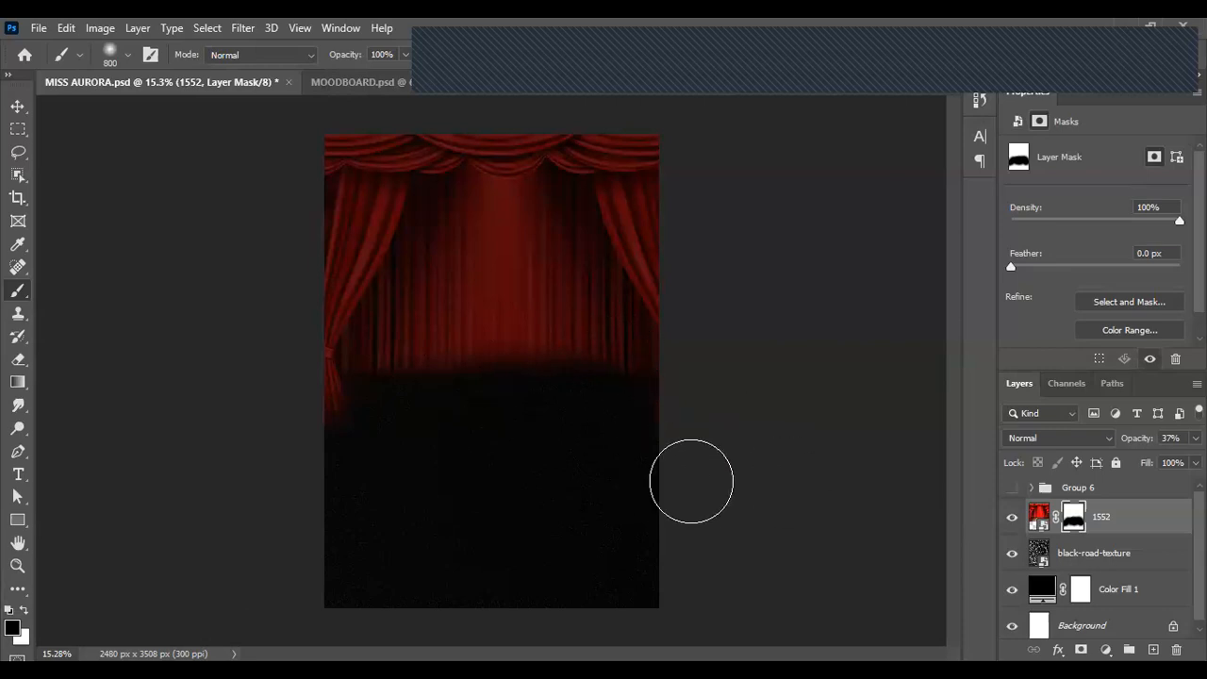
{"action": "key", "text": "x"}
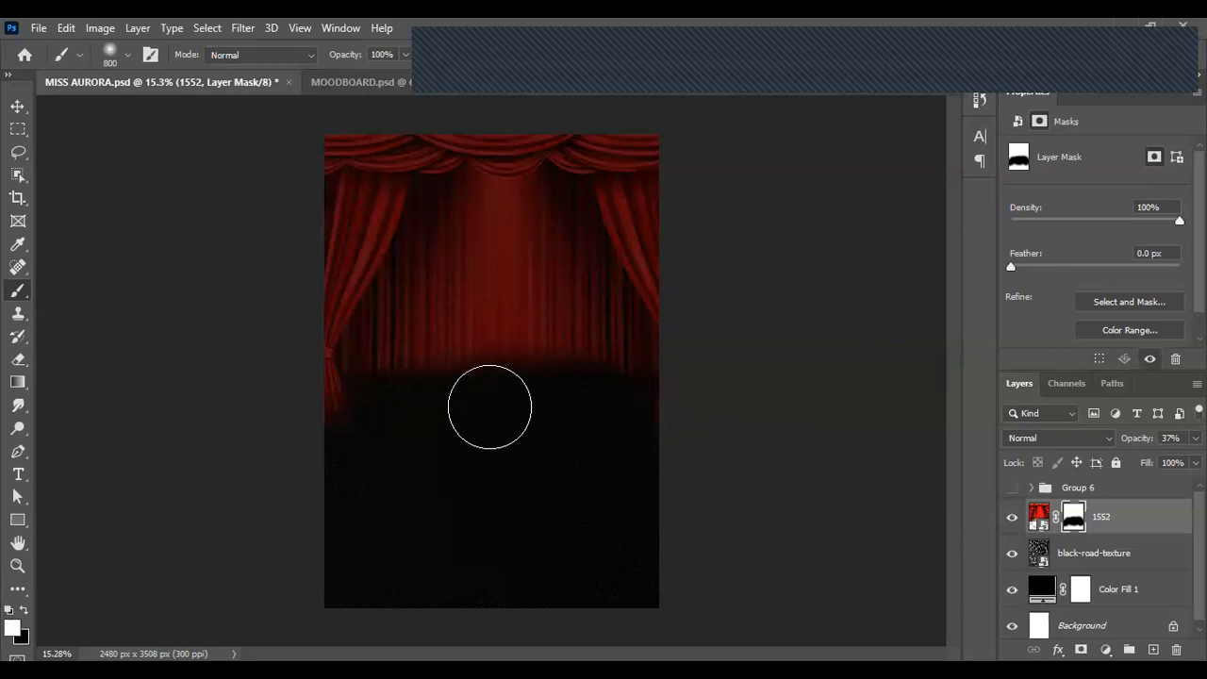
Step: Restore the curtain's lower edge in white on the 1552 layer mask, and paint out the remaining stage floor in black
{"action": "left_click", "coordinate": [462, 401]}
{"action": "mouse_move", "coordinate": [566, 388]}
{"action": "left_mouse_down"}
{"action": "mouse_move", "coordinate": [603, 384]}
{"action": "mouse_move", "coordinate": [629, 400]}
{"action": "mouse_move", "coordinate": [487, 408]}
{"action": "mouse_move", "coordinate": [483, 425]}
{"action": "mouse_move", "coordinate": [511, 416]}
{"action": "mouse_move", "coordinate": [360, 426]}
{"action": "mouse_move", "coordinate": [559, 428]}
{"action": "mouse_move", "coordinate": [627, 463]}
{"action": "mouse_move", "coordinate": [633, 431]}
{"action": "left_mouse_up"}
{"action": "key", "text": "x"}
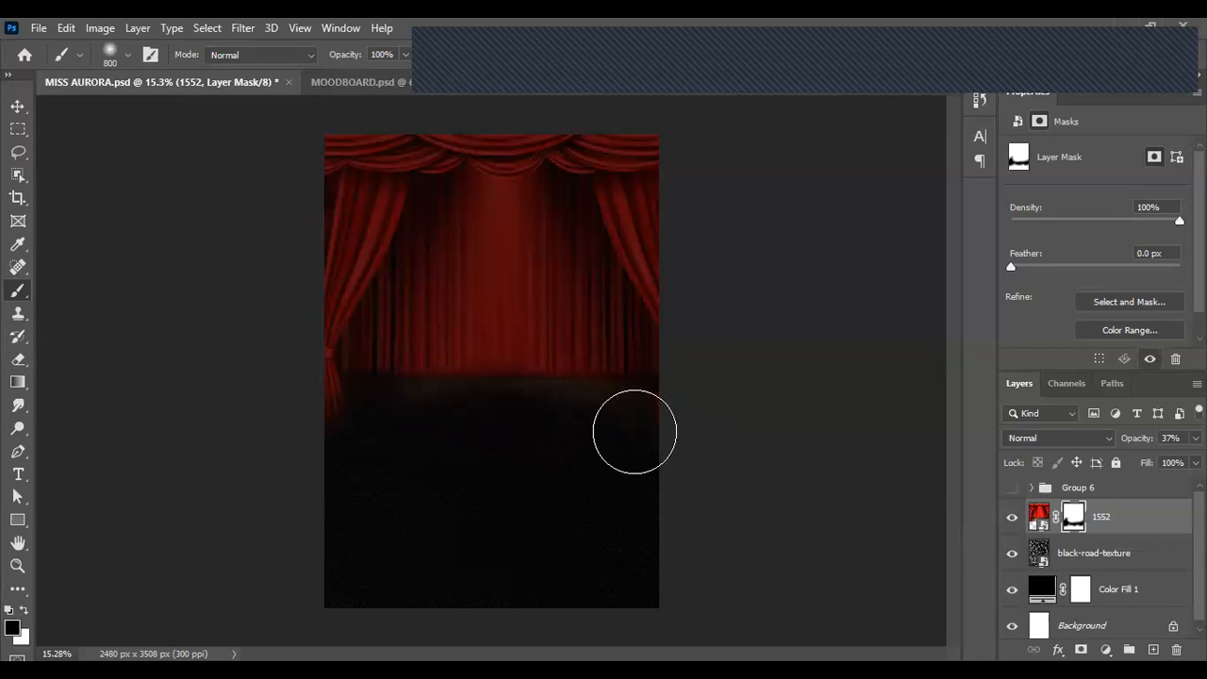
{"action": "mouse_move", "coordinate": [417, 425]}
{"action": "left_mouse_down"}
{"action": "mouse_move", "coordinate": [490, 418]}
{"action": "mouse_move", "coordinate": [477, 408]}
{"action": "mouse_move", "coordinate": [617, 426]}
{"action": "left_mouse_up"}
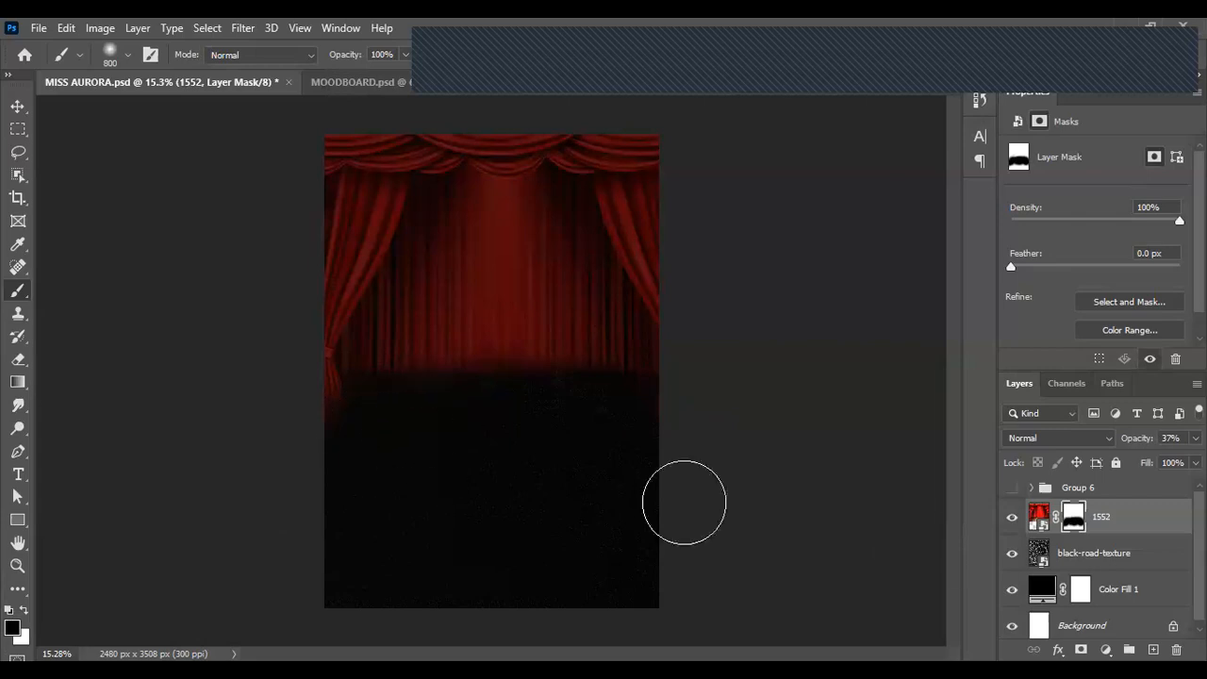
Step: Lower the 1552 layer's opacity to 17% and paint out the curtain's centre on its mask, keeping the side and top drapes
{"action": "left_click", "coordinate": [1195, 437]}
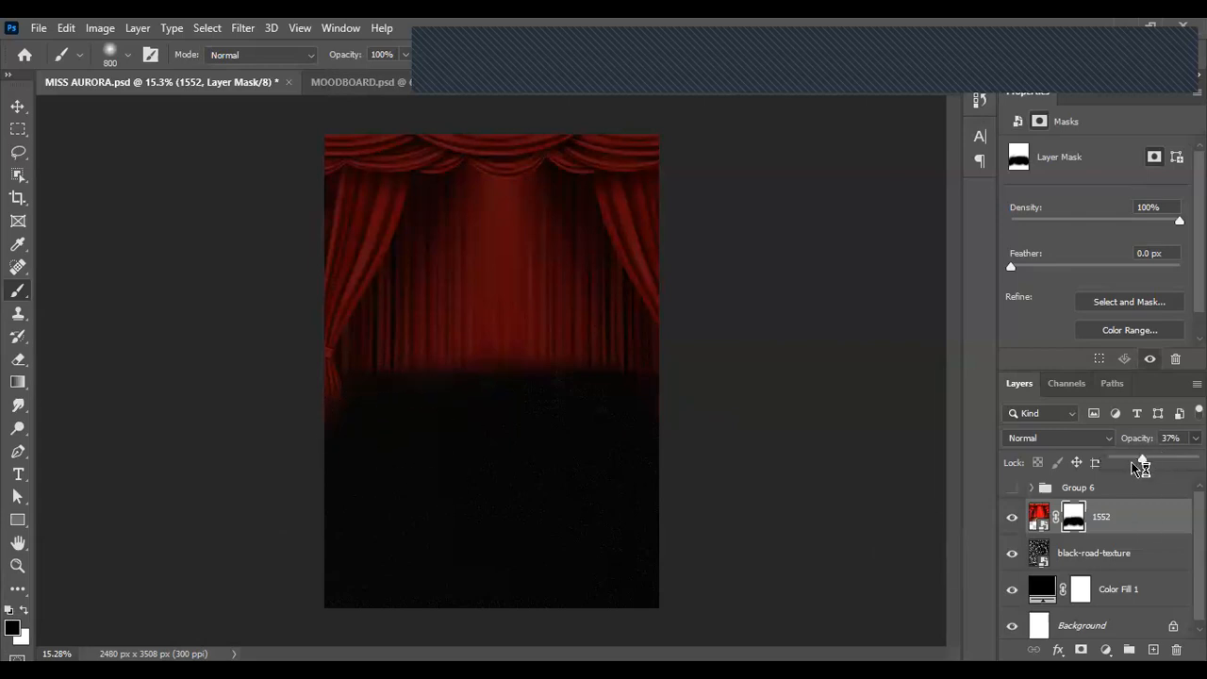
{"action": "left_click_drag", "start_coordinate": [1143, 460], "coordinate": [1134, 467]}
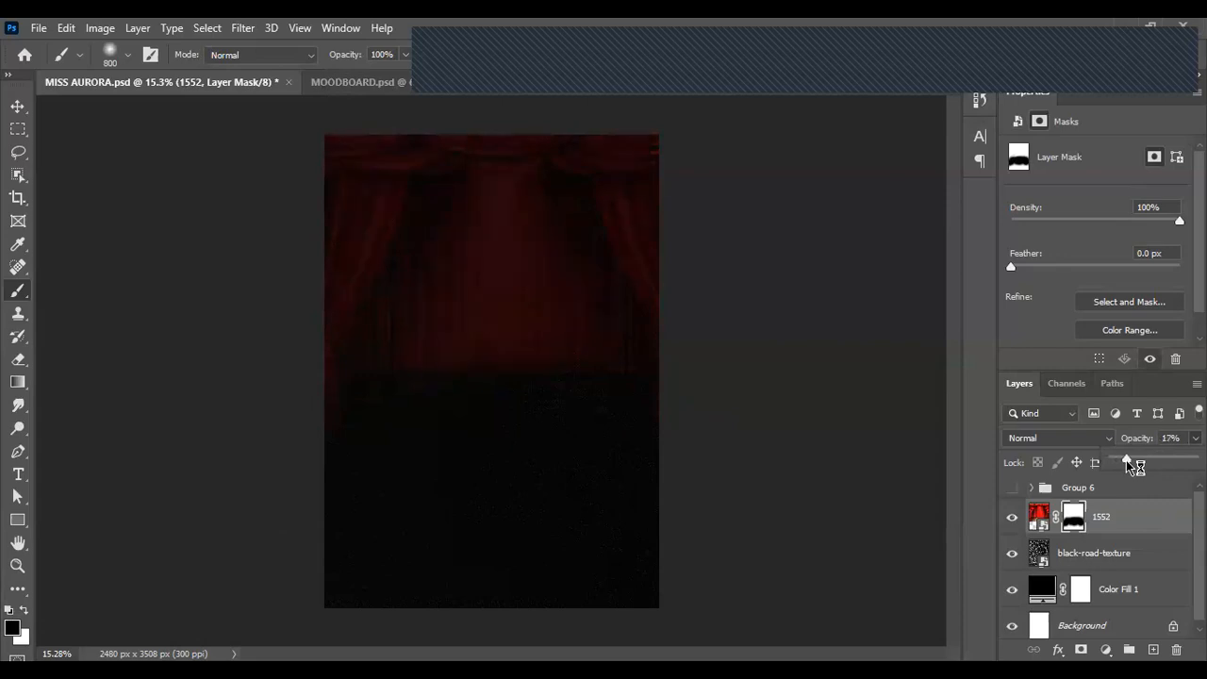
{"action": "left_click_drag", "start_coordinate": [477, 319], "coordinate": [489, 250]}
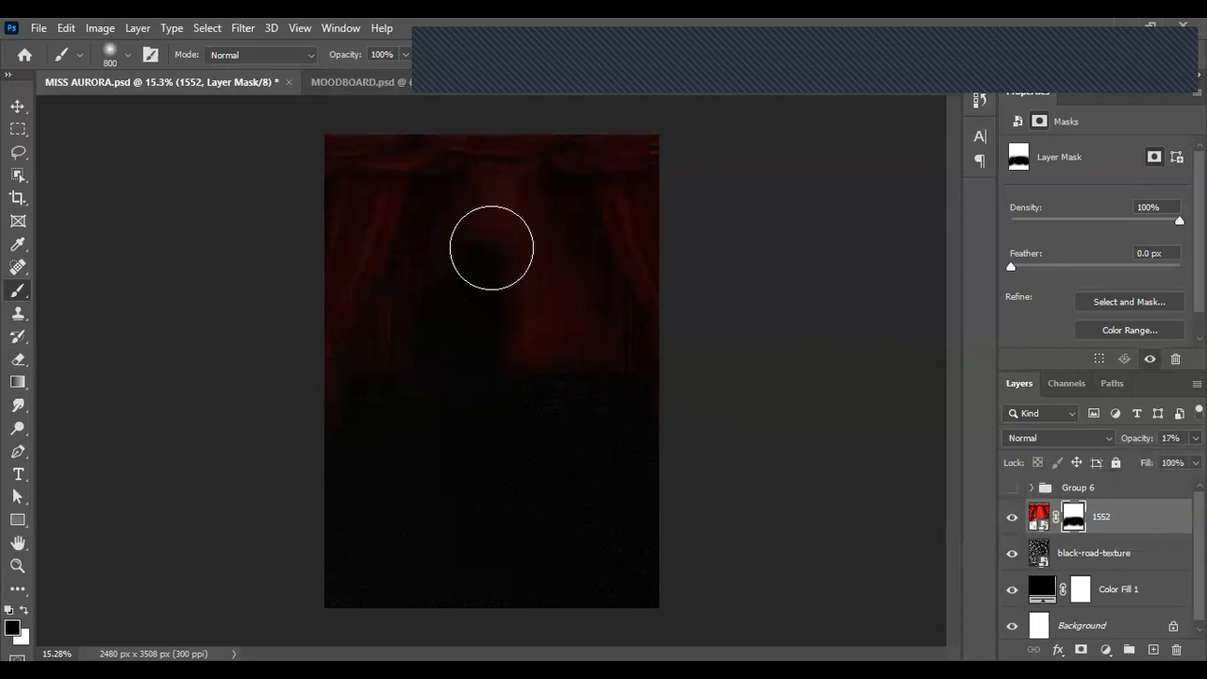
{"action": "mouse_move", "coordinate": [508, 426]}
{"action": "left_mouse_down"}
{"action": "mouse_move", "coordinate": [541, 255]}
{"action": "mouse_move", "coordinate": [568, 336]}
{"action": "mouse_move", "coordinate": [572, 433]}
{"action": "mouse_move", "coordinate": [605, 419]}
{"action": "mouse_move", "coordinate": [558, 232]}
{"action": "mouse_move", "coordinate": [502, 215]}
{"action": "mouse_move", "coordinate": [462, 223]}
{"action": "mouse_move", "coordinate": [426, 273]}
{"action": "mouse_move", "coordinate": [384, 359]}
{"action": "left_mouse_up"}
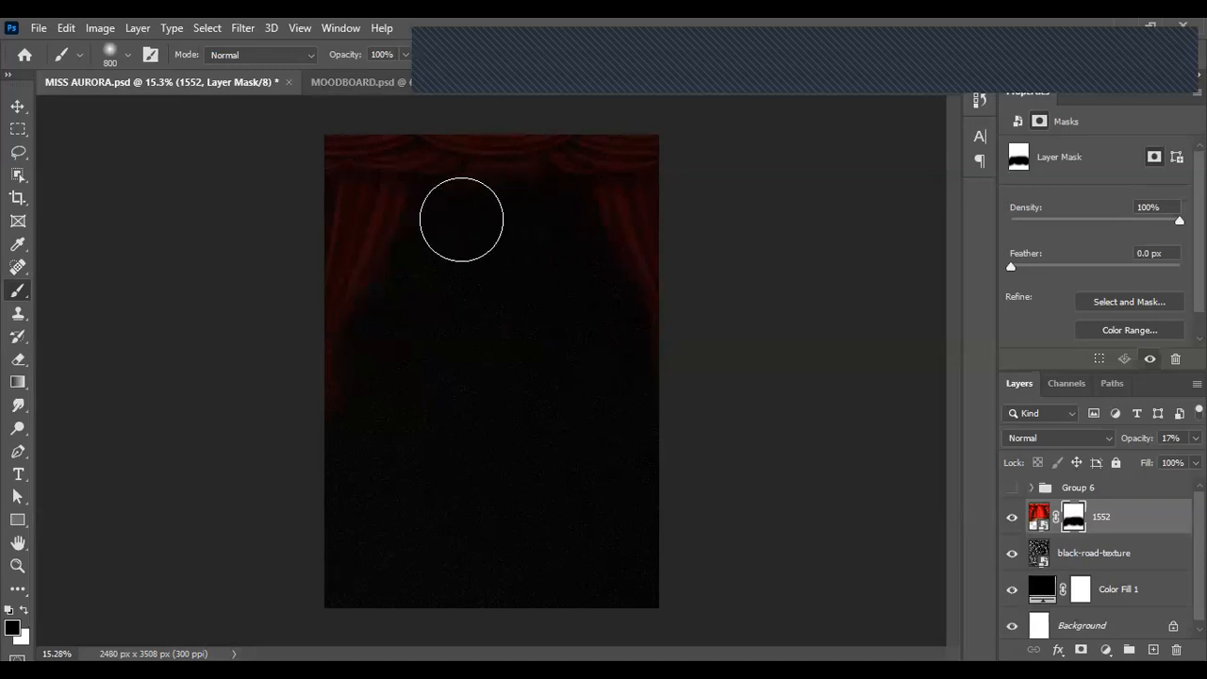
Step: Raise the 1552 layer's opacity to 22% and switch to the Move tool
{"action": "key", "text": "ctrl+i"}
{"action": "left_click", "coordinate": [1196, 437]}
{"action": "mouse_move", "coordinate": [1125, 461]}
{"action": "left_mouse_down"}
{"action": "mouse_move", "coordinate": [1146, 463]}
{"action": "mouse_move", "coordinate": [1130, 465]}
{"action": "left_mouse_up"}
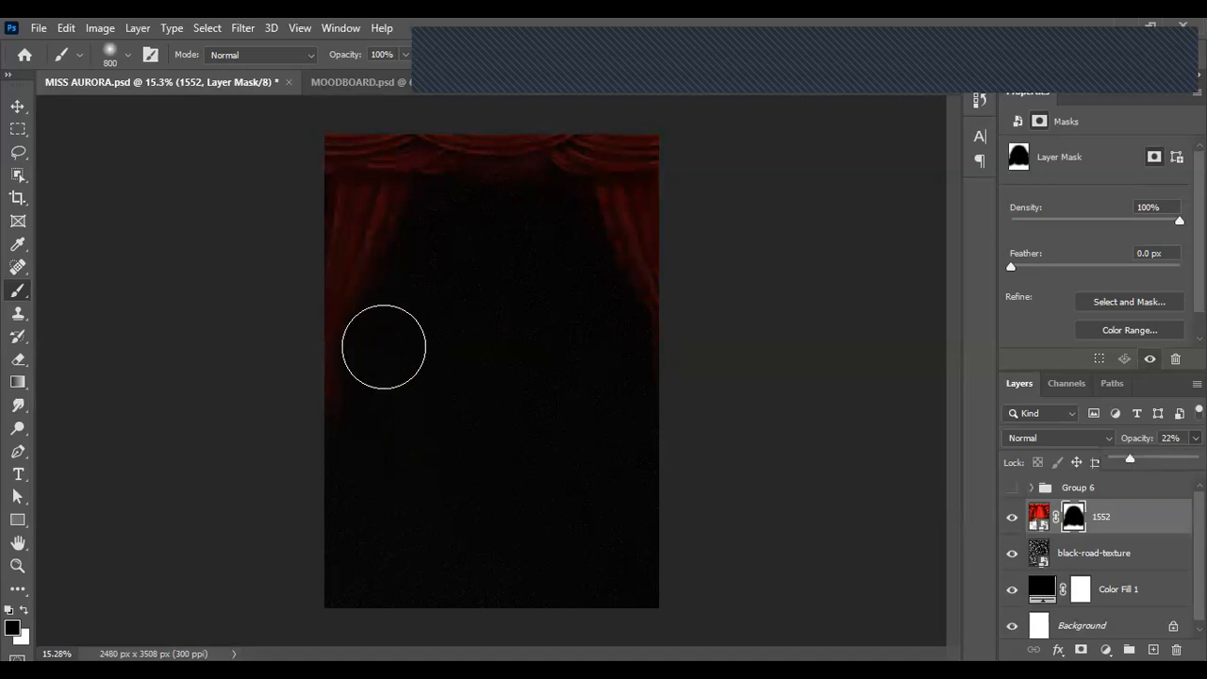
{"action": "key", "text": "v"}
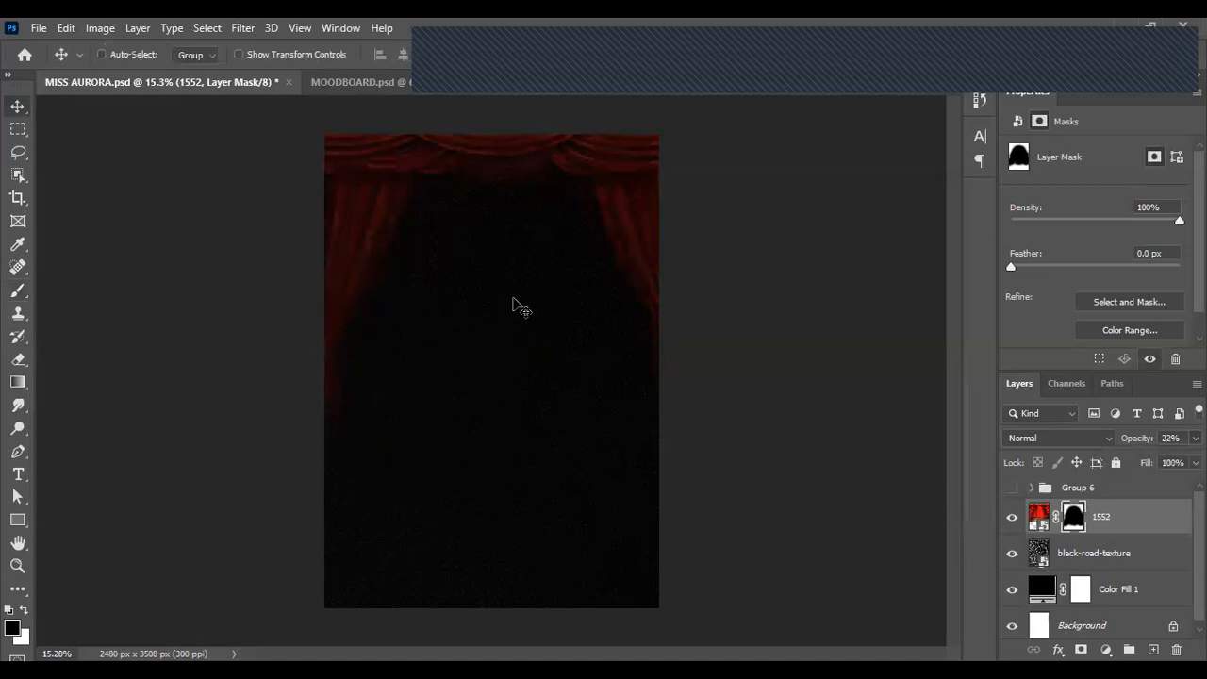
{"action": "key", "text": "ctrl+minus"}
{"action": "key", "text": "ctrl+0"}
Step: Set the black-road-texture layer's opacity to 11%
{"action": "left_click", "coordinate": [1072, 557]}
{"action": "left_click", "coordinate": [1195, 438]}
{"action": "left_click_drag", "start_coordinate": [1199, 459], "coordinate": [1122, 463]}
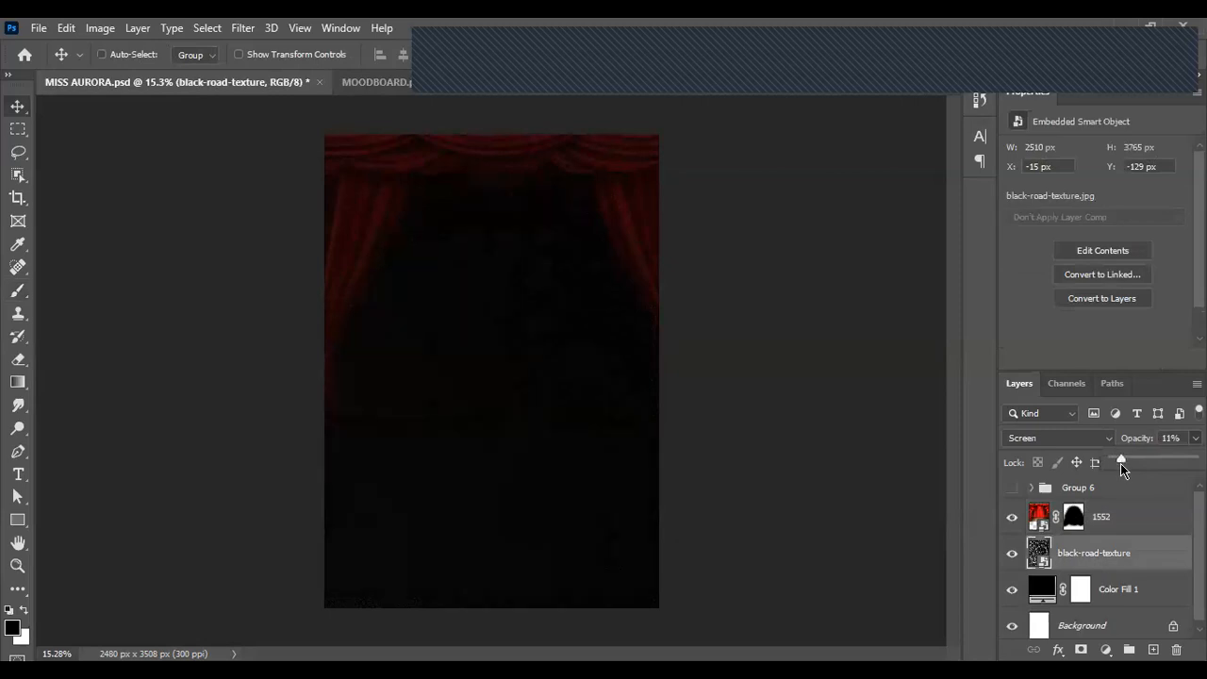
{"action": "scroll", "coordinate": [516, 402], "scroll_direction": "down", "scroll_amount": 1}
{"action": "scroll", "coordinate": [516, 402], "scroll_direction": "up", "scroll_amount": 1}
Step: Place the red ember and smoke image above black-road-texture and enlarge it to about 2507 × 3758 px, centred over the whole canvas
{"action": "key", "text": "ctrl+o"}
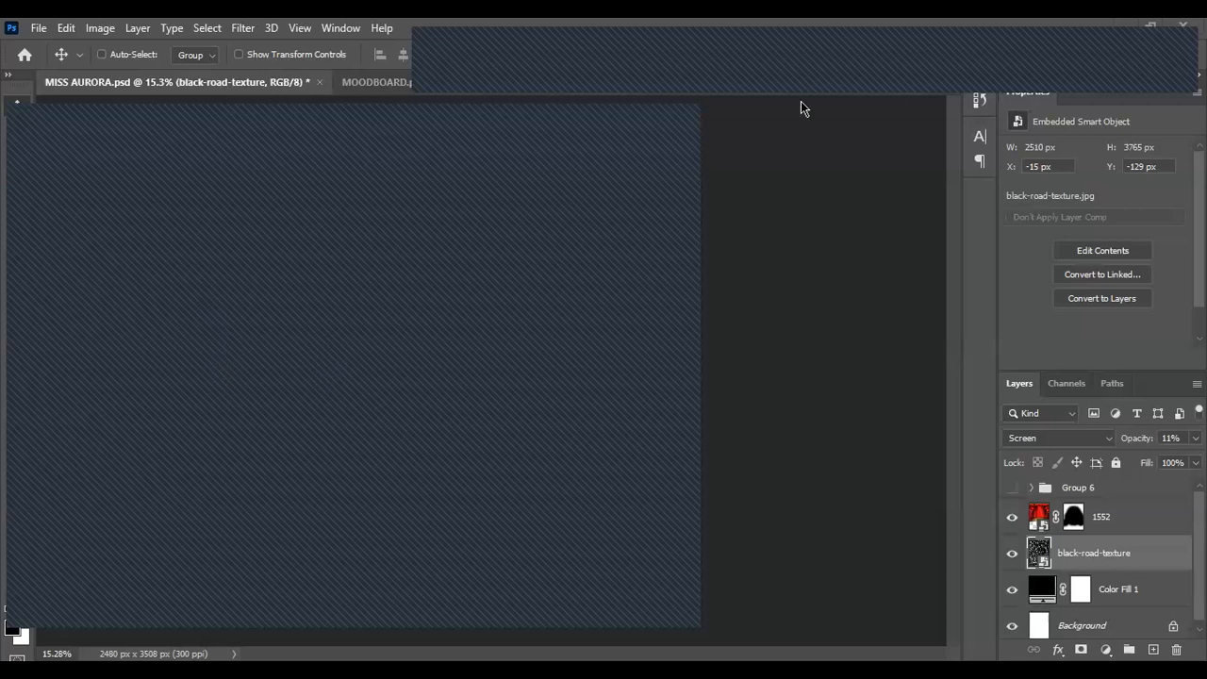
{"action": "left_click", "coordinate": [792, 50]}
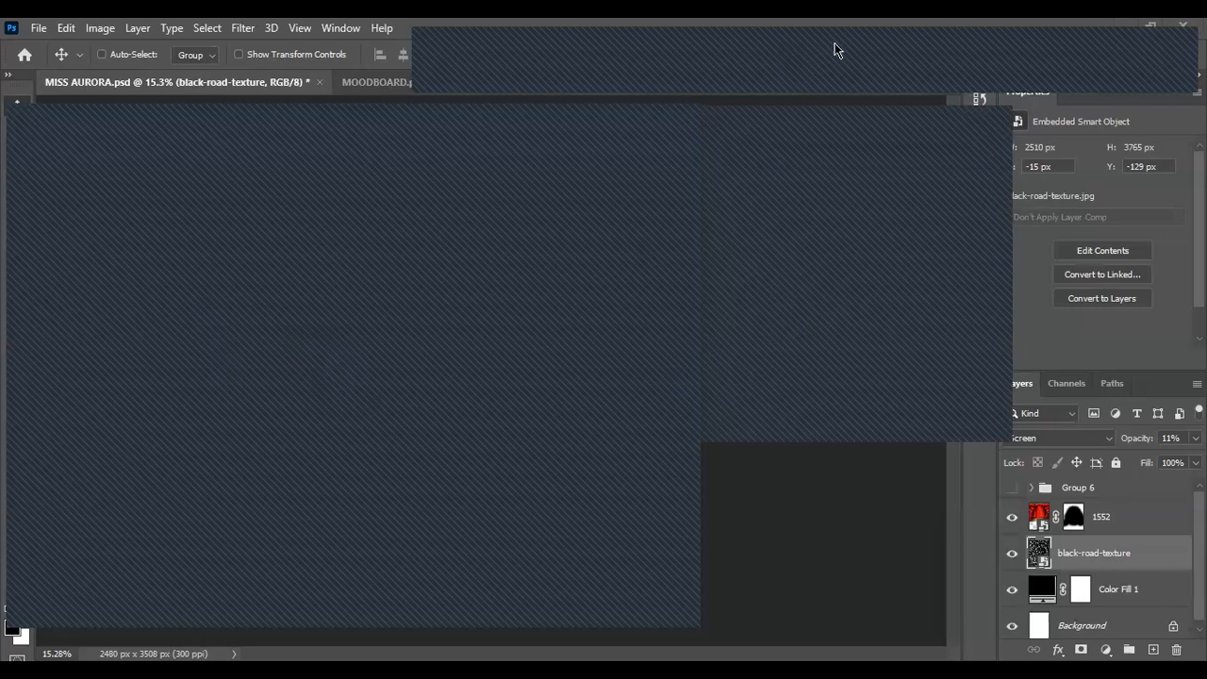
{"action": "left_click", "coordinate": [896, 164]}
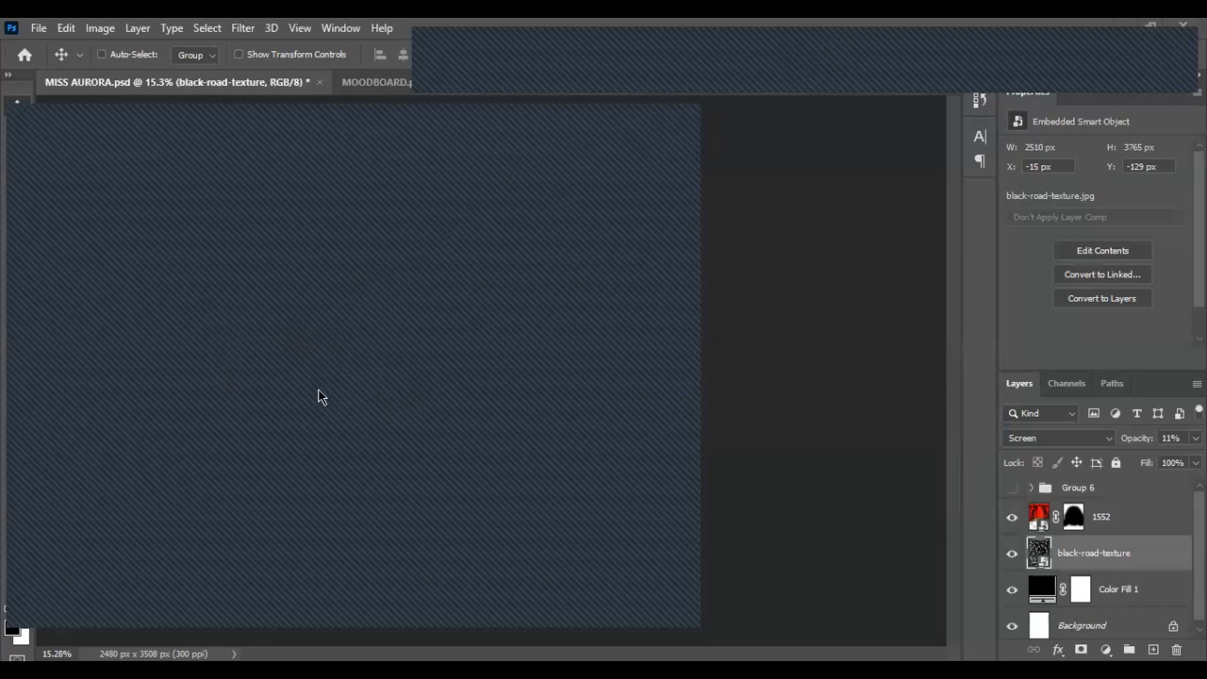
{"action": "left_click_drag", "start_coordinate": [308, 382], "coordinate": [755, 393]}
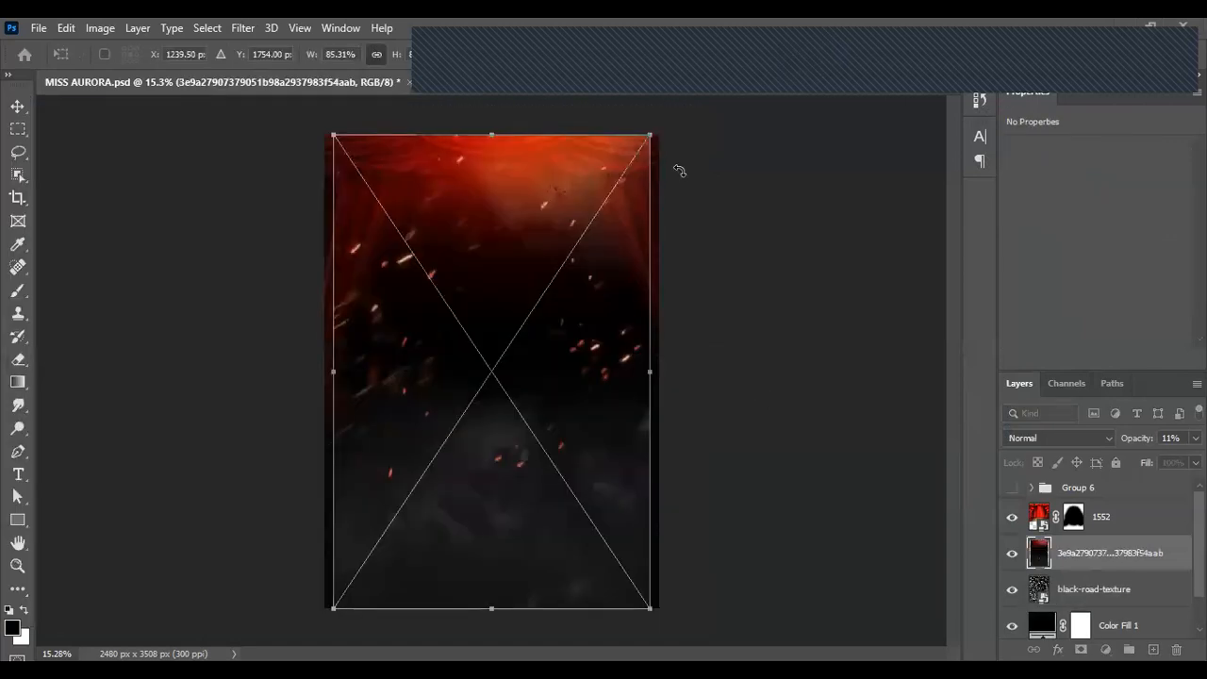
{"action": "left_click_drag", "start_coordinate": [654, 130], "coordinate": [661, 116]}
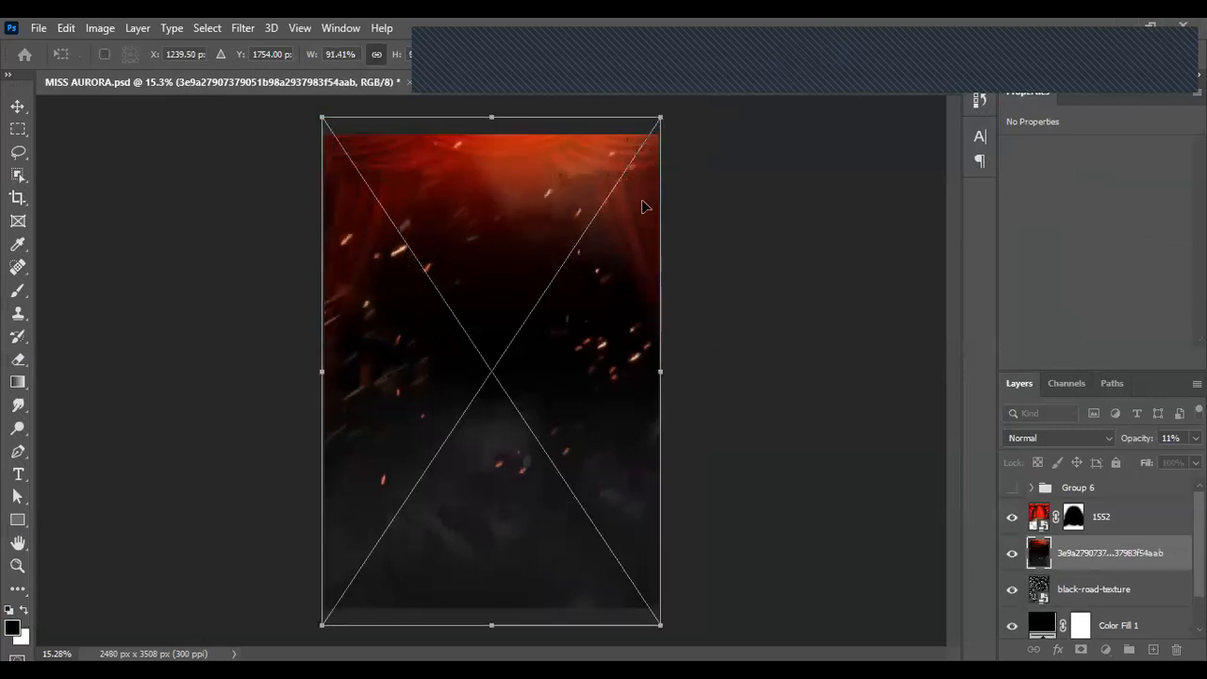
{"action": "key", "text": "Return"}
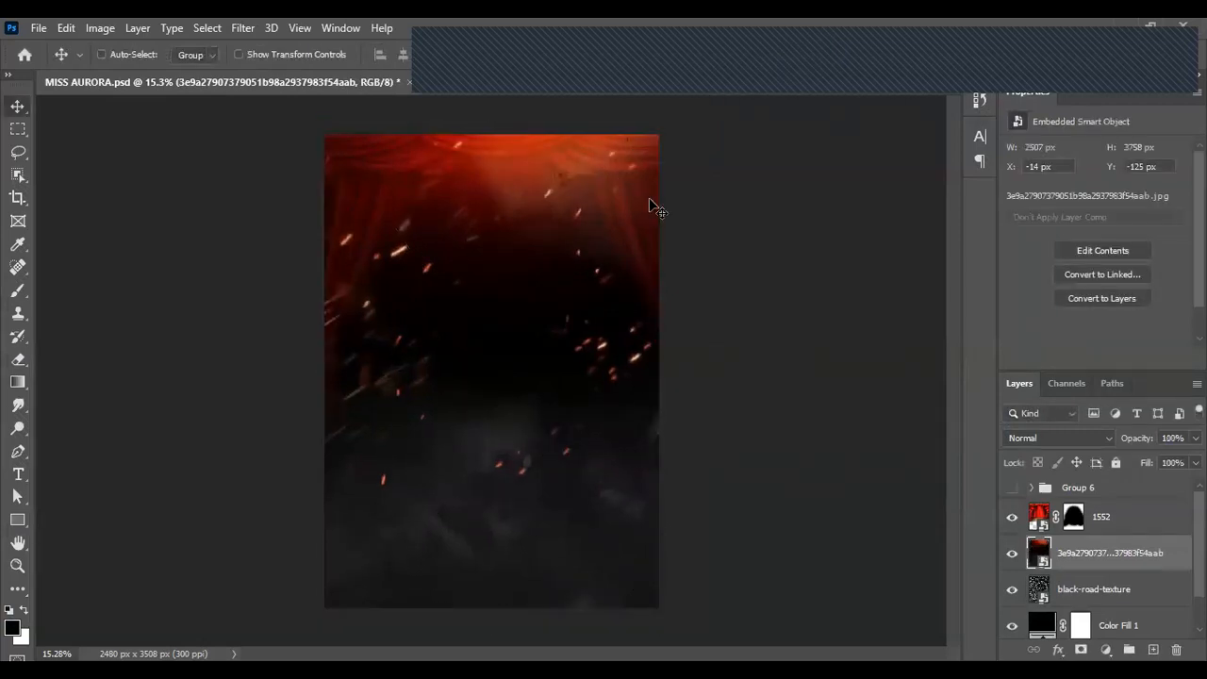
Step: Examine how the ember and smoke image blends with the curtain and the dark background across the flyer
{"action": "scroll", "coordinate": [574, 293], "scroll_direction": "up", "scroll_amount": 1}
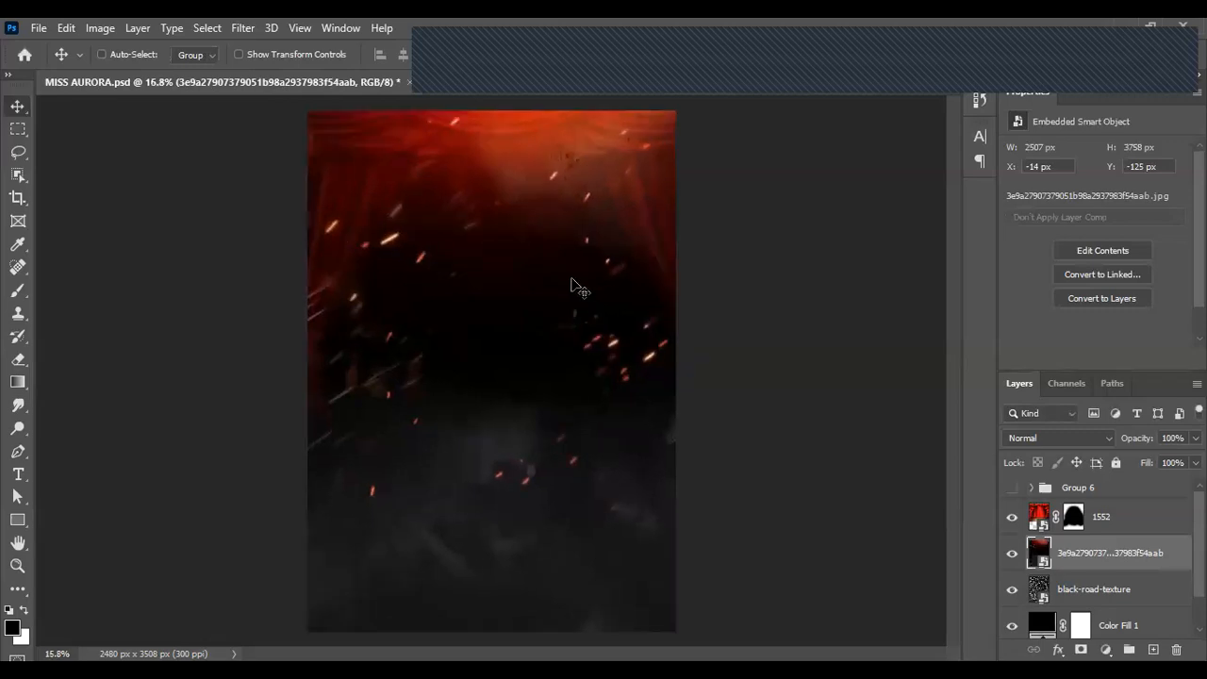
{"action": "scroll", "coordinate": [573, 293], "scroll_direction": "down", "scroll_amount": 2}
{"action": "scroll", "coordinate": [555, 185], "scroll_direction": "up", "scroll_amount": 2}
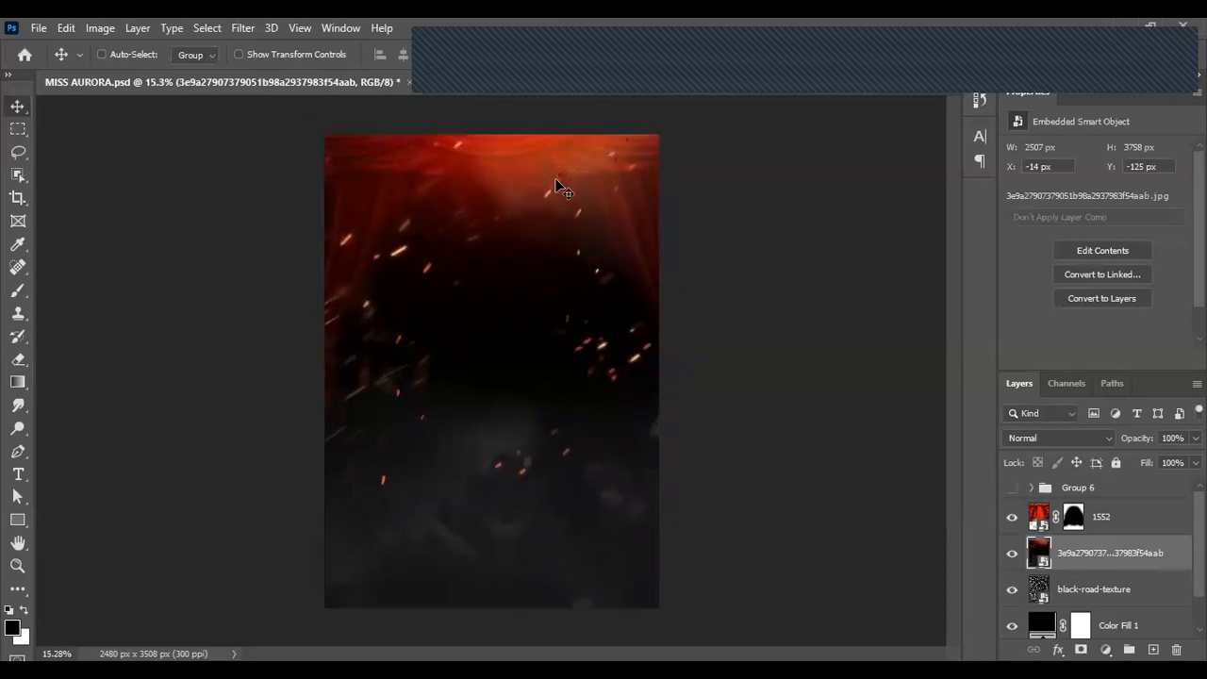
{"action": "scroll", "coordinate": [557, 187], "scroll_direction": "up", "scroll_amount": 1}
{"action": "scroll", "coordinate": [555, 188], "scroll_direction": "down", "scroll_amount": 2}
{"action": "scroll", "coordinate": [568, 180], "scroll_direction": "up", "scroll_amount": 1}
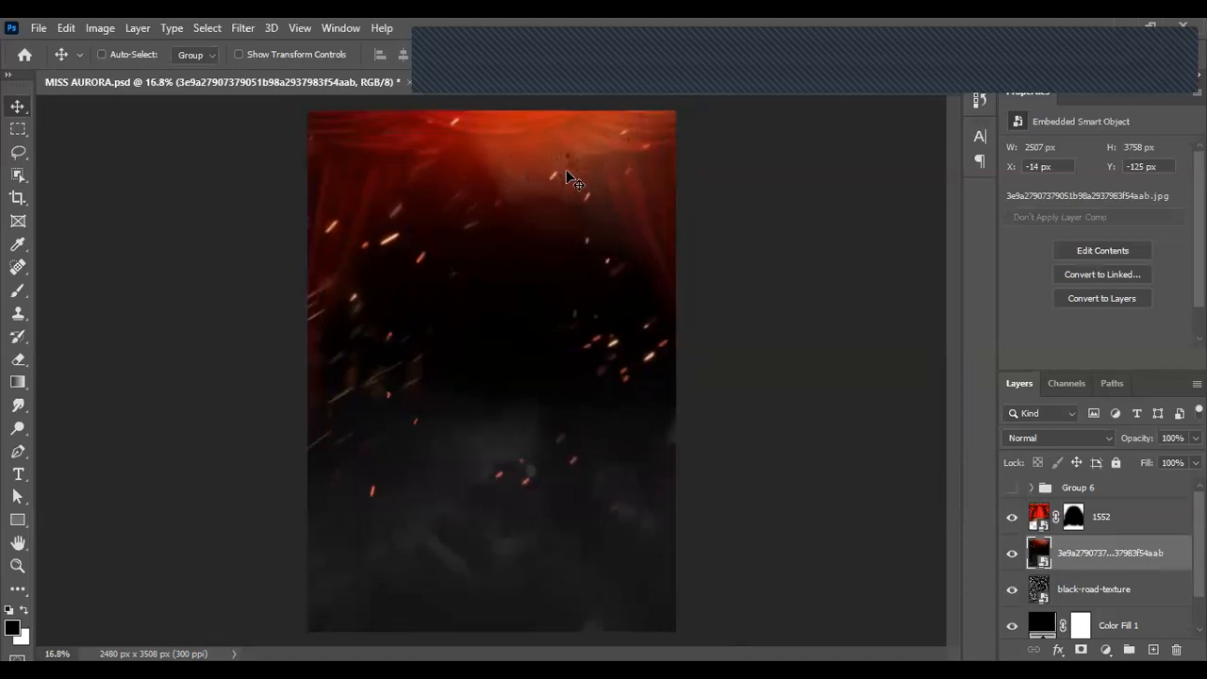
{"action": "scroll", "coordinate": [564, 166], "scroll_direction": "down", "scroll_amount": 2}
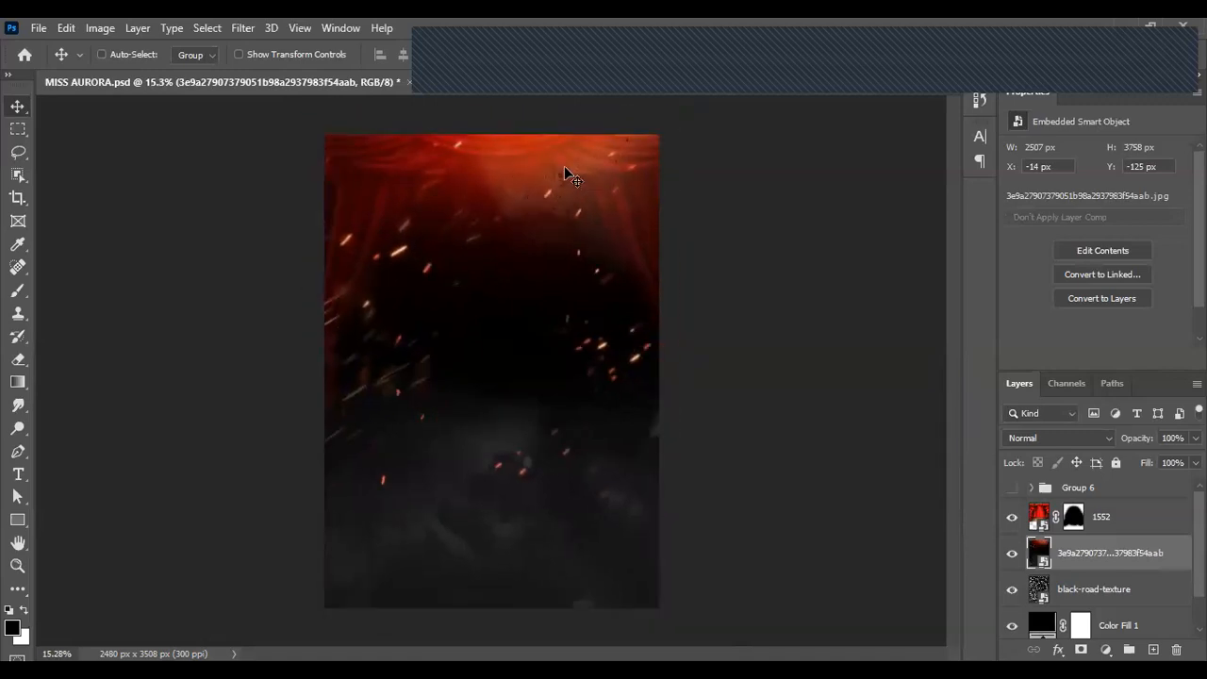
{"action": "scroll", "coordinate": [564, 166], "scroll_direction": "up", "scroll_amount": 2}
{"action": "scroll", "coordinate": [564, 166], "scroll_direction": "up", "scroll_amount": 1}
{"action": "scroll", "coordinate": [565, 166], "scroll_direction": "down", "scroll_amount": 1}
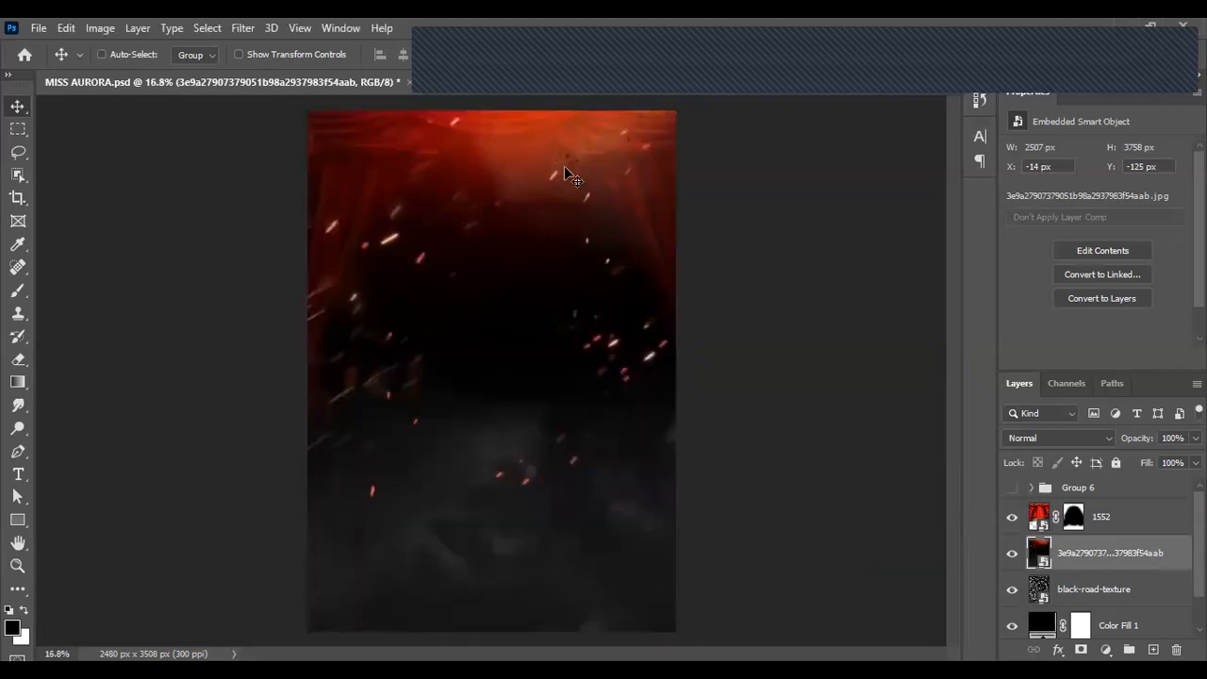
{"action": "scroll", "coordinate": [564, 170], "scroll_direction": "up", "scroll_amount": 1}
{"action": "scroll", "coordinate": [539, 251], "scroll_direction": "down", "scroll_amount": 1}
{"action": "scroll", "coordinate": [537, 249], "scroll_direction": "up", "scroll_amount": 1}
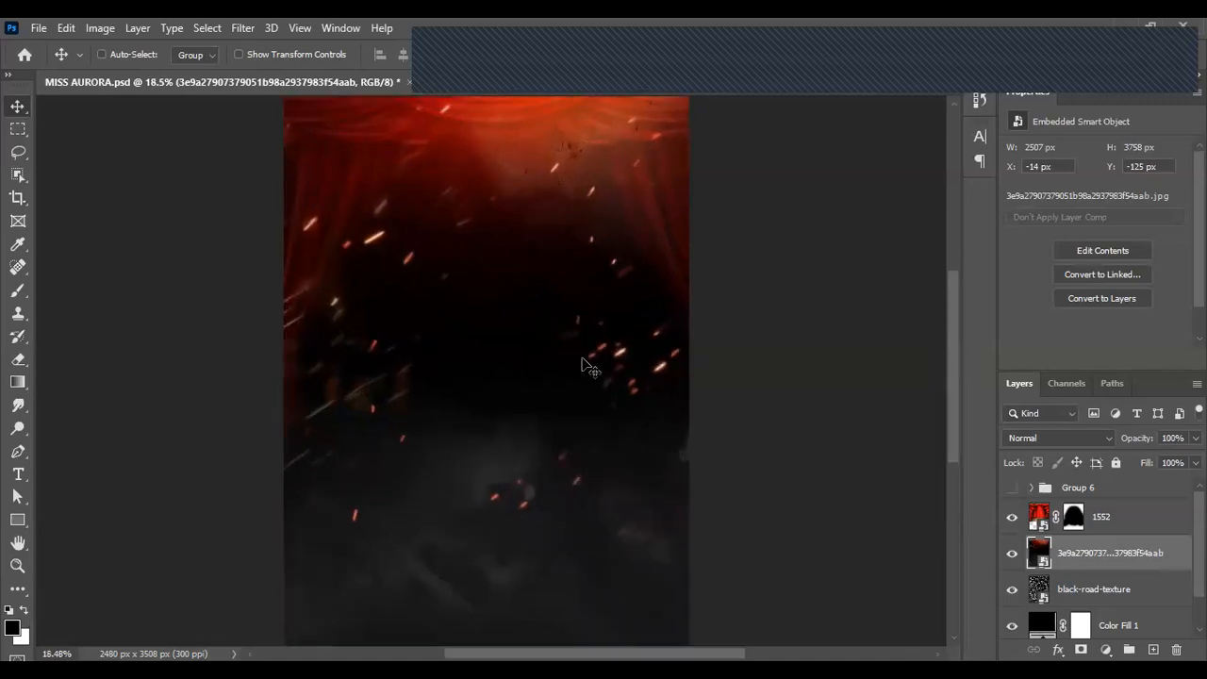
{"action": "scroll", "coordinate": [585, 366], "scroll_direction": "down", "scroll_amount": 3}
{"action": "scroll", "coordinate": [585, 366], "scroll_direction": "up", "scroll_amount": 1}
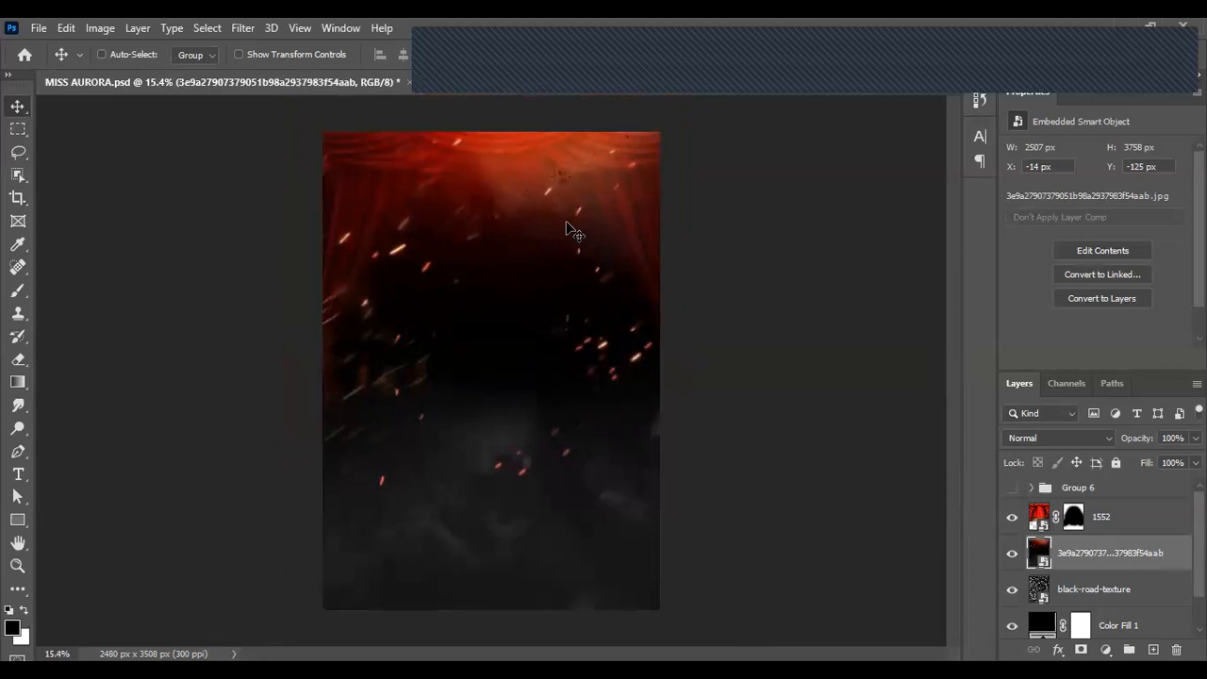
{"action": "scroll", "coordinate": [566, 227], "scroll_direction": "up", "scroll_amount": 1}
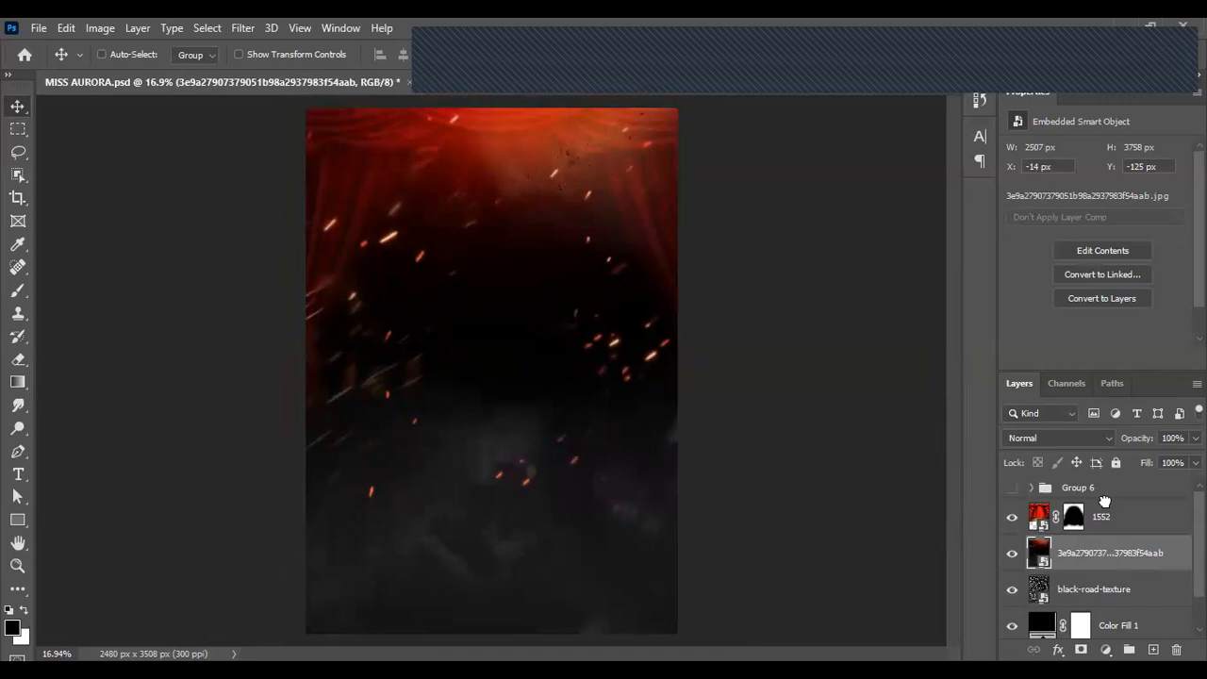
Step: Try the ember image above the 1552 layer, undo that reordering, and set the 1552 layer's opacity to 33%
{"action": "left_click_drag", "start_coordinate": [1108, 511], "coordinate": [1111, 515]}
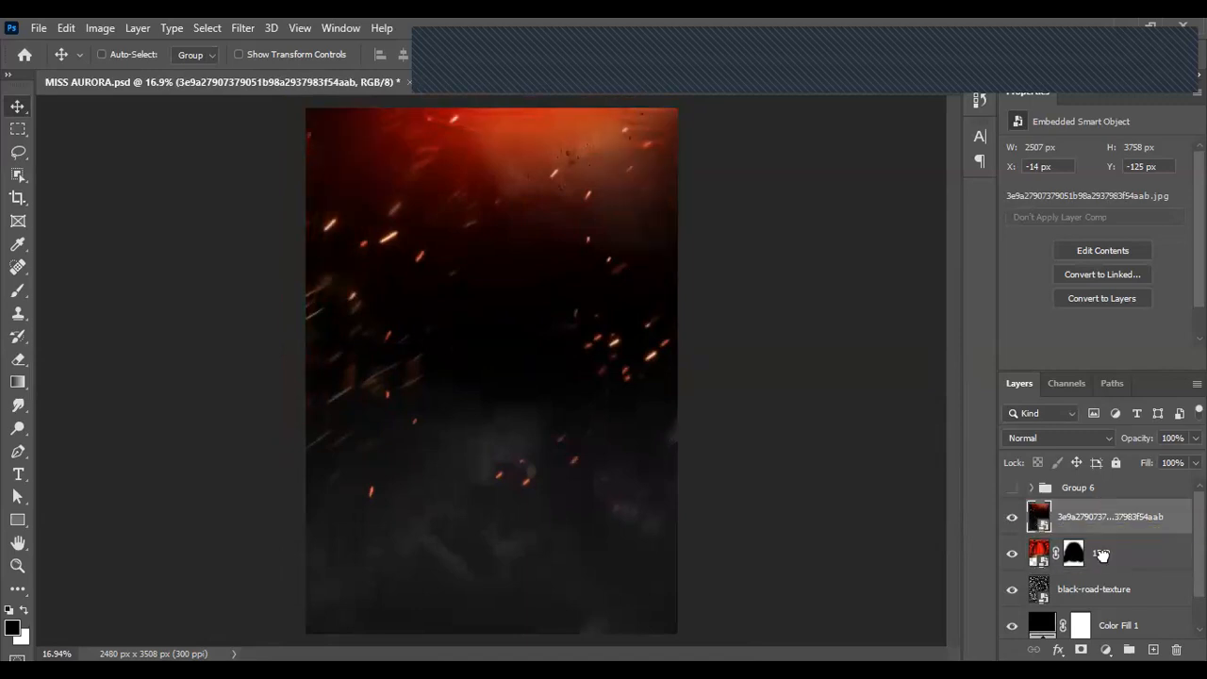
{"action": "key", "text": "ctrl+z"}
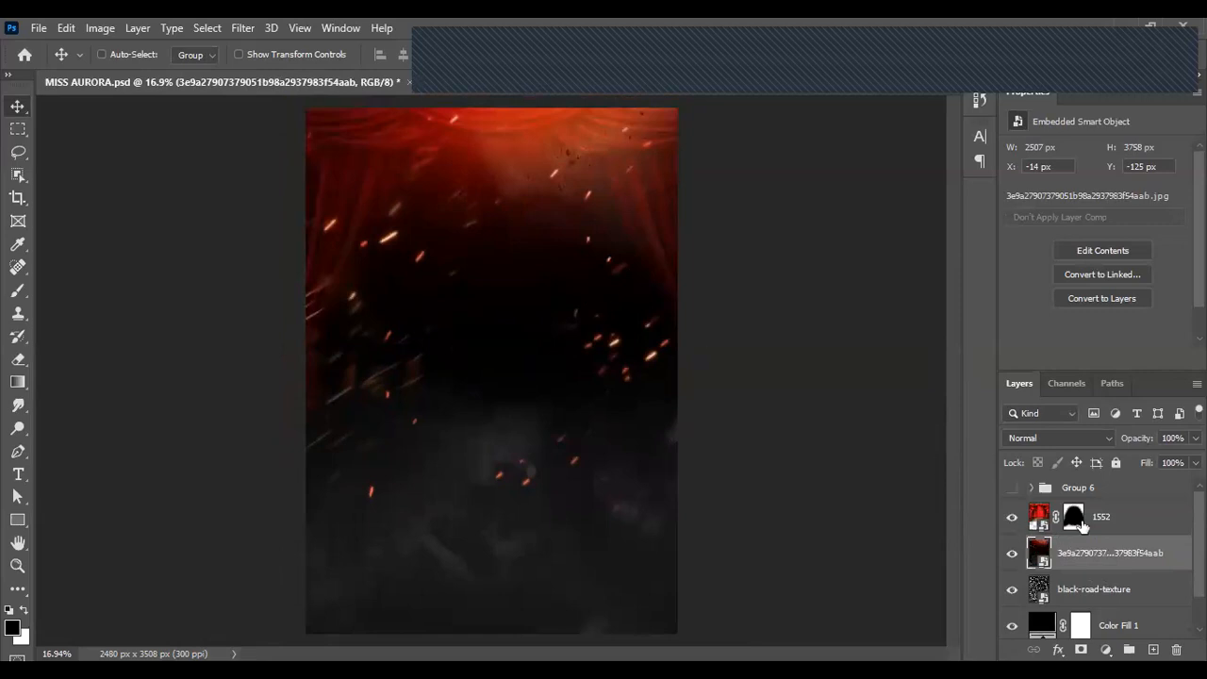
{"action": "left_click", "coordinate": [1105, 518]}
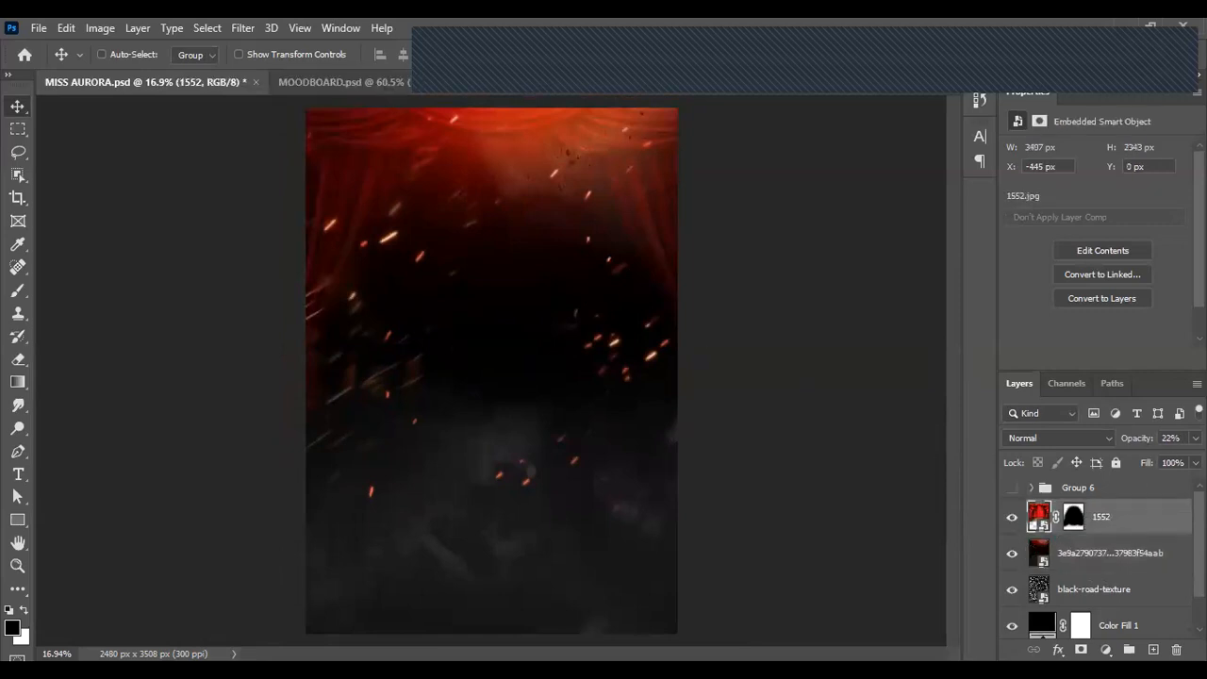
{"action": "left_click", "coordinate": [1196, 438]}
{"action": "left_click_drag", "start_coordinate": [1139, 457], "coordinate": [1152, 457]}
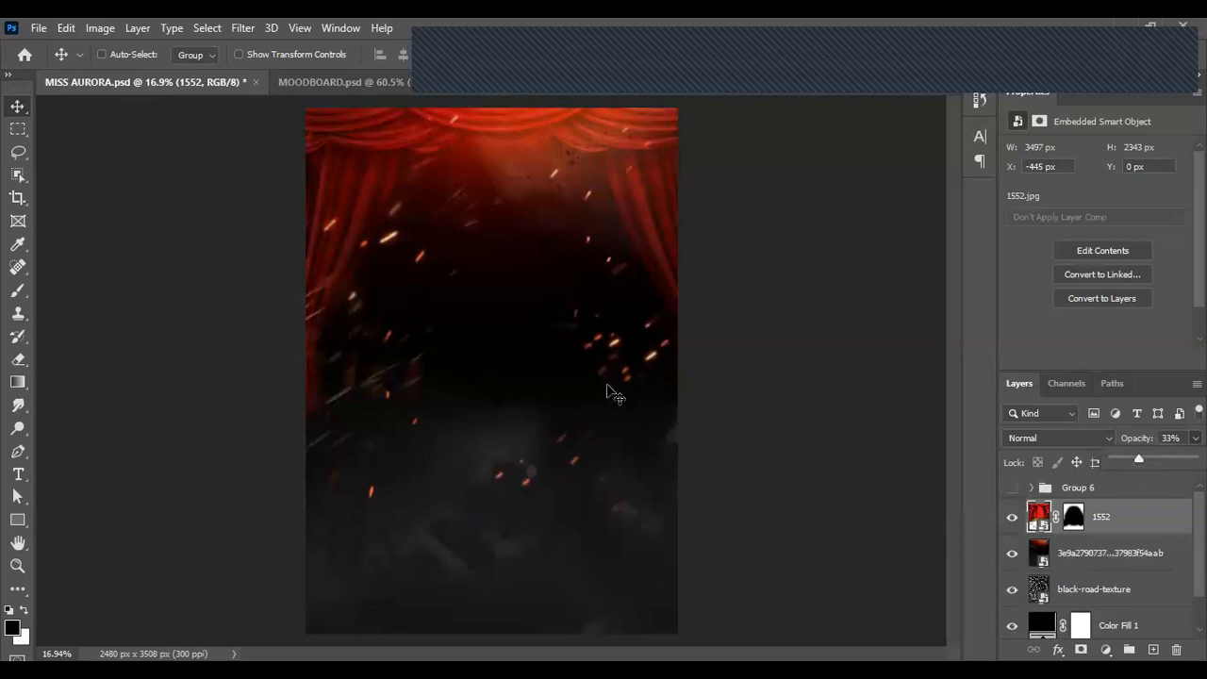
Step: Inspect the background up close and from afar, check it with the Group 6 content shown, and hide Group 6 again
{"action": "scroll", "coordinate": [608, 390], "scroll_direction": "down", "scroll_amount": 2}
{"action": "scroll", "coordinate": [609, 389], "scroll_direction": "up", "scroll_amount": 2}
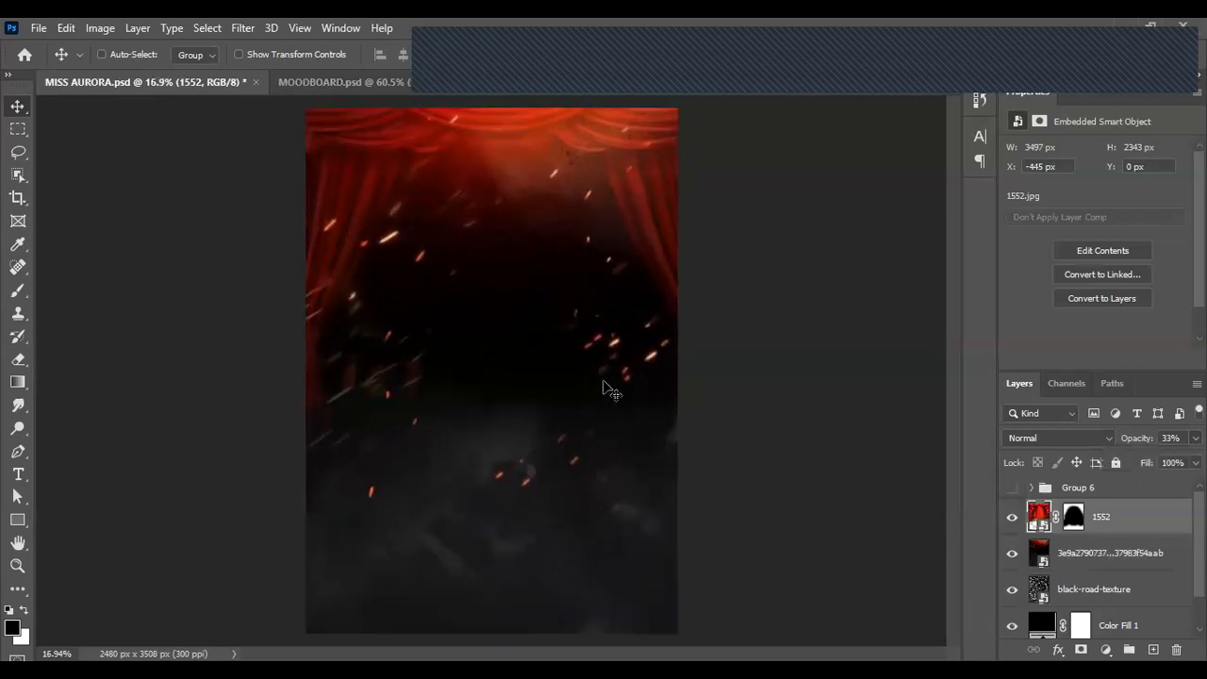
{"action": "scroll", "coordinate": [609, 387], "scroll_direction": "up", "scroll_amount": 4}
{"action": "scroll", "coordinate": [603, 386], "scroll_direction": "down", "scroll_amount": 5}
{"action": "scroll", "coordinate": [610, 386], "scroll_direction": "up", "scroll_amount": 1}
{"action": "scroll", "coordinate": [570, 421], "scroll_direction": "down", "scroll_amount": 1}
{"action": "scroll", "coordinate": [569, 424], "scroll_direction": "up", "scroll_amount": 1}
{"action": "left_click", "coordinate": [1011, 489]}
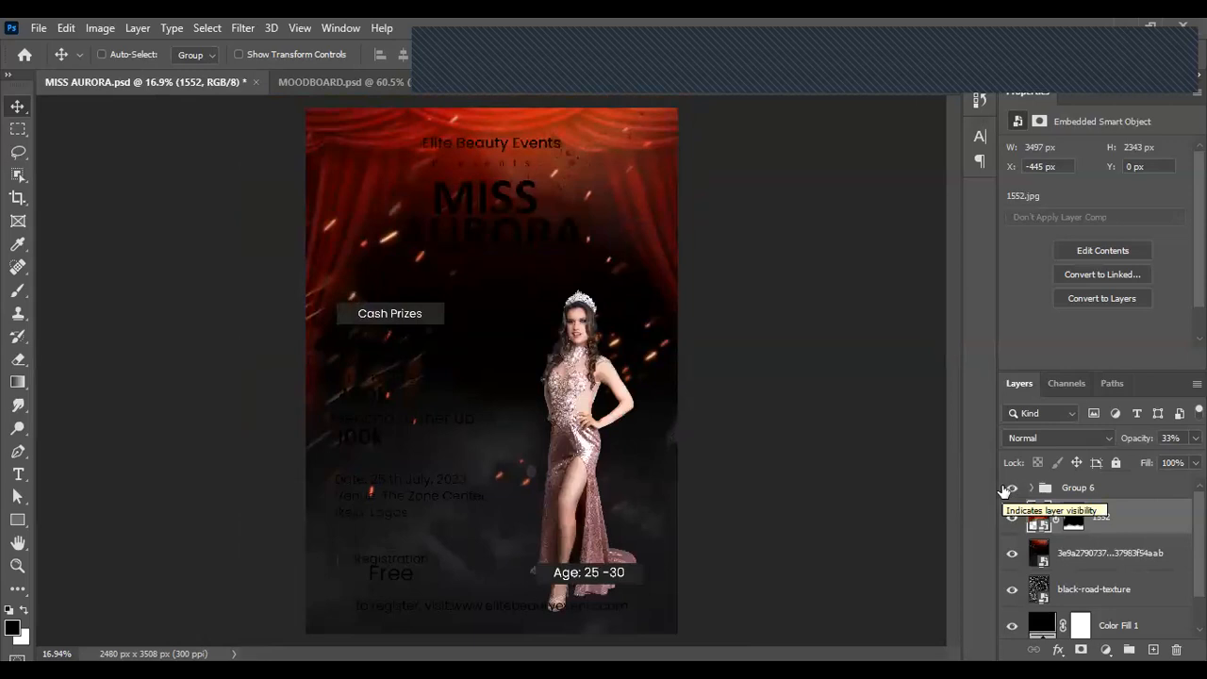
{"action": "left_click", "coordinate": [1007, 489]}
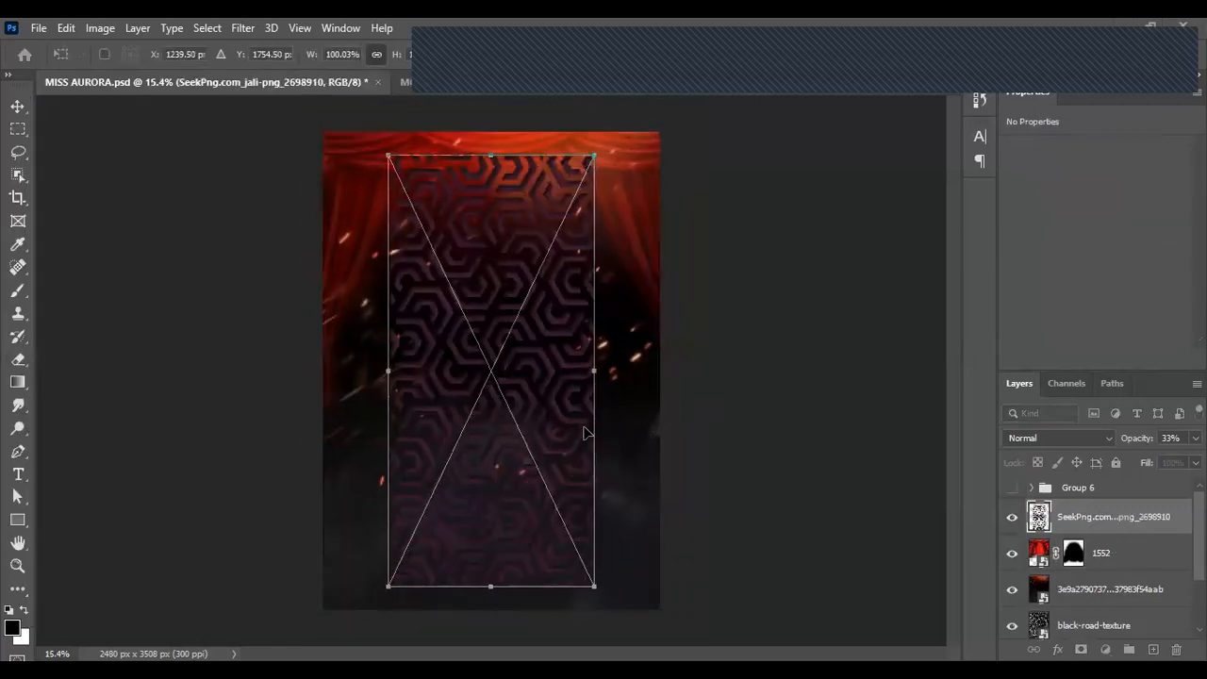
Step: Move the placed SeekPng geometric pattern to the canvas's lower-left area, at about X 4 px, Y 2294 px, and commit the placement
{"action": "scroll", "coordinate": [575, 436], "scroll_direction": "down", "scroll_amount": 2}
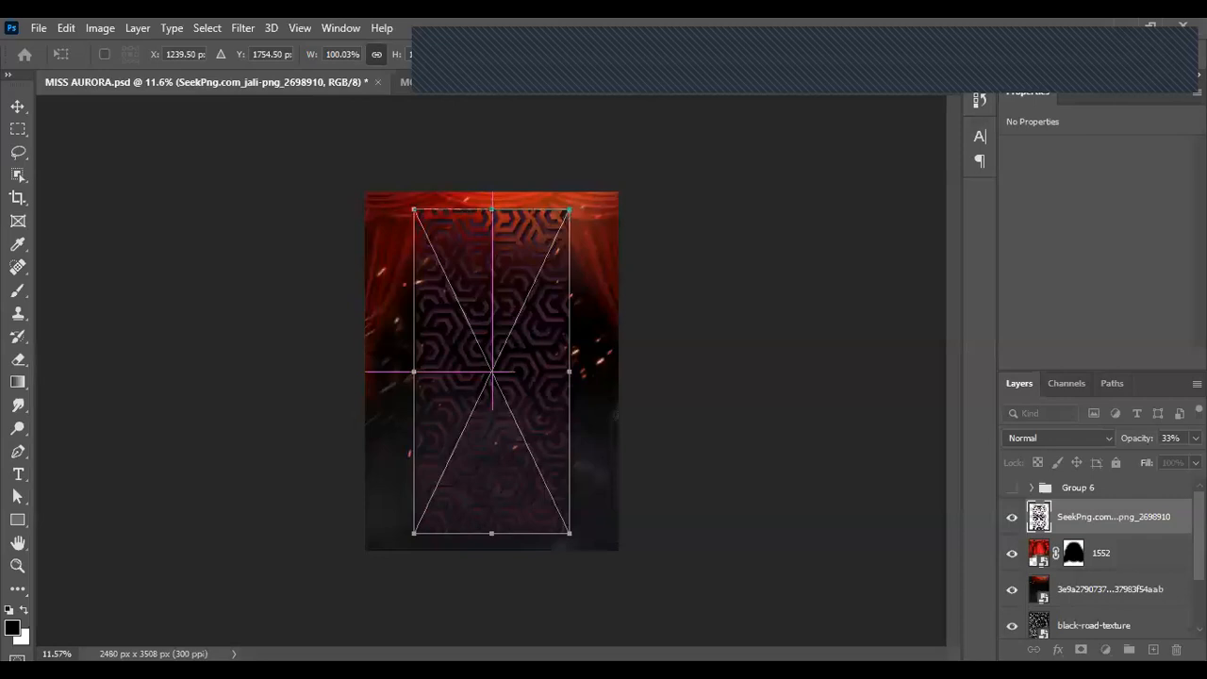
{"action": "left_click_drag", "start_coordinate": [499, 660], "coordinate": [500, 592]}
{"action": "scroll", "coordinate": [491, 554], "scroll_direction": "up", "scroll_amount": 2}
{"action": "scroll", "coordinate": [491, 560], "scroll_direction": "up", "scroll_amount": 1}
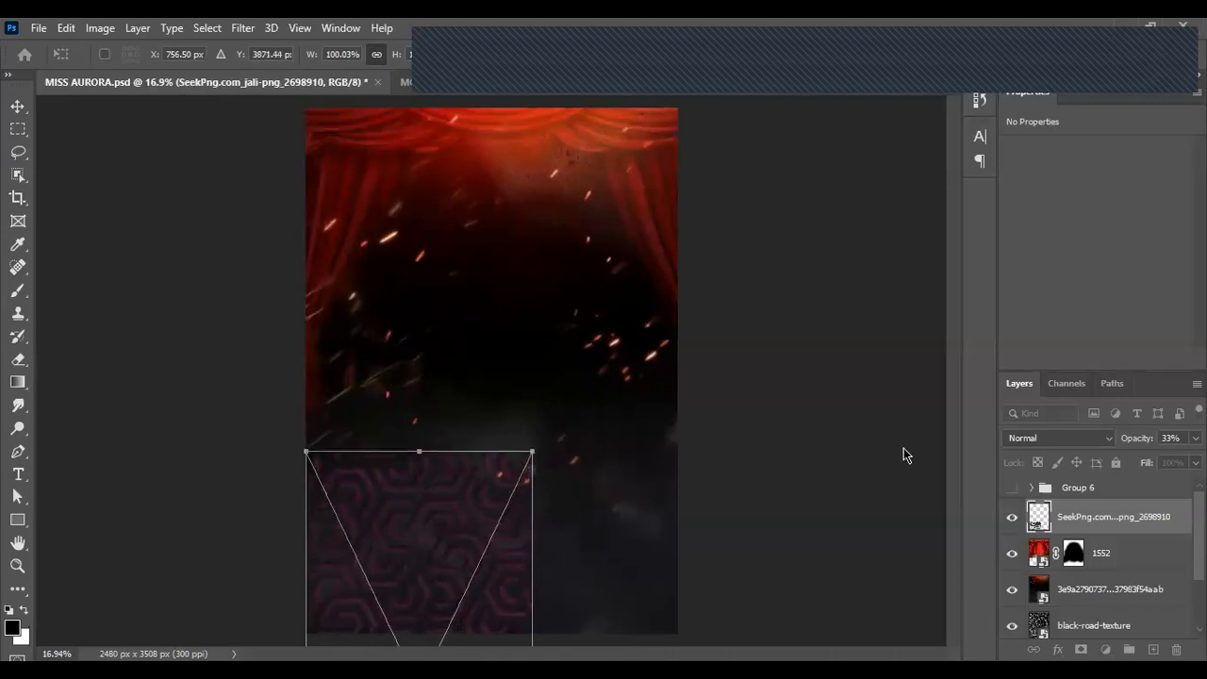
{"action": "key", "text": "Return"}
Step: Duplicate the geometric pattern to the right of the original, at about X 1513 px, Y 2294 px, covering the canvas's lower part
{"action": "scroll", "coordinate": [531, 494], "scroll_direction": "down", "scroll_amount": 2}
{"action": "scroll", "coordinate": [531, 513], "scroll_direction": "up", "scroll_amount": 1}
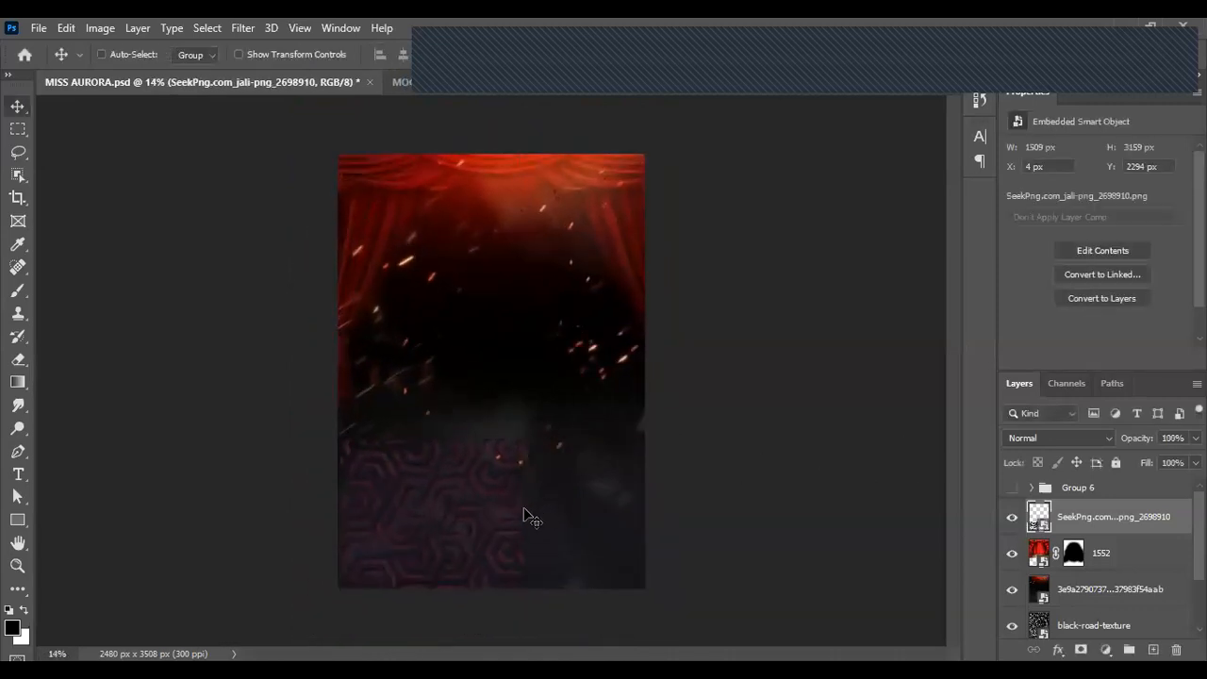
{"action": "scroll", "coordinate": [531, 519], "scroll_direction": "down", "scroll_amount": 2}
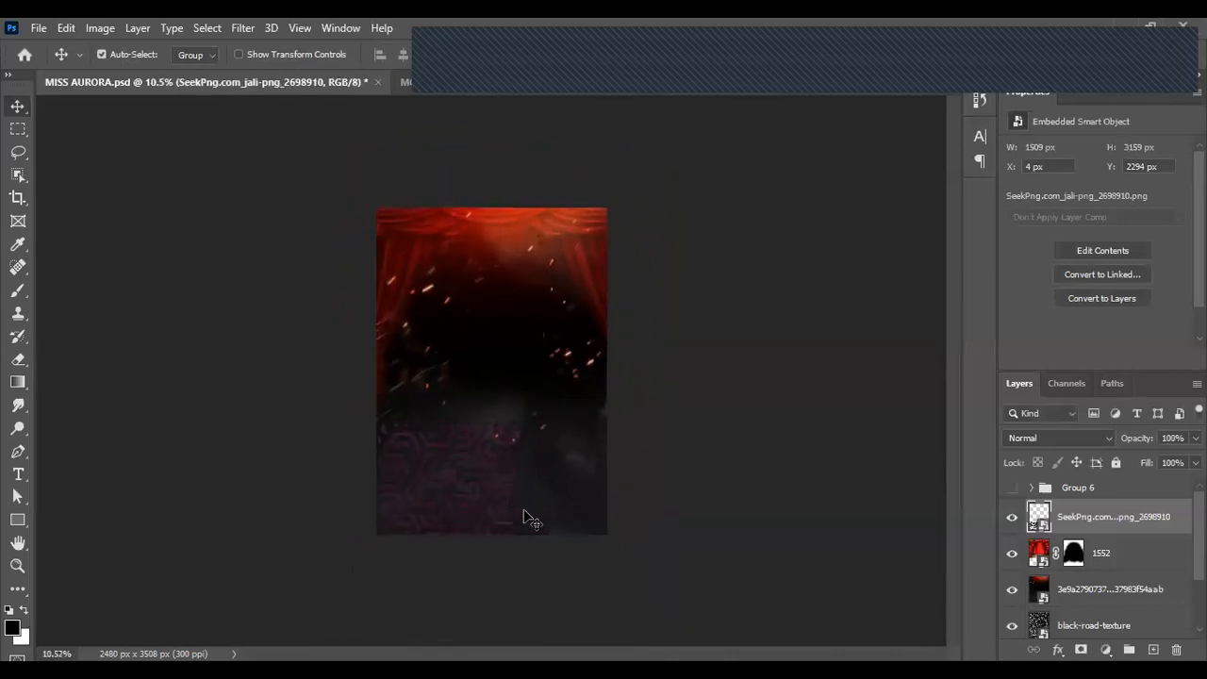
{"action": "left_click_drag", "start_coordinate": [548, 500], "coordinate": [610, 485]}
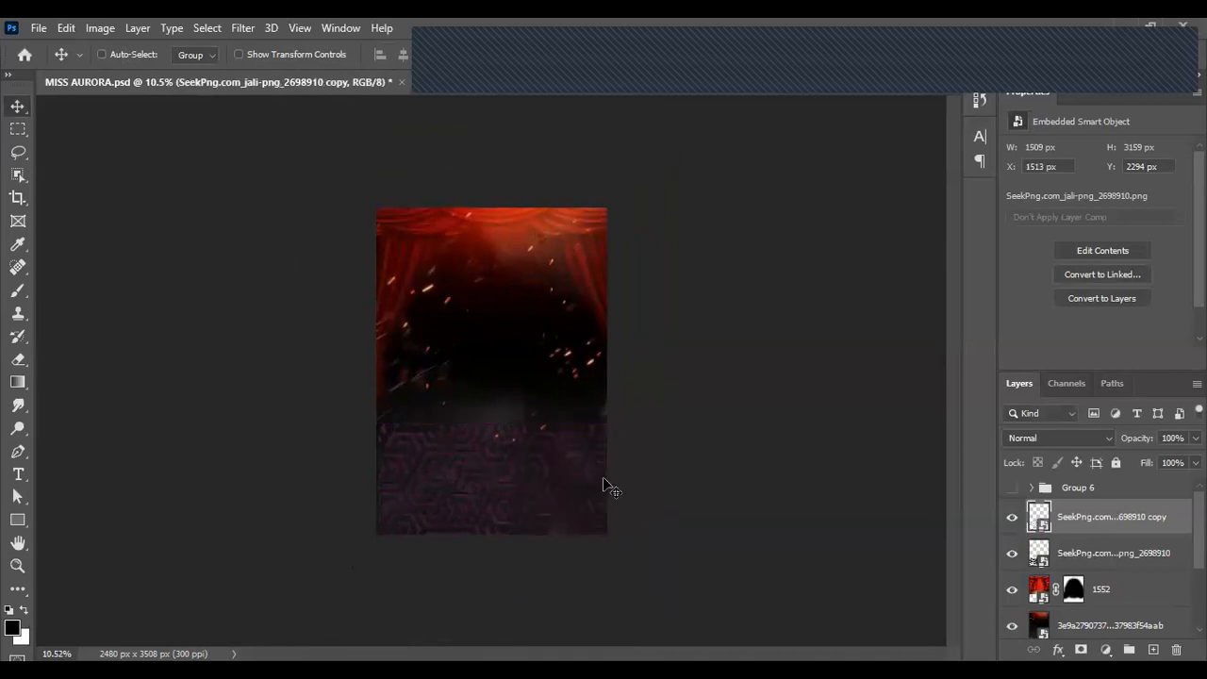
Step: Merge the two SeekPng geometric pattern layers into a single layer
{"action": "left_click", "coordinate": [1139, 553], "text": "shift"}
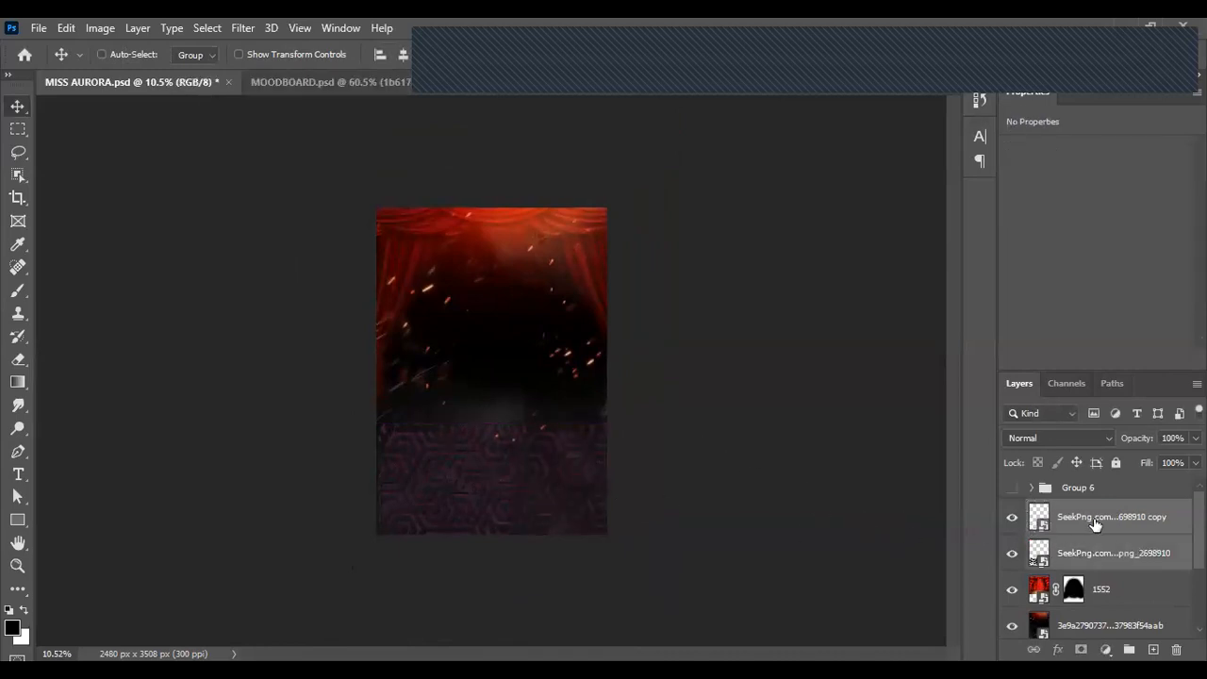
{"action": "left_click", "coordinate": [1100, 530]}
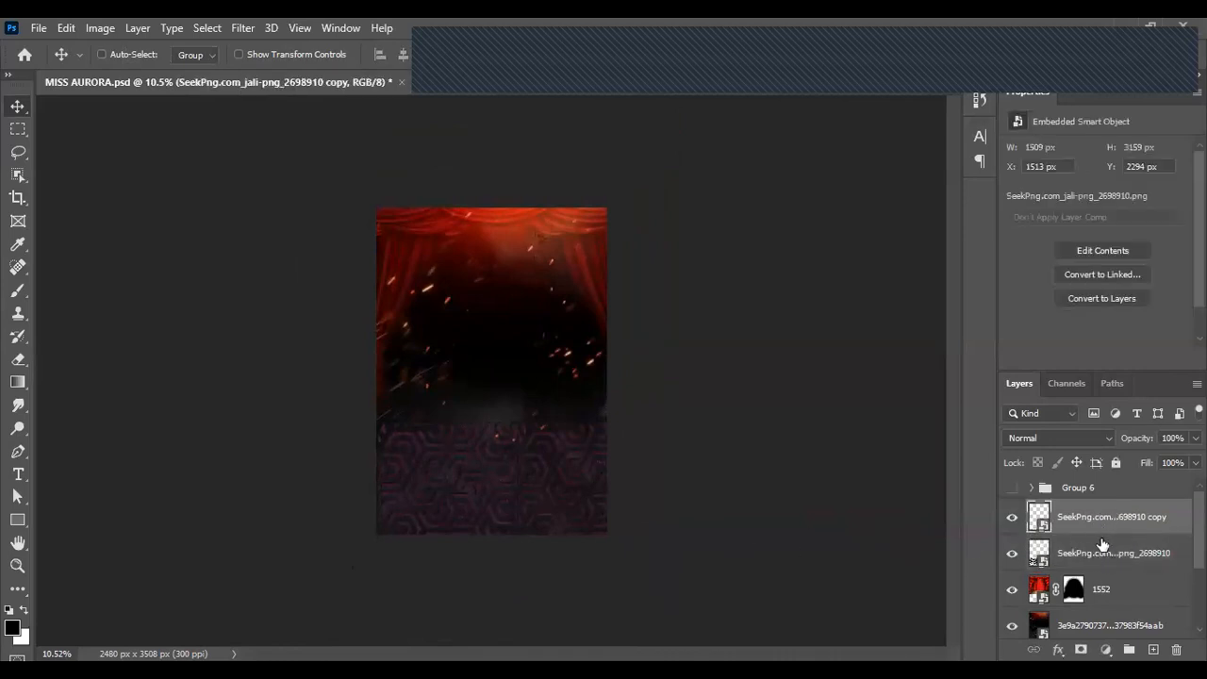
{"action": "left_click", "coordinate": [1104, 552], "text": "shift"}
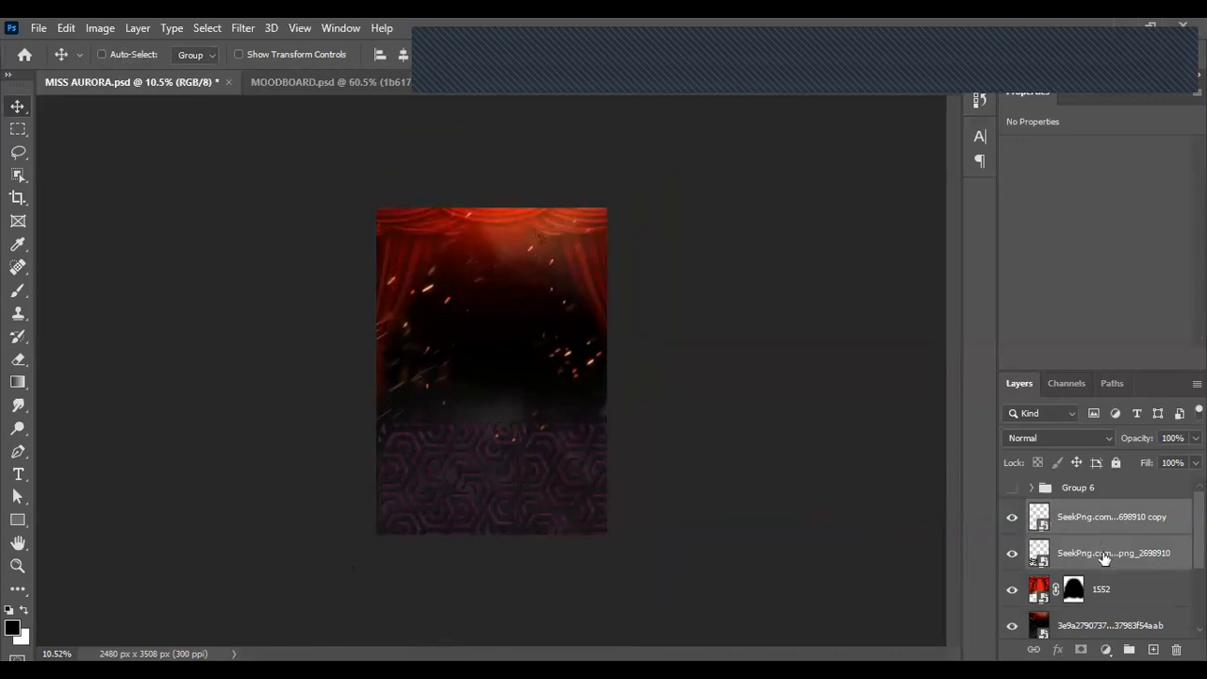
{"action": "right_click", "coordinate": [1107, 529]}
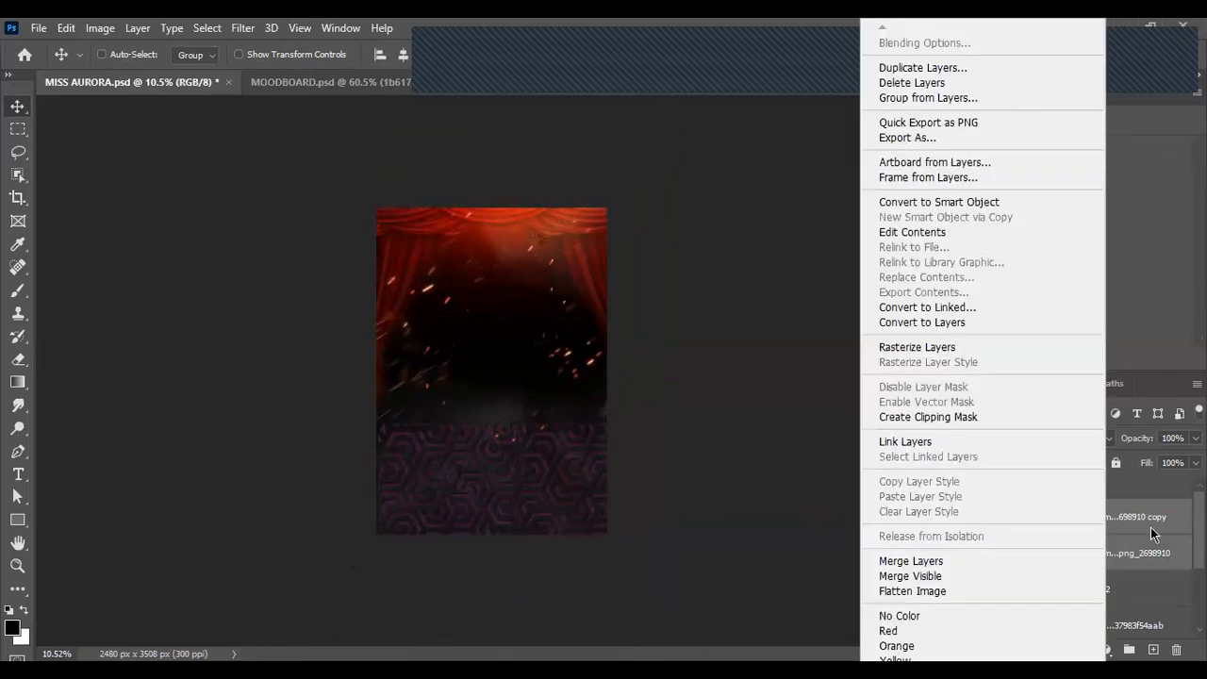
{"action": "left_click", "coordinate": [928, 565]}
Step: Add a Hue/Saturation adjustment above the merged geometric pattern and clip it to that layer only
{"action": "scroll", "coordinate": [533, 489], "scroll_direction": "up", "scroll_amount": 1}
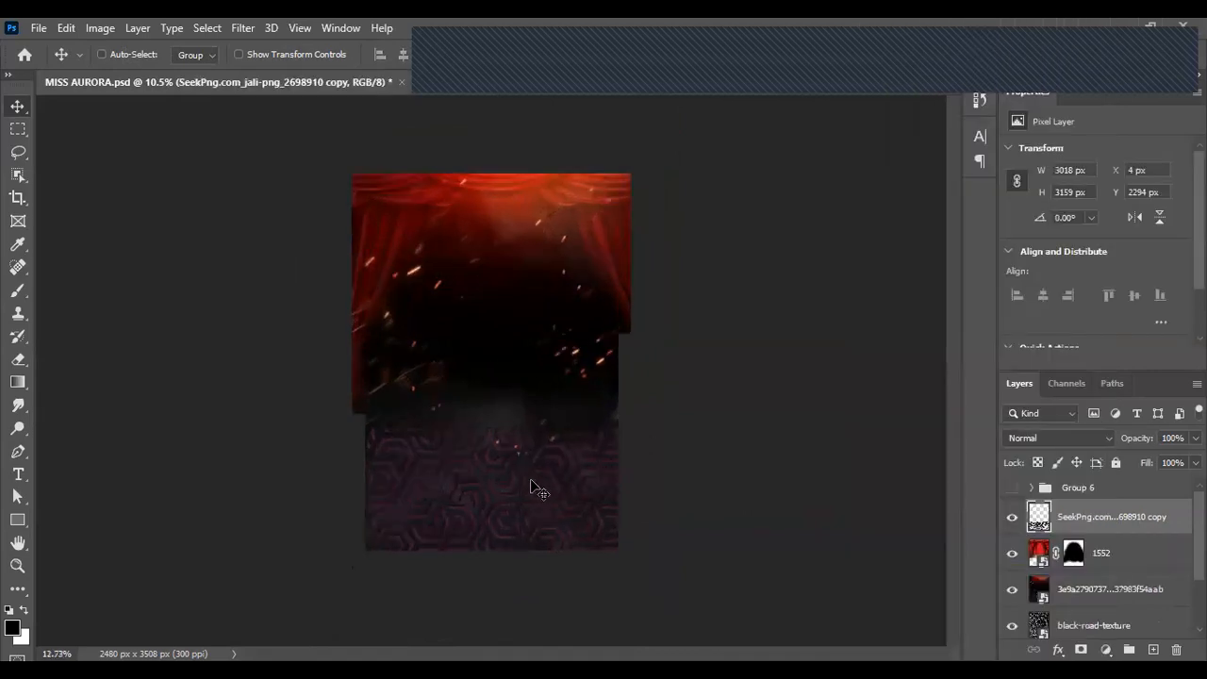
{"action": "scroll", "coordinate": [533, 489], "scroll_direction": "up", "scroll_amount": 2}
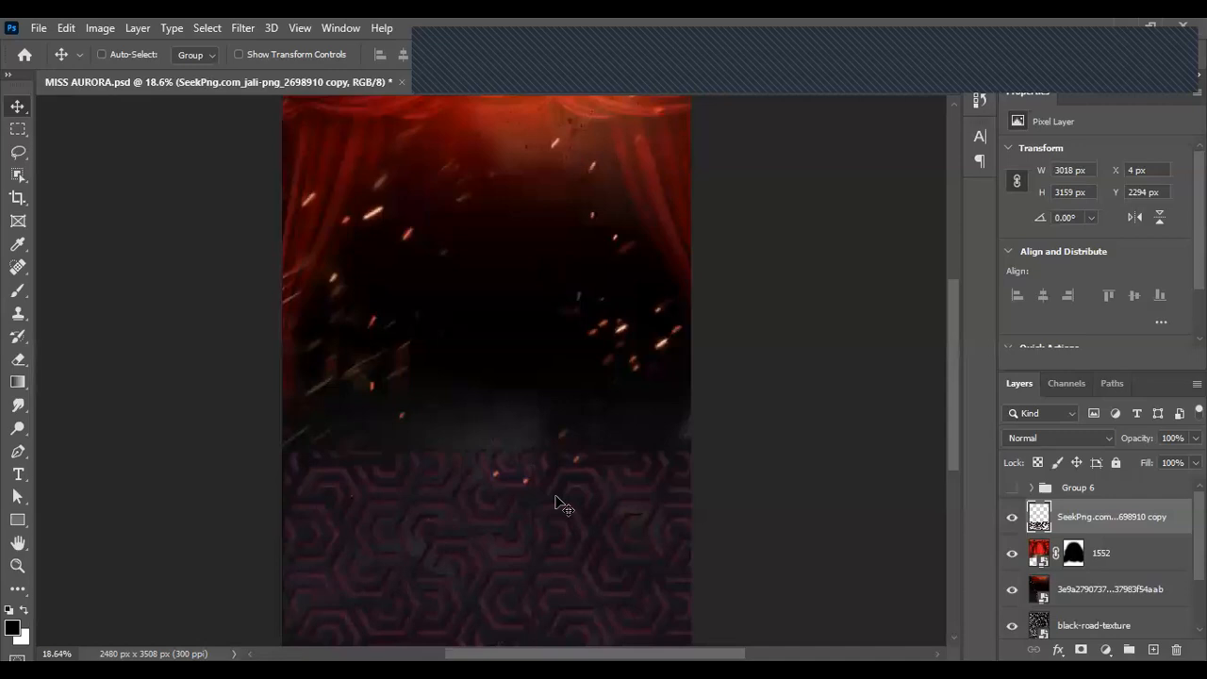
{"action": "scroll", "coordinate": [563, 506], "scroll_direction": "down", "scroll_amount": 2}
{"action": "scroll", "coordinate": [563, 506], "scroll_direction": "up", "scroll_amount": 1}
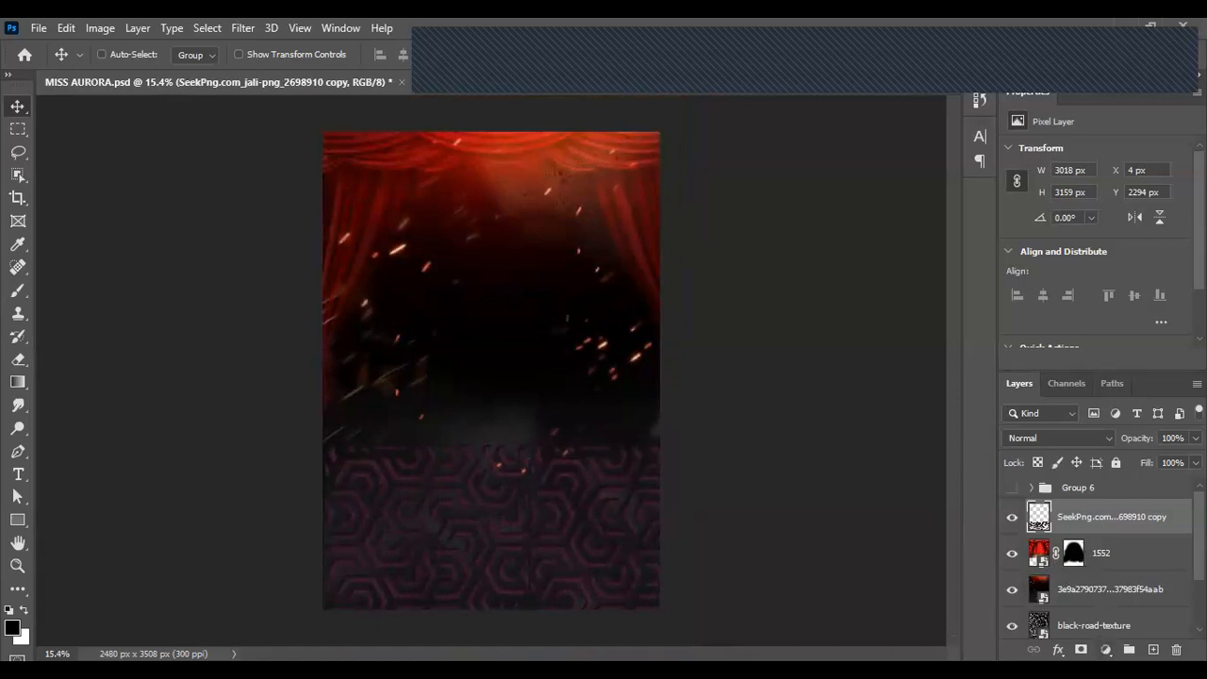
{"action": "left_click", "coordinate": [1106, 650]}
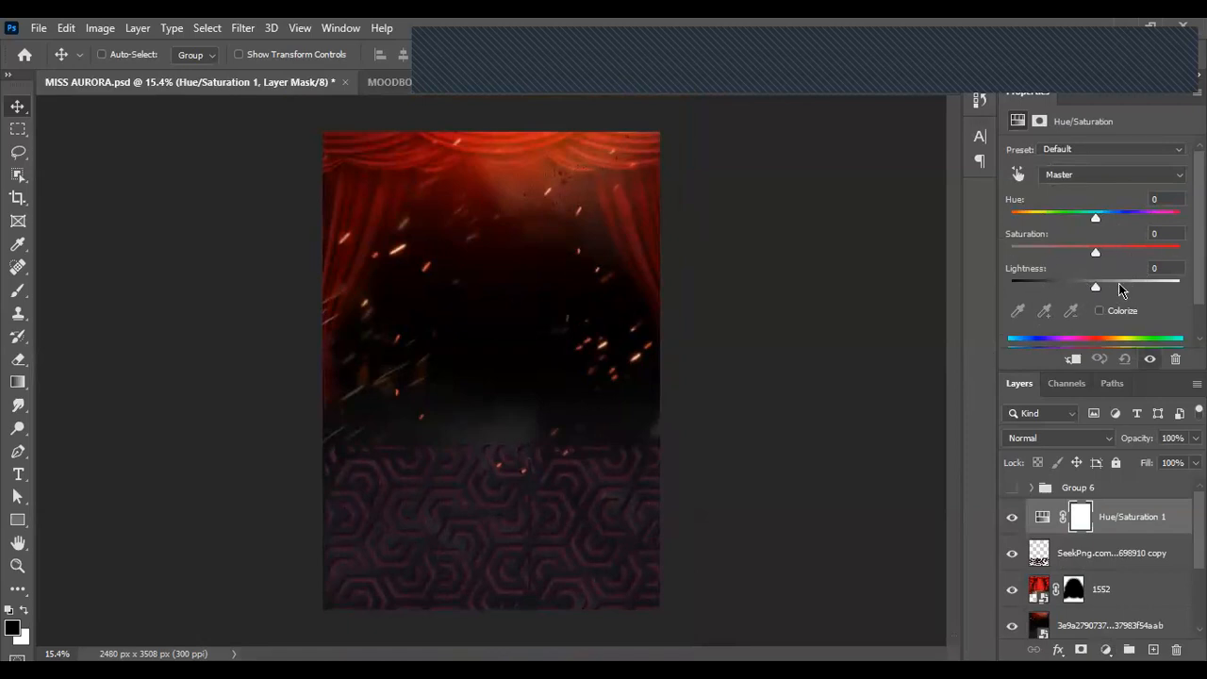
{"action": "mouse_move", "coordinate": [1094, 289]}
{"action": "left_mouse_down"}
{"action": "mouse_move", "coordinate": [1154, 292]}
{"action": "mouse_move", "coordinate": [1123, 288]}
{"action": "mouse_move", "coordinate": [1094, 299]}
{"action": "mouse_move", "coordinate": [1137, 304]}
{"action": "mouse_move", "coordinate": [1090, 301]}
{"action": "mouse_move", "coordinate": [1098, 306]}
{"action": "left_mouse_up"}
{"action": "scroll", "coordinate": [1151, 511], "scroll_direction": "down", "scroll_amount": 2}
{"action": "scroll", "coordinate": [1153, 519], "scroll_direction": "up", "scroll_amount": 2}
{"action": "left_click", "coordinate": [1072, 360]}
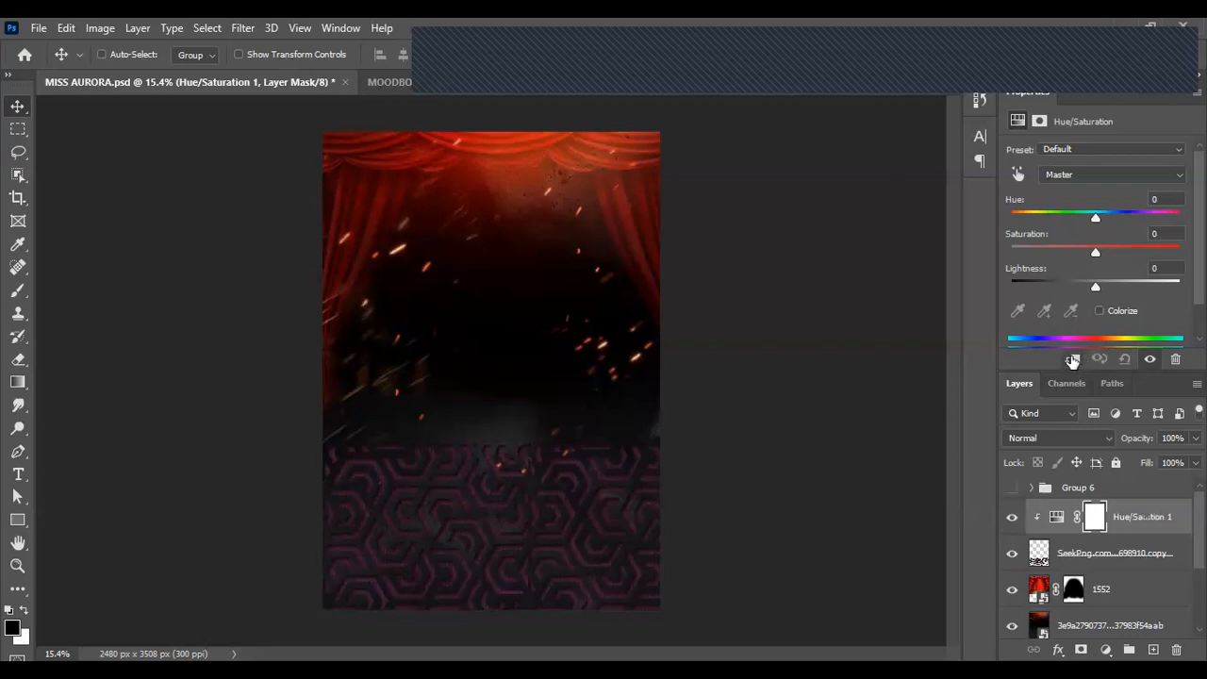
Step: Release the Hue/Saturation adjustment's clipping mask and clip it to the geometric pattern layer again
{"action": "left_click", "coordinate": [1135, 525], "text": "alt"}
{"action": "left_click", "coordinate": [1135, 526], "text": "alt"}
{"action": "right_click", "coordinate": [1156, 522]}
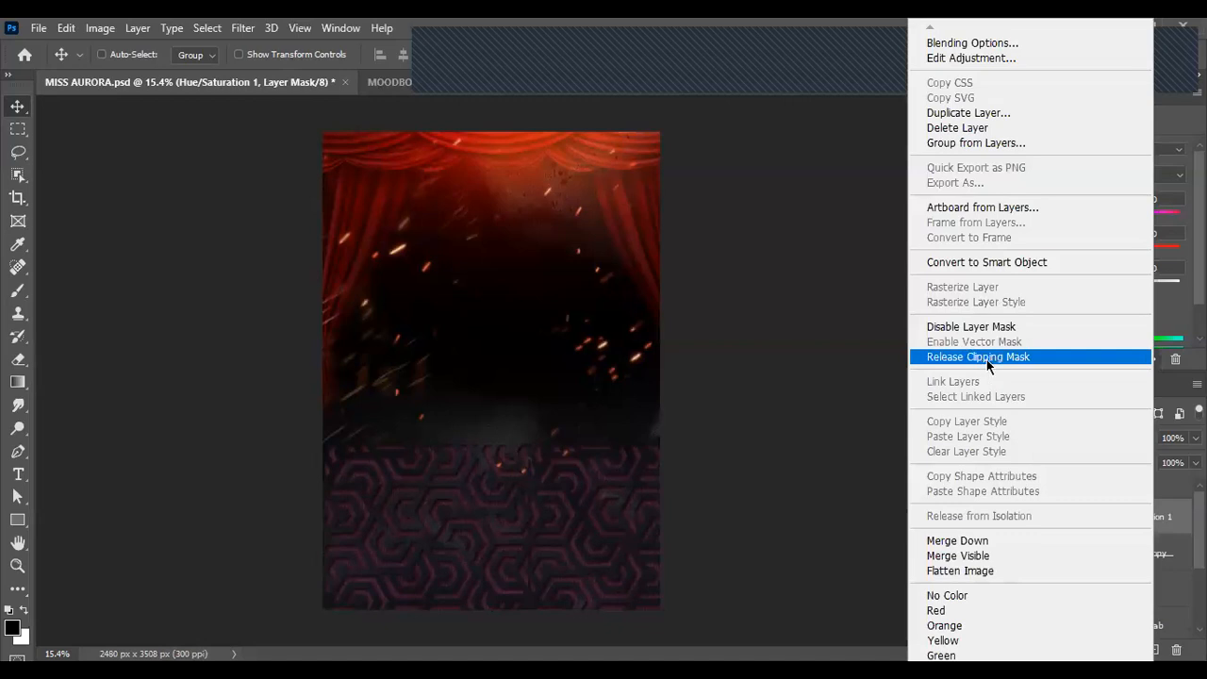
{"action": "left_click", "coordinate": [987, 359]}
{"action": "right_click", "coordinate": [1145, 518]}
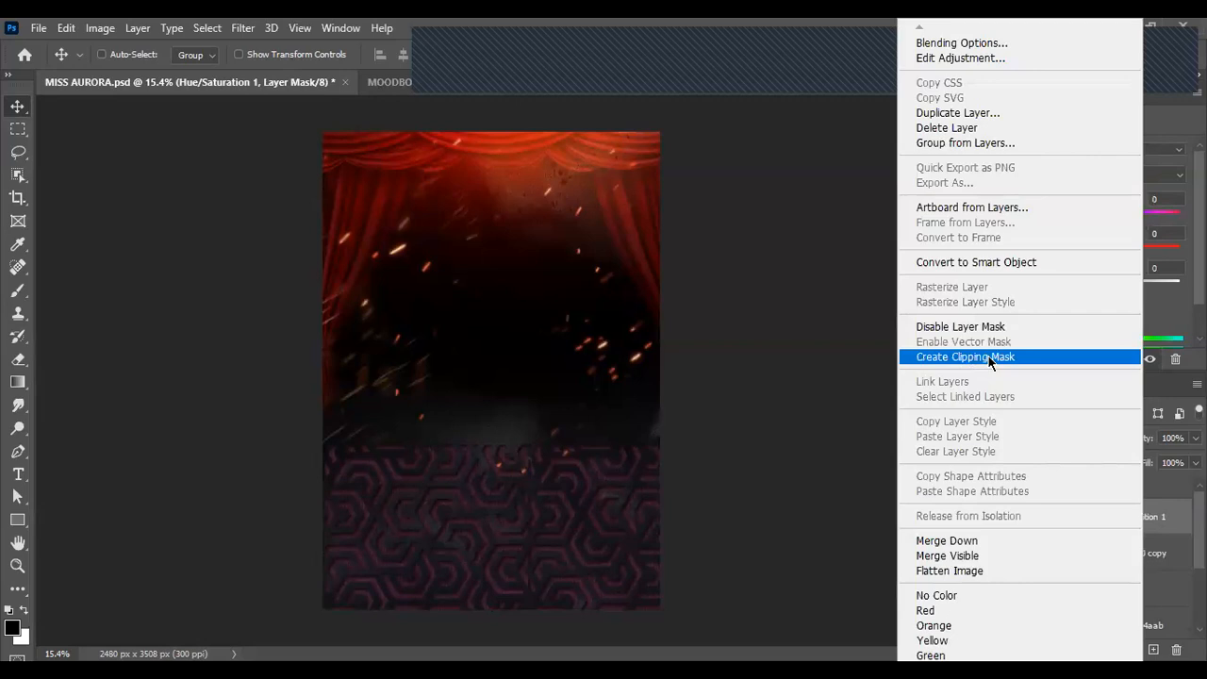
{"action": "left_click", "coordinate": [989, 359]}
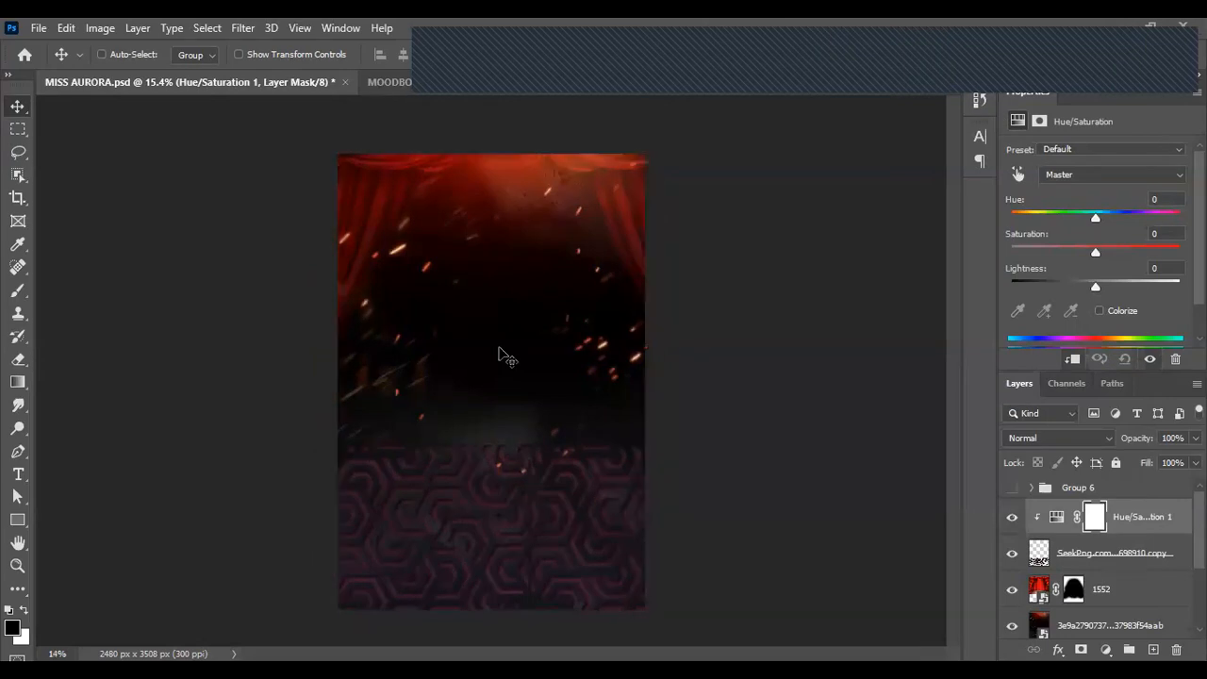
Step: Set the clipped Hue/Saturation adjustment's lightness to +82 to turn the floor pattern nearly white
{"action": "scroll", "coordinate": [501, 359], "scroll_direction": "up", "scroll_amount": 1}
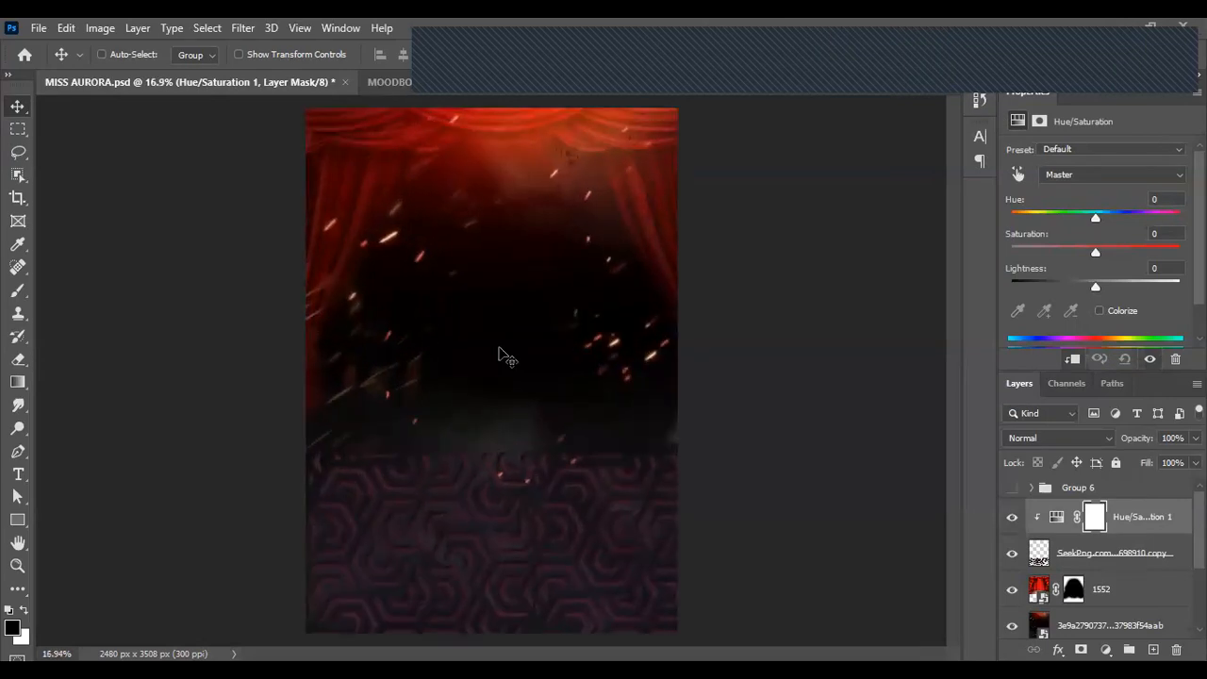
{"action": "scroll", "coordinate": [501, 354], "scroll_direction": "down", "scroll_amount": 1}
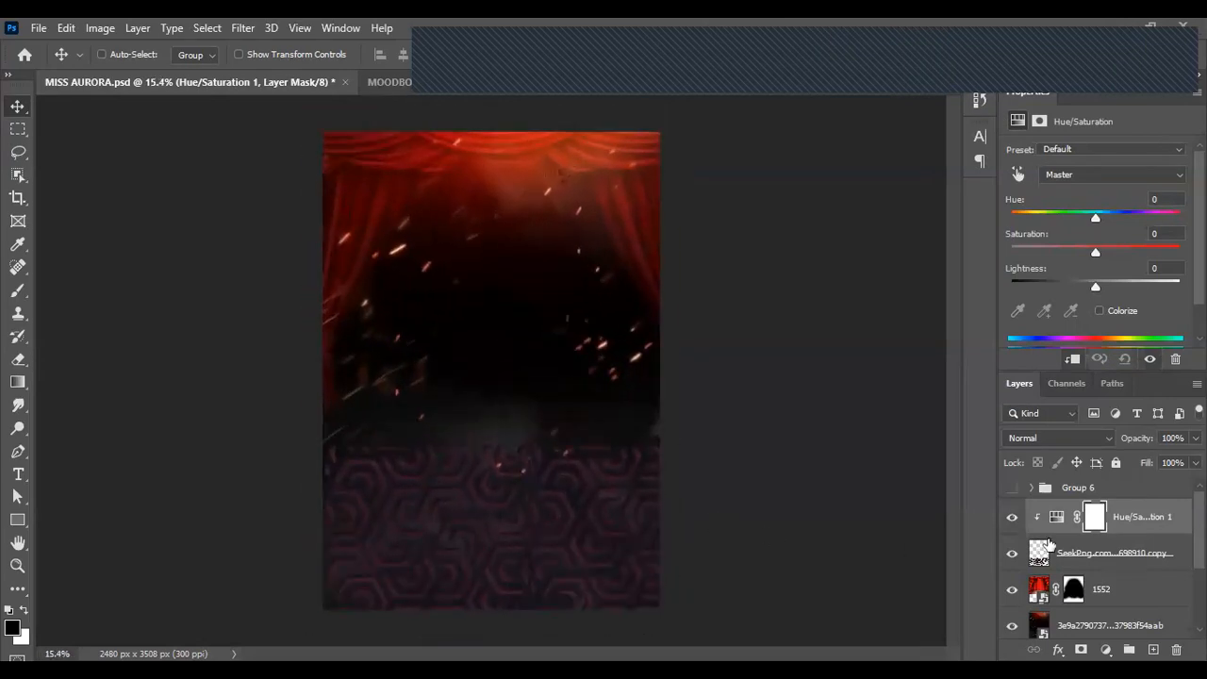
{"action": "scroll", "coordinate": [520, 475], "scroll_direction": "down", "scroll_amount": 1}
{"action": "scroll", "coordinate": [520, 475], "scroll_direction": "up", "scroll_amount": 2}
{"action": "scroll", "coordinate": [518, 472], "scroll_direction": "down", "scroll_amount": 1}
{"action": "scroll", "coordinate": [520, 474], "scroll_direction": "down", "scroll_amount": 1}
{"action": "scroll", "coordinate": [518, 472], "scroll_direction": "up", "scroll_amount": 2}
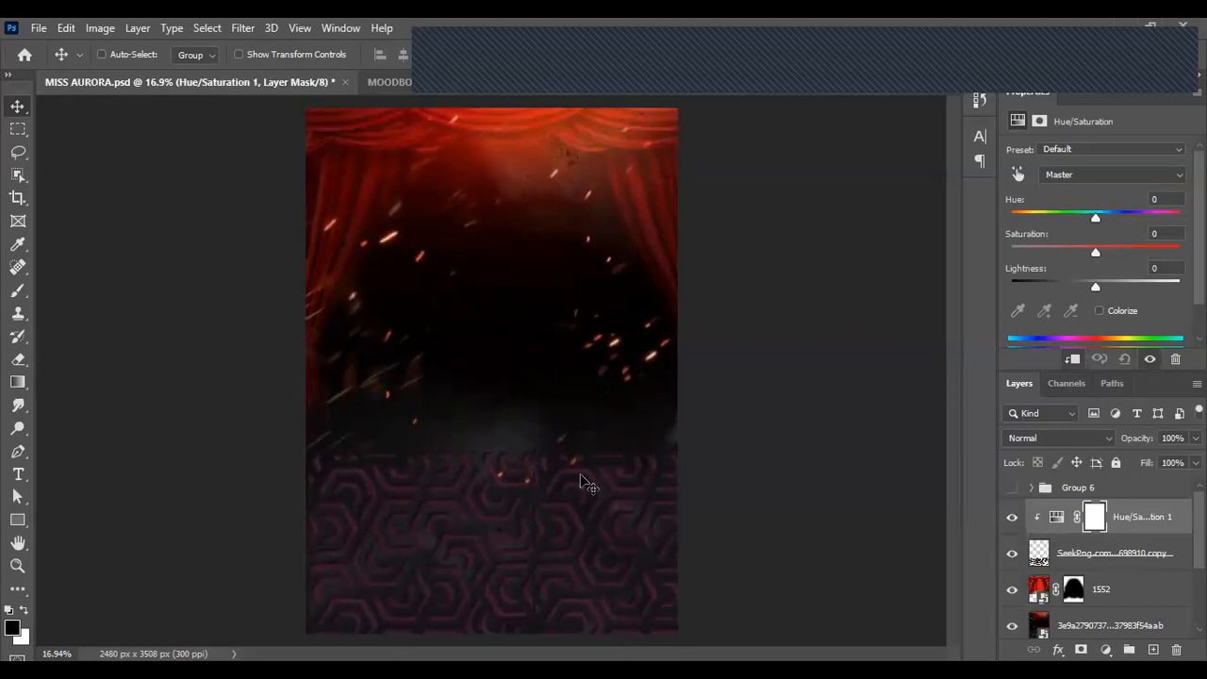
{"action": "scroll", "coordinate": [799, 571], "scroll_direction": "down", "scroll_amount": 1}
{"action": "scroll", "coordinate": [799, 571], "scroll_direction": "up", "scroll_amount": 1}
{"action": "left_click_drag", "start_coordinate": [1097, 285], "coordinate": [1155, 287]}
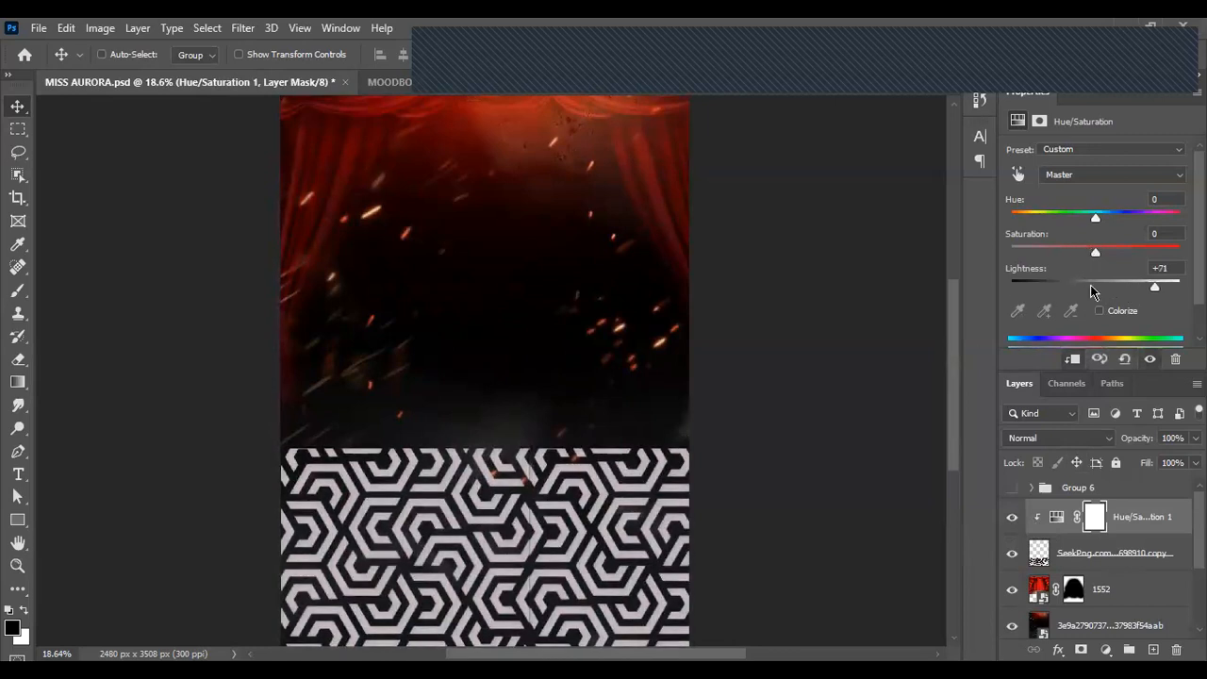
{"action": "mouse_move", "coordinate": [1155, 293]}
{"action": "left_mouse_down"}
{"action": "mouse_move", "coordinate": [1092, 289]}
{"action": "mouse_move", "coordinate": [1167, 287]}
{"action": "left_mouse_up"}
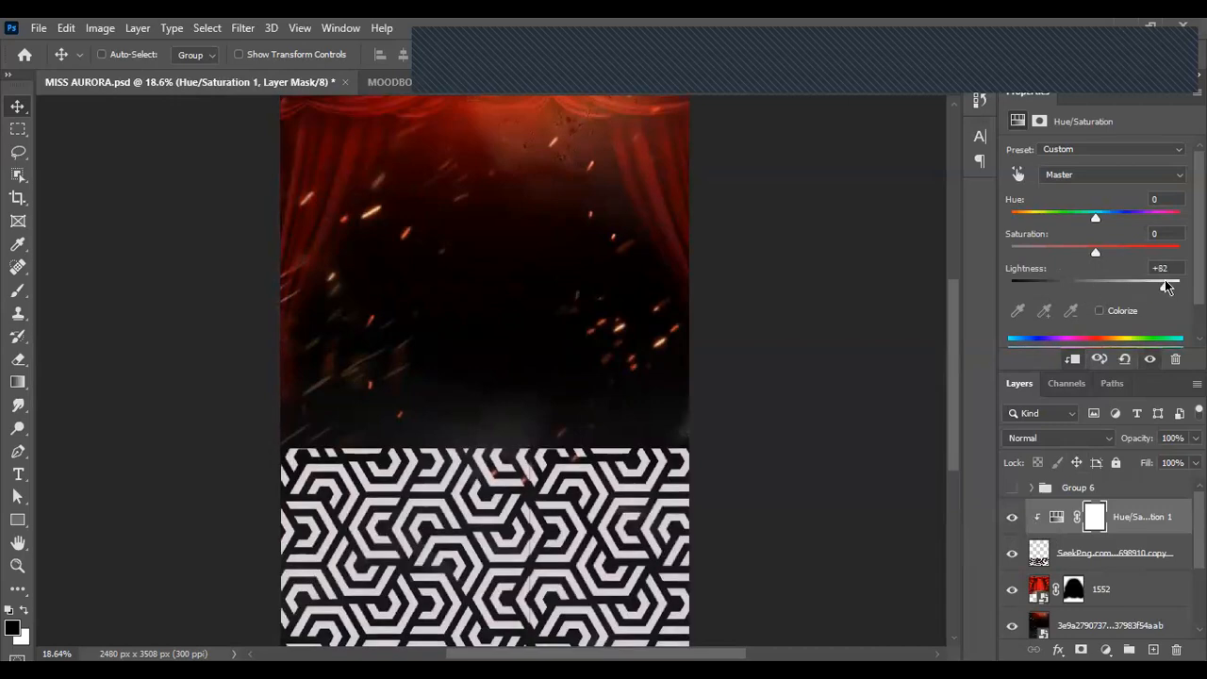
Step: Lower the merged geometric pattern layer's opacity to 2%
{"action": "left_click", "coordinate": [1136, 555]}
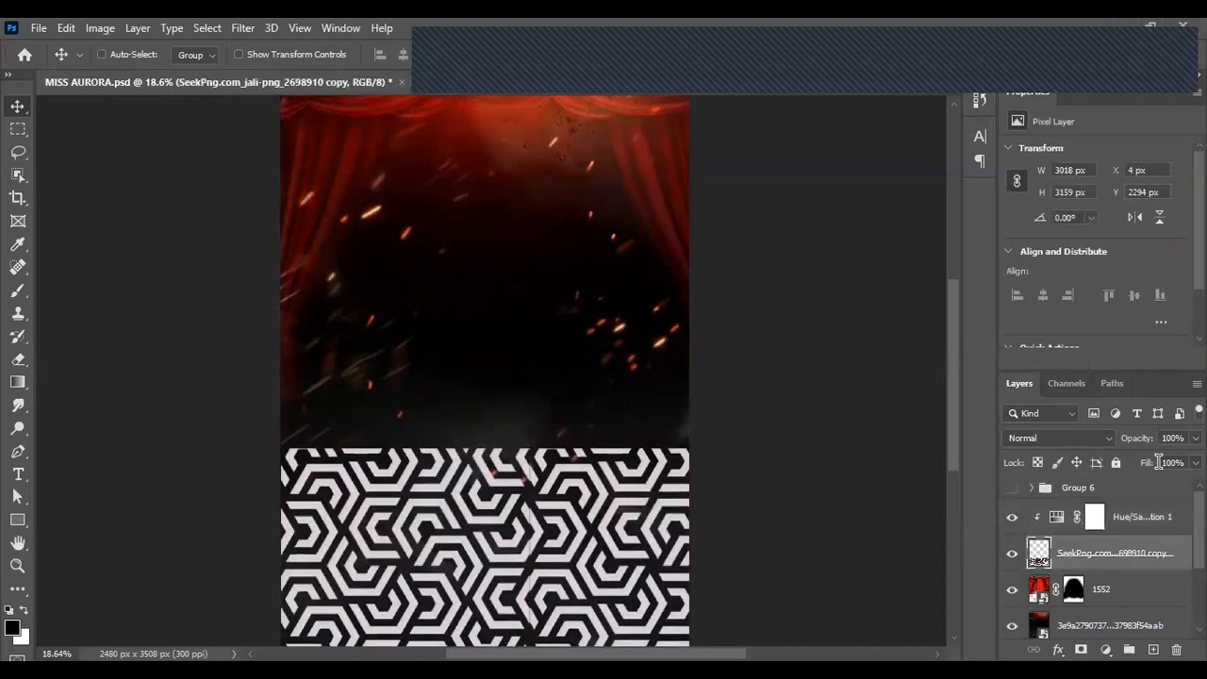
{"action": "left_click", "coordinate": [1195, 438]}
{"action": "left_click_drag", "start_coordinate": [1195, 461], "coordinate": [1114, 462]}
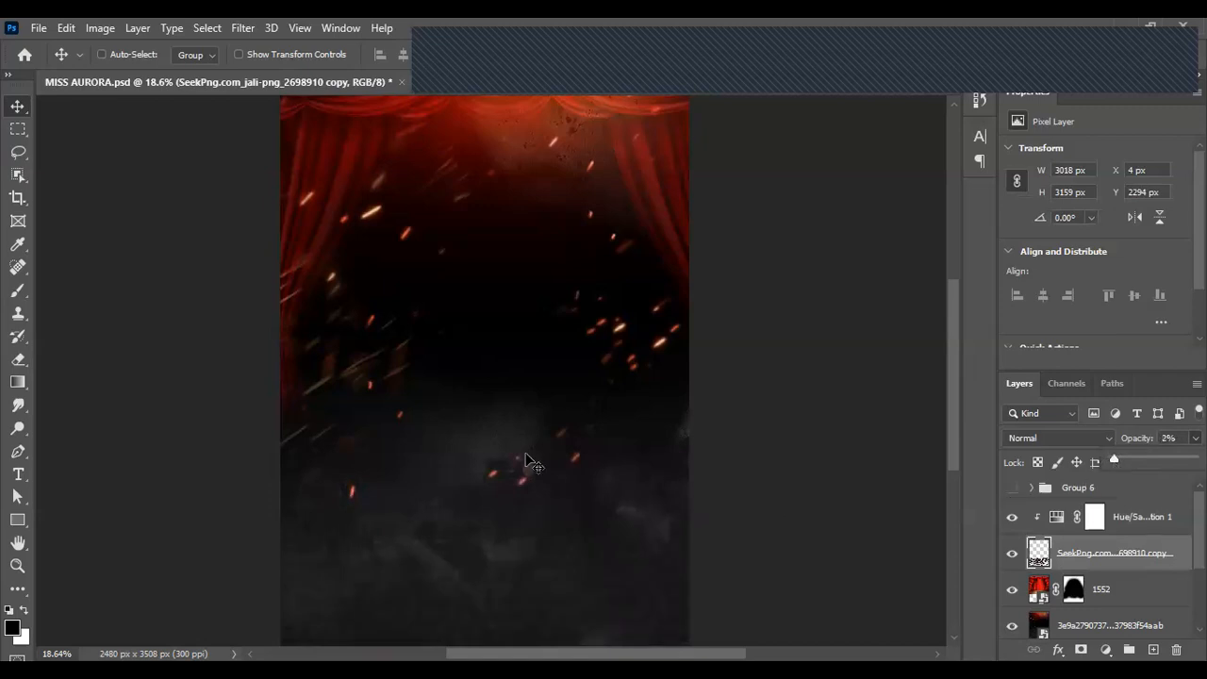
{"action": "scroll", "coordinate": [524, 509], "scroll_direction": "down", "scroll_amount": 2}
{"action": "scroll", "coordinate": [531, 510], "scroll_direction": "up", "scroll_amount": 1}
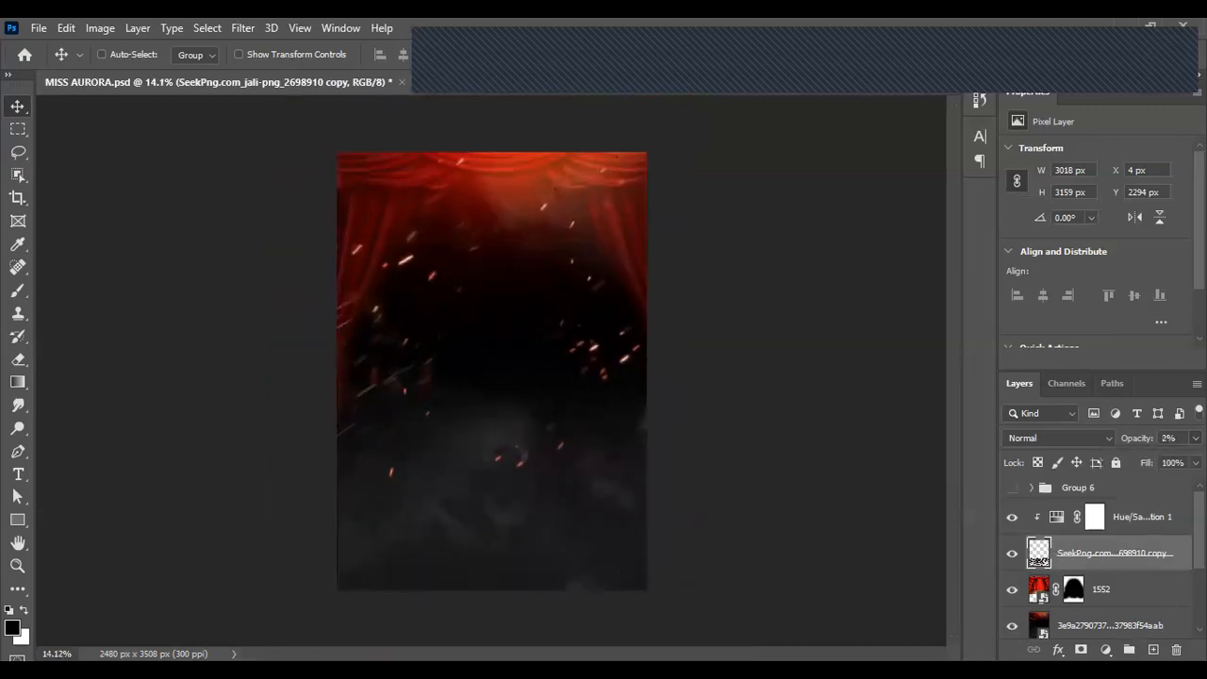
Step: Add a layer mask to the geometric pattern and fade its upper edge with a soft 800 px black brush
{"action": "left_click", "coordinate": [1081, 650]}
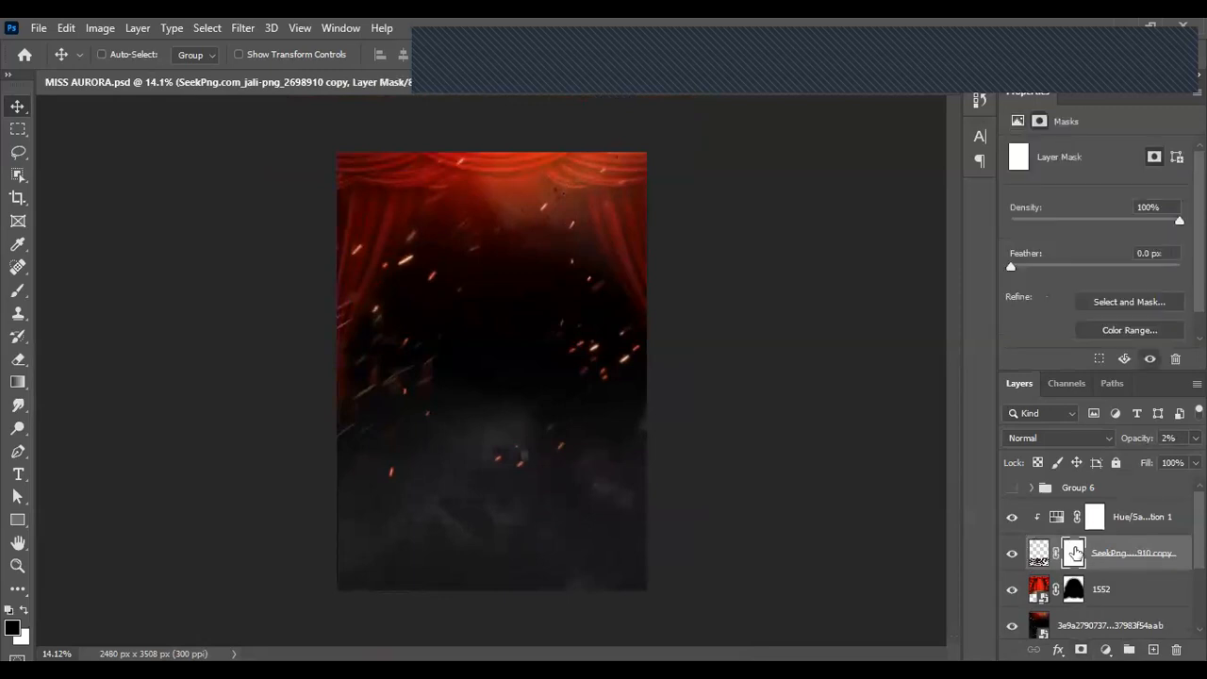
{"action": "key", "text": "b"}
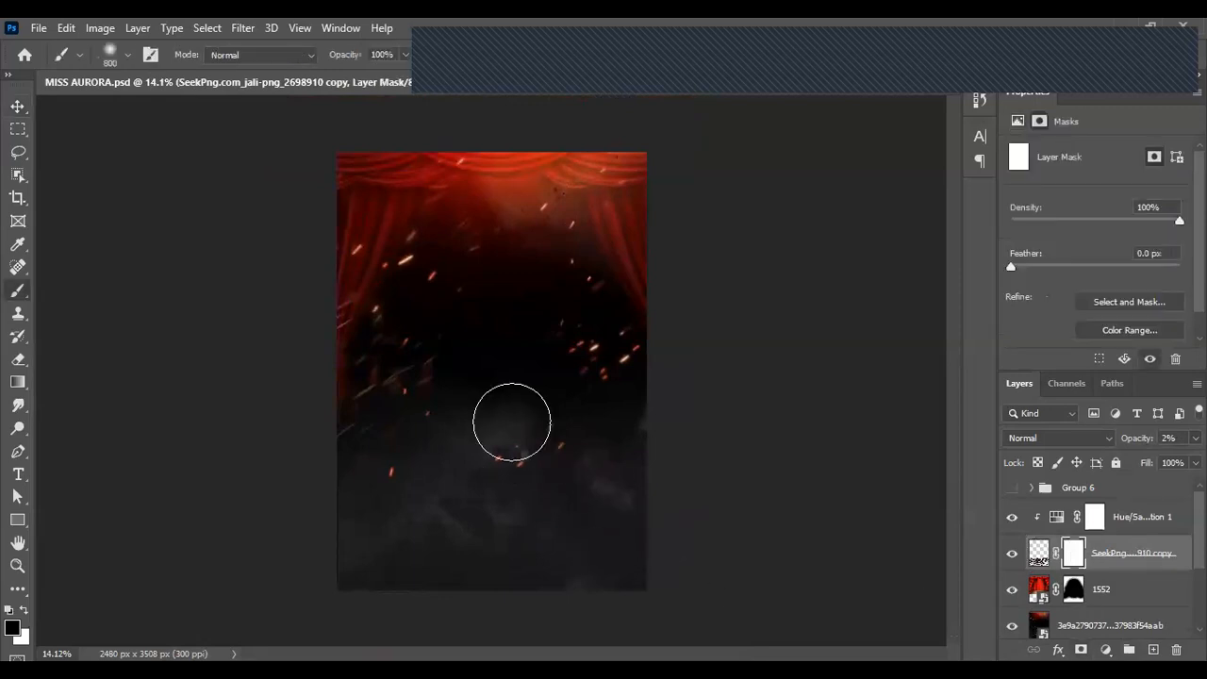
{"action": "mouse_move", "coordinate": [481, 411]}
{"action": "left_mouse_down"}
{"action": "mouse_move", "coordinate": [689, 422]}
{"action": "mouse_move", "coordinate": [586, 432]}
{"action": "mouse_move", "coordinate": [730, 442]}
{"action": "mouse_move", "coordinate": [432, 423]}
{"action": "mouse_move", "coordinate": [529, 436]}
{"action": "mouse_move", "coordinate": [333, 458]}
{"action": "mouse_move", "coordinate": [545, 438]}
{"action": "mouse_move", "coordinate": [711, 489]}
{"action": "mouse_move", "coordinate": [539, 446]}
{"action": "mouse_move", "coordinate": [422, 439]}
{"action": "mouse_move", "coordinate": [446, 456]}
{"action": "mouse_move", "coordinate": [607, 446]}
{"action": "mouse_move", "coordinate": [723, 466]}
{"action": "mouse_move", "coordinate": [442, 470]}
{"action": "mouse_move", "coordinate": [579, 474]}
{"action": "left_mouse_up"}
{"action": "scroll", "coordinate": [579, 474], "scroll_direction": "up", "scroll_amount": 1}
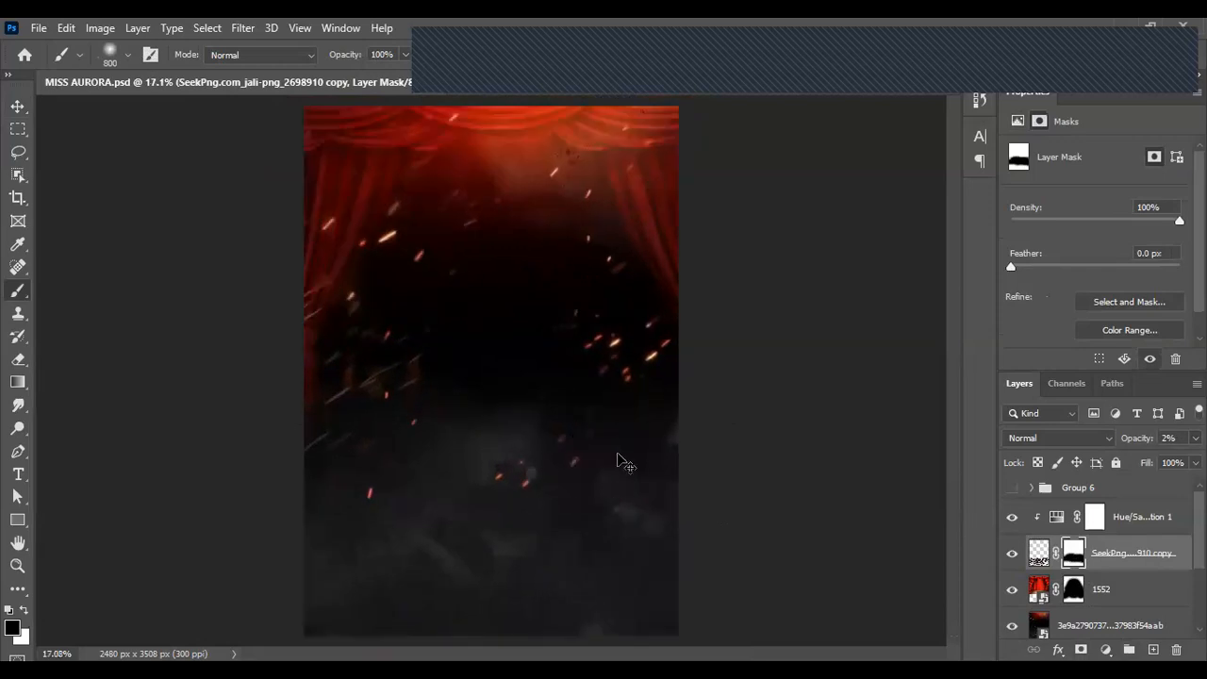
{"action": "scroll", "coordinate": [618, 463], "scroll_direction": "up", "scroll_amount": 1}
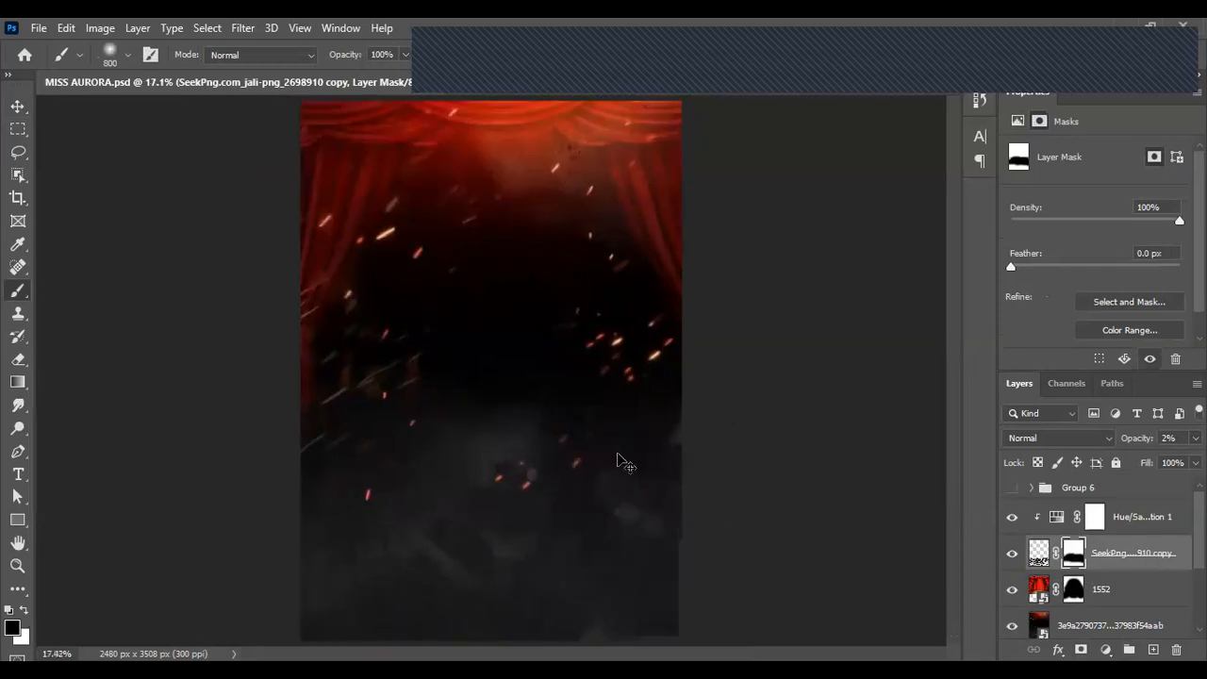
{"action": "key", "text": "v"}
Step: Compare the background with the geometric pattern layer hidden and shown
{"action": "scroll", "coordinate": [574, 504], "scroll_direction": "down", "scroll_amount": 1}
{"action": "scroll", "coordinate": [573, 504], "scroll_direction": "up", "scroll_amount": 1}
{"action": "left_click", "coordinate": [1010, 555]}
{"action": "left_click", "coordinate": [1010, 554]}
{"action": "left_click", "coordinate": [1010, 554]}
{"action": "left_click", "coordinate": [1010, 554]}
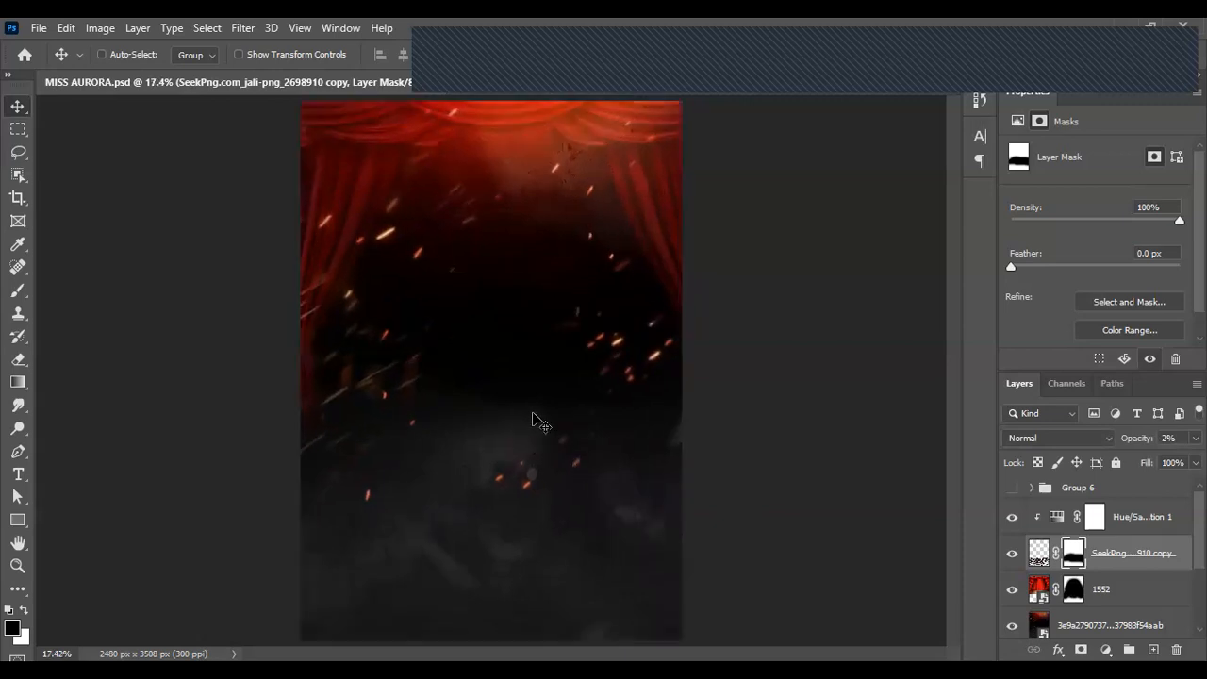
{"action": "scroll", "coordinate": [547, 407], "scroll_direction": "down", "scroll_amount": 1}
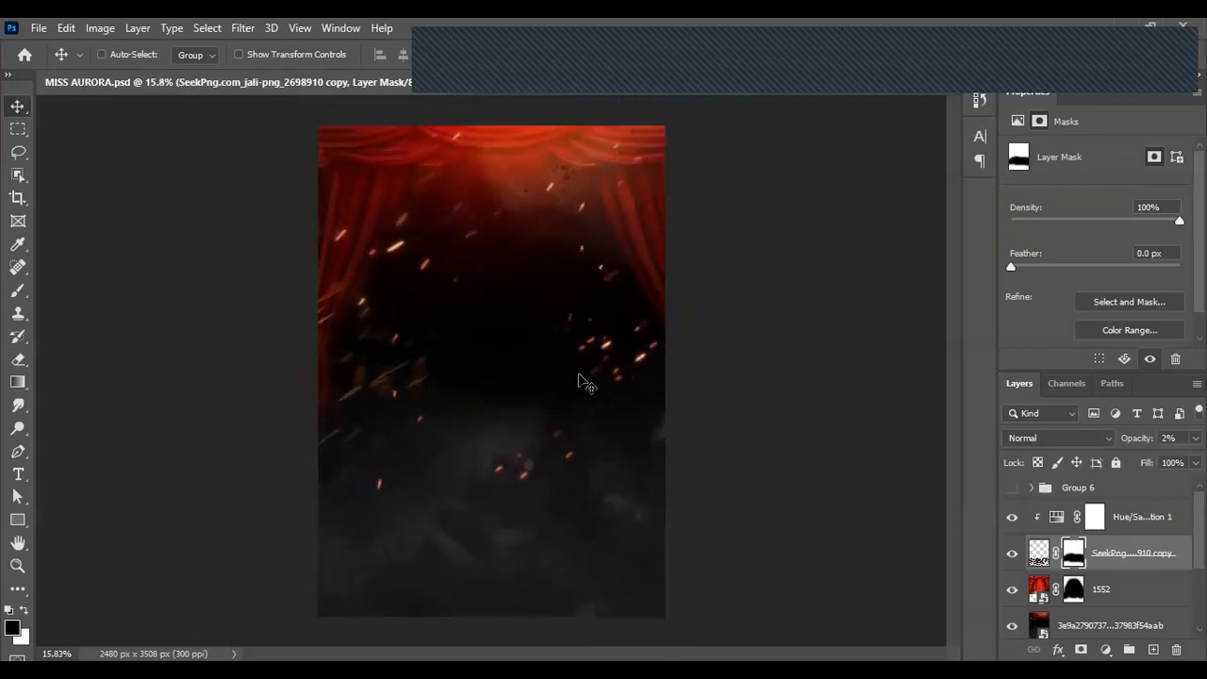
{"action": "scroll", "coordinate": [599, 368], "scroll_direction": "up", "scroll_amount": 1}
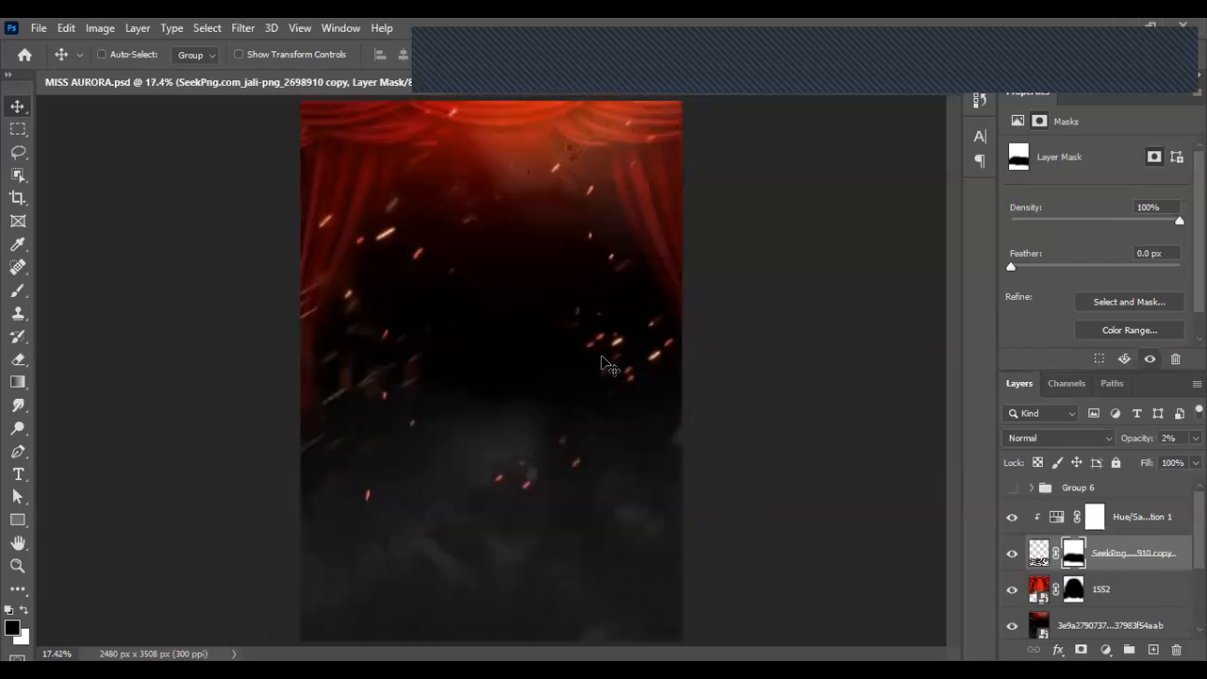
Step: Check the ember image's effect on the background by hiding its layer and showing it again
{"action": "left_click", "coordinate": [1042, 624]}
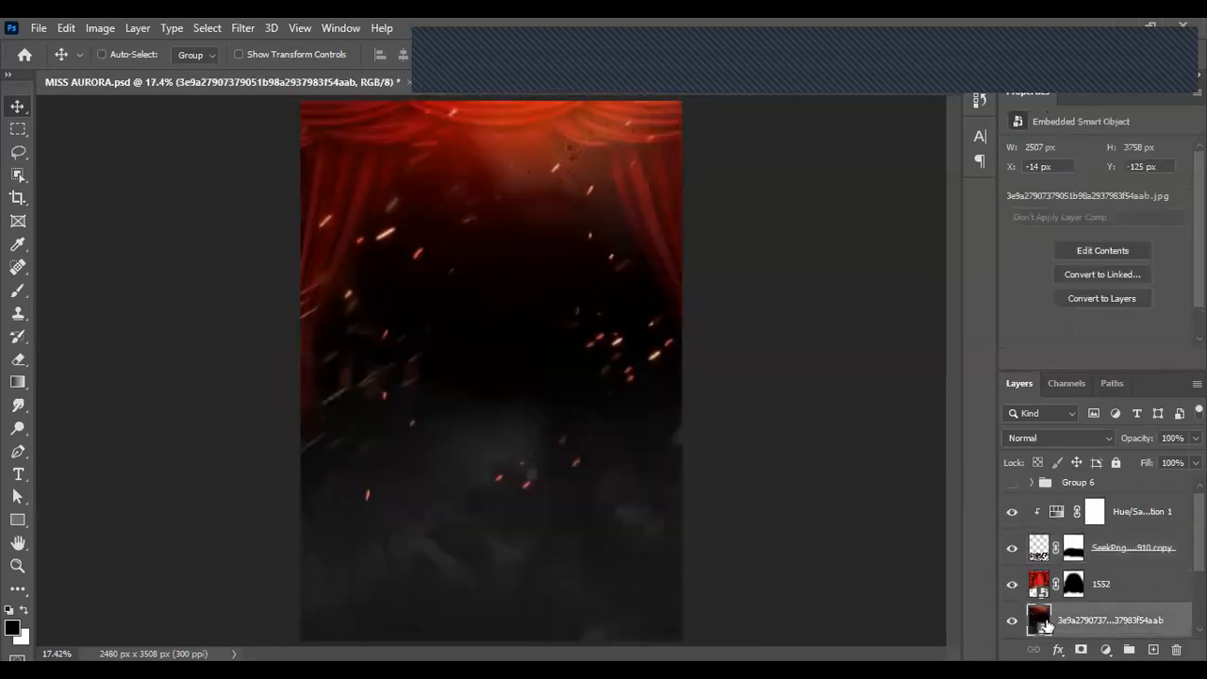
{"action": "scroll", "coordinate": [1046, 625], "scroll_direction": "down", "scroll_amount": 2}
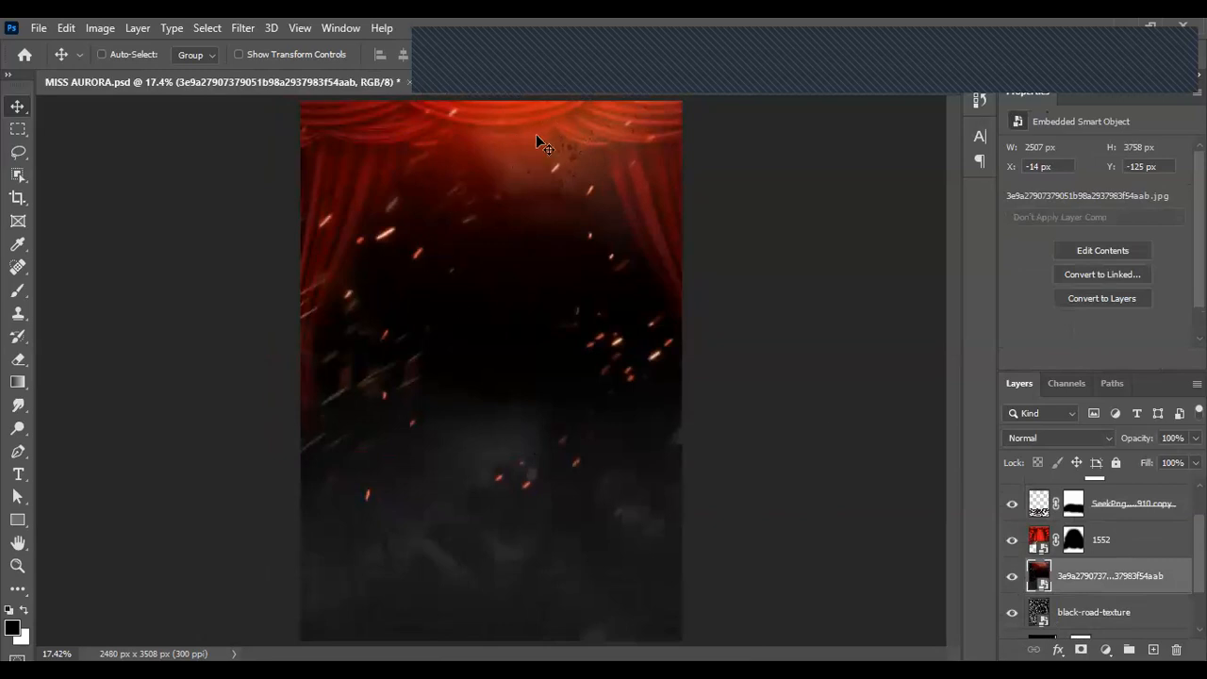
{"action": "left_click", "coordinate": [1012, 576]}
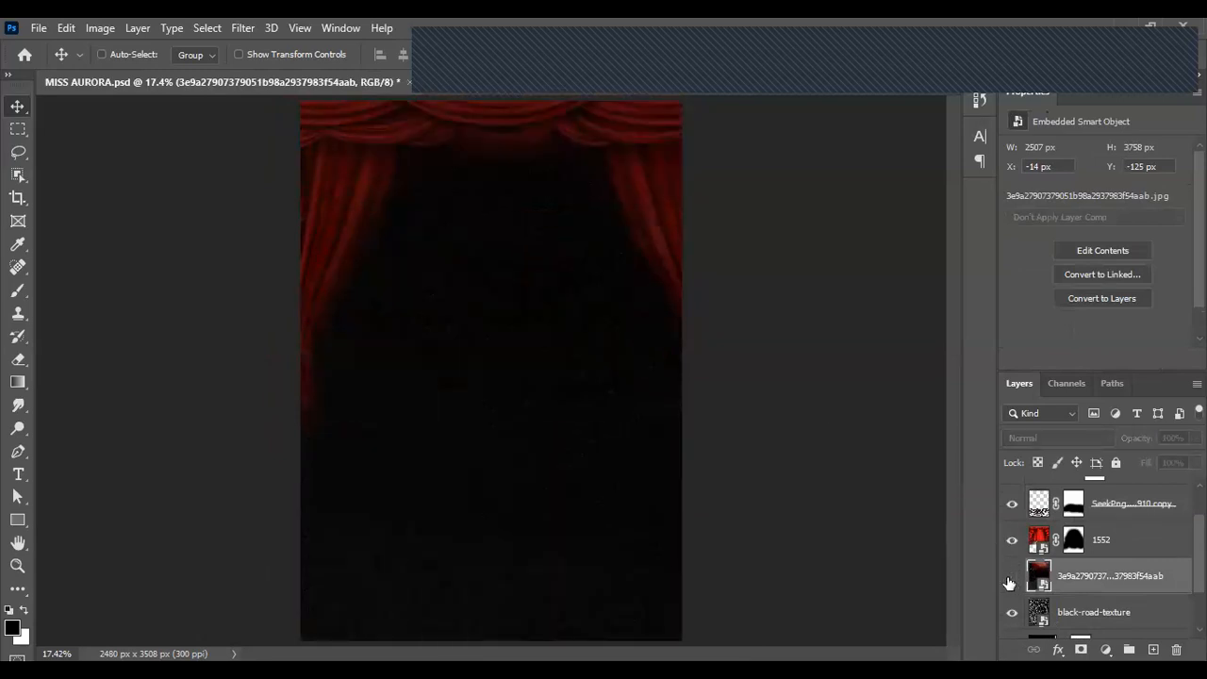
{"action": "left_click", "coordinate": [1011, 578]}
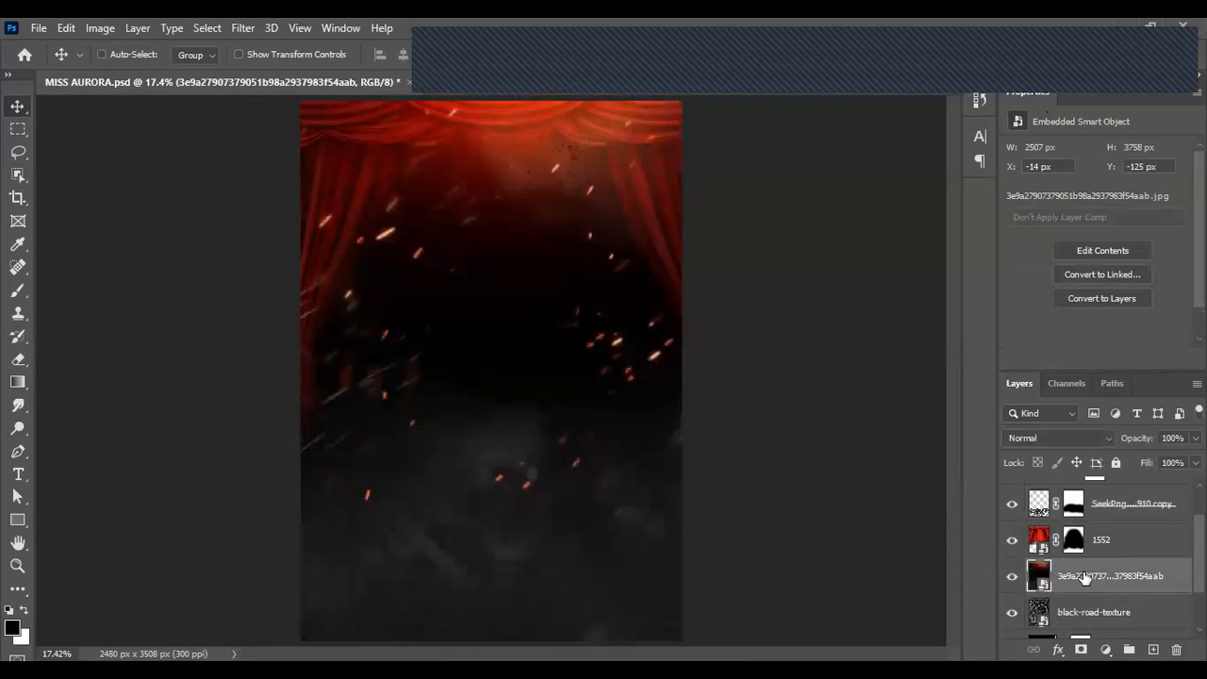
Step: Add a Hue/Saturation adjustment clipped to the ember image layer and set its hue to +12
{"action": "left_click", "coordinate": [1107, 650]}
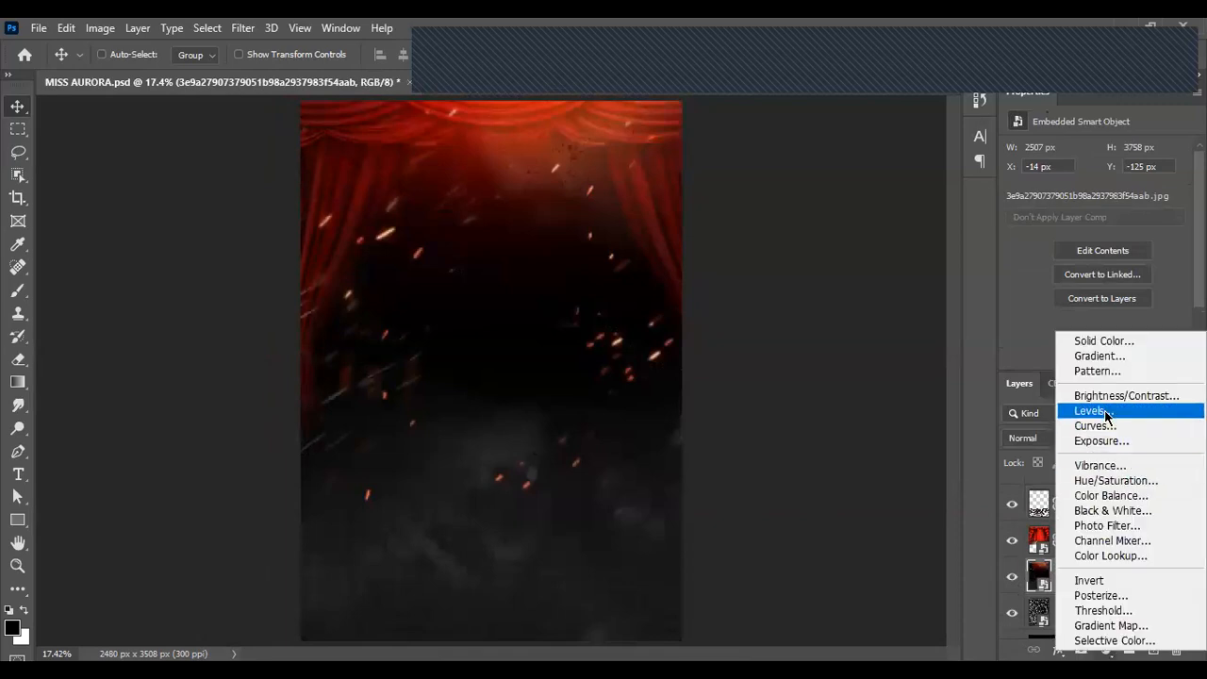
{"action": "left_click", "coordinate": [1109, 483]}
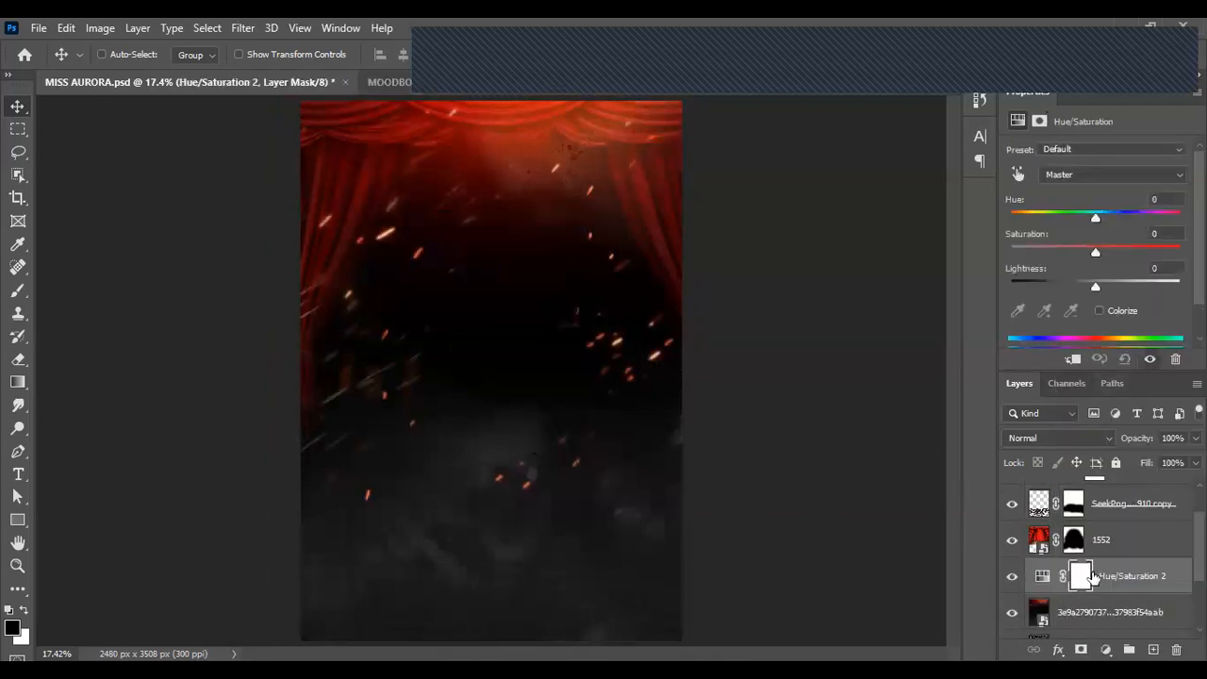
{"action": "left_click", "coordinate": [1074, 359]}
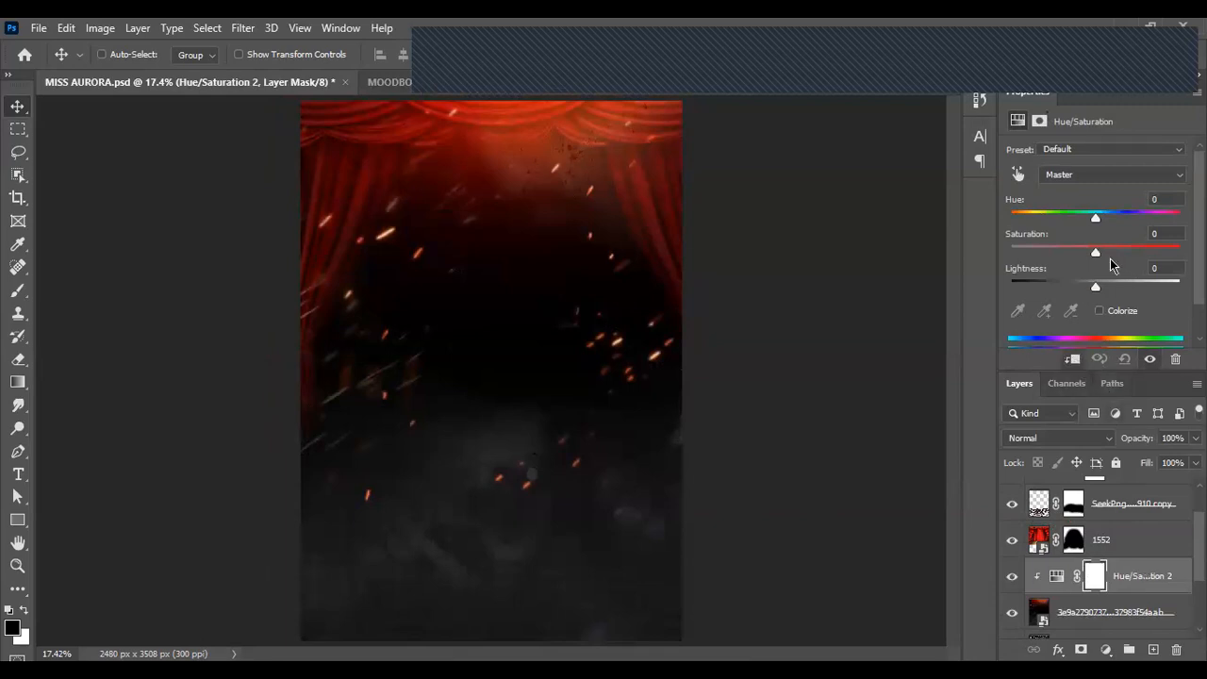
{"action": "mouse_move", "coordinate": [1095, 219]}
{"action": "left_mouse_down"}
{"action": "mouse_move", "coordinate": [1133, 215]}
{"action": "mouse_move", "coordinate": [1112, 219]}
{"action": "left_mouse_up"}
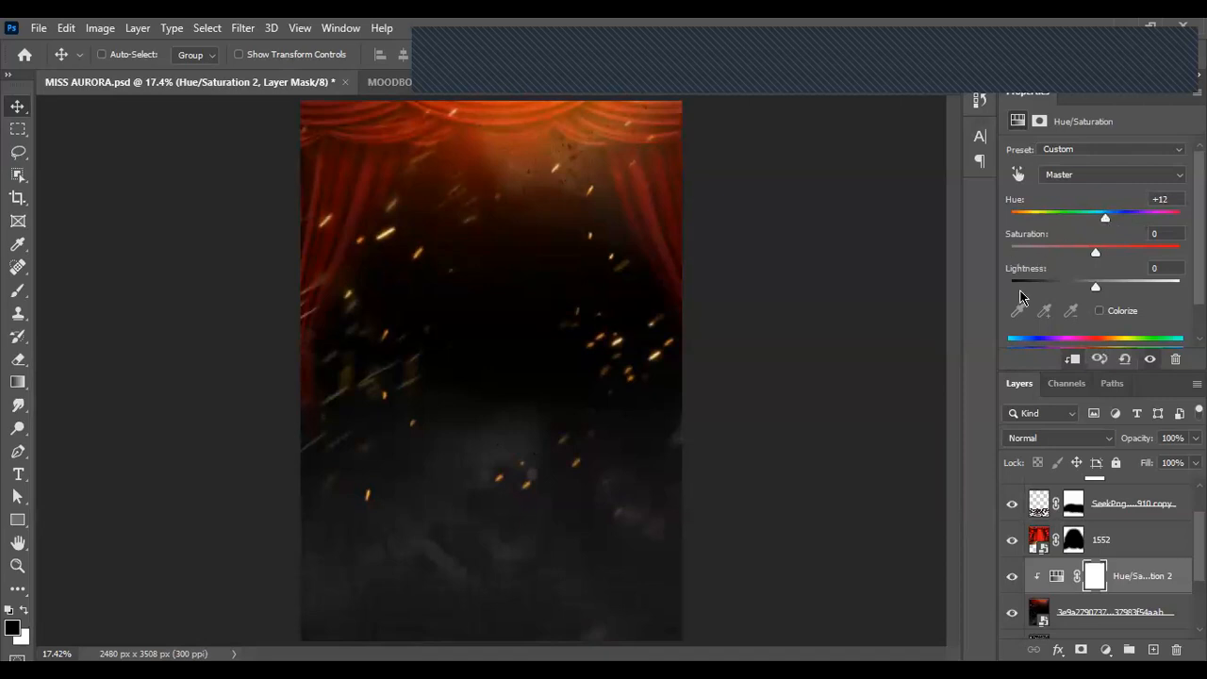
Step: Add a Hue/Saturation adjustment clipped to the curtain layer with hue +37, saturation -9 and lightness +14
{"action": "left_click", "coordinate": [1005, 575]}
{"action": "scroll", "coordinate": [605, 323], "scroll_direction": "down", "scroll_amount": 1}
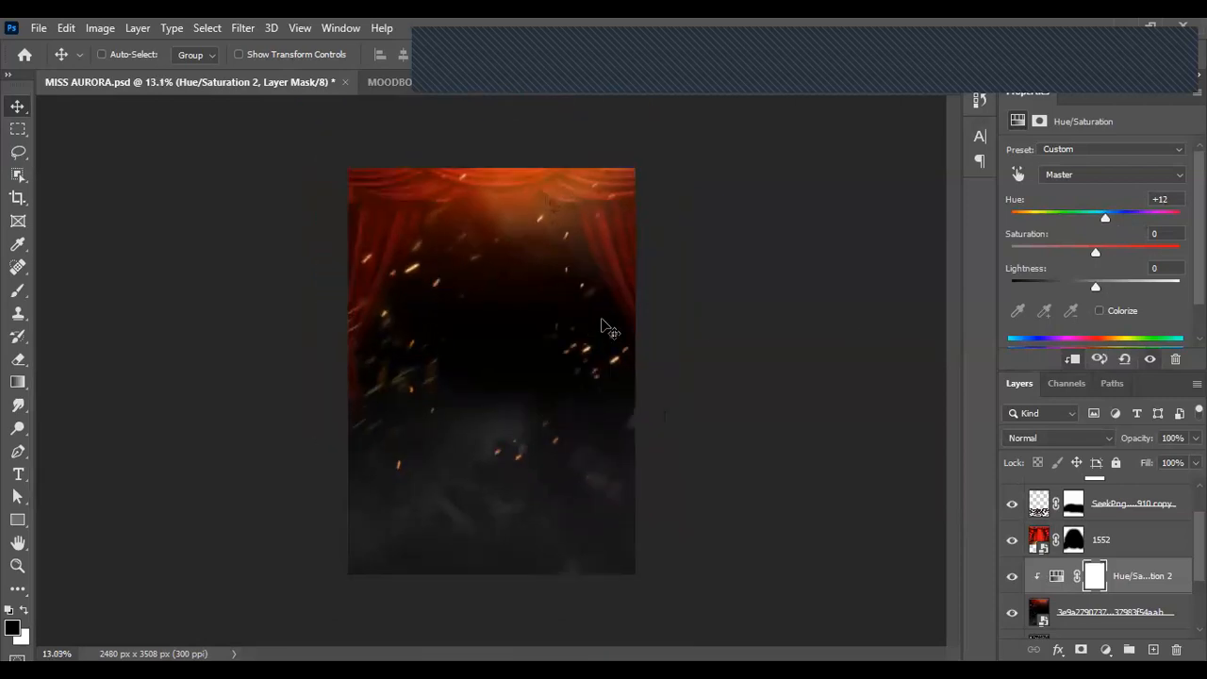
{"action": "scroll", "coordinate": [604, 323], "scroll_direction": "up", "scroll_amount": 1}
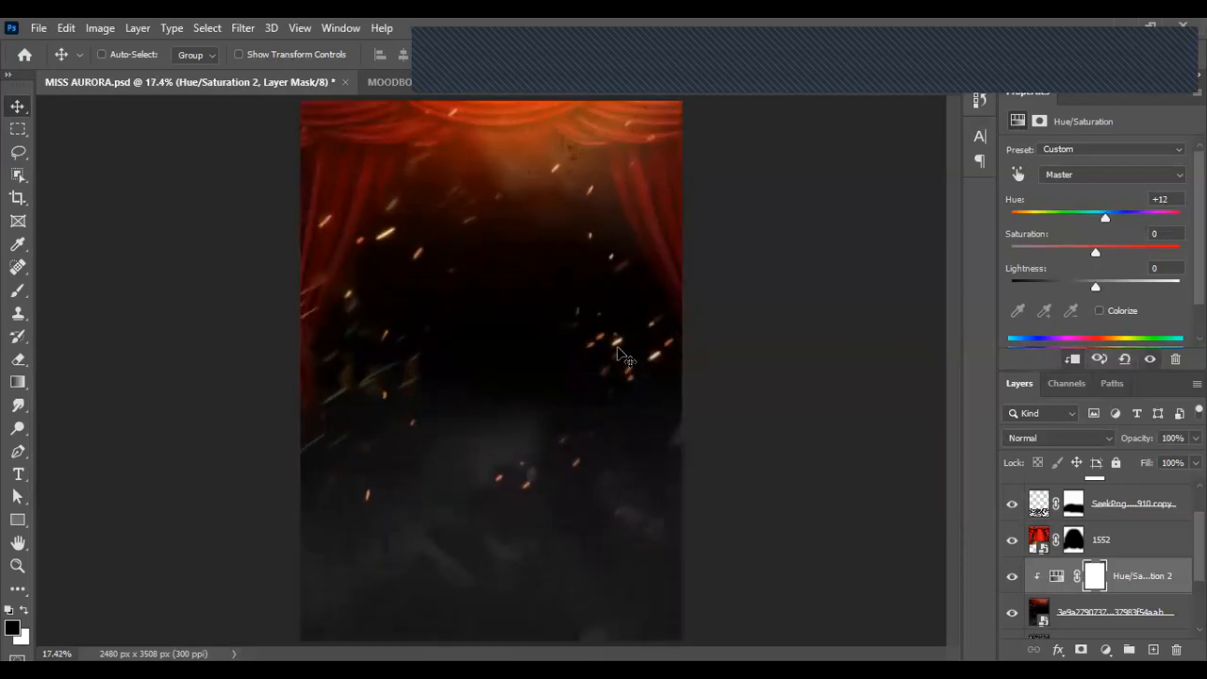
{"action": "left_click", "coordinate": [1119, 543]}
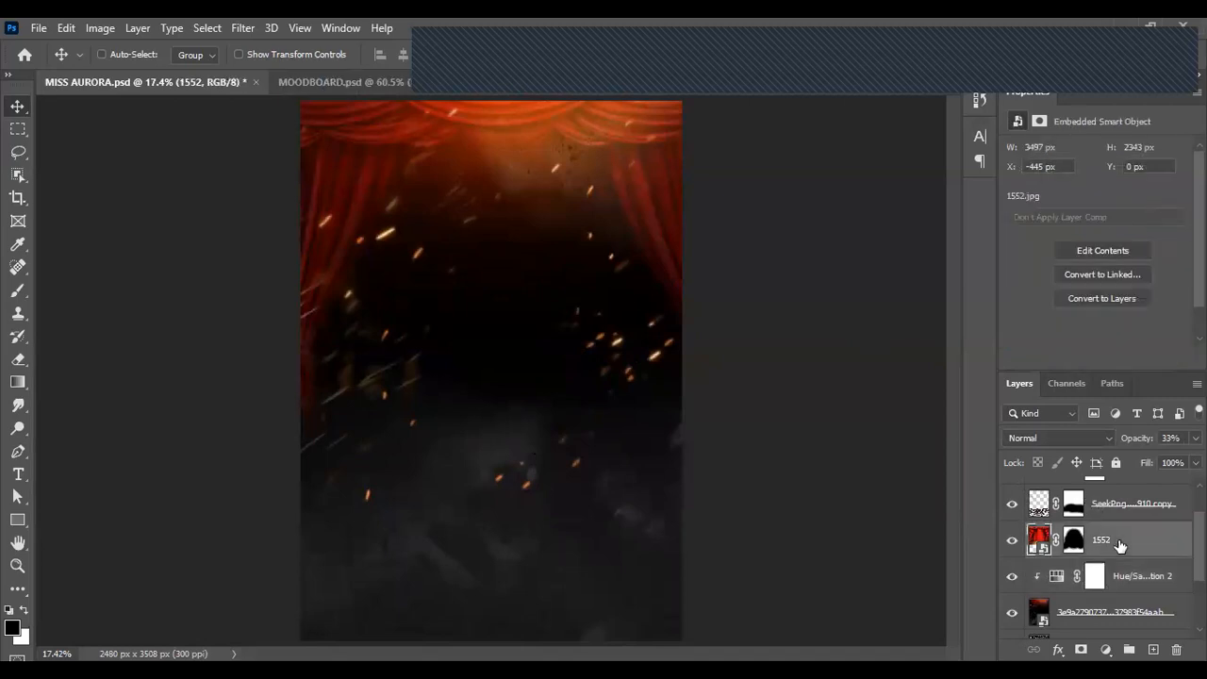
{"action": "left_click", "coordinate": [1107, 650]}
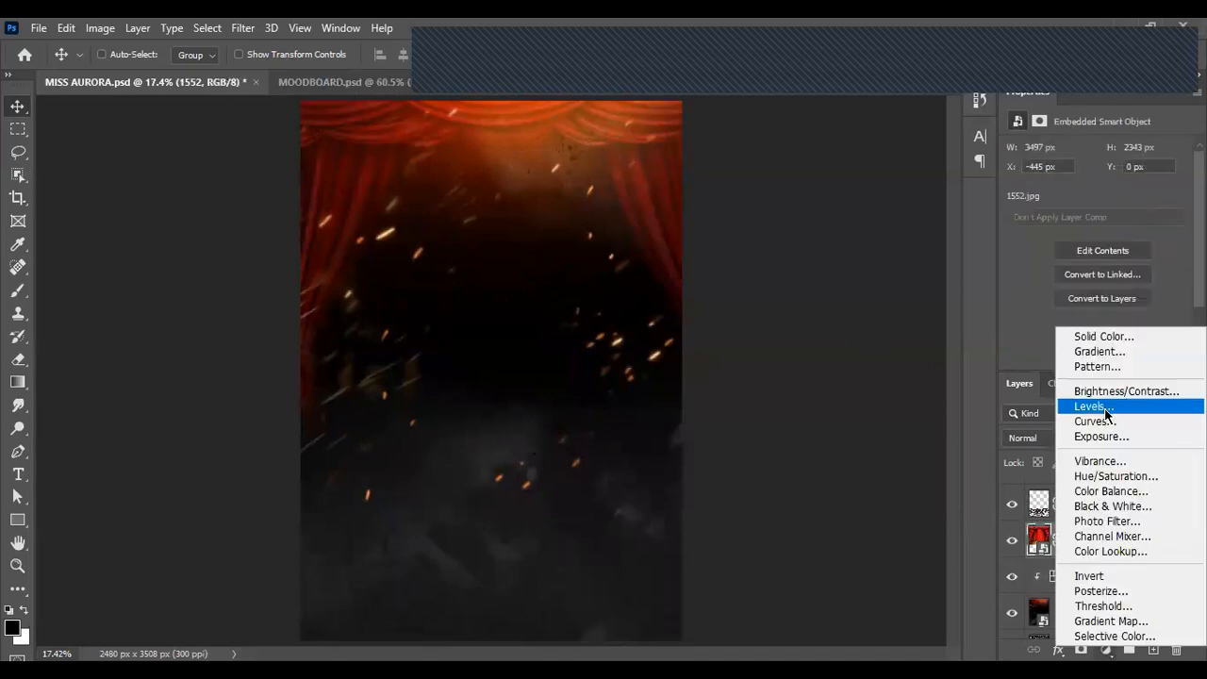
{"action": "left_click", "coordinate": [1116, 477]}
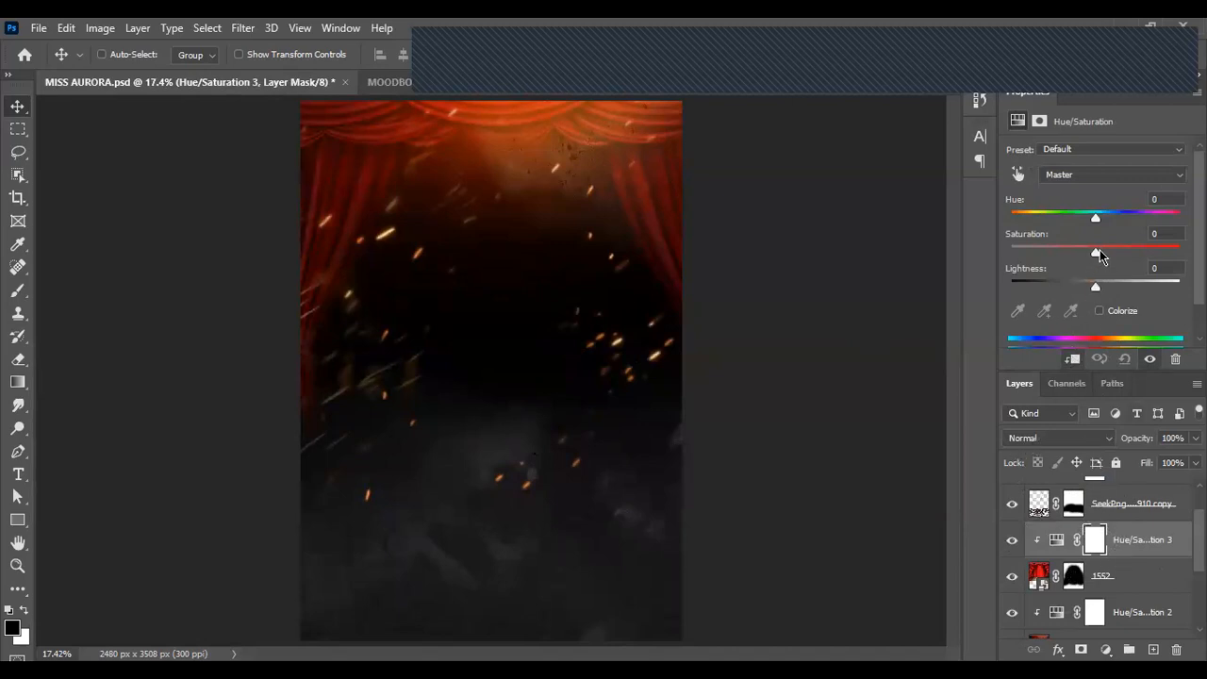
{"action": "left_click_drag", "start_coordinate": [1094, 219], "coordinate": [1132, 231]}
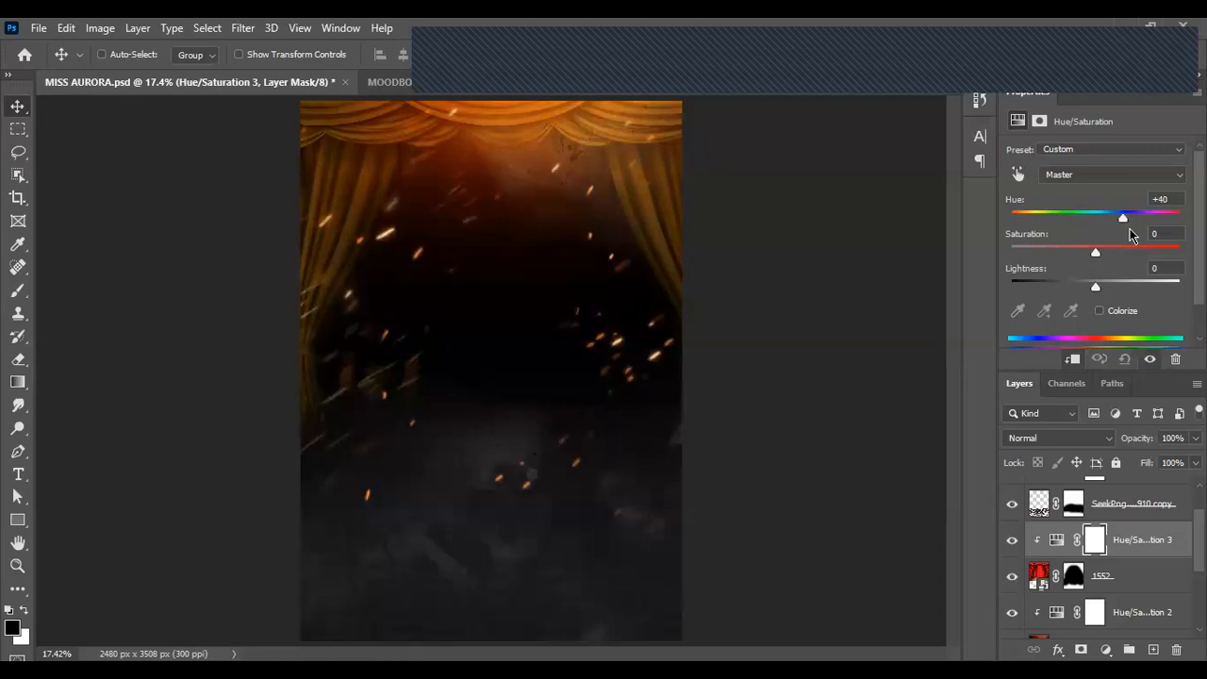
{"action": "mouse_move", "coordinate": [1133, 235]}
{"action": "left_mouse_down"}
{"action": "mouse_move", "coordinate": [1151, 236]}
{"action": "mouse_move", "coordinate": [1132, 241]}
{"action": "left_mouse_up"}
{"action": "left_click_drag", "start_coordinate": [1085, 259], "coordinate": [1105, 294]}
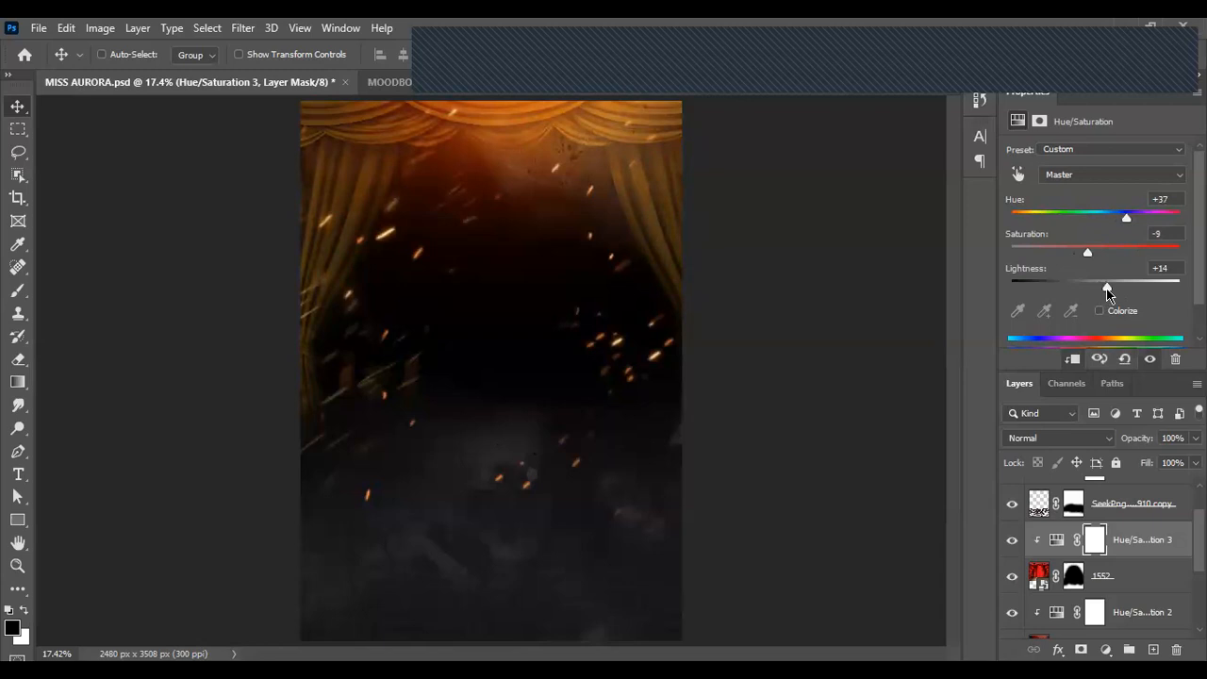
Step: Lower the opacity of the curtain layer to 30%
{"action": "scroll", "coordinate": [582, 293], "scroll_direction": "down", "scroll_amount": 3}
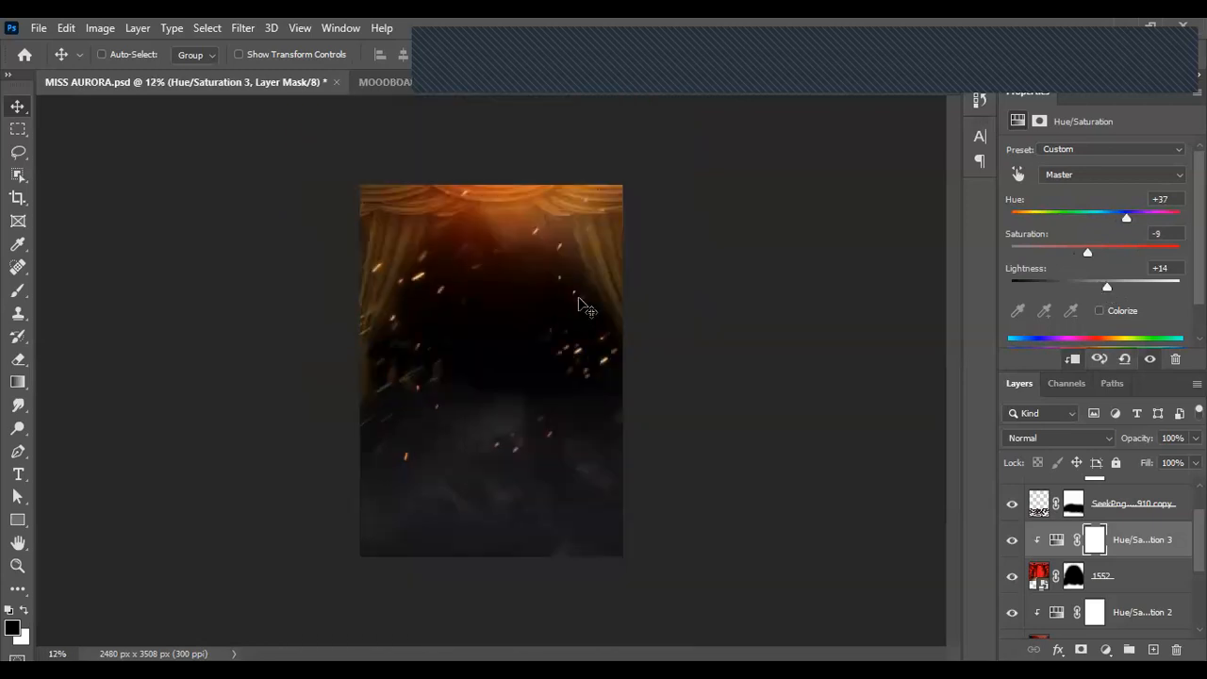
{"action": "scroll", "coordinate": [589, 324], "scroll_direction": "up", "scroll_amount": 2}
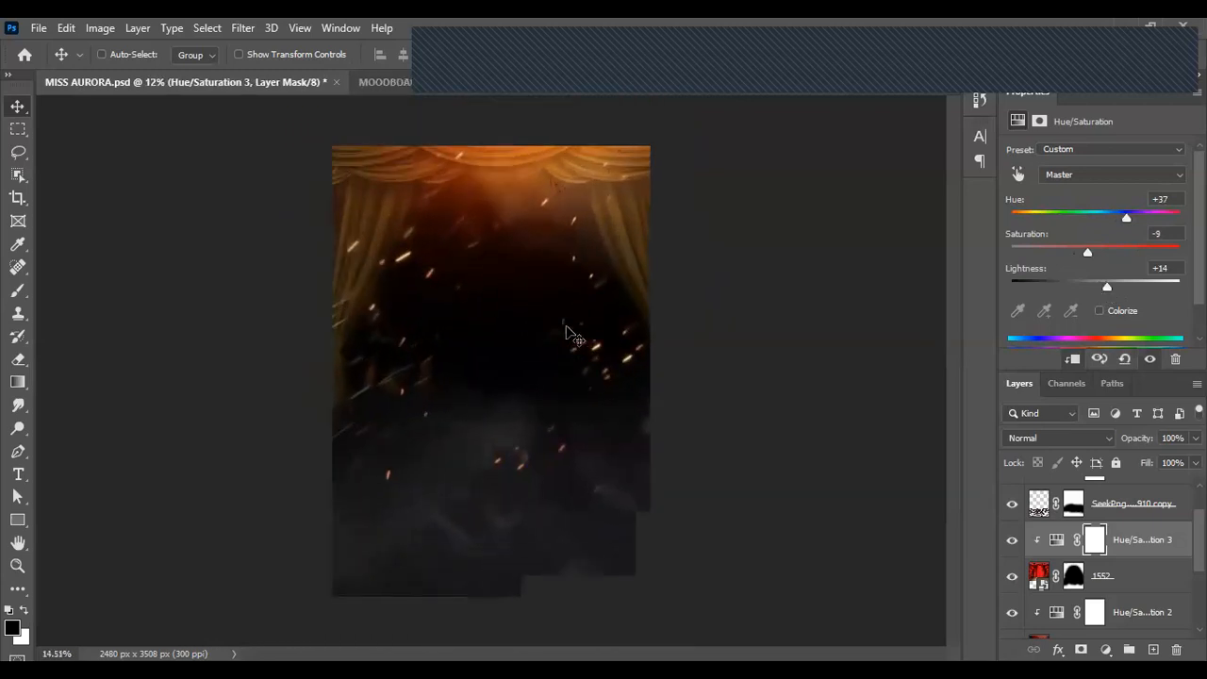
{"action": "scroll", "coordinate": [572, 335], "scroll_direction": "up", "scroll_amount": 1}
{"action": "scroll", "coordinate": [571, 335], "scroll_direction": "down", "scroll_amount": 2}
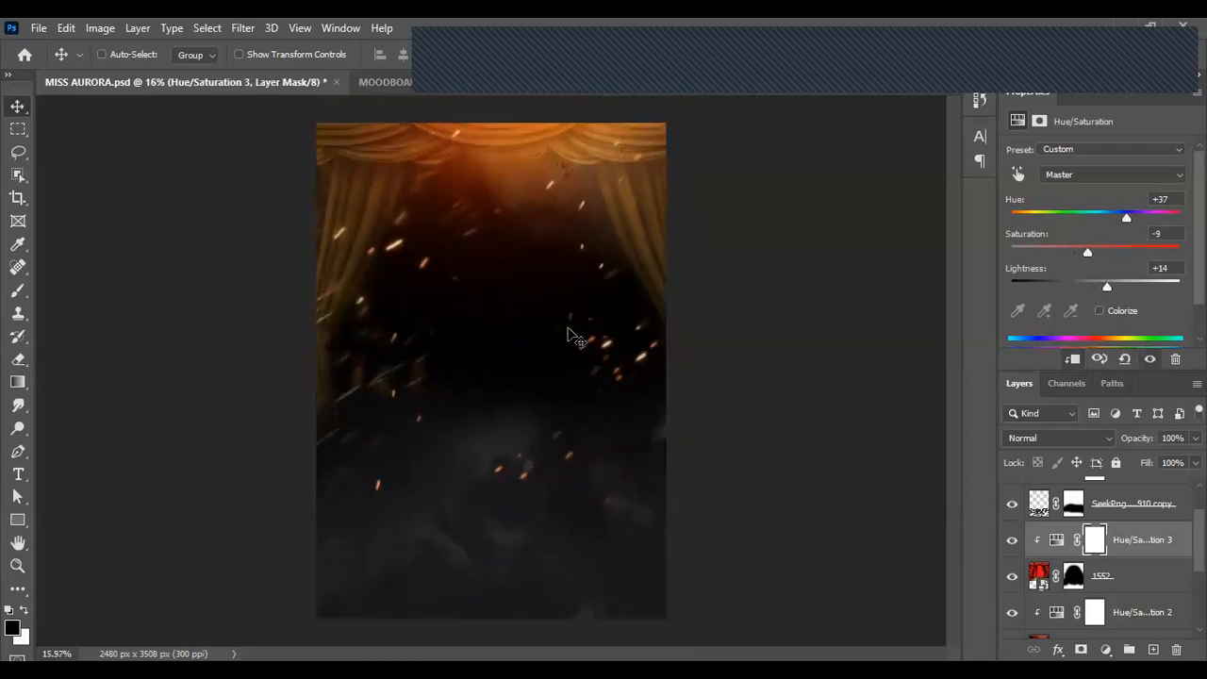
{"action": "scroll", "coordinate": [571, 335], "scroll_direction": "up", "scroll_amount": 1}
{"action": "left_click", "coordinate": [1122, 576]}
{"action": "left_click", "coordinate": [1195, 438]}
{"action": "left_click_drag", "start_coordinate": [1134, 455], "coordinate": [1136, 456]}
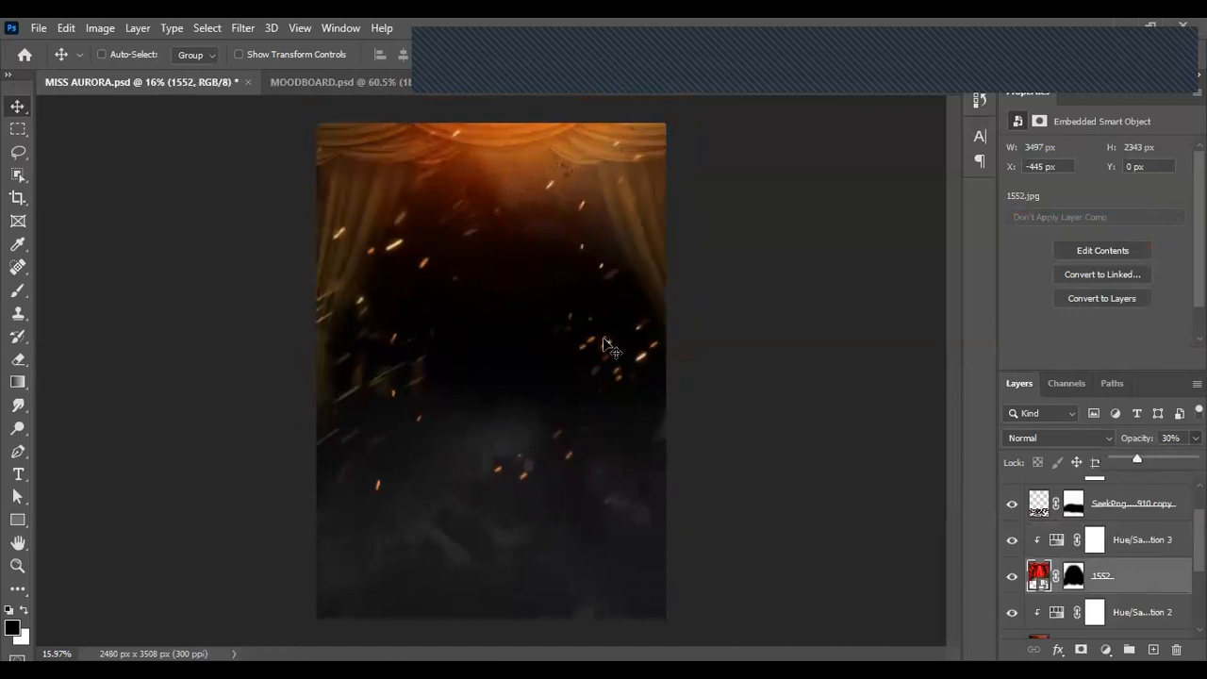
Step: Group all background layers from the geometric pattern's Hue/Saturation adjustment down to black-road-texture
{"action": "scroll", "coordinate": [602, 348], "scroll_direction": "down", "scroll_amount": 3}
{"action": "scroll", "coordinate": [596, 347], "scroll_direction": "up", "scroll_amount": 4}
{"action": "scroll", "coordinate": [585, 341], "scroll_direction": "down", "scroll_amount": 2}
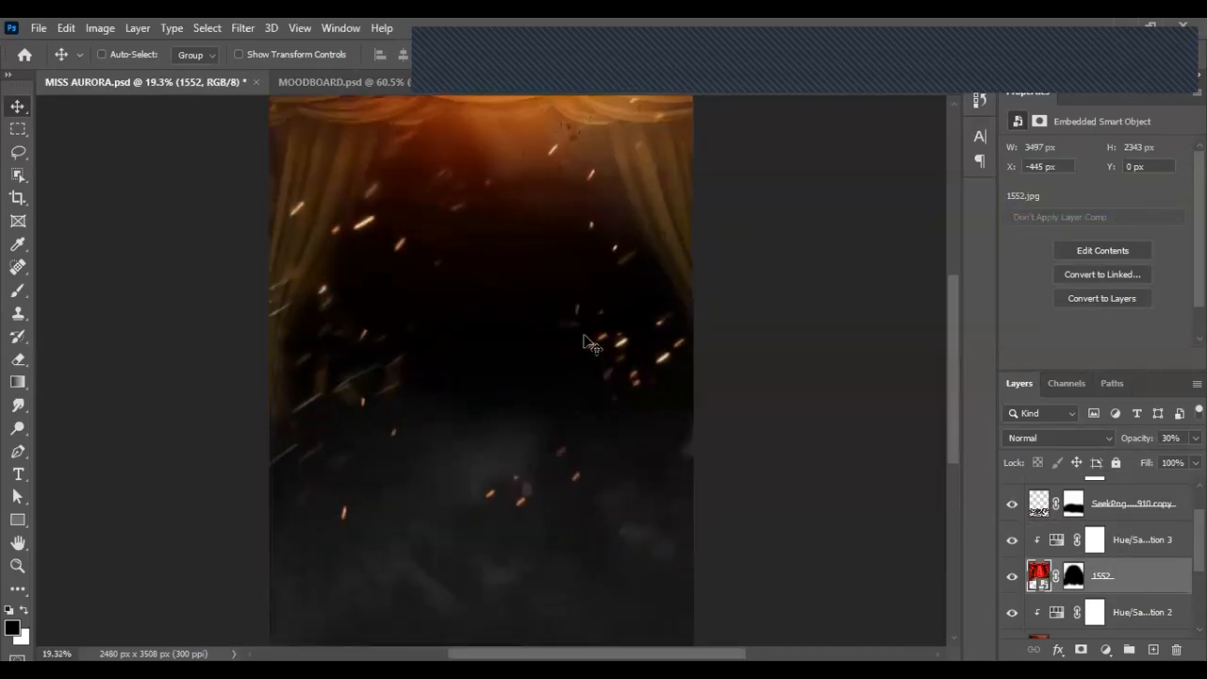
{"action": "scroll", "coordinate": [585, 342], "scroll_direction": "down", "scroll_amount": 1}
{"action": "scroll", "coordinate": [584, 342], "scroll_direction": "up", "scroll_amount": 2}
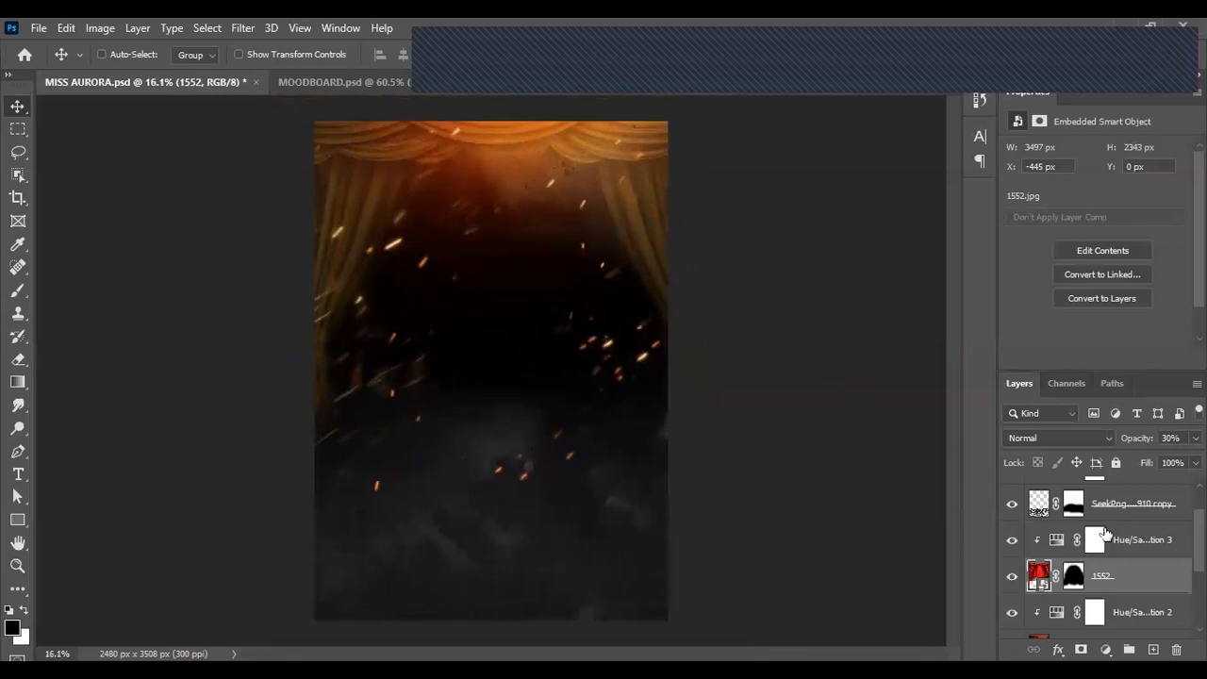
{"action": "scroll", "coordinate": [1107, 535], "scroll_direction": "up", "scroll_amount": 2}
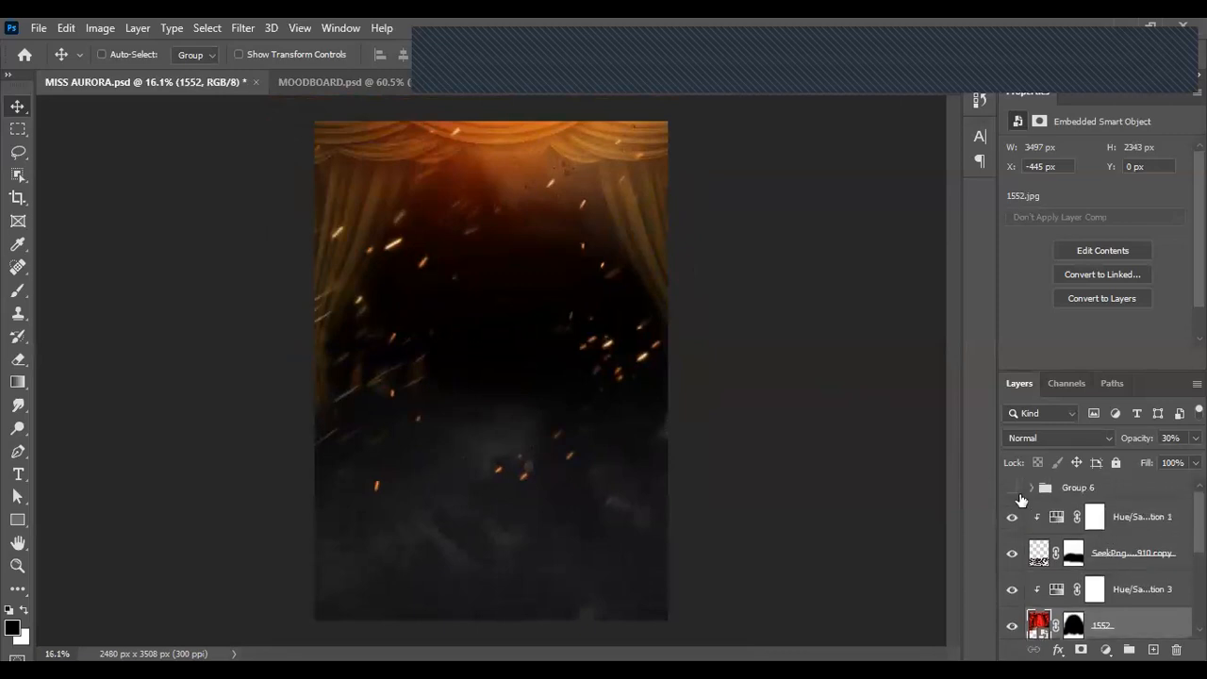
{"action": "left_click", "coordinate": [1124, 520]}
{"action": "scroll", "coordinate": [1125, 520], "scroll_direction": "down", "scroll_amount": 4}
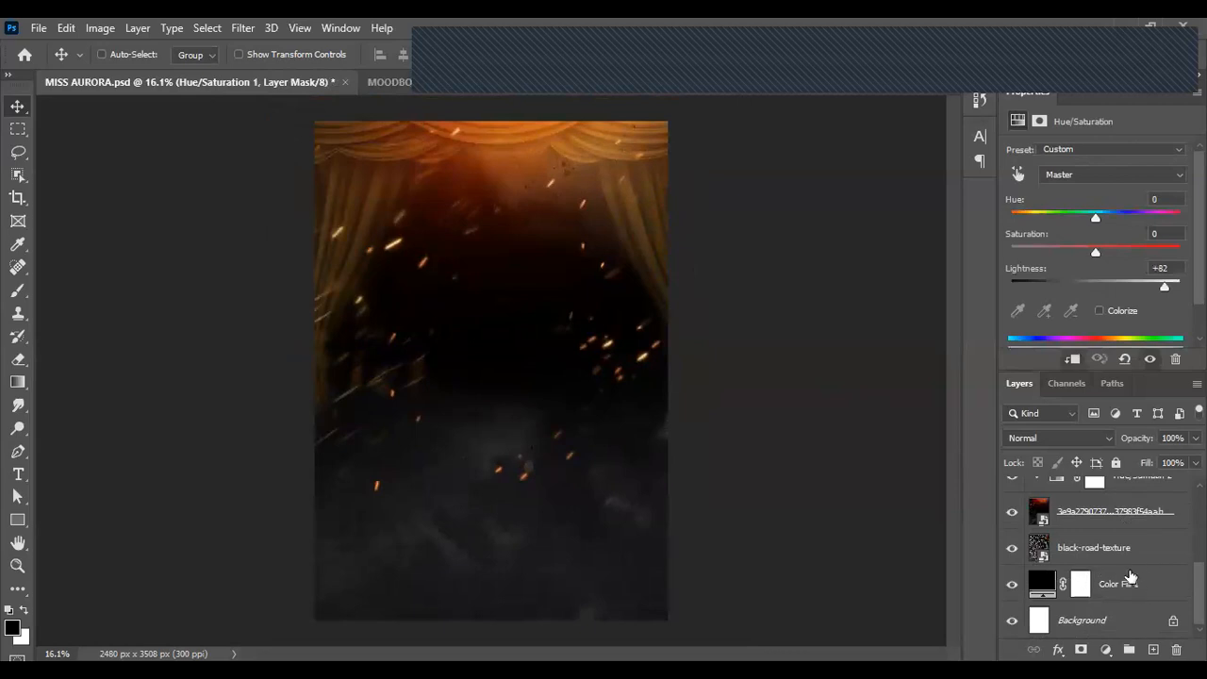
{"action": "left_click", "coordinate": [1119, 554], "text": "shift"}
{"action": "scroll", "coordinate": [1119, 554], "scroll_direction": "up", "scroll_amount": 4}
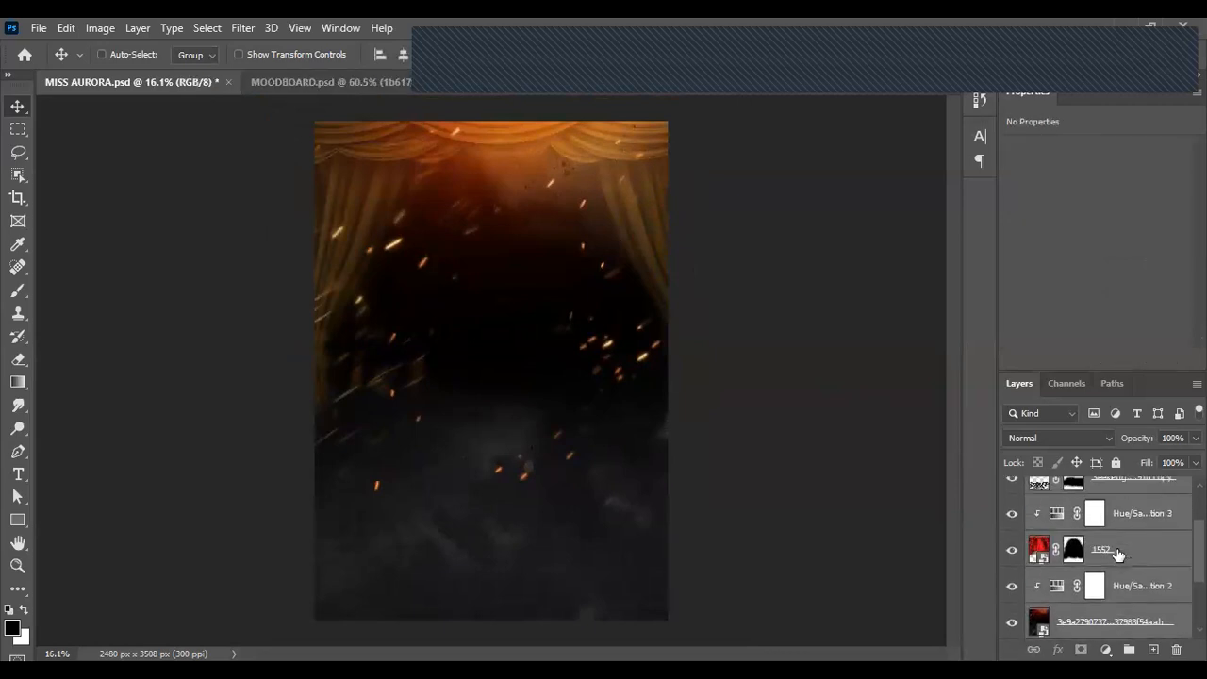
{"action": "key", "text": "ctrl+g"}
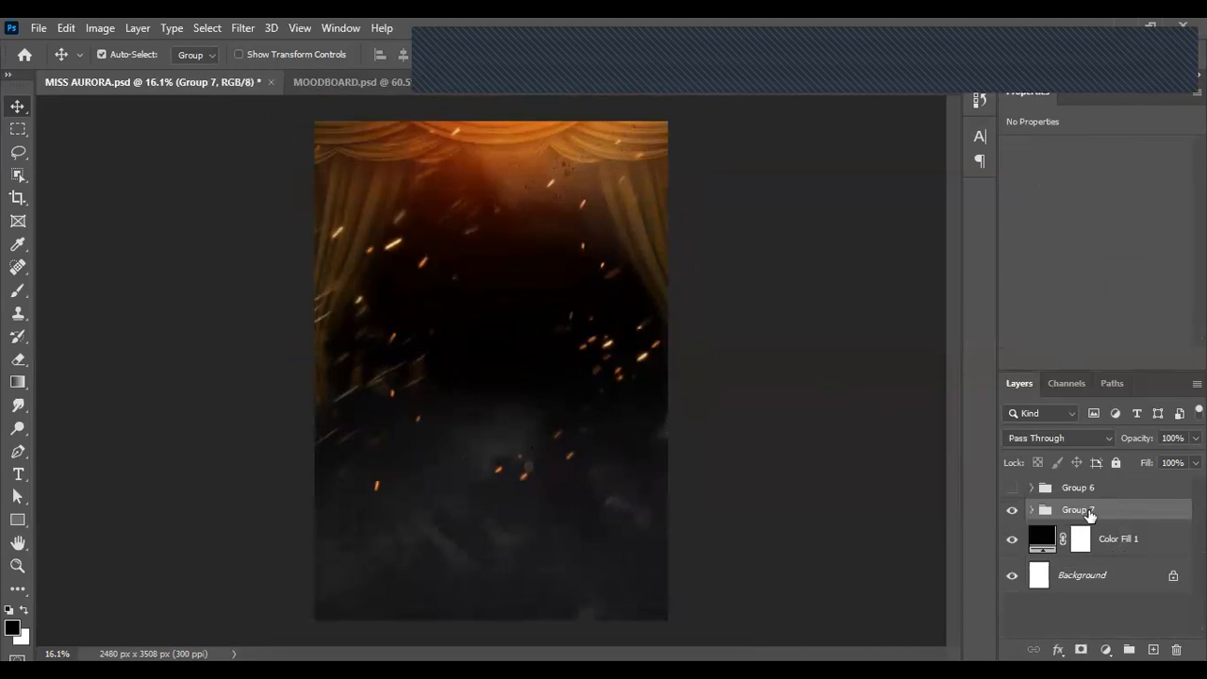
Step: Rename the new background group as BG
{"action": "double_click", "coordinate": [1077, 510]}
{"action": "type", "text": "BG"}
{"action": "key", "text": "Return"}
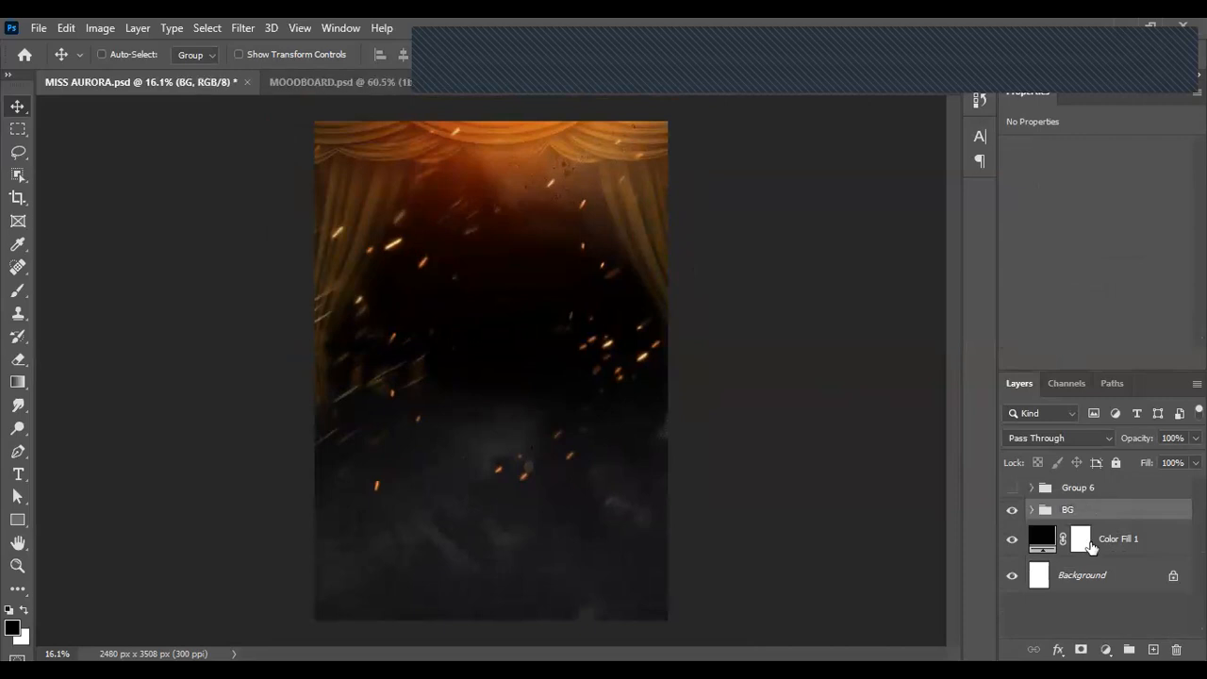
Step: Compare the flyer with the BG group hidden and shown
{"action": "left_click", "coordinate": [1013, 512]}
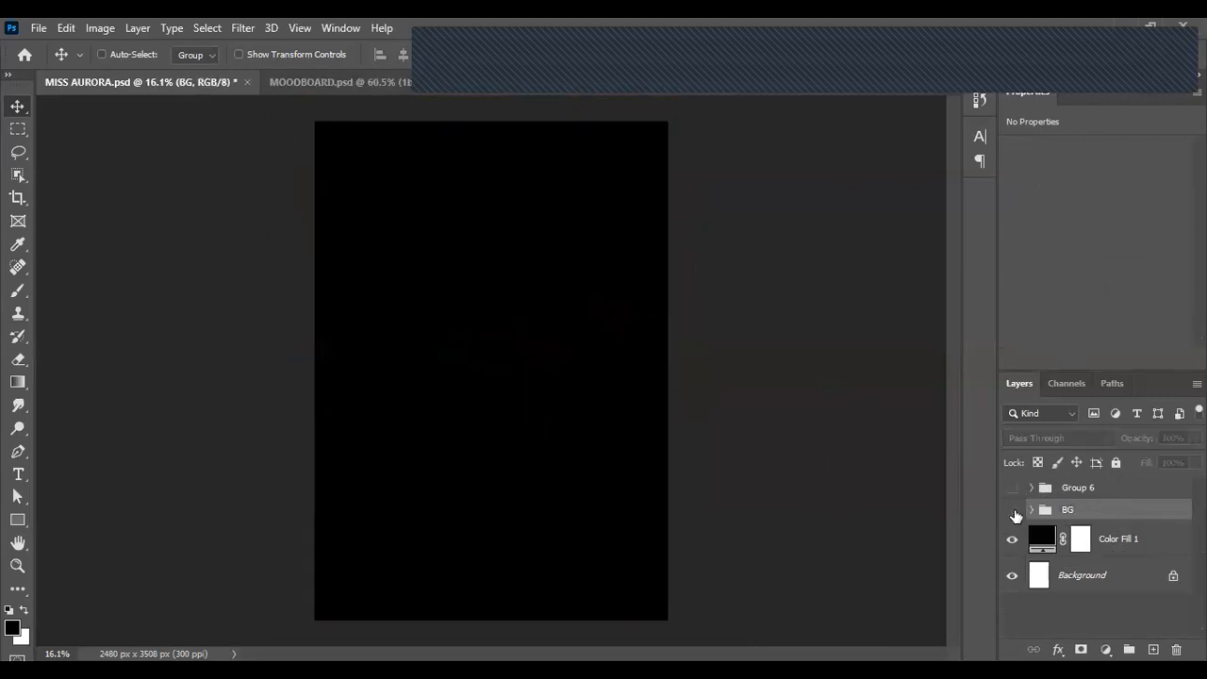
{"action": "left_click", "coordinate": [1013, 512]}
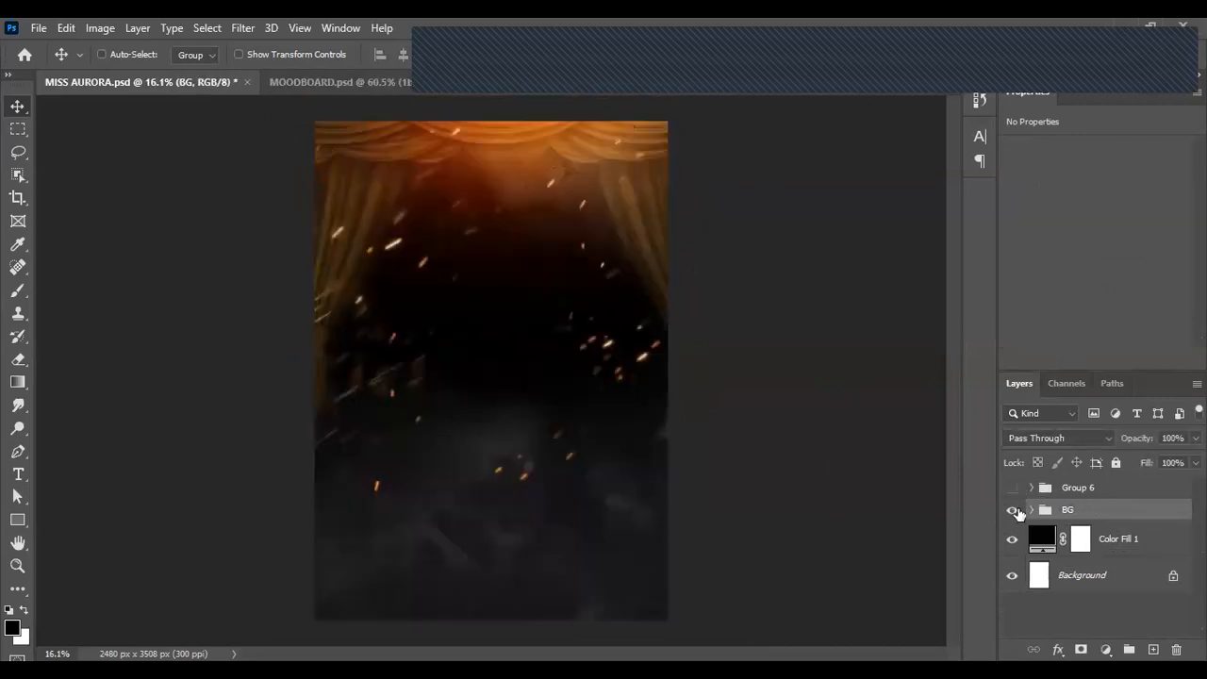
{"action": "left_click", "coordinate": [1015, 511]}
{"action": "left_click", "coordinate": [1015, 511]}
Step: Show Group 6 with the model and text over the blended background
{"action": "scroll", "coordinate": [529, 412], "scroll_direction": "up", "scroll_amount": 1}
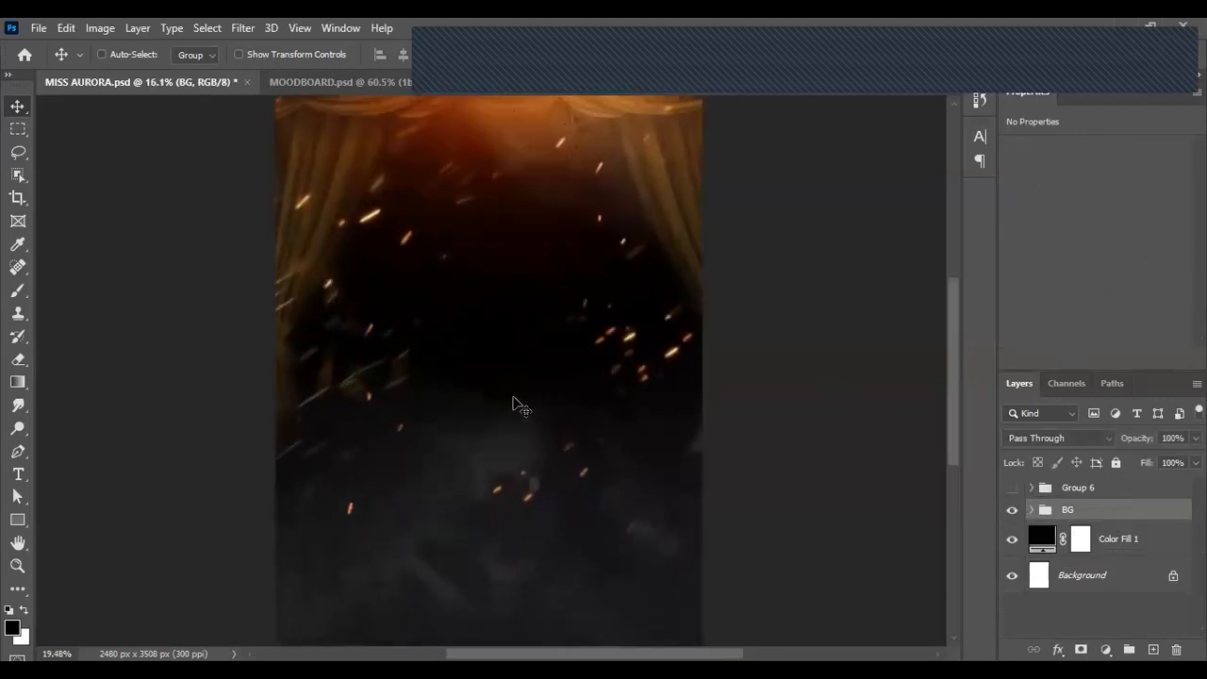
{"action": "left_click", "coordinate": [1012, 487]}
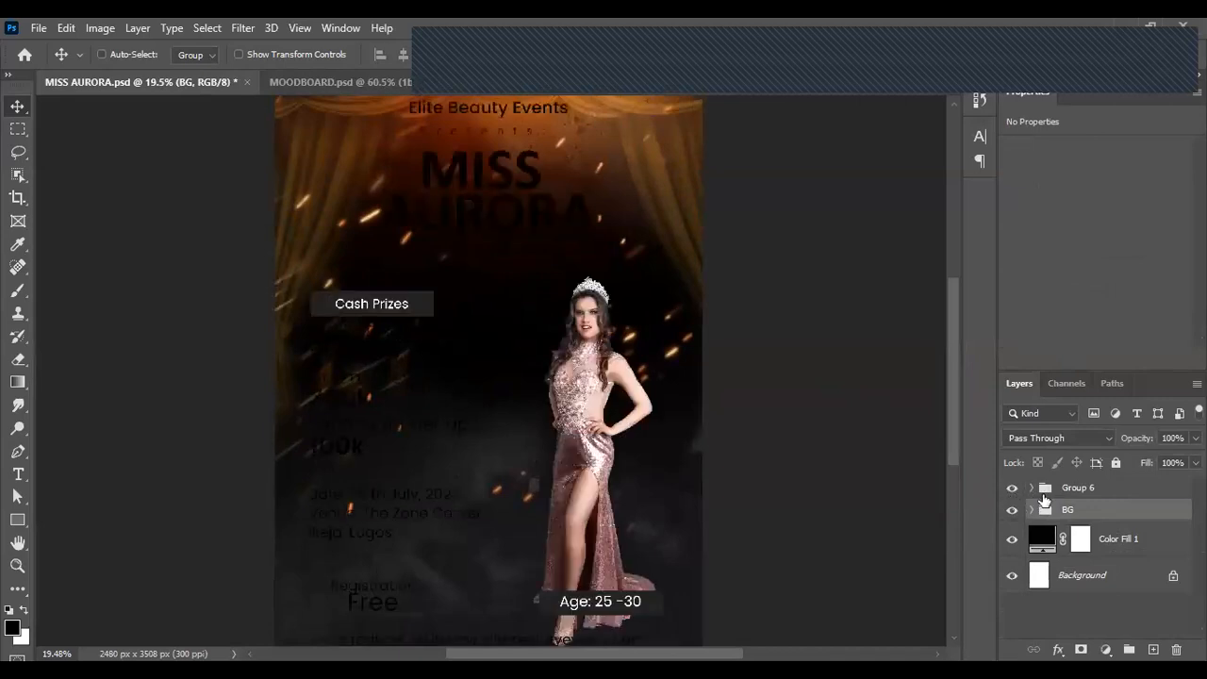
{"action": "scroll", "coordinate": [578, 360], "scroll_direction": "down", "scroll_amount": 2}
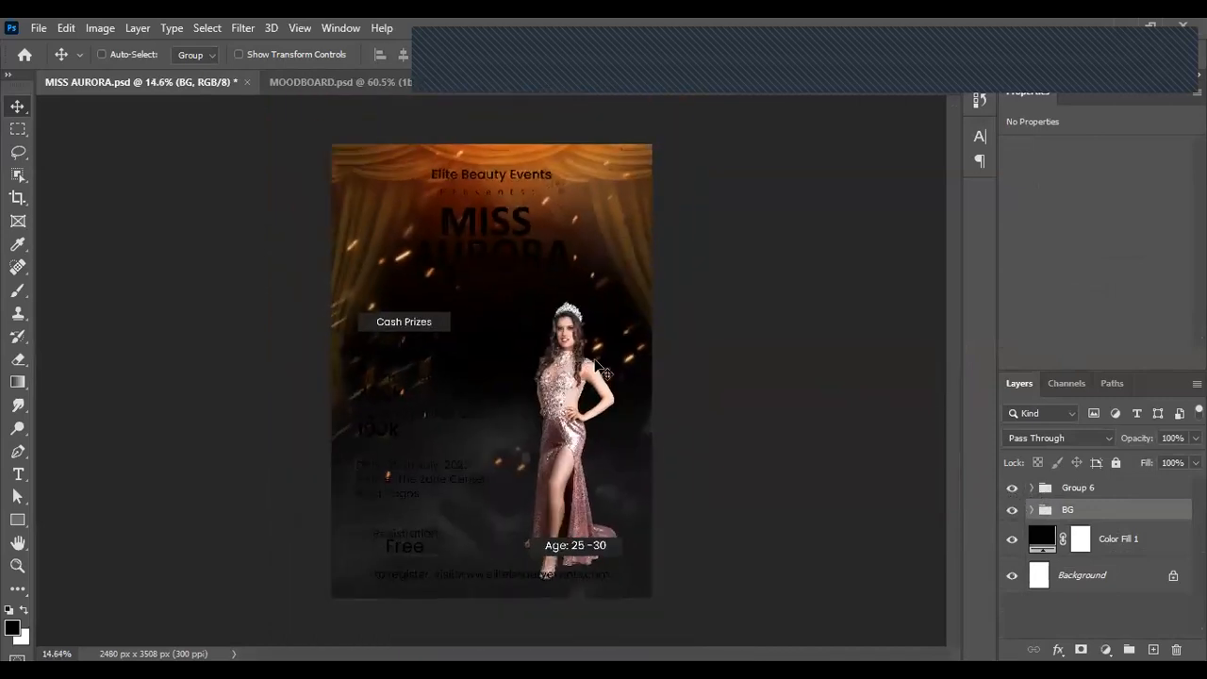
Step: Remove Group 6 only, keeping its model and text layers in the document
{"action": "left_click", "coordinate": [1043, 494]}
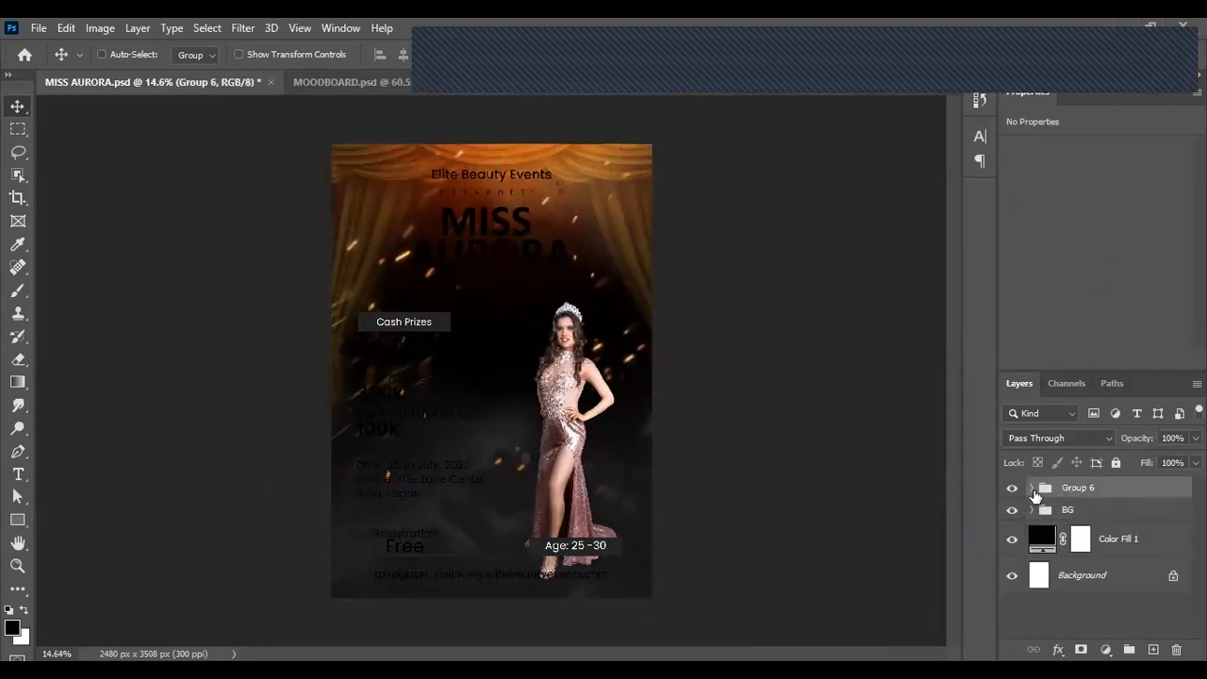
{"action": "left_click", "coordinate": [1032, 487]}
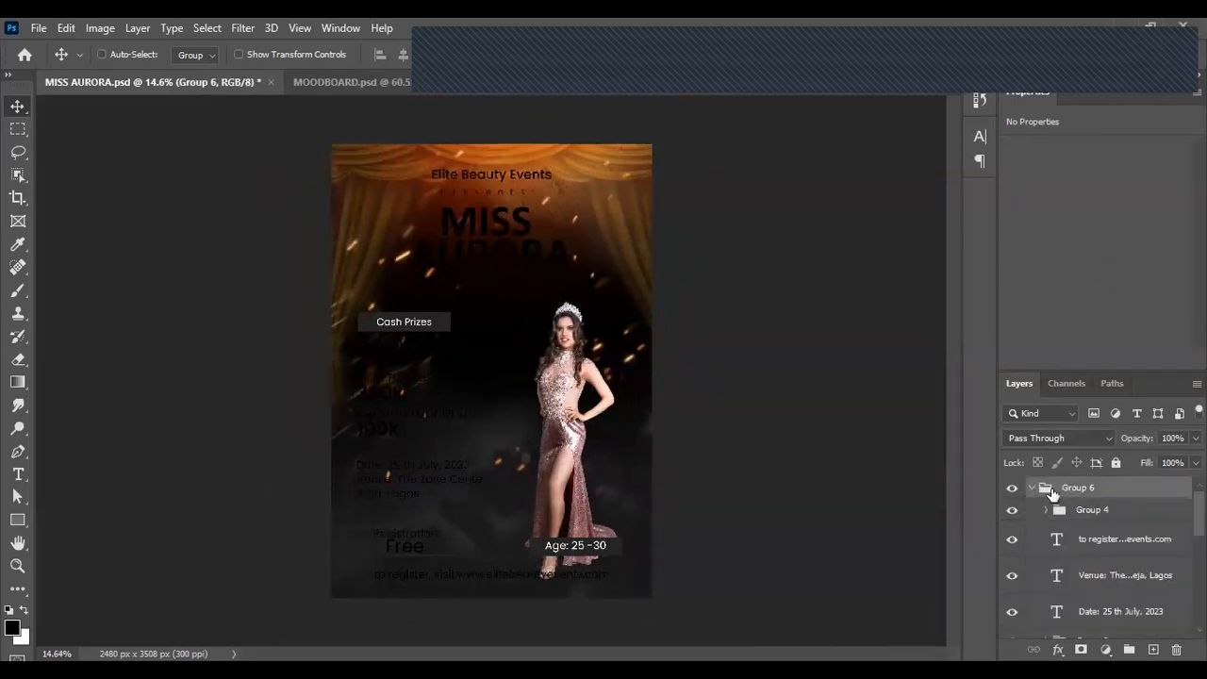
{"action": "left_click", "coordinate": [1031, 488]}
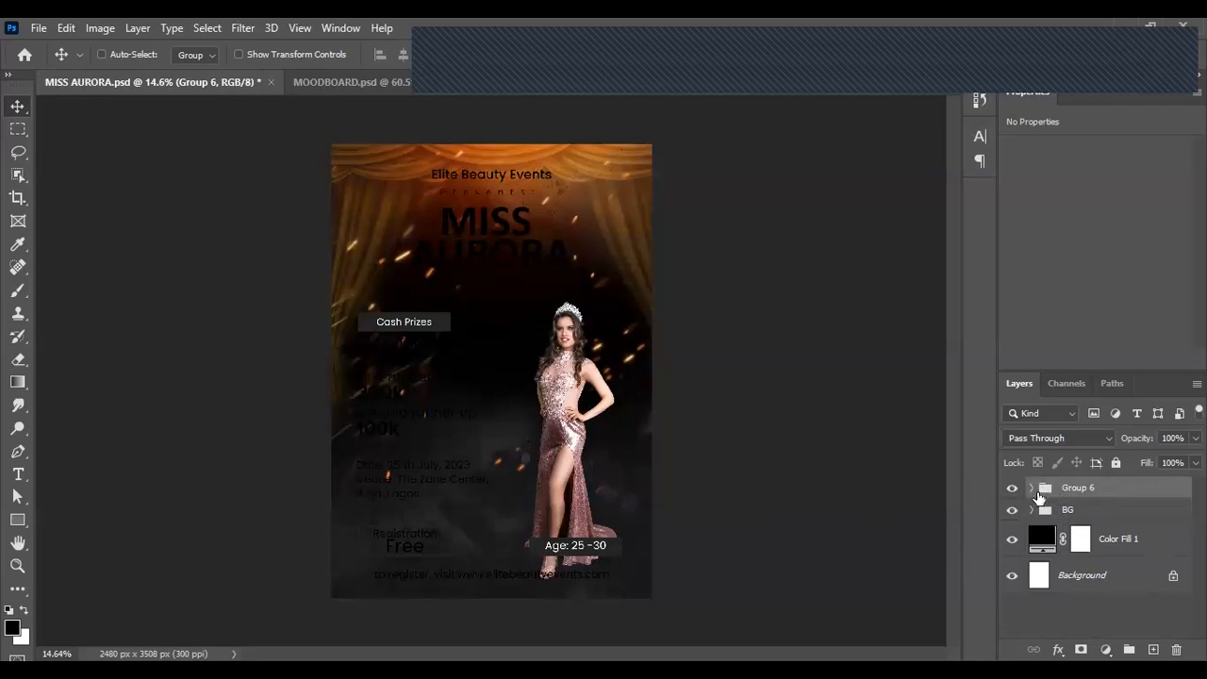
{"action": "left_click", "coordinate": [1030, 489]}
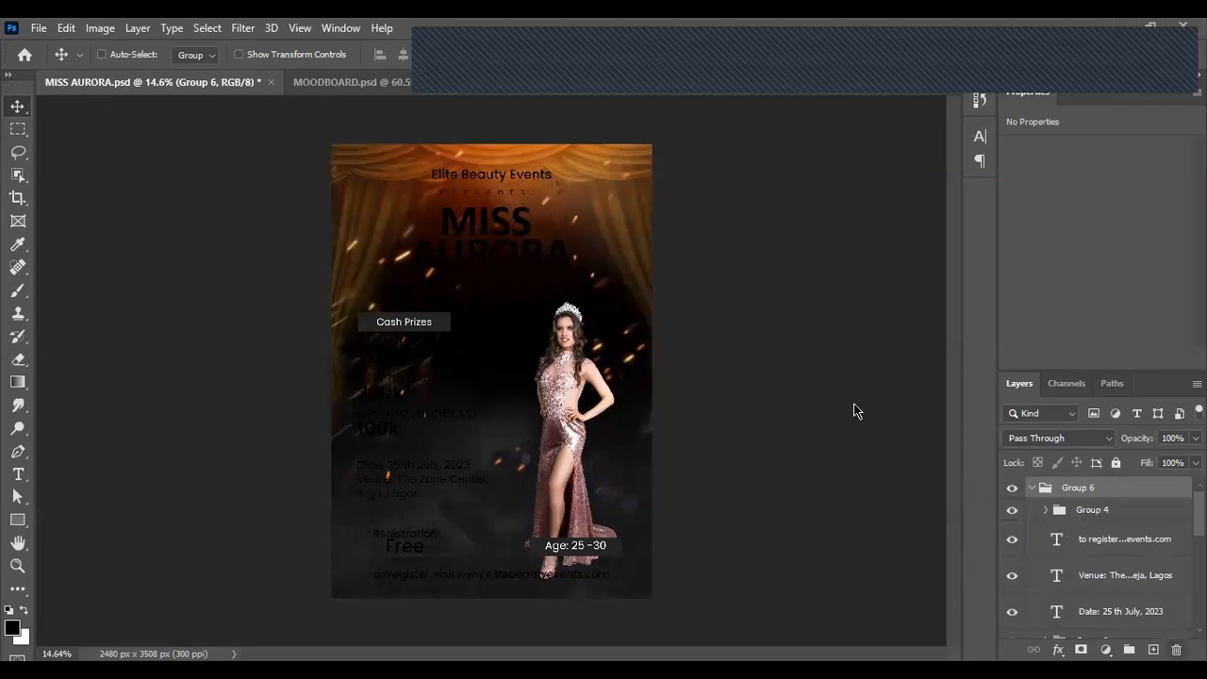
{"action": "key", "text": "Delete"}
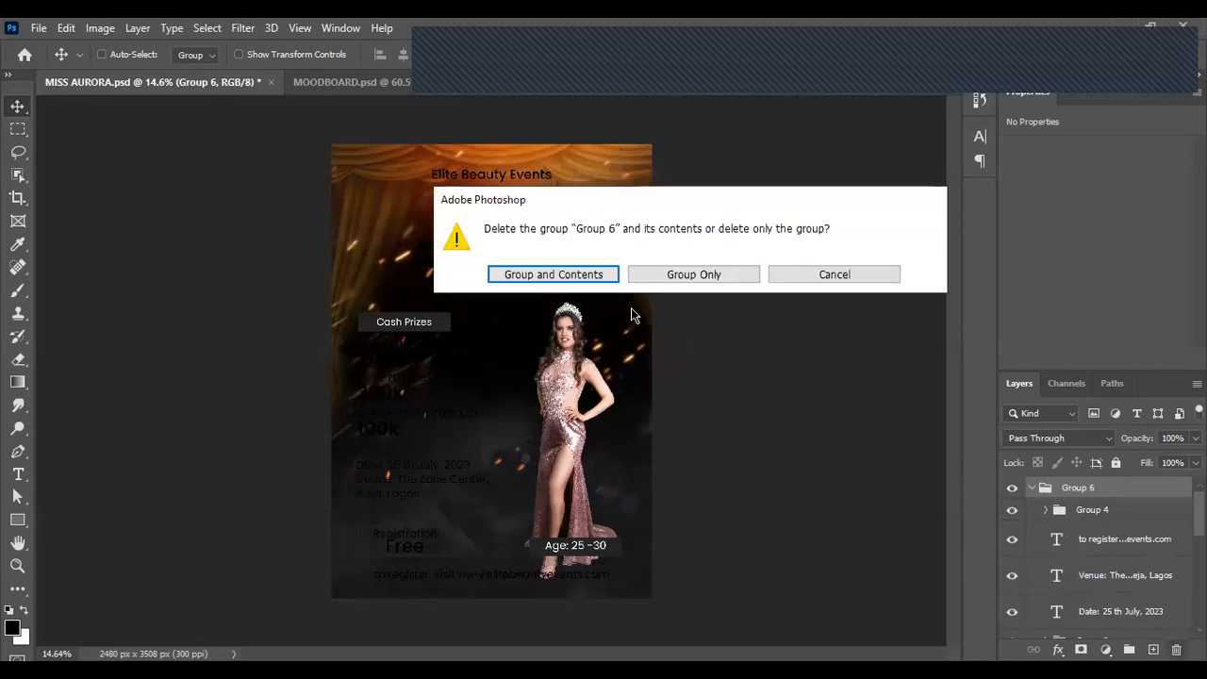
{"action": "left_click", "coordinate": [695, 276]}
Step: Find the model's layer among the ungrouped layers and hide it
{"action": "left_click", "coordinate": [1119, 522]}
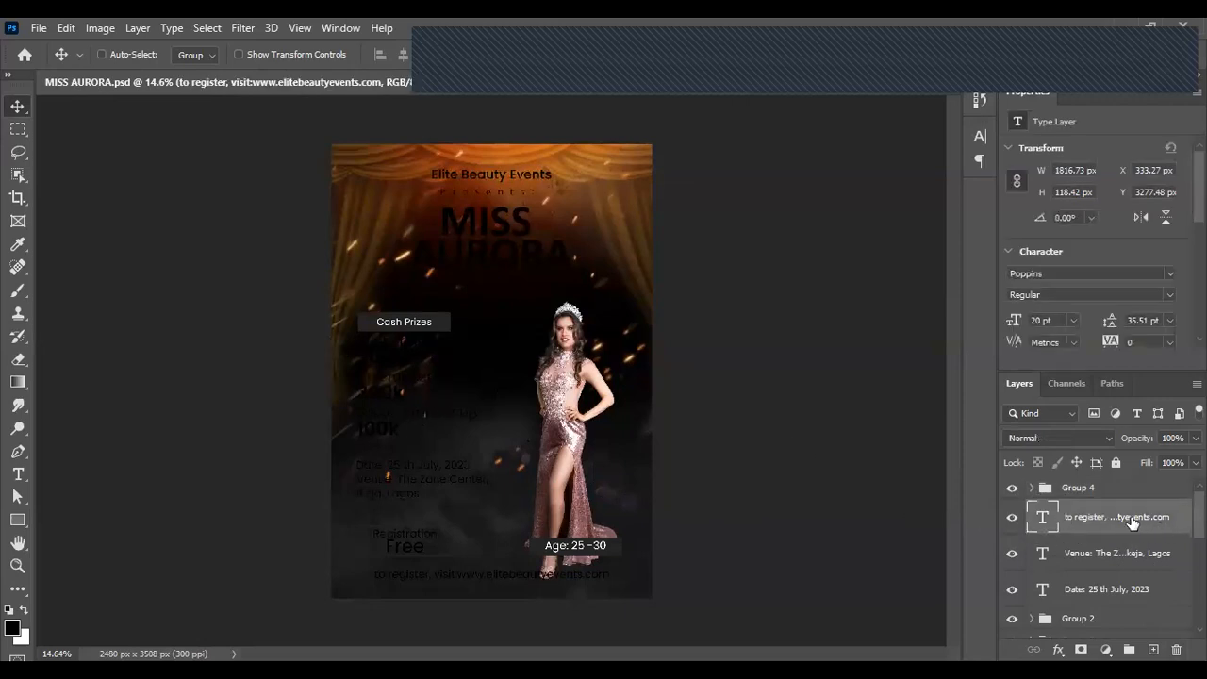
{"action": "scroll", "coordinate": [1132, 524], "scroll_direction": "down", "scroll_amount": 2}
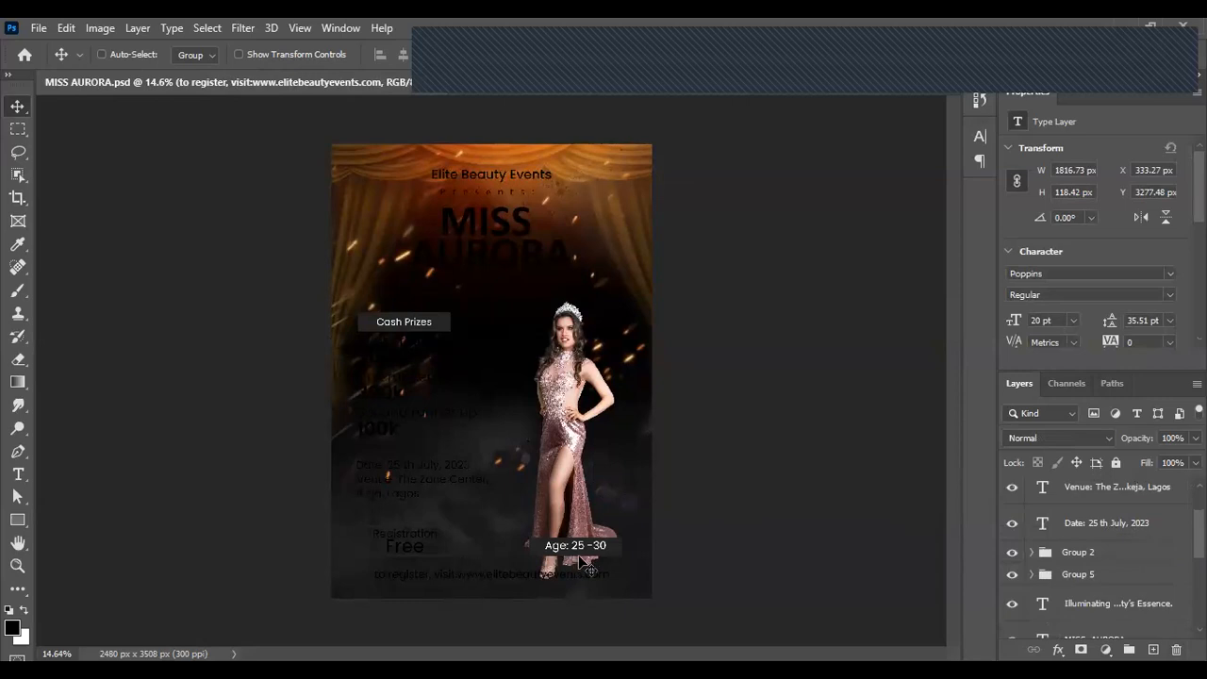
{"action": "scroll", "coordinate": [525, 410], "scroll_direction": "up", "scroll_amount": 1}
{"action": "scroll", "coordinate": [547, 412], "scroll_direction": "down", "scroll_amount": 2}
{"action": "left_click", "coordinate": [571, 381], "text": "ctrl"}
{"action": "left_click", "coordinate": [1012, 620]}
Step: Set the text color of the MISS AURORA title to white
{"action": "scroll", "coordinate": [571, 494], "scroll_direction": "up", "scroll_amount": 4}
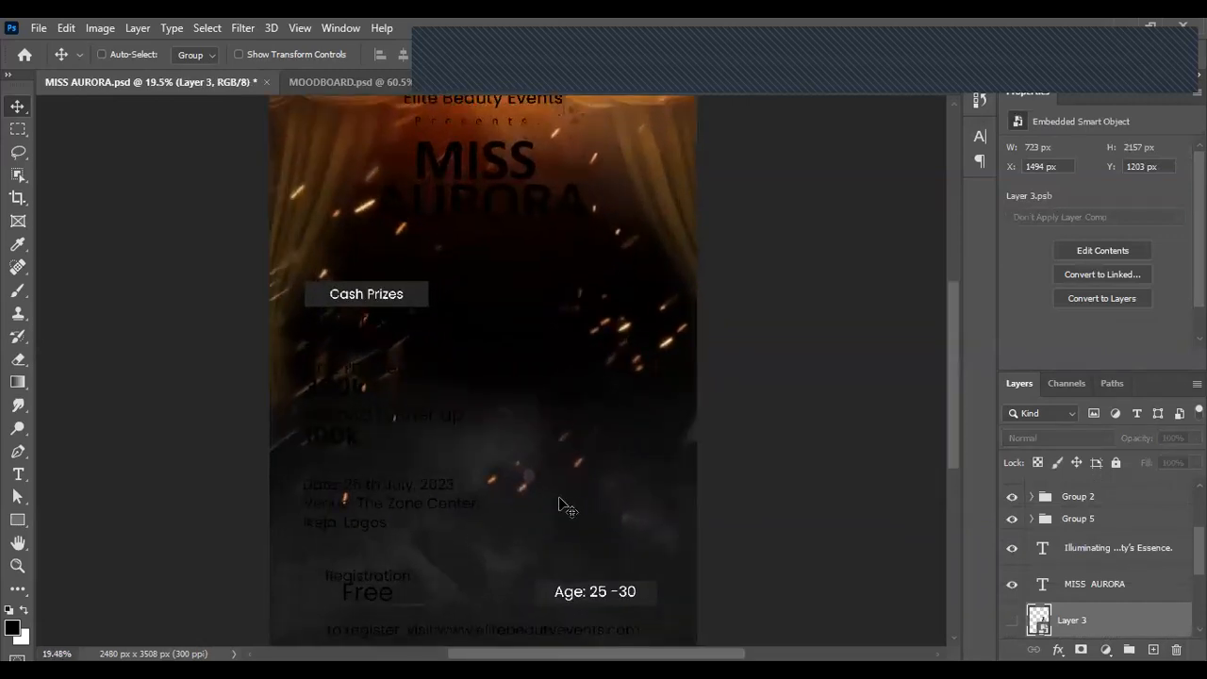
{"action": "scroll", "coordinate": [459, 412], "scroll_direction": "up", "scroll_amount": 1}
{"action": "scroll", "coordinate": [479, 392], "scroll_direction": "down", "scroll_amount": 3}
{"action": "scroll", "coordinate": [434, 413], "scroll_direction": "up", "scroll_amount": 3}
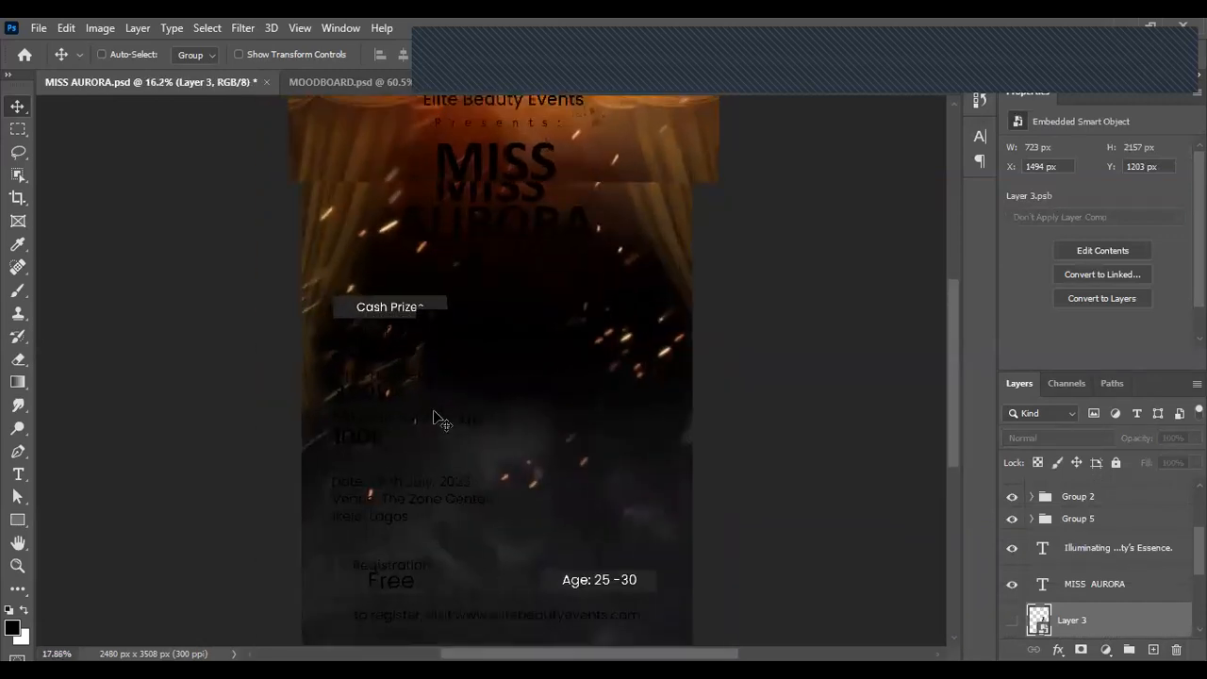
{"action": "scroll", "coordinate": [486, 281], "scroll_direction": "down", "scroll_amount": 3}
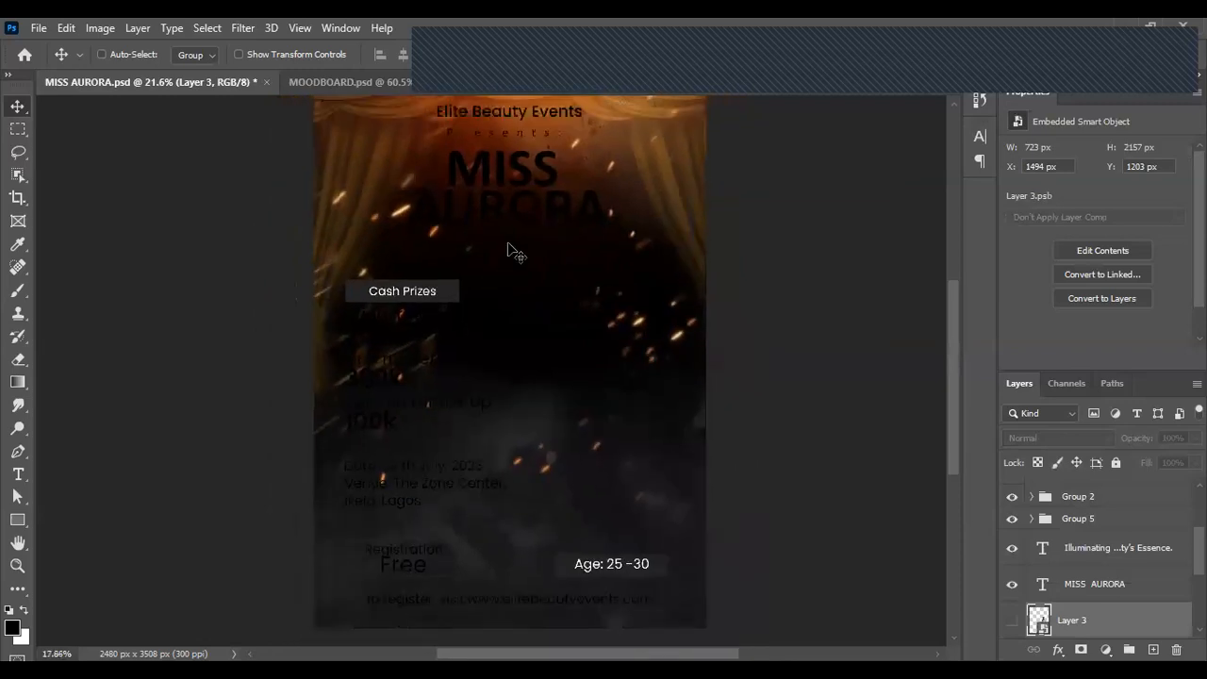
{"action": "left_click", "coordinate": [514, 218], "text": "ctrl"}
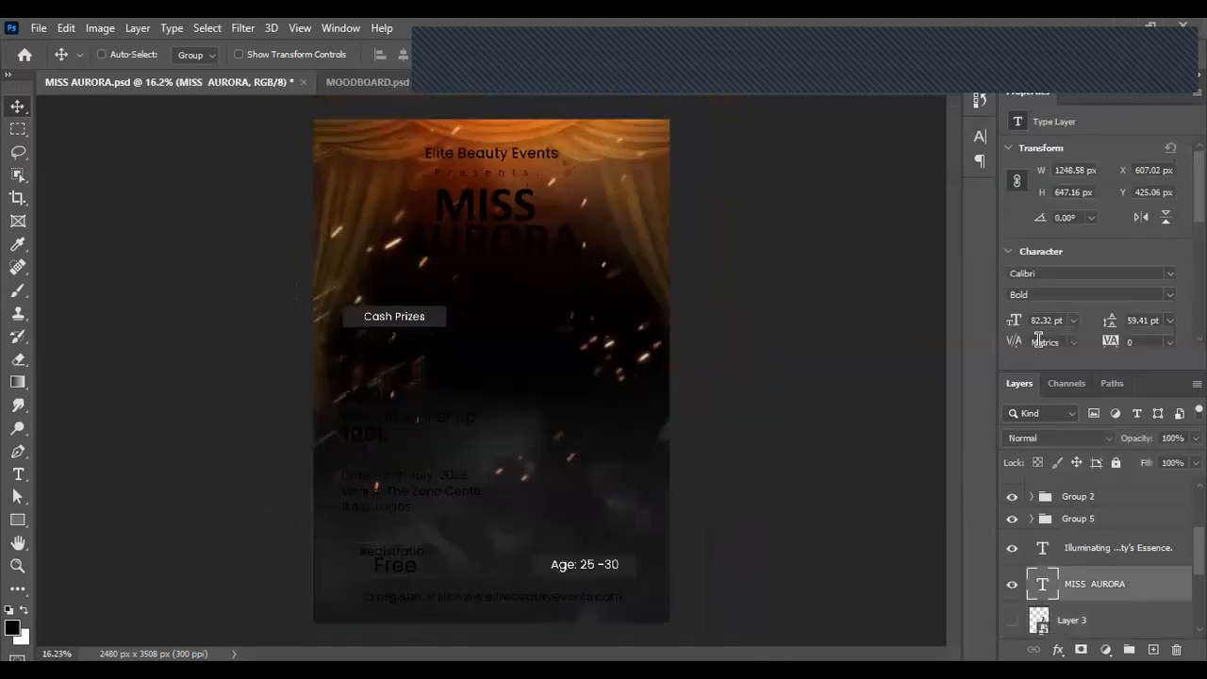
{"action": "left_click", "coordinate": [980, 136]}
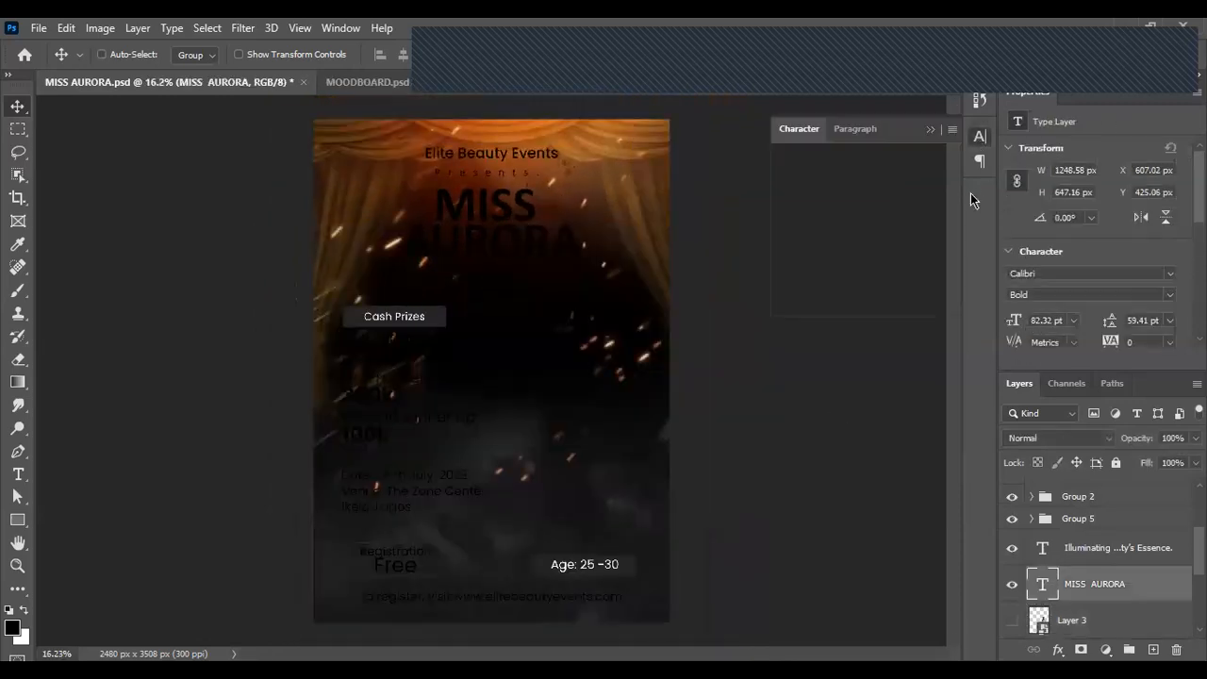
{"action": "left_click", "coordinate": [929, 242]}
{"action": "left_click_drag", "start_coordinate": [789, 252], "coordinate": [1147, 224]}
{"action": "left_click", "coordinate": [1146, 222]}
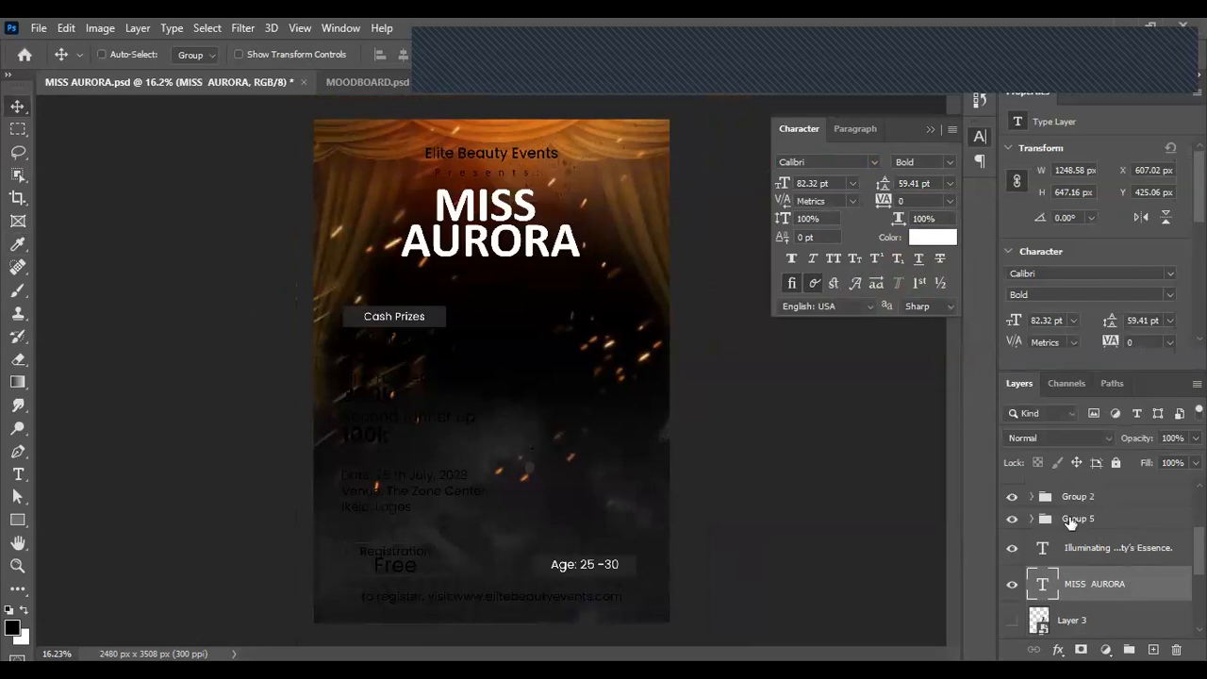
Step: Set the text color of the "Illuminating Beauty's Essence." tagline to white (ffffff)
{"action": "left_click", "coordinate": [1104, 548]}
{"action": "left_click", "coordinate": [932, 236]}
{"action": "type", "text": "ffffff"}
{"action": "left_click", "coordinate": [1139, 223]}
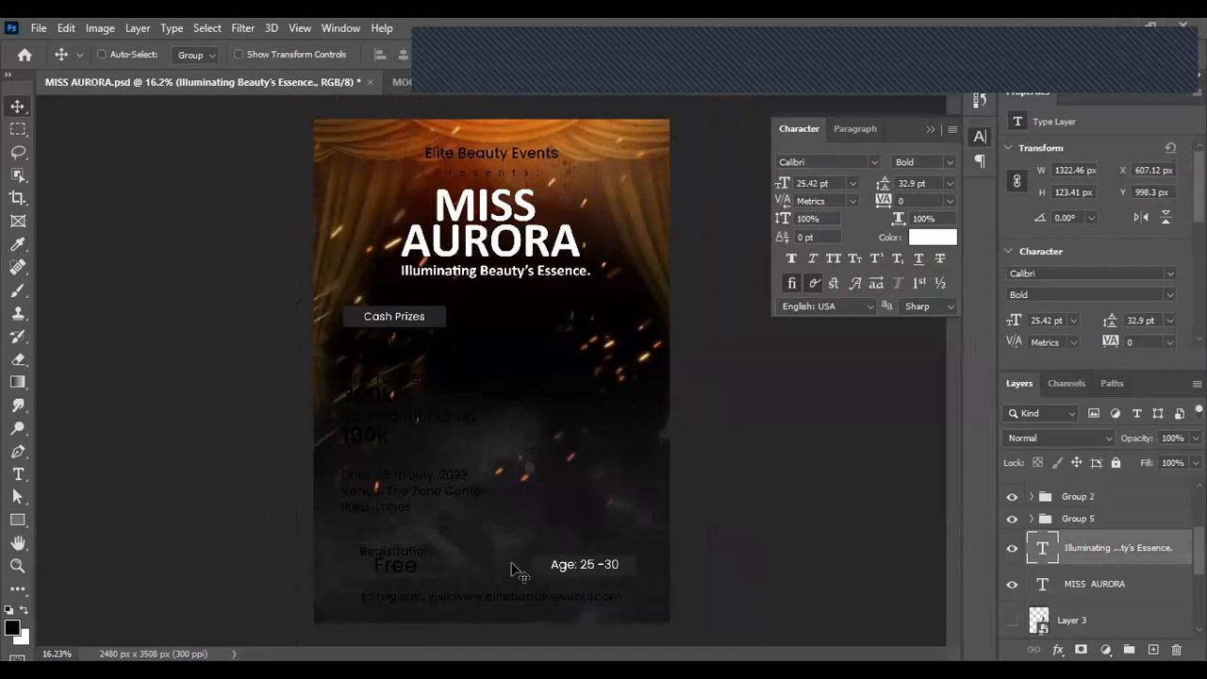
Step: Look through Group 5, Group 2 and the other layers for the remaining black text
{"action": "scroll", "coordinate": [458, 557], "scroll_direction": "up", "scroll_amount": 1}
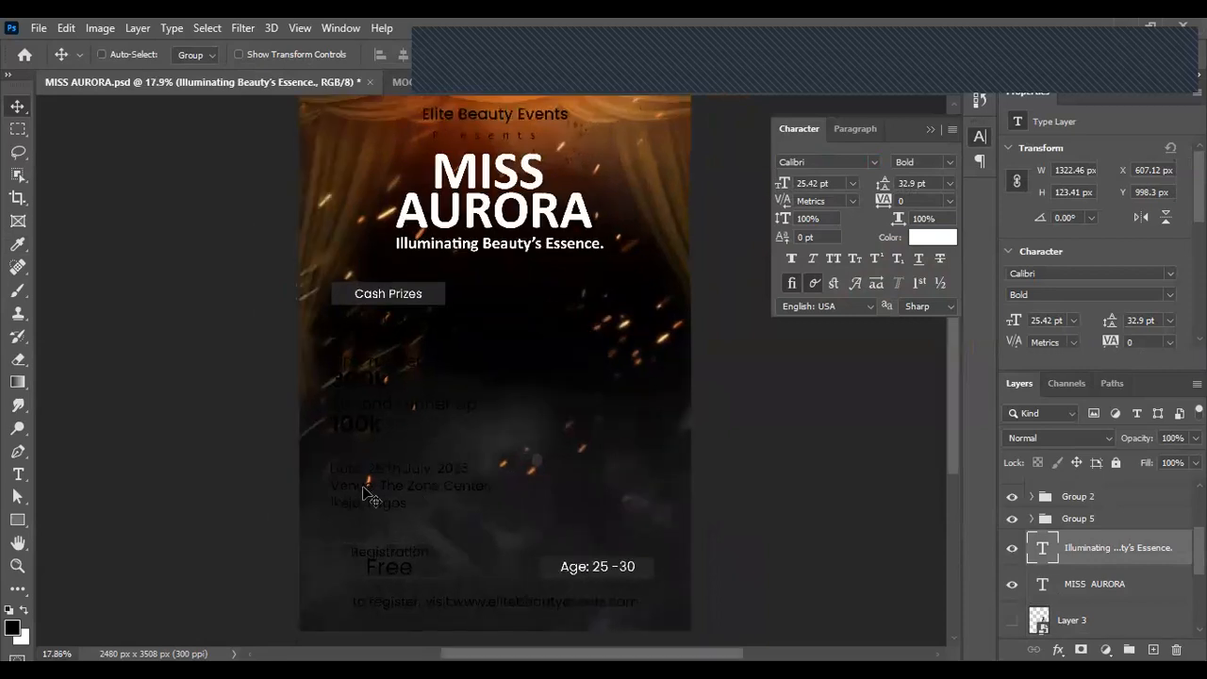
{"action": "scroll", "coordinate": [373, 498], "scroll_direction": "up", "scroll_amount": 1}
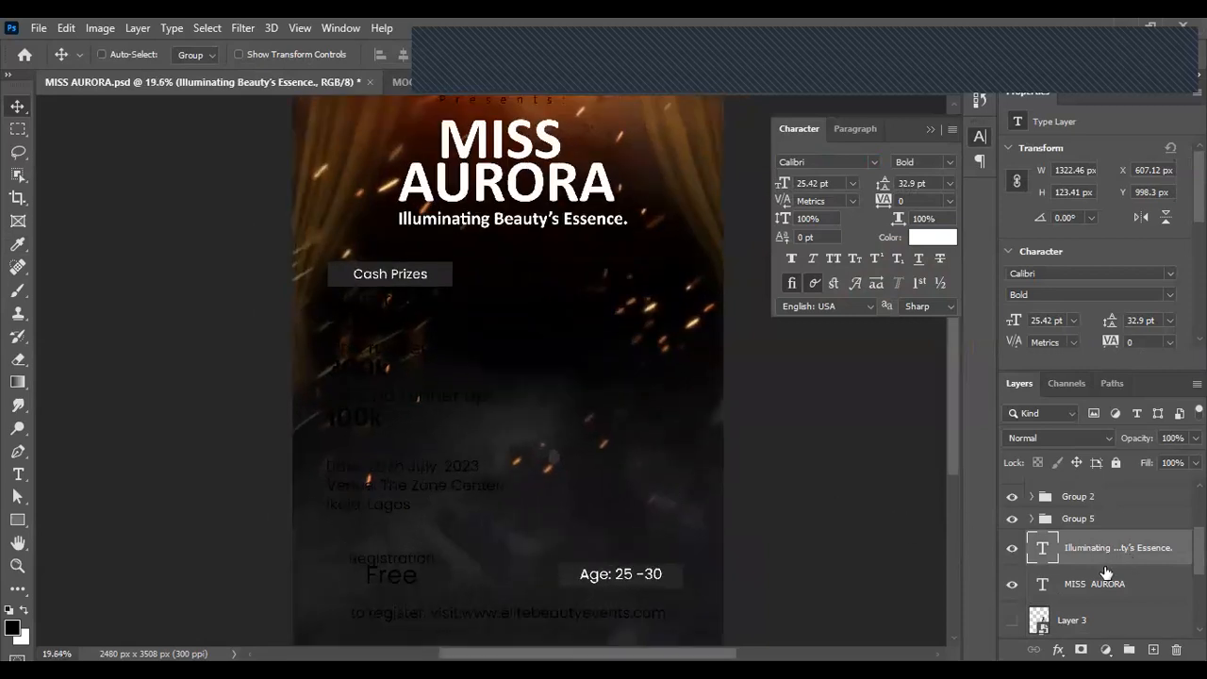
{"action": "left_click", "coordinate": [1032, 519]}
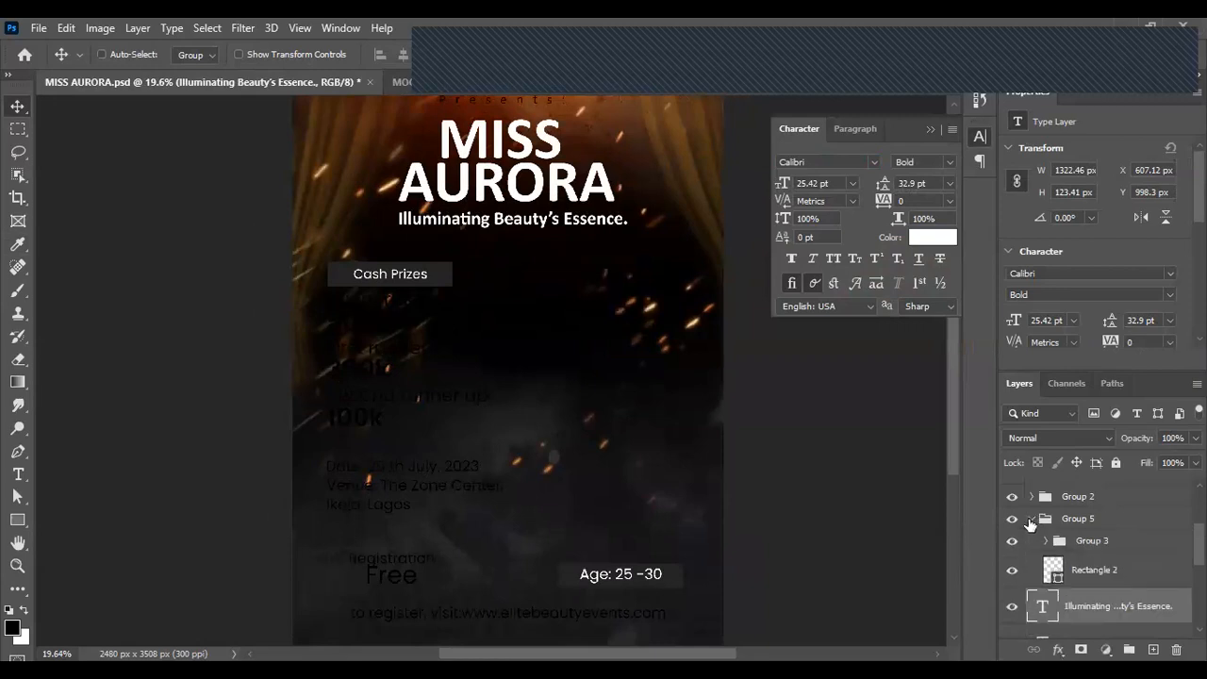
{"action": "left_click", "coordinate": [1032, 518]}
{"action": "left_click", "coordinate": [1032, 497]}
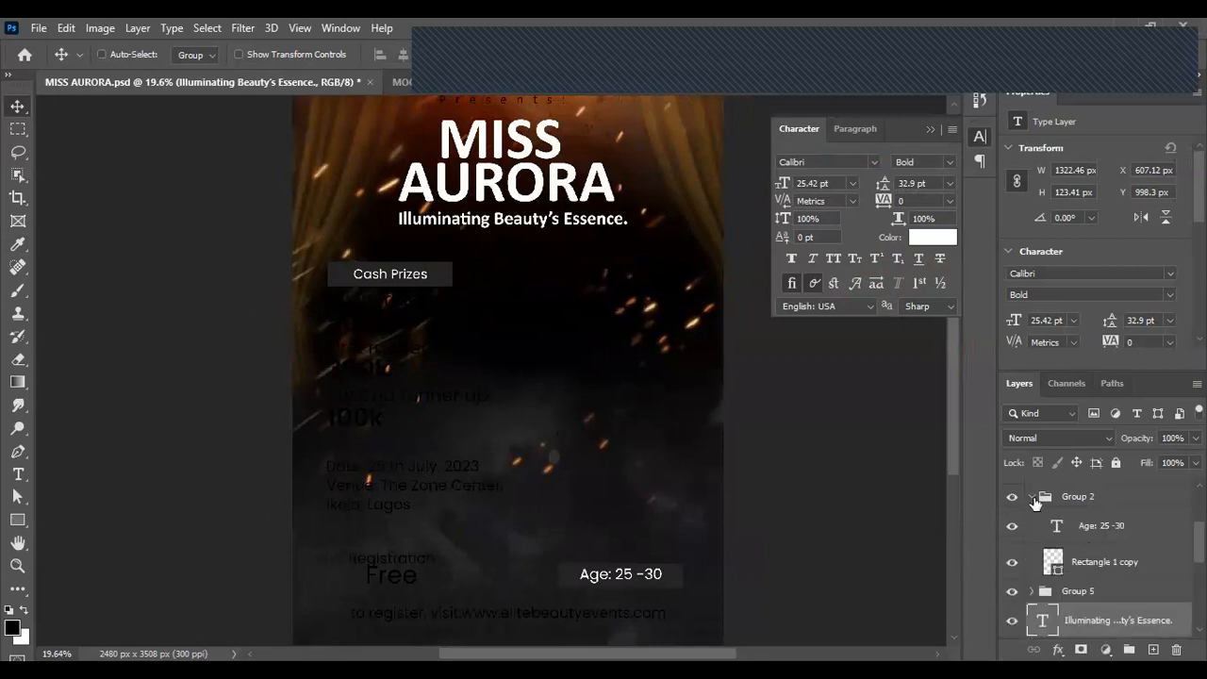
{"action": "left_click", "coordinate": [1035, 498]}
{"action": "scroll", "coordinate": [1115, 563], "scroll_direction": "down", "scroll_amount": 5}
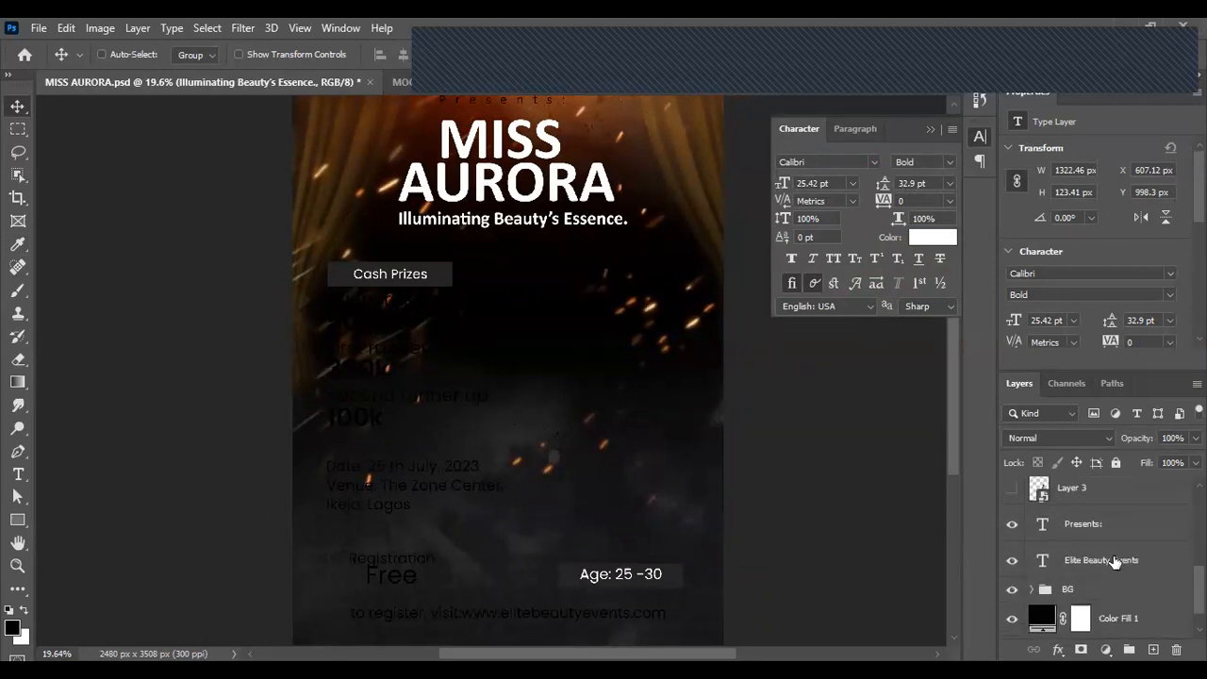
{"action": "scroll", "coordinate": [1044, 556], "scroll_direction": "up", "scroll_amount": 4}
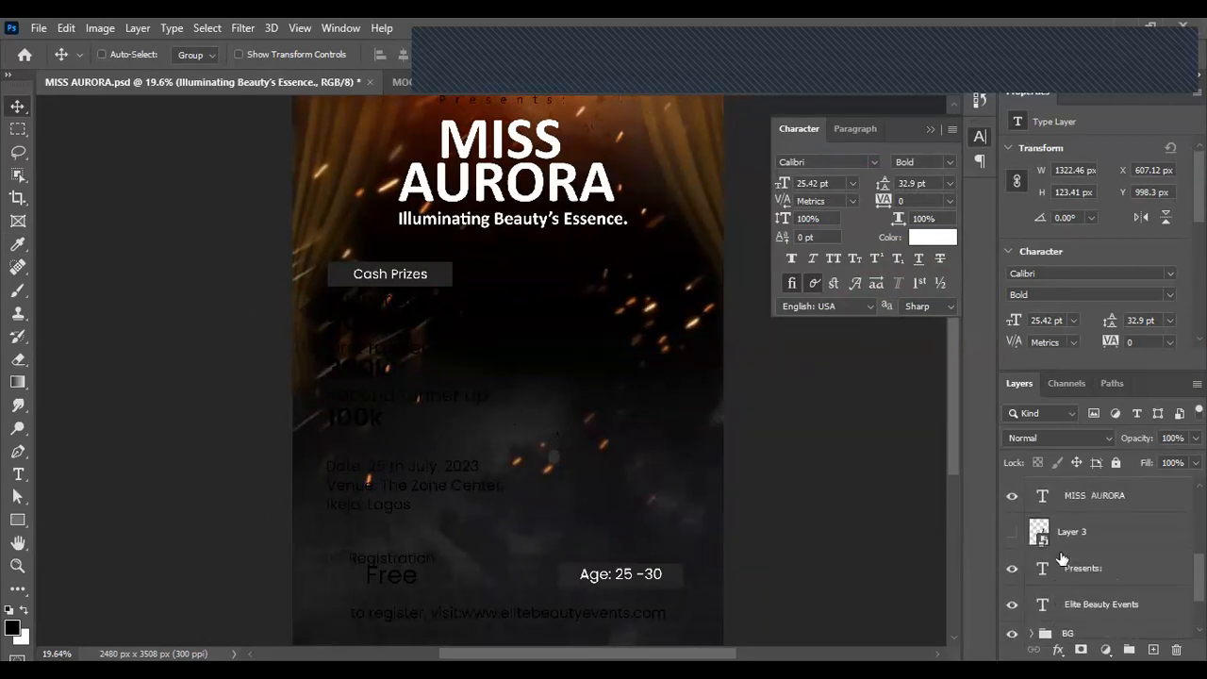
{"action": "scroll", "coordinate": [1061, 561], "scroll_direction": "up", "scroll_amount": 4}
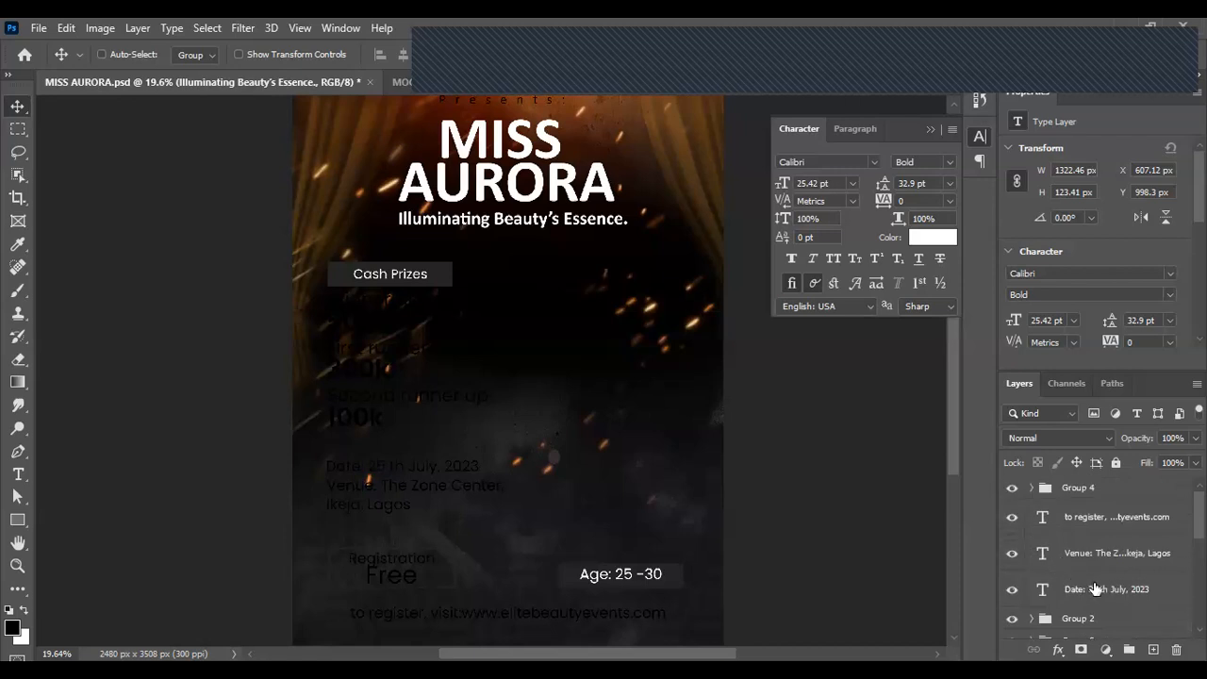
Step: Select the date, venue and registration website text plus all winner and runner-up prize text in Group 4, and recolor them white (ffffff)
{"action": "left_click", "coordinate": [1099, 591]}
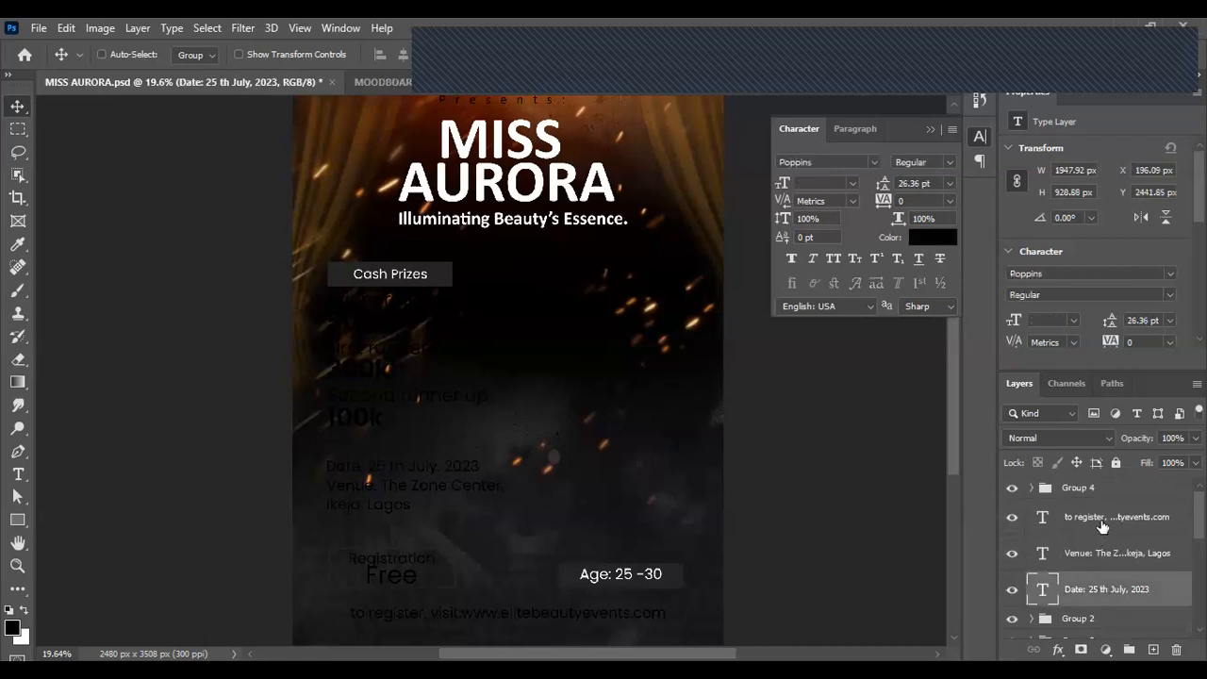
{"action": "left_click", "coordinate": [1043, 509], "text": "shift"}
{"action": "left_click", "coordinate": [1031, 489]}
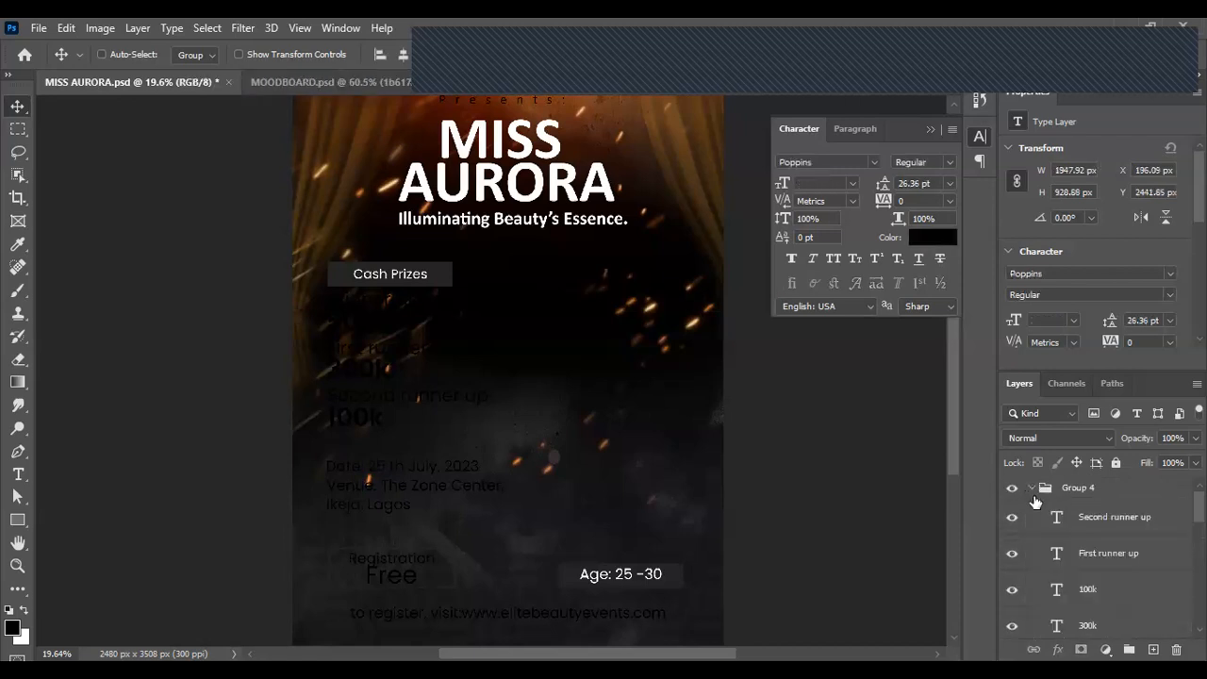
{"action": "left_click", "coordinate": [1111, 518], "text": "ctrl"}
{"action": "left_click", "coordinate": [1098, 556], "text": "ctrl"}
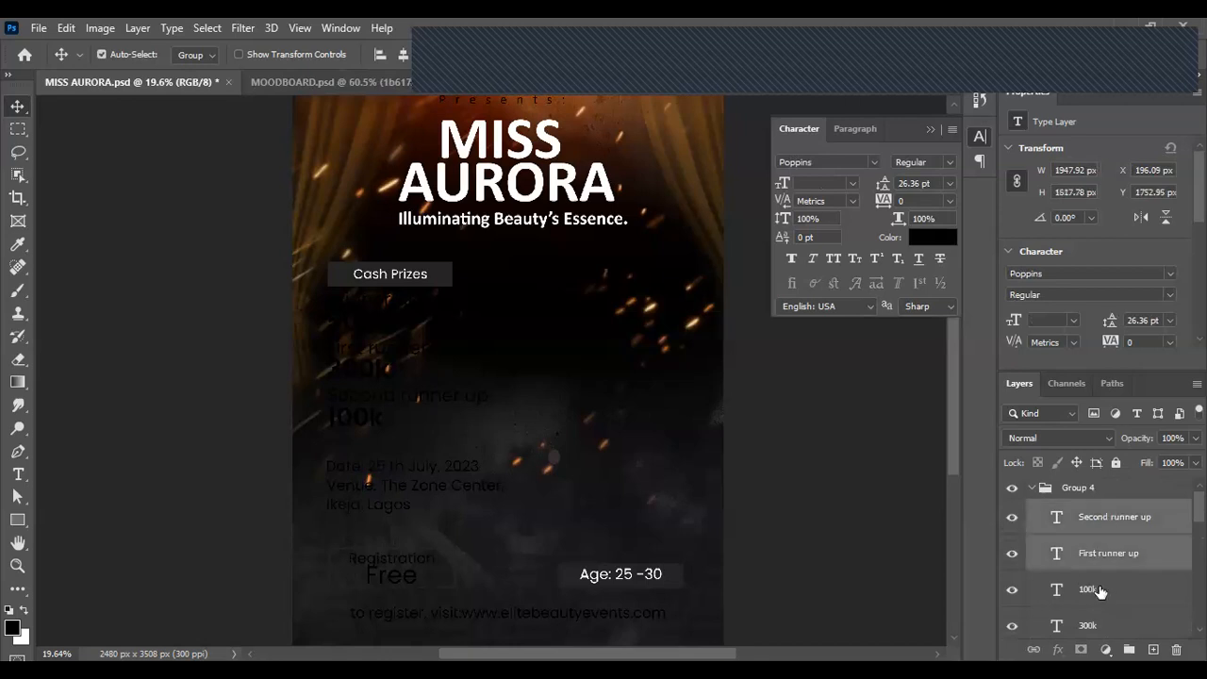
{"action": "left_click", "coordinate": [1099, 591], "text": "ctrl"}
{"action": "scroll", "coordinate": [1099, 585], "scroll_direction": "down", "scroll_amount": 3}
{"action": "left_click", "coordinate": [1102, 526], "text": "ctrl"}
{"action": "left_click", "coordinate": [1102, 559], "text": "ctrl"}
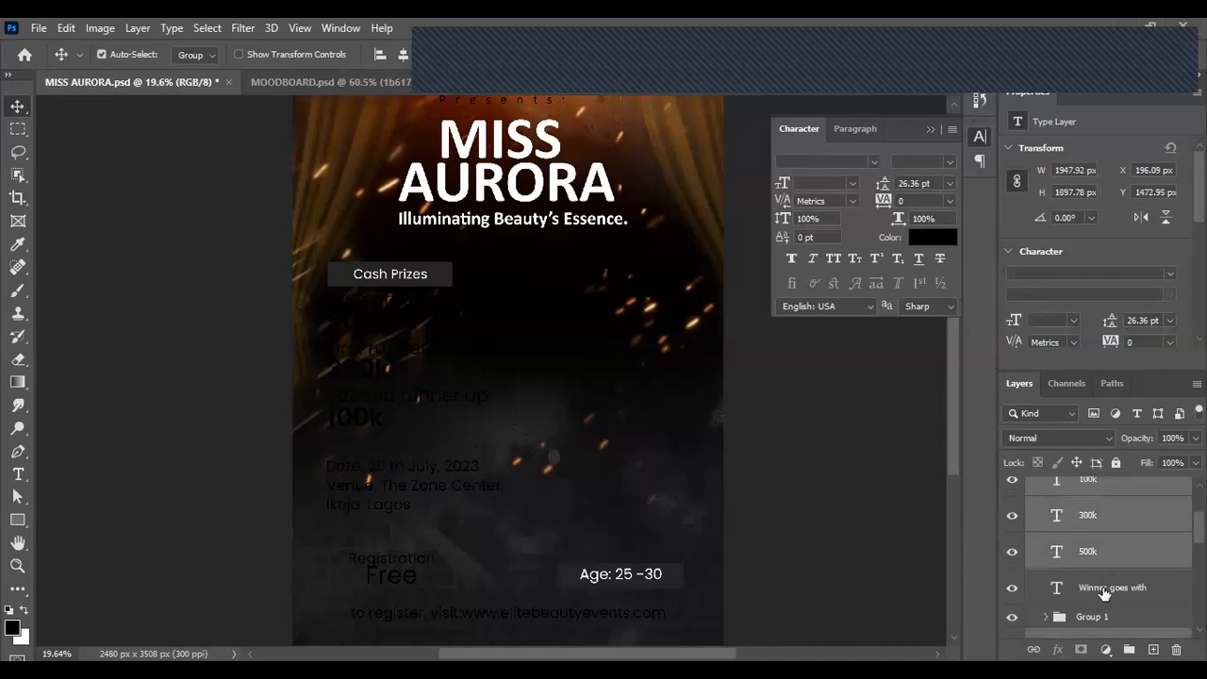
{"action": "left_click", "coordinate": [930, 237]}
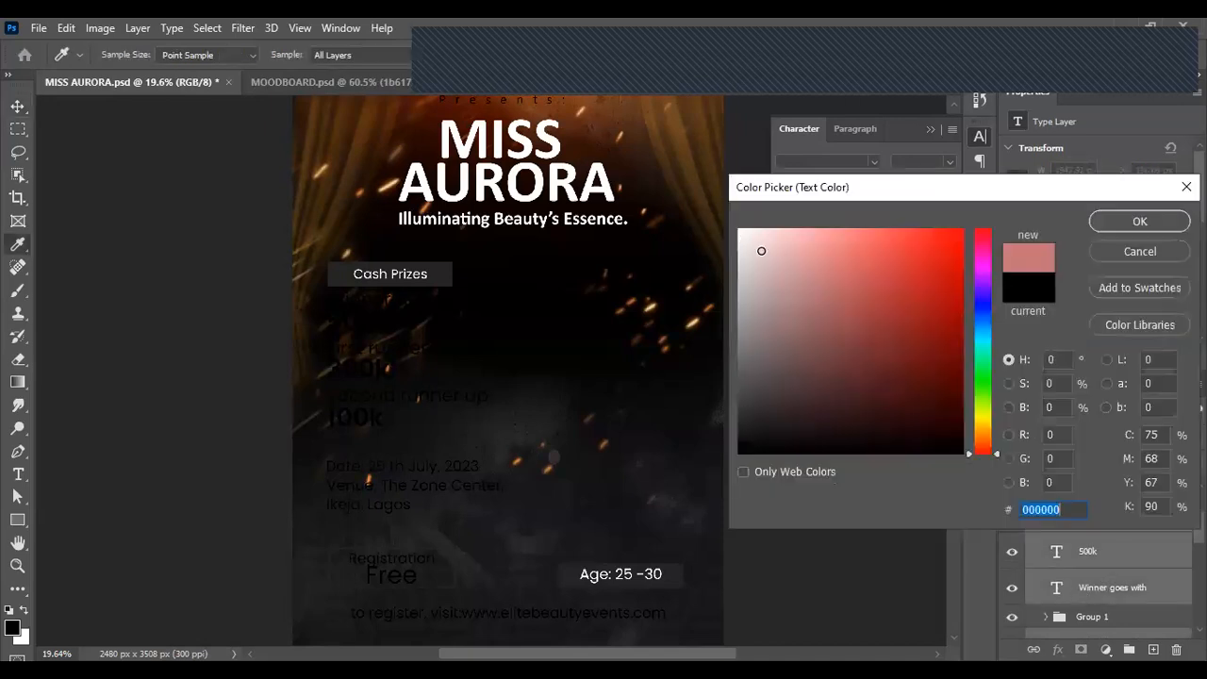
{"action": "left_click", "coordinate": [1124, 221]}
{"action": "type", "text": "ffffff"}
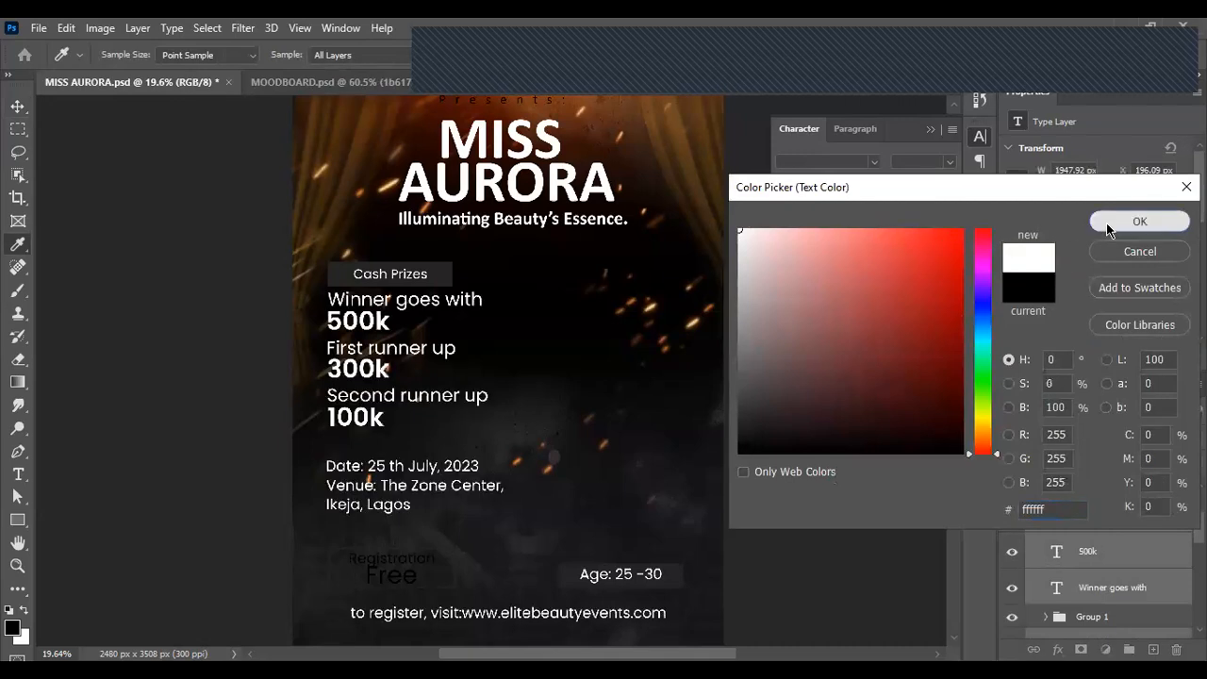
{"action": "left_click", "coordinate": [1109, 227]}
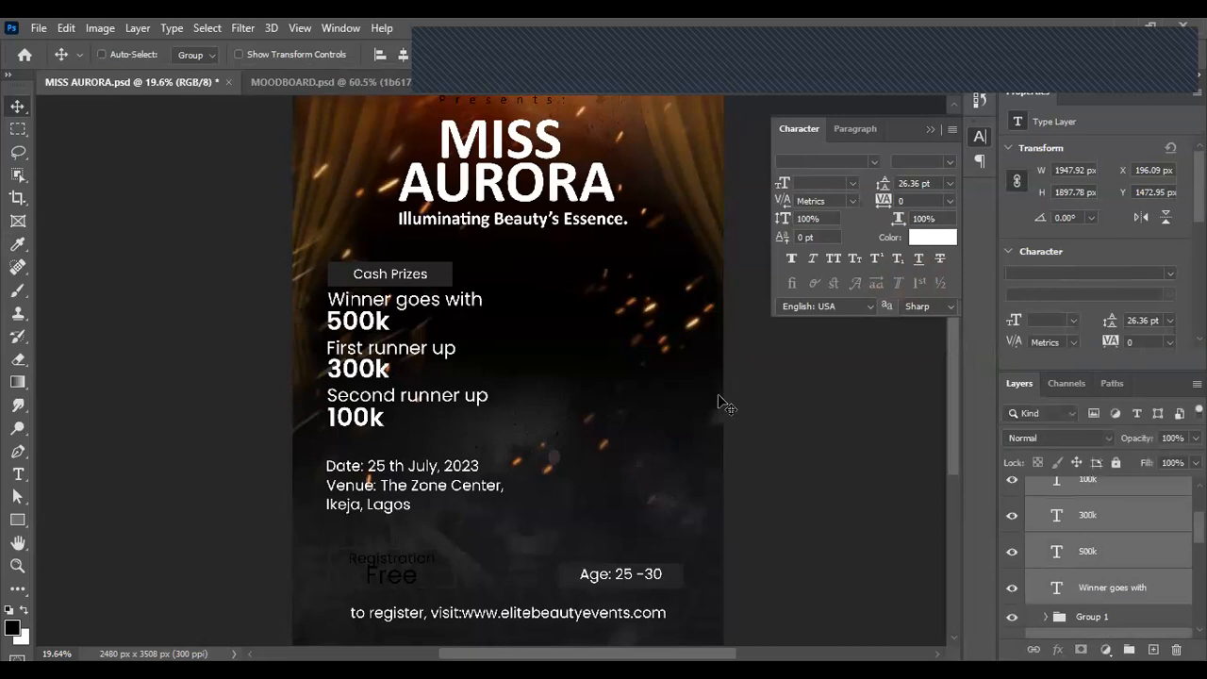
{"action": "left_click", "coordinate": [930, 132]}
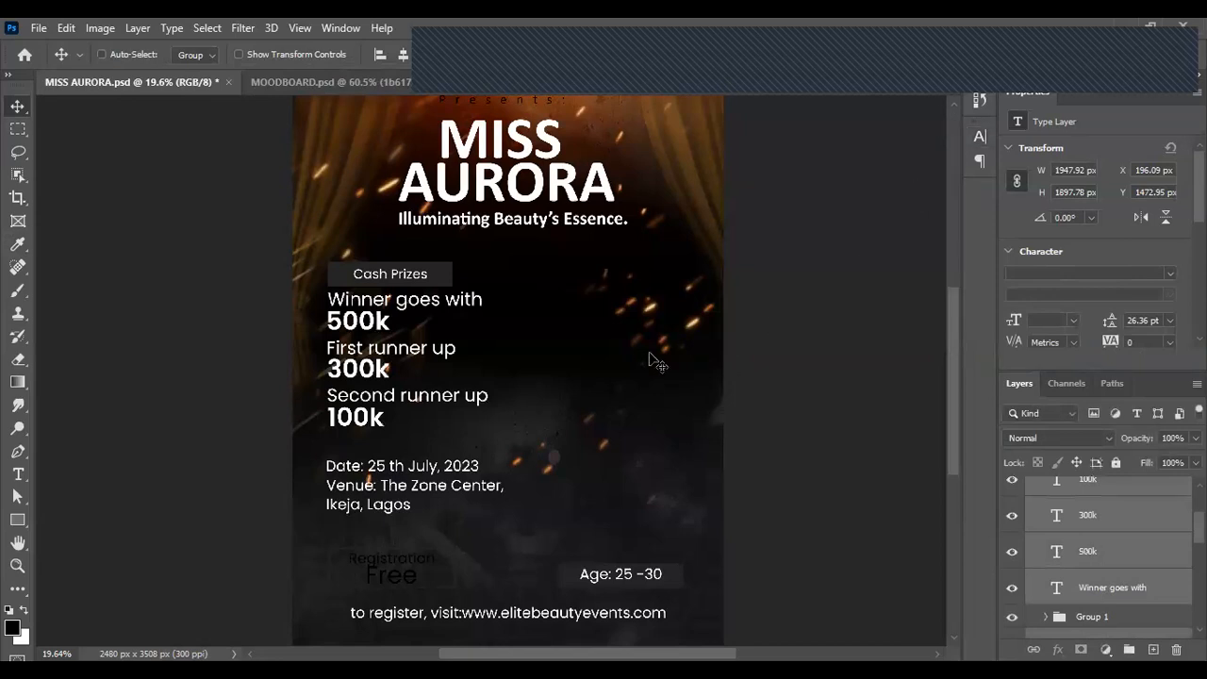
{"action": "key", "text": "ctrl+0"}
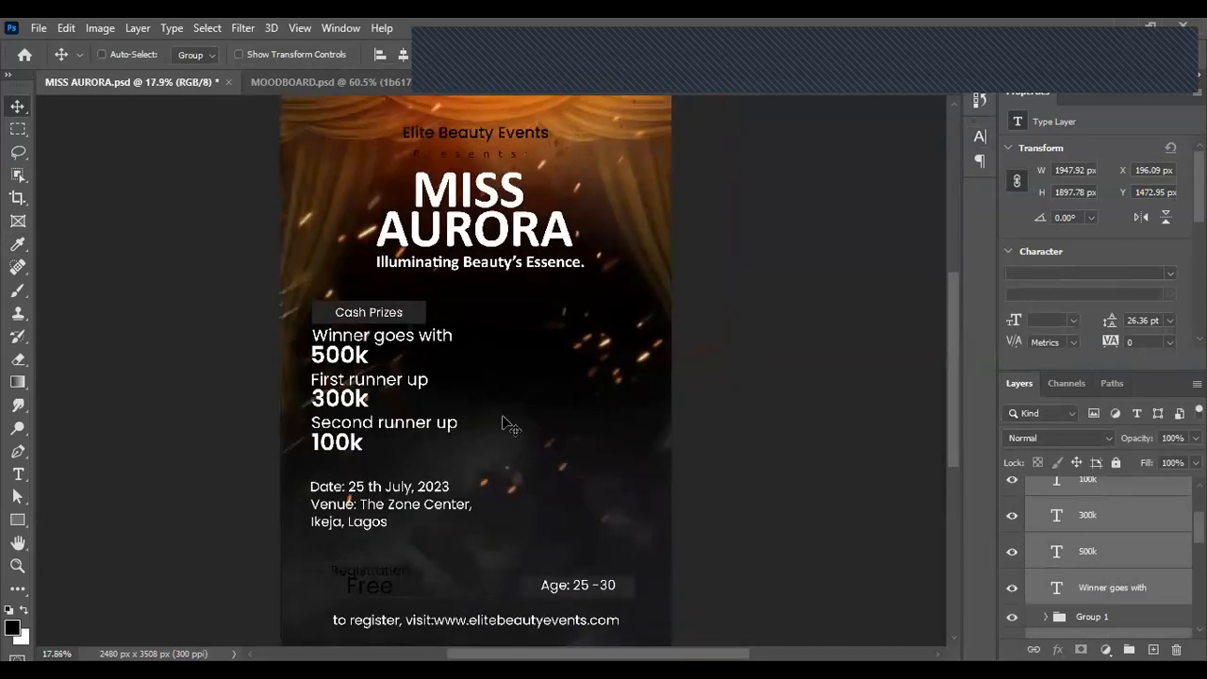
{"action": "scroll", "coordinate": [411, 453], "scroll_direction": "up", "scroll_amount": 1}
{"action": "scroll", "coordinate": [452, 437], "scroll_direction": "down", "scroll_amount": 2}
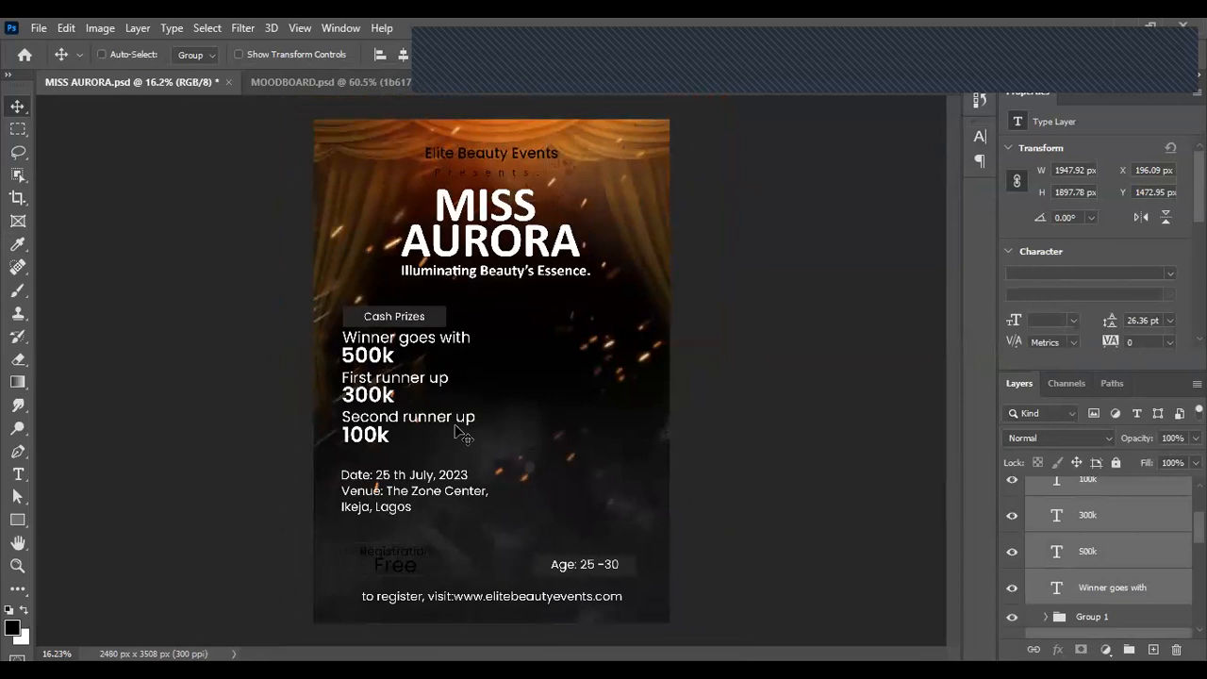
Step: Collapse Group 4 in the layer stack and select the MISS AURORA title text layer
{"action": "scroll", "coordinate": [1075, 529], "scroll_direction": "up", "scroll_amount": 3}
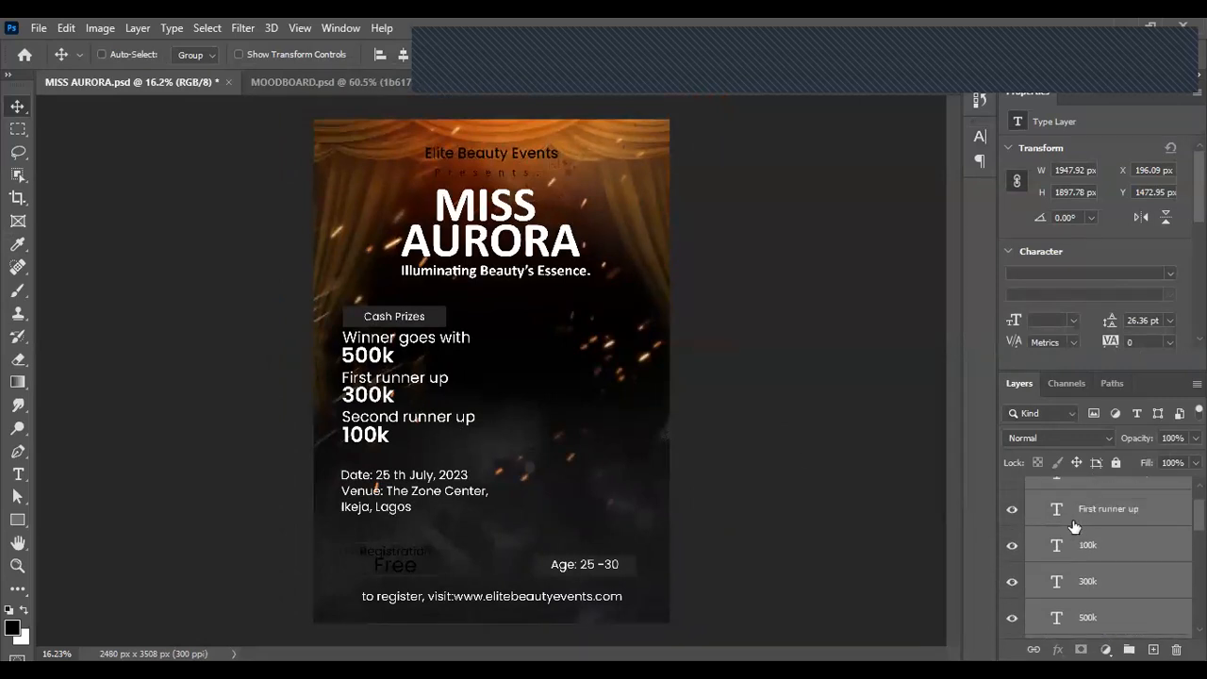
{"action": "left_click", "coordinate": [1032, 488]}
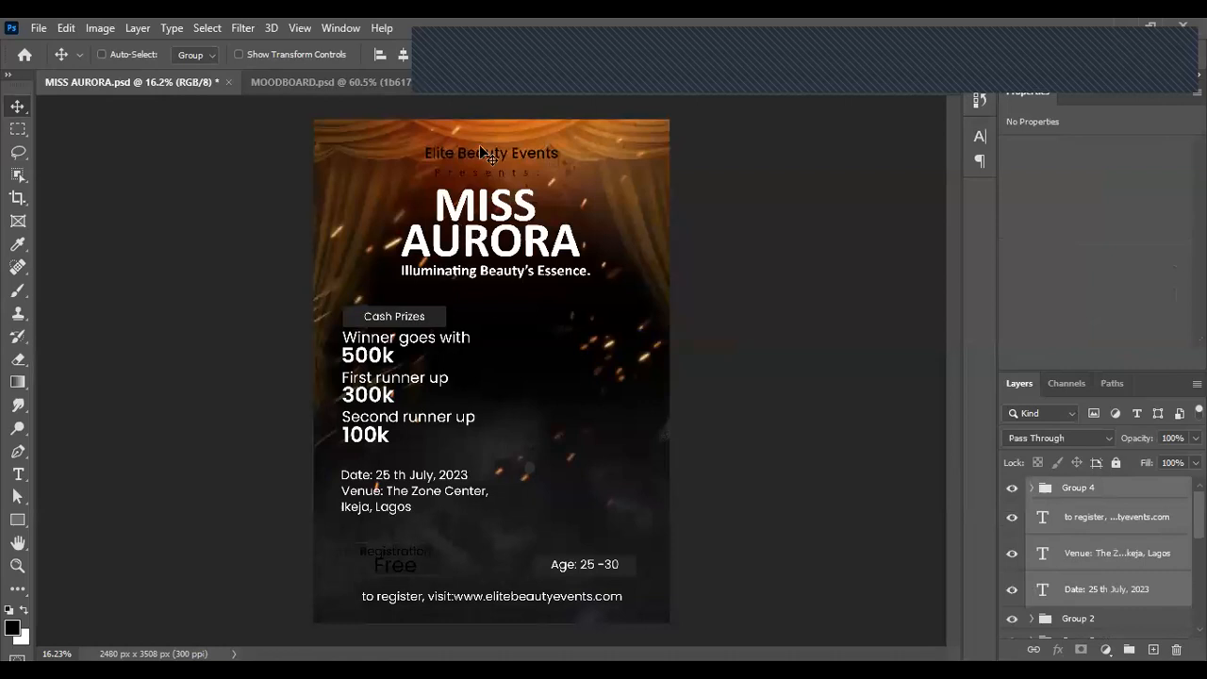
{"action": "scroll", "coordinate": [486, 162], "scroll_direction": "up", "scroll_amount": 3}
{"action": "left_click", "coordinate": [529, 250], "text": "ctrl"}
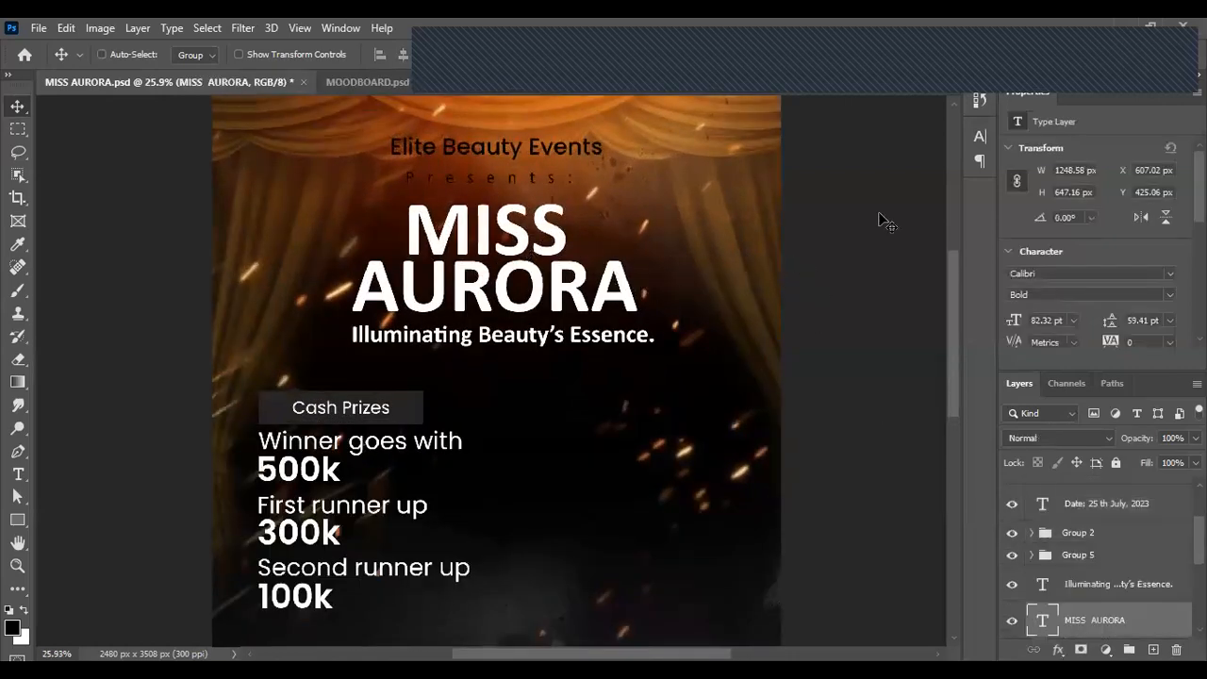
Step: Preview different fonts on the MISS AURORA title and change its font to F.C. BARCELONA
{"action": "left_click", "coordinate": [981, 135]}
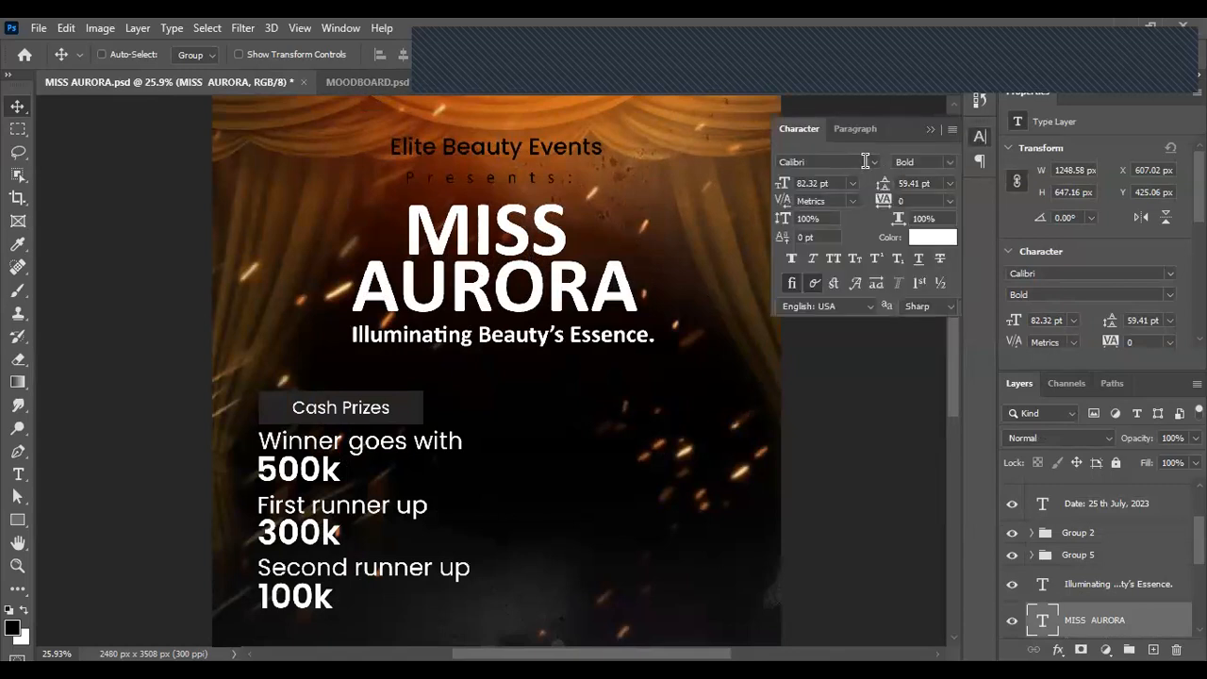
{"action": "left_click", "coordinate": [858, 160]}
{"action": "left_click", "coordinate": [882, 166]}
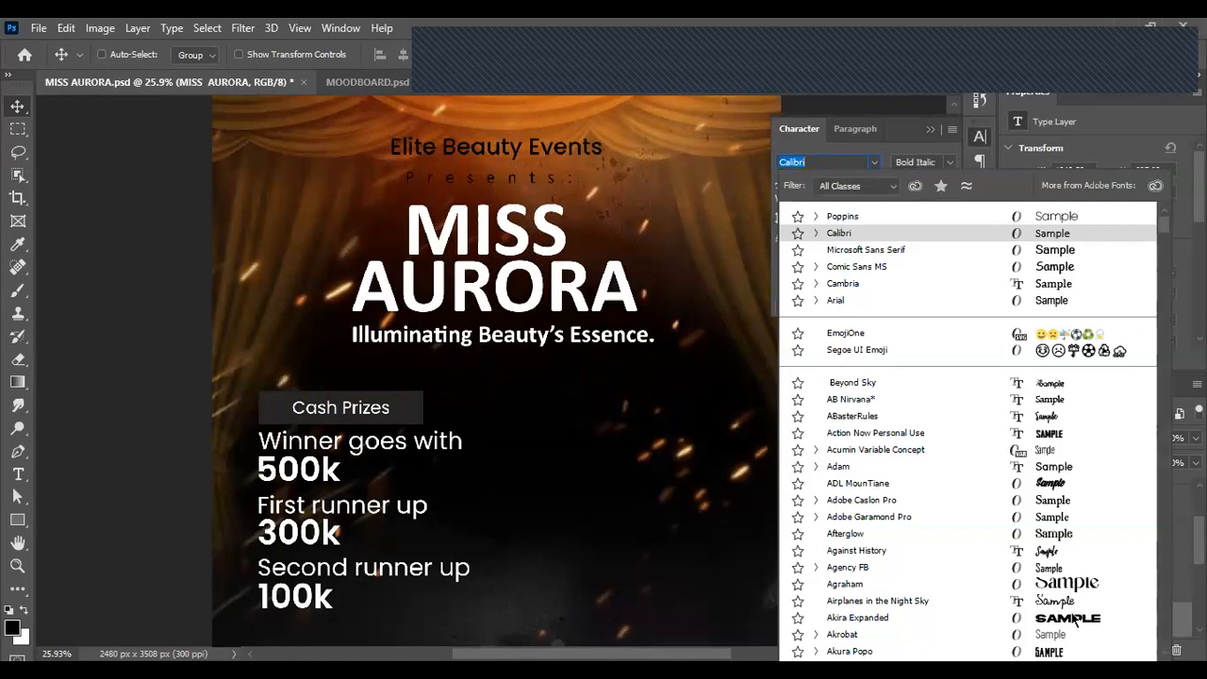
{"action": "scroll", "coordinate": [1058, 603], "scroll_direction": "down", "scroll_amount": 2}
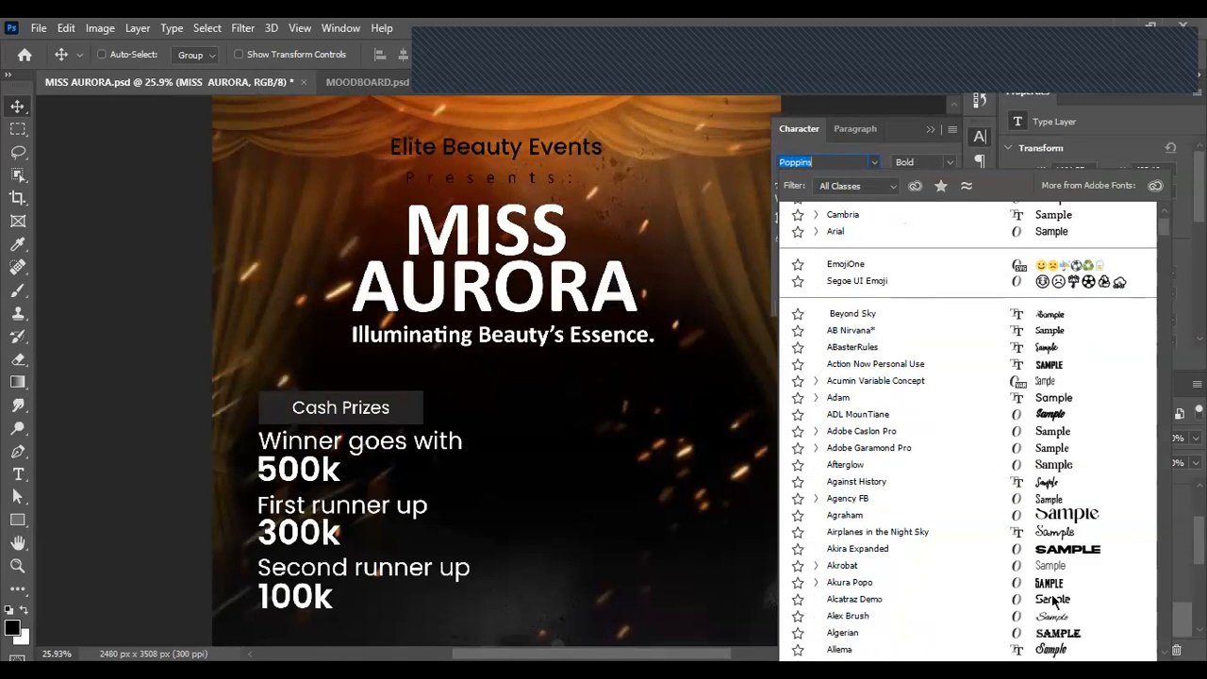
{"action": "scroll", "coordinate": [1054, 600], "scroll_direction": "down", "scroll_amount": 2}
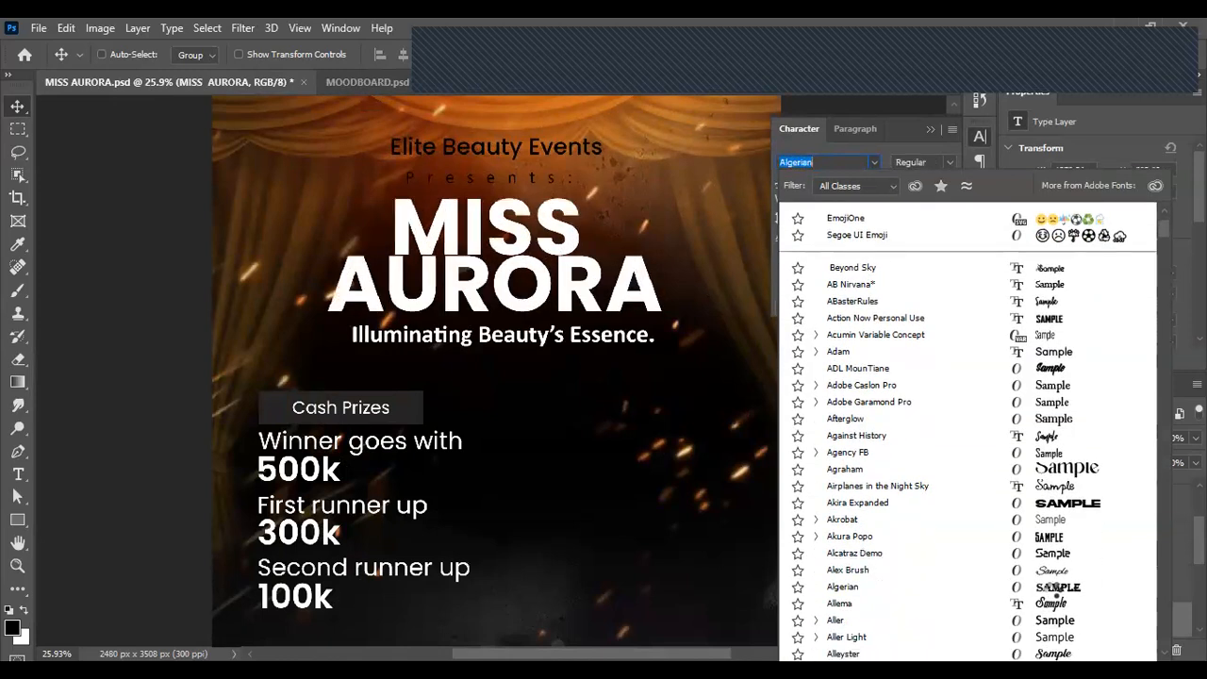
{"action": "scroll", "coordinate": [1054, 585], "scroll_direction": "down", "scroll_amount": 2}
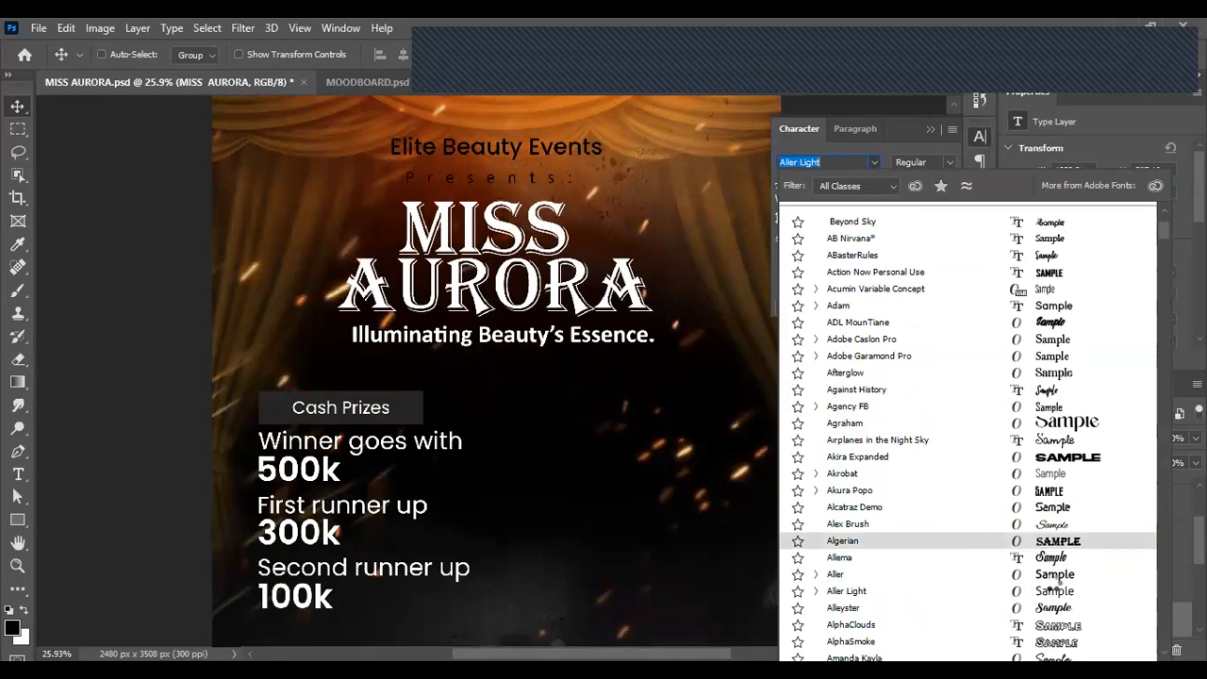
{"action": "scroll", "coordinate": [1056, 579], "scroll_direction": "down", "scroll_amount": 4}
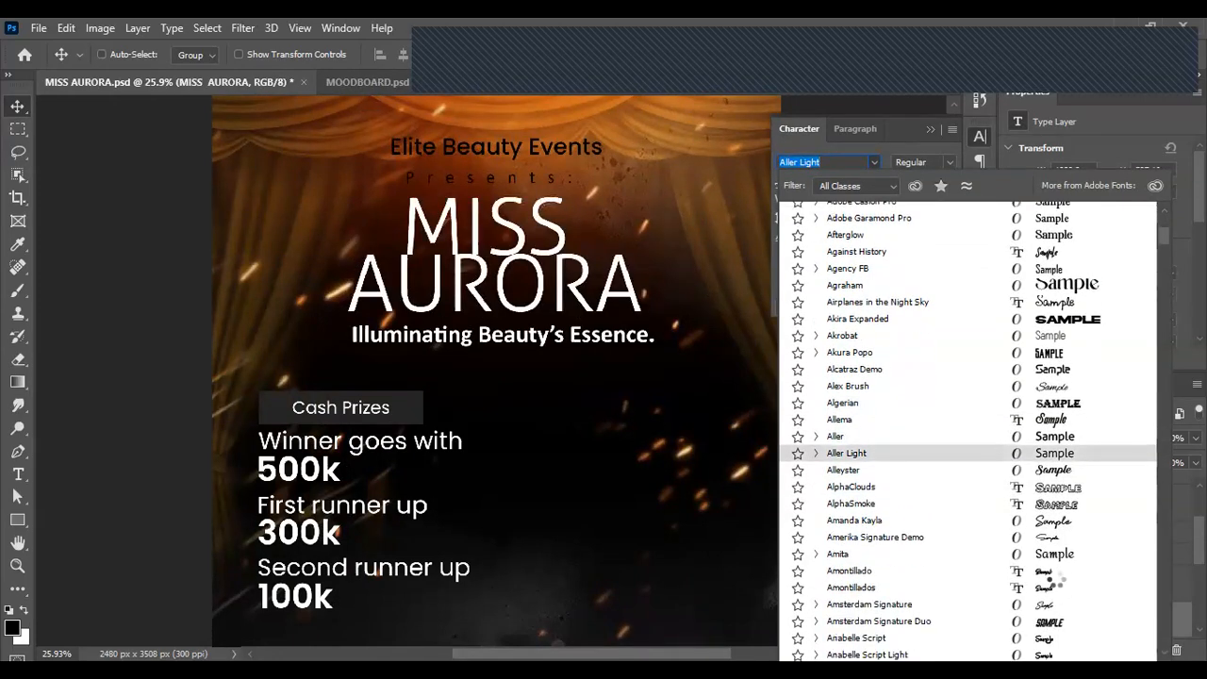
{"action": "scroll", "coordinate": [1055, 578], "scroll_direction": "down", "scroll_amount": 2}
{"action": "scroll", "coordinate": [1059, 583], "scroll_direction": "down", "scroll_amount": 2}
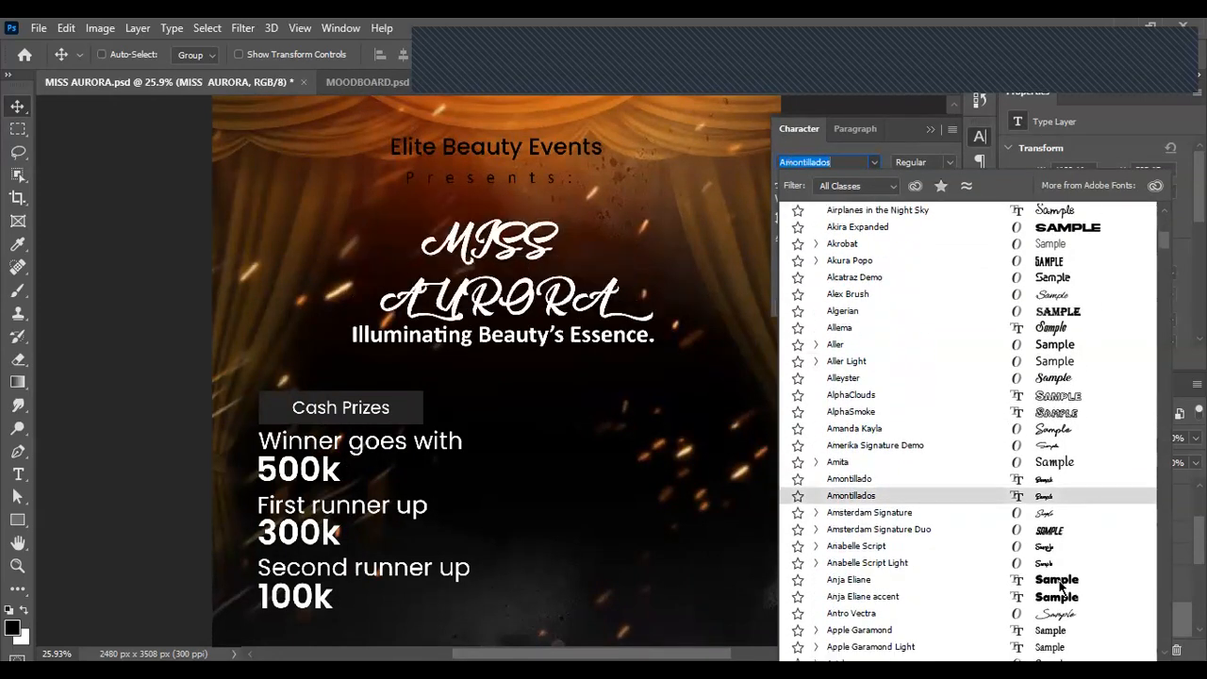
{"action": "scroll", "coordinate": [1061, 585], "scroll_direction": "down", "scroll_amount": 2}
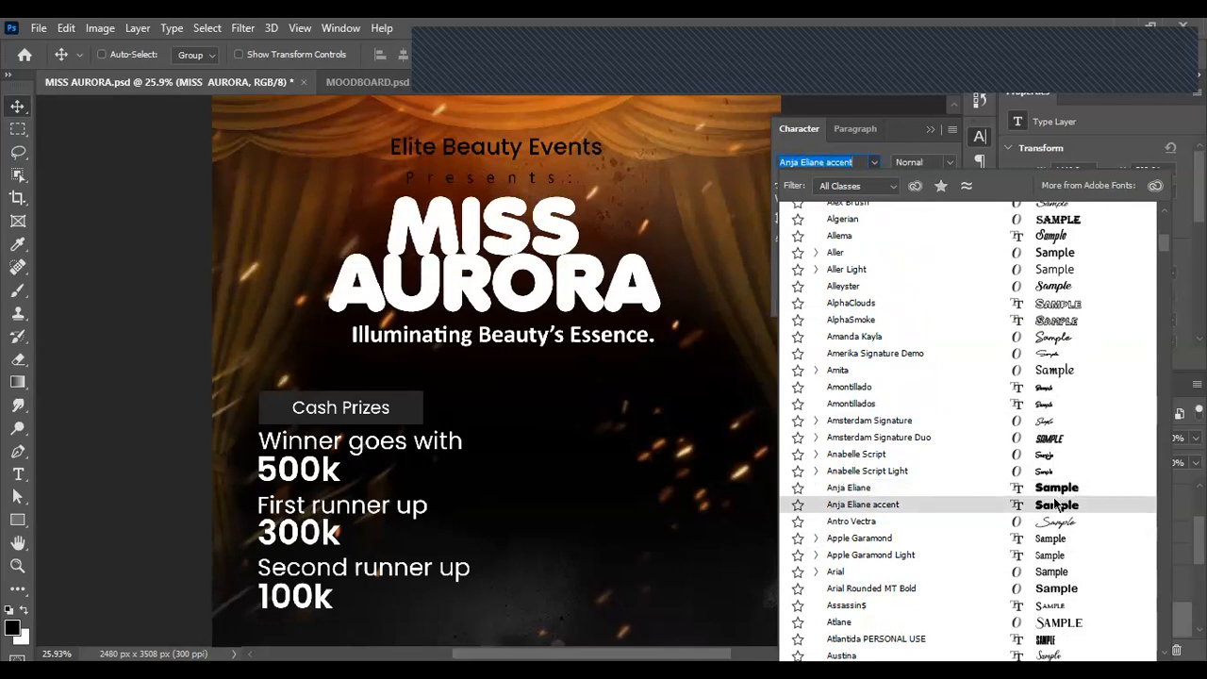
{"action": "scroll", "coordinate": [1056, 507], "scroll_direction": "down", "scroll_amount": 2}
{"action": "scroll", "coordinate": [1055, 517], "scroll_direction": "down", "scroll_amount": 5}
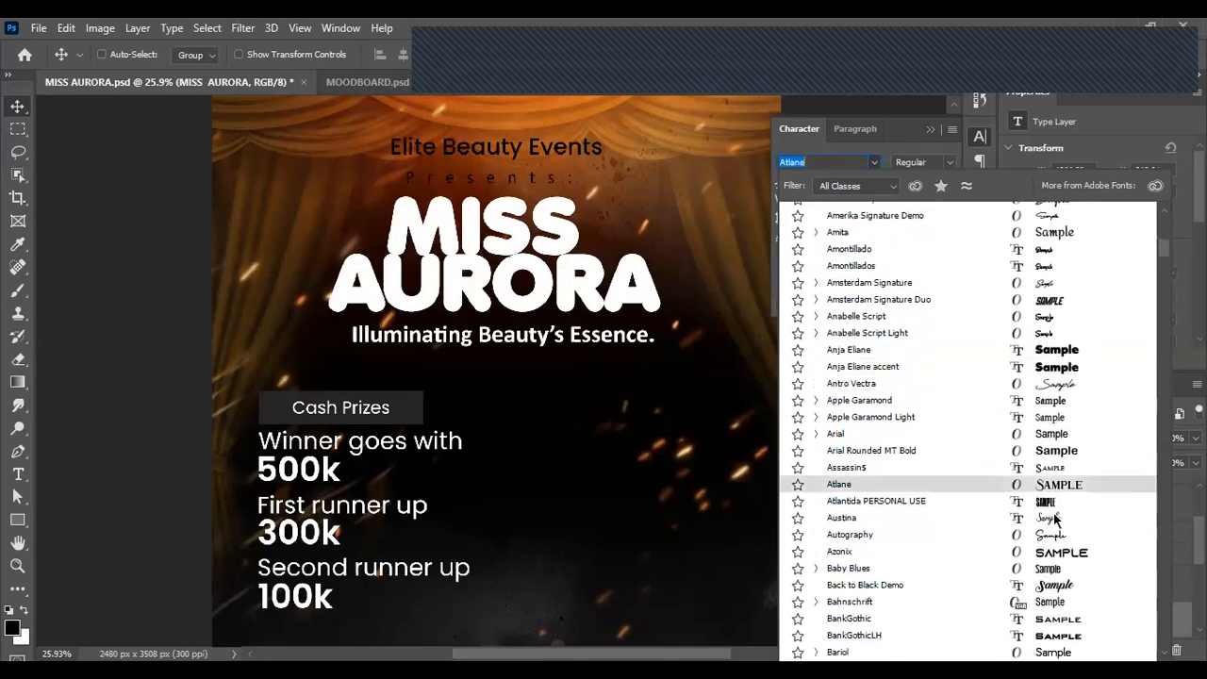
{"action": "scroll", "coordinate": [1054, 517], "scroll_direction": "down", "scroll_amount": 3}
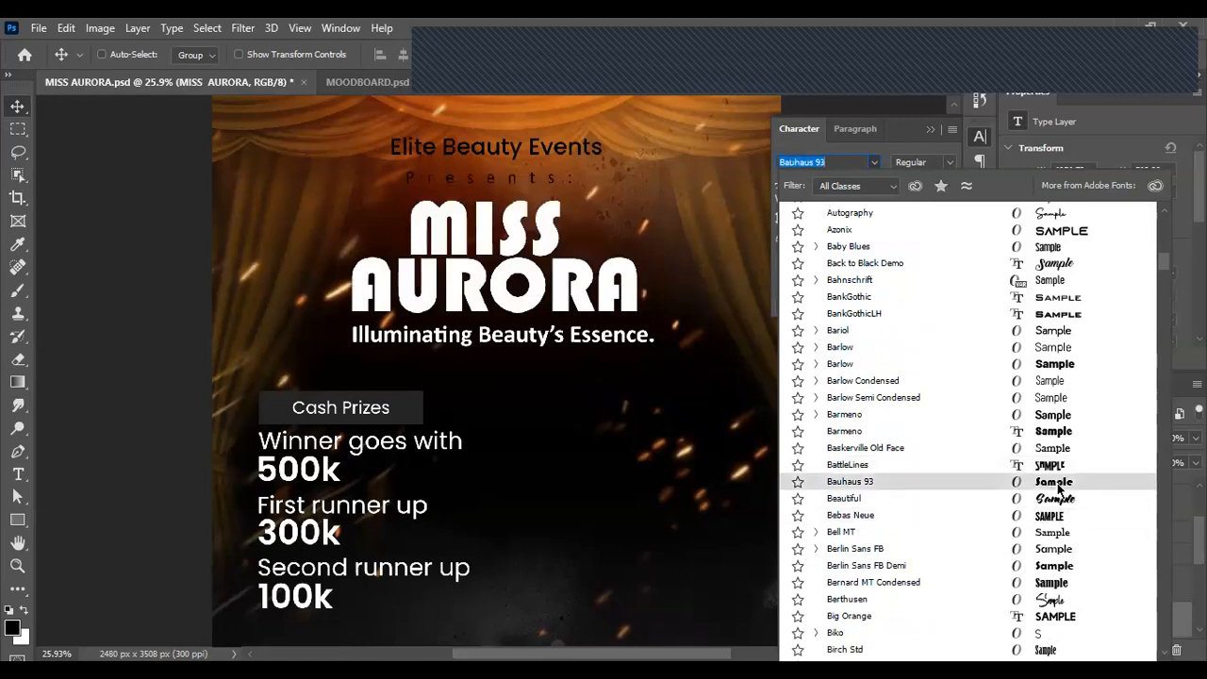
{"action": "scroll", "coordinate": [1059, 491], "scroll_direction": "down", "scroll_amount": 6}
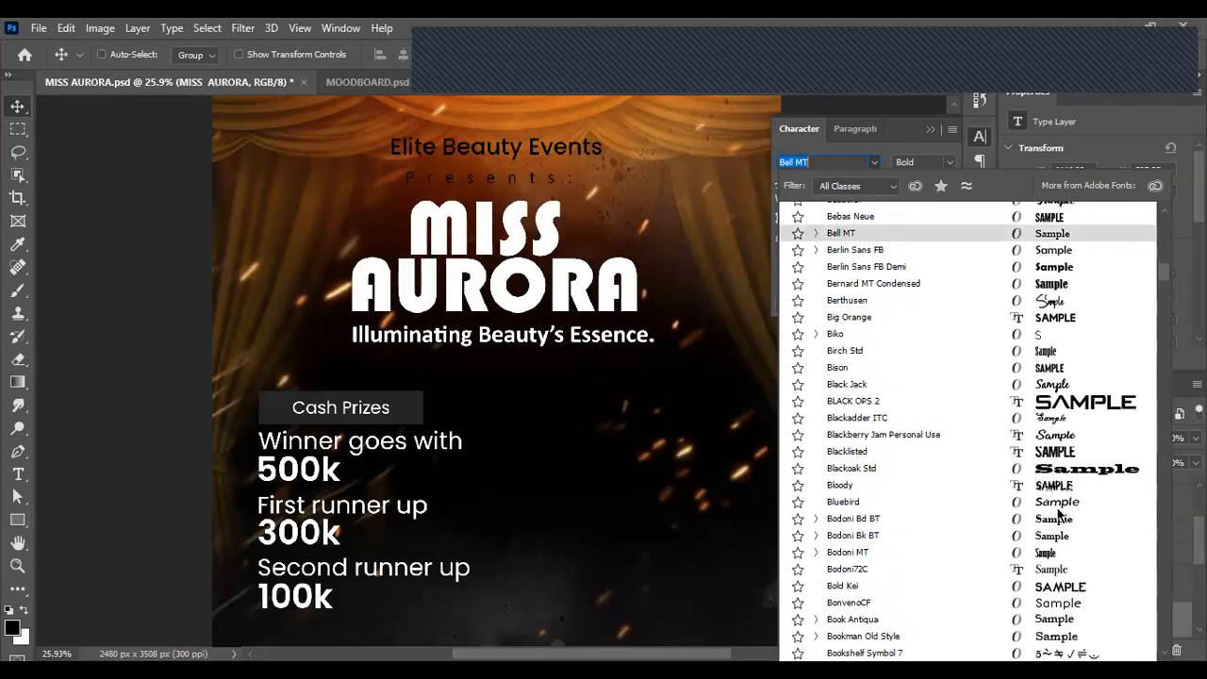
{"action": "scroll", "coordinate": [1058, 515], "scroll_direction": "down", "scroll_amount": 3}
{"action": "scroll", "coordinate": [1058, 515], "scroll_direction": "down", "scroll_amount": 2}
{"action": "scroll", "coordinate": [1059, 515], "scroll_direction": "down", "scroll_amount": 2}
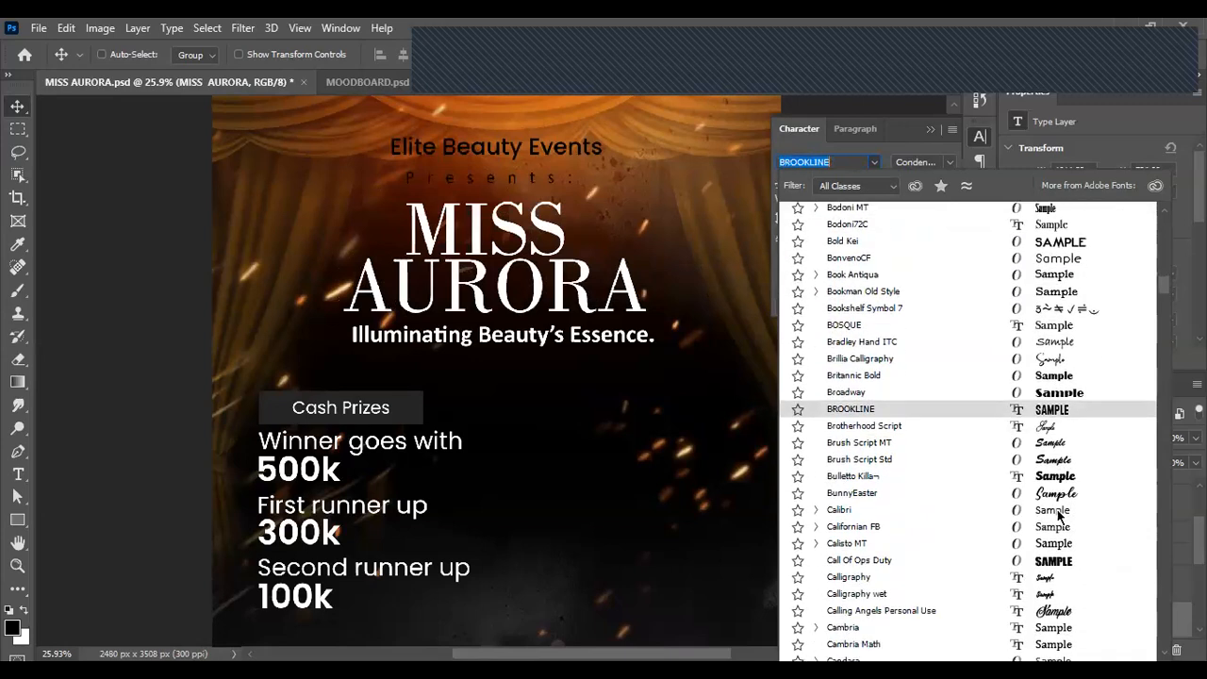
{"action": "scroll", "coordinate": [1059, 514], "scroll_direction": "down", "scroll_amount": 1}
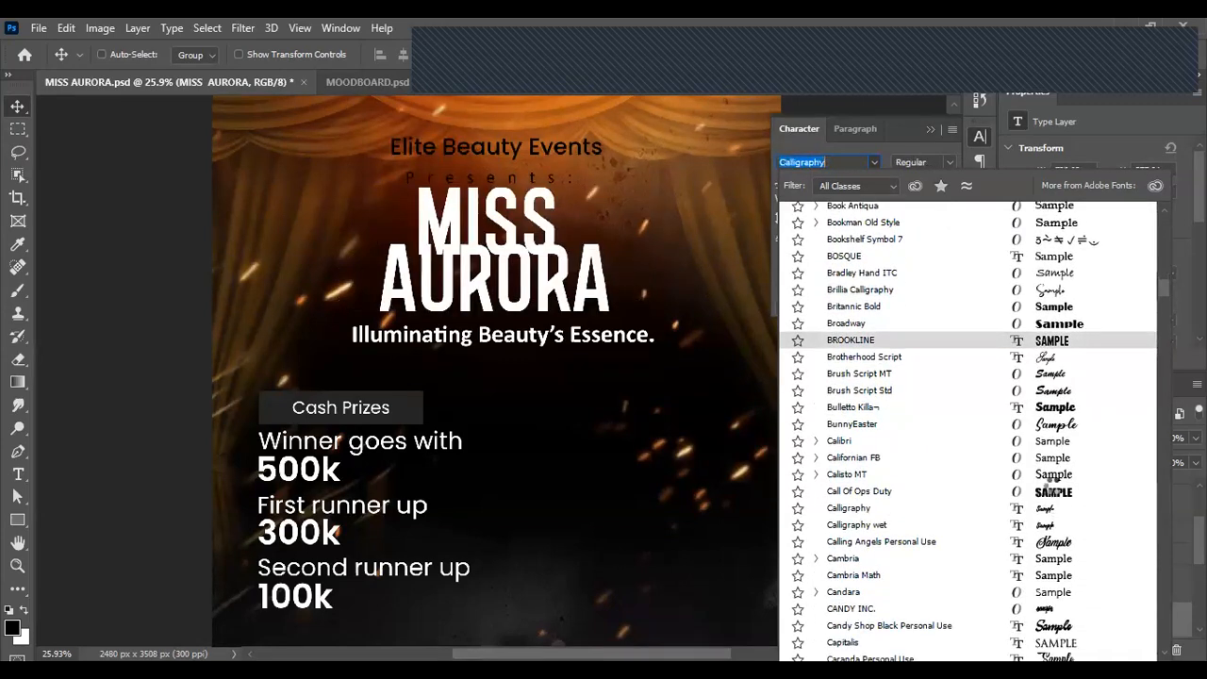
{"action": "scroll", "coordinate": [1050, 481], "scroll_direction": "down", "scroll_amount": 1}
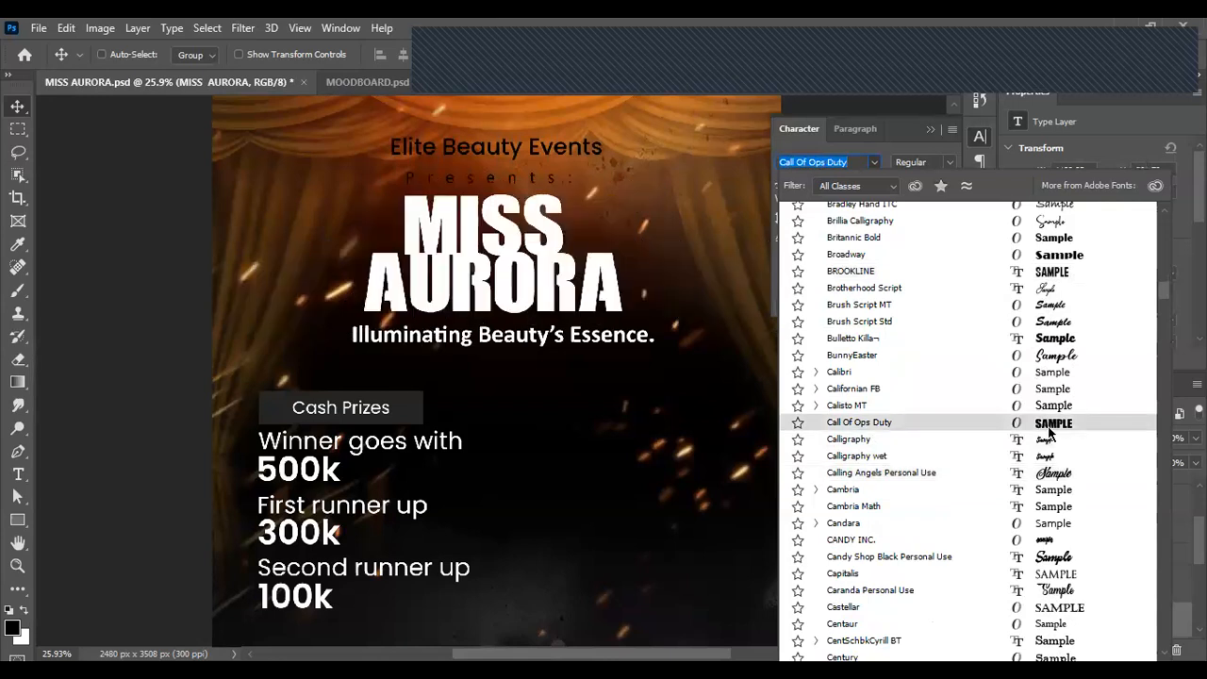
{"action": "scroll", "coordinate": [1047, 434], "scroll_direction": "down", "scroll_amount": 4}
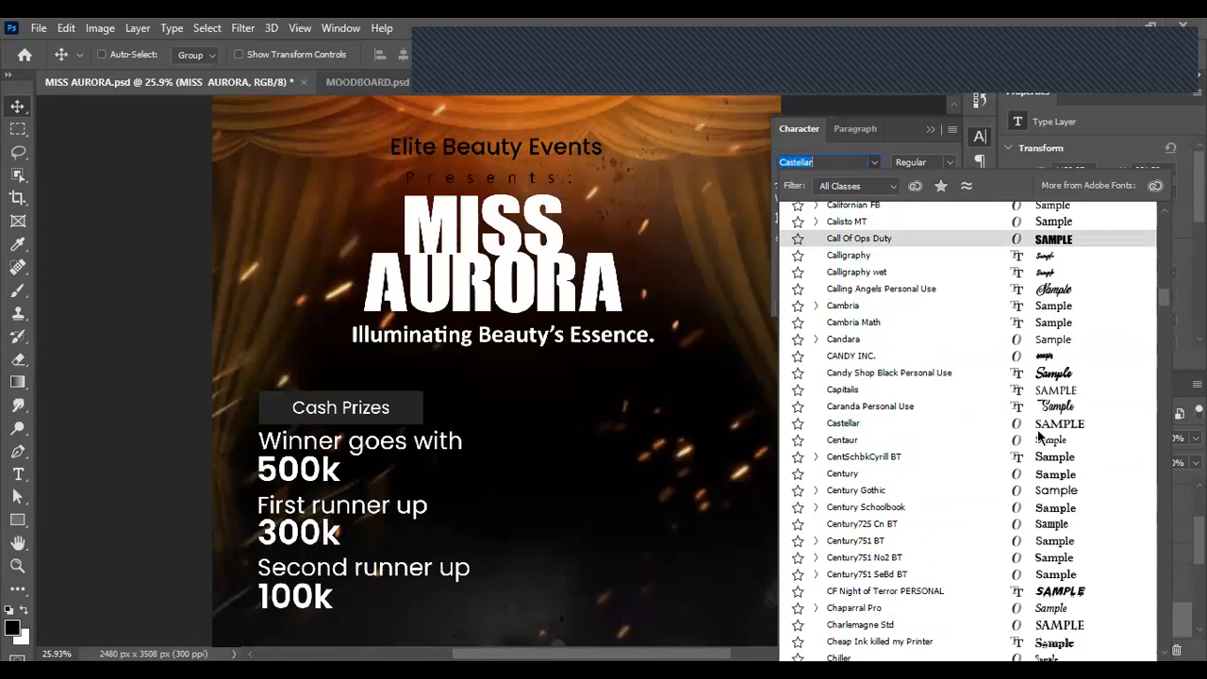
{"action": "scroll", "coordinate": [1039, 436], "scroll_direction": "down", "scroll_amount": 6}
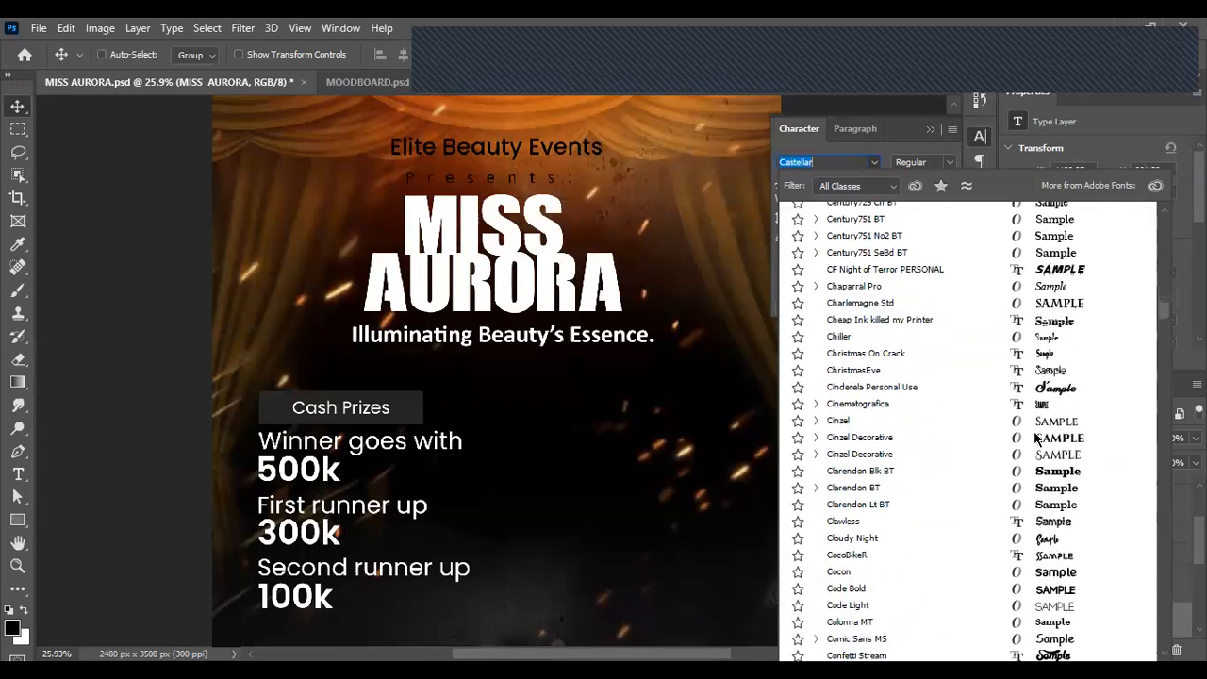
{"action": "scroll", "coordinate": [1036, 439], "scroll_direction": "down", "scroll_amount": 5}
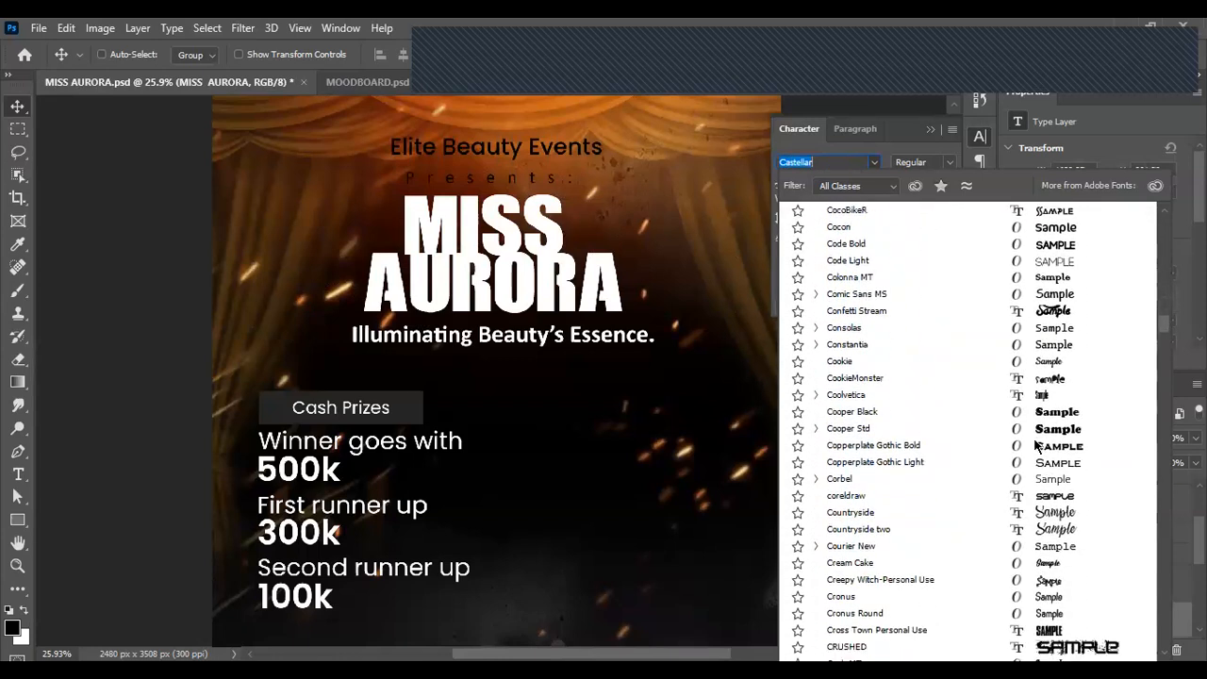
{"action": "scroll", "coordinate": [1038, 445], "scroll_direction": "down", "scroll_amount": 5}
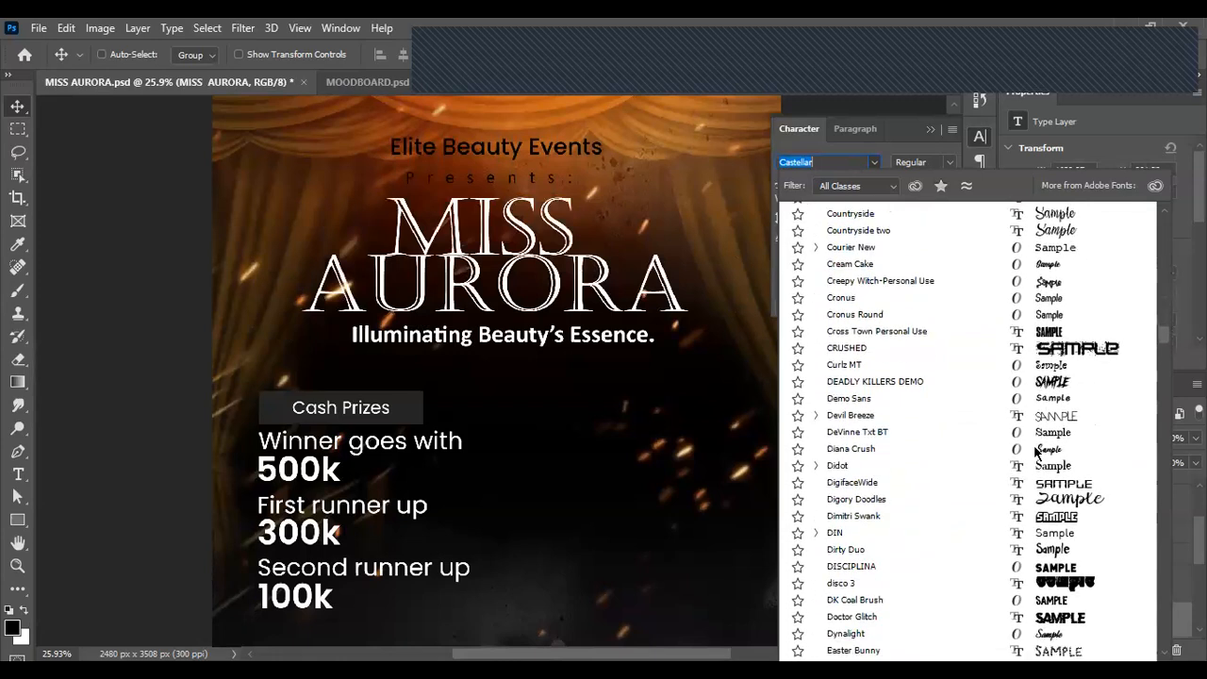
{"action": "scroll", "coordinate": [1057, 481], "scroll_direction": "down", "scroll_amount": 3}
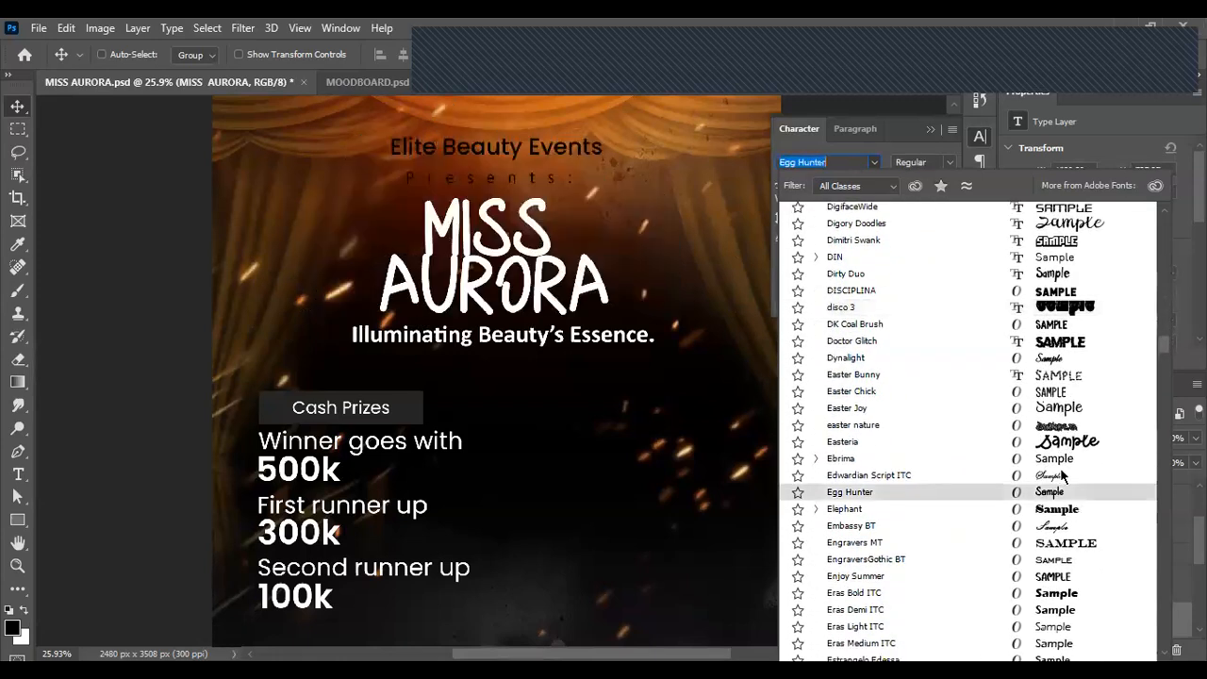
{"action": "scroll", "coordinate": [1070, 512], "scroll_direction": "down", "scroll_amount": 3}
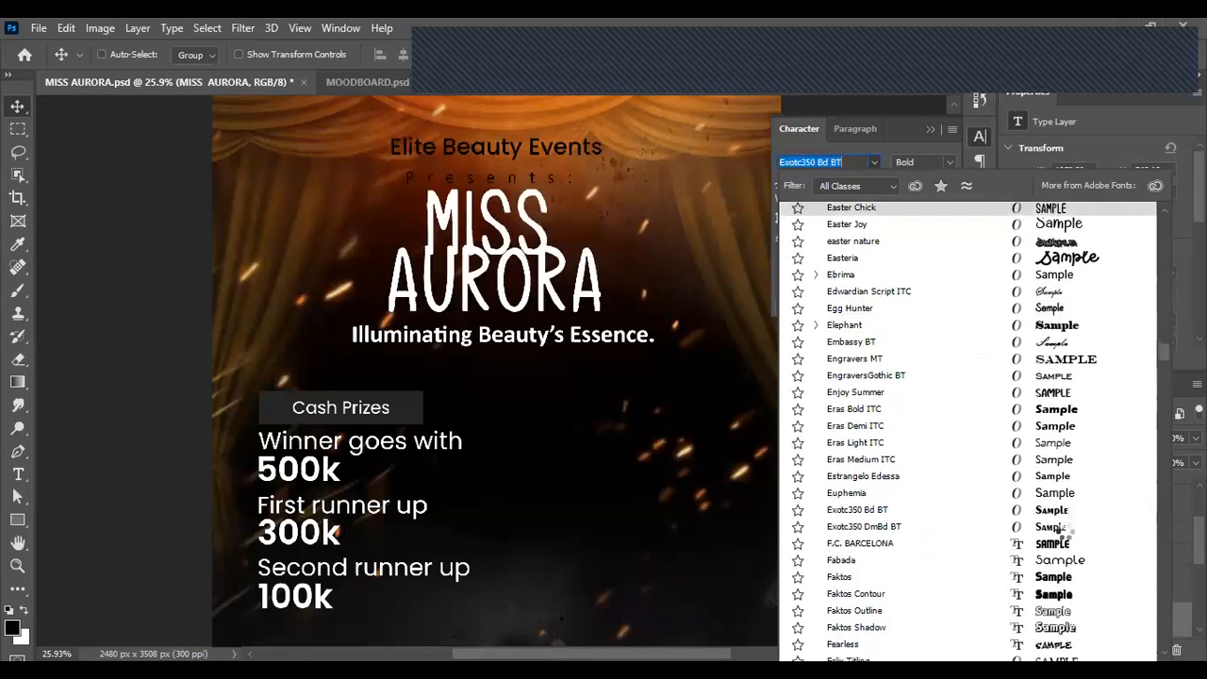
{"action": "scroll", "coordinate": [1070, 519], "scroll_direction": "down", "scroll_amount": 1}
{"action": "scroll", "coordinate": [1056, 550], "scroll_direction": "down", "scroll_amount": 1}
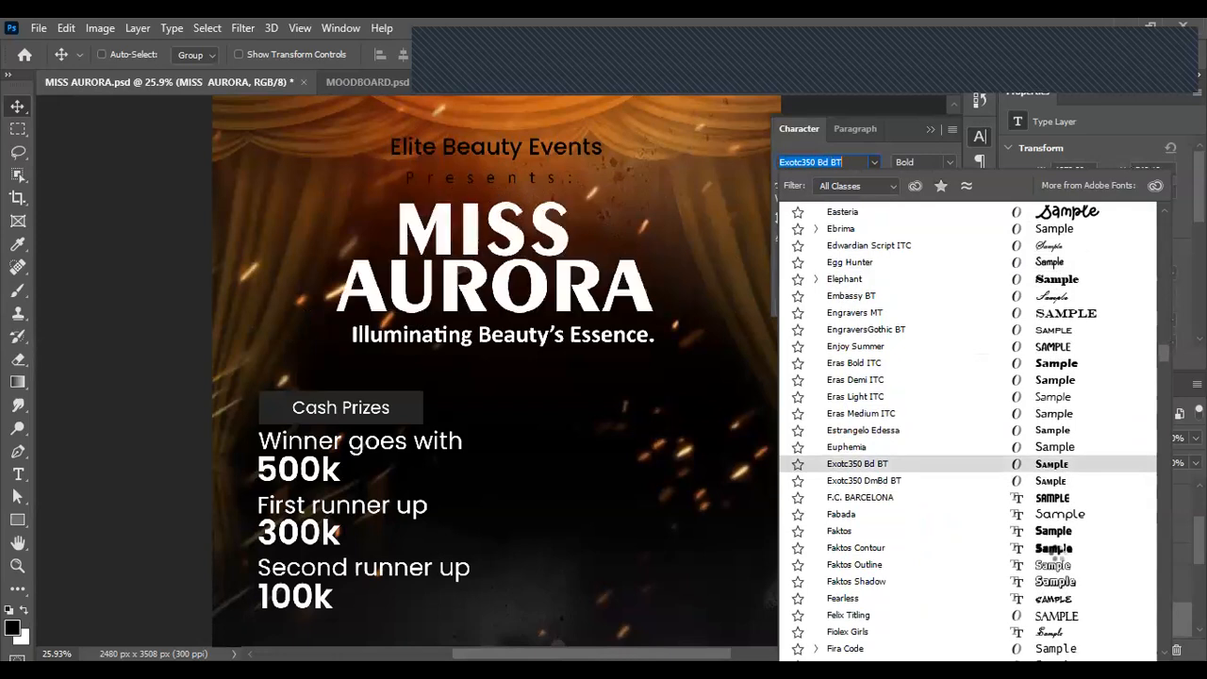
{"action": "left_click", "coordinate": [1050, 500]}
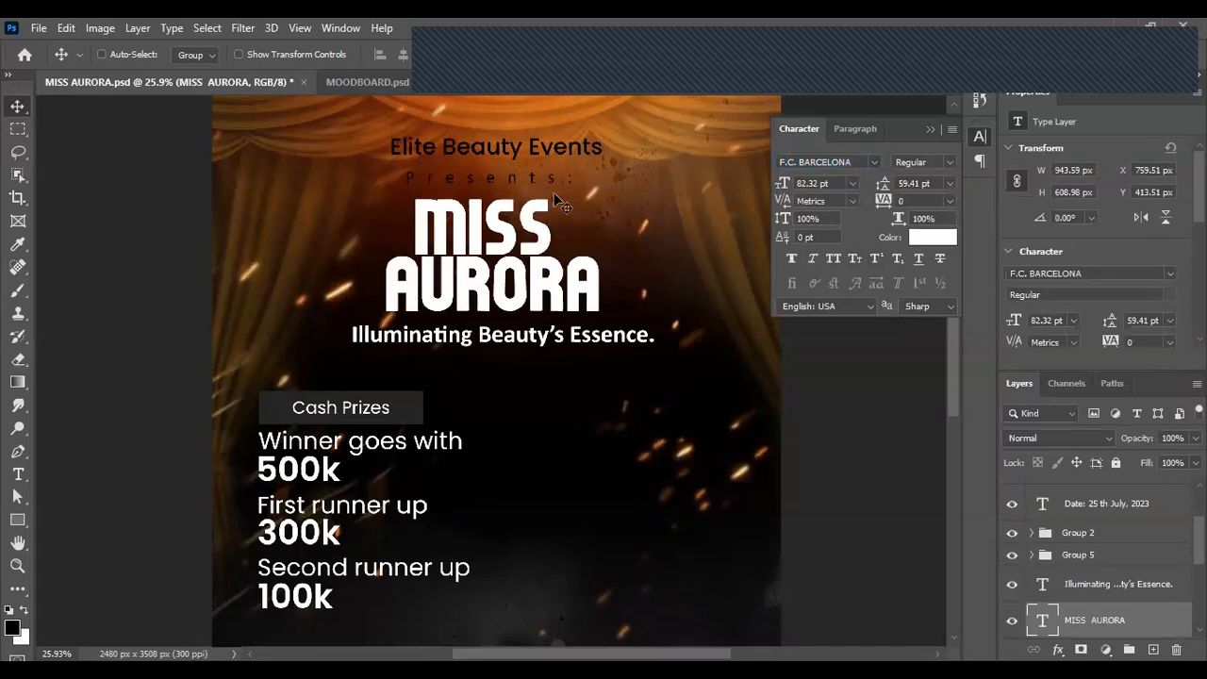
{"action": "scroll", "coordinate": [552, 197], "scroll_direction": "down", "scroll_amount": 3}
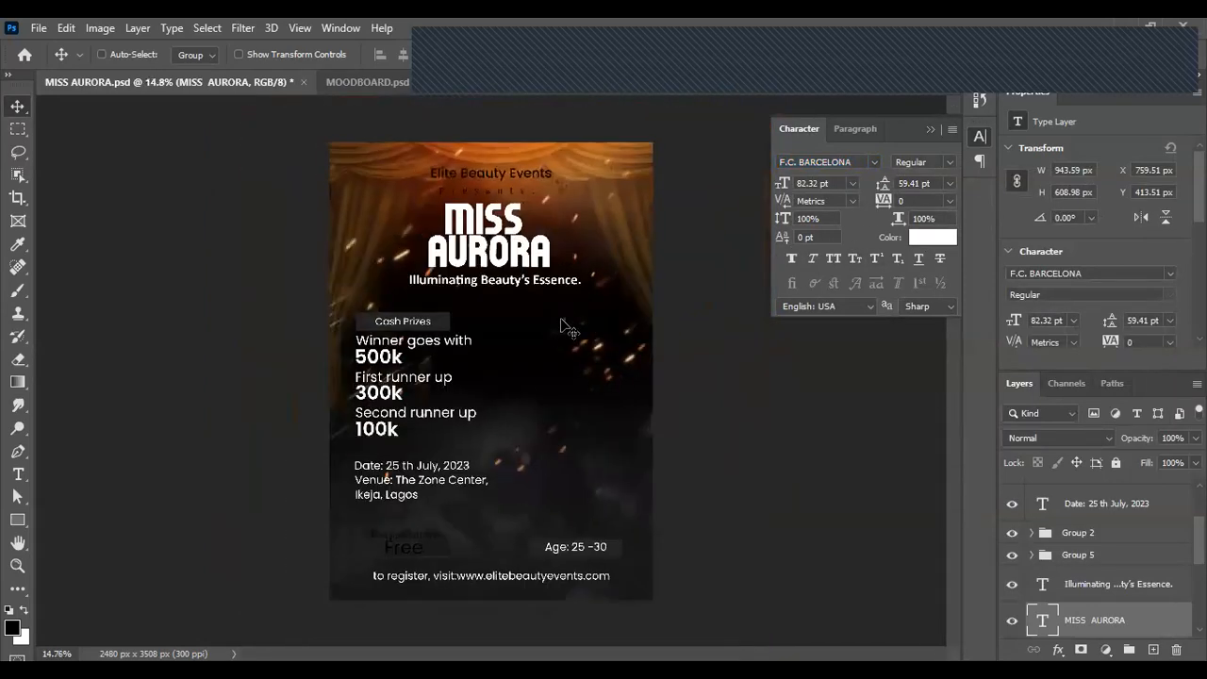
{"action": "scroll", "coordinate": [543, 325], "scroll_direction": "up", "scroll_amount": 4}
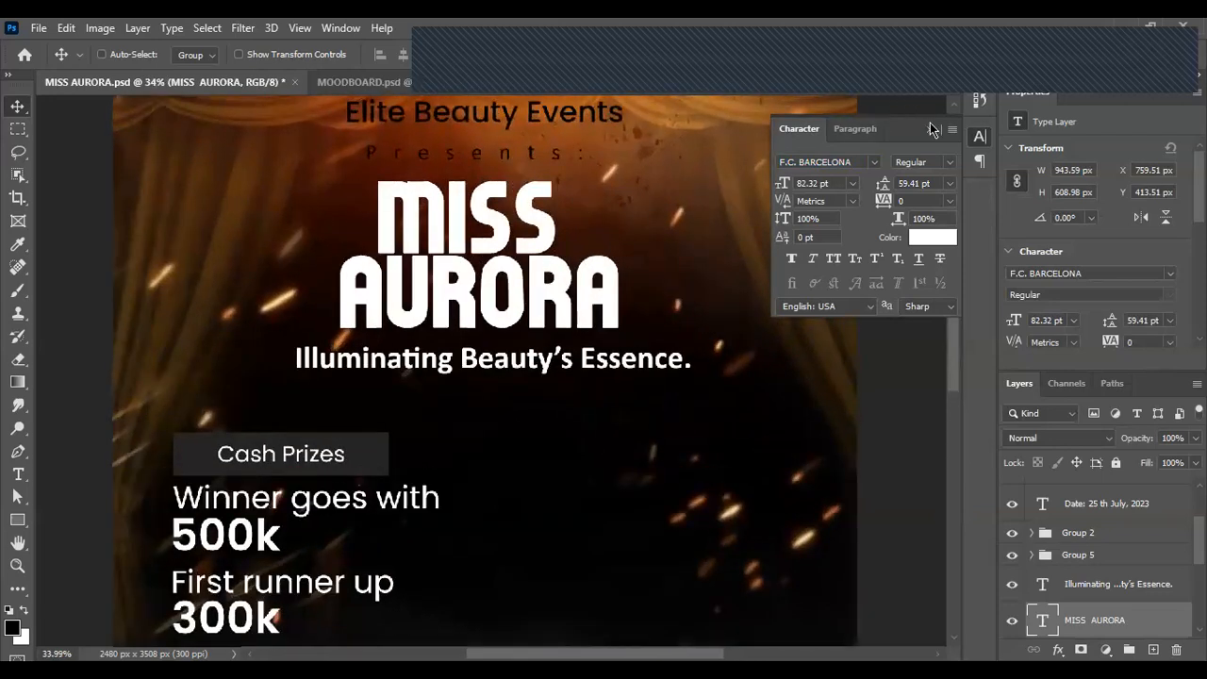
{"action": "left_click", "coordinate": [933, 129]}
Step: Examine the MISS AURORA title's lettering up close and how it sits within the whole flyer
{"action": "scroll", "coordinate": [679, 255], "scroll_direction": "down", "scroll_amount": 2}
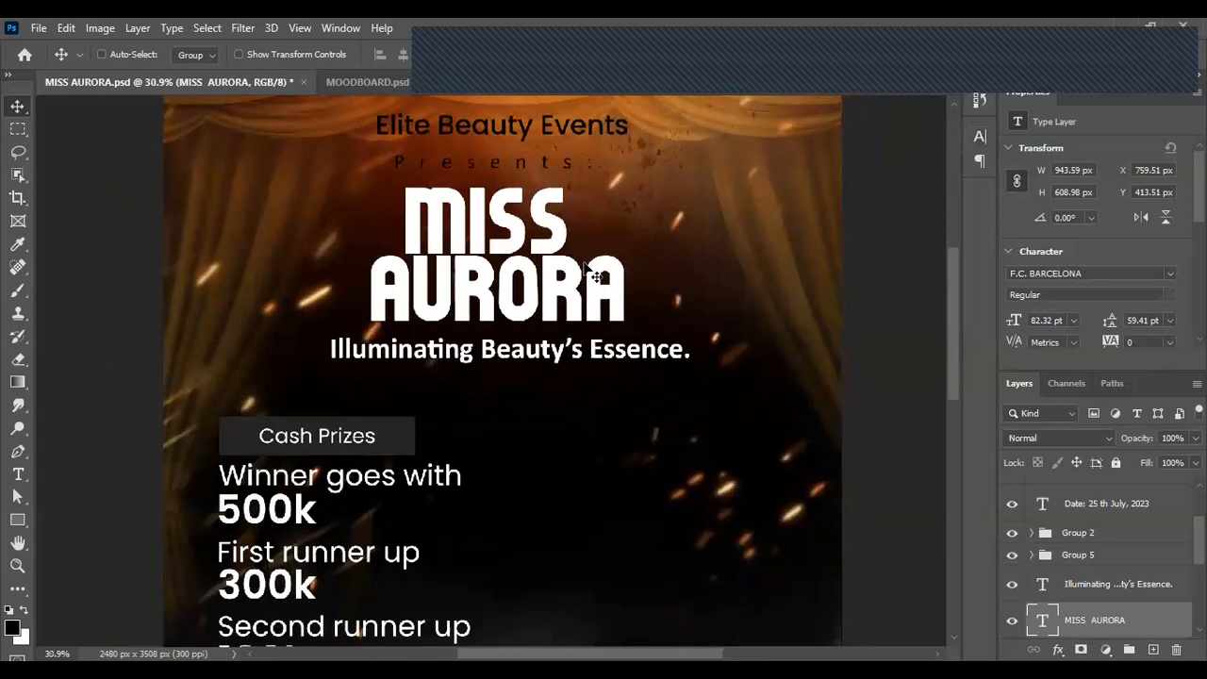
{"action": "scroll", "coordinate": [595, 275], "scroll_direction": "up", "scroll_amount": 1}
{"action": "scroll", "coordinate": [594, 275], "scroll_direction": "down", "scroll_amount": 2}
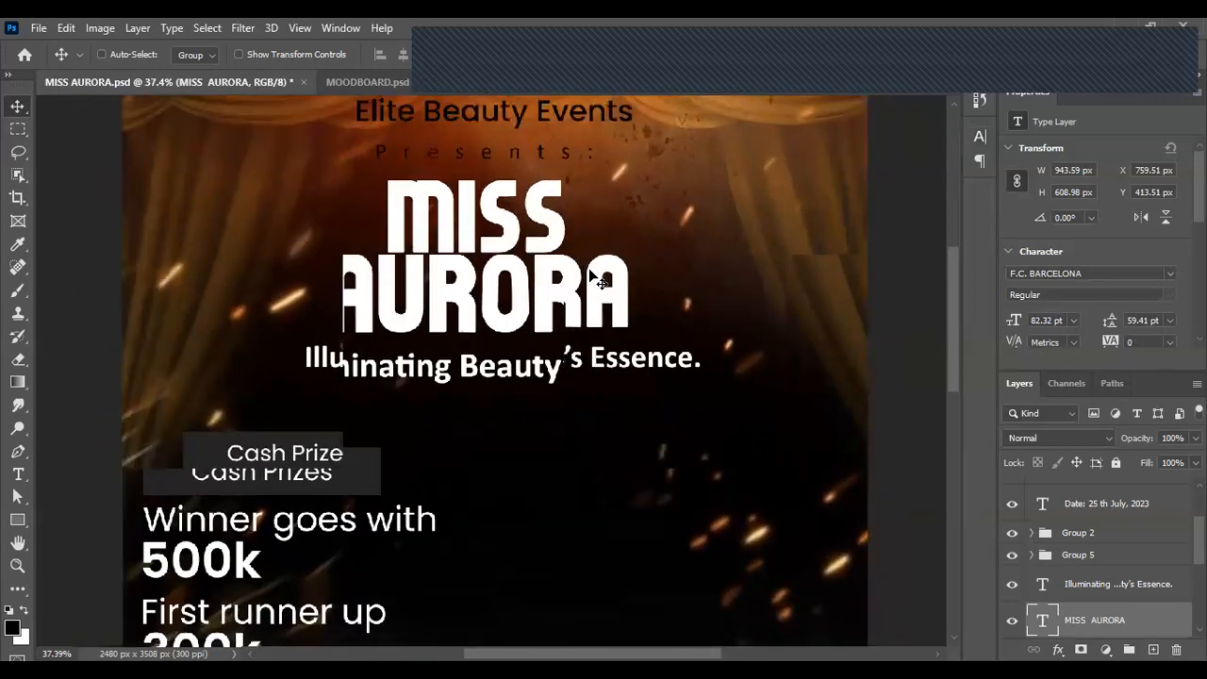
{"action": "scroll", "coordinate": [597, 285], "scroll_direction": "down", "scroll_amount": 3}
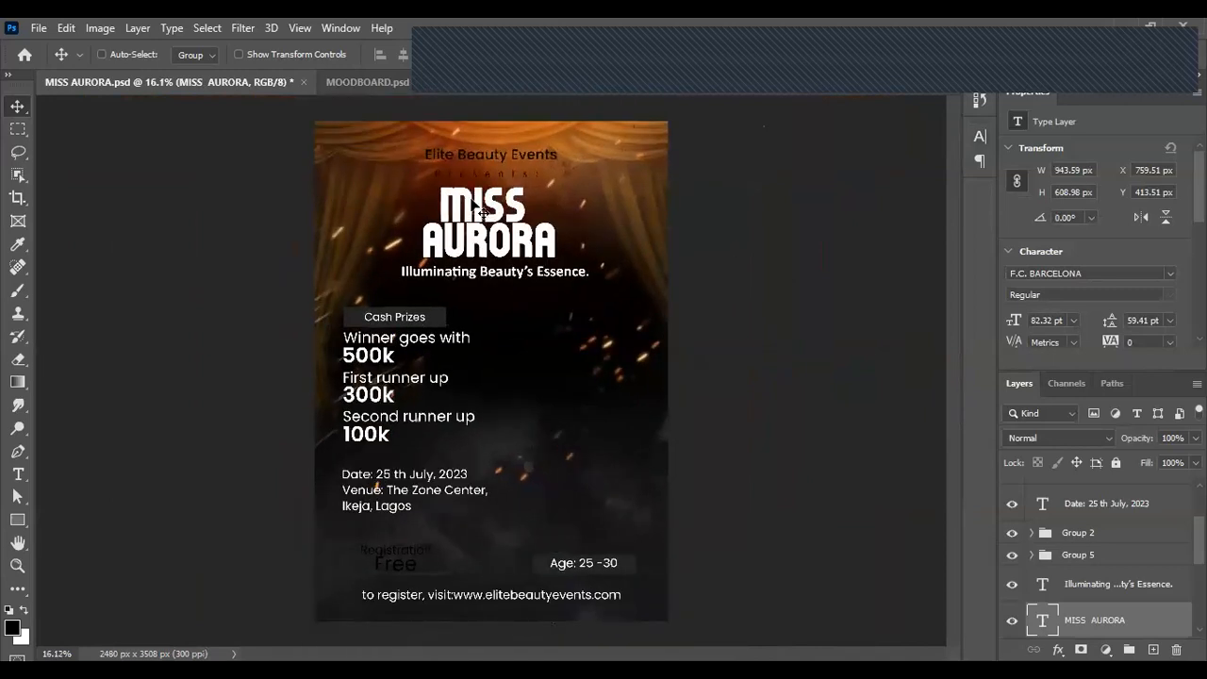
{"action": "scroll", "coordinate": [479, 212], "scroll_direction": "up", "scroll_amount": 1}
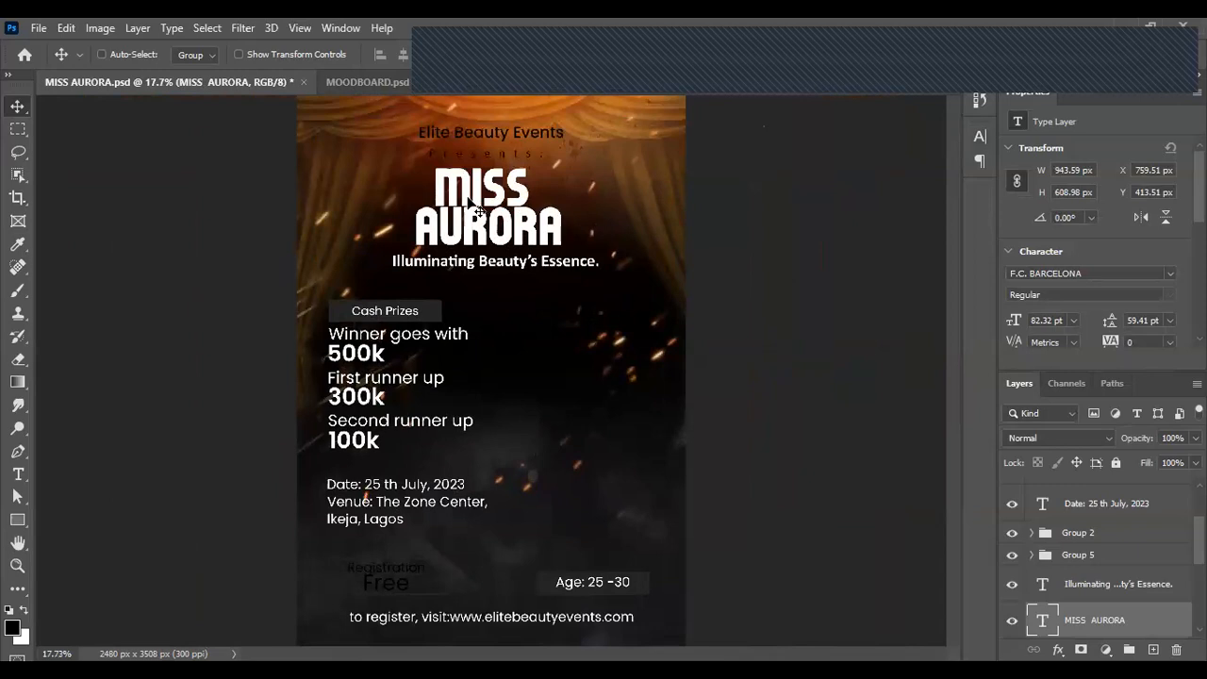
{"action": "scroll", "coordinate": [472, 208], "scroll_direction": "up", "scroll_amount": 1}
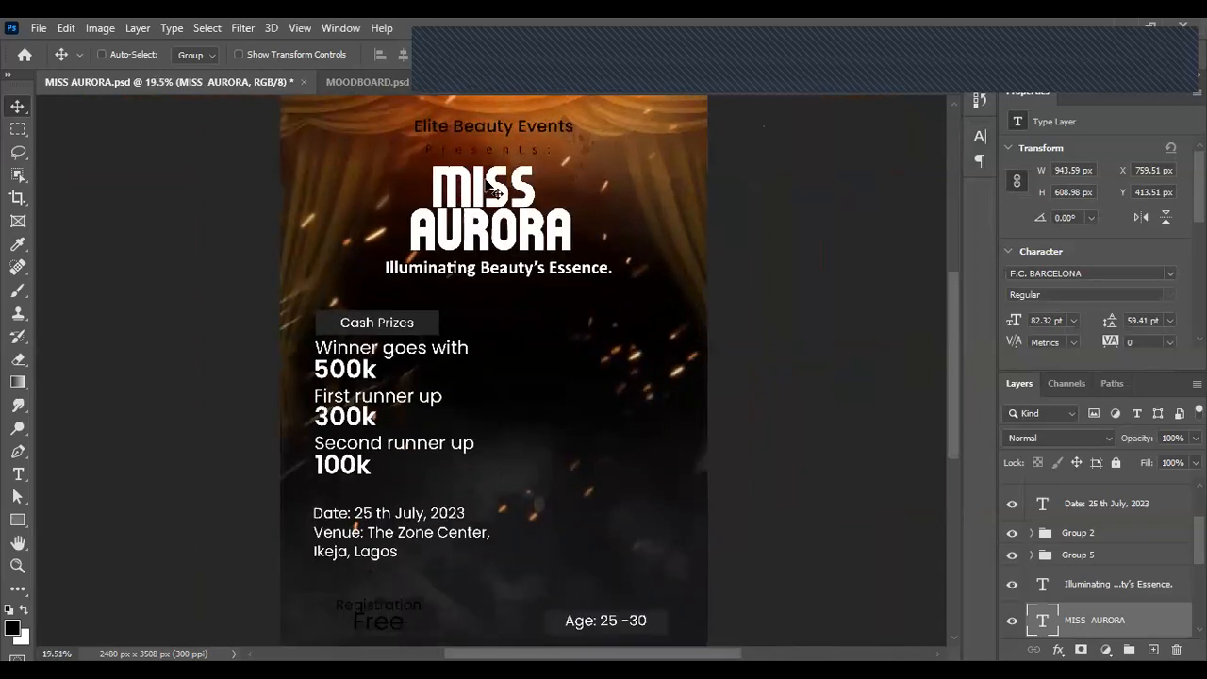
{"action": "scroll", "coordinate": [491, 192], "scroll_direction": "up", "scroll_amount": 2}
{"action": "scroll", "coordinate": [496, 184], "scroll_direction": "up", "scroll_amount": 1}
{"action": "scroll", "coordinate": [495, 184], "scroll_direction": "up", "scroll_amount": 3}
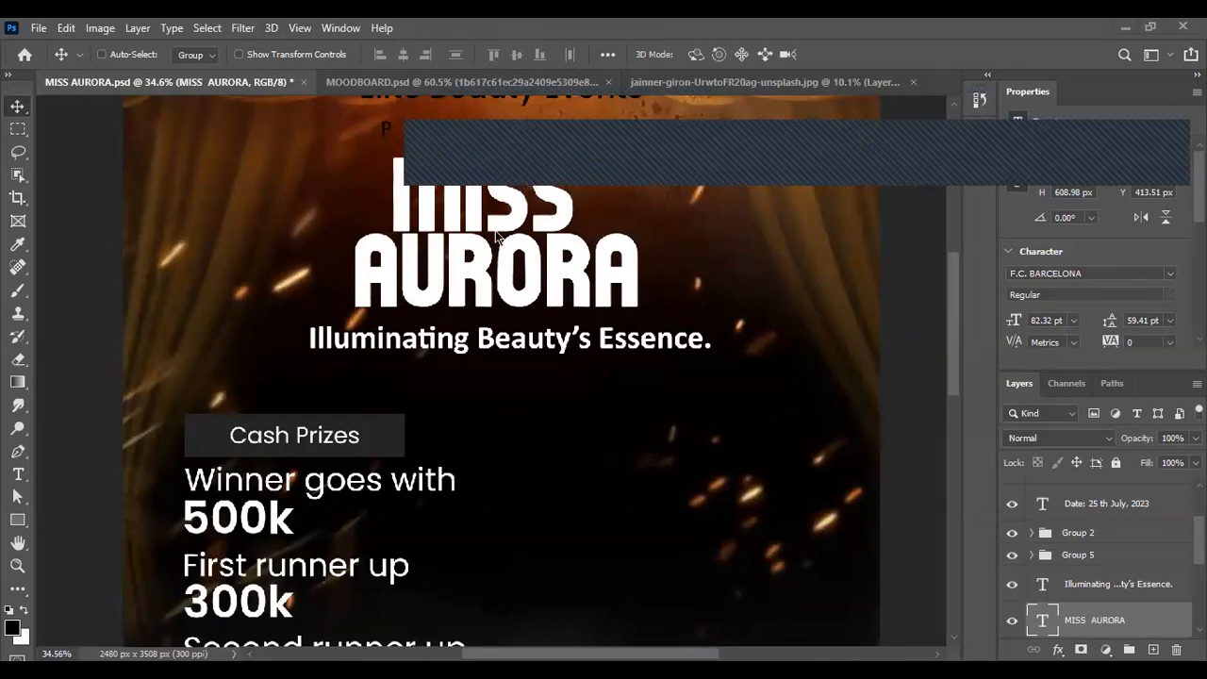
{"action": "scroll", "coordinate": [495, 230], "scroll_direction": "up", "scroll_amount": 3}
{"action": "scroll", "coordinate": [499, 238], "scroll_direction": "up", "scroll_amount": 1}
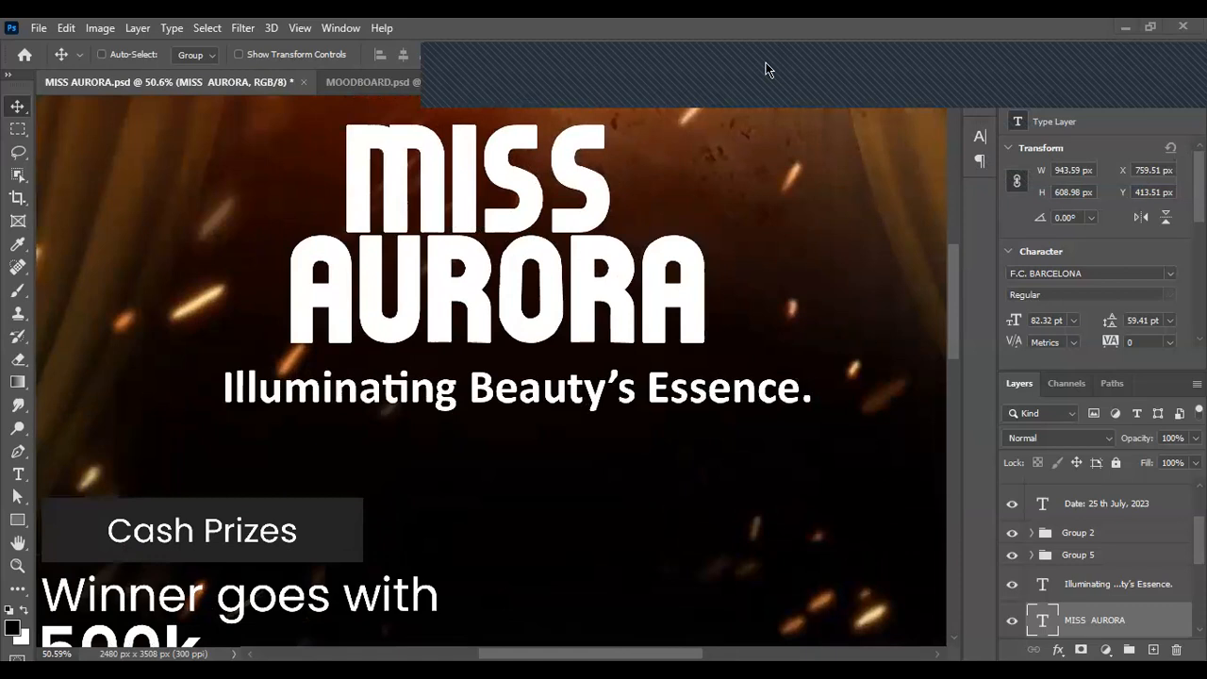
{"action": "scroll", "coordinate": [542, 227], "scroll_direction": "down", "scroll_amount": 5}
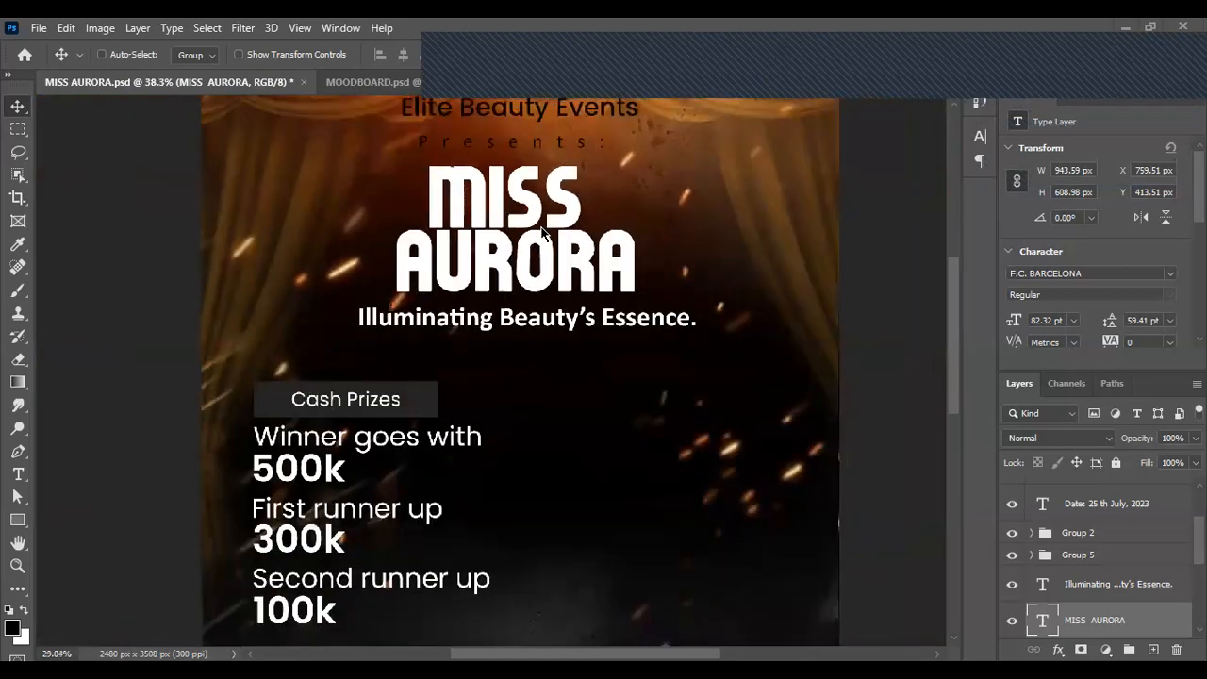
Step: Examine the whole flyer layout, comparing the MISS AURORA title with the prize, date, venue and registration text
{"action": "scroll", "coordinate": [538, 250], "scroll_direction": "down", "scroll_amount": 1}
{"action": "scroll", "coordinate": [525, 262], "scroll_direction": "up", "scroll_amount": 1}
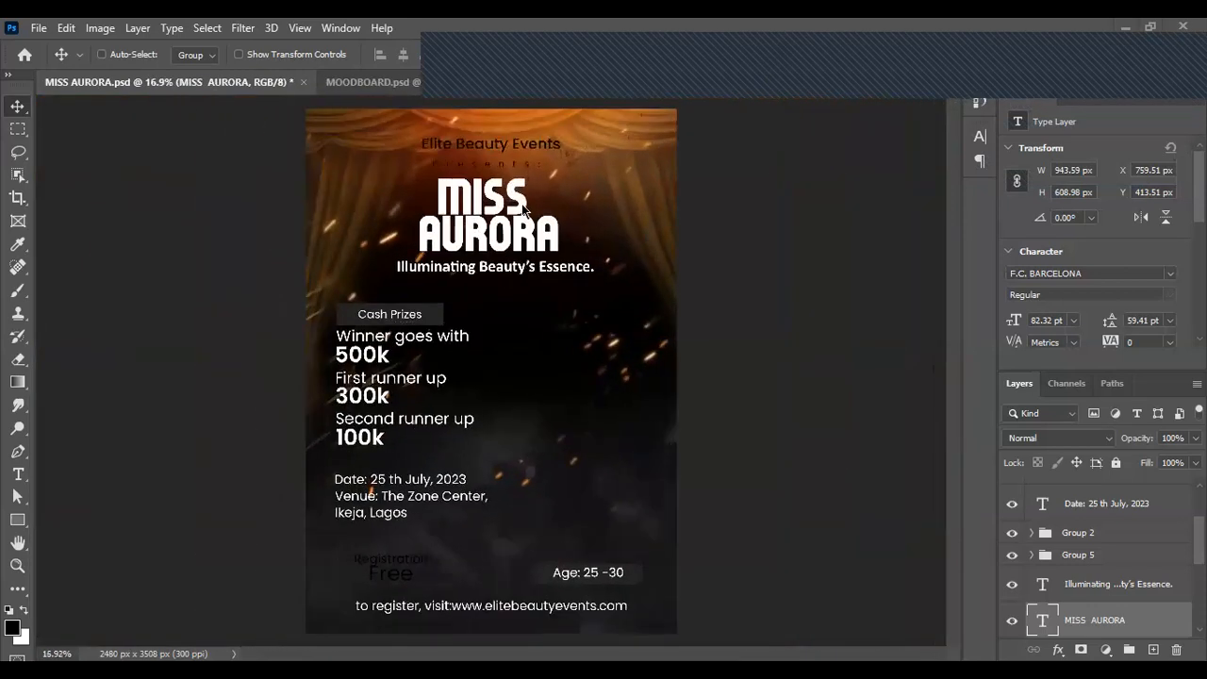
{"action": "scroll", "coordinate": [503, 266], "scroll_direction": "up", "scroll_amount": 1}
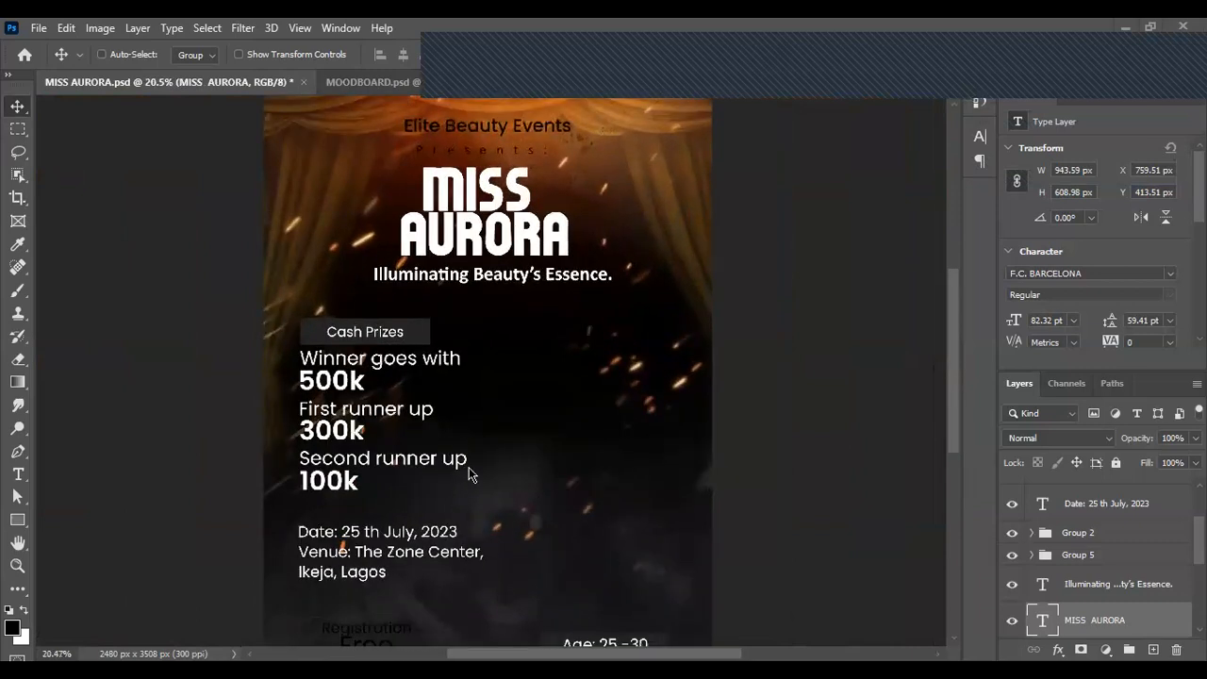
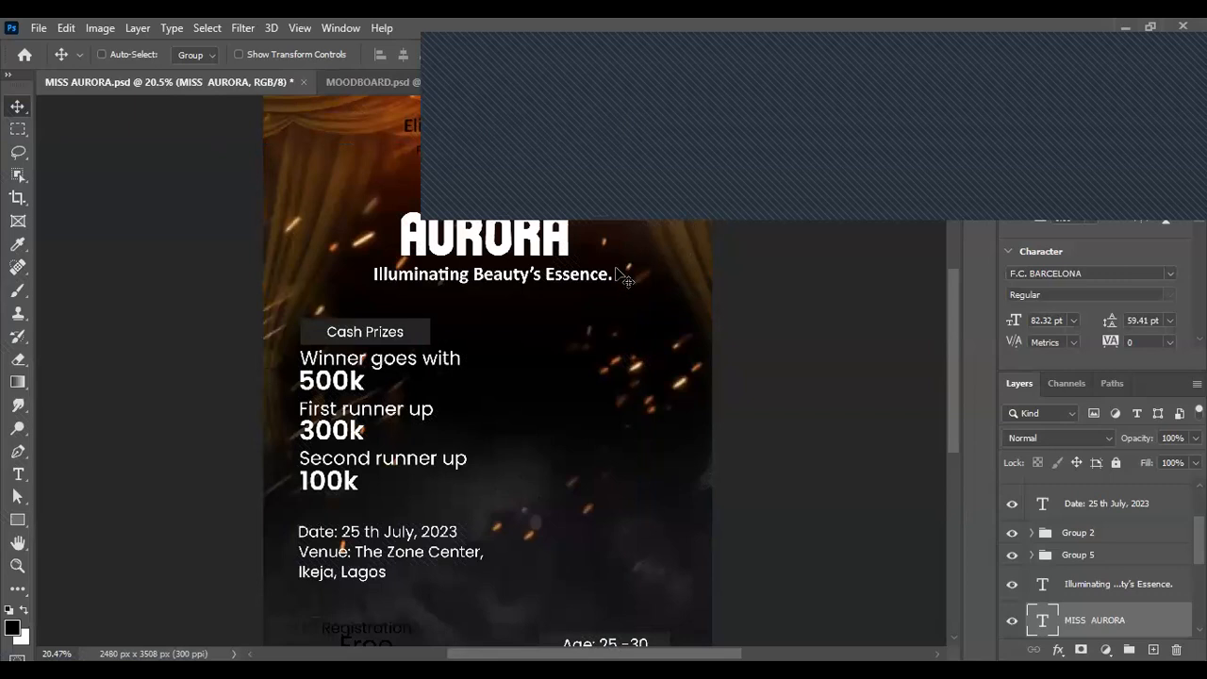
{"action": "scroll", "coordinate": [624, 280], "scroll_direction": "down", "scroll_amount": 3}
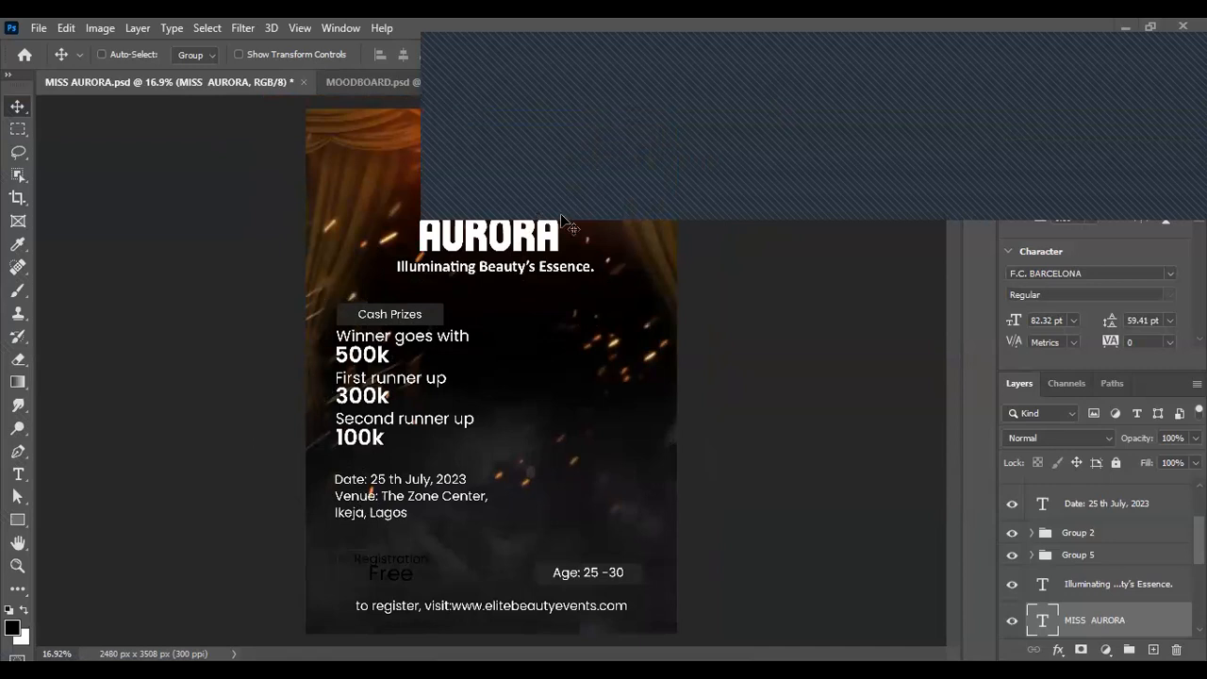
{"action": "key", "text": "ctrl+minus"}
{"action": "scroll", "coordinate": [570, 332], "scroll_direction": "down", "scroll_amount": 1}
{"action": "scroll", "coordinate": [566, 374], "scroll_direction": "up", "scroll_amount": 2}
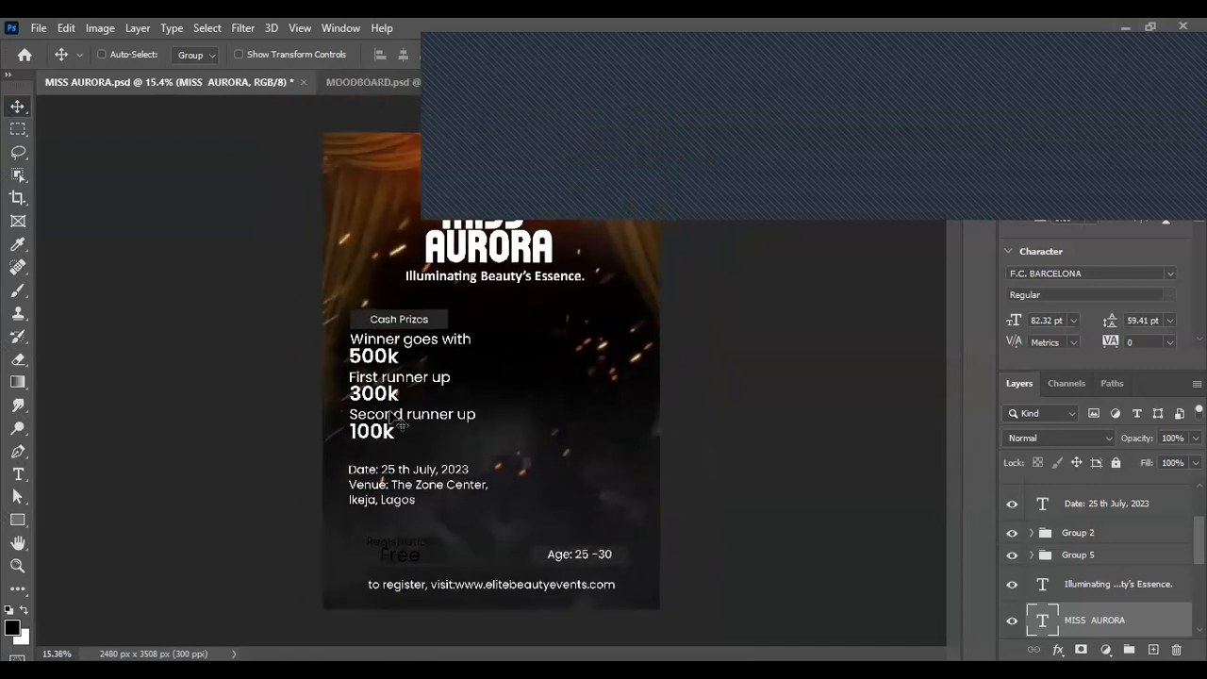
{"action": "scroll", "coordinate": [483, 201], "scroll_direction": "up", "scroll_amount": 1}
{"action": "scroll", "coordinate": [495, 169], "scroll_direction": "up", "scroll_amount": 1}
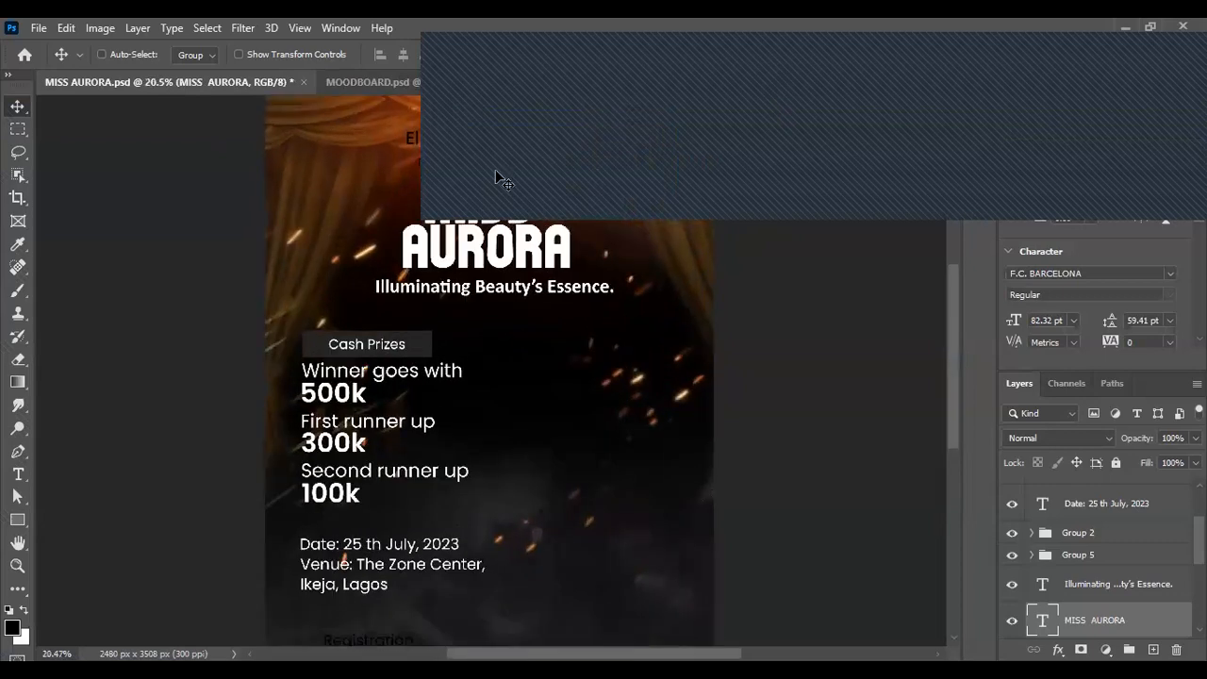
{"action": "scroll", "coordinate": [497, 164], "scroll_direction": "down", "scroll_amount": 2}
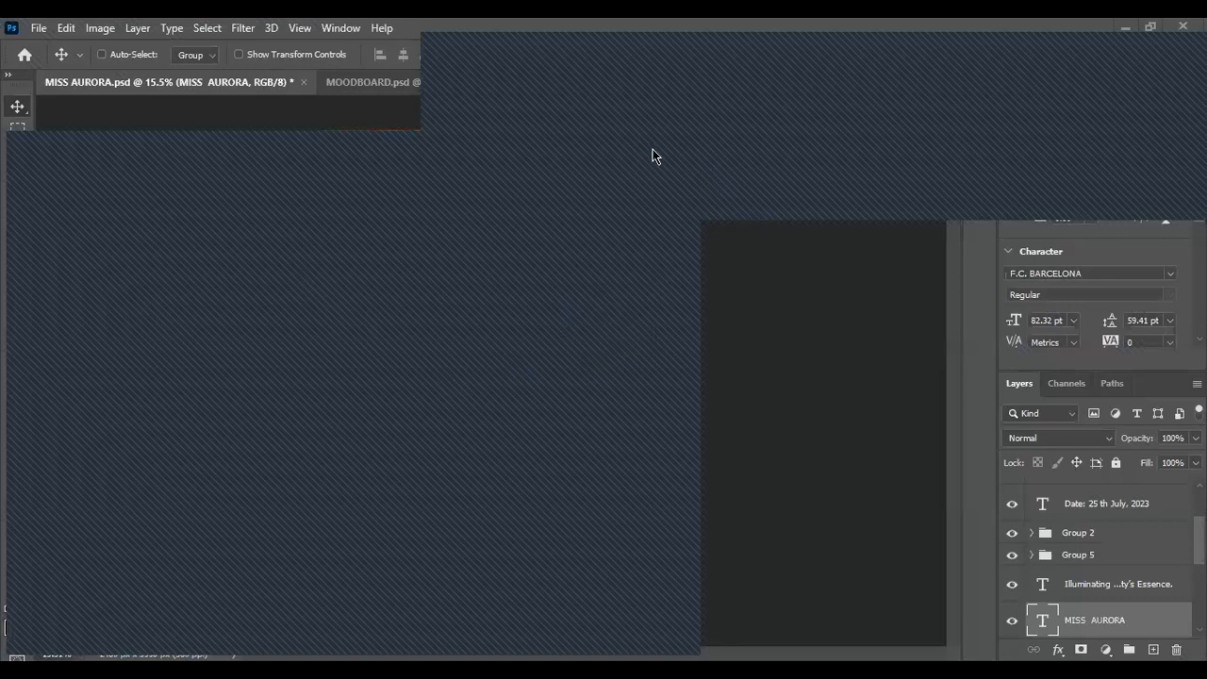
{"action": "left_click", "coordinate": [595, 143]}
{"action": "scroll", "coordinate": [570, 315], "scroll_direction": "down", "scroll_amount": 2}
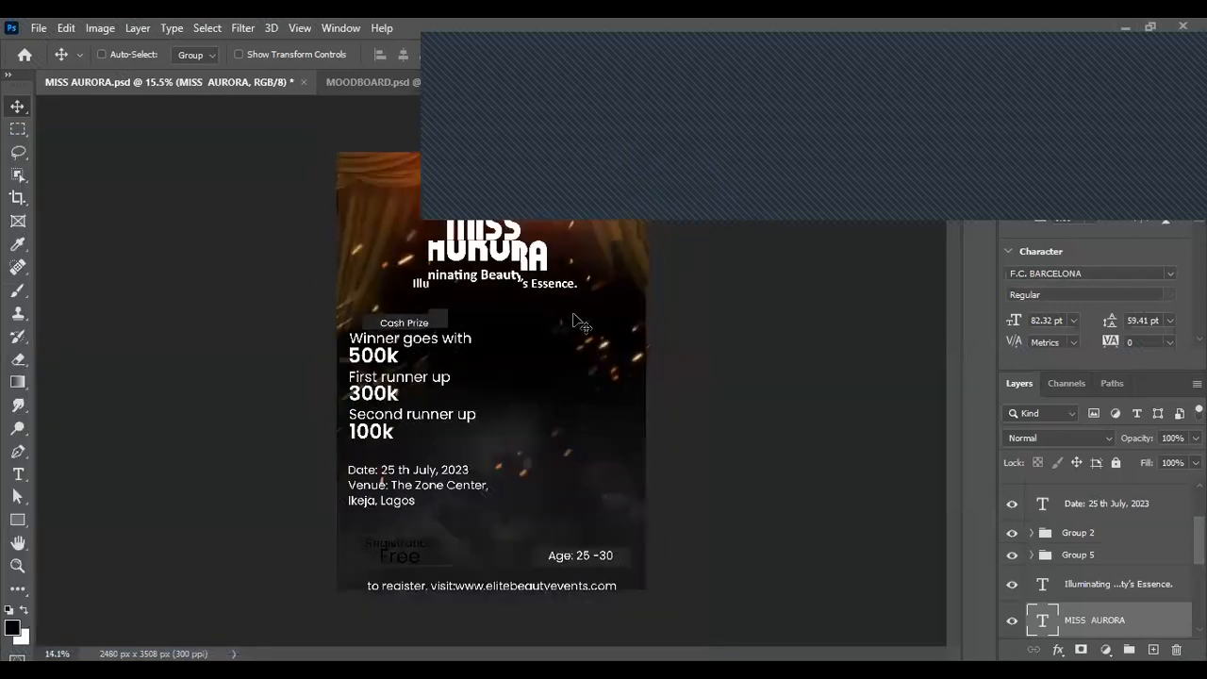
{"action": "scroll", "coordinate": [552, 329], "scroll_direction": "up", "scroll_amount": 2}
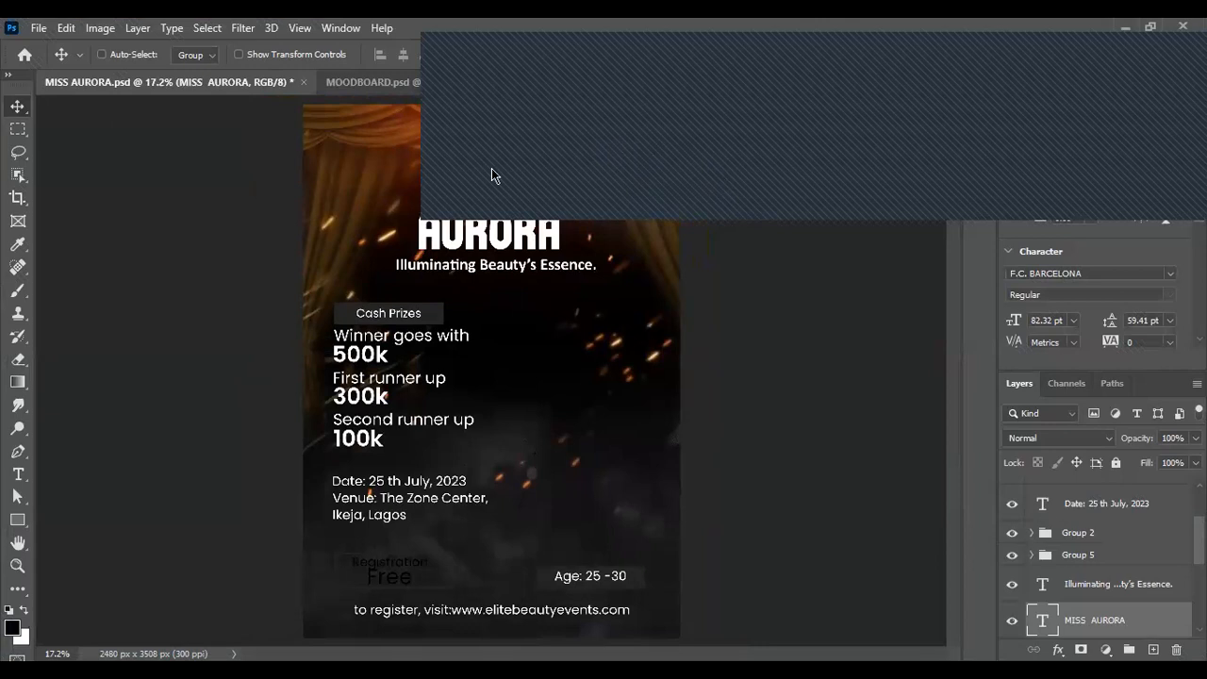
Step: Switch to the web browser and search Google for "TEXT EFFECT", showing the image results
{"action": "key", "text": "alt+Tab"}
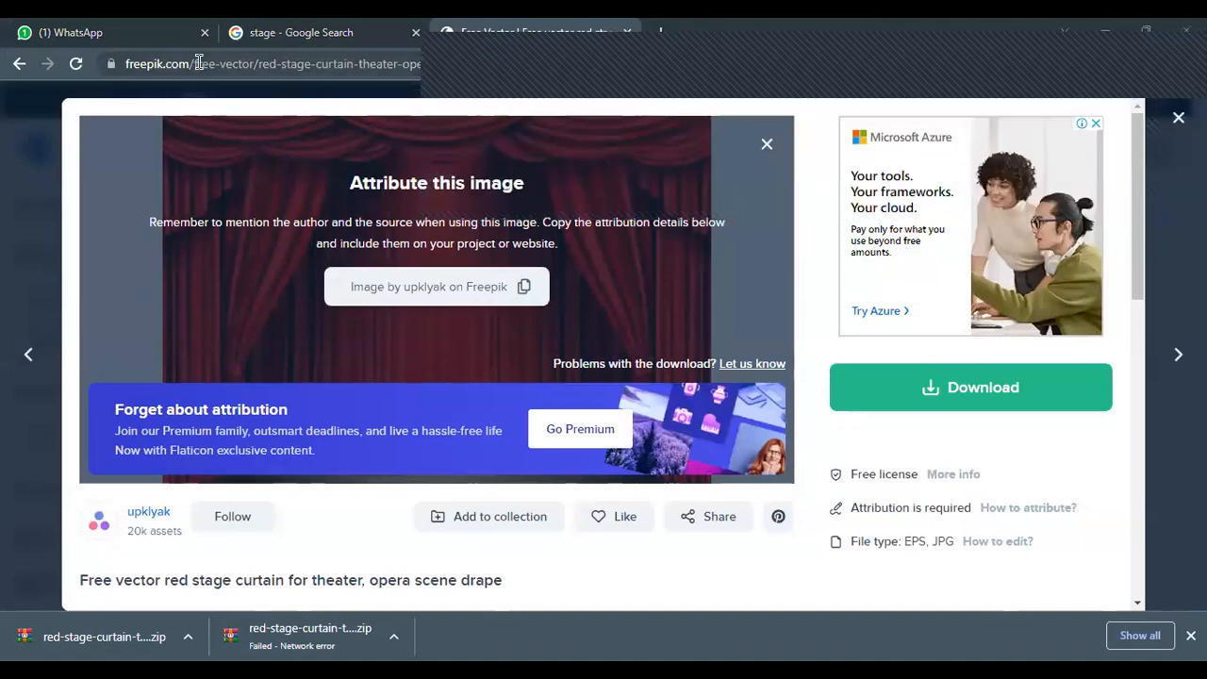
{"action": "left_click", "coordinate": [236, 63]}
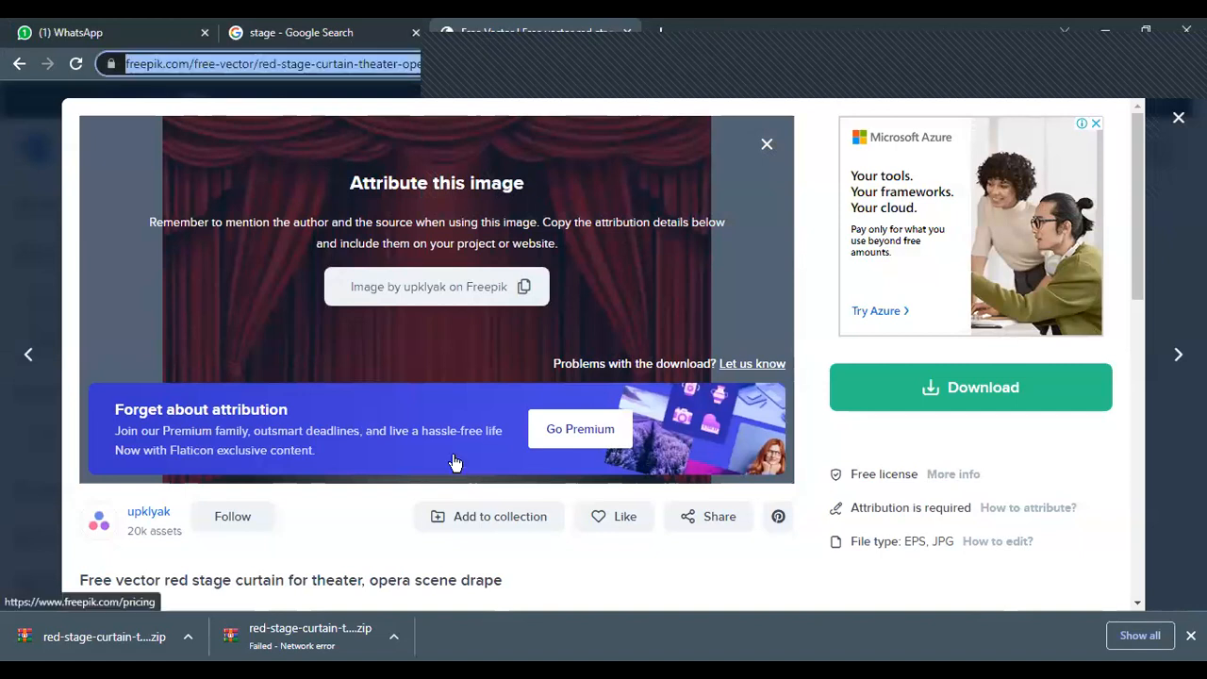
{"action": "type", "text": "f"}
{"action": "key", "text": "BackSpace"}
{"action": "type", "text": "TEXT EF"}
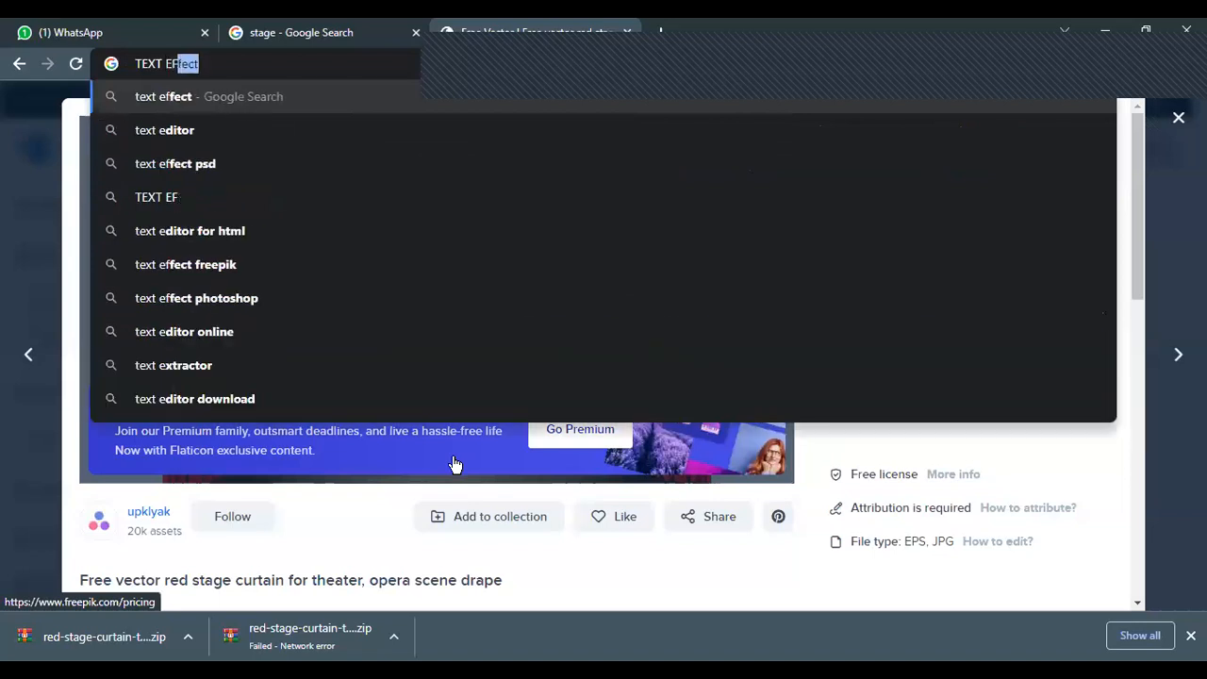
{"action": "type", "text": "FECT"}
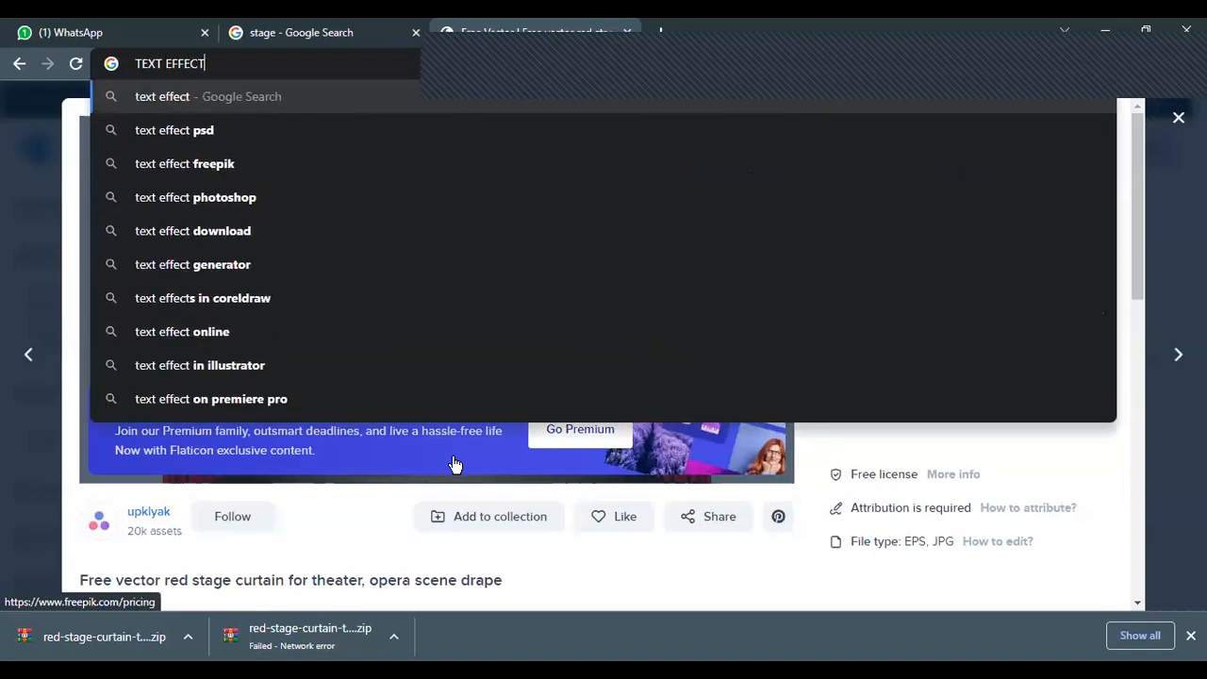
{"action": "key", "text": "Return"}
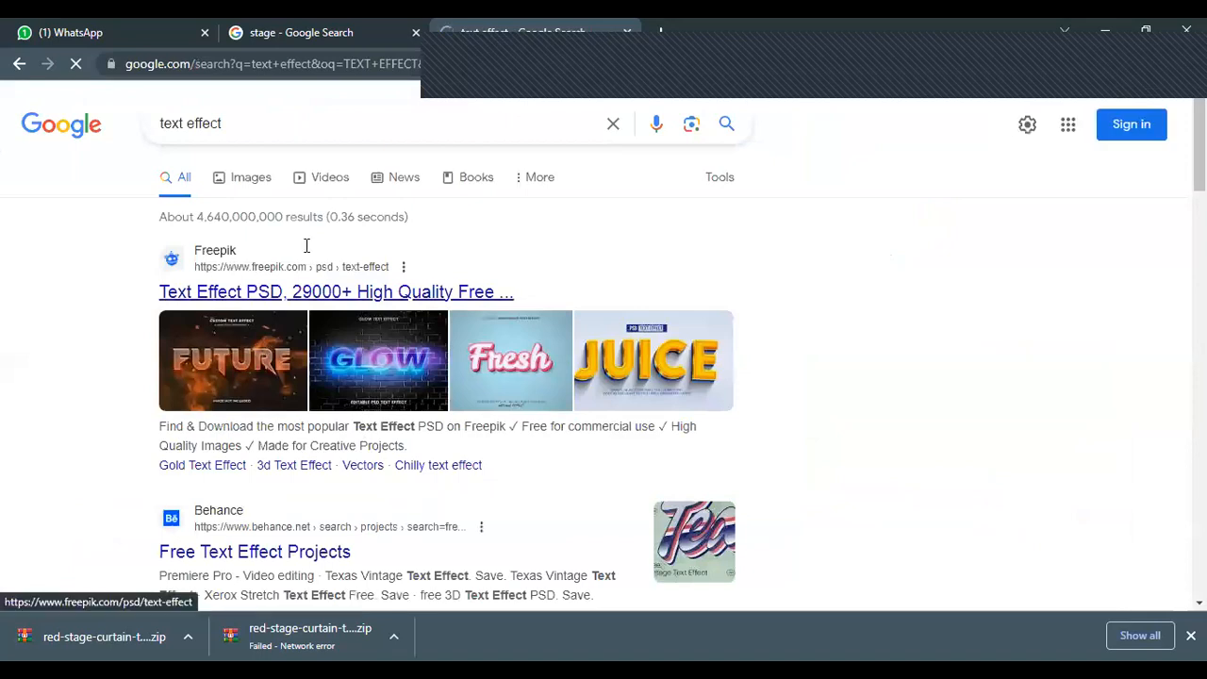
{"action": "scroll", "coordinate": [306, 244], "scroll_direction": "down", "scroll_amount": 1}
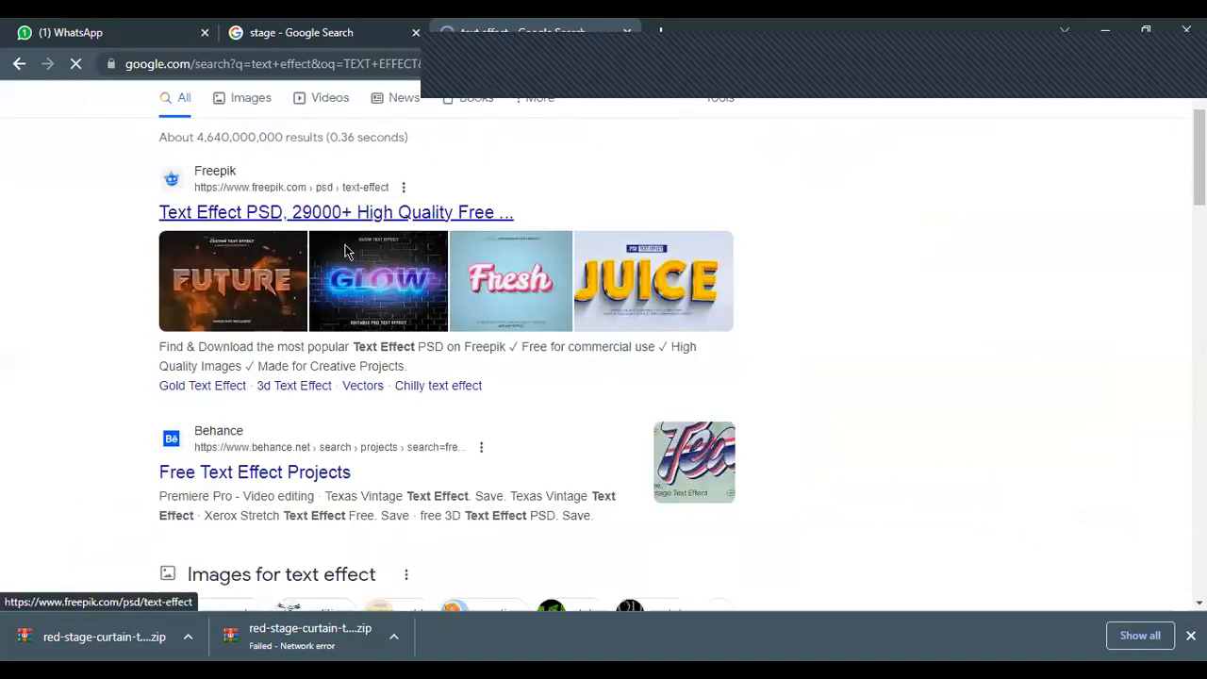
{"action": "scroll", "coordinate": [427, 296], "scroll_direction": "up", "scroll_amount": 1}
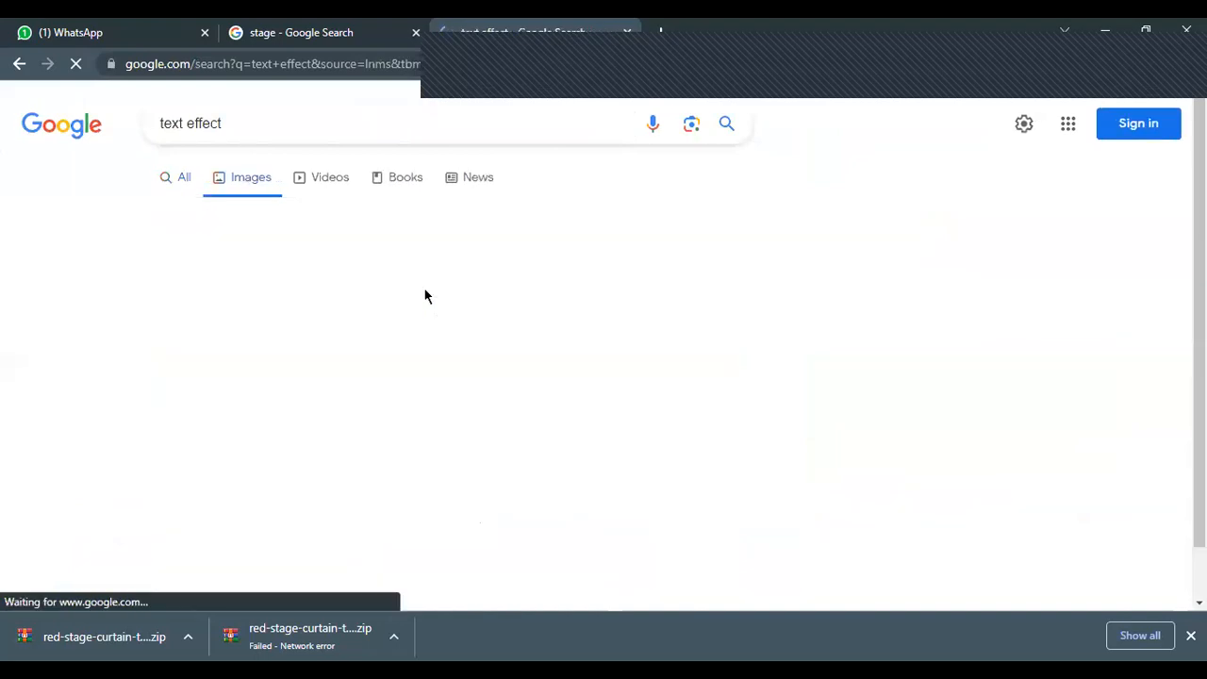
Step: Look through the text effect image results for a style that suits the pageant title
{"action": "scroll", "coordinate": [426, 297], "scroll_direction": "down", "scroll_amount": 3}
{"action": "scroll", "coordinate": [427, 296], "scroll_direction": "up", "scroll_amount": 3}
{"action": "scroll", "coordinate": [514, 360], "scroll_direction": "down", "scroll_amount": 7}
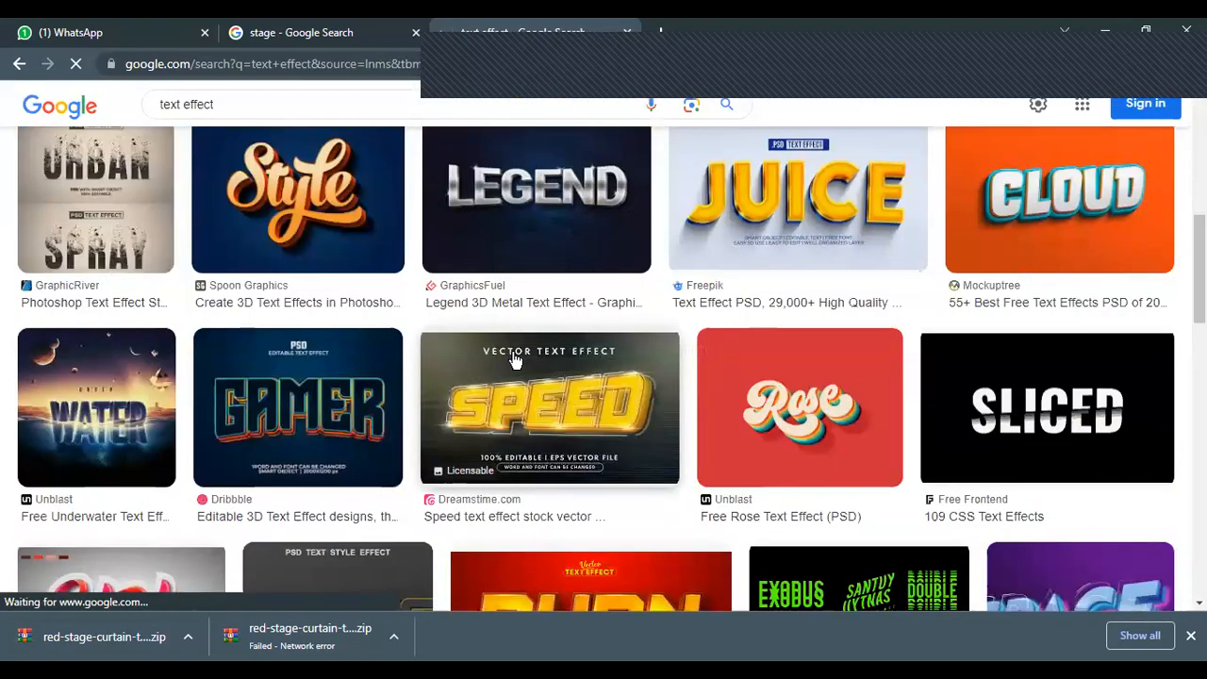
{"action": "scroll", "coordinate": [514, 360], "scroll_direction": "down", "scroll_amount": 3}
{"action": "scroll", "coordinate": [507, 345], "scroll_direction": "down", "scroll_amount": 4}
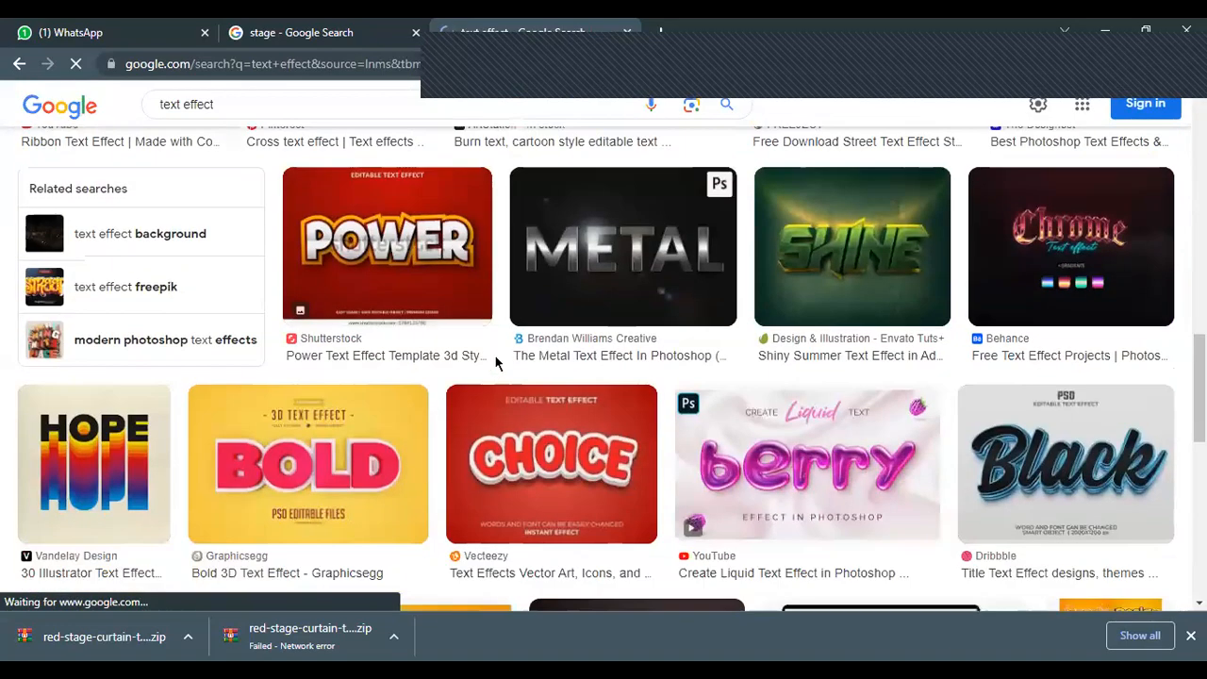
{"action": "scroll", "coordinate": [493, 362], "scroll_direction": "down", "scroll_amount": 5}
{"action": "scroll", "coordinate": [492, 361], "scroll_direction": "down", "scroll_amount": 7}
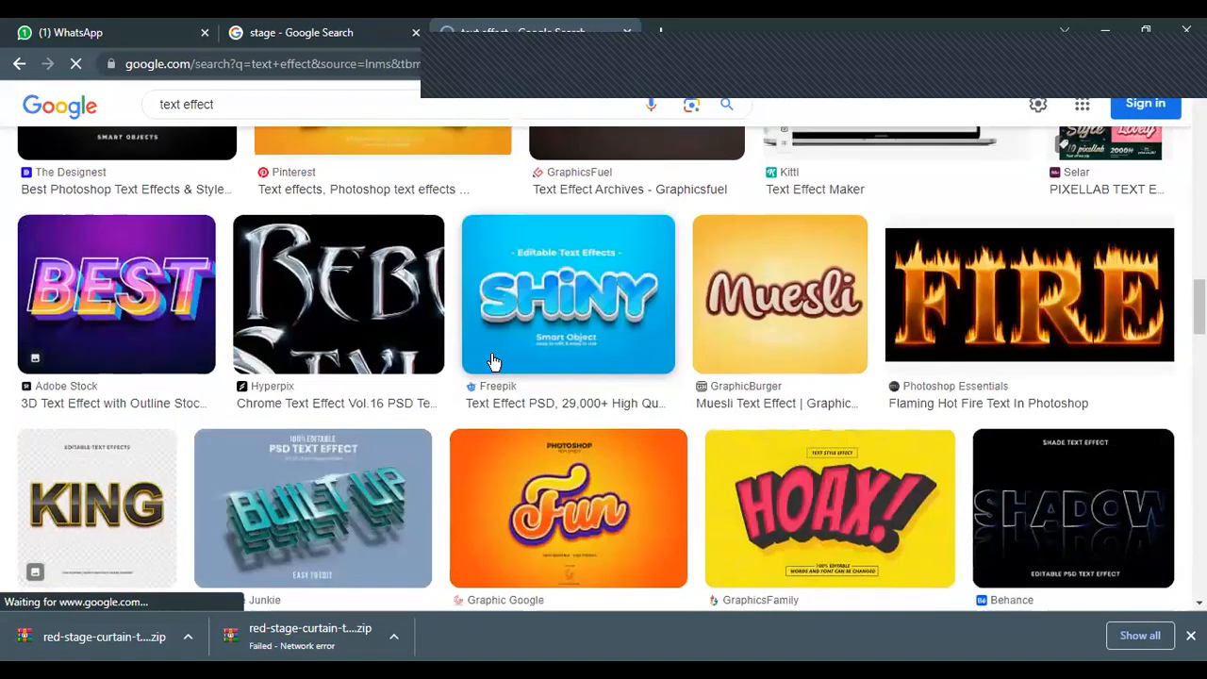
{"action": "scroll", "coordinate": [495, 358], "scroll_direction": "down", "scroll_amount": 3}
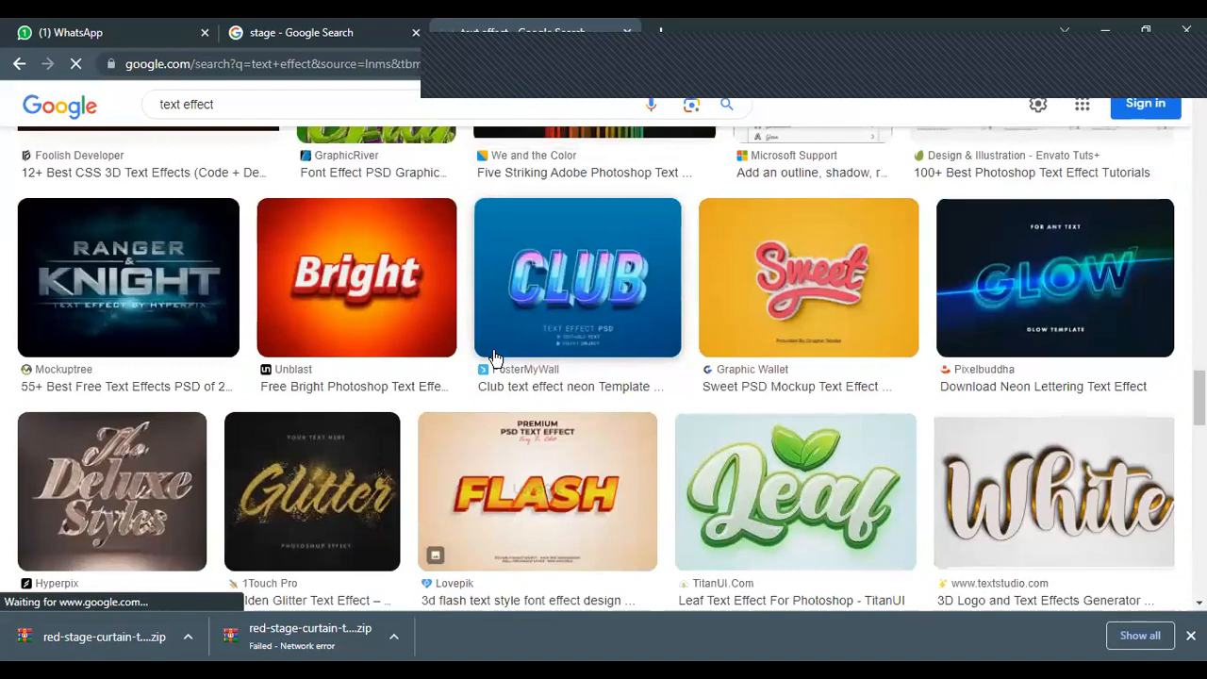
{"action": "scroll", "coordinate": [495, 356], "scroll_direction": "down", "scroll_amount": 5}
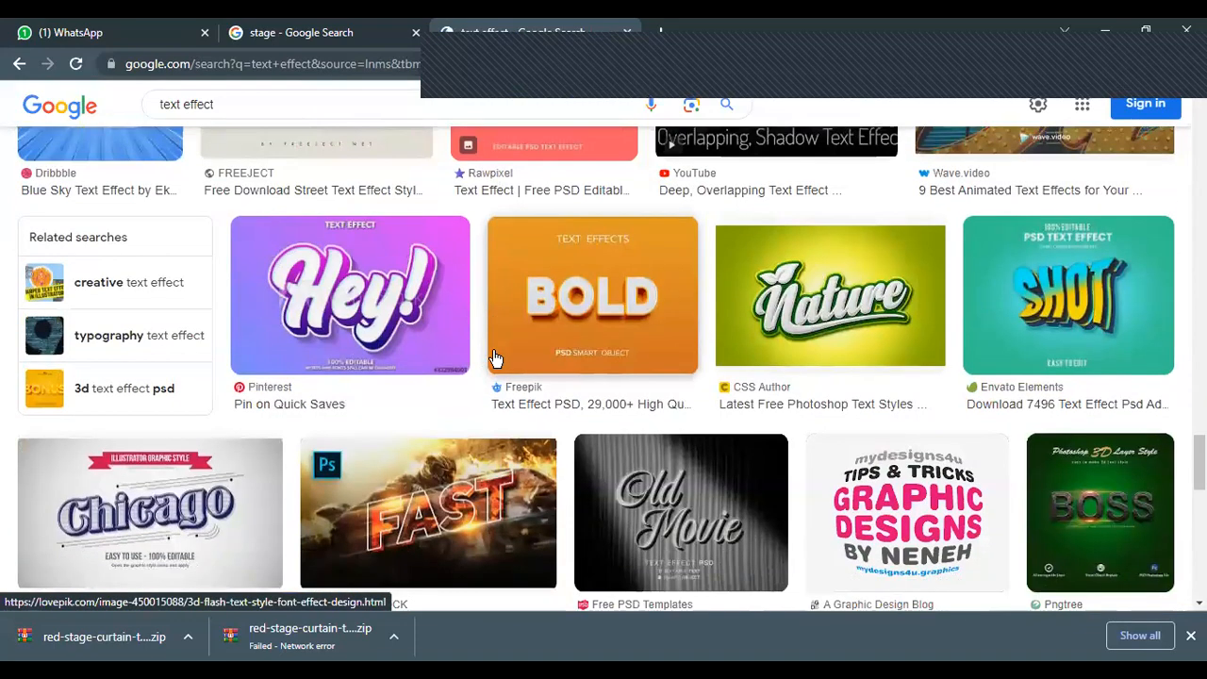
{"action": "scroll", "coordinate": [495, 359], "scroll_direction": "down", "scroll_amount": 15}
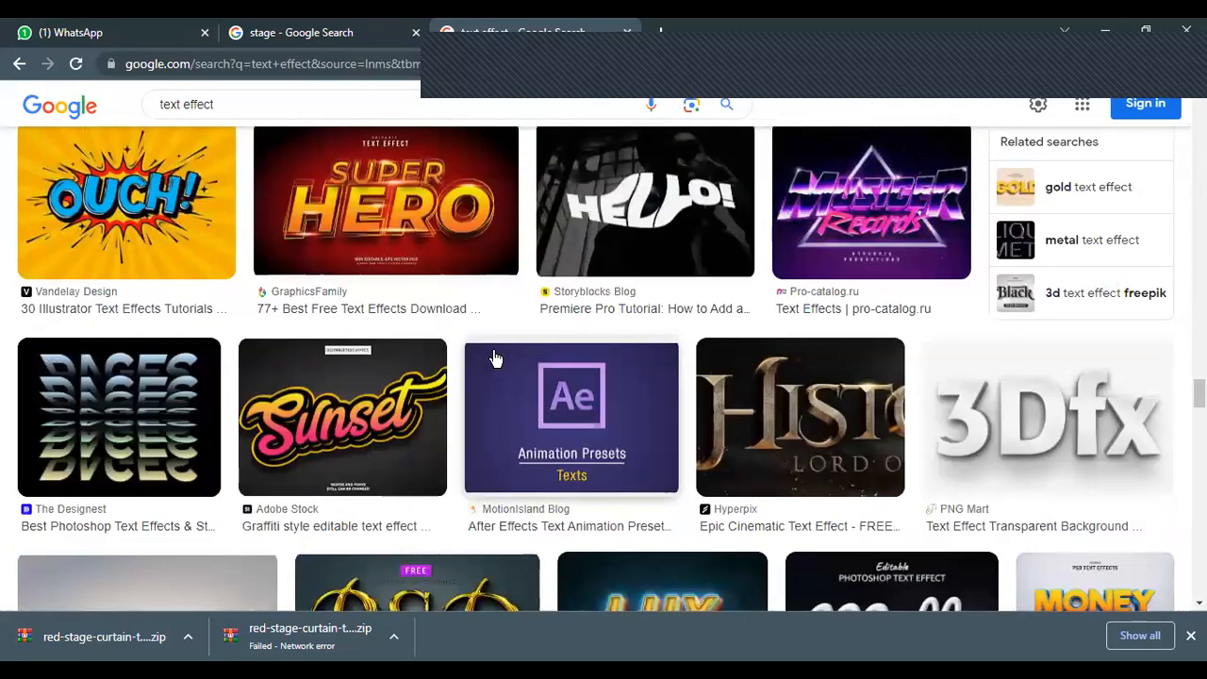
{"action": "scroll", "coordinate": [496, 359], "scroll_direction": "down", "scroll_amount": 3}
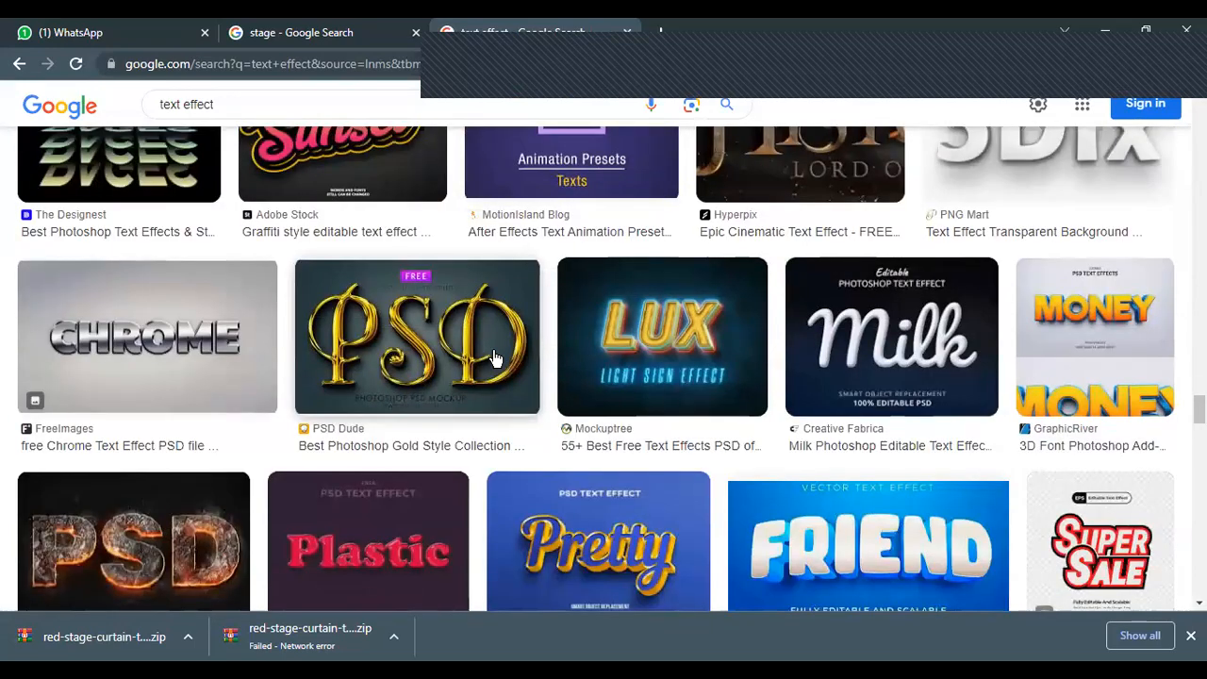
{"action": "scroll", "coordinate": [496, 358], "scroll_direction": "down", "scroll_amount": 3}
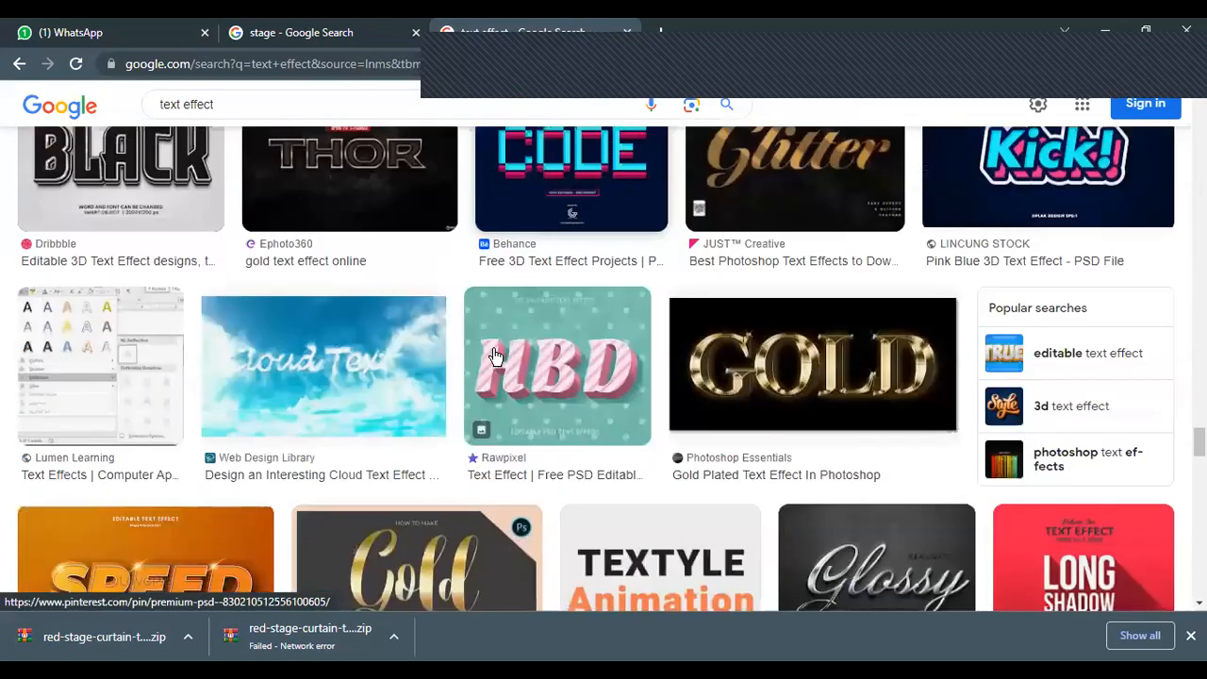
{"action": "scroll", "coordinate": [495, 356], "scroll_direction": "down", "scroll_amount": 5}
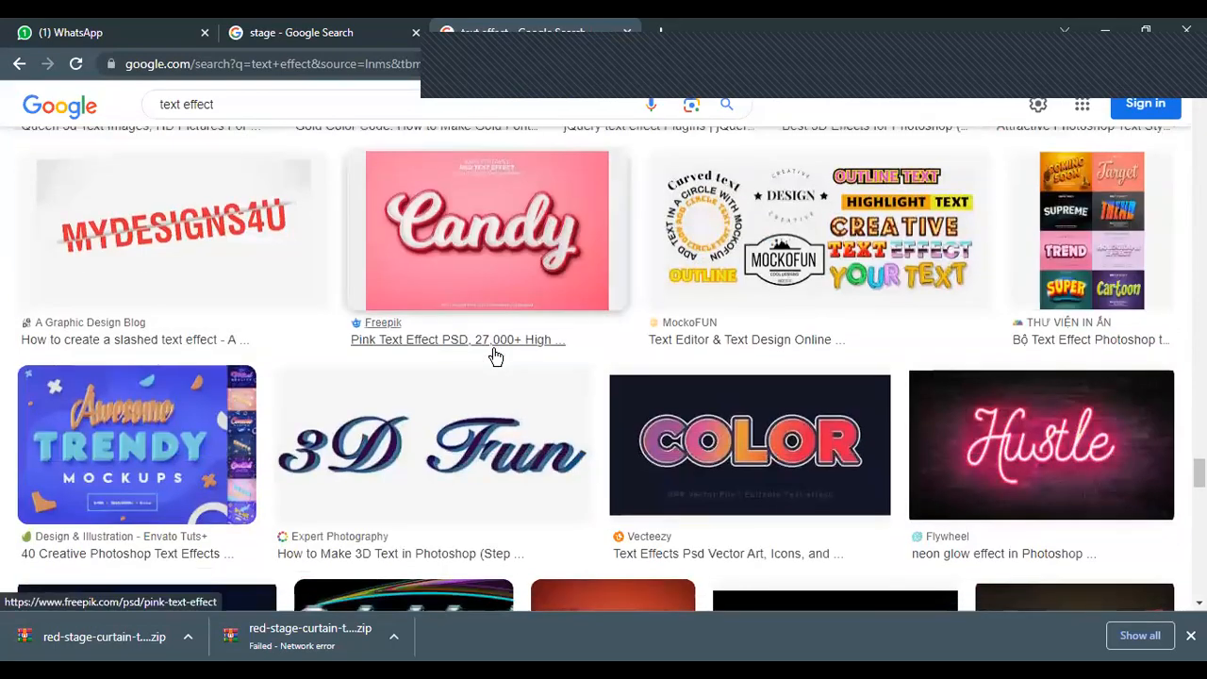
{"action": "scroll", "coordinate": [495, 356], "scroll_direction": "down", "scroll_amount": 13}
{"action": "scroll", "coordinate": [495, 356], "scroll_direction": "up", "scroll_amount": 3}
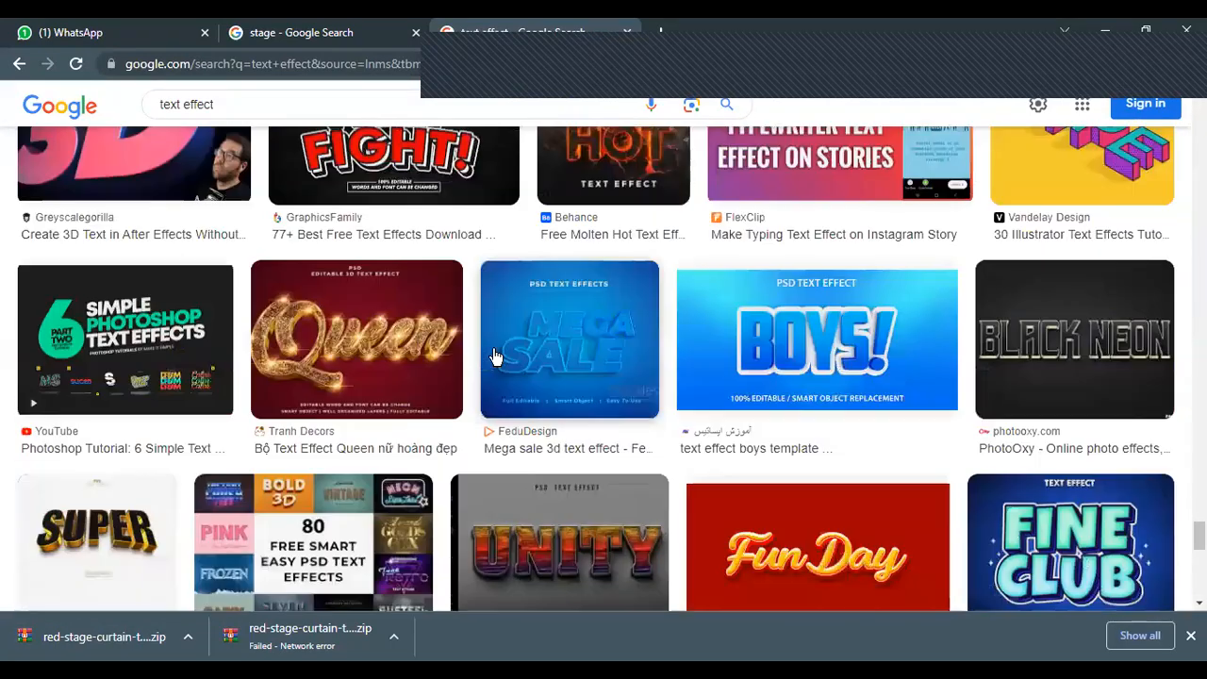
Step: Preview the glittering gold Queen text effect from Tranh Decors and look through its related text effects
{"action": "left_click", "coordinate": [368, 347]}
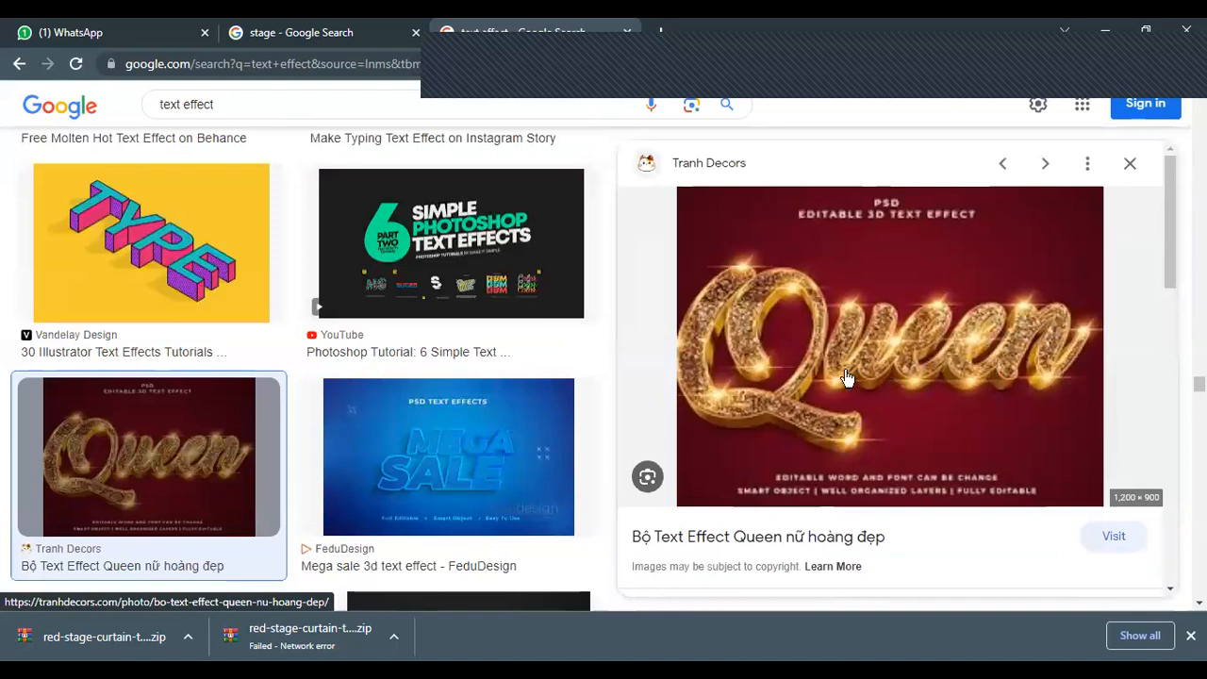
{"action": "scroll", "coordinate": [846, 377], "scroll_direction": "down", "scroll_amount": 4}
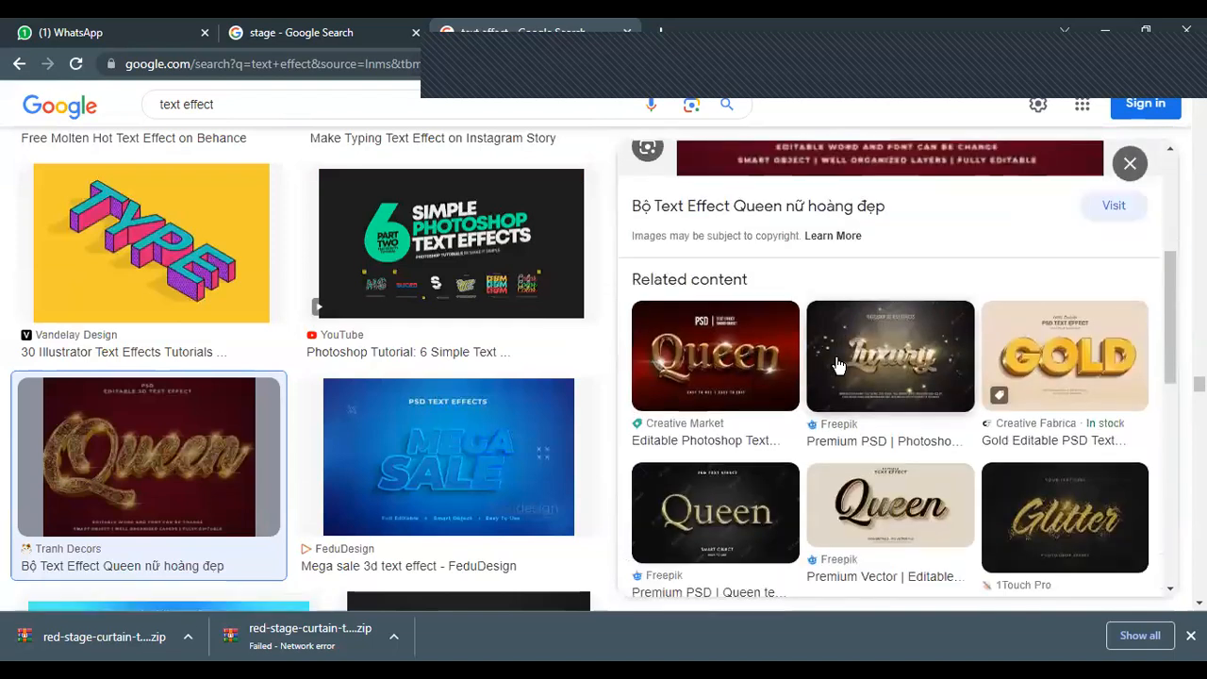
{"action": "scroll", "coordinate": [838, 365], "scroll_direction": "down", "scroll_amount": 3}
{"action": "scroll", "coordinate": [938, 405], "scroll_direction": "down", "scroll_amount": 3}
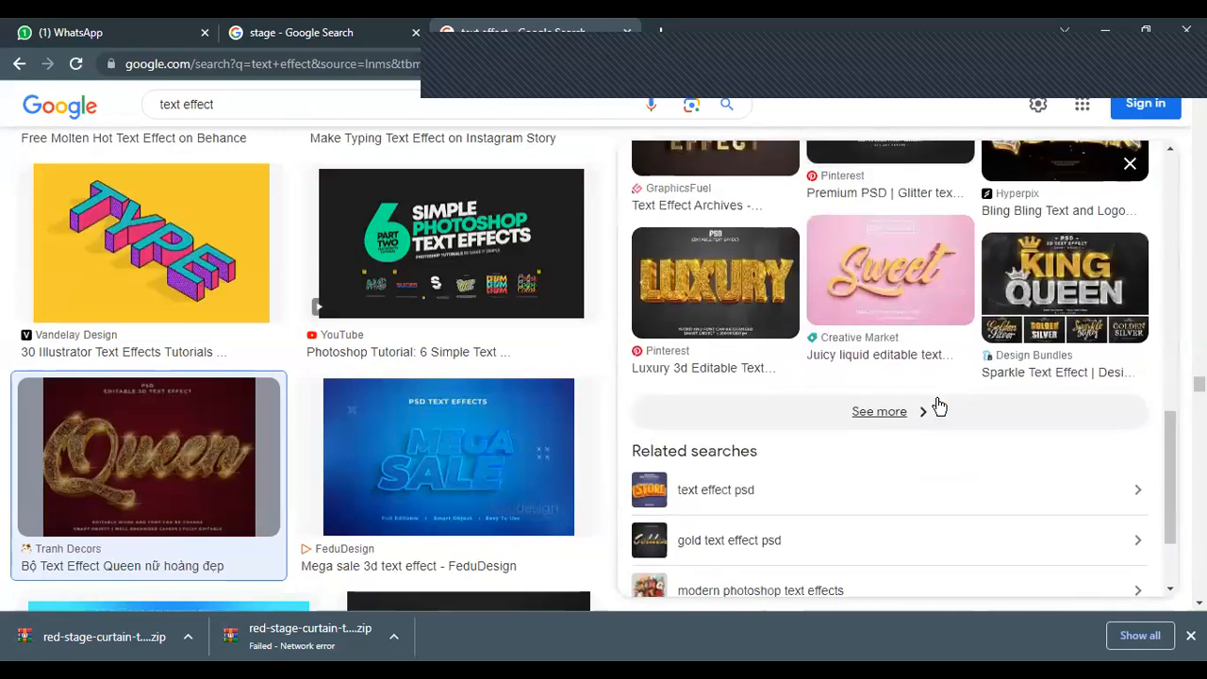
{"action": "scroll", "coordinate": [939, 405], "scroll_direction": "up", "scroll_amount": 3}
{"action": "scroll", "coordinate": [915, 415], "scroll_direction": "down", "scroll_amount": 3}
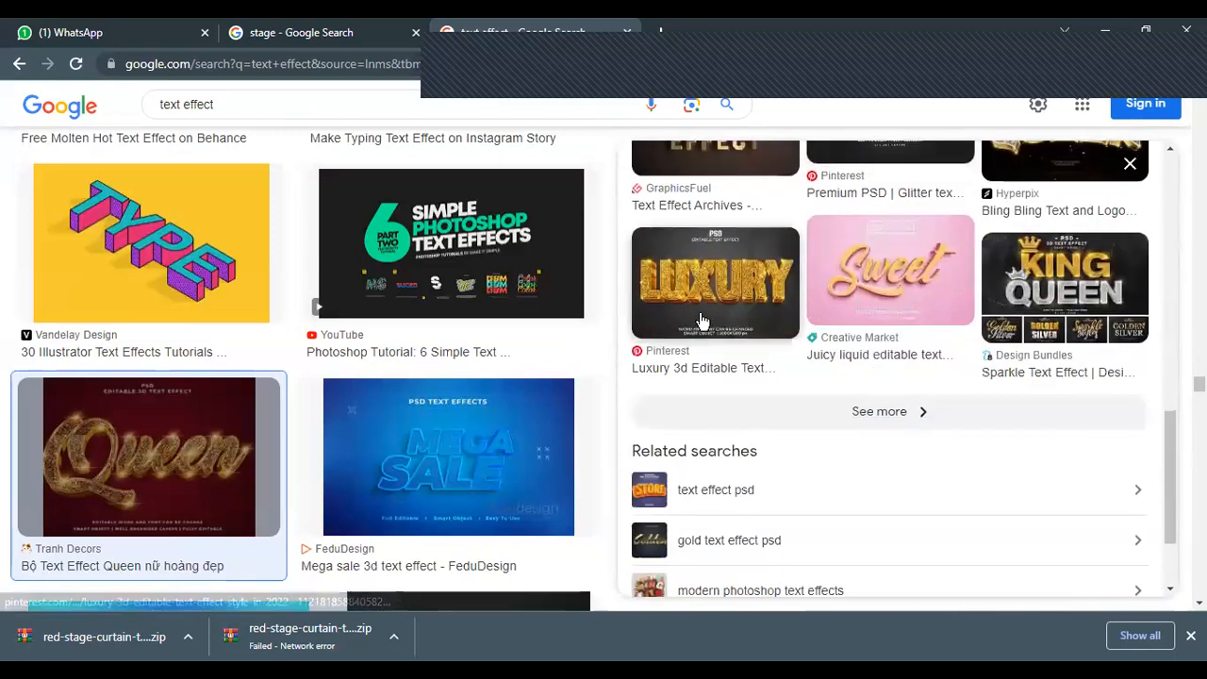
{"action": "scroll", "coordinate": [1064, 375], "scroll_direction": "up", "scroll_amount": 3}
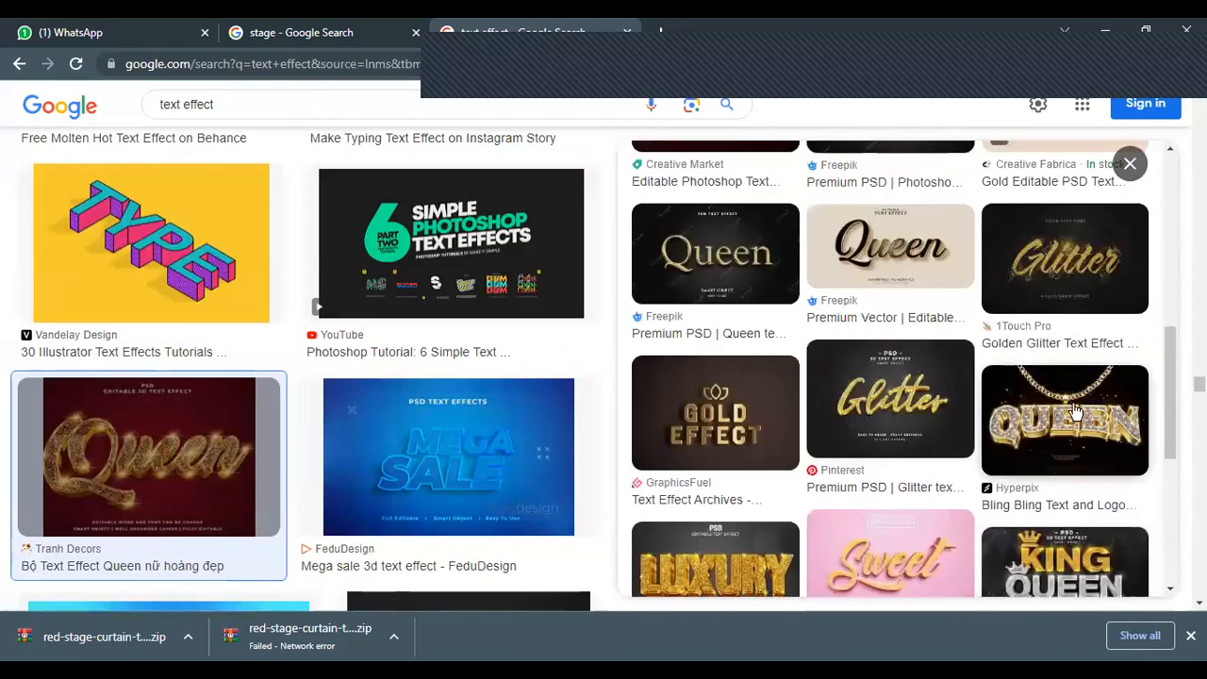
{"action": "scroll", "coordinate": [1073, 410], "scroll_direction": "up", "scroll_amount": 6}
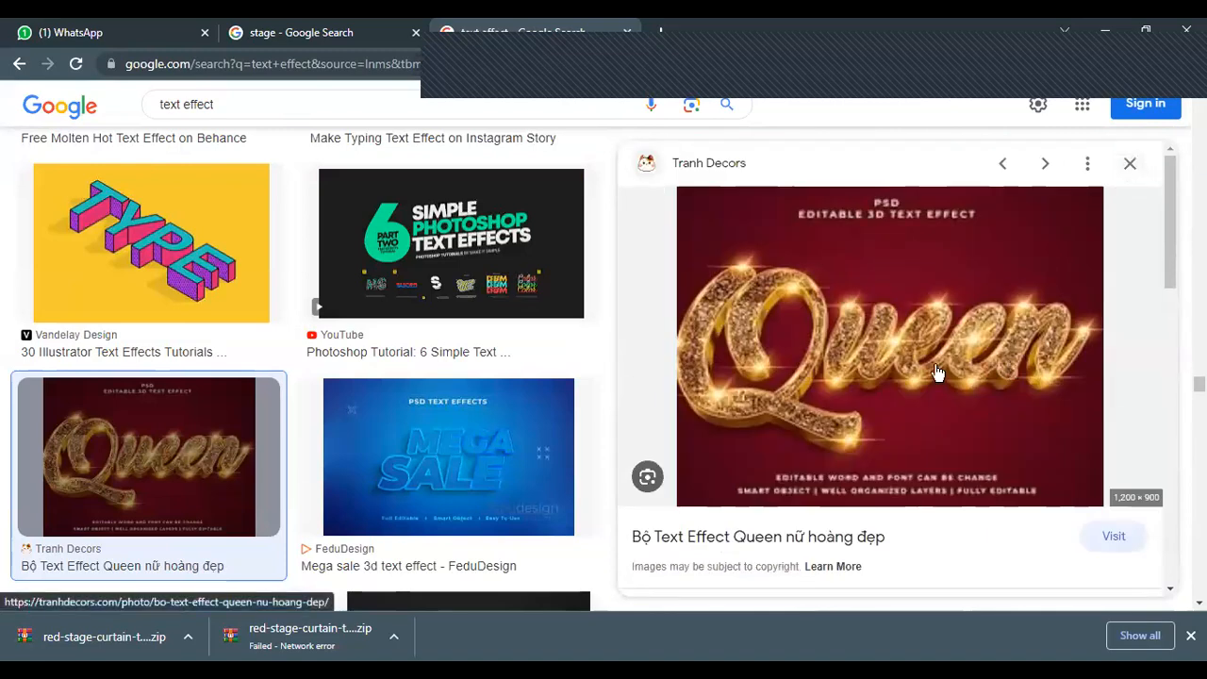
Step: Find the diamond-and-gold QUEEN effect by Hyperpix among the related images and open its preview
{"action": "scroll", "coordinate": [986, 412], "scroll_direction": "down", "scroll_amount": 3}
{"action": "scroll", "coordinate": [986, 412], "scroll_direction": "down", "scroll_amount": 4}
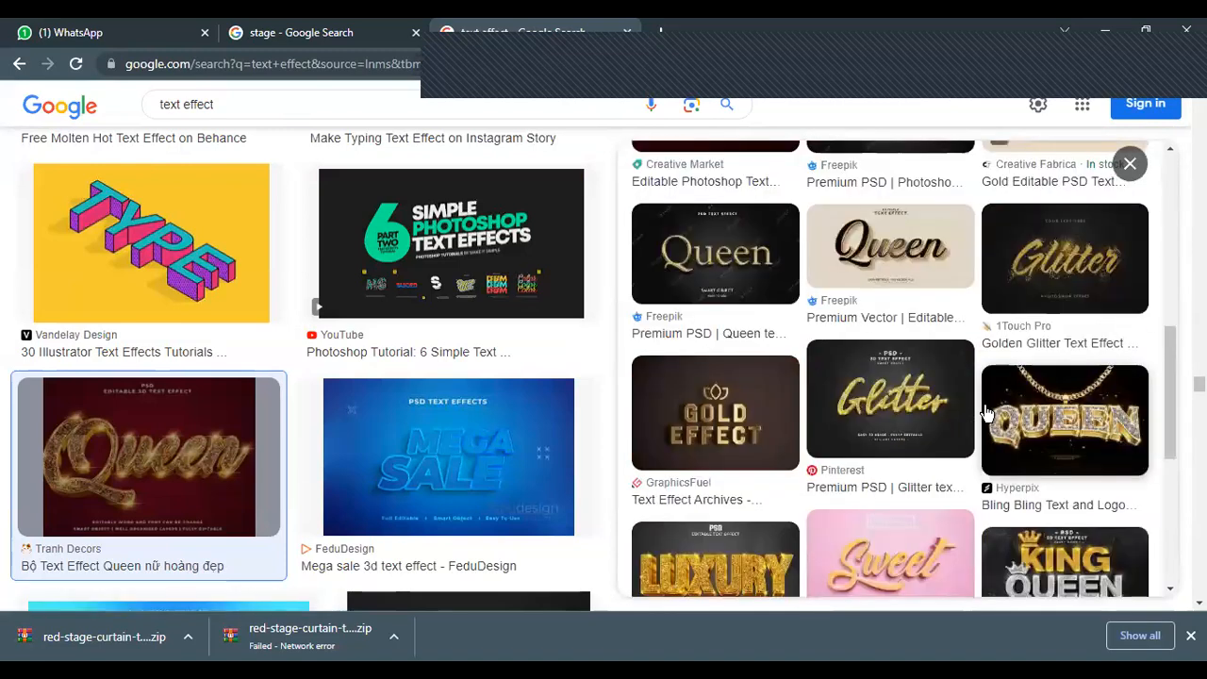
{"action": "scroll", "coordinate": [986, 412], "scroll_direction": "down", "scroll_amount": 5}
{"action": "scroll", "coordinate": [985, 413], "scroll_direction": "up", "scroll_amount": 3}
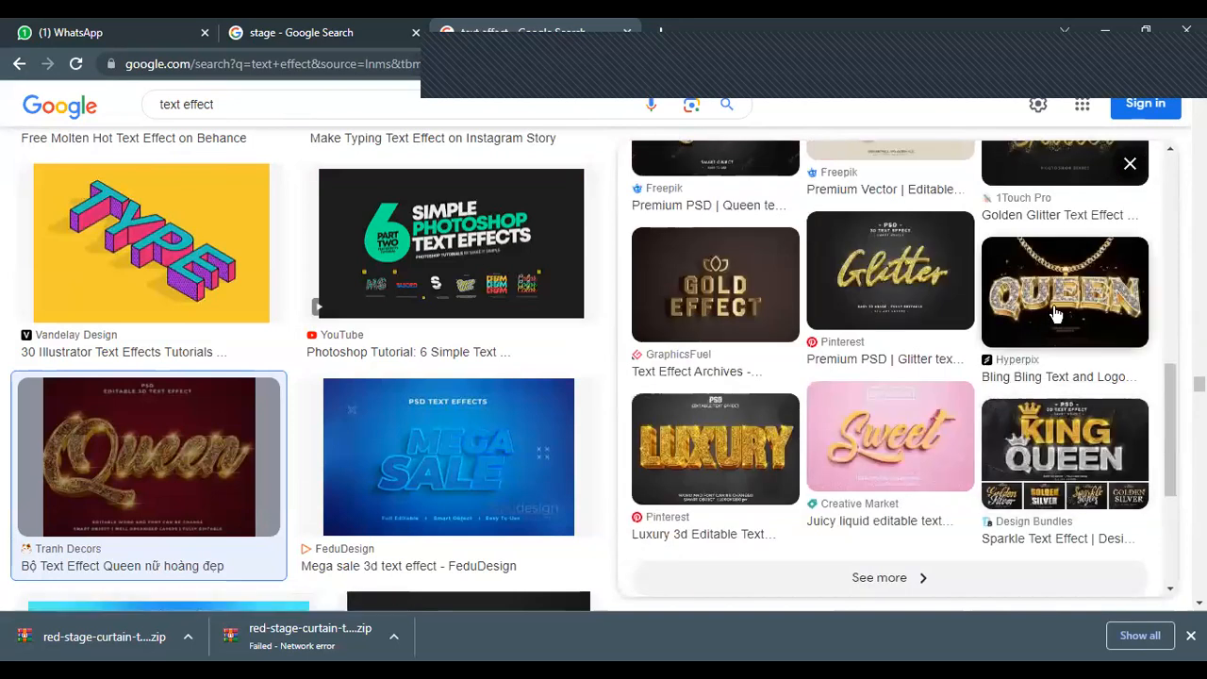
{"action": "left_click", "coordinate": [1026, 329]}
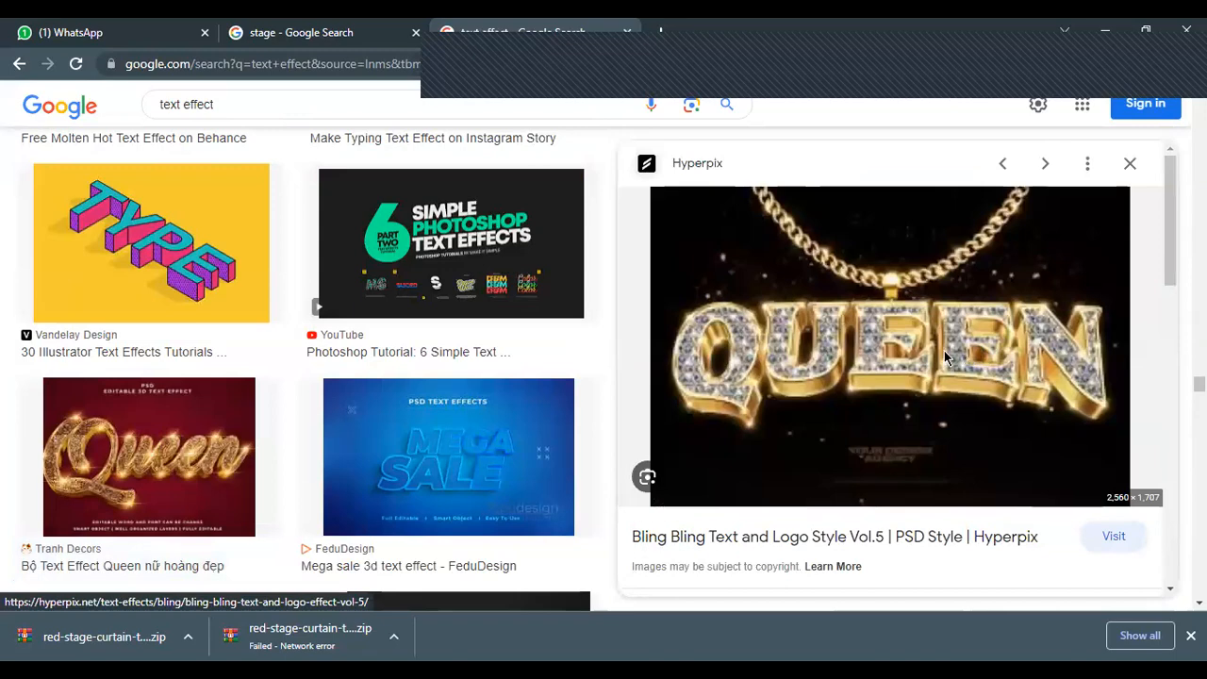
Step: Look over the related bling text effects and open the Hyperpix page of the Bling Bling Text and Logo Style Vol.5
{"action": "scroll", "coordinate": [946, 358], "scroll_direction": "down", "scroll_amount": 3}
{"action": "scroll", "coordinate": [946, 357], "scroll_direction": "up", "scroll_amount": 3}
{"action": "scroll", "coordinate": [946, 357], "scroll_direction": "down", "scroll_amount": 3}
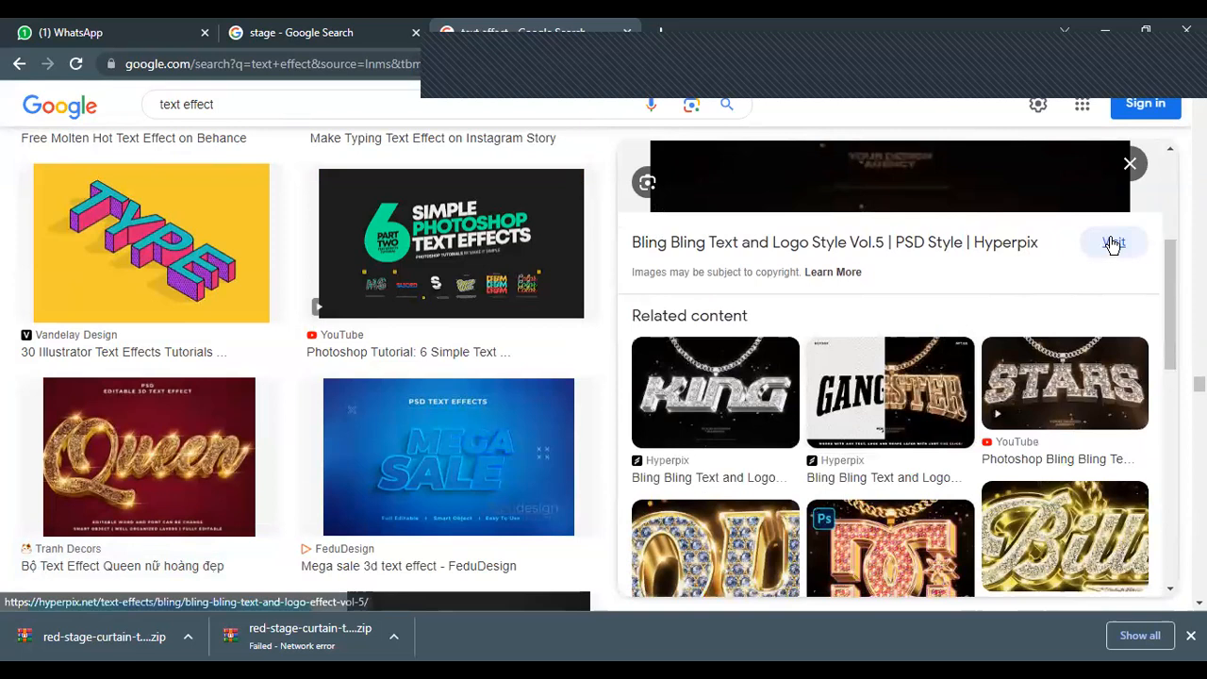
{"action": "left_click", "coordinate": [1113, 244]}
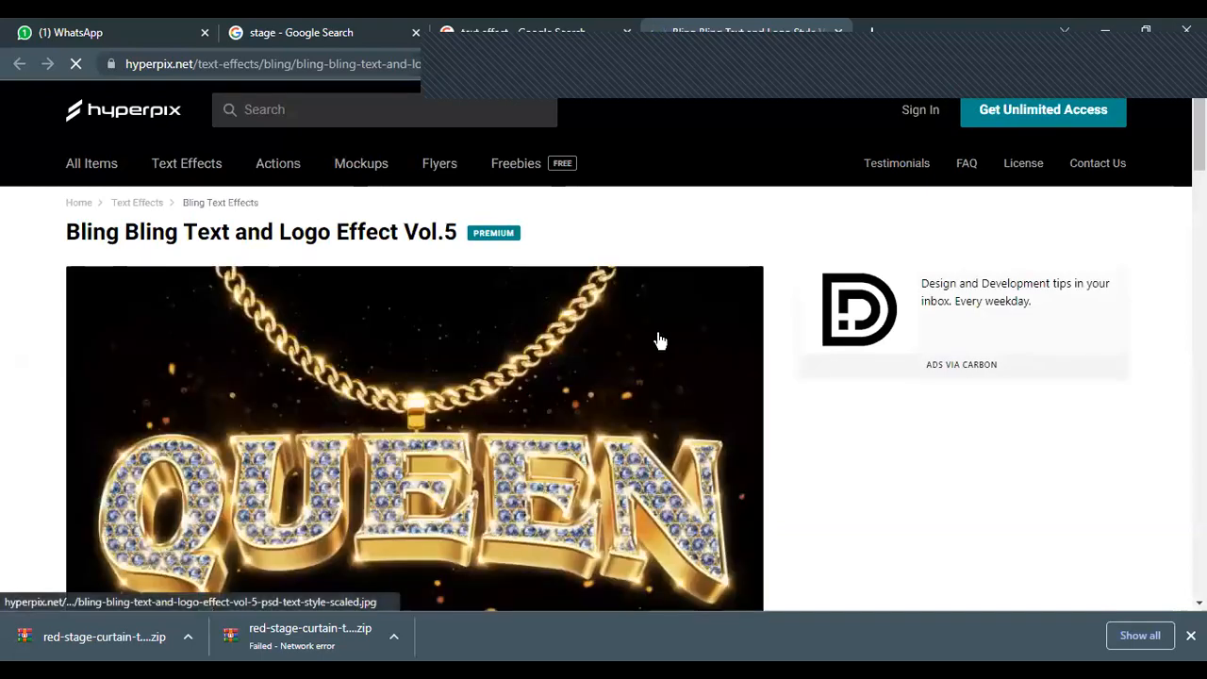
Step: Examine the Bling Bling Vol.5 page's previews, file details and download terms, and close the page
{"action": "scroll", "coordinate": [618, 354], "scroll_direction": "down", "scroll_amount": 3}
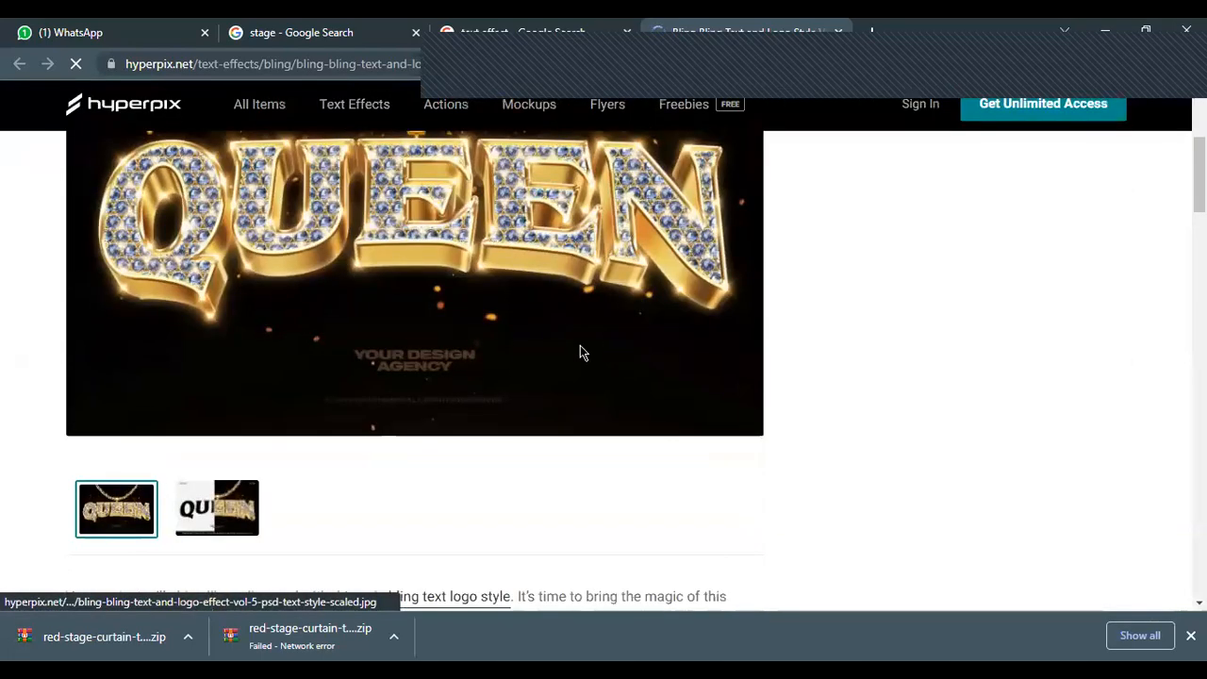
{"action": "scroll", "coordinate": [578, 351], "scroll_direction": "down", "scroll_amount": 5}
{"action": "scroll", "coordinate": [577, 350], "scroll_direction": "up", "scroll_amount": 5}
{"action": "scroll", "coordinate": [578, 350], "scroll_direction": "up", "scroll_amount": 3}
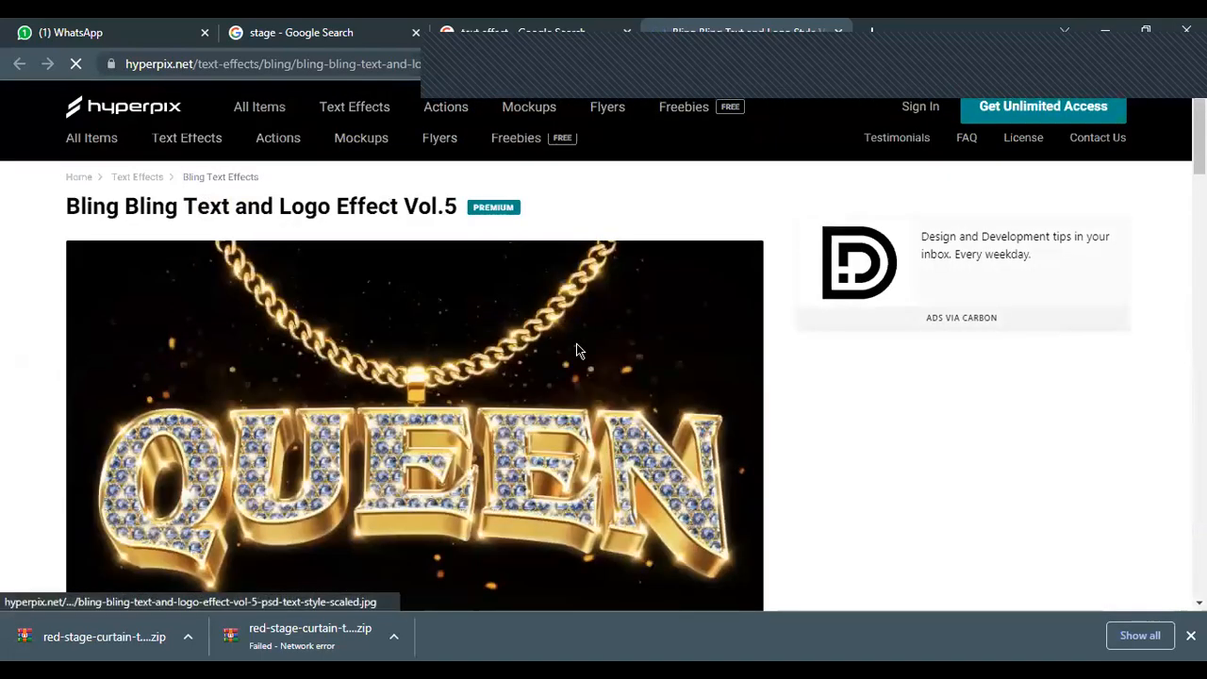
{"action": "scroll", "coordinate": [577, 347], "scroll_direction": "down", "scroll_amount": 5}
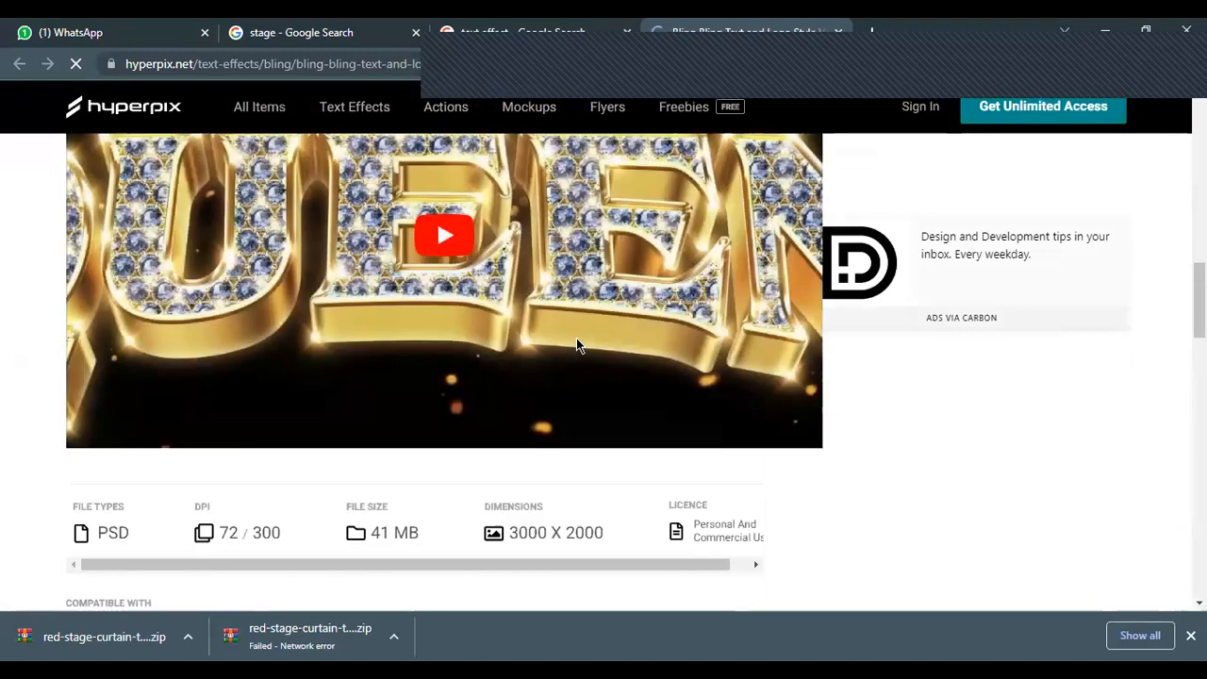
{"action": "scroll", "coordinate": [576, 343], "scroll_direction": "down", "scroll_amount": 6}
{"action": "scroll", "coordinate": [578, 340], "scroll_direction": "up", "scroll_amount": 3}
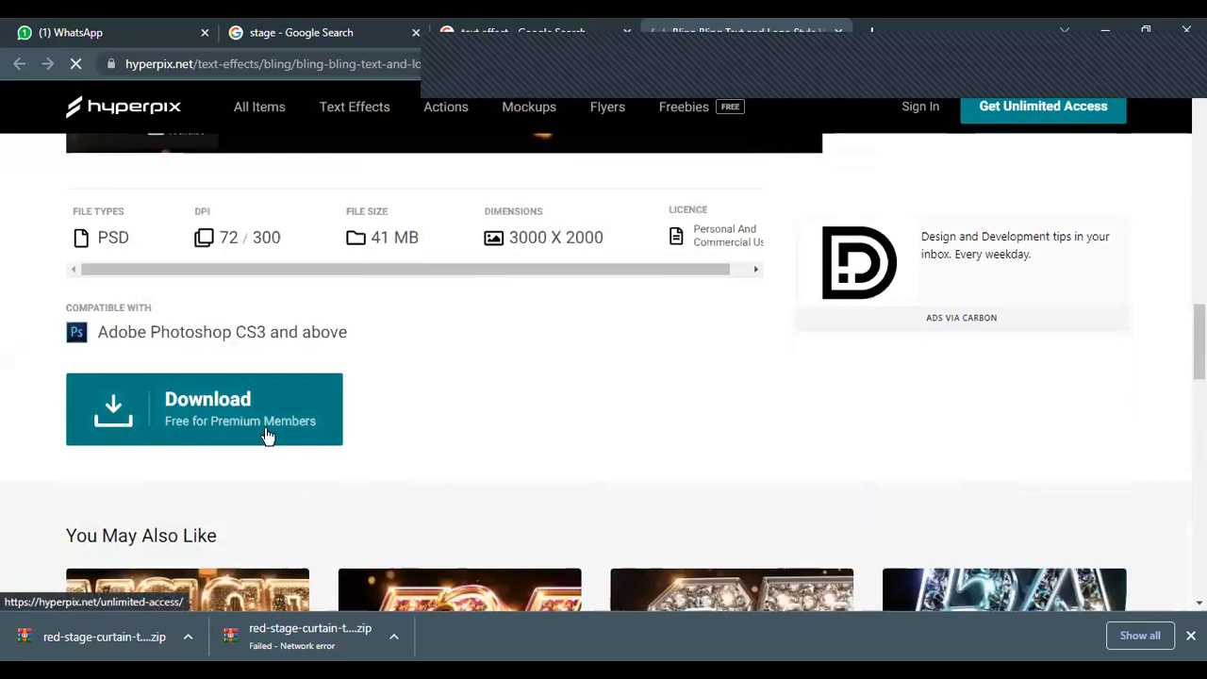
{"action": "scroll", "coordinate": [293, 429], "scroll_direction": "up", "scroll_amount": 8}
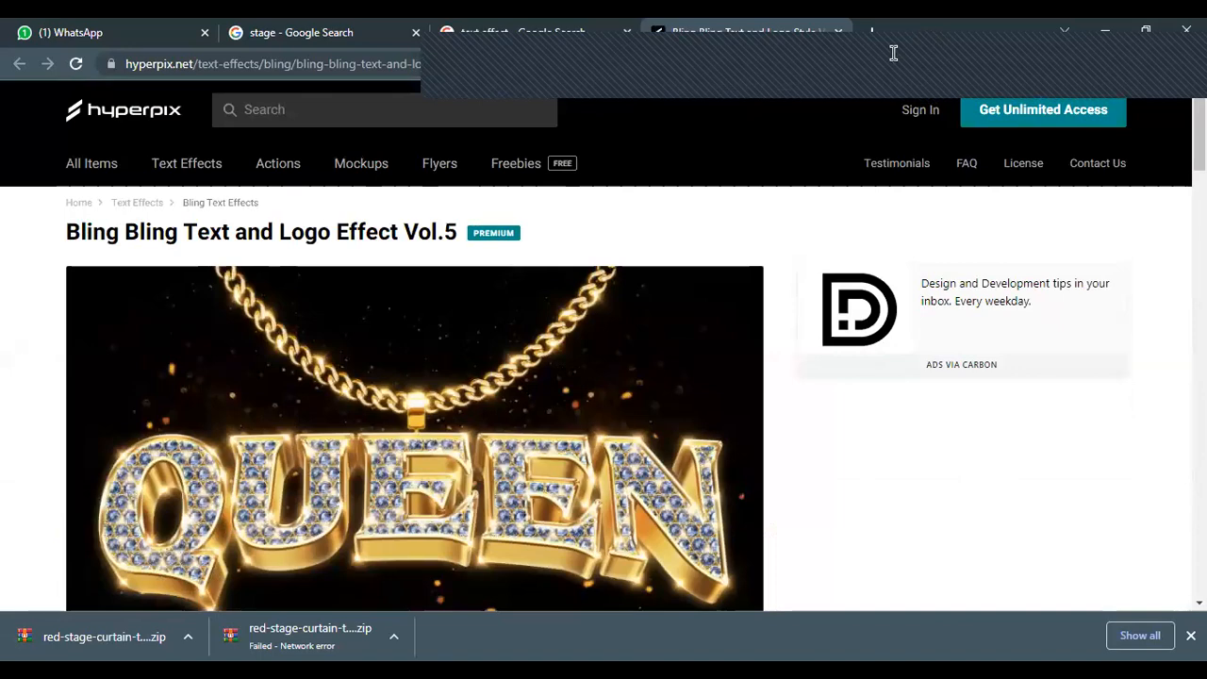
{"action": "left_click", "coordinate": [836, 34]}
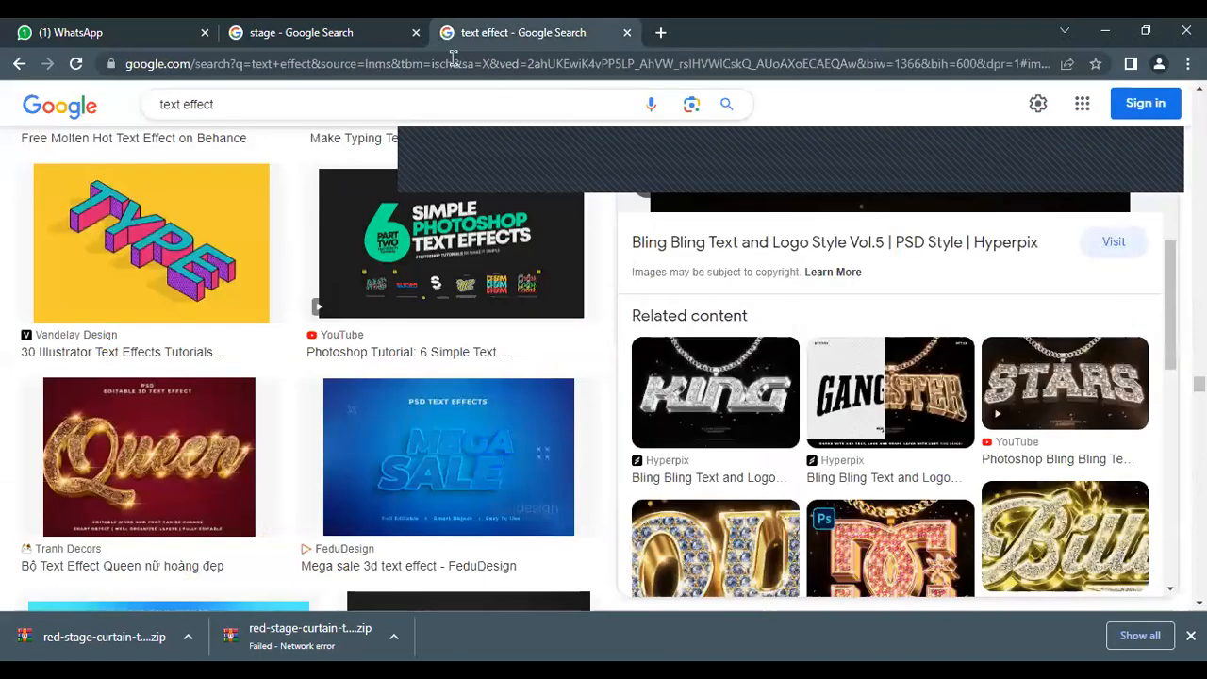
Step: Look through more of the text effect image results for another style that suits the pageant title
{"action": "scroll", "coordinate": [604, 332], "scroll_direction": "down", "scroll_amount": 5}
{"action": "scroll", "coordinate": [264, 336], "scroll_direction": "up", "scroll_amount": 3}
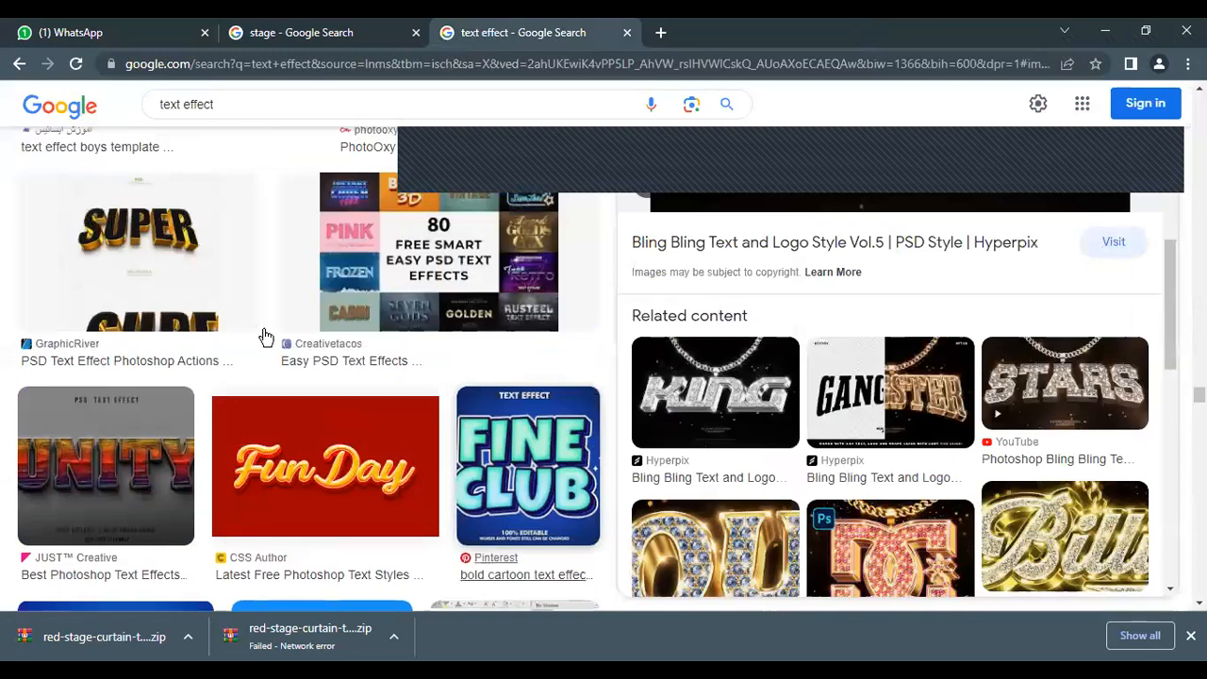
{"action": "scroll", "coordinate": [263, 338], "scroll_direction": "down", "scroll_amount": 8}
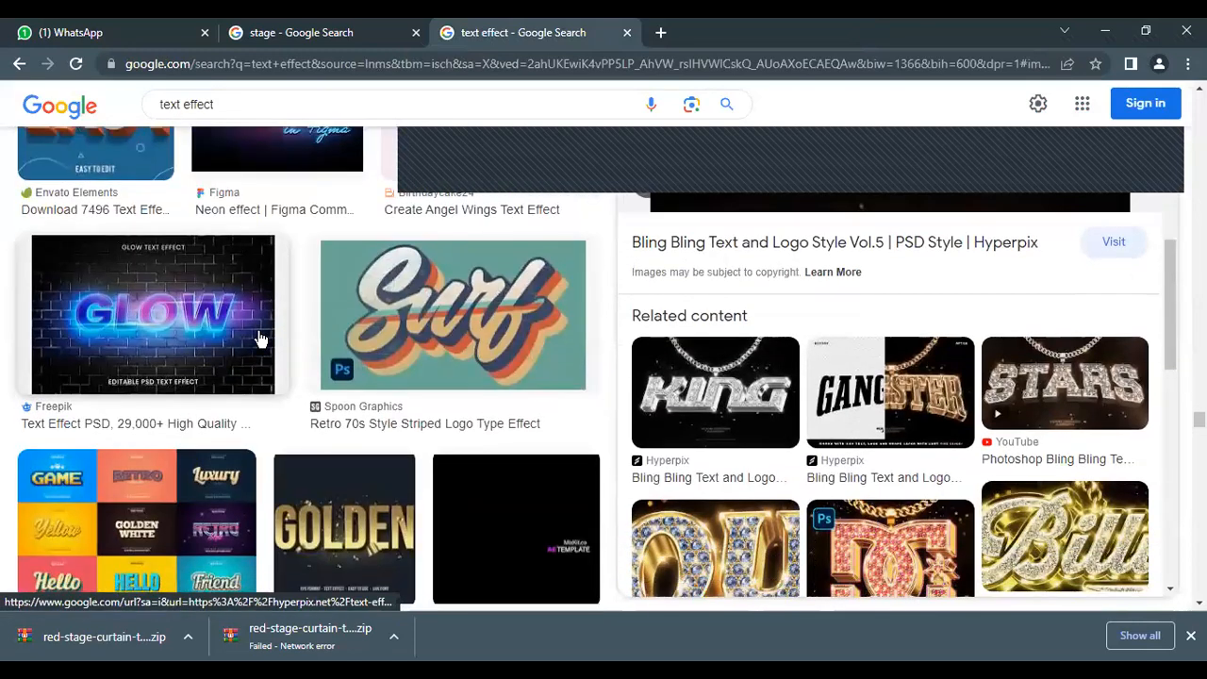
{"action": "scroll", "coordinate": [262, 338], "scroll_direction": "down", "scroll_amount": 8}
{"action": "scroll", "coordinate": [261, 340], "scroll_direction": "up", "scroll_amount": 3}
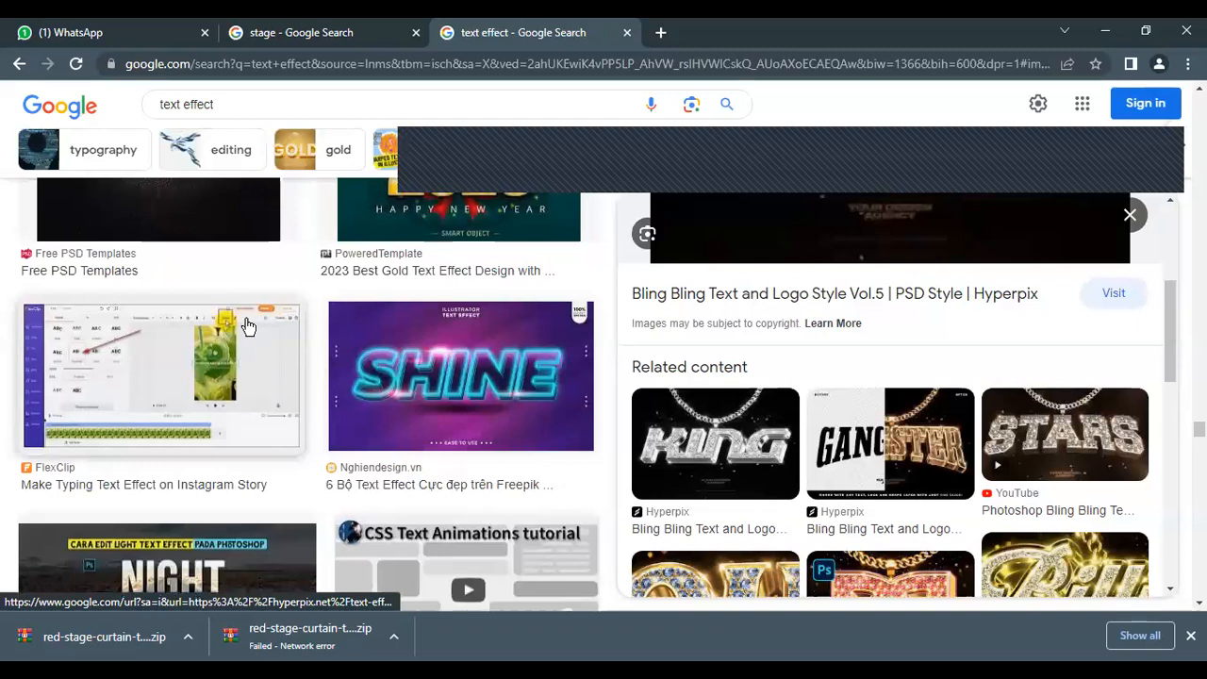
{"action": "scroll", "coordinate": [188, 293], "scroll_direction": "up", "scroll_amount": 10}
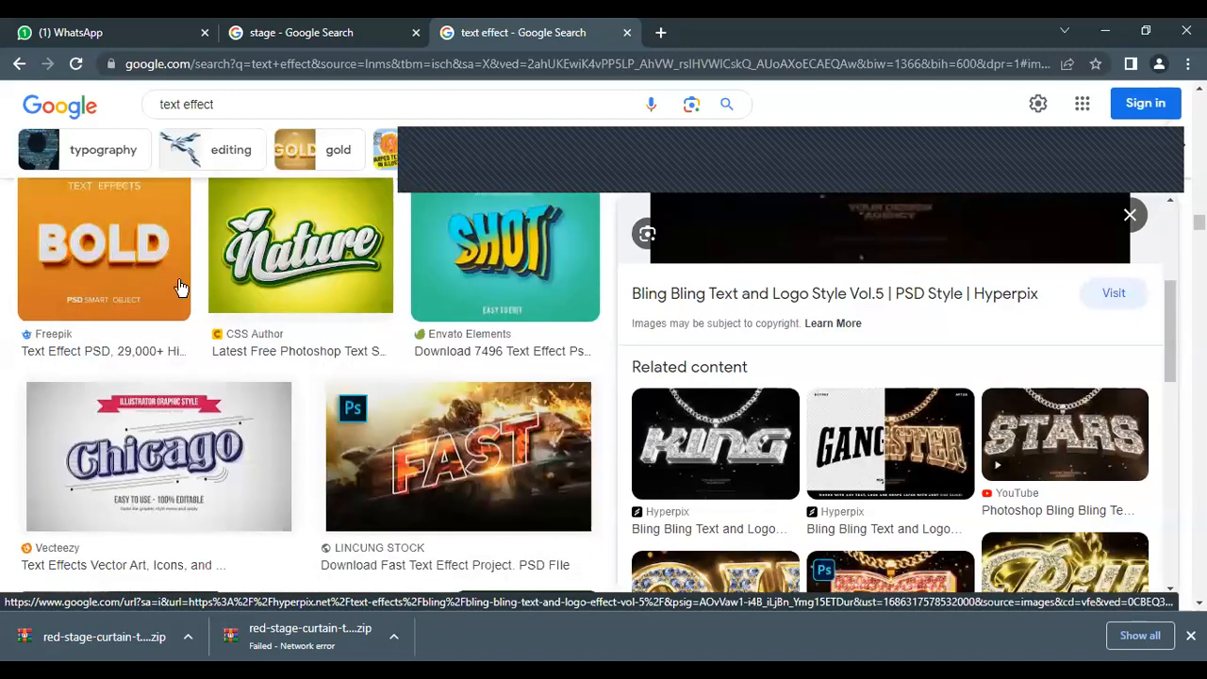
{"action": "scroll", "coordinate": [188, 292], "scroll_direction": "up", "scroll_amount": 5}
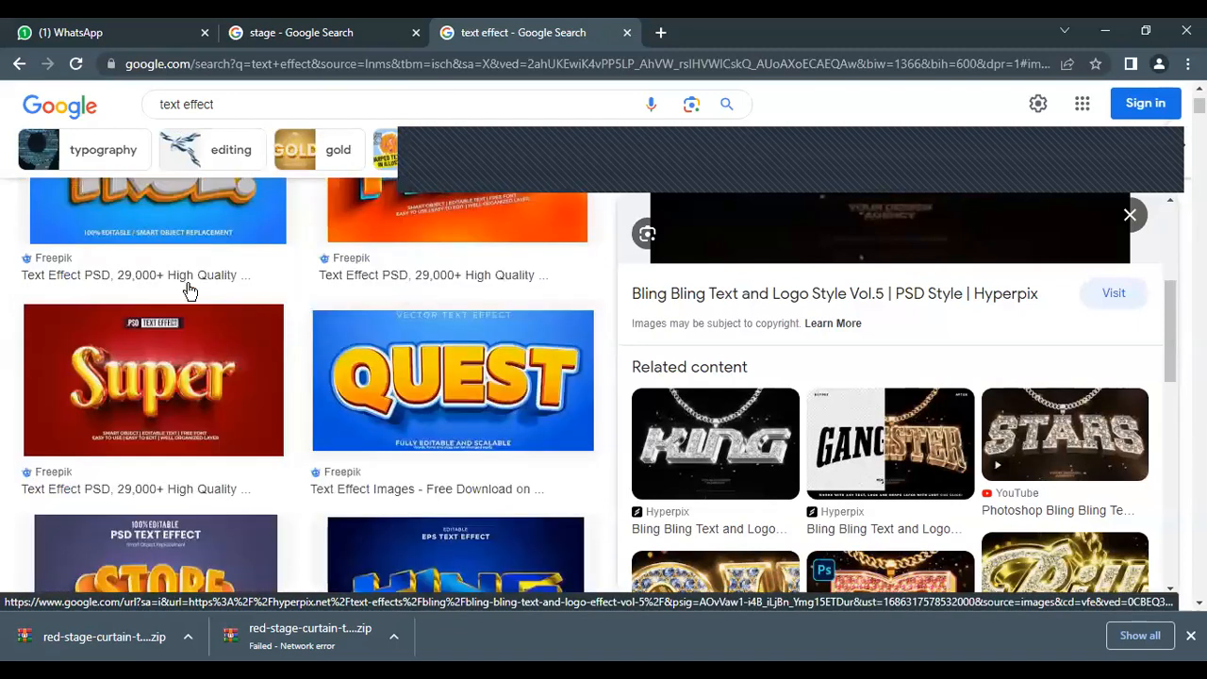
Step: Go back through the Google results to the Freepik page of the red stage curtain vector
{"action": "left_click", "coordinate": [19, 65]}
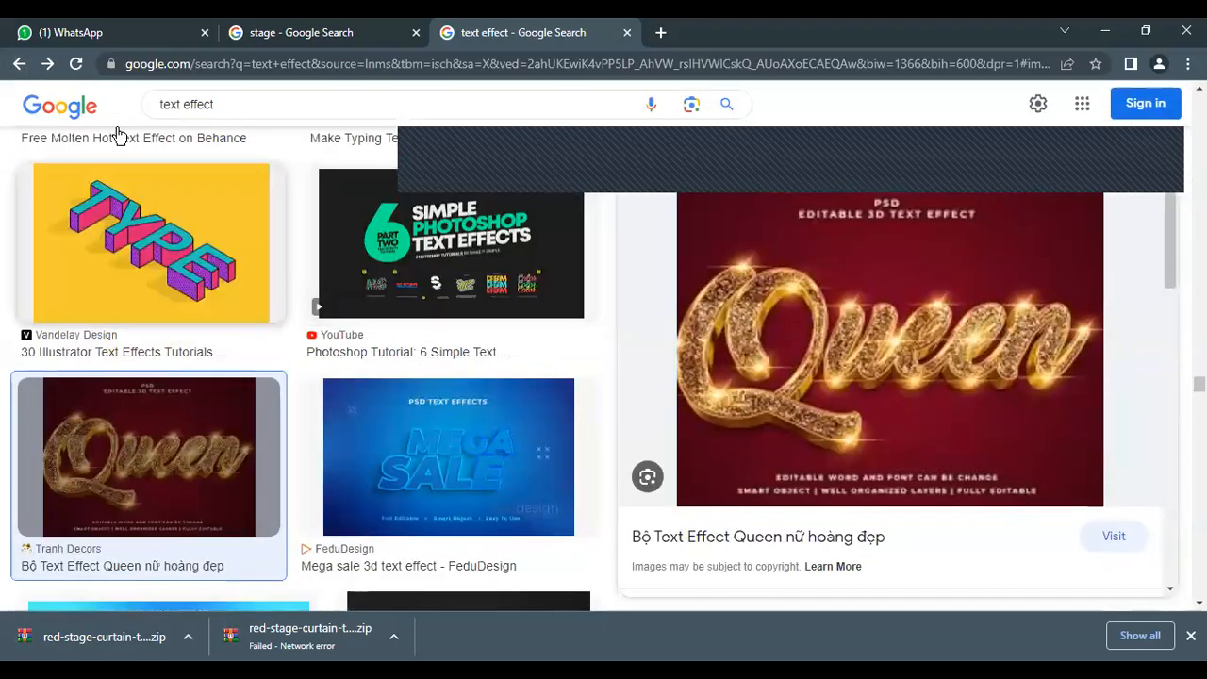
{"action": "left_click", "coordinate": [19, 65]}
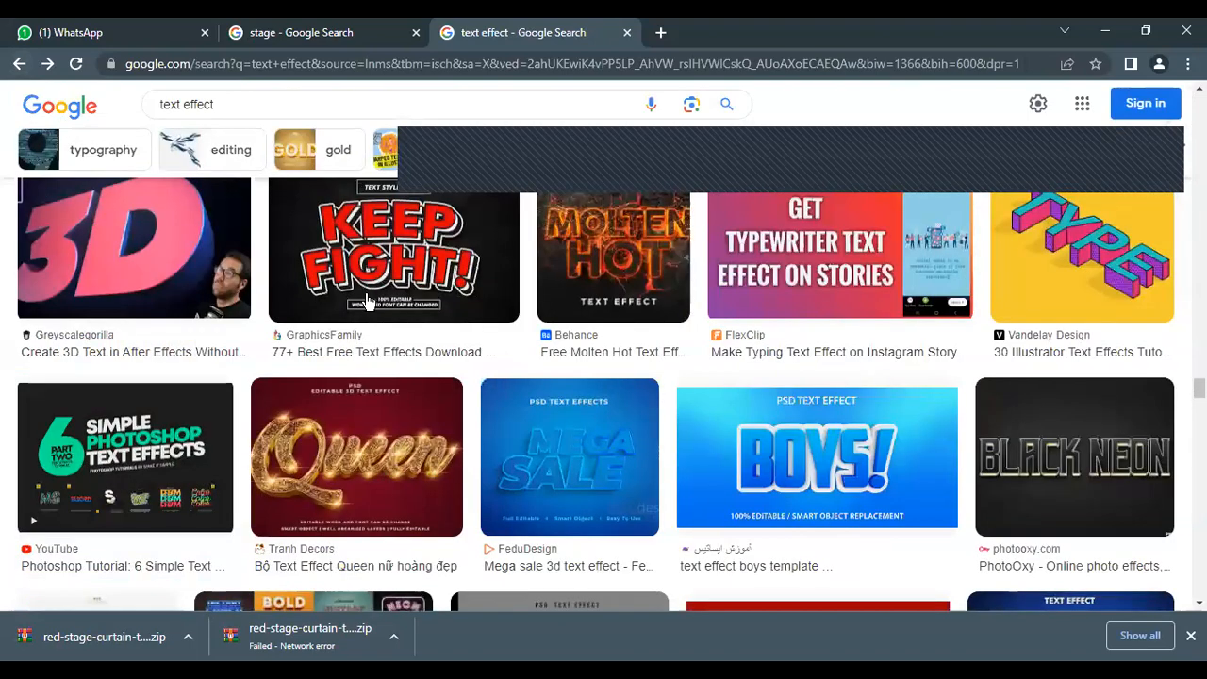
{"action": "scroll", "coordinate": [362, 302], "scroll_direction": "up", "scroll_amount": 15}
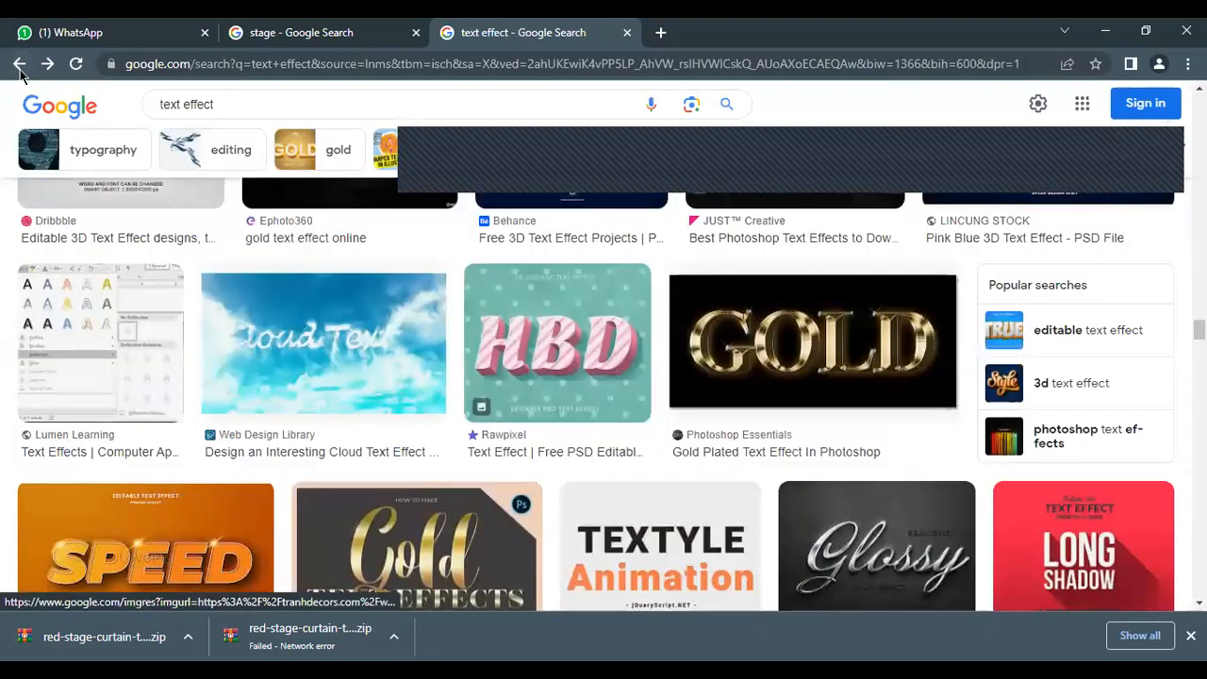
{"action": "left_click", "coordinate": [19, 64]}
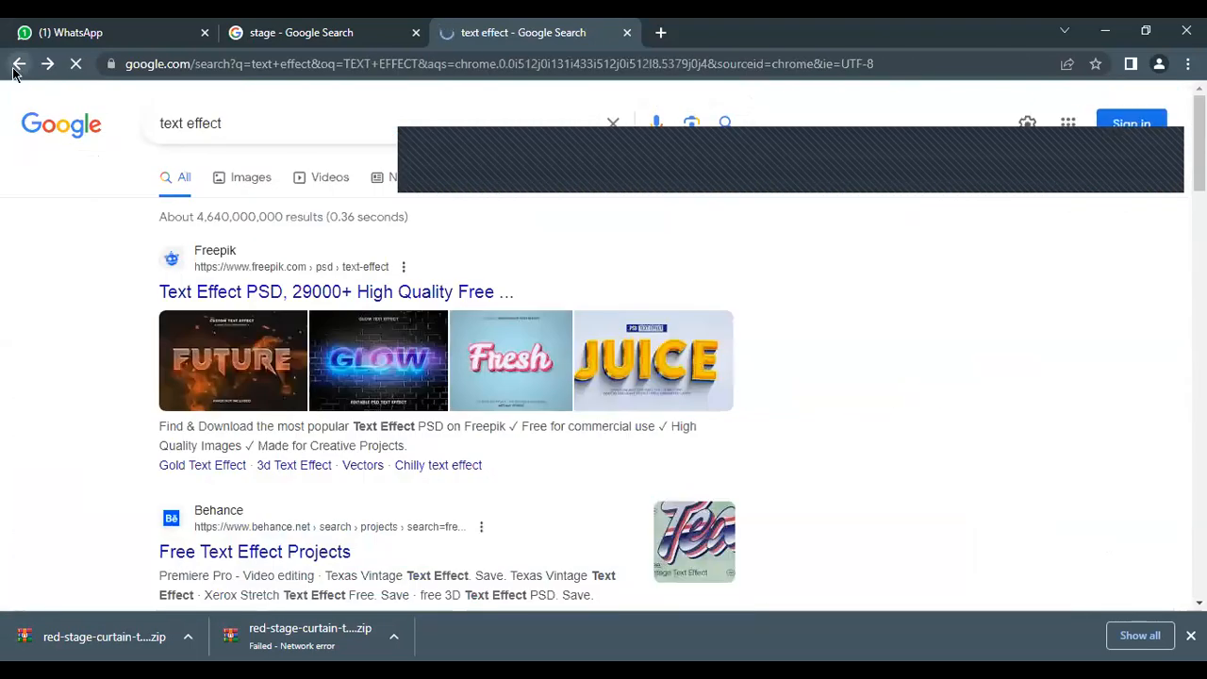
{"action": "left_click", "coordinate": [17, 67]}
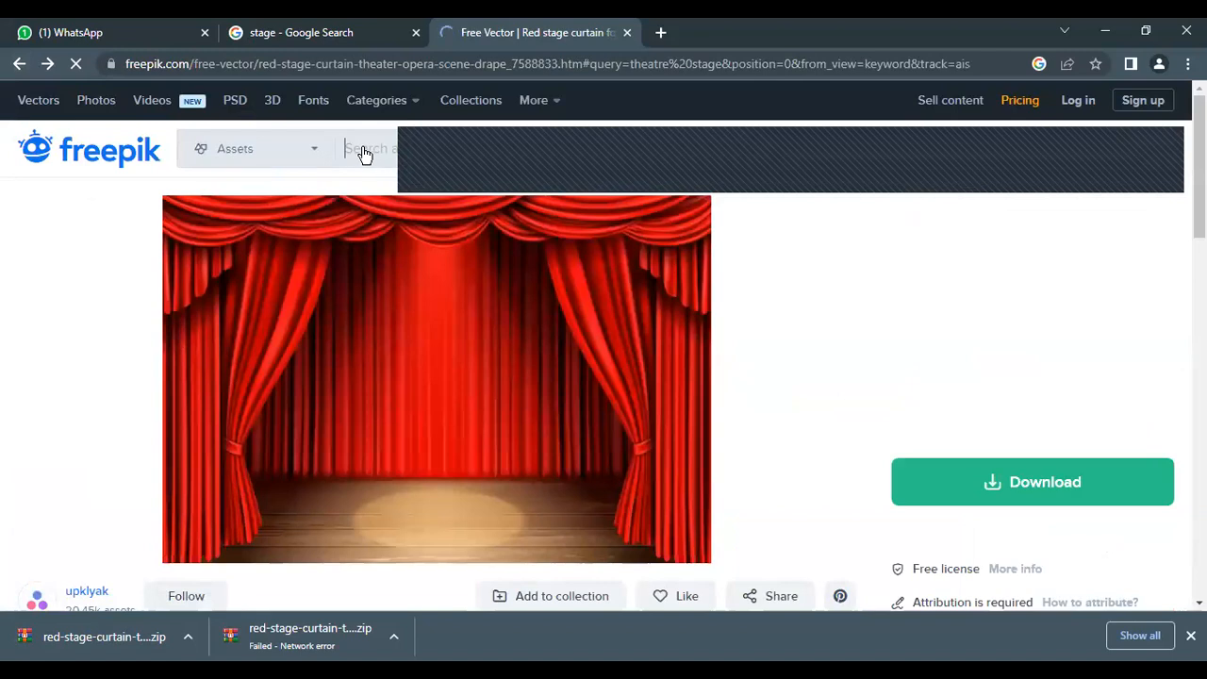
Step: Search Freepik for "TEXT EFFECT" and dismiss the promotional videos pop-up
{"action": "key", "text": "ctrl+v"}
{"action": "key", "text": "Return"}
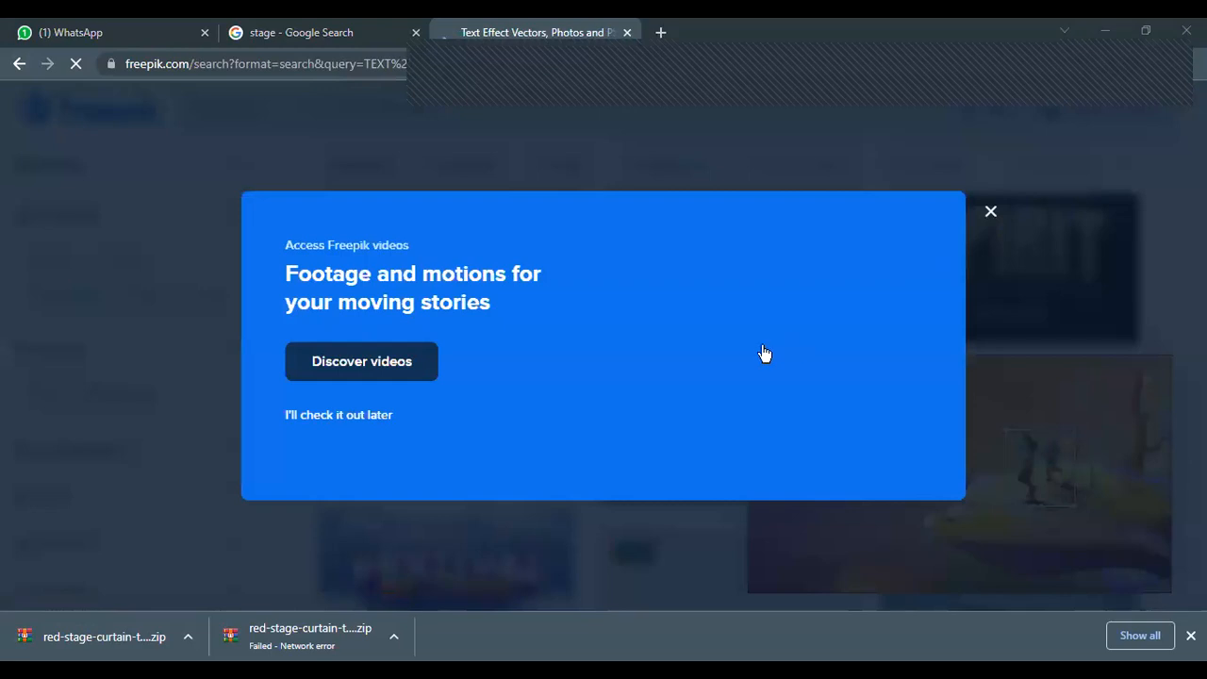
{"action": "left_click", "coordinate": [991, 212]}
{"action": "left_click", "coordinate": [1131, 380]}
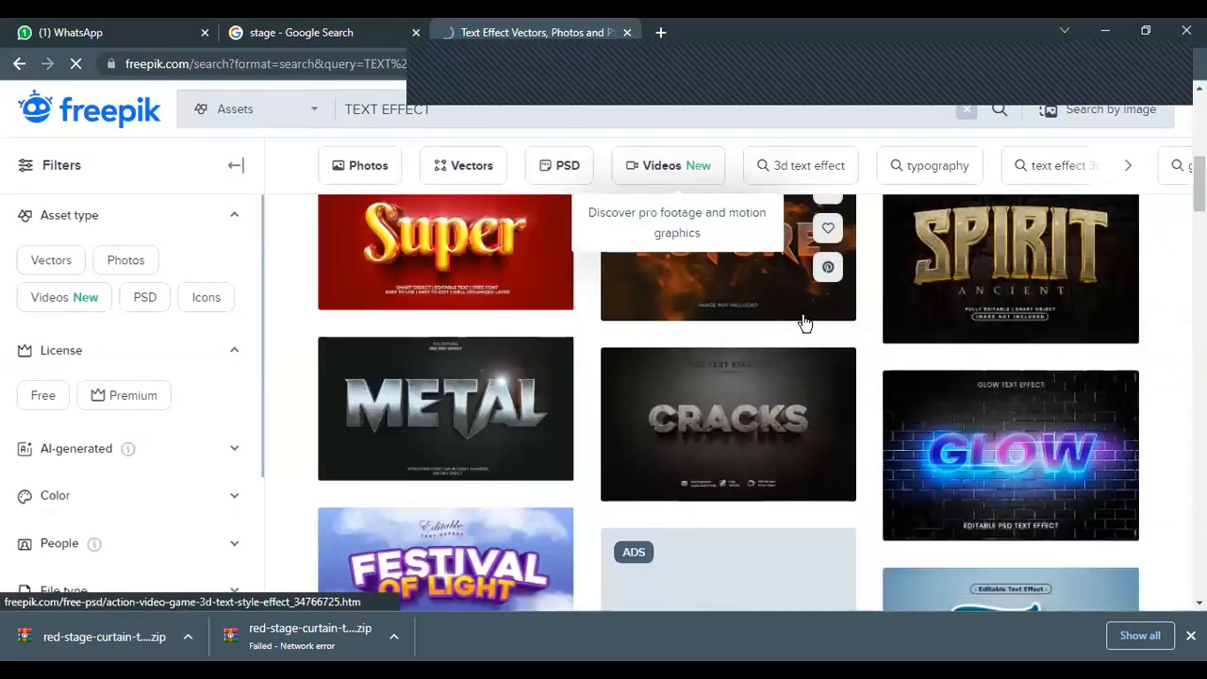
Step: Look through the first page of Freepik text effects, including the gold Stay design, for a style that suits the pageant title
{"action": "scroll", "coordinate": [803, 318], "scroll_direction": "down", "scroll_amount": 4}
{"action": "scroll", "coordinate": [808, 329], "scroll_direction": "down", "scroll_amount": 3}
{"action": "scroll", "coordinate": [809, 329], "scroll_direction": "down", "scroll_amount": 10}
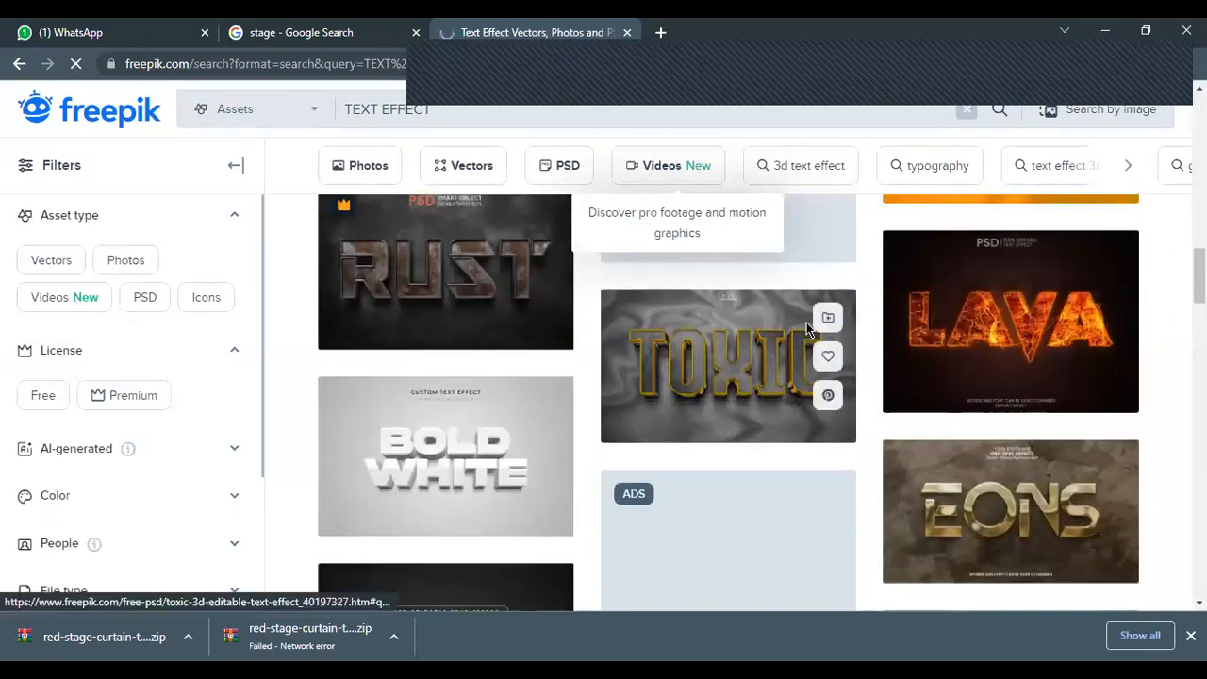
{"action": "scroll", "coordinate": [809, 329], "scroll_direction": "down", "scroll_amount": 8}
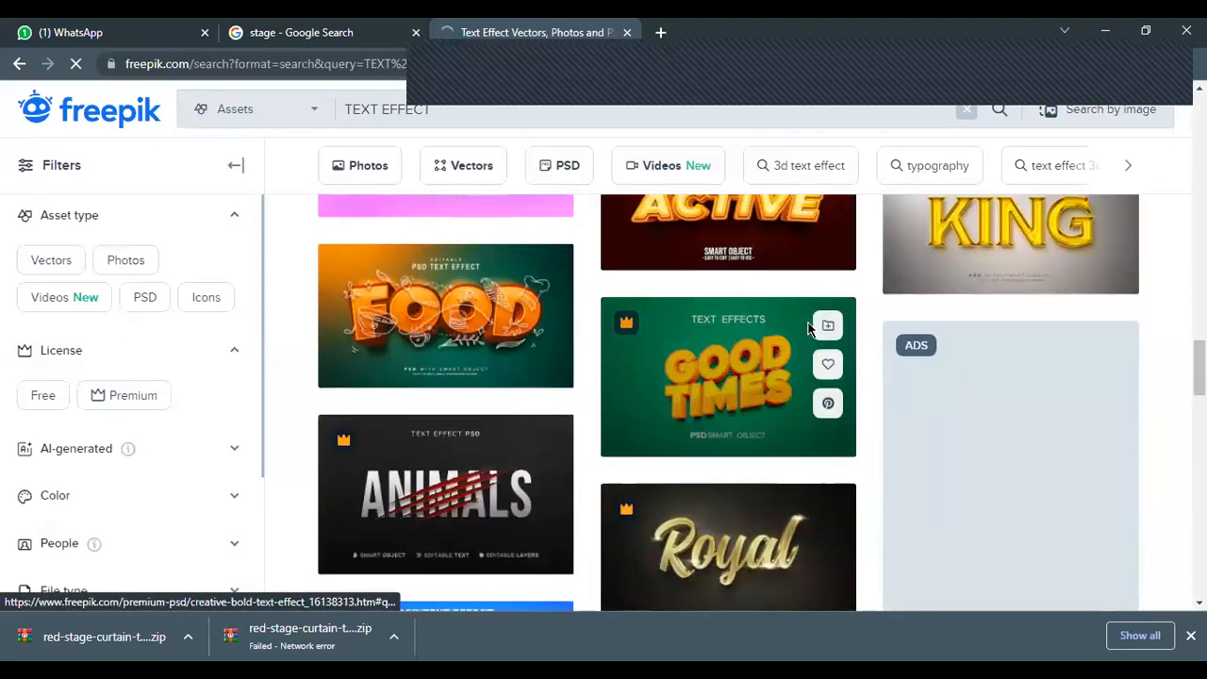
{"action": "scroll", "coordinate": [808, 329], "scroll_direction": "down", "scroll_amount": 3}
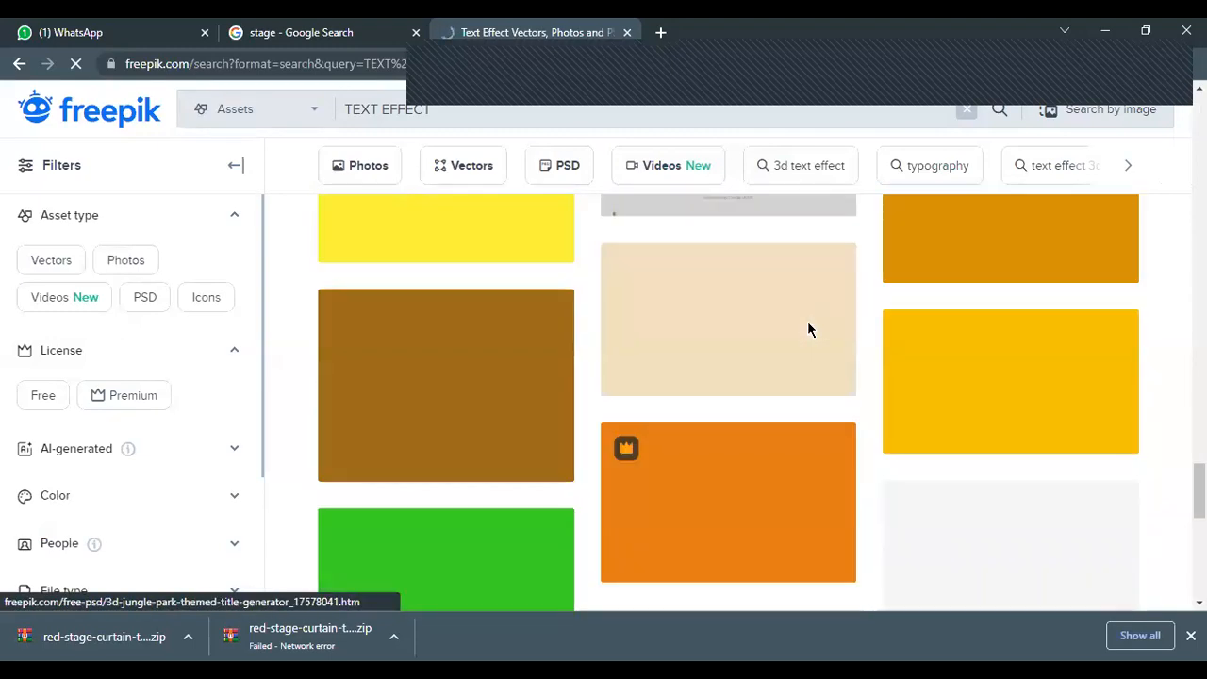
{"action": "scroll", "coordinate": [809, 330], "scroll_direction": "down", "scroll_amount": 4}
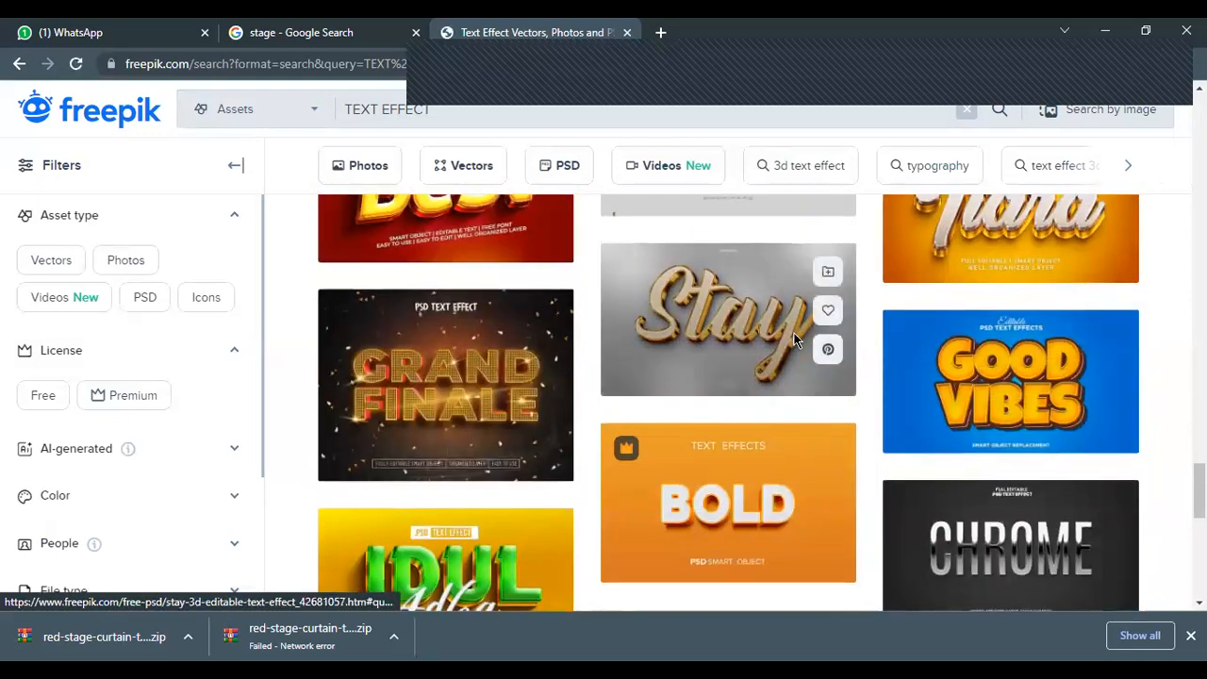
{"action": "left_click", "coordinate": [796, 335]}
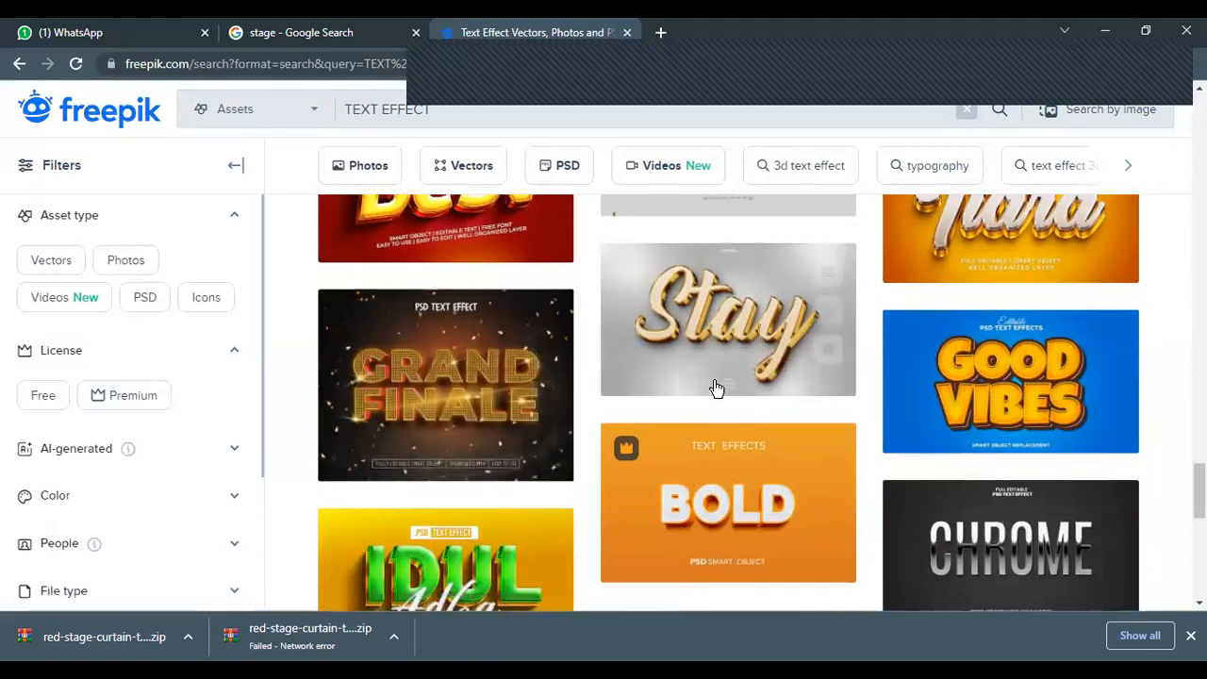
{"action": "scroll", "coordinate": [720, 386], "scroll_direction": "down", "scroll_amount": 1}
{"action": "scroll", "coordinate": [719, 387], "scroll_direction": "down", "scroll_amount": 3}
{"action": "scroll", "coordinate": [718, 378], "scroll_direction": "up", "scroll_amount": 7}
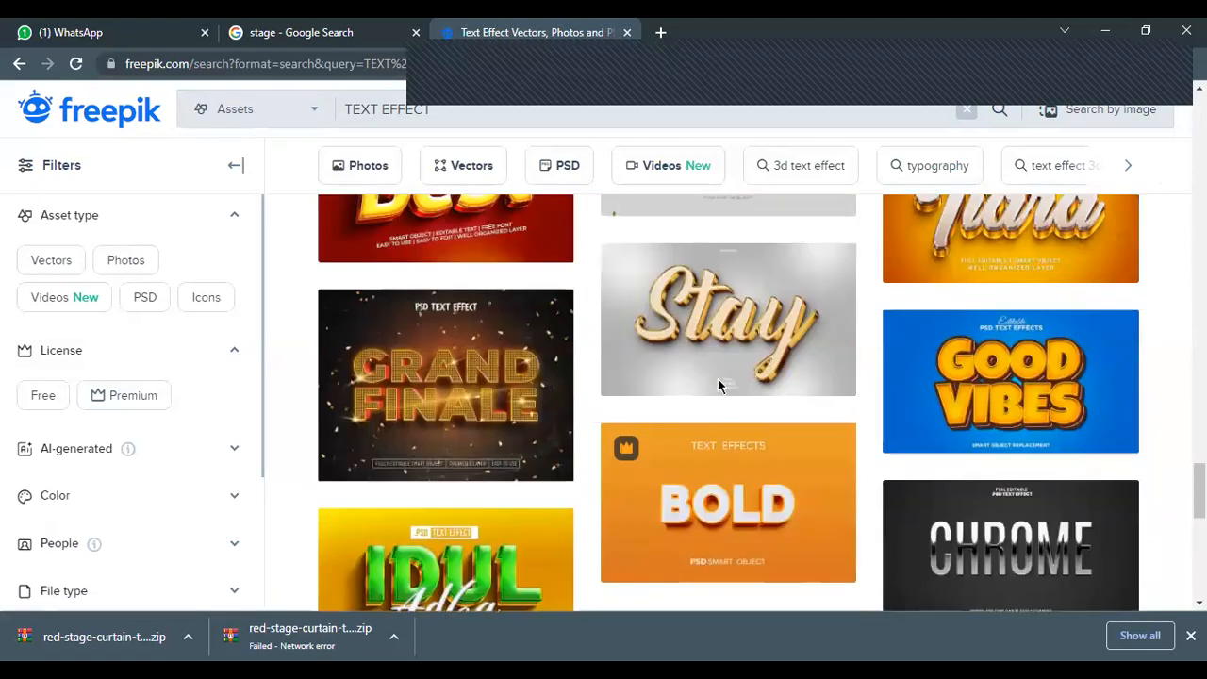
{"action": "scroll", "coordinate": [722, 389], "scroll_direction": "down", "scroll_amount": 6}
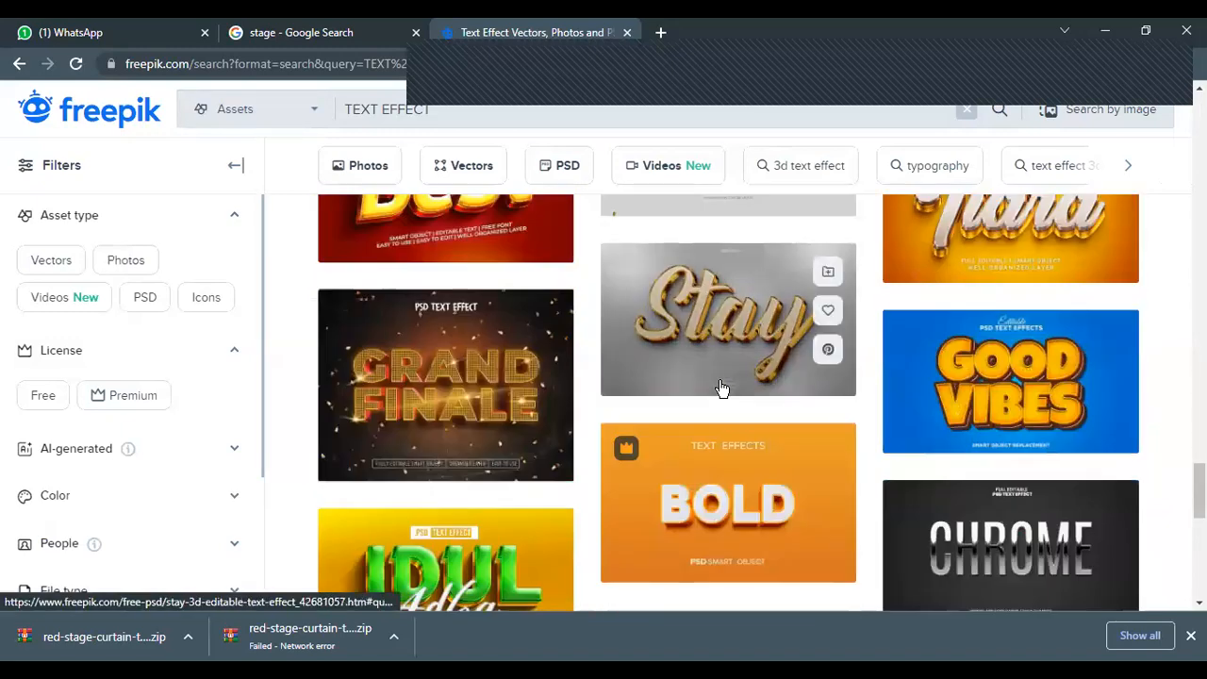
{"action": "scroll", "coordinate": [722, 390], "scroll_direction": "down", "scroll_amount": 2}
{"action": "scroll", "coordinate": [741, 359], "scroll_direction": "up", "scroll_amount": 6}
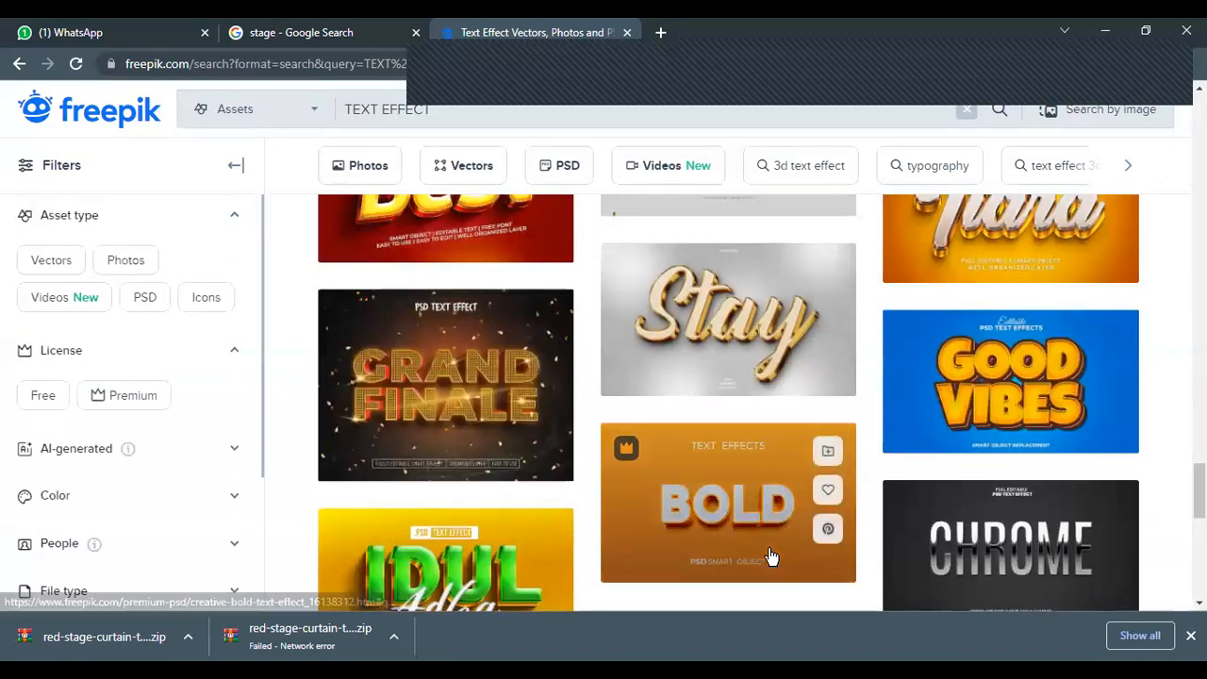
{"action": "scroll", "coordinate": [755, 509], "scroll_direction": "down", "scroll_amount": 3}
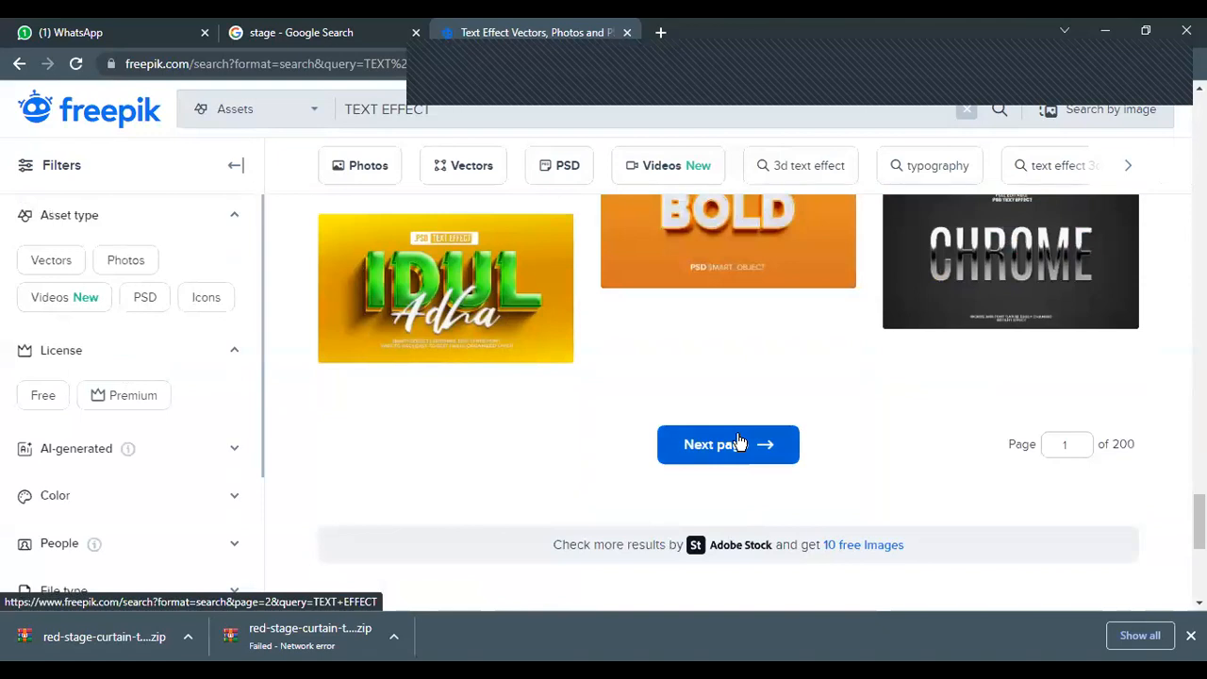
Step: Open the second page of Freepik's text effect results and look through its styles for the pageant title
{"action": "left_click", "coordinate": [739, 438]}
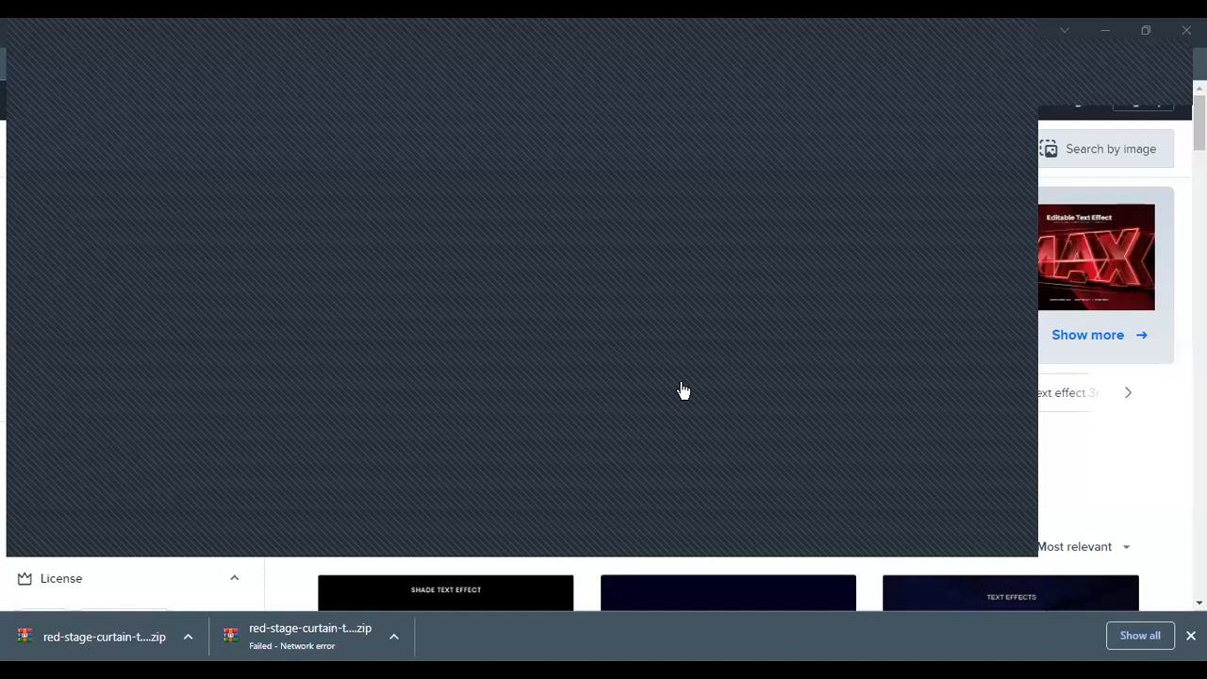
{"action": "scroll", "coordinate": [681, 378], "scroll_direction": "down", "scroll_amount": 10}
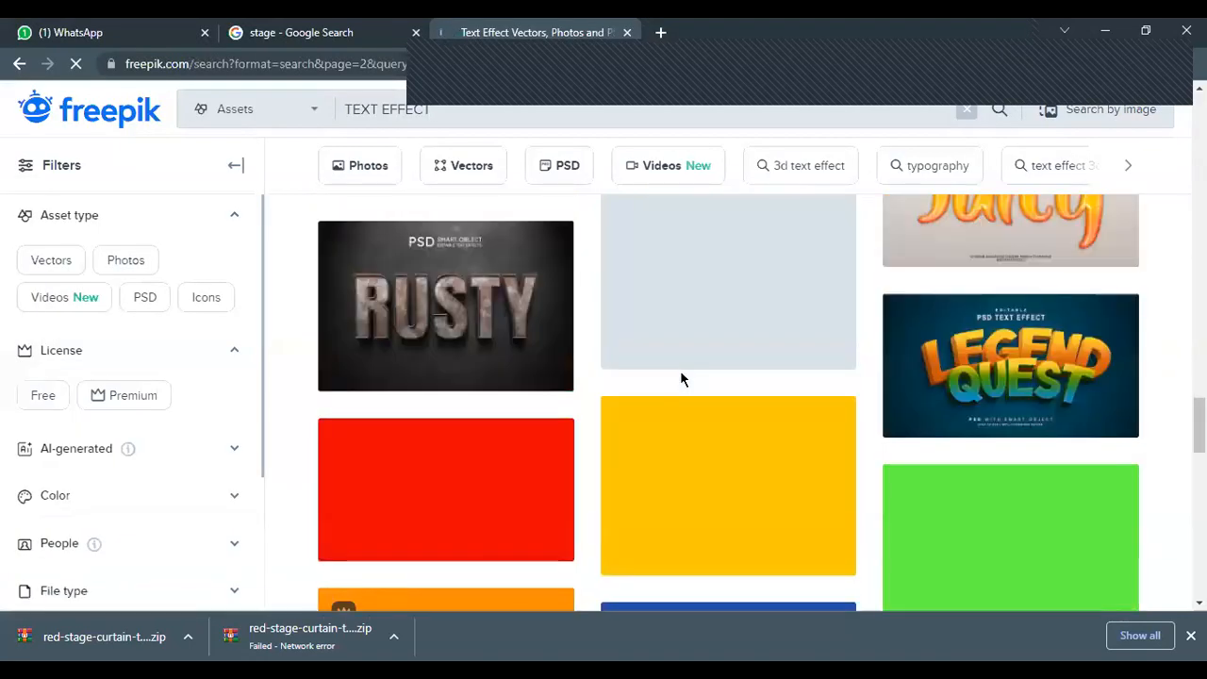
{"action": "scroll", "coordinate": [682, 380], "scroll_direction": "down", "scroll_amount": 6}
{"action": "scroll", "coordinate": [722, 382], "scroll_direction": "up", "scroll_amount": 6}
{"action": "scroll", "coordinate": [723, 382], "scroll_direction": "down", "scroll_amount": 6}
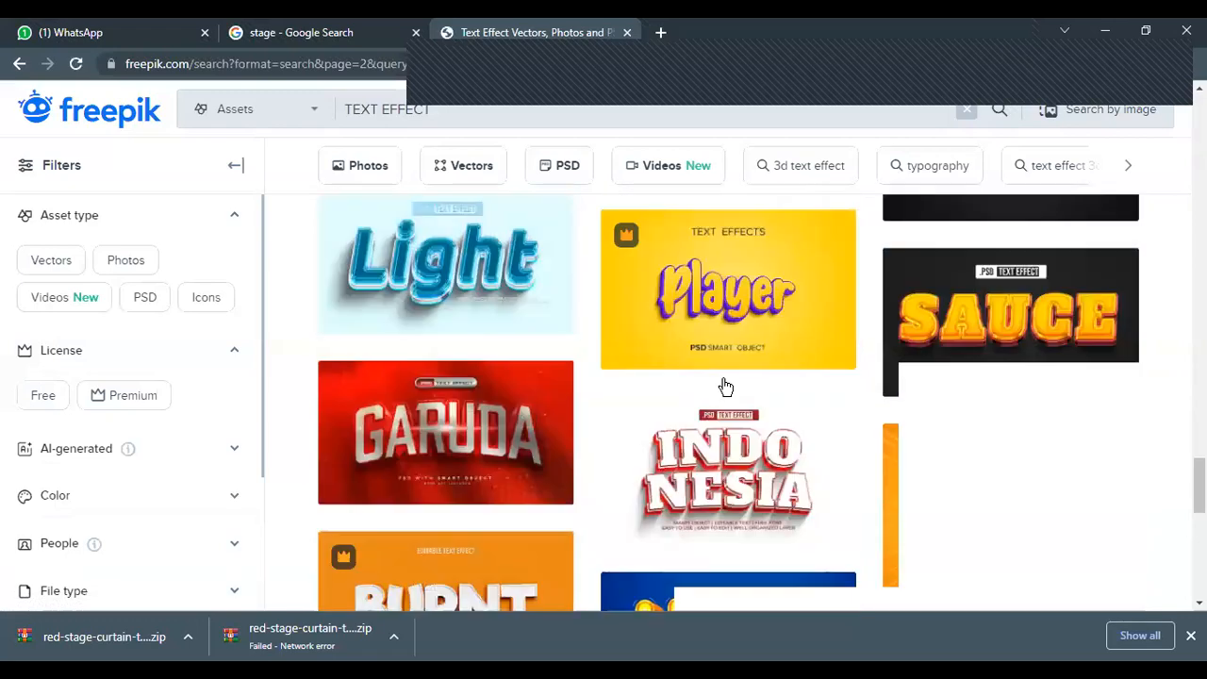
{"action": "scroll", "coordinate": [725, 387], "scroll_direction": "down", "scroll_amount": 6}
{"action": "scroll", "coordinate": [724, 382], "scroll_direction": "up", "scroll_amount": 10}
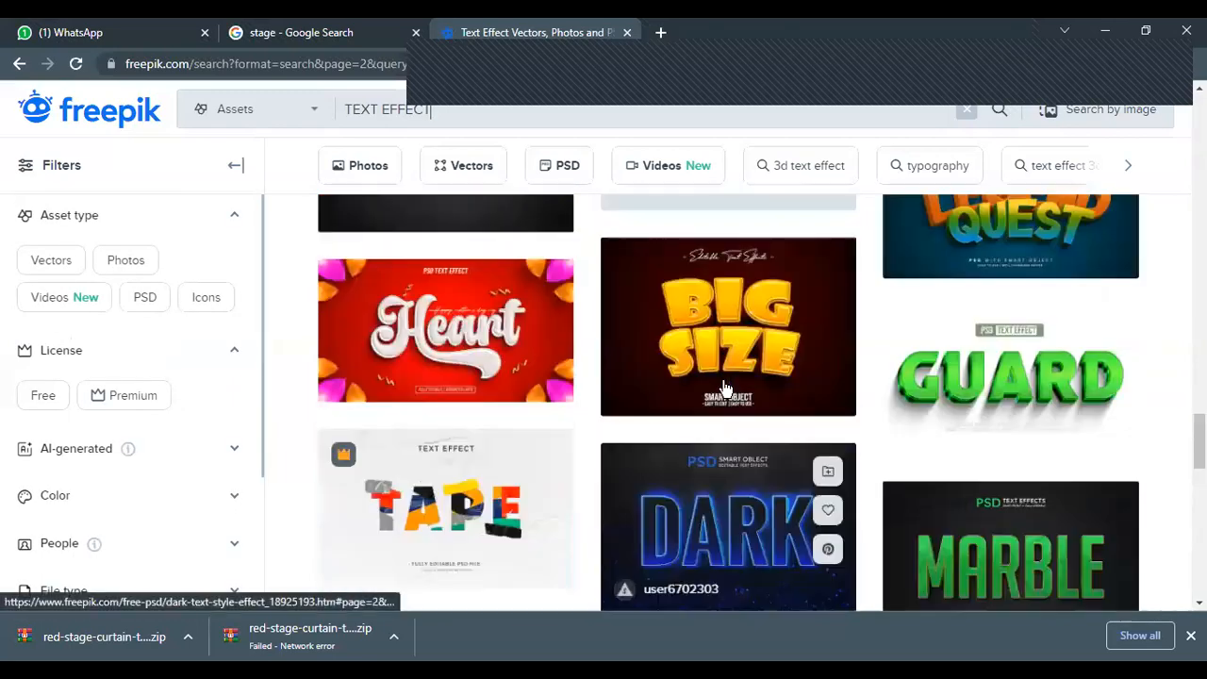
{"action": "scroll", "coordinate": [723, 379], "scroll_direction": "down", "scroll_amount": 10}
{"action": "scroll", "coordinate": [719, 382], "scroll_direction": "up", "scroll_amount": 3}
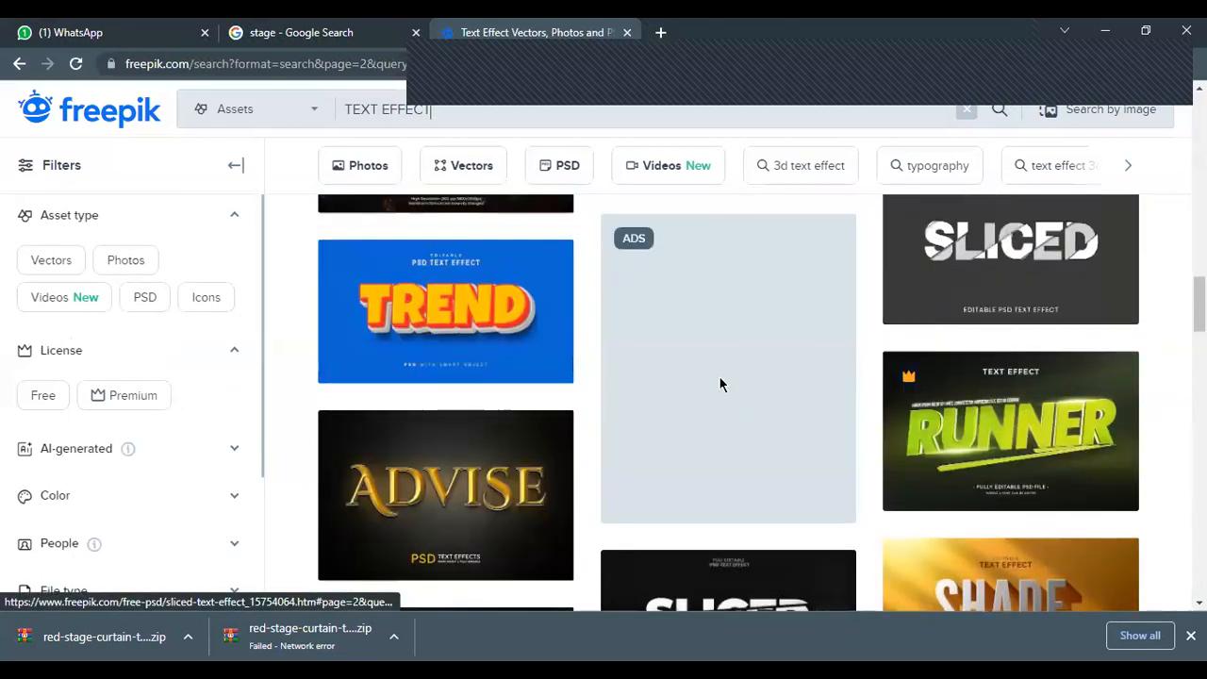
{"action": "scroll", "coordinate": [720, 384], "scroll_direction": "up", "scroll_amount": 10}
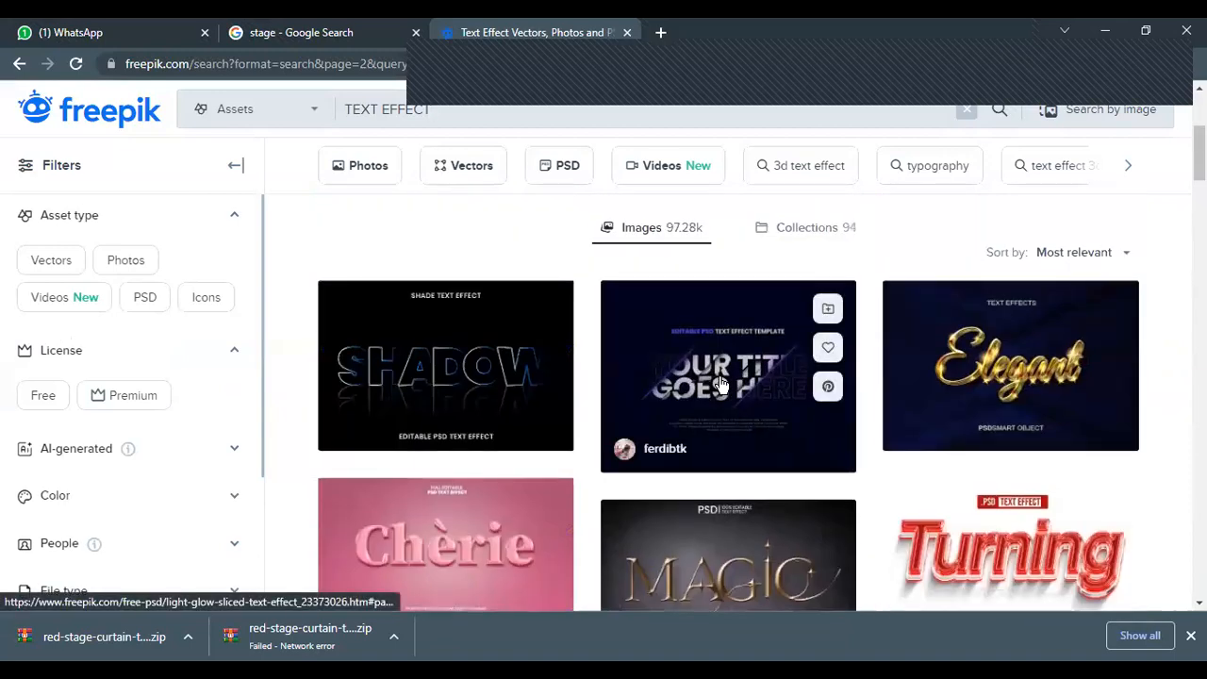
Step: Look through the rest of Freepik's second page of text effects, comparing gold designs such as Black Swan and Suite
{"action": "scroll", "coordinate": [720, 382], "scroll_direction": "down", "scroll_amount": 7}
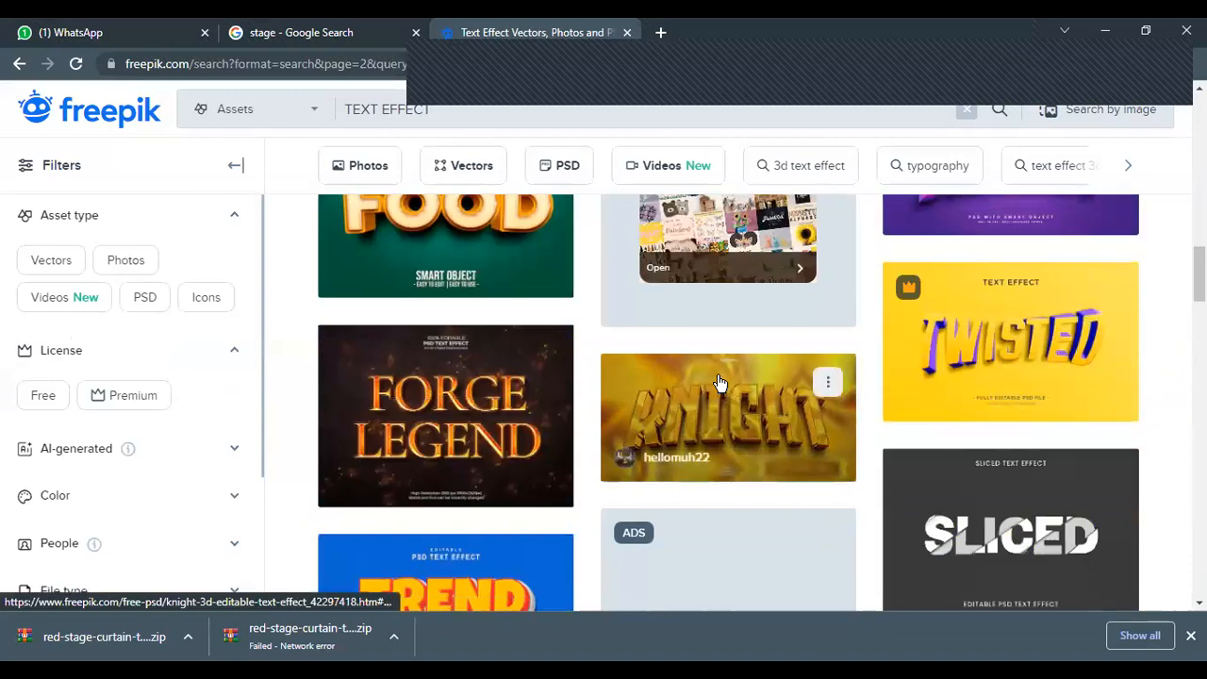
{"action": "scroll", "coordinate": [718, 377], "scroll_direction": "down", "scroll_amount": 3}
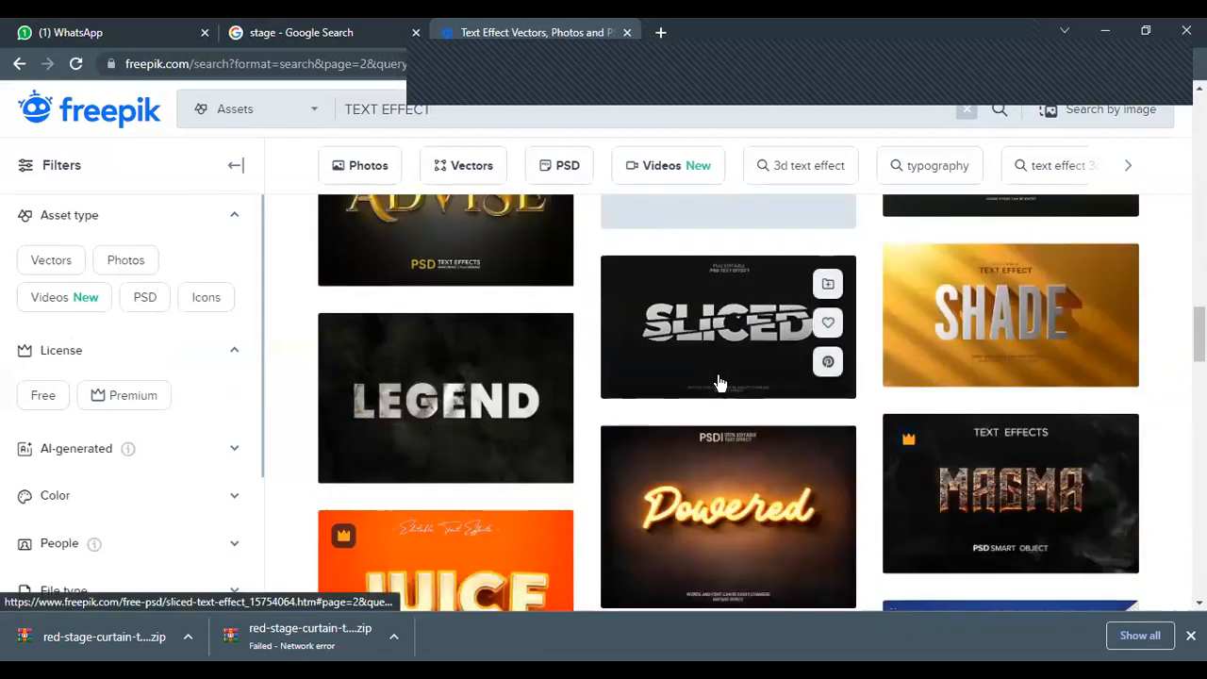
{"action": "scroll", "coordinate": [718, 377], "scroll_direction": "down", "scroll_amount": 6}
{"action": "scroll", "coordinate": [718, 381], "scroll_direction": "down", "scroll_amount": 10}
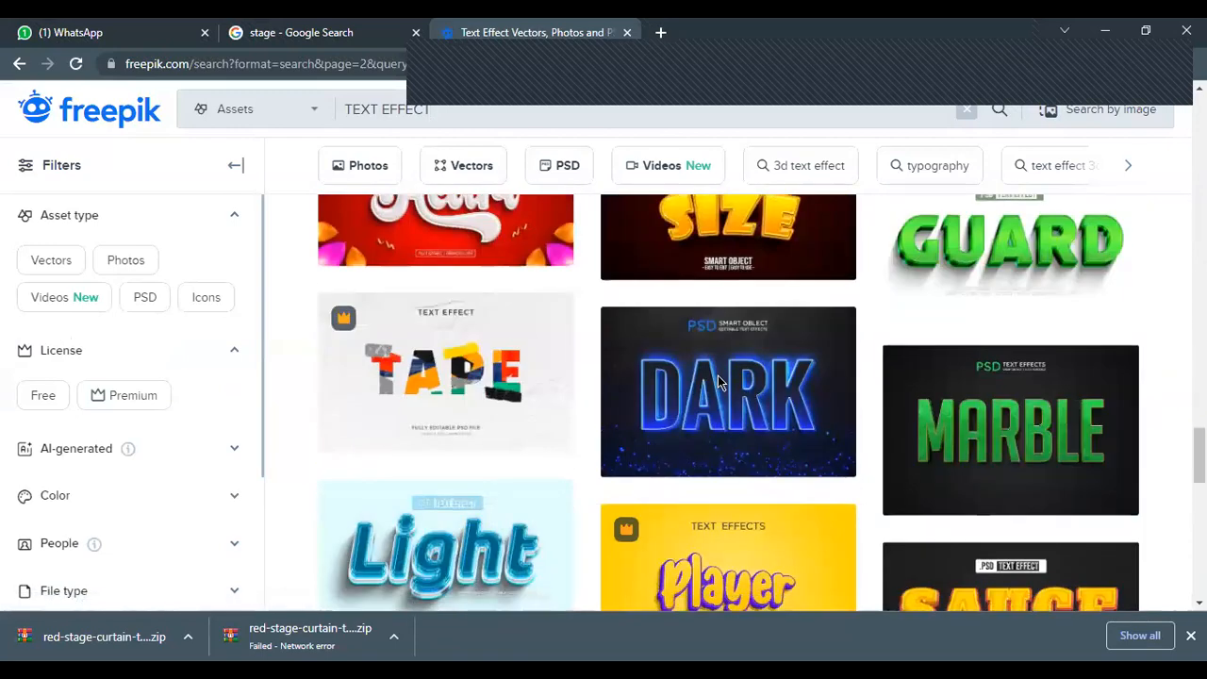
{"action": "scroll", "coordinate": [720, 382], "scroll_direction": "down", "scroll_amount": 3}
{"action": "scroll", "coordinate": [722, 378], "scroll_direction": "up", "scroll_amount": 3}
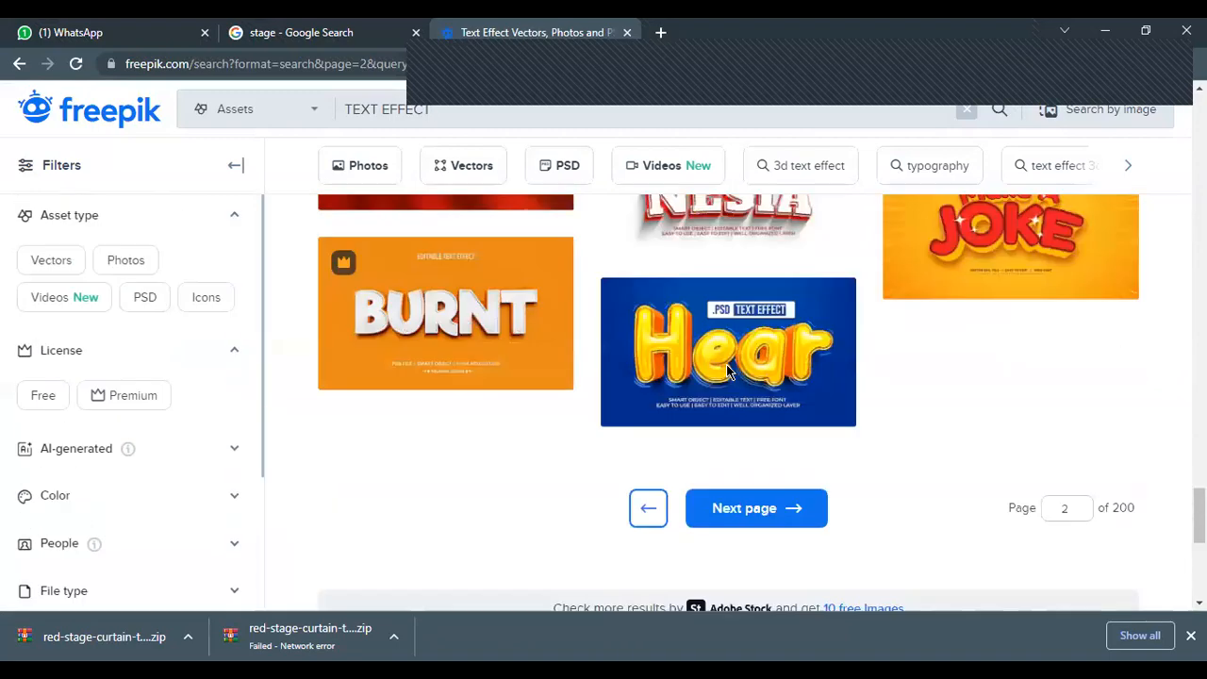
{"action": "scroll", "coordinate": [727, 374], "scroll_direction": "up", "scroll_amount": 5}
{"action": "scroll", "coordinate": [731, 371], "scroll_direction": "up", "scroll_amount": 5}
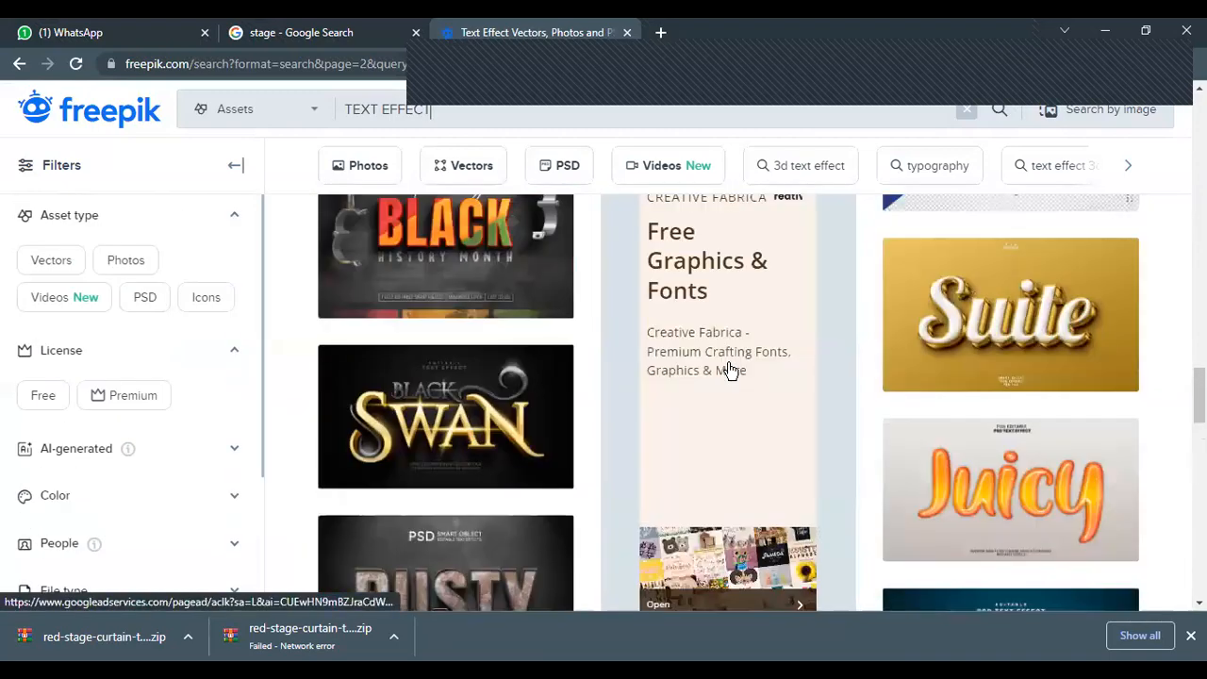
{"action": "scroll", "coordinate": [729, 368], "scroll_direction": "up", "scroll_amount": 3}
{"action": "scroll", "coordinate": [730, 368], "scroll_direction": "down", "scroll_amount": 3}
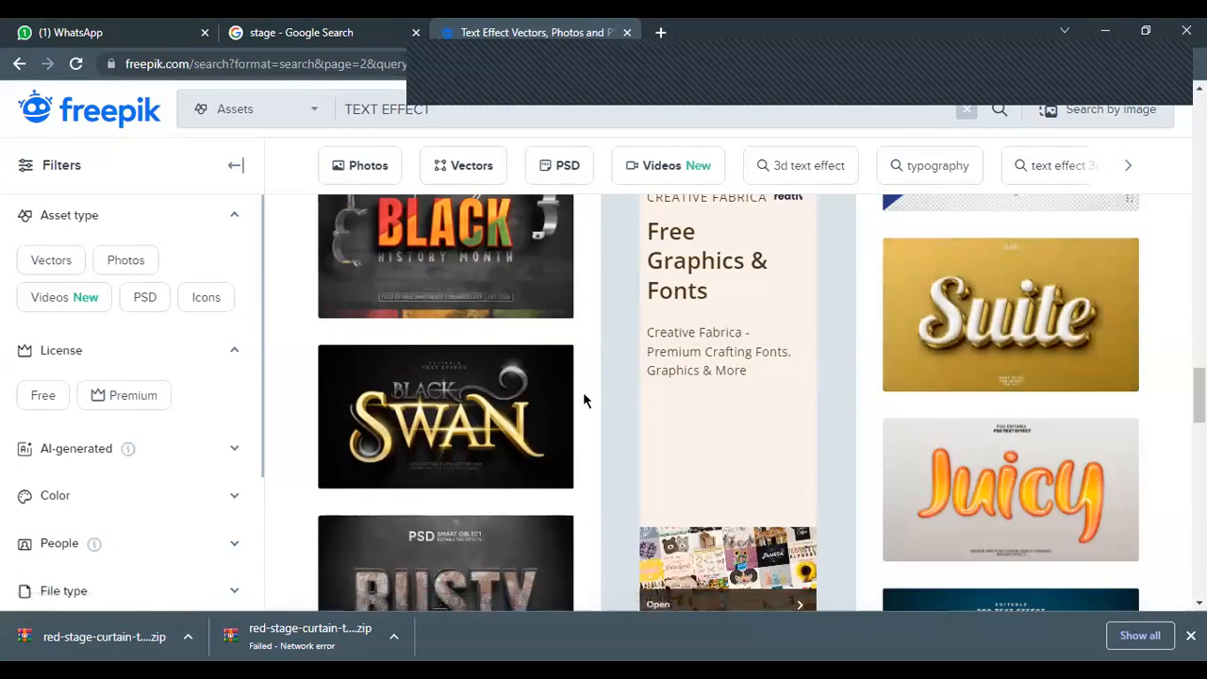
{"action": "scroll", "coordinate": [583, 392], "scroll_direction": "down", "scroll_amount": 3}
{"action": "scroll", "coordinate": [583, 398], "scroll_direction": "up", "scroll_amount": 3}
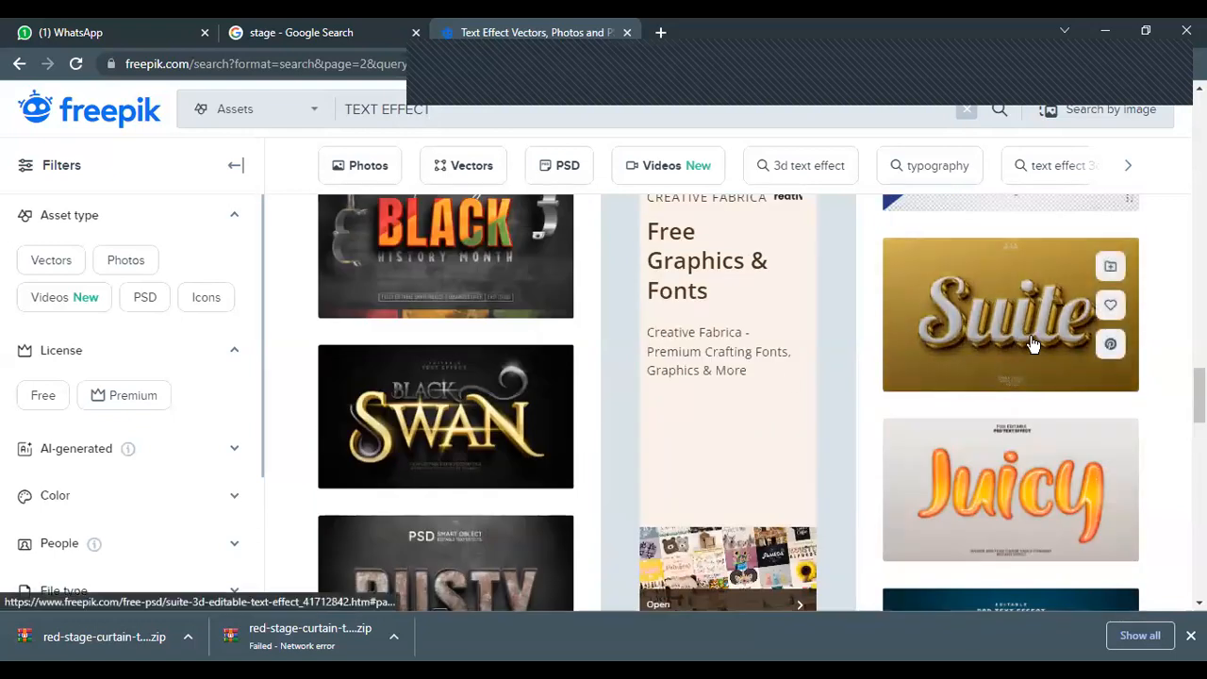
Step: Open the Suite 3D editable text effect and examine its preview, license details and related designs
{"action": "left_click", "coordinate": [1038, 341]}
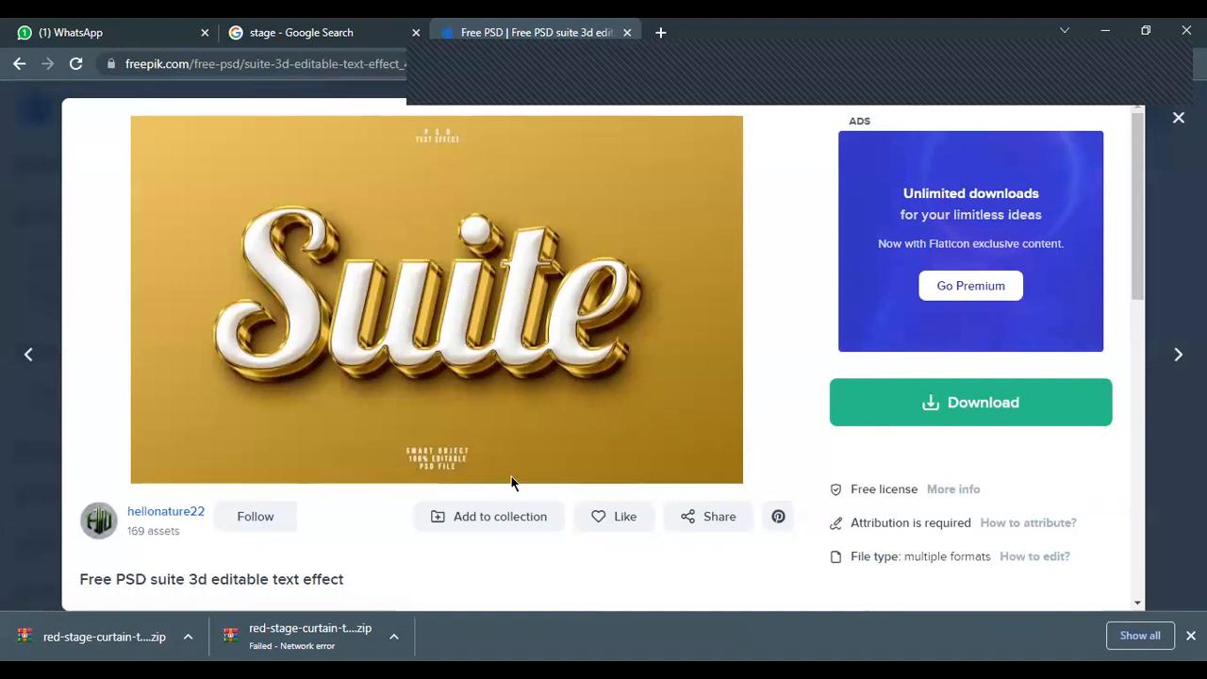
{"action": "scroll", "coordinate": [512, 482], "scroll_direction": "down", "scroll_amount": 10}
{"action": "scroll", "coordinate": [510, 480], "scroll_direction": "down", "scroll_amount": 5}
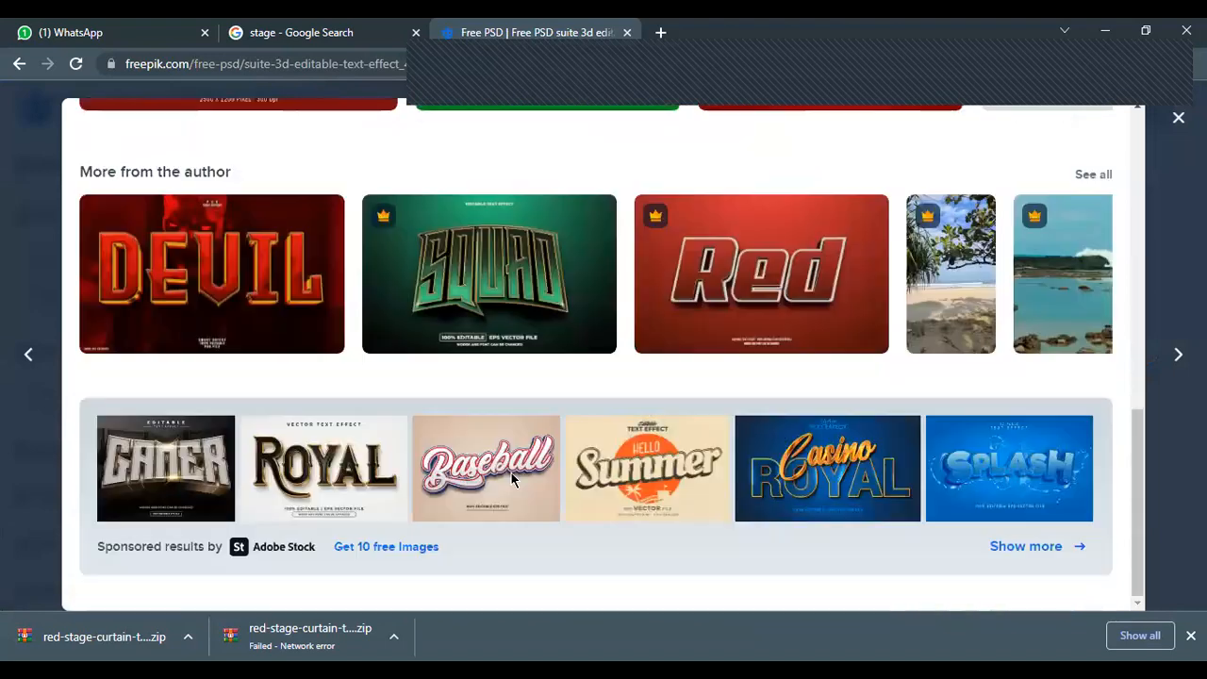
{"action": "scroll", "coordinate": [510, 480], "scroll_direction": "up", "scroll_amount": 5}
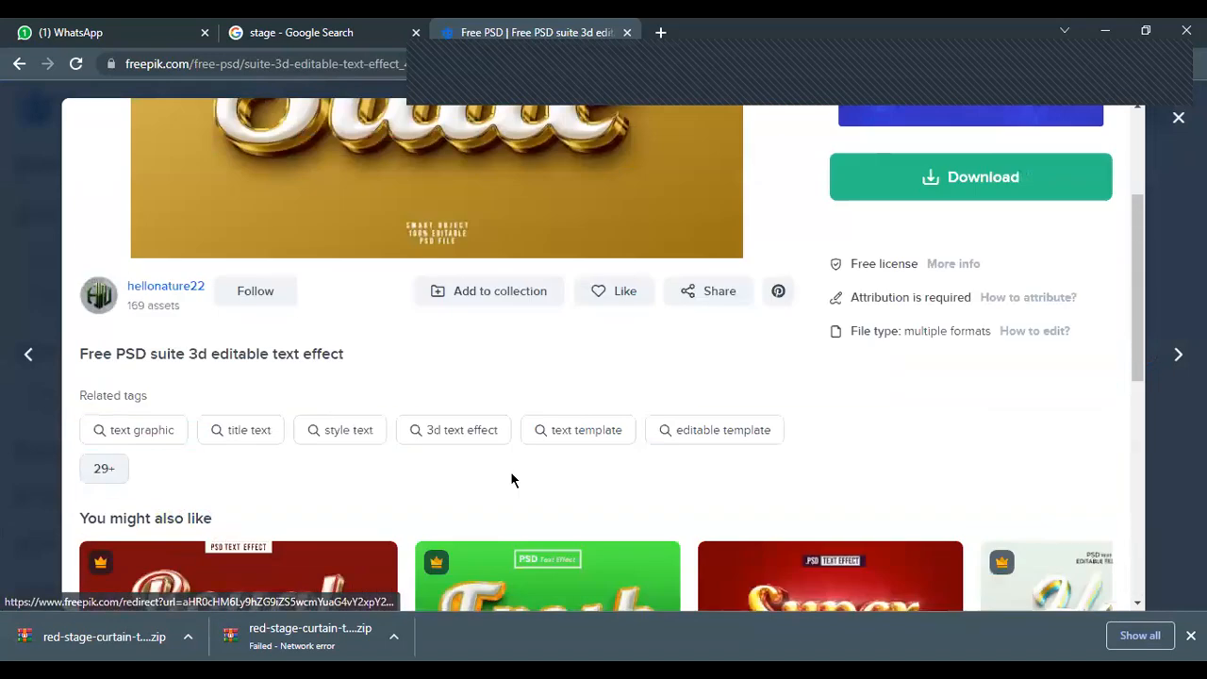
{"action": "scroll", "coordinate": [511, 480], "scroll_direction": "down", "scroll_amount": 5}
{"action": "scroll", "coordinate": [602, 252], "scroll_direction": "up", "scroll_amount": 7}
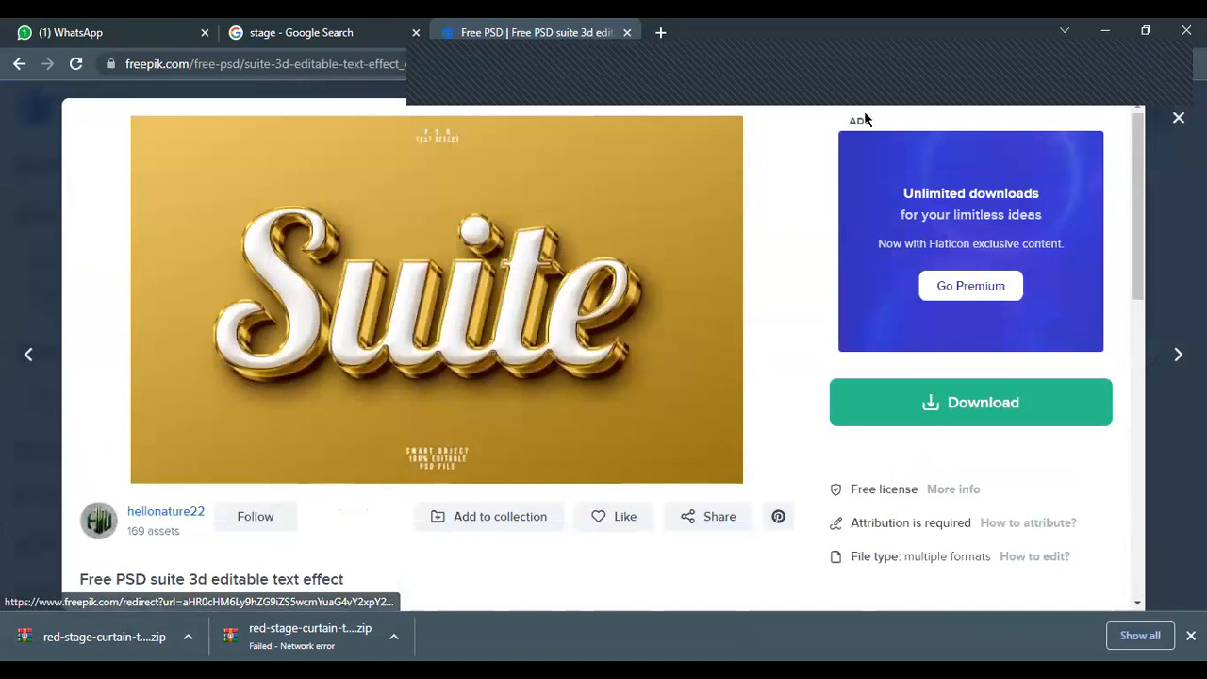
{"action": "left_click", "coordinate": [546, 359]}
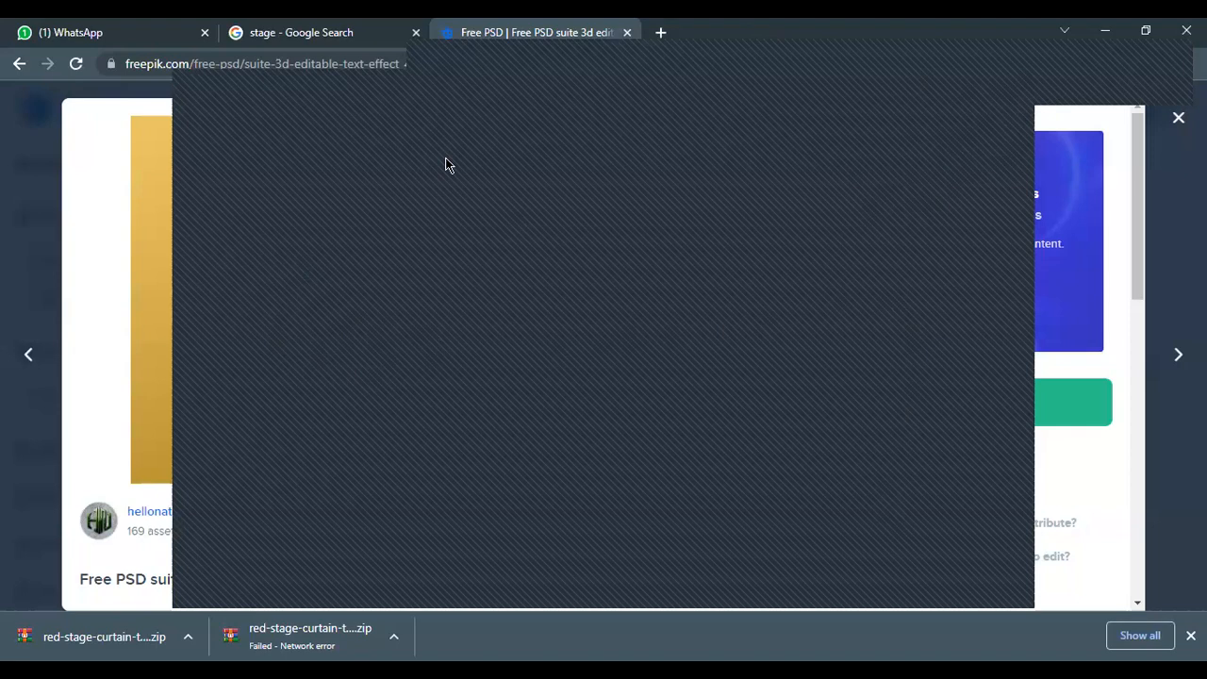
Step: Search Google for "gold pattern background" and show the image results
{"action": "left_click", "coordinate": [289, 64]}
{"action": "type", "text": "GO"}
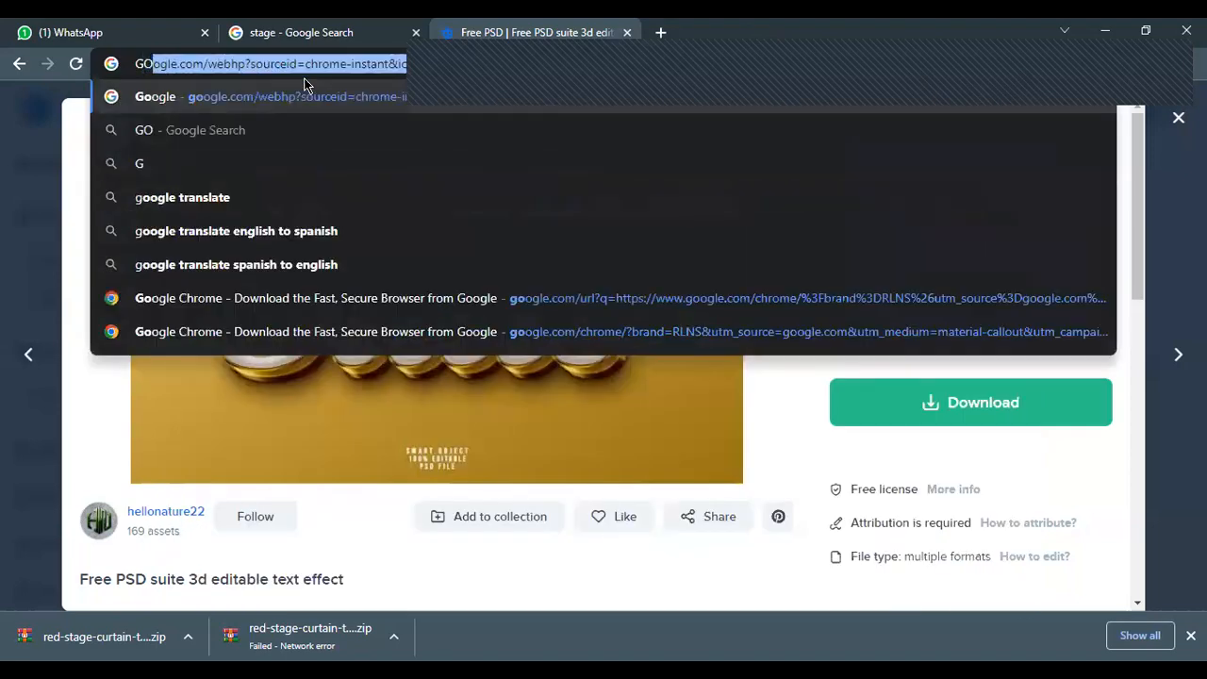
{"action": "type", "text": "LD P"}
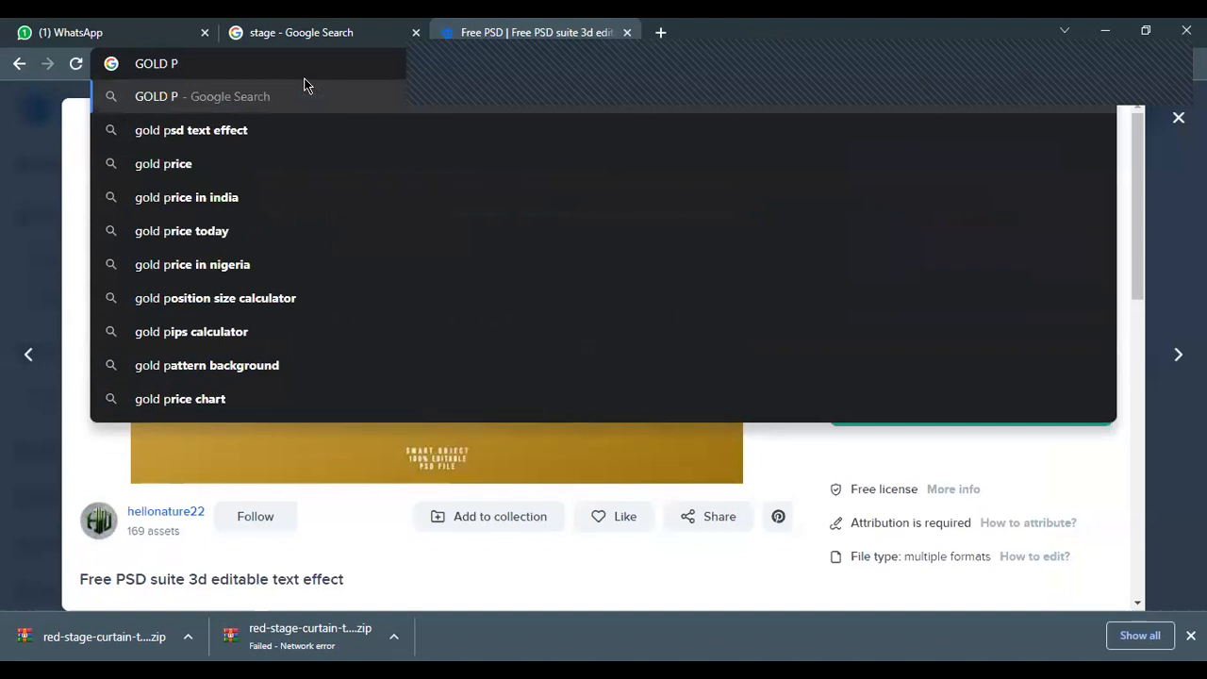
{"action": "type", "text": "ATTR"}
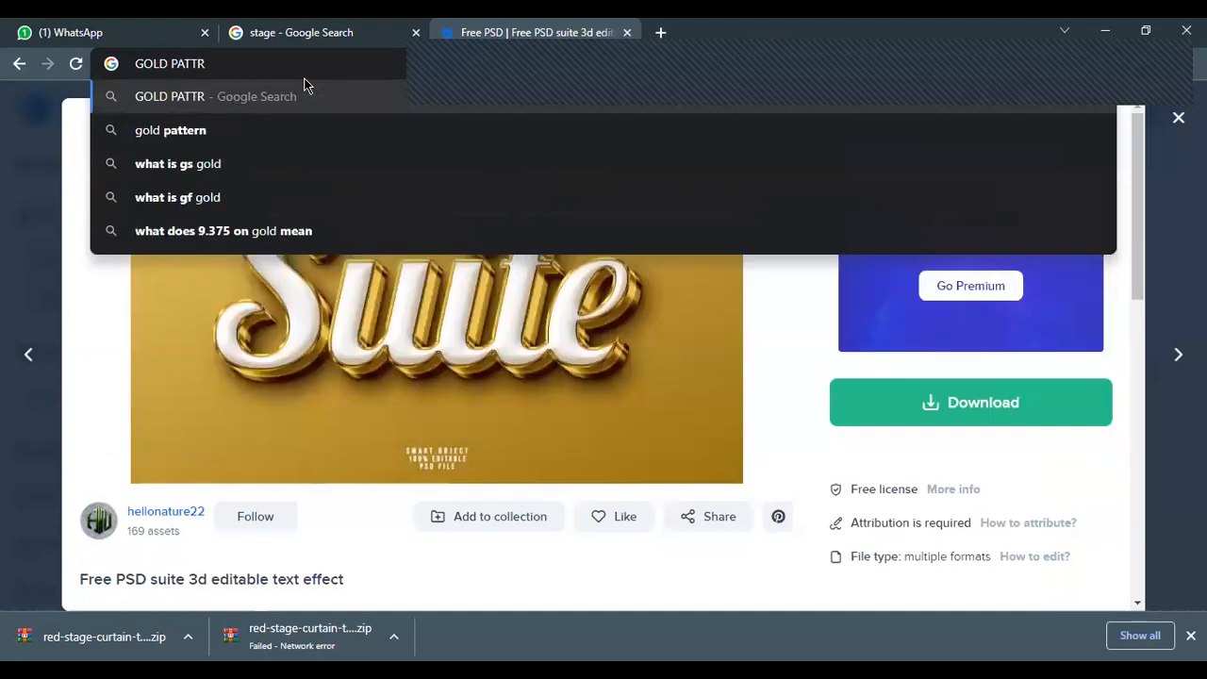
{"action": "key", "text": "BackSpace"}
{"action": "type", "text": "ERN"}
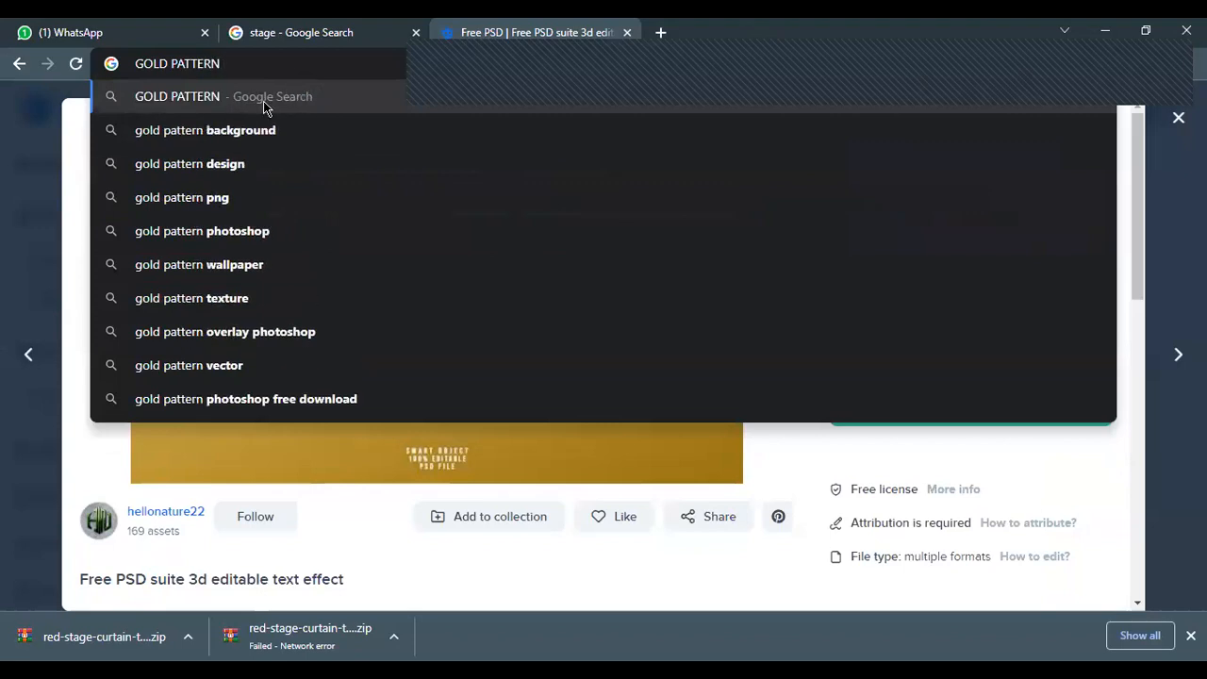
{"action": "left_click", "coordinate": [310, 132]}
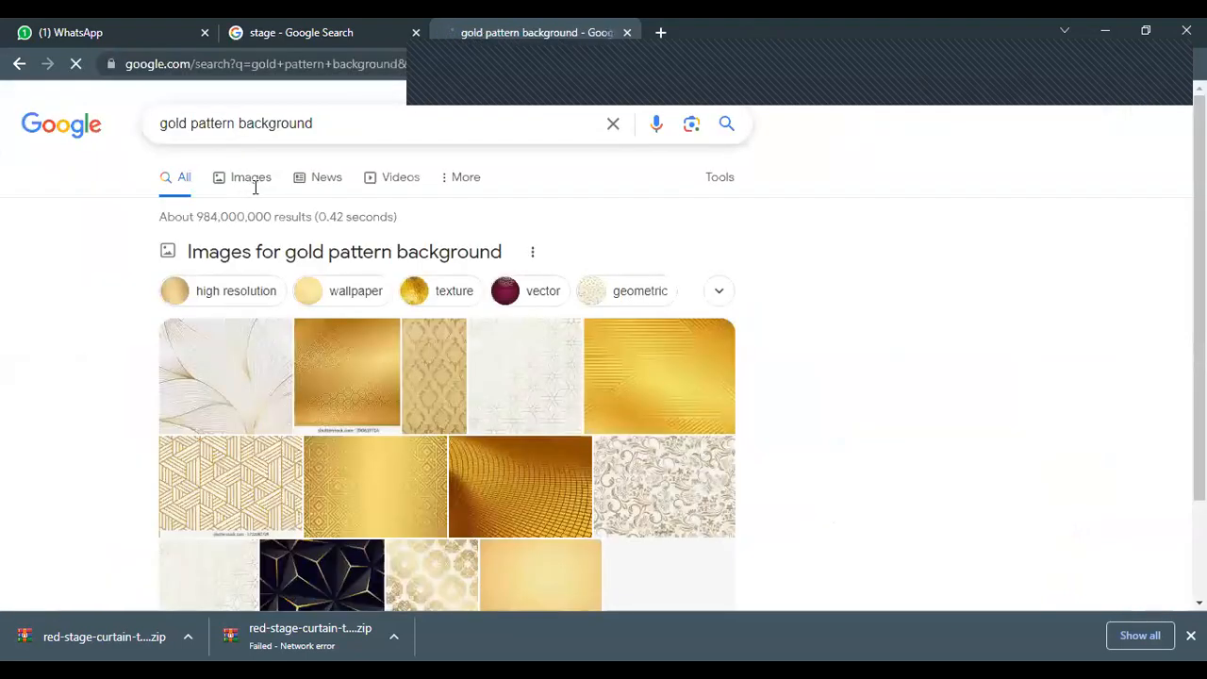
{"action": "left_click", "coordinate": [234, 180]}
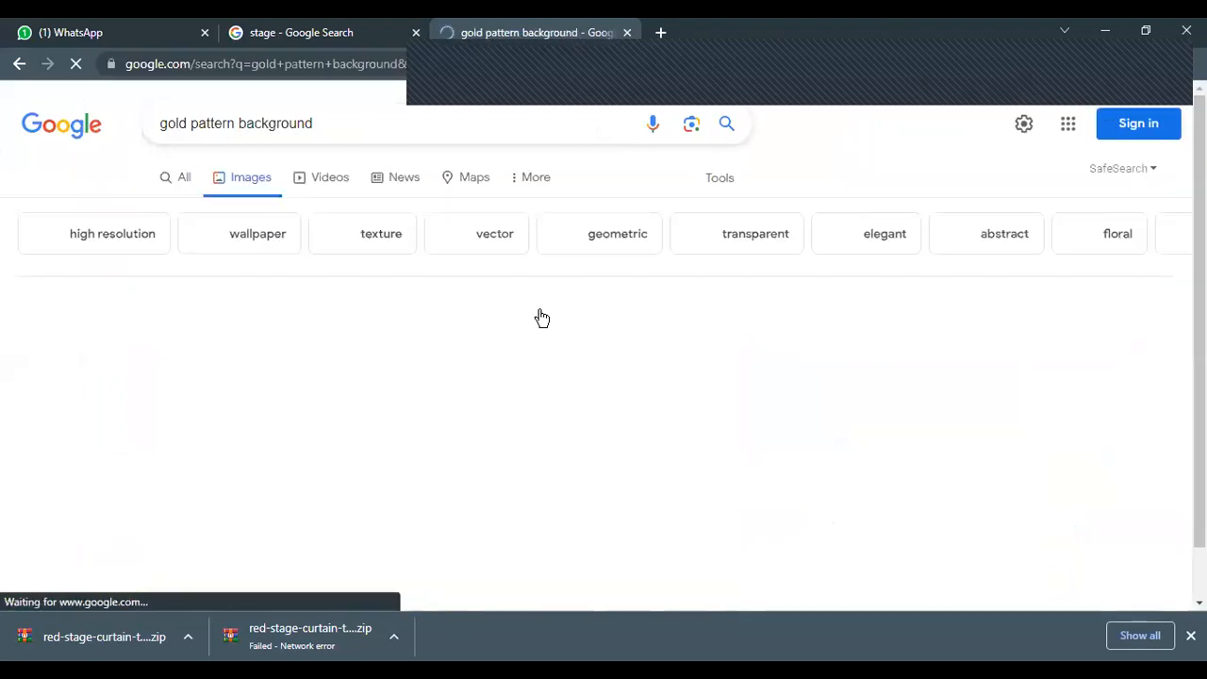
Step: Look through the gold pattern images and open the Pngtree page of the Stylish Gold Background Texture
{"action": "scroll", "coordinate": [528, 317], "scroll_direction": "down", "scroll_amount": 3}
{"action": "scroll", "coordinate": [542, 321], "scroll_direction": "down", "scroll_amount": 10}
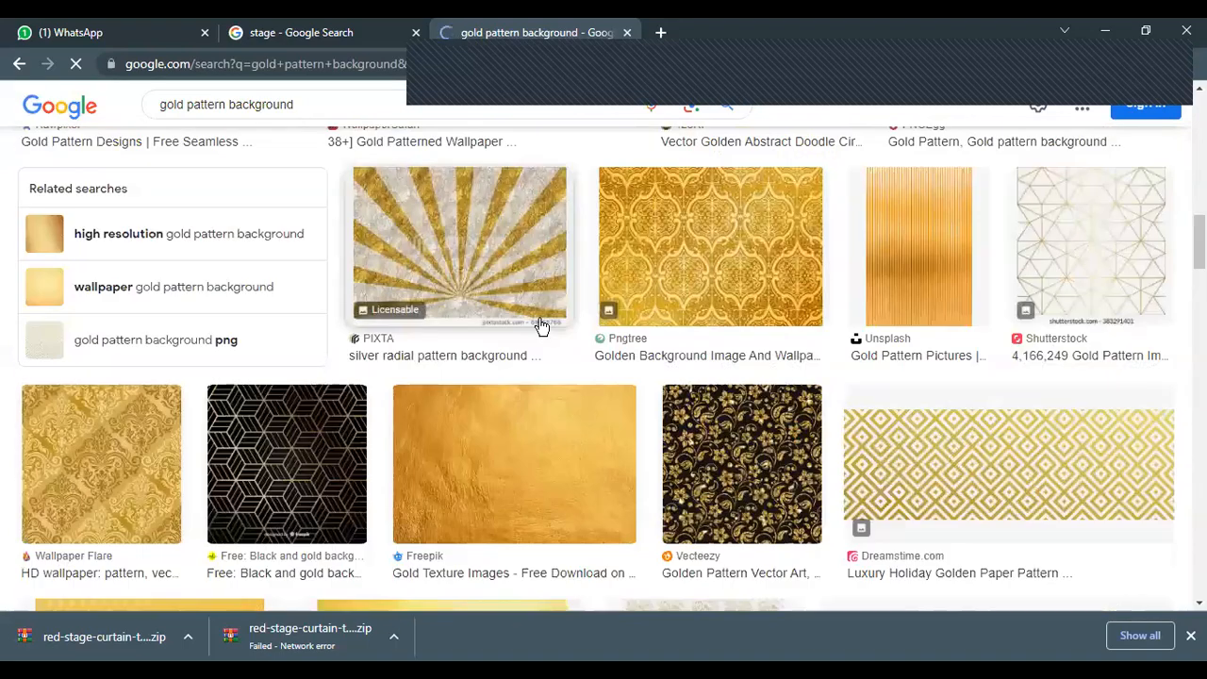
{"action": "scroll", "coordinate": [542, 326], "scroll_direction": "down", "scroll_amount": 5}
{"action": "scroll", "coordinate": [542, 327], "scroll_direction": "down", "scroll_amount": 8}
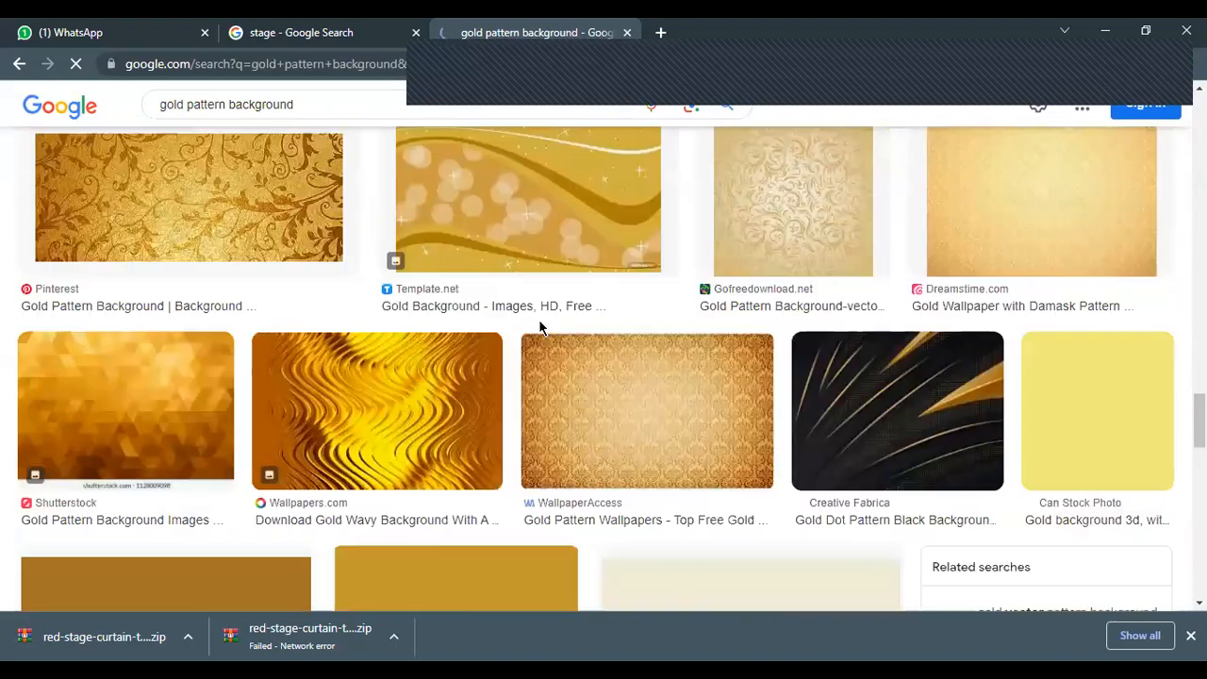
{"action": "scroll", "coordinate": [539, 326], "scroll_direction": "down", "scroll_amount": 3}
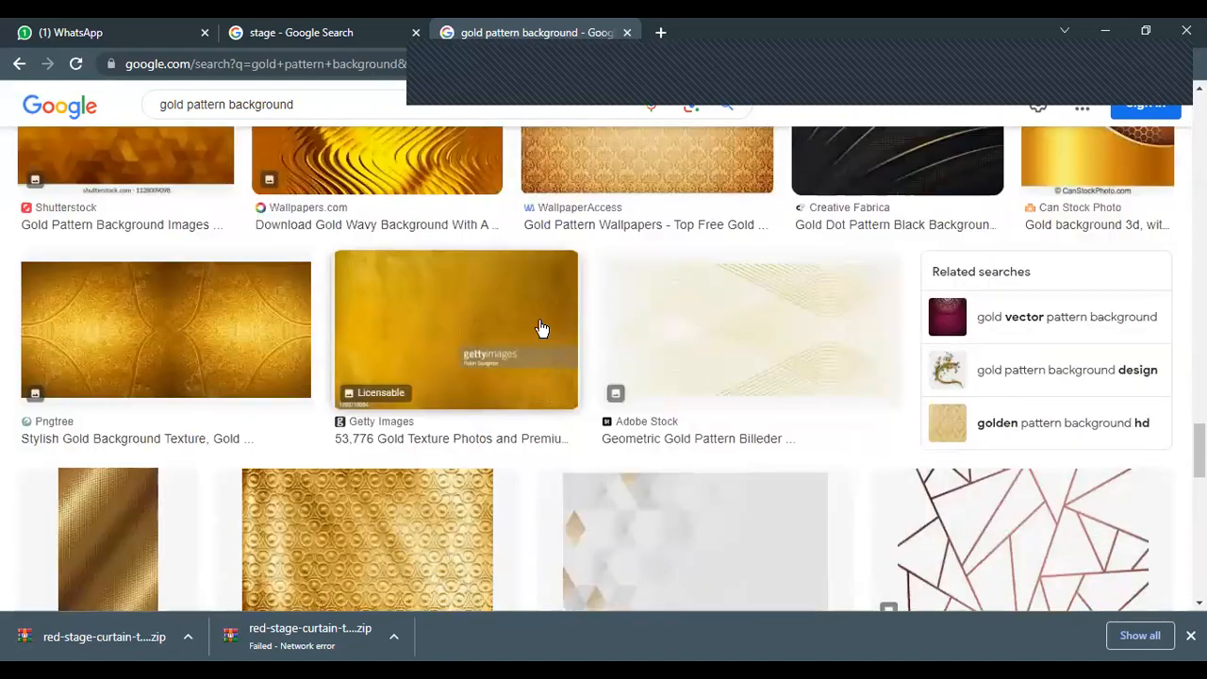
{"action": "left_click", "coordinate": [260, 332]}
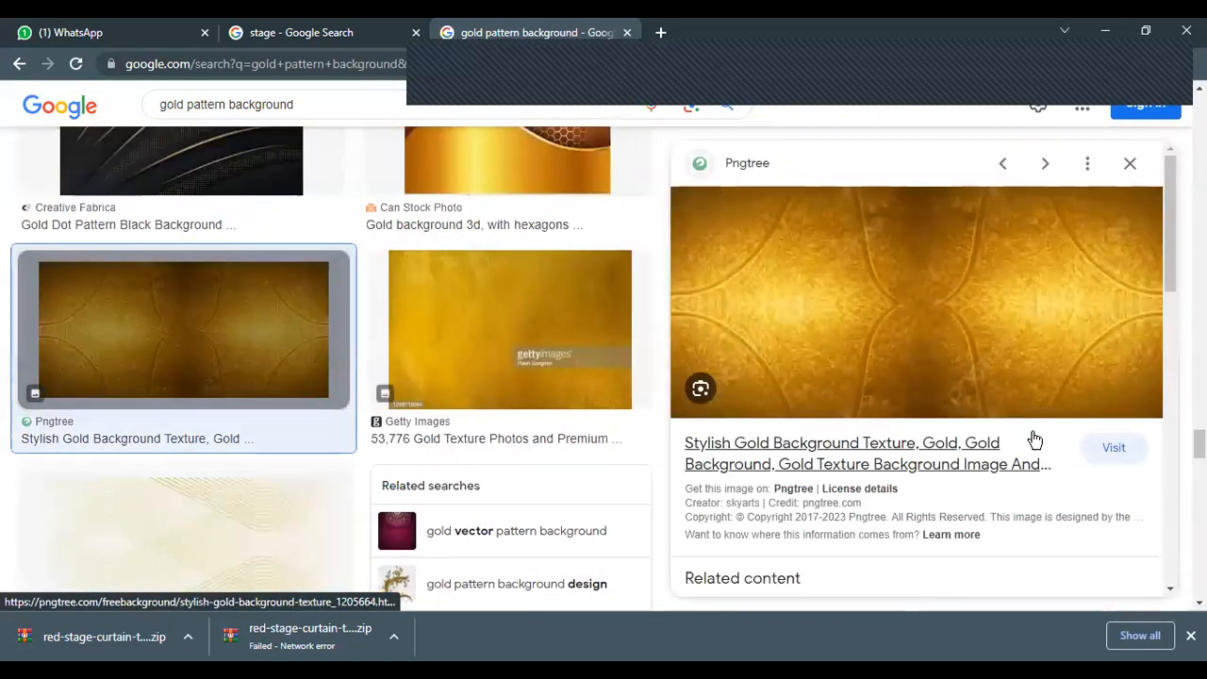
{"action": "left_click", "coordinate": [1106, 449]}
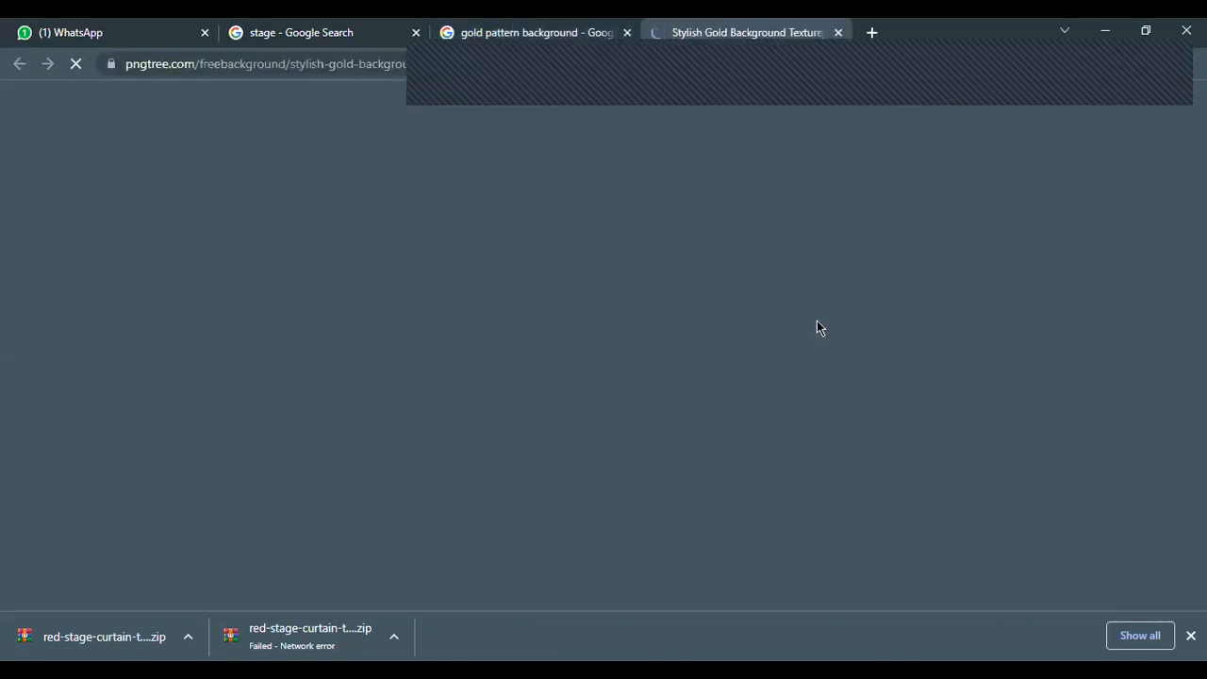
Step: Request the free download of the Stylish Gold Background Texture and sign in to Pngtree with Facebook
{"action": "scroll", "coordinate": [642, 342], "scroll_direction": "down", "scroll_amount": 5}
{"action": "scroll", "coordinate": [617, 333], "scroll_direction": "down", "scroll_amount": 3}
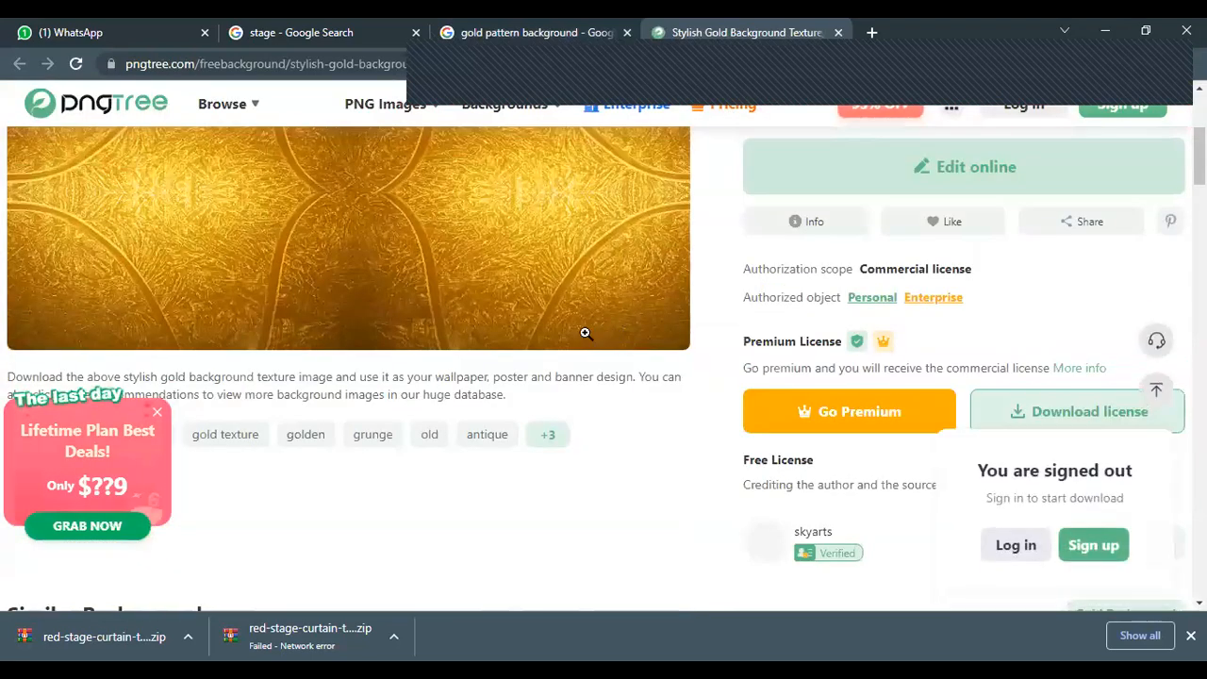
{"action": "scroll", "coordinate": [585, 333], "scroll_direction": "up", "scroll_amount": 5}
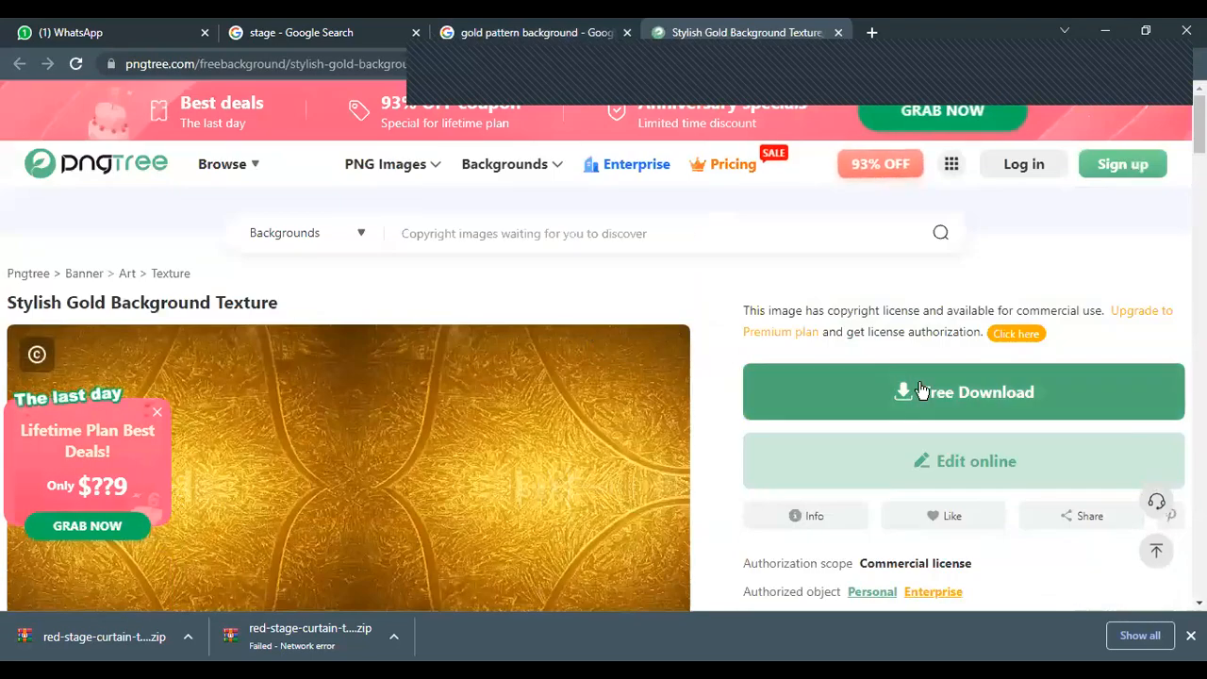
{"action": "left_click", "coordinate": [920, 391]}
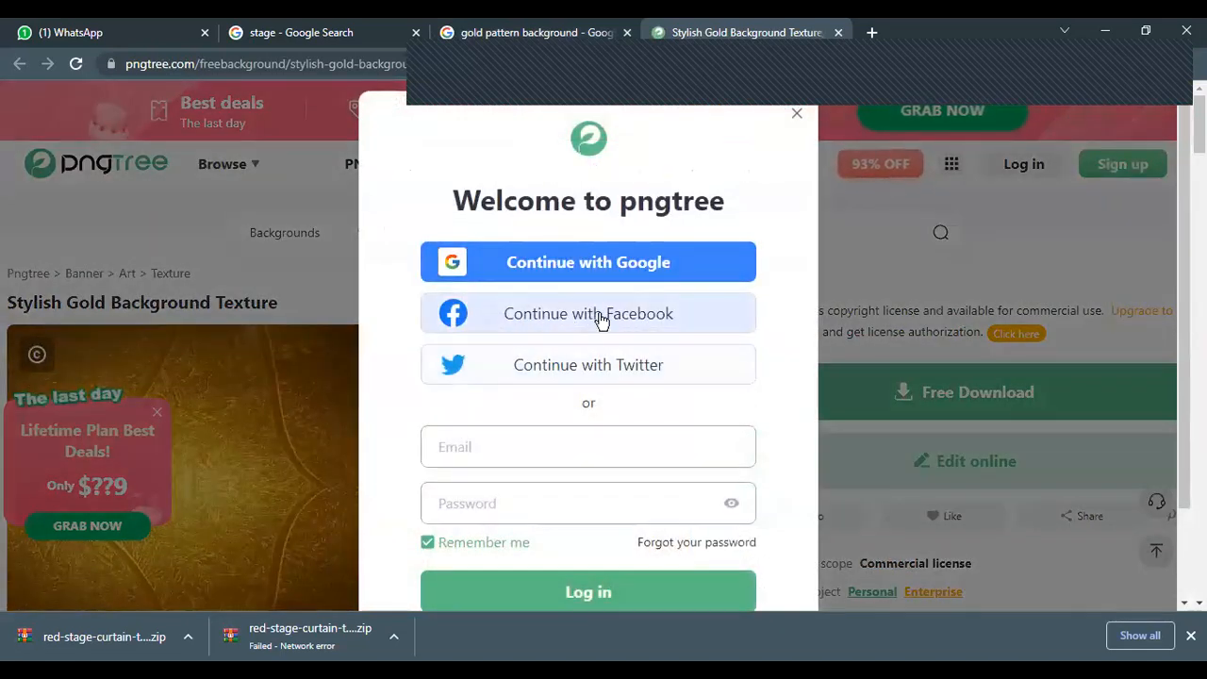
{"action": "left_click", "coordinate": [694, 317]}
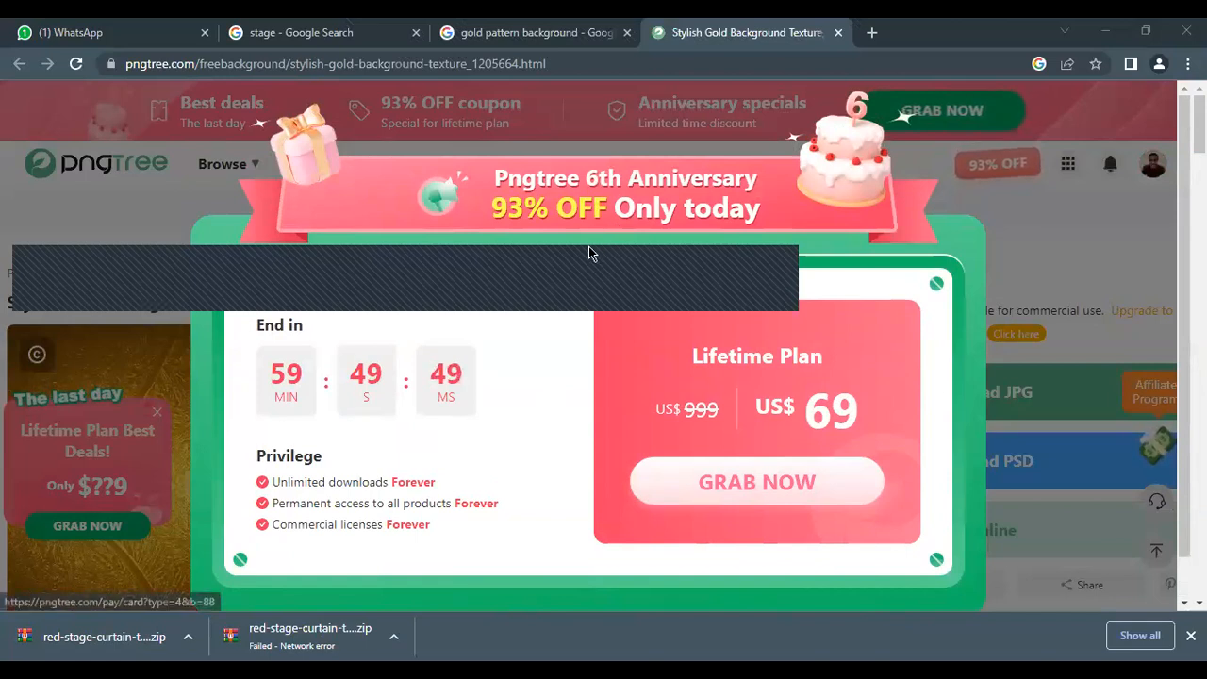
Step: Dismiss the Pngtree anniversary offer and download the gold texture as a JPG with the free Relax Download
{"action": "scroll", "coordinate": [653, 506], "scroll_direction": "down", "scroll_amount": 10}
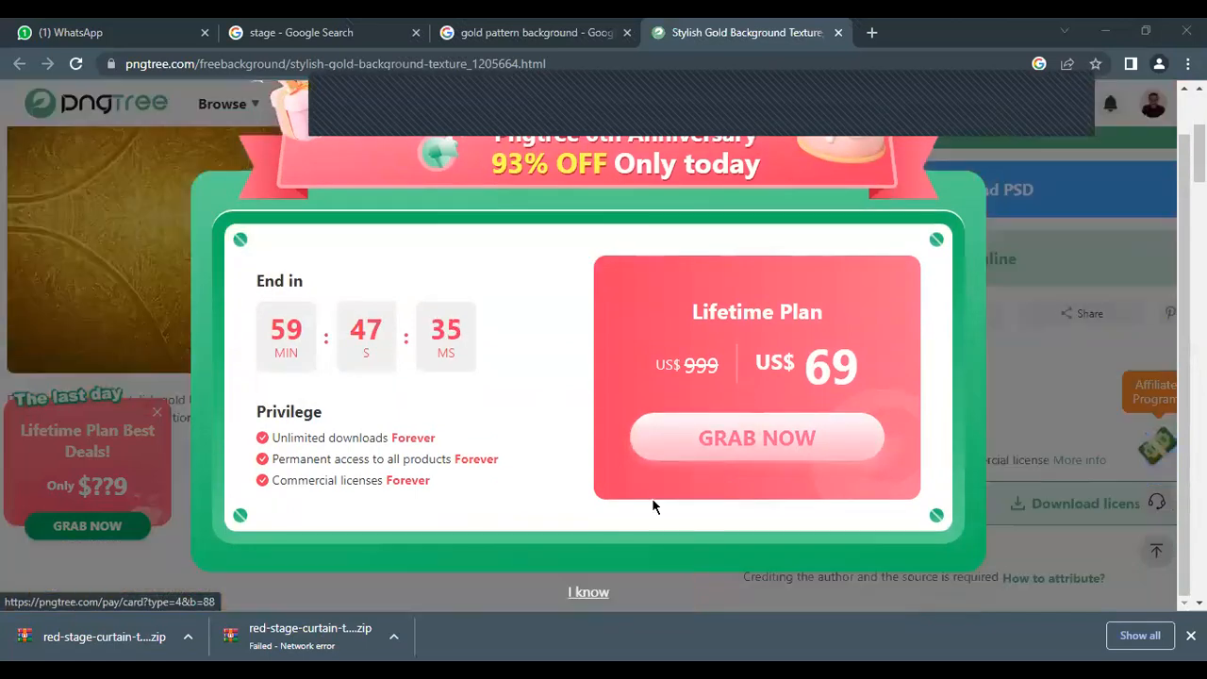
{"action": "scroll", "coordinate": [634, 533], "scroll_direction": "up", "scroll_amount": 1}
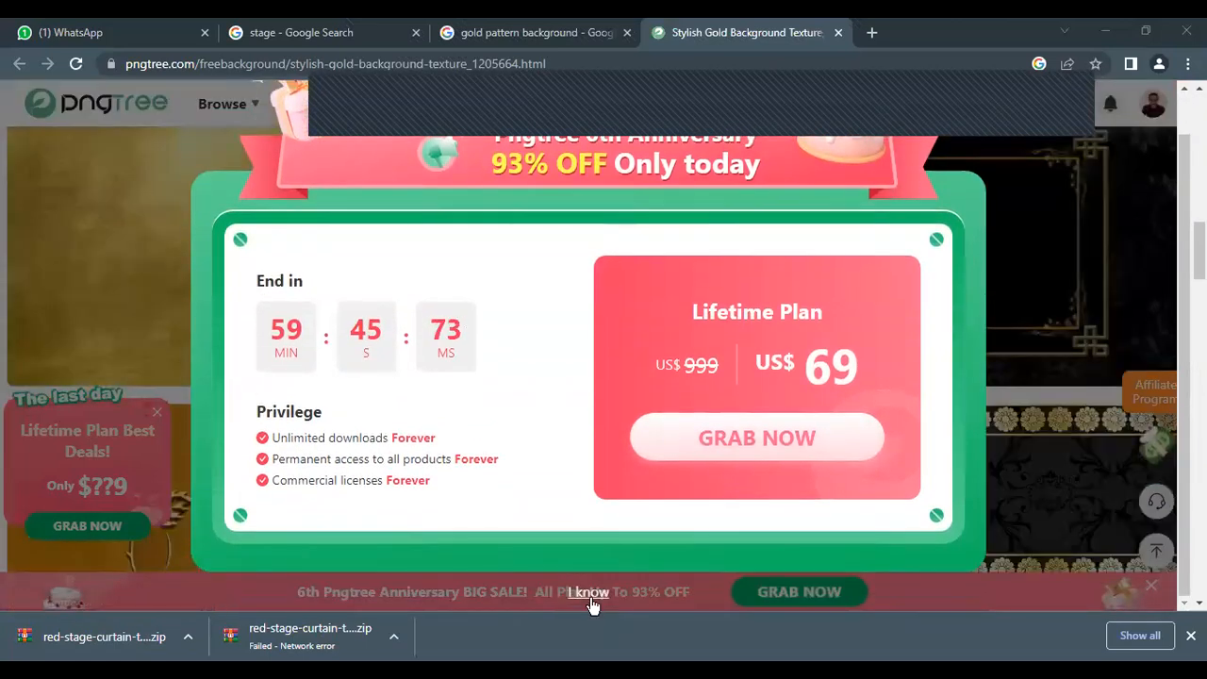
{"action": "left_click", "coordinate": [589, 601]}
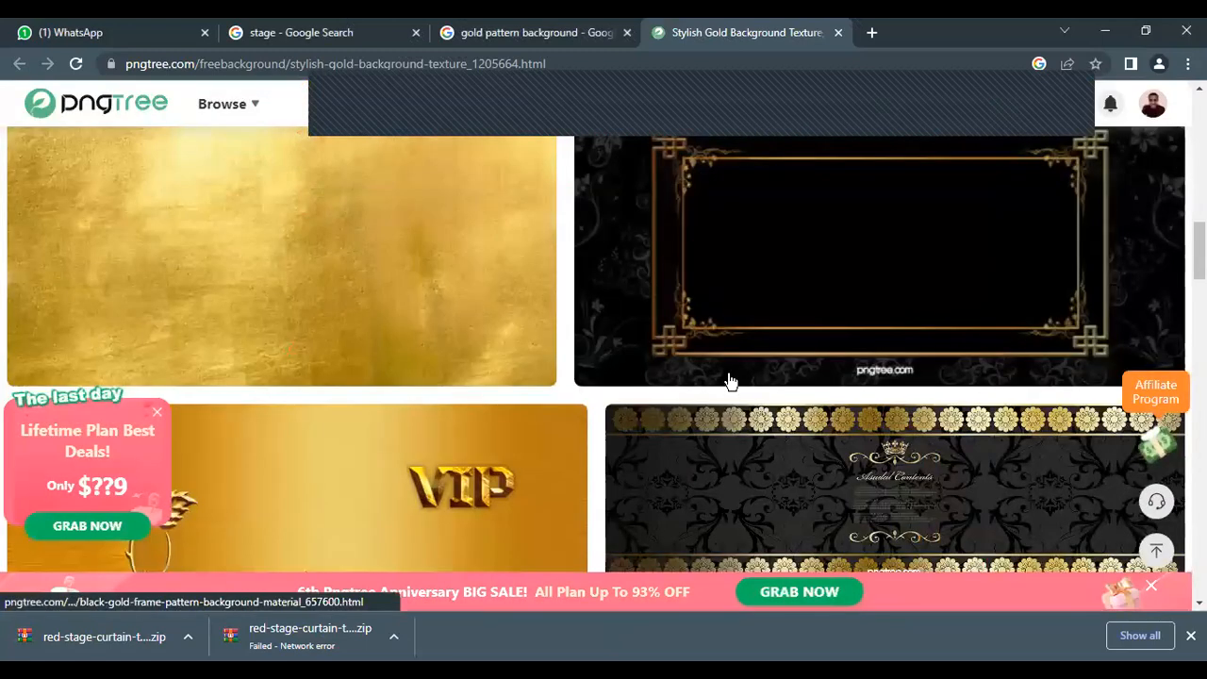
{"action": "scroll", "coordinate": [876, 400], "scroll_direction": "up", "scroll_amount": 12}
{"action": "left_click", "coordinate": [877, 399]}
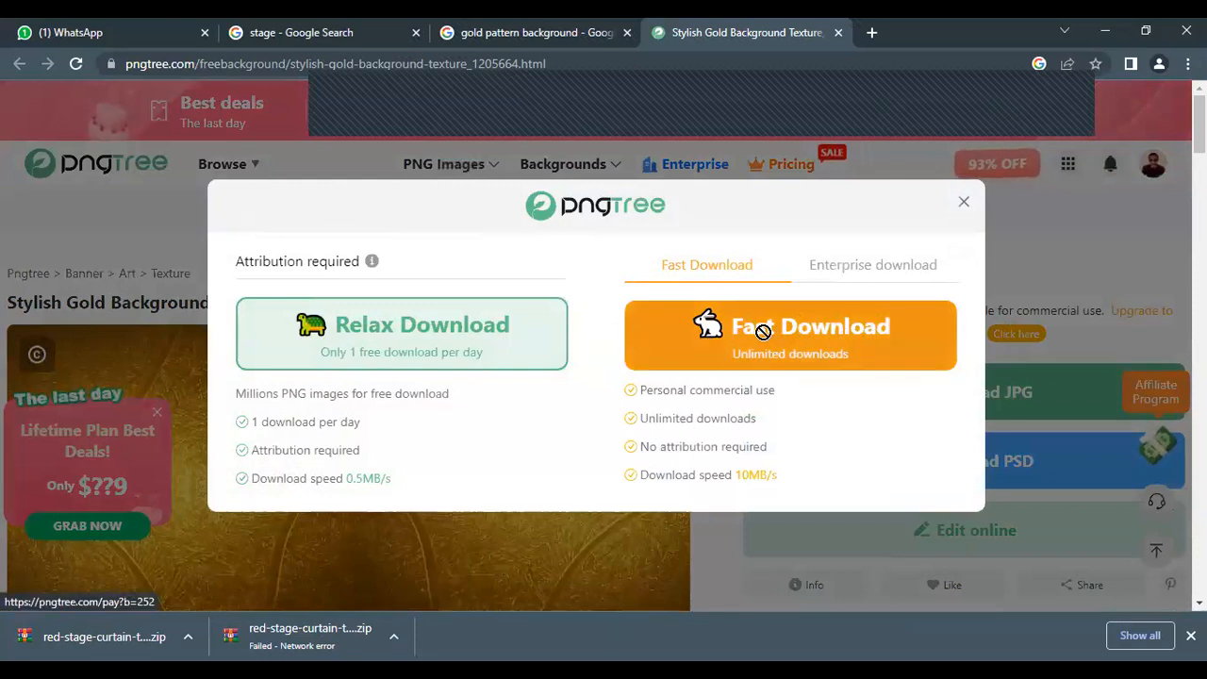
{"action": "left_click", "coordinate": [526, 335]}
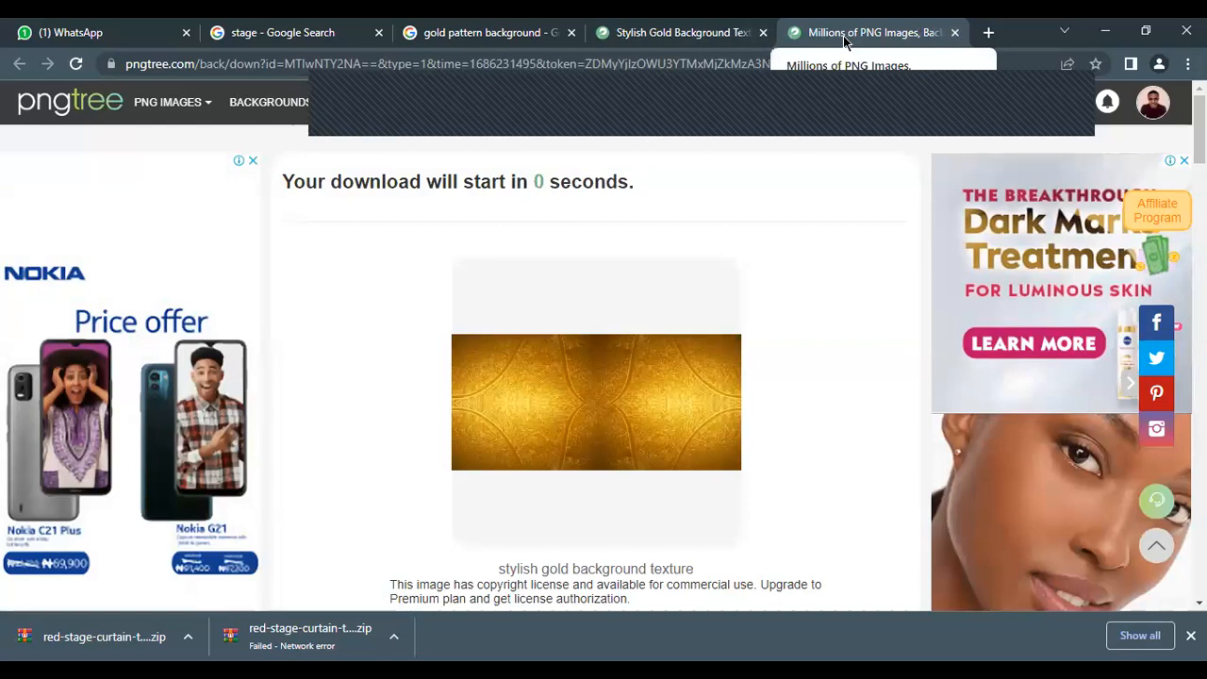
Step: Close the Pngtree download and texture pages to return to the Google gold pattern results
{"action": "left_click", "coordinate": [955, 34]}
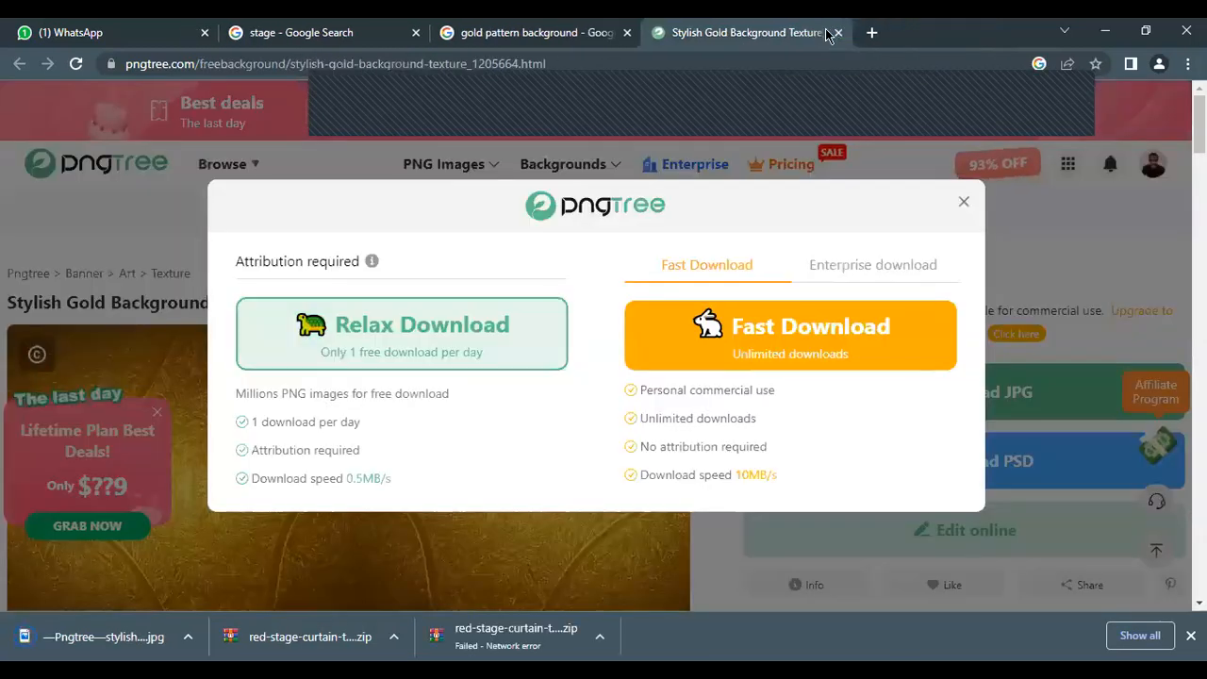
{"action": "left_click", "coordinate": [838, 32]}
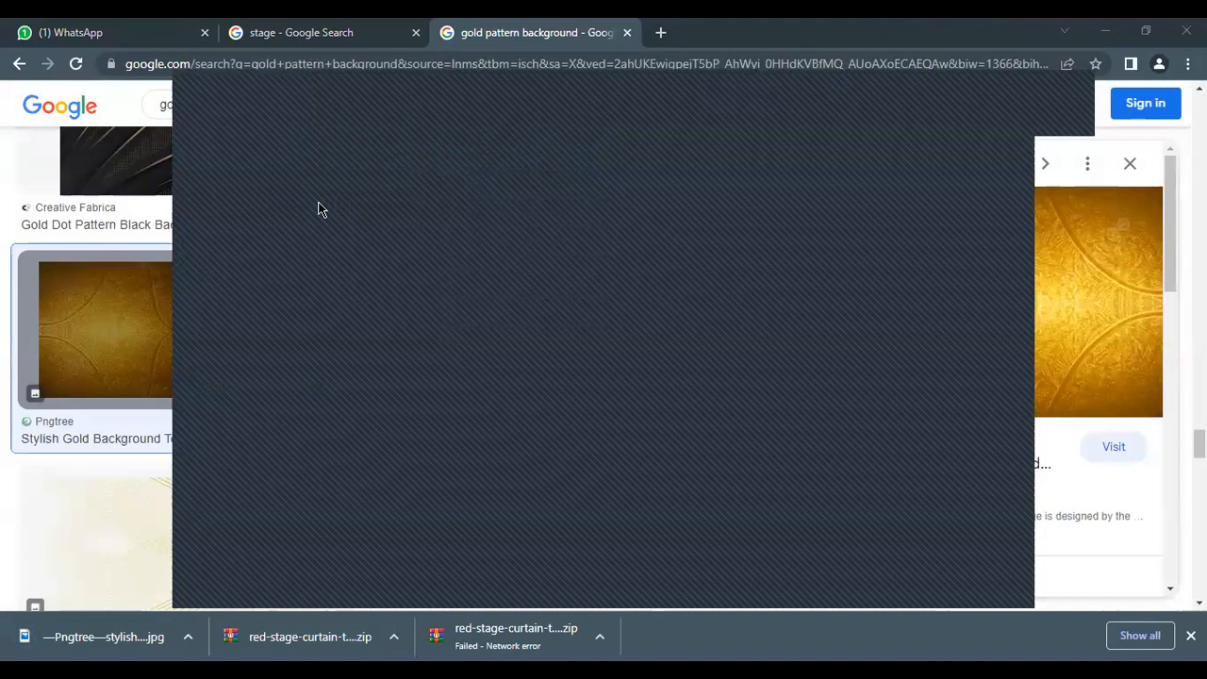
{"action": "left_click", "coordinate": [979, 592]}
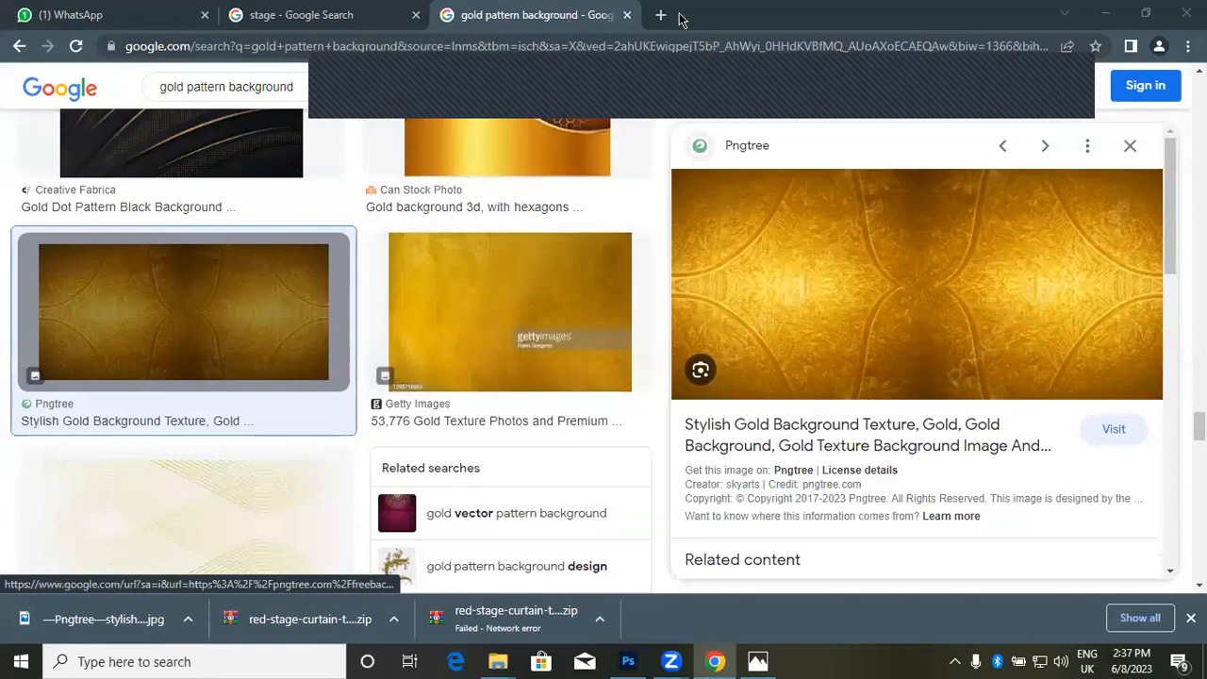
Step: Switch to Photoshop, place the gold texture above the MISS AURORA text layer, and scale it to about 37% to cover the title
{"action": "left_click", "coordinate": [1105, 14]}
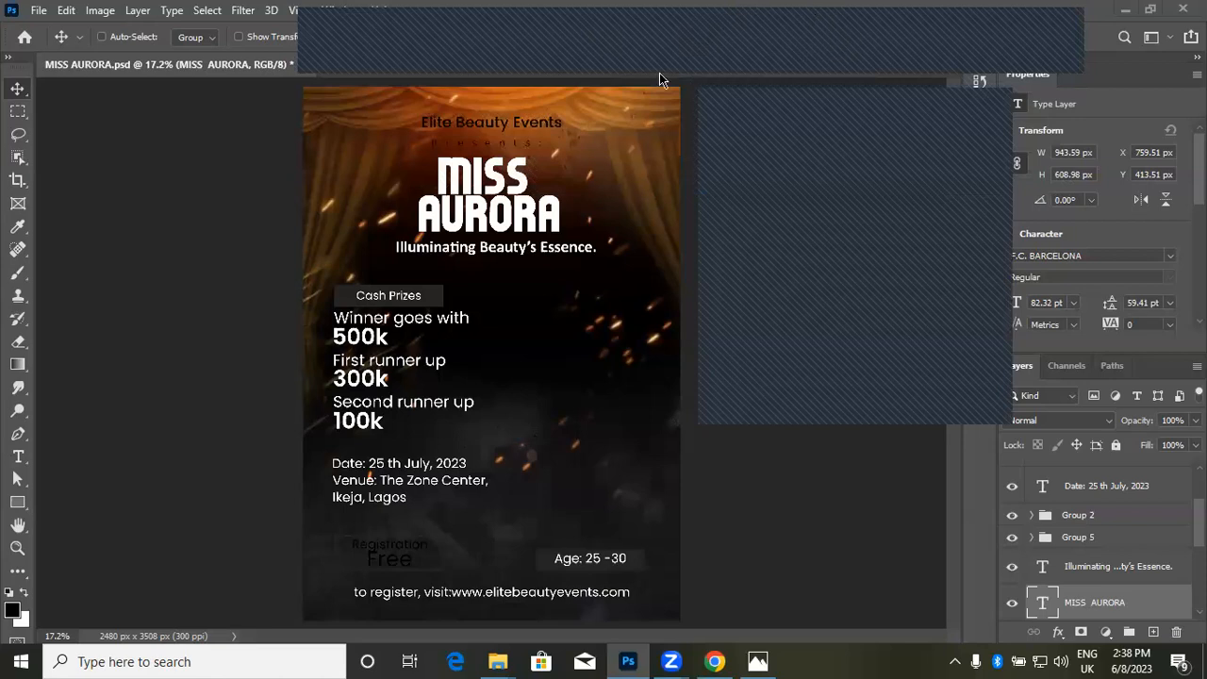
{"action": "mouse_move", "coordinate": [736, 32]}
{"action": "left_click", "coordinate": [771, 77]}
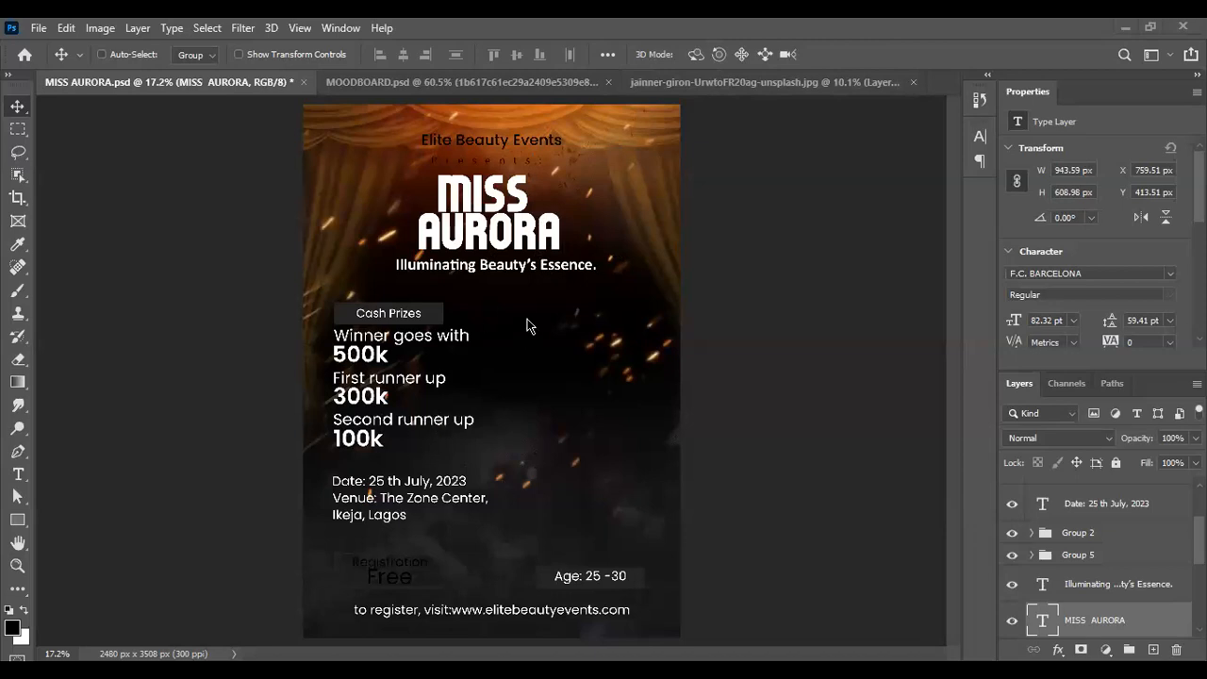
{"action": "scroll", "coordinate": [520, 267], "scroll_direction": "up", "scroll_amount": 2}
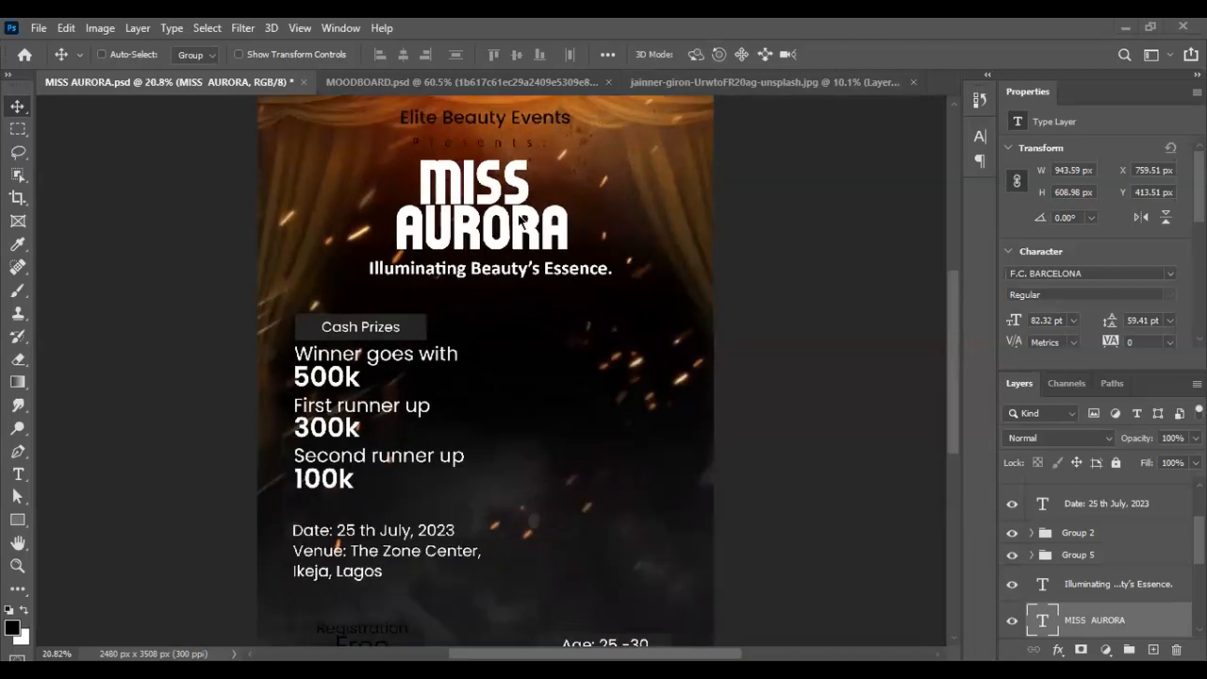
{"action": "scroll", "coordinate": [519, 219], "scroll_direction": "up", "scroll_amount": 3}
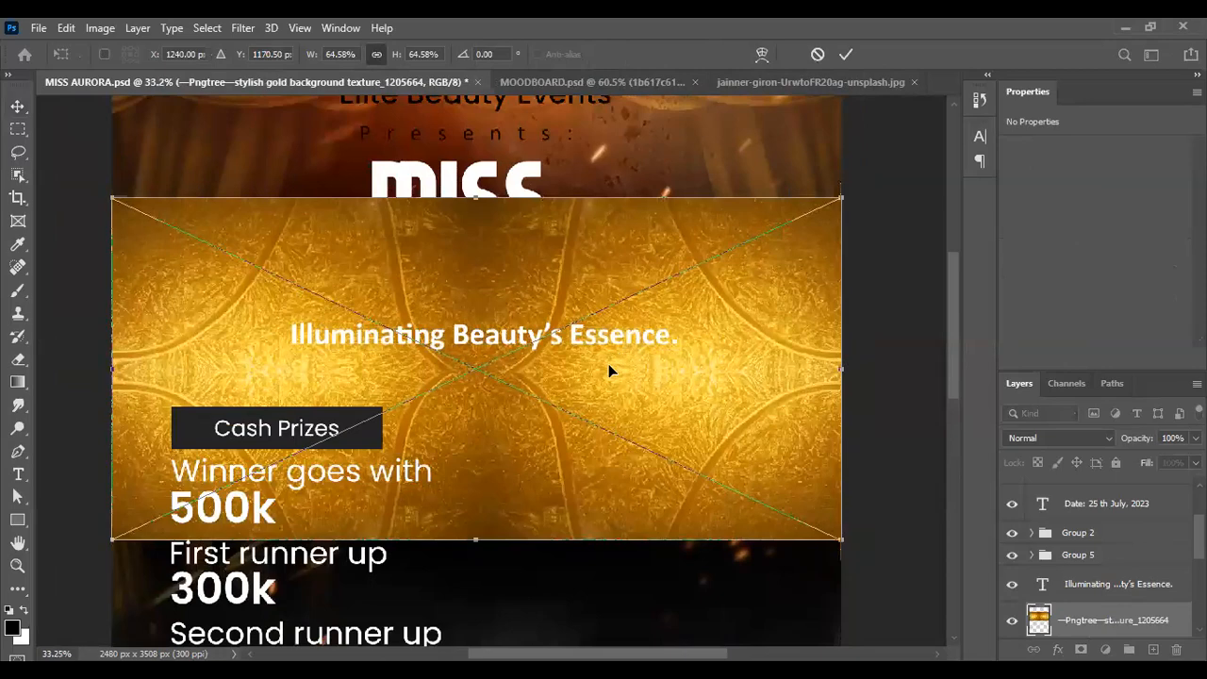
{"action": "left_click_drag", "start_coordinate": [609, 371], "coordinate": [628, 234]}
{"action": "left_click_drag", "start_coordinate": [857, 403], "coordinate": [694, 303]}
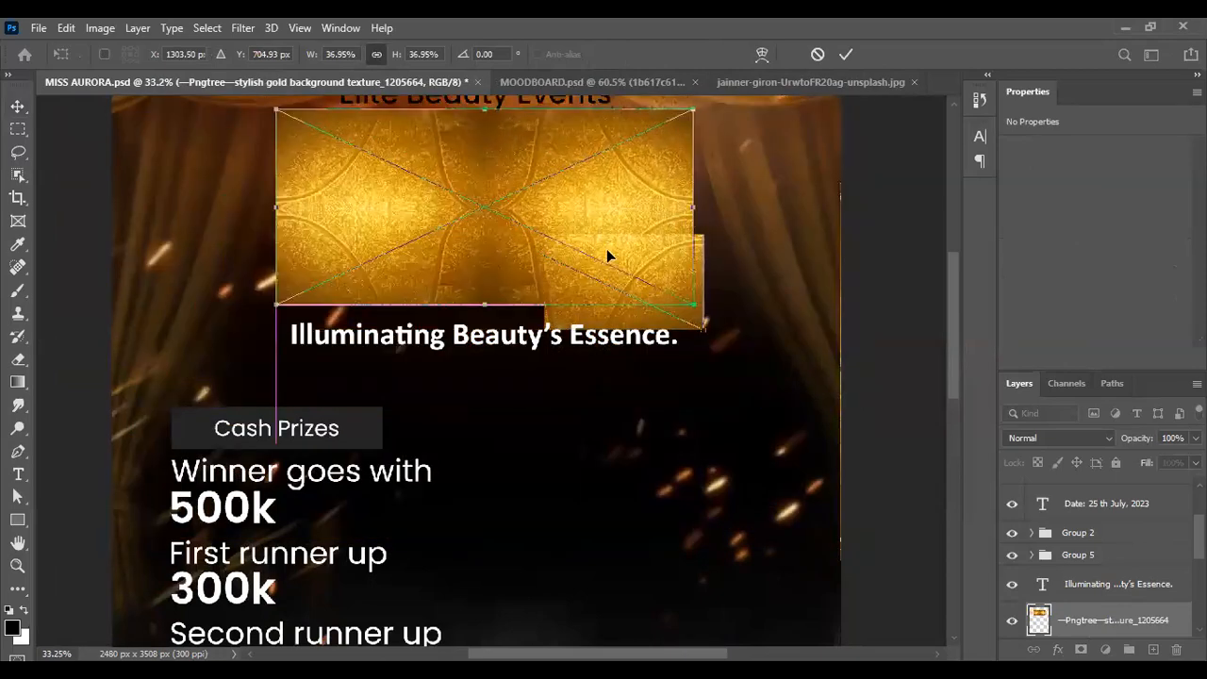
{"action": "key", "text": "Return"}
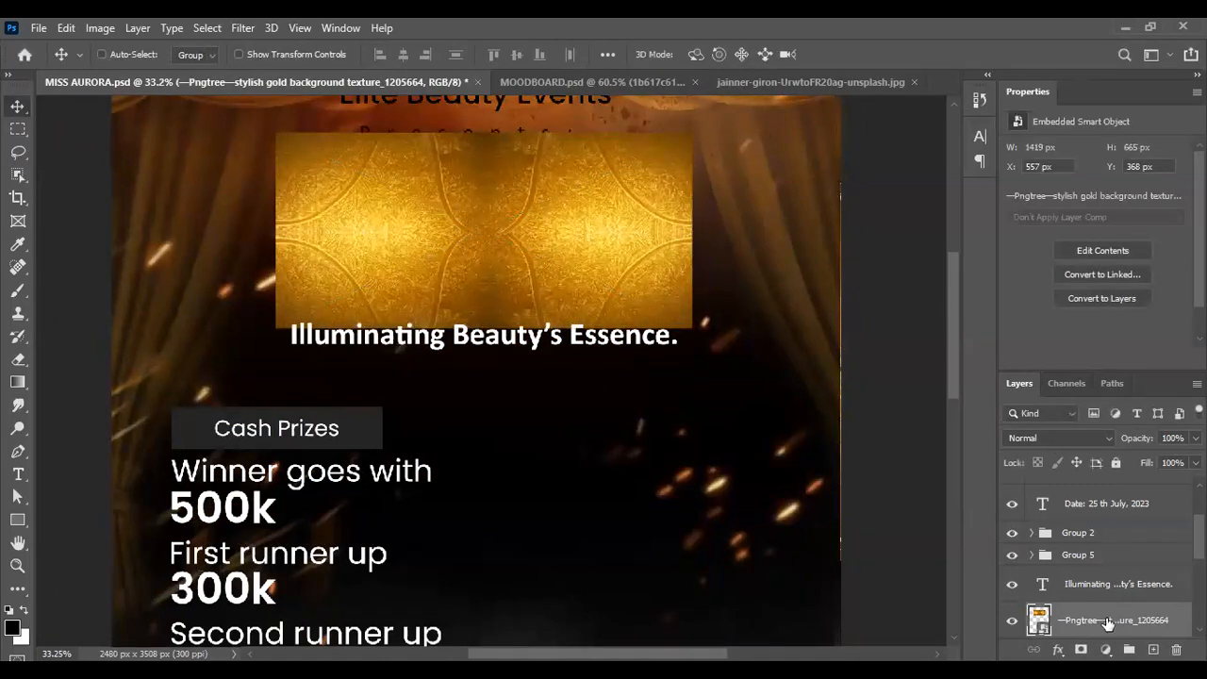
Step: Clip the gold texture layer to the MISS AURORA text layer with a clipping mask
{"action": "scroll", "coordinate": [1105, 623], "scroll_direction": "down", "scroll_amount": 1}
{"action": "scroll", "coordinate": [1091, 564], "scroll_direction": "down", "scroll_amount": 1}
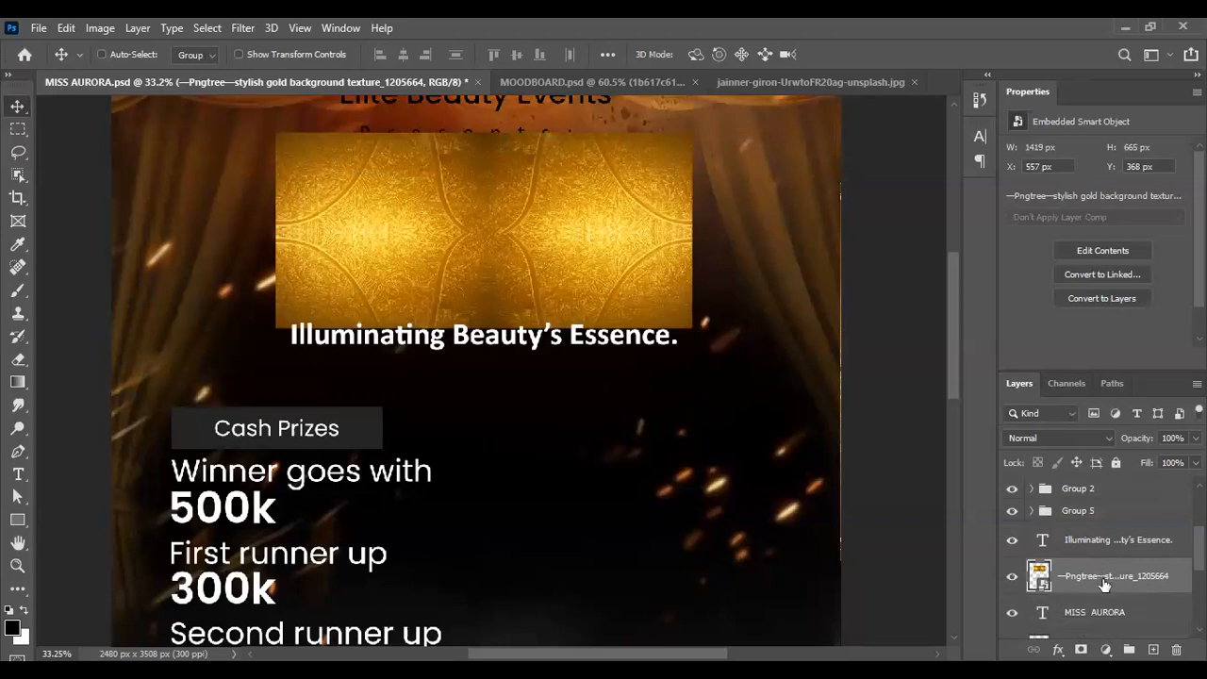
{"action": "right_click", "coordinate": [1085, 582]}
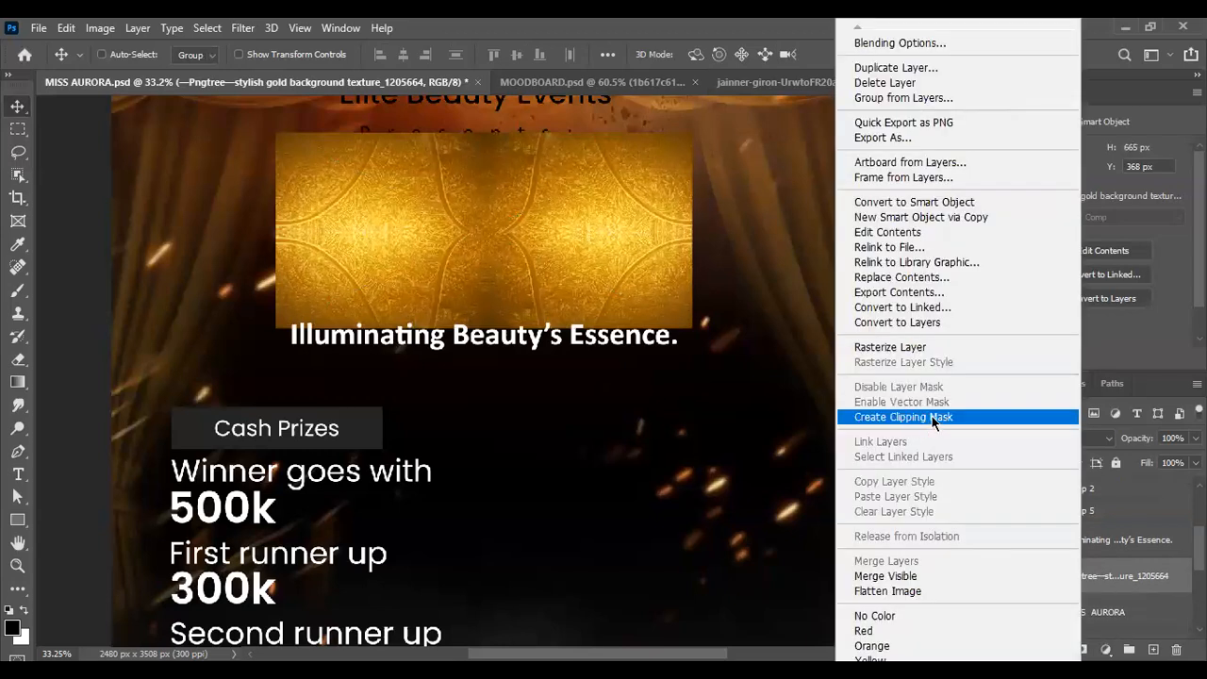
{"action": "left_click", "coordinate": [932, 416]}
{"action": "scroll", "coordinate": [597, 345], "scroll_direction": "down", "scroll_amount": 3}
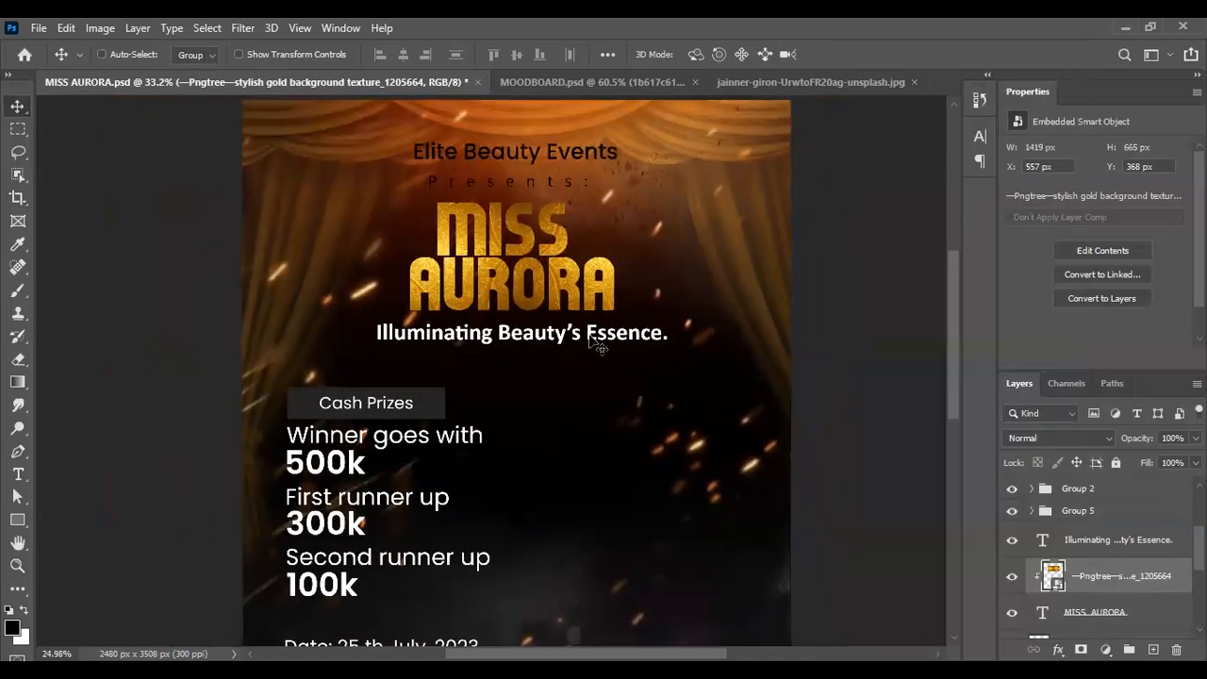
{"action": "scroll", "coordinate": [533, 247], "scroll_direction": "up", "scroll_amount": 3}
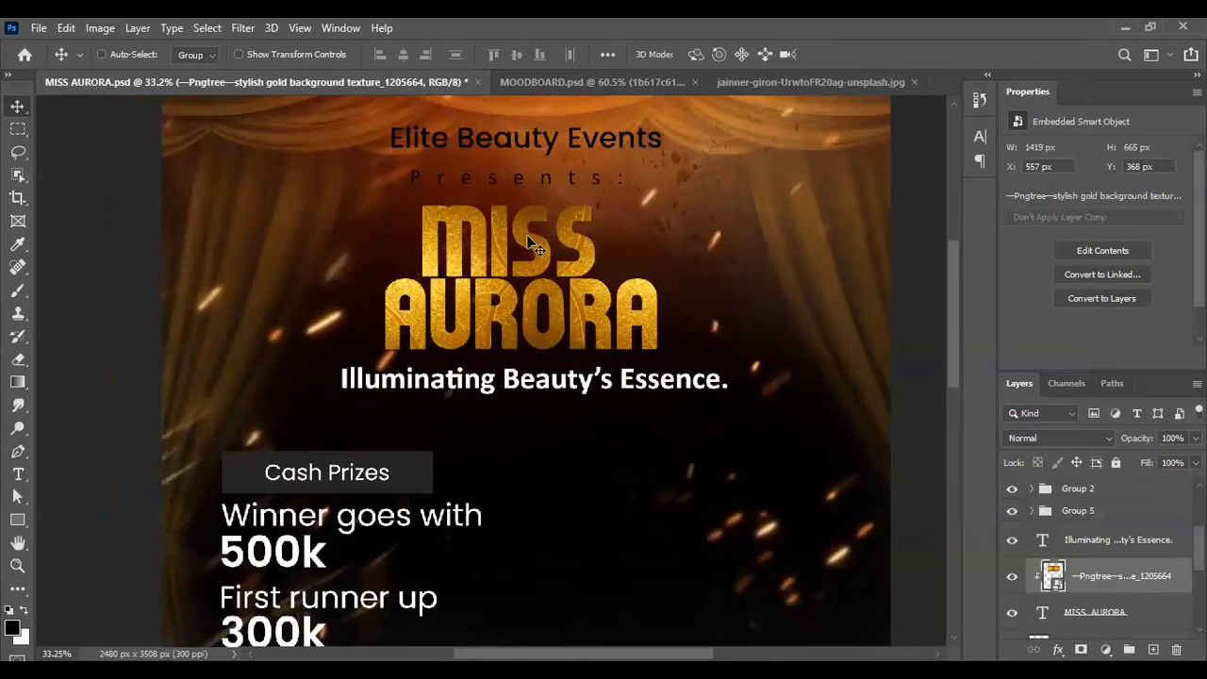
{"action": "scroll", "coordinate": [523, 233], "scroll_direction": "up", "scroll_amount": 3}
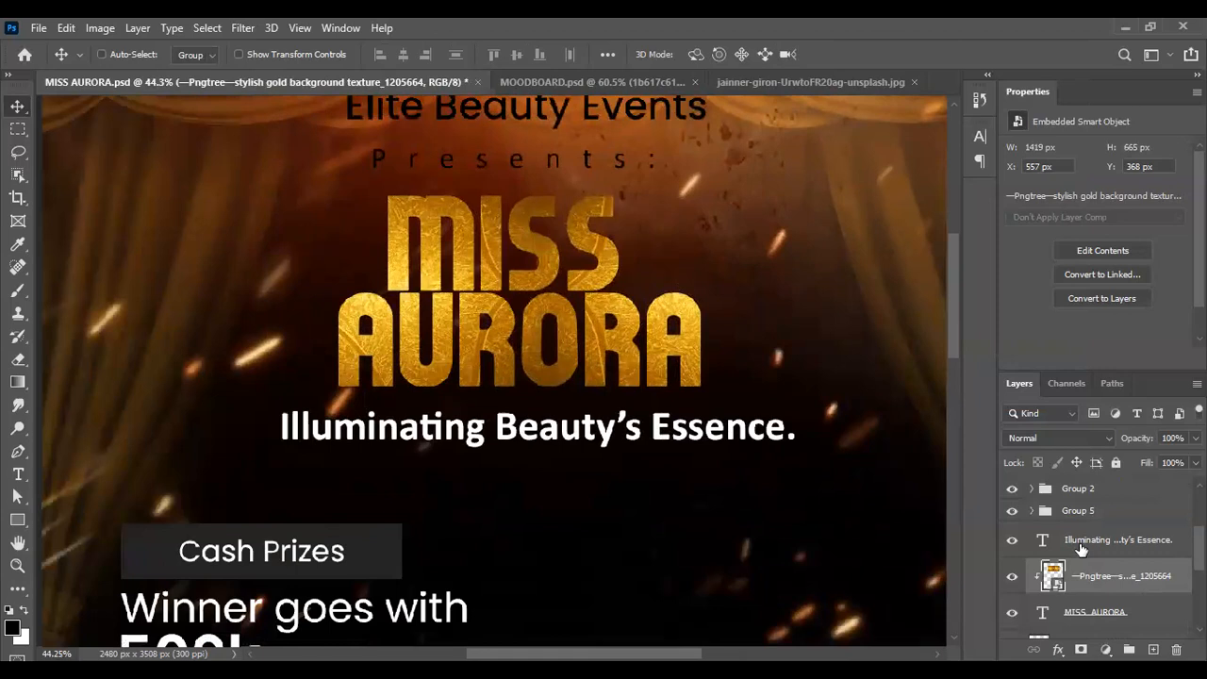
Step: Try duplicating the MISS AURORA title and shifting the lower original down as a backing, and undo the shift and duplicate
{"action": "left_click", "coordinate": [1112, 606]}
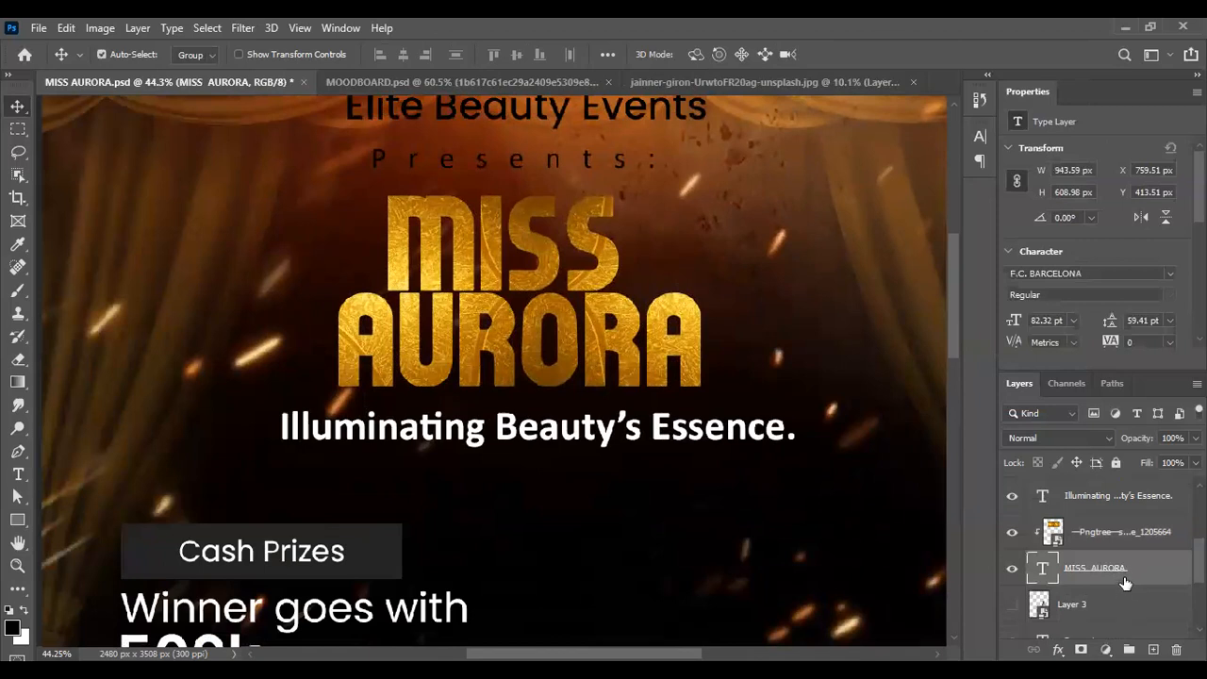
{"action": "key", "text": "ctrl+j"}
{"action": "left_click", "coordinate": [1096, 611]}
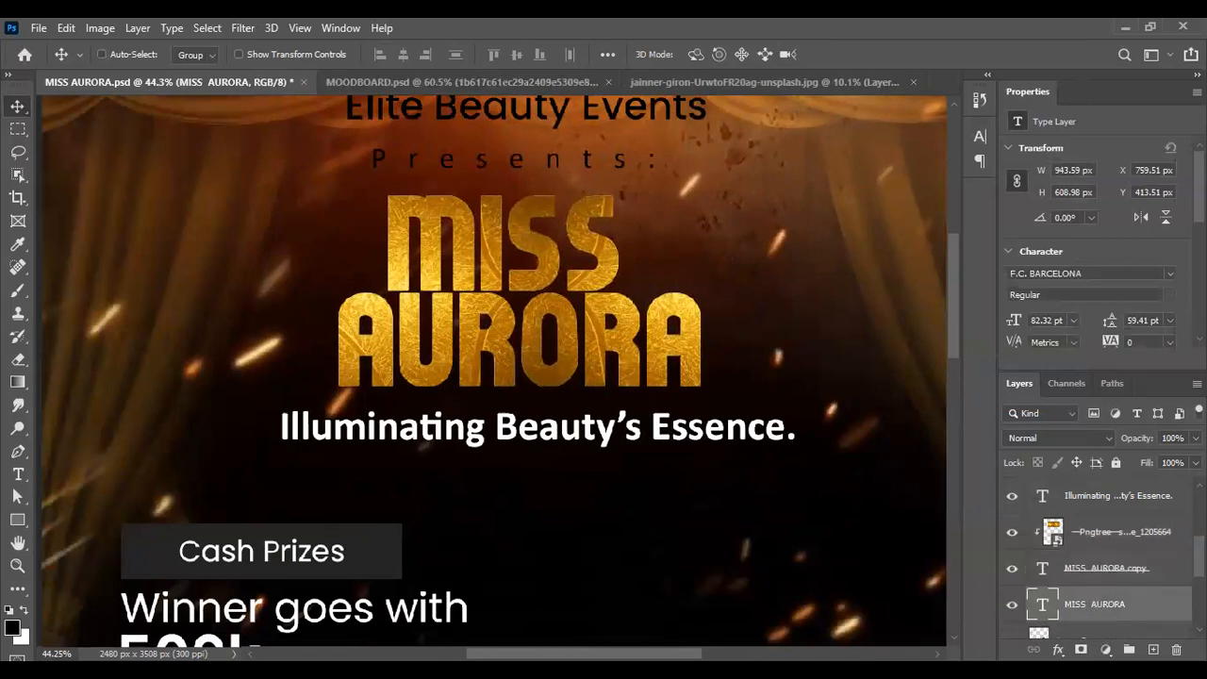
{"action": "key", "text": "shift+Down"}
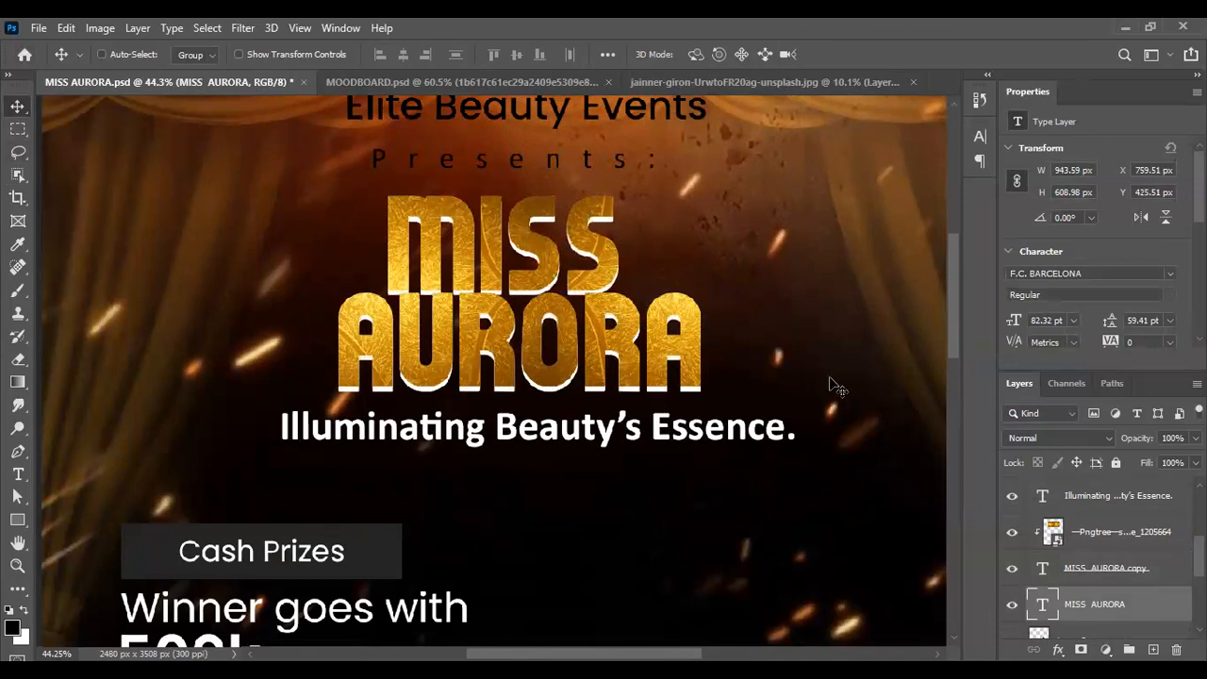
{"action": "left_click", "coordinate": [981, 137]}
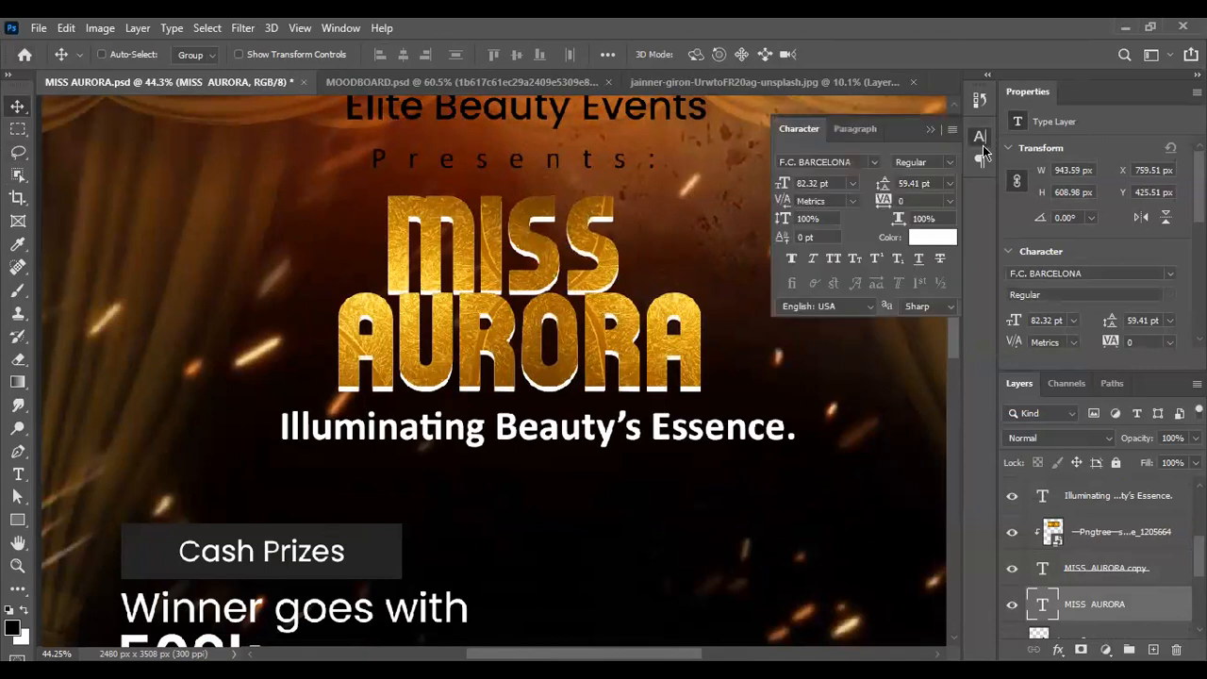
{"action": "left_click", "coordinate": [932, 238]}
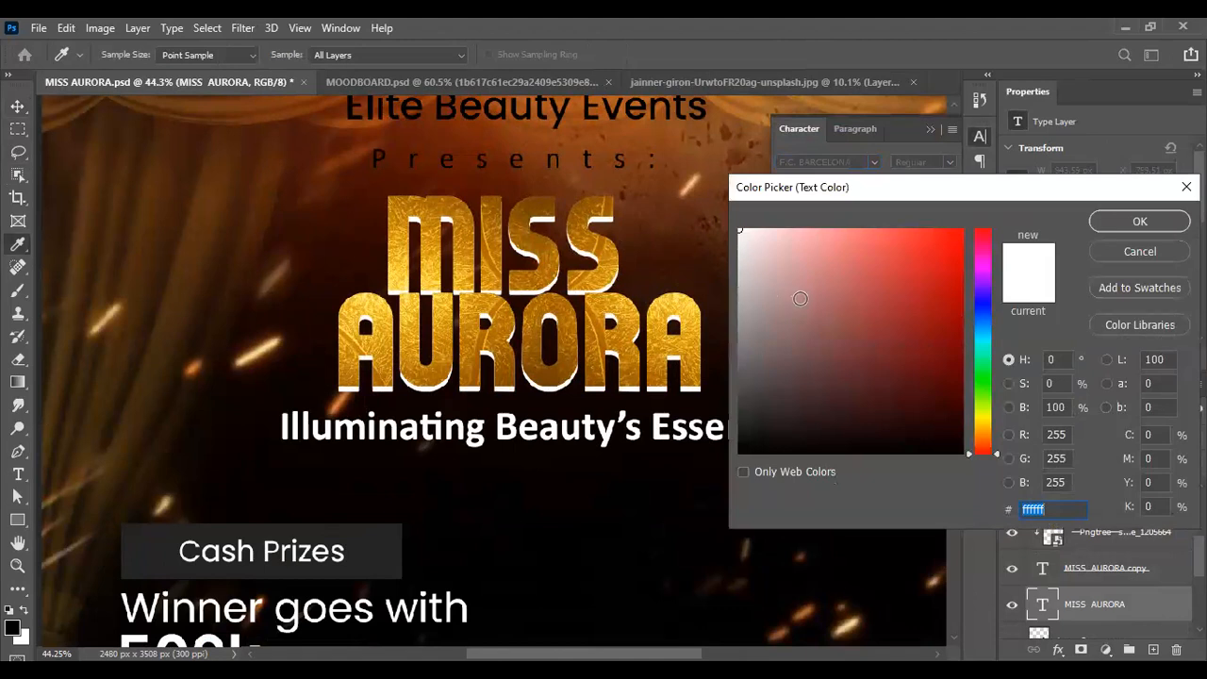
{"action": "left_click", "coordinate": [1132, 257]}
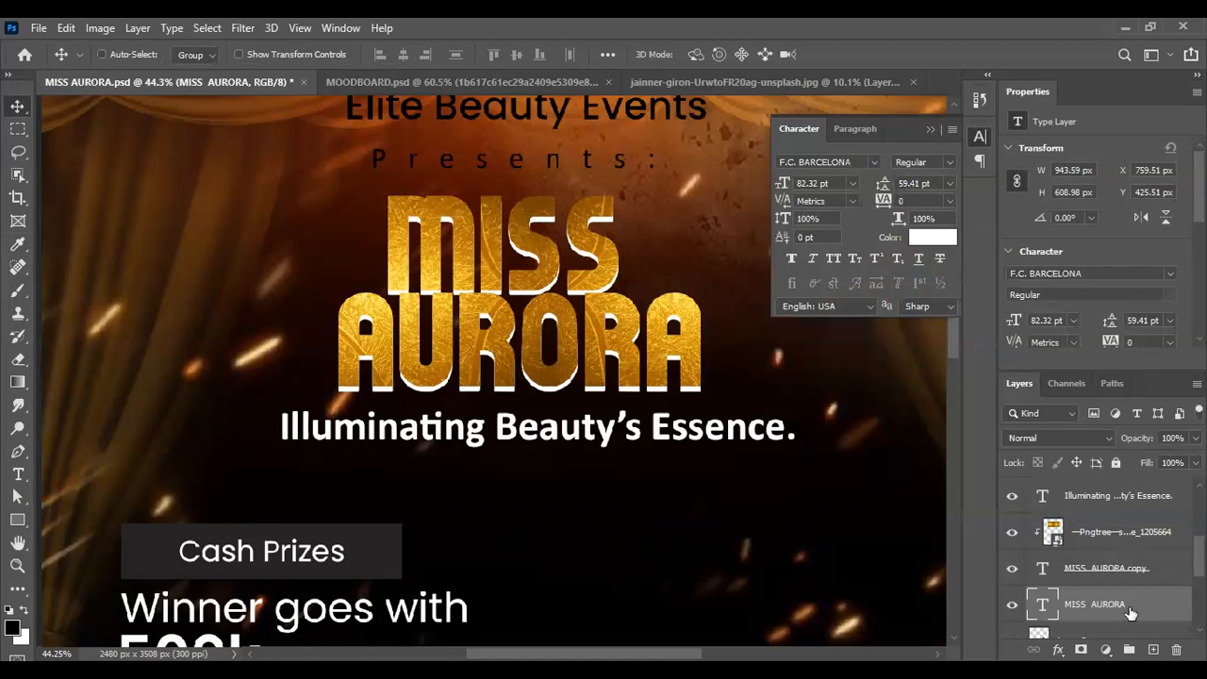
{"action": "key", "text": "ctrl+z"}
{"action": "key", "text": "ctrl+z"}
Step: Set the leading of the MISS AURORA title to 65 pt
{"action": "left_click", "coordinate": [1105, 534]}
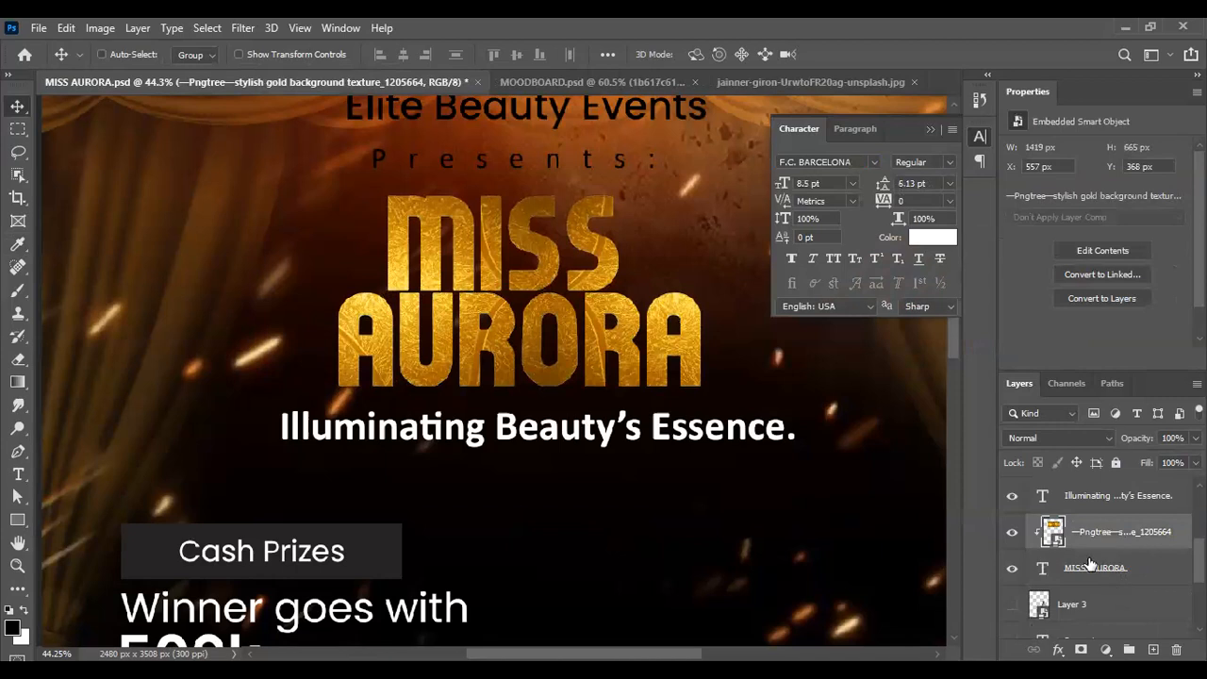
{"action": "left_click", "coordinate": [1089, 566]}
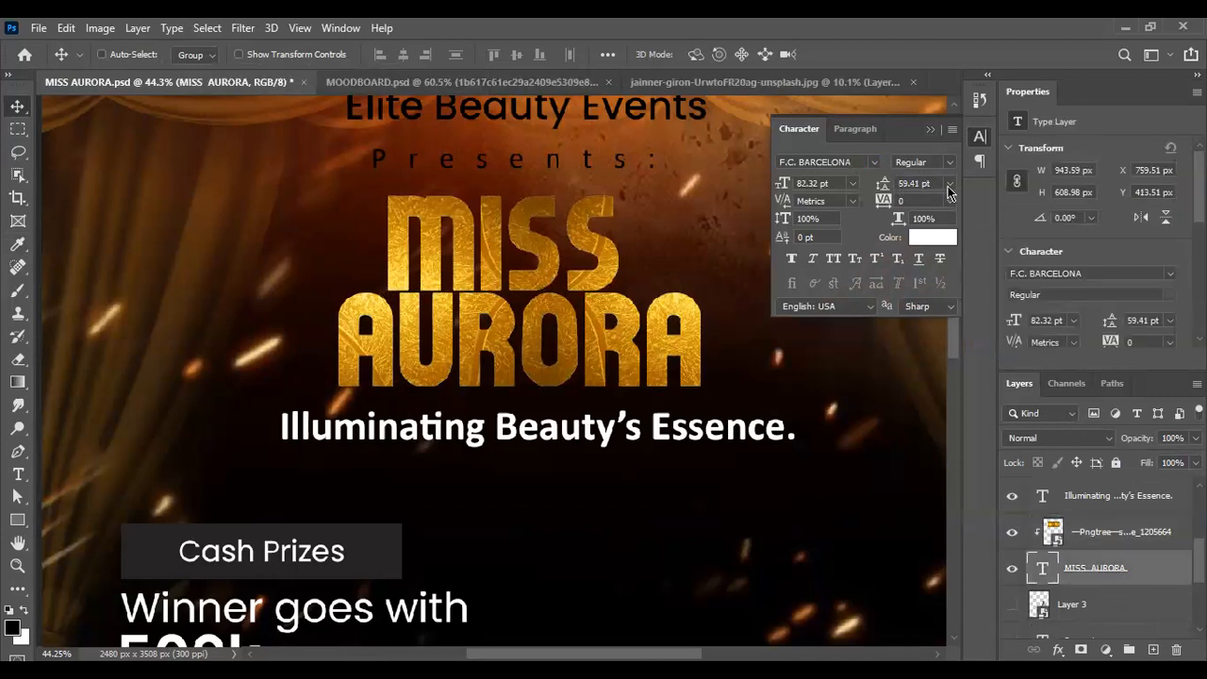
{"action": "left_click", "coordinate": [949, 186]}
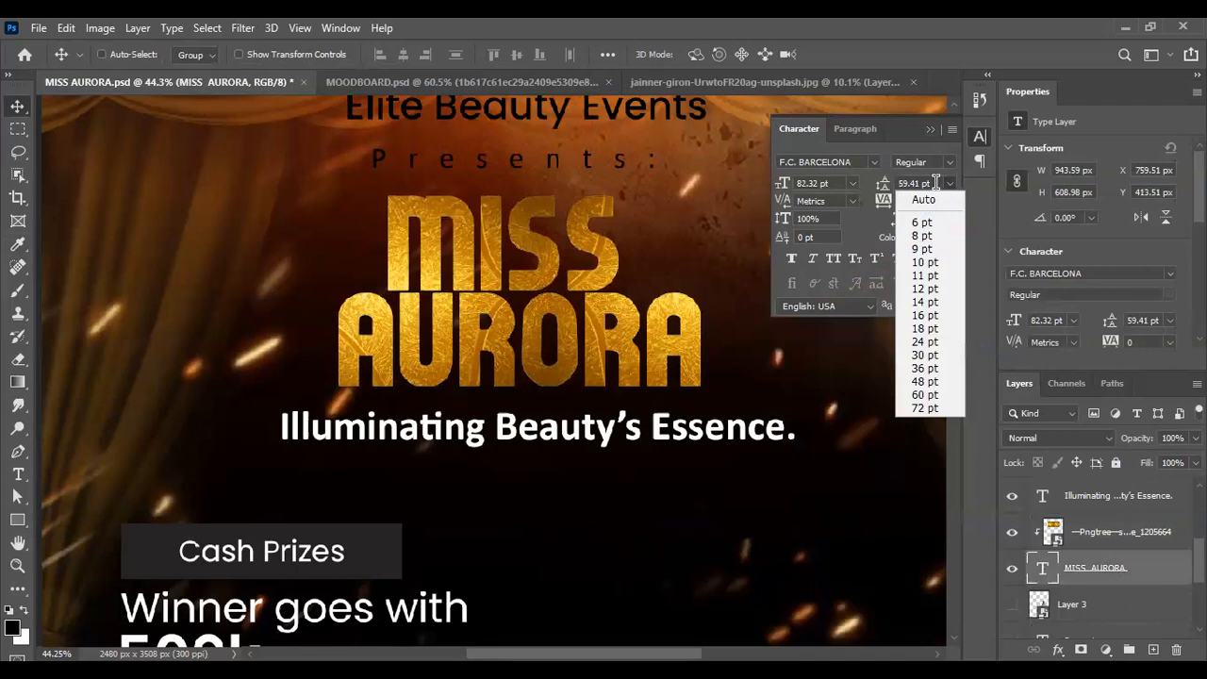
{"action": "left_click", "coordinate": [935, 183]}
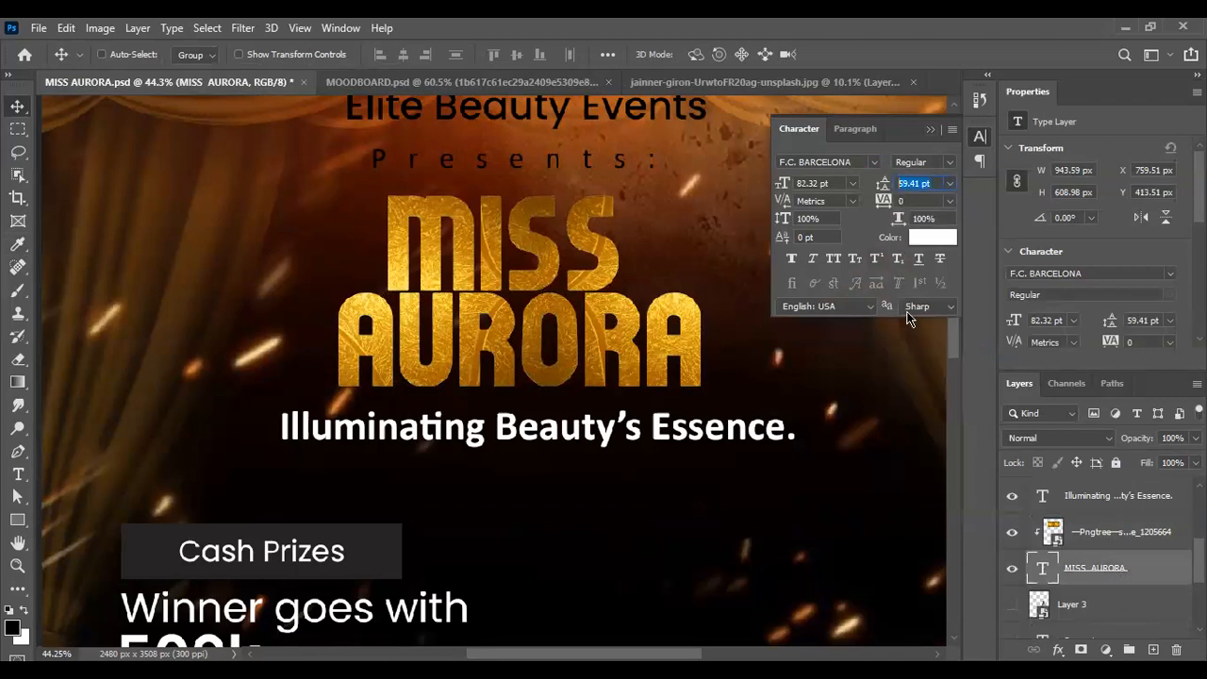
{"action": "type", "text": "65"}
{"action": "key", "text": "Return"}
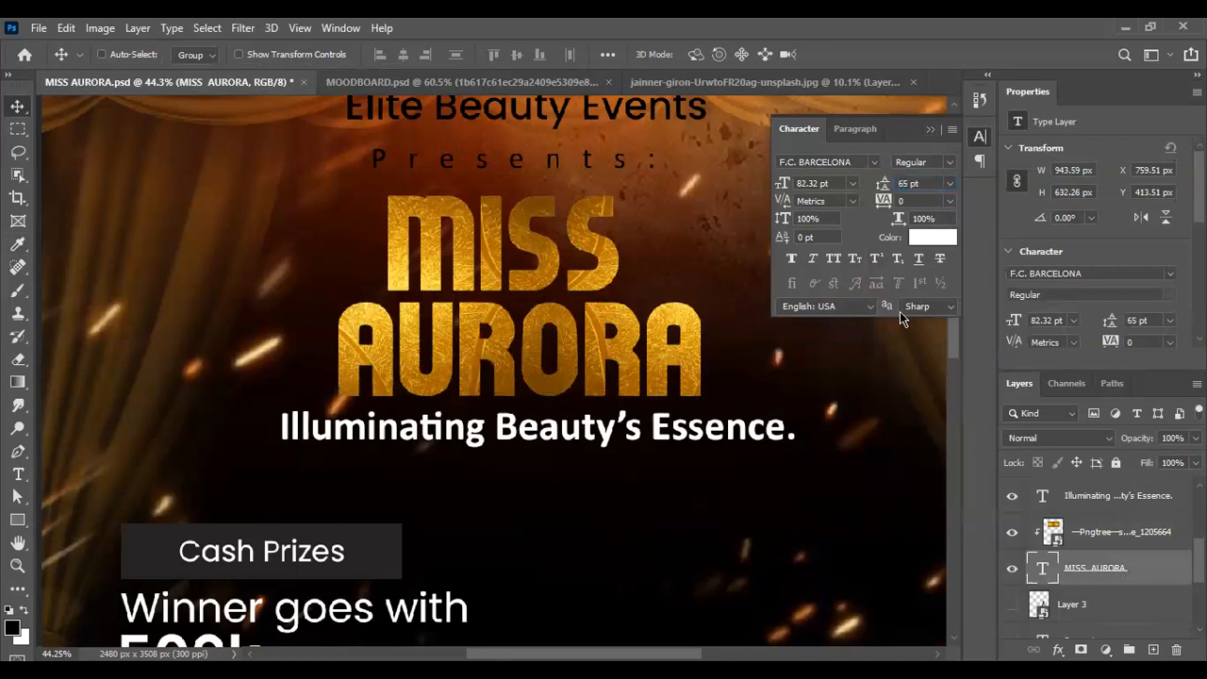
{"action": "left_click", "coordinate": [931, 129]}
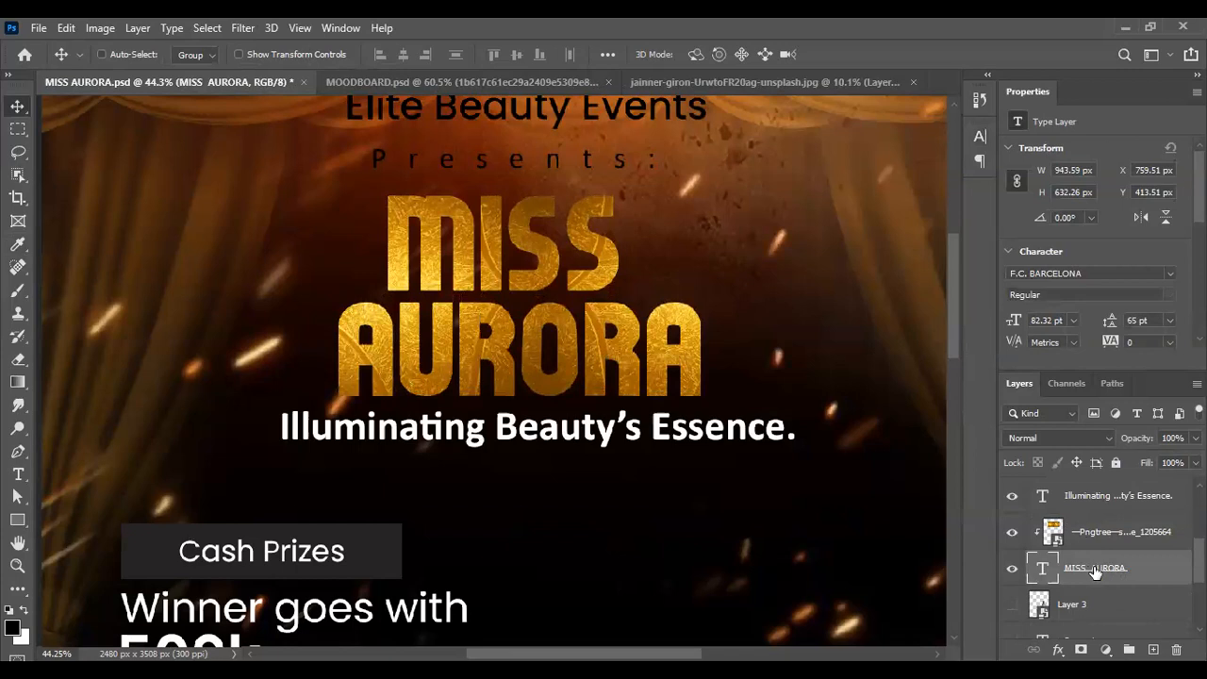
Step: Duplicate the MISS AURORA text layer and nudge the lower original down 13 px to form an offset behind the gold title
{"action": "key", "text": "ctrl+j"}
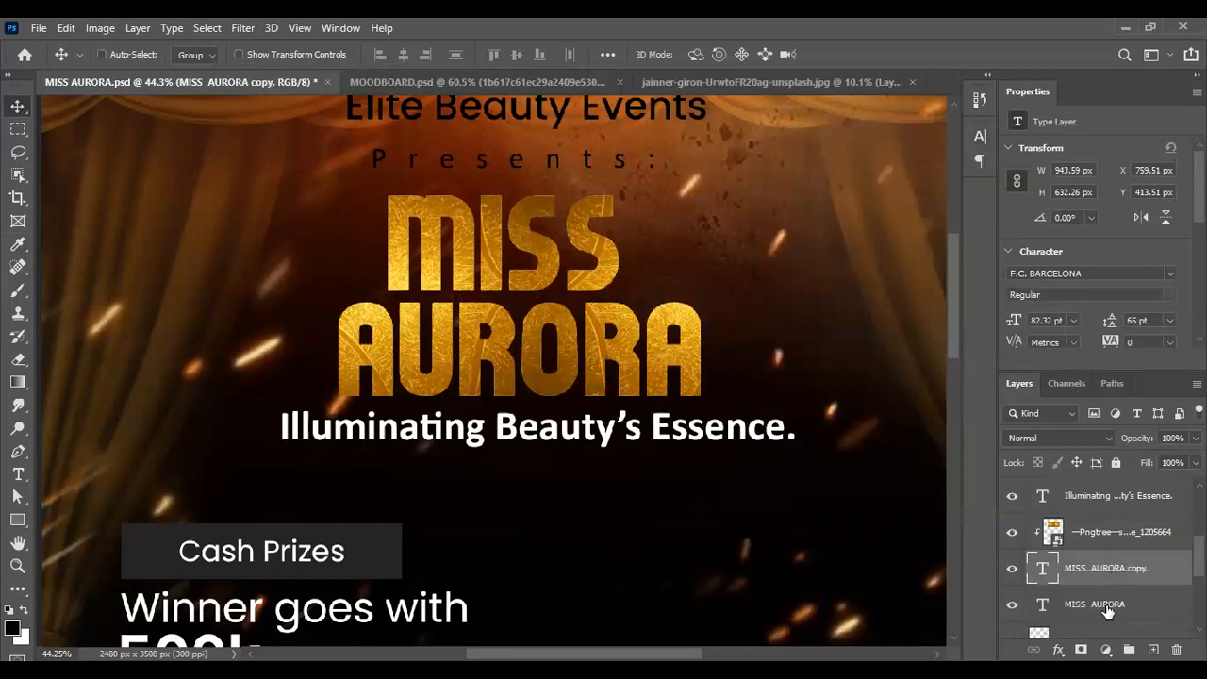
{"action": "left_click", "coordinate": [1109, 607]}
{"action": "key", "text": "Down"}
{"action": "key", "text": "Down"}
{"action": "key", "text": "Down"}
{"action": "key", "text": "Down"}
{"action": "key", "text": "Down"}
{"action": "key", "text": "Down"}
{"action": "key", "text": "Down"}
{"action": "key", "text": "Down"}
{"action": "key", "text": "Down"}
{"action": "key", "text": "Down"}
{"action": "key", "text": "Down"}
{"action": "key", "text": "Down"}
{"action": "key", "text": "Down"}
{"action": "key", "text": "Down"}
{"action": "key", "text": "Down"}
{"action": "key", "text": "Down"}
{"action": "key", "text": "Up"}
{"action": "key", "text": "Up"}
{"action": "key", "text": "Up"}
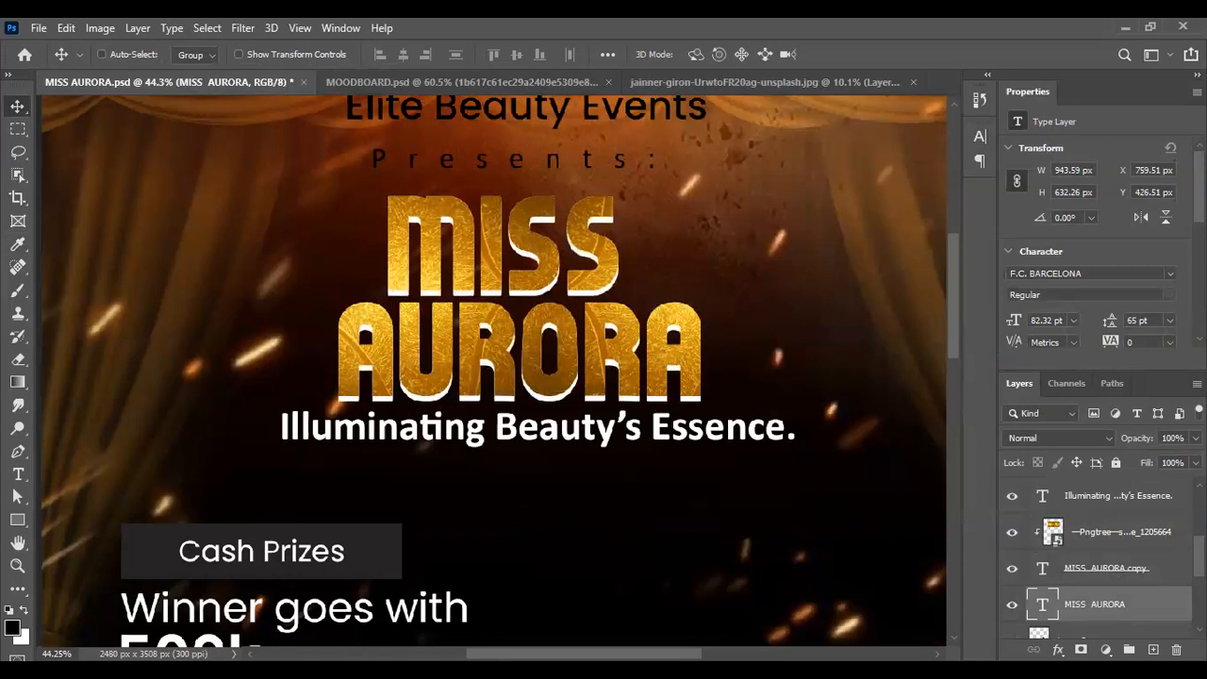
Step: Change the text color of the offset MISS AURORA layer to dark brown 211a08, starting from a gold sampled from the title
{"action": "left_click", "coordinate": [979, 138]}
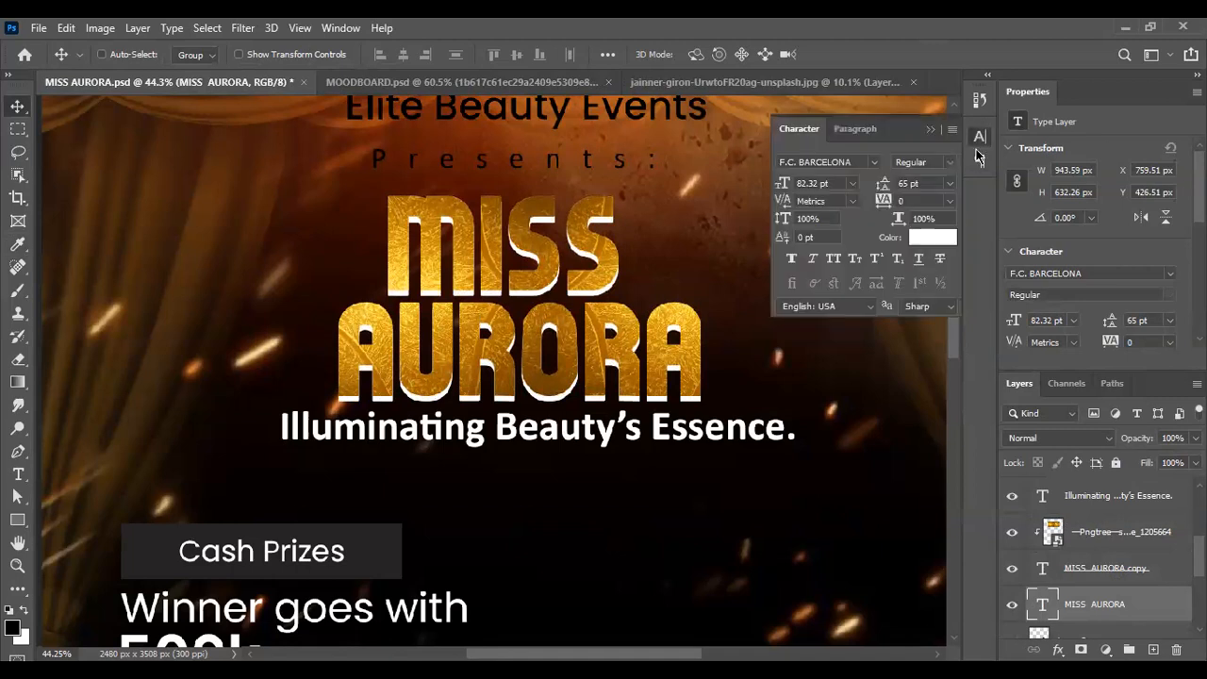
{"action": "left_click", "coordinate": [931, 240]}
{"action": "left_click", "coordinate": [664, 326]}
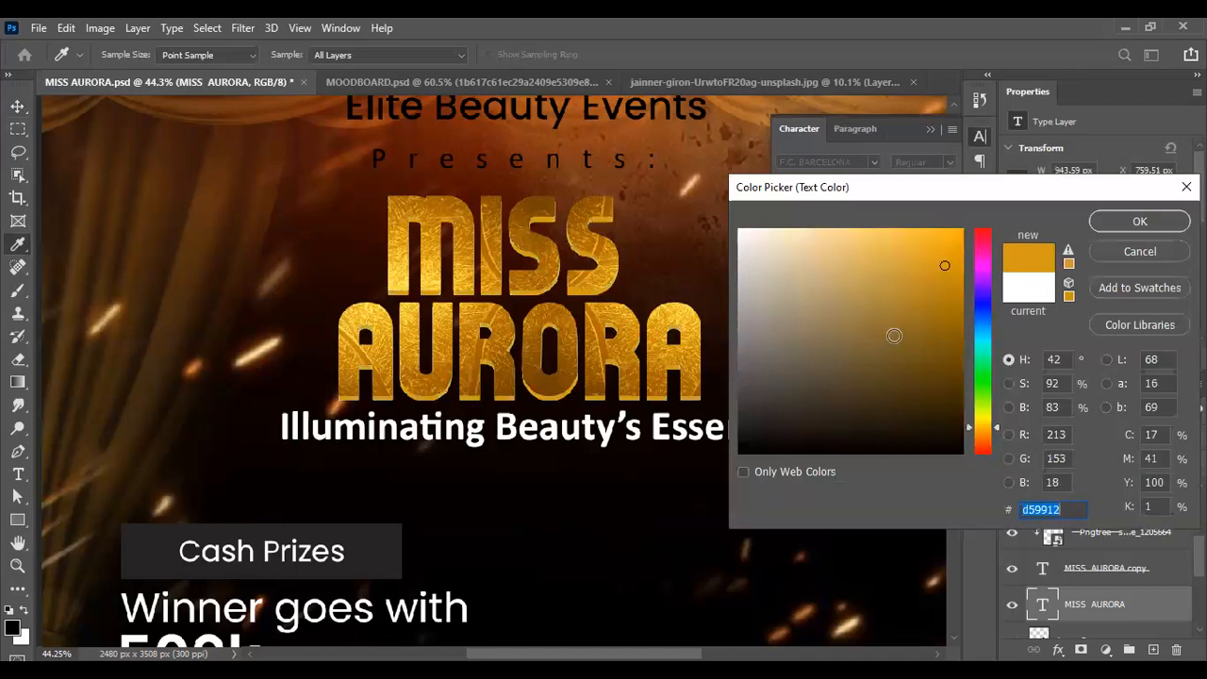
{"action": "left_click", "coordinate": [894, 336]}
{"action": "left_click", "coordinate": [894, 377]}
{"action": "left_click", "coordinate": [888, 405]}
{"action": "left_click_drag", "start_coordinate": [888, 405], "coordinate": [879, 418]}
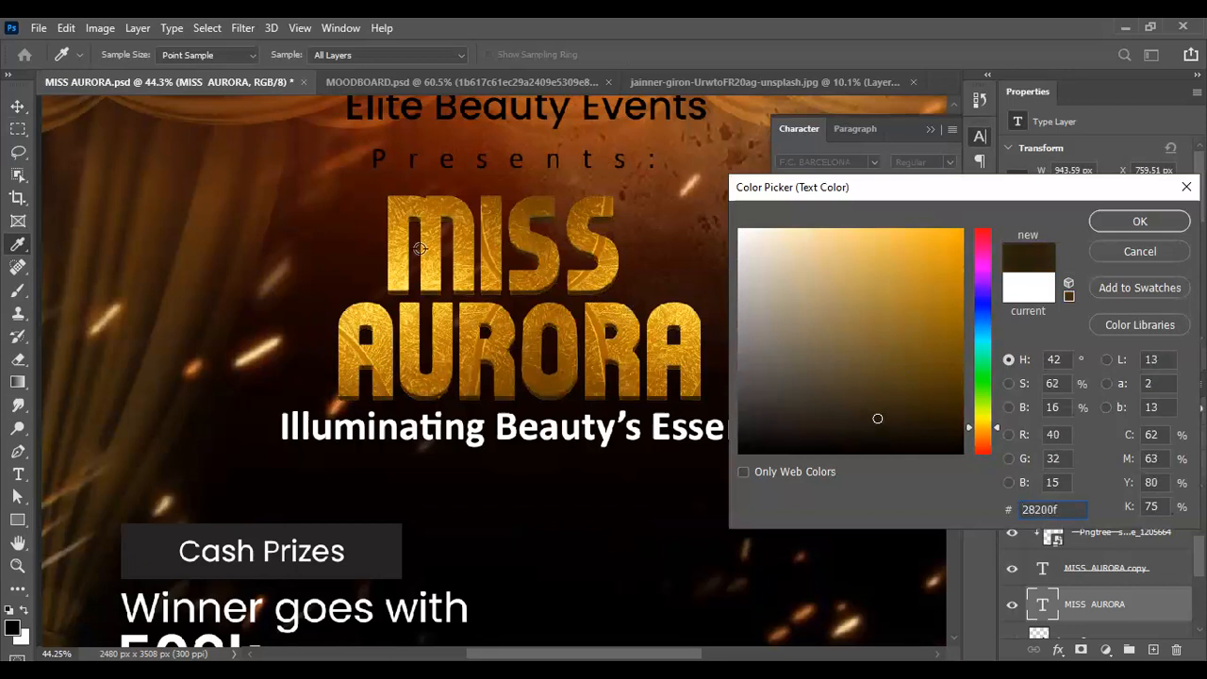
{"action": "left_click", "coordinate": [930, 258]}
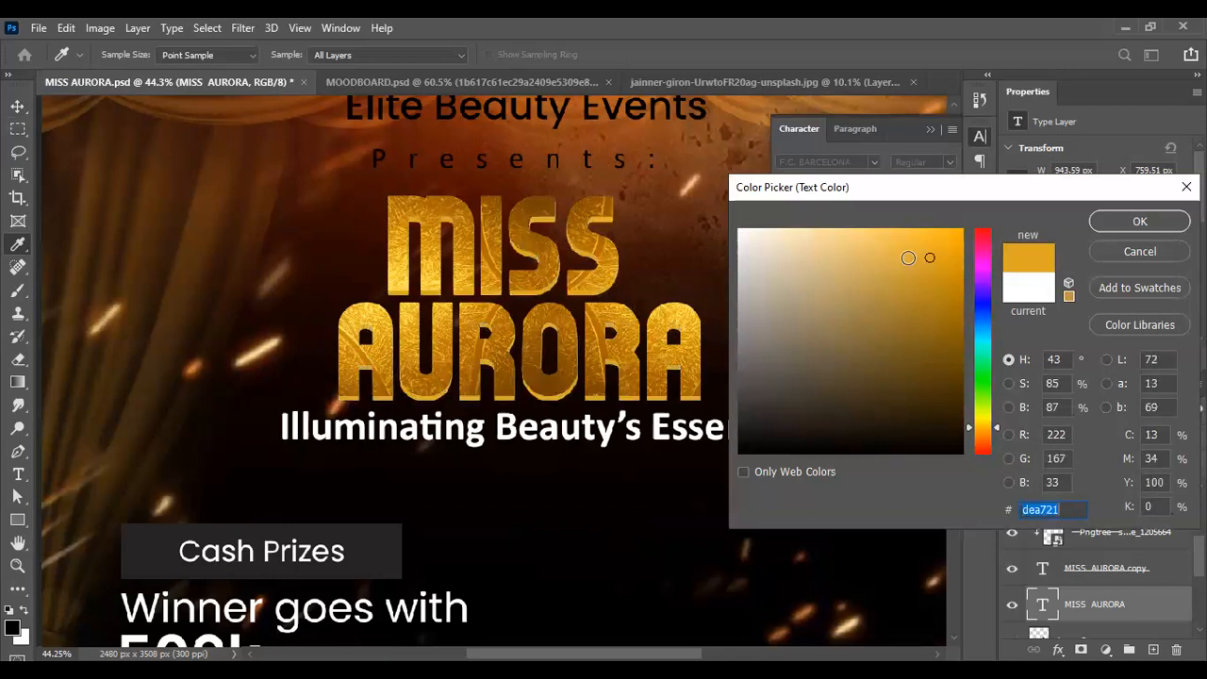
{"action": "left_click_drag", "start_coordinate": [921, 415], "coordinate": [912, 435]}
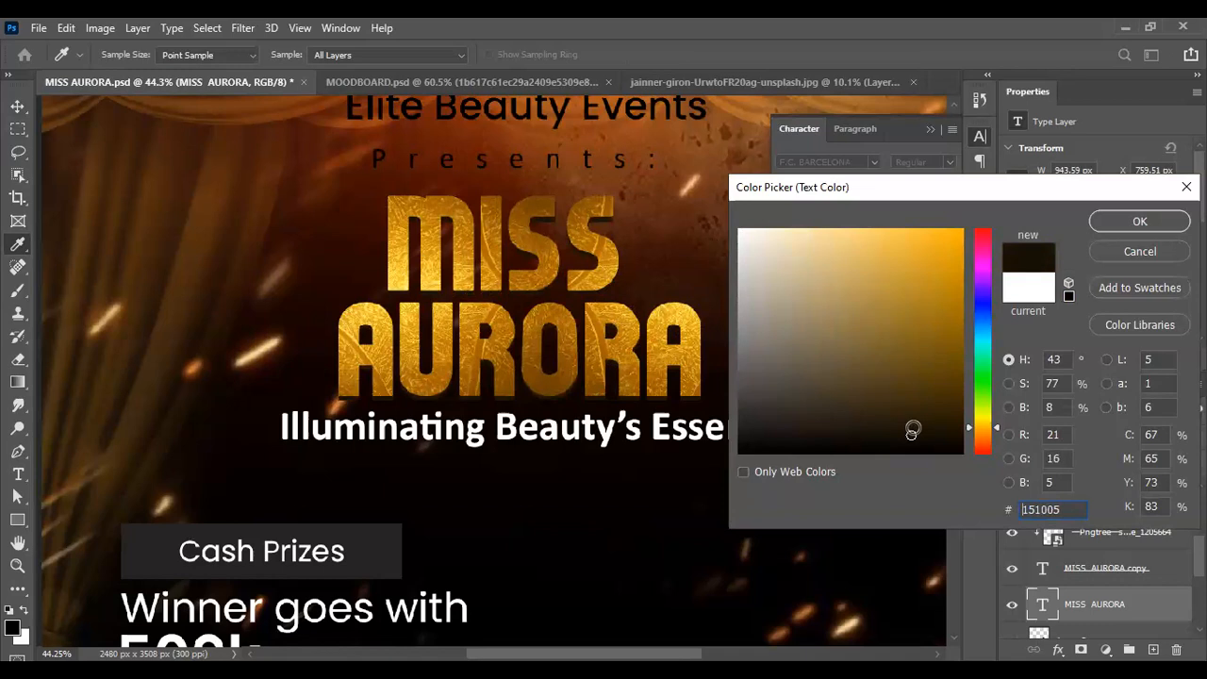
{"action": "left_click", "coordinate": [907, 424]}
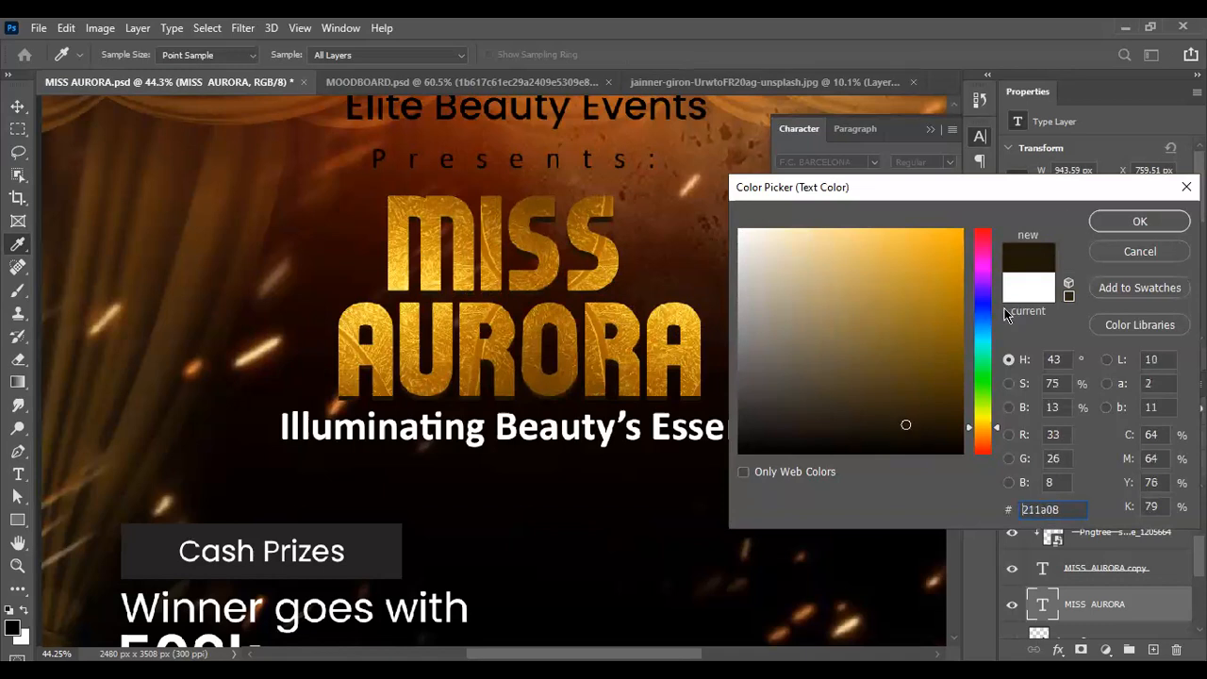
{"action": "left_click", "coordinate": [1125, 230]}
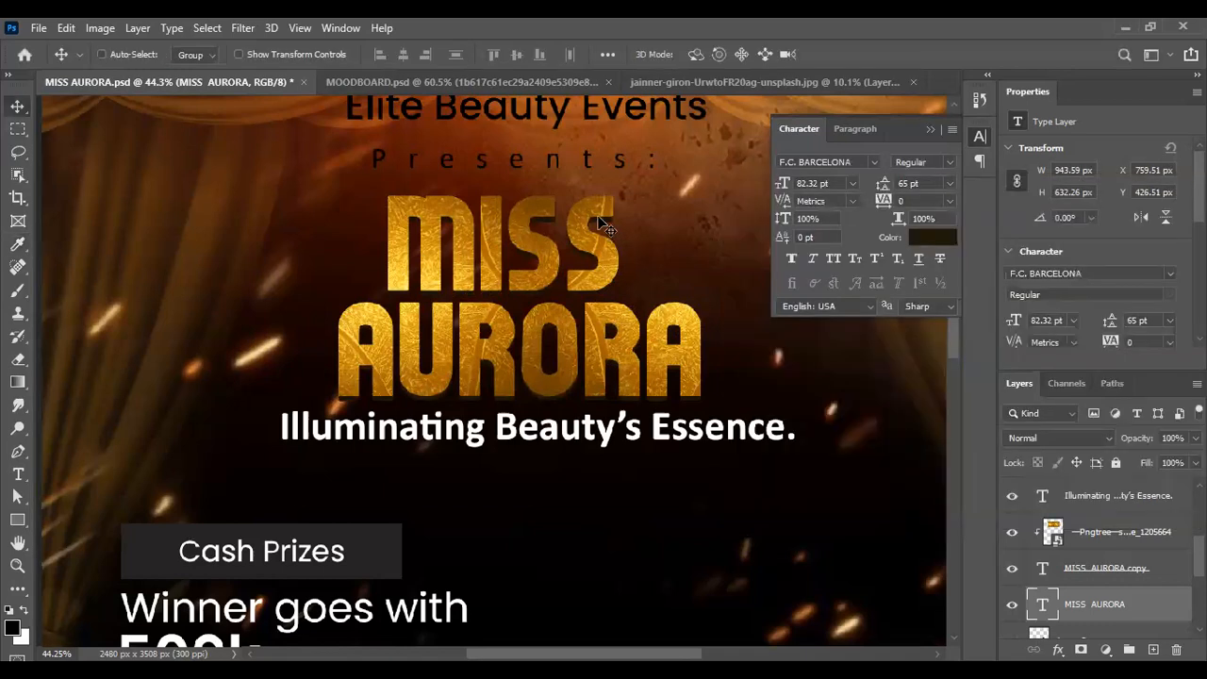
Step: Open the MOODBOARD document and examine the gold title styling on the Harris Queen Nigeria flyer
{"action": "scroll", "coordinate": [596, 218], "scroll_direction": "down", "scroll_amount": 4}
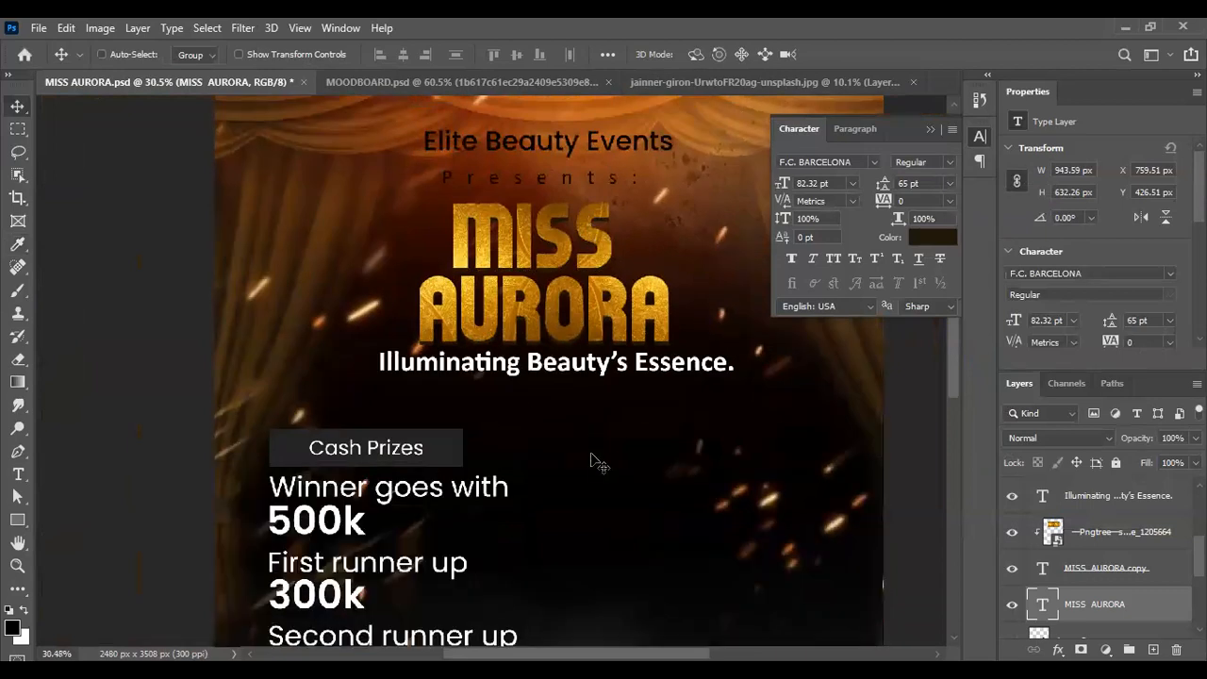
{"action": "left_click", "coordinate": [452, 82]}
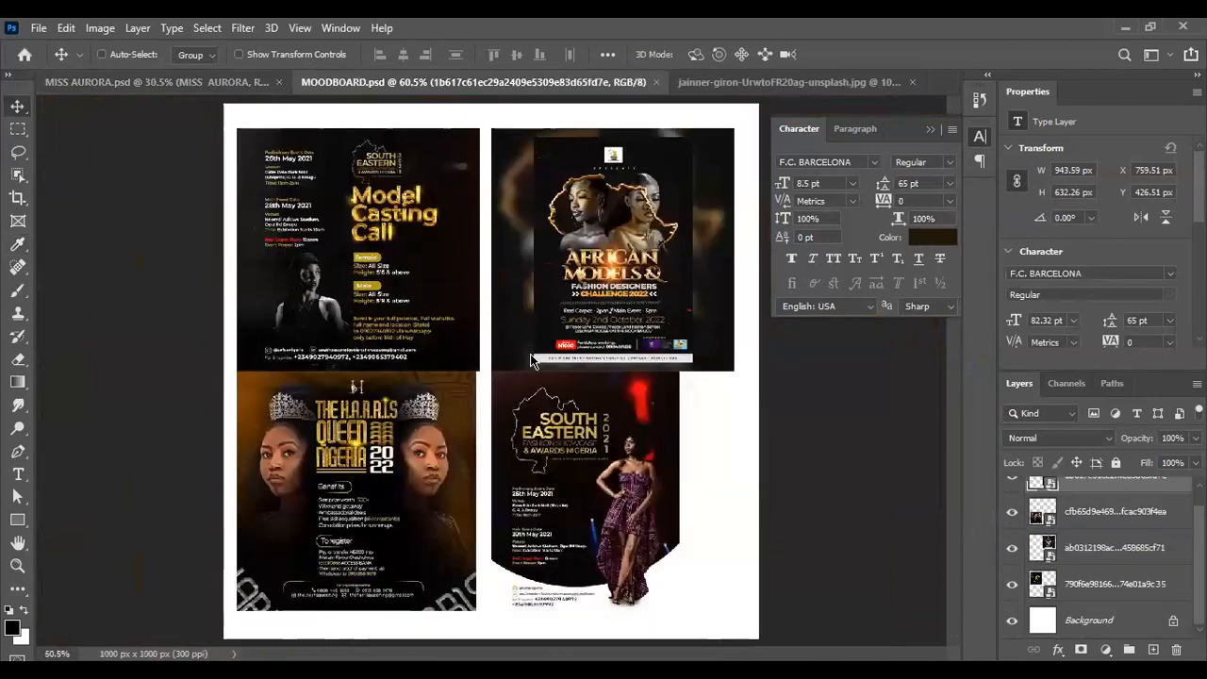
{"action": "scroll", "coordinate": [376, 389], "scroll_direction": "up", "scroll_amount": 10}
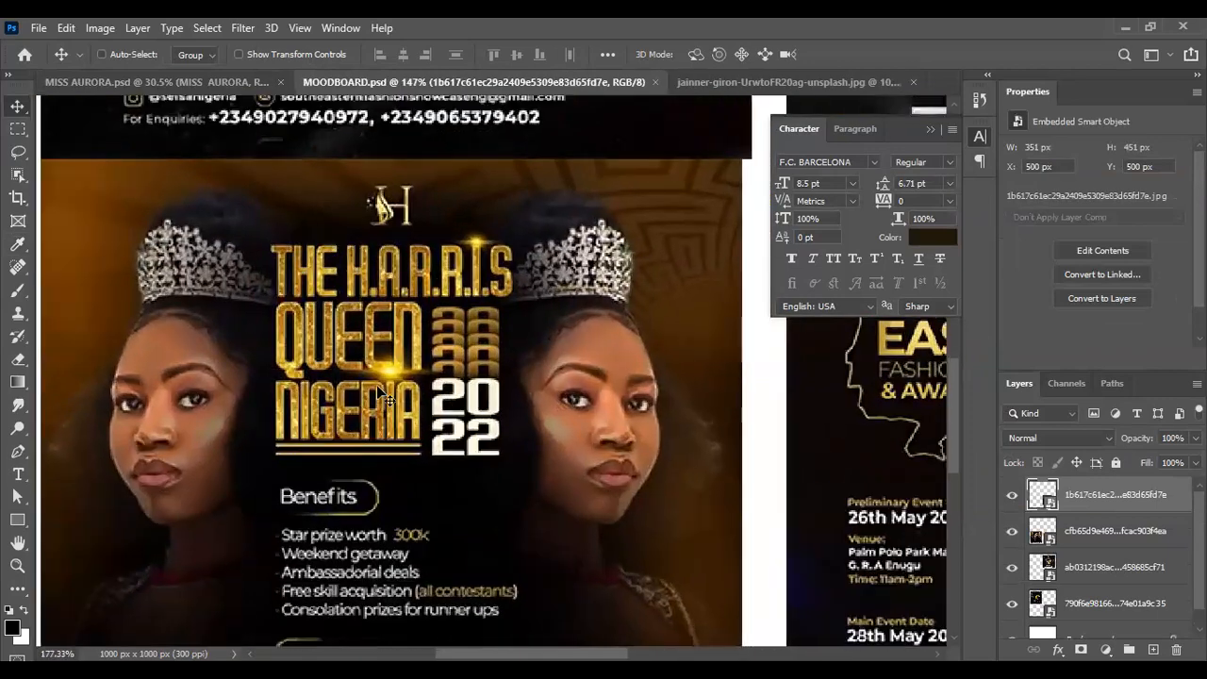
Step: Examine the title styling on the African Models & Fashion Designers and South Eastern Fashion Showcase flyers in the moodboard
{"action": "mouse_move", "coordinate": [531, 207]}
{"action": "left_mouse_down"}
{"action": "mouse_move", "coordinate": [391, 452]}
{"action": "mouse_move", "coordinate": [326, 618]}
{"action": "left_mouse_up"}
{"action": "left_click_drag", "start_coordinate": [428, 269], "coordinate": [380, 413]}
{"action": "left_click_drag", "start_coordinate": [542, 302], "coordinate": [314, 312]}
{"action": "mouse_move", "coordinate": [569, 380]}
{"action": "left_mouse_down"}
{"action": "mouse_move", "coordinate": [487, 340]}
{"action": "mouse_move", "coordinate": [475, 317]}
{"action": "left_mouse_up"}
{"action": "scroll", "coordinate": [492, 394], "scroll_direction": "up", "scroll_amount": 1}
{"action": "scroll", "coordinate": [494, 398], "scroll_direction": "up", "scroll_amount": 1}
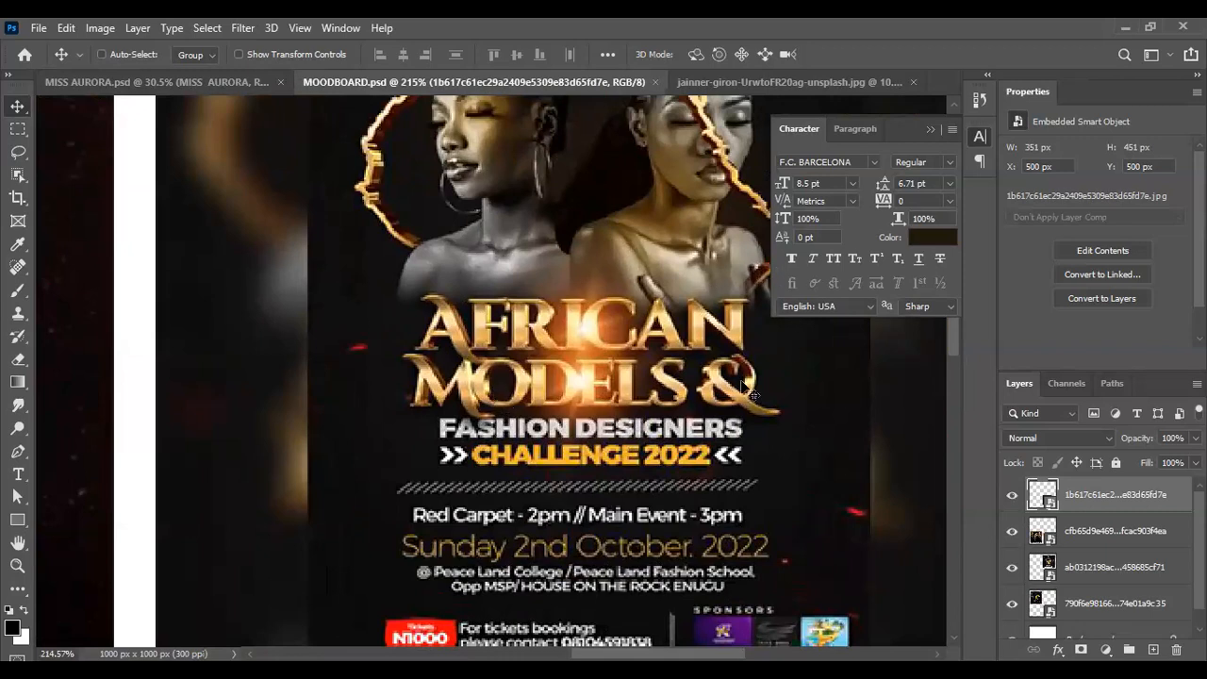
{"action": "scroll", "coordinate": [676, 289], "scroll_direction": "down", "scroll_amount": 3}
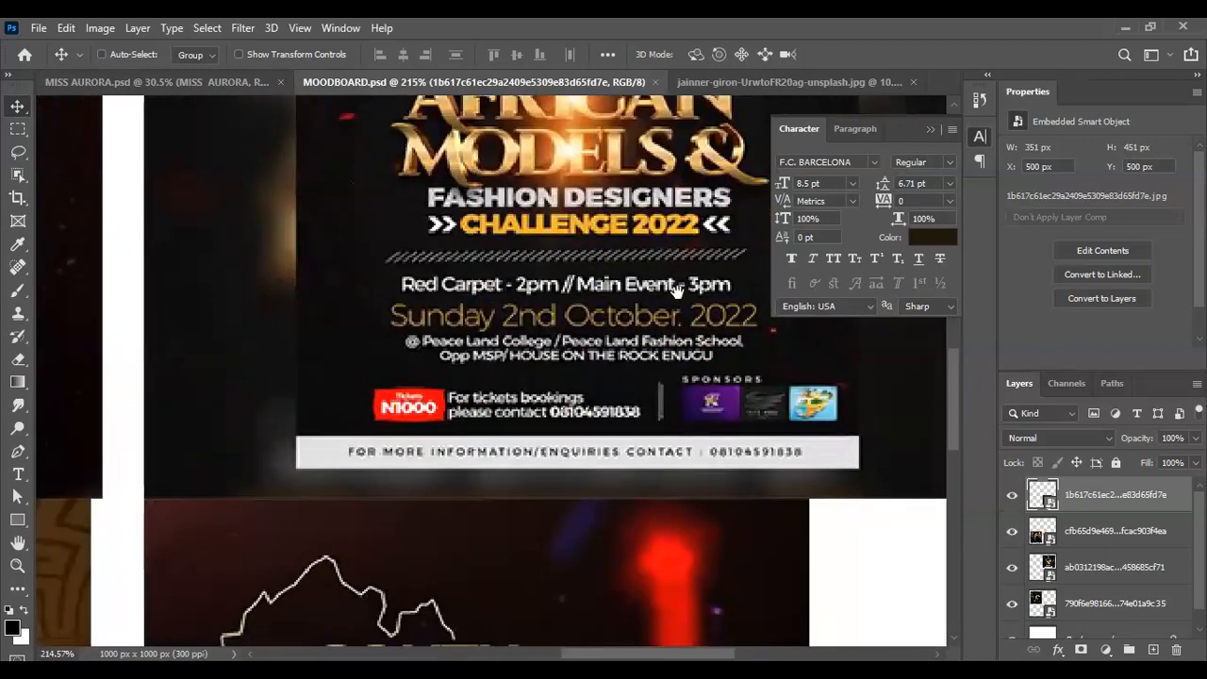
{"action": "scroll", "coordinate": [676, 289], "scroll_direction": "down", "scroll_amount": 5}
{"action": "scroll", "coordinate": [628, 384], "scroll_direction": "left", "scroll_amount": 2}
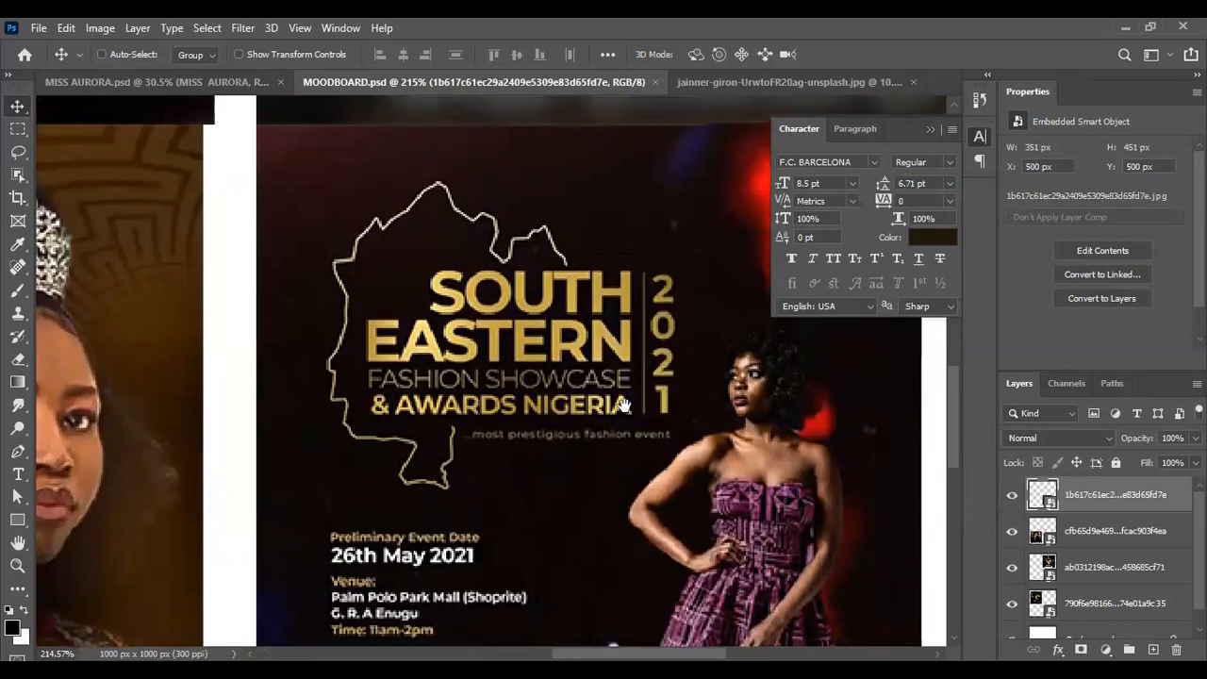
{"action": "scroll", "coordinate": [623, 403], "scroll_direction": "up", "scroll_amount": 1}
{"action": "scroll", "coordinate": [622, 404], "scroll_direction": "right", "scroll_amount": 1}
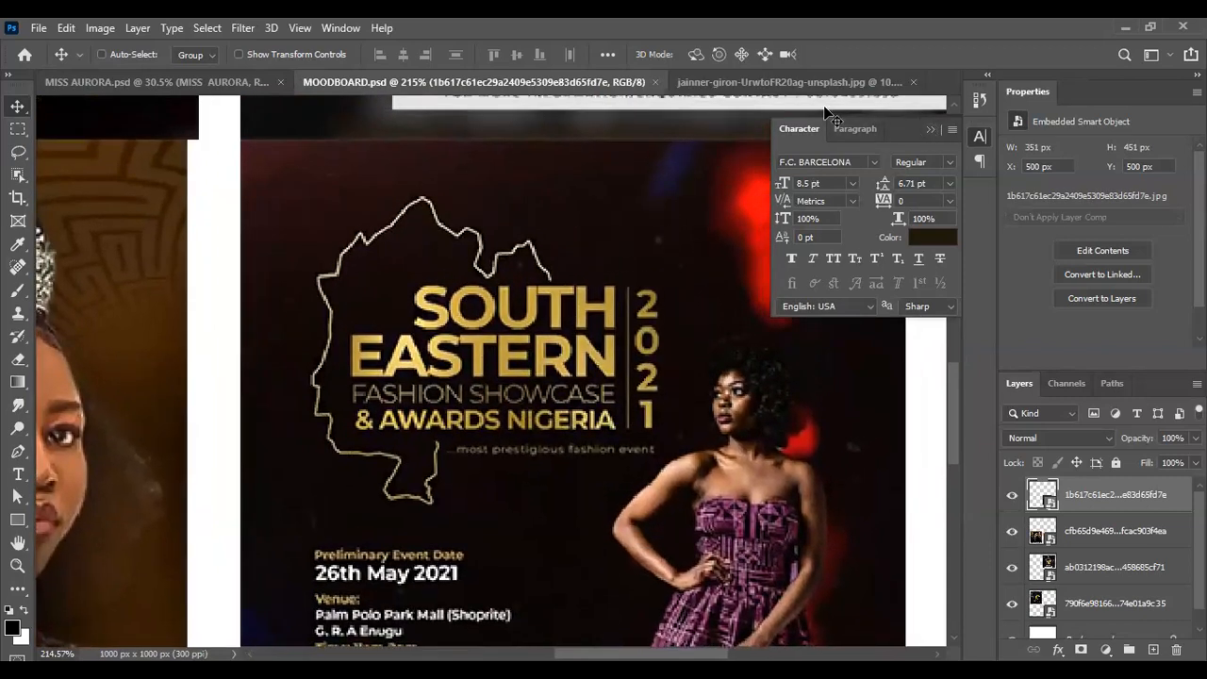
Step: Return to the MISS AURORA document and set the offset title layer's text color to gold d89929, starting from a tone sampled from the title
{"action": "left_click", "coordinate": [155, 82]}
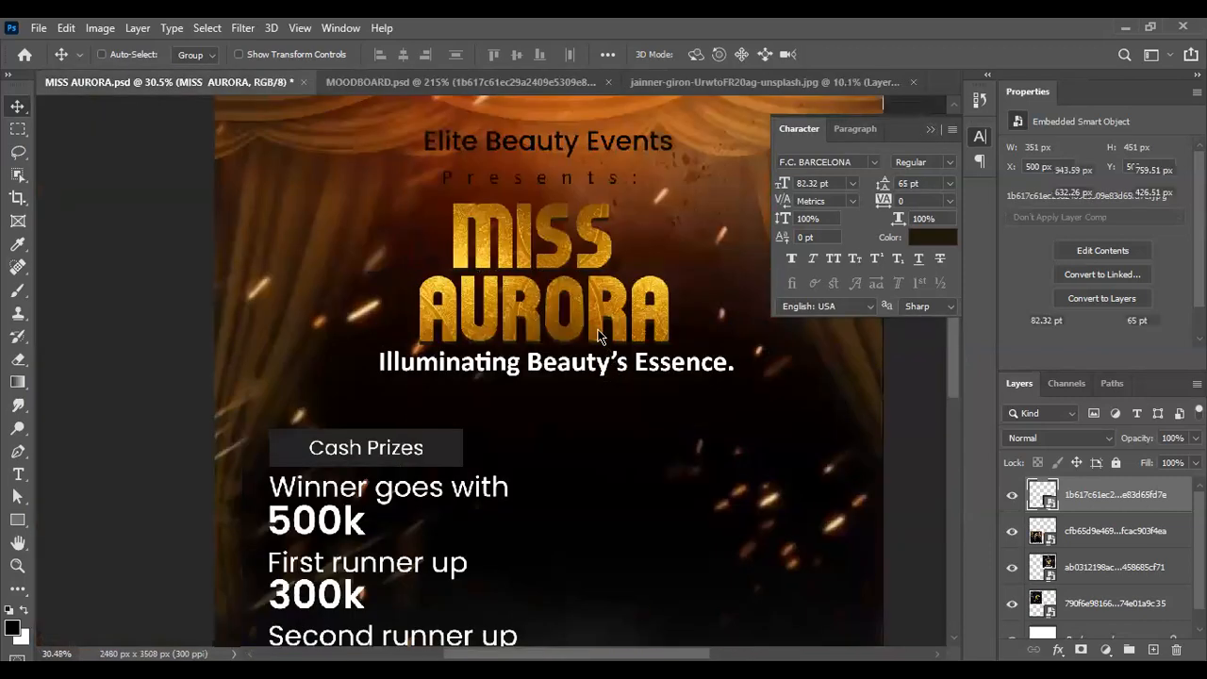
{"action": "scroll", "coordinate": [571, 302], "scroll_direction": "up", "scroll_amount": 3}
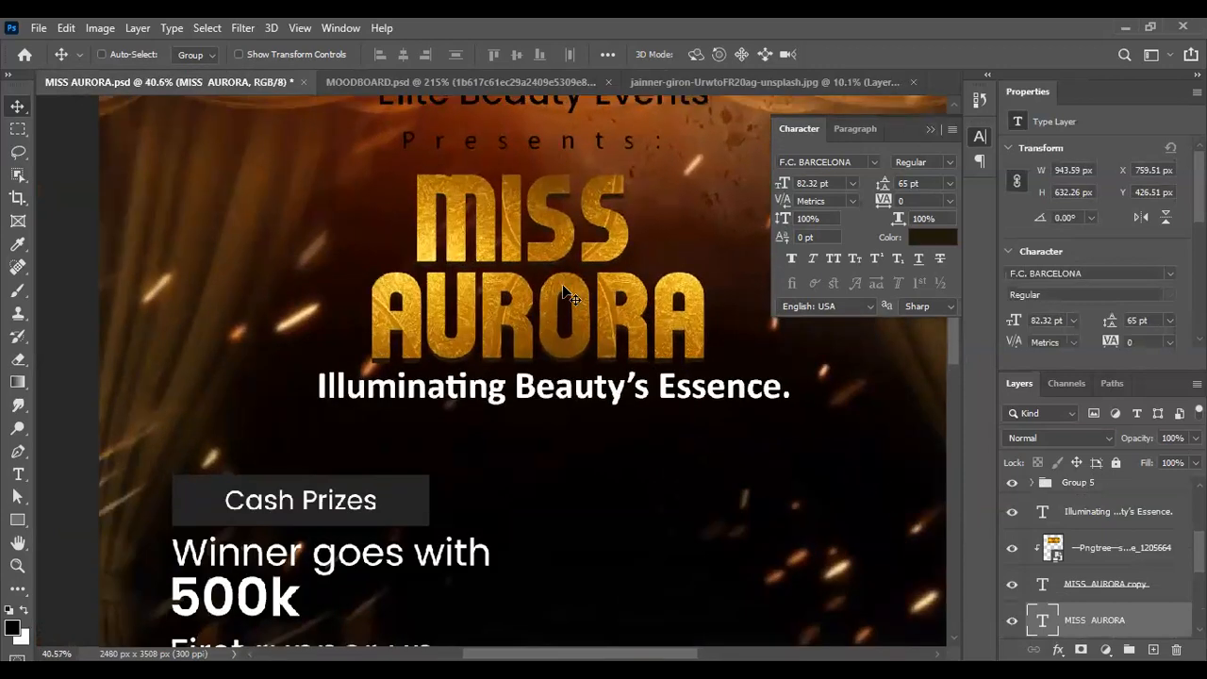
{"action": "left_click", "coordinate": [927, 236]}
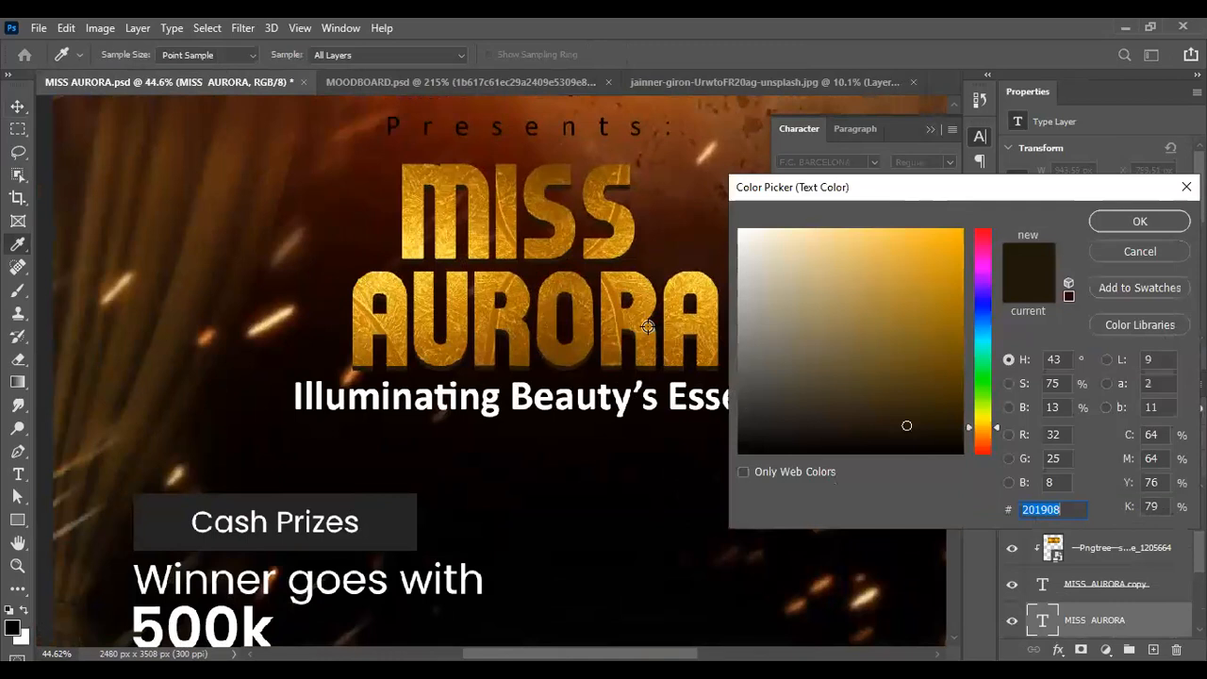
{"action": "left_click", "coordinate": [648, 326]}
{"action": "left_click", "coordinate": [903, 275]}
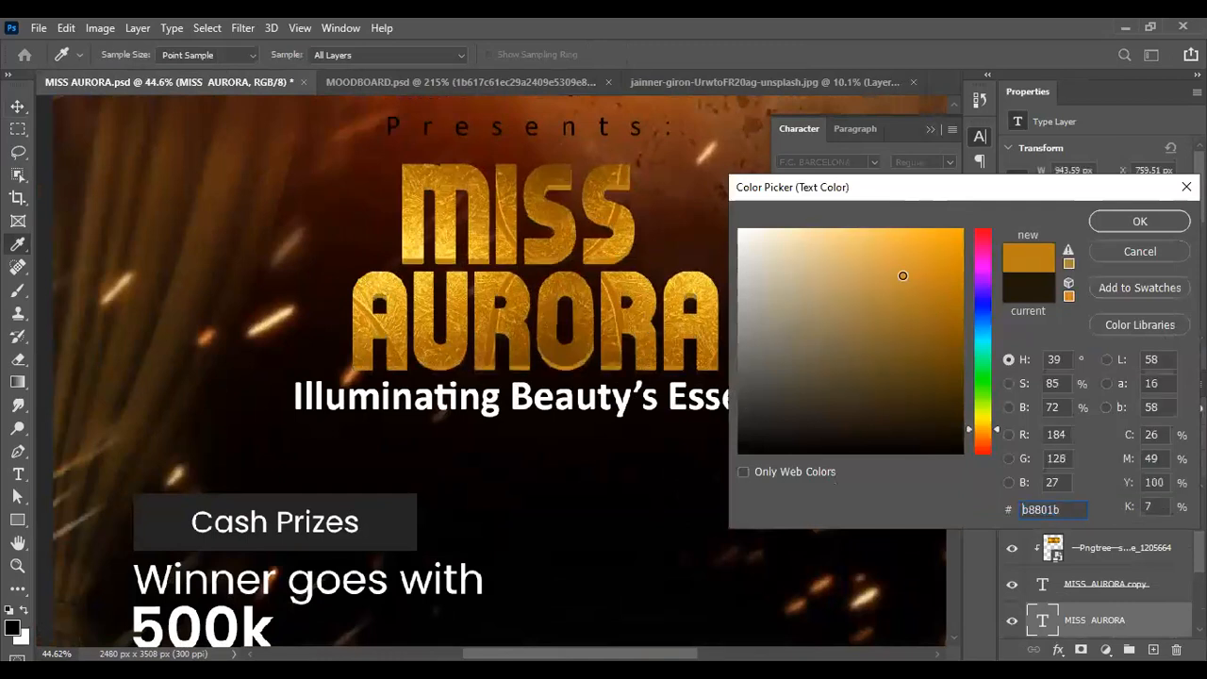
{"action": "left_click_drag", "start_coordinate": [902, 276], "coordinate": [921, 263]}
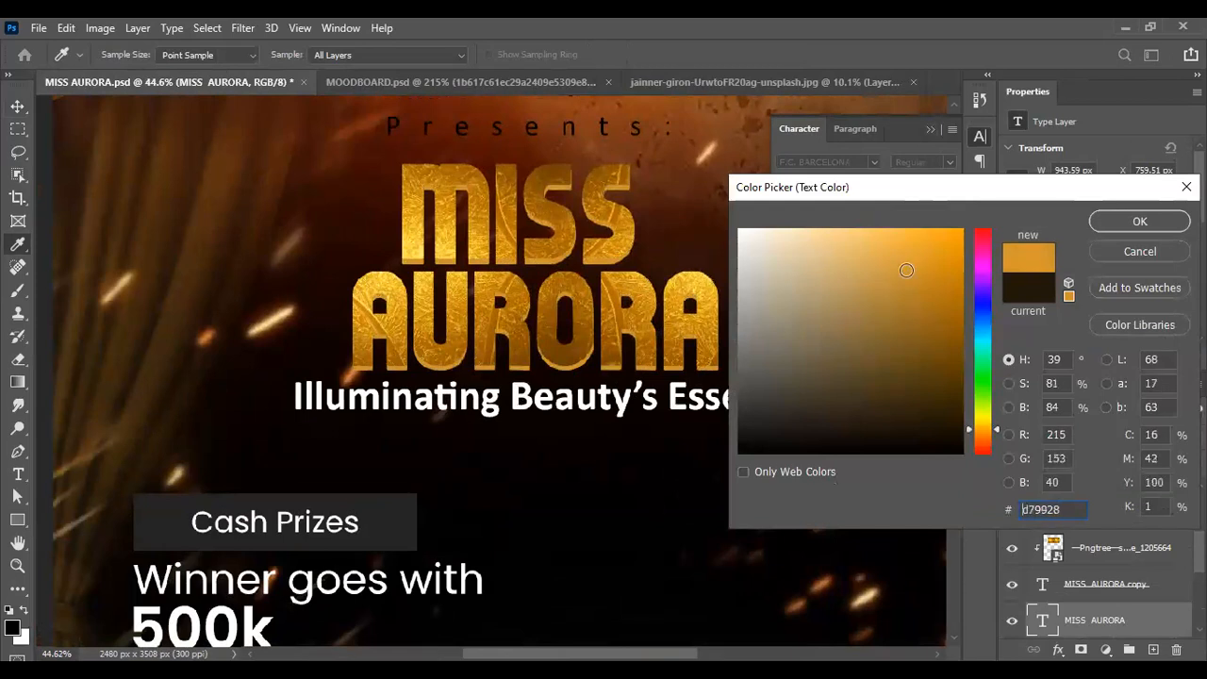
{"action": "left_click", "coordinate": [1135, 223]}
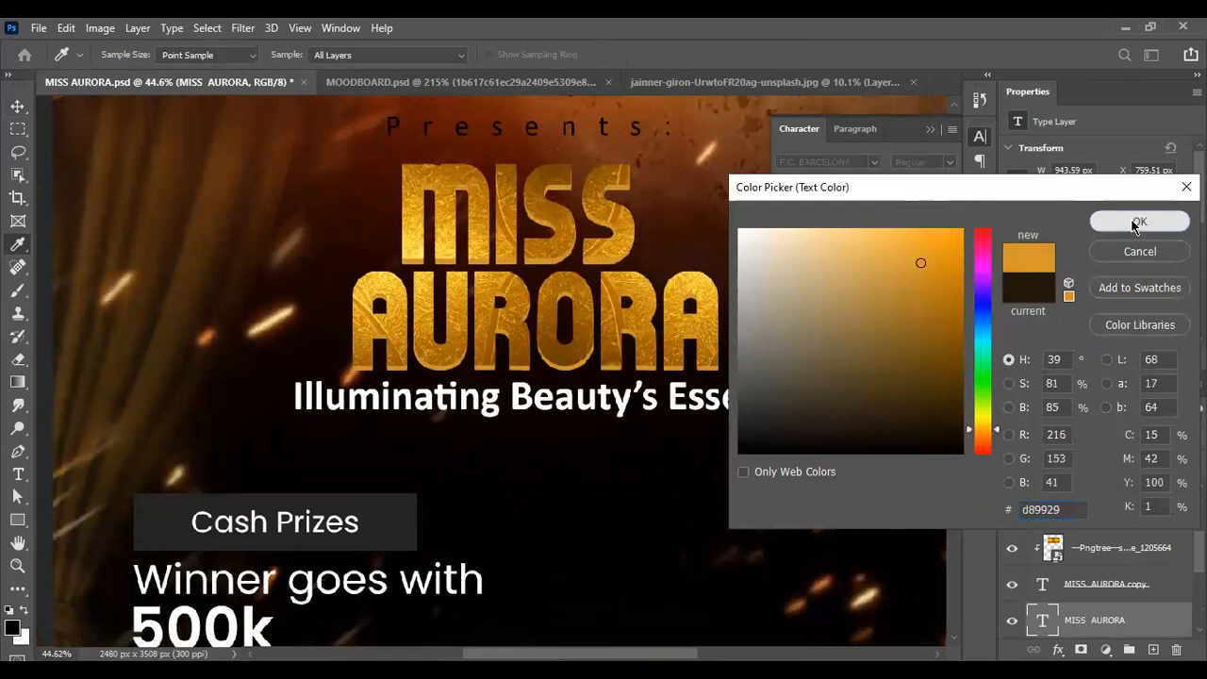
{"action": "scroll", "coordinate": [564, 256], "scroll_direction": "down", "scroll_amount": 10}
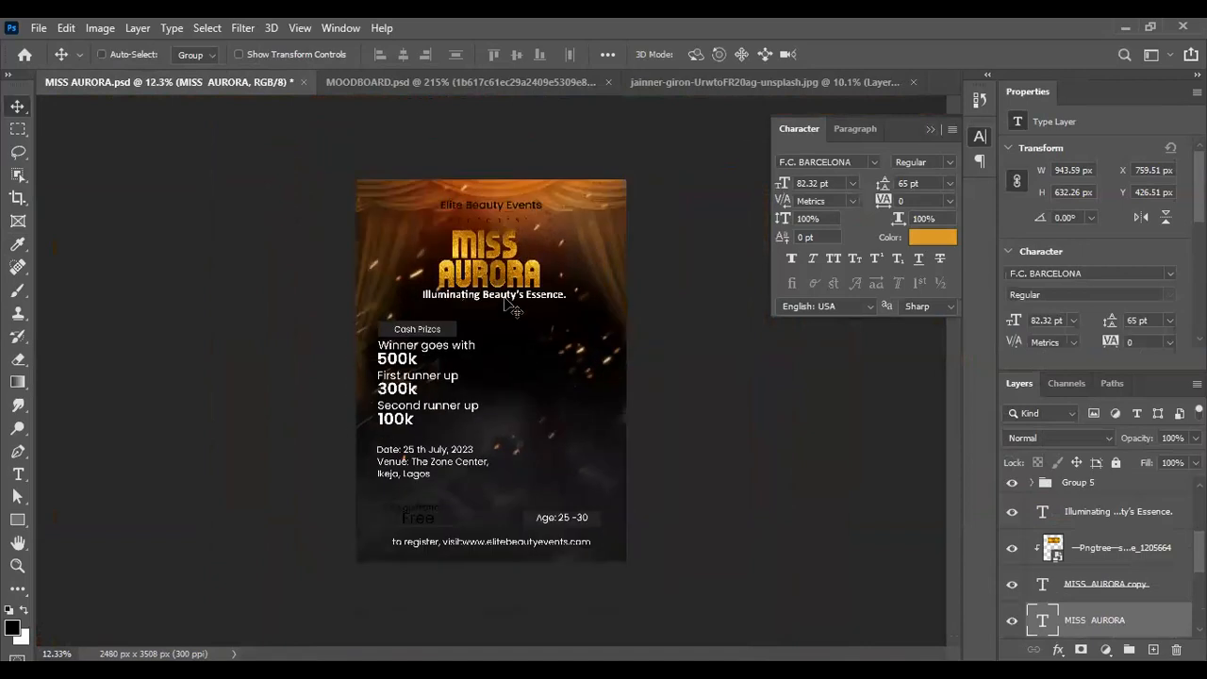
{"action": "scroll", "coordinate": [488, 181], "scroll_direction": "up", "scroll_amount": 8}
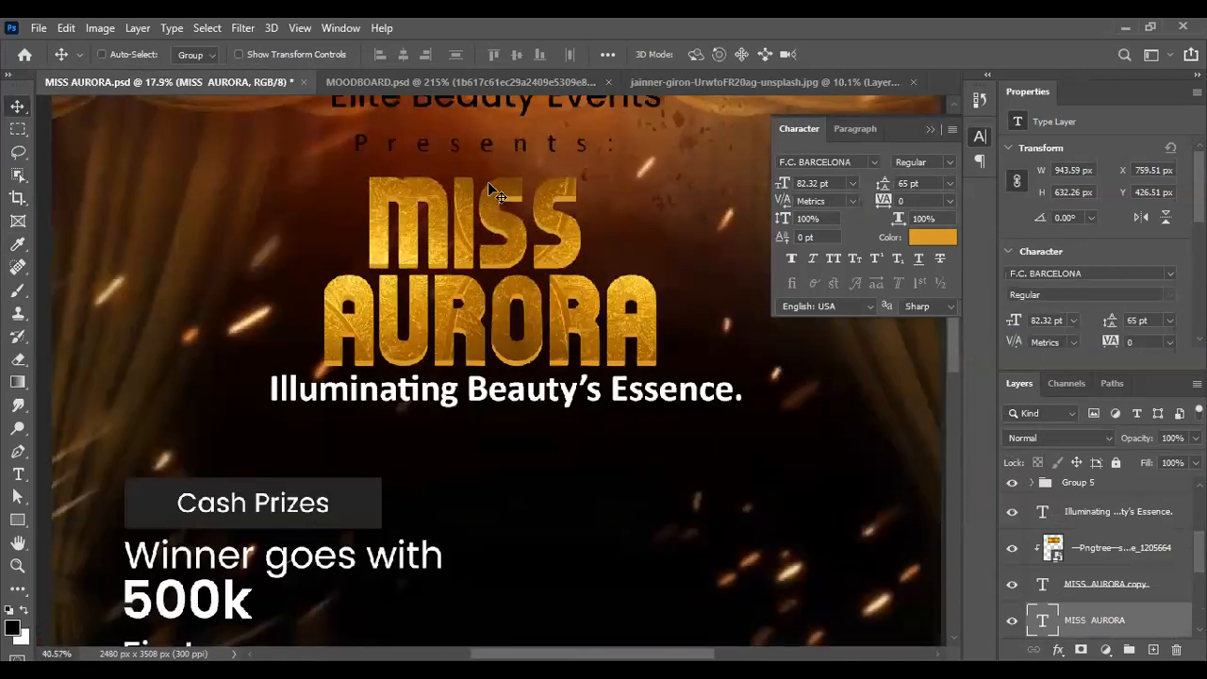
Step: Add a drop shadow to the offset MISS AURORA layer with 60% opacity and 31 px distance
{"action": "scroll", "coordinate": [1105, 585], "scroll_direction": "down", "scroll_amount": 1}
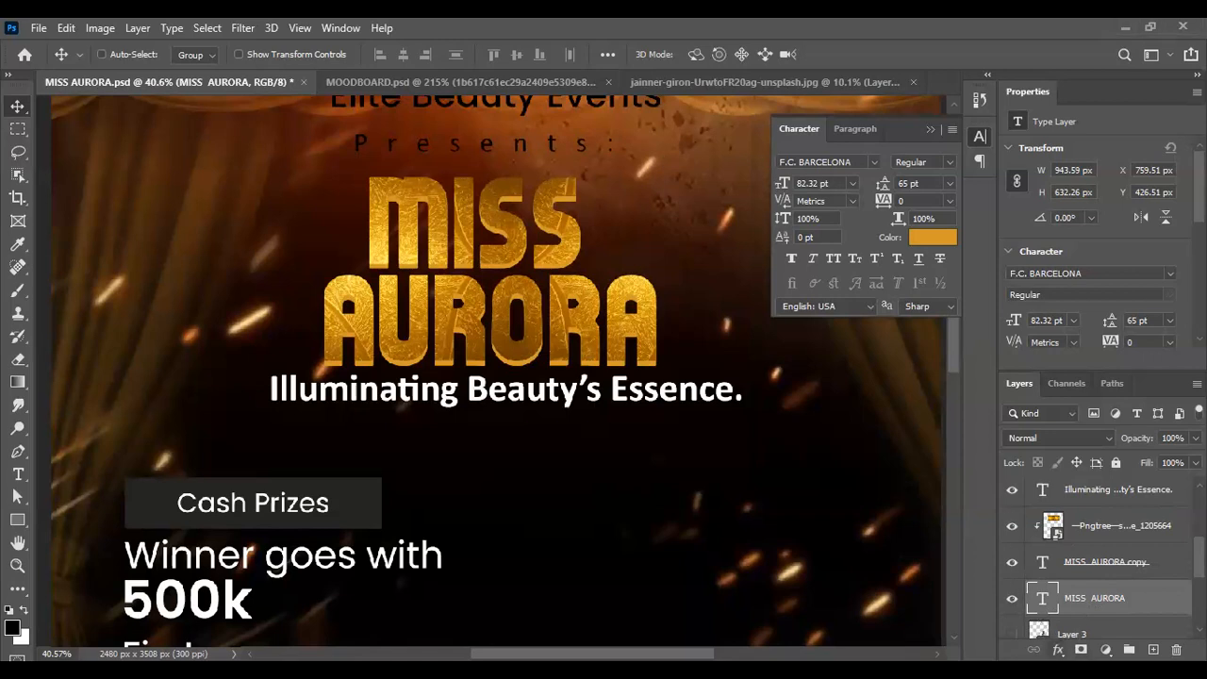
{"action": "left_click", "coordinate": [1057, 650]}
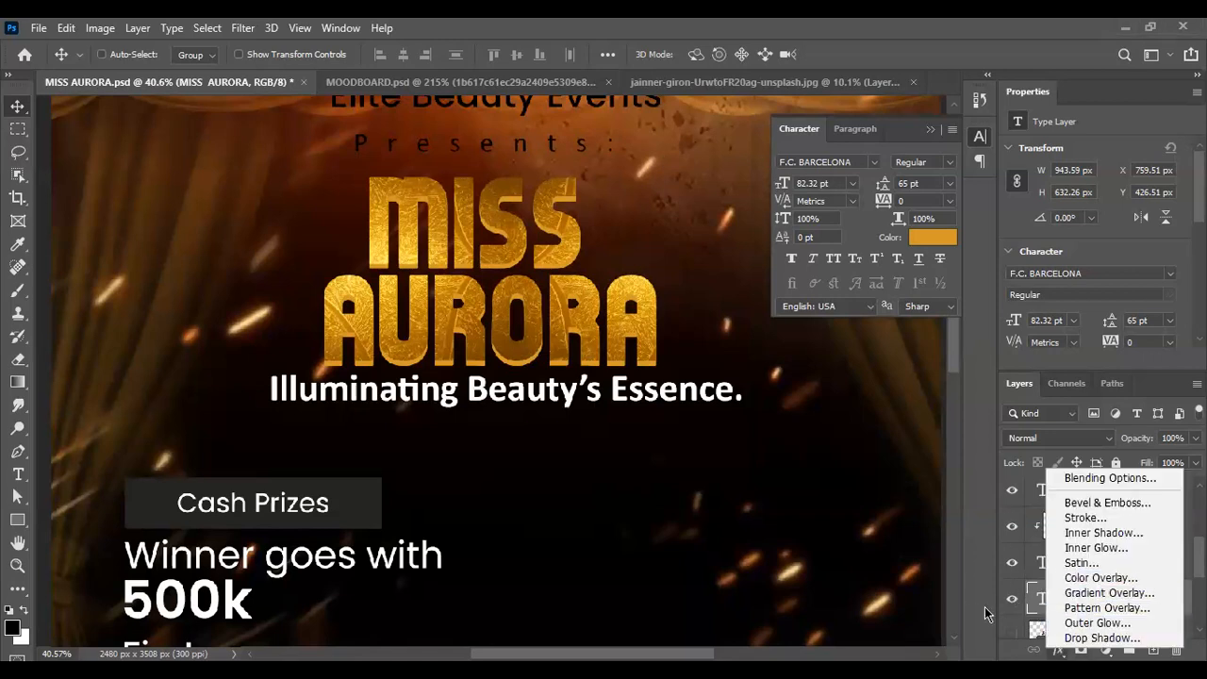
{"action": "left_click", "coordinate": [1106, 639]}
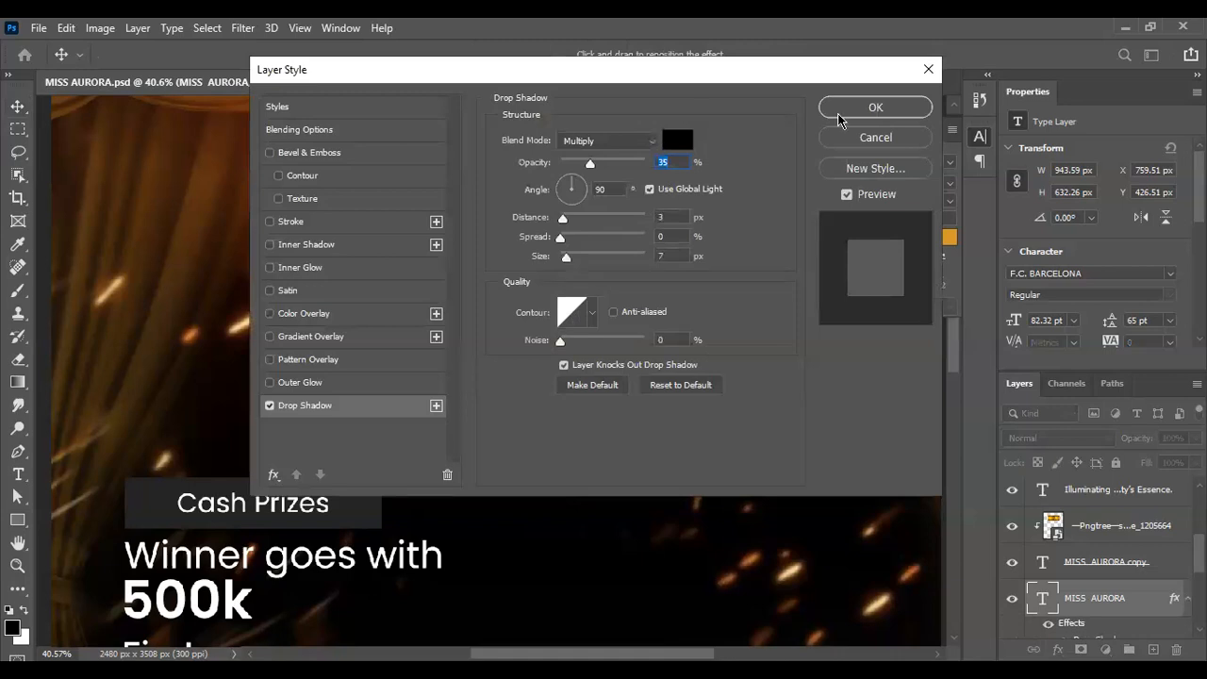
{"action": "left_click_drag", "start_coordinate": [761, 74], "coordinate": [921, 120]}
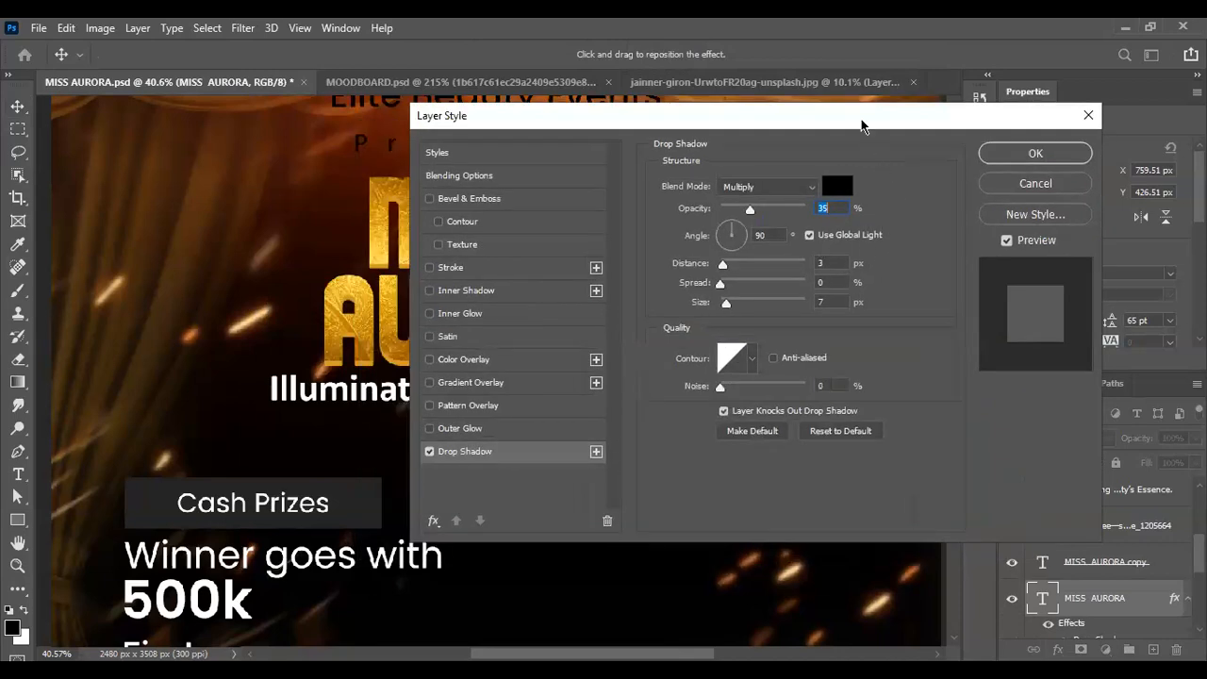
{"action": "left_click_drag", "start_coordinate": [921, 120], "coordinate": [1130, 86]}
{"action": "left_click_drag", "start_coordinate": [933, 230], "coordinate": [967, 231]}
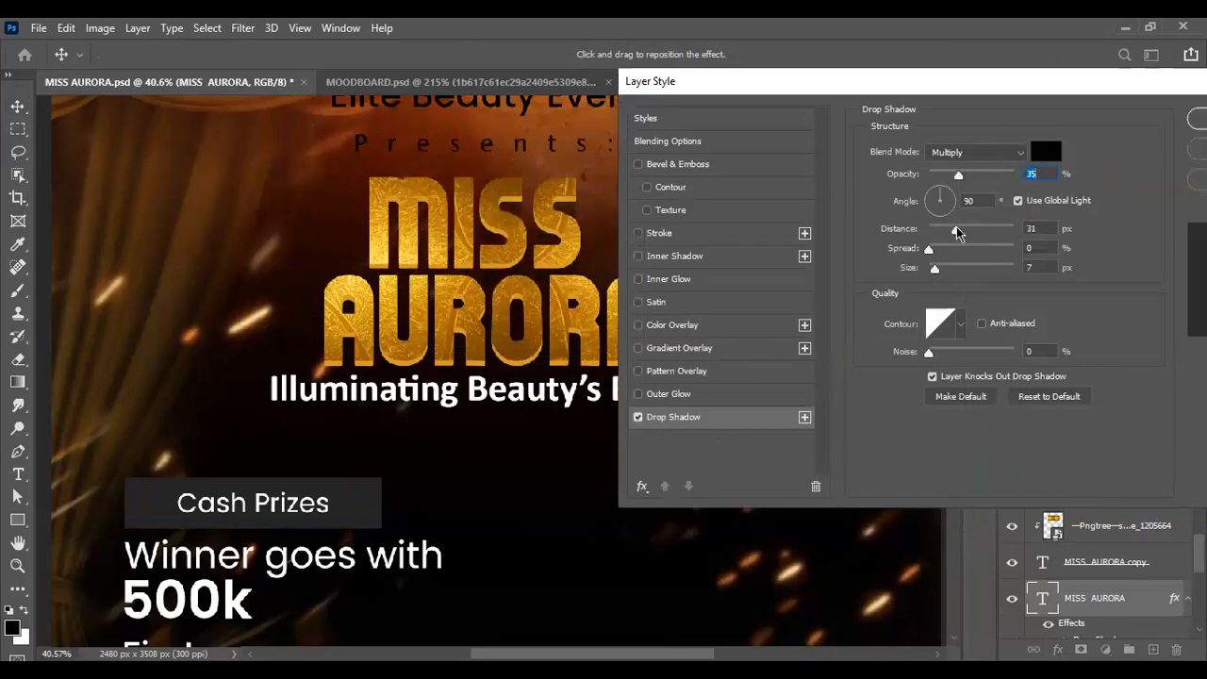
{"action": "left_click_drag", "start_coordinate": [959, 175], "coordinate": [981, 179]}
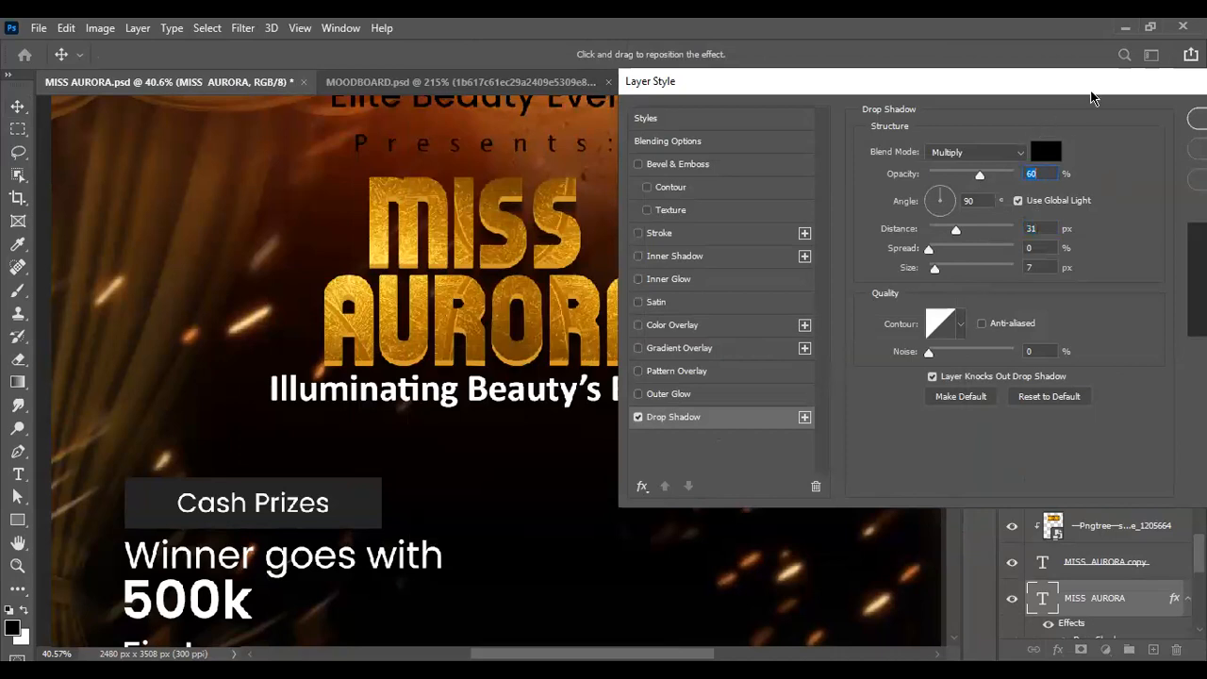
{"action": "left_click_drag", "start_coordinate": [1092, 97], "coordinate": [742, 149]}
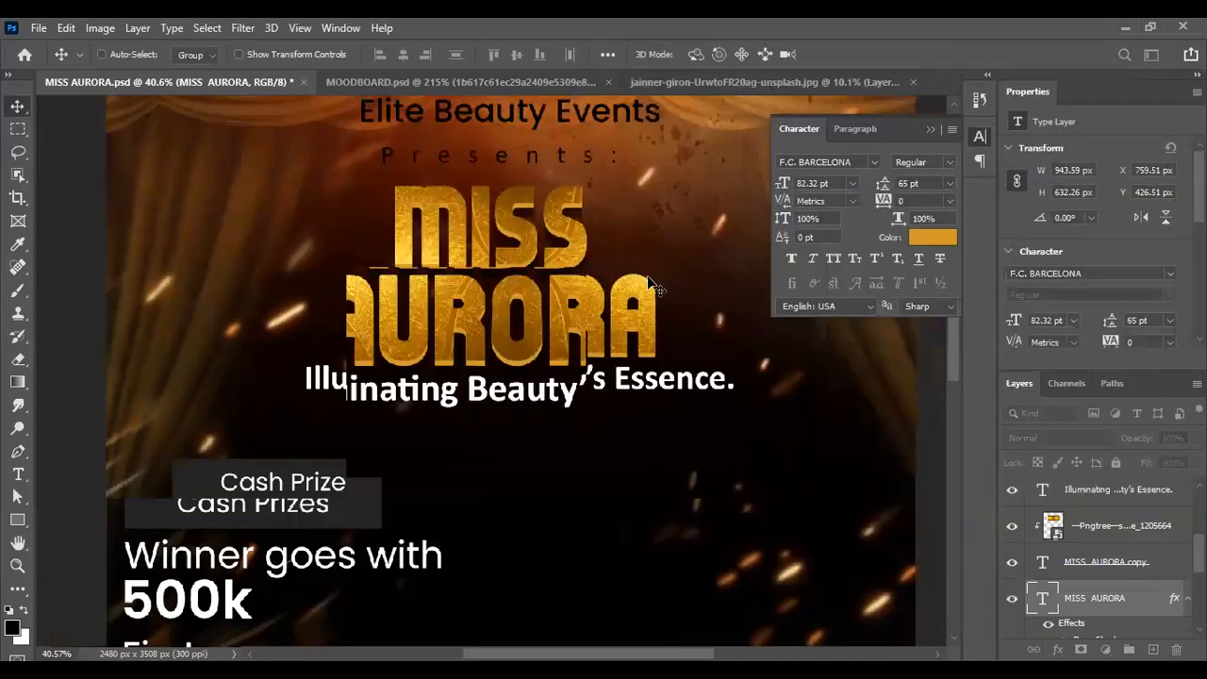
Step: Examine the MISS AURORA title's gold offset edge and drop shadow at several magnifications
{"action": "scroll", "coordinate": [645, 287], "scroll_direction": "down", "scroll_amount": 4}
{"action": "scroll", "coordinate": [498, 293], "scroll_direction": "up", "scroll_amount": 1}
{"action": "scroll", "coordinate": [510, 185], "scroll_direction": "up", "scroll_amount": 1}
{"action": "scroll", "coordinate": [514, 190], "scroll_direction": "up", "scroll_amount": 6}
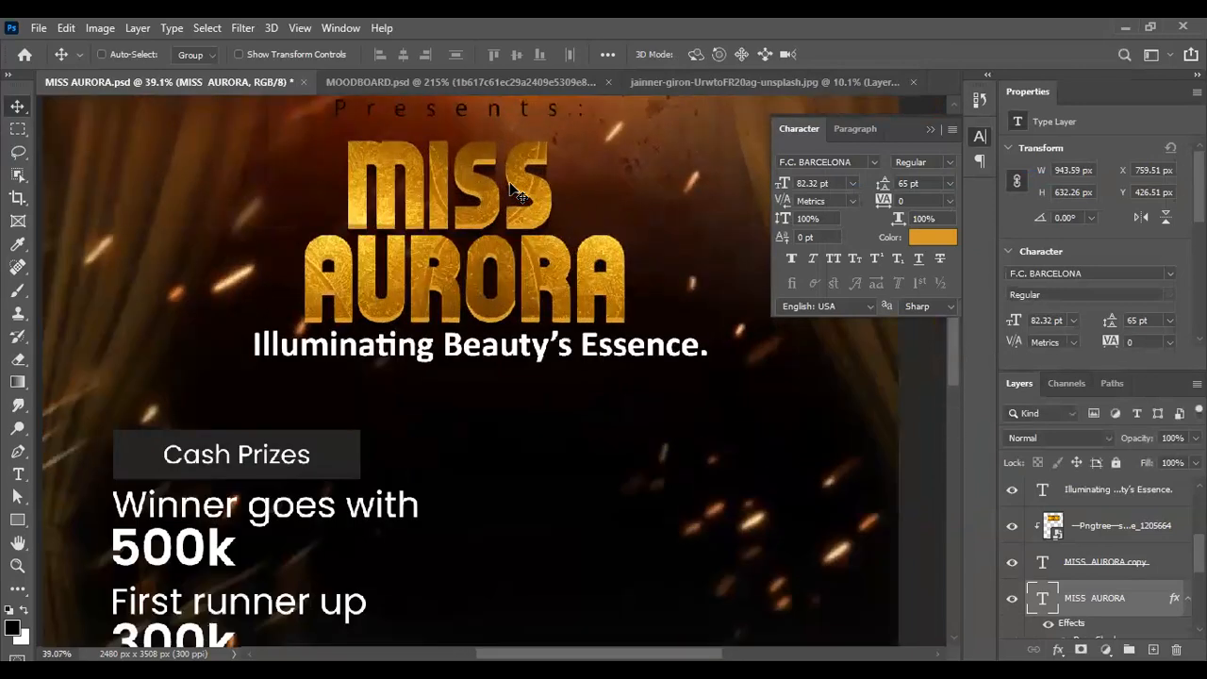
{"action": "scroll", "coordinate": [517, 194], "scroll_direction": "up", "scroll_amount": 1}
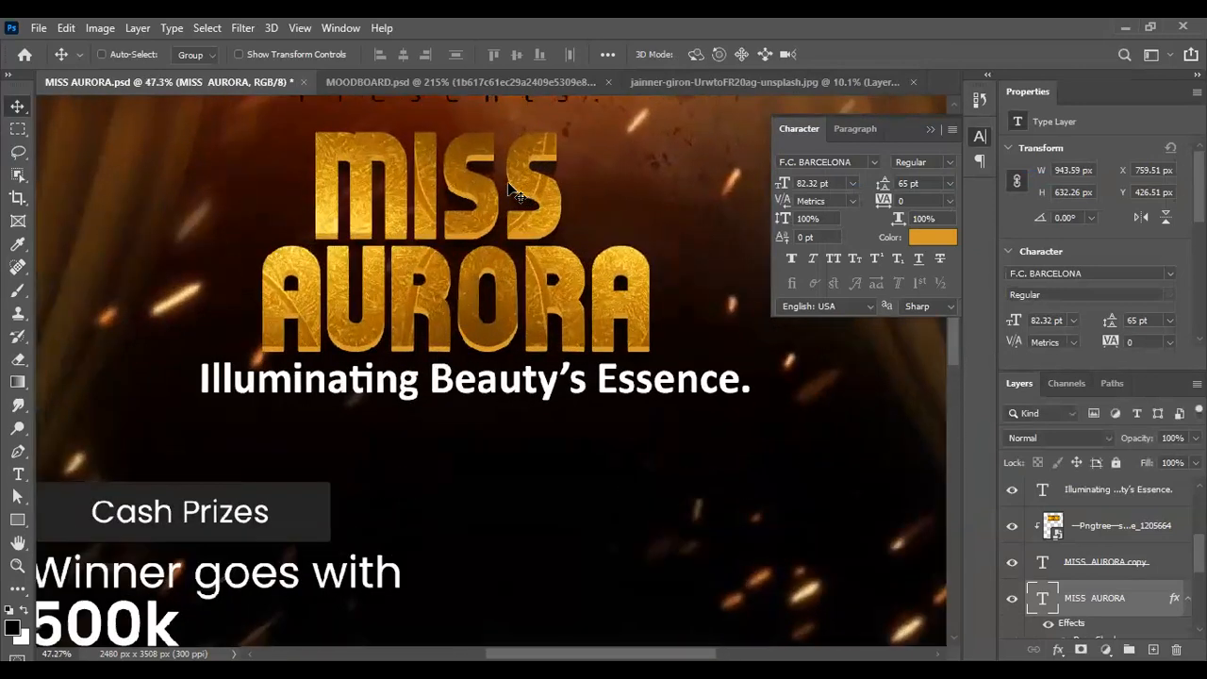
{"action": "scroll", "coordinate": [517, 194], "scroll_direction": "up", "scroll_amount": 3}
{"action": "scroll", "coordinate": [503, 274], "scroll_direction": "up", "scroll_amount": 2}
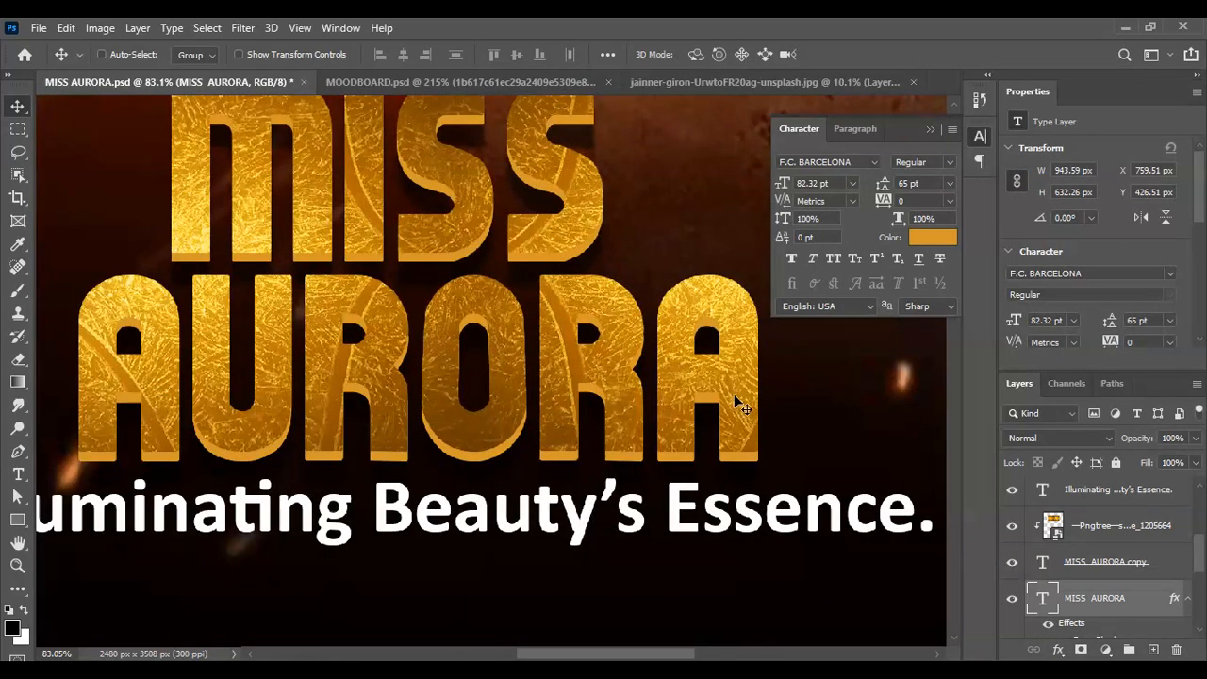
{"action": "scroll", "coordinate": [722, 395], "scroll_direction": "down", "scroll_amount": 1}
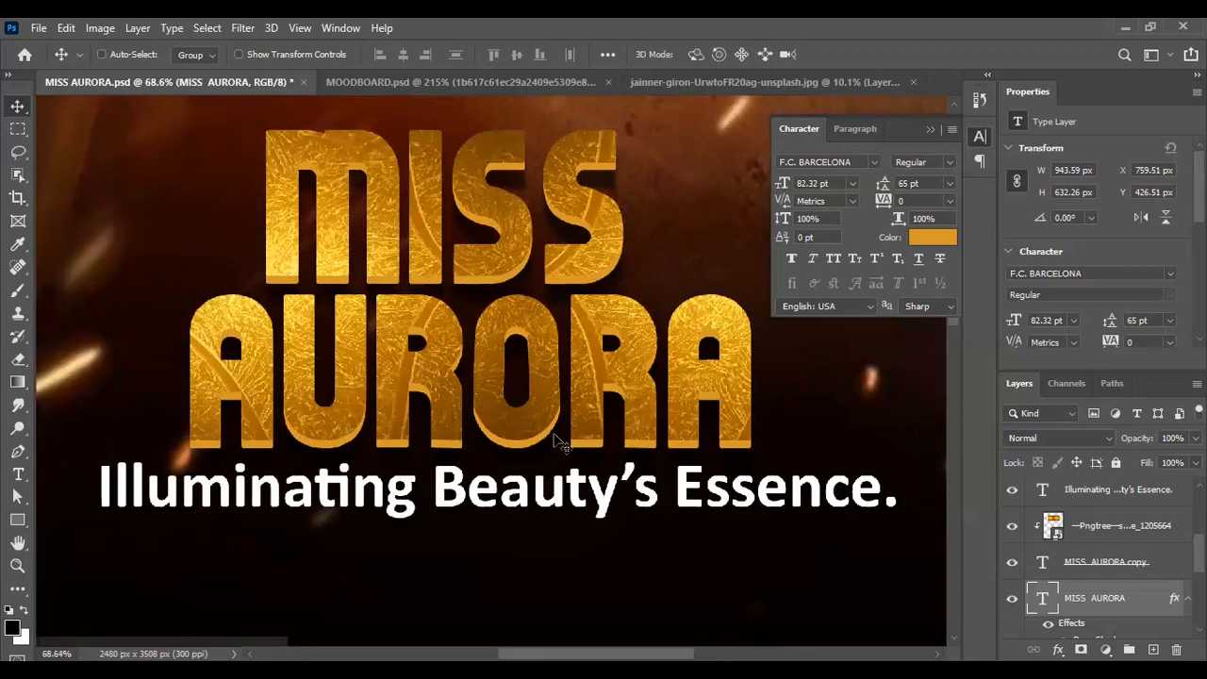
{"action": "scroll", "coordinate": [552, 443], "scroll_direction": "up", "scroll_amount": 3}
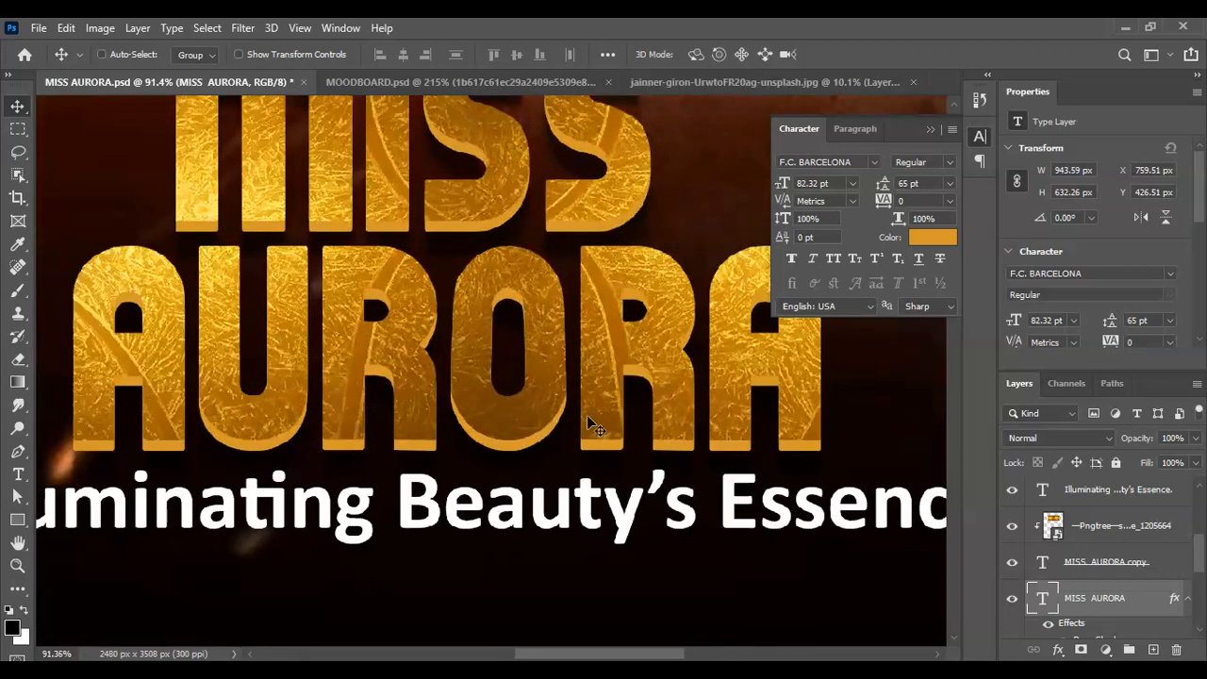
Step: Duplicate the gold texture layer, place the copy directly above the offset MISS AURORA layer and clip it to that text
{"action": "left_click", "coordinate": [1116, 535]}
{"action": "key", "text": "ctrl+j"}
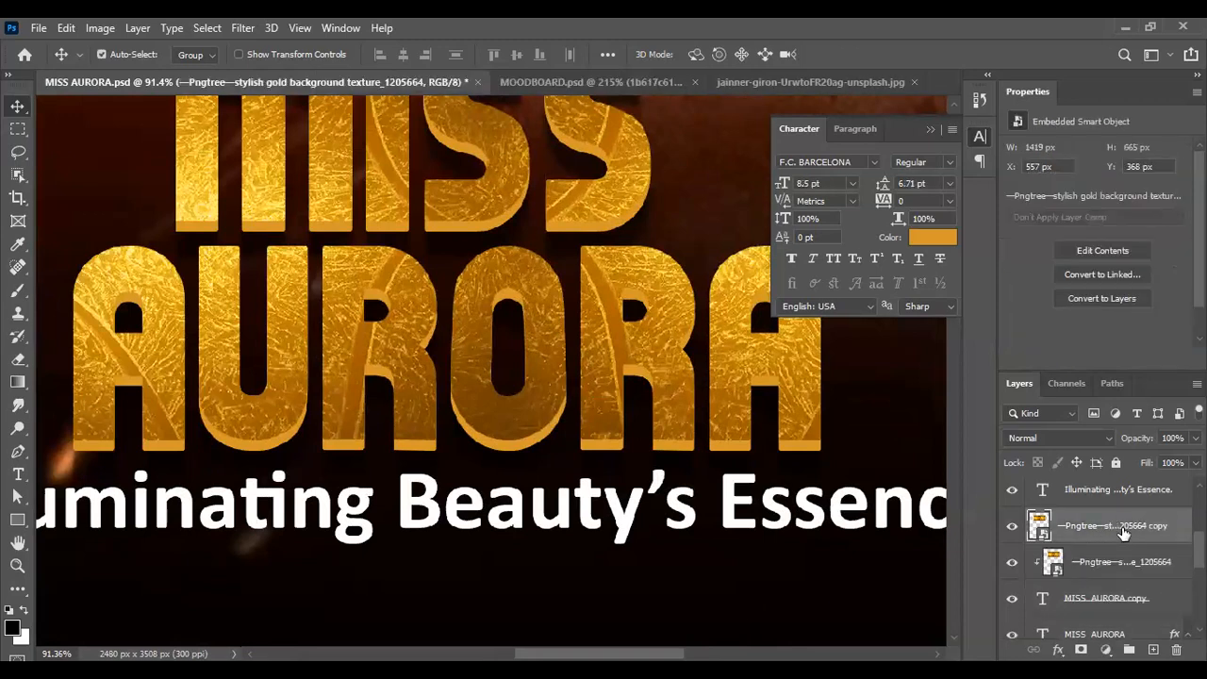
{"action": "left_click_drag", "start_coordinate": [1123, 527], "coordinate": [1111, 624]}
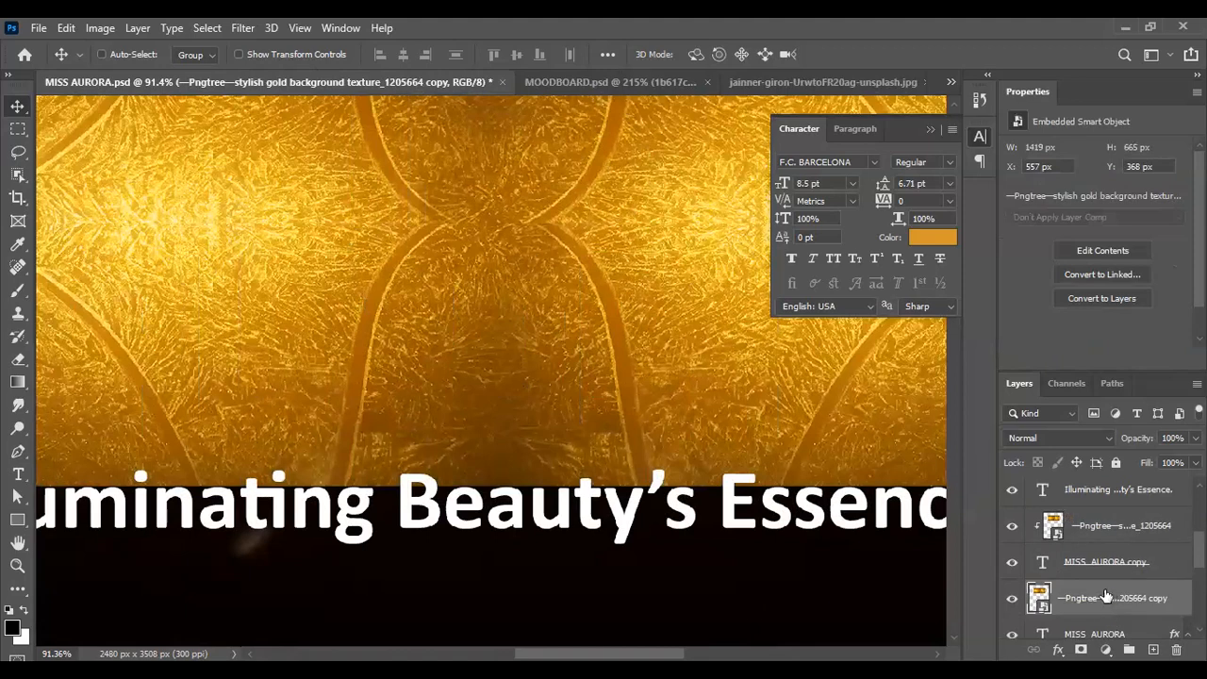
{"action": "right_click", "coordinate": [1104, 590]}
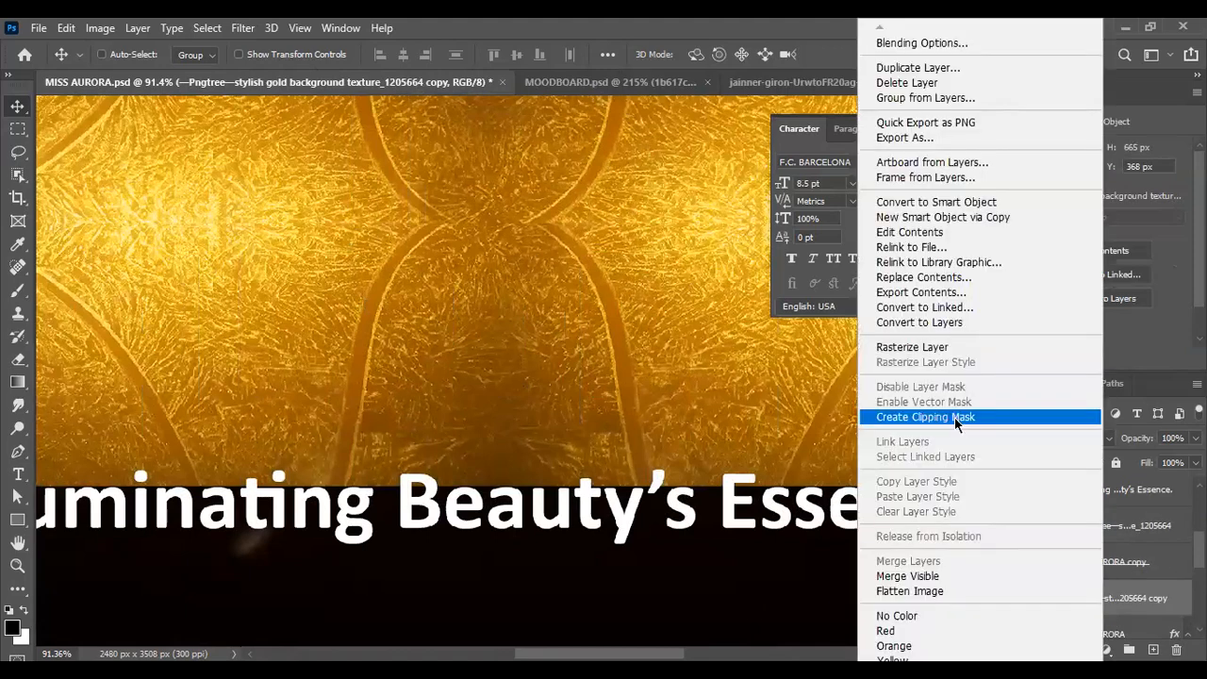
{"action": "left_click", "coordinate": [954, 418]}
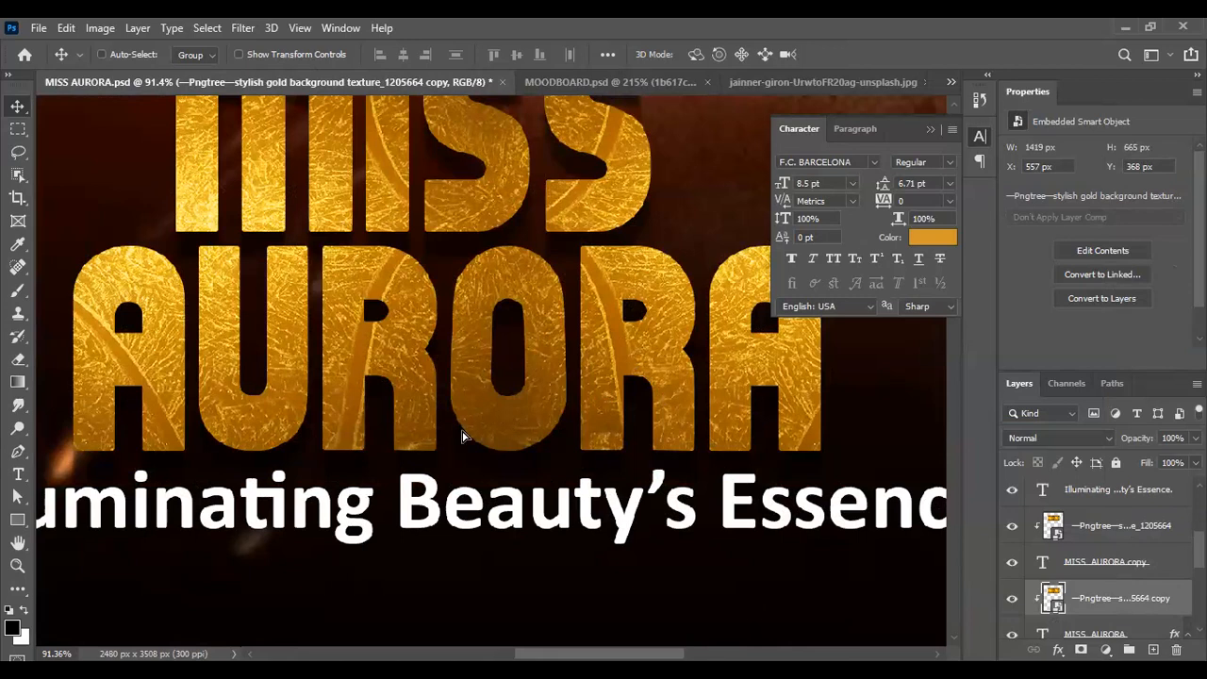
Step: Move the offset text's clipped gold texture to X 458 px, Y 398 px and set its opacity to 73%
{"action": "left_click_drag", "start_coordinate": [542, 412], "coordinate": [462, 437]}
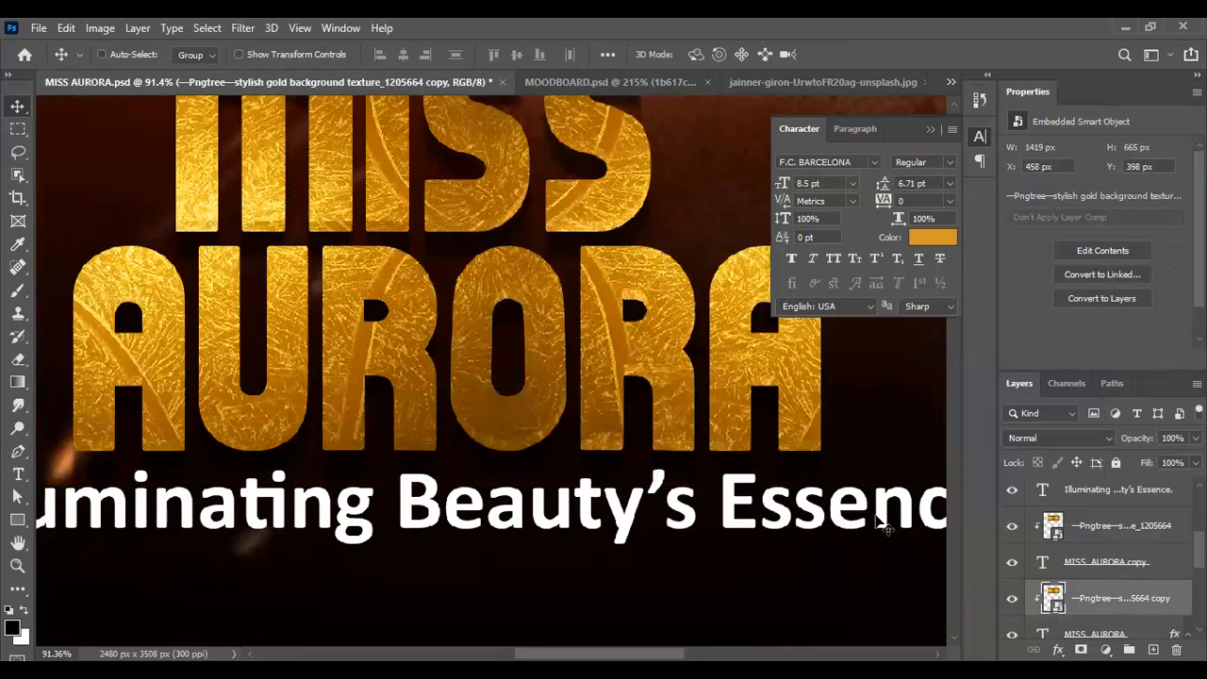
{"action": "left_click", "coordinate": [1195, 438]}
{"action": "left_click_drag", "start_coordinate": [1198, 462], "coordinate": [1174, 466]}
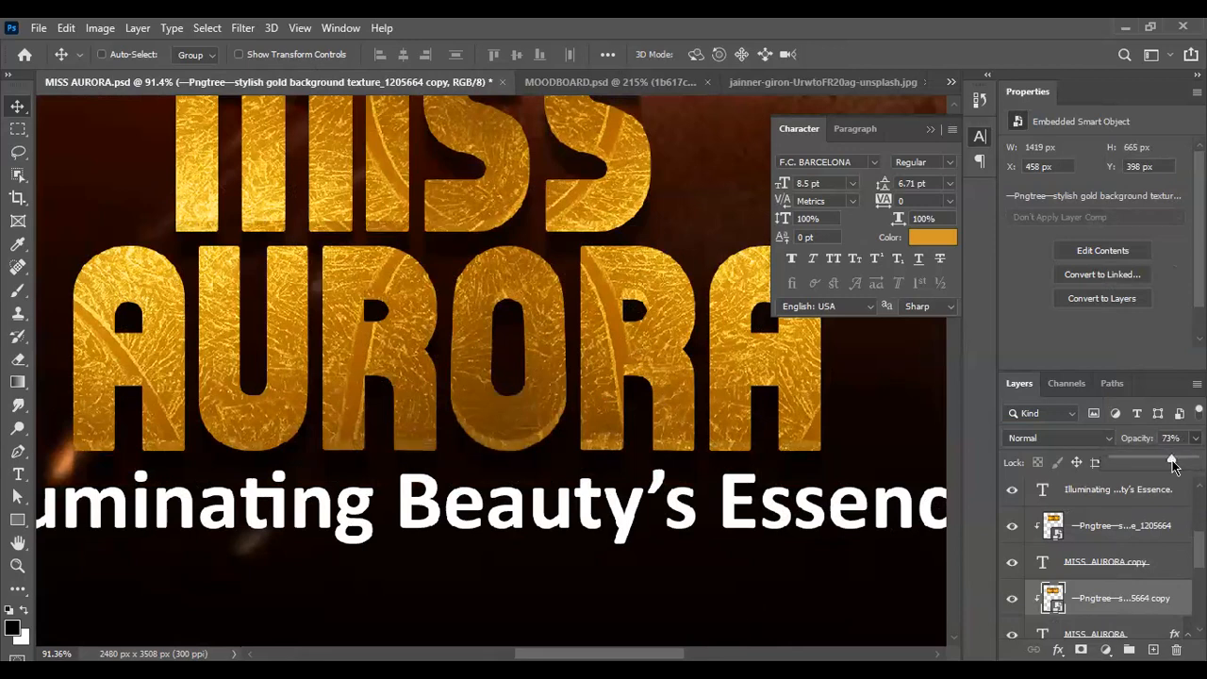
{"action": "scroll", "coordinate": [614, 477], "scroll_direction": "up", "scroll_amount": 3}
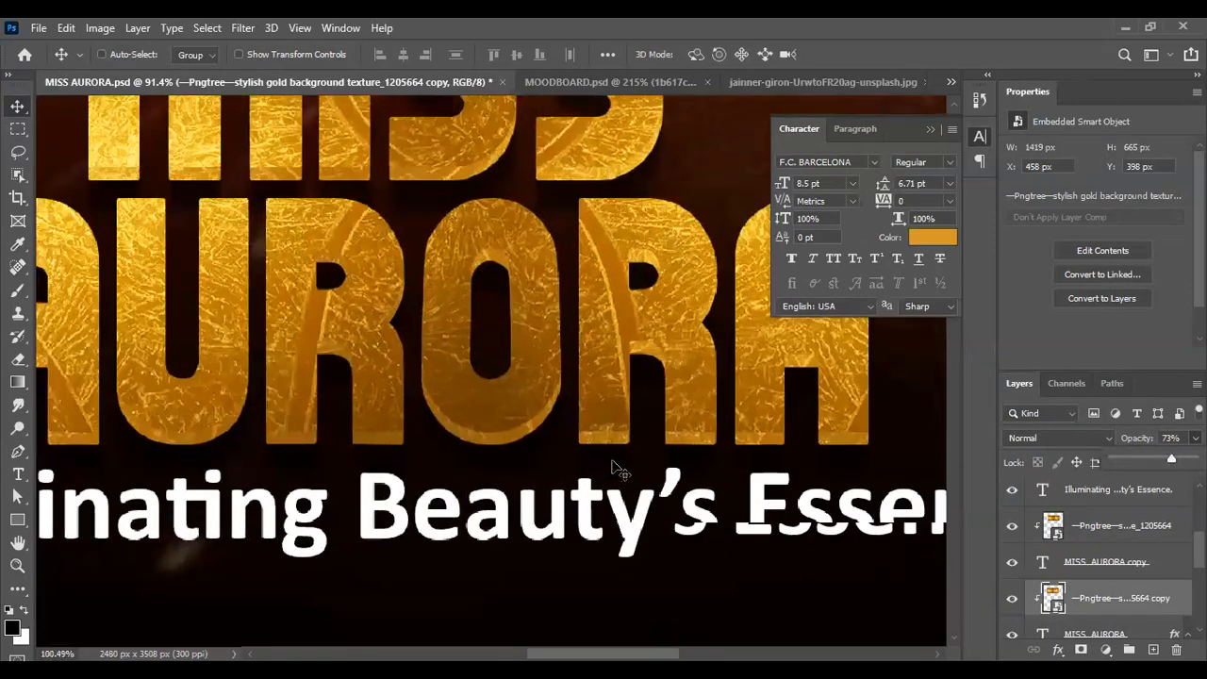
{"action": "scroll", "coordinate": [627, 451], "scroll_direction": "up", "scroll_amount": 4}
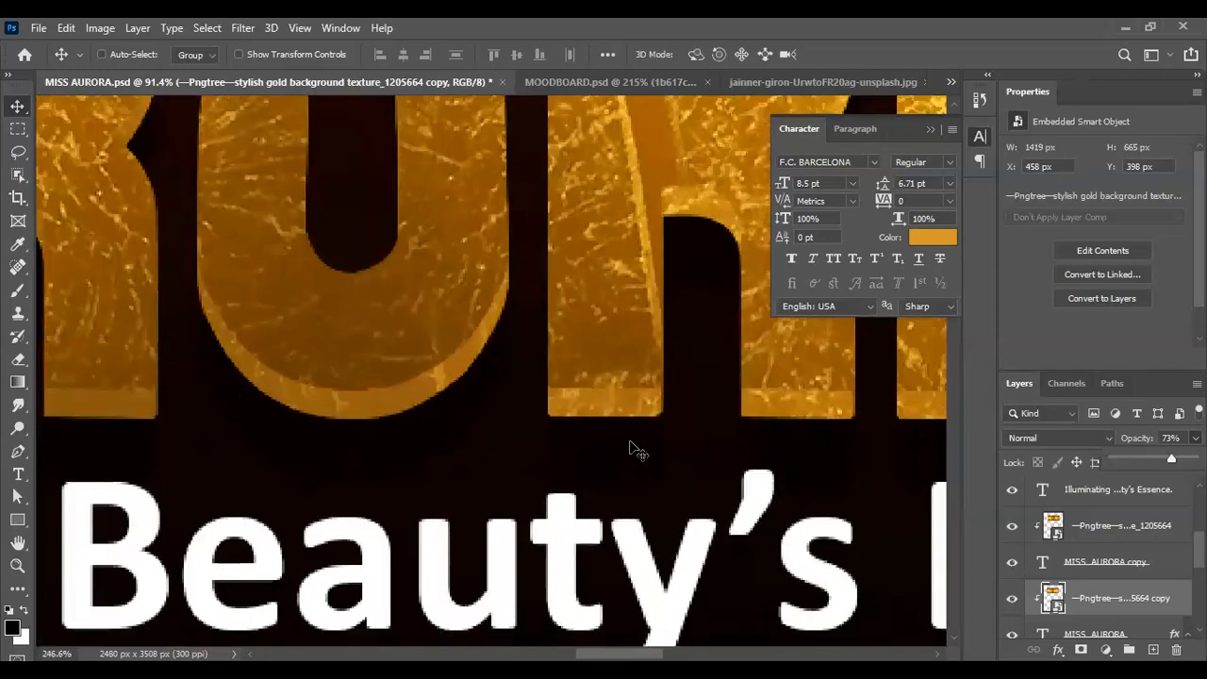
{"action": "scroll", "coordinate": [632, 453], "scroll_direction": "down", "scroll_amount": 5}
{"action": "scroll", "coordinate": [638, 455], "scroll_direction": "down", "scroll_amount": 6}
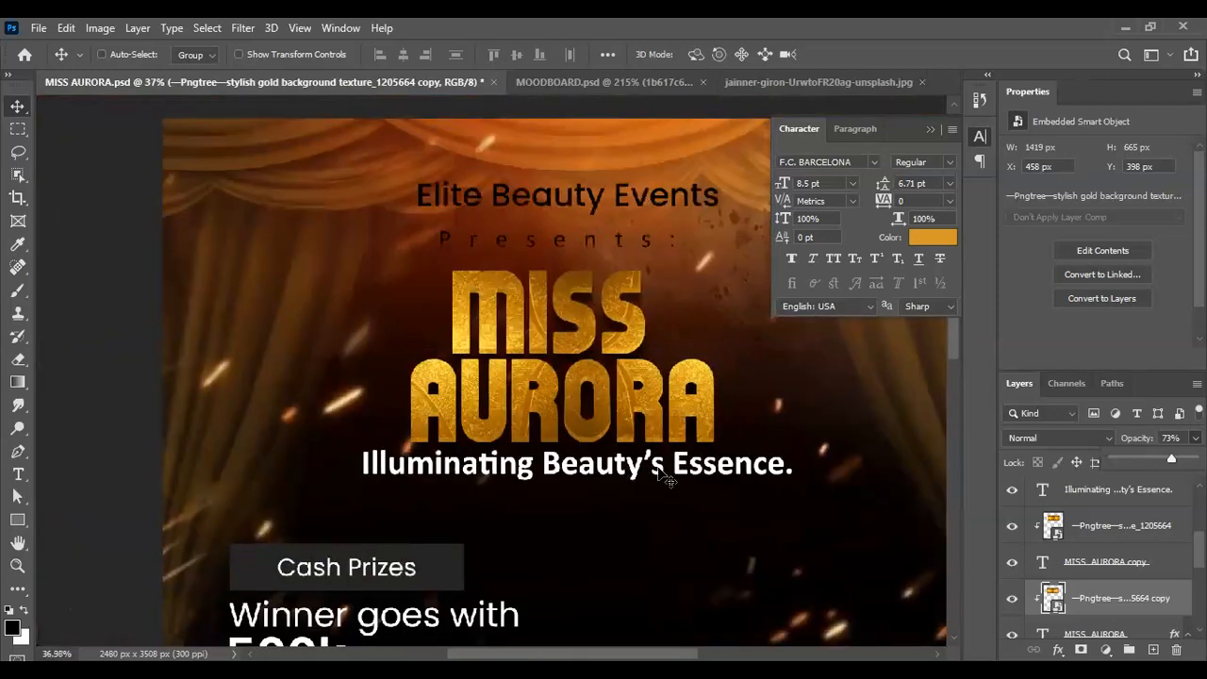
{"action": "scroll", "coordinate": [670, 476], "scroll_direction": "up", "scroll_amount": 4}
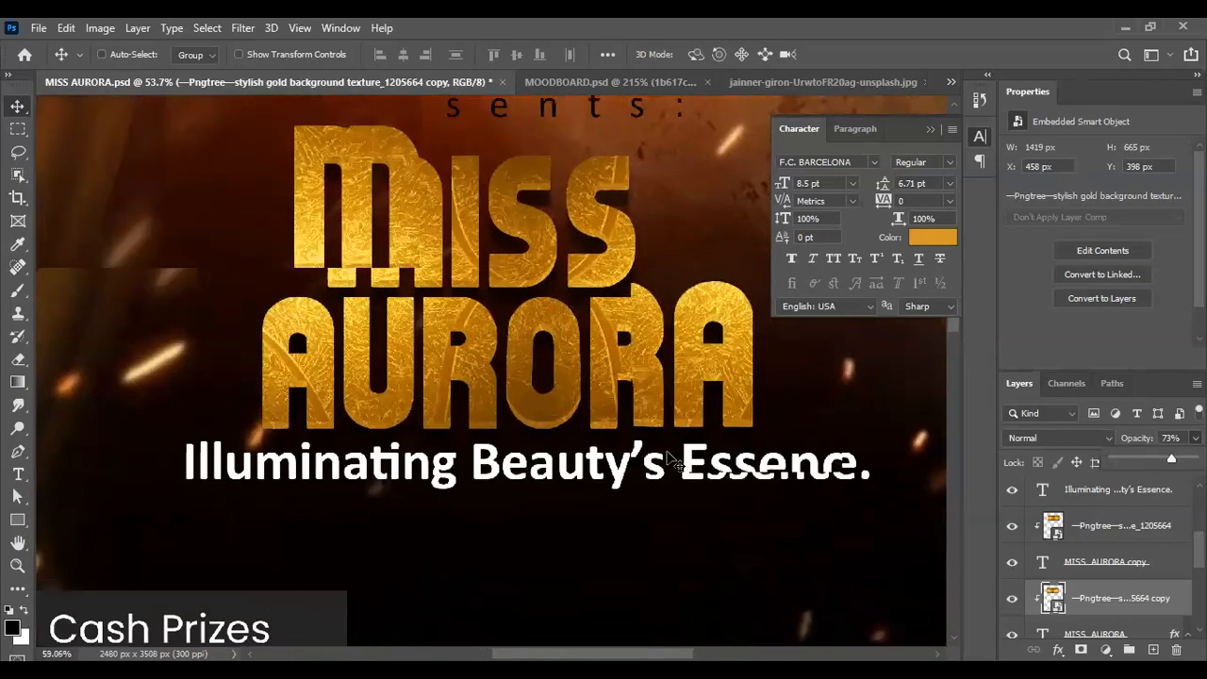
{"action": "scroll", "coordinate": [670, 459], "scroll_direction": "up", "scroll_amount": 1}
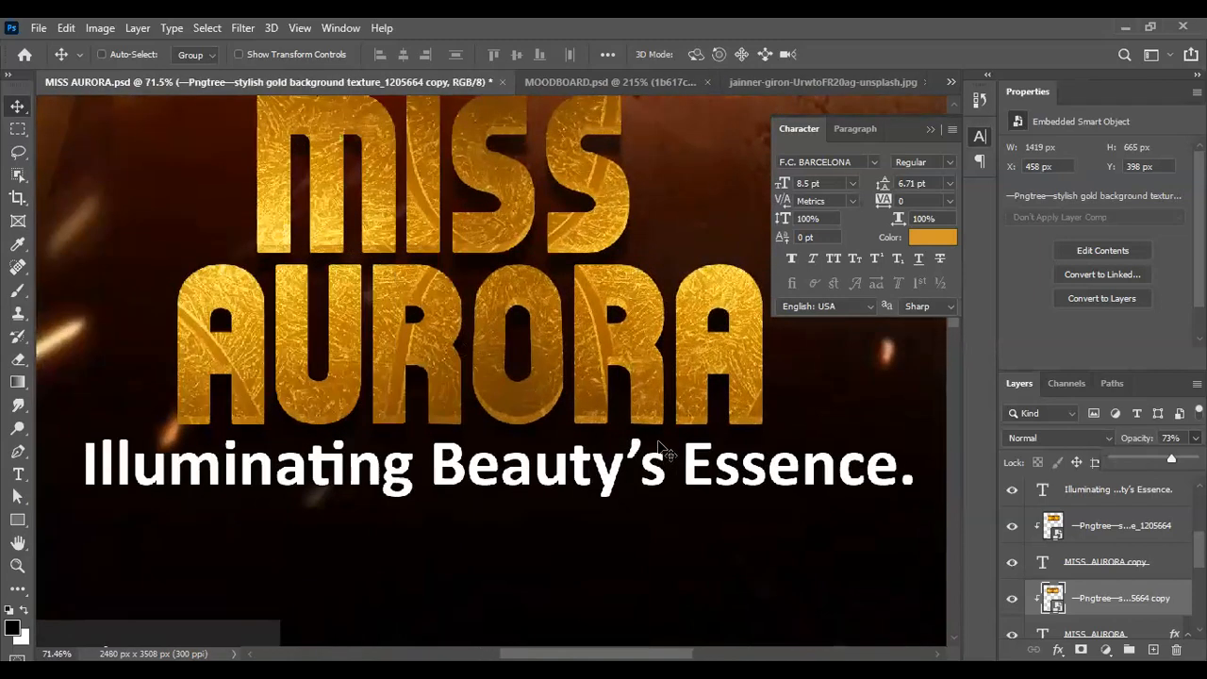
Step: Examine the gold MISS AURORA title up close and in the context of the whole flyer
{"action": "scroll", "coordinate": [665, 453], "scroll_direction": "up", "scroll_amount": 1}
{"action": "scroll", "coordinate": [665, 452], "scroll_direction": "down", "scroll_amount": 2}
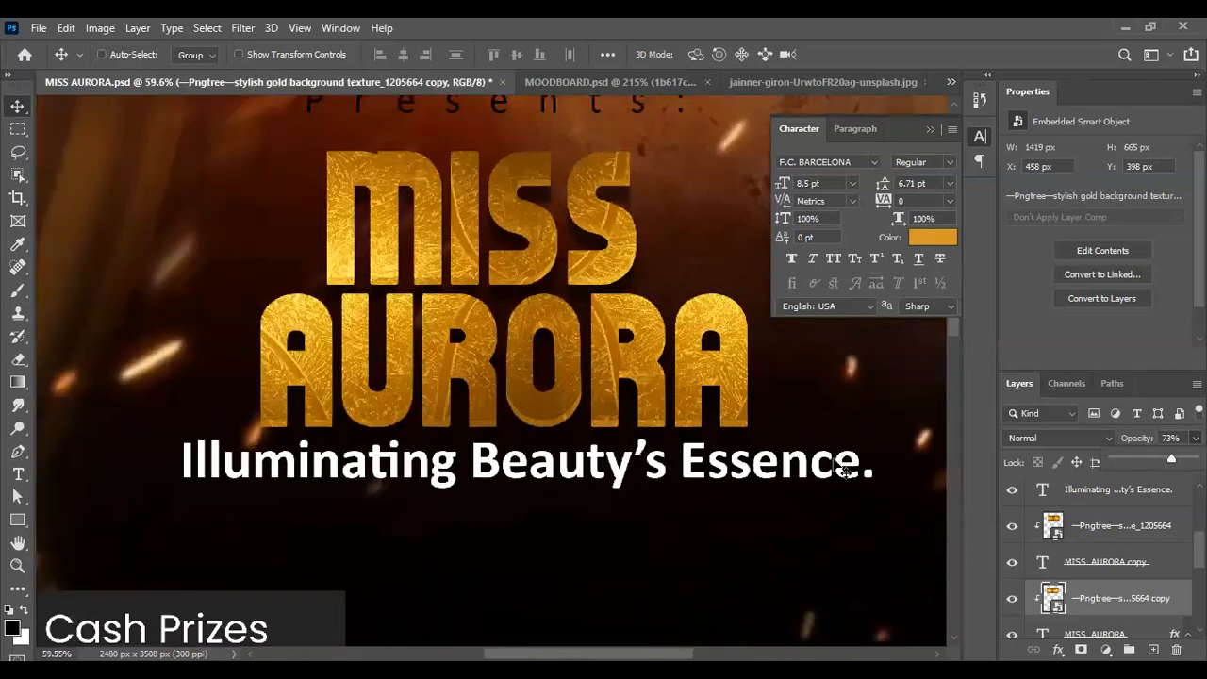
{"action": "left_click", "coordinate": [1106, 558]}
{"action": "scroll", "coordinate": [616, 464], "scroll_direction": "down", "scroll_amount": 8}
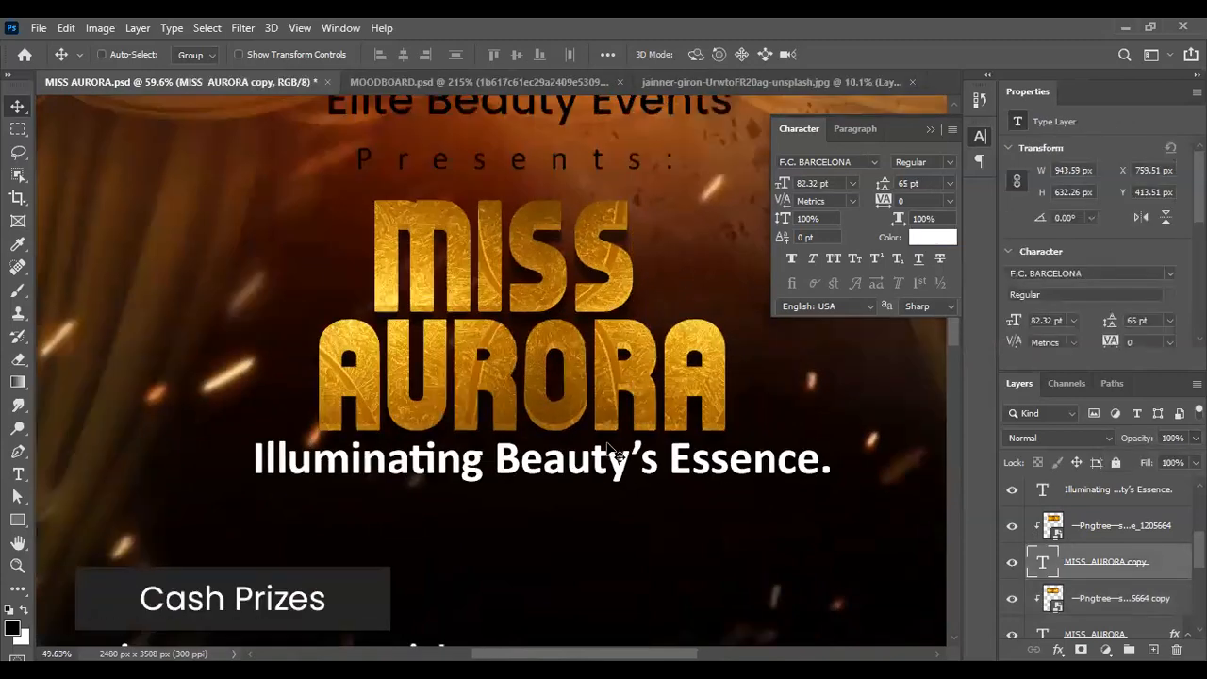
{"action": "scroll", "coordinate": [589, 485], "scroll_direction": "up", "scroll_amount": 1}
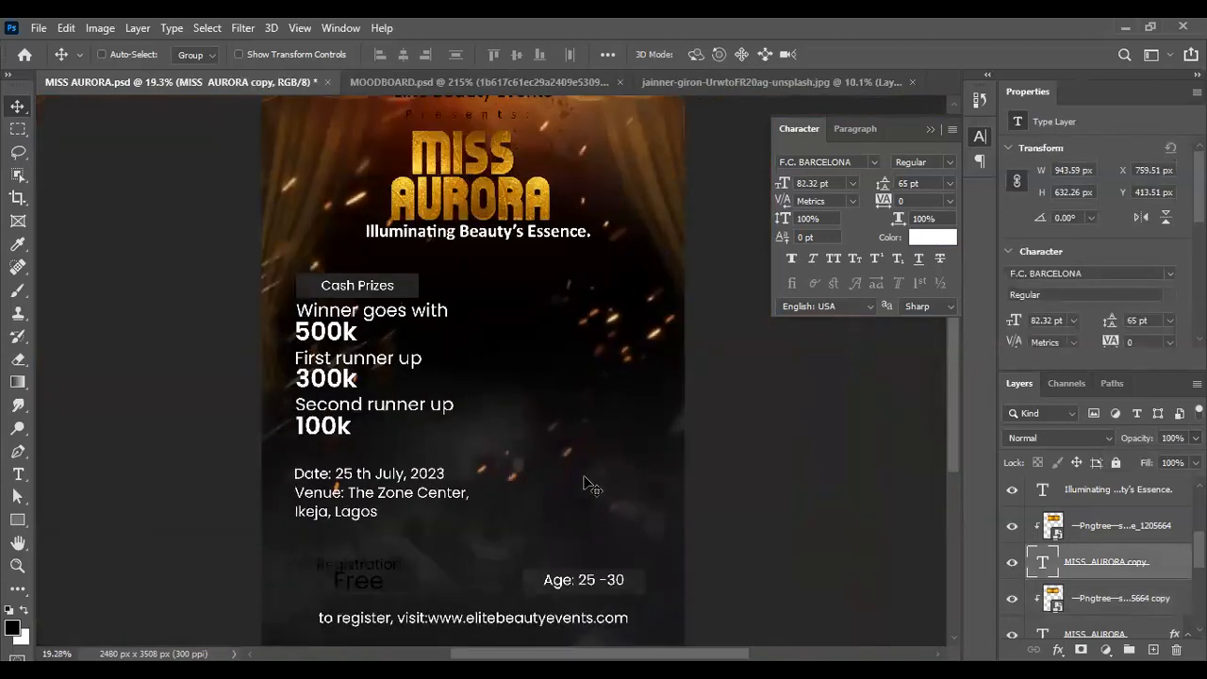
{"action": "key", "text": "ctrl+0"}
{"action": "scroll", "coordinate": [526, 196], "scroll_direction": "up", "scroll_amount": 1}
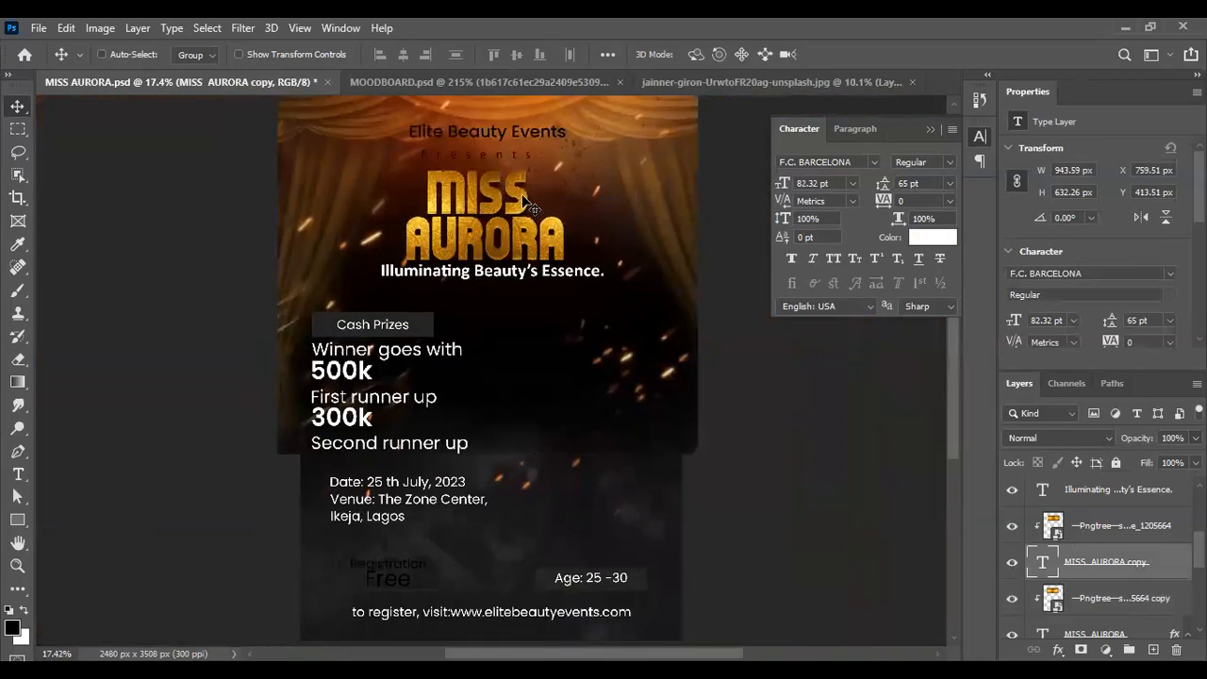
Step: Group both MISS AURORA text layers with their clipped gold textures and name the group tHEME
{"action": "left_click", "coordinate": [1121, 528]}
{"action": "scroll", "coordinate": [1124, 576], "scroll_direction": "down", "scroll_amount": 1}
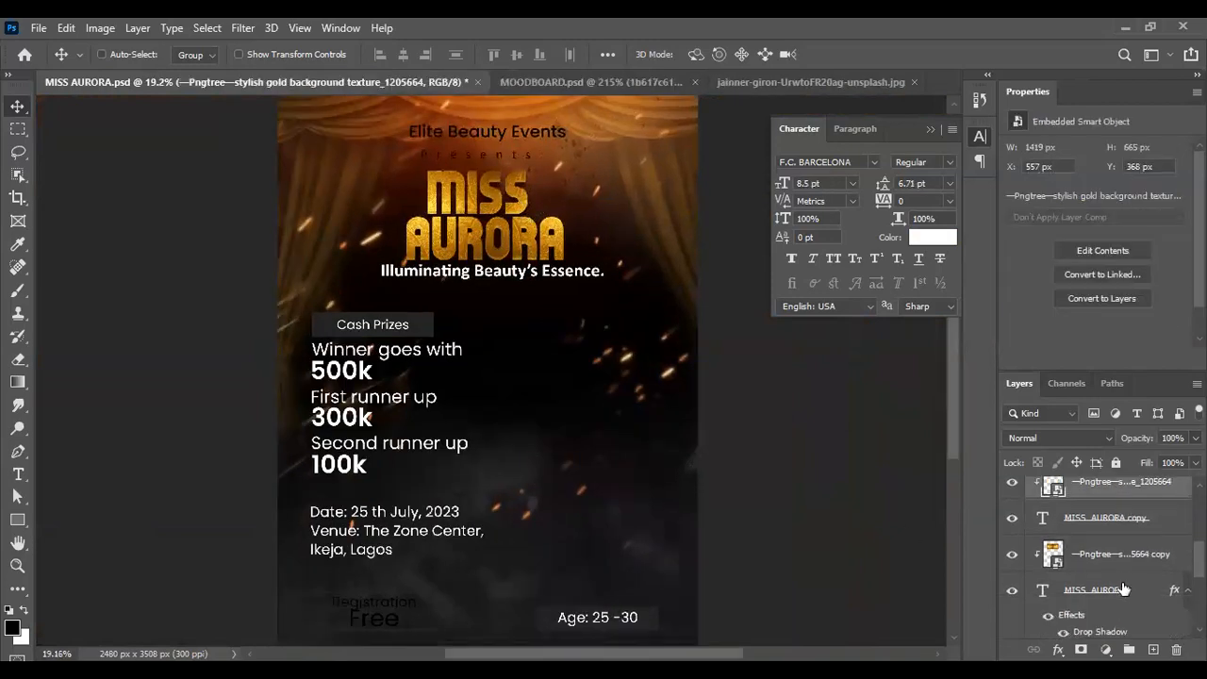
{"action": "left_click", "coordinate": [1123, 589], "text": "shift"}
{"action": "key", "text": "ctrl+g"}
{"action": "double_click", "coordinate": [1072, 490]}
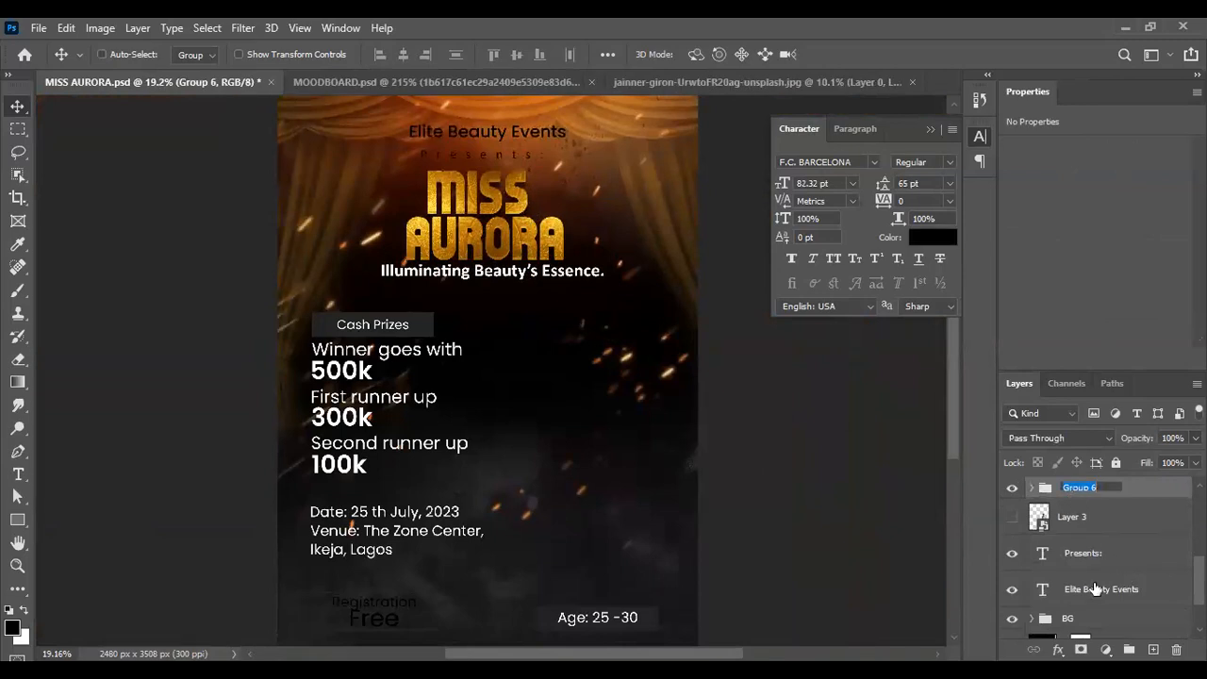
{"action": "type", "text": "tHEME"}
{"action": "key", "text": "Return"}
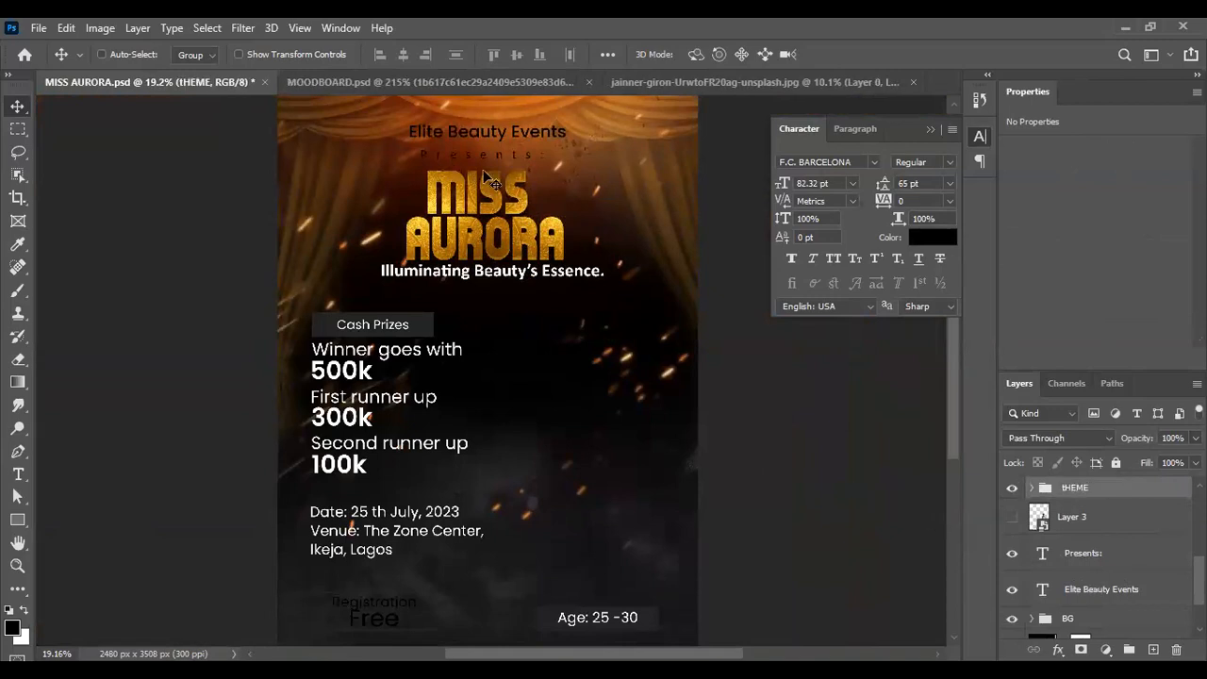
Step: Select the "Illuminating Beauty's Essence." tagline and examine its size against the title above it
{"action": "scroll", "coordinate": [486, 185], "scroll_direction": "up", "scroll_amount": 1}
{"action": "scroll", "coordinate": [491, 198], "scroll_direction": "up", "scroll_amount": 1}
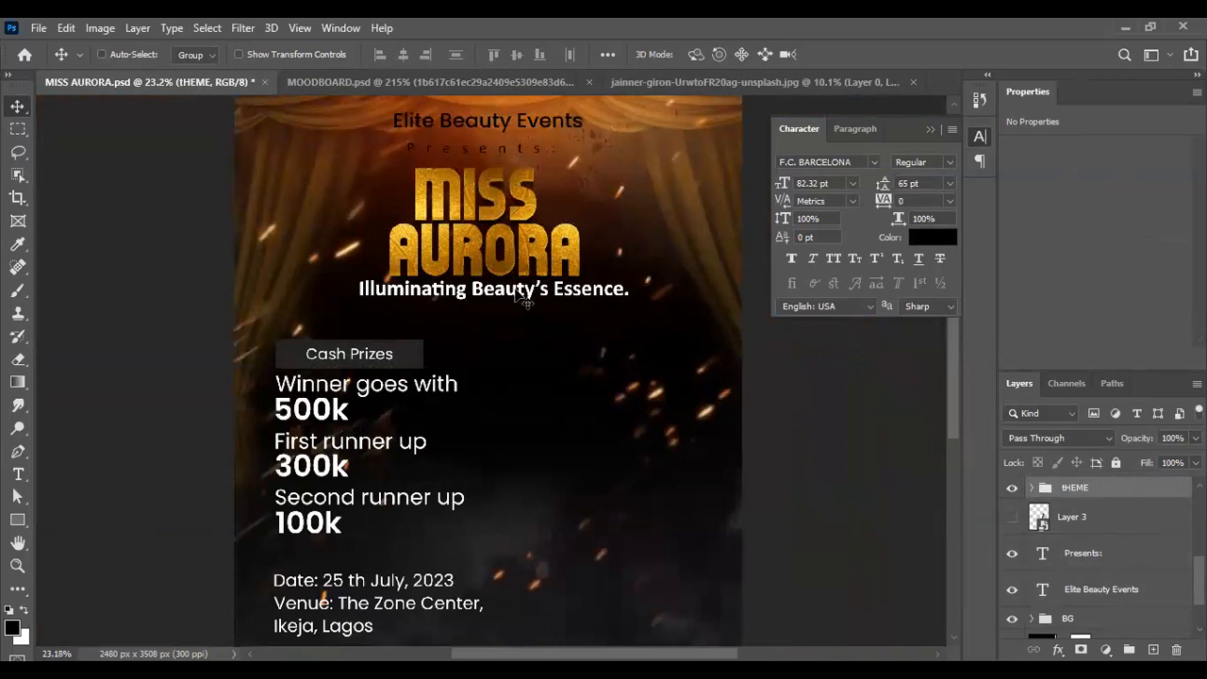
{"action": "left_click", "coordinate": [524, 299]}
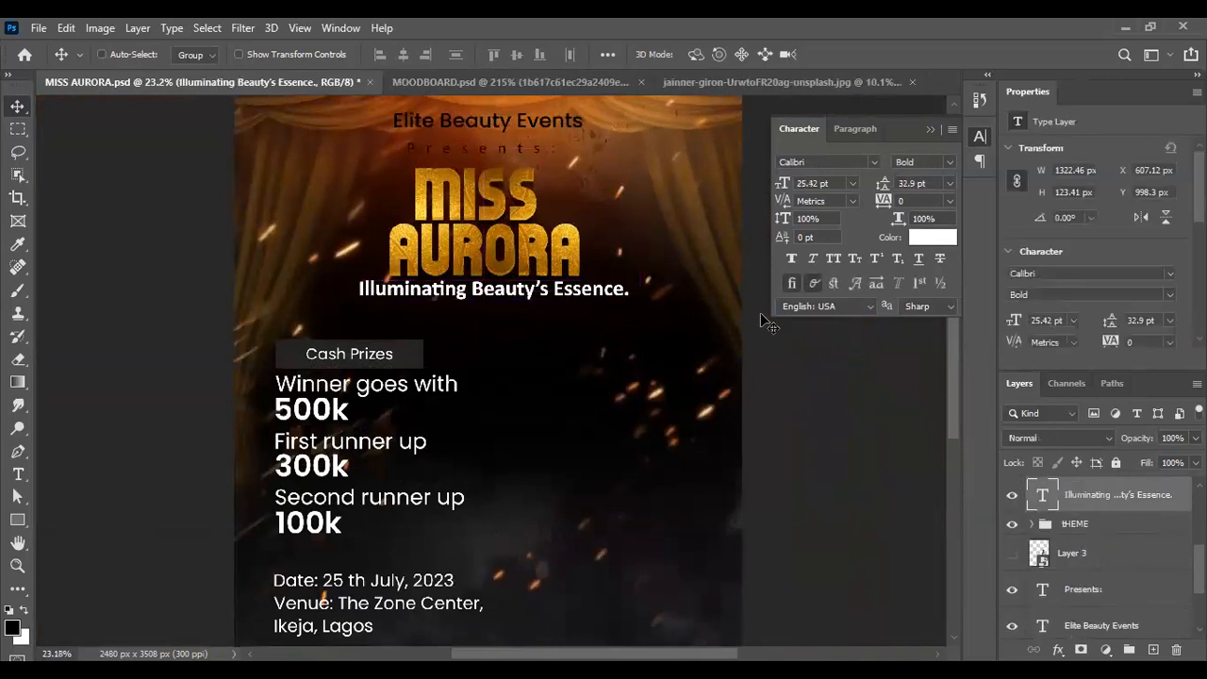
{"action": "scroll", "coordinate": [500, 310], "scroll_direction": "up", "scroll_amount": 1}
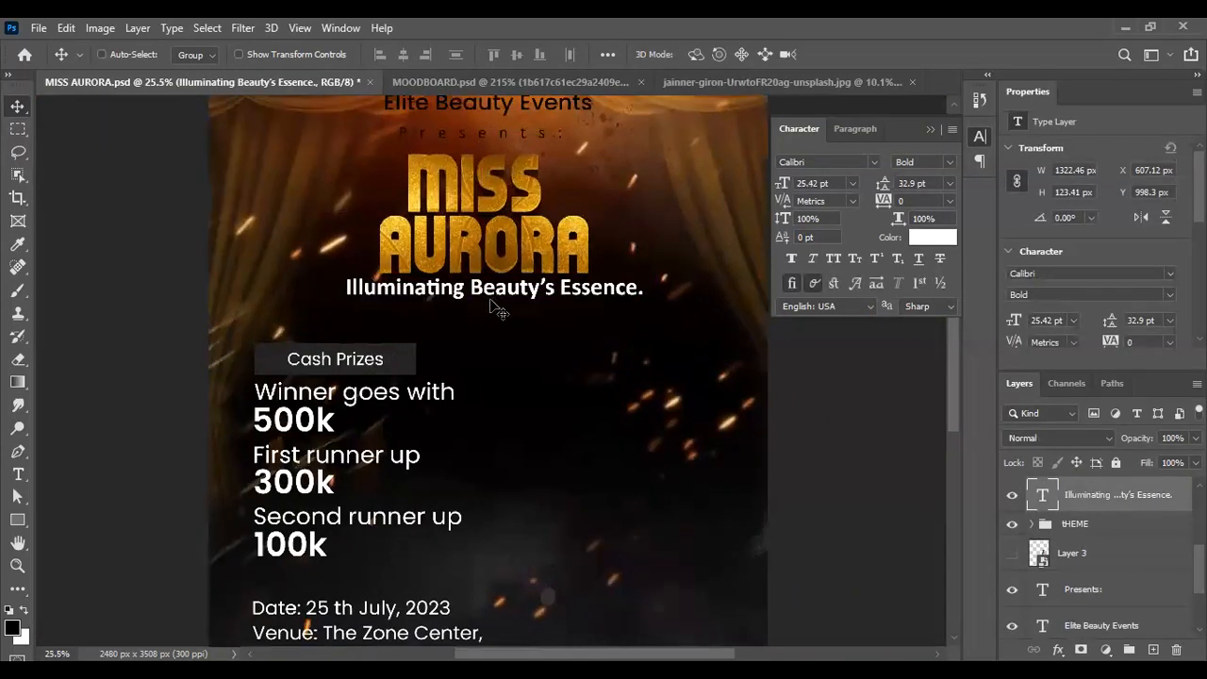
{"action": "scroll", "coordinate": [492, 298], "scroll_direction": "up", "scroll_amount": 2}
{"action": "scroll", "coordinate": [503, 295], "scroll_direction": "down", "scroll_amount": 2}
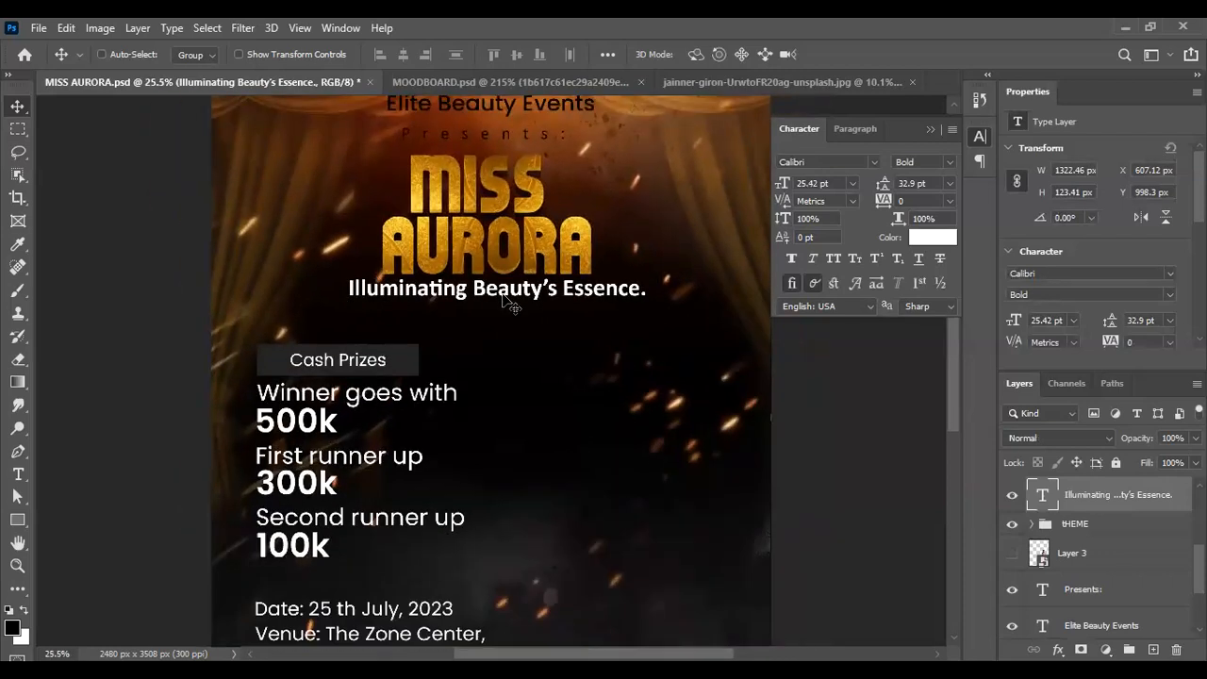
{"action": "scroll", "coordinate": [511, 305], "scroll_direction": "down", "scroll_amount": 1}
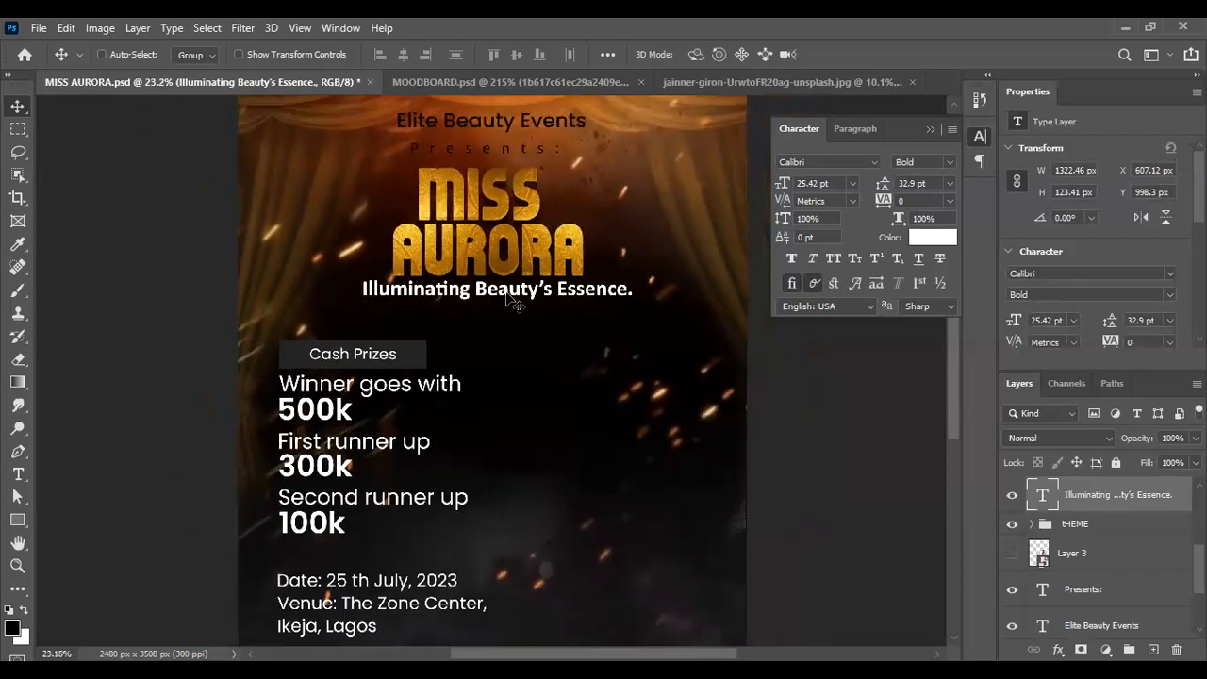
{"action": "scroll", "coordinate": [514, 304], "scroll_direction": "up", "scroll_amount": 1}
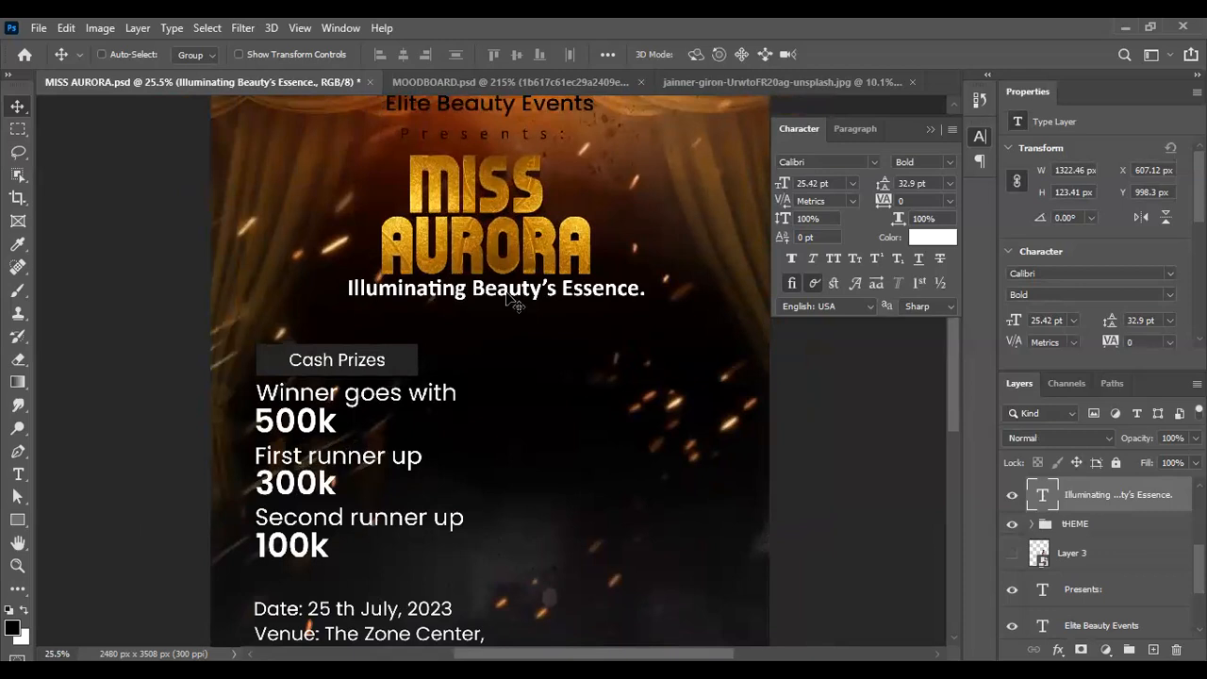
{"action": "key", "text": "t"}
{"action": "left_click", "coordinate": [476, 294]}
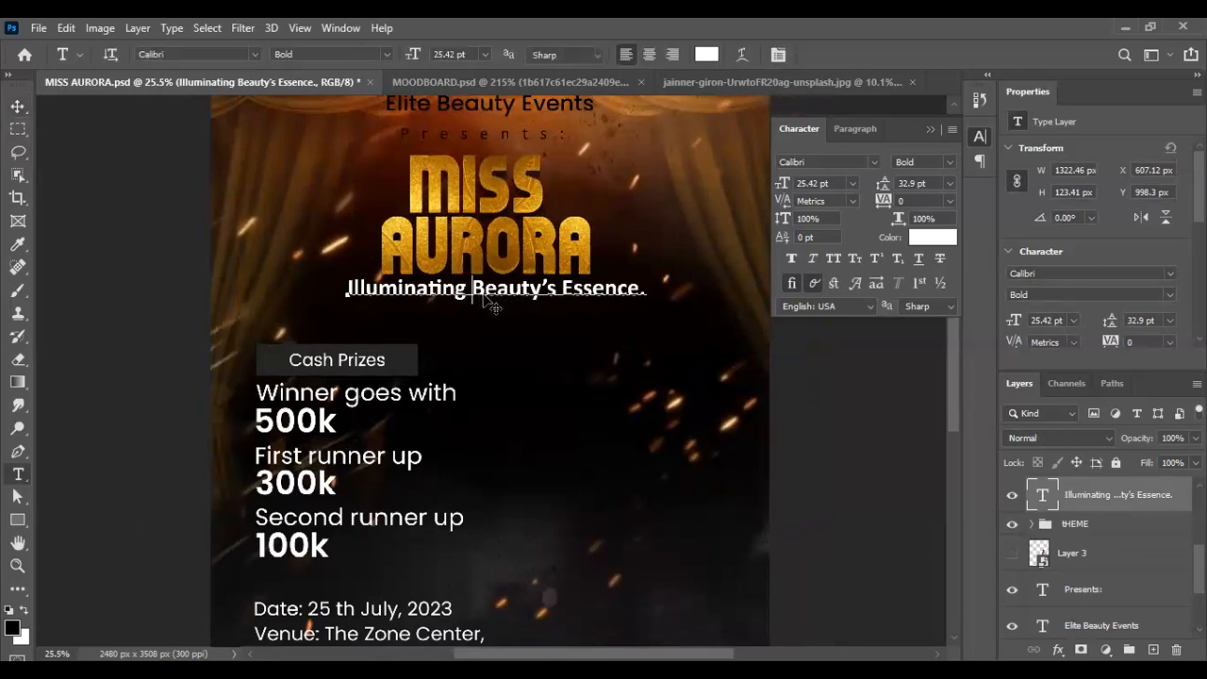
{"action": "key", "text": "Return"}
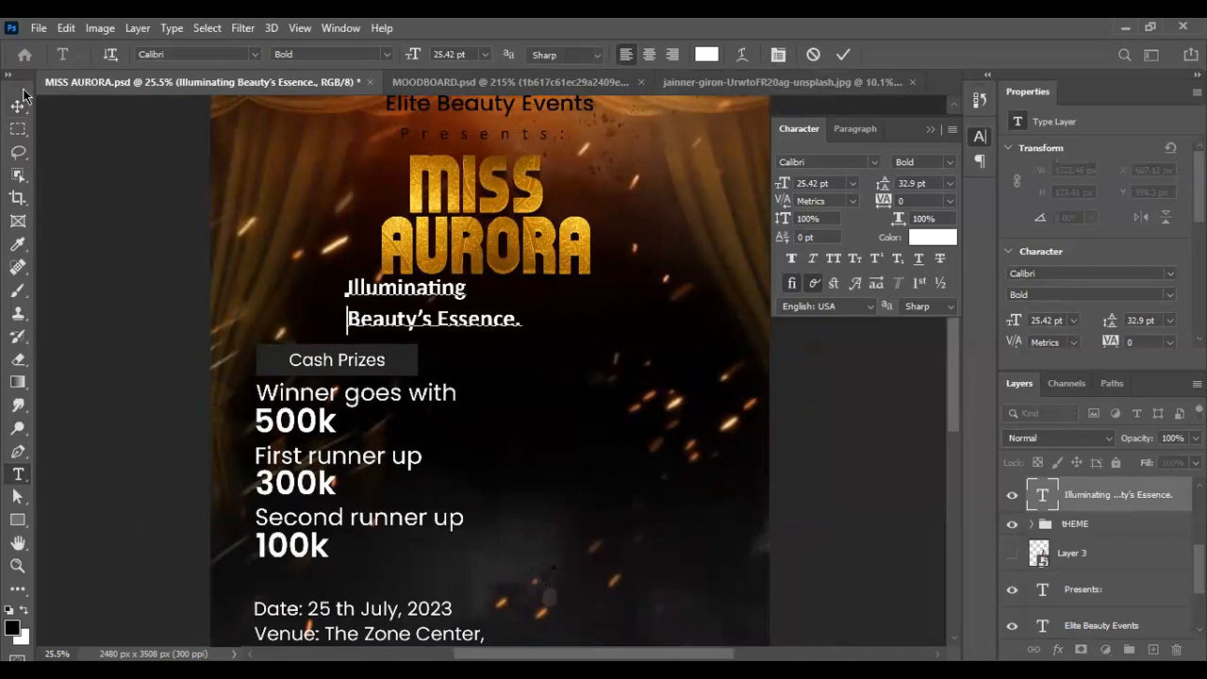
{"action": "key", "text": "Escape"}
{"action": "key", "text": "v"}
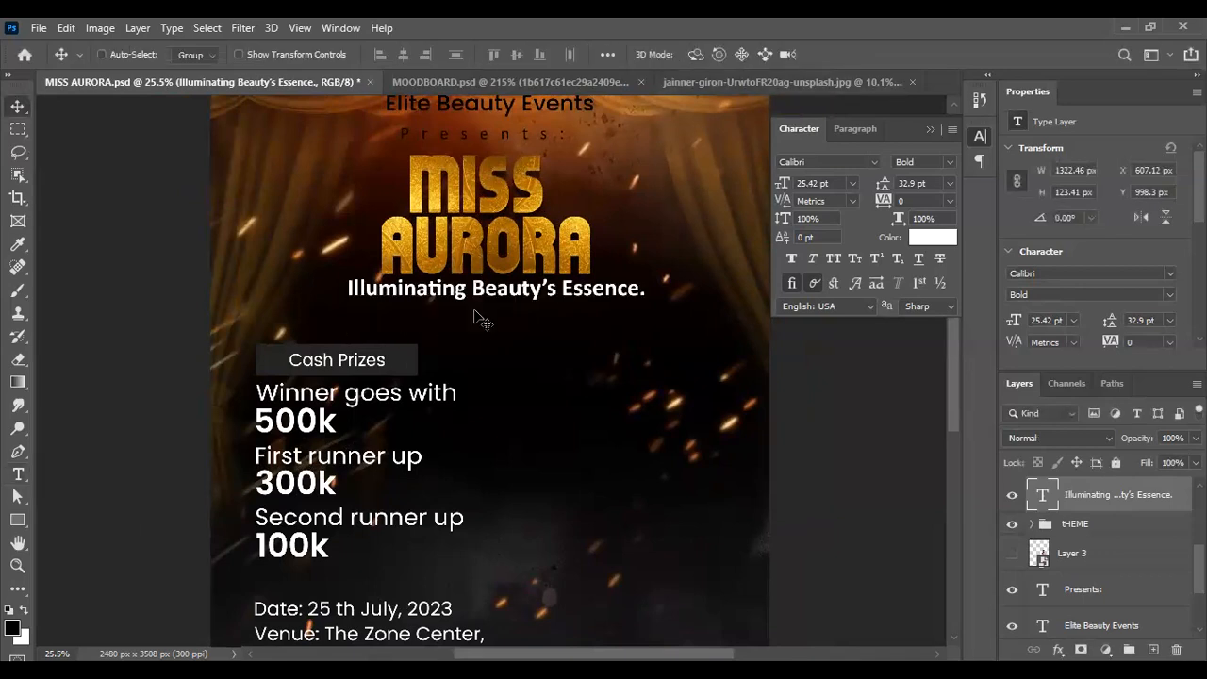
Step: Scale the "Illuminating Beauty's Essence." tagline to 84.45% and shift it slightly beneath the MISS AURORA title
{"action": "key", "text": "ctrl"}
{"action": "key", "text": "ctrl+t"}
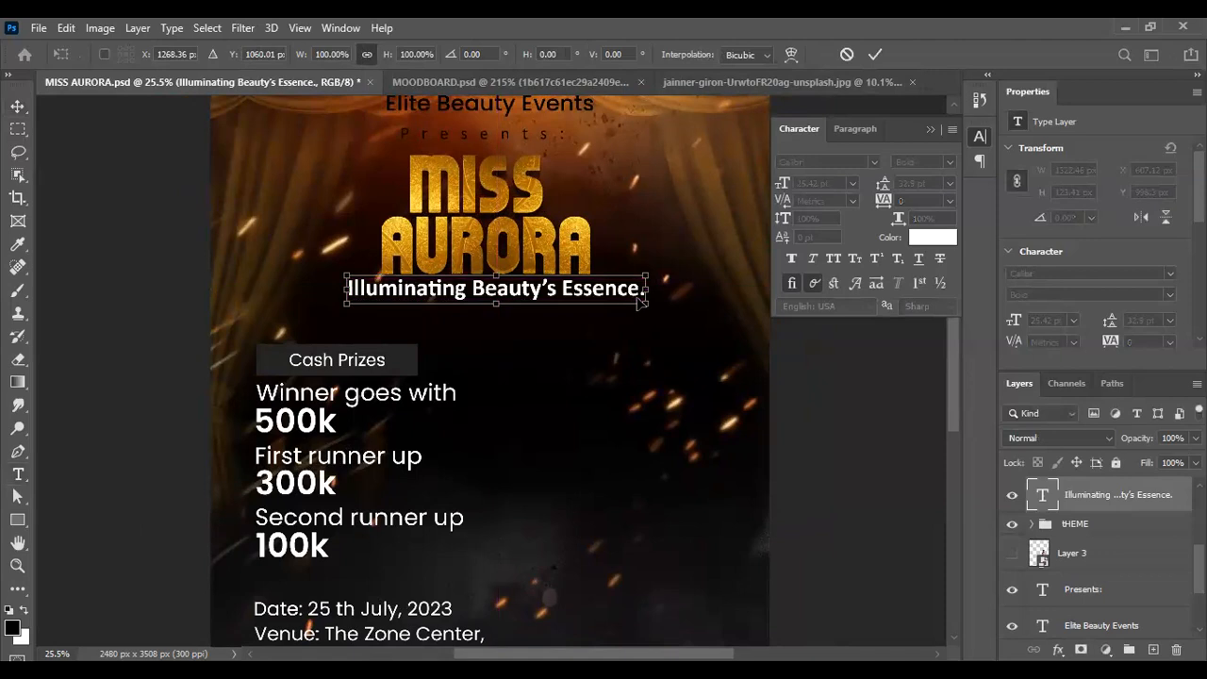
{"action": "left_click_drag", "start_coordinate": [647, 302], "coordinate": [627, 300]}
{"action": "key", "text": "Return"}
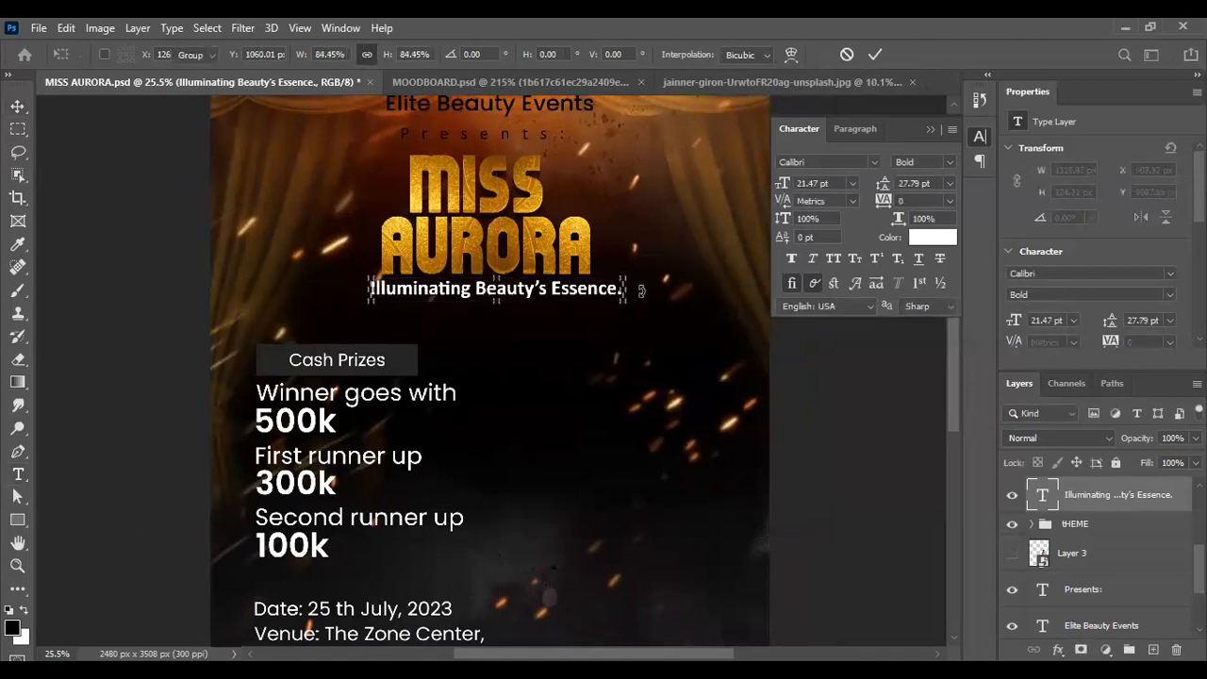
{"action": "left_click_drag", "start_coordinate": [585, 298], "coordinate": [584, 298]}
{"action": "scroll", "coordinate": [583, 298], "scroll_direction": "down", "scroll_amount": 1}
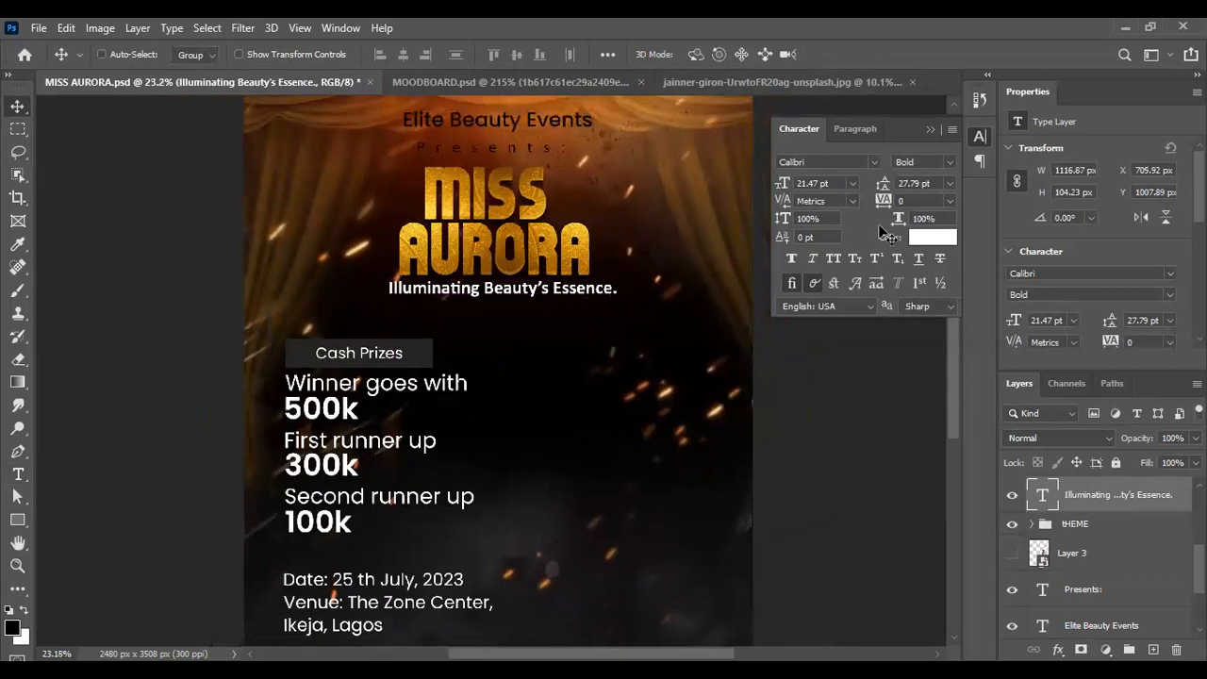
Step: Recolour the tagline with a gold sampled from the MISS AURORA title and adjusted to #e8be3e
{"action": "left_click", "coordinate": [929, 238]}
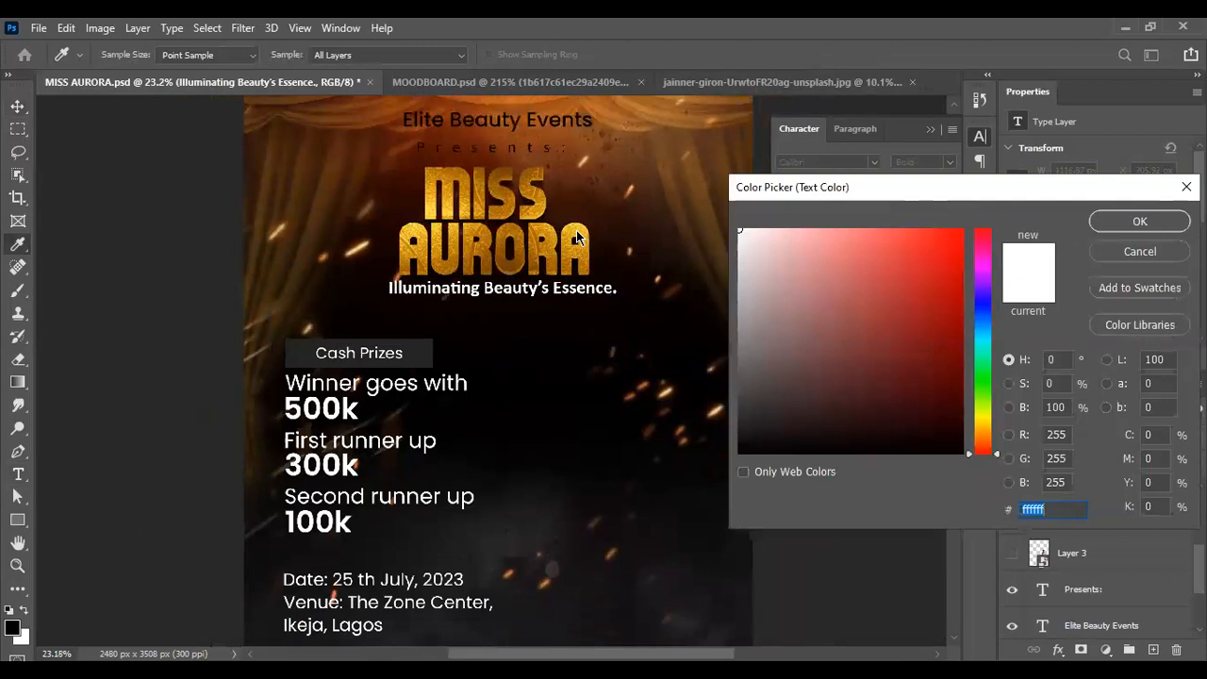
{"action": "left_click", "coordinate": [577, 238]}
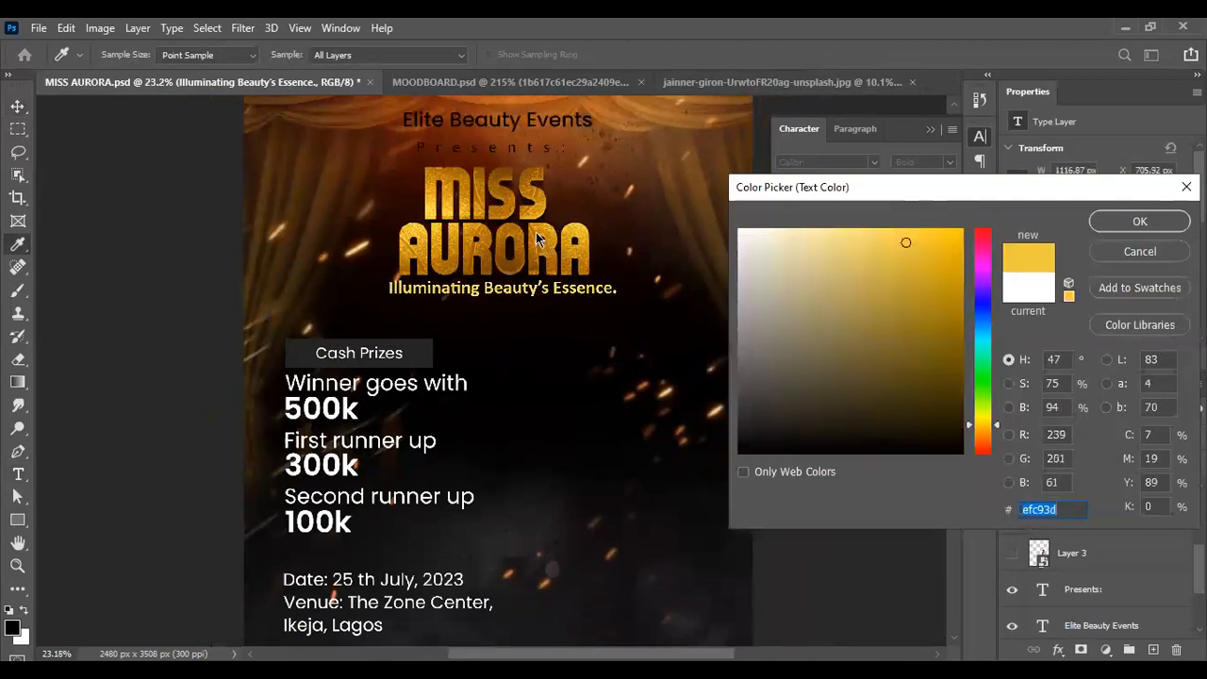
{"action": "left_click", "coordinate": [542, 242]}
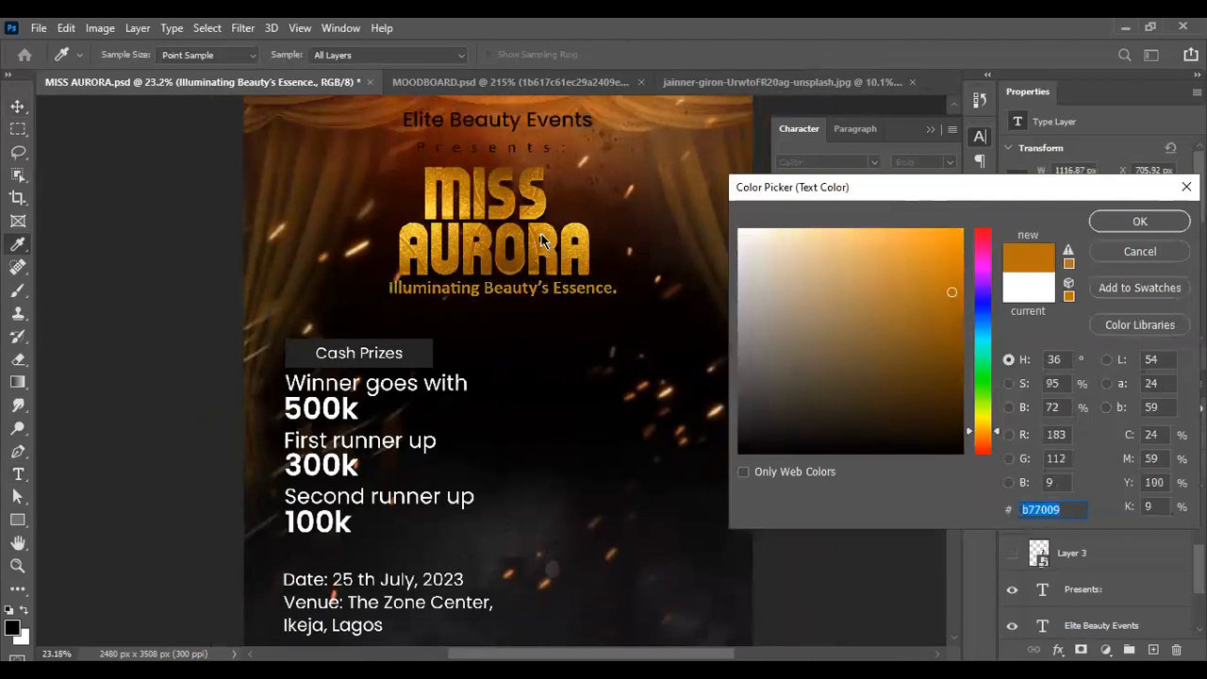
{"action": "left_click", "coordinate": [540, 236]}
{"action": "mouse_move", "coordinate": [907, 265]}
{"action": "left_mouse_down"}
{"action": "mouse_move", "coordinate": [902, 249]}
{"action": "mouse_move", "coordinate": [887, 264]}
{"action": "mouse_move", "coordinate": [895, 250]}
{"action": "mouse_move", "coordinate": [882, 248]}
{"action": "mouse_move", "coordinate": [903, 248]}
{"action": "left_mouse_up"}
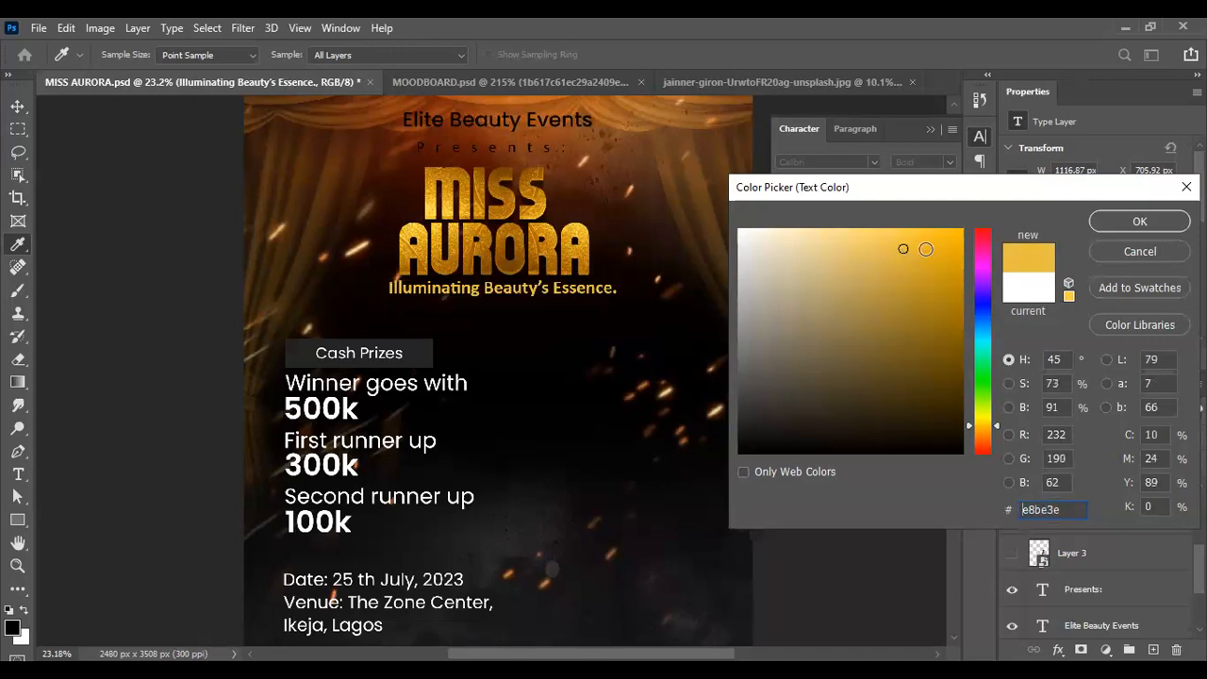
{"action": "left_click", "coordinate": [1132, 222]}
{"action": "scroll", "coordinate": [494, 309], "scroll_direction": "up", "scroll_amount": 4}
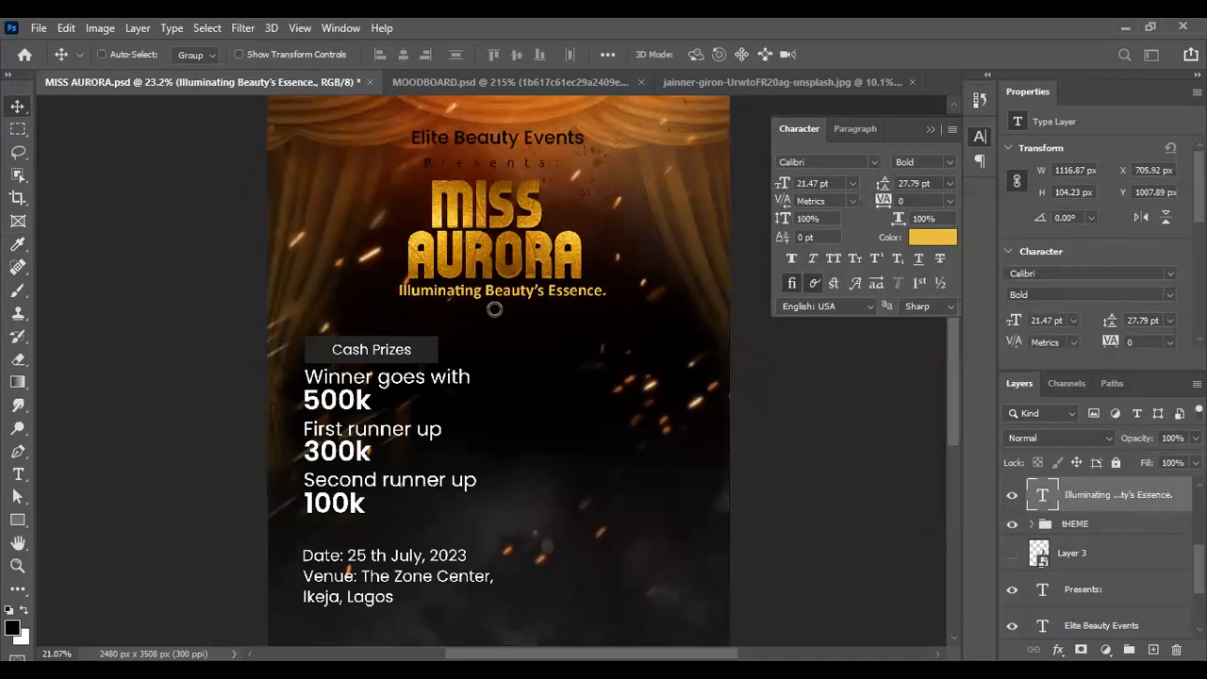
{"action": "scroll", "coordinate": [494, 309], "scroll_direction": "down", "scroll_amount": 5}
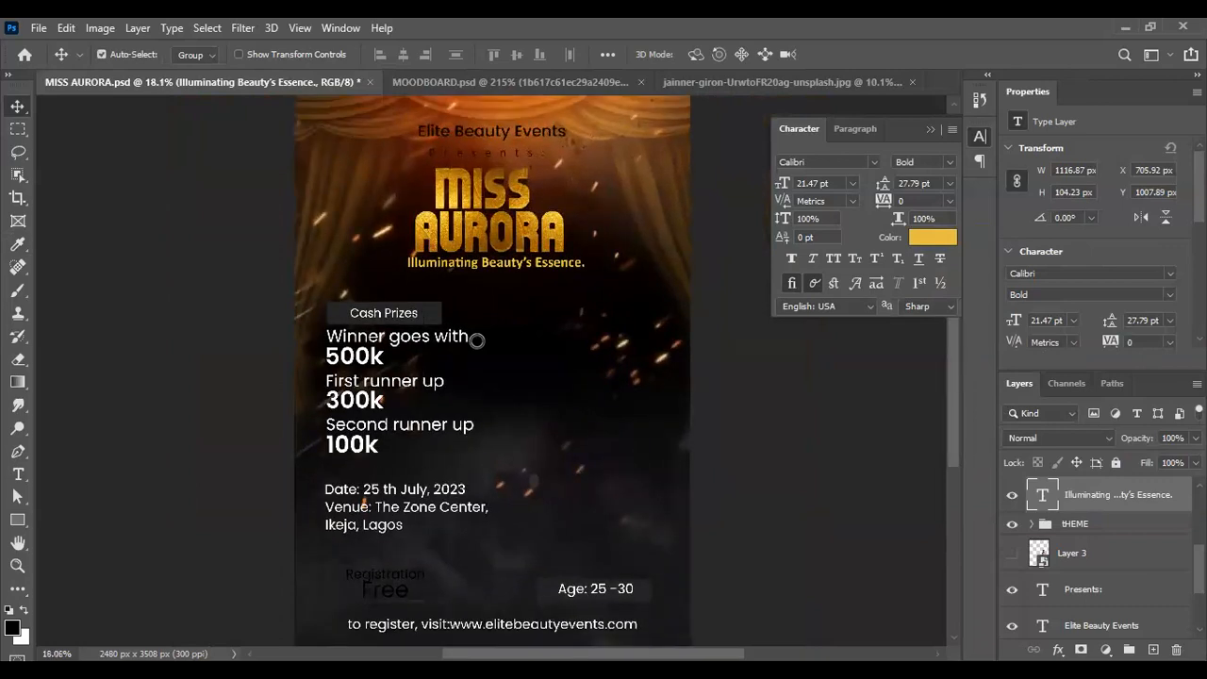
Step: Recolour the "Presents:" text to the light orange #f7b674, based on a colour sampled from the flyer
{"action": "scroll", "coordinate": [490, 198], "scroll_direction": "up", "scroll_amount": 2}
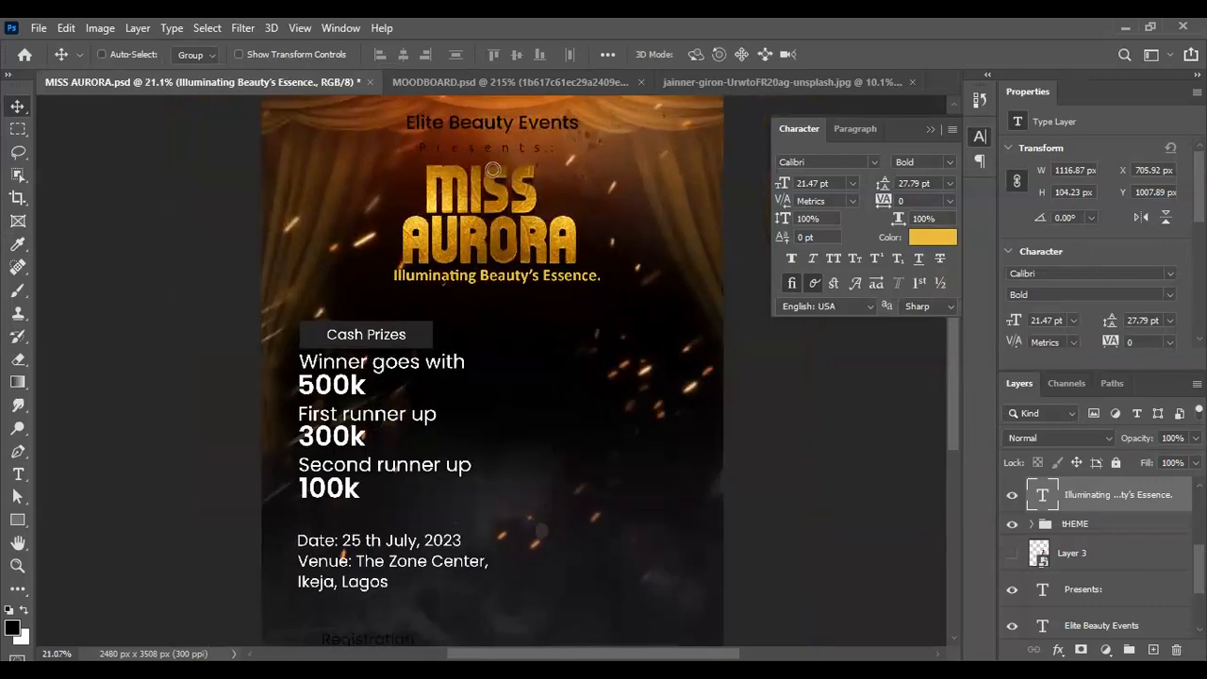
{"action": "left_click", "coordinate": [520, 145], "text": "ctrl"}
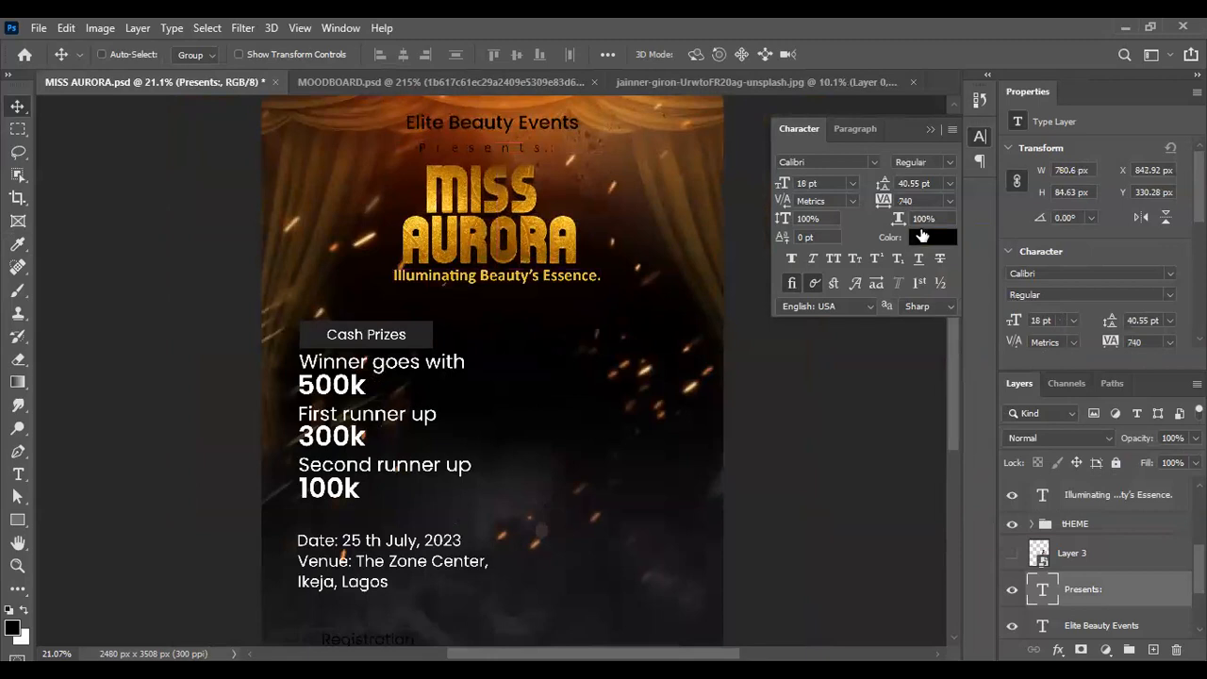
{"action": "left_click", "coordinate": [922, 236]}
{"action": "type", "text": "ffffff"}
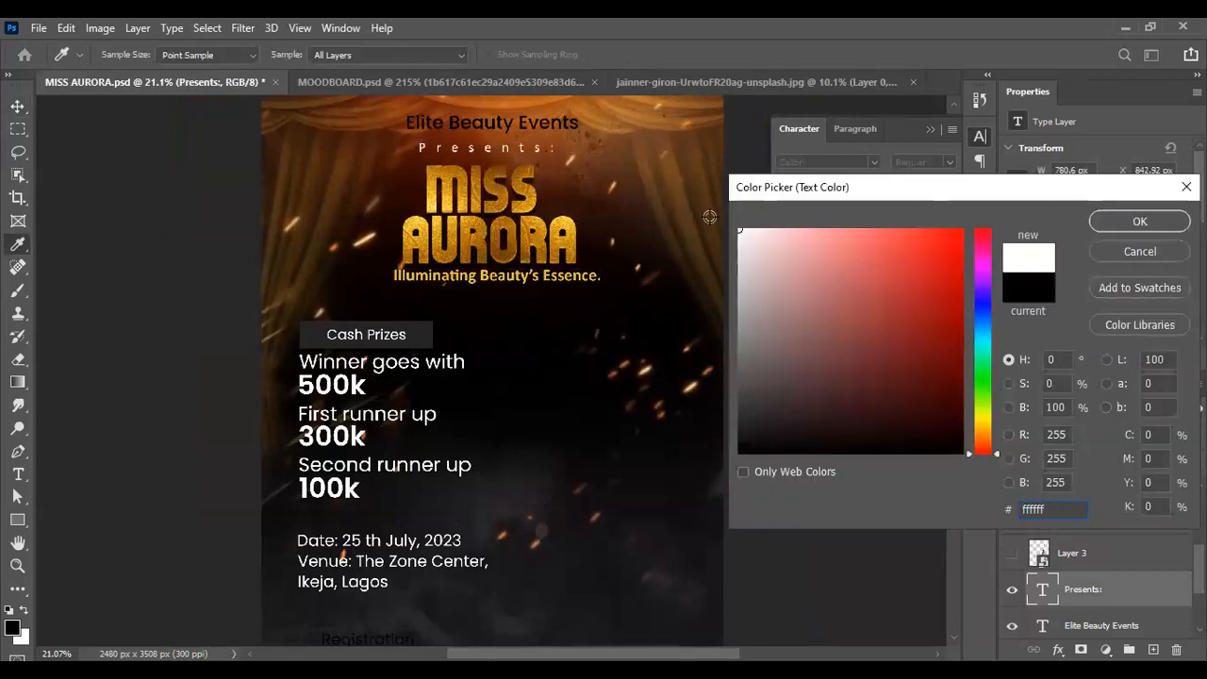
{"action": "left_click", "coordinate": [681, 126]}
{"action": "left_click", "coordinate": [765, 238]}
{"action": "mouse_move", "coordinate": [771, 253]}
{"action": "left_mouse_down"}
{"action": "mouse_move", "coordinate": [759, 306]}
{"action": "mouse_move", "coordinate": [783, 242]}
{"action": "mouse_move", "coordinate": [752, 230]}
{"action": "left_mouse_up"}
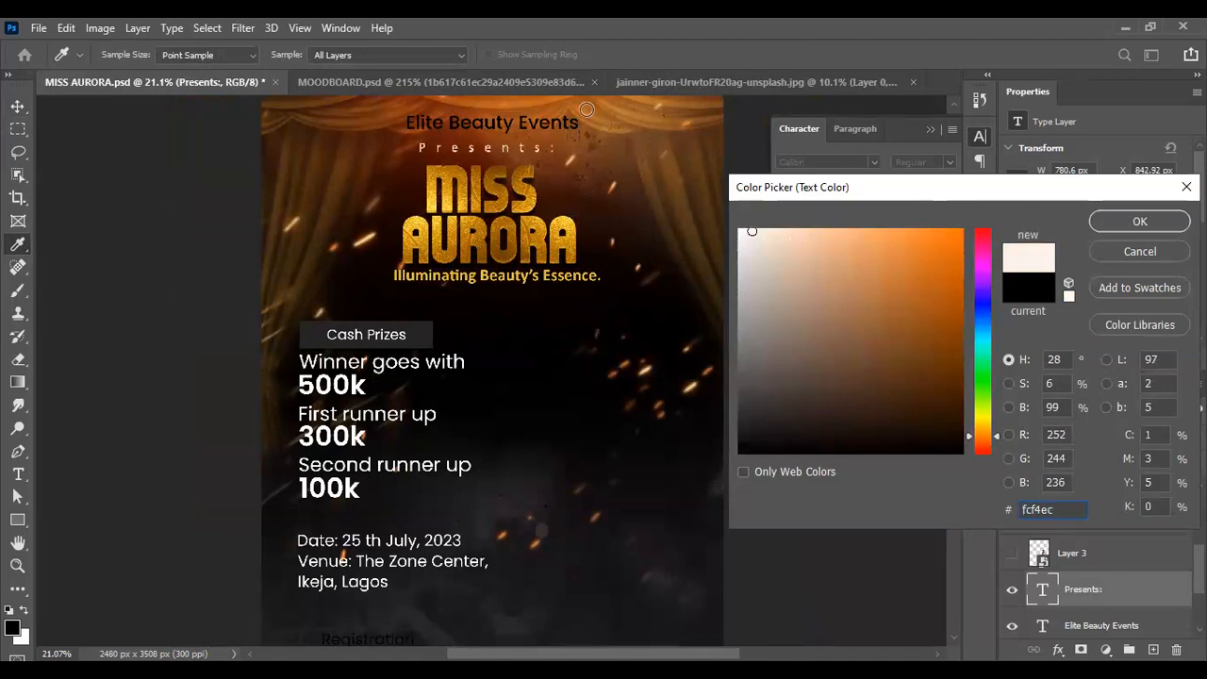
{"action": "left_click_drag", "start_coordinate": [870, 234], "coordinate": [833, 230]}
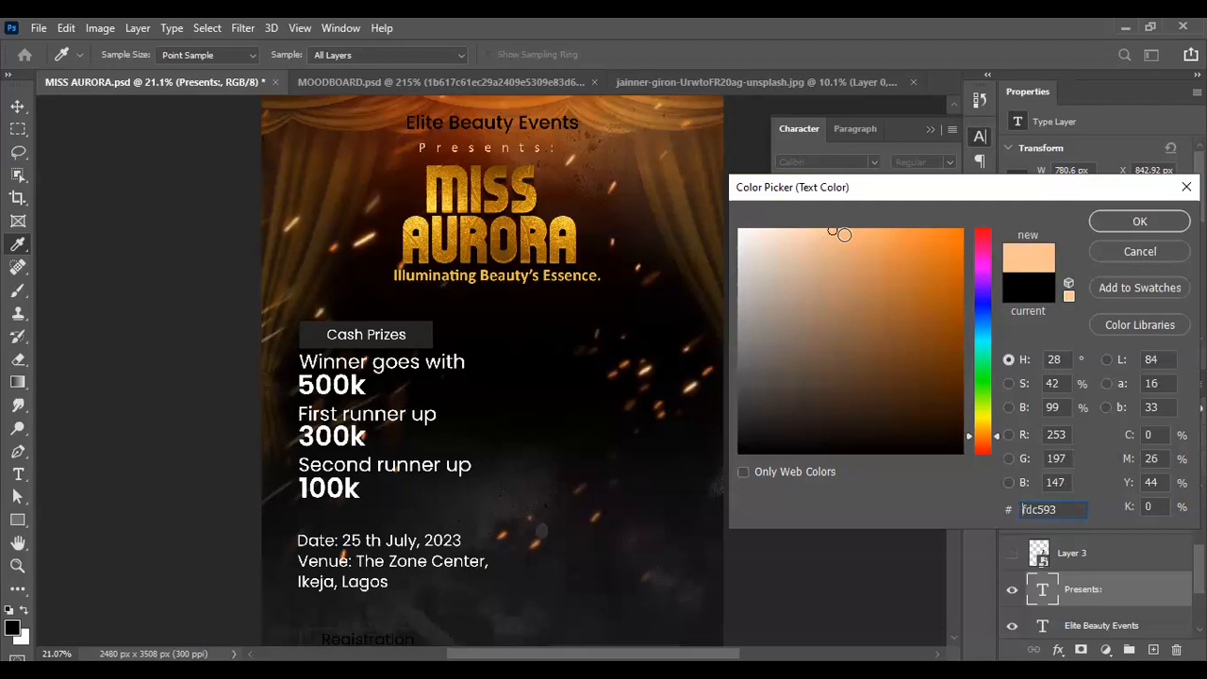
{"action": "mouse_move", "coordinate": [857, 245]}
{"action": "left_mouse_down"}
{"action": "mouse_move", "coordinate": [908, 334]}
{"action": "mouse_move", "coordinate": [859, 230]}
{"action": "mouse_move", "coordinate": [831, 238]}
{"action": "left_mouse_up"}
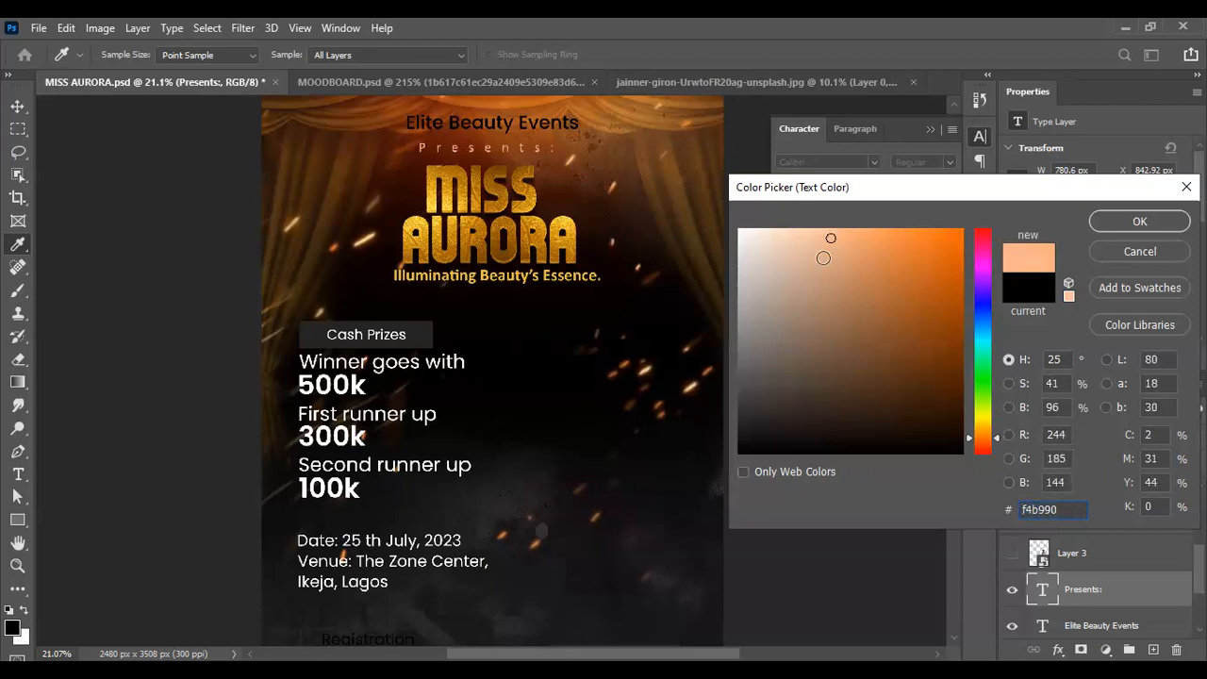
{"action": "left_click", "coordinate": [859, 235]}
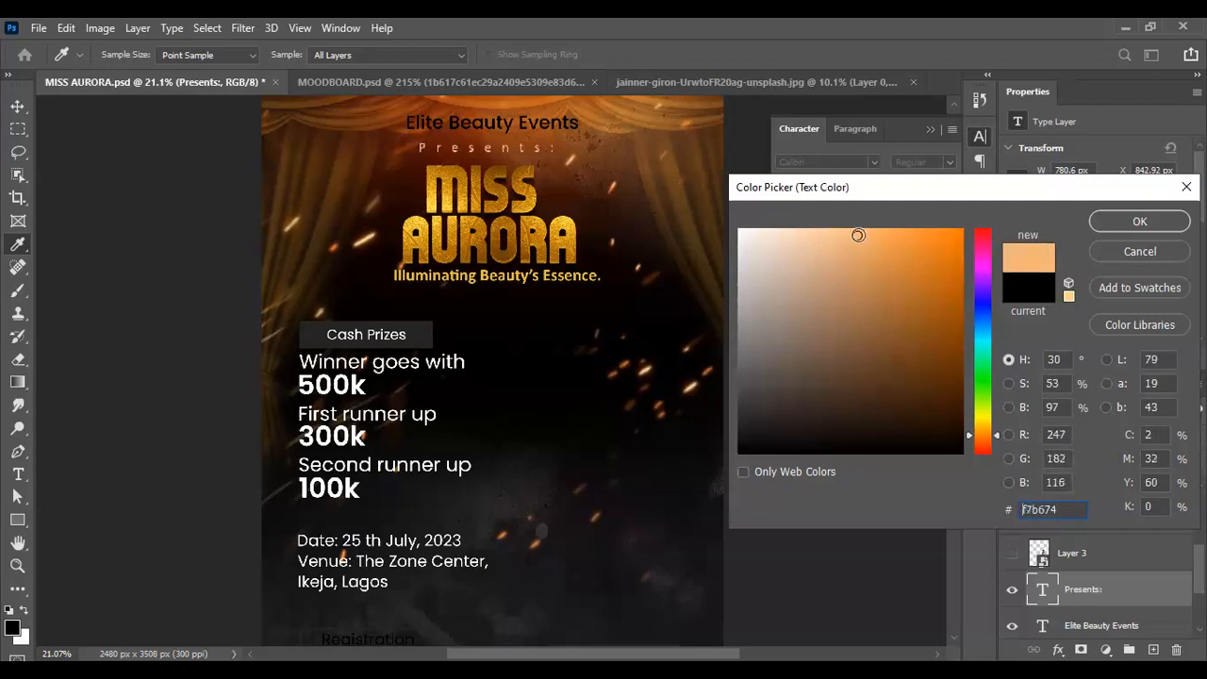
{"action": "left_click", "coordinate": [1137, 223]}
{"action": "scroll", "coordinate": [538, 156], "scroll_direction": "down", "scroll_amount": 1}
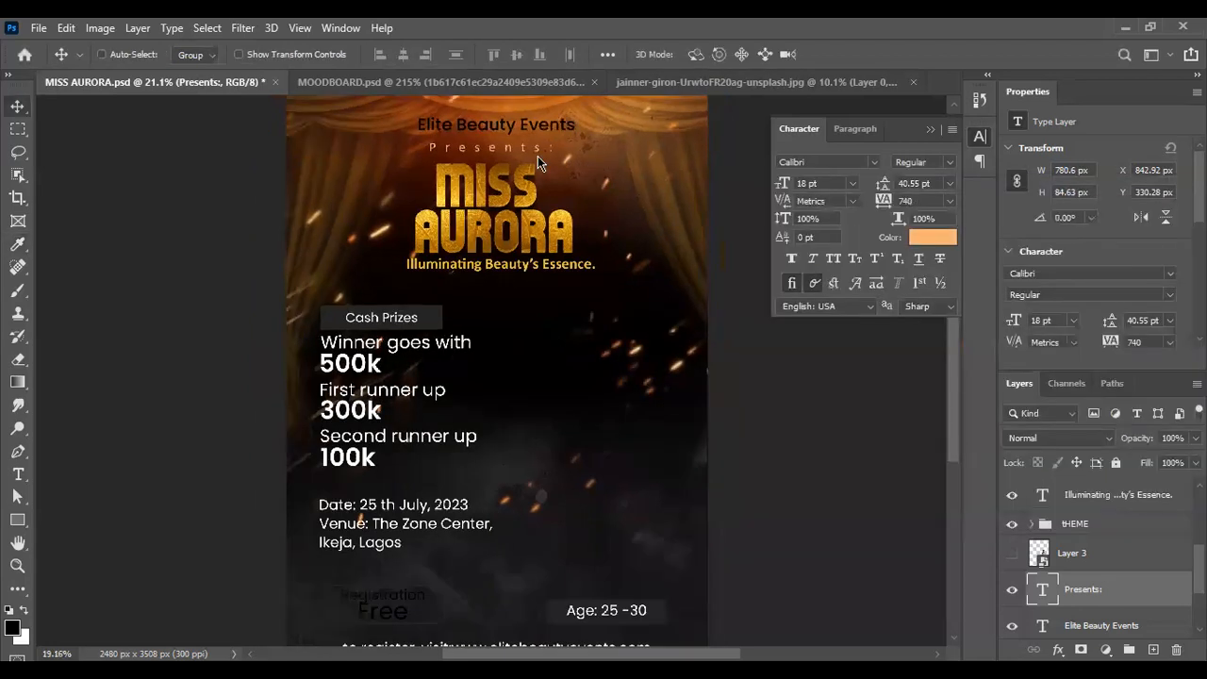
{"action": "scroll", "coordinate": [537, 156], "scroll_direction": "down", "scroll_amount": 3}
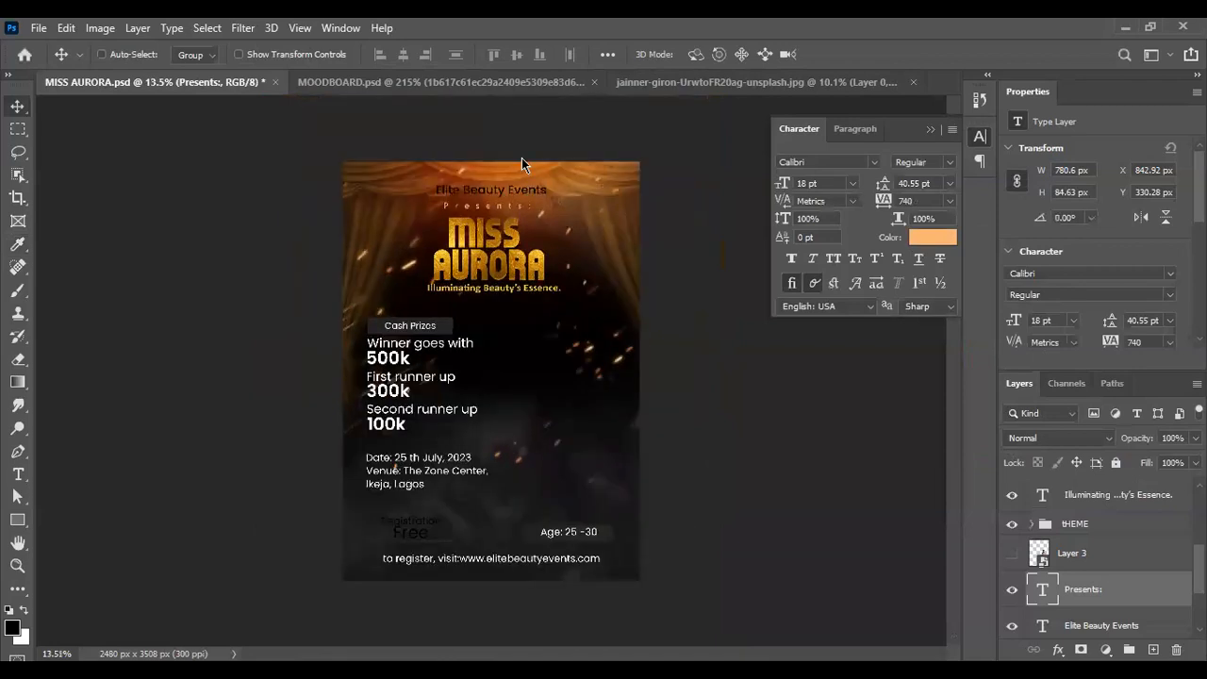
{"action": "scroll", "coordinate": [522, 162], "scroll_direction": "up", "scroll_amount": 4}
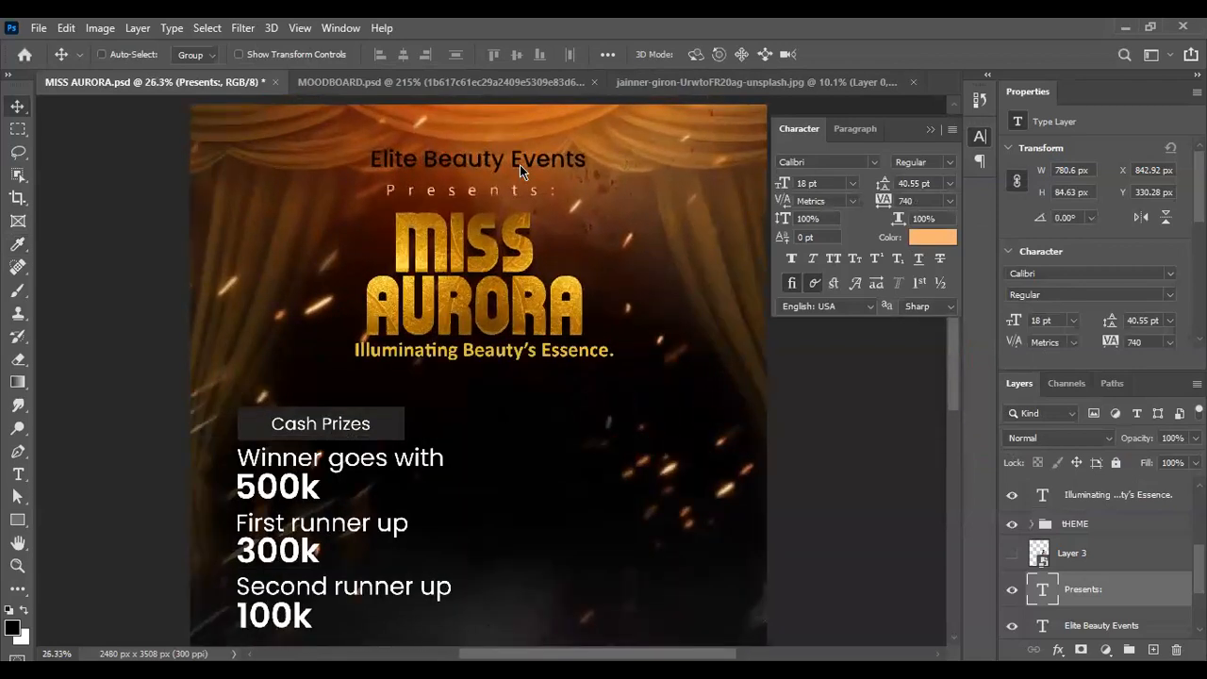
Step: Recolour the "Elite Beauty Events" header text to white (#ffffff) and check it against the whole flyer
{"action": "scroll", "coordinate": [528, 175], "scroll_direction": "down", "scroll_amount": 1}
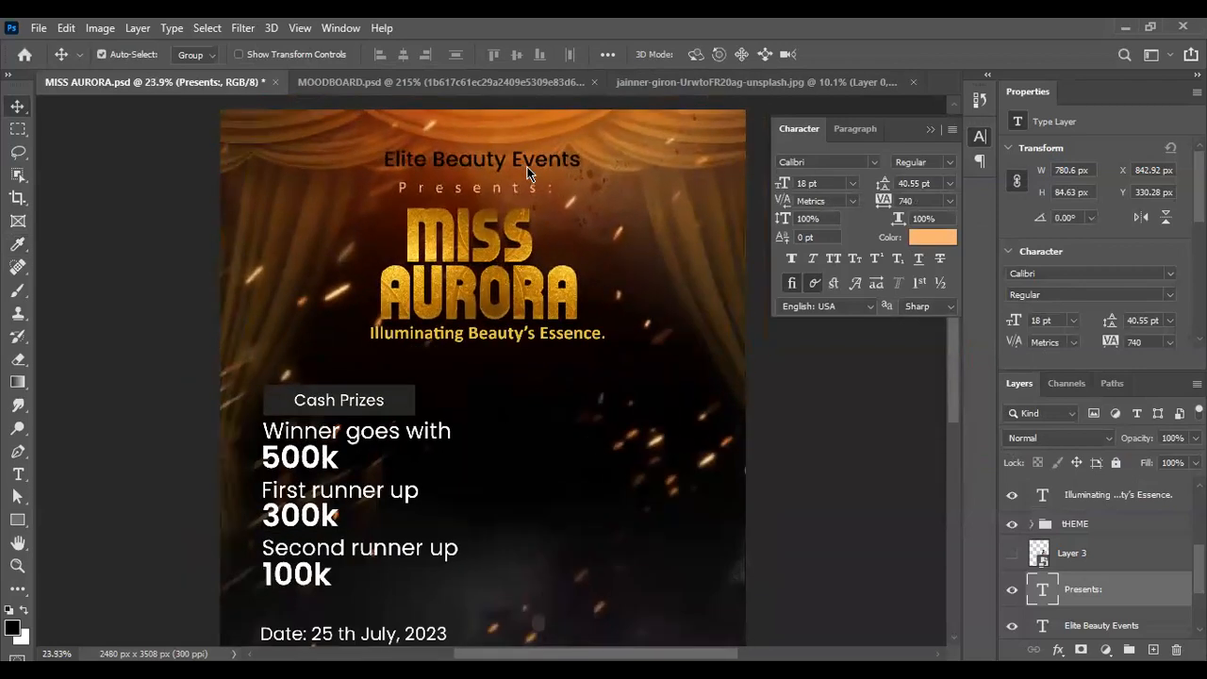
{"action": "left_click", "coordinate": [528, 174]}
{"action": "left_click", "coordinate": [934, 239]}
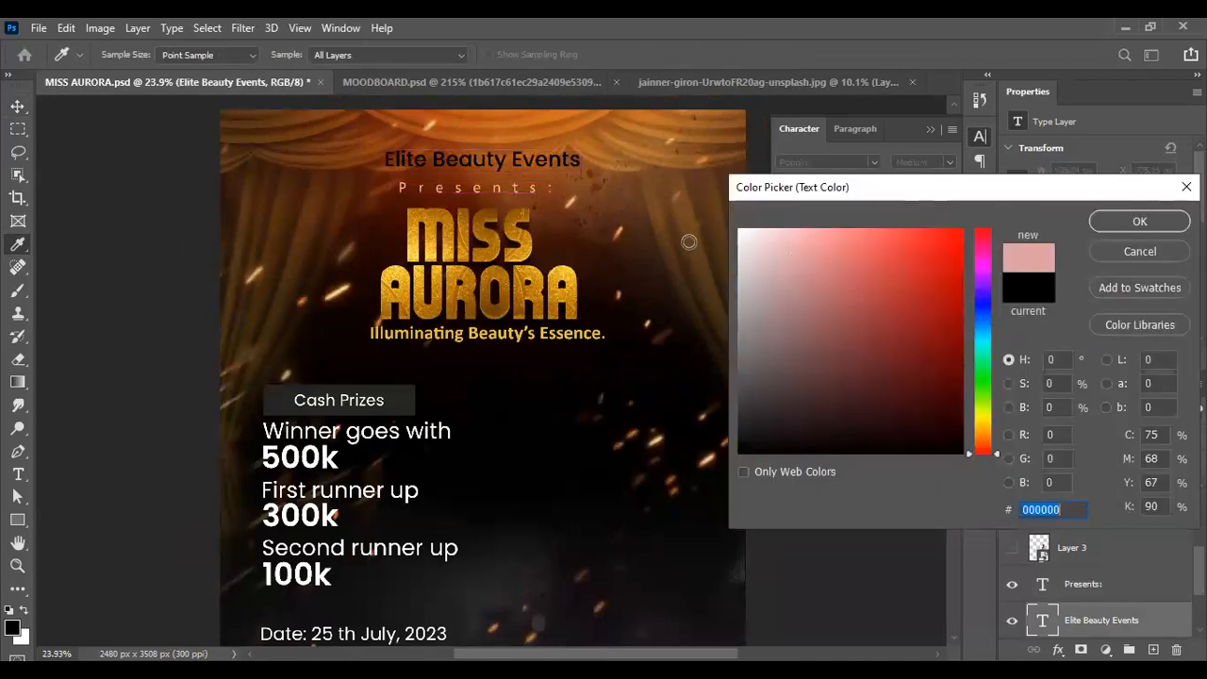
{"action": "type", "text": "ffffff"}
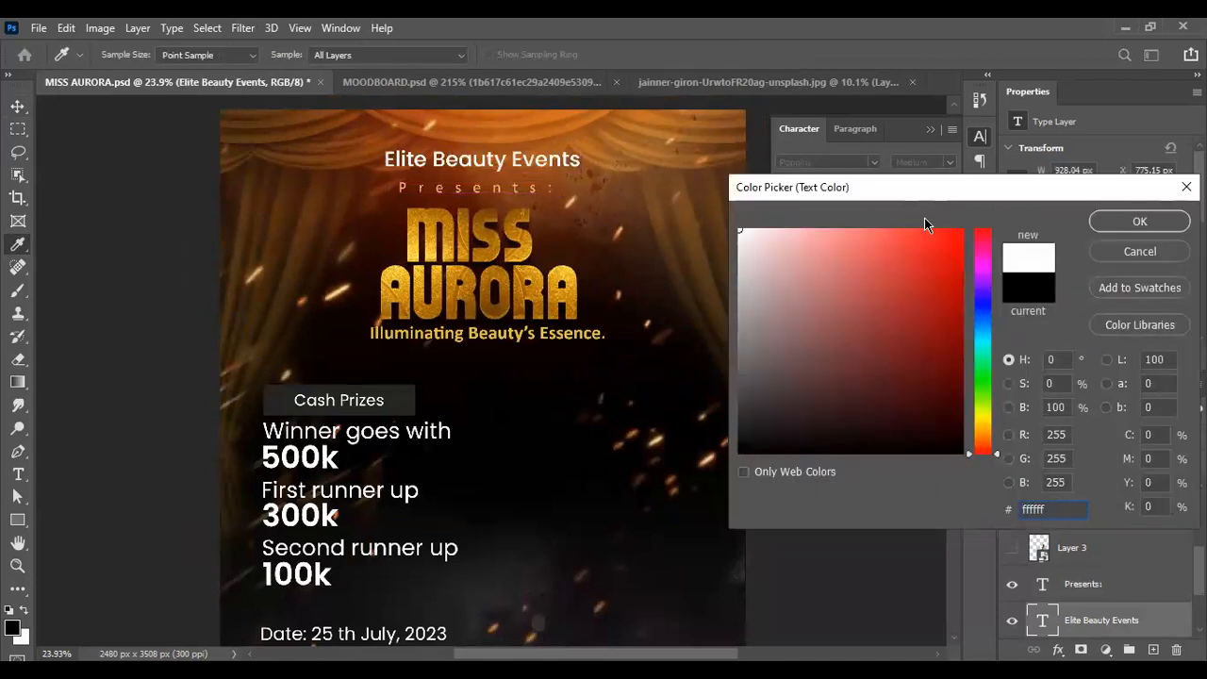
{"action": "left_click", "coordinate": [1138, 221]}
{"action": "scroll", "coordinate": [621, 220], "scroll_direction": "down", "scroll_amount": 4}
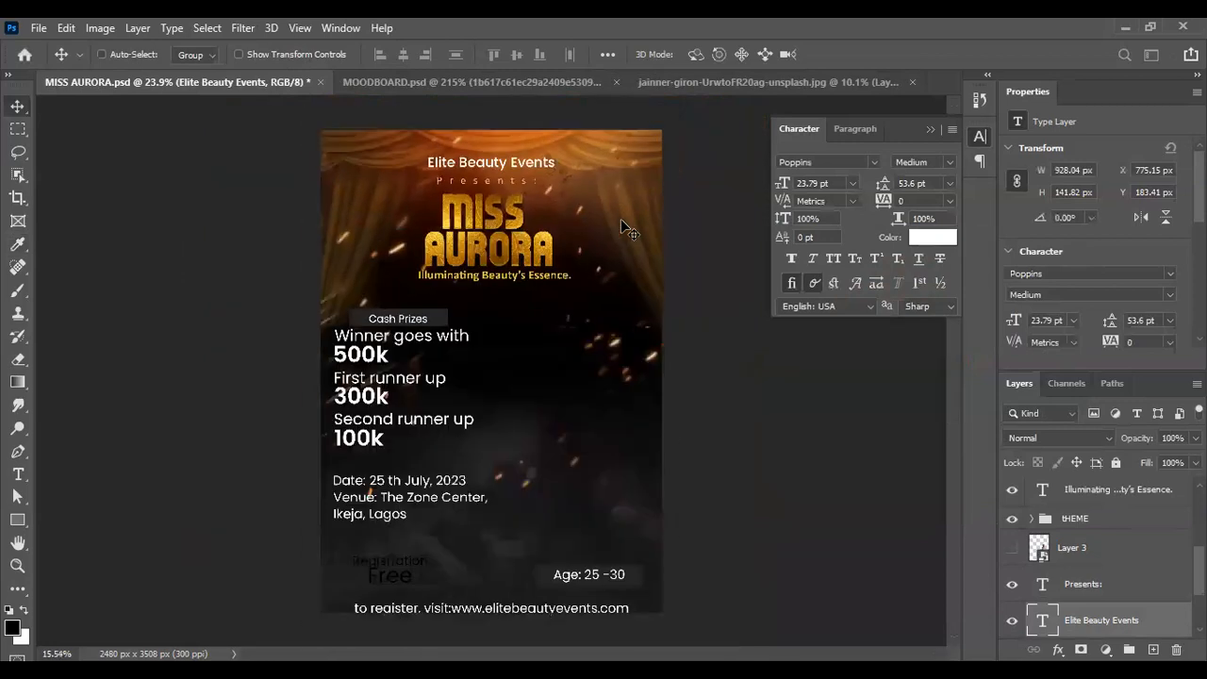
{"action": "scroll", "coordinate": [519, 280], "scroll_direction": "up", "scroll_amount": 1}
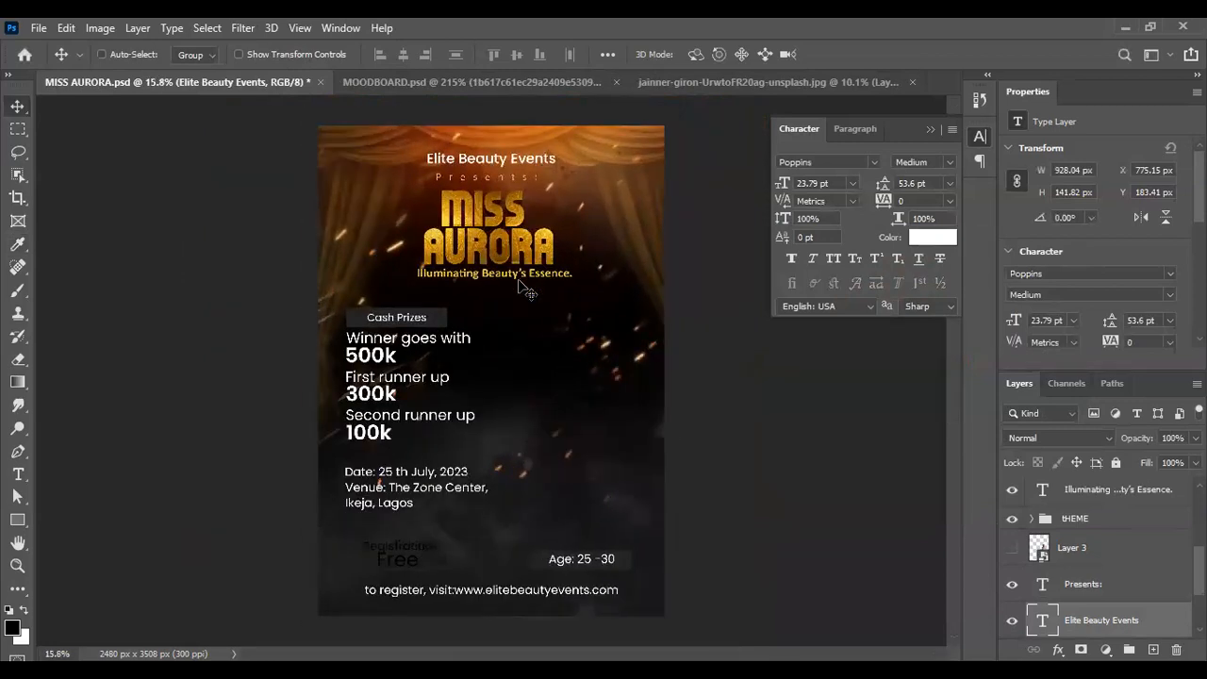
{"action": "scroll", "coordinate": [540, 152], "scroll_direction": "up", "scroll_amount": 2}
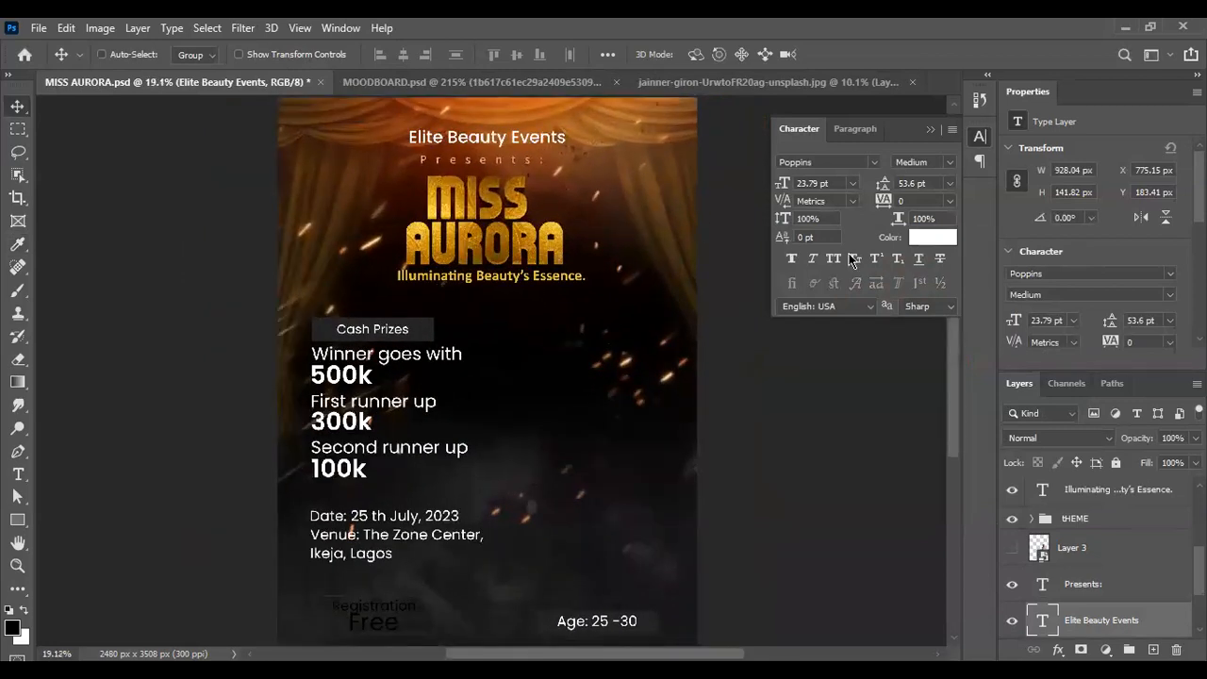
Step: Try light orange and peach tints on the "Elite Beauty Events" text, starting from a colour sampled from "Presents:"
{"action": "left_click", "coordinate": [920, 236]}
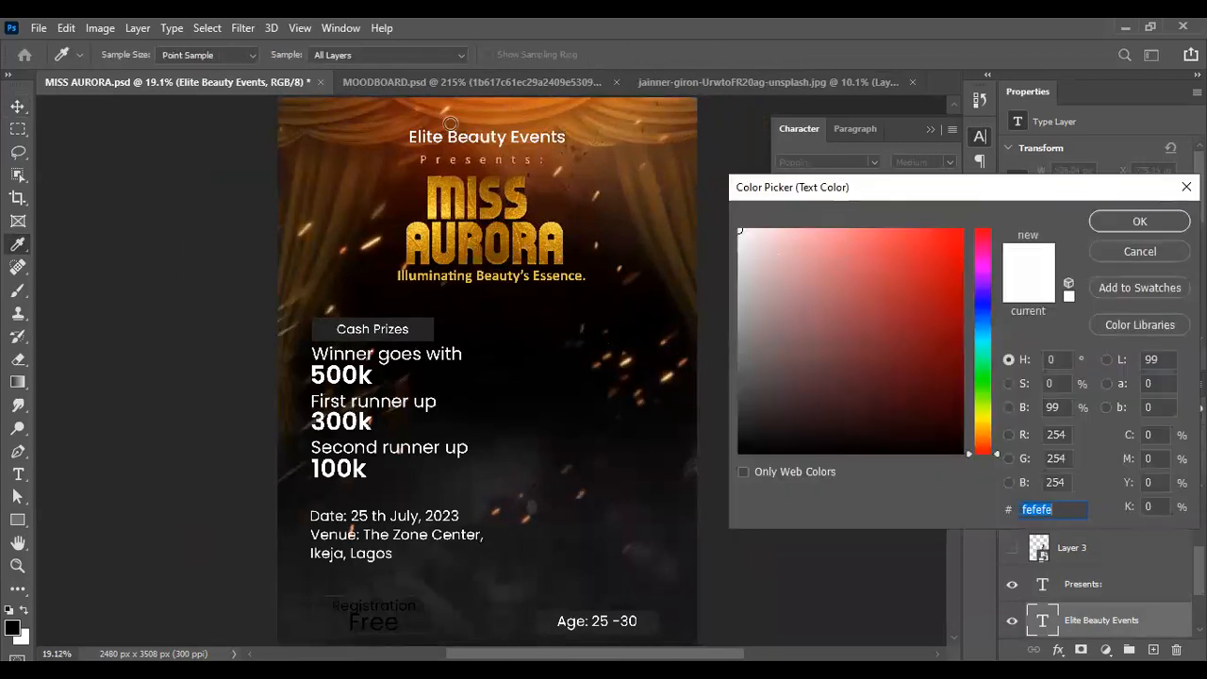
{"action": "left_click", "coordinate": [446, 159]}
{"action": "left_click_drag", "start_coordinate": [870, 245], "coordinate": [825, 233]}
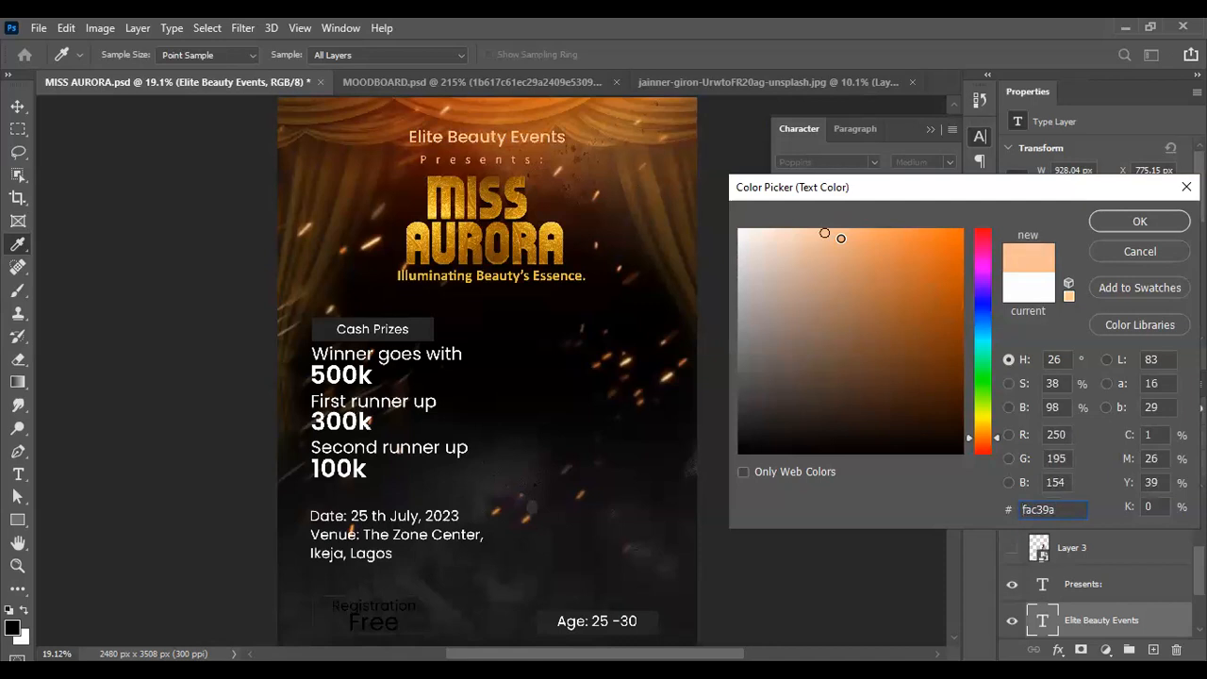
{"action": "left_click_drag", "start_coordinate": [834, 240], "coordinate": [819, 230]}
{"action": "left_click", "coordinate": [740, 230]}
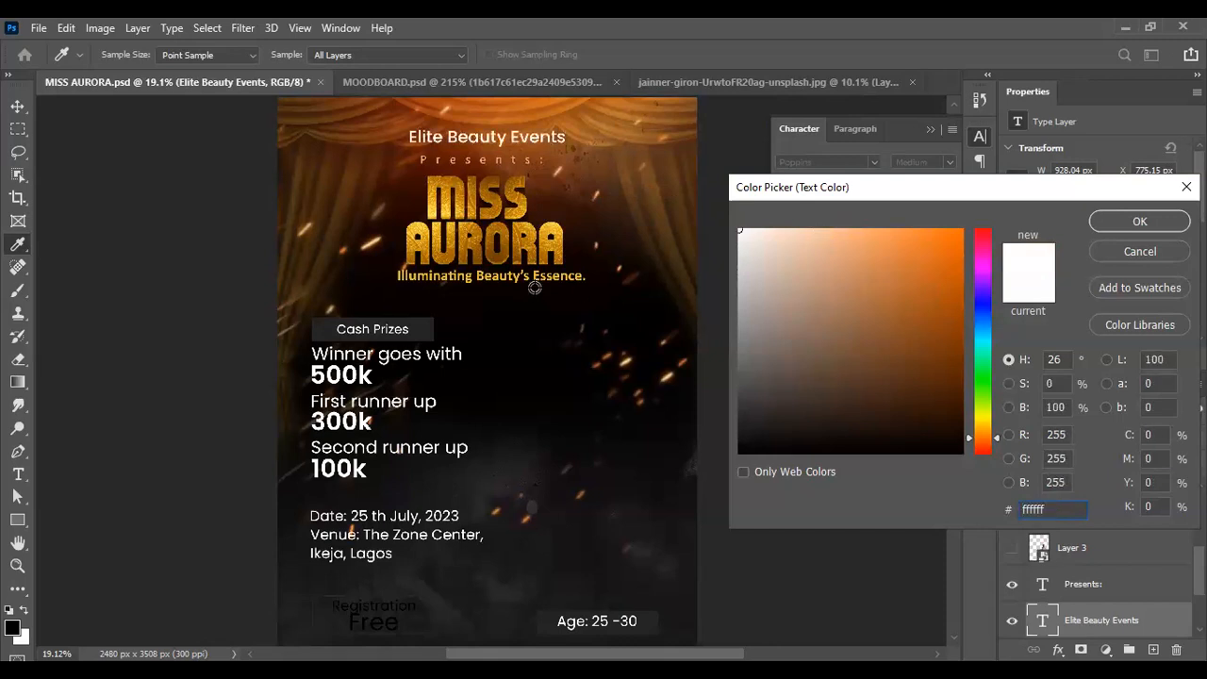
{"action": "left_click", "coordinate": [771, 237]}
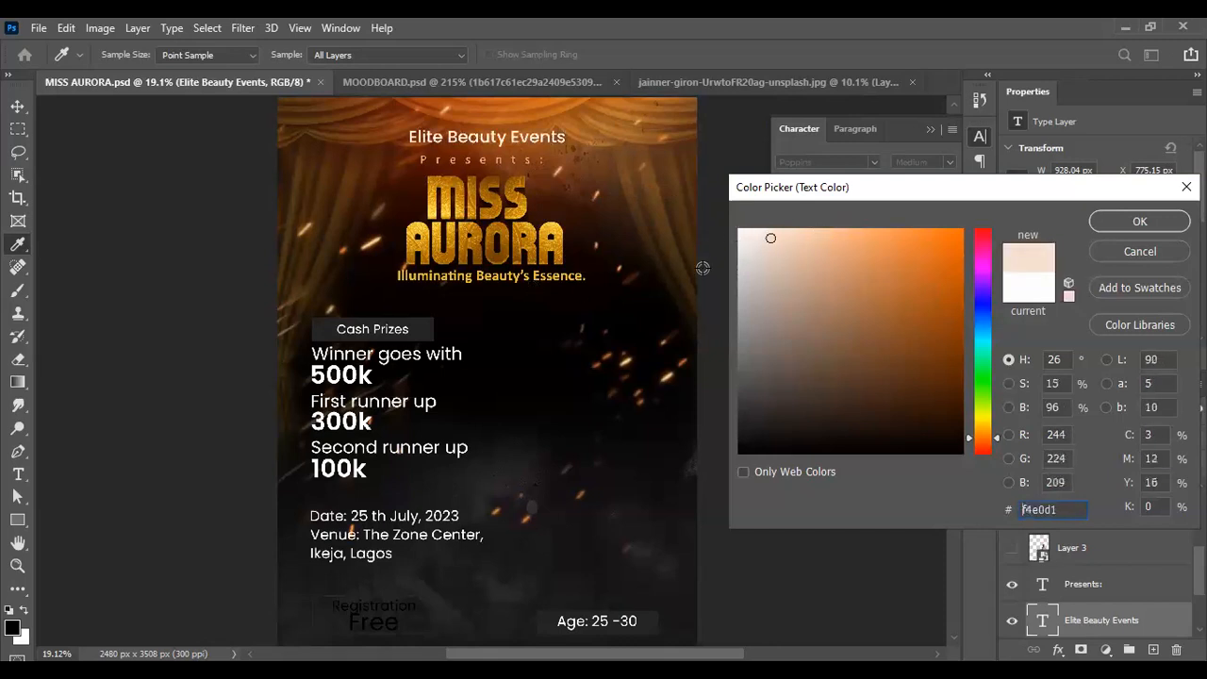
{"action": "mouse_move", "coordinate": [773, 237]}
{"action": "left_mouse_down"}
{"action": "mouse_move", "coordinate": [843, 232]}
{"action": "mouse_move", "coordinate": [831, 223]}
{"action": "left_mouse_up"}
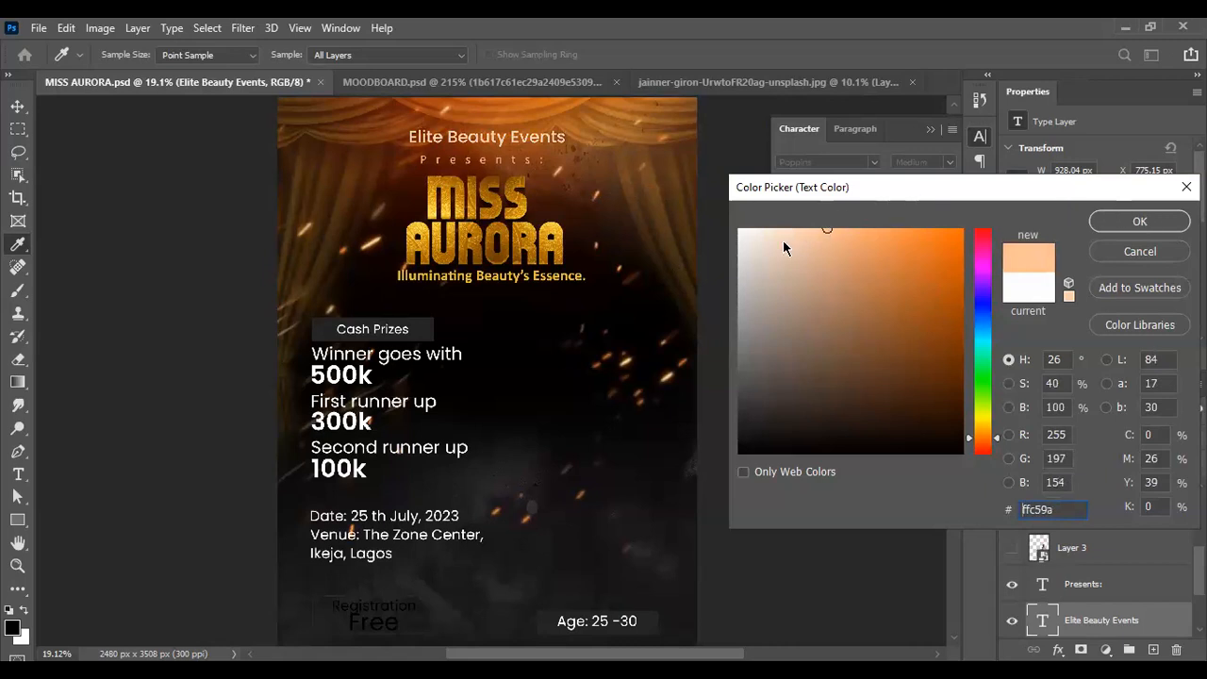
Step: Recolour the "Elite Beauty Events" text to the pale peach #ffe6d1, based on an orange sampled from the stage curtain
{"action": "left_click", "coordinate": [324, 180]}
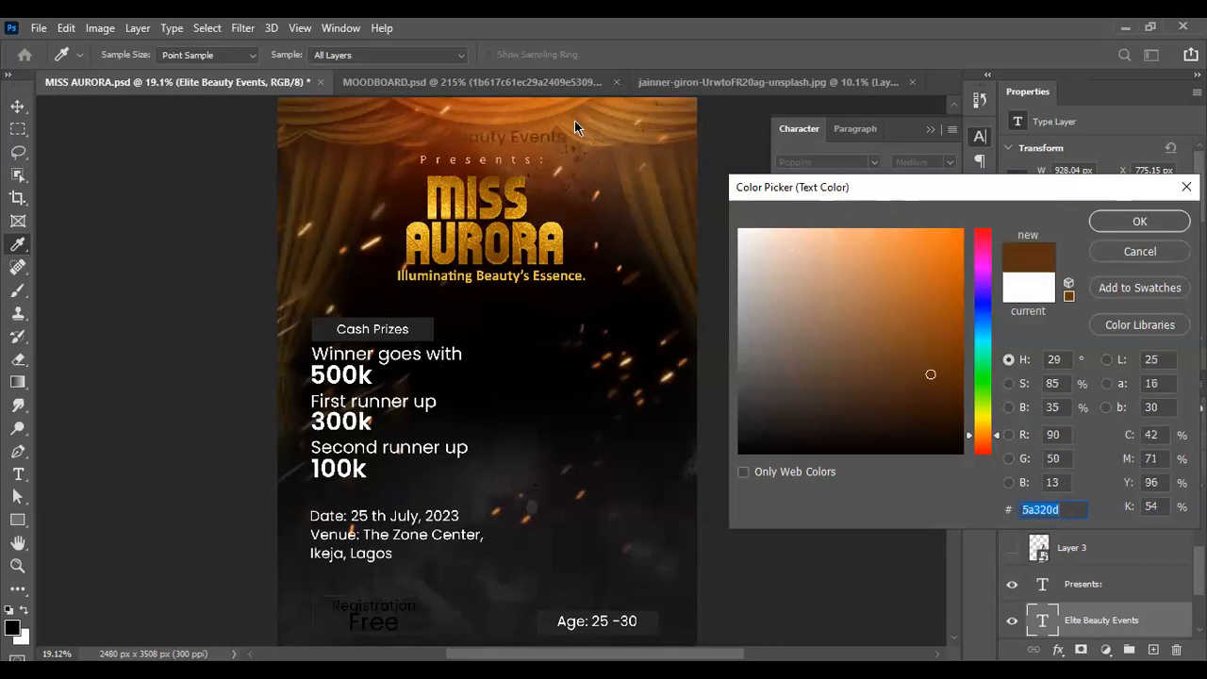
{"action": "left_click", "coordinate": [531, 107]}
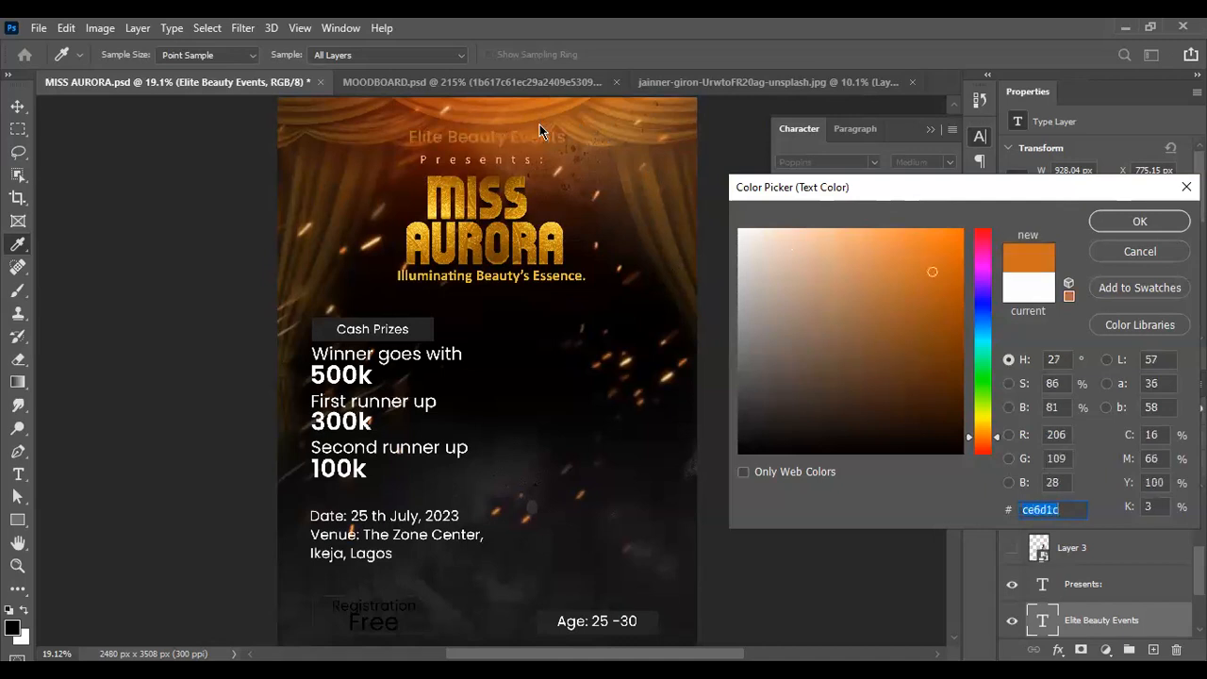
{"action": "left_click_drag", "start_coordinate": [779, 231], "coordinate": [857, 229]}
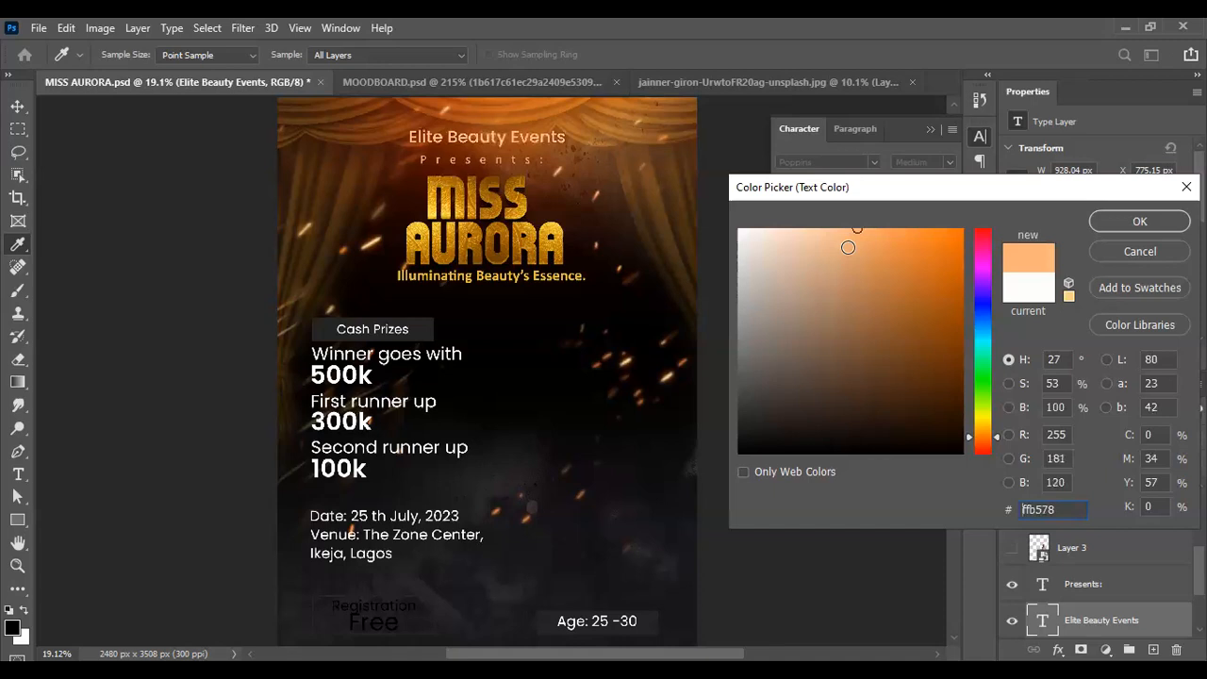
{"action": "mouse_move", "coordinate": [836, 248]}
{"action": "left_mouse_down"}
{"action": "mouse_move", "coordinate": [750, 229]}
{"action": "mouse_move", "coordinate": [771, 226]}
{"action": "left_mouse_up"}
{"action": "left_click", "coordinate": [779, 230]}
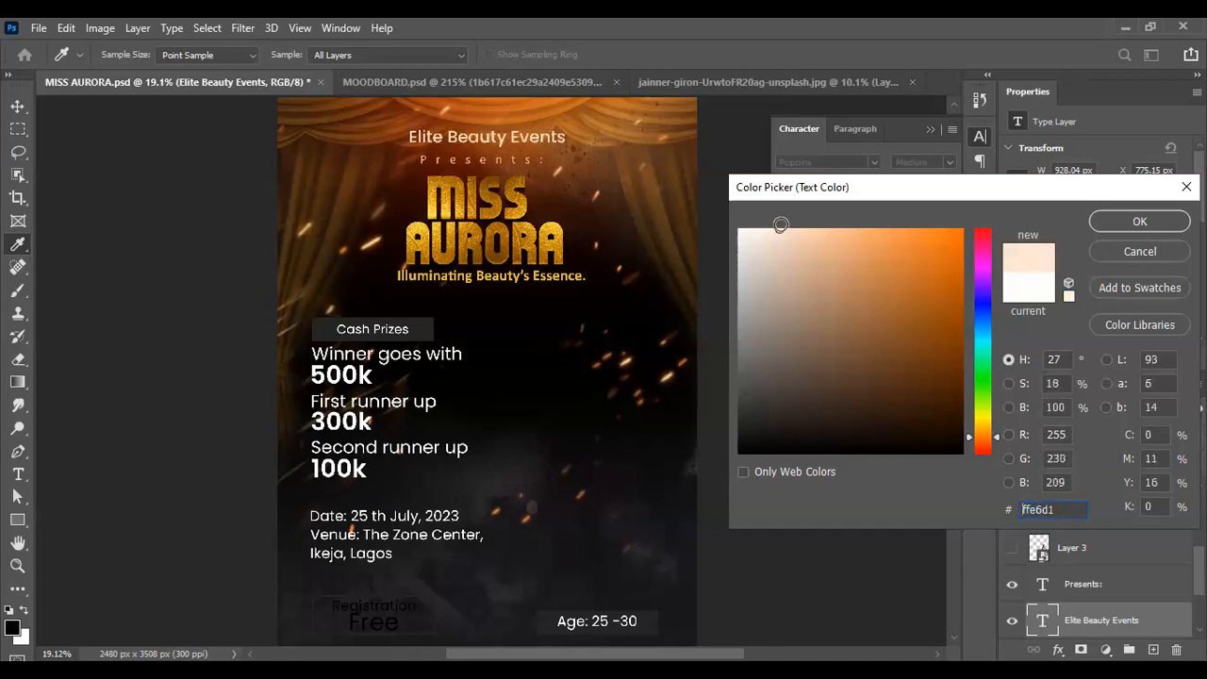
{"action": "left_click", "coordinate": [1123, 227]}
{"action": "scroll", "coordinate": [513, 365], "scroll_direction": "down", "scroll_amount": 3}
{"action": "scroll", "coordinate": [512, 365], "scroll_direction": "up", "scroll_amount": 3}
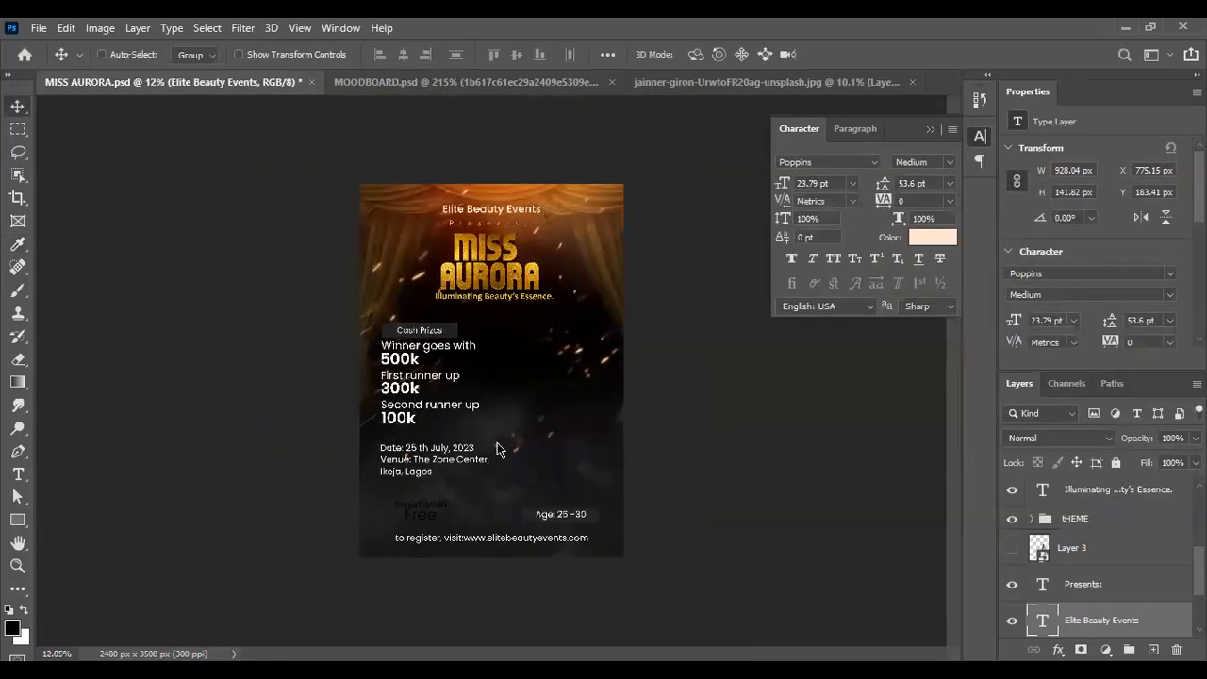
Step: Select the Rectangle 1 shape behind the "Cash Prizes" heading, inside Group 1 of Group 4
{"action": "scroll", "coordinate": [435, 307], "scroll_direction": "up", "scroll_amount": 1}
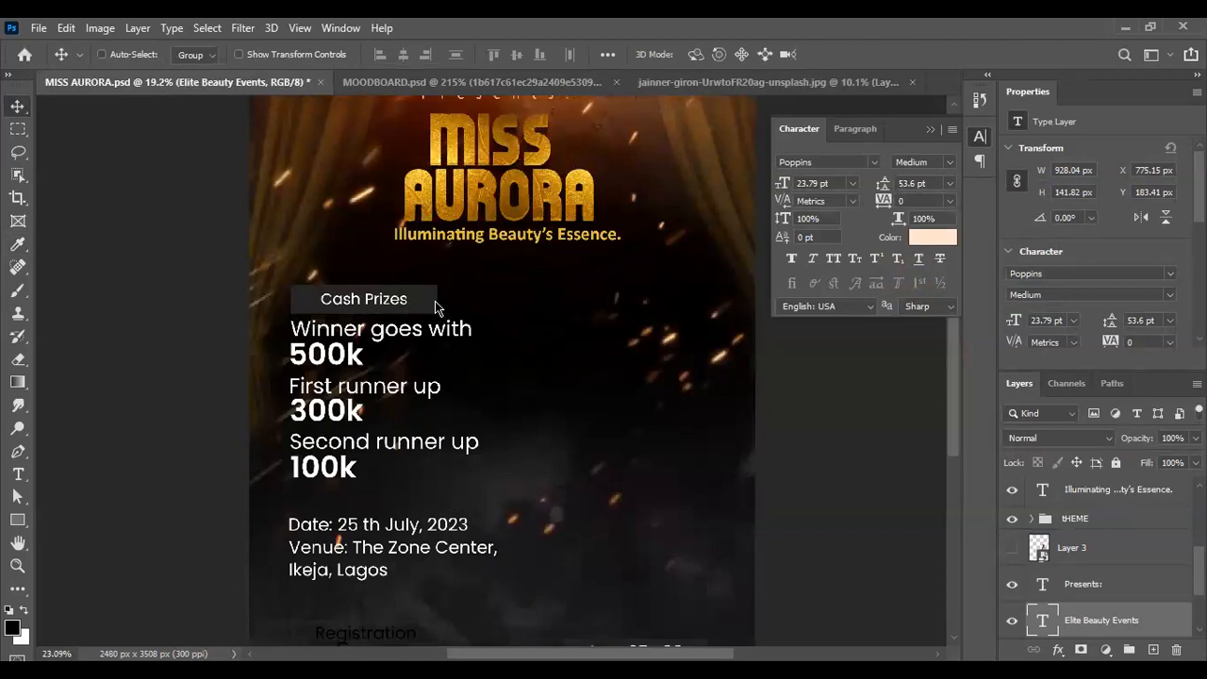
{"action": "left_click", "coordinate": [435, 308], "text": "ctrl"}
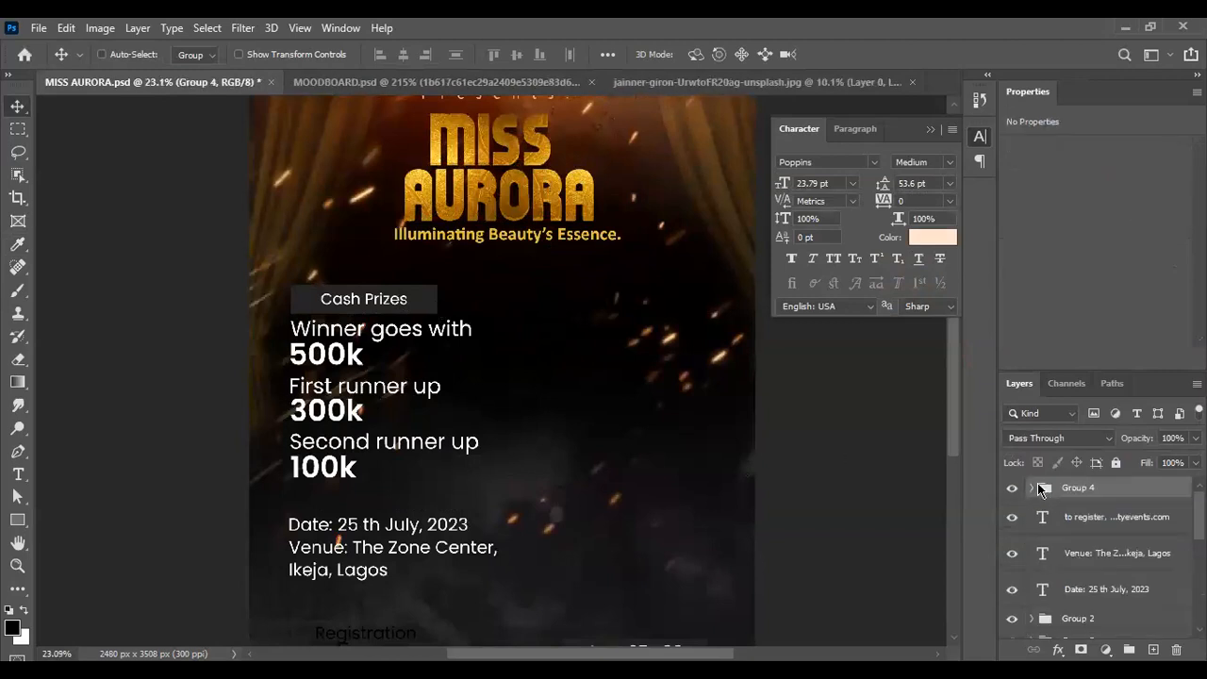
{"action": "left_click", "coordinate": [1034, 486]}
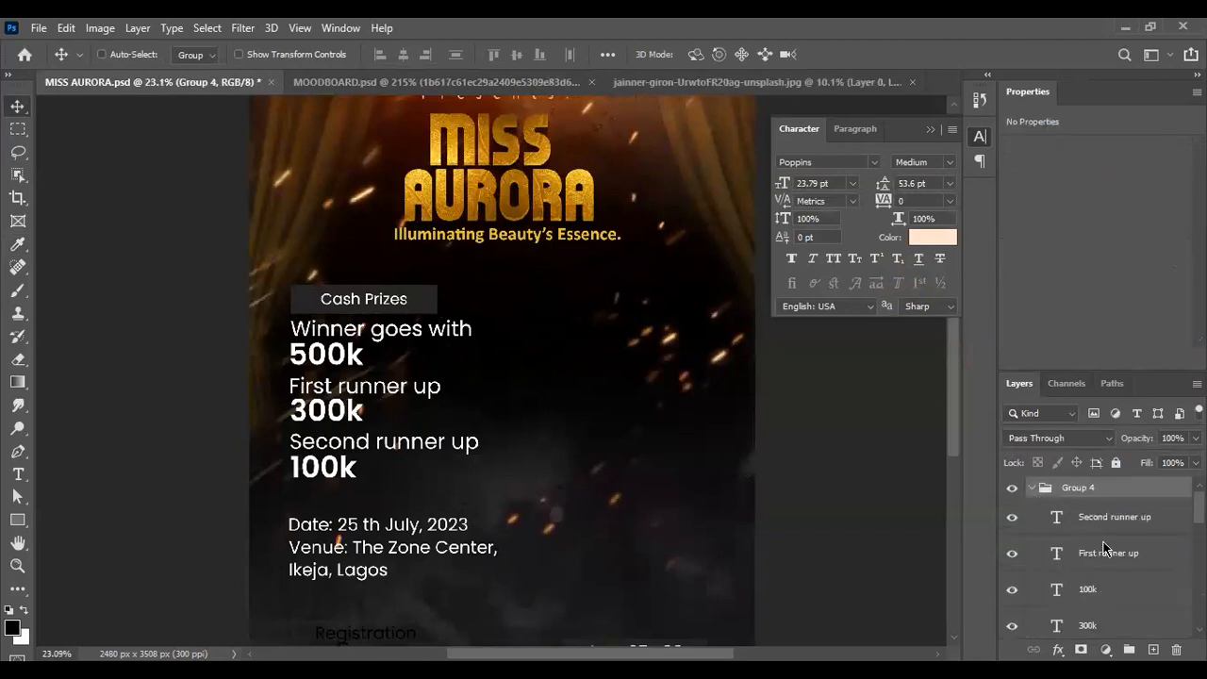
{"action": "scroll", "coordinate": [1105, 547], "scroll_direction": "down", "scroll_amount": 5}
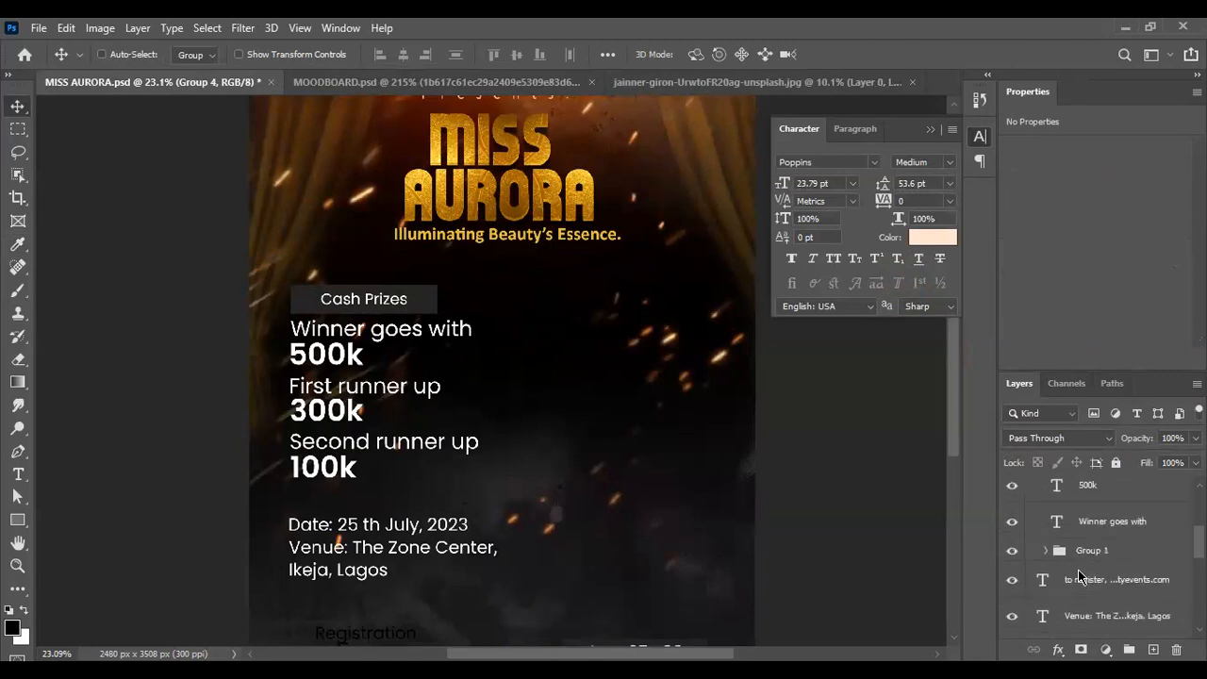
{"action": "left_click", "coordinate": [1045, 549]}
{"action": "scroll", "coordinate": [1097, 563], "scroll_direction": "down", "scroll_amount": 1}
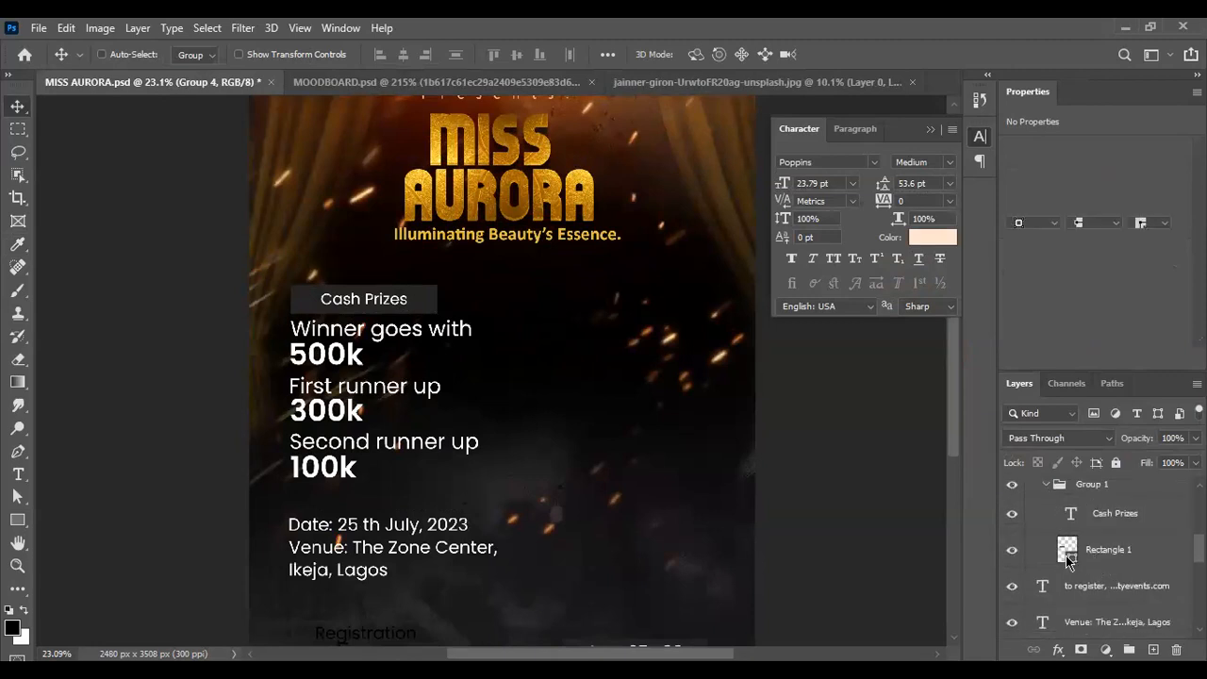
{"action": "left_click", "coordinate": [1070, 559]}
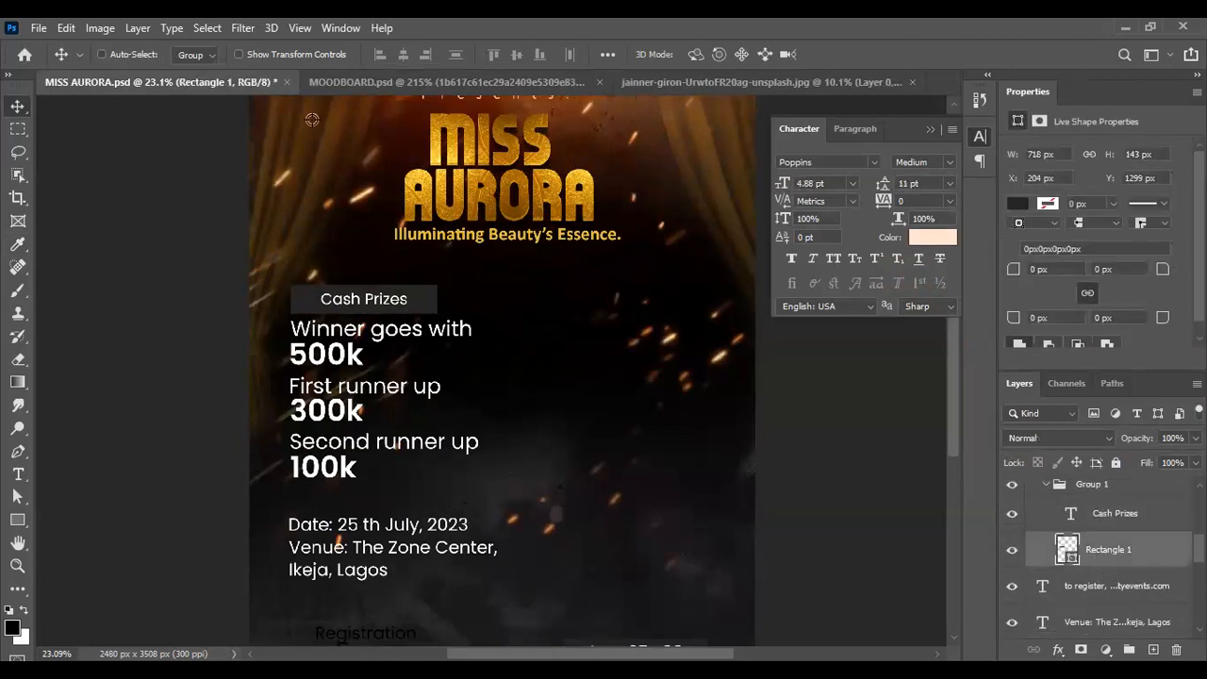
Step: Fill the "Cash Prizes" rectangle with the gold #d39830, based on a colour sampled from the MISS AURORA title
{"action": "double_click", "coordinate": [1068, 550]}
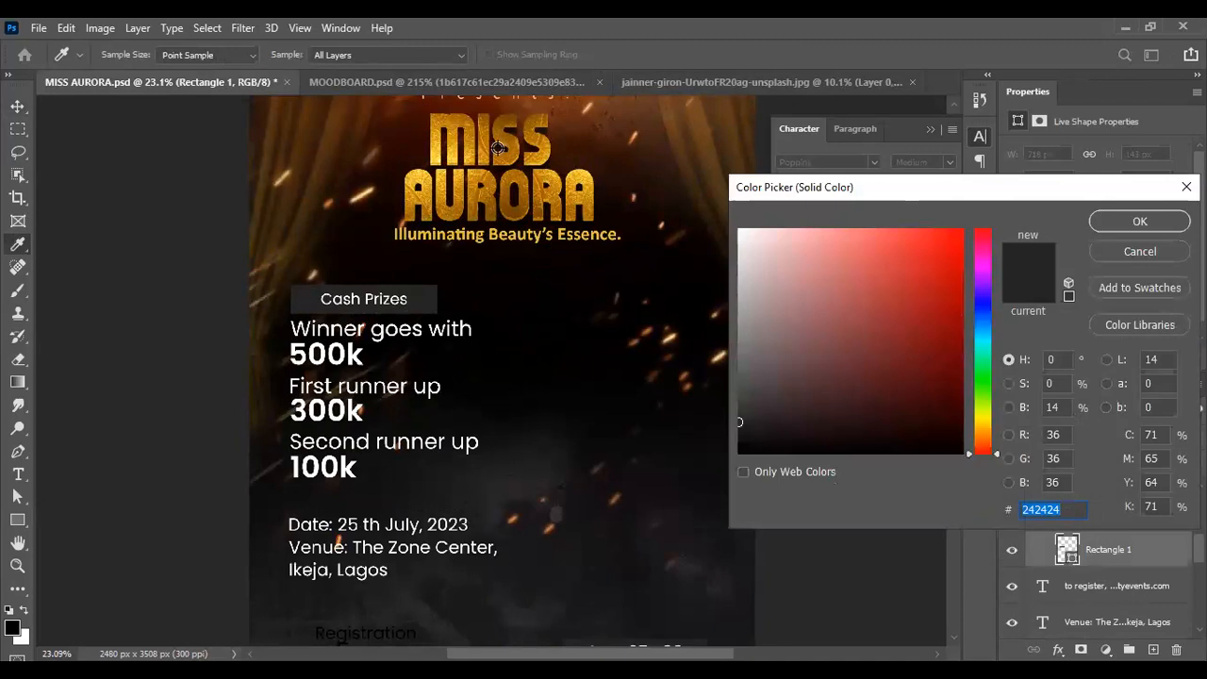
{"action": "left_click", "coordinate": [452, 125]}
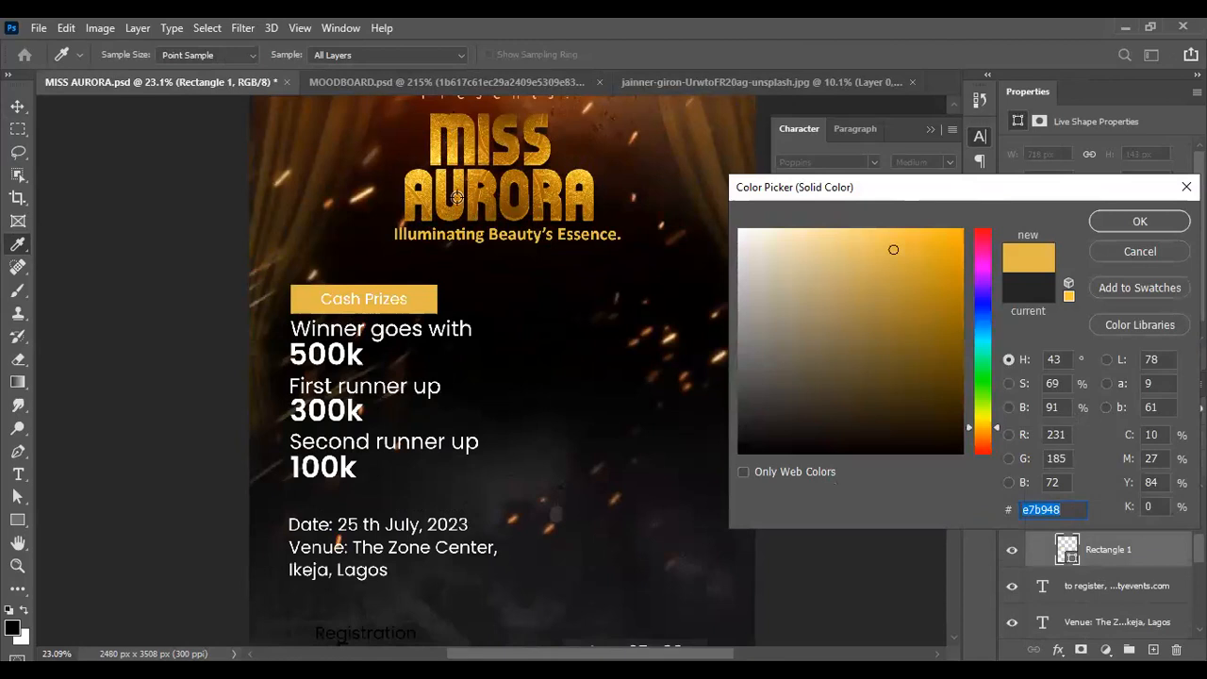
{"action": "left_click", "coordinate": [456, 197]}
{"action": "left_click", "coordinate": [458, 199]}
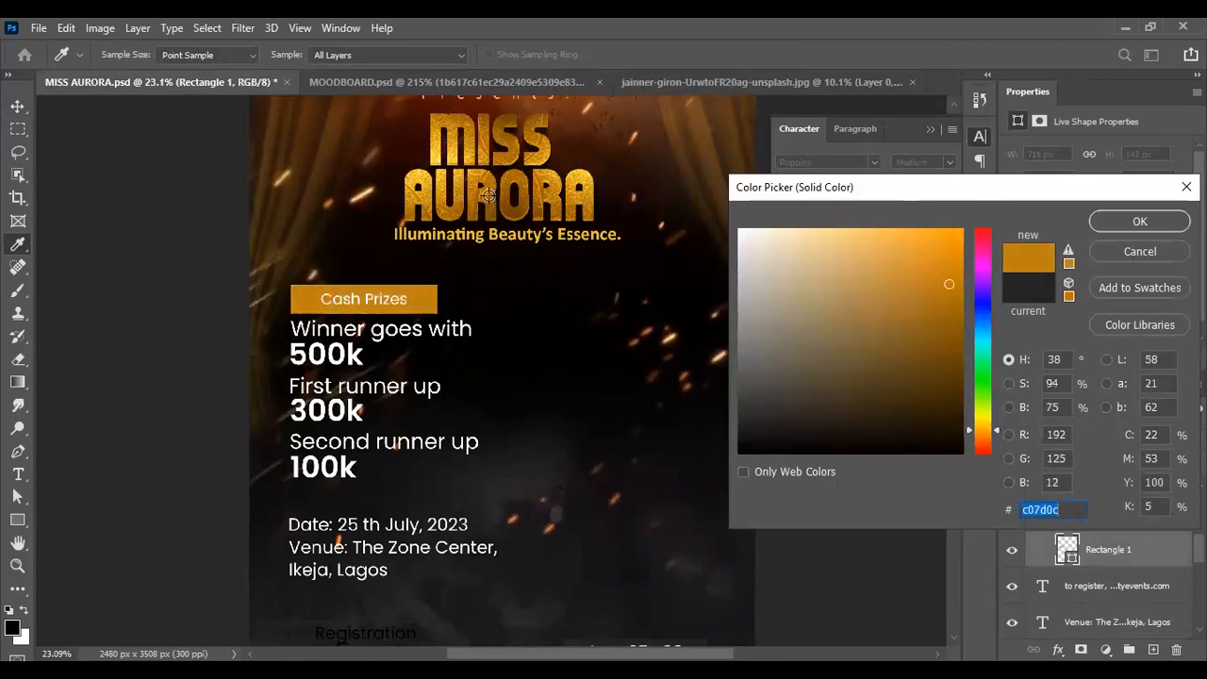
{"action": "left_click", "coordinate": [325, 159]}
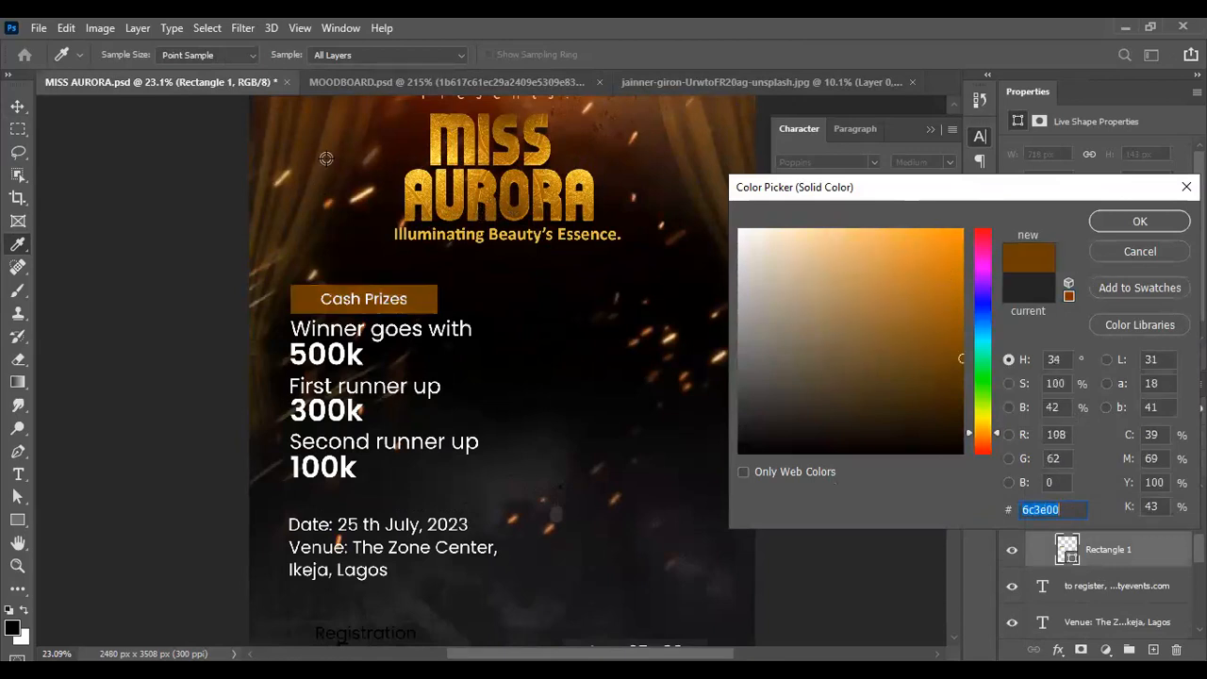
{"action": "left_click", "coordinate": [456, 136]}
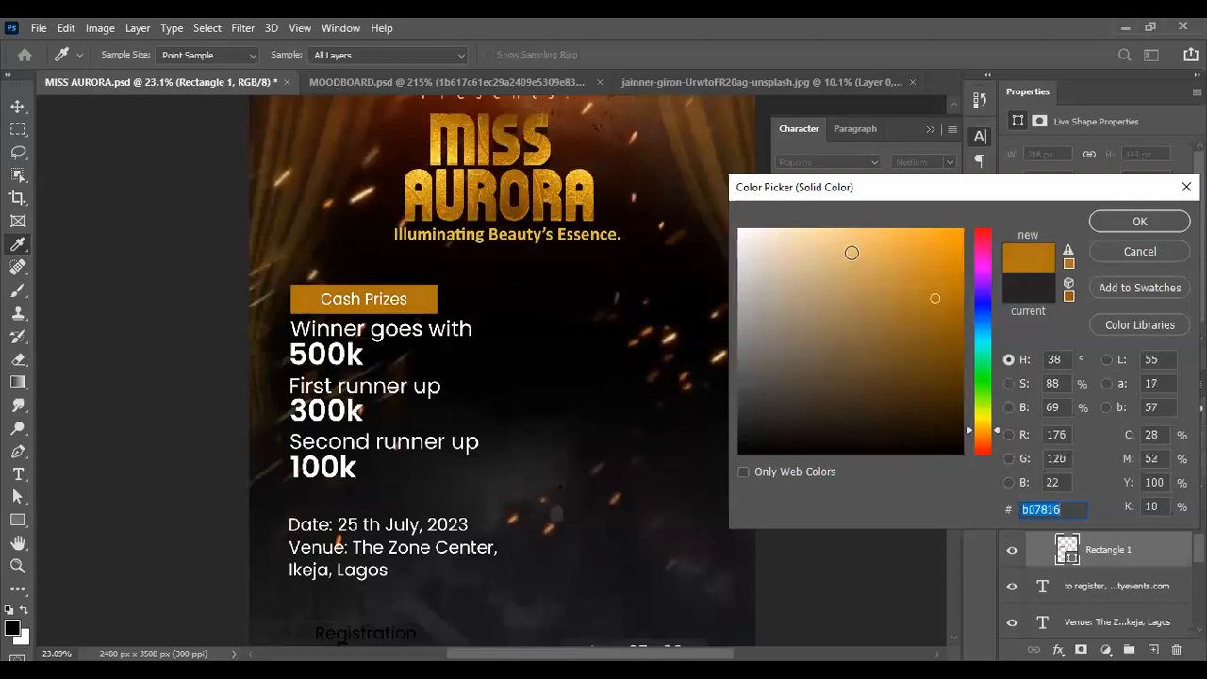
{"action": "left_click", "coordinate": [901, 271]}
{"action": "mouse_move", "coordinate": [901, 272]}
{"action": "left_mouse_down"}
{"action": "mouse_move", "coordinate": [925, 249]}
{"action": "mouse_move", "coordinate": [913, 267]}
{"action": "left_mouse_up"}
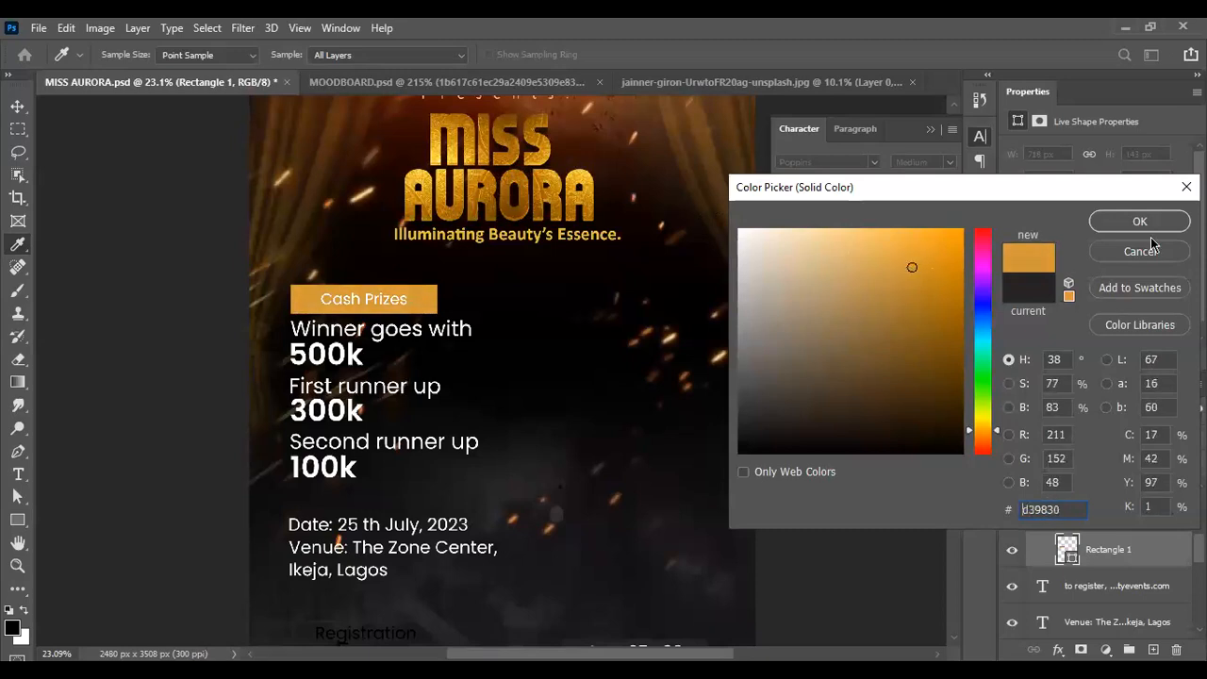
{"action": "left_click", "coordinate": [1141, 222]}
Step: Recolour the "Cash Prizes" heading text to black (#000000)
{"action": "left_click", "coordinate": [1113, 514]}
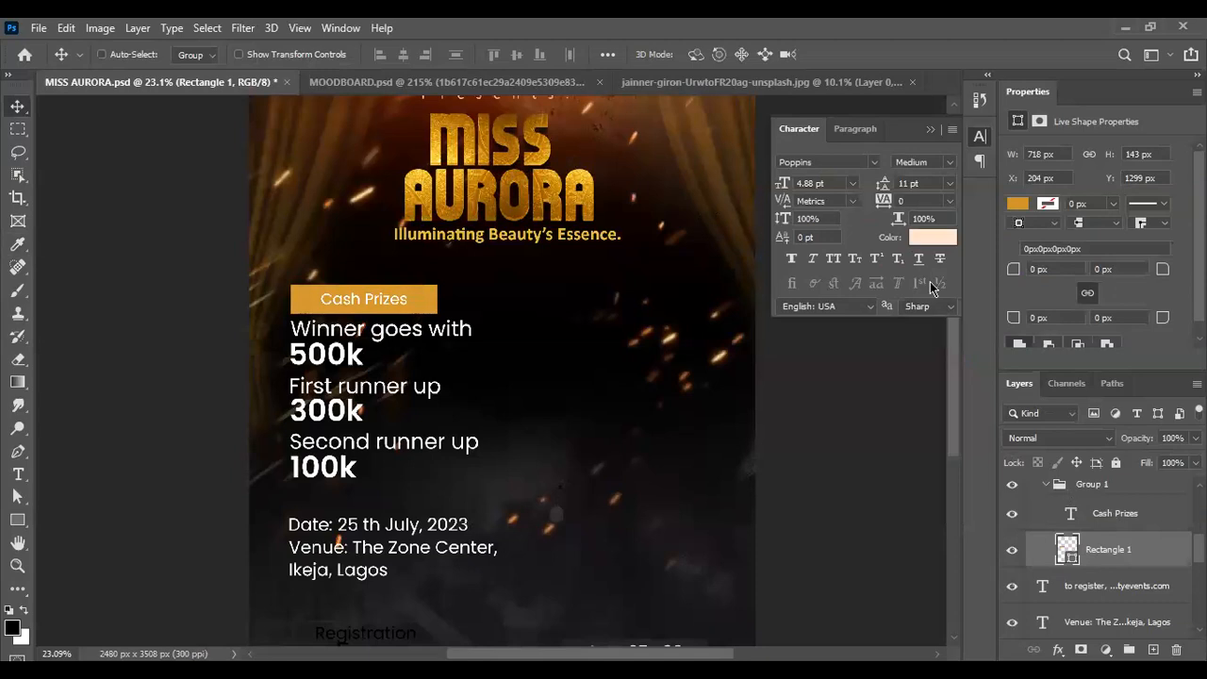
{"action": "left_click", "coordinate": [920, 237]}
{"action": "type", "text": "000000"}
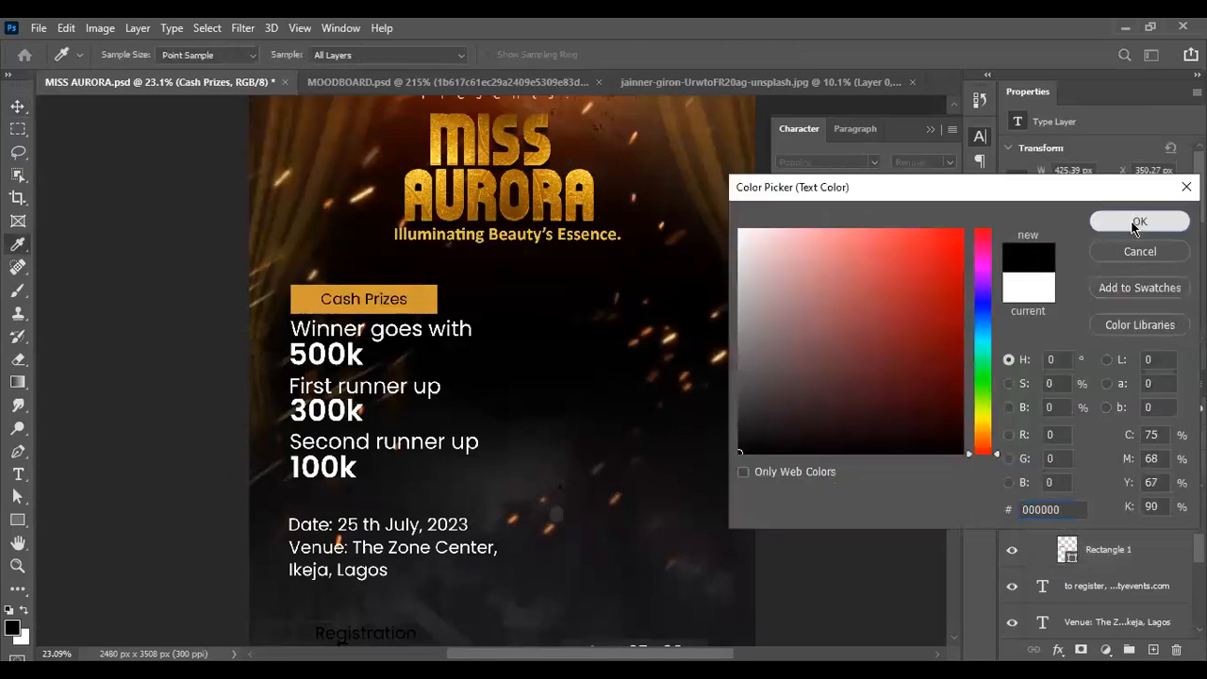
{"action": "left_click", "coordinate": [1138, 222]}
Step: Examine the recoloured "Cash Prizes" heading and the prize list against the whole flyer
{"action": "scroll", "coordinate": [566, 340], "scroll_direction": "down", "scroll_amount": 3}
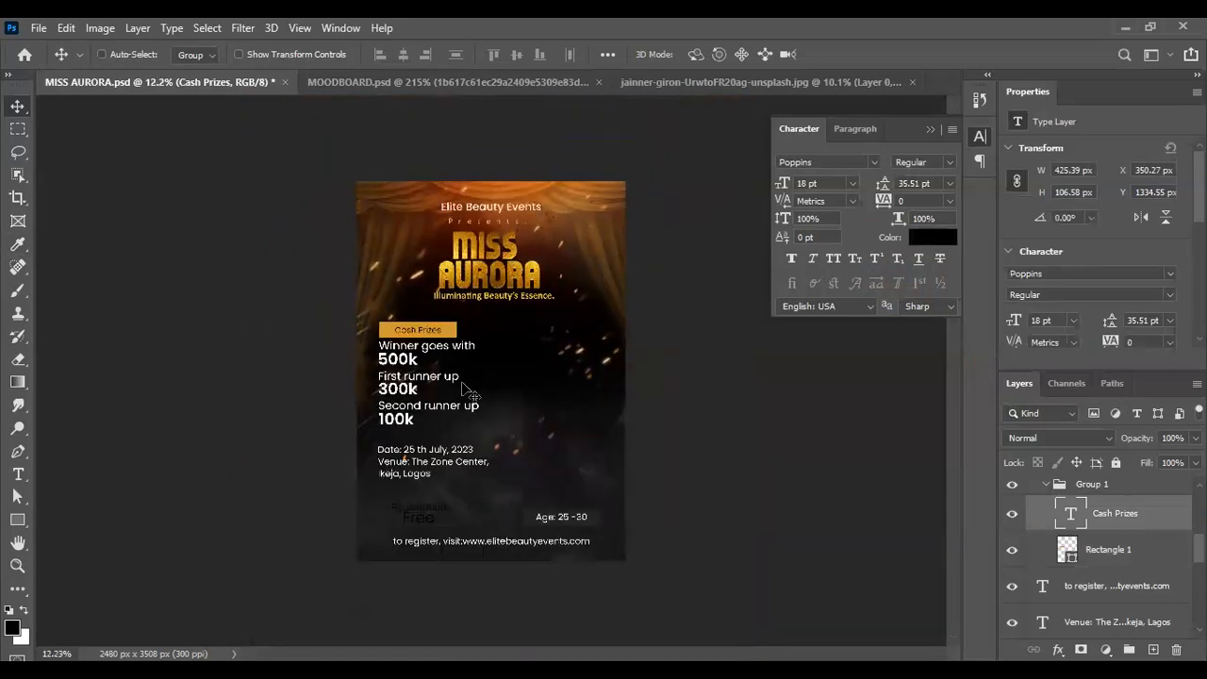
{"action": "scroll", "coordinate": [428, 392], "scroll_direction": "up", "scroll_amount": 3}
{"action": "scroll", "coordinate": [429, 394], "scroll_direction": "down", "scroll_amount": 7}
{"action": "scroll", "coordinate": [429, 426], "scroll_direction": "up", "scroll_amount": 2}
{"action": "scroll", "coordinate": [429, 426], "scroll_direction": "up", "scroll_amount": 3}
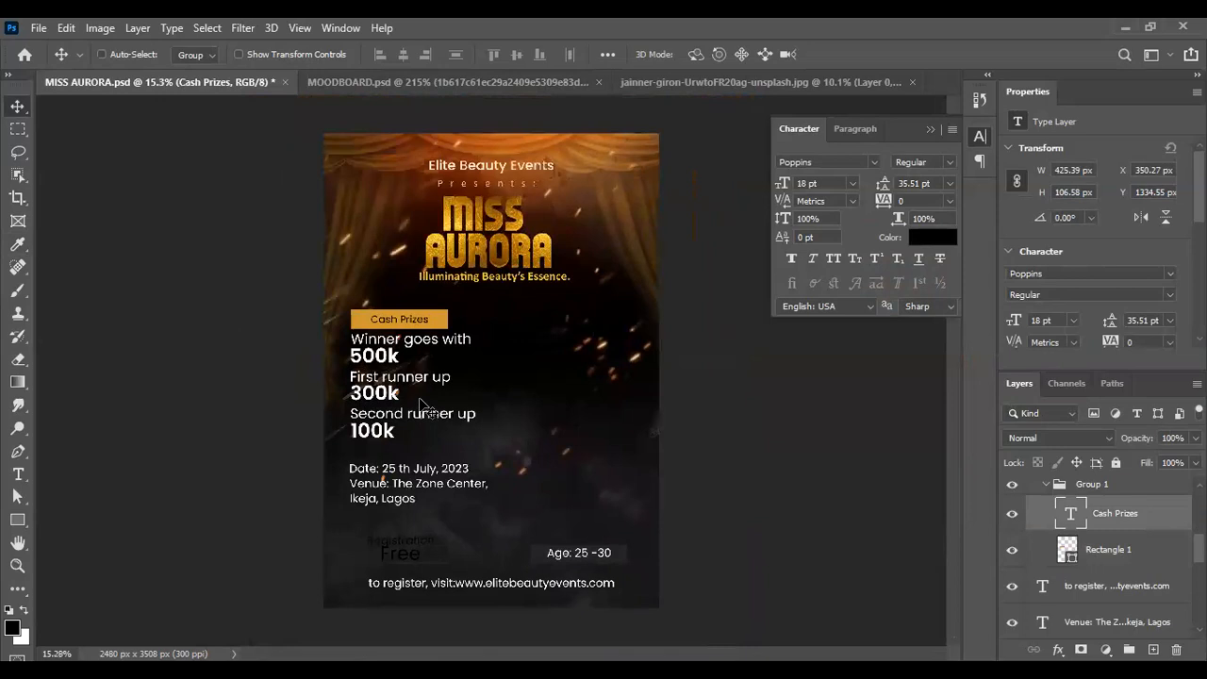
{"action": "scroll", "coordinate": [424, 406], "scroll_direction": "up", "scroll_amount": 1}
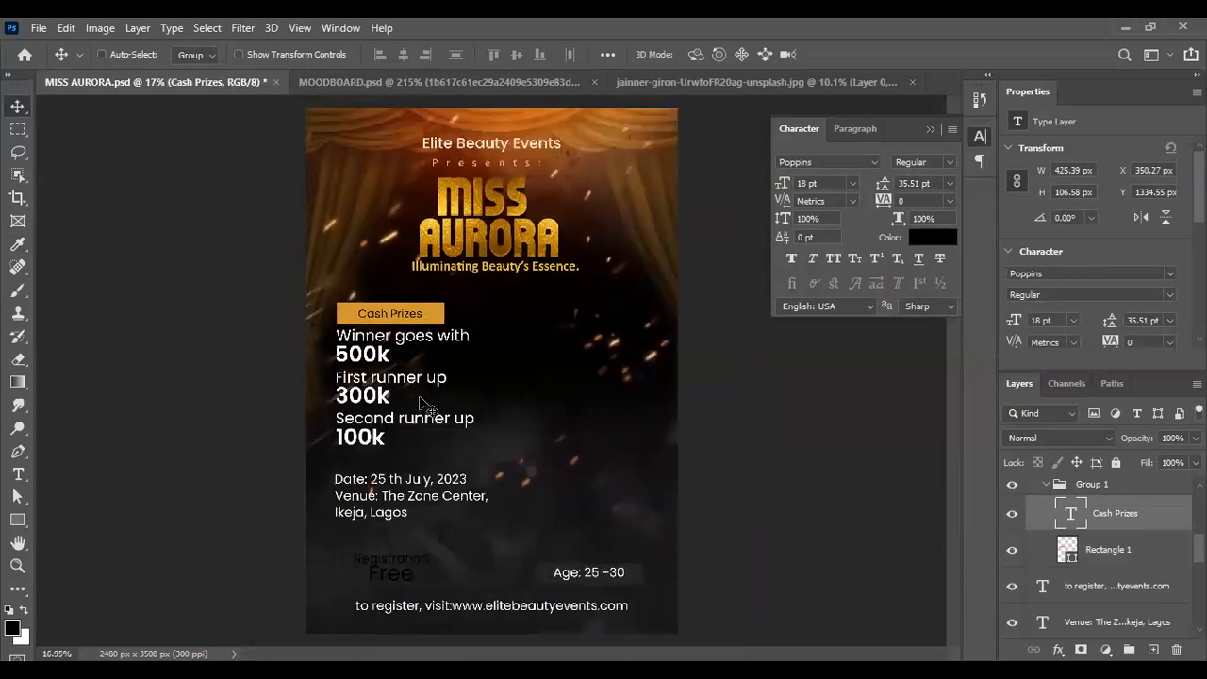
{"action": "scroll", "coordinate": [423, 406], "scroll_direction": "up", "scroll_amount": 1}
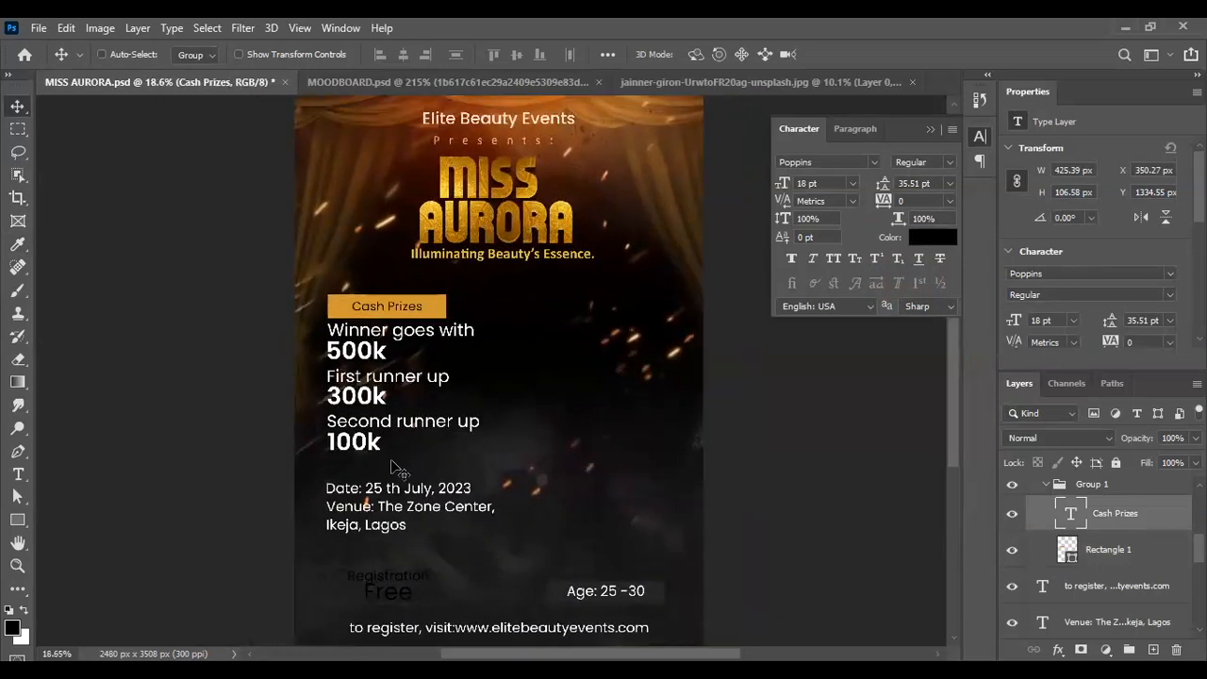
{"action": "scroll", "coordinate": [396, 469], "scroll_direction": "up", "scroll_amount": 2}
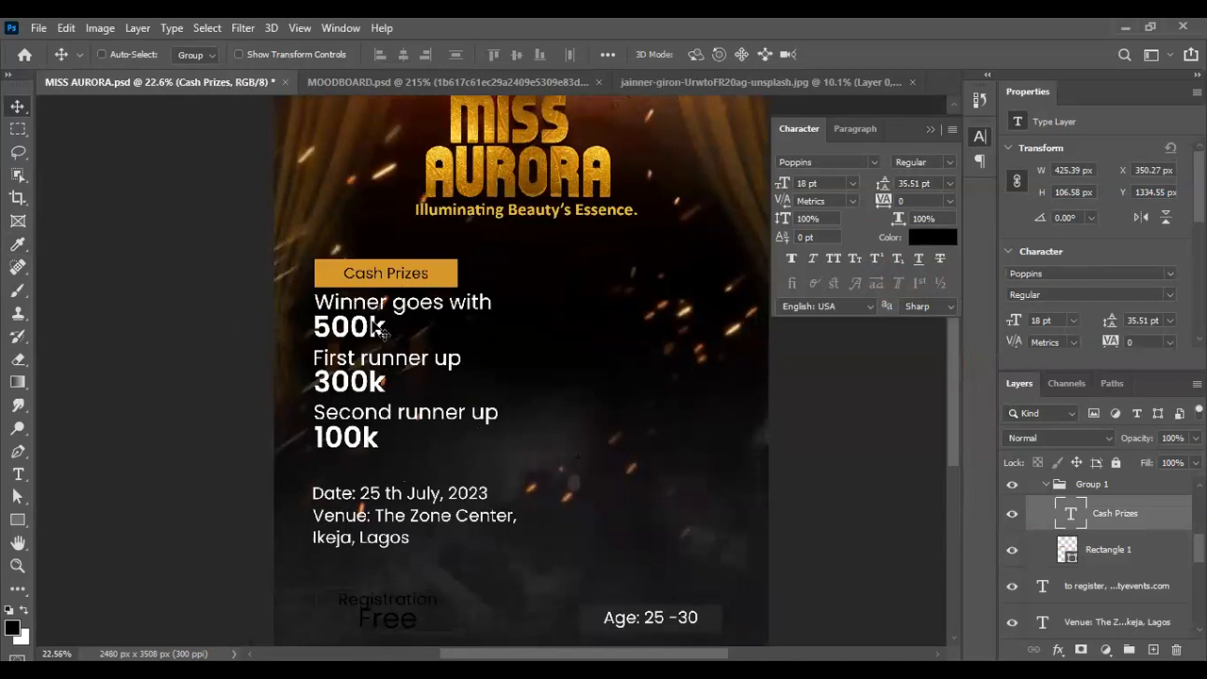
Step: Remove Group 4 around the cash prizes section while keeping the layers it contains
{"action": "scroll", "coordinate": [380, 327], "scroll_direction": "down", "scroll_amount": 2}
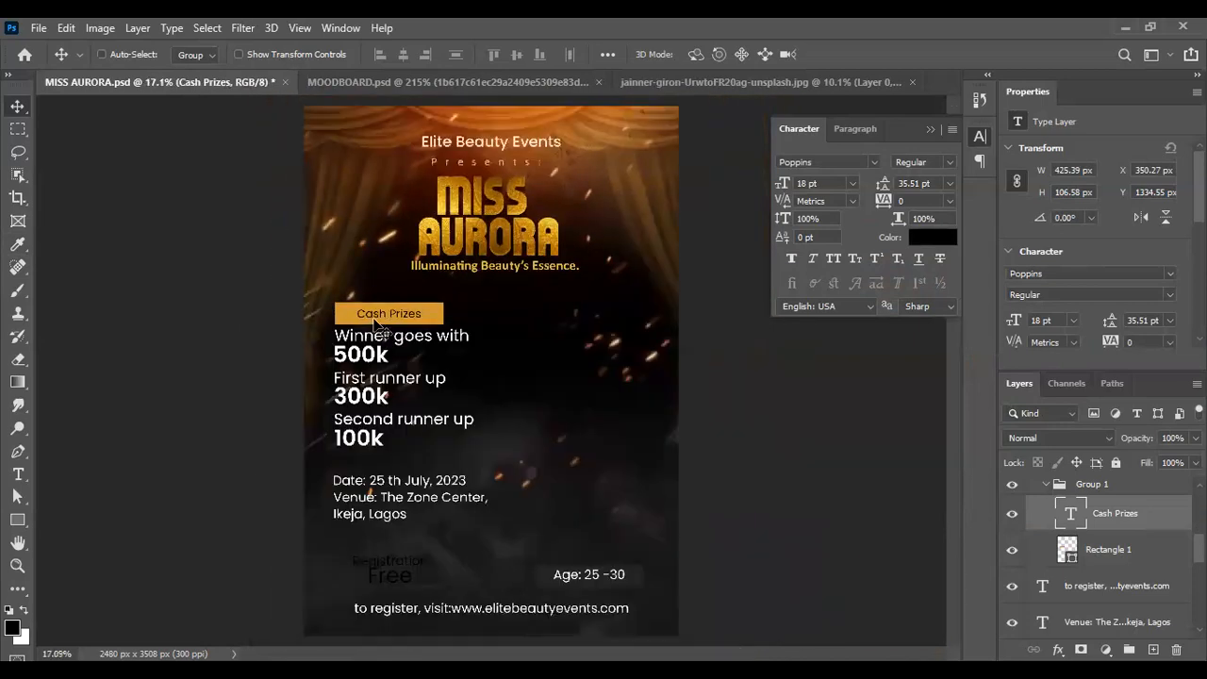
{"action": "scroll", "coordinate": [378, 325], "scroll_direction": "up", "scroll_amount": 1}
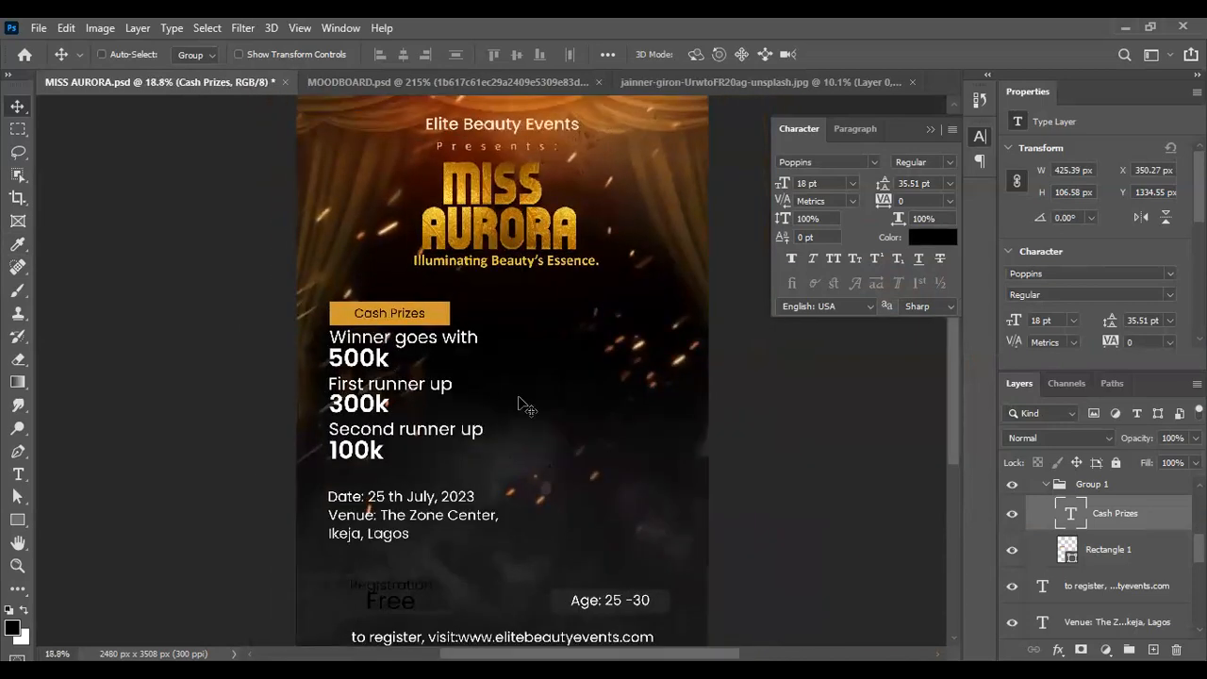
{"action": "key", "text": "ctrl"}
{"action": "left_click", "coordinate": [377, 364]}
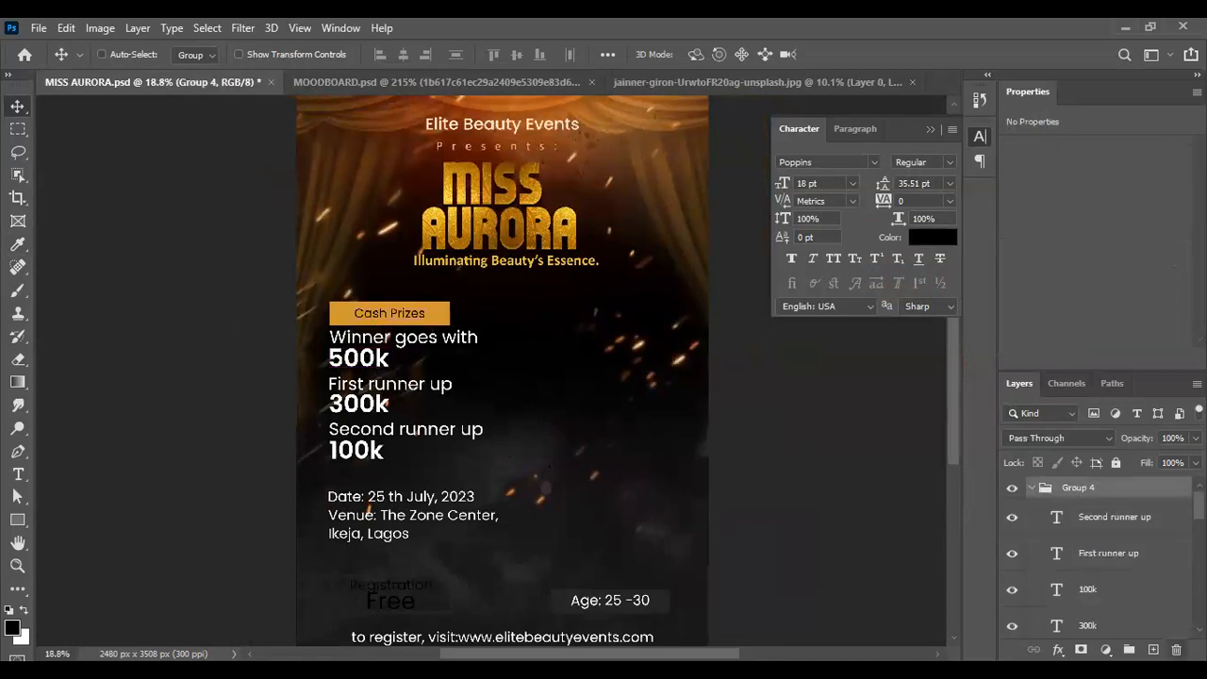
{"action": "key", "text": "Delete"}
{"action": "left_click", "coordinate": [731, 274]}
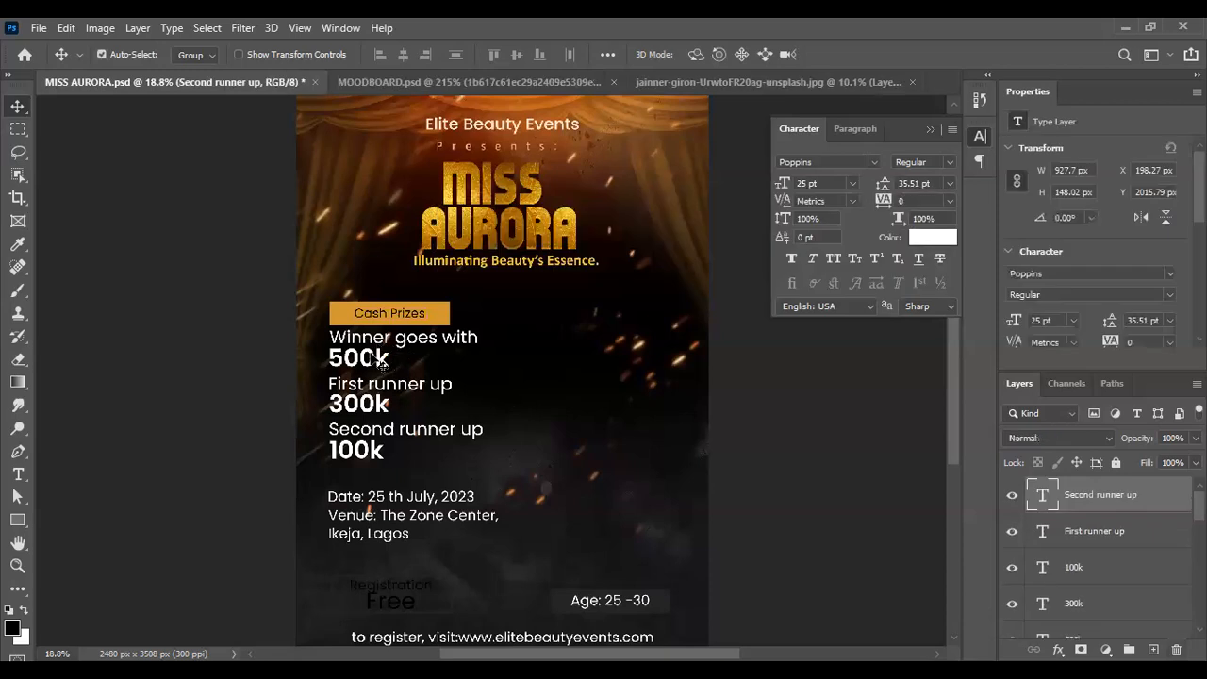
Step: Recolour the "500k" prize text to the gold #d39830 sampled from the "Cash Prizes" rectangle
{"action": "left_click", "coordinate": [377, 364], "text": "ctrl"}
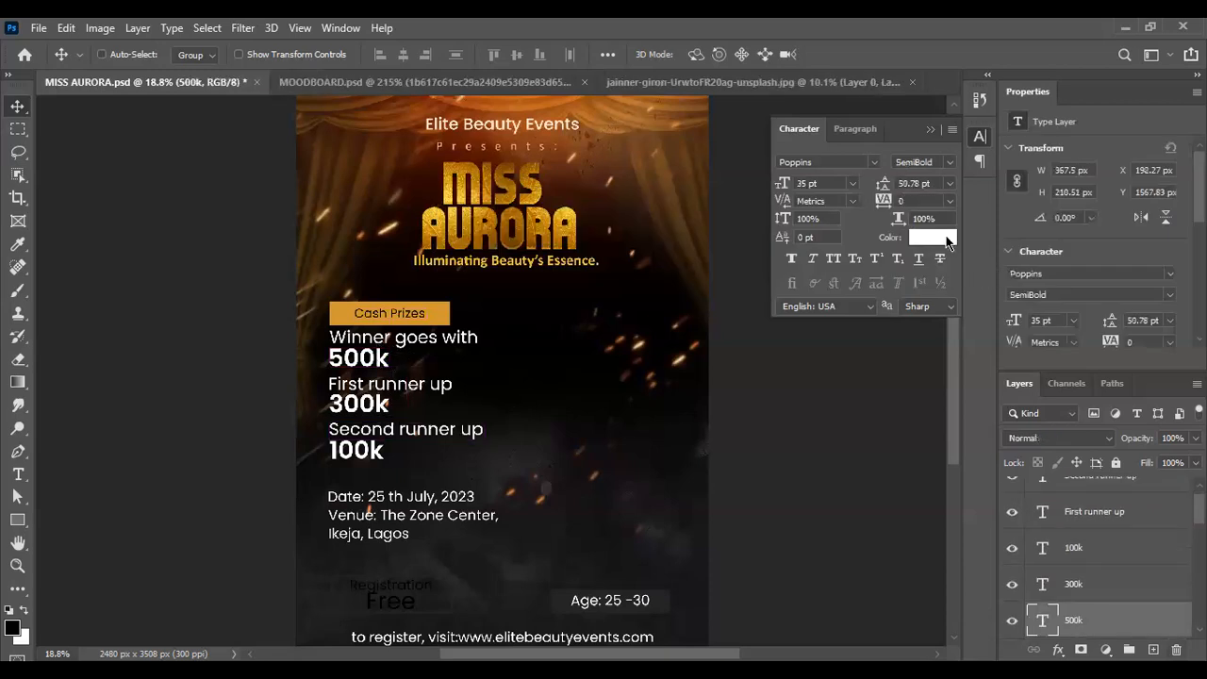
{"action": "left_click", "coordinate": [947, 238]}
{"action": "left_click", "coordinate": [443, 312]}
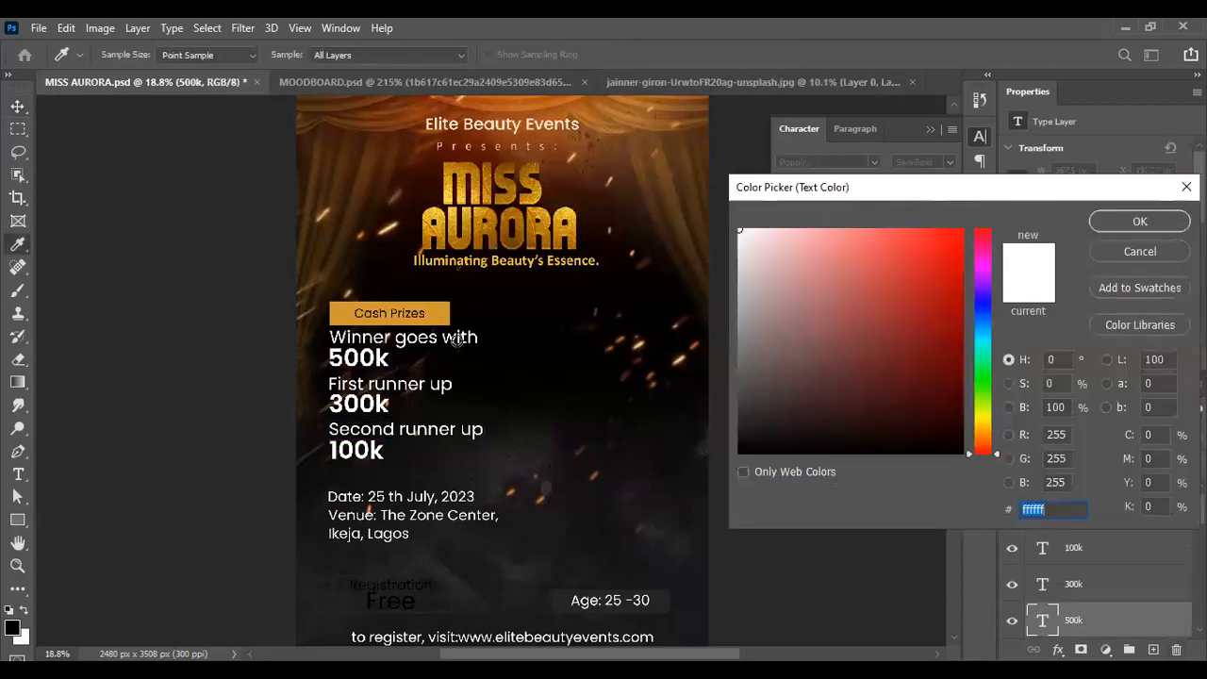
{"action": "left_click", "coordinate": [1140, 222]}
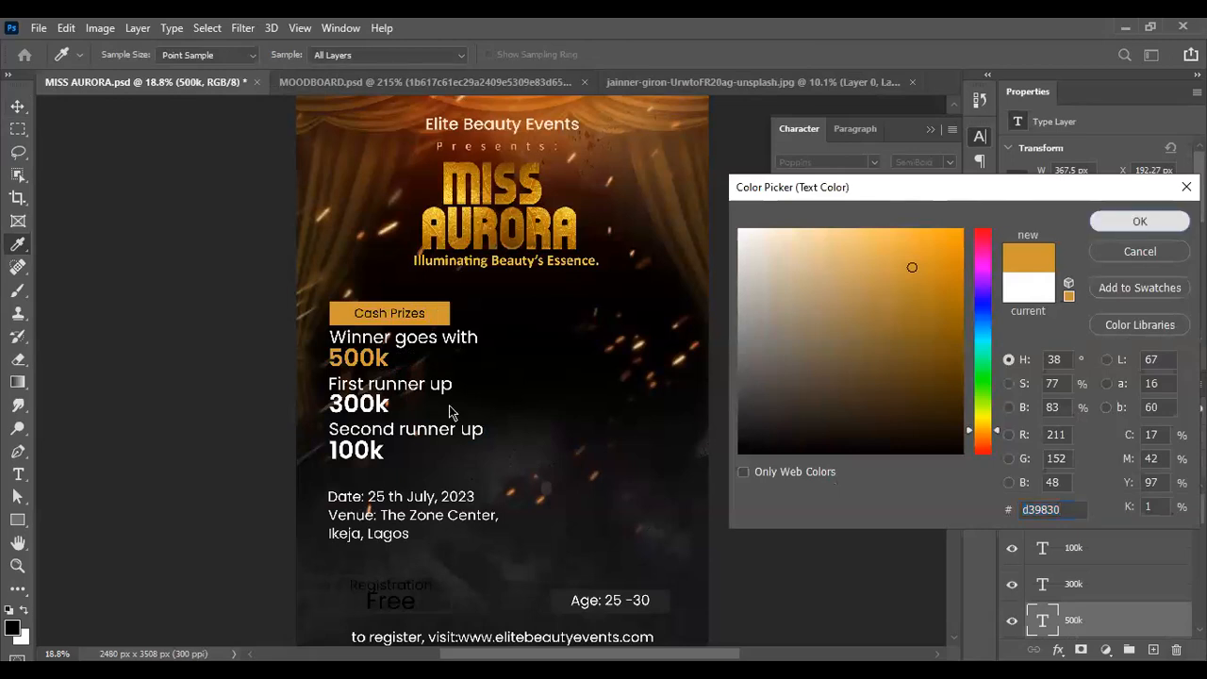
Step: Recolour the "300k" and "100k" texts together to gold #d39830, sampled from the "Cash Prizes" rectangle
{"action": "left_click", "coordinate": [376, 413], "text": "ctrl"}
{"action": "left_click", "coordinate": [381, 457], "text": "ctrl+shift"}
{"action": "left_click", "coordinate": [934, 241]}
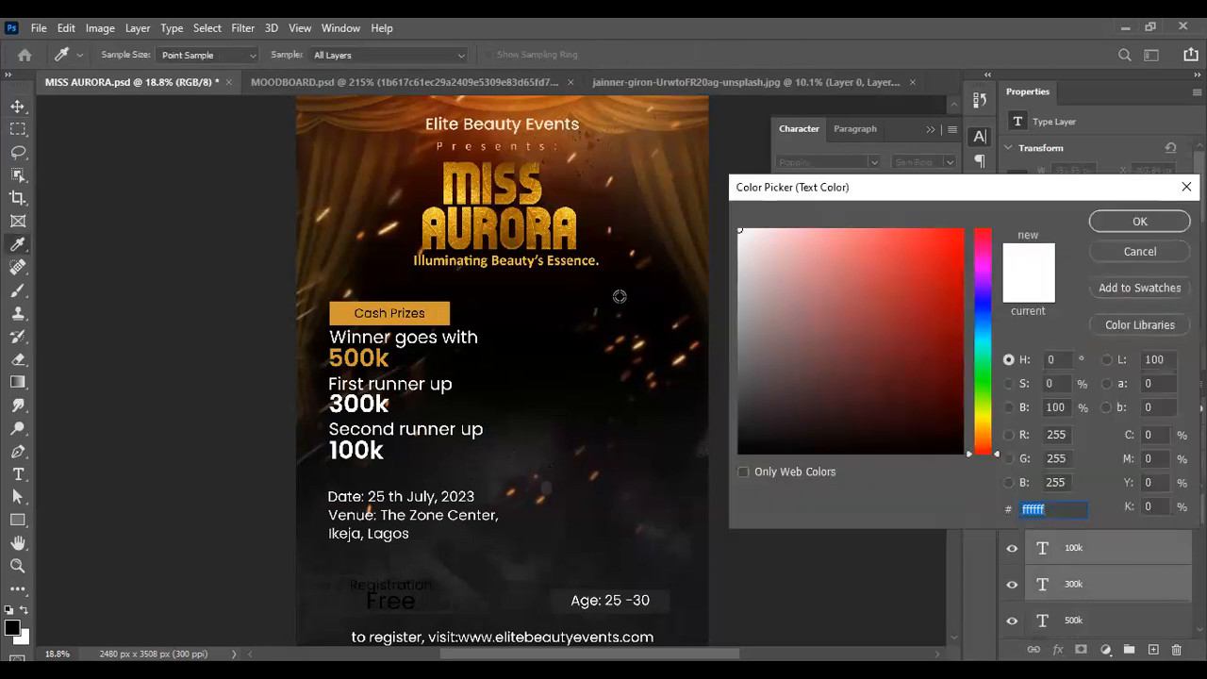
{"action": "left_click", "coordinate": [441, 312]}
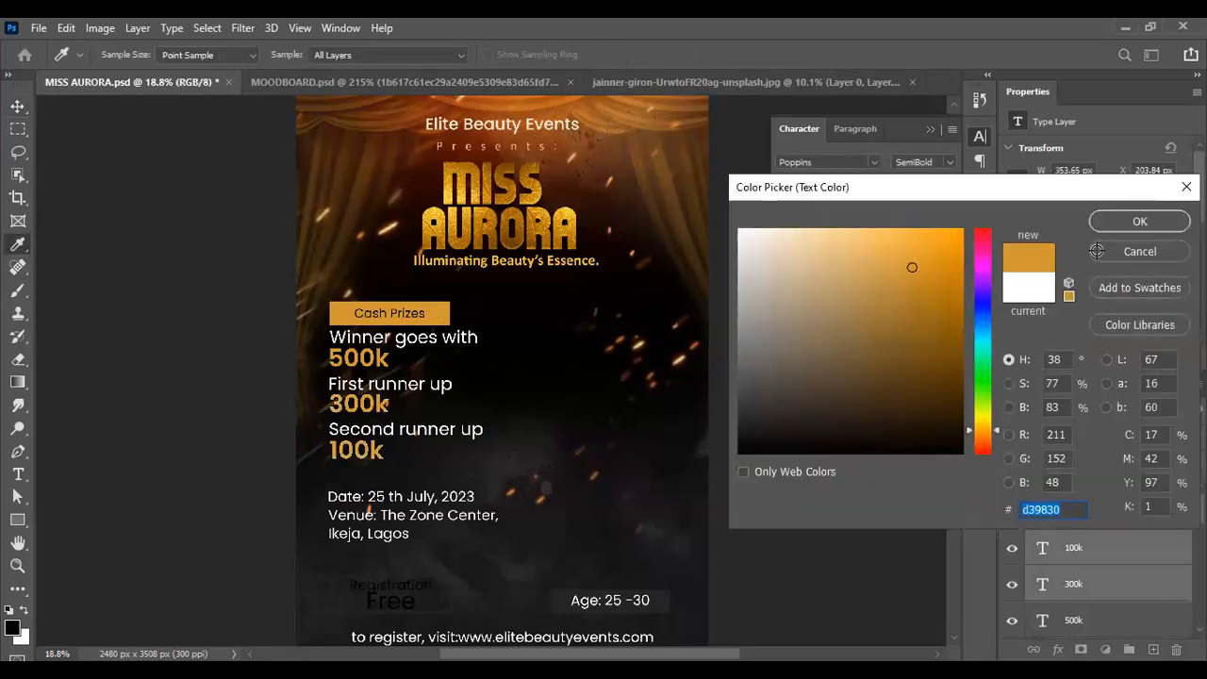
{"action": "left_click", "coordinate": [1141, 221]}
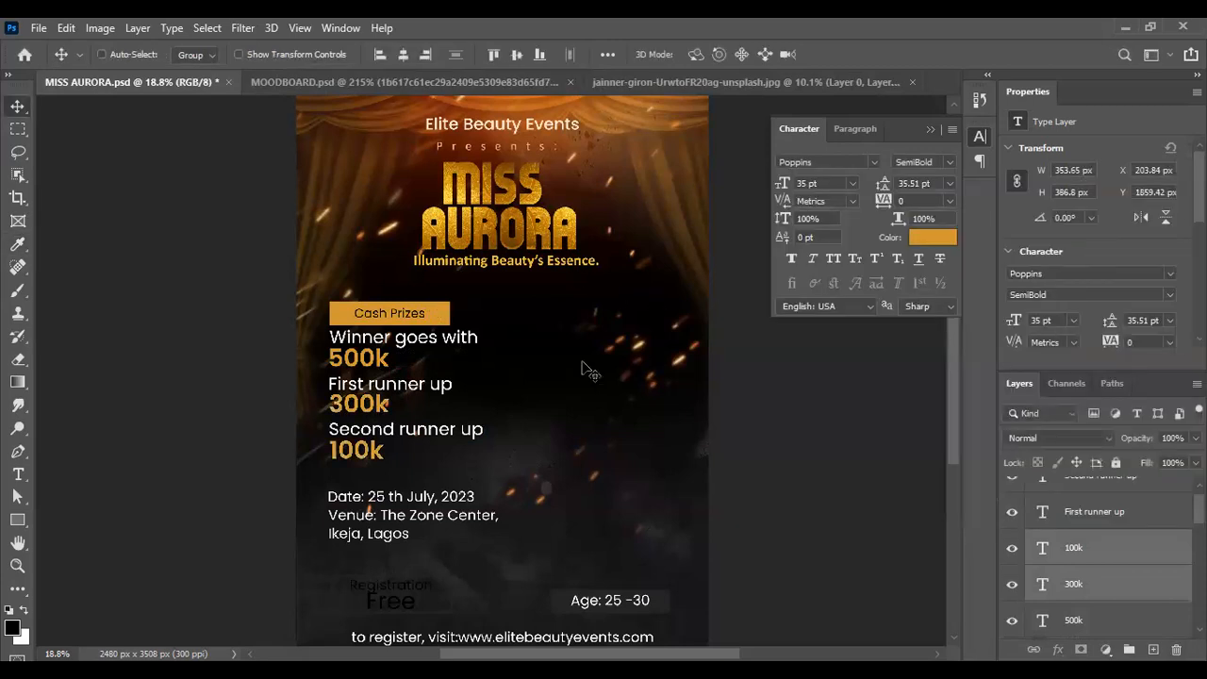
Step: Examine the gold prize amounts up close and against the whole flyer
{"action": "scroll", "coordinate": [528, 415], "scroll_direction": "down", "scroll_amount": 3}
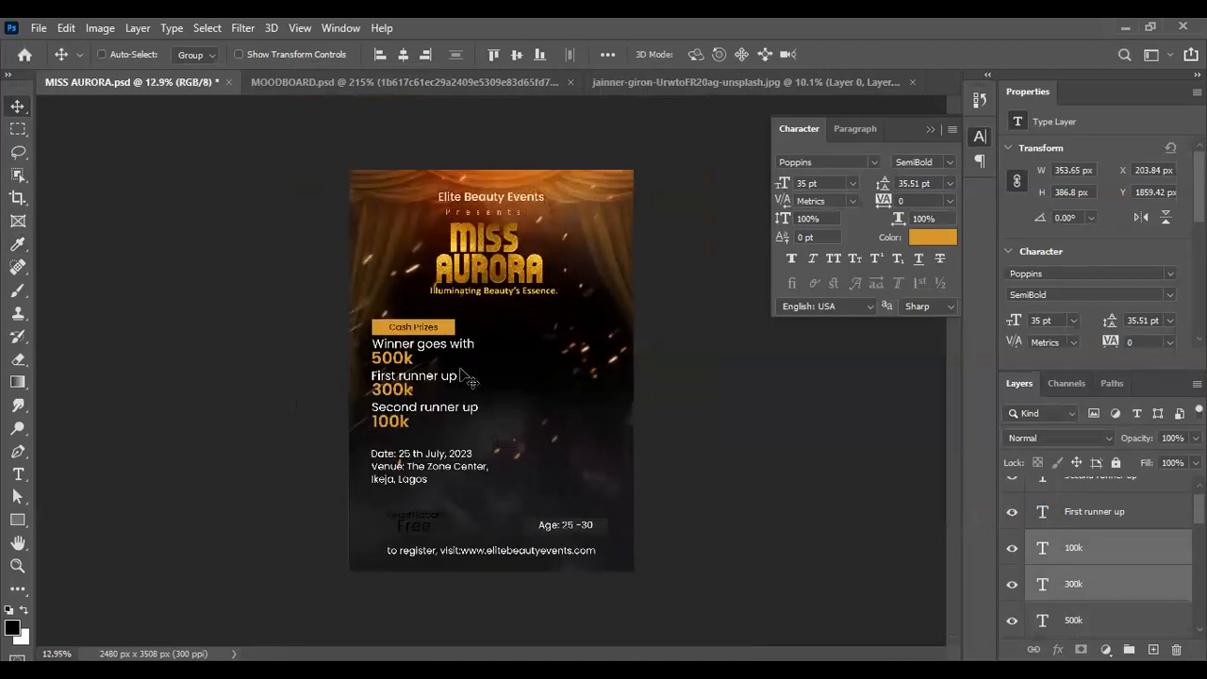
{"action": "scroll", "coordinate": [472, 358], "scroll_direction": "up", "scroll_amount": 2}
{"action": "scroll", "coordinate": [465, 350], "scroll_direction": "down", "scroll_amount": 2}
{"action": "scroll", "coordinate": [465, 351], "scroll_direction": "up", "scroll_amount": 3}
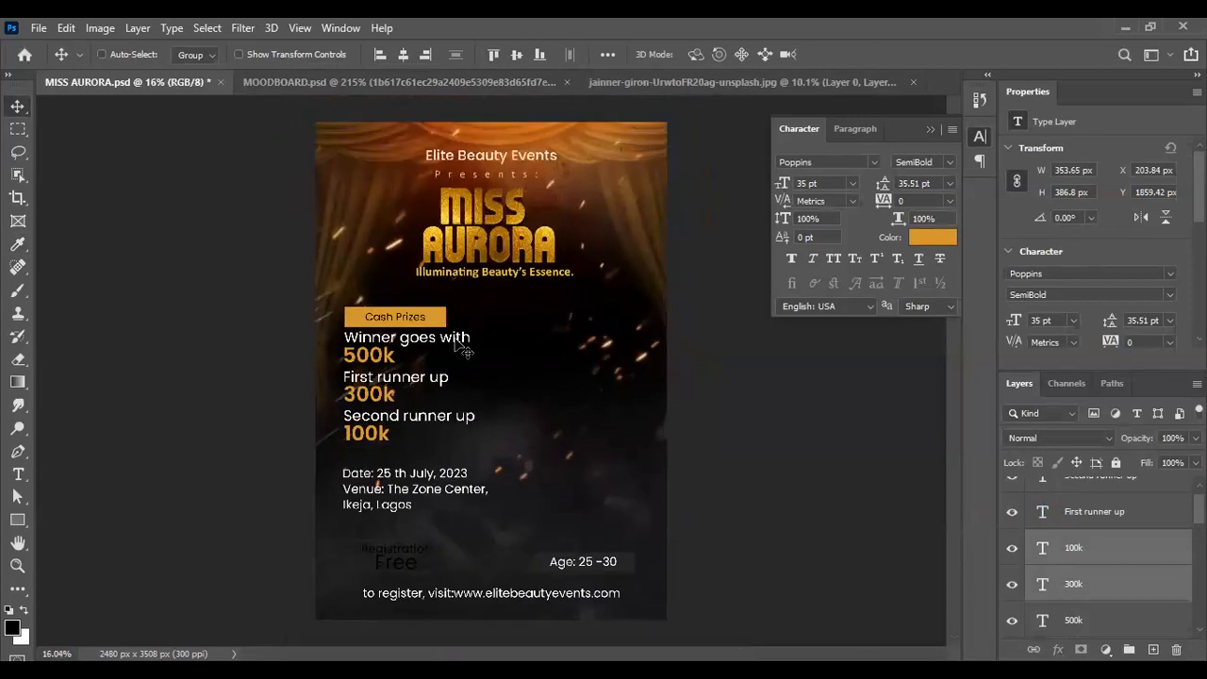
{"action": "scroll", "coordinate": [459, 347], "scroll_direction": "down", "scroll_amount": 2}
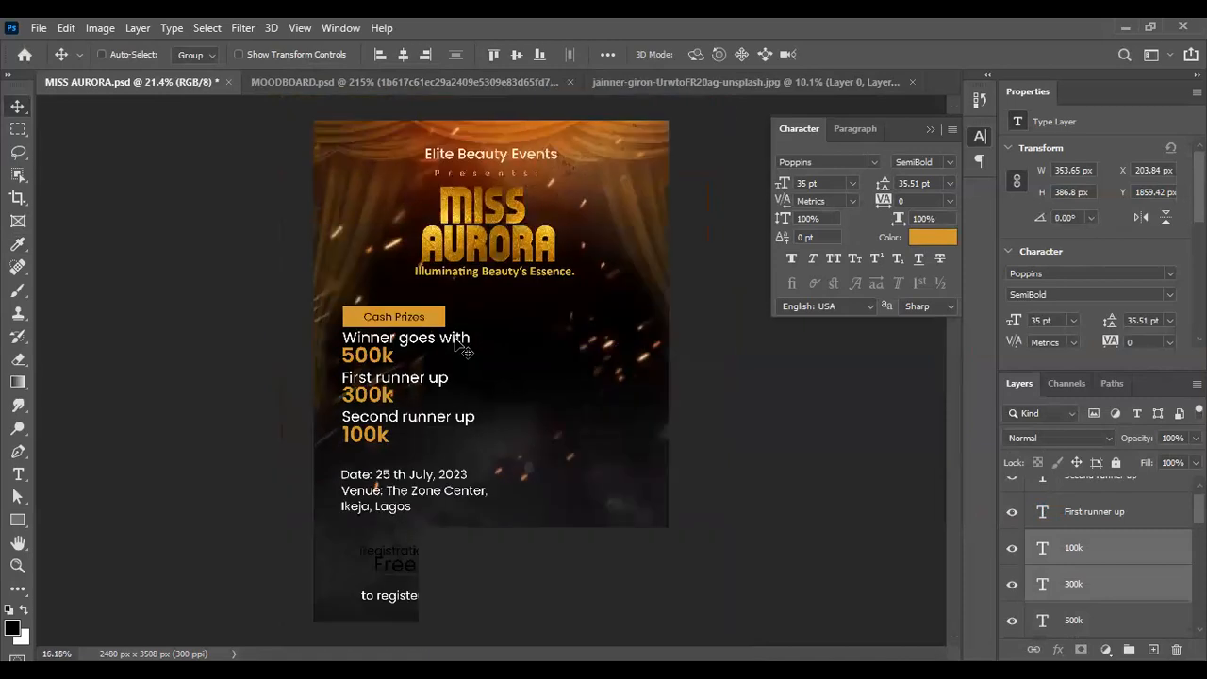
{"action": "scroll", "coordinate": [463, 349], "scroll_direction": "up", "scroll_amount": 3}
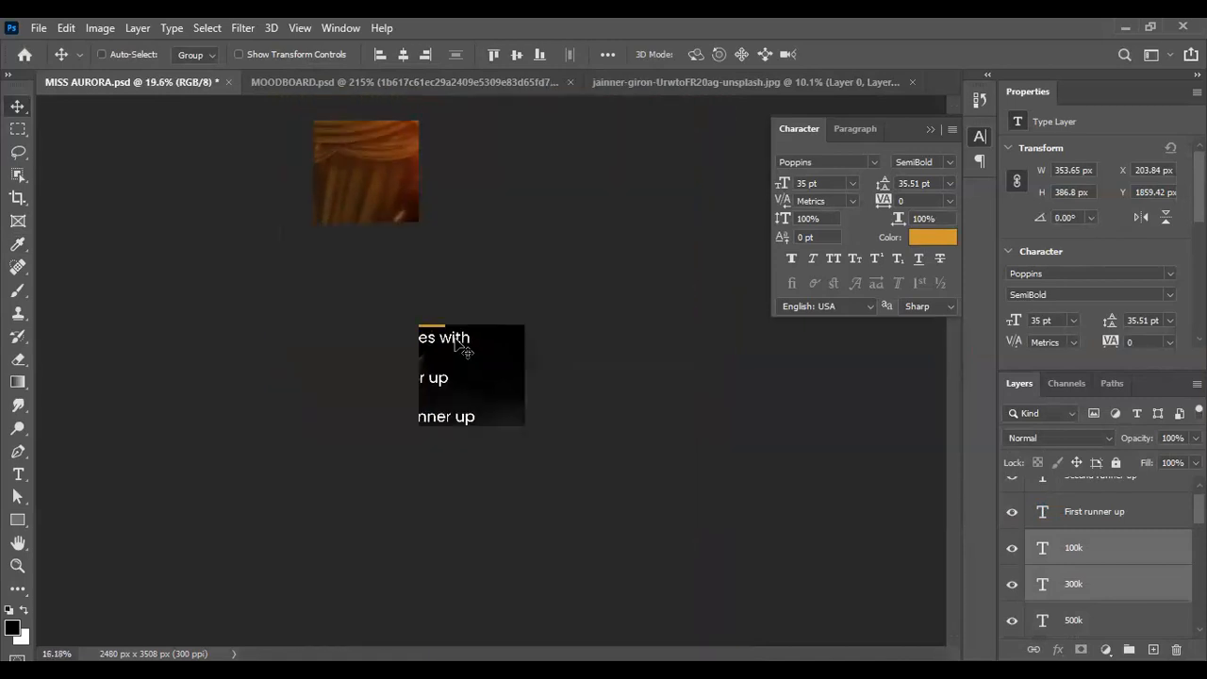
{"action": "scroll", "coordinate": [462, 349], "scroll_direction": "down", "scroll_amount": 3}
{"action": "scroll", "coordinate": [463, 349], "scroll_direction": "up", "scroll_amount": 1}
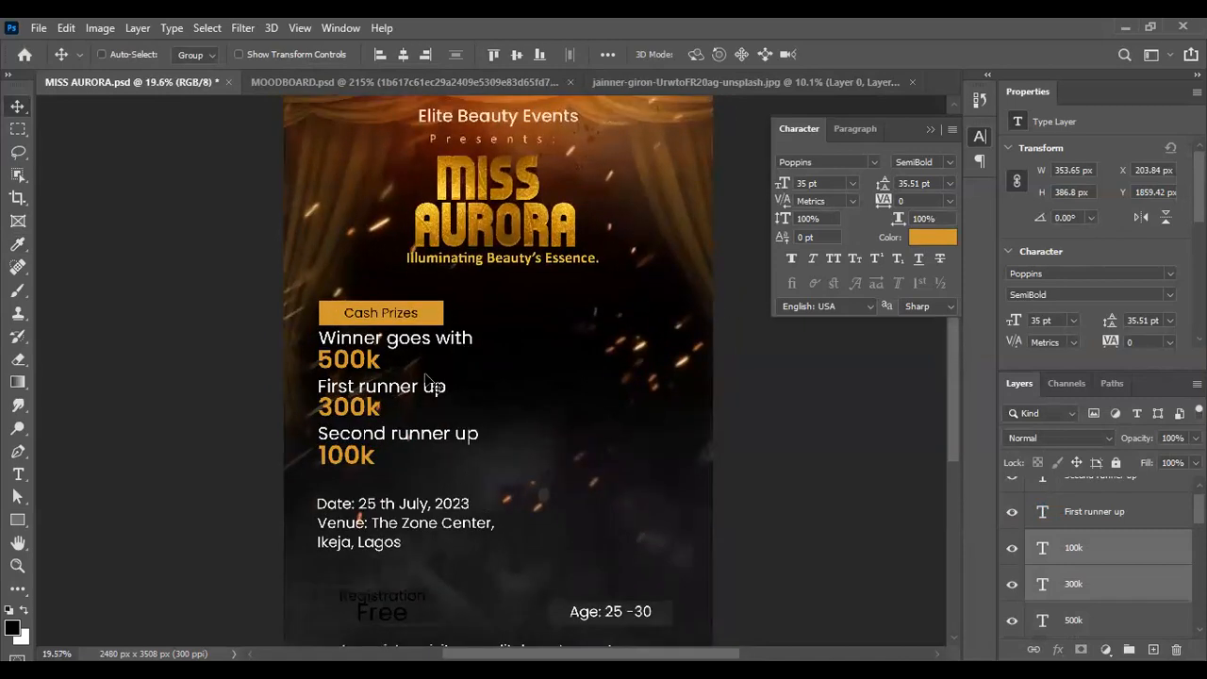
{"action": "scroll", "coordinate": [448, 323], "scroll_direction": "up", "scroll_amount": 4}
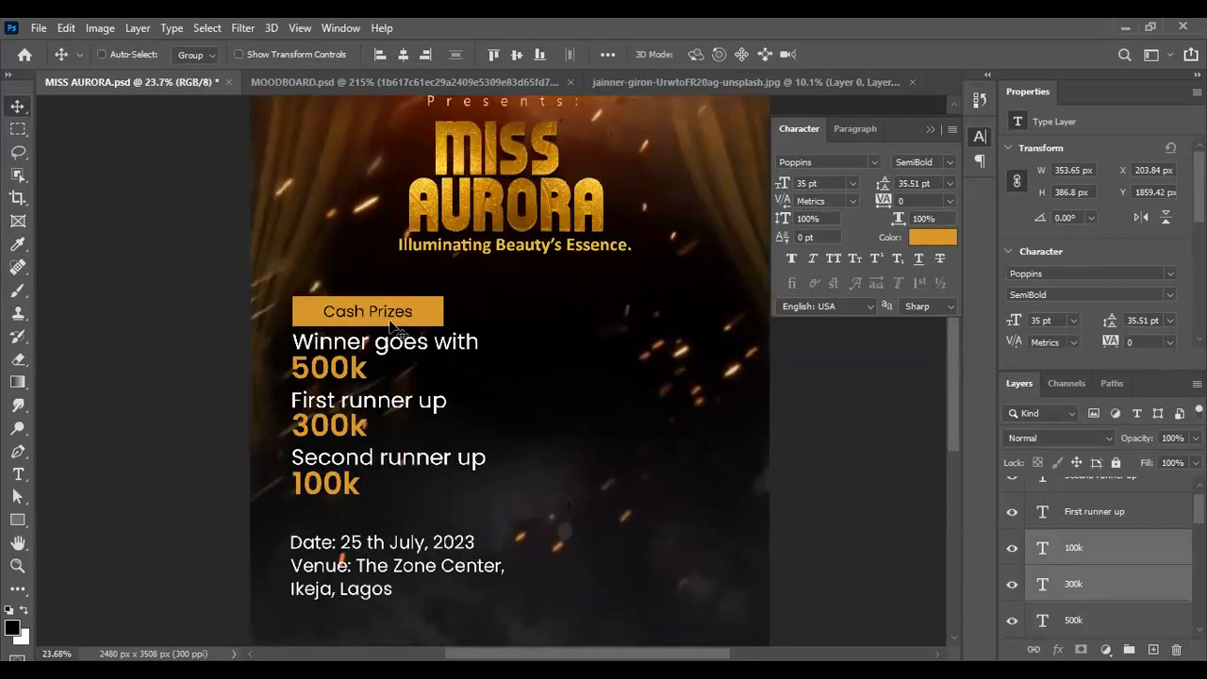
{"action": "scroll", "coordinate": [391, 323], "scroll_direction": "down", "scroll_amount": 4}
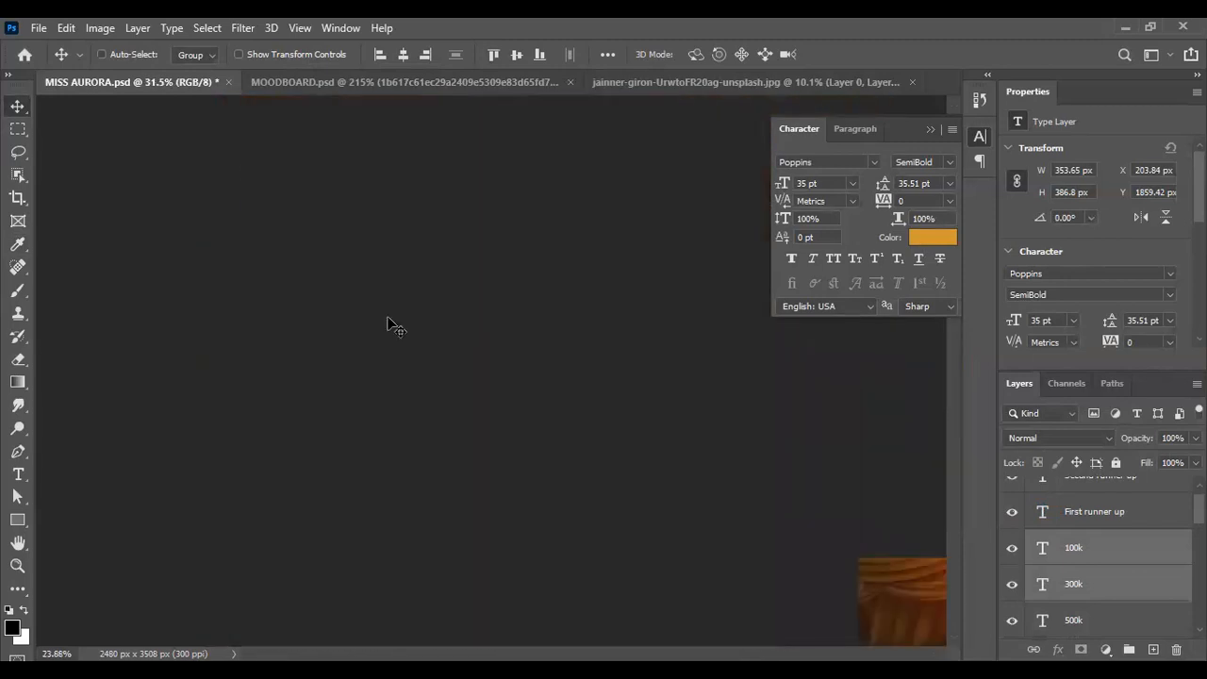
{"action": "scroll", "coordinate": [377, 491], "scroll_direction": "down", "scroll_amount": 2}
{"action": "scroll", "coordinate": [387, 514], "scroll_direction": "up", "scroll_amount": 2}
{"action": "scroll", "coordinate": [391, 534], "scroll_direction": "down", "scroll_amount": 1}
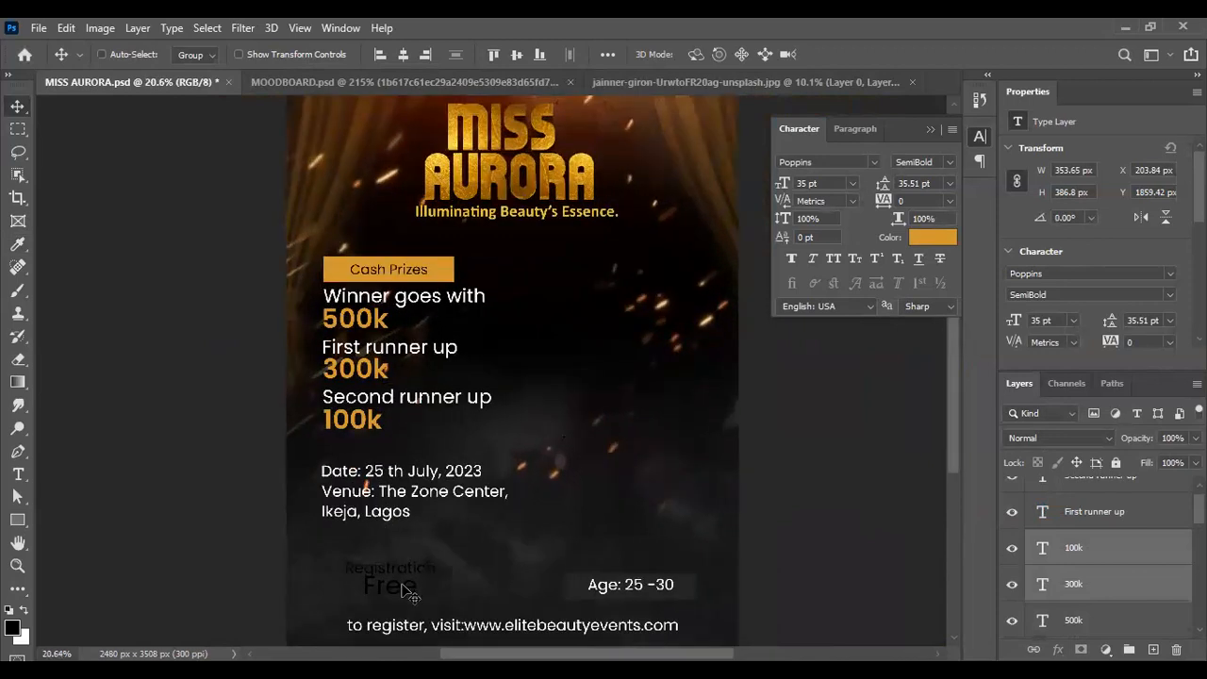
Step: Set the stroke of Rectangle 2 around "Registration Free" in Group 5 to the gold sampled from the "500k" text
{"action": "scroll", "coordinate": [405, 590], "scroll_direction": "up", "scroll_amount": 2}
{"action": "key", "text": "ctrl"}
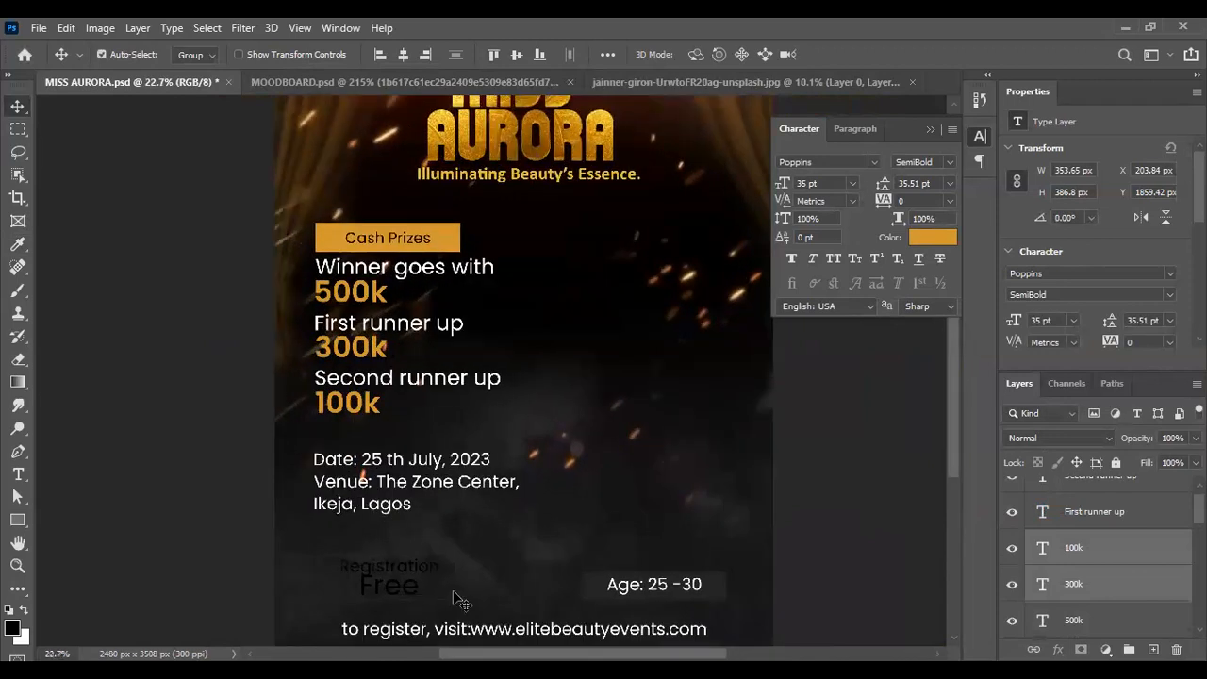
{"action": "left_click", "coordinate": [462, 600]}
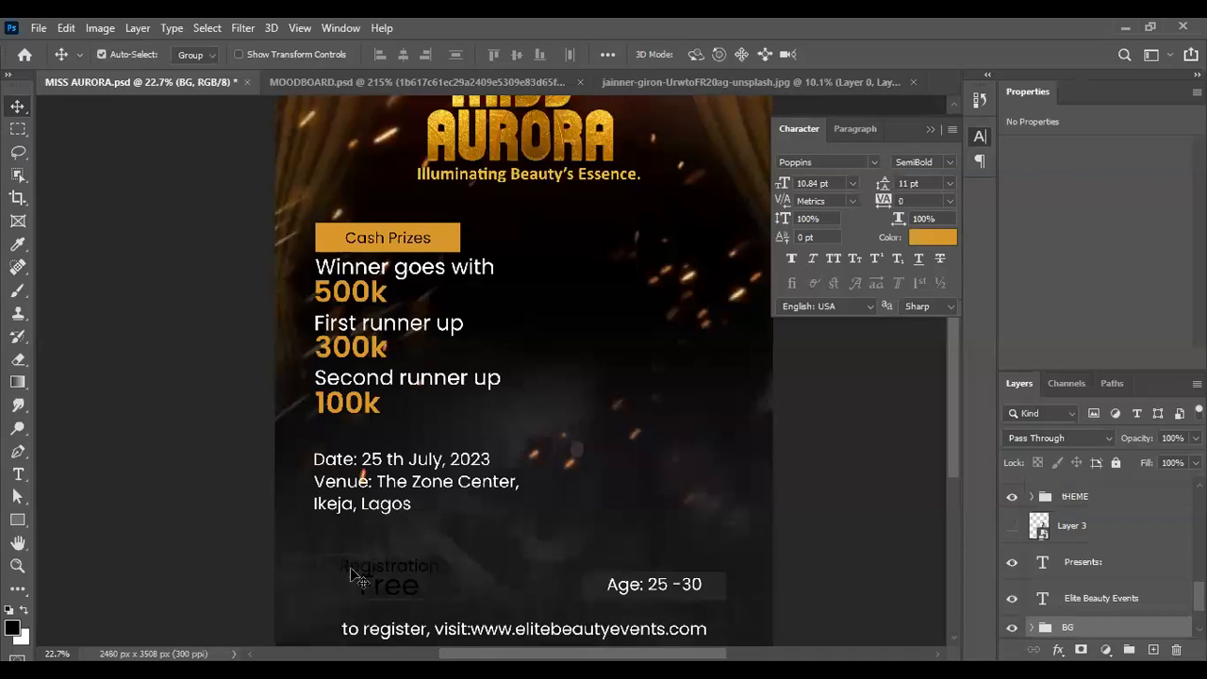
{"action": "left_click", "coordinate": [463, 559], "text": "ctrl"}
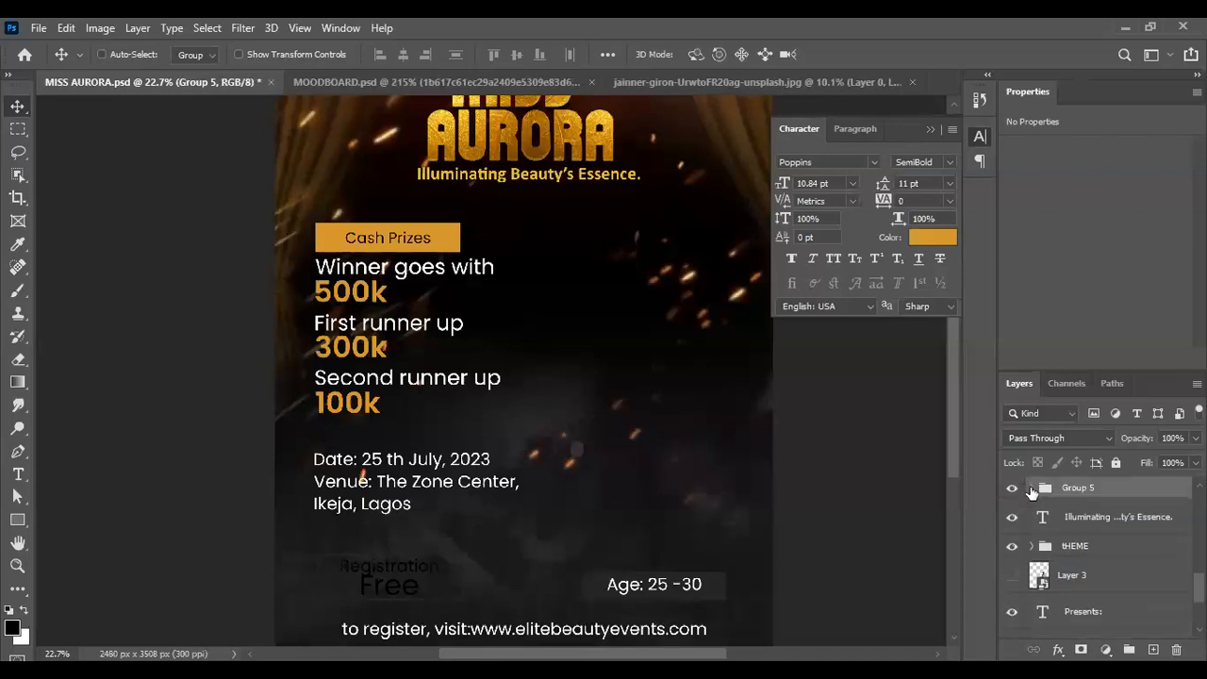
{"action": "left_click", "coordinate": [1033, 488]}
{"action": "left_click", "coordinate": [1106, 544]}
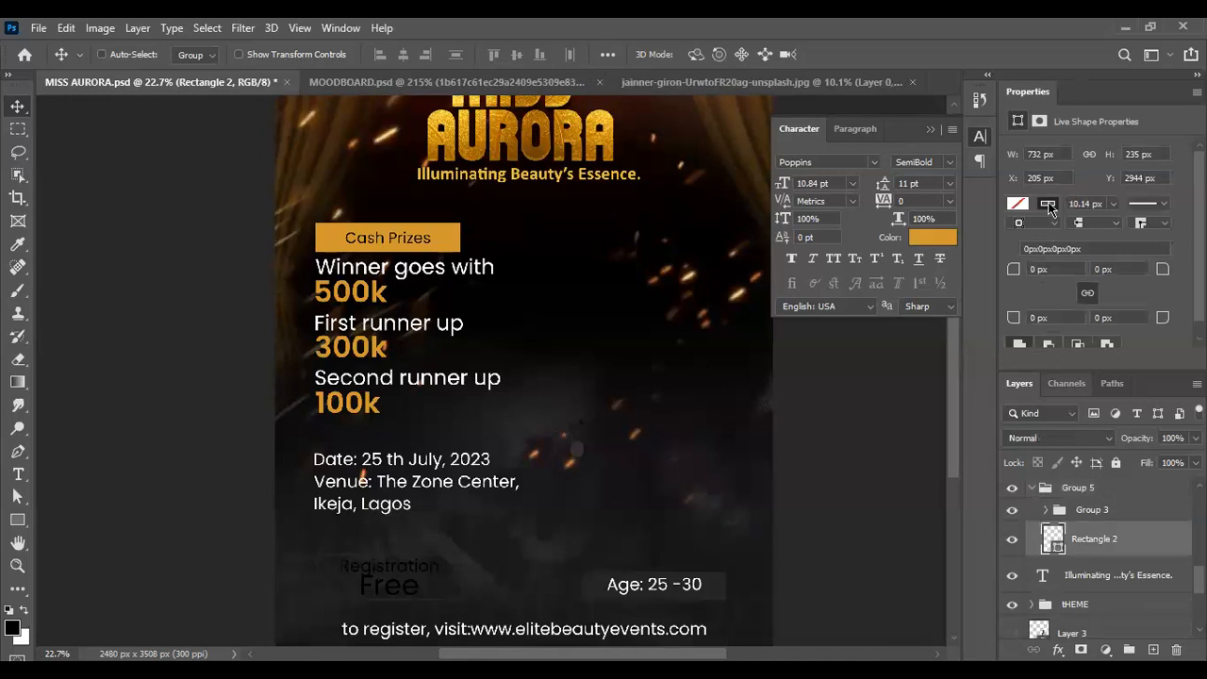
{"action": "left_click", "coordinate": [1050, 207]}
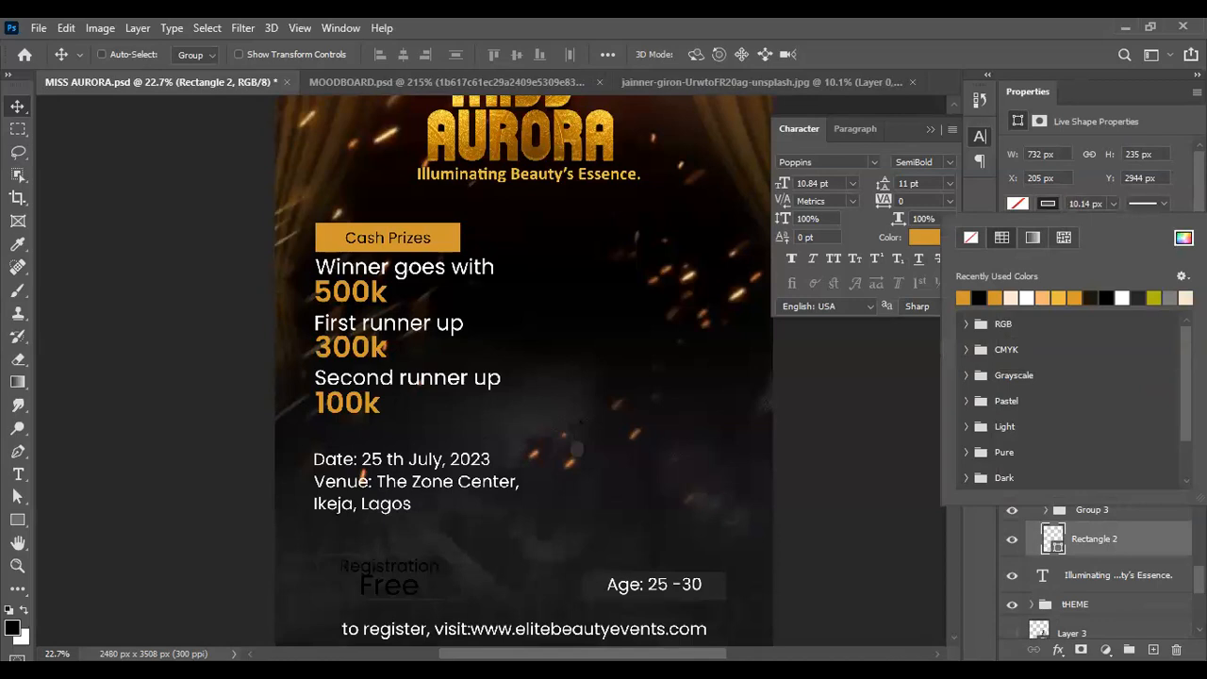
{"action": "left_click", "coordinate": [1184, 237]}
{"action": "left_click", "coordinate": [350, 298]}
{"action": "left_click", "coordinate": [1104, 225]}
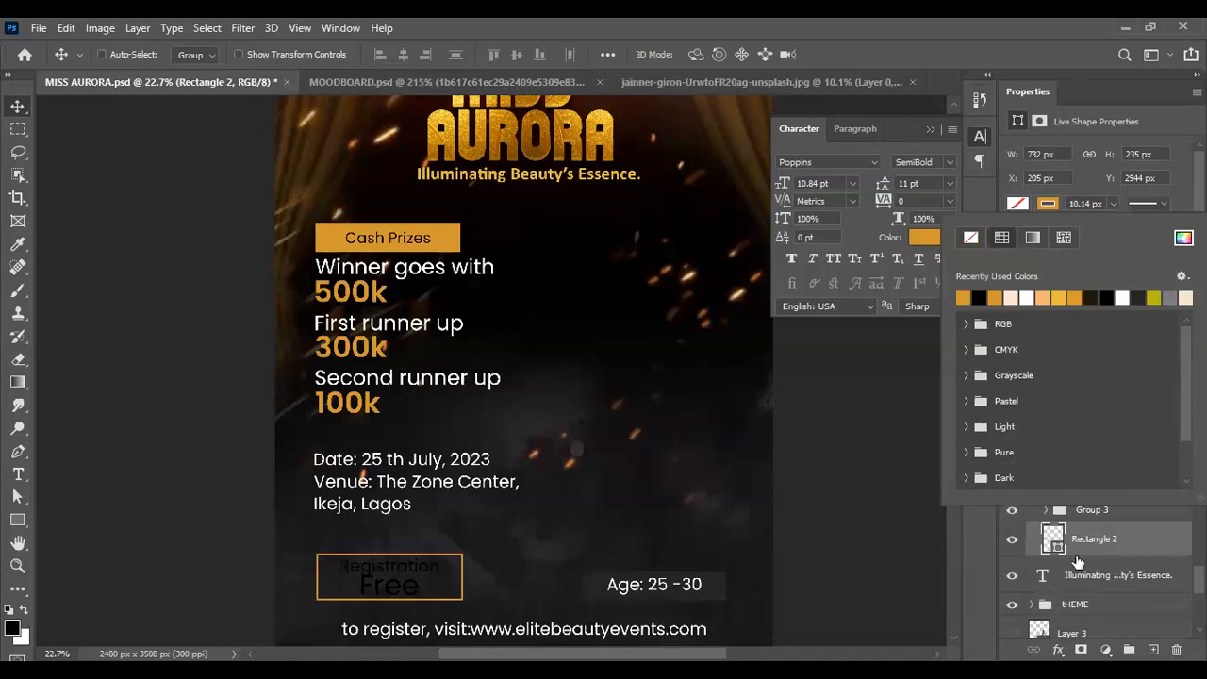
Step: Recolour the "Free" and "Registration" texts in Group 3 to white (#ffffff)
{"action": "scroll", "coordinate": [1108, 554], "scroll_direction": "up", "scroll_amount": 3}
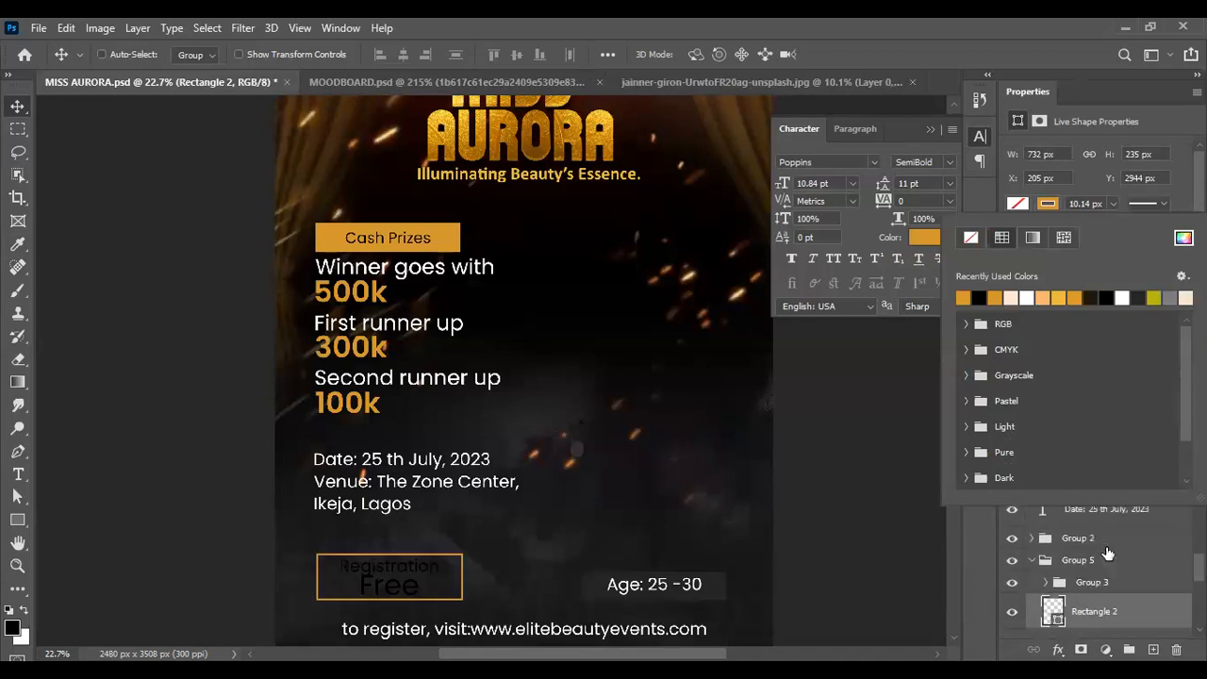
{"action": "left_click", "coordinate": [1046, 584]}
{"action": "left_click", "coordinate": [1102, 609]}
{"action": "scroll", "coordinate": [1103, 610], "scroll_direction": "down", "scroll_amount": 2}
{"action": "left_click", "coordinate": [1110, 578], "text": "shift"}
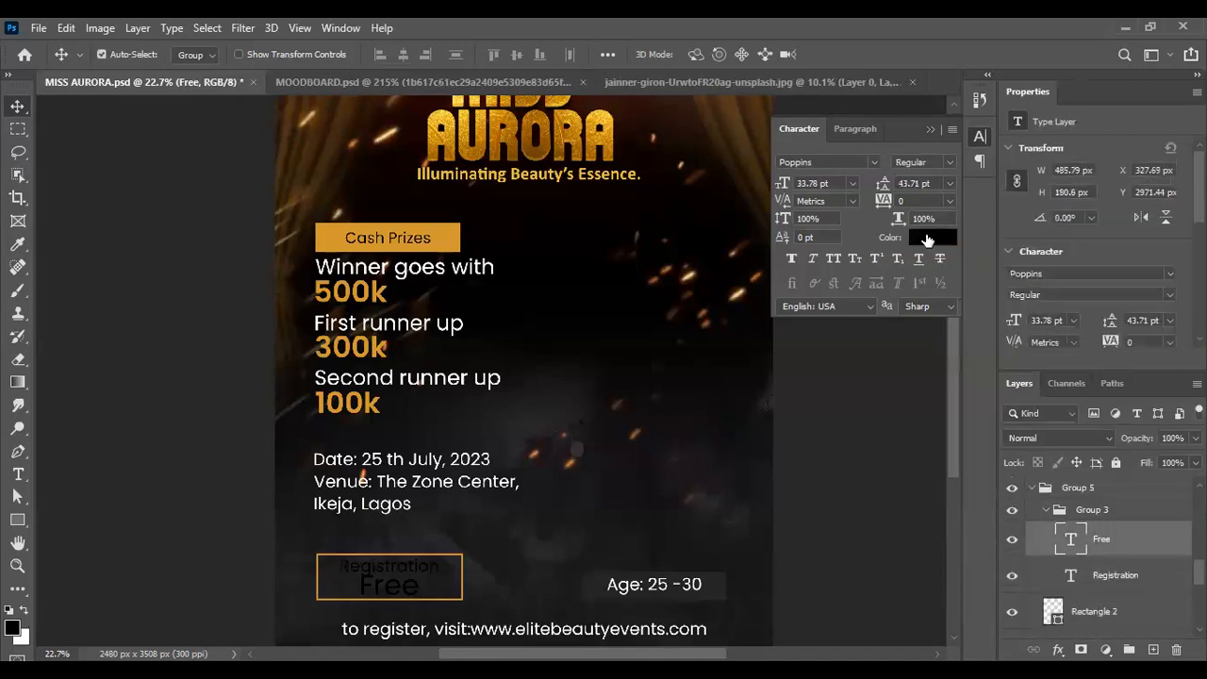
{"action": "left_click", "coordinate": [932, 237]}
{"action": "type", "text": "ffffff"}
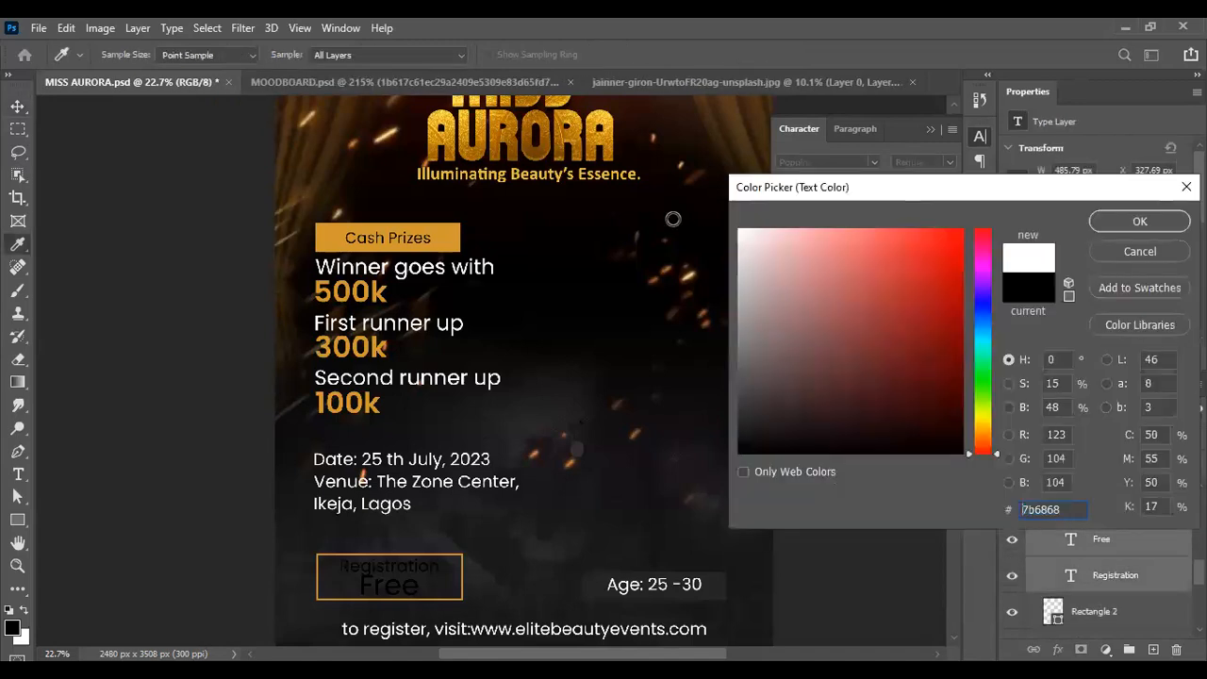
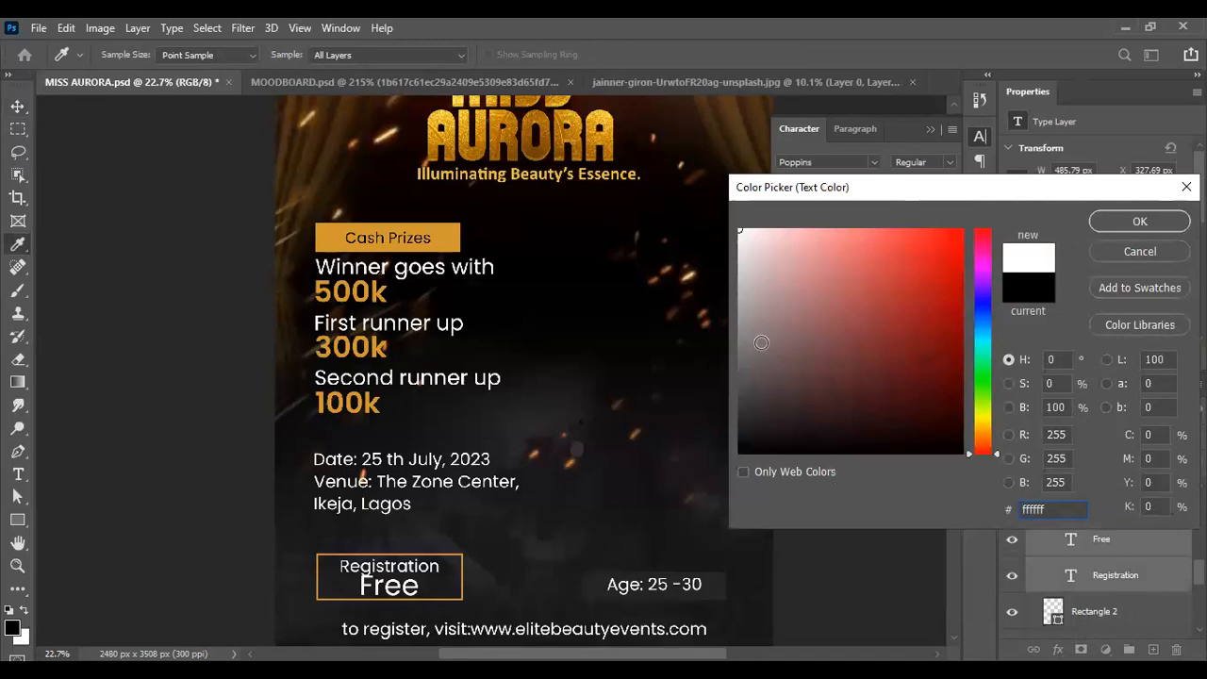
{"action": "left_click", "coordinate": [1116, 226]}
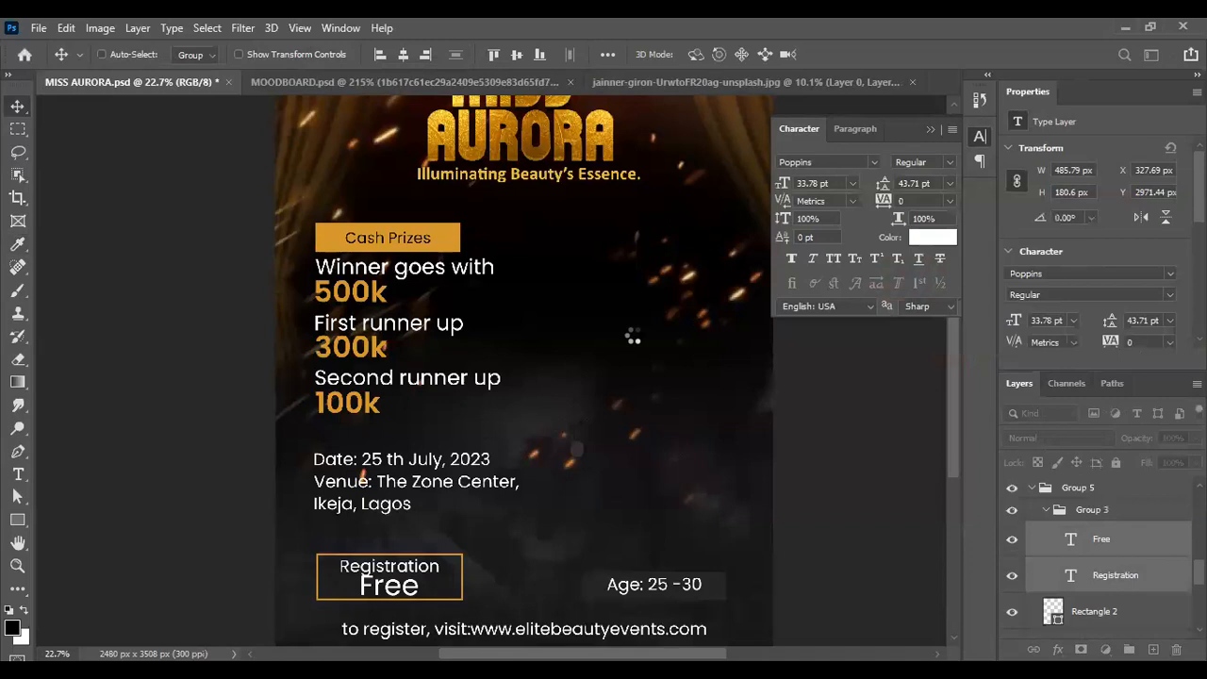
Step: Fill the rectangle behind "Age: 25 -30" in Group 2 with the gold sampled from the "Cash Prizes" rectangle
{"action": "scroll", "coordinate": [588, 406], "scroll_direction": "down", "scroll_amount": 7}
{"action": "scroll", "coordinate": [587, 407], "scroll_direction": "up", "scroll_amount": 3}
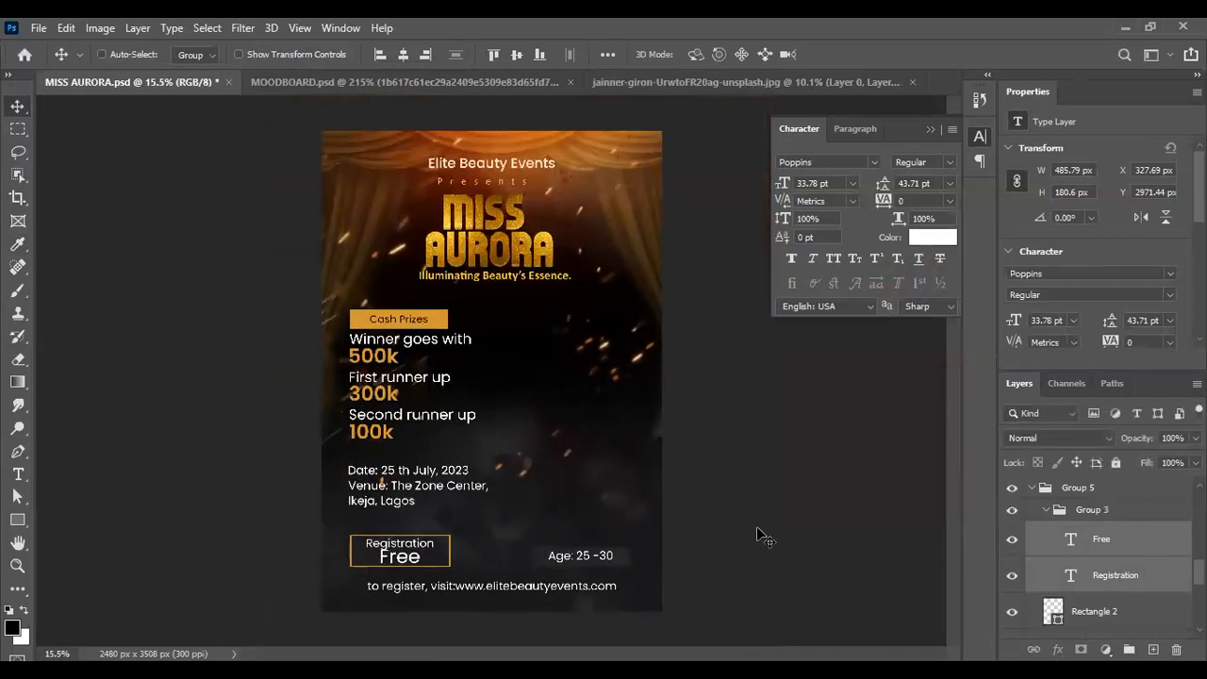
{"action": "scroll", "coordinate": [630, 592], "scroll_direction": "down", "scroll_amount": 2}
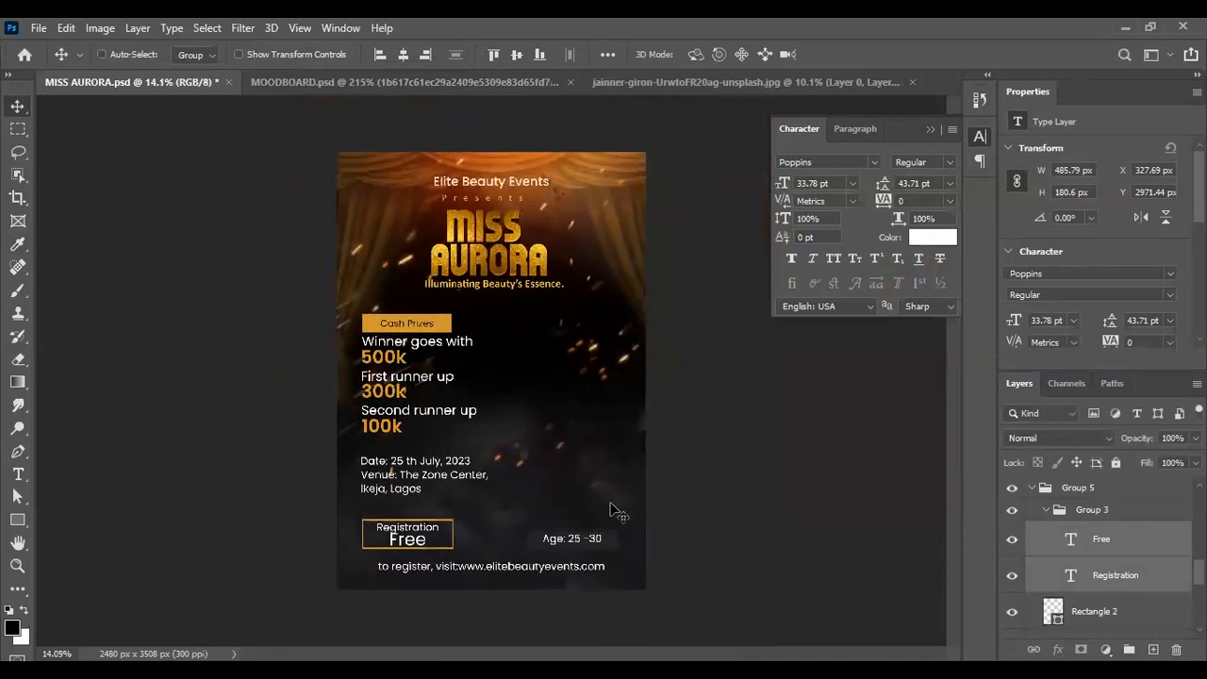
{"action": "scroll", "coordinate": [632, 573], "scroll_direction": "up", "scroll_amount": 1}
{"action": "scroll", "coordinate": [634, 576], "scroll_direction": "up", "scroll_amount": 1}
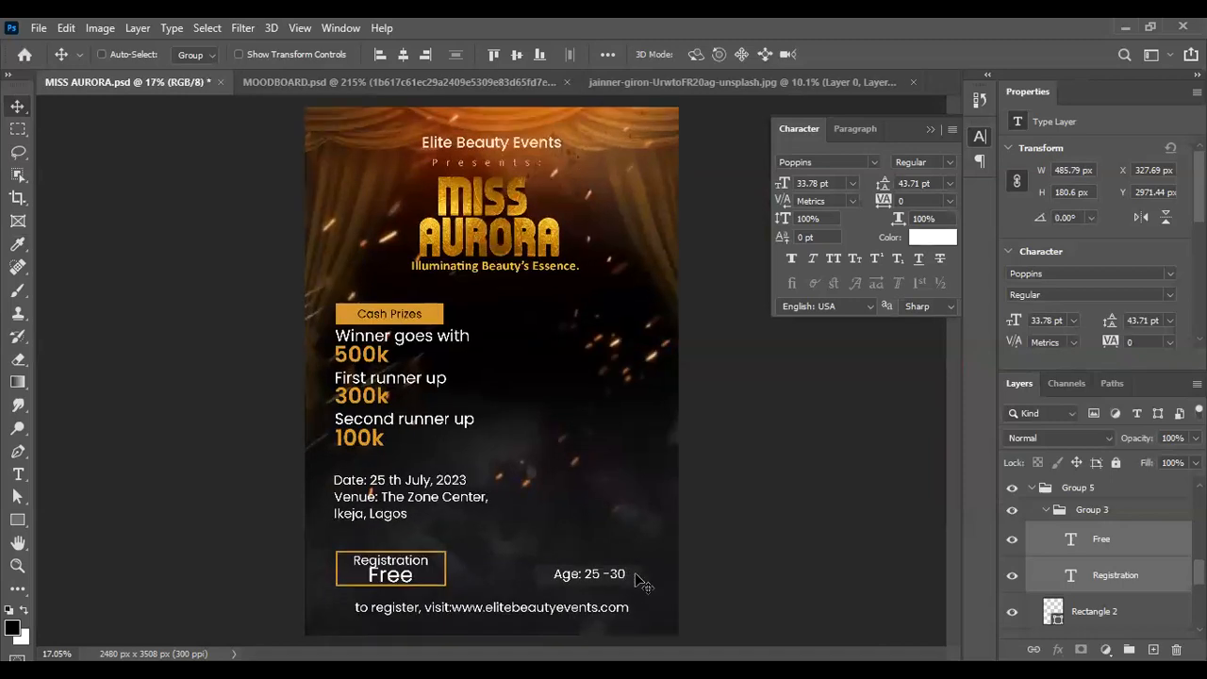
{"action": "left_click", "coordinate": [642, 582]}
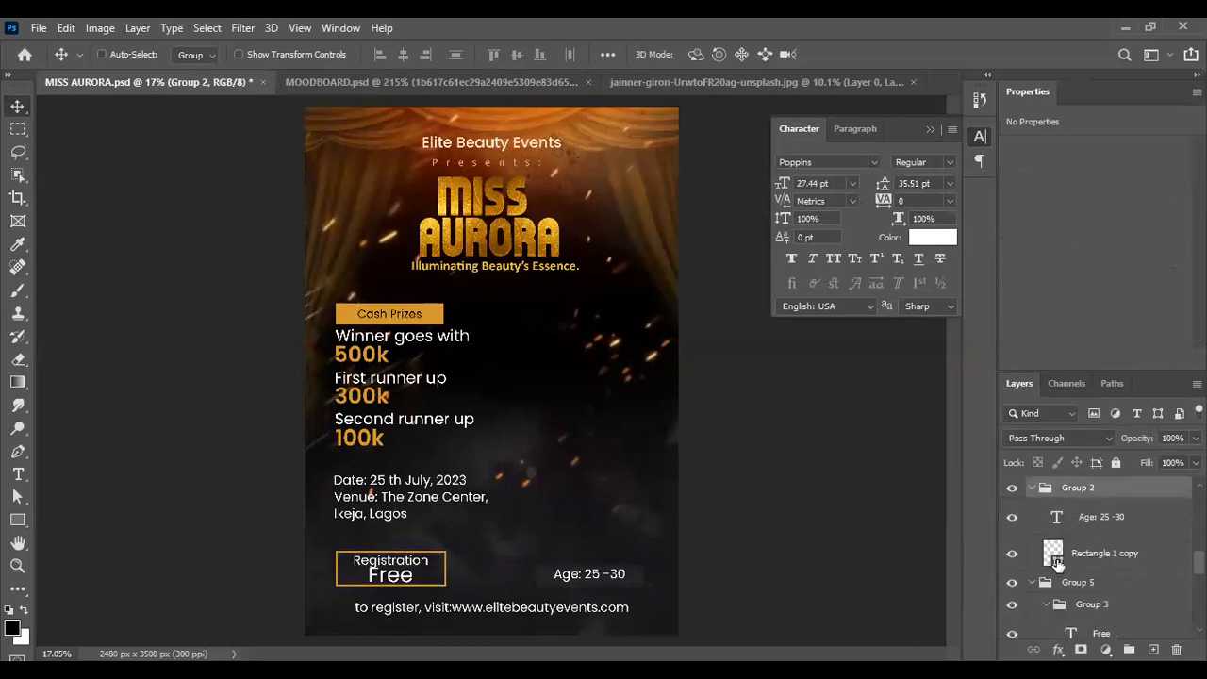
{"action": "double_click", "coordinate": [1054, 557]}
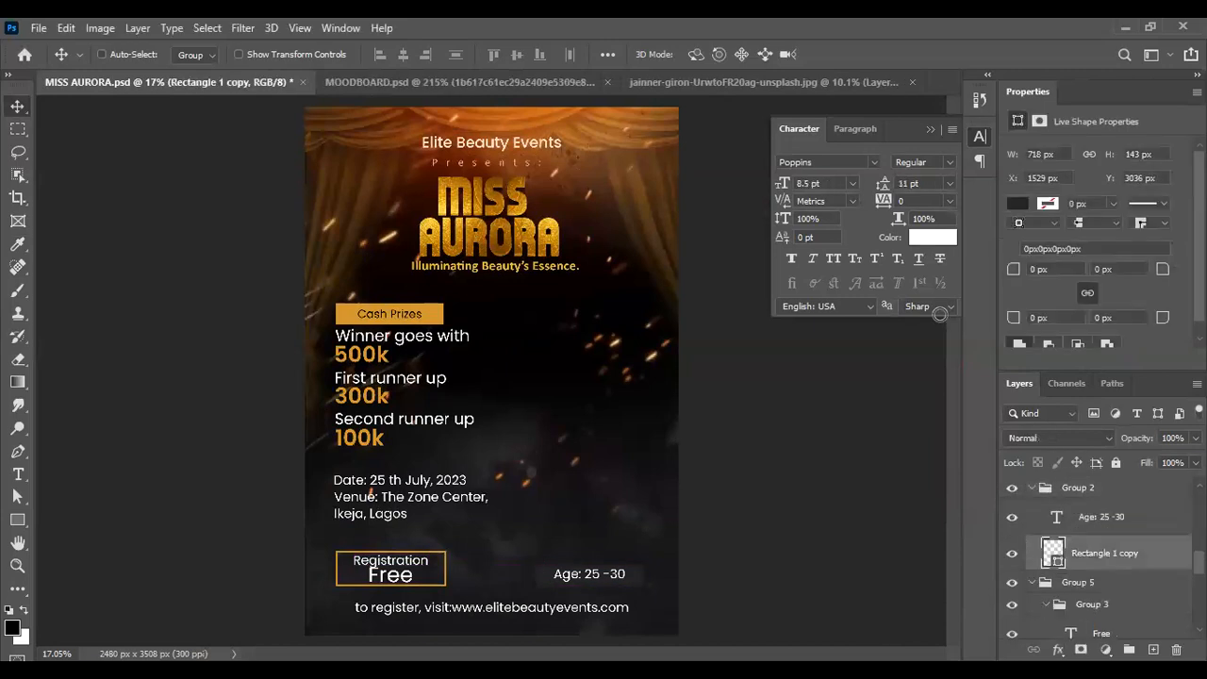
{"action": "left_click", "coordinate": [439, 313]}
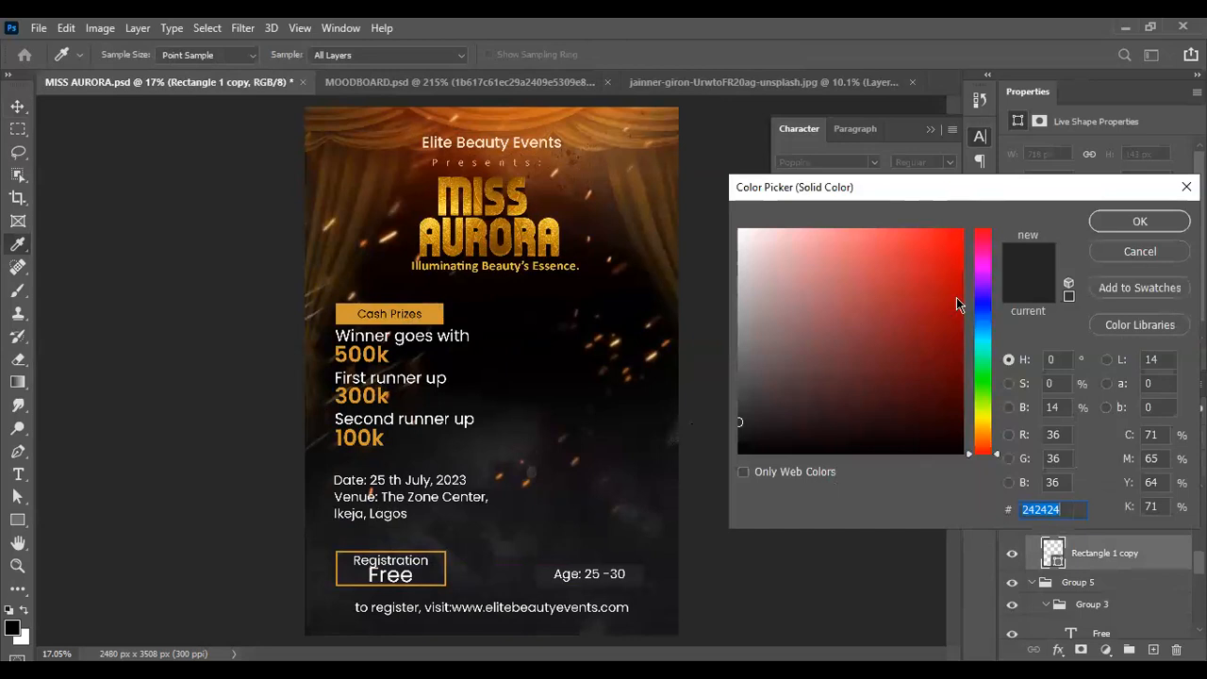
{"action": "left_click", "coordinate": [1137, 221]}
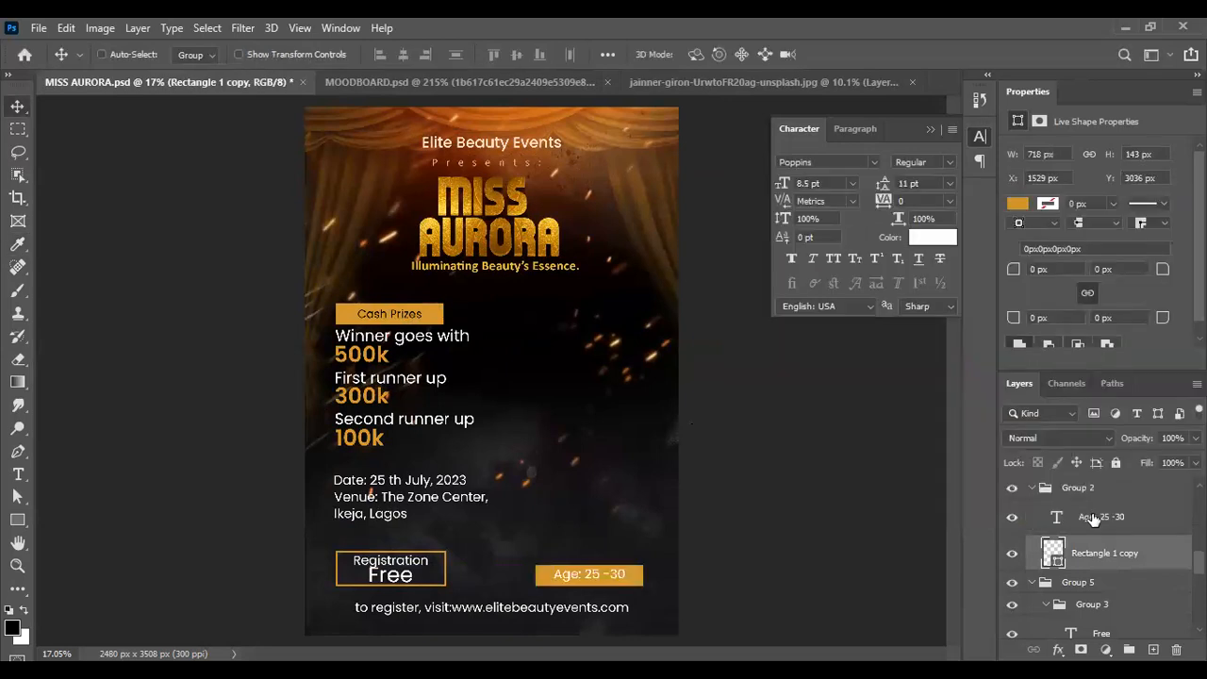
Step: Recolour the "Age: 25 -30" text to black (#000000)
{"action": "key", "text": "alt+]"}
{"action": "left_click", "coordinate": [939, 236]}
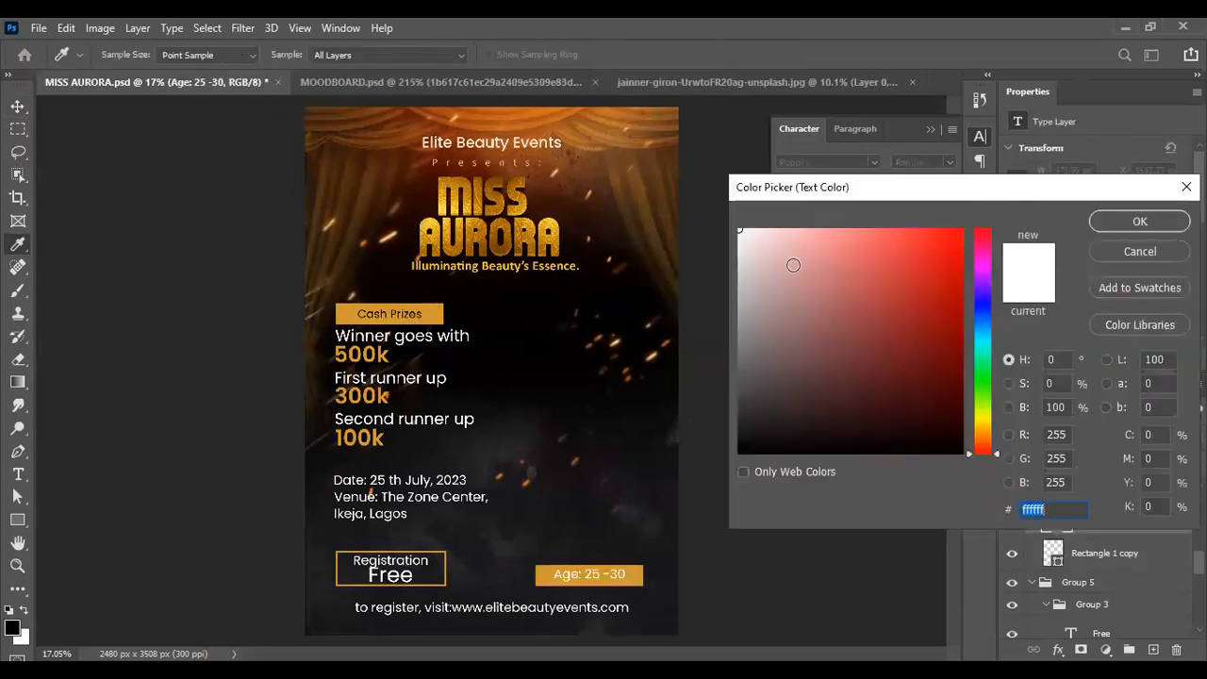
{"action": "type", "text": "000000"}
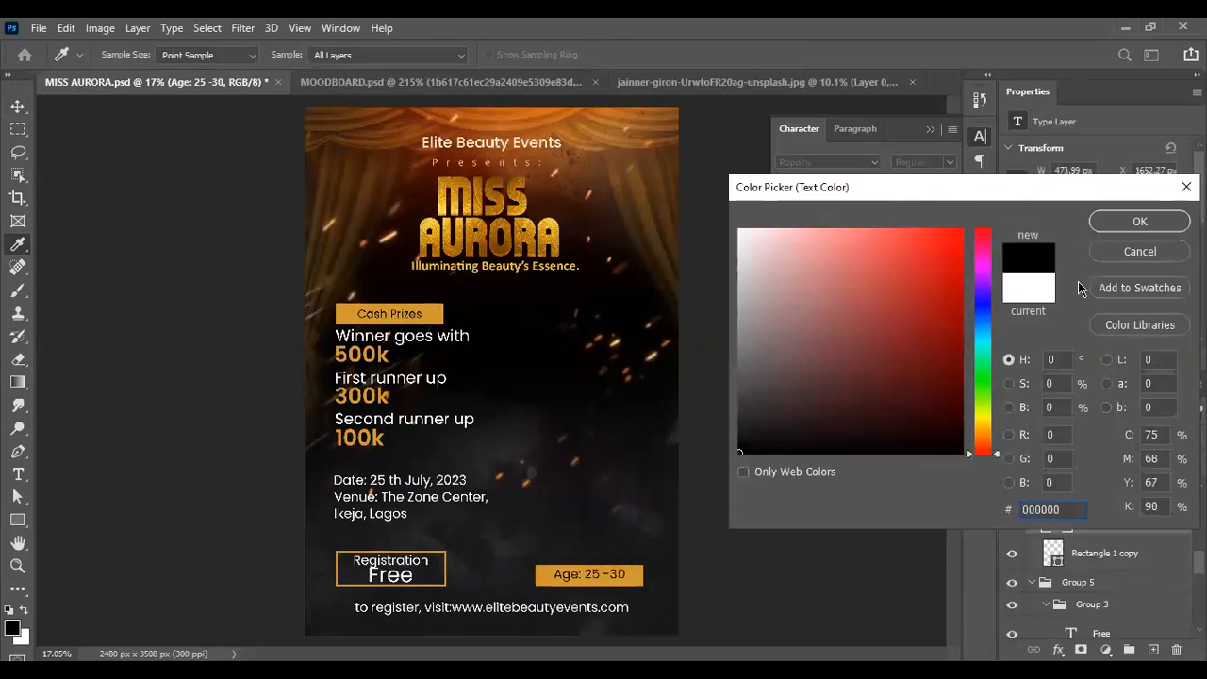
{"action": "left_click", "coordinate": [1126, 221]}
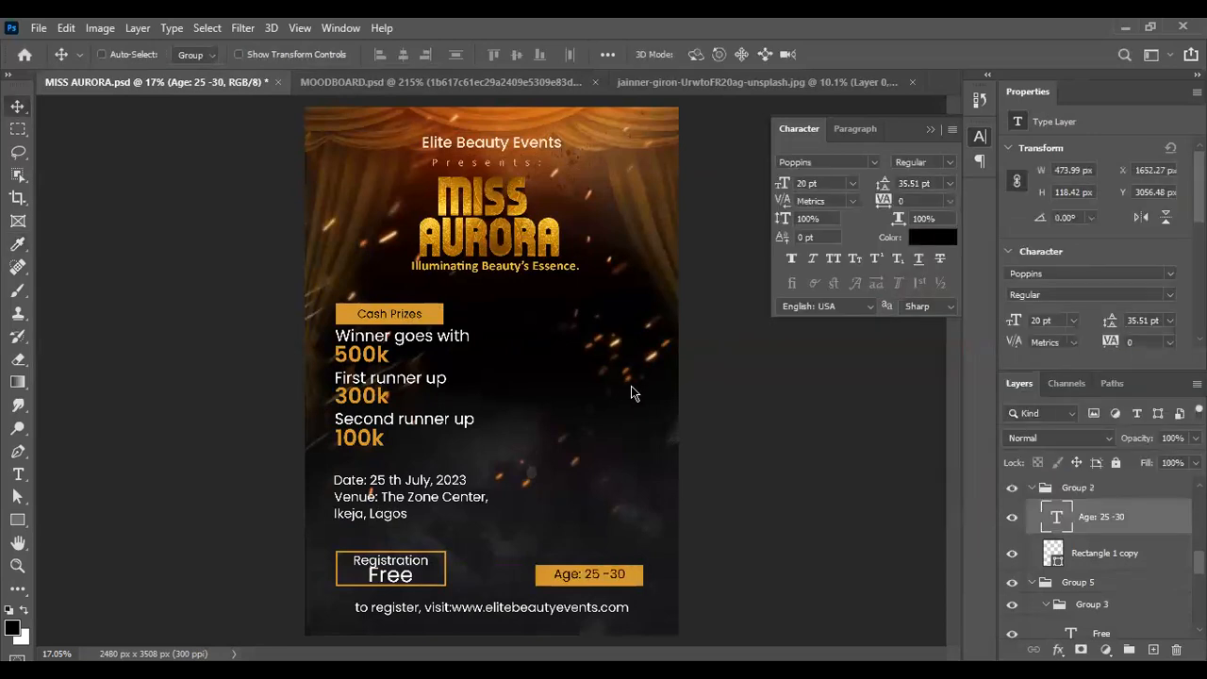
Step: Examine the recoloured prize, registration and age sections against the whole flyer
{"action": "scroll", "coordinate": [631, 393], "scroll_direction": "down", "scroll_amount": 1}
{"action": "scroll", "coordinate": [631, 393], "scroll_direction": "up", "scroll_amount": 1}
{"action": "scroll", "coordinate": [631, 394], "scroll_direction": "down", "scroll_amount": 1}
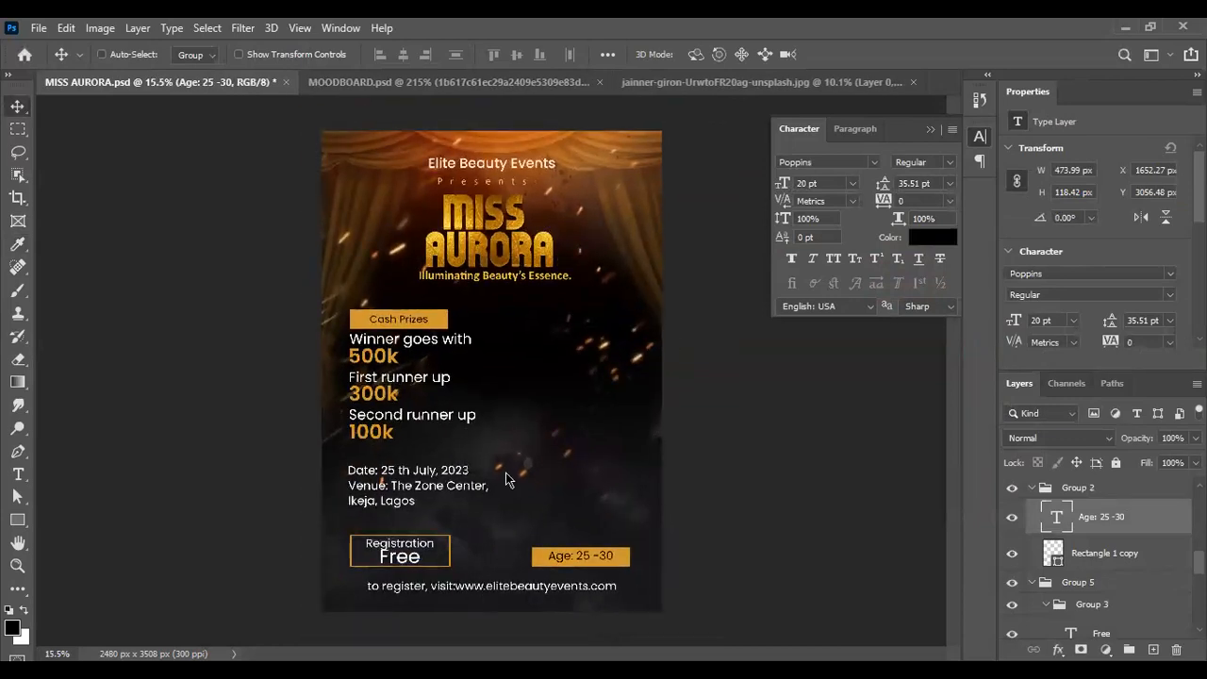
{"action": "scroll", "coordinate": [506, 472], "scroll_direction": "down", "scroll_amount": 1}
{"action": "scroll", "coordinate": [507, 490], "scroll_direction": "up", "scroll_amount": 1}
{"action": "scroll", "coordinate": [479, 511], "scroll_direction": "up", "scroll_amount": 1}
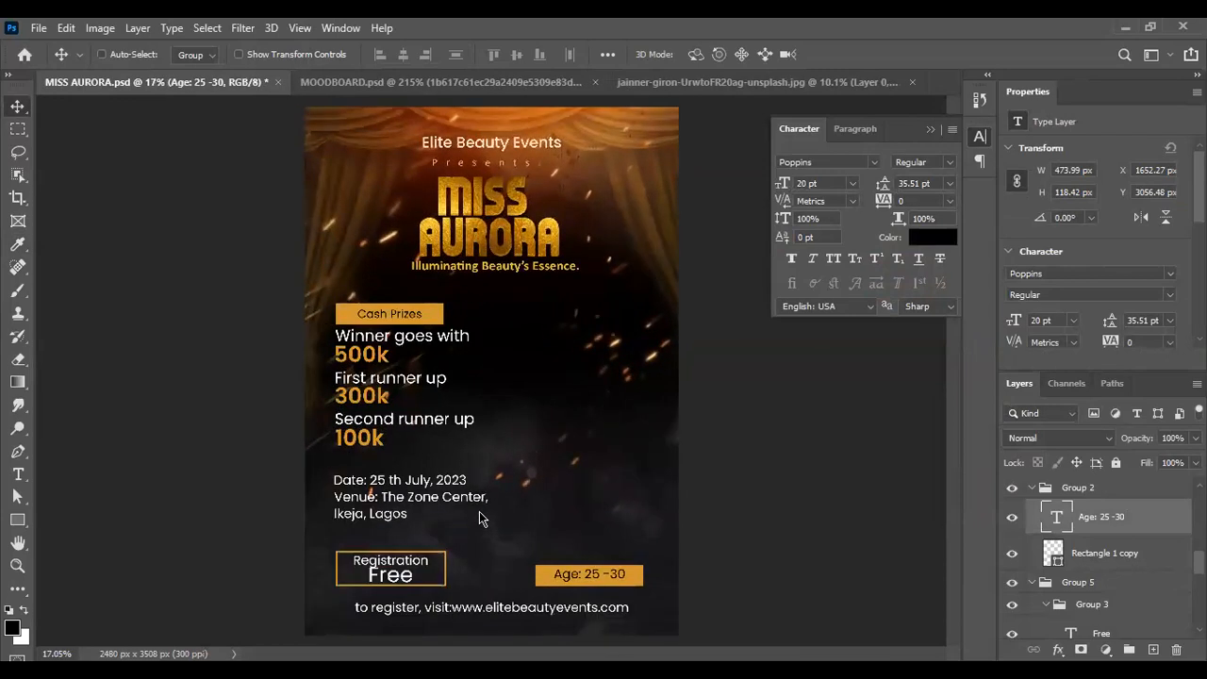
{"action": "scroll", "coordinate": [392, 444], "scroll_direction": "up", "scroll_amount": 1}
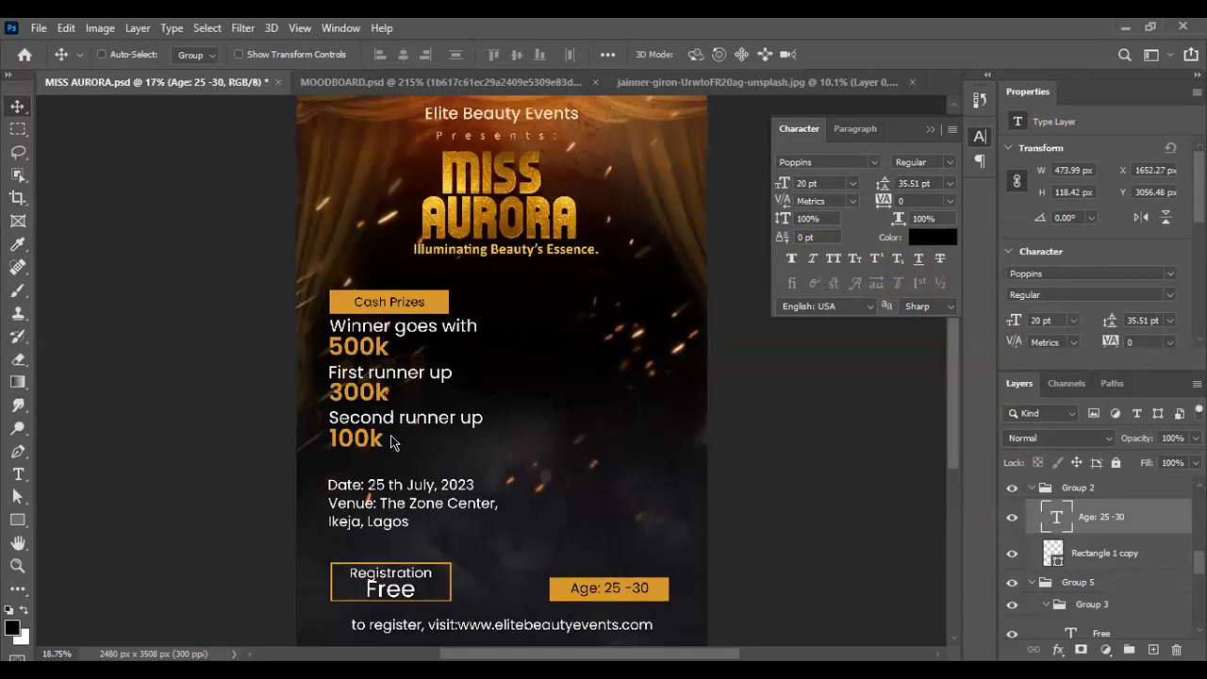
{"action": "scroll", "coordinate": [392, 444], "scroll_direction": "down", "scroll_amount": 2}
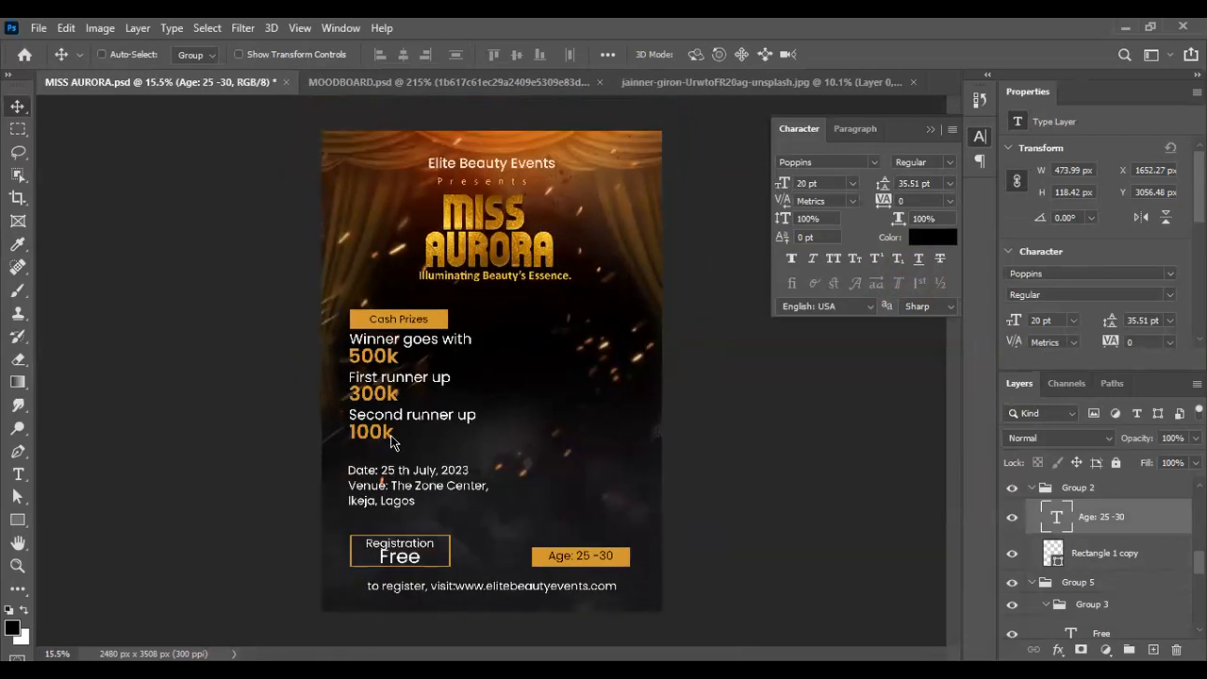
{"action": "scroll", "coordinate": [409, 388], "scroll_direction": "up", "scroll_amount": 2}
{"action": "scroll", "coordinate": [409, 388], "scroll_direction": "down", "scroll_amount": 1}
{"action": "scroll", "coordinate": [392, 357], "scroll_direction": "up", "scroll_amount": 1}
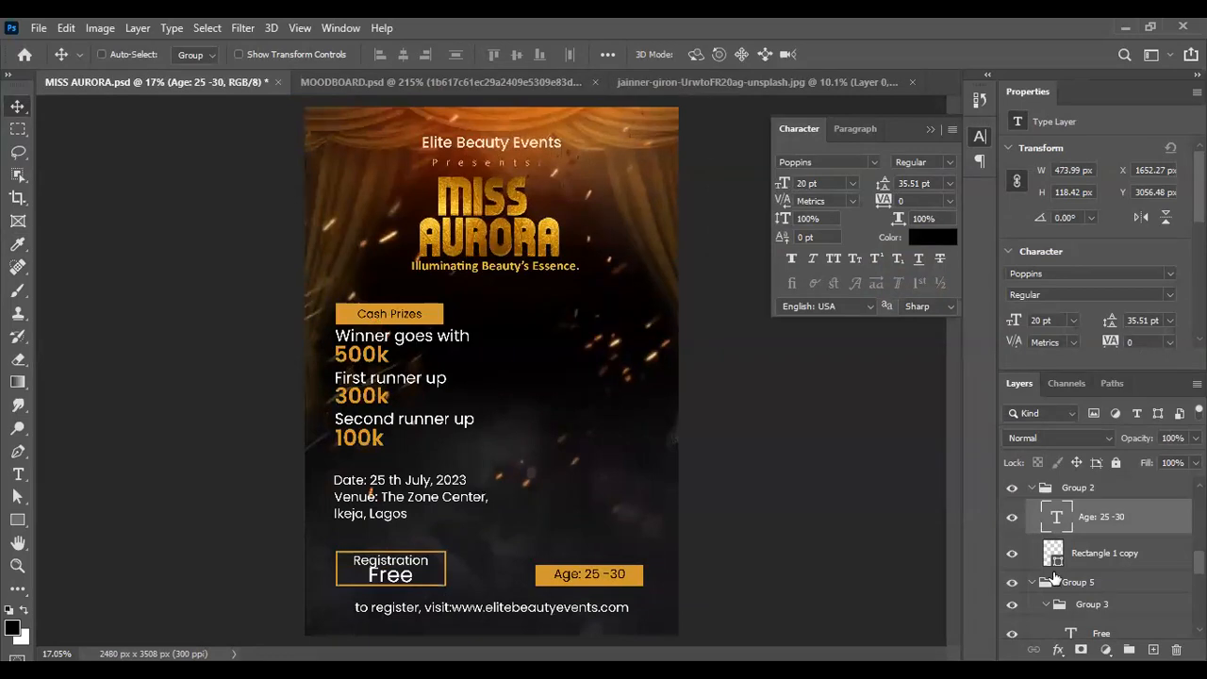
Step: Collapse Group 2 in the layer stack and check the area around the cash prizes
{"action": "left_click", "coordinate": [1045, 489]}
{"action": "left_click", "coordinate": [1033, 487]}
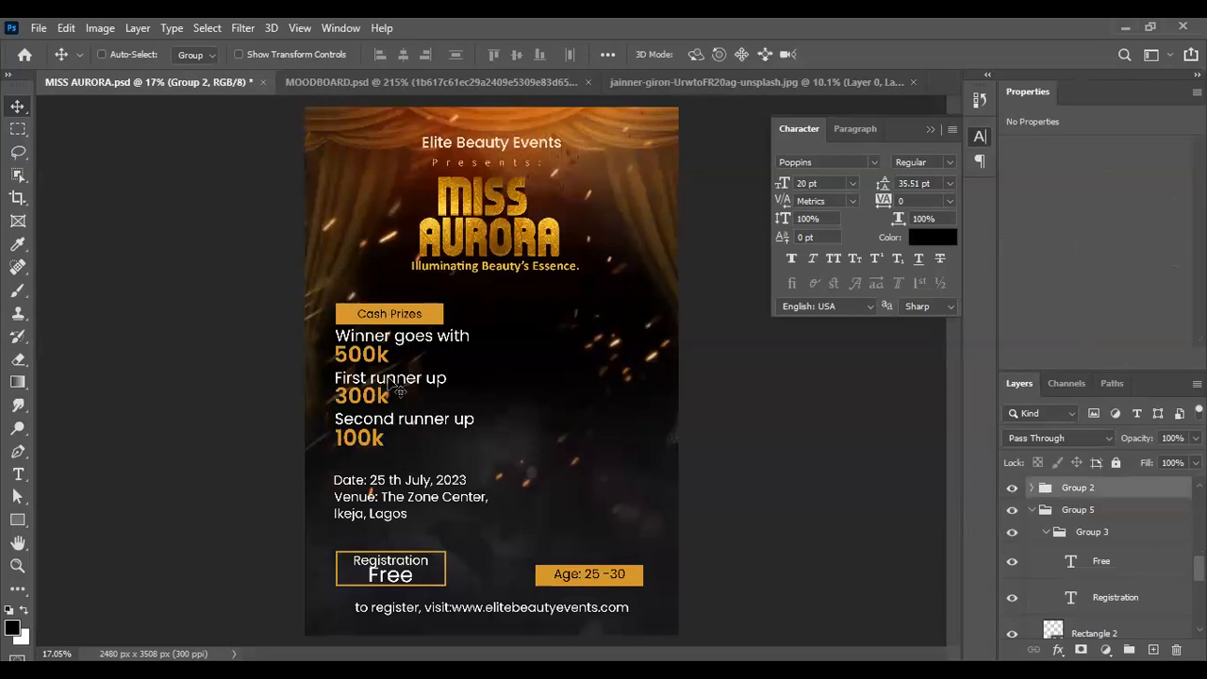
{"action": "scroll", "coordinate": [402, 383], "scroll_direction": "up", "scroll_amount": 1}
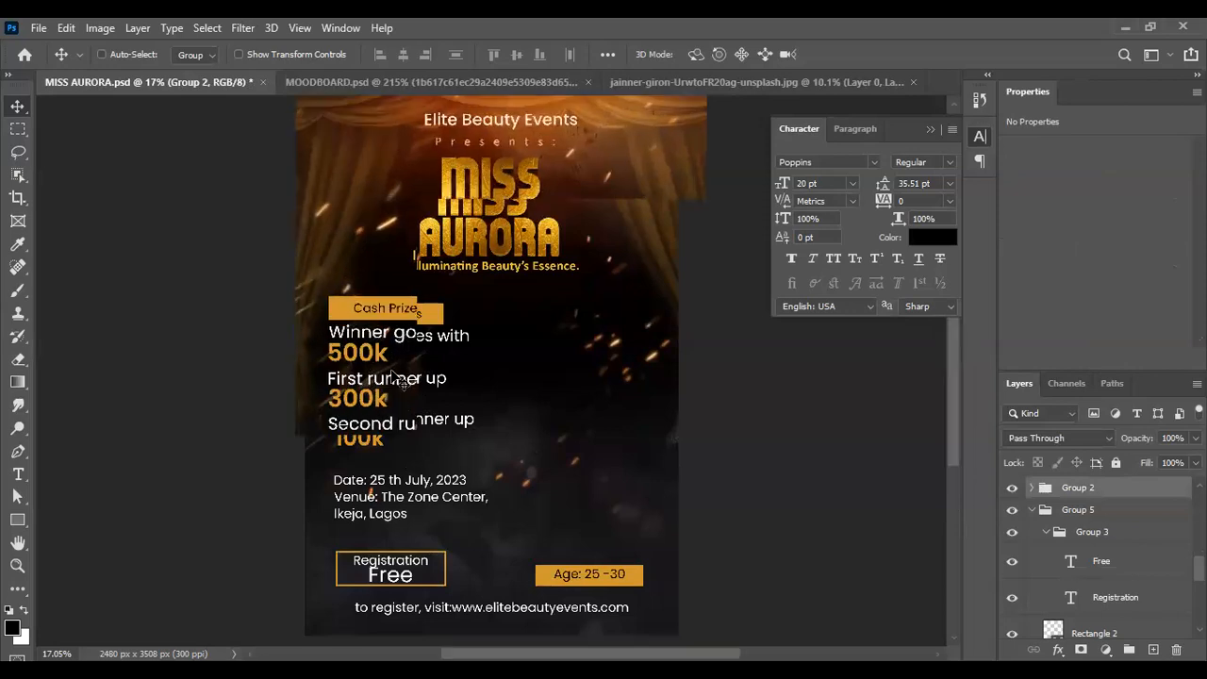
{"action": "scroll", "coordinate": [400, 382], "scroll_direction": "down", "scroll_amount": 1}
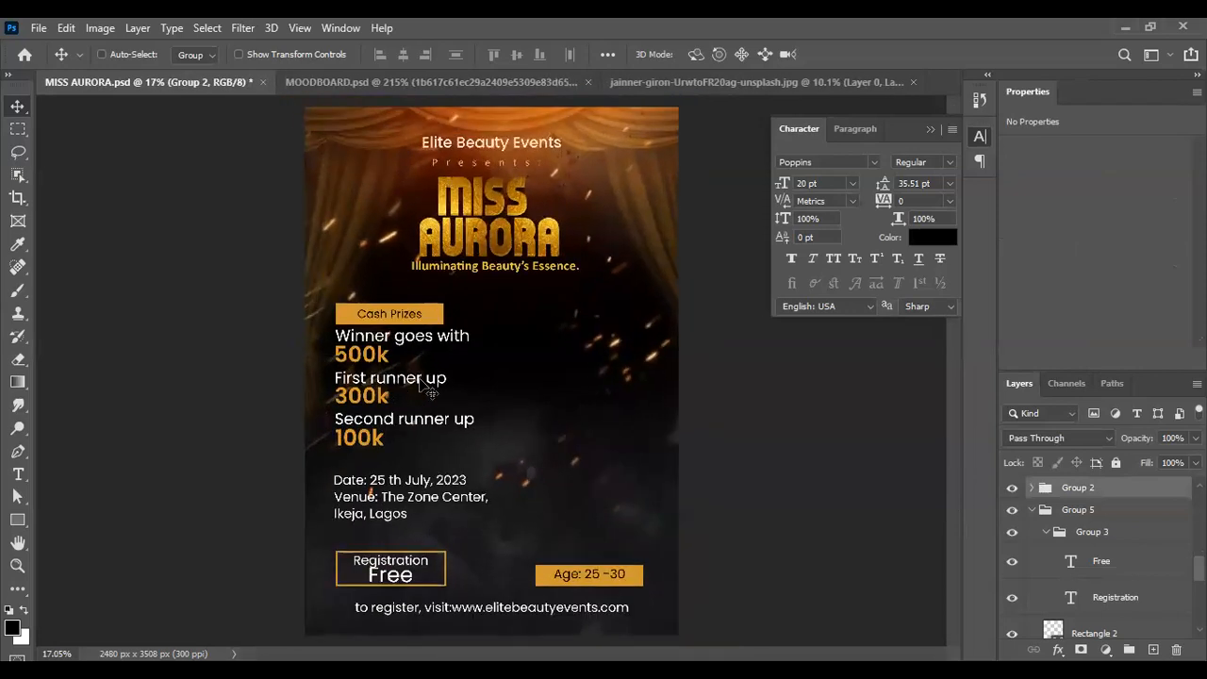
Step: On Layer 4, brush soft black with the 800 px brush over the background behind the cash prizes text
{"action": "scroll", "coordinate": [1092, 536], "scroll_direction": "down", "scroll_amount": 2}
{"action": "scroll", "coordinate": [1091, 536], "scroll_direction": "down", "scroll_amount": 3}
{"action": "left_click", "coordinate": [1095, 555]}
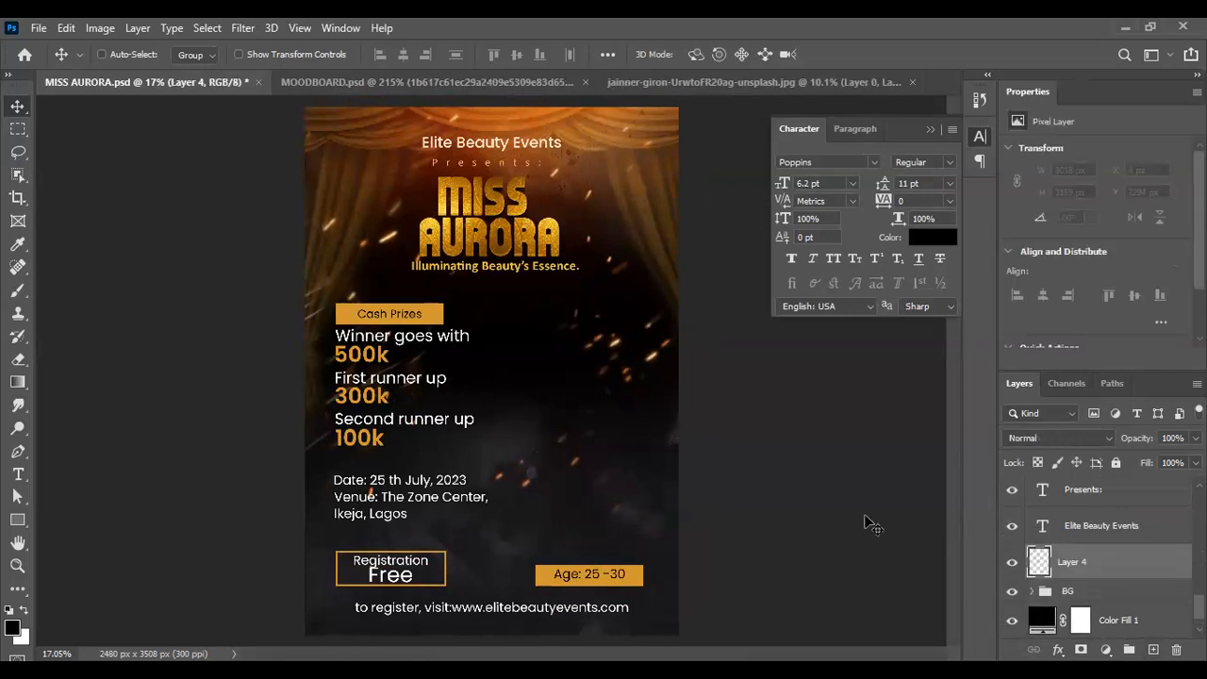
{"action": "key", "text": "b"}
{"action": "key", "text": "v"}
{"action": "key", "text": "b"}
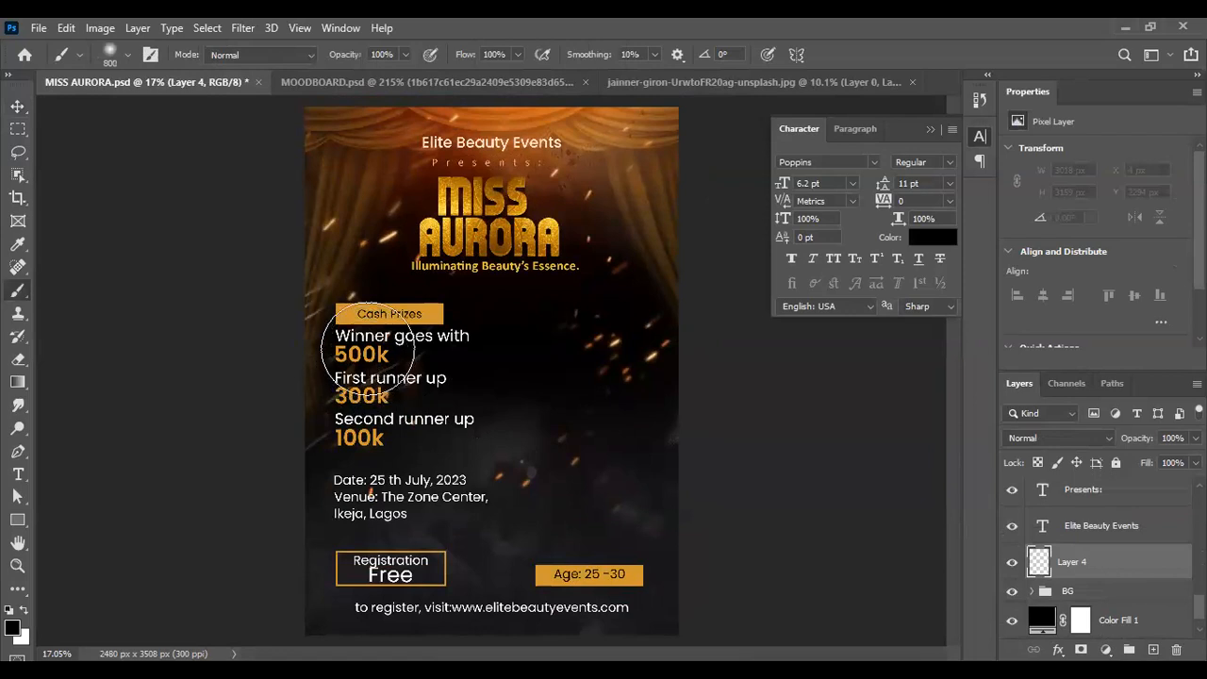
{"action": "mouse_move", "coordinate": [439, 423]}
{"action": "left_mouse_down"}
{"action": "mouse_move", "coordinate": [362, 439]}
{"action": "mouse_move", "coordinate": [350, 330]}
{"action": "left_mouse_up"}
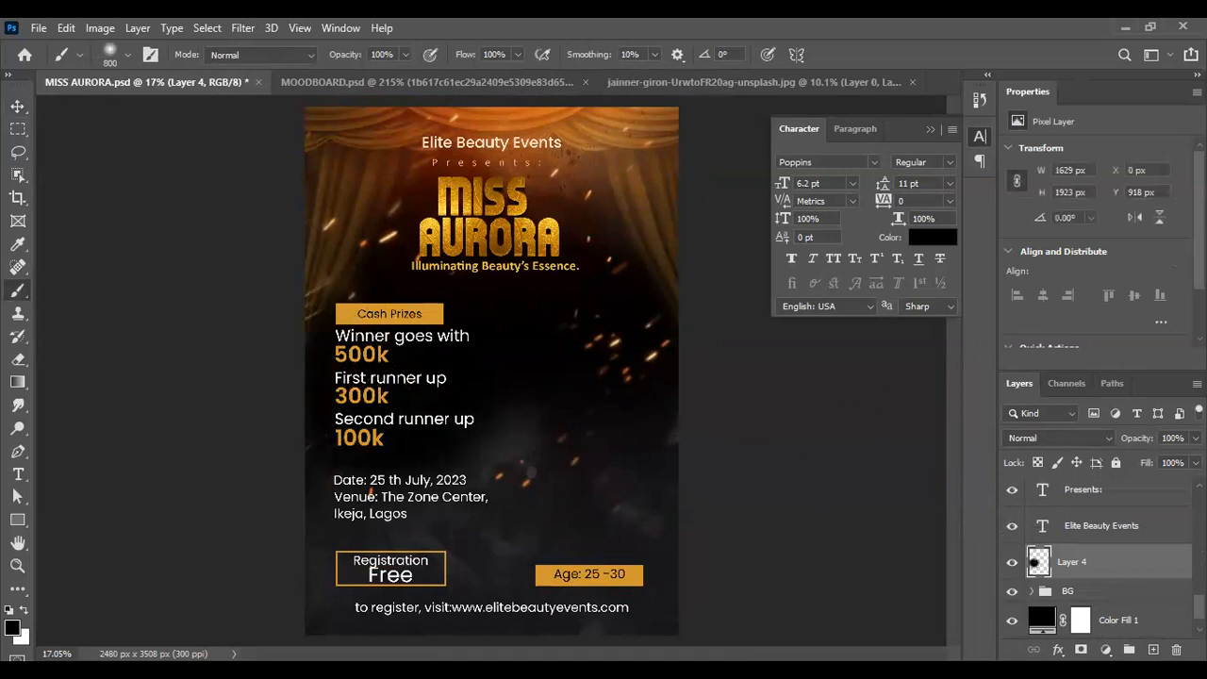
Step: Lower the opacity of Layer 4 to 60% and check the darkened area behind the prizes
{"action": "left_click", "coordinate": [1196, 438]}
{"action": "left_click_drag", "start_coordinate": [1196, 463], "coordinate": [1161, 462]}
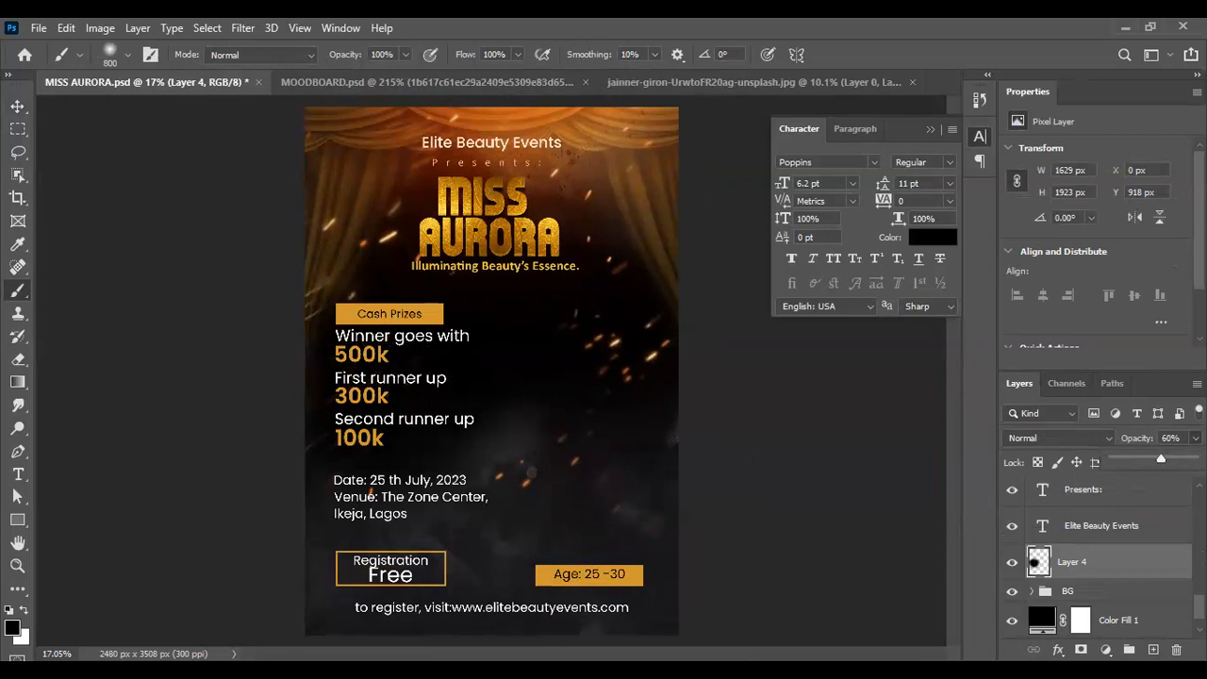
{"action": "left_click", "coordinate": [18, 112]}
{"action": "scroll", "coordinate": [447, 409], "scroll_direction": "down", "scroll_amount": 2}
{"action": "scroll", "coordinate": [481, 428], "scroll_direction": "up", "scroll_amount": 3}
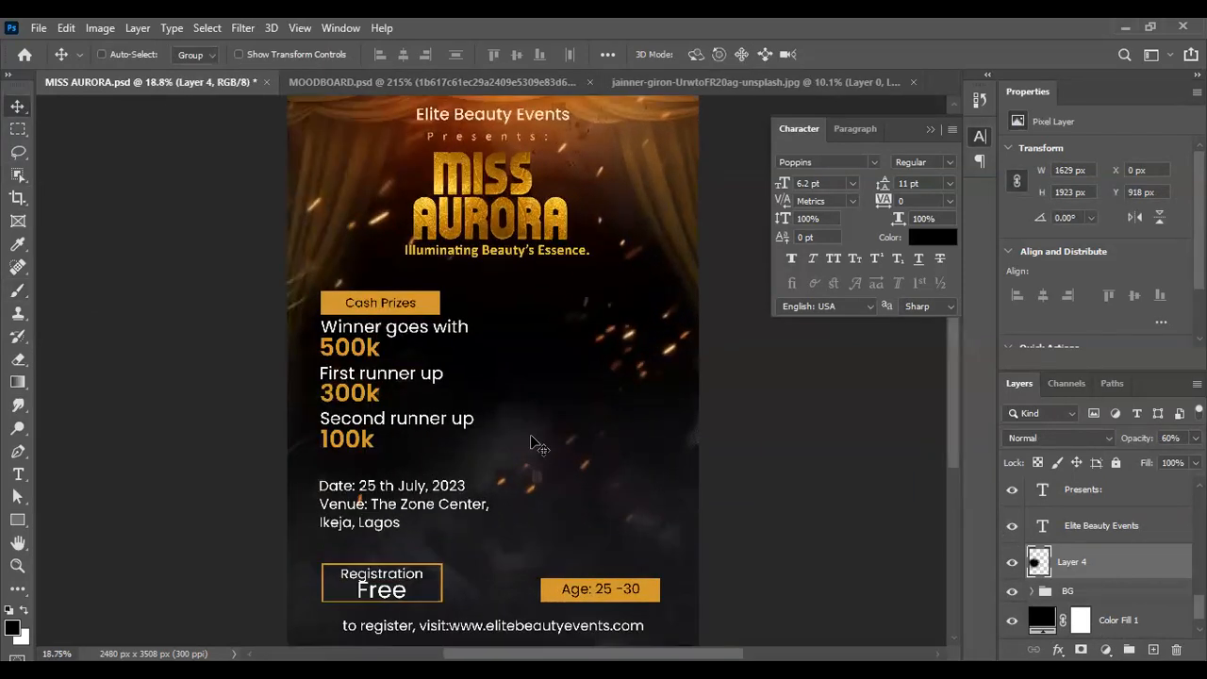
Step: Extend the black brushing on Layer 4 down behind the date and venue text
{"action": "key", "text": "b"}
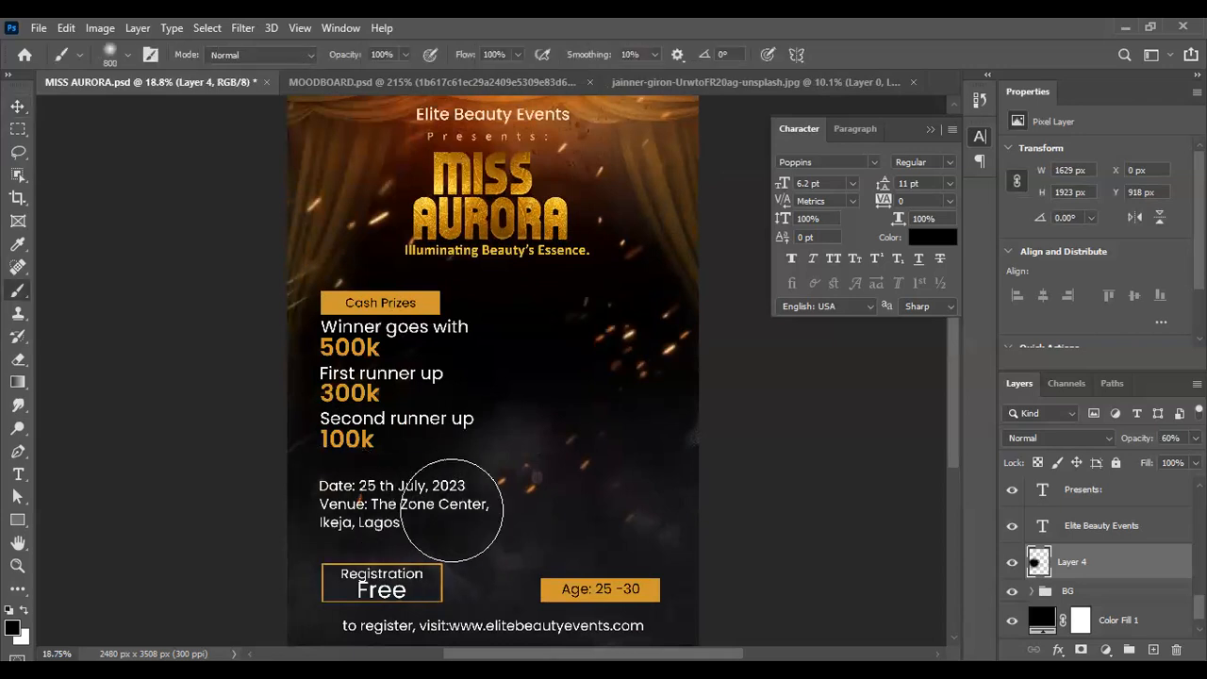
{"action": "scroll", "coordinate": [518, 507], "scroll_direction": "down", "scroll_amount": 1}
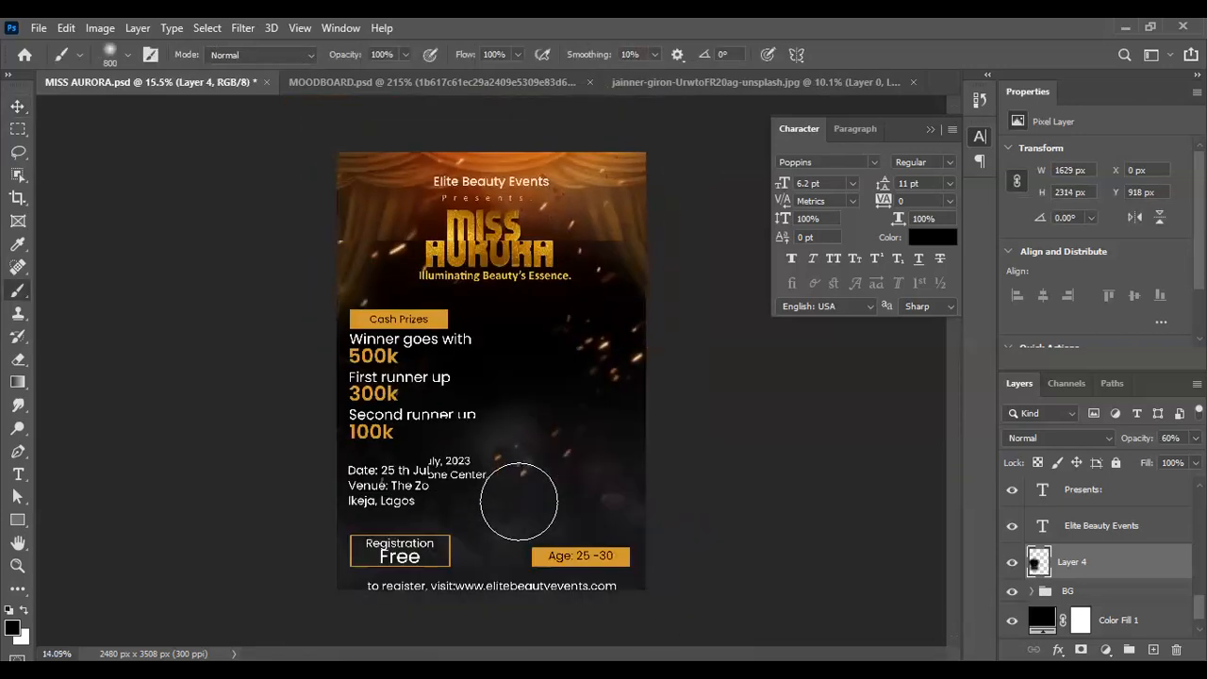
{"action": "key", "text": "v"}
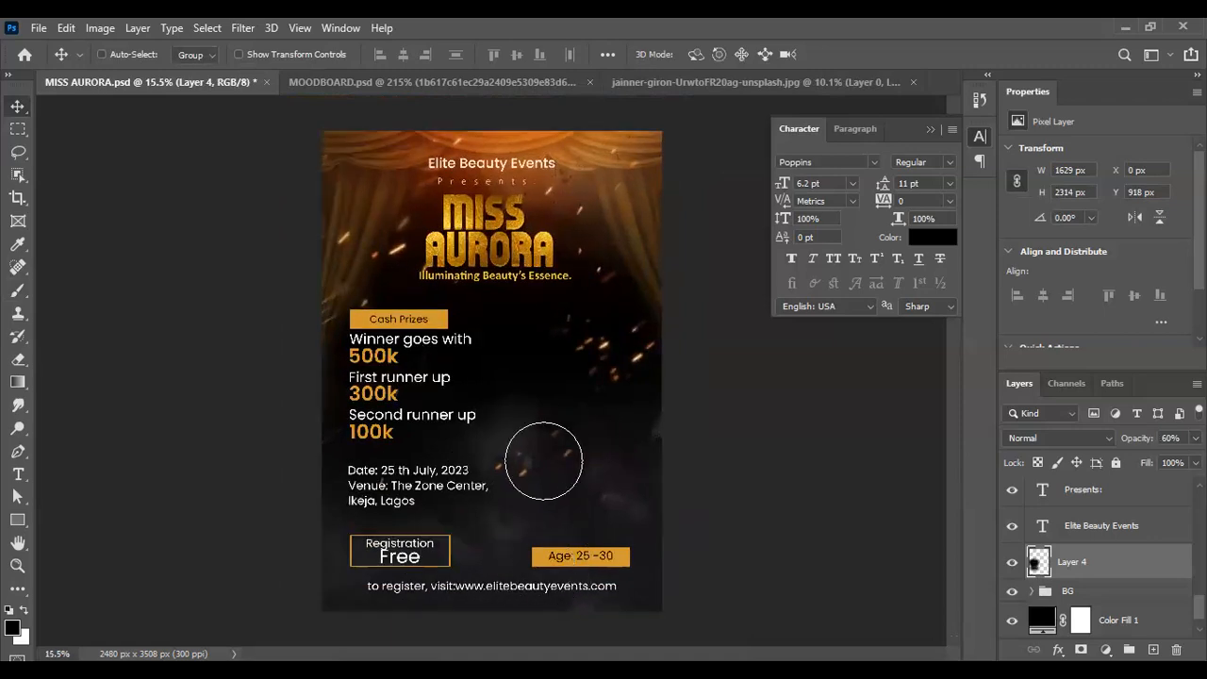
{"action": "scroll", "coordinate": [509, 572], "scroll_direction": "up", "scroll_amount": 1}
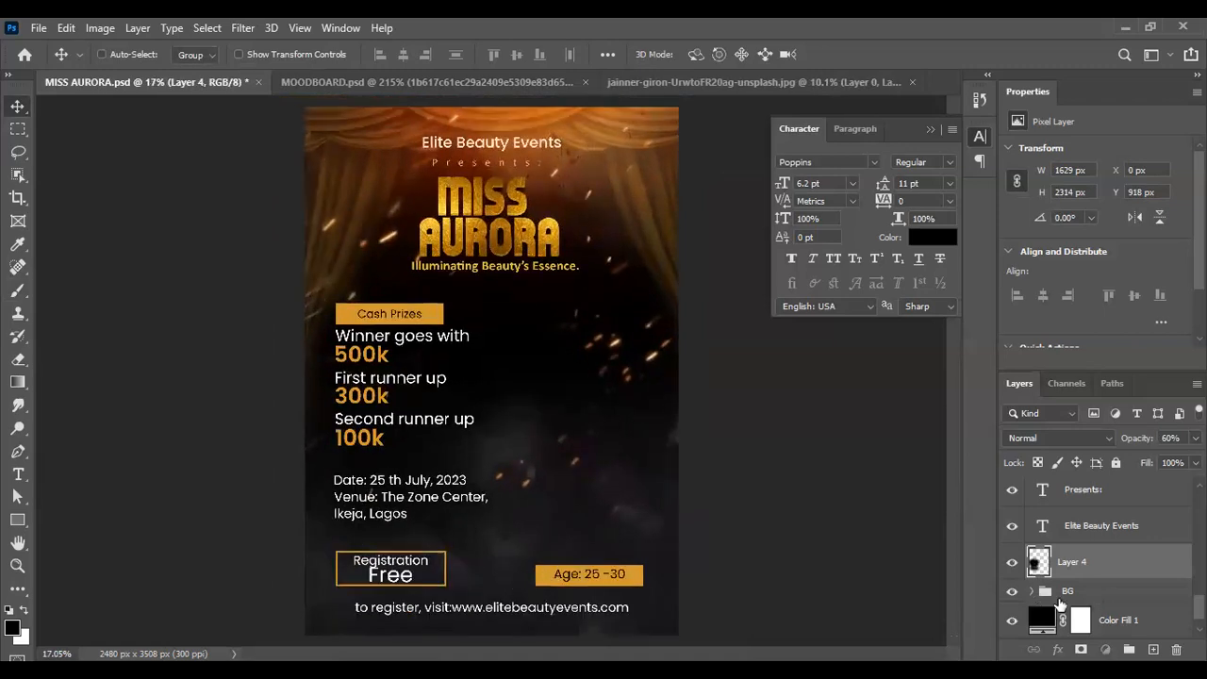
Step: Add a layer mask to the smoky "3e9a279..." image in the BG group and paint out its lower part with black
{"action": "left_click", "coordinate": [1031, 590]}
{"action": "scroll", "coordinate": [1104, 584], "scroll_direction": "down", "scroll_amount": 4}
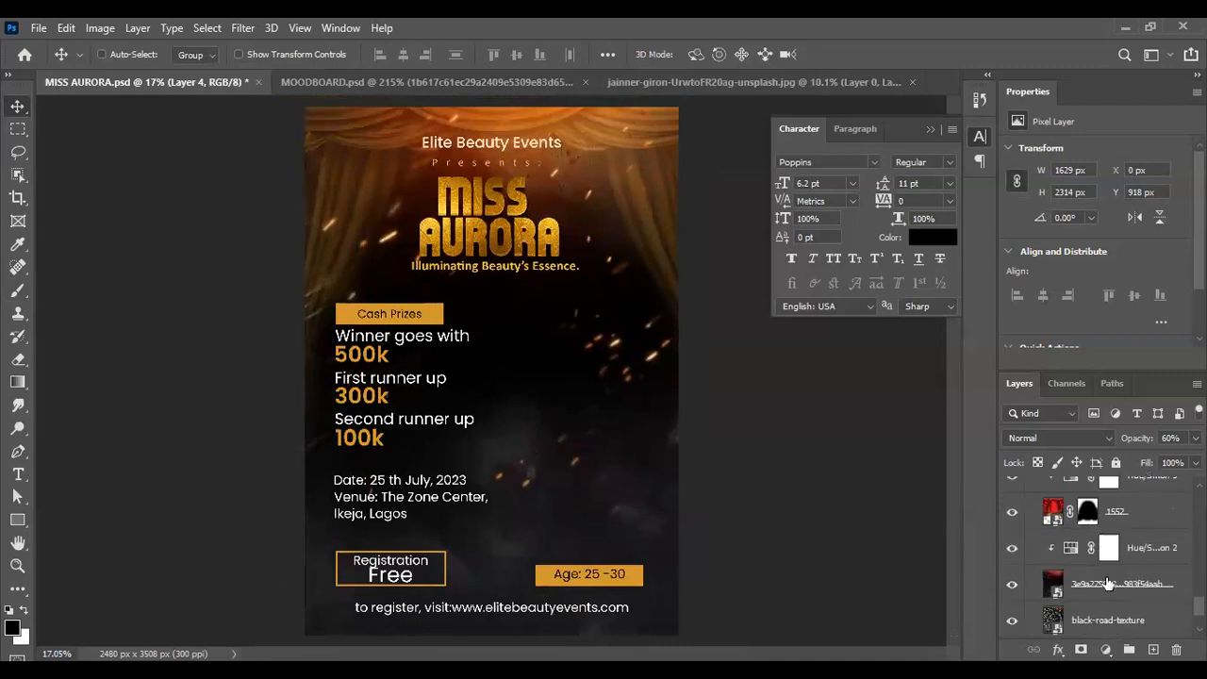
{"action": "left_click", "coordinate": [1095, 585]}
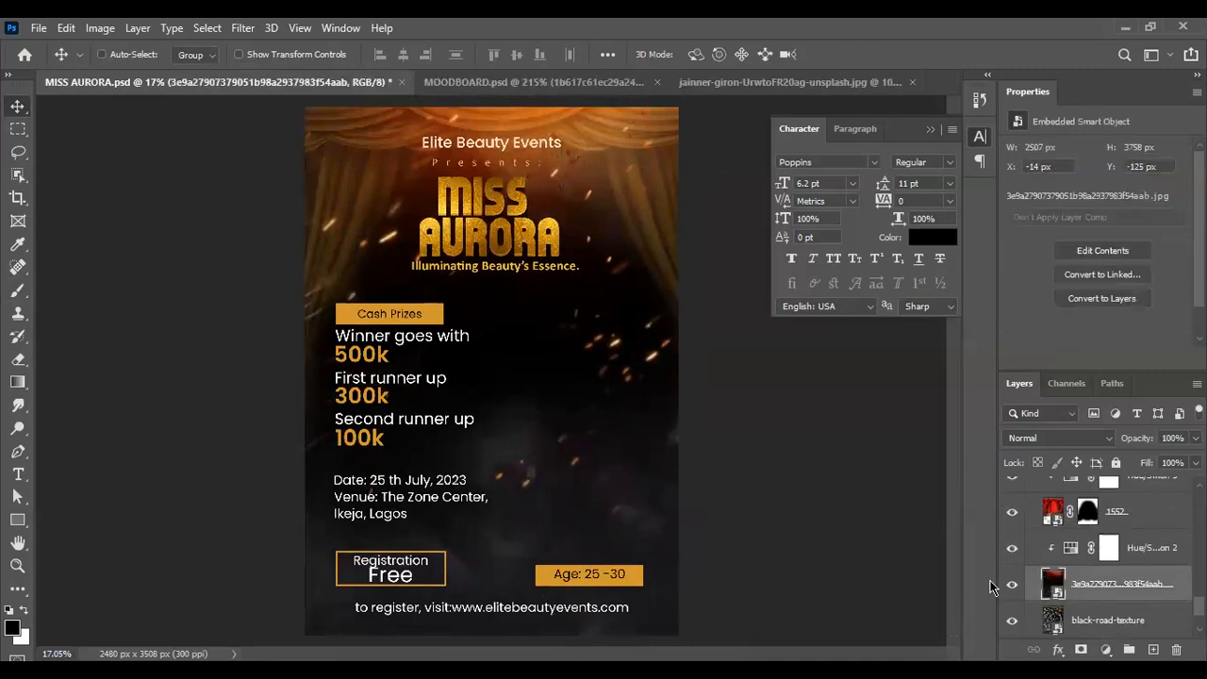
{"action": "left_click", "coordinate": [1011, 587]}
{"action": "left_click", "coordinate": [1012, 588]}
{"action": "left_click", "coordinate": [1081, 650]}
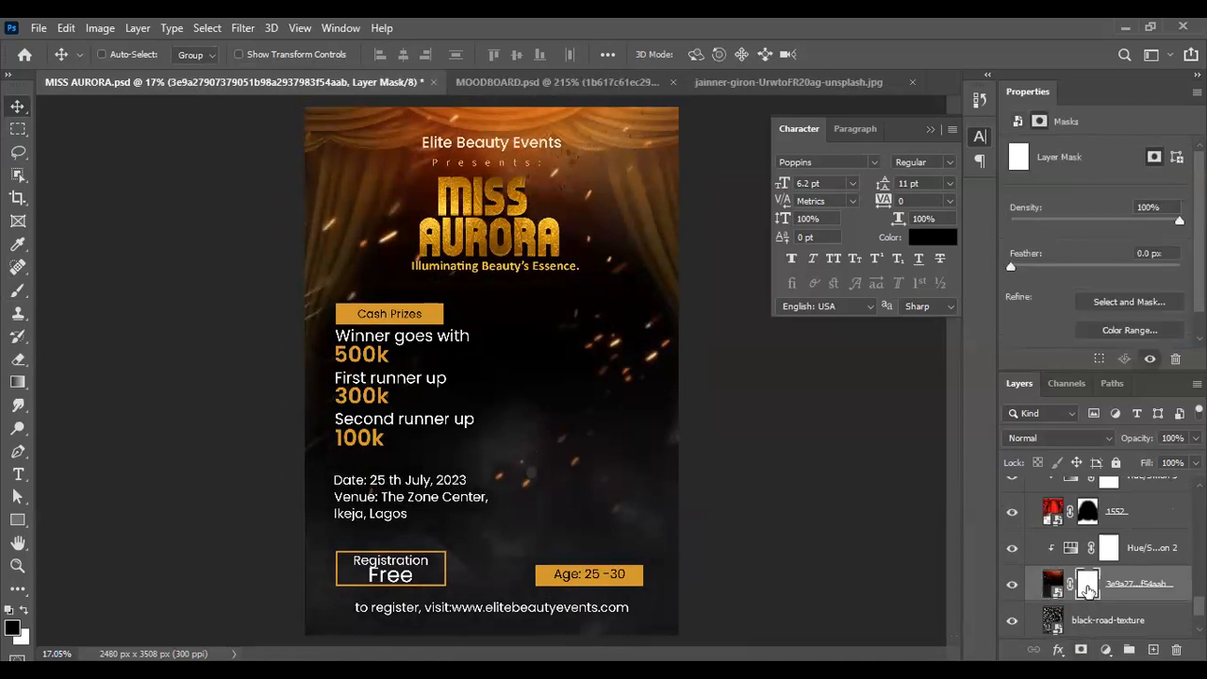
{"action": "key", "text": "b"}
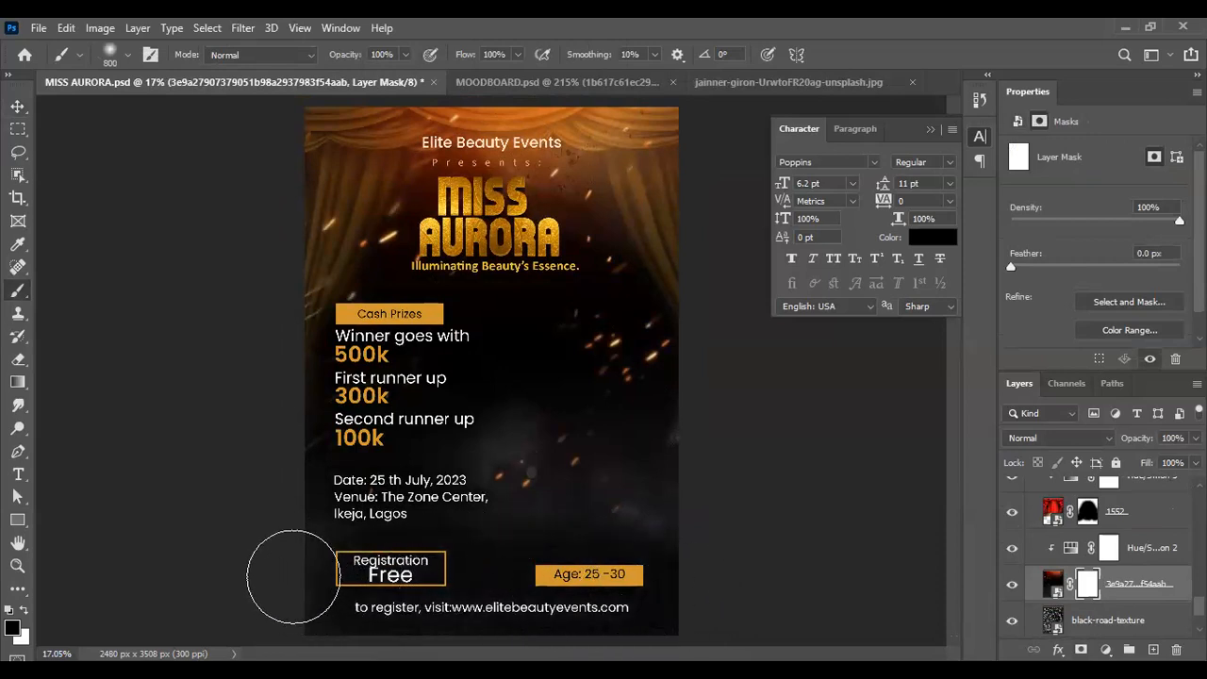
{"action": "mouse_move", "coordinate": [513, 478]}
{"action": "left_mouse_down"}
{"action": "mouse_move", "coordinate": [691, 487]}
{"action": "mouse_move", "coordinate": [654, 609]}
{"action": "mouse_move", "coordinate": [302, 603]}
{"action": "mouse_move", "coordinate": [363, 559]}
{"action": "mouse_move", "coordinate": [401, 583]}
{"action": "mouse_move", "coordinate": [436, 568]}
{"action": "mouse_move", "coordinate": [551, 480]}
{"action": "left_mouse_up"}
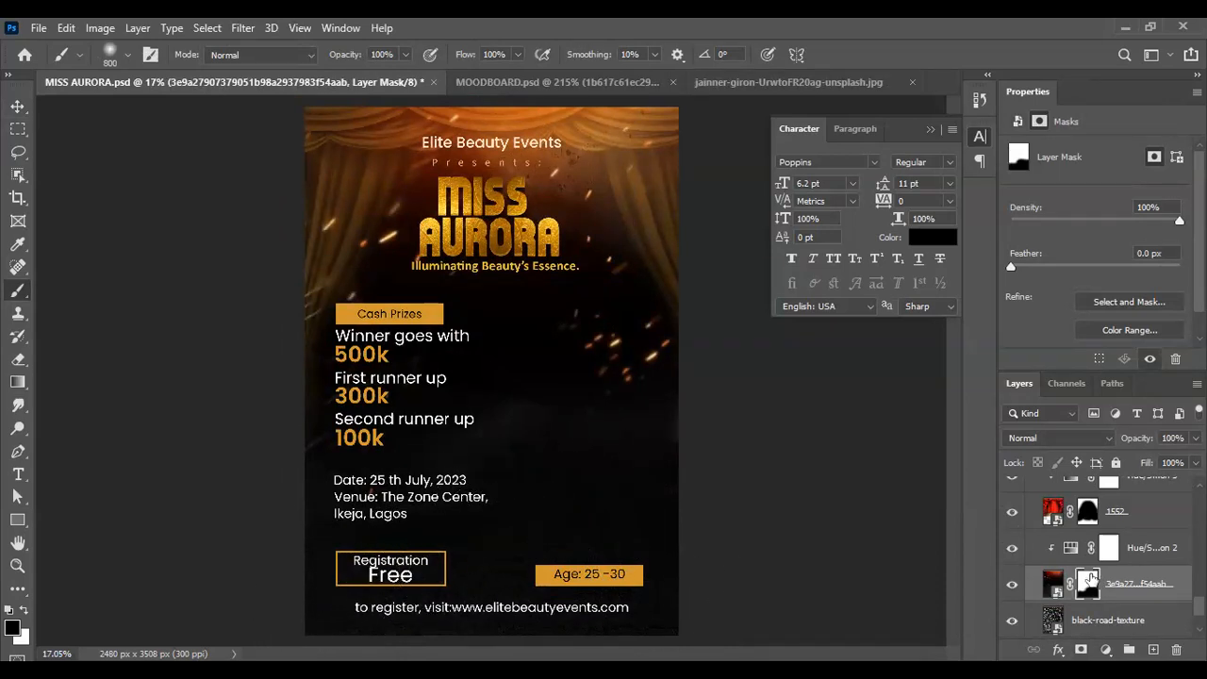
Step: Set the opacity of the black-road-texture layer to 5%
{"action": "left_click", "coordinate": [1119, 623]}
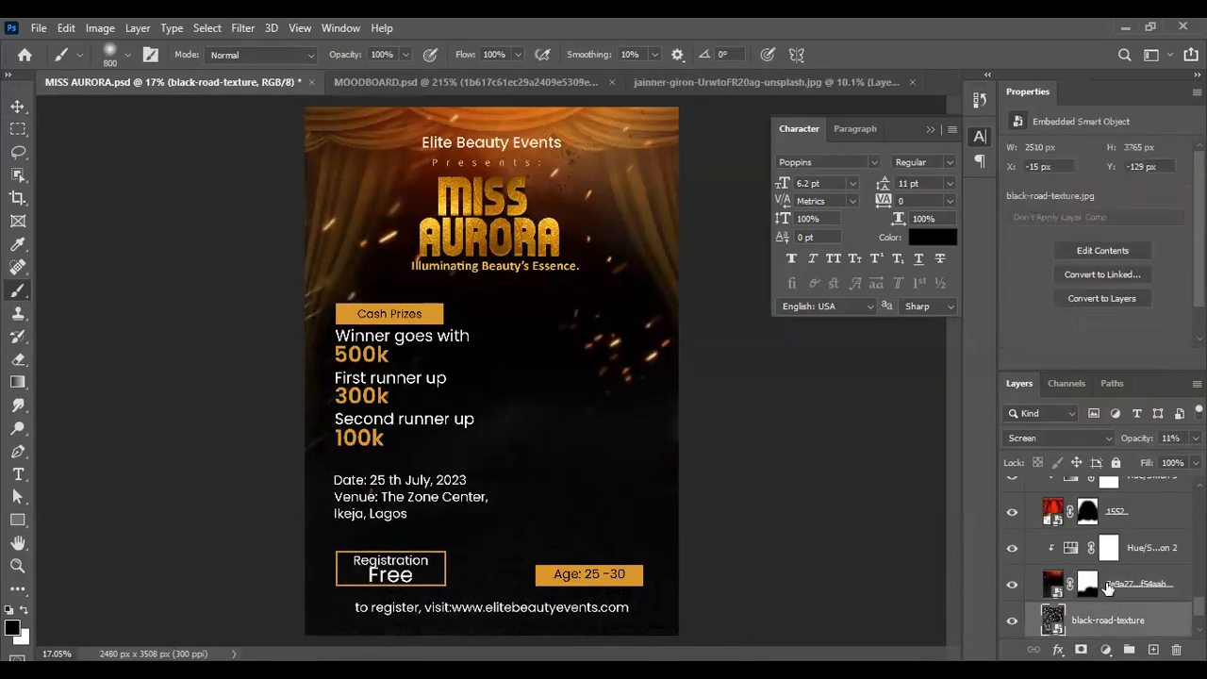
{"action": "left_click", "coordinate": [1177, 436]}
{"action": "type", "text": "5"}
Step: Brush white at 16% opacity over the lower part of the smoky "3e9a279..." image's layer mask to soften the masking
{"action": "left_click", "coordinate": [1092, 586]}
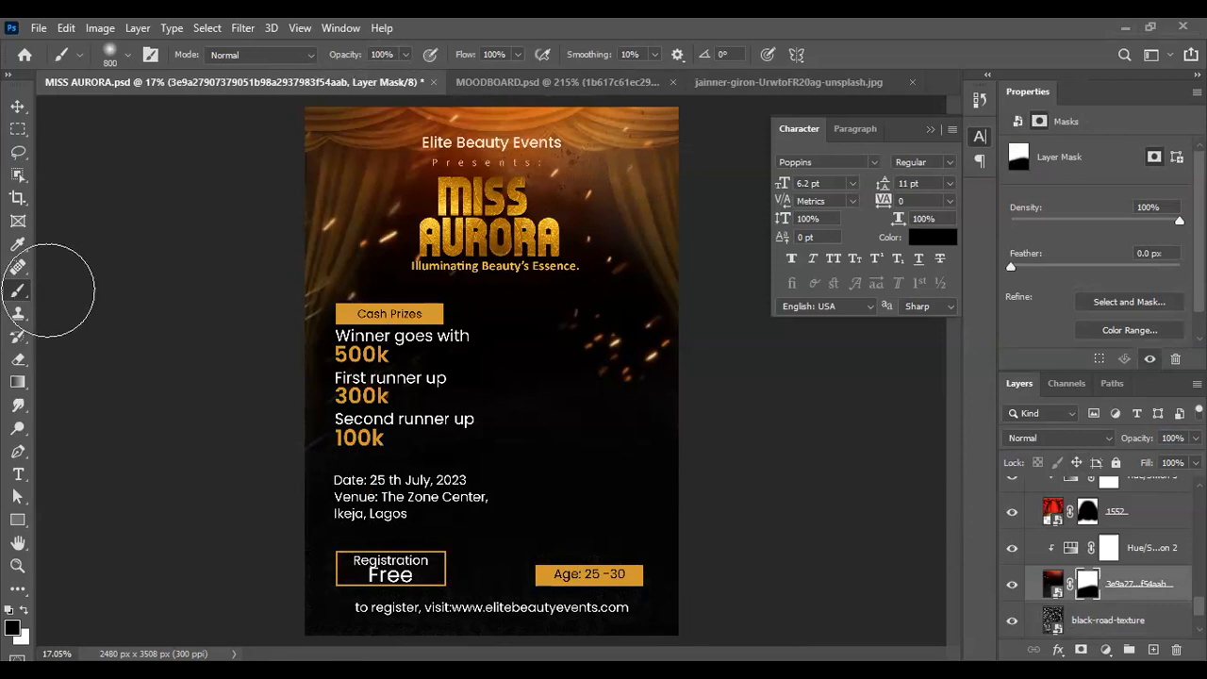
{"action": "left_click", "coordinate": [406, 54]}
{"action": "left_click_drag", "start_coordinate": [413, 77], "coordinate": [352, 80]}
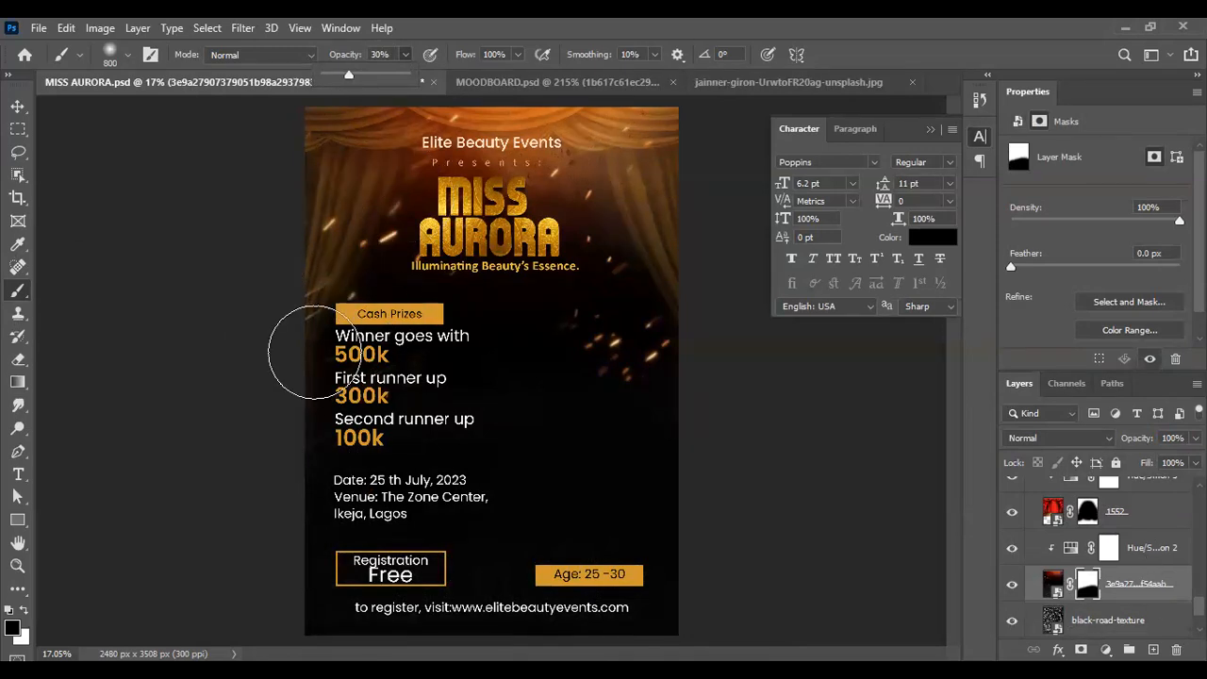
{"action": "left_click_drag", "start_coordinate": [348, 75], "coordinate": [337, 76]}
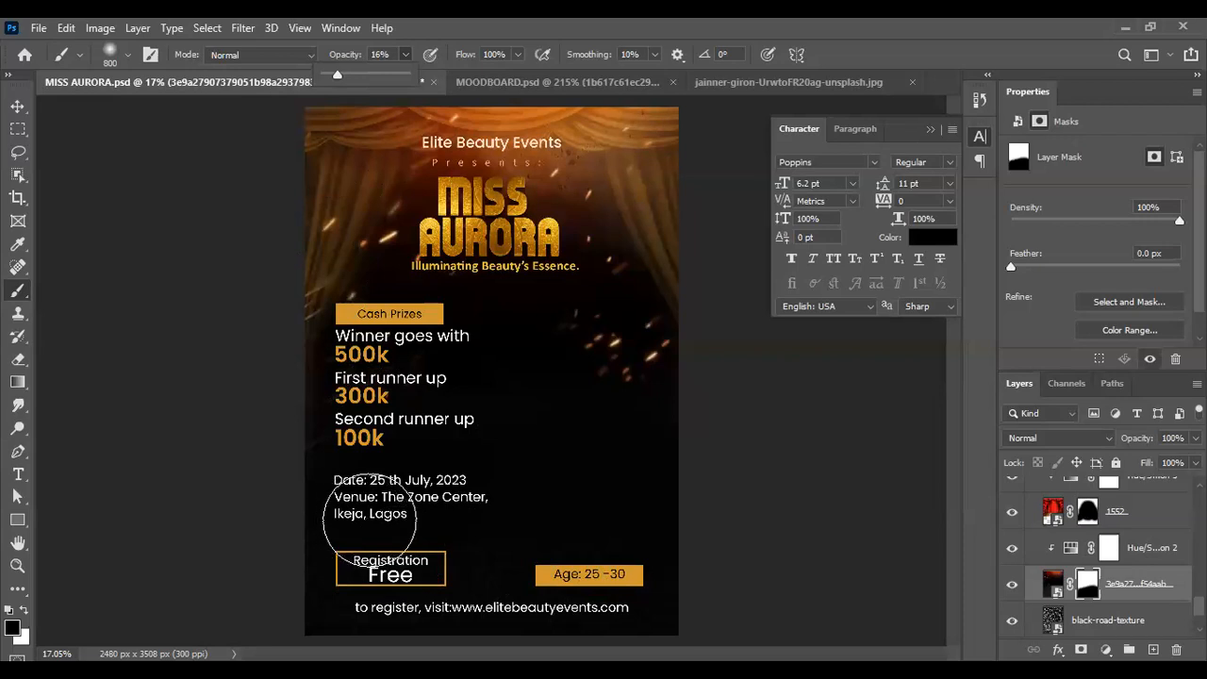
{"action": "left_click_drag", "start_coordinate": [618, 514], "coordinate": [417, 533]}
{"action": "key", "text": "x"}
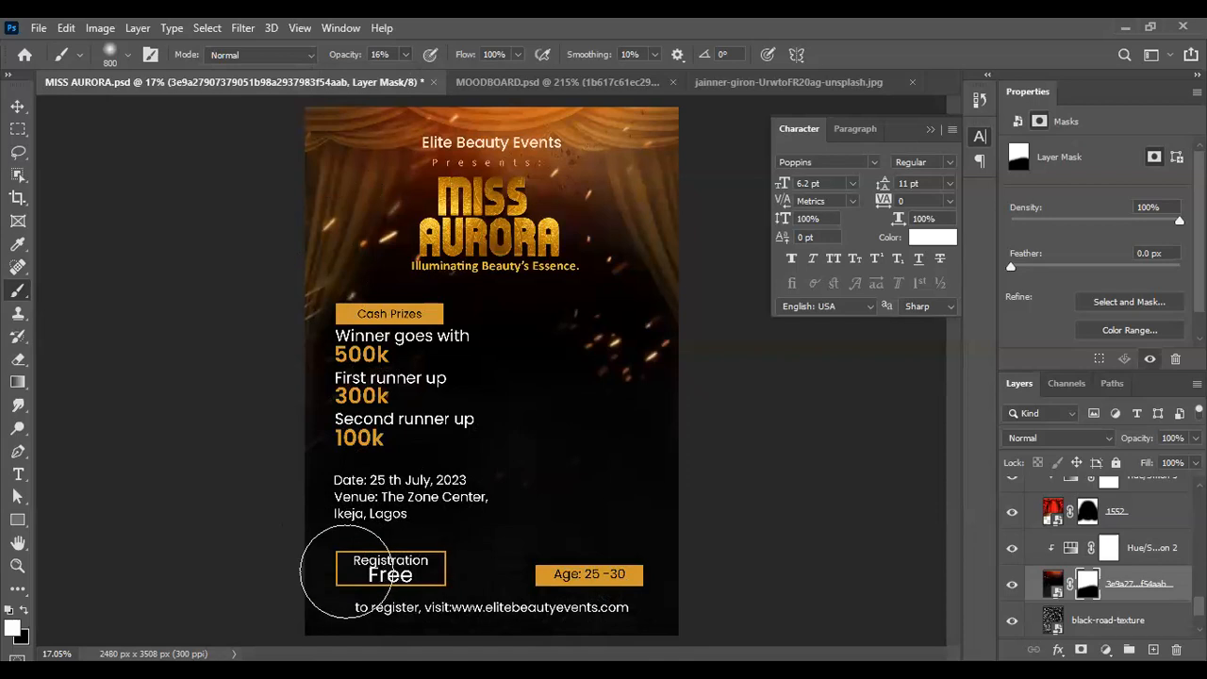
Step: Collapse the BG group and compare the flyer with Layer 4 hidden and shown
{"action": "left_click", "coordinate": [17, 106]}
{"action": "scroll", "coordinate": [512, 466], "scroll_direction": "down", "scroll_amount": 2}
{"action": "scroll", "coordinate": [530, 493], "scroll_direction": "up", "scroll_amount": 1}
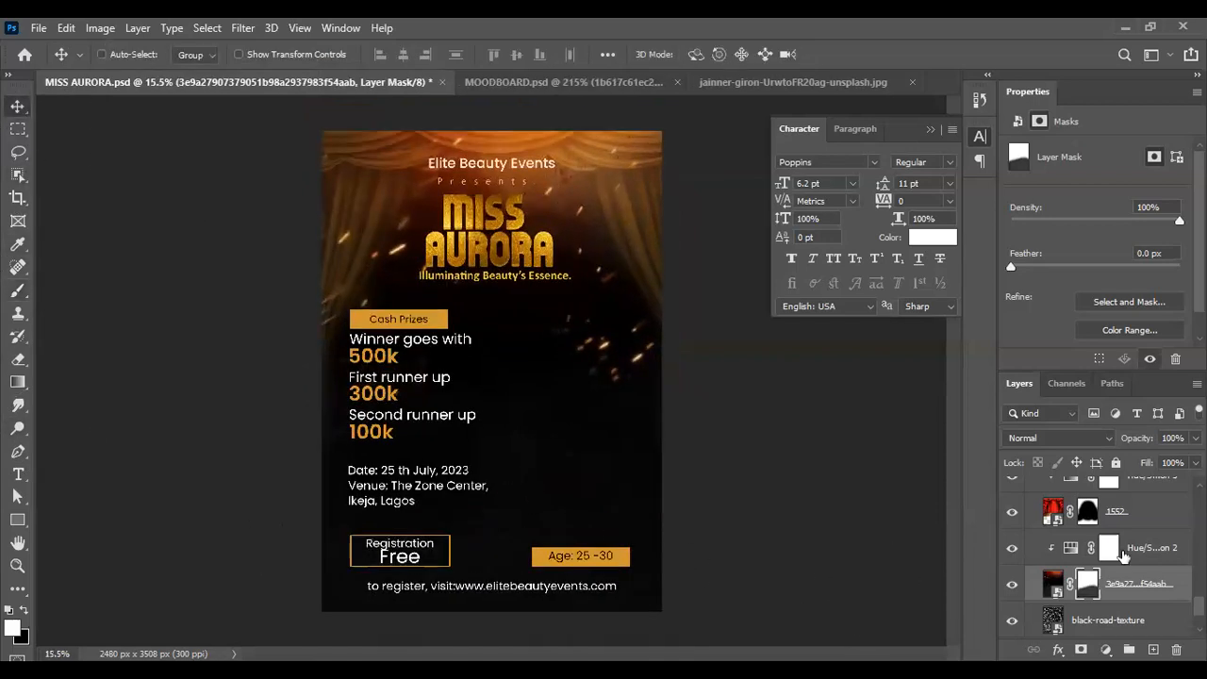
{"action": "scroll", "coordinate": [1076, 549], "scroll_direction": "up", "scroll_amount": 5}
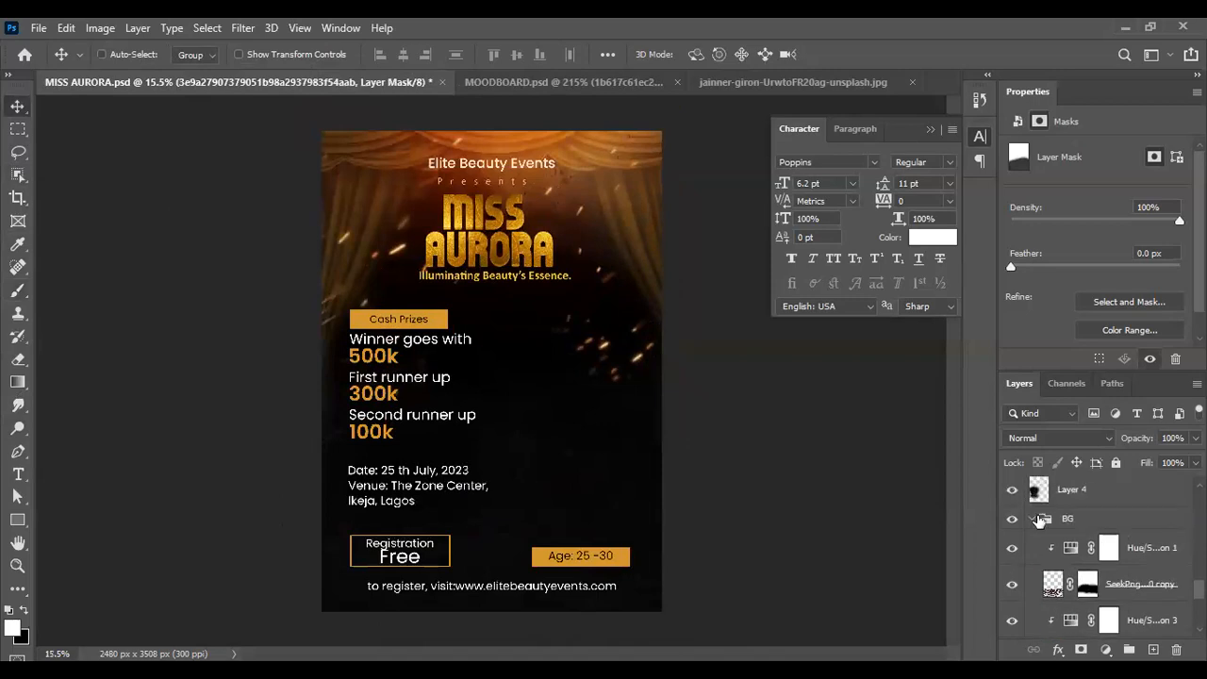
{"action": "left_click", "coordinate": [1034, 519]}
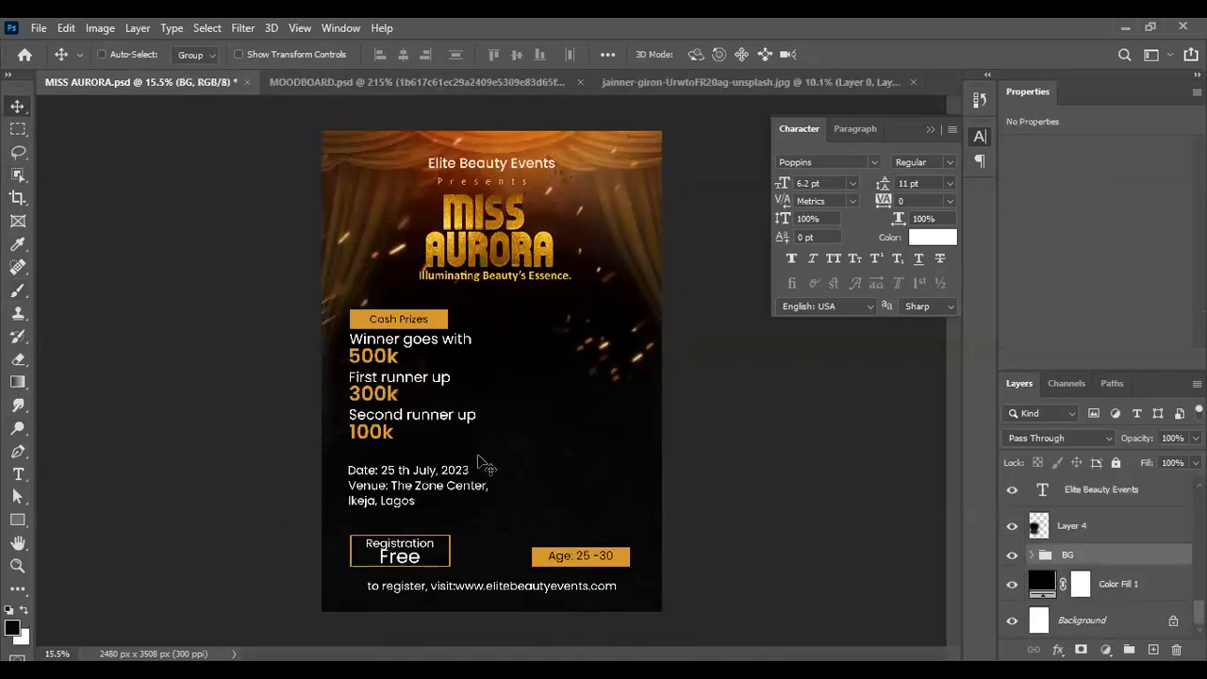
{"action": "left_click", "coordinate": [1013, 528]}
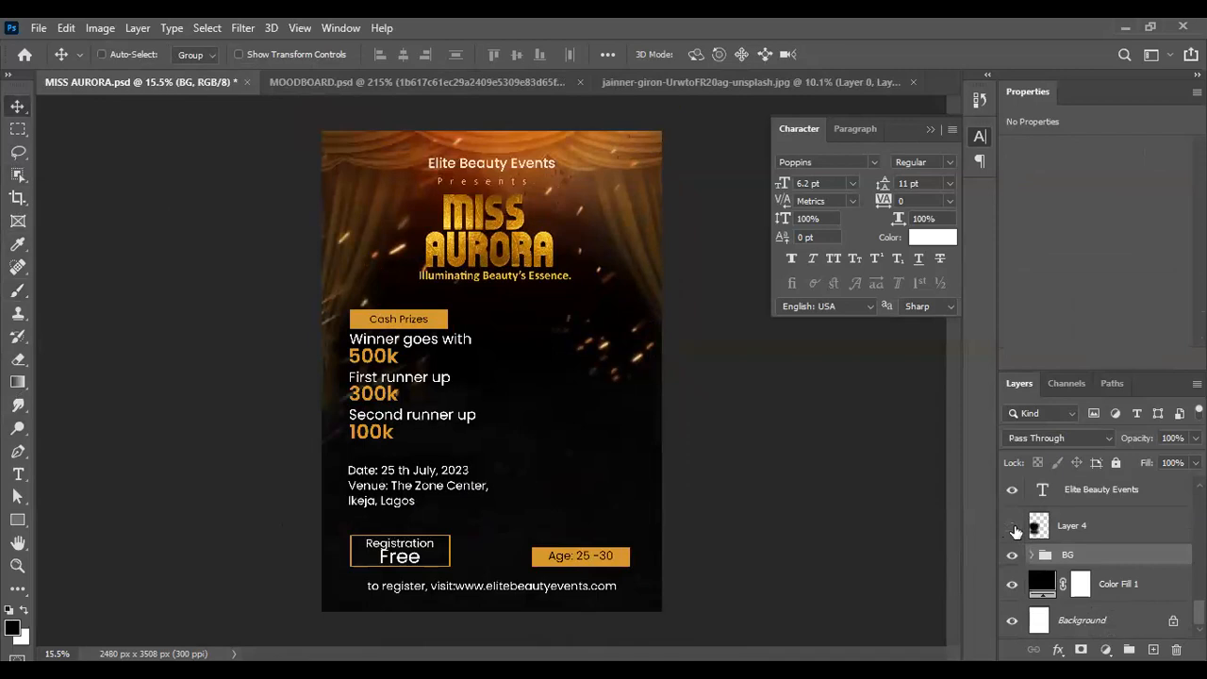
{"action": "left_click", "coordinate": [1013, 528]}
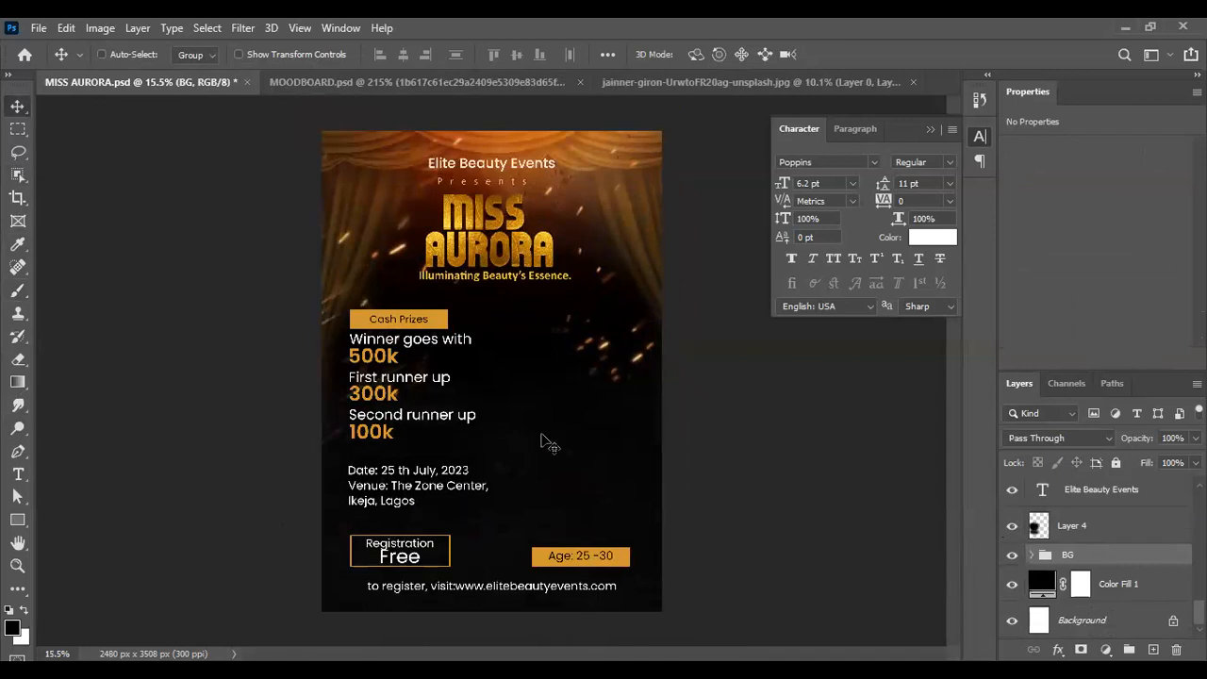
Step: Examine the whole flyer's balance from a distance and up close, with the floating character settings collapsed
{"action": "scroll", "coordinate": [543, 442], "scroll_direction": "down", "scroll_amount": 2}
{"action": "scroll", "coordinate": [542, 444], "scroll_direction": "up", "scroll_amount": 2}
{"action": "scroll", "coordinate": [542, 445], "scroll_direction": "down", "scroll_amount": 2}
{"action": "scroll", "coordinate": [542, 444], "scroll_direction": "up", "scroll_amount": 2}
{"action": "scroll", "coordinate": [557, 208], "scroll_direction": "down", "scroll_amount": 2}
{"action": "scroll", "coordinate": [554, 206], "scroll_direction": "up", "scroll_amount": 2}
{"action": "scroll", "coordinate": [555, 203], "scroll_direction": "down", "scroll_amount": 2}
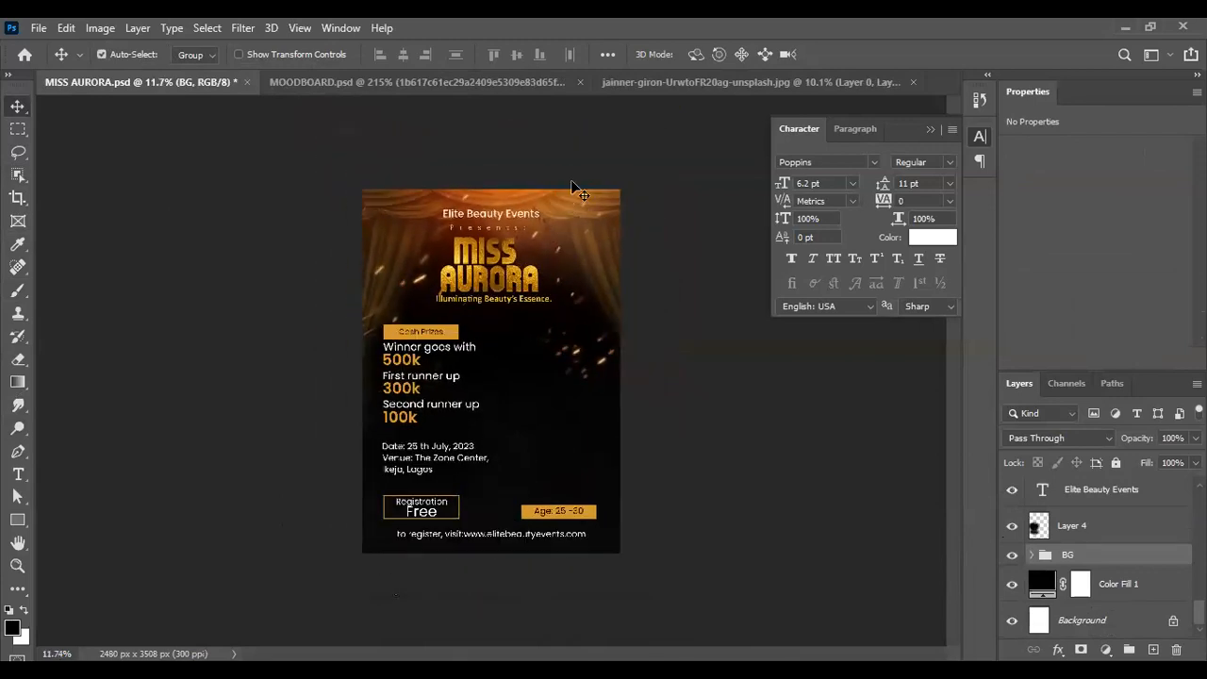
{"action": "scroll", "coordinate": [559, 199], "scroll_direction": "up", "scroll_amount": 2}
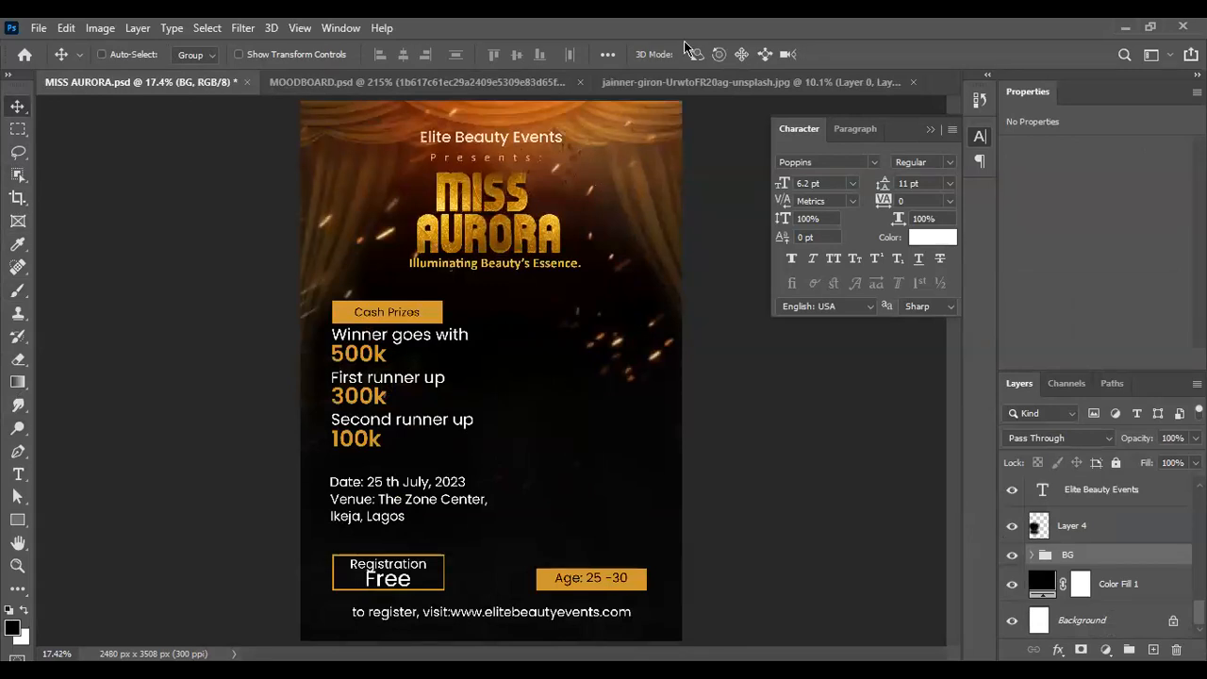
{"action": "left_click", "coordinate": [932, 130]}
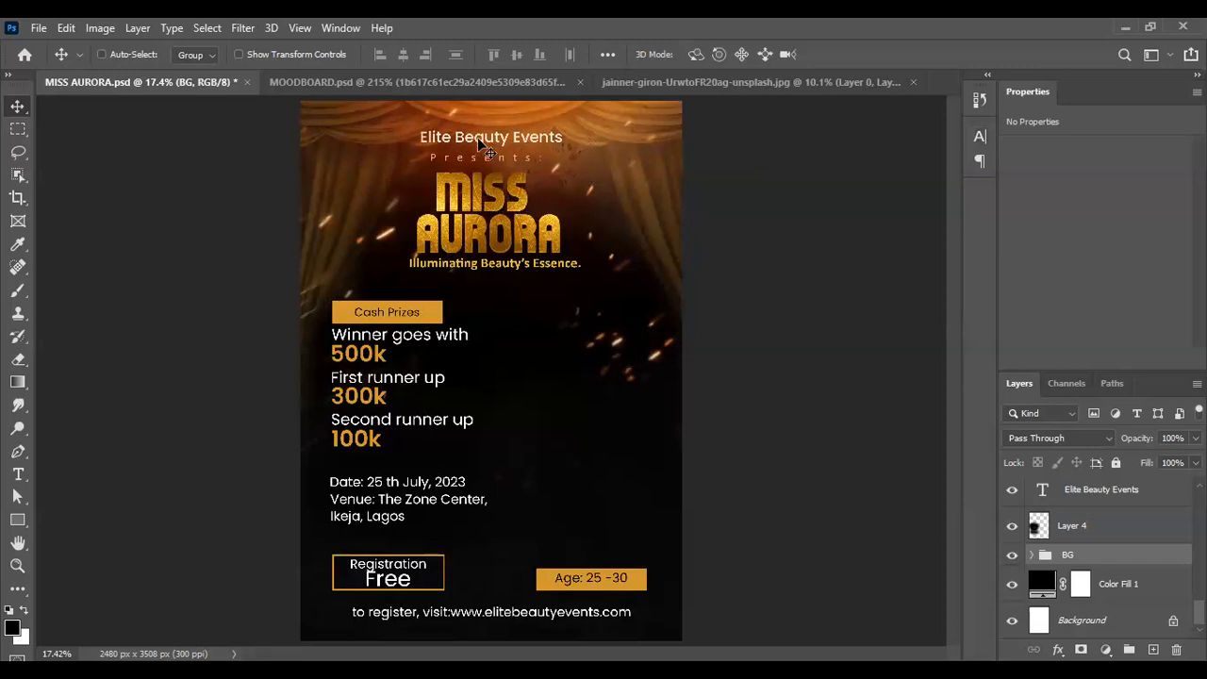
{"action": "scroll", "coordinate": [504, 256], "scroll_direction": "up", "scroll_amount": 1}
{"action": "scroll", "coordinate": [504, 256], "scroll_direction": "down", "scroll_amount": 2}
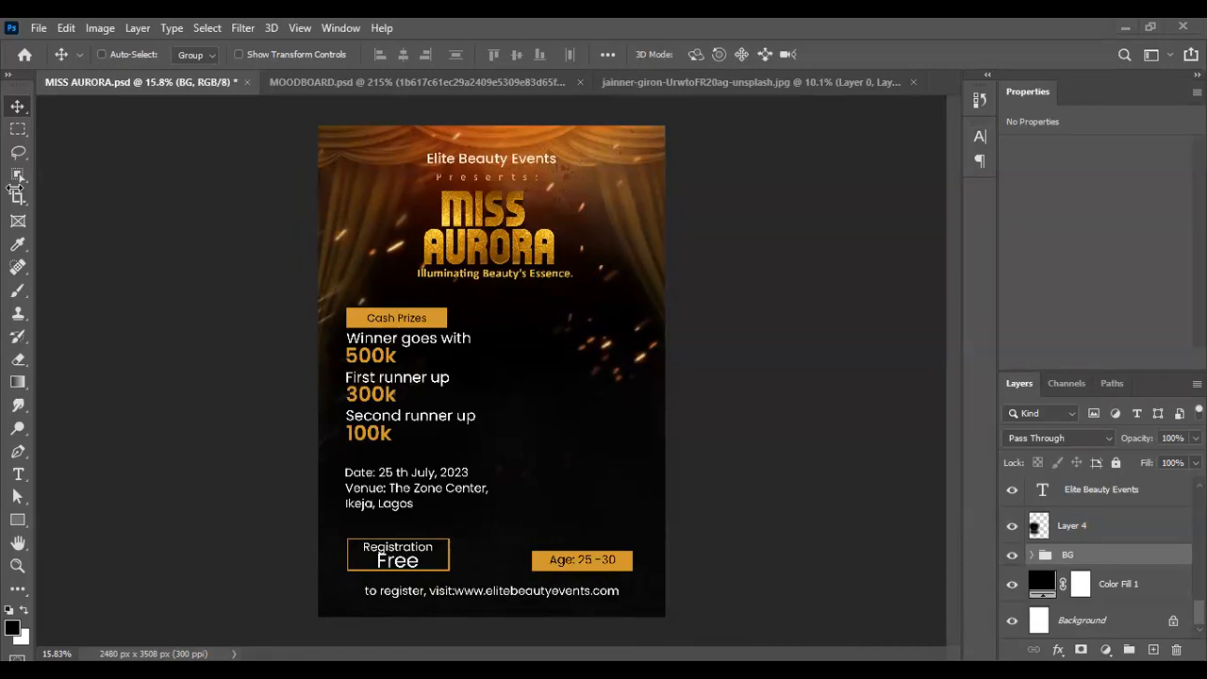
Step: Place the NicePng_lens-flare-png_20834 (1) image over the MISS AURORA title and set its blend mode to Screen
{"action": "left_click_drag", "start_coordinate": [14, 188], "coordinate": [793, 301]}
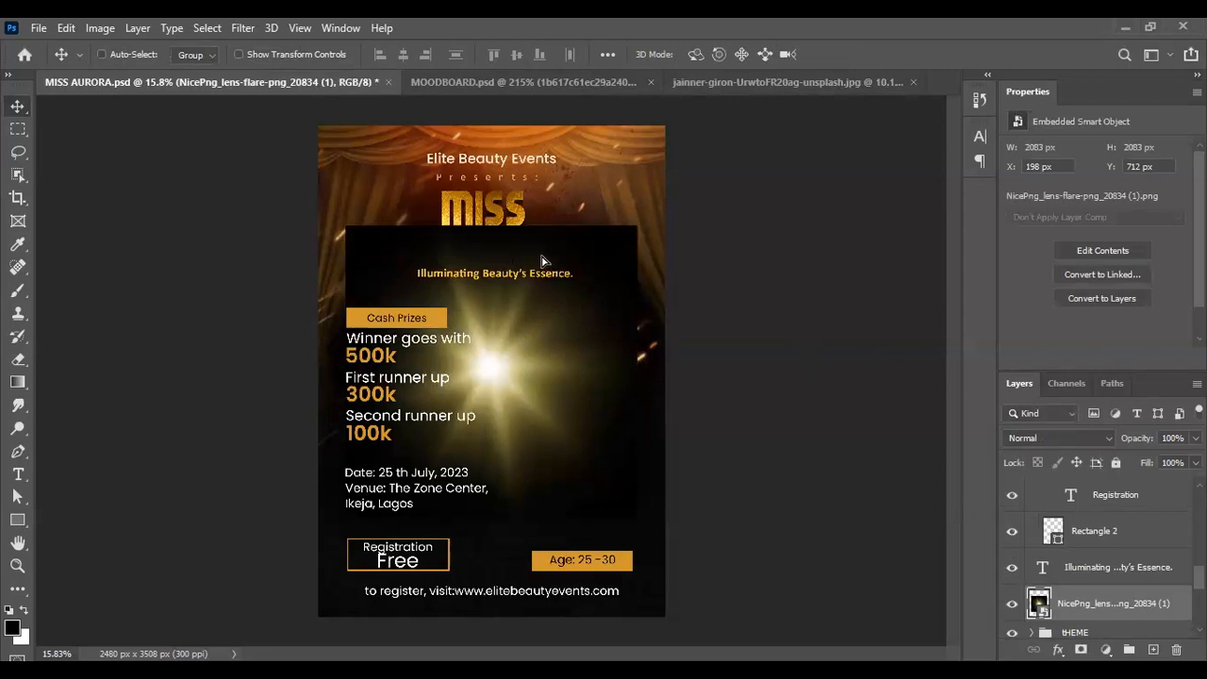
{"action": "left_click_drag", "start_coordinate": [619, 287], "coordinate": [614, 195]}
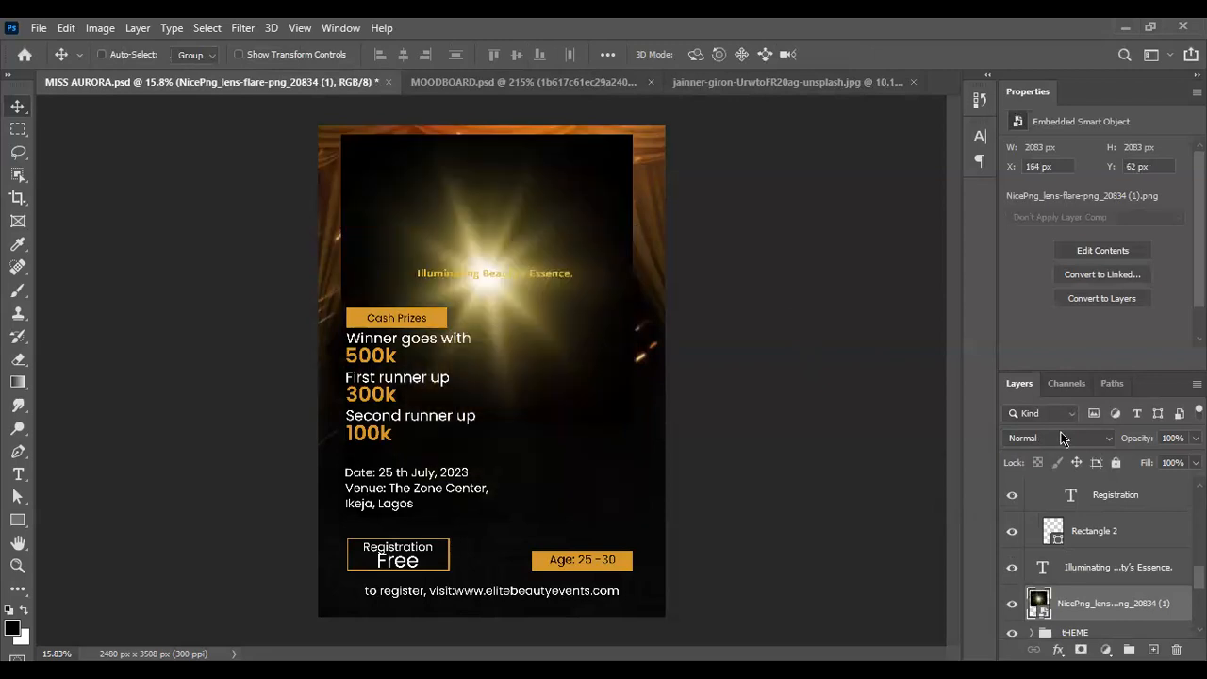
{"action": "left_click", "coordinate": [1056, 438]}
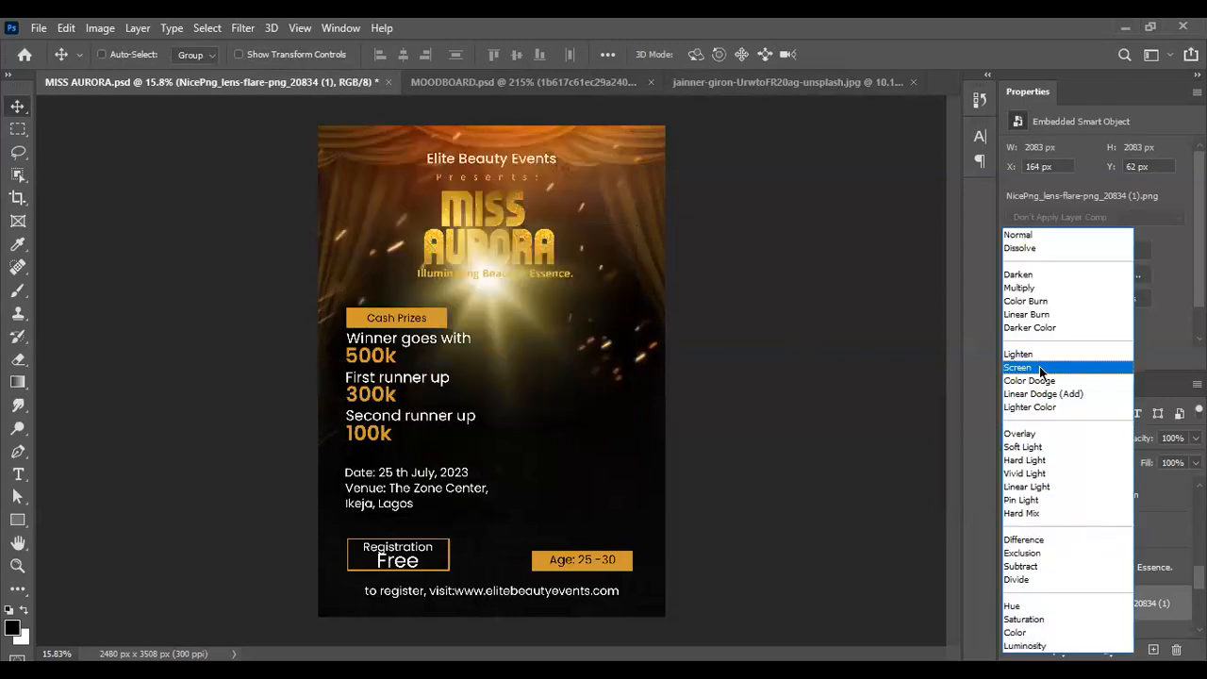
{"action": "left_click", "coordinate": [1040, 366]}
{"action": "left_click_drag", "start_coordinate": [531, 309], "coordinate": [564, 285]}
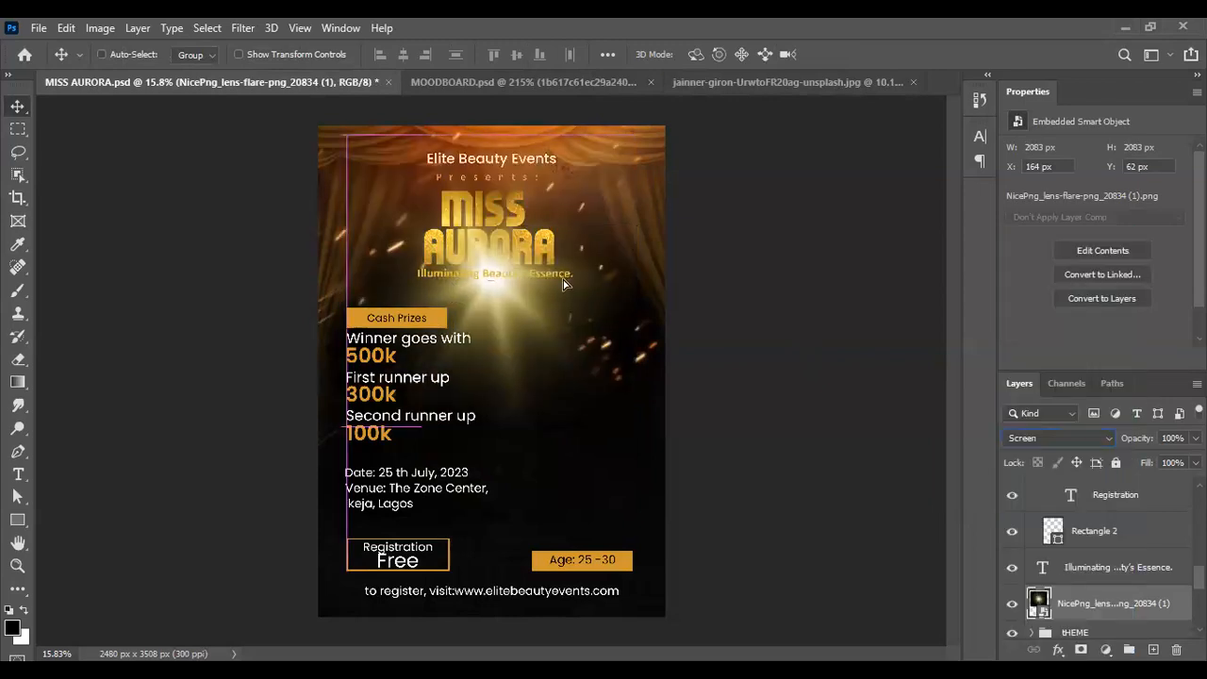
Step: Scale the lens flare down to about 467 px wide and position it on the upper tip of the last S in MISS
{"action": "key", "text": "ctrl+t"}
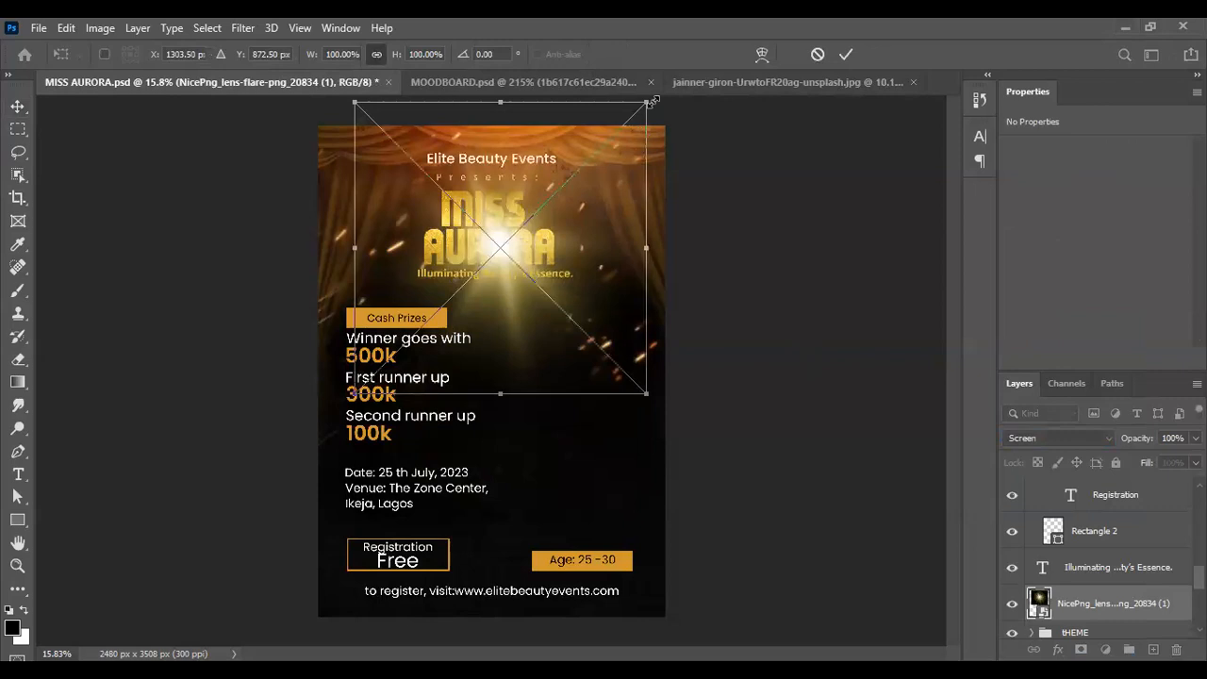
{"action": "left_click_drag", "start_coordinate": [647, 98], "coordinate": [624, 110]}
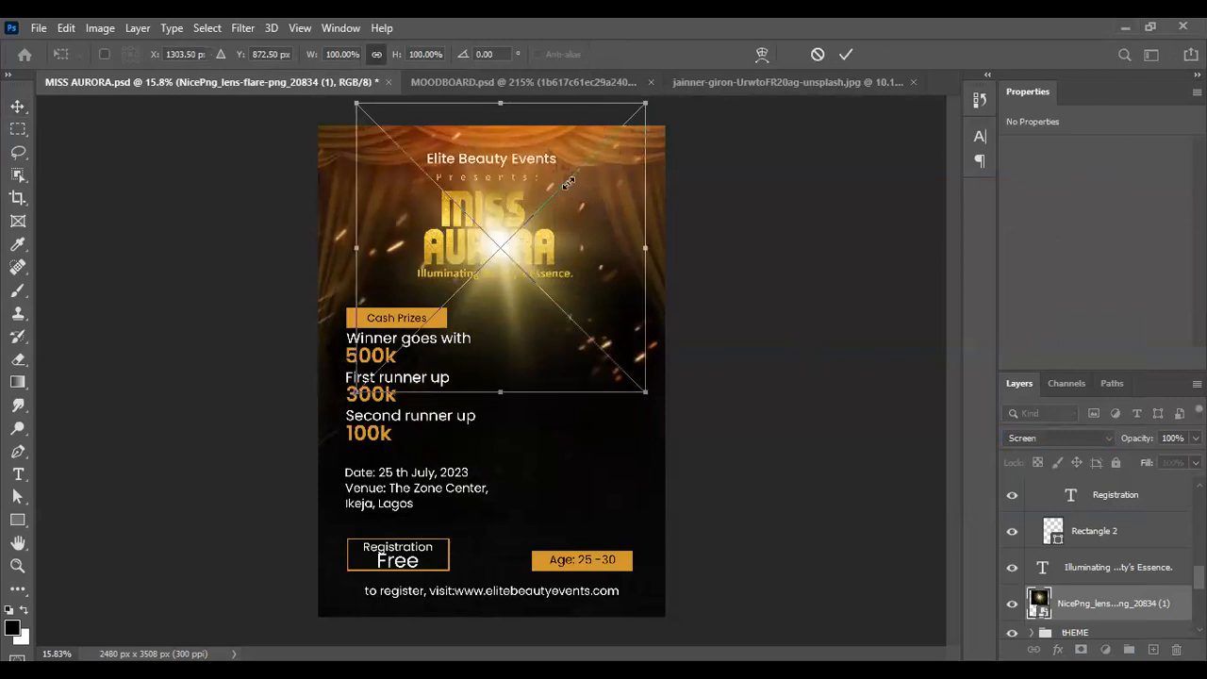
{"action": "key", "text": "Return"}
{"action": "left_click_drag", "start_coordinate": [539, 220], "coordinate": [452, 204]}
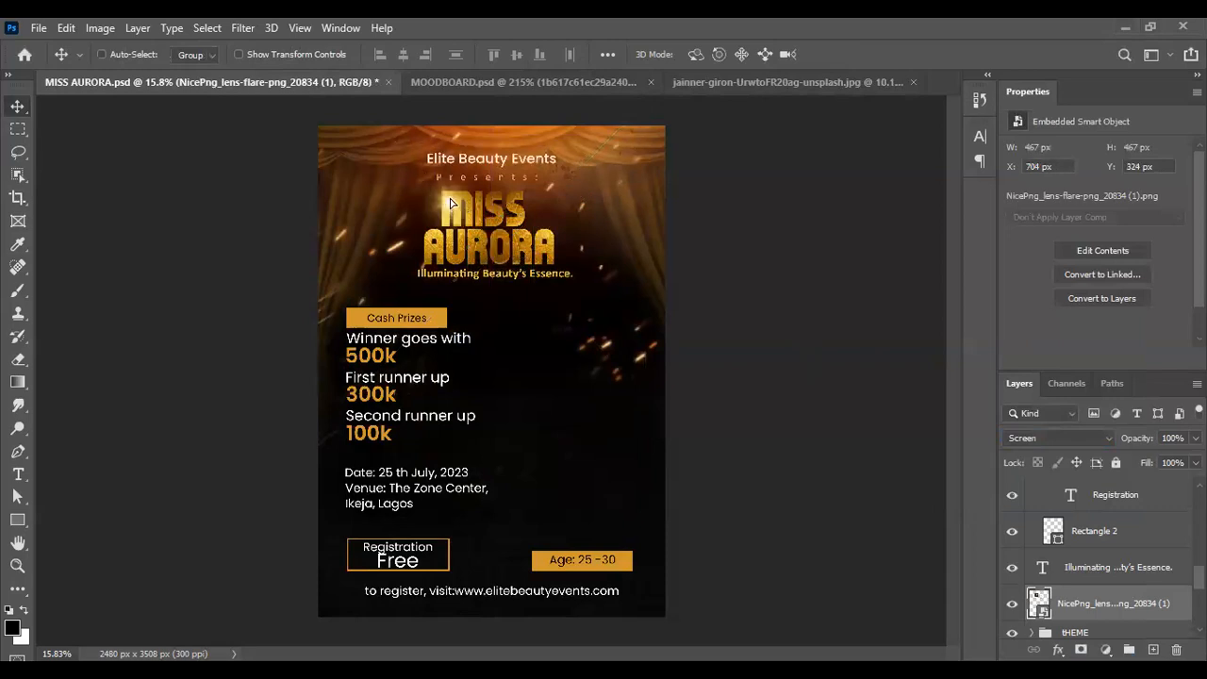
{"action": "left_click_drag", "start_coordinate": [514, 154], "coordinate": [510, 151]}
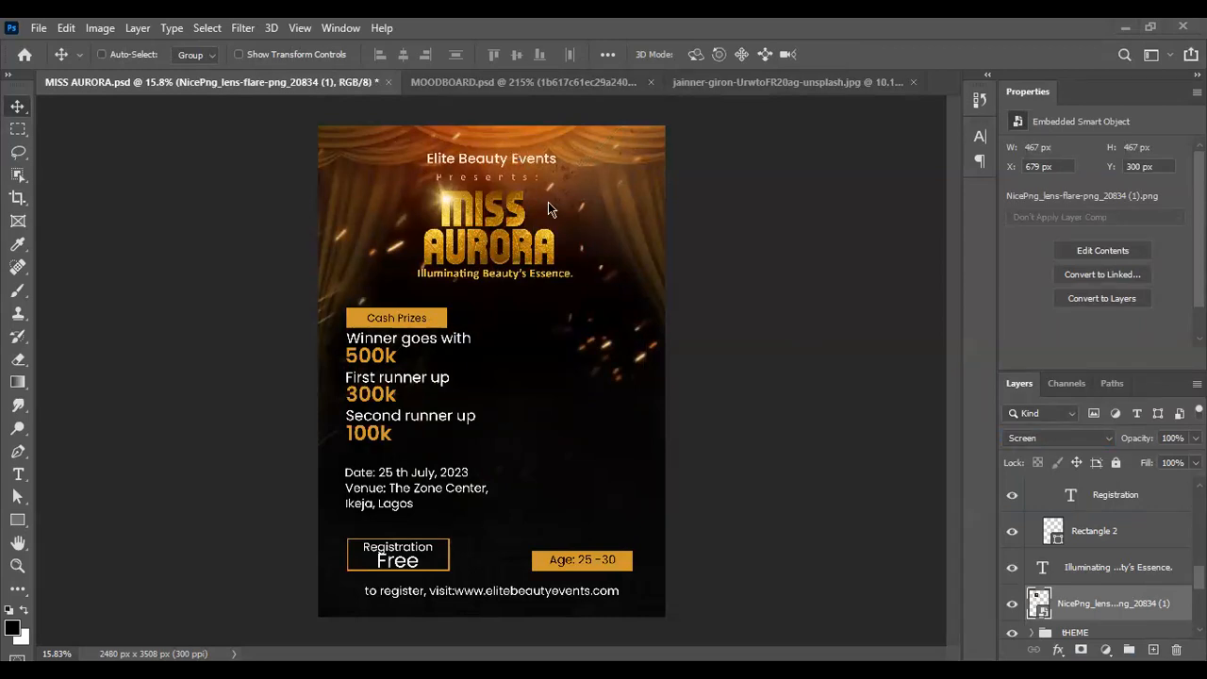
{"action": "scroll", "coordinate": [451, 200], "scroll_direction": "up", "scroll_amount": 4}
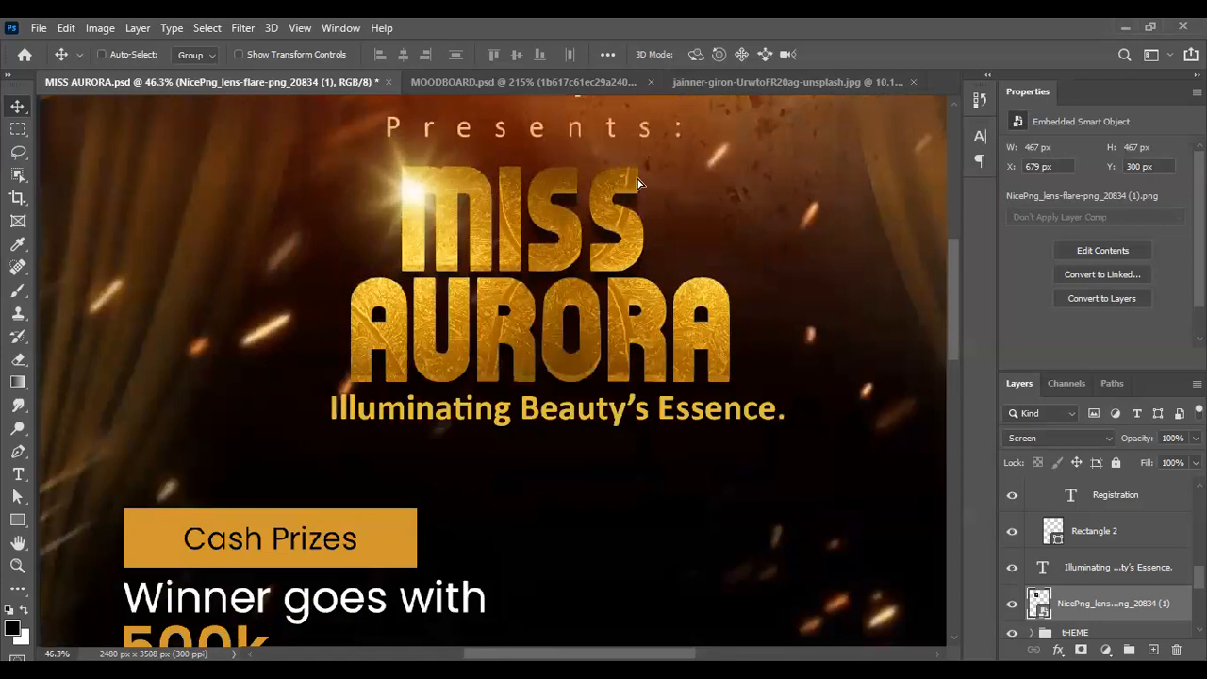
{"action": "left_click_drag", "start_coordinate": [637, 183], "coordinate": [643, 187]}
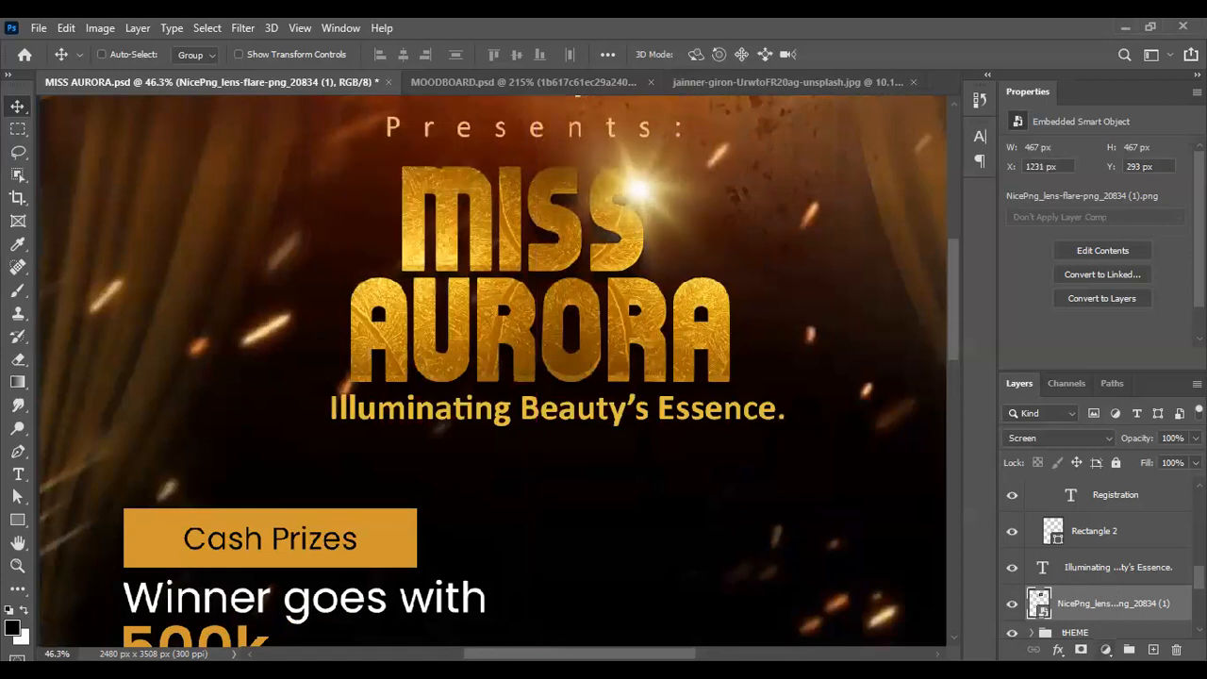
Step: Add a Hue/Saturation adjustment clipped to the lens flare with Hue -14, Saturation +50 and Lightness 0
{"action": "left_click", "coordinate": [1107, 650]}
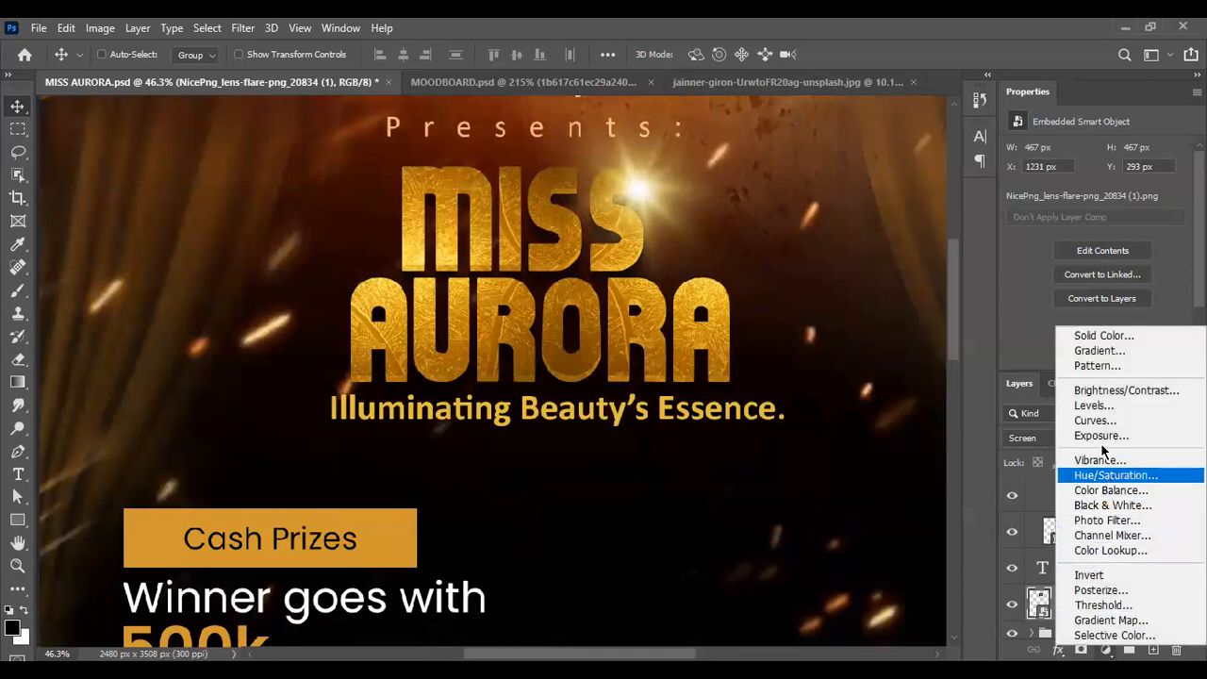
{"action": "left_click", "coordinate": [1104, 475]}
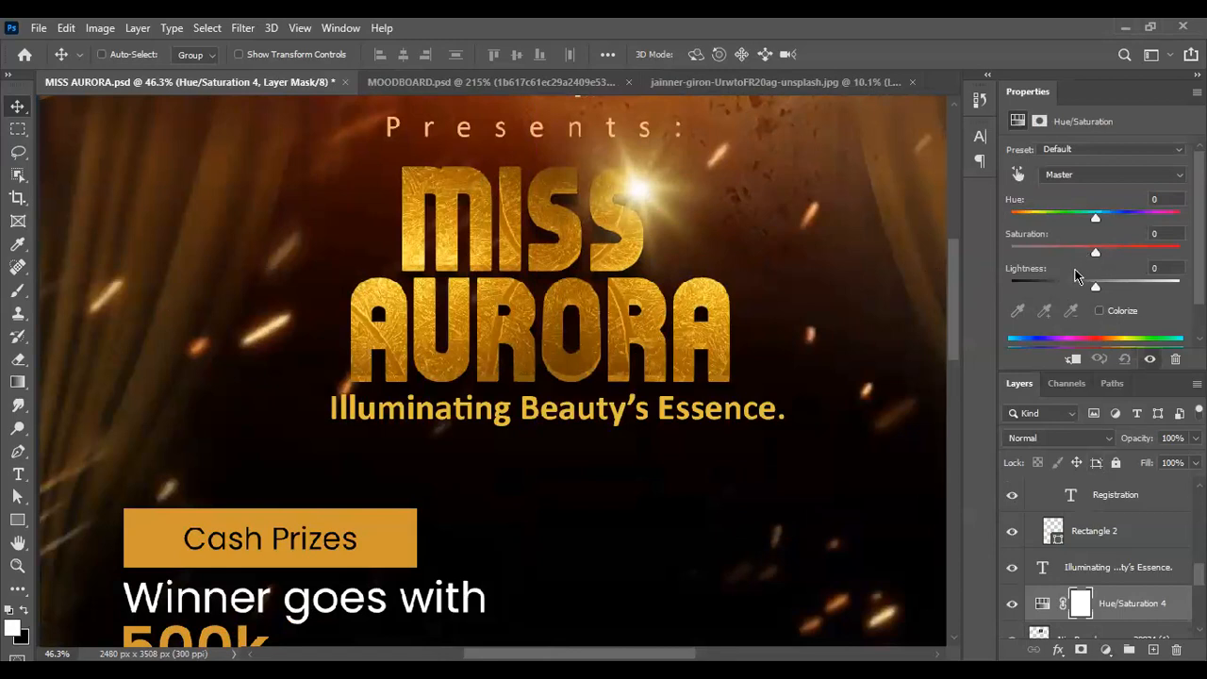
{"action": "left_click", "coordinate": [1073, 358]}
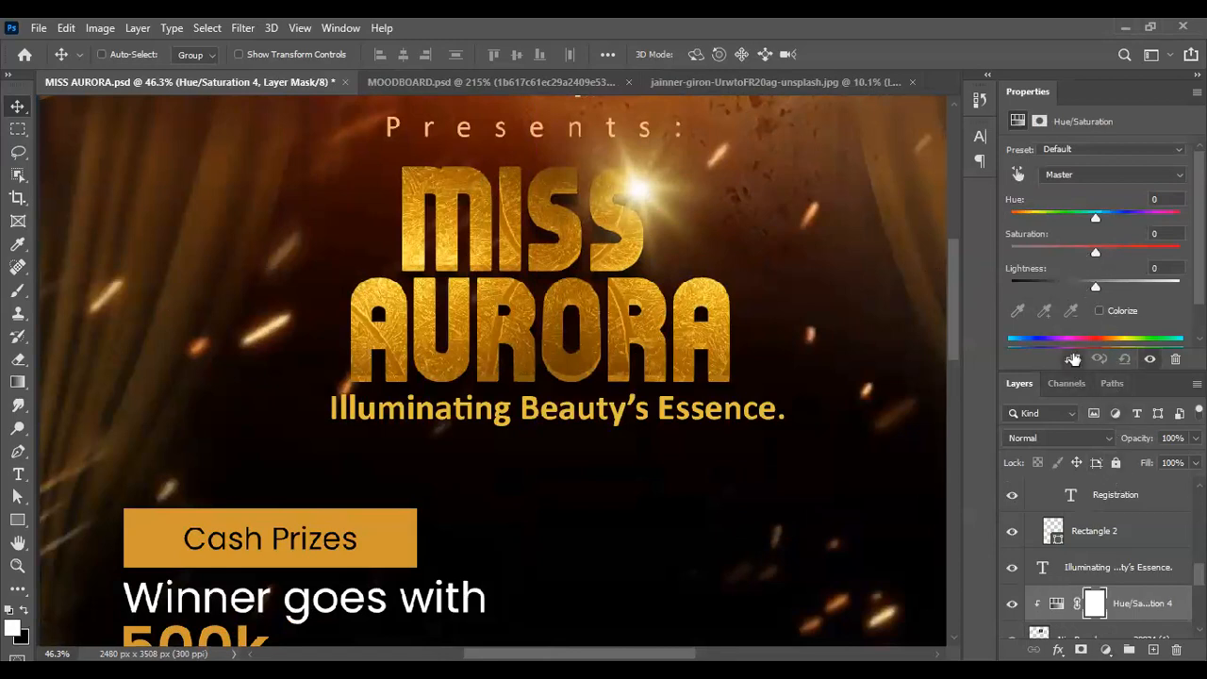
{"action": "left_click_drag", "start_coordinate": [1097, 224], "coordinate": [1141, 256]}
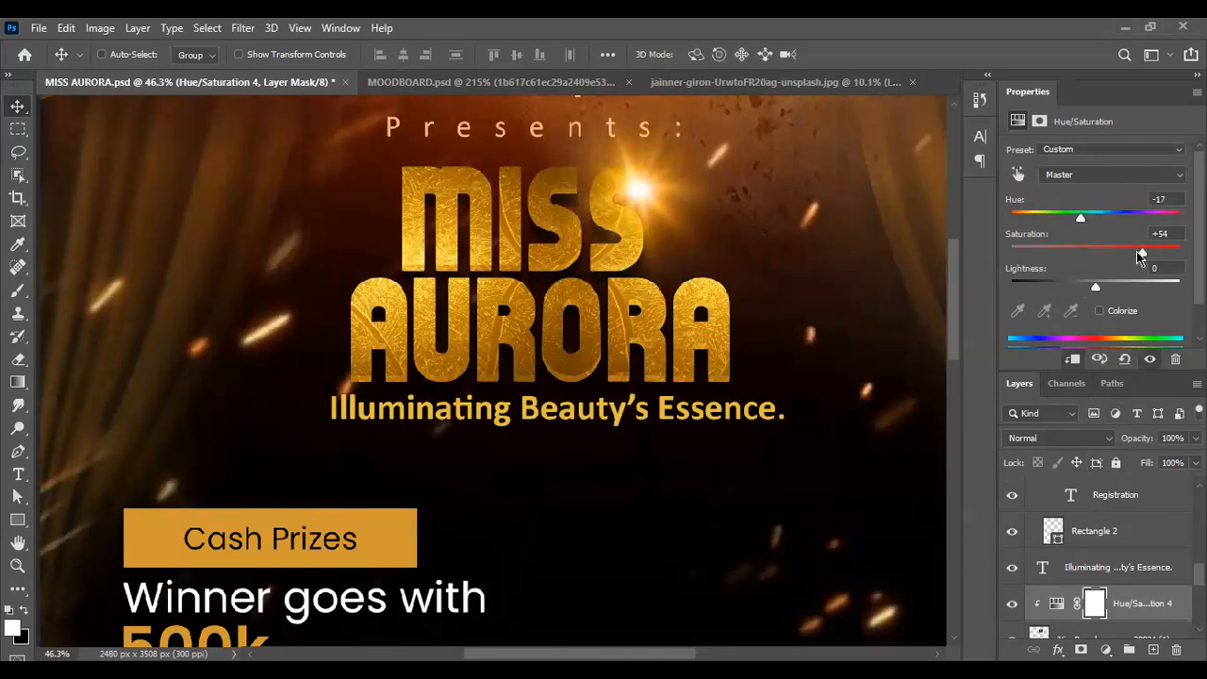
{"action": "left_click_drag", "start_coordinate": [1080, 220], "coordinate": [1083, 221]}
{"action": "mouse_move", "coordinate": [1100, 287]}
{"action": "left_mouse_down"}
{"action": "mouse_move", "coordinate": [1069, 294]}
{"action": "mouse_move", "coordinate": [1101, 289]}
{"action": "mouse_move", "coordinate": [1087, 274]}
{"action": "left_mouse_up"}
{"action": "type", "text": "0"}
Step: Reduce the flare adjustment's Saturation to +19 and compare the flare with the adjustment hidden and shown
{"action": "scroll", "coordinate": [742, 259], "scroll_direction": "down", "scroll_amount": 1}
{"action": "scroll", "coordinate": [735, 257], "scroll_direction": "down", "scroll_amount": 4}
{"action": "left_click", "coordinate": [1012, 605]}
{"action": "left_click", "coordinate": [1009, 604]}
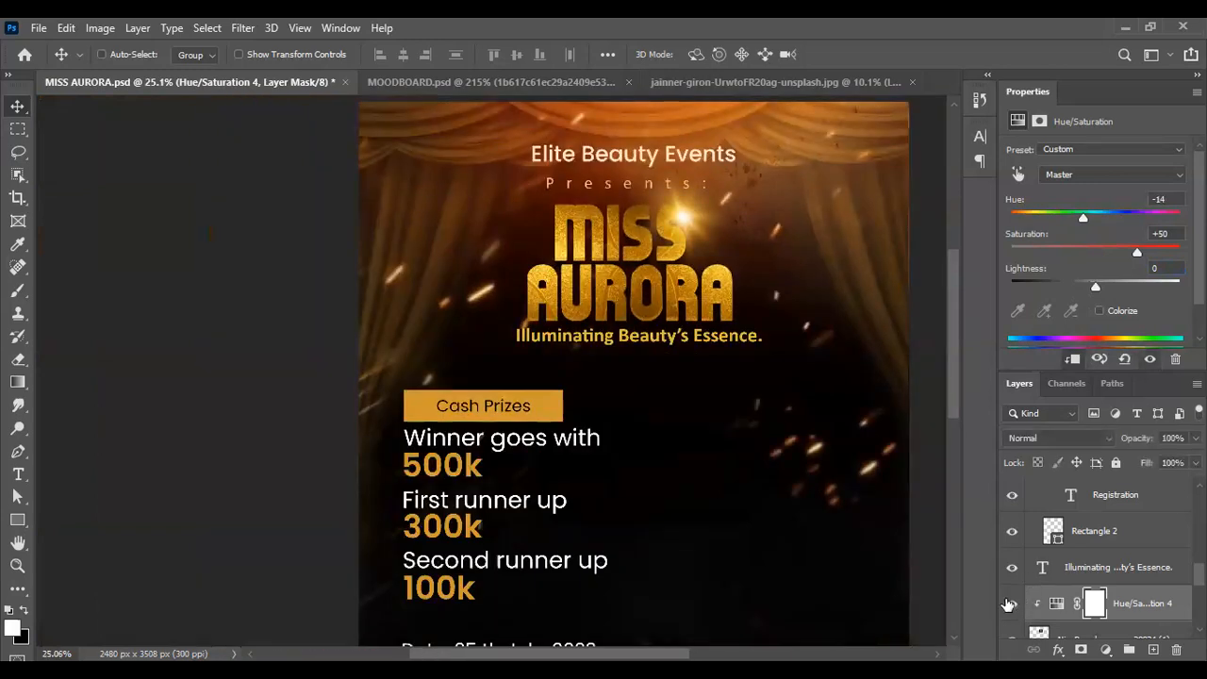
{"action": "left_click_drag", "start_coordinate": [1139, 253], "coordinate": [1114, 259]}
{"action": "left_click", "coordinate": [1014, 604]}
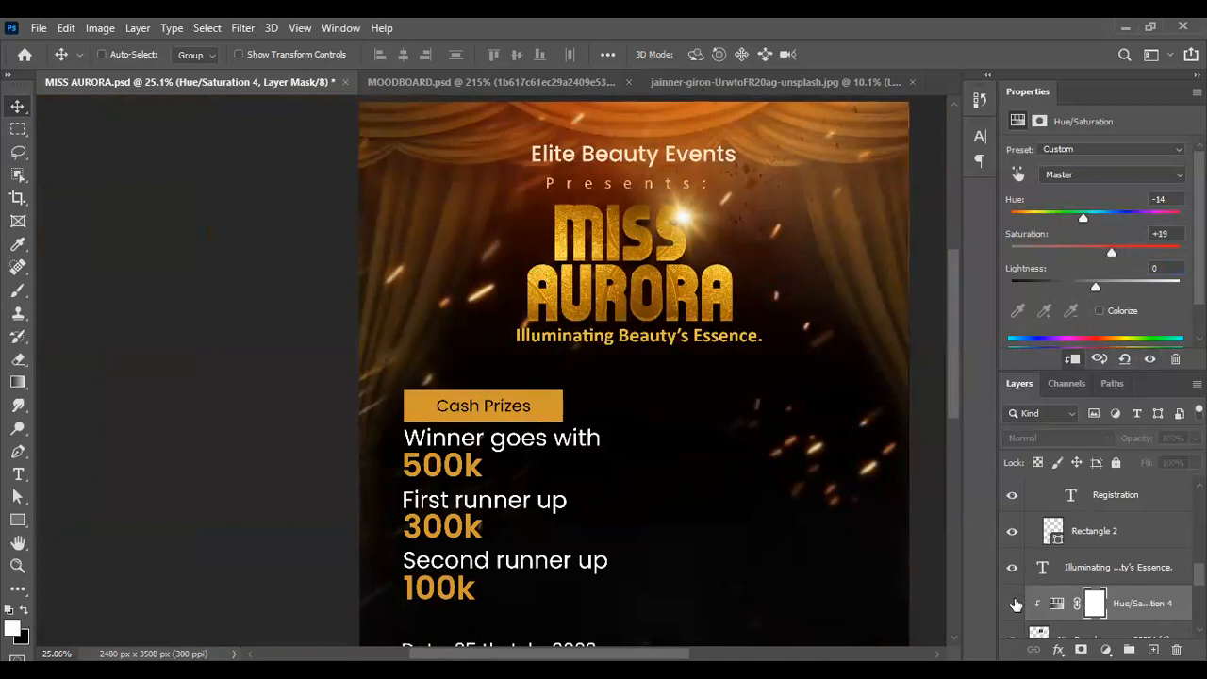
{"action": "left_click", "coordinate": [1014, 604]}
Step: Shrink the lens flare to about 325 px wide and move it back onto the upper tip of the last S in MISS
{"action": "scroll", "coordinate": [696, 207], "scroll_direction": "up", "scroll_amount": 1}
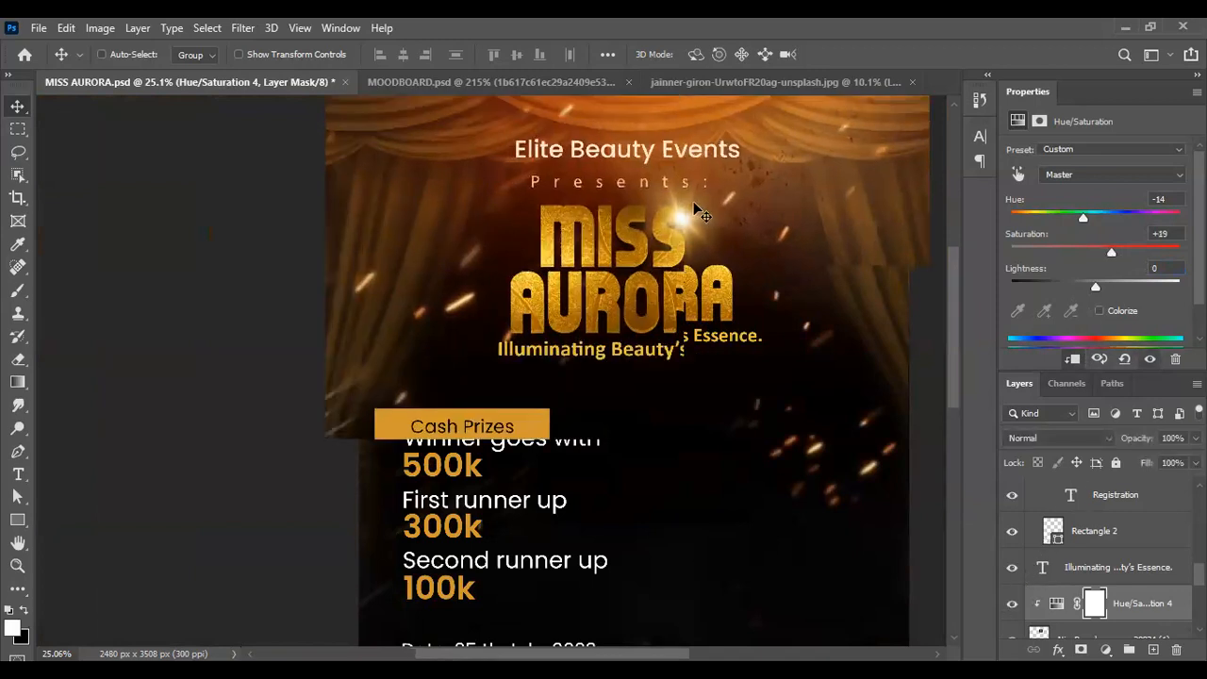
{"action": "left_click", "coordinate": [1122, 632]}
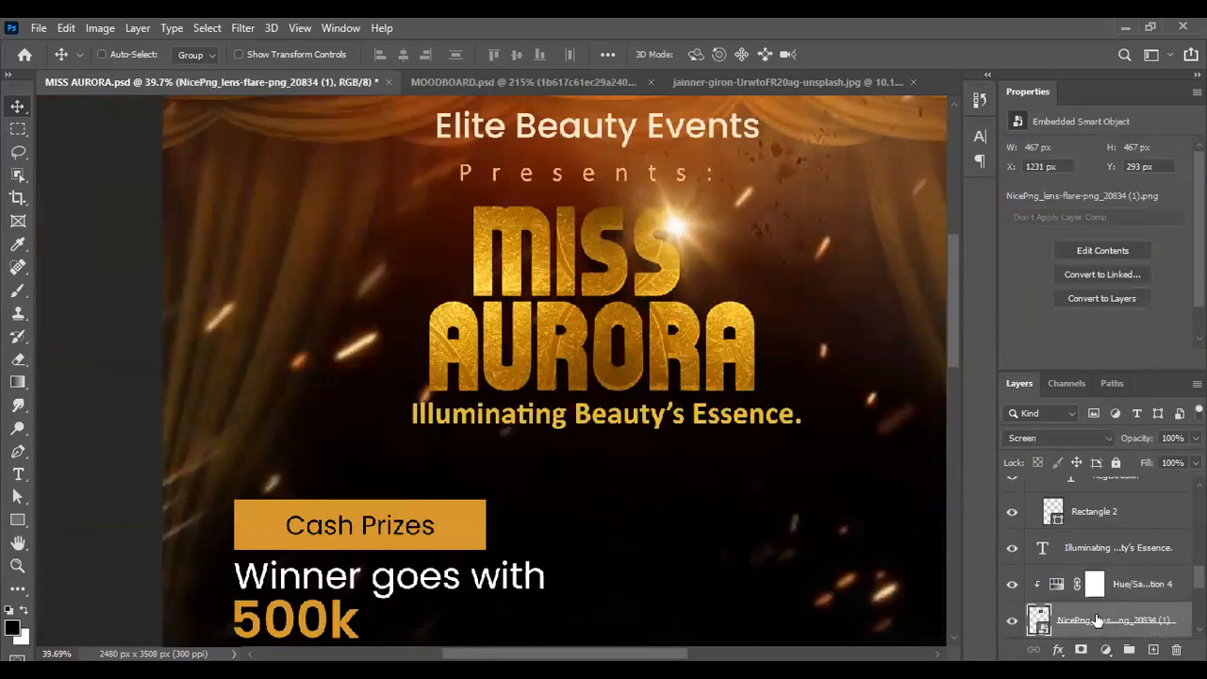
{"action": "key", "text": "ctrl+t"}
{"action": "left_click_drag", "start_coordinate": [760, 147], "coordinate": [742, 162]}
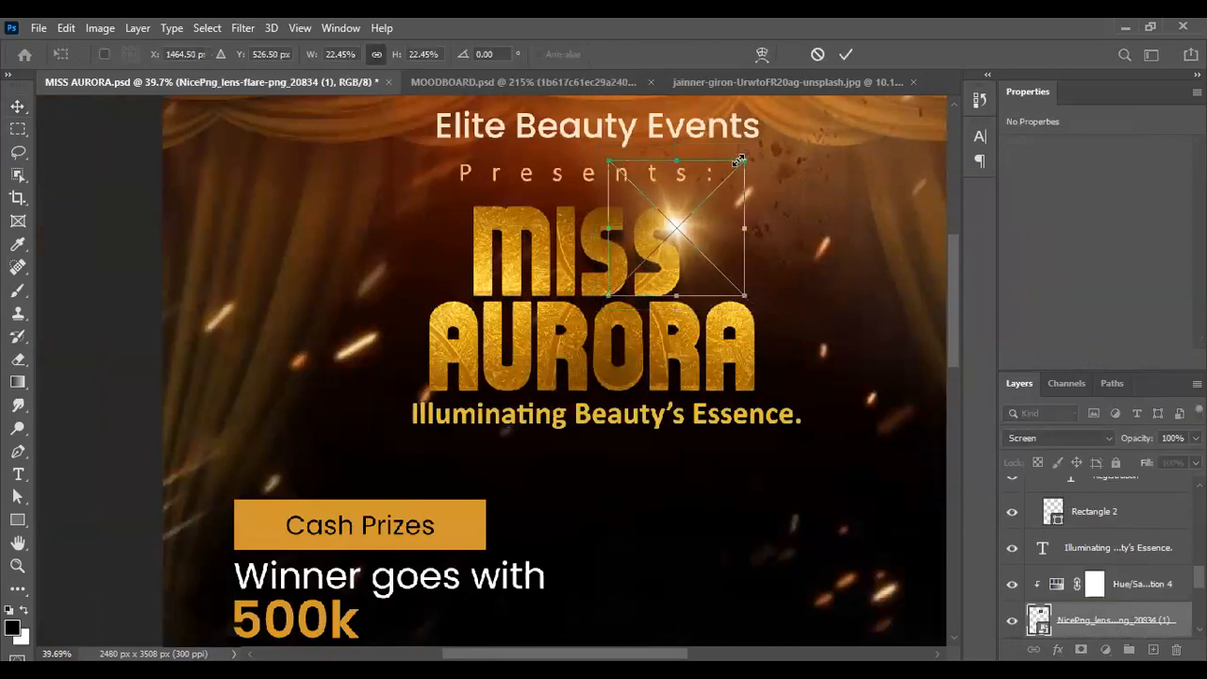
{"action": "key", "text": "Return"}
{"action": "left_click_drag", "start_coordinate": [690, 226], "coordinate": [682, 210]}
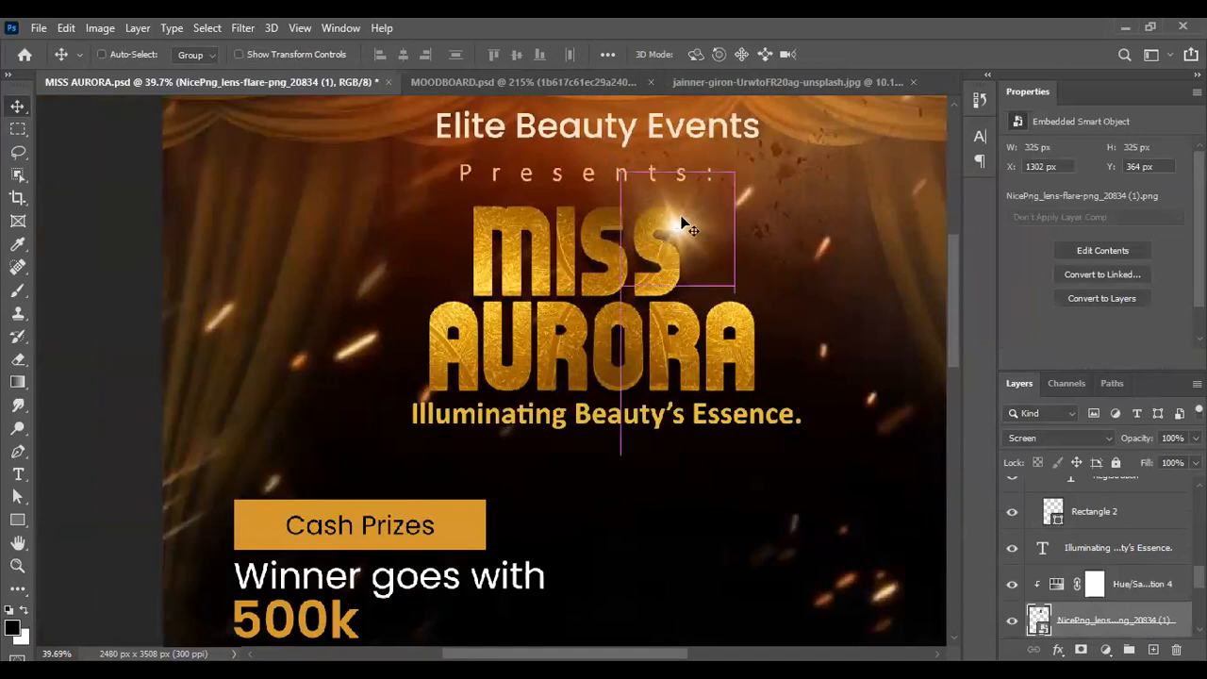
Step: Group the lens flare together with its clipped Hue/Saturation adjustment
{"action": "key", "text": "ctrl+j"}
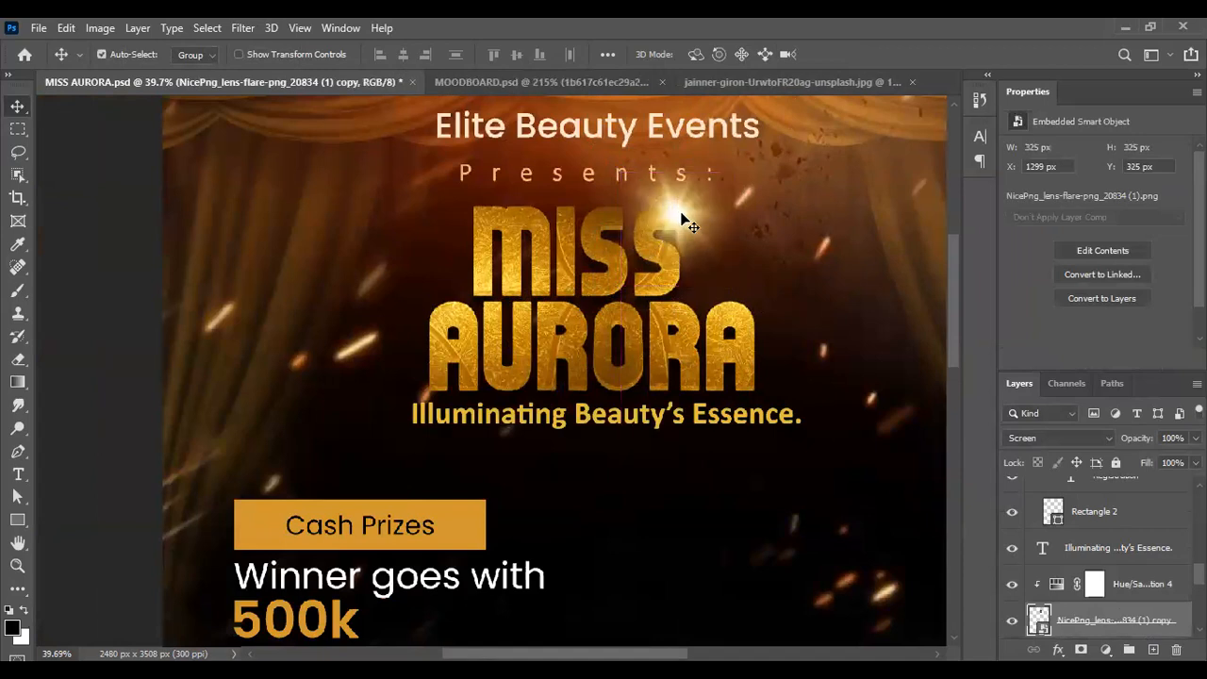
{"action": "key", "text": "ctrl+z"}
{"action": "left_click", "coordinate": [1131, 584]}
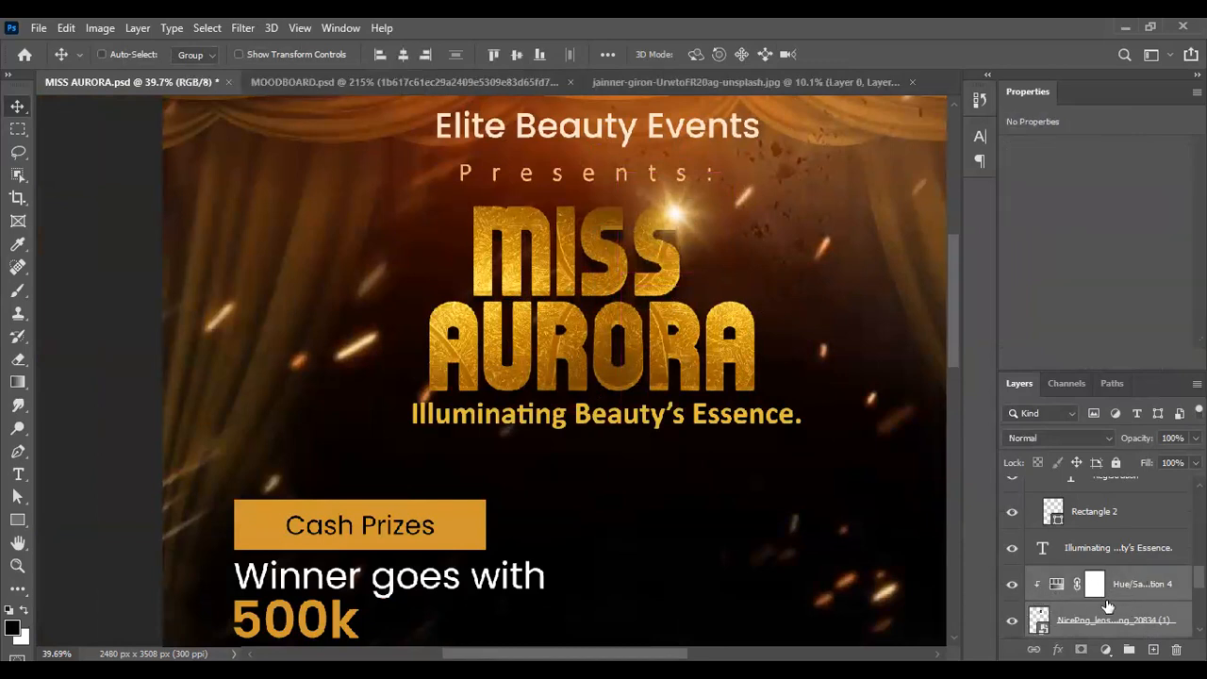
{"action": "key", "text": "ctrl+g"}
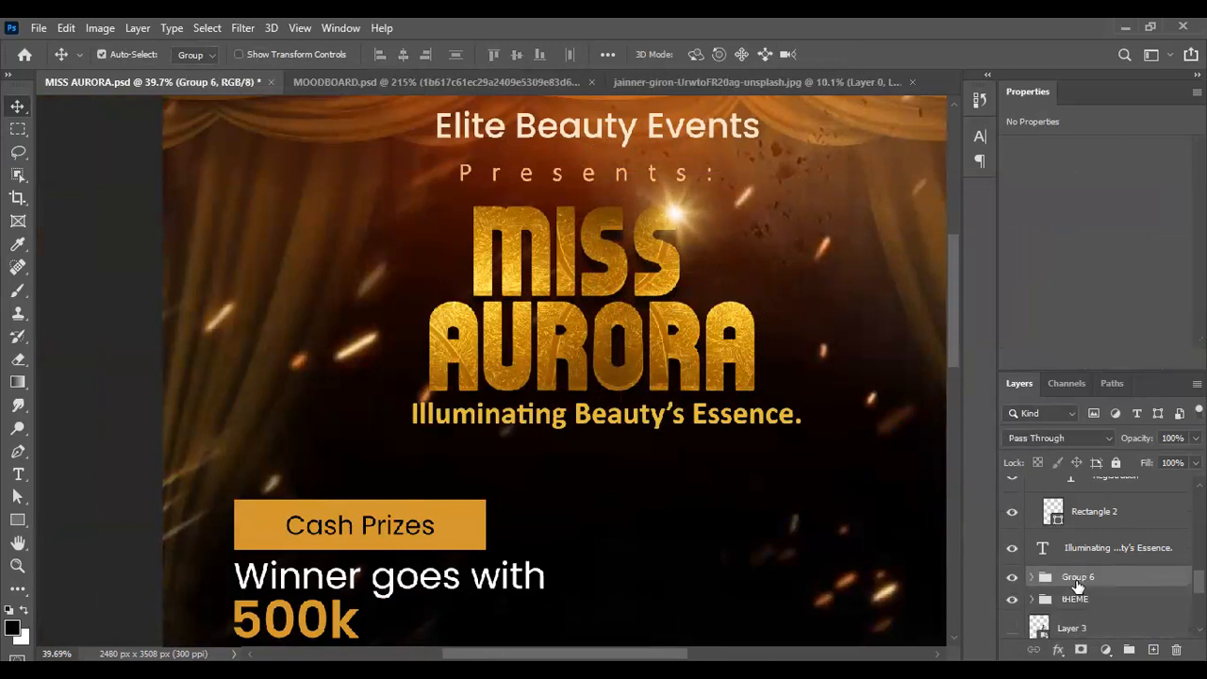
Step: Duplicate the flare group twice, placing one copy on the lower-left foot of AURORA's first A and one on the last A's lower-right foot
{"action": "key", "text": "ctrl+j"}
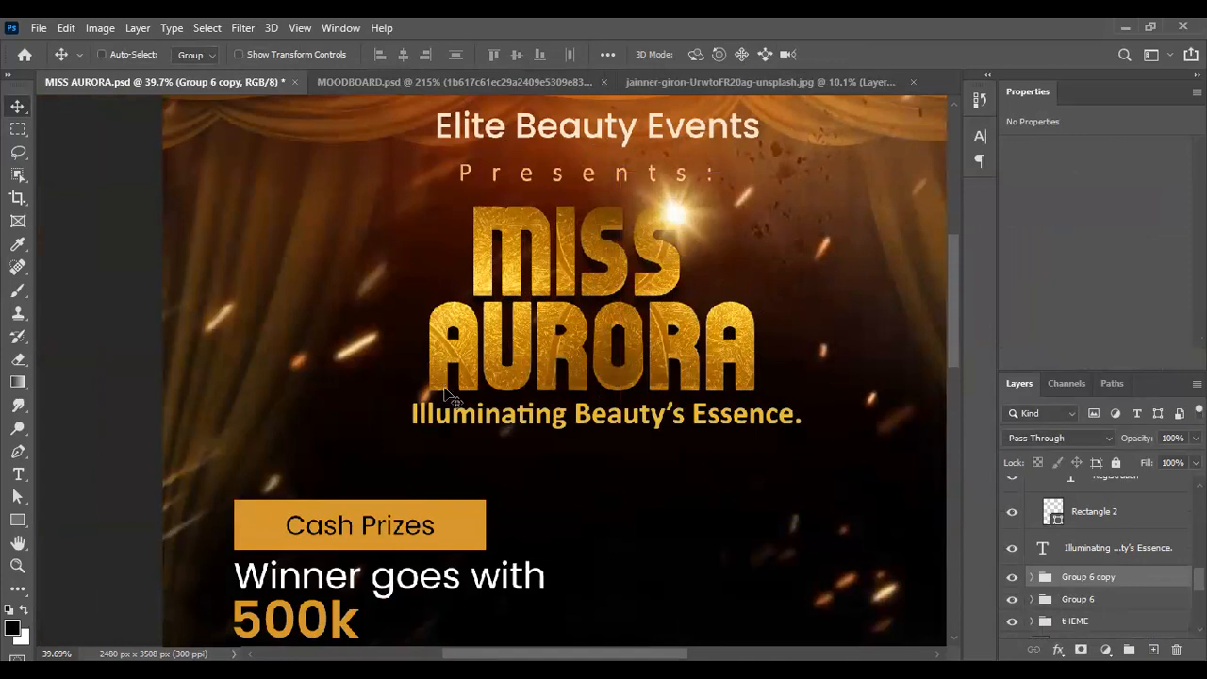
{"action": "left_click_drag", "start_coordinate": [688, 223], "coordinate": [444, 388]}
{"action": "key", "text": "ctrl+j"}
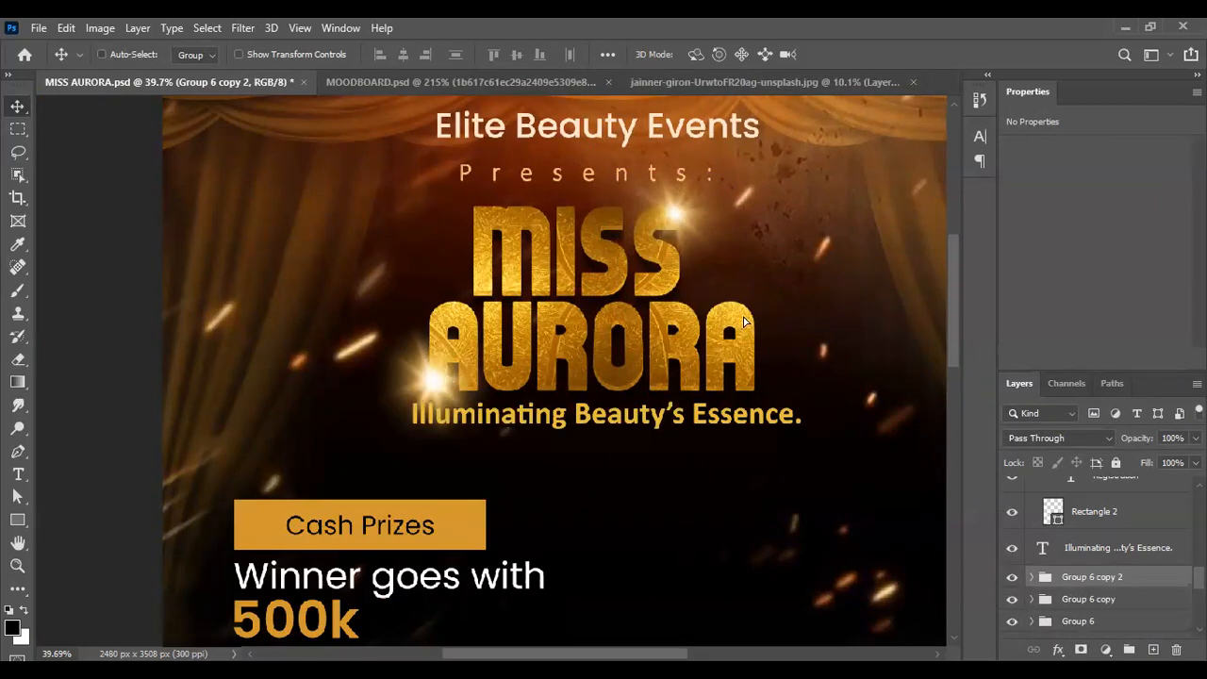
{"action": "left_click_drag", "start_coordinate": [739, 336], "coordinate": [733, 381]}
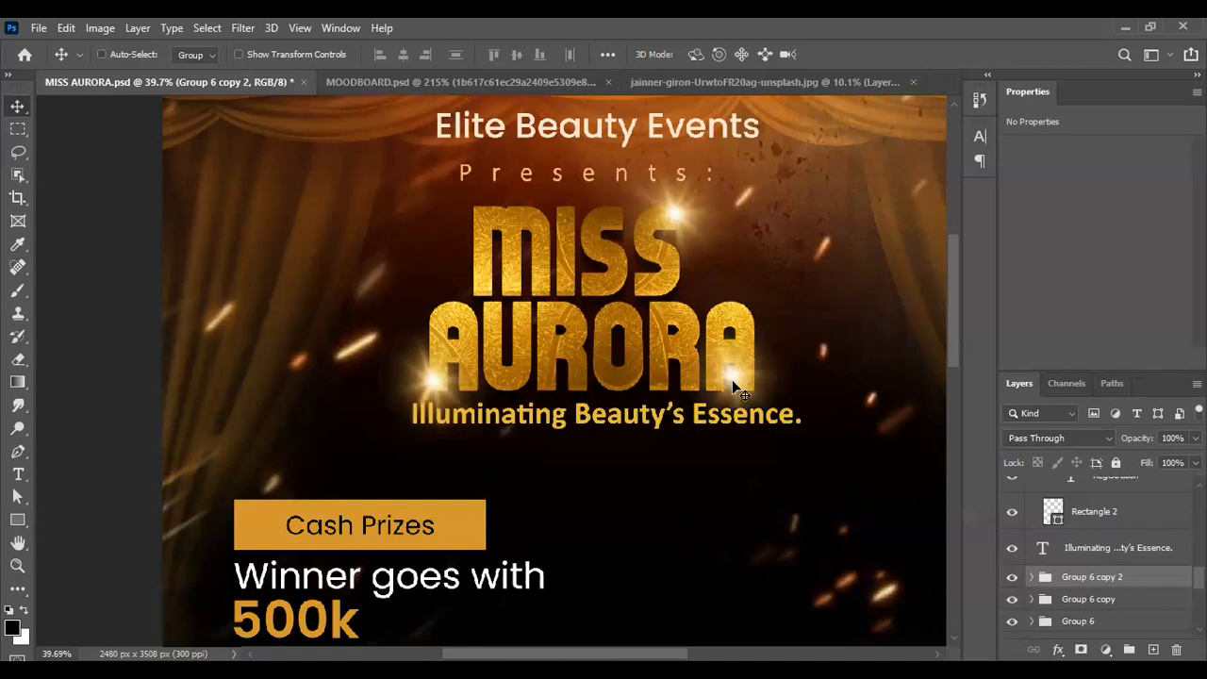
Step: Add another copy of the flare group and place it between MISS and AURORA, below the first S
{"action": "key", "text": "ctrl+j"}
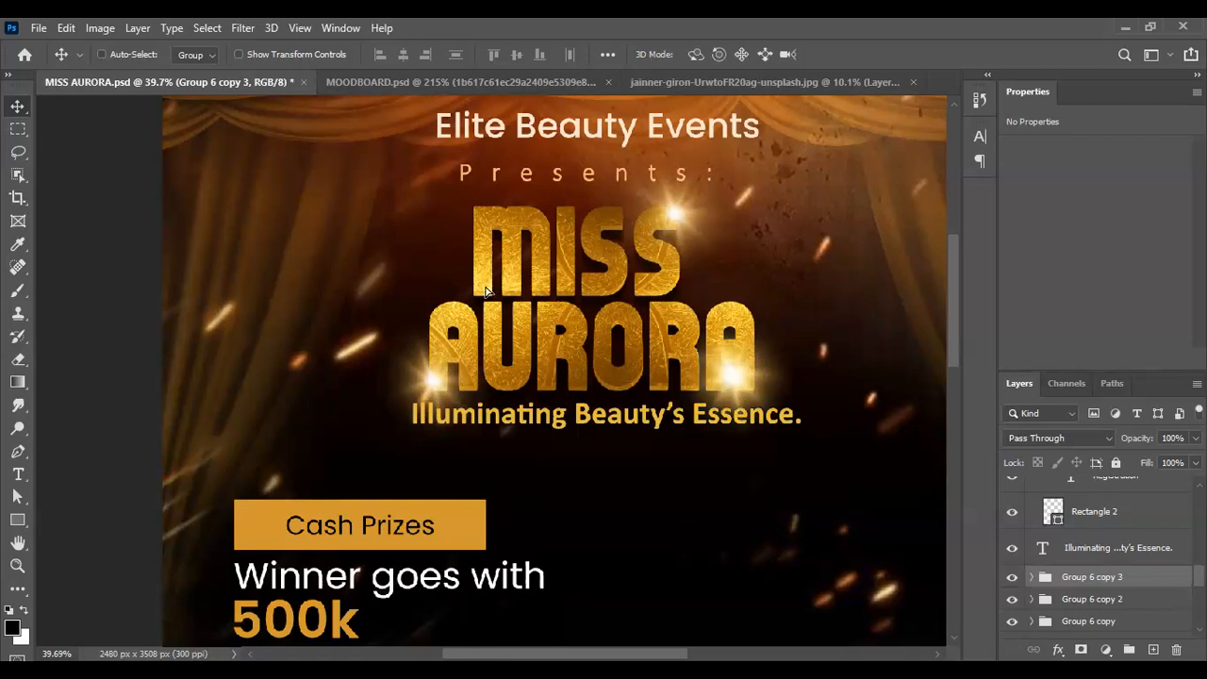
{"action": "scroll", "coordinate": [545, 306], "scroll_direction": "down", "scroll_amount": 4}
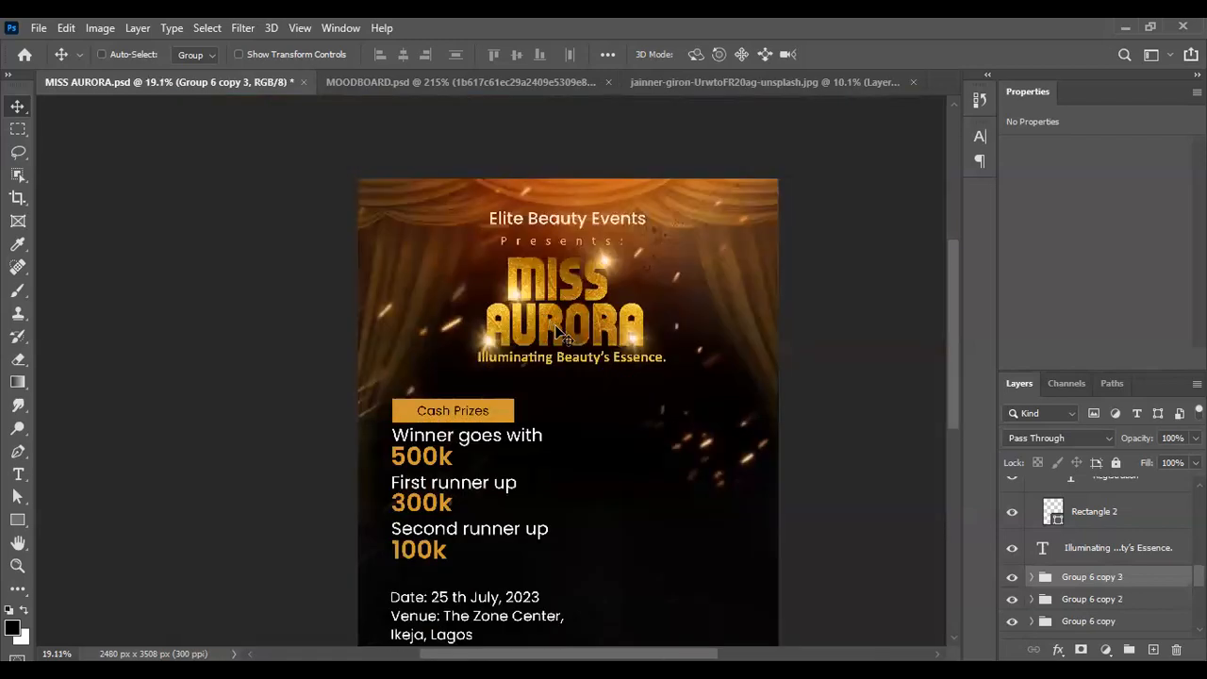
{"action": "scroll", "coordinate": [521, 243], "scroll_direction": "up", "scroll_amount": 4}
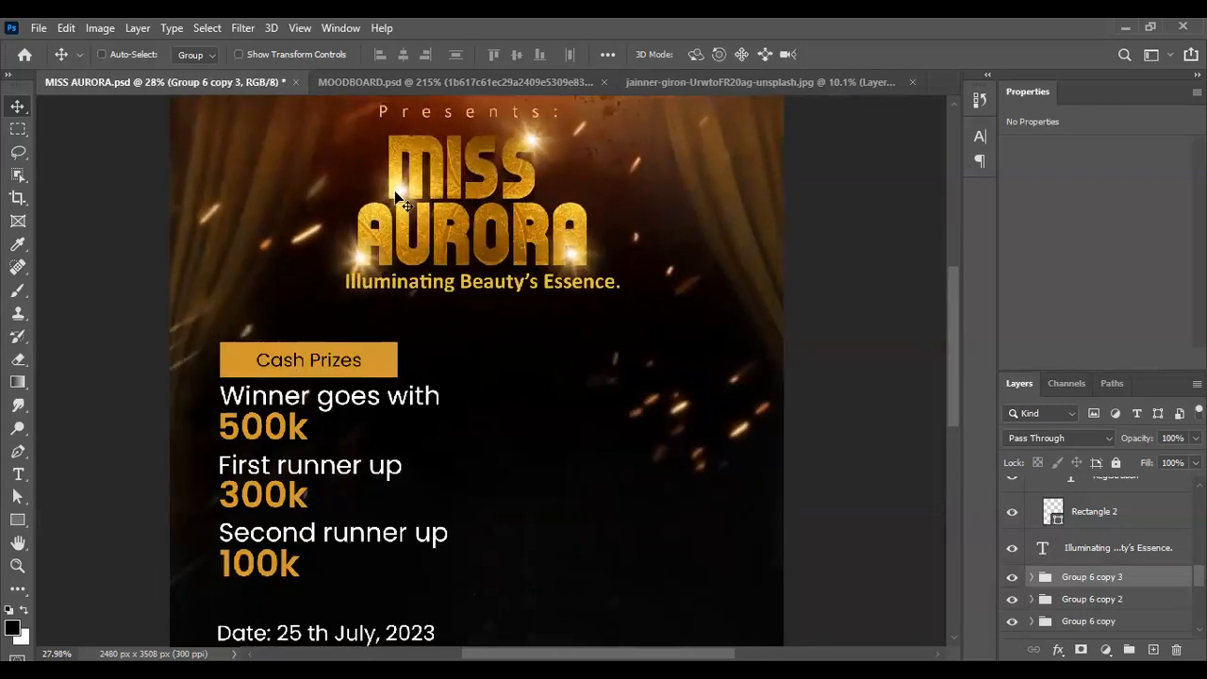
{"action": "left_click_drag", "start_coordinate": [489, 236], "coordinate": [475, 205]}
Step: Duplicate the flare group once more and place the copy on the upper-left corner of the M in MISS
{"action": "scroll", "coordinate": [496, 268], "scroll_direction": "down", "scroll_amount": 2}
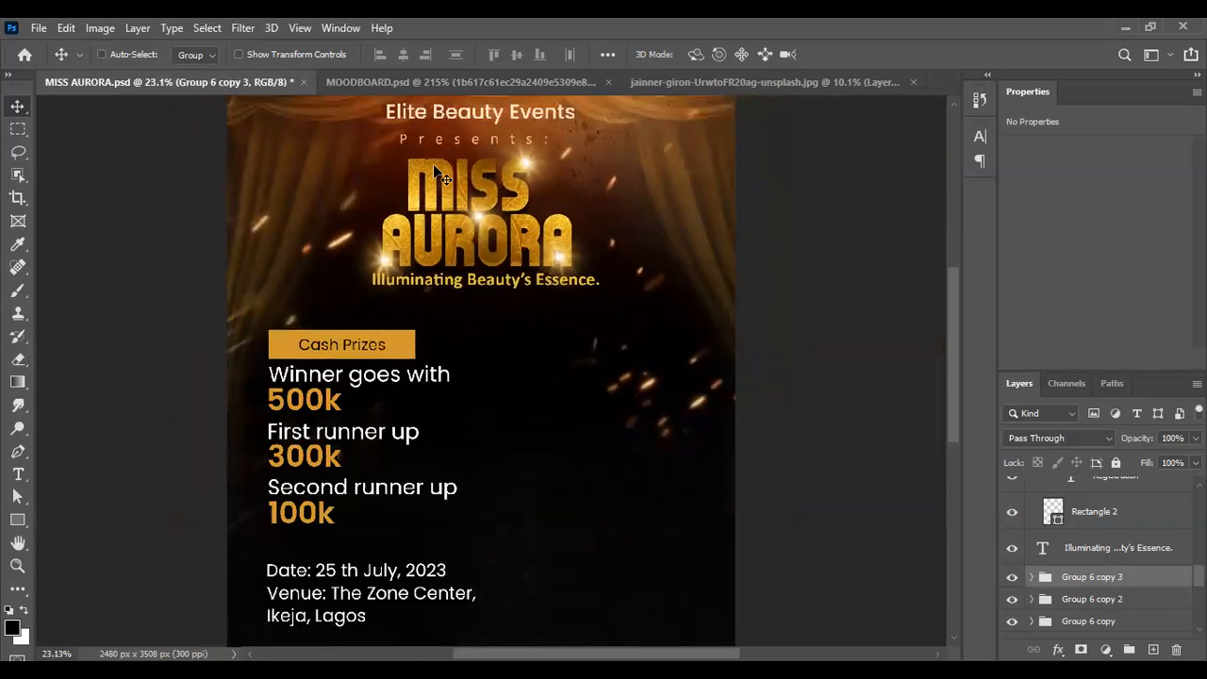
{"action": "scroll", "coordinate": [434, 169], "scroll_direction": "up", "scroll_amount": 2}
{"action": "scroll", "coordinate": [434, 169], "scroll_direction": "up", "scroll_amount": 1}
{"action": "key", "text": "ctrl"}
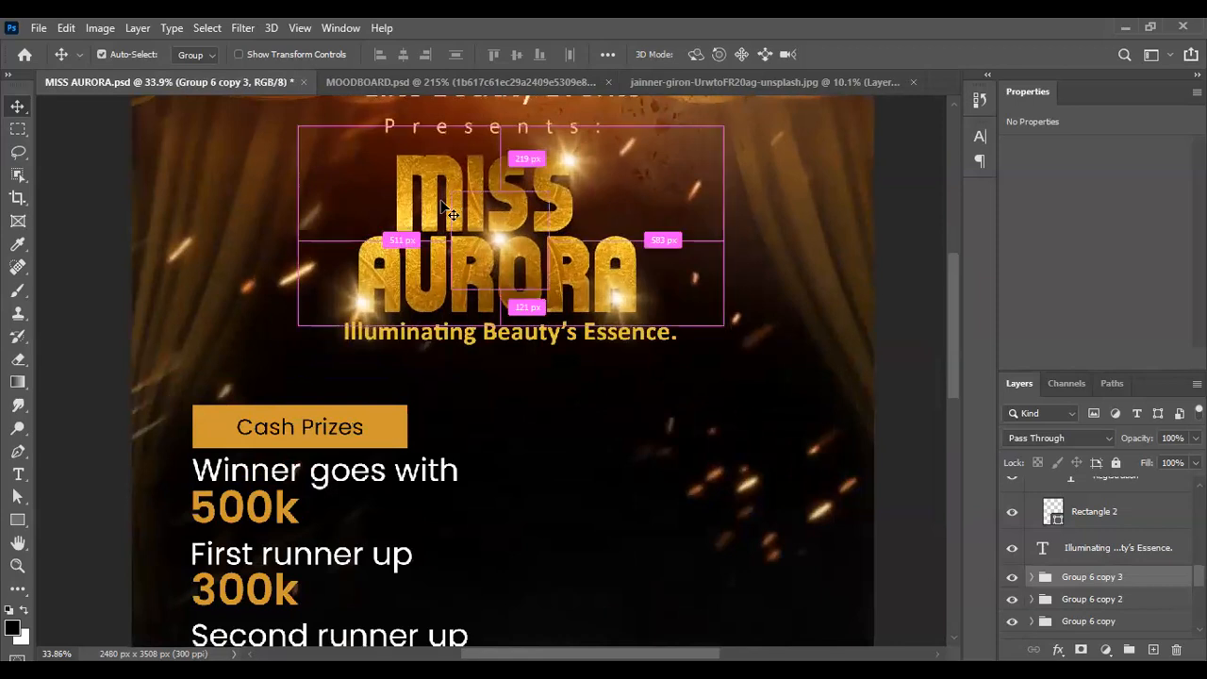
{"action": "key", "text": "ctrl+j"}
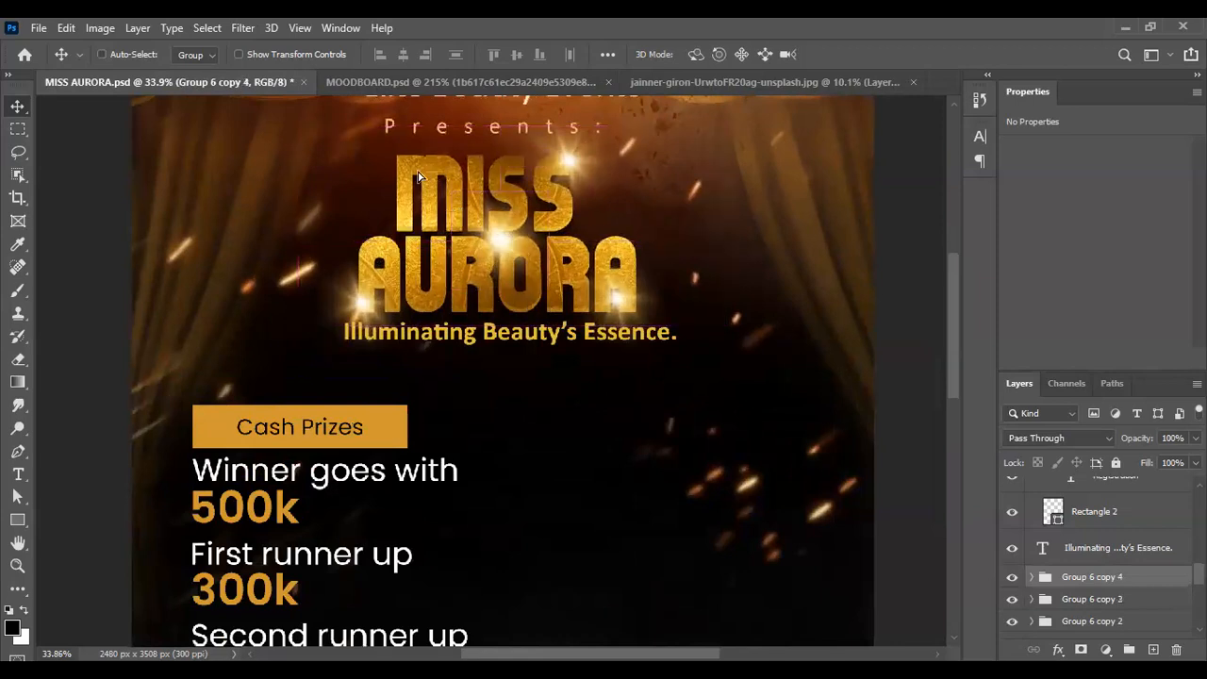
Step: Examine the whole flyer to judge how the flare highlights look on the gold title
{"action": "scroll", "coordinate": [493, 217], "scroll_direction": "down", "scroll_amount": 5}
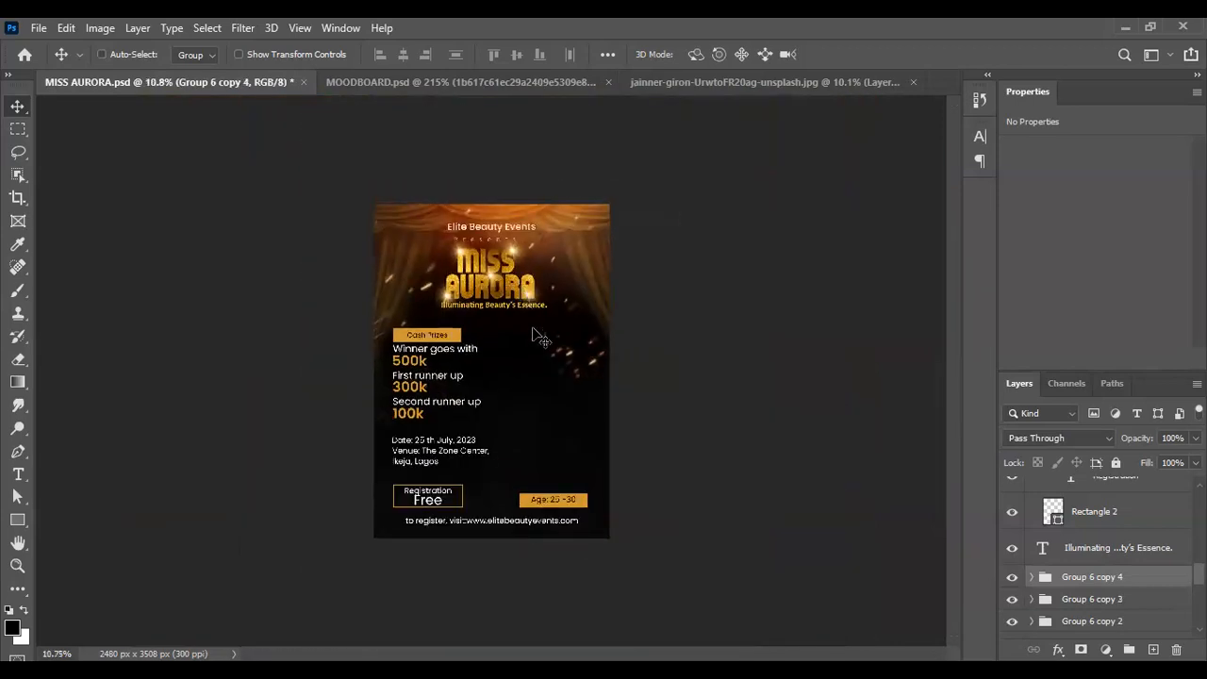
{"action": "scroll", "coordinate": [533, 344], "scroll_direction": "up", "scroll_amount": 1}
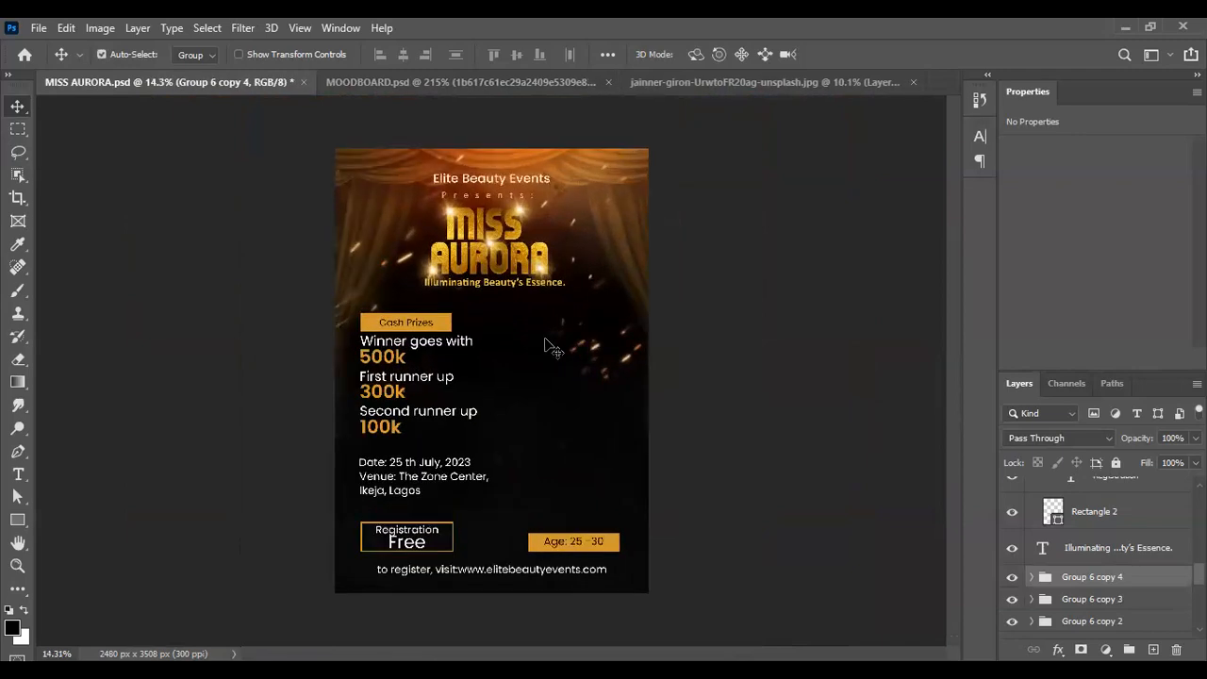
{"action": "scroll", "coordinate": [500, 261], "scroll_direction": "up", "scroll_amount": 1}
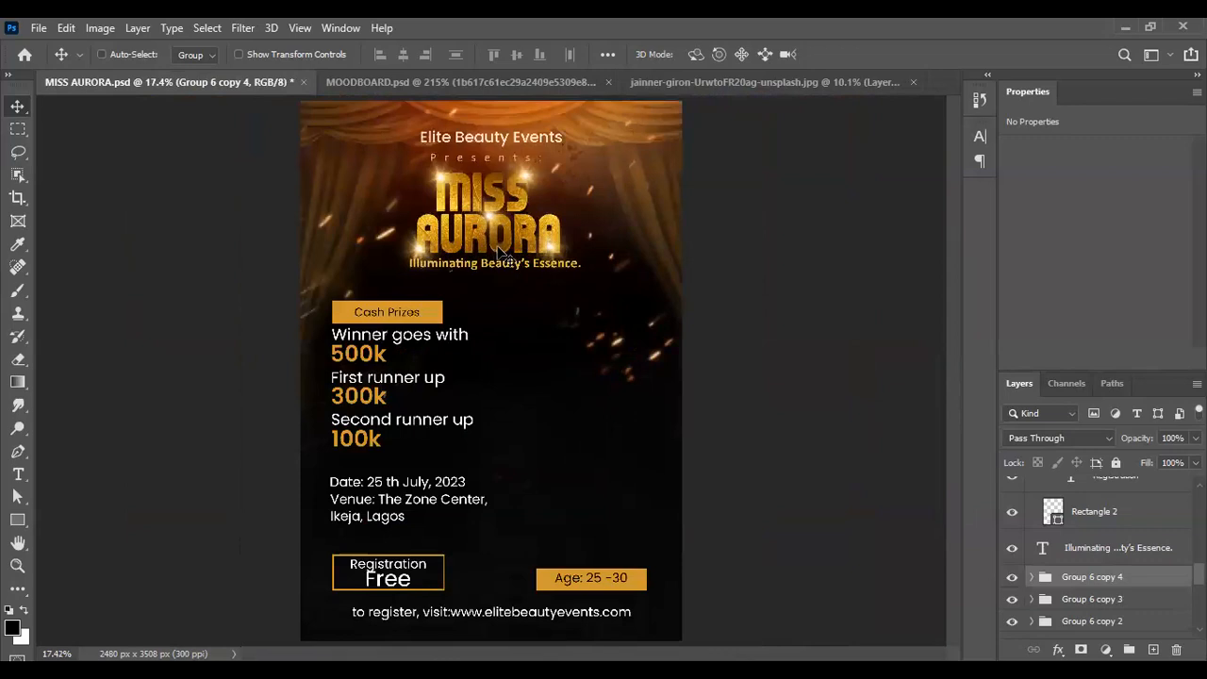
{"action": "scroll", "coordinate": [520, 135], "scroll_direction": "up", "scroll_amount": 1}
{"action": "scroll", "coordinate": [521, 135], "scroll_direction": "down", "scroll_amount": 1}
{"action": "scroll", "coordinate": [536, 273], "scroll_direction": "down", "scroll_amount": 1}
{"action": "scroll", "coordinate": [530, 312], "scroll_direction": "up", "scroll_amount": 1}
{"action": "scroll", "coordinate": [568, 350], "scroll_direction": "down", "scroll_amount": 1}
{"action": "scroll", "coordinate": [567, 349], "scroll_direction": "up", "scroll_amount": 1}
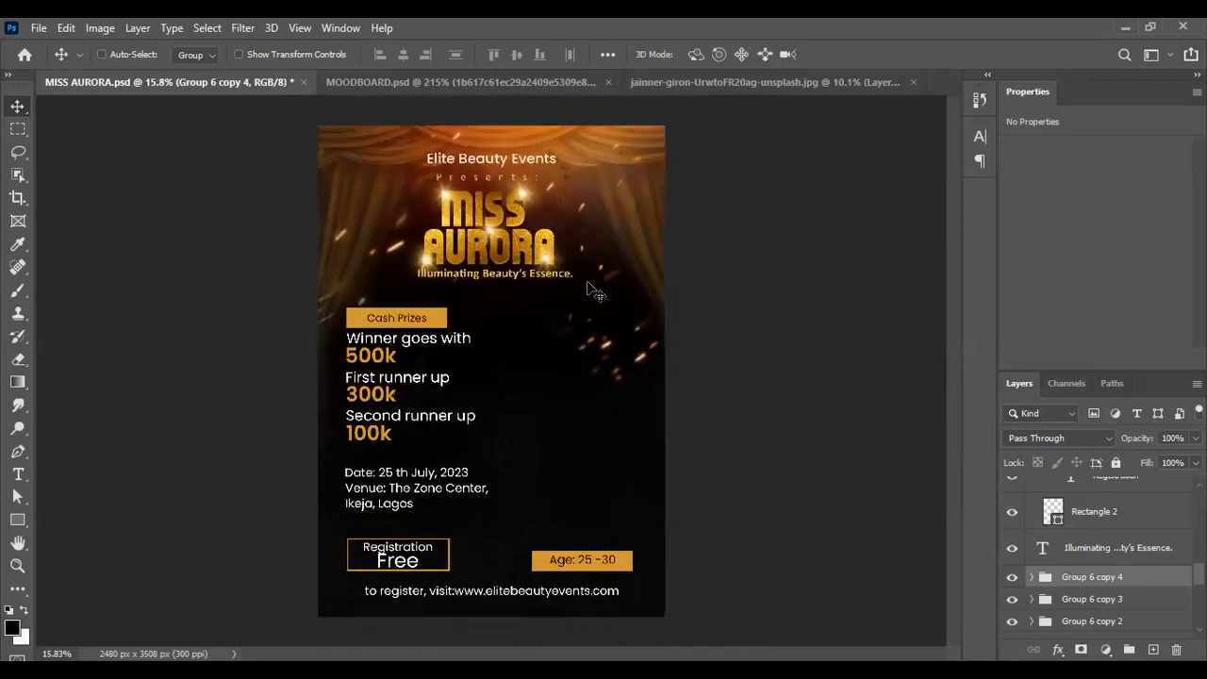
Step: Show the hidden model cutout on Layer 3 and move it slightly up to about X 1492 px, Y 1163 px
{"action": "left_click", "coordinate": [659, 165]}
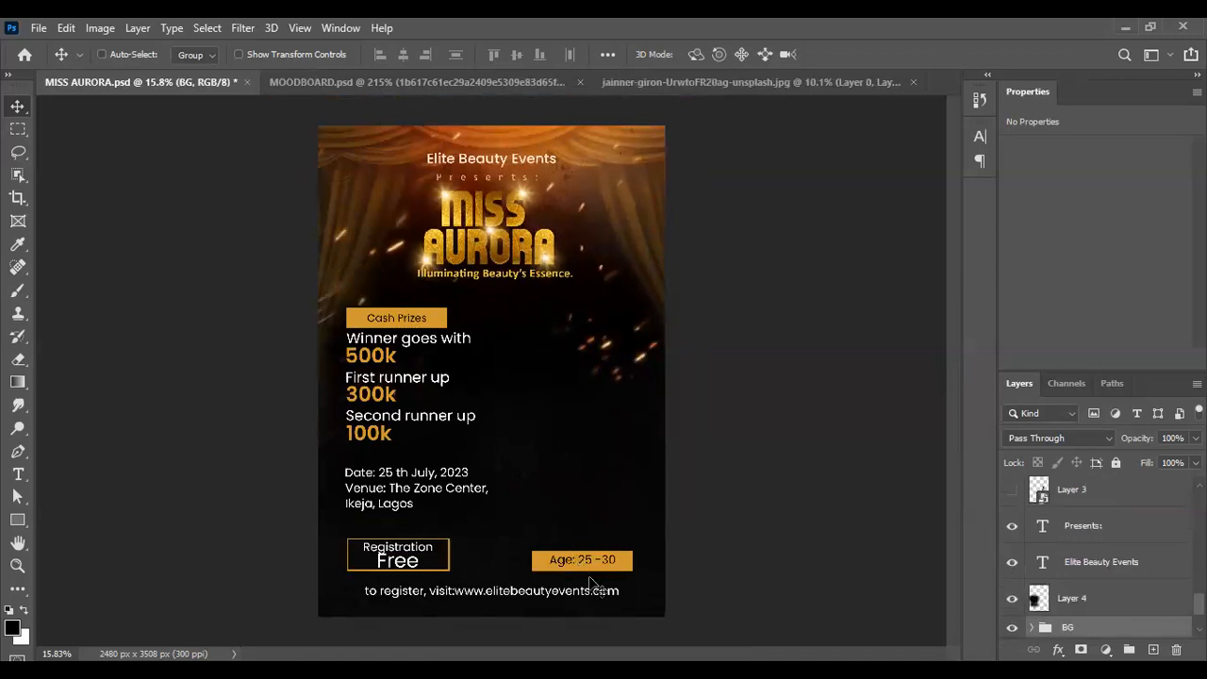
{"action": "scroll", "coordinate": [412, 531], "scroll_direction": "up", "scroll_amount": 1}
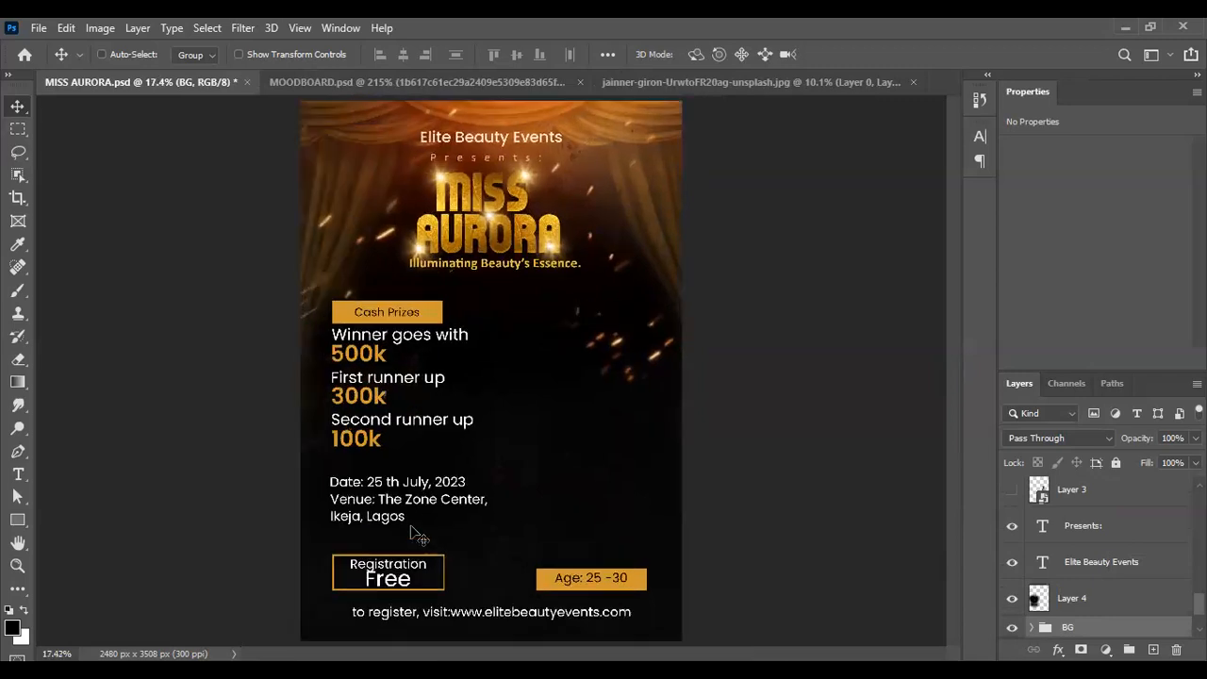
{"action": "scroll", "coordinate": [579, 480], "scroll_direction": "up", "scroll_amount": 1}
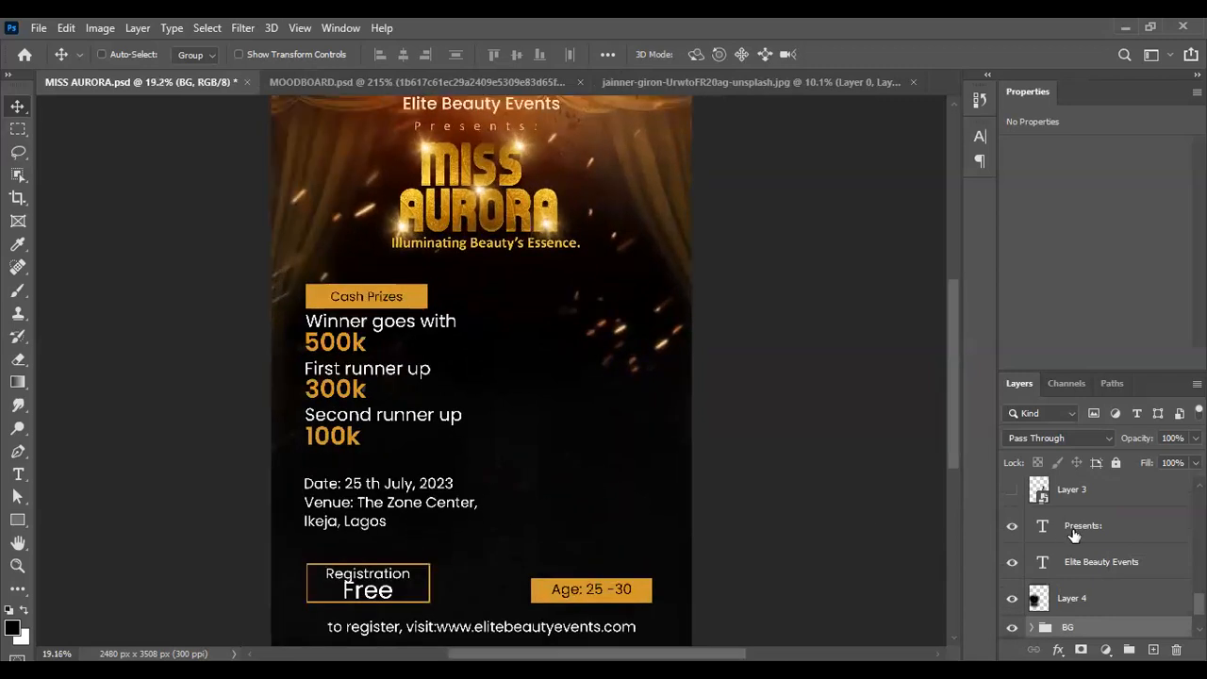
{"action": "left_click", "coordinate": [1012, 493]}
{"action": "left_click", "coordinate": [1104, 493]}
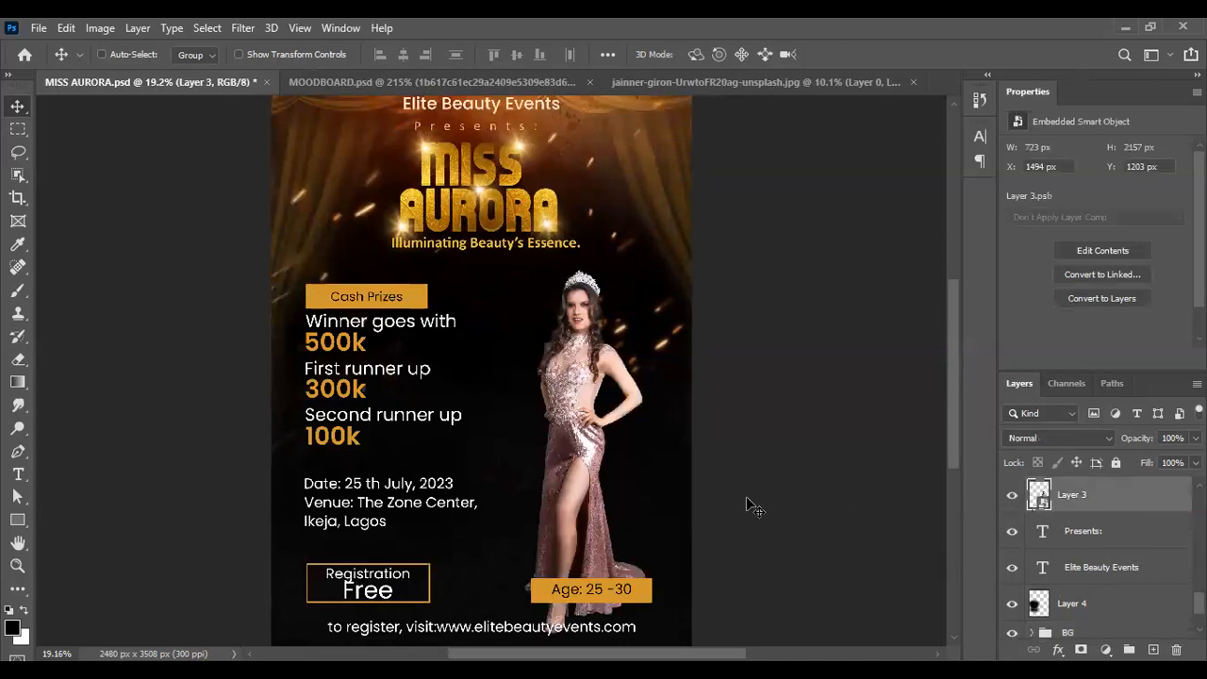
{"action": "left_click_drag", "start_coordinate": [586, 411], "coordinate": [589, 404]}
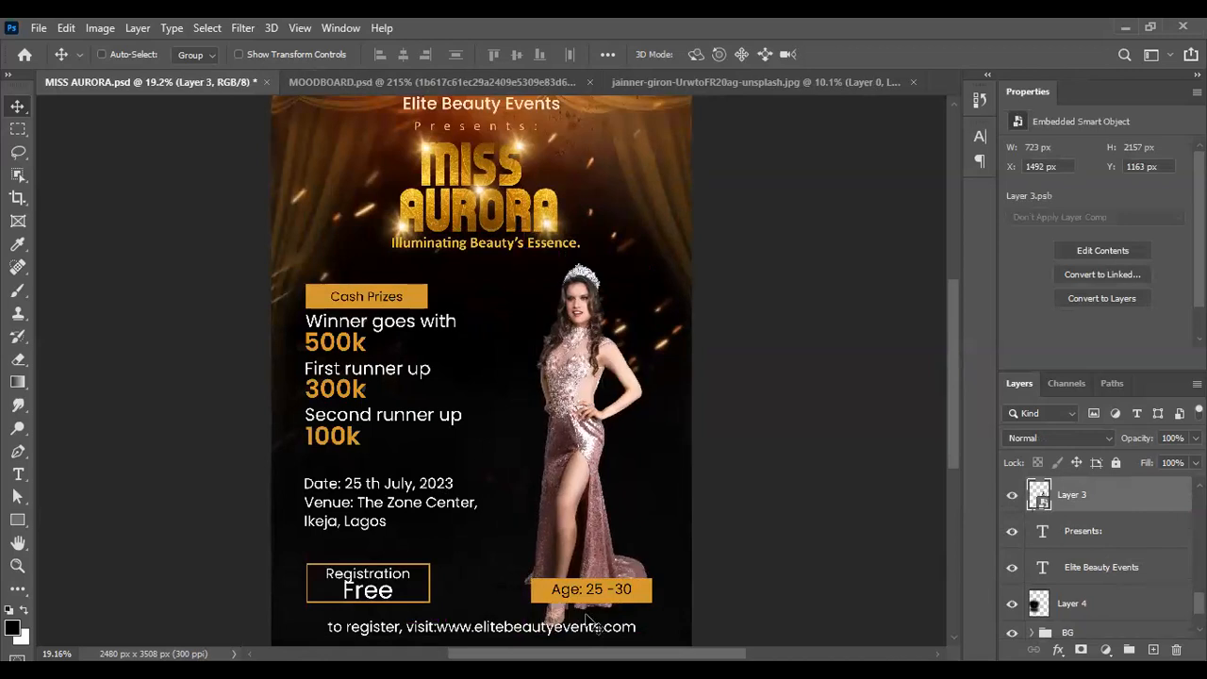
{"action": "scroll", "coordinate": [585, 621], "scroll_direction": "up", "scroll_amount": 2}
{"action": "scroll", "coordinate": [593, 537], "scroll_direction": "down", "scroll_amount": 3}
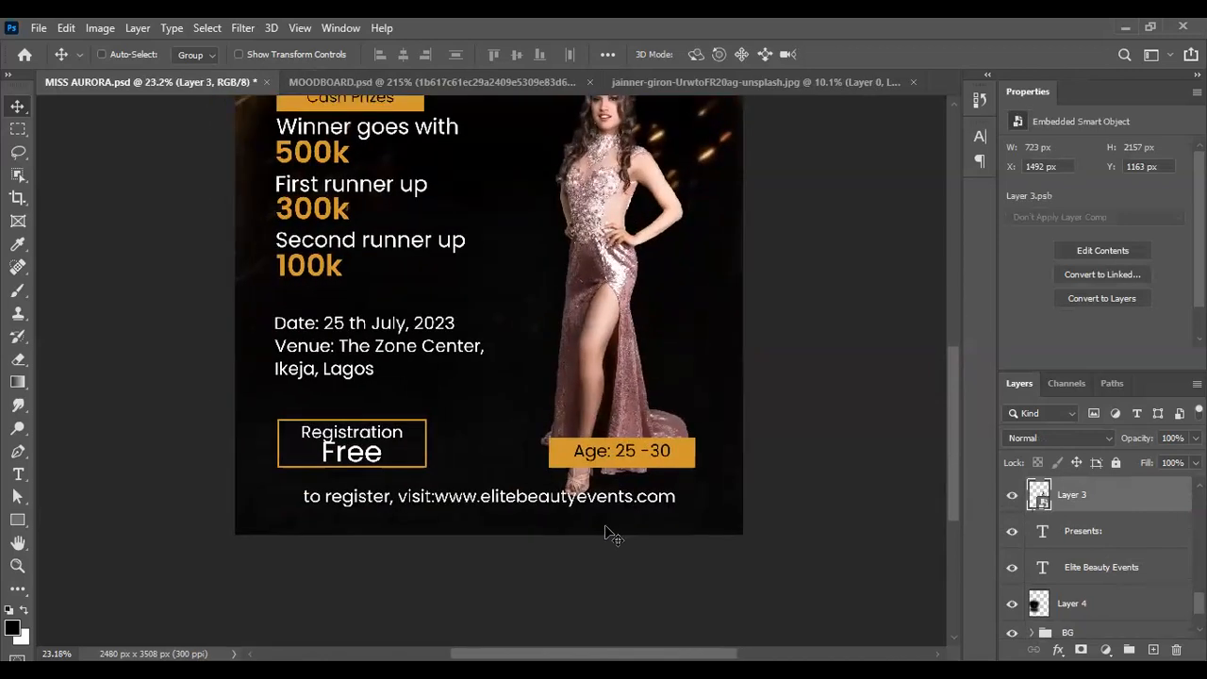
Step: Add a Levels adjustment layer above the model's Layer 3 and clip it to that layer
{"action": "scroll", "coordinate": [604, 533], "scroll_direction": "down", "scroll_amount": 2}
{"action": "scroll", "coordinate": [614, 311], "scroll_direction": "up", "scroll_amount": 3}
{"action": "scroll", "coordinate": [613, 312], "scroll_direction": "up", "scroll_amount": 2}
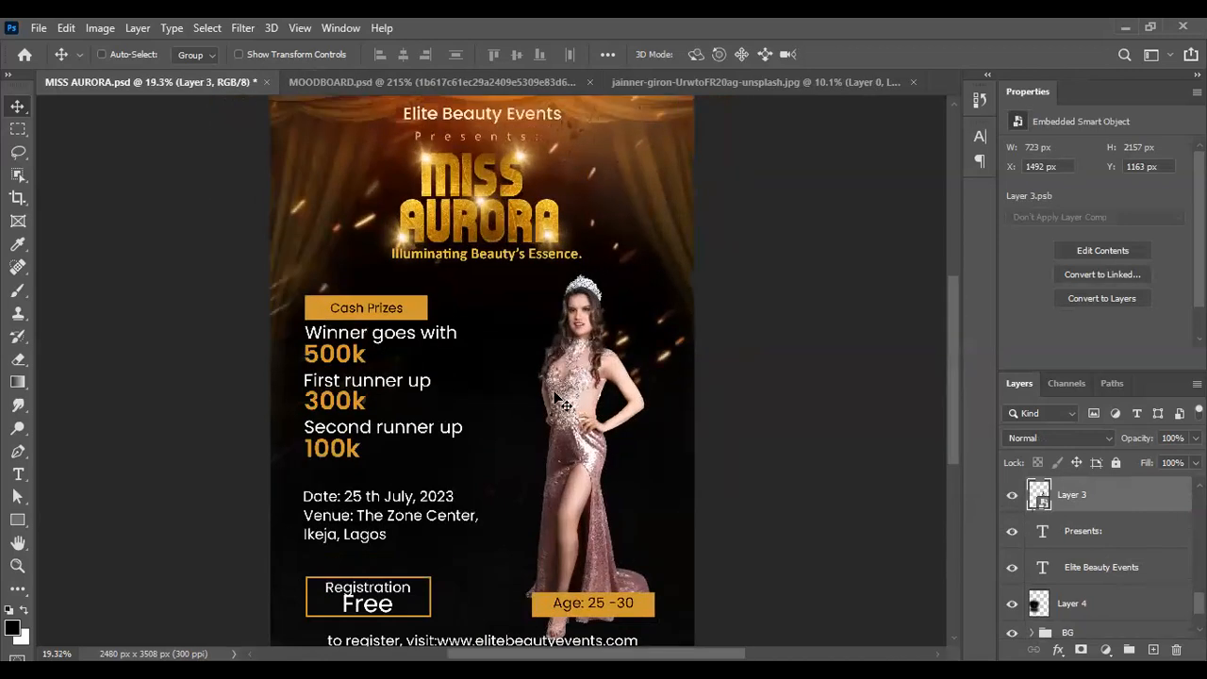
{"action": "left_click", "coordinate": [1107, 650]}
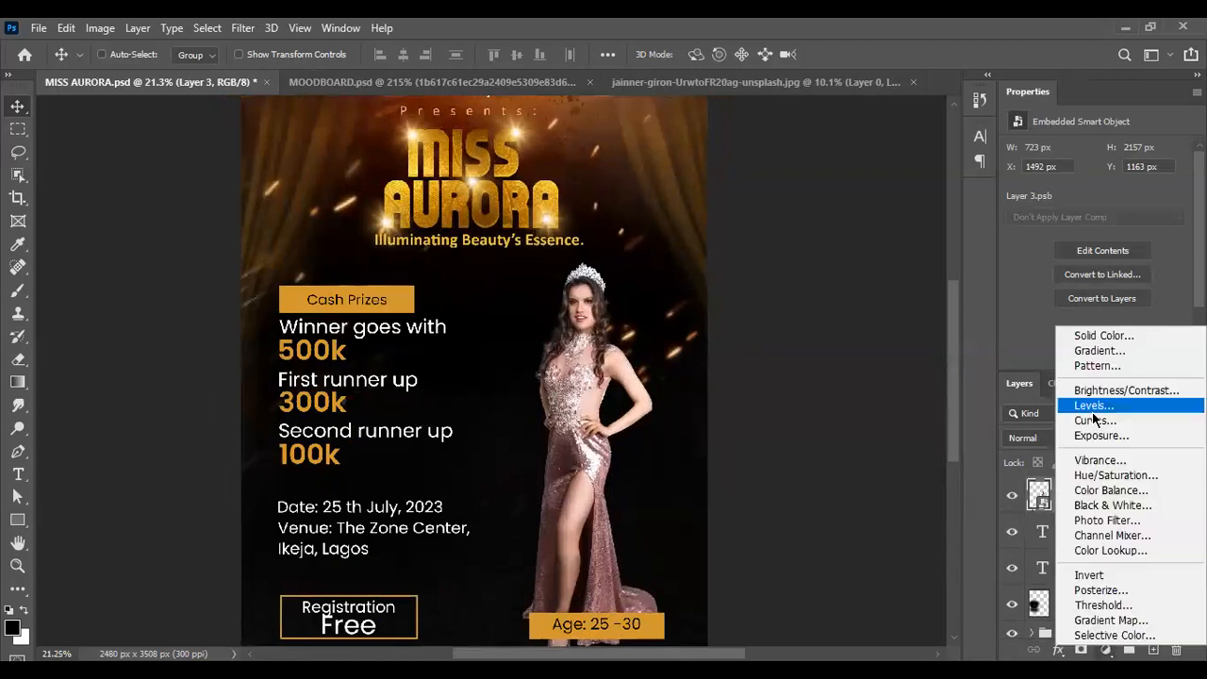
{"action": "left_click", "coordinate": [1092, 406]}
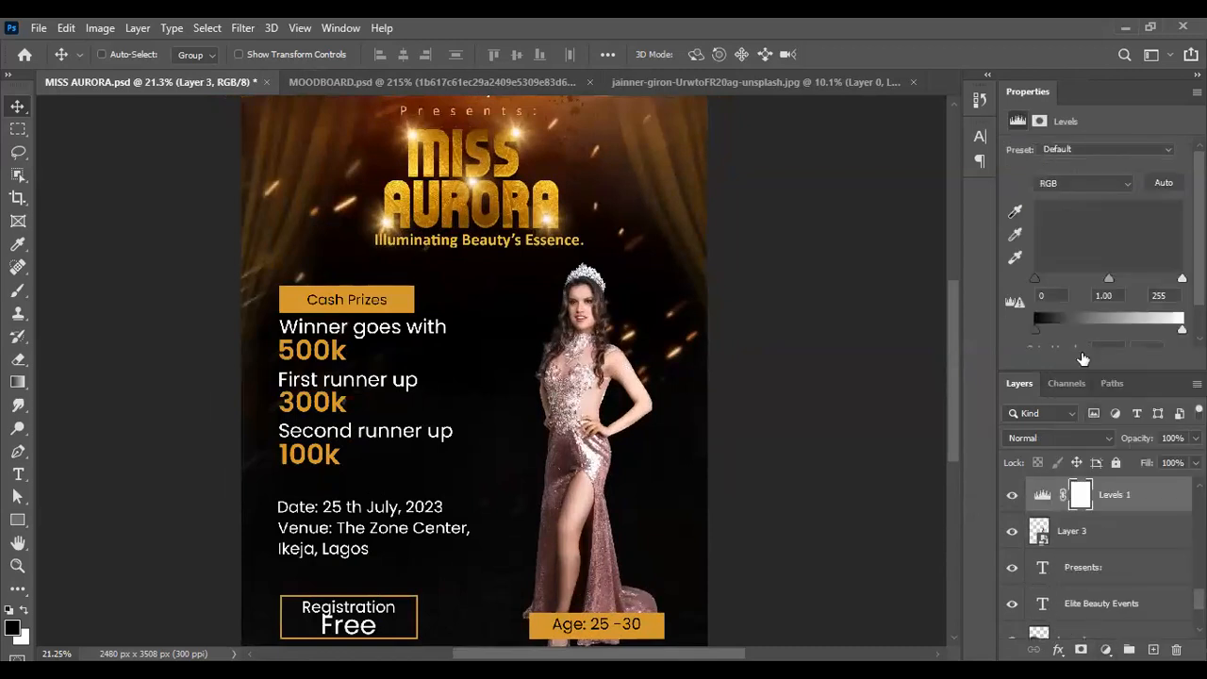
{"action": "left_click", "coordinate": [1074, 360]}
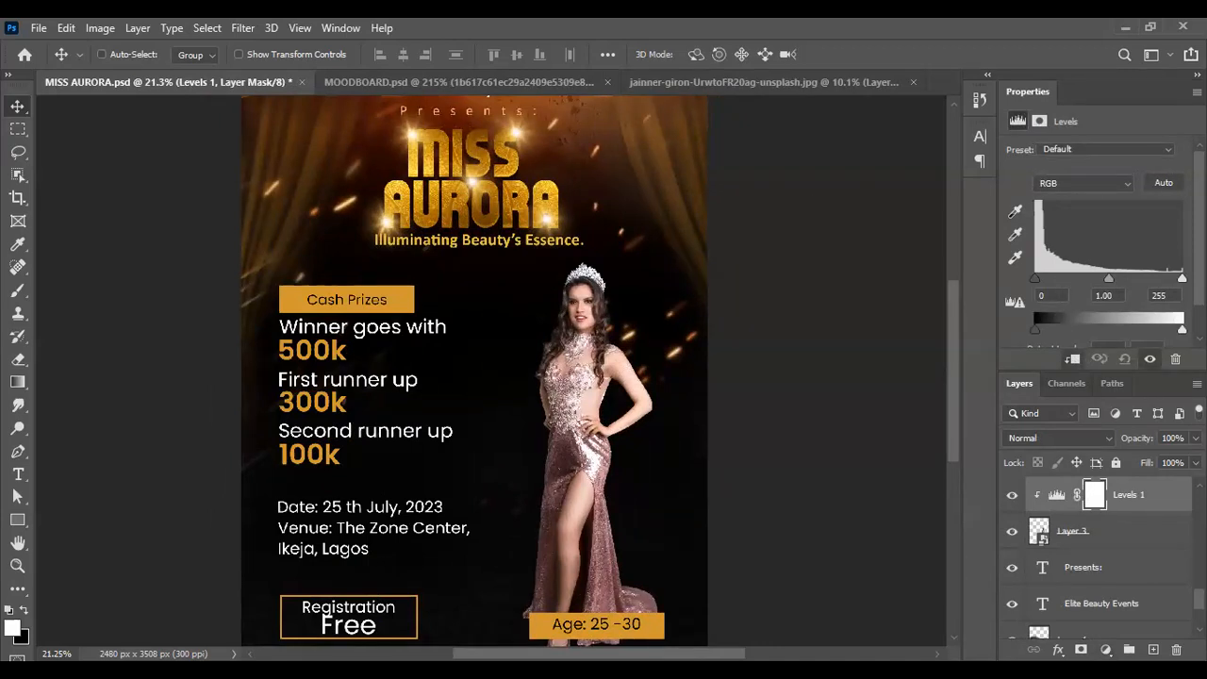
Step: In the Levels adjustment, set the input black point to 26 and slightly lower the output white level
{"action": "mouse_move", "coordinate": [1182, 328]}
{"action": "left_mouse_down"}
{"action": "mouse_move", "coordinate": [1142, 341]}
{"action": "mouse_move", "coordinate": [1167, 345]}
{"action": "mouse_move", "coordinate": [1171, 332]}
{"action": "left_mouse_up"}
{"action": "left_click_drag", "start_coordinate": [1035, 280], "coordinate": [1052, 290]}
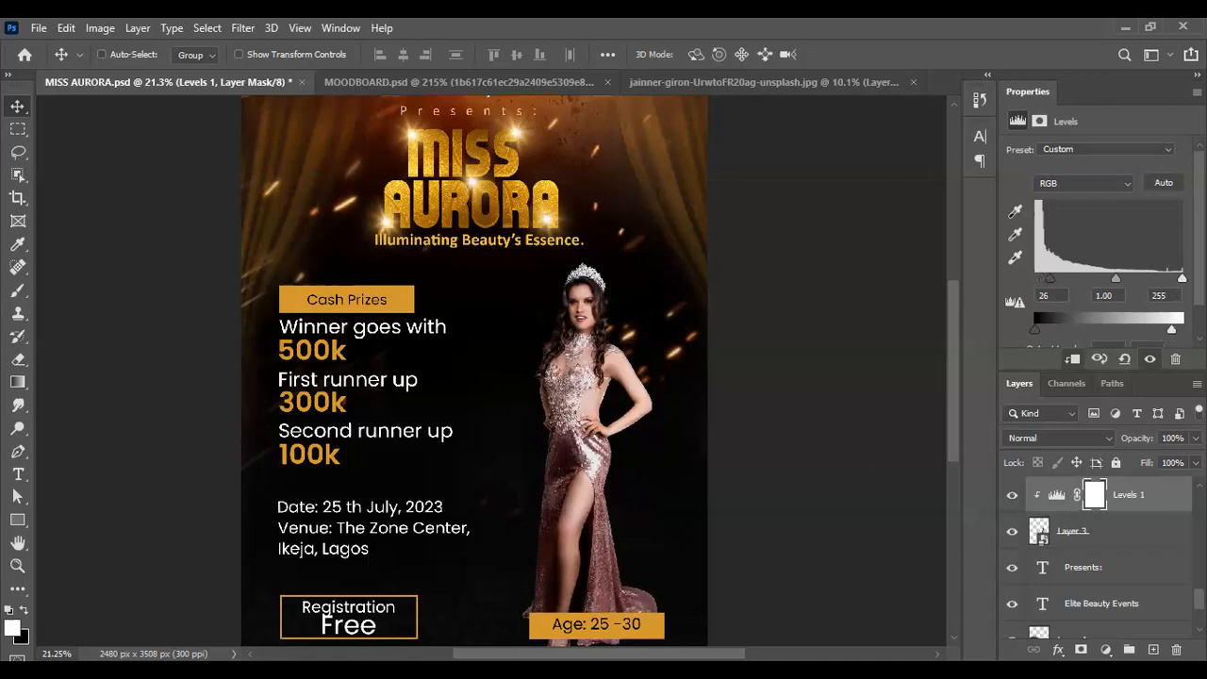
{"action": "left_click_drag", "start_coordinate": [1155, 333], "coordinate": [1173, 334]}
{"action": "scroll", "coordinate": [648, 384], "scroll_direction": "down", "scroll_amount": 4}
{"action": "scroll", "coordinate": [600, 418], "scroll_direction": "up", "scroll_amount": 5}
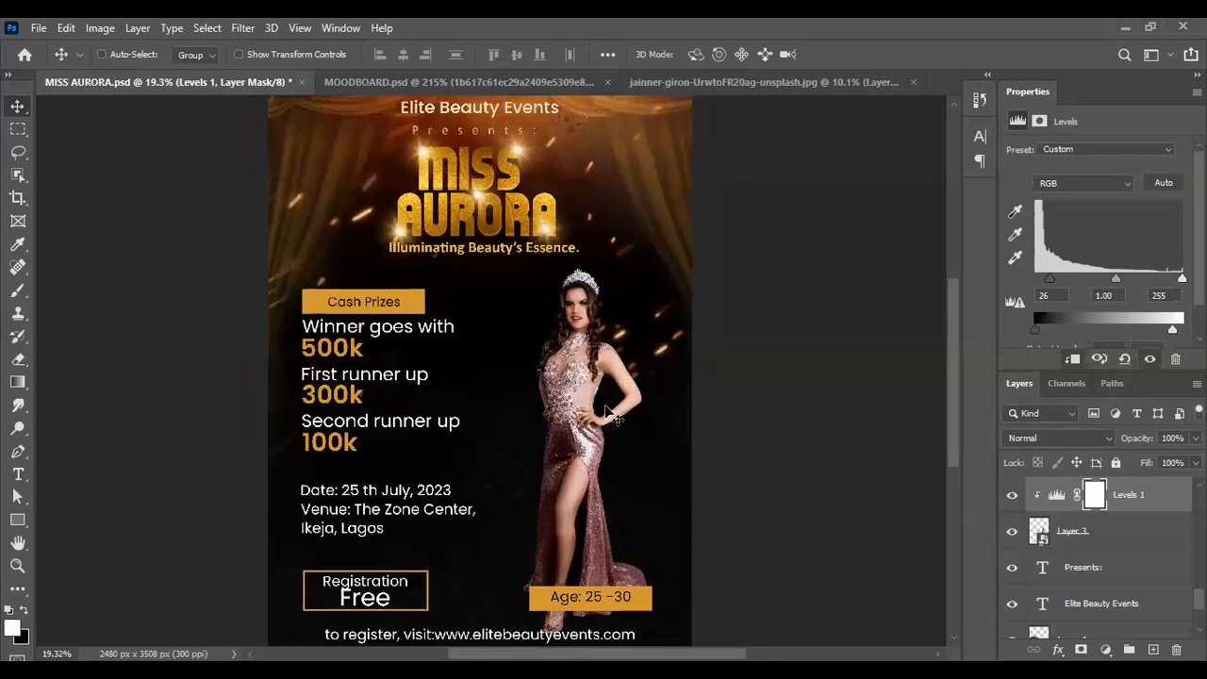
{"action": "mouse_move", "coordinate": [1172, 331]}
{"action": "left_mouse_down"}
{"action": "mouse_move", "coordinate": [1143, 334]}
{"action": "mouse_move", "coordinate": [1183, 334]}
{"action": "mouse_move", "coordinate": [1171, 334]}
{"action": "left_mouse_up"}
Step: Lower the output white level of the model's Levels adjustment further and set its input black point to 24
{"action": "left_click", "coordinate": [1092, 538]}
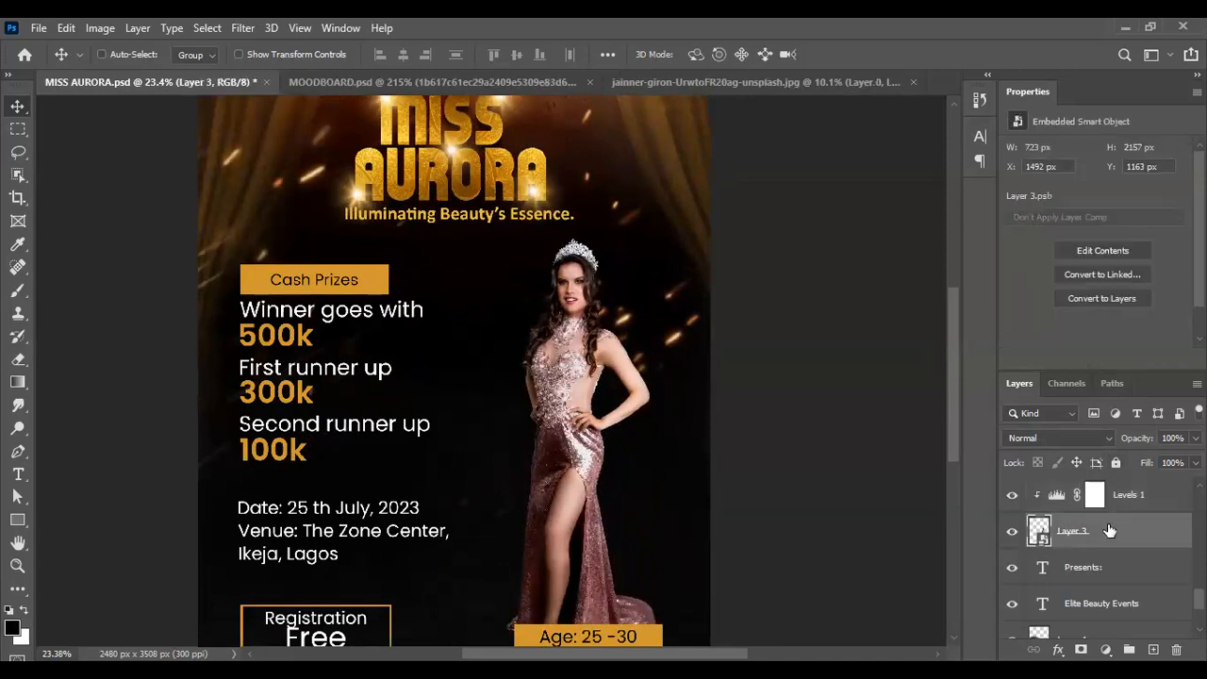
{"action": "scroll", "coordinate": [500, 351], "scroll_direction": "down", "scroll_amount": 6}
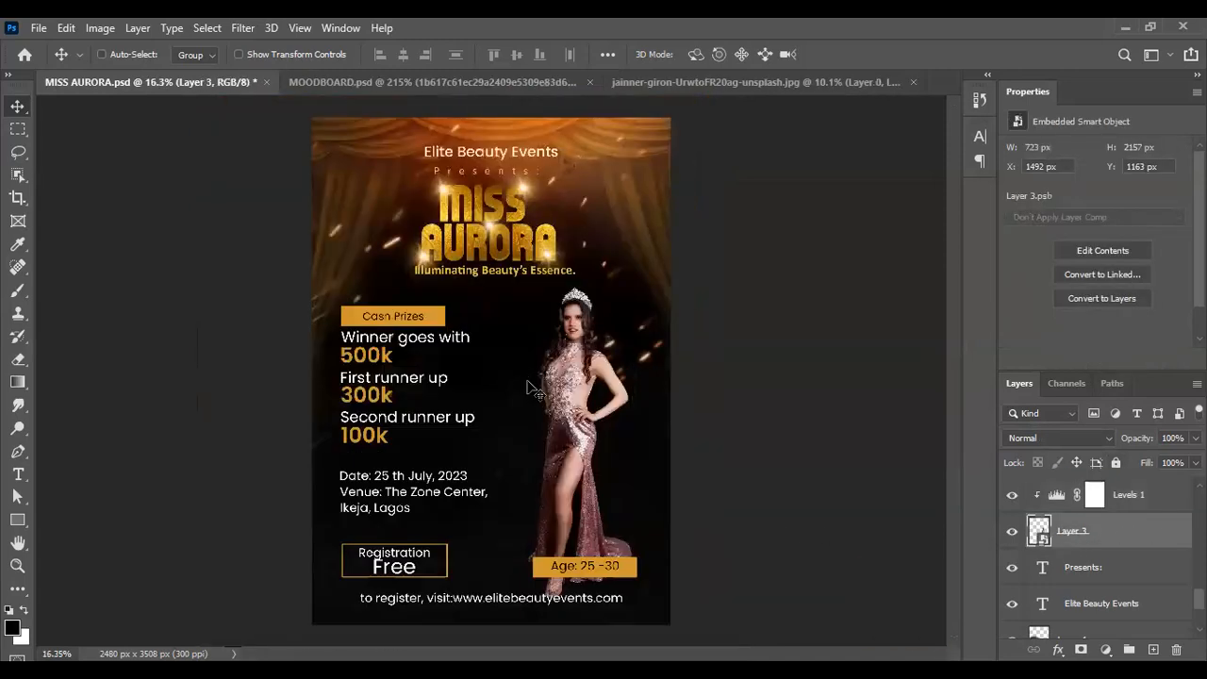
{"action": "scroll", "coordinate": [510, 353], "scroll_direction": "up", "scroll_amount": 2}
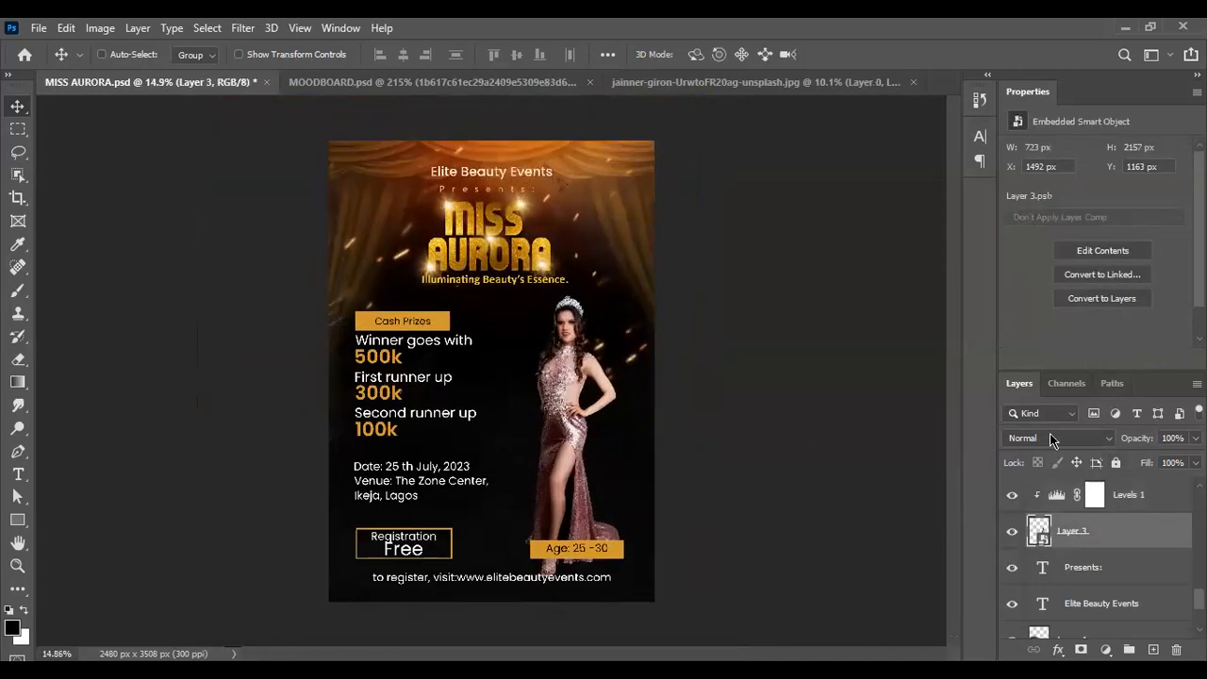
{"action": "left_click", "coordinate": [1129, 500]}
{"action": "mouse_move", "coordinate": [1150, 339]}
{"action": "left_mouse_down"}
{"action": "mouse_move", "coordinate": [1136, 346]}
{"action": "mouse_move", "coordinate": [1154, 348]}
{"action": "left_mouse_up"}
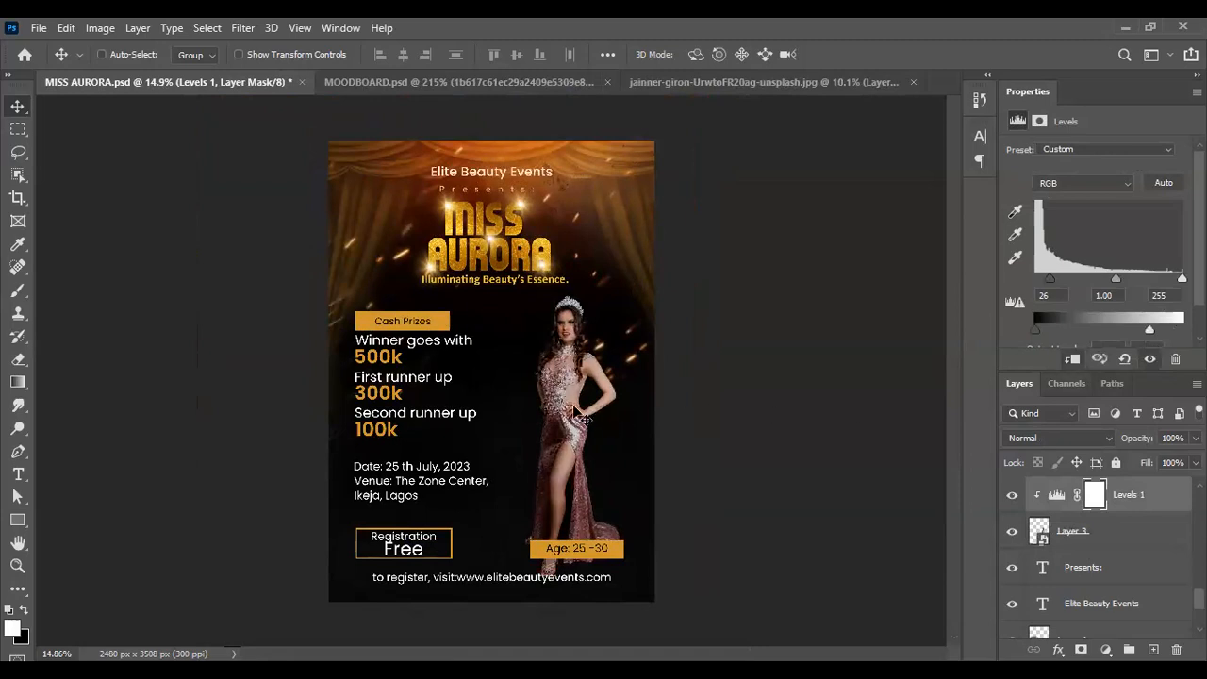
{"action": "scroll", "coordinate": [593, 415], "scroll_direction": "up", "scroll_amount": 1}
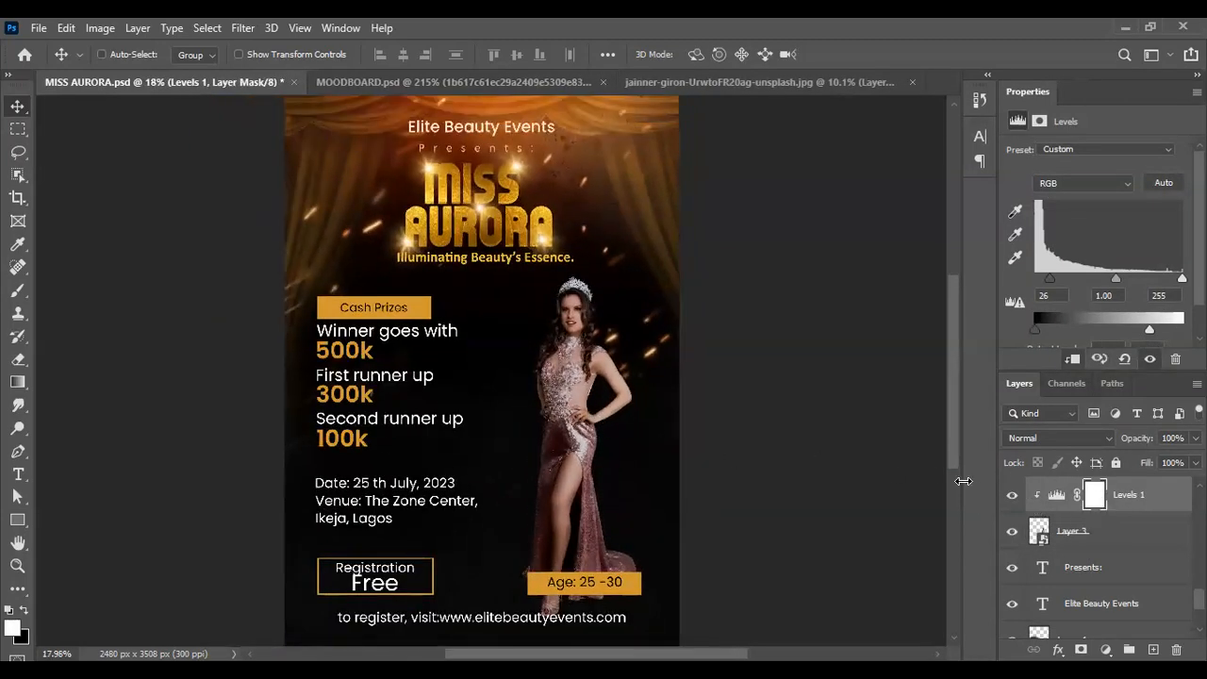
{"action": "mouse_move", "coordinate": [1150, 330]}
{"action": "left_mouse_down"}
{"action": "mouse_move", "coordinate": [1162, 337]}
{"action": "mouse_move", "coordinate": [1136, 337]}
{"action": "mouse_move", "coordinate": [1166, 337]}
{"action": "mouse_move", "coordinate": [1153, 335]}
{"action": "left_mouse_up"}
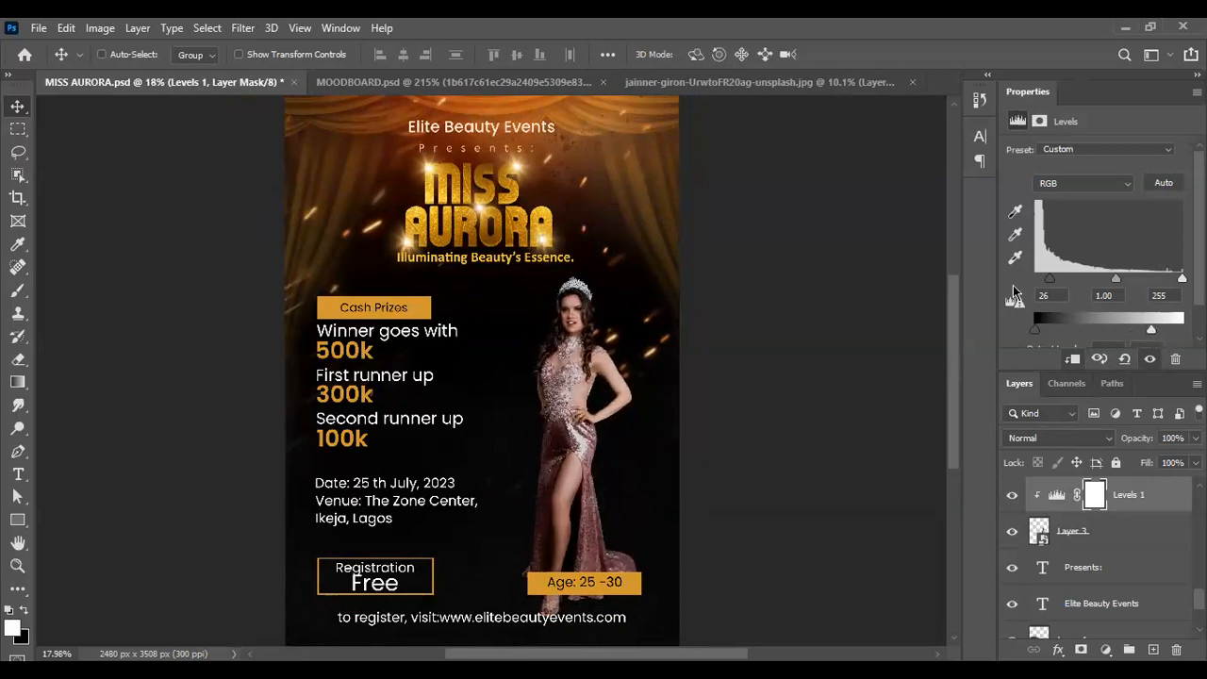
{"action": "left_click_drag", "start_coordinate": [1052, 280], "coordinate": [1047, 282]}
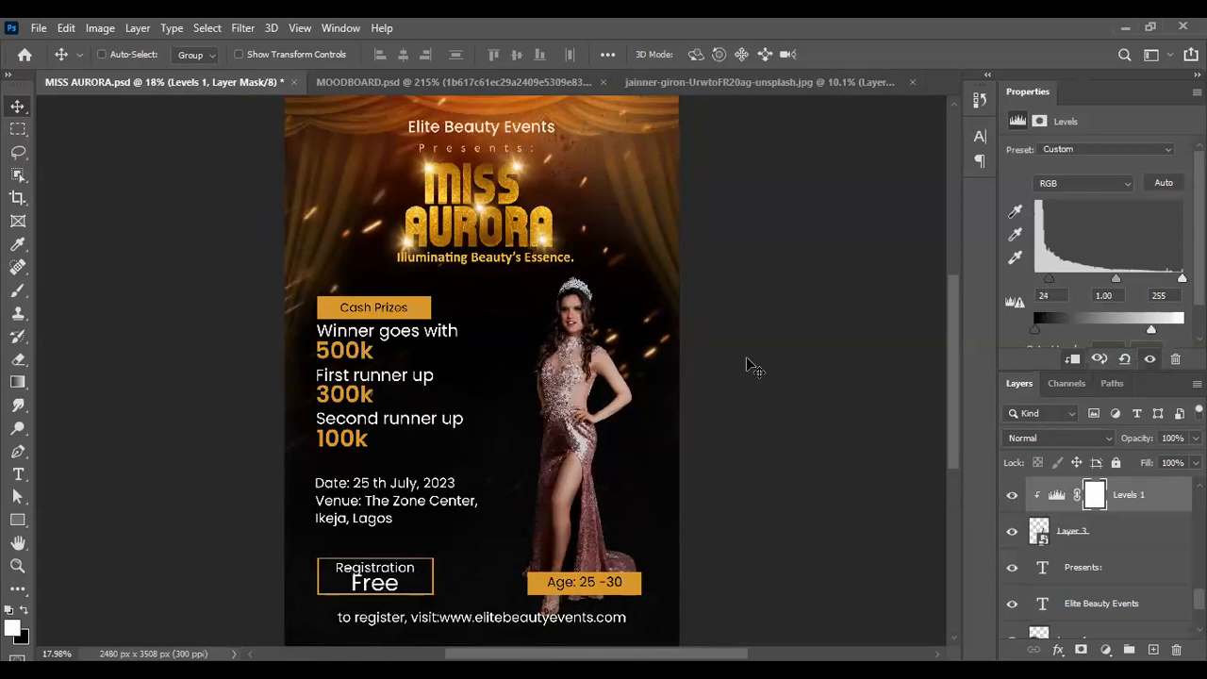
Step: Examine how the model's tones blend with the poster background, both in full view and up close
{"action": "scroll", "coordinate": [608, 414], "scroll_direction": "down", "scroll_amount": 2}
{"action": "scroll", "coordinate": [584, 443], "scroll_direction": "up", "scroll_amount": 2}
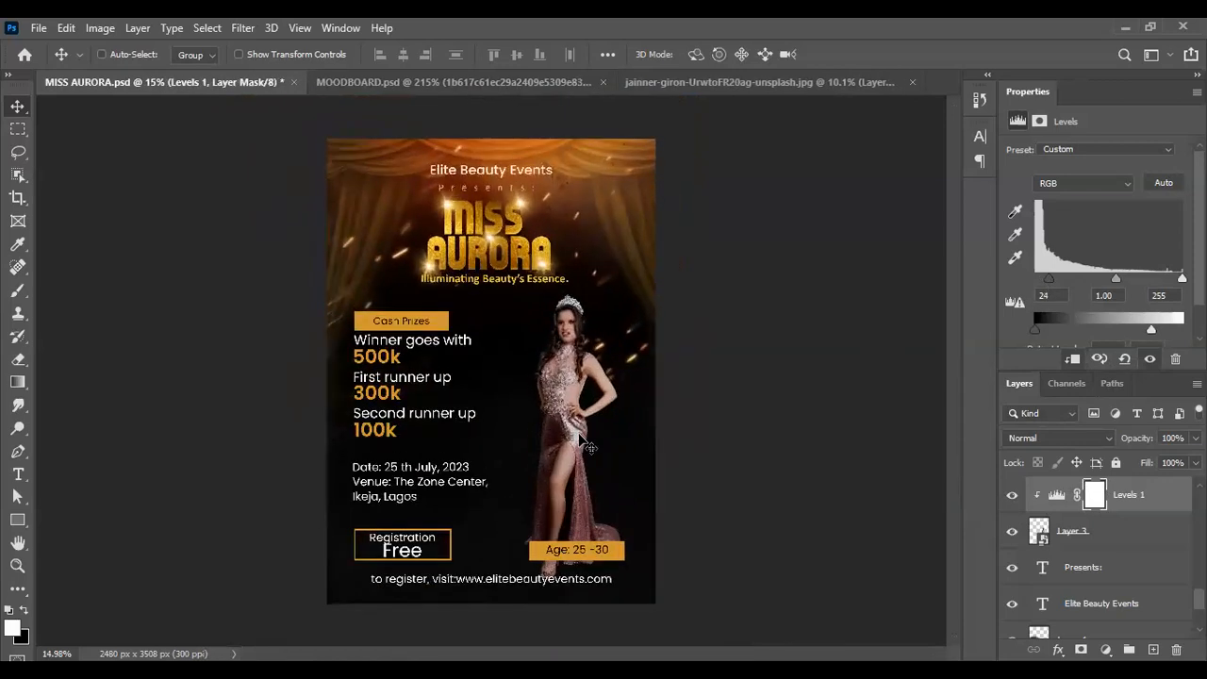
{"action": "scroll", "coordinate": [595, 498], "scroll_direction": "up", "scroll_amount": 1}
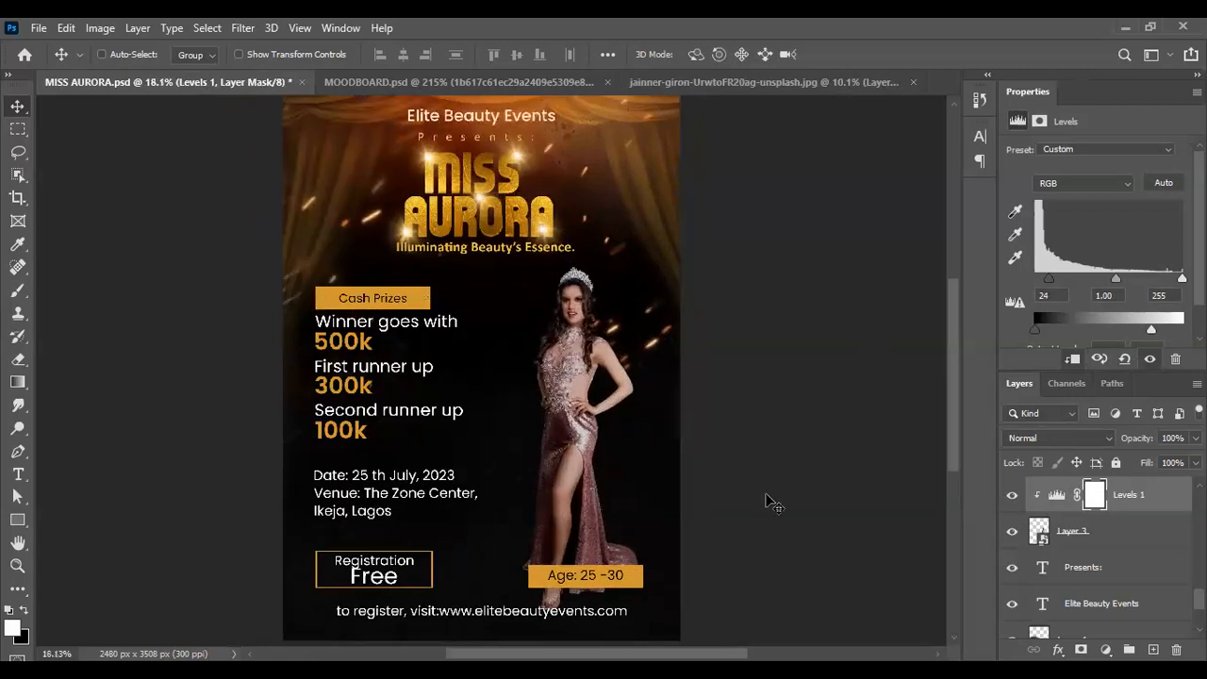
{"action": "scroll", "coordinate": [582, 383], "scroll_direction": "up", "scroll_amount": 1}
{"action": "scroll", "coordinate": [581, 382], "scroll_direction": "down", "scroll_amount": 1}
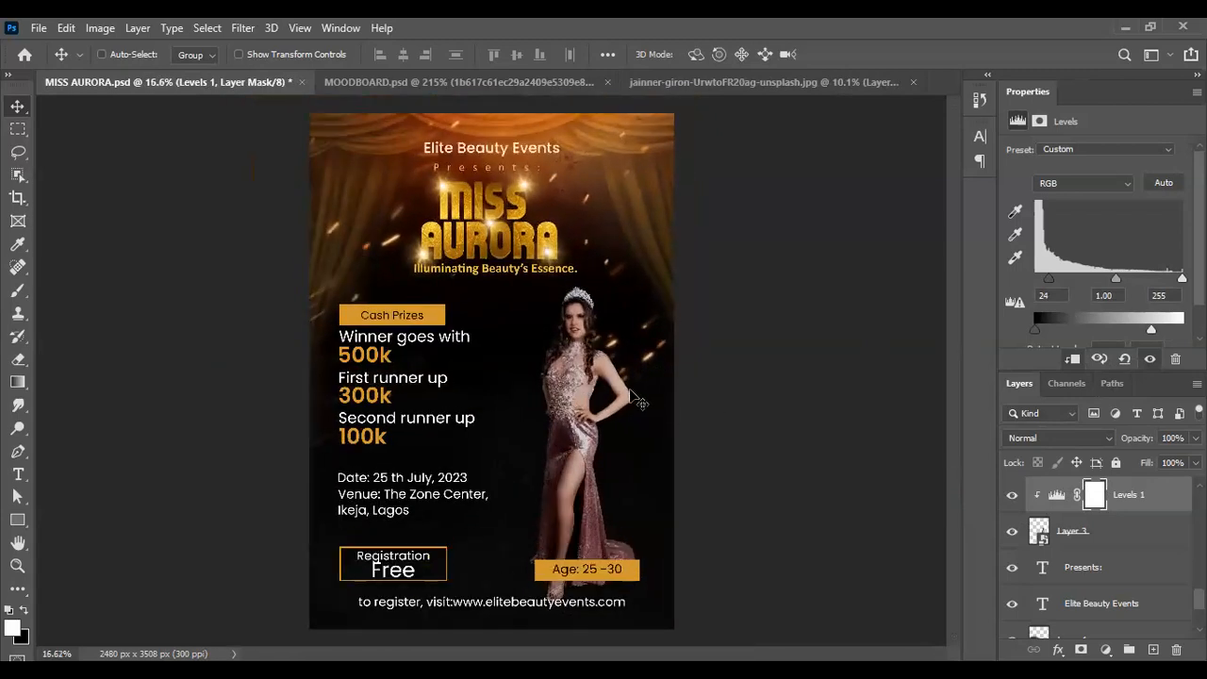
{"action": "scroll", "coordinate": [630, 396], "scroll_direction": "up", "scroll_amount": 3}
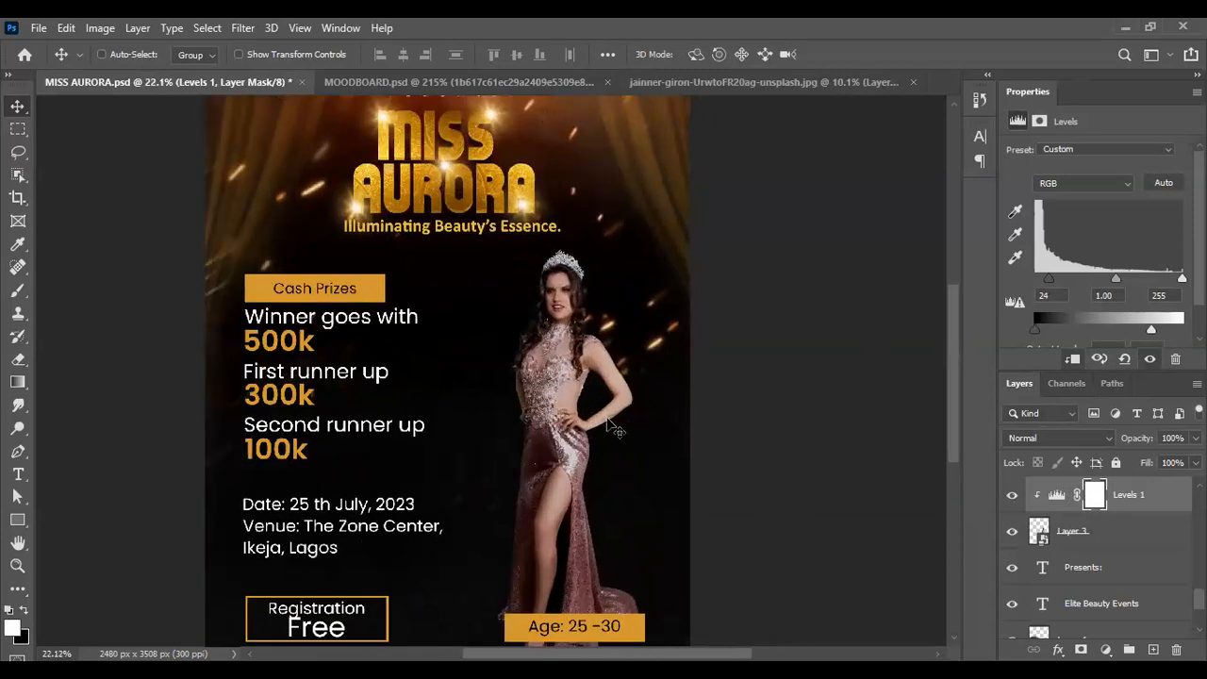
{"action": "scroll", "coordinate": [618, 429], "scroll_direction": "up", "scroll_amount": 3}
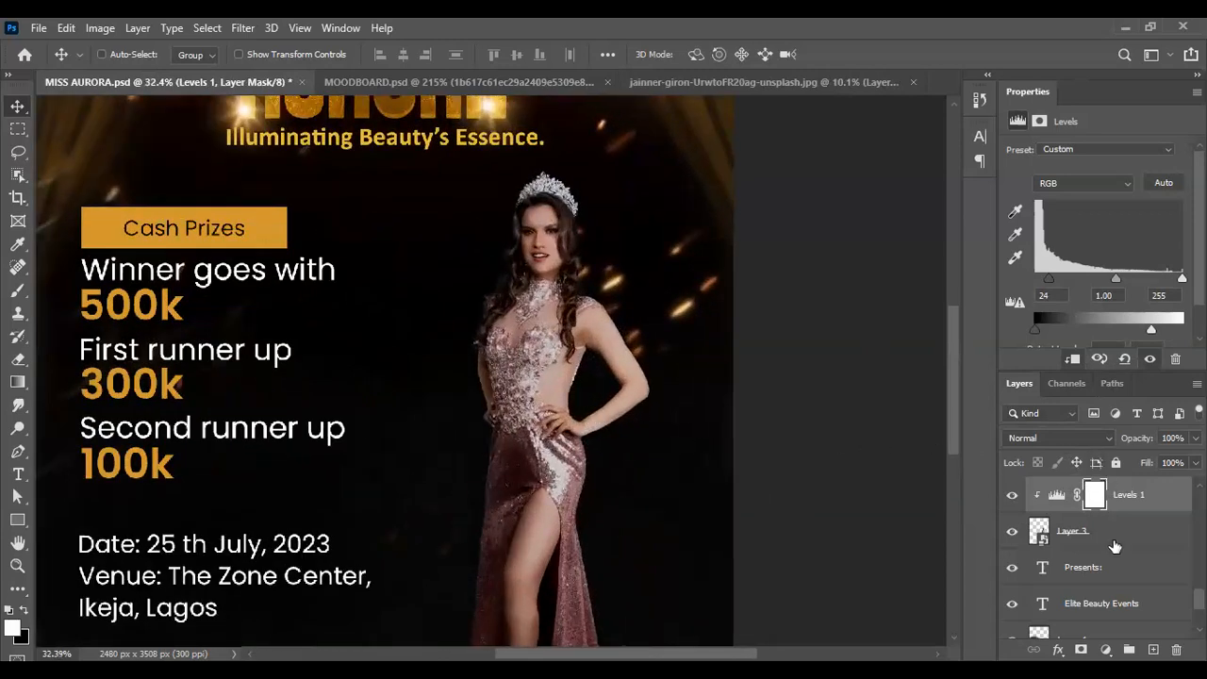
Step: Add a Hue/Saturation adjustment layer above Levels 1 and clip it to the model
{"action": "scroll", "coordinate": [1113, 547], "scroll_direction": "up", "scroll_amount": 1}
{"action": "left_click", "coordinate": [1105, 650]}
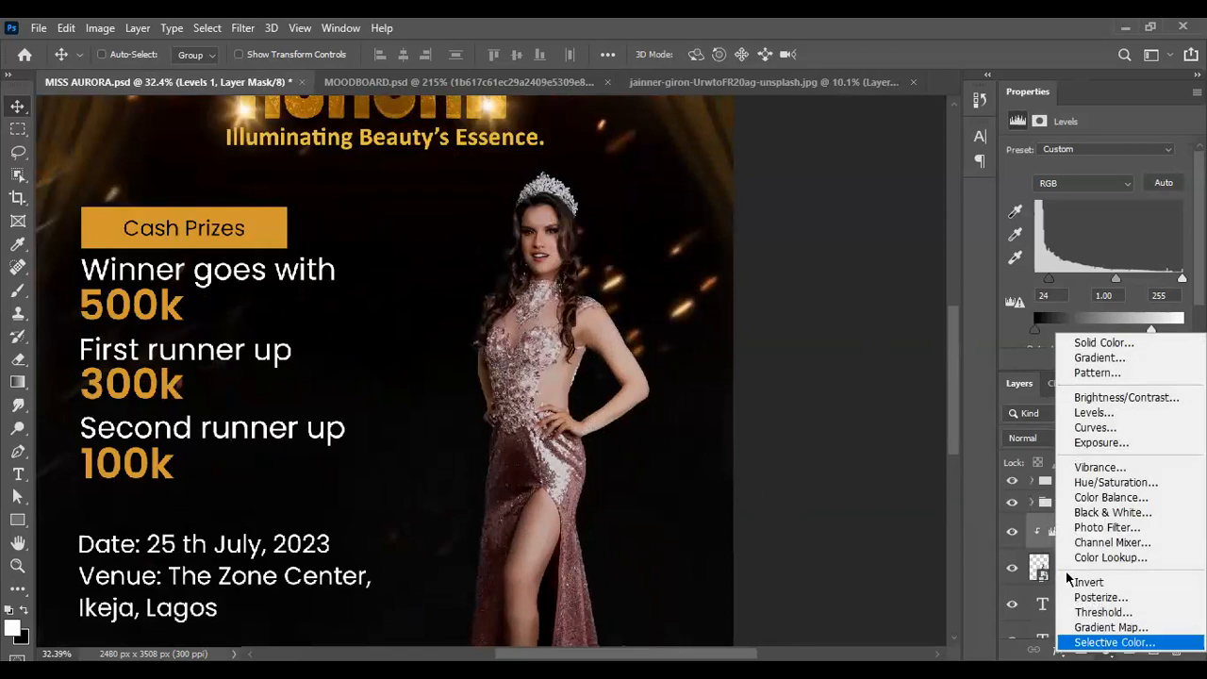
{"action": "left_click", "coordinate": [1100, 483]}
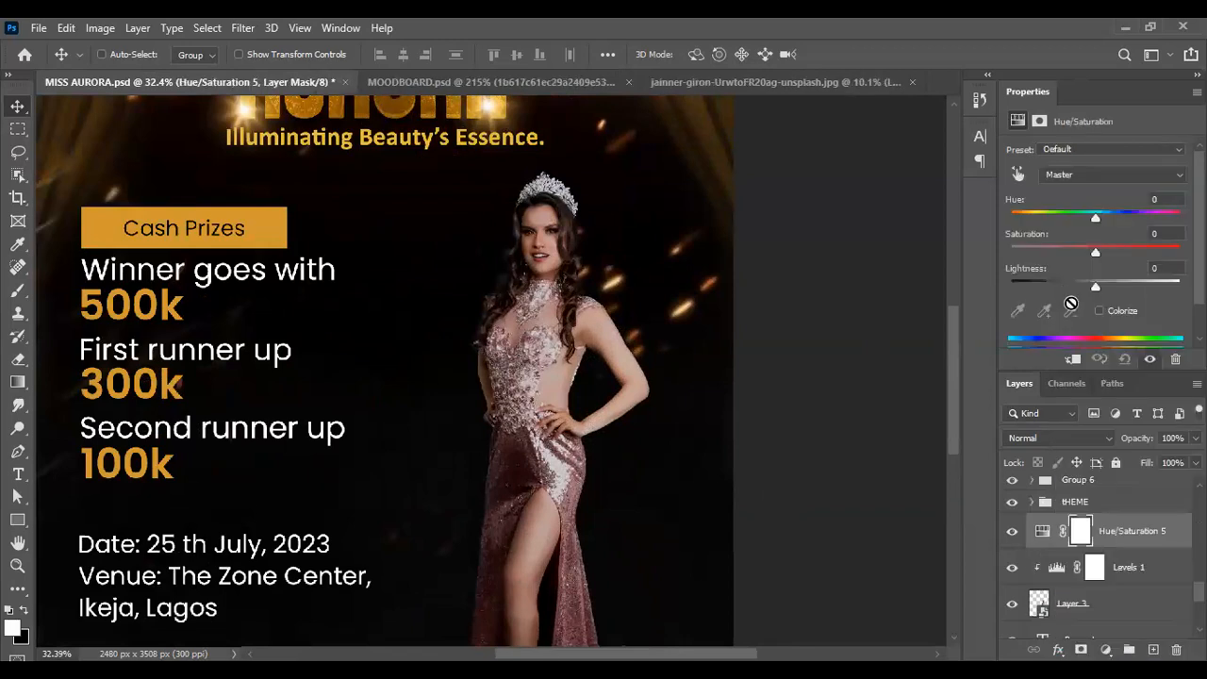
{"action": "scroll", "coordinate": [790, 328], "scroll_direction": "down", "scroll_amount": 1}
{"action": "scroll", "coordinate": [790, 327], "scroll_direction": "down", "scroll_amount": 3}
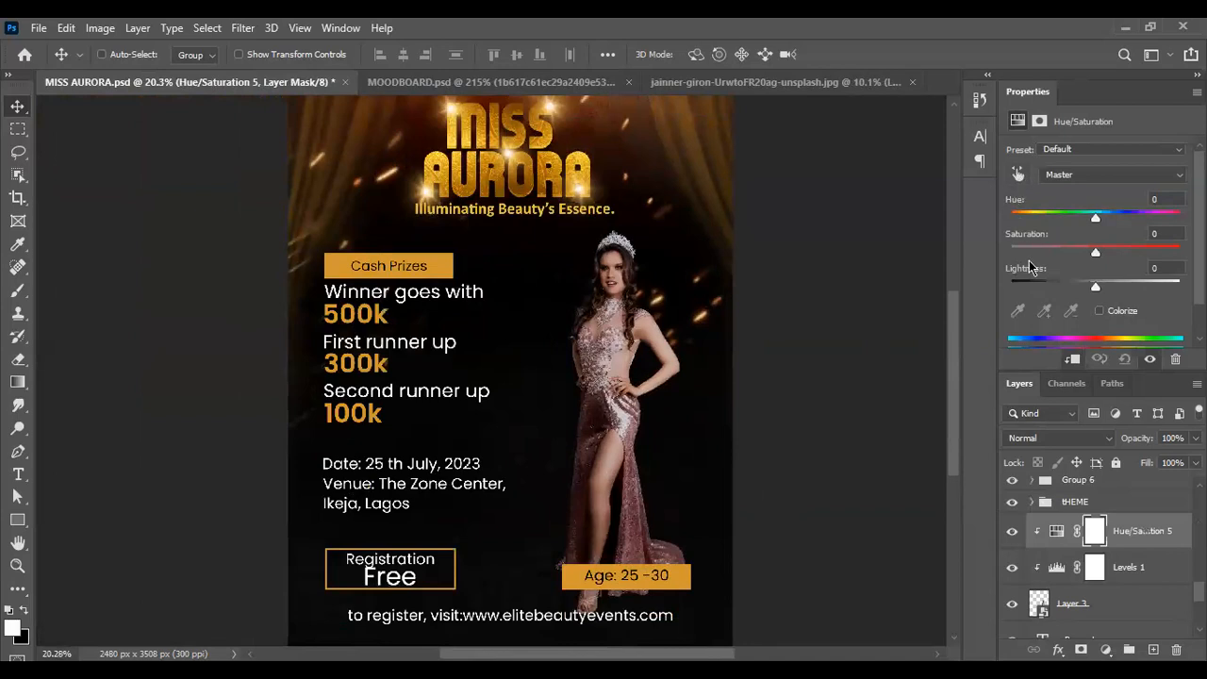
Step: Target the Reds by sampling the dress colour and set their hue to +43
{"action": "left_click", "coordinate": [1018, 176]}
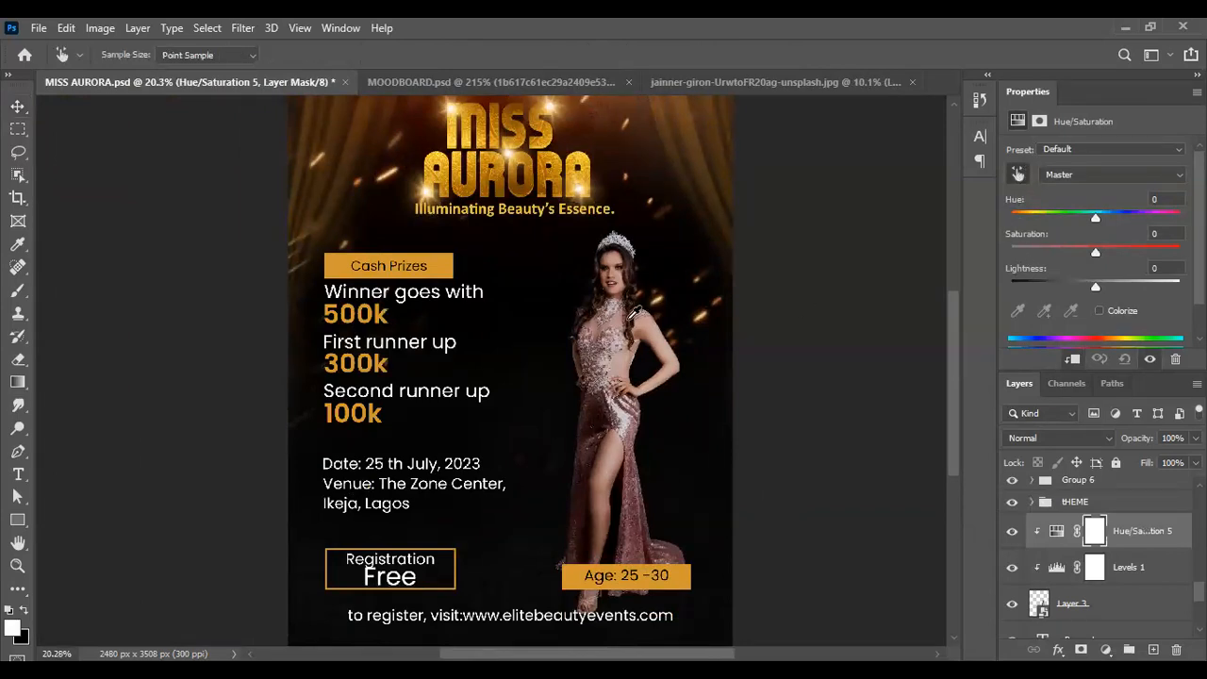
{"action": "left_click", "coordinate": [640, 507]}
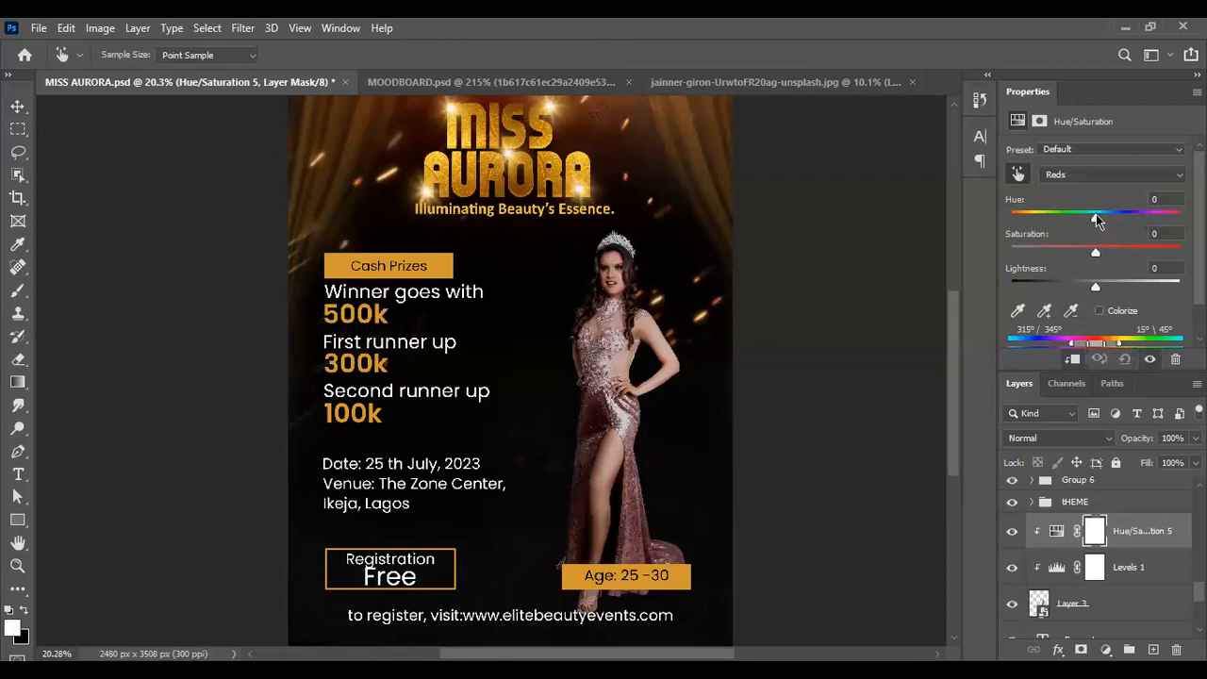
{"action": "left_click_drag", "start_coordinate": [1095, 219], "coordinate": [1130, 222]}
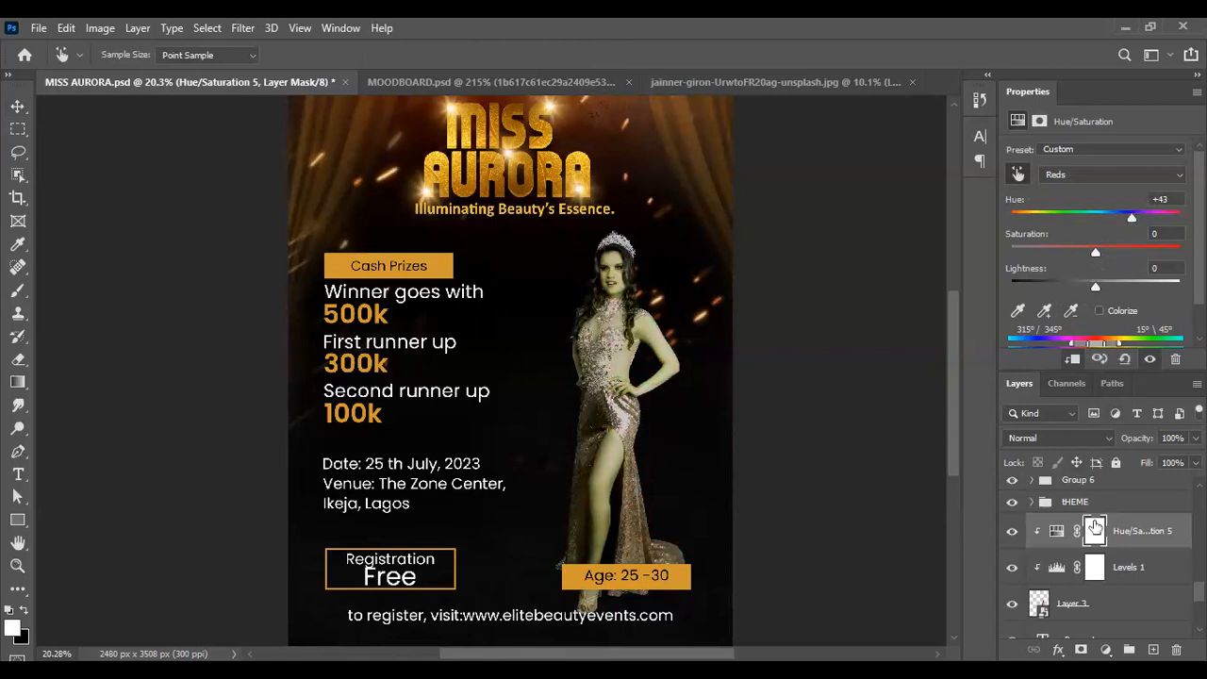
Step: Select the Hue/Saturation mask and set up the Brush with size 175, black foreground and 100% opacity
{"action": "left_click", "coordinate": [1093, 537]}
{"action": "key", "text": "v"}
{"action": "scroll", "coordinate": [660, 382], "scroll_direction": "up", "scroll_amount": 4}
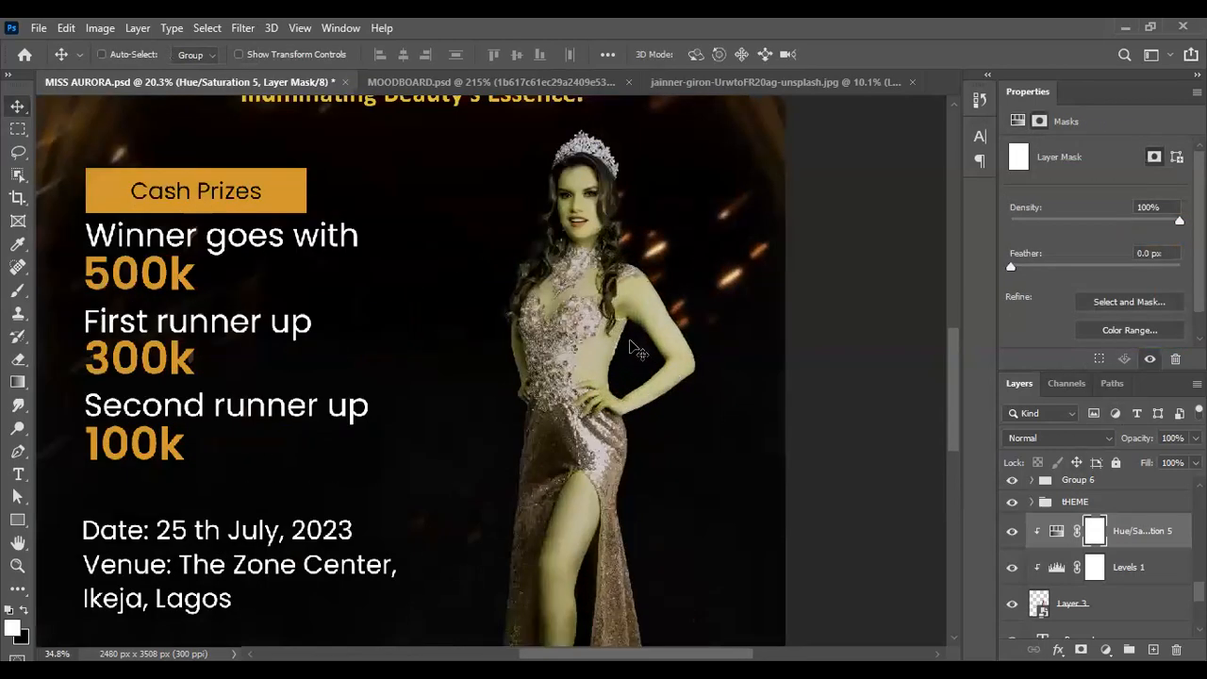
{"action": "scroll", "coordinate": [641, 339], "scroll_direction": "up", "scroll_amount": 2}
{"action": "key", "text": "b"}
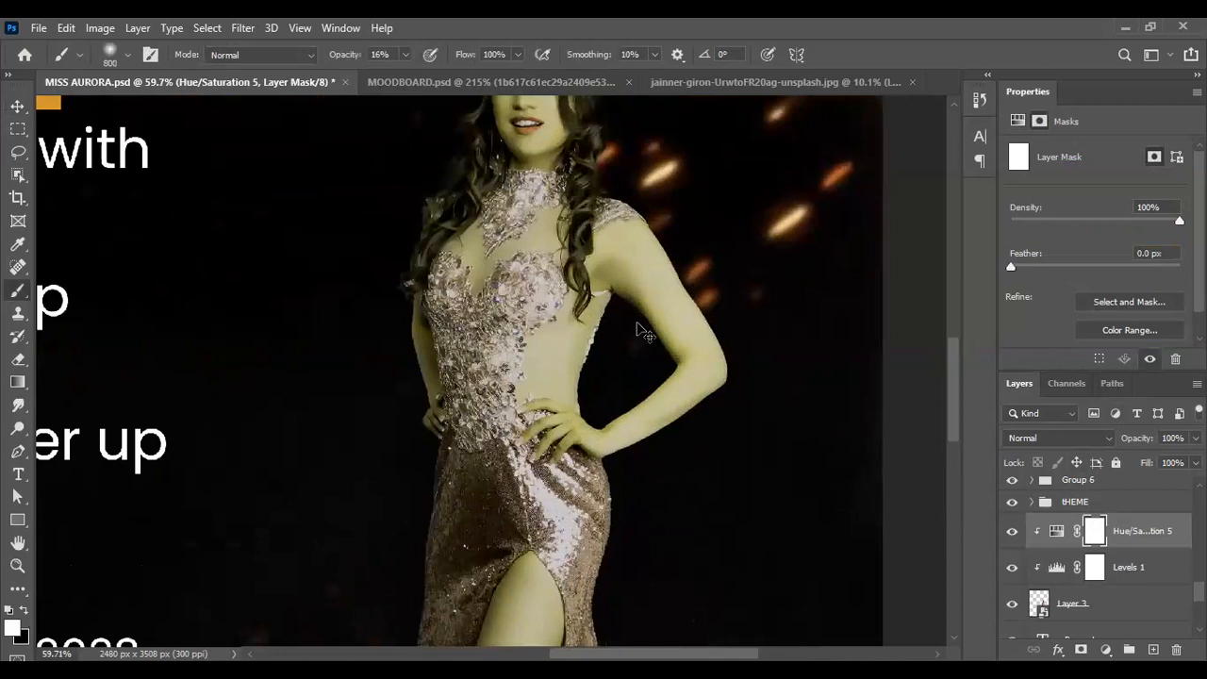
{"action": "key", "text": "bracketleft"}
{"action": "key", "text": "bracketleft"}
{"action": "key", "text": "bracketleft"}
{"action": "key", "text": "bracketleft"}
{"action": "key", "text": "bracketleft"}
{"action": "key", "text": "bracketleft"}
{"action": "key", "text": "bracketleft"}
{"action": "key", "text": "bracketleft"}
{"action": "key", "text": "x"}
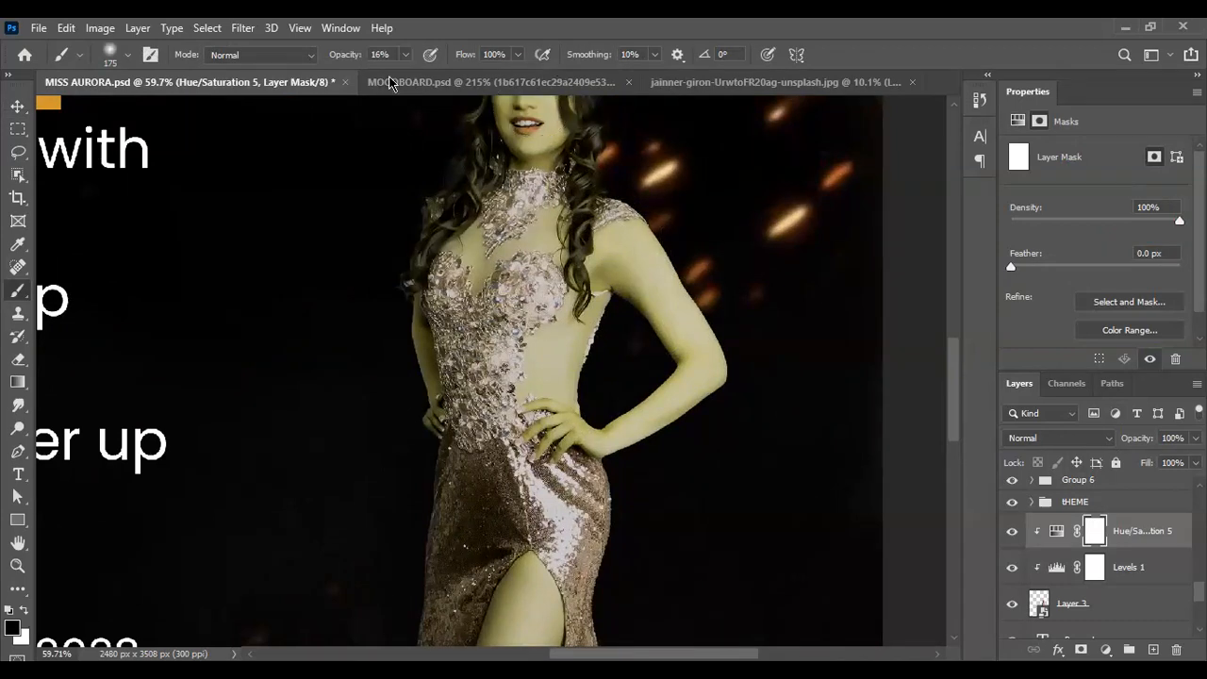
{"action": "left_click", "coordinate": [404, 56]}
{"action": "left_click_drag", "start_coordinate": [401, 75], "coordinate": [521, 77]}
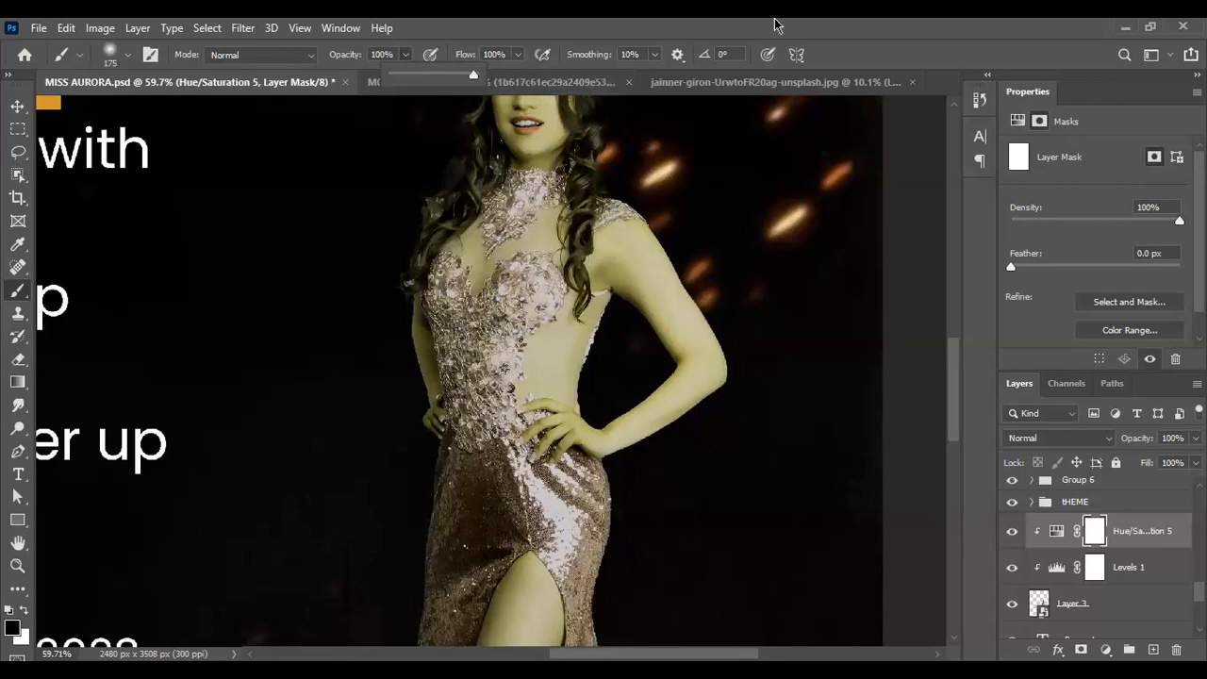
Step: Paint black on the Hue/Saturation mask over the model's bent arm and bare waist to restore the skin tone
{"action": "left_click", "coordinate": [646, 276]}
{"action": "mouse_move", "coordinate": [646, 283]}
{"action": "left_mouse_down"}
{"action": "mouse_move", "coordinate": [666, 309]}
{"action": "mouse_move", "coordinate": [671, 300]}
{"action": "mouse_move", "coordinate": [682, 381]}
{"action": "mouse_move", "coordinate": [755, 380]}
{"action": "mouse_move", "coordinate": [654, 405]}
{"action": "mouse_move", "coordinate": [629, 428]}
{"action": "mouse_move", "coordinate": [583, 365]}
{"action": "mouse_move", "coordinate": [588, 349]}
{"action": "mouse_move", "coordinate": [583, 377]}
{"action": "mouse_move", "coordinate": [558, 366]}
{"action": "mouse_move", "coordinate": [562, 410]}
{"action": "mouse_move", "coordinate": [606, 422]}
{"action": "mouse_move", "coordinate": [665, 409]}
{"action": "mouse_move", "coordinate": [693, 337]}
{"action": "mouse_move", "coordinate": [640, 250]}
{"action": "mouse_move", "coordinate": [618, 258]}
{"action": "mouse_move", "coordinate": [611, 286]}
{"action": "mouse_move", "coordinate": [640, 298]}
{"action": "mouse_move", "coordinate": [671, 289]}
{"action": "mouse_move", "coordinate": [713, 327]}
{"action": "mouse_move", "coordinate": [695, 383]}
{"action": "left_mouse_up"}
{"action": "left_click_drag", "start_coordinate": [598, 374], "coordinate": [557, 358]}
{"action": "scroll", "coordinate": [705, 349], "scroll_direction": "down", "scroll_amount": 2}
{"action": "scroll", "coordinate": [704, 351], "scroll_direction": "down", "scroll_amount": 10}
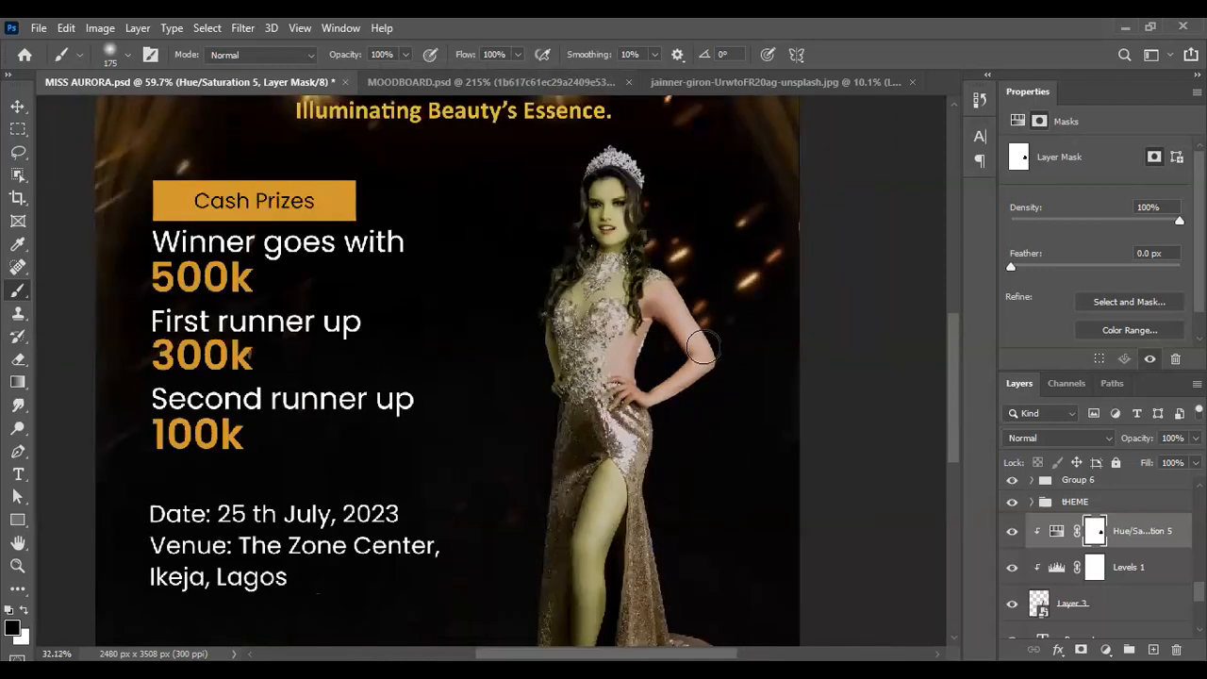
{"action": "scroll", "coordinate": [704, 348], "scroll_direction": "down", "scroll_amount": 2}
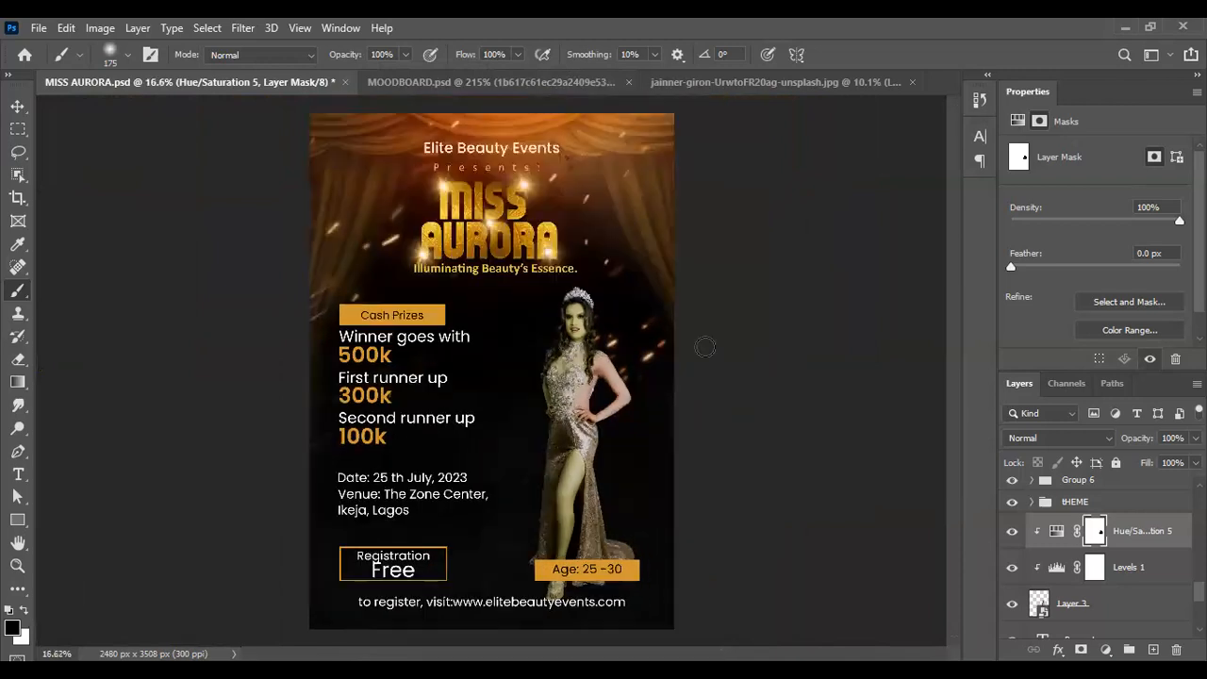
{"action": "scroll", "coordinate": [639, 400], "scroll_direction": "up", "scroll_amount": 1}
{"action": "scroll", "coordinate": [585, 411], "scroll_direction": "up", "scroll_amount": 3}
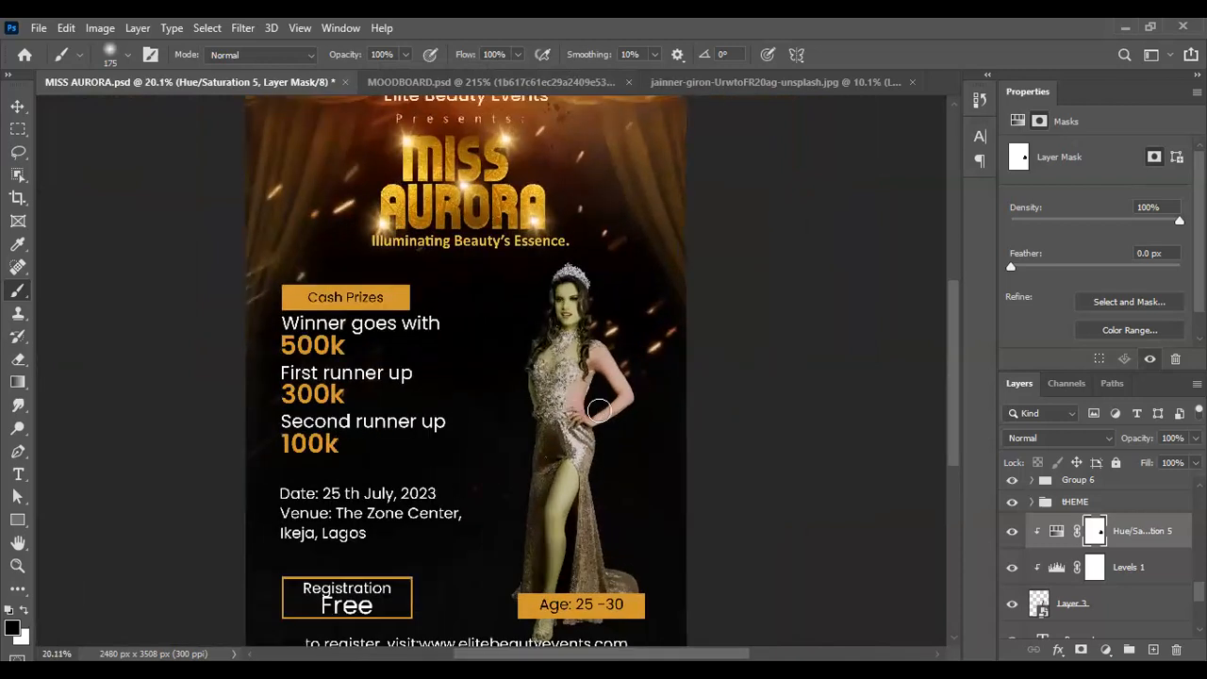
{"action": "scroll", "coordinate": [562, 425], "scroll_direction": "up", "scroll_amount": 1}
{"action": "scroll", "coordinate": [580, 425], "scroll_direction": "down", "scroll_amount": 3}
{"action": "scroll", "coordinate": [584, 424], "scroll_direction": "up", "scroll_amount": 4}
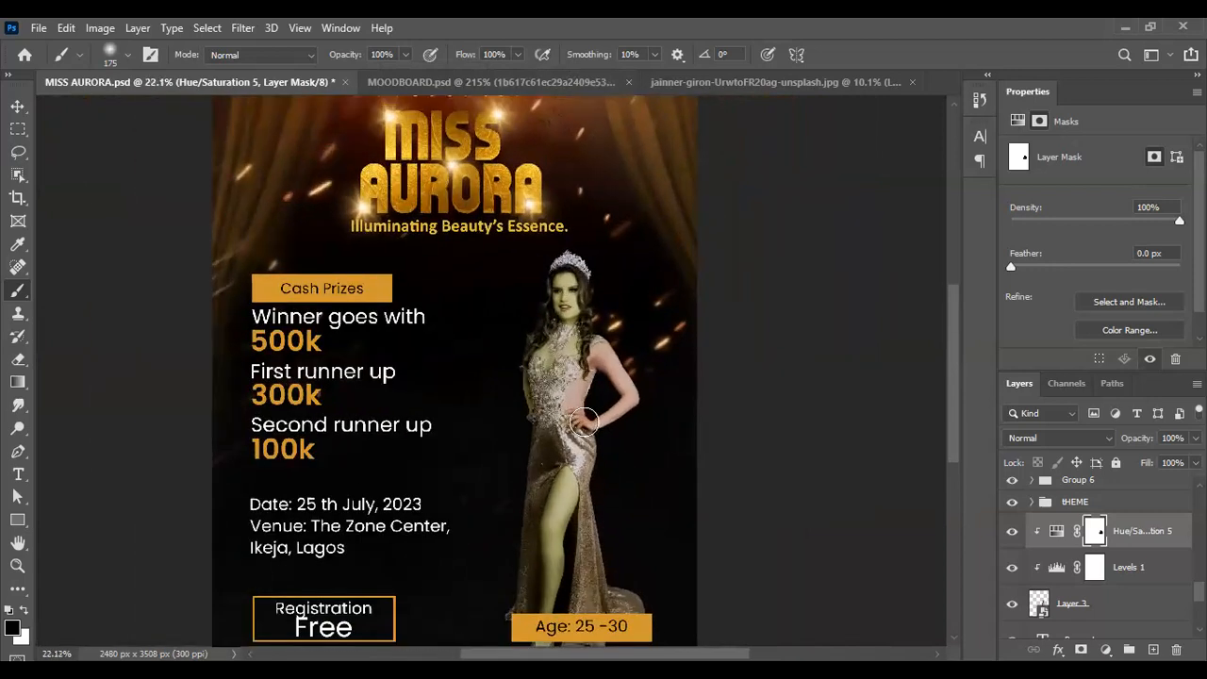
Step: Try painting black on the Hue/Saturation mask over the model's exposed leg and undo the strokes
{"action": "mouse_move", "coordinate": [560, 493]}
{"action": "left_mouse_down"}
{"action": "mouse_move", "coordinate": [555, 542]}
{"action": "mouse_move", "coordinate": [515, 618]}
{"action": "mouse_move", "coordinate": [536, 569]}
{"action": "left_mouse_up"}
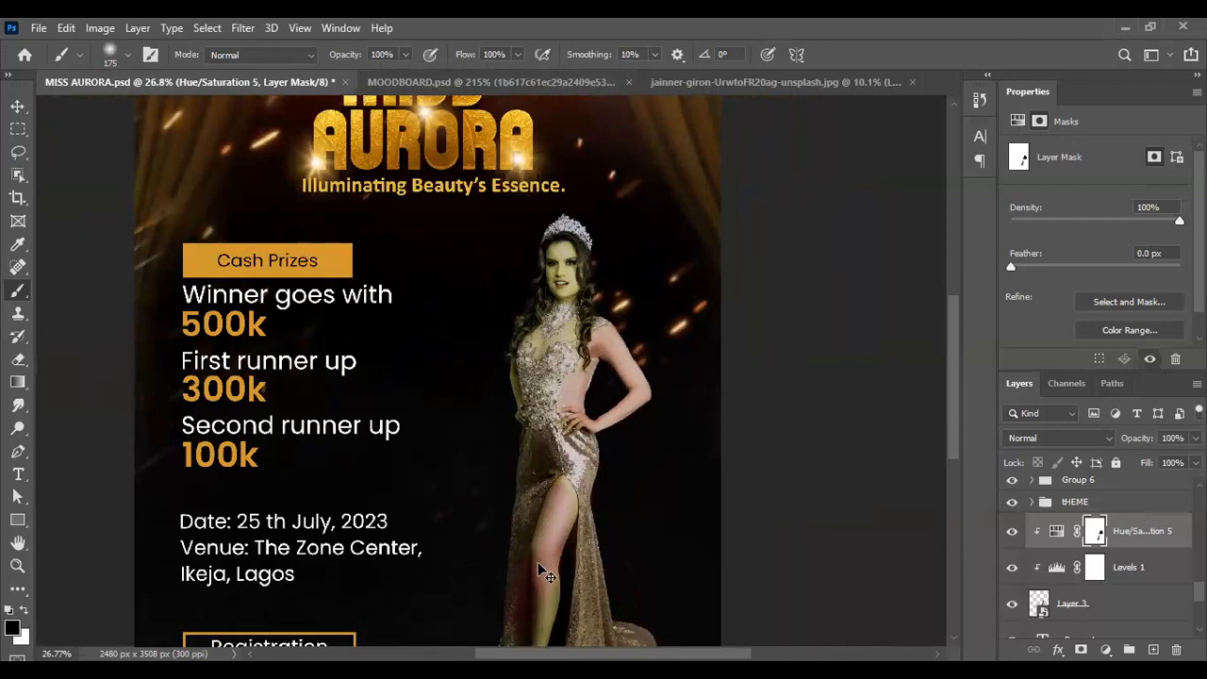
{"action": "key", "text": "ctrl+z"}
{"action": "mouse_move", "coordinate": [560, 491]}
{"action": "left_mouse_down"}
{"action": "mouse_move", "coordinate": [566, 592]}
{"action": "mouse_move", "coordinate": [556, 588]}
{"action": "mouse_move", "coordinate": [538, 638]}
{"action": "left_mouse_up"}
{"action": "left_click_drag", "start_coordinate": [564, 555], "coordinate": [566, 486]}
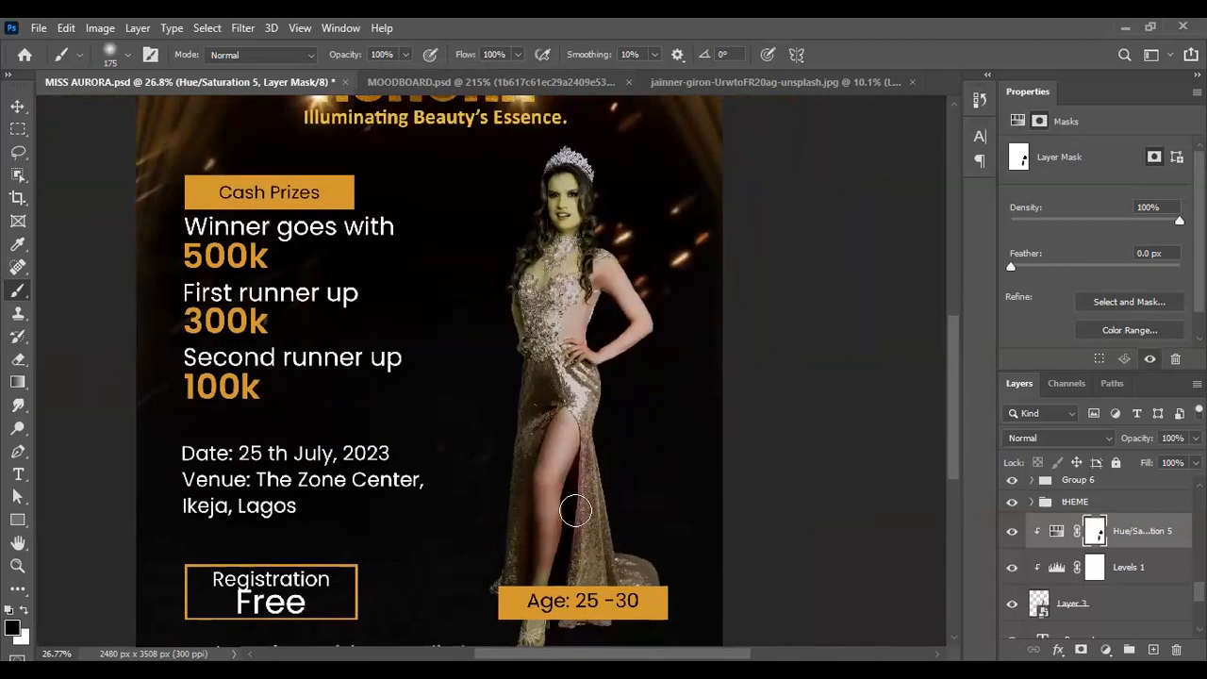
{"action": "key", "text": "ctrl+z"}
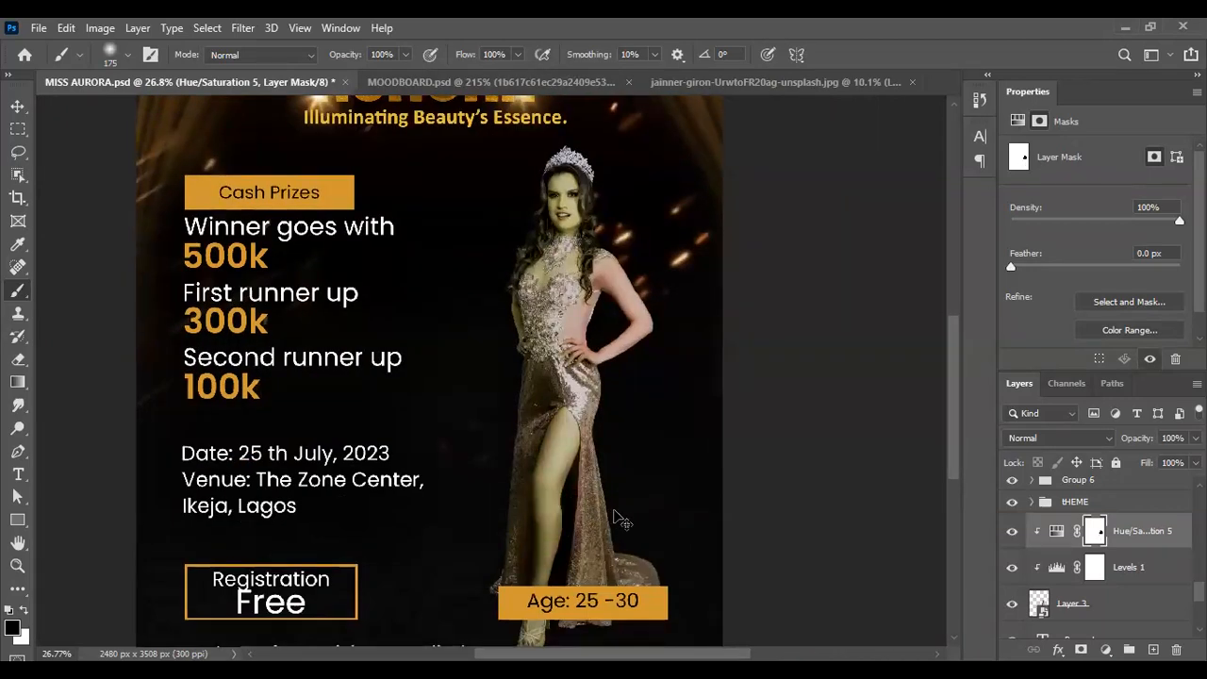
Step: Undo the painting on the Hue/Saturation 5 mask and delete that mask and adjustment layer from above the model
{"action": "key", "text": "ctrl+z"}
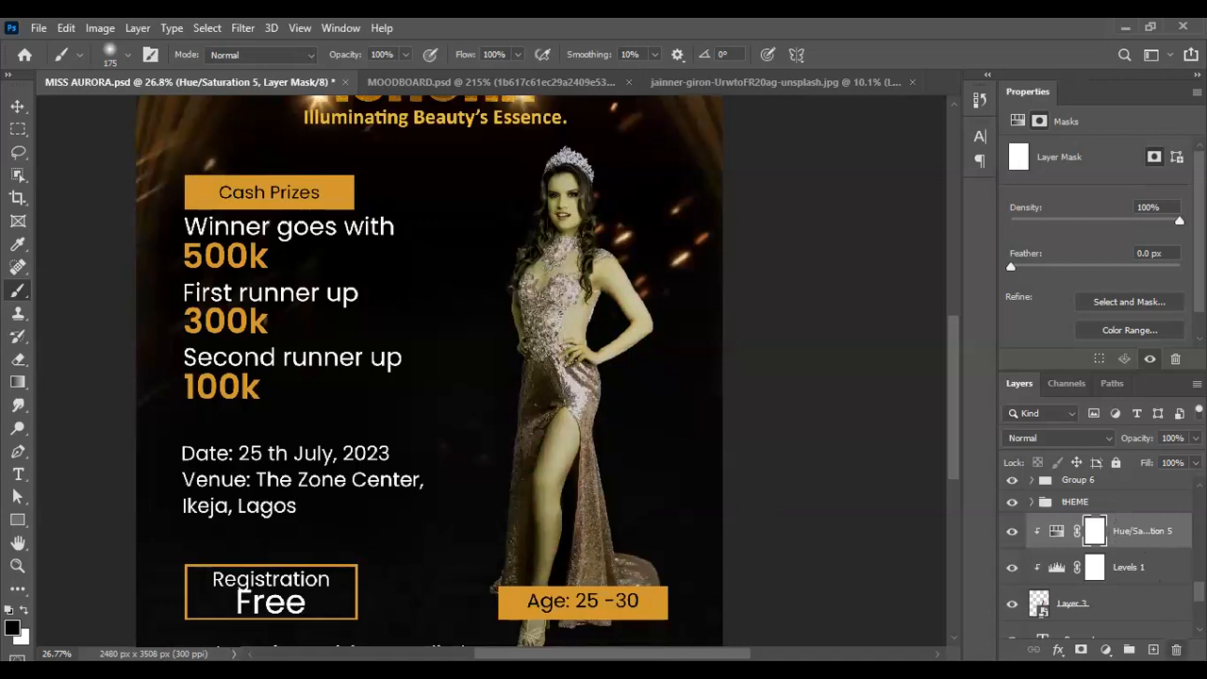
{"action": "key", "text": "Delete"}
{"action": "left_click", "coordinate": [457, 306]}
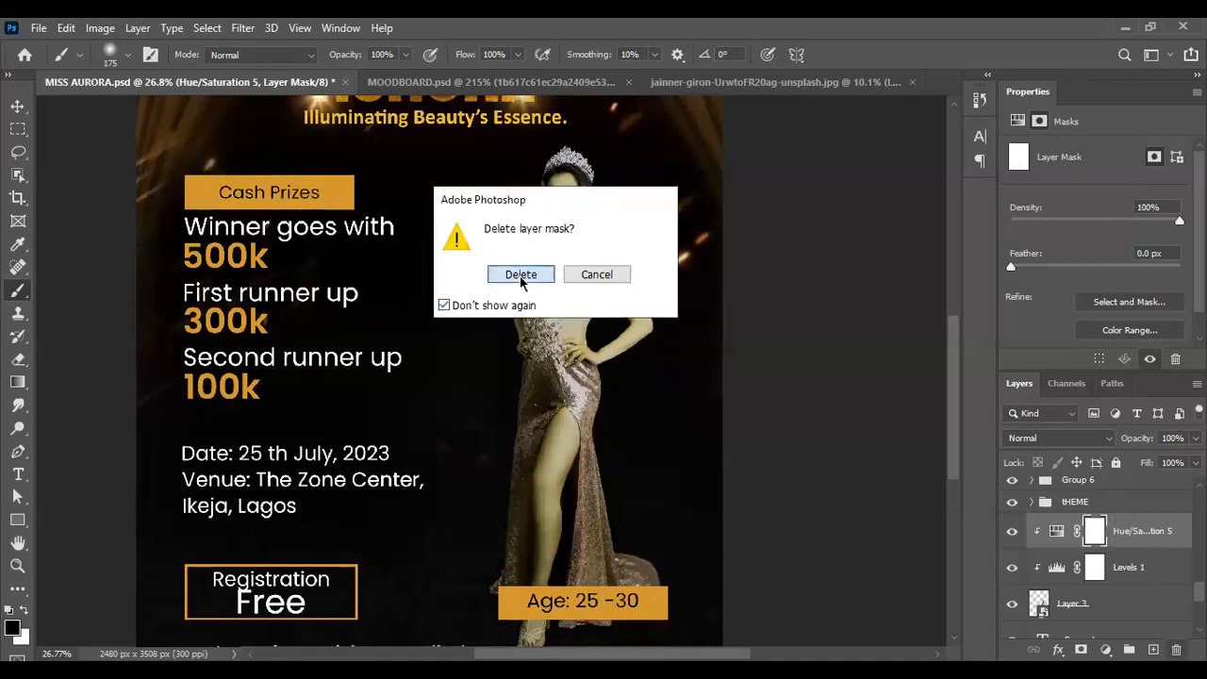
{"action": "left_click", "coordinate": [521, 275]}
{"action": "key", "text": "Delete"}
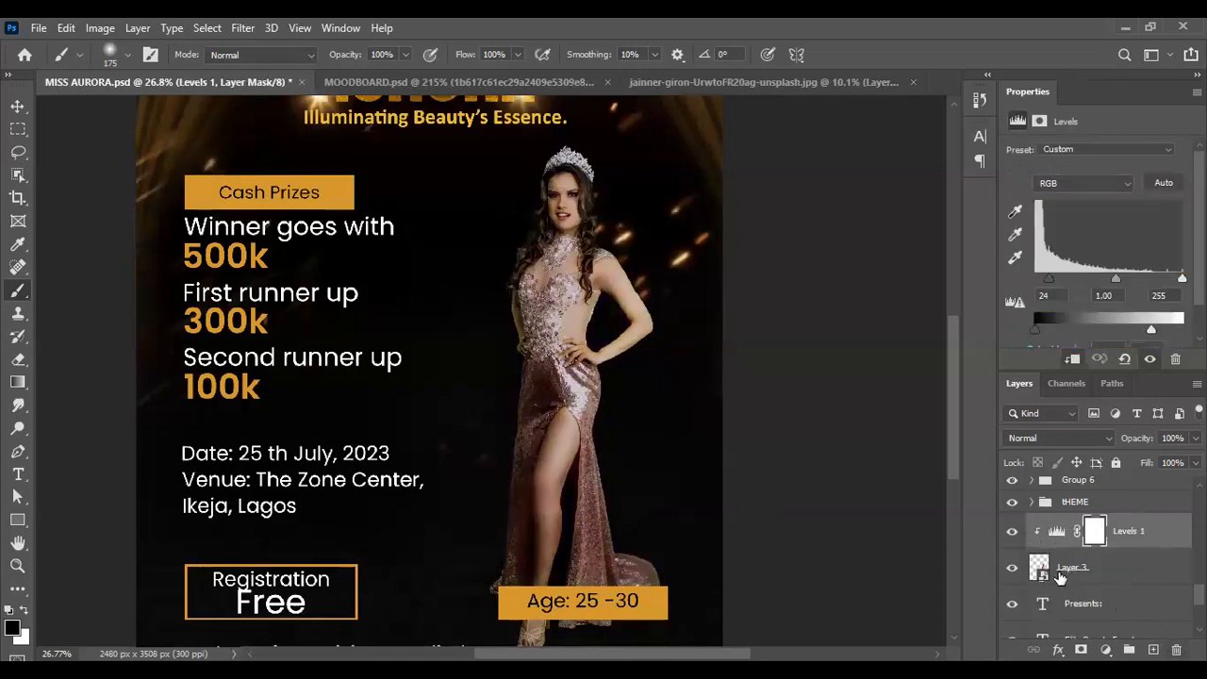
Step: Try shifting the hue to -29 in the Hue/Saturation 3 adjustment of the curtain layer inside the BG group, and undo the change
{"action": "key", "text": "v"}
{"action": "scroll", "coordinate": [642, 383], "scroll_direction": "down", "scroll_amount": 1}
{"action": "scroll", "coordinate": [642, 383], "scroll_direction": "down", "scroll_amount": 4}
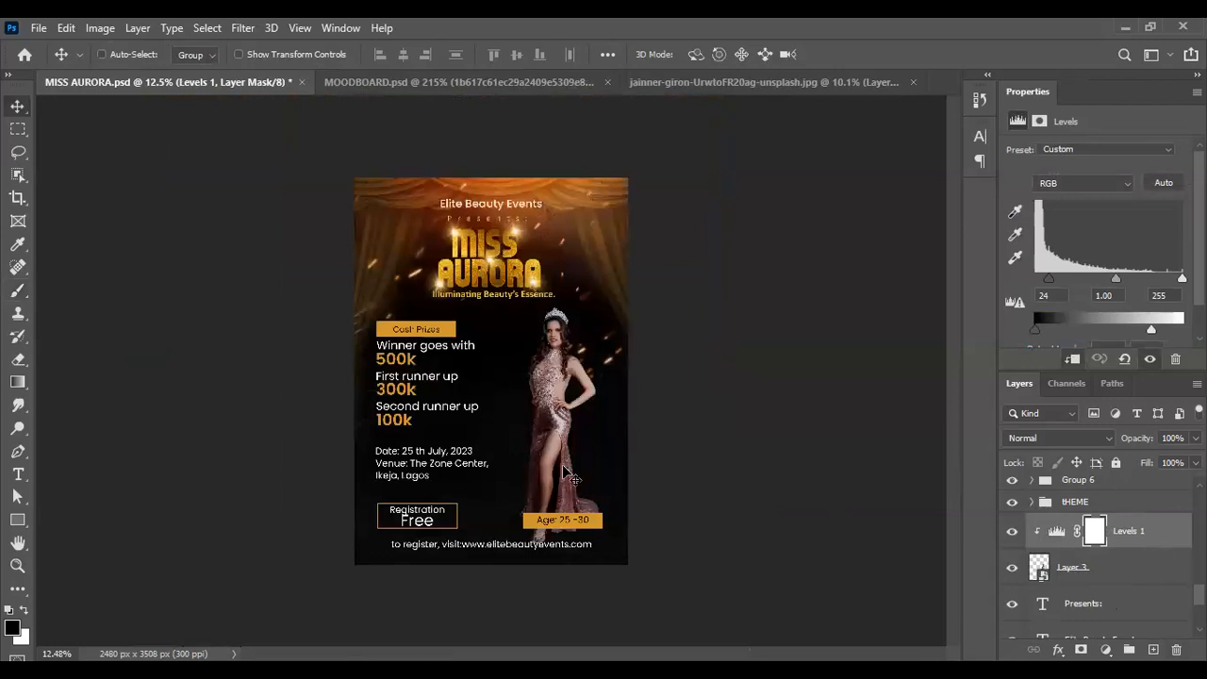
{"action": "scroll", "coordinate": [469, 574], "scroll_direction": "up", "scroll_amount": 1}
{"action": "scroll", "coordinate": [1139, 561], "scroll_direction": "down", "scroll_amount": 4}
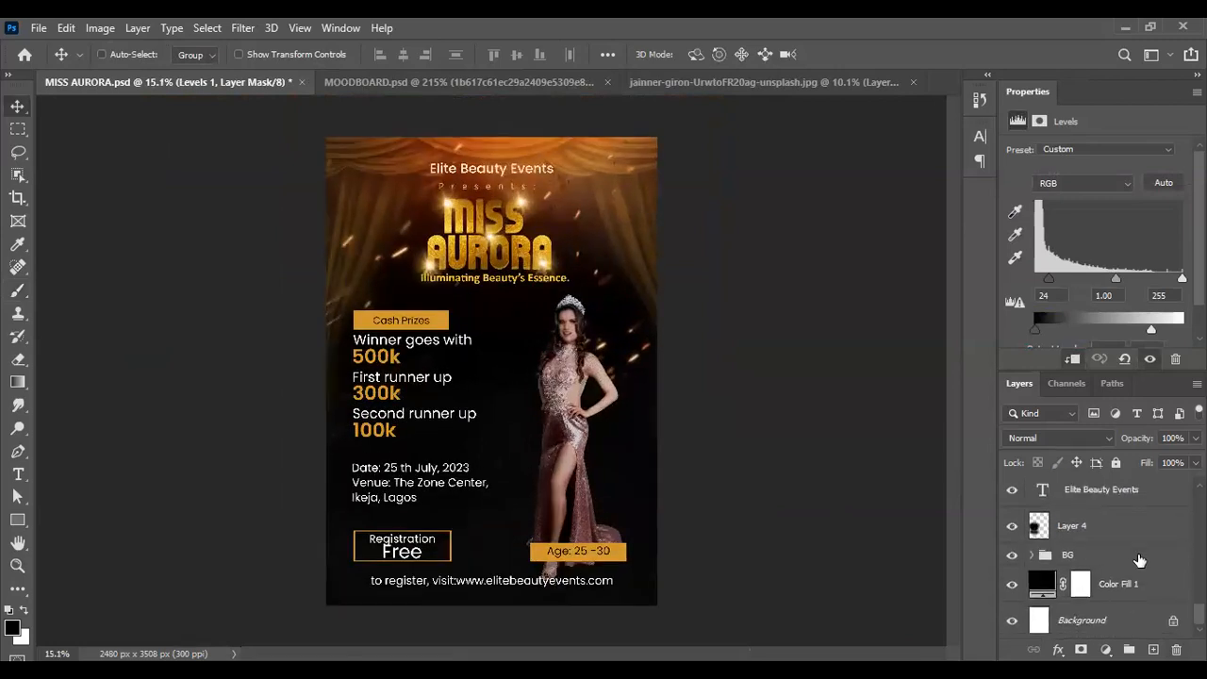
{"action": "left_click", "coordinate": [1032, 554]}
{"action": "scroll", "coordinate": [1103, 550], "scroll_direction": "down", "scroll_amount": 3}
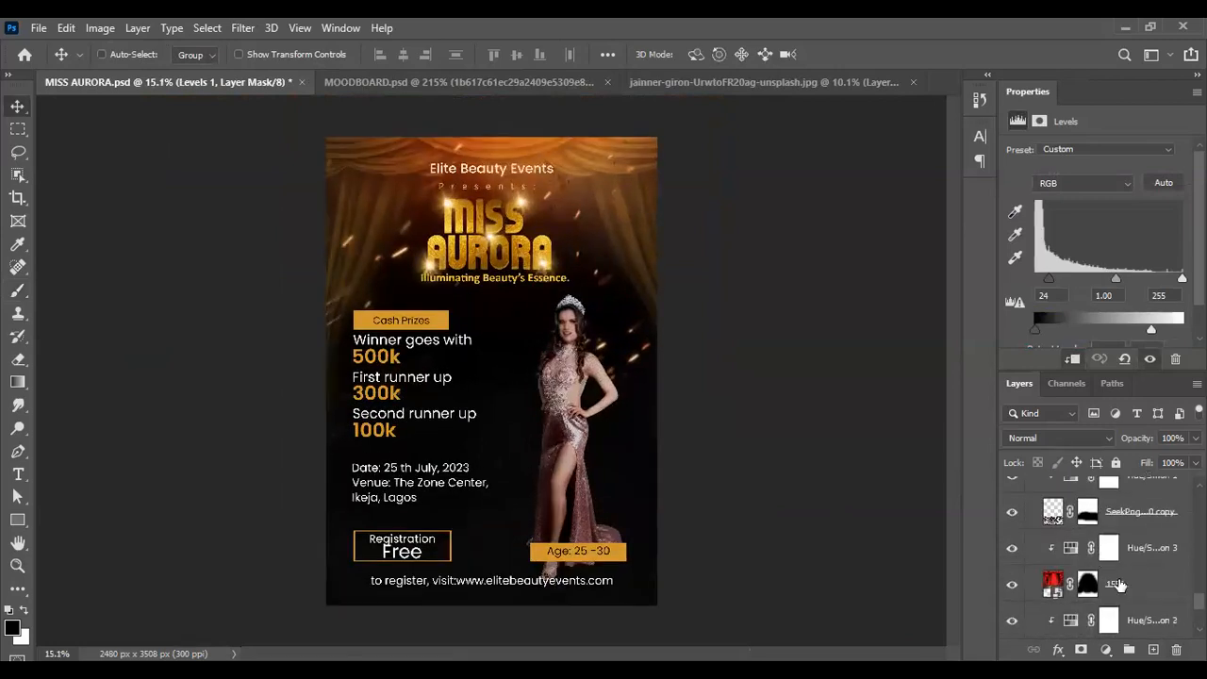
{"action": "left_click", "coordinate": [1119, 585]}
{"action": "left_click", "coordinate": [1070, 552]}
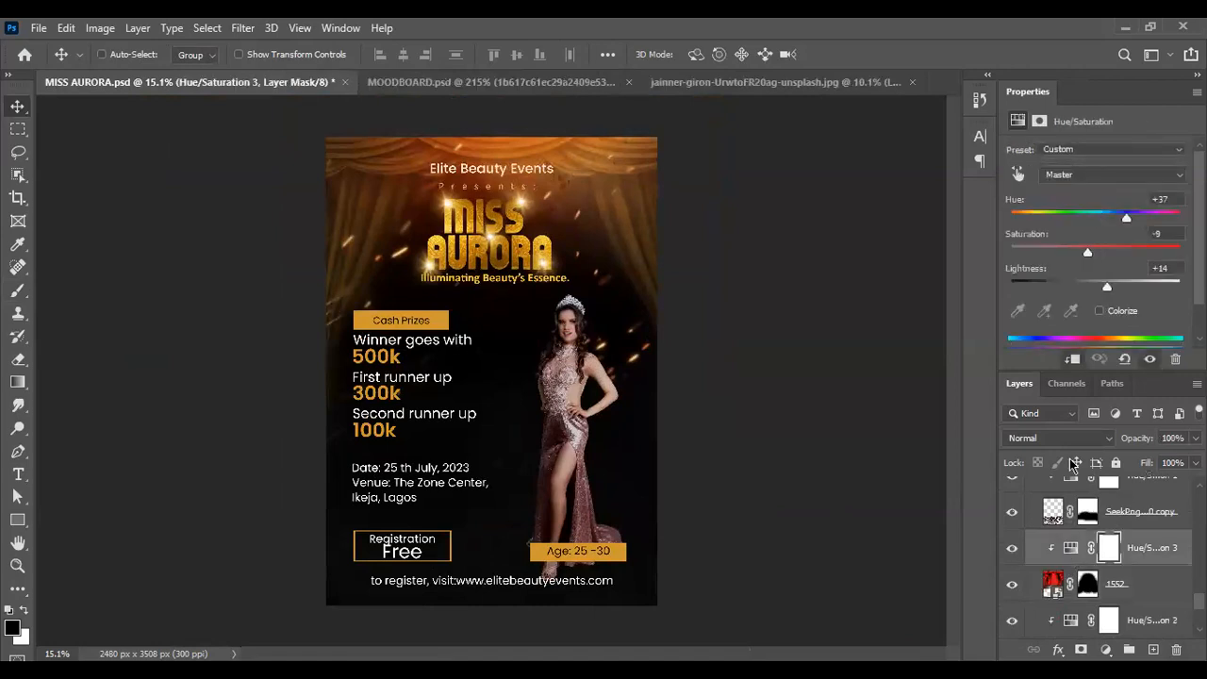
{"action": "left_click_drag", "start_coordinate": [1124, 219], "coordinate": [1080, 240]}
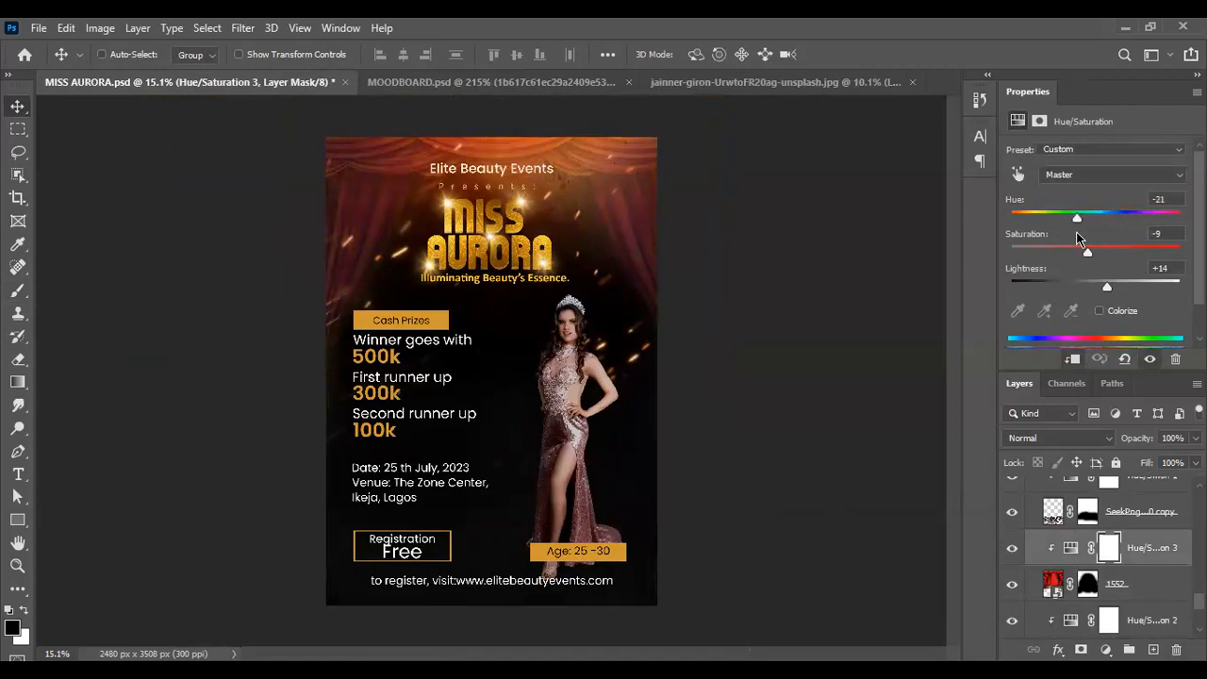
{"action": "left_click_drag", "start_coordinate": [1080, 240], "coordinate": [1060, 227]}
{"action": "left_click_drag", "start_coordinate": [1059, 229], "coordinate": [1076, 234]}
{"action": "key", "text": "ctrl+plus"}
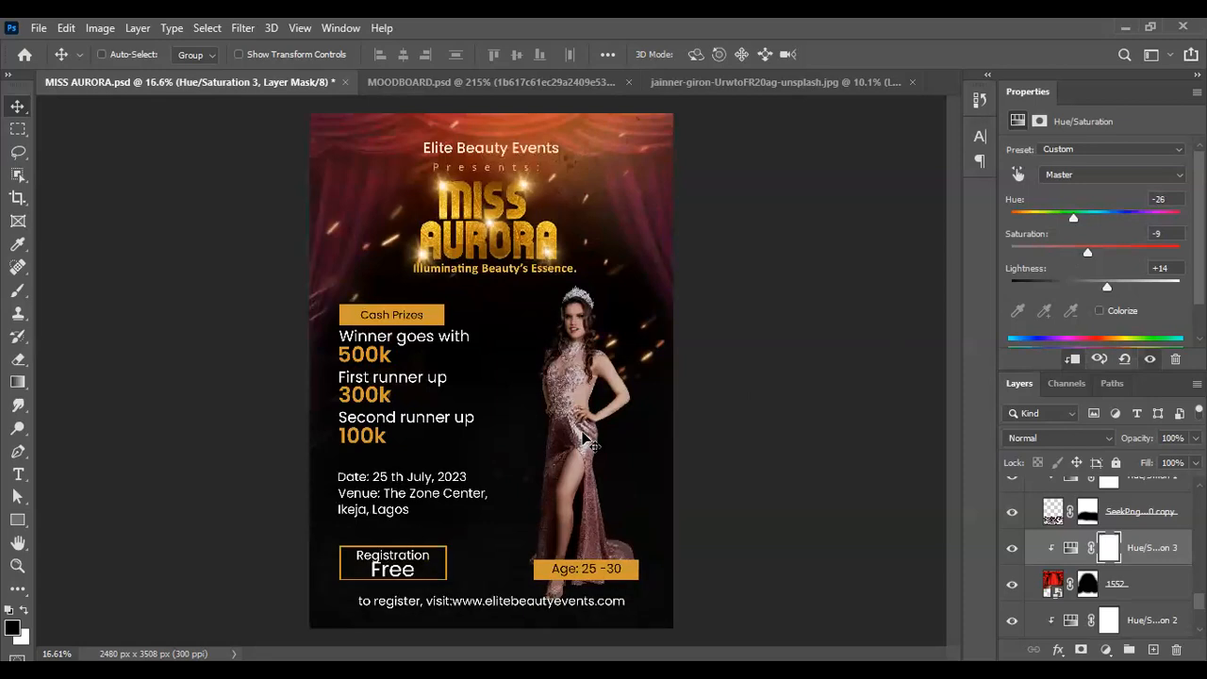
{"action": "key", "text": "ctrl+plus"}
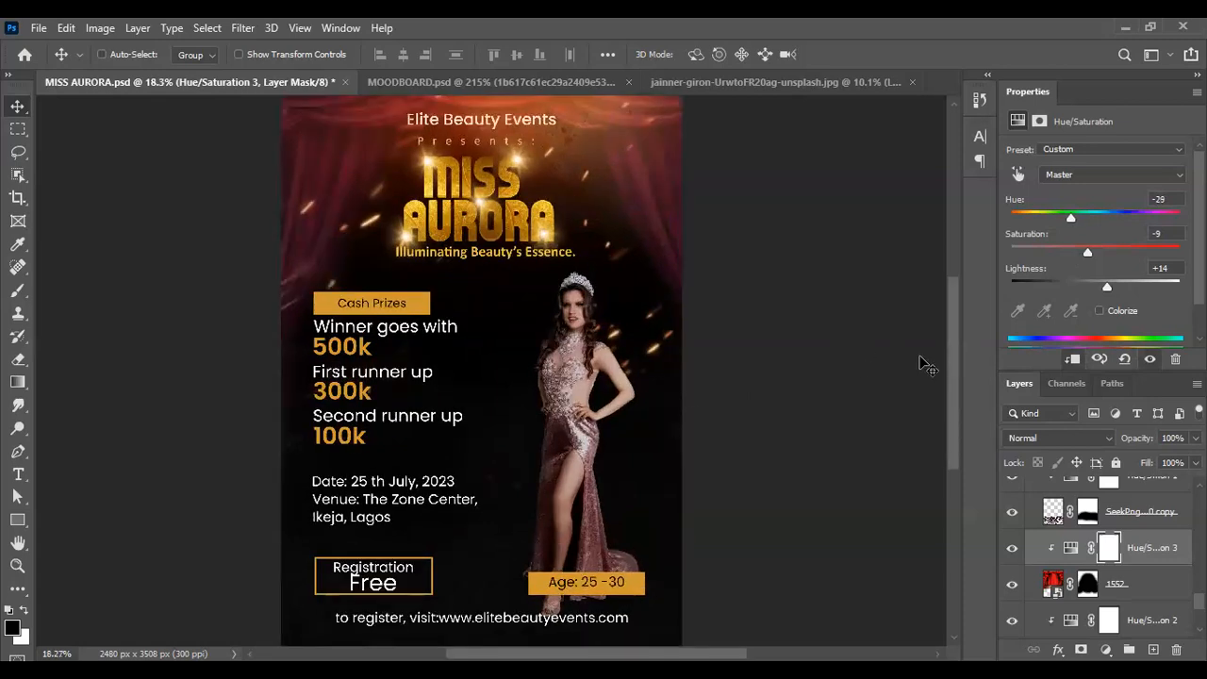
{"action": "key", "text": "ctrl+z"}
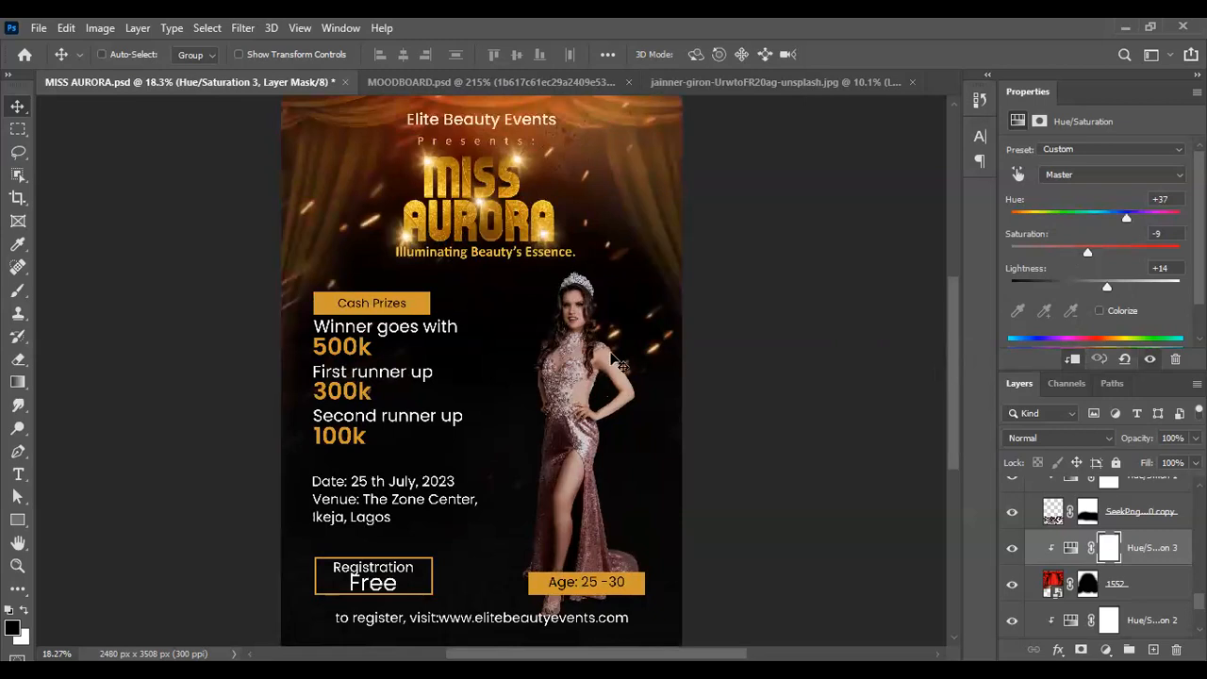
{"action": "left_click", "coordinate": [602, 418], "text": "ctrl"}
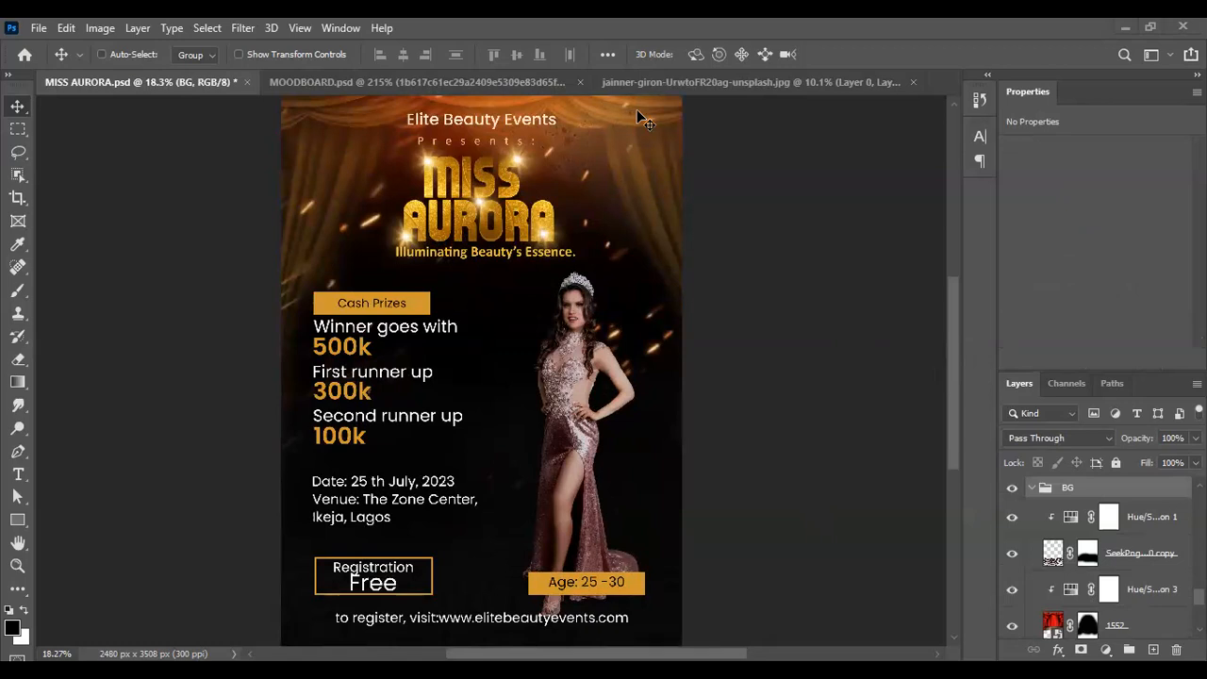
Step: Switch to the browser, open pexels.com and search its photos for "Queen"
{"action": "key", "text": "alt+Tab"}
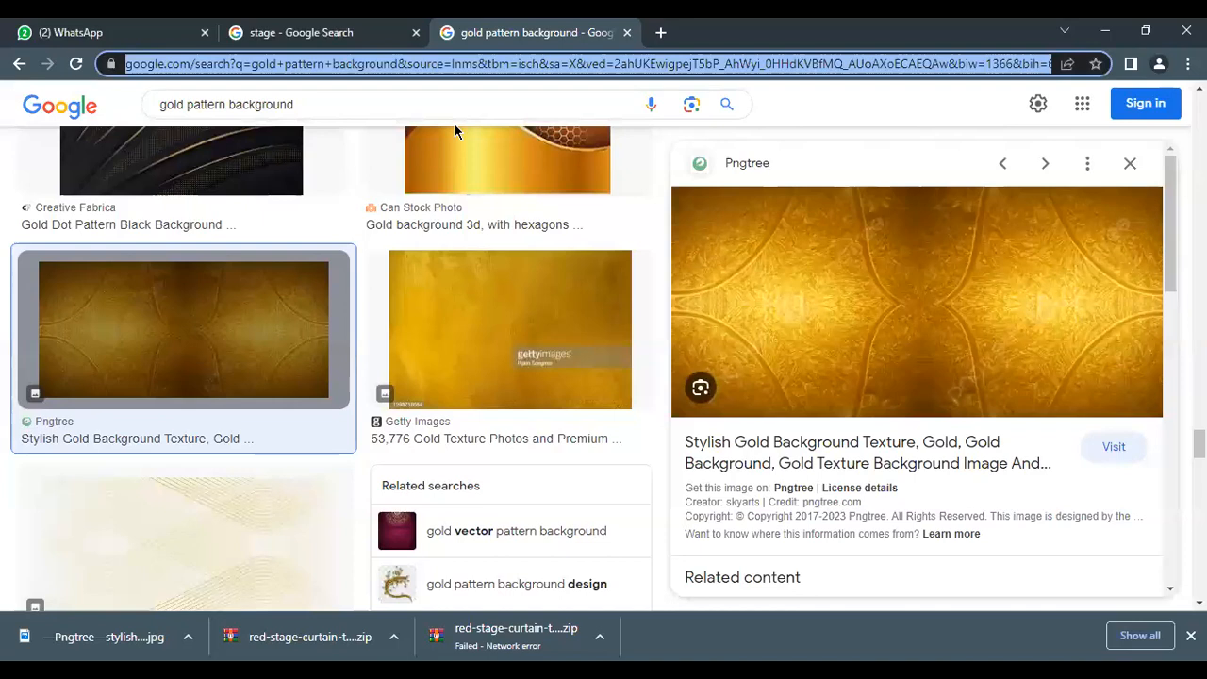
{"action": "type", "text": "pex"}
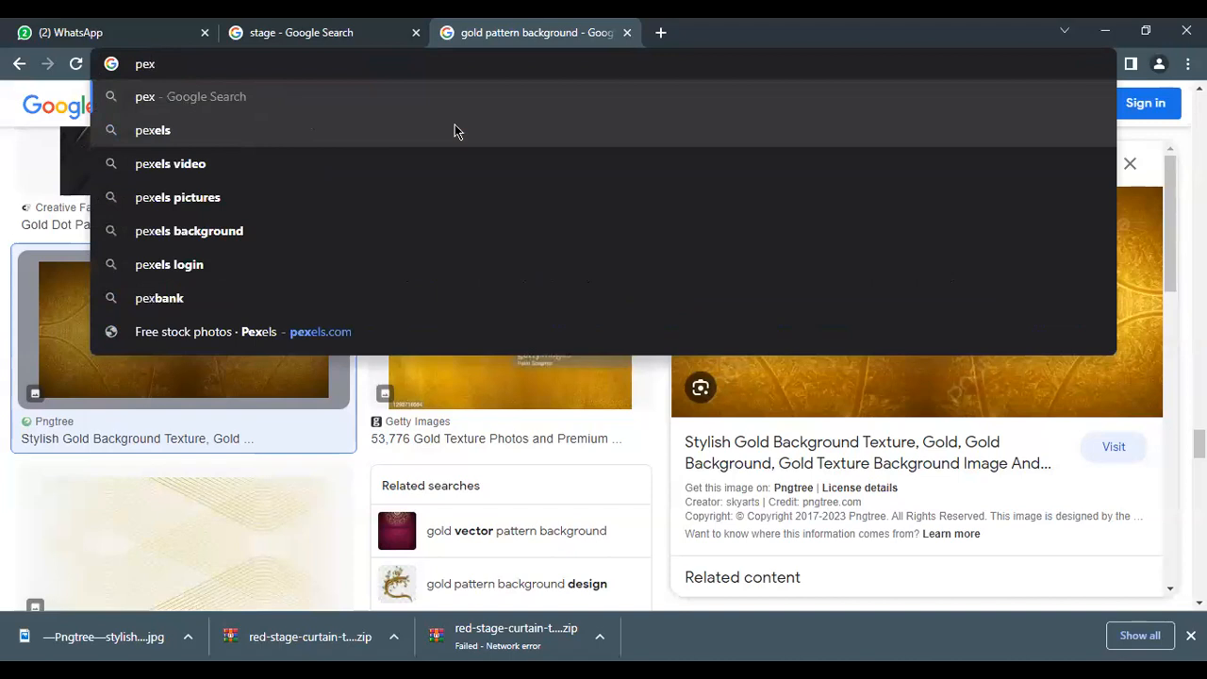
{"action": "left_click", "coordinate": [213, 196]}
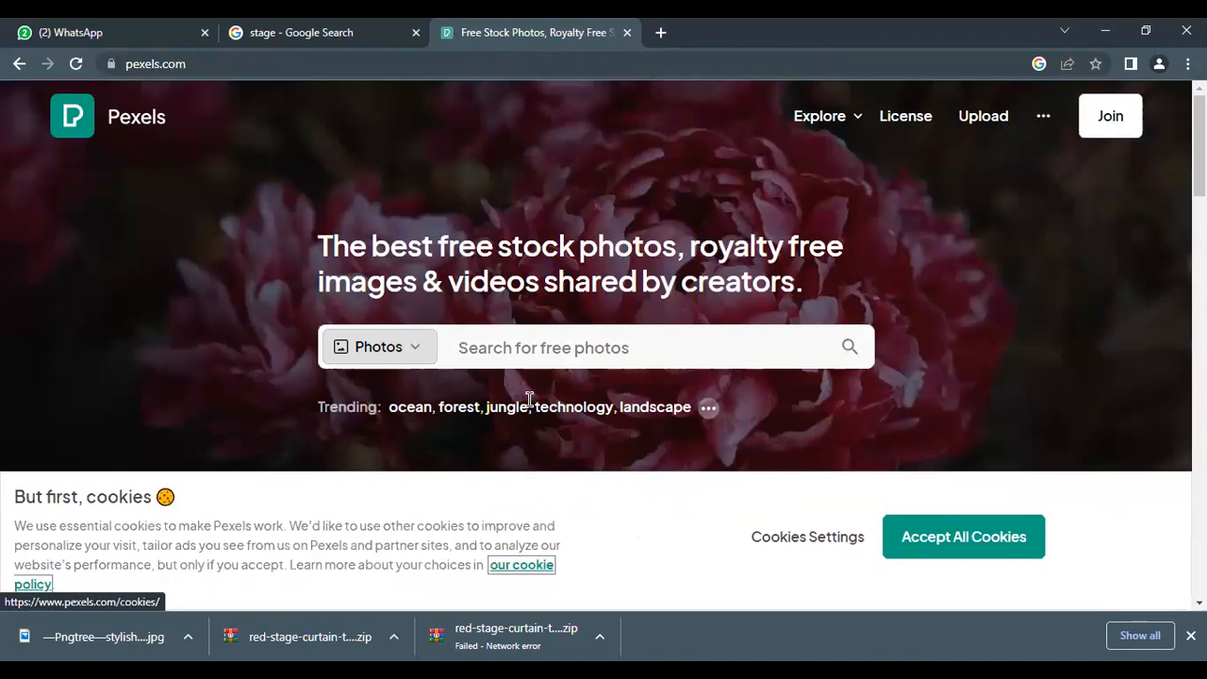
{"action": "left_click", "coordinate": [527, 345]}
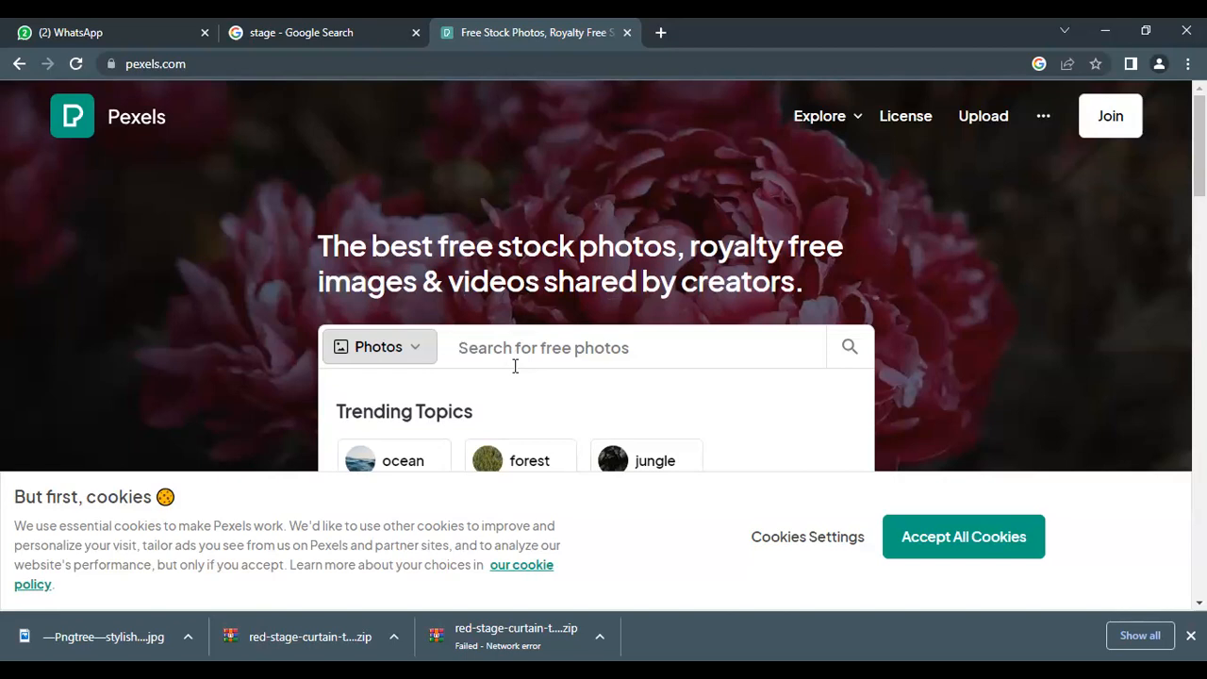
{"action": "type", "text": "Queen"}
{"action": "key", "text": "Return"}
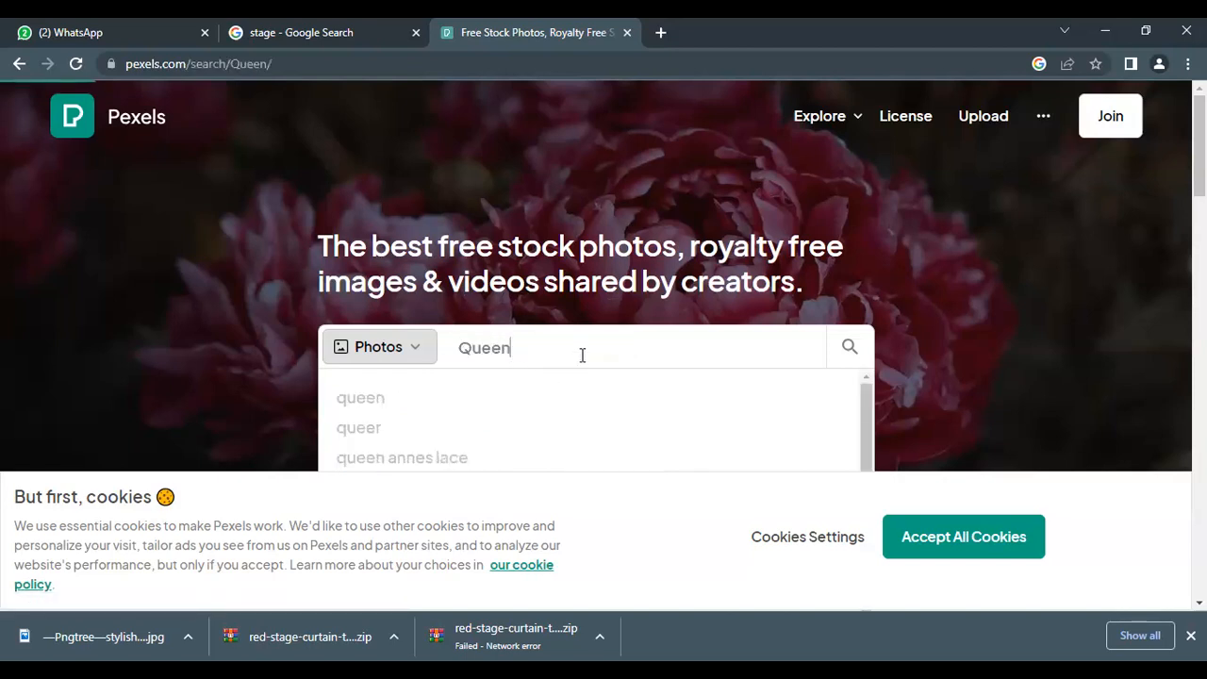
Step: Accept all cookies and look through the Queen photo results for a suitable pageant model
{"action": "scroll", "coordinate": [578, 321], "scroll_direction": "down", "scroll_amount": 3}
{"action": "scroll", "coordinate": [579, 323], "scroll_direction": "up", "scroll_amount": 6}
{"action": "scroll", "coordinate": [578, 324], "scroll_direction": "down", "scroll_amount": 6}
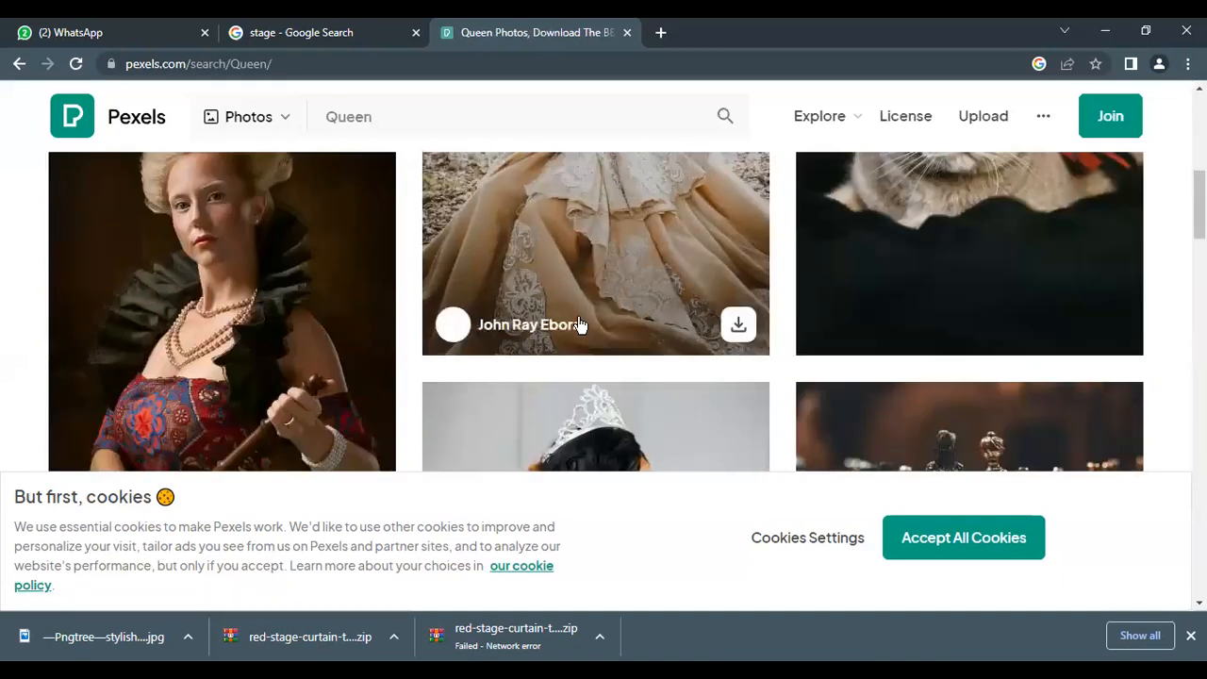
{"action": "left_click", "coordinate": [885, 537]}
{"action": "scroll", "coordinate": [631, 398], "scroll_direction": "up", "scroll_amount": 6}
{"action": "scroll", "coordinate": [632, 397], "scroll_direction": "down", "scroll_amount": 6}
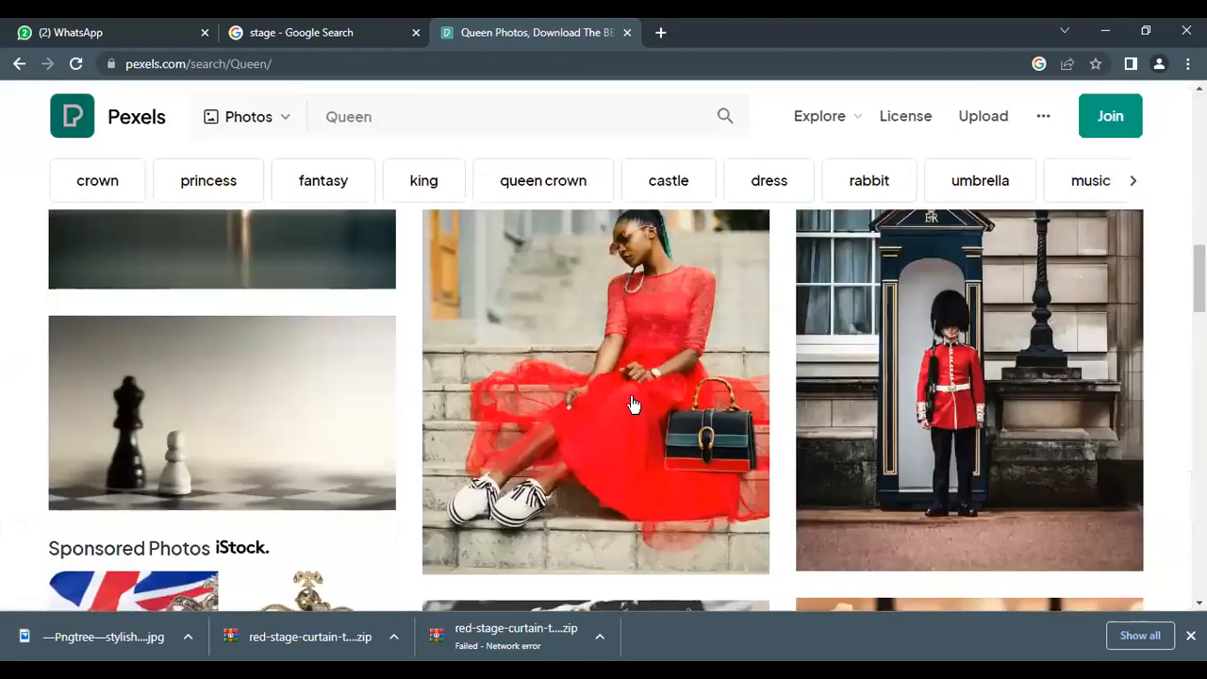
{"action": "scroll", "coordinate": [633, 405], "scroll_direction": "down", "scroll_amount": 5}
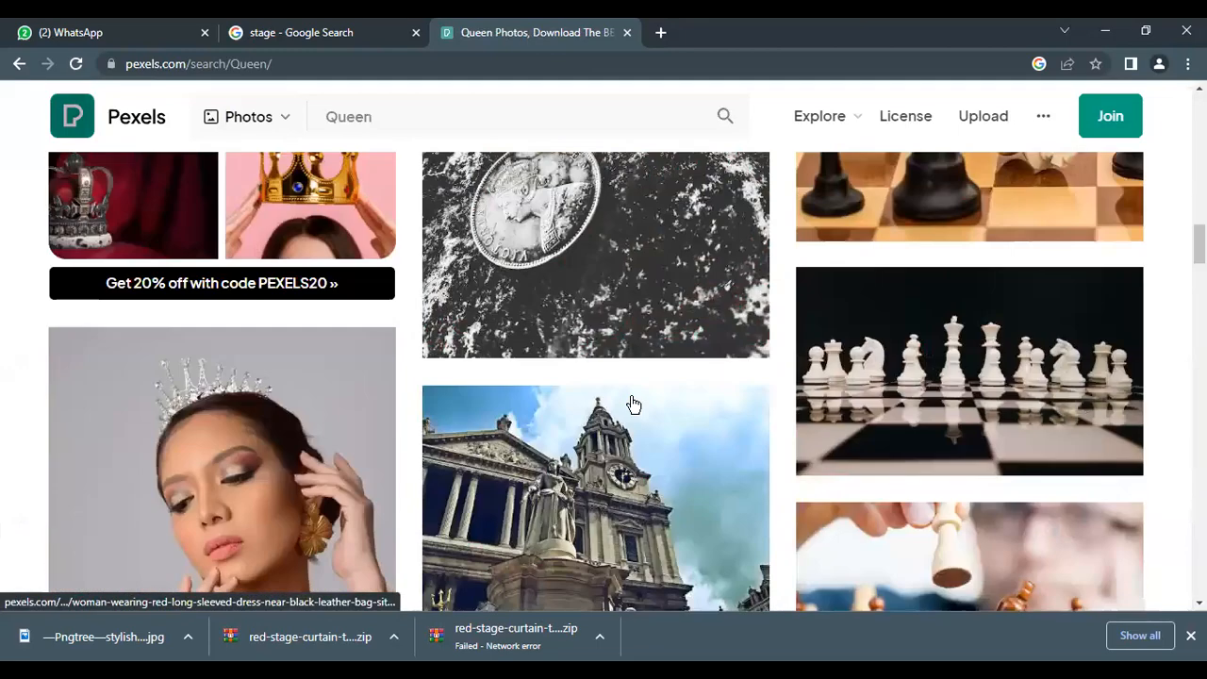
{"action": "scroll", "coordinate": [633, 405], "scroll_direction": "down", "scroll_amount": 15}
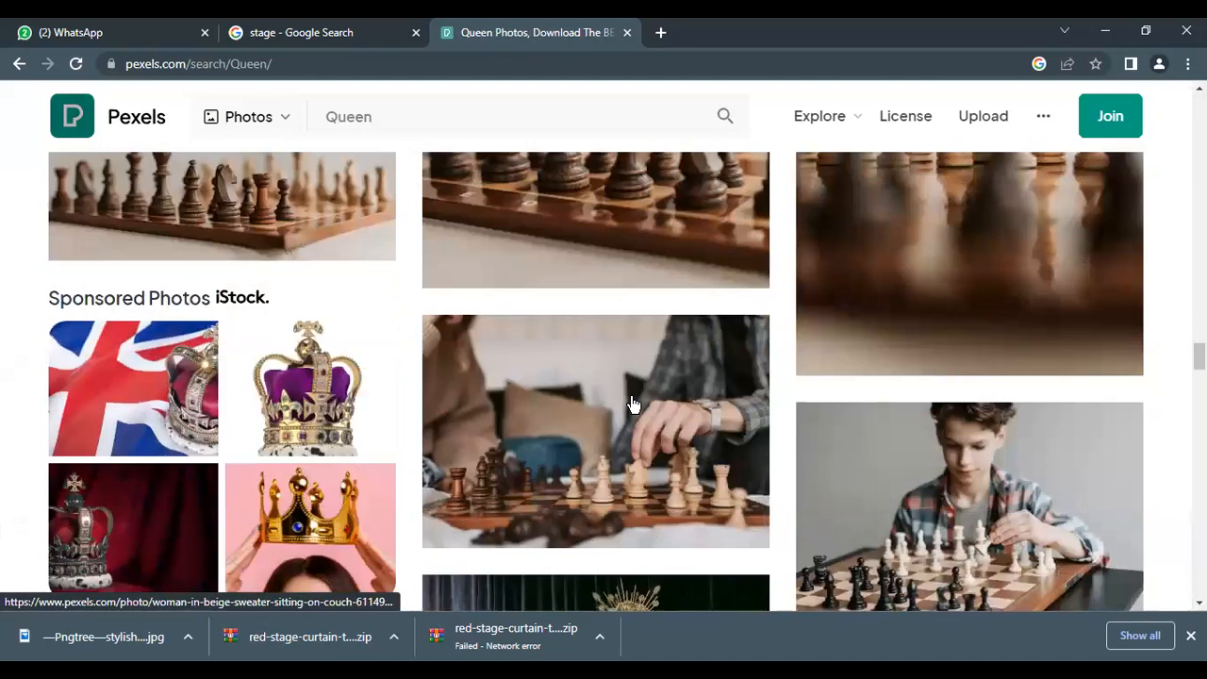
{"action": "scroll", "coordinate": [633, 405], "scroll_direction": "down", "scroll_amount": 5}
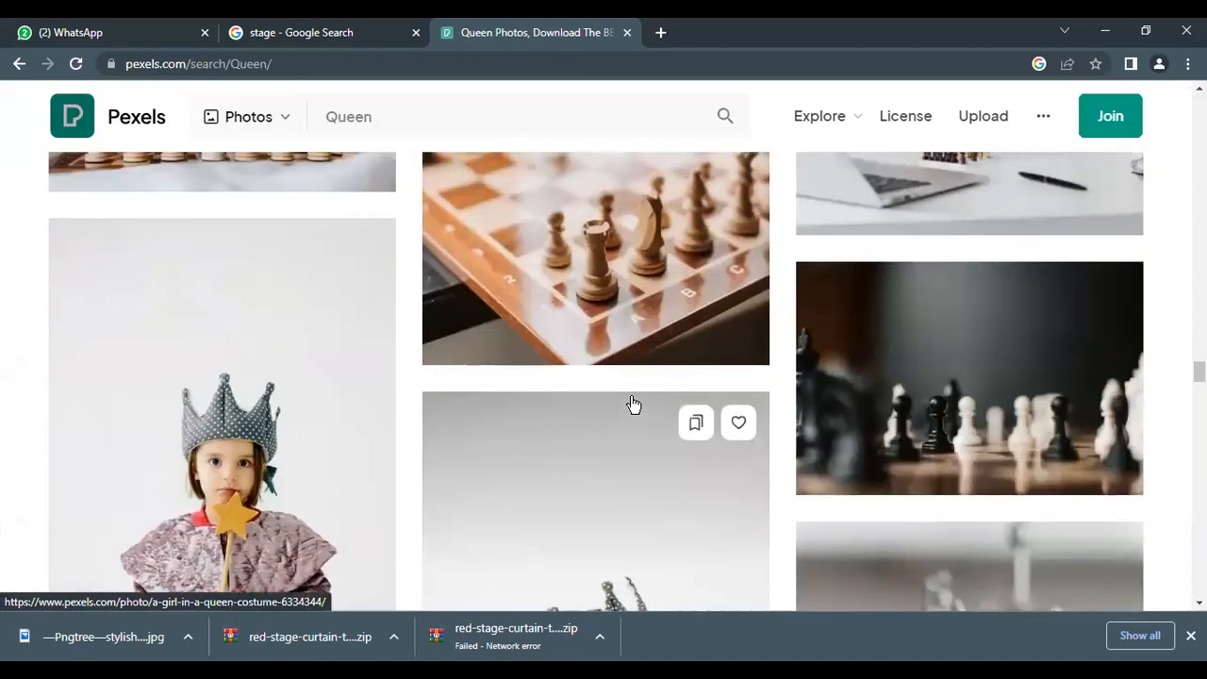
{"action": "scroll", "coordinate": [633, 404], "scroll_direction": "up", "scroll_amount": 5}
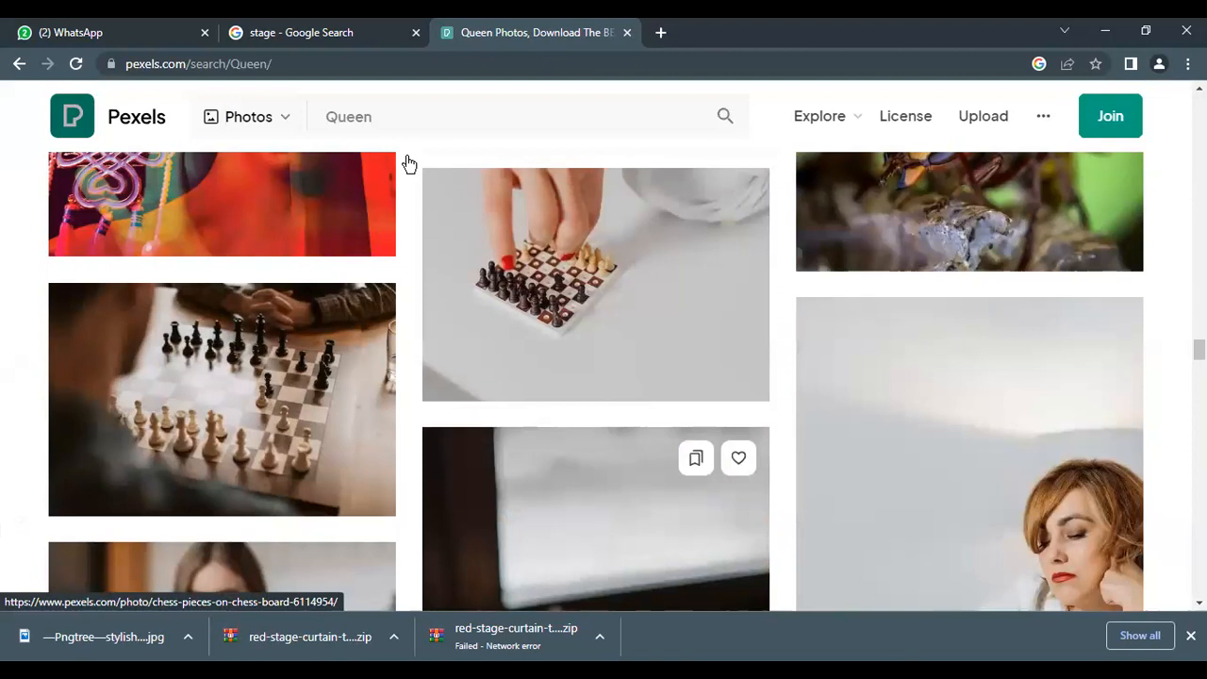
Step: Refine the Pexels photo search to "black Queen" and look through the results for a model
{"action": "left_click", "coordinate": [327, 115]}
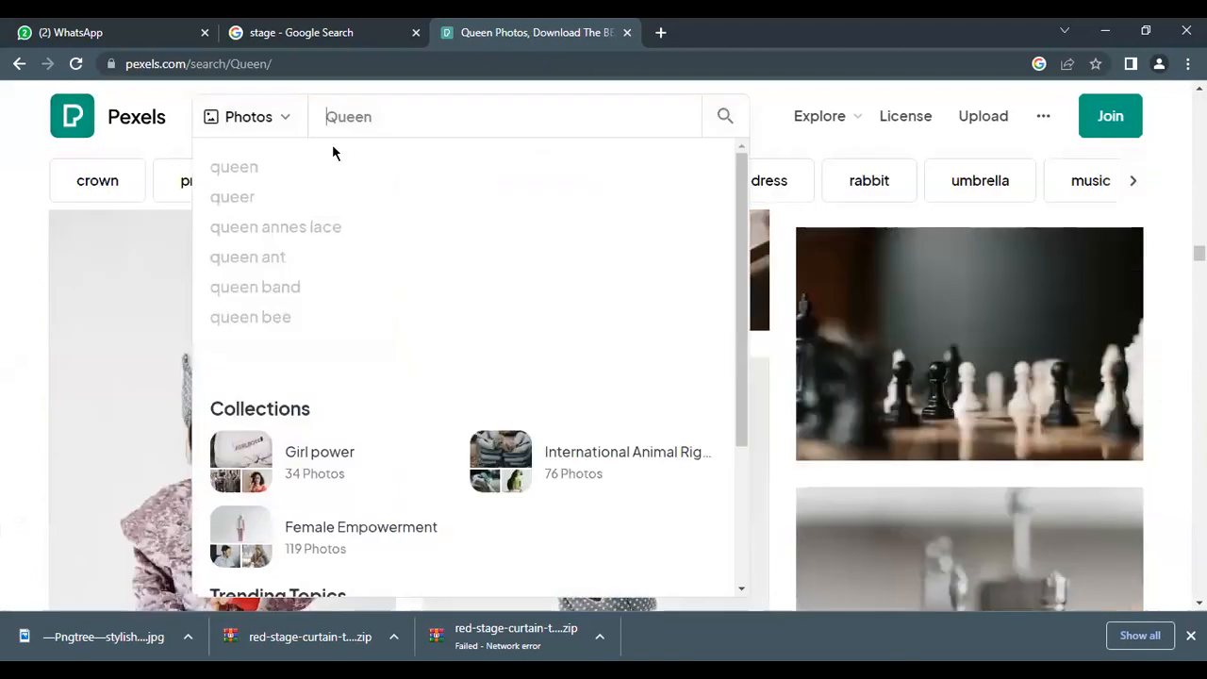
{"action": "type", "text": "black"}
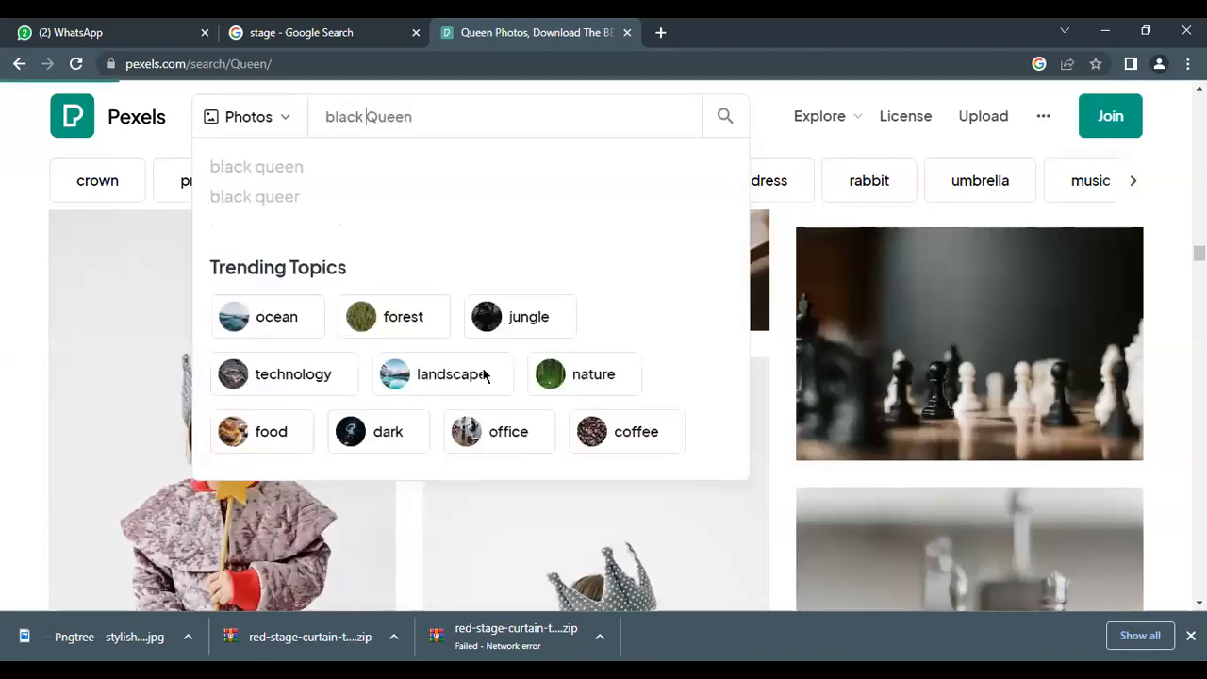
{"action": "key", "text": "Return"}
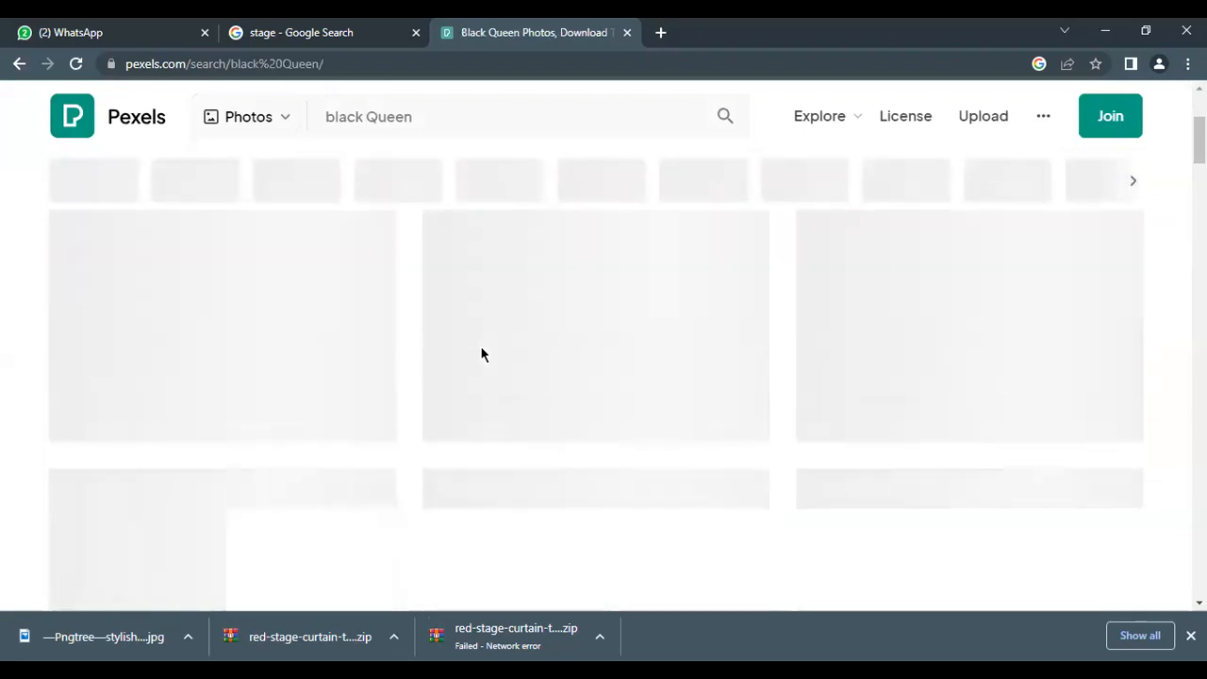
{"action": "scroll", "coordinate": [483, 355], "scroll_direction": "down", "scroll_amount": 3}
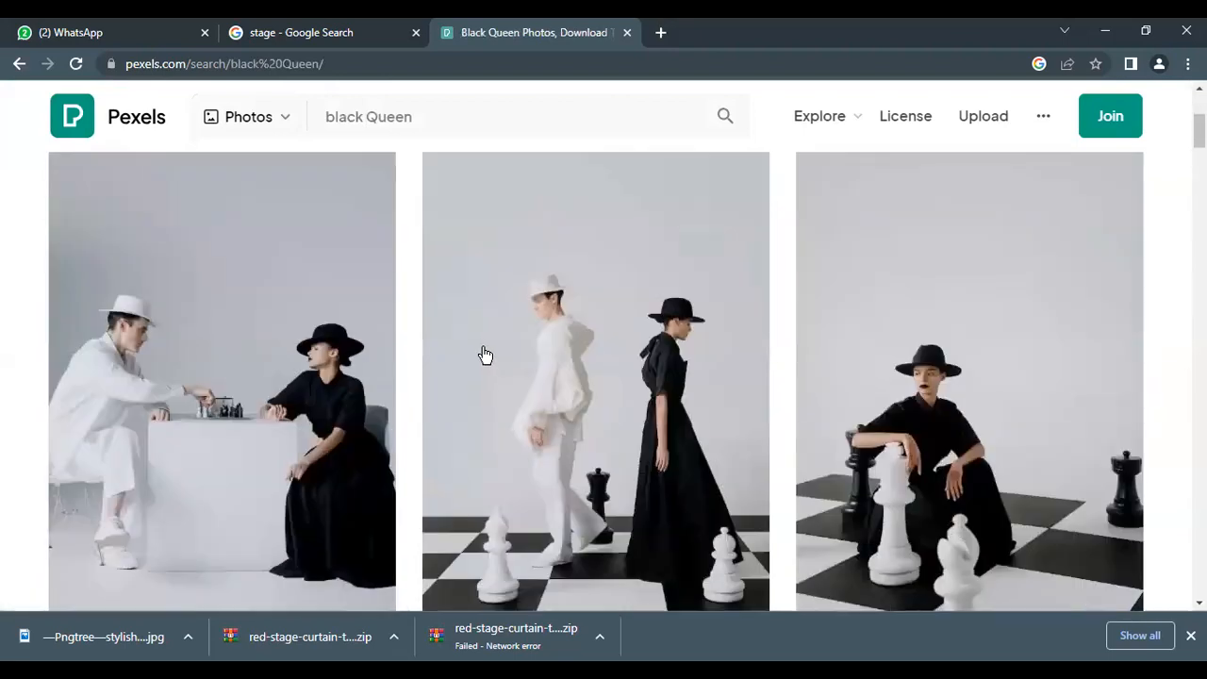
{"action": "scroll", "coordinate": [485, 354], "scroll_direction": "down", "scroll_amount": 3}
{"action": "scroll", "coordinate": [487, 359], "scroll_direction": "down", "scroll_amount": 3}
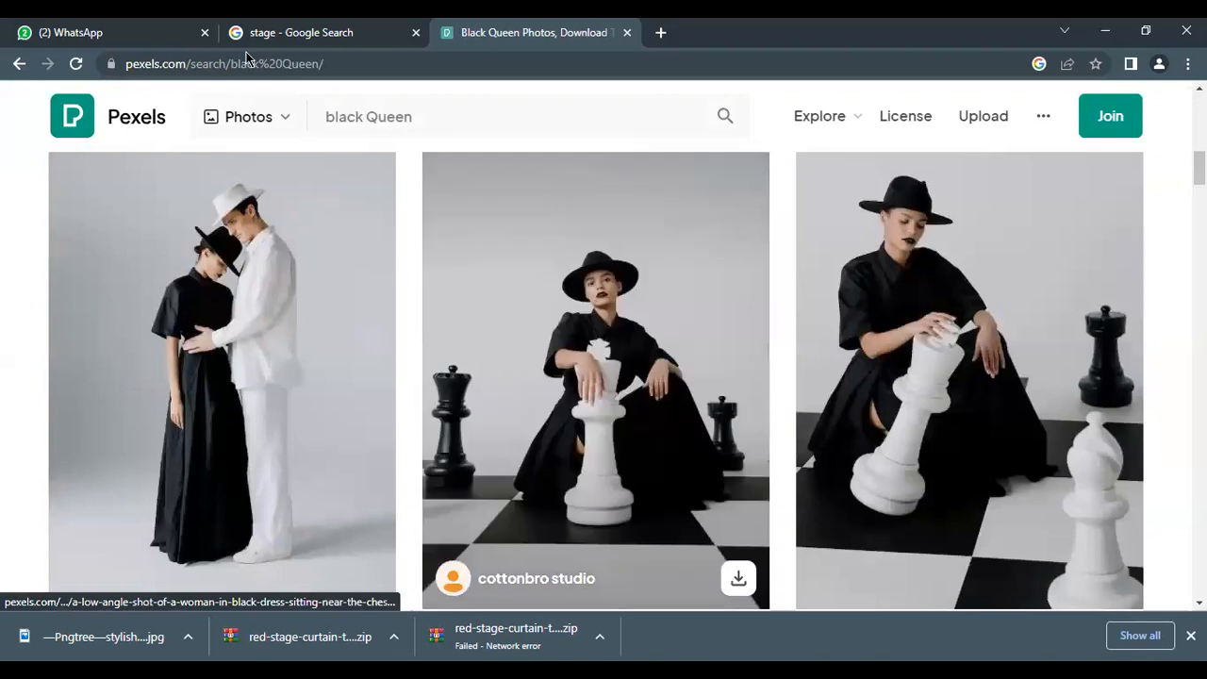
Step: Leave the Pexels results and go to the unsplash.com home page
{"action": "left_click", "coordinate": [353, 63]}
{"action": "scroll", "coordinate": [381, 97], "scroll_direction": "down", "scroll_amount": 3}
{"action": "type", "text": "uns"}
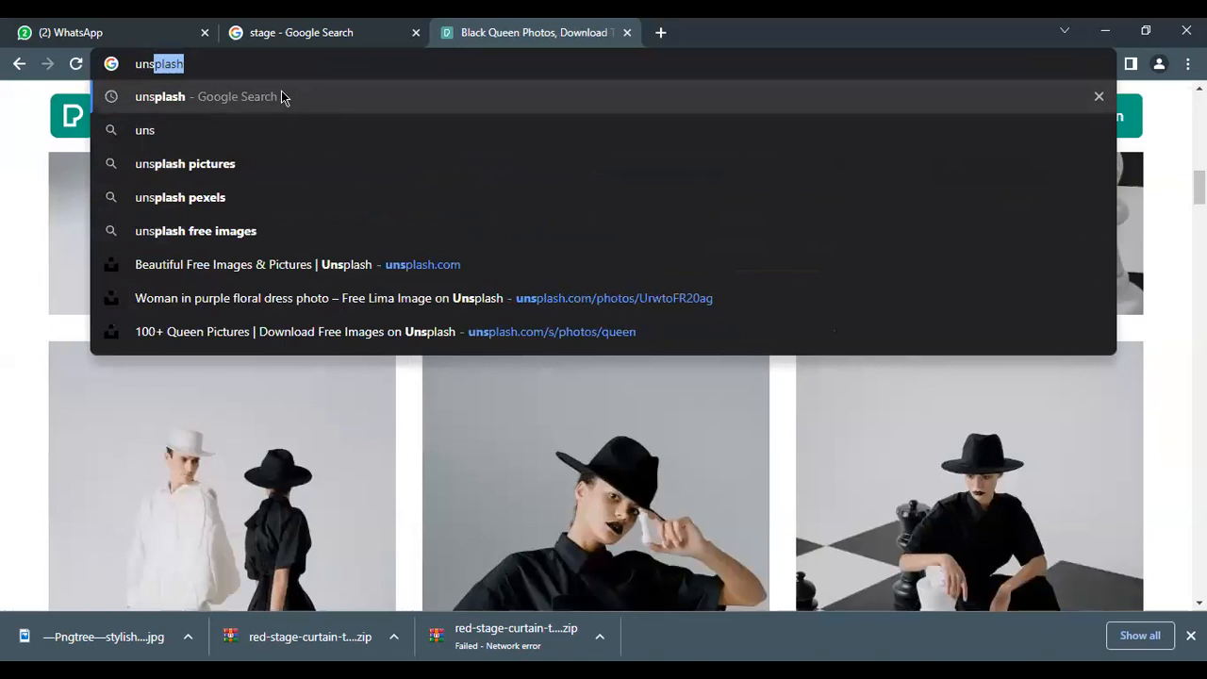
{"action": "left_click", "coordinate": [265, 267]}
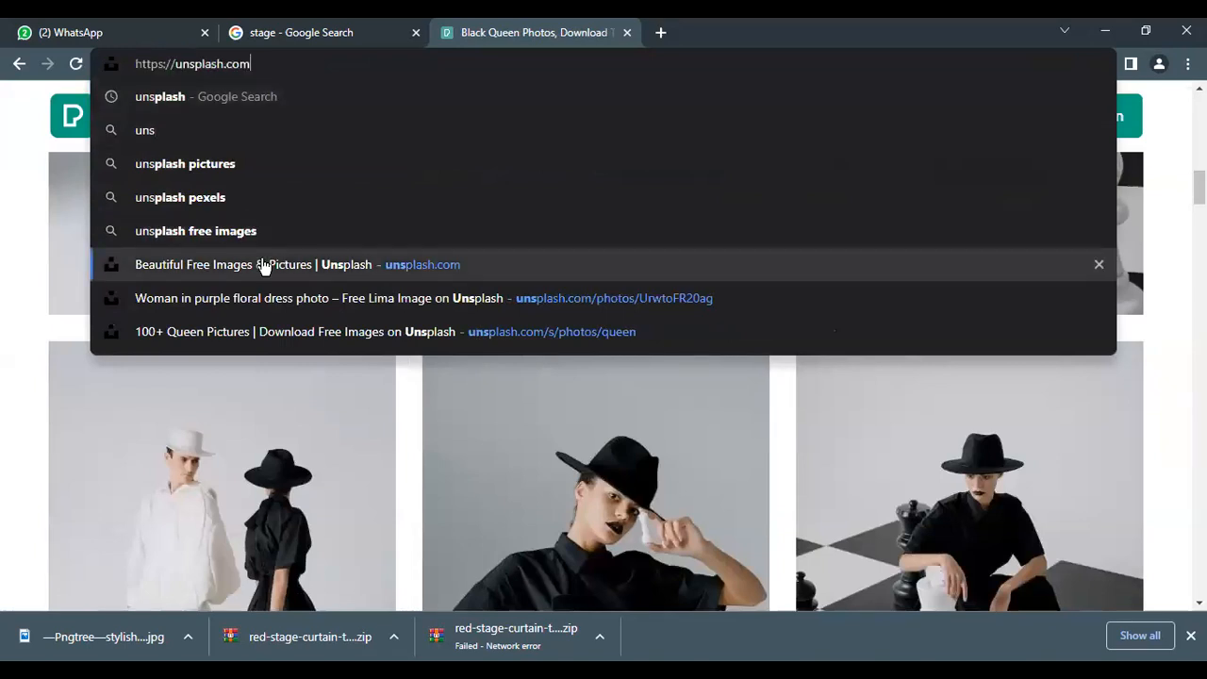
{"action": "left_click", "coordinate": [266, 264]}
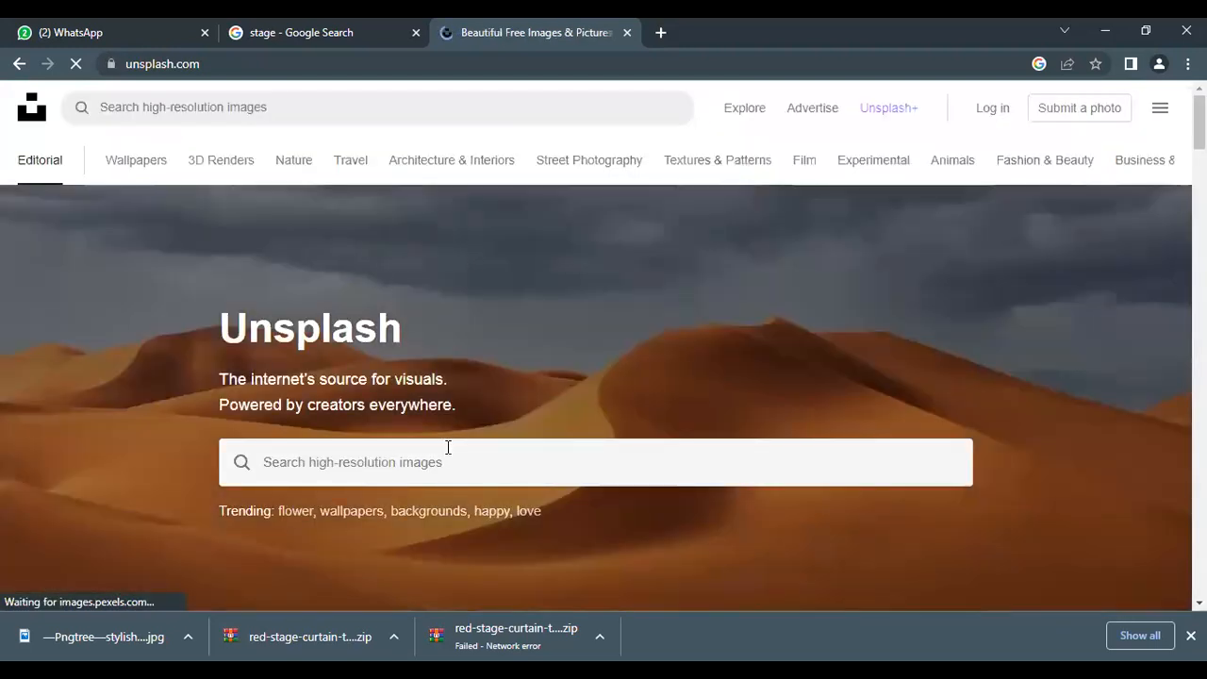
Step: Search Unsplash for "black queen" and browse the photo results for a pageant model
{"action": "left_click", "coordinate": [445, 451]}
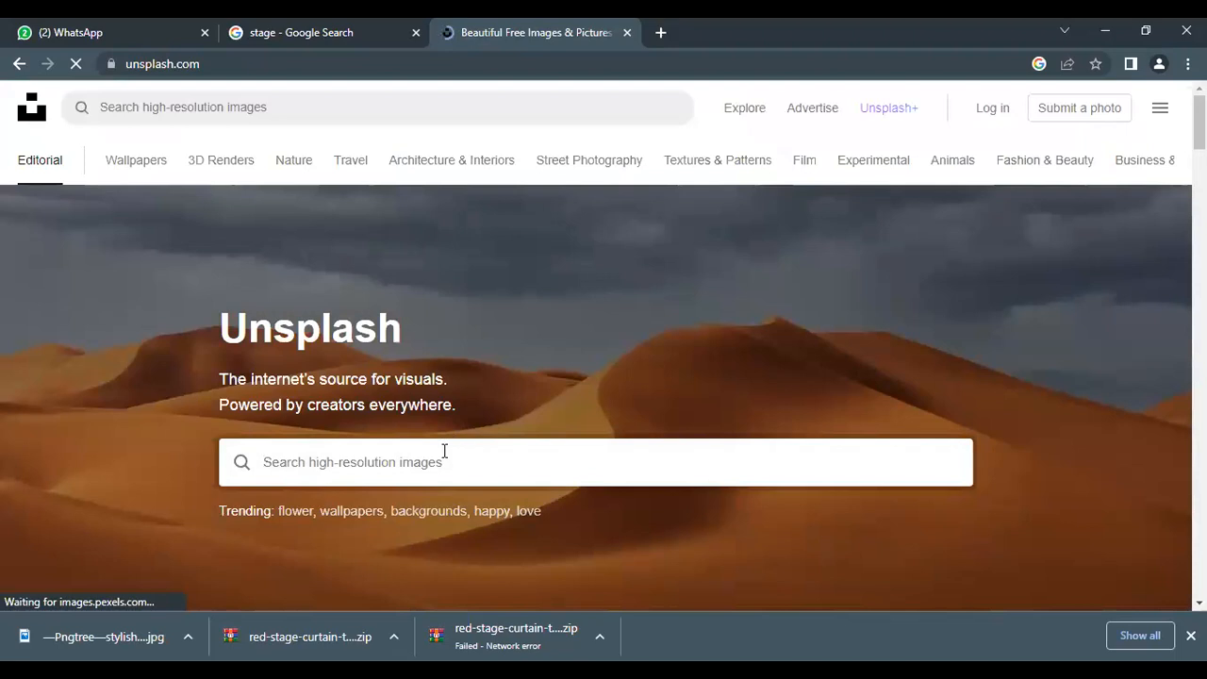
{"action": "type", "text": "black"}
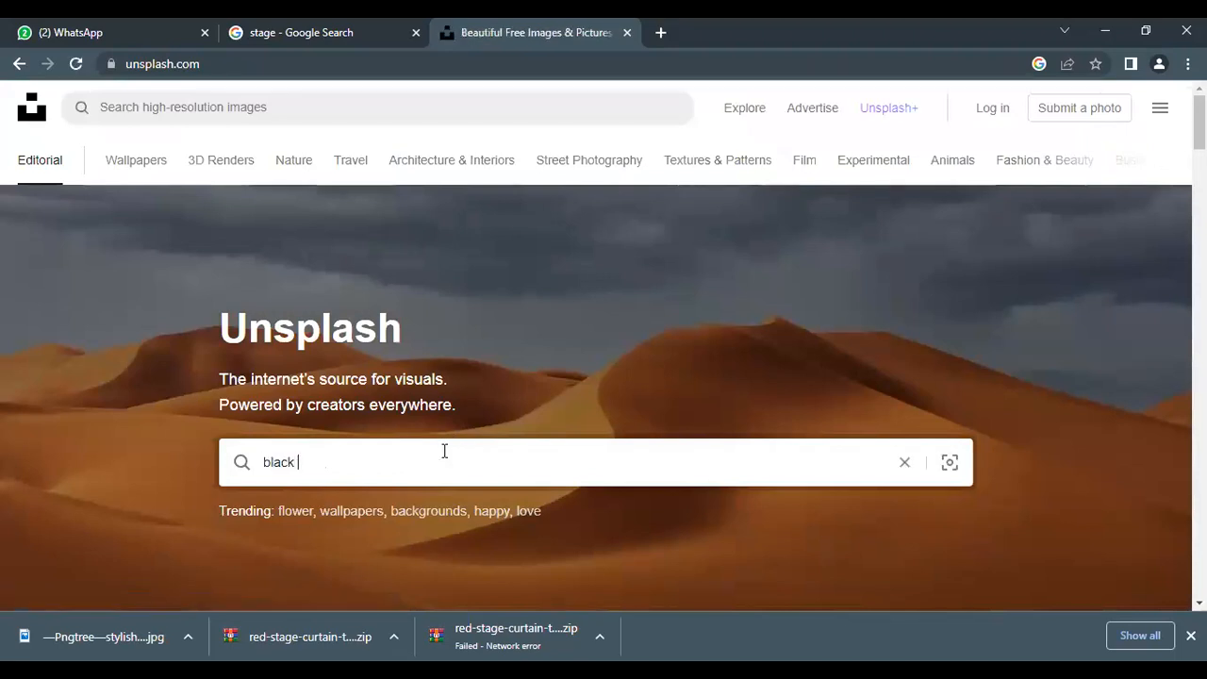
{"action": "type", "text": " queen"}
{"action": "key", "text": "Return"}
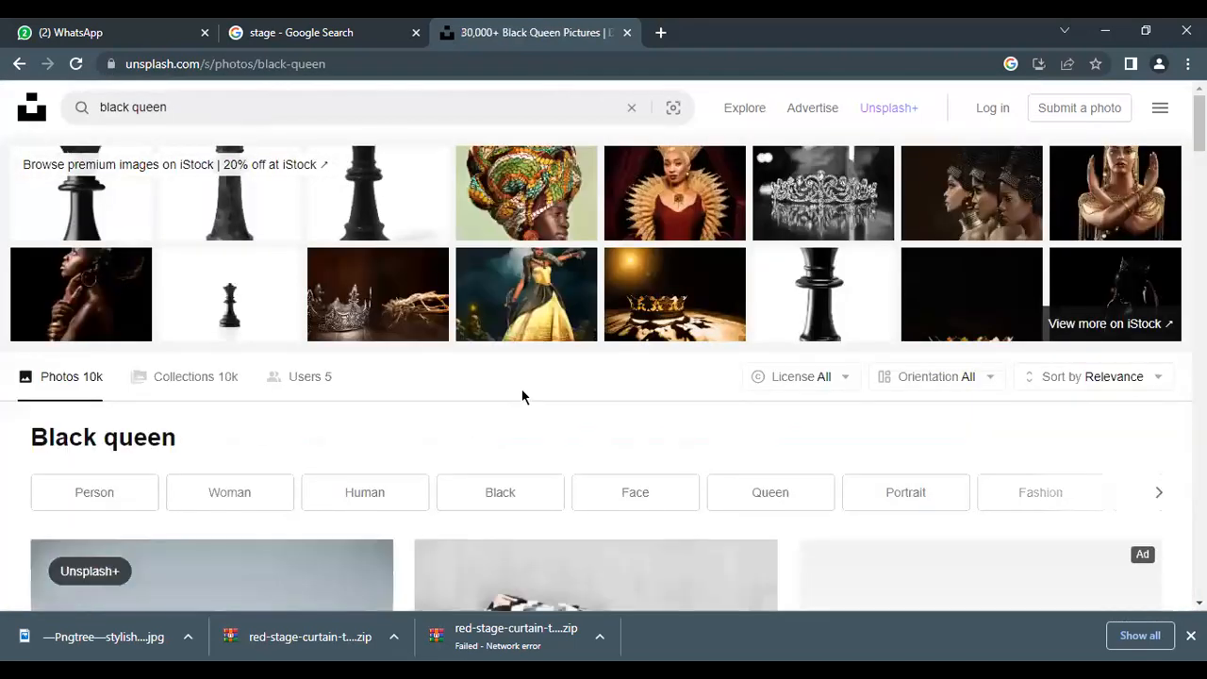
{"action": "scroll", "coordinate": [499, 323], "scroll_direction": "down", "scroll_amount": 5}
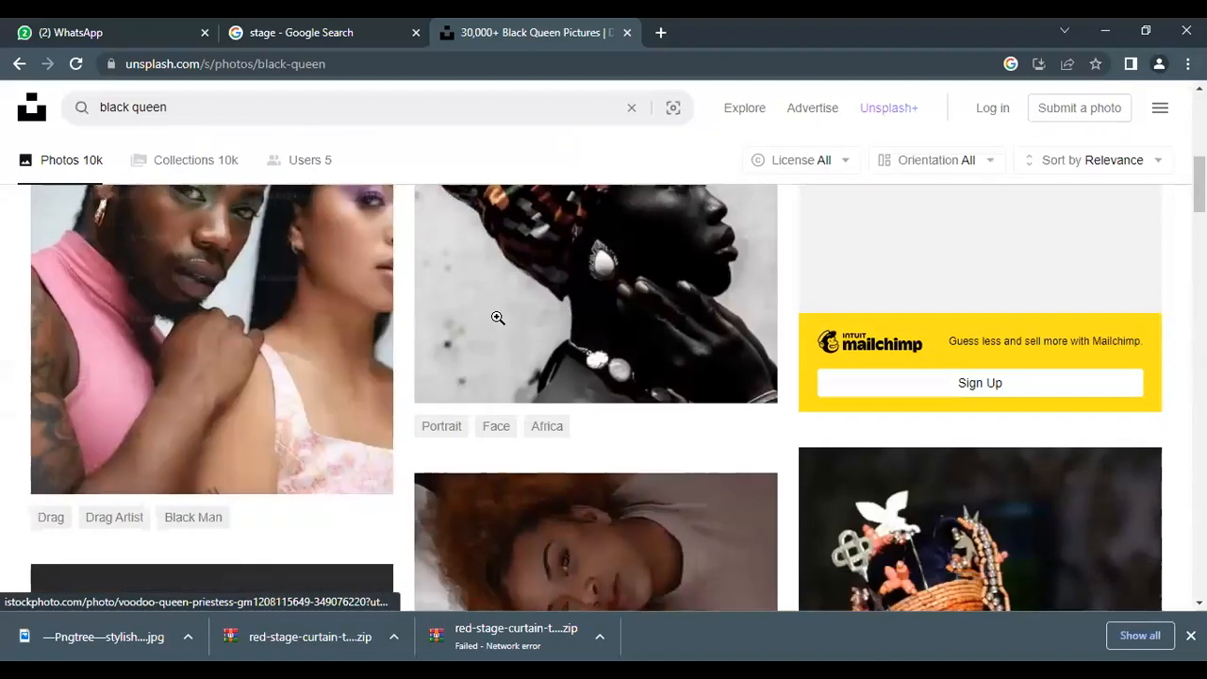
Step: Examine the Unsplash "black queen" photo results for a crowned model suited to the poster
{"action": "scroll", "coordinate": [498, 318], "scroll_direction": "down", "scroll_amount": 3}
{"action": "scroll", "coordinate": [500, 312], "scroll_direction": "down", "scroll_amount": 4}
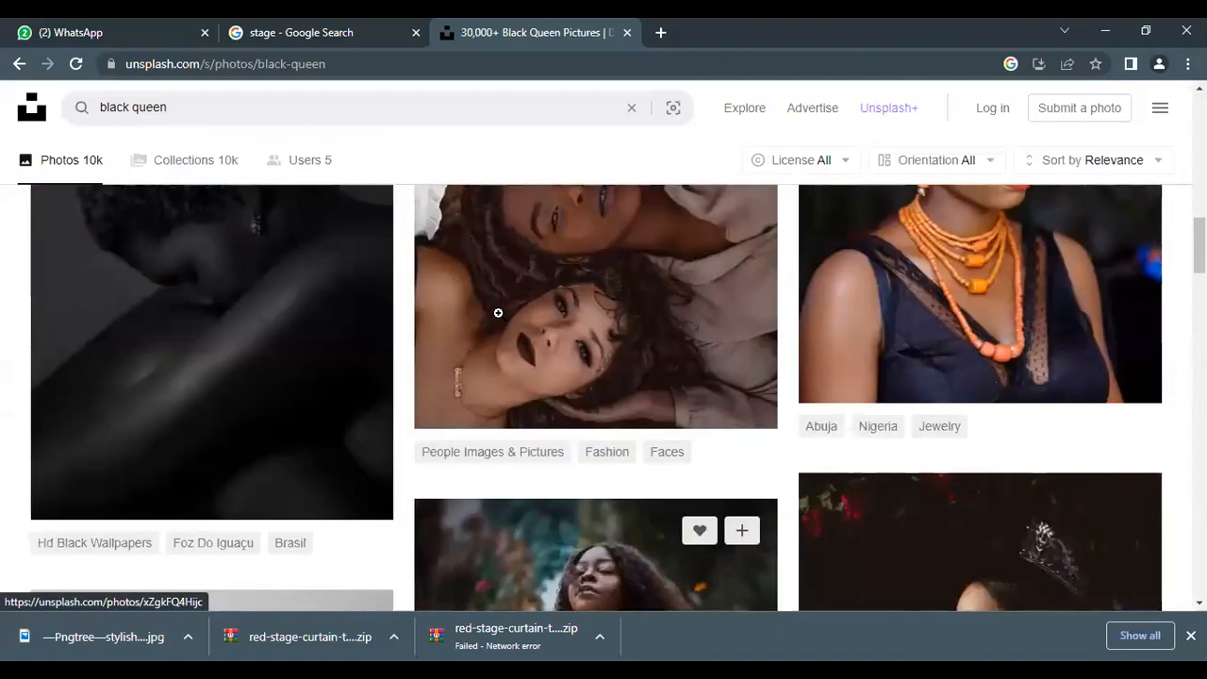
{"action": "scroll", "coordinate": [500, 312], "scroll_direction": "down", "scroll_amount": 2}
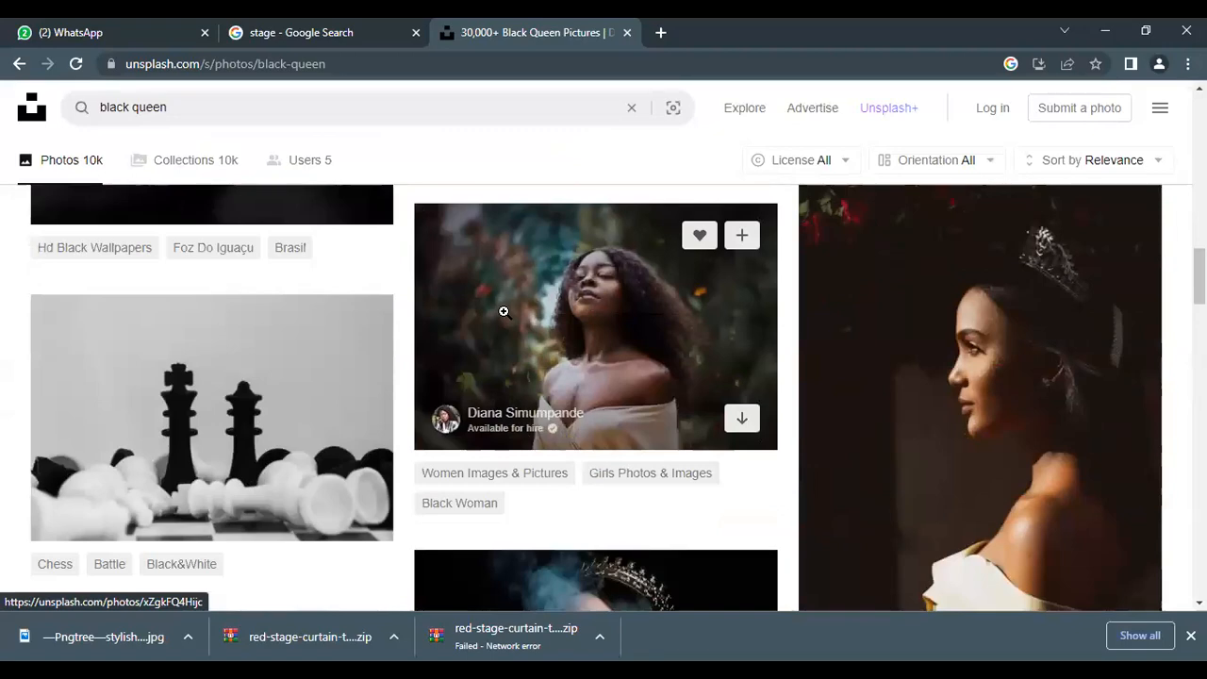
{"action": "scroll", "coordinate": [504, 311], "scroll_direction": "down", "scroll_amount": 15}
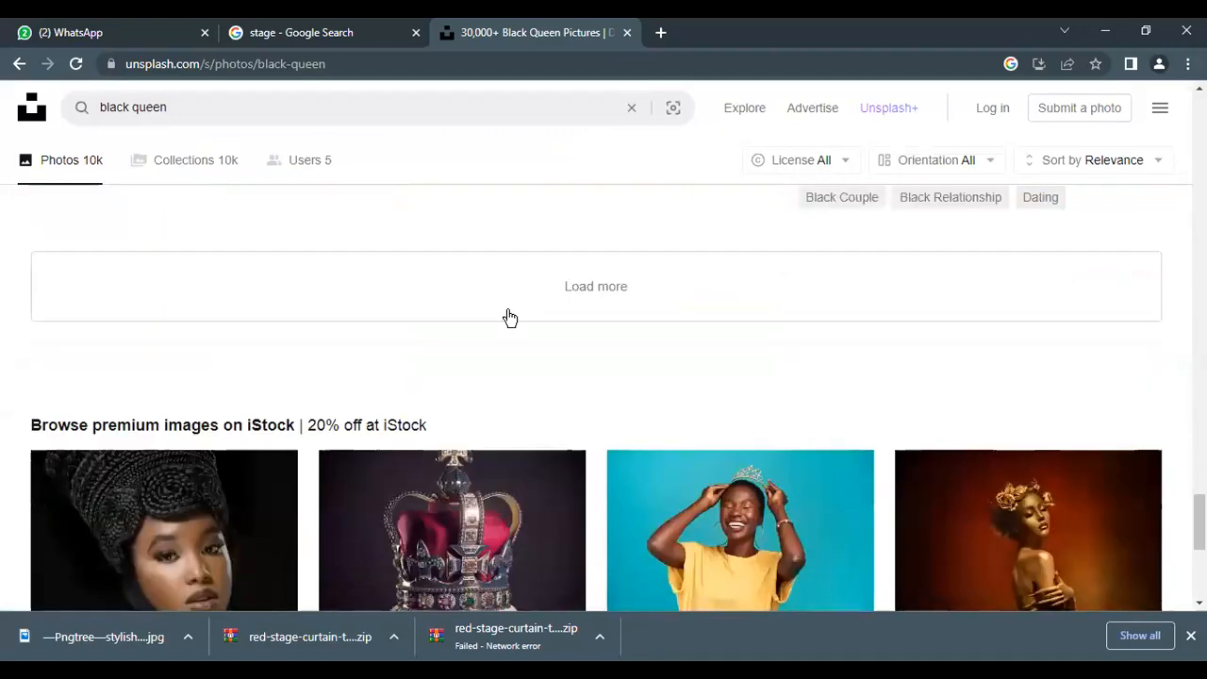
{"action": "scroll", "coordinate": [509, 318], "scroll_direction": "down", "scroll_amount": 5}
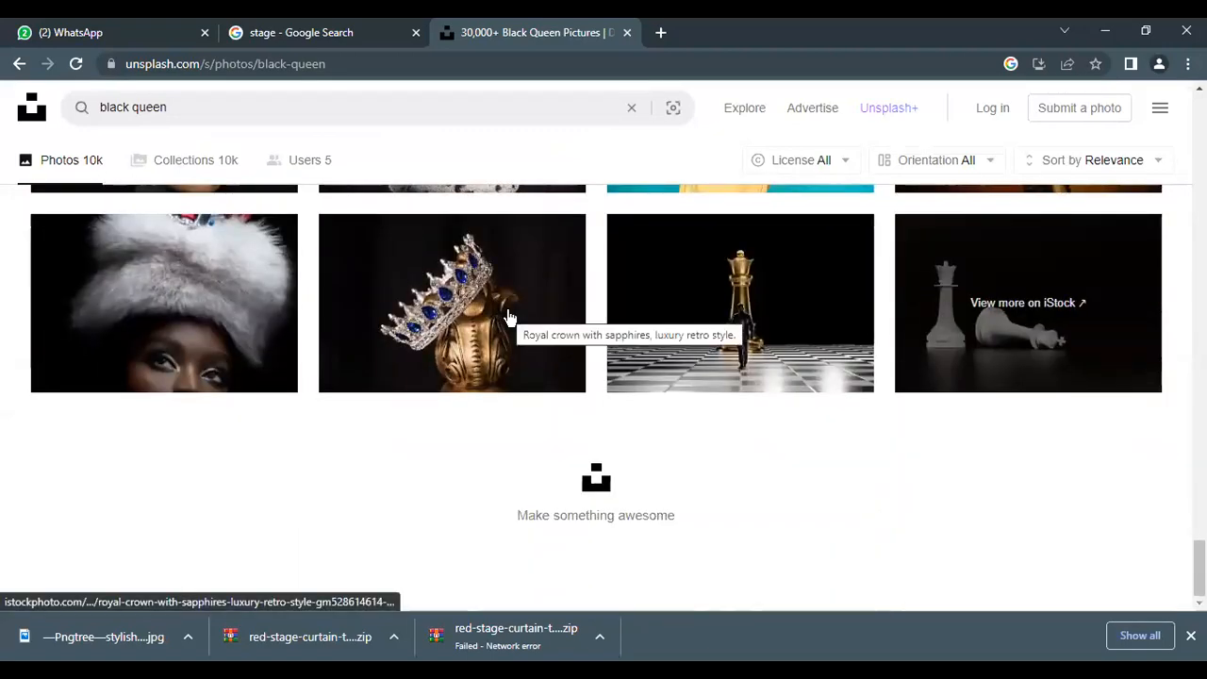
{"action": "scroll", "coordinate": [507, 316], "scroll_direction": "up", "scroll_amount": 10}
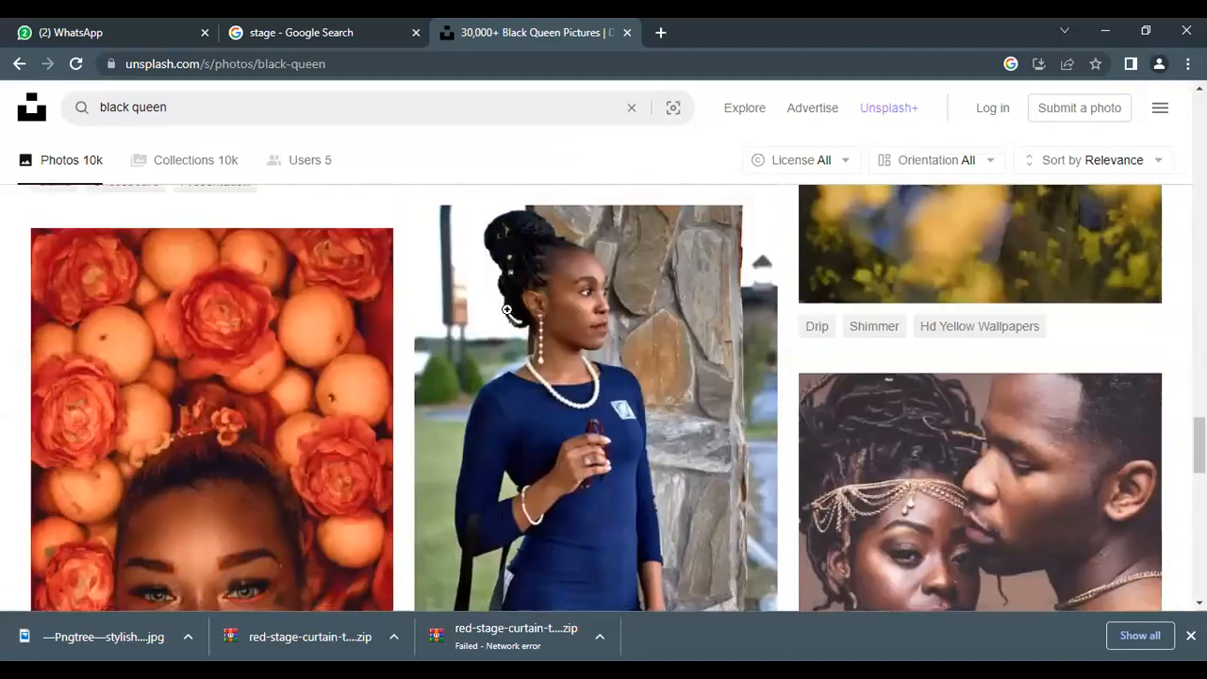
{"action": "scroll", "coordinate": [507, 310], "scroll_direction": "up", "scroll_amount": 10}
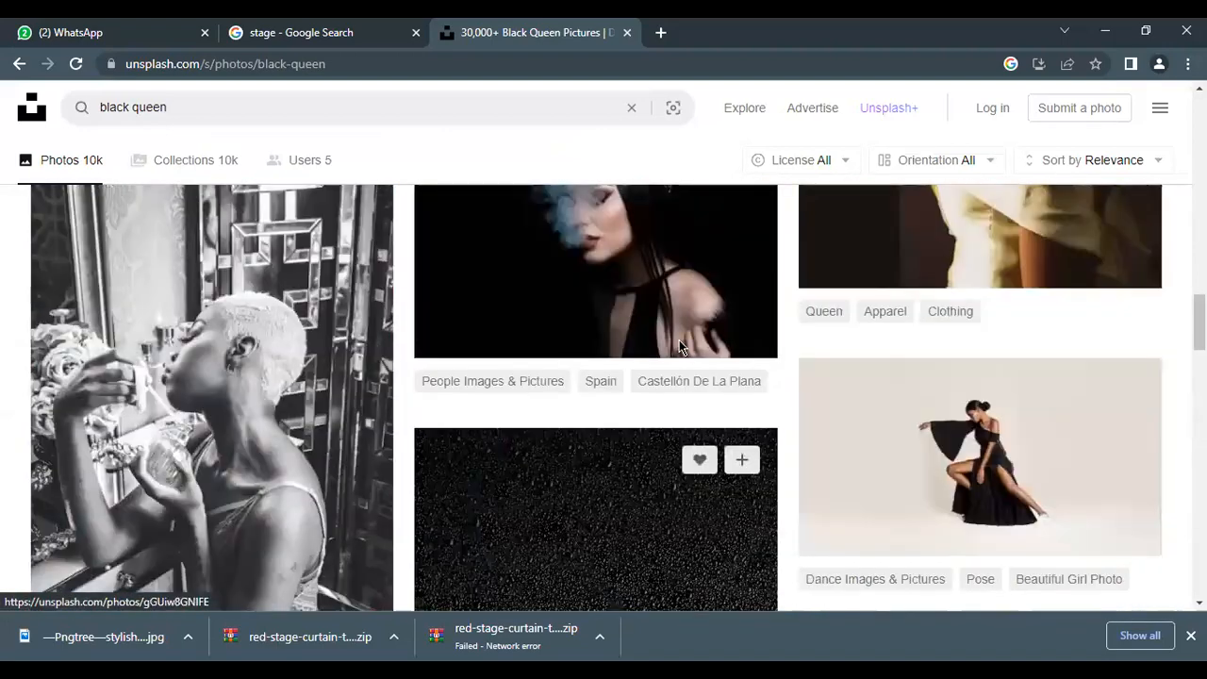
{"action": "scroll", "coordinate": [679, 339], "scroll_direction": "up", "scroll_amount": 3}
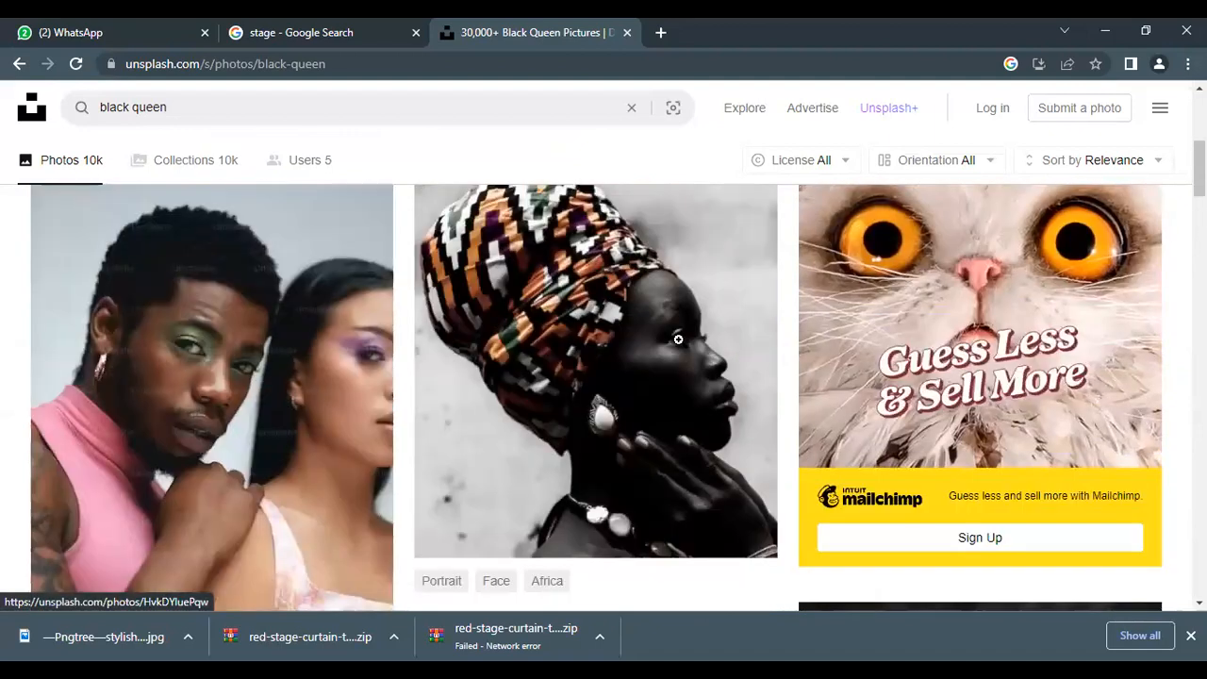
{"action": "scroll", "coordinate": [683, 345], "scroll_direction": "down", "scroll_amount": 5}
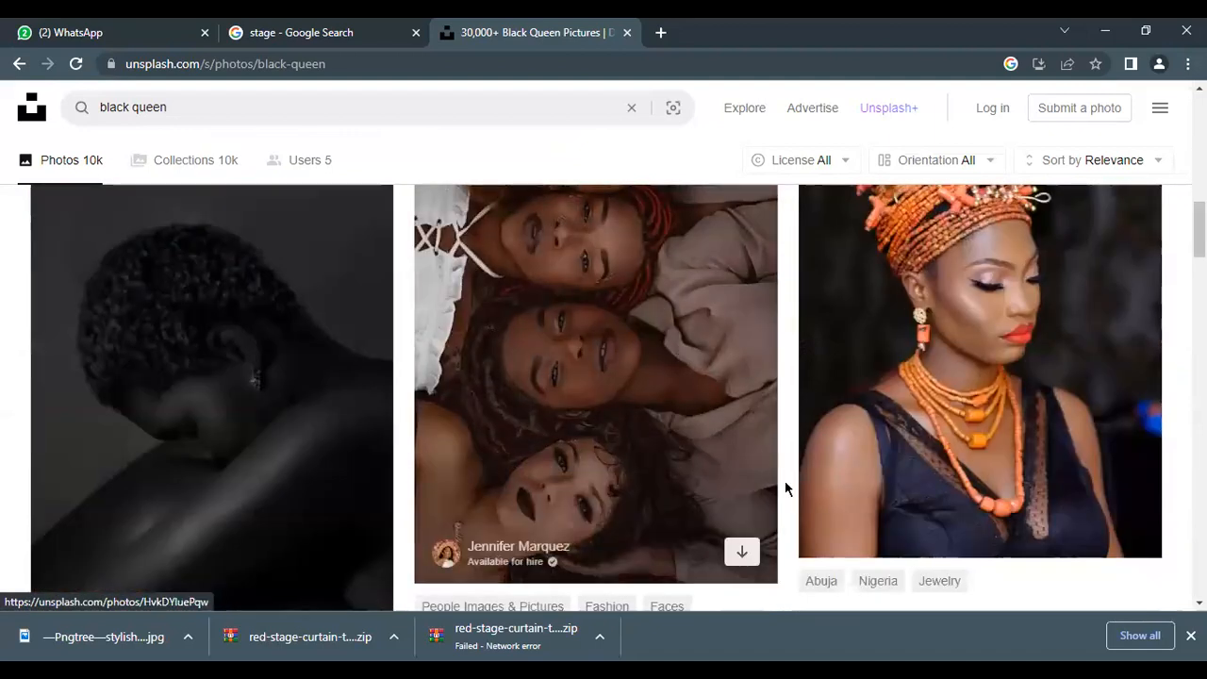
{"action": "scroll", "coordinate": [957, 451], "scroll_direction": "down", "scroll_amount": 5}
{"action": "scroll", "coordinate": [958, 451], "scroll_direction": "up", "scroll_amount": 6}
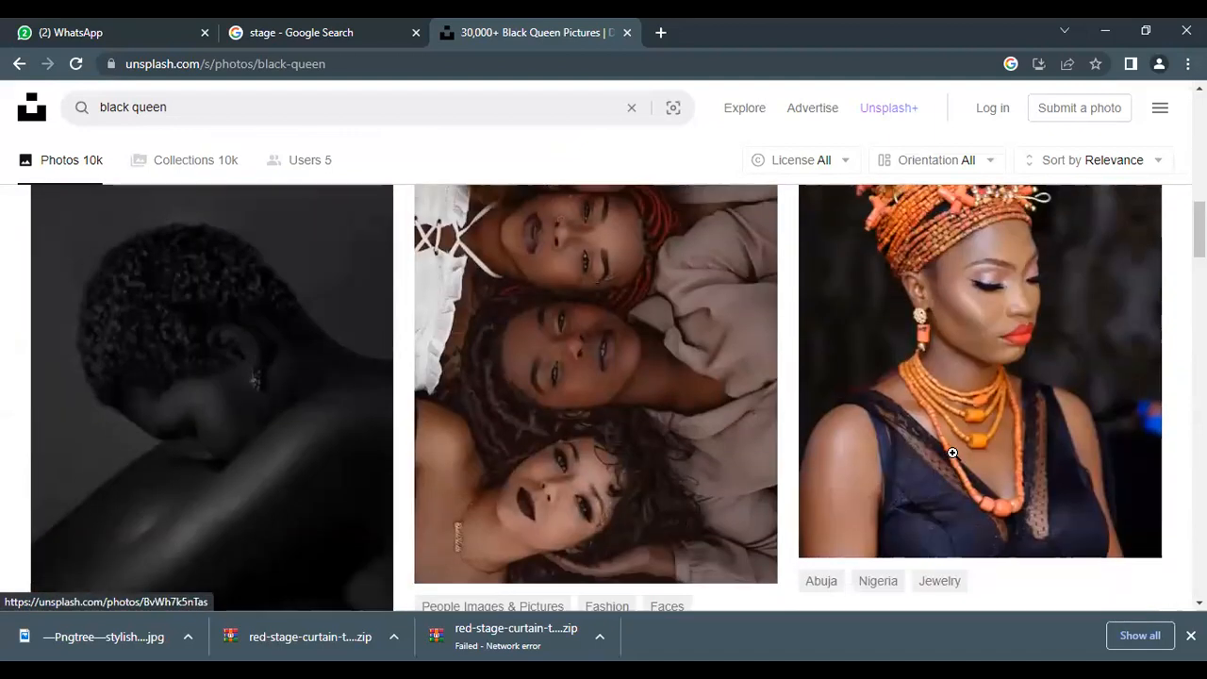
{"action": "scroll", "coordinate": [913, 463], "scroll_direction": "down", "scroll_amount": 3}
{"action": "scroll", "coordinate": [917, 467], "scroll_direction": "down", "scroll_amount": 3}
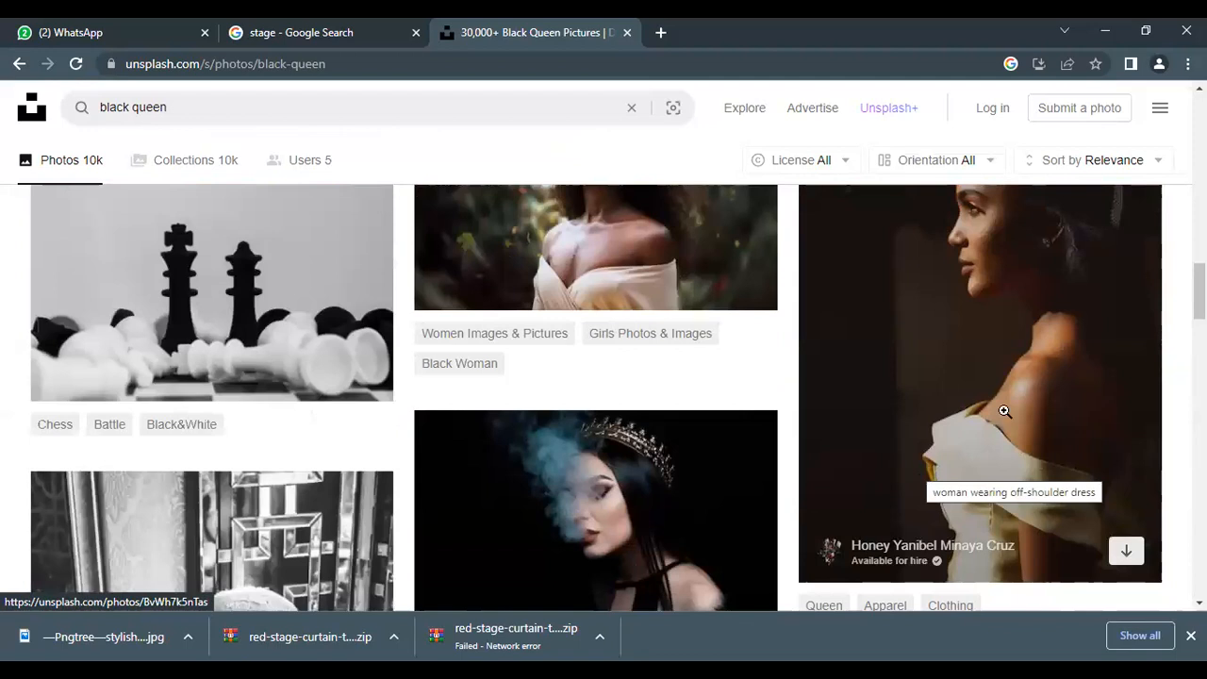
{"action": "scroll", "coordinate": [1005, 413], "scroll_direction": "down", "scroll_amount": 10}
{"action": "scroll", "coordinate": [1006, 413], "scroll_direction": "down", "scroll_amount": 5}
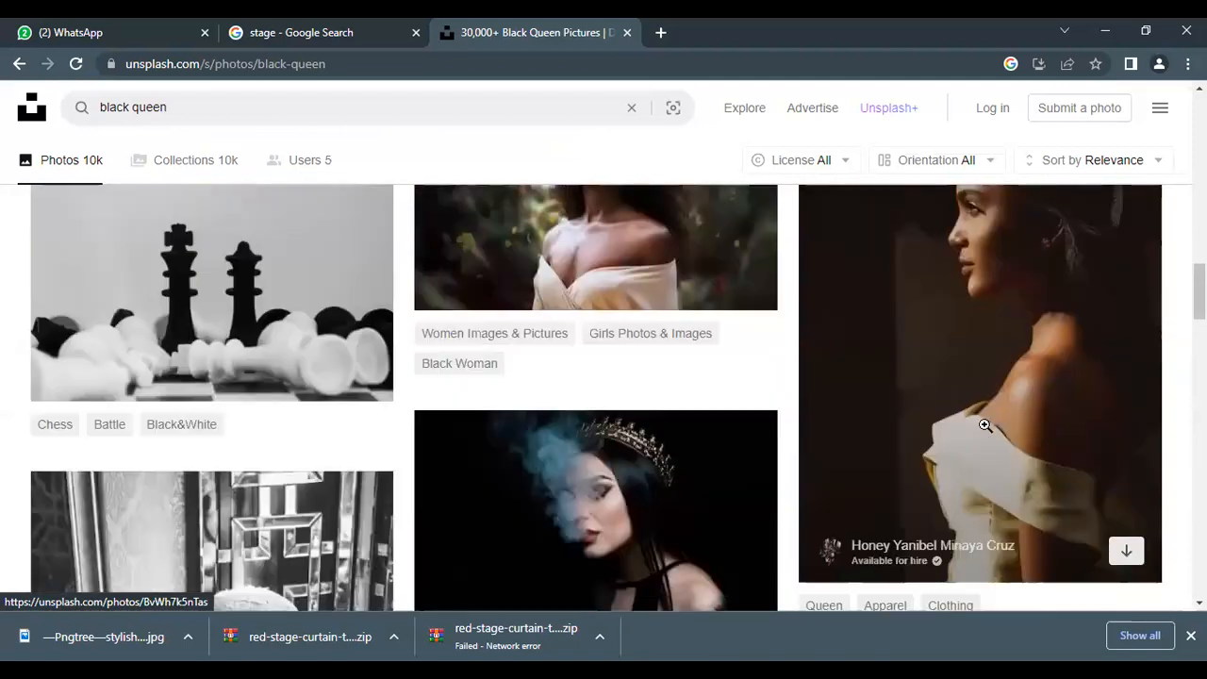
Step: Open the photo of the crowned woman in an off-shoulder dress and look through its related photos for a model
{"action": "left_click", "coordinate": [997, 409]}
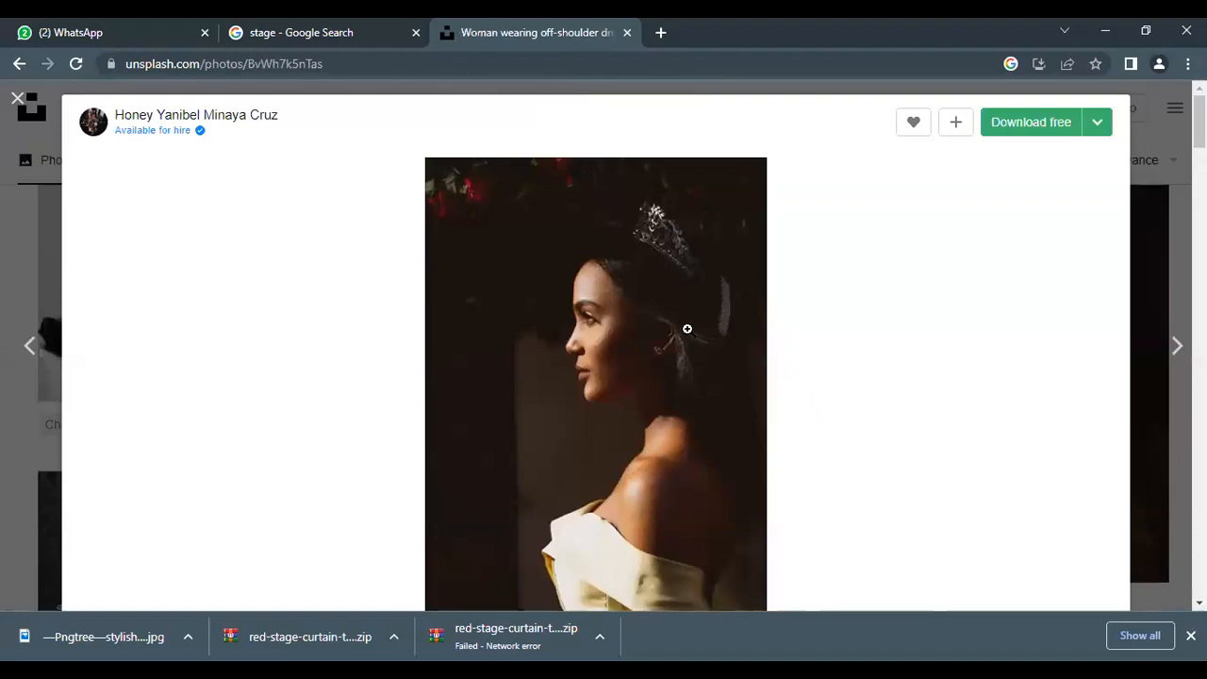
{"action": "scroll", "coordinate": [687, 329], "scroll_direction": "down", "scroll_amount": 8}
{"action": "scroll", "coordinate": [688, 337], "scroll_direction": "down", "scroll_amount": 3}
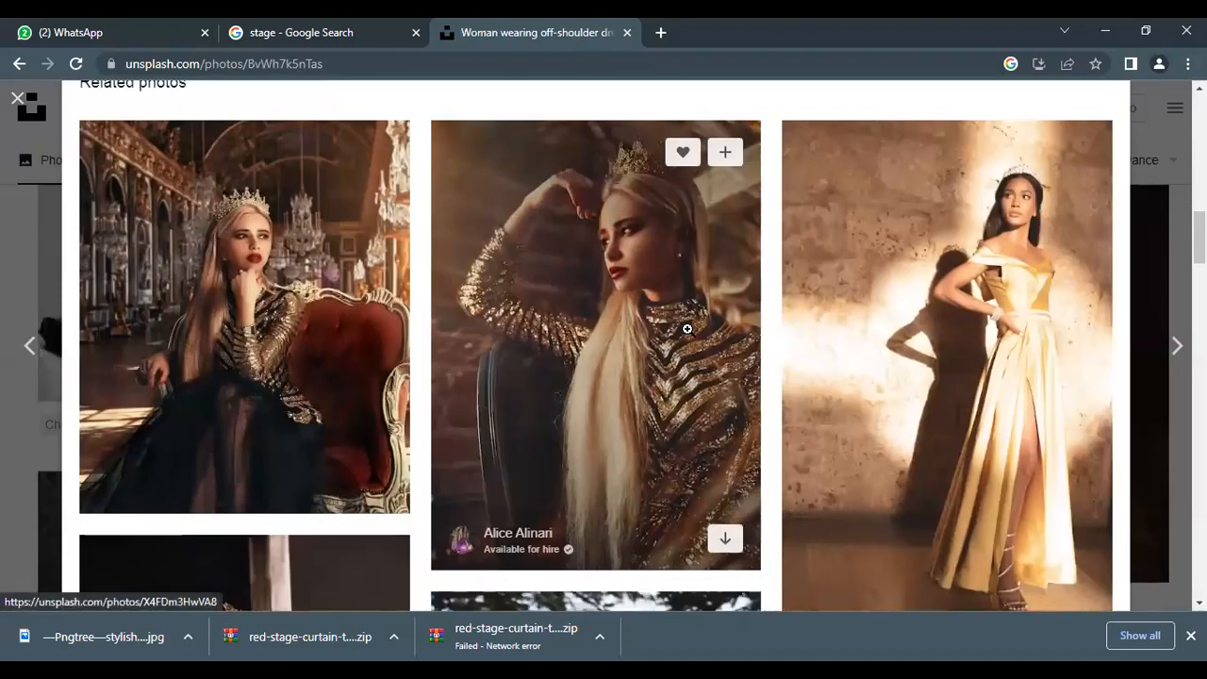
{"action": "scroll", "coordinate": [688, 328], "scroll_direction": "up", "scroll_amount": 5}
{"action": "scroll", "coordinate": [688, 329], "scroll_direction": "down", "scroll_amount": 2}
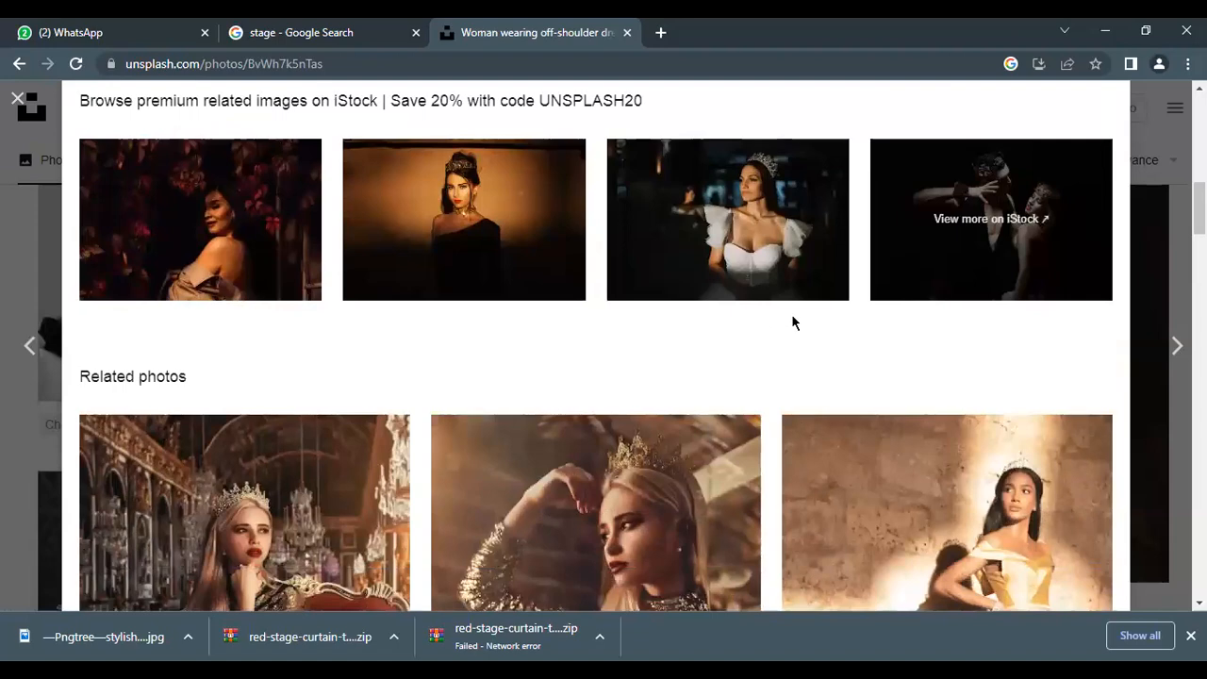
{"action": "scroll", "coordinate": [598, 393], "scroll_direction": "down", "scroll_amount": 3}
{"action": "scroll", "coordinate": [598, 393], "scroll_direction": "down", "scroll_amount": 5}
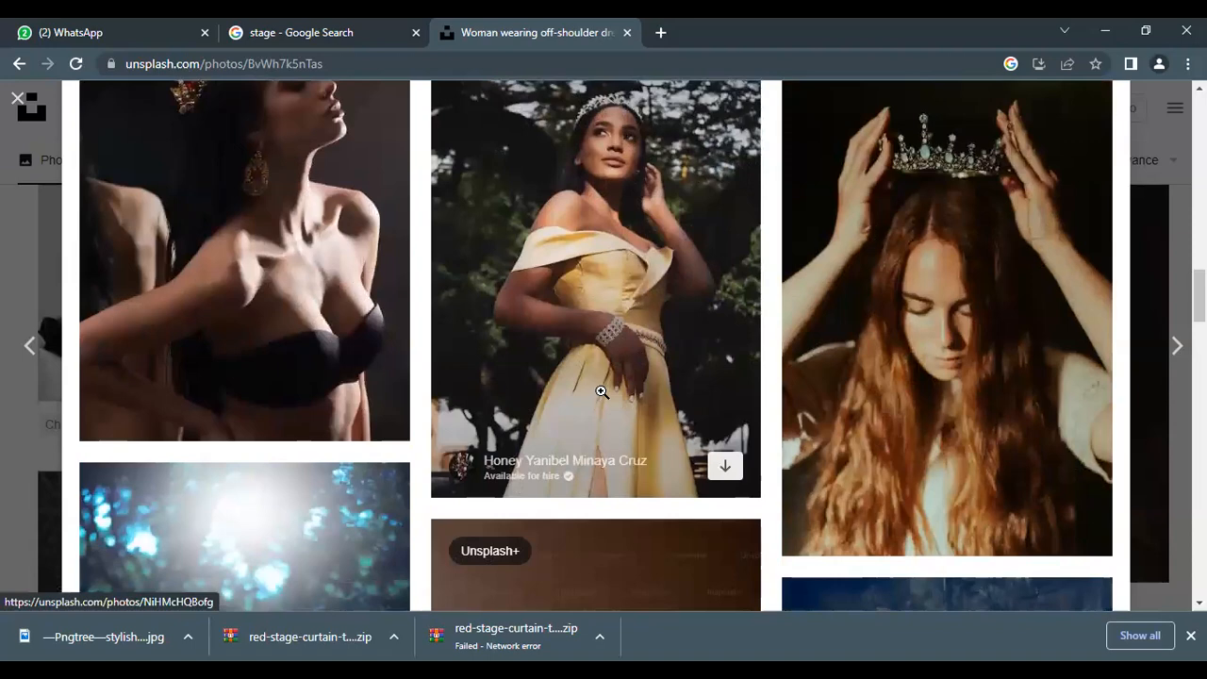
{"action": "scroll", "coordinate": [600, 391], "scroll_direction": "down", "scroll_amount": 3}
{"action": "scroll", "coordinate": [604, 396], "scroll_direction": "down", "scroll_amount": 3}
{"action": "scroll", "coordinate": [604, 398], "scroll_direction": "up", "scroll_amount": 2}
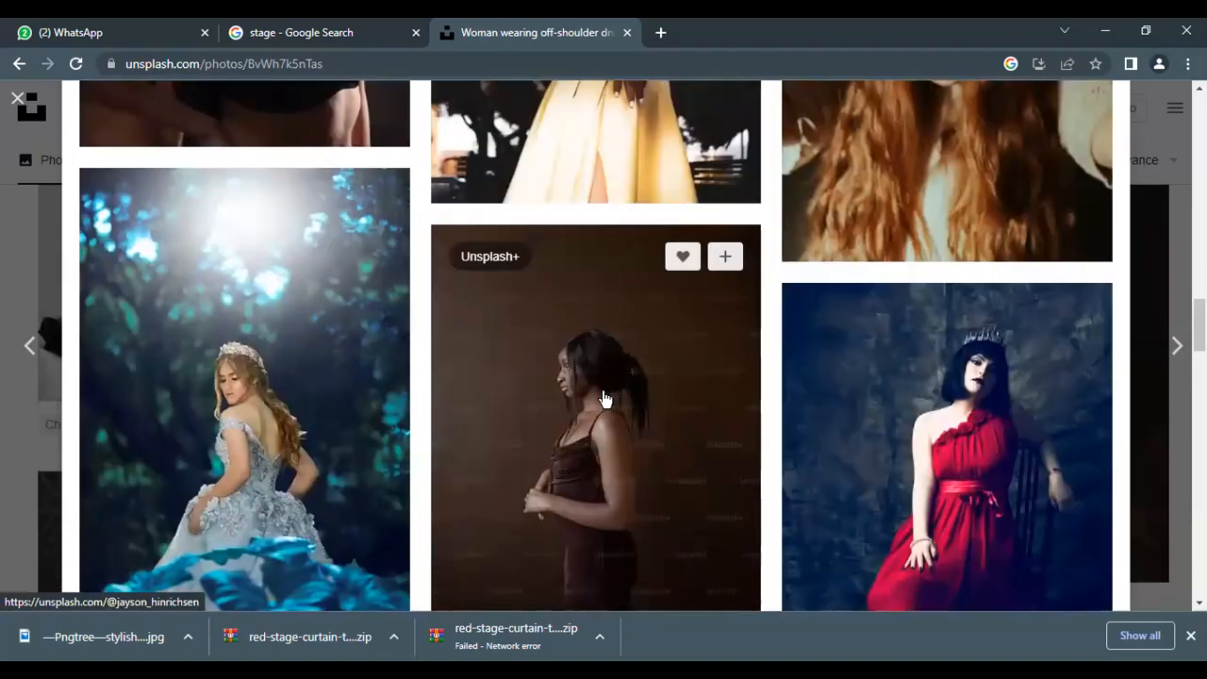
{"action": "scroll", "coordinate": [604, 398], "scroll_direction": "down", "scroll_amount": 5}
{"action": "scroll", "coordinate": [603, 390], "scroll_direction": "down", "scroll_amount": 3}
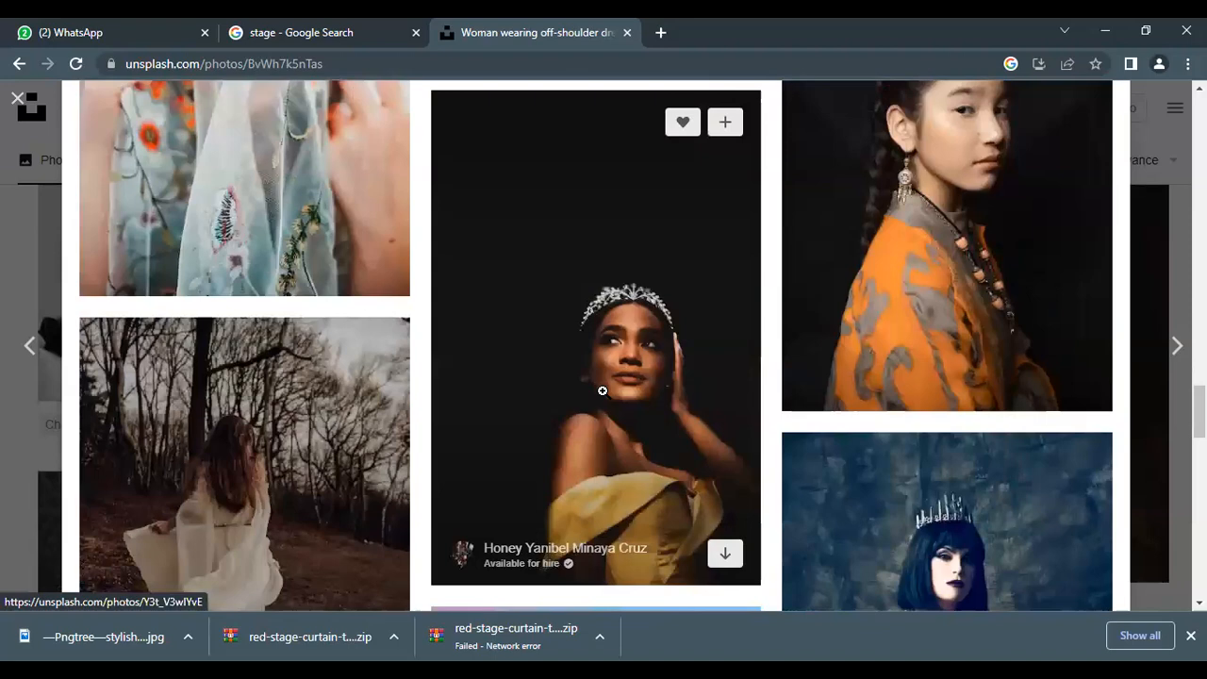
{"action": "scroll", "coordinate": [603, 391], "scroll_direction": "down", "scroll_amount": 3}
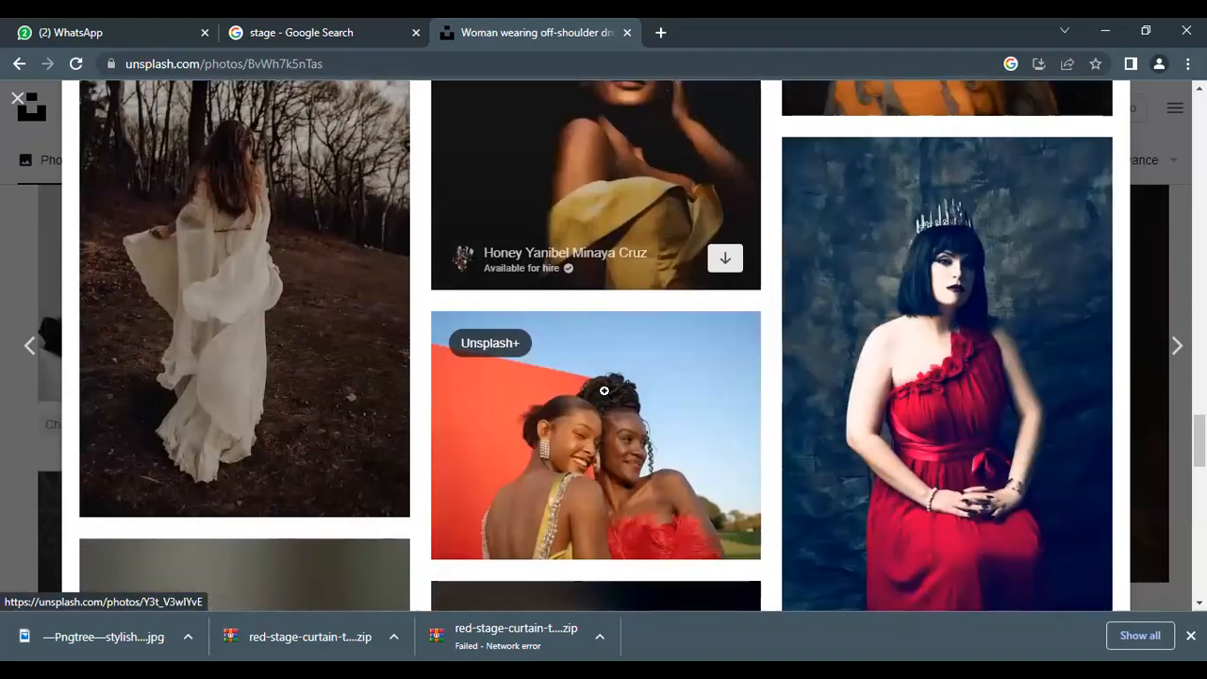
{"action": "scroll", "coordinate": [604, 391], "scroll_direction": "down", "scroll_amount": 8}
{"action": "scroll", "coordinate": [608, 397], "scroll_direction": "up", "scroll_amount": 3}
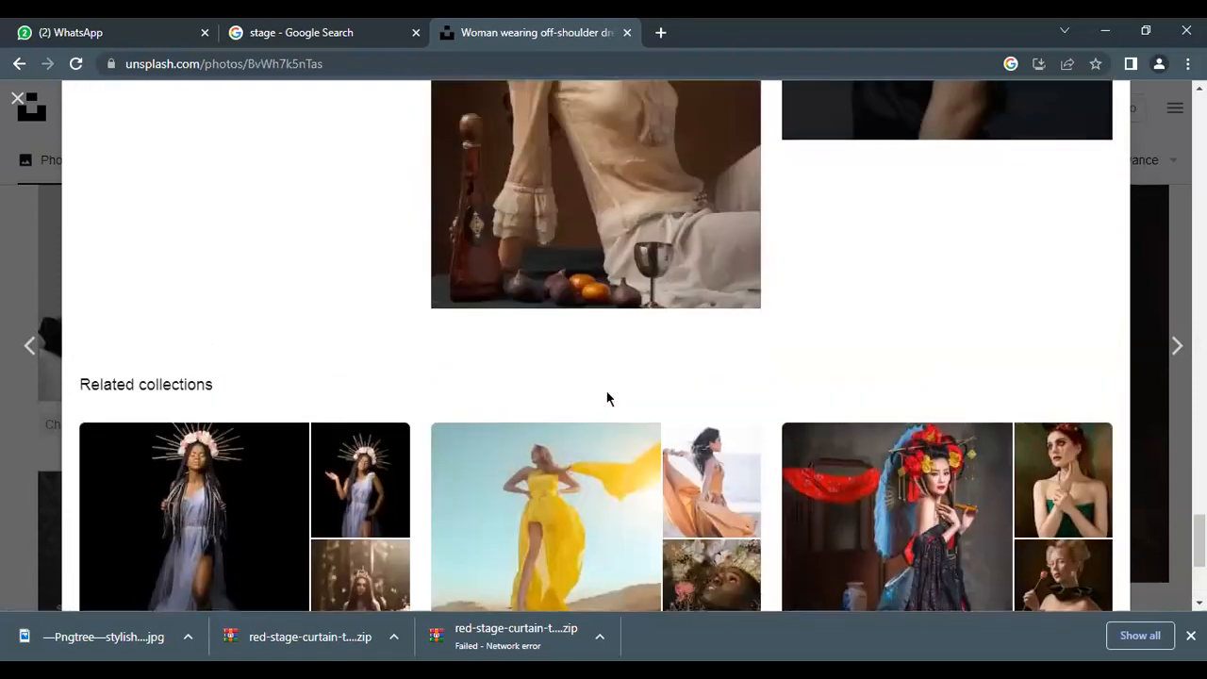
Step: Open the related Crown collection and look through its photos
{"action": "scroll", "coordinate": [608, 399], "scroll_direction": "down", "scroll_amount": 3}
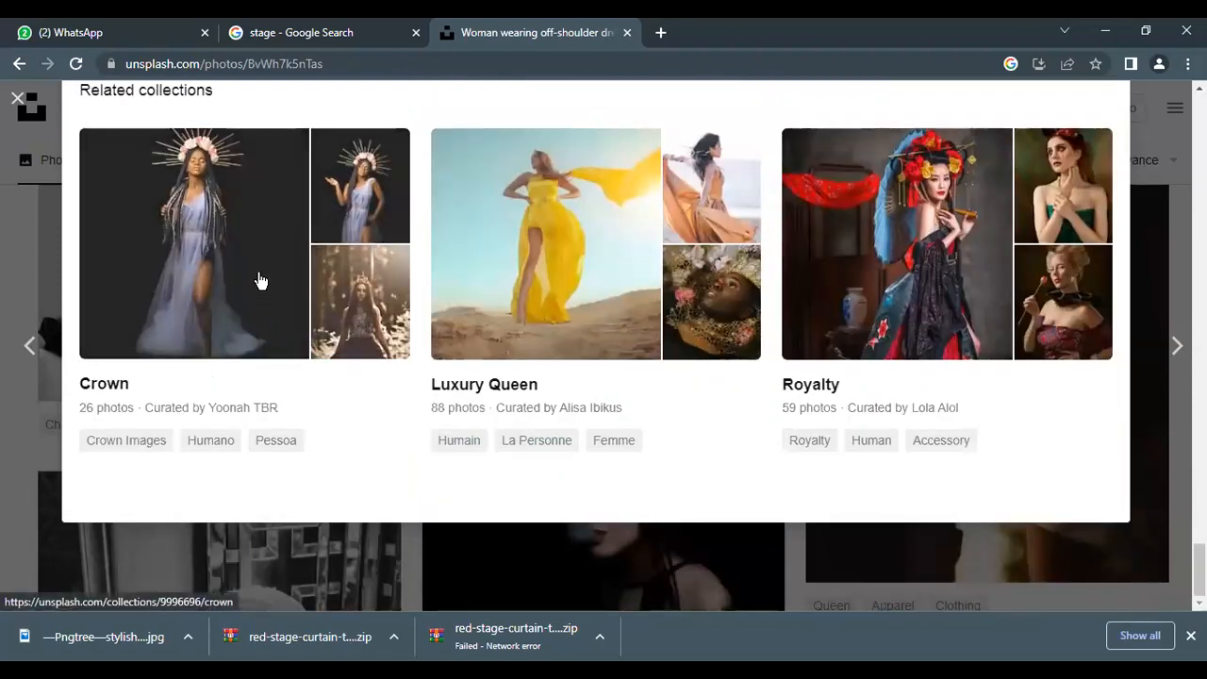
{"action": "left_click", "coordinate": [202, 234]}
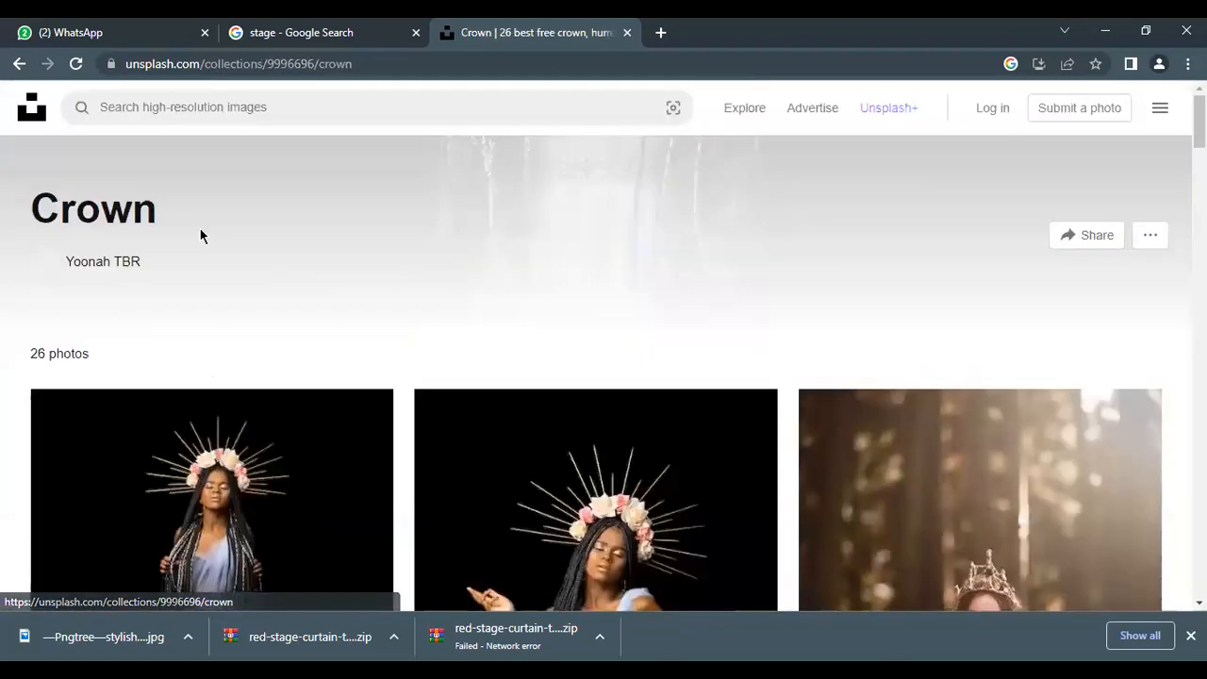
{"action": "scroll", "coordinate": [296, 313], "scroll_direction": "down", "scroll_amount": 3}
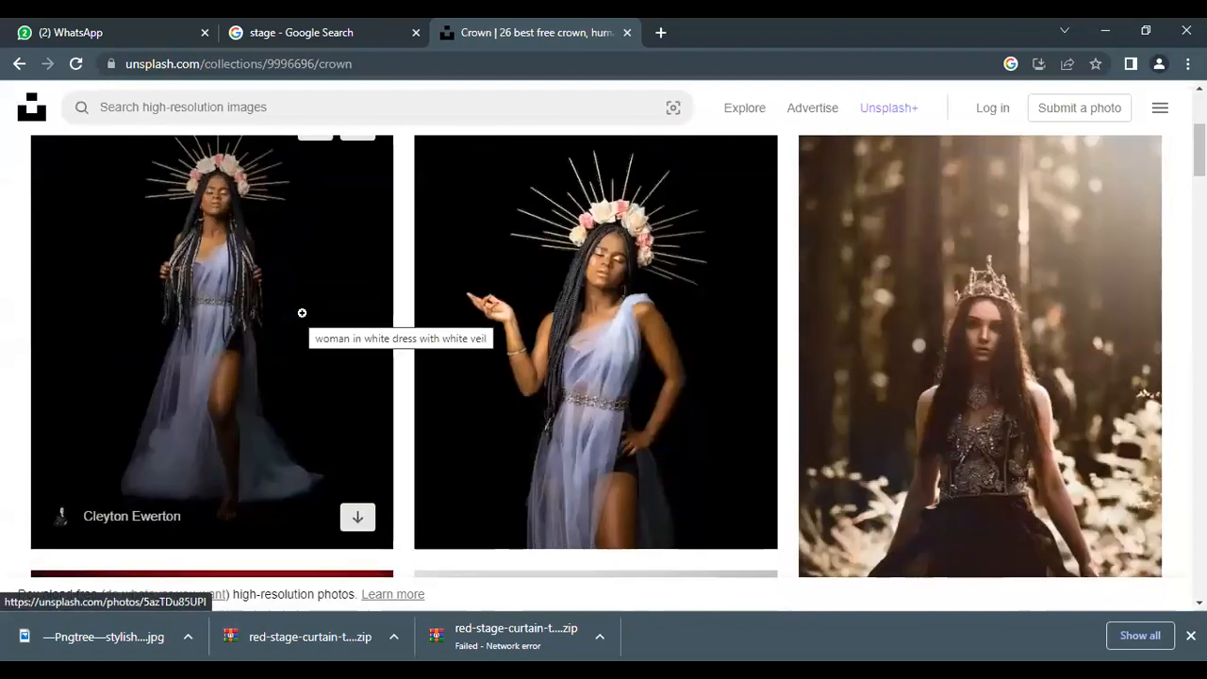
{"action": "scroll", "coordinate": [539, 342], "scroll_direction": "down", "scroll_amount": 3}
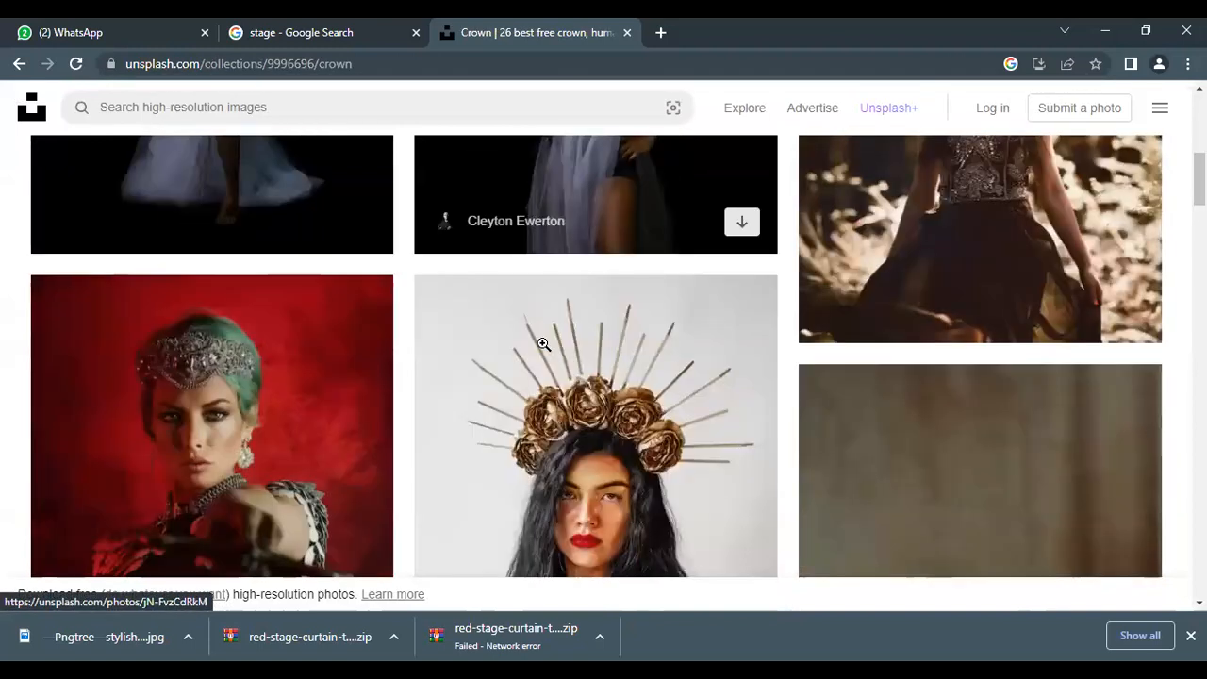
{"action": "scroll", "coordinate": [543, 344], "scroll_direction": "up", "scroll_amount": 3}
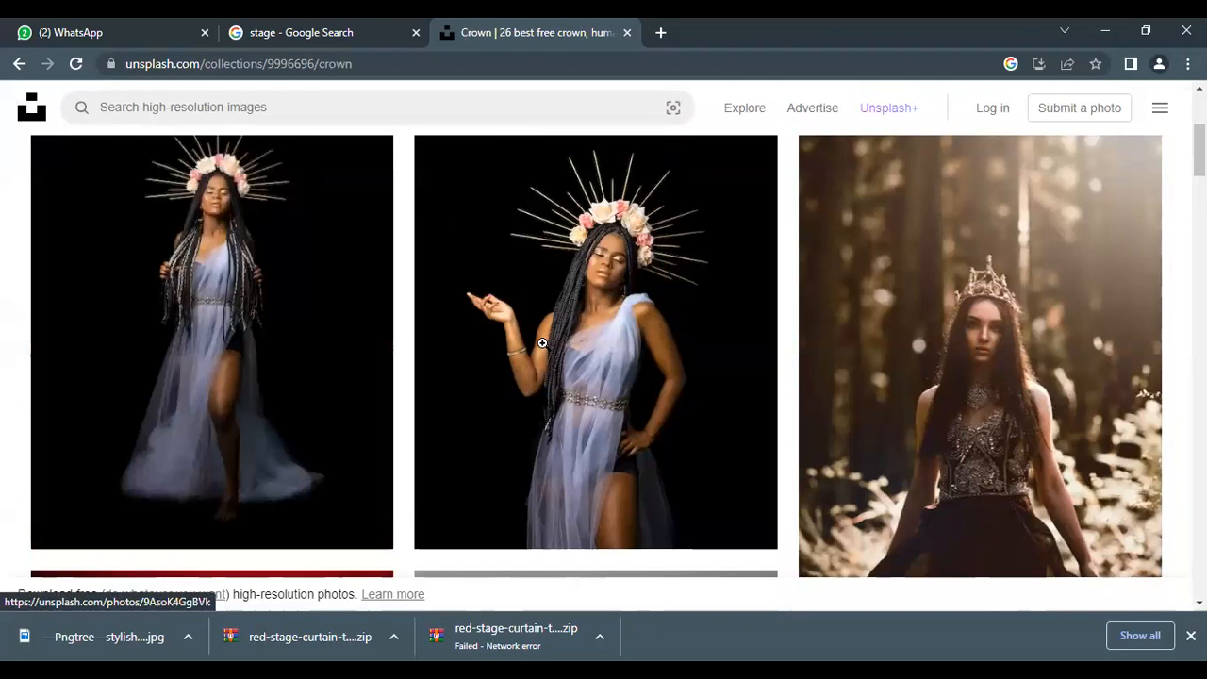
Step: Open the full-length photo of the woman with braids and a flower crown, download it for free, and dismiss the attribution message
{"action": "left_click", "coordinate": [296, 338]}
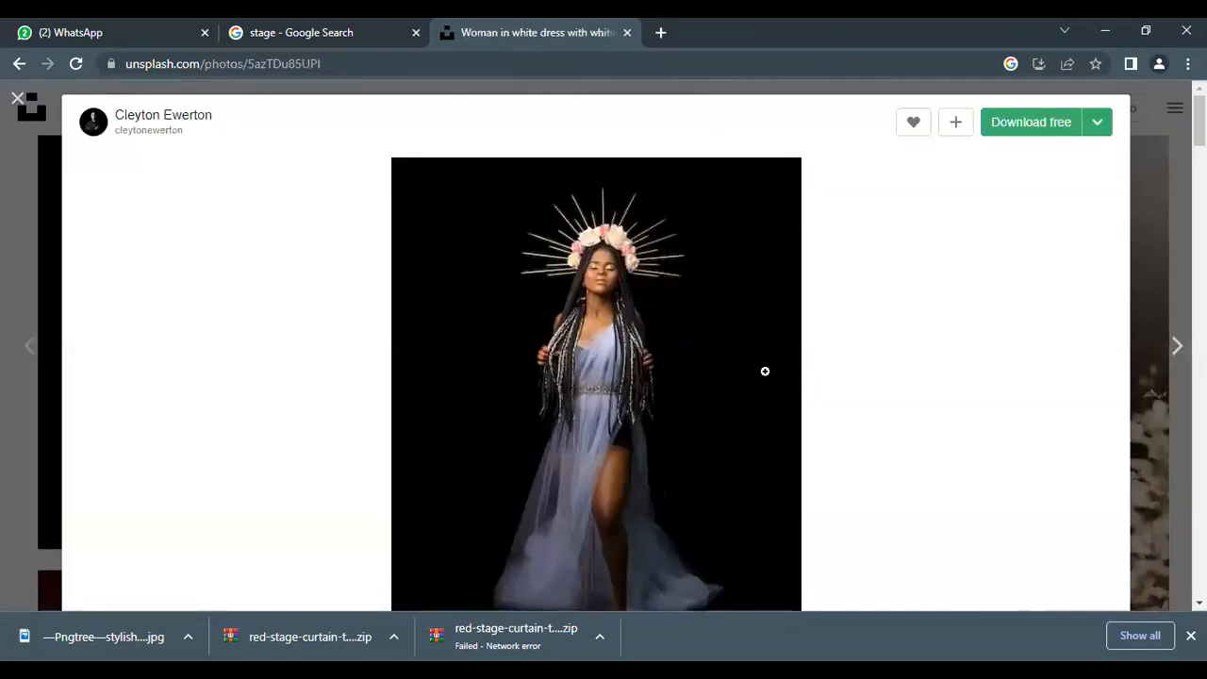
{"action": "scroll", "coordinate": [731, 305], "scroll_direction": "down", "scroll_amount": 5}
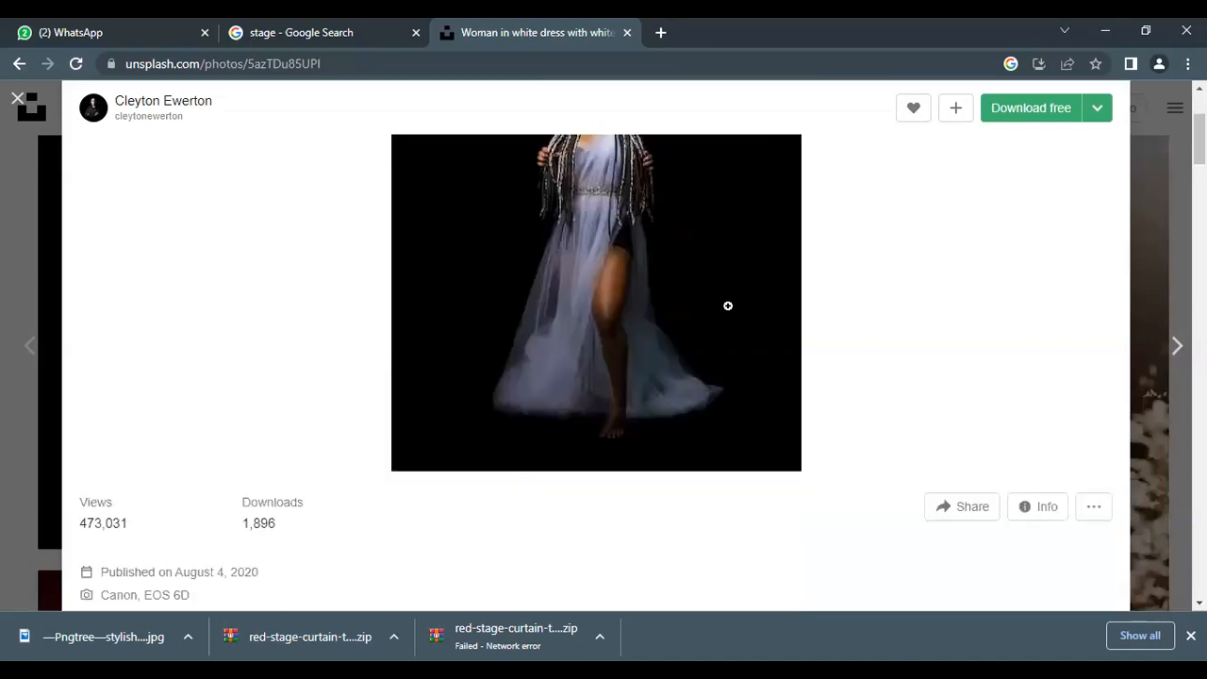
{"action": "scroll", "coordinate": [728, 306], "scroll_direction": "up", "scroll_amount": 5}
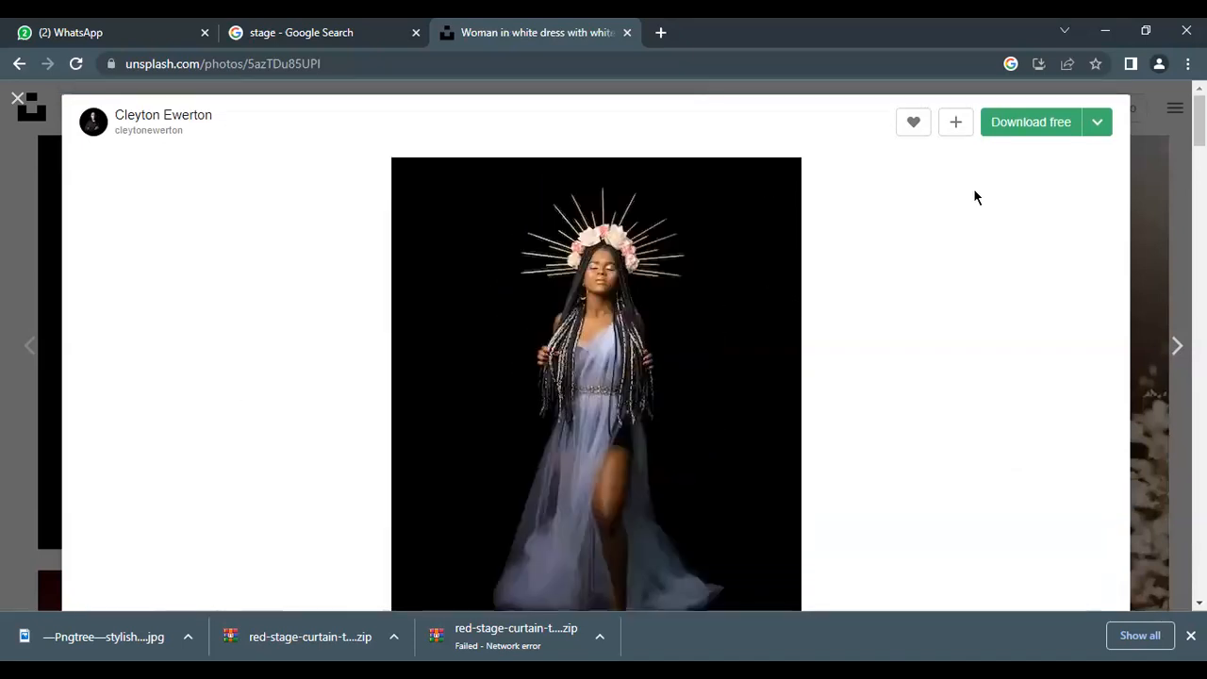
{"action": "left_click", "coordinate": [1000, 127]}
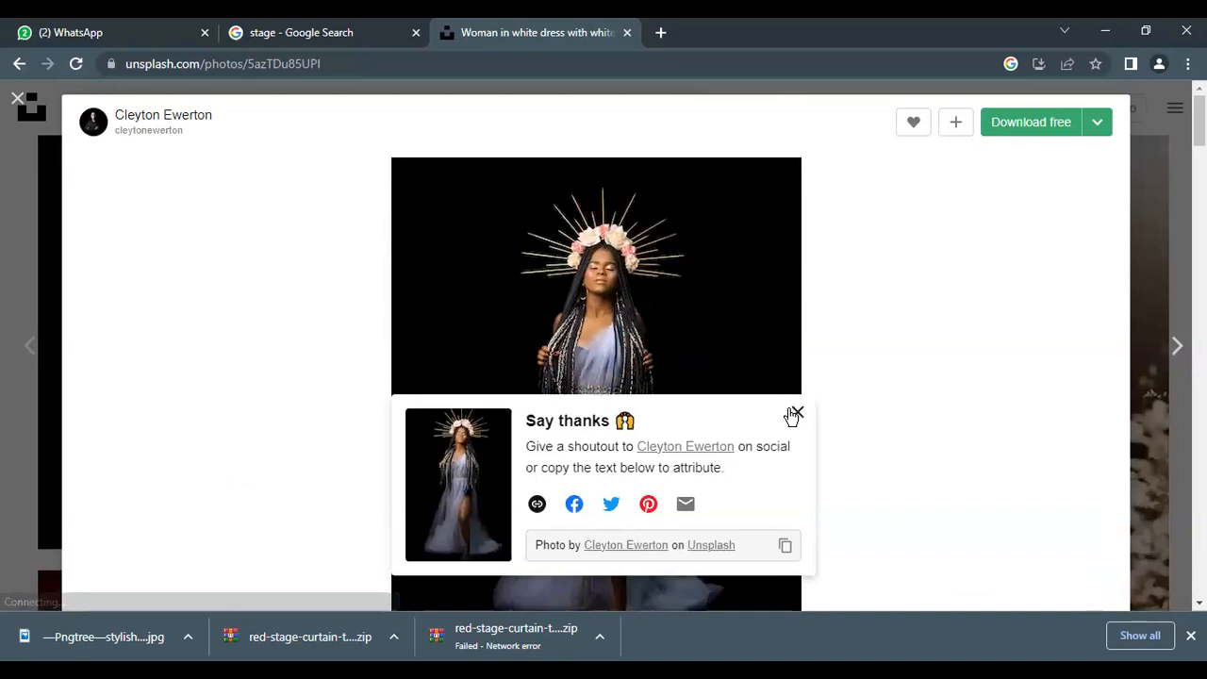
{"action": "left_click", "coordinate": [795, 414]}
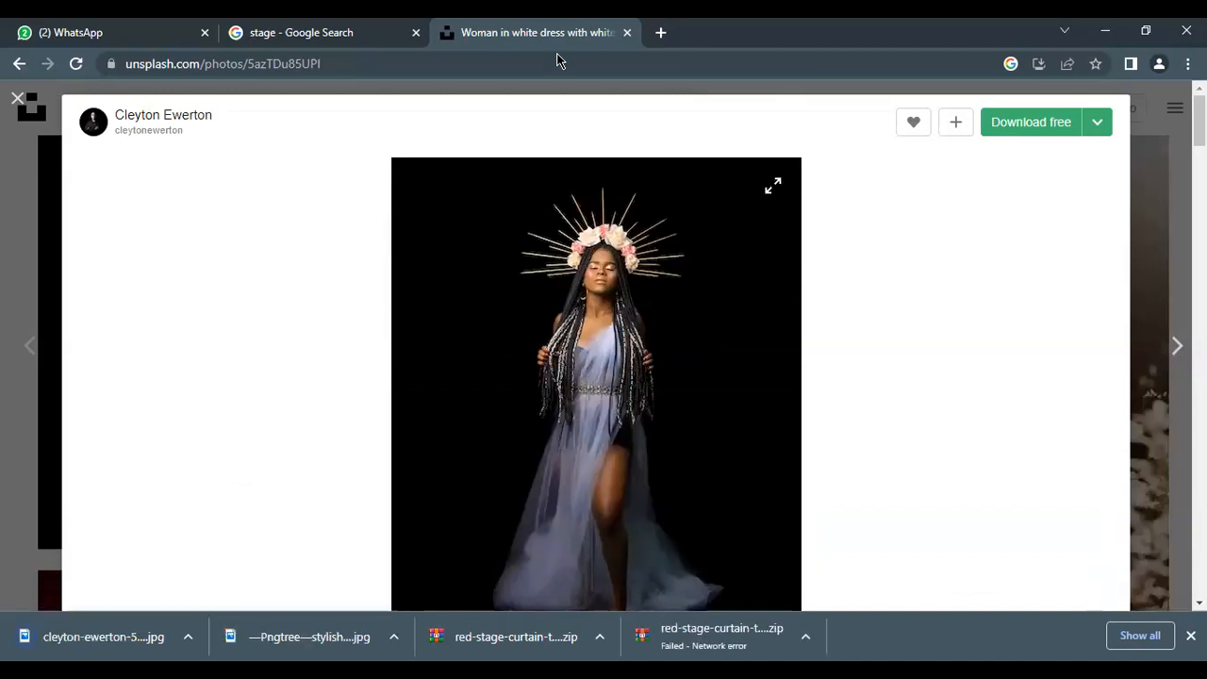
Step: Switch to Photoshop, place the downloaded flower-crown photo into the MISS AURORA poster, and scale it to about 10.57% over the current model
{"action": "key", "text": "alt+Tab"}
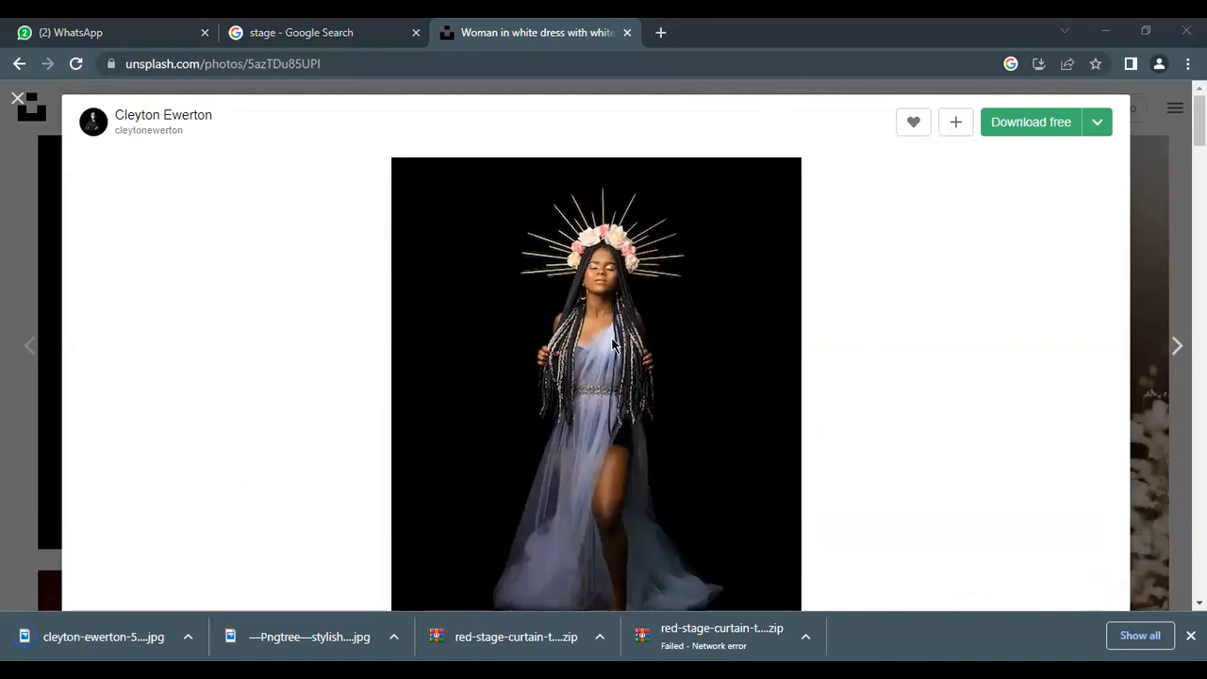
{"action": "left_click", "coordinate": [510, 670]}
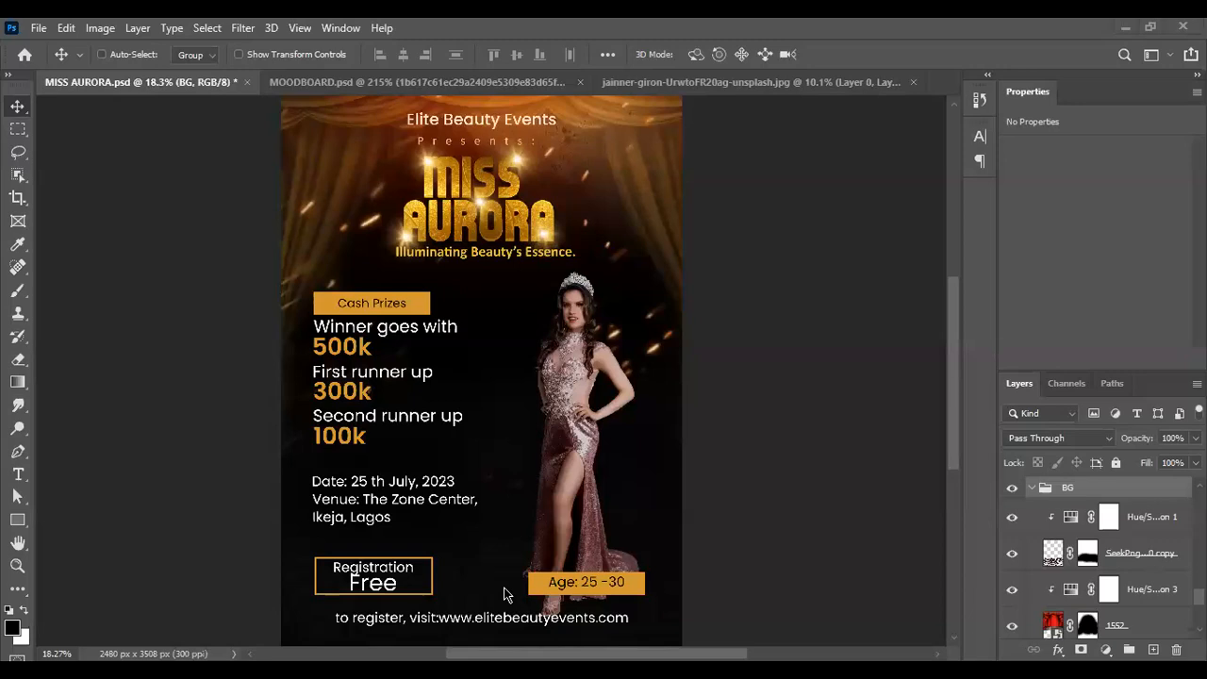
{"action": "left_click_drag", "start_coordinate": [782, 347], "coordinate": [784, 343]}
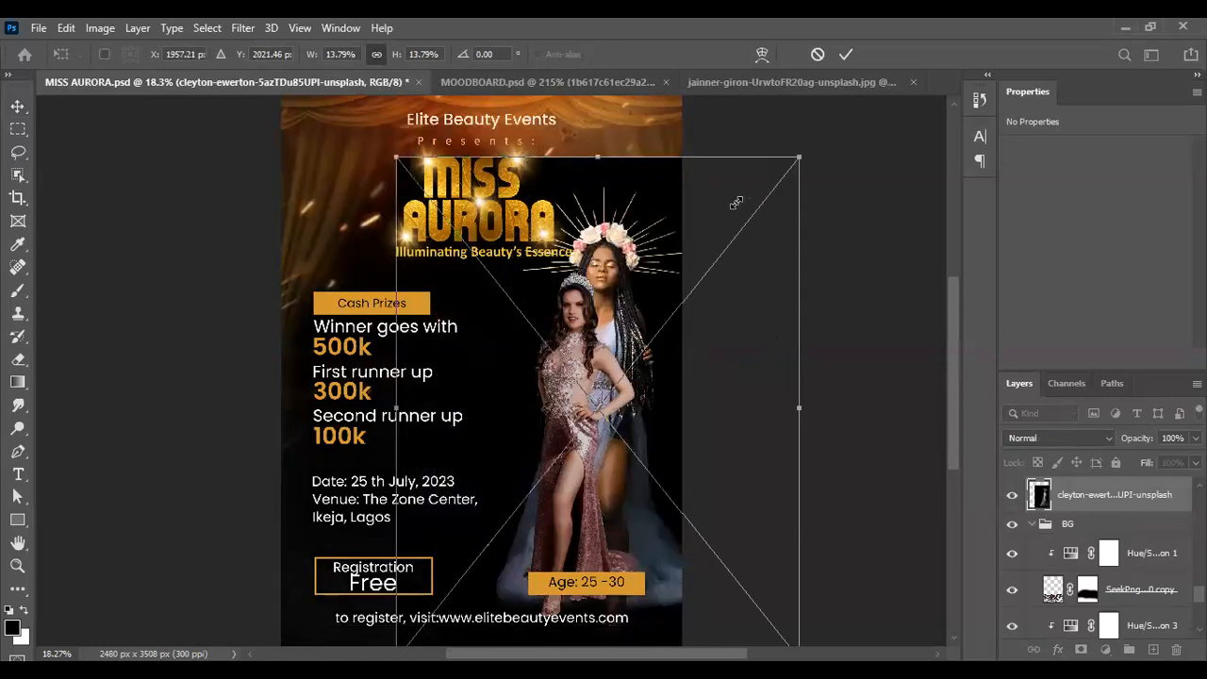
{"action": "left_click_drag", "start_coordinate": [742, 200], "coordinate": [710, 332]}
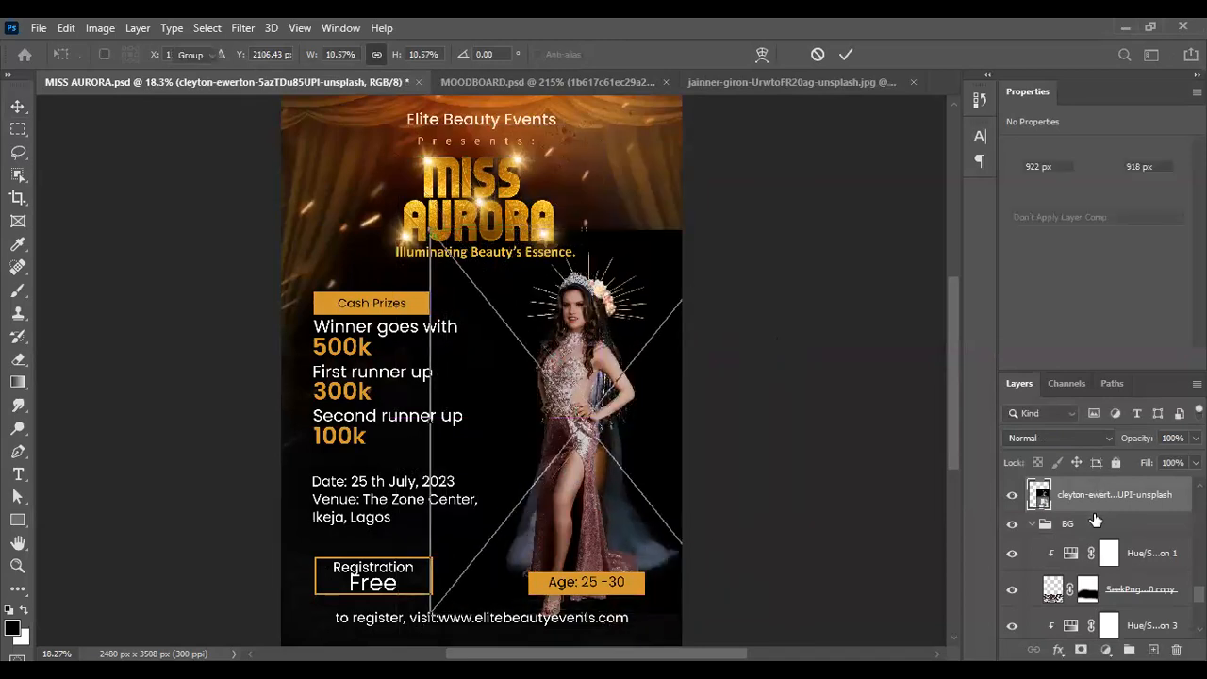
Step: Move the placed flower-crown photo's layer up the stack to directly below Layer 3
{"action": "scroll", "coordinate": [1095, 521], "scroll_direction": "up", "scroll_amount": 3}
{"action": "scroll", "coordinate": [1099, 547], "scroll_direction": "down", "scroll_amount": 2}
{"action": "scroll", "coordinate": [1099, 550], "scroll_direction": "up", "scroll_amount": 3}
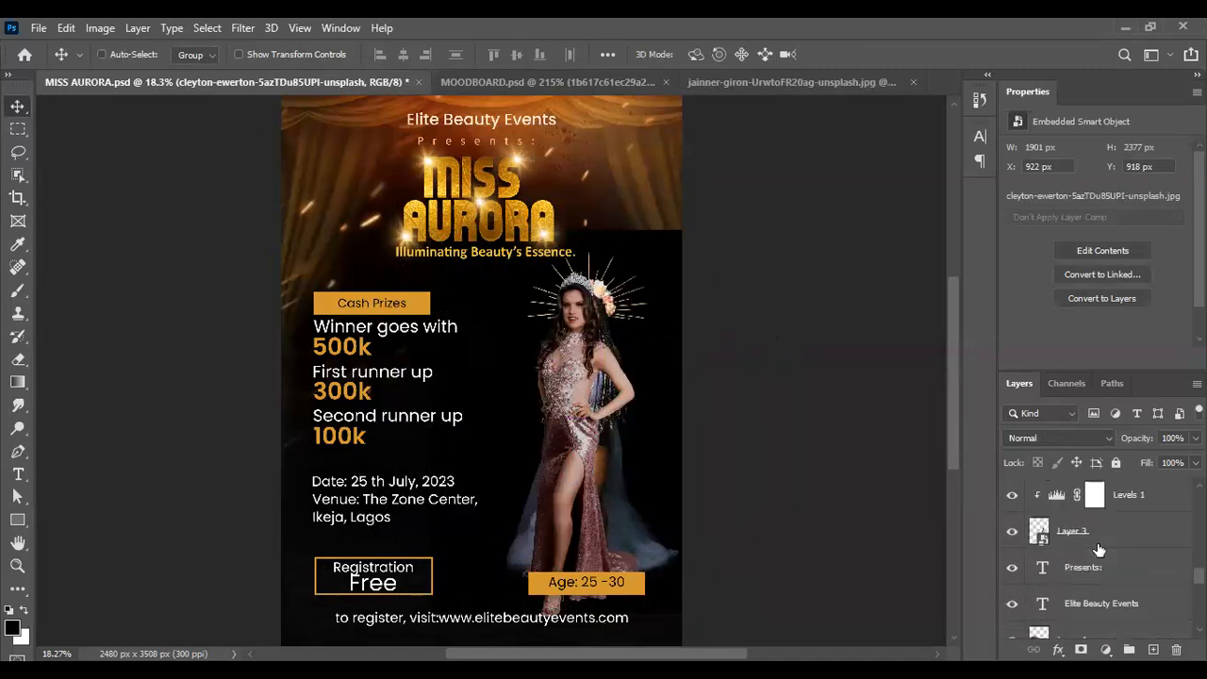
{"action": "scroll", "coordinate": [1100, 566], "scroll_direction": "down", "scroll_amount": 1}
{"action": "left_click_drag", "start_coordinate": [1133, 450], "coordinate": [1118, 556]}
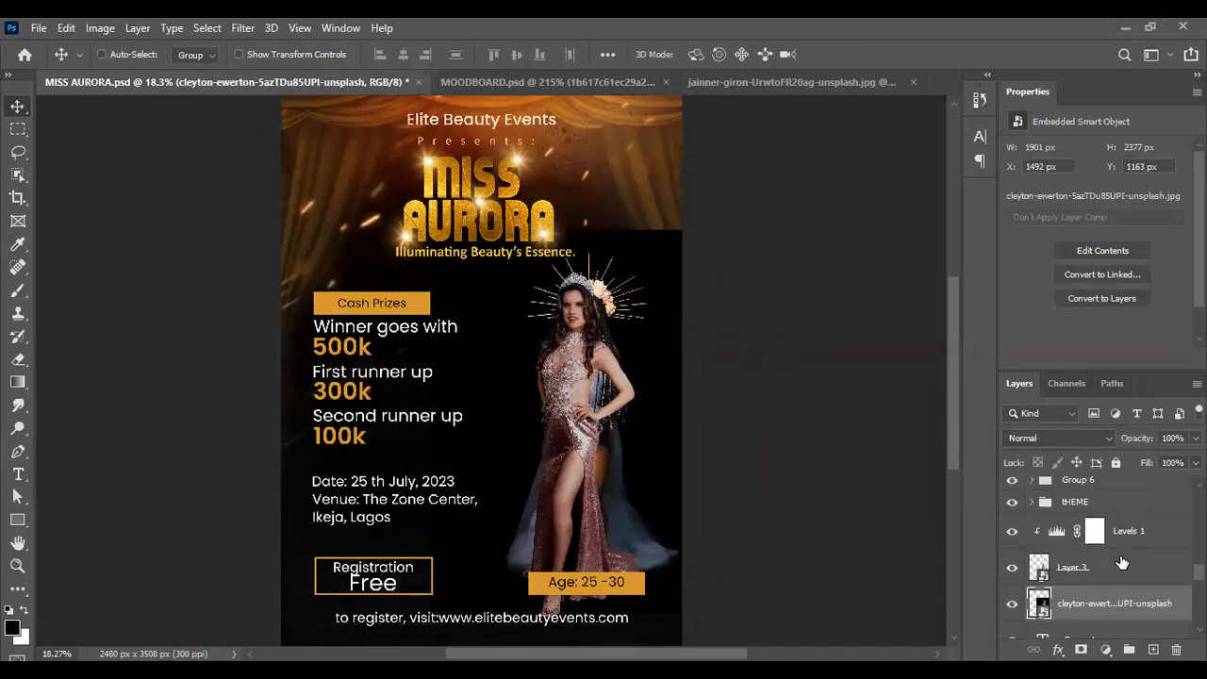
Step: Delete the old model's Layer 3 together with its Levels 1 adjustment layer
{"action": "left_click", "coordinate": [1122, 563]}
{"action": "left_click", "coordinate": [1136, 532], "text": "shift"}
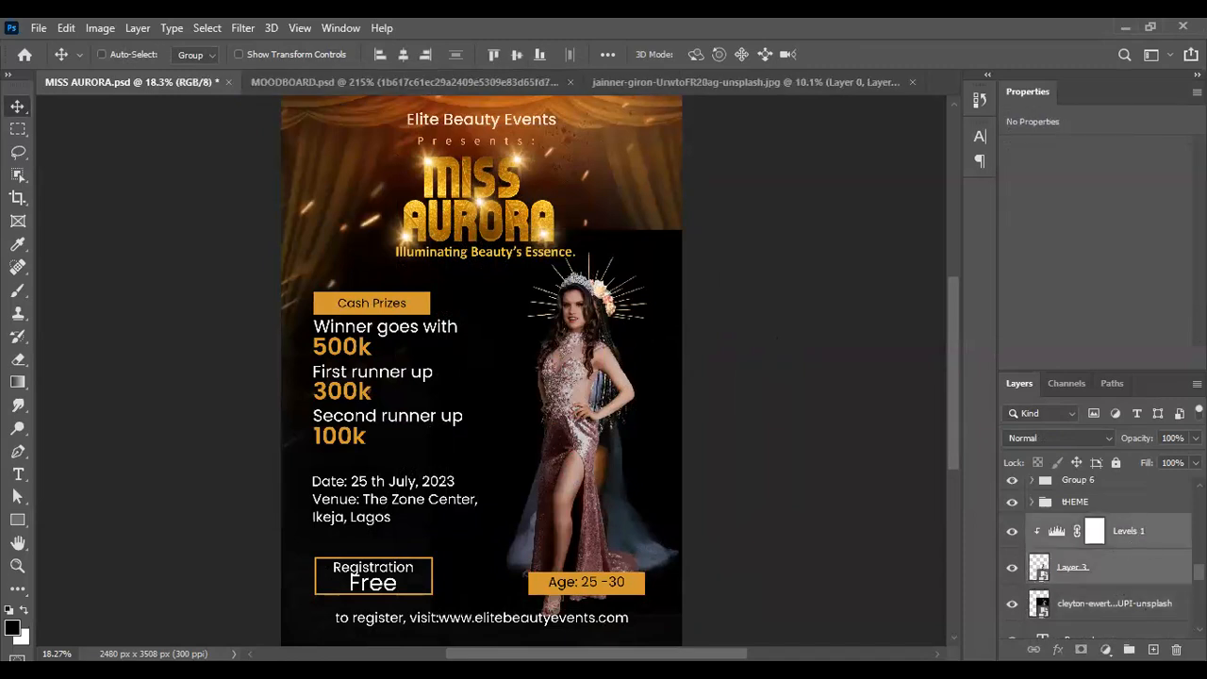
{"action": "key", "text": "Delete"}
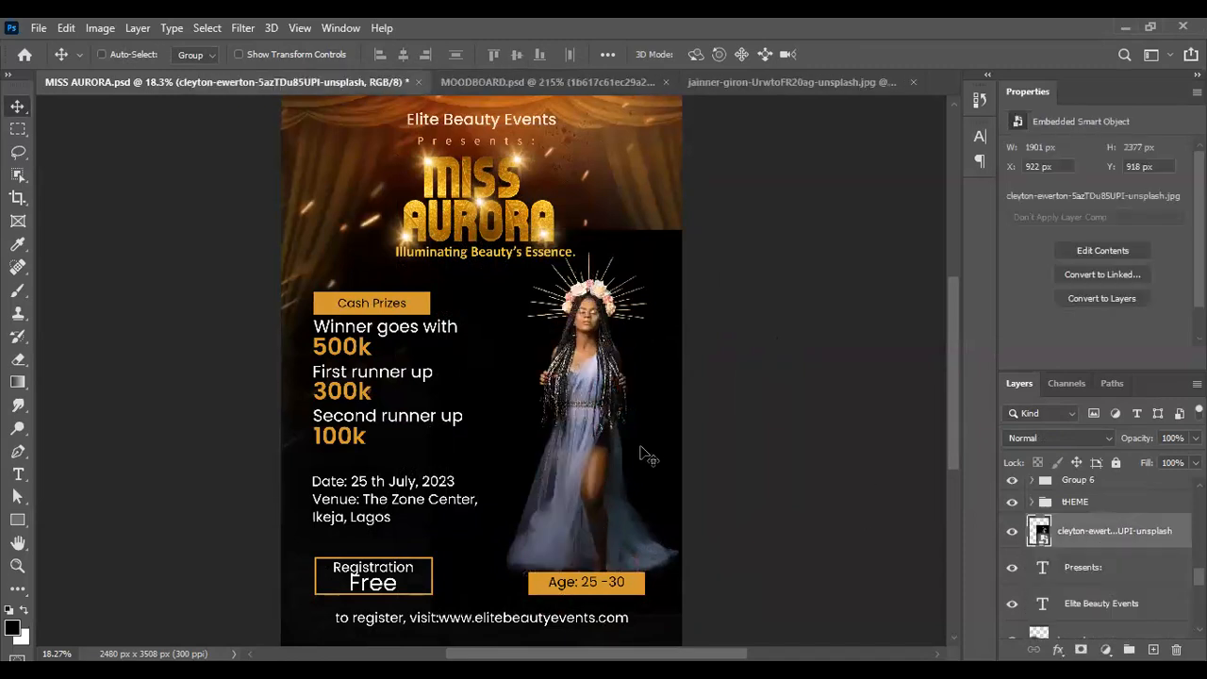
Step: Set the flower-crown photo layer's blend mode to Screen so its black backdrop blends into the poster
{"action": "scroll", "coordinate": [651, 451], "scroll_direction": "down", "scroll_amount": 1}
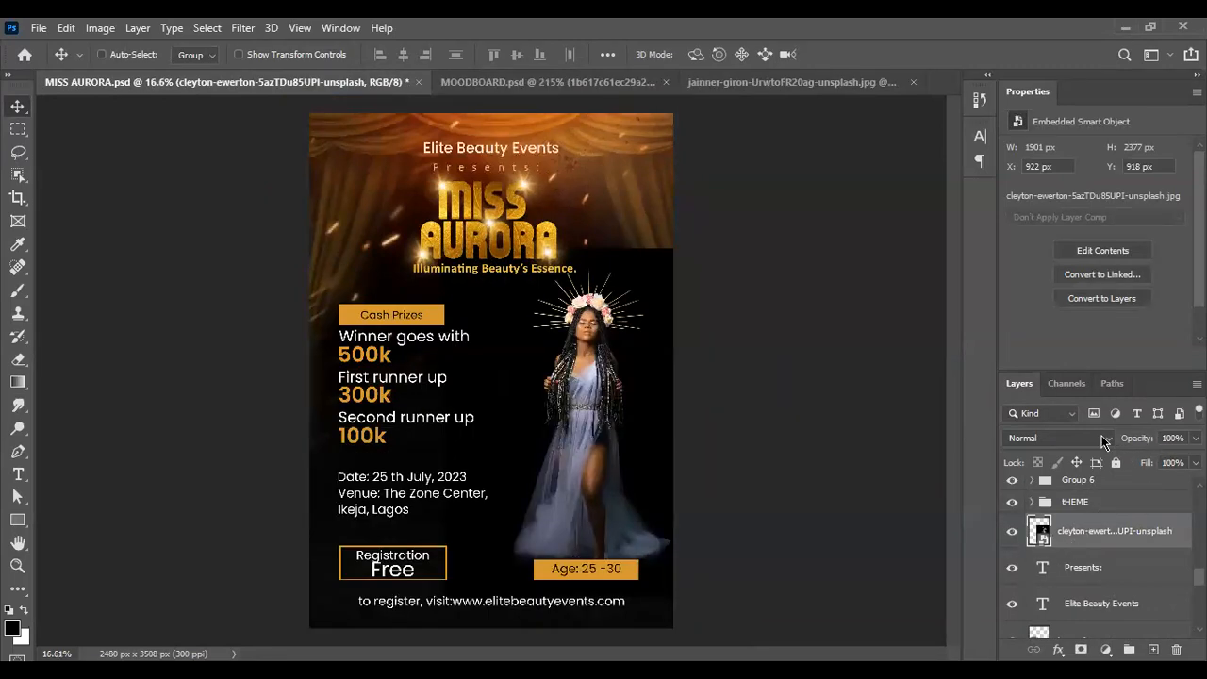
{"action": "left_click", "coordinate": [1056, 437]}
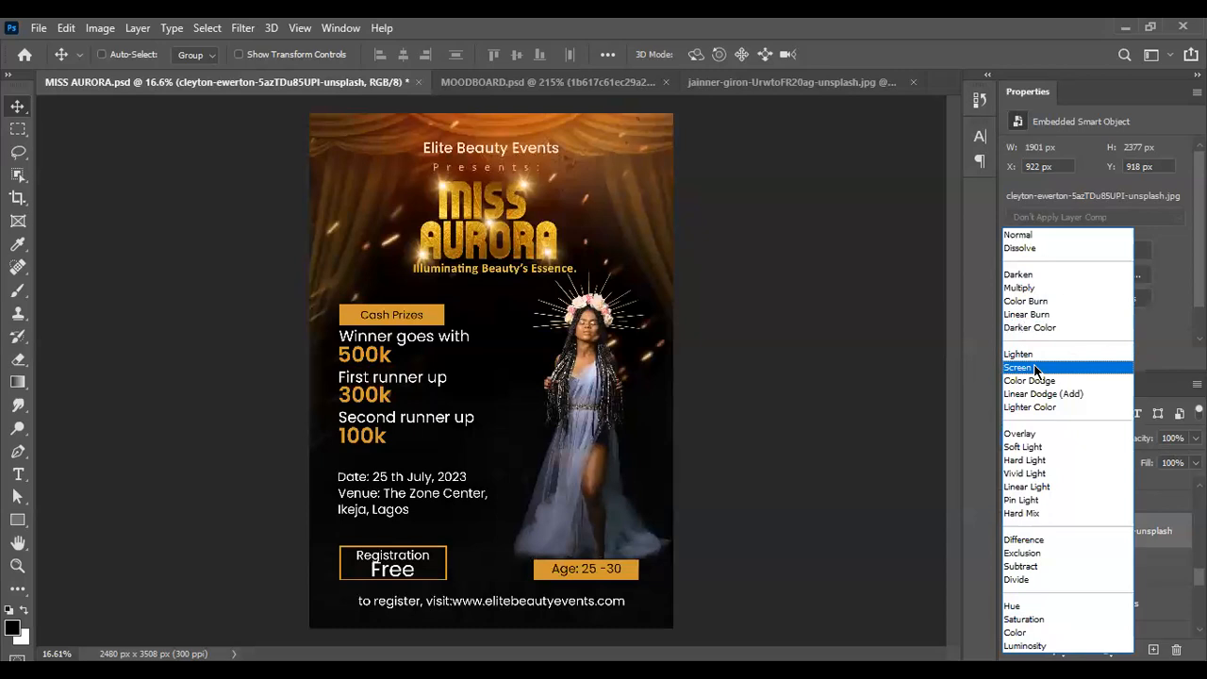
{"action": "left_click", "coordinate": [1021, 367]}
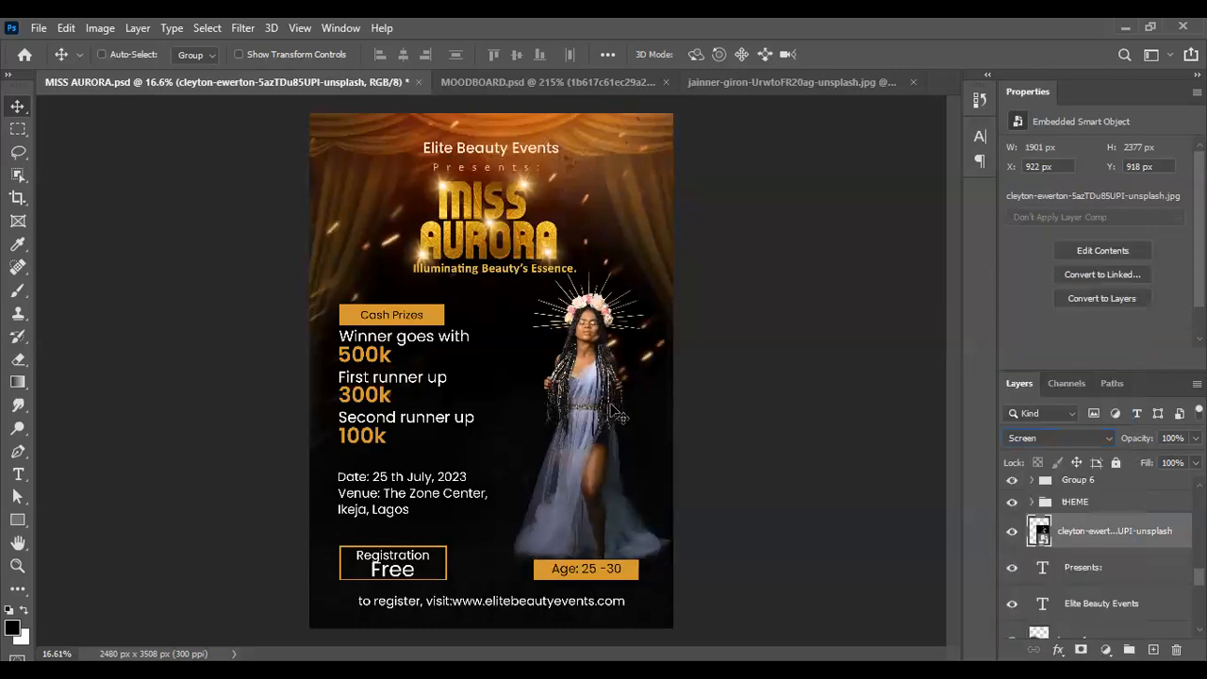
{"action": "scroll", "coordinate": [581, 481], "scroll_direction": "down", "scroll_amount": 1}
{"action": "scroll", "coordinate": [580, 476], "scroll_direction": "up", "scroll_amount": 4}
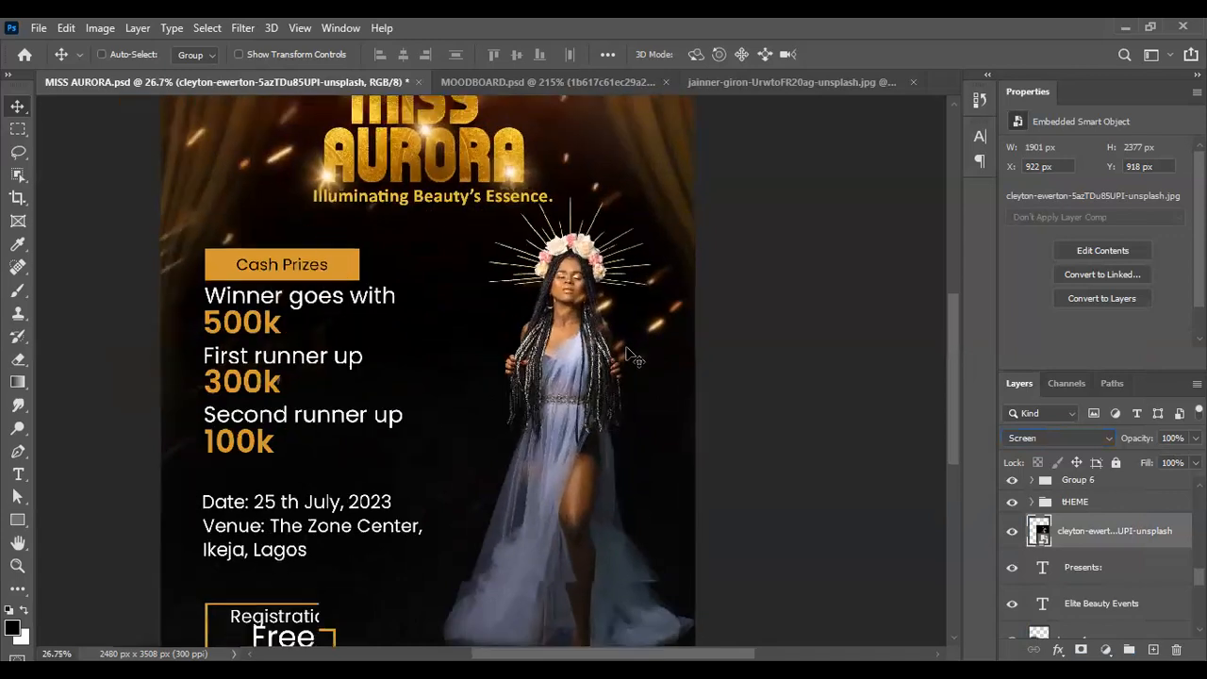
{"action": "scroll", "coordinate": [645, 350], "scroll_direction": "down", "scroll_amount": 1}
{"action": "key", "text": "ctrl+0"}
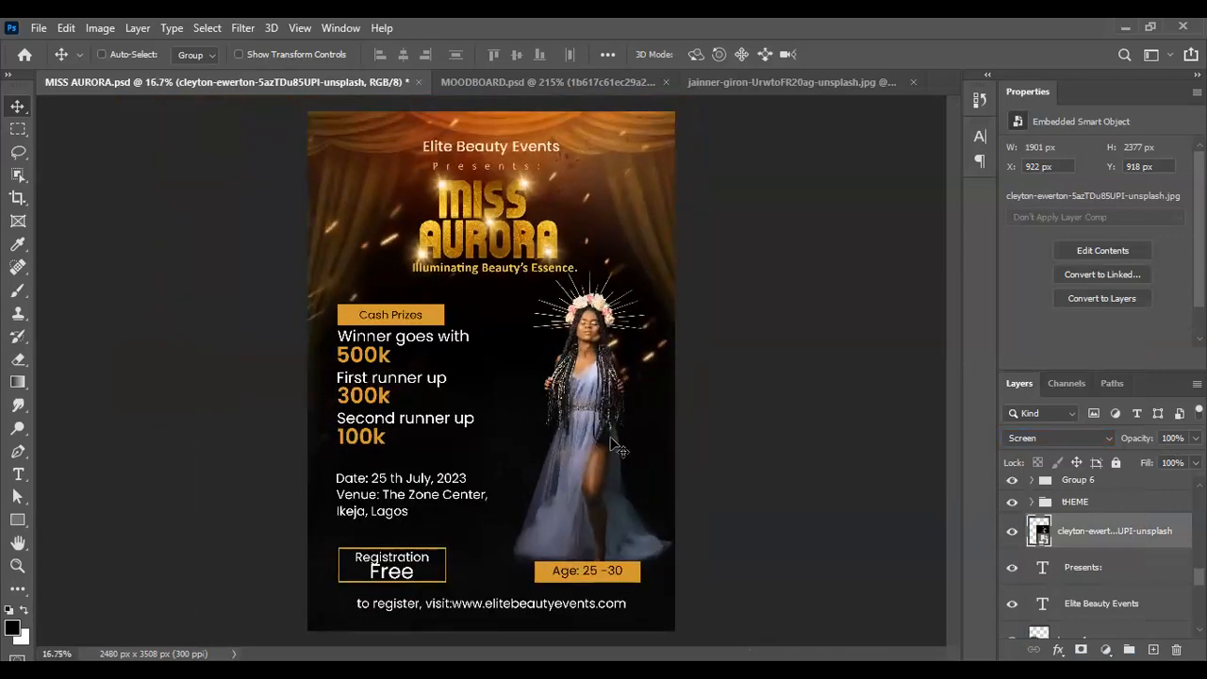
Step: Shift the flower-crown model toward the poster's centre and slightly down, to about X 813 px, Y 943 px
{"action": "left_click_drag", "start_coordinate": [605, 444], "coordinate": [589, 439]}
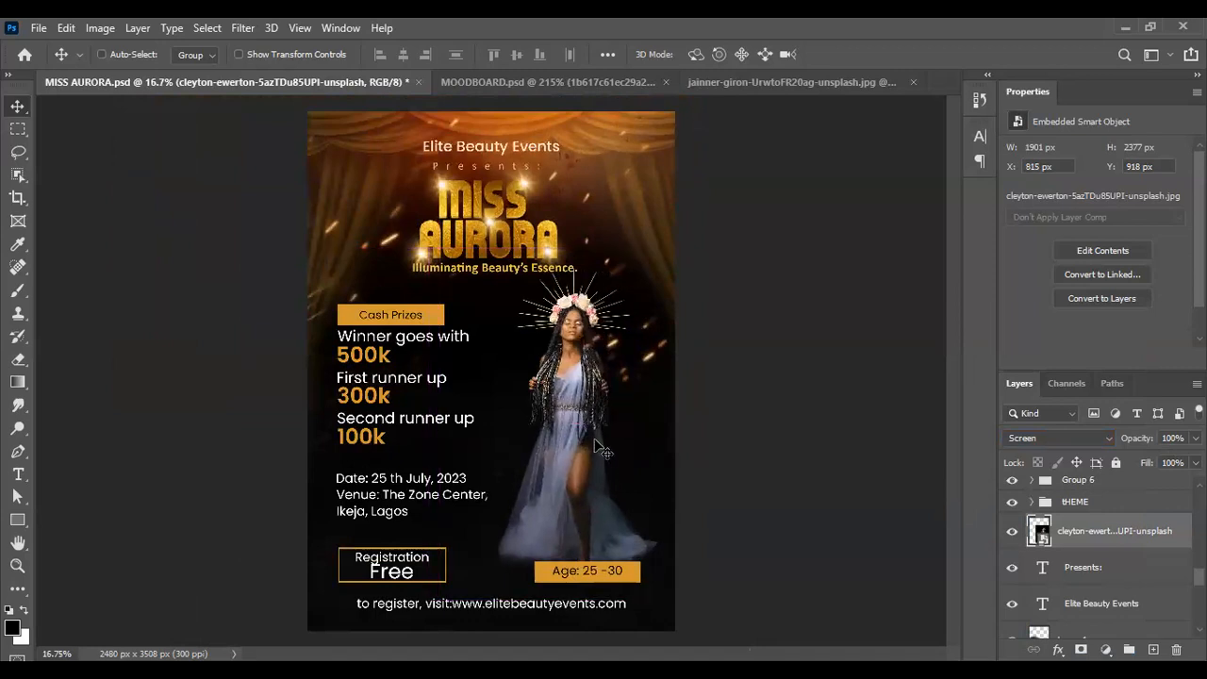
{"action": "scroll", "coordinate": [596, 444], "scroll_direction": "down", "scroll_amount": 2}
{"action": "mouse_move", "coordinate": [576, 425]}
{"action": "left_mouse_down"}
{"action": "mouse_move", "coordinate": [579, 436]}
{"action": "mouse_move", "coordinate": [576, 426]}
{"action": "left_mouse_up"}
{"action": "scroll", "coordinate": [577, 425], "scroll_direction": "up", "scroll_amount": 1}
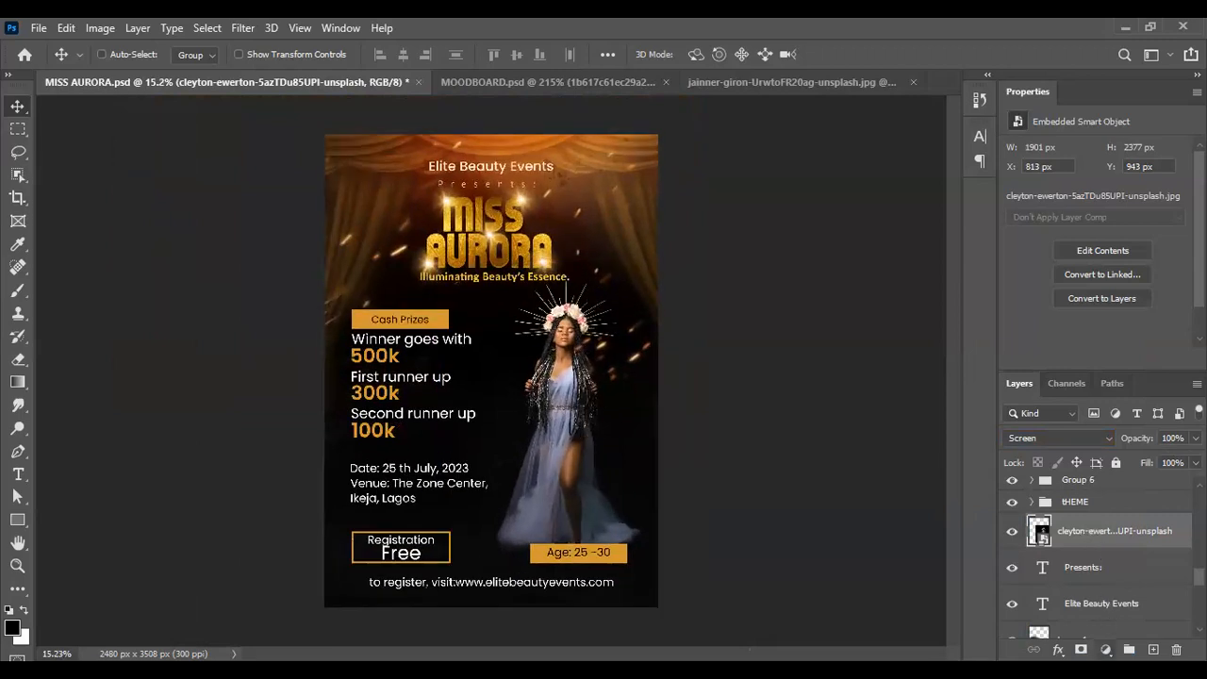
Step: Add a Color Balance adjustment clipped to the model photo with midtones Cyan–Red +10 and Yellow–Blue -1, and compare it off and on
{"action": "left_click", "coordinate": [1105, 650]}
{"action": "left_click", "coordinate": [1113, 491]}
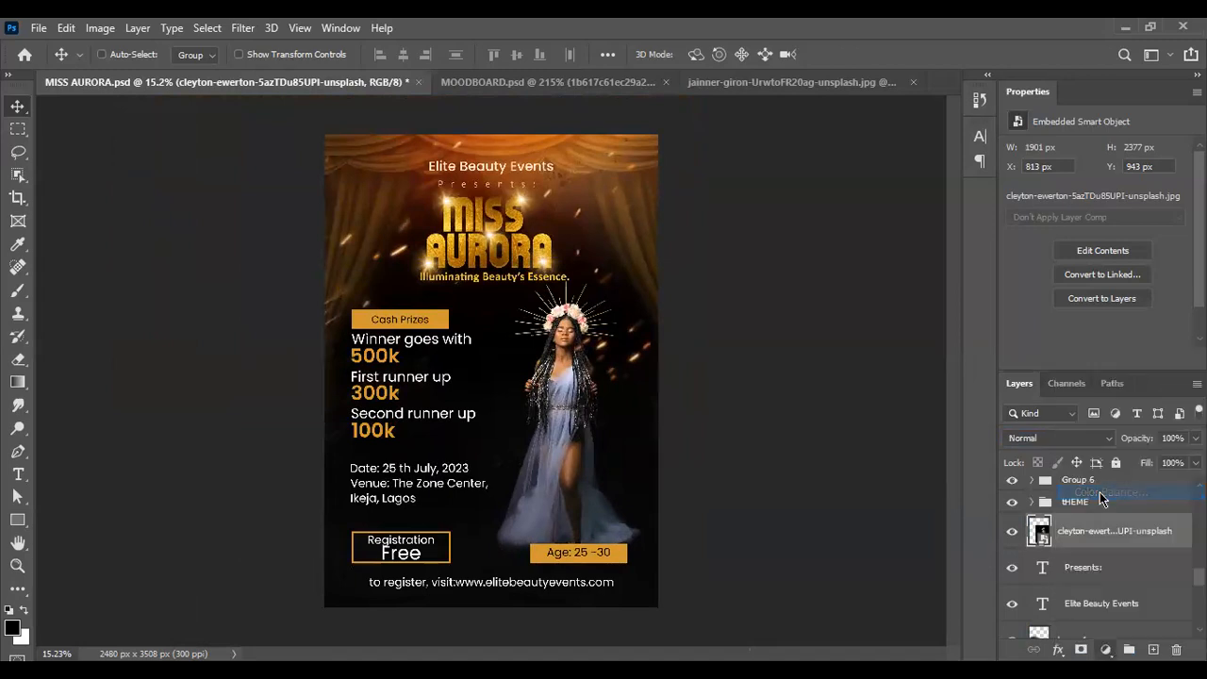
{"action": "left_click", "coordinate": [1073, 359]}
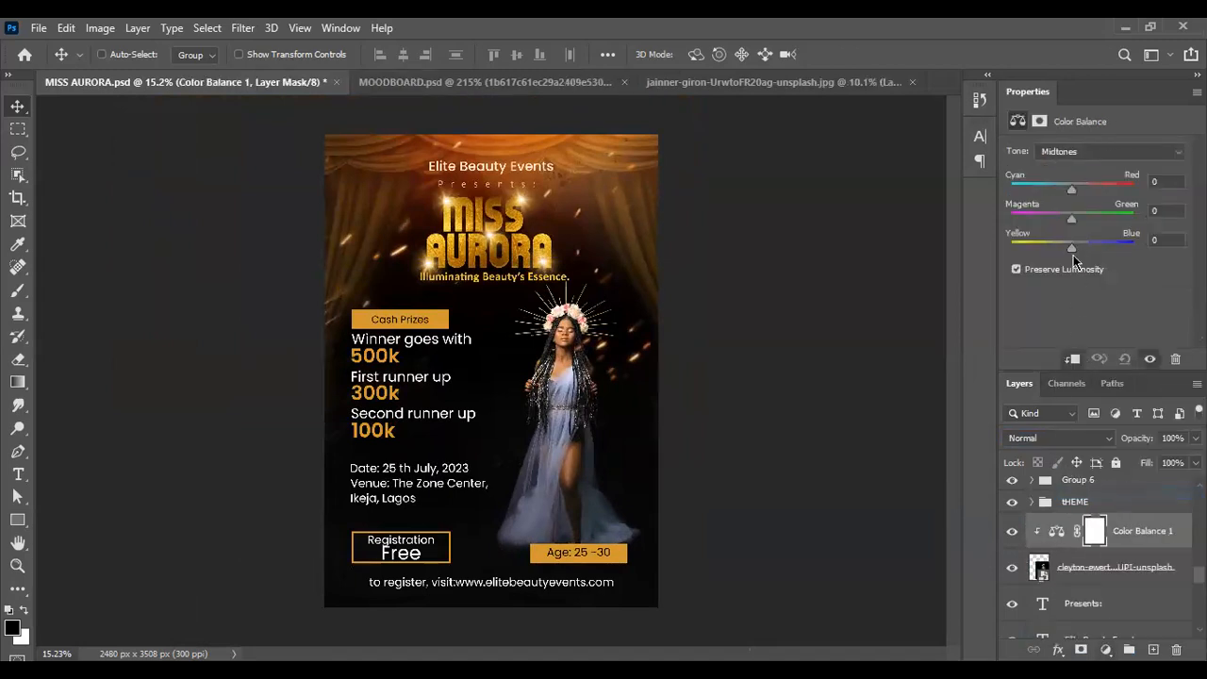
{"action": "mouse_move", "coordinate": [1071, 251]}
{"action": "left_mouse_down"}
{"action": "mouse_move", "coordinate": [1061, 251]}
{"action": "mouse_move", "coordinate": [1070, 254]}
{"action": "left_mouse_up"}
{"action": "left_click_drag", "start_coordinate": [1074, 192], "coordinate": [1079, 194]}
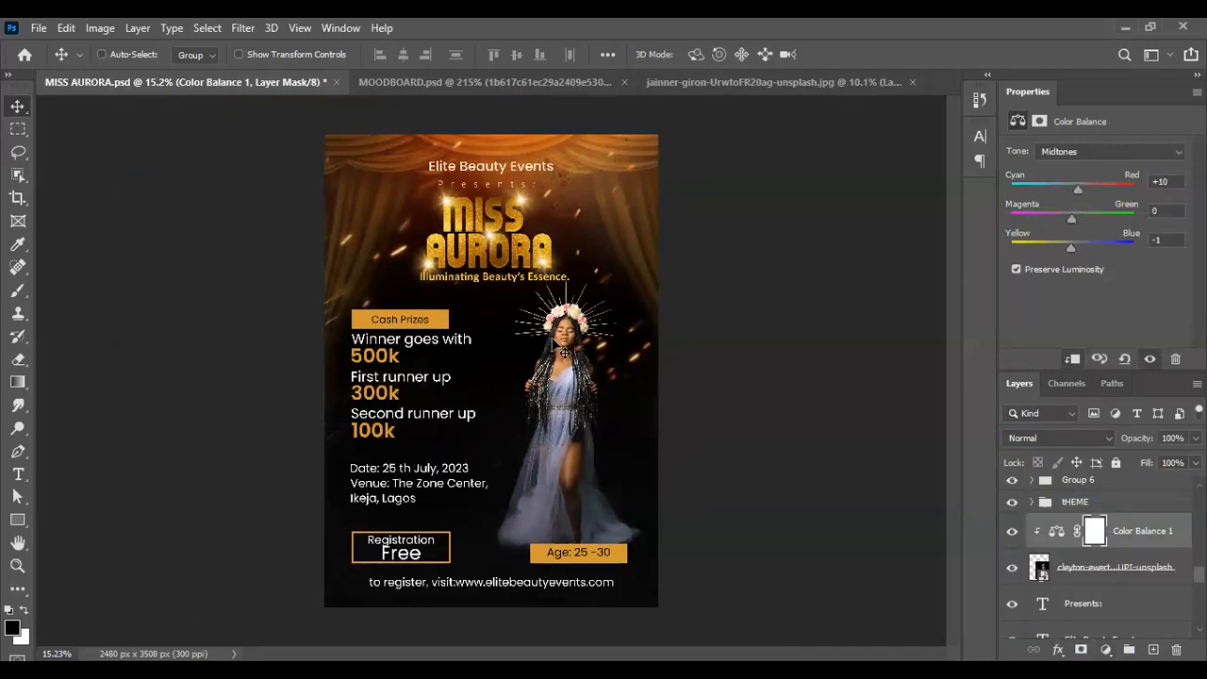
{"action": "scroll", "coordinate": [558, 386], "scroll_direction": "up", "scroll_amount": 3}
{"action": "left_click", "coordinate": [1012, 532]}
{"action": "left_click", "coordinate": [1011, 533]}
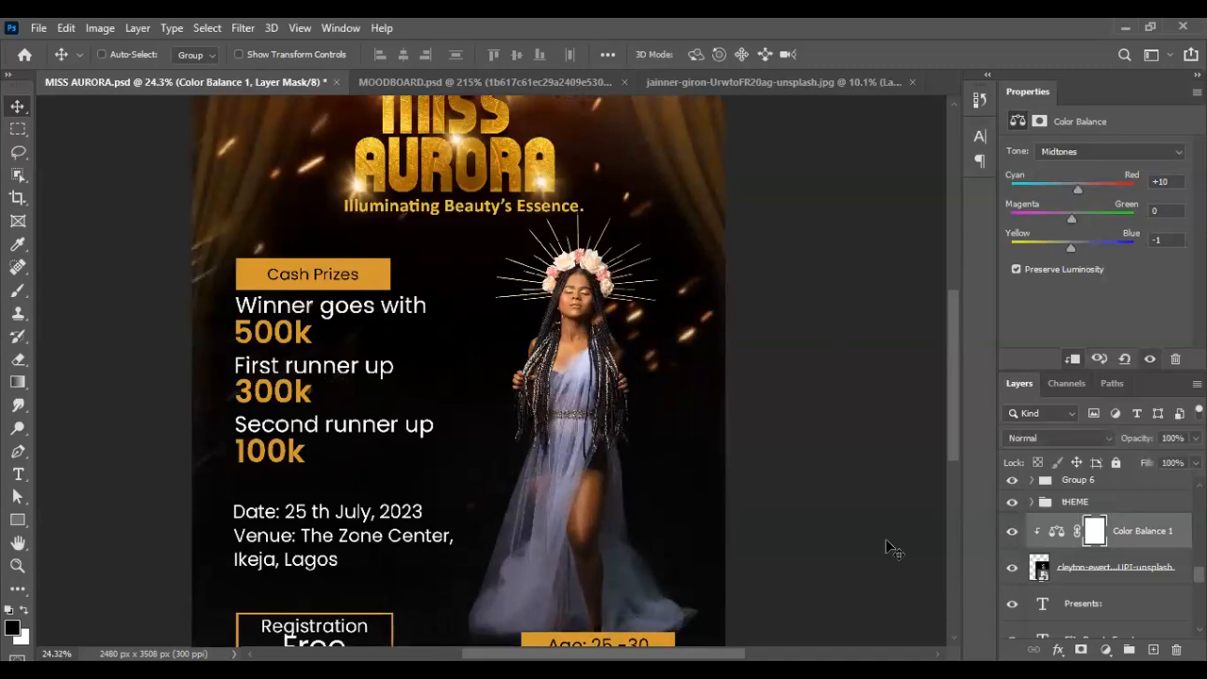
{"action": "scroll", "coordinate": [597, 437], "scroll_direction": "down", "scroll_amount": 3}
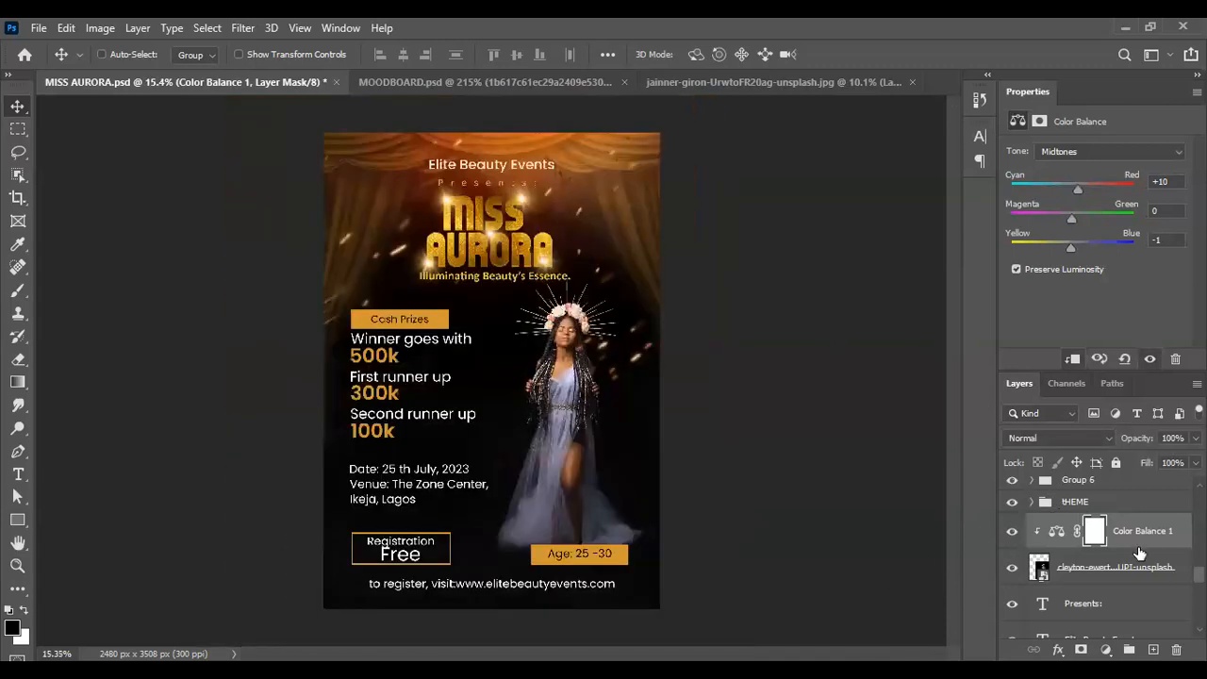
Step: Examine the whole poster and the area around the model's feet and the Age label for remaining design problems
{"action": "scroll", "coordinate": [562, 446], "scroll_direction": "down", "scroll_amount": 3}
{"action": "scroll", "coordinate": [565, 447], "scroll_direction": "up", "scroll_amount": 3}
{"action": "scroll", "coordinate": [603, 453], "scroll_direction": "up", "scroll_amount": 1}
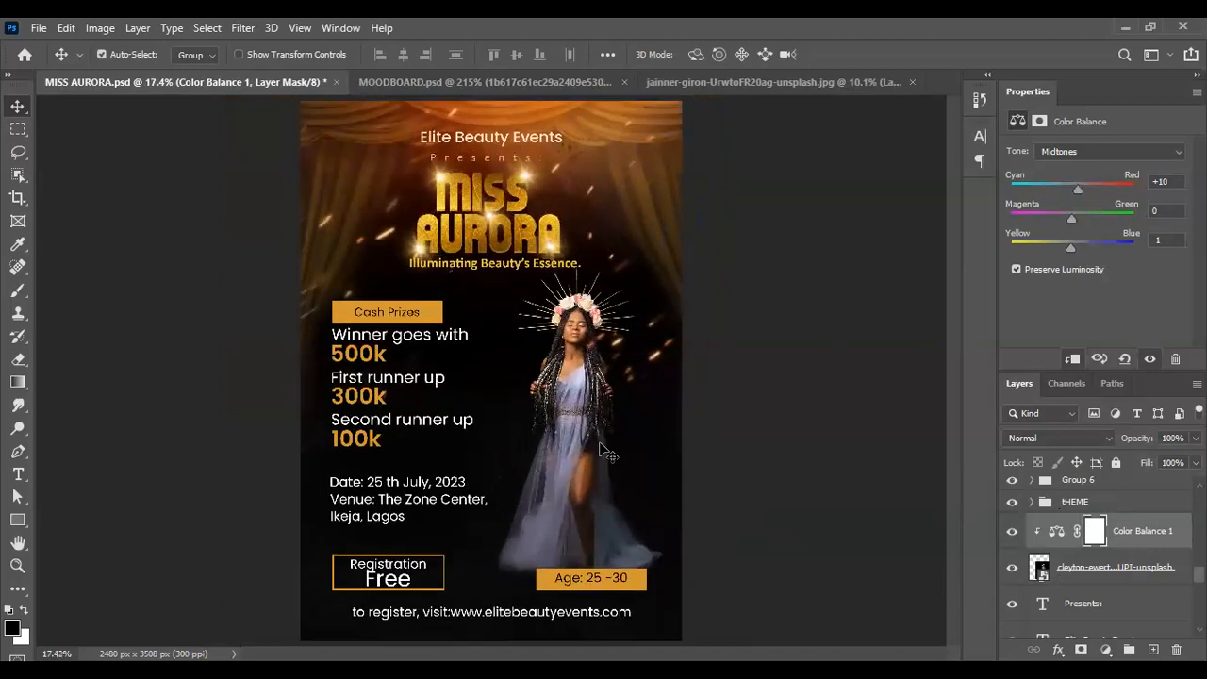
{"action": "scroll", "coordinate": [596, 595], "scroll_direction": "up", "scroll_amount": 1}
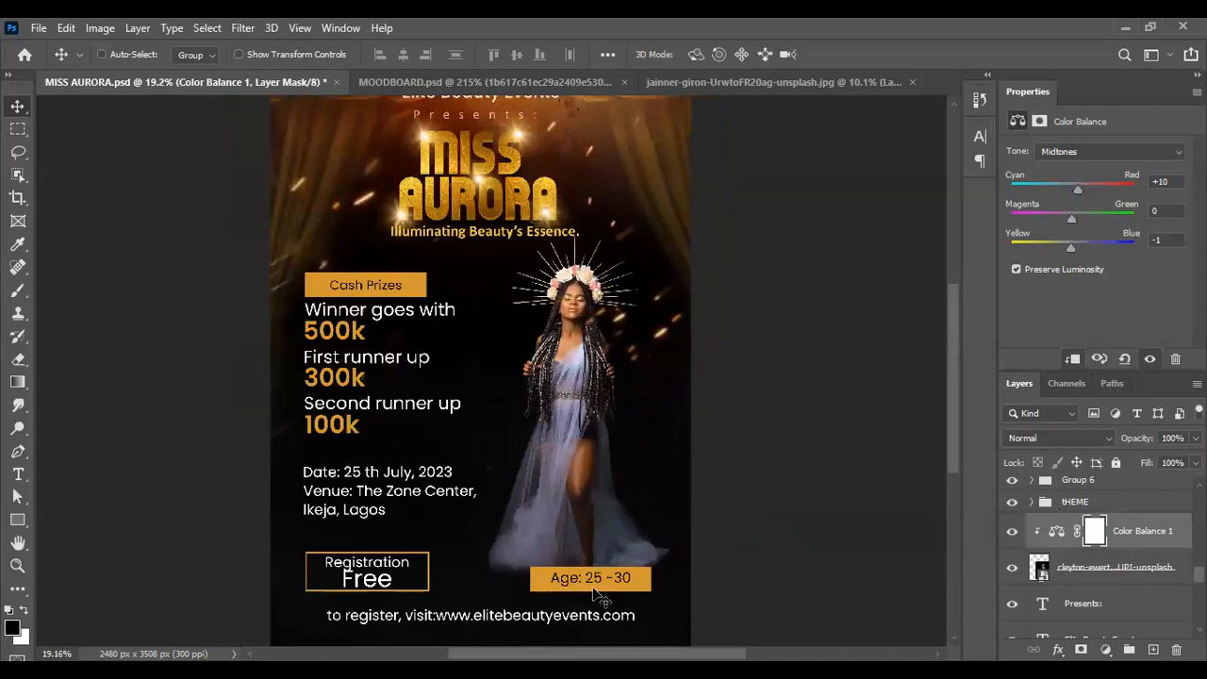
{"action": "scroll", "coordinate": [596, 594], "scroll_direction": "up", "scroll_amount": 1}
{"action": "scroll", "coordinate": [588, 599], "scroll_direction": "up", "scroll_amount": 1}
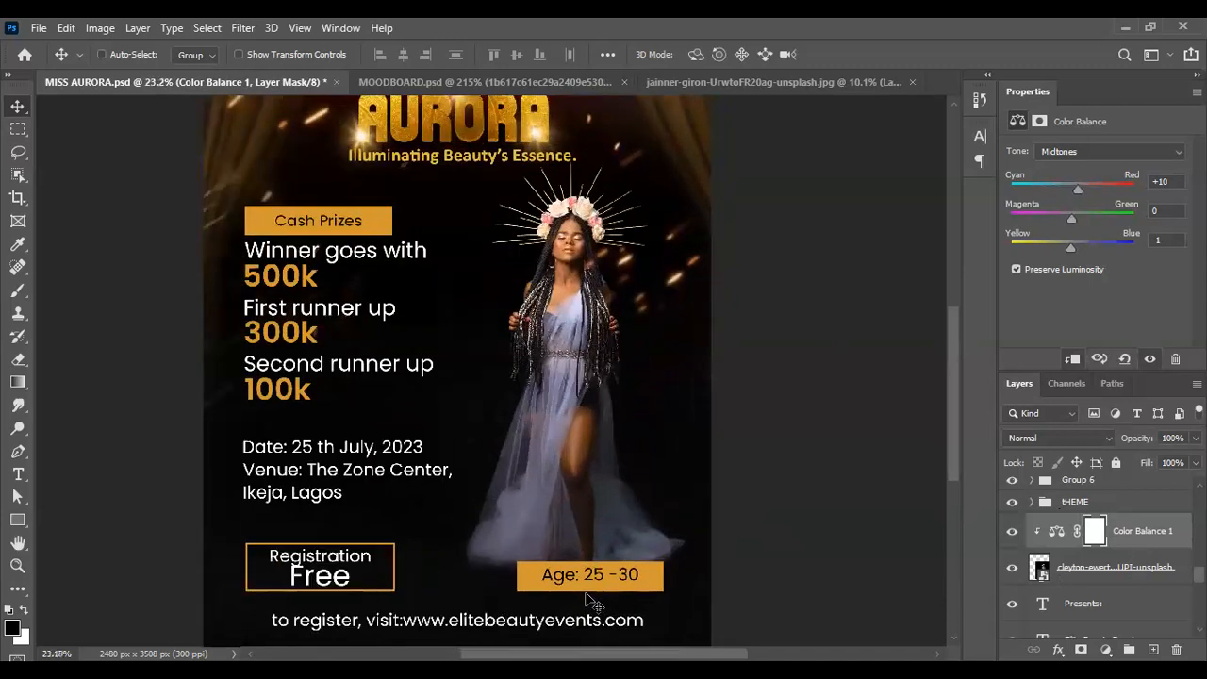
{"action": "scroll", "coordinate": [594, 601], "scroll_direction": "up", "scroll_amount": 1}
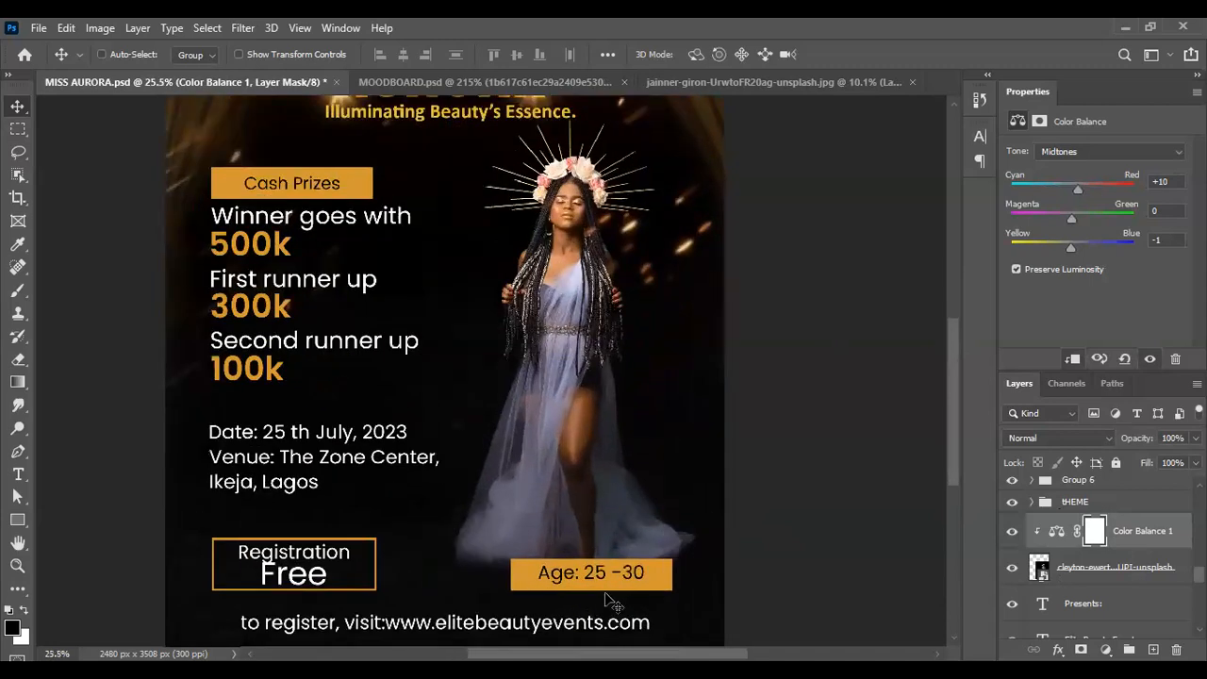
{"action": "scroll", "coordinate": [602, 604], "scroll_direction": "up", "scroll_amount": 1}
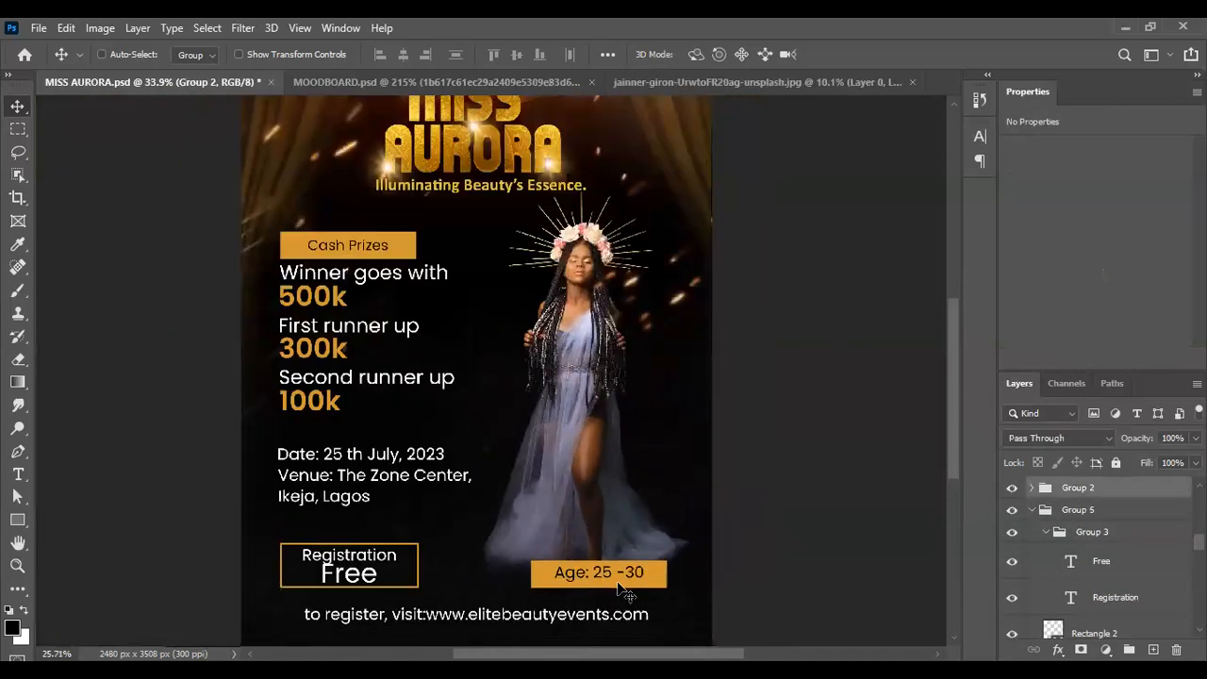
{"action": "scroll", "coordinate": [619, 588], "scroll_direction": "down", "scroll_amount": 4}
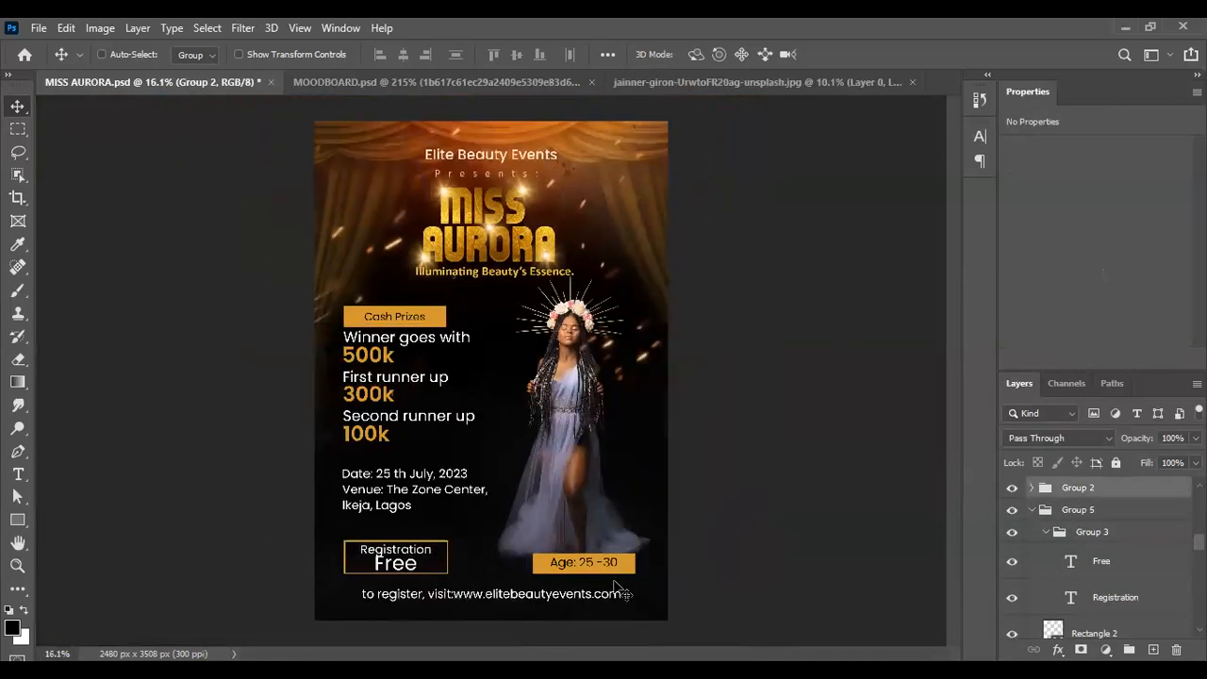
{"action": "scroll", "coordinate": [606, 594], "scroll_direction": "up", "scroll_amount": 1}
{"action": "scroll", "coordinate": [601, 600], "scroll_direction": "up", "scroll_amount": 1}
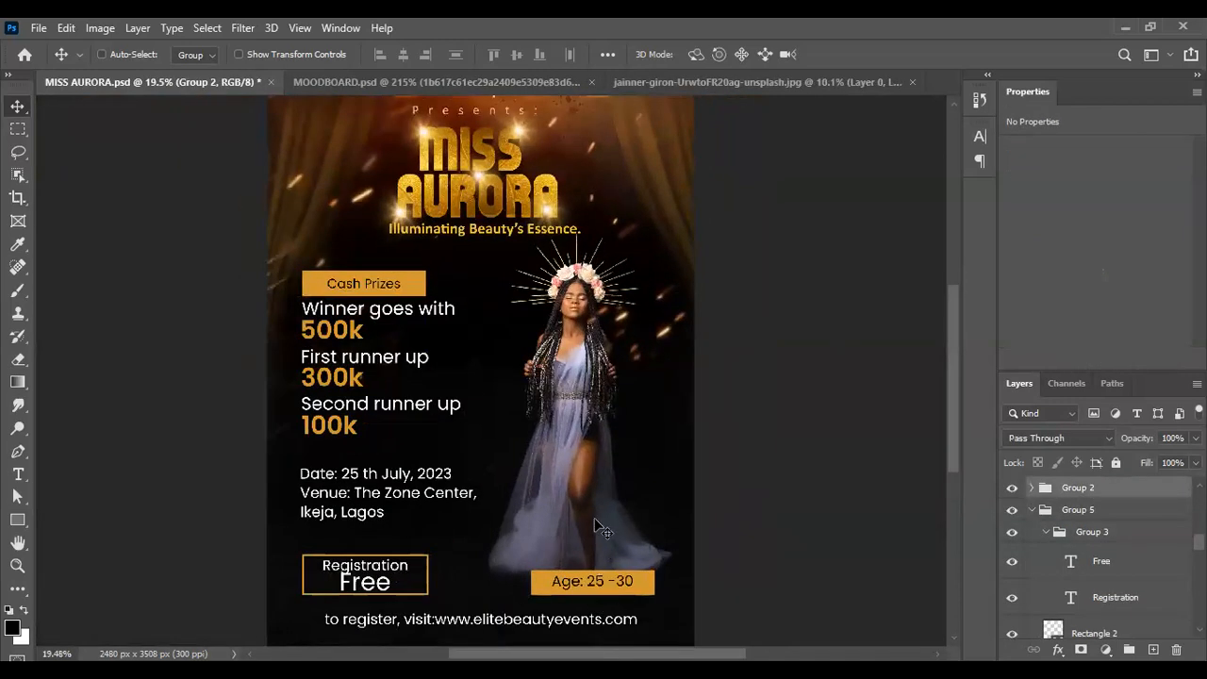
{"action": "scroll", "coordinate": [585, 585], "scroll_direction": "down", "scroll_amount": 5}
{"action": "scroll", "coordinate": [571, 603], "scroll_direction": "up", "scroll_amount": 1}
{"action": "scroll", "coordinate": [557, 615], "scroll_direction": "up", "scroll_amount": 1}
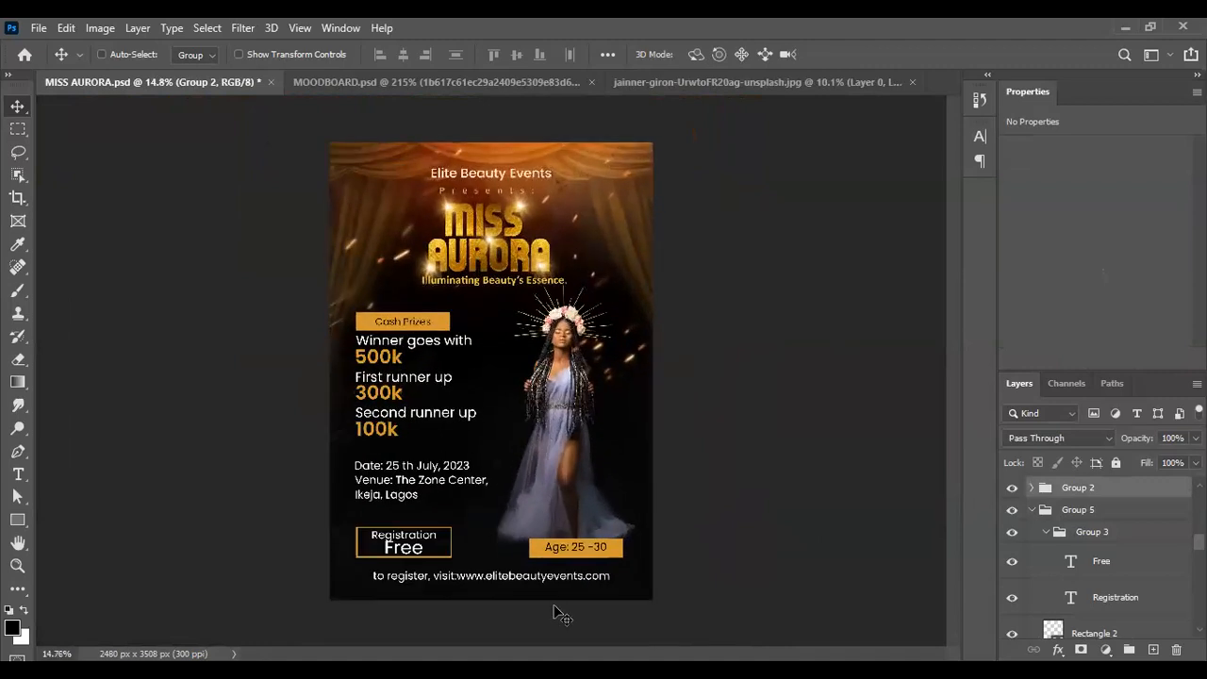
{"action": "scroll", "coordinate": [559, 615], "scroll_direction": "up", "scroll_amount": 1}
{"action": "scroll", "coordinate": [563, 615], "scroll_direction": "up", "scroll_amount": 9}
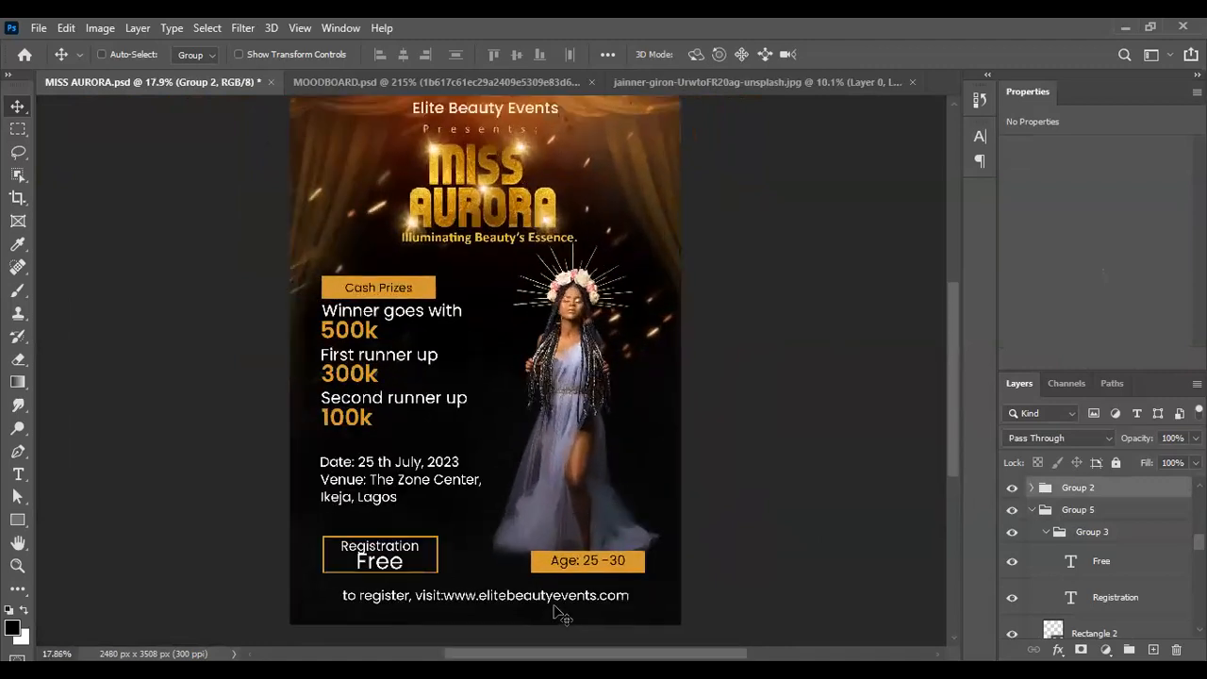
Step: Set the "Age: 25 -30" text in Group 2 to the Poppins SemiBold style
{"action": "key", "text": "ctrl"}
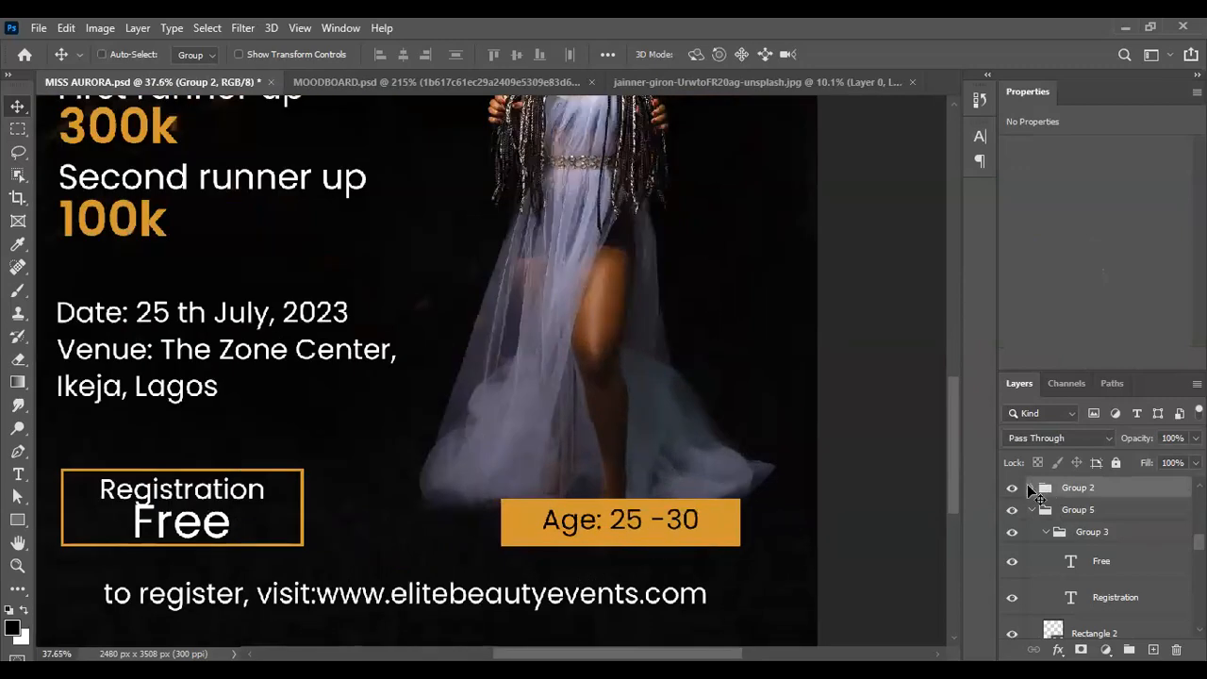
{"action": "left_click", "coordinate": [1032, 488]}
{"action": "left_click", "coordinate": [1092, 519]}
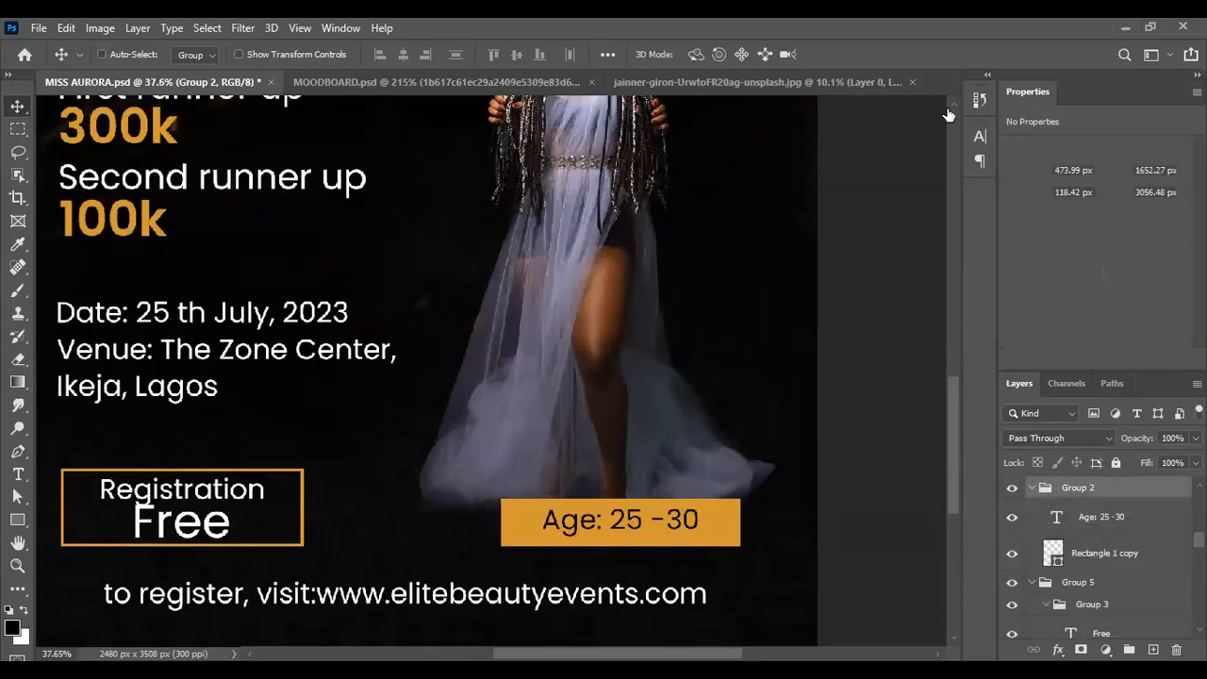
{"action": "left_click", "coordinate": [981, 135]}
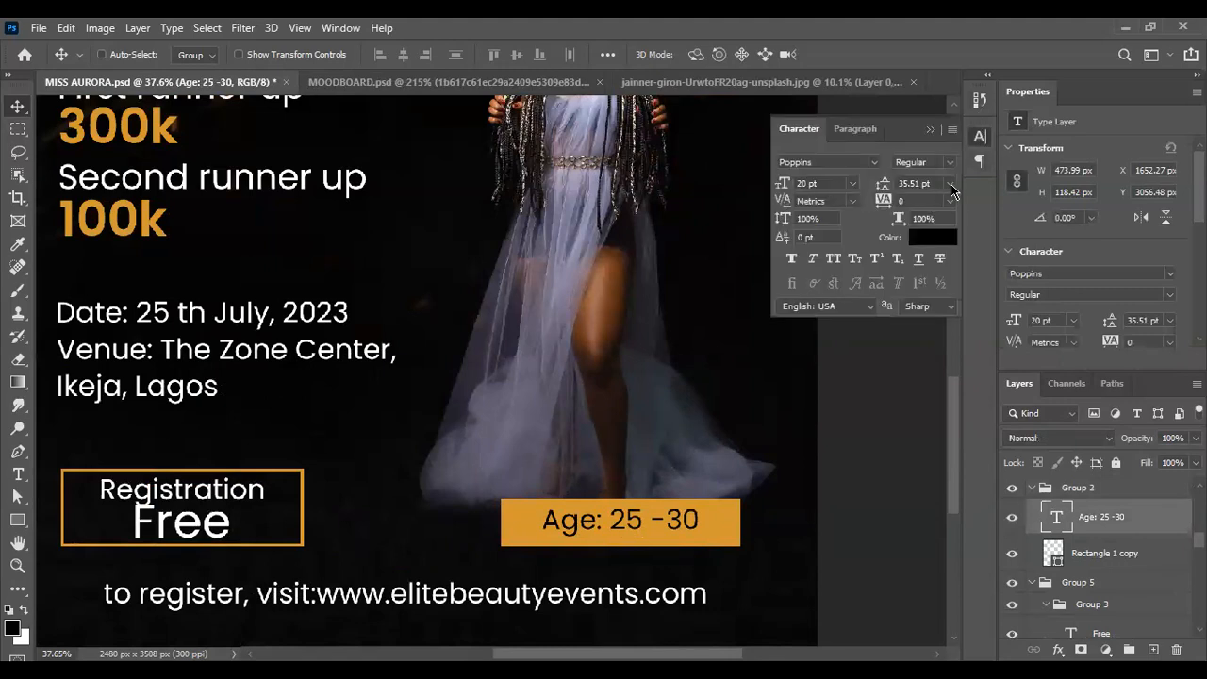
{"action": "left_click", "coordinate": [951, 164]}
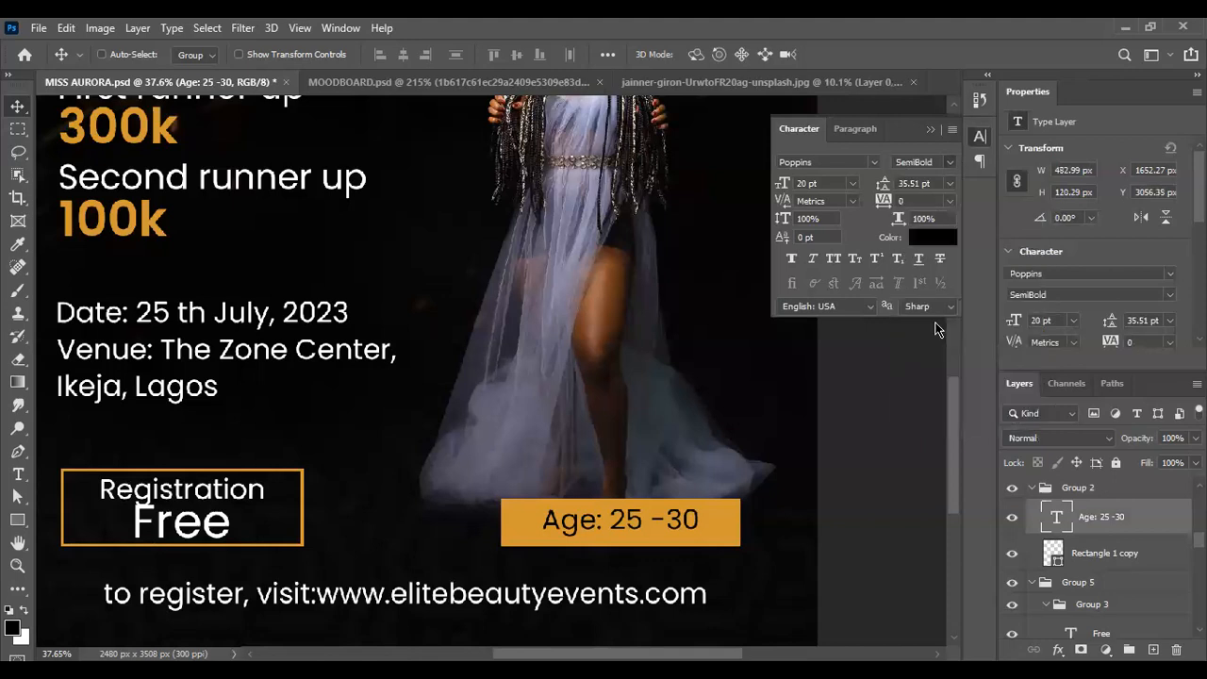
{"action": "left_click", "coordinate": [937, 321]}
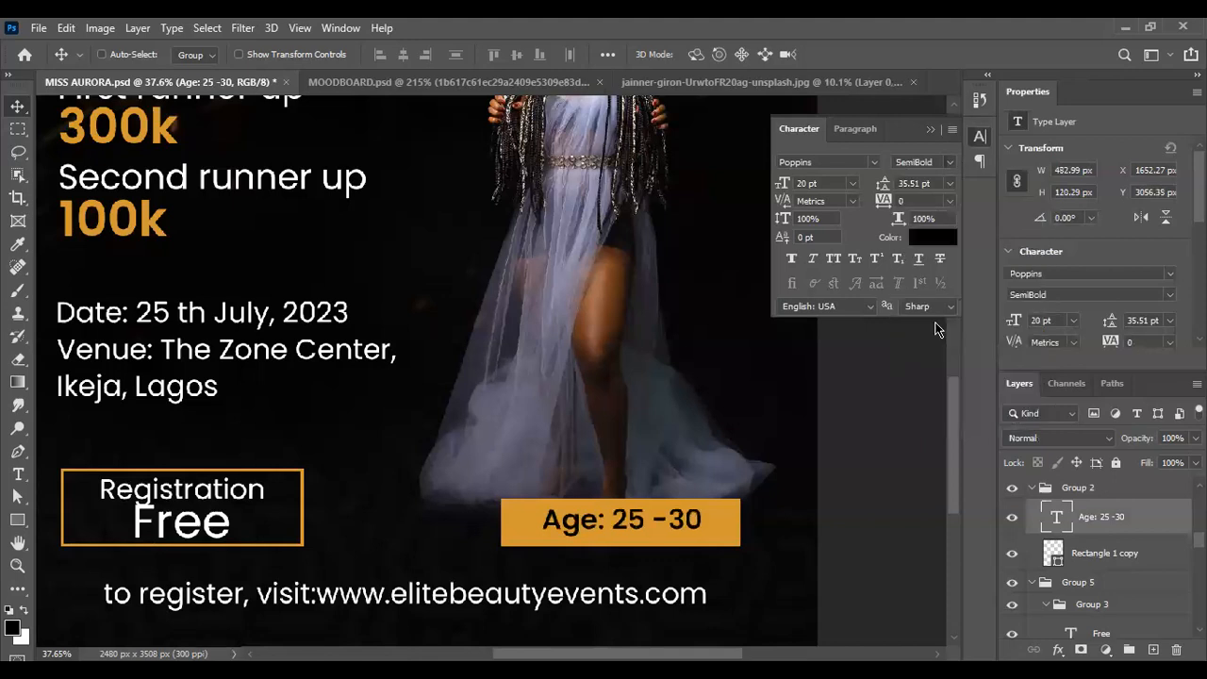
Step: Centre the "Age: 25 -30" text horizontally with its orange rectangle, Rectangle 1 copy
{"action": "left_click", "coordinate": [1099, 554], "text": "shift"}
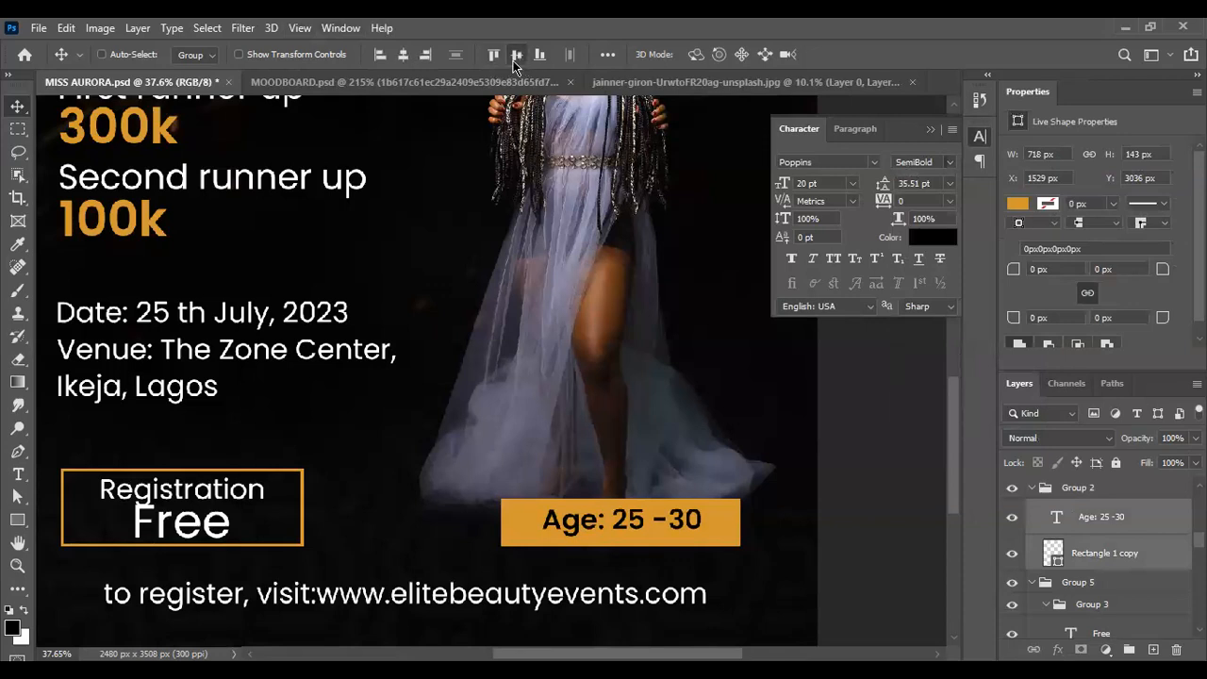
{"action": "left_click", "coordinate": [403, 55]}
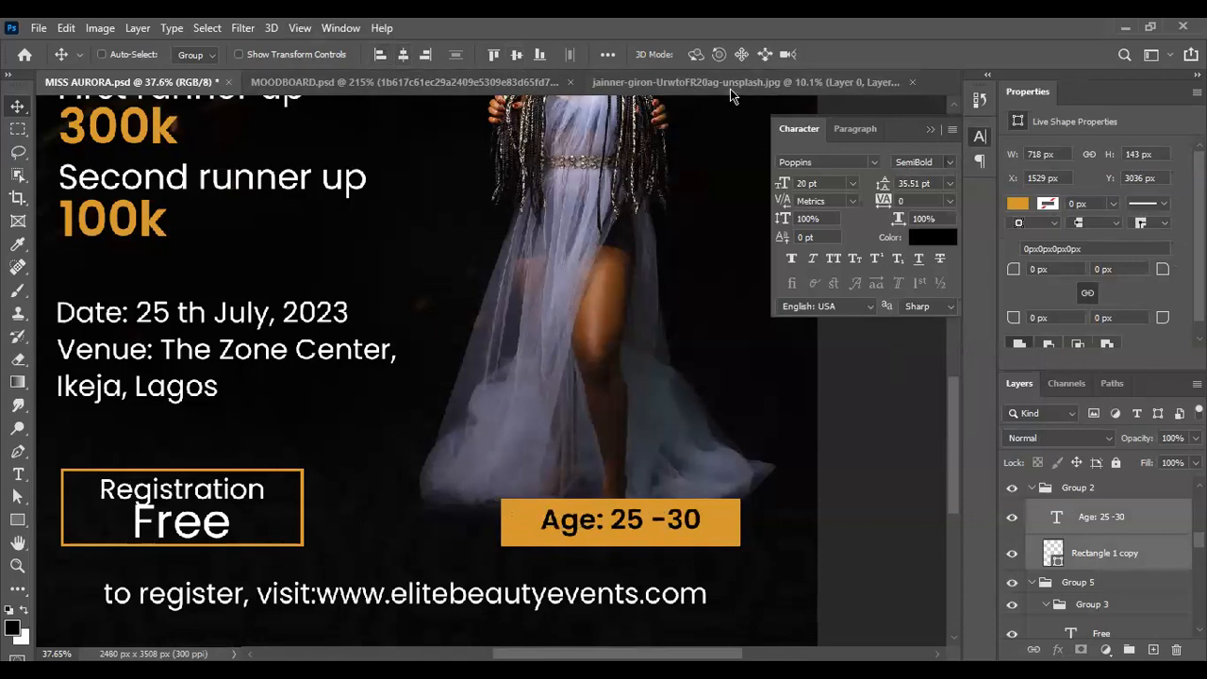
{"action": "key", "text": "ctrl+0"}
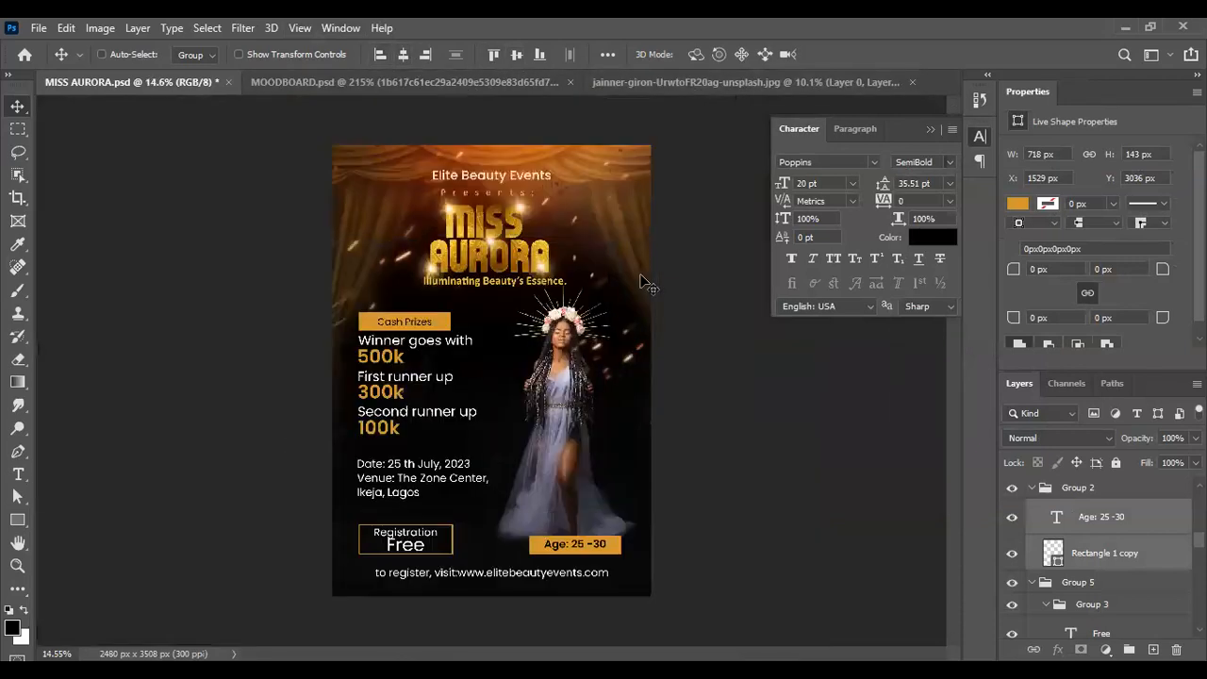
{"action": "scroll", "coordinate": [477, 498], "scroll_direction": "up", "scroll_amount": 2}
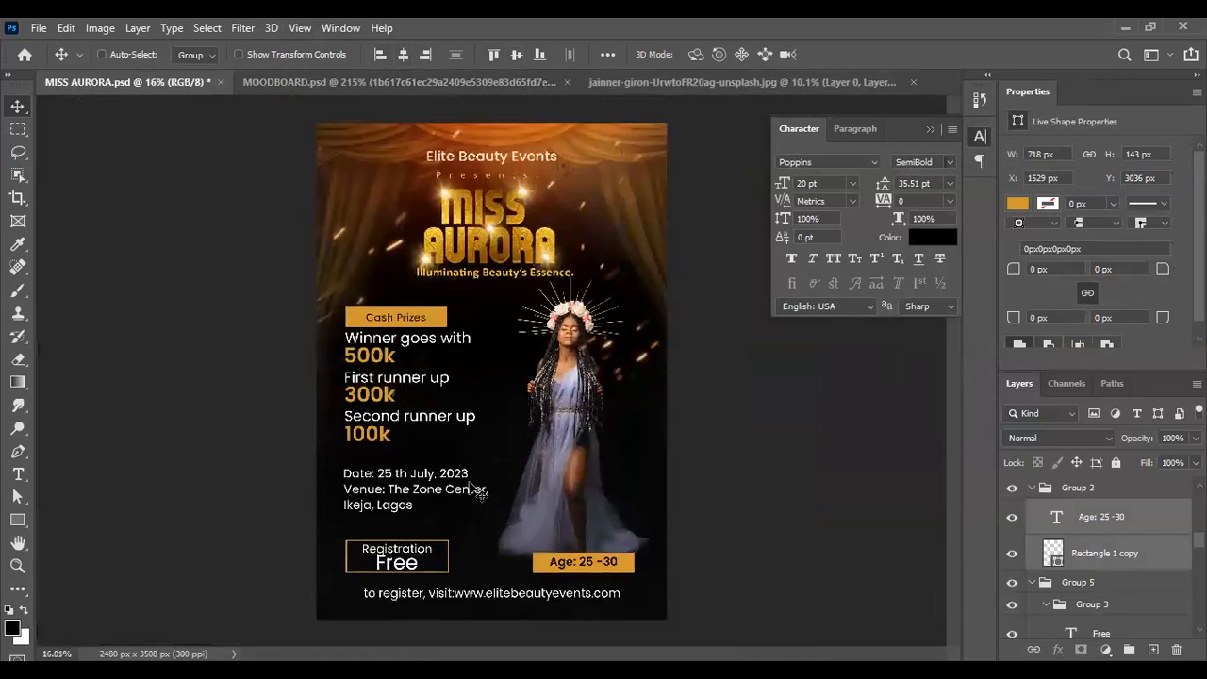
Step: Scale Group 2, the Age label with its rectangle, down proportionally to about 79.93%
{"action": "scroll", "coordinate": [476, 498], "scroll_direction": "up", "scroll_amount": 3}
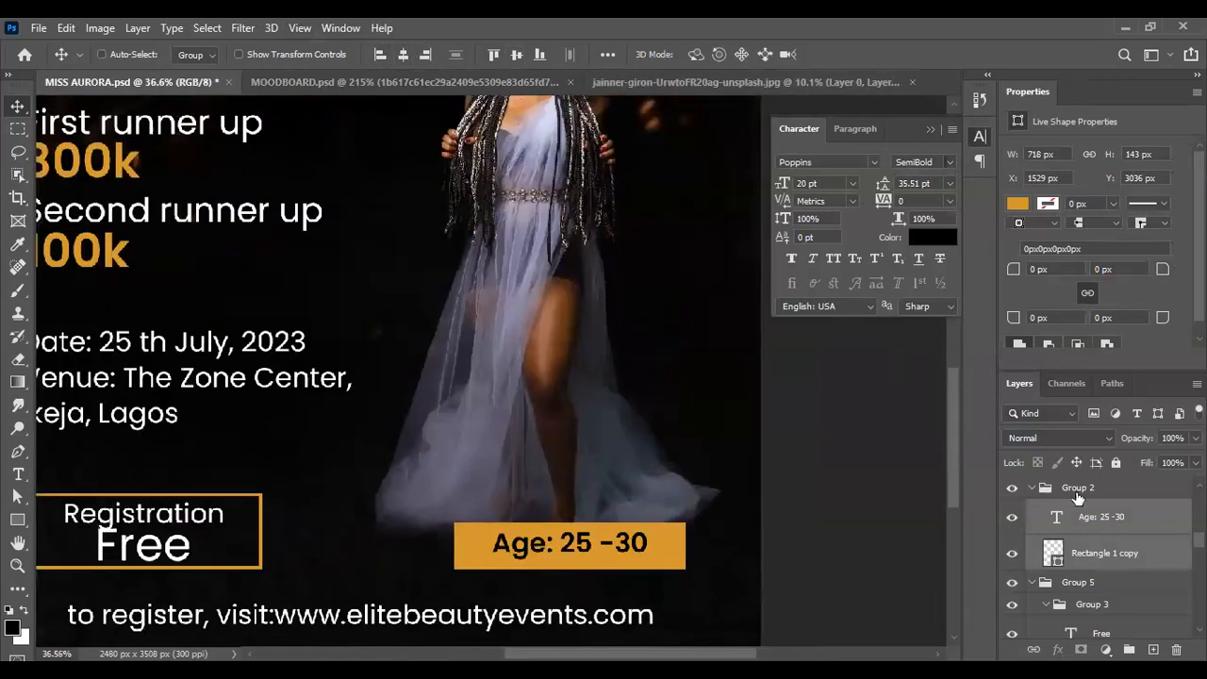
{"action": "left_click", "coordinate": [1077, 491]}
{"action": "key", "text": "ctrl+t"}
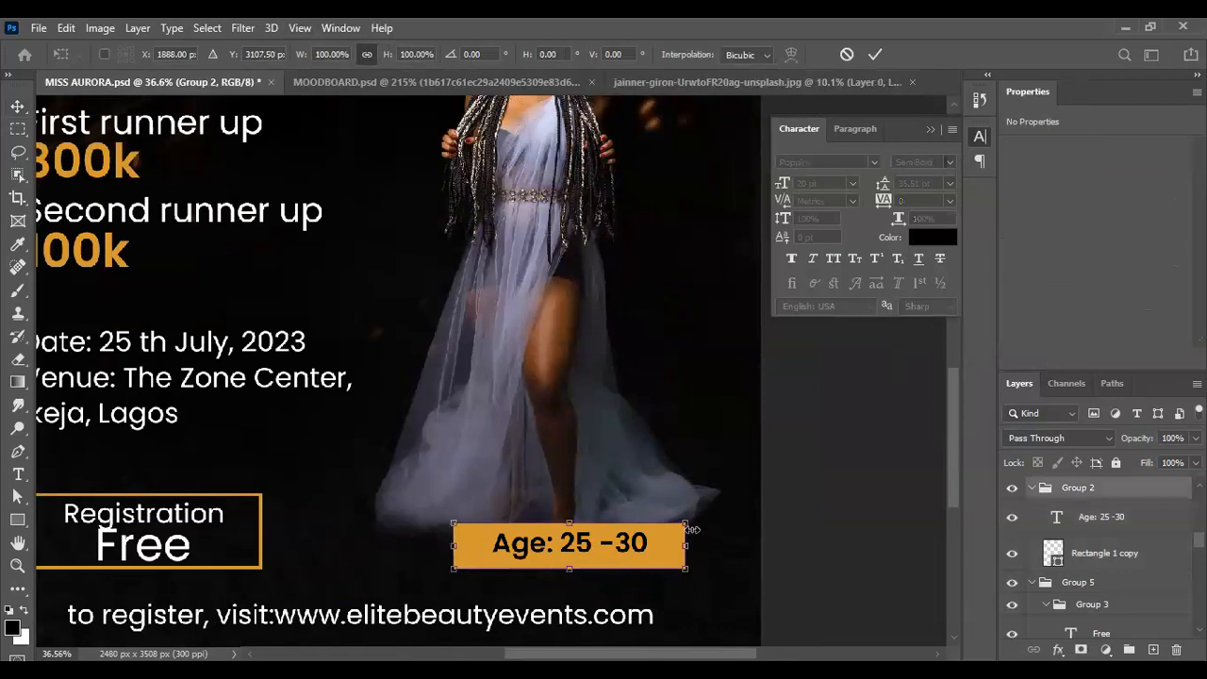
{"action": "left_click_drag", "start_coordinate": [683, 522], "coordinate": [644, 535]}
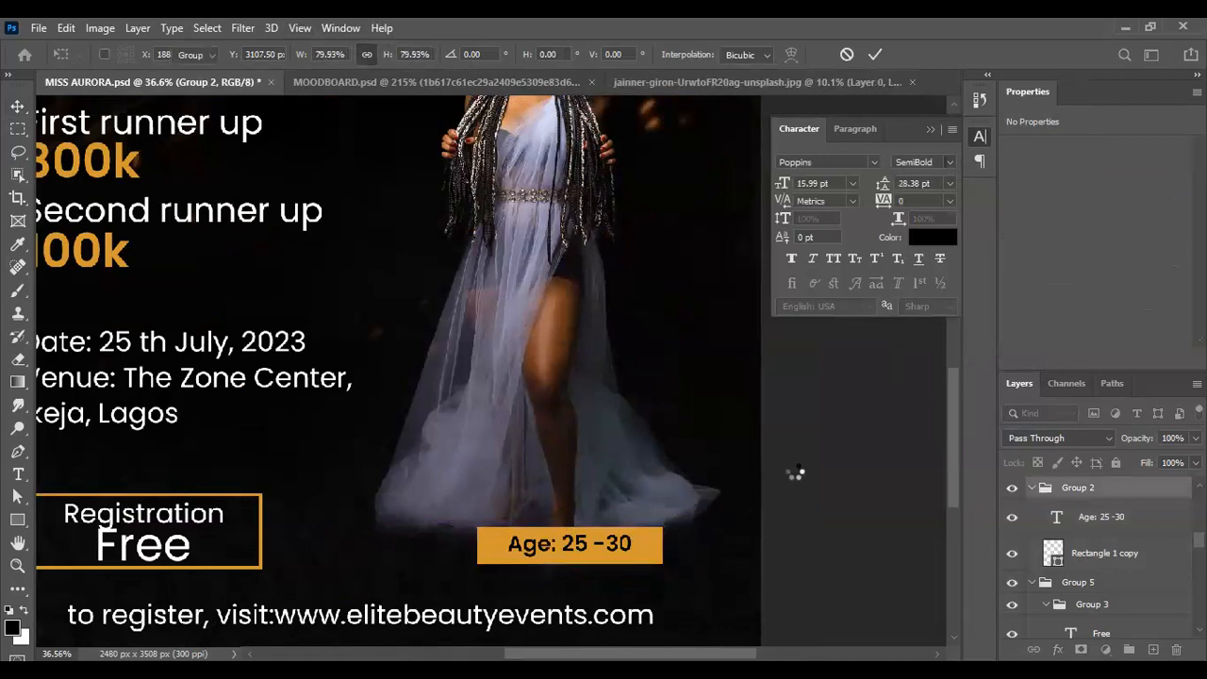
Step: Move Group 2, the Age label, slightly down and left so it sits just below the model's gown and feet
{"action": "key", "text": "Return"}
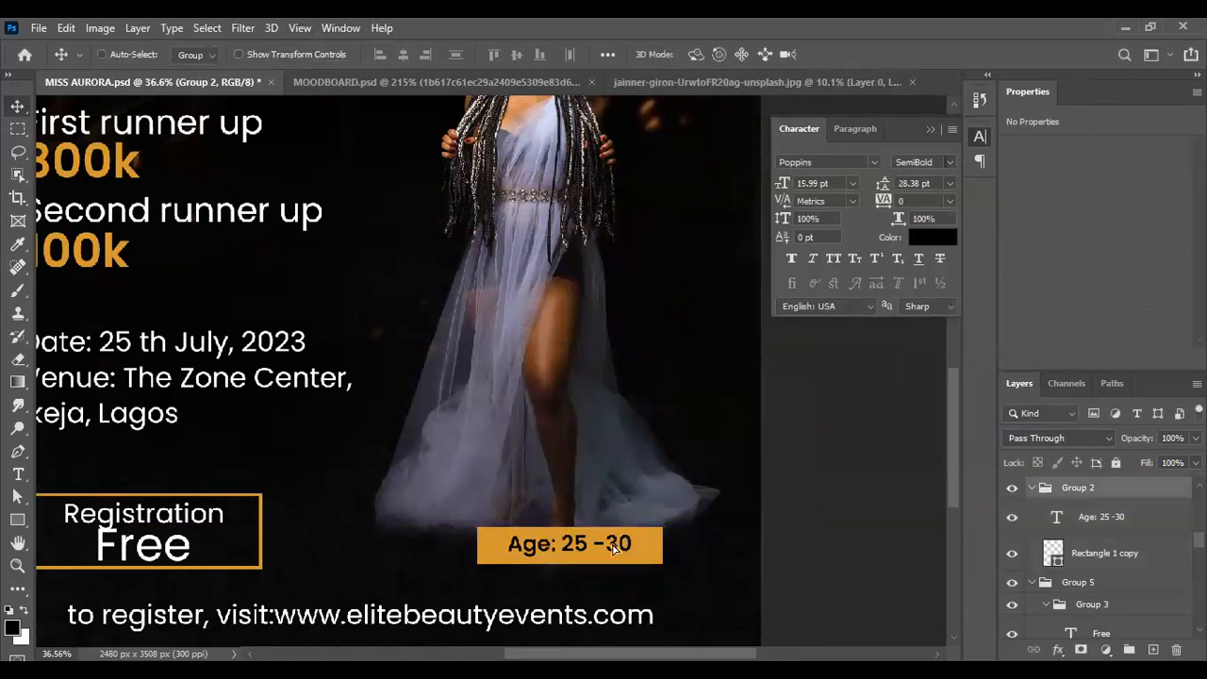
{"action": "left_click_drag", "start_coordinate": [614, 548], "coordinate": [615, 551]}
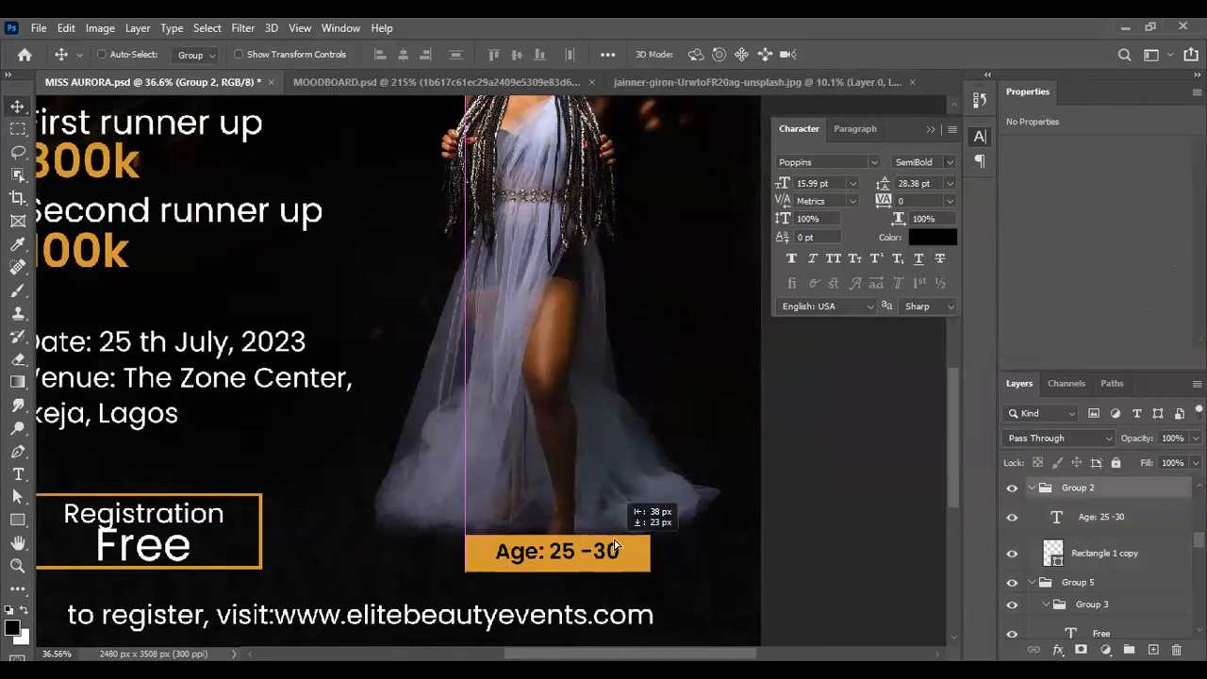
{"action": "left_click_drag", "start_coordinate": [614, 547], "coordinate": [617, 549]}
{"action": "left_click_drag", "start_coordinate": [612, 548], "coordinate": [633, 547]}
{"action": "scroll", "coordinate": [623, 538], "scroll_direction": "down", "scroll_amount": 3}
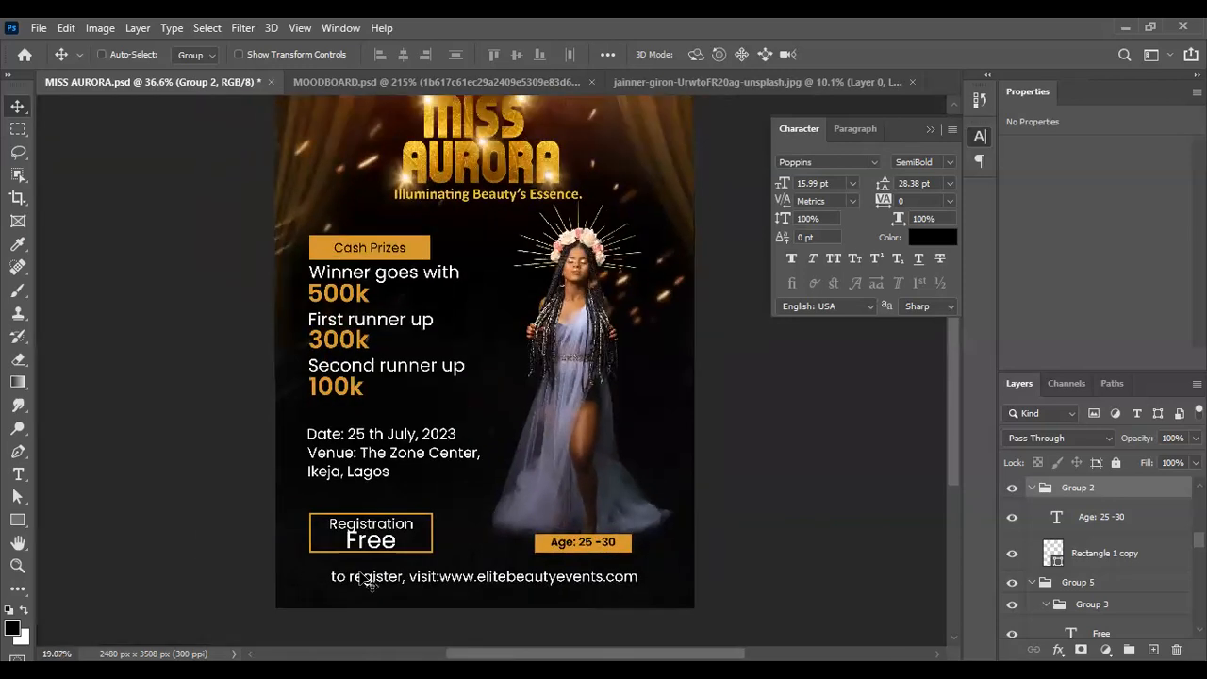
Step: Scale the "Free" text in the registration box down to 28.16 pt
{"action": "scroll", "coordinate": [368, 580], "scroll_direction": "up", "scroll_amount": 4}
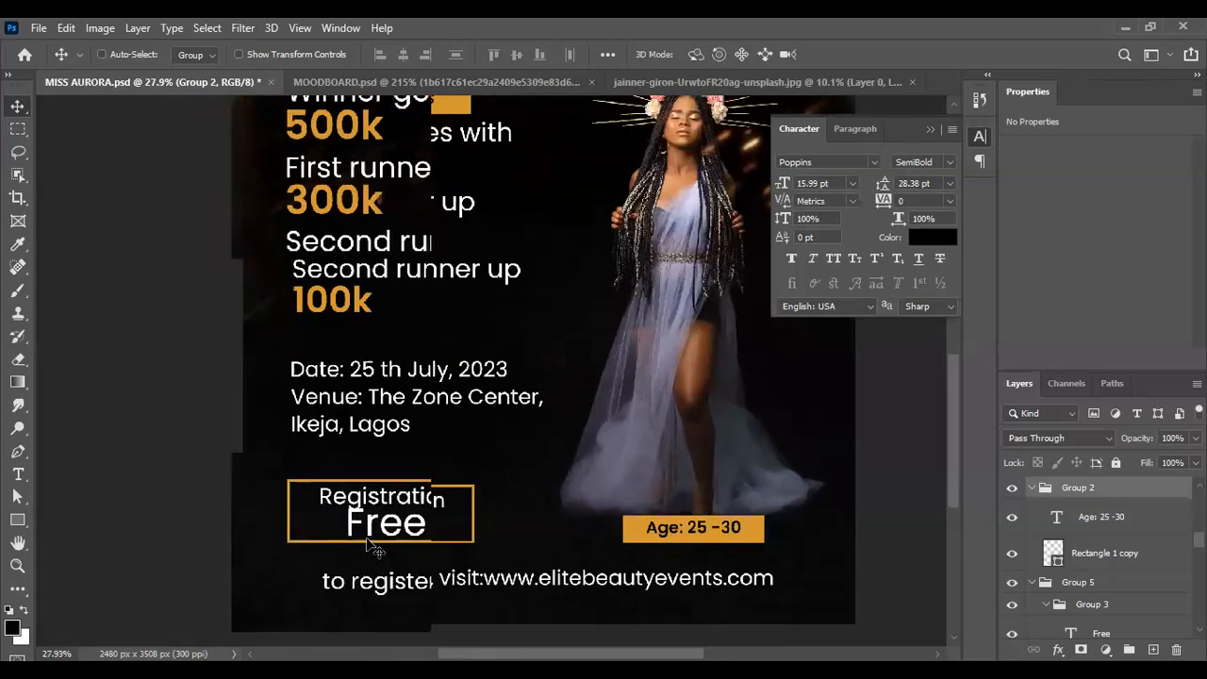
{"action": "scroll", "coordinate": [371, 547], "scroll_direction": "up", "scroll_amount": 5}
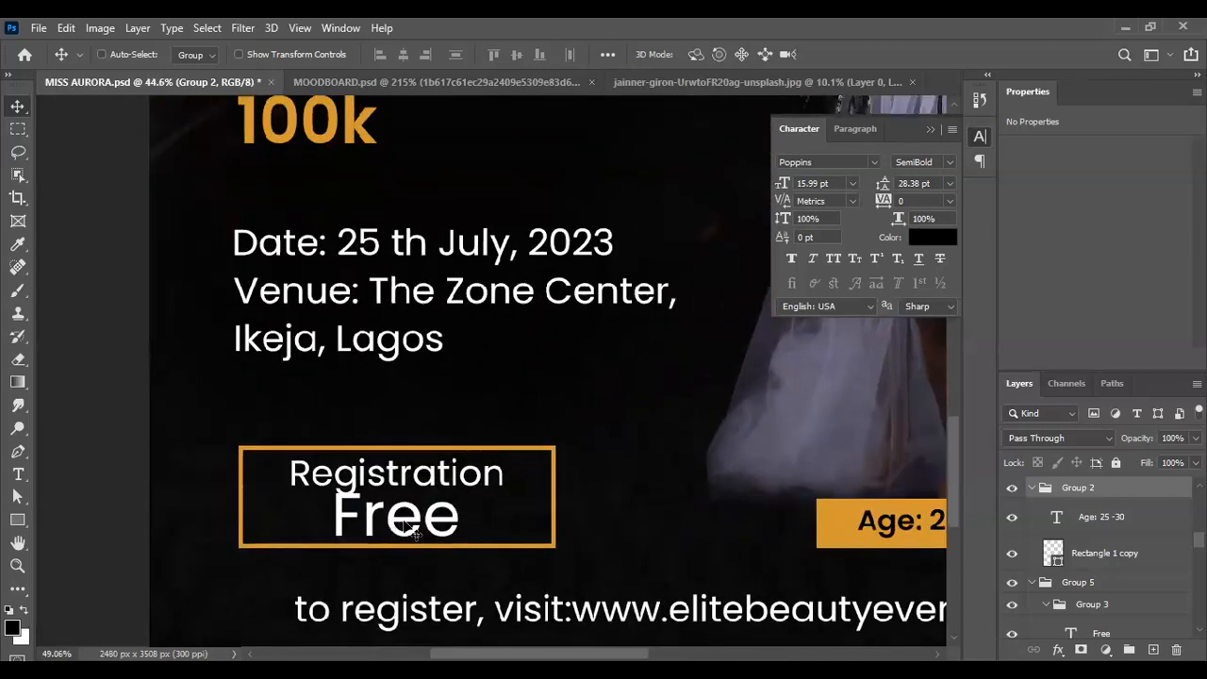
{"action": "scroll", "coordinate": [410, 533], "scroll_direction": "up", "scroll_amount": 1}
{"action": "left_click", "coordinate": [415, 528], "text": "ctrl"}
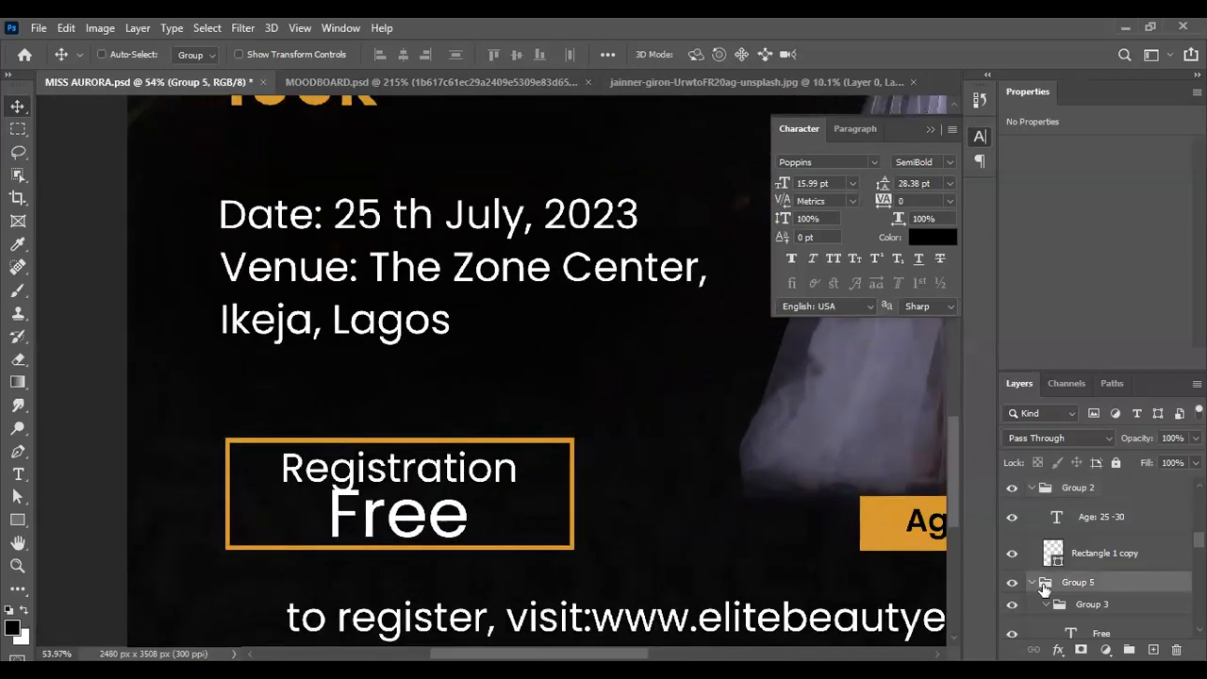
{"action": "scroll", "coordinate": [1047, 587], "scroll_direction": "down", "scroll_amount": 1}
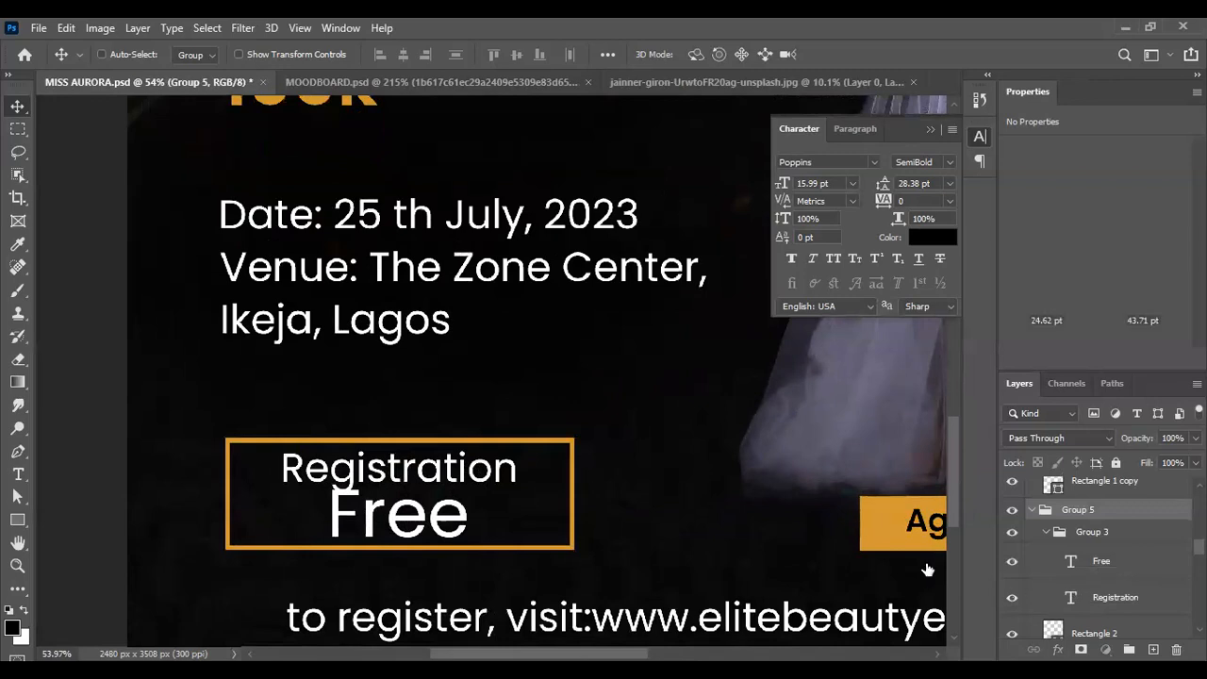
{"action": "left_click", "coordinate": [397, 524], "text": "ctrl"}
{"action": "key", "text": "ctrl+t"}
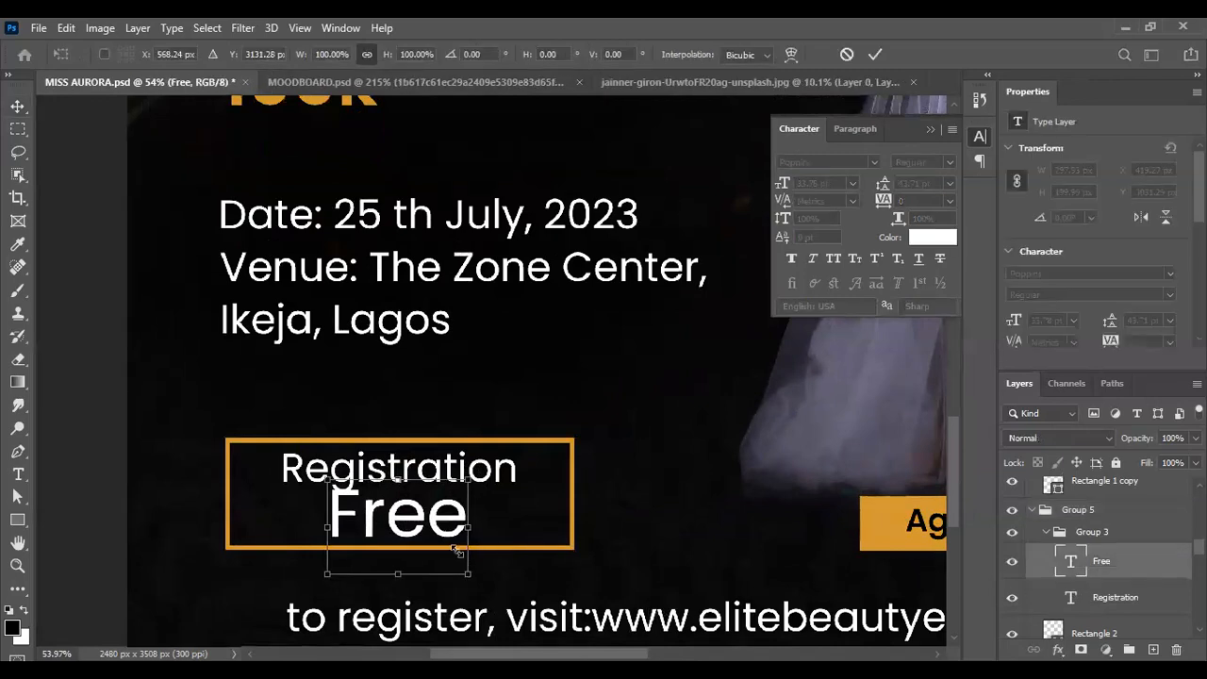
{"action": "left_click_drag", "start_coordinate": [469, 574], "coordinate": [456, 551]}
{"action": "key", "text": "Return"}
{"action": "left_click_drag", "start_coordinate": [409, 516], "coordinate": [429, 543]}
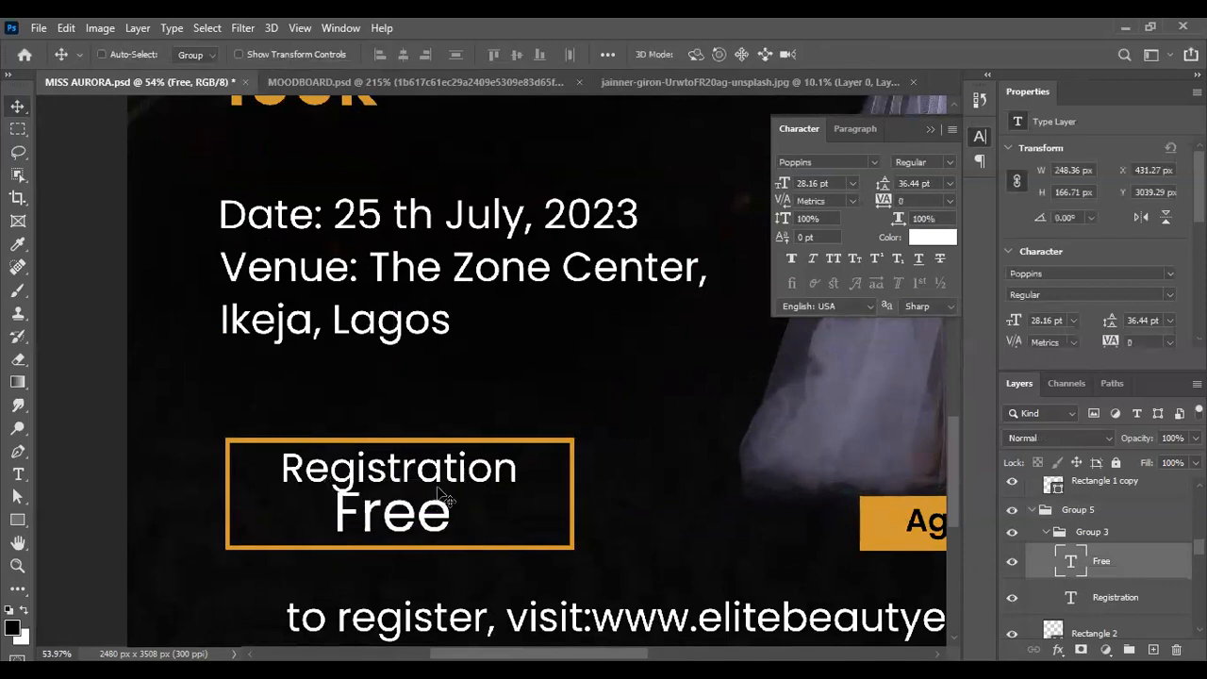
Step: Try enlarging the "Registration" text to 22.59 pt, and undo the enlargement
{"action": "left_click", "coordinate": [488, 474], "text": "ctrl"}
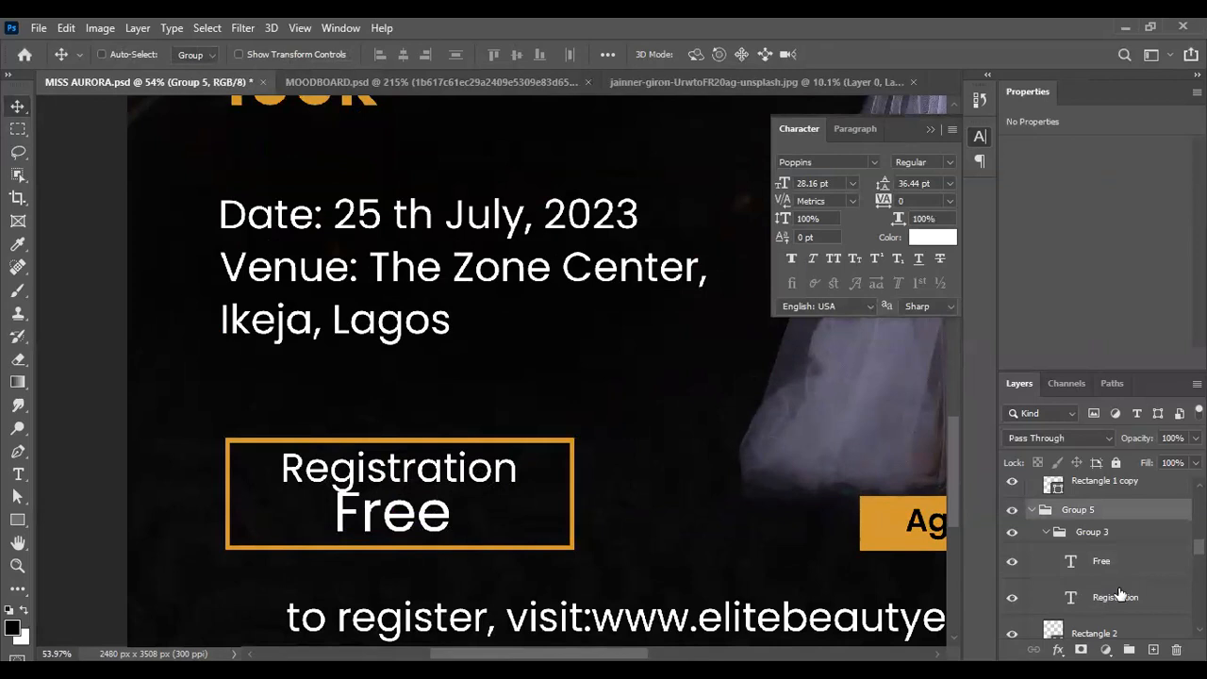
{"action": "left_click", "coordinate": [1118, 597]}
{"action": "key", "text": "ctrl+t"}
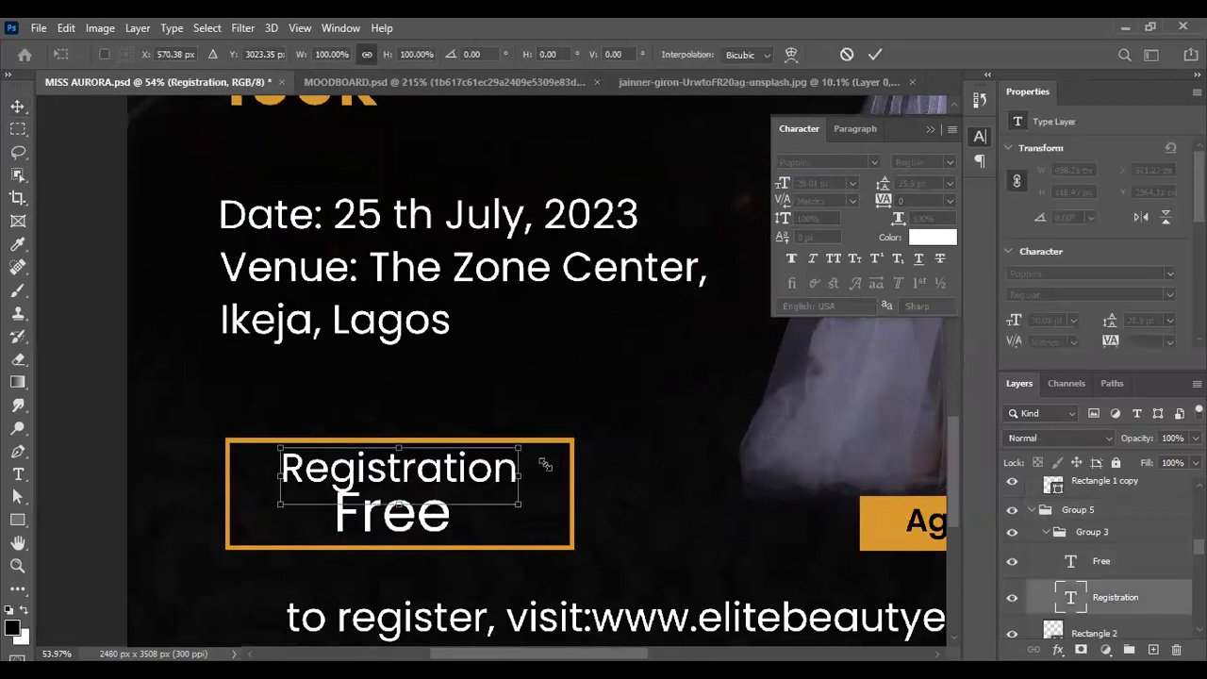
{"action": "left_click_drag", "start_coordinate": [519, 476], "coordinate": [548, 477]}
{"action": "key", "text": "Return"}
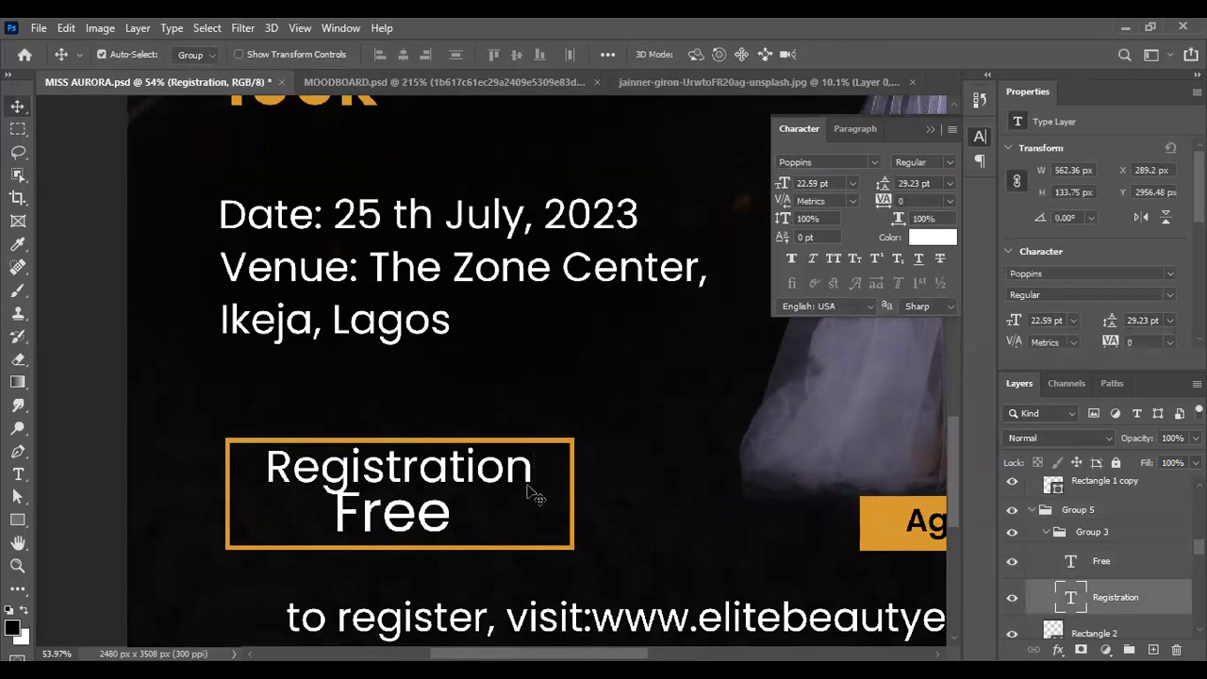
{"action": "key", "text": "ctrl+z"}
Step: Scale the "Registration" text down proportionally to 86.06% and nudge it slightly upward, away from the "Free" text
{"action": "key", "text": "ctrl+t"}
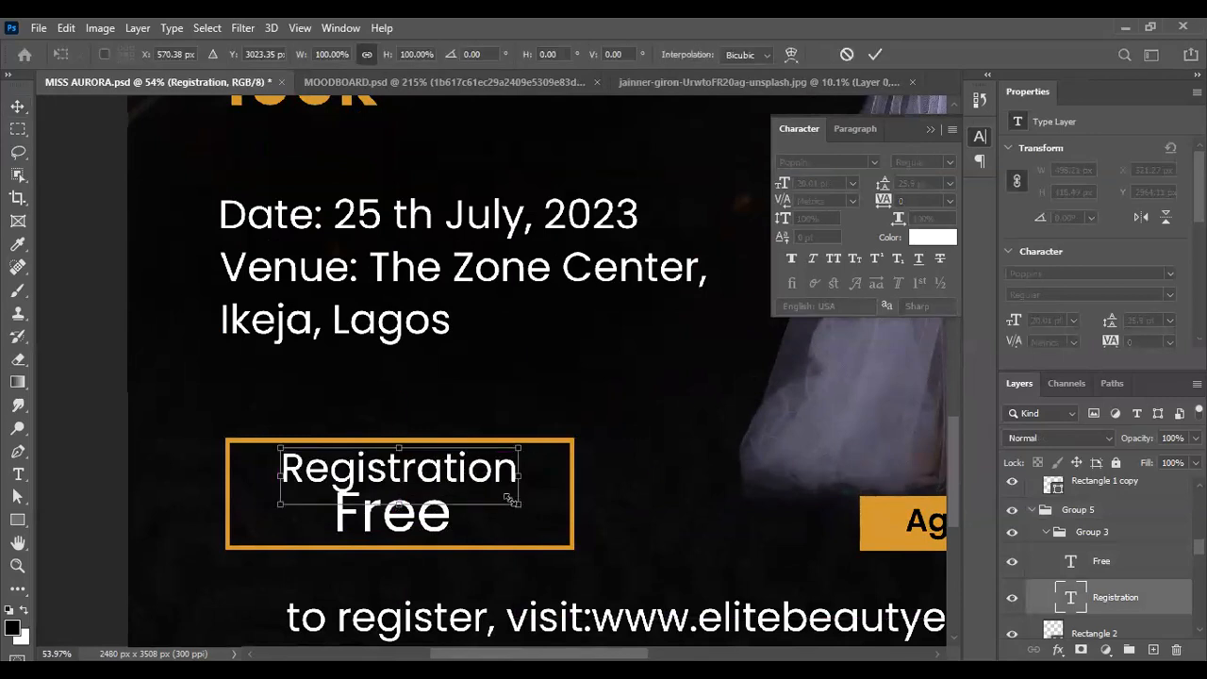
{"action": "left_click_drag", "start_coordinate": [519, 498], "coordinate": [504, 499]}
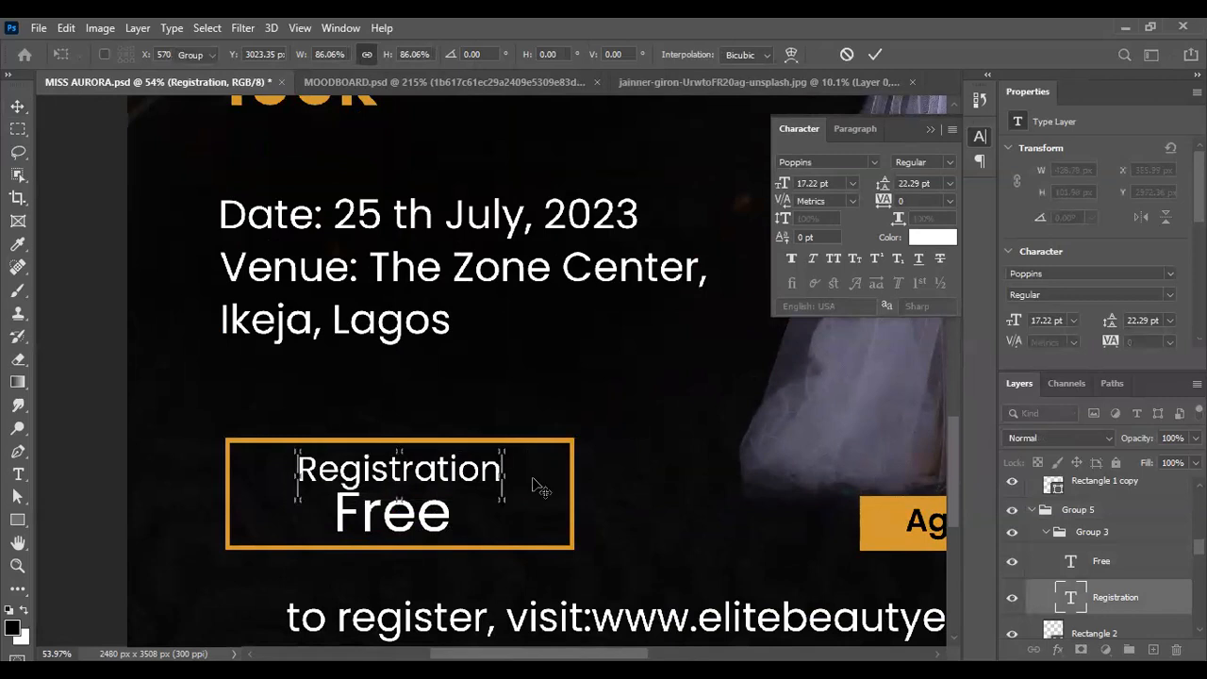
{"action": "key", "text": "Return"}
{"action": "key", "text": "Up"}
{"action": "key", "text": "Up"}
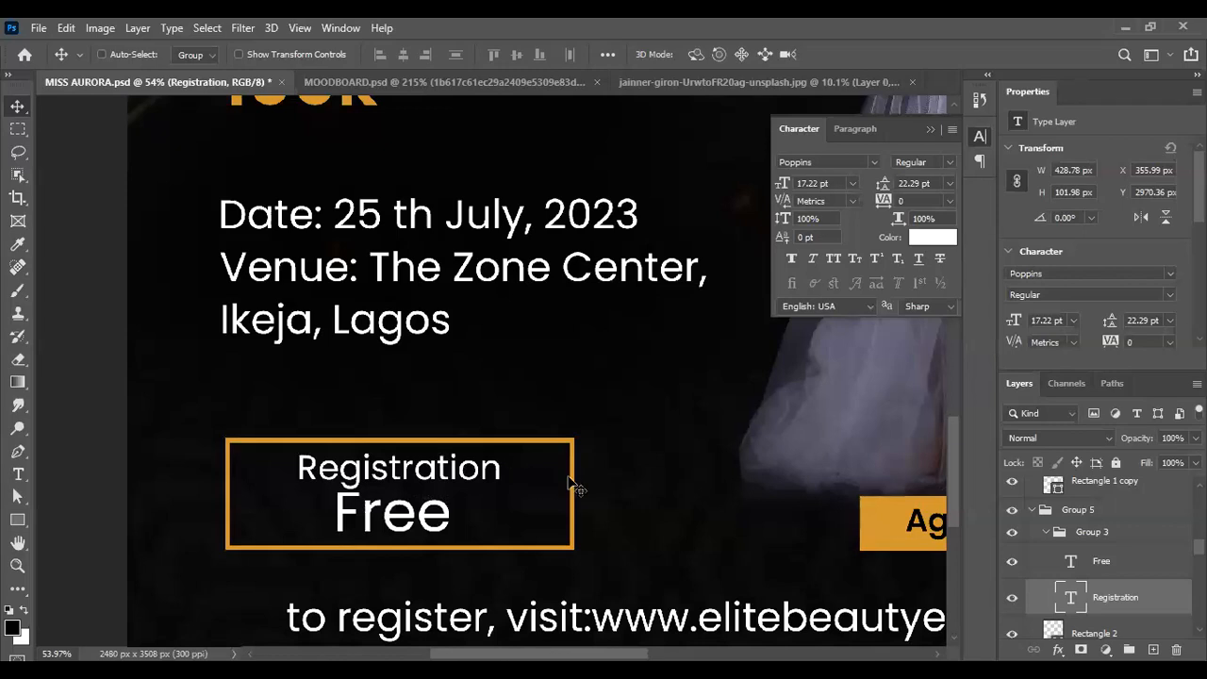
Step: Narrow Rectangle 2, the orange outline around the registration text, to 608 px wide by pulling in its right edge
{"action": "left_click", "coordinate": [579, 487]}
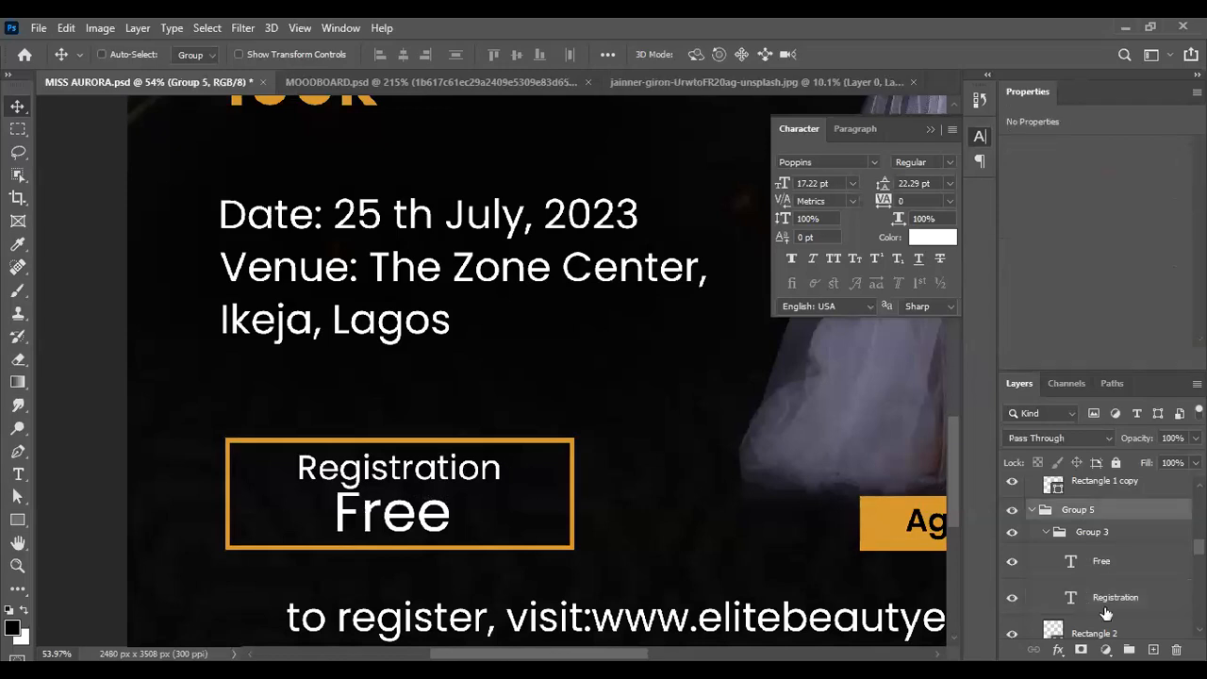
{"action": "left_click", "coordinate": [800, 527]}
{"action": "key", "text": "ctrl+t"}
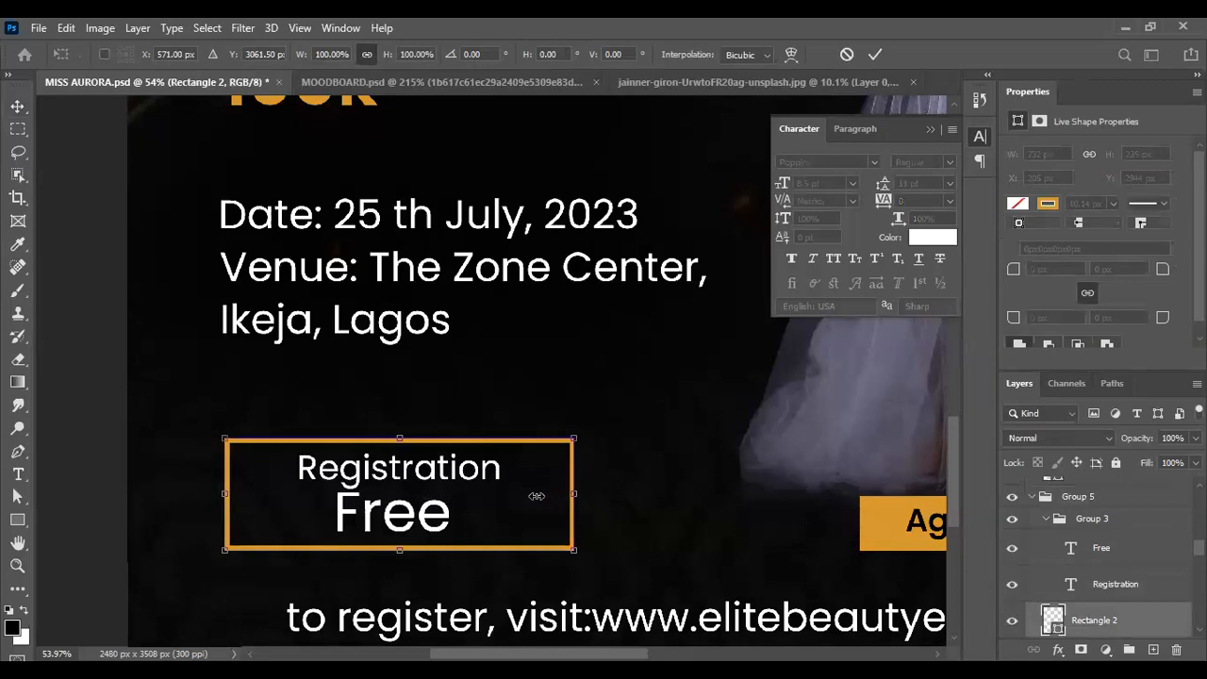
{"action": "left_click_drag", "start_coordinate": [536, 495], "coordinate": [512, 491]}
{"action": "key", "text": "Return"}
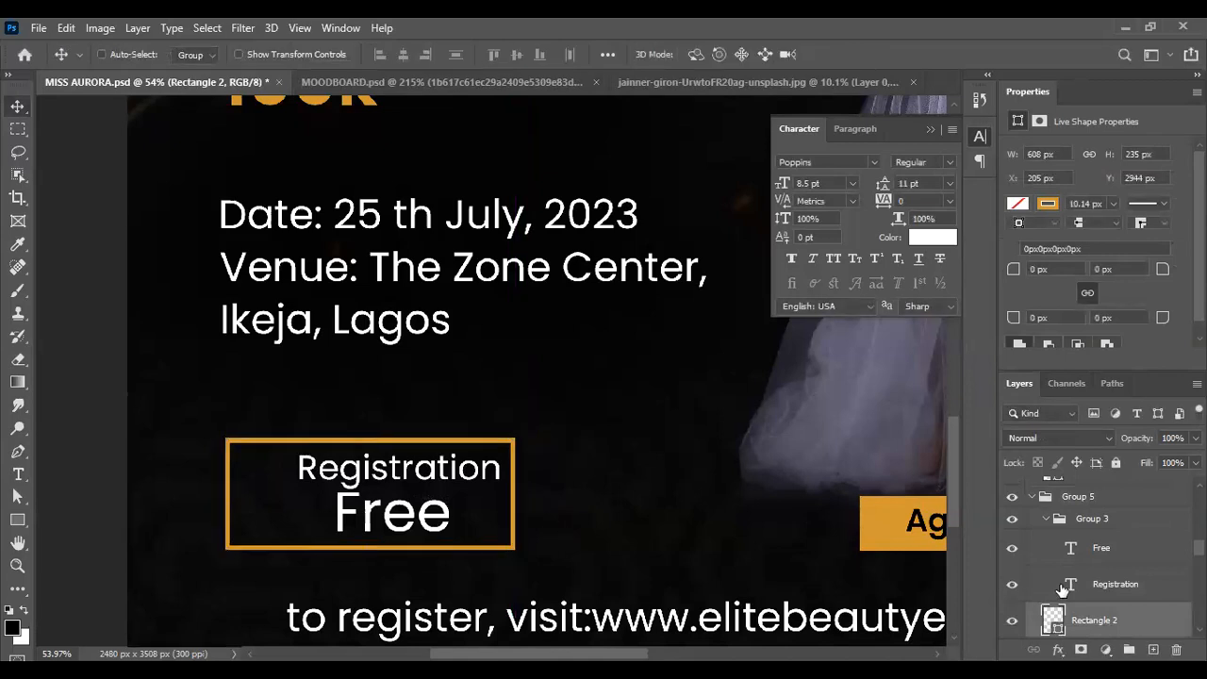
Step: Move the "Registration" and "Free" texts together to the left, near the middle of the narrowed outline
{"action": "left_click", "coordinate": [1092, 584]}
{"action": "left_click", "coordinate": [1096, 549], "text": "shift"}
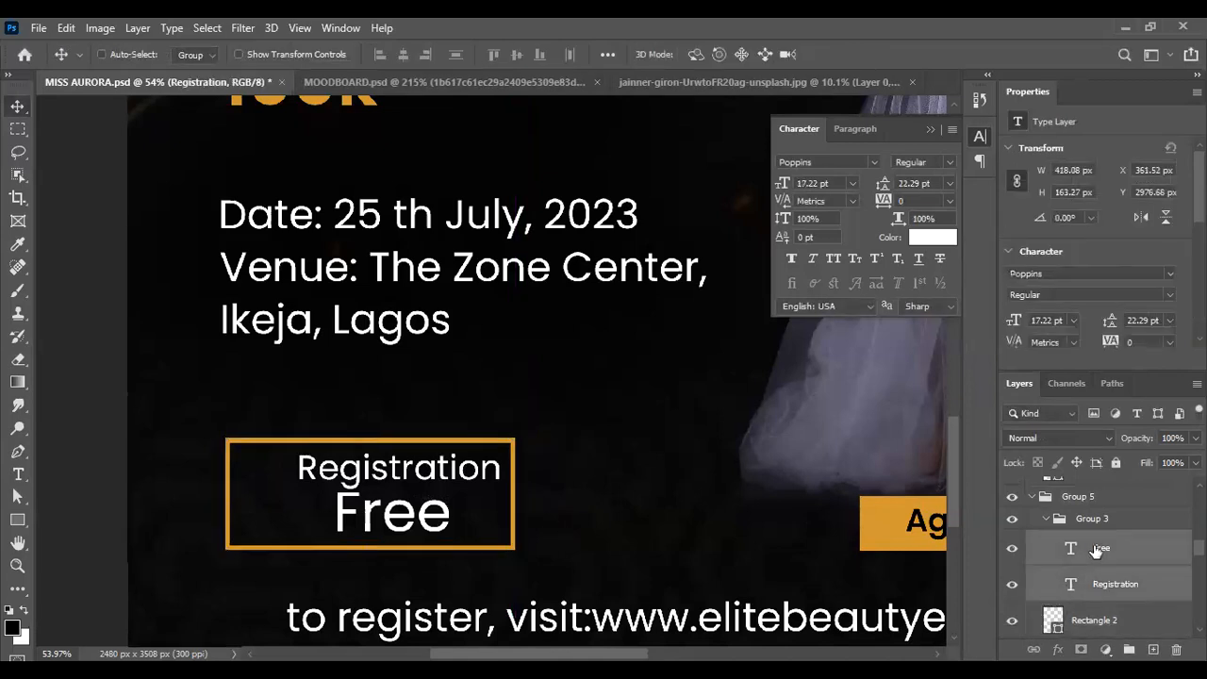
{"action": "left_click_drag", "start_coordinate": [396, 509], "coordinate": [377, 495]}
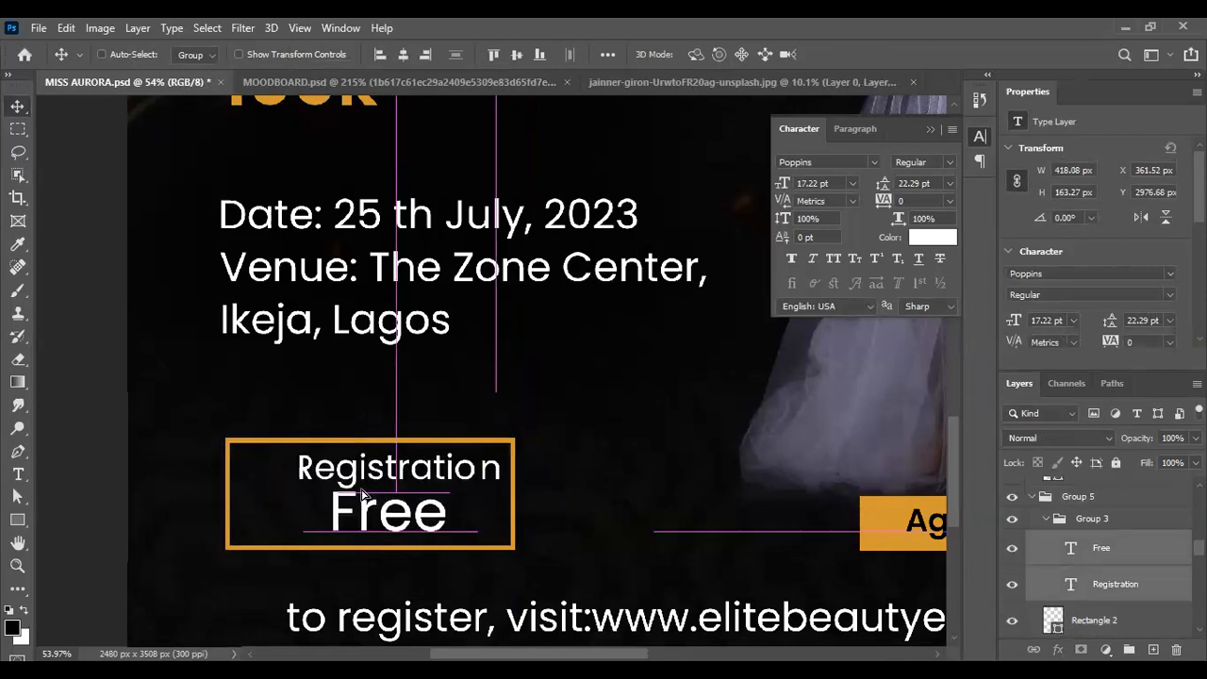
{"action": "left_click_drag", "start_coordinate": [364, 493], "coordinate": [327, 494]}
Step: Centre Group 3, the registration text, horizontally and vertically with Rectangle 2
{"action": "left_click", "coordinate": [1078, 525]}
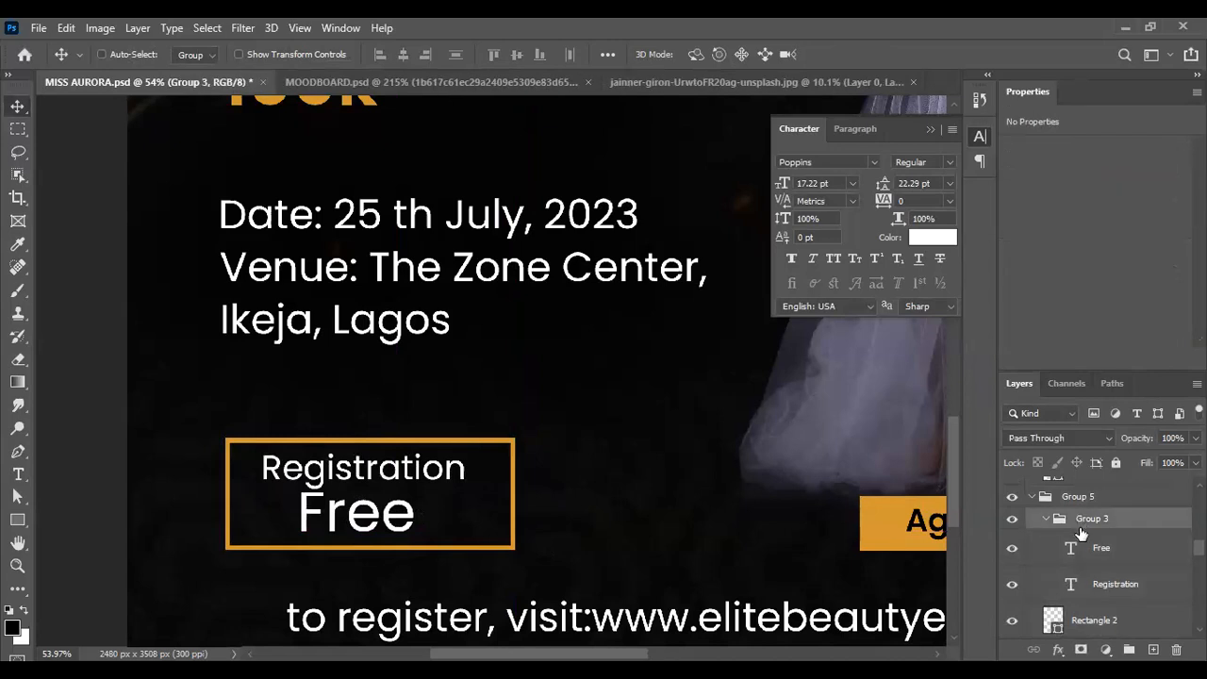
{"action": "left_click", "coordinate": [1069, 619]}
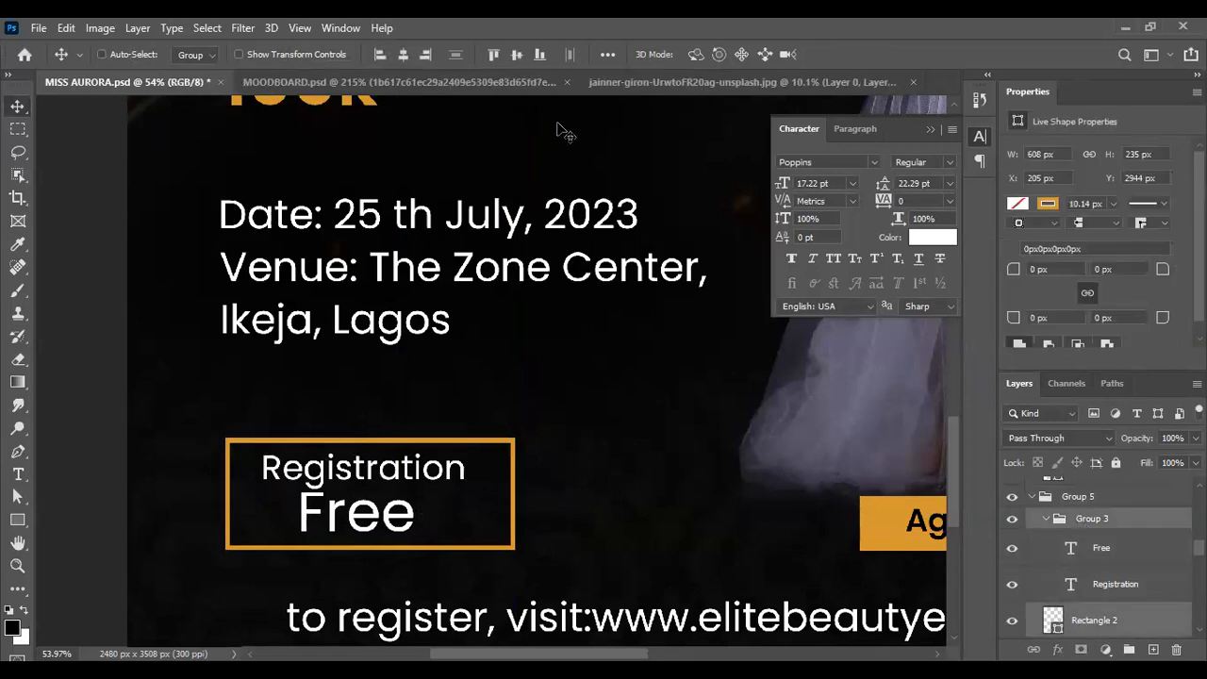
{"action": "left_click", "coordinate": [404, 55]}
{"action": "left_click", "coordinate": [519, 56]}
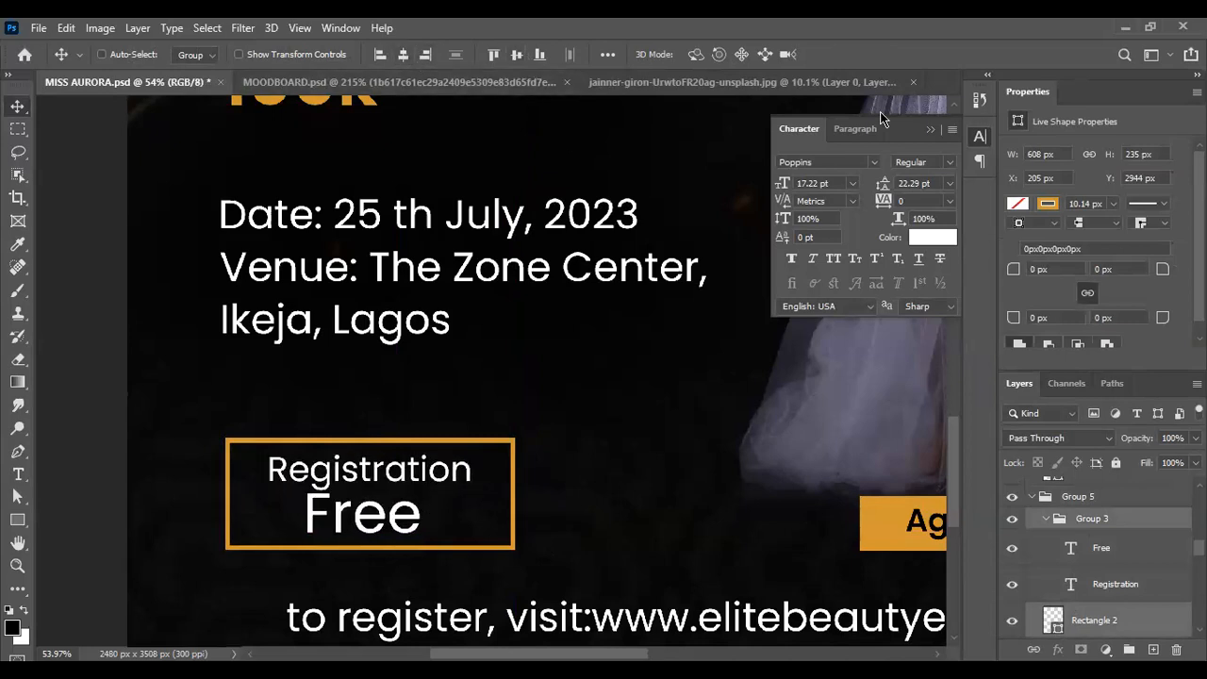
Step: Set the "Cash Prizes" text in Group 1 to Poppins SemiBold and centre it horizontally with its orange Rectangle 1
{"action": "scroll", "coordinate": [576, 347], "scroll_direction": "down", "scroll_amount": 5}
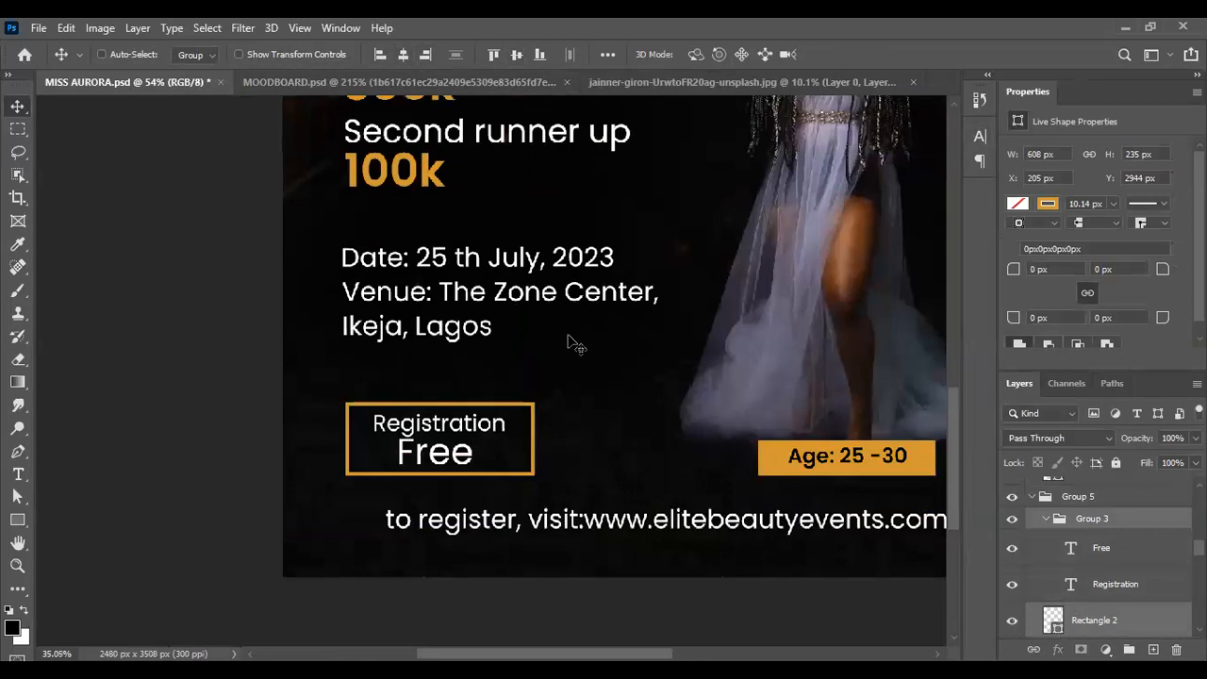
{"action": "scroll", "coordinate": [571, 346], "scroll_direction": "down", "scroll_amount": 3}
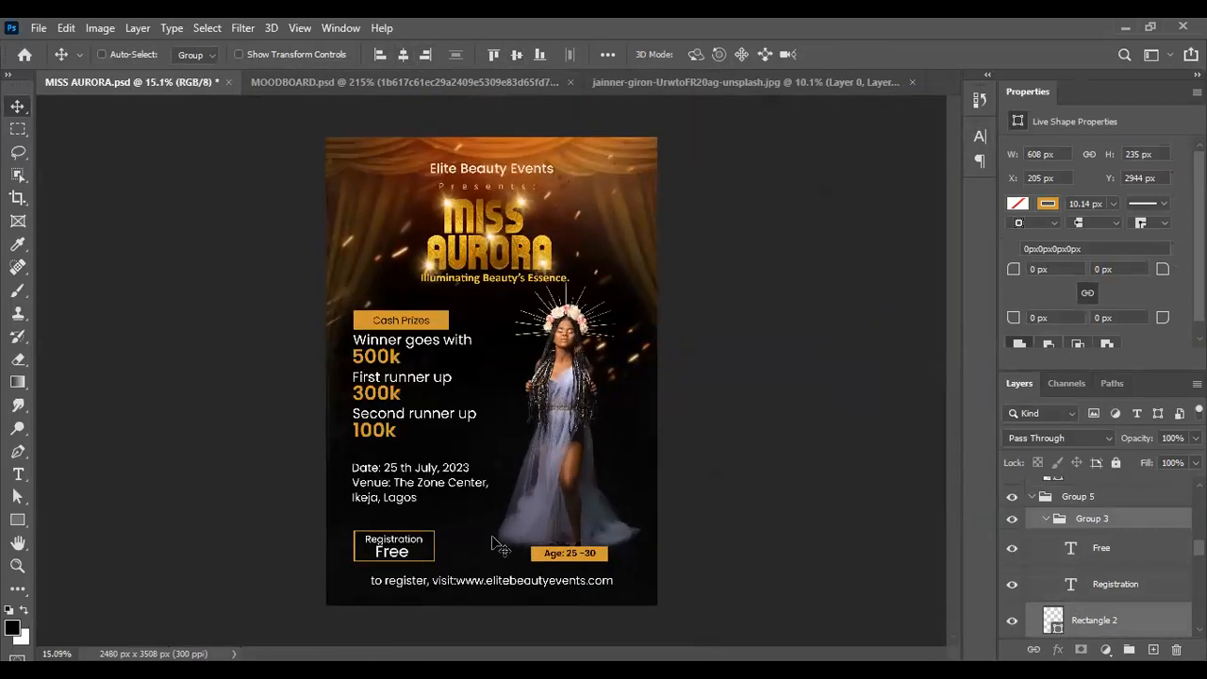
{"action": "scroll", "coordinate": [531, 525], "scroll_direction": "up", "scroll_amount": 1}
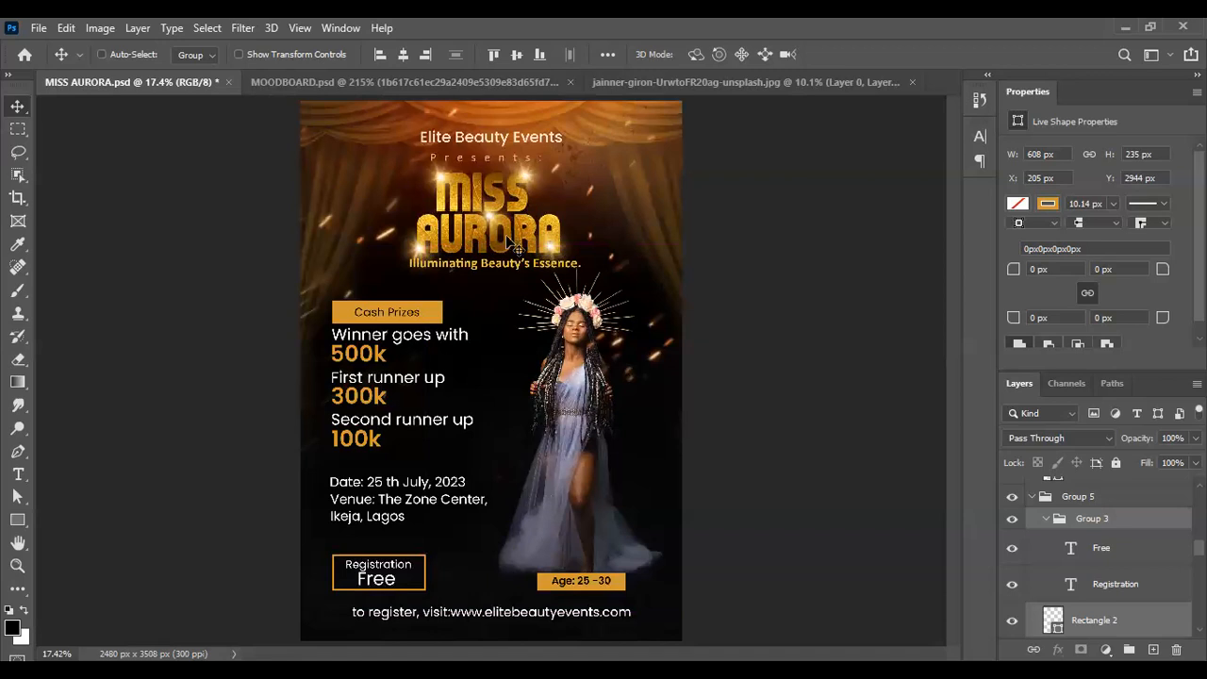
{"action": "scroll", "coordinate": [516, 243], "scroll_direction": "down", "scroll_amount": 3}
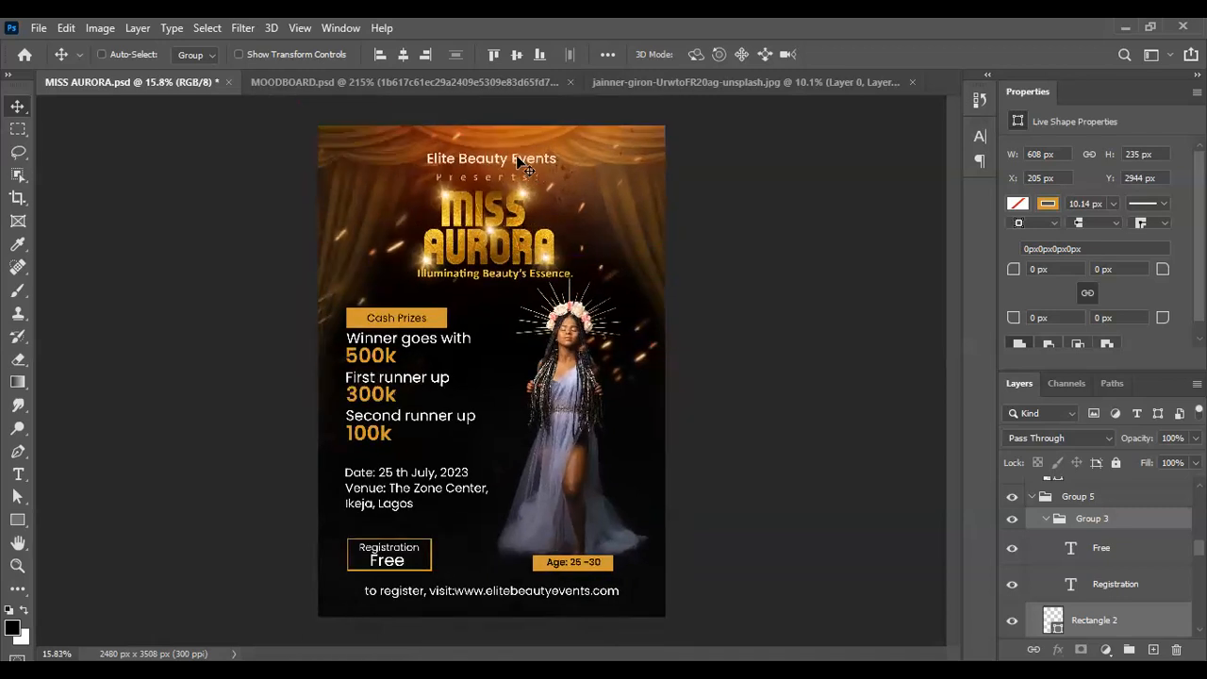
{"action": "scroll", "coordinate": [519, 162], "scroll_direction": "up", "scroll_amount": 1}
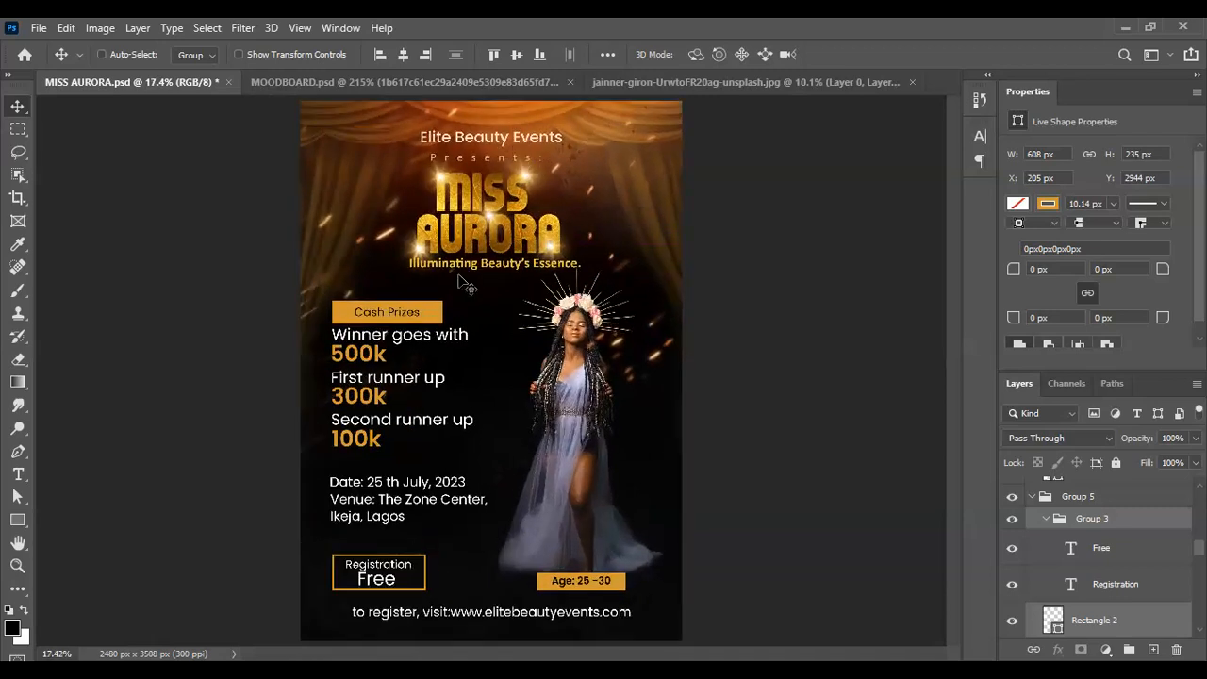
{"action": "left_click", "coordinate": [408, 345]}
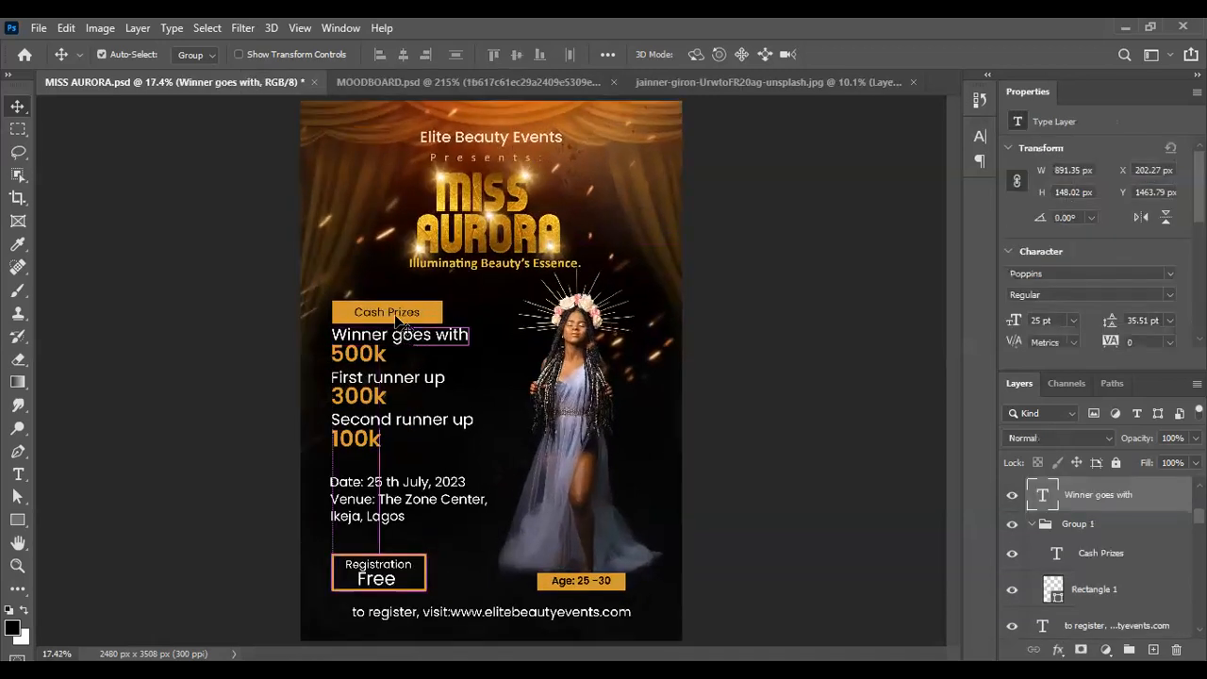
{"action": "left_click", "coordinate": [396, 321]}
{"action": "scroll", "coordinate": [391, 316], "scroll_direction": "up", "scroll_amount": 8}
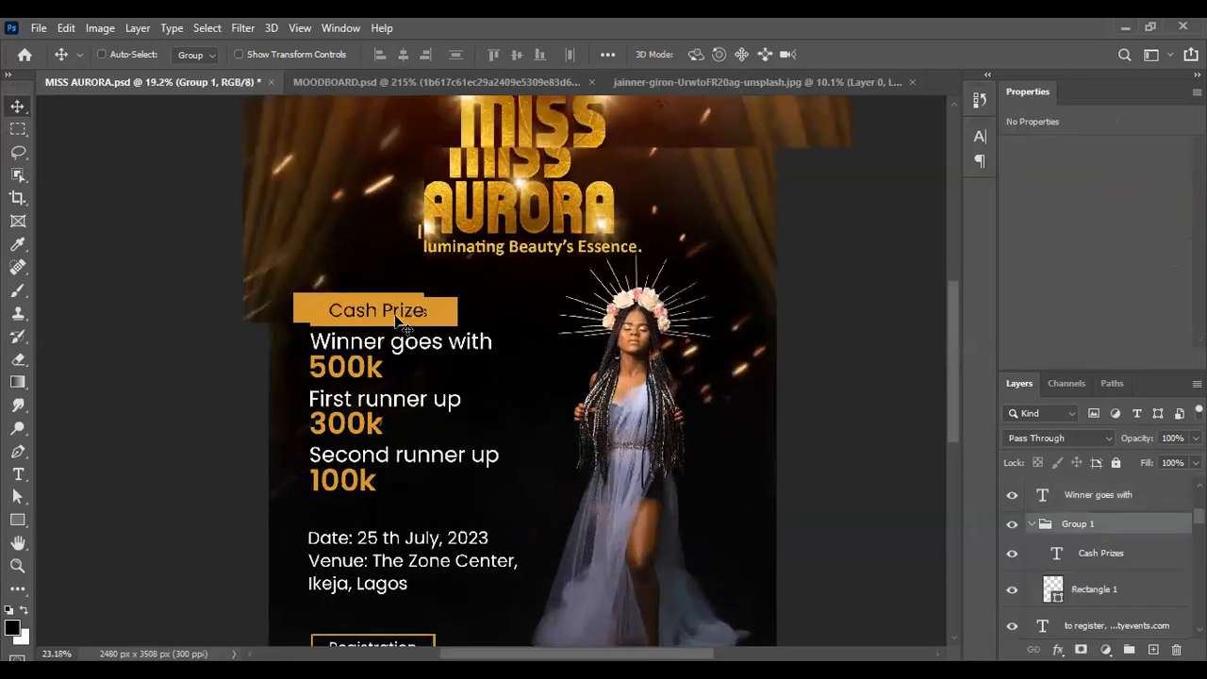
{"action": "left_click", "coordinate": [1096, 555]}
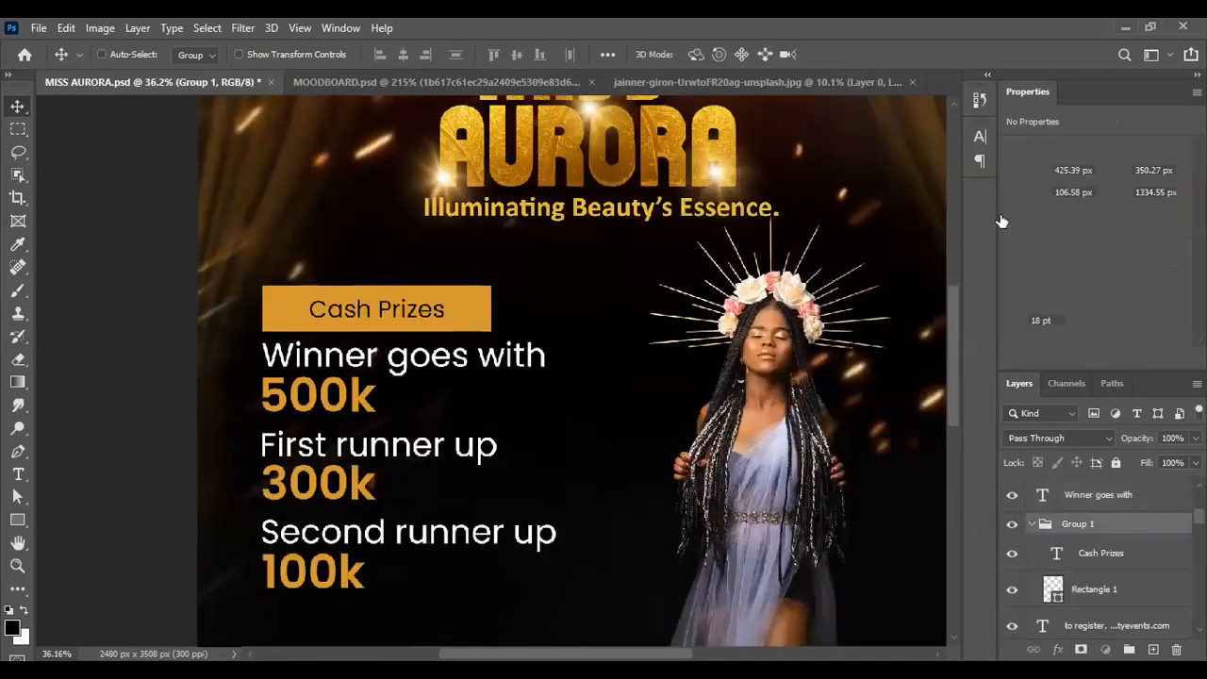
{"action": "left_click", "coordinate": [981, 133]}
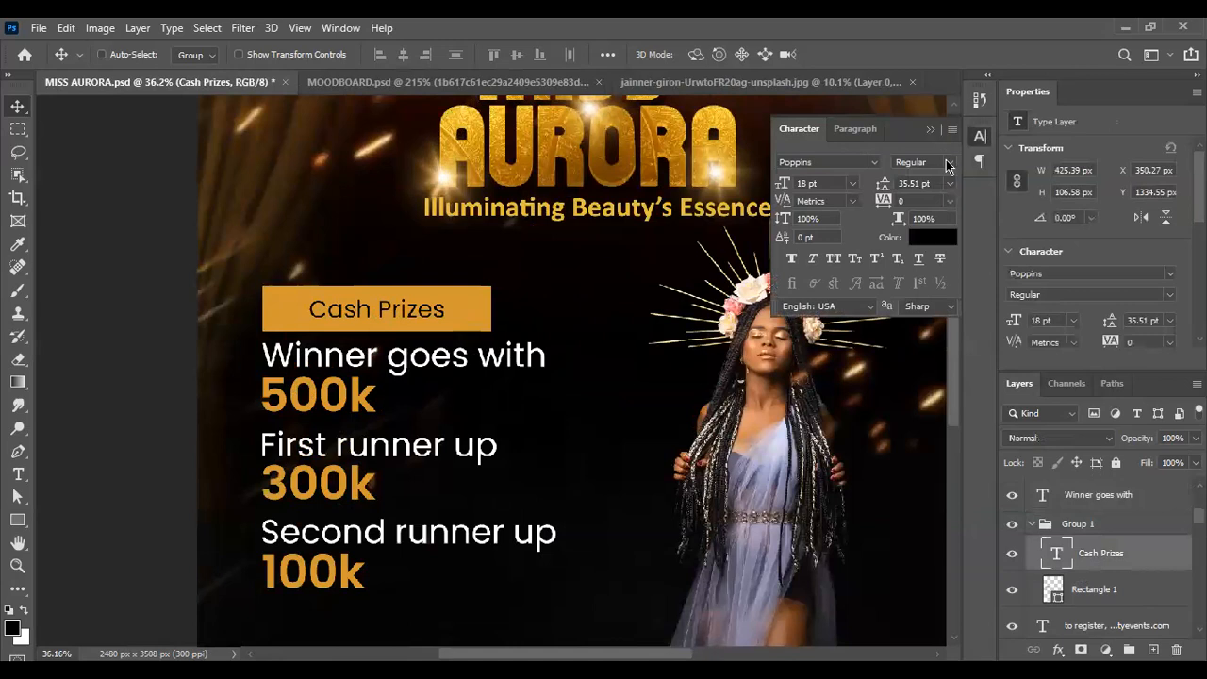
{"action": "left_click", "coordinate": [948, 165]}
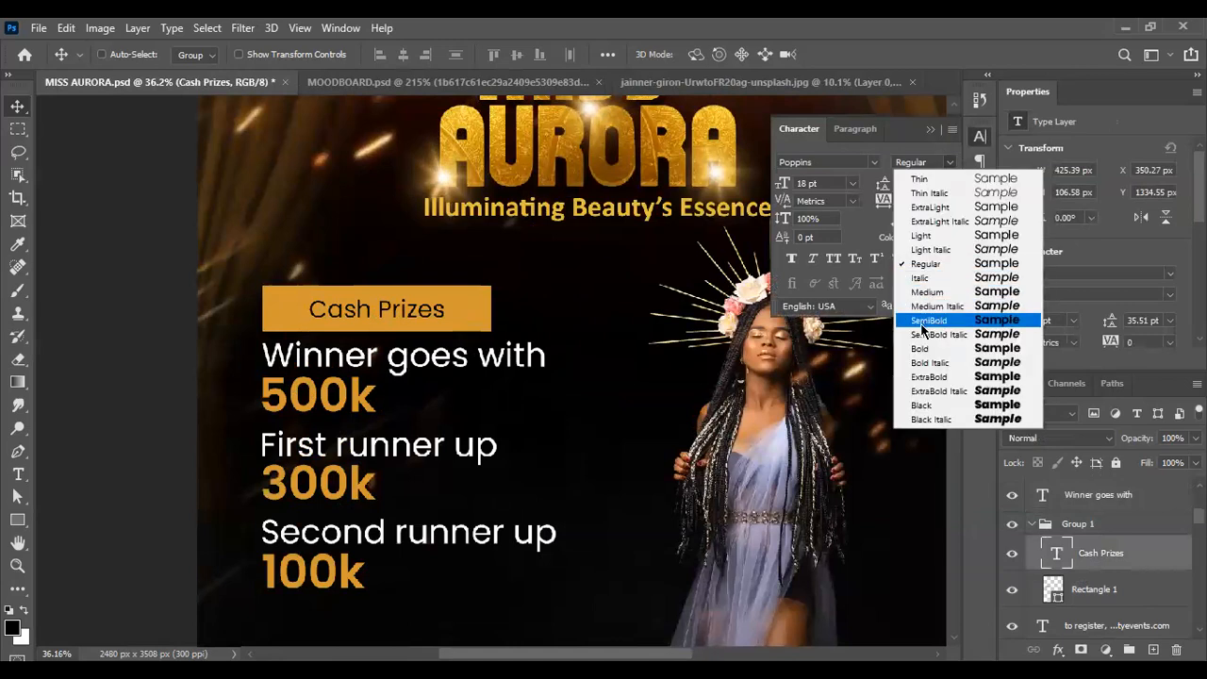
{"action": "left_click", "coordinate": [923, 320]}
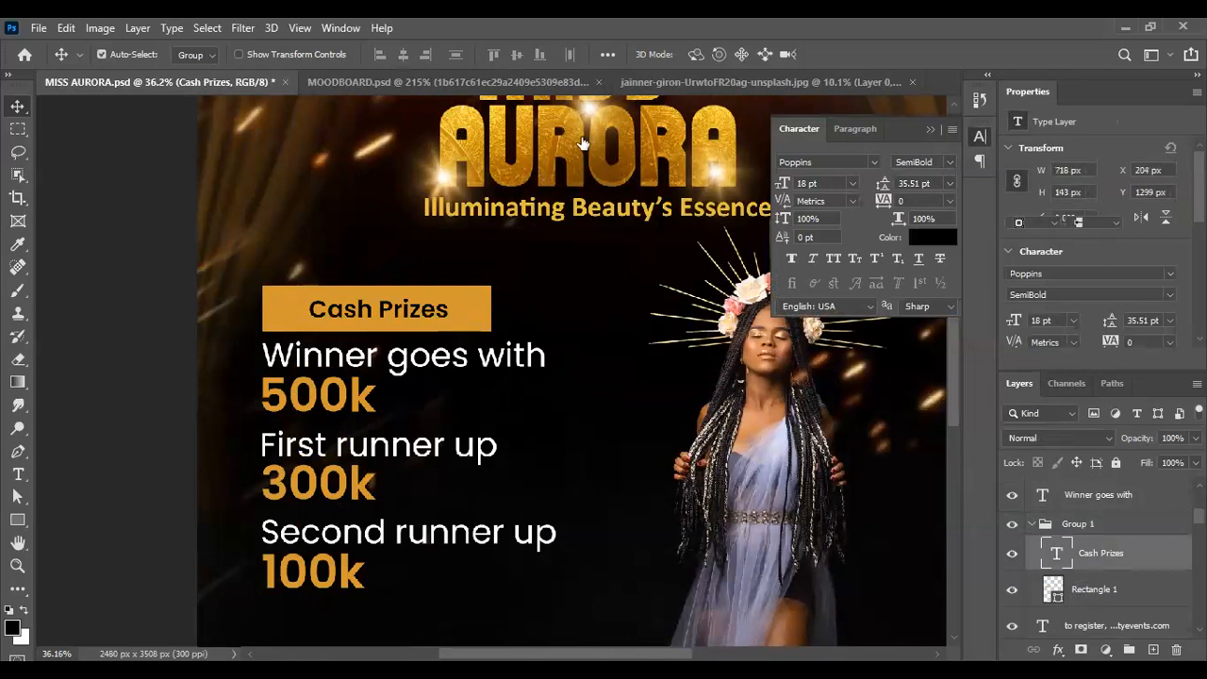
{"action": "left_click", "coordinate": [409, 55]}
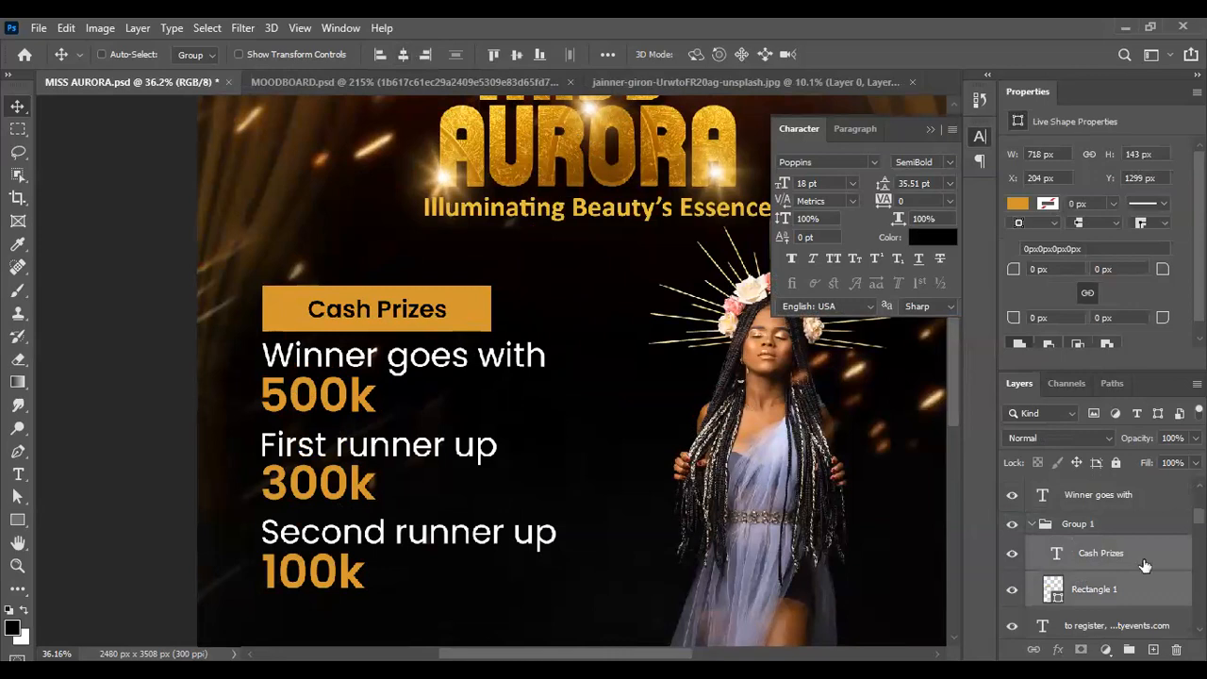
Step: Collapse Group 1 and examine the poster's overall layout, from the title and cash prizes down to the registration line
{"action": "scroll", "coordinate": [579, 385], "scroll_direction": "down", "scroll_amount": 2}
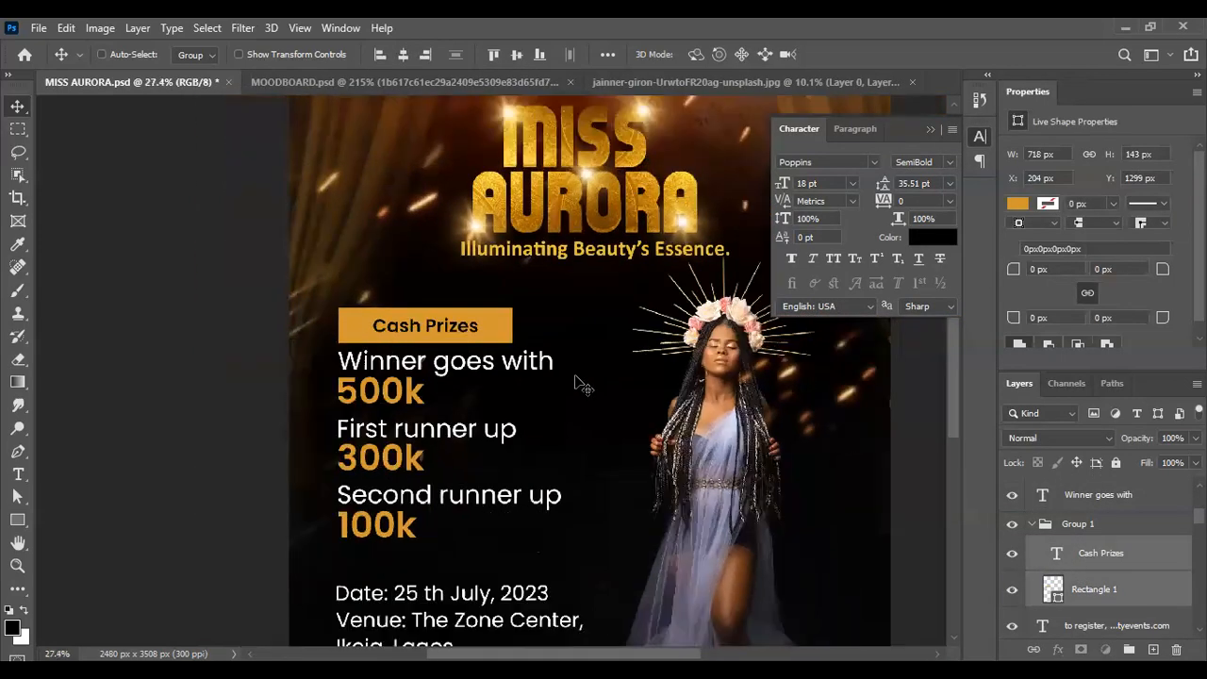
{"action": "left_click", "coordinate": [1034, 525]}
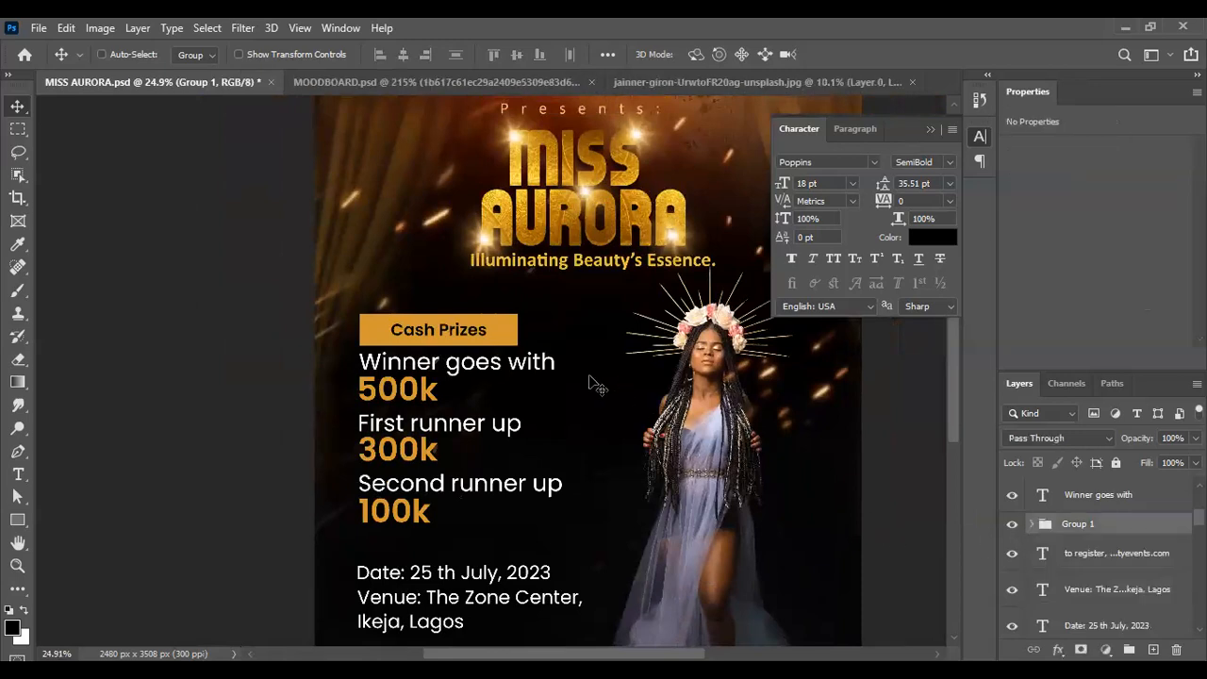
{"action": "scroll", "coordinate": [595, 380], "scroll_direction": "down", "scroll_amount": 1}
{"action": "scroll", "coordinate": [566, 396], "scroll_direction": "down", "scroll_amount": 3}
{"action": "scroll", "coordinate": [486, 442], "scroll_direction": "up", "scroll_amount": 3}
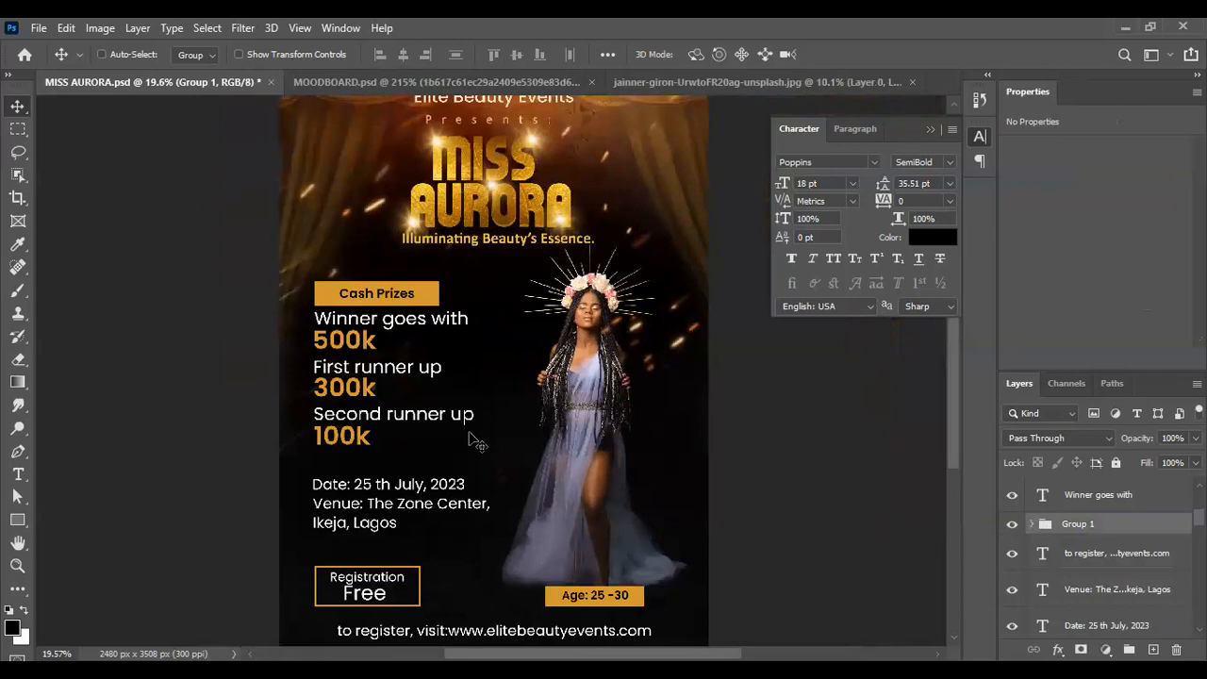
{"action": "scroll", "coordinate": [623, 415], "scroll_direction": "up", "scroll_amount": 2}
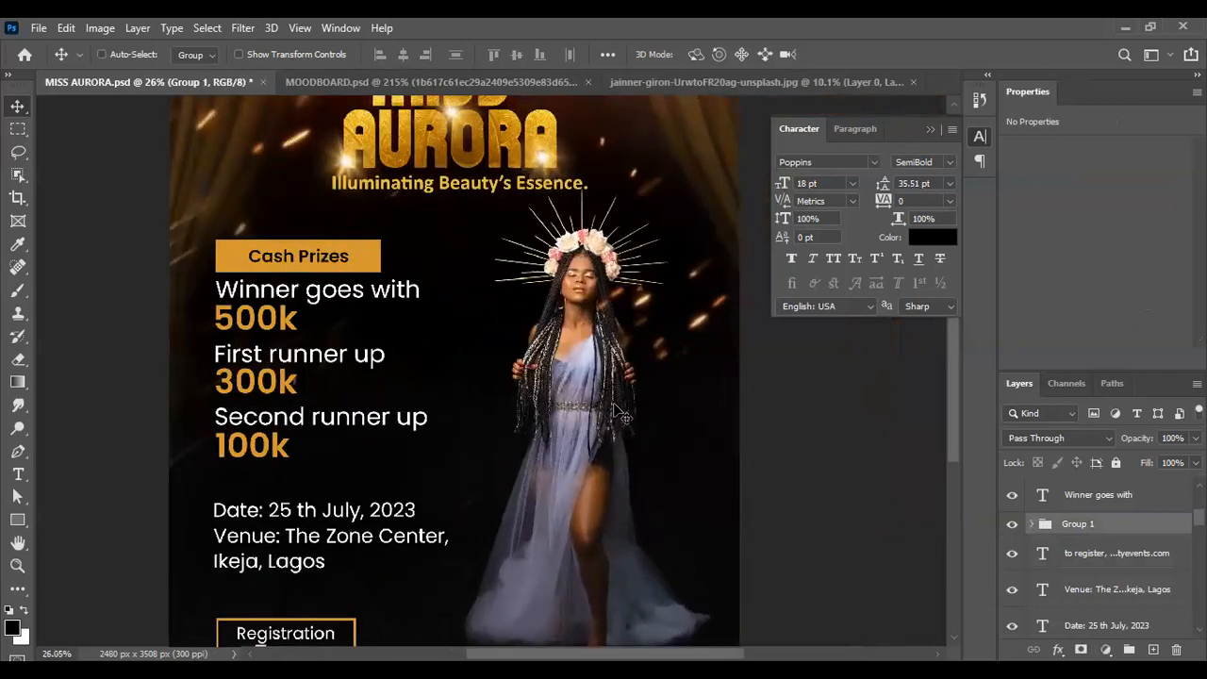
{"action": "scroll", "coordinate": [621, 415], "scroll_direction": "down", "scroll_amount": 2}
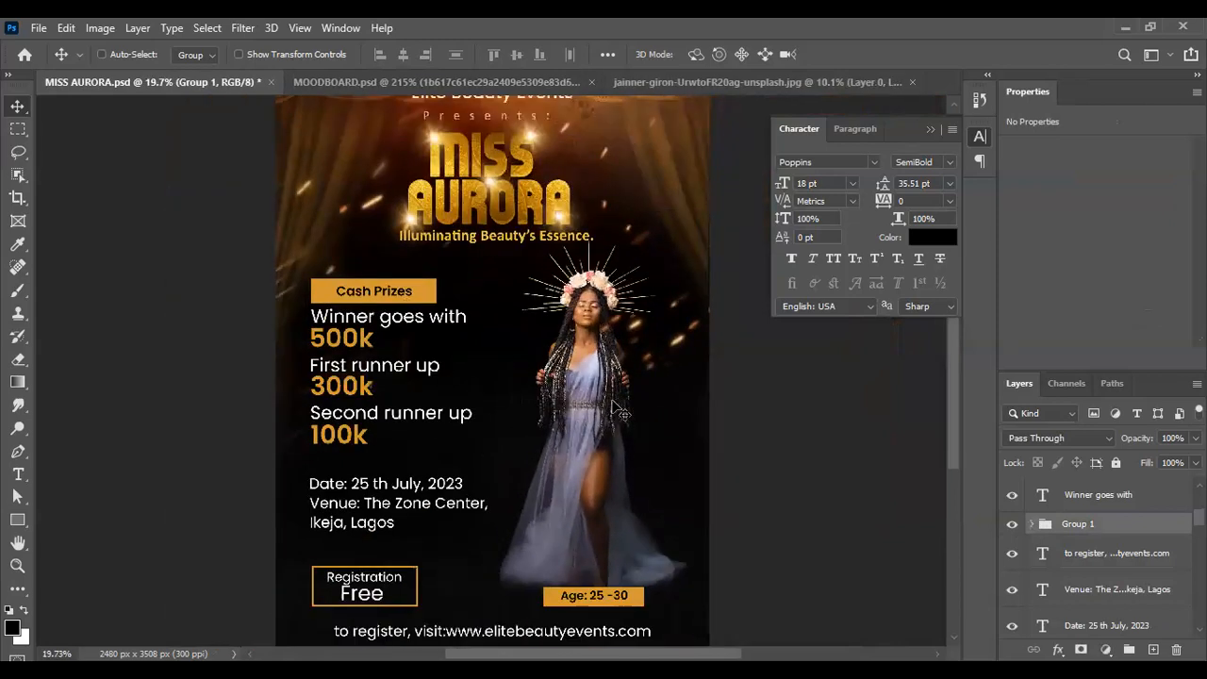
{"action": "scroll", "coordinate": [621, 413], "scroll_direction": "down", "scroll_amount": 1}
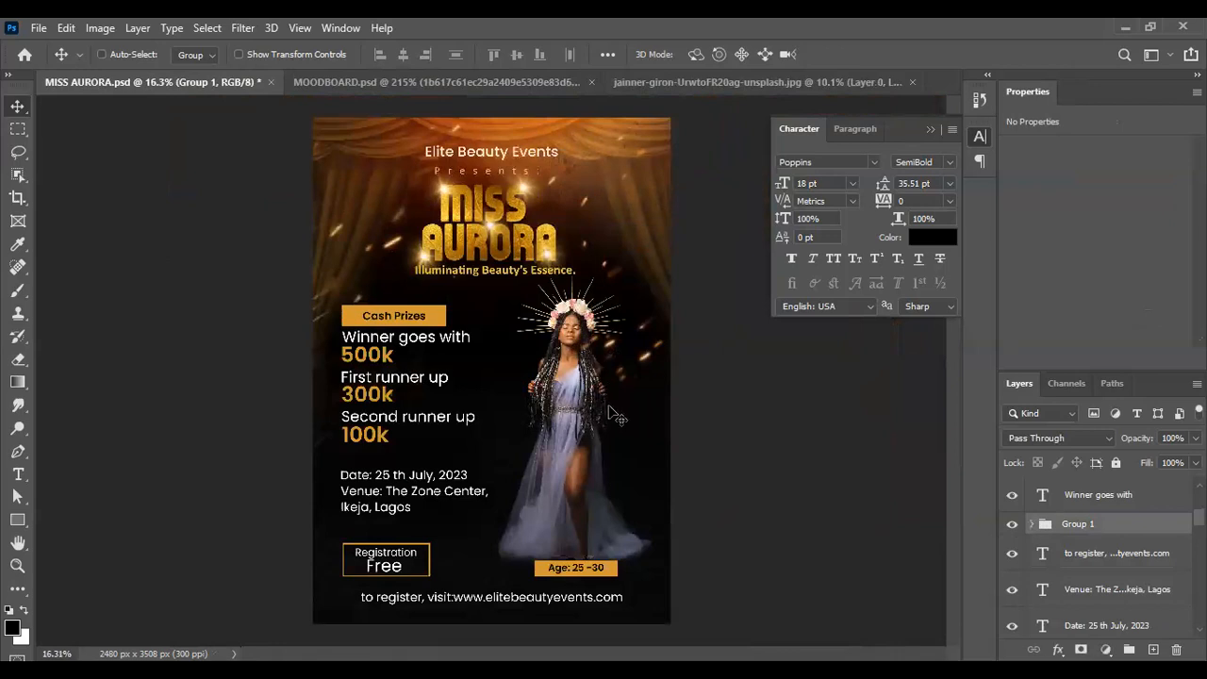
{"action": "scroll", "coordinate": [594, 388], "scroll_direction": "up", "scroll_amount": 1}
{"action": "scroll", "coordinate": [595, 388], "scroll_direction": "up", "scroll_amount": 1}
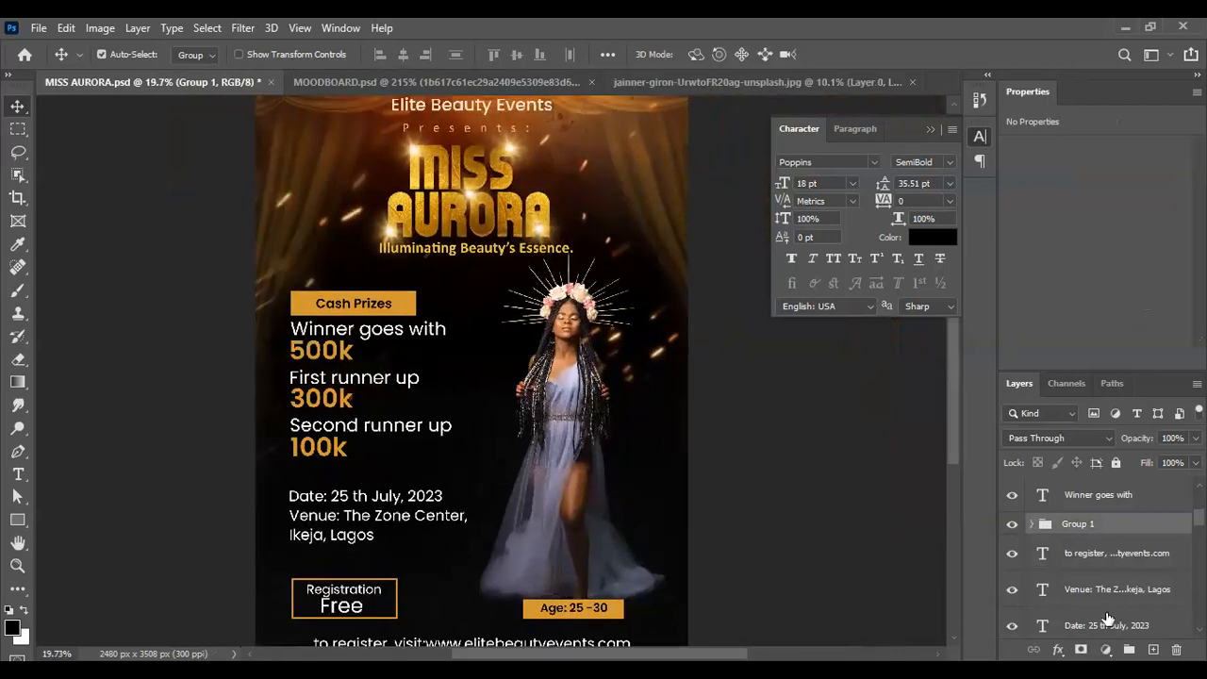
Step: Add a Levels adjustment above Color Balance 1 and clip it to the model photo below
{"action": "scroll", "coordinate": [1110, 603], "scroll_direction": "down", "scroll_amount": 3}
{"action": "left_click", "coordinate": [1111, 620]}
{"action": "left_click", "coordinate": [1128, 584]}
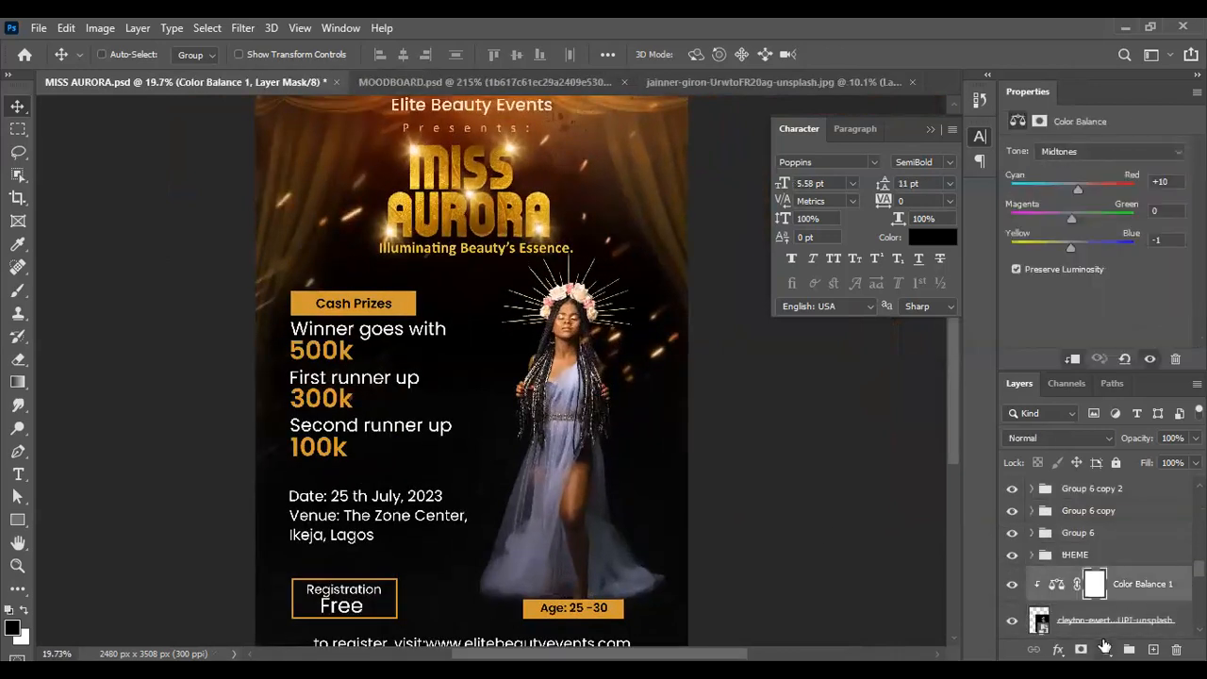
{"action": "left_click", "coordinate": [1105, 649]}
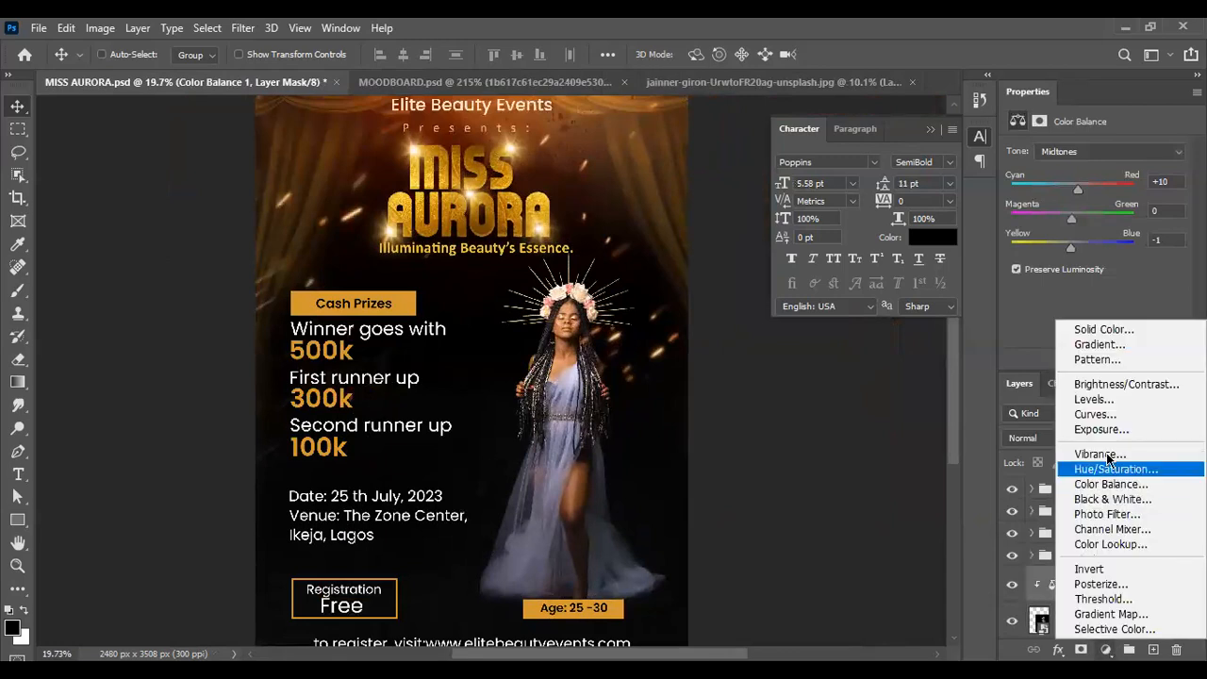
{"action": "left_click", "coordinate": [1094, 399]}
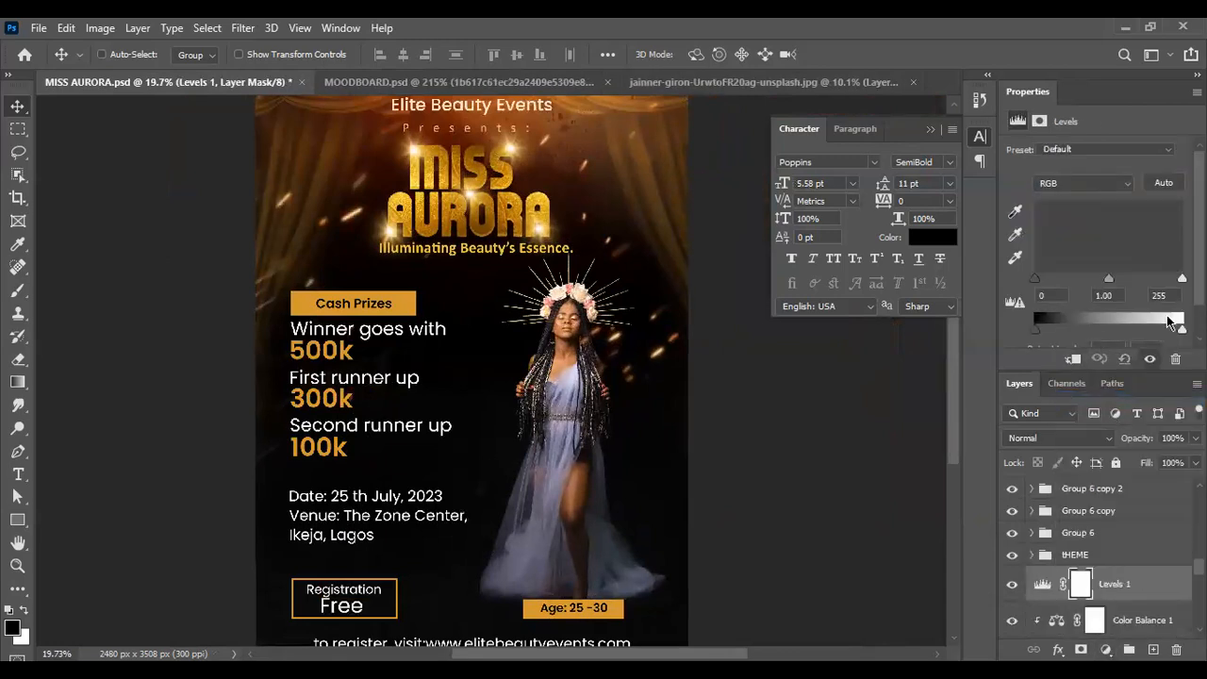
{"action": "left_click", "coordinate": [1074, 361]}
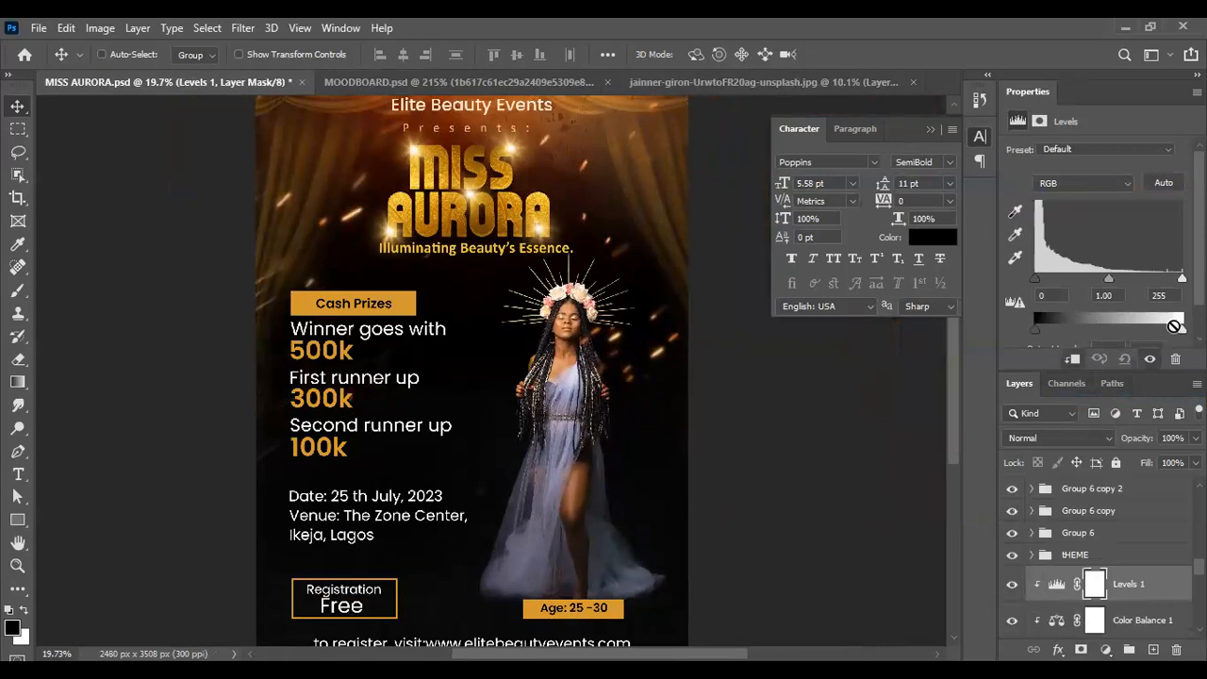
Step: Darken the model in Levels by lowering the white output level and raising the black input level to 11
{"action": "left_click_drag", "start_coordinate": [1183, 329], "coordinate": [1142, 340]}
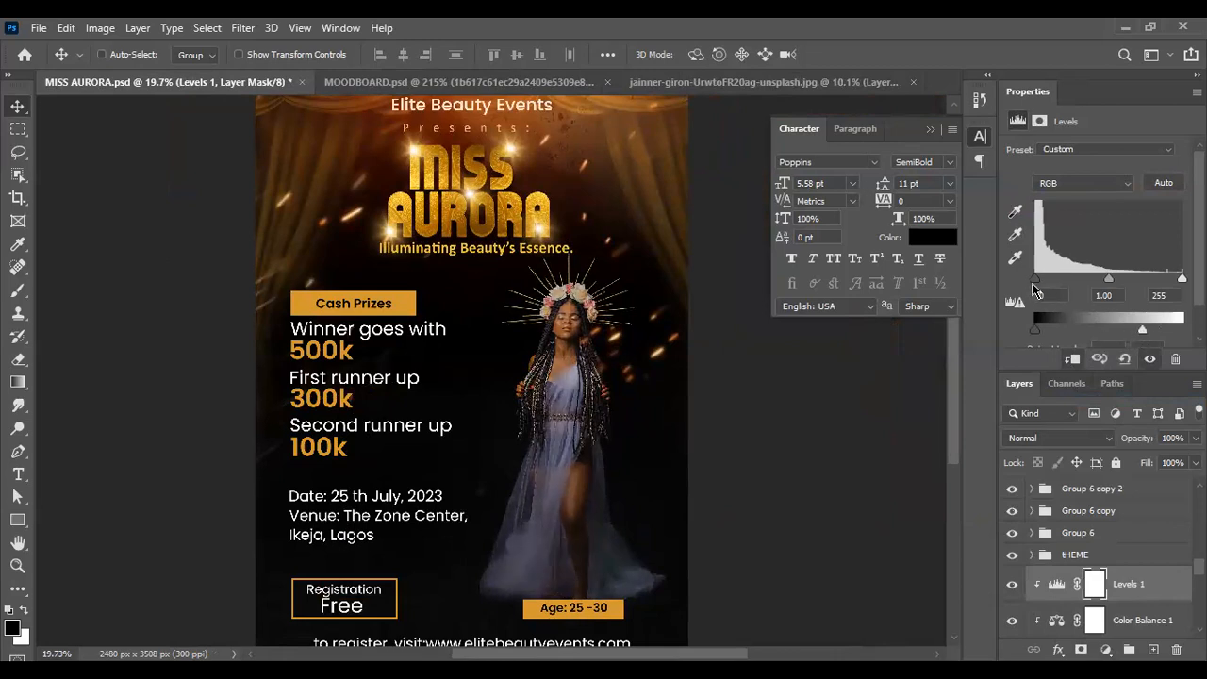
{"action": "left_click_drag", "start_coordinate": [1036, 282], "coordinate": [1039, 282]}
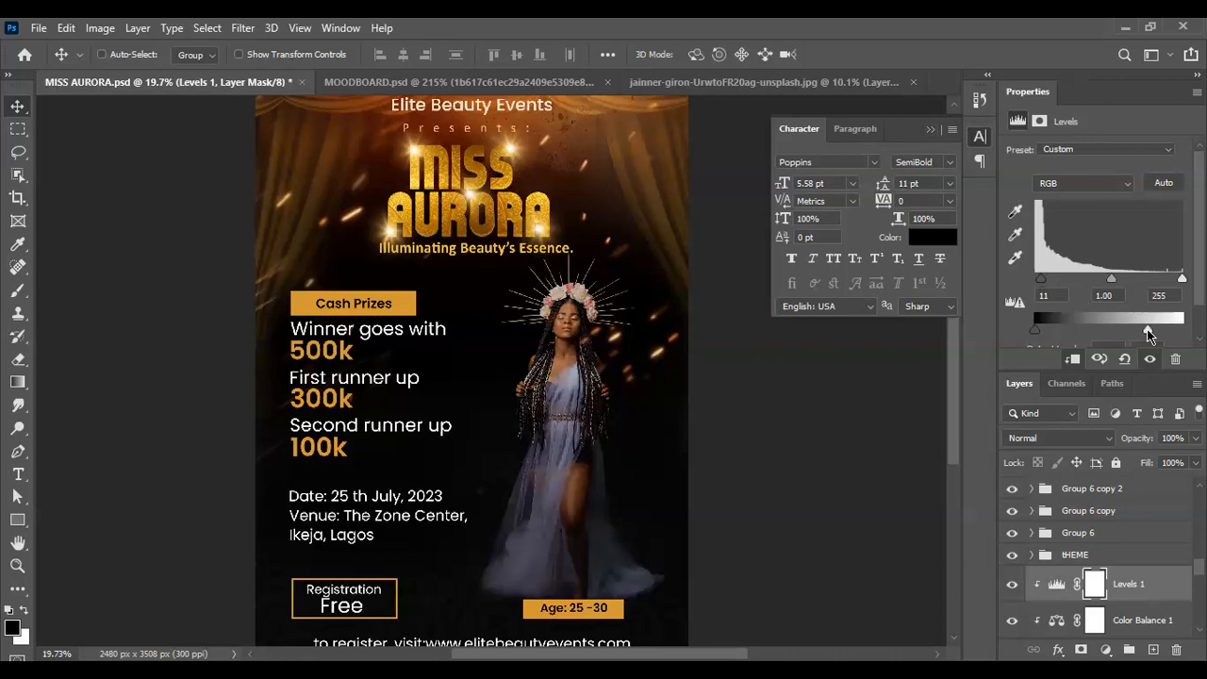
{"action": "left_click", "coordinate": [931, 132]}
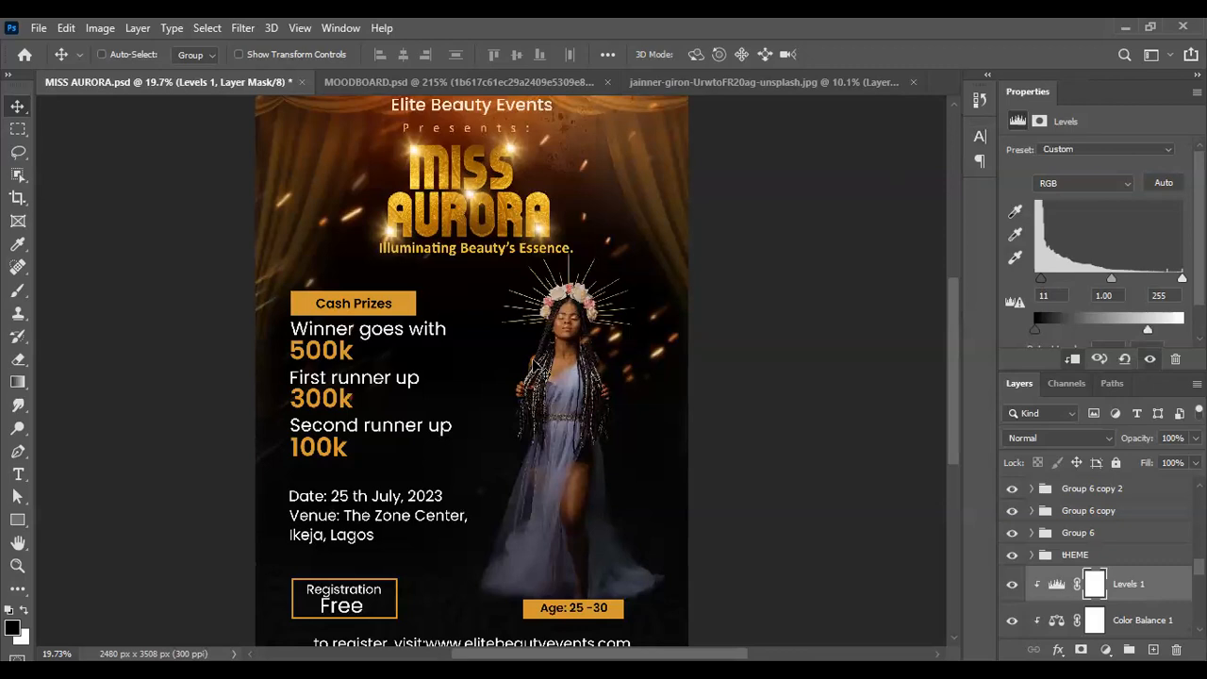
{"action": "scroll", "coordinate": [542, 370], "scroll_direction": "down", "scroll_amount": 2}
{"action": "scroll", "coordinate": [557, 424], "scroll_direction": "up", "scroll_amount": 1}
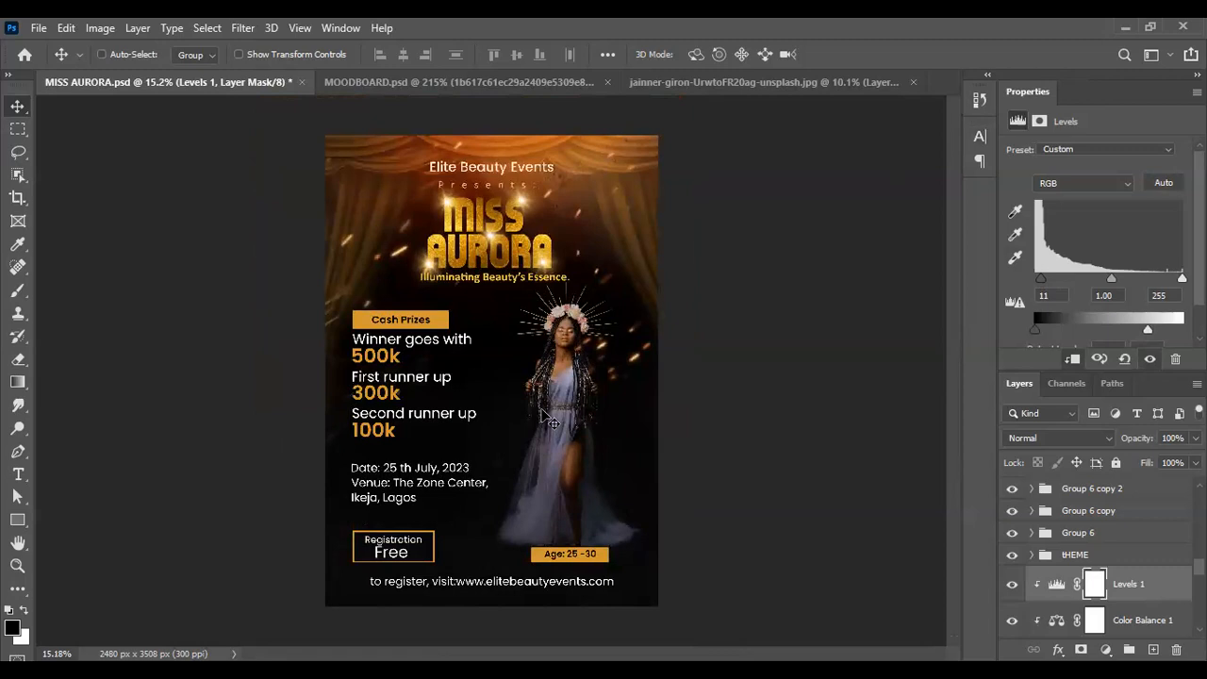
Step: Scale down the "Second runner up" text and set its font size to 20 pt
{"action": "scroll", "coordinate": [362, 456], "scroll_direction": "up", "scroll_amount": 2}
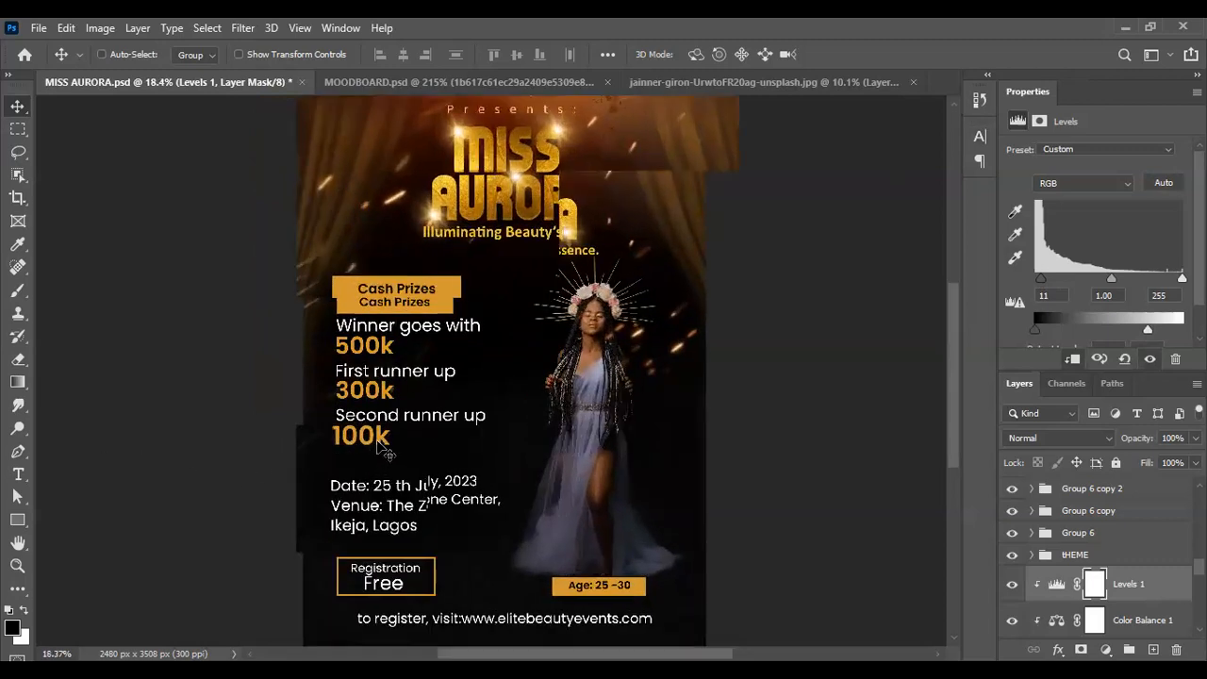
{"action": "scroll", "coordinate": [382, 451], "scroll_direction": "up", "scroll_amount": 6}
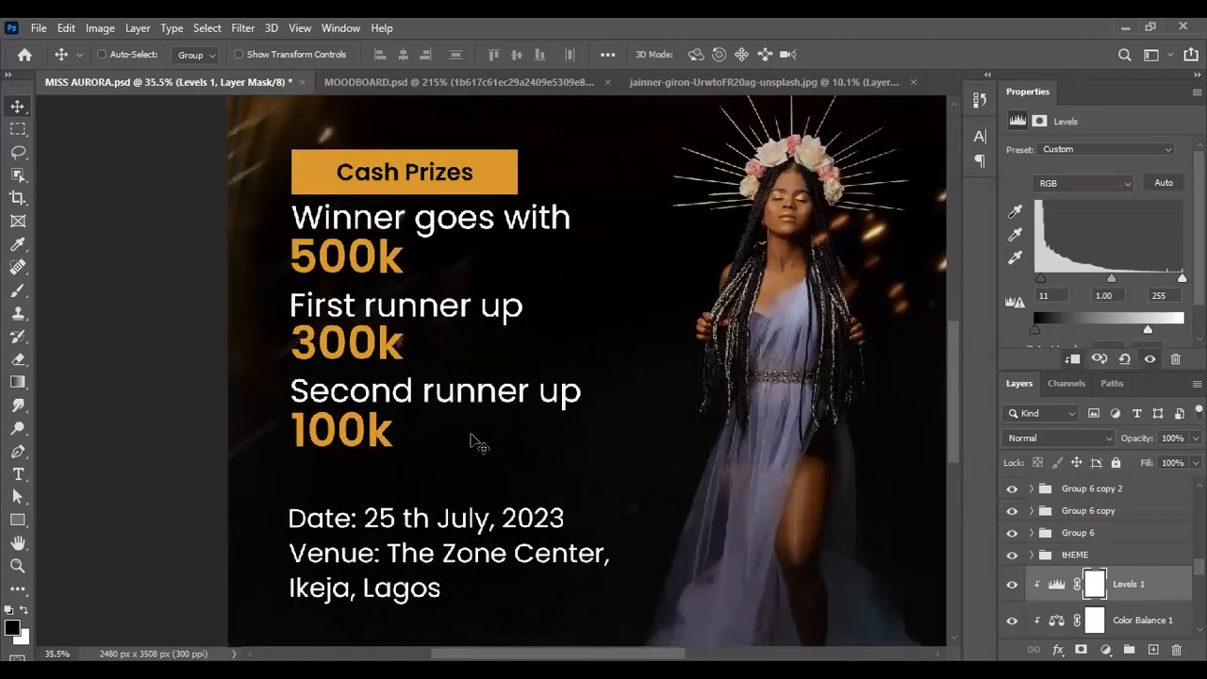
{"action": "left_click", "coordinate": [506, 408], "text": "ctrl"}
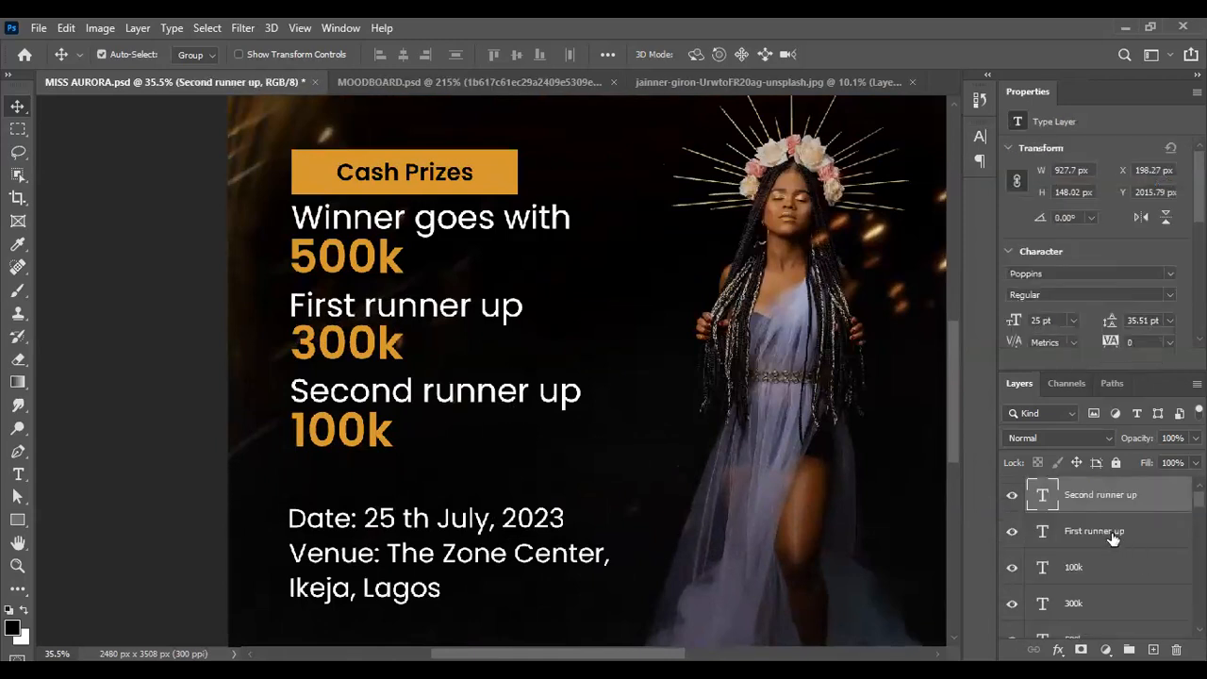
{"action": "key", "text": "ctrl+t"}
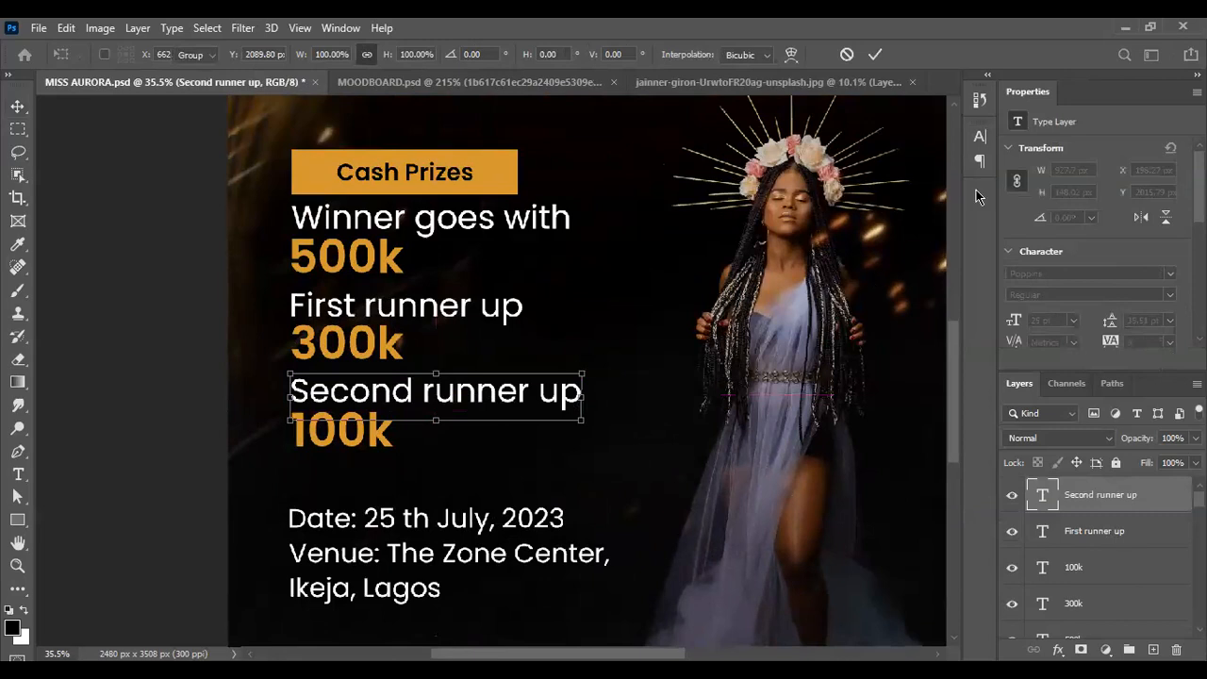
{"action": "key", "text": "Return"}
{"action": "left_click", "coordinate": [981, 139]}
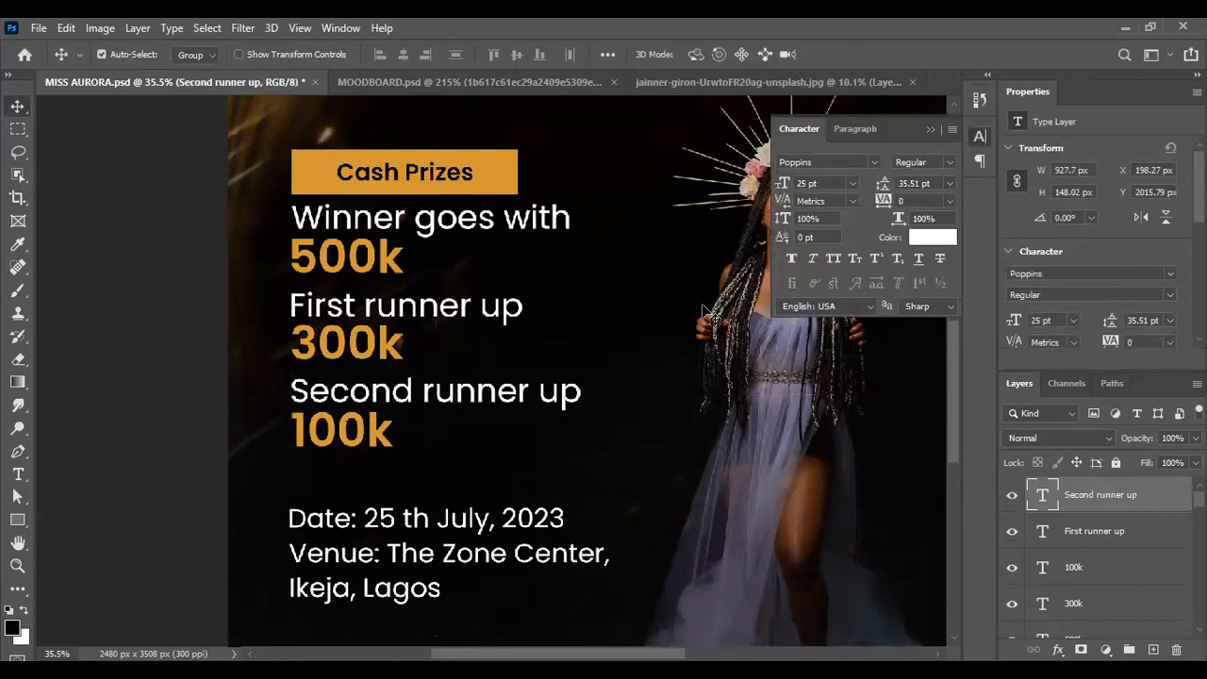
{"action": "key", "text": "ctrl+t"}
{"action": "left_click_drag", "start_coordinate": [584, 378], "coordinate": [529, 378]}
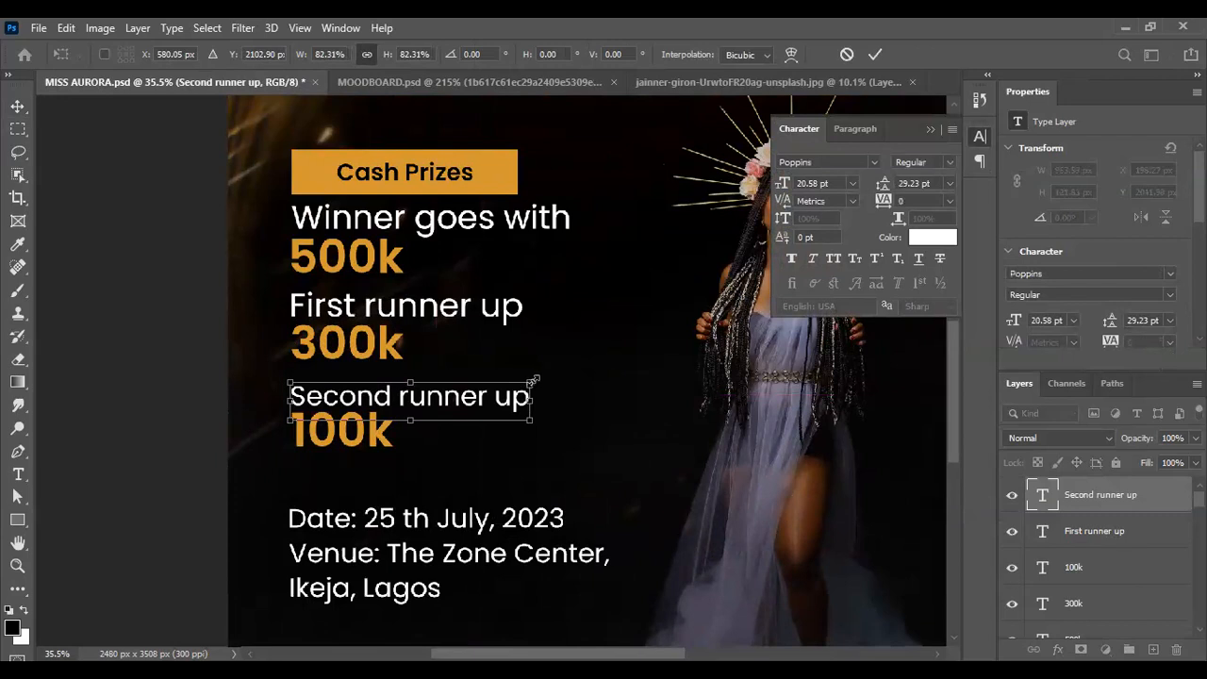
{"action": "key", "text": "Return"}
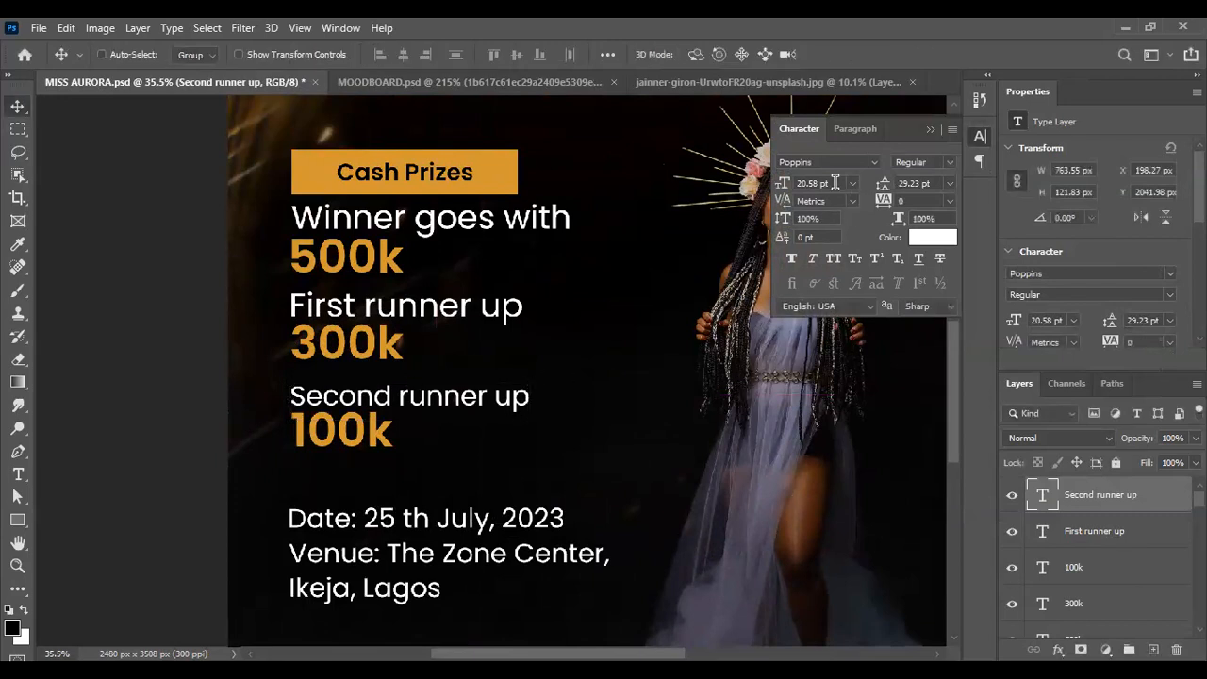
{"action": "left_click", "coordinate": [828, 183]}
{"action": "type", "text": "20"}
{"action": "key", "text": "Return"}
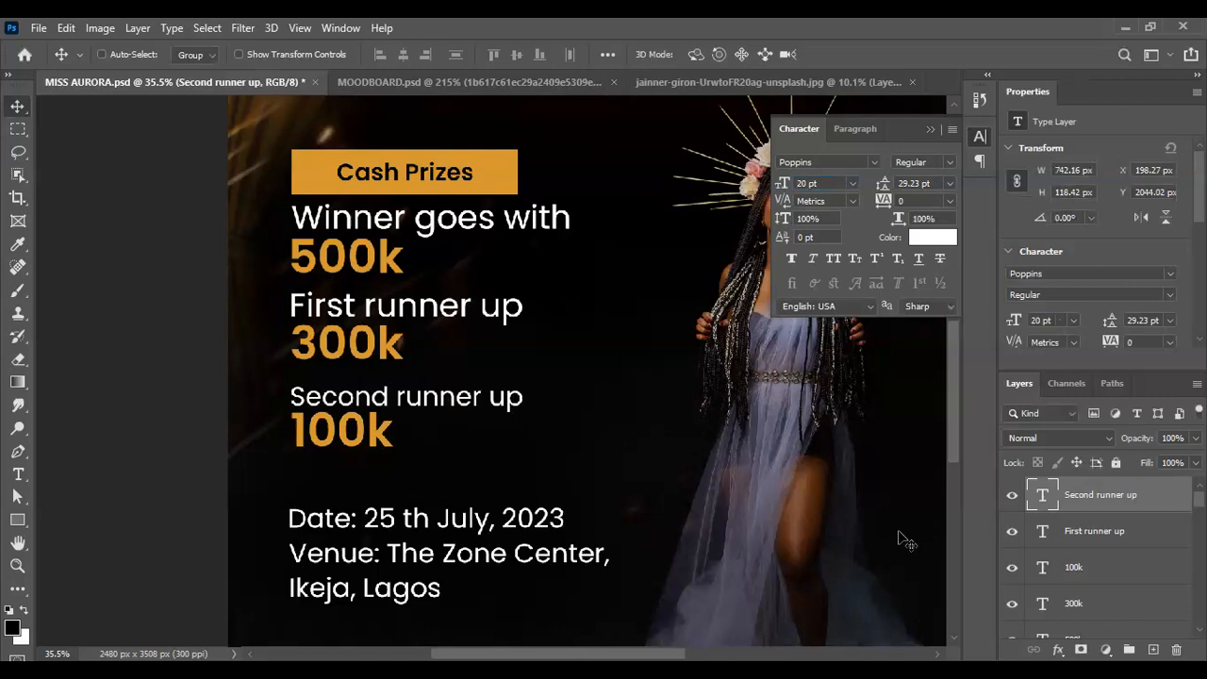
Step: Set the "First runner up" and "Winner goes with" texts together to 20 pt
{"action": "left_click", "coordinate": [1106, 534]}
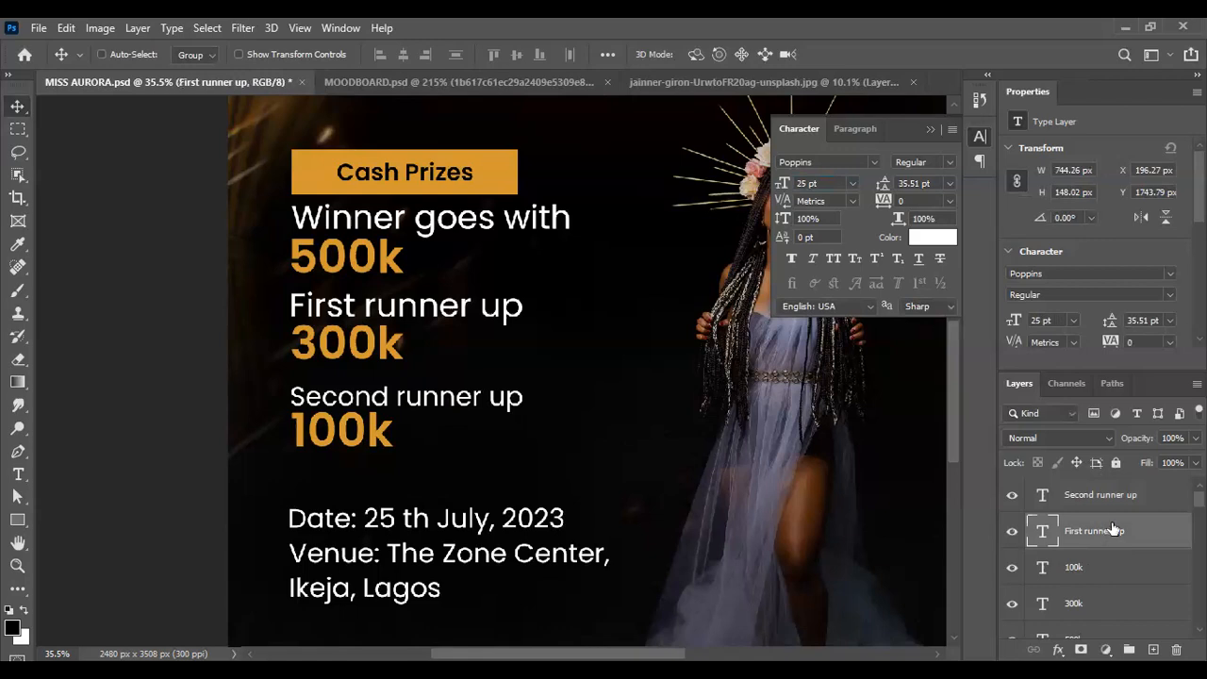
{"action": "scroll", "coordinate": [1115, 526], "scroll_direction": "down", "scroll_amount": 1}
{"action": "scroll", "coordinate": [1116, 530], "scroll_direction": "down", "scroll_amount": 2}
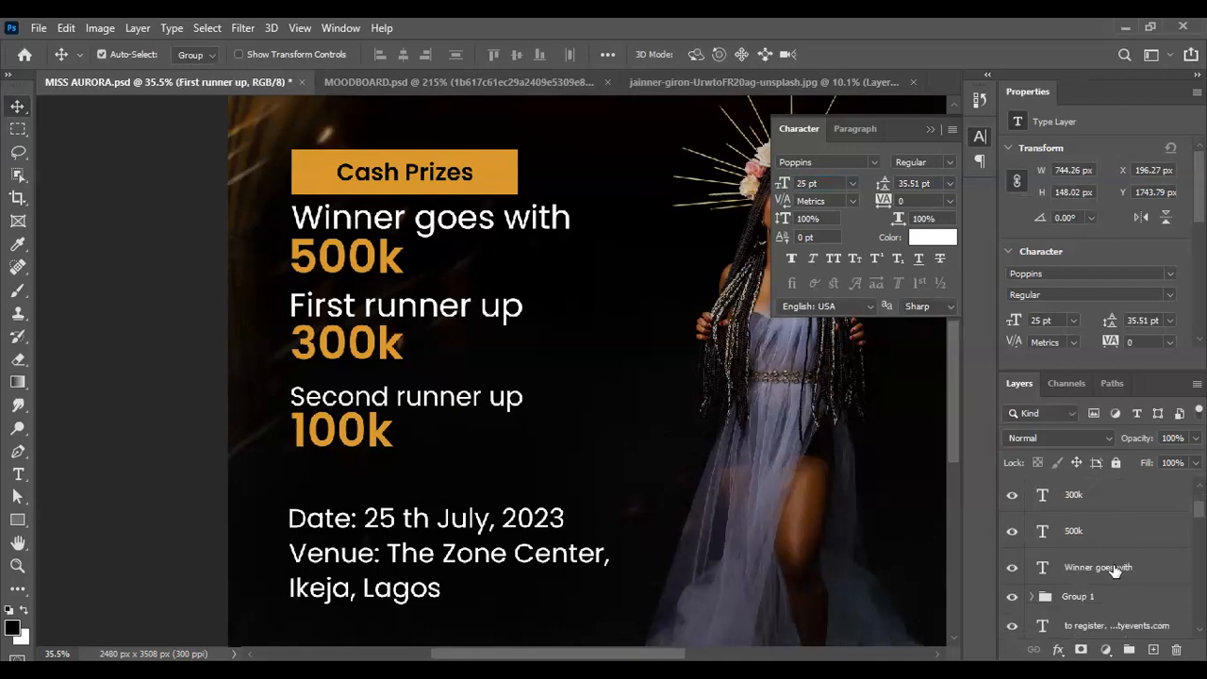
{"action": "left_click", "coordinate": [1104, 567], "text": "ctrl"}
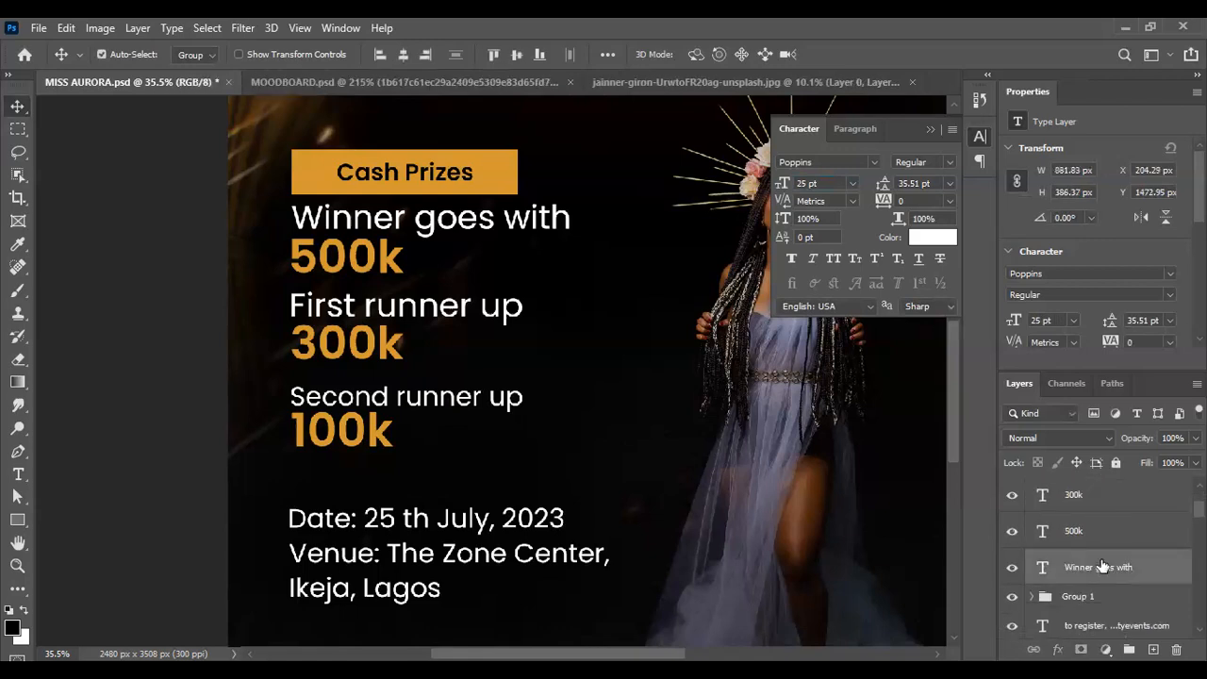
{"action": "left_click", "coordinate": [834, 182]}
{"action": "type", "text": "20"}
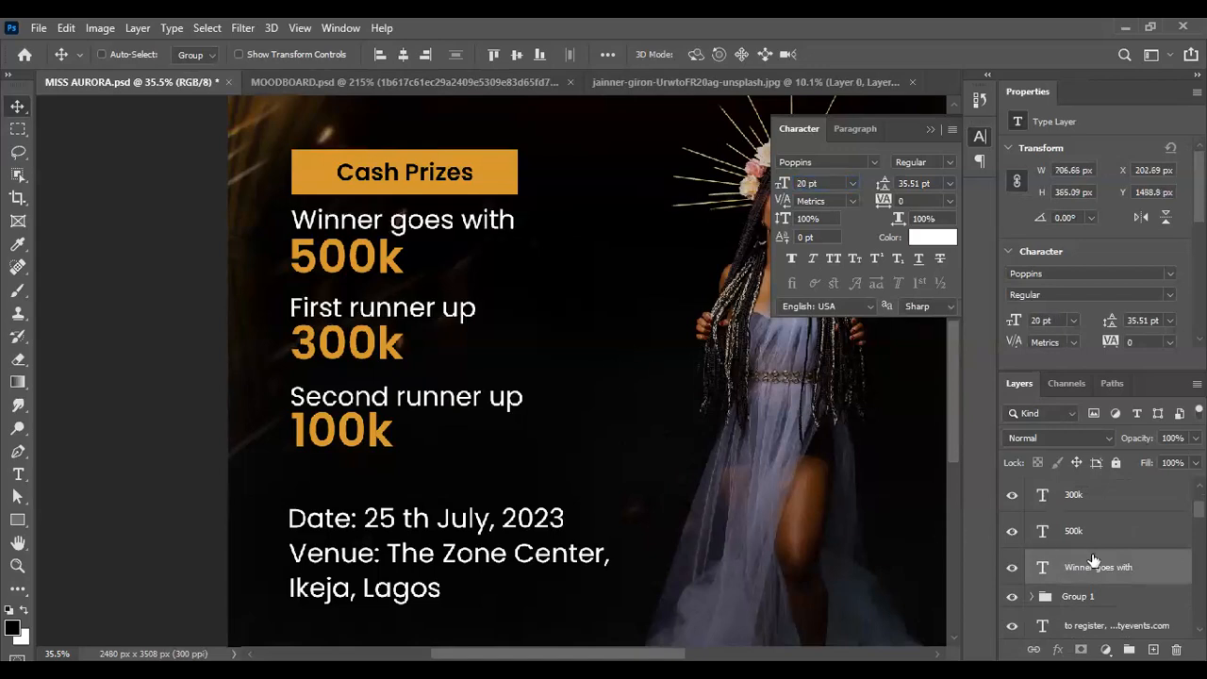
Step: Group the "Winner goes with" text with its "500k" amount
{"action": "left_click", "coordinate": [1057, 498]}
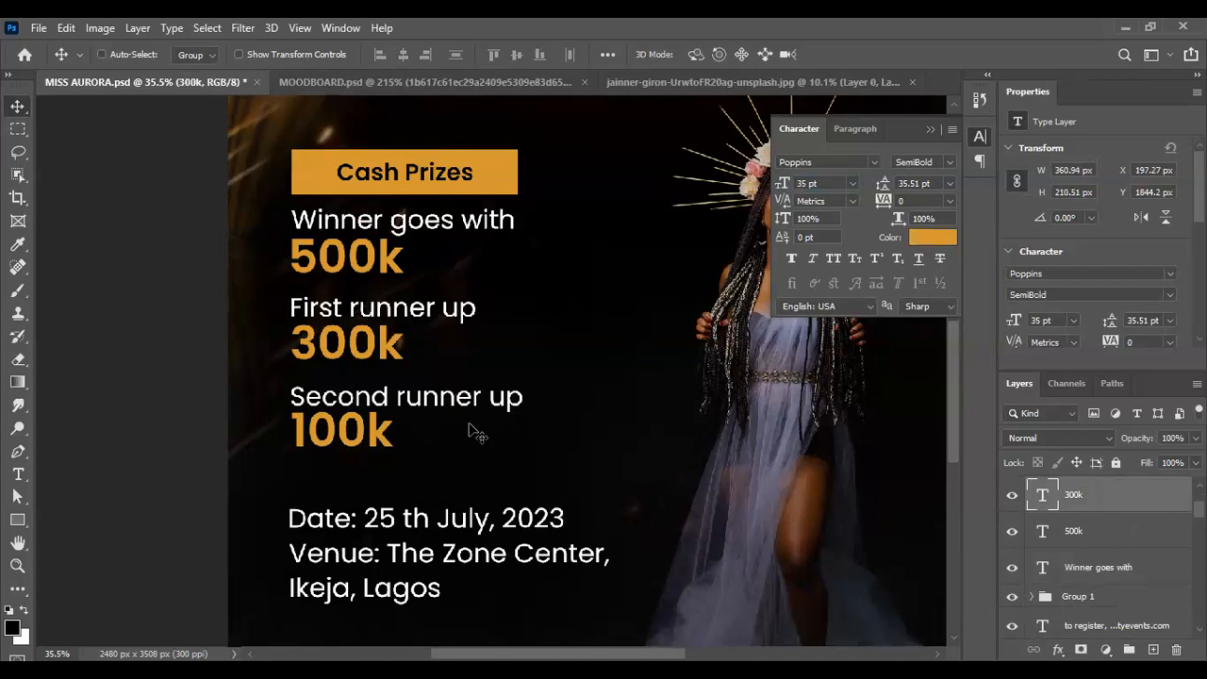
{"action": "left_click", "coordinate": [1097, 568]}
{"action": "left_click", "coordinate": [1100, 533], "text": "shift"}
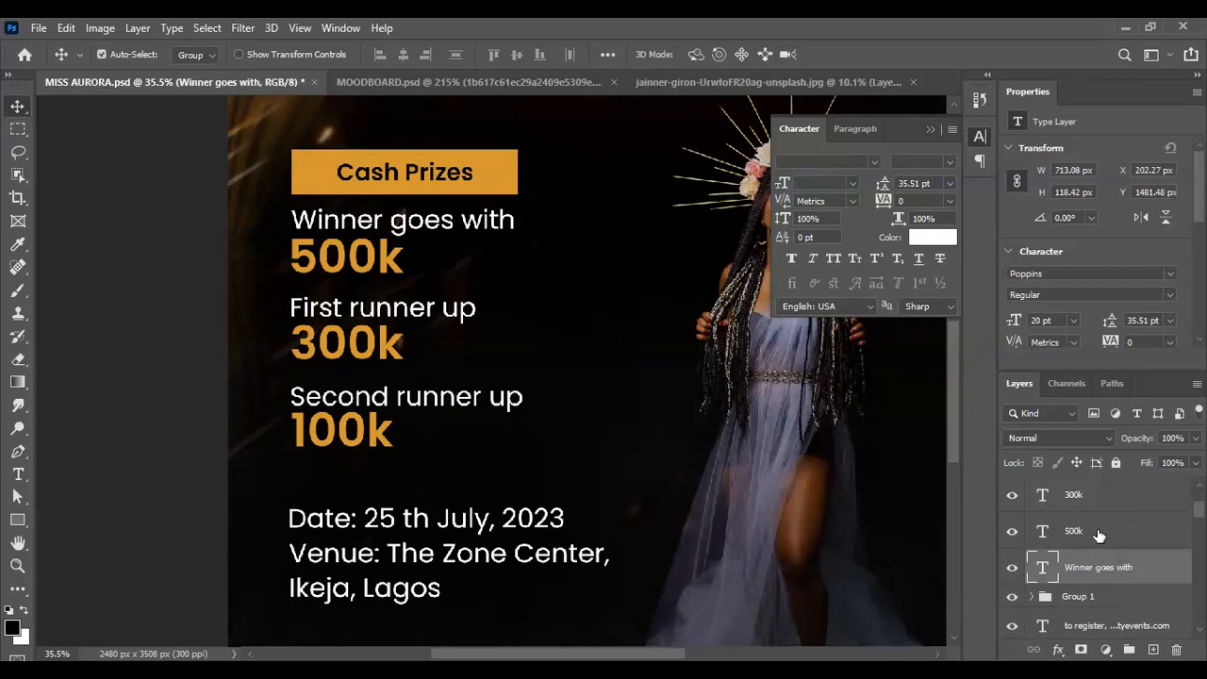
{"action": "key", "text": "ctrl+g"}
Step: Group the "First runner up" text with its "300k" amount
{"action": "scroll", "coordinate": [1097, 538], "scroll_direction": "up", "scroll_amount": 2}
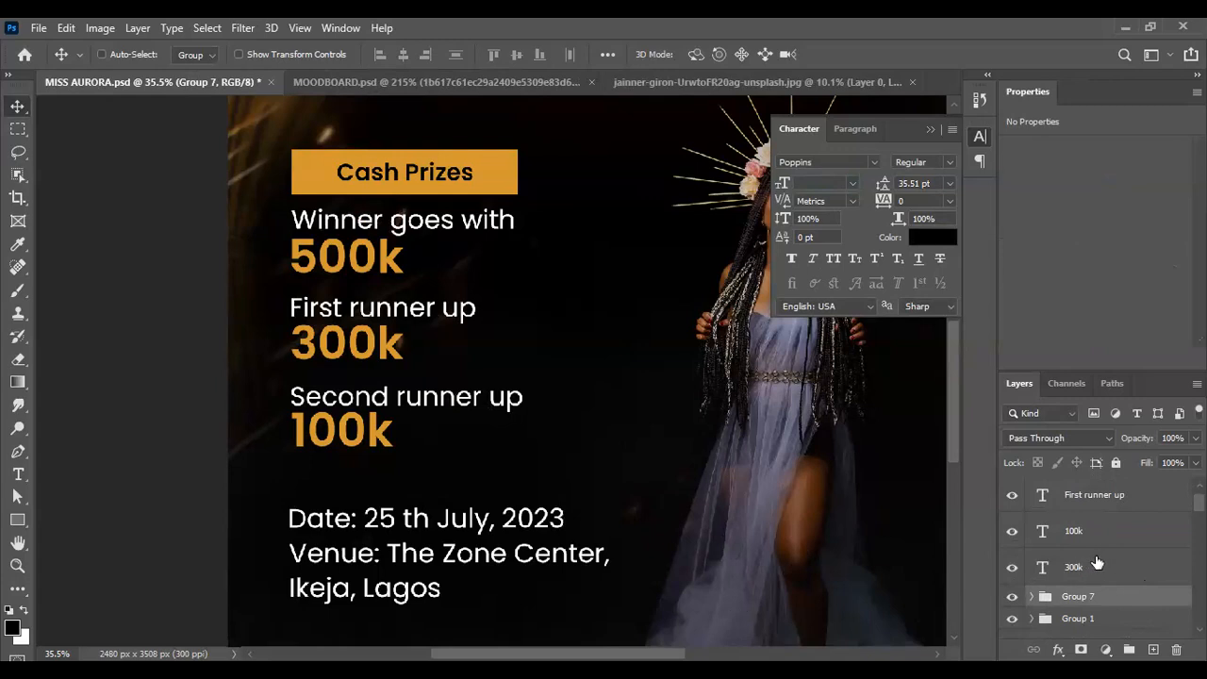
{"action": "left_click", "coordinate": [1095, 564]}
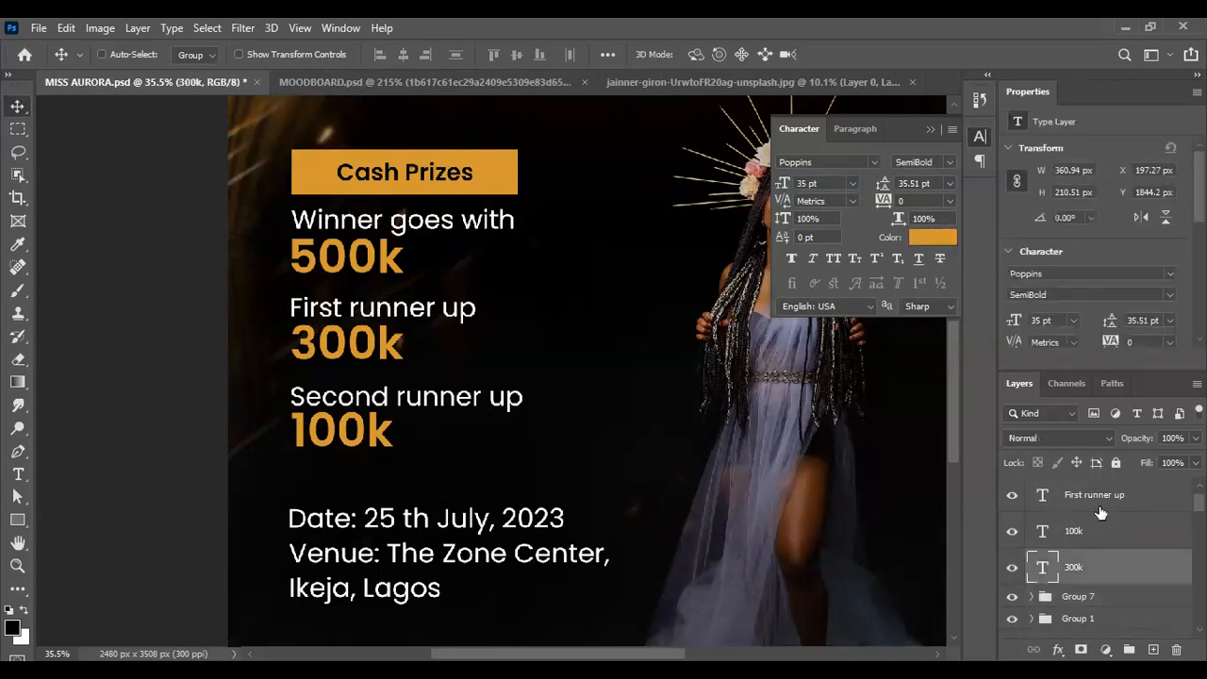
{"action": "left_click", "coordinate": [1100, 499], "text": "ctrl"}
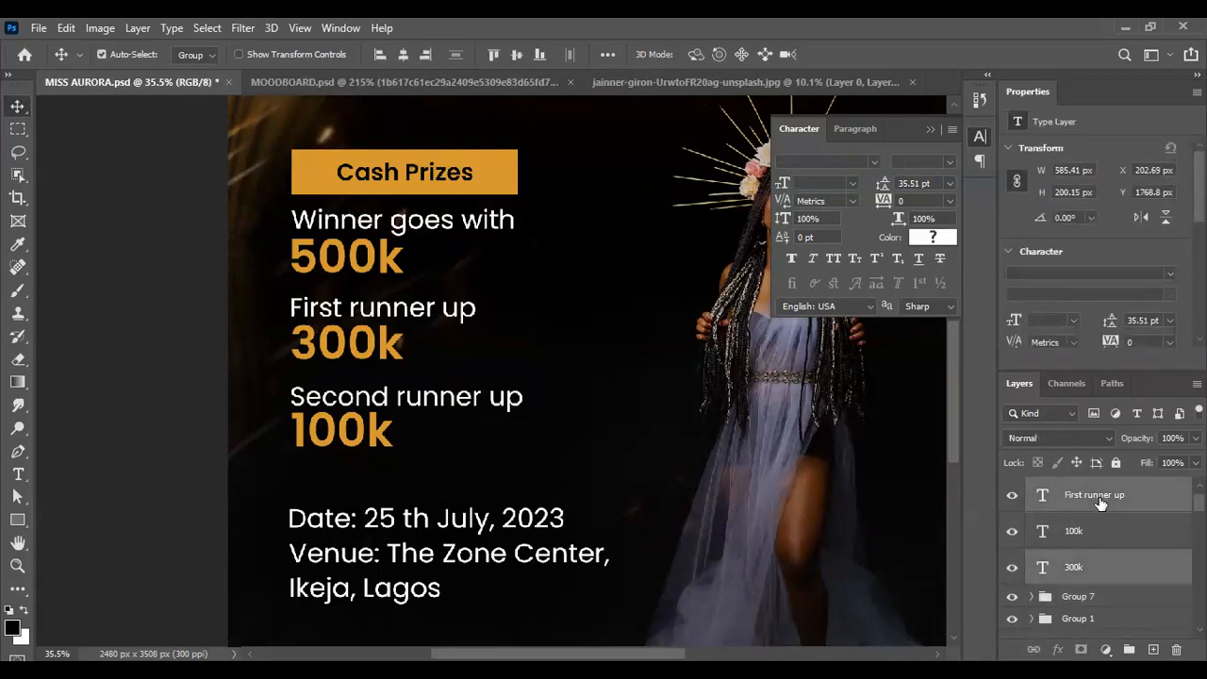
{"action": "key", "text": "ctrl+g"}
Step: Group the "Second runner up" text with its "100k" amount
{"action": "left_click", "coordinate": [1080, 518]}
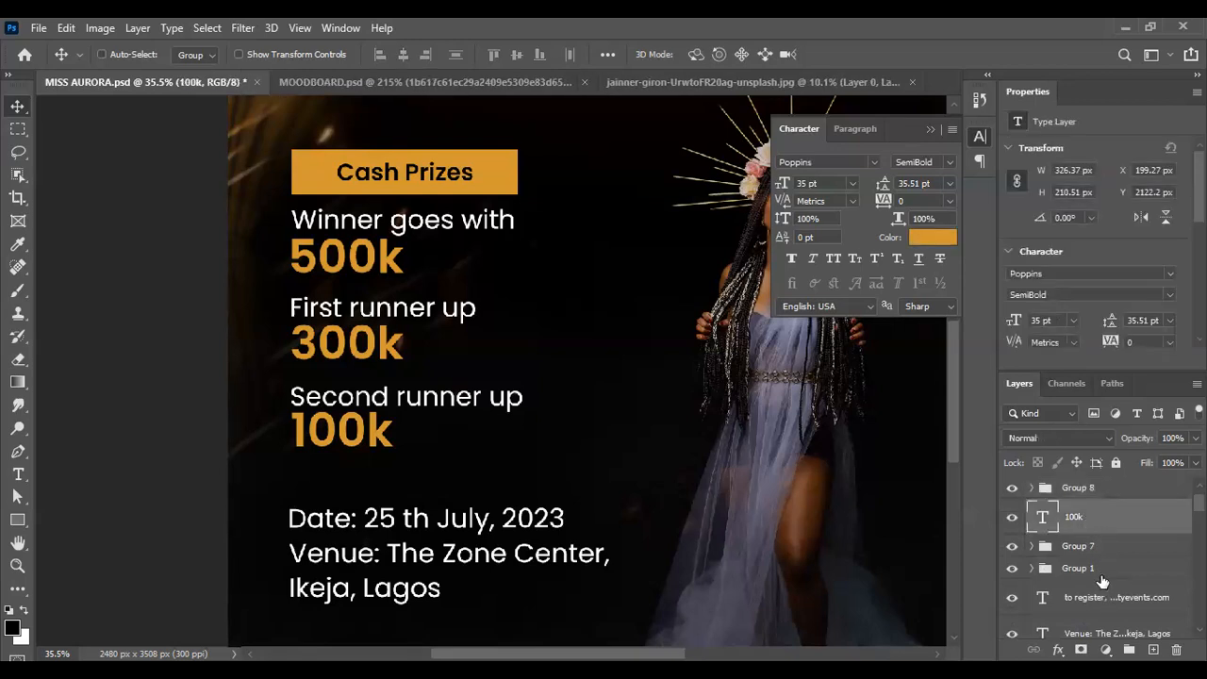
{"action": "scroll", "coordinate": [1102, 582], "scroll_direction": "up", "scroll_amount": 1}
{"action": "left_click", "coordinate": [1108, 494], "text": "ctrl"}
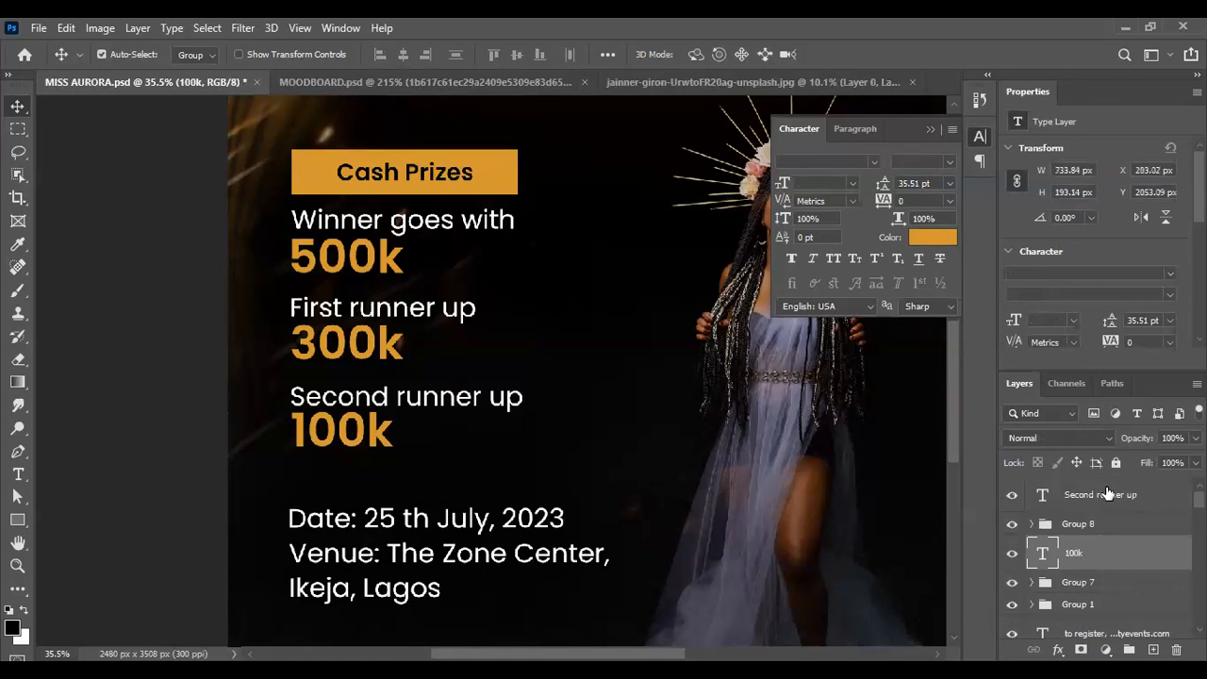
{"action": "key", "text": "ctrl+g"}
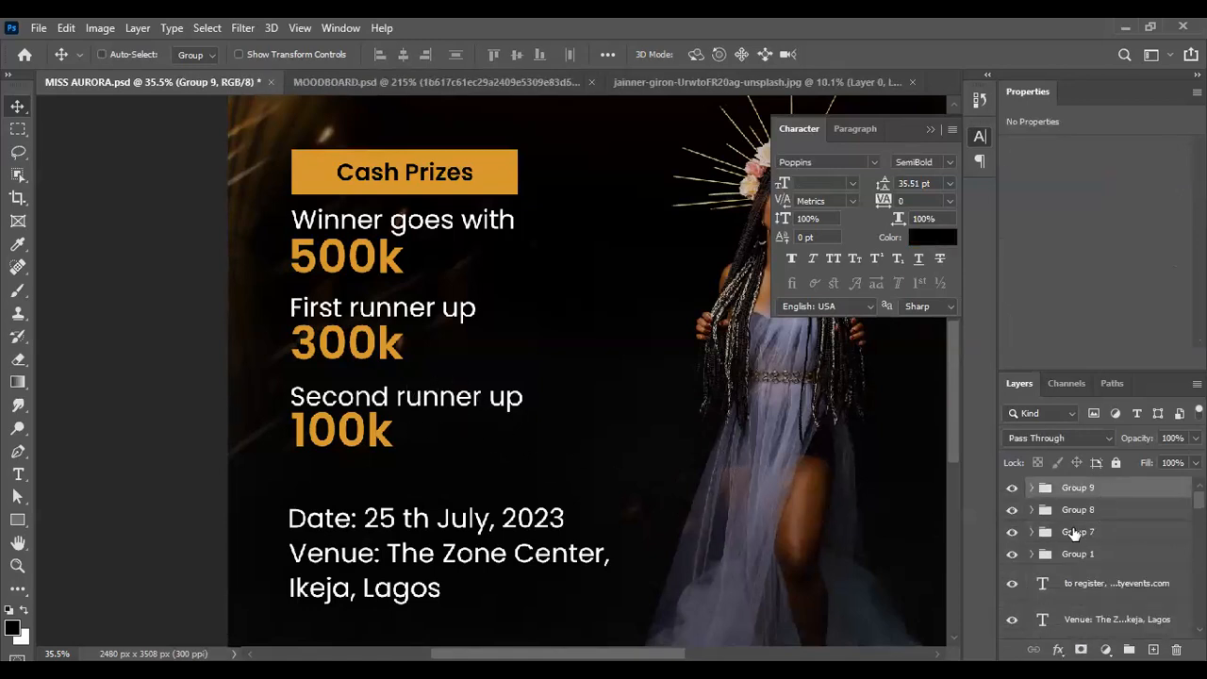
Step: Move the winner, first runner-up and second runner-up prize groups up beneath "Cash Prizes", spacing them evenly
{"action": "left_click", "coordinate": [1074, 534]}
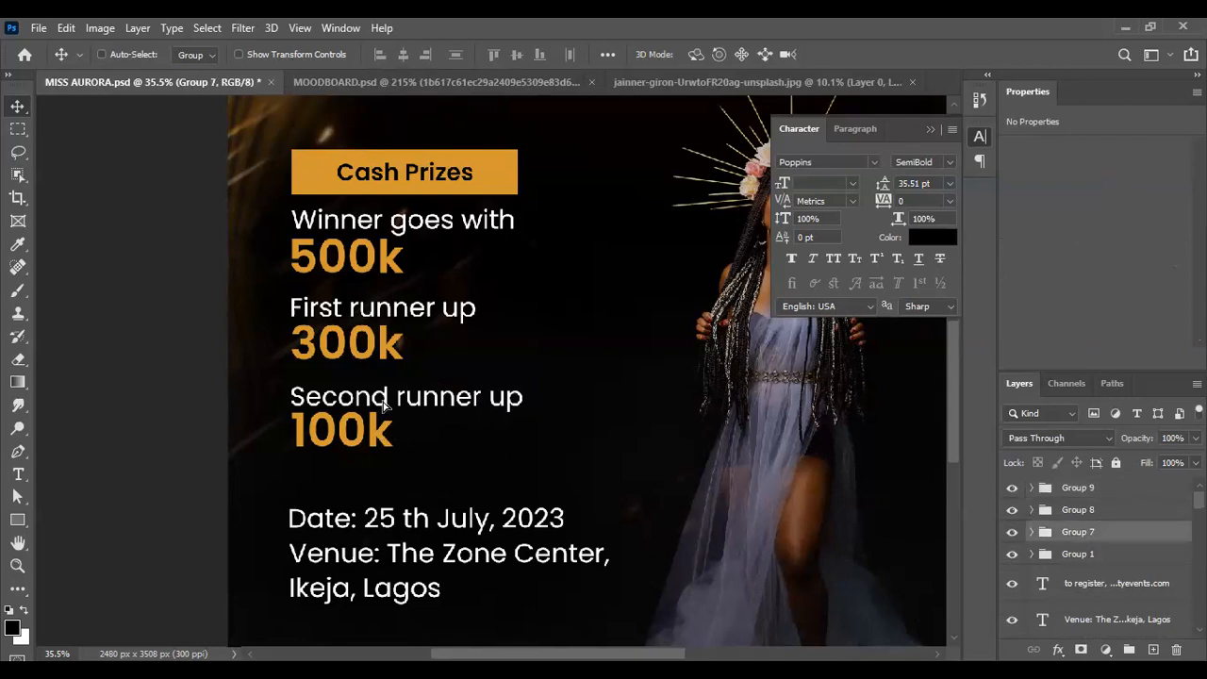
{"action": "left_click_drag", "start_coordinate": [380, 407], "coordinate": [380, 410]}
{"action": "left_click", "coordinate": [1079, 511]}
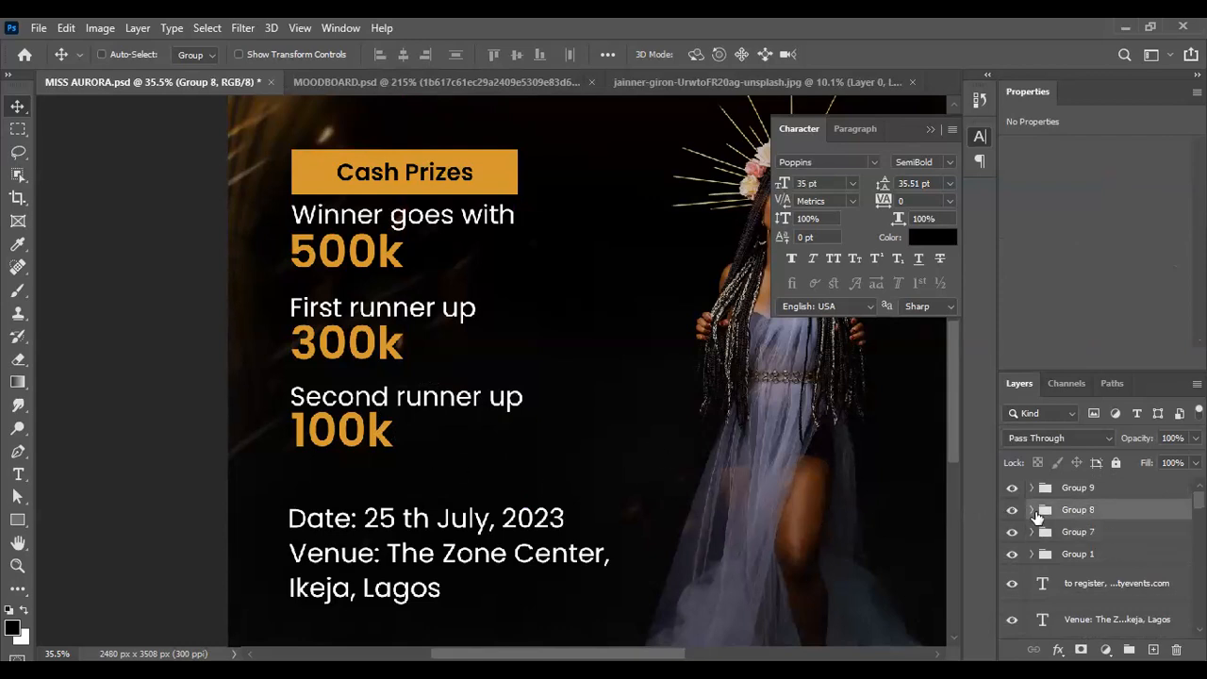
{"action": "left_click", "coordinate": [1011, 510]}
{"action": "left_click", "coordinate": [1011, 510]}
{"action": "left_click_drag", "start_coordinate": [421, 348], "coordinate": [421, 341]}
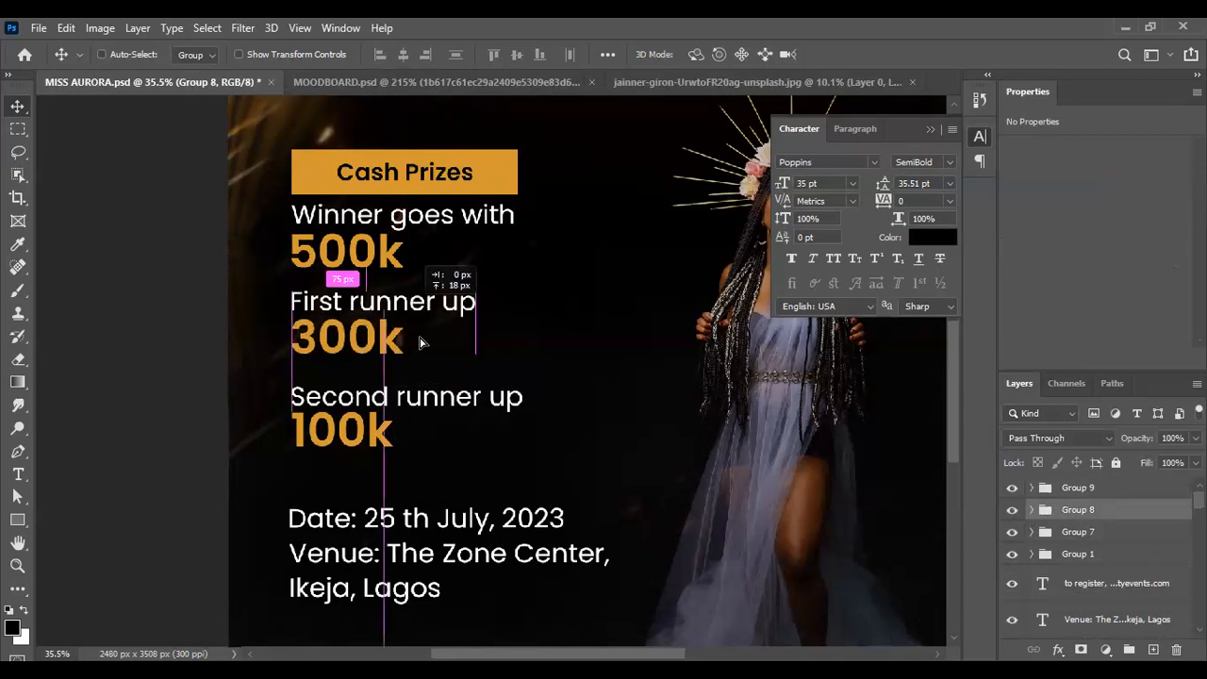
{"action": "left_click", "coordinate": [1069, 497]}
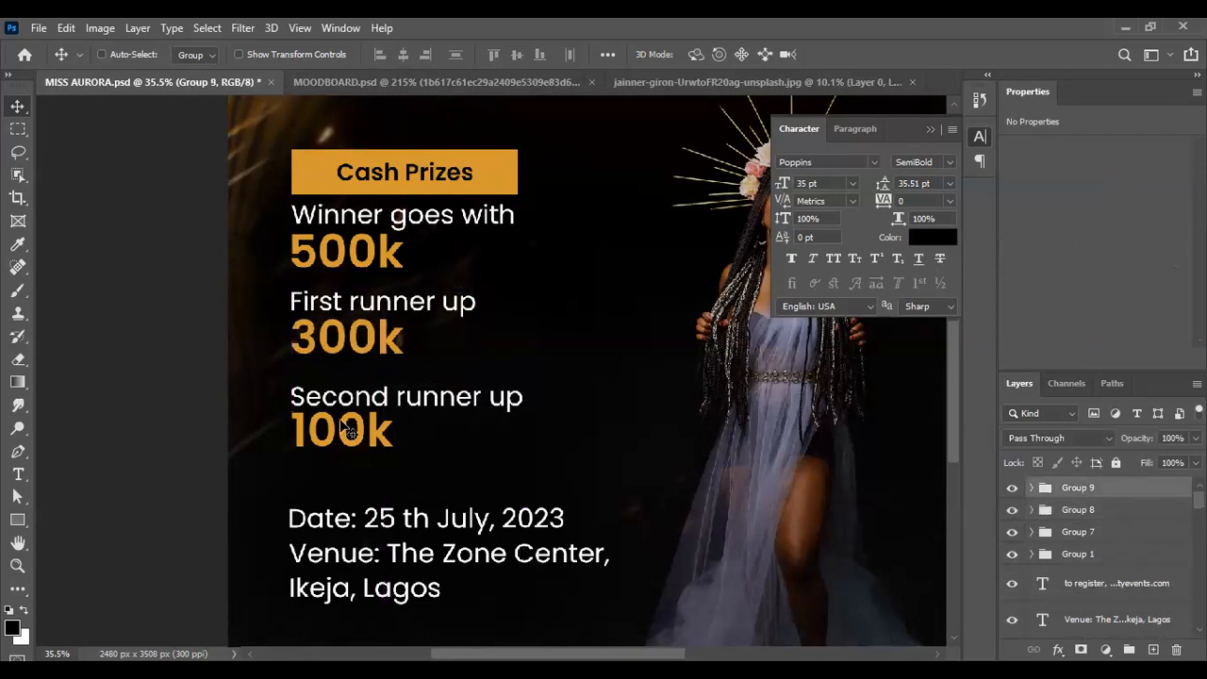
{"action": "left_click_drag", "start_coordinate": [368, 404], "coordinate": [371, 406]}
{"action": "scroll", "coordinate": [498, 427], "scroll_direction": "down", "scroll_amount": 3}
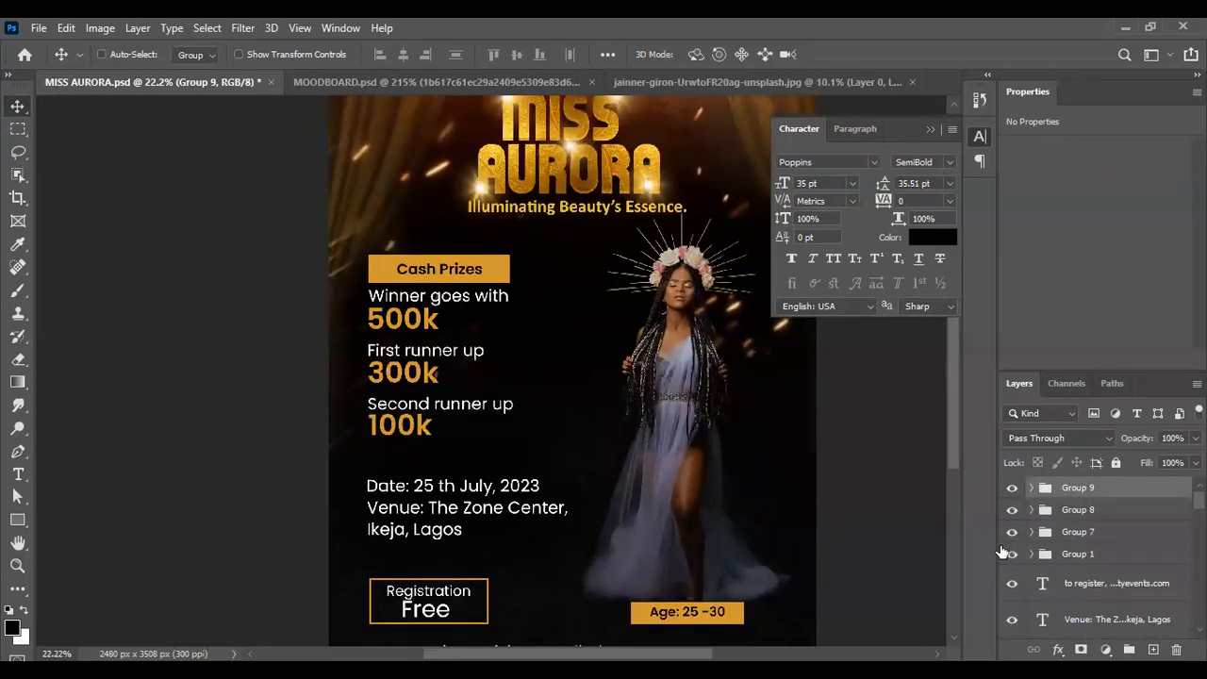
Step: Group the "Cash Prizes" label with the three prize groups
{"action": "left_click", "coordinate": [1011, 554]}
{"action": "left_click", "coordinate": [1012, 553]}
{"action": "left_click", "coordinate": [1089, 549]}
{"action": "left_click", "coordinate": [1108, 489], "text": "shift"}
{"action": "key", "text": "ctrl+g"}
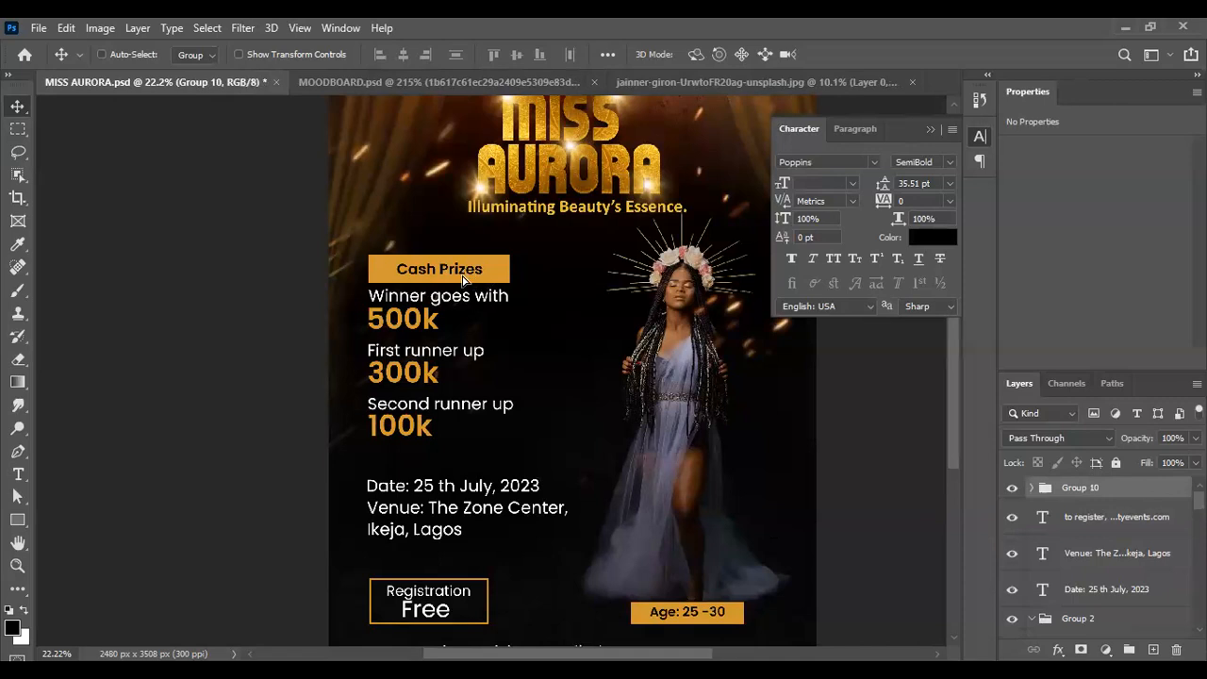
Step: Set the "to register, visit" website text to 16 pt
{"action": "scroll", "coordinate": [547, 462], "scroll_direction": "down", "scroll_amount": 1}
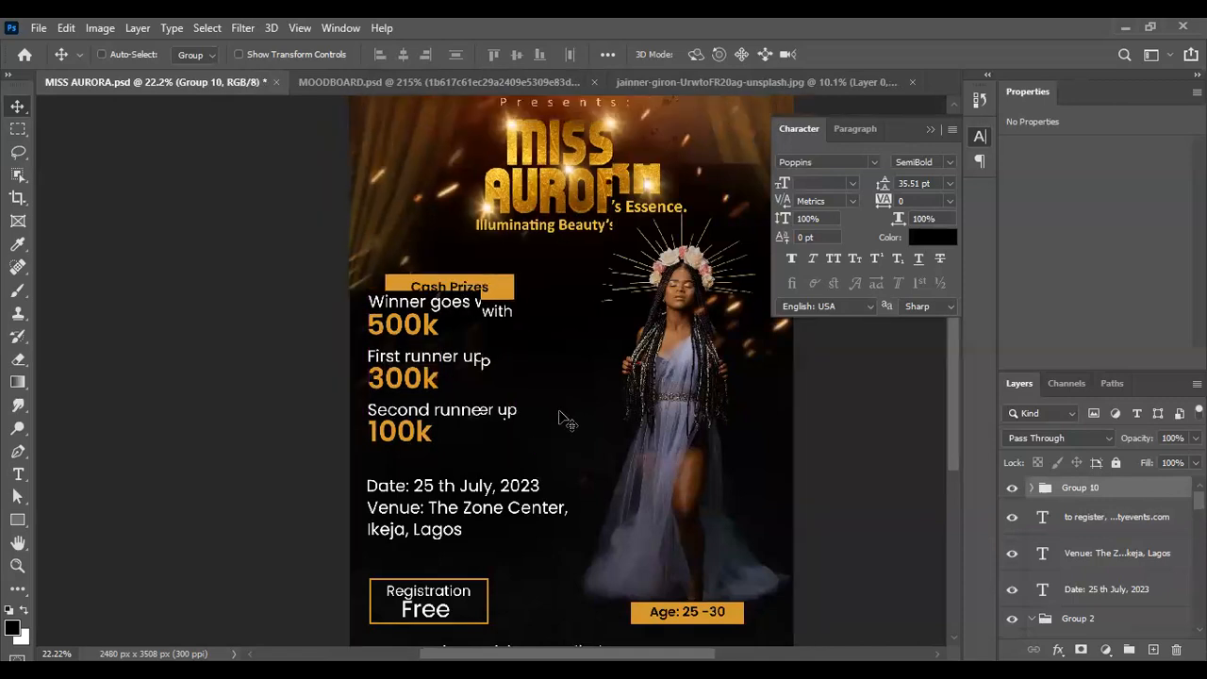
{"action": "scroll", "coordinate": [542, 463], "scroll_direction": "down", "scroll_amount": 1}
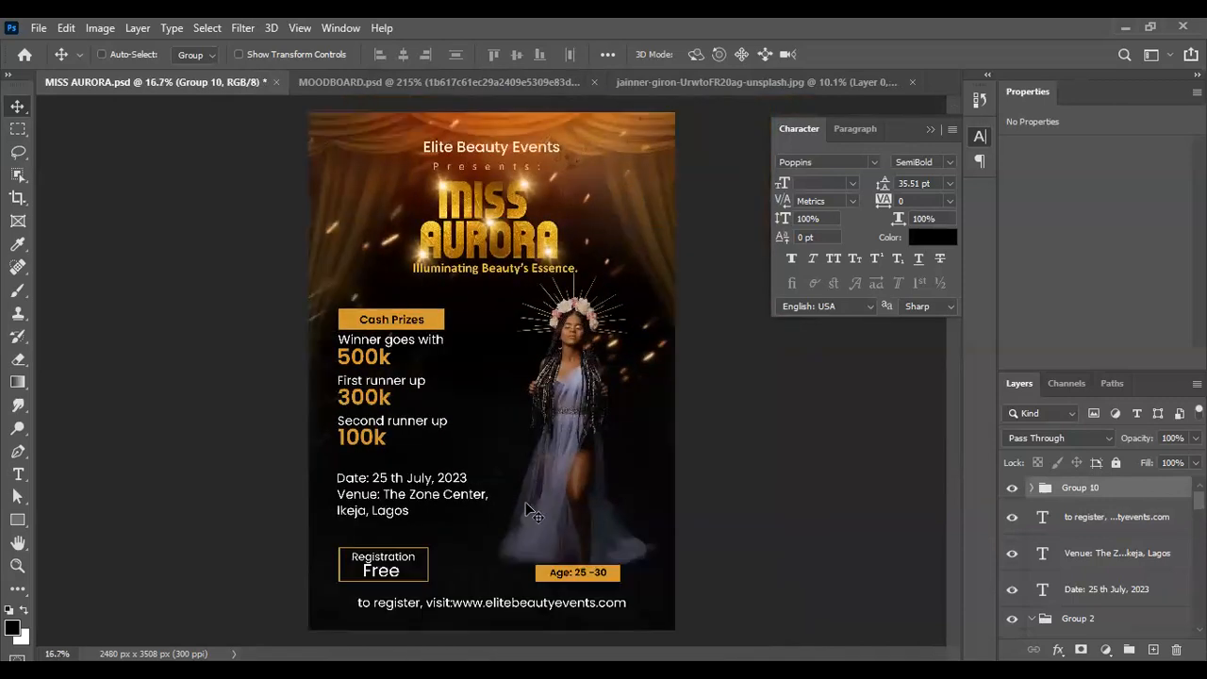
{"action": "scroll", "coordinate": [525, 505], "scroll_direction": "up", "scroll_amount": 1}
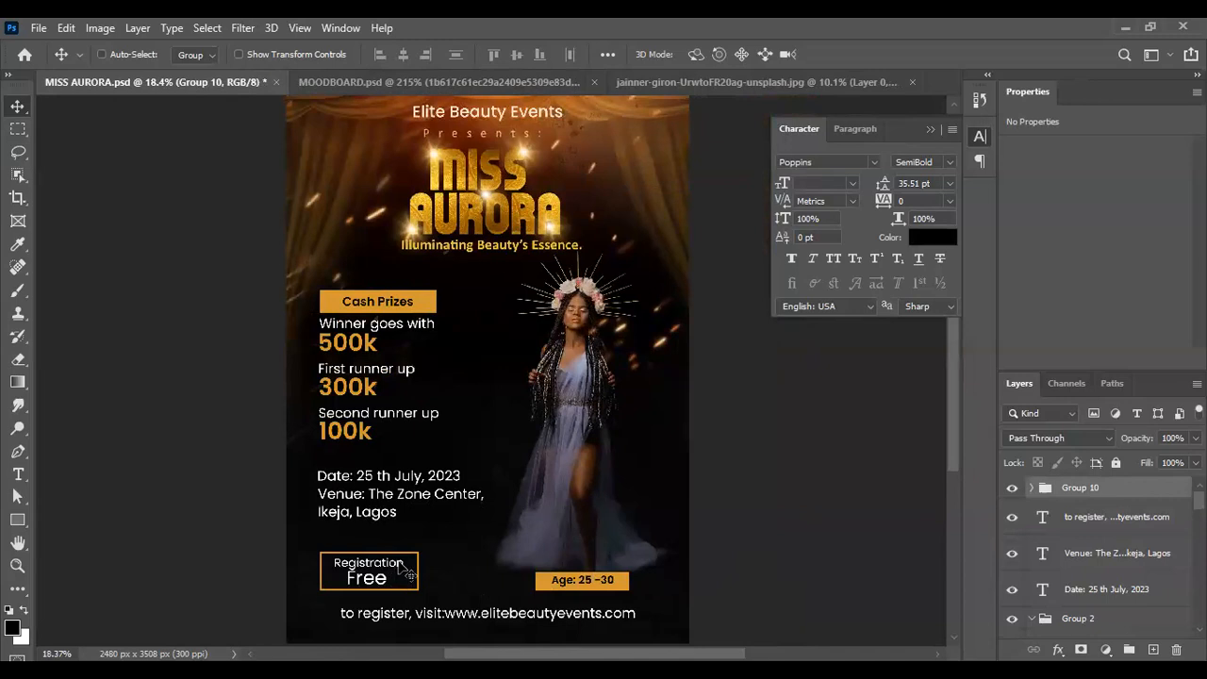
{"action": "scroll", "coordinate": [404, 565], "scroll_direction": "up", "scroll_amount": 1}
{"action": "scroll", "coordinate": [404, 564], "scroll_direction": "up", "scroll_amount": 1}
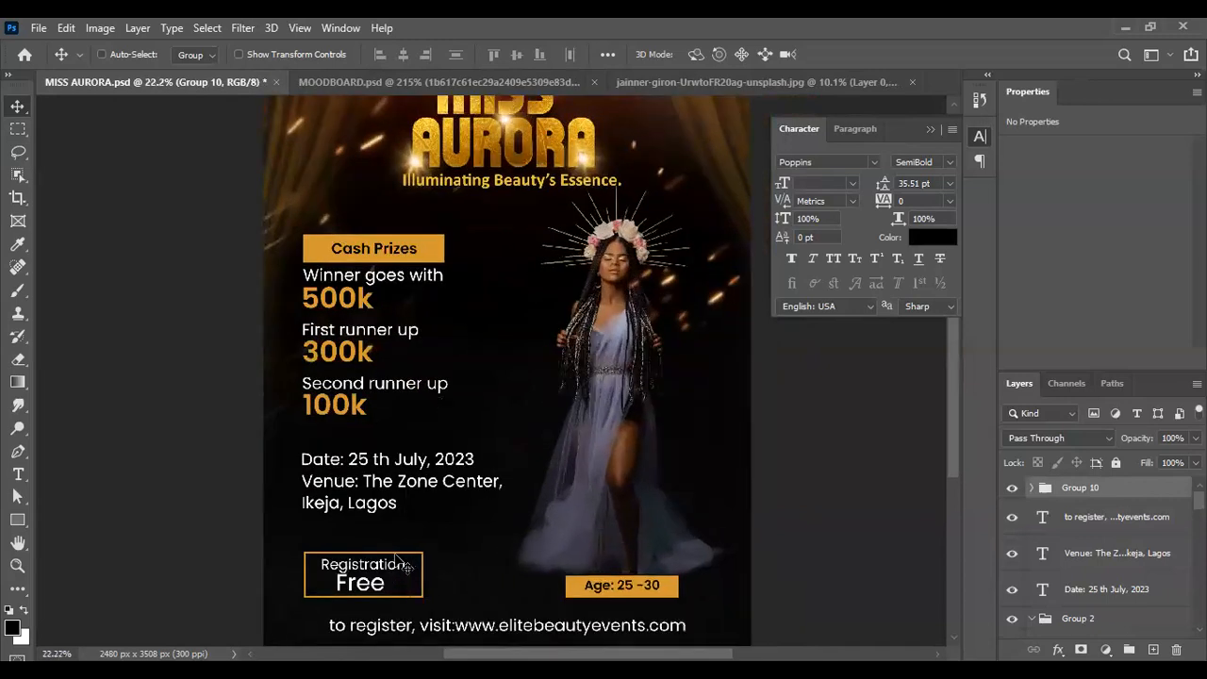
{"action": "scroll", "coordinate": [420, 547], "scroll_direction": "down", "scroll_amount": 3}
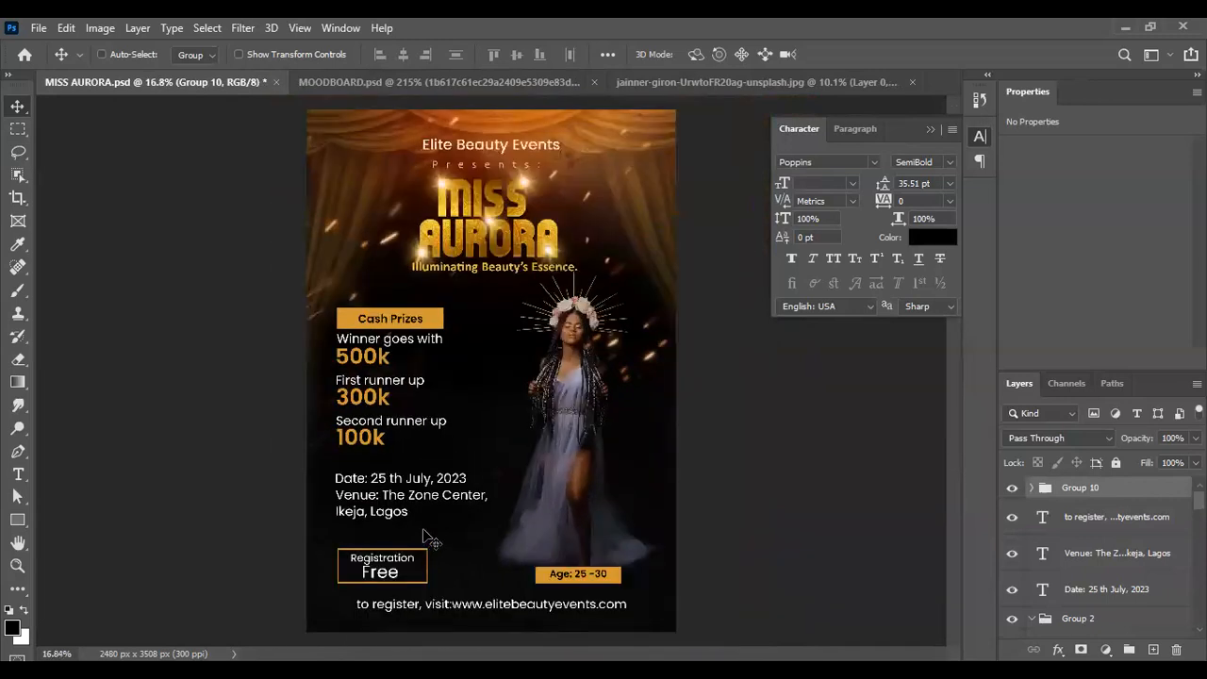
{"action": "scroll", "coordinate": [517, 634], "scroll_direction": "up", "scroll_amount": 1}
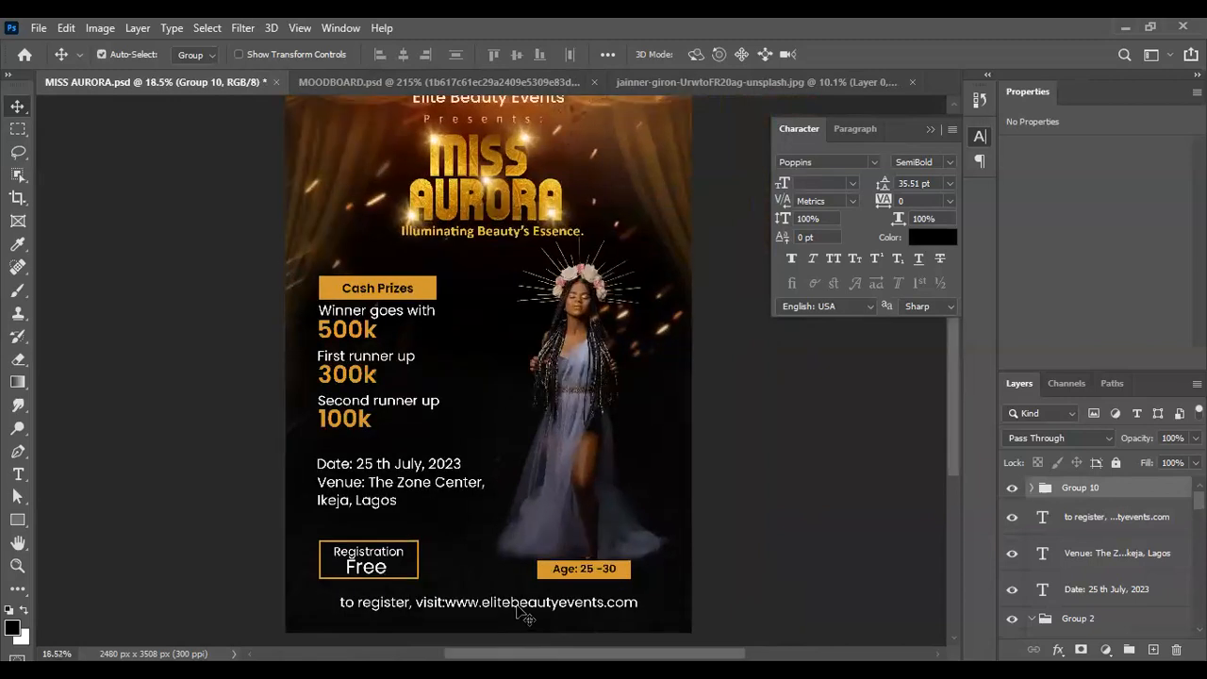
{"action": "left_click", "coordinate": [528, 605], "text": "ctrl"}
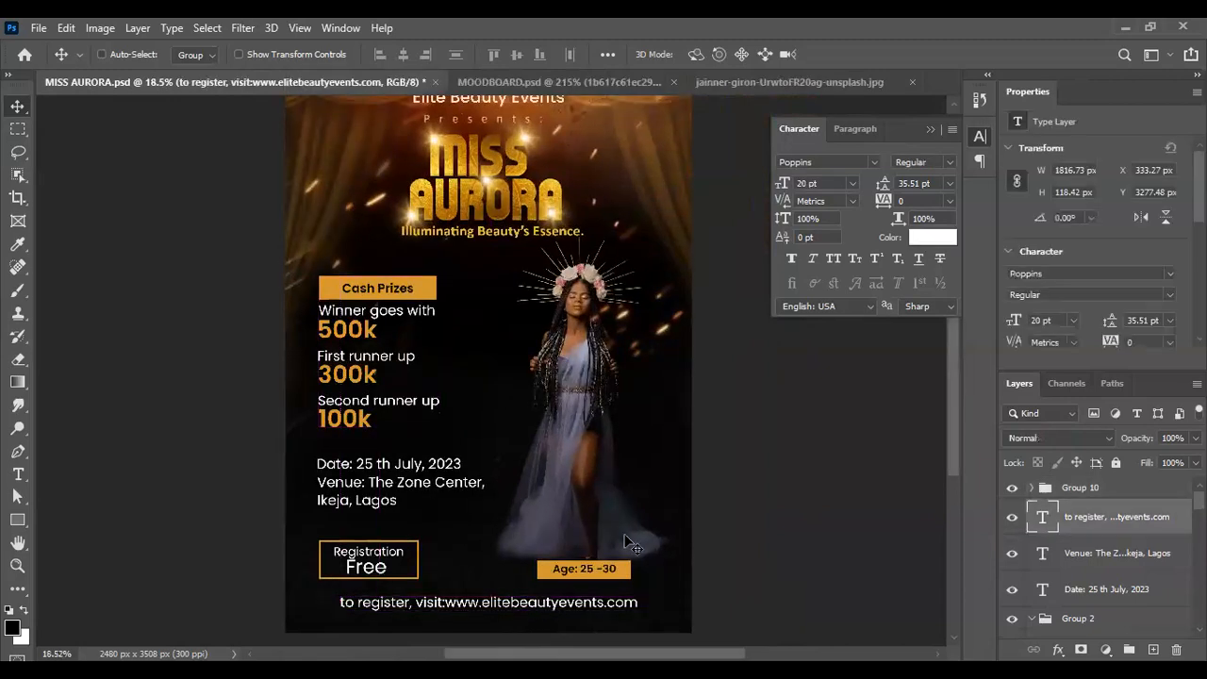
{"action": "left_click", "coordinate": [841, 185]}
{"action": "type", "text": "18"}
{"action": "key", "text": "Return"}
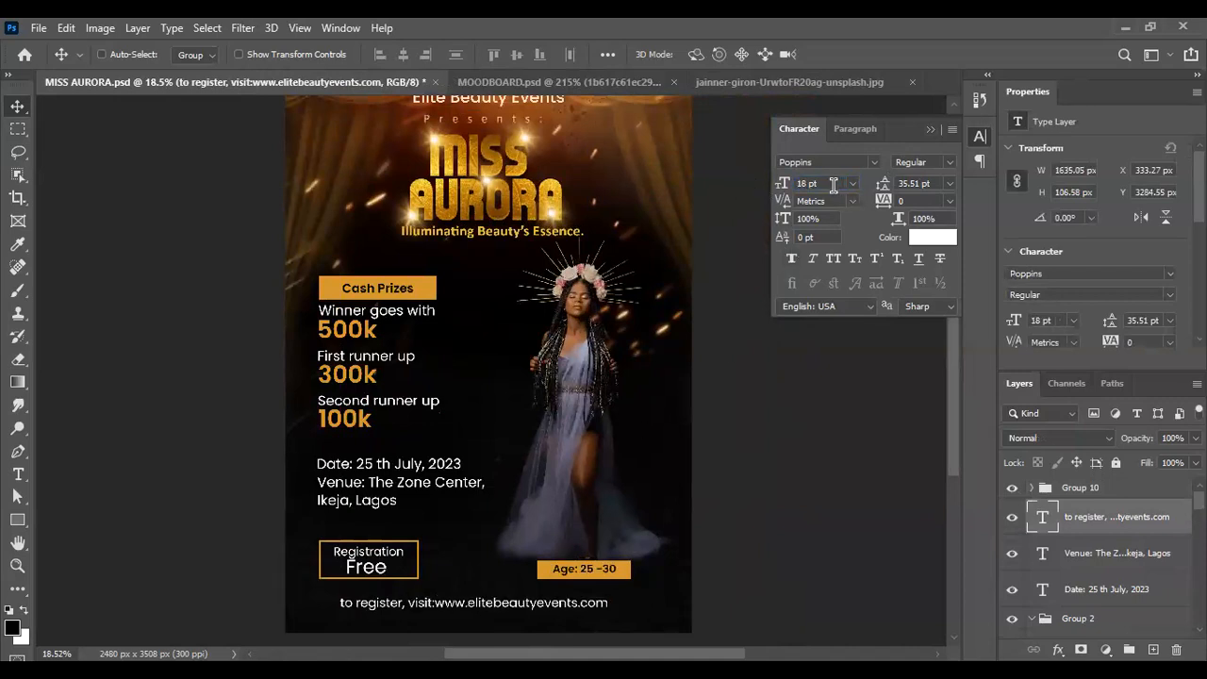
{"action": "left_click_drag", "start_coordinate": [783, 184], "coordinate": [760, 229]}
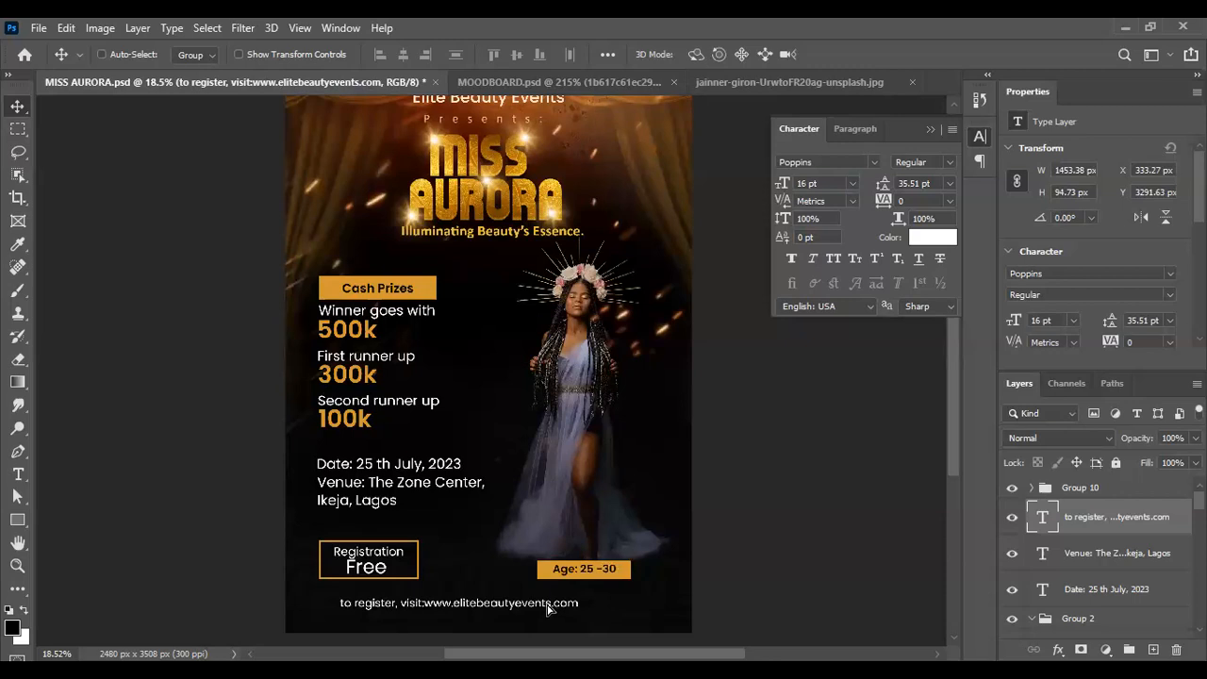
Step: Center the "to register, visit" text horizontally near the poster's bottom edge, at about X 481 px and Y 3287 px
{"action": "mouse_move", "coordinate": [520, 608]}
{"action": "left_mouse_down"}
{"action": "mouse_move", "coordinate": [555, 610]}
{"action": "mouse_move", "coordinate": [517, 605]}
{"action": "left_mouse_up"}
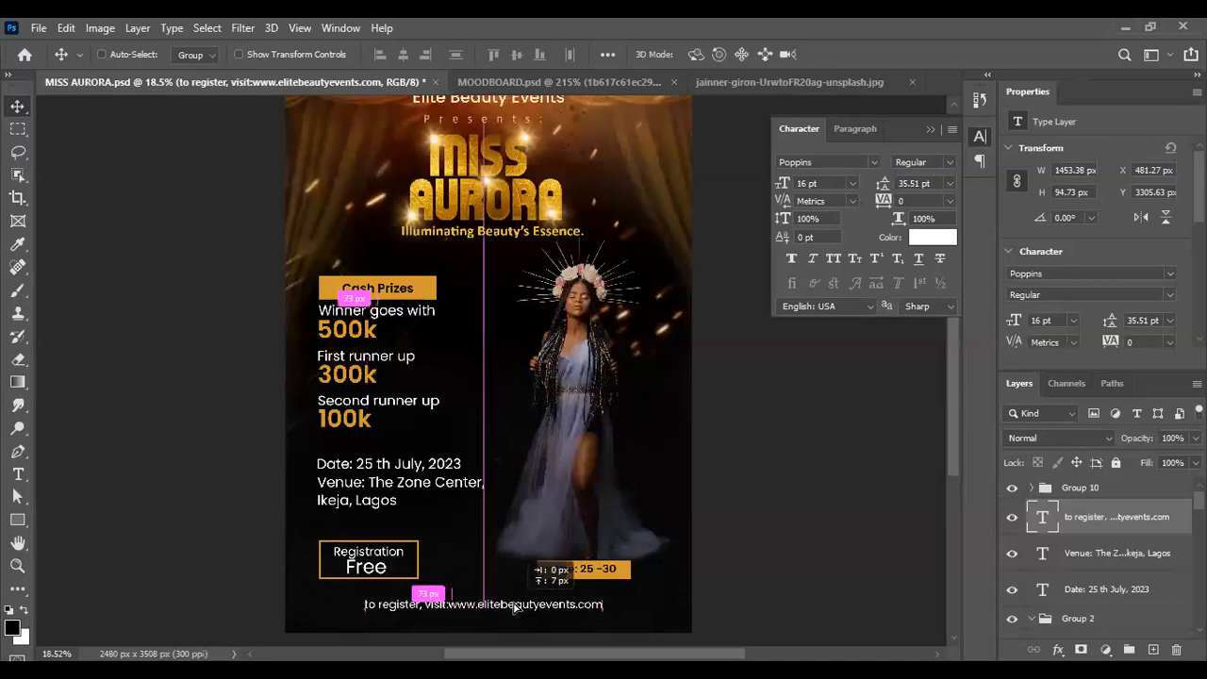
{"action": "left_click_drag", "start_coordinate": [514, 608], "coordinate": [519, 609]}
{"action": "scroll", "coordinate": [533, 609], "scroll_direction": "up", "scroll_amount": 2}
{"action": "key", "text": "Up"}
{"action": "key", "text": "Up"}
{"action": "key", "text": "Up"}
{"action": "key", "text": "Up"}
{"action": "key", "text": "Up"}
{"action": "key", "text": "Up"}
{"action": "key", "text": "Up"}
{"action": "key", "text": "Up"}
{"action": "key", "text": "Up"}
{"action": "key", "text": "Up"}
{"action": "key", "text": "Up"}
{"action": "key", "text": "Up"}
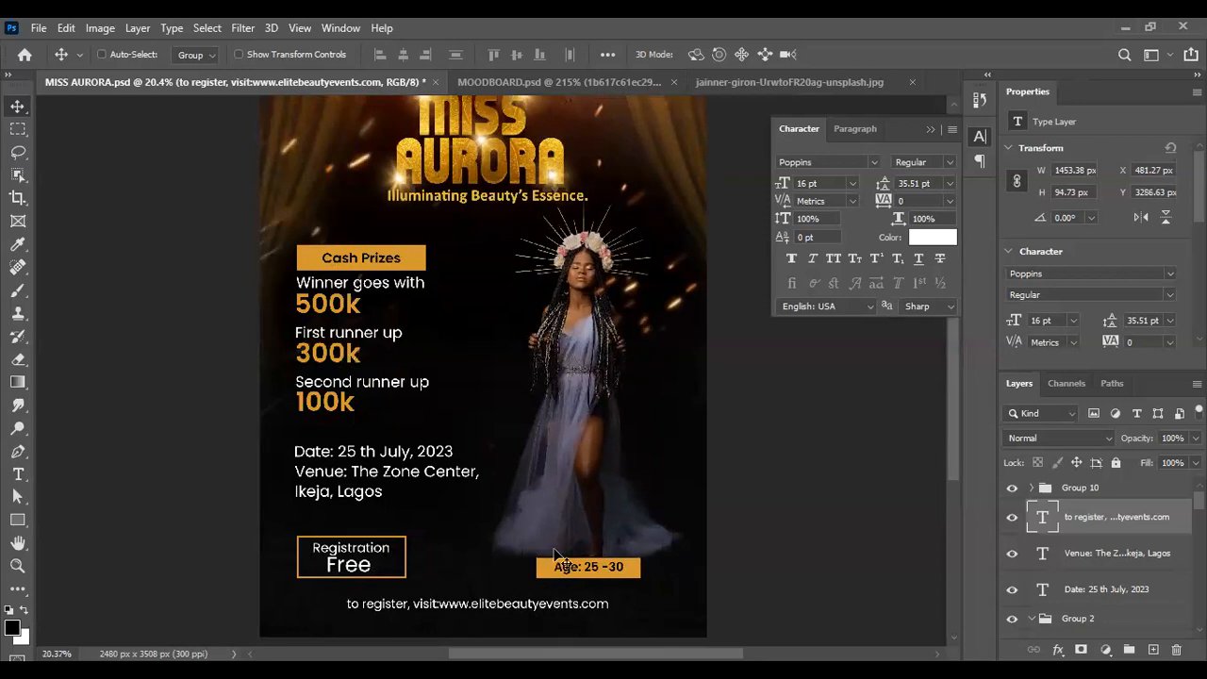
Step: Examine the overall poster layout, checking the balance between the title, model, cash prizes and event information
{"action": "scroll", "coordinate": [554, 556], "scroll_direction": "down", "scroll_amount": 5}
{"action": "scroll", "coordinate": [542, 556], "scroll_direction": "up", "scroll_amount": 3}
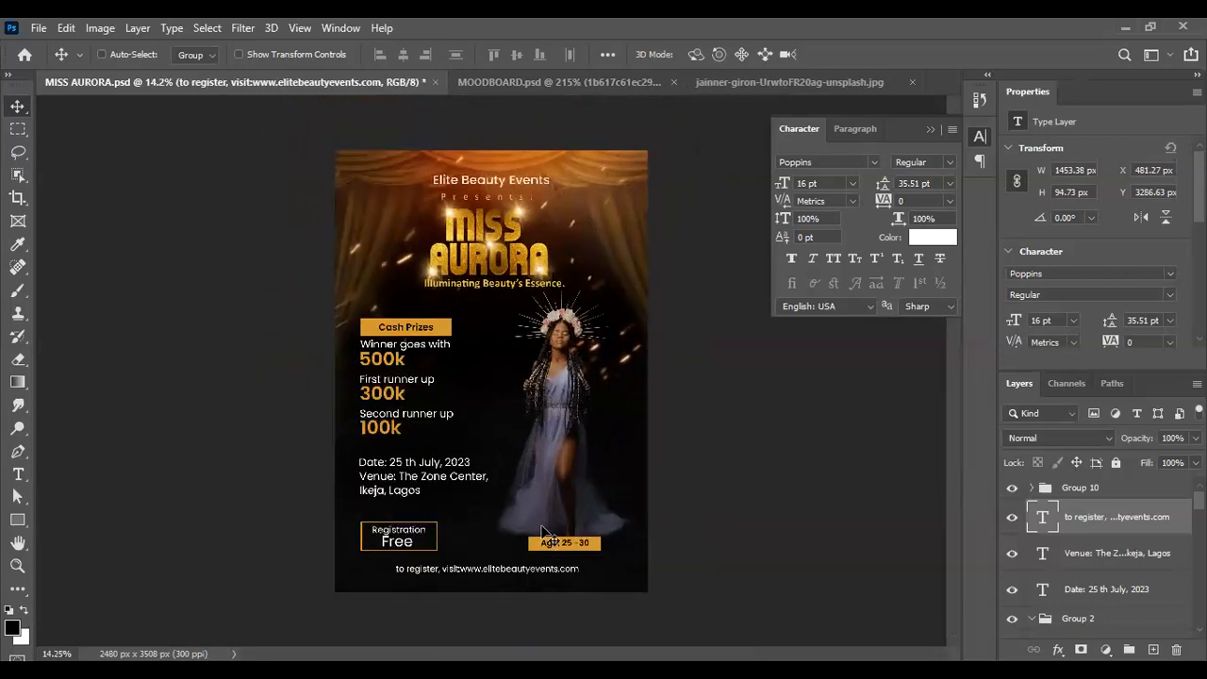
{"action": "scroll", "coordinate": [542, 531], "scroll_direction": "up", "scroll_amount": 1}
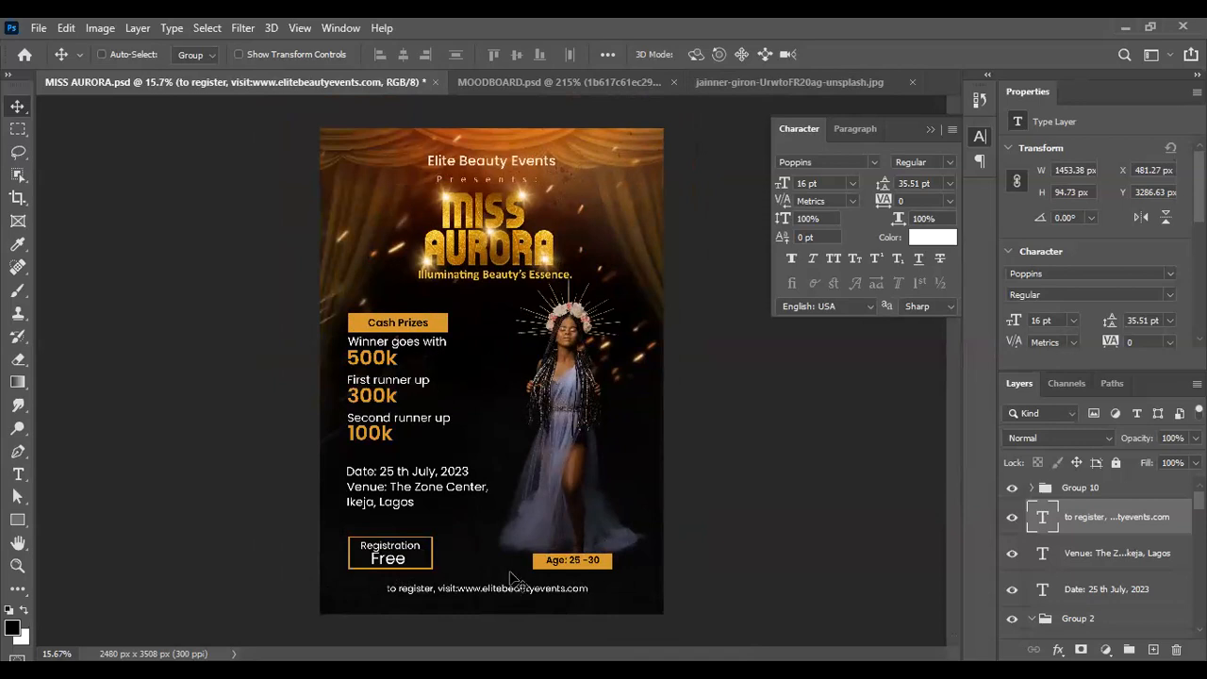
{"action": "scroll", "coordinate": [570, 370], "scroll_direction": "up", "scroll_amount": 1}
{"action": "scroll", "coordinate": [570, 370], "scroll_direction": "down", "scroll_amount": 4}
{"action": "scroll", "coordinate": [528, 283], "scroll_direction": "up", "scroll_amount": 3}
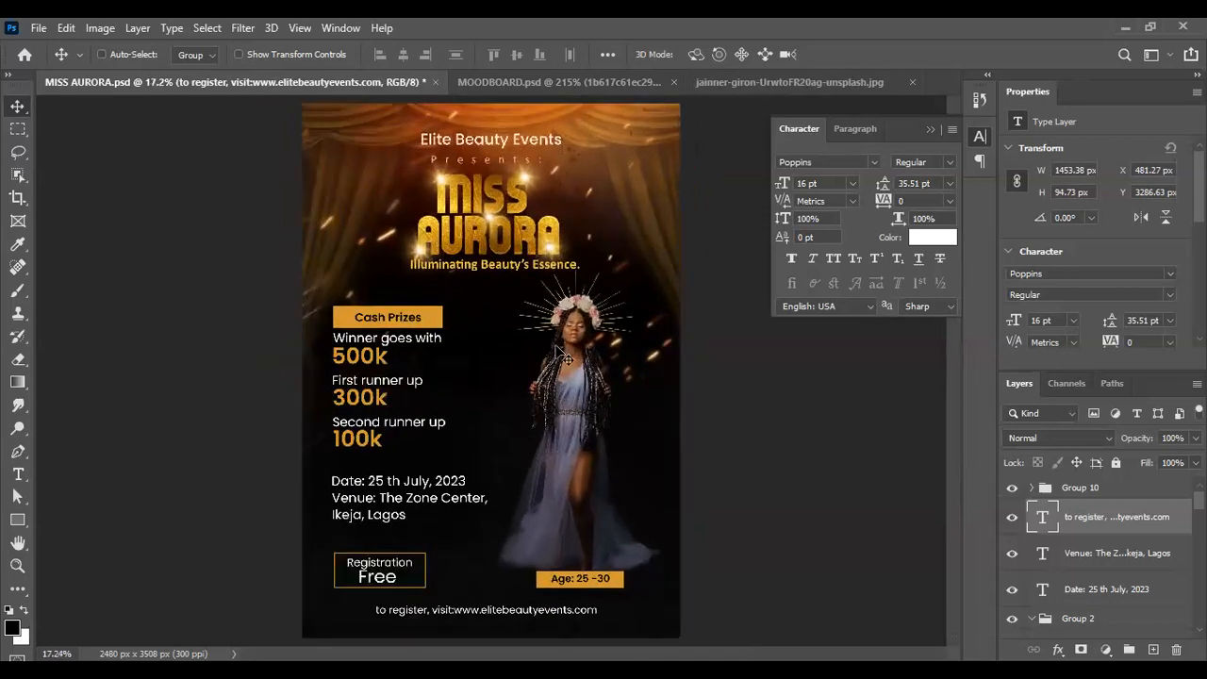
{"action": "scroll", "coordinate": [490, 198], "scroll_direction": "down", "scroll_amount": 2}
{"action": "scroll", "coordinate": [500, 207], "scroll_direction": "up", "scroll_amount": 1}
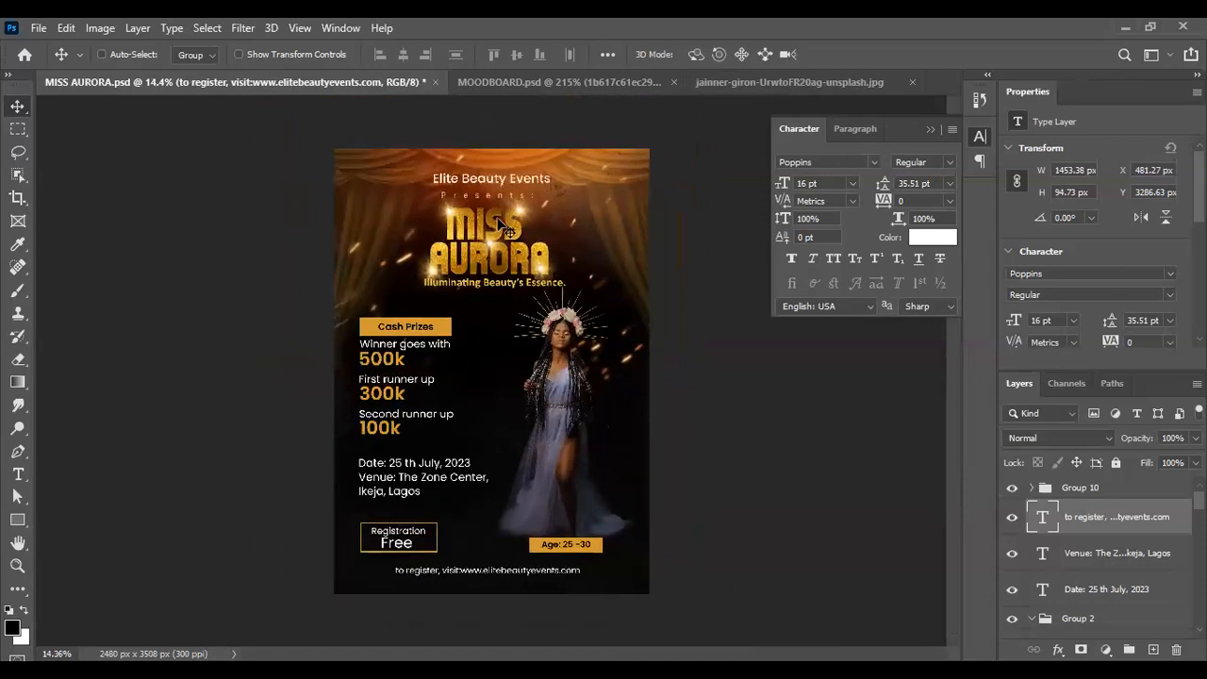
{"action": "scroll", "coordinate": [556, 326], "scroll_direction": "down", "scroll_amount": 1}
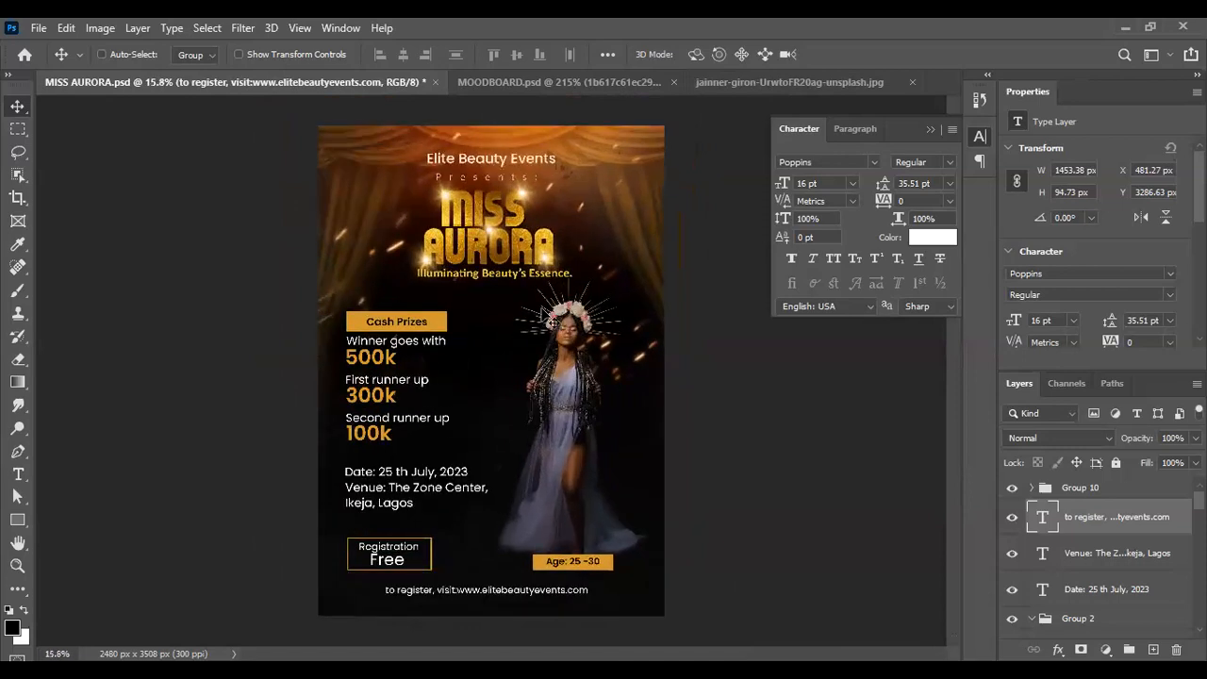
{"action": "scroll", "coordinate": [477, 347], "scroll_direction": "down", "scroll_amount": 2}
{"action": "scroll", "coordinate": [477, 348], "scroll_direction": "up", "scroll_amount": 2}
{"action": "scroll", "coordinate": [469, 336], "scroll_direction": "up", "scroll_amount": 1}
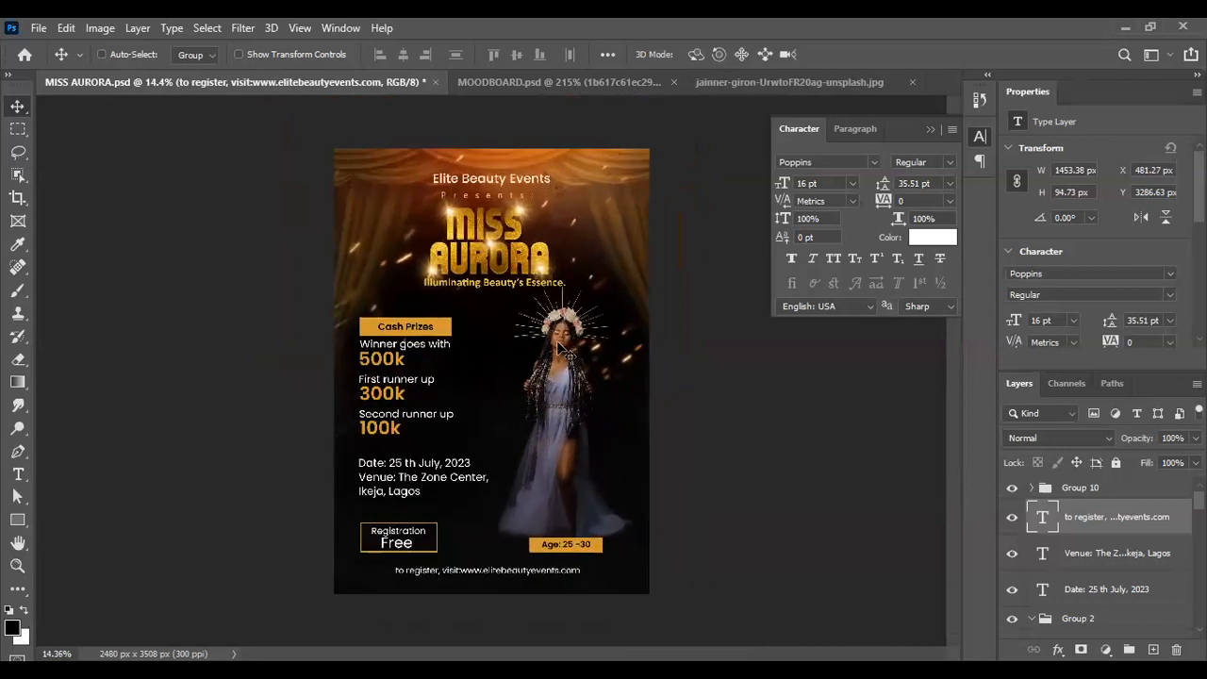
{"action": "scroll", "coordinate": [549, 338], "scroll_direction": "up", "scroll_amount": 1}
{"action": "scroll", "coordinate": [545, 338], "scroll_direction": "down", "scroll_amount": 1}
Step: Collapse the Group 5 and BG layer groups
{"action": "scroll", "coordinate": [1127, 557], "scroll_direction": "down", "scroll_amount": 3}
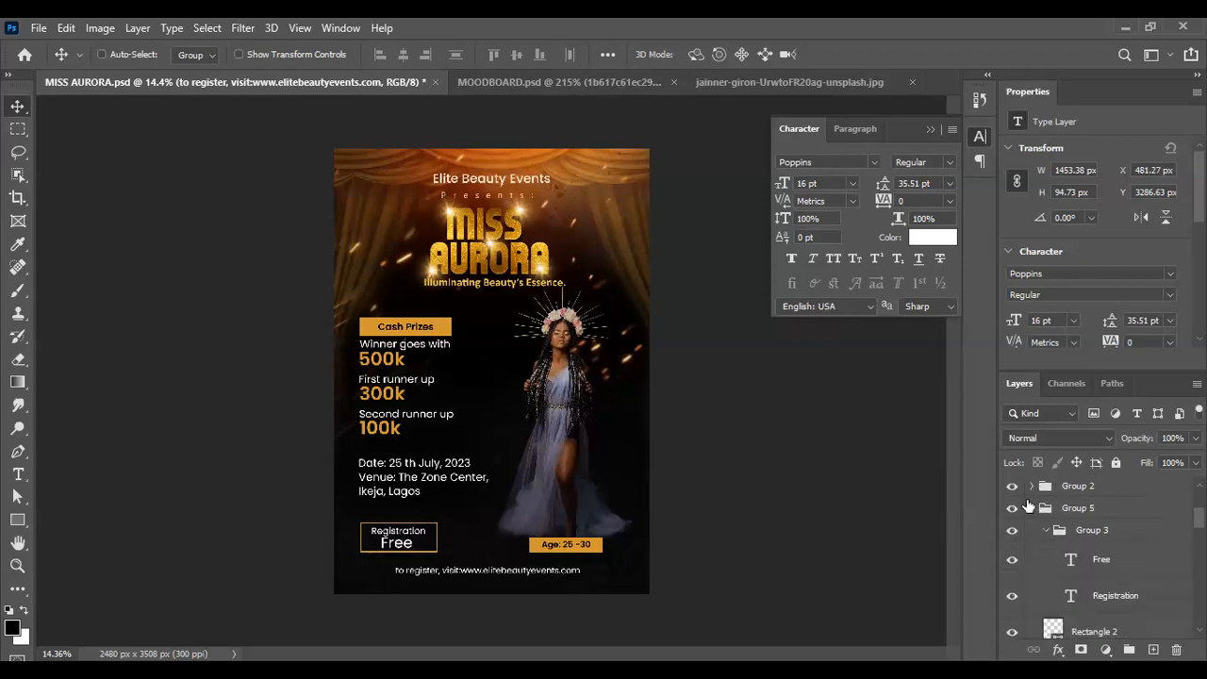
{"action": "left_click", "coordinate": [1032, 507]}
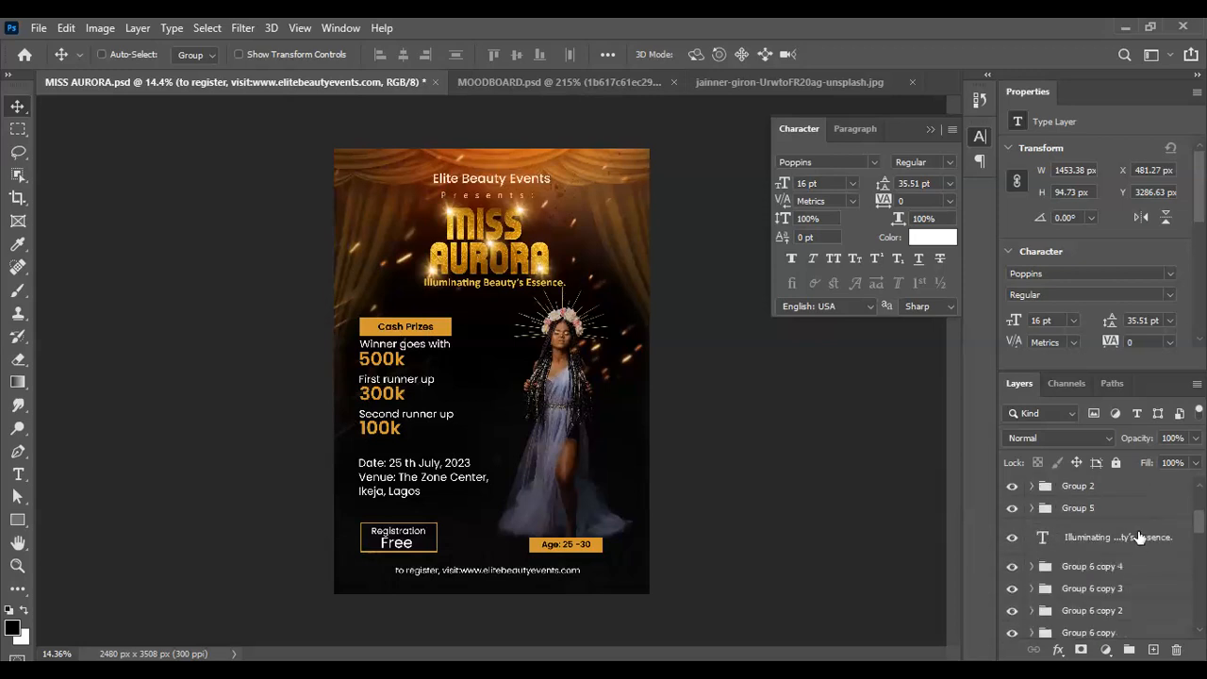
{"action": "scroll", "coordinate": [1099, 557], "scroll_direction": "down", "scroll_amount": 6}
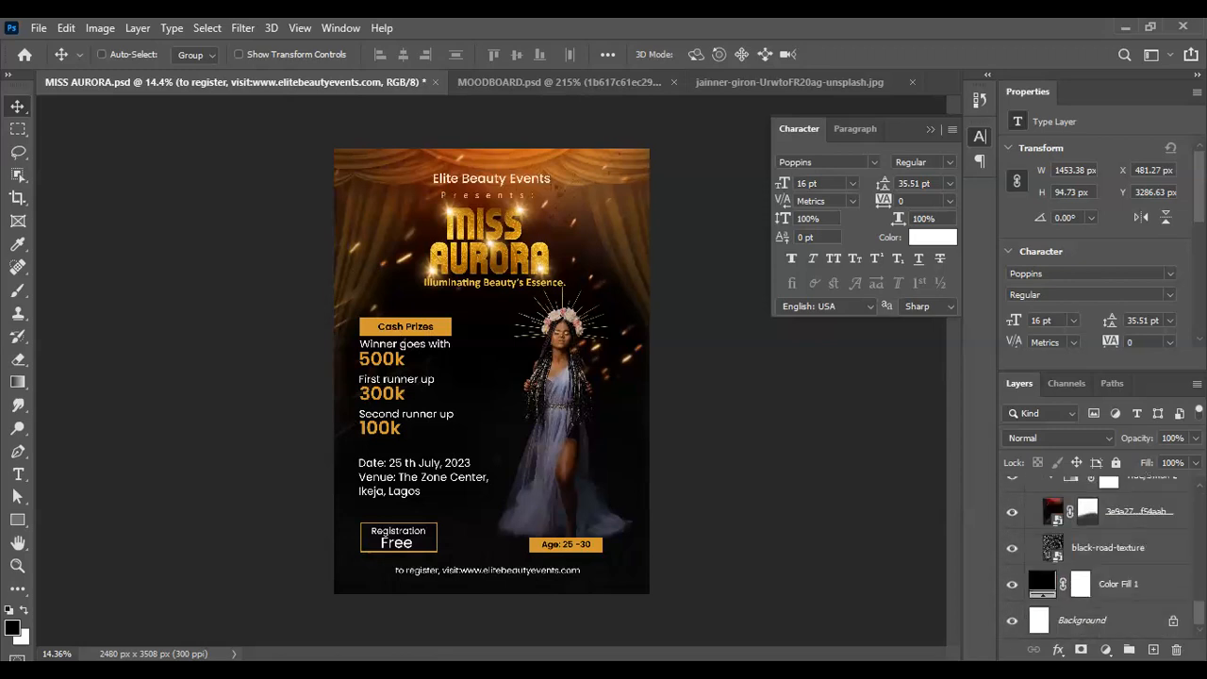
{"action": "scroll", "coordinate": [1099, 556], "scroll_direction": "down", "scroll_amount": 5}
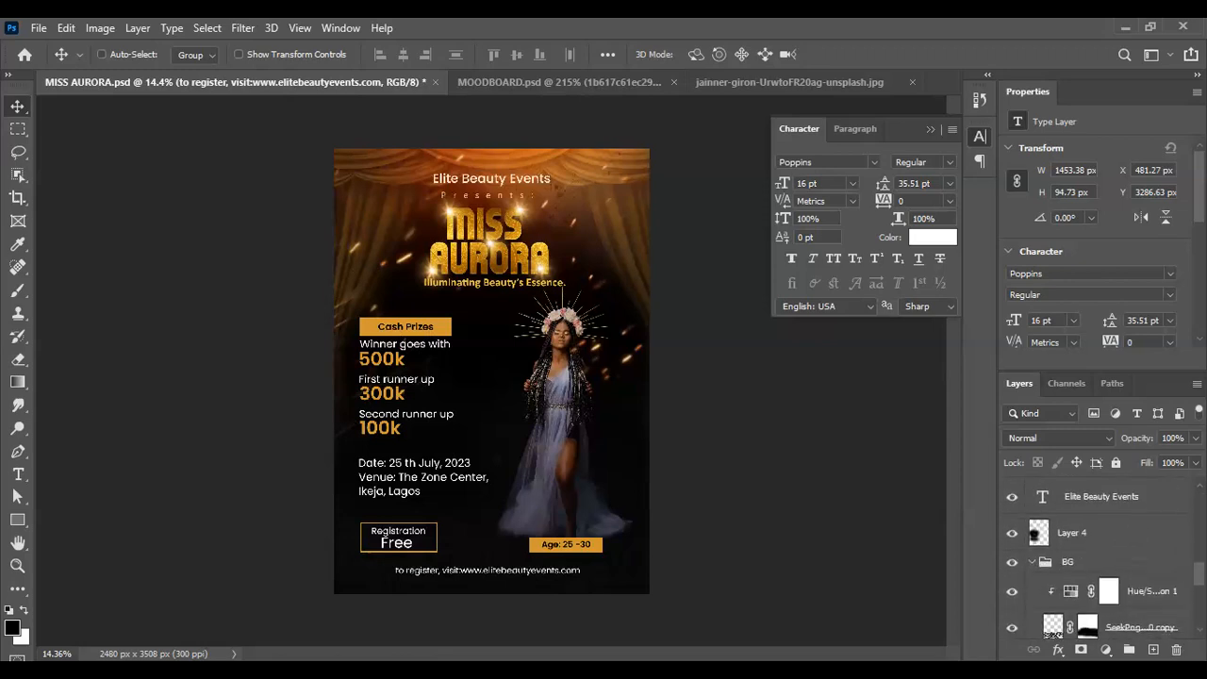
{"action": "left_click", "coordinate": [1031, 562]}
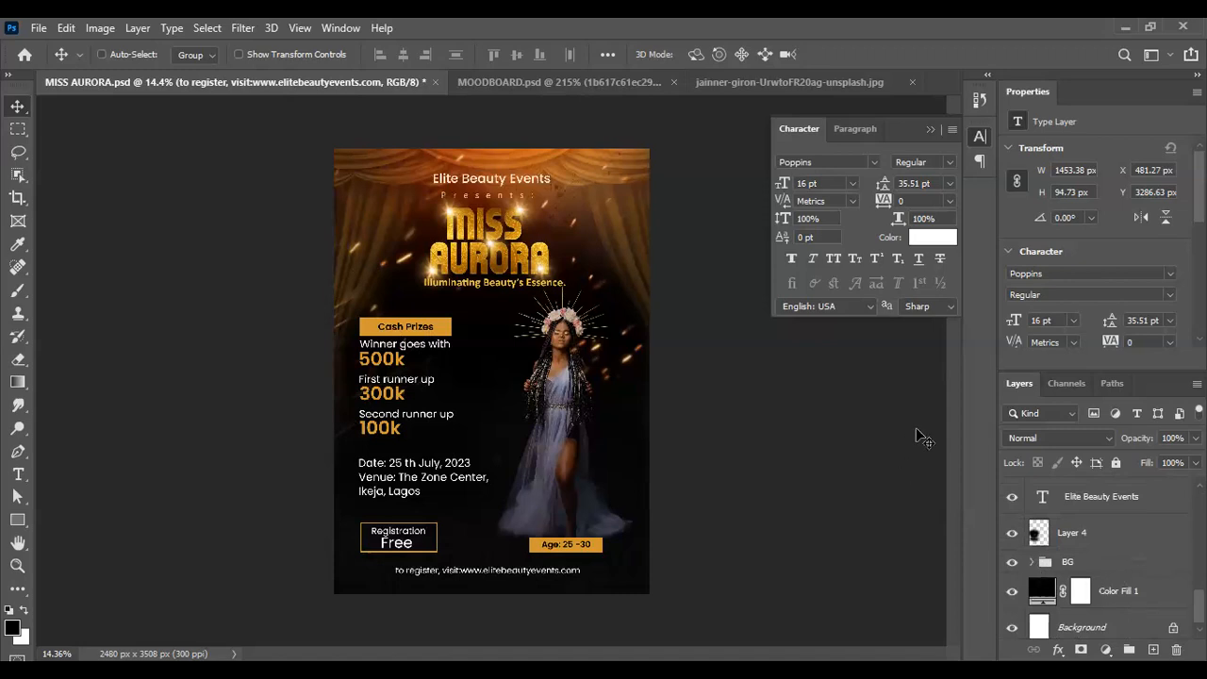
Step: Delete the "to register, visit" website text and select the cash prizes group
{"action": "key", "text": "Delete"}
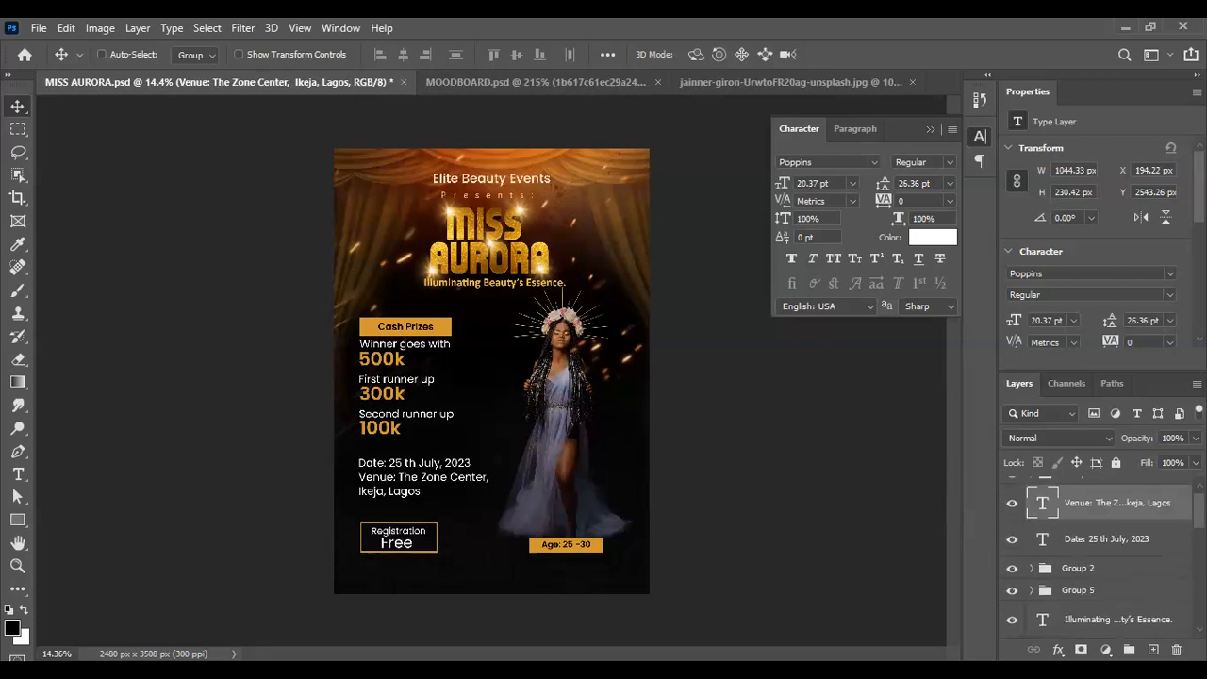
{"action": "scroll", "coordinate": [1114, 505], "scroll_direction": "up", "scroll_amount": 1}
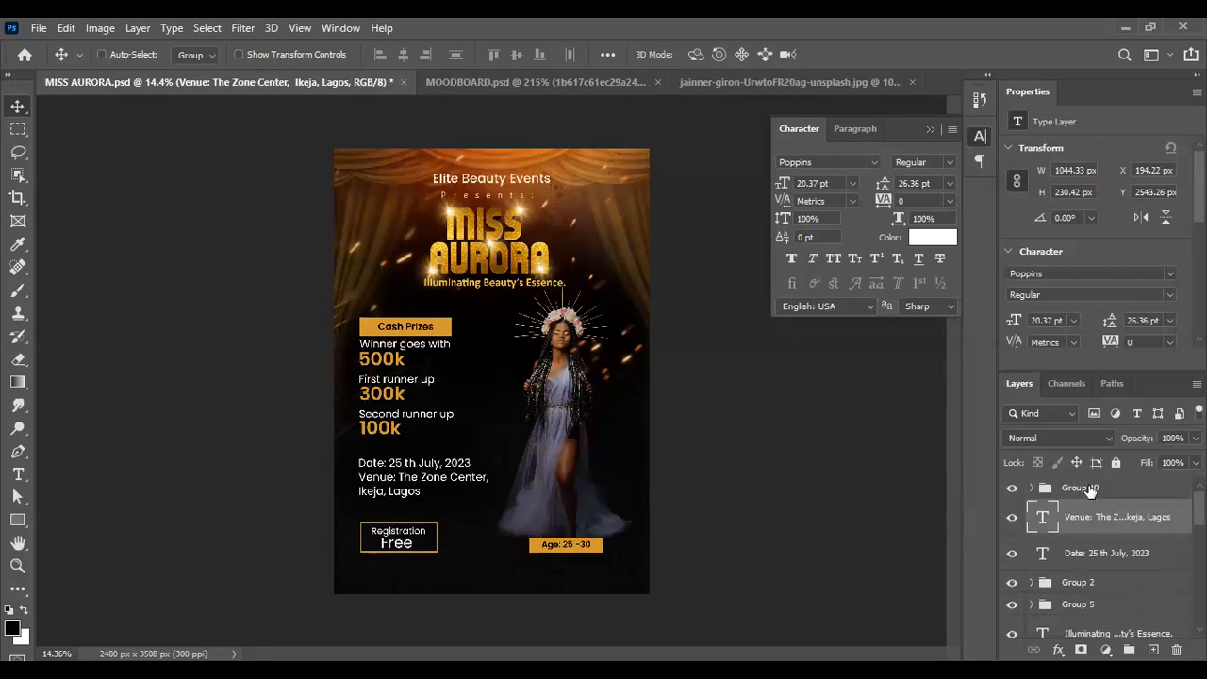
{"action": "left_click", "coordinate": [1090, 487]}
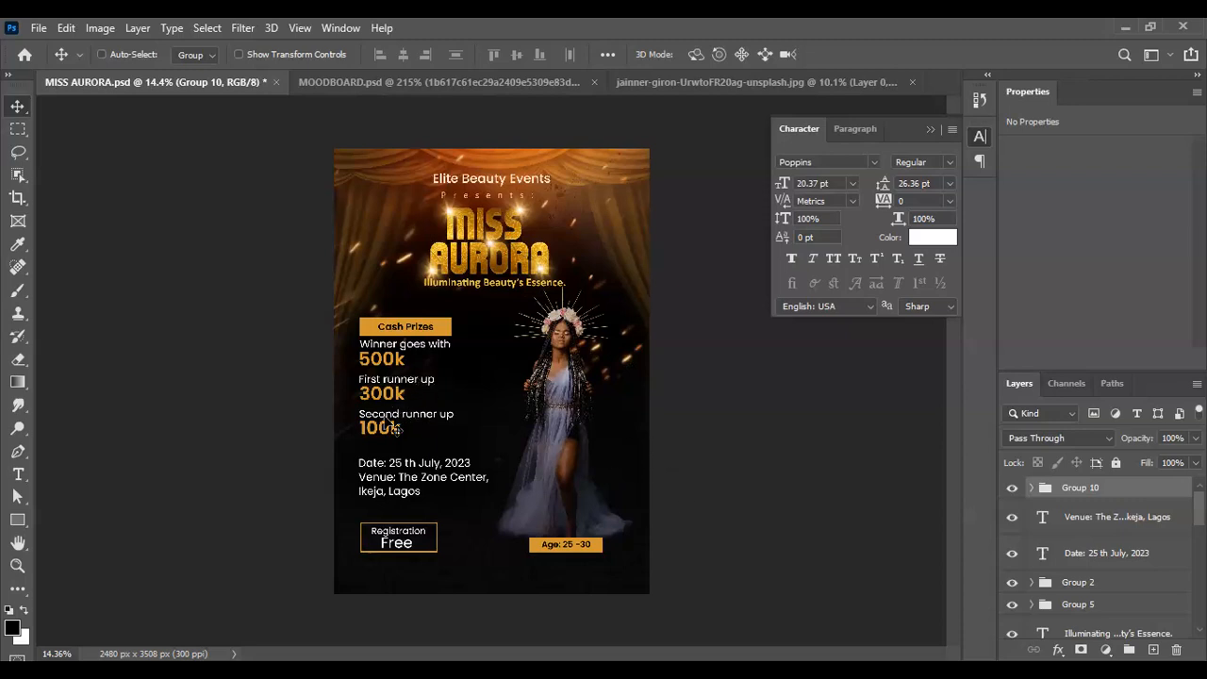
Step: Try a vertical percentage-based guide between the poster's left edge and the cash prizes text
{"action": "scroll", "coordinate": [394, 420], "scroll_direction": "up", "scroll_amount": 2}
{"action": "scroll", "coordinate": [394, 428], "scroll_direction": "down", "scroll_amount": 2}
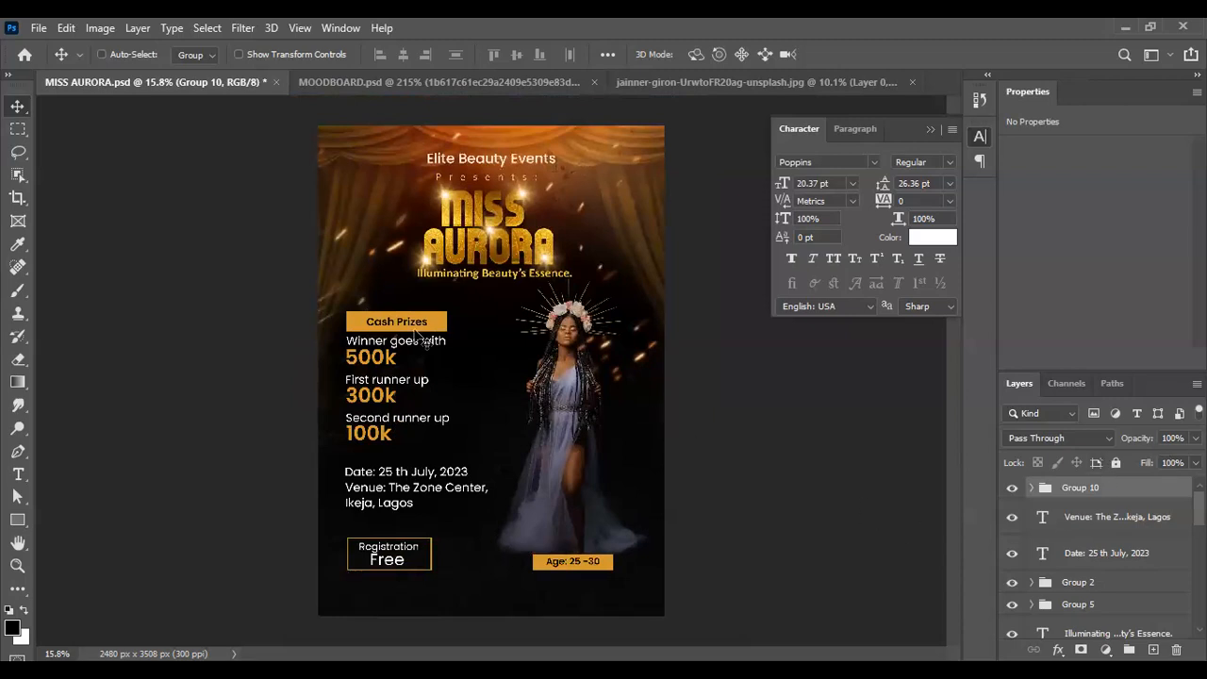
{"action": "scroll", "coordinate": [492, 368], "scroll_direction": "up", "scroll_amount": 1}
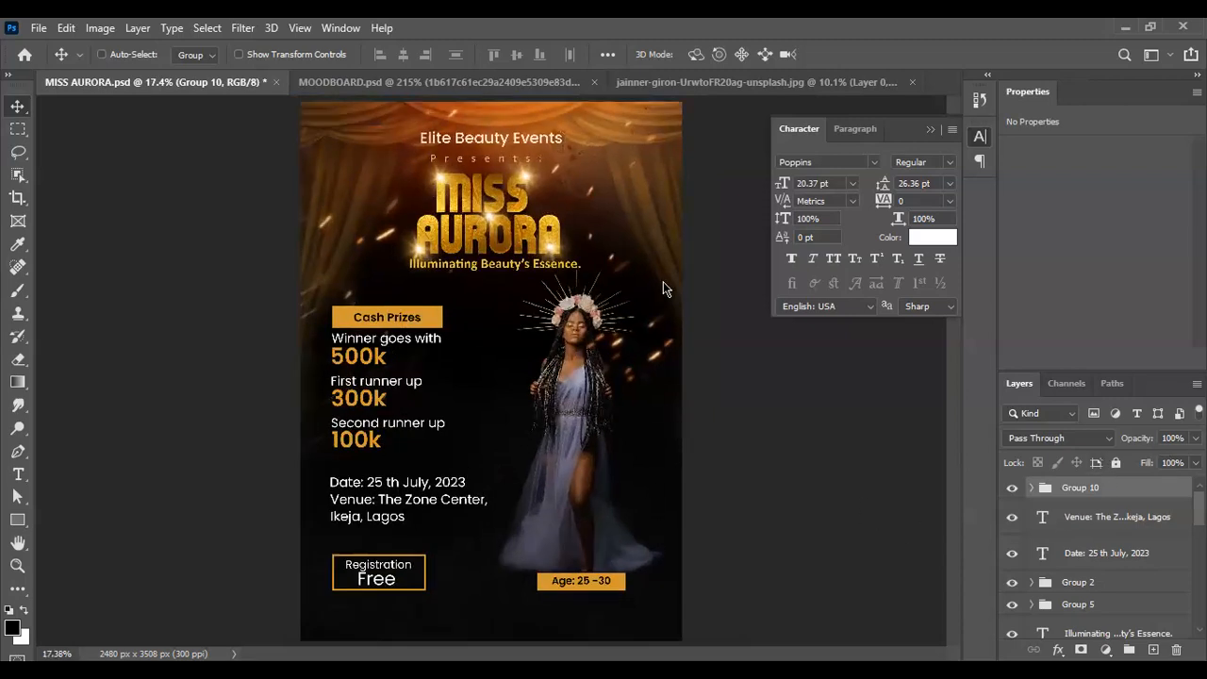
{"action": "left_click", "coordinate": [300, 30]}
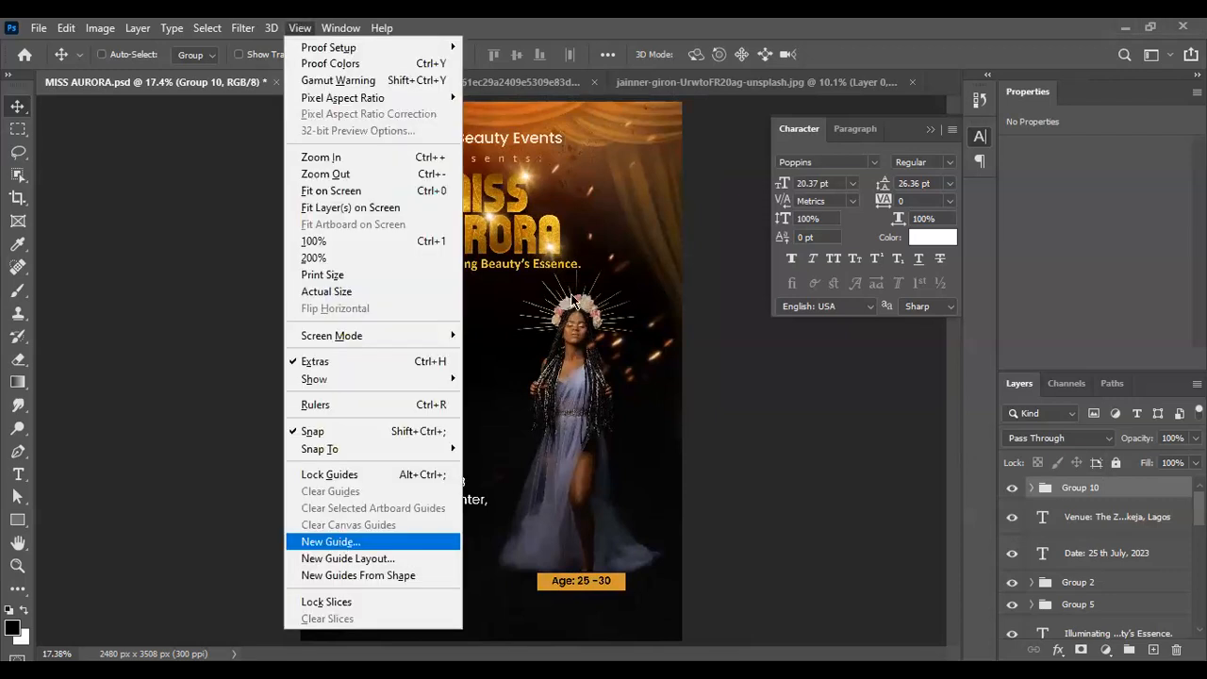
{"action": "left_click", "coordinate": [339, 544]}
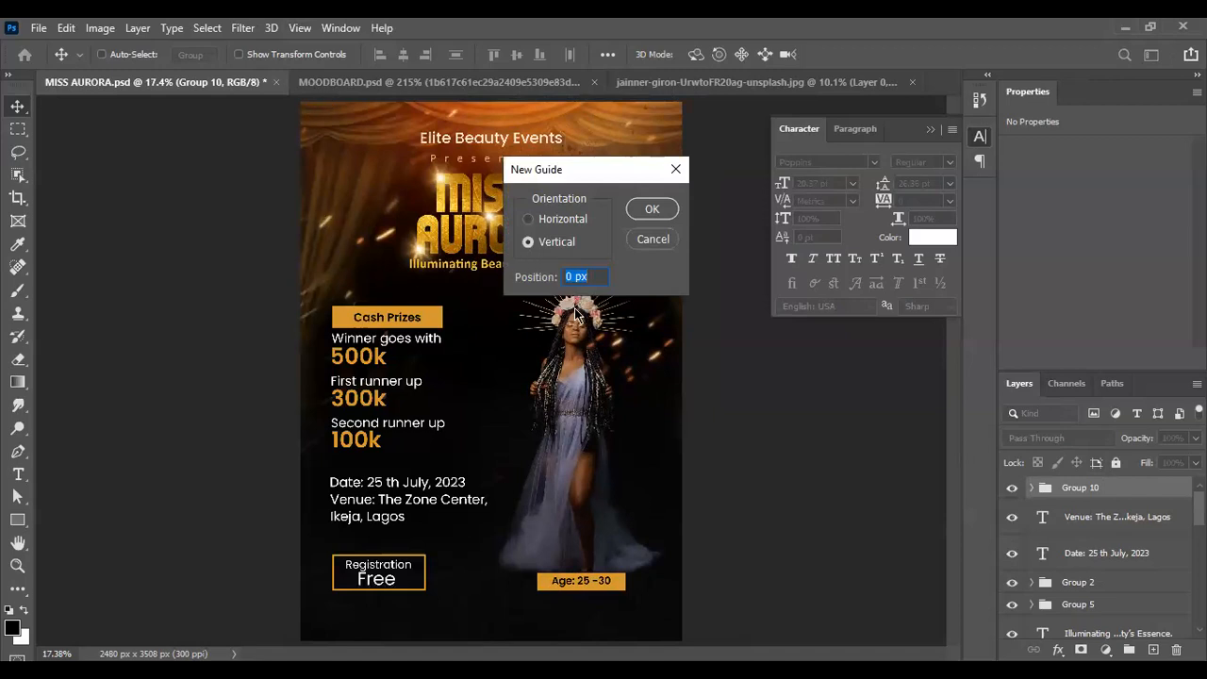
{"action": "type", "text": "%"}
{"action": "key", "text": "Return"}
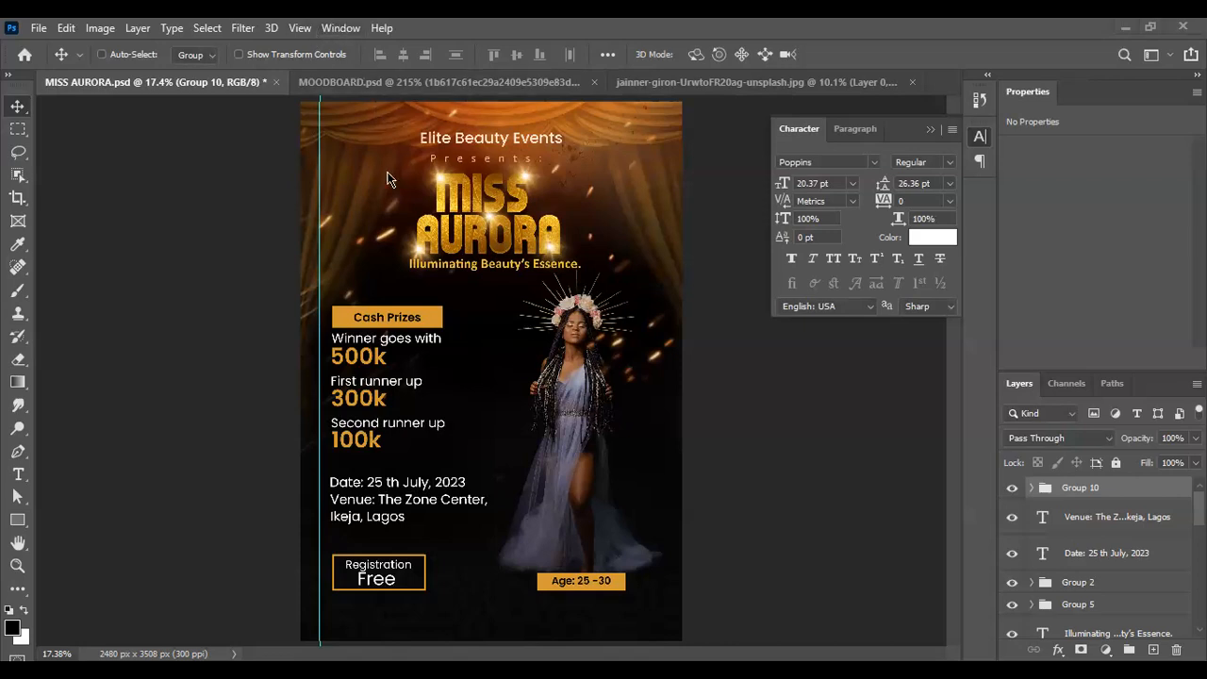
Step: Try a vertical guide at 10% of the poster's width, and undo it
{"action": "left_click", "coordinate": [300, 28]}
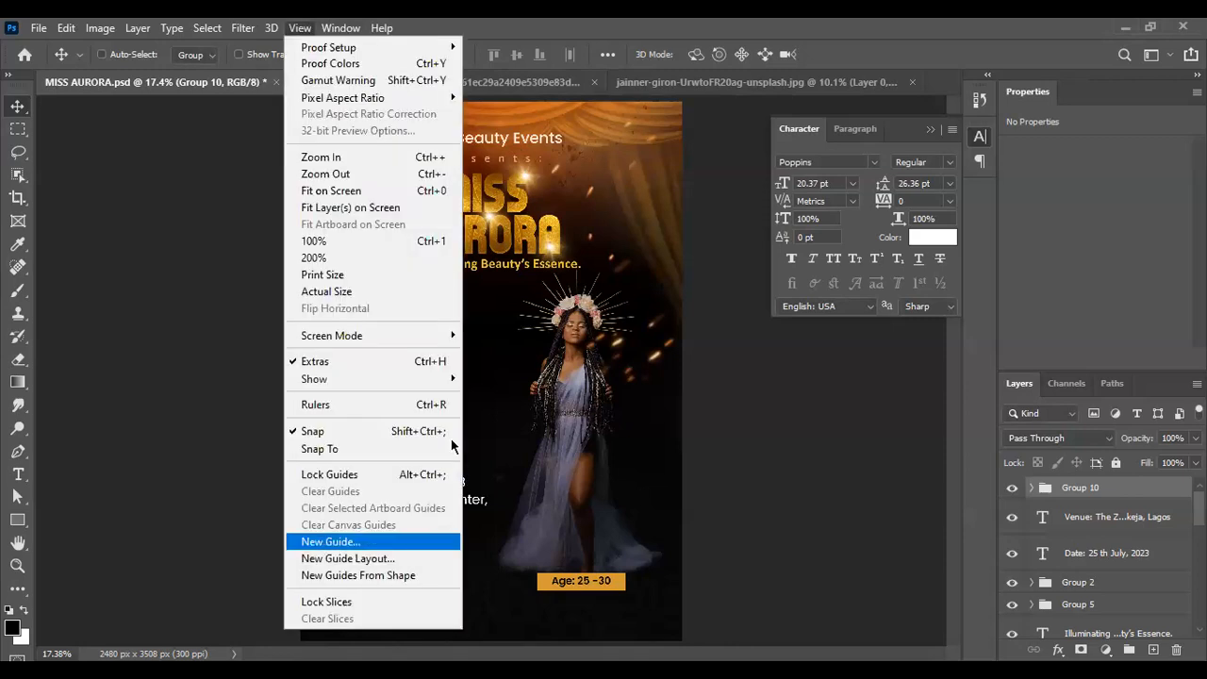
{"action": "key", "text": "Return"}
{"action": "type", "text": "10"}
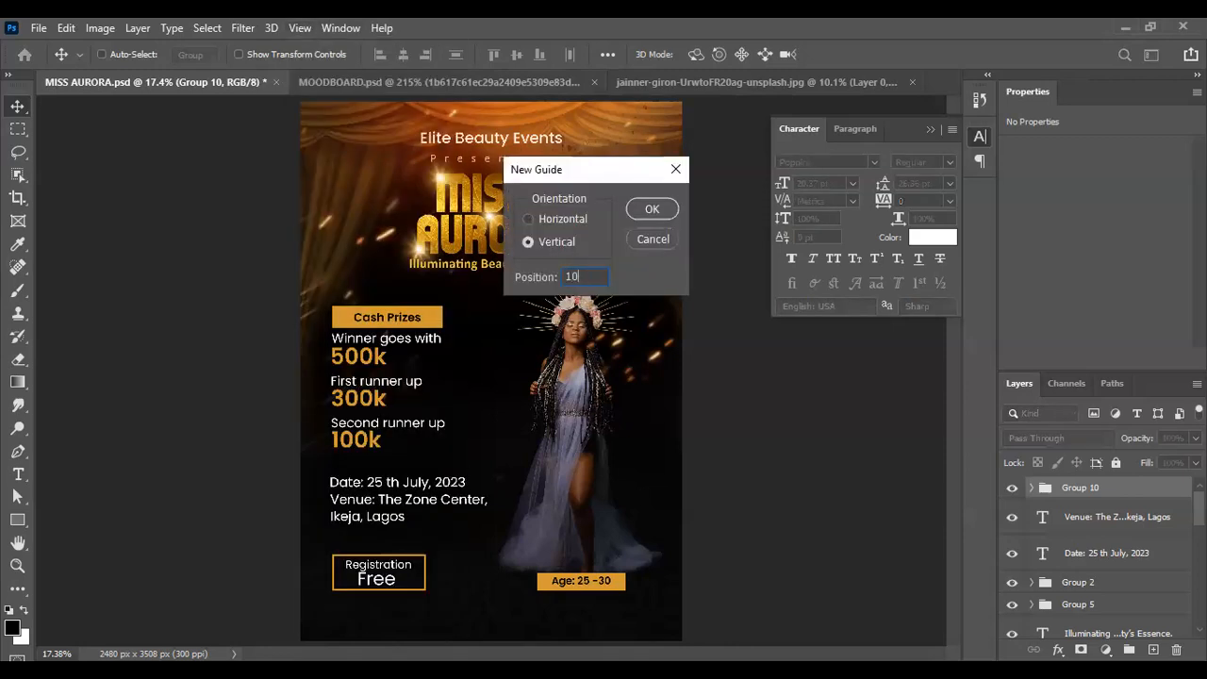
{"action": "type", "text": "0%"}
{"action": "key", "text": "Return"}
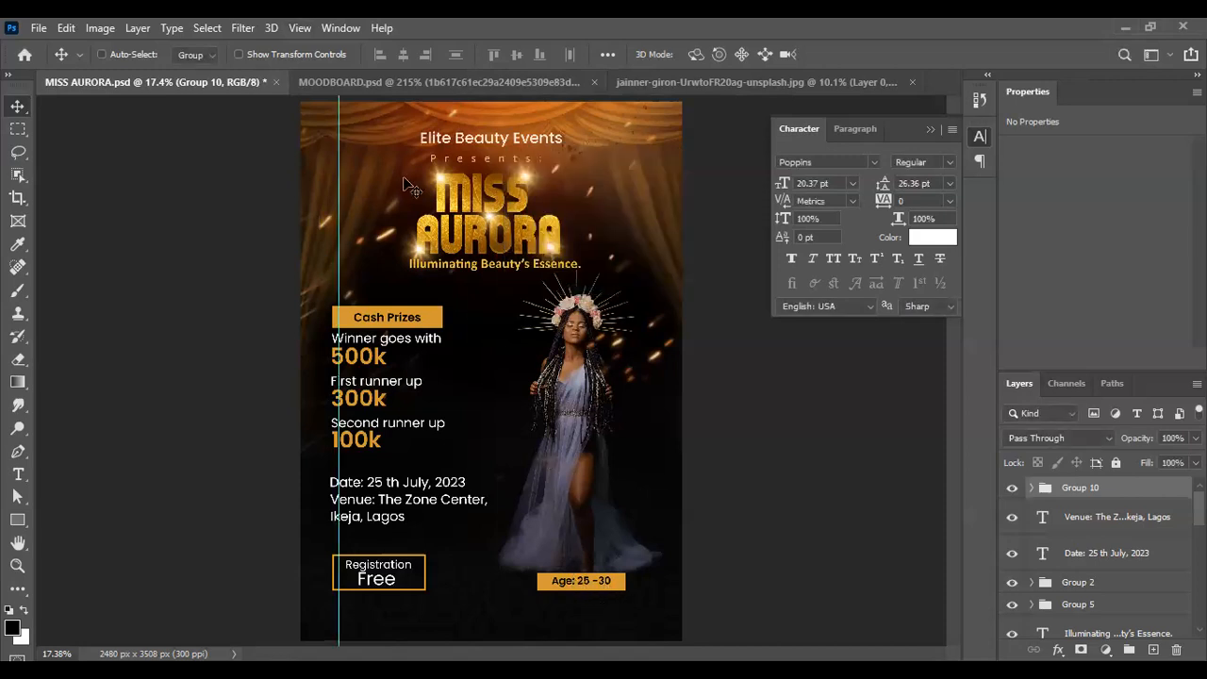
{"action": "key", "text": "ctrl+z"}
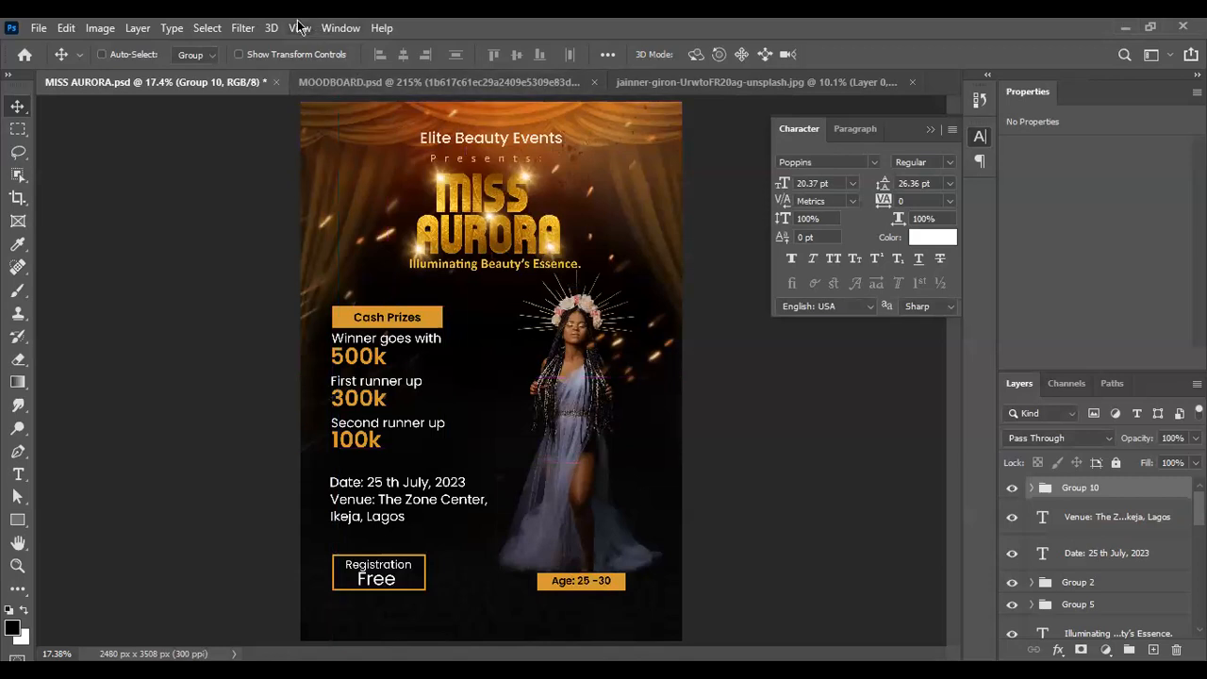
Step: Add a vertical guide at 8% along the left edge of the cash prizes and event texts
{"action": "key", "text": "alt+v"}
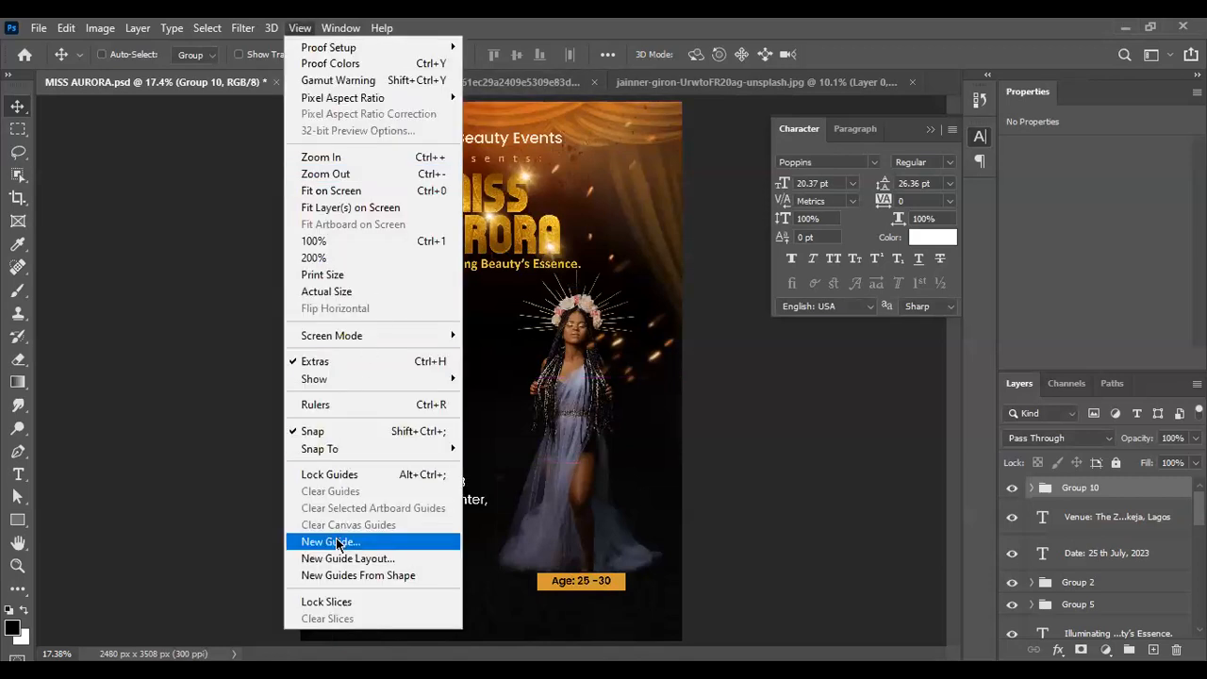
{"action": "key", "text": "Return"}
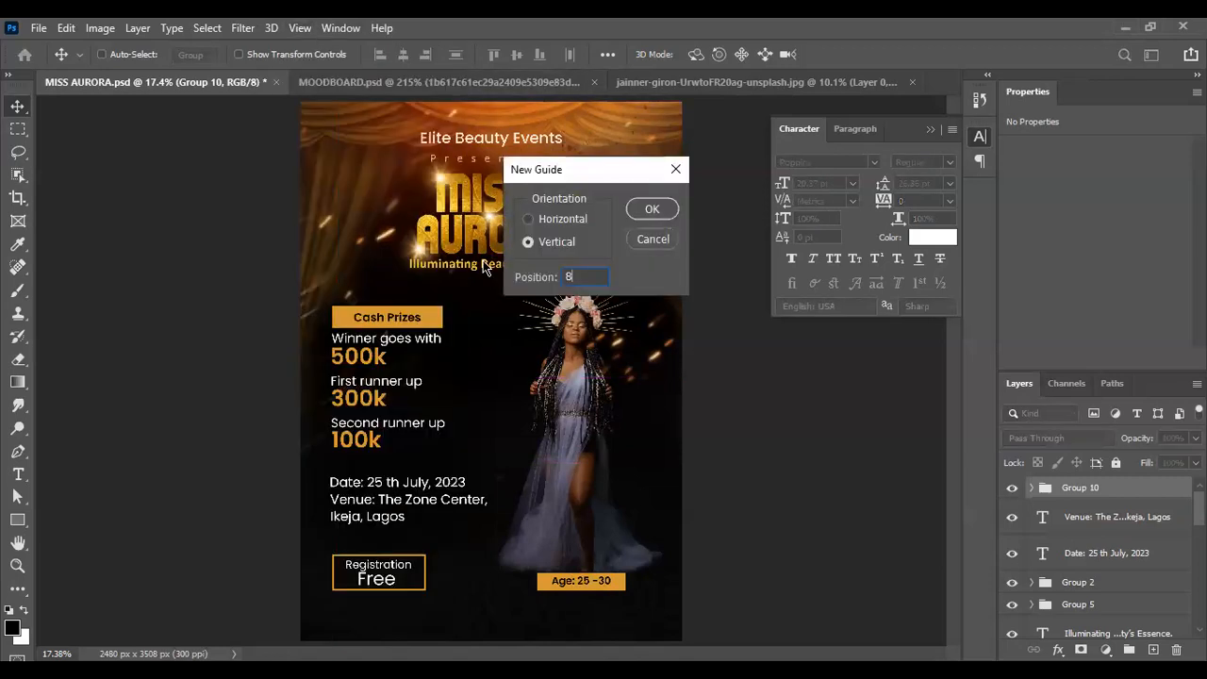
{"action": "type", "text": "%"}
{"action": "key", "text": "Return"}
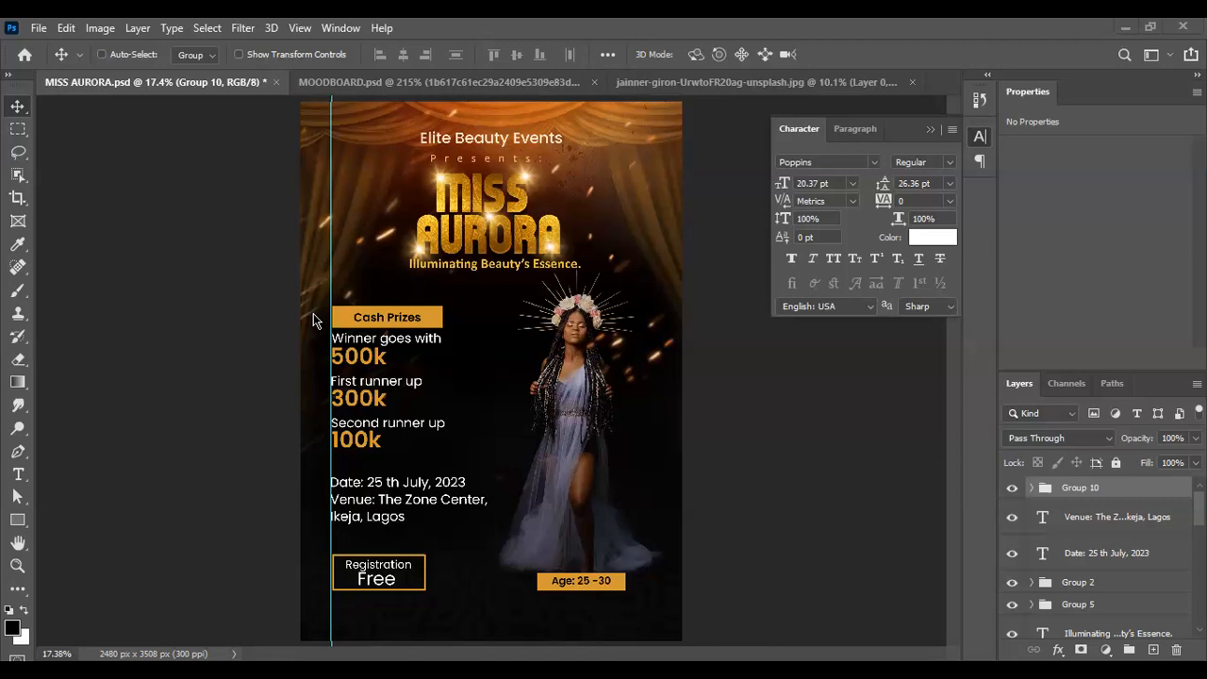
Step: Add a second vertical guide at 92% of the poster's width as the right margin
{"action": "scroll", "coordinate": [313, 313], "scroll_direction": "up", "scroll_amount": 1}
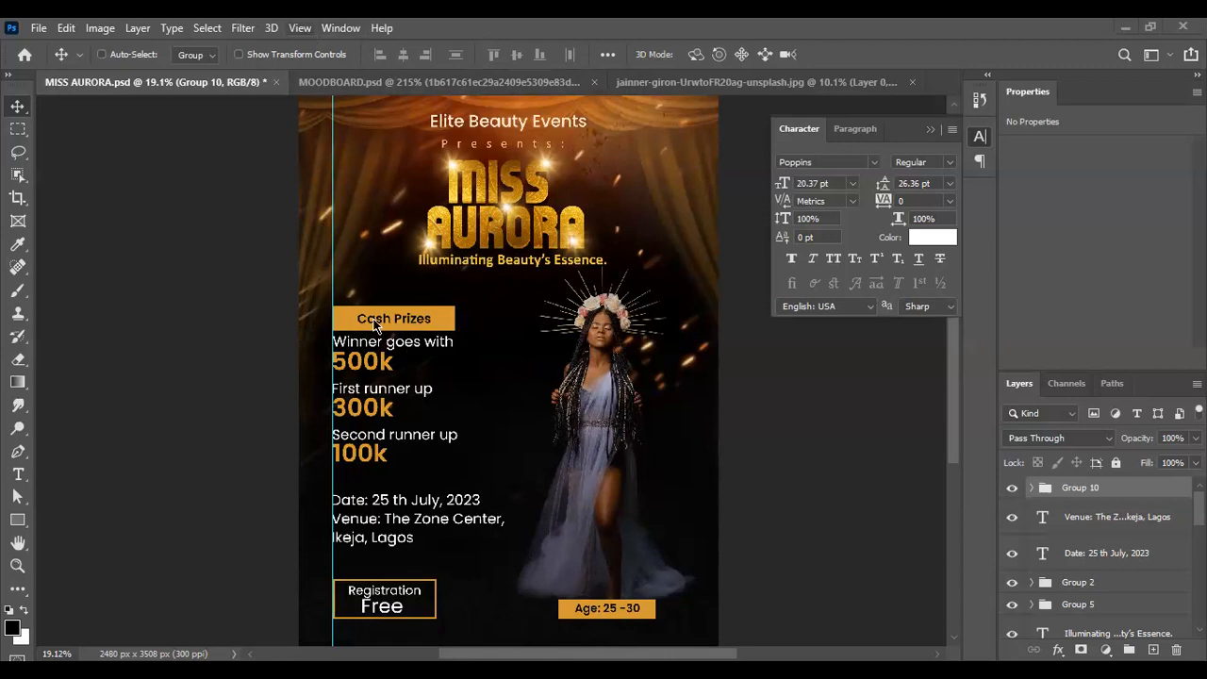
{"action": "left_click", "coordinate": [341, 28]}
{"action": "mouse_move", "coordinate": [302, 30]}
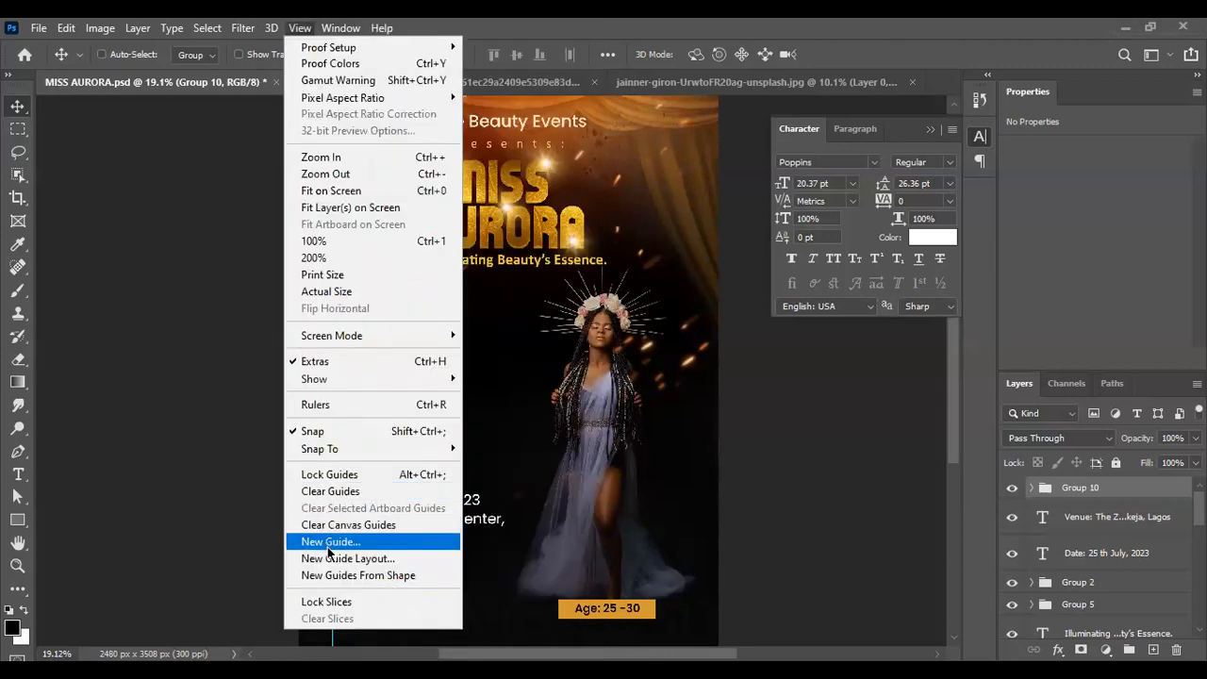
{"action": "left_click", "coordinate": [329, 545]}
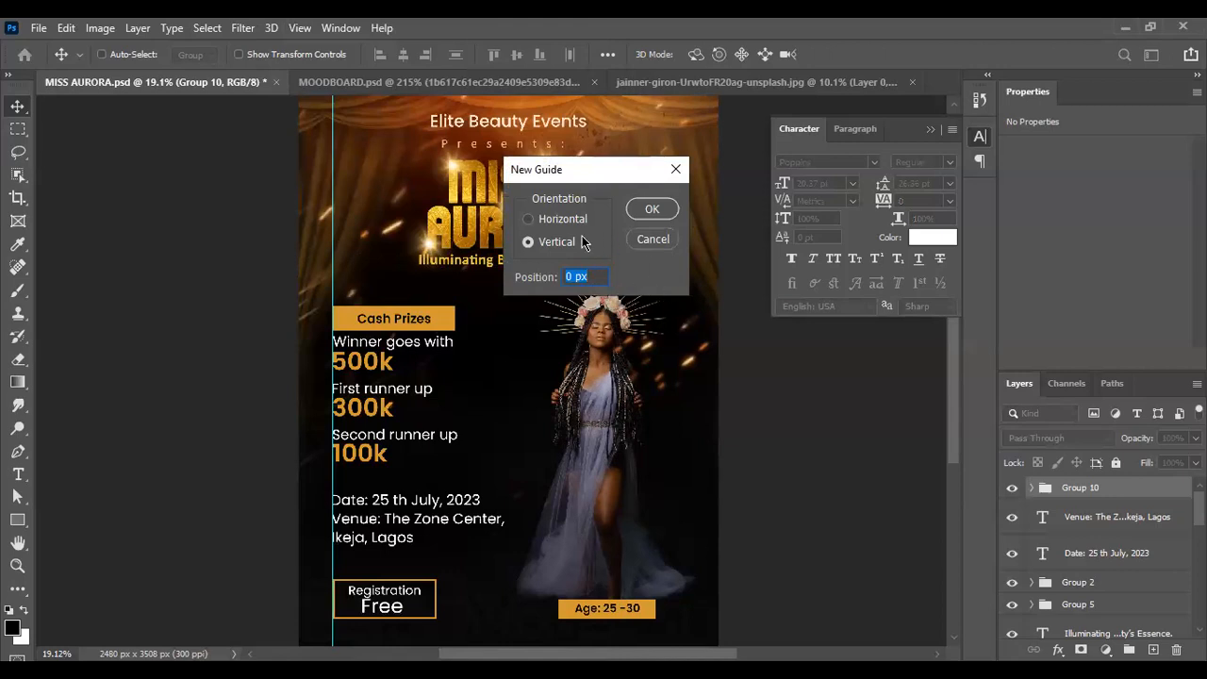
{"action": "type", "text": "9"}
{"action": "type", "text": "28"}
{"action": "key", "text": "Return"}
Step: Add a horizontal guide at 8% of the poster's height, near the "Elite Beauty Events" heading
{"action": "scroll", "coordinate": [630, 464], "scroll_direction": "down", "scroll_amount": 2}
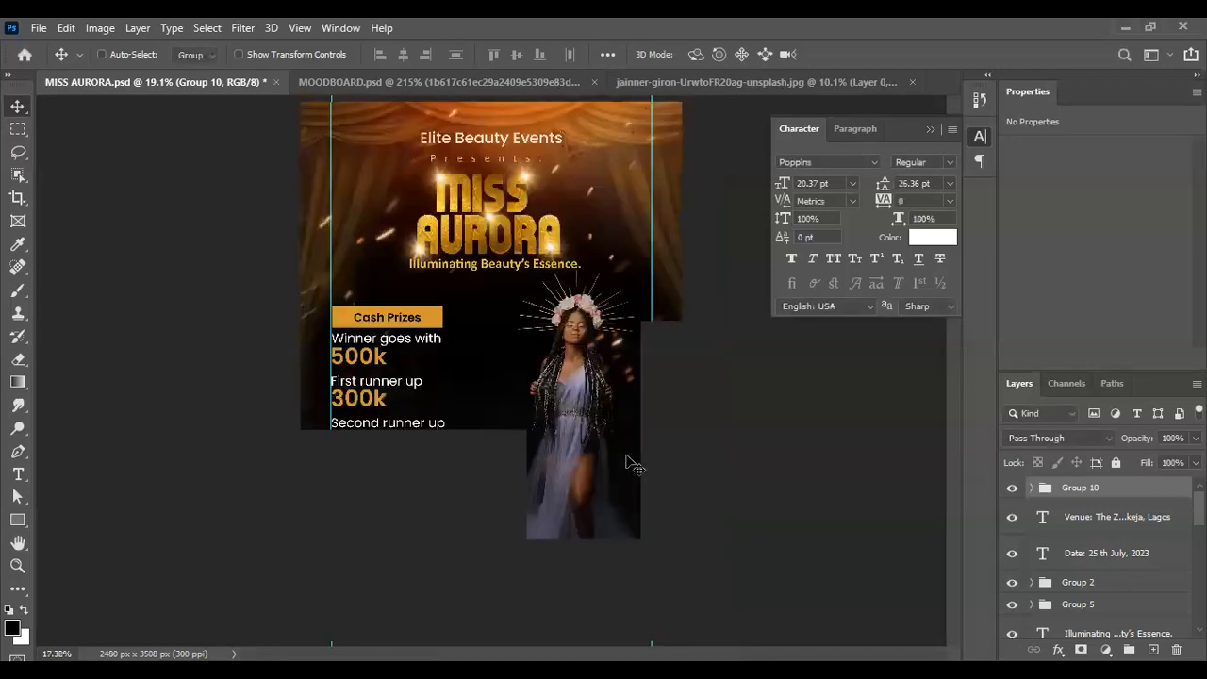
{"action": "scroll", "coordinate": [619, 436], "scroll_direction": "up", "scroll_amount": 2}
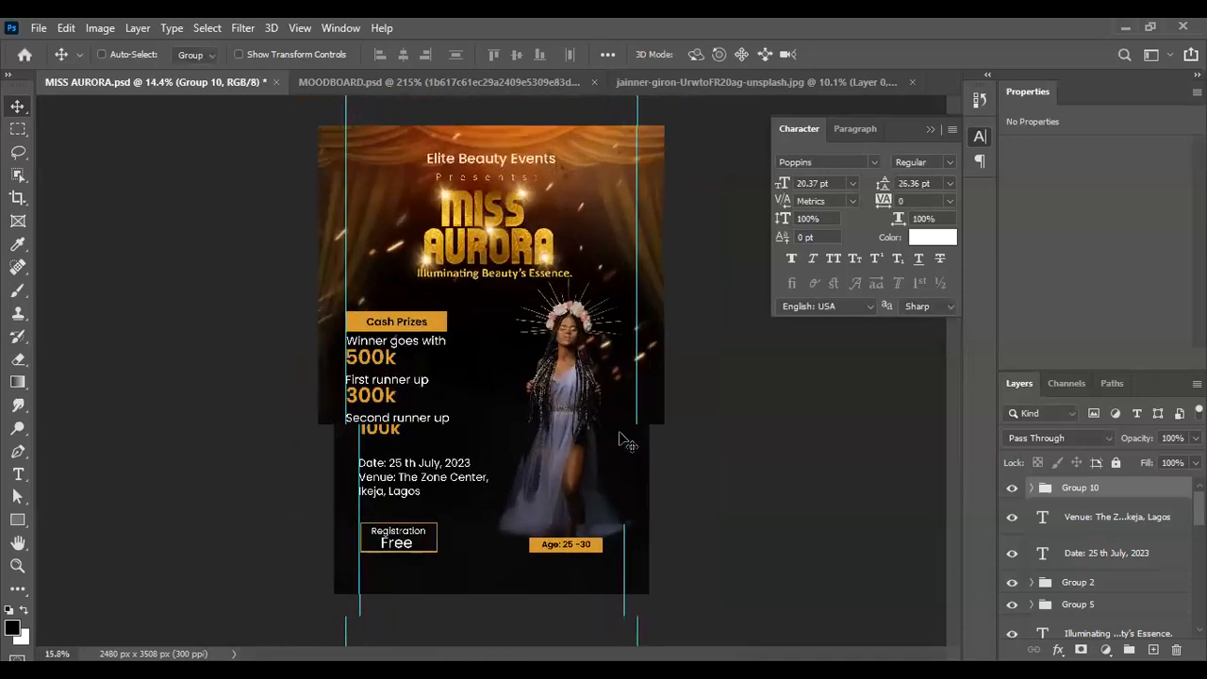
{"action": "scroll", "coordinate": [627, 392], "scroll_direction": "down", "scroll_amount": 2}
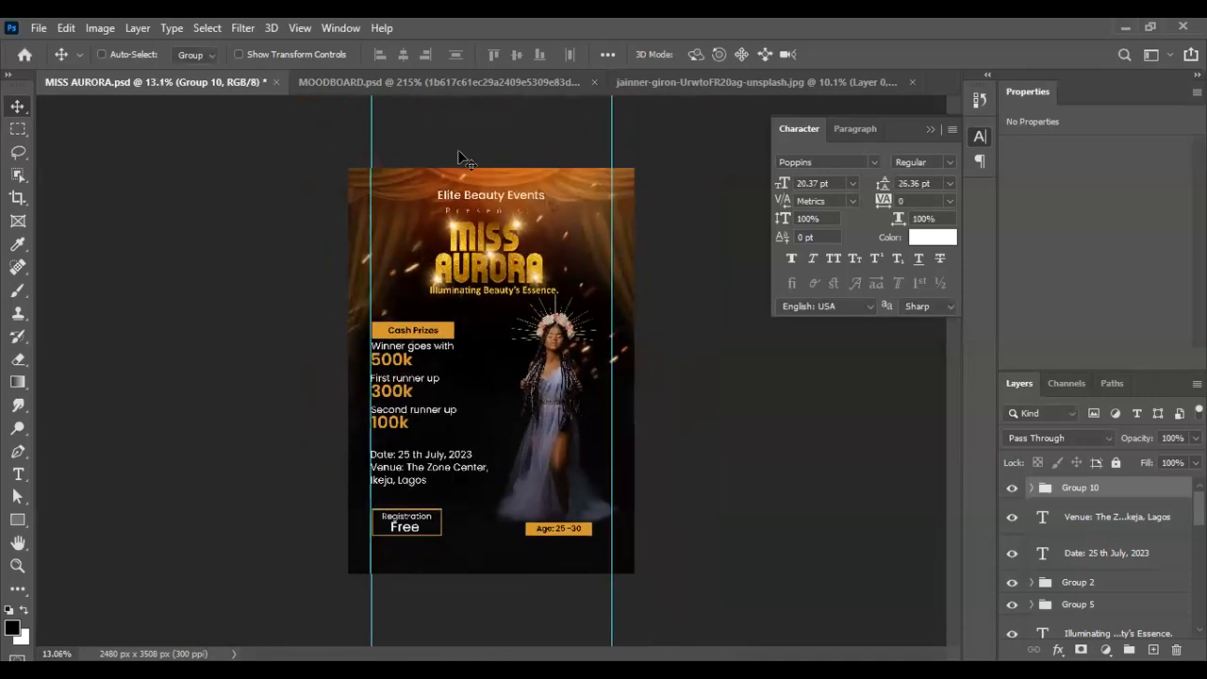
{"action": "scroll", "coordinate": [460, 156], "scroll_direction": "up", "scroll_amount": 1}
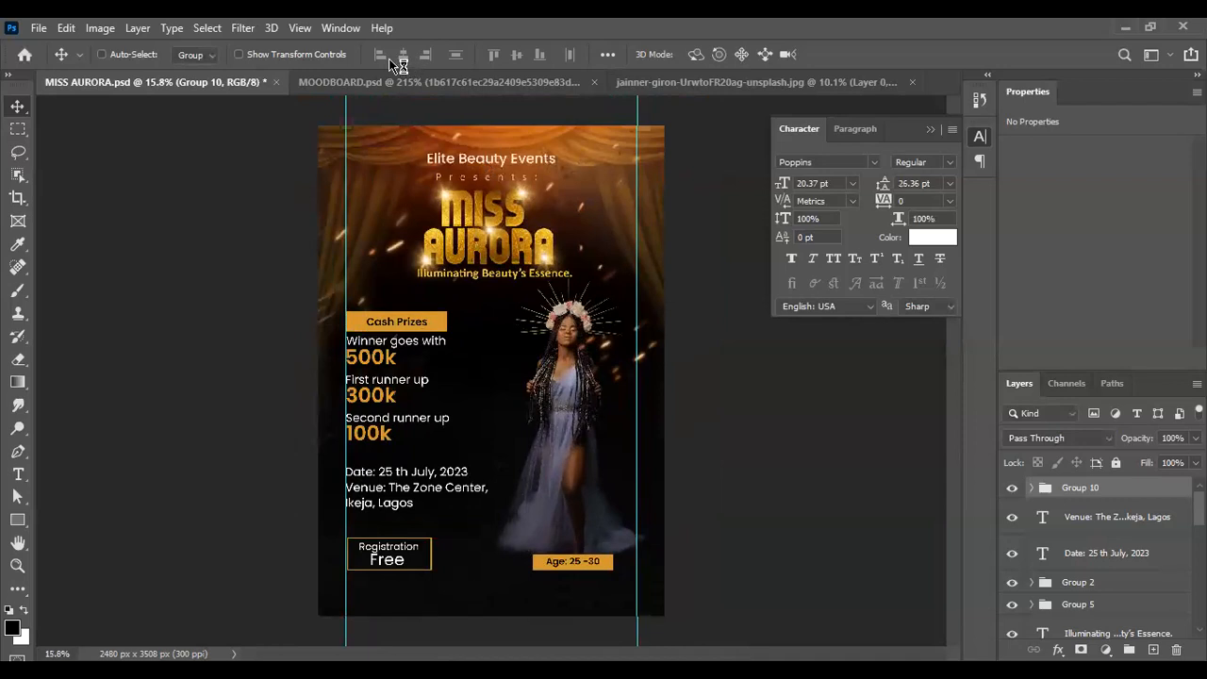
{"action": "left_click", "coordinate": [300, 27]}
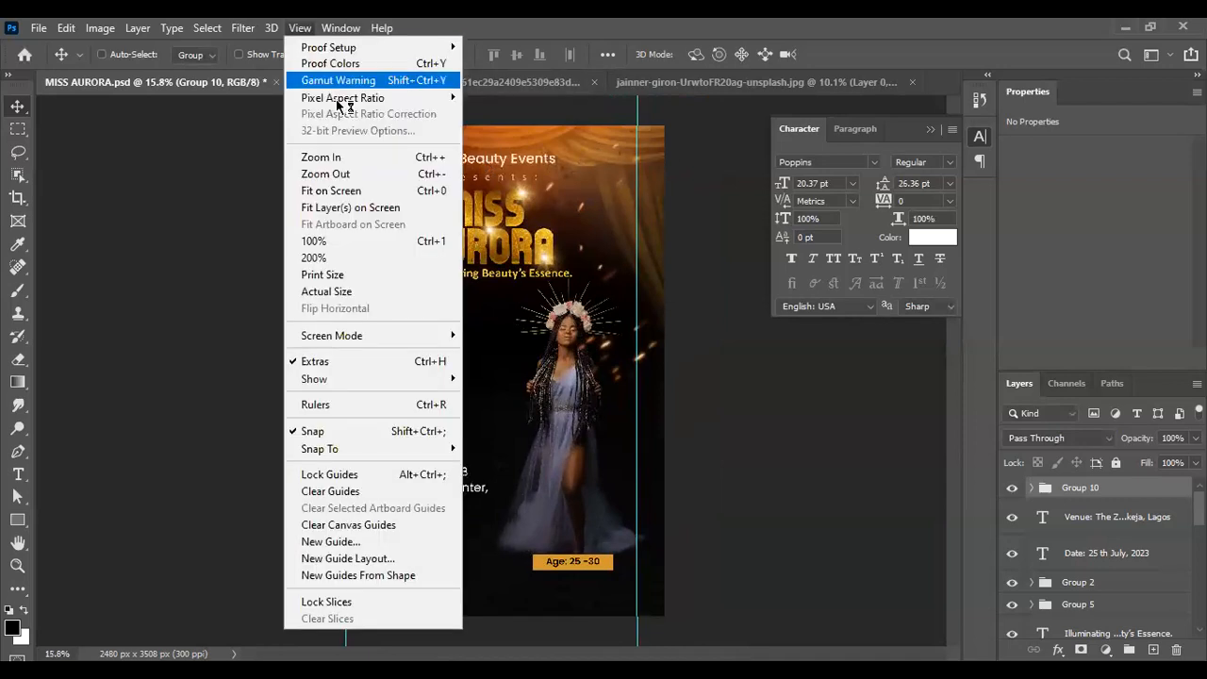
{"action": "left_click", "coordinate": [355, 545]}
{"action": "left_click", "coordinate": [528, 219]}
{"action": "left_click_drag", "start_coordinate": [583, 273], "coordinate": [538, 280]}
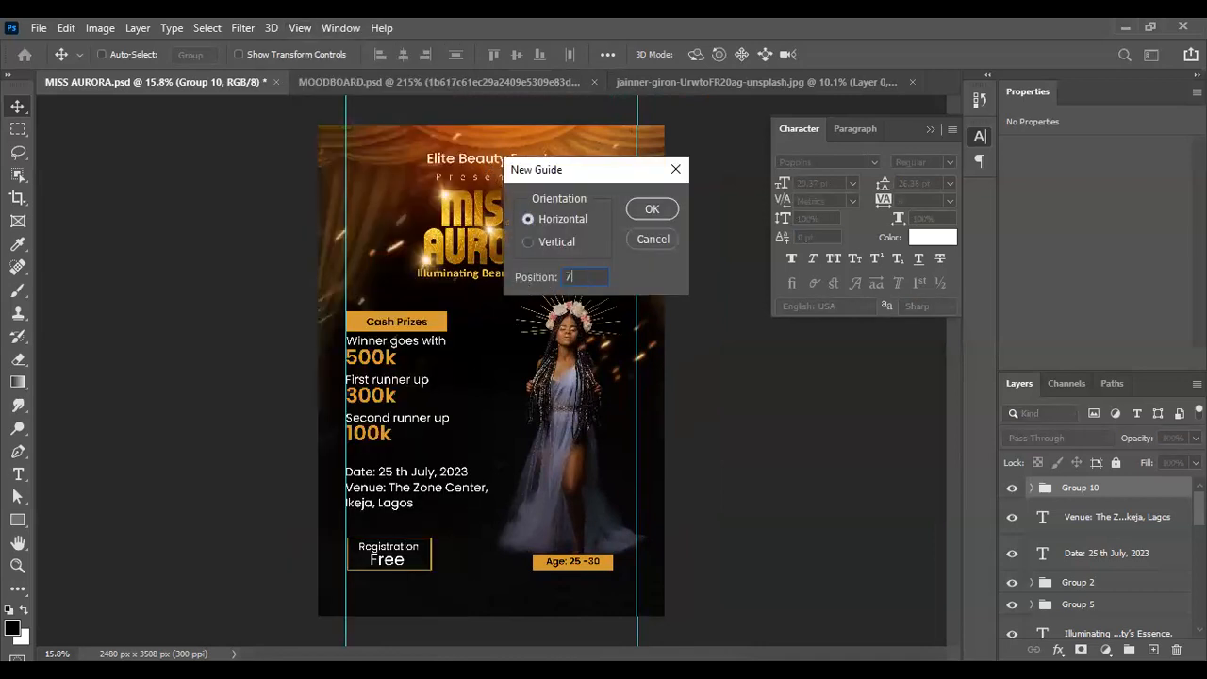
{"action": "type", "text": "8%"}
{"action": "key", "text": "Return"}
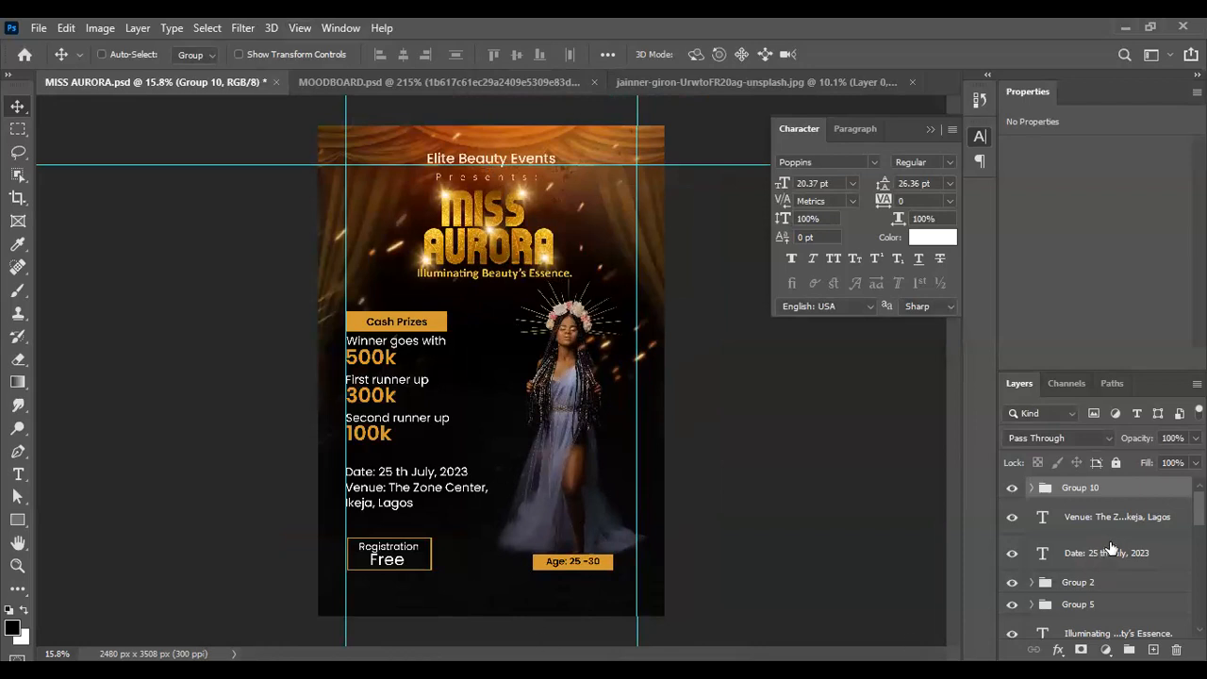
Step: Restore the "to register, visit" website text by reverting the document history to the Move state before its layer was deleted
{"action": "scroll", "coordinate": [1115, 552], "scroll_direction": "down", "scroll_amount": 3}
{"action": "scroll", "coordinate": [1115, 553], "scroll_direction": "down", "scroll_amount": 8}
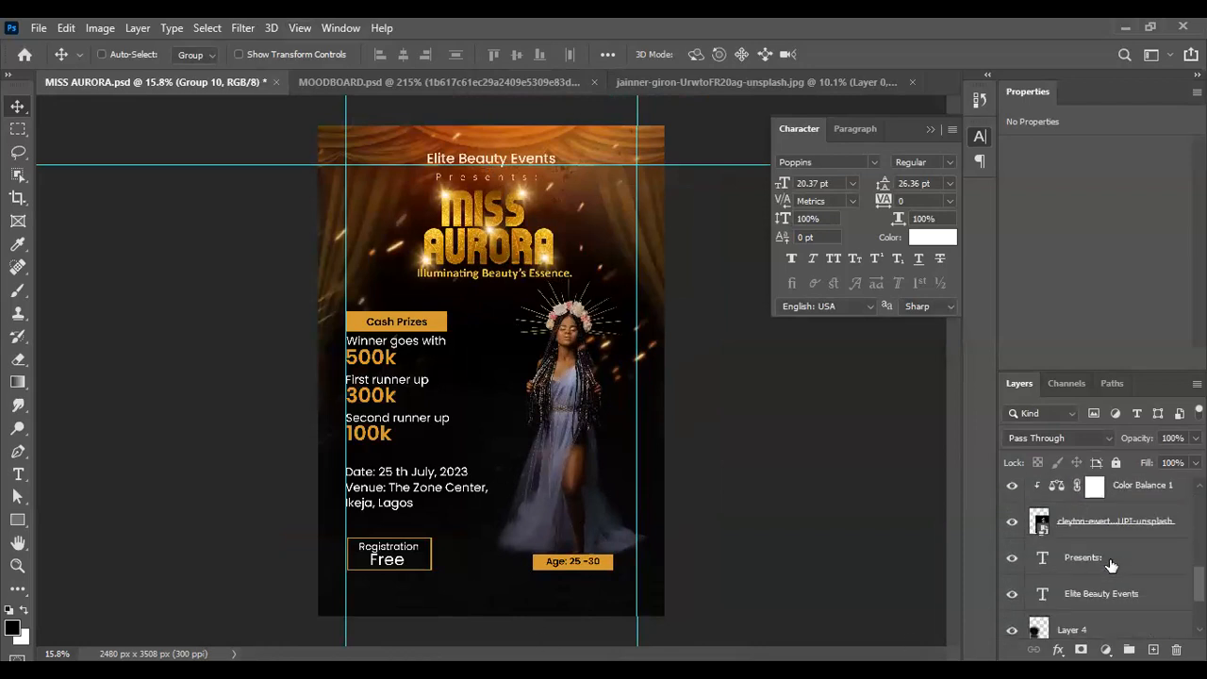
{"action": "scroll", "coordinate": [1112, 566], "scroll_direction": "up", "scroll_amount": 10}
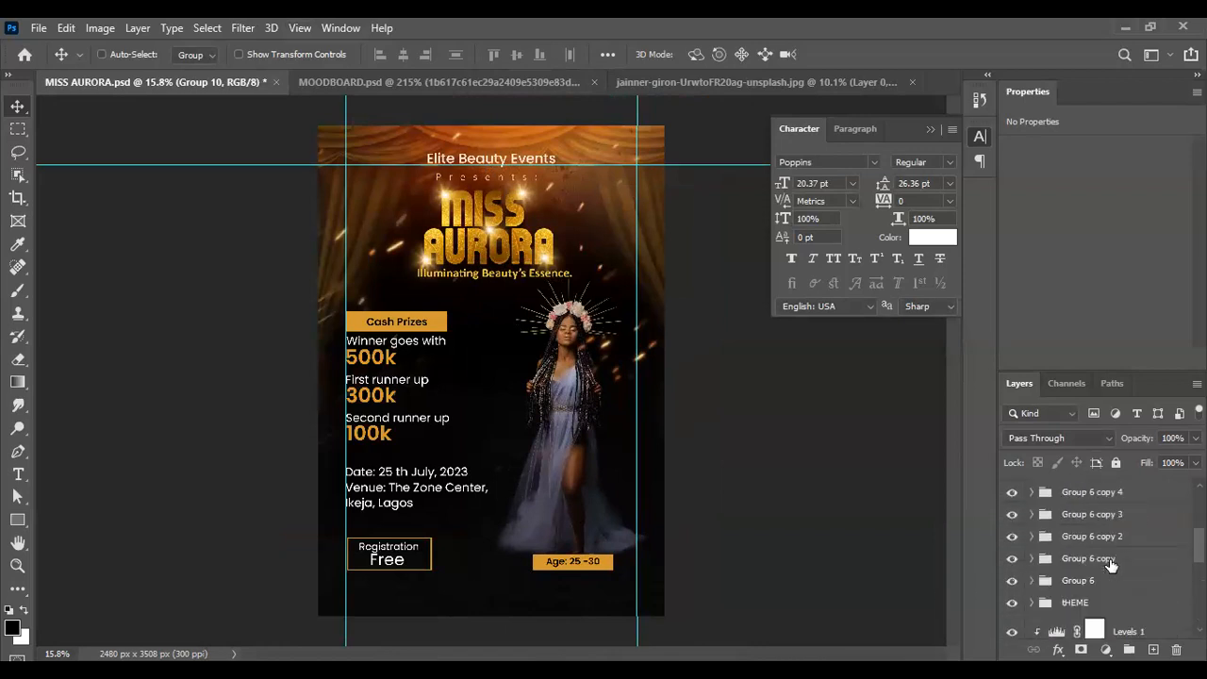
{"action": "scroll", "coordinate": [1112, 565], "scroll_direction": "up", "scroll_amount": 3}
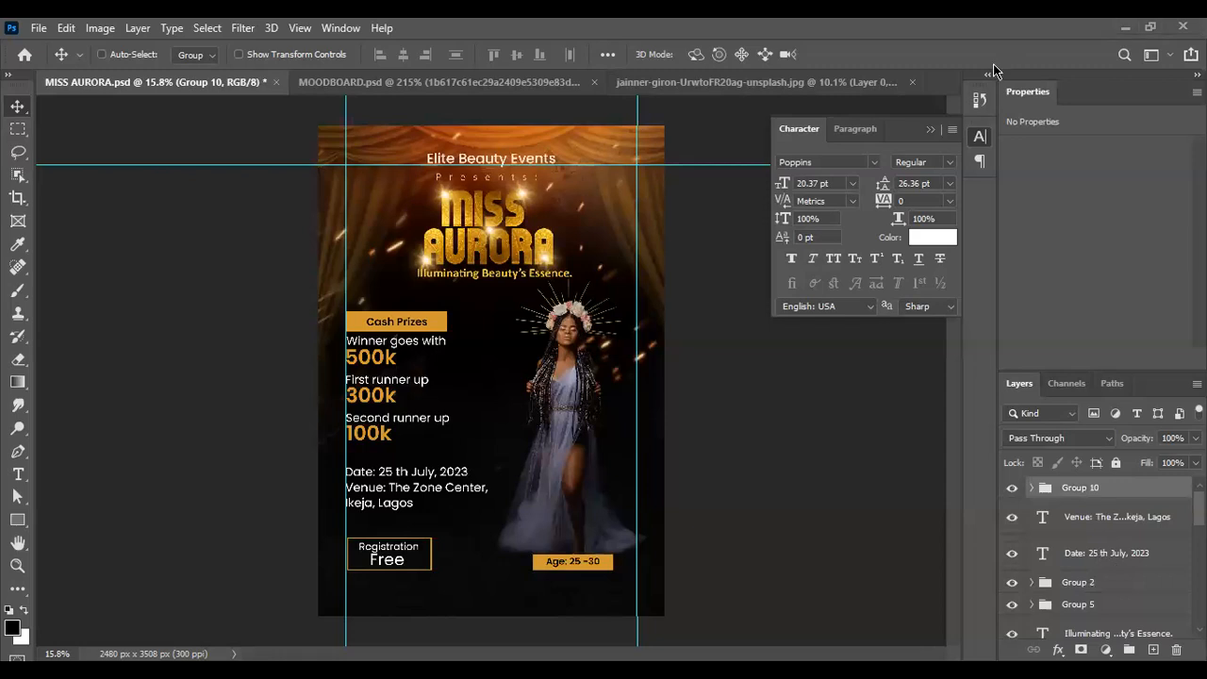
{"action": "left_click", "coordinate": [980, 99]}
{"action": "scroll", "coordinate": [901, 160], "scroll_direction": "up", "scroll_amount": 3}
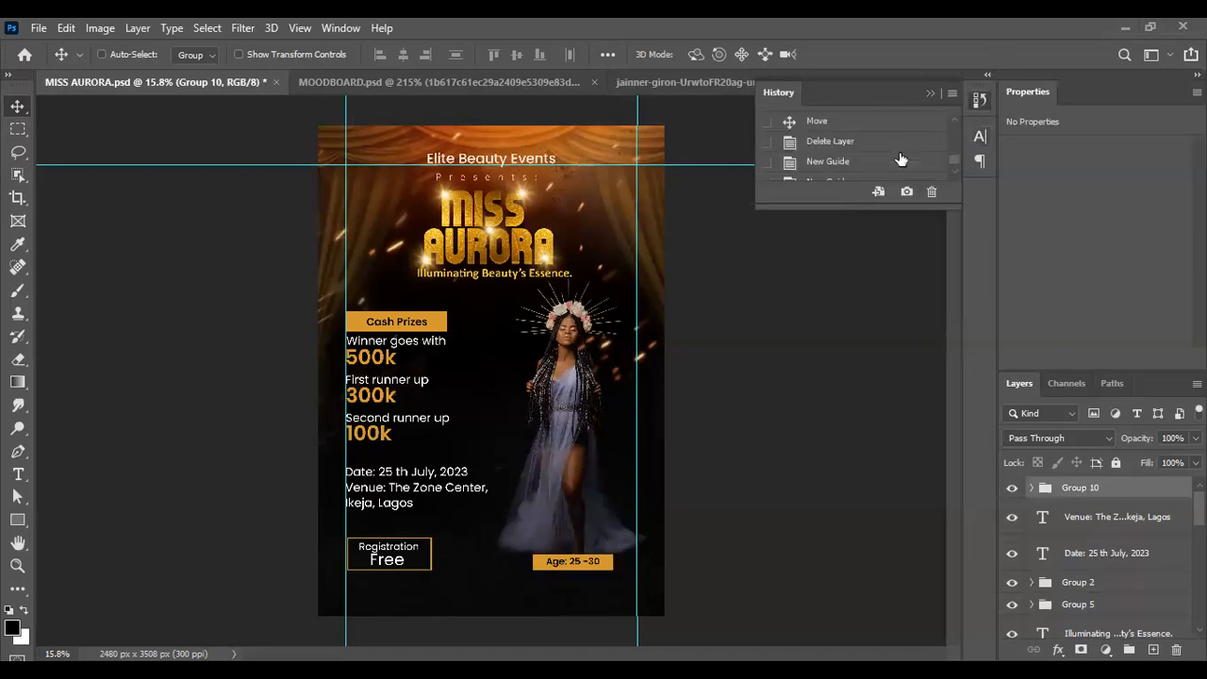
{"action": "scroll", "coordinate": [901, 161], "scroll_direction": "down", "scroll_amount": 2}
{"action": "left_click", "coordinate": [830, 144]}
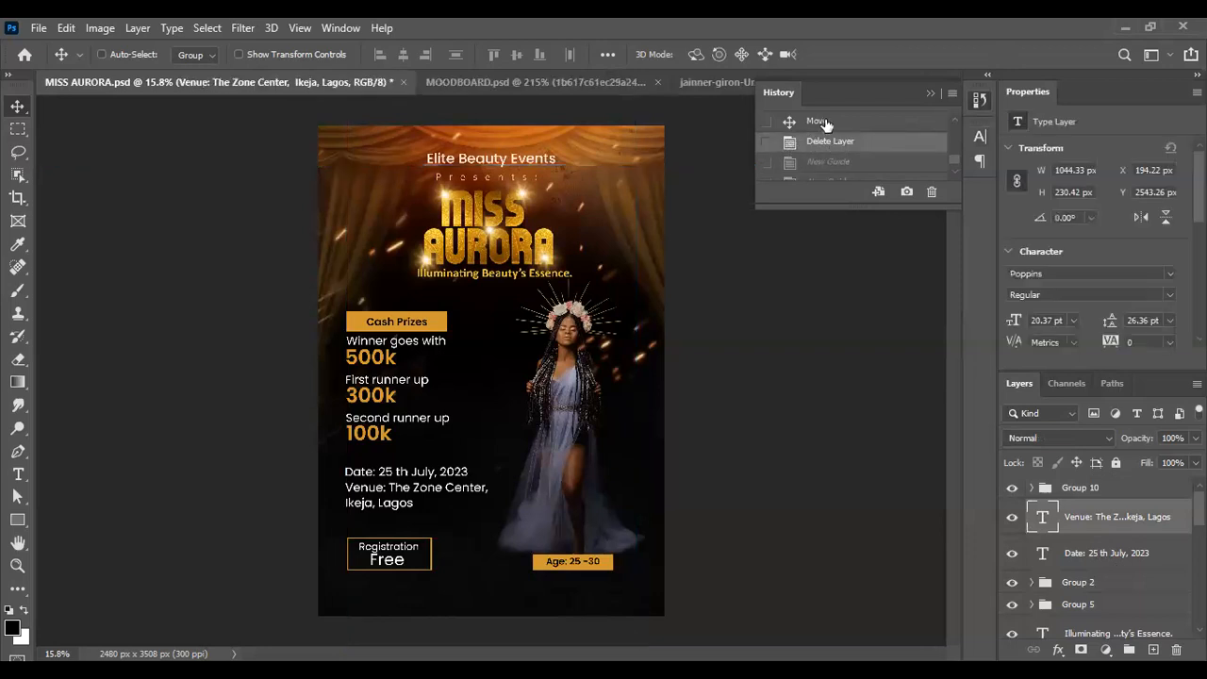
{"action": "left_click", "coordinate": [821, 123]}
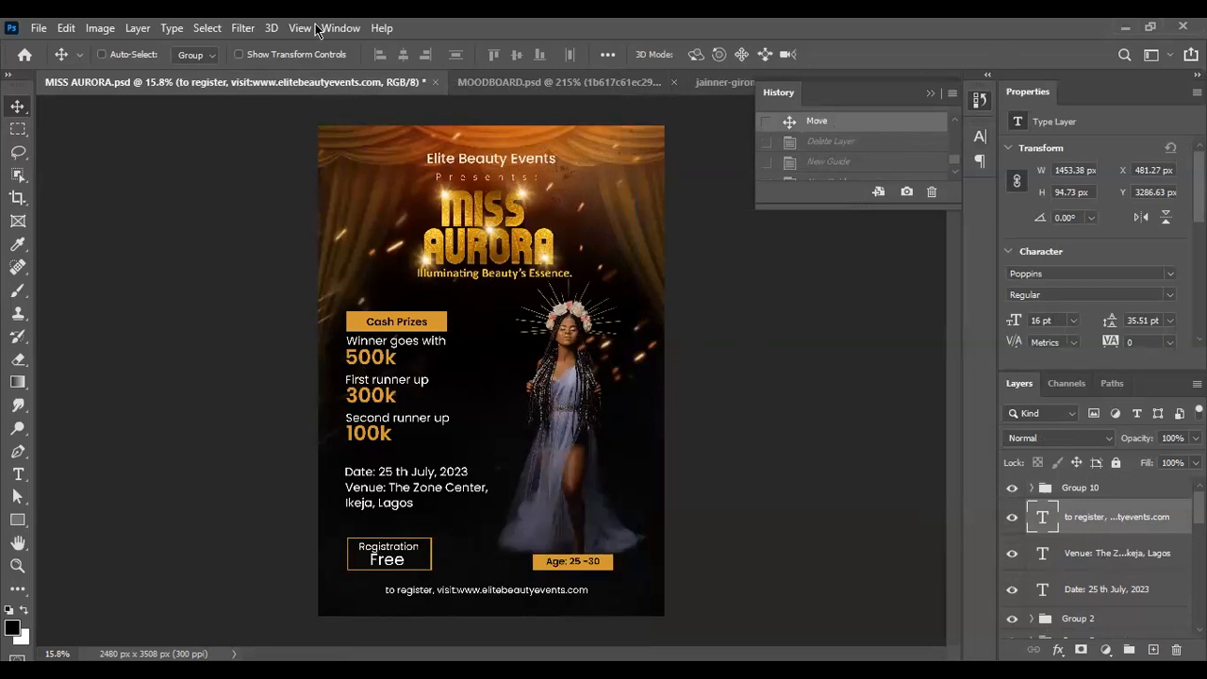
Step: Add a vertical guide at 8% of the poster's width as the left margin
{"action": "left_click", "coordinate": [356, 540]}
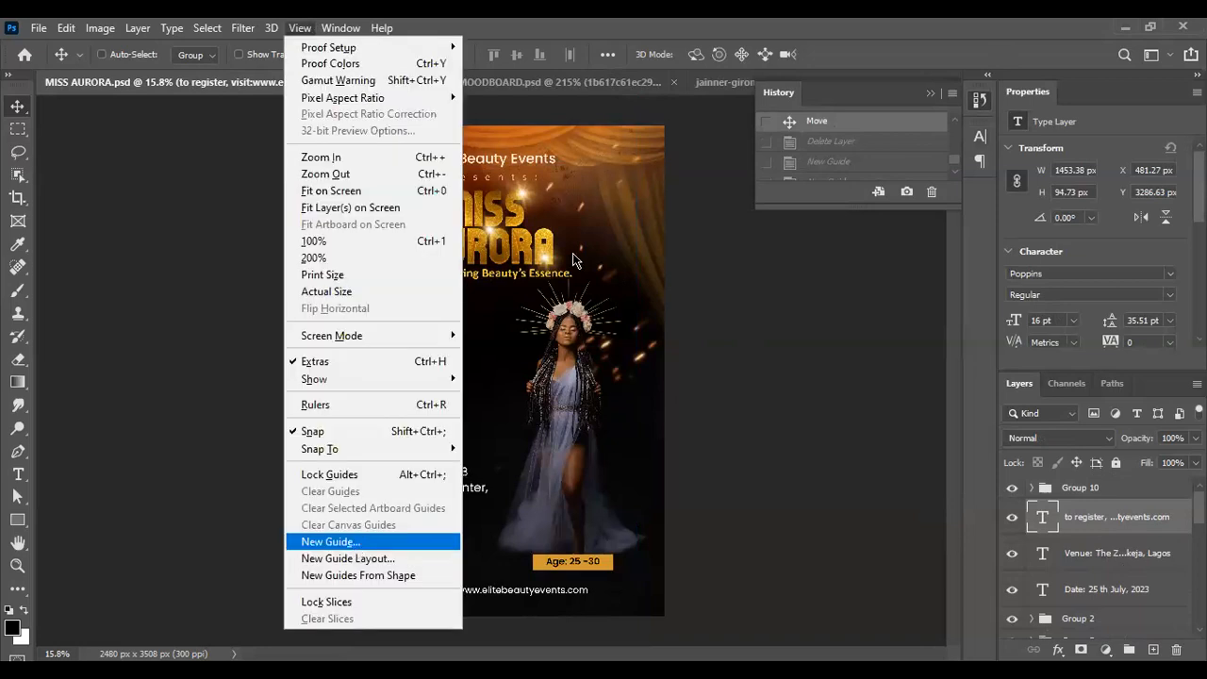
{"action": "type", "text": "8%"}
{"action": "left_click", "coordinate": [528, 241]}
{"action": "left_click", "coordinate": [651, 212]}
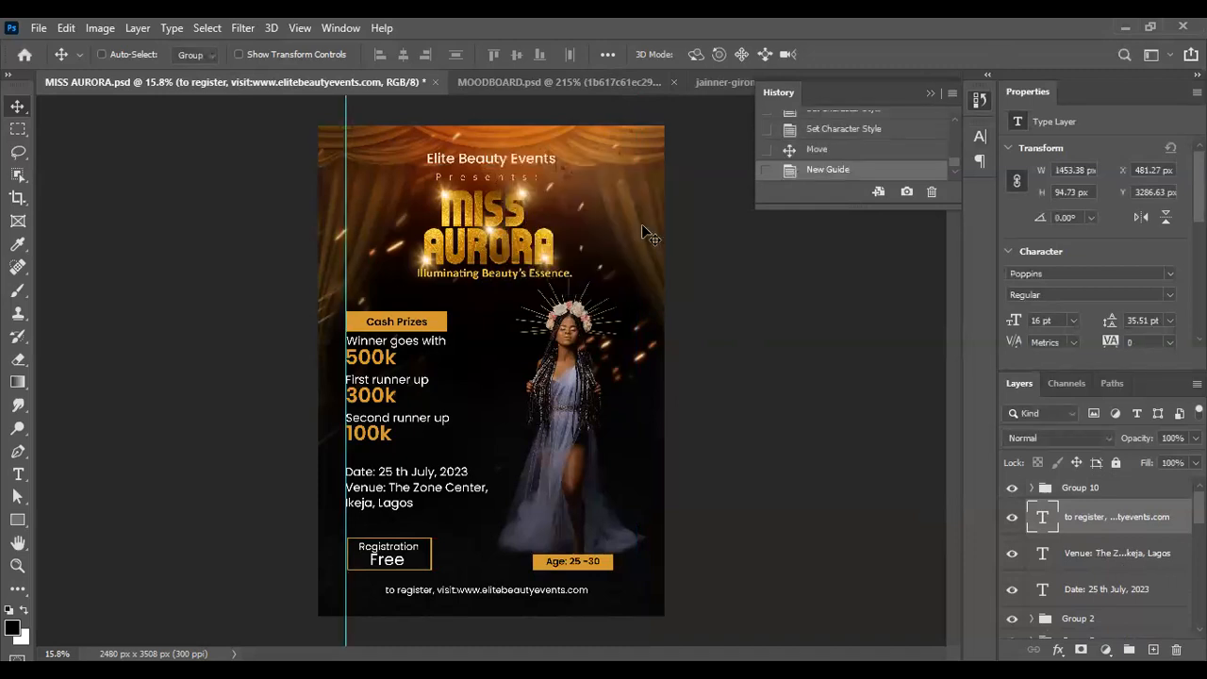
Step: Add a matching vertical guide at 92% of the poster's width for the right margin
{"action": "left_click", "coordinate": [298, 28]}
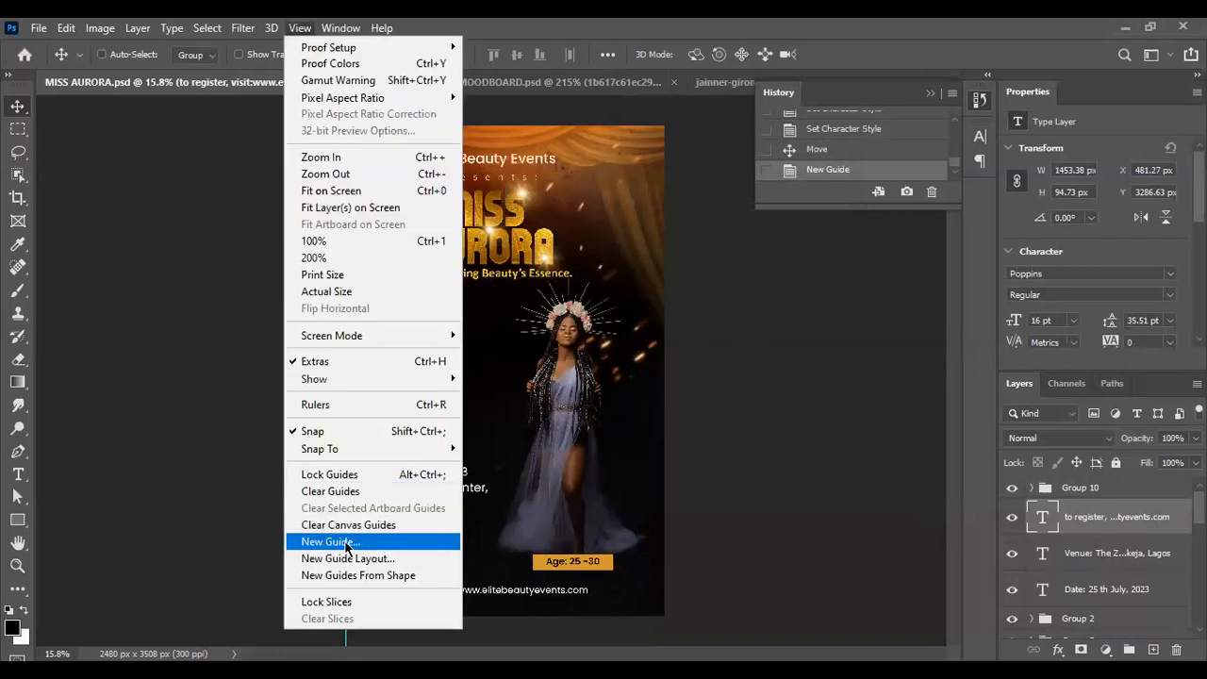
{"action": "left_click", "coordinate": [346, 546]}
{"action": "type", "text": "92"}
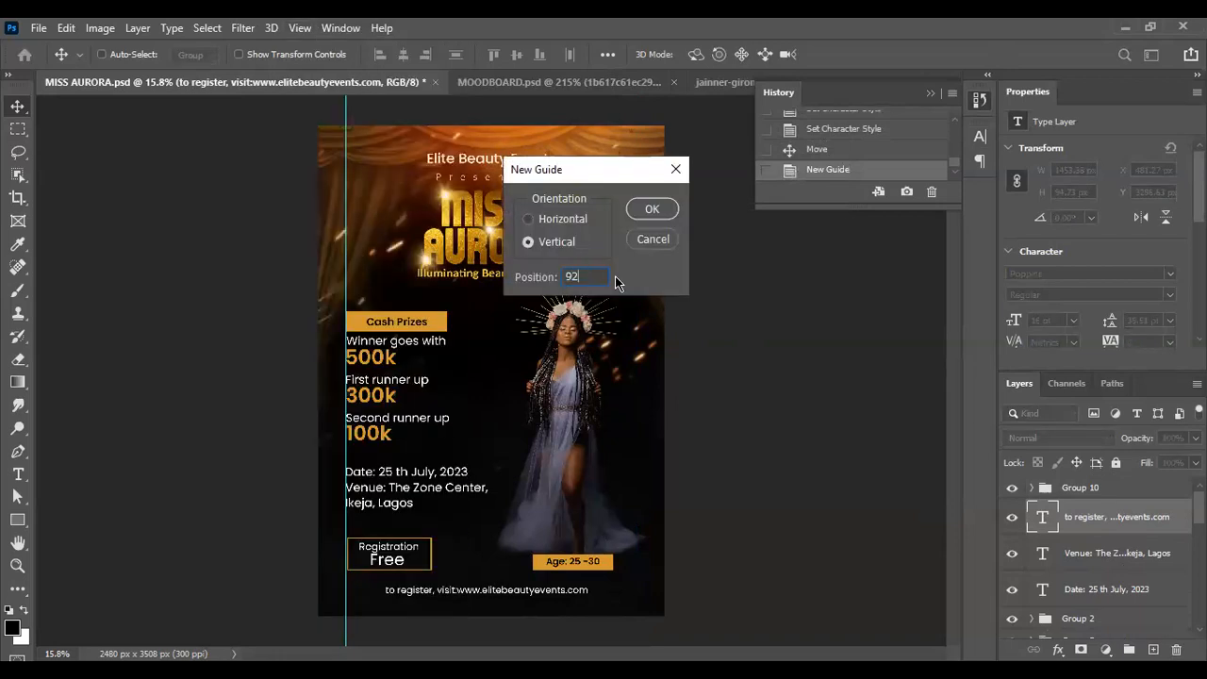
{"action": "type", "text": "%"}
{"action": "key", "text": "Return"}
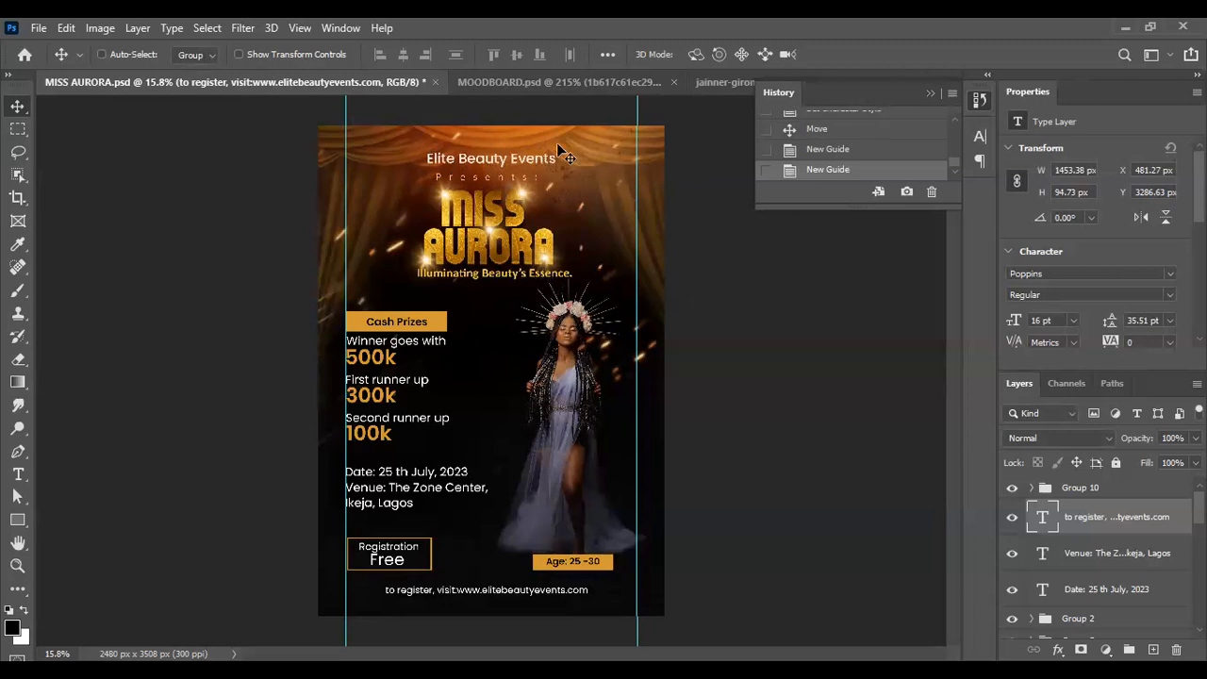
{"action": "left_click", "coordinate": [300, 28]}
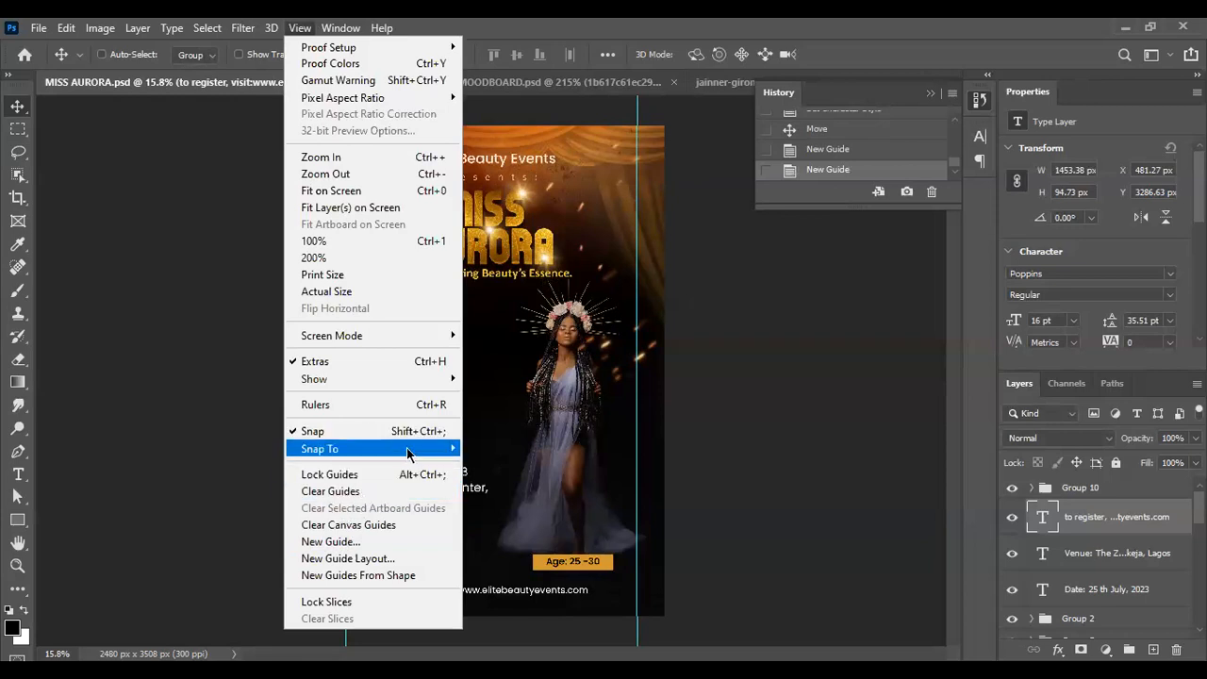
{"action": "left_click", "coordinate": [524, 402]}
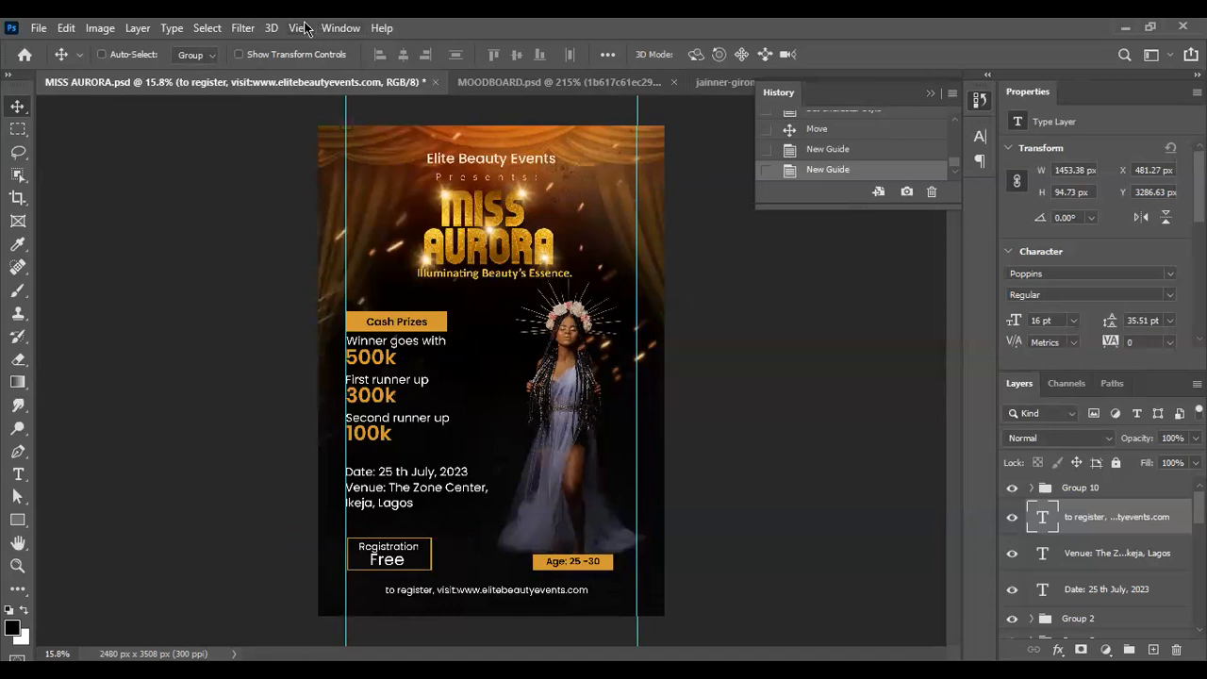
Step: Try a horizontal guide at 92% of the poster's height
{"action": "left_click", "coordinate": [302, 29]}
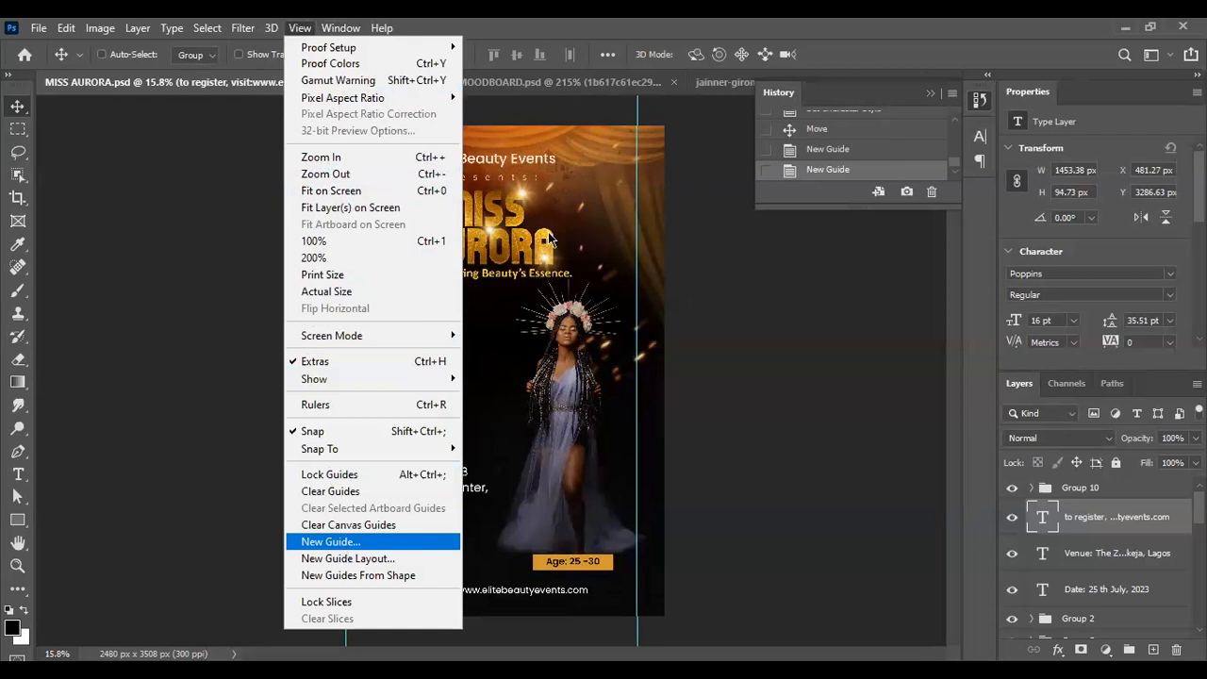
{"action": "left_click", "coordinate": [341, 549]}
{"action": "left_click", "coordinate": [528, 219]}
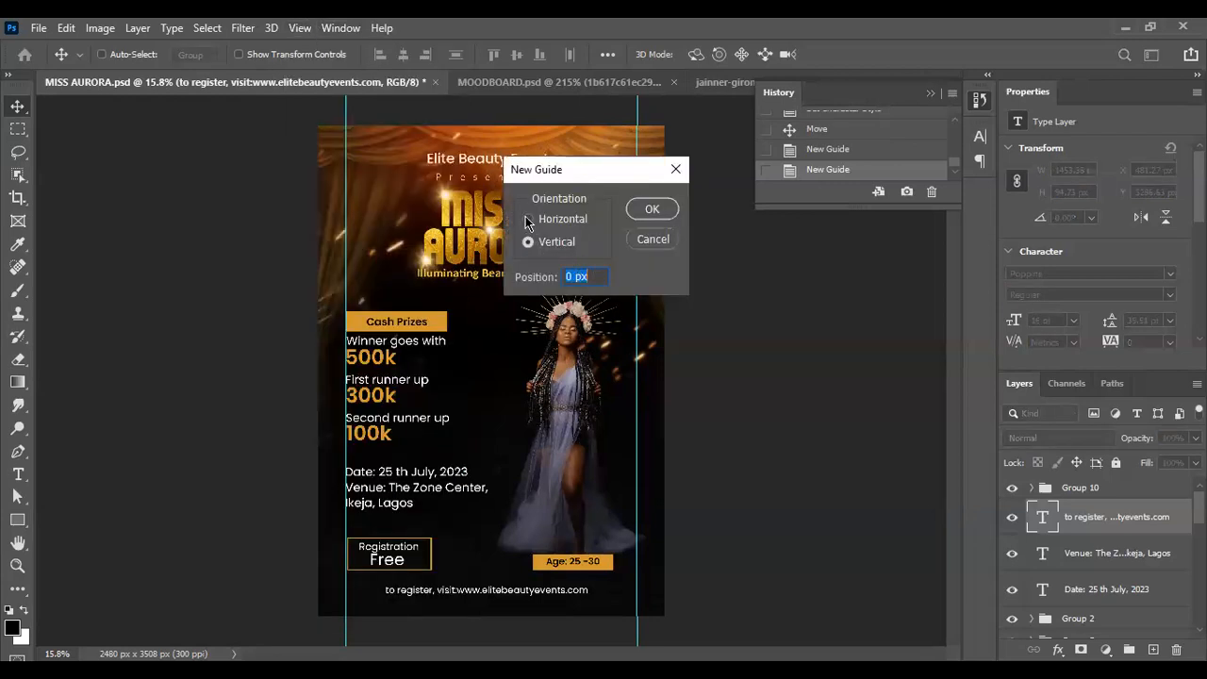
{"action": "type", "text": "9"}
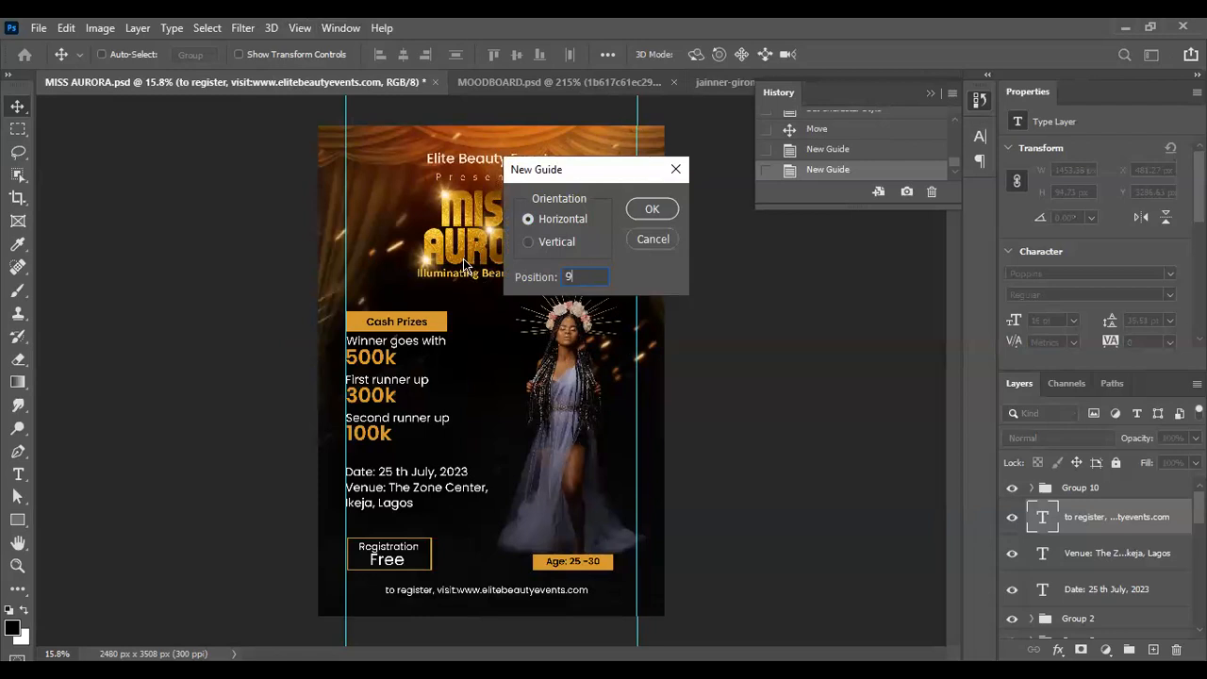
{"action": "type", "text": "2%"}
{"action": "key", "text": "Return"}
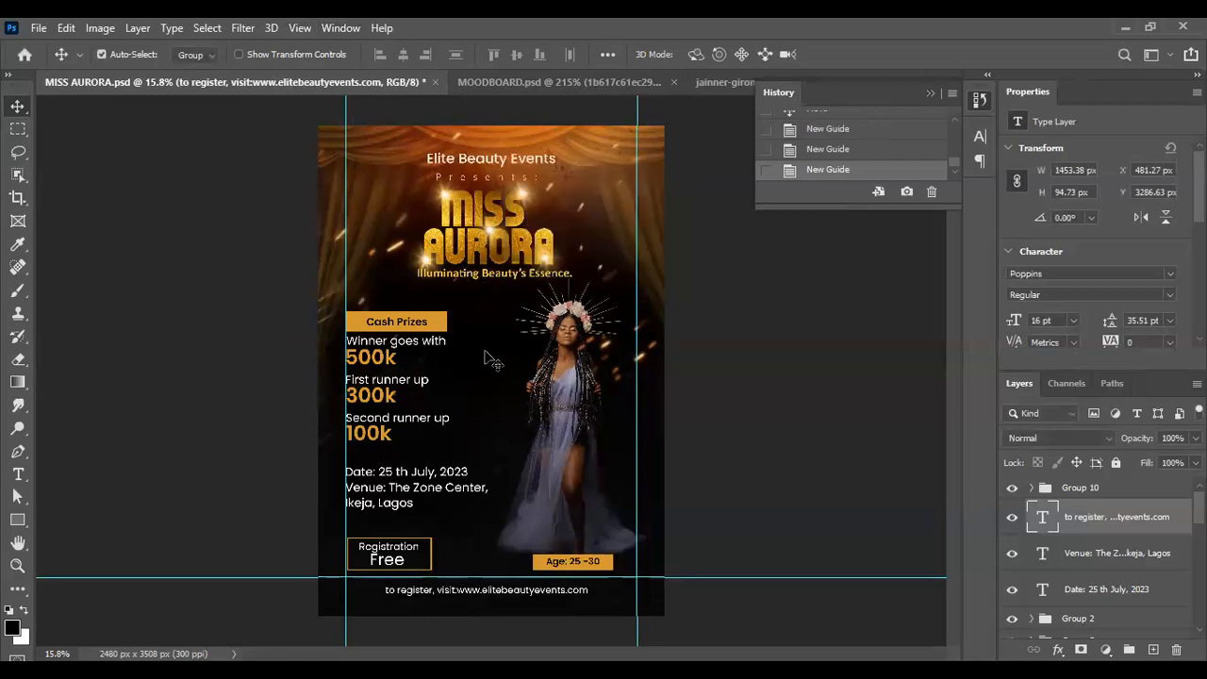
{"action": "key", "text": "ctrl+z"}
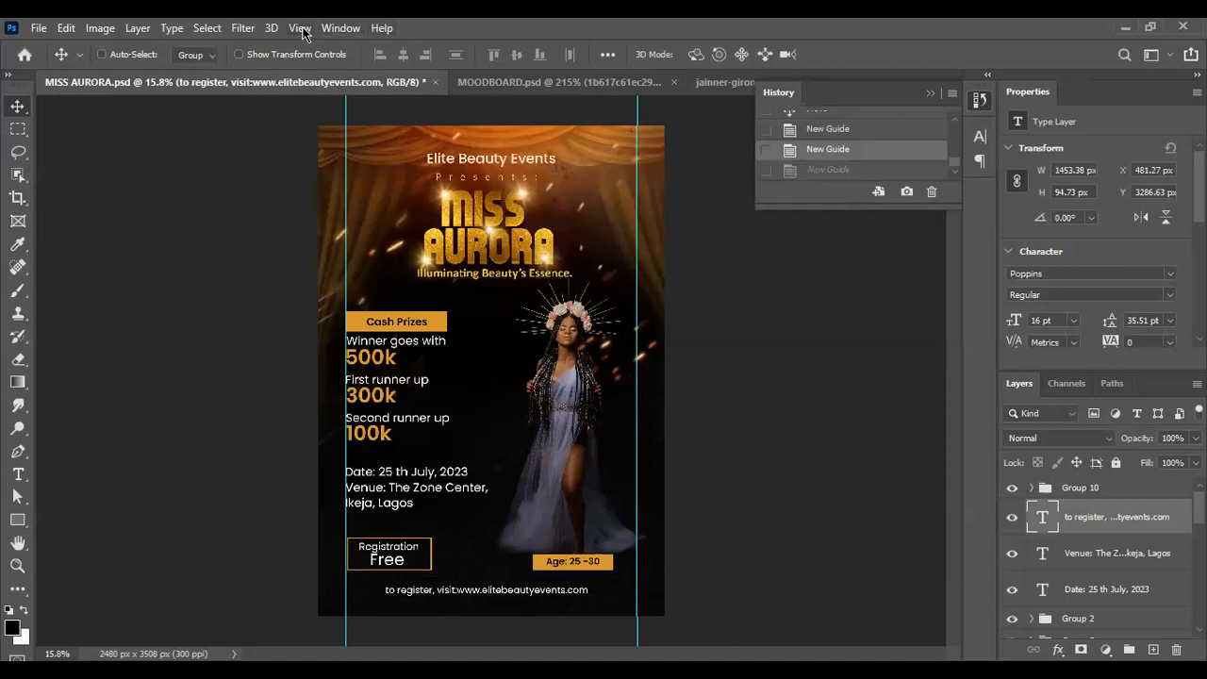
Step: Add horizontal guides at 5% and 95% of the poster's height for the top and bottom margins
{"action": "left_click", "coordinate": [300, 28]}
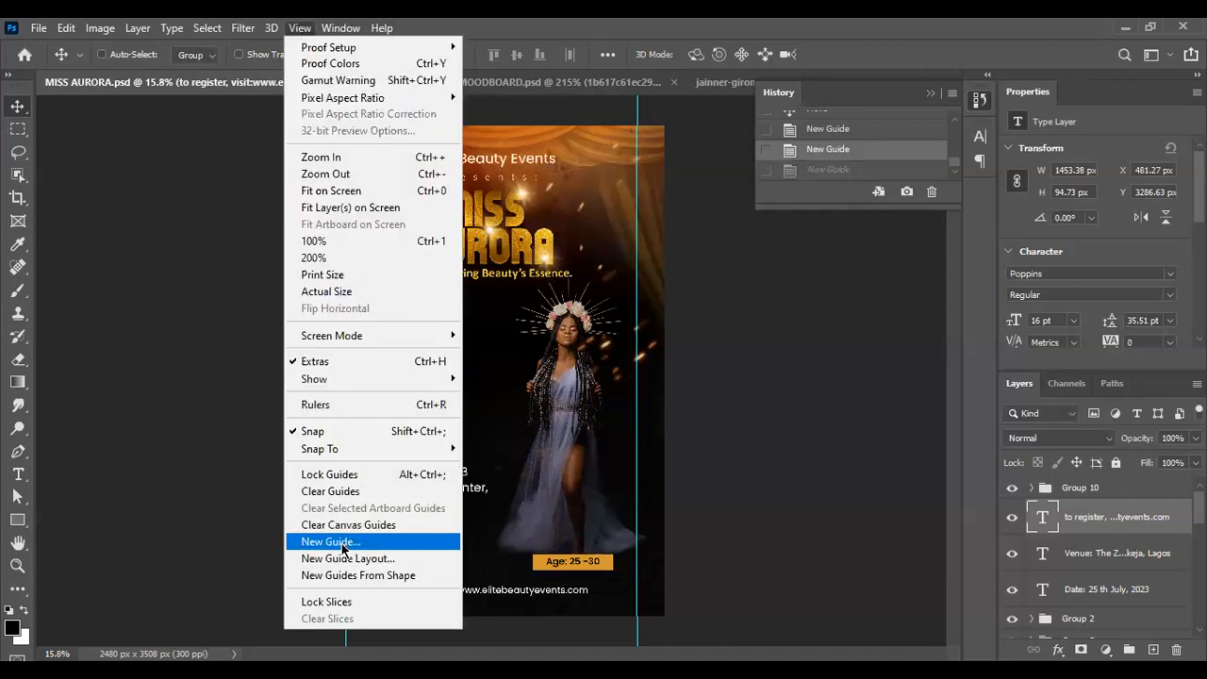
{"action": "key", "text": "Return"}
{"action": "type", "text": "5%"}
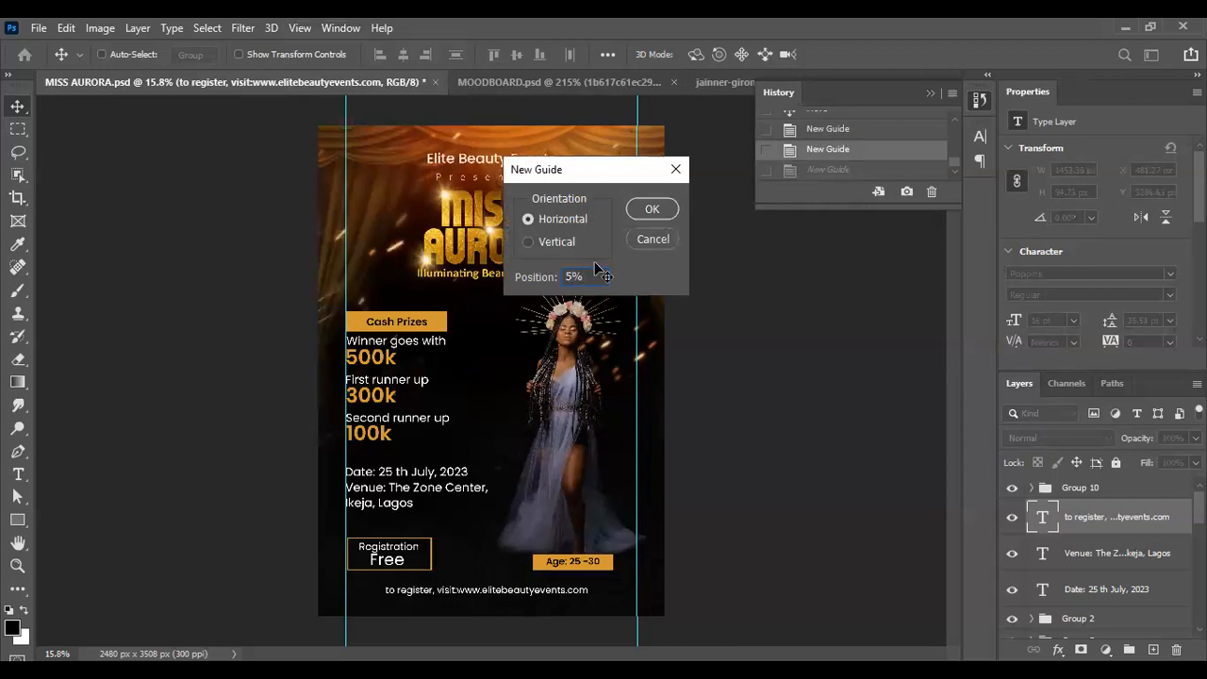
{"action": "key", "text": "Return"}
{"action": "left_click", "coordinate": [299, 29]}
{"action": "left_click", "coordinate": [351, 544]}
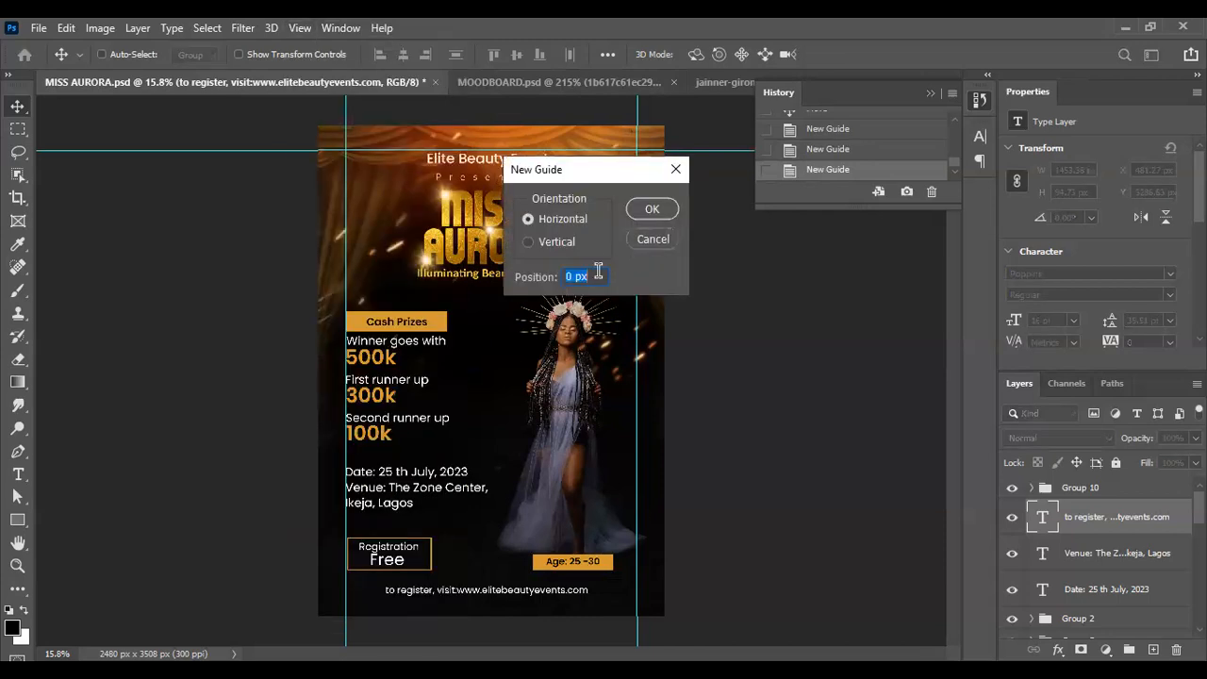
{"action": "type", "text": "95%"}
{"action": "key", "text": "Return"}
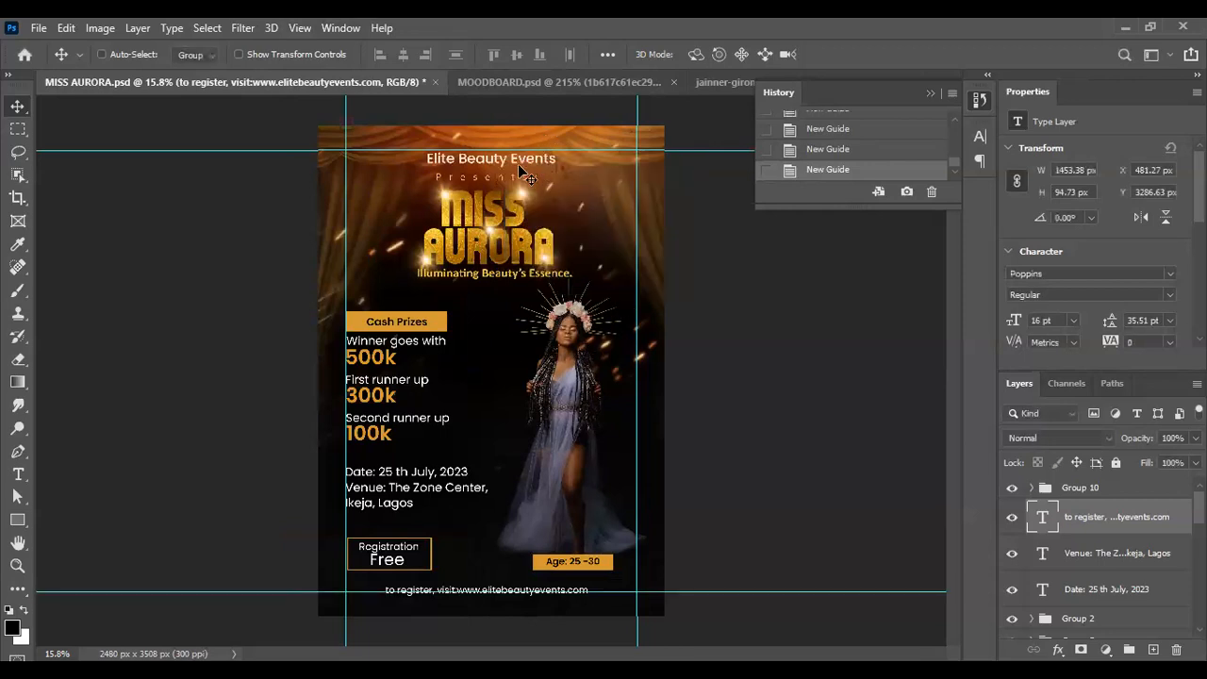
Step: Nudge the "Elite Beauty Events" heading up 14 px, just beneath the top margin guide
{"action": "scroll", "coordinate": [504, 132], "scroll_direction": "up", "scroll_amount": 6}
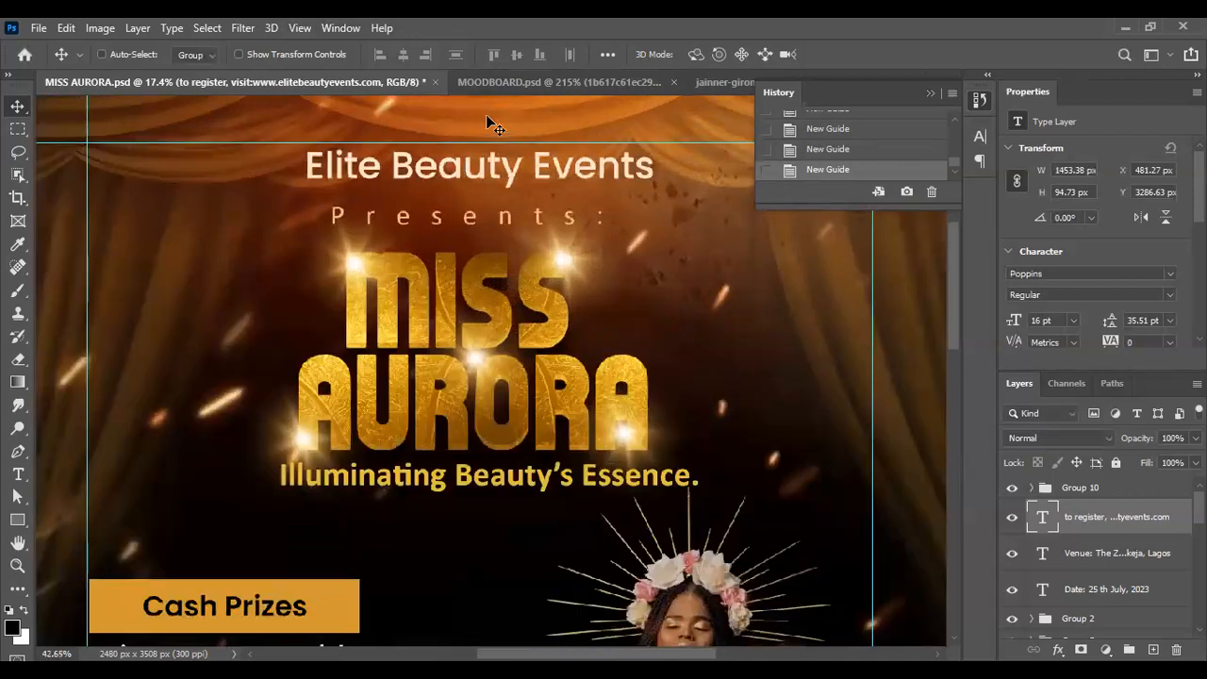
{"action": "scroll", "coordinate": [493, 141], "scroll_direction": "up", "scroll_amount": 2}
{"action": "left_click", "coordinate": [500, 184], "text": "ctrl"}
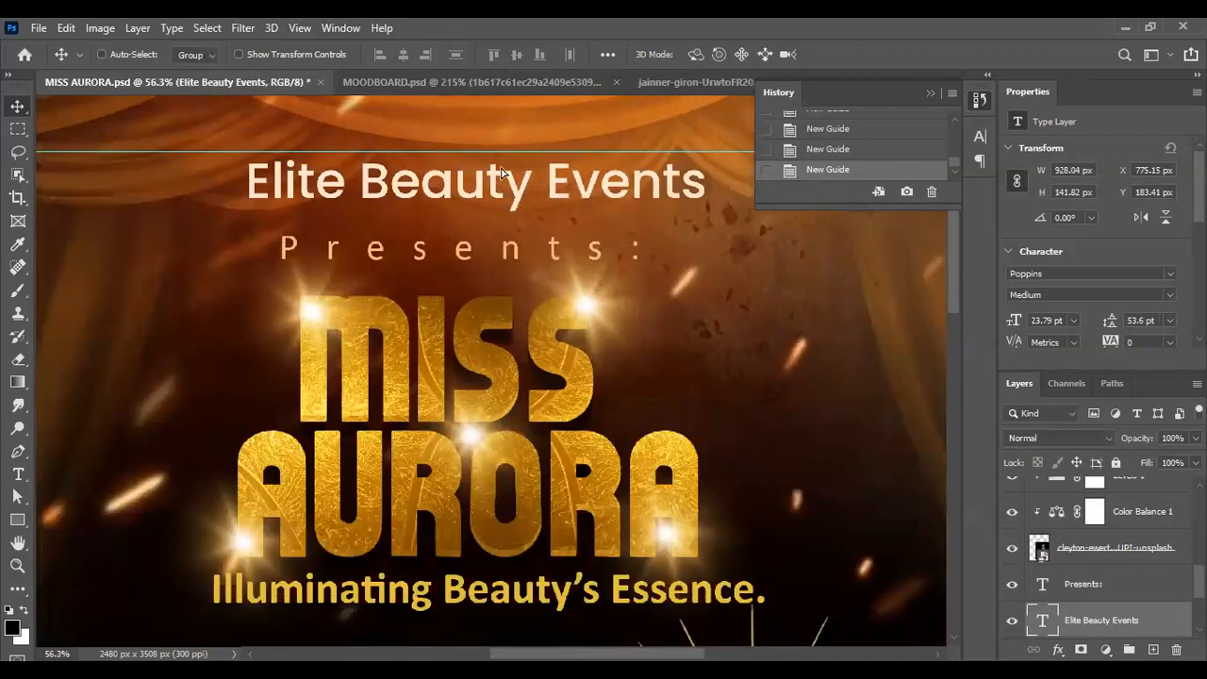
{"action": "key", "text": "Left"}
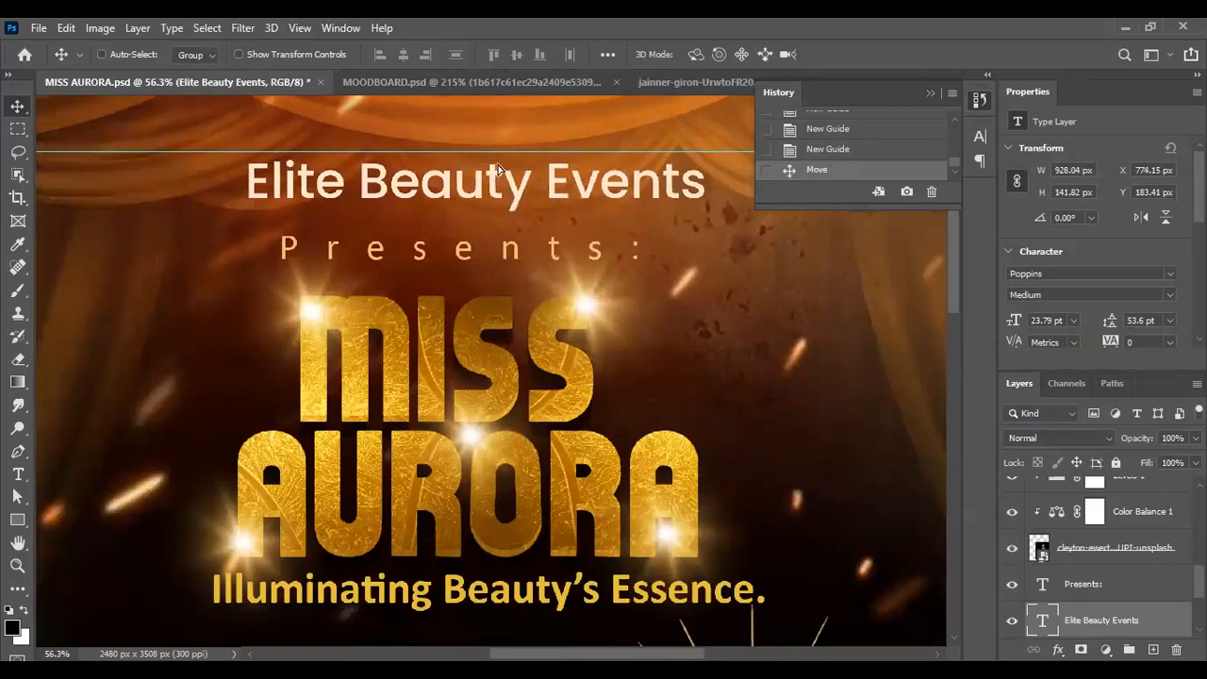
{"action": "left_click_drag", "start_coordinate": [501, 174], "coordinate": [501, 165]}
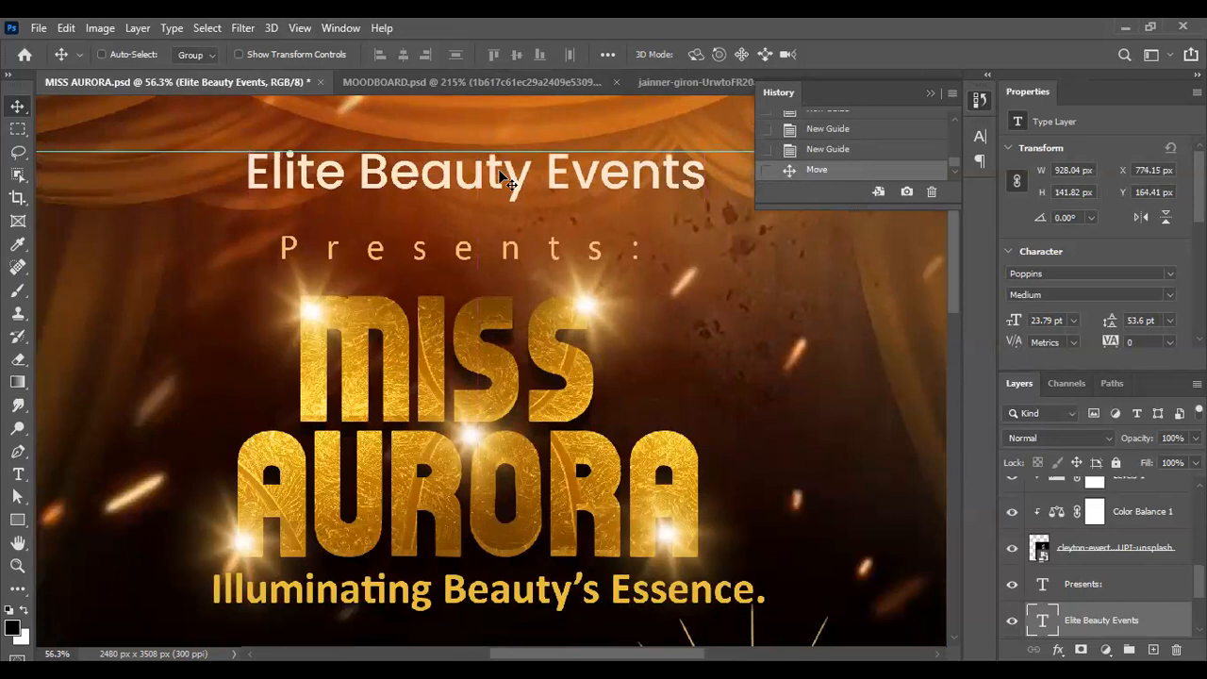
{"action": "left_click_drag", "start_coordinate": [501, 172], "coordinate": [498, 168]}
{"action": "key", "text": "ctrl+z"}
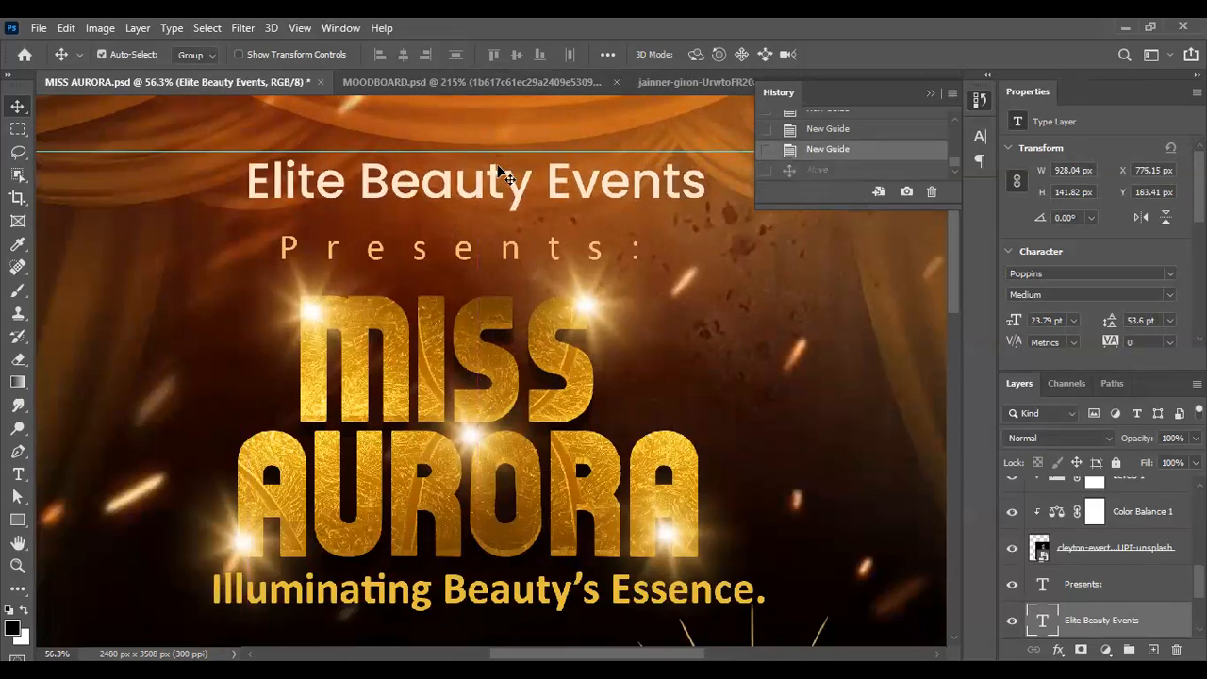
{"action": "key", "text": "Up"}
{"action": "key", "text": "Up"}
{"action": "key", "text": "Up"}
{"action": "key", "text": "Up"}
{"action": "key", "text": "Up"}
{"action": "key", "text": "Up"}
{"action": "key", "text": "Up"}
{"action": "key", "text": "Up"}
{"action": "key", "text": "Up"}
{"action": "key", "text": "Up"}
{"action": "key", "text": "Up"}
{"action": "key", "text": "Up"}
{"action": "key", "text": "Up"}
{"action": "key", "text": "Up"}
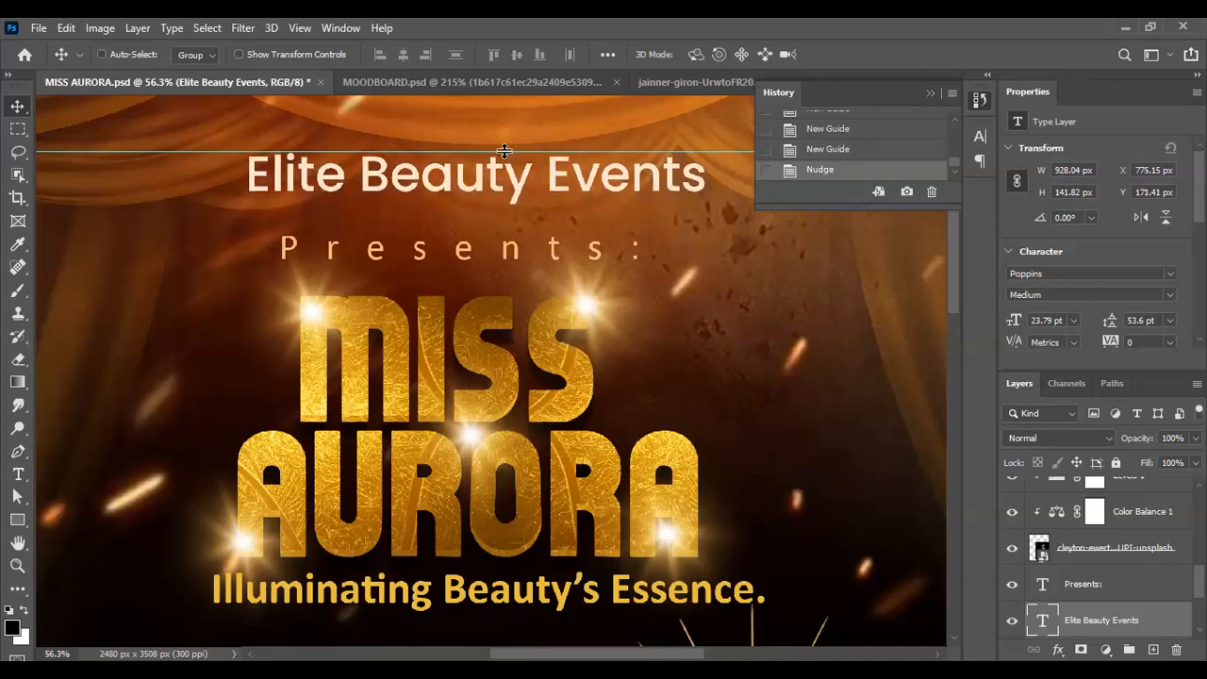
Step: Move the "to register, visit" website text straight up about 30 px so it sits above the bottom margin guide
{"action": "scroll", "coordinate": [495, 170], "scroll_direction": "down", "scroll_amount": 6}
{"action": "left_click_drag", "start_coordinate": [553, 452], "coordinate": [558, 194]}
{"action": "left_click_drag", "start_coordinate": [500, 556], "coordinate": [536, 247]}
{"action": "scroll", "coordinate": [543, 420], "scroll_direction": "up", "scroll_amount": 4}
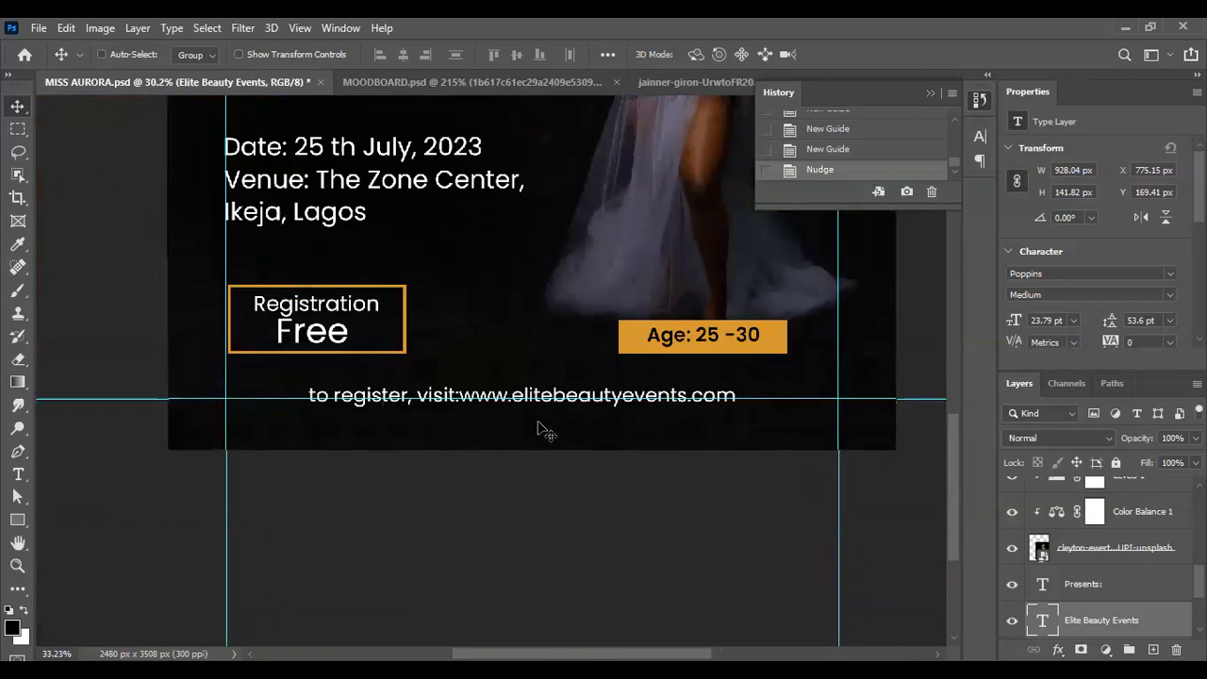
{"action": "scroll", "coordinate": [545, 419], "scroll_direction": "up", "scroll_amount": 2}
{"action": "left_click", "coordinate": [573, 372], "text": "ctrl"}
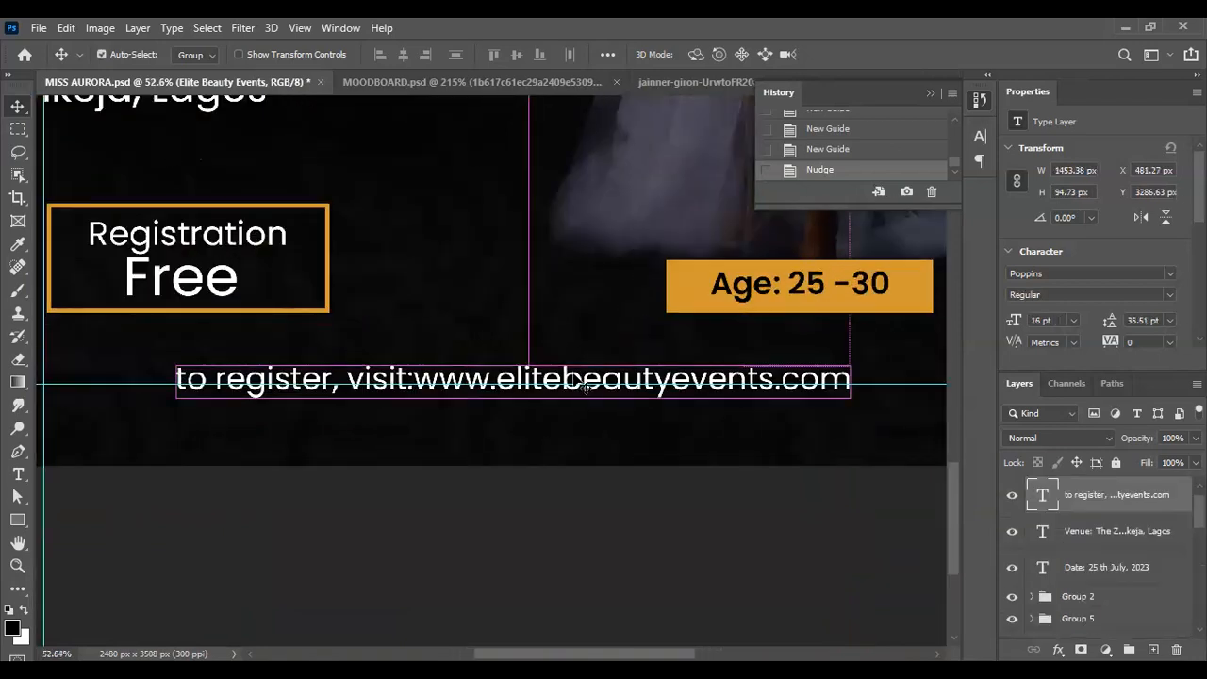
{"action": "key", "text": "shift+Up"}
{"action": "key", "text": "shift+Up"}
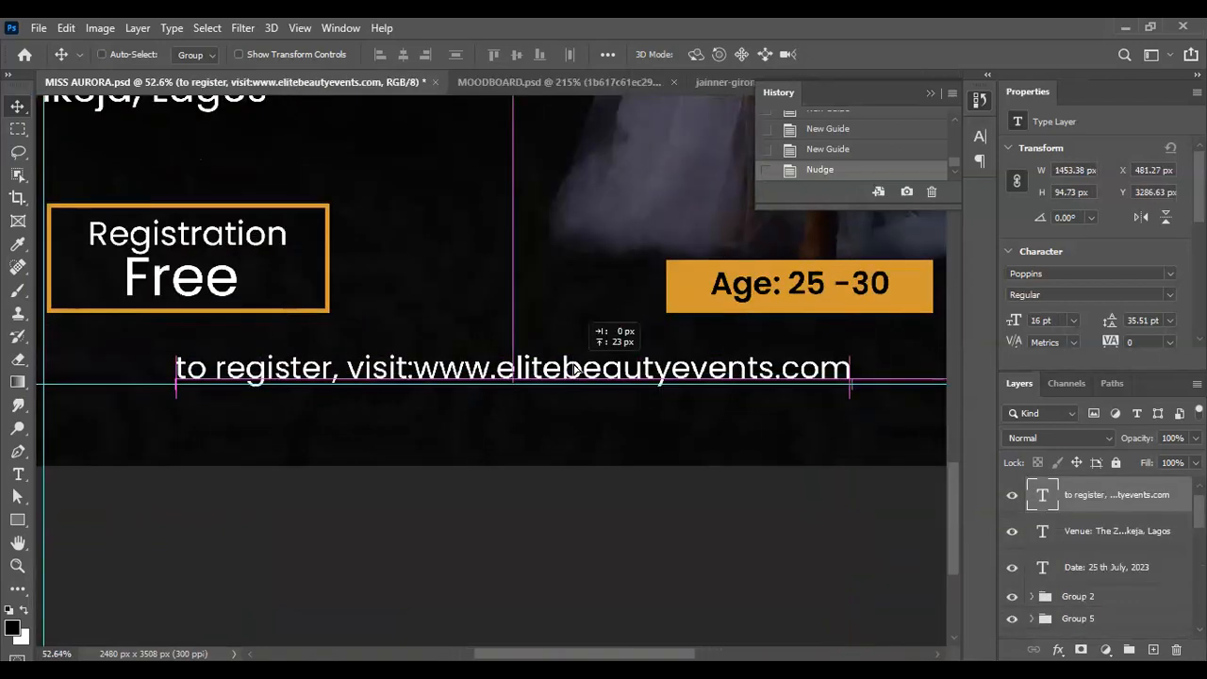
{"action": "left_click_drag", "start_coordinate": [575, 368], "coordinate": [573, 372]}
{"action": "key", "text": "Up"}
{"action": "key", "text": "Up"}
{"action": "key", "text": "Up"}
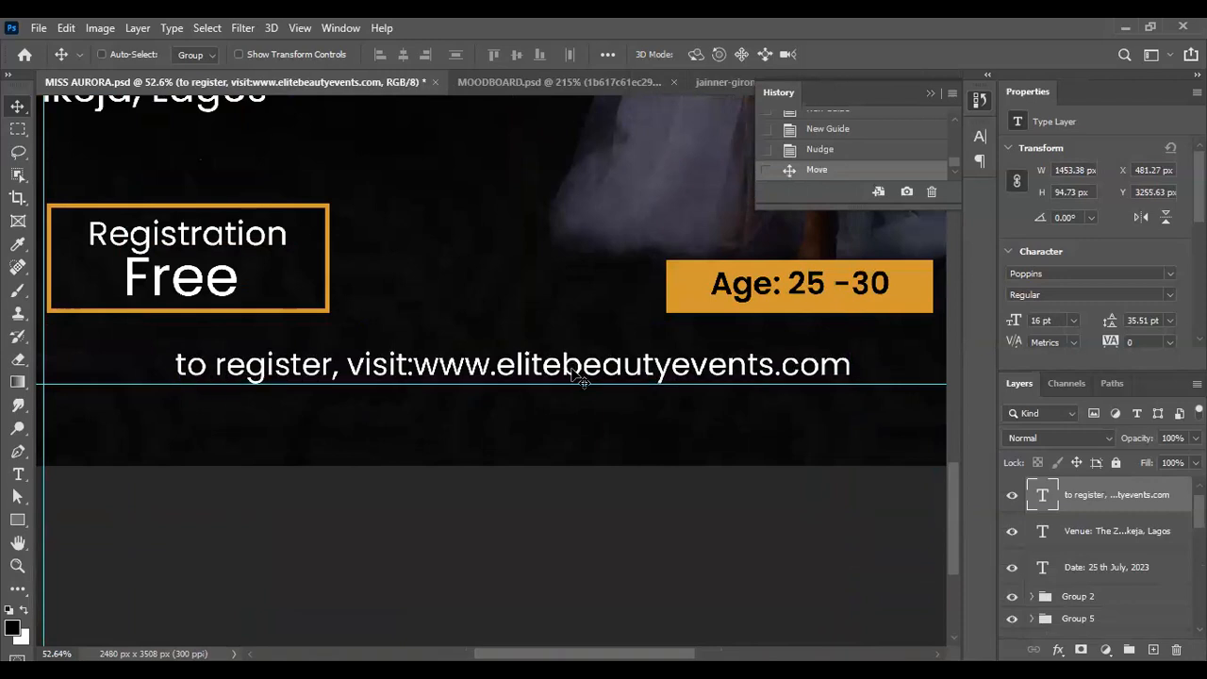
Step: Shift the "Registration Free" box group left until its outer edge meets the left margin guide
{"action": "scroll", "coordinate": [570, 354], "scroll_direction": "down", "scroll_amount": 1}
{"action": "scroll", "coordinate": [570, 353], "scroll_direction": "down", "scroll_amount": 9}
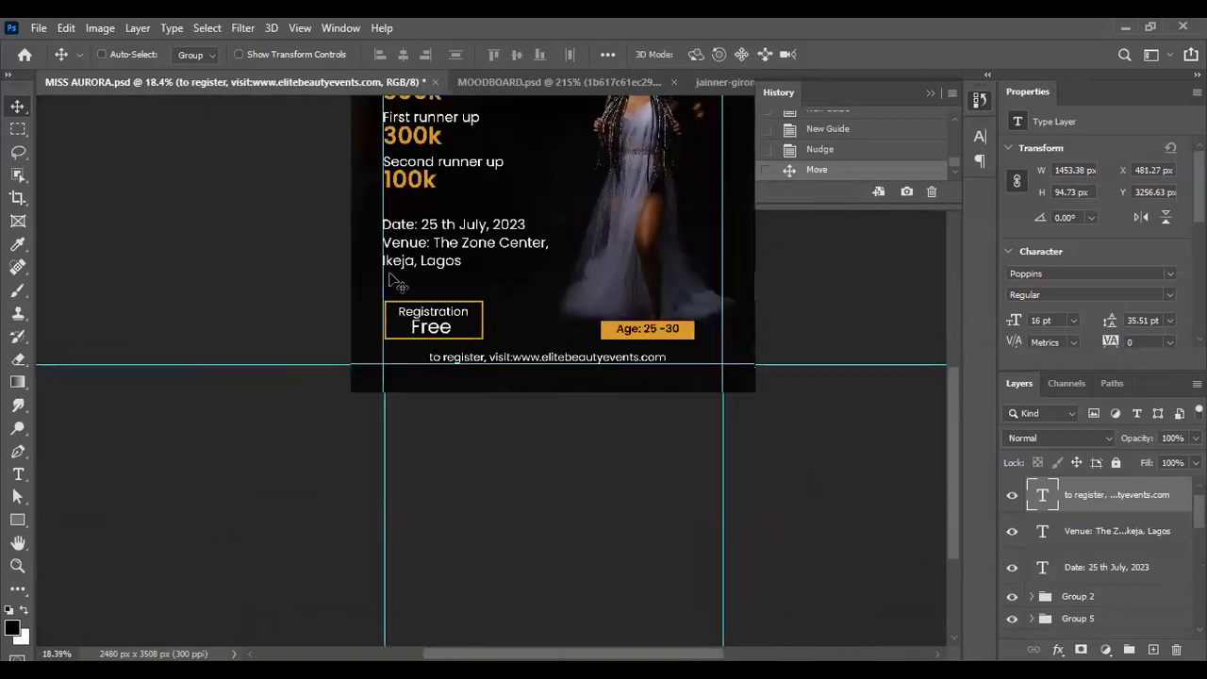
{"action": "scroll", "coordinate": [391, 227], "scroll_direction": "up", "scroll_amount": 7}
{"action": "scroll", "coordinate": [391, 227], "scroll_direction": "up", "scroll_amount": 2}
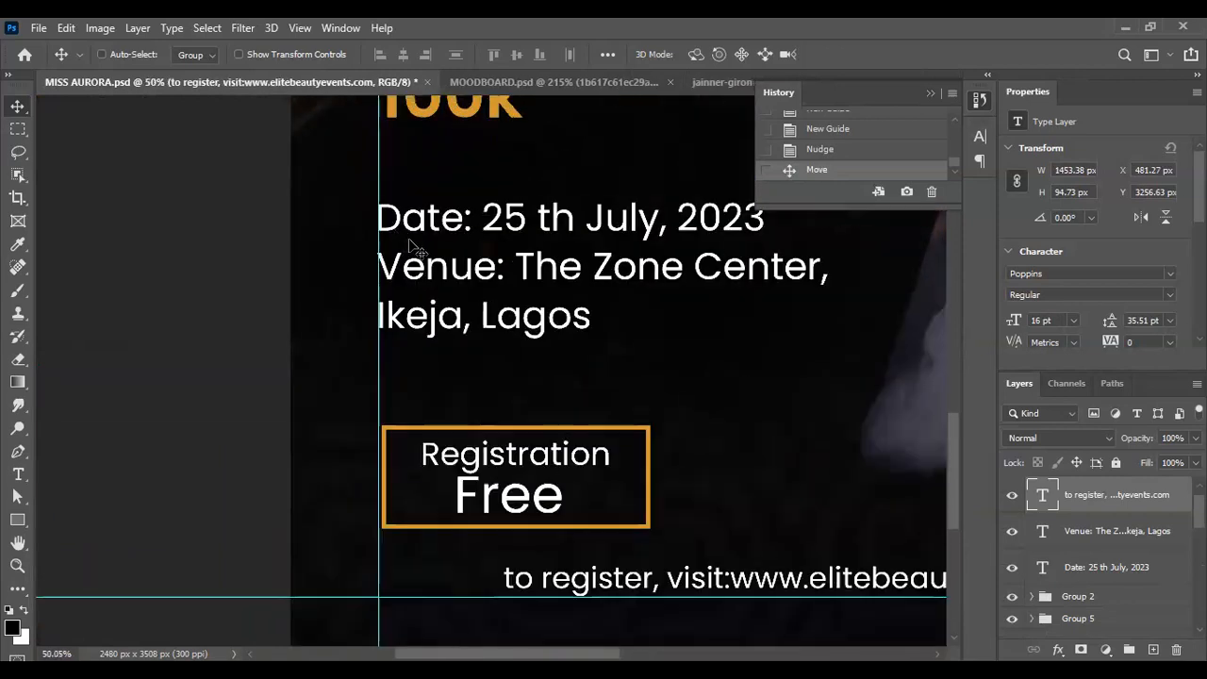
{"action": "scroll", "coordinate": [422, 526], "scroll_direction": "up", "scroll_amount": 1}
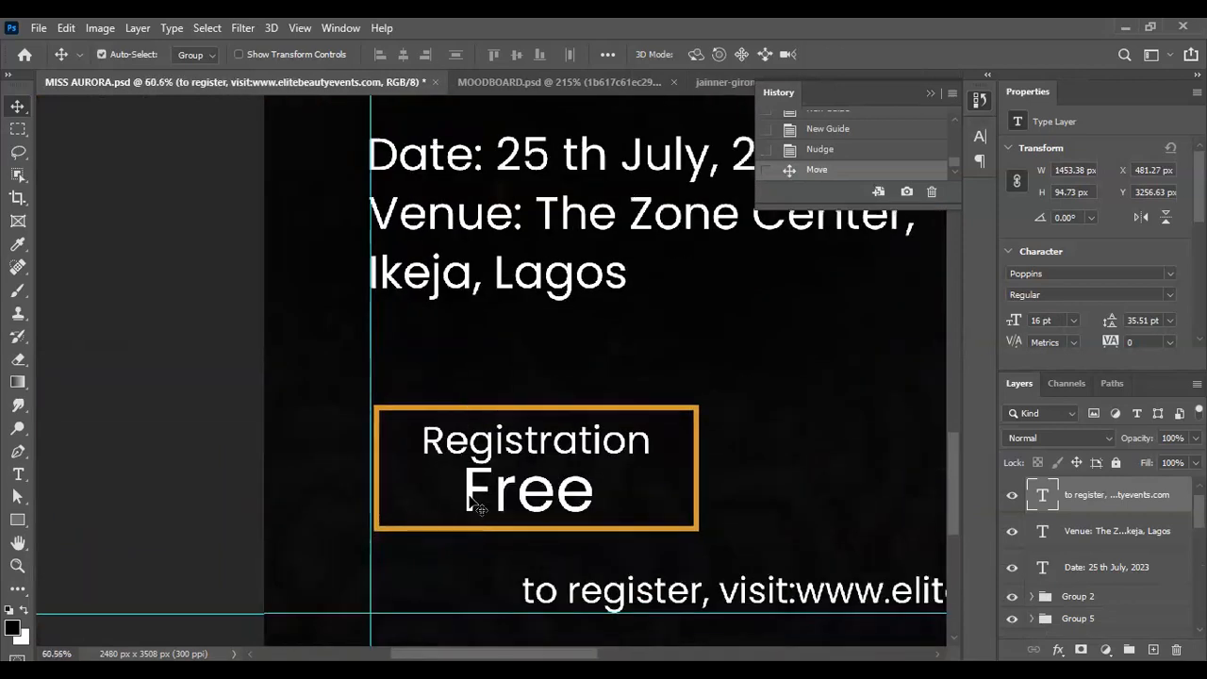
{"action": "left_click", "coordinate": [639, 507], "text": "ctrl"}
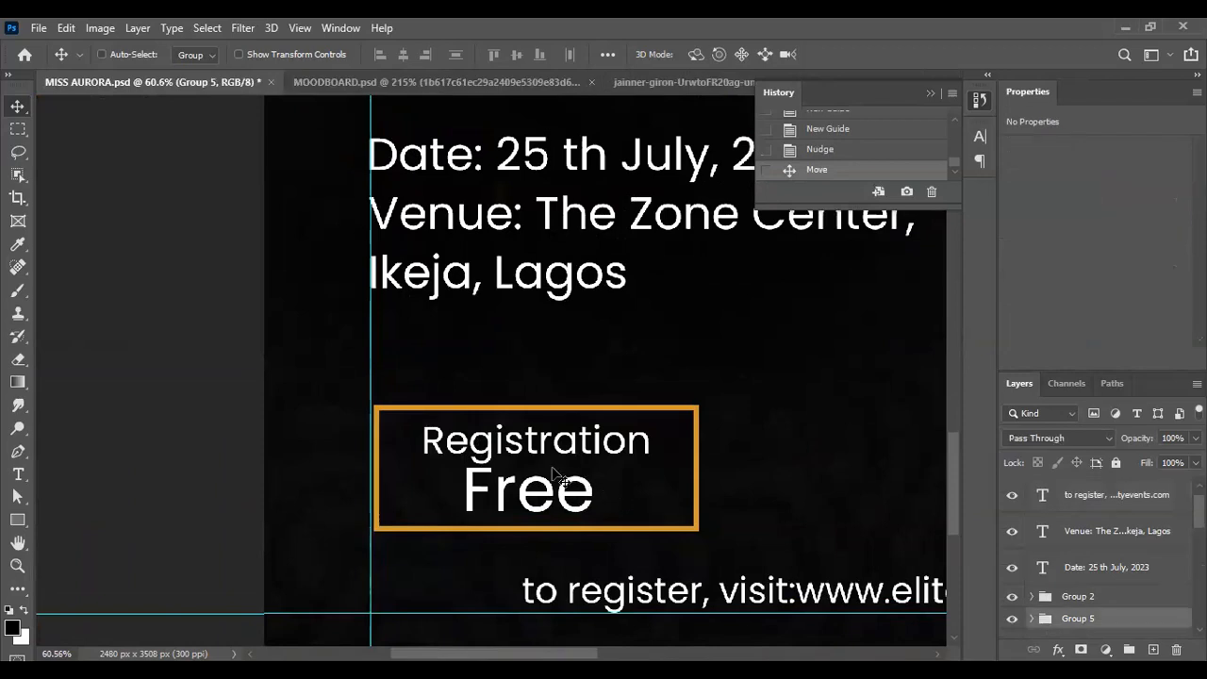
{"action": "left_click_drag", "start_coordinate": [557, 480], "coordinate": [553, 479]}
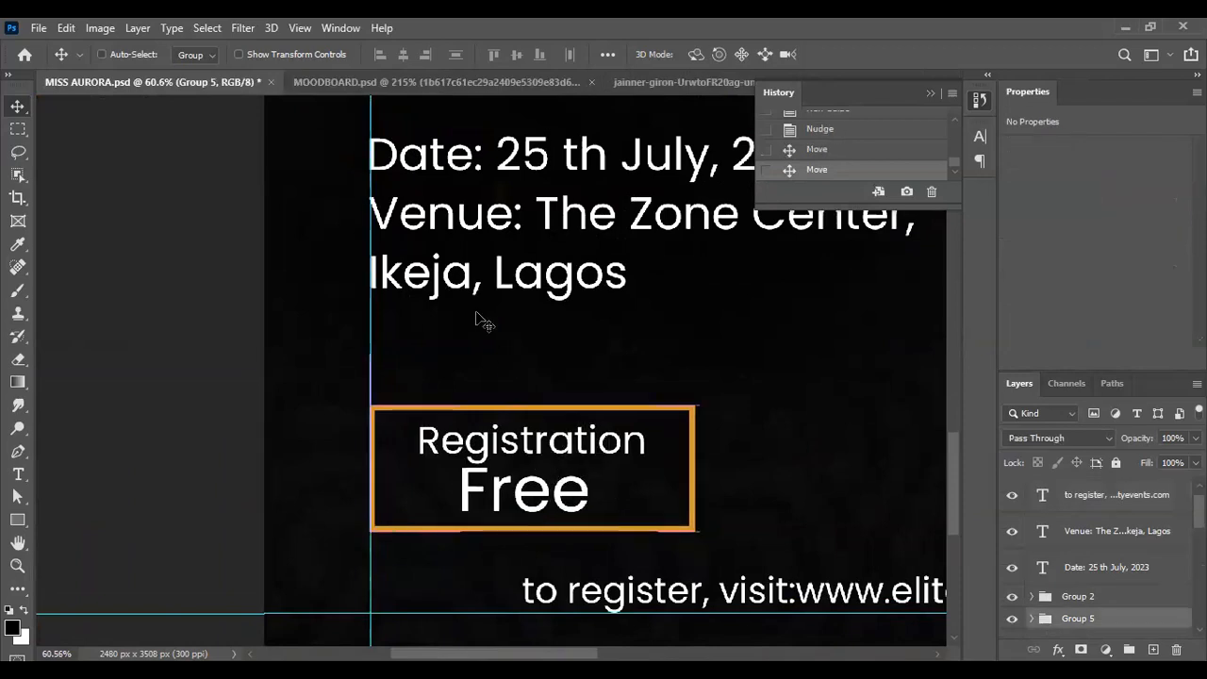
Step: Shift the venue text 3 px right and nudge the cash prizes group to line them up with the left margin guide
{"action": "left_click", "coordinate": [519, 292], "text": "ctrl"}
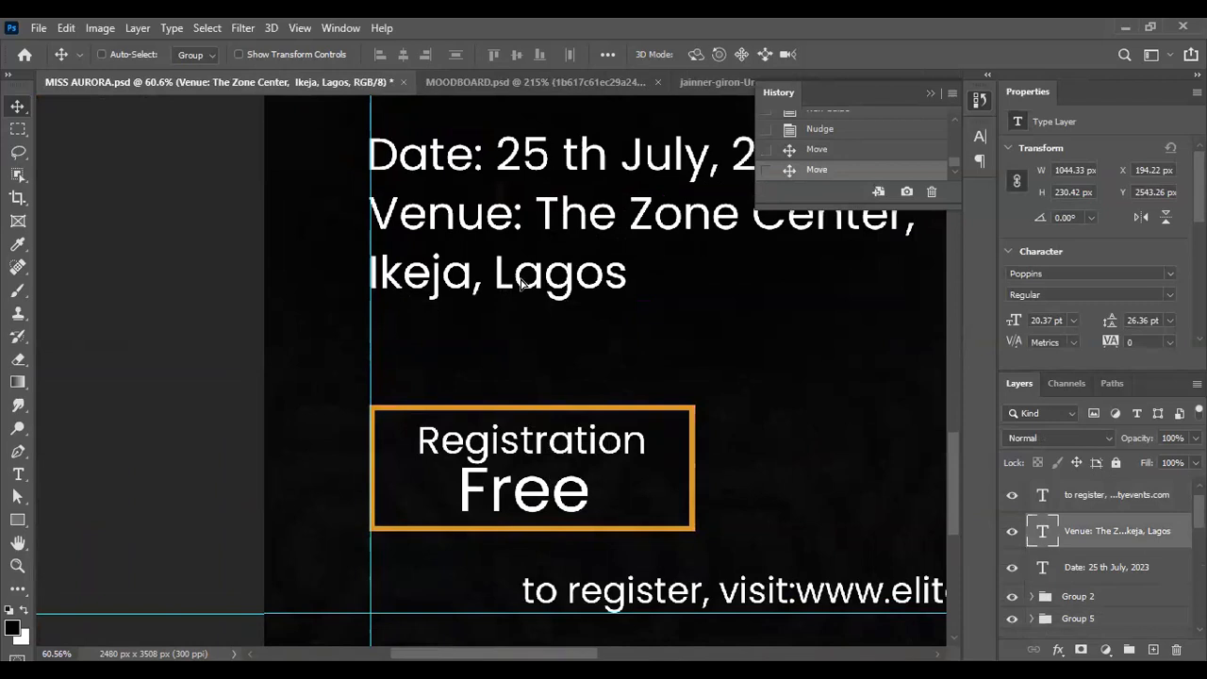
{"action": "left_click_drag", "start_coordinate": [521, 281], "coordinate": [521, 289]}
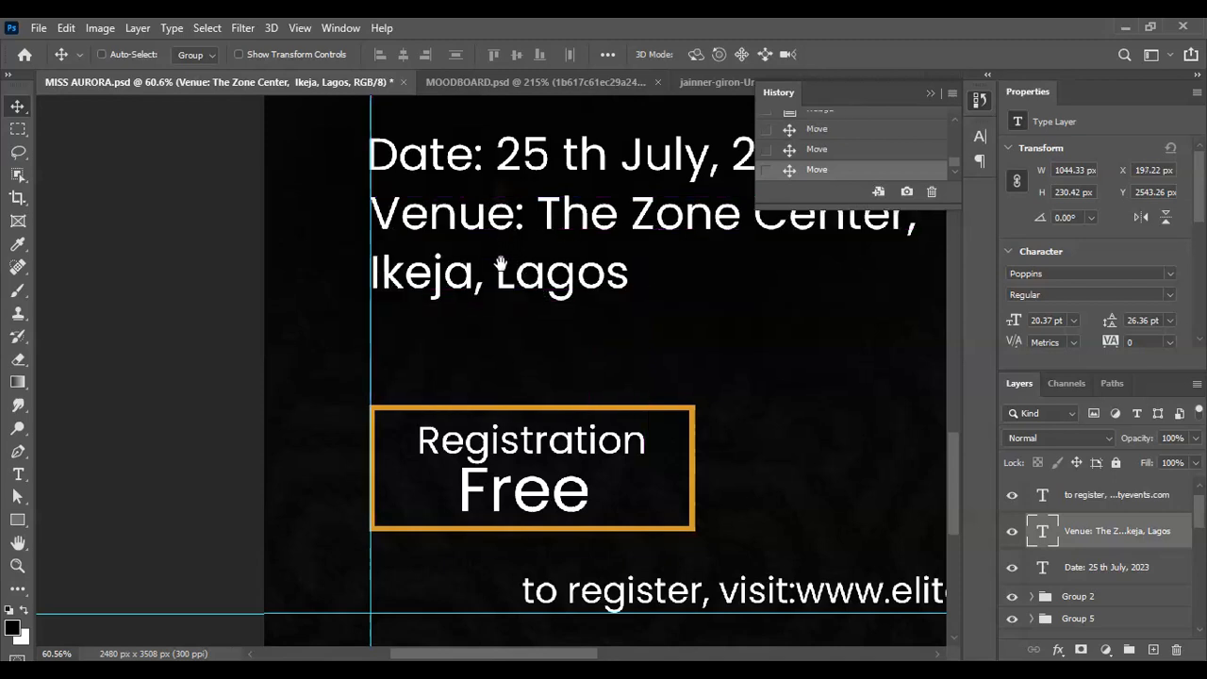
{"action": "scroll", "coordinate": [521, 289], "scroll_direction": "up", "scroll_amount": 3}
{"action": "left_click", "coordinate": [541, 269]}
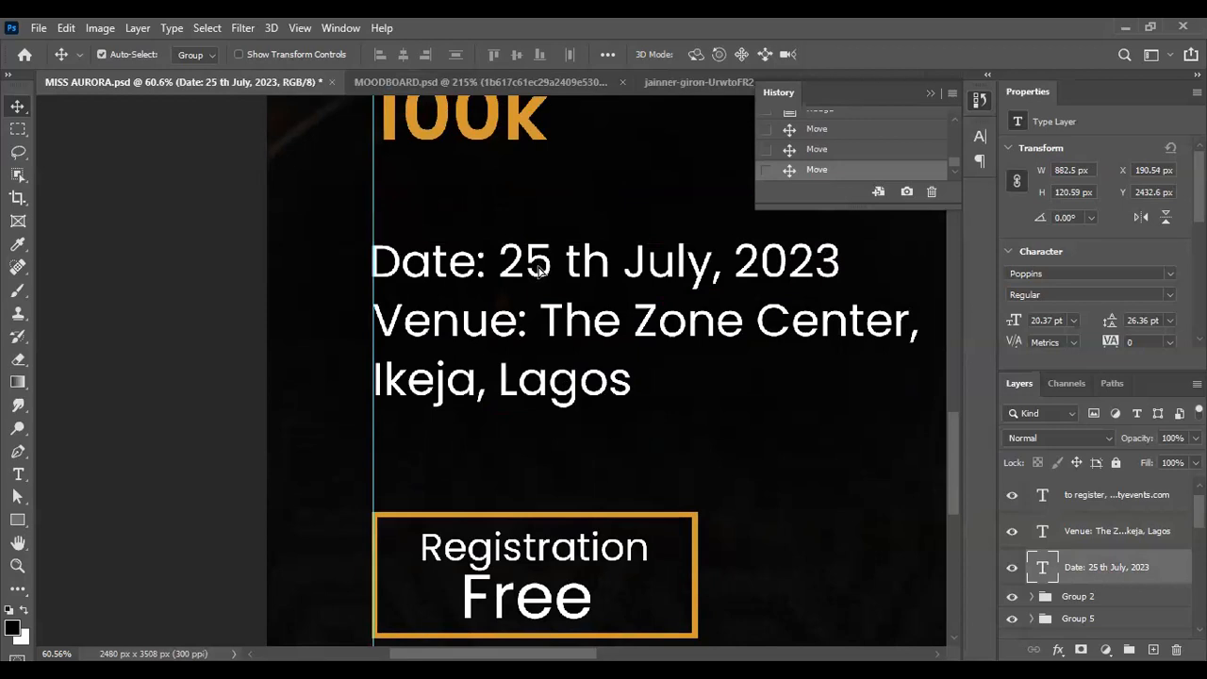
{"action": "scroll", "coordinate": [529, 274], "scroll_direction": "up", "scroll_amount": 6}
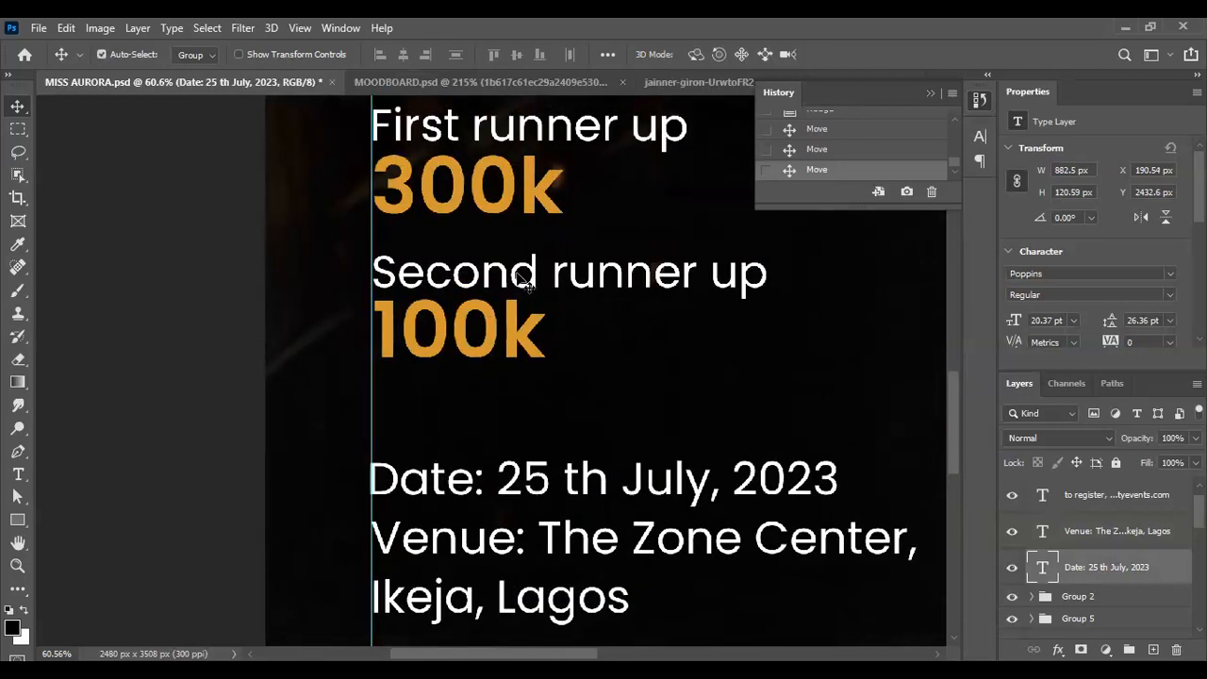
{"action": "left_click", "coordinate": [528, 281]}
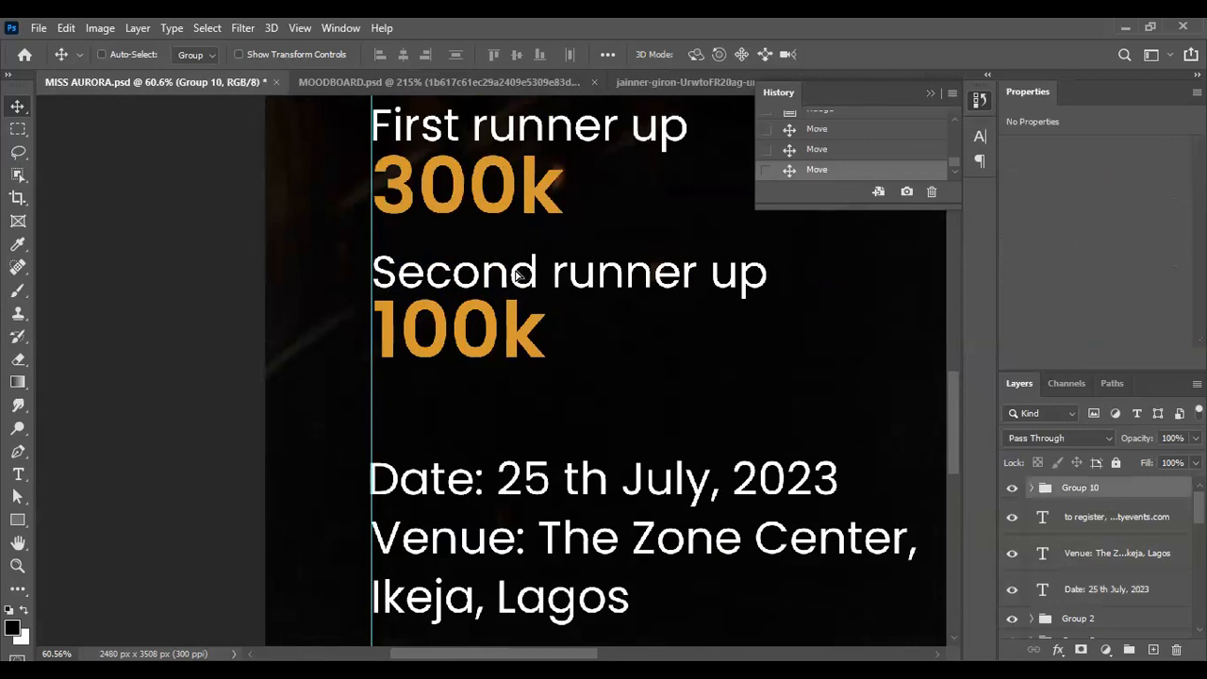
{"action": "left_click_drag", "start_coordinate": [513, 272], "coordinate": [514, 272]}
{"action": "scroll", "coordinate": [514, 272], "scroll_direction": "down", "scroll_amount": 12}
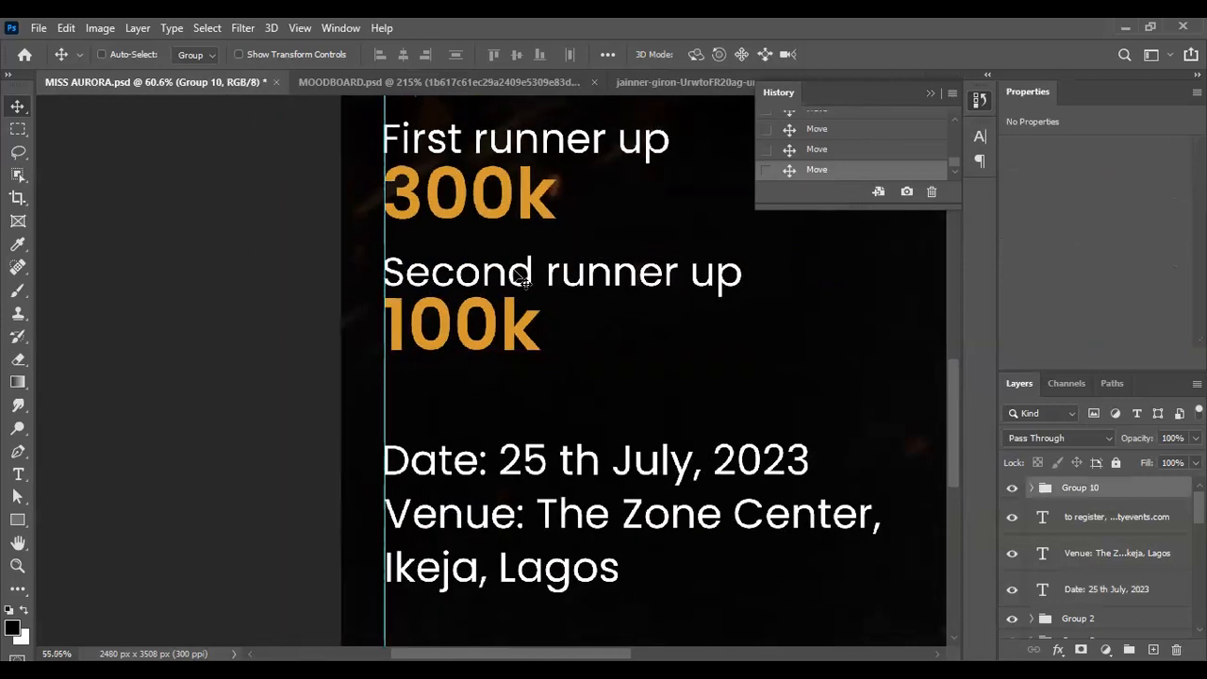
{"action": "scroll", "coordinate": [579, 521], "scroll_direction": "up", "scroll_amount": 4}
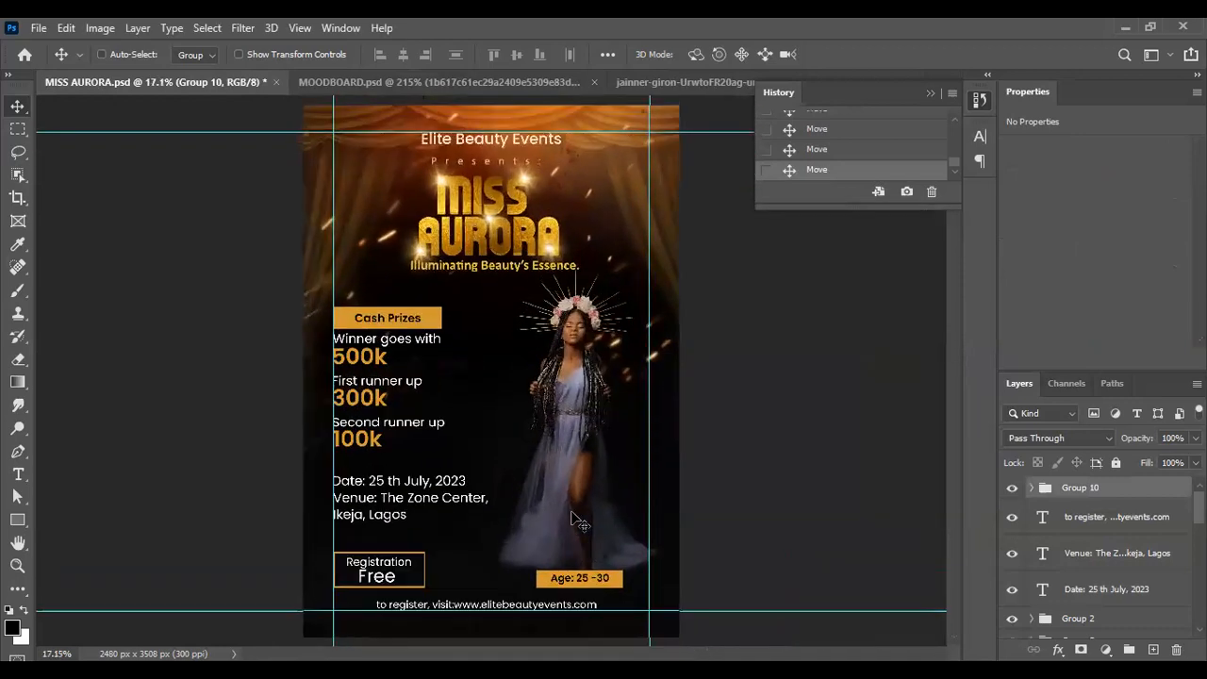
{"action": "scroll", "coordinate": [613, 627], "scroll_direction": "up", "scroll_amount": 2}
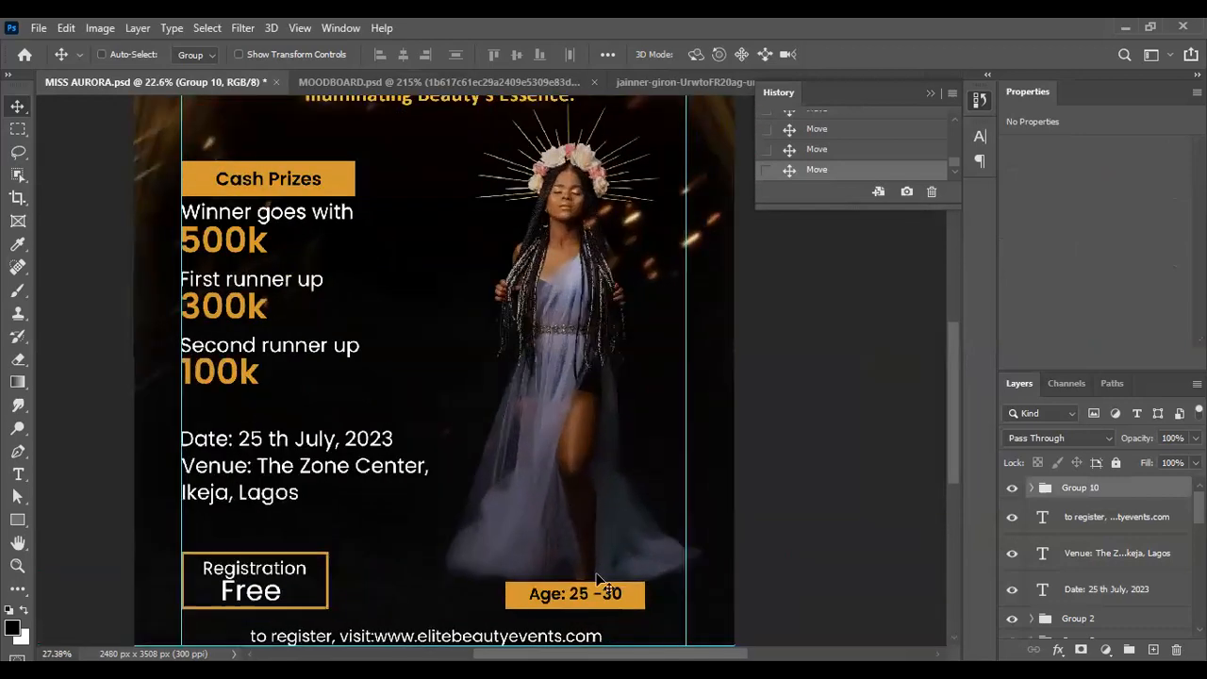
{"action": "scroll", "coordinate": [609, 389], "scroll_direction": "down", "scroll_amount": 3}
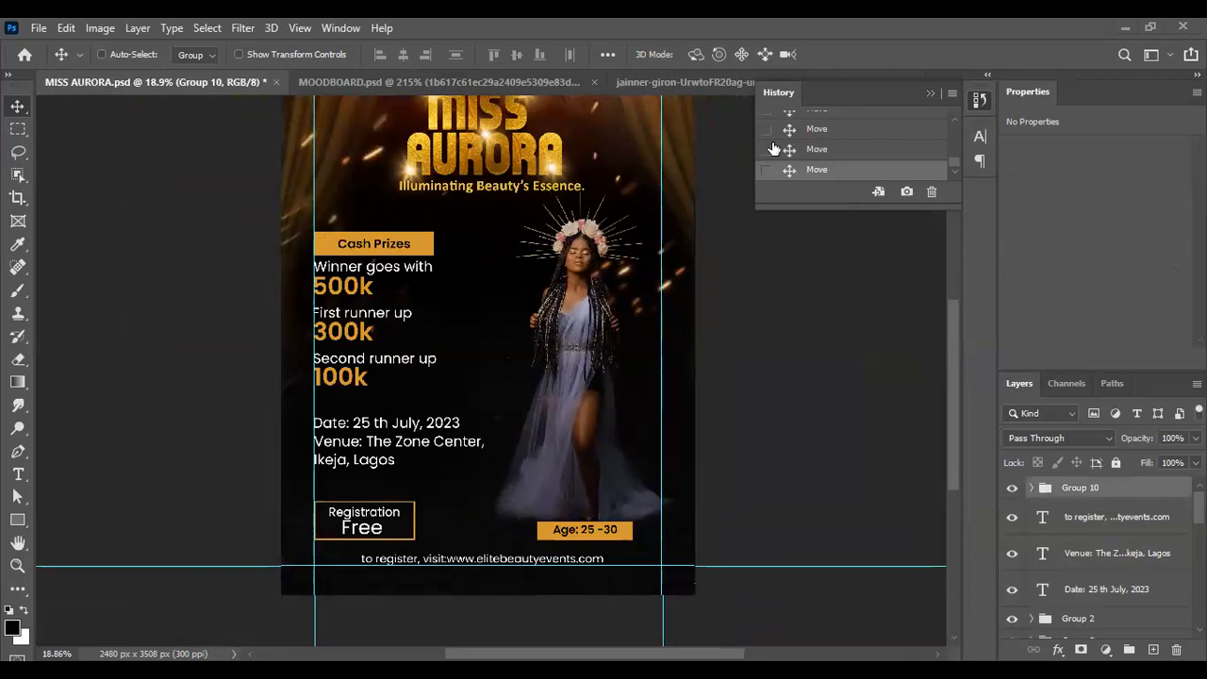
{"action": "scroll", "coordinate": [462, 257], "scroll_direction": "down", "scroll_amount": 3}
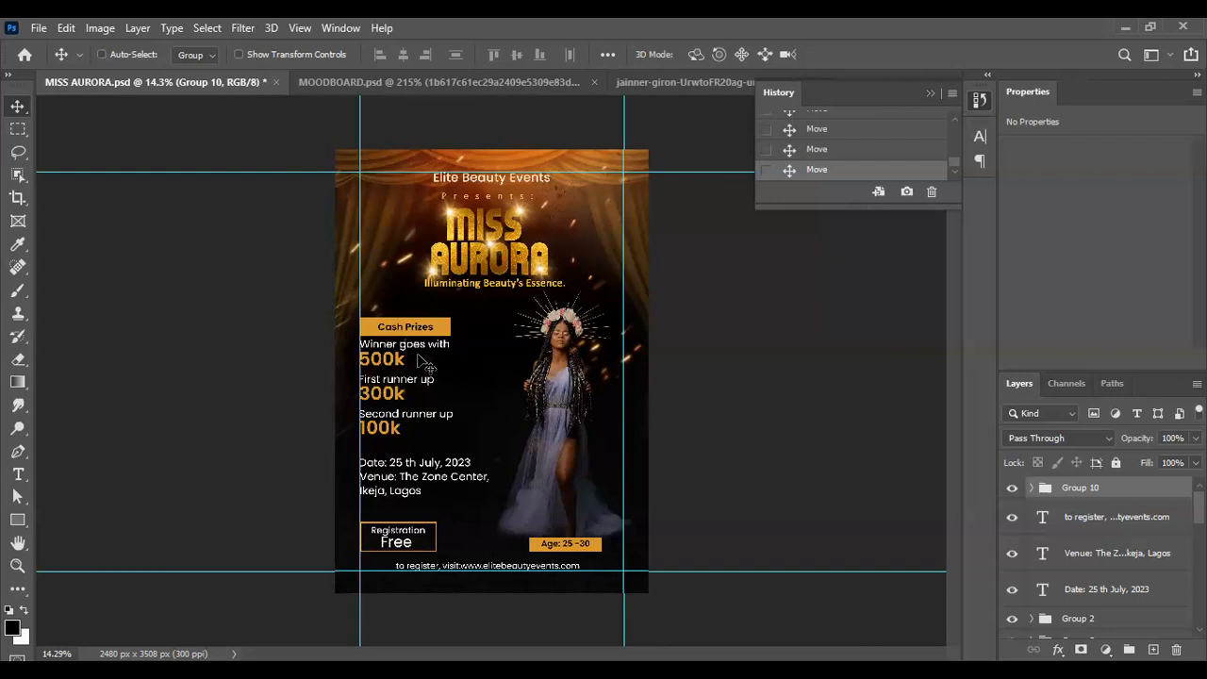
{"action": "scroll", "coordinate": [427, 363], "scroll_direction": "up", "scroll_amount": 2}
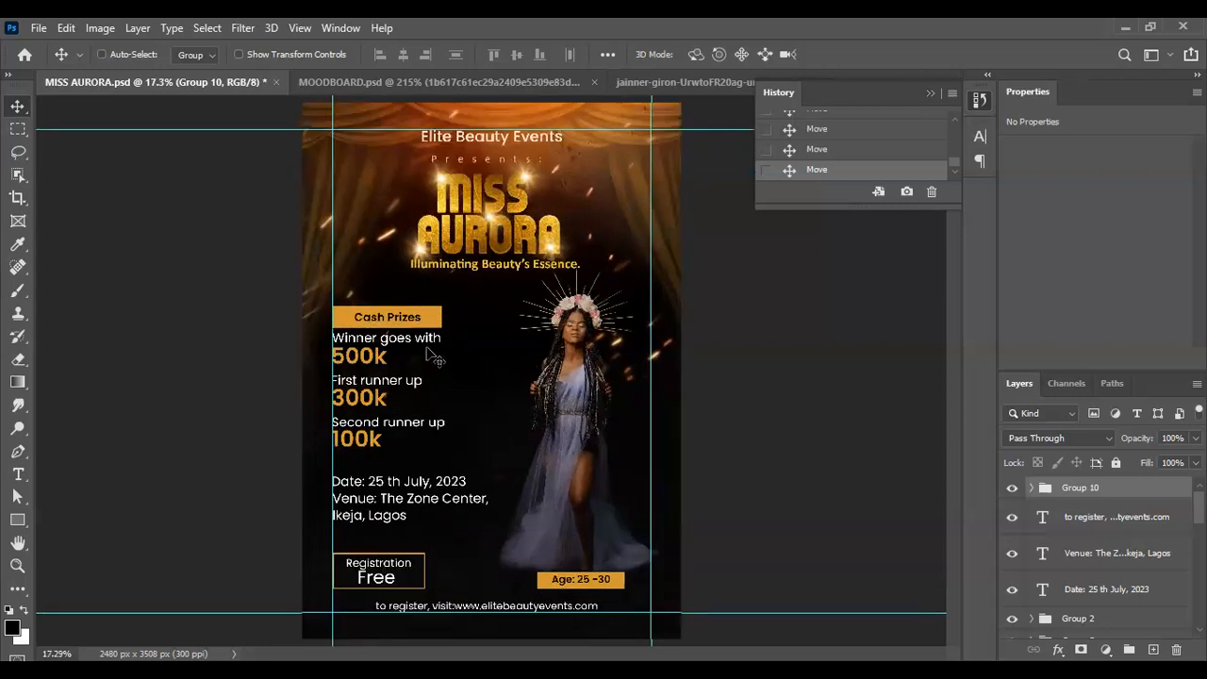
Step: Examine the whole poster at several zoom levels to check the text alignment against the margin guides
{"action": "scroll", "coordinate": [427, 350], "scroll_direction": "down", "scroll_amount": 3}
{"action": "scroll", "coordinate": [430, 351], "scroll_direction": "down", "scroll_amount": 1}
{"action": "scroll", "coordinate": [435, 358], "scroll_direction": "up", "scroll_amount": 1}
{"action": "scroll", "coordinate": [441, 366], "scroll_direction": "up", "scroll_amount": 1}
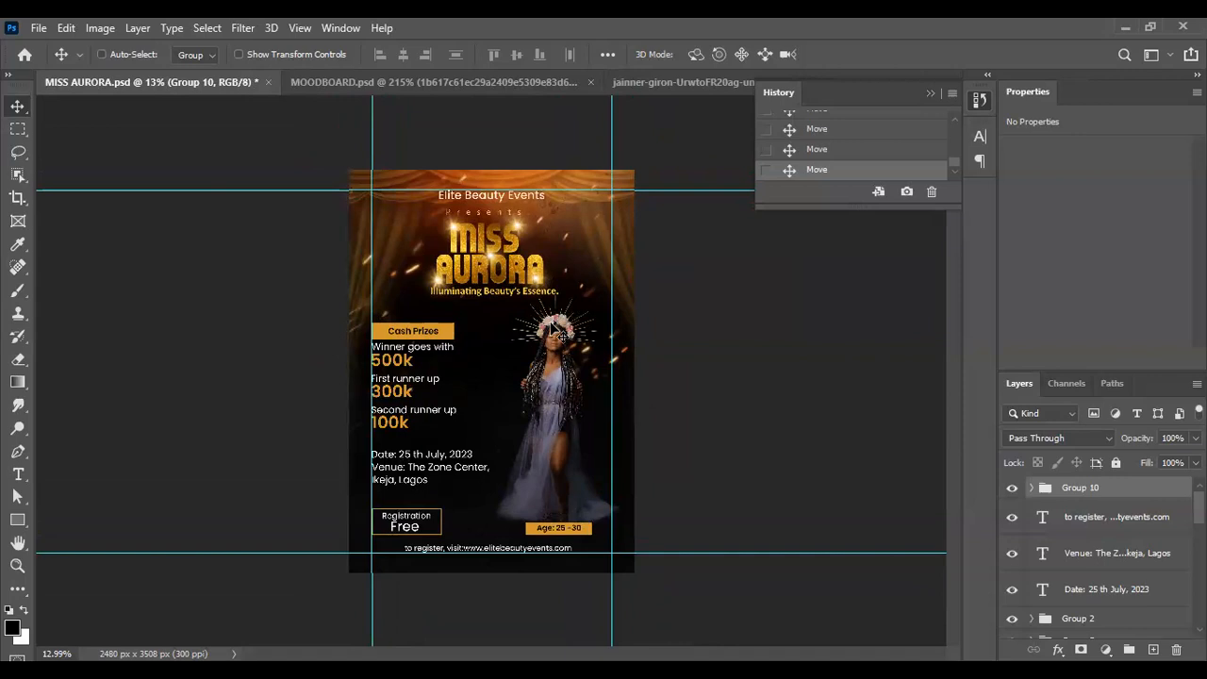
{"action": "scroll", "coordinate": [548, 337], "scroll_direction": "down", "scroll_amount": 1}
{"action": "scroll", "coordinate": [548, 337], "scroll_direction": "up", "scroll_amount": 1}
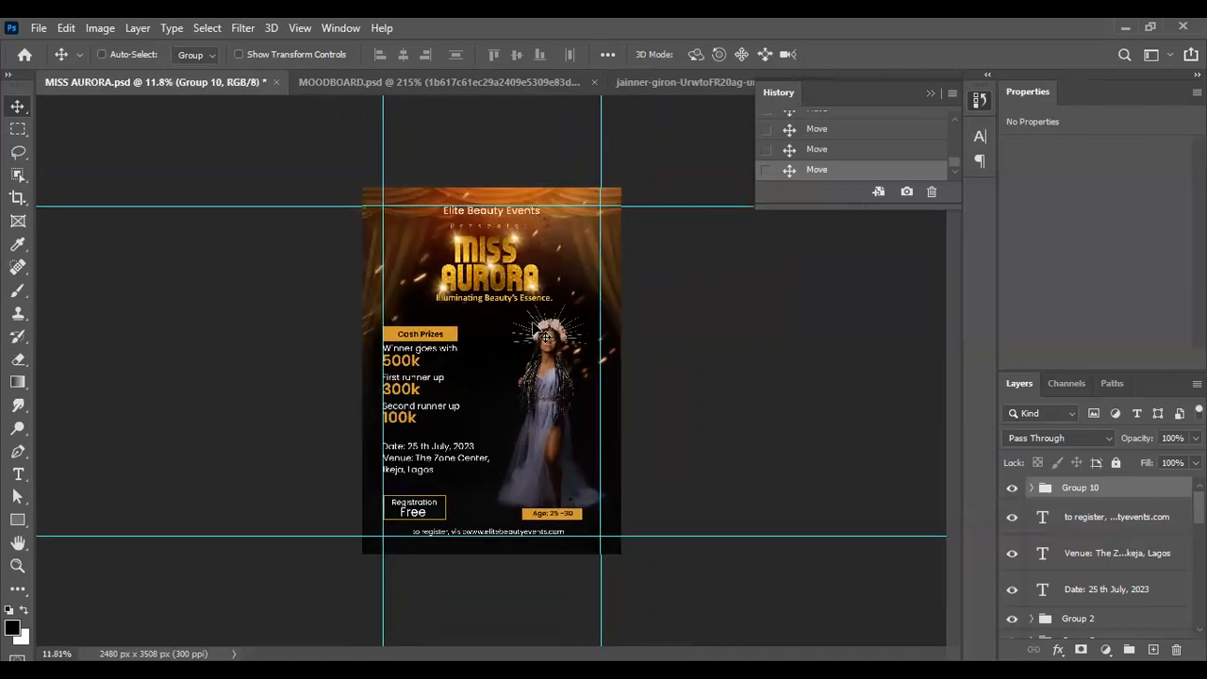
{"action": "scroll", "coordinate": [545, 337], "scroll_direction": "up", "scroll_amount": 2}
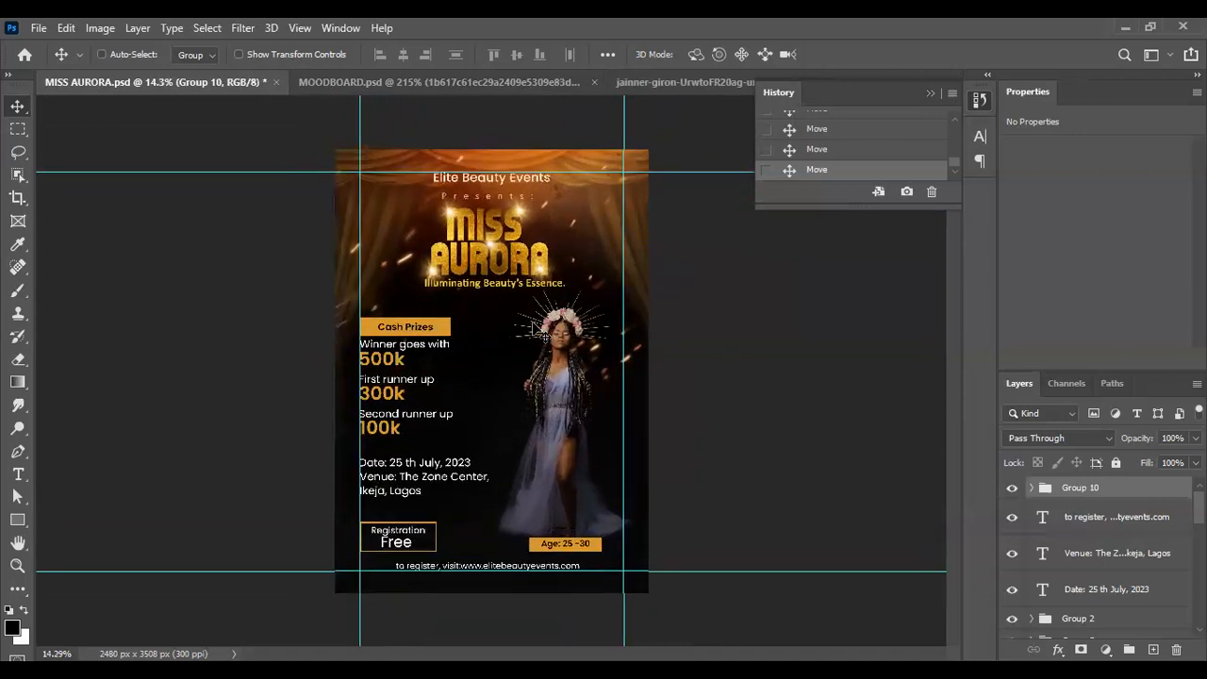
{"action": "scroll", "coordinate": [546, 335], "scroll_direction": "up", "scroll_amount": 2}
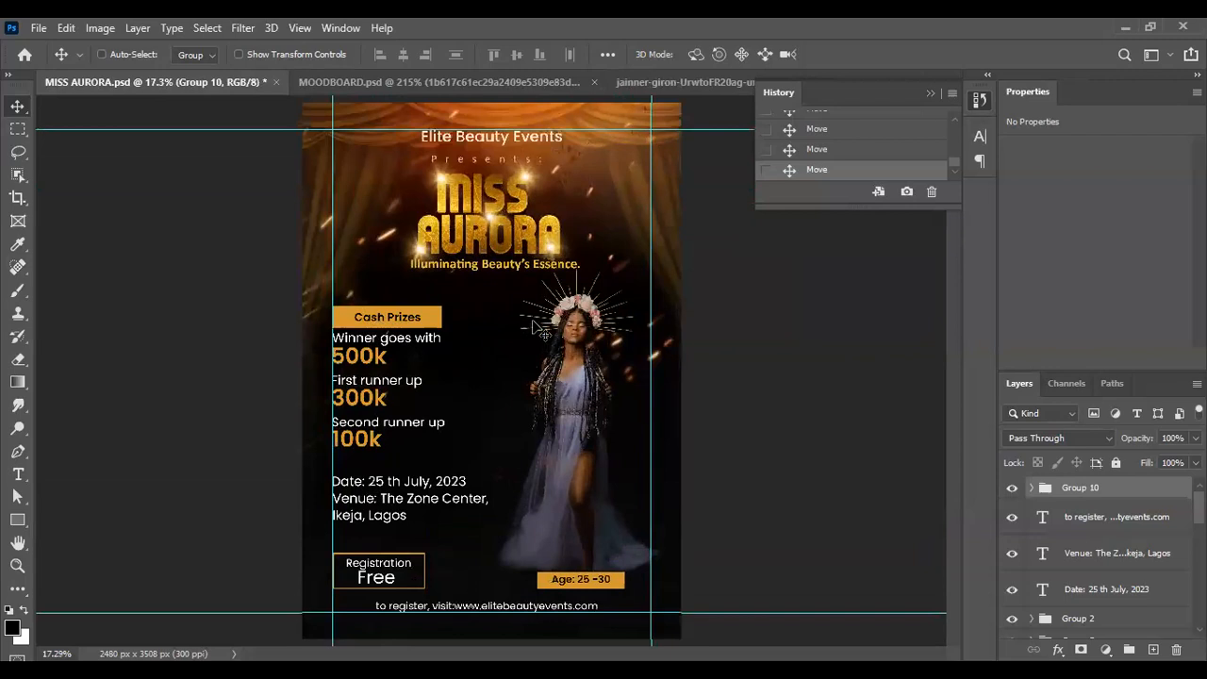
{"action": "scroll", "coordinate": [533, 324], "scroll_direction": "down", "scroll_amount": 1}
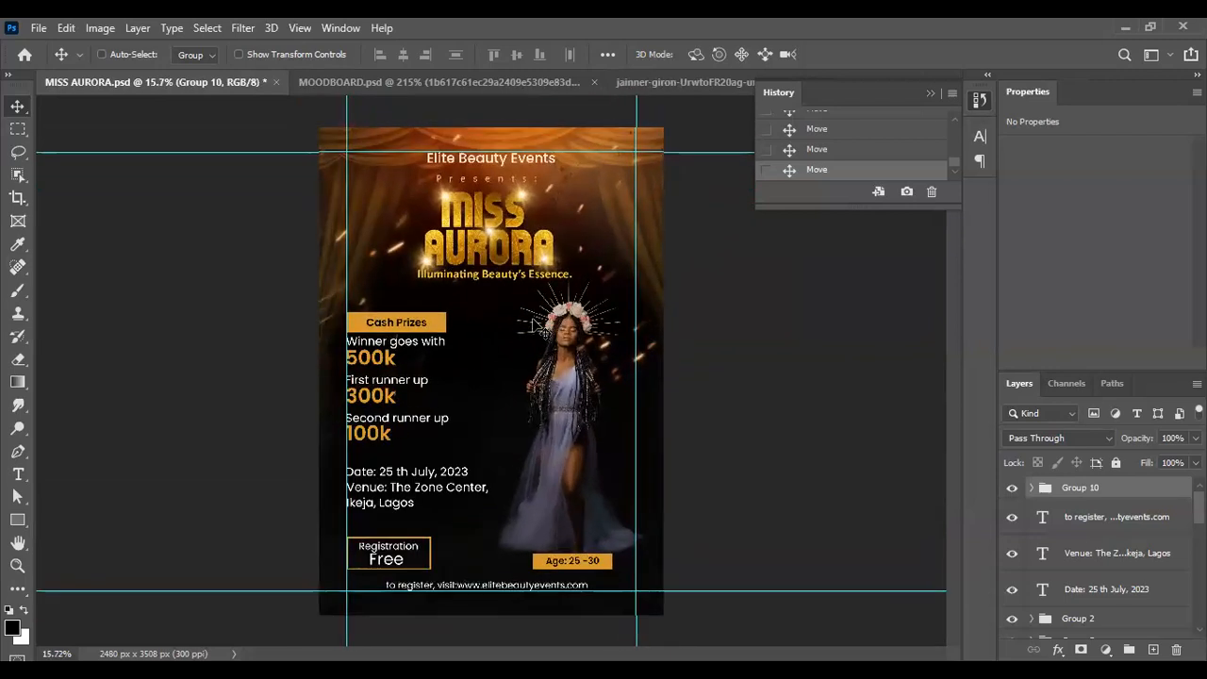
{"action": "scroll", "coordinate": [533, 325], "scroll_direction": "up", "scroll_amount": 1}
{"action": "scroll", "coordinate": [535, 330], "scroll_direction": "down", "scroll_amount": 1}
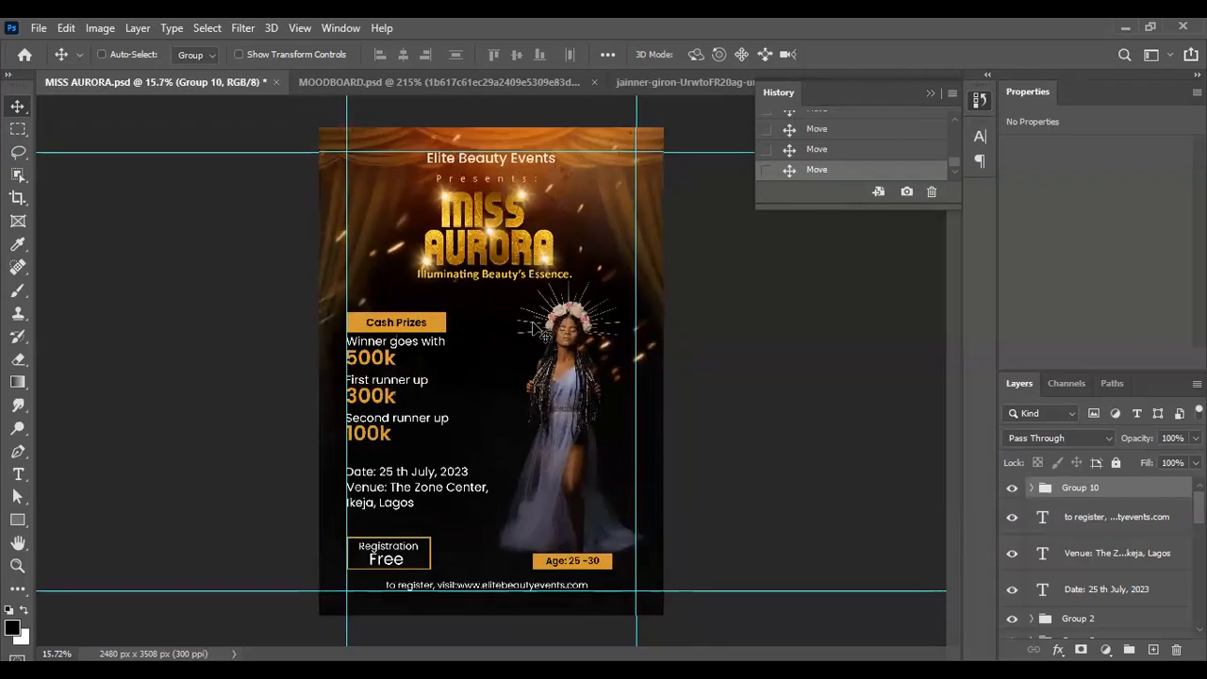
{"action": "scroll", "coordinate": [537, 332], "scroll_direction": "down", "scroll_amount": 1}
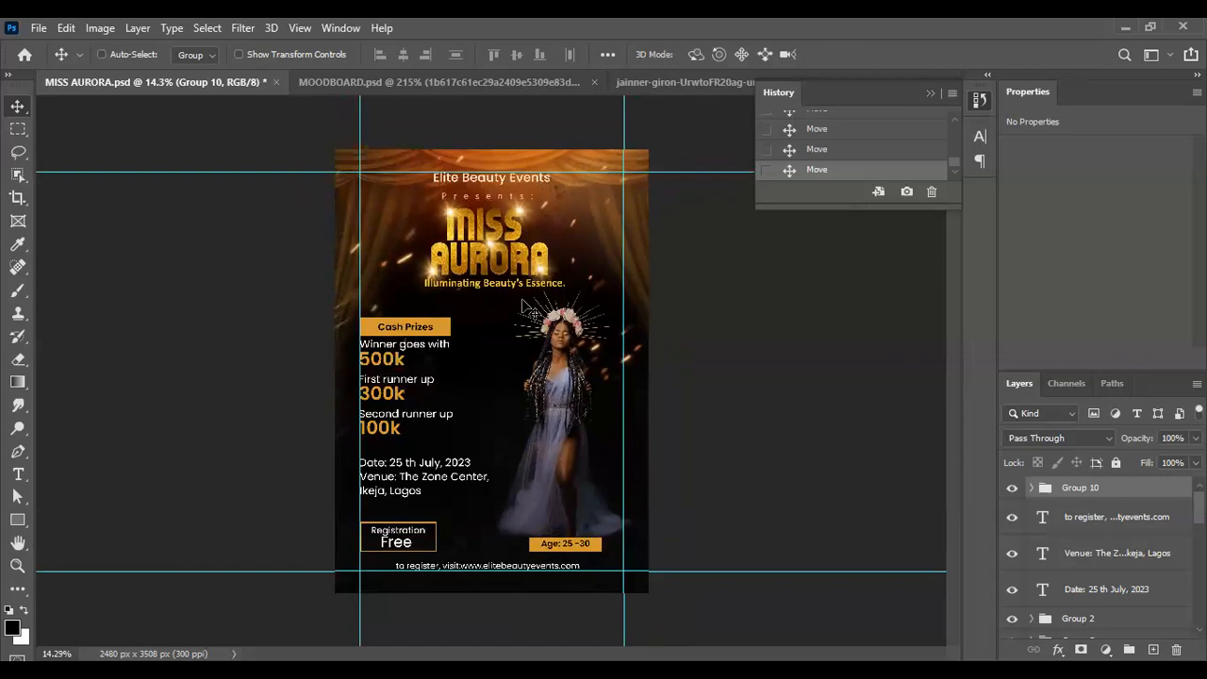
{"action": "scroll", "coordinate": [525, 306], "scroll_direction": "down", "scroll_amount": 3}
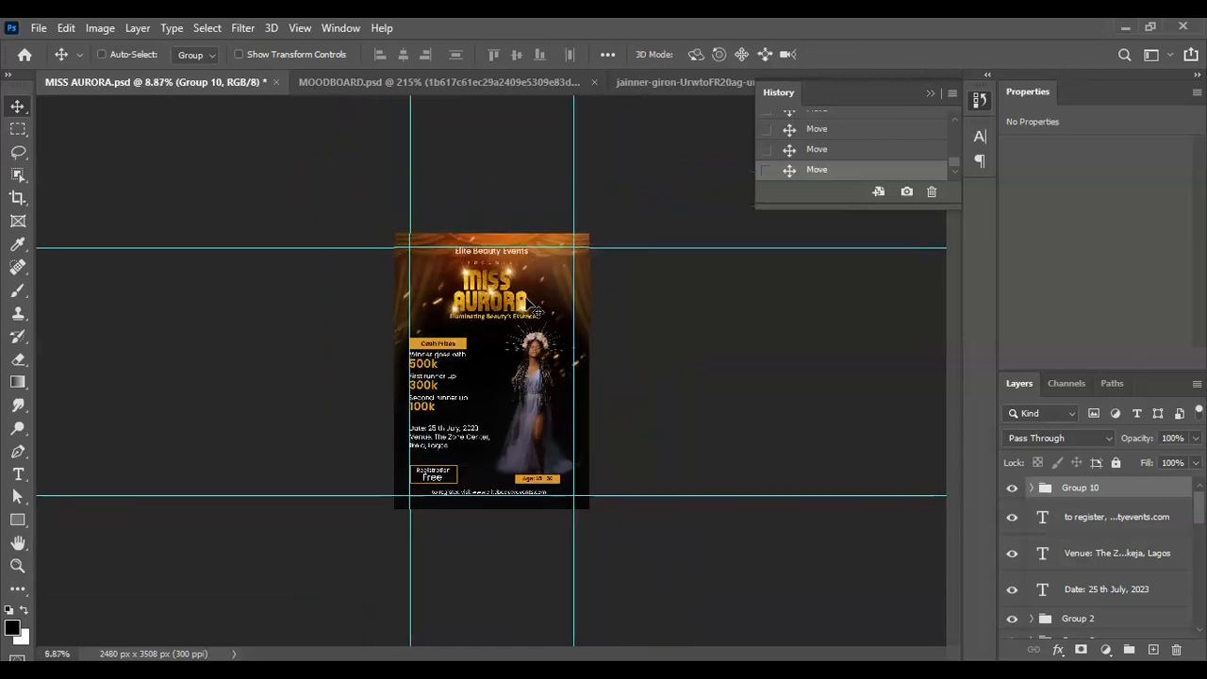
{"action": "scroll", "coordinate": [534, 309], "scroll_direction": "up", "scroll_amount": 3}
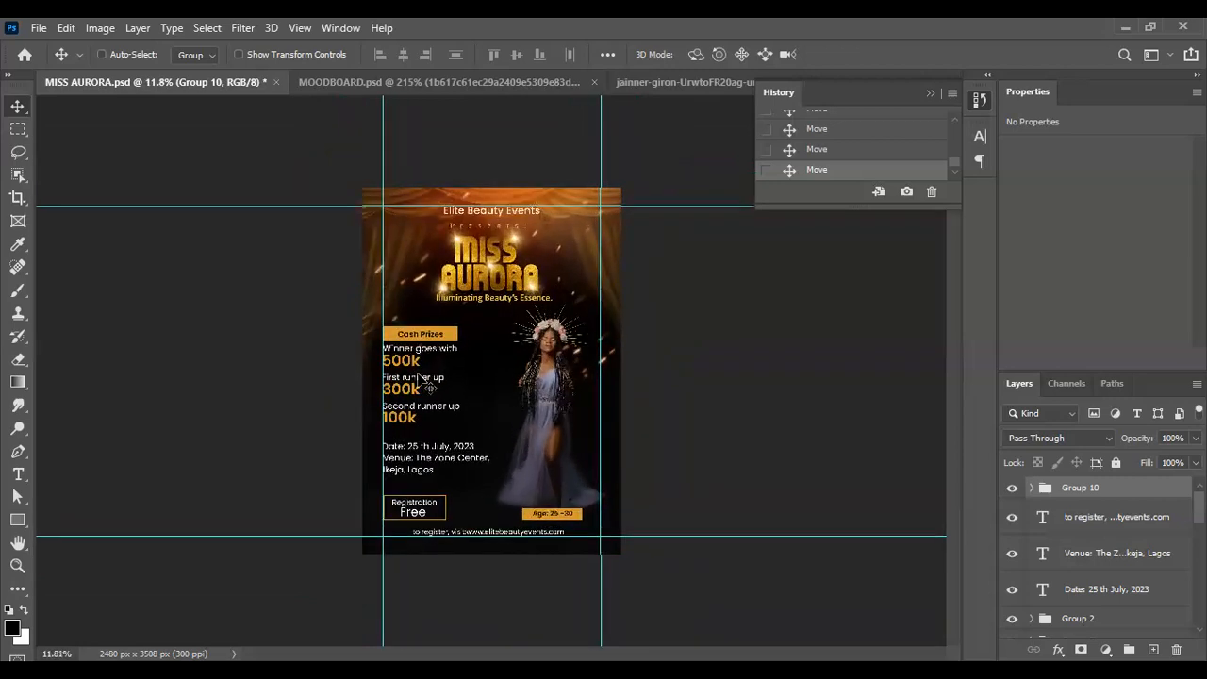
{"action": "scroll", "coordinate": [421, 380], "scroll_direction": "up", "scroll_amount": 1}
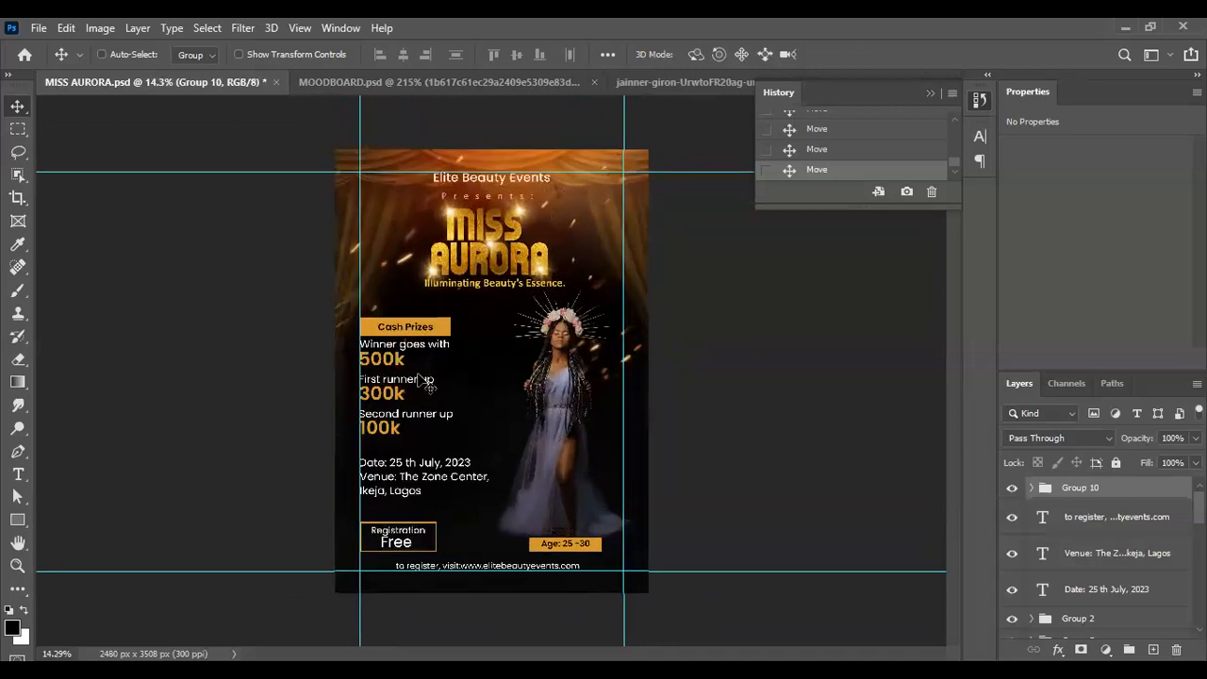
{"action": "scroll", "coordinate": [422, 380], "scroll_direction": "up", "scroll_amount": 1}
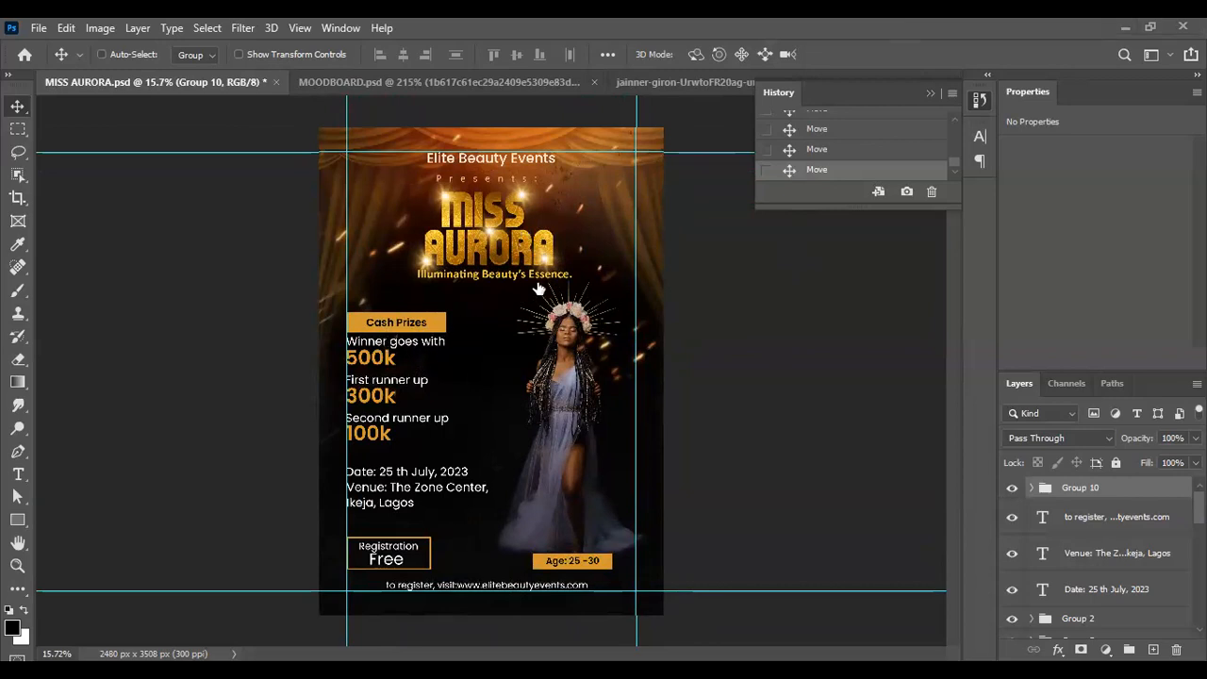
Step: Move the light flare on the last "A" of AURORA up and right onto the letter's outer edge
{"action": "scroll", "coordinate": [552, 283], "scroll_direction": "up", "scroll_amount": 2}
{"action": "scroll", "coordinate": [554, 282], "scroll_direction": "up", "scroll_amount": 5}
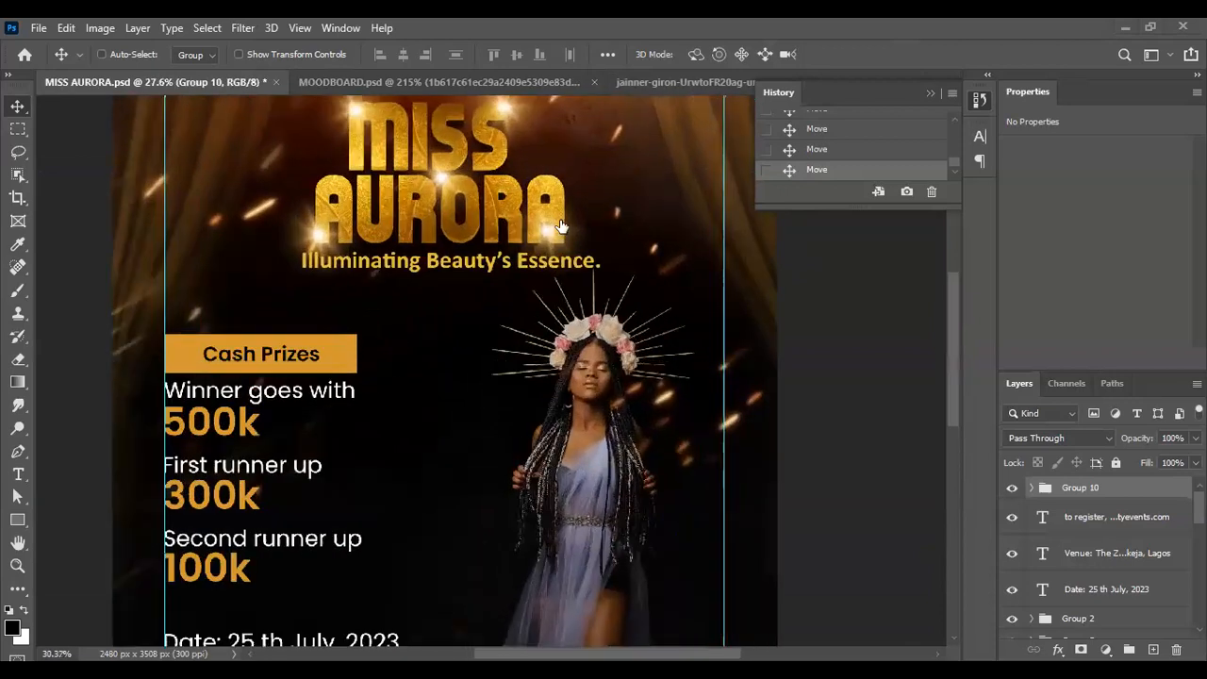
{"action": "scroll", "coordinate": [560, 226], "scroll_direction": "up", "scroll_amount": 3}
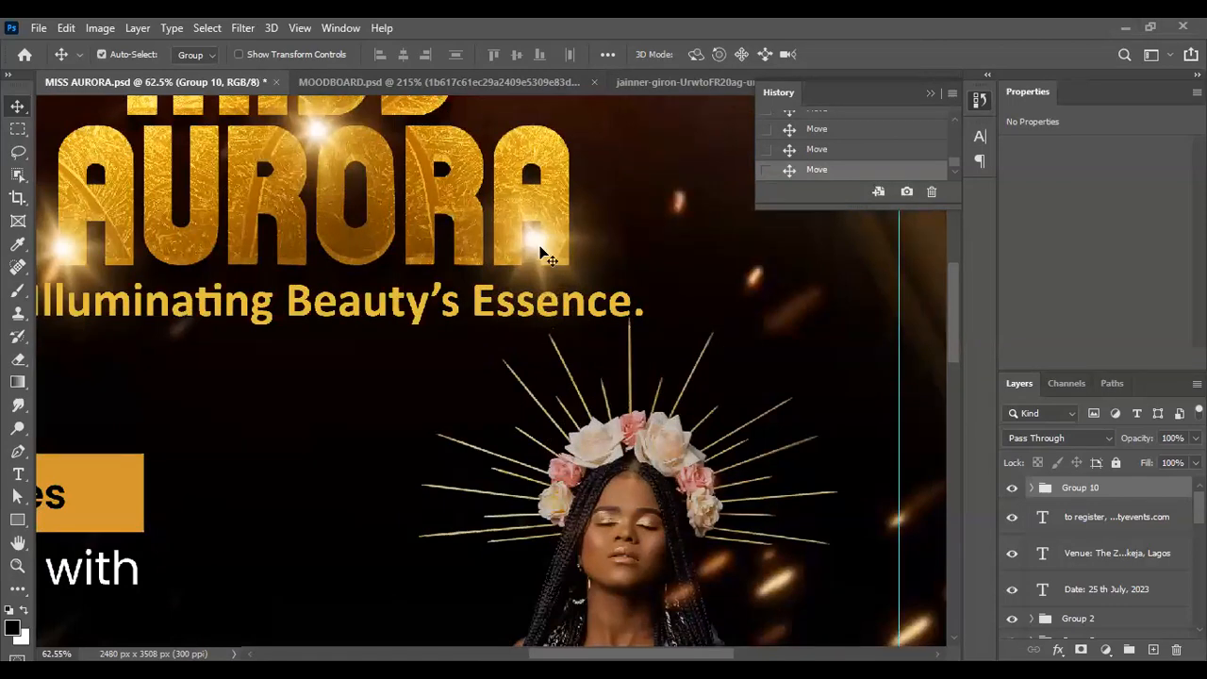
{"action": "key", "text": "ctrl+0"}
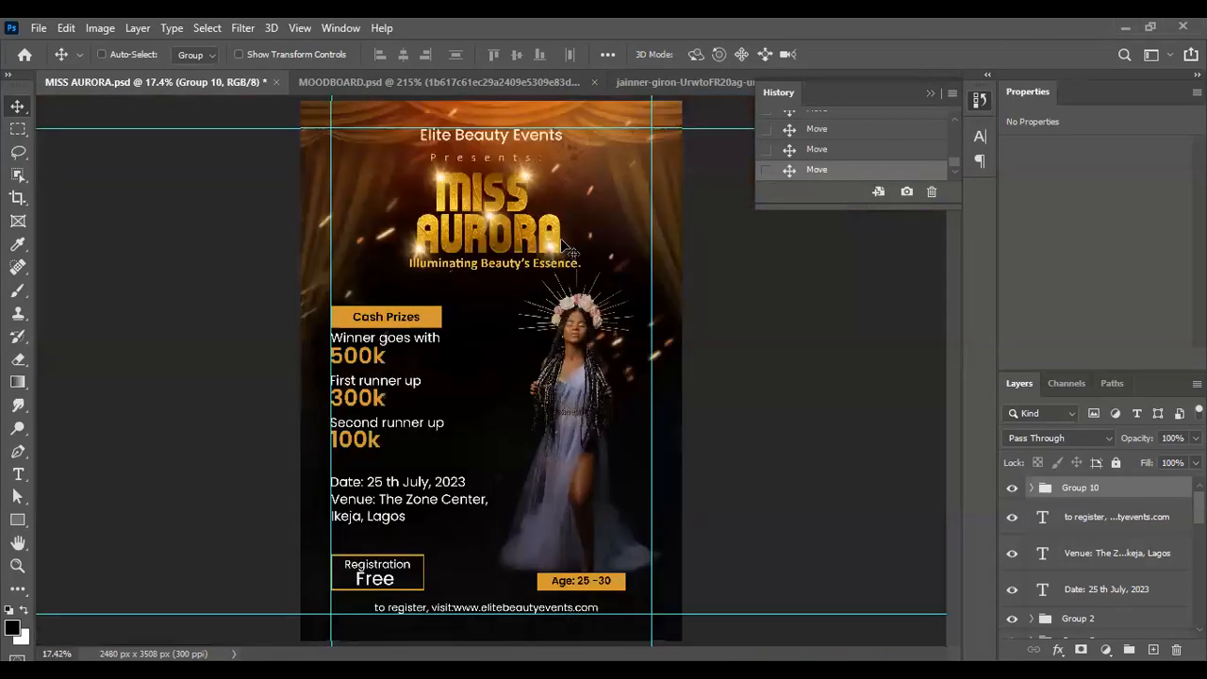
{"action": "scroll", "coordinate": [564, 252], "scroll_direction": "up", "scroll_amount": 3}
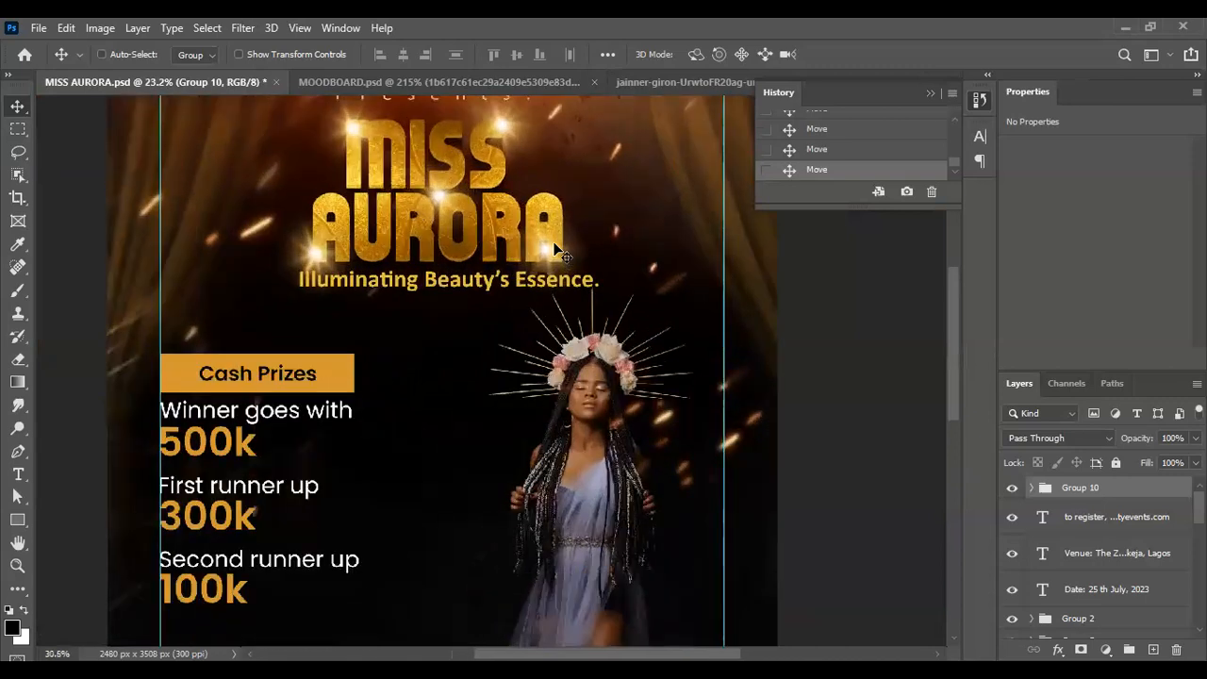
{"action": "scroll", "coordinate": [557, 253], "scroll_direction": "up", "scroll_amount": 4}
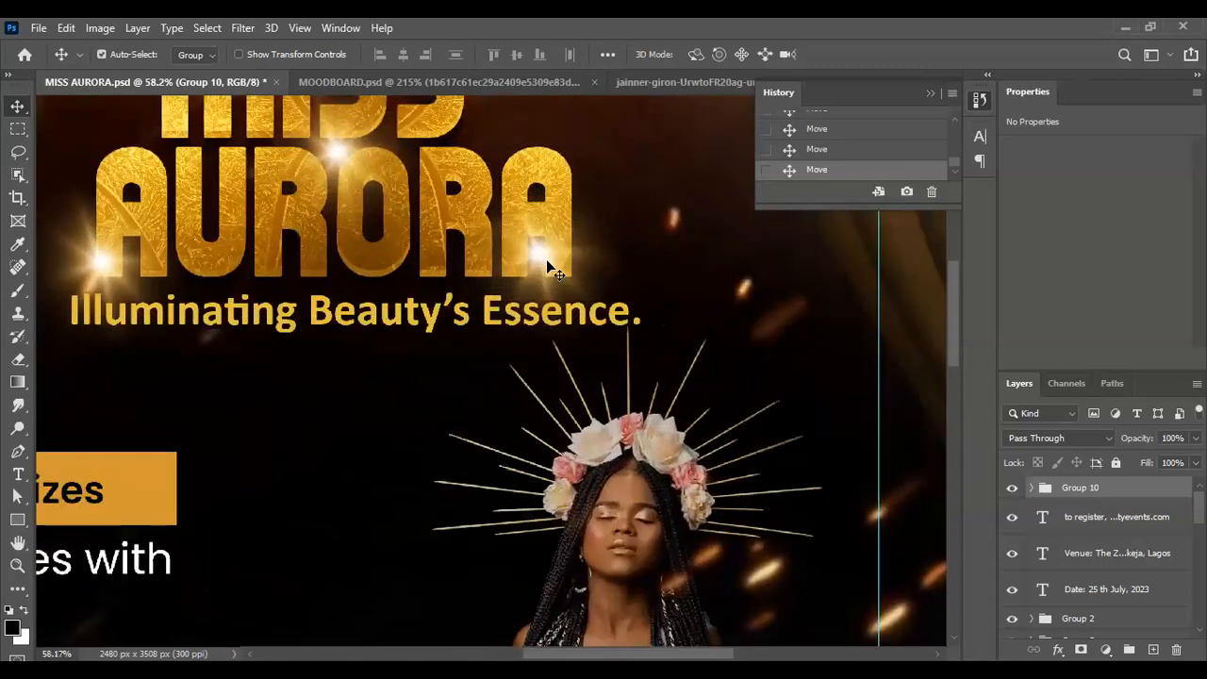
{"action": "left_click", "coordinate": [548, 262], "text": "ctrl"}
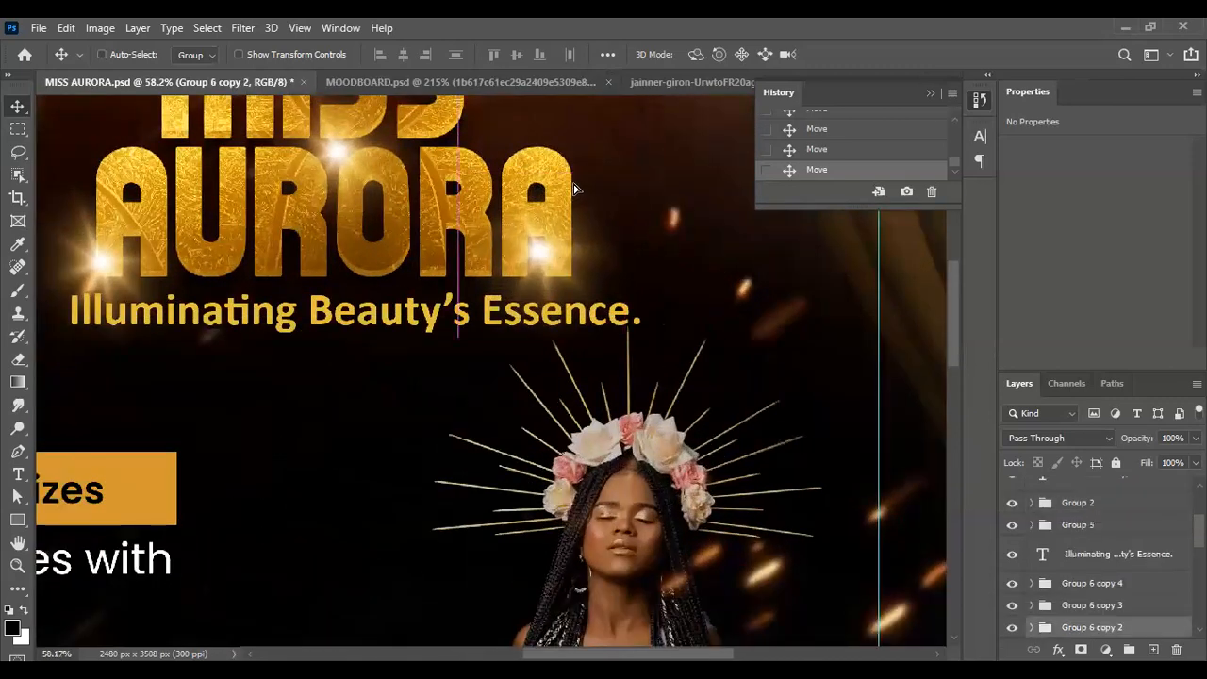
{"action": "left_click_drag", "start_coordinate": [544, 262], "coordinate": [571, 229]}
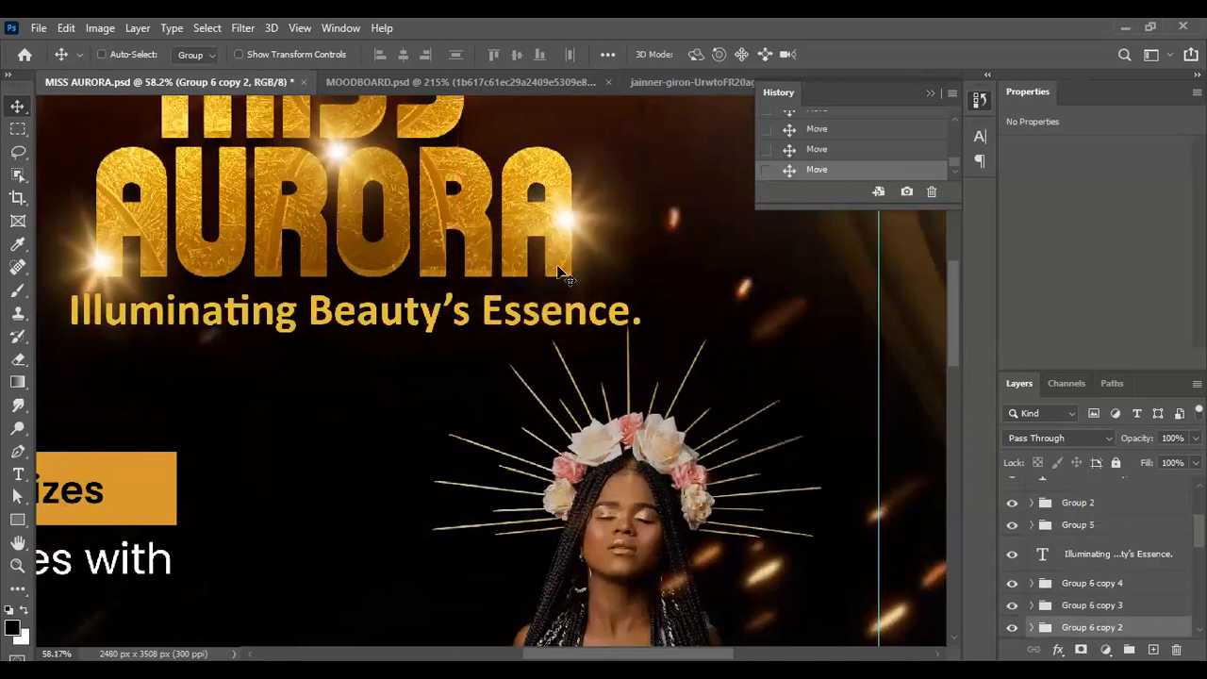
{"action": "key", "text": "ctrl+0"}
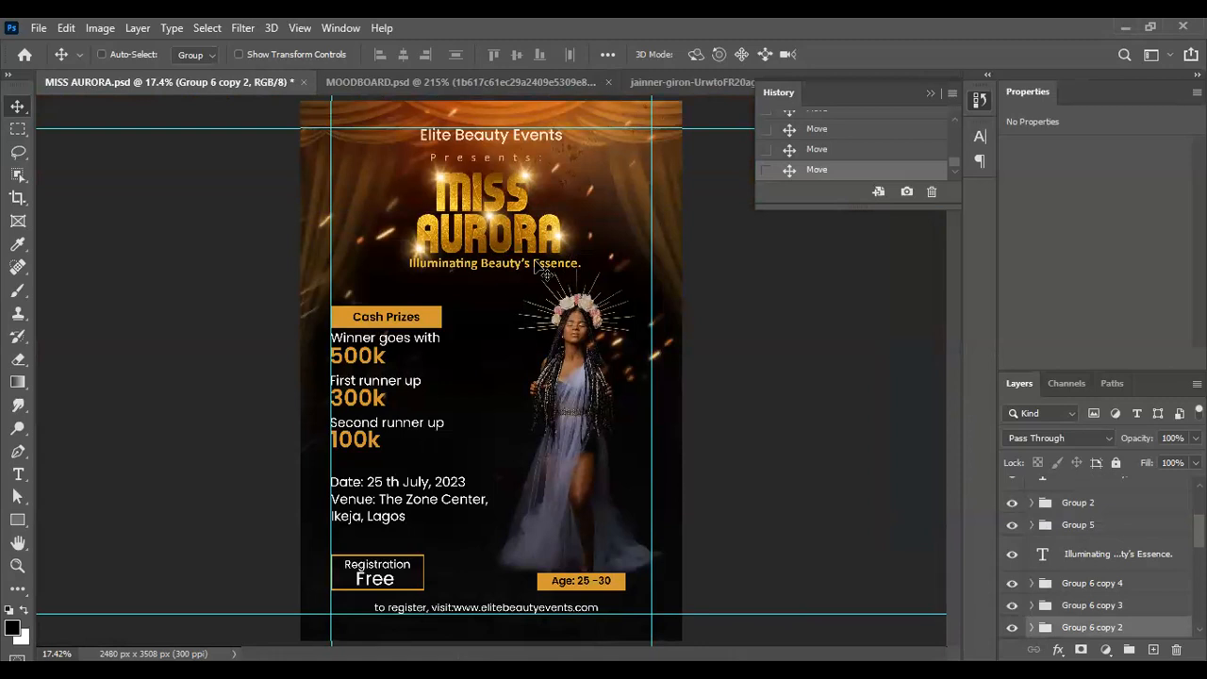
Step: Add a new empty layer directly above the Levels 1 adjustment layer
{"action": "scroll", "coordinate": [1121, 564], "scroll_direction": "down", "scroll_amount": 1}
{"action": "scroll", "coordinate": [1121, 566], "scroll_direction": "down", "scroll_amount": 2}
{"action": "left_click", "coordinate": [1117, 569]}
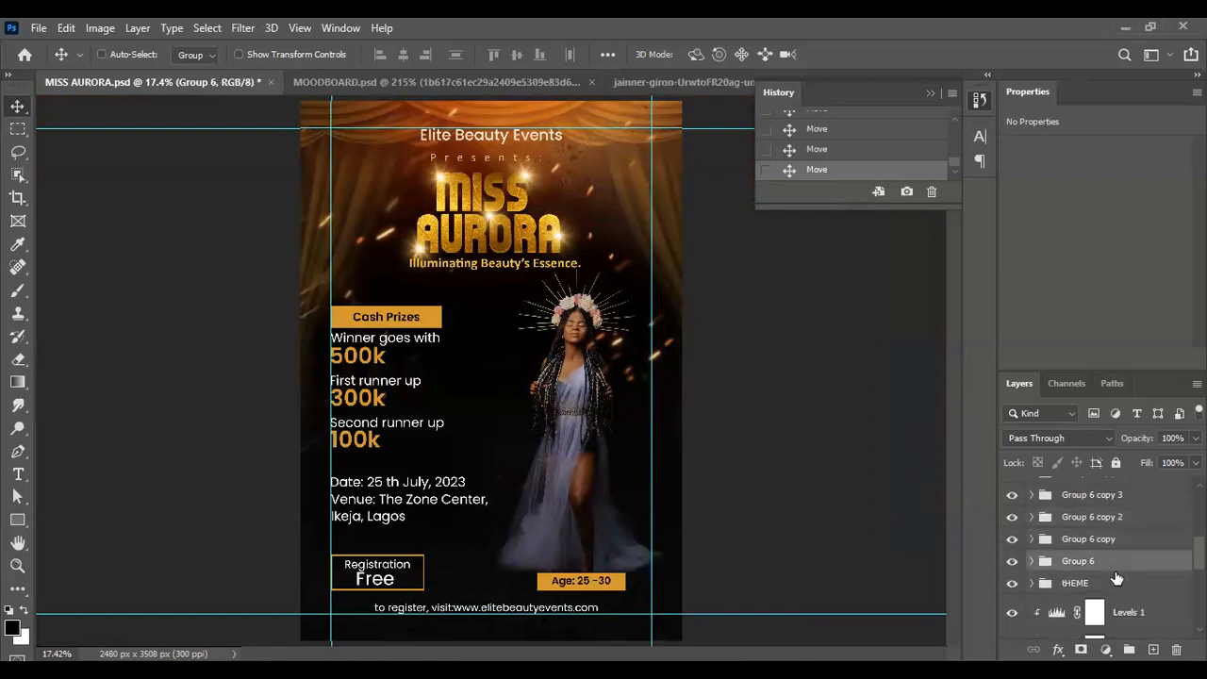
{"action": "left_click", "coordinate": [1129, 611]}
{"action": "left_click", "coordinate": [1154, 649]}
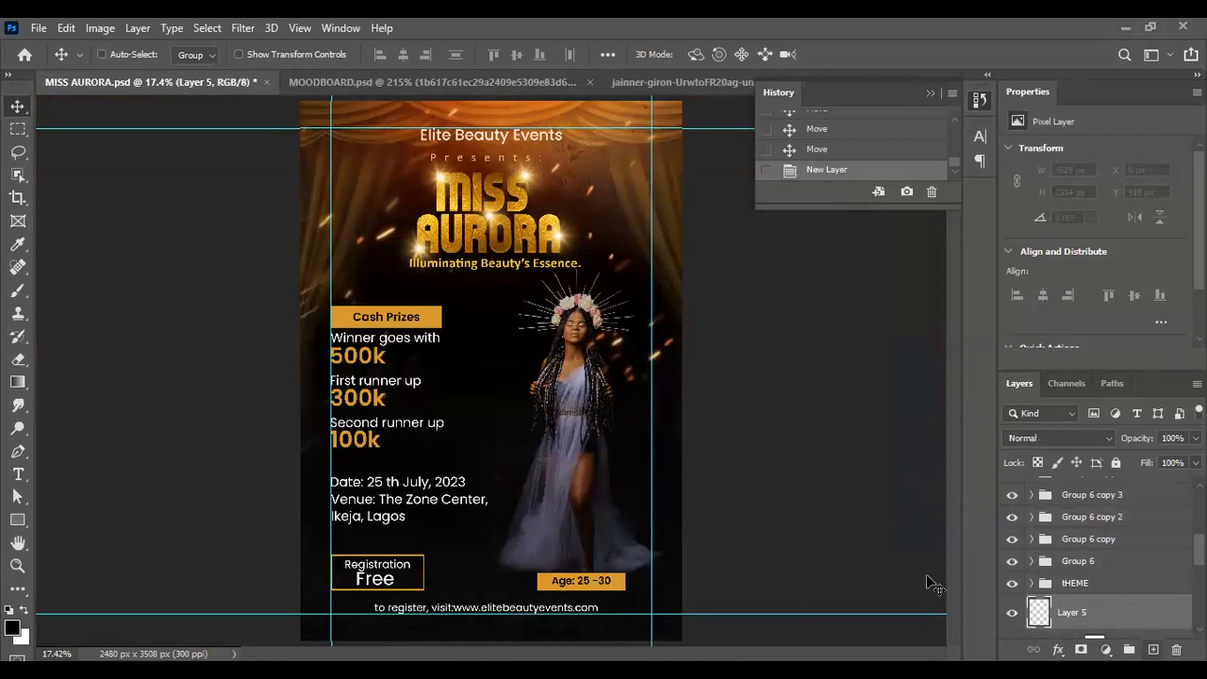
Step: Enlarge the soft brush to 700 px, try a dark stroke across the title area, and undo it
{"action": "key", "text": "b"}
{"action": "key", "text": "bracketright"}
{"action": "key", "text": "bracketright"}
{"action": "key", "text": "bracketright"}
{"action": "key", "text": "bracketright"}
{"action": "key", "text": "bracketright"}
{"action": "key", "text": "bracketright"}
{"action": "key", "text": "bracketright"}
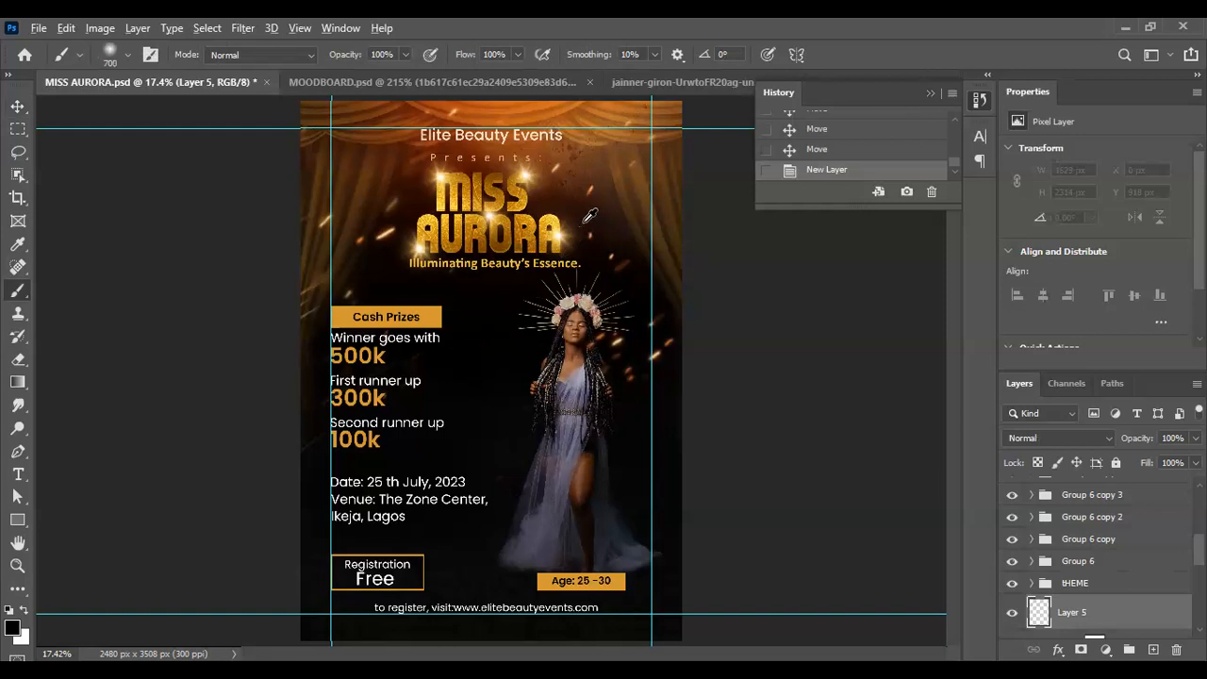
{"action": "mouse_move", "coordinate": [564, 175]}
{"action": "left_mouse_down"}
{"action": "mouse_move", "coordinate": [431, 193]}
{"action": "mouse_move", "coordinate": [452, 180]}
{"action": "mouse_move", "coordinate": [451, 215]}
{"action": "left_mouse_up"}
{"action": "key", "text": "ctrl+z"}
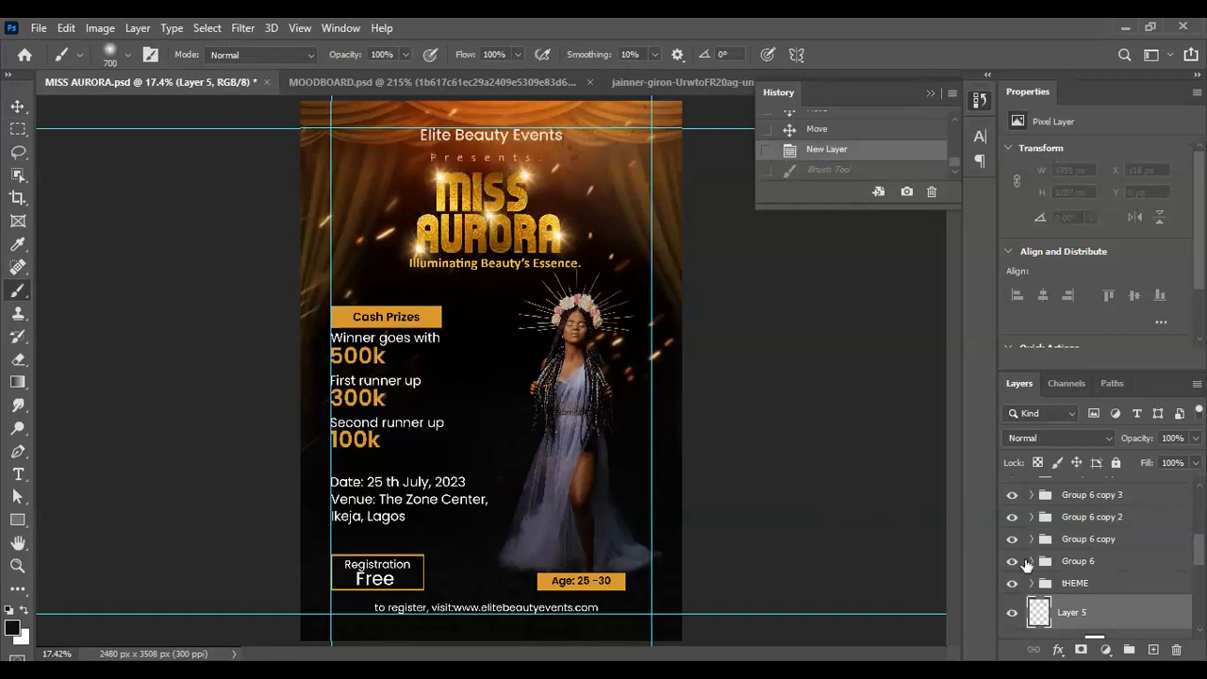
Step: Move the new layer beneath the "Elite Beauty Events" text, directly above Layer 4, and paint dark shading behind the title
{"action": "scroll", "coordinate": [1096, 608], "scroll_direction": "down", "scroll_amount": 2}
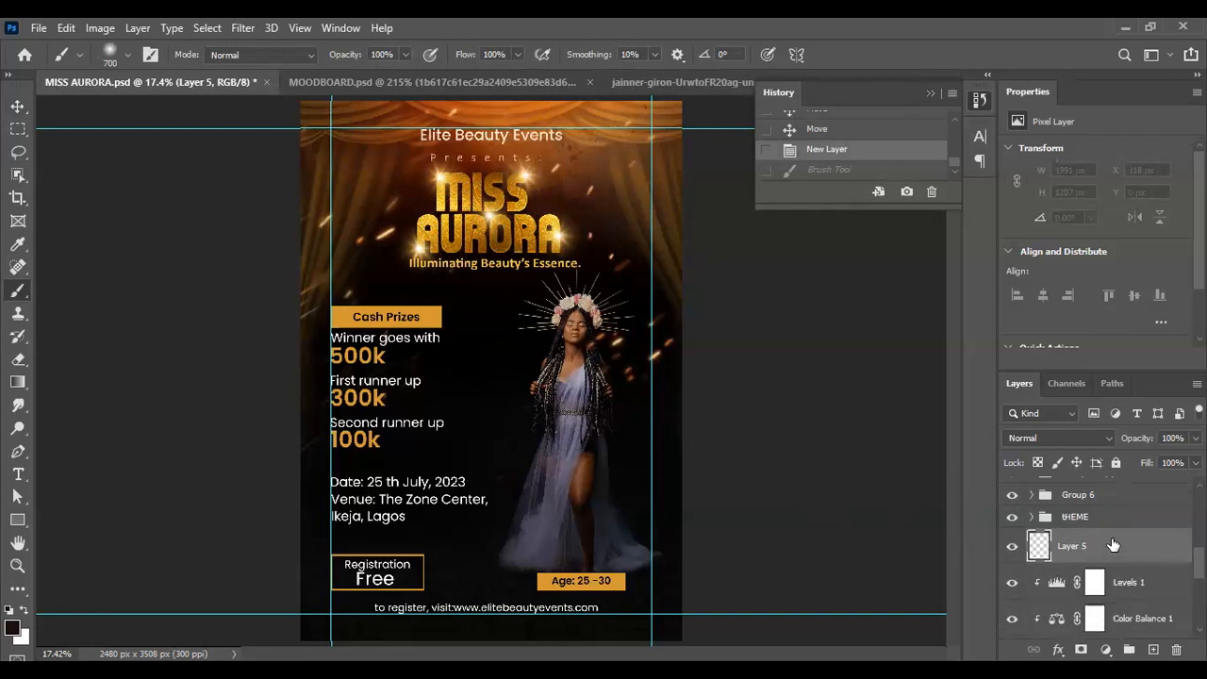
{"action": "scroll", "coordinate": [1113, 545], "scroll_direction": "down", "scroll_amount": 5}
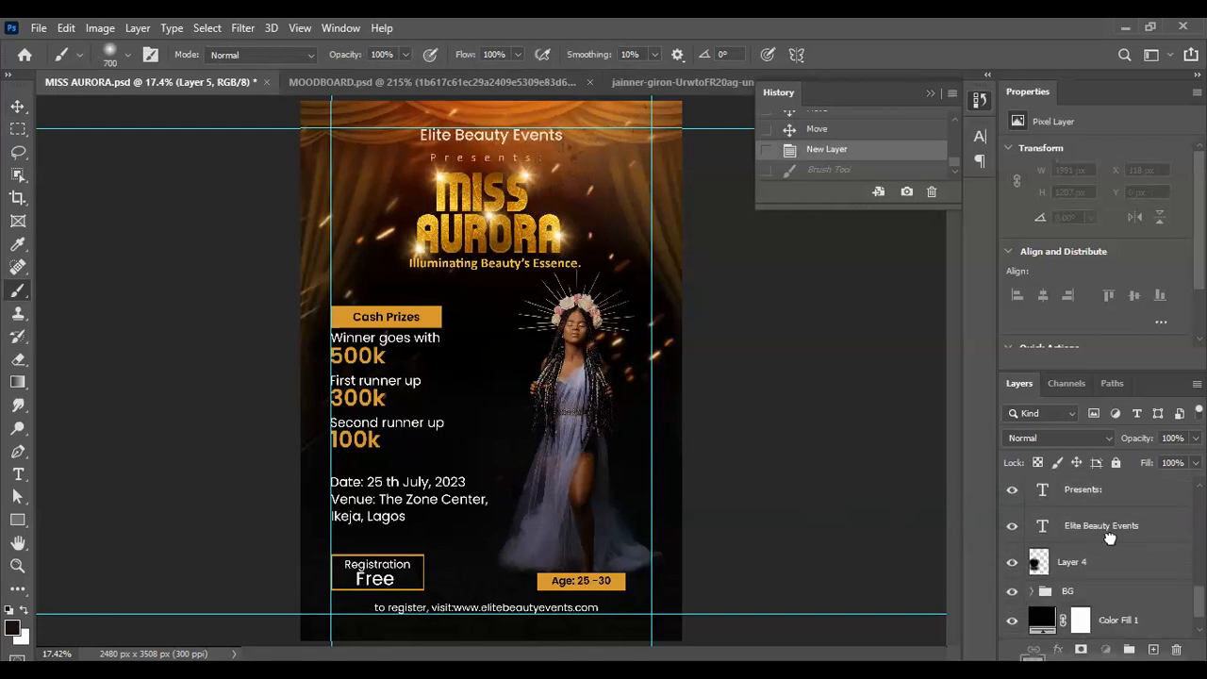
{"action": "key", "text": "ctrl+bracketleft"}
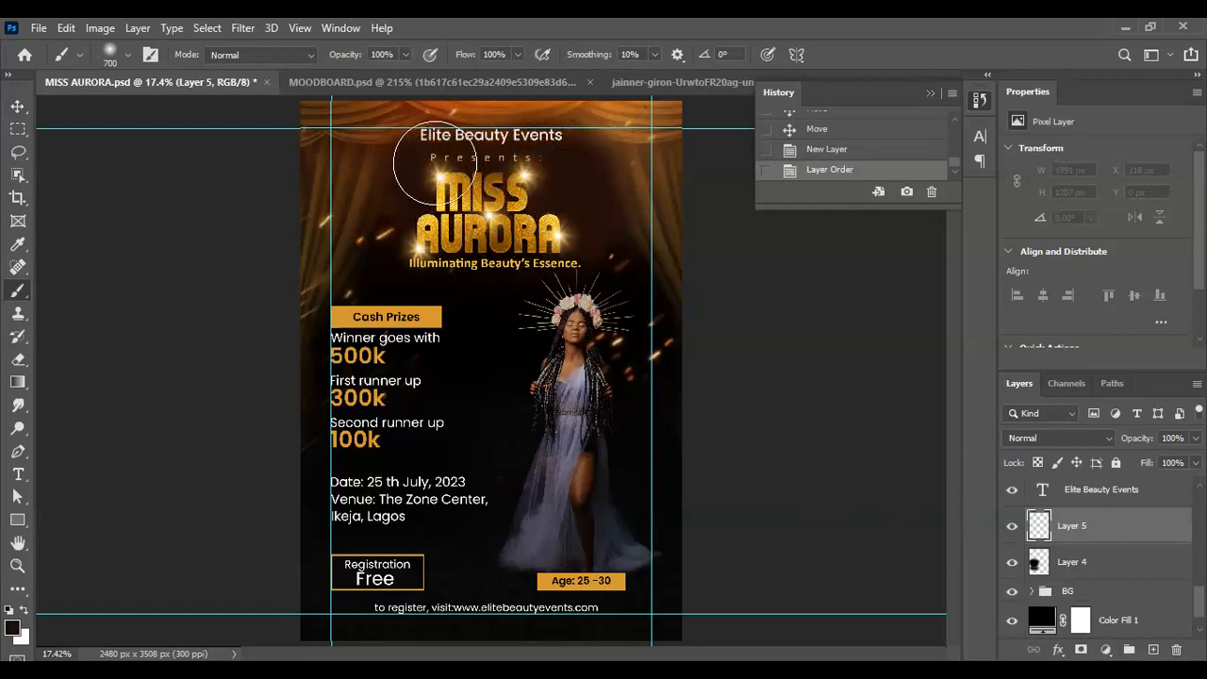
{"action": "mouse_move", "coordinate": [424, 218]}
{"action": "left_mouse_down"}
{"action": "mouse_move", "coordinate": [405, 241]}
{"action": "mouse_move", "coordinate": [545, 247]}
{"action": "mouse_move", "coordinate": [554, 264]}
{"action": "left_mouse_up"}
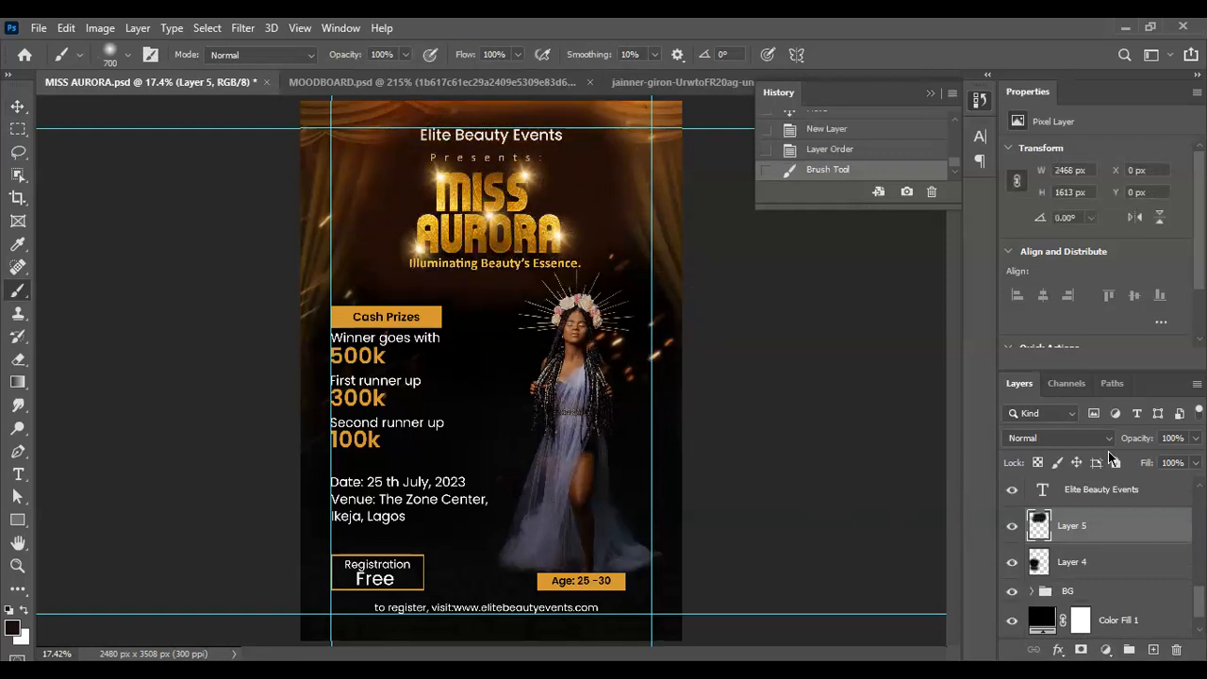
Step: Set the title shading layer's blending mode to Multiply and its opacity to 68%
{"action": "left_click", "coordinate": [1195, 438]}
{"action": "left_click_drag", "start_coordinate": [1198, 461], "coordinate": [1162, 463]}
{"action": "left_click", "coordinate": [1095, 442]}
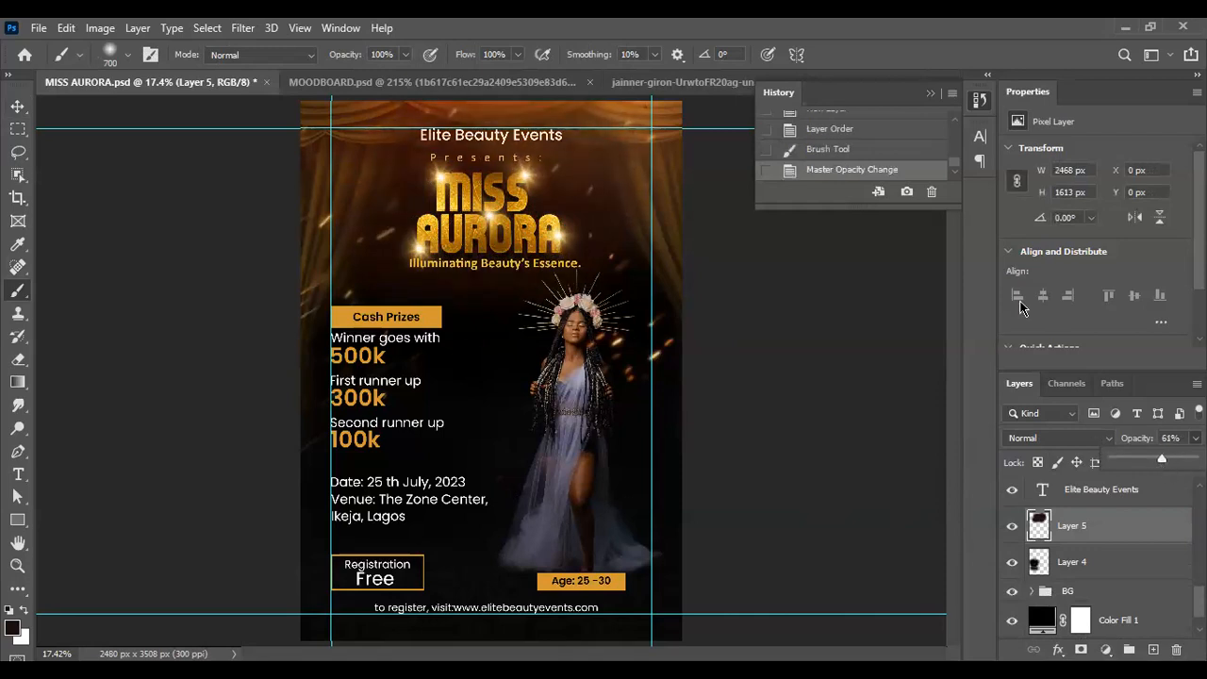
{"action": "left_click", "coordinate": [1024, 287]}
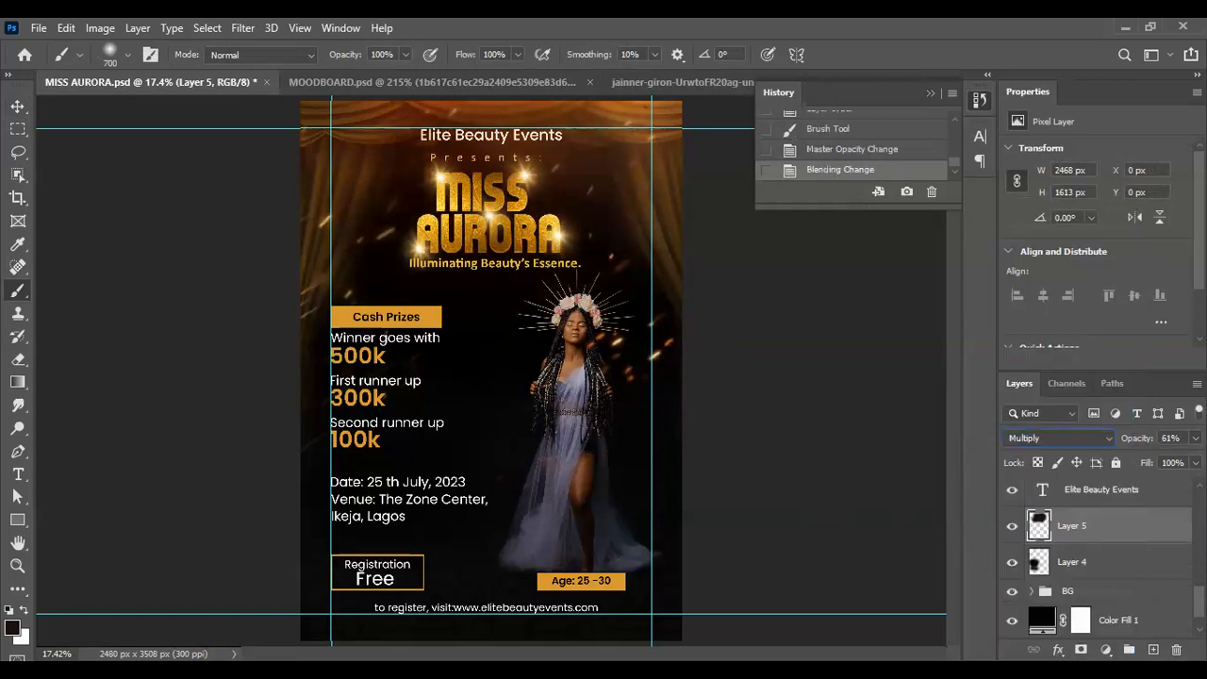
{"action": "left_click", "coordinate": [1195, 437]}
{"action": "left_click_drag", "start_coordinate": [1178, 460], "coordinate": [1170, 469]}
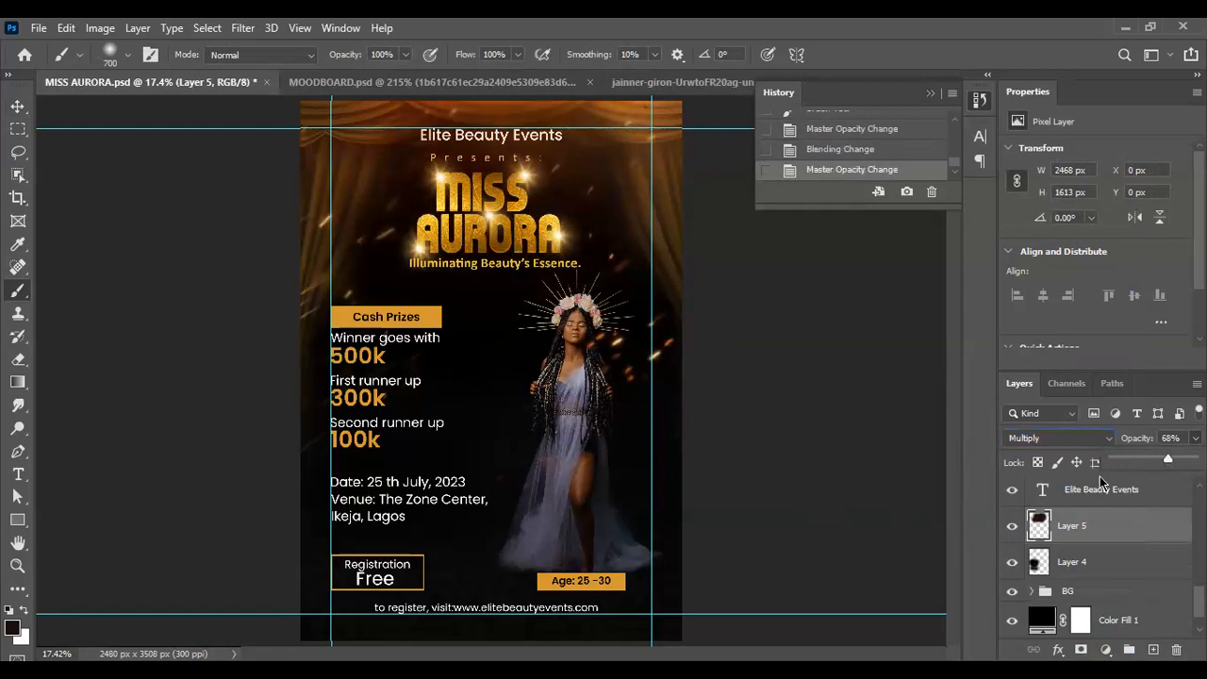
Step: Inspect the shaded poster as a whole and the model's face and flower crown up close
{"action": "key", "text": "v"}
{"action": "scroll", "coordinate": [585, 306], "scroll_direction": "down", "scroll_amount": 3}
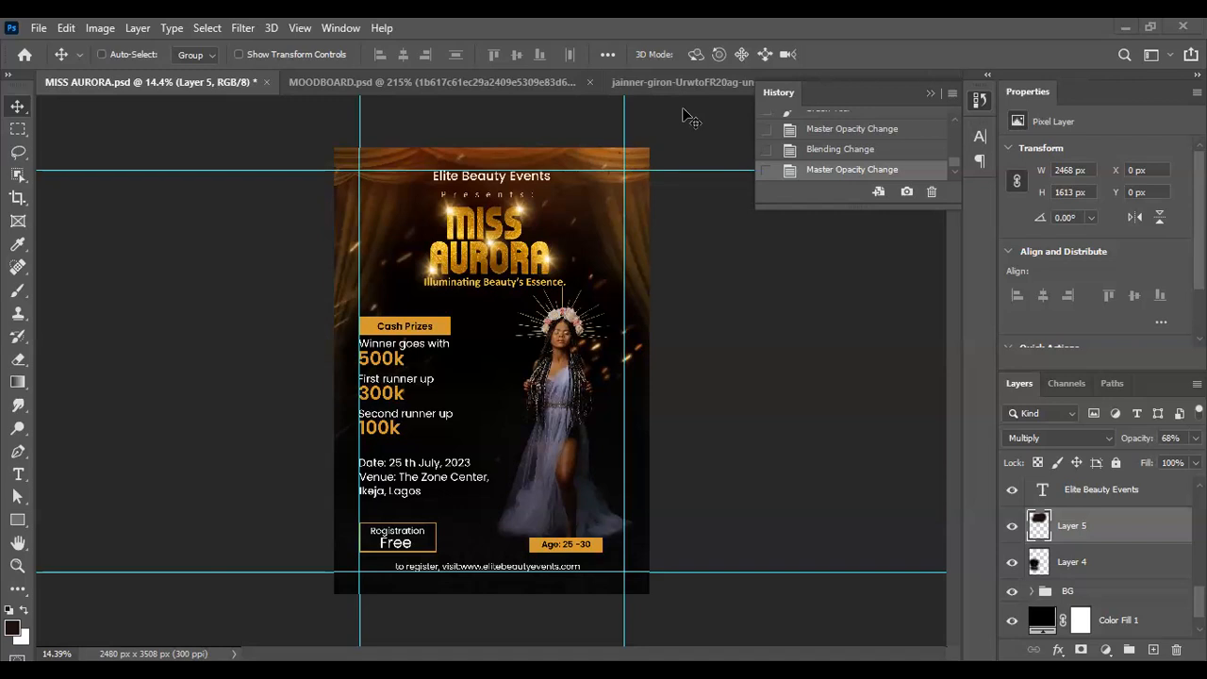
{"action": "scroll", "coordinate": [553, 402], "scroll_direction": "up", "scroll_amount": 1}
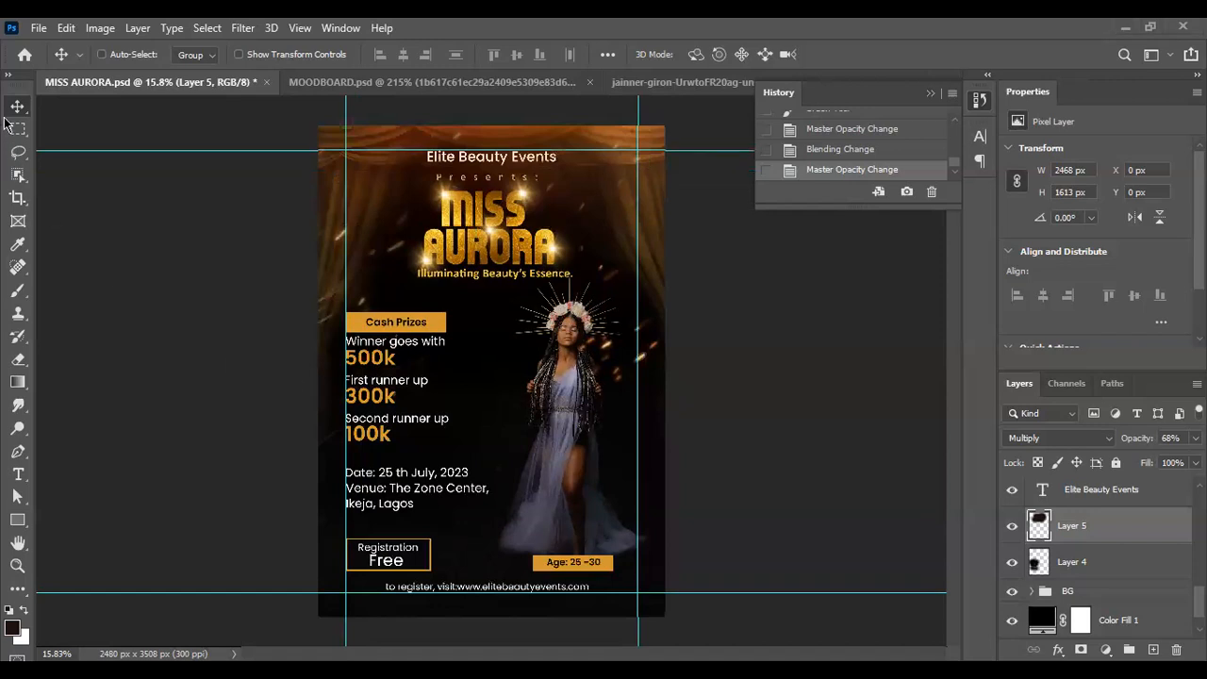
{"action": "scroll", "coordinate": [525, 362], "scroll_direction": "down", "scroll_amount": 1}
{"action": "scroll", "coordinate": [545, 507], "scroll_direction": "up", "scroll_amount": 3}
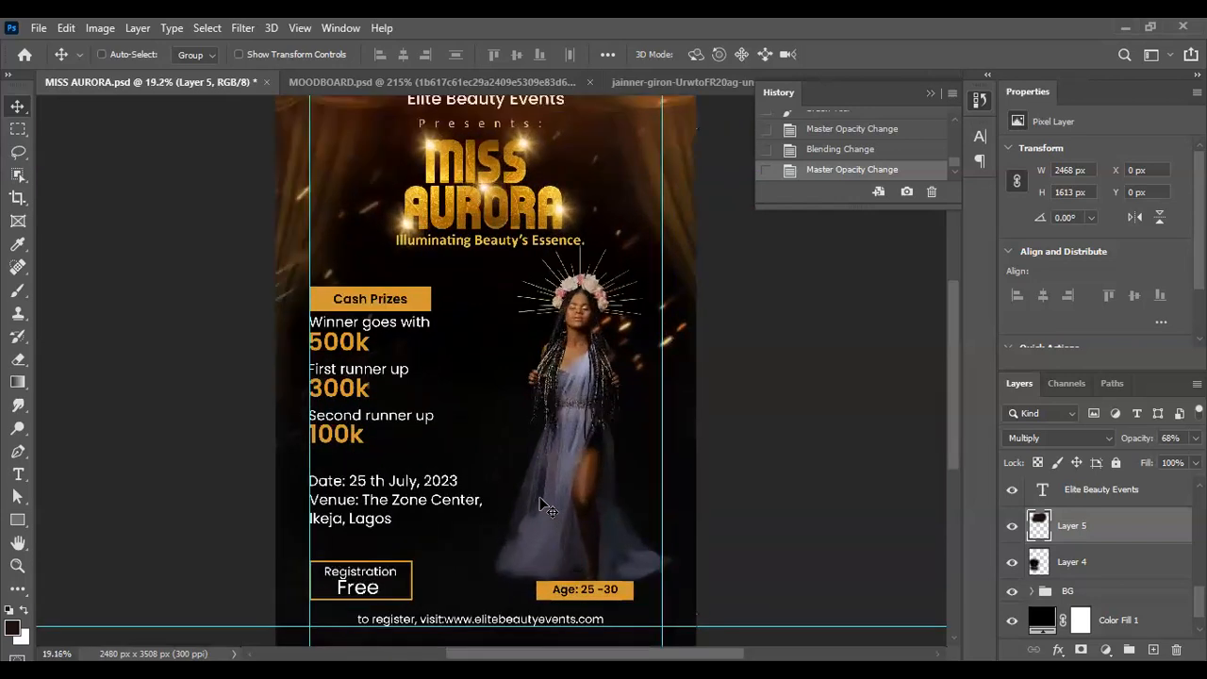
{"action": "scroll", "coordinate": [589, 323], "scroll_direction": "up", "scroll_amount": 4}
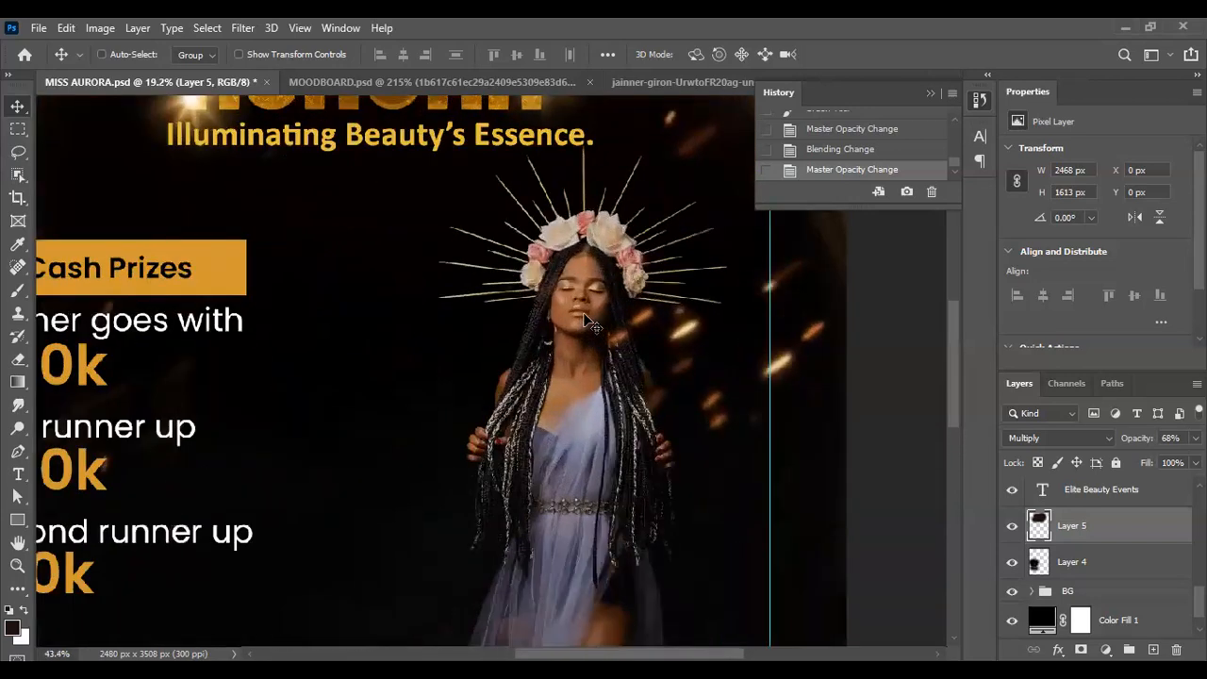
{"action": "scroll", "coordinate": [588, 323], "scroll_direction": "up", "scroll_amount": 3}
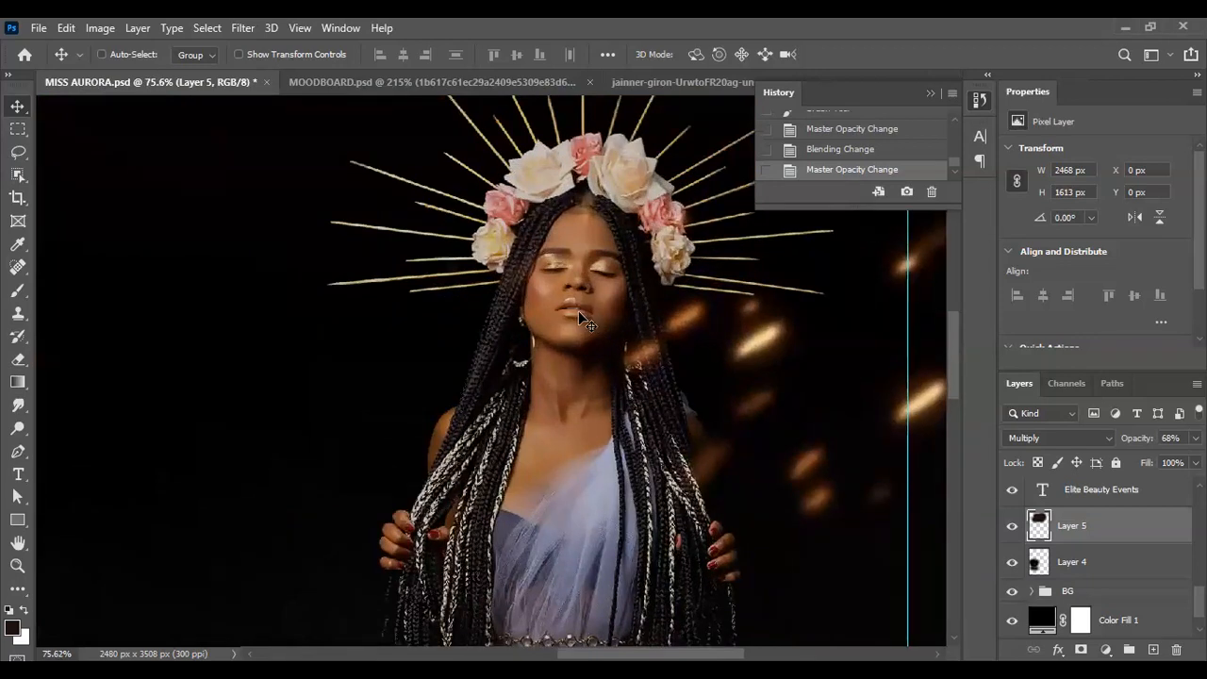
Step: Review the full poster layout, from the title and model down to the registration line
{"action": "scroll", "coordinate": [585, 321], "scroll_direction": "down", "scroll_amount": 3}
{"action": "scroll", "coordinate": [578, 313], "scroll_direction": "down", "scroll_amount": 3}
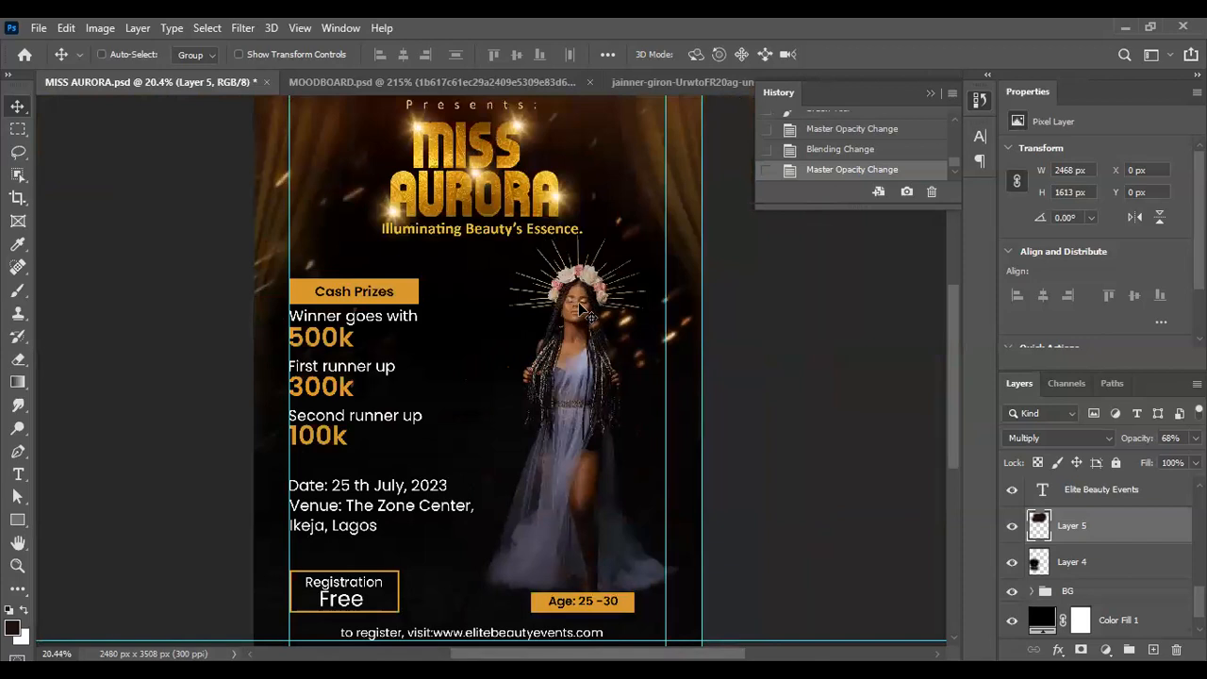
{"action": "scroll", "coordinate": [585, 314], "scroll_direction": "down", "scroll_amount": 2}
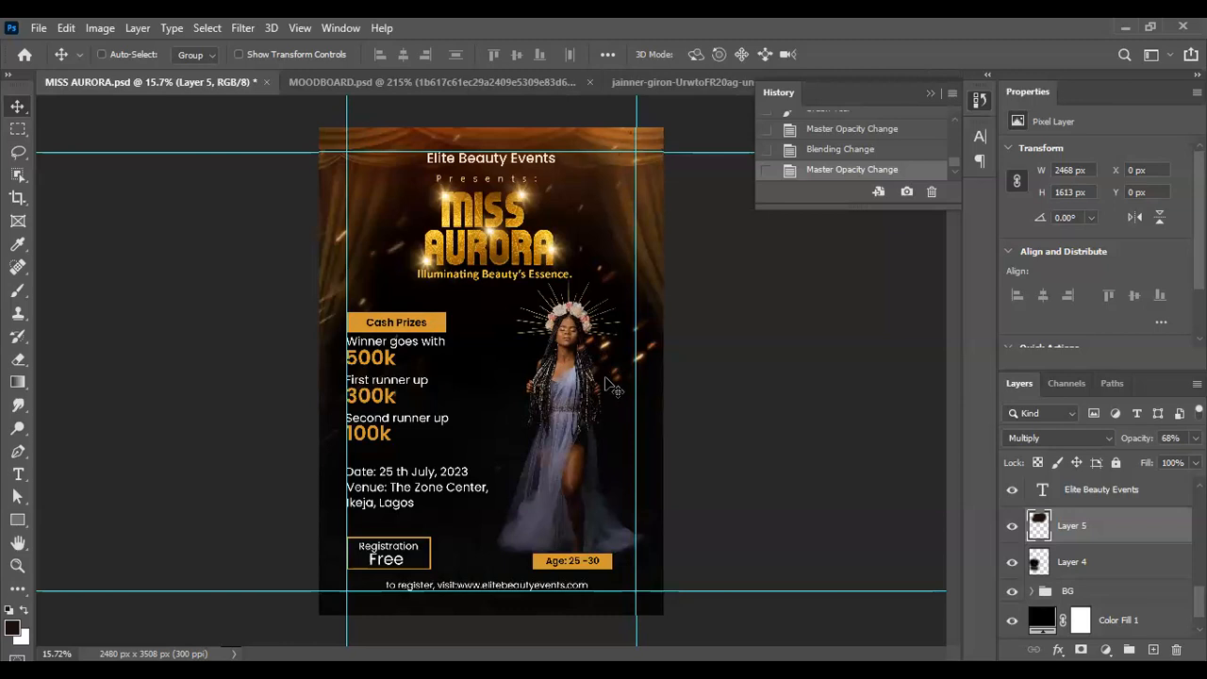
{"action": "scroll", "coordinate": [580, 359], "scroll_direction": "down", "scroll_amount": 5}
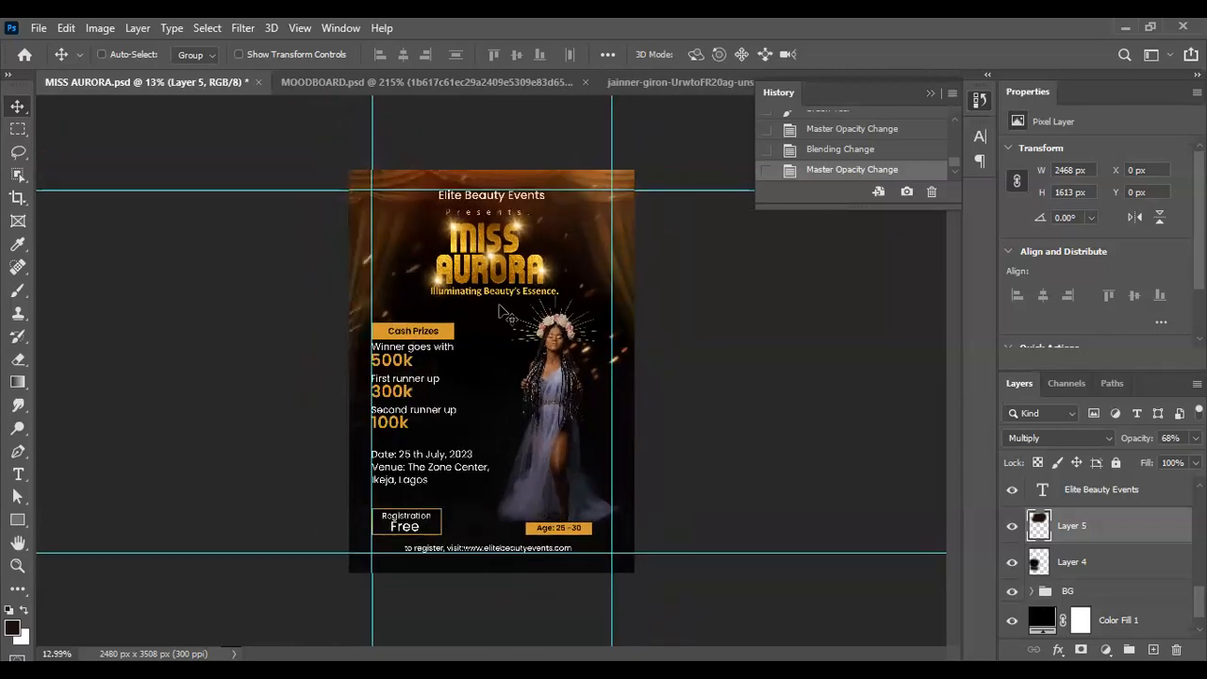
{"action": "scroll", "coordinate": [508, 315], "scroll_direction": "up", "scroll_amount": 1}
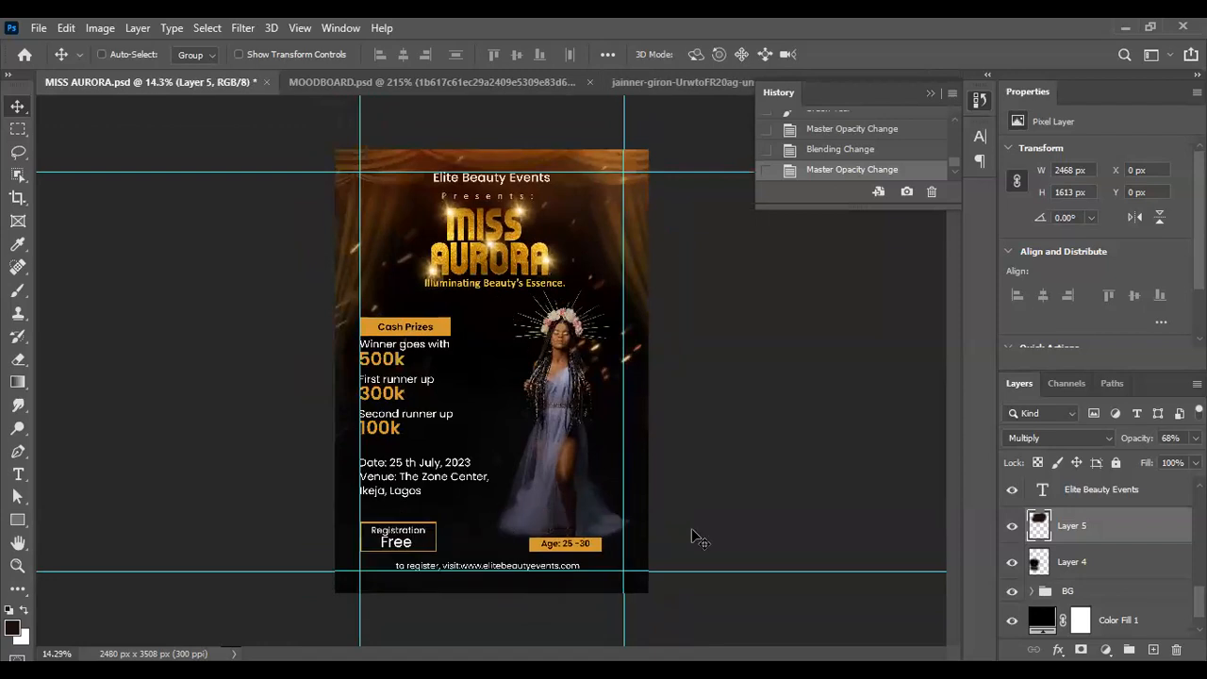
{"action": "scroll", "coordinate": [424, 534], "scroll_direction": "up", "scroll_amount": 4}
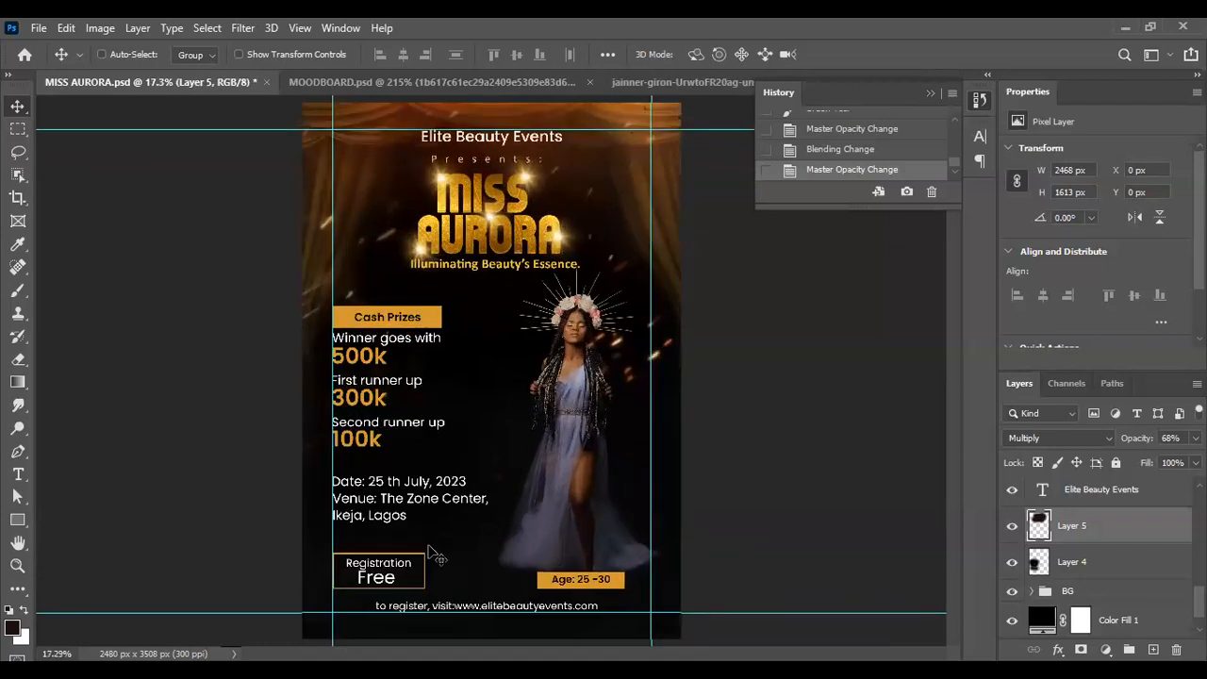
{"action": "scroll", "coordinate": [566, 467], "scroll_direction": "down", "scroll_amount": 3}
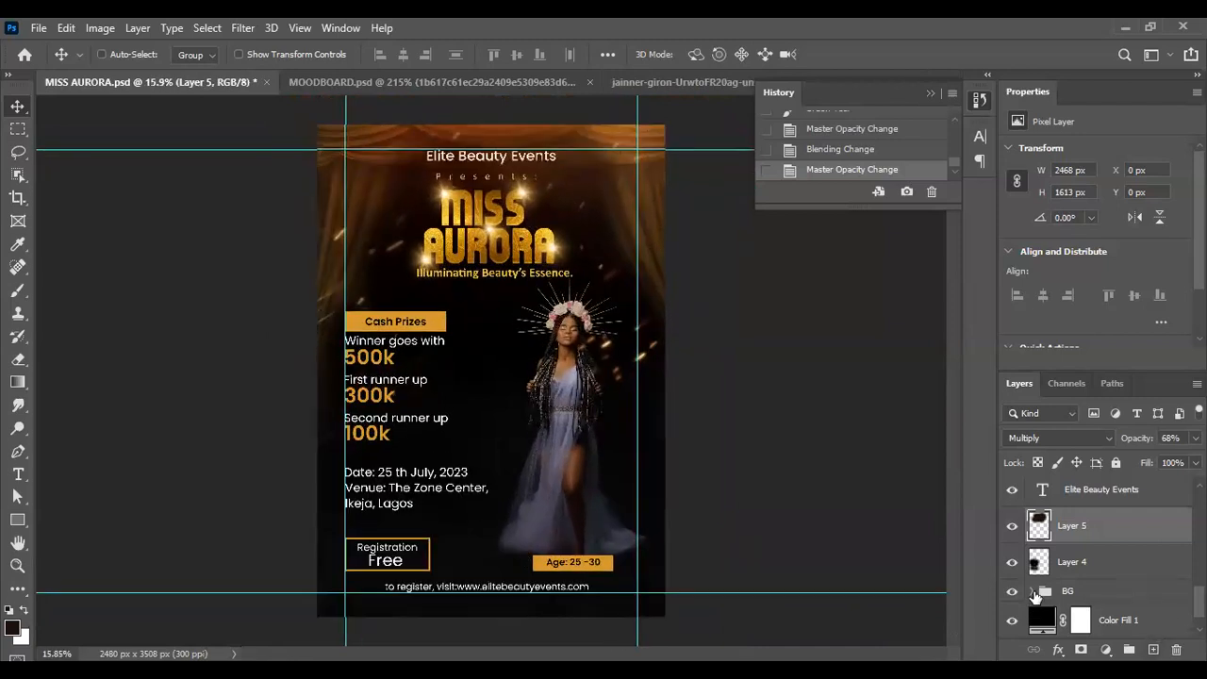
Step: Expand the BG group and select its black-road-texture layer
{"action": "left_click", "coordinate": [1033, 592]}
{"action": "scroll", "coordinate": [1091, 592], "scroll_direction": "down", "scroll_amount": 2}
{"action": "scroll", "coordinate": [1092, 591], "scroll_direction": "down", "scroll_amount": 1}
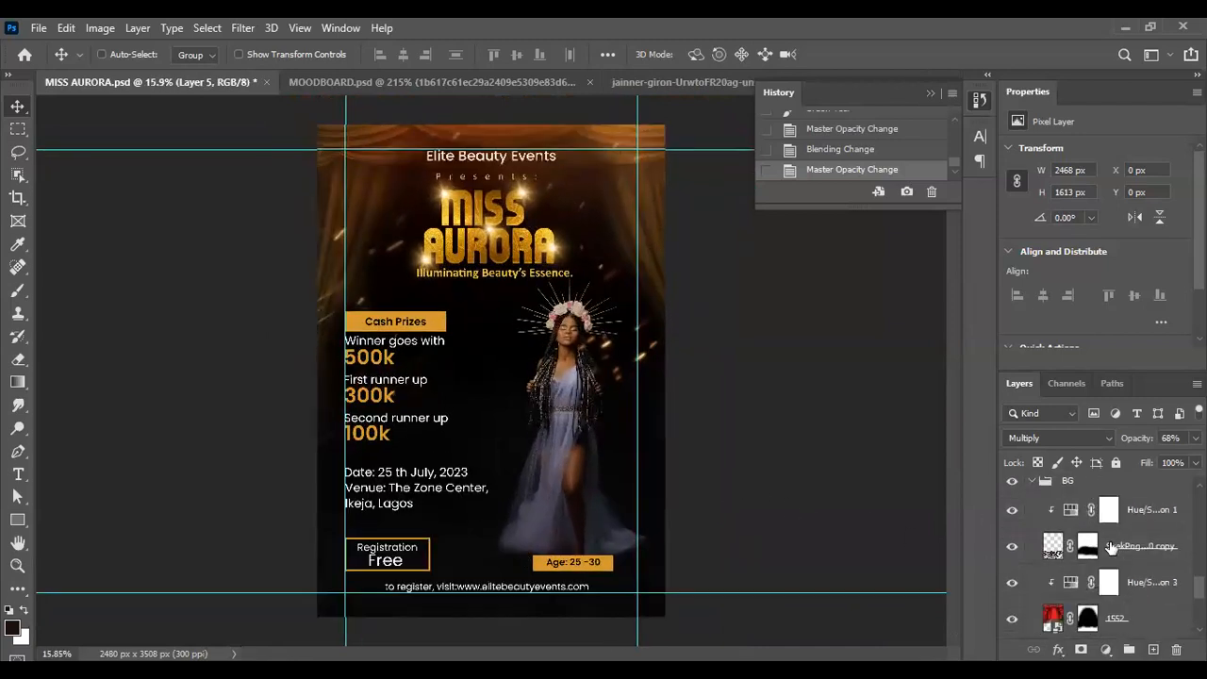
{"action": "scroll", "coordinate": [1139, 544], "scroll_direction": "down", "scroll_amount": 3}
{"action": "scroll", "coordinate": [1137, 570], "scroll_direction": "down", "scroll_amount": 3}
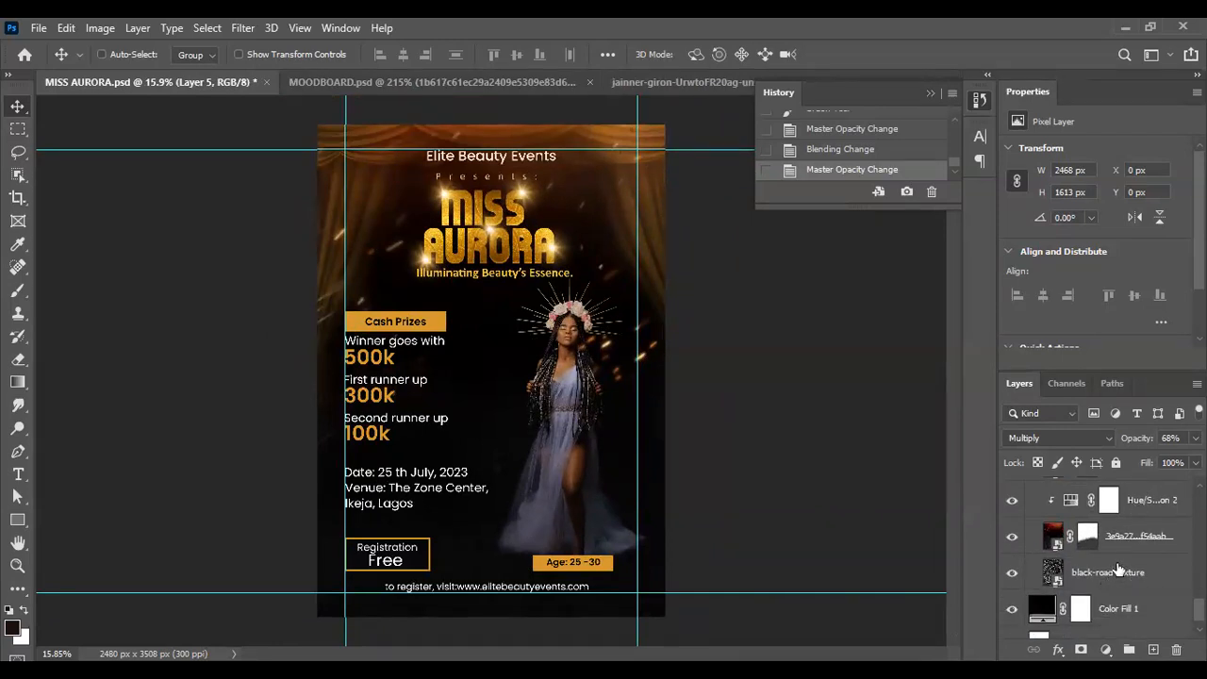
{"action": "left_click", "coordinate": [1113, 571]}
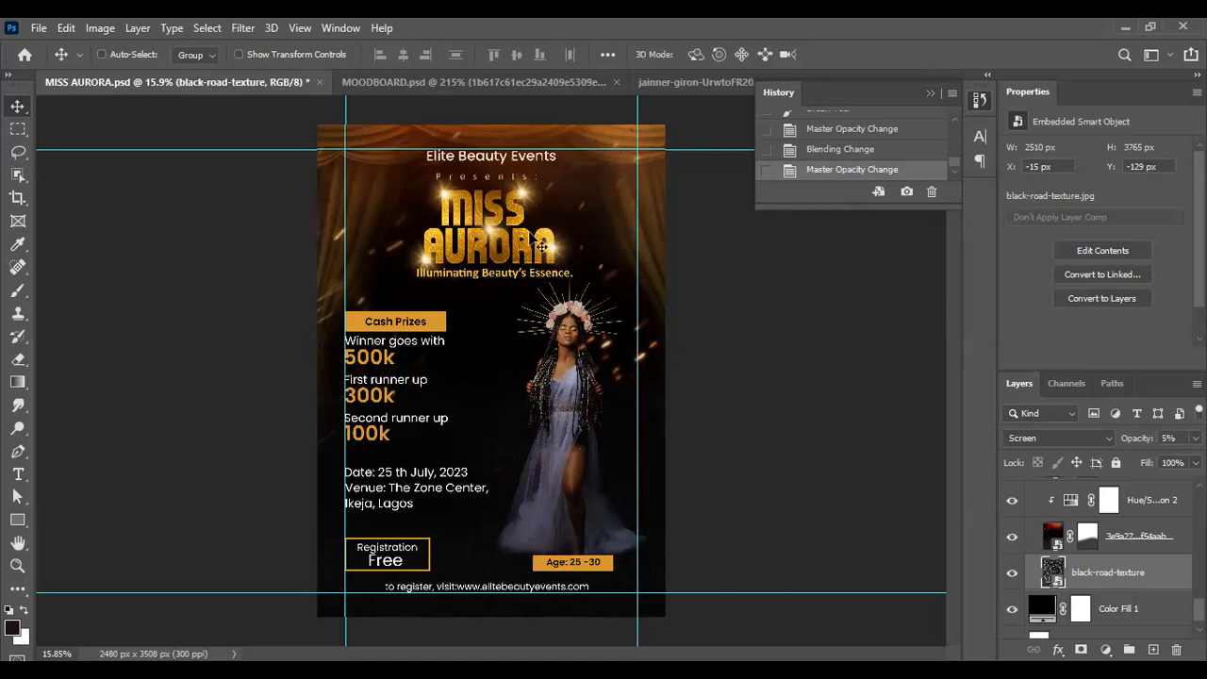
Step: Examine the title, background and model up close and against the whole poster
{"action": "scroll", "coordinate": [542, 247], "scroll_direction": "up", "scroll_amount": 2}
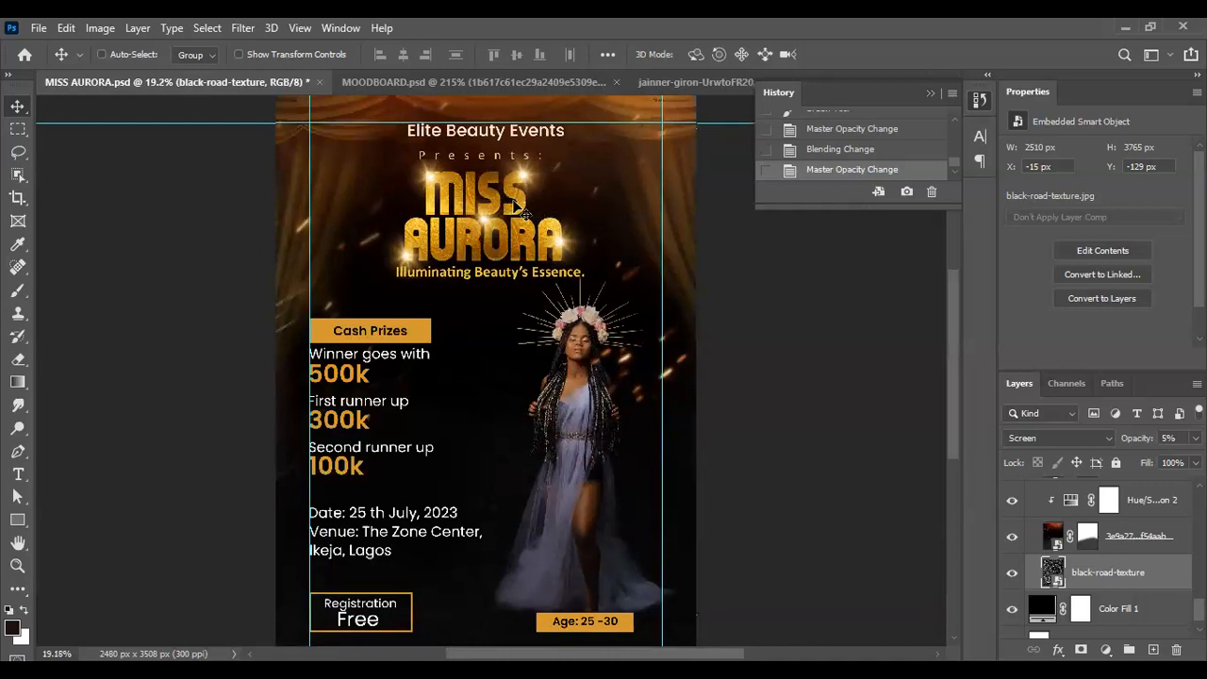
{"action": "scroll", "coordinate": [521, 212], "scroll_direction": "up", "scroll_amount": 1}
{"action": "scroll", "coordinate": [552, 191], "scroll_direction": "down", "scroll_amount": 3}
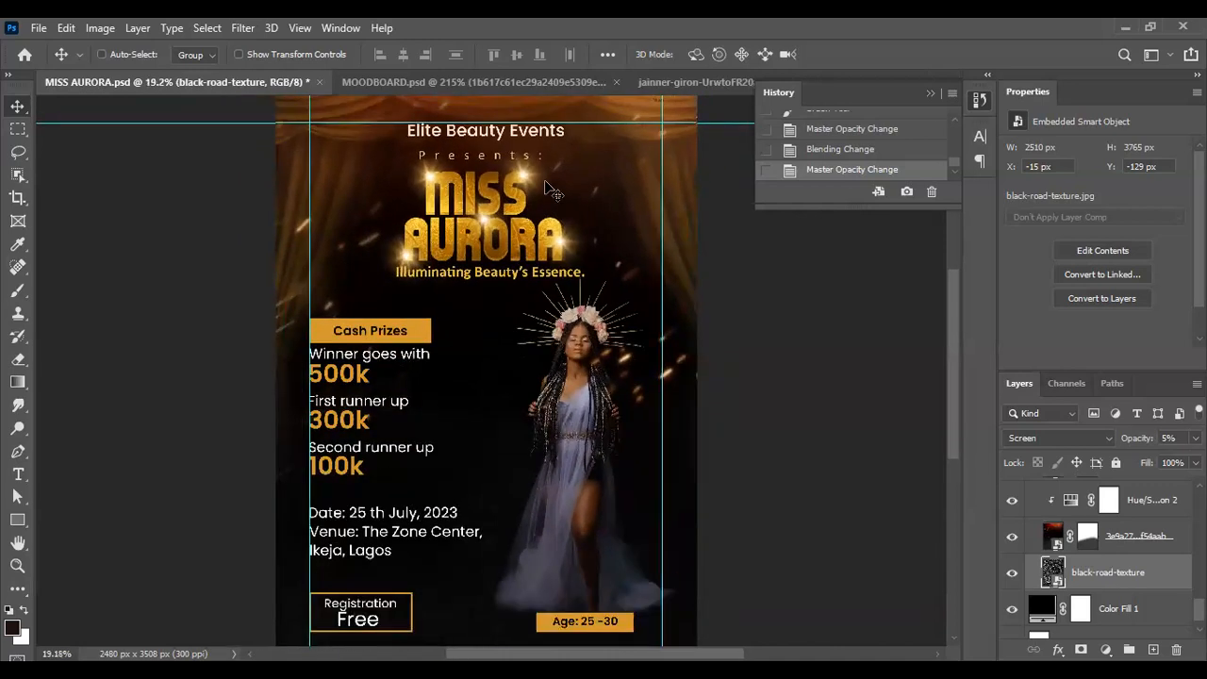
{"action": "scroll", "coordinate": [545, 243], "scroll_direction": "up", "scroll_amount": 2}
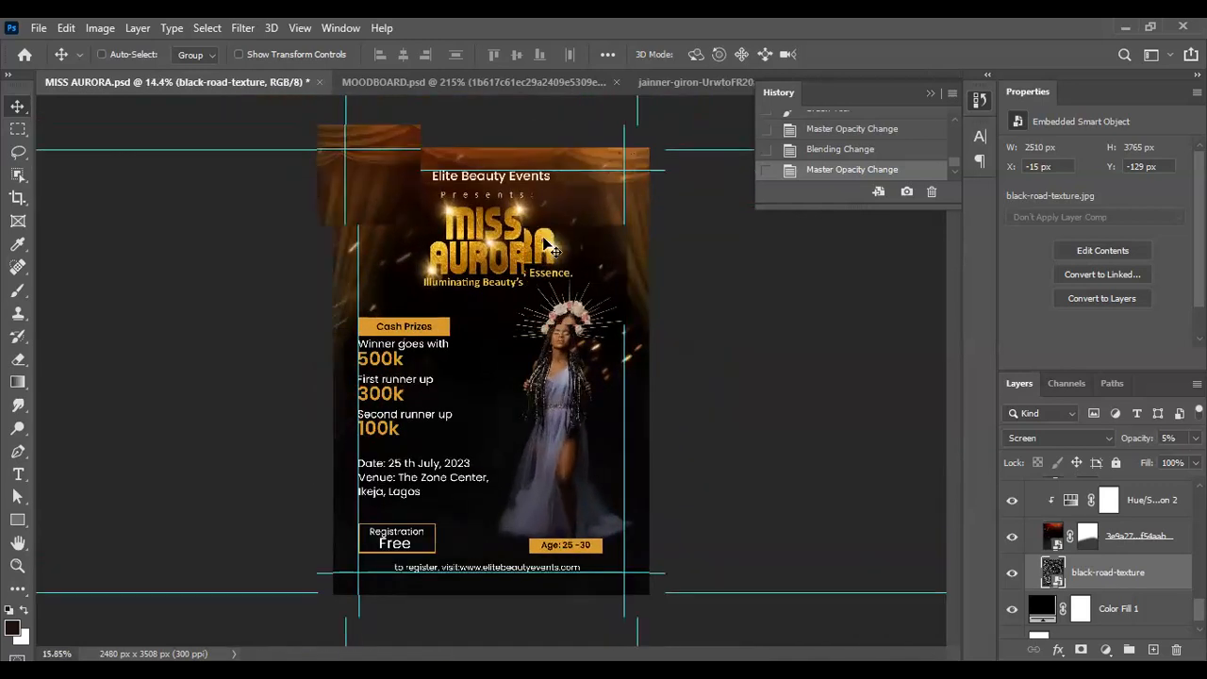
{"action": "scroll", "coordinate": [614, 273], "scroll_direction": "down", "scroll_amount": 1}
{"action": "scroll", "coordinate": [689, 311], "scroll_direction": "up", "scroll_amount": 1}
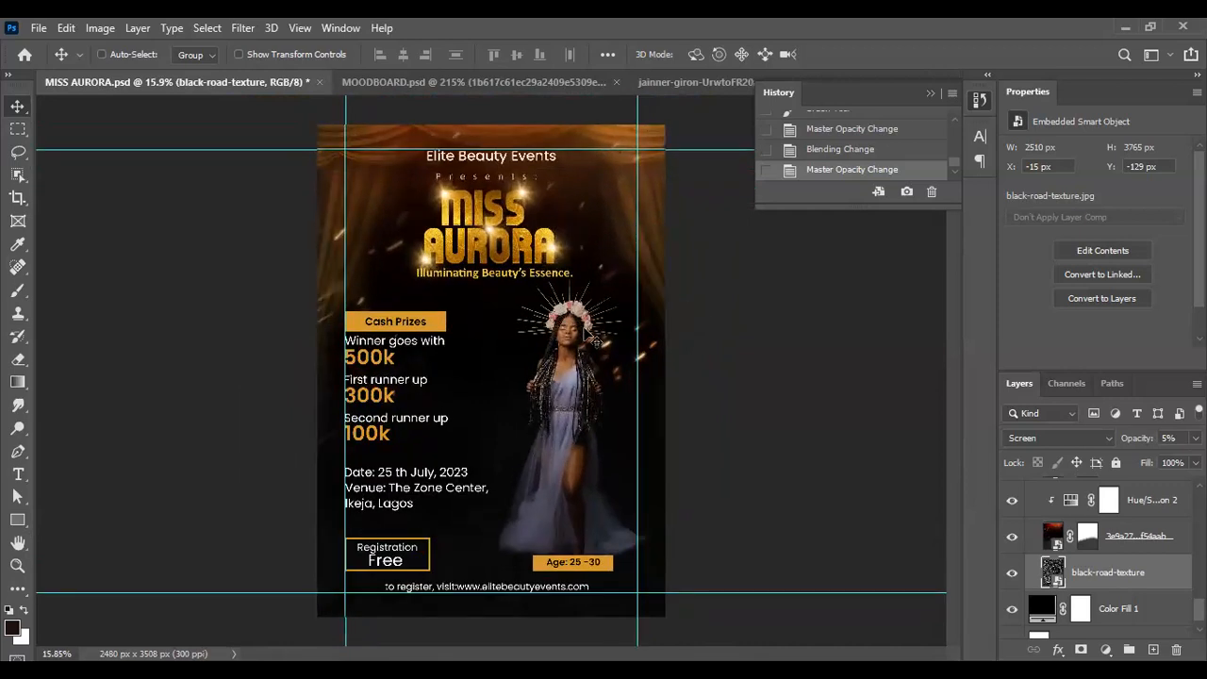
{"action": "scroll", "coordinate": [588, 347], "scroll_direction": "up", "scroll_amount": 1}
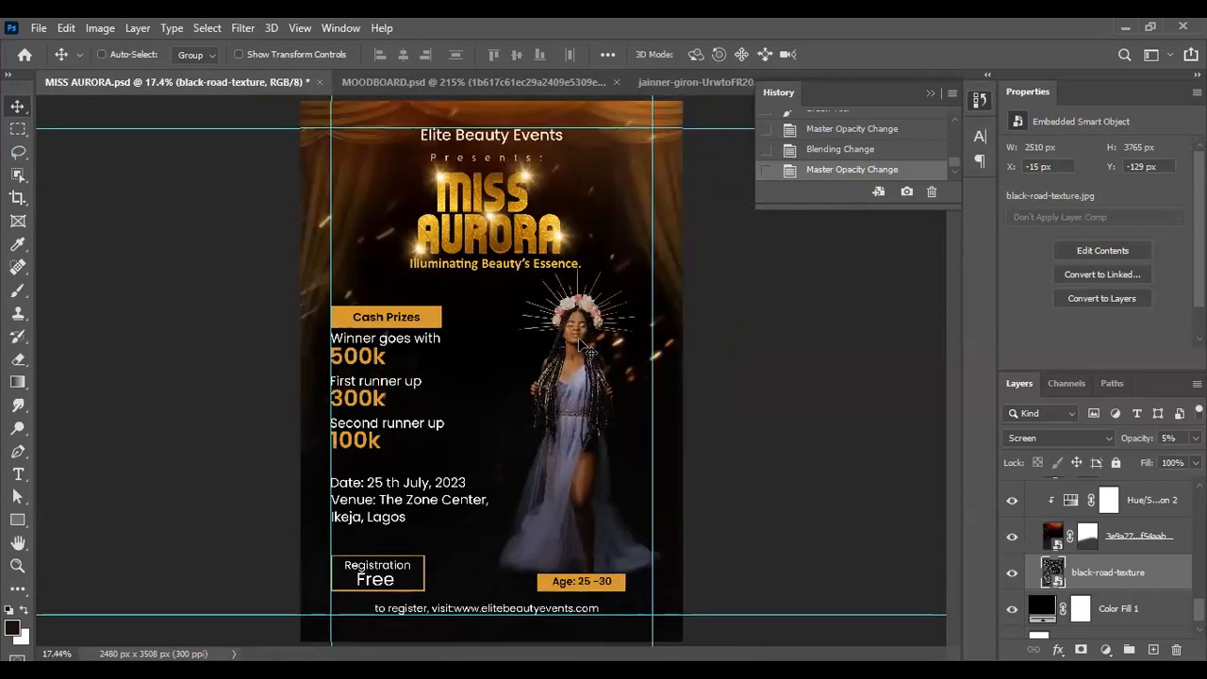
{"action": "scroll", "coordinate": [588, 349], "scroll_direction": "up", "scroll_amount": 2}
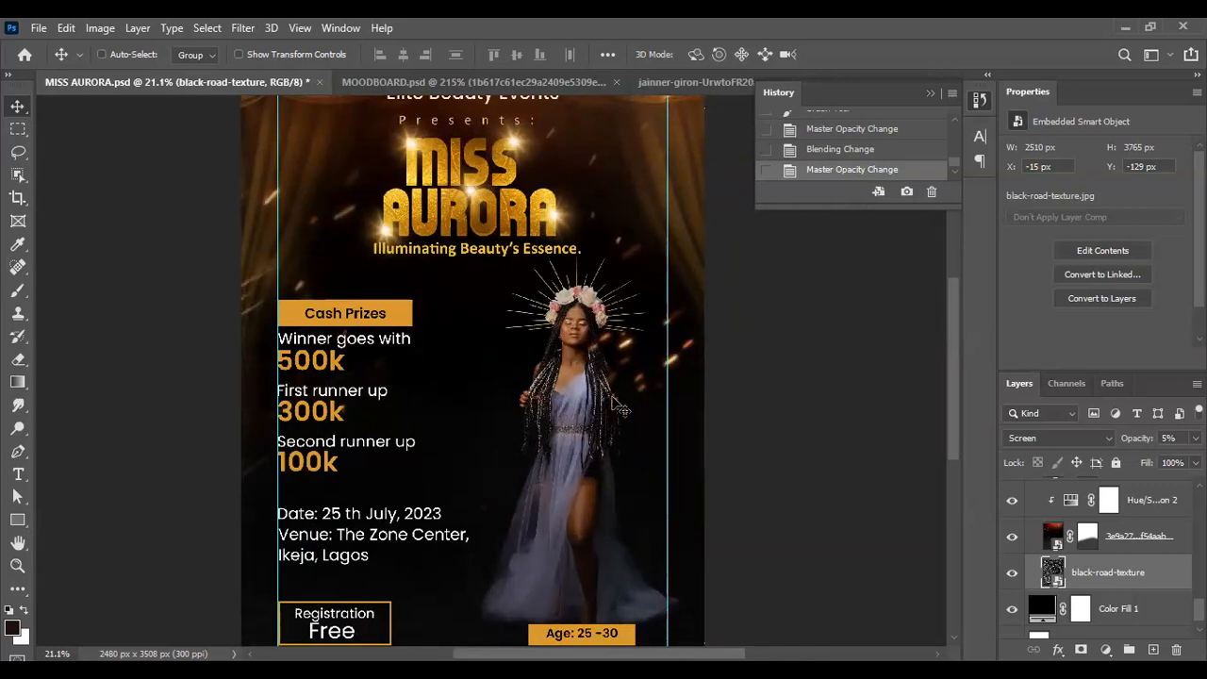
{"action": "scroll", "coordinate": [623, 411], "scroll_direction": "up", "scroll_amount": 1}
{"action": "scroll", "coordinate": [618, 357], "scroll_direction": "up", "scroll_amount": 1}
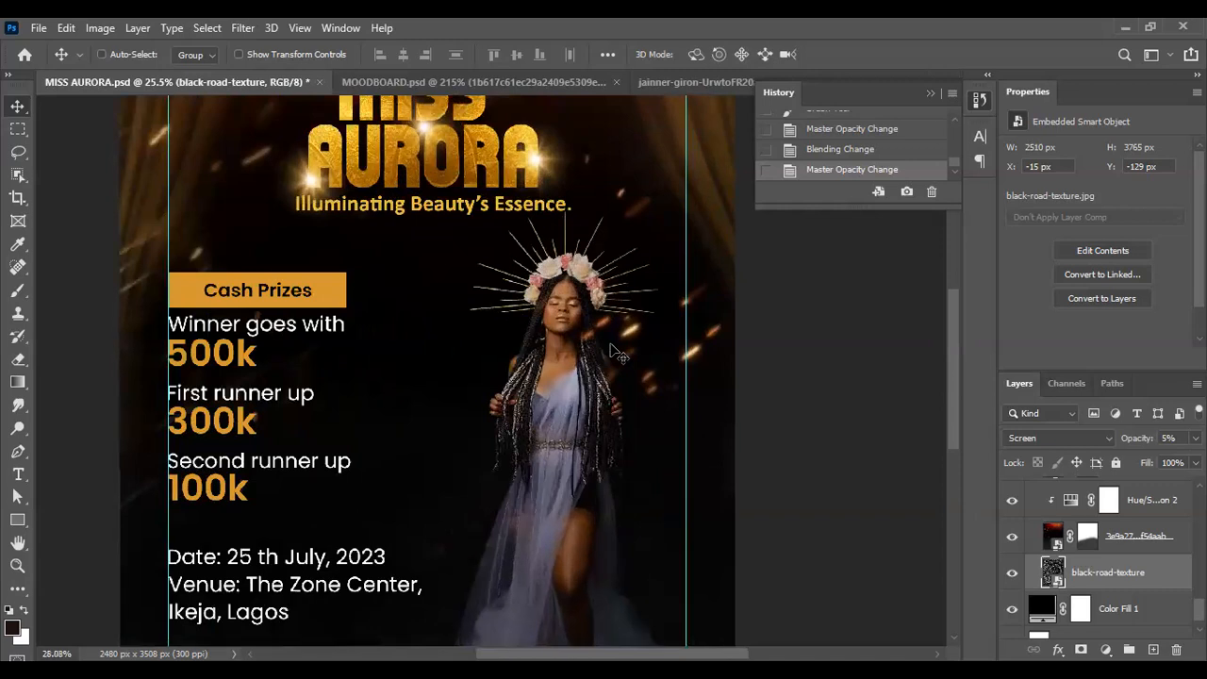
{"action": "scroll", "coordinate": [617, 353], "scroll_direction": "up", "scroll_amount": 3}
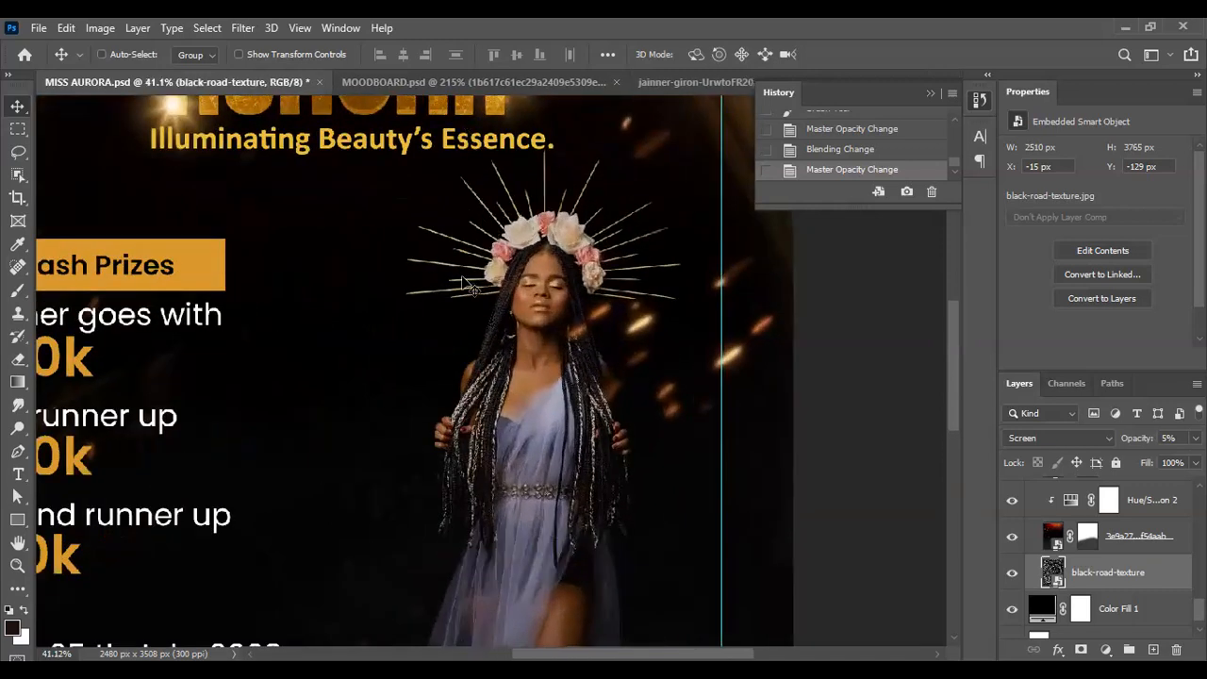
{"action": "scroll", "coordinate": [576, 292], "scroll_direction": "down", "scroll_amount": 1}
{"action": "scroll", "coordinate": [571, 297], "scroll_direction": "down", "scroll_amount": 2}
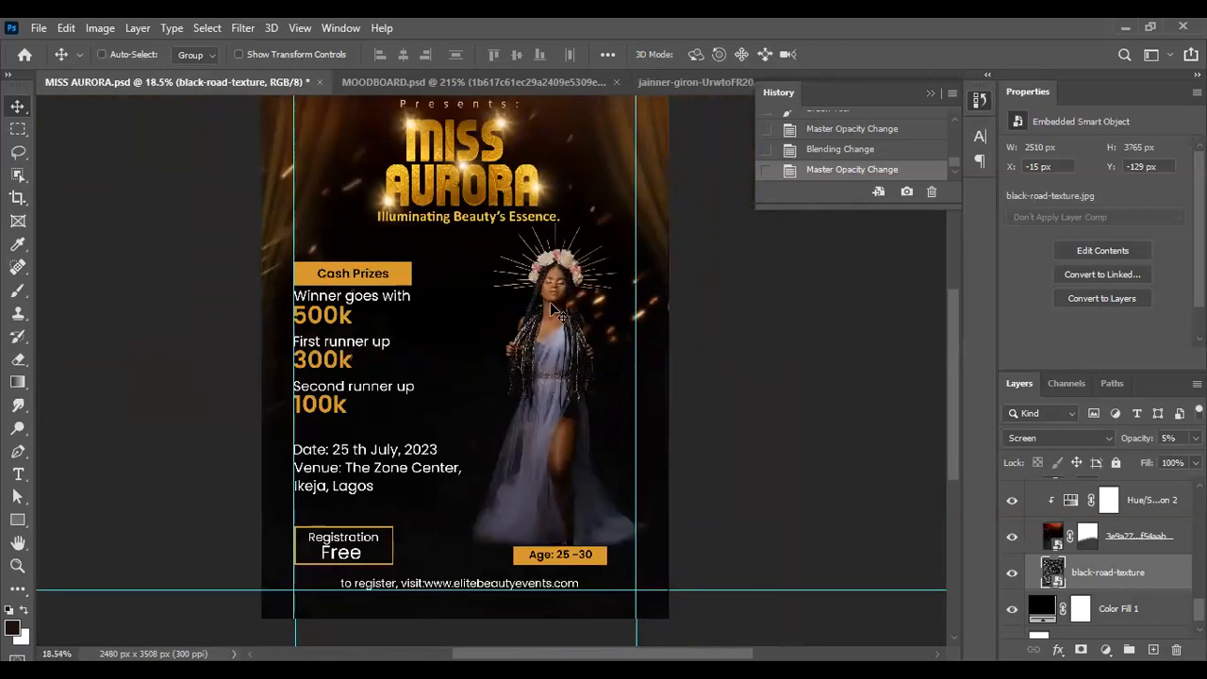
{"action": "scroll", "coordinate": [576, 304], "scroll_direction": "down", "scroll_amount": 1}
{"action": "scroll", "coordinate": [604, 300], "scroll_direction": "up", "scroll_amount": 1}
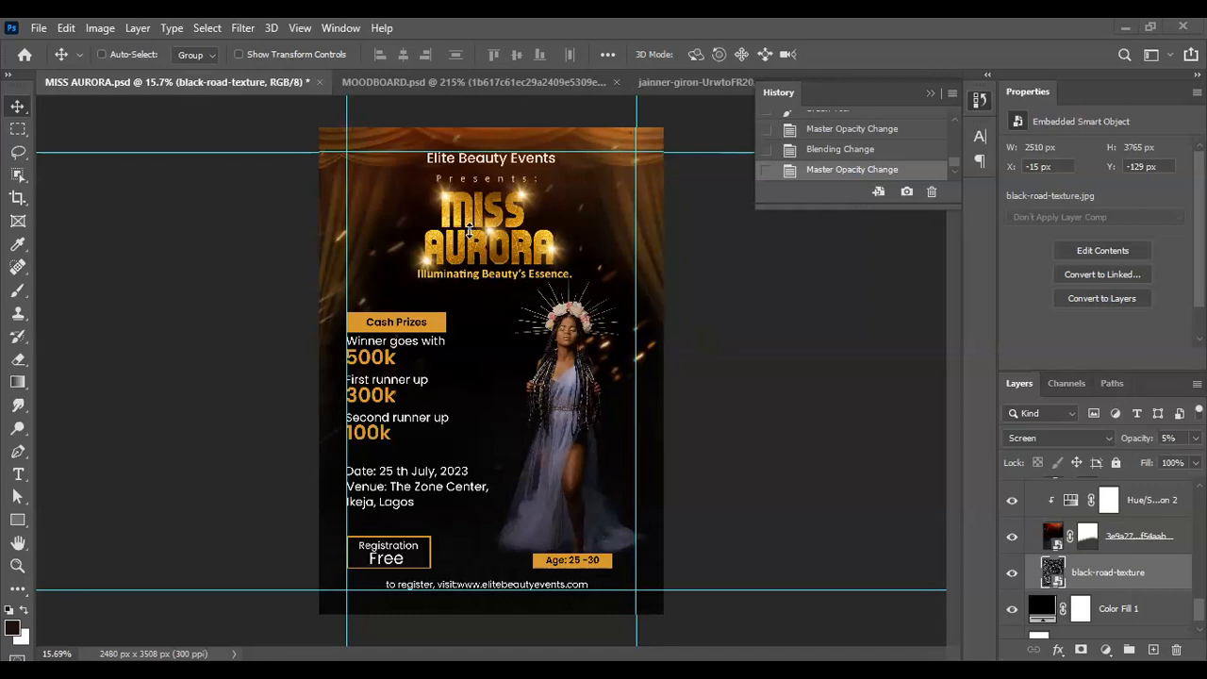
Step: Group the layers from Group 6 copy 3 through tHEME, and move Group 6 copy 4 into the new title group
{"action": "left_click", "coordinate": [528, 247]}
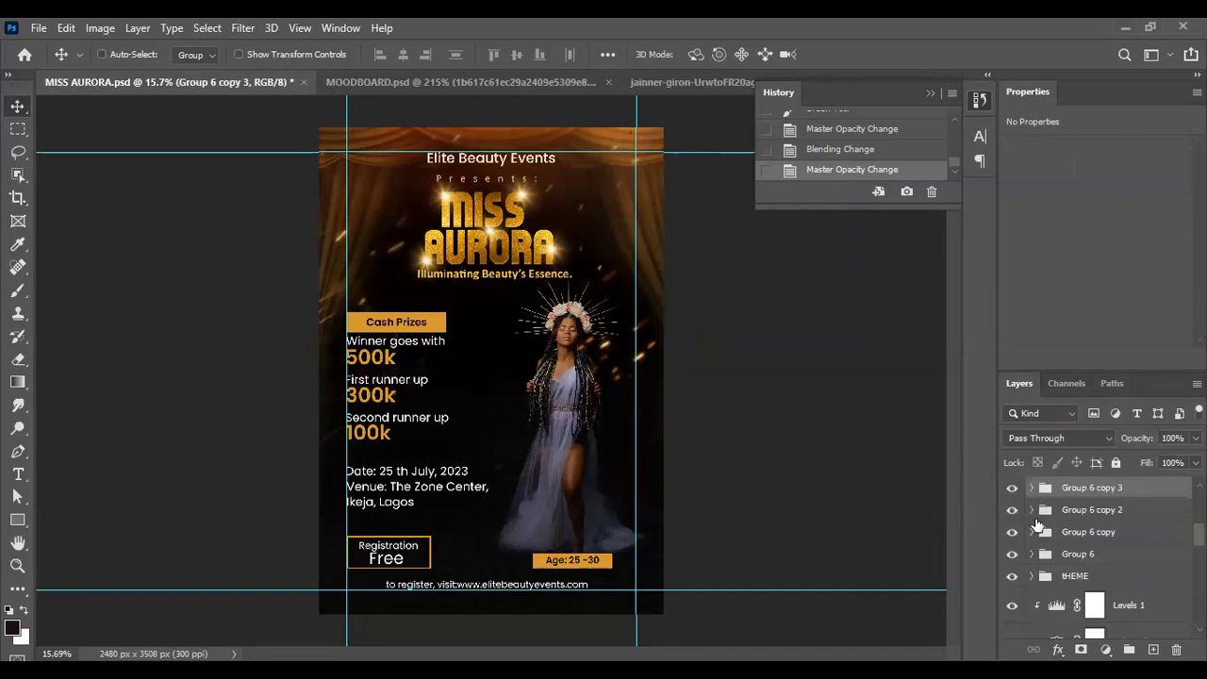
{"action": "left_click", "coordinate": [1109, 578], "text": "shift"}
{"action": "key", "text": "ctrl+g"}
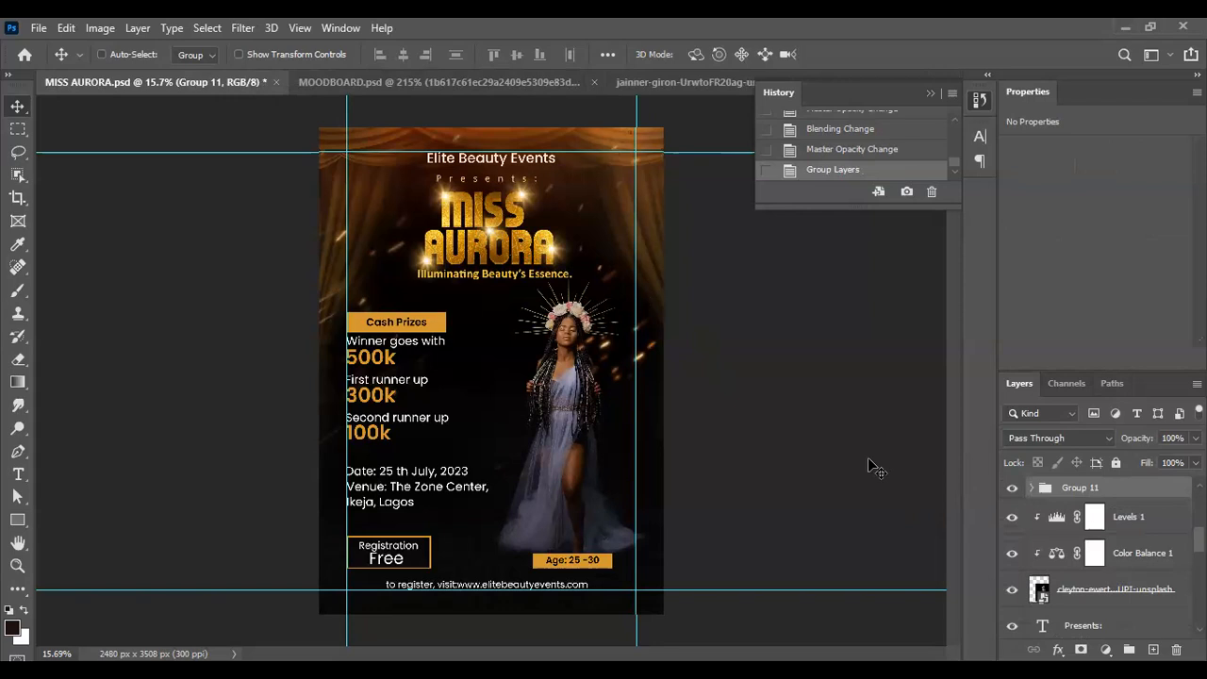
{"action": "scroll", "coordinate": [1106, 564], "scroll_direction": "up", "scroll_amount": 1}
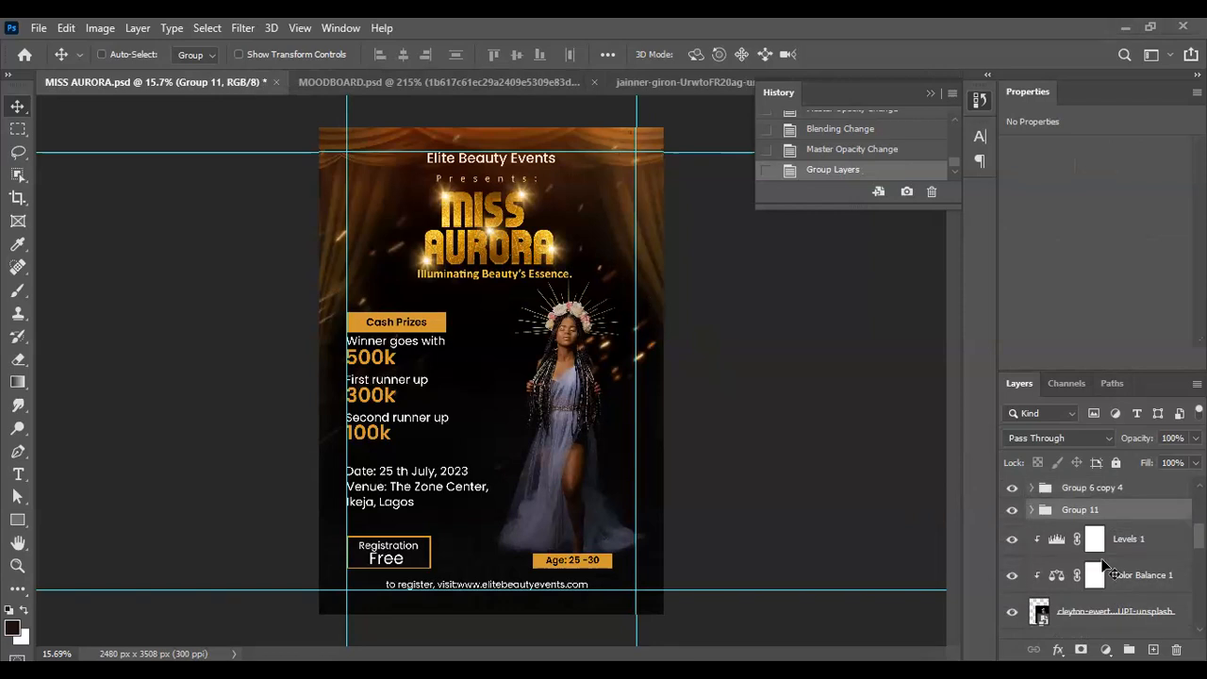
{"action": "scroll", "coordinate": [1069, 538], "scroll_direction": "down", "scroll_amount": 1}
{"action": "scroll", "coordinate": [1075, 533], "scroll_direction": "up", "scroll_amount": 2}
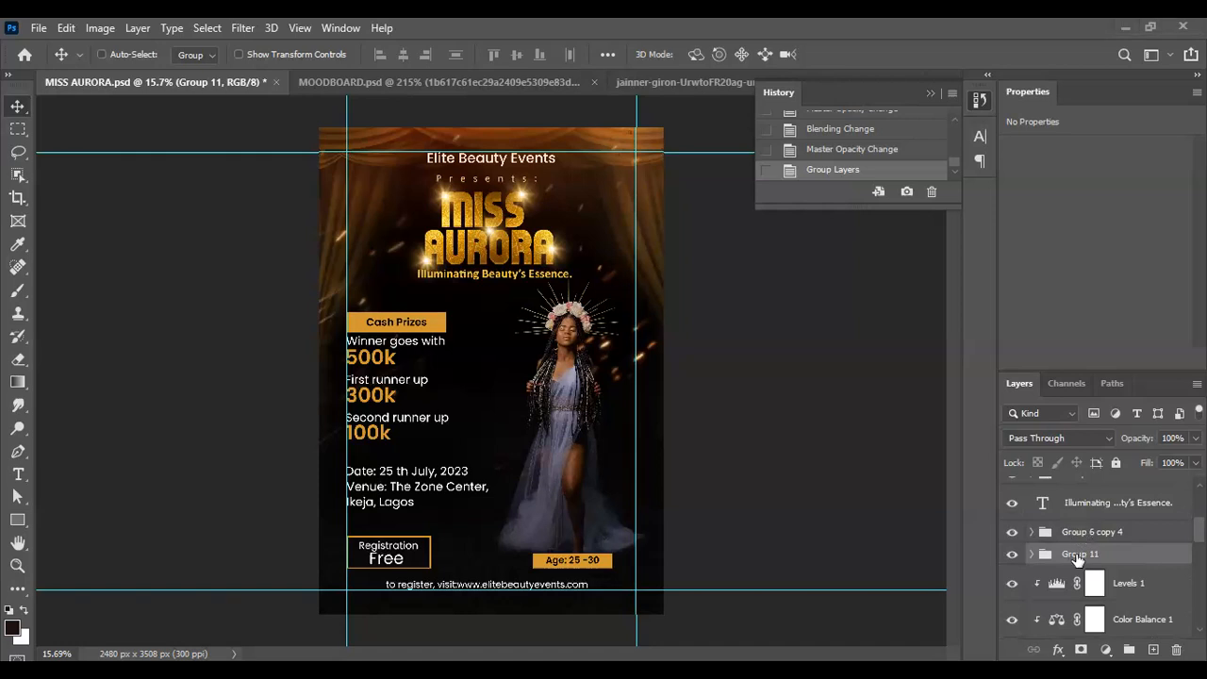
{"action": "left_click_drag", "start_coordinate": [1081, 540], "coordinate": [1080, 554]}
Step: Scale the title group together with the "Illuminating Beauty's Essence." tagline to 130.17% about their centre
{"action": "left_click", "coordinate": [1080, 506], "text": "ctrl"}
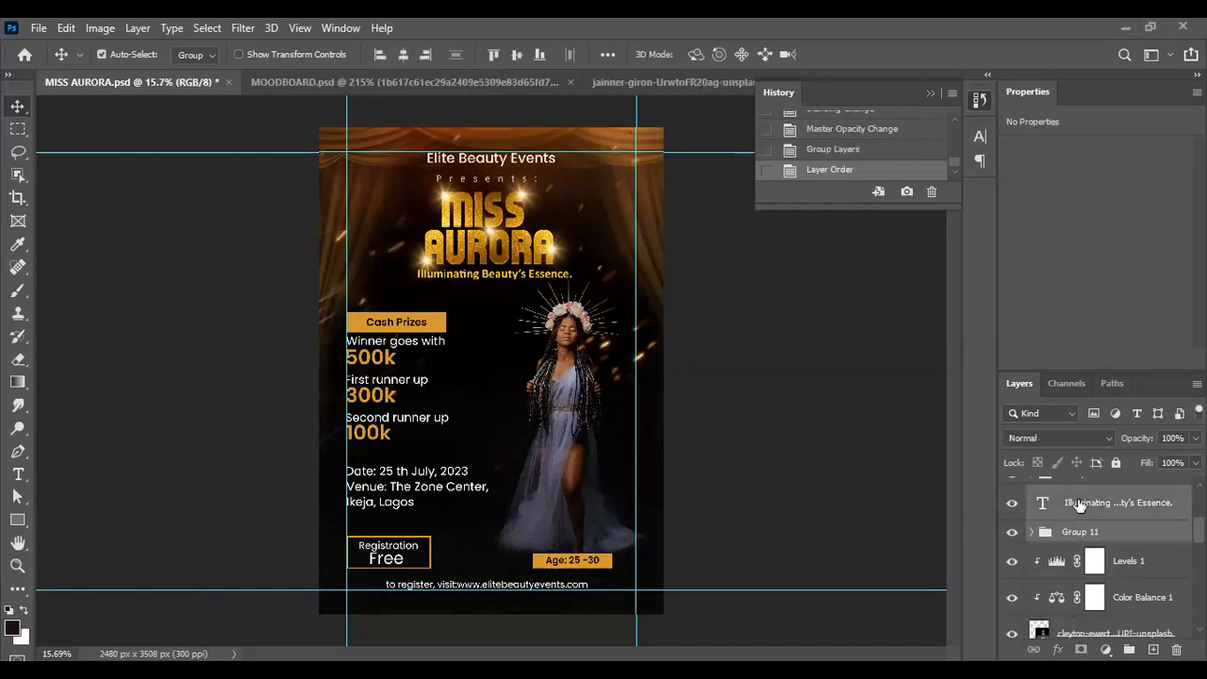
{"action": "key", "text": "ctrl+t"}
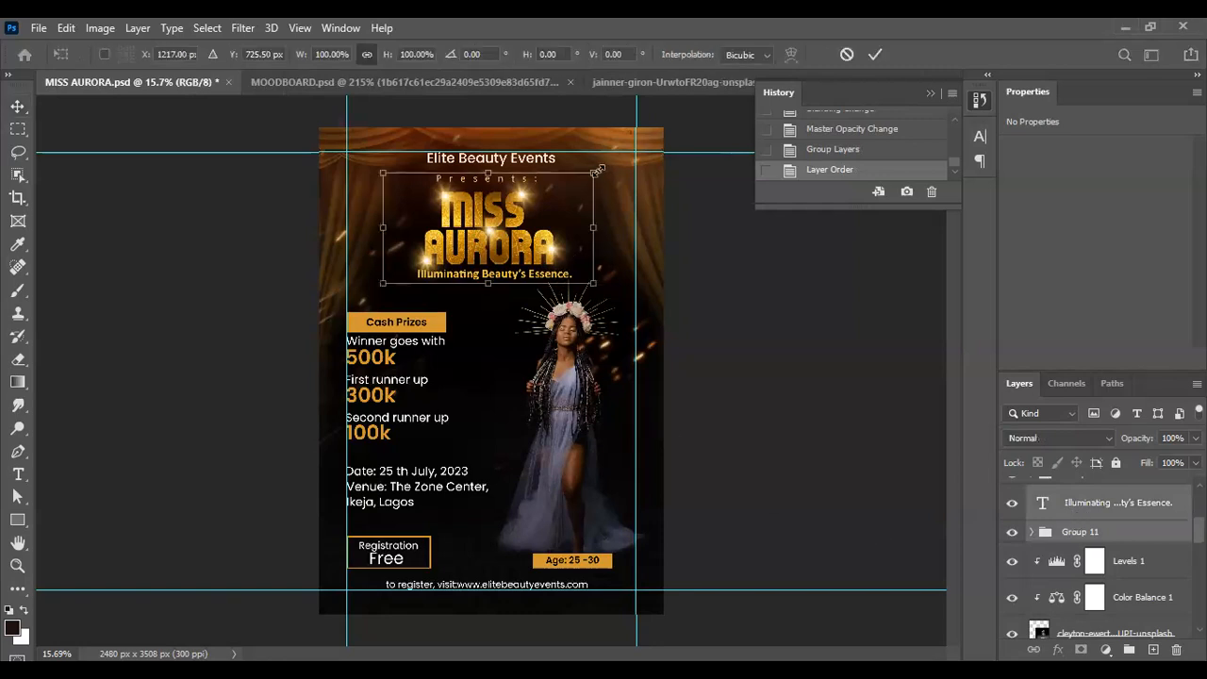
{"action": "left_click_drag", "start_coordinate": [620, 158], "coordinate": [634, 166]}
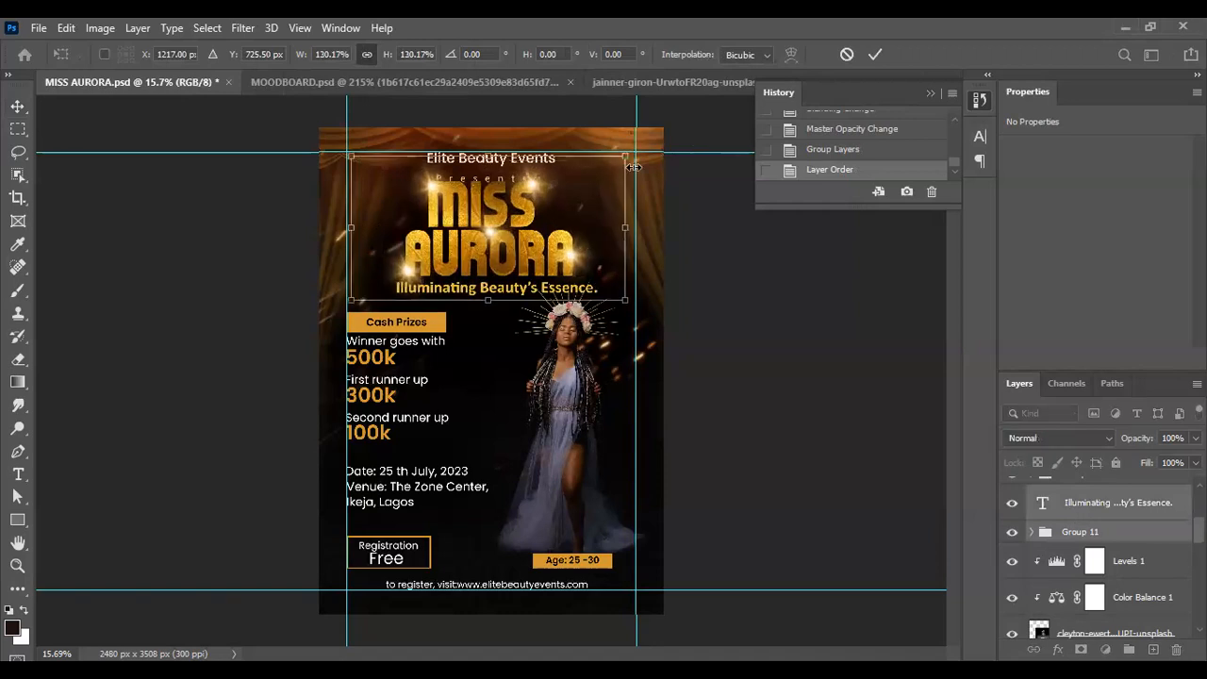
{"action": "key", "text": "Return"}
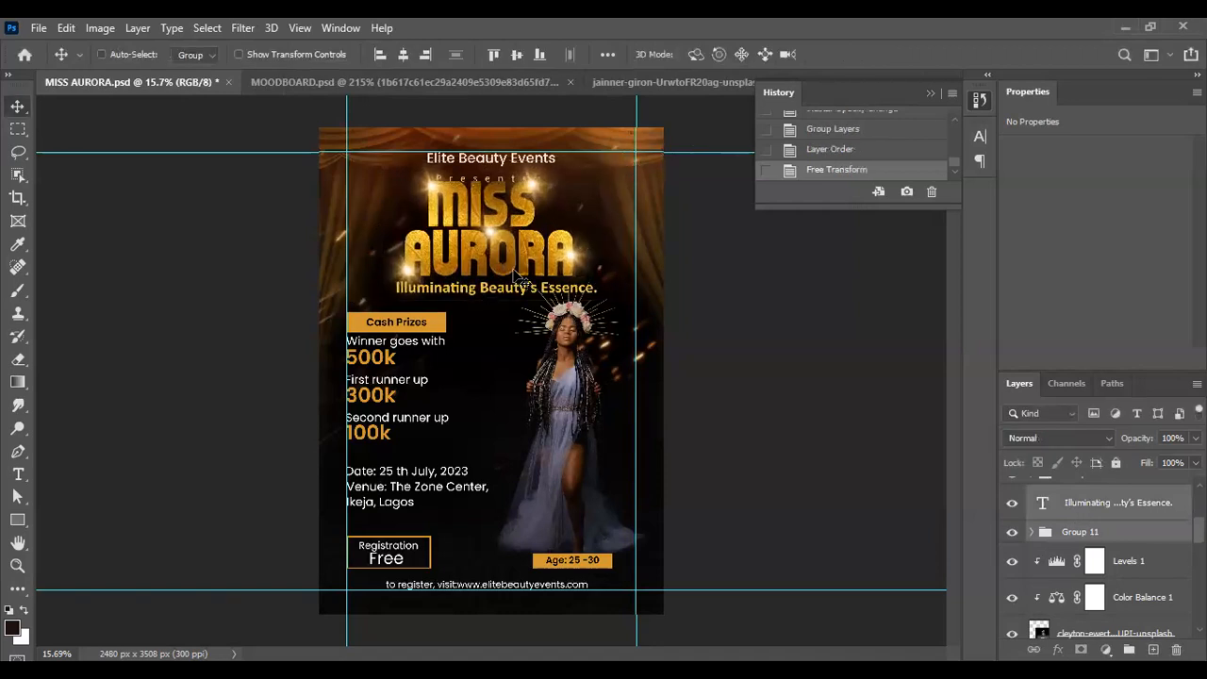
Step: Move the title and tagline slightly down, clear of "Presents:", and scale them to 89.61%
{"action": "scroll", "coordinate": [514, 279], "scroll_direction": "up", "scroll_amount": 1}
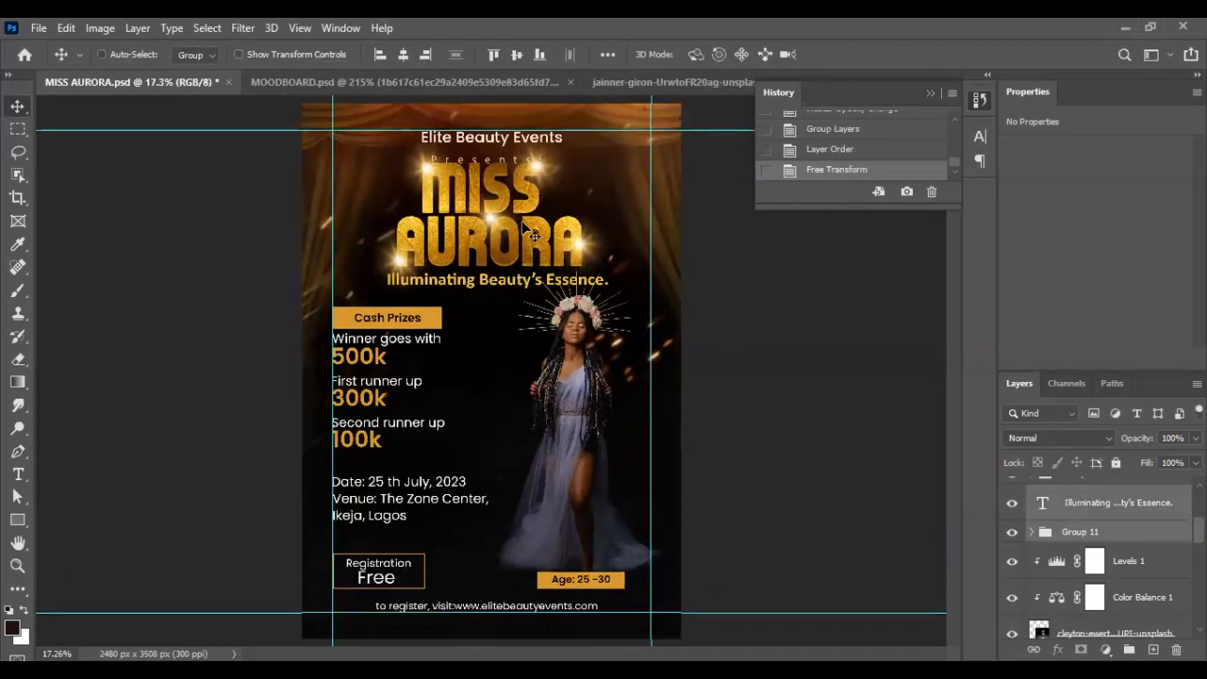
{"action": "left_click_drag", "start_coordinate": [526, 226], "coordinate": [520, 233]}
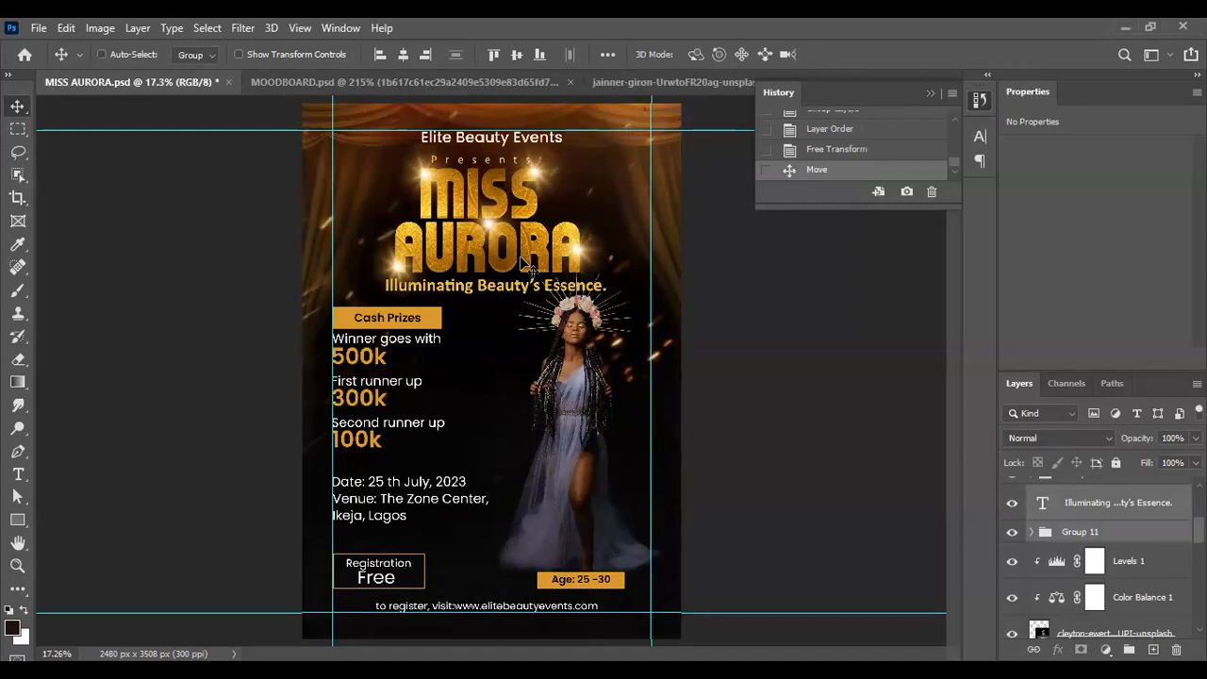
{"action": "key", "text": "ctrl"}
{"action": "key", "text": "ctrl+t"}
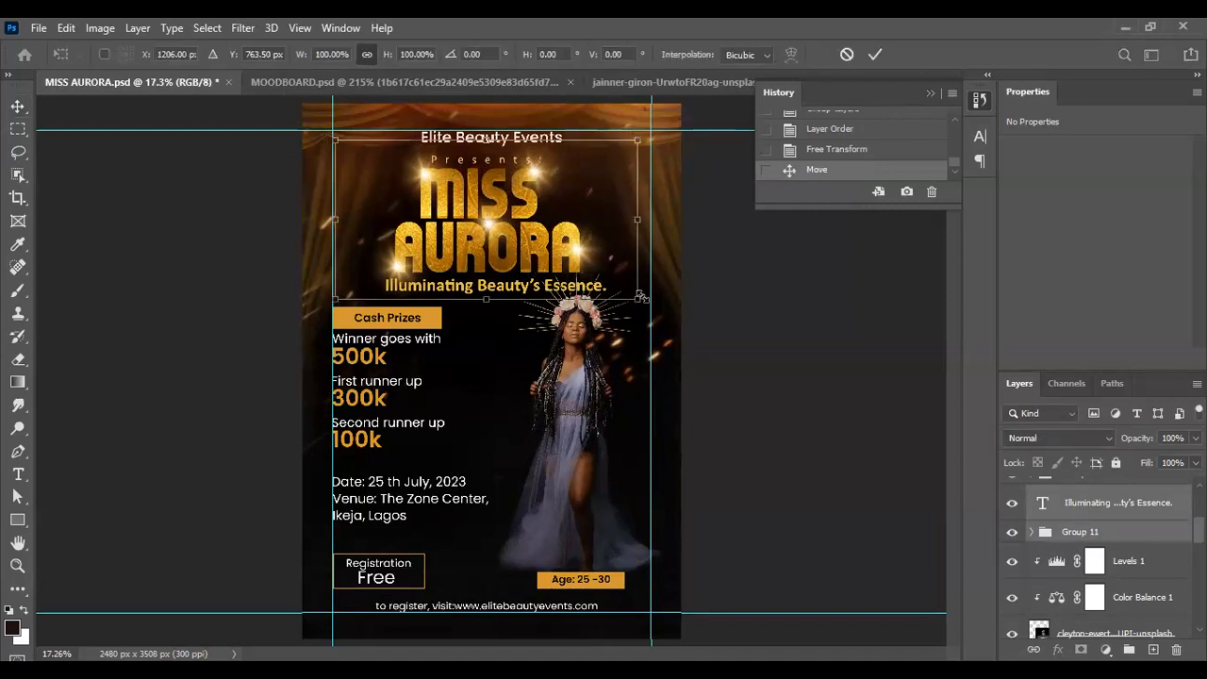
{"action": "left_click_drag", "start_coordinate": [625, 290], "coordinate": [618, 298]}
{"action": "key", "text": "Return"}
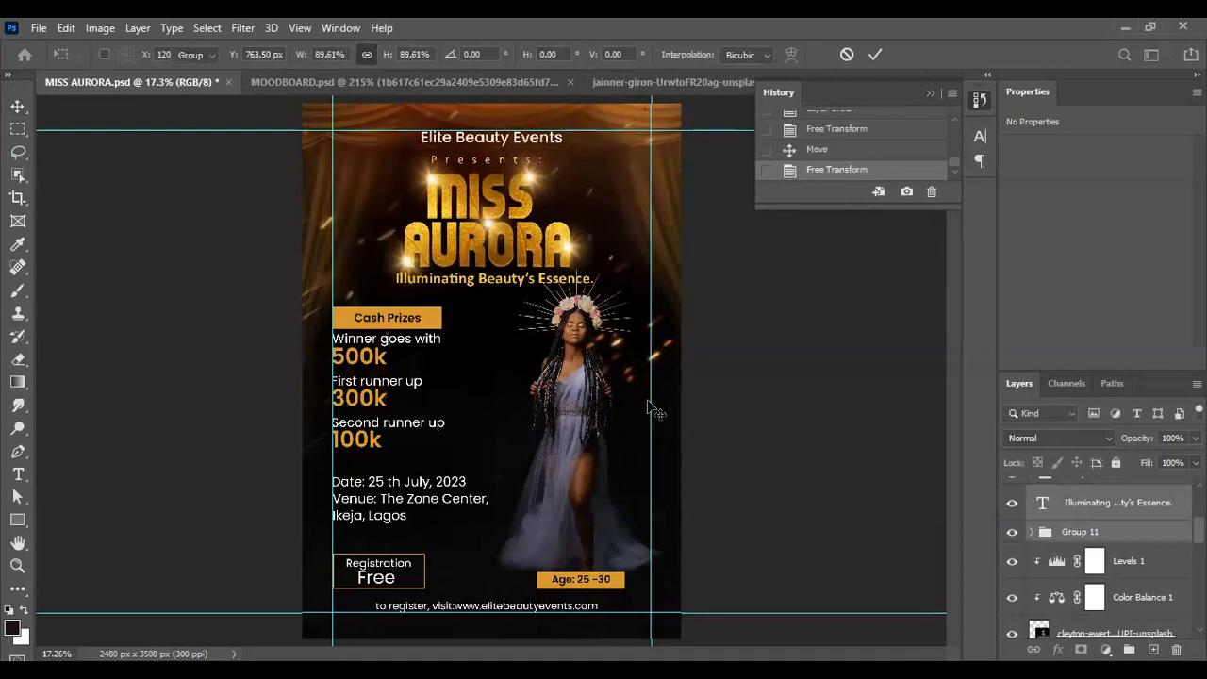
Step: Group the model photo with its Levels 1 and Color Balance 1 adjustments and move the group slightly down, away from the tagline
{"action": "left_click", "coordinate": [1085, 632]}
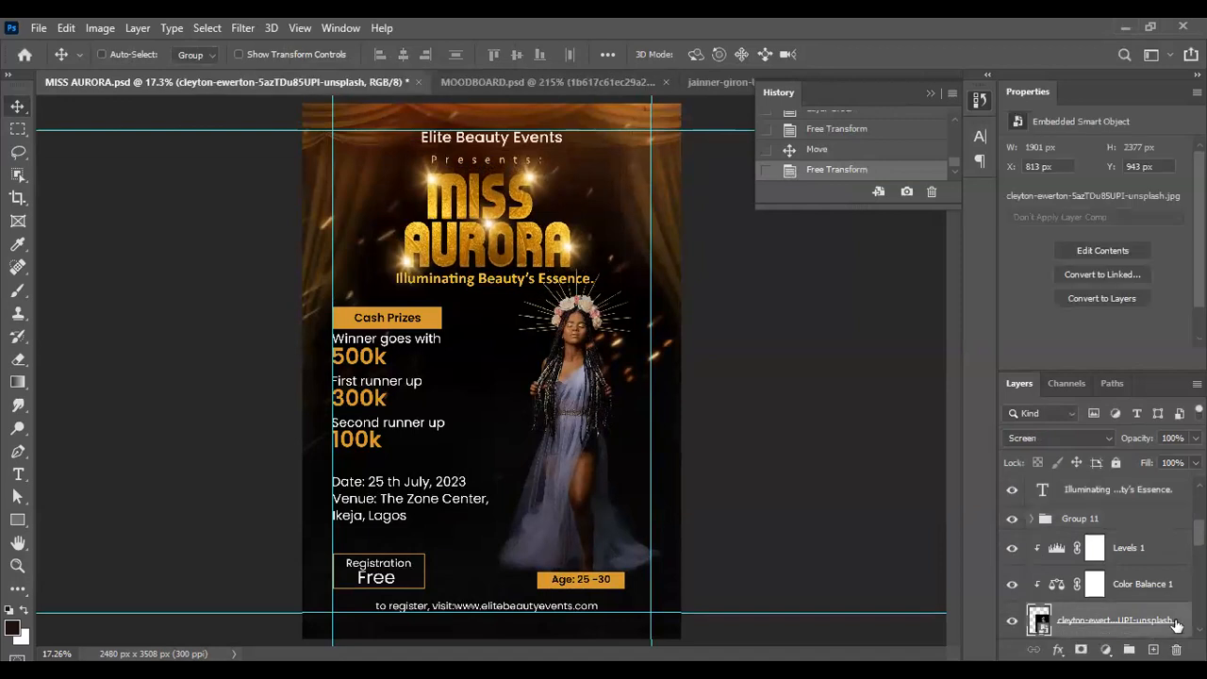
{"action": "left_click", "coordinate": [1143, 550], "text": "shift"}
{"action": "key", "text": "ctrl+g"}
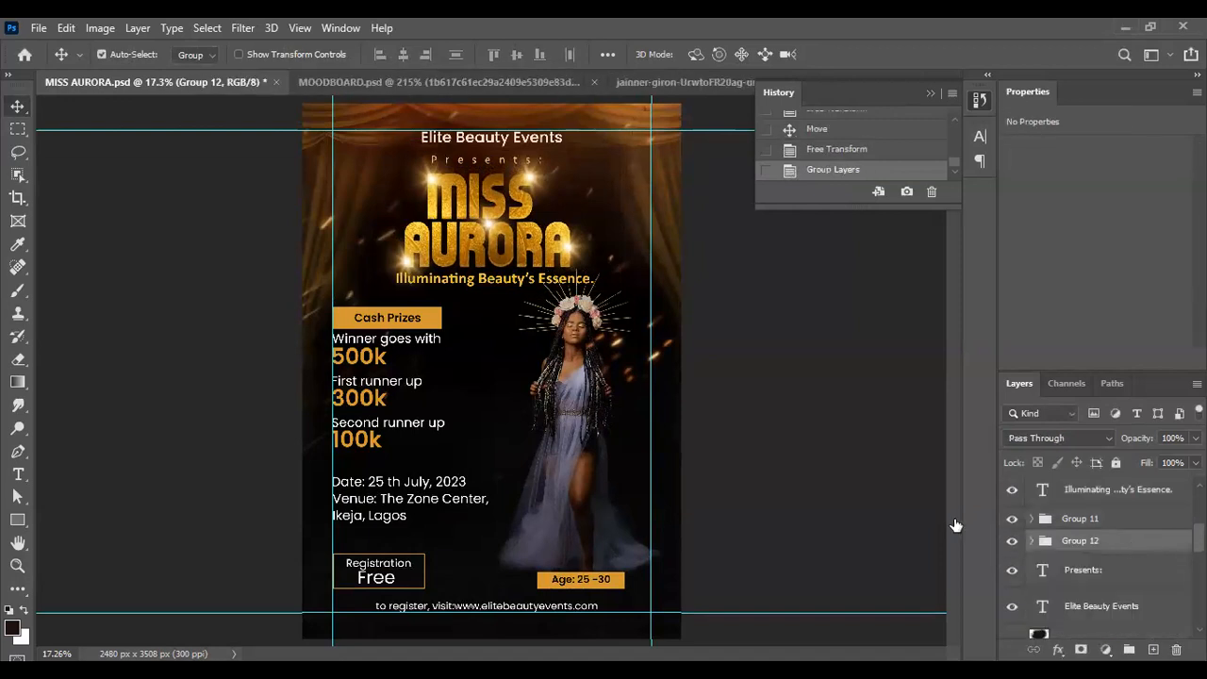
{"action": "left_click_drag", "start_coordinate": [591, 399], "coordinate": [581, 404]}
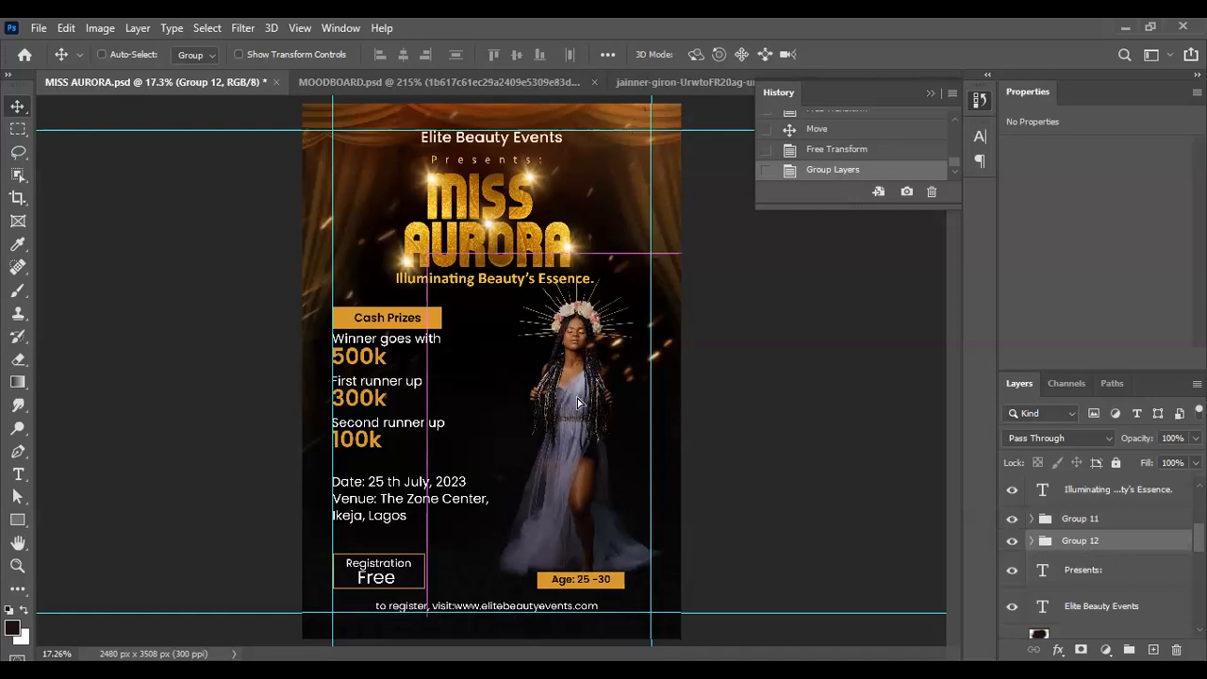
{"action": "left_click_drag", "start_coordinate": [579, 404], "coordinate": [574, 407]}
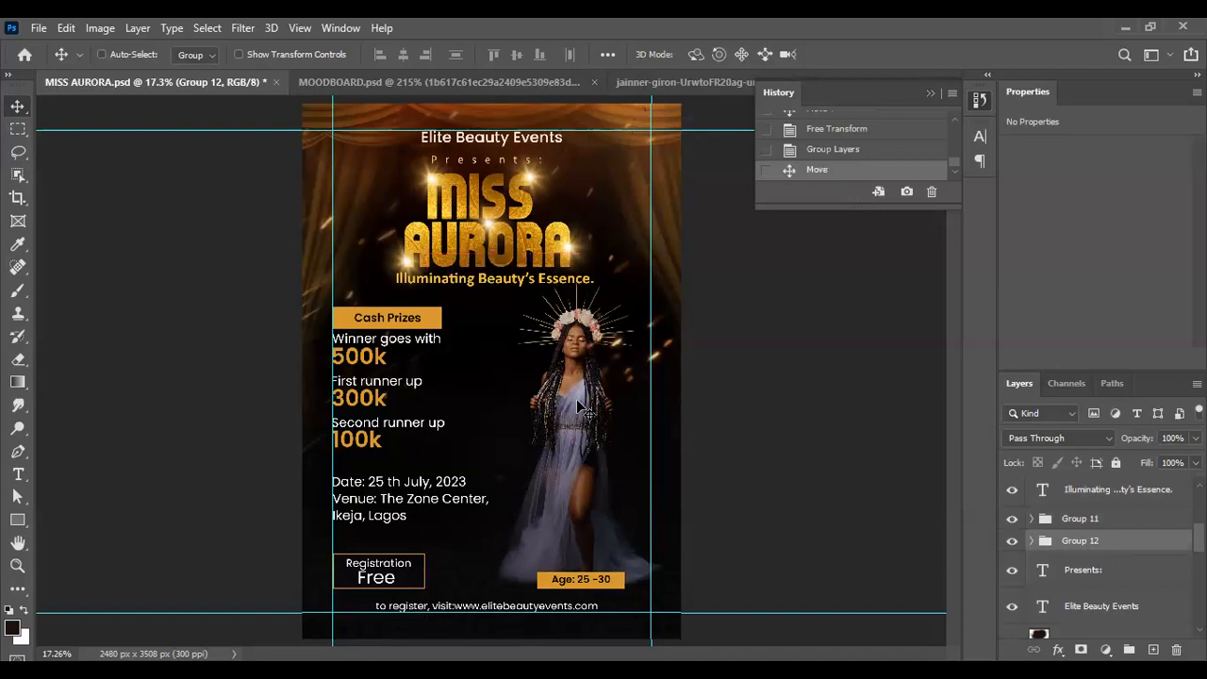
Step: Move the Cash Prizes group slightly down, keeping it aligned with the left guide
{"action": "key", "text": "ctrl"}
{"action": "left_click_drag", "start_coordinate": [387, 328], "coordinate": [390, 327]}
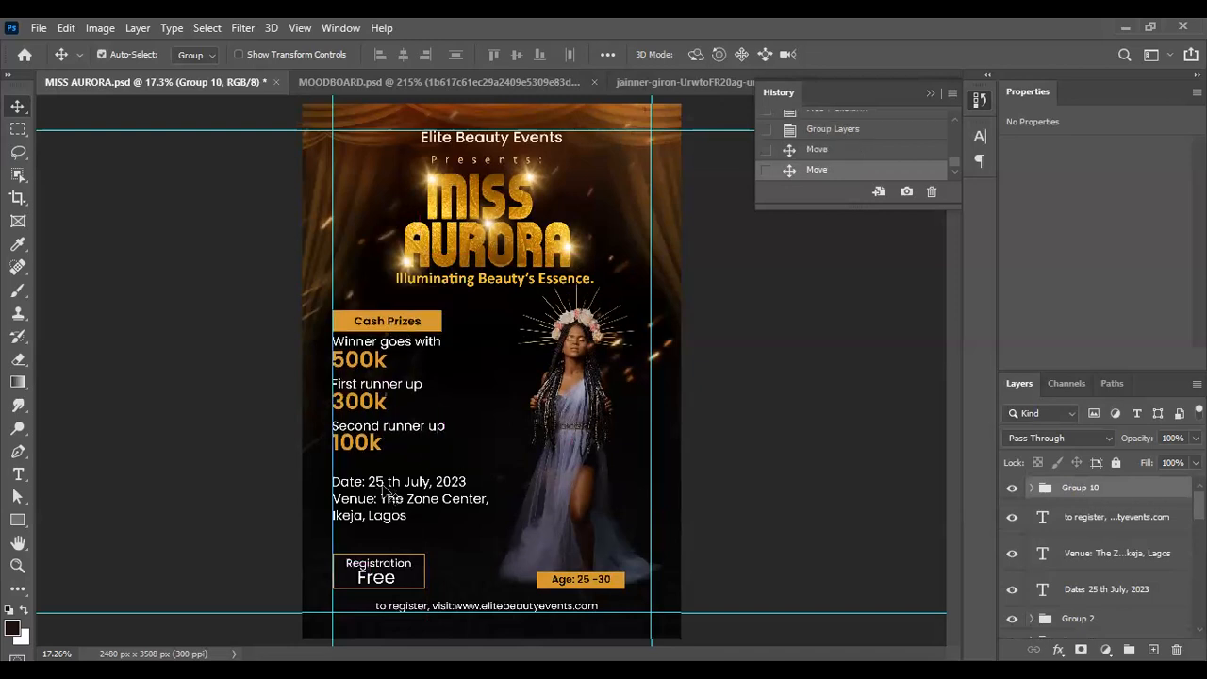
Step: Try grouping the Date and Venue text layers and nudging them, and undo the grouping and the move
{"action": "left_click", "coordinate": [406, 483]}
{"action": "left_click", "coordinate": [408, 500], "text": "shift"}
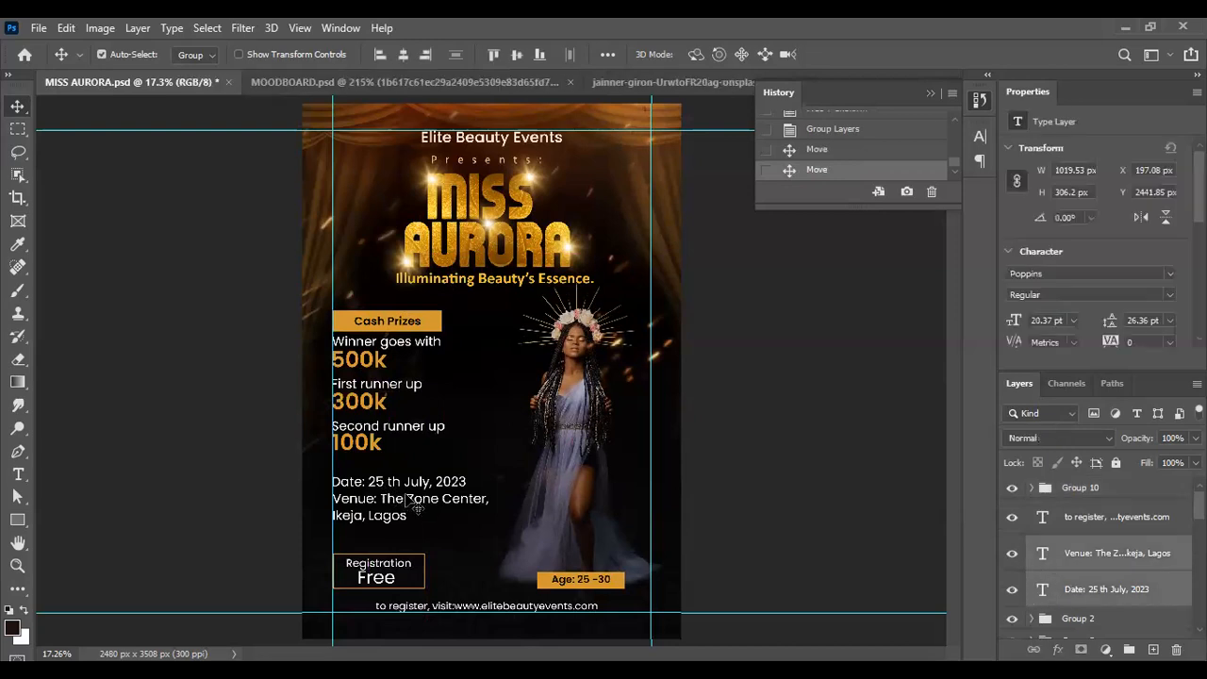
{"action": "key", "text": "ctrl+g"}
{"action": "left_click_drag", "start_coordinate": [396, 488], "coordinate": [399, 485]}
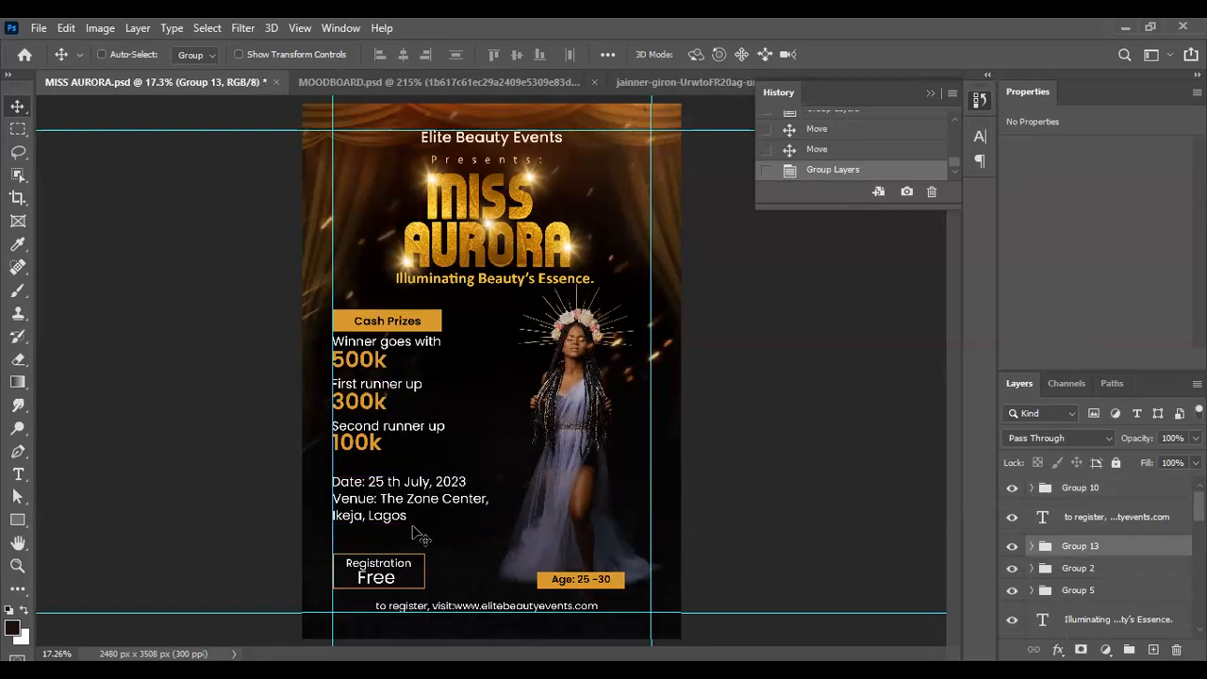
{"action": "scroll", "coordinate": [415, 526], "scroll_direction": "up", "scroll_amount": 1}
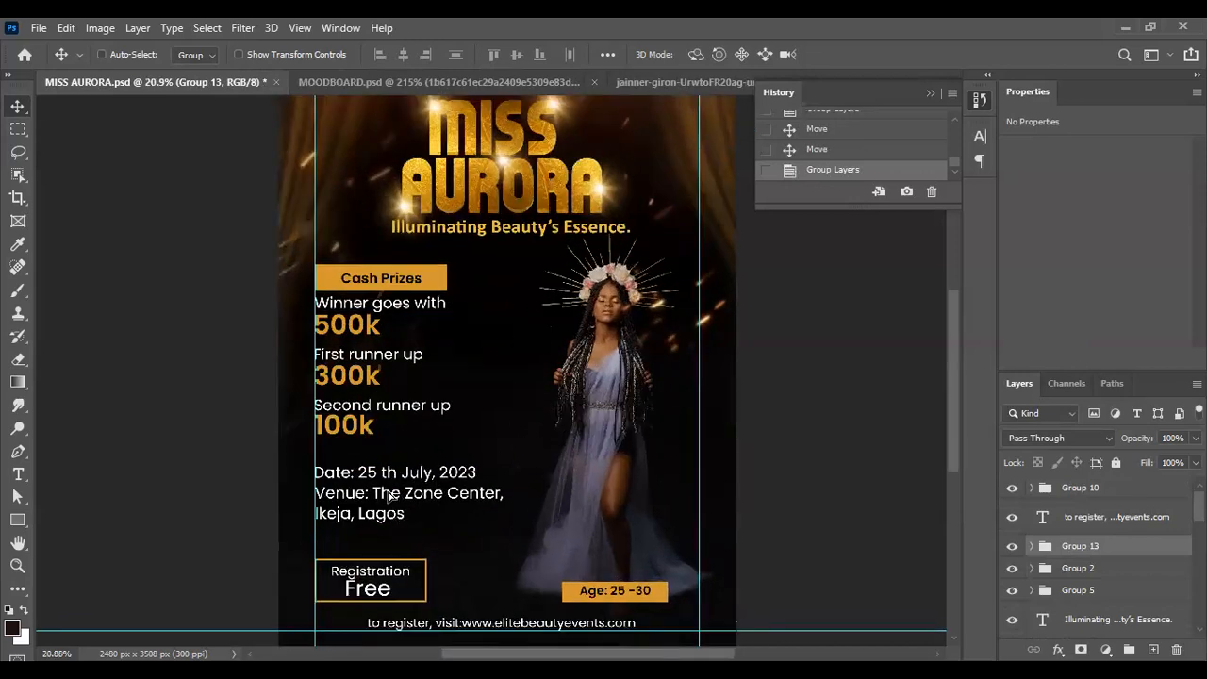
{"action": "key", "text": "ctrl+z"}
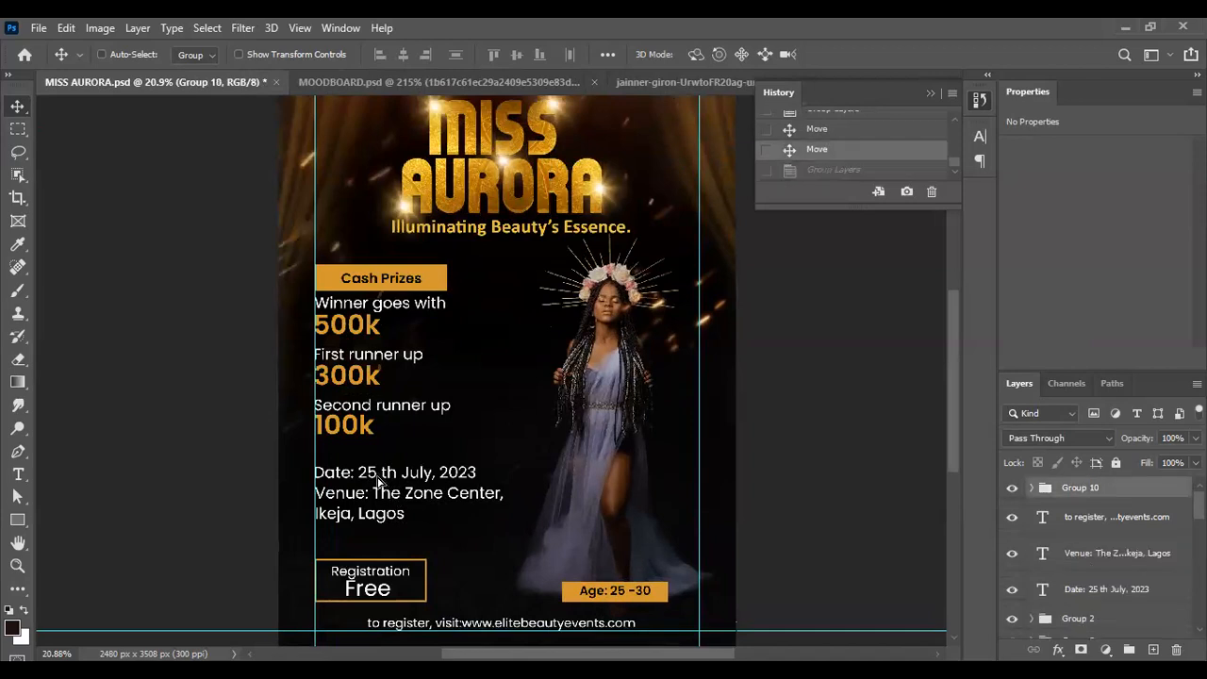
{"action": "key", "text": "ctrl+z"}
Step: Scale the Cash Prizes group down slightly, keeping its lower-left corner fixed at the left guide
{"action": "scroll", "coordinate": [366, 450], "scroll_direction": "up", "scroll_amount": 1}
{"action": "scroll", "coordinate": [366, 450], "scroll_direction": "down", "scroll_amount": 1}
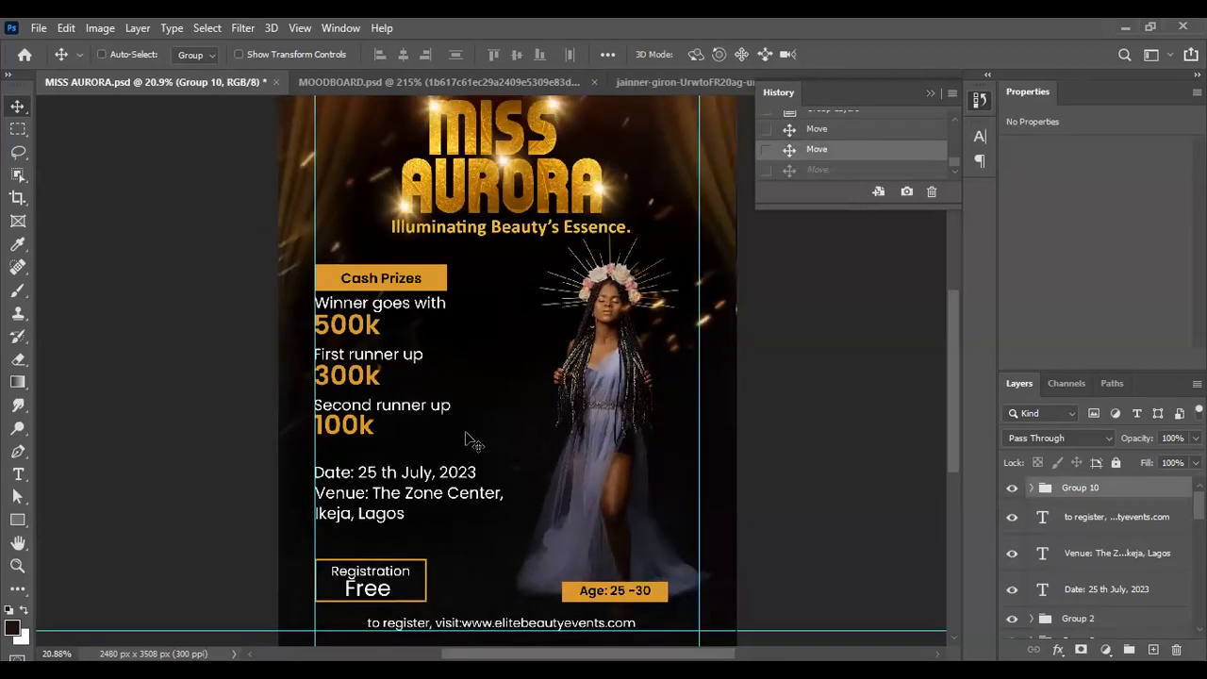
{"action": "scroll", "coordinate": [472, 441], "scroll_direction": "down", "scroll_amount": 2}
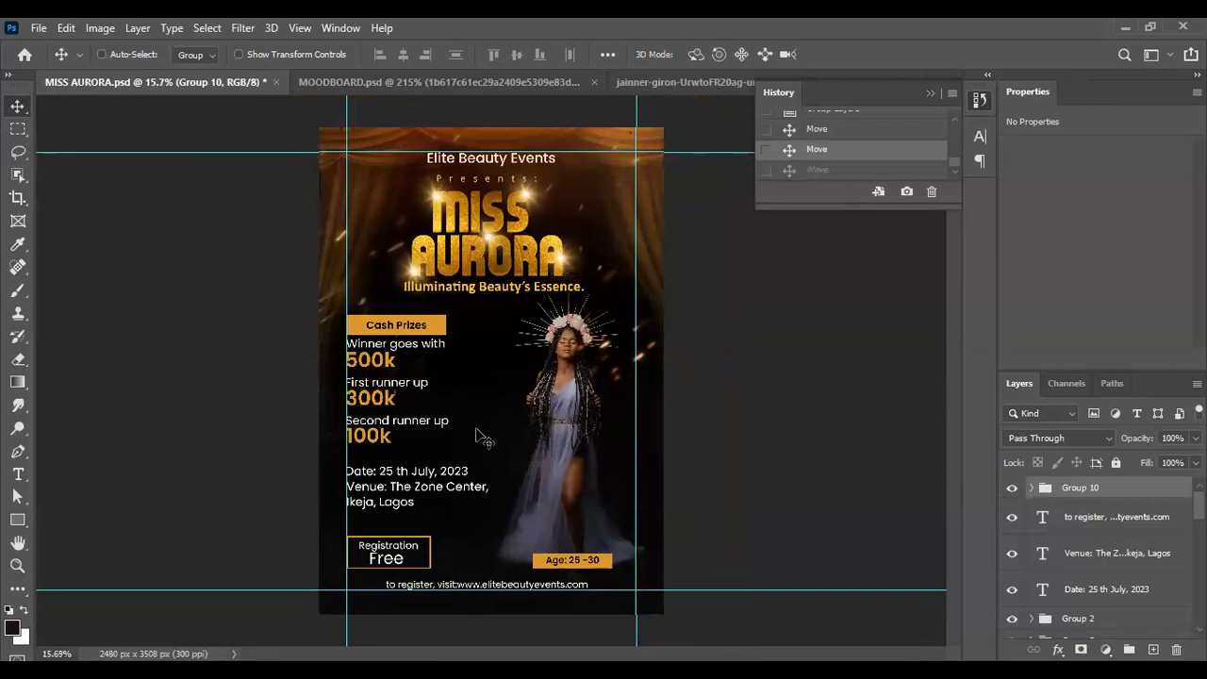
{"action": "scroll", "coordinate": [512, 419], "scroll_direction": "down", "scroll_amount": 1}
{"action": "scroll", "coordinate": [513, 417], "scroll_direction": "up", "scroll_amount": 1}
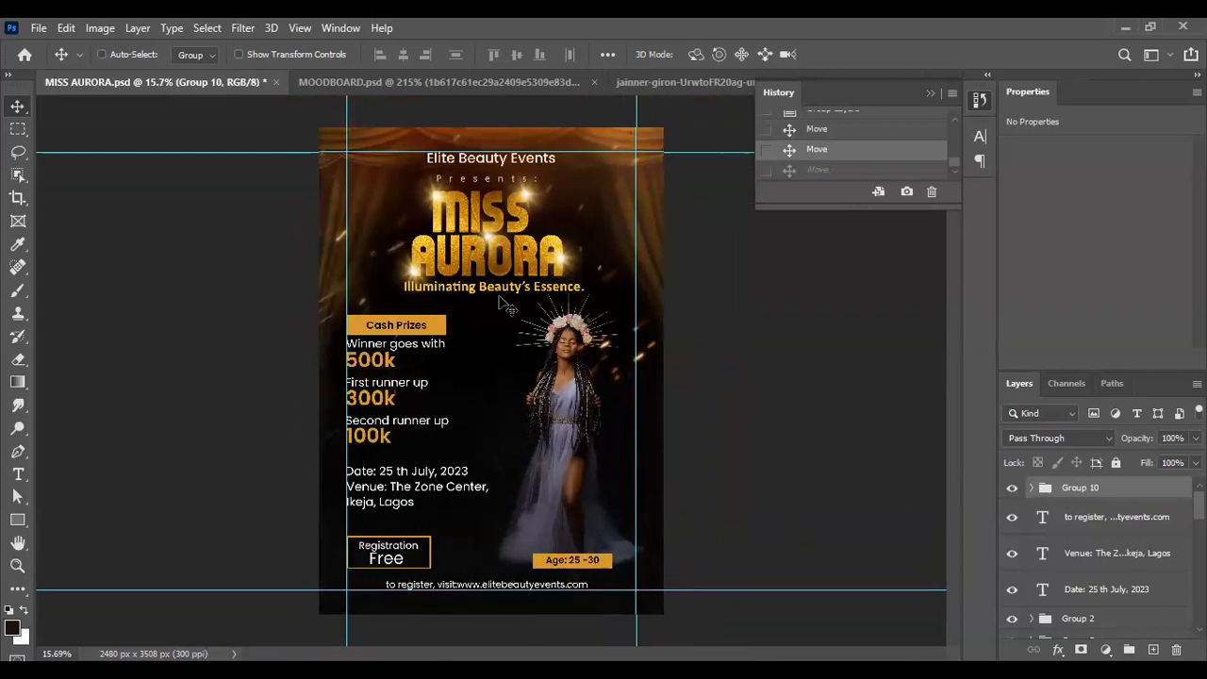
{"action": "key", "text": "ctrl+t"}
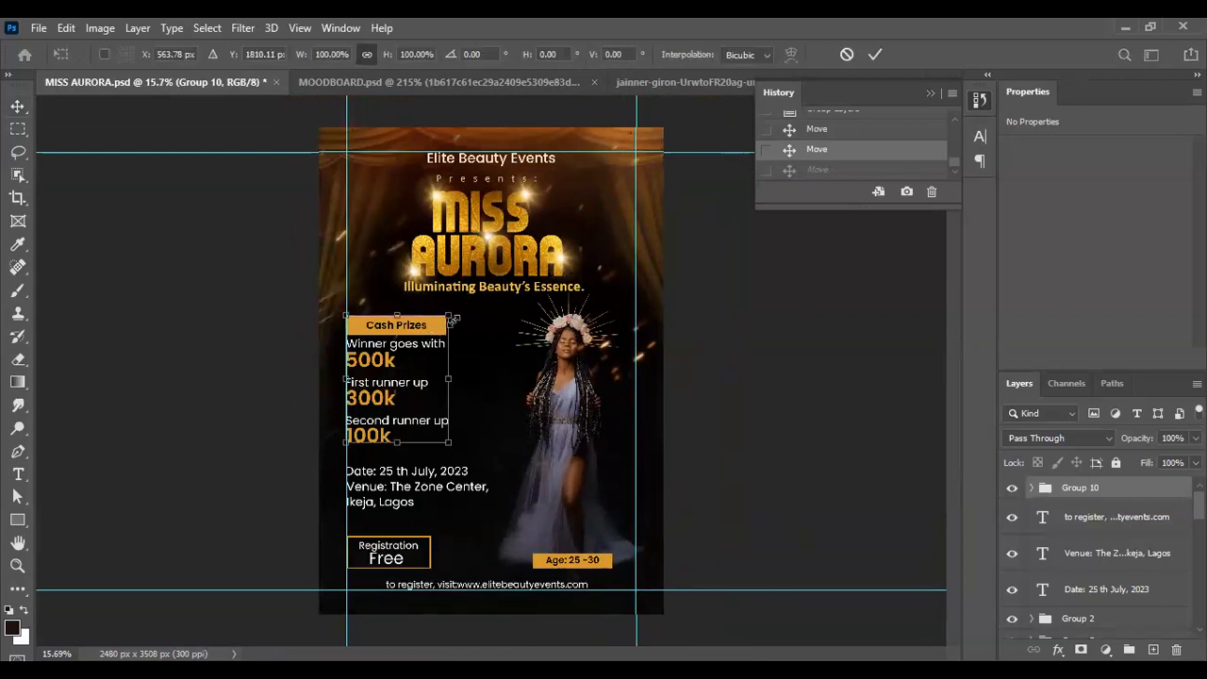
{"action": "left_click_drag", "start_coordinate": [450, 317], "coordinate": [446, 316]}
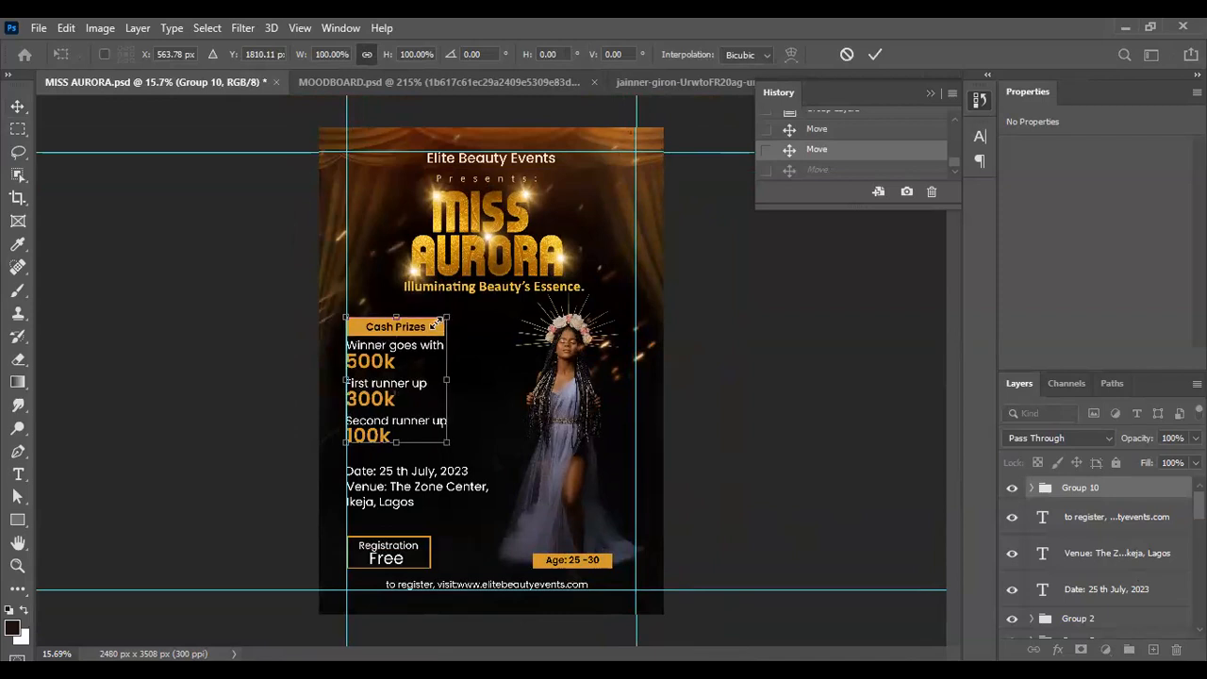
{"action": "left_click_drag", "start_coordinate": [436, 325], "coordinate": [438, 329]}
{"action": "key", "text": "Return"}
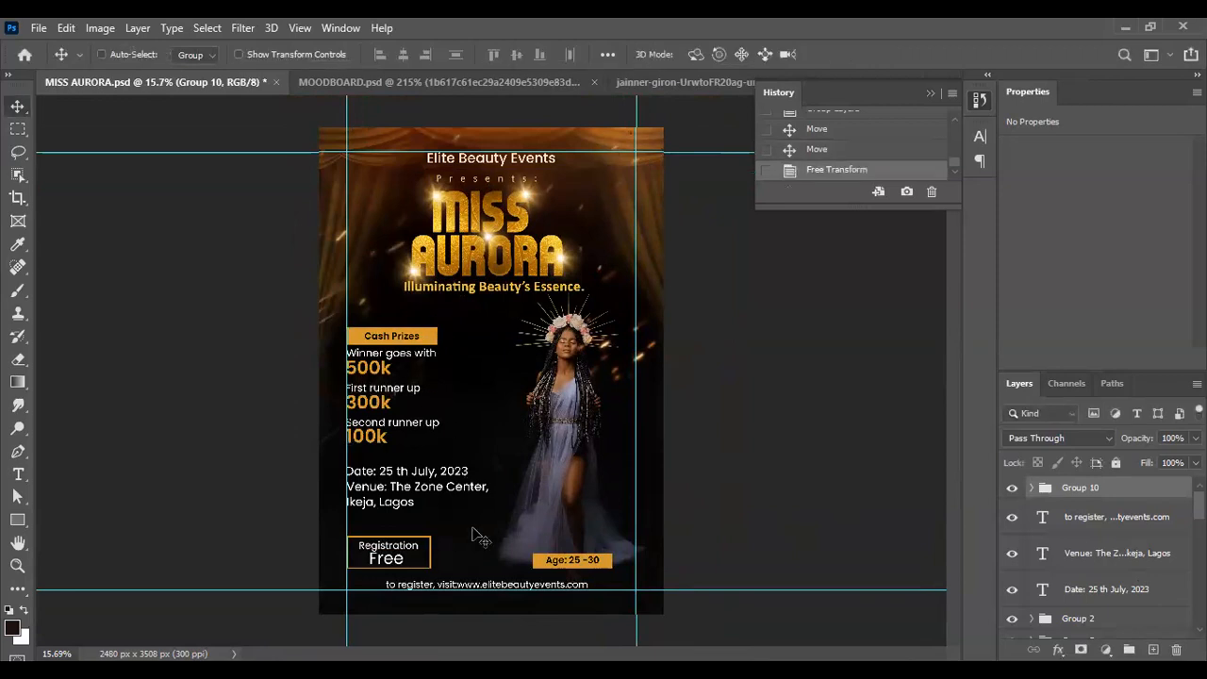
Step: Rebreak the venue text into two lines reading "Venue: The Zone" and "Center, Ikeja, Lagos"
{"action": "scroll", "coordinate": [444, 510], "scroll_direction": "up", "scroll_amount": 1}
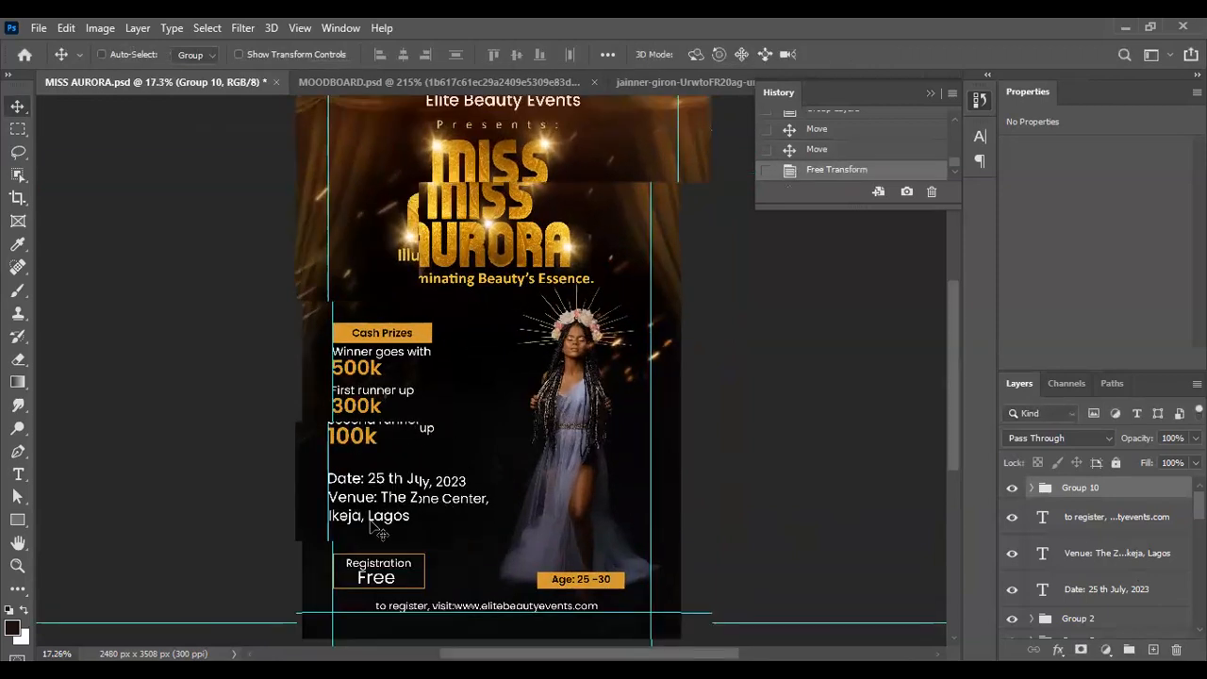
{"action": "scroll", "coordinate": [380, 533], "scroll_direction": "up", "scroll_amount": 1}
{"action": "key", "text": "t"}
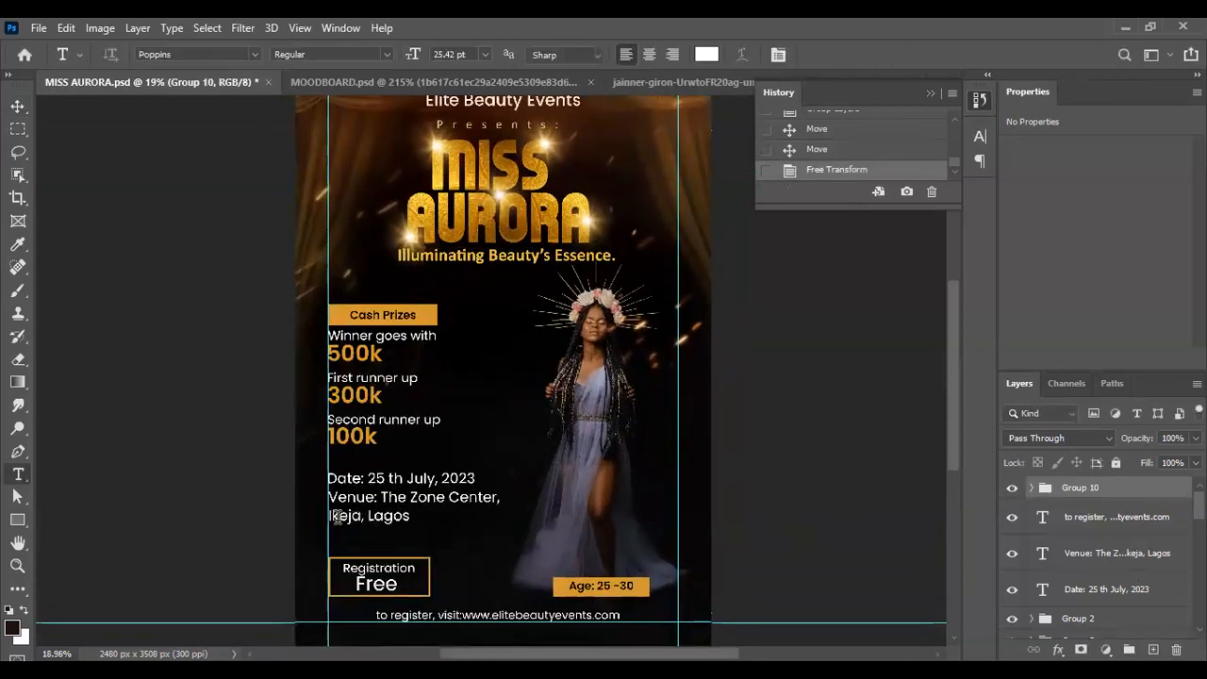
{"action": "left_click", "coordinate": [334, 516]}
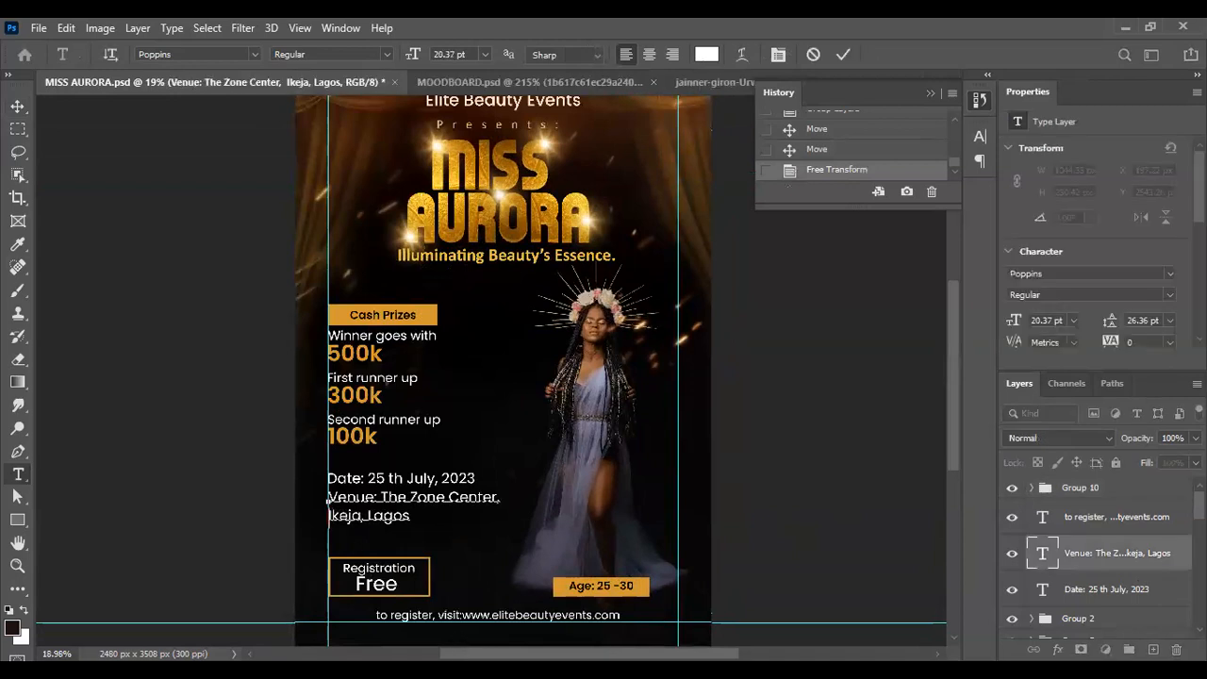
{"action": "key", "text": "BackSpace"}
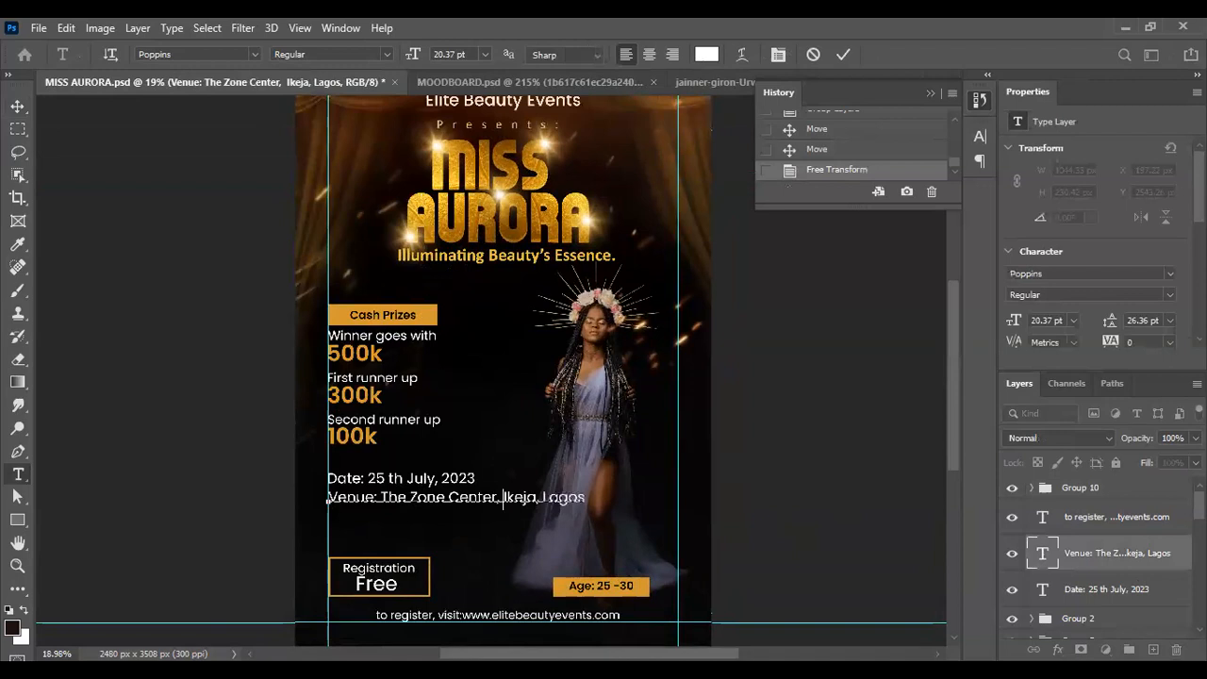
{"action": "left_click", "coordinate": [449, 499]}
{"action": "key", "text": "Return"}
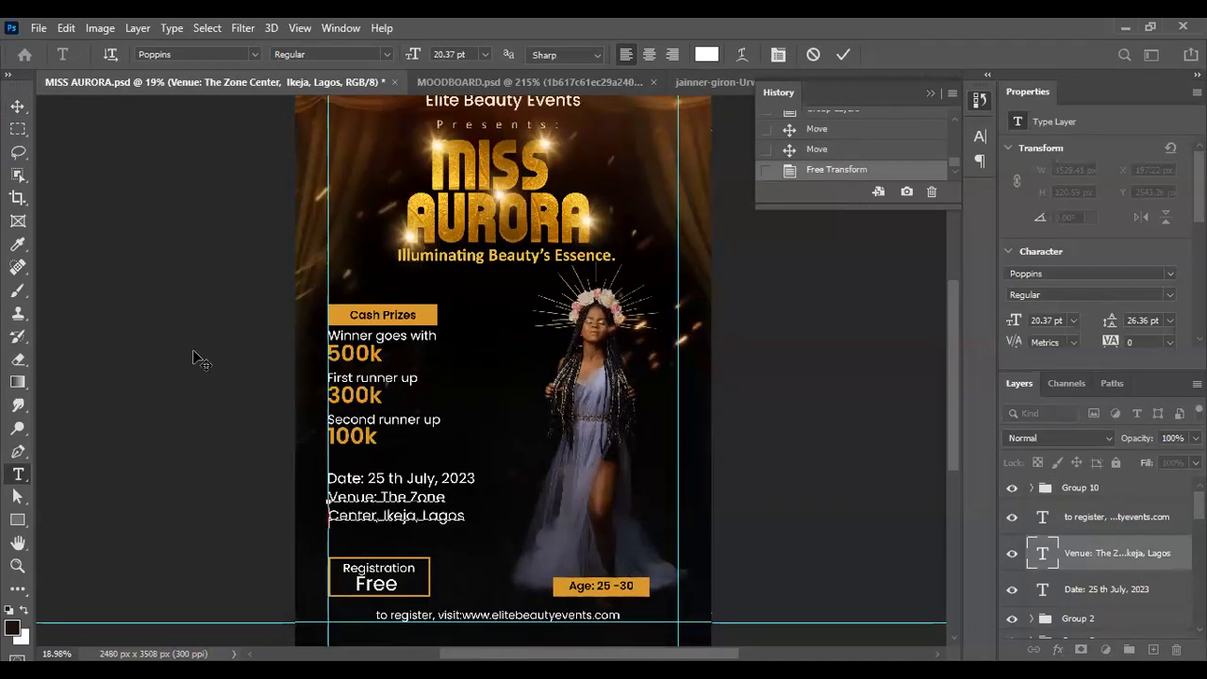
Step: Commit the two-line venue text edit below the date line on the poster
{"action": "left_click", "coordinate": [18, 106]}
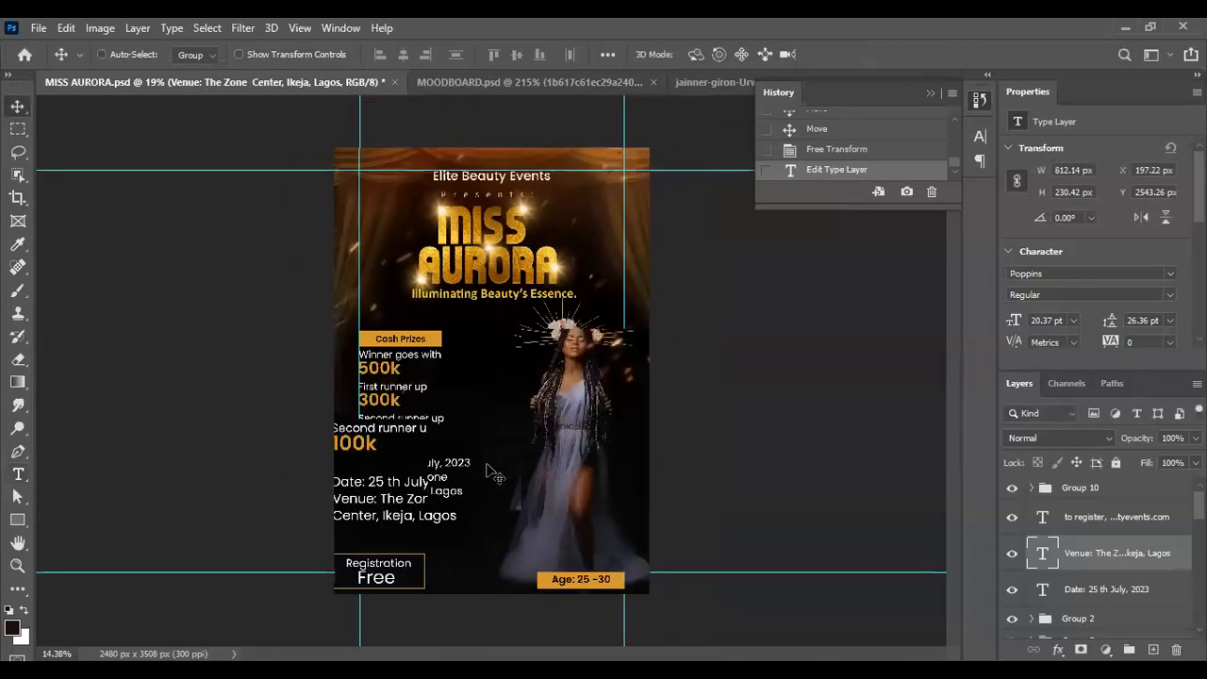
{"action": "scroll", "coordinate": [478, 528], "scroll_direction": "down", "scroll_amount": 2}
{"action": "scroll", "coordinate": [483, 486], "scroll_direction": "up", "scroll_amount": 1}
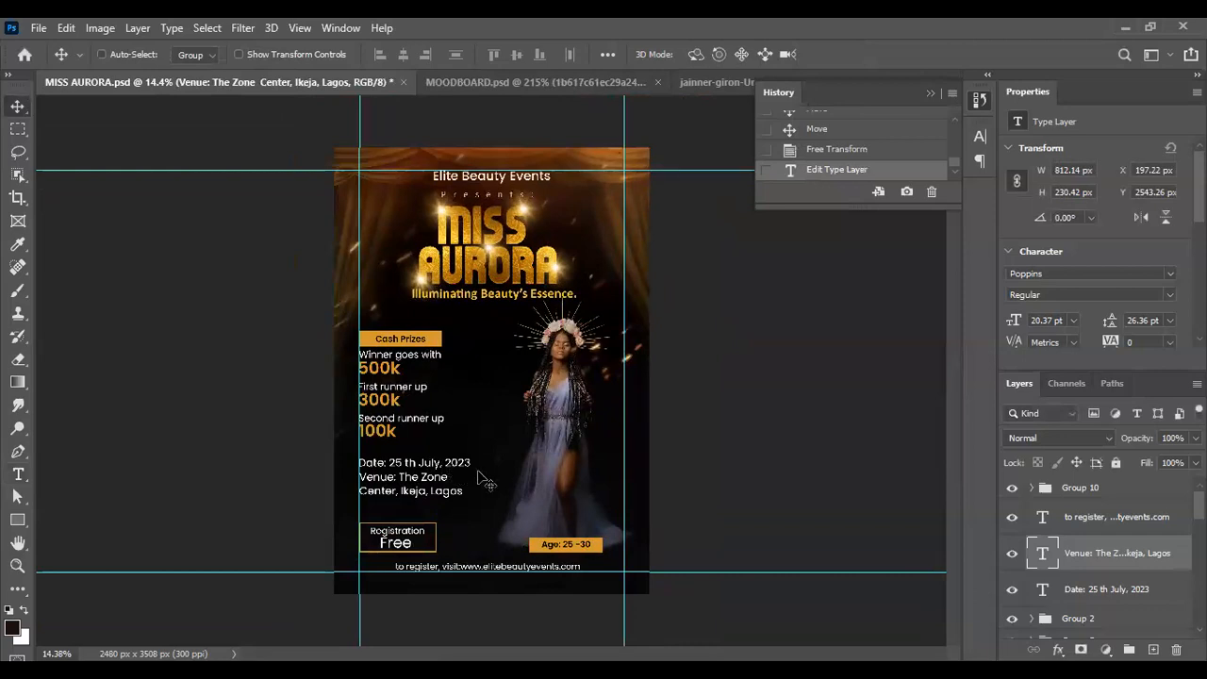
{"action": "scroll", "coordinate": [498, 571], "scroll_direction": "up", "scroll_amount": 1}
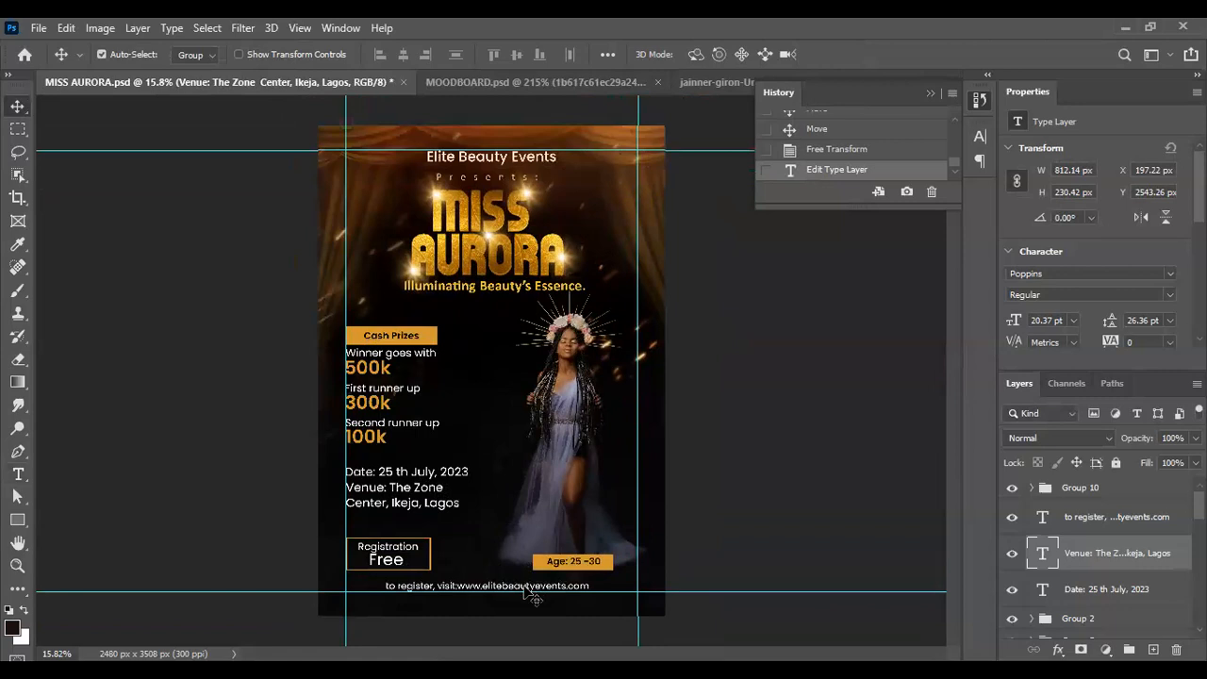
Step: Move the registration website line left to about X 374 px, Y 3263 px, and collapse the edit history
{"action": "left_click", "coordinate": [533, 593], "text": "ctrl"}
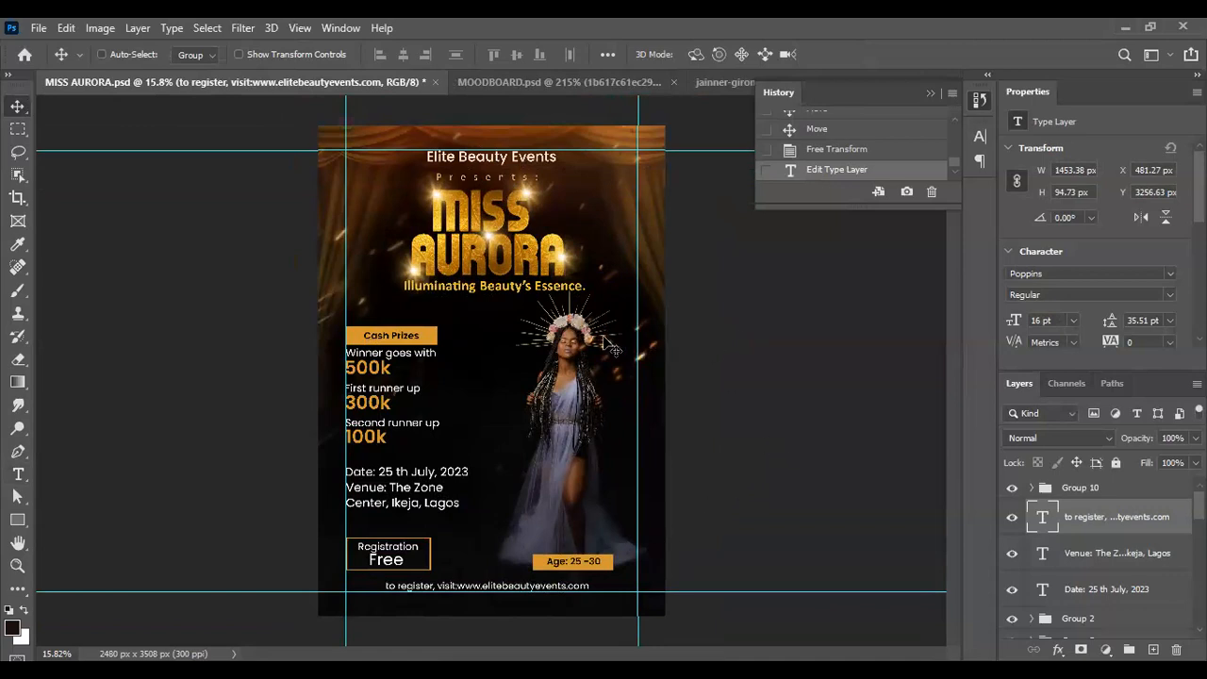
{"action": "scroll", "coordinate": [600, 351], "scroll_direction": "down", "scroll_amount": 1}
{"action": "scroll", "coordinate": [583, 364], "scroll_direction": "up", "scroll_amount": 1}
{"action": "scroll", "coordinate": [658, 318], "scroll_direction": "down", "scroll_amount": 1}
{"action": "left_click_drag", "start_coordinate": [755, 227], "coordinate": [743, 228]}
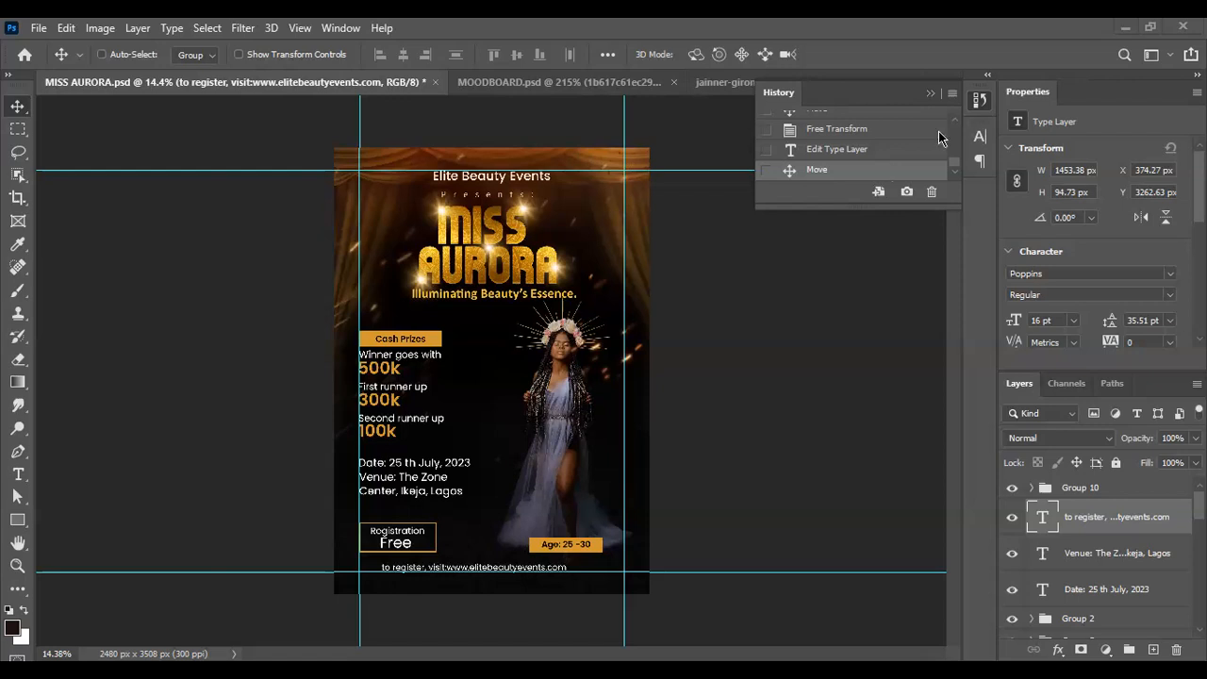
{"action": "left_click", "coordinate": [931, 92]}
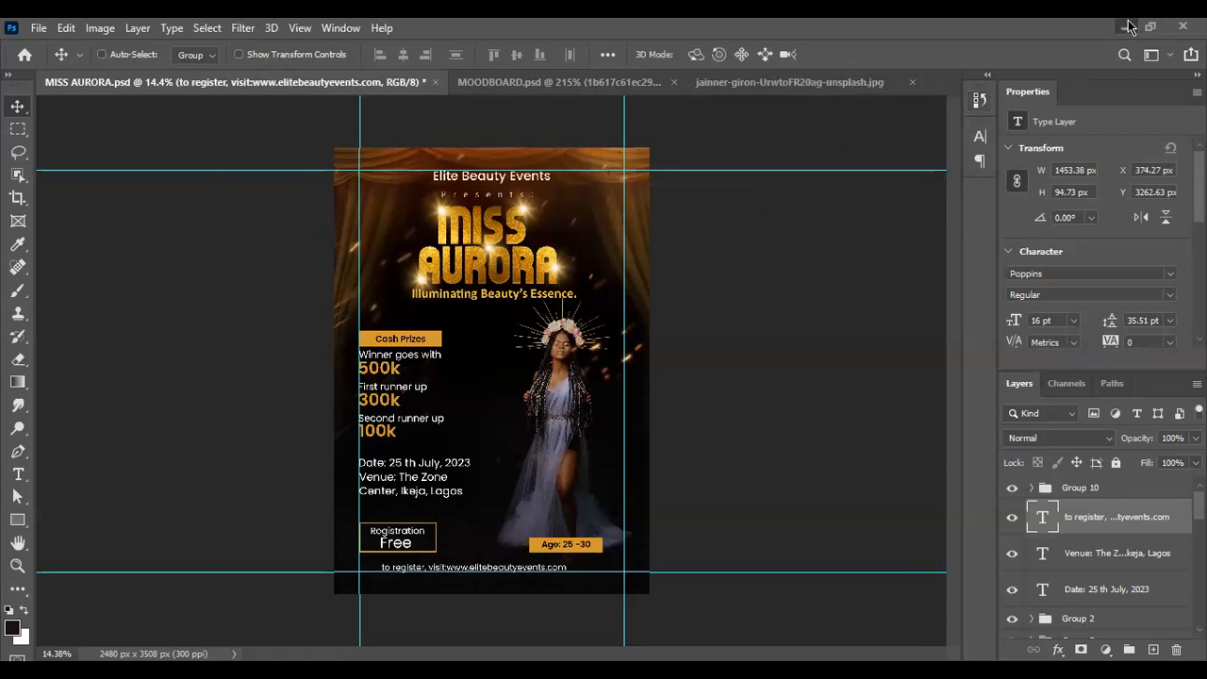
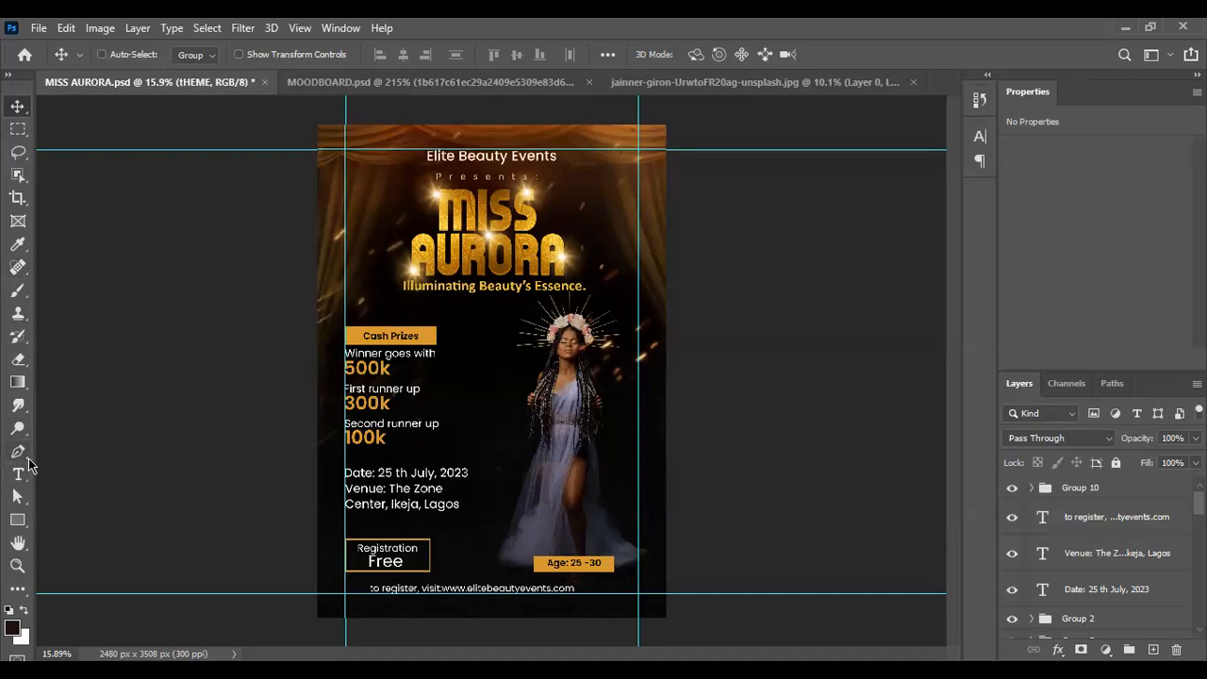
{"action": "left_click", "coordinate": [19, 474]}
{"action": "left_click", "coordinate": [17, 525]}
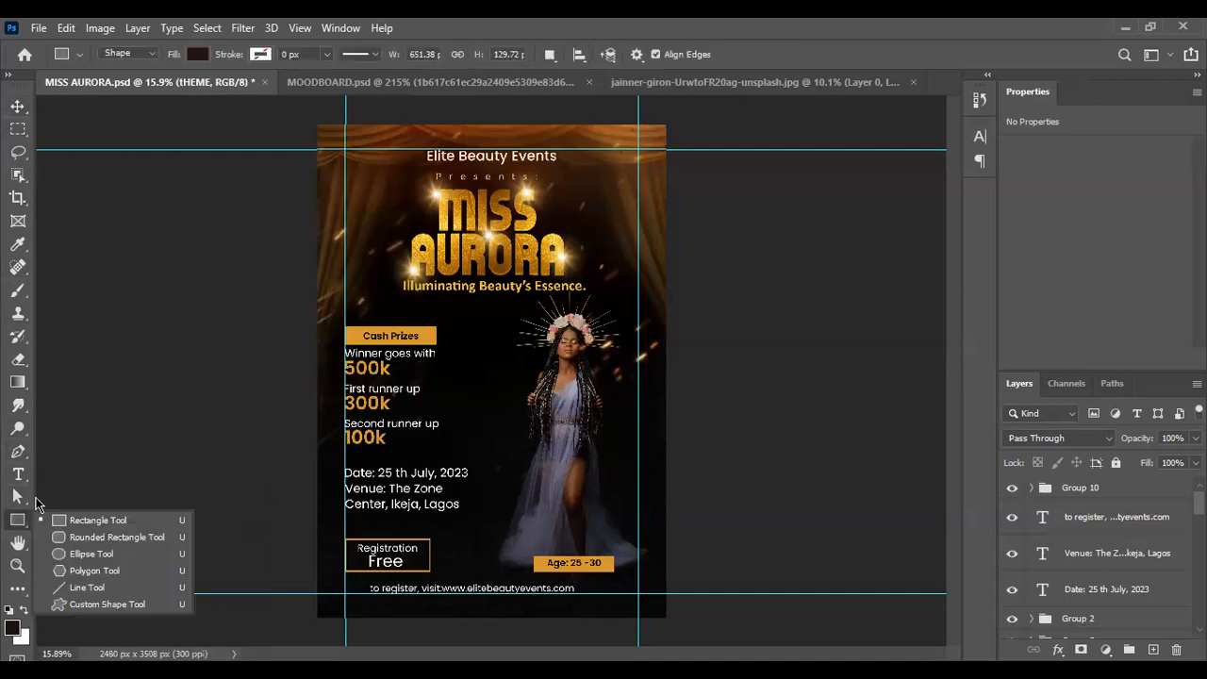
{"action": "left_click", "coordinate": [17, 107]}
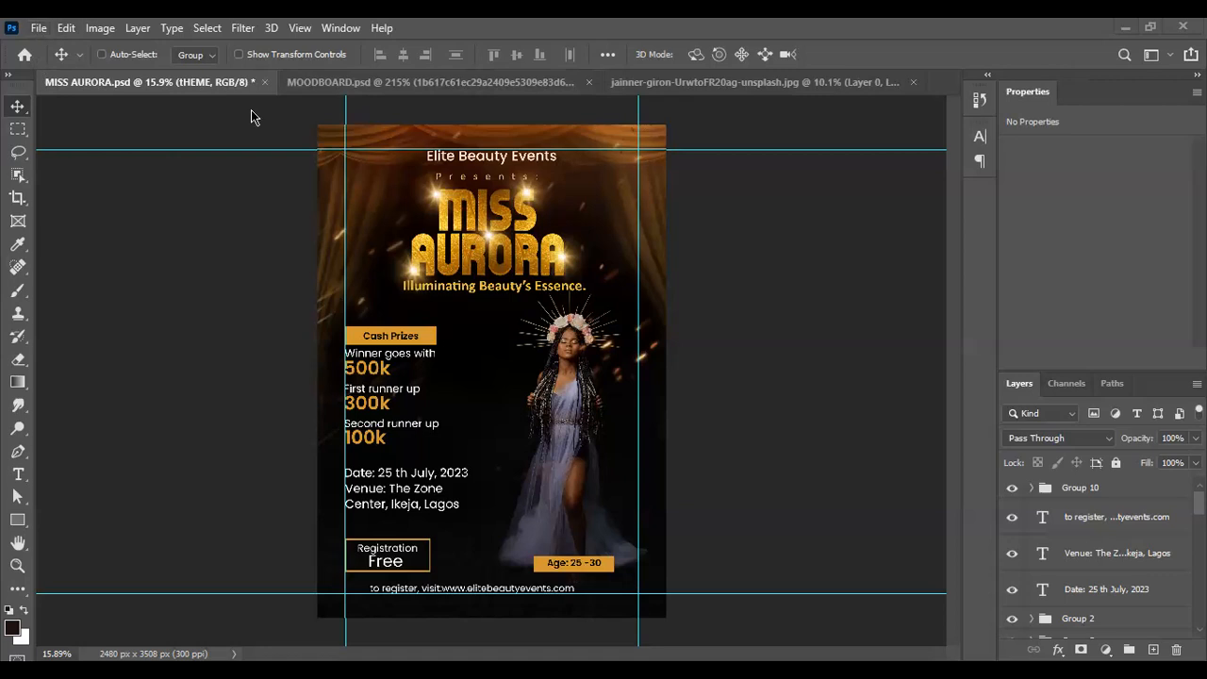
{"action": "left_click", "coordinate": [39, 27]}
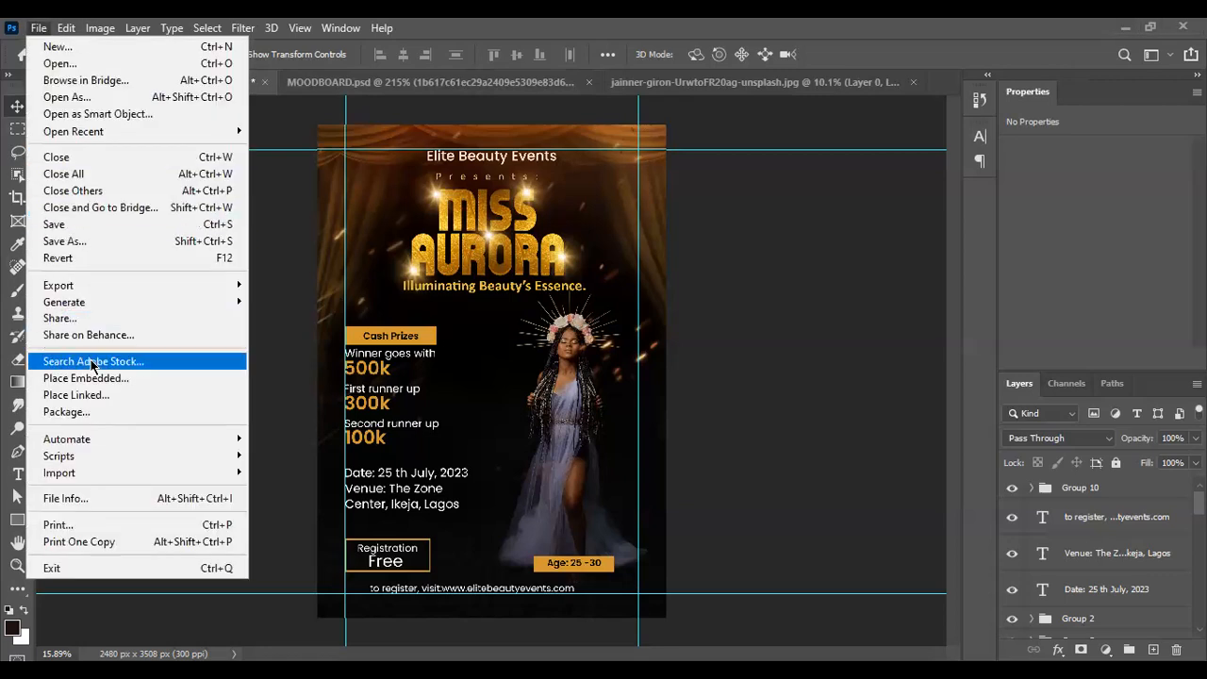
{"action": "left_click", "coordinate": [67, 28]}
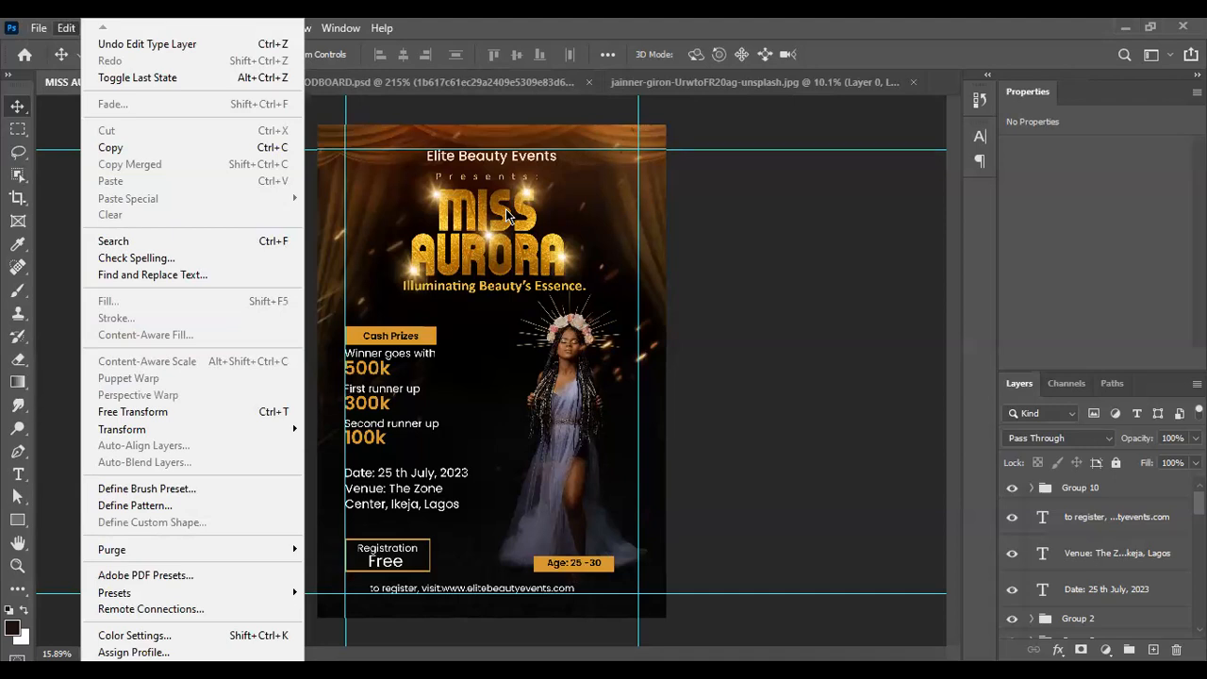
{"action": "left_click", "coordinate": [506, 209]}
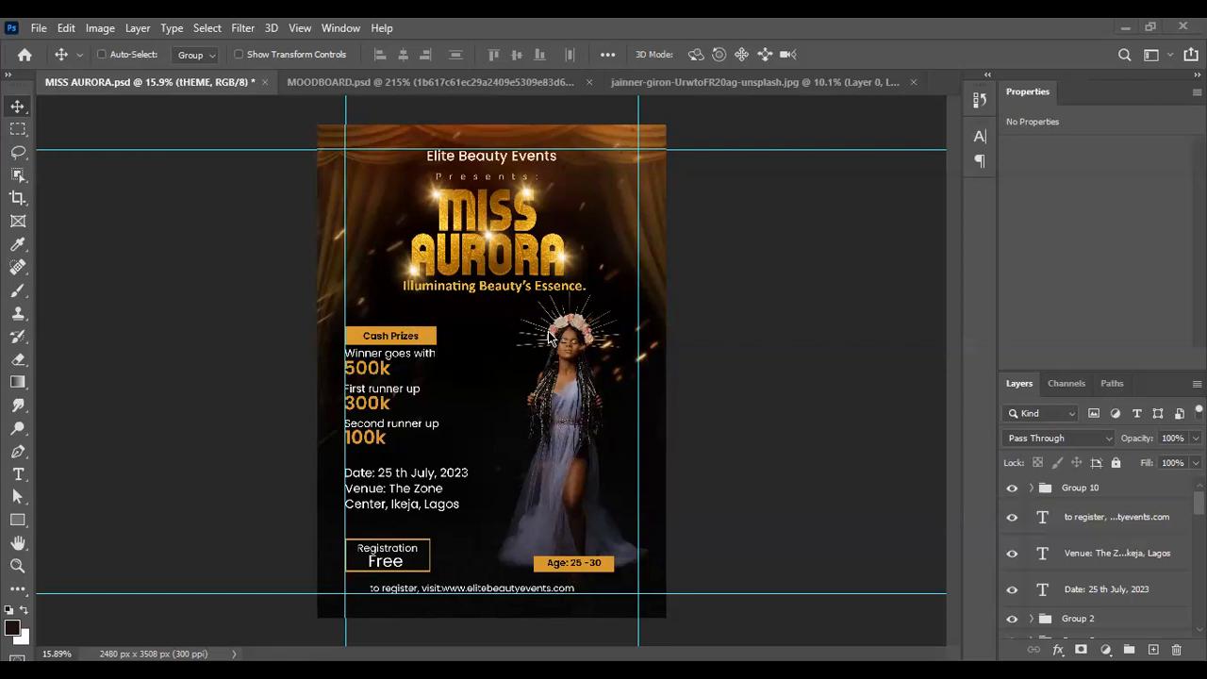
Step: Examine the poster's overall layout, gold title, prize text and model at different magnifications
{"action": "scroll", "coordinate": [550, 338], "scroll_direction": "down", "scroll_amount": 1}
{"action": "scroll", "coordinate": [552, 341], "scroll_direction": "up", "scroll_amount": 1}
{"action": "scroll", "coordinate": [556, 351], "scroll_direction": "down", "scroll_amount": 1}
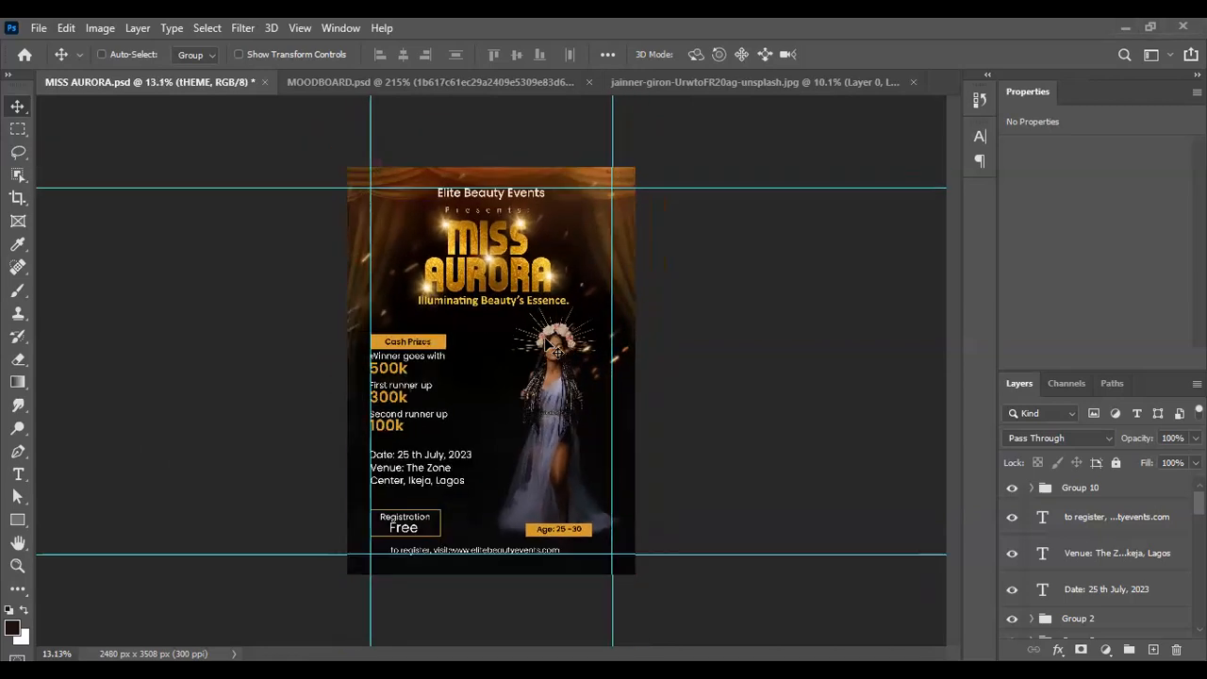
{"action": "scroll", "coordinate": [556, 351], "scroll_direction": "up", "scroll_amount": 2}
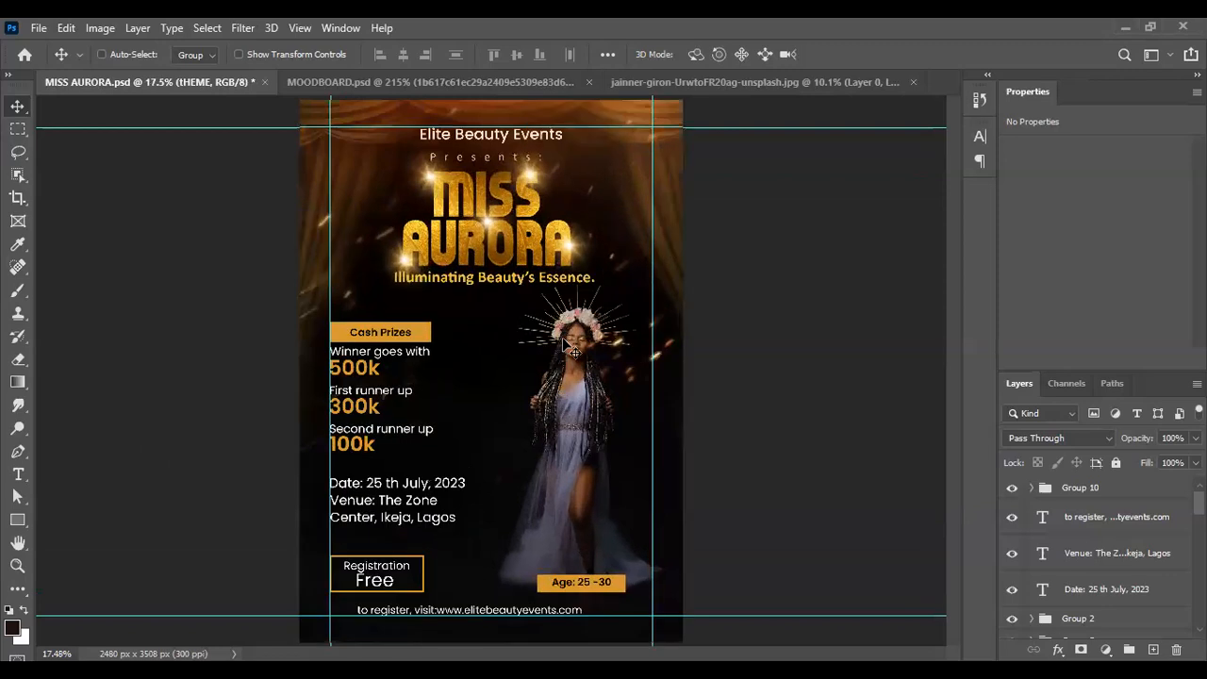
{"action": "scroll", "coordinate": [577, 351], "scroll_direction": "down", "scroll_amount": 1}
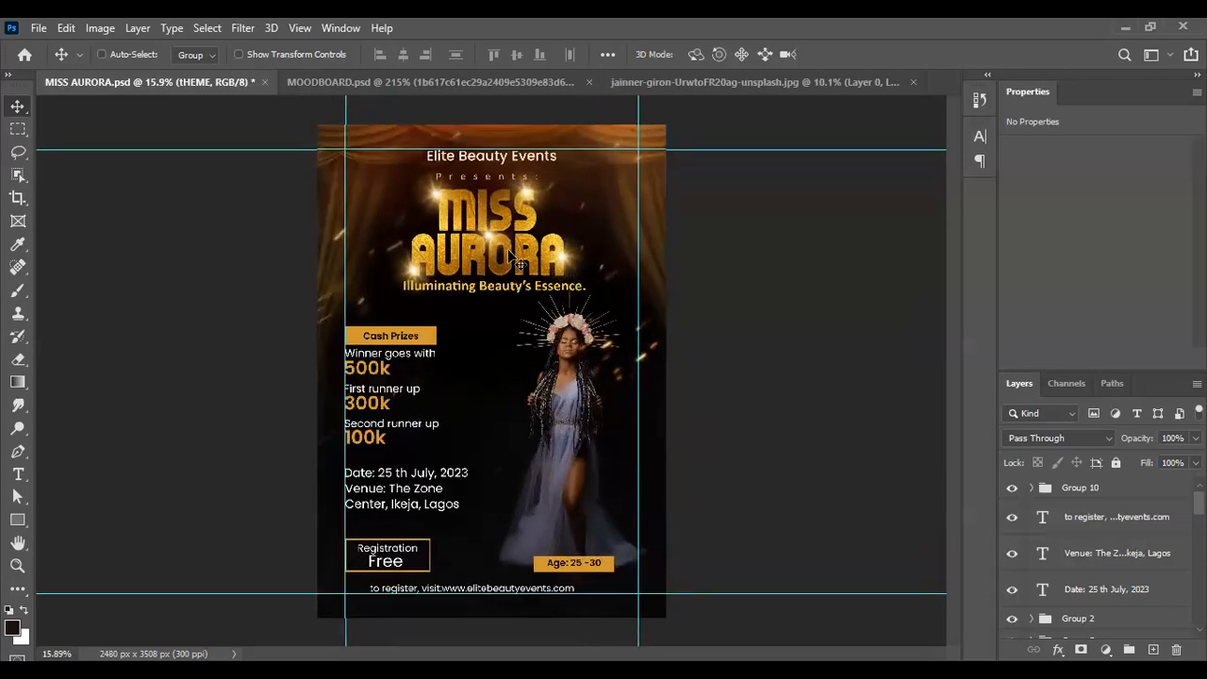
{"action": "scroll", "coordinate": [508, 251], "scroll_direction": "down", "scroll_amount": 3}
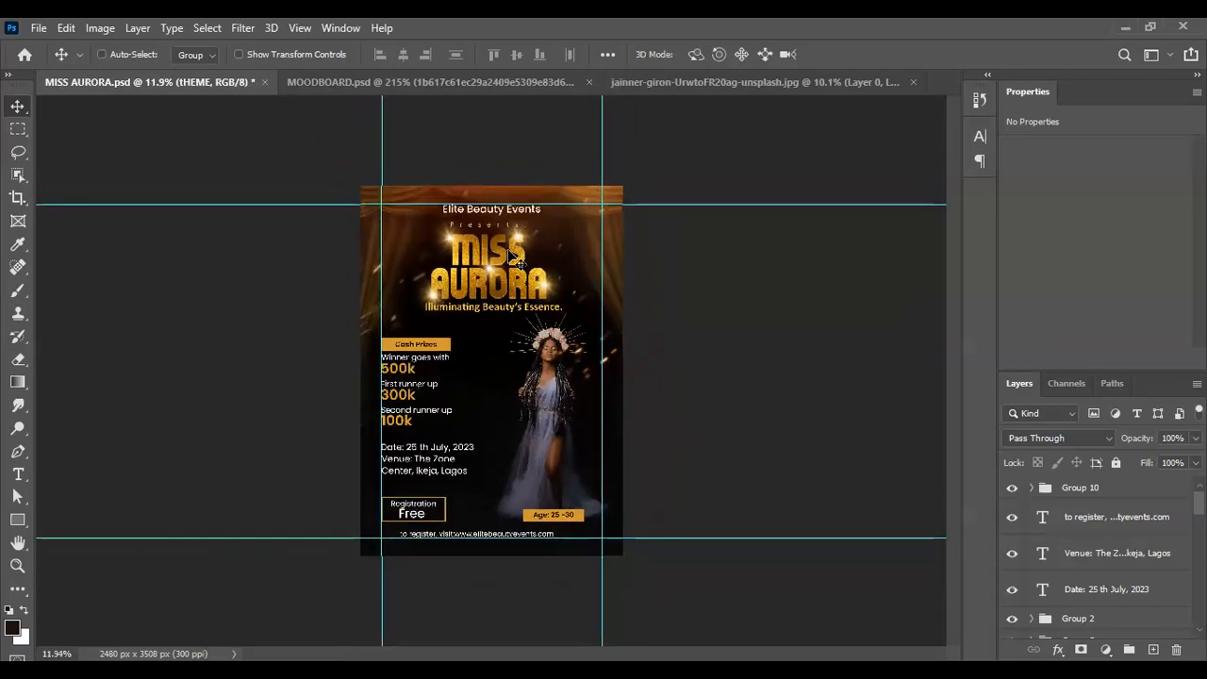
{"action": "scroll", "coordinate": [545, 296], "scroll_direction": "up", "scroll_amount": 1}
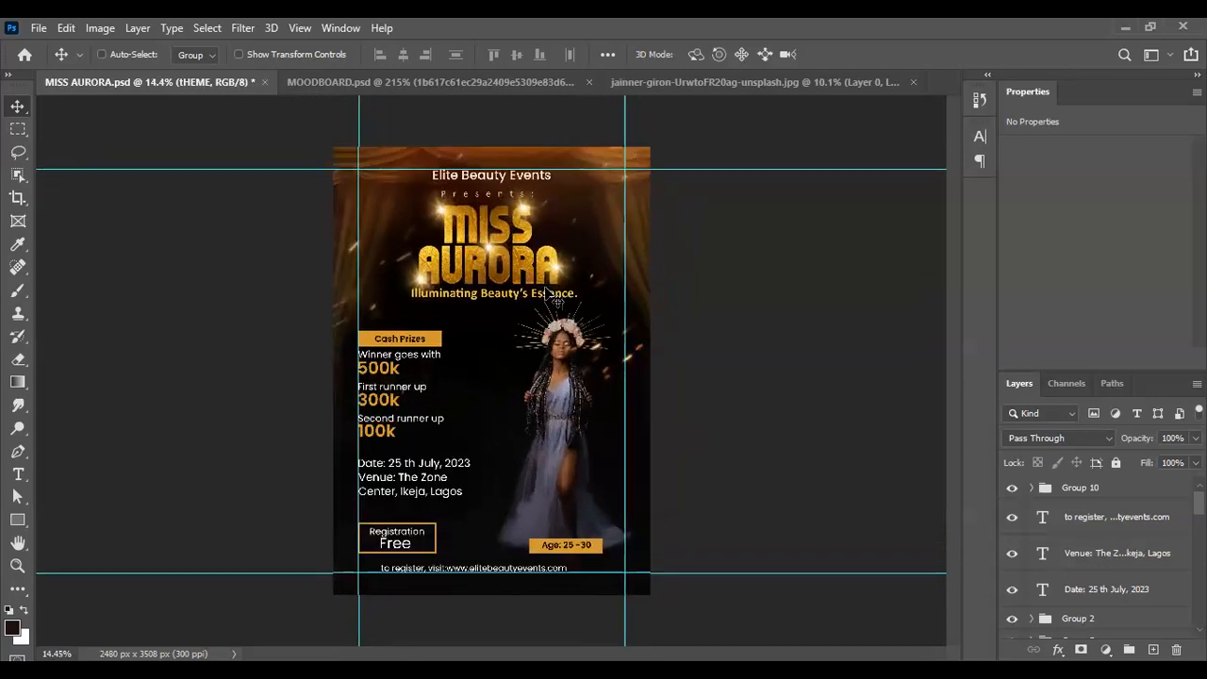
{"action": "scroll", "coordinate": [545, 295], "scroll_direction": "up", "scroll_amount": 1}
{"action": "scroll", "coordinate": [547, 298], "scroll_direction": "down", "scroll_amount": 1}
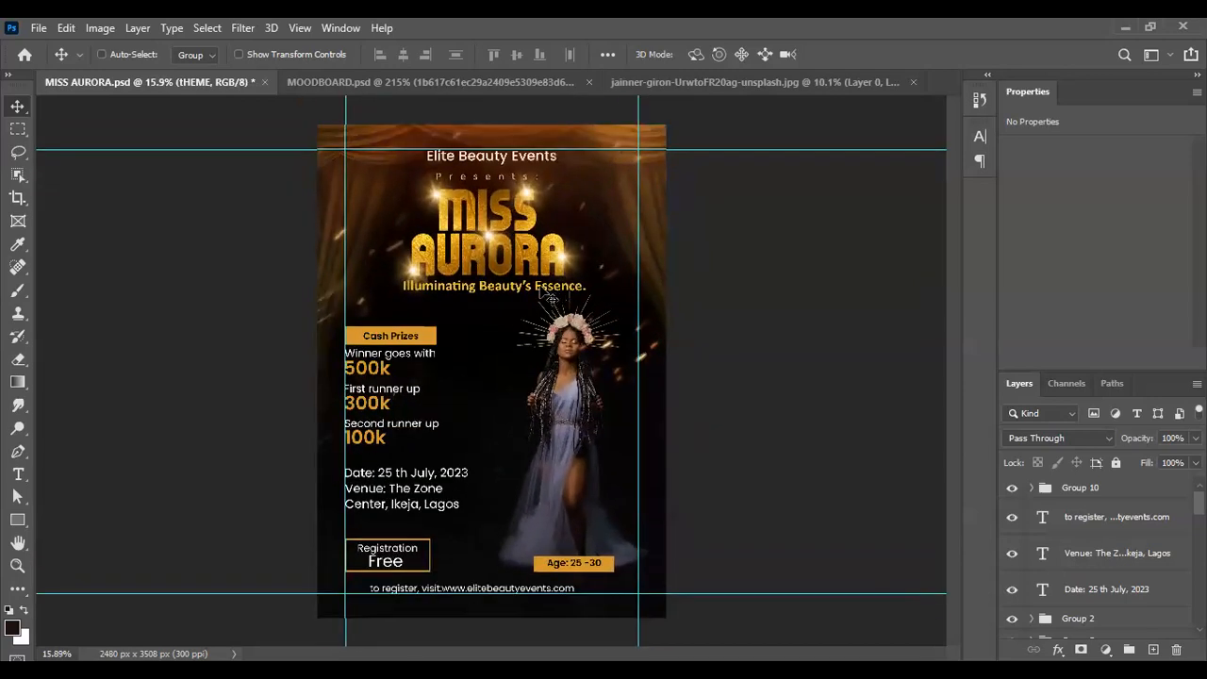
{"action": "scroll", "coordinate": [545, 295], "scroll_direction": "down", "scroll_amount": 1}
{"action": "scroll", "coordinate": [544, 297], "scroll_direction": "up", "scroll_amount": 2}
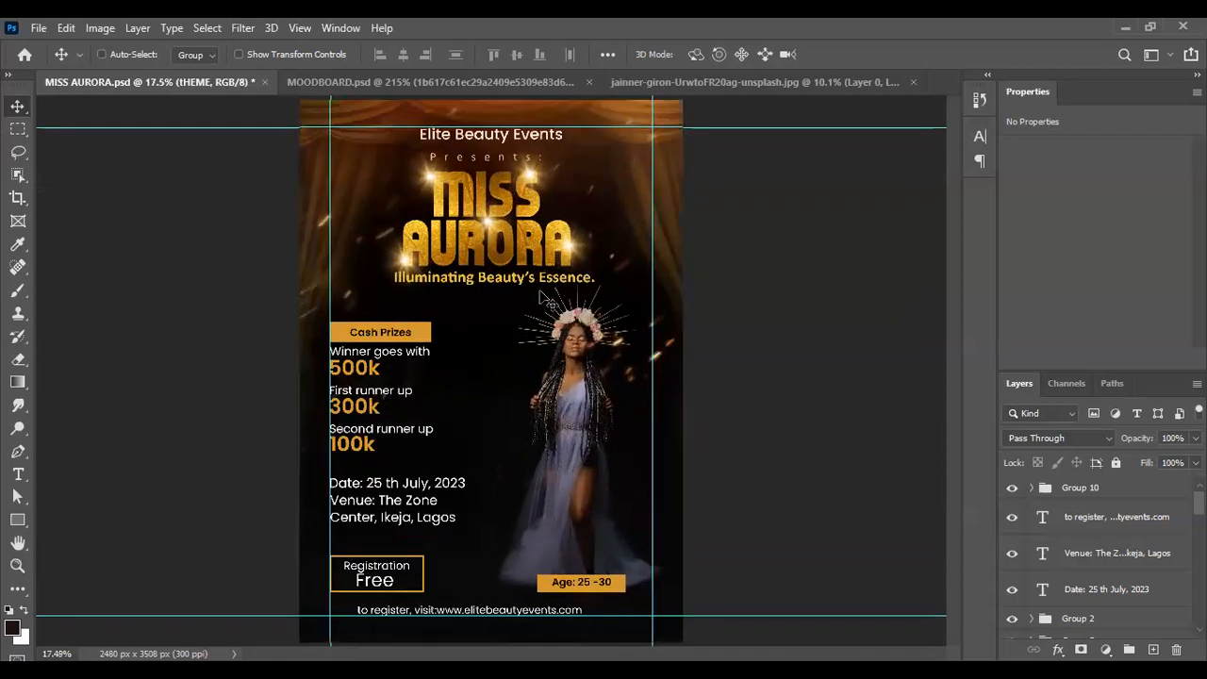
{"action": "scroll", "coordinate": [545, 299], "scroll_direction": "up", "scroll_amount": 2}
{"action": "scroll", "coordinate": [538, 302], "scroll_direction": "down", "scroll_amount": 2}
{"action": "scroll", "coordinate": [538, 303], "scroll_direction": "down", "scroll_amount": 2}
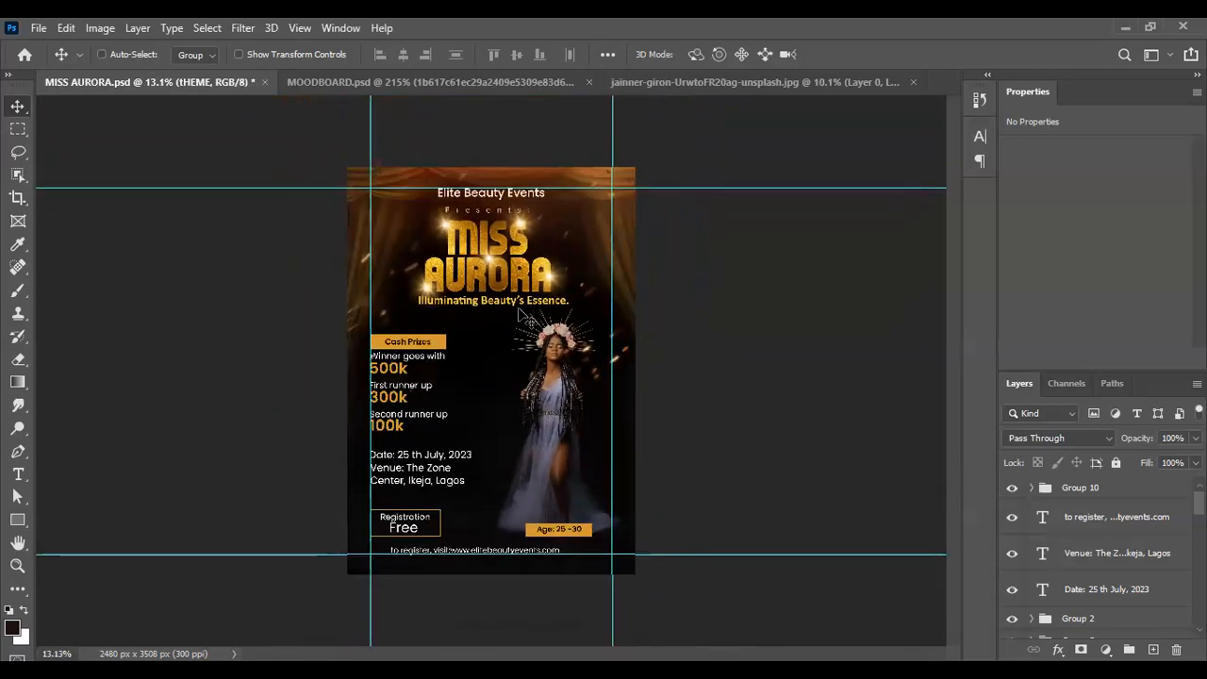
{"action": "scroll", "coordinate": [518, 313], "scroll_direction": "up", "scroll_amount": 1}
{"action": "scroll", "coordinate": [519, 315], "scroll_direction": "up", "scroll_amount": 1}
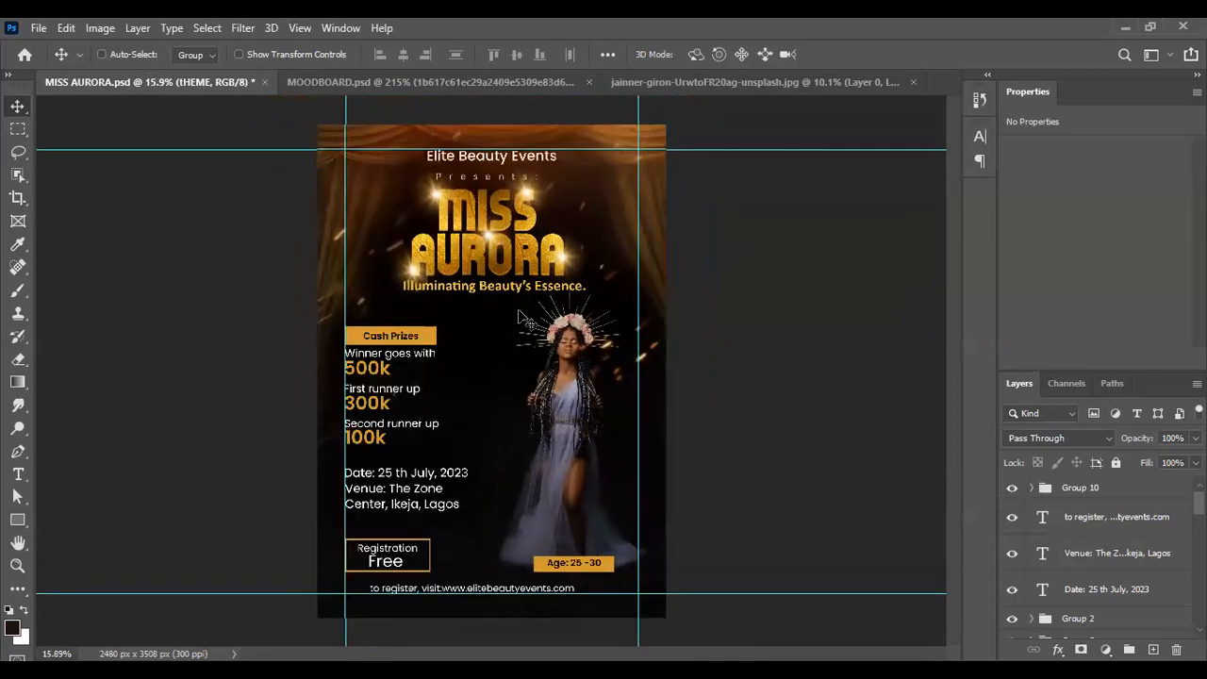
{"action": "scroll", "coordinate": [517, 316], "scroll_direction": "up", "scroll_amount": 1}
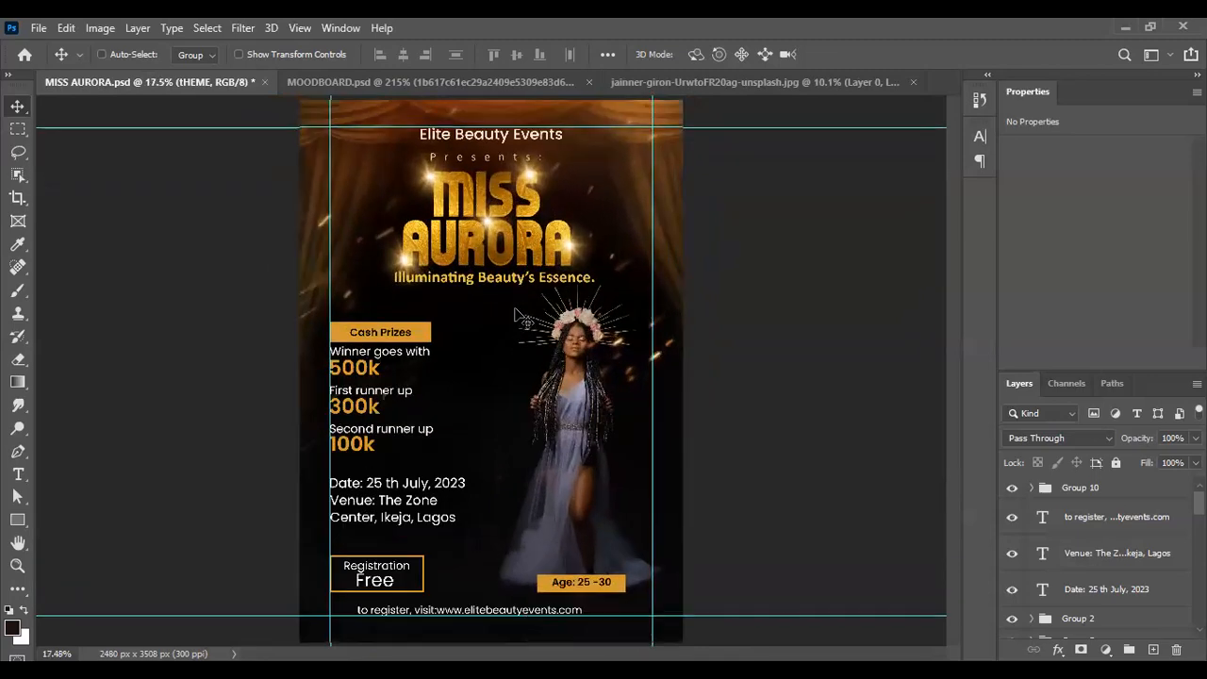
{"action": "scroll", "coordinate": [519, 322], "scroll_direction": "down", "scroll_amount": 1}
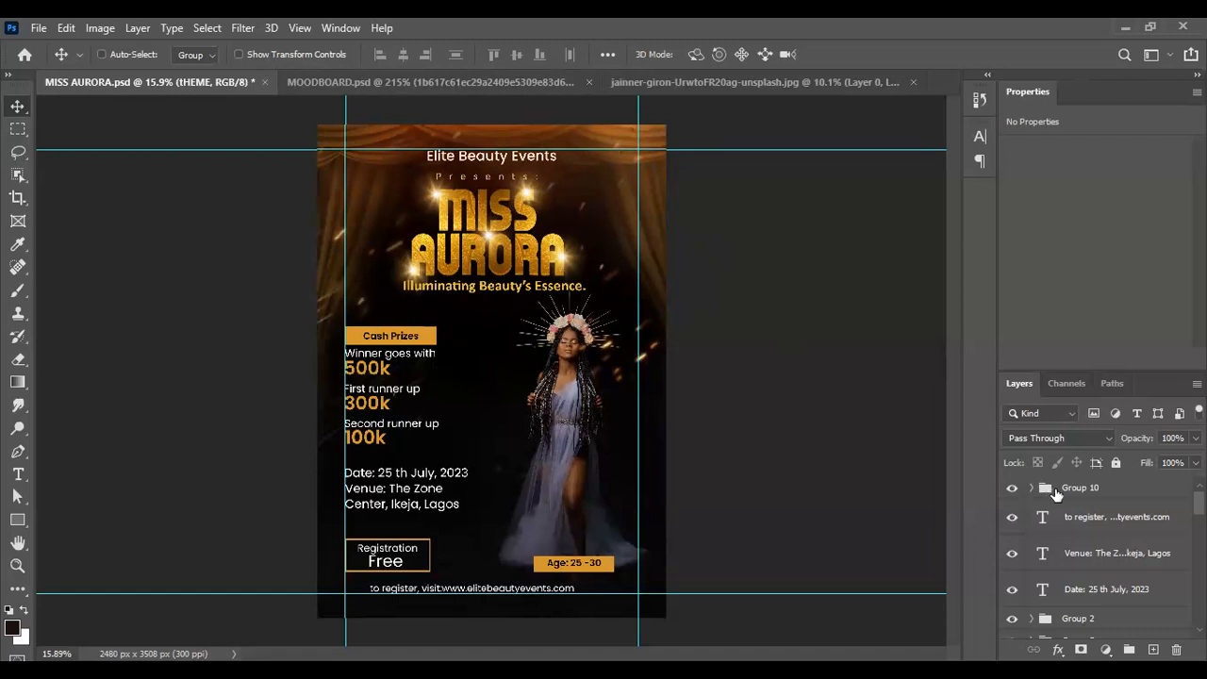
Step: Group all layers from Group 10 down to the Elite Beauty Events text, and hide the new group
{"action": "left_click", "coordinate": [1155, 498]}
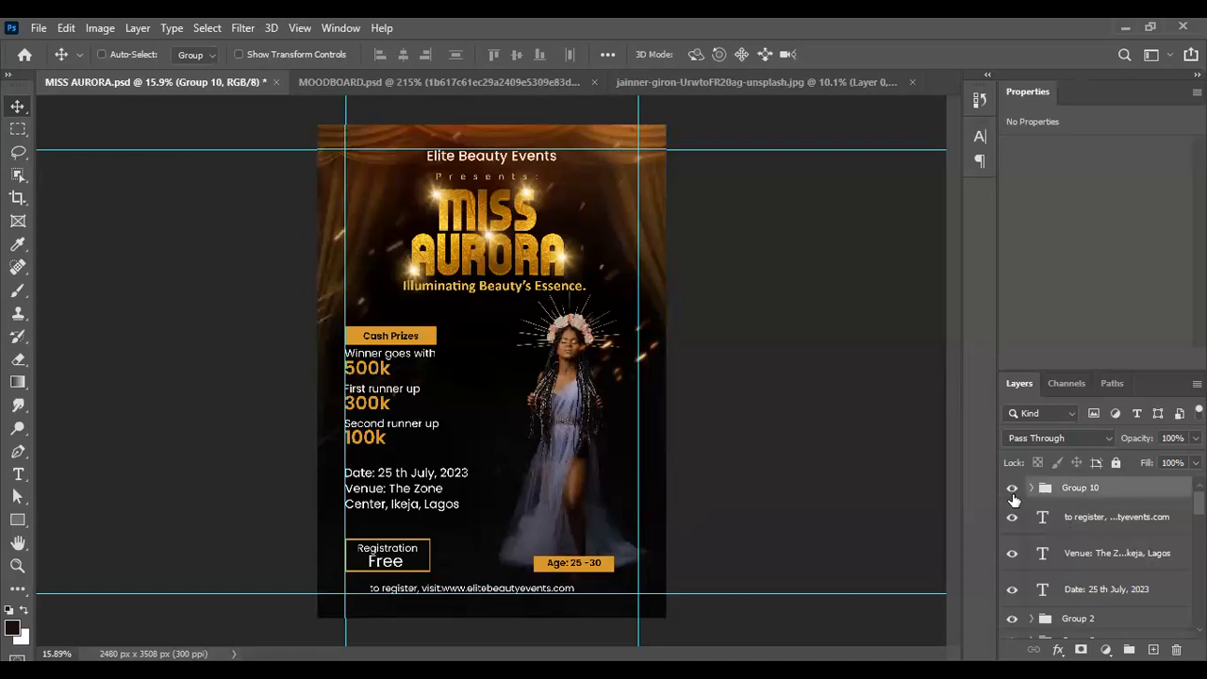
{"action": "scroll", "coordinate": [1050, 515], "scroll_direction": "down", "scroll_amount": 5}
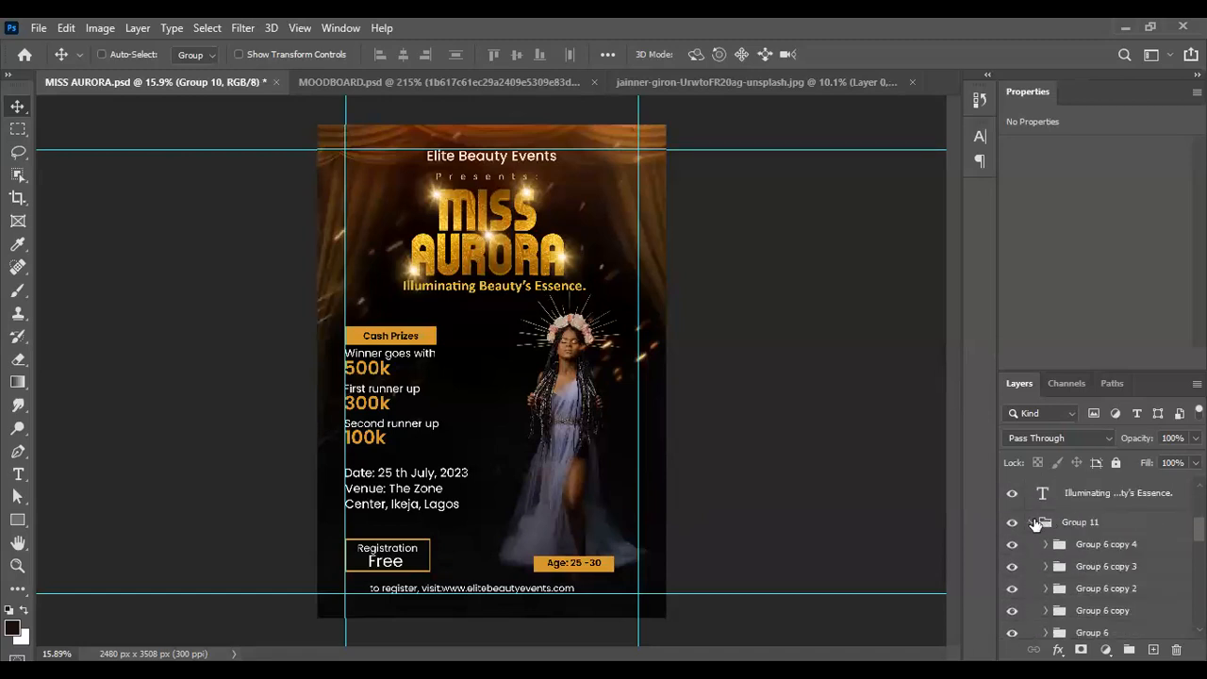
{"action": "left_click", "coordinate": [1035, 522]}
{"action": "scroll", "coordinate": [1128, 553], "scroll_direction": "down", "scroll_amount": 2}
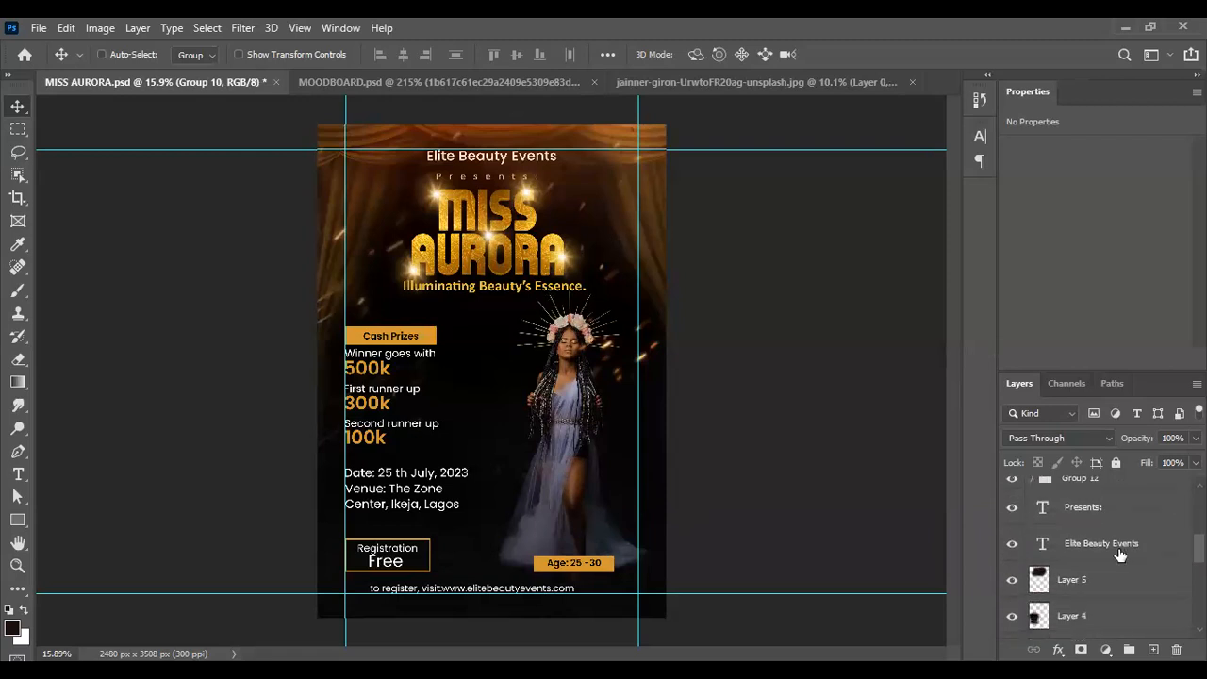
{"action": "left_click", "coordinate": [1121, 548], "text": "shift"}
{"action": "key", "text": "ctrl+g"}
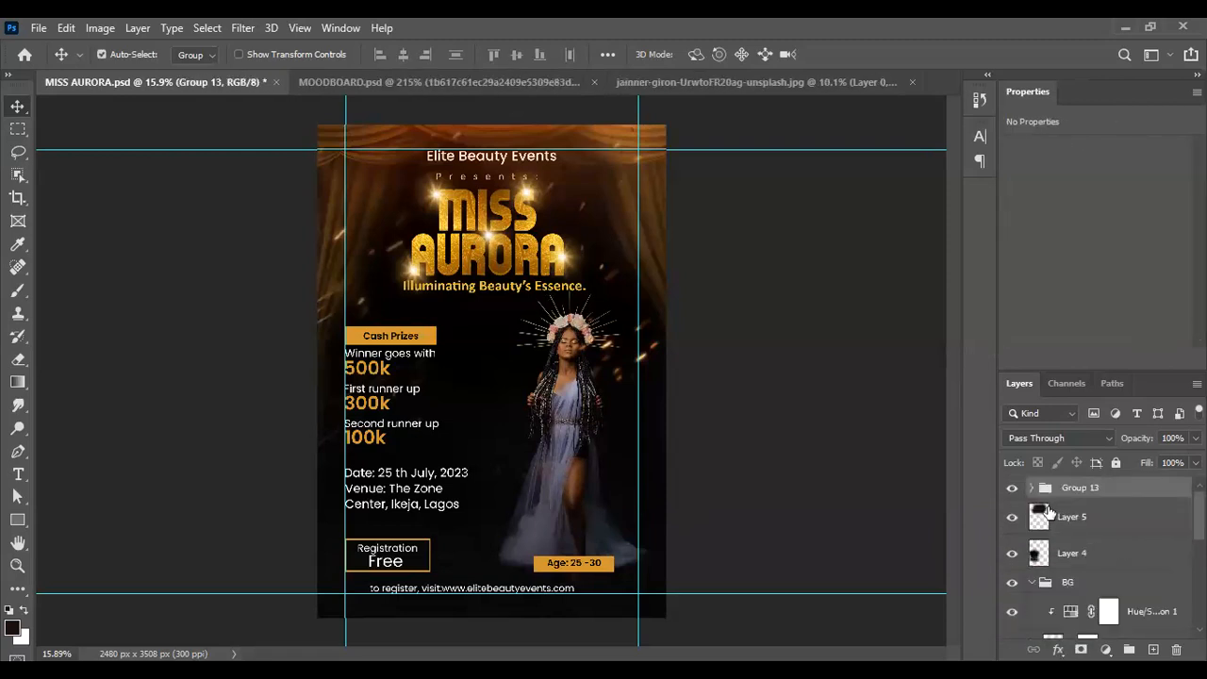
{"action": "left_click", "coordinate": [1012, 488]}
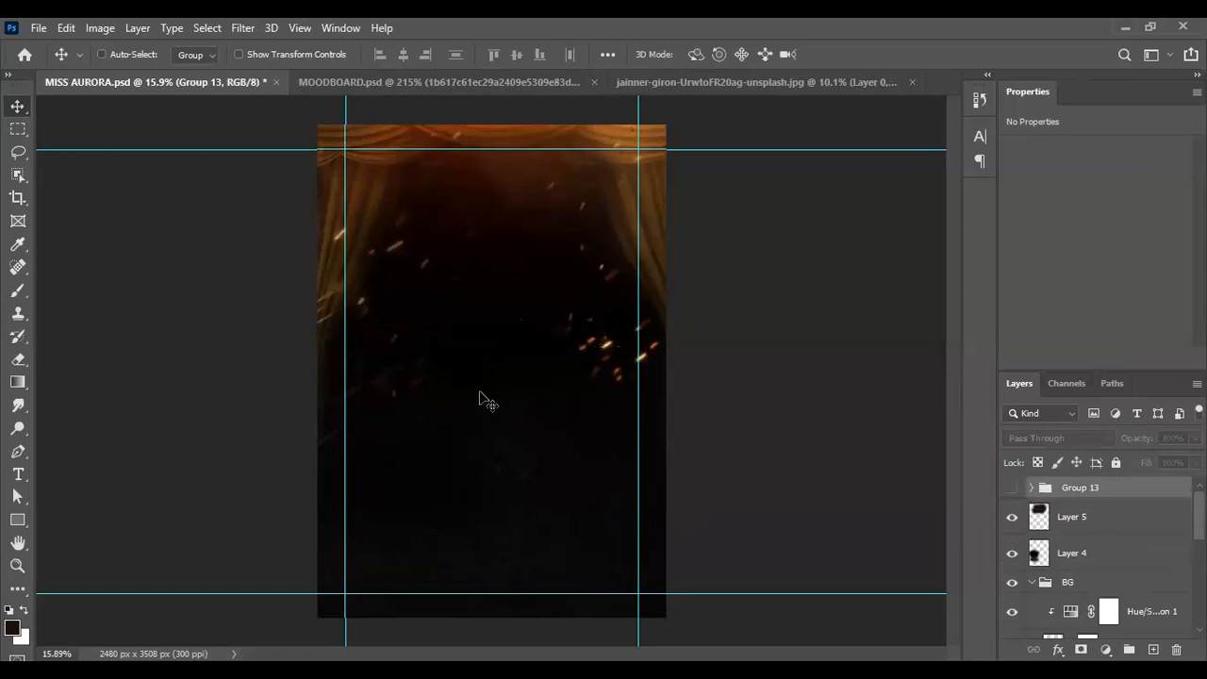
Step: Hide the layers inside the BG group, including the curtain image, red backdrop, black-road-texture and Hue/Saturation adjustments
{"action": "scroll", "coordinate": [1123, 546], "scroll_direction": "down", "scroll_amount": 5}
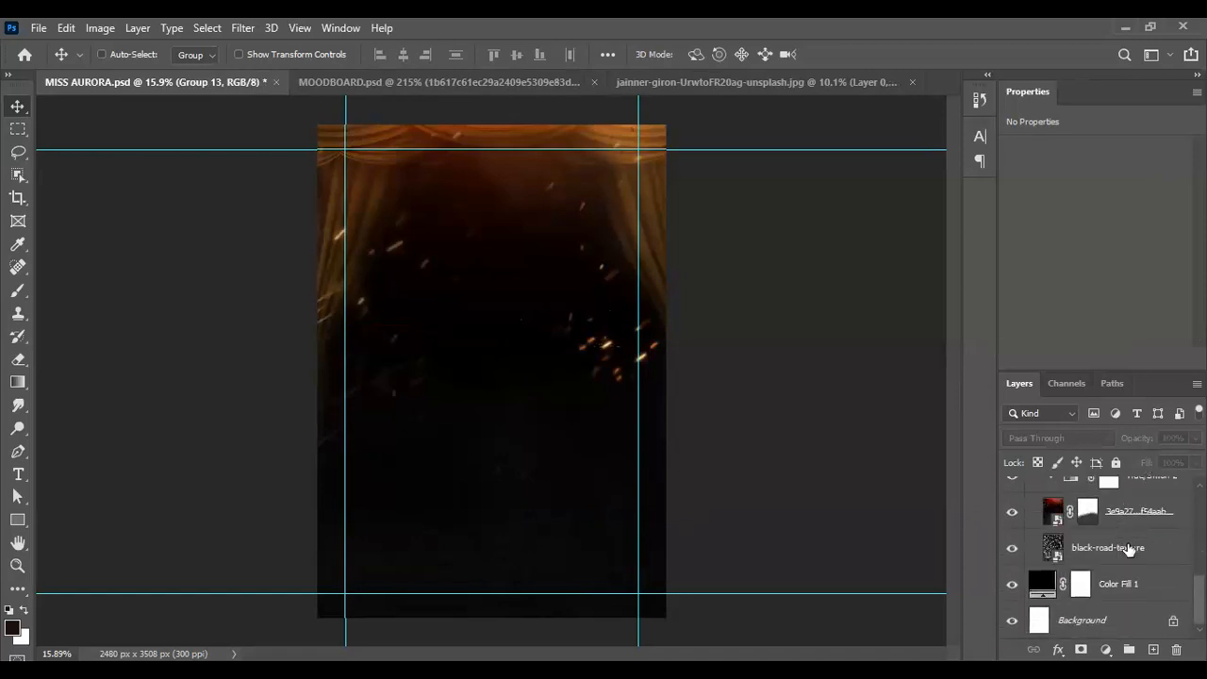
{"action": "scroll", "coordinate": [1122, 557], "scroll_direction": "up", "scroll_amount": 4}
{"action": "scroll", "coordinate": [1102, 560], "scroll_direction": "up", "scroll_amount": 3}
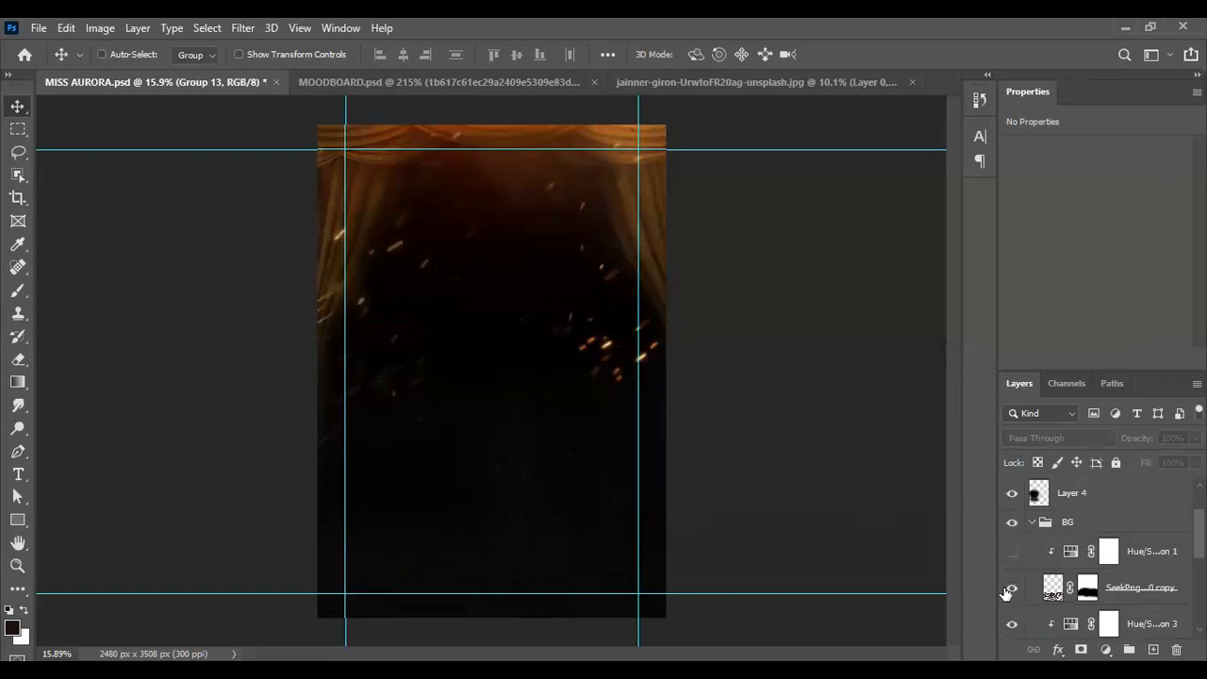
{"action": "left_click", "coordinate": [1012, 622]}
{"action": "scroll", "coordinate": [1019, 604], "scroll_direction": "down", "scroll_amount": 3}
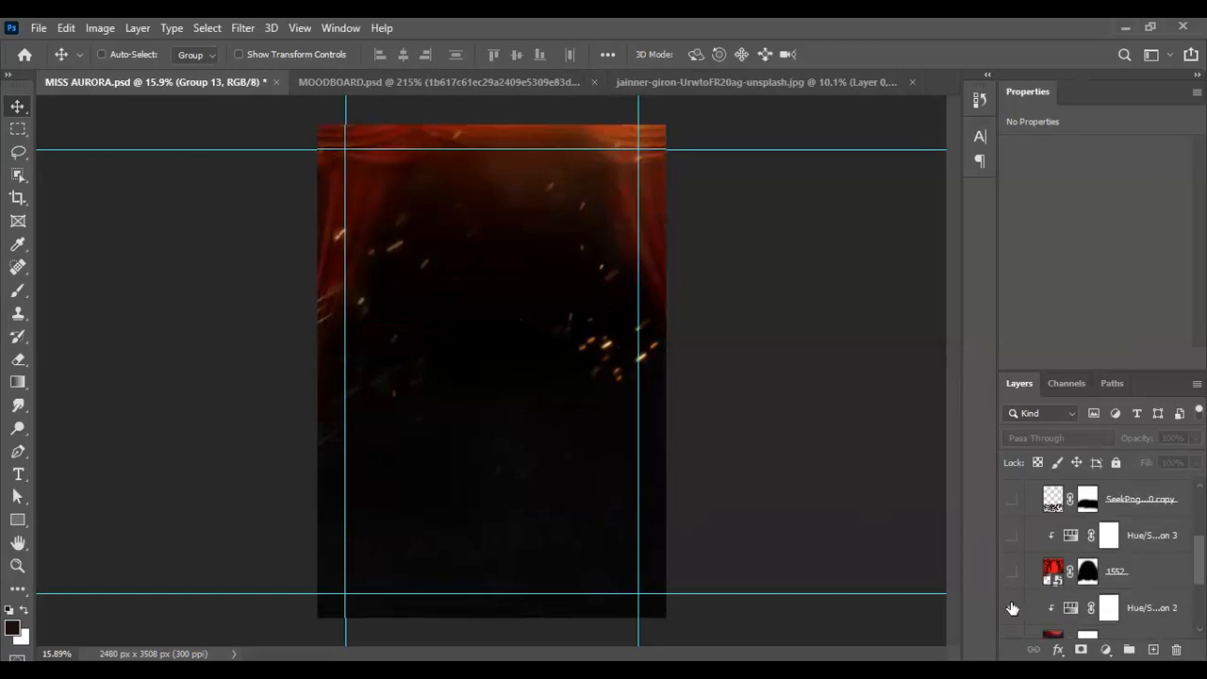
{"action": "left_click", "coordinate": [1012, 609]}
{"action": "scroll", "coordinate": [1028, 602], "scroll_direction": "down", "scroll_amount": 2}
{"action": "left_click", "coordinate": [1012, 557]}
{"action": "left_click", "coordinate": [1012, 594]}
{"action": "scroll", "coordinate": [1019, 610], "scroll_direction": "down", "scroll_amount": 1}
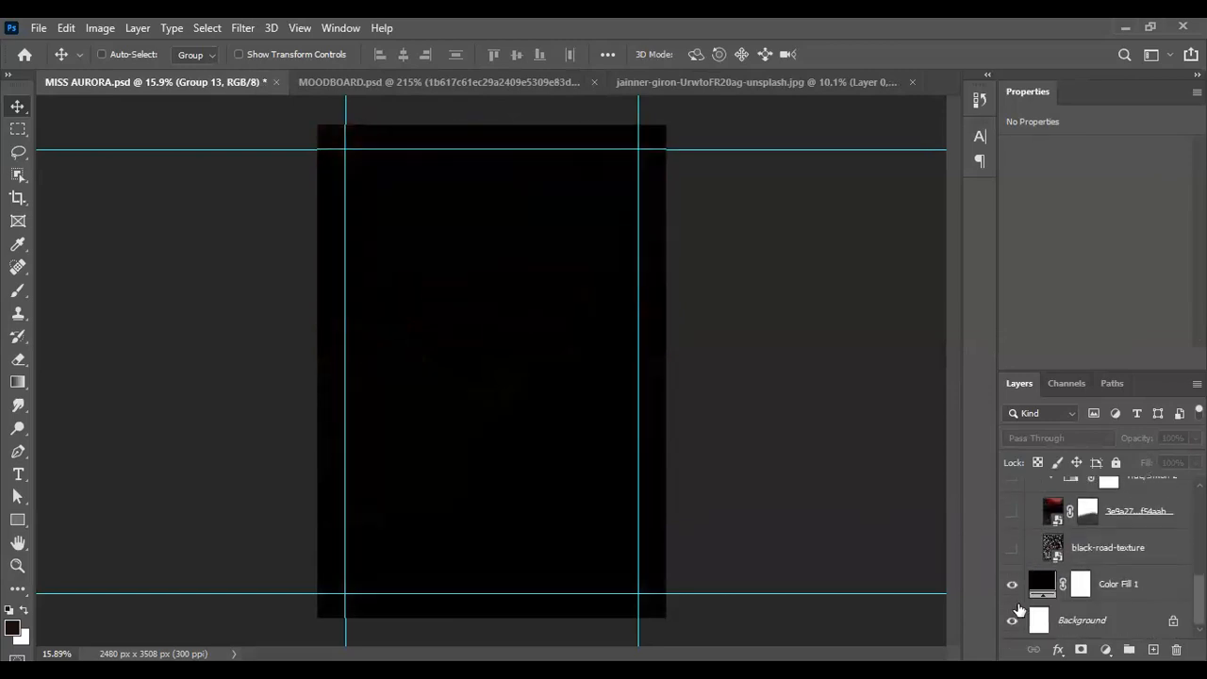
Step: Hide the Color Fill 1 layer and select the Background layer
{"action": "left_click", "coordinate": [1119, 582]}
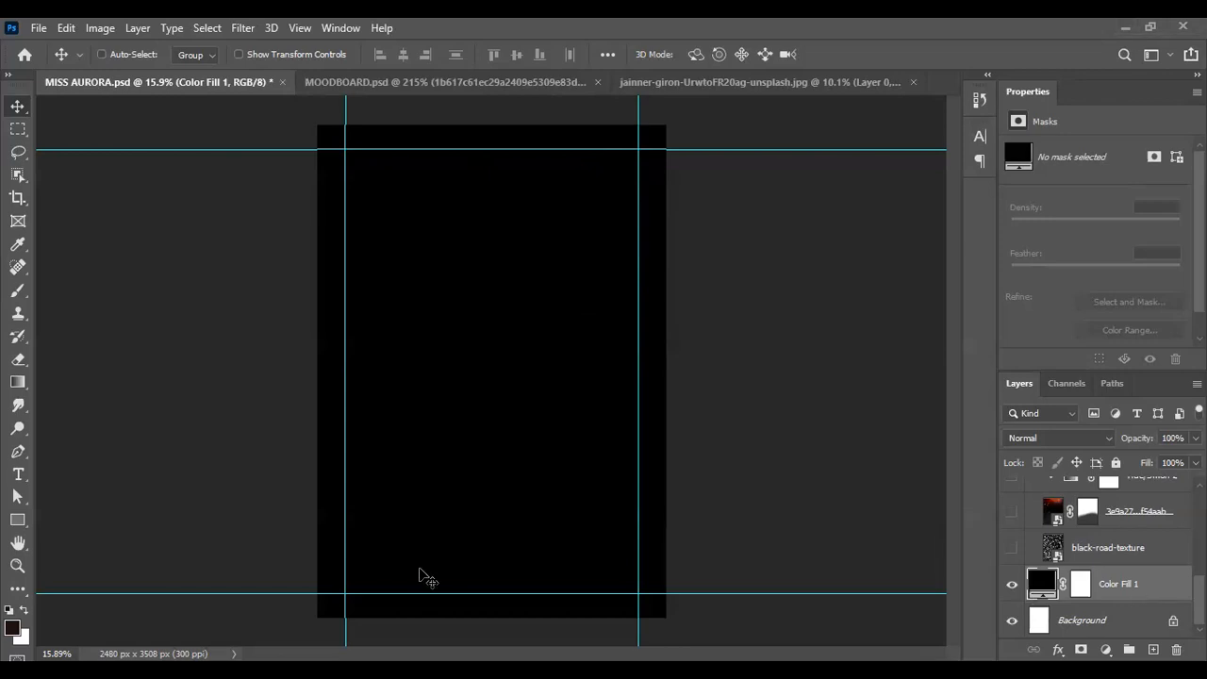
{"action": "left_click", "coordinate": [1010, 586]}
{"action": "left_click", "coordinate": [1092, 618]}
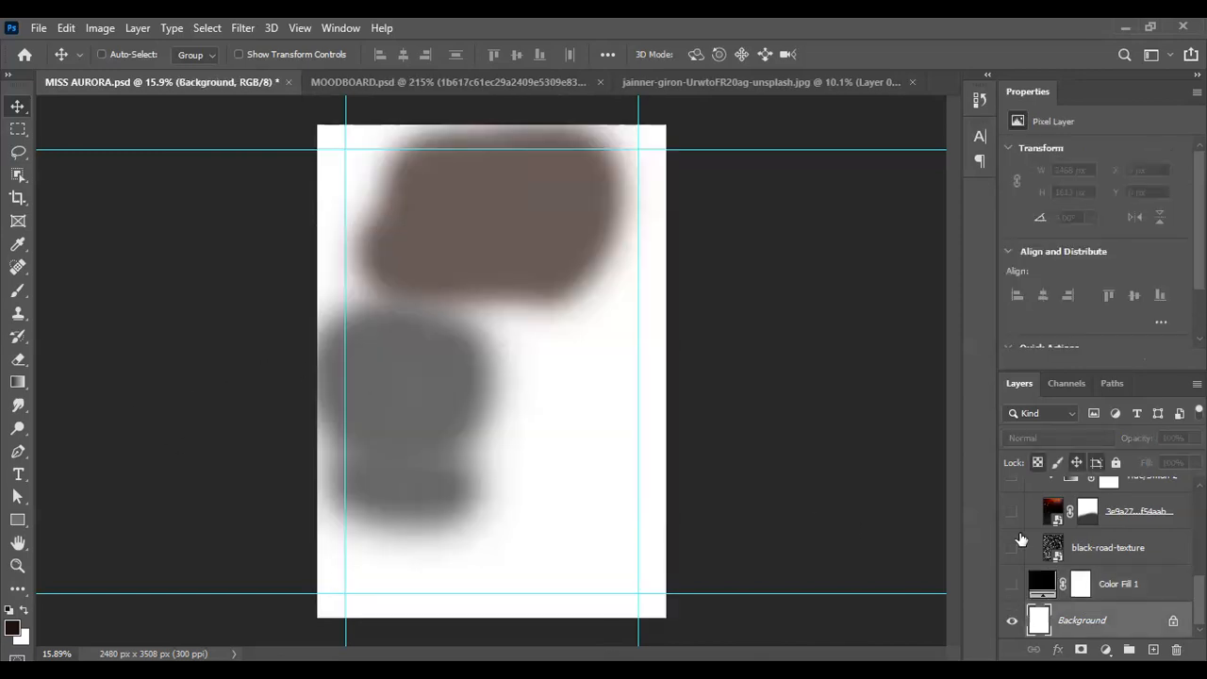
{"action": "scroll", "coordinate": [1059, 541], "scroll_direction": "up", "scroll_amount": 1}
{"action": "scroll", "coordinate": [1060, 541], "scroll_direction": "up", "scroll_amount": 5}
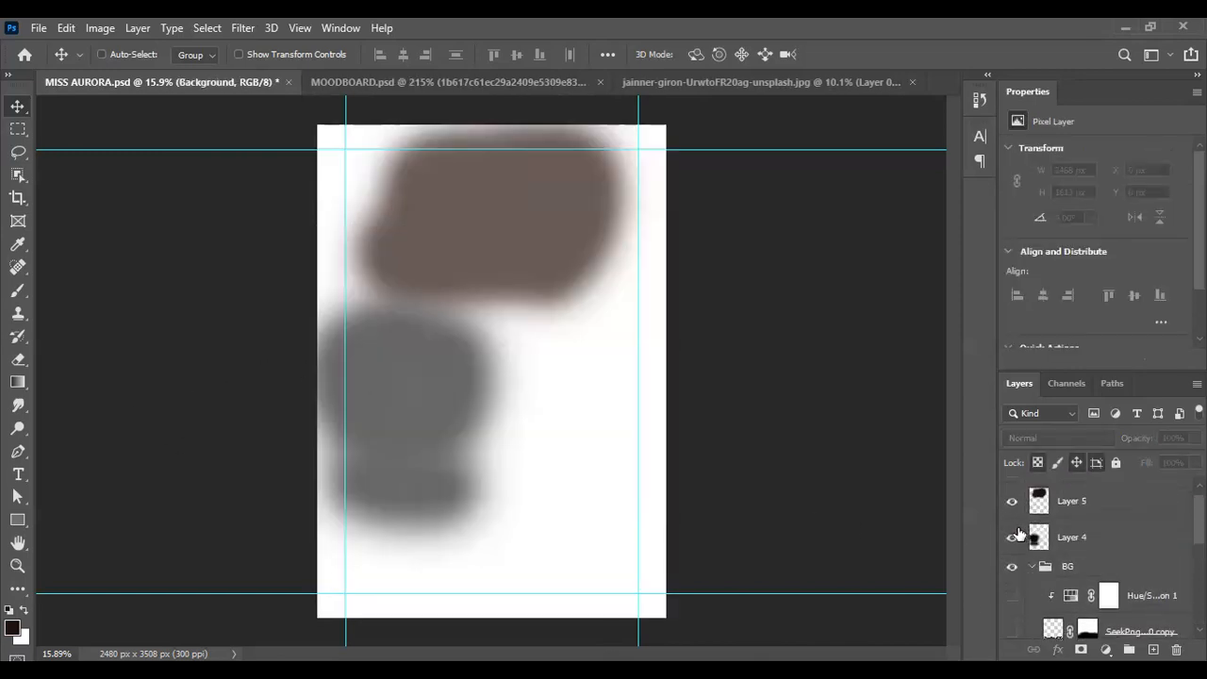
Step: Hide Layer 4 and Layer 5 above the BG group
{"action": "left_click", "coordinate": [1060, 540]}
{"action": "left_click", "coordinate": [1013, 539]}
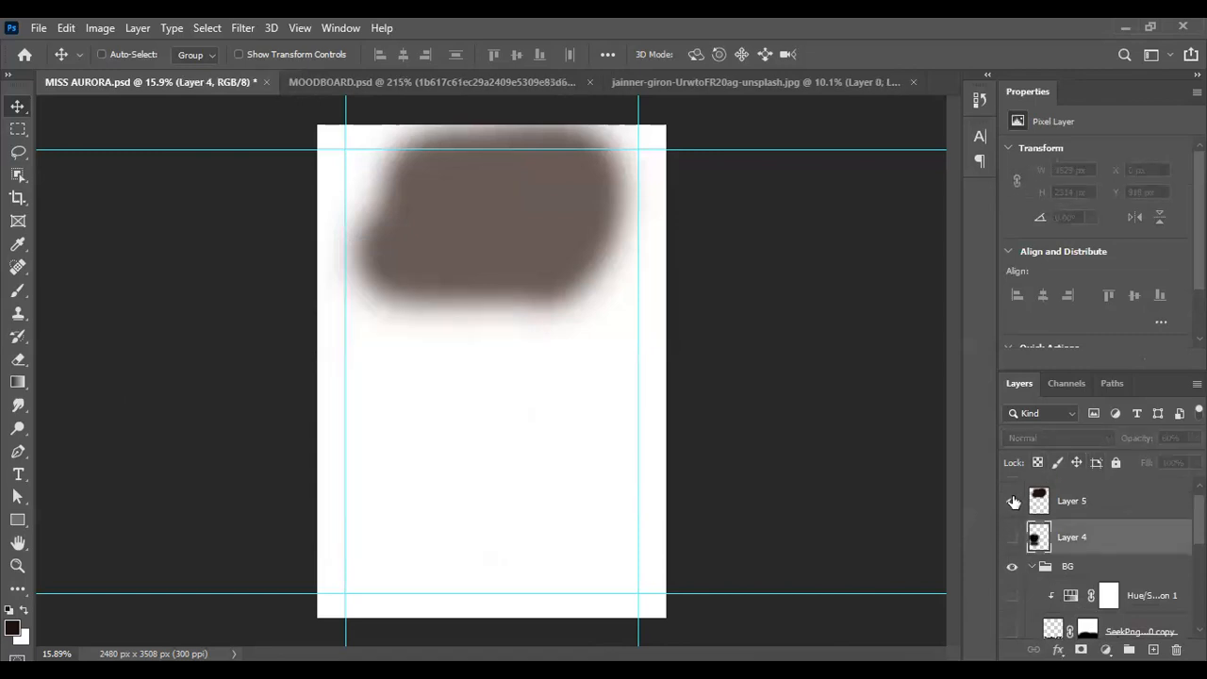
{"action": "left_click", "coordinate": [1013, 503]}
{"action": "scroll", "coordinate": [1018, 533], "scroll_direction": "up", "scroll_amount": 1}
{"action": "scroll", "coordinate": [1018, 533], "scroll_direction": "down", "scroll_amount": 5}
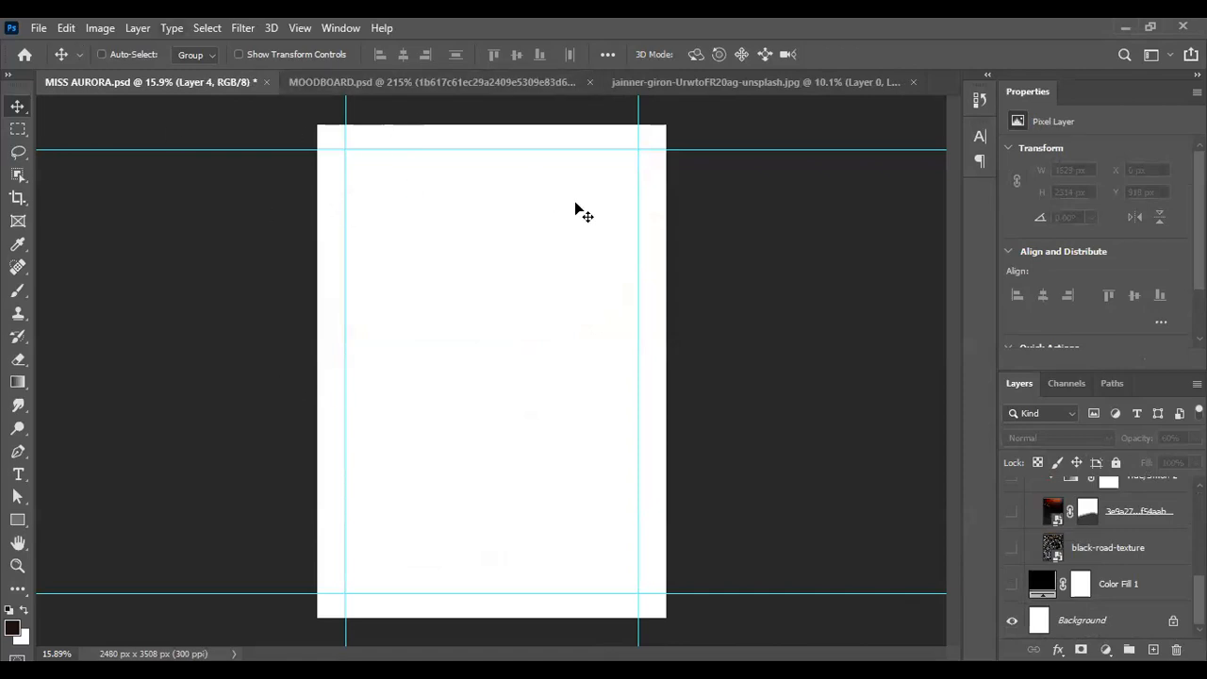
Step: Try painting the Background layer black with the 700 px soft brush, and undo the stroke
{"action": "left_click", "coordinate": [1104, 585]}
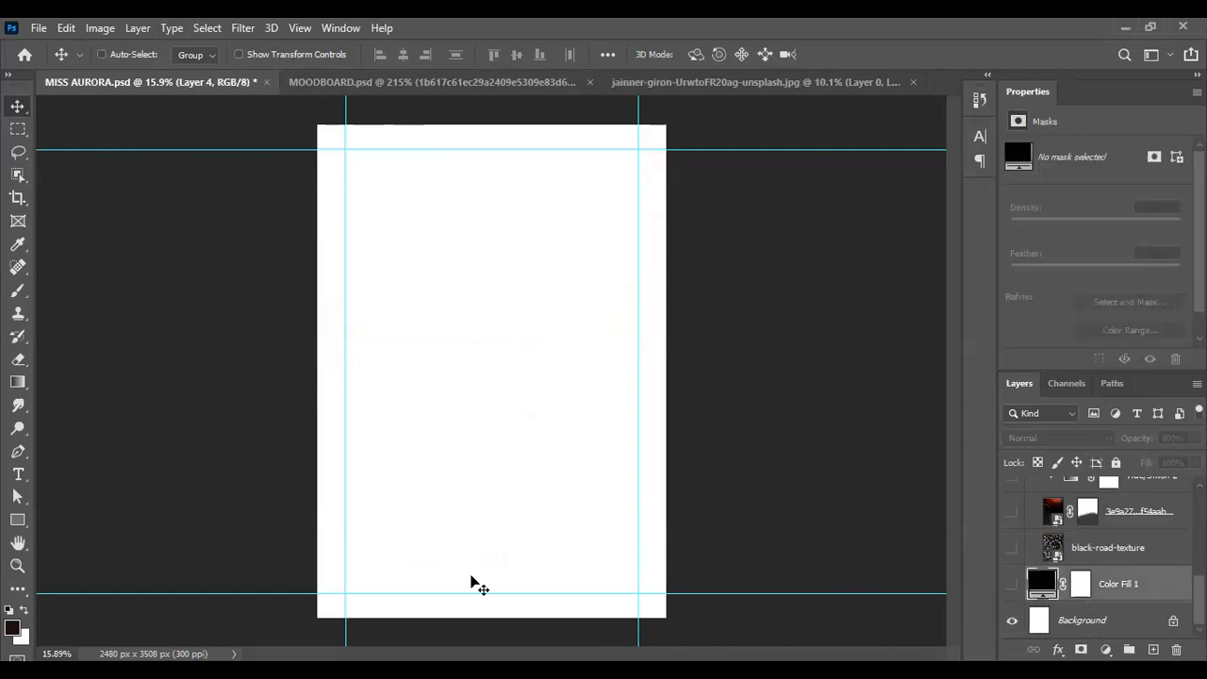
{"action": "left_click", "coordinate": [1094, 620]}
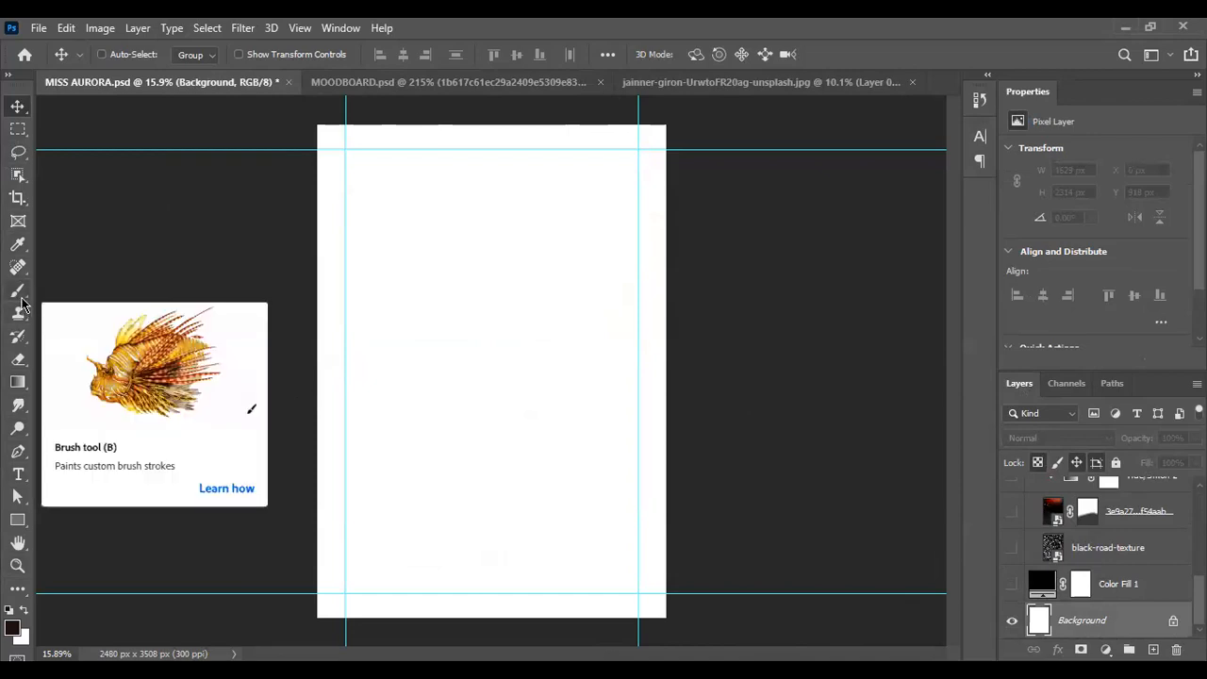
{"action": "left_click", "coordinate": [21, 298]}
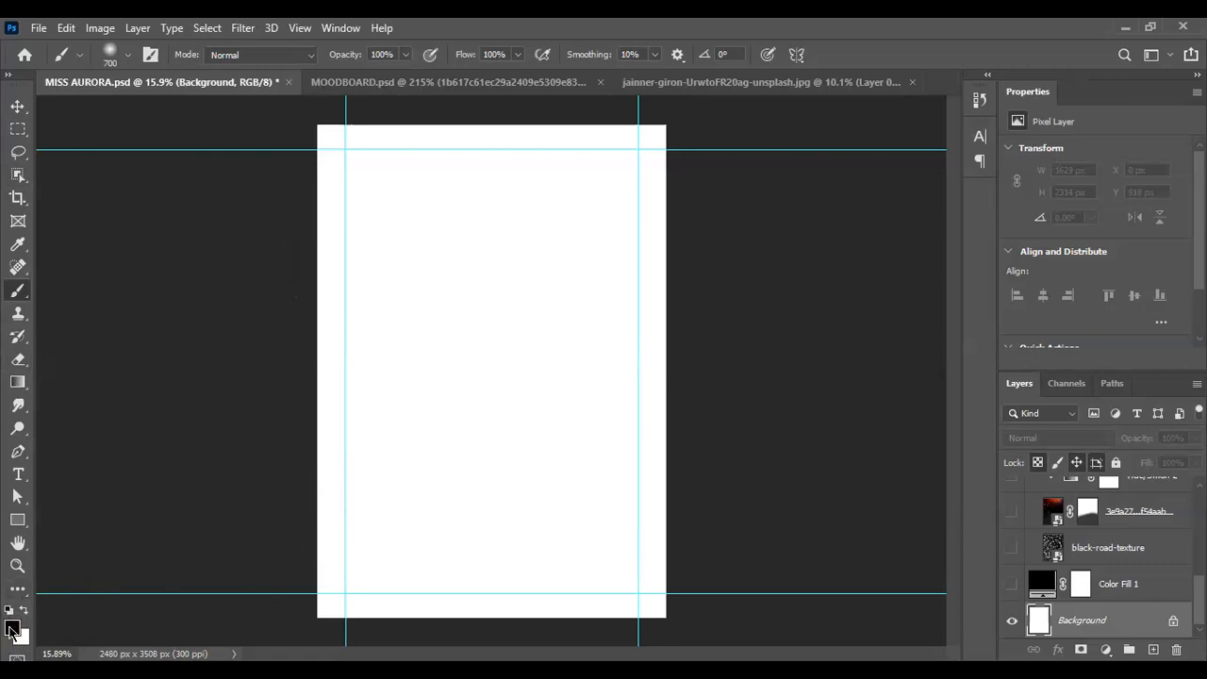
{"action": "left_click", "coordinate": [11, 630]}
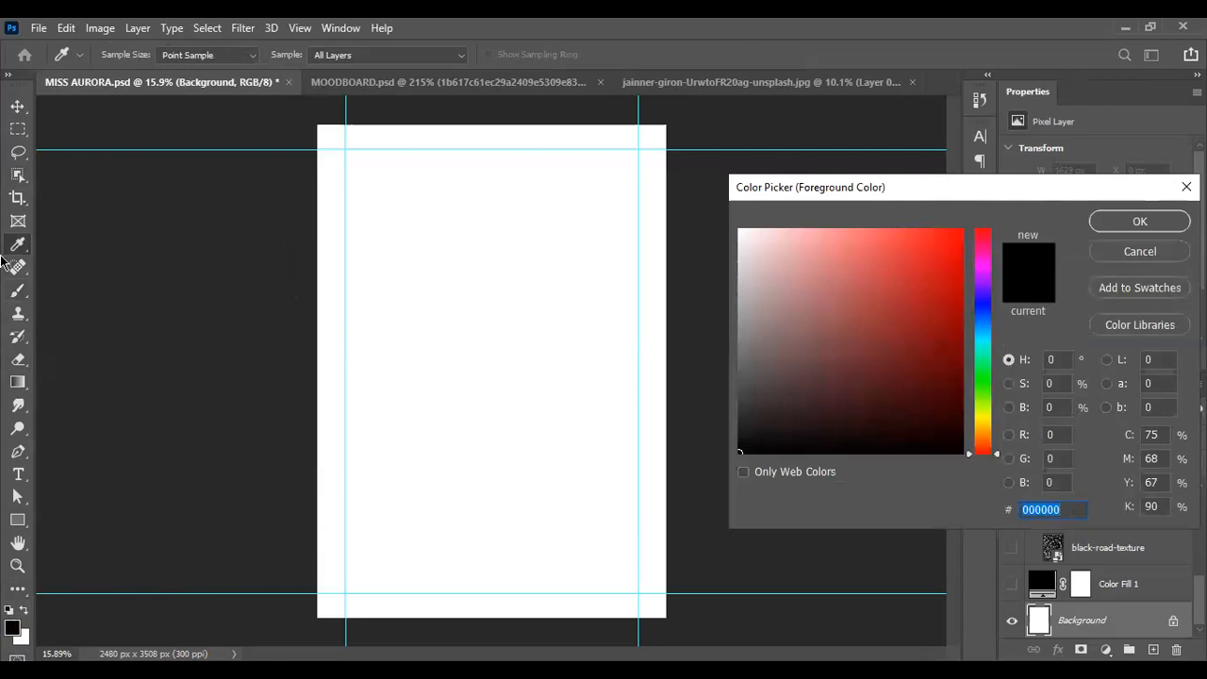
{"action": "left_click", "coordinate": [1157, 256]}
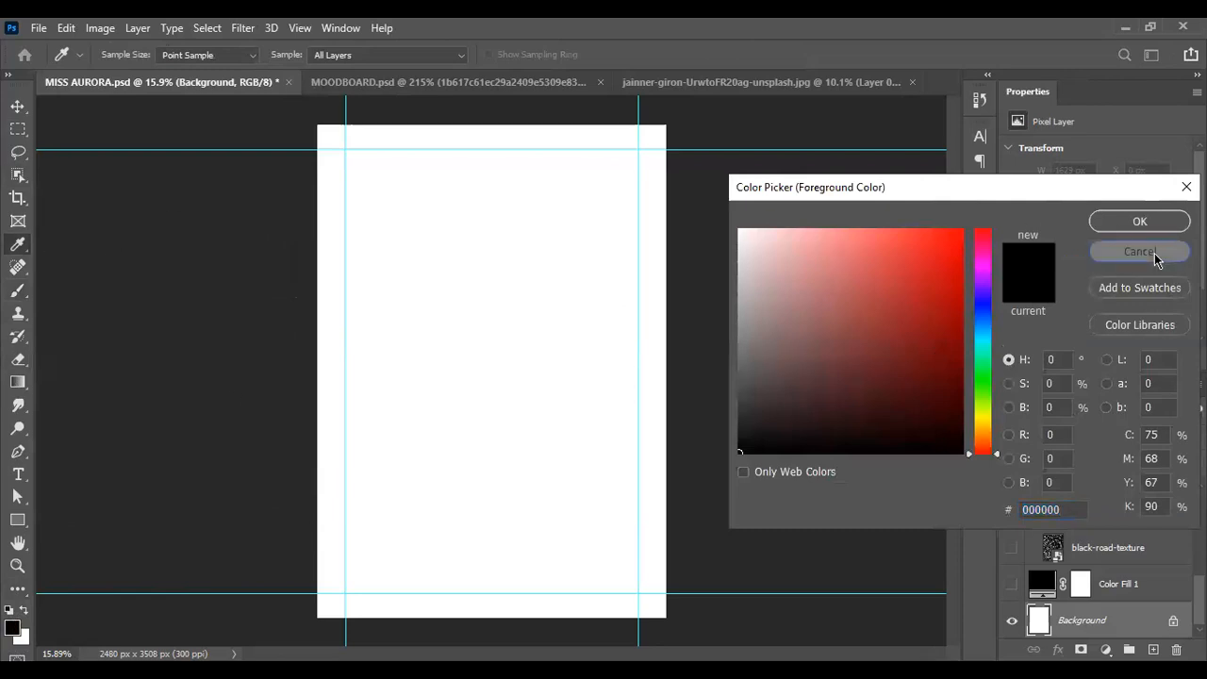
{"action": "key", "text": "b"}
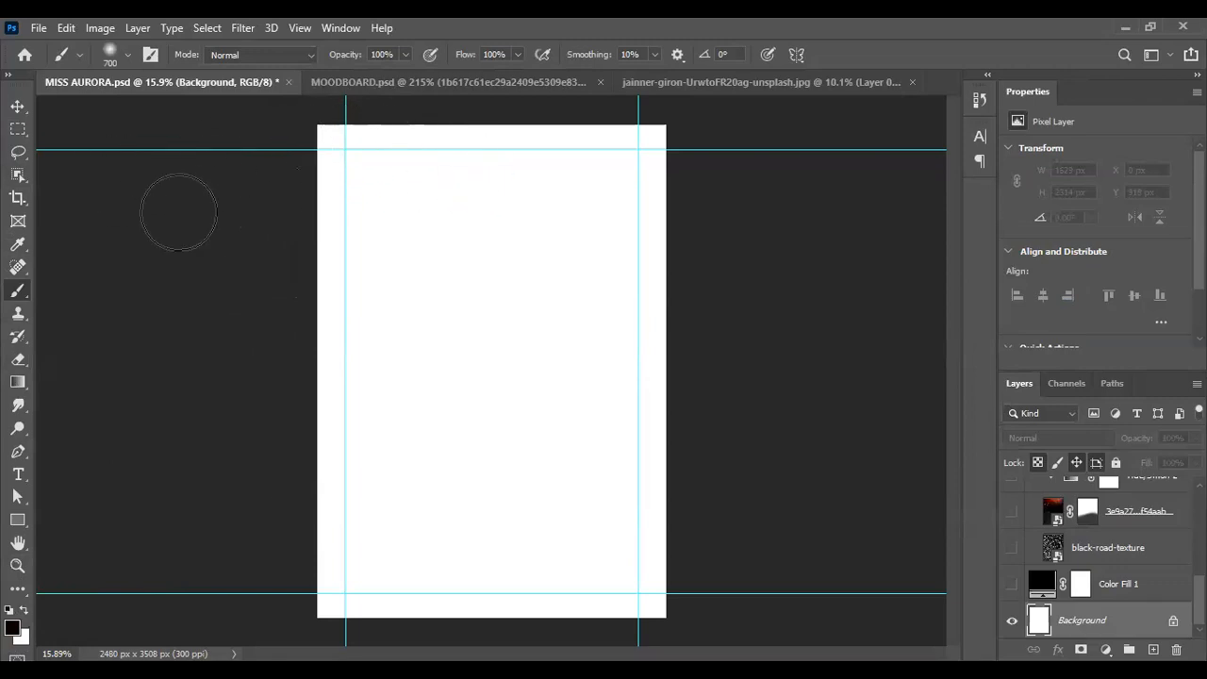
{"action": "mouse_move", "coordinate": [380, 186]}
{"action": "left_mouse_down"}
{"action": "mouse_move", "coordinate": [631, 222]}
{"action": "mouse_move", "coordinate": [329, 189]}
{"action": "mouse_move", "coordinate": [390, 165]}
{"action": "mouse_move", "coordinate": [137, 148]}
{"action": "mouse_move", "coordinate": [328, 148]}
{"action": "mouse_move", "coordinate": [204, 152]}
{"action": "mouse_move", "coordinate": [598, 251]}
{"action": "mouse_move", "coordinate": [598, 225]}
{"action": "mouse_move", "coordinate": [658, 148]}
{"action": "mouse_move", "coordinate": [476, 324]}
{"action": "mouse_move", "coordinate": [264, 367]}
{"action": "mouse_move", "coordinate": [142, 279]}
{"action": "mouse_move", "coordinate": [318, 214]}
{"action": "mouse_move", "coordinate": [281, 240]}
{"action": "mouse_move", "coordinate": [331, 382]}
{"action": "mouse_move", "coordinate": [470, 219]}
{"action": "mouse_move", "coordinate": [768, 157]}
{"action": "mouse_move", "coordinate": [718, 261]}
{"action": "mouse_move", "coordinate": [498, 268]}
{"action": "mouse_move", "coordinate": [505, 373]}
{"action": "mouse_move", "coordinate": [468, 280]}
{"action": "mouse_move", "coordinate": [384, 394]}
{"action": "mouse_move", "coordinate": [281, 459]}
{"action": "mouse_move", "coordinate": [201, 421]}
{"action": "mouse_move", "coordinate": [510, 340]}
{"action": "mouse_move", "coordinate": [542, 261]}
{"action": "mouse_move", "coordinate": [472, 245]}
{"action": "mouse_move", "coordinate": [537, 343]}
{"action": "mouse_move", "coordinate": [702, 398]}
{"action": "mouse_move", "coordinate": [566, 569]}
{"action": "mouse_move", "coordinate": [498, 619]}
{"action": "mouse_move", "coordinate": [364, 573]}
{"action": "mouse_move", "coordinate": [329, 505]}
{"action": "mouse_move", "coordinate": [476, 500]}
{"action": "mouse_move", "coordinate": [511, 471]}
{"action": "left_mouse_up"}
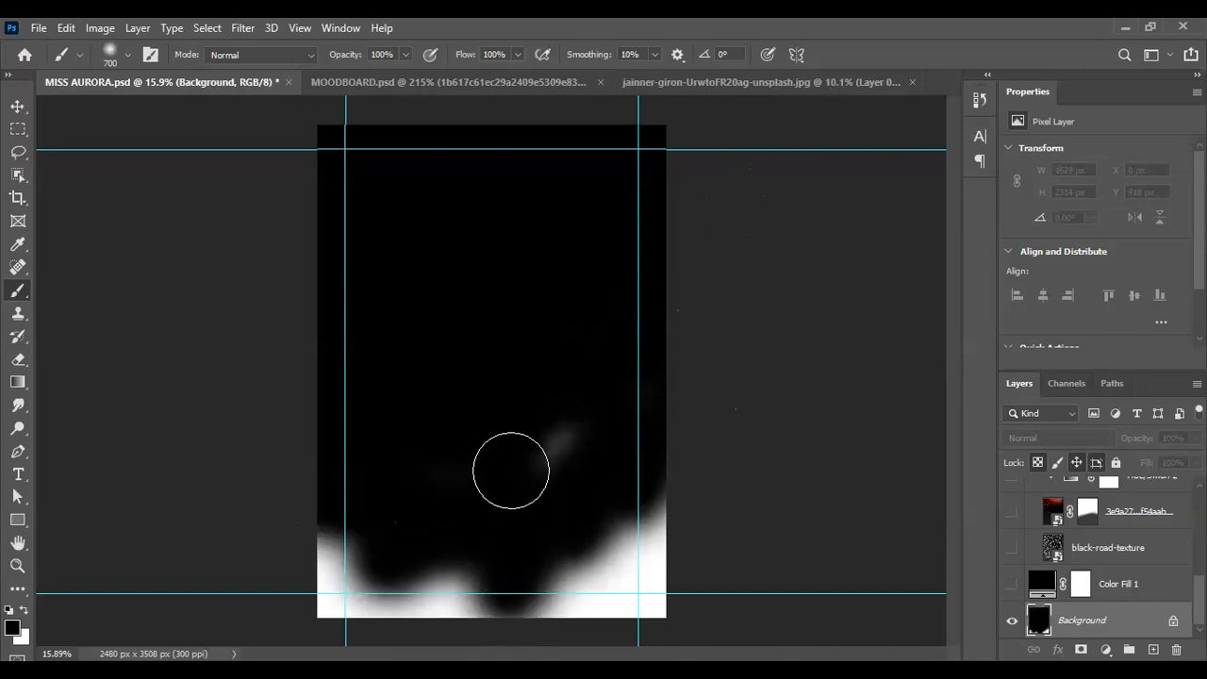
{"action": "key", "text": "ctrl+z"}
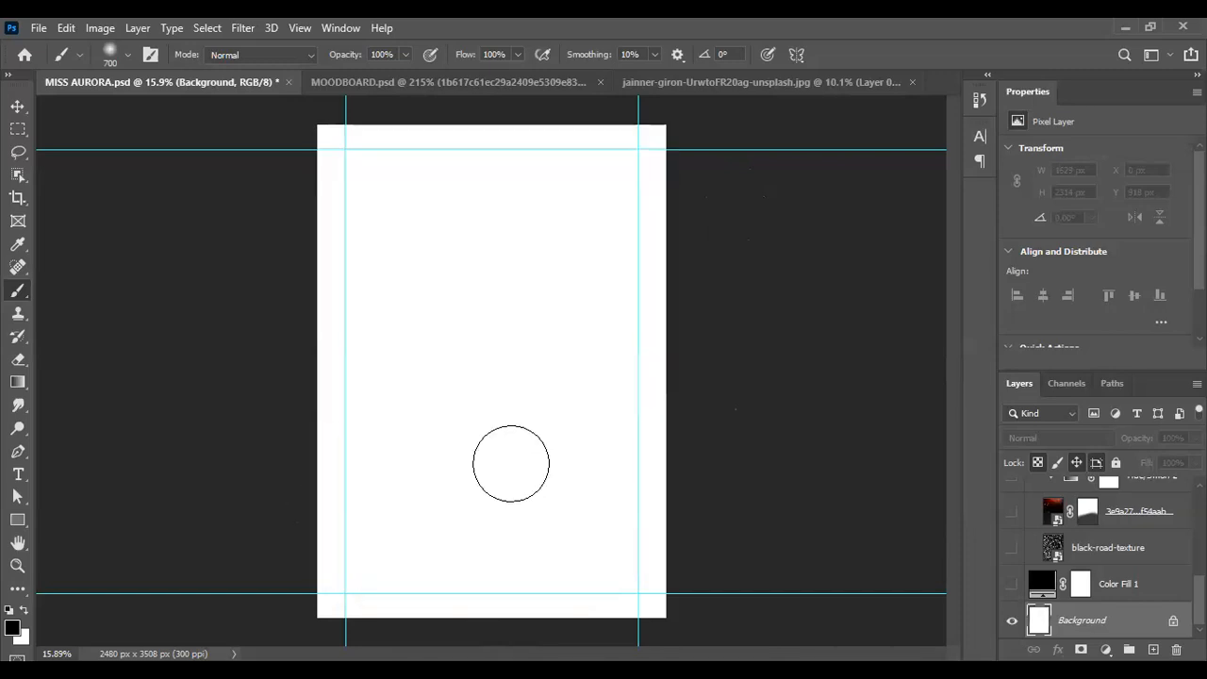
{"action": "key", "text": "v"}
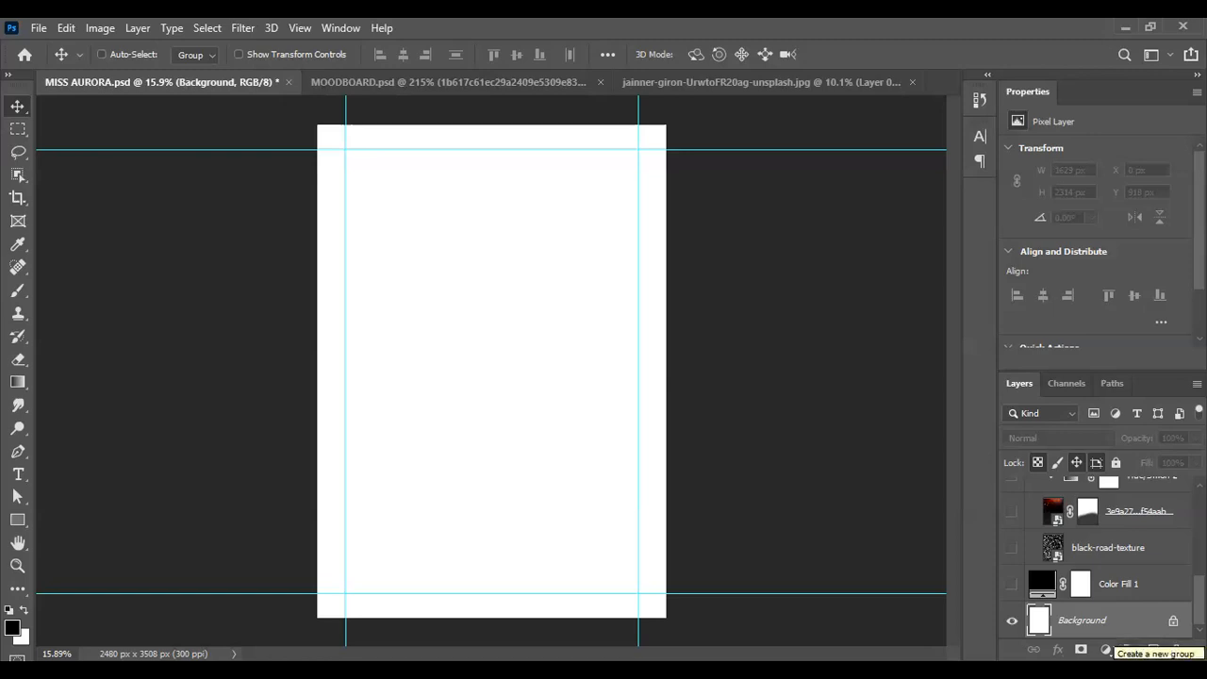
Step: Try grouping the Color Fill 1 and black-road-texture layers, and undo the grouping
{"action": "left_click", "coordinate": [1121, 585]}
{"action": "key", "text": "ctrl"}
{"action": "left_click", "coordinate": [1131, 545]}
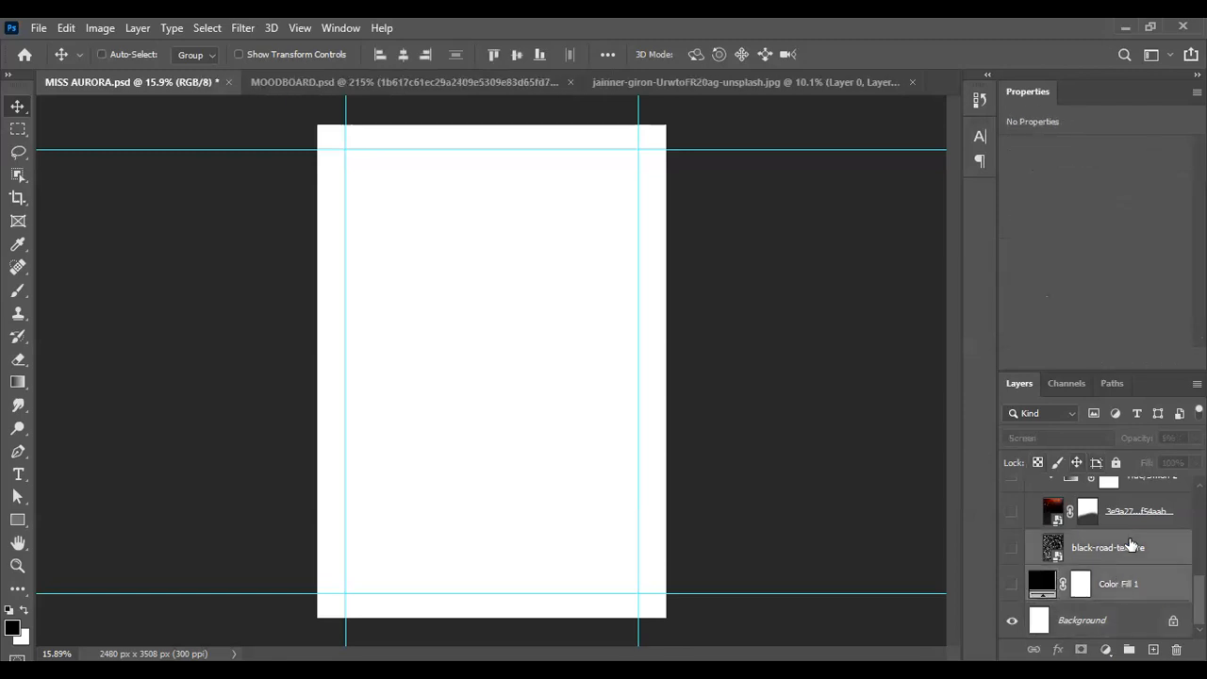
{"action": "left_click", "coordinate": [1120, 589]}
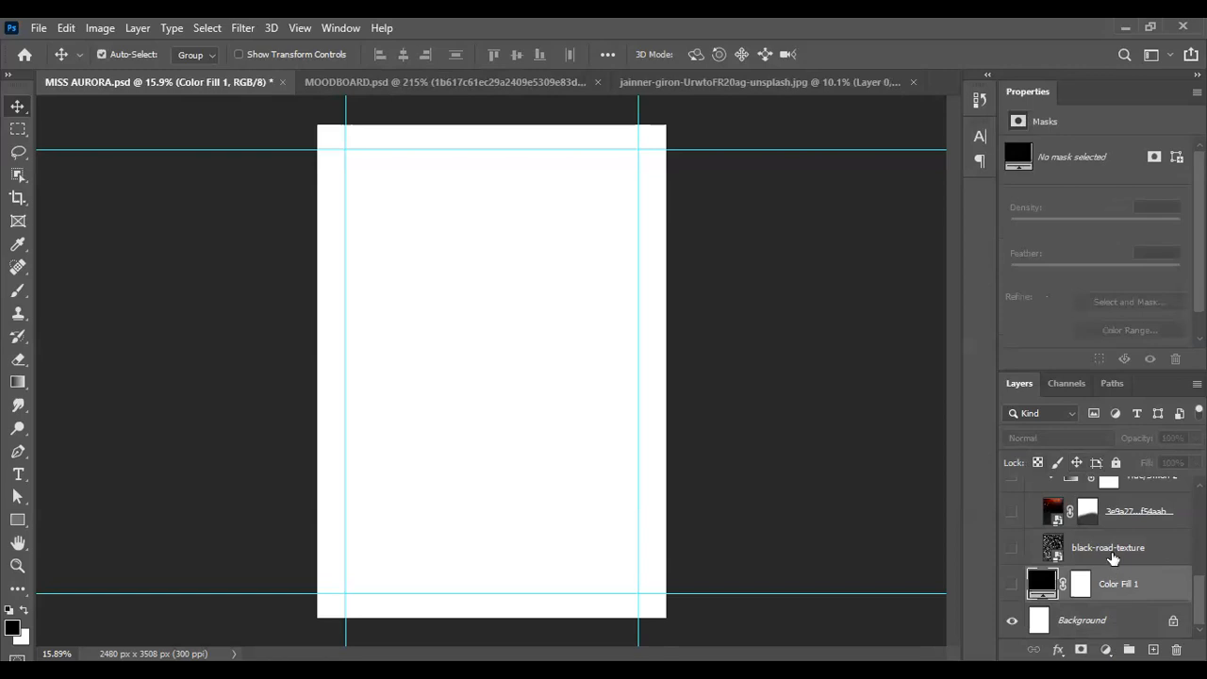
{"action": "left_click", "coordinate": [1113, 563], "text": "ctrl"}
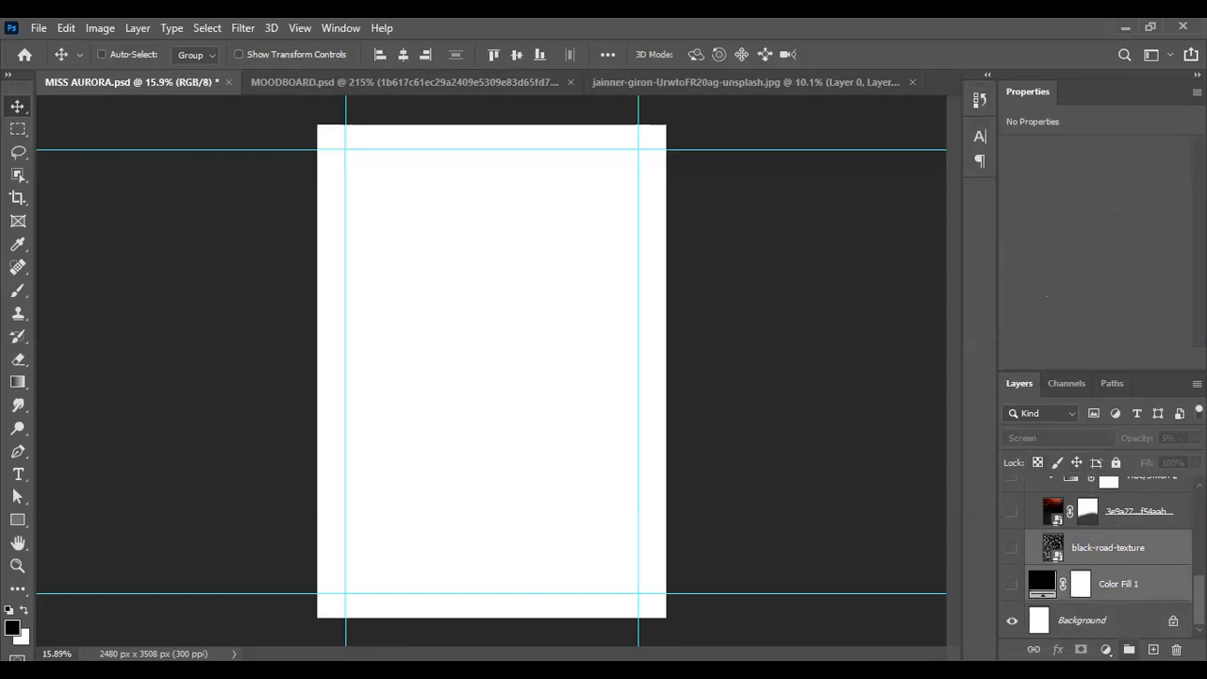
{"action": "key", "text": "ctrl+g"}
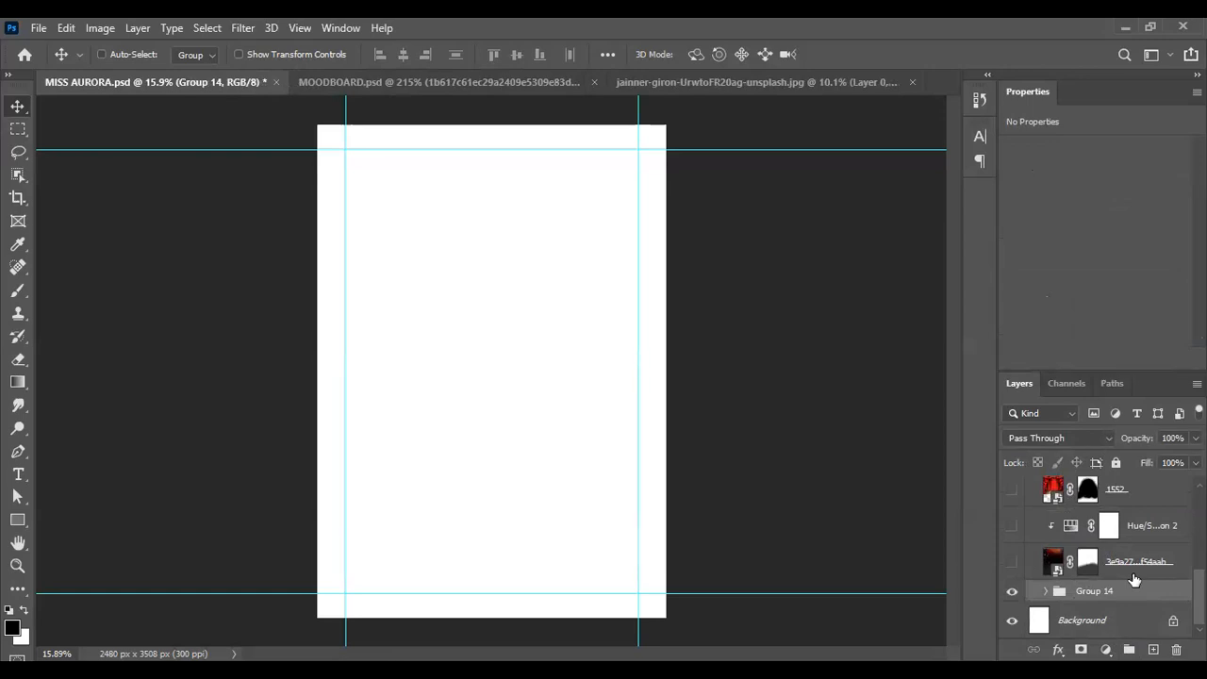
{"action": "key", "text": "ctrl+z"}
{"action": "scroll", "coordinate": [1116, 586], "scroll_direction": "down", "scroll_amount": 1}
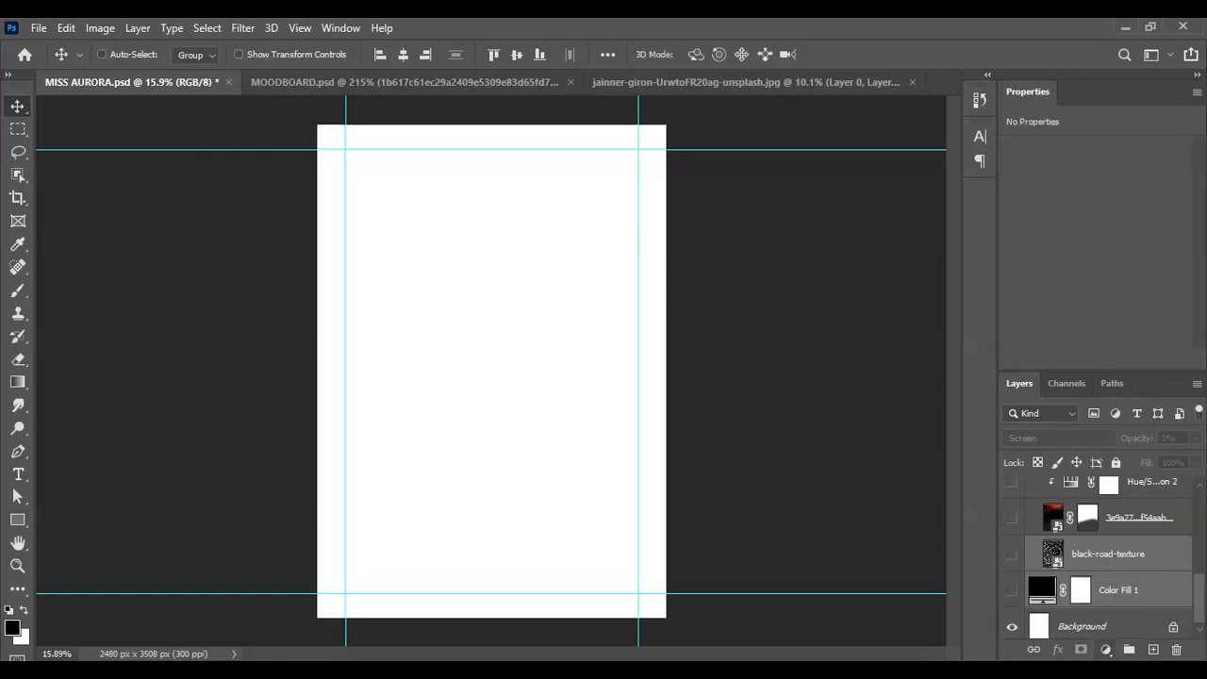
Step: Try adding a Solid Color fill layer in dark grey #514b4b, and cancel it
{"action": "left_click", "coordinate": [1106, 650]}
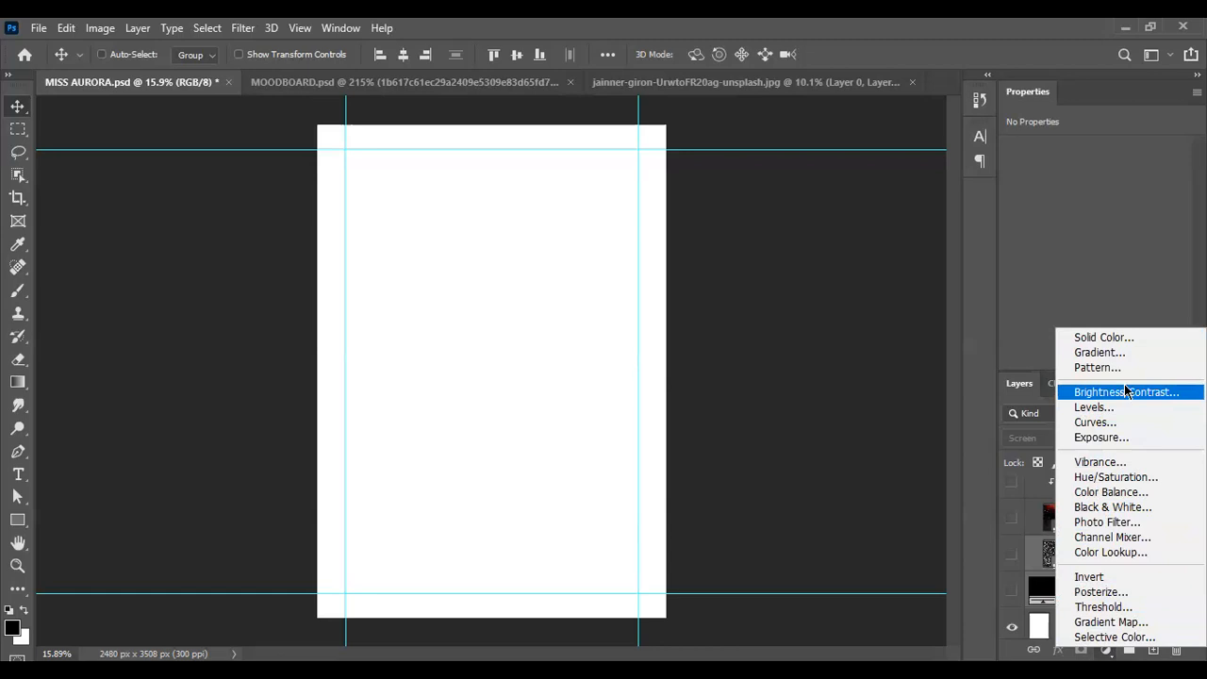
{"action": "left_click", "coordinate": [727, 108]}
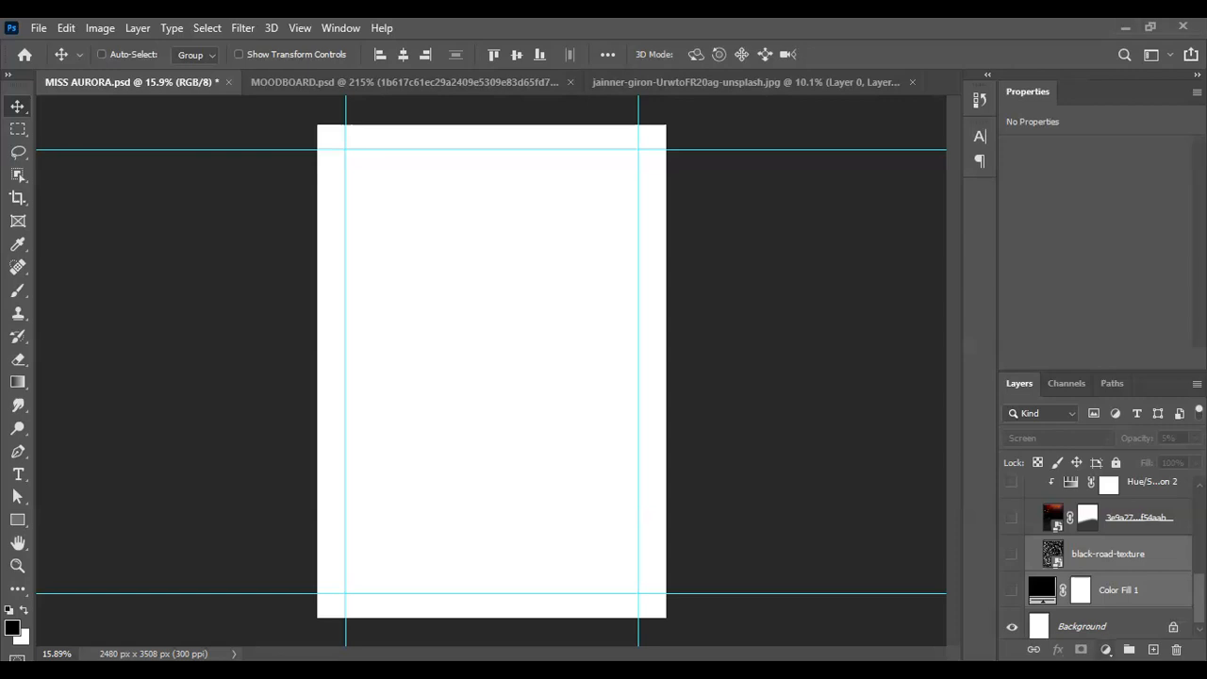
{"action": "left_click", "coordinate": [1105, 650]}
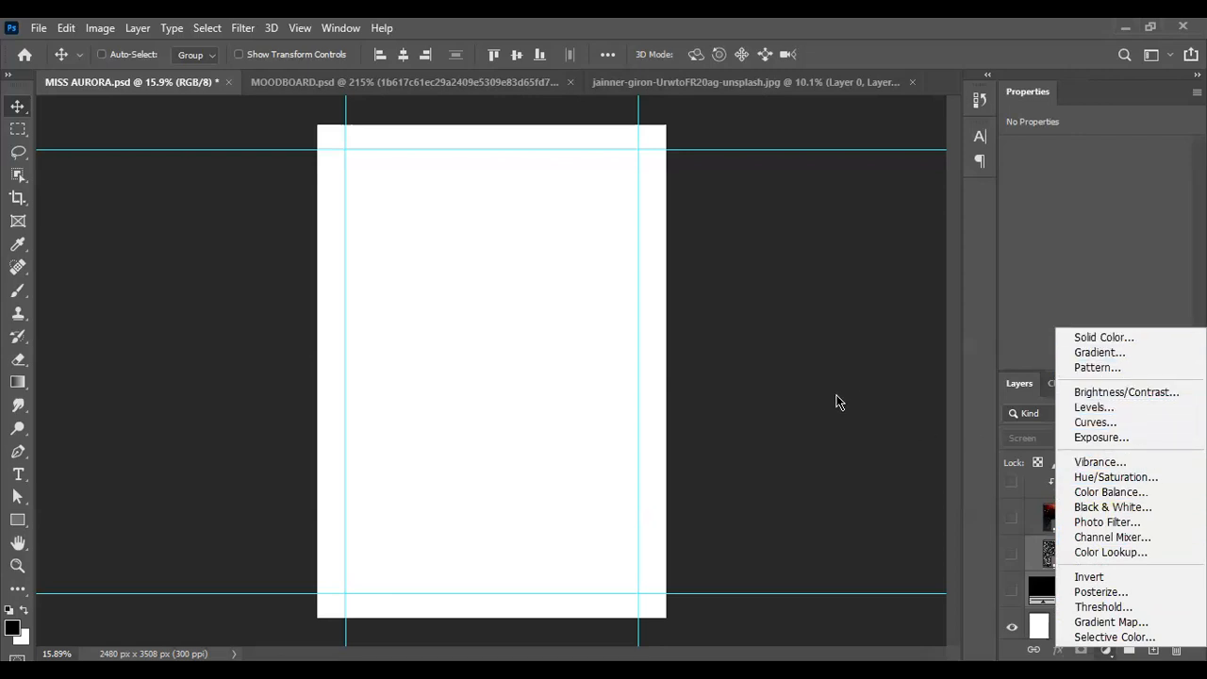
{"action": "left_click", "coordinate": [1121, 342]}
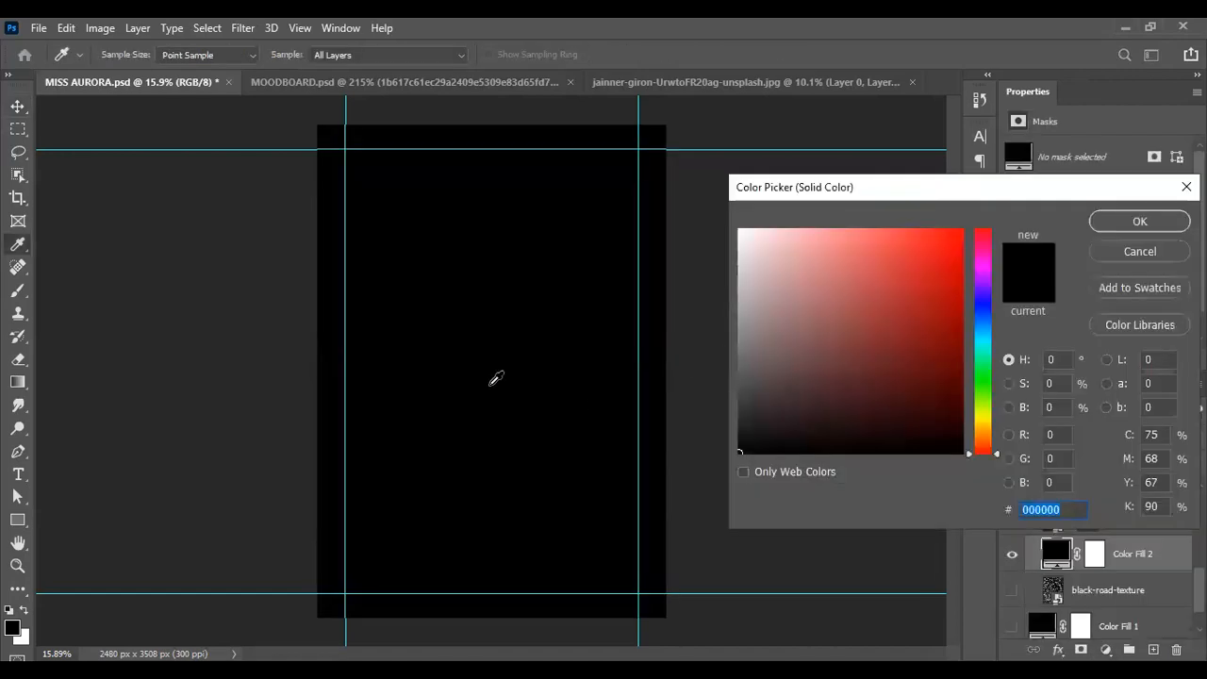
{"action": "mouse_move", "coordinate": [747, 407]}
{"action": "left_mouse_down"}
{"action": "mouse_move", "coordinate": [746, 374]}
{"action": "mouse_move", "coordinate": [830, 321]}
{"action": "mouse_move", "coordinate": [949, 289]}
{"action": "mouse_move", "coordinate": [711, 264]}
{"action": "mouse_move", "coordinate": [838, 340]}
{"action": "mouse_move", "coordinate": [755, 390]}
{"action": "left_mouse_up"}
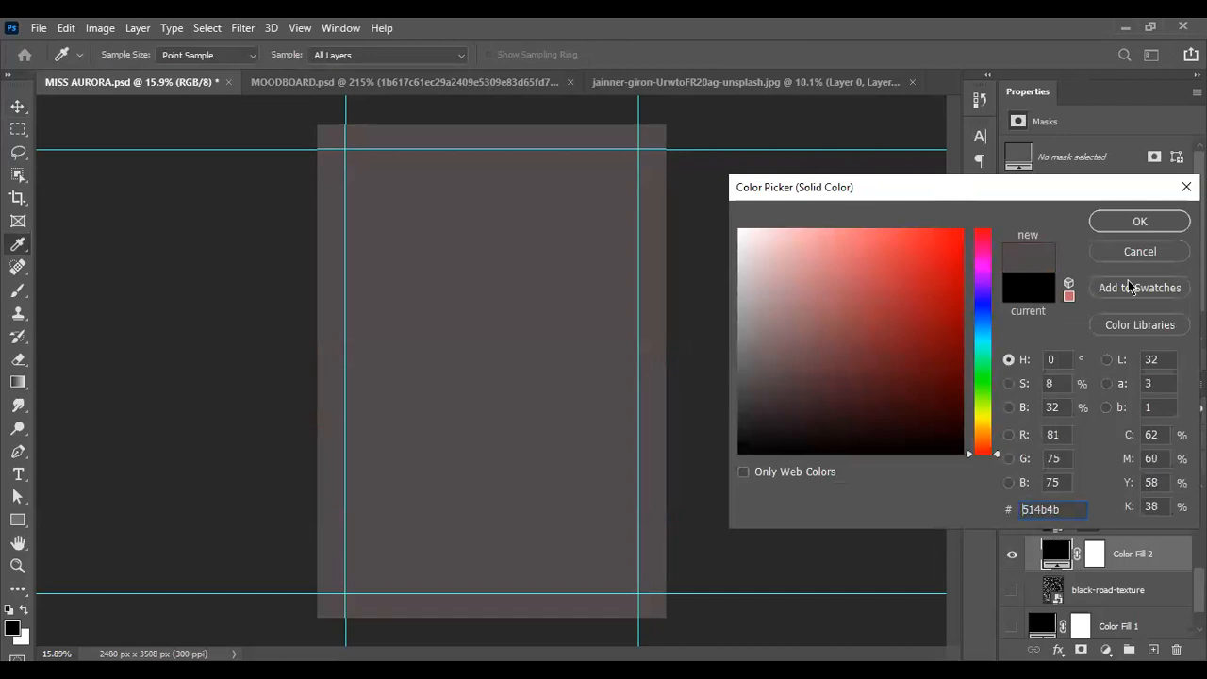
{"action": "left_click", "coordinate": [1146, 257]}
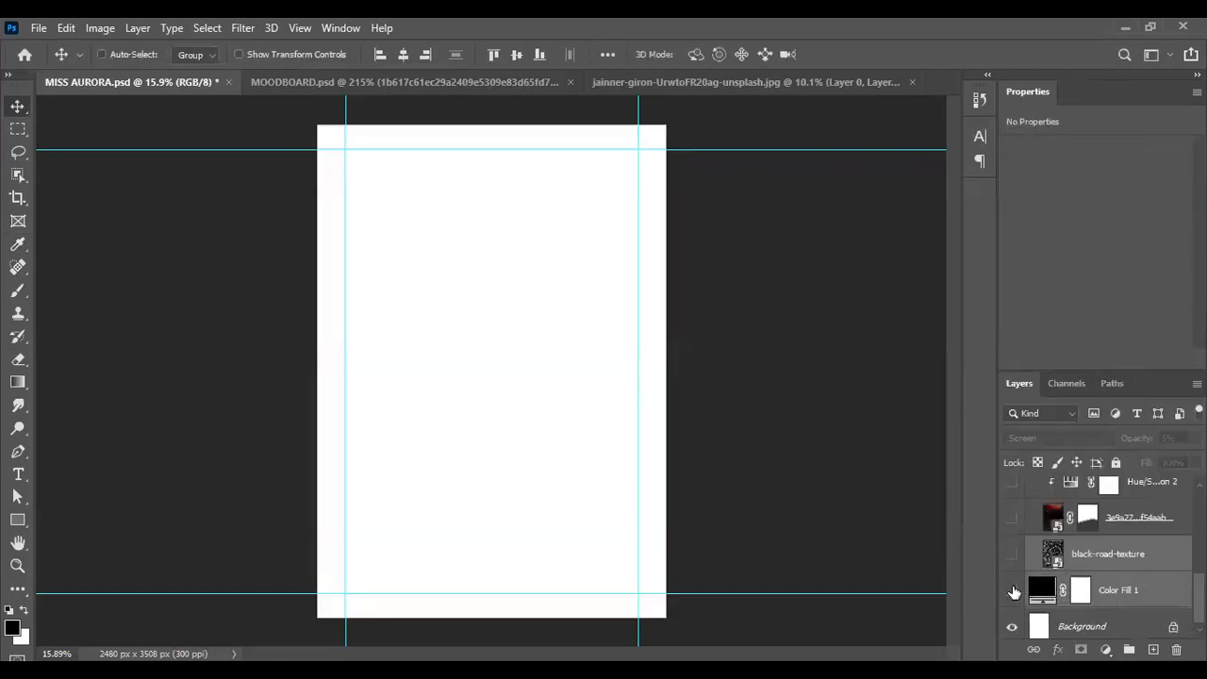
Step: Show the Color Fill 1 layer and the black-road-texture layer directly above it
{"action": "left_click", "coordinate": [1015, 592]}
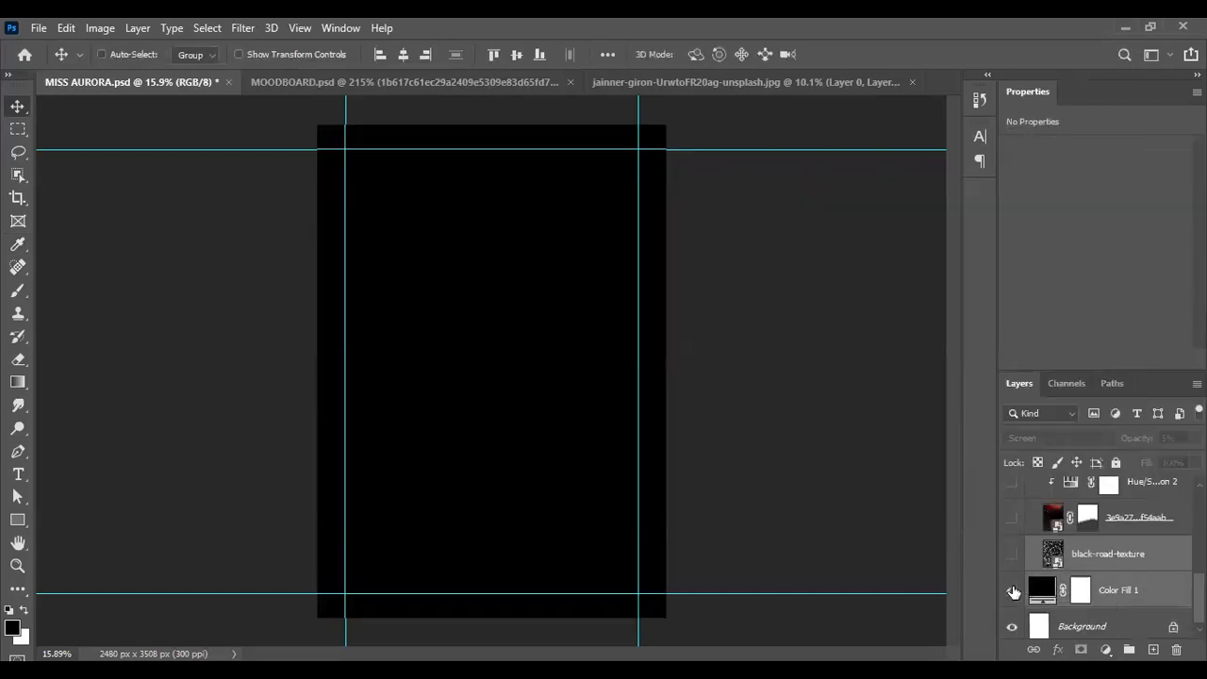
{"action": "left_click", "coordinate": [1152, 591]}
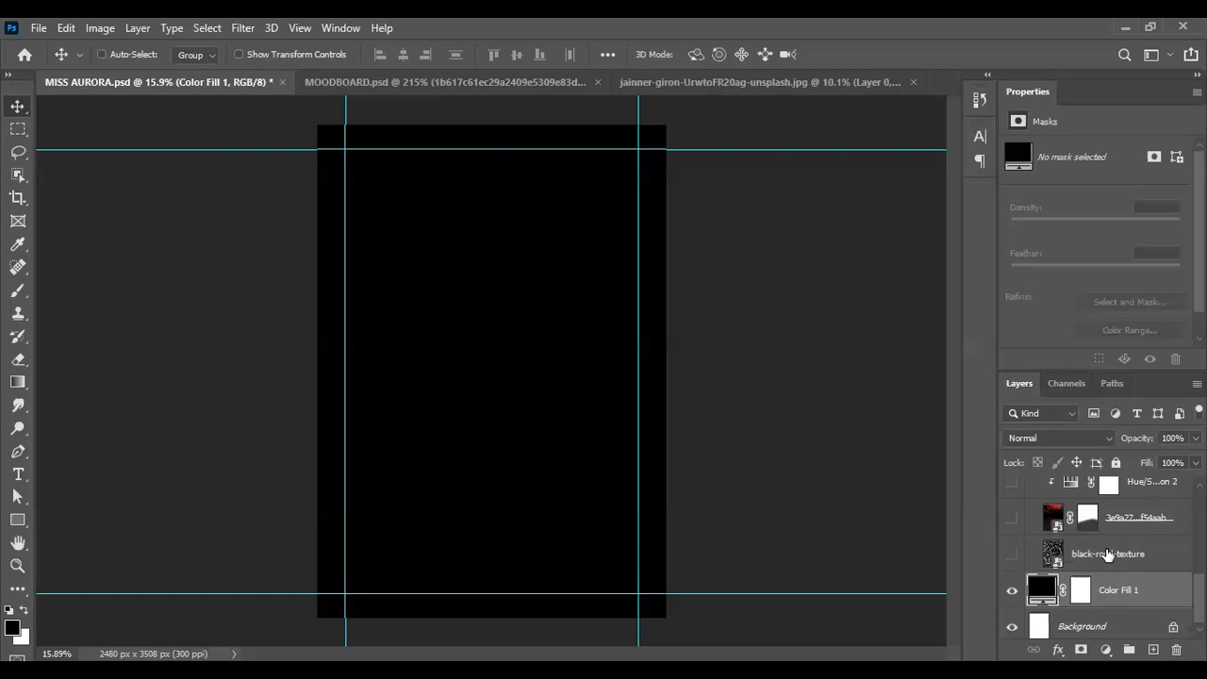
{"action": "left_click", "coordinate": [1108, 555]}
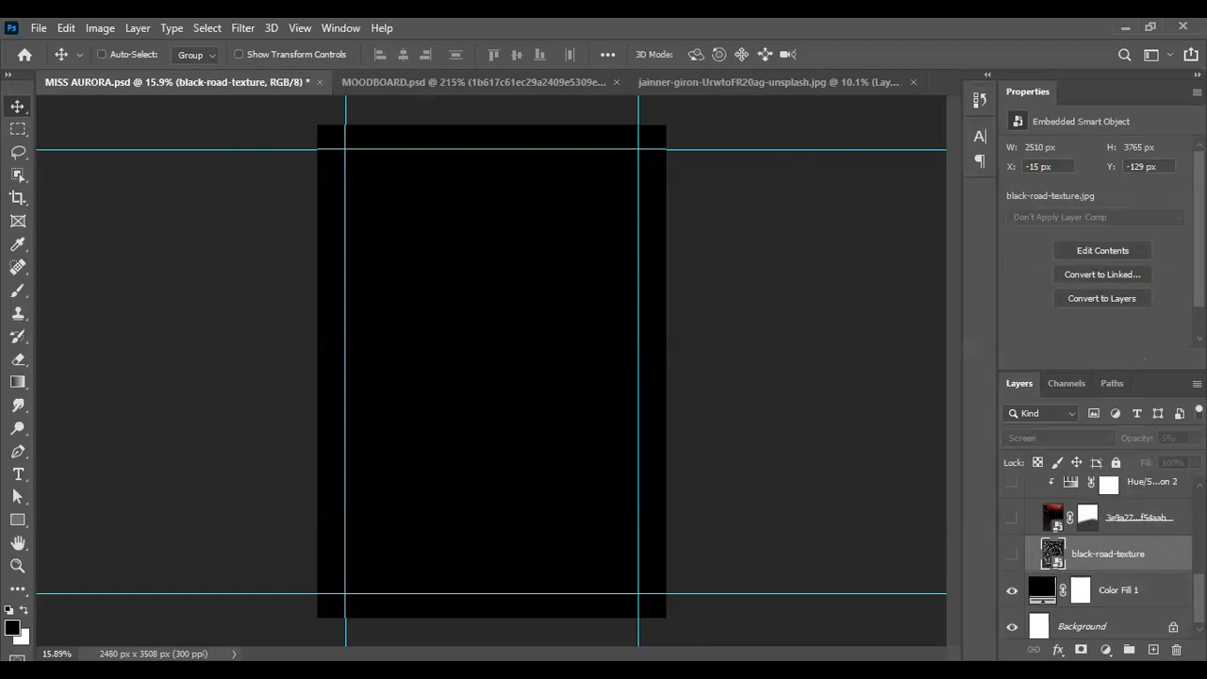
{"action": "scroll", "coordinate": [1099, 557], "scroll_direction": "up", "scroll_amount": 5}
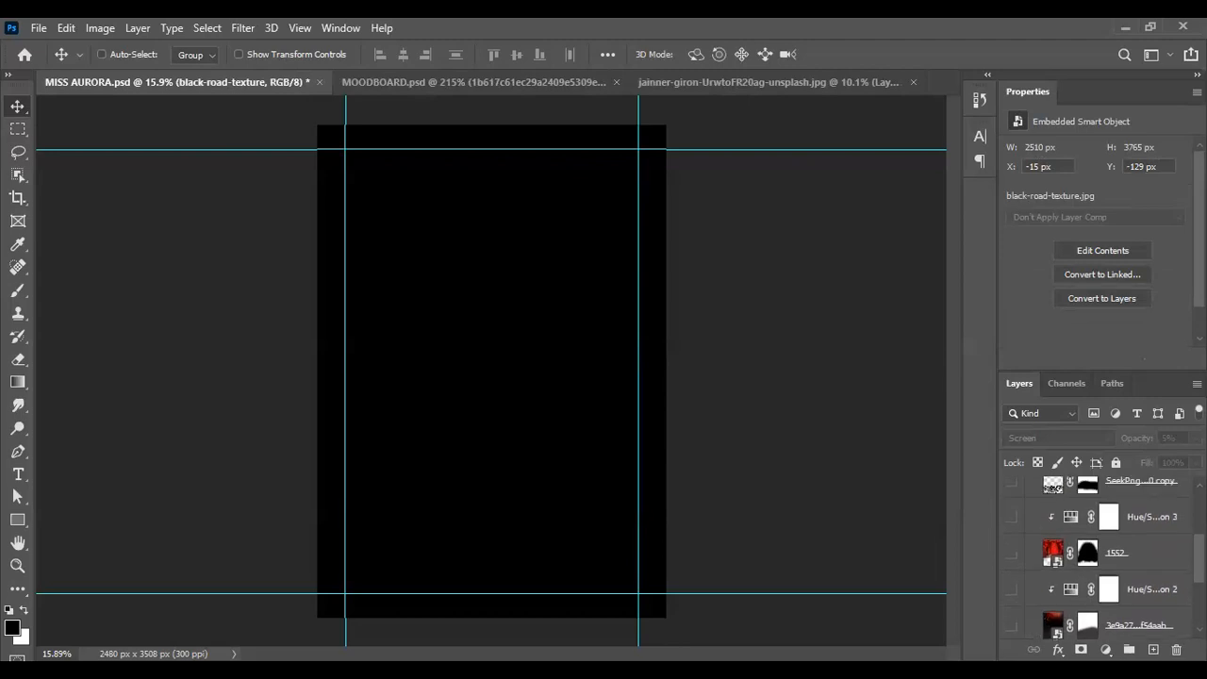
{"action": "scroll", "coordinate": [1099, 557], "scroll_direction": "down", "scroll_amount": 1}
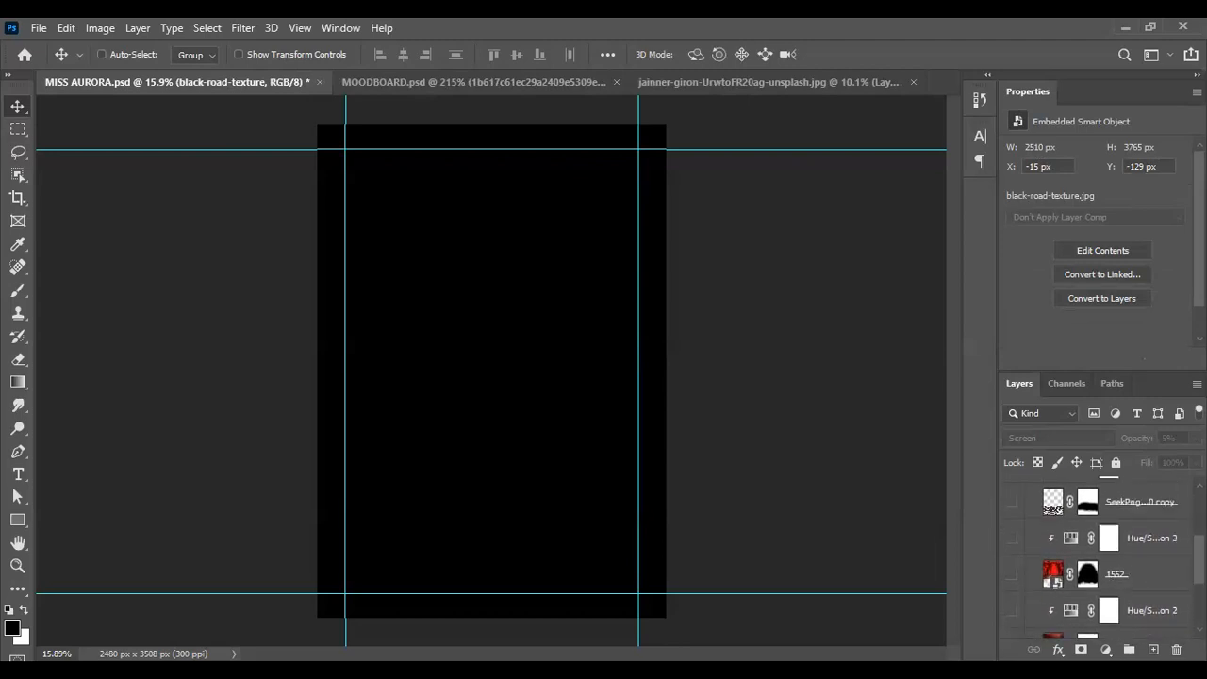
{"action": "scroll", "coordinate": [1132, 571], "scroll_direction": "down", "scroll_amount": 2}
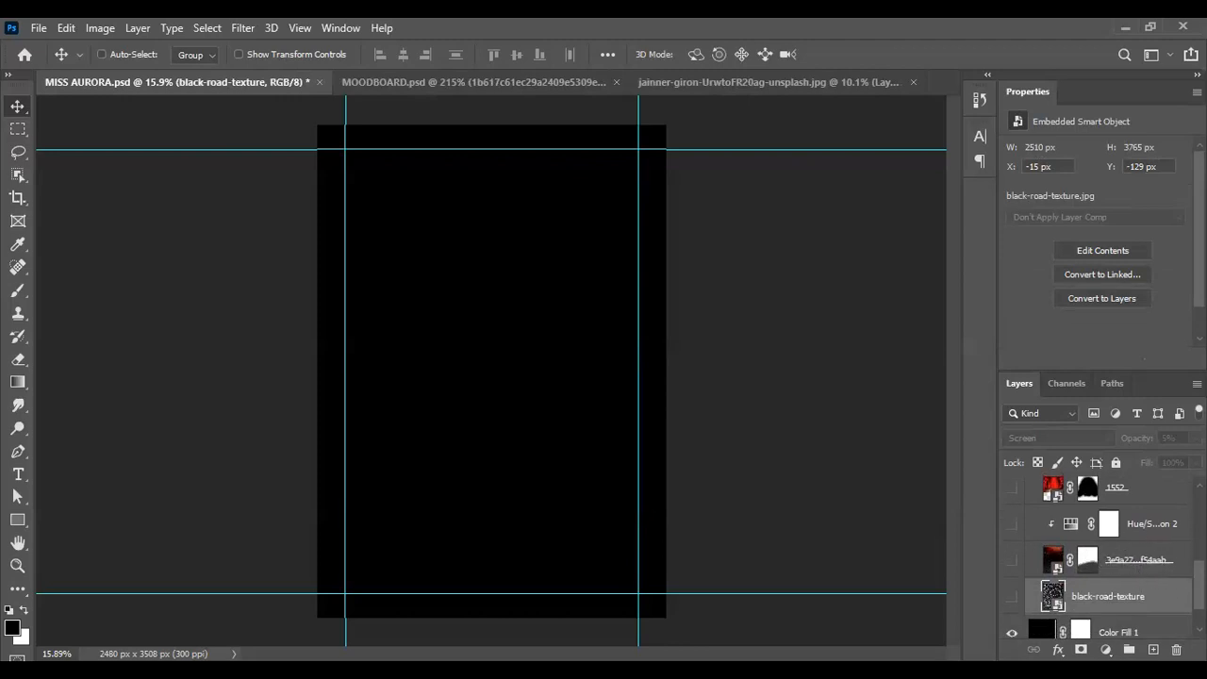
{"action": "scroll", "coordinate": [1087, 571], "scroll_direction": "down", "scroll_amount": 1}
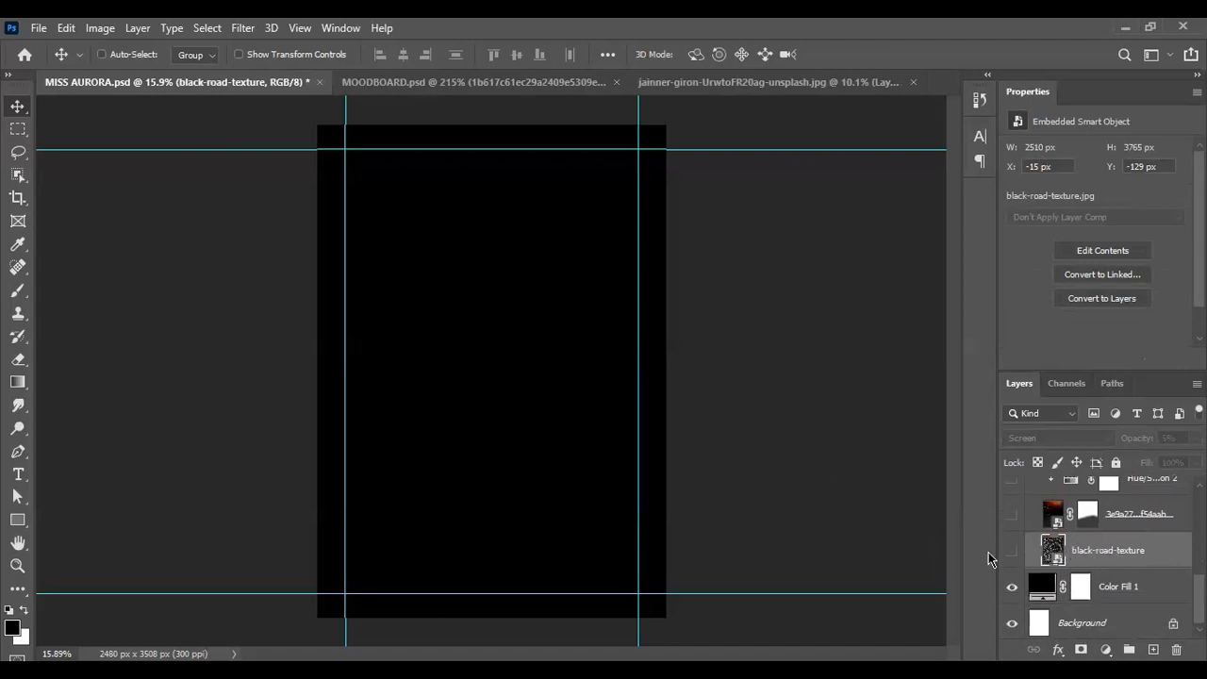
{"action": "left_click", "coordinate": [1012, 557]}
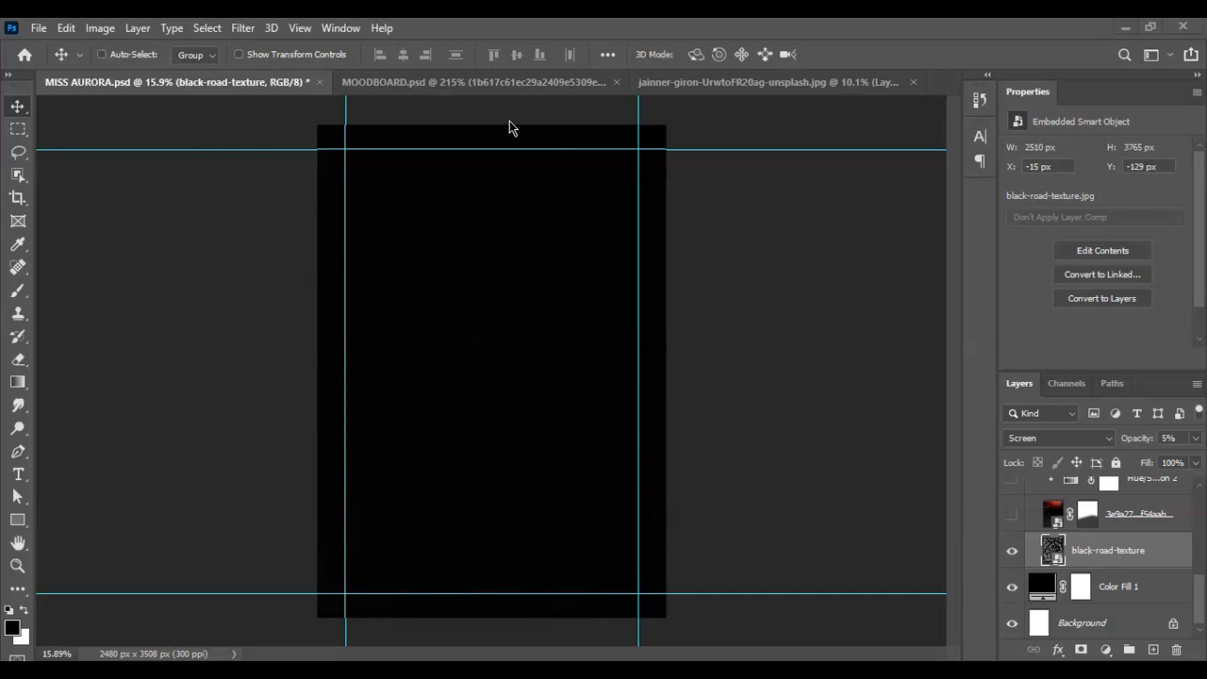
Step: Set the black-road-texture layer's blend mode to Normal and its opacity to 100%
{"action": "left_click", "coordinate": [1068, 435]}
{"action": "left_click", "coordinate": [1027, 236]}
{"action": "left_click", "coordinate": [1195, 438]}
{"action": "left_click_drag", "start_coordinate": [1130, 460], "coordinate": [1194, 460]}
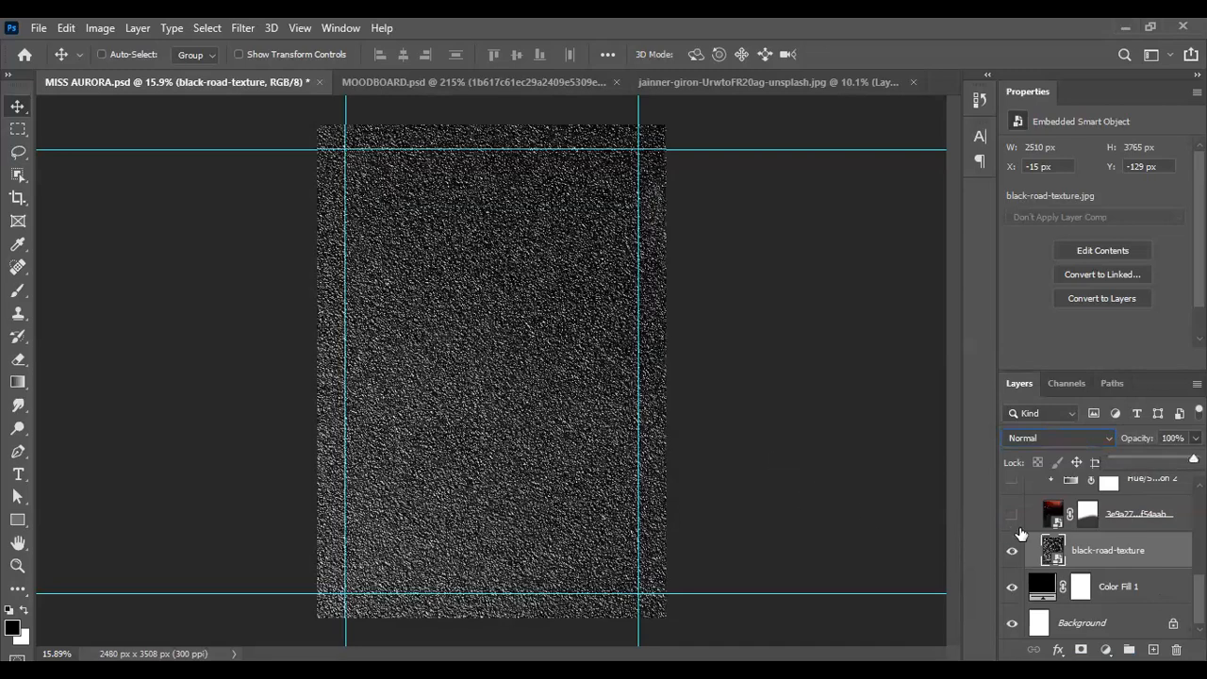
Step: Try the Screen blend mode on the black-road-texture layer, and return it to Normal
{"action": "left_click", "coordinate": [1070, 436]}
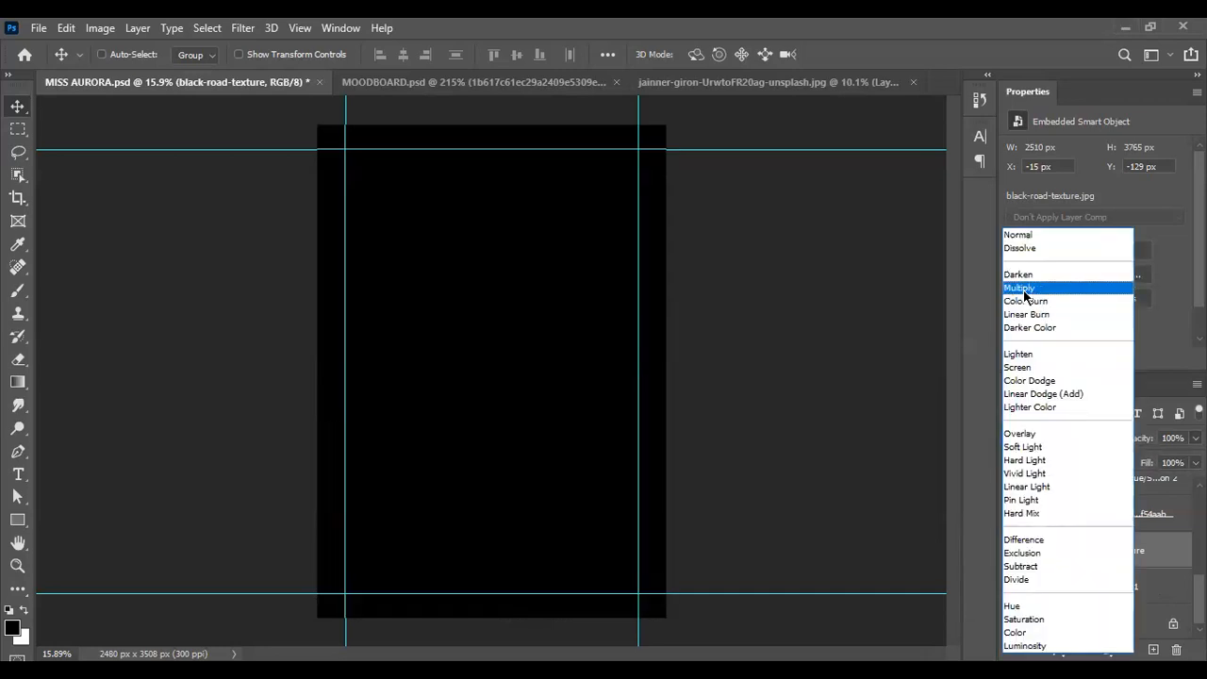
{"action": "left_click", "coordinate": [1025, 369]}
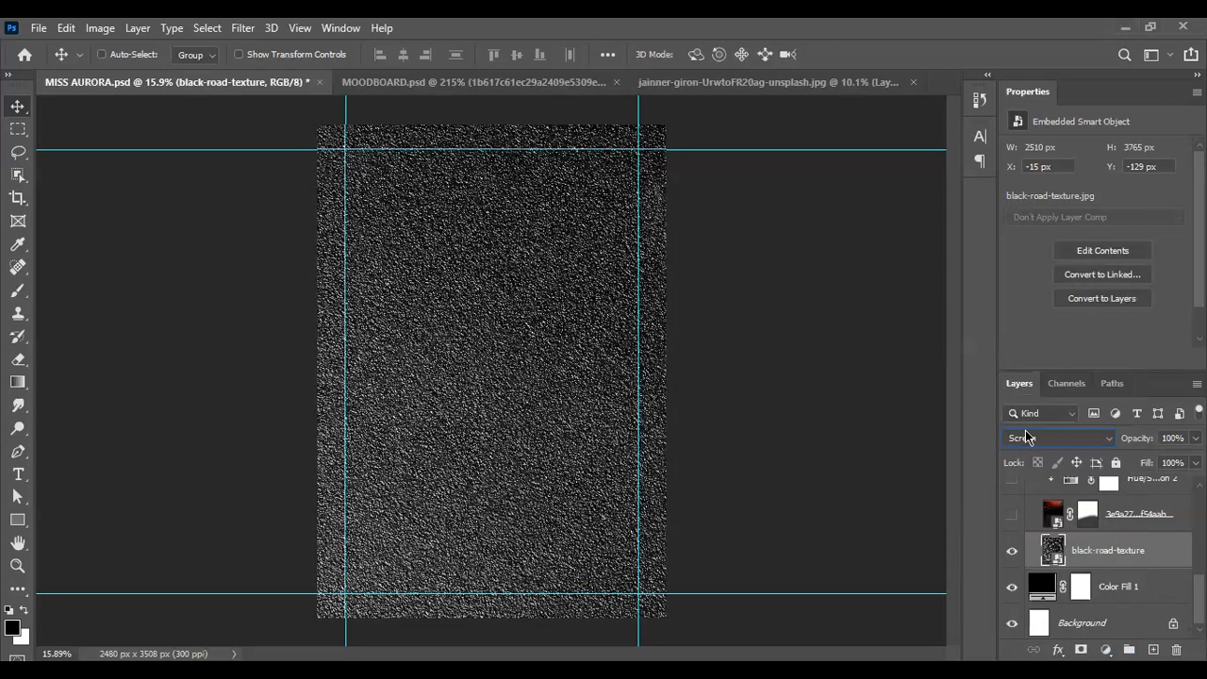
{"action": "left_click", "coordinate": [1045, 438]}
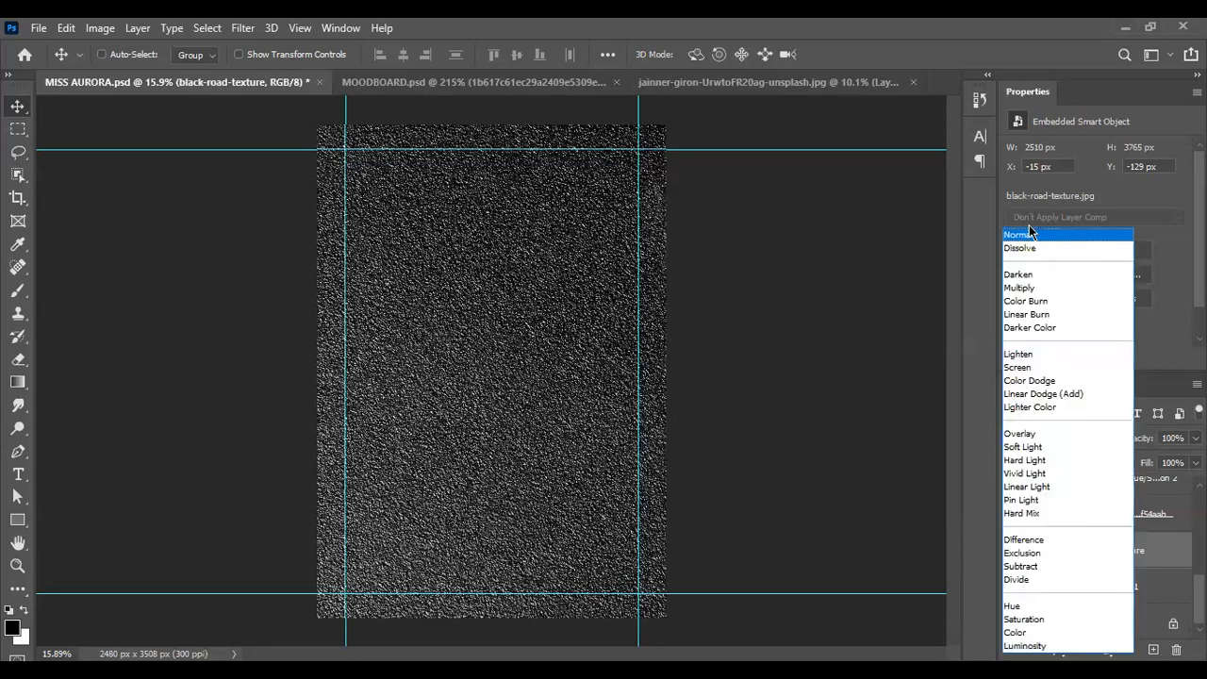
{"action": "left_click", "coordinate": [1032, 234]}
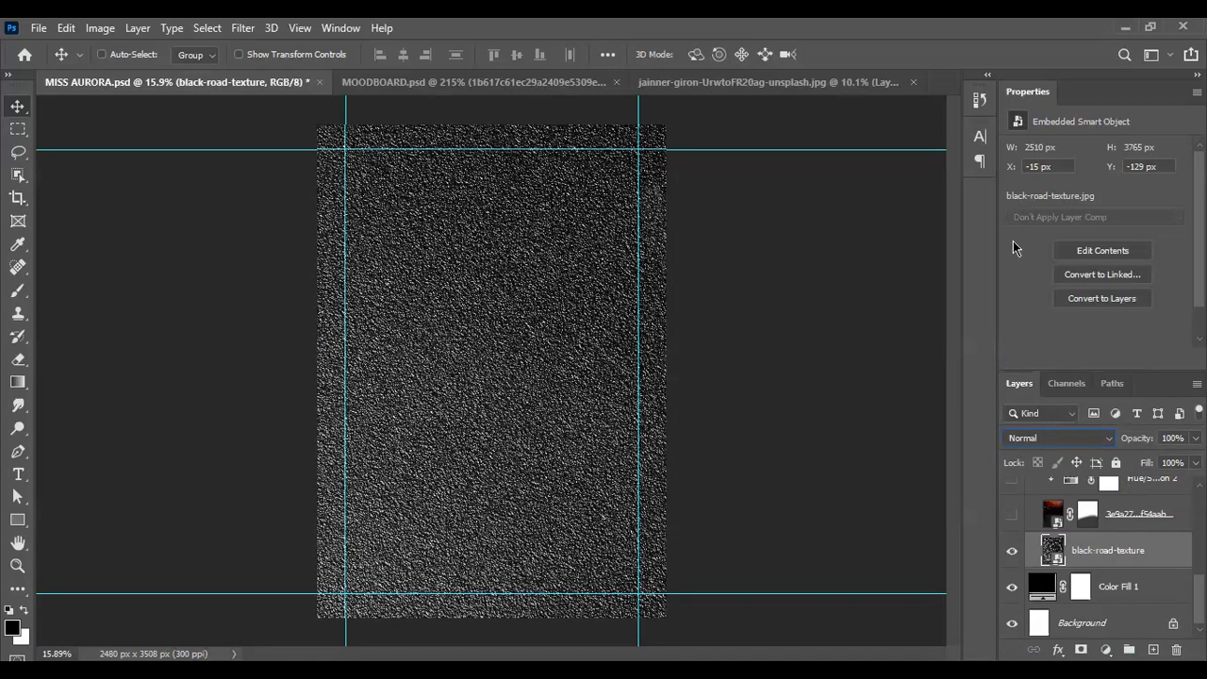
Step: Compare the texture layer's Screen blending with Normal once more, ending on Normal
{"action": "left_click", "coordinate": [1052, 437]}
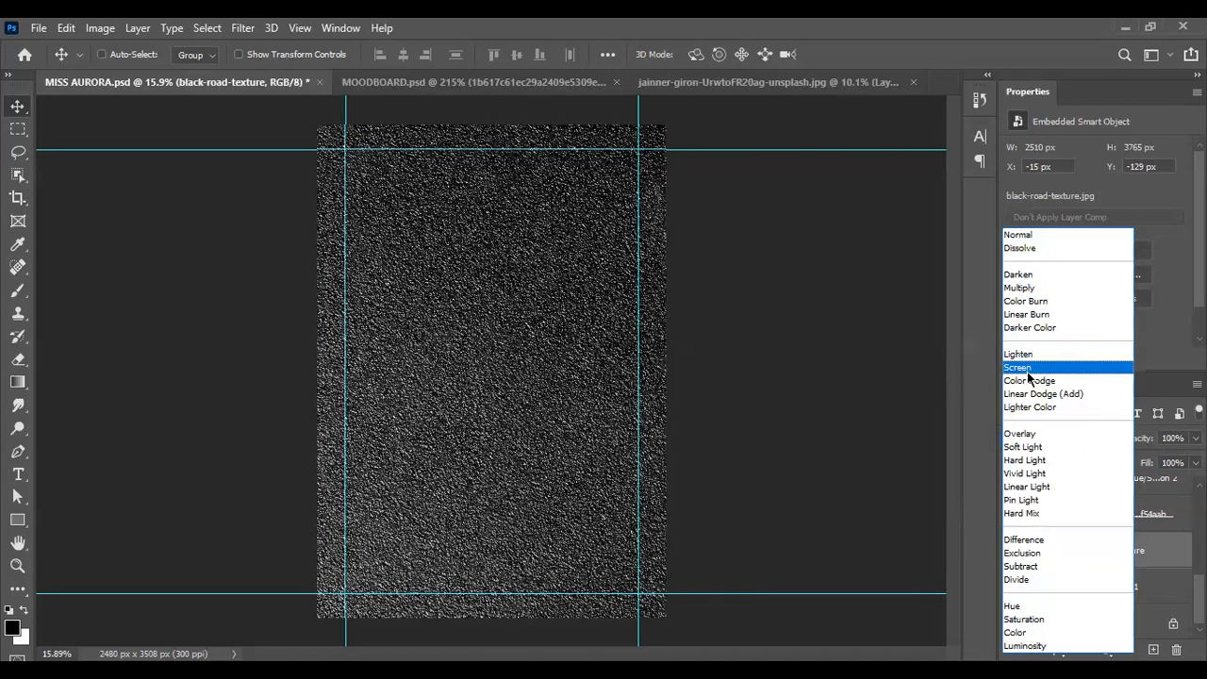
{"action": "left_click", "coordinate": [1029, 368]}
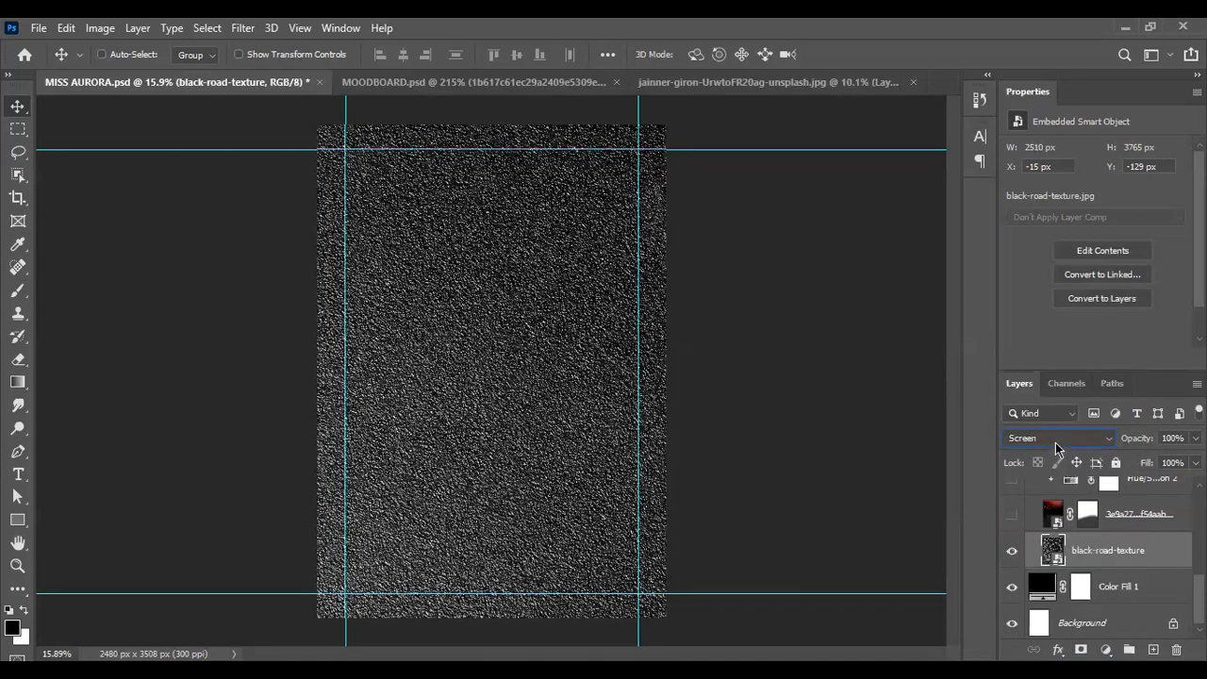
{"action": "left_click", "coordinate": [1074, 438]}
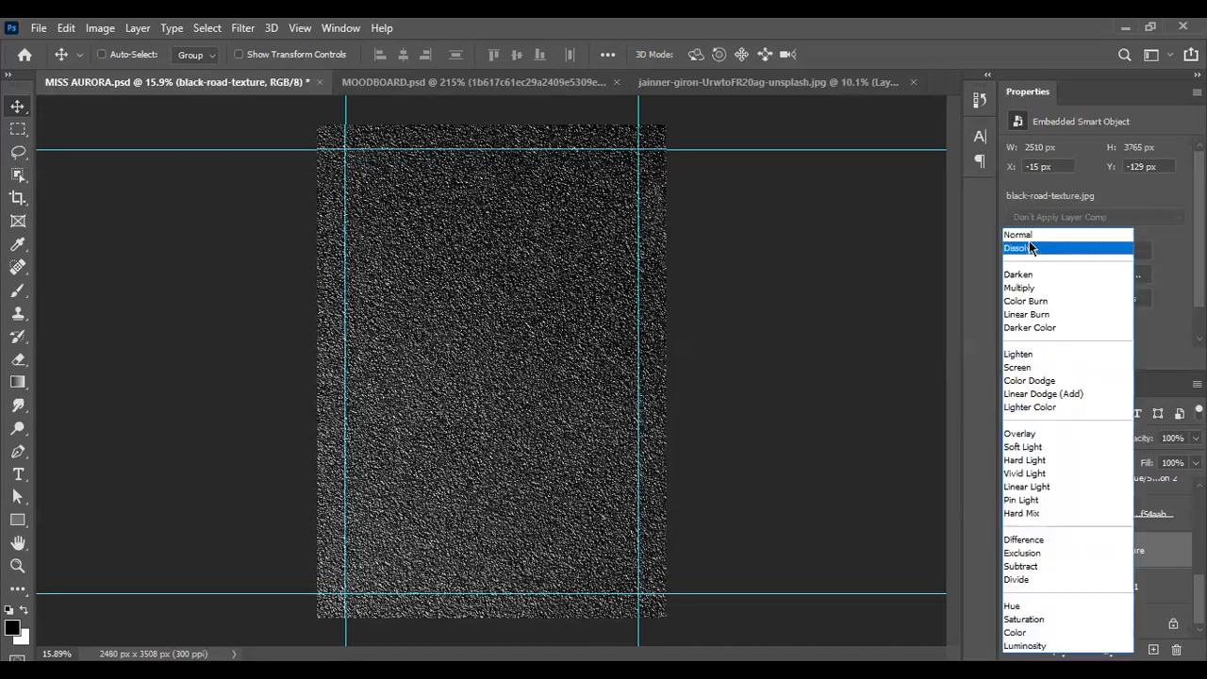
{"action": "left_click", "coordinate": [1033, 236]}
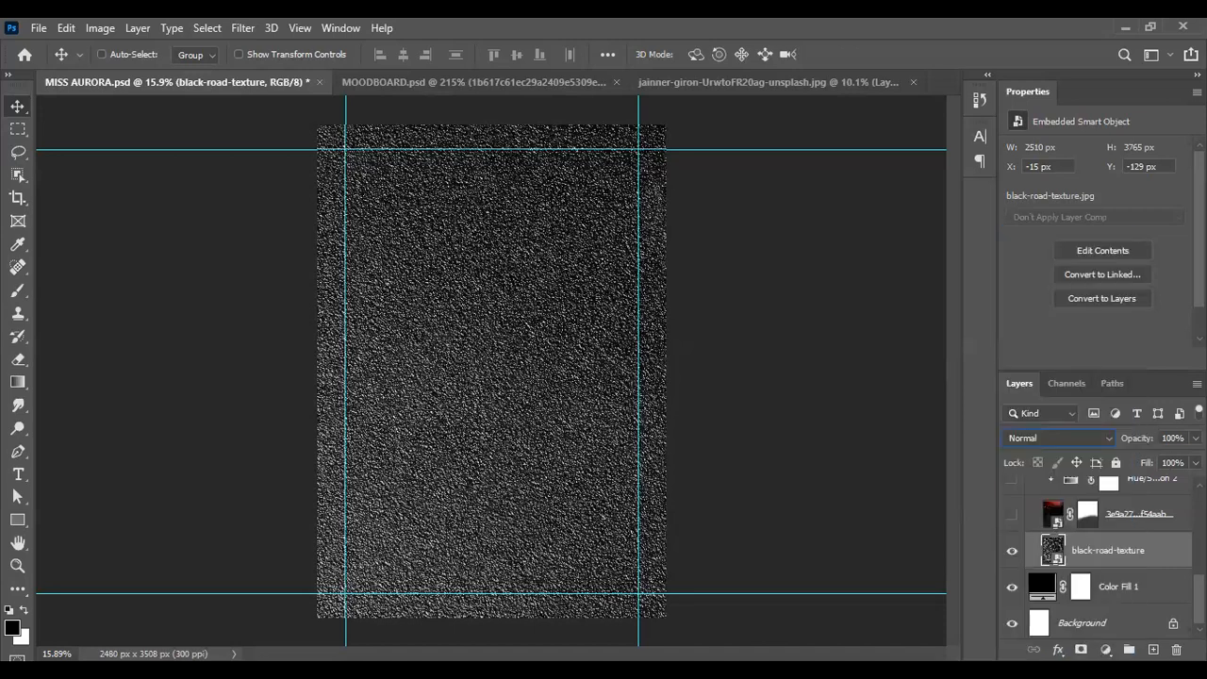
Step: Reduce the black-road-texture layer's opacity to 8%
{"action": "left_click", "coordinate": [1195, 437]}
{"action": "left_click_drag", "start_coordinate": [1196, 456], "coordinate": [1119, 456]}
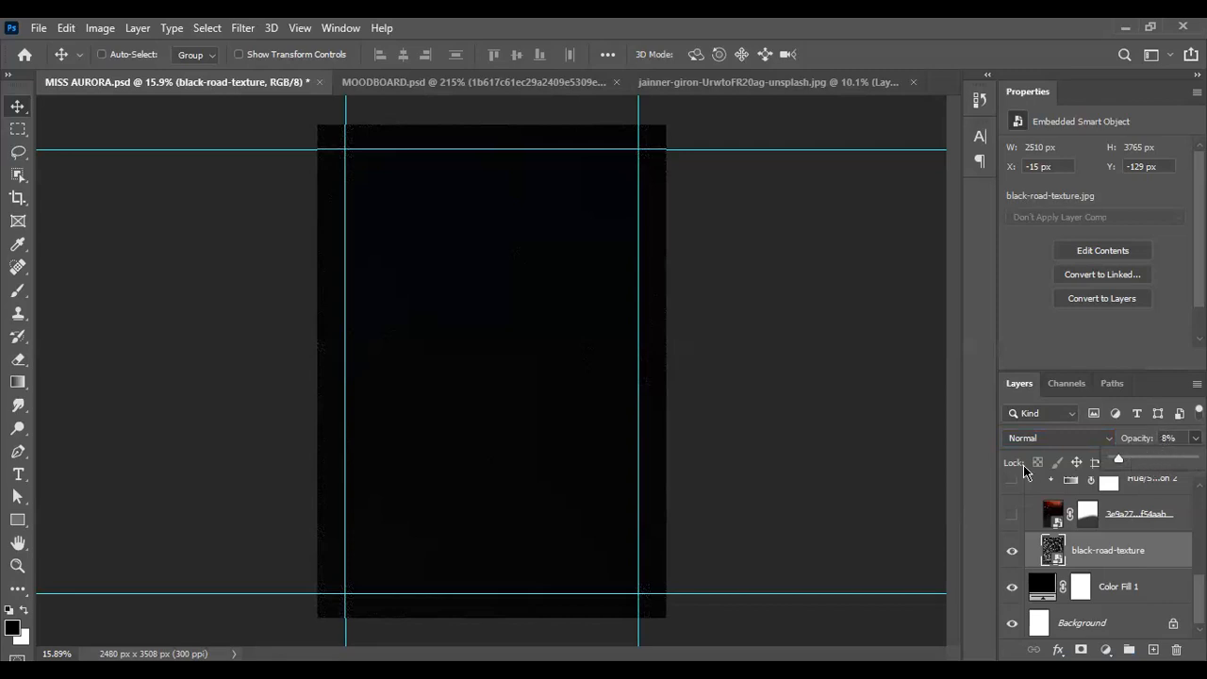
{"action": "left_click", "coordinate": [1166, 439]}
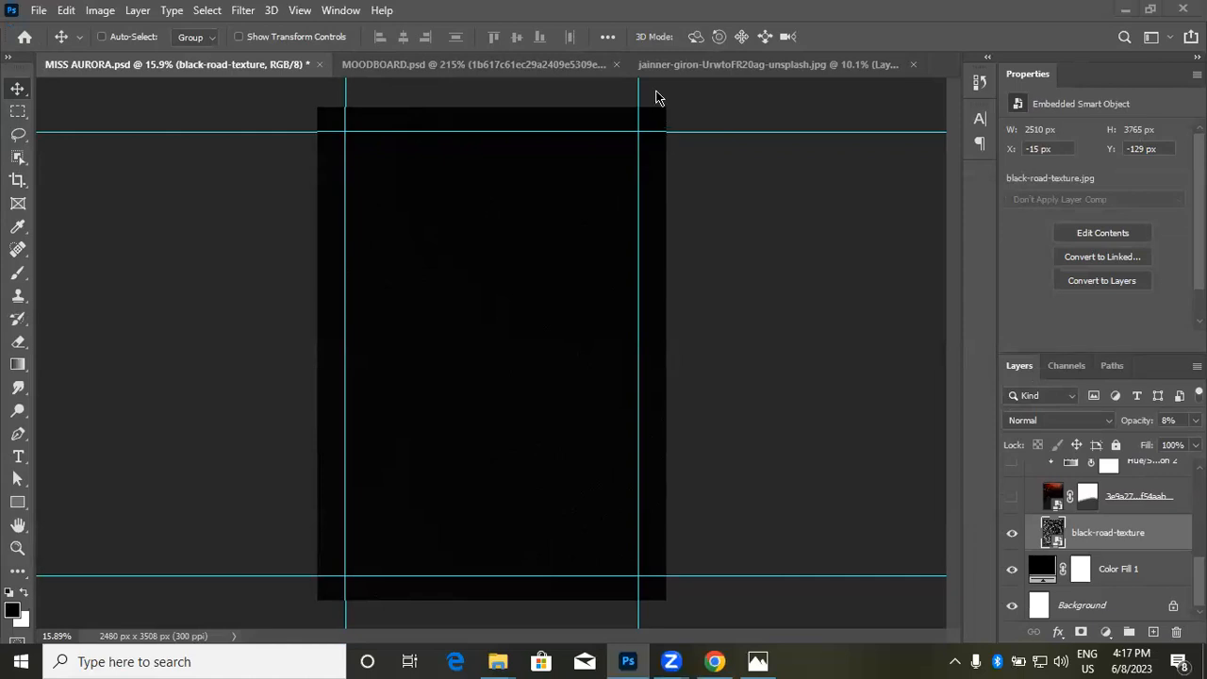
Step: Place the black-road-texture image from the Backgrounds folder's Pattern & Text Backgroud subfolder into the MISS AURORA document
{"action": "mouse_move", "coordinate": [500, 660]}
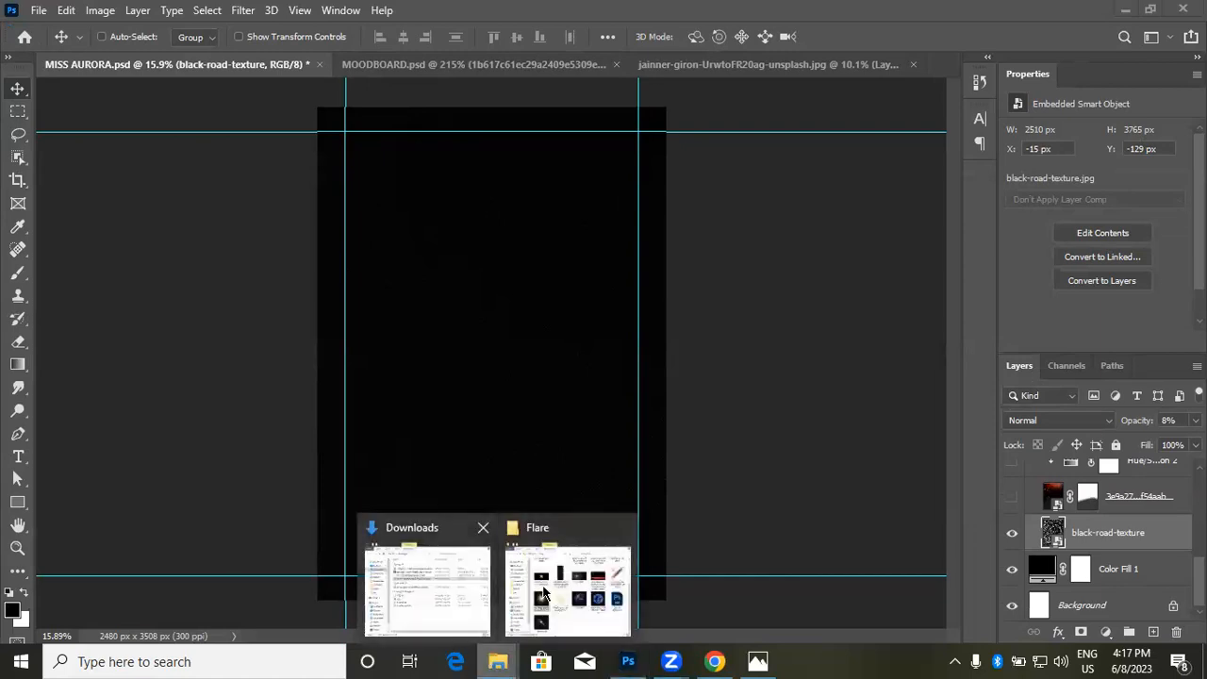
{"action": "left_click", "coordinate": [564, 586]}
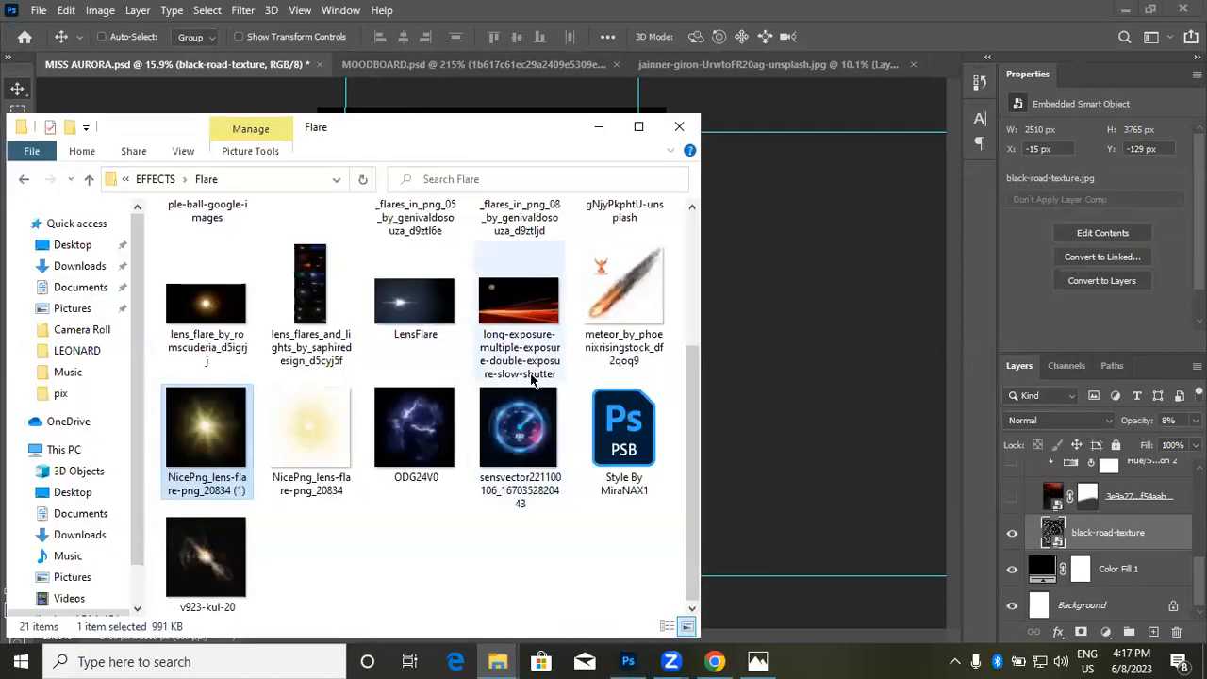
{"action": "left_click", "coordinate": [24, 180]}
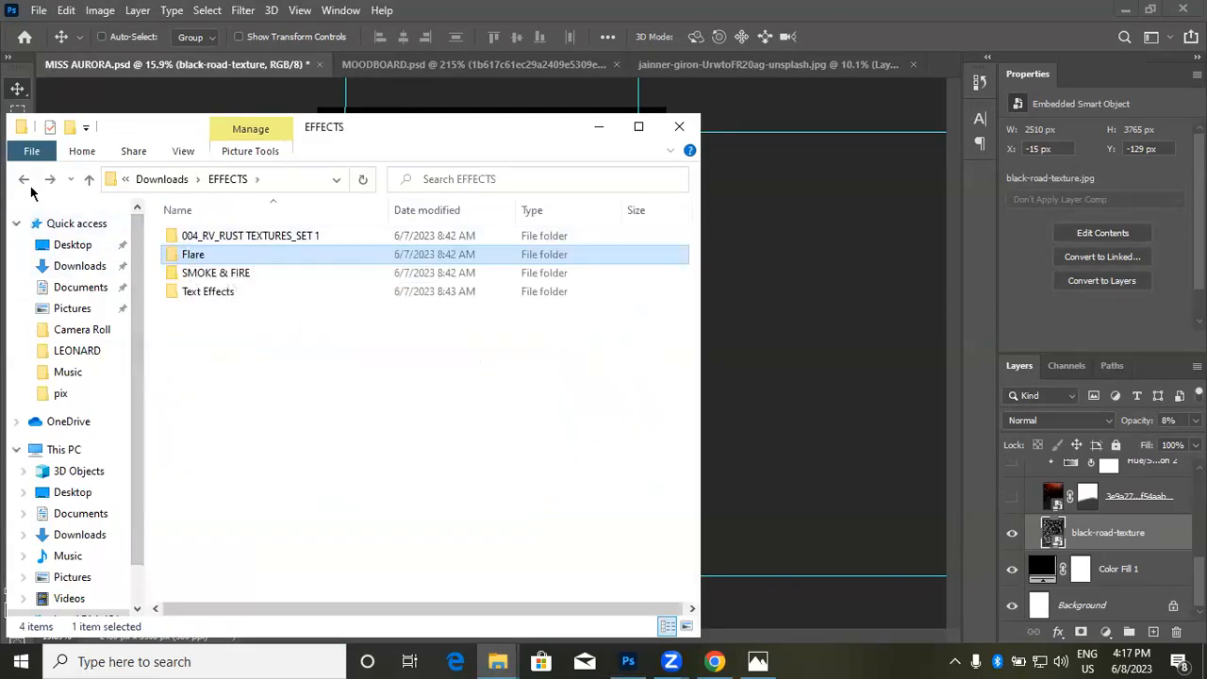
{"action": "left_click", "coordinate": [24, 180]}
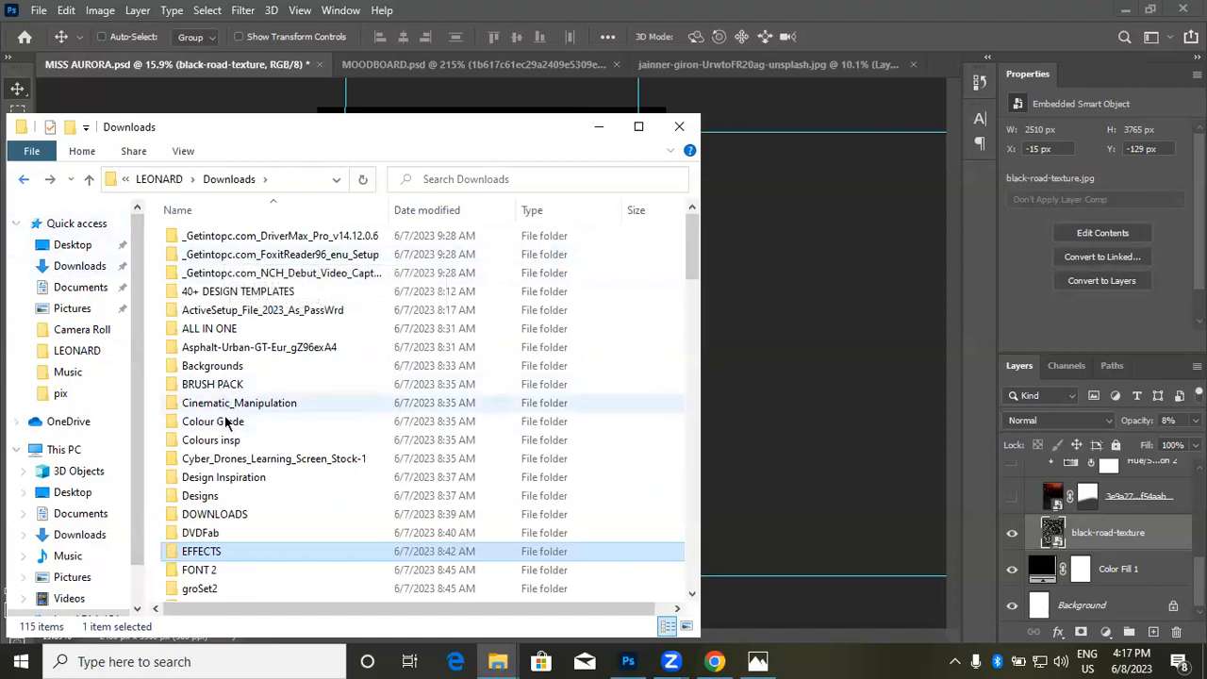
{"action": "double_click", "coordinate": [236, 371]}
{"action": "left_click", "coordinate": [316, 285]}
{"action": "double_click", "coordinate": [316, 285]}
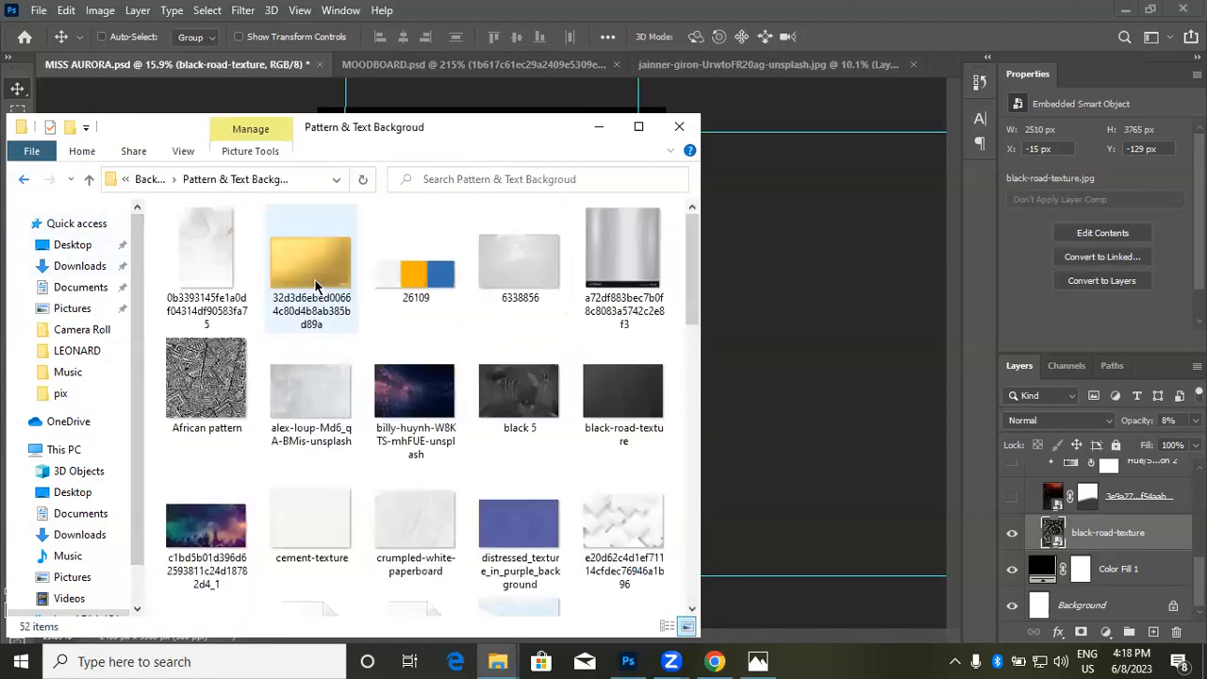
{"action": "left_click", "coordinate": [623, 439]}
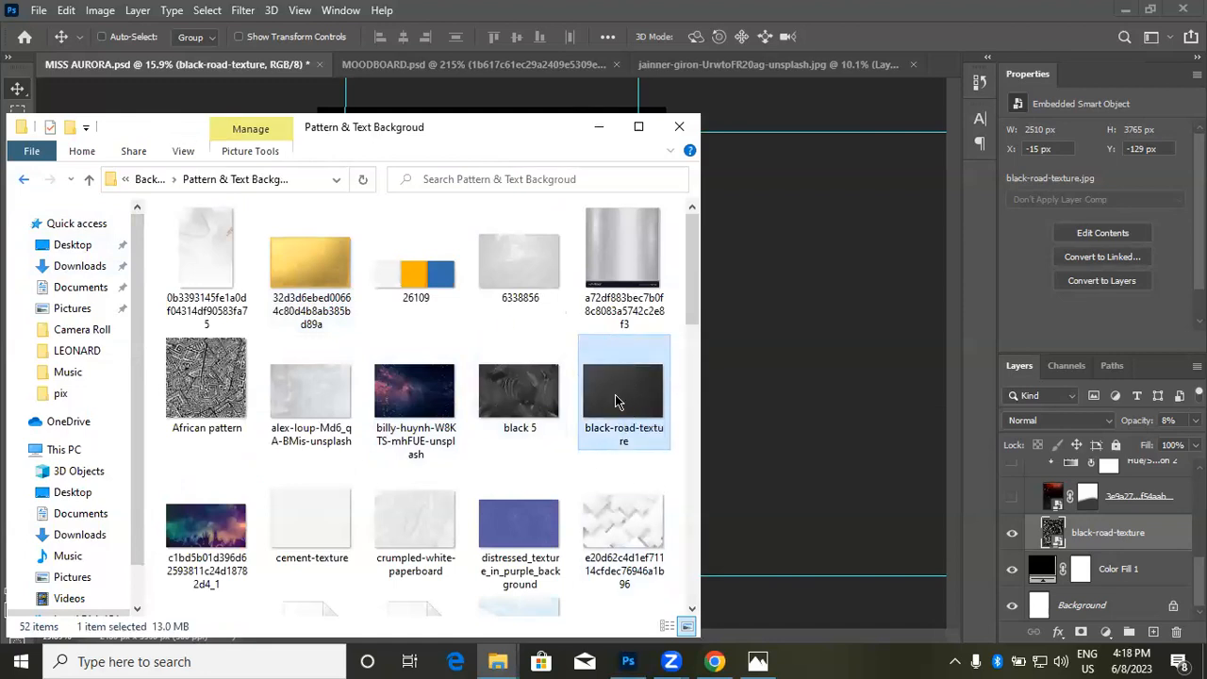
{"action": "left_click_drag", "start_coordinate": [625, 395], "coordinate": [822, 331]}
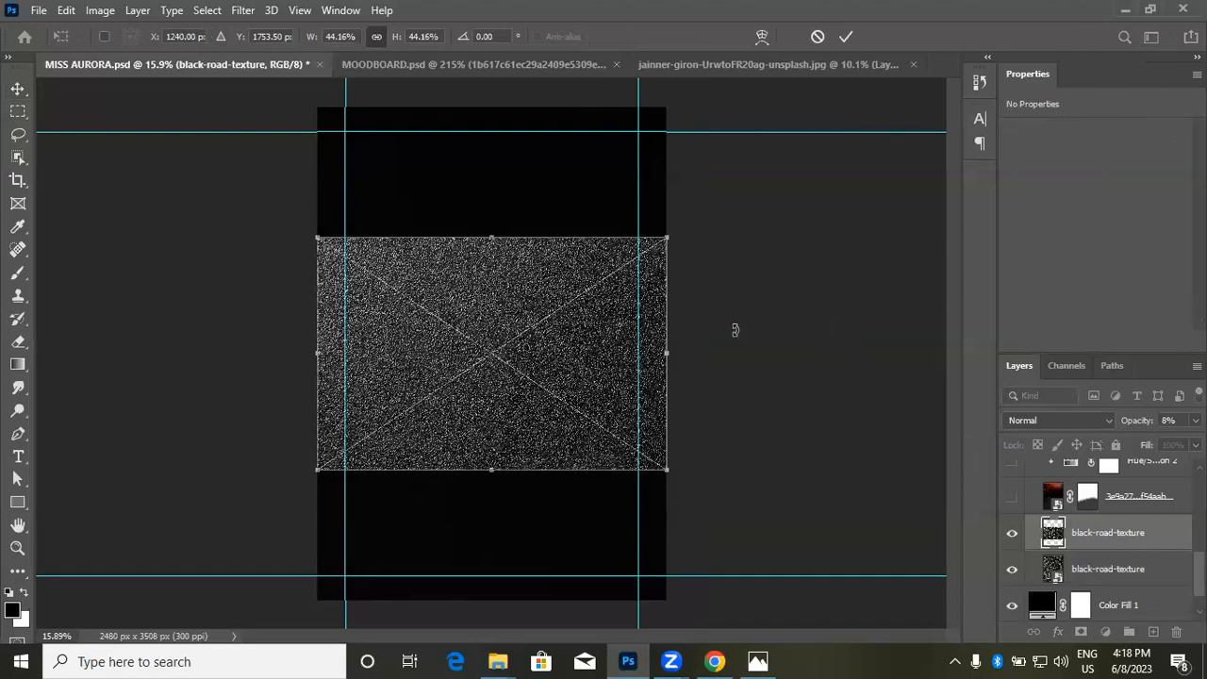
Step: Try rotating the newly placed texture to -90° and scaling it to about 53% to cover the upright page
{"action": "left_click_drag", "start_coordinate": [661, 196], "coordinate": [397, 167]}
{"action": "left_click_drag", "start_coordinate": [610, 182], "coordinate": [585, 210]}
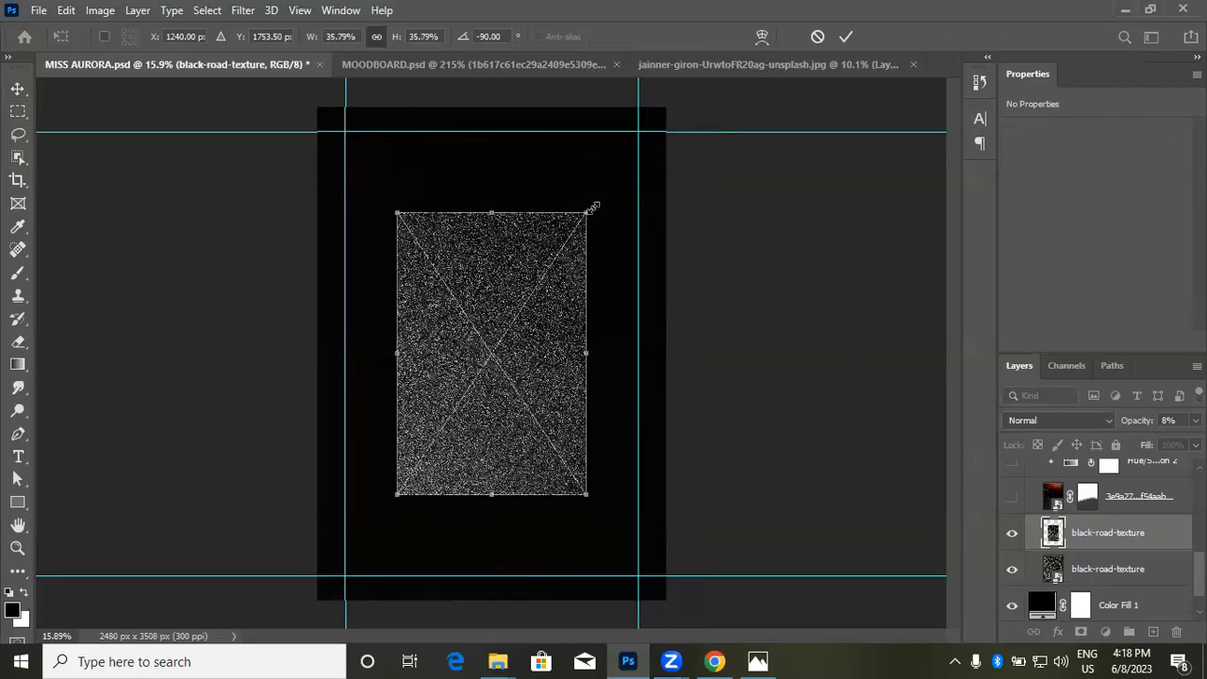
{"action": "left_click_drag", "start_coordinate": [591, 207], "coordinate": [668, 166]}
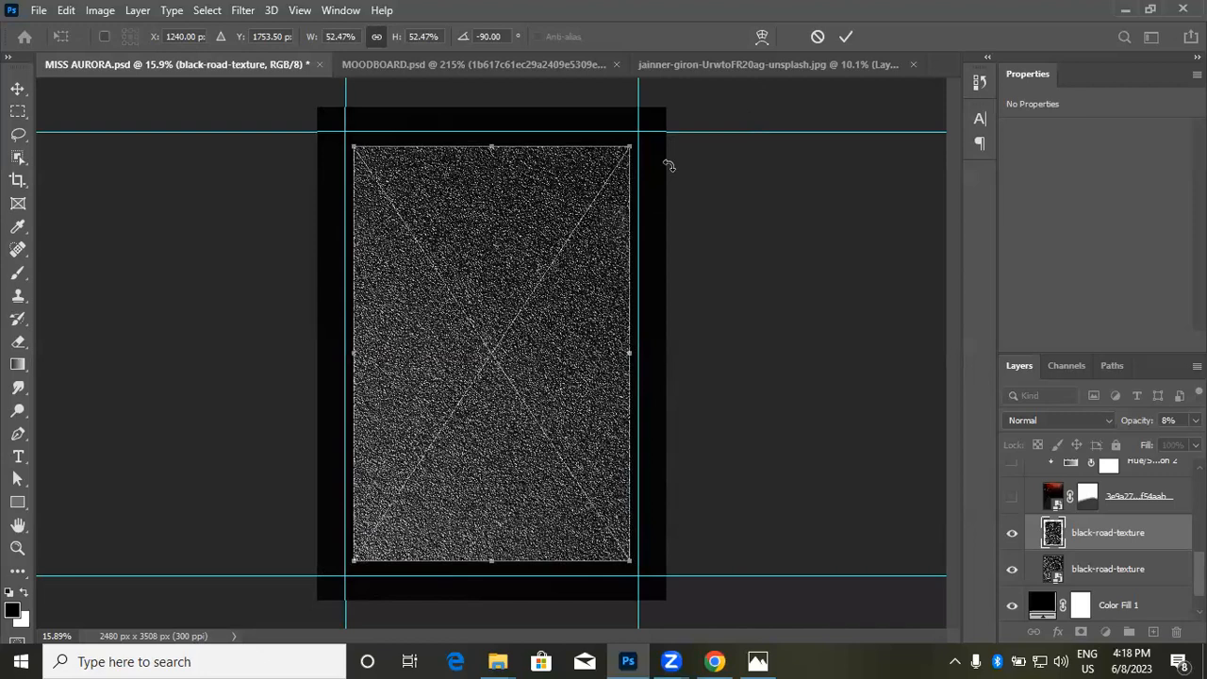
{"action": "left_click_drag", "start_coordinate": [631, 148], "coordinate": [593, 161]}
{"action": "left_click_drag", "start_coordinate": [491, 173], "coordinate": [734, 172]}
{"action": "left_click_drag", "start_coordinate": [618, 158], "coordinate": [655, 199]}
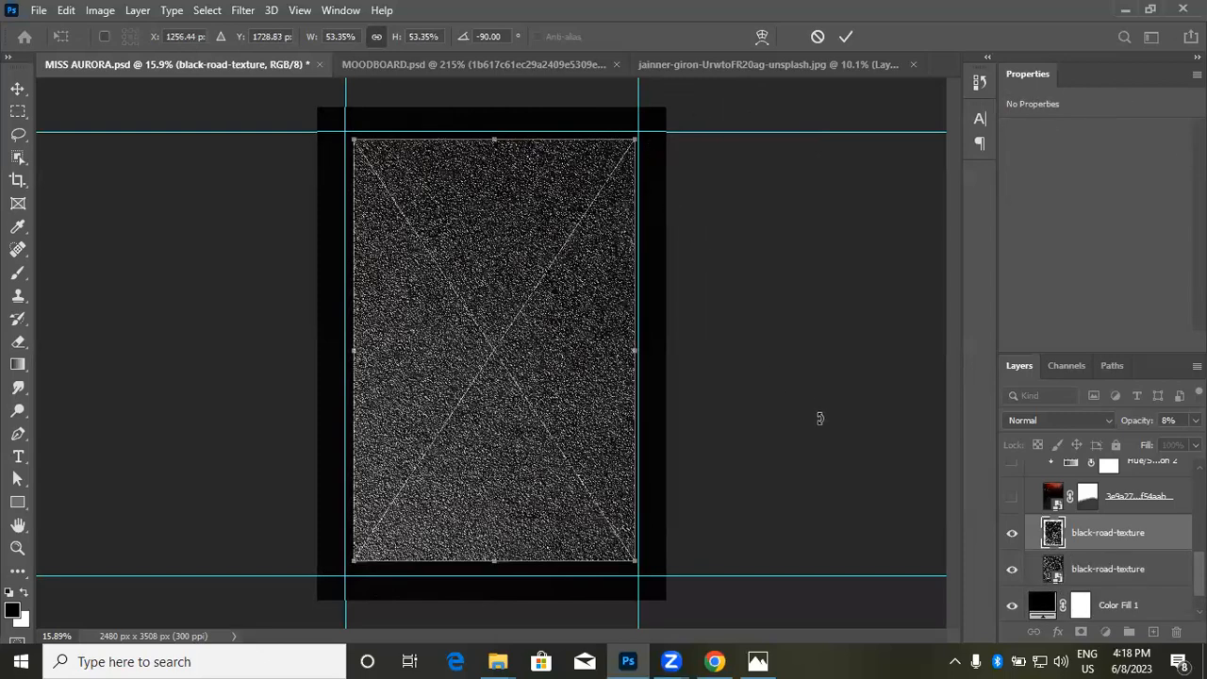
{"action": "key", "text": "Return"}
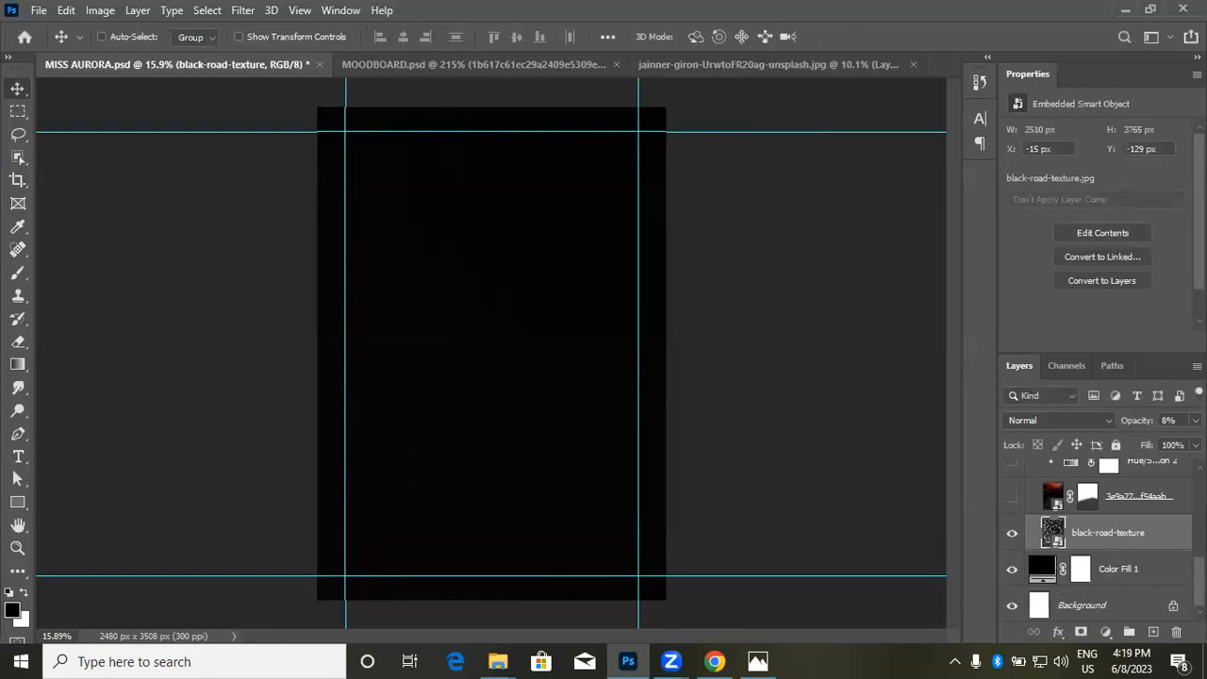
Step: Set the black-road-texture layer's opacity to 10%
{"action": "left_click_drag", "start_coordinate": [1182, 422], "coordinate": [1155, 427]}
{"action": "type", "text": "10"}
{"action": "key", "text": "Return"}
Step: Show the red ember background layer (3e9a27...f54aab) directly above the black-road-texture layer
{"action": "scroll", "coordinate": [1119, 531], "scroll_direction": "up", "scroll_amount": 1}
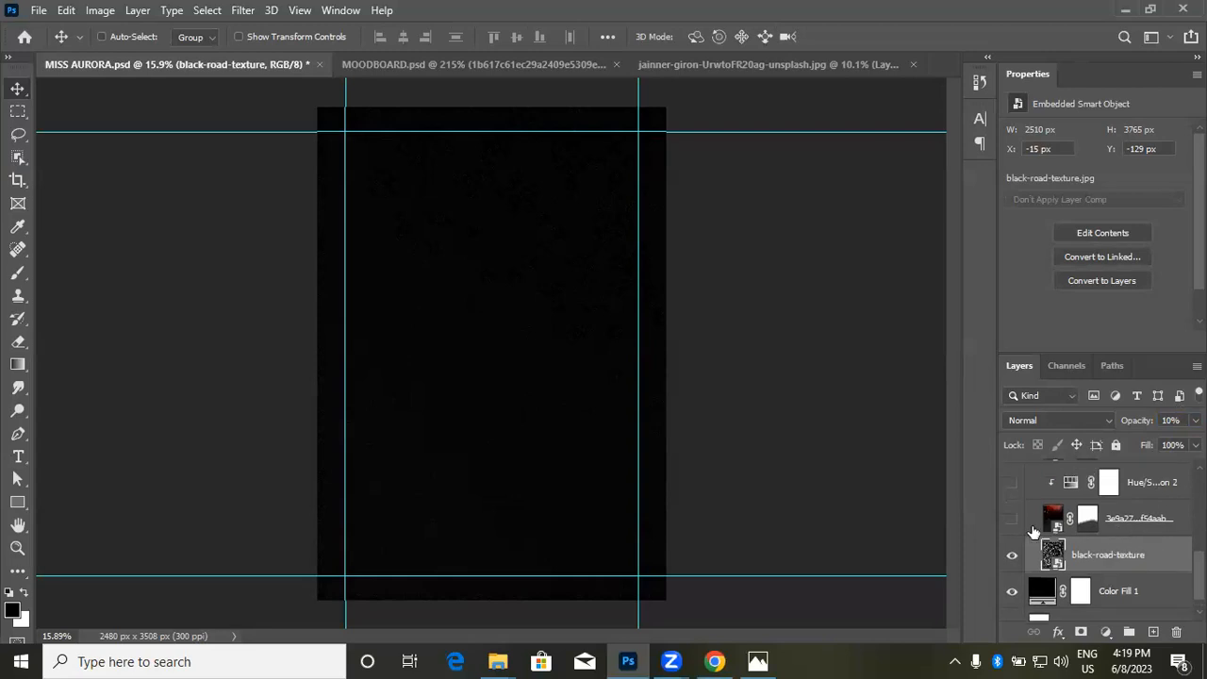
{"action": "left_click", "coordinate": [1111, 520]}
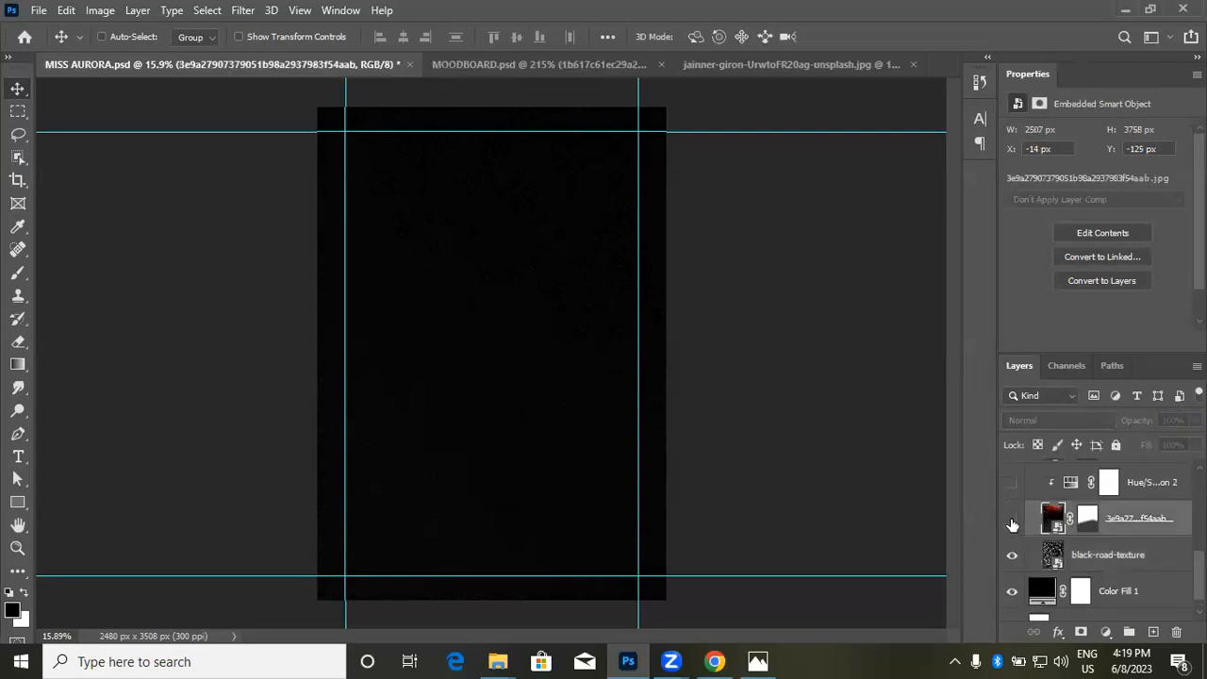
{"action": "left_click", "coordinate": [1012, 522]}
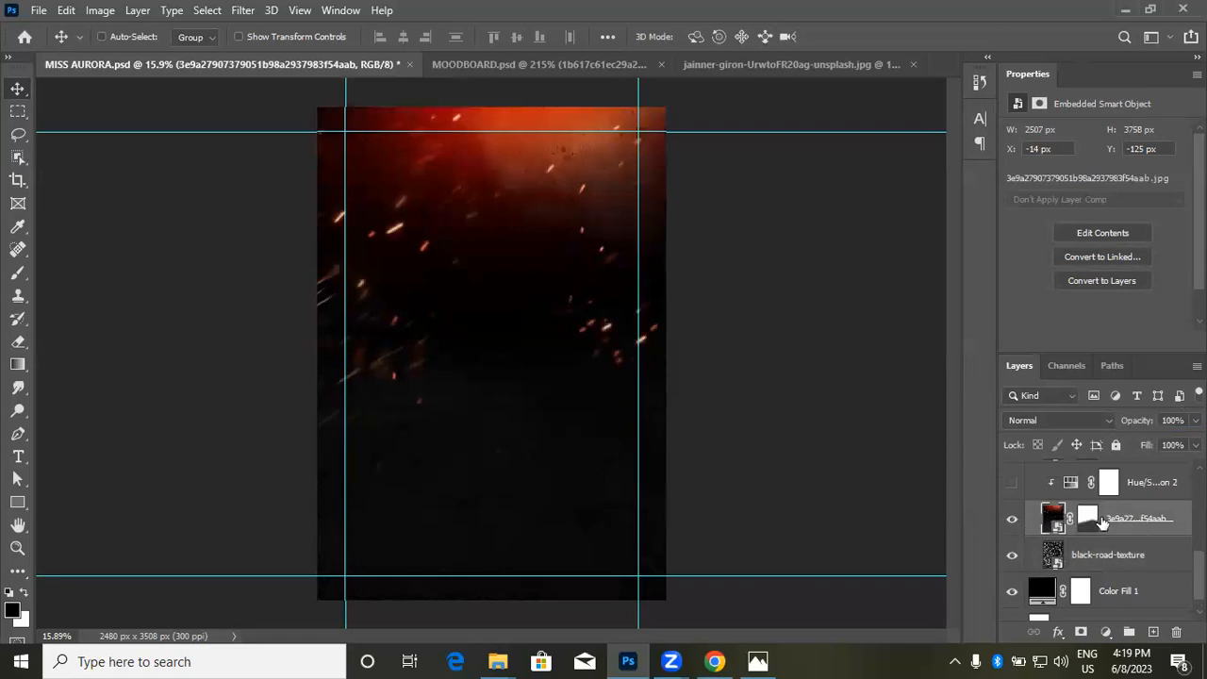
Step: Delete the layer mask from the red ember background layer
{"action": "scroll", "coordinate": [1103, 525], "scroll_direction": "up", "scroll_amount": 1}
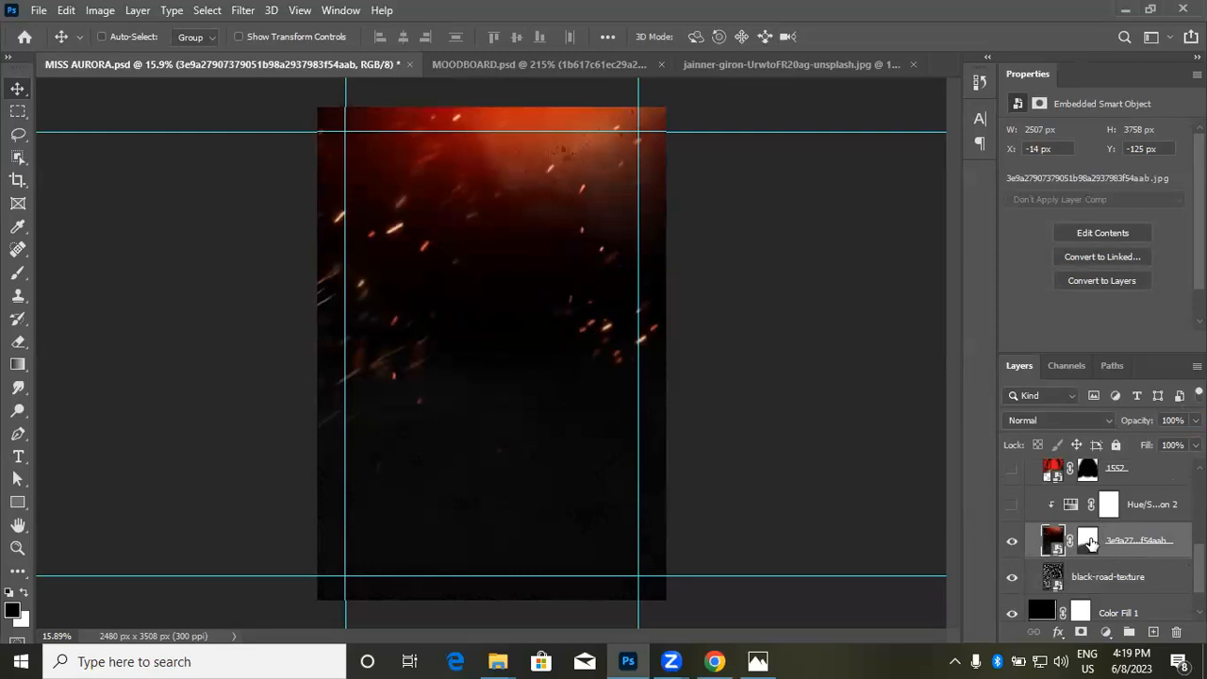
{"action": "left_click", "coordinate": [1090, 541]}
{"action": "right_click", "coordinate": [1085, 533]}
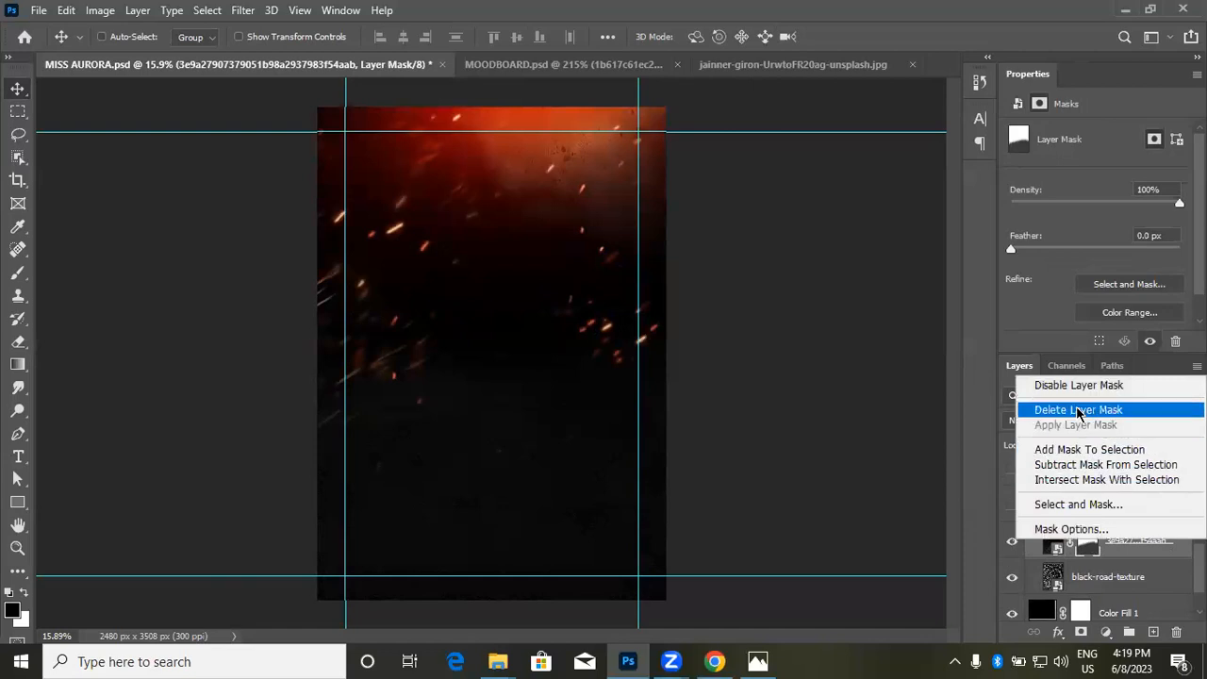
{"action": "left_click", "coordinate": [1081, 415]}
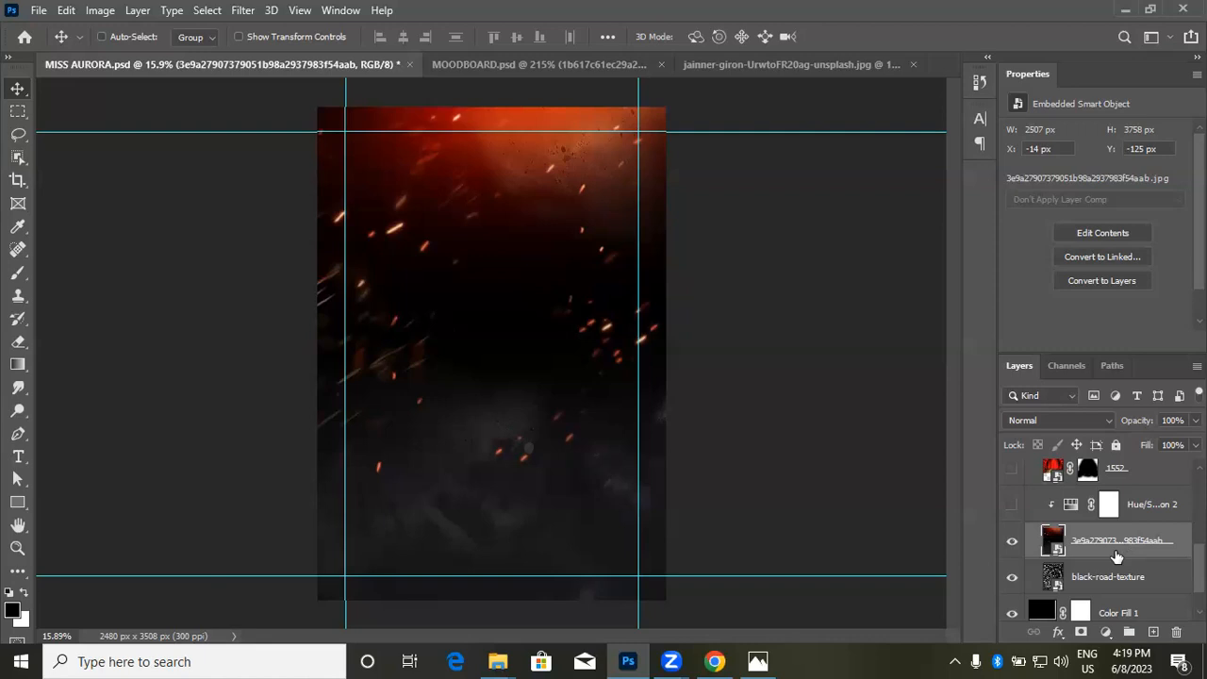
Step: Delete the Hue/Saturation 2 adjustment layer, including its mask, above the ember background
{"action": "left_click", "coordinate": [1152, 508]}
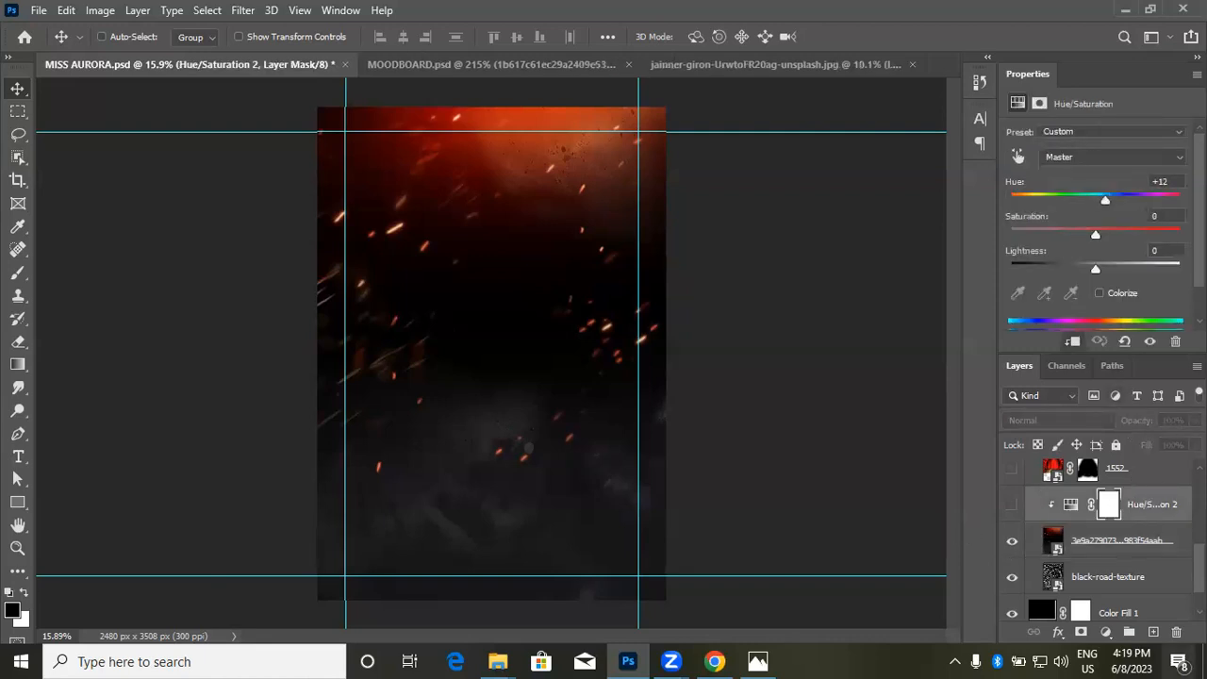
{"action": "left_click", "coordinate": [1177, 632]}
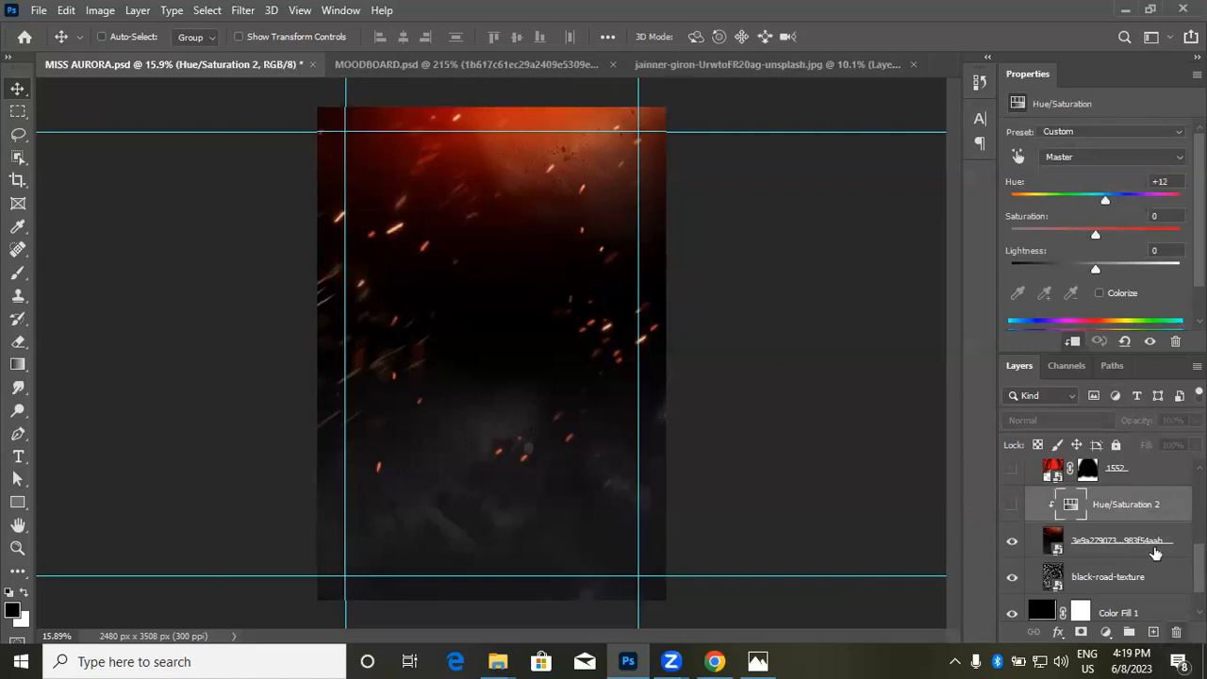
{"action": "left_click", "coordinate": [1177, 632]}
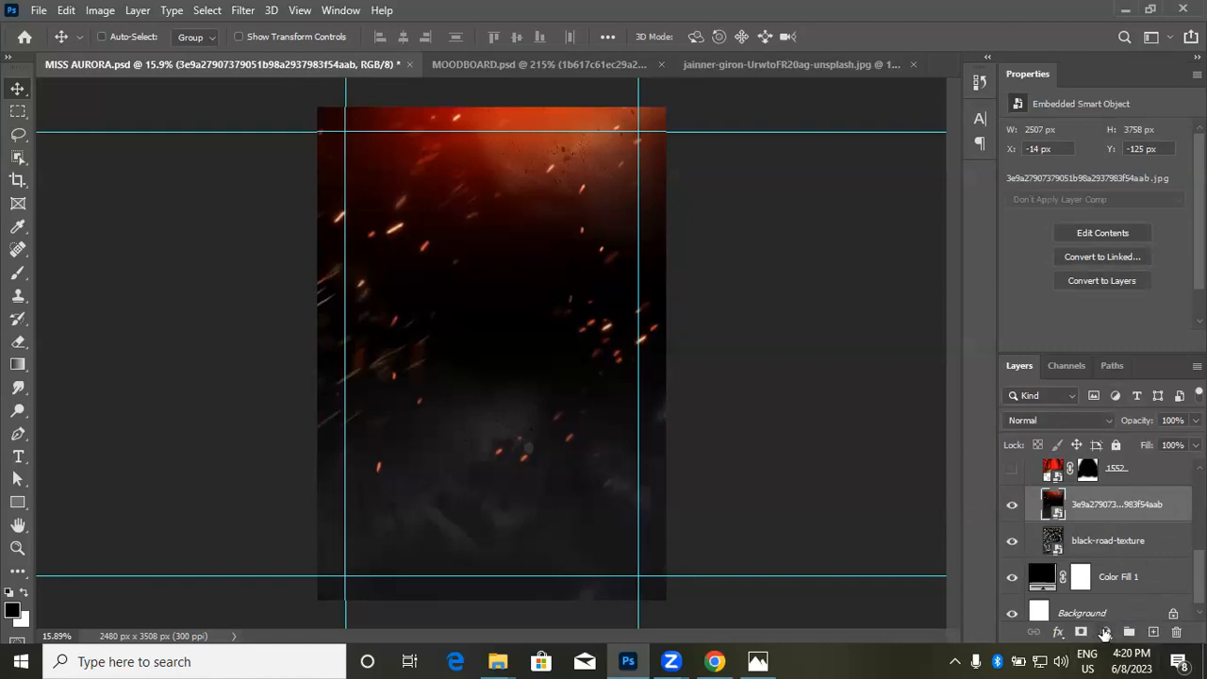
Step: Add a Hue/Saturation adjustment layer above the ember background, and reset it after trying a hue shift
{"action": "left_click", "coordinate": [1106, 633]}
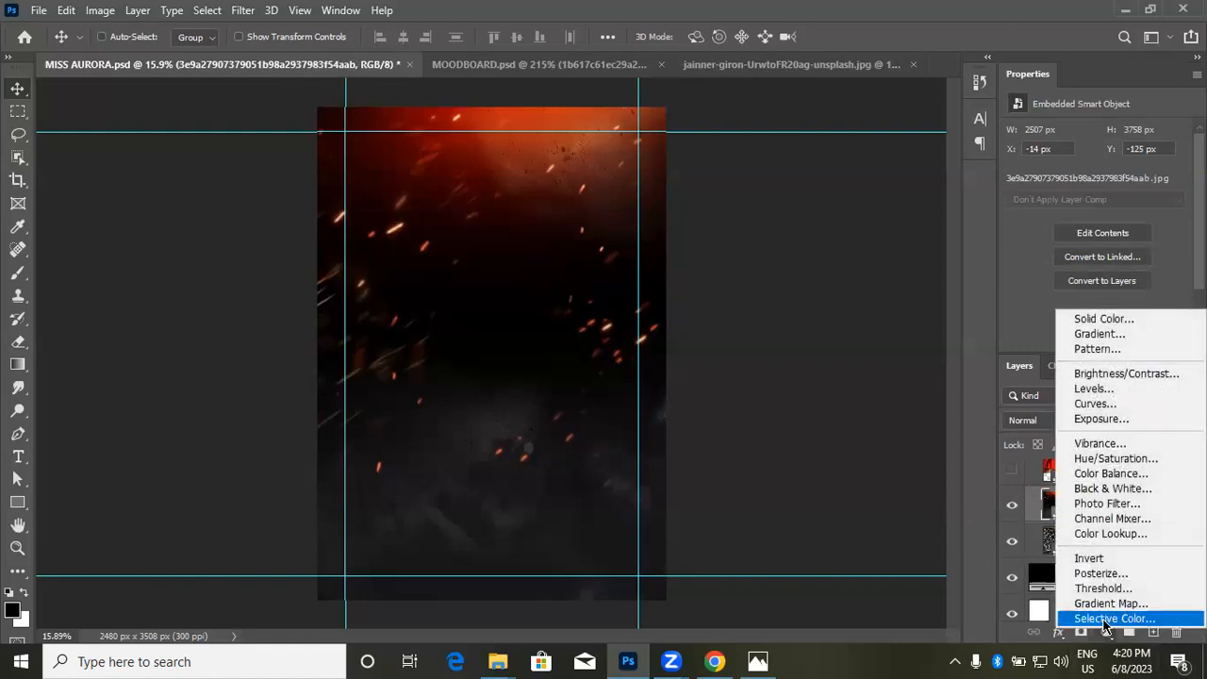
{"action": "left_click", "coordinate": [1098, 460]}
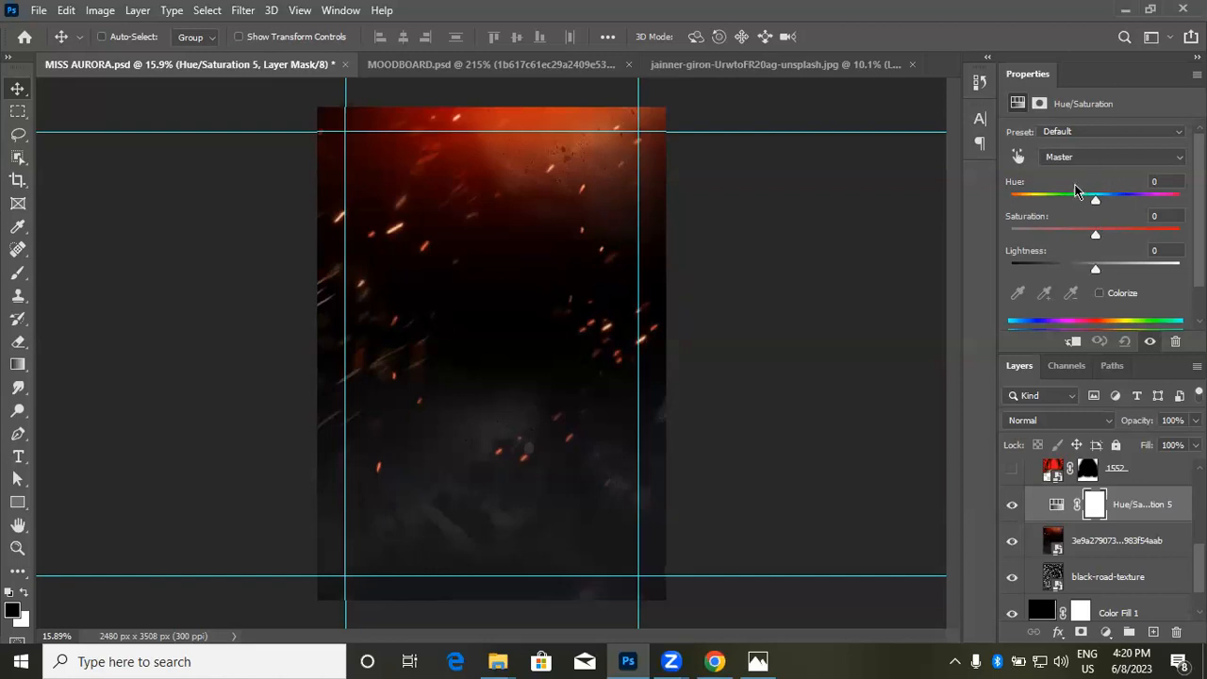
{"action": "left_click_drag", "start_coordinate": [1094, 199], "coordinate": [1111, 287]}
{"action": "left_click", "coordinate": [1126, 341]}
Step: Clip the new Hue/Saturation adjustment to the ember background layer with a clipping mask
{"action": "left_click", "coordinate": [1073, 343]}
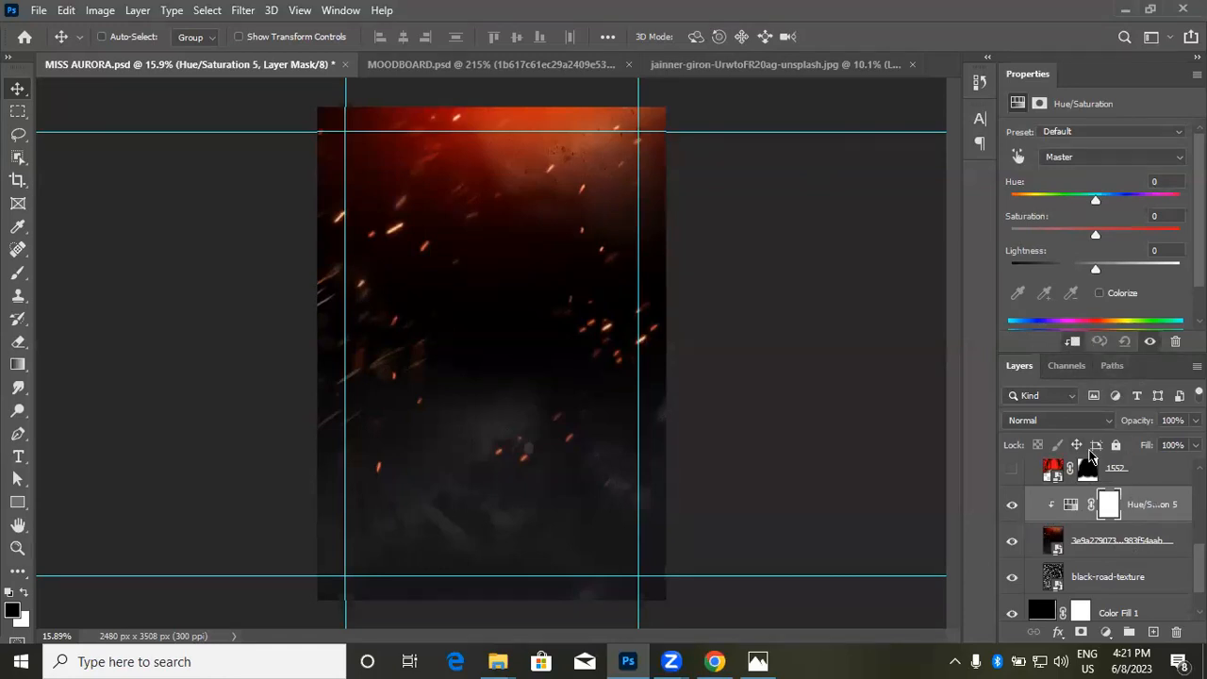
{"action": "left_click", "coordinate": [1073, 343]}
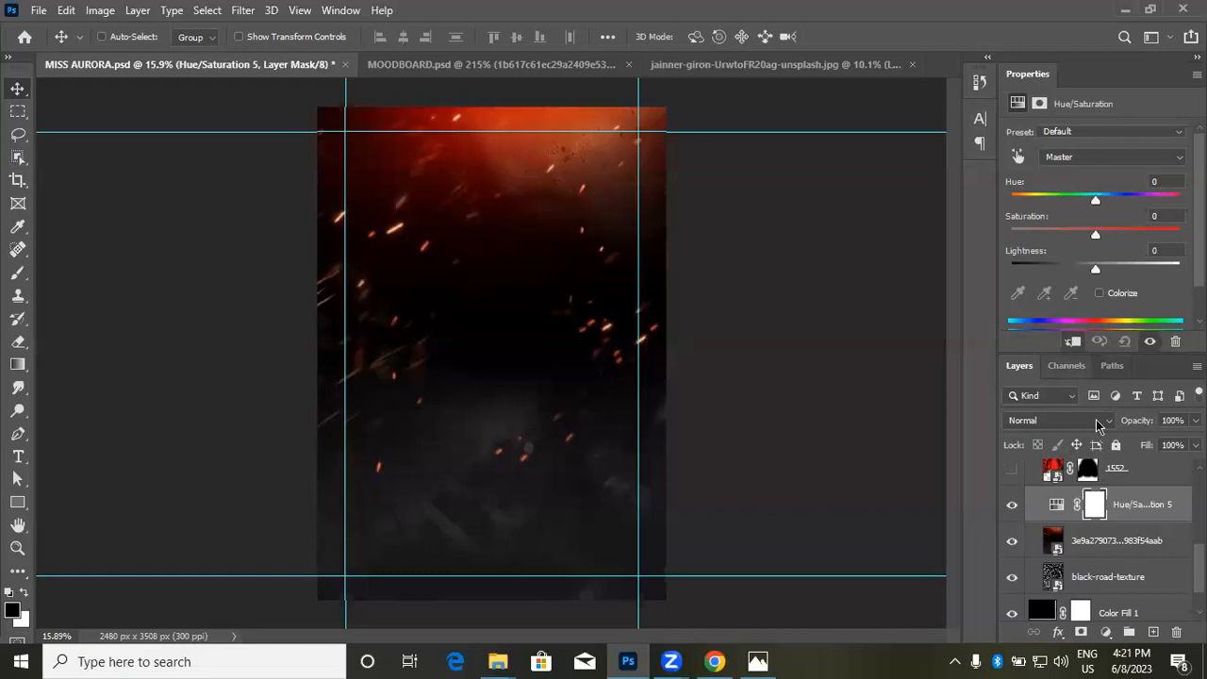
{"action": "right_click", "coordinate": [1140, 510]}
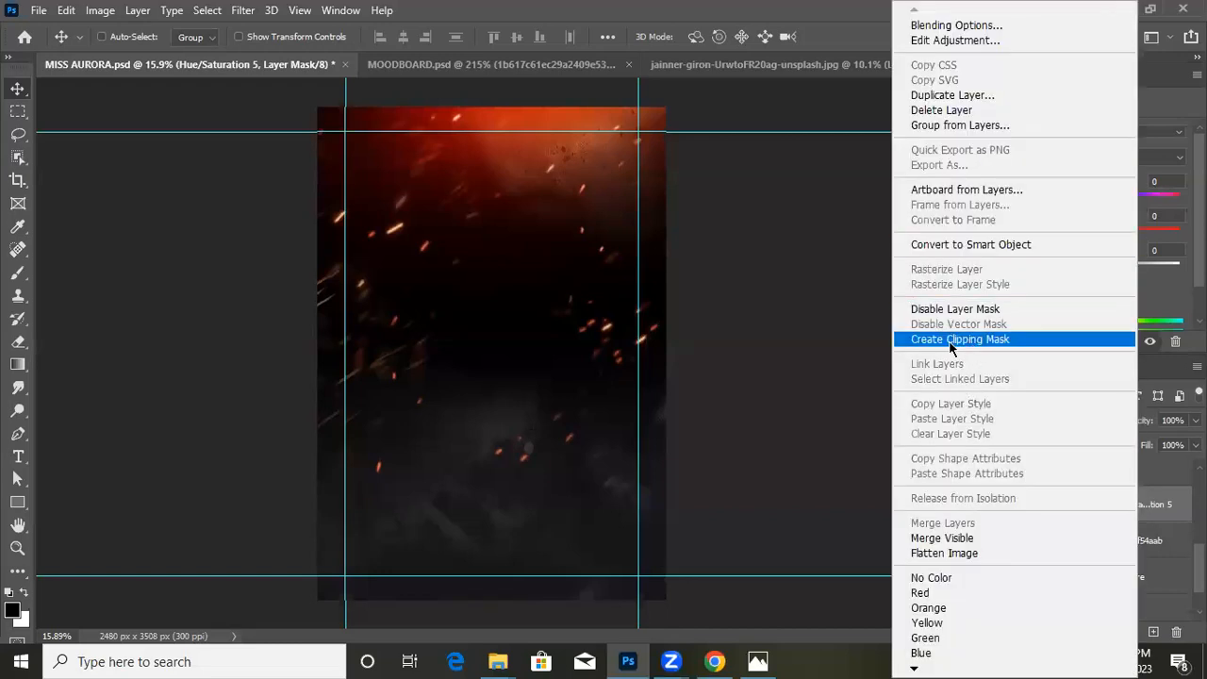
{"action": "left_click", "coordinate": [1002, 340]}
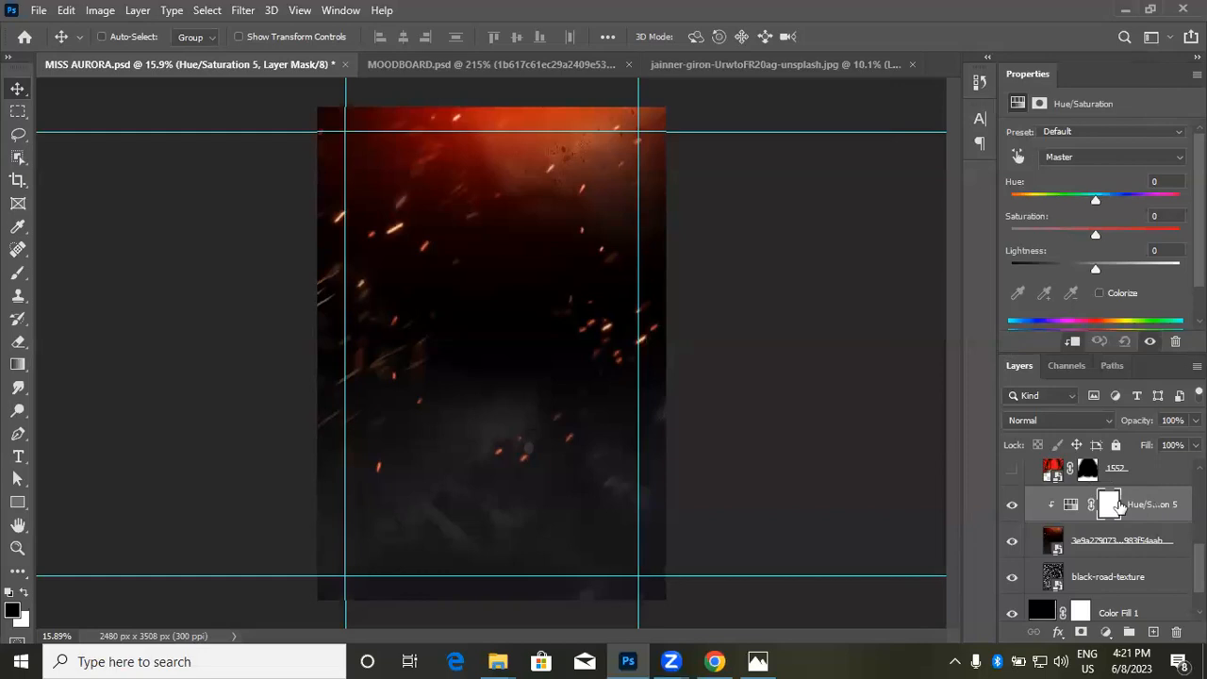
Step: Set the clipped adjustment layer's hue to +12 to shift the ember background towards orange
{"action": "scroll", "coordinate": [1121, 510], "scroll_direction": "up", "scroll_amount": 1}
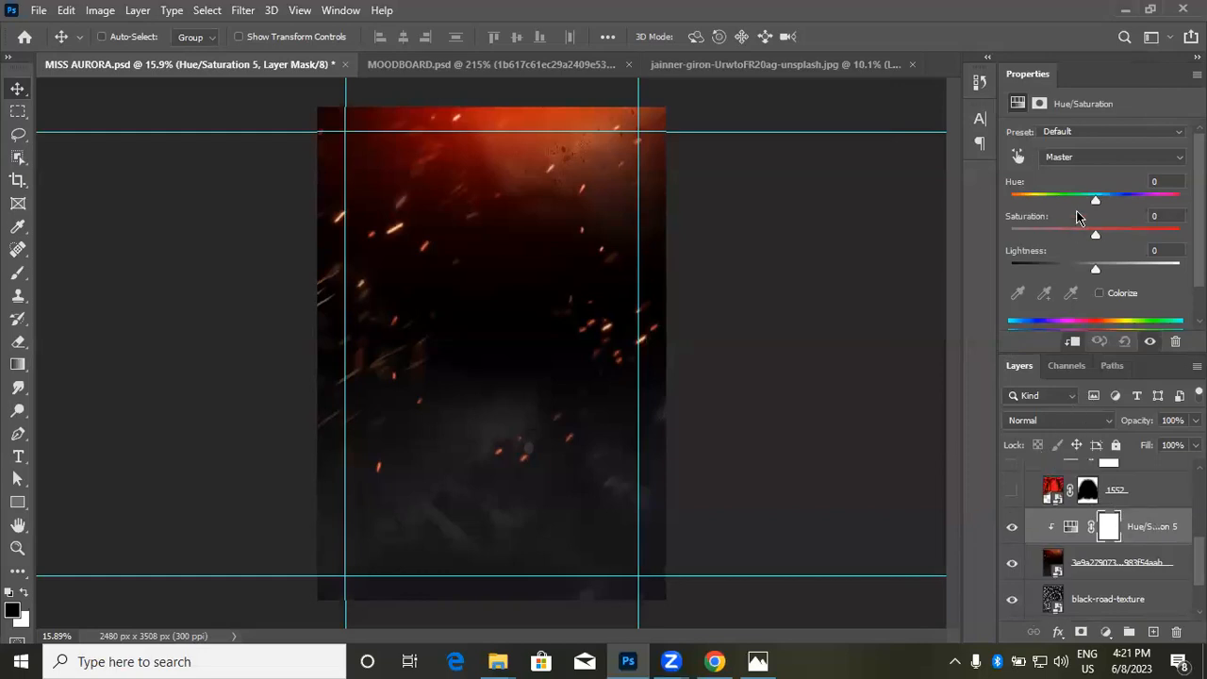
{"action": "left_click_drag", "start_coordinate": [1098, 198], "coordinate": [1106, 203]}
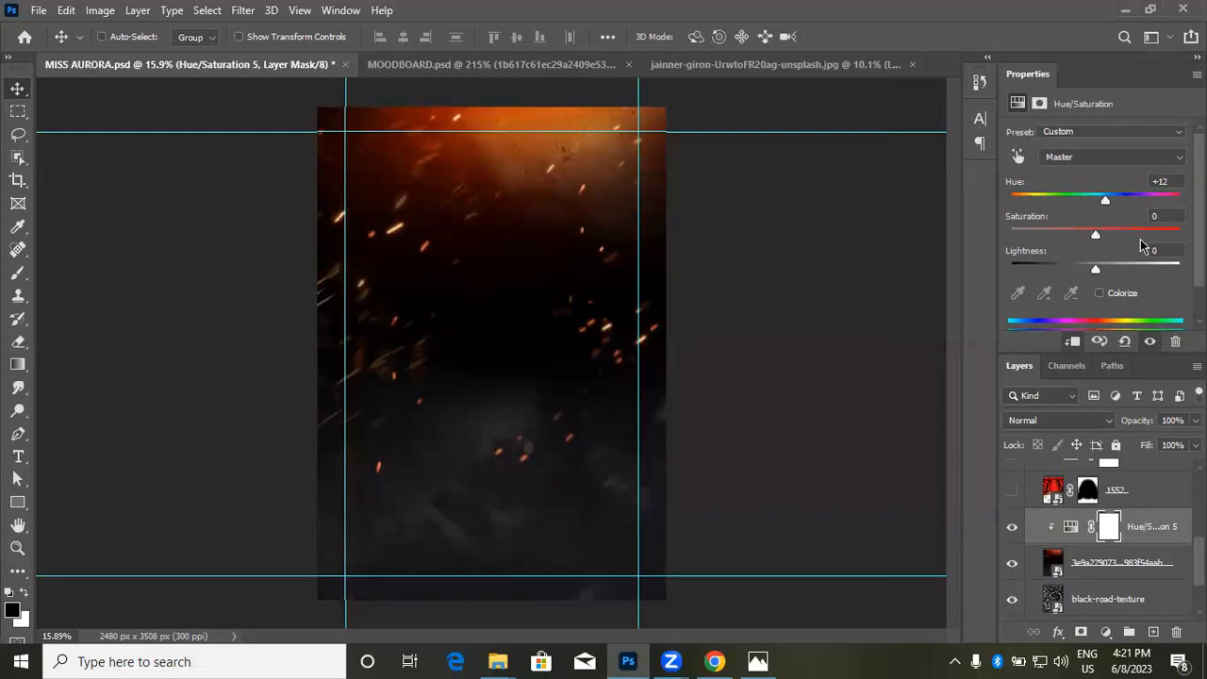
{"action": "scroll", "coordinate": [1096, 524], "scroll_direction": "up", "scroll_amount": 1}
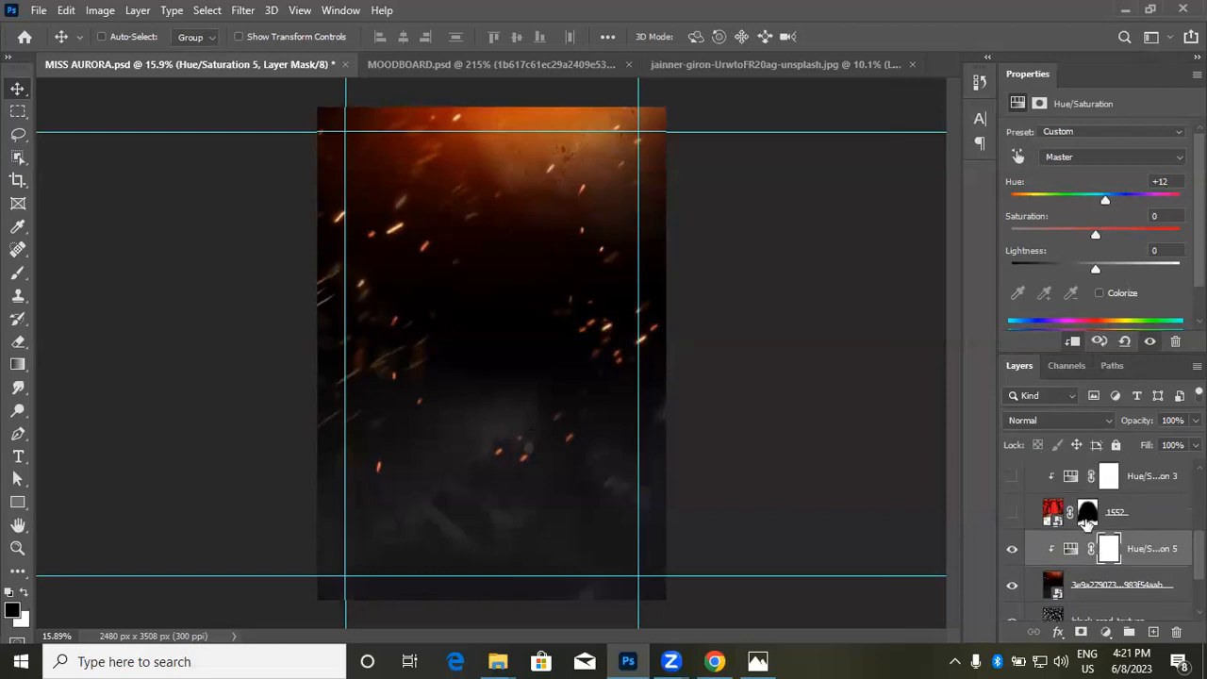
Step: Add a layer mask to the ember background layer, activate the Brush tool, and replace the mask with a fresh white one
{"action": "scroll", "coordinate": [1086, 519], "scroll_direction": "up", "scroll_amount": 1}
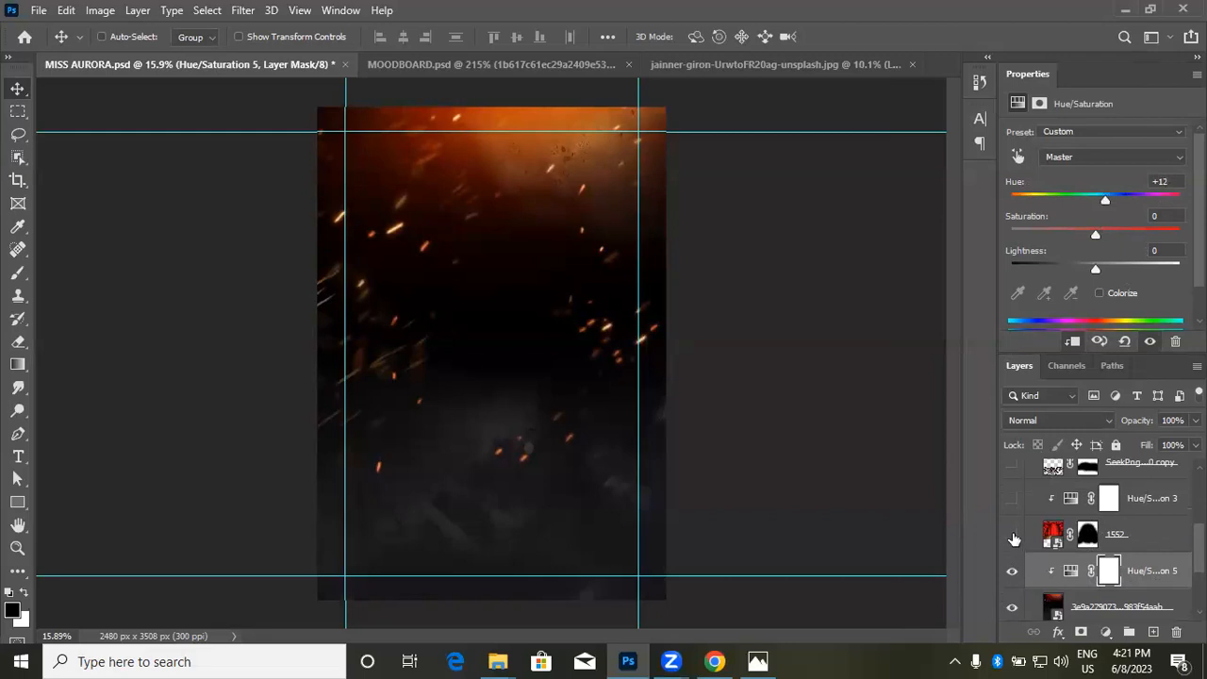
{"action": "scroll", "coordinate": [1075, 556], "scroll_direction": "down", "scroll_amount": 2}
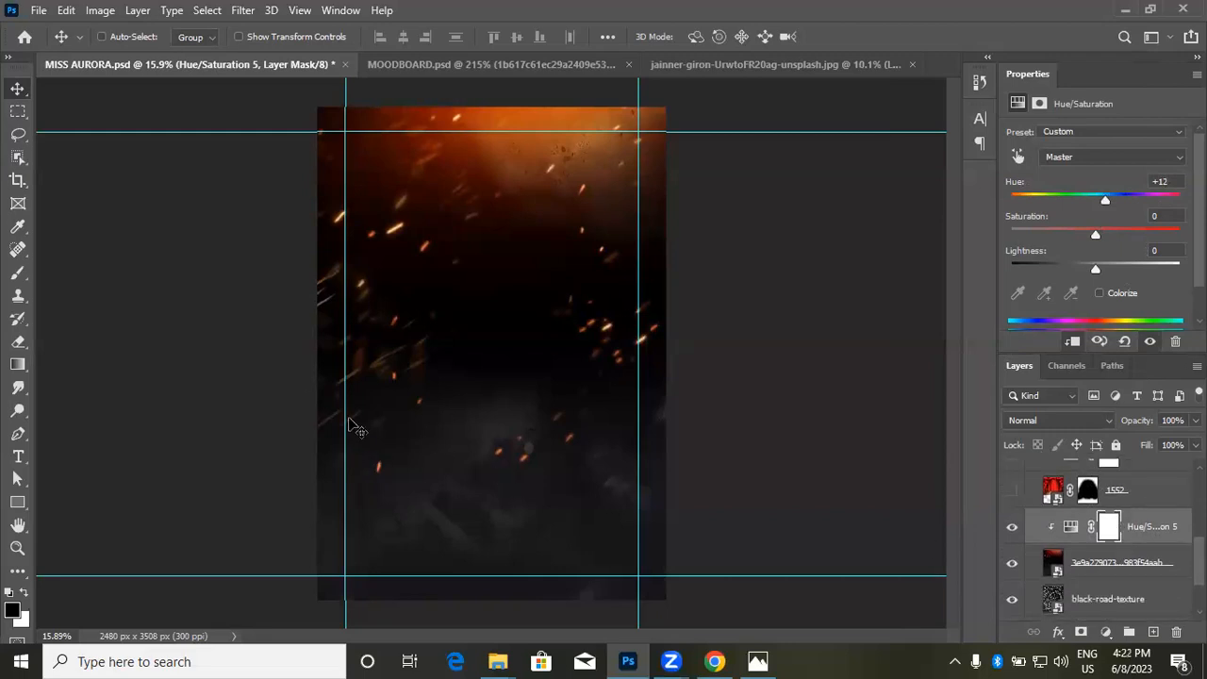
{"action": "left_click", "coordinate": [1085, 570]}
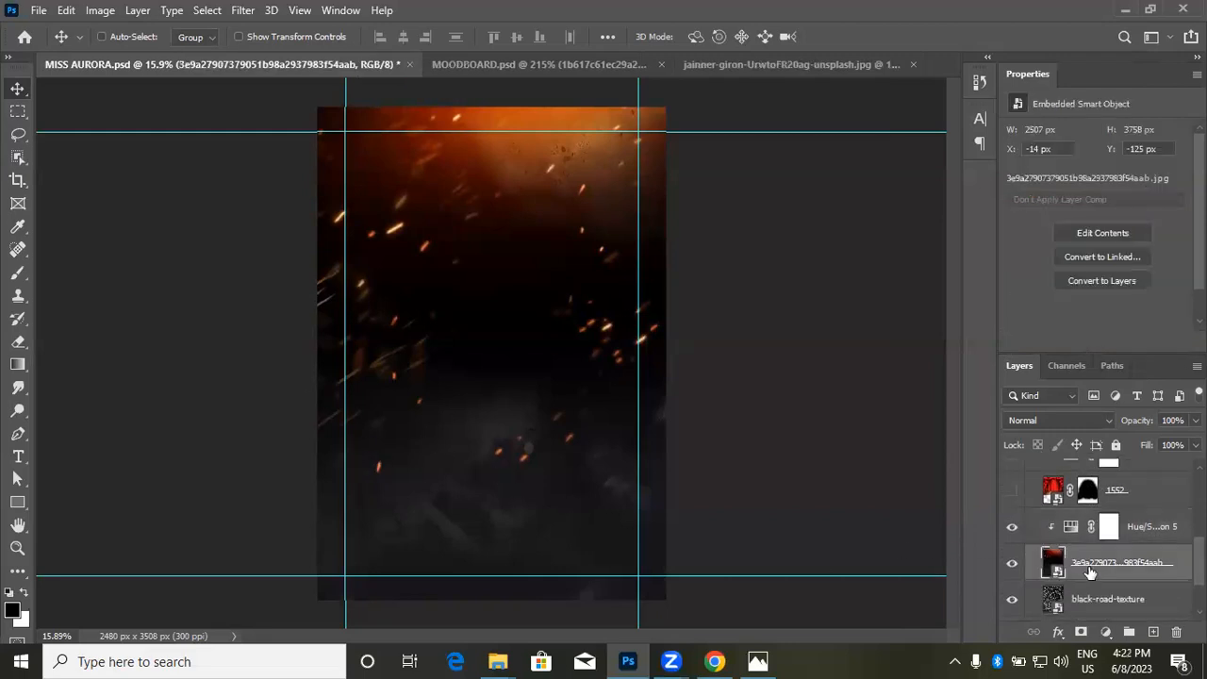
{"action": "left_click", "coordinate": [1081, 632]}
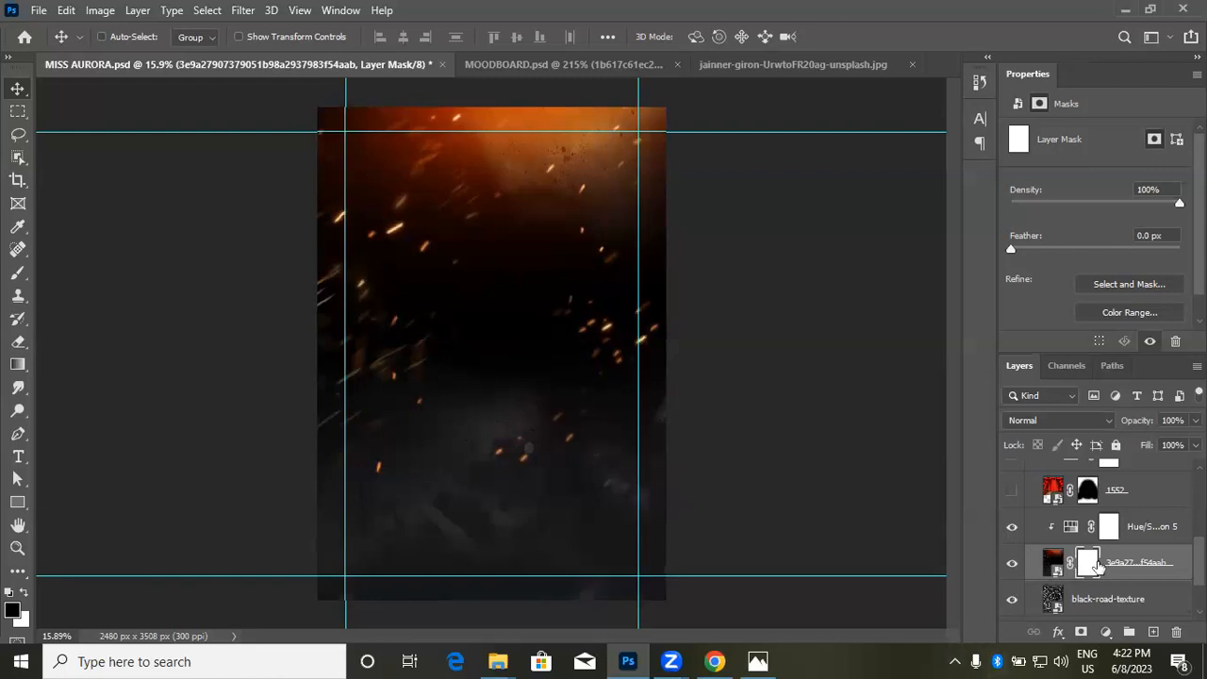
{"action": "left_click", "coordinate": [1055, 563]}
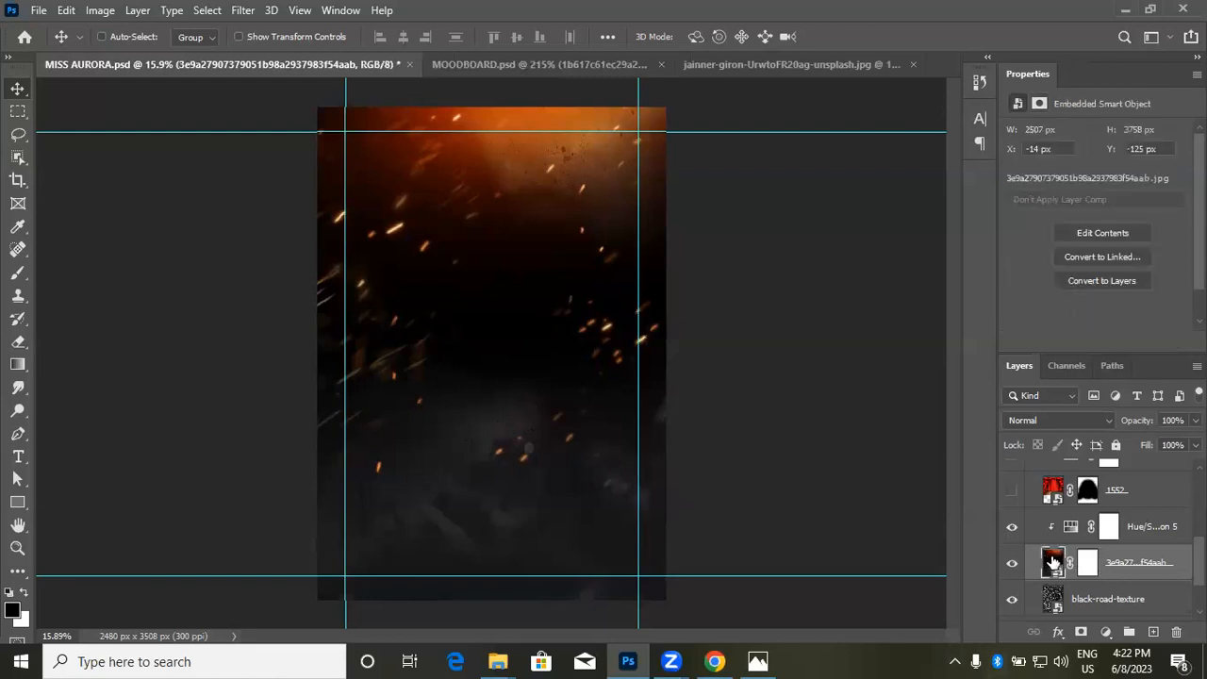
{"action": "left_click", "coordinate": [1090, 565]}
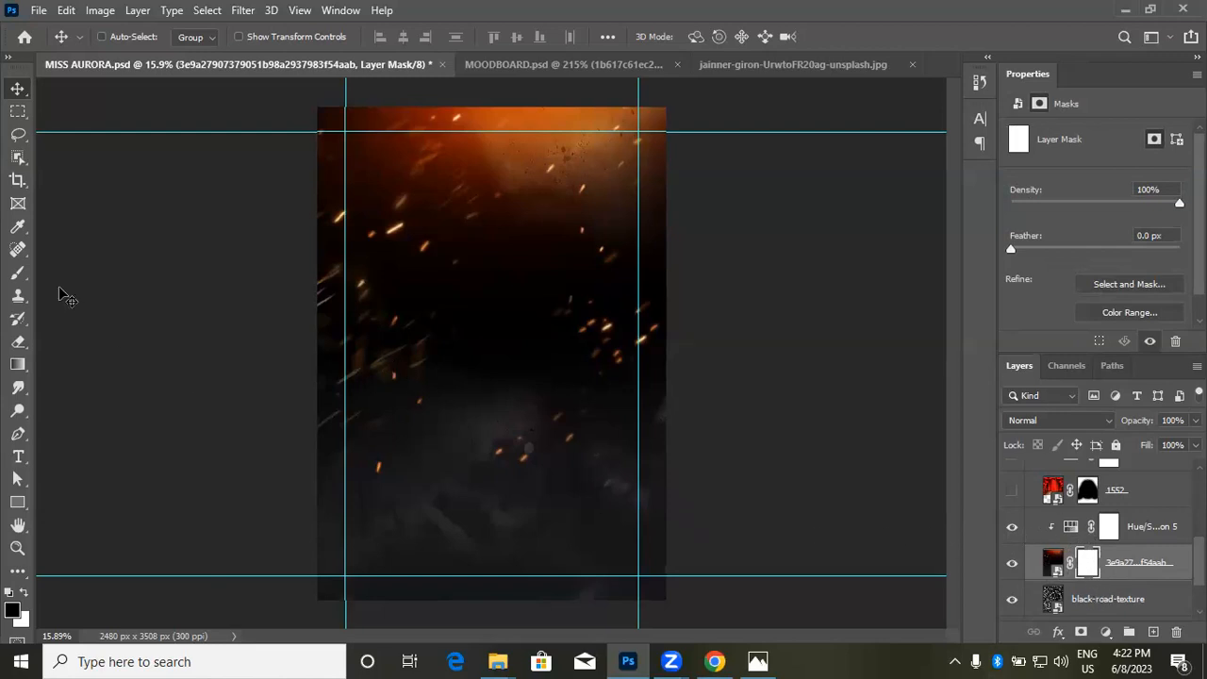
{"action": "left_click", "coordinate": [19, 278]}
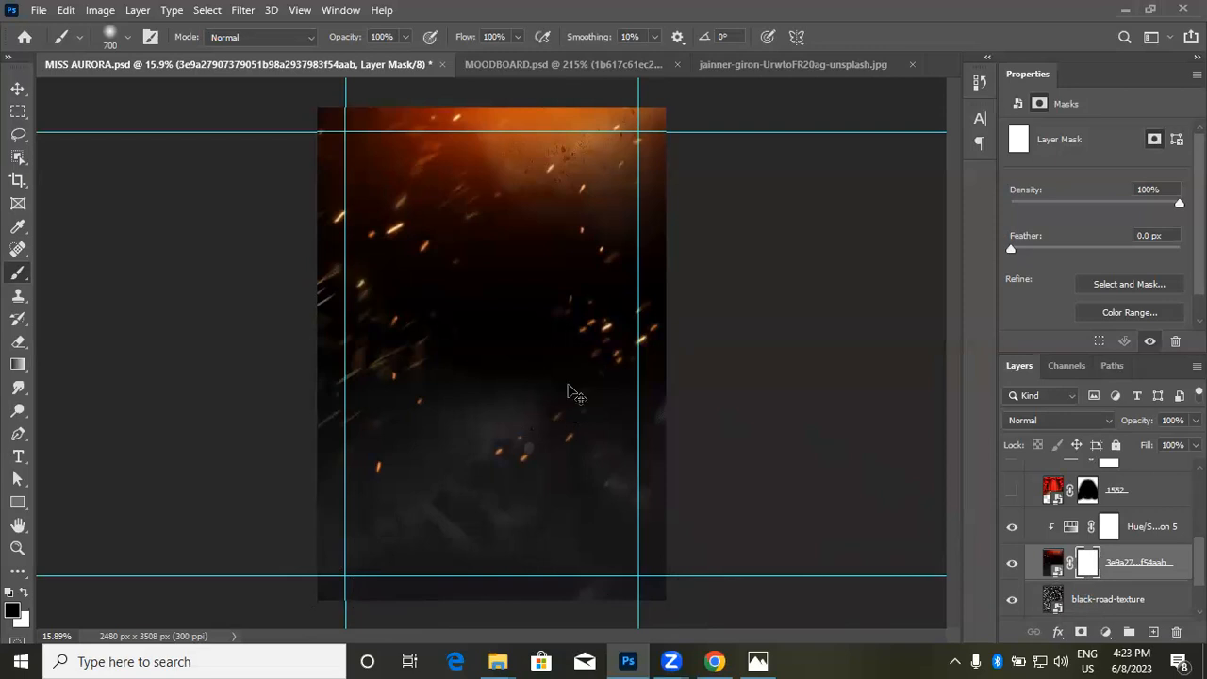
{"action": "key", "text": "ctrl+2"}
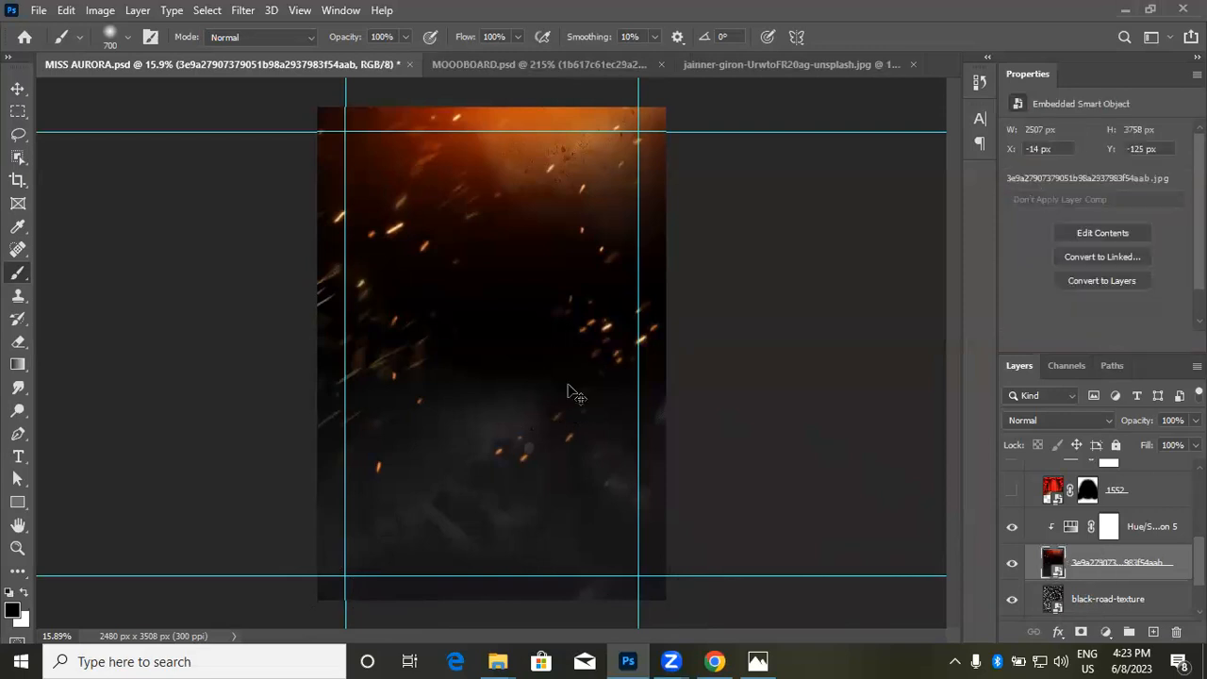
{"action": "left_click", "coordinate": [1082, 632]}
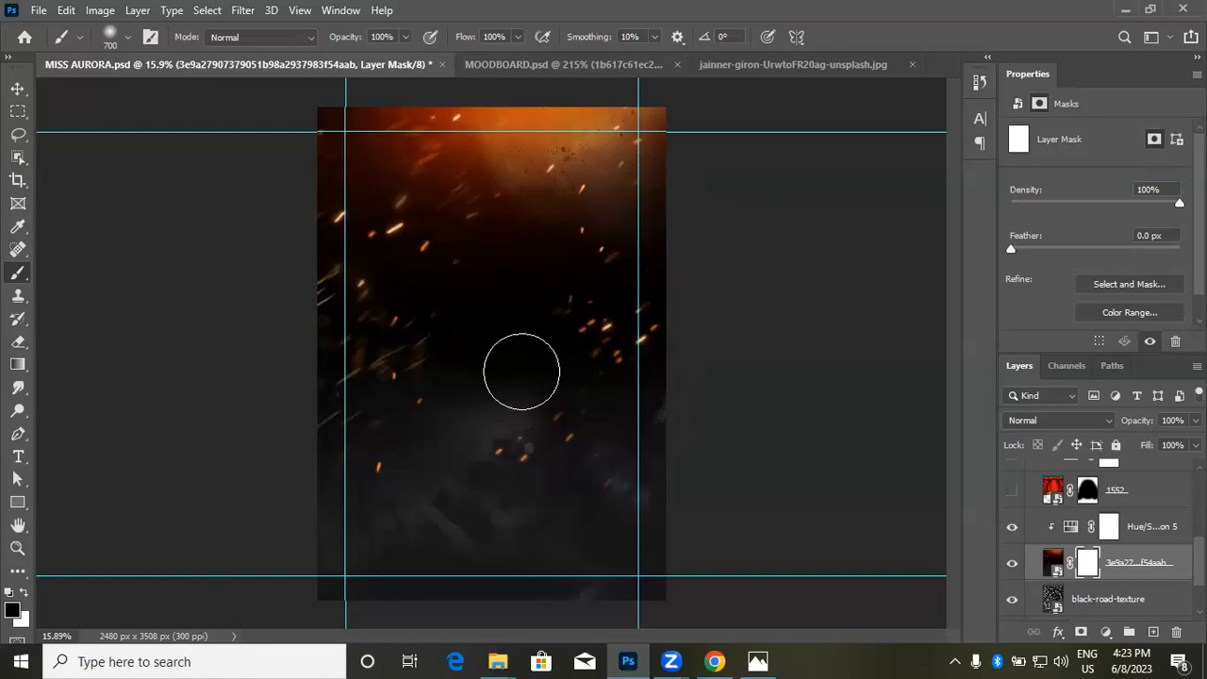
Step: Paint black on the ember layer's mask to hide the central and lower embers, and restore them by painting white
{"action": "mouse_move", "coordinate": [552, 394]}
{"action": "left_mouse_down"}
{"action": "mouse_move", "coordinate": [584, 340]}
{"action": "mouse_move", "coordinate": [428, 308]}
{"action": "mouse_move", "coordinate": [383, 355]}
{"action": "mouse_move", "coordinate": [575, 493]}
{"action": "left_mouse_up"}
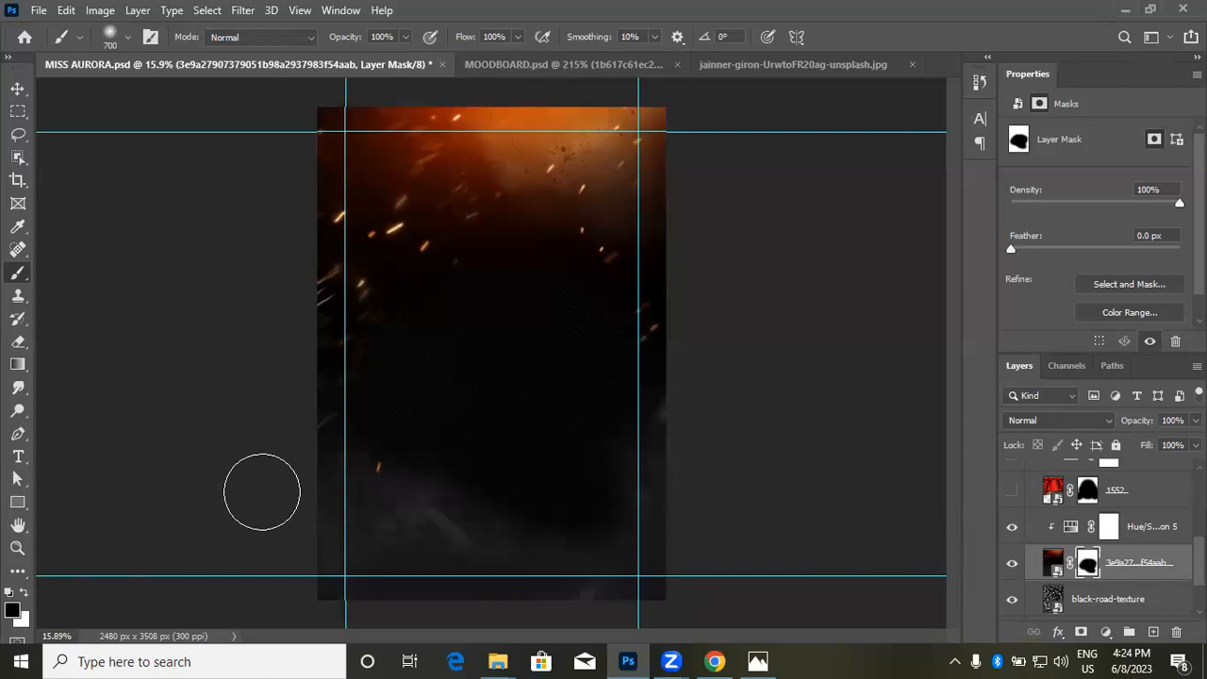
{"action": "key", "text": "x"}
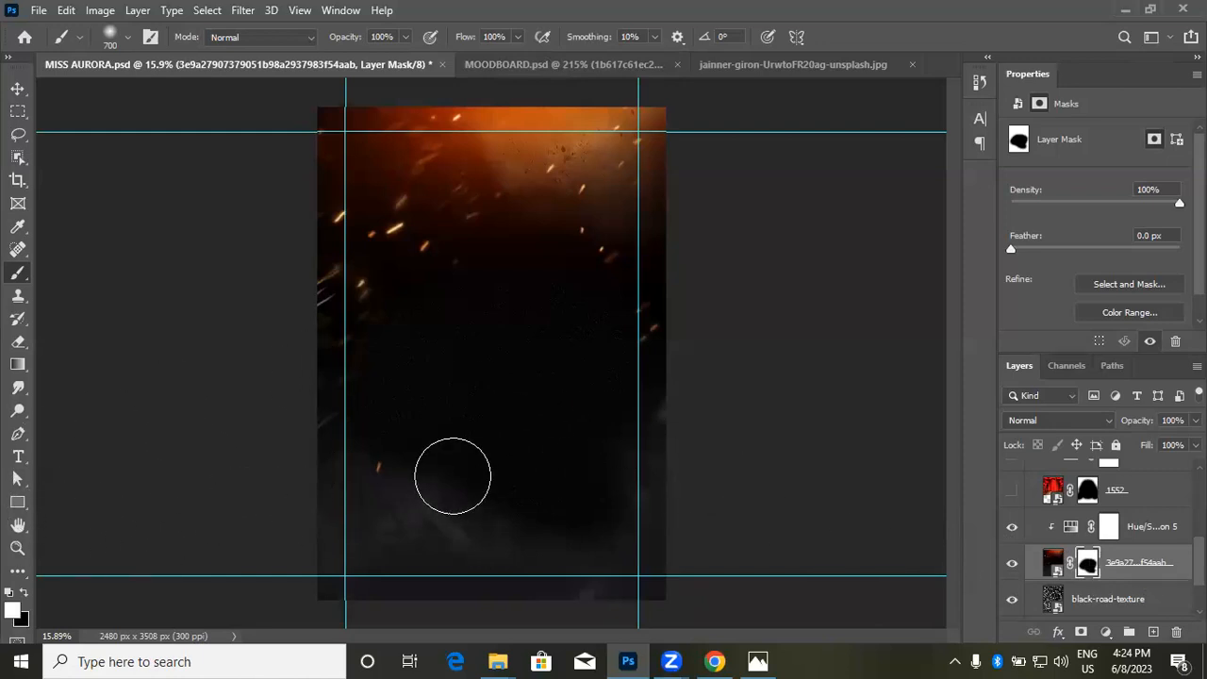
{"action": "left_click", "coordinate": [489, 432]}
{"action": "mouse_move", "coordinate": [659, 421]}
{"action": "left_mouse_down"}
{"action": "mouse_move", "coordinate": [631, 471]}
{"action": "mouse_move", "coordinate": [506, 485]}
{"action": "mouse_move", "coordinate": [500, 437]}
{"action": "mouse_move", "coordinate": [382, 397]}
{"action": "mouse_move", "coordinate": [398, 297]}
{"action": "mouse_move", "coordinate": [391, 337]}
{"action": "left_mouse_up"}
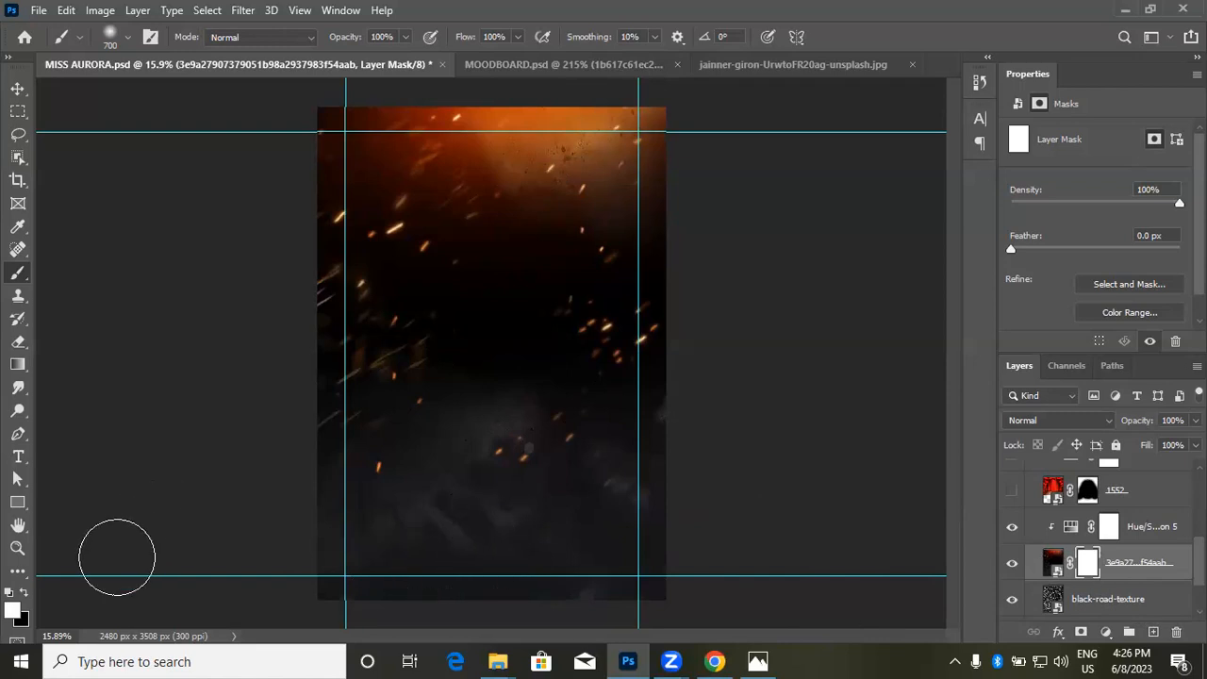
Step: Swap the foreground and background colours back and forth, ending with black as the foreground colour
{"action": "left_click", "coordinate": [25, 592]}
{"action": "left_click", "coordinate": [25, 592]}
{"action": "left_click", "coordinate": [25, 591]}
{"action": "left_click", "coordinate": [25, 592]}
{"action": "left_click", "coordinate": [25, 592]}
{"action": "left_click", "coordinate": [26, 592]}
{"action": "left_click", "coordinate": [25, 592]}
{"action": "left_click", "coordinate": [26, 592]}
{"action": "left_click", "coordinate": [25, 592]}
{"action": "left_click", "coordinate": [25, 592]}
{"action": "left_click", "coordinate": [26, 592]}
{"action": "left_click", "coordinate": [26, 593]}
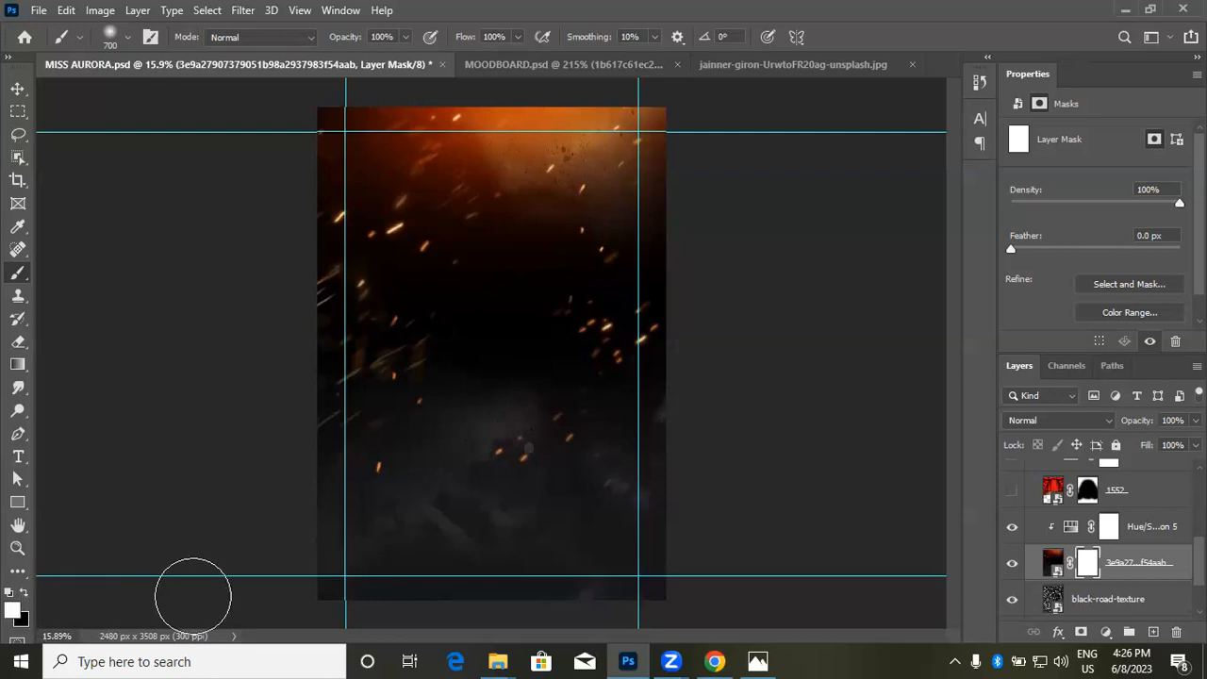
{"action": "key", "text": "x"}
{"action": "key", "text": "x"}
{"action": "key", "text": "x"}
{"action": "key", "text": "x"}
{"action": "key", "text": "x"}
{"action": "key", "text": "x"}
{"action": "key", "text": "x"}
{"action": "key", "text": "x"}
{"action": "key", "text": "x"}
{"action": "key", "text": "x"}
{"action": "key", "text": "x"}
{"action": "key", "text": "x"}
{"action": "key", "text": "x"}
{"action": "key", "text": "x"}
{"action": "key", "text": "x"}
{"action": "key", "text": "x"}
{"action": "key", "text": "x"}
{"action": "key", "text": "x"}
{"action": "key", "text": "x"}
Step: Undo a trial full-opacity stroke, and fade the ember background's lower part on its mask using a black brush at 51% opacity
{"action": "mouse_move", "coordinate": [448, 517]}
{"action": "left_mouse_down"}
{"action": "mouse_move", "coordinate": [447, 531]}
{"action": "mouse_move", "coordinate": [350, 590]}
{"action": "mouse_move", "coordinate": [645, 594]}
{"action": "left_mouse_up"}
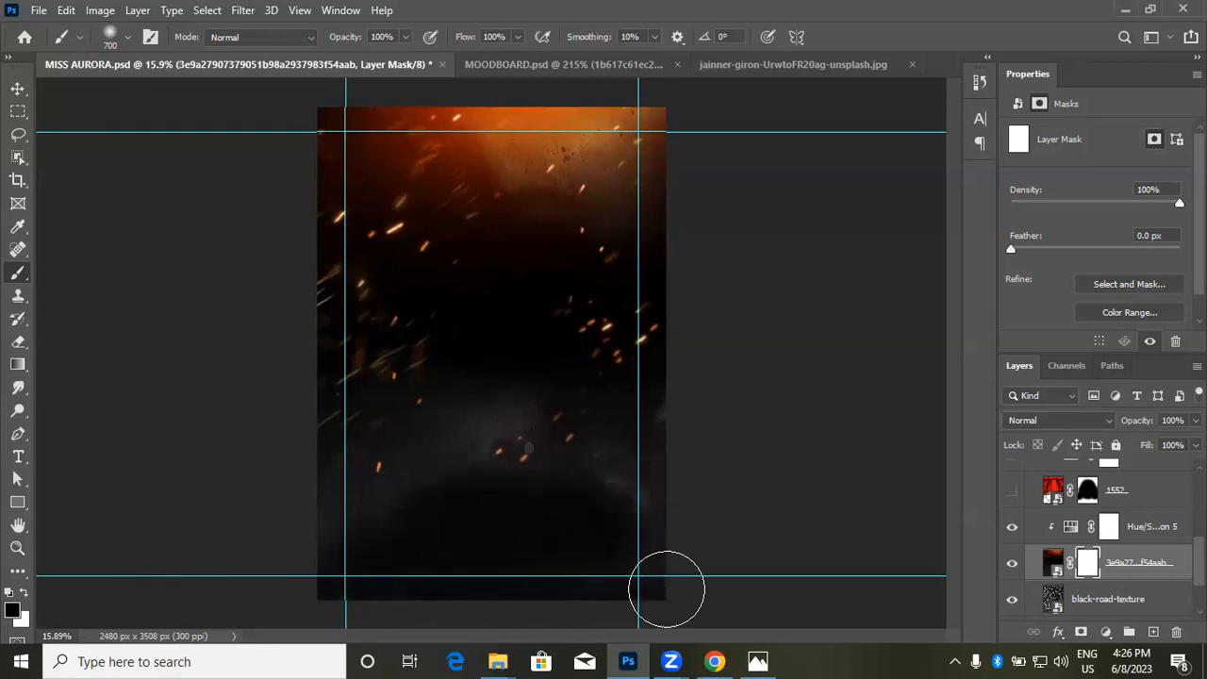
{"action": "key", "text": "ctrl+z"}
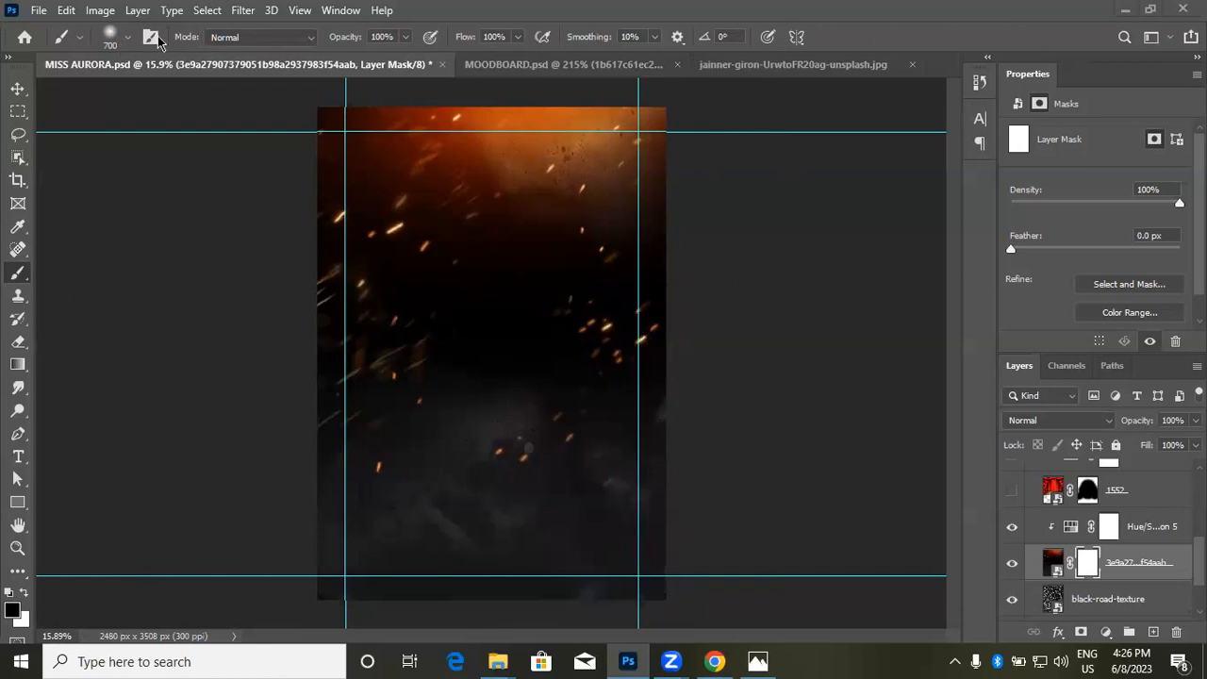
{"action": "left_click", "coordinate": [406, 38]}
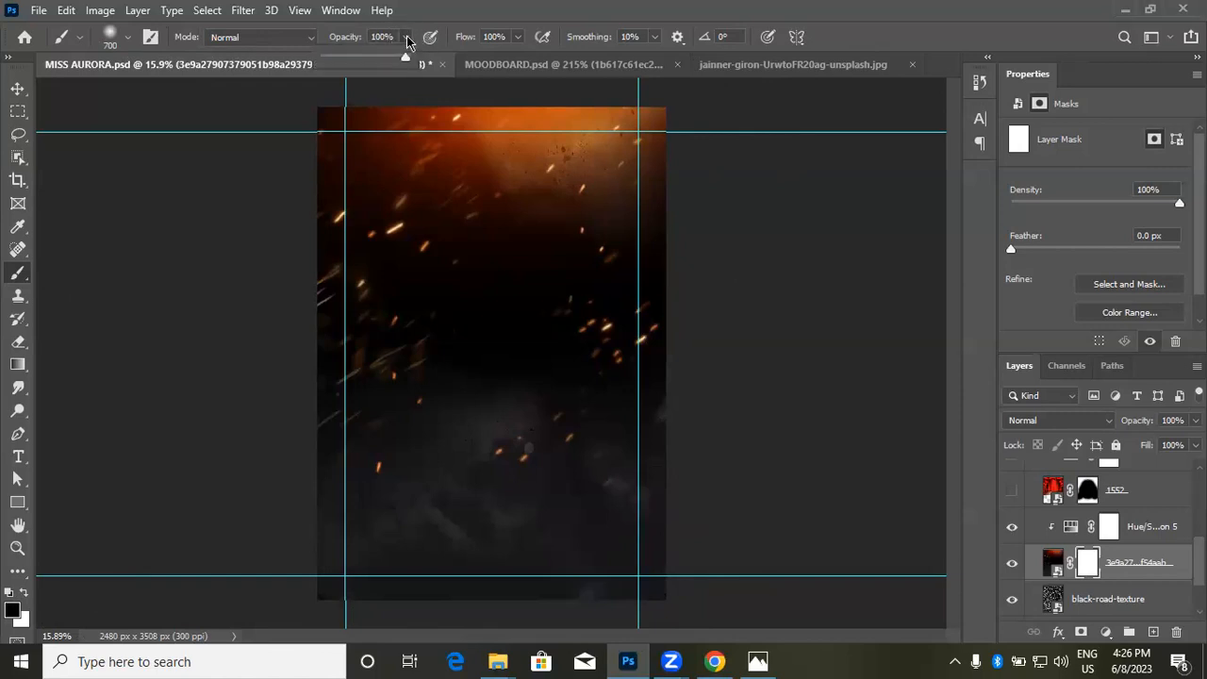
{"action": "left_click_drag", "start_coordinate": [409, 54], "coordinate": [367, 58]}
{"action": "left_click", "coordinate": [409, 161]}
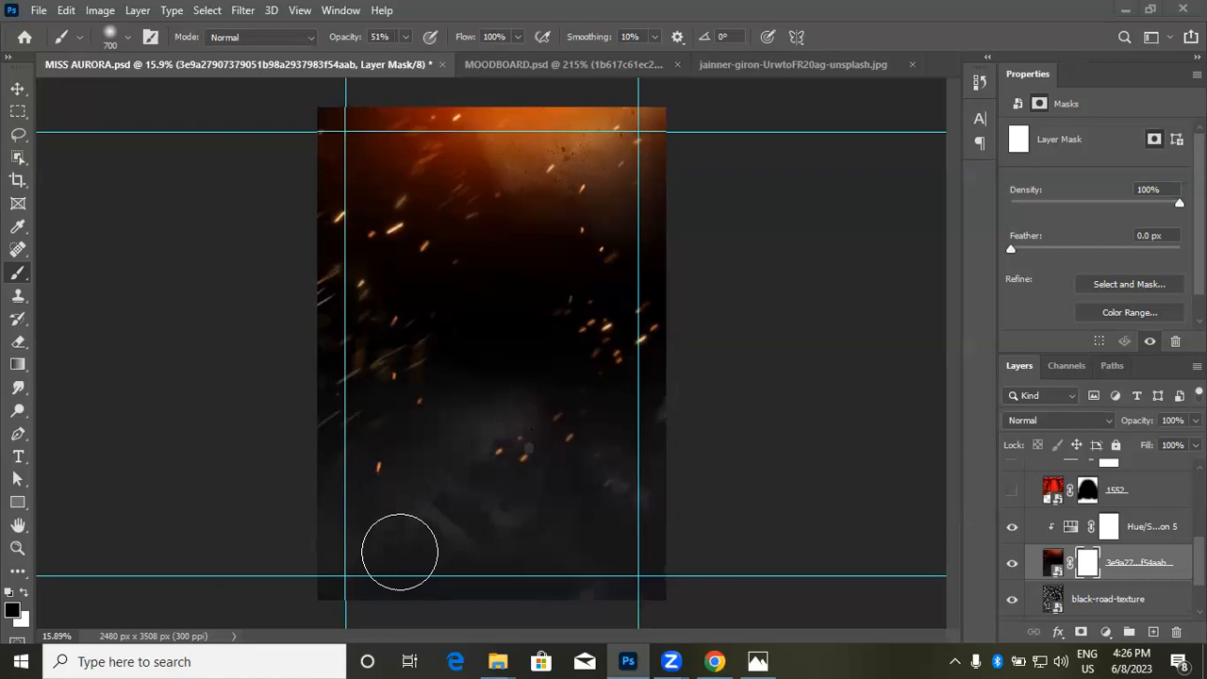
{"action": "mouse_move", "coordinate": [326, 524]}
{"action": "left_mouse_down"}
{"action": "mouse_move", "coordinate": [375, 529]}
{"action": "mouse_move", "coordinate": [538, 487]}
{"action": "mouse_move", "coordinate": [546, 533]}
{"action": "mouse_move", "coordinate": [667, 551]}
{"action": "mouse_move", "coordinate": [633, 586]}
{"action": "mouse_move", "coordinate": [642, 598]}
{"action": "mouse_move", "coordinate": [530, 612]}
{"action": "mouse_move", "coordinate": [672, 515]}
{"action": "mouse_move", "coordinate": [603, 482]}
{"action": "mouse_move", "coordinate": [396, 476]}
{"action": "mouse_move", "coordinate": [317, 511]}
{"action": "mouse_move", "coordinate": [301, 535]}
{"action": "mouse_move", "coordinate": [618, 426]}
{"action": "mouse_move", "coordinate": [556, 432]}
{"action": "mouse_move", "coordinate": [661, 430]}
{"action": "mouse_move", "coordinate": [662, 512]}
{"action": "mouse_move", "coordinate": [353, 451]}
{"action": "mouse_move", "coordinate": [315, 507]}
{"action": "mouse_move", "coordinate": [442, 482]}
{"action": "mouse_move", "coordinate": [605, 479]}
{"action": "mouse_move", "coordinate": [784, 610]}
{"action": "left_mouse_up"}
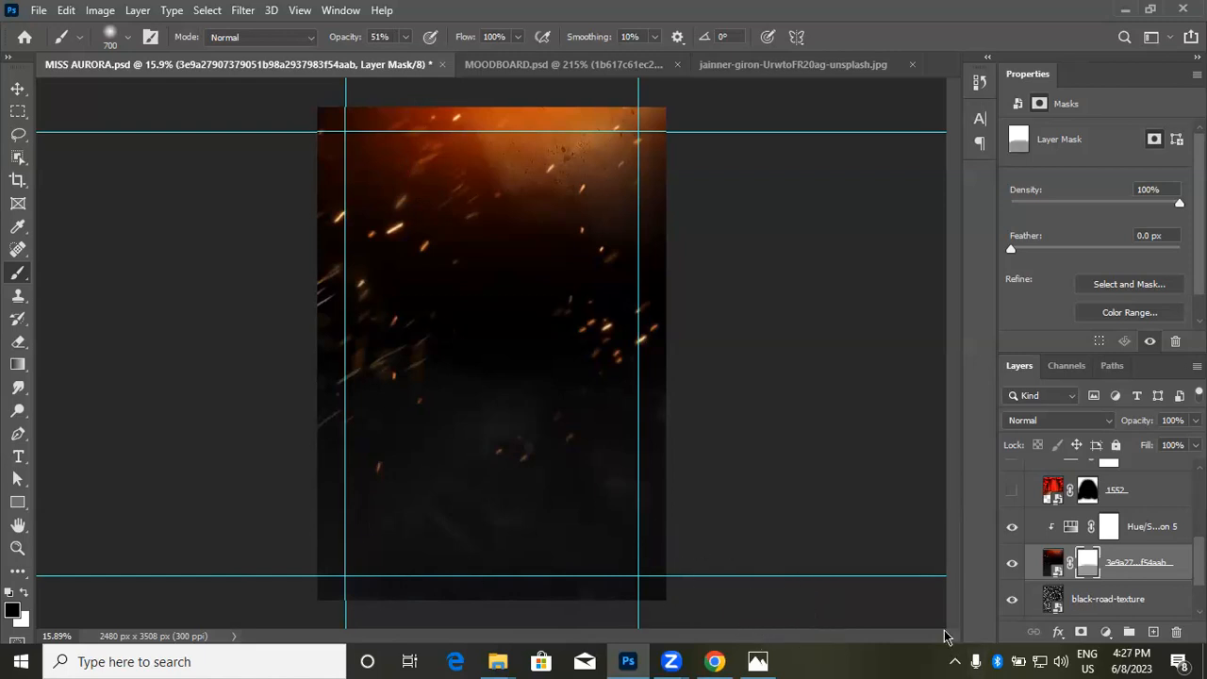
{"action": "key", "text": "v"}
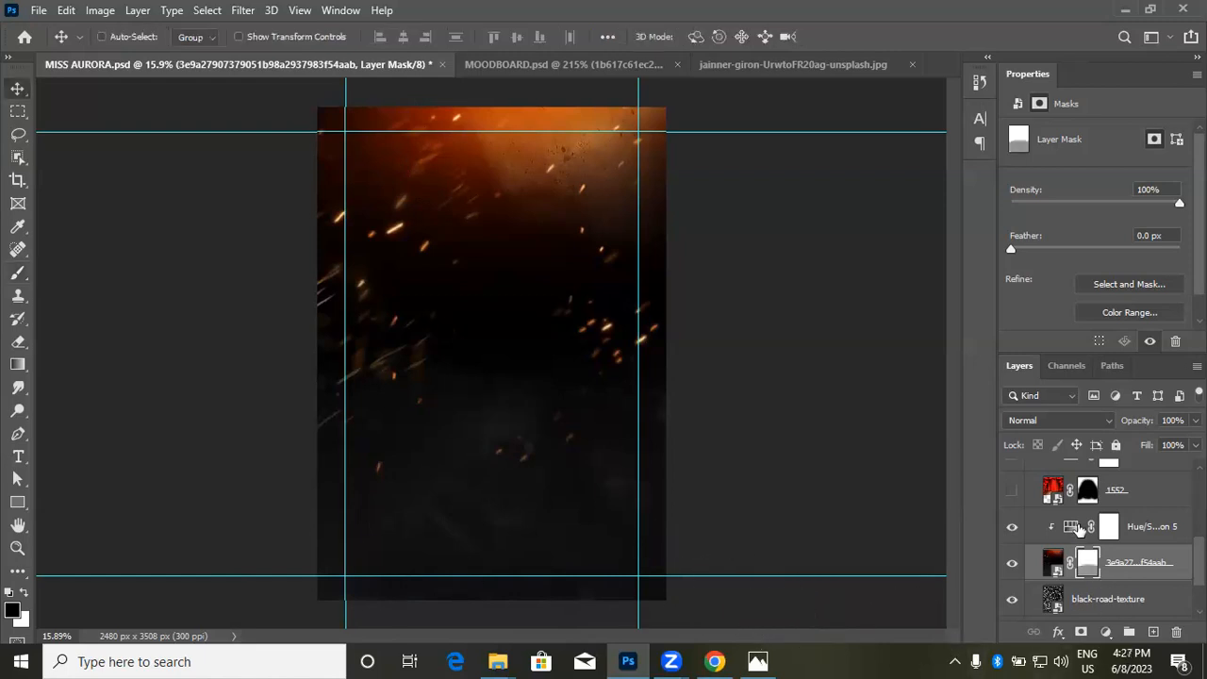
Step: Show the red curtain layer 1552 and delete its existing layer mask
{"action": "scroll", "coordinate": [1078, 526], "scroll_direction": "up", "scroll_amount": 1}
{"action": "scroll", "coordinate": [1078, 526], "scroll_direction": "up", "scroll_amount": 1}
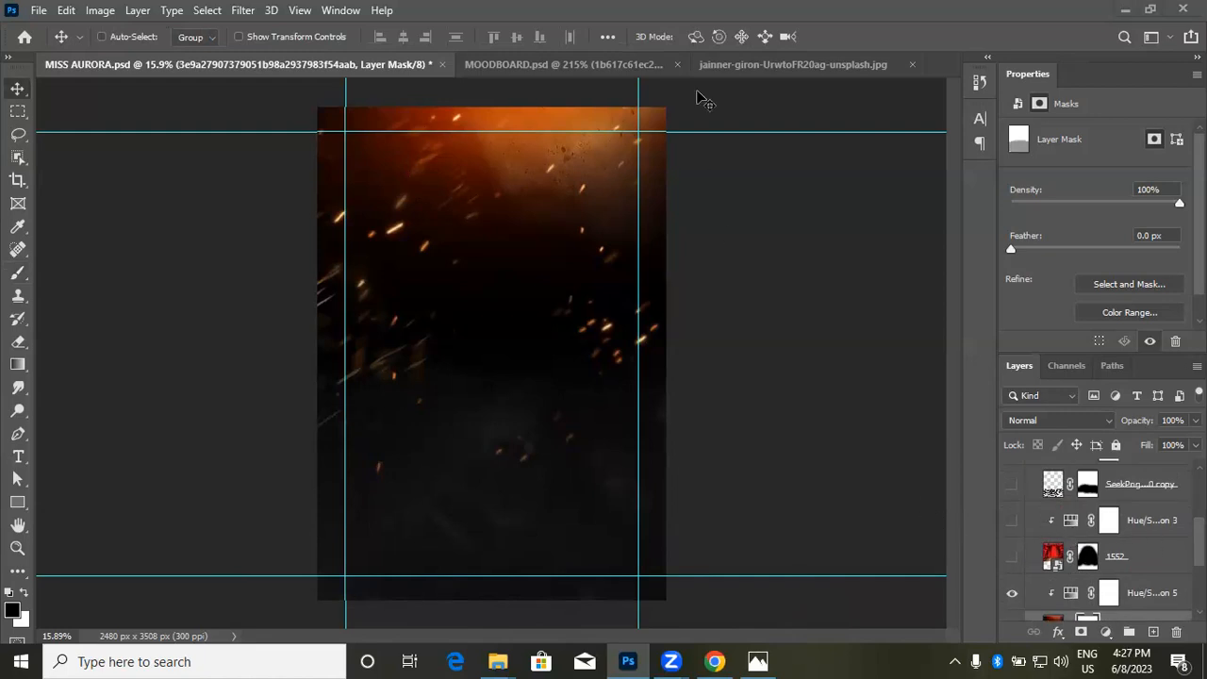
{"action": "left_click", "coordinate": [1012, 559]}
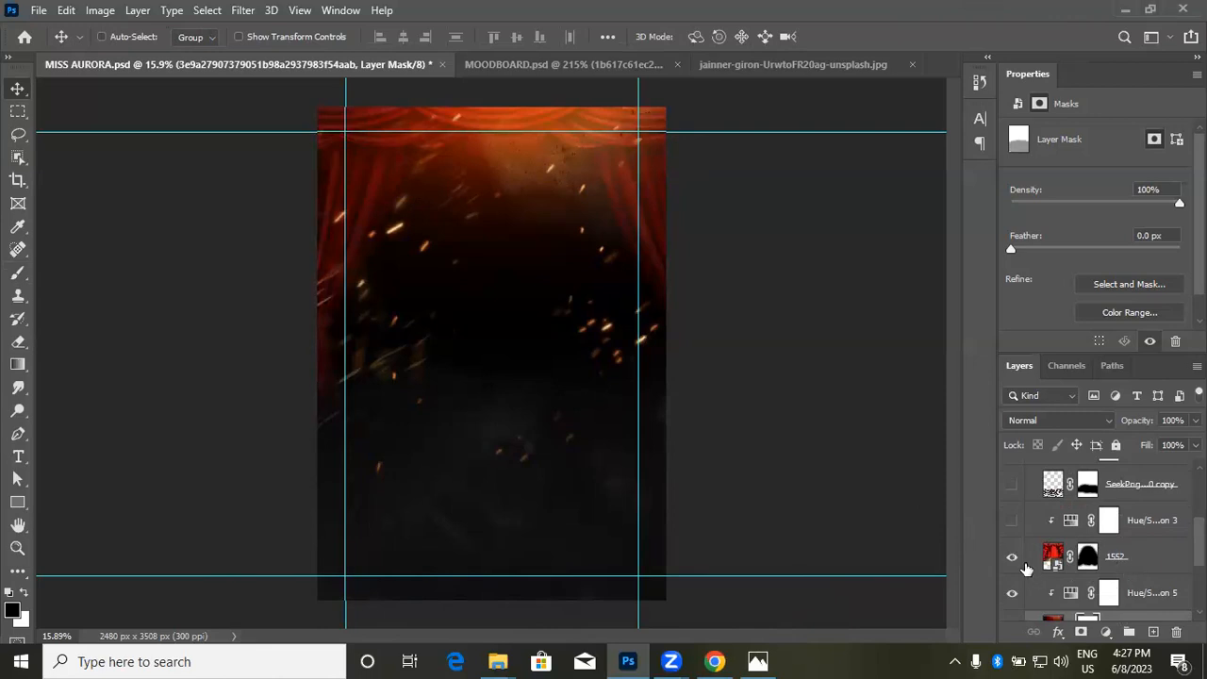
{"action": "right_click", "coordinate": [1088, 561]}
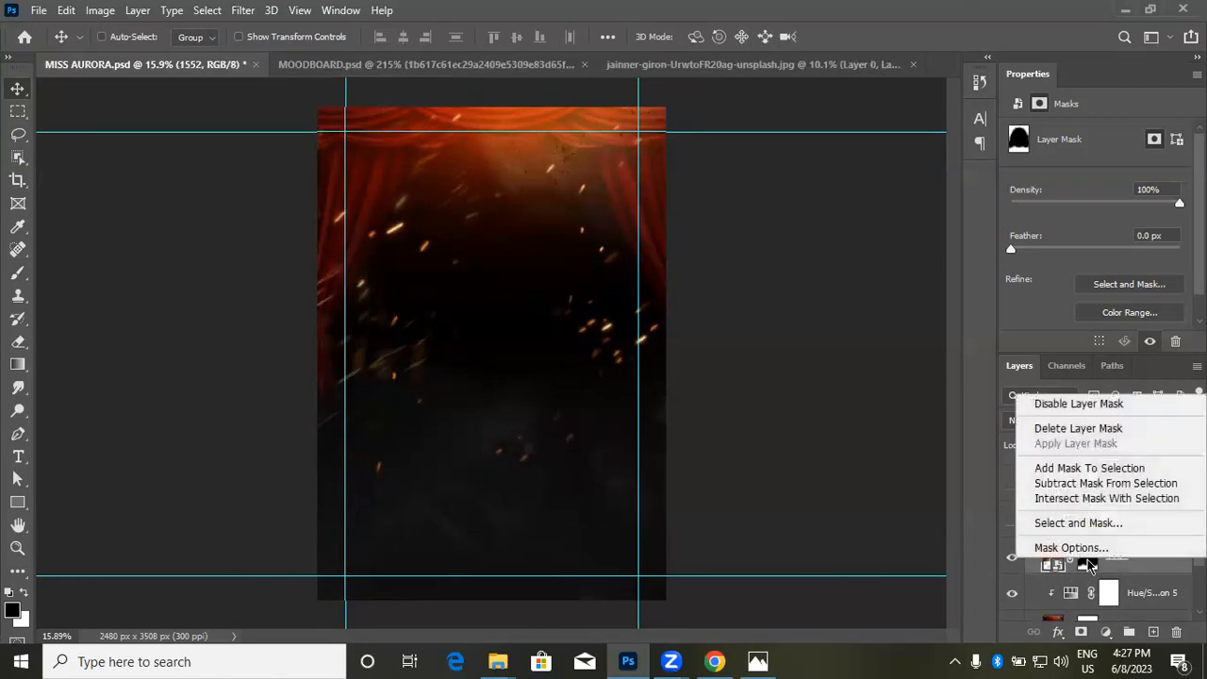
{"action": "left_click", "coordinate": [1064, 431]}
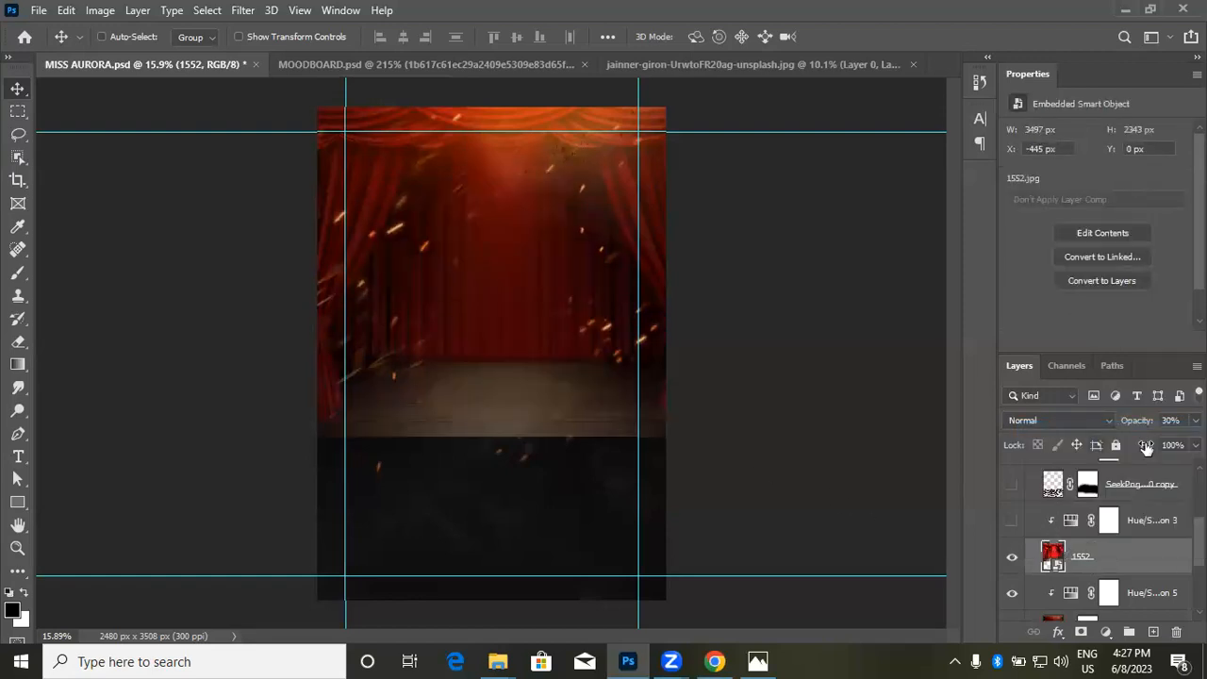
Step: Raise the red curtain layer's opacity to 100%
{"action": "left_click", "coordinate": [1195, 421]}
{"action": "left_click_drag", "start_coordinate": [1137, 444], "coordinate": [1194, 444]}
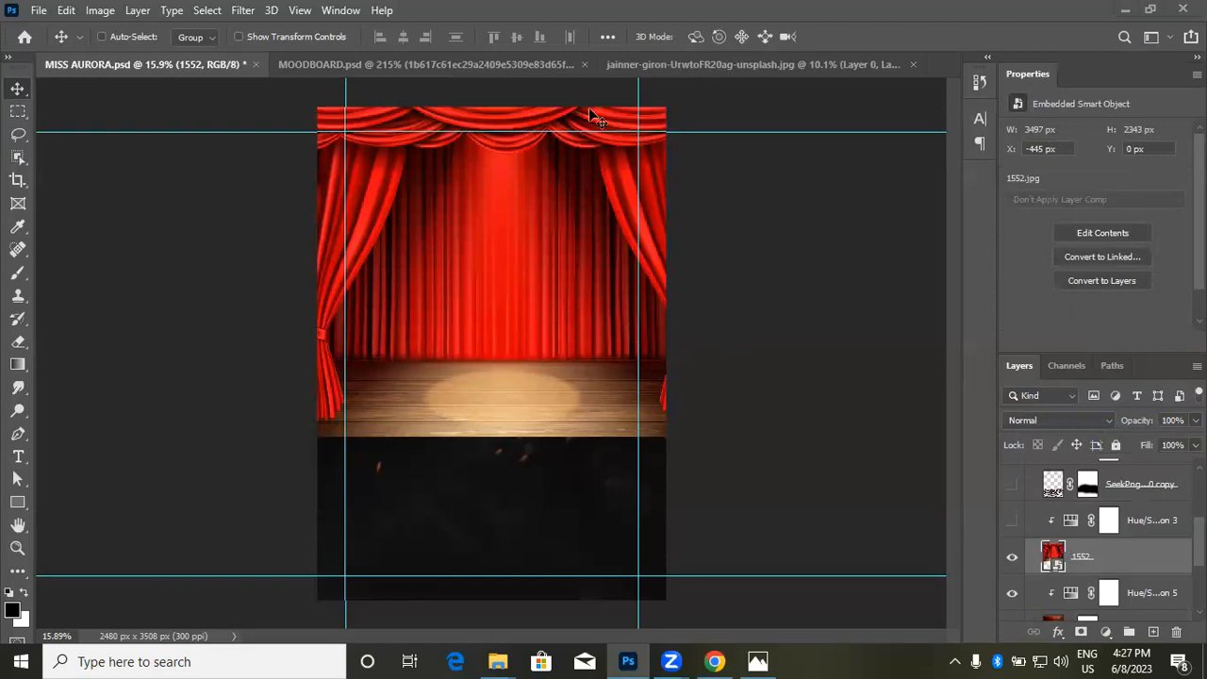
{"action": "scroll", "coordinate": [536, 321], "scroll_direction": "down", "scroll_amount": 2}
{"action": "scroll", "coordinate": [550, 241], "scroll_direction": "up", "scroll_amount": 2}
{"action": "scroll", "coordinate": [552, 217], "scroll_direction": "down", "scroll_amount": 2}
{"action": "scroll", "coordinate": [560, 172], "scroll_direction": "up", "scroll_amount": 1}
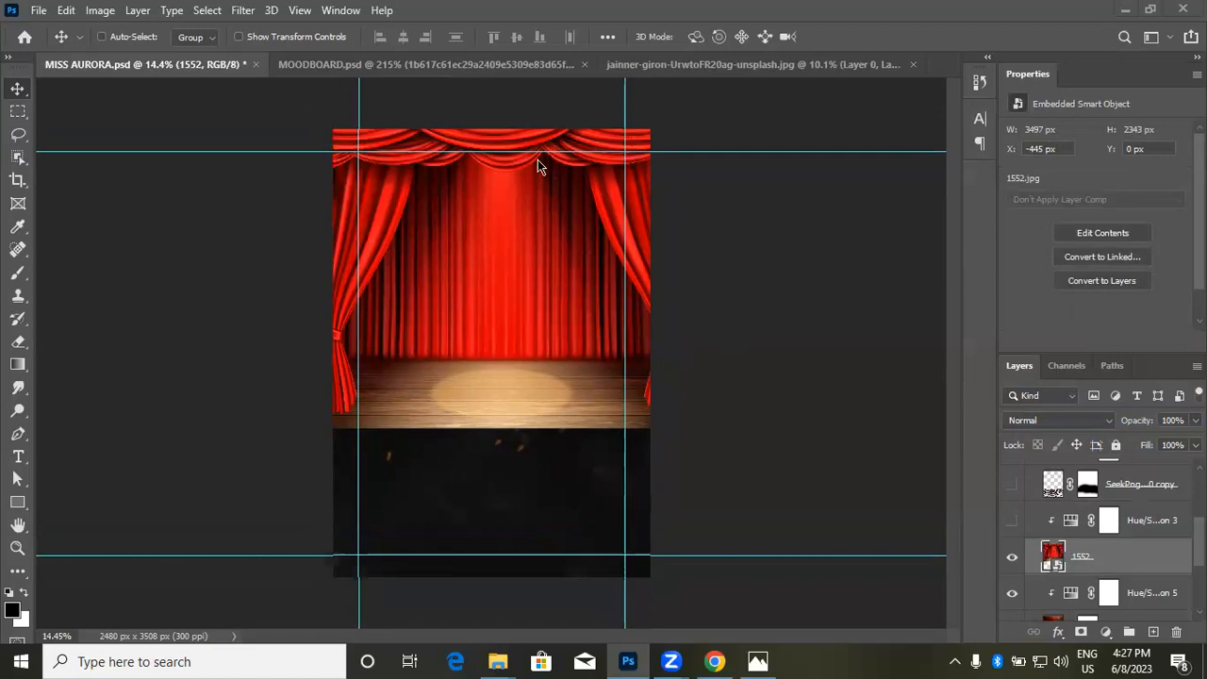
{"action": "scroll", "coordinate": [565, 336], "scroll_direction": "up", "scroll_amount": 2}
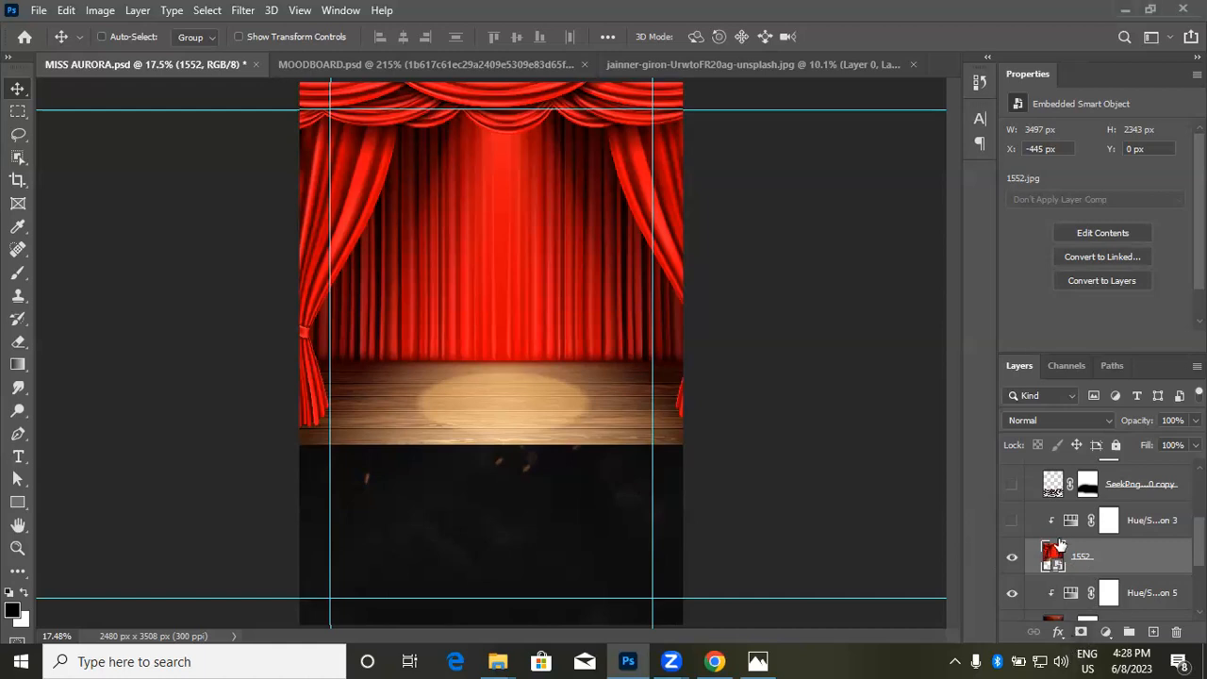
Step: Add a white layer mask to the curtain layer, delete it, and add it again
{"action": "left_click", "coordinate": [1082, 631]}
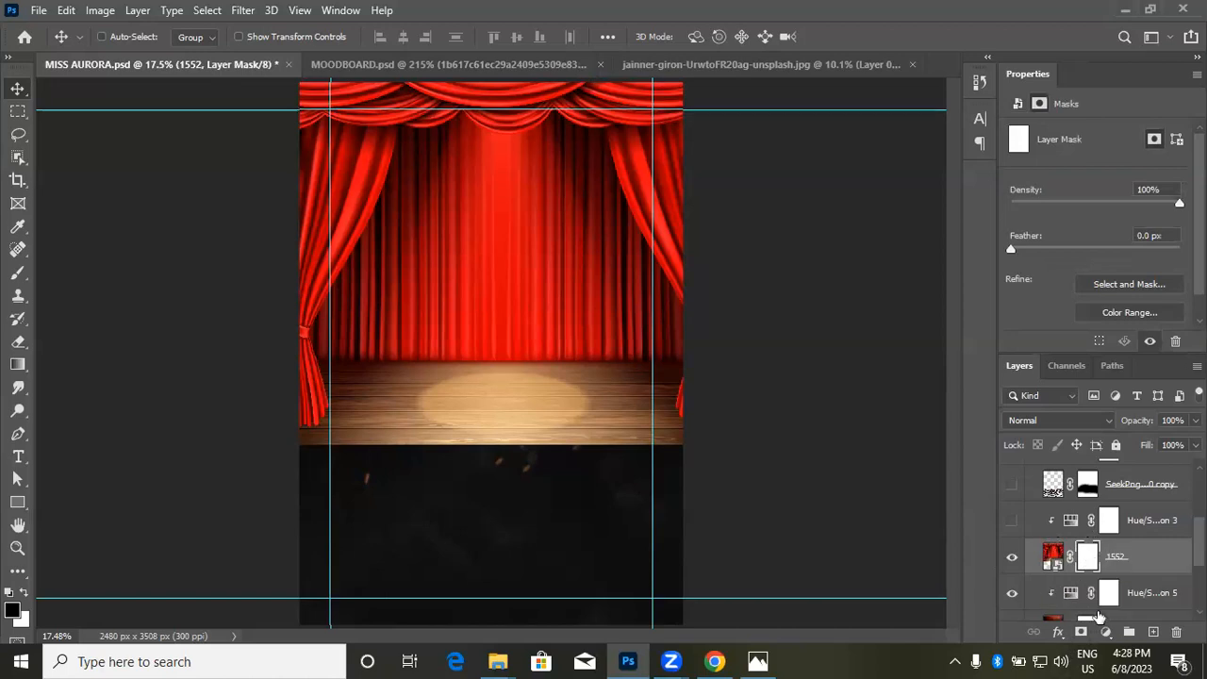
{"action": "key", "text": "Delete"}
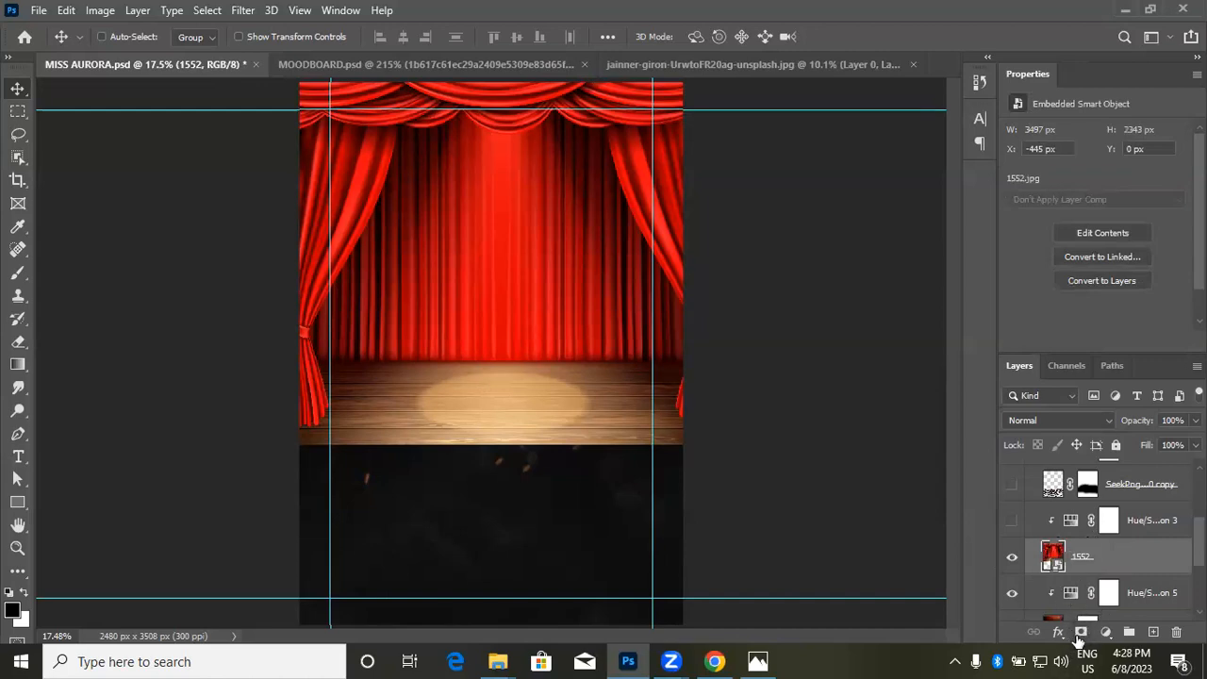
{"action": "left_click", "coordinate": [1081, 633]}
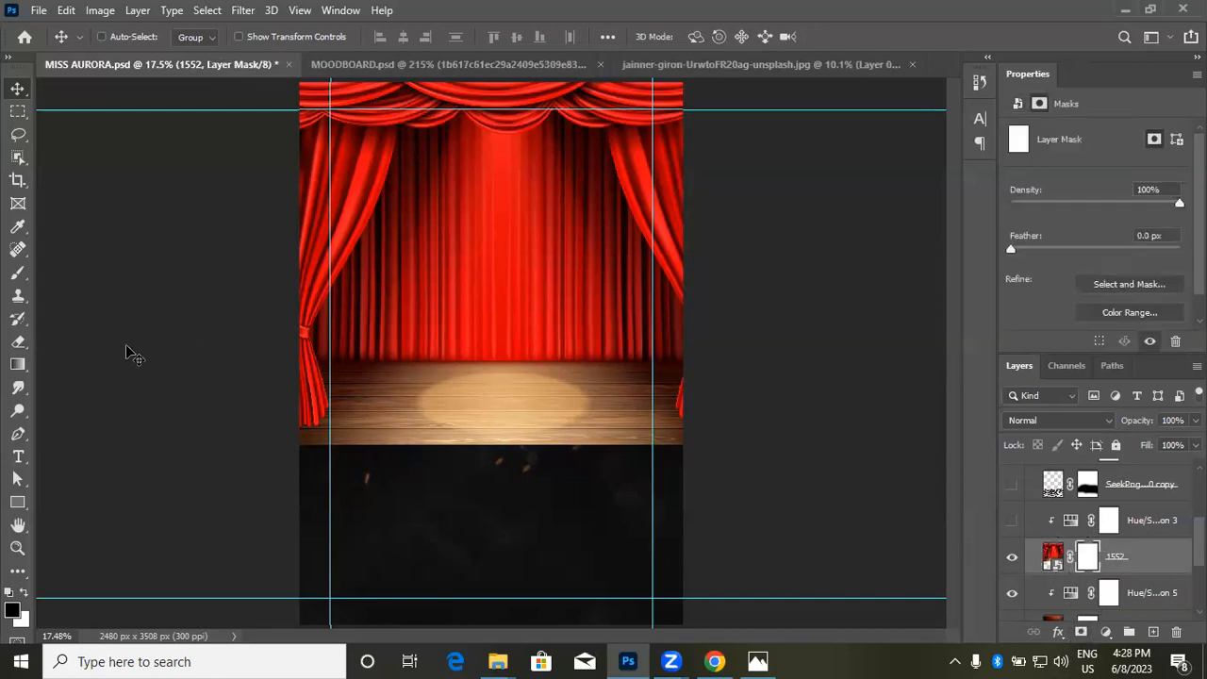
Step: Partly fade the centre of the curtain and stage by painting black on the mask with the 51% opacity brush
{"action": "key", "text": "b"}
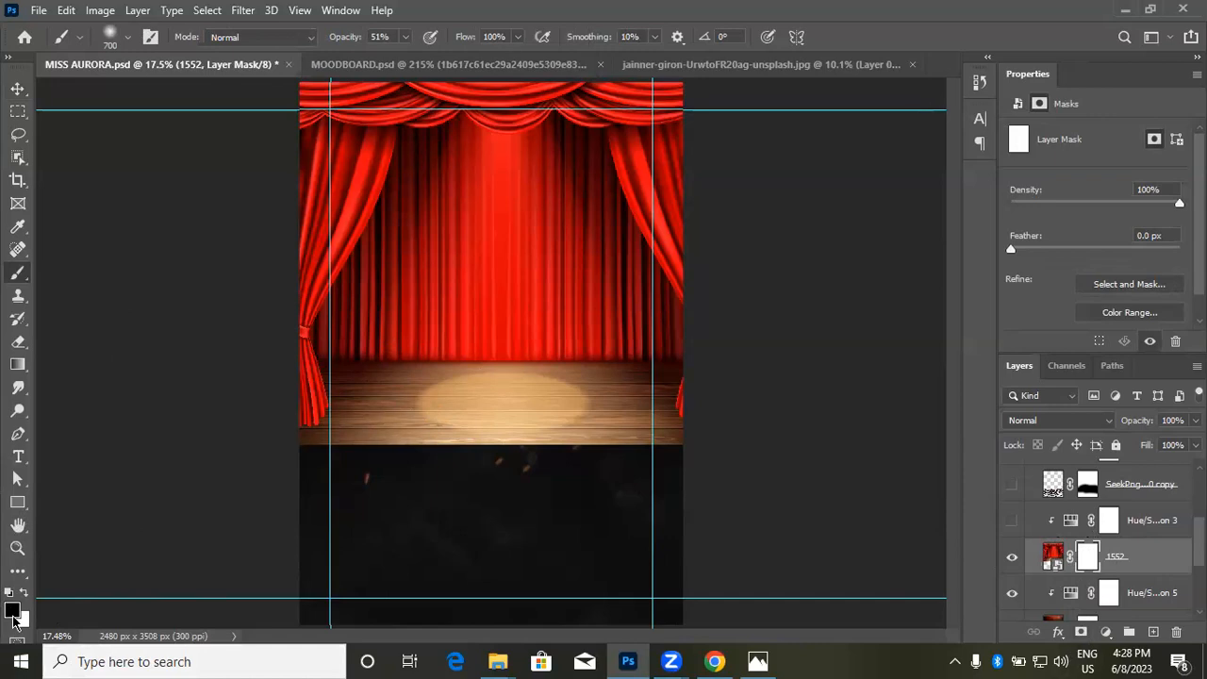
{"action": "mouse_move", "coordinate": [424, 296]}
{"action": "left_mouse_down"}
{"action": "mouse_move", "coordinate": [430, 427]}
{"action": "mouse_move", "coordinate": [475, 307]}
{"action": "mouse_move", "coordinate": [539, 317]}
{"action": "mouse_move", "coordinate": [559, 427]}
{"action": "left_mouse_up"}
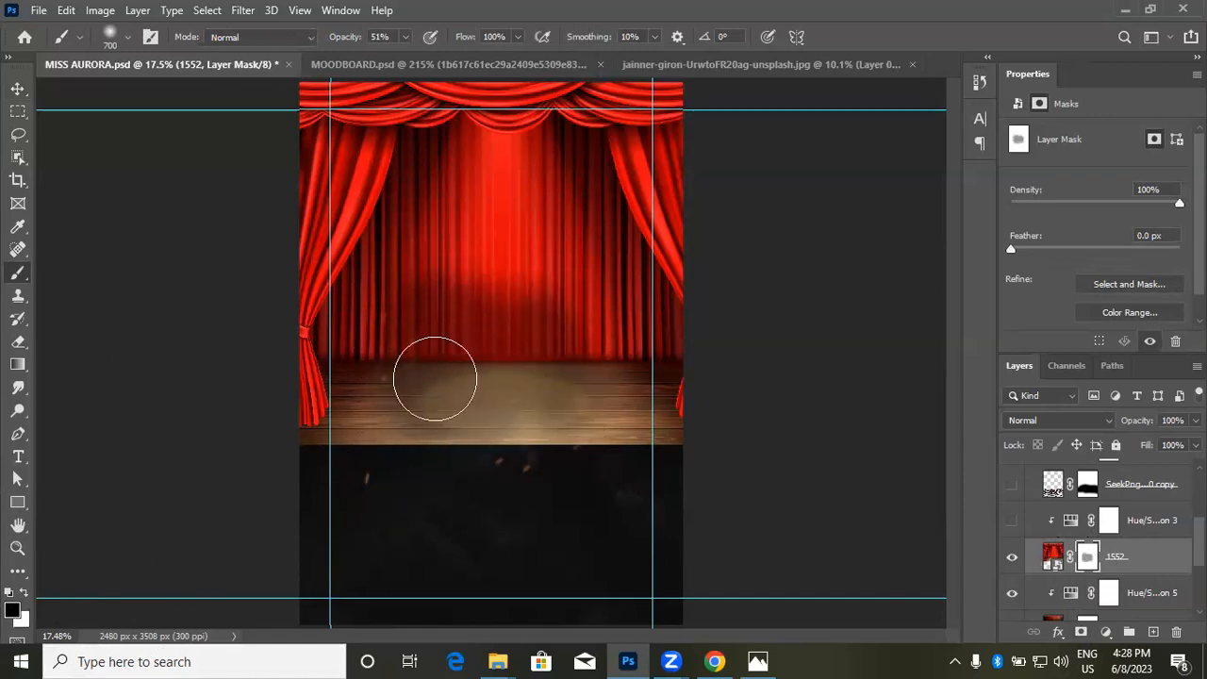
{"action": "left_click_drag", "start_coordinate": [467, 279], "coordinate": [487, 400]}
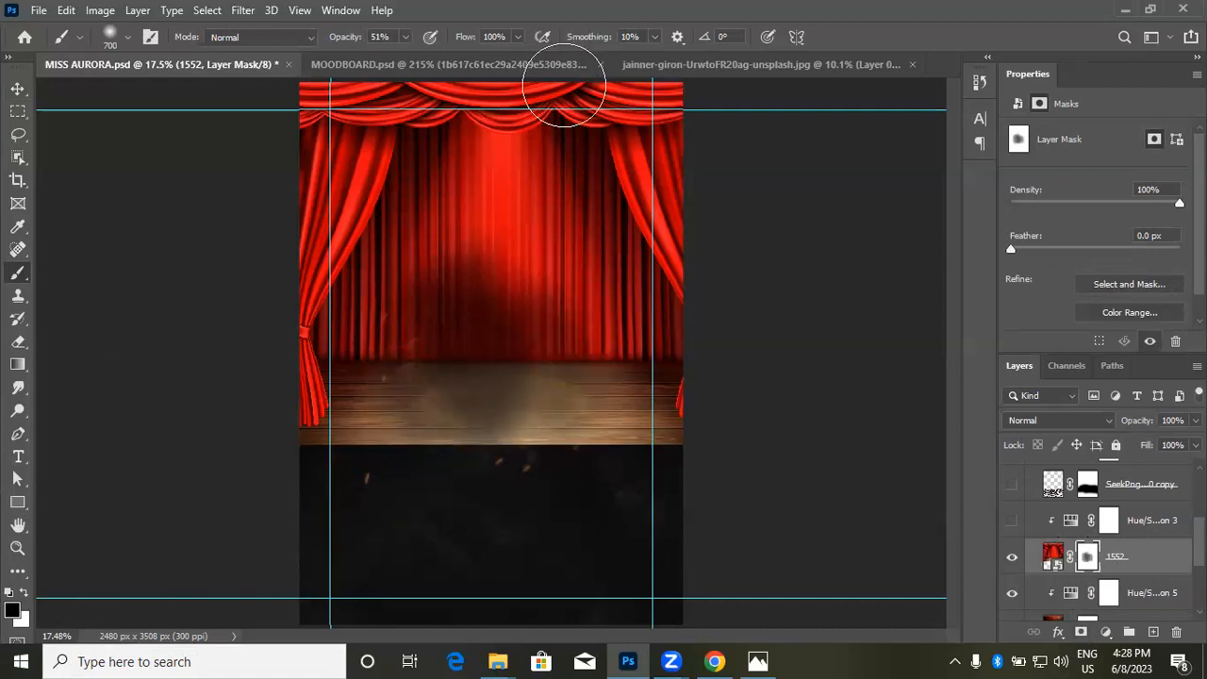
Step: Set the brush opacity to 100% and paint black on the curtain mask to hide the middle of the curtain and stage
{"action": "left_click", "coordinate": [405, 37]}
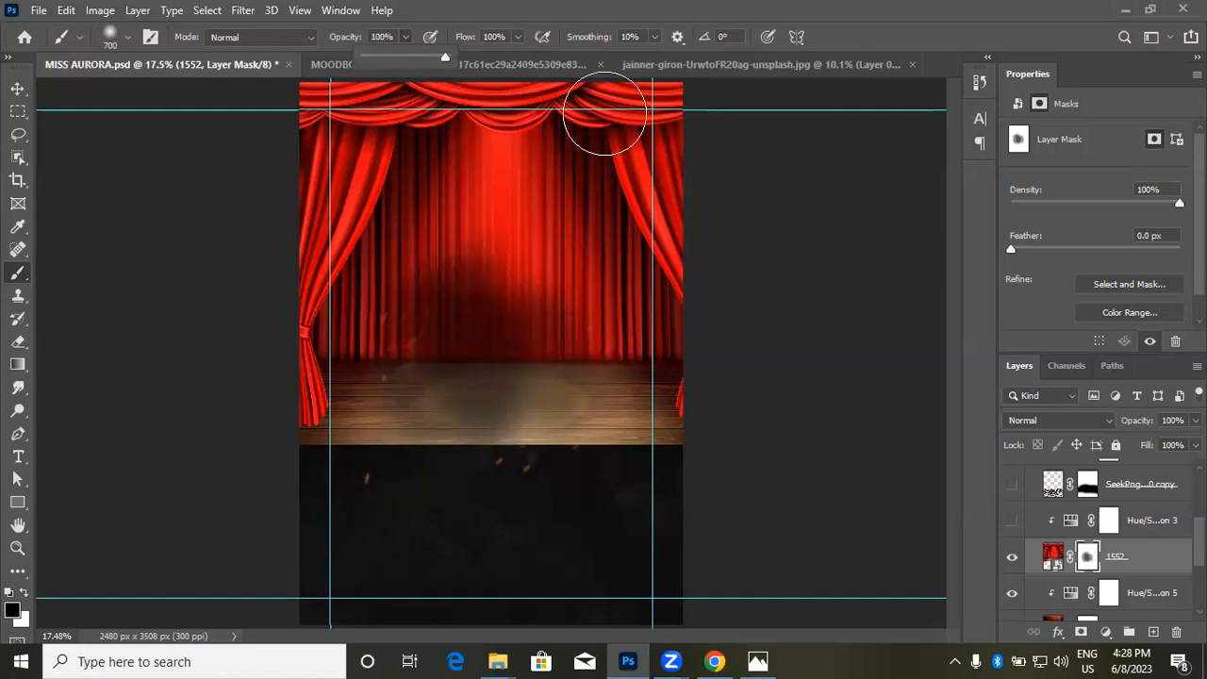
{"action": "left_click", "coordinate": [605, 114]}
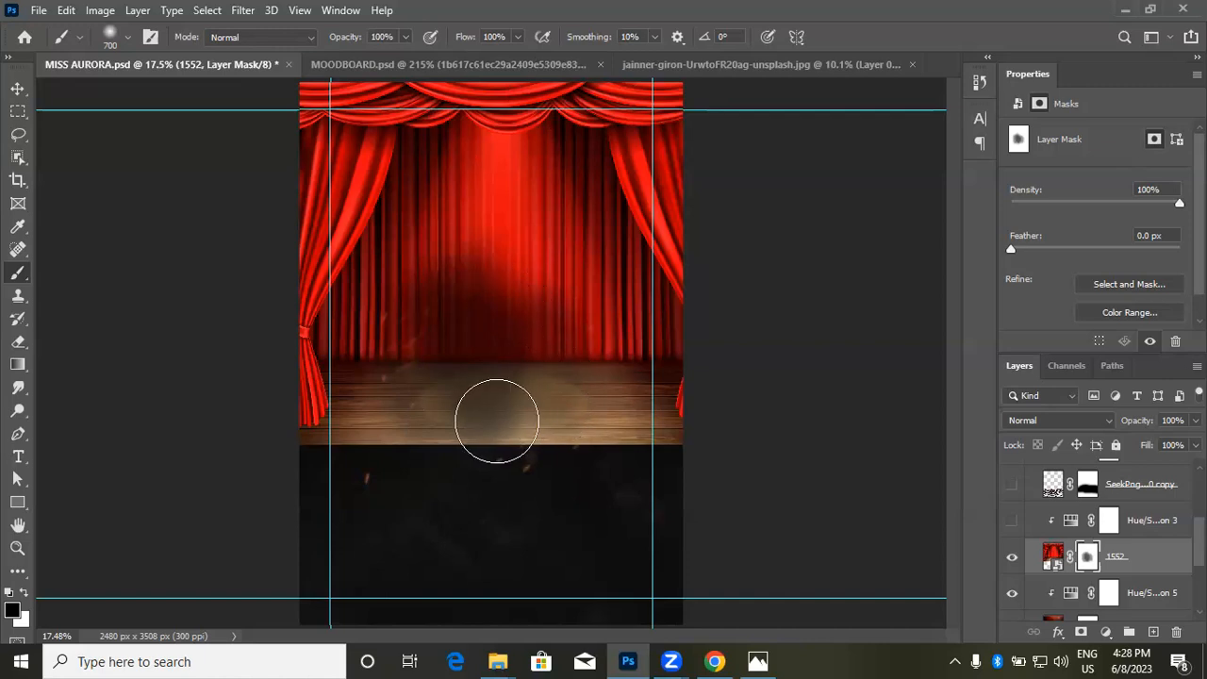
{"action": "left_click", "coordinate": [512, 359]}
{"action": "mouse_move", "coordinate": [511, 456]}
{"action": "left_mouse_down"}
{"action": "mouse_move", "coordinate": [522, 288]}
{"action": "mouse_move", "coordinate": [512, 394]}
{"action": "mouse_move", "coordinate": [479, 205]}
{"action": "mouse_move", "coordinate": [414, 253]}
{"action": "mouse_move", "coordinate": [412, 345]}
{"action": "mouse_move", "coordinate": [440, 255]}
{"action": "mouse_move", "coordinate": [406, 374]}
{"action": "mouse_move", "coordinate": [390, 281]}
{"action": "mouse_move", "coordinate": [368, 342]}
{"action": "mouse_move", "coordinate": [380, 412]}
{"action": "mouse_move", "coordinate": [411, 430]}
{"action": "mouse_move", "coordinate": [465, 423]}
{"action": "mouse_move", "coordinate": [484, 333]}
{"action": "left_mouse_up"}
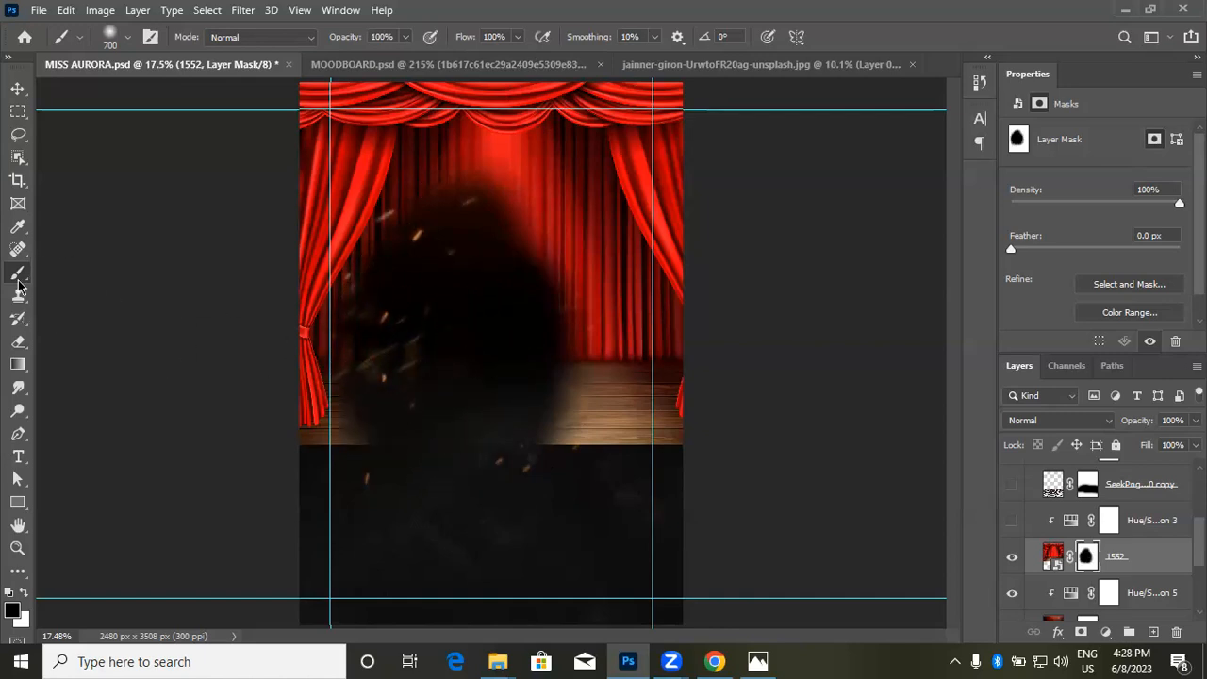
Step: Hide the remaining middle of the curtain and stage with black on the layer mask, and set the curtain layer's opacity to 35%
{"action": "mouse_move", "coordinate": [561, 243]}
{"action": "left_mouse_down"}
{"action": "mouse_move", "coordinate": [548, 443]}
{"action": "mouse_move", "coordinate": [568, 336]}
{"action": "mouse_move", "coordinate": [585, 404]}
{"action": "mouse_move", "coordinate": [592, 416]}
{"action": "mouse_move", "coordinate": [598, 382]}
{"action": "mouse_move", "coordinate": [609, 437]}
{"action": "mouse_move", "coordinate": [629, 426]}
{"action": "mouse_move", "coordinate": [630, 405]}
{"action": "mouse_move", "coordinate": [626, 431]}
{"action": "mouse_move", "coordinate": [603, 301]}
{"action": "mouse_move", "coordinate": [522, 232]}
{"action": "mouse_move", "coordinate": [546, 168]}
{"action": "mouse_move", "coordinate": [483, 181]}
{"action": "mouse_move", "coordinate": [438, 168]}
{"action": "mouse_move", "coordinate": [430, 212]}
{"action": "mouse_move", "coordinate": [356, 352]}
{"action": "mouse_move", "coordinate": [374, 397]}
{"action": "mouse_move", "coordinate": [362, 442]}
{"action": "mouse_move", "coordinate": [333, 468]}
{"action": "mouse_move", "coordinate": [342, 479]}
{"action": "mouse_move", "coordinate": [445, 466]}
{"action": "mouse_move", "coordinate": [550, 392]}
{"action": "mouse_move", "coordinate": [582, 449]}
{"action": "mouse_move", "coordinate": [635, 474]}
{"action": "mouse_move", "coordinate": [645, 462]}
{"action": "mouse_move", "coordinate": [600, 384]}
{"action": "mouse_move", "coordinate": [599, 299]}
{"action": "mouse_move", "coordinate": [566, 212]}
{"action": "mouse_move", "coordinate": [570, 170]}
{"action": "mouse_move", "coordinate": [556, 165]}
{"action": "mouse_move", "coordinate": [423, 162]}
{"action": "mouse_move", "coordinate": [549, 168]}
{"action": "mouse_move", "coordinate": [623, 274]}
{"action": "mouse_move", "coordinate": [635, 349]}
{"action": "mouse_move", "coordinate": [554, 392]}
{"action": "mouse_move", "coordinate": [426, 309]}
{"action": "mouse_move", "coordinate": [405, 329]}
{"action": "mouse_move", "coordinate": [402, 311]}
{"action": "mouse_move", "coordinate": [423, 395]}
{"action": "left_mouse_up"}
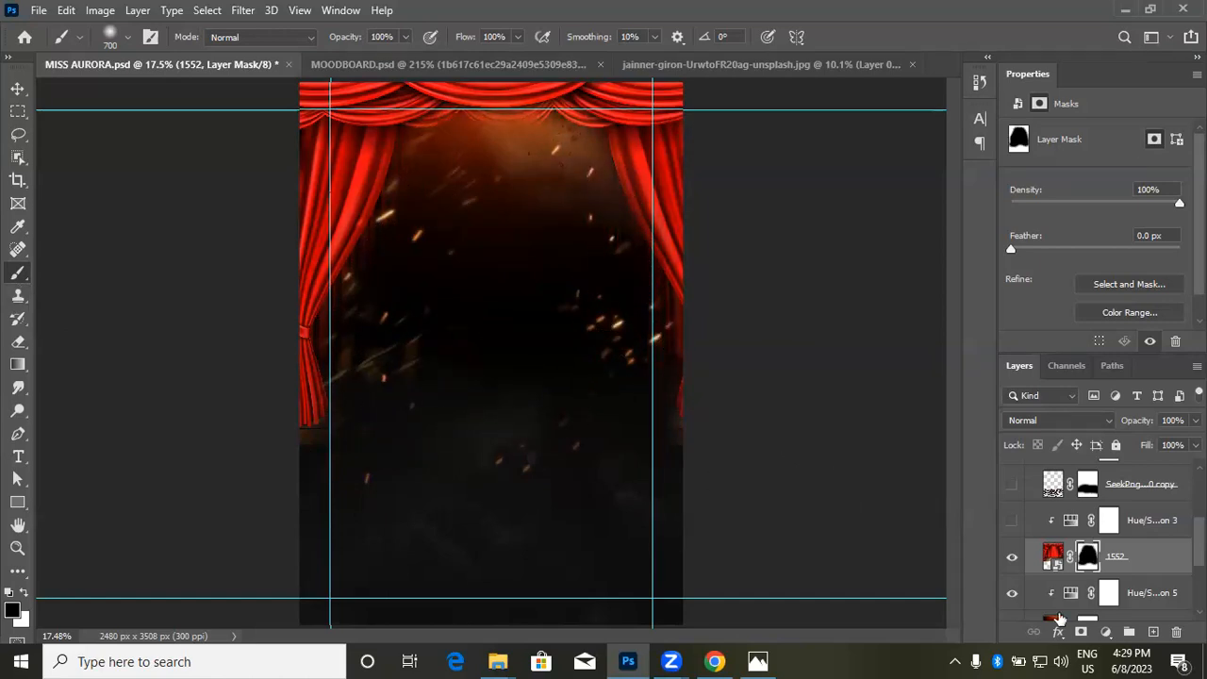
{"action": "left_click", "coordinate": [1197, 421]}
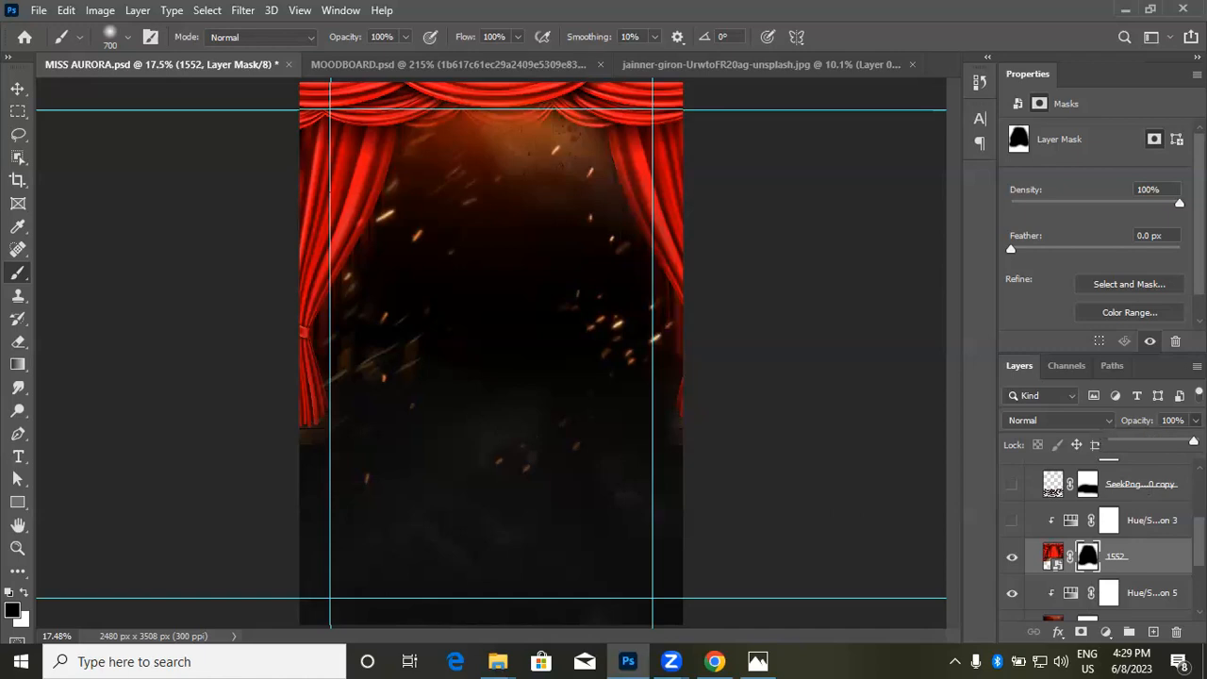
{"action": "left_click_drag", "start_coordinate": [1193, 441], "coordinate": [1134, 447]}
{"action": "left_click", "coordinate": [1173, 420]}
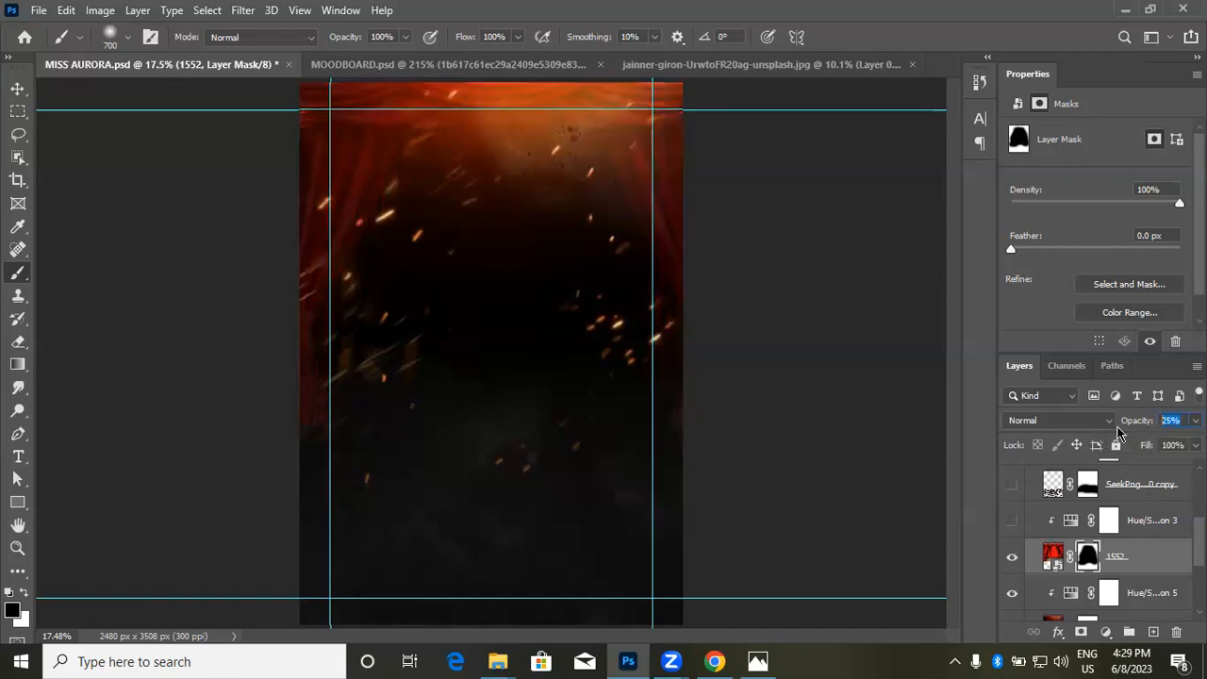
{"action": "type", "text": "30"}
{"action": "key", "text": "Return"}
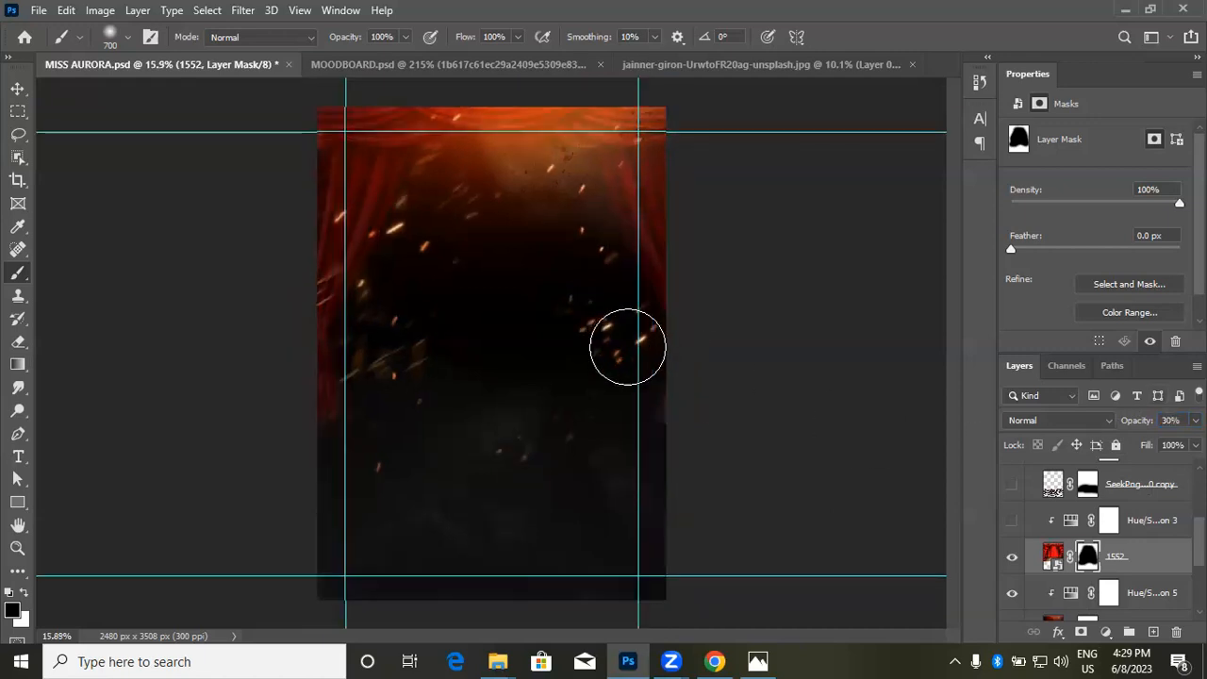
{"action": "left_click", "coordinate": [1170, 421]}
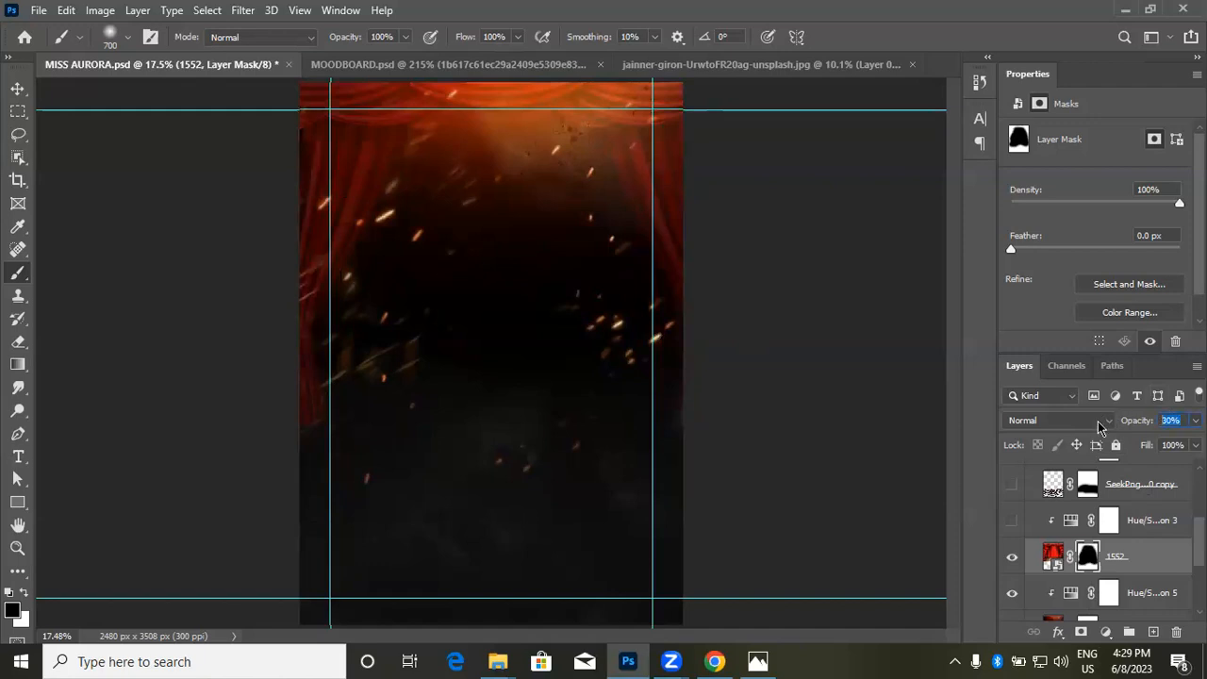
{"action": "type", "text": "35"}
{"action": "key", "text": "Return"}
{"action": "scroll", "coordinate": [1064, 594], "scroll_direction": "down", "scroll_amount": 1}
{"action": "scroll", "coordinate": [1131, 552], "scroll_direction": "up", "scroll_amount": 1}
Step: Delete the hidden Hue/Saturation 3 adjustment above the curtain layer, including its mask
{"action": "left_click", "coordinate": [1066, 530]}
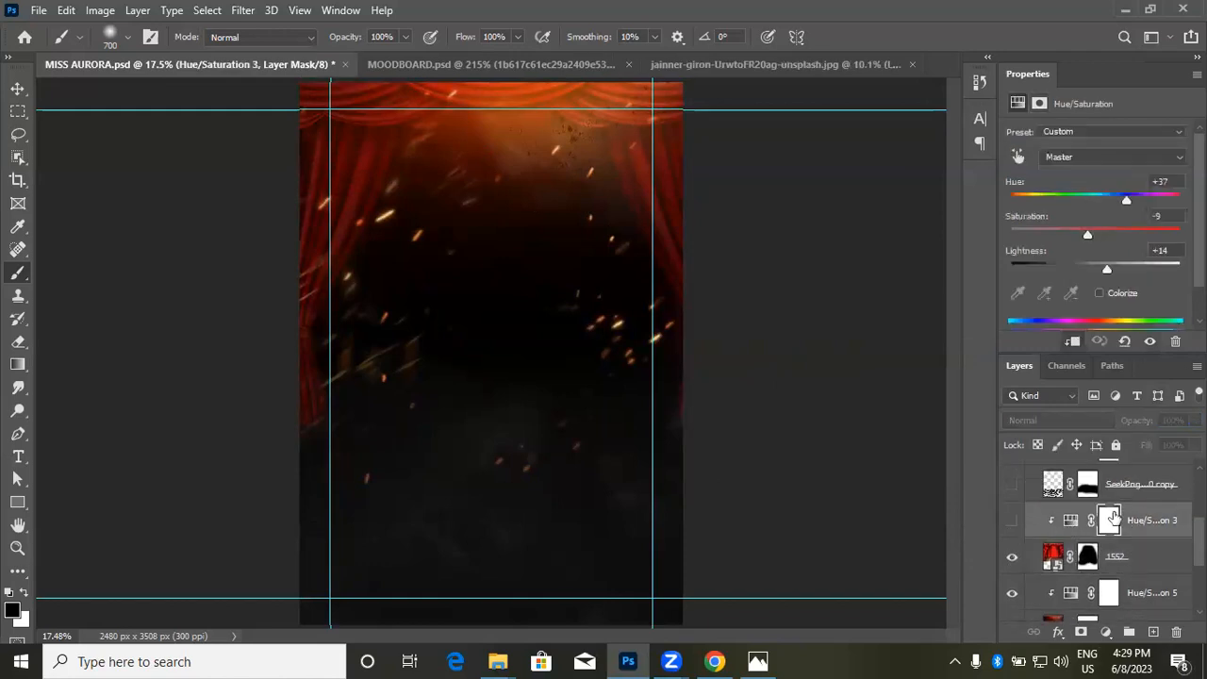
{"action": "left_click", "coordinate": [1106, 632]}
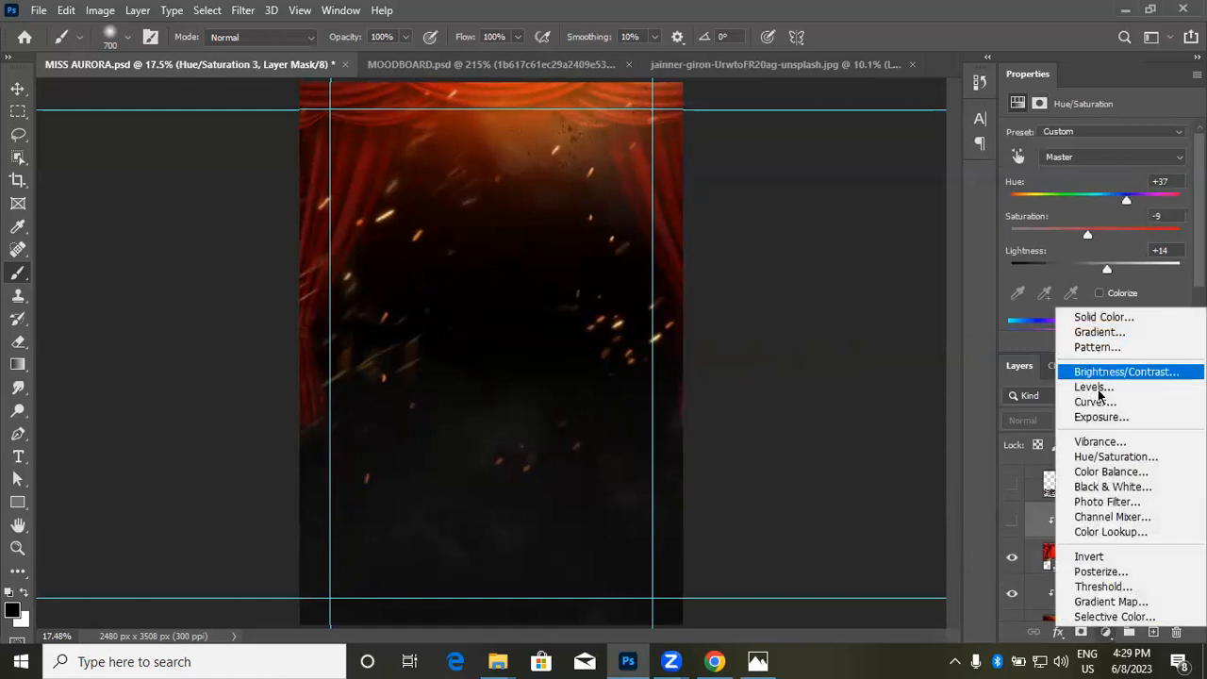
{"action": "left_click", "coordinate": [949, 444]}
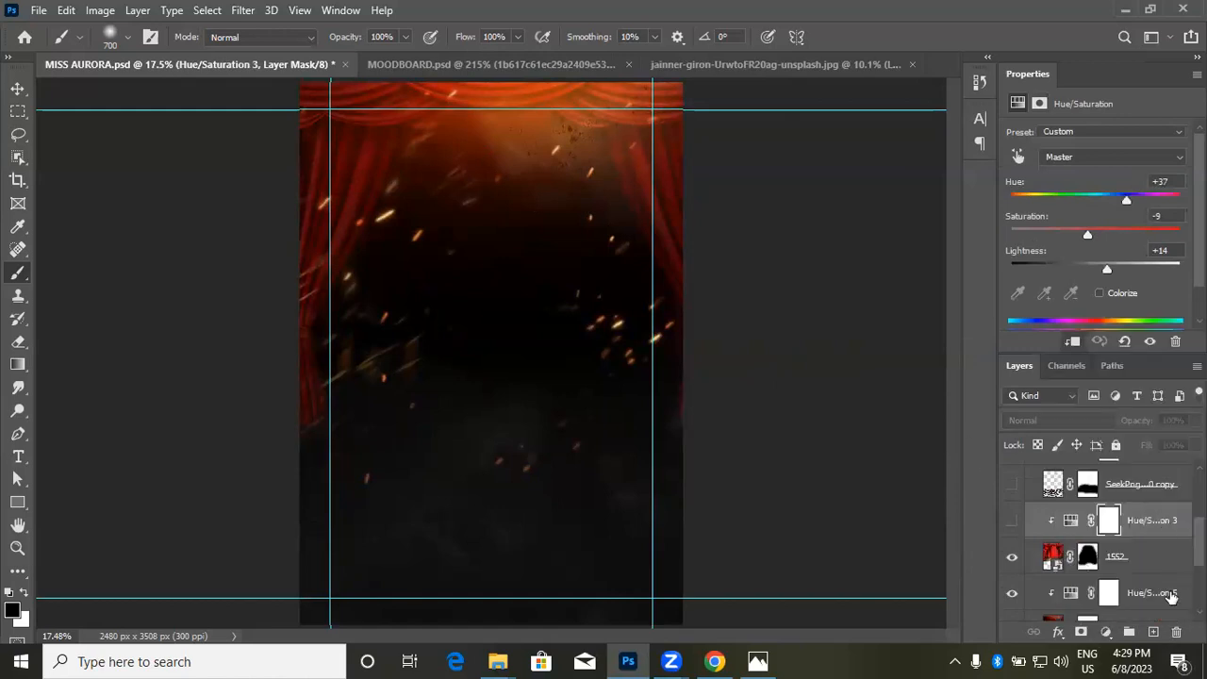
{"action": "left_click", "coordinate": [1177, 632]}
{"action": "left_click", "coordinate": [1177, 632]}
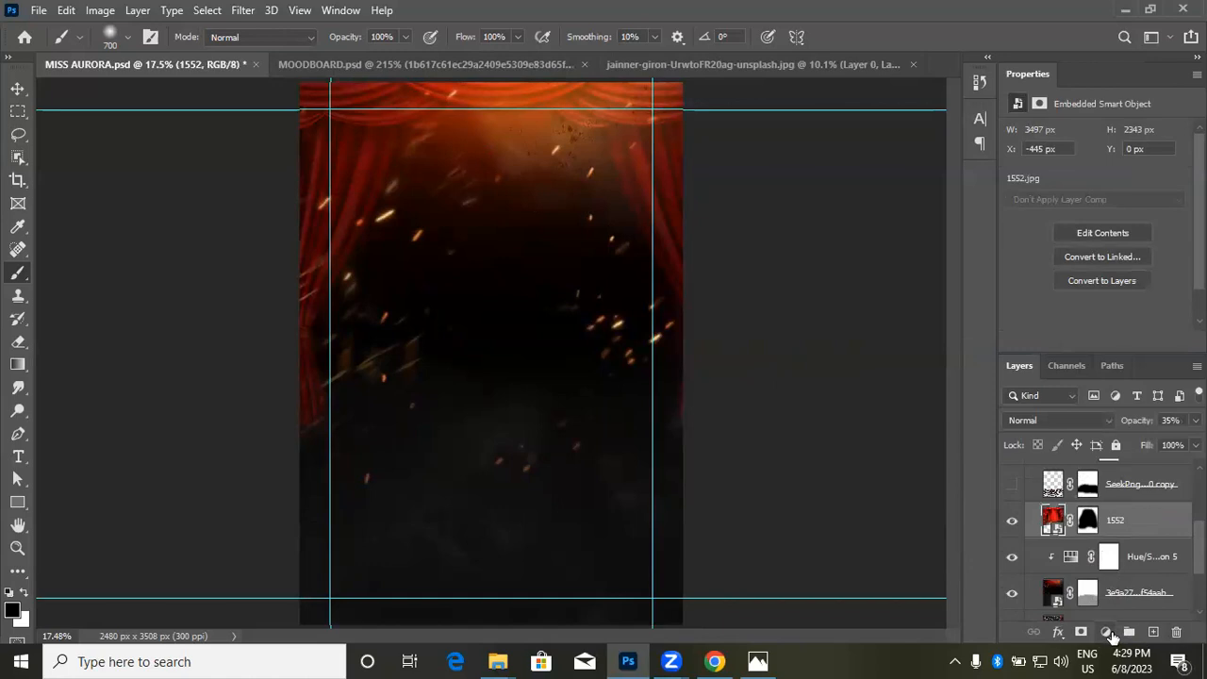
Step: Add a new Hue/Saturation adjustment above the curtain layer, try an unclipped hue shift on it, and undo the shift
{"action": "left_click", "coordinate": [1106, 631]}
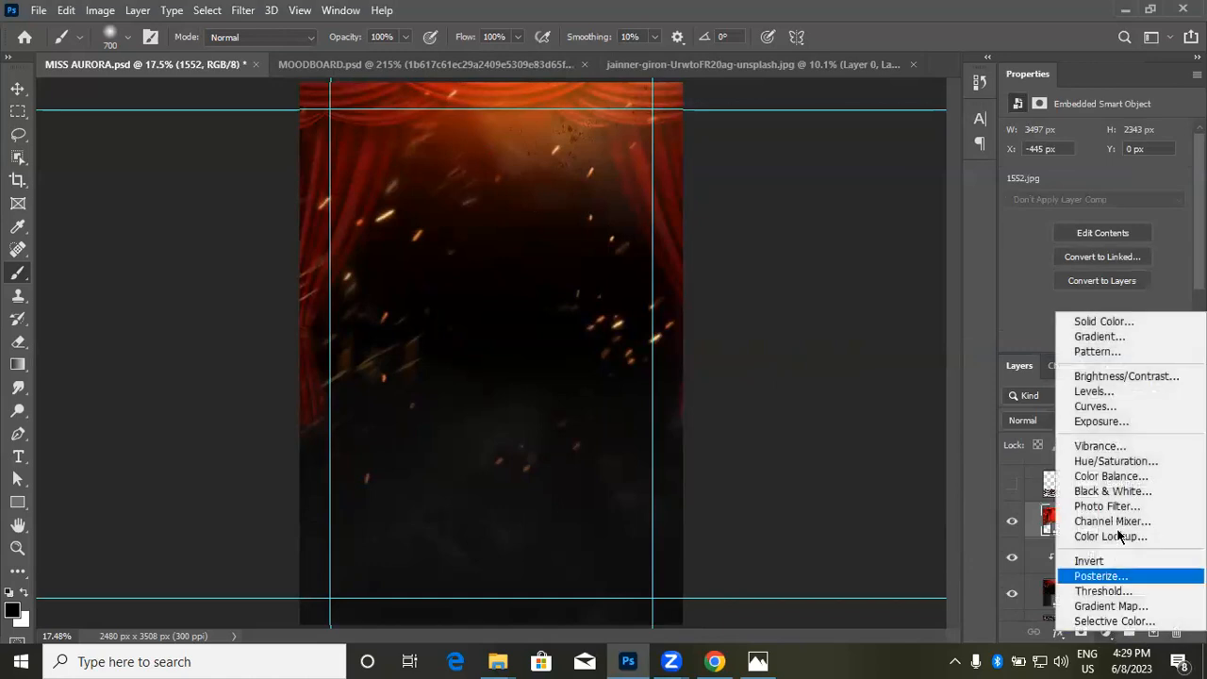
{"action": "left_click", "coordinate": [1106, 632]}
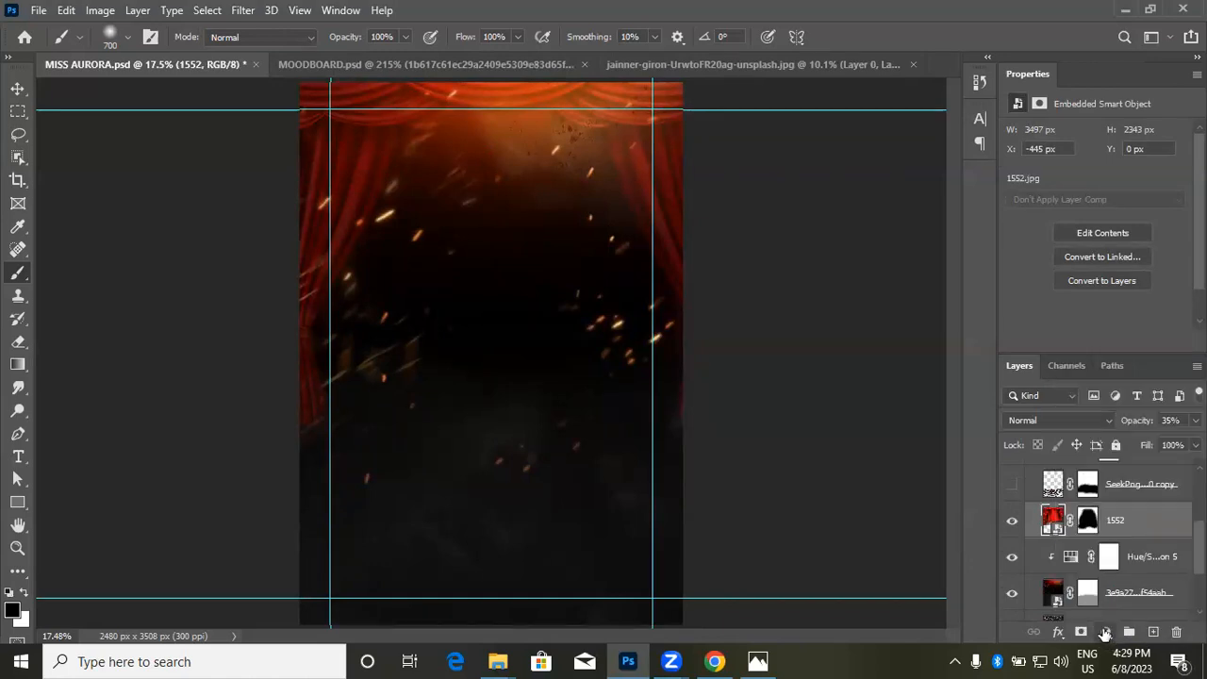
{"action": "left_click", "coordinate": [1105, 632]}
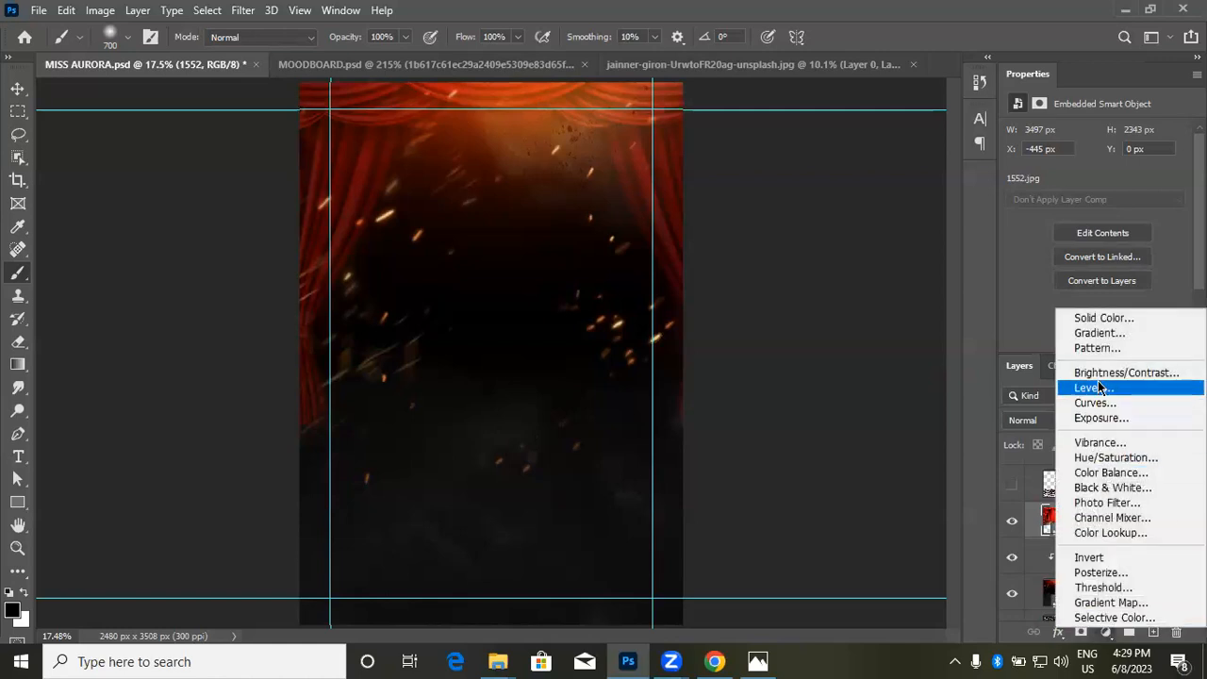
{"action": "left_click", "coordinate": [1113, 459]}
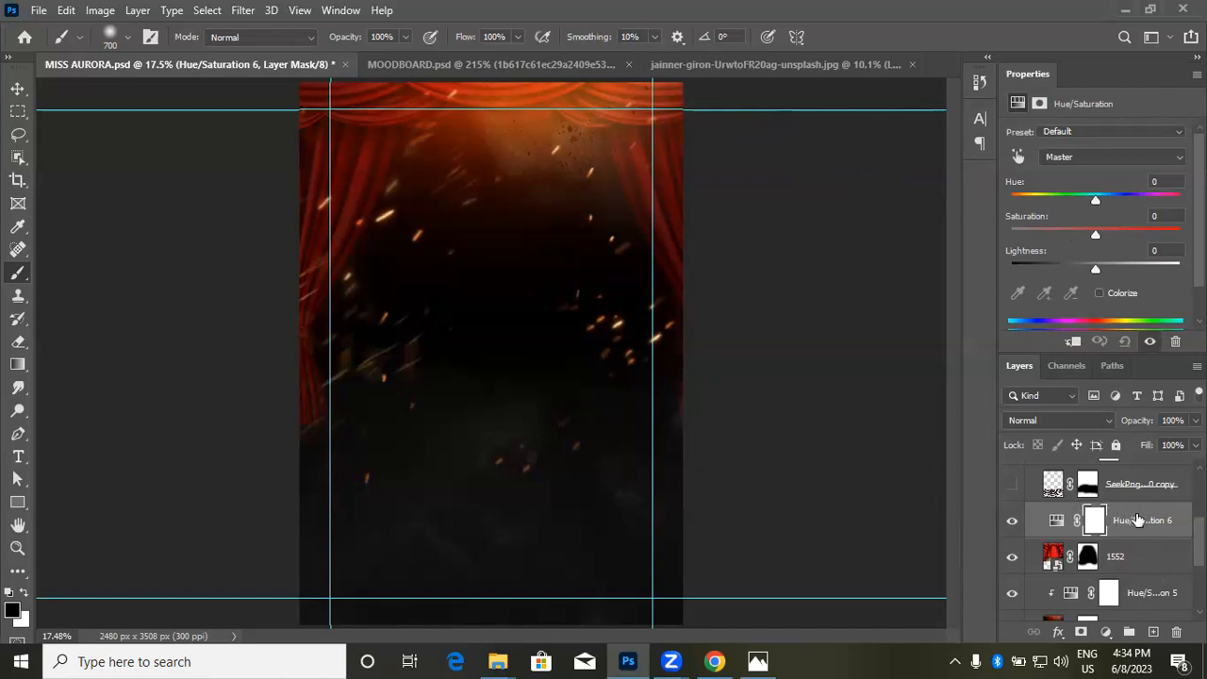
{"action": "key", "text": "v"}
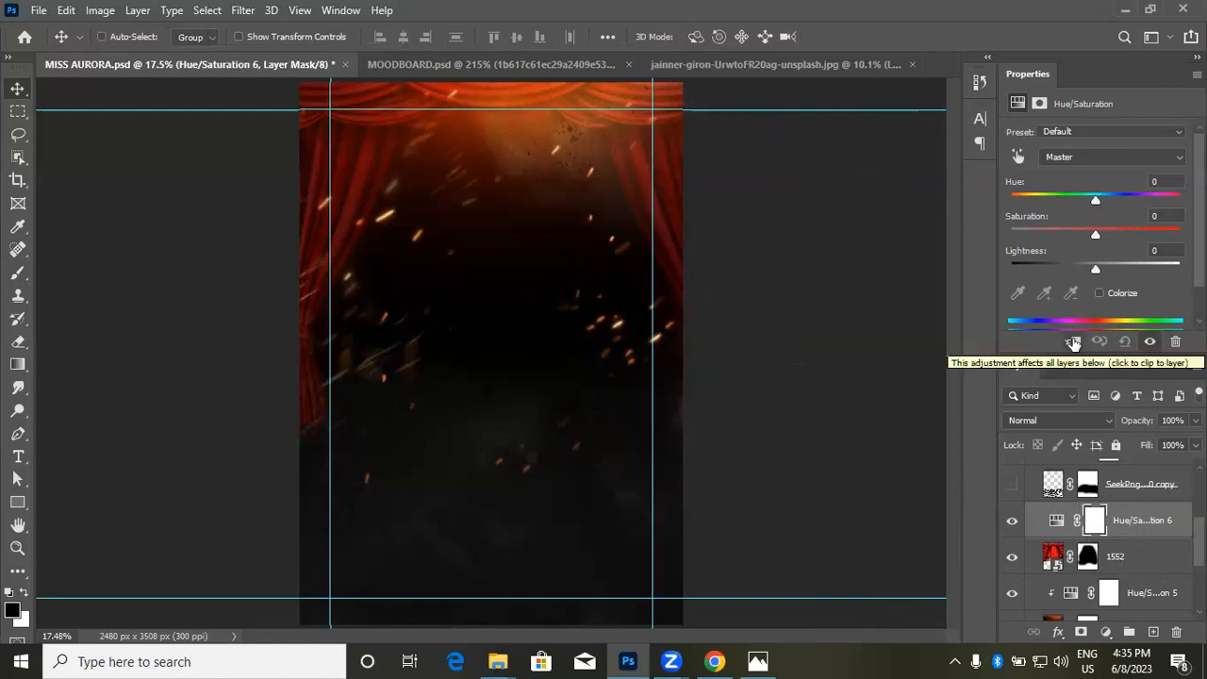
{"action": "left_click_drag", "start_coordinate": [1101, 200], "coordinate": [1168, 205]}
{"action": "key", "text": "ctrl+z"}
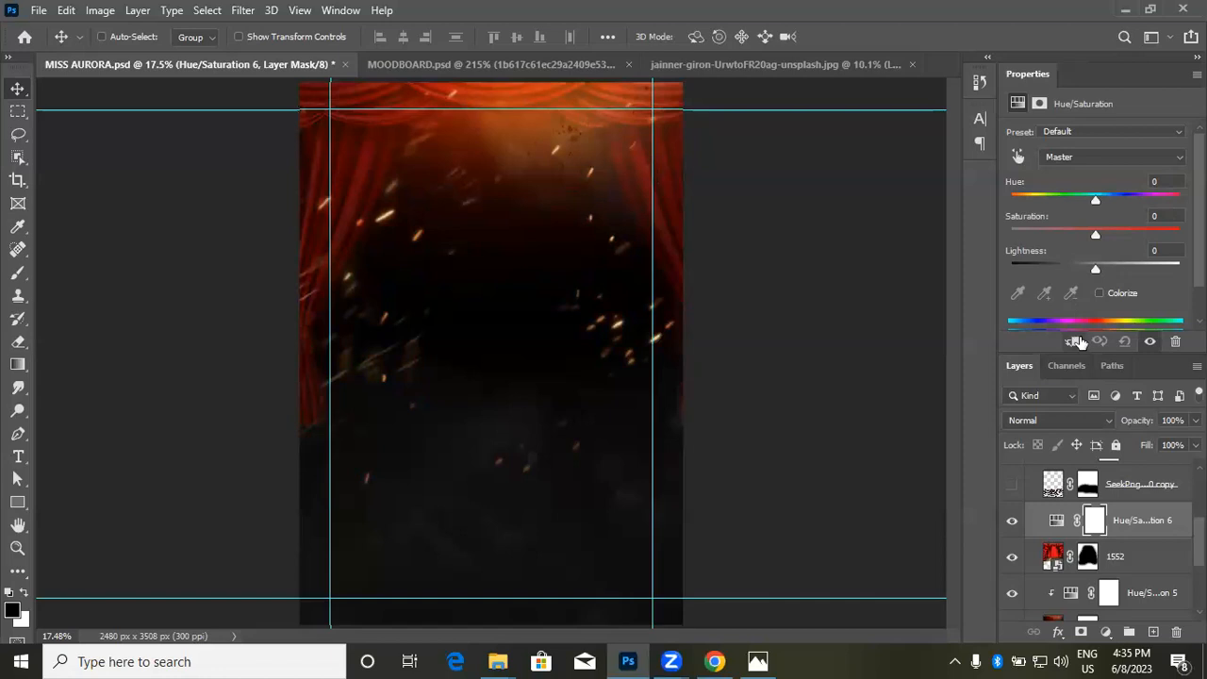
Step: Clip the adjustment to the curtain, try a hue of +45, and undo back to the restored Hue/Saturation 3 layer
{"action": "left_click", "coordinate": [1076, 342]}
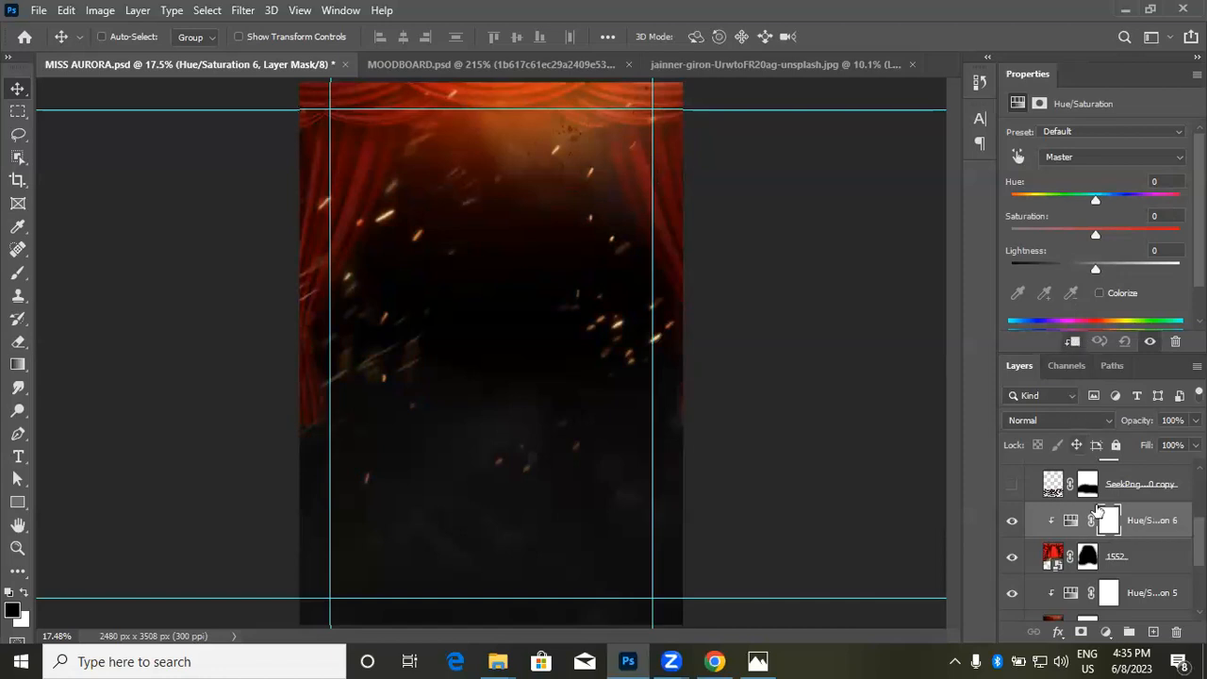
{"action": "left_click_drag", "start_coordinate": [1099, 203], "coordinate": [1136, 207]}
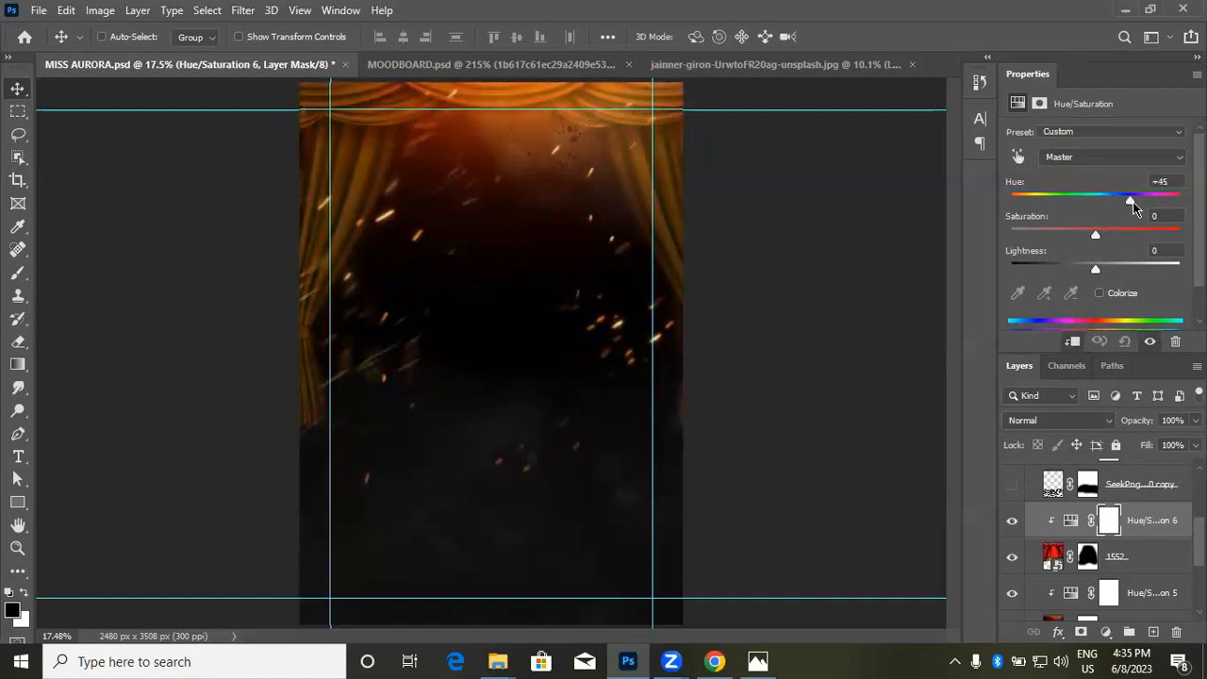
{"action": "key", "text": "ctrl+z"}
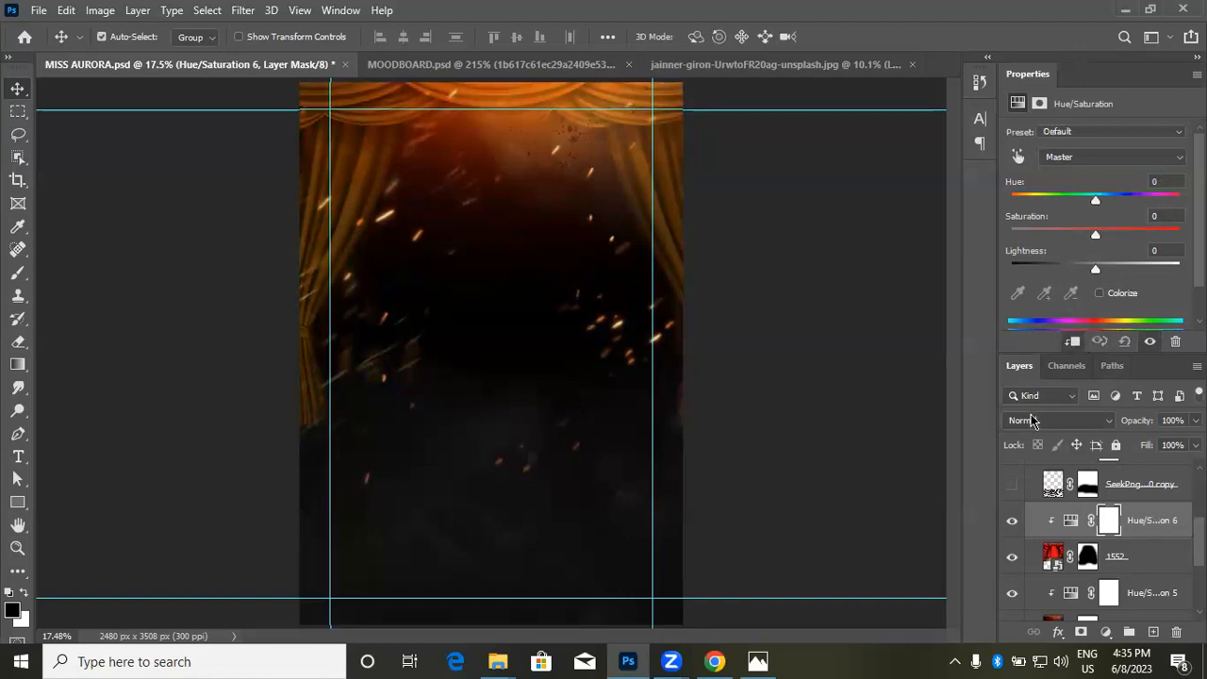
{"action": "key", "text": "ctrl+z"}
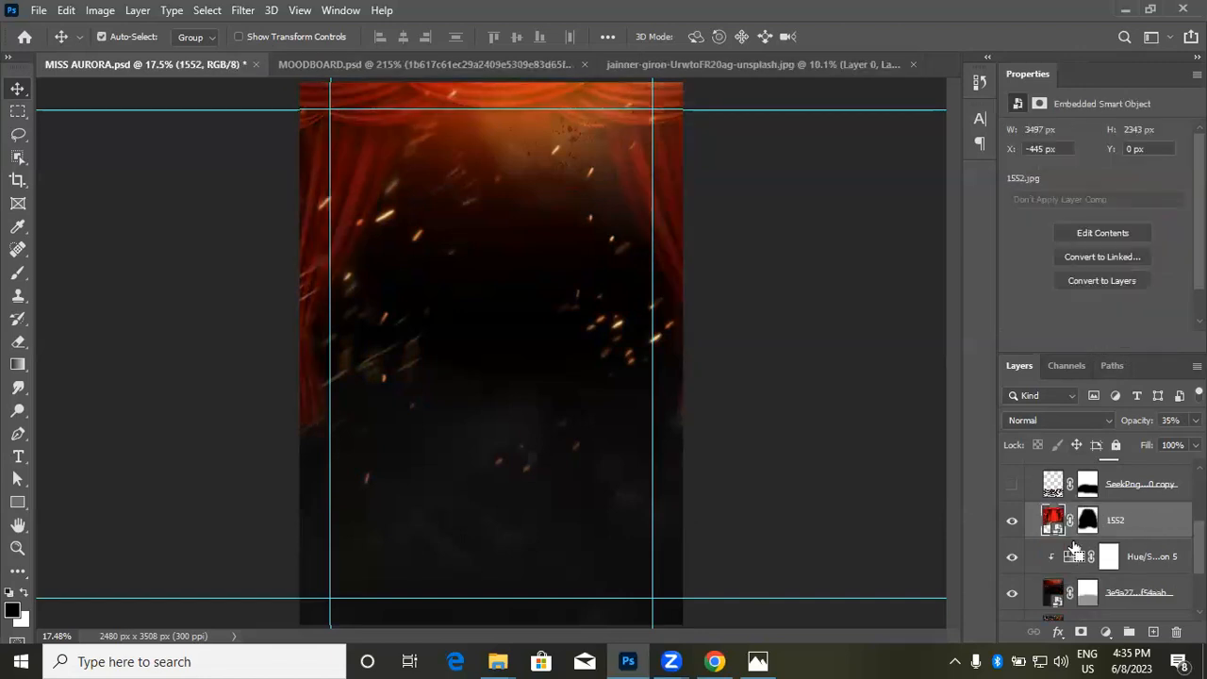
{"action": "key", "text": "ctrl+z"}
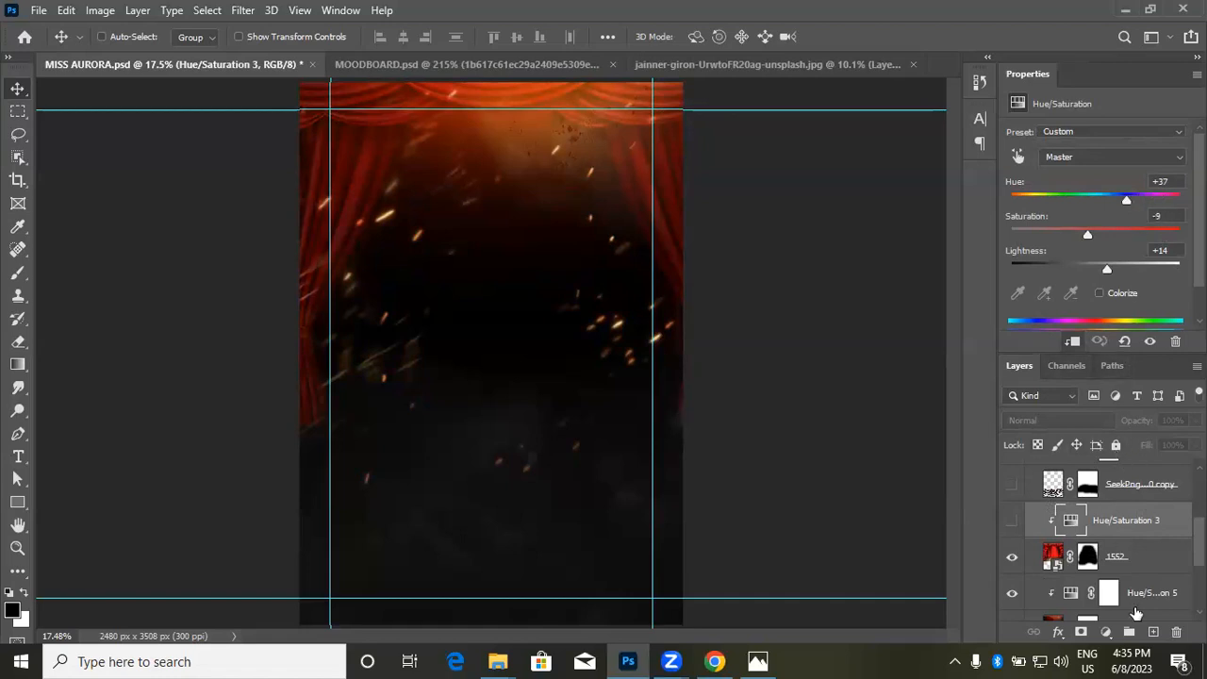
Step: Delete the Hue/Saturation 3 layer and add a new Hue/Saturation adjustment clipped to the curtain layer
{"action": "left_click", "coordinate": [1179, 633]}
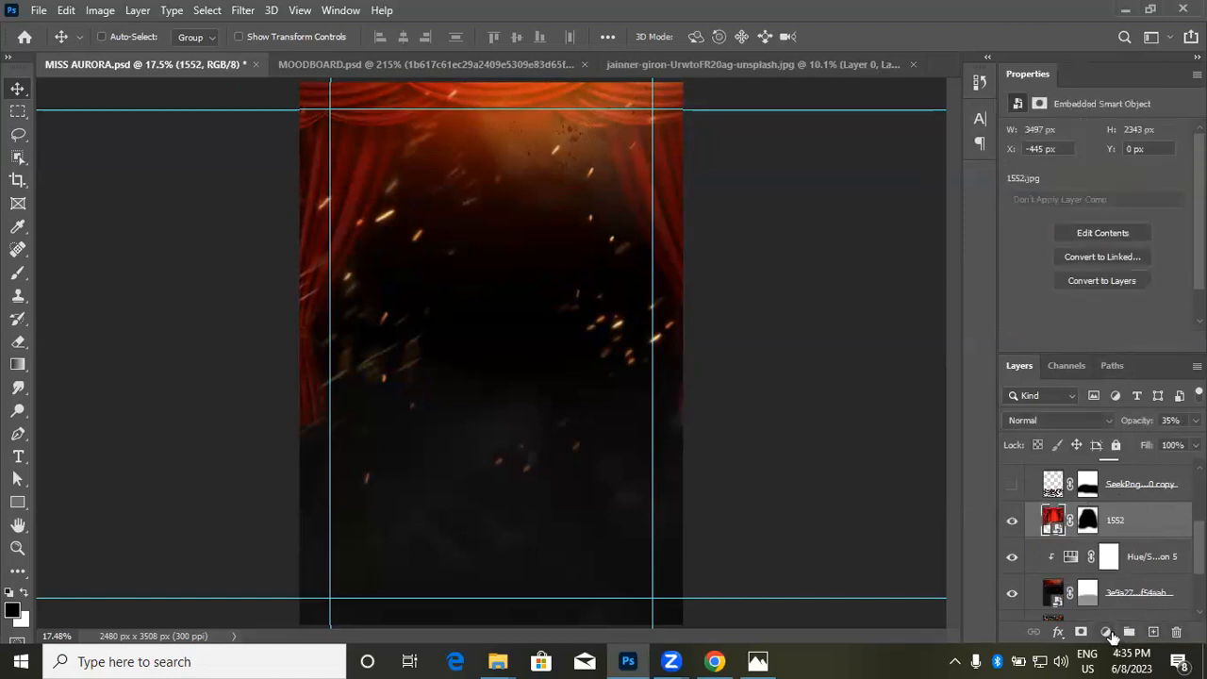
{"action": "left_click", "coordinate": [1107, 632]}
{"action": "left_click", "coordinate": [1108, 457]}
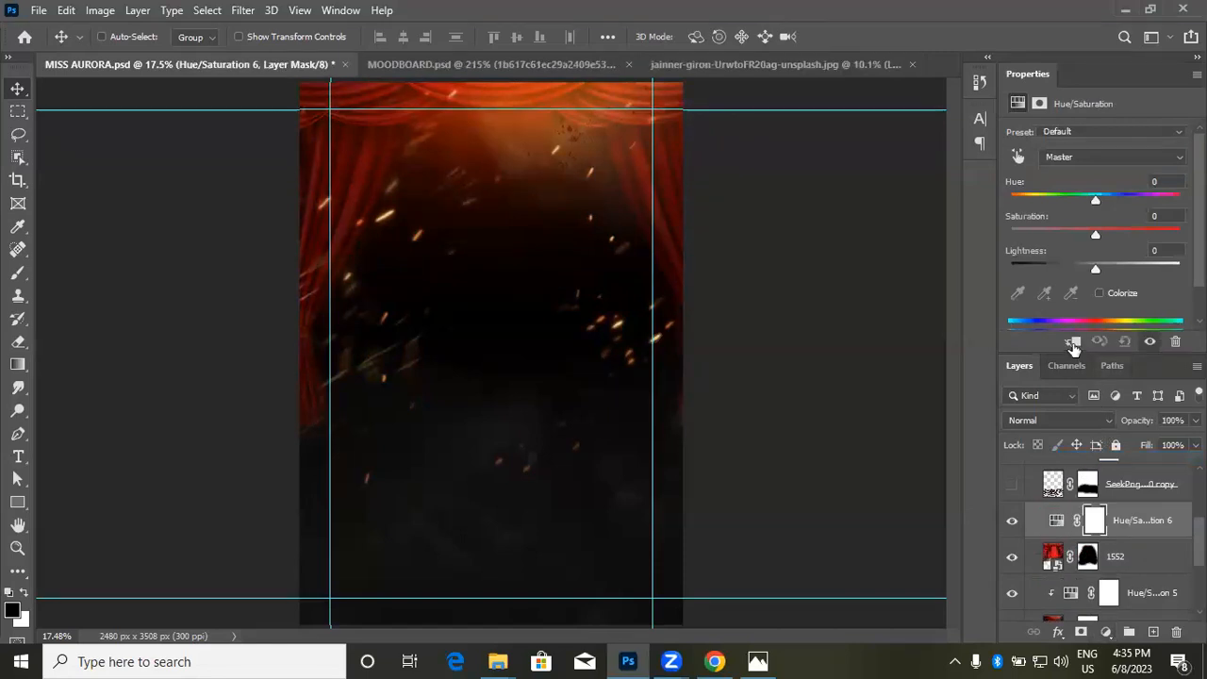
Step: Recolour the curtain to gold by setting Hue to +37, Saturation to -9 and Lightness to +12
{"action": "left_click_drag", "start_coordinate": [1098, 198], "coordinate": [1122, 200]}
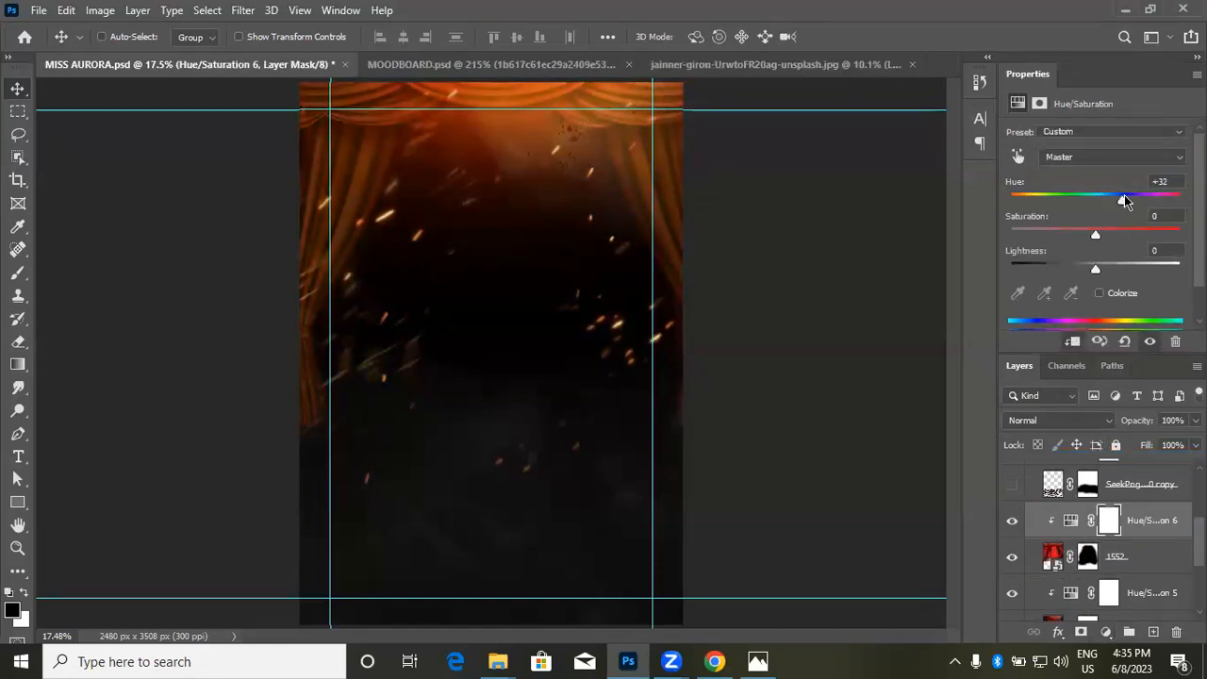
{"action": "left_click", "coordinate": [1177, 182]}
{"action": "key", "text": "BackSpace"}
{"action": "type", "text": "7"}
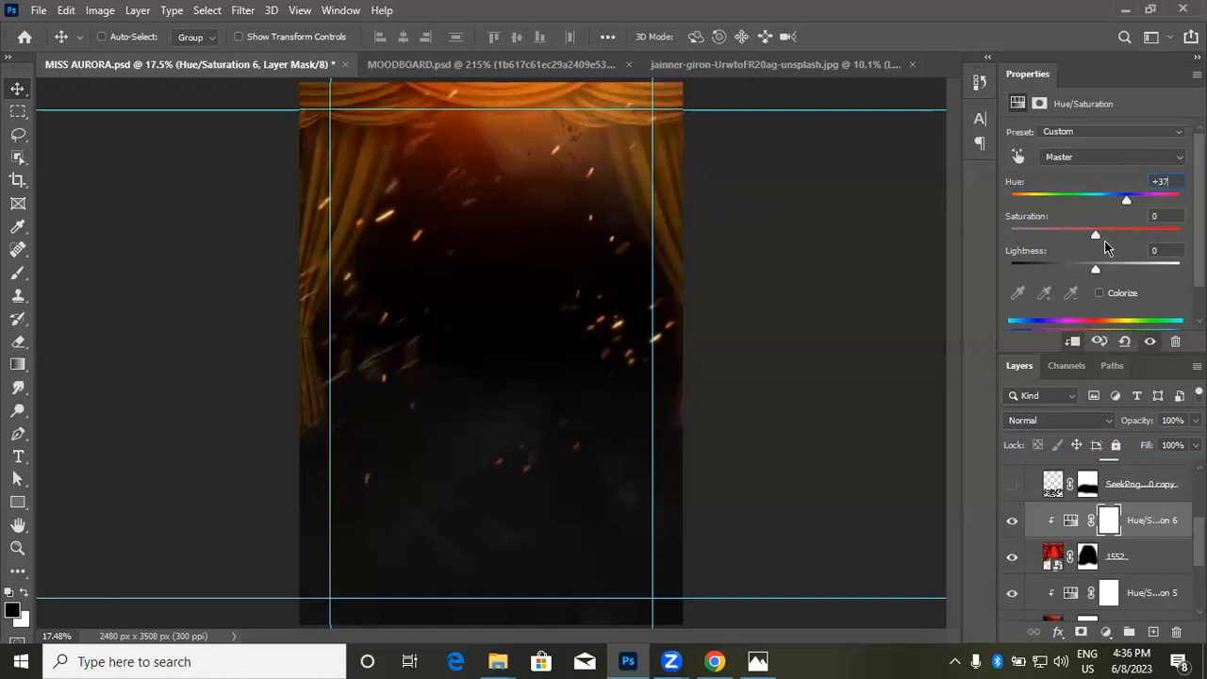
{"action": "left_click_drag", "start_coordinate": [1094, 234], "coordinate": [1091, 237]}
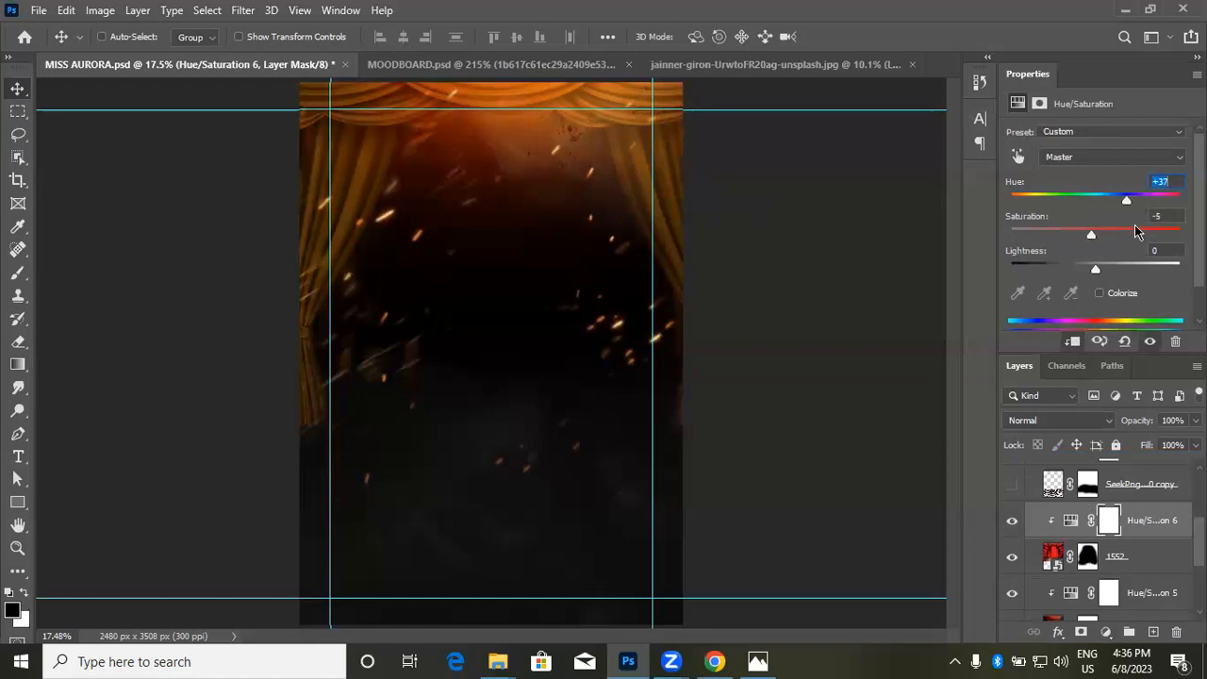
{"action": "left_click", "coordinate": [1166, 215]}
{"action": "left_click_drag", "start_coordinate": [1094, 269], "coordinate": [1105, 273]}
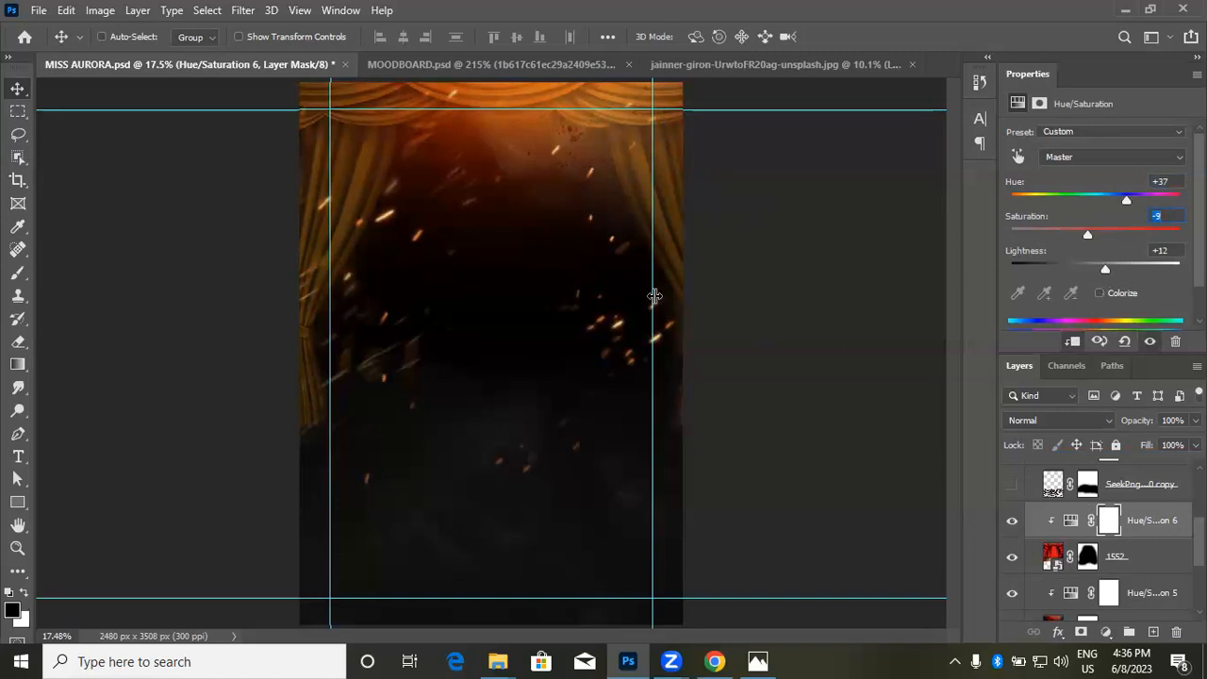
Step: Select the SeekPng copy layer in the BG group and make it visible, toggling it to compare
{"action": "scroll", "coordinate": [532, 296], "scroll_direction": "down", "scroll_amount": 2}
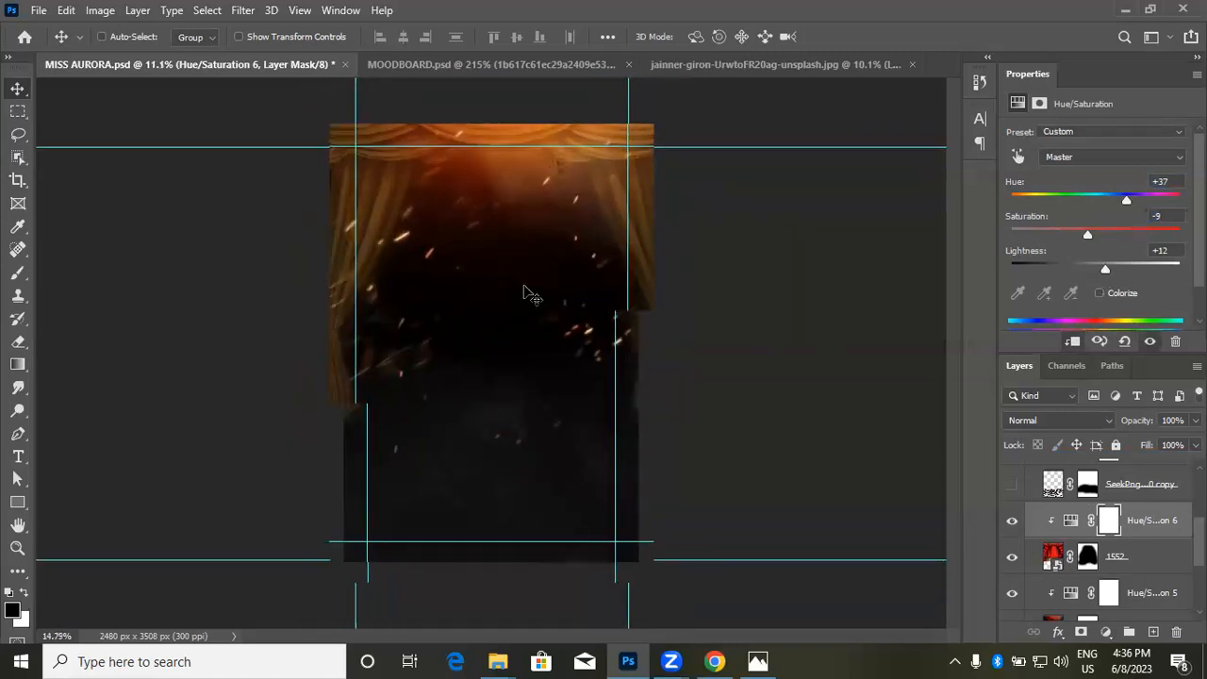
{"action": "scroll", "coordinate": [531, 296], "scroll_direction": "up", "scroll_amount": 1}
{"action": "scroll", "coordinate": [1073, 510], "scroll_direction": "up", "scroll_amount": 1}
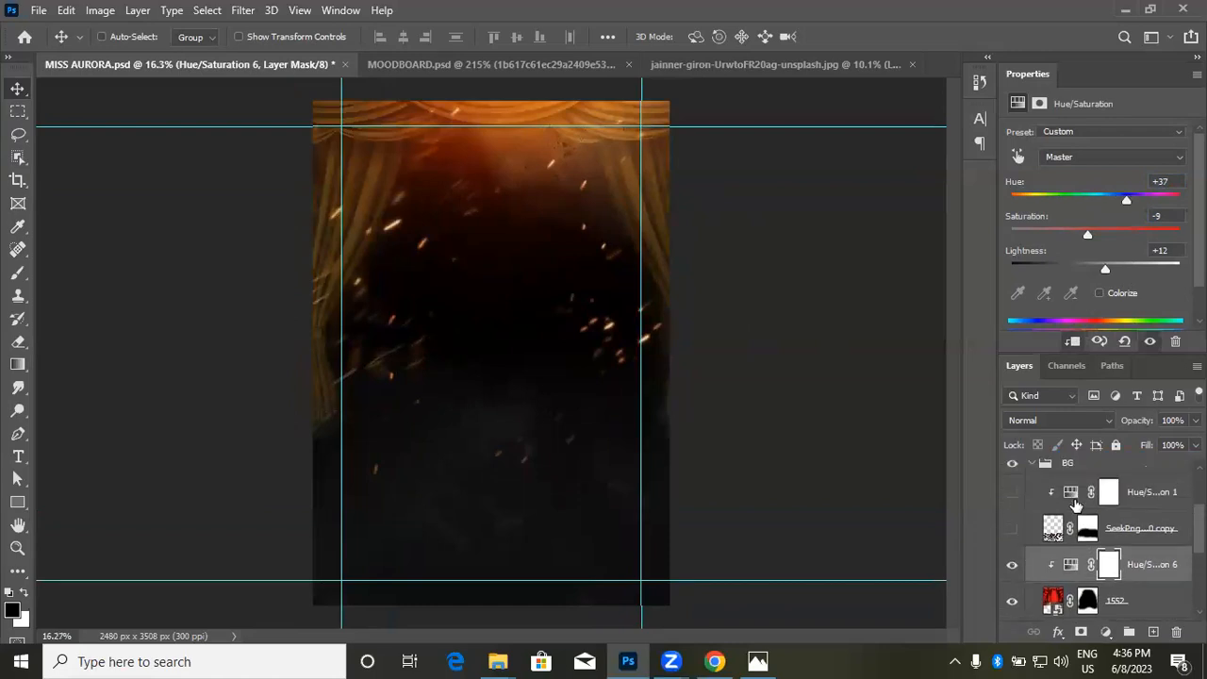
{"action": "left_click", "coordinate": [1132, 528]}
{"action": "left_click", "coordinate": [1012, 529]}
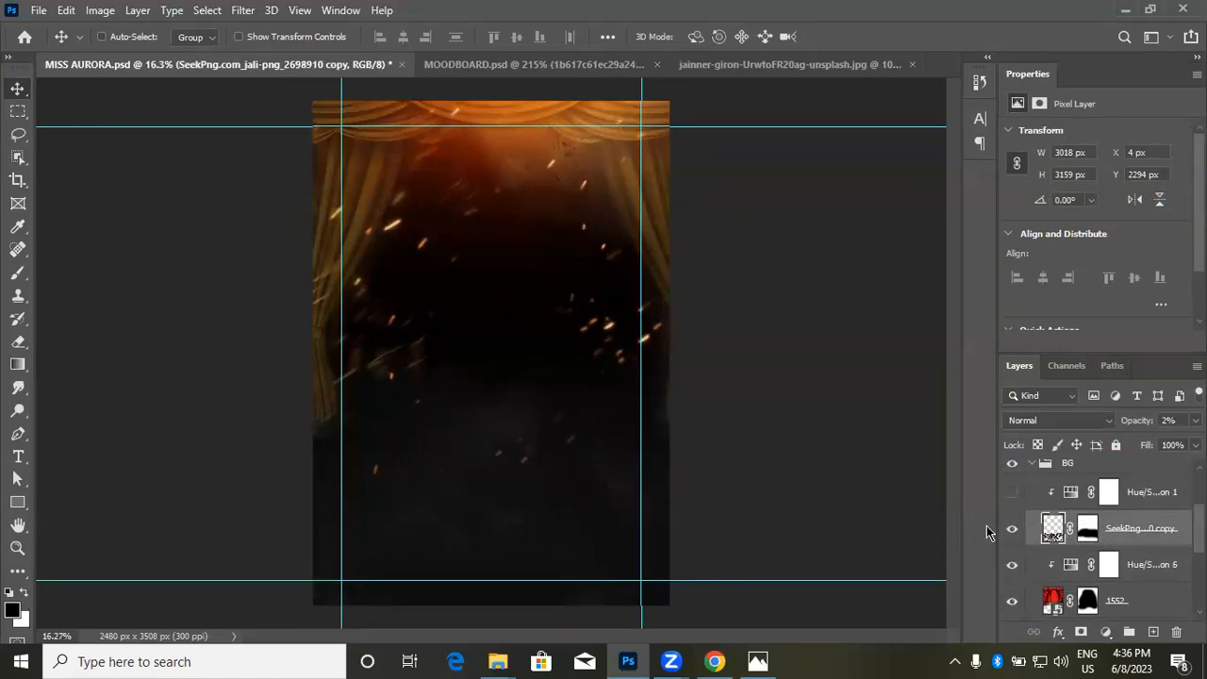
{"action": "left_click", "coordinate": [1010, 531]}
{"action": "left_click", "coordinate": [1011, 530]}
Step: Set the SeekPng copy layer's opacity to 13% and keep that layer selected
{"action": "scroll", "coordinate": [1134, 538], "scroll_direction": "up", "scroll_amount": 1}
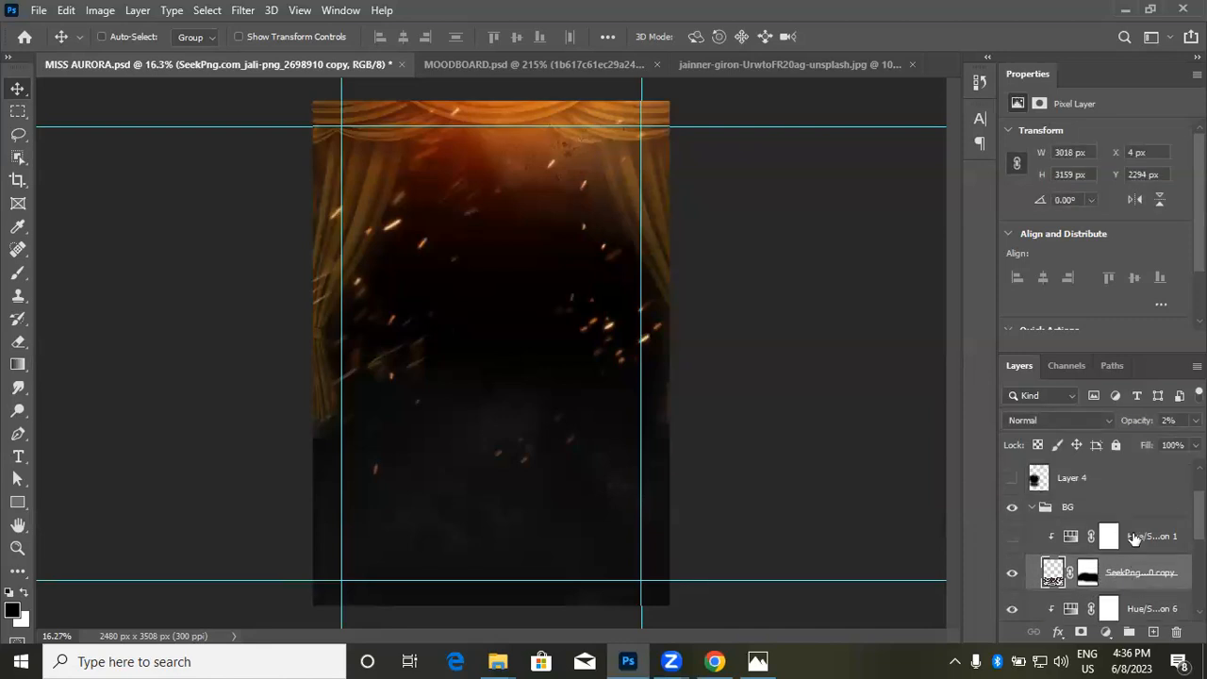
{"action": "scroll", "coordinate": [1135, 538], "scroll_direction": "down", "scroll_amount": 2}
{"action": "scroll", "coordinate": [1135, 540], "scroll_direction": "down", "scroll_amount": 1}
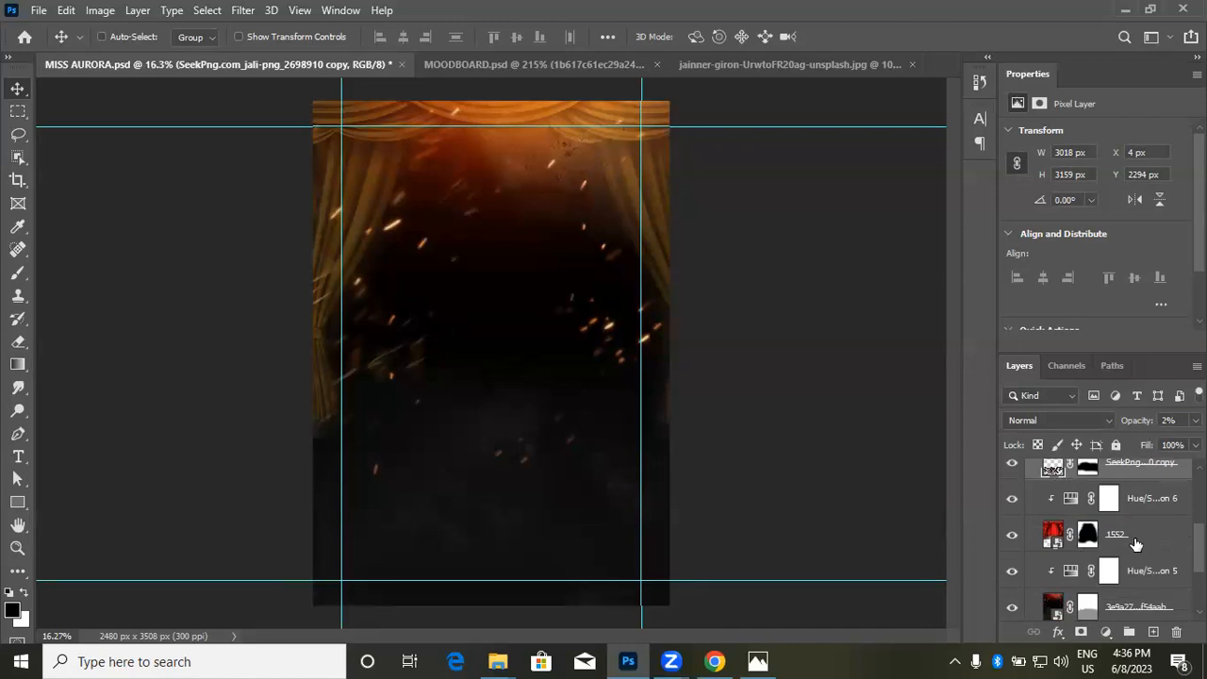
{"action": "scroll", "coordinate": [1134, 540], "scroll_direction": "down", "scroll_amount": 1}
{"action": "scroll", "coordinate": [1135, 540], "scroll_direction": "up", "scroll_amount": 3}
{"action": "left_click", "coordinate": [1195, 421]}
{"action": "left_click", "coordinate": [1123, 441]}
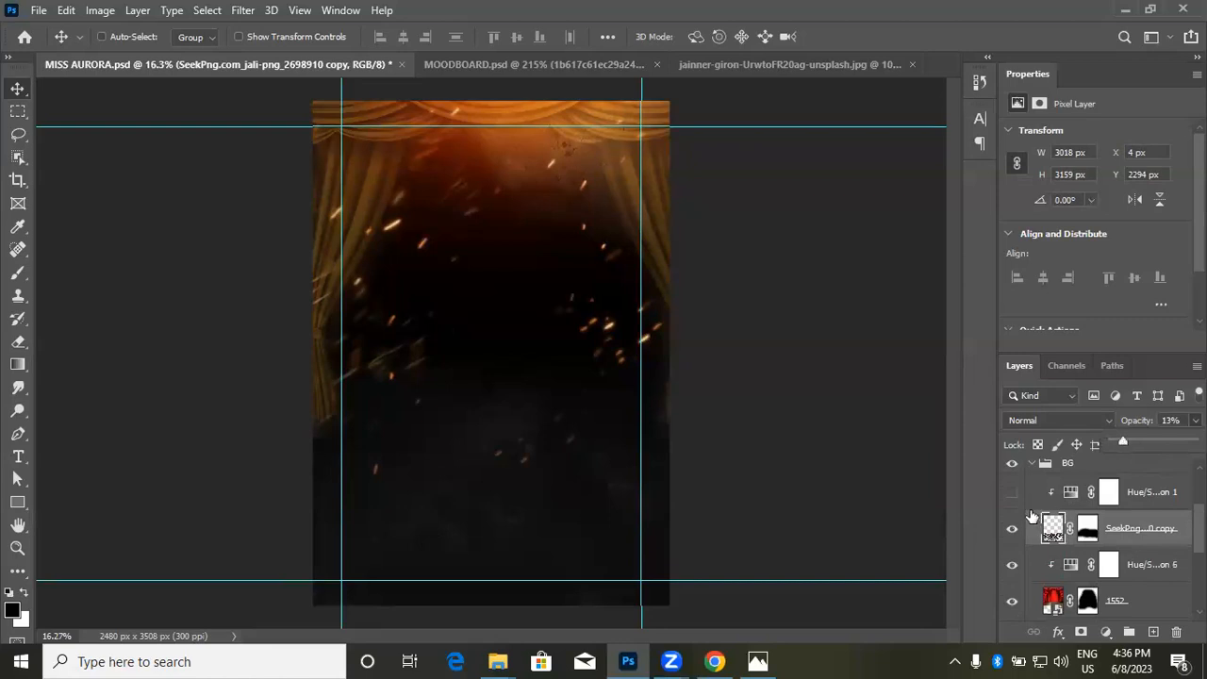
{"action": "left_click", "coordinate": [1106, 568]}
{"action": "left_click", "coordinate": [1124, 531]}
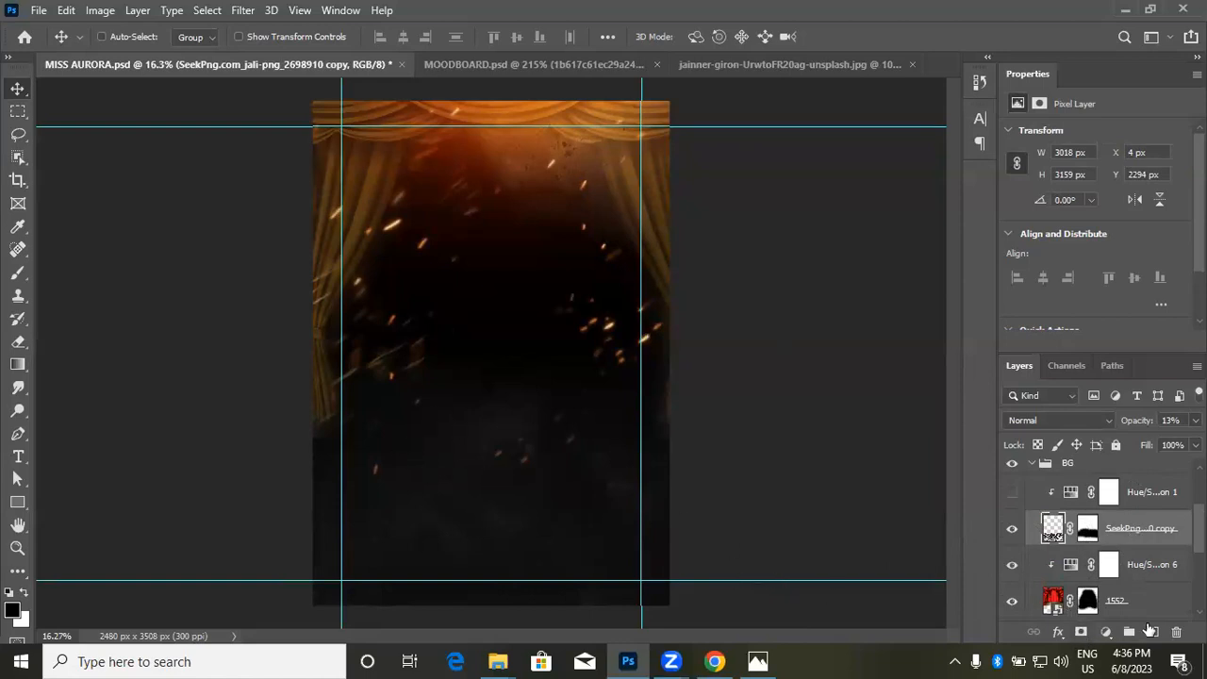
Step: Select the Hue/Saturation 1 adjustment clipped to the SeekPng copy layer and make it visible
{"action": "scroll", "coordinate": [1113, 548], "scroll_direction": "up", "scroll_amount": 2}
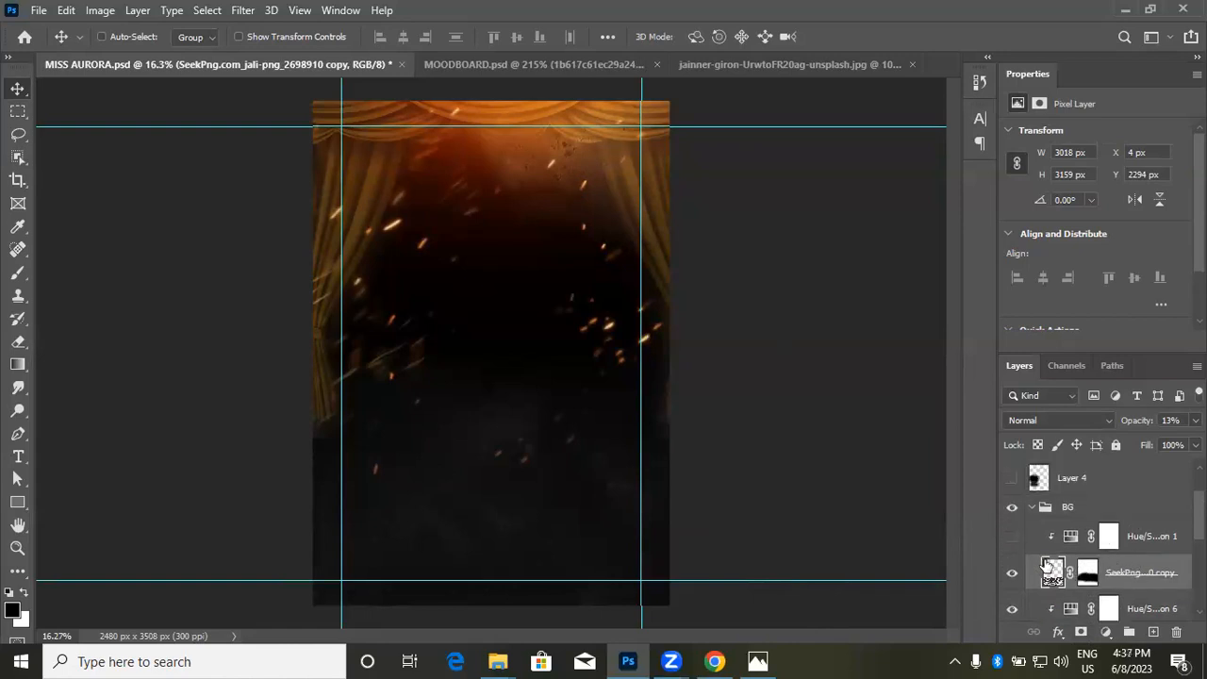
{"action": "left_click", "coordinate": [1155, 543]}
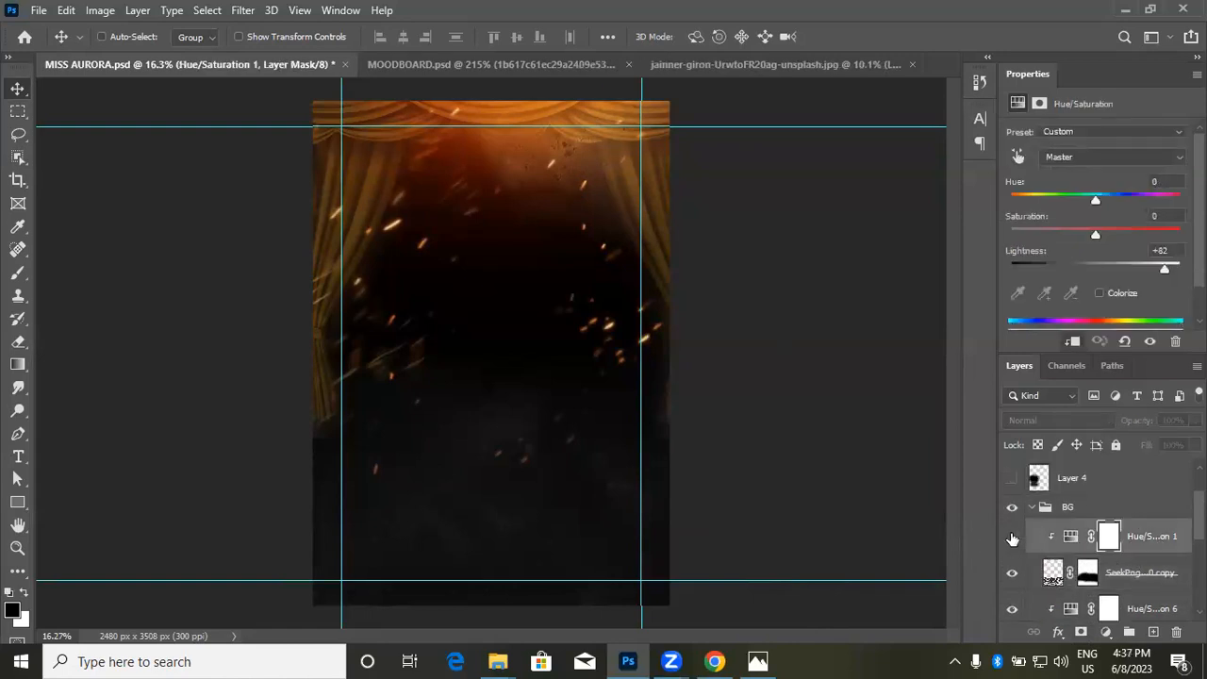
{"action": "left_click", "coordinate": [1012, 535]}
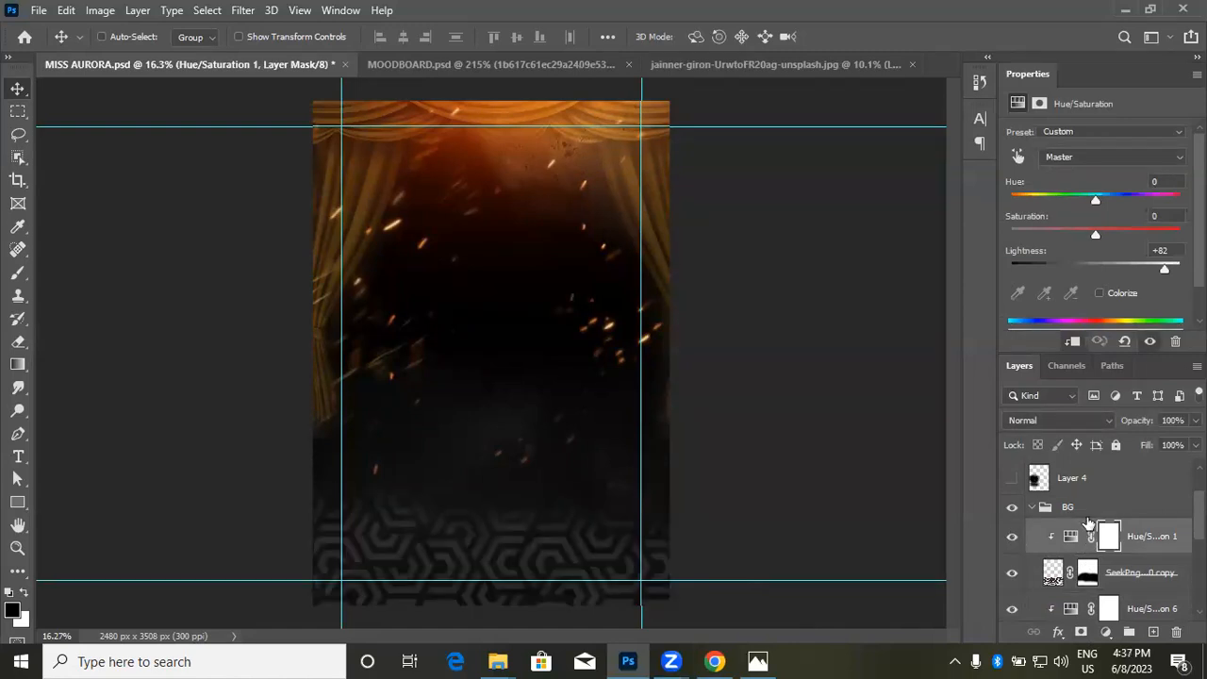
Step: Set the SeekPng copy layer's opacity to 2% and toggle its visibility off and on to compare
{"action": "left_click", "coordinate": [1139, 573]}
{"action": "left_click", "coordinate": [1151, 538]}
{"action": "left_click", "coordinate": [1144, 575]}
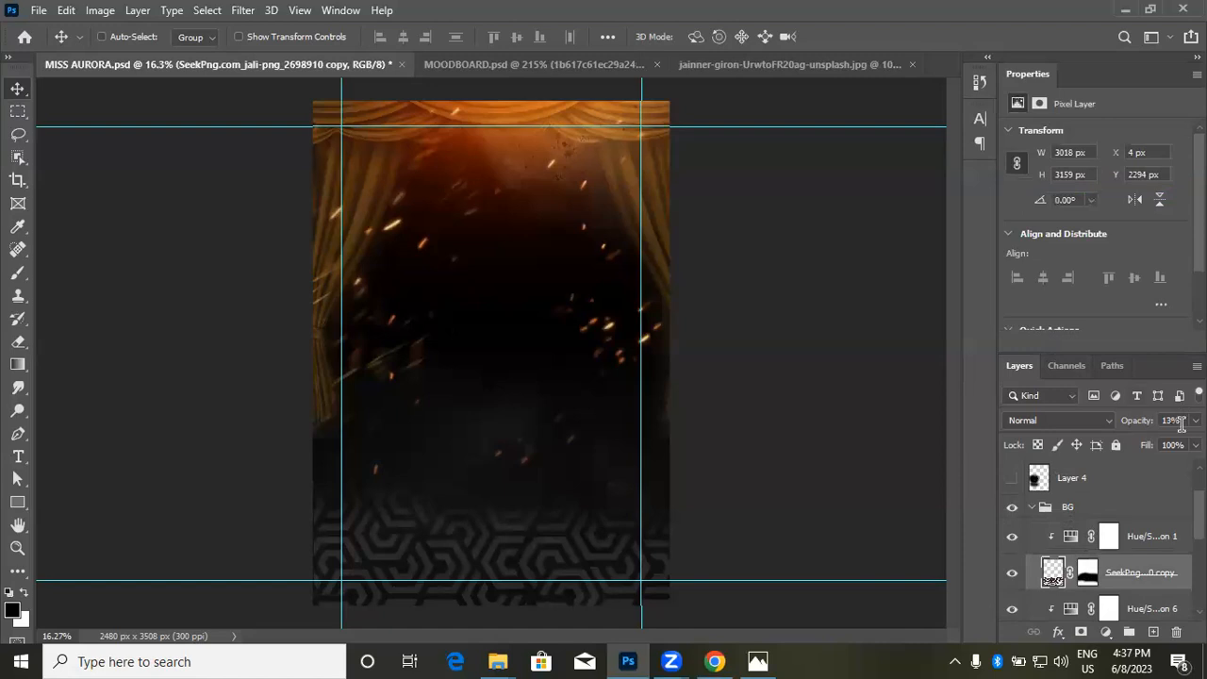
{"action": "left_click", "coordinate": [1180, 421]}
{"action": "type", "text": "2"}
{"action": "key", "text": "Return"}
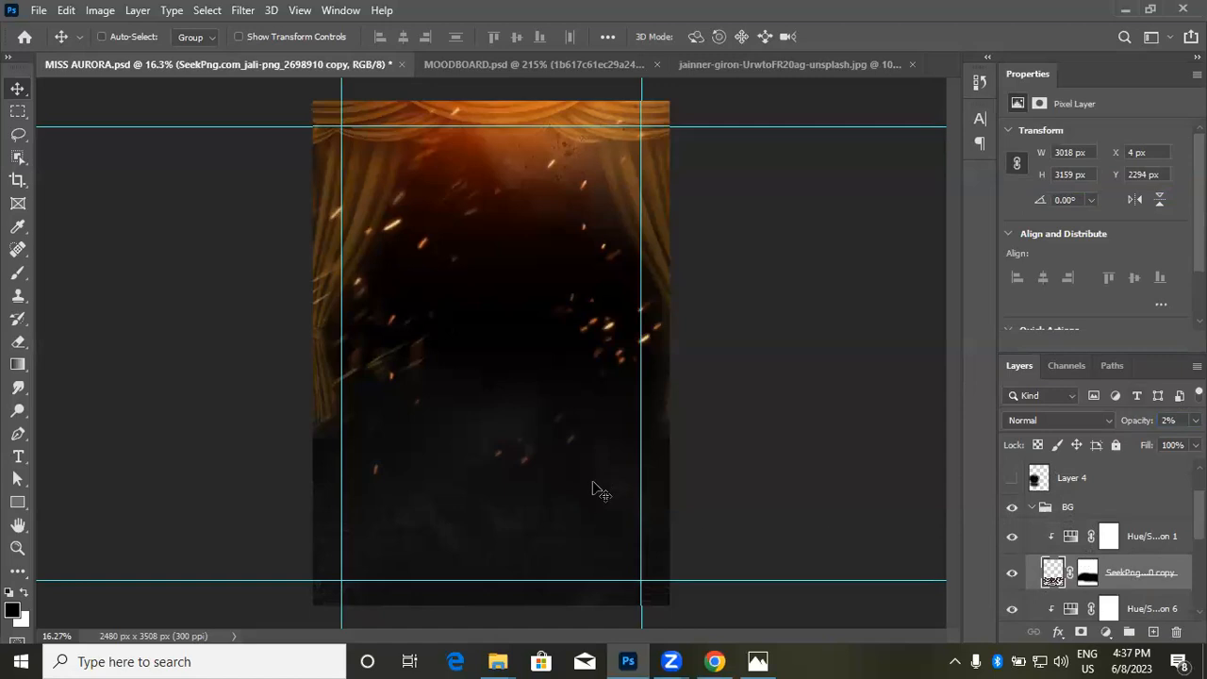
{"action": "left_click", "coordinate": [1012, 573]}
{"action": "left_click", "coordinate": [1012, 574]}
Step: Collapse the BG group and make Group 13 visible to bring back the flyer's text and model
{"action": "left_click", "coordinate": [1038, 507]}
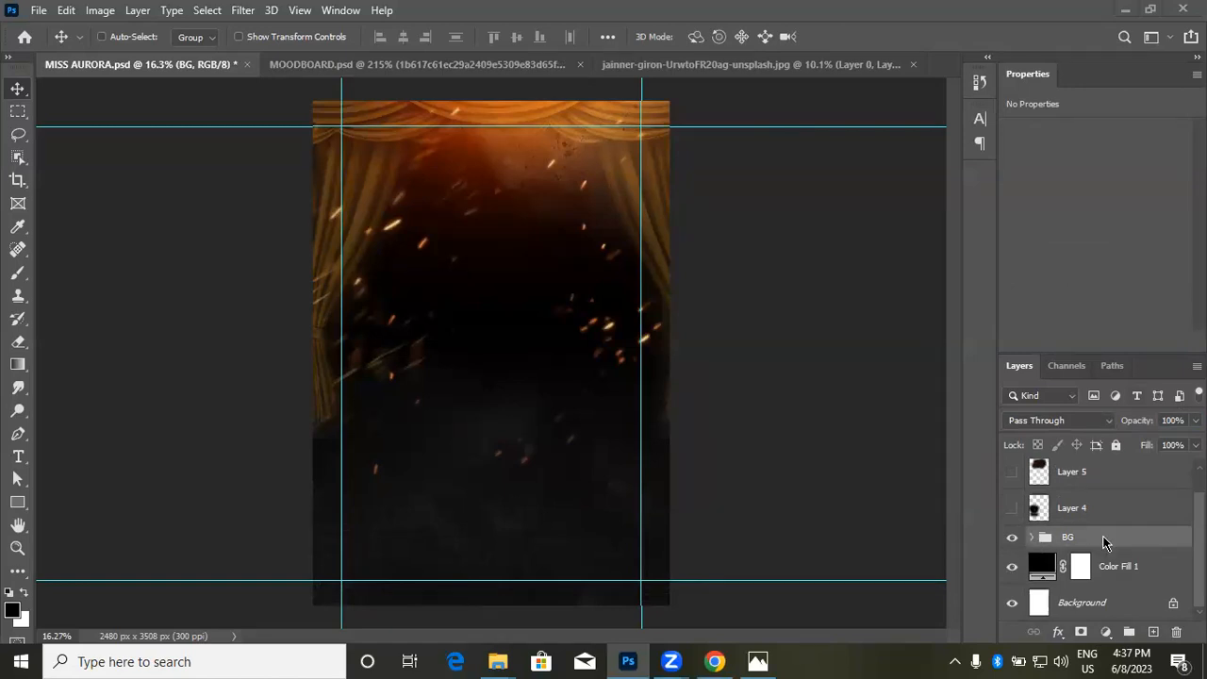
{"action": "scroll", "coordinate": [1108, 536], "scroll_direction": "up", "scroll_amount": 1}
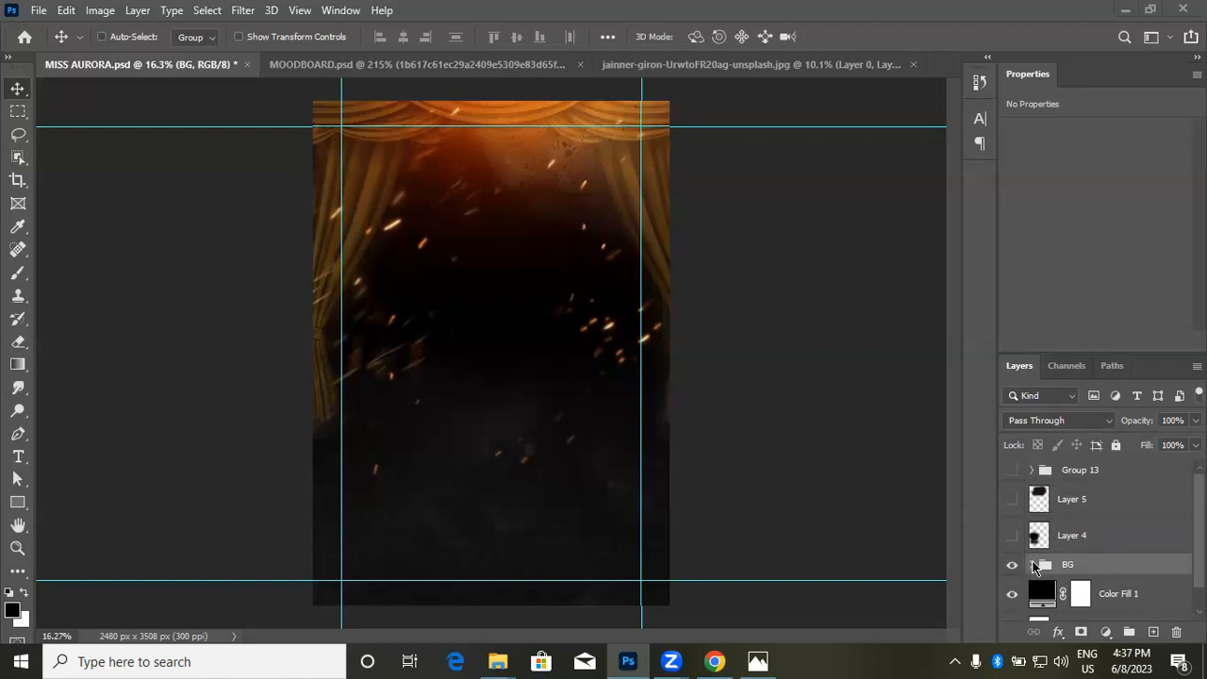
{"action": "left_click", "coordinate": [1012, 469]}
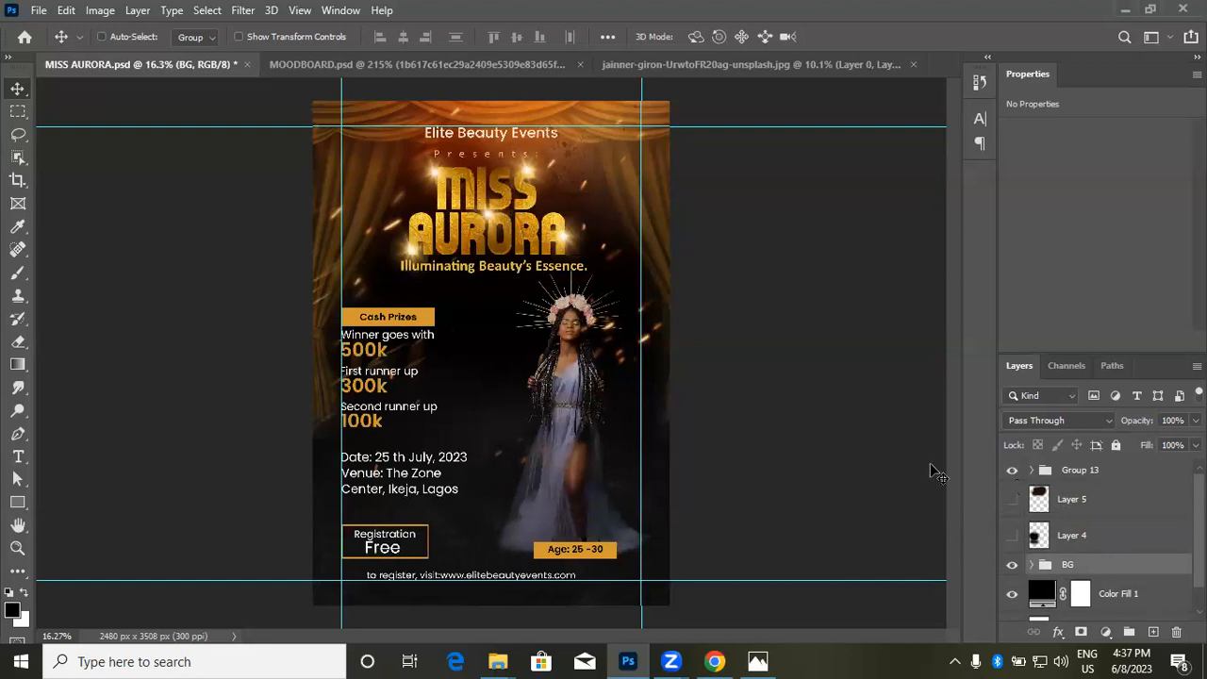
Step: Expand the BG group to review its background layers against the complete flyer, and collapse it again
{"action": "left_click", "coordinate": [1033, 564]}
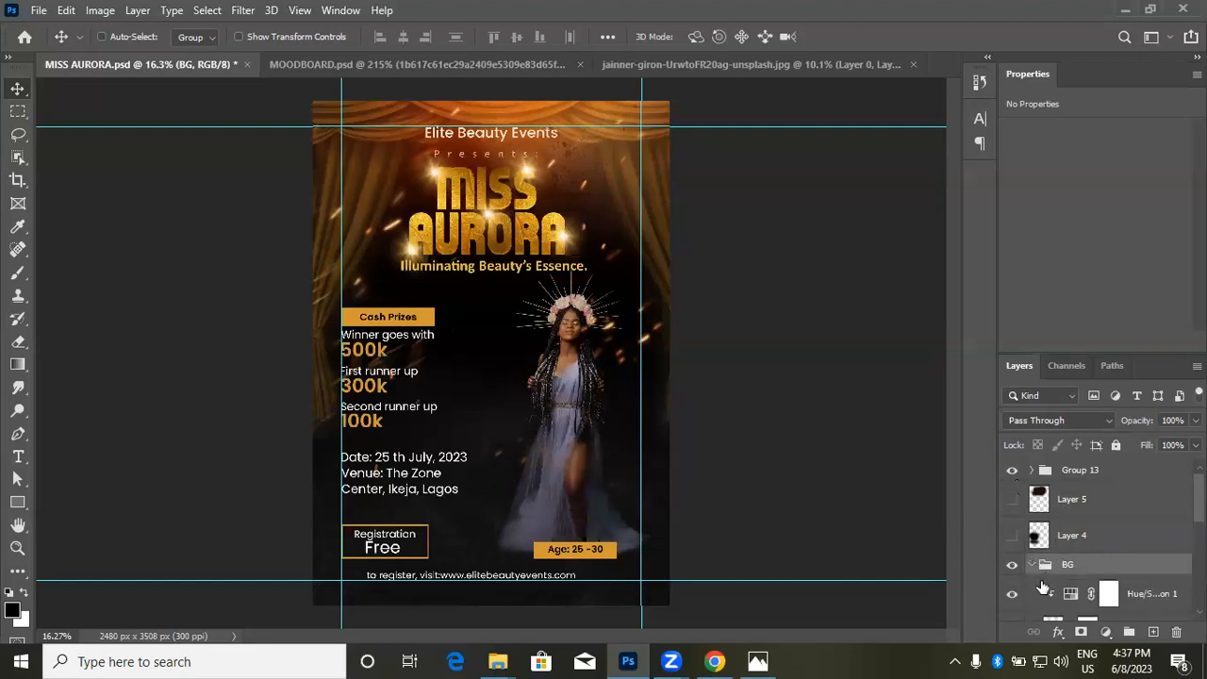
{"action": "scroll", "coordinate": [1066, 565], "scroll_direction": "down", "scroll_amount": 3}
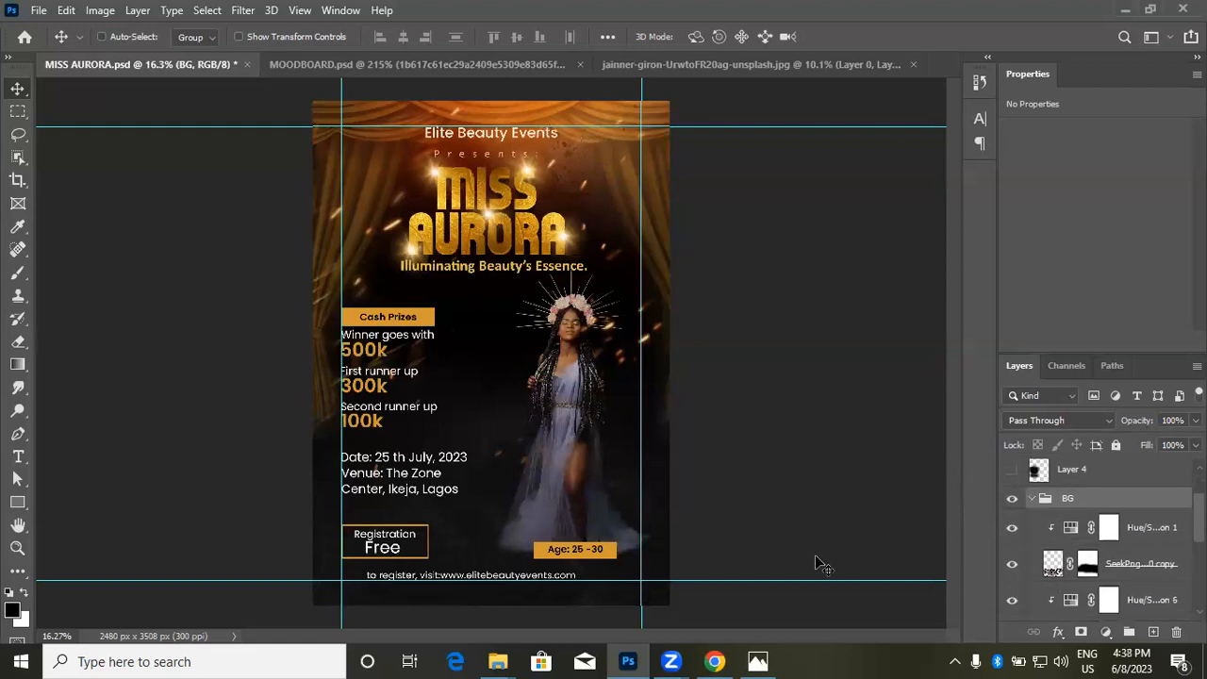
{"action": "scroll", "coordinate": [1054, 519], "scroll_direction": "down", "scroll_amount": 2}
{"action": "scroll", "coordinate": [1060, 518], "scroll_direction": "down", "scroll_amount": 1}
{"action": "scroll", "coordinate": [1060, 518], "scroll_direction": "up", "scroll_amount": 2}
{"action": "scroll", "coordinate": [1060, 518], "scroll_direction": "down", "scroll_amount": 2}
{"action": "scroll", "coordinate": [1060, 518], "scroll_direction": "up", "scroll_amount": 3}
{"action": "scroll", "coordinate": [1060, 517], "scroll_direction": "up", "scroll_amount": 2}
{"action": "left_click", "coordinate": [1032, 564]}
Step: Expand Group 13 and display the full character formatting settings for the registration website text layer
{"action": "left_click", "coordinate": [1033, 473]}
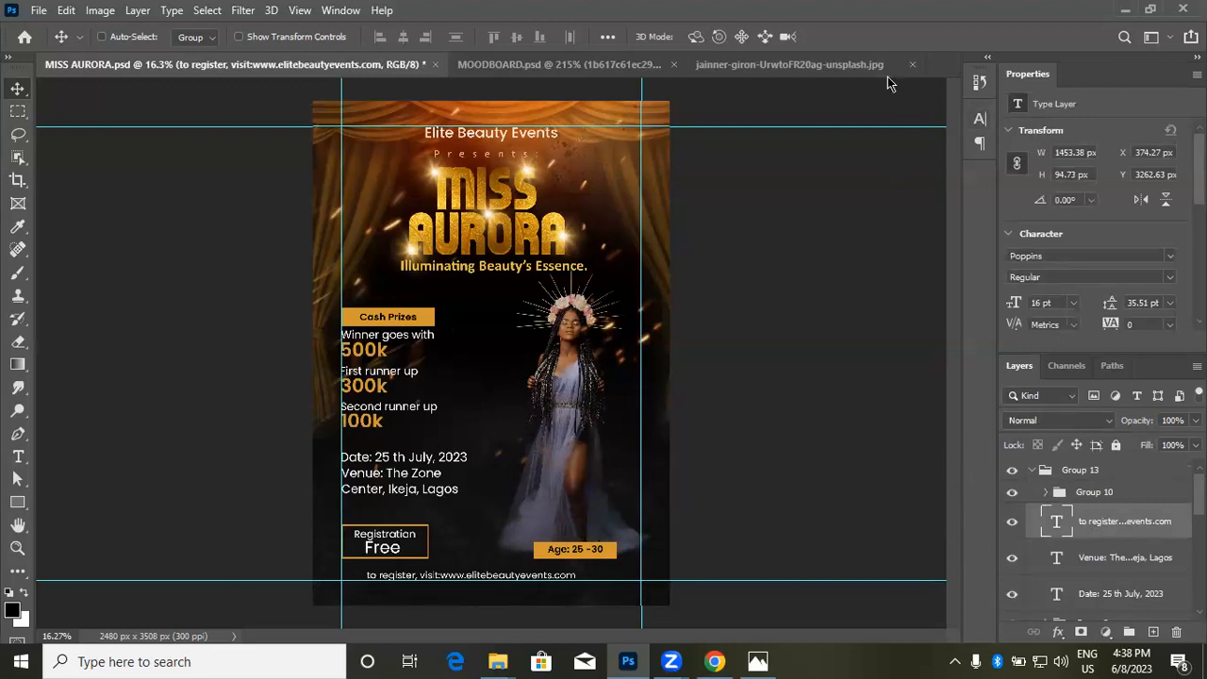
{"action": "left_click_drag", "start_coordinate": [585, 9], "coordinate": [559, 104]}
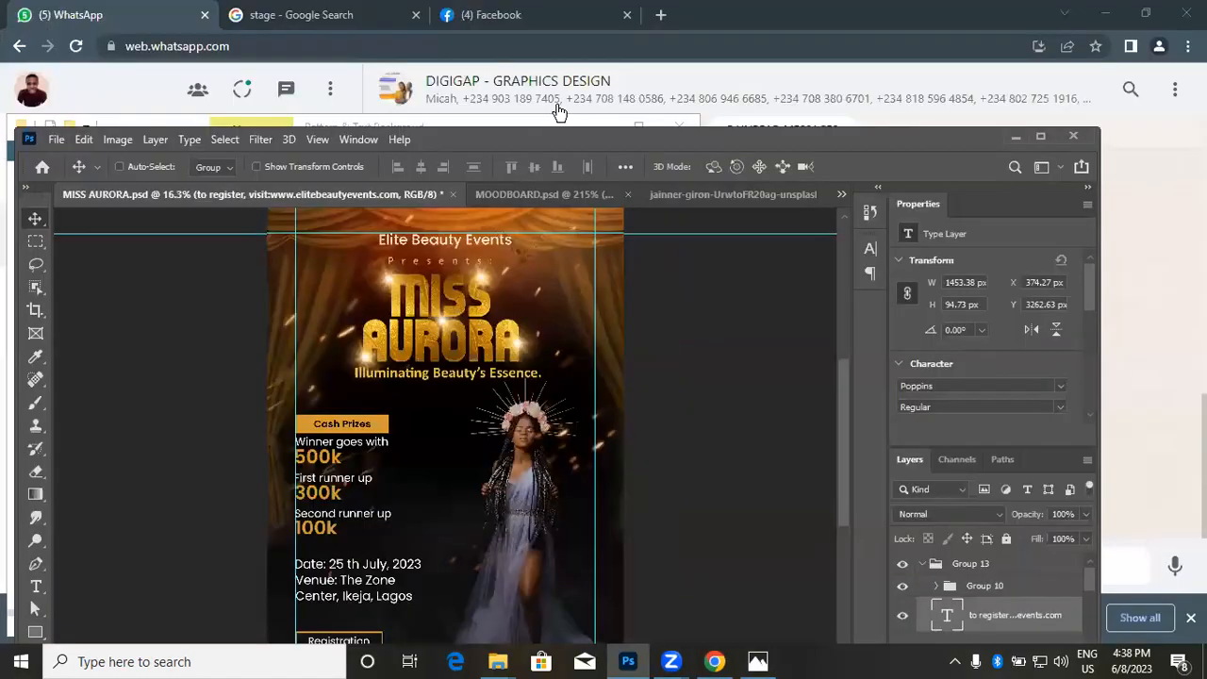
{"action": "left_click", "coordinate": [1042, 138]}
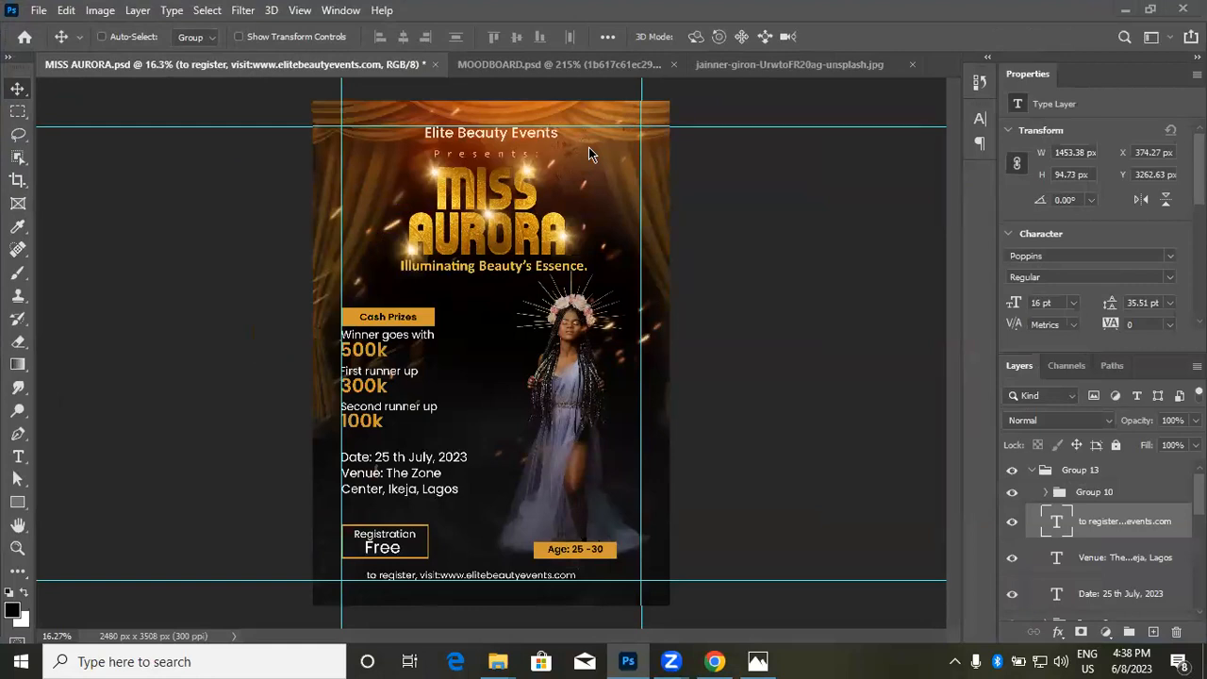
{"action": "left_click", "coordinate": [341, 11]}
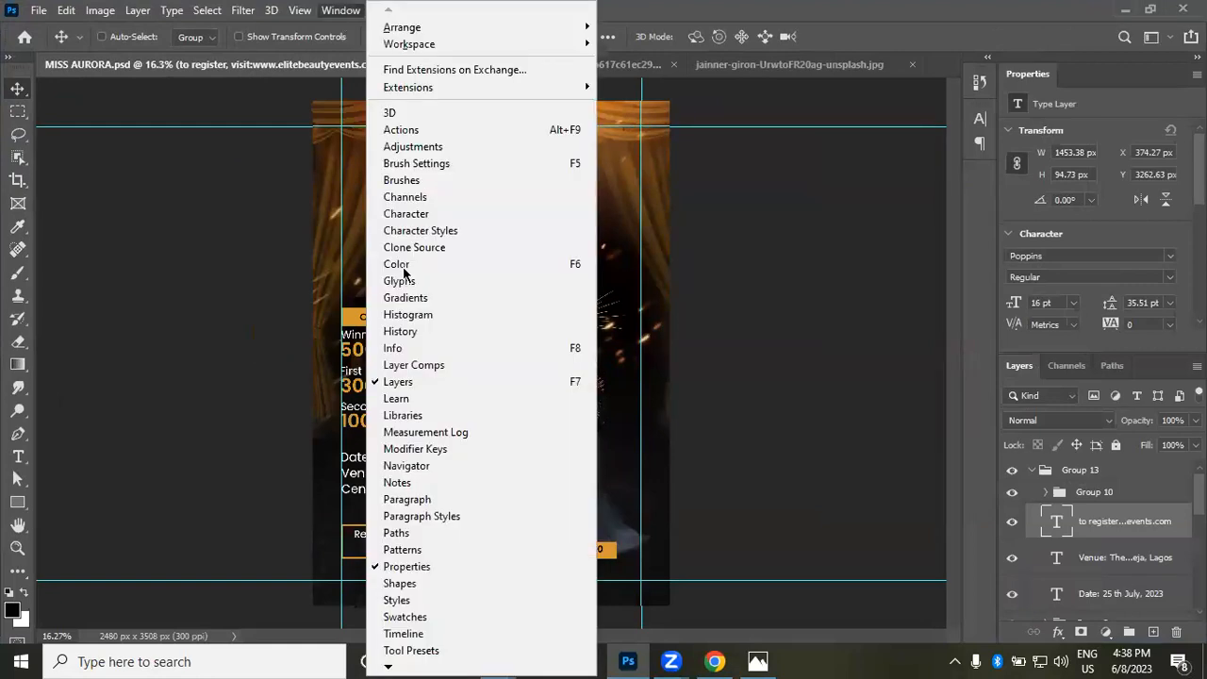
{"action": "left_click", "coordinate": [410, 216]}
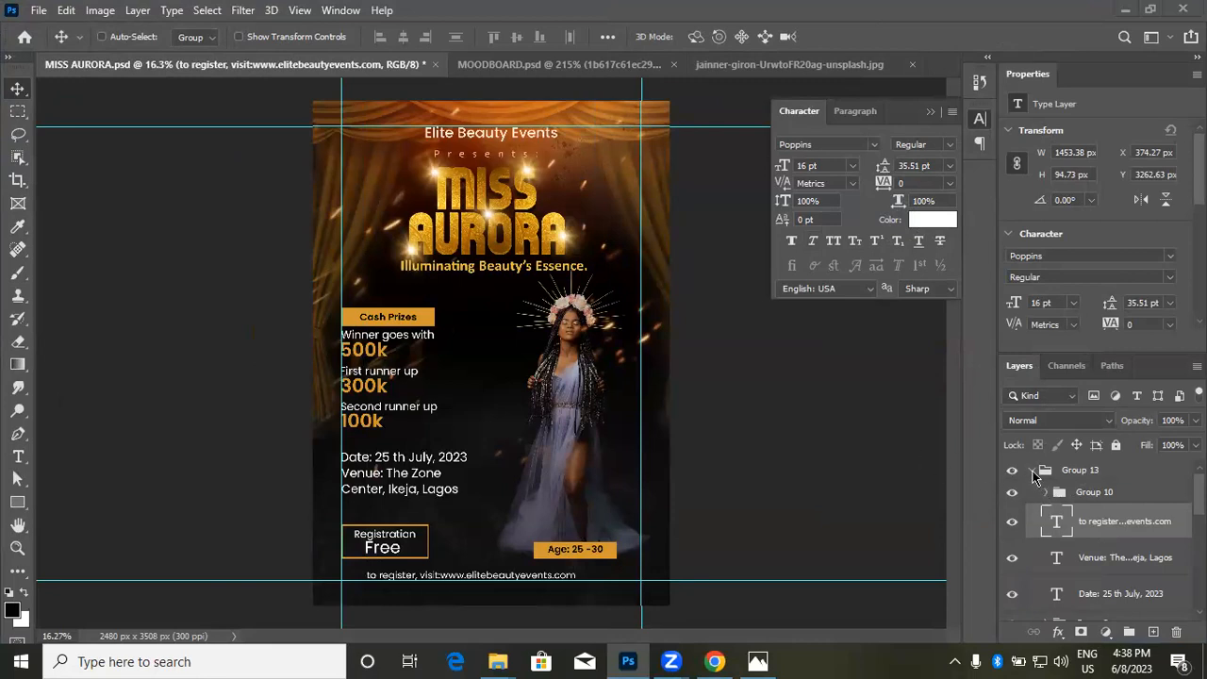
Step: Look through the layers of Group 13, toggling Group 5, Group 2 and Group 11 off and on to identify their contents
{"action": "scroll", "coordinate": [1071, 504], "scroll_direction": "down", "scroll_amount": 3}
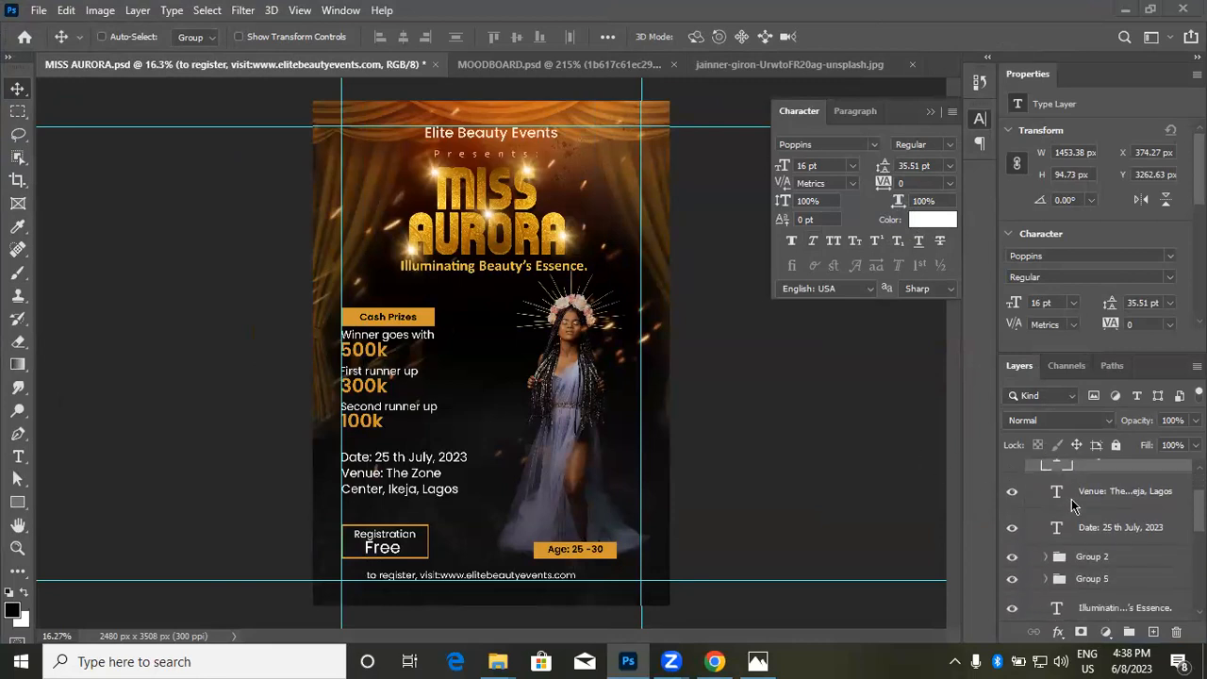
{"action": "scroll", "coordinate": [1078, 525], "scroll_direction": "down", "scroll_amount": 2}
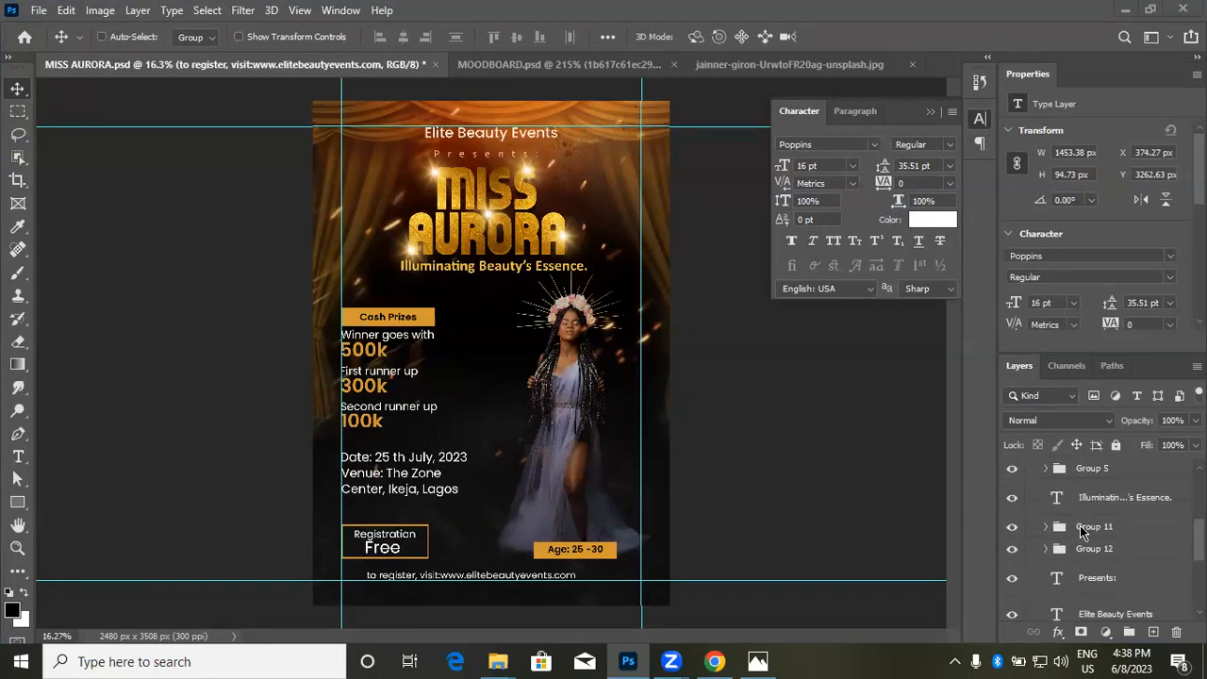
{"action": "scroll", "coordinate": [1082, 565], "scroll_direction": "down", "scroll_amount": 2}
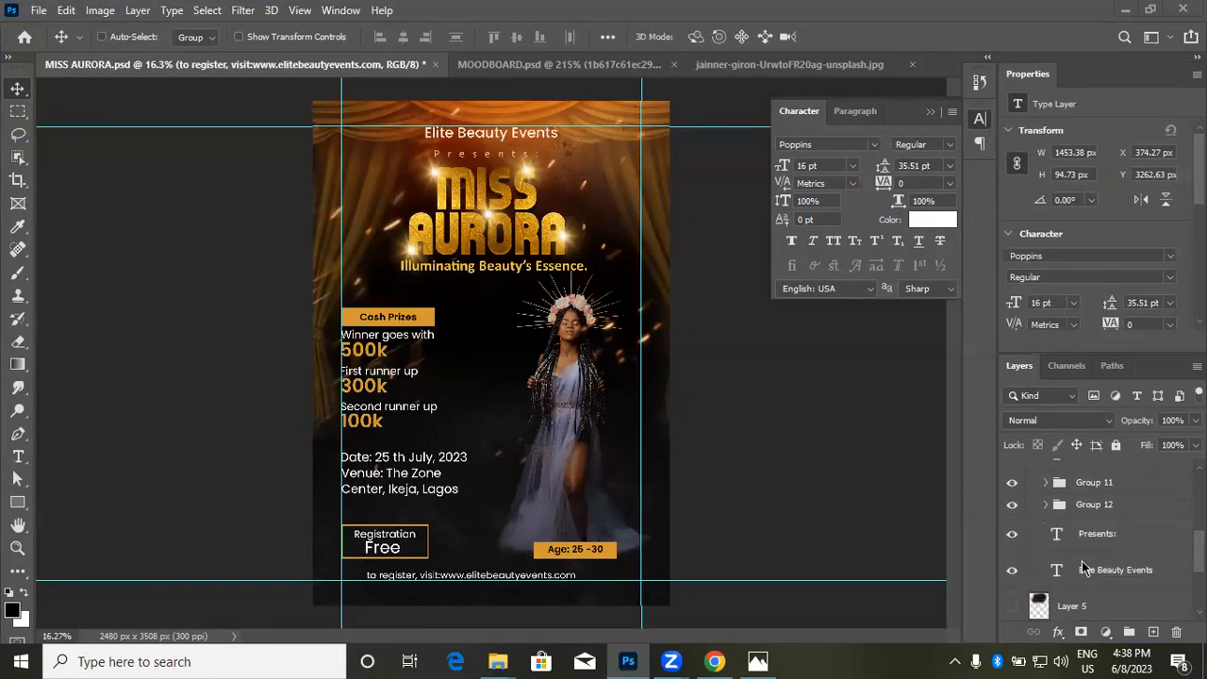
{"action": "scroll", "coordinate": [1083, 567], "scroll_direction": "up", "scroll_amount": 3}
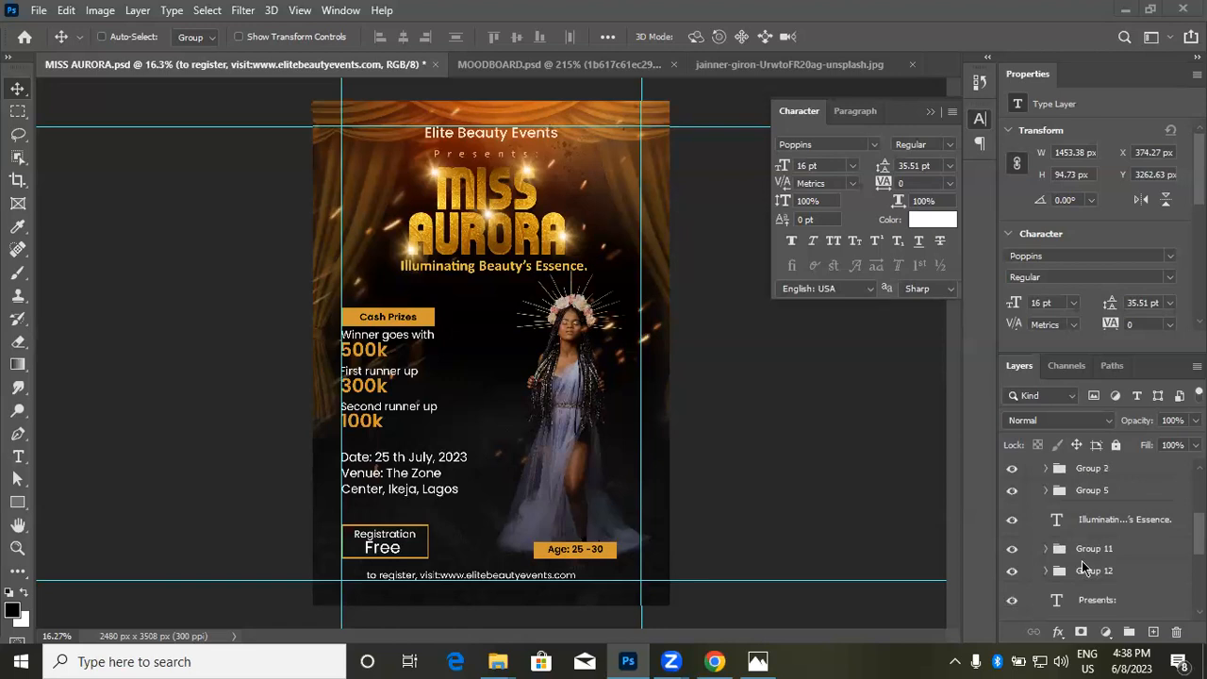
{"action": "scroll", "coordinate": [1082, 560], "scroll_direction": "up", "scroll_amount": 1}
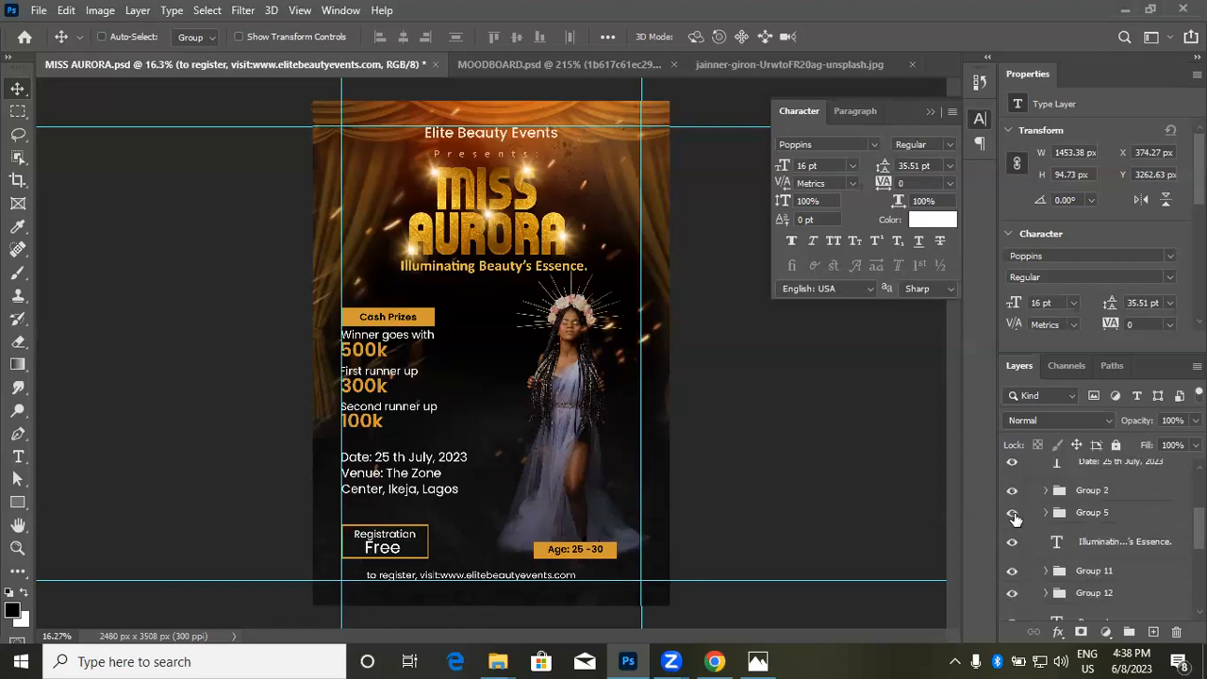
{"action": "left_click", "coordinate": [1013, 515]}
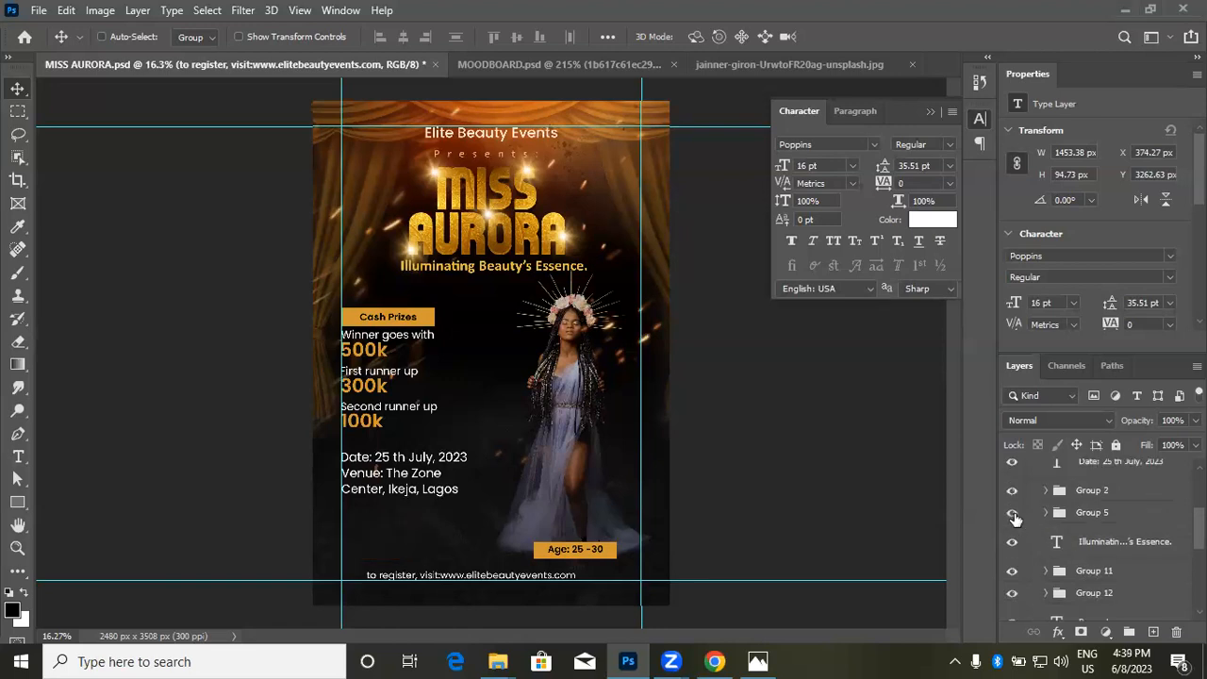
{"action": "left_click", "coordinate": [1014, 491]}
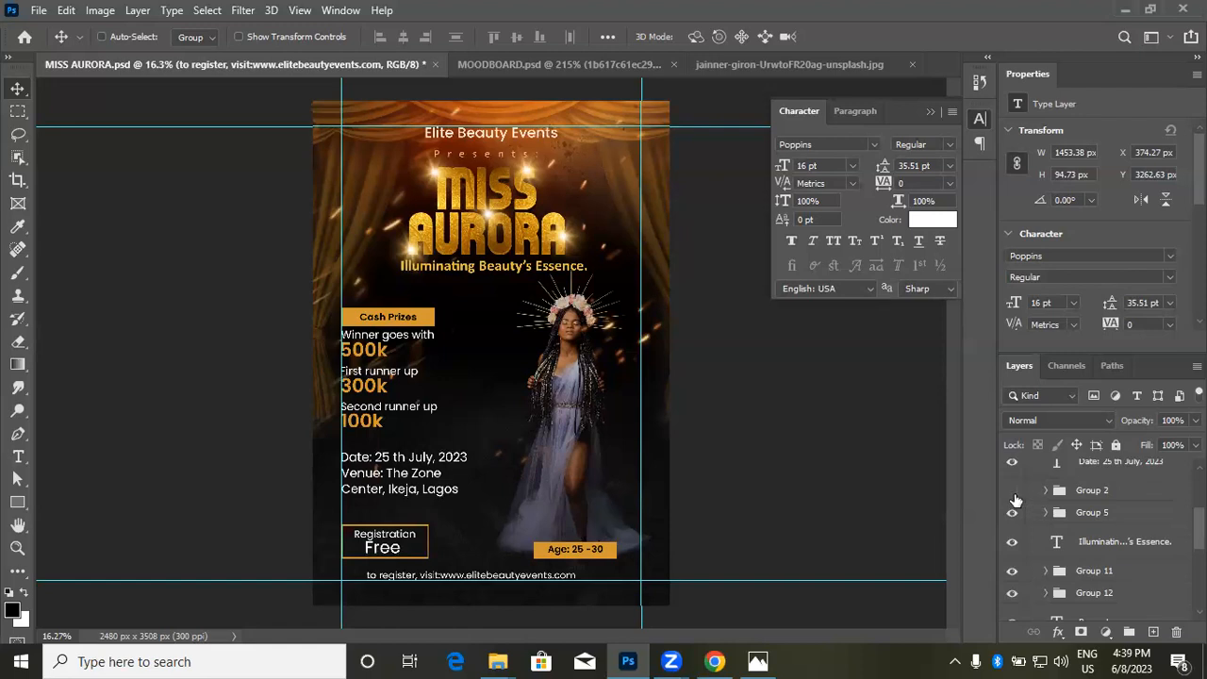
{"action": "left_click", "coordinate": [1014, 495]}
{"action": "left_click", "coordinate": [1013, 573]}
{"action": "left_click", "coordinate": [1013, 573]}
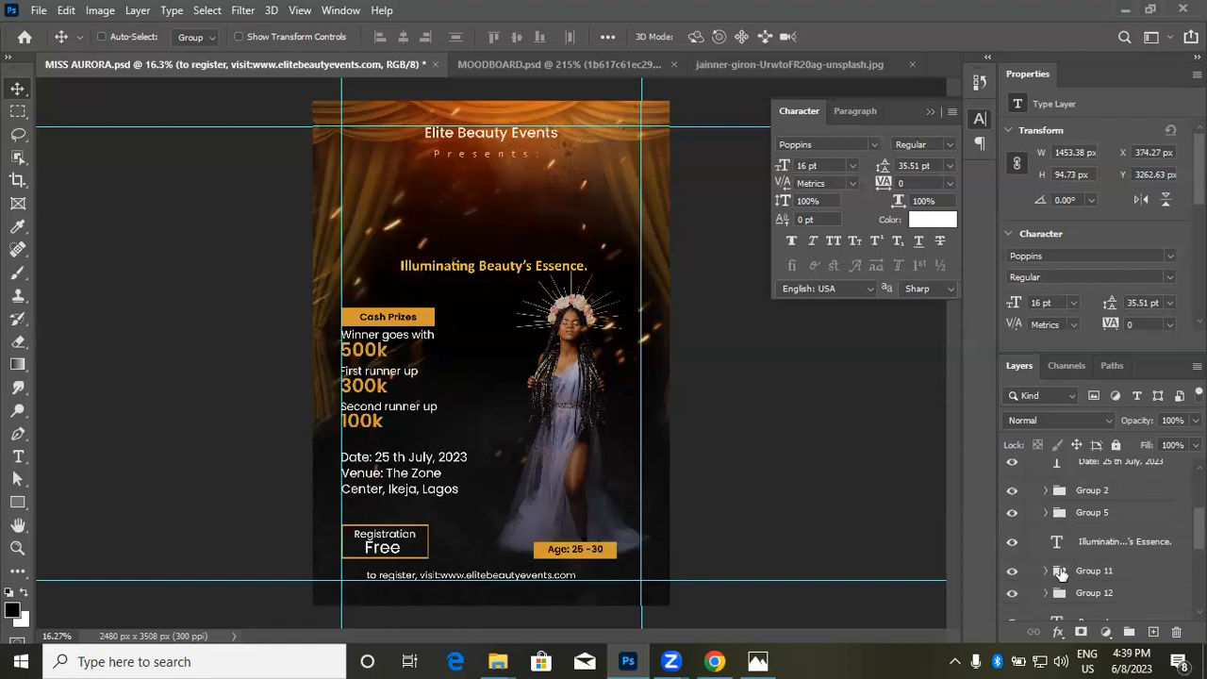
Step: Expand Group 11 and its tHEME subgroup, and inspect the gold texture layer and the MISS AURORA text layer beneath it
{"action": "left_click", "coordinate": [1049, 573]}
{"action": "scroll", "coordinate": [1093, 577], "scroll_direction": "down", "scroll_amount": 6}
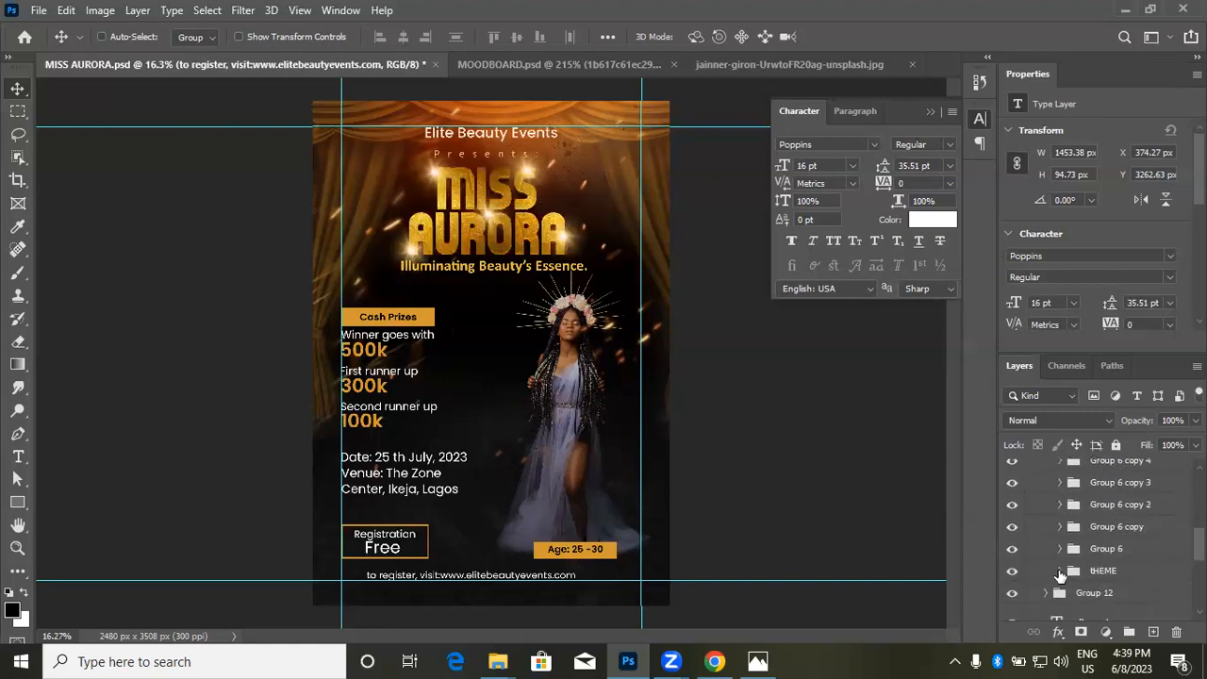
{"action": "left_click", "coordinate": [1060, 574]}
{"action": "scroll", "coordinate": [1094, 576], "scroll_direction": "down", "scroll_amount": 2}
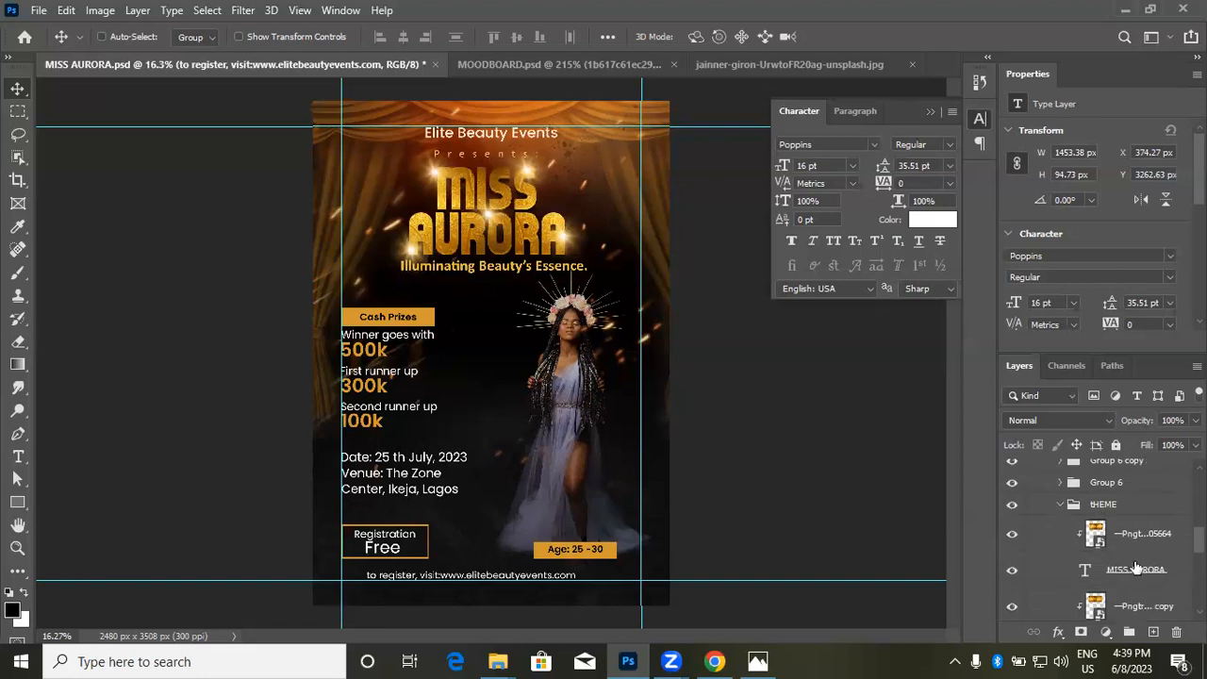
{"action": "left_click", "coordinate": [1137, 535]}
{"action": "scroll", "coordinate": [1132, 557], "scroll_direction": "down", "scroll_amount": 3}
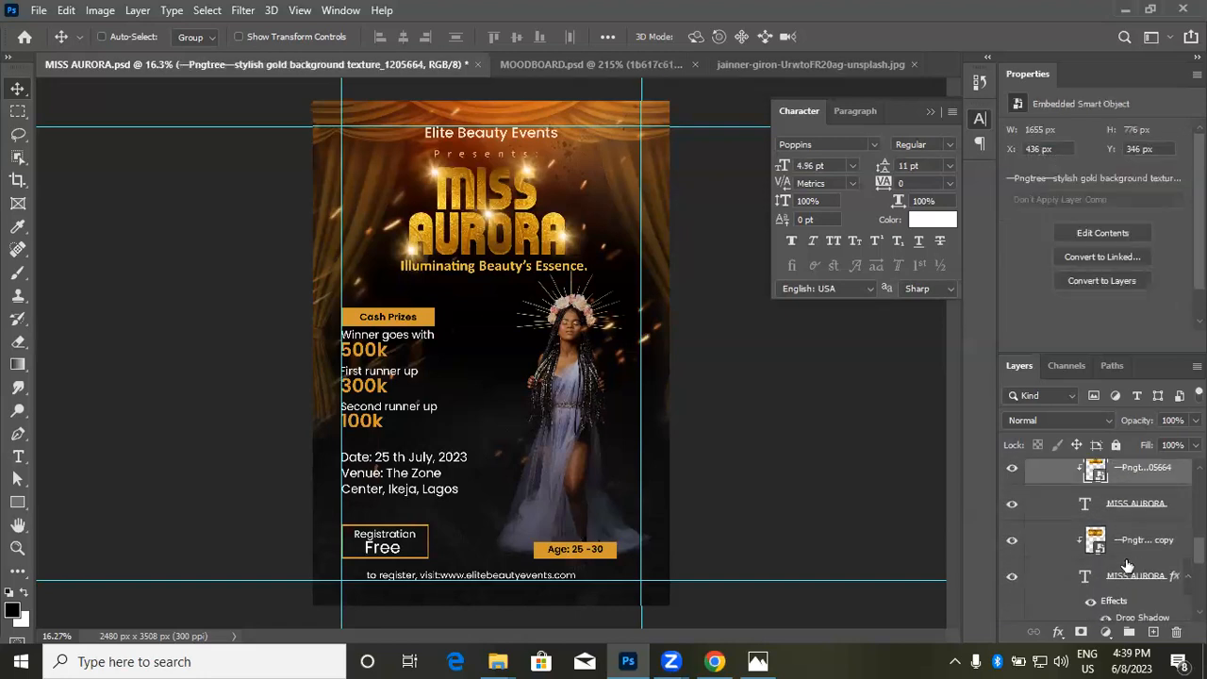
{"action": "scroll", "coordinate": [1130, 564], "scroll_direction": "up", "scroll_amount": 1}
{"action": "left_click", "coordinate": [1128, 514]}
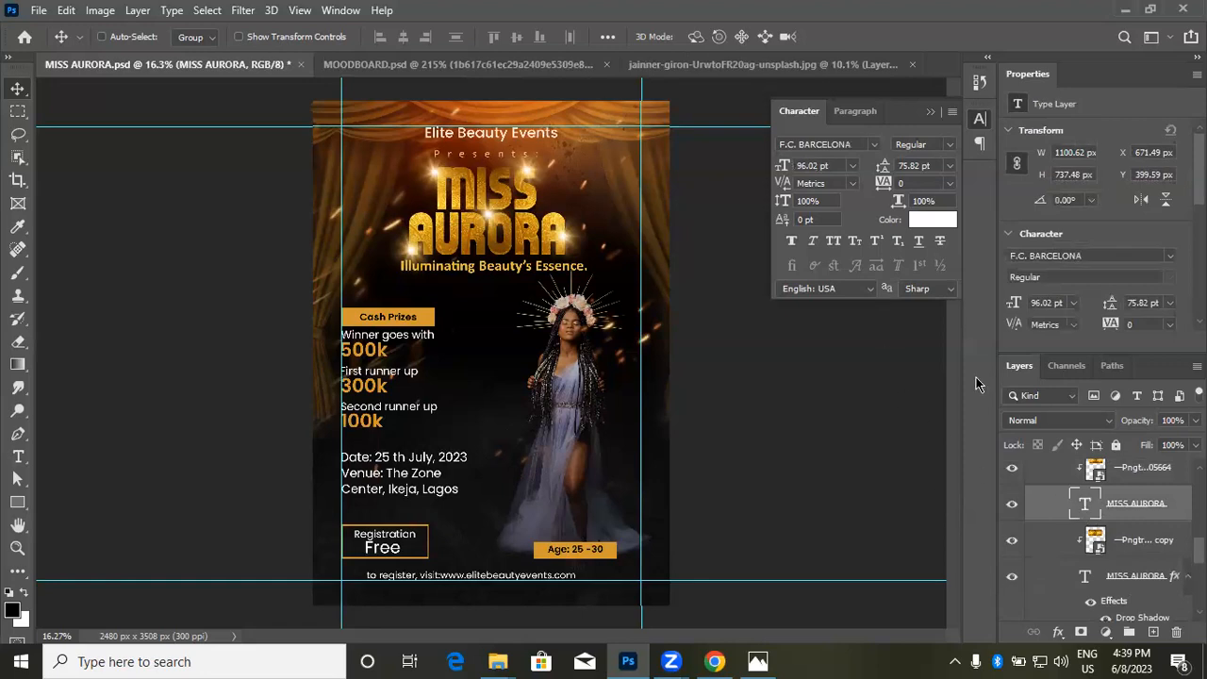
Step: Release the clipping mask of the upper gold background texture layer from the MISS AURORA text
{"action": "scroll", "coordinate": [1140, 504], "scroll_direction": "up", "scroll_amount": 3}
{"action": "scroll", "coordinate": [1140, 503], "scroll_direction": "down", "scroll_amount": 3}
{"action": "scroll", "coordinate": [1140, 504], "scroll_direction": "down", "scroll_amount": 3}
{"action": "scroll", "coordinate": [1113, 514], "scroll_direction": "up", "scroll_amount": 4}
{"action": "left_click", "coordinate": [1132, 498]}
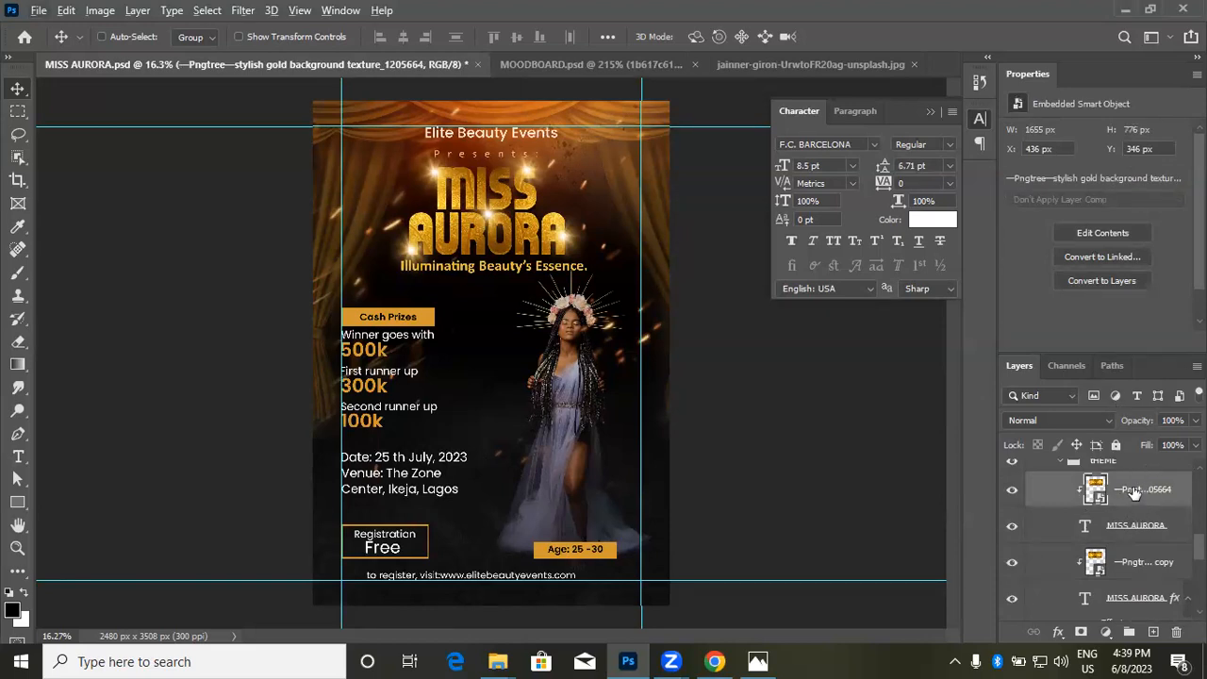
{"action": "right_click", "coordinate": [1135, 495]}
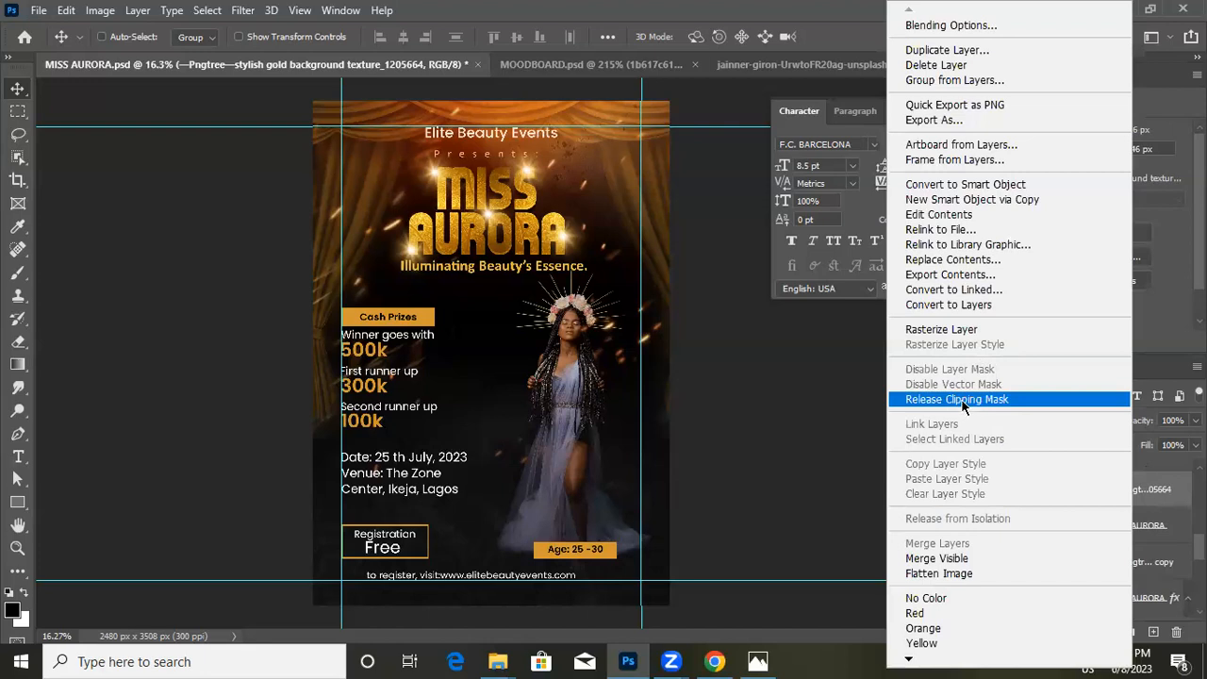
{"action": "left_click", "coordinate": [962, 400]}
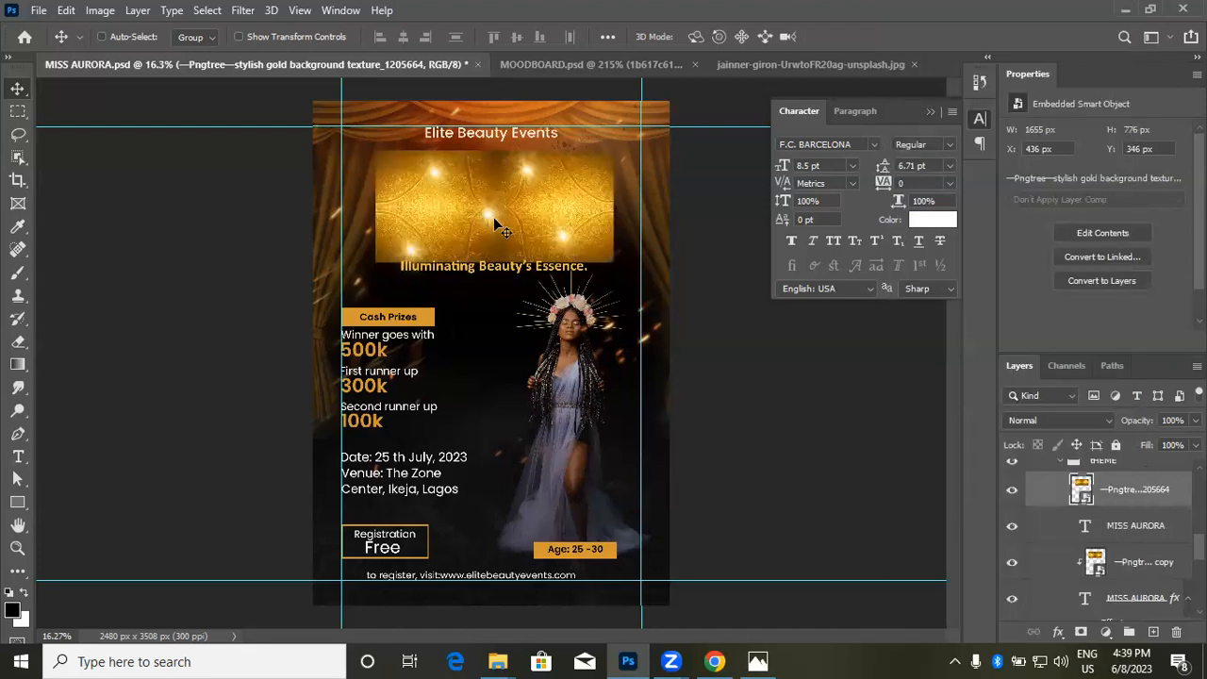
Step: Hide Group 6 and its four copies inside Group 11, keeping Group 11 itself visible, to show the gold texture without light flares
{"action": "scroll", "coordinate": [1046, 582], "scroll_direction": "up", "scroll_amount": 3}
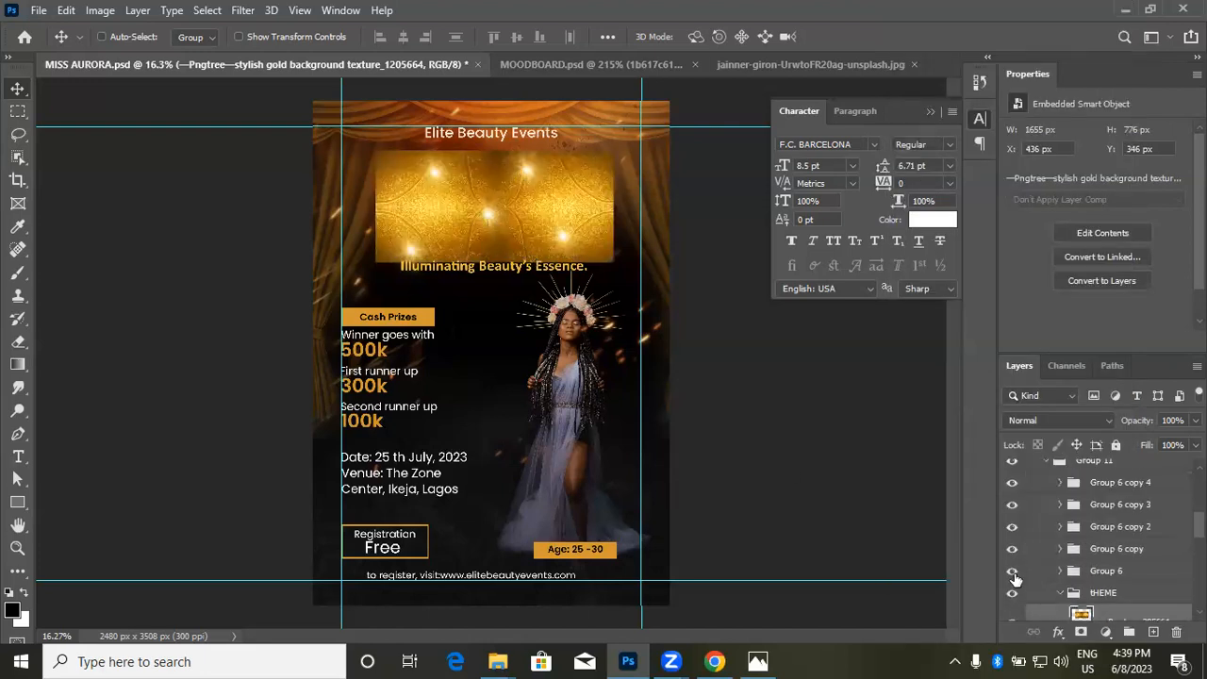
{"action": "left_click_drag", "start_coordinate": [1016, 555], "coordinate": [1018, 467]}
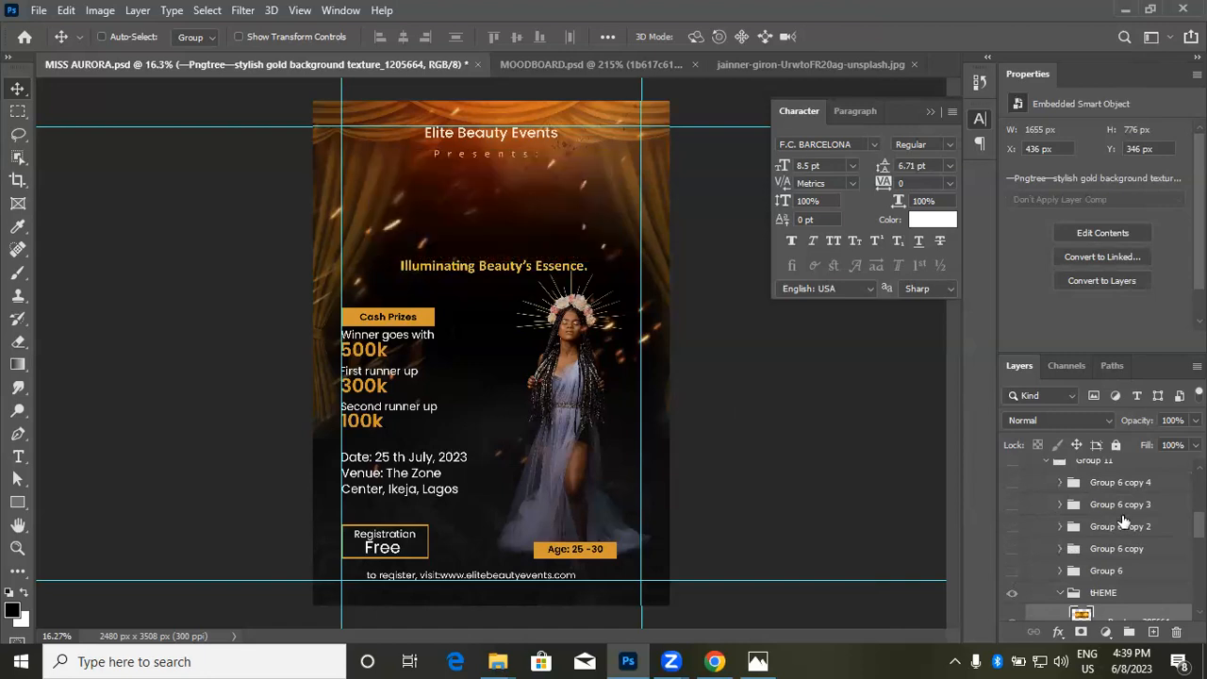
{"action": "left_click", "coordinate": [1013, 461]}
{"action": "scroll", "coordinate": [1114, 522], "scroll_direction": "down", "scroll_amount": 2}
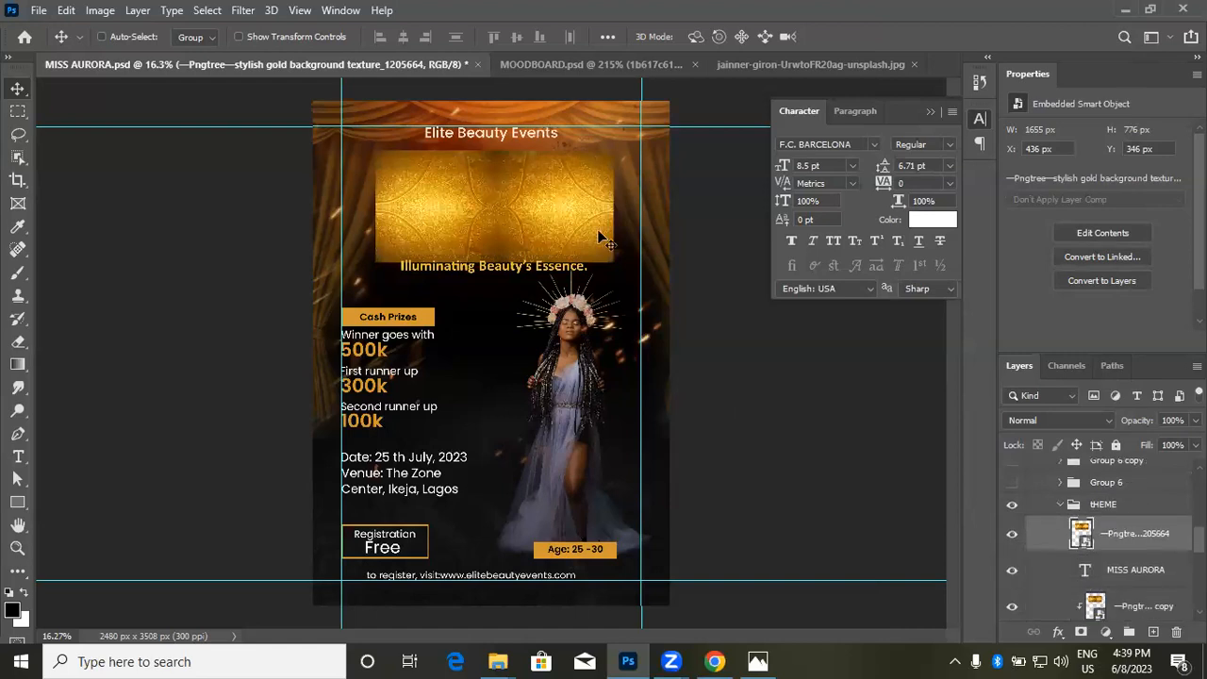
{"action": "scroll", "coordinate": [533, 213], "scroll_direction": "up", "scroll_amount": 1}
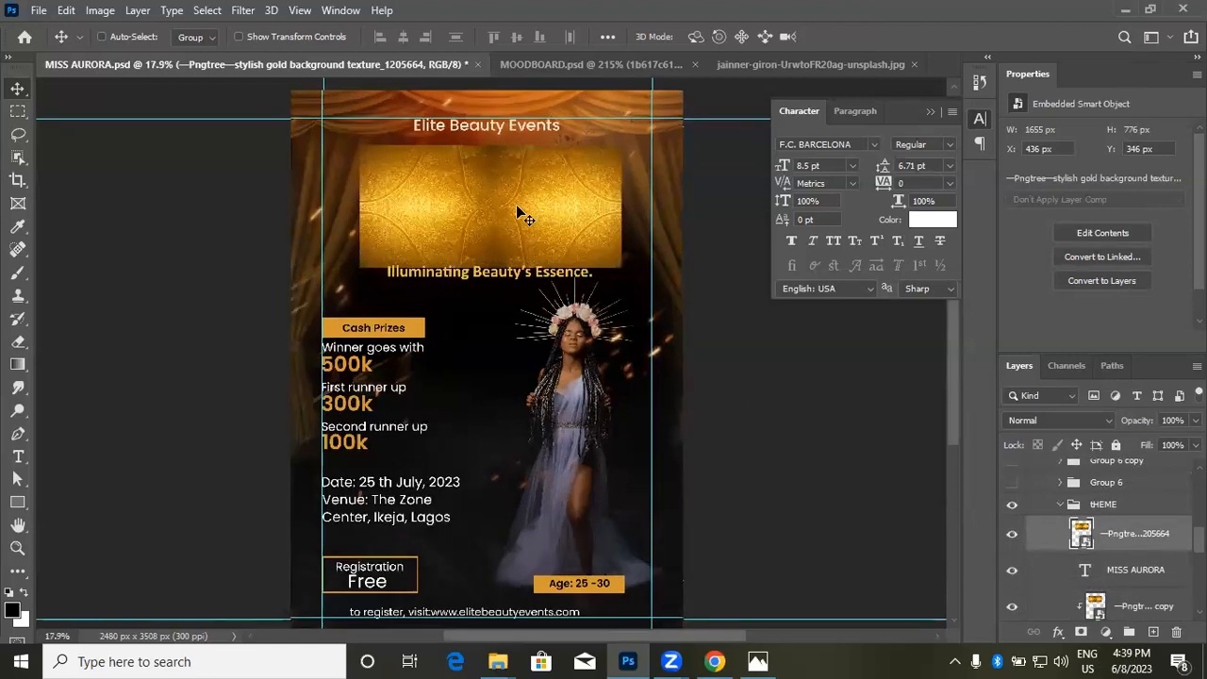
{"action": "scroll", "coordinate": [518, 209], "scroll_direction": "up", "scroll_amount": 1}
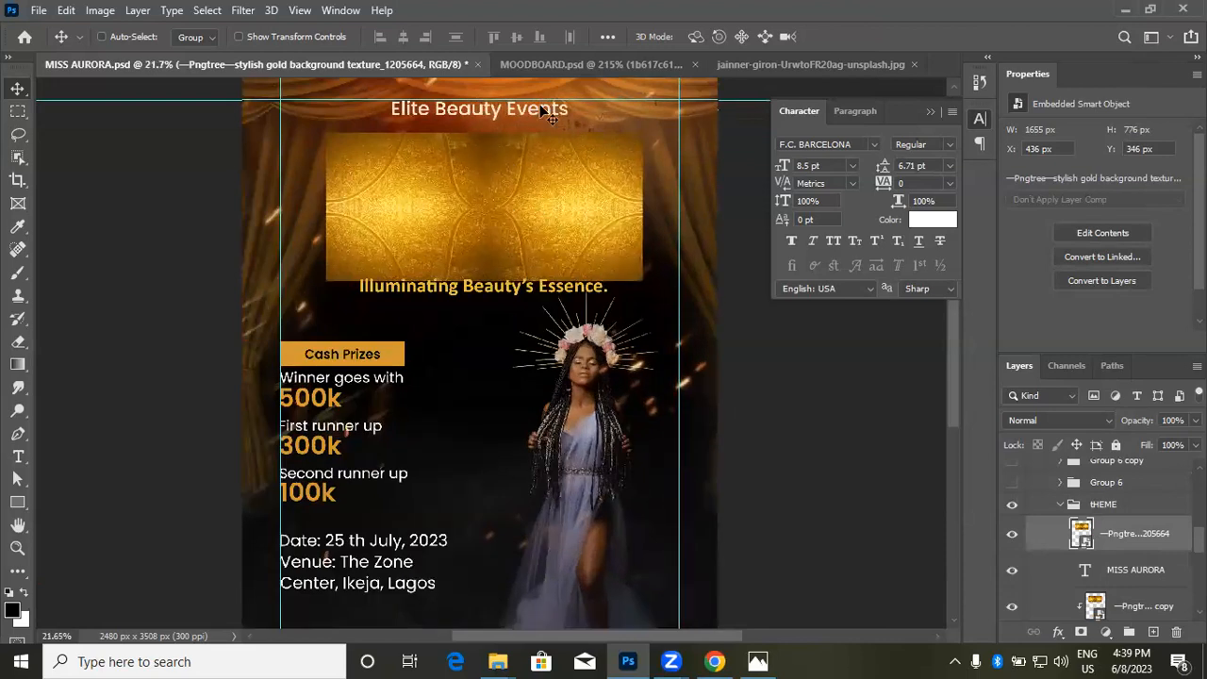
Step: Clip the upper gold background texture layer back onto the MISS AURORA text with a clipping mask
{"action": "scroll", "coordinate": [524, 208], "scroll_direction": "up", "scroll_amount": 1}
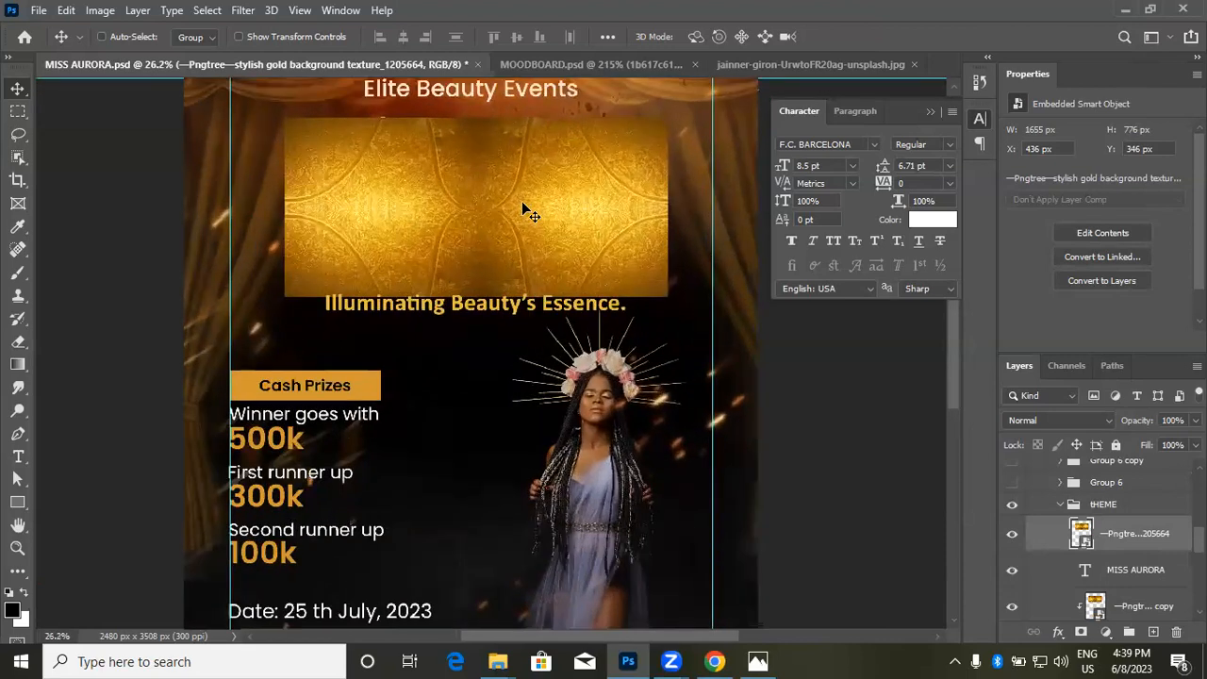
{"action": "scroll", "coordinate": [521, 209], "scroll_direction": "down", "scroll_amount": 3}
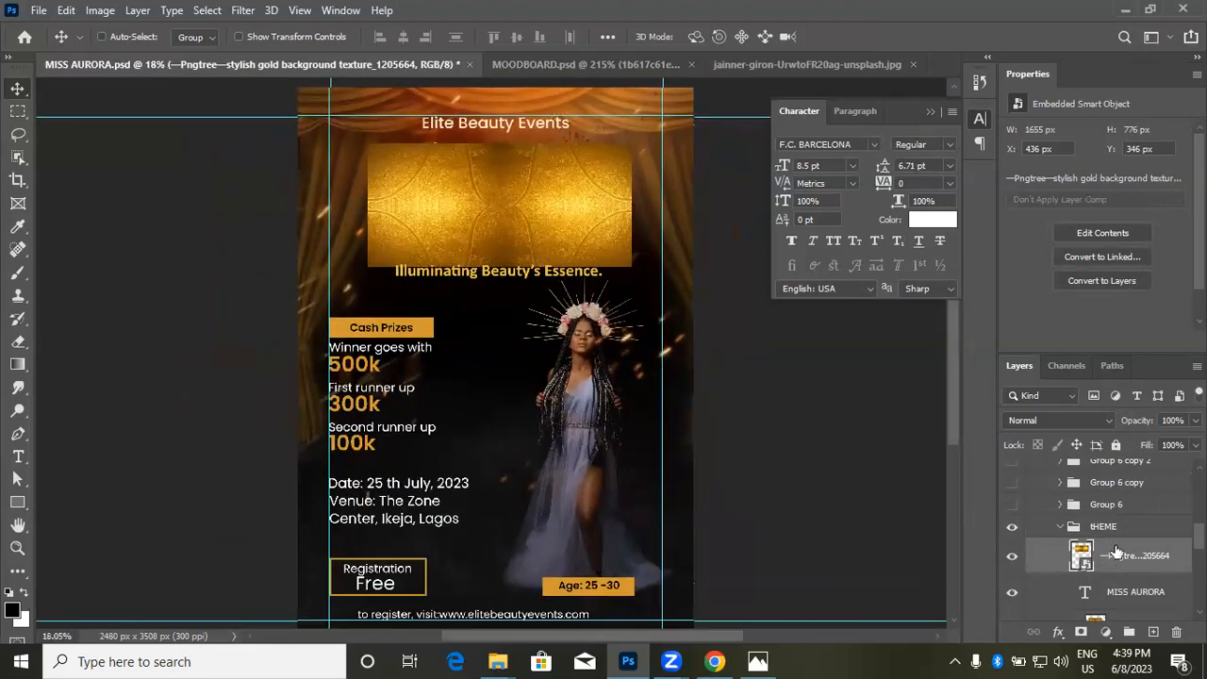
{"action": "scroll", "coordinate": [1124, 548], "scroll_direction": "down", "scroll_amount": 1}
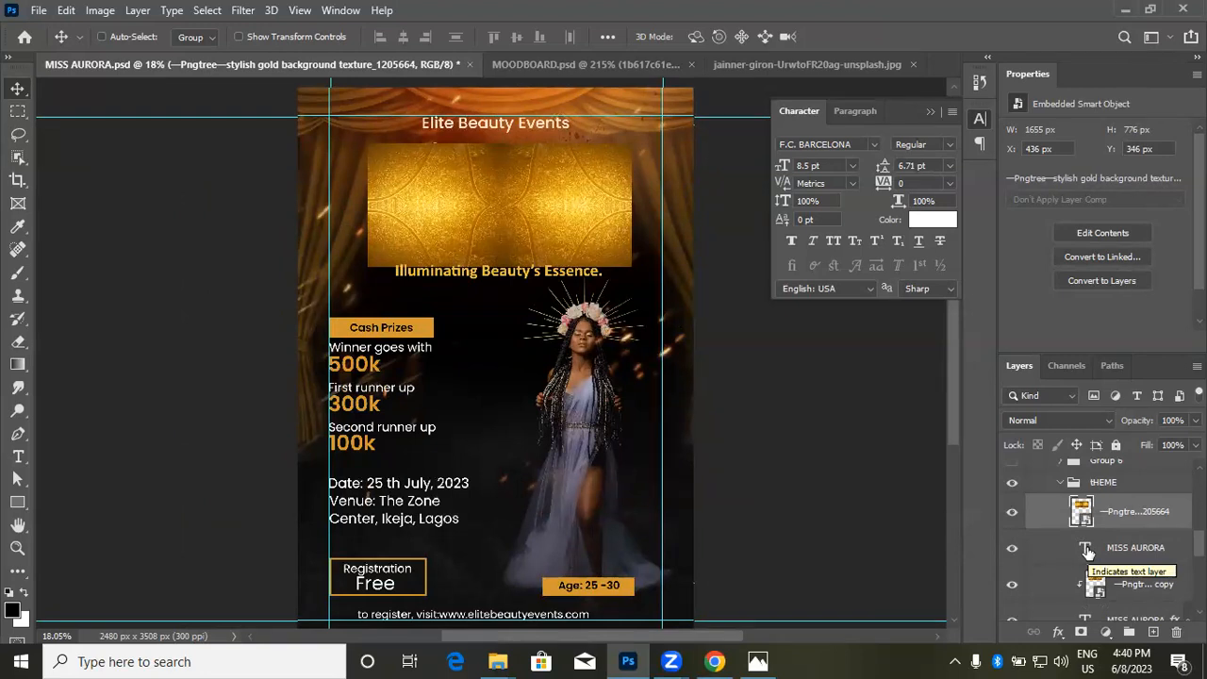
{"action": "right_click", "coordinate": [1146, 512]}
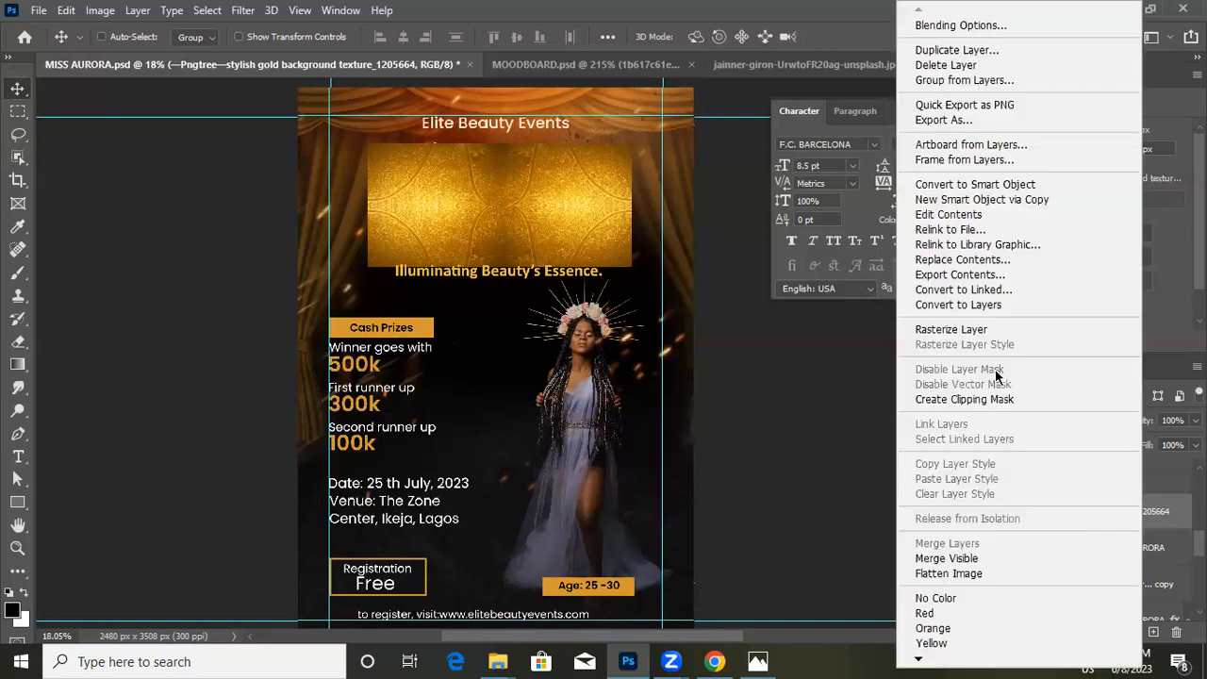
{"action": "left_click", "coordinate": [973, 400]}
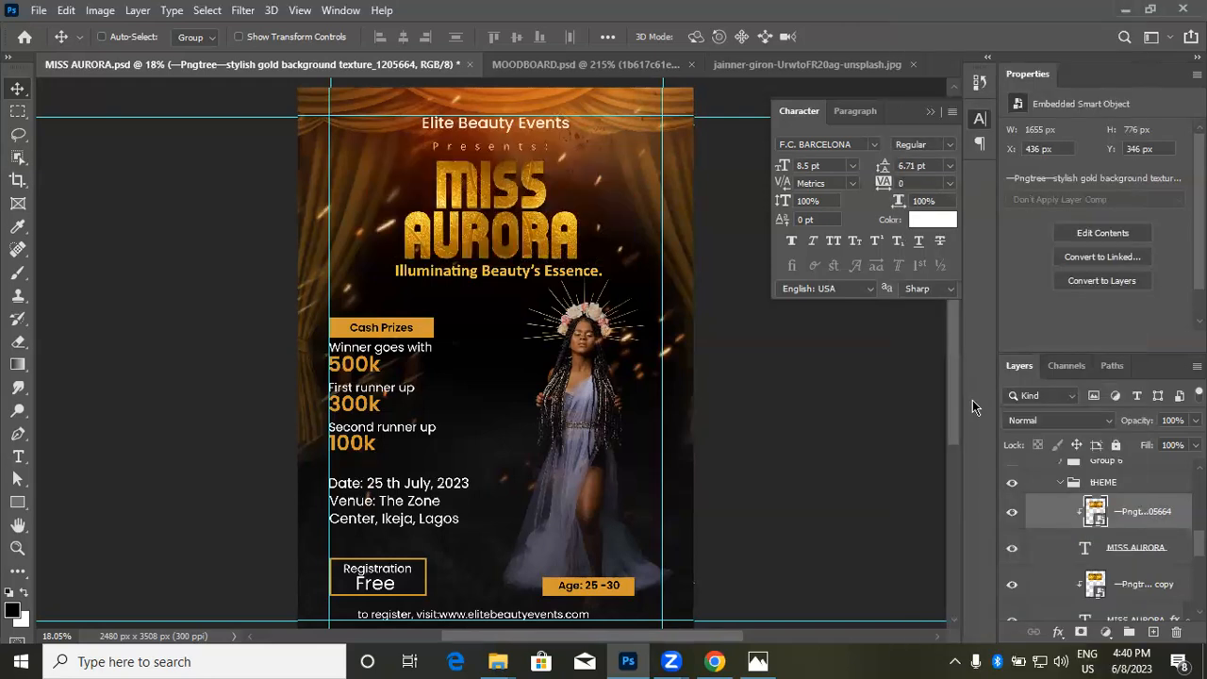
Step: Hide the lower gold texture copy and the lower MISS AURORA text that carries the drop shadow
{"action": "scroll", "coordinate": [1140, 523], "scroll_direction": "down", "scroll_amount": 2}
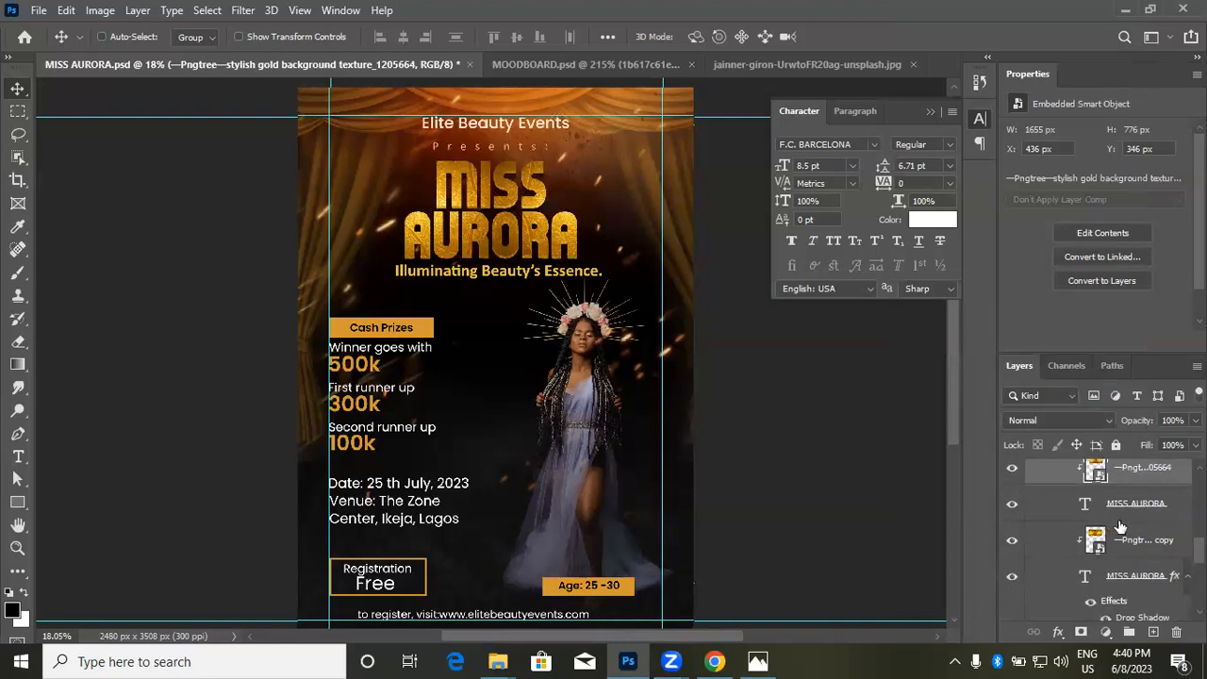
{"action": "scroll", "coordinate": [1115, 529], "scroll_direction": "down", "scroll_amount": 1}
{"action": "left_click", "coordinate": [1124, 526]}
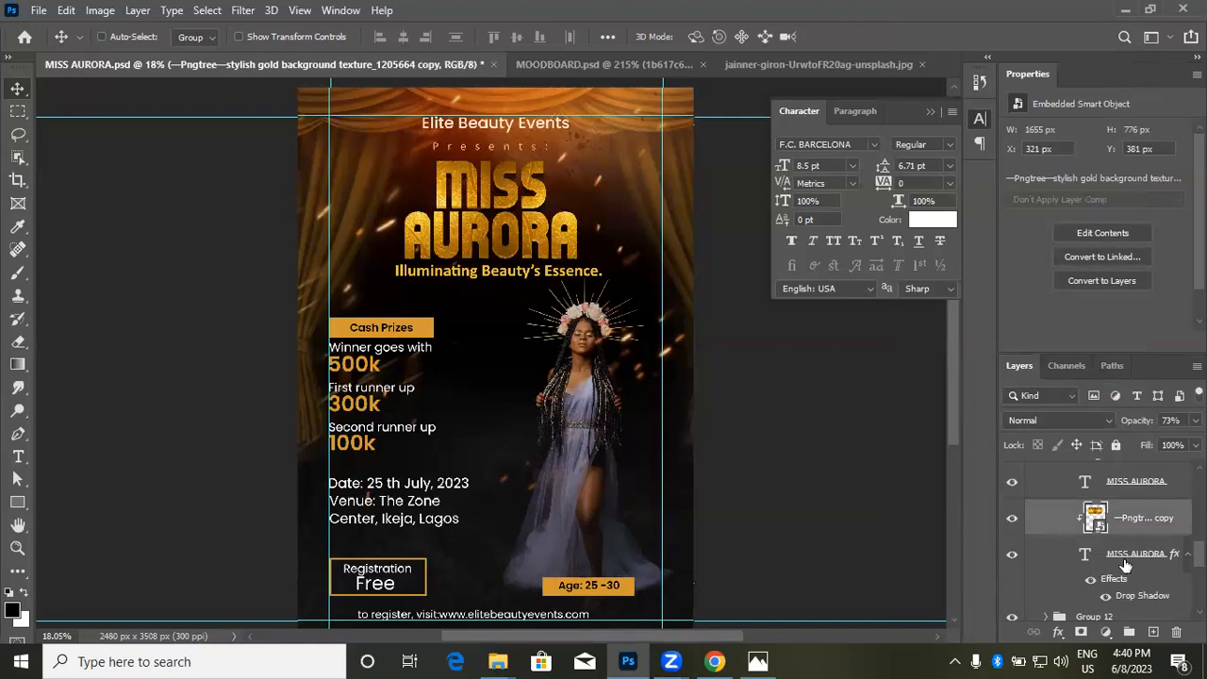
{"action": "left_click", "coordinate": [1126, 554]}
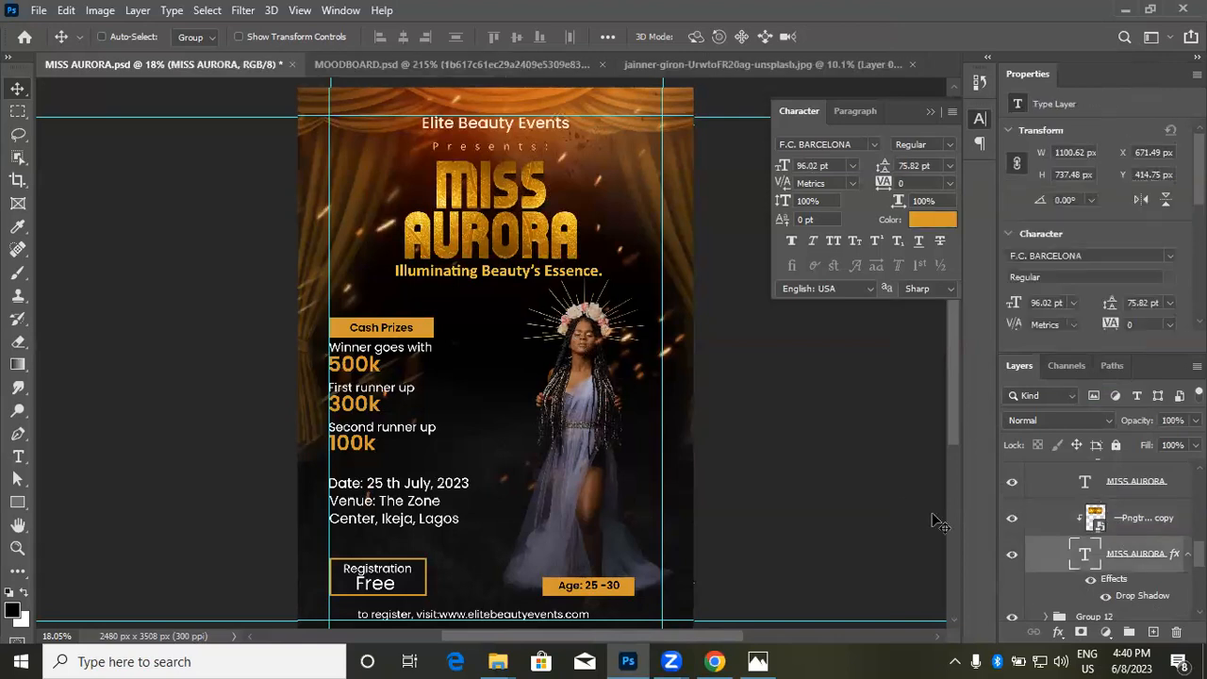
{"action": "scroll", "coordinate": [1133, 558], "scroll_direction": "up", "scroll_amount": 1}
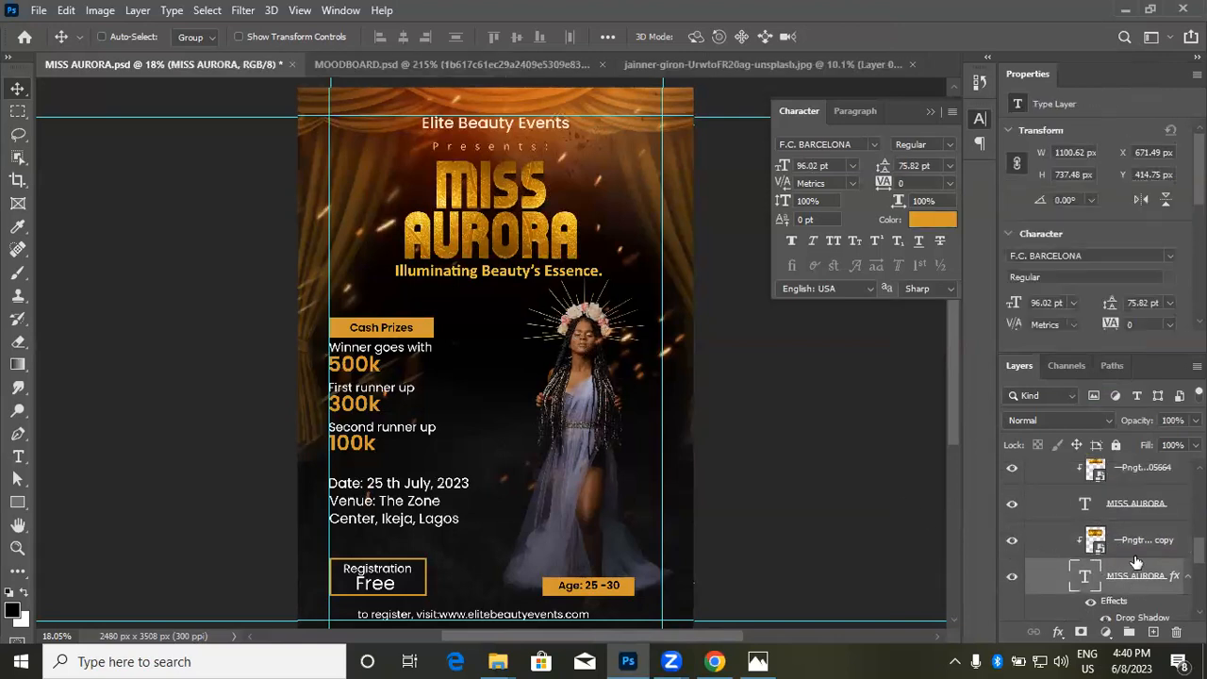
{"action": "left_click", "coordinate": [1012, 541]}
{"action": "left_click", "coordinate": [1012, 579]}
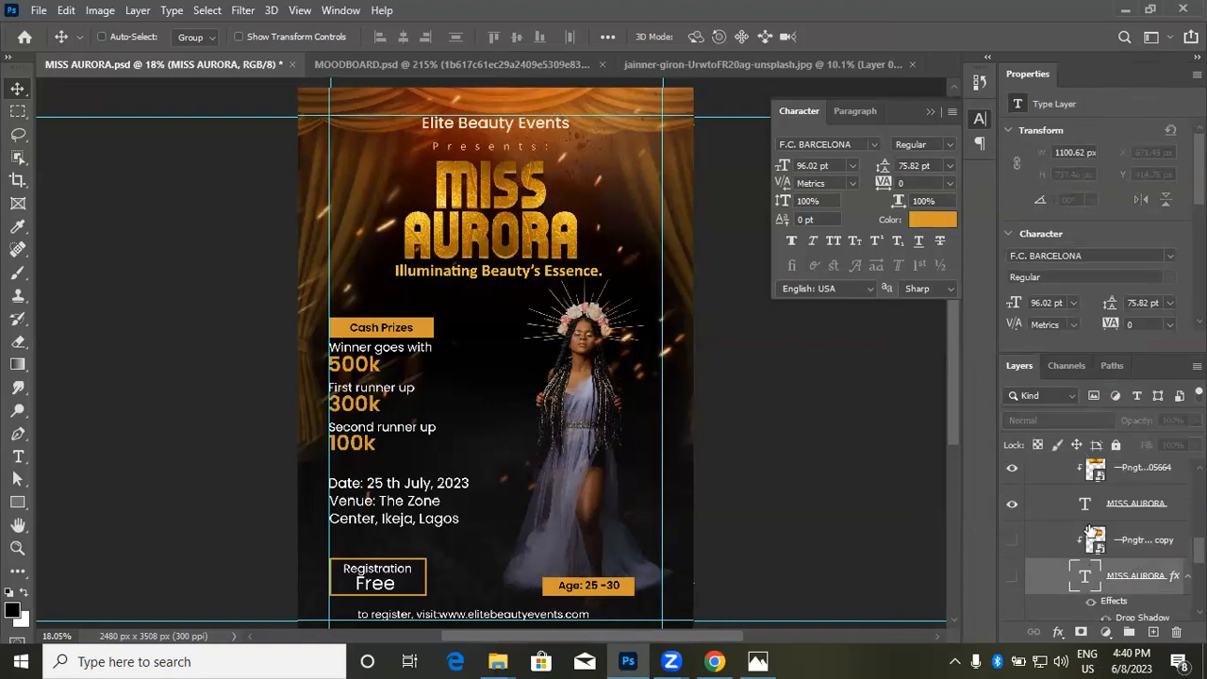
Step: Duplicate the visible white MISS AURORA text layer beneath the upper gold texture
{"action": "scroll", "coordinate": [1113, 533], "scroll_direction": "up", "scroll_amount": 1}
{"action": "left_click", "coordinate": [1114, 530]}
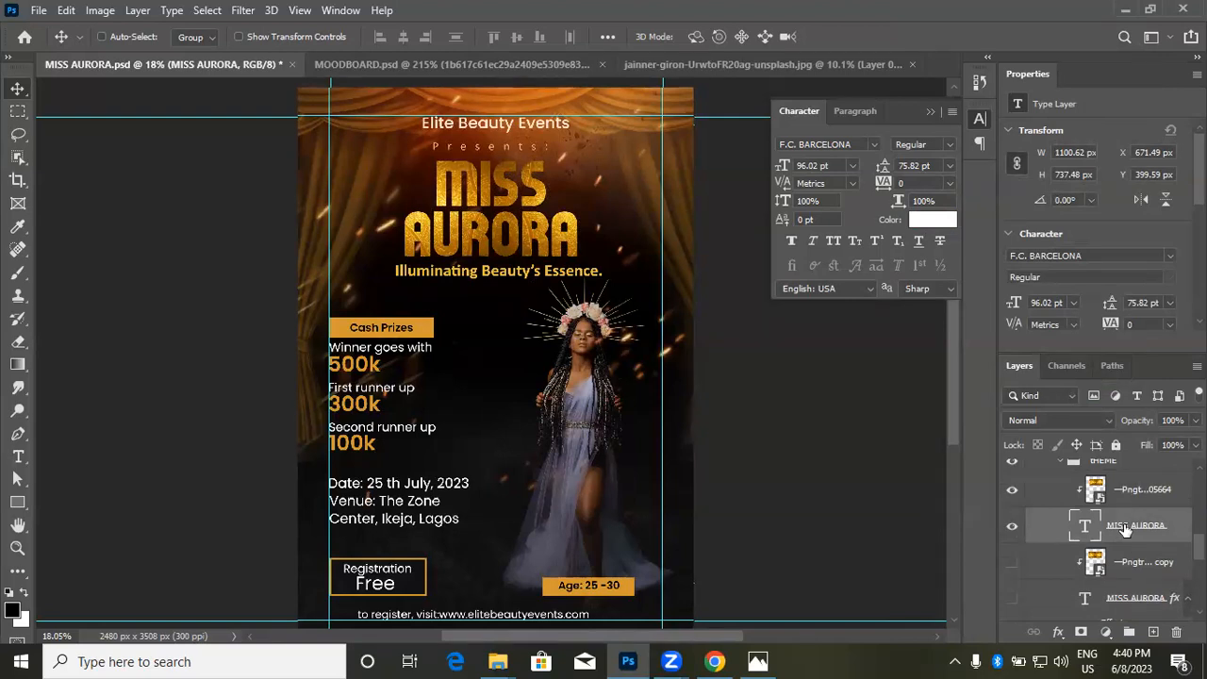
{"action": "key", "text": "ctrl"}
{"action": "key", "text": "ctrl+j"}
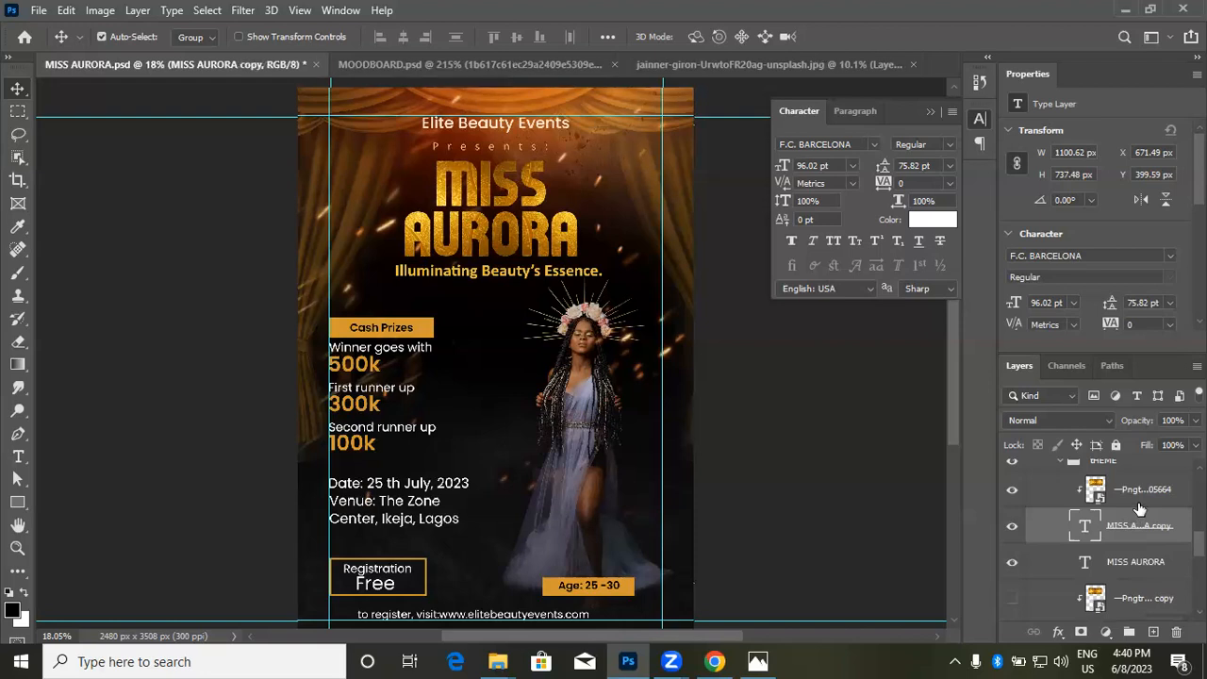
Step: Nudge the original MISS AURORA text under its duplicate downward to Y 430.59 px so it peeks out below as an extrusion
{"action": "scroll", "coordinate": [1154, 534], "scroll_direction": "down", "scroll_amount": 2}
{"action": "scroll", "coordinate": [1151, 536], "scroll_direction": "up", "scroll_amount": 2}
{"action": "left_click", "coordinate": [1136, 563]}
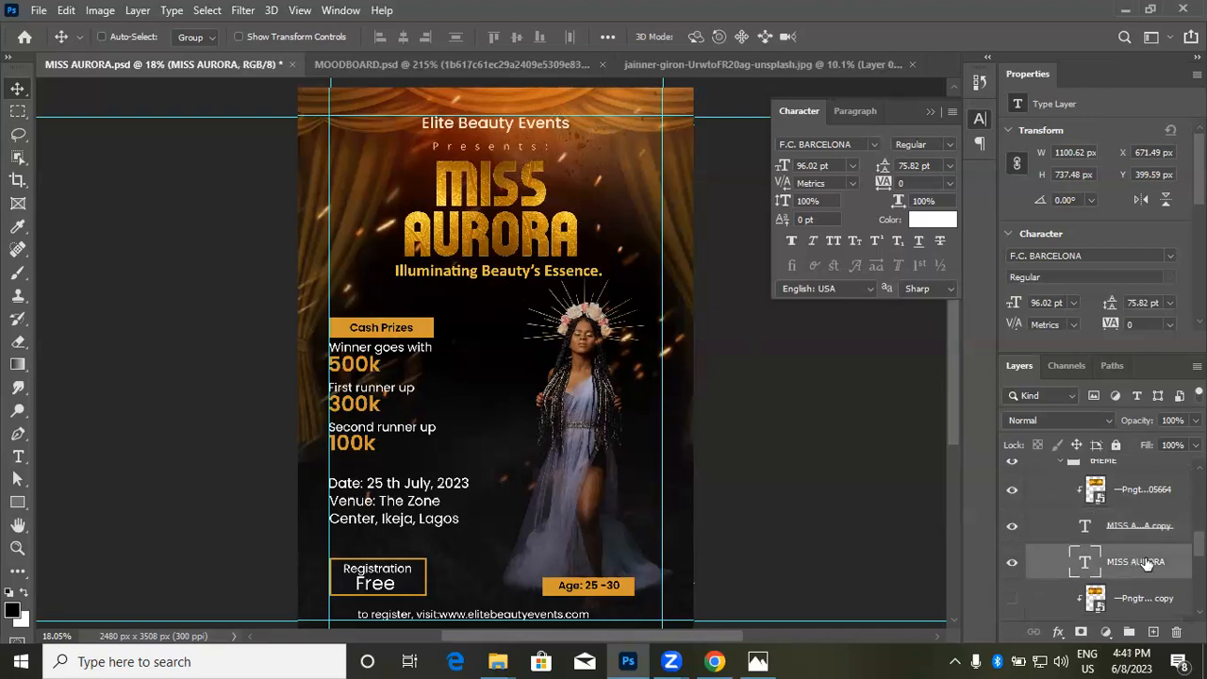
{"action": "scroll", "coordinate": [1139, 563], "scroll_direction": "down", "scroll_amount": 2}
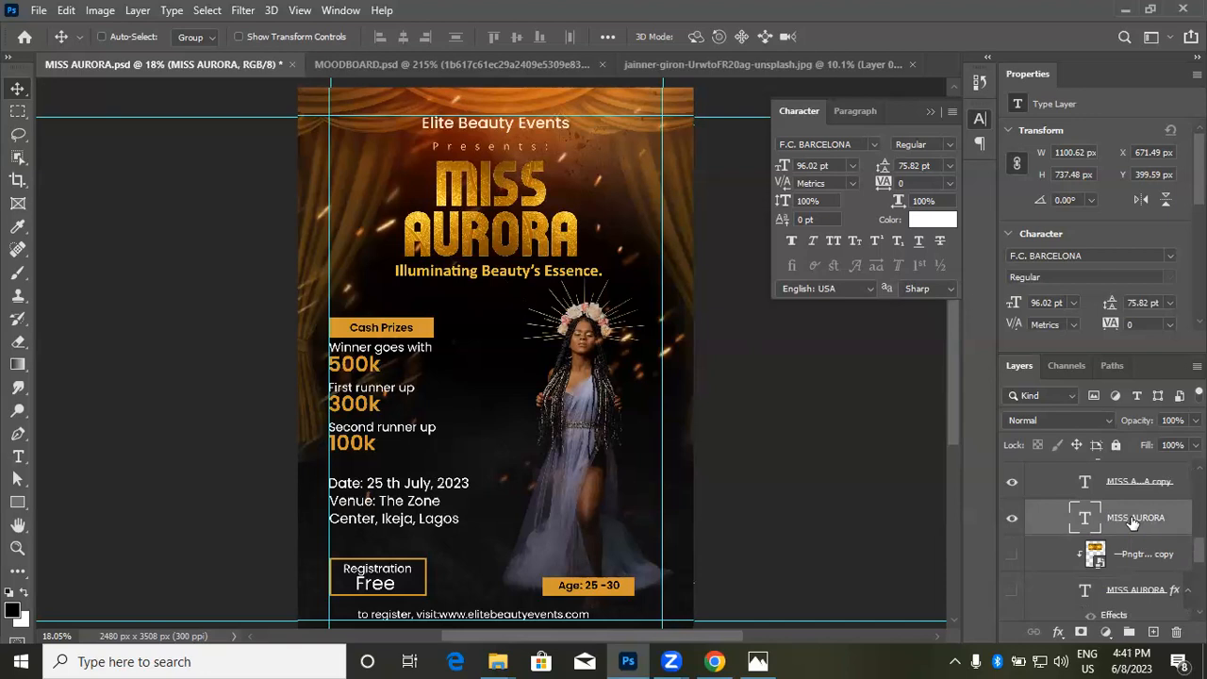
{"action": "key", "text": "shift+Down"}
{"action": "key", "text": "shift+Down"}
{"action": "key", "text": "shift+Down"}
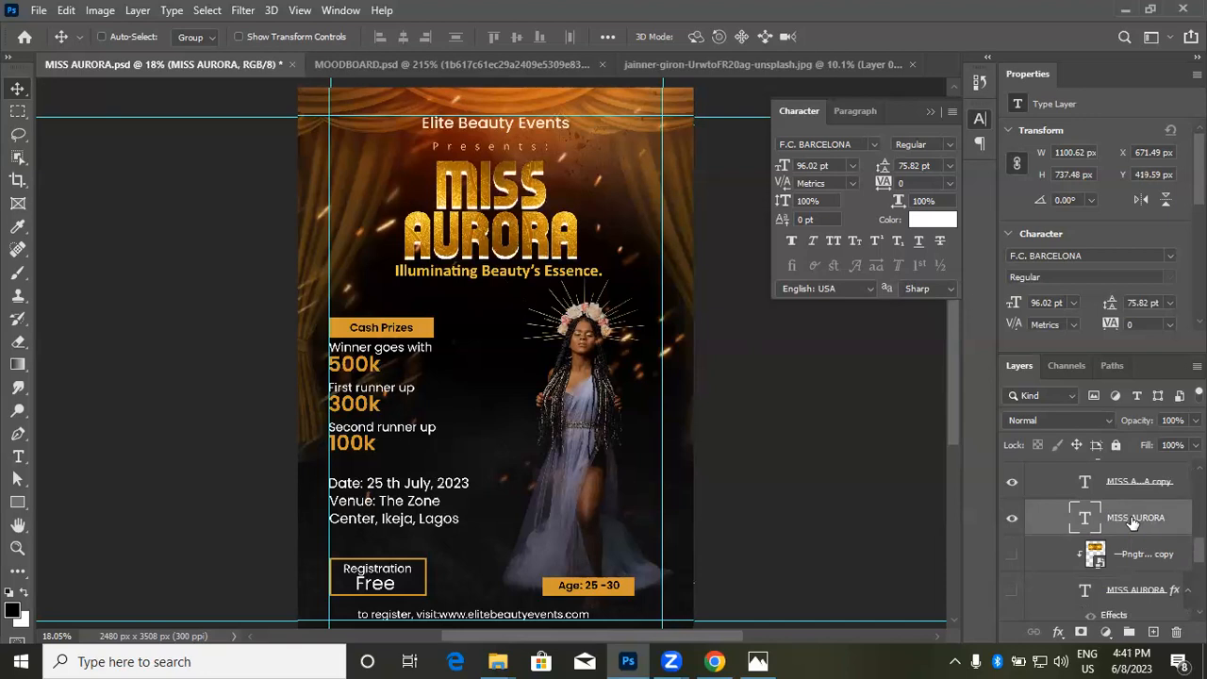
{"action": "key", "text": "Up"}
{"action": "key", "text": "Down"}
{"action": "key", "text": "Down"}
{"action": "key", "text": "Down"}
{"action": "key", "text": "Down"}
{"action": "key", "text": "Down"}
{"action": "key", "text": "Down"}
{"action": "key", "text": "Down"}
{"action": "key", "text": "Down"}
{"action": "key", "text": "Down"}
{"action": "key", "text": "Down"}
{"action": "key", "text": "Down"}
{"action": "key", "text": "Down"}
{"action": "key", "text": "Down"}
{"action": "key", "text": "Down"}
{"action": "key", "text": "Down"}
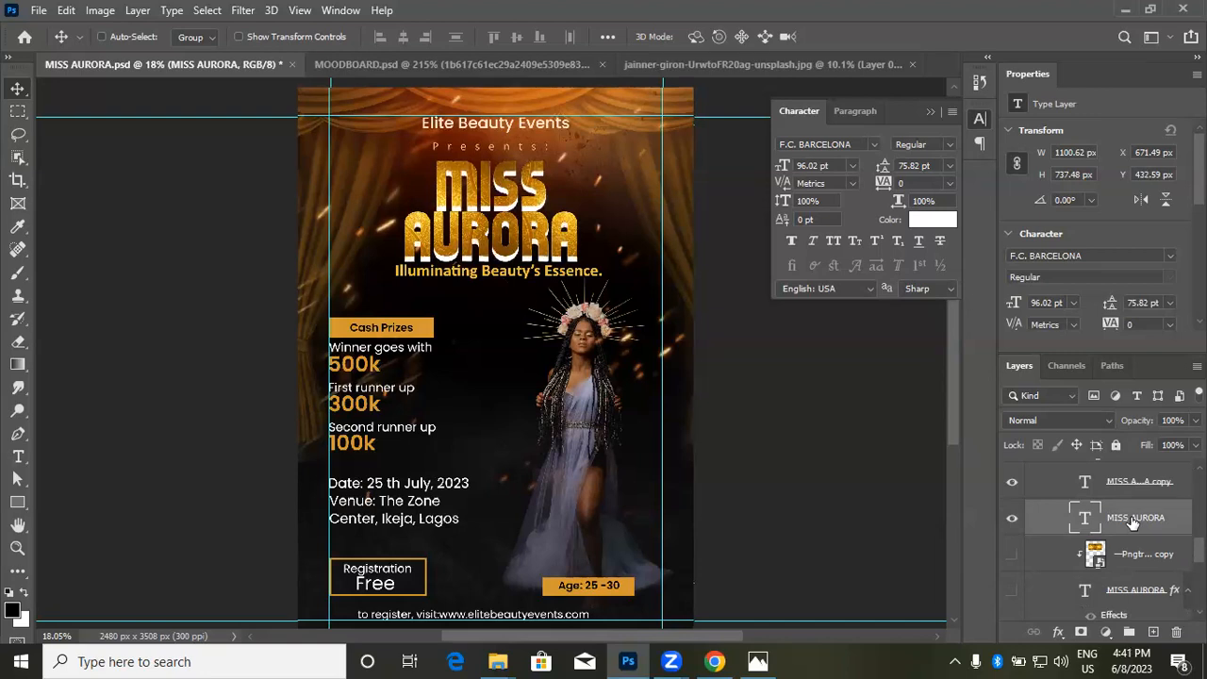
{"action": "key", "text": "Up"}
{"action": "key", "text": "Up"}
{"action": "key", "text": "Up"}
{"action": "key", "text": "Up"}
{"action": "key", "text": "Up"}
{"action": "key", "text": "Up"}
{"action": "key", "text": "Down"}
{"action": "key", "text": "Down"}
{"action": "key", "text": "Down"}
{"action": "key", "text": "Down"}
{"action": "key", "text": "Down"}
Step: Duplicate the upper gold texture, place the copy directly above the offset MISS AURORA text, and clip it to that text
{"action": "scroll", "coordinate": [1117, 511], "scroll_direction": "up", "scroll_amount": 1}
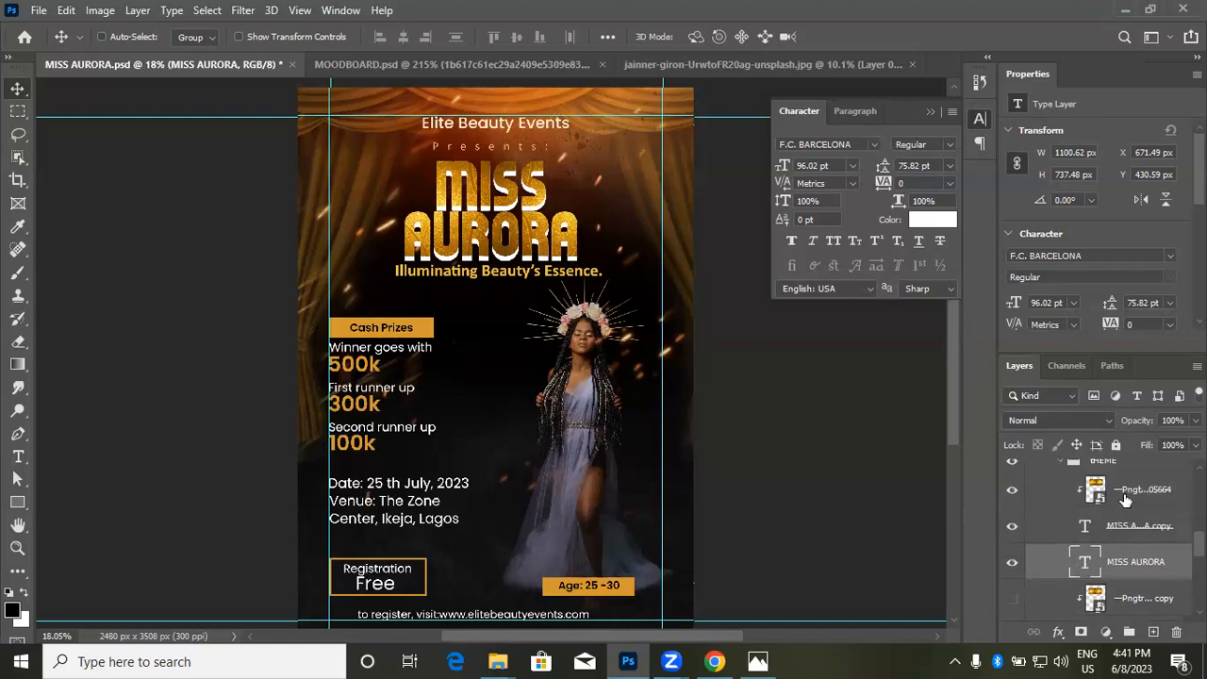
{"action": "left_click", "coordinate": [1123, 498]}
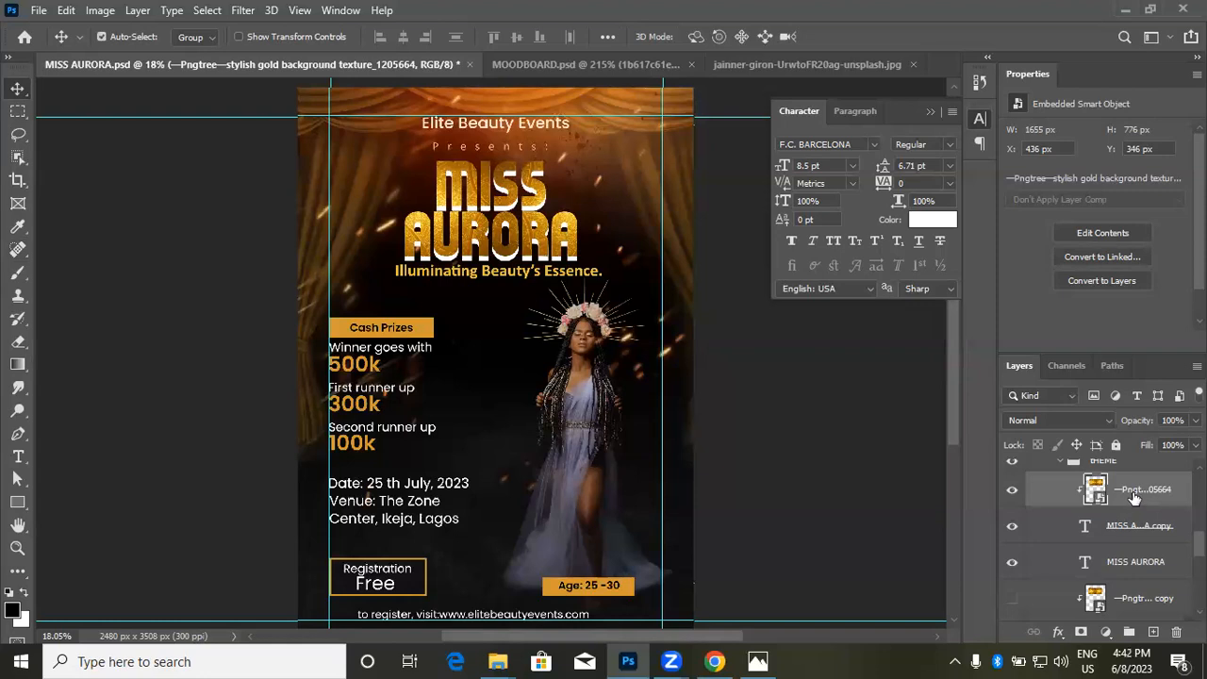
{"action": "key", "text": "ctrl+j"}
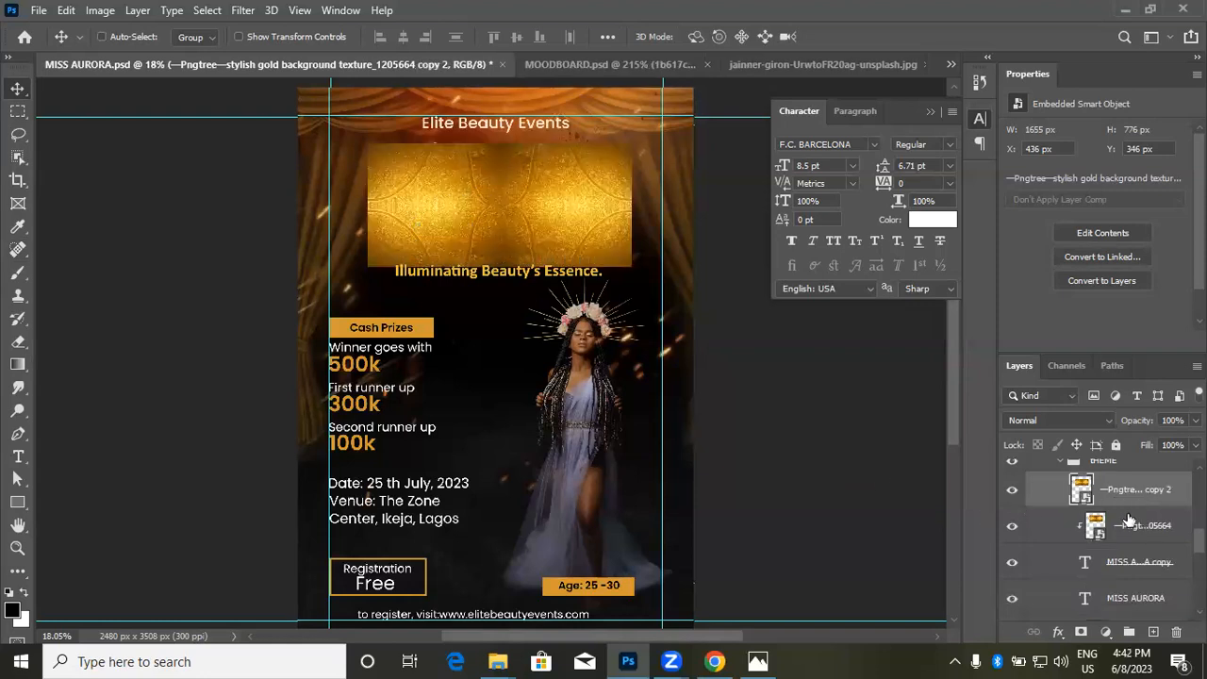
{"action": "left_click_drag", "start_coordinate": [1135, 492], "coordinate": [1136, 593]}
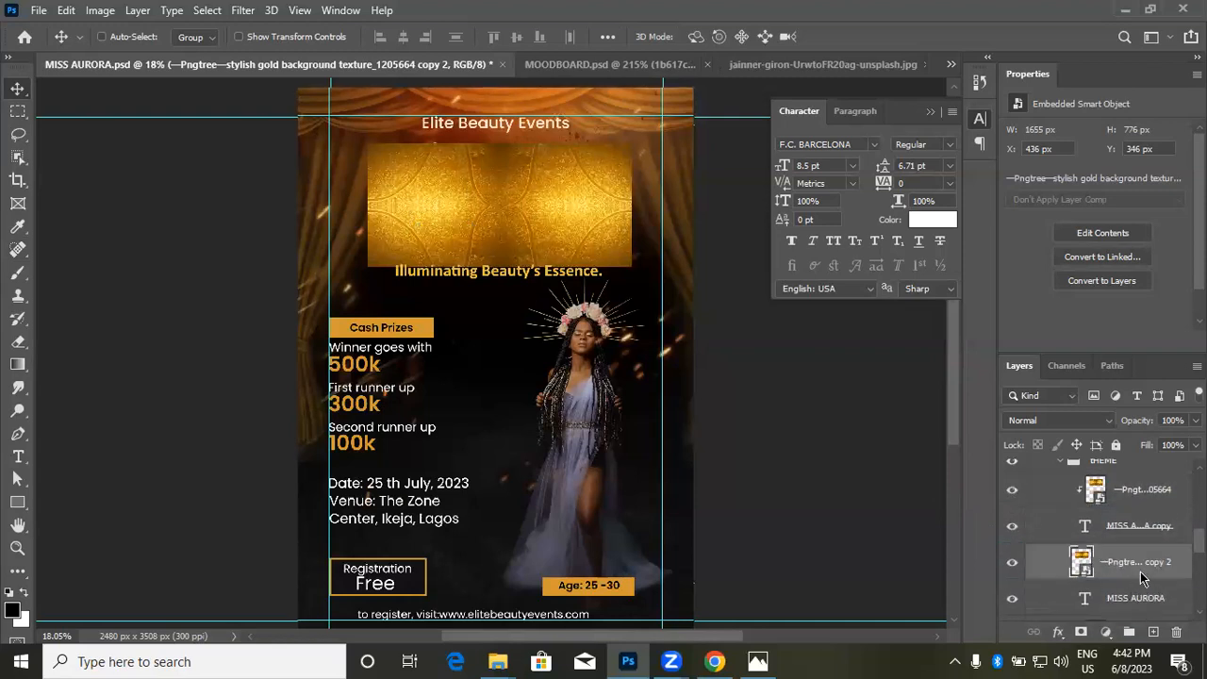
{"action": "right_click", "coordinate": [1141, 572]}
{"action": "left_click", "coordinate": [971, 399]}
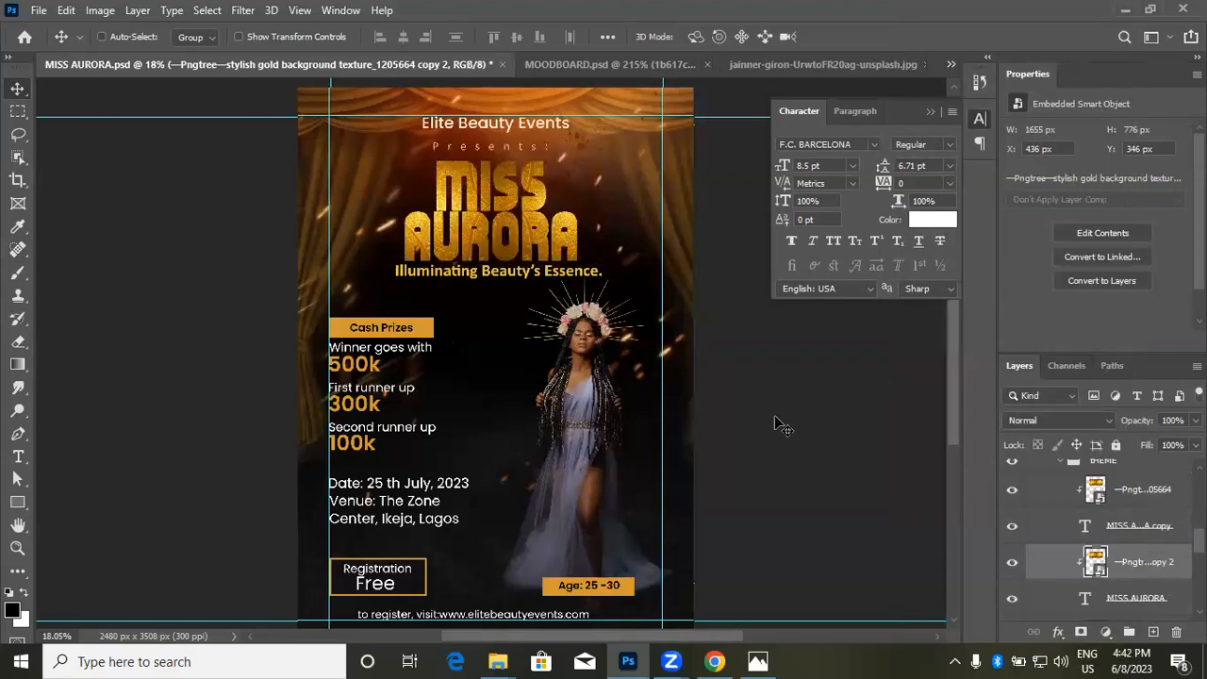
Step: Shift the new gold texture copy slightly inside the offset text, to X 412 px and Y 352 px
{"action": "scroll", "coordinate": [439, 255], "scroll_direction": "up", "scroll_amount": 1}
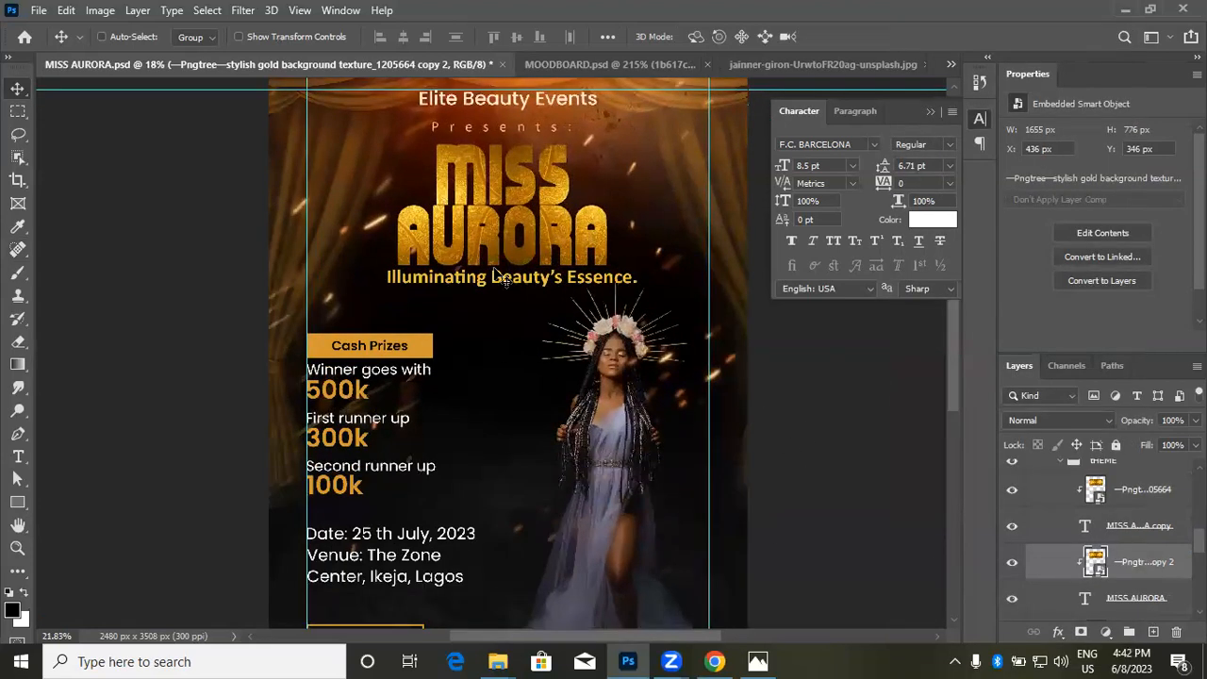
{"action": "scroll", "coordinate": [504, 281], "scroll_direction": "up", "scroll_amount": 2}
{"action": "scroll", "coordinate": [517, 231], "scroll_direction": "up", "scroll_amount": 5}
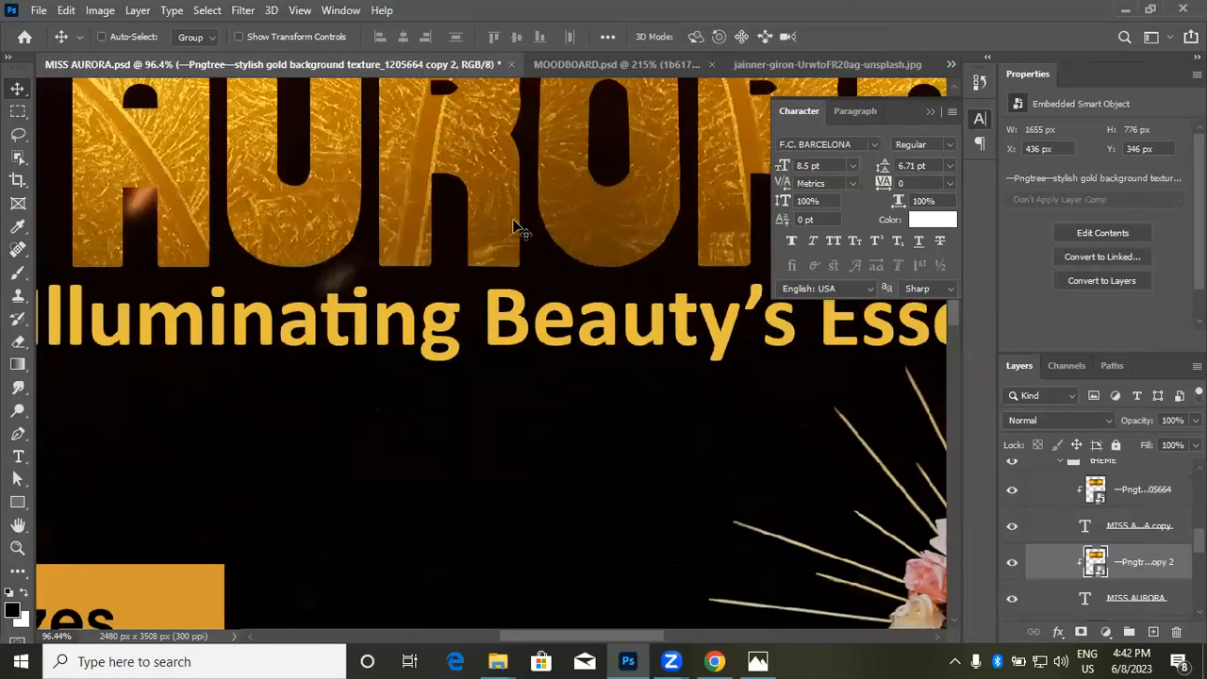
{"action": "mouse_move", "coordinate": [425, 262]}
{"action": "left_mouse_down"}
{"action": "mouse_move", "coordinate": [467, 261]}
{"action": "mouse_move", "coordinate": [443, 263]}
{"action": "mouse_move", "coordinate": [432, 280]}
{"action": "mouse_move", "coordinate": [407, 265]}
{"action": "left_mouse_up"}
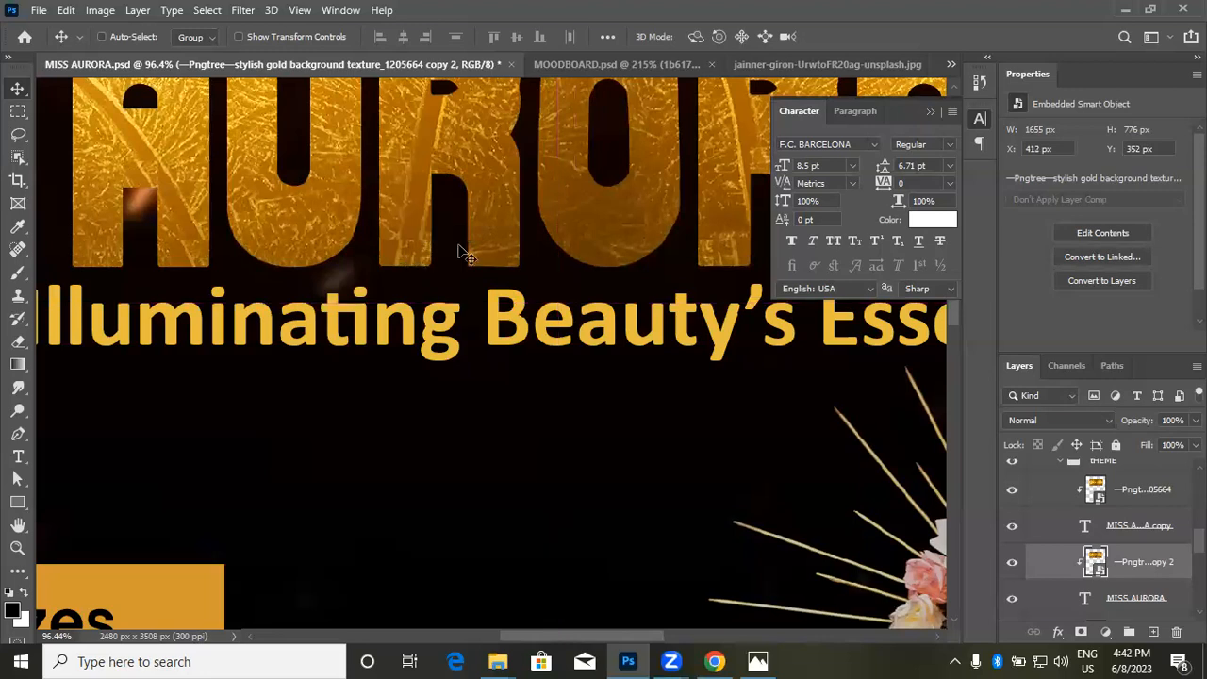
Step: Lower the opacity of the new gold texture copy to 87%
{"action": "scroll", "coordinate": [461, 246], "scroll_direction": "down", "scroll_amount": 1}
{"action": "left_click", "coordinate": [1195, 421]}
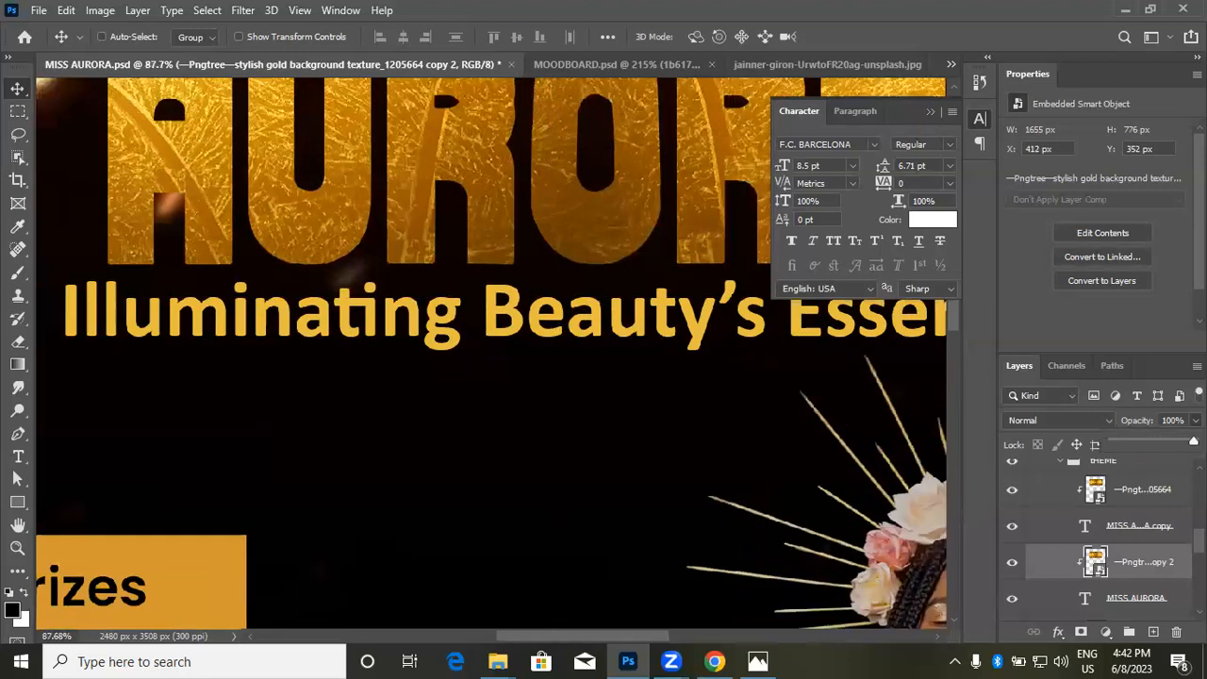
{"action": "left_click_drag", "start_coordinate": [1193, 442], "coordinate": [1183, 441]}
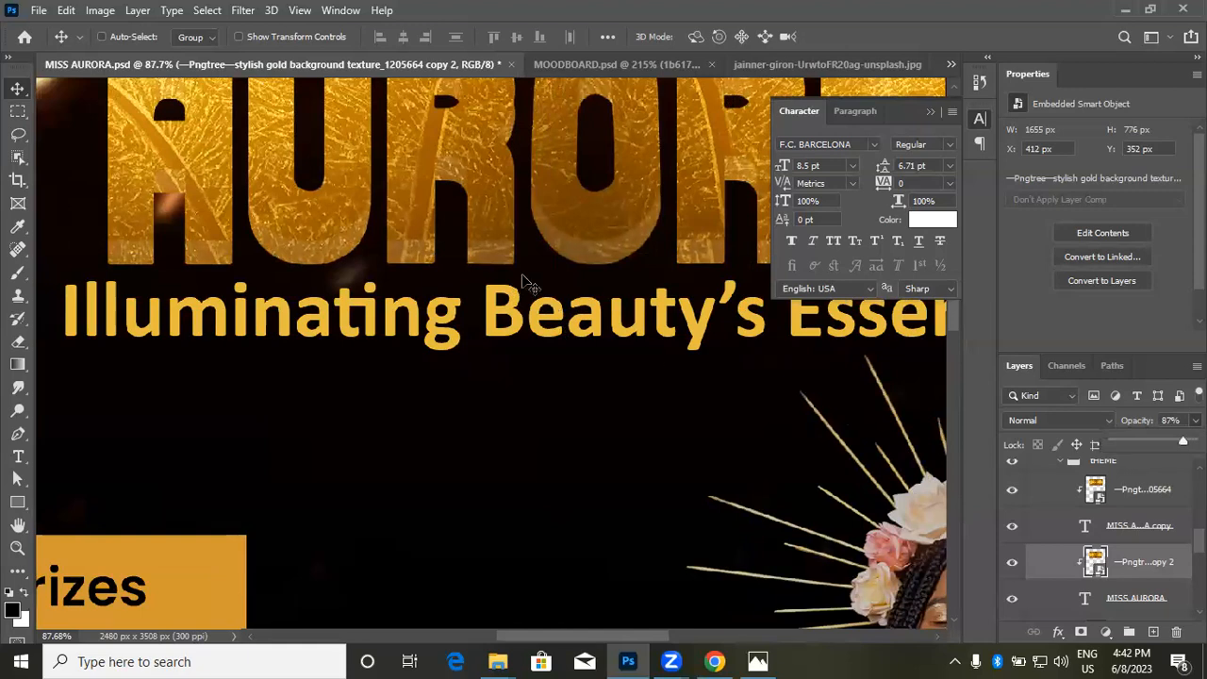
{"action": "scroll", "coordinate": [517, 274], "scroll_direction": "down", "scroll_amount": 1}
{"action": "scroll", "coordinate": [517, 273], "scroll_direction": "down", "scroll_amount": 4}
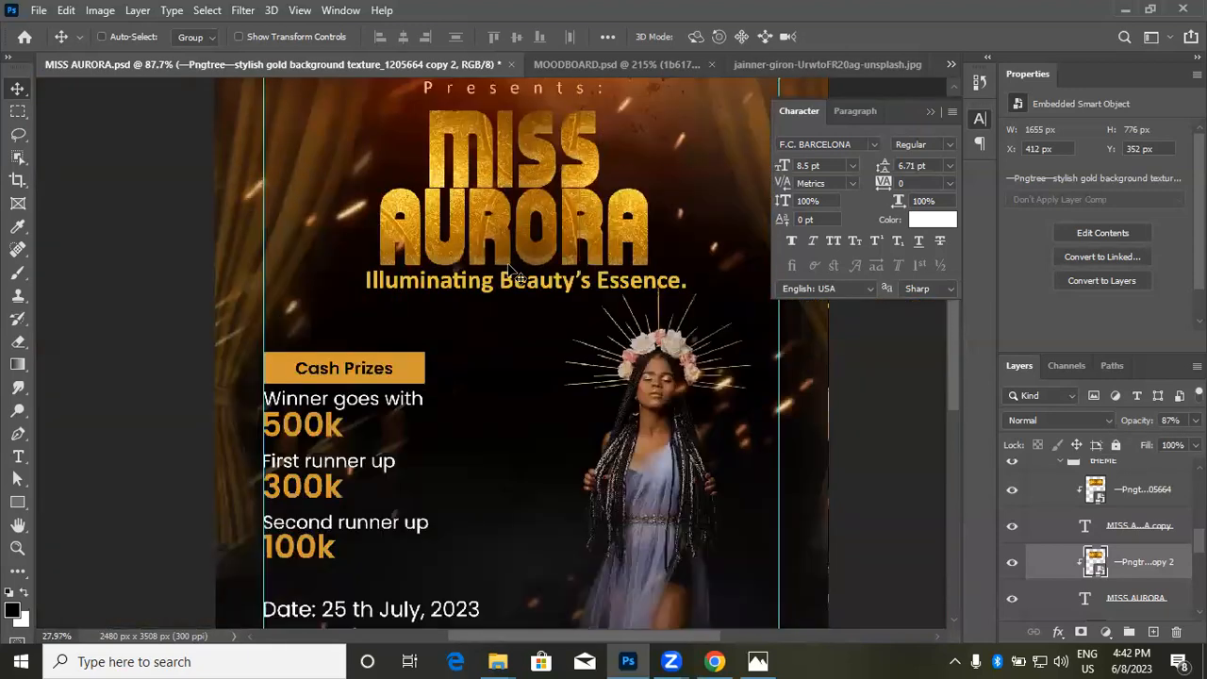
{"action": "scroll", "coordinate": [517, 273], "scroll_direction": "up", "scroll_amount": 2}
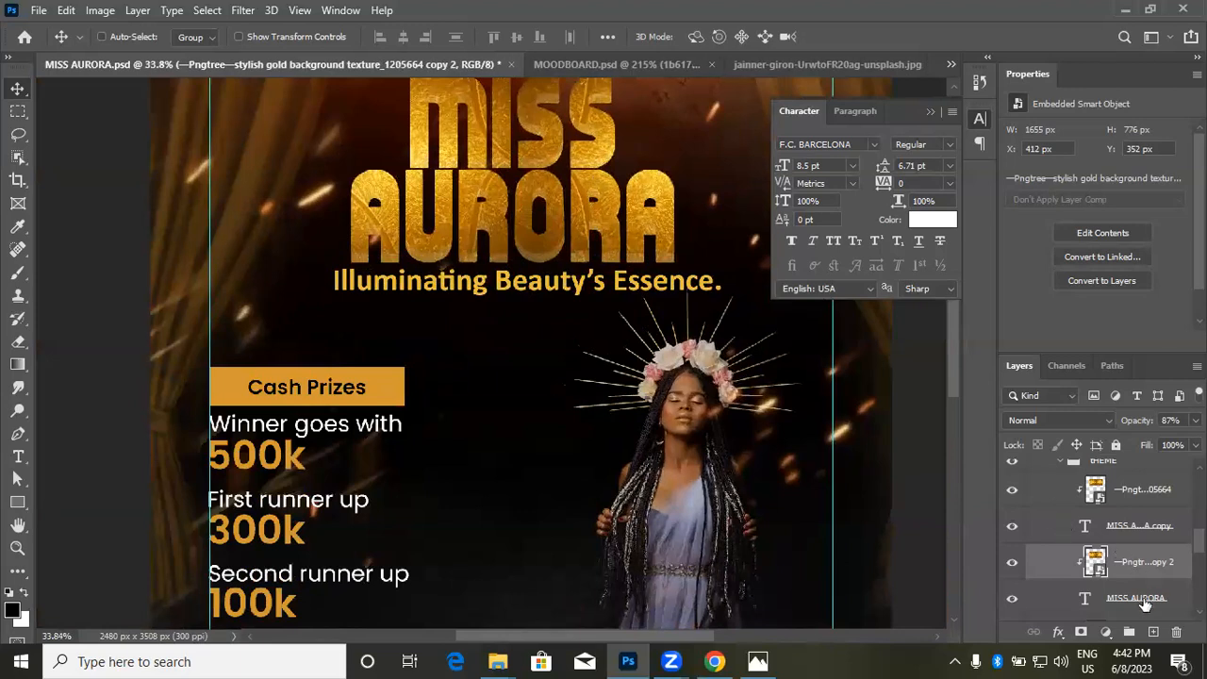
Step: Set the offset MISS AURORA text's color to the gold d6ad3b sampled from the title lettering
{"action": "left_click", "coordinate": [1130, 596]}
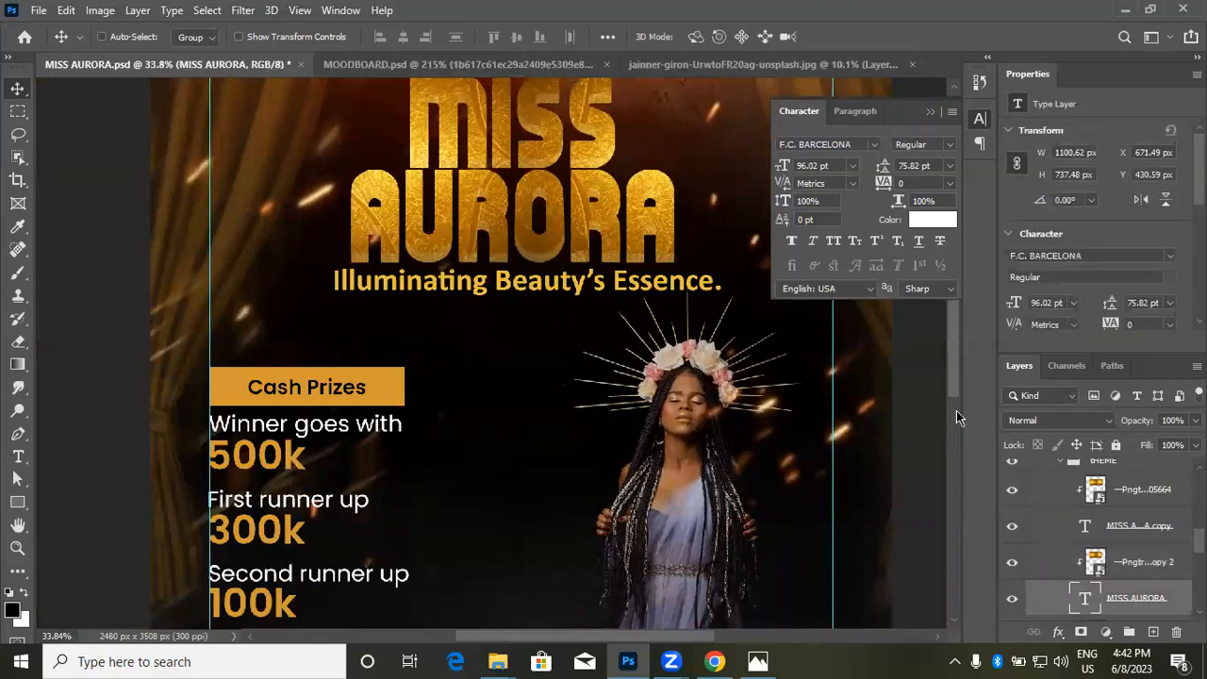
{"action": "left_click", "coordinate": [933, 220]}
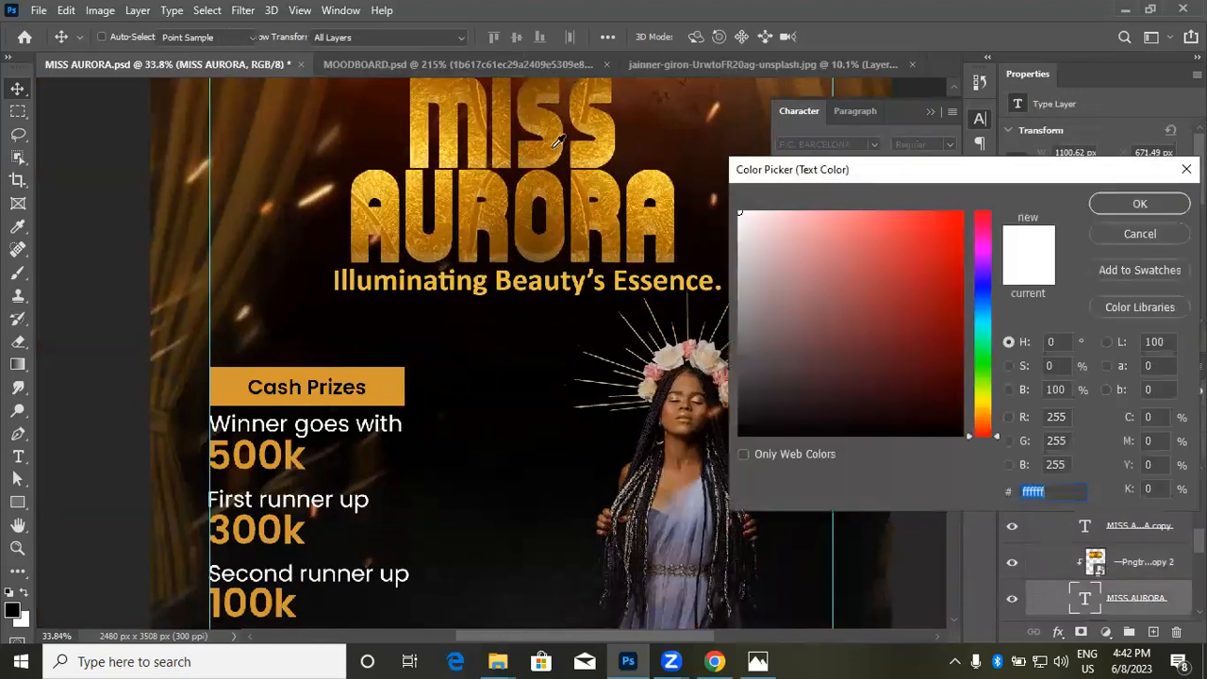
{"action": "left_click", "coordinate": [608, 142]}
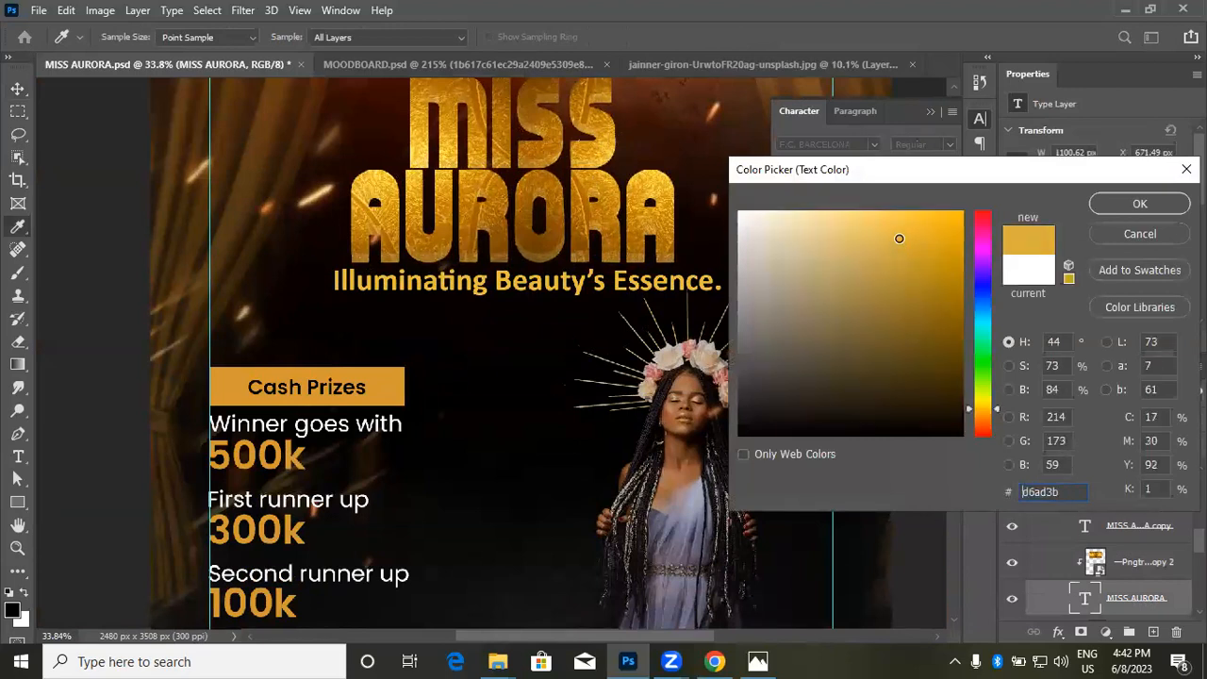
{"action": "left_click", "coordinate": [1168, 204]}
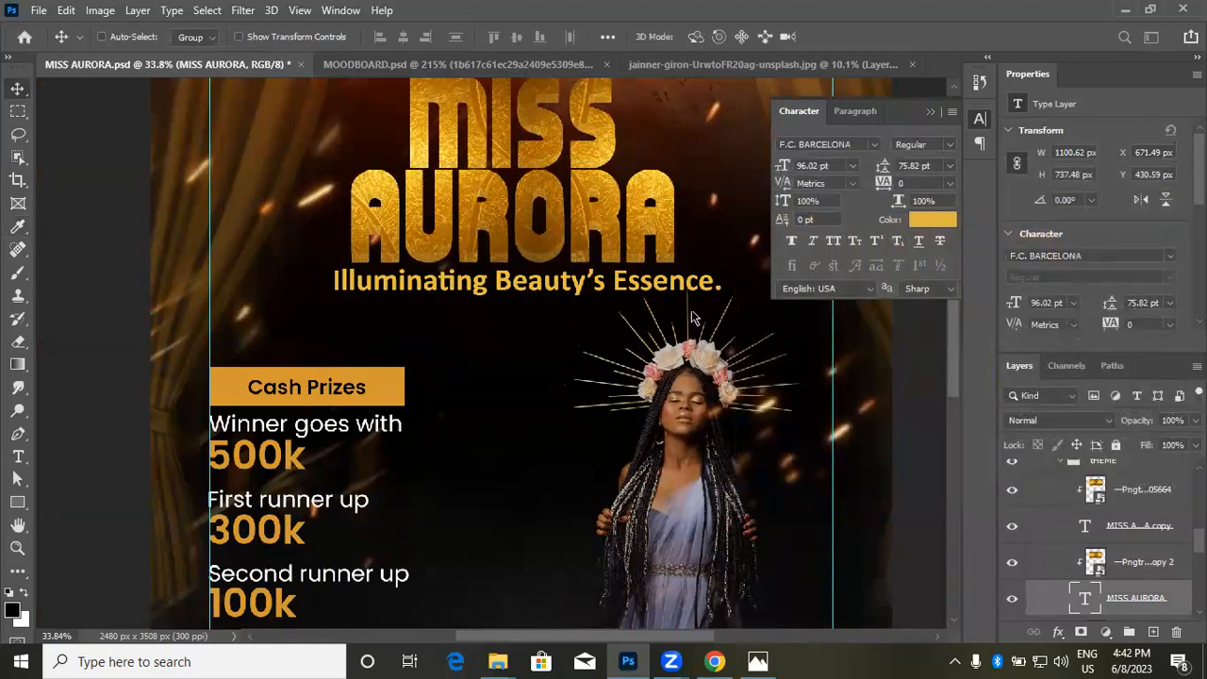
{"action": "scroll", "coordinate": [702, 326], "scroll_direction": "down", "scroll_amount": 3}
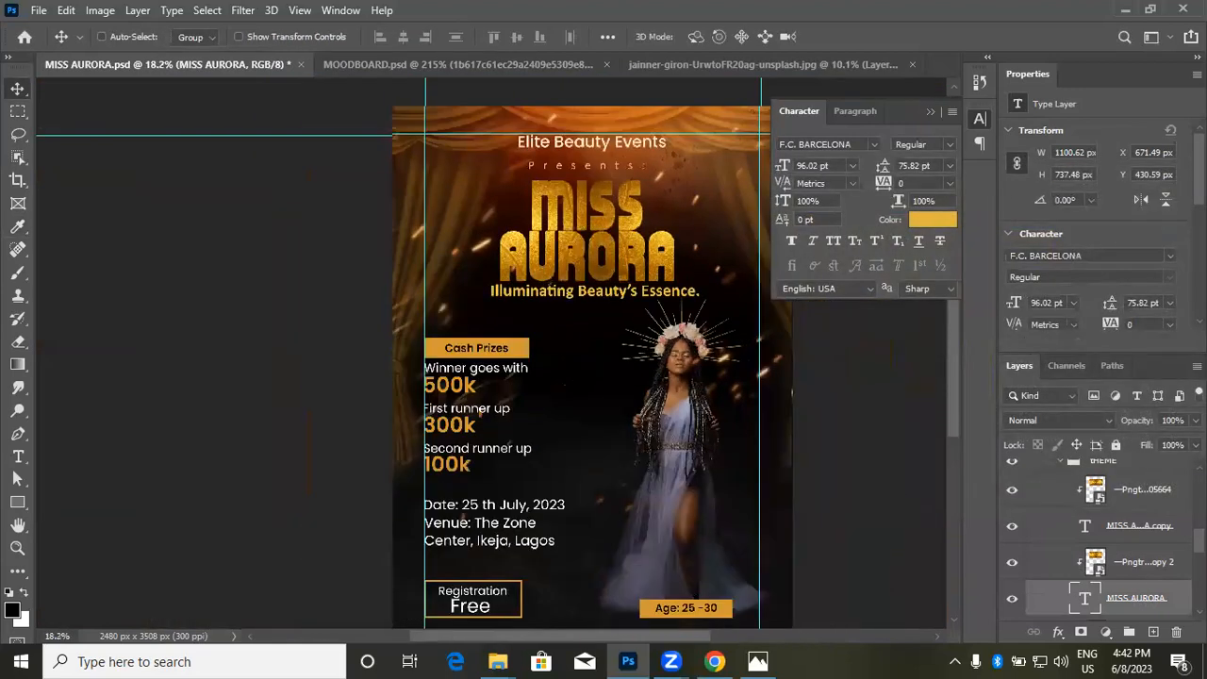
{"action": "scroll", "coordinate": [1133, 572], "scroll_direction": "down", "scroll_amount": 2}
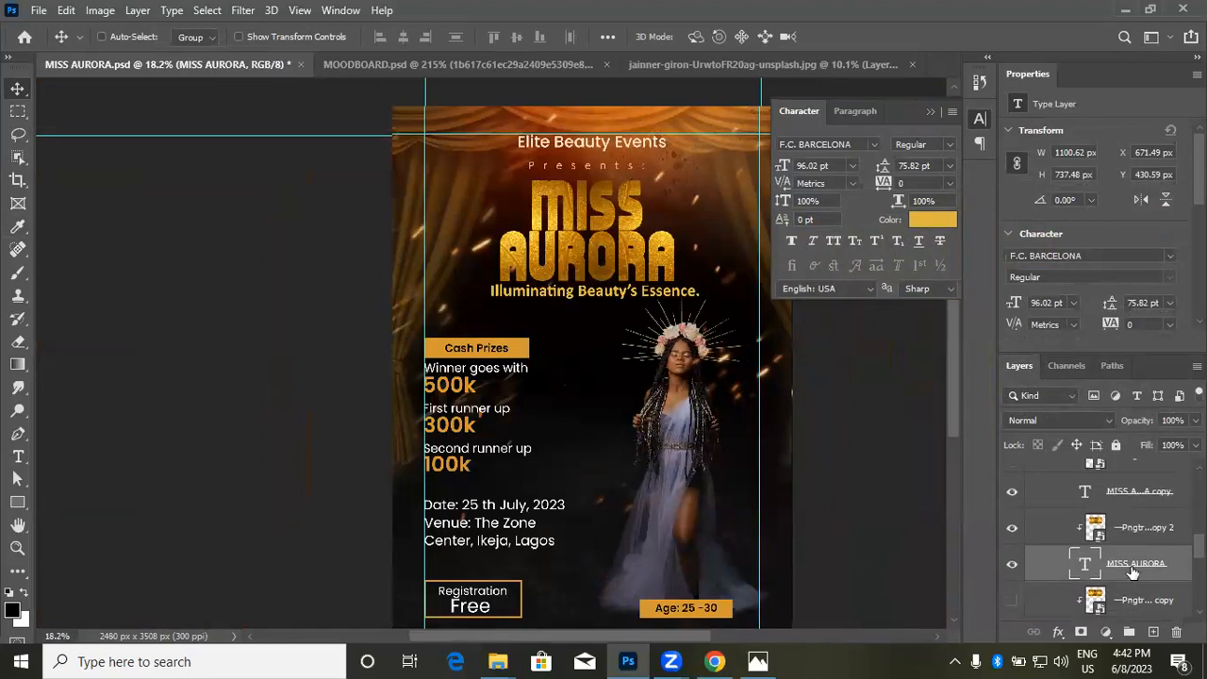
{"action": "scroll", "coordinate": [1134, 580], "scroll_direction": "down", "scroll_amount": 2}
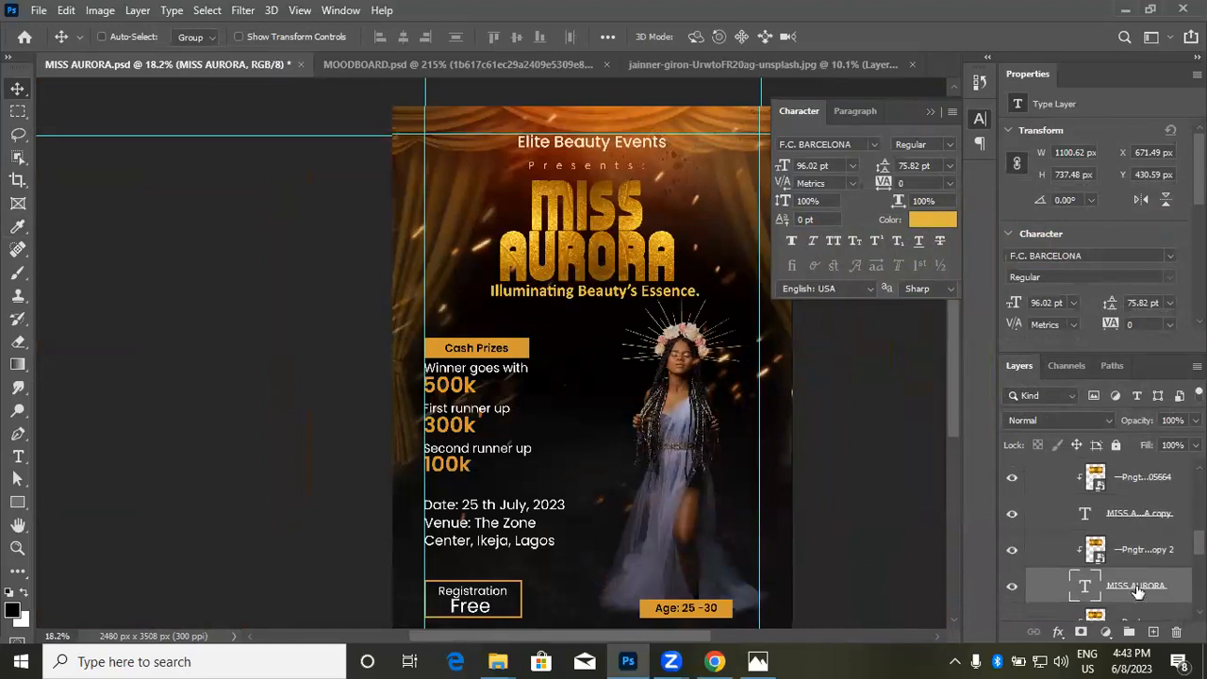
Step: Add a Drop Shadow effect to the offset MISS AURORA text and set the shadow opacity to 53%
{"action": "scroll", "coordinate": [1136, 583], "scroll_direction": "down", "scroll_amount": 4}
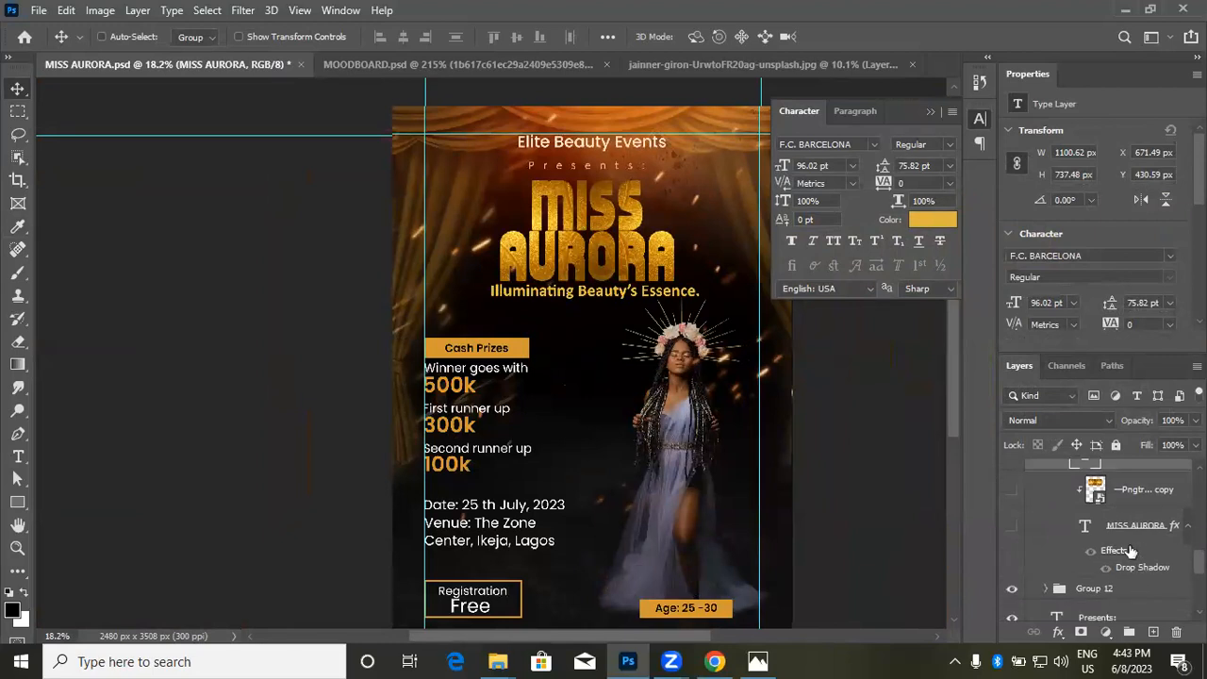
{"action": "scroll", "coordinate": [1128, 531], "scroll_direction": "up", "scroll_amount": 1}
{"action": "scroll", "coordinate": [1123, 527], "scroll_direction": "up", "scroll_amount": 2}
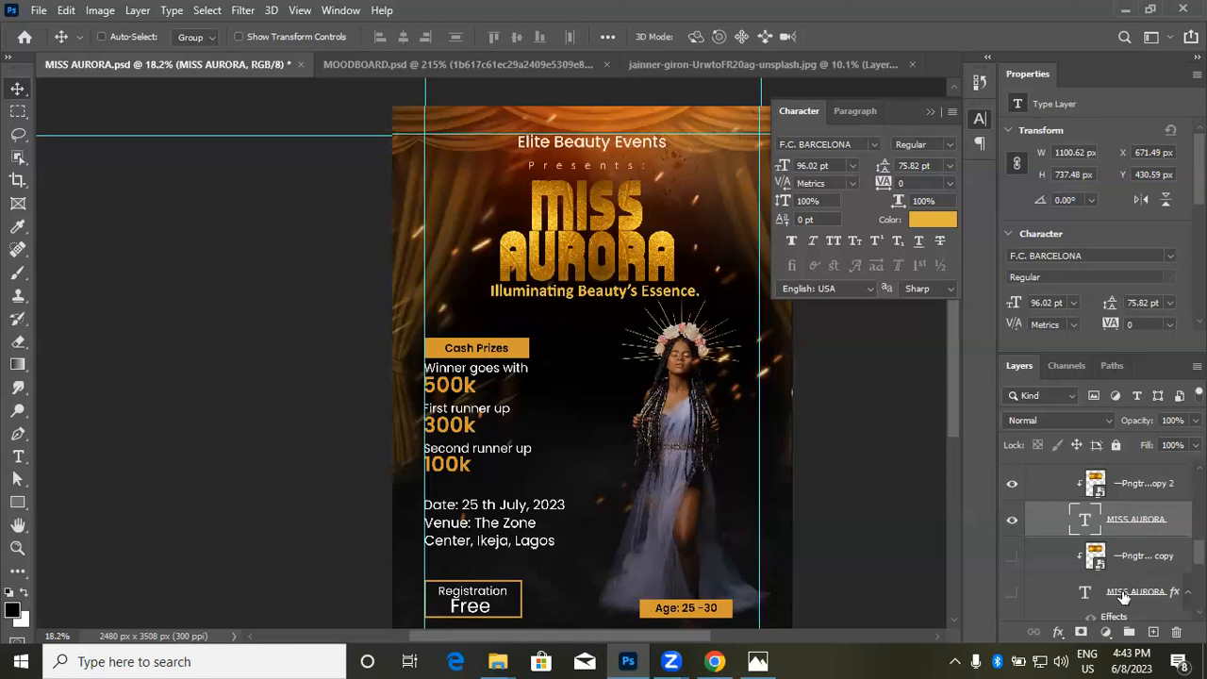
{"action": "left_click", "coordinate": [1059, 633]}
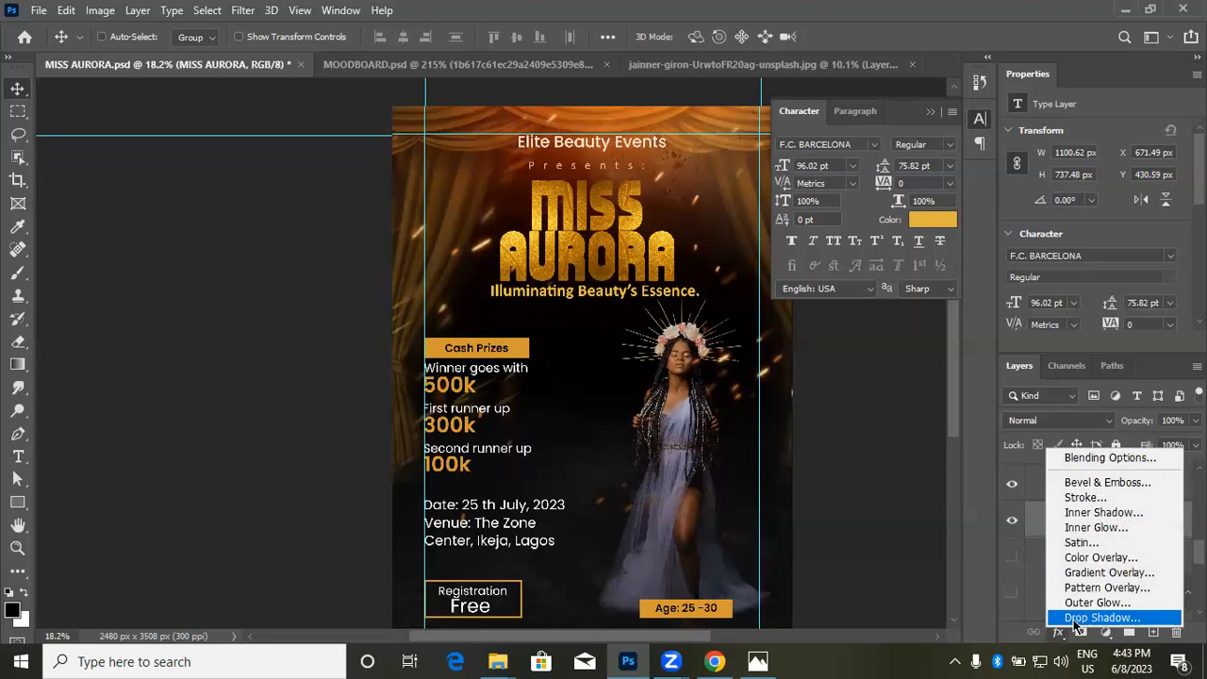
{"action": "left_click", "coordinate": [1073, 618]}
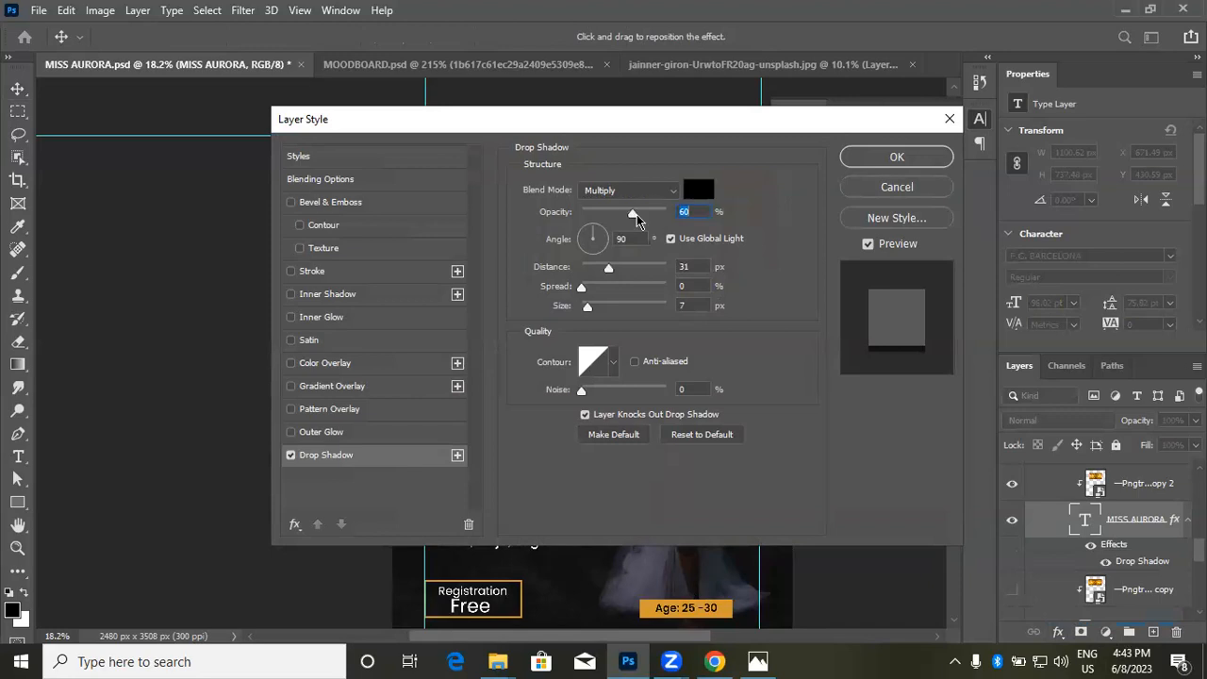
{"action": "left_click_drag", "start_coordinate": [630, 217], "coordinate": [637, 220]}
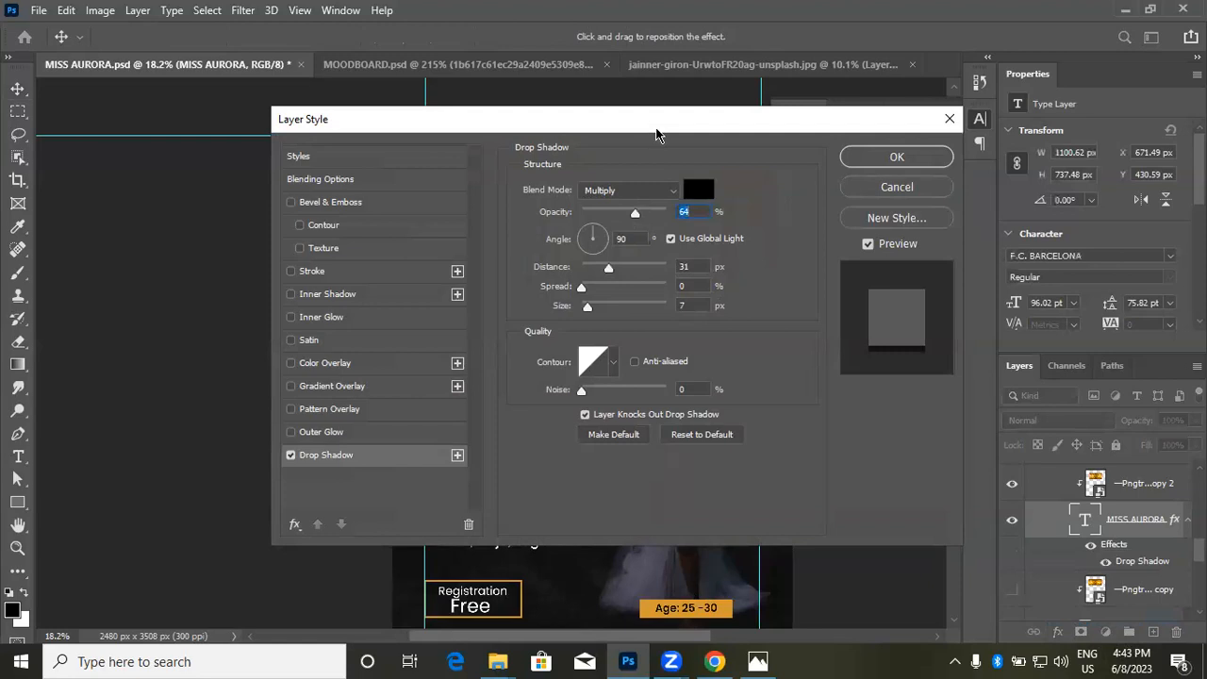
{"action": "left_click_drag", "start_coordinate": [653, 120], "coordinate": [1059, 44]}
{"action": "left_click_drag", "start_coordinate": [1042, 143], "coordinate": [1039, 144]}
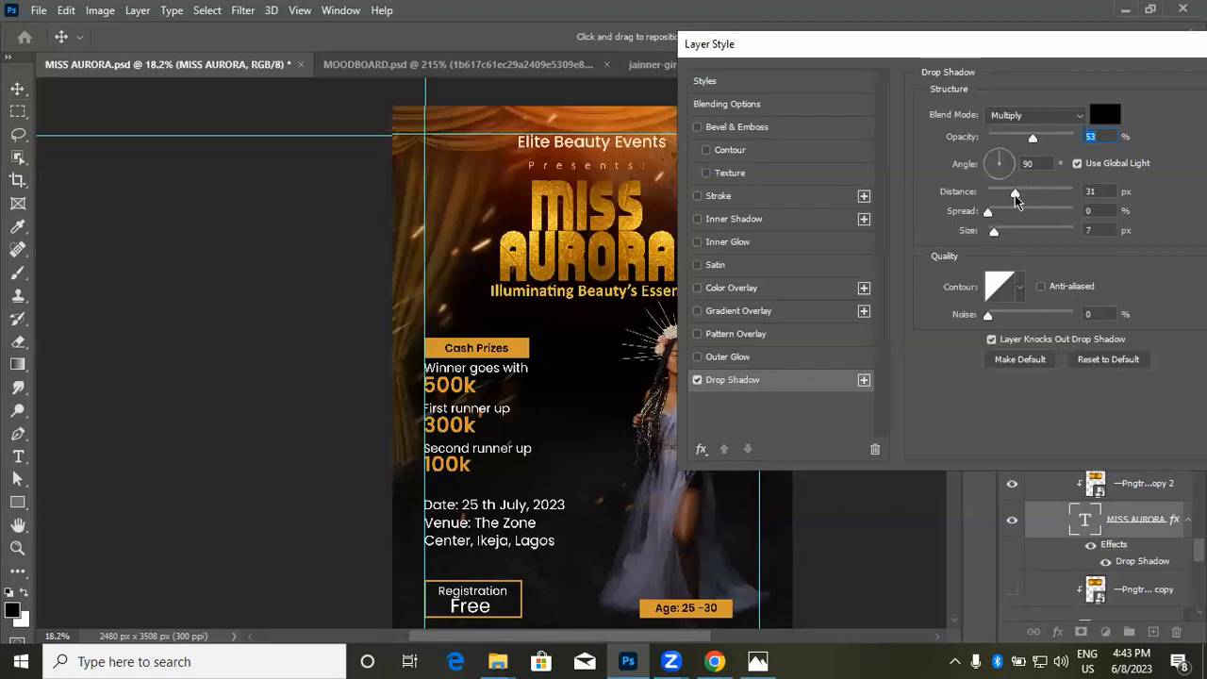
Step: Set the shadow distance of the offset MISS AURORA text to 37 px and apply the effect
{"action": "mouse_move", "coordinate": [1016, 194]}
{"action": "left_mouse_down"}
{"action": "mouse_move", "coordinate": [1064, 199]}
{"action": "mouse_move", "coordinate": [977, 203]}
{"action": "mouse_move", "coordinate": [1009, 209]}
{"action": "mouse_move", "coordinate": [1024, 196]}
{"action": "left_mouse_up"}
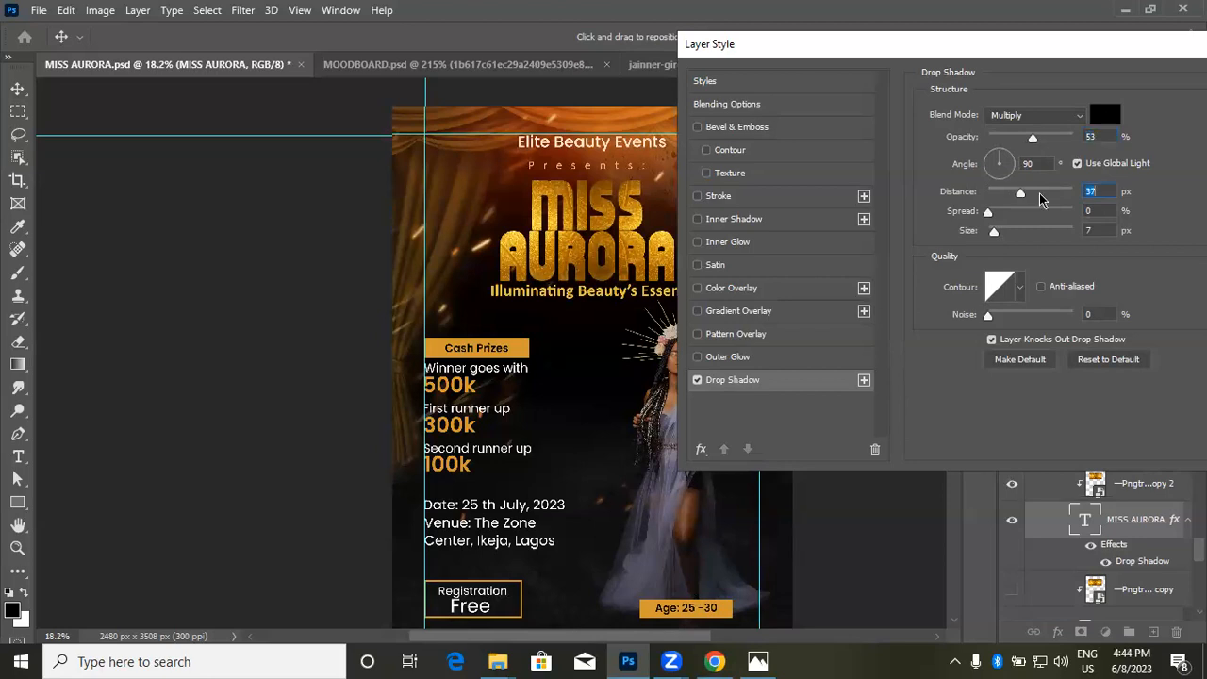
{"action": "left_click_drag", "start_coordinate": [1061, 55], "coordinate": [933, 85]}
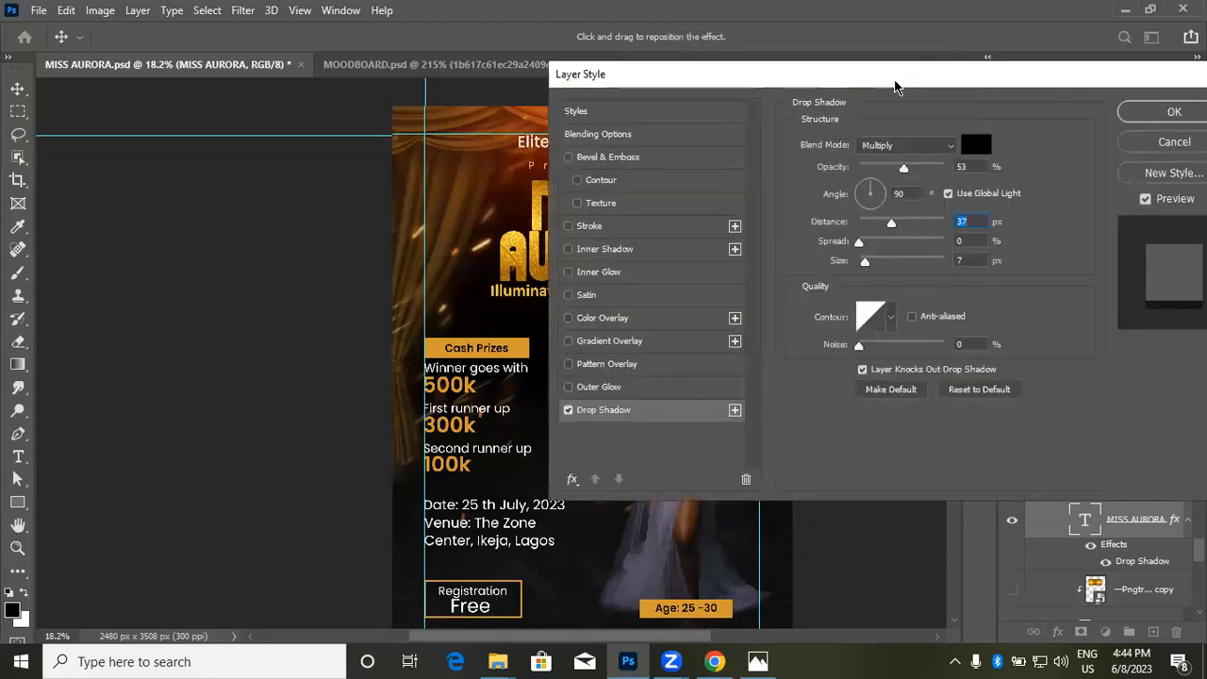
{"action": "left_click_drag", "start_coordinate": [898, 81], "coordinate": [775, 83]}
{"action": "left_click", "coordinate": [1051, 116]}
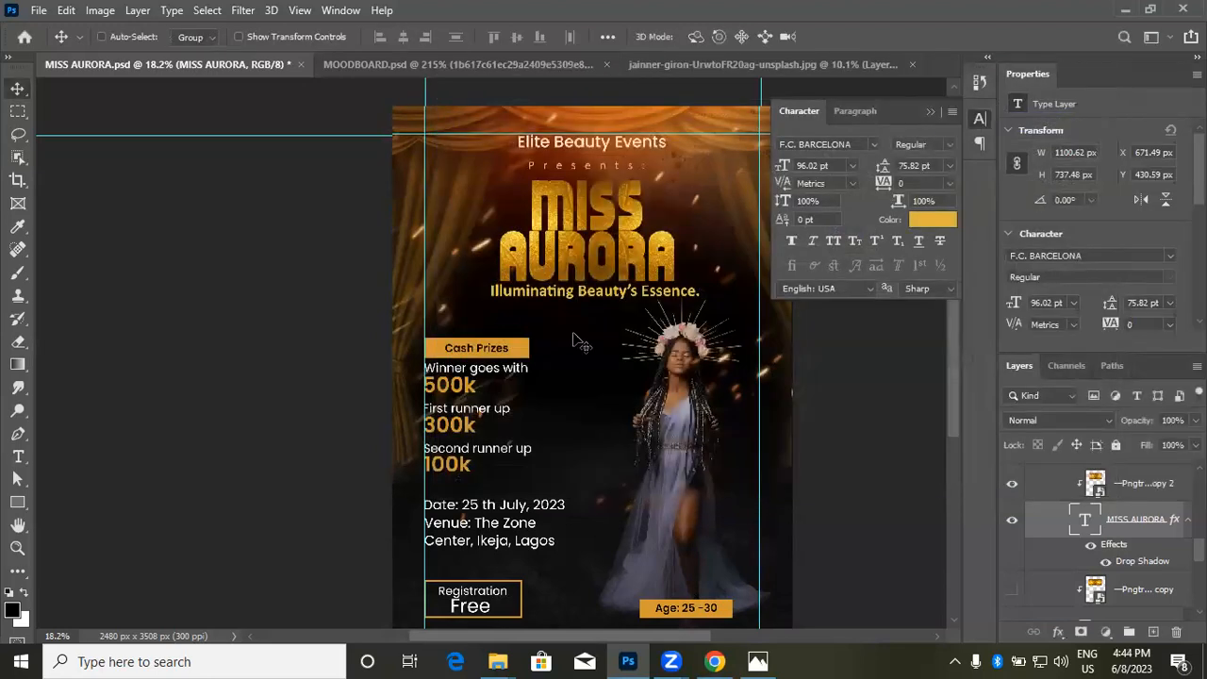
Step: Delete the recreated offset MISS AURORA text with its clipped gold texture, and show the original hidden text and texture layers
{"action": "scroll", "coordinate": [1102, 524], "scroll_direction": "up", "scroll_amount": 2}
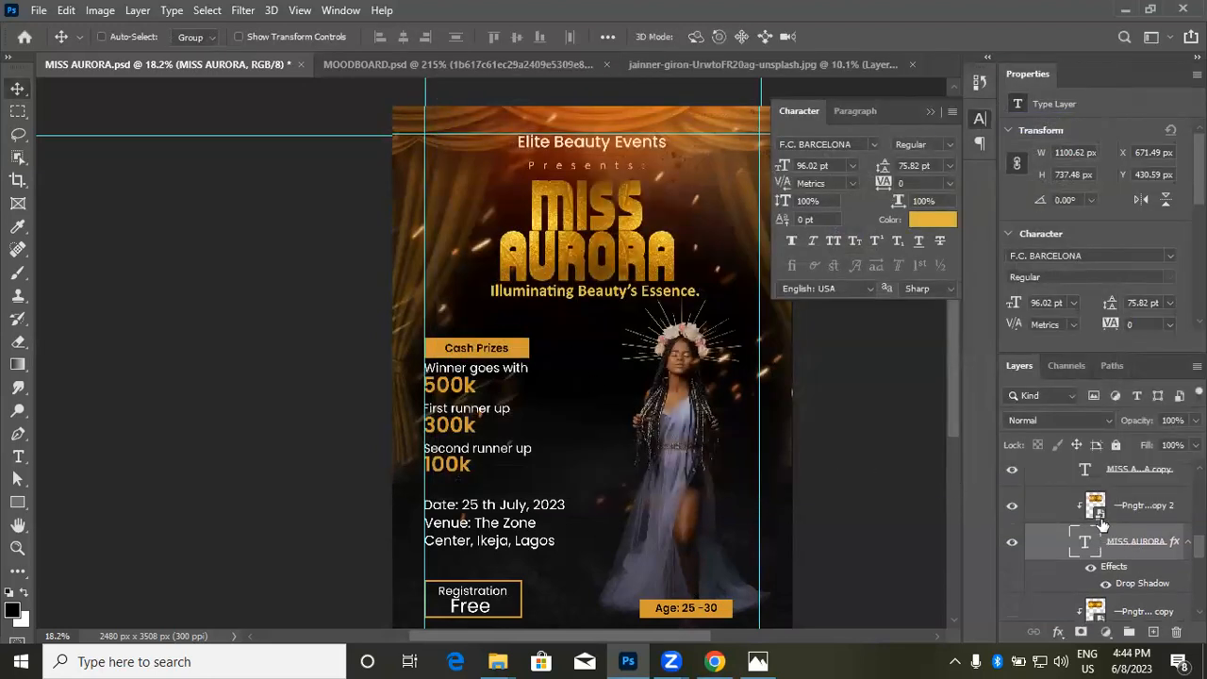
{"action": "left_click", "coordinate": [1123, 530], "text": "shift"}
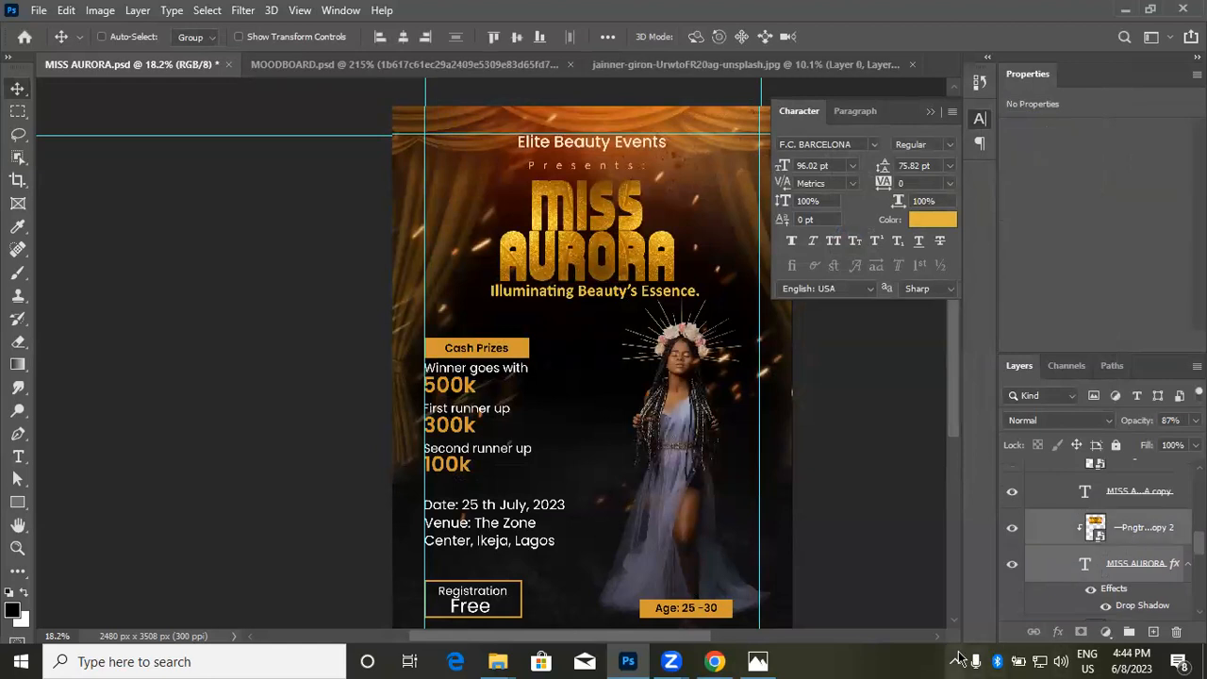
{"action": "key", "text": "Delete"}
{"action": "left_click", "coordinate": [1013, 529]}
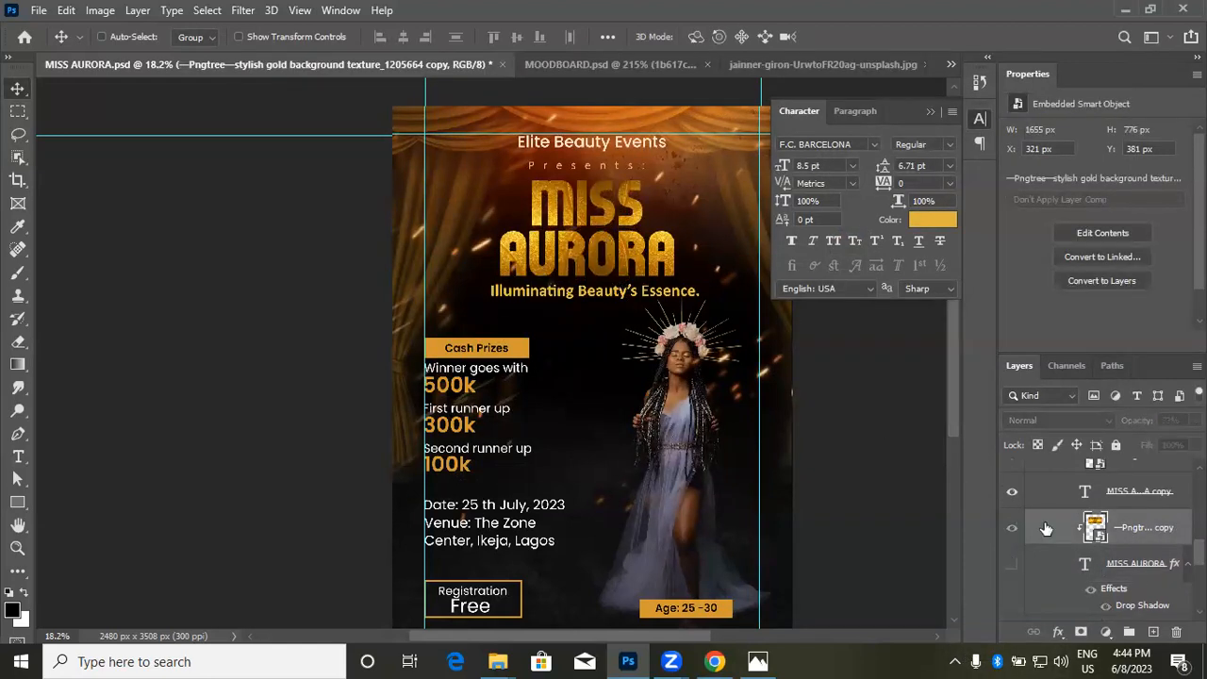
{"action": "left_click", "coordinate": [1012, 564]}
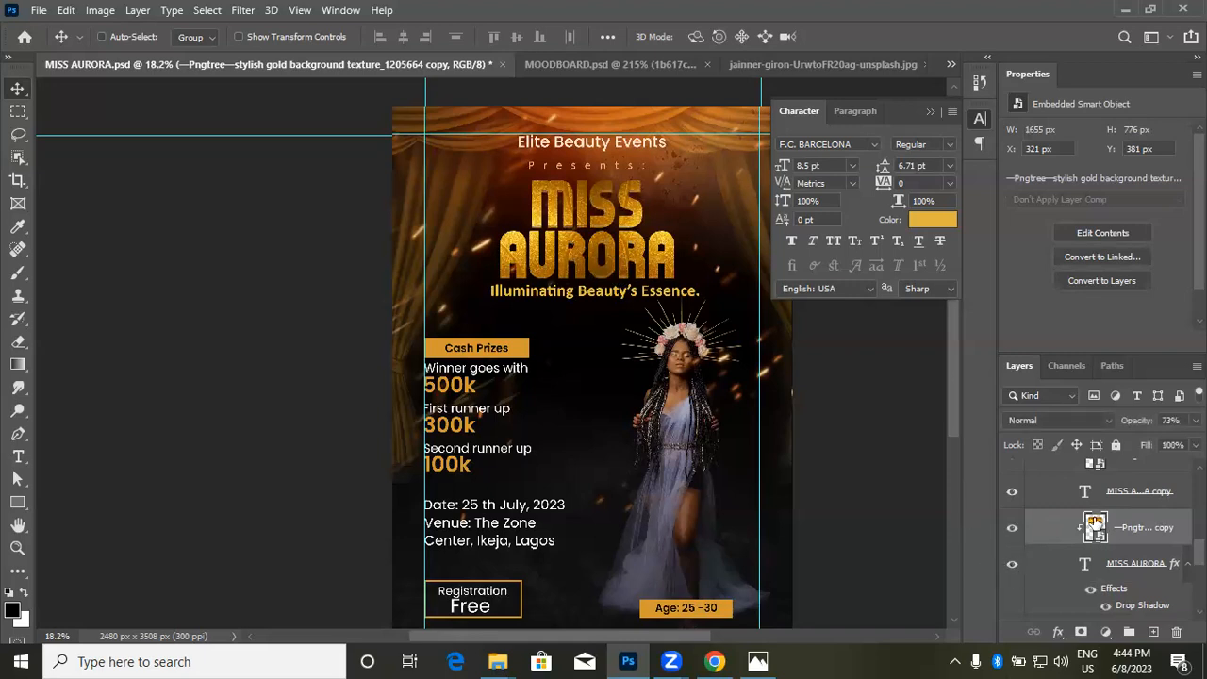
Step: Collapse the tHEME group, show Group 6 above it, and expand Group 6
{"action": "scroll", "coordinate": [1028, 529], "scroll_direction": "down", "scroll_amount": 2}
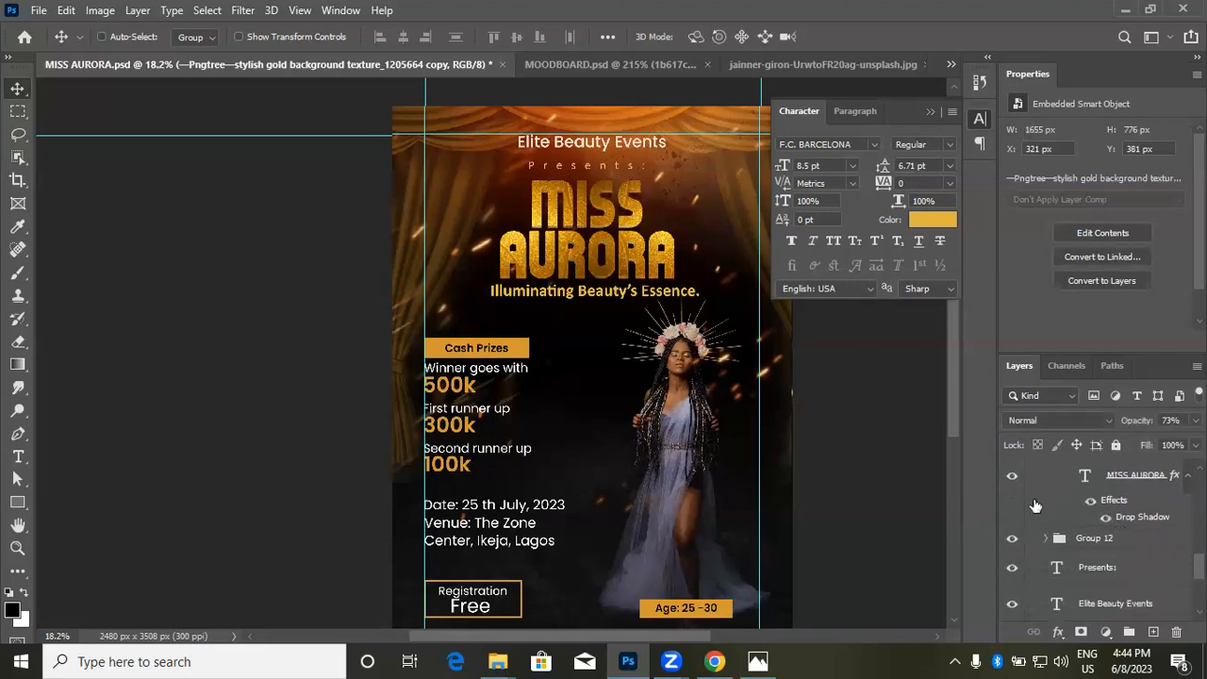
{"action": "scroll", "coordinate": [642, 219], "scroll_direction": "up", "scroll_amount": 2}
{"action": "scroll", "coordinate": [674, 335], "scroll_direction": "down", "scroll_amount": 1}
{"action": "scroll", "coordinate": [674, 335], "scroll_direction": "down", "scroll_amount": 2}
{"action": "scroll", "coordinate": [524, 156], "scroll_direction": "up", "scroll_amount": 1}
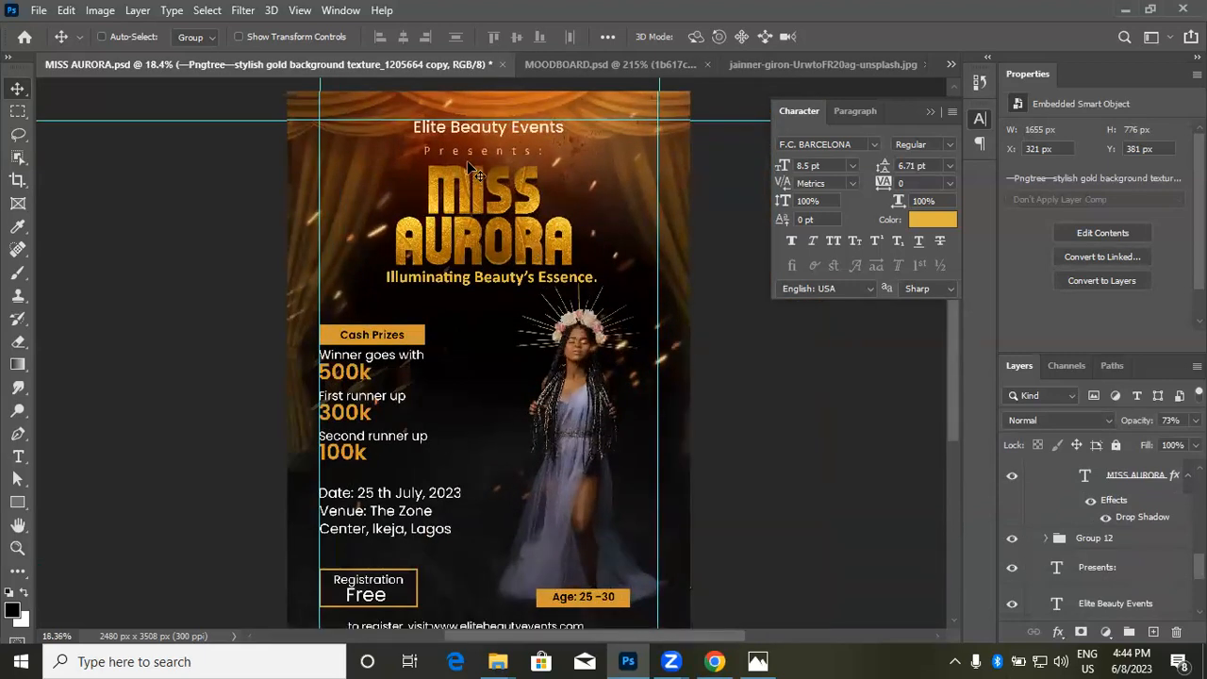
{"action": "scroll", "coordinate": [485, 143], "scroll_direction": "up", "scroll_amount": 1}
{"action": "scroll", "coordinate": [1091, 536], "scroll_direction": "up", "scroll_amount": 5}
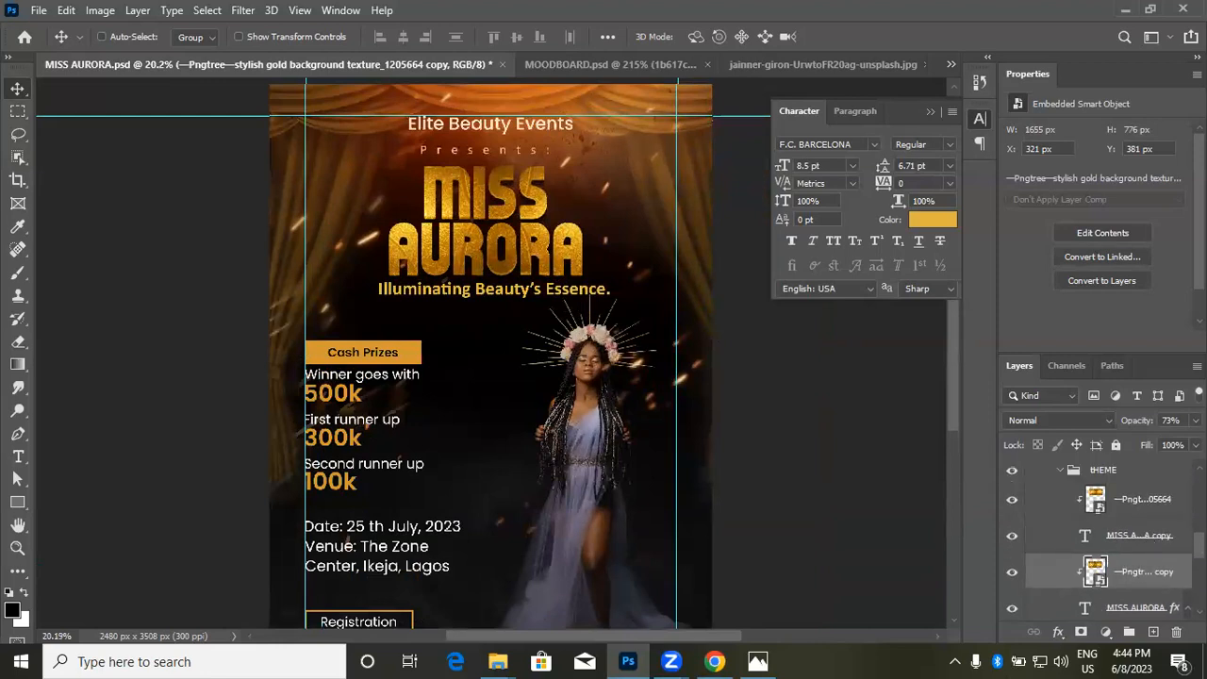
{"action": "scroll", "coordinate": [1099, 537], "scroll_direction": "down", "scroll_amount": 3}
{"action": "scroll", "coordinate": [1094, 538], "scroll_direction": "up", "scroll_amount": 5}
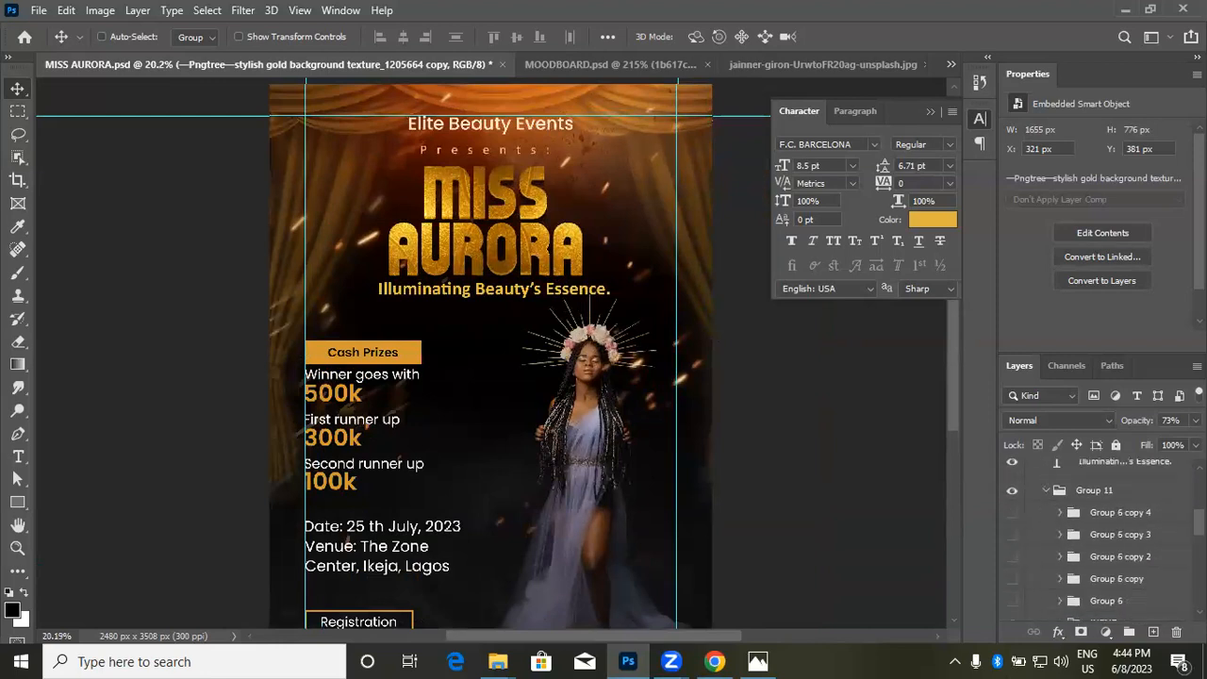
{"action": "left_click", "coordinate": [1059, 537]}
{"action": "left_click", "coordinate": [1079, 535]}
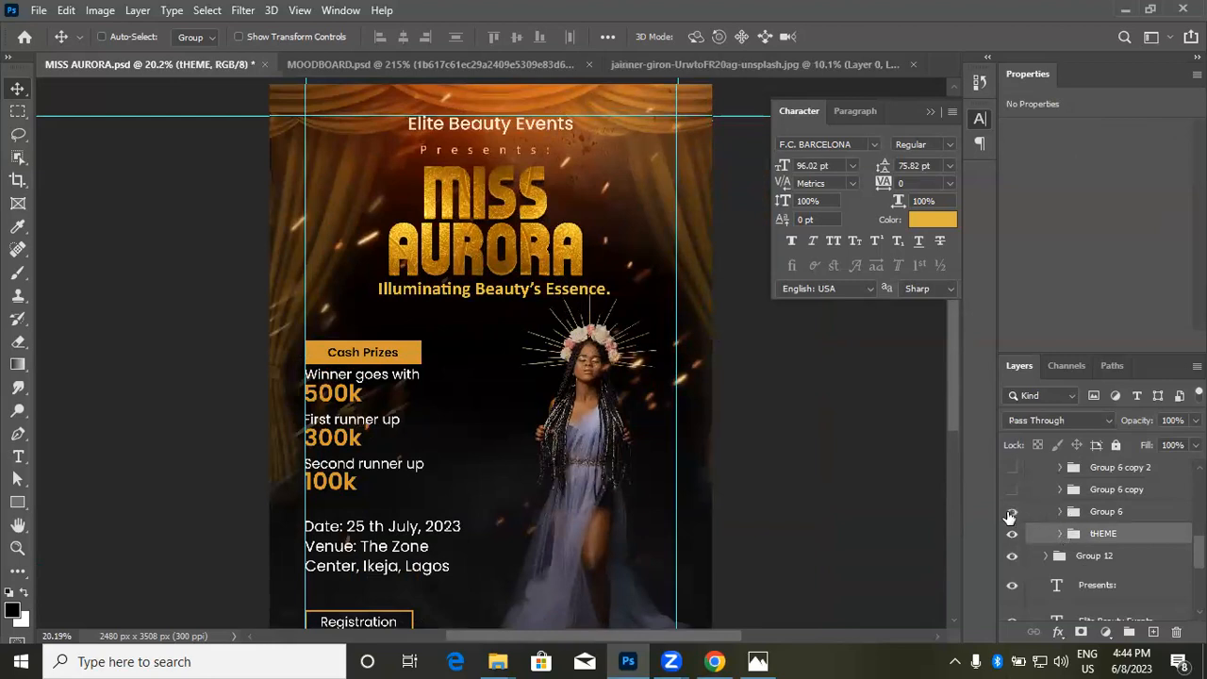
{"action": "left_click", "coordinate": [1012, 511]}
{"action": "left_click", "coordinate": [1067, 520]}
{"action": "left_click", "coordinate": [1060, 511]}
{"action": "scroll", "coordinate": [1085, 528], "scroll_direction": "down", "scroll_amount": 1}
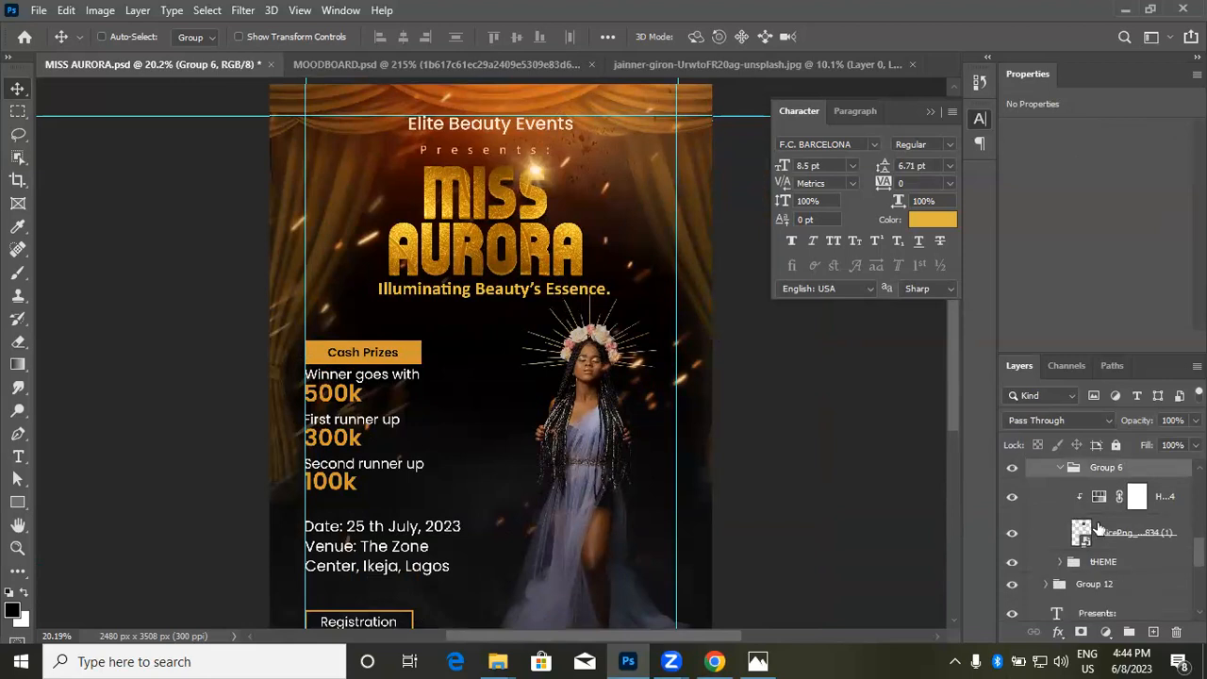
Step: Set the blend mode of the lens flare image in Group 6 to Normal to expose its black background
{"action": "left_click", "coordinate": [1097, 531]}
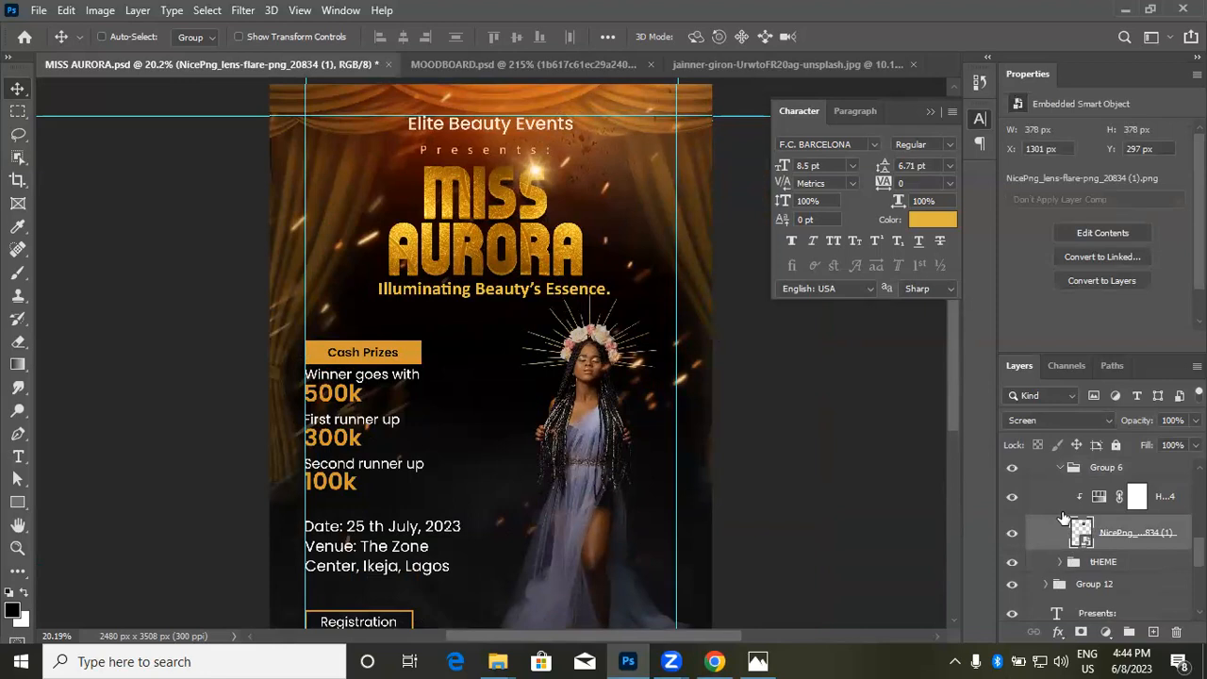
{"action": "left_click", "coordinate": [1036, 421]}
{"action": "left_click", "coordinate": [1038, 212]}
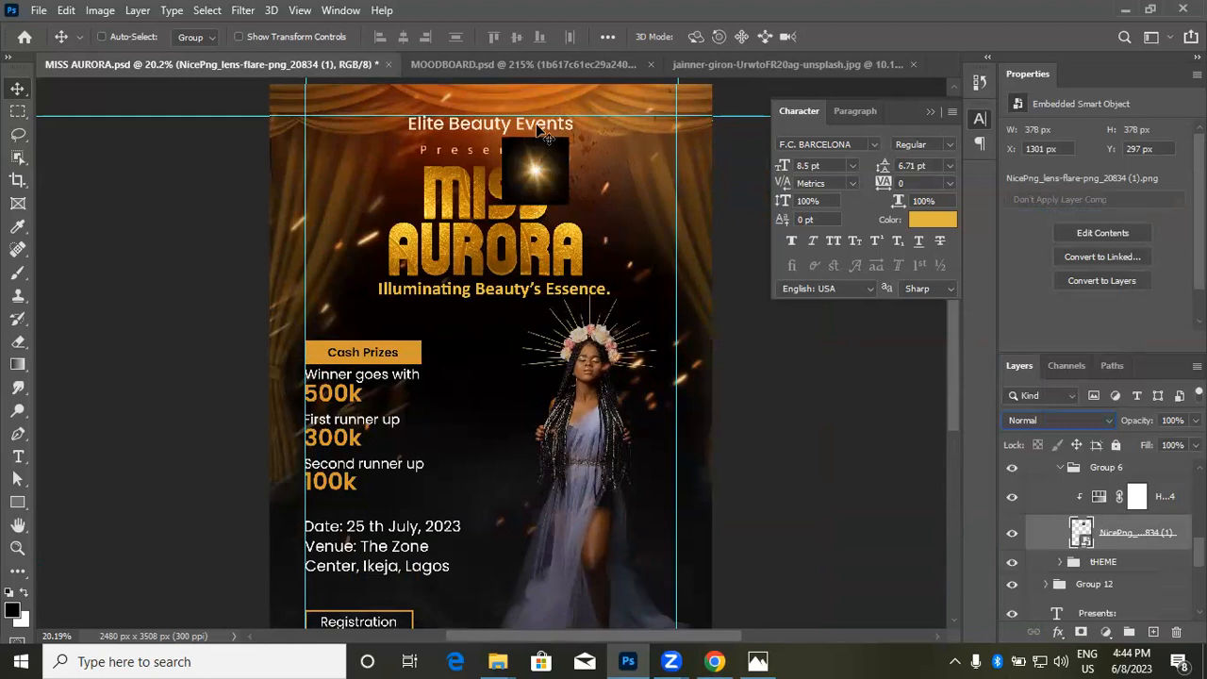
{"action": "scroll", "coordinate": [545, 151], "scroll_direction": "up", "scroll_amount": 2}
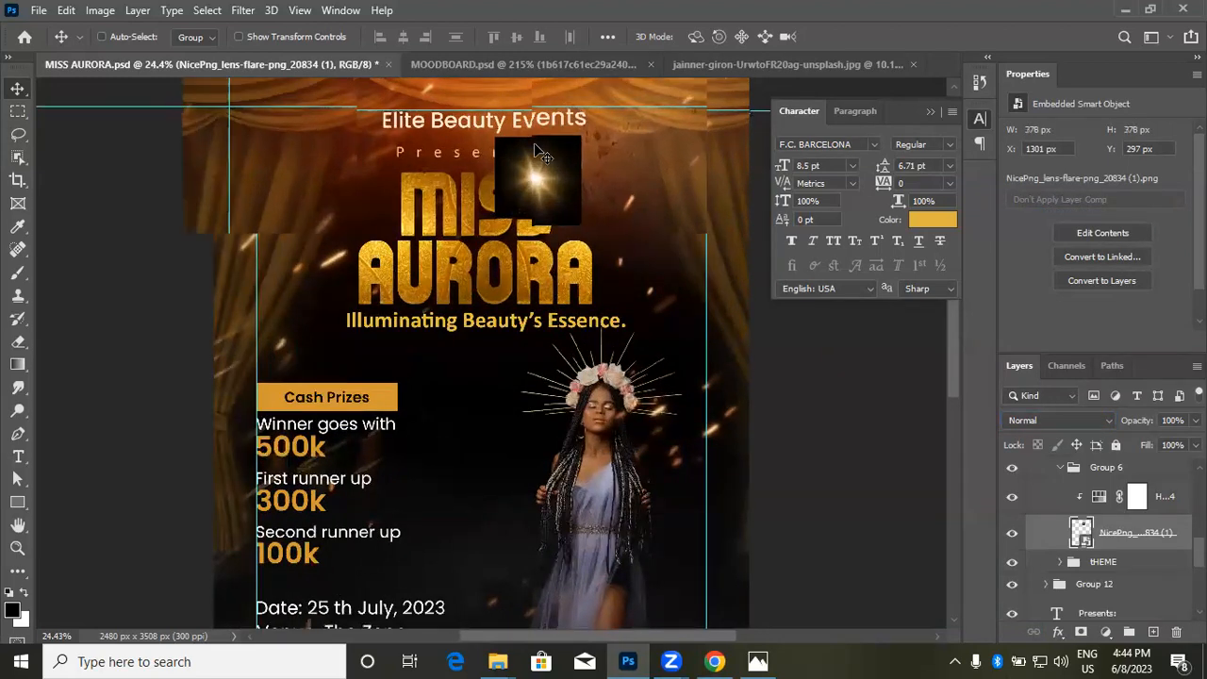
{"action": "scroll", "coordinate": [546, 154], "scroll_direction": "up", "scroll_amount": 2}
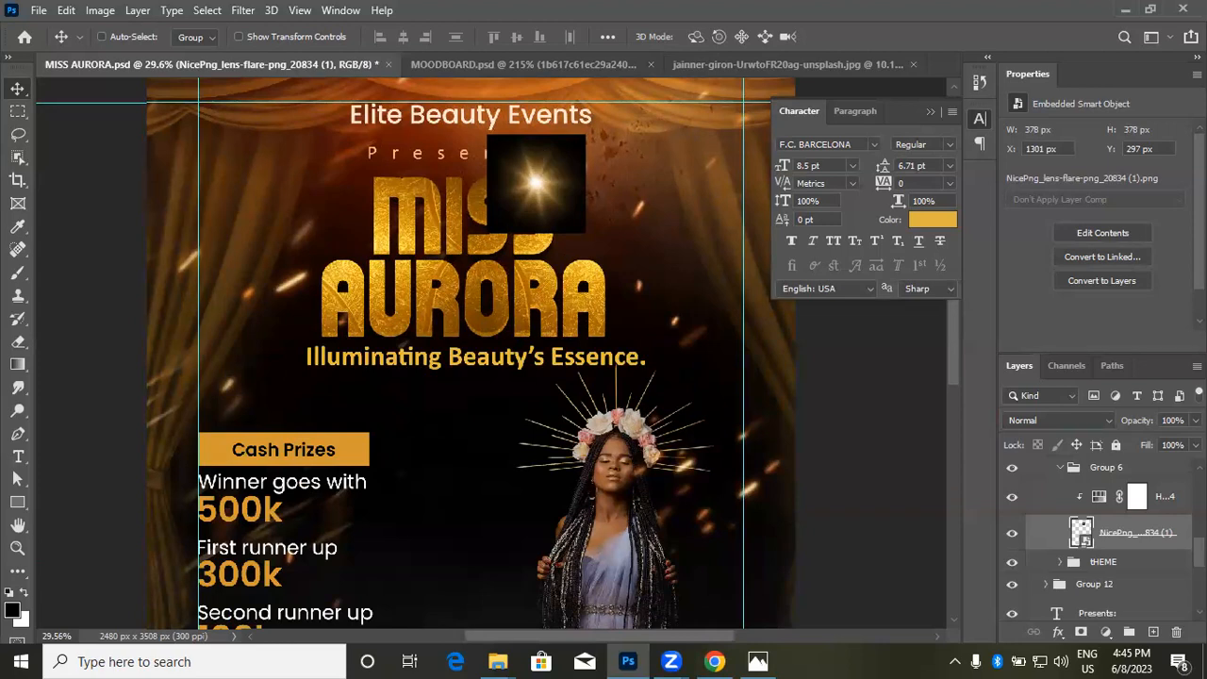
Step: Return the lens flare image's blend mode to Screen
{"action": "left_click", "coordinate": [1080, 420]}
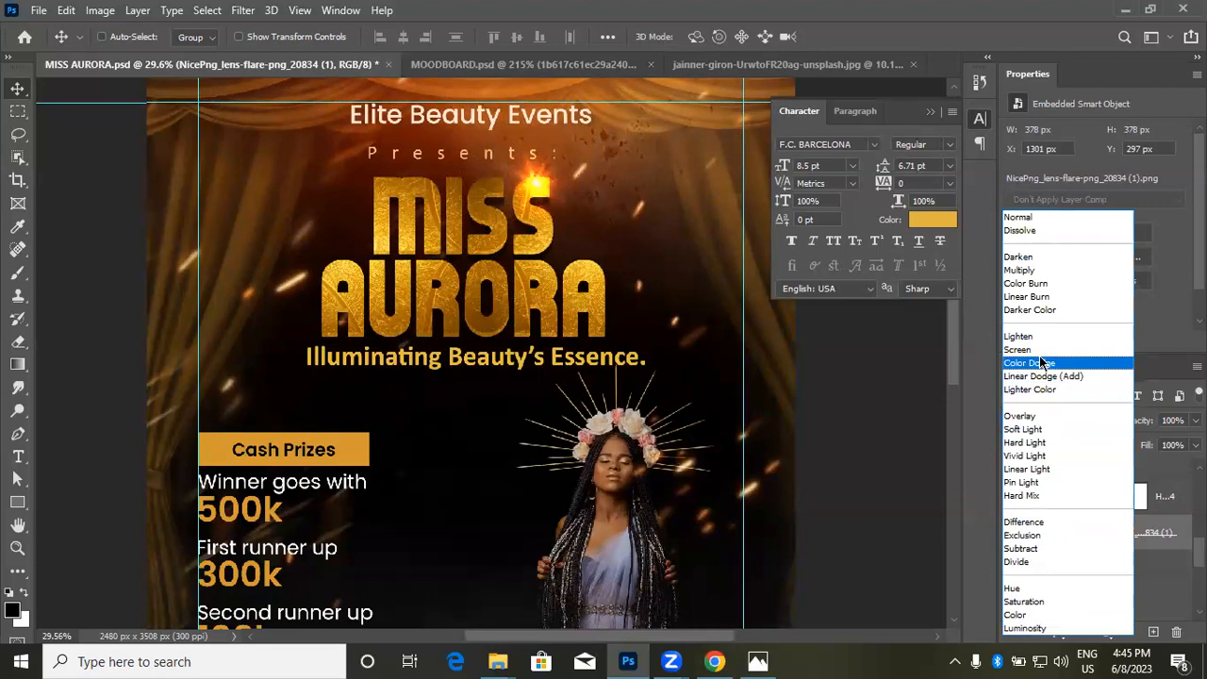
{"action": "left_click", "coordinate": [1040, 350]}
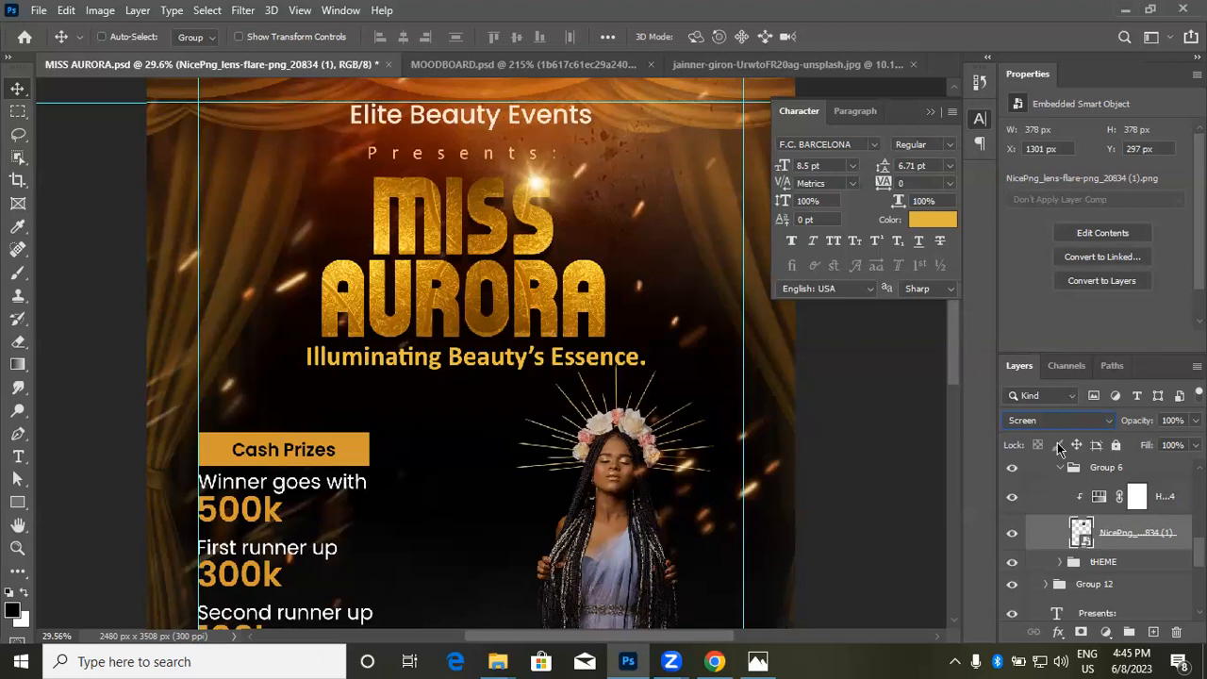
{"action": "left_click", "coordinate": [1081, 429]}
{"action": "left_click", "coordinate": [1053, 347]}
{"action": "scroll", "coordinate": [1085, 492], "scroll_direction": "up", "scroll_amount": 1}
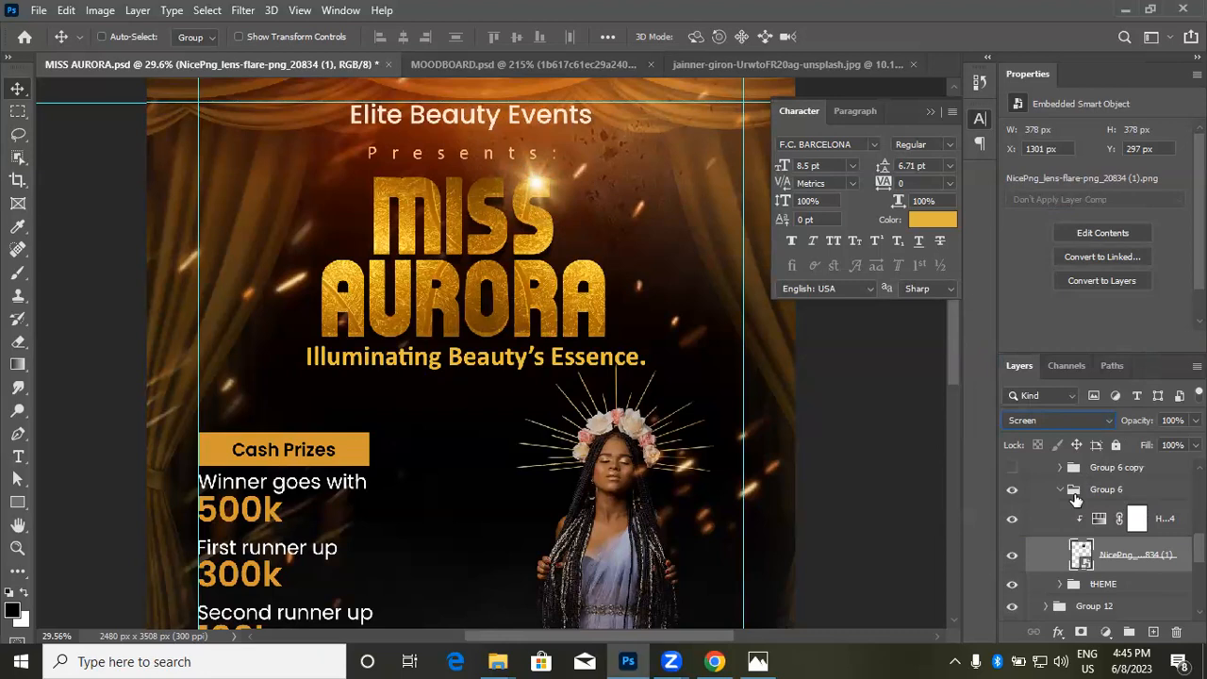
{"action": "left_click", "coordinate": [1090, 420]}
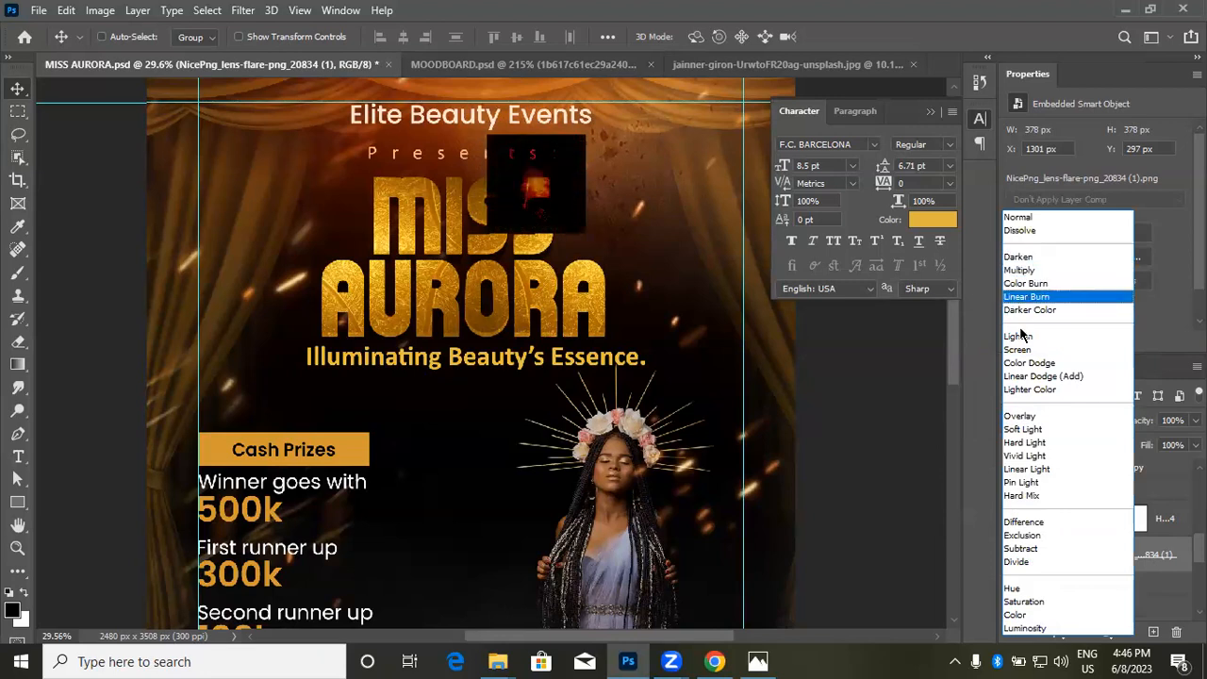
{"action": "left_click", "coordinate": [974, 442]}
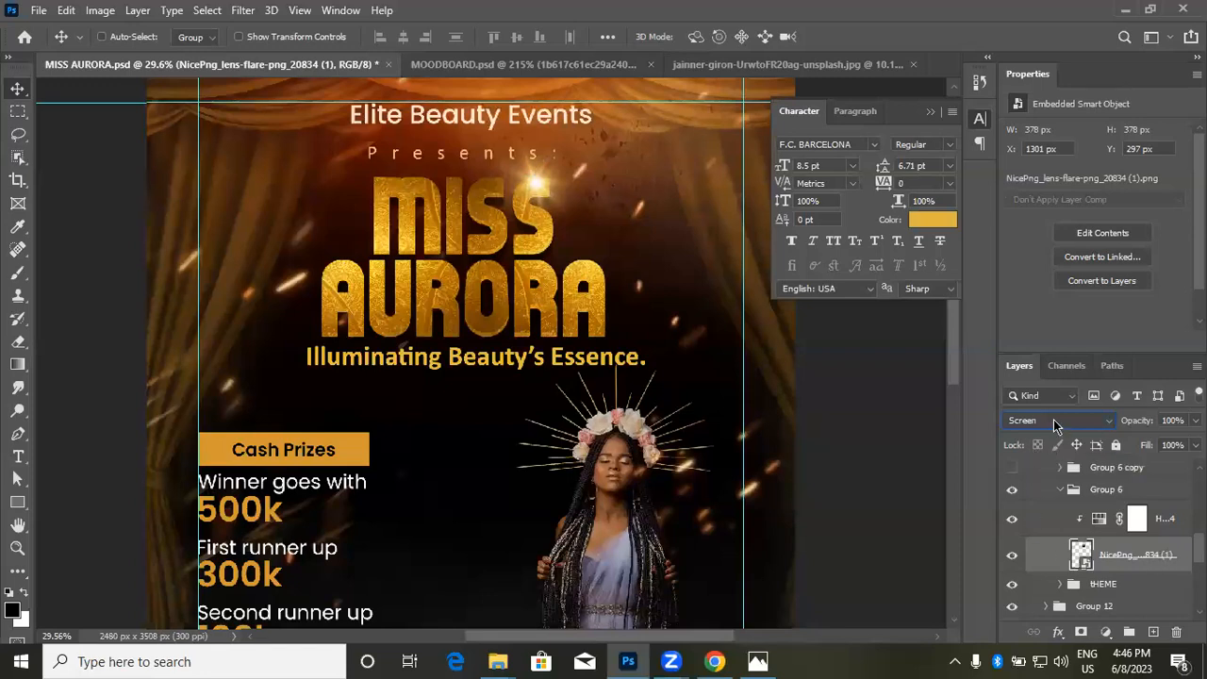
Step: Examine the Hue/Saturation adjustment clipped to the lens flare in Group 6, and collapse the group
{"action": "left_click", "coordinate": [1166, 519]}
{"action": "left_click", "coordinate": [1136, 518]}
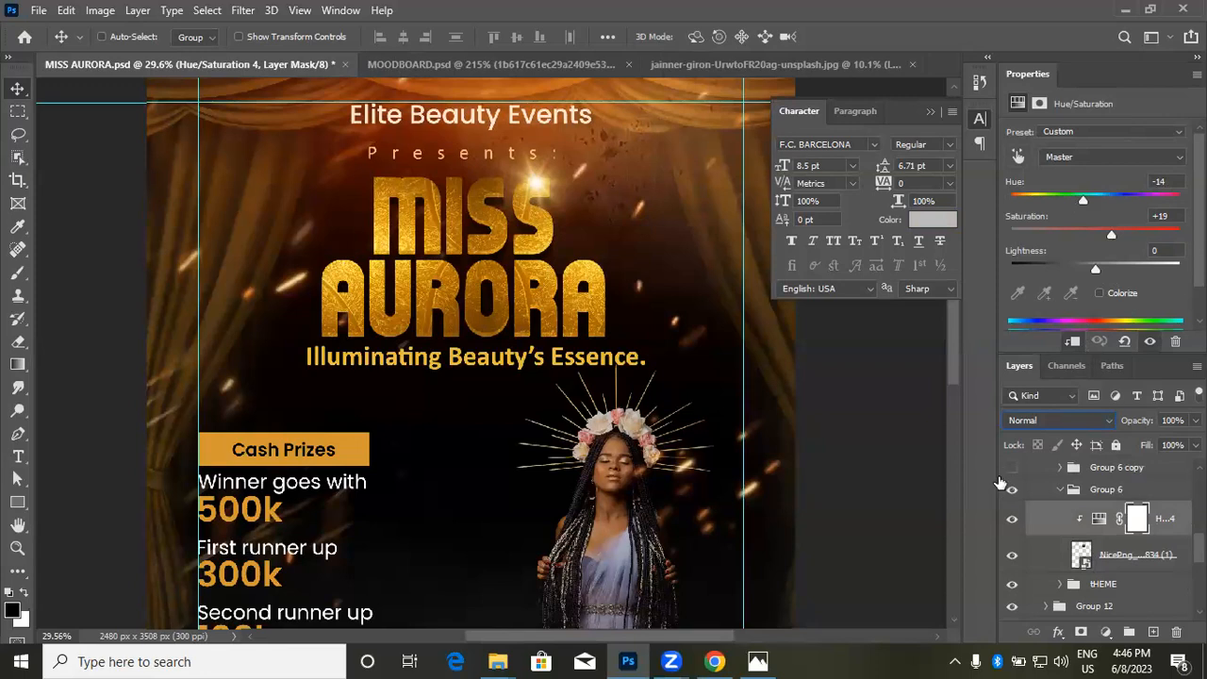
{"action": "left_click", "coordinate": [1071, 491]}
{"action": "left_click", "coordinate": [1059, 491]}
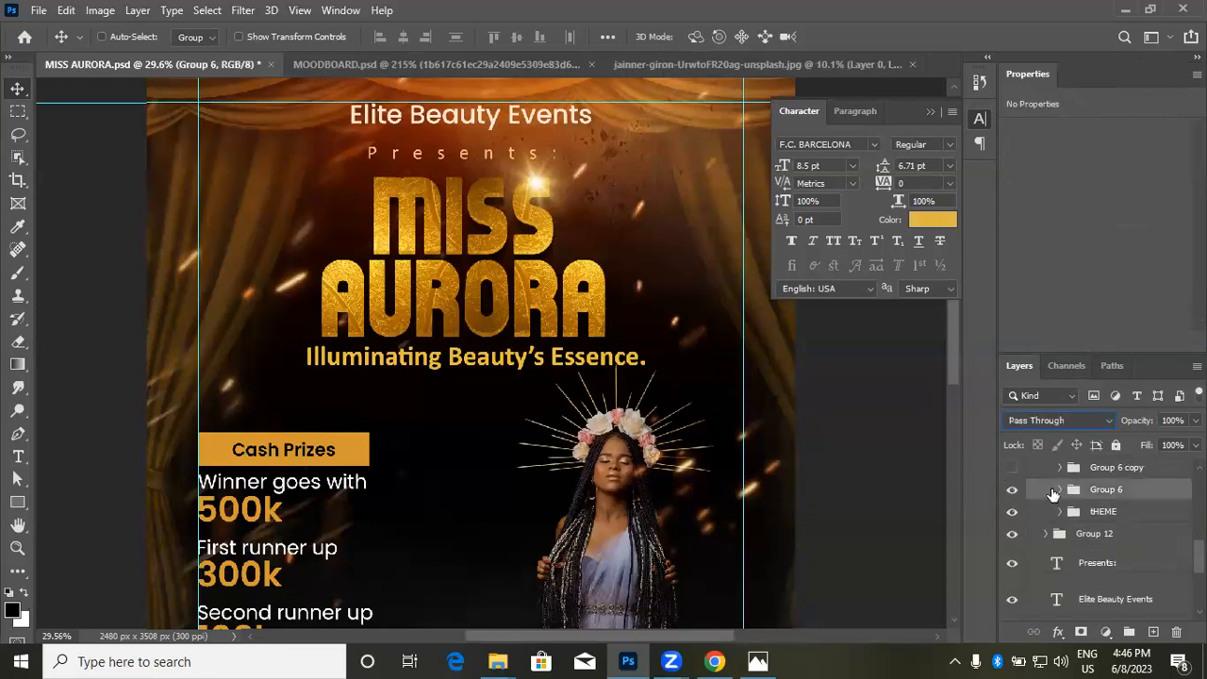
{"action": "left_click", "coordinate": [1061, 489]}
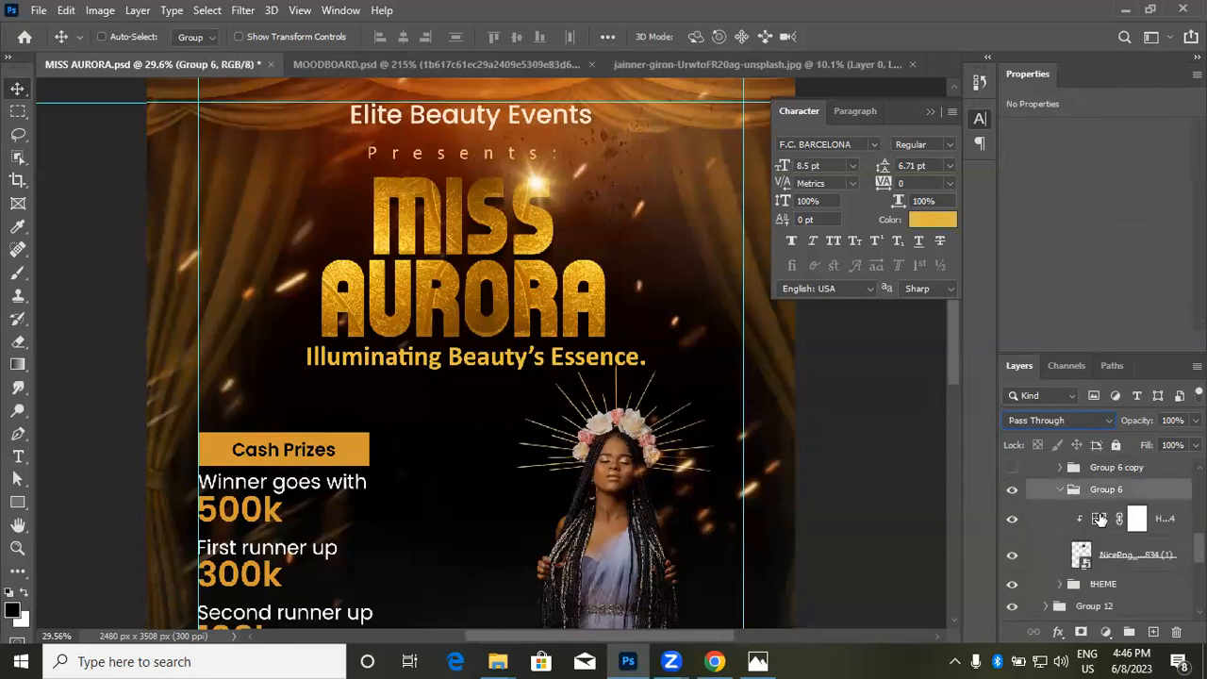
{"action": "left_click", "coordinate": [1163, 519]}
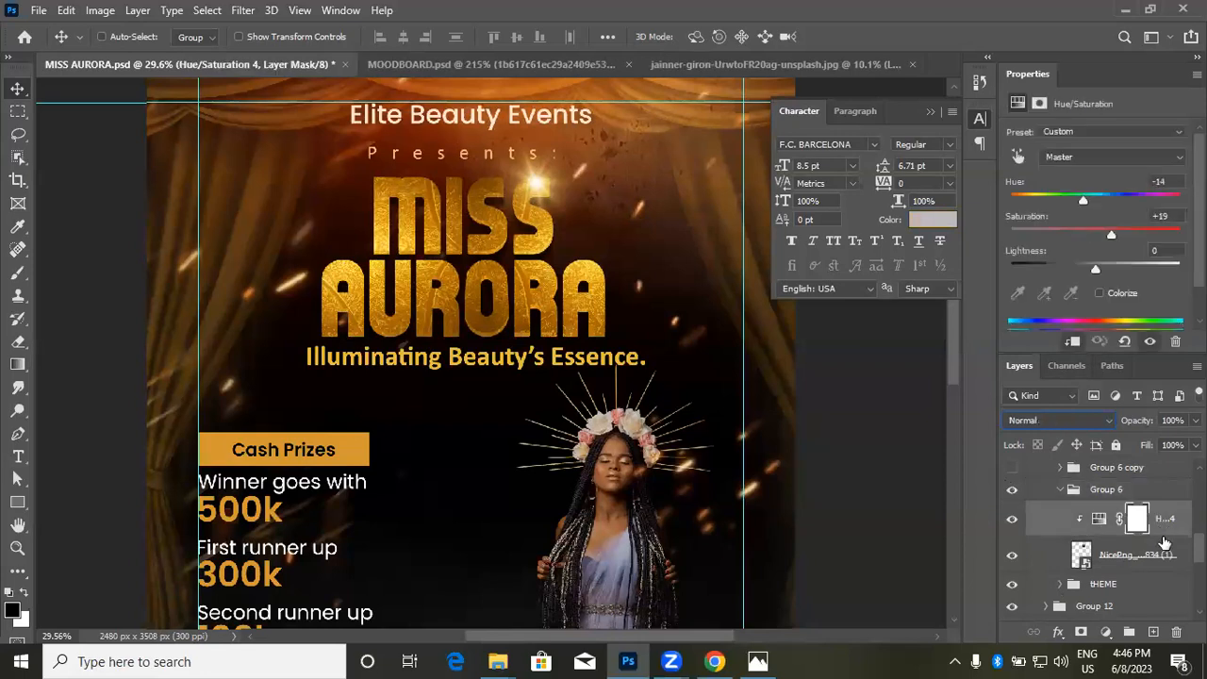
{"action": "left_click", "coordinate": [1152, 558]}
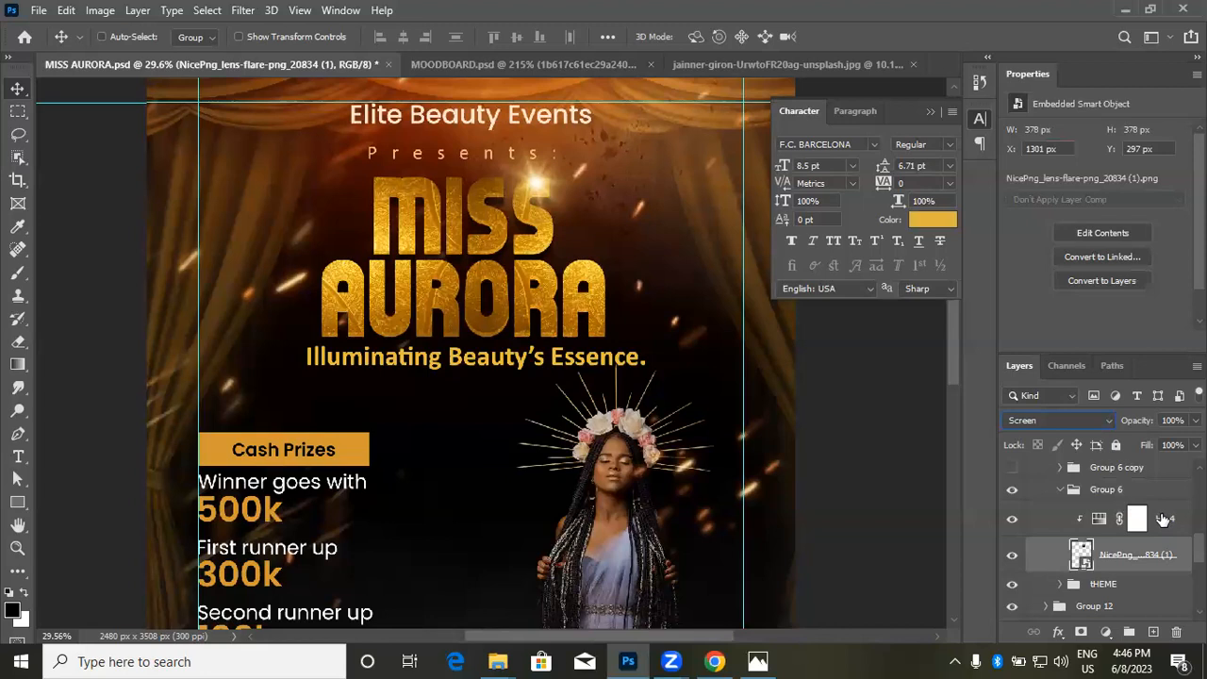
{"action": "left_click", "coordinate": [1060, 490]}
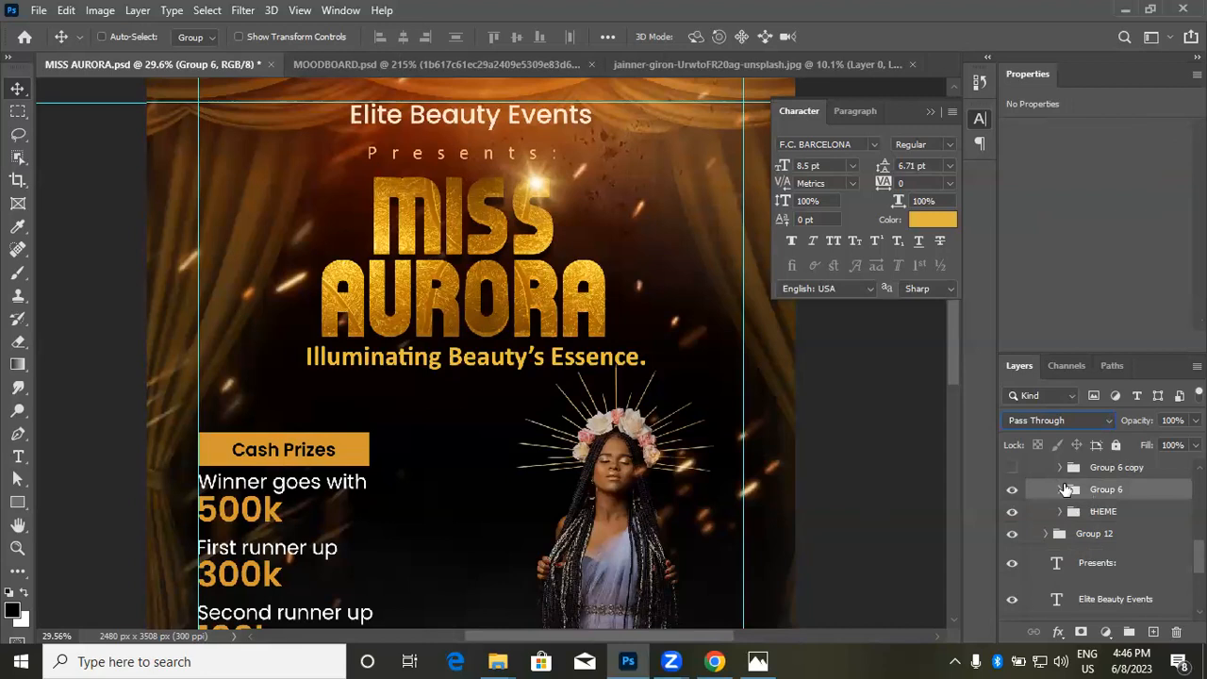
Step: Show the lens flare groups Group 6 copy through Group 6 copy 4 on the title, and collapse Group 11
{"action": "scroll", "coordinate": [1071, 500], "scroll_direction": "up", "scroll_amount": 2}
{"action": "left_click", "coordinate": [1012, 511]}
{"action": "left_click", "coordinate": [1012, 490]}
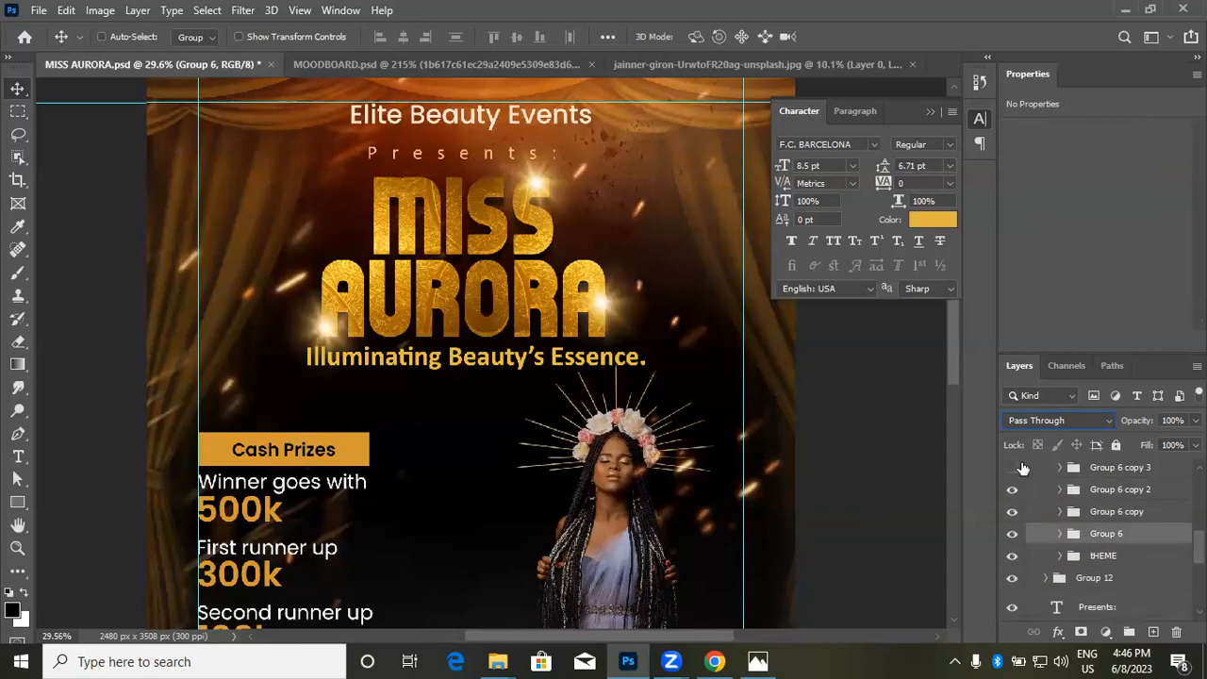
{"action": "left_click", "coordinate": [1013, 467]}
{"action": "scroll", "coordinate": [1017, 496], "scroll_direction": "up", "scroll_amount": 2}
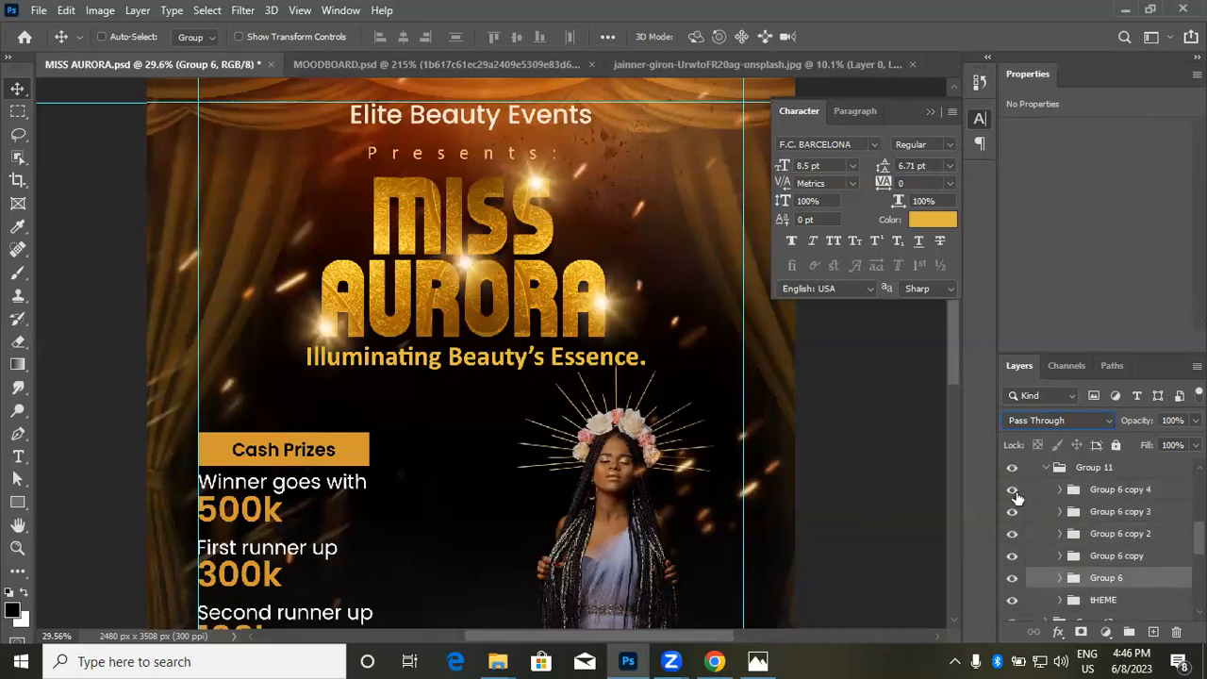
{"action": "left_click", "coordinate": [1013, 489]}
{"action": "left_click", "coordinate": [1050, 467]}
{"action": "left_click", "coordinate": [1045, 467]}
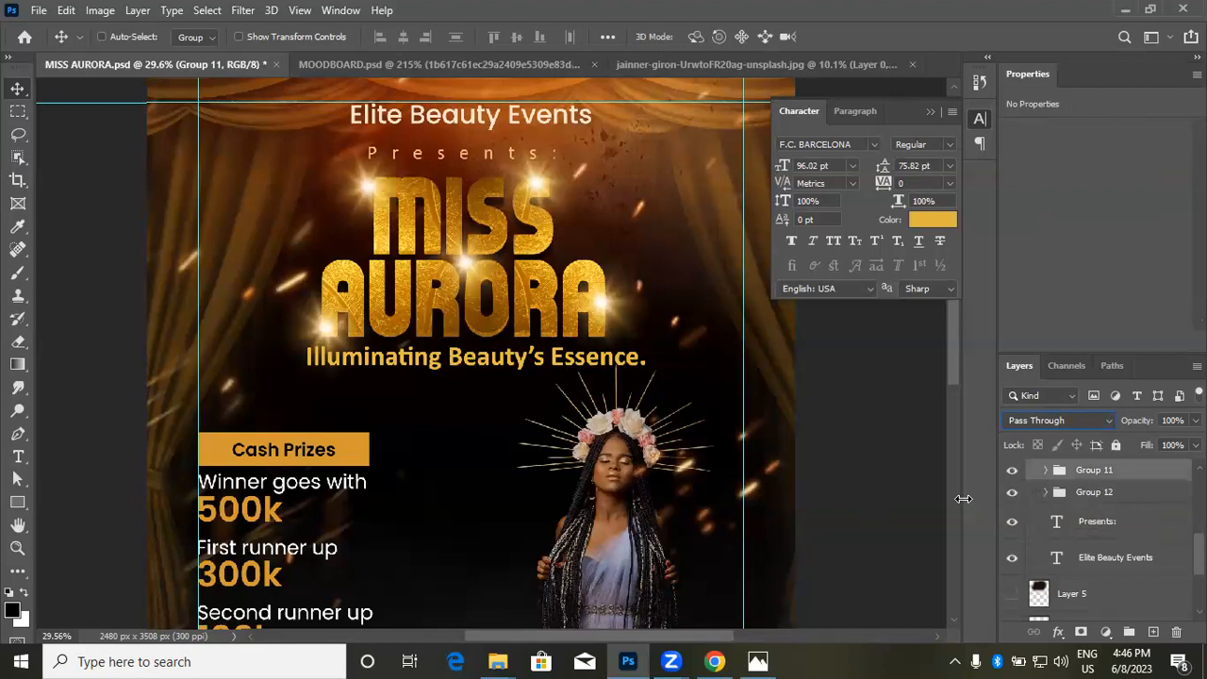
Step: Collapse Group 13 and look over the whole flyer
{"action": "scroll", "coordinate": [1089, 514], "scroll_direction": "up", "scroll_amount": 4}
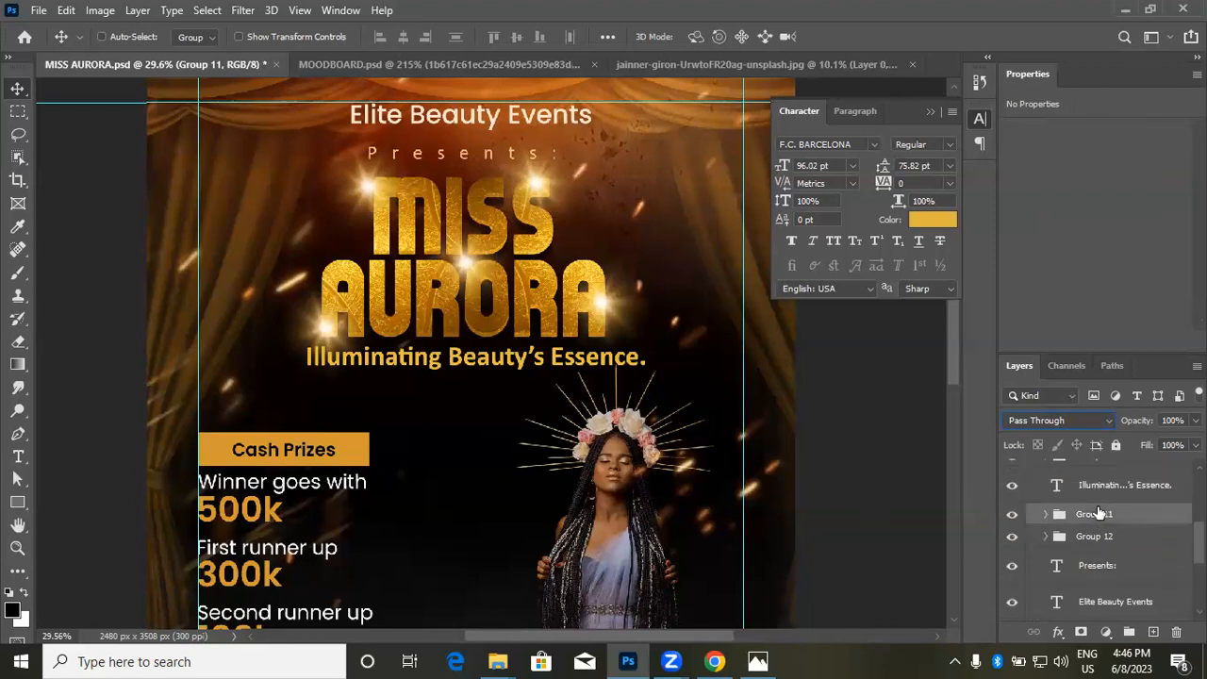
{"action": "scroll", "coordinate": [1030, 523], "scroll_direction": "up", "scroll_amount": 4}
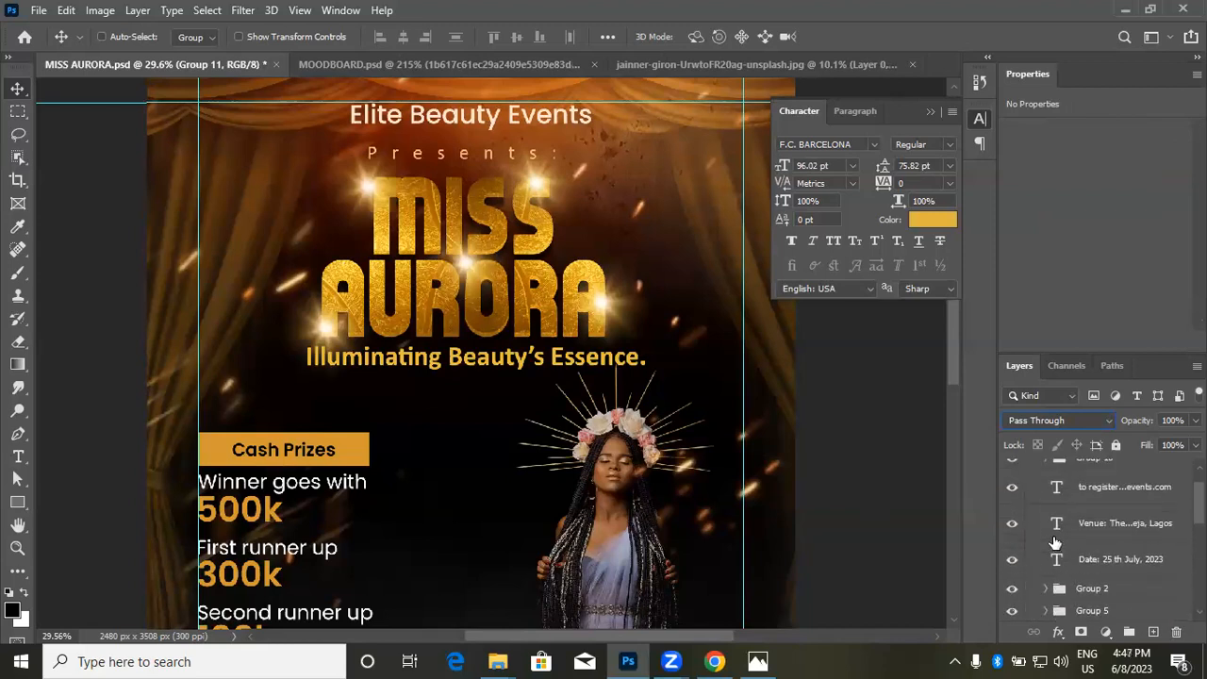
{"action": "left_click", "coordinate": [1057, 480]}
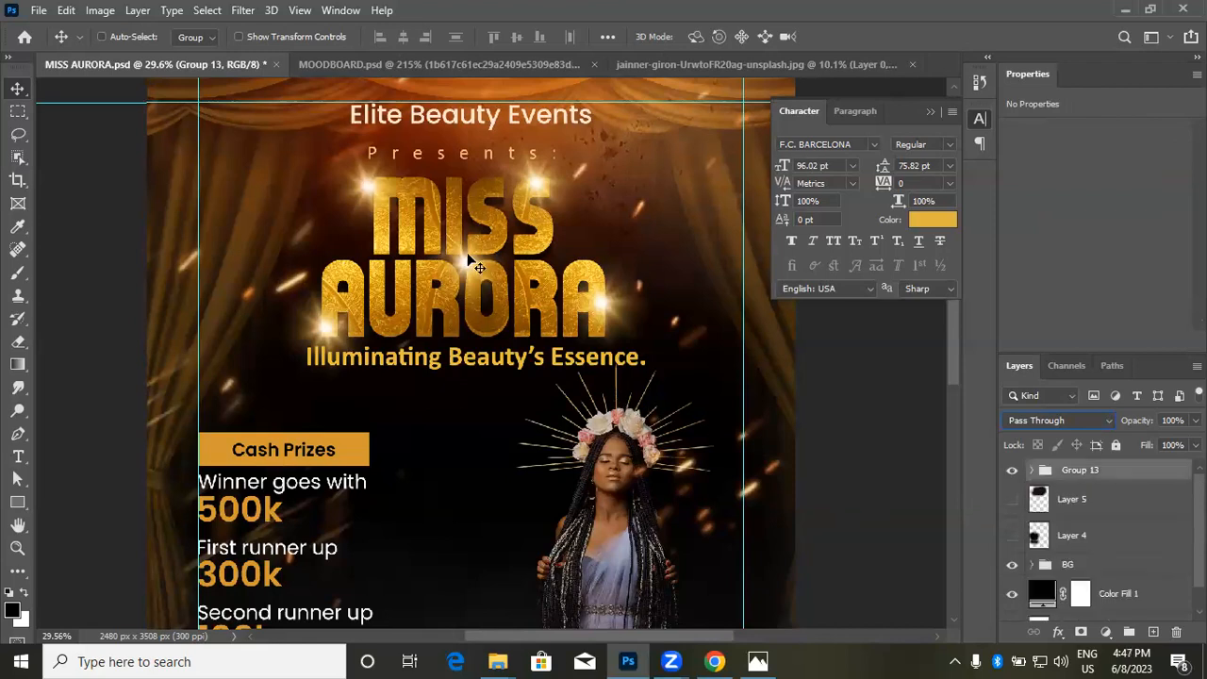
{"action": "scroll", "coordinate": [497, 263], "scroll_direction": "down", "scroll_amount": 3}
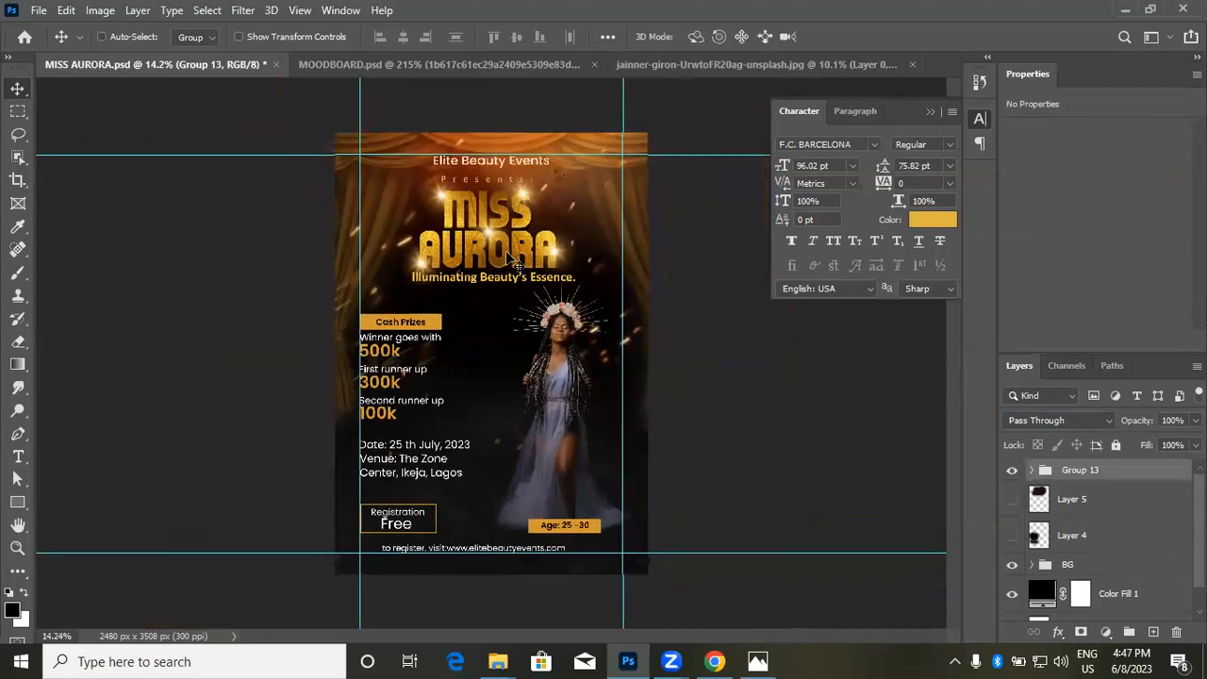
{"action": "scroll", "coordinate": [509, 180], "scroll_direction": "up", "scroll_amount": 1}
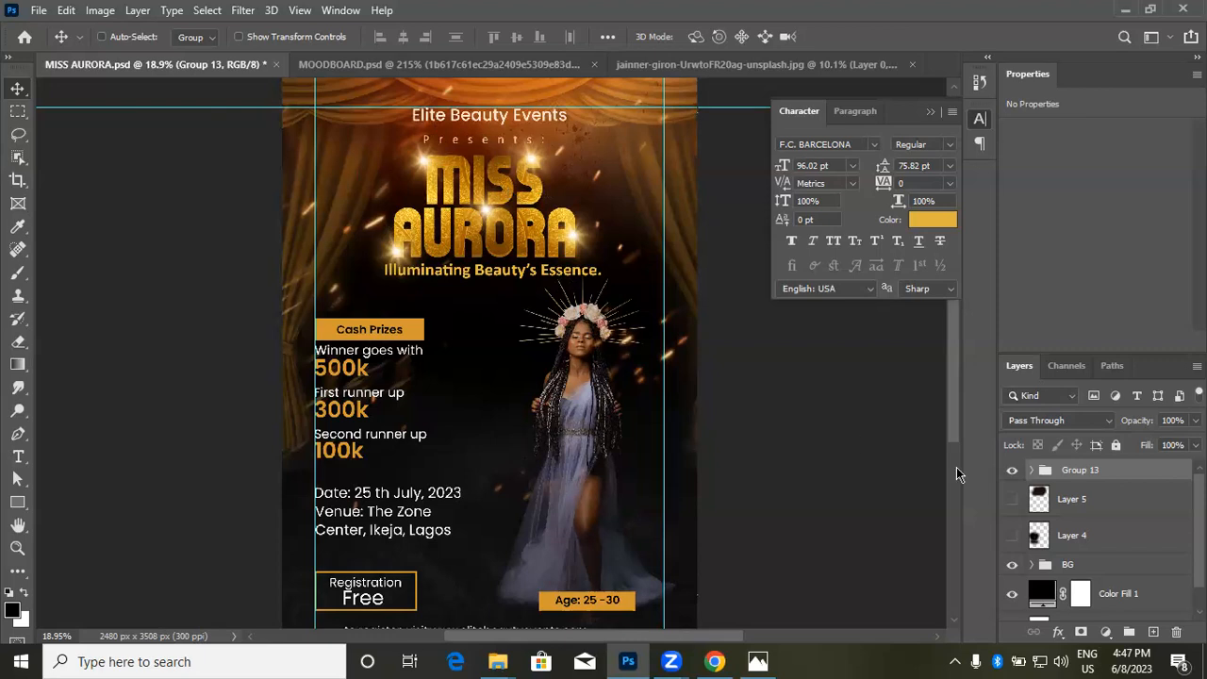
Step: Add a layer above Layer 5 and brush a dark reddish-brown sampled near "Presents:" over the area behind the title
{"action": "left_click", "coordinate": [1071, 500]}
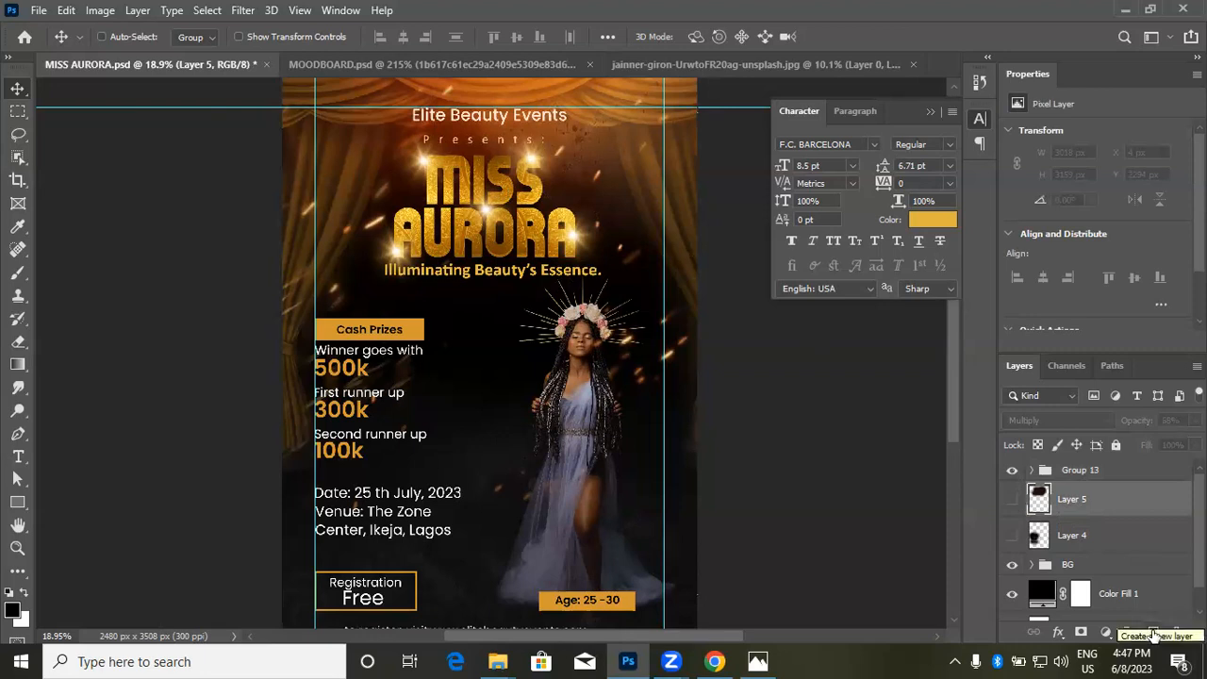
{"action": "left_click", "coordinate": [1153, 633]}
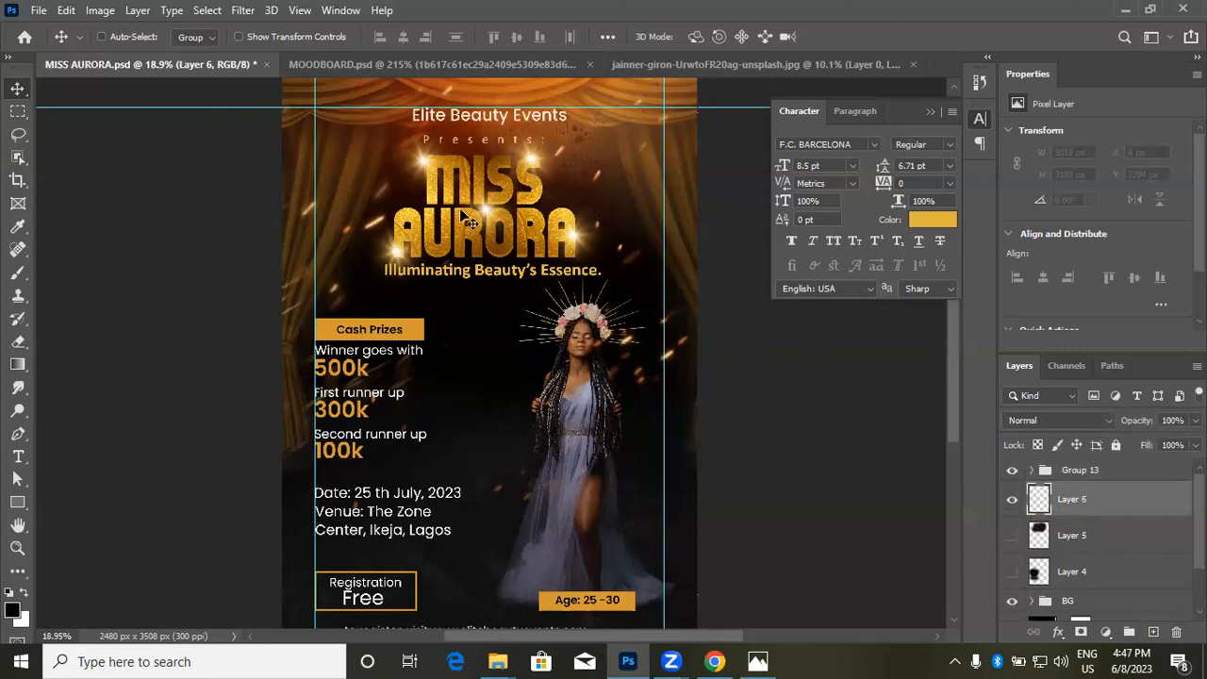
{"action": "key", "text": "b"}
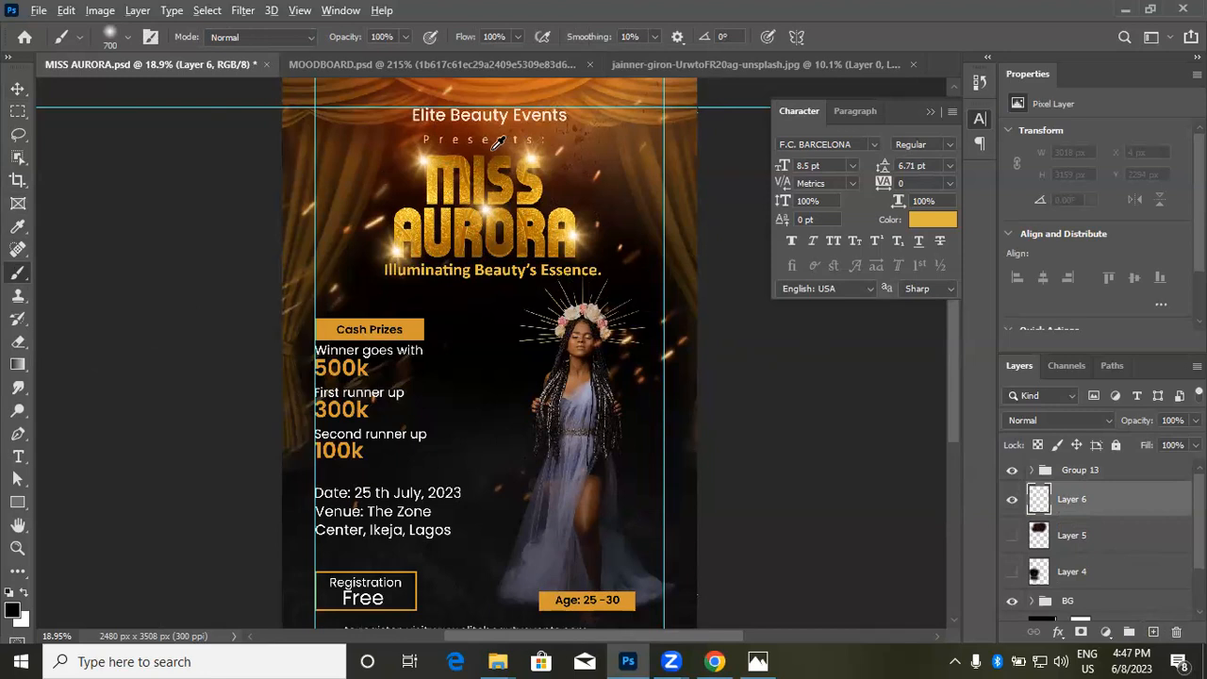
{"action": "left_click", "coordinate": [497, 141], "text": "alt"}
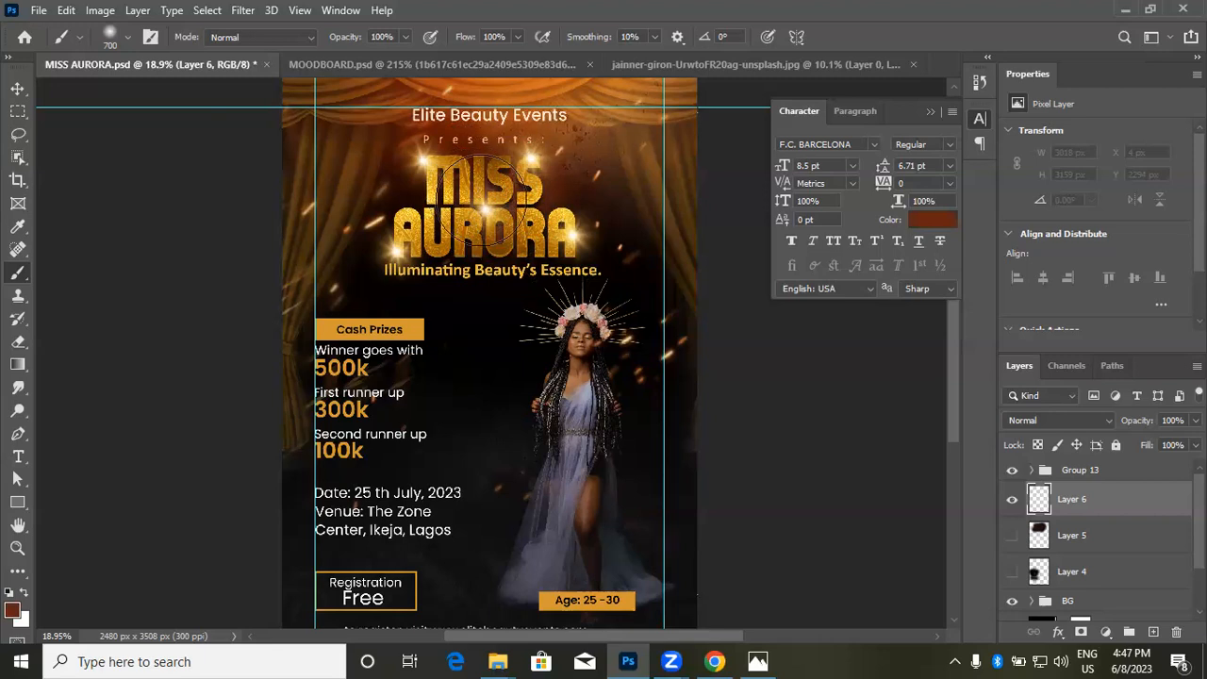
{"action": "left_click_drag", "start_coordinate": [504, 264], "coordinate": [585, 225]}
Step: Set the new paint layer's blend mode to Multiply and its opacity to 79%
{"action": "left_click", "coordinate": [1031, 422]}
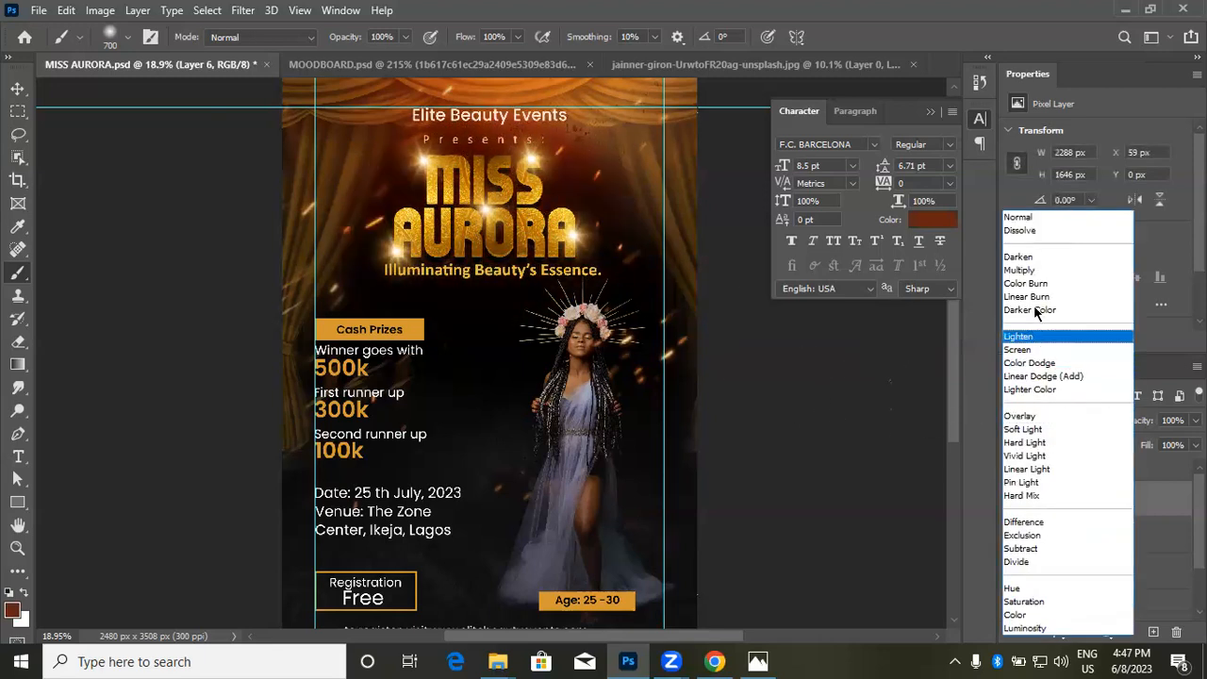
{"action": "left_click", "coordinate": [1025, 274]}
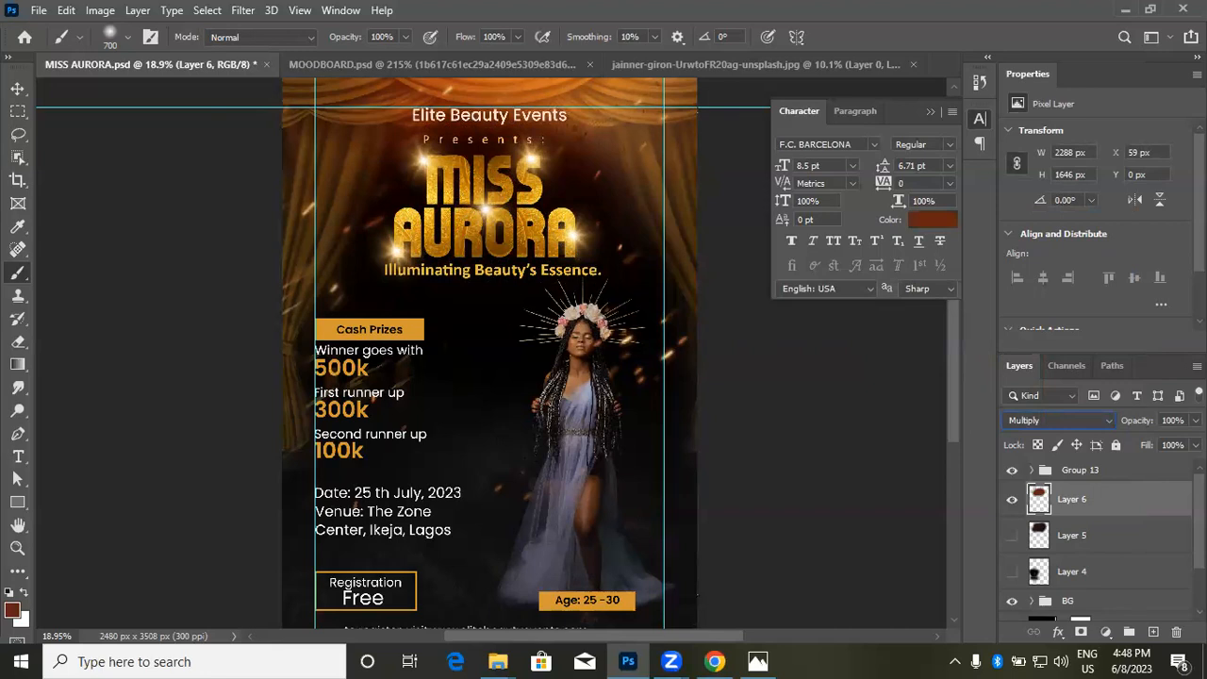
{"action": "left_click", "coordinate": [1195, 420]}
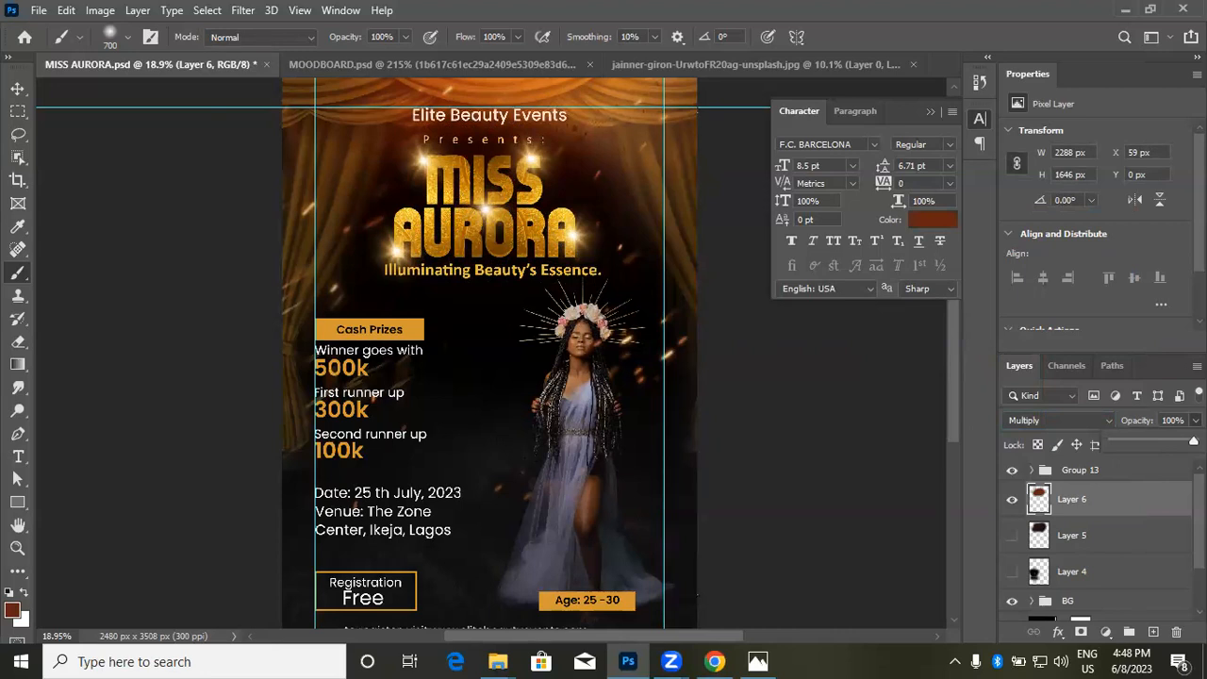
{"action": "left_click_drag", "start_coordinate": [1194, 443], "coordinate": [1176, 444]}
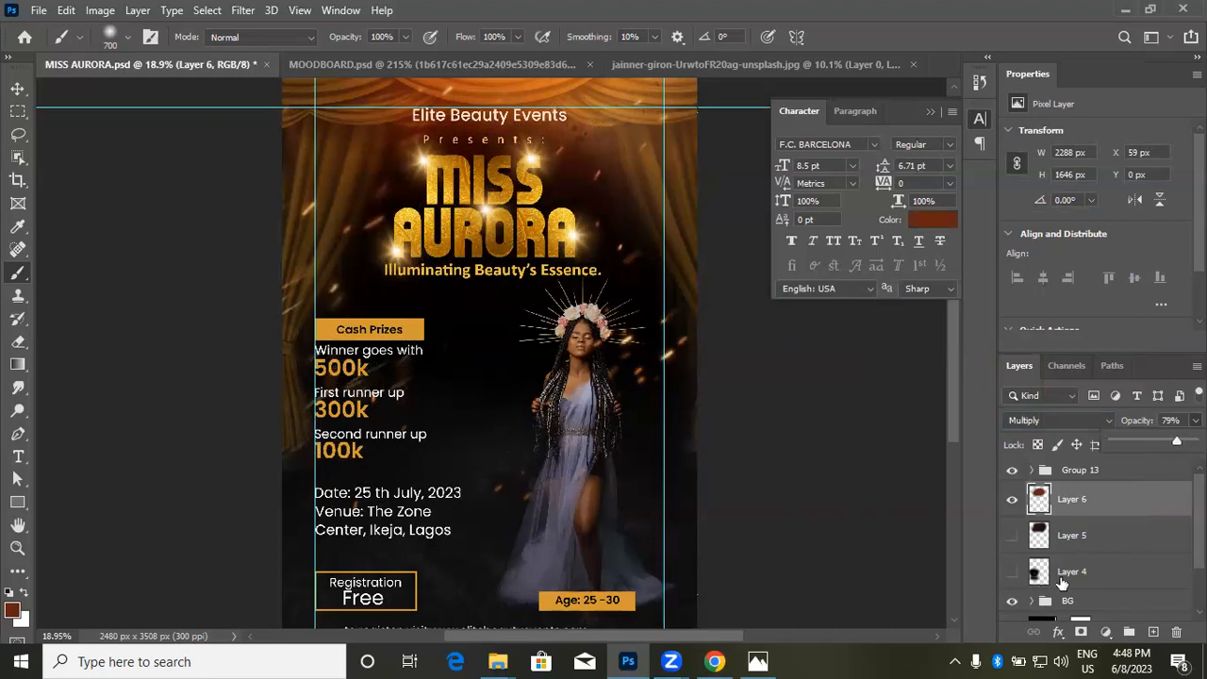
Step: Show Layer 4, the dark shading behind the prize text, and switch to the Move tool
{"action": "left_click", "coordinate": [1047, 575]}
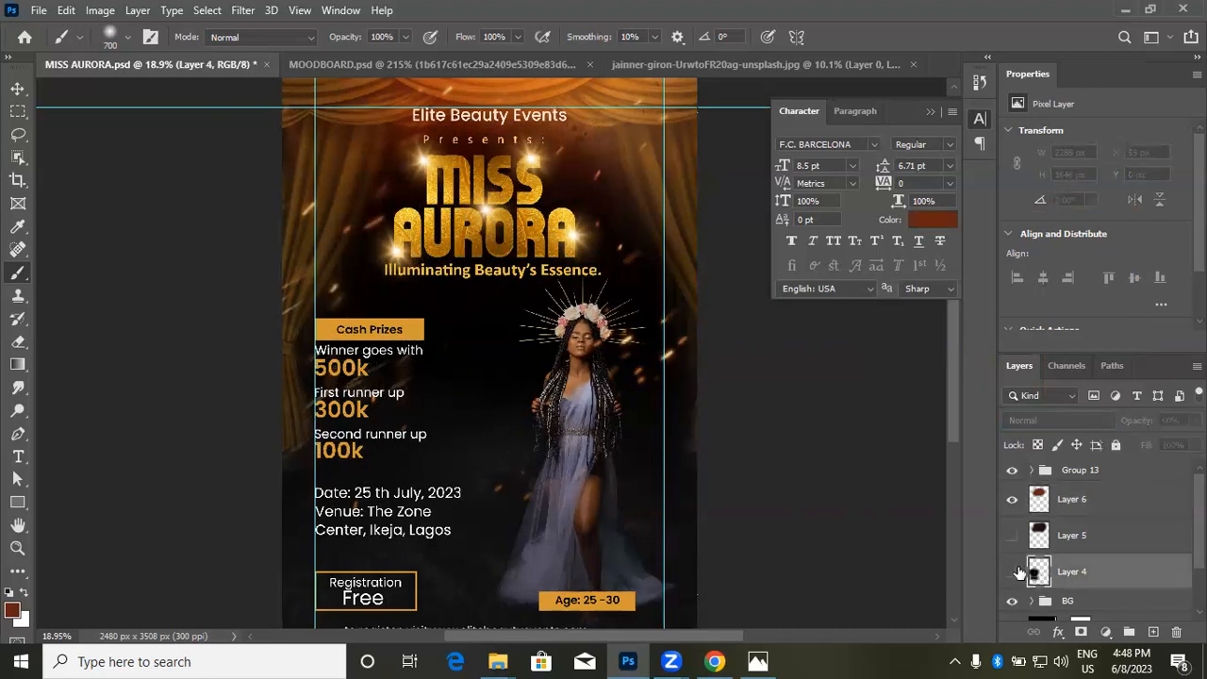
{"action": "left_click", "coordinate": [1013, 572]}
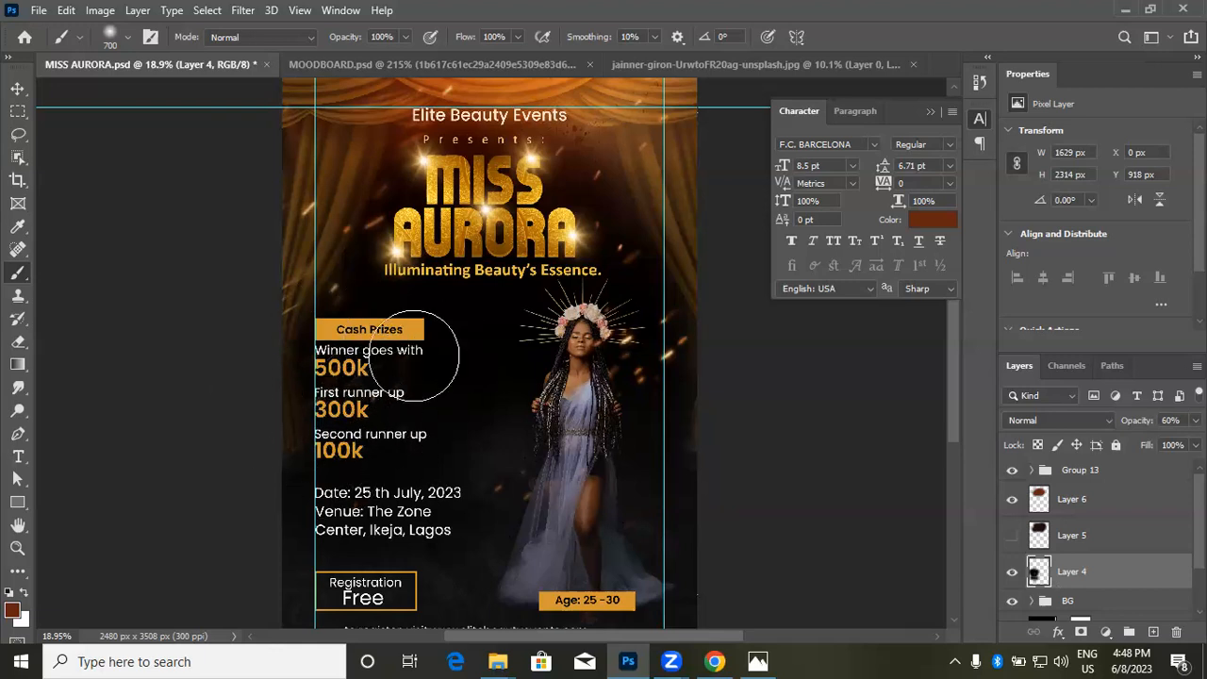
{"action": "key", "text": "v"}
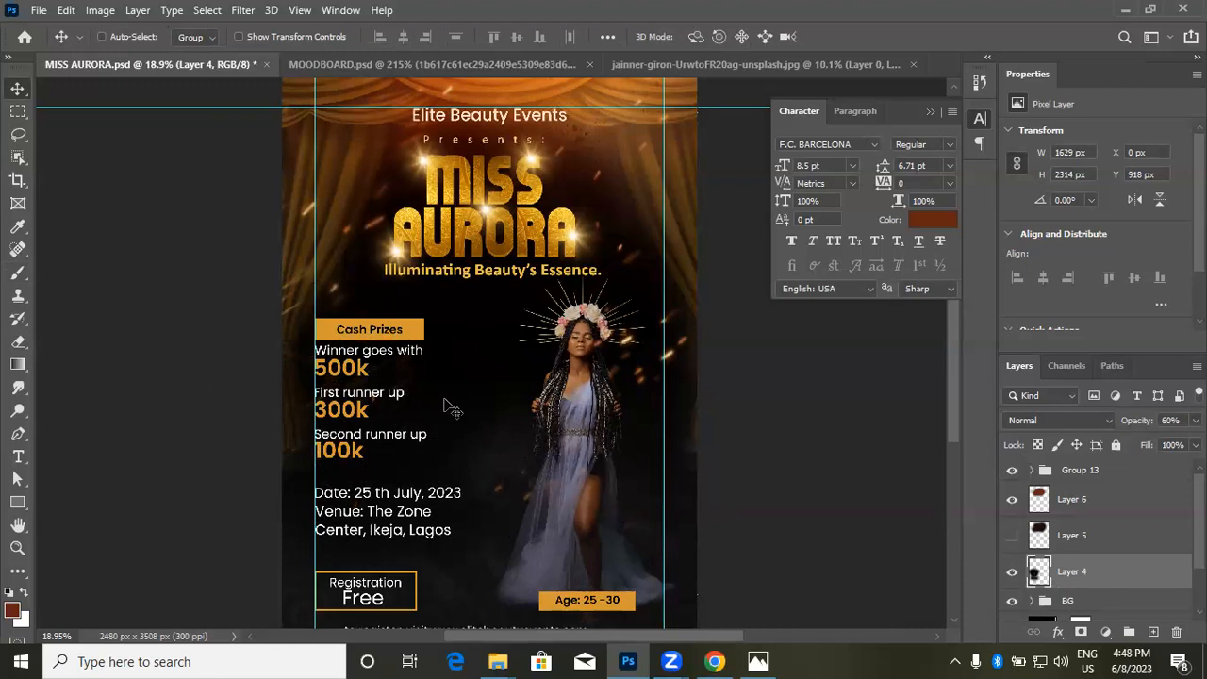
Step: Examine the flyer's overall shading with Layer 4 shown, and collapse the character settings to clear the view
{"action": "scroll", "coordinate": [378, 347], "scroll_direction": "down", "scroll_amount": 2}
{"action": "scroll", "coordinate": [443, 303], "scroll_direction": "up", "scroll_amount": 1}
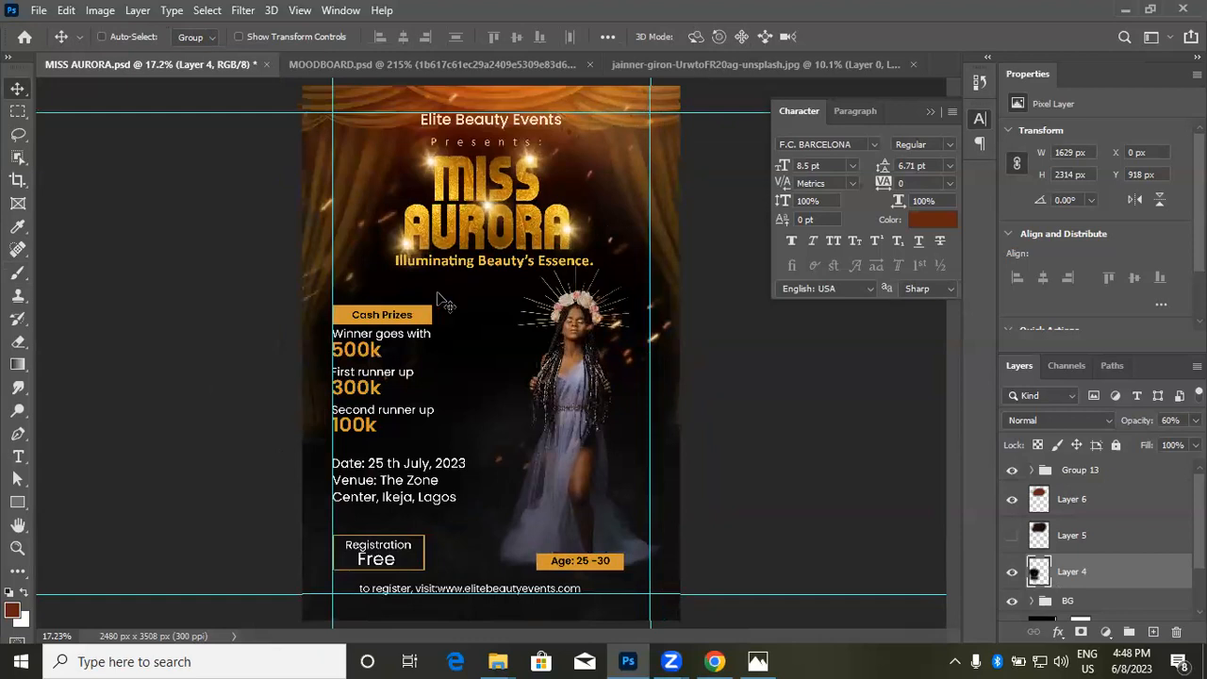
{"action": "scroll", "coordinate": [443, 302], "scroll_direction": "up", "scroll_amount": 1}
{"action": "scroll", "coordinate": [443, 301], "scroll_direction": "down", "scroll_amount": 1}
{"action": "scroll", "coordinate": [443, 302], "scroll_direction": "down", "scroll_amount": 1}
{"action": "scroll", "coordinate": [443, 302], "scroll_direction": "up", "scroll_amount": 1}
{"action": "scroll", "coordinate": [441, 302], "scroll_direction": "up", "scroll_amount": 1}
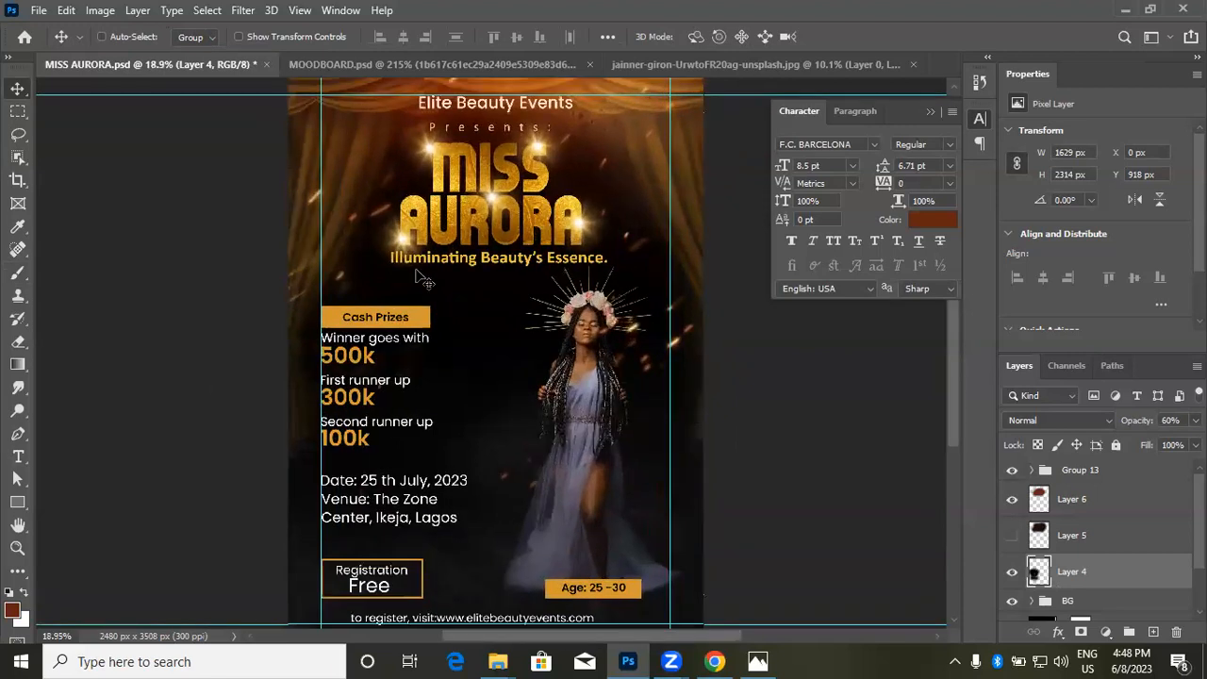
{"action": "scroll", "coordinate": [426, 281], "scroll_direction": "down", "scroll_amount": 3}
{"action": "scroll", "coordinate": [518, 196], "scroll_direction": "up", "scroll_amount": 3}
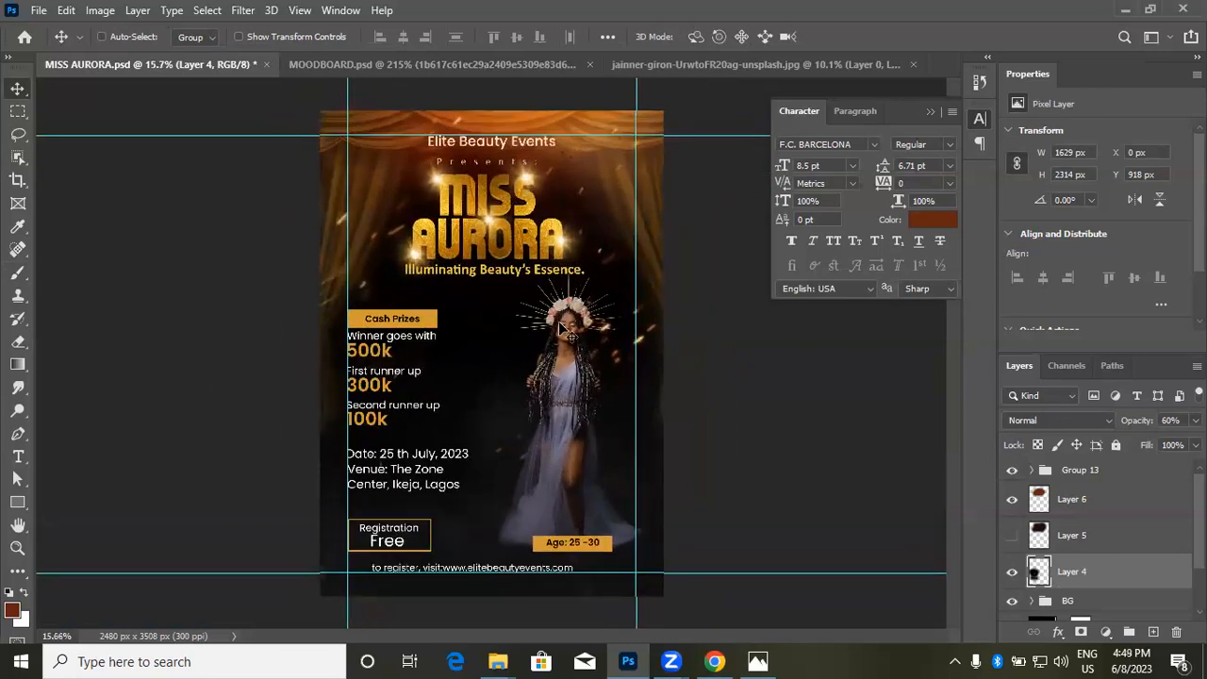
{"action": "scroll", "coordinate": [521, 340], "scroll_direction": "up", "scroll_amount": 1}
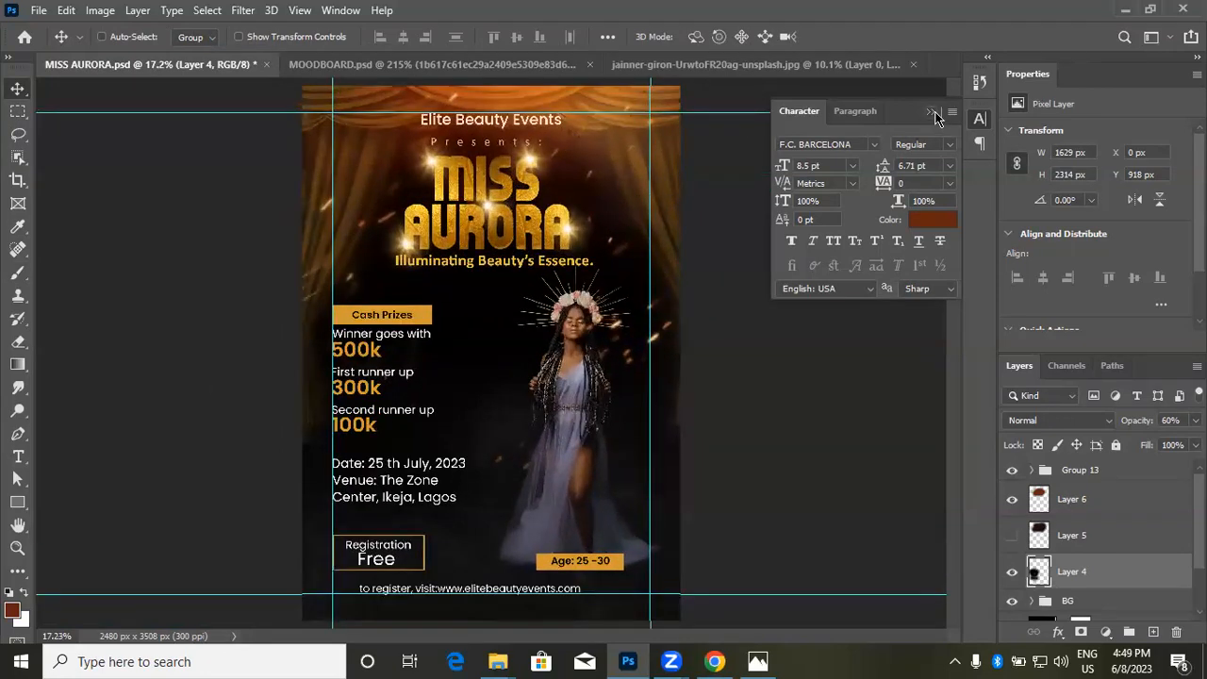
{"action": "left_click", "coordinate": [932, 112]}
{"action": "scroll", "coordinate": [585, 269], "scroll_direction": "down", "scroll_amount": 1}
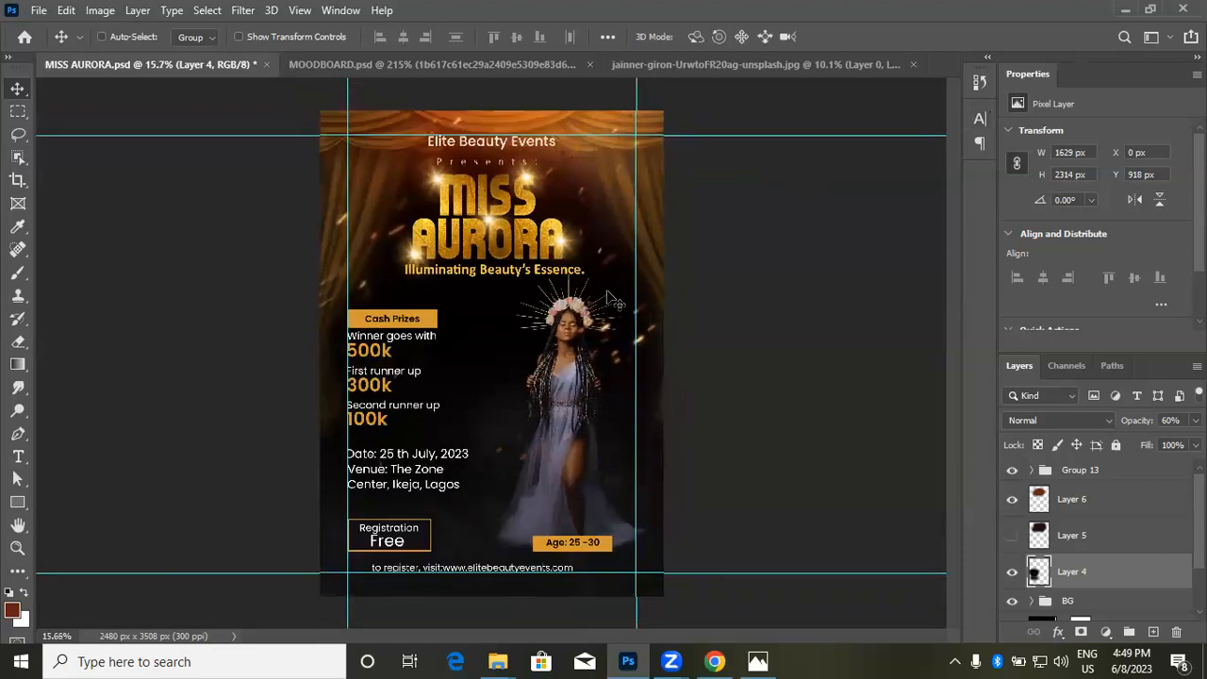
Step: Hide the painted Layer 6, show the Layer 5 shading in its place, and delete Layer 6
{"action": "left_click", "coordinate": [1006, 499]}
{"action": "left_click", "coordinate": [1011, 535]}
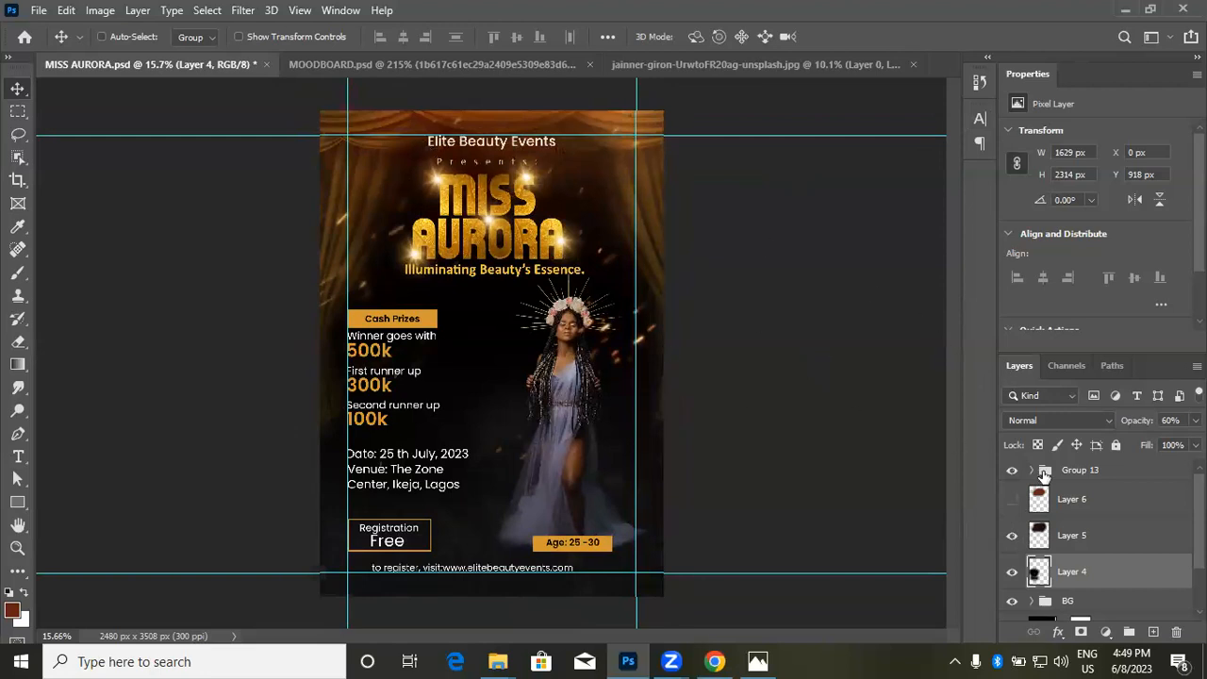
{"action": "left_click", "coordinate": [1083, 504]}
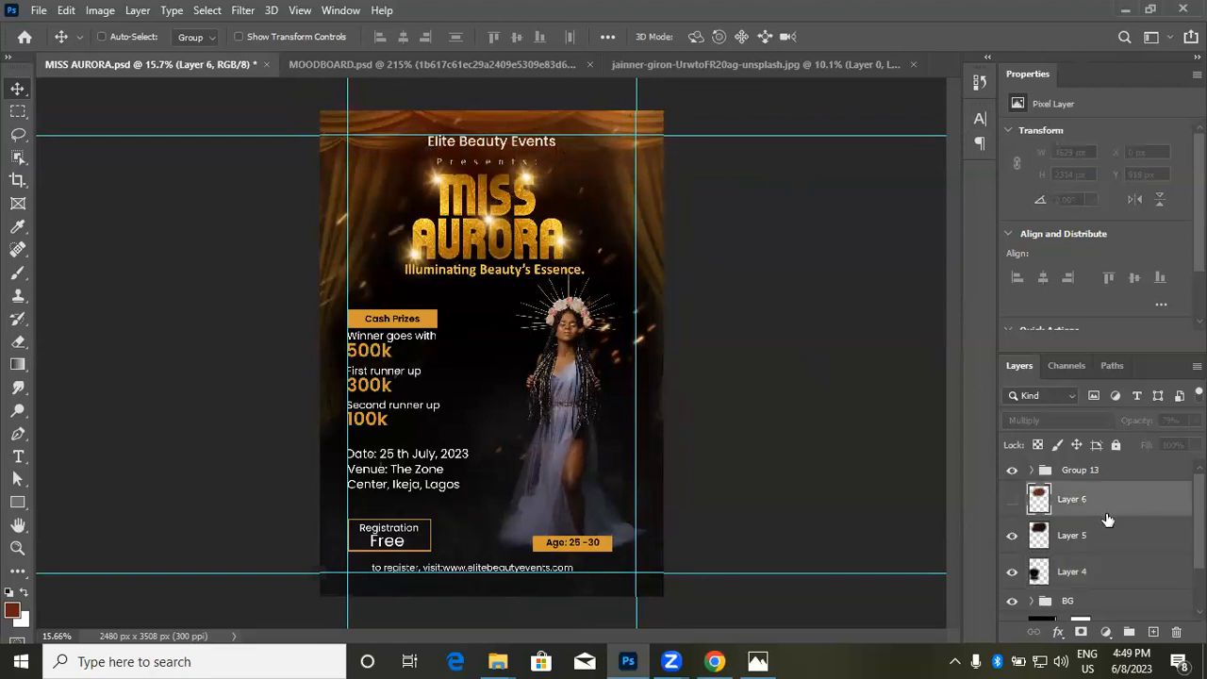
{"action": "left_click", "coordinate": [1177, 632]}
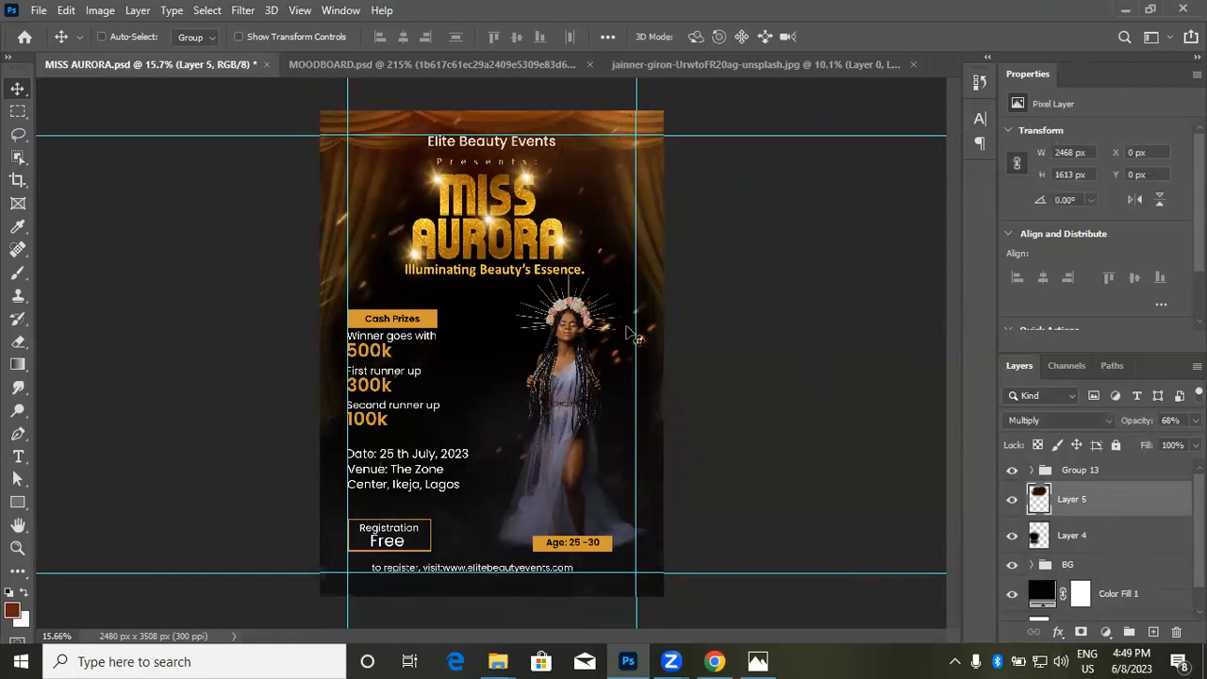
Step: Expand Group 13 and its nested Group 10 to look for the model's layer
{"action": "left_click", "coordinate": [582, 401]}
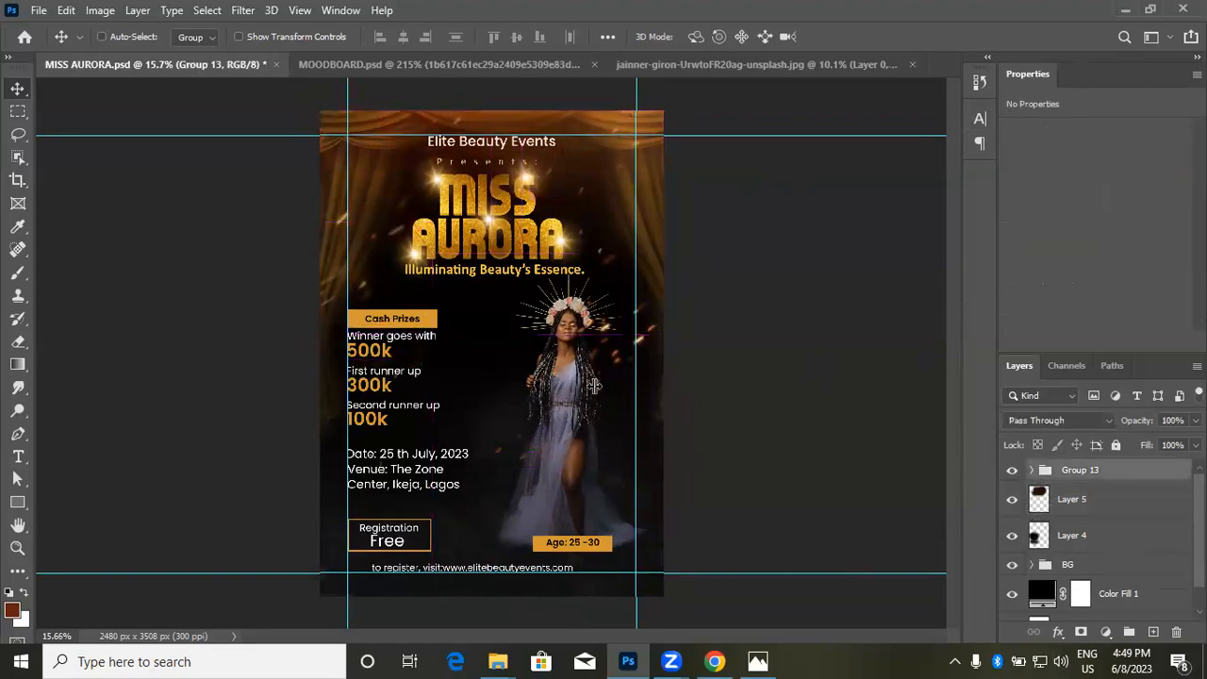
{"action": "left_click", "coordinate": [1032, 471]}
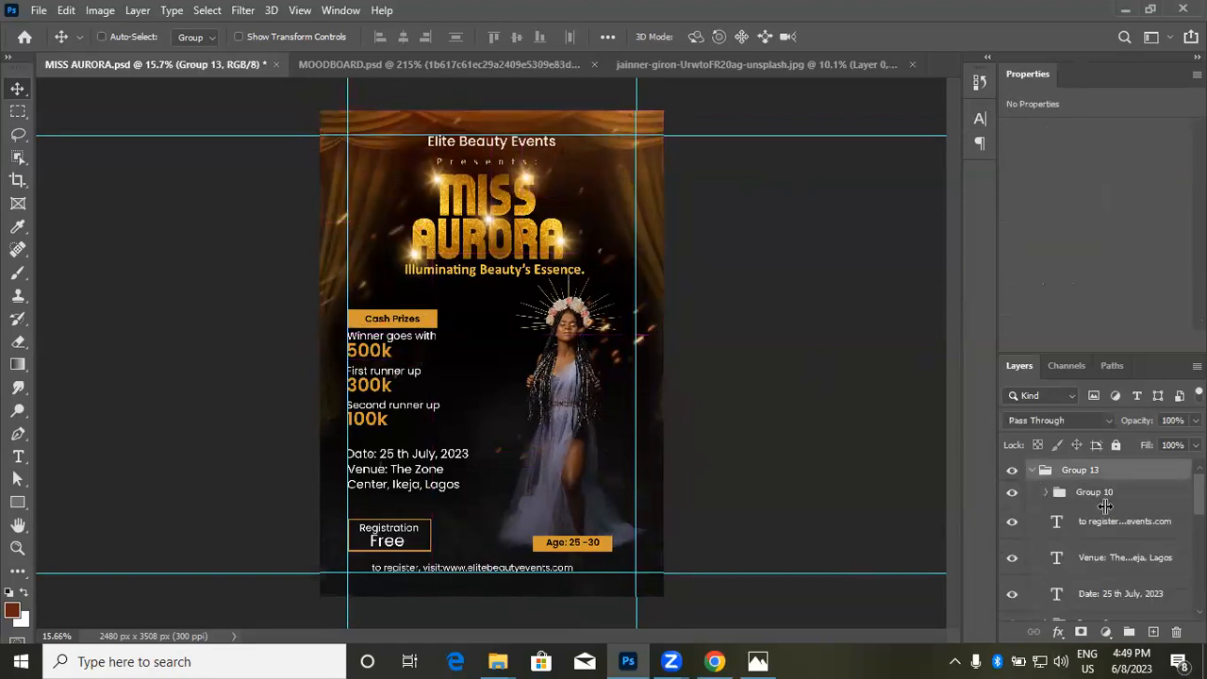
{"action": "left_click", "coordinate": [1049, 495]}
{"action": "scroll", "coordinate": [1127, 539], "scroll_direction": "down", "scroll_amount": 3}
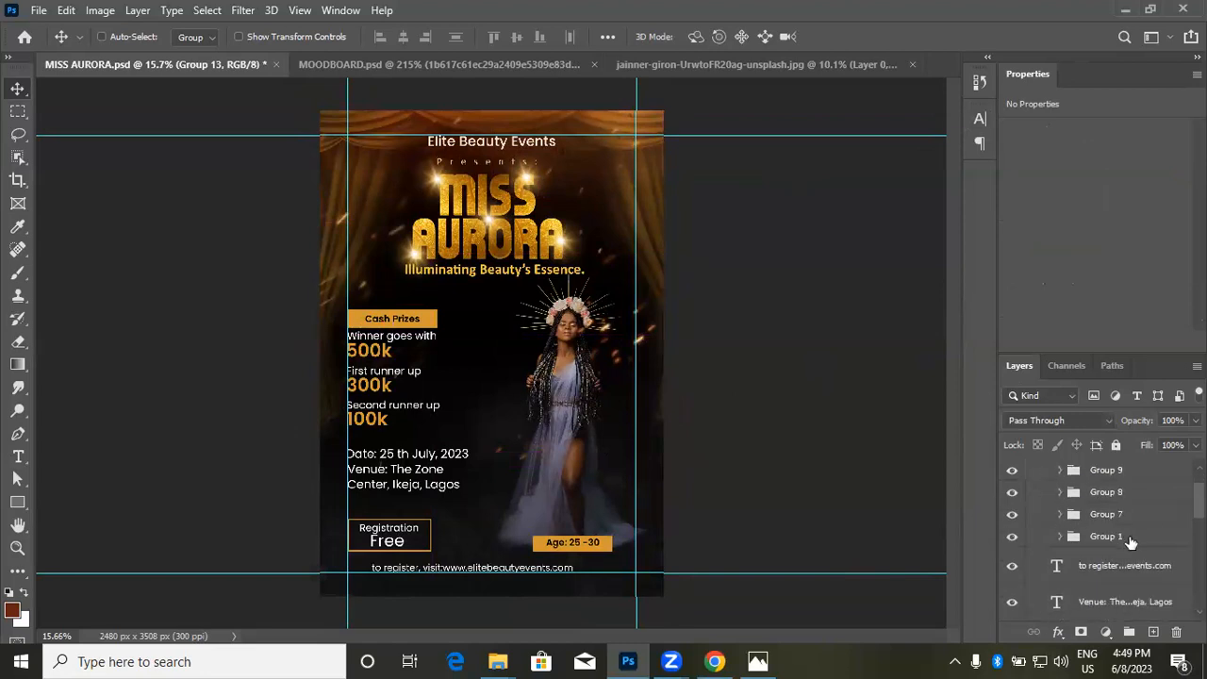
{"action": "scroll", "coordinate": [1135, 550], "scroll_direction": "down", "scroll_amount": 1}
Step: Set the Move tool's auto-select target to Layer and select the model photo on the flyer
{"action": "left_click", "coordinate": [195, 36]}
{"action": "left_click", "coordinate": [190, 51]}
{"action": "left_click", "coordinate": [566, 373]}
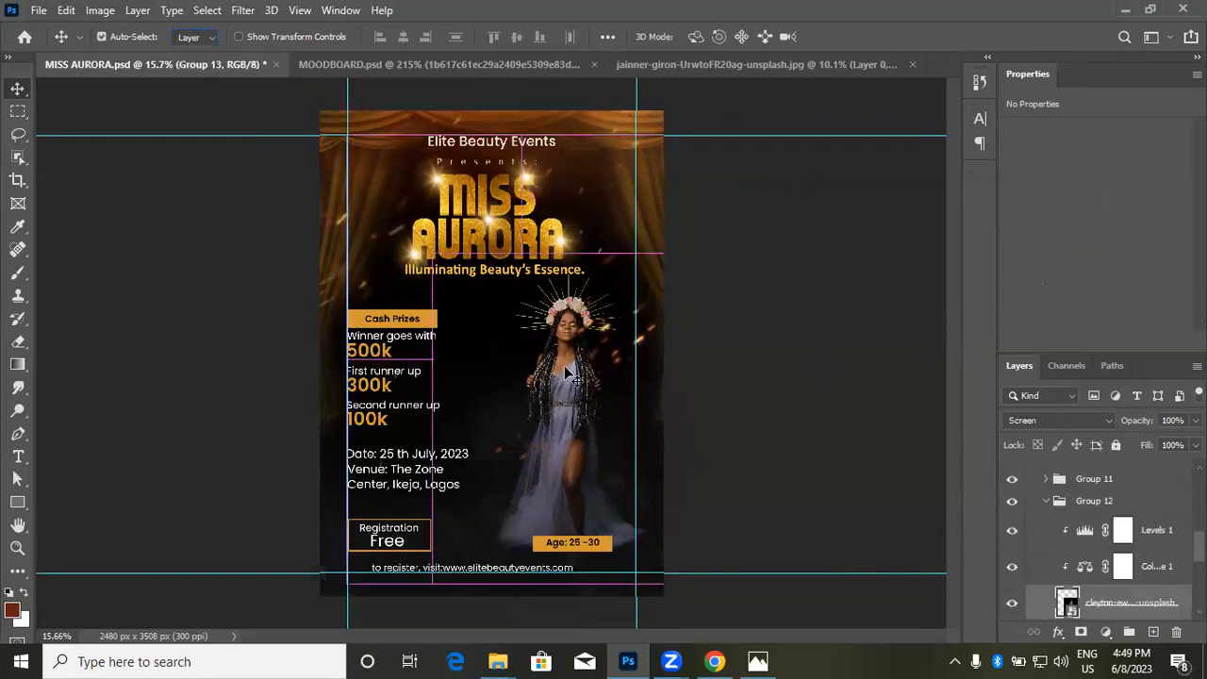
{"action": "scroll", "coordinate": [1106, 573], "scroll_direction": "down", "scroll_amount": 1}
{"action": "scroll", "coordinate": [1099, 569], "scroll_direction": "down", "scroll_amount": 1}
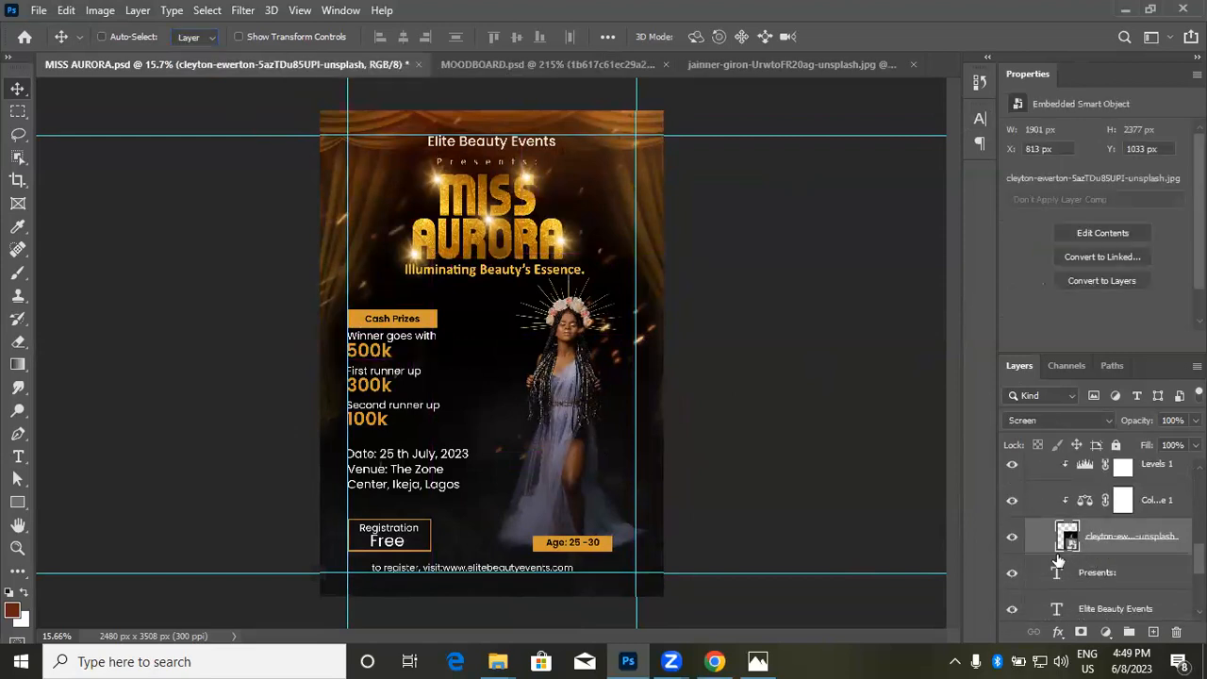
Step: Compare the flyer with the model photo hidden and shown, and try its blend mode in Normal before restoring Screen
{"action": "left_click", "coordinate": [1012, 538]}
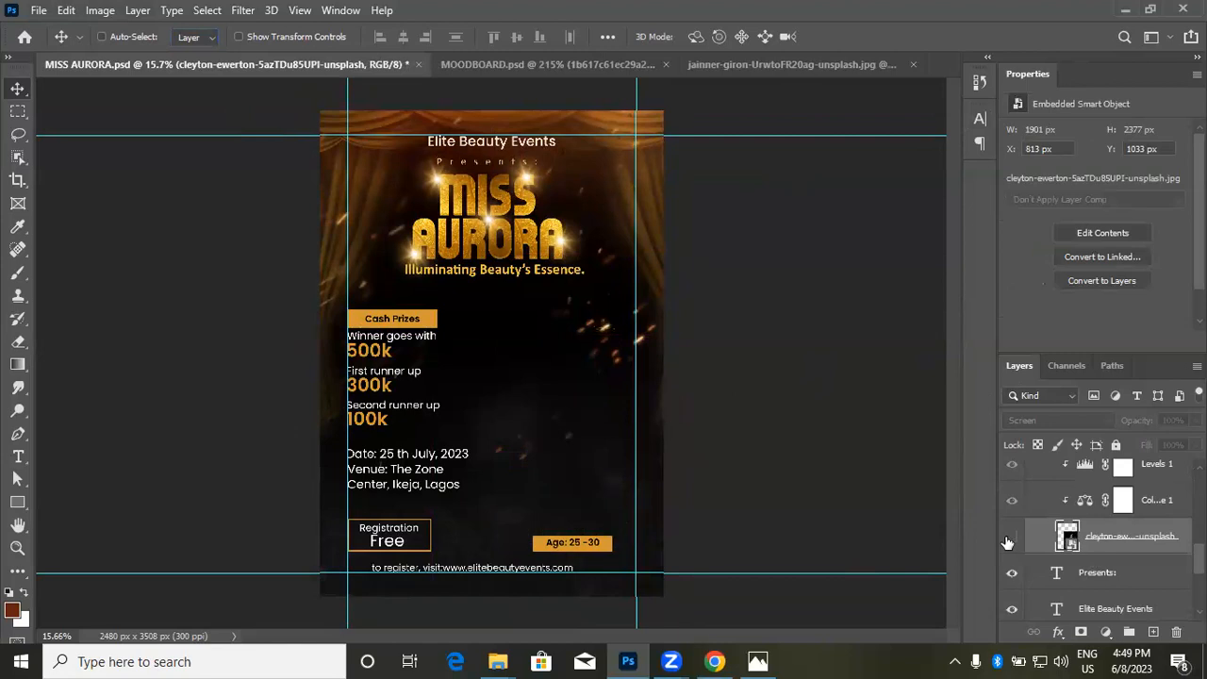
{"action": "left_click", "coordinate": [1011, 537]}
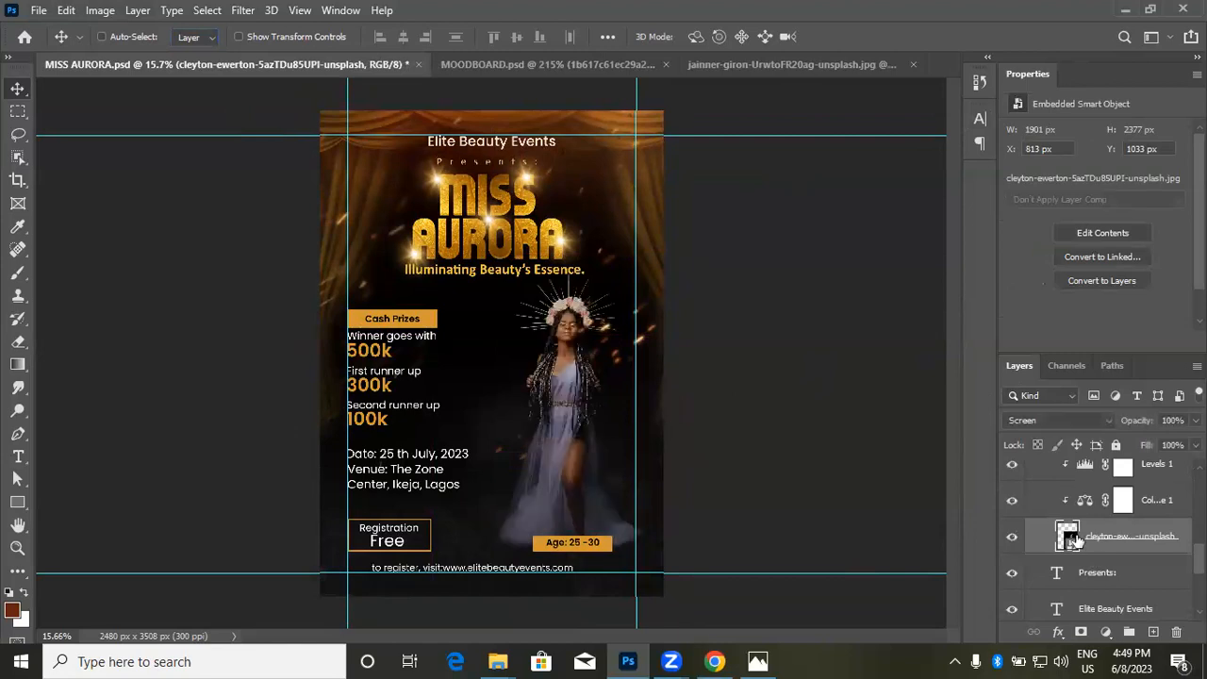
{"action": "left_click", "coordinate": [1046, 421]}
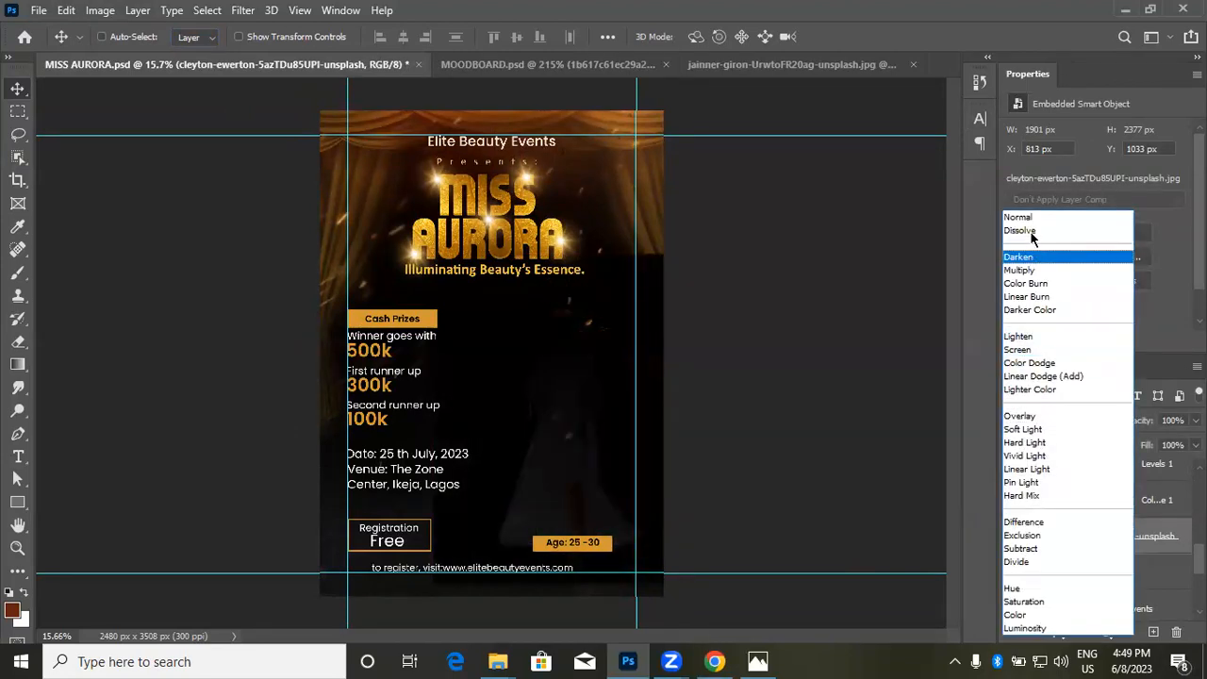
{"action": "left_click", "coordinate": [1034, 219]}
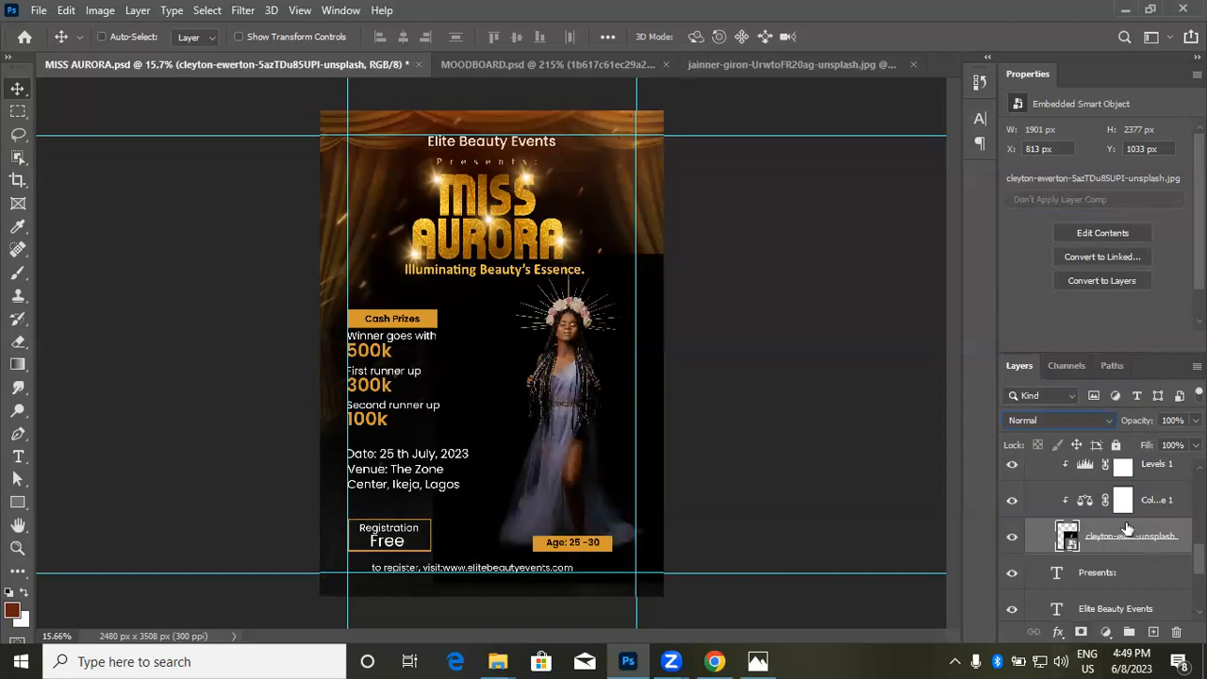
{"action": "left_click", "coordinate": [1081, 420]}
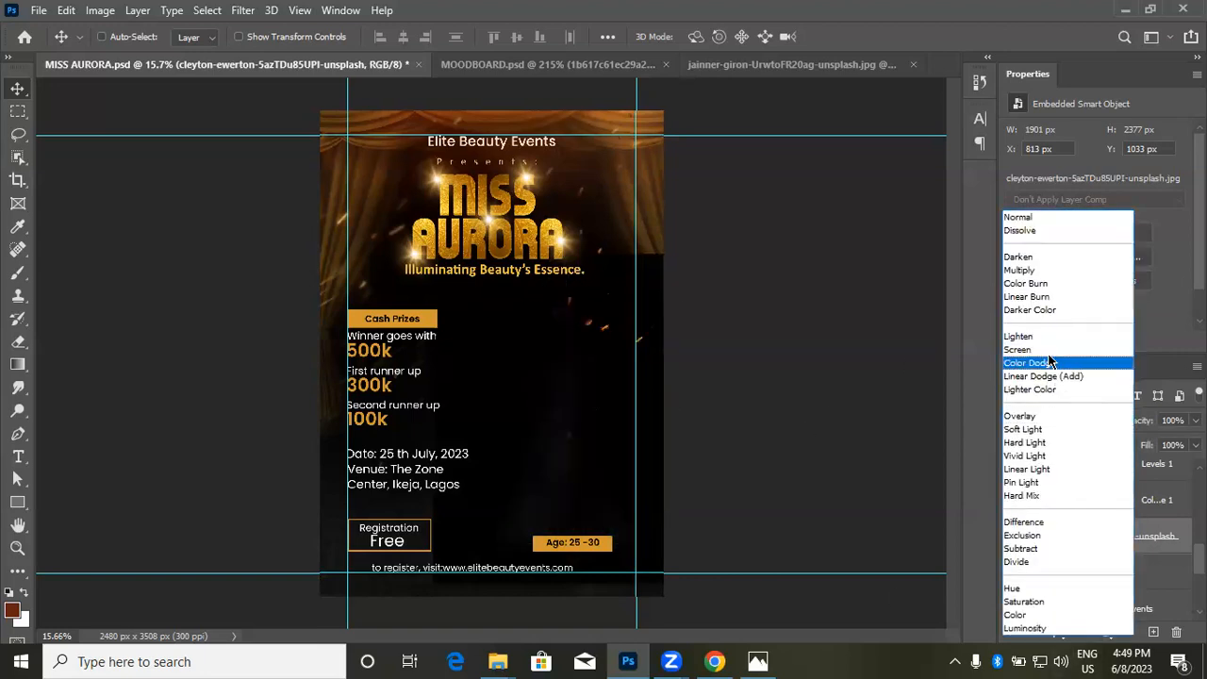
{"action": "left_click", "coordinate": [1043, 349]}
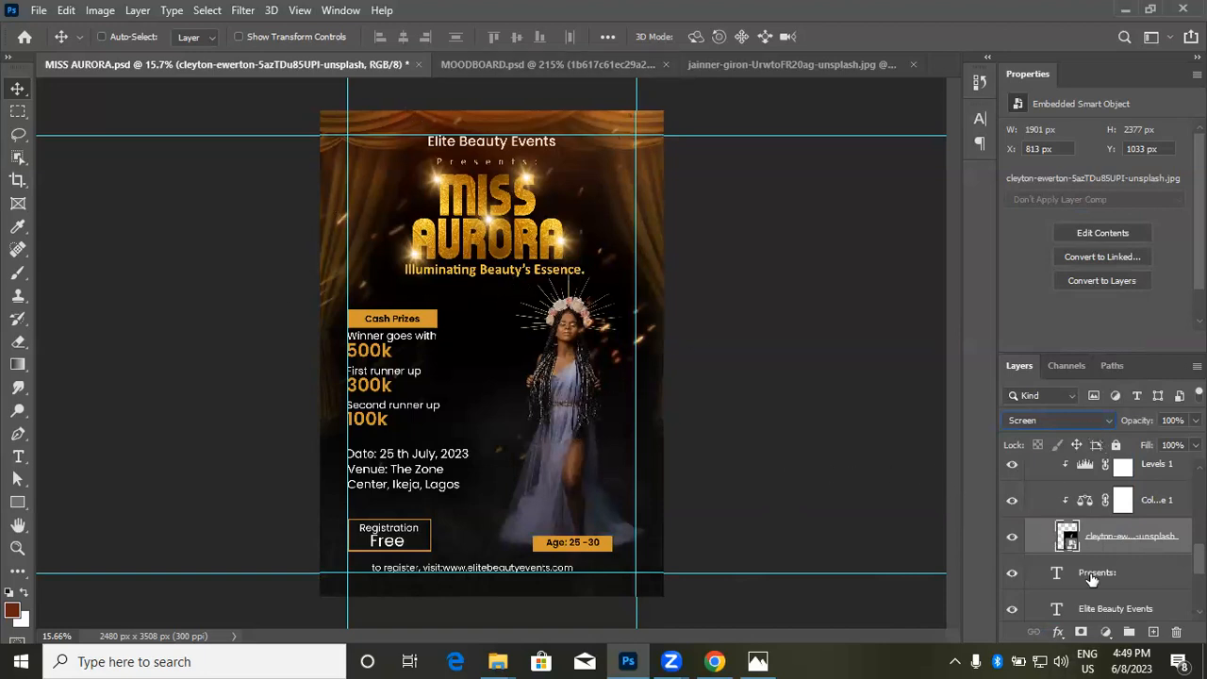
Step: Inspect the settings of the Color Balance 1 and Levels 1 adjustments clipped to the model photo
{"action": "left_click", "coordinate": [1154, 502]}
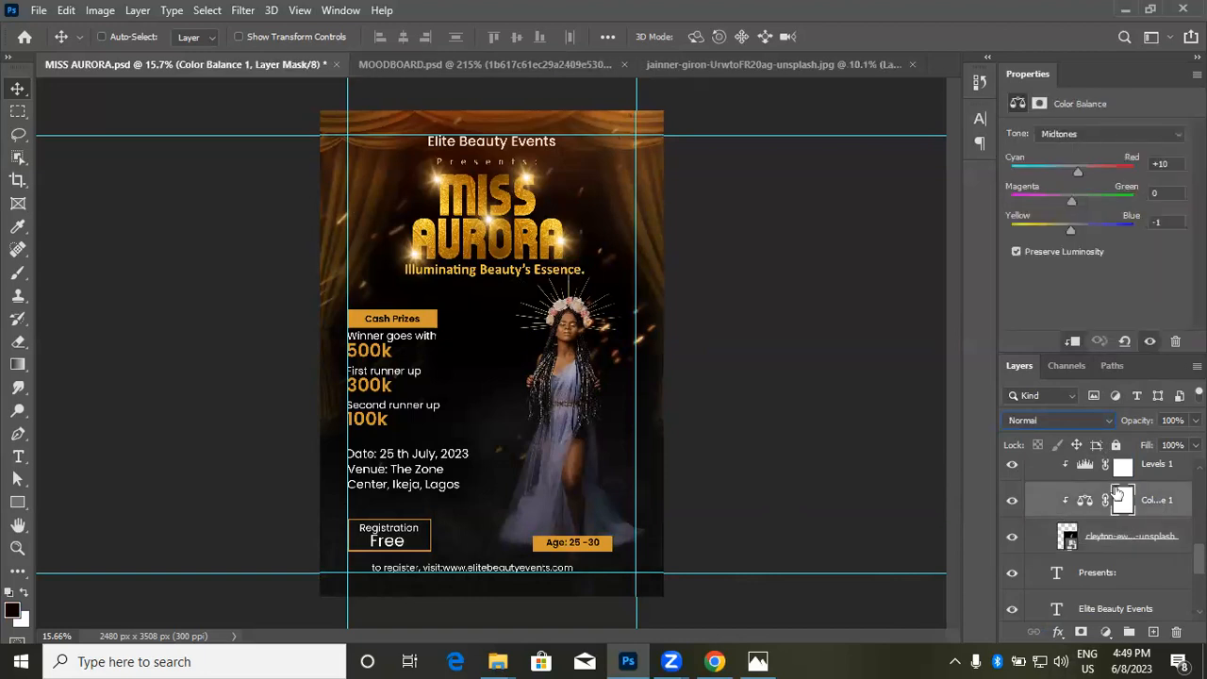
{"action": "left_click", "coordinate": [1156, 466]}
{"action": "scroll", "coordinate": [1094, 509], "scroll_direction": "up", "scroll_amount": 1}
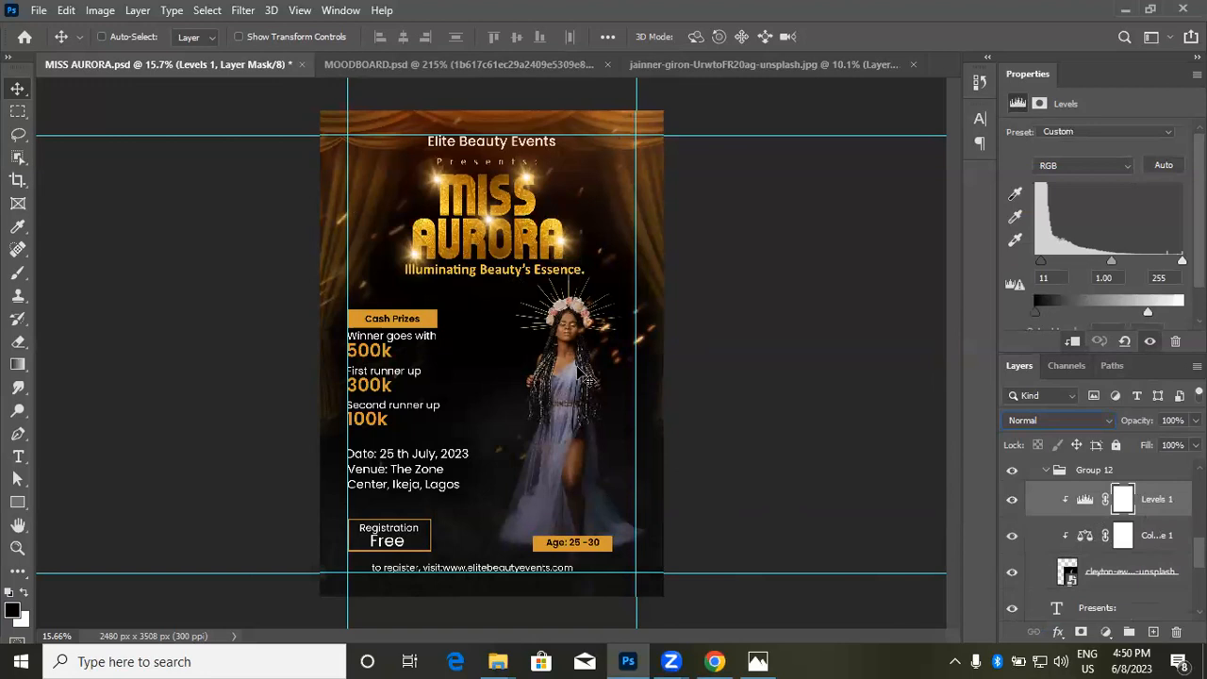
Step: Set the Levels 1 white output level to 202, trying and undoing a raised black output level along the way
{"action": "scroll", "coordinate": [582, 376], "scroll_direction": "up", "scroll_amount": 5}
{"action": "scroll", "coordinate": [582, 376], "scroll_direction": "up", "scroll_amount": 1}
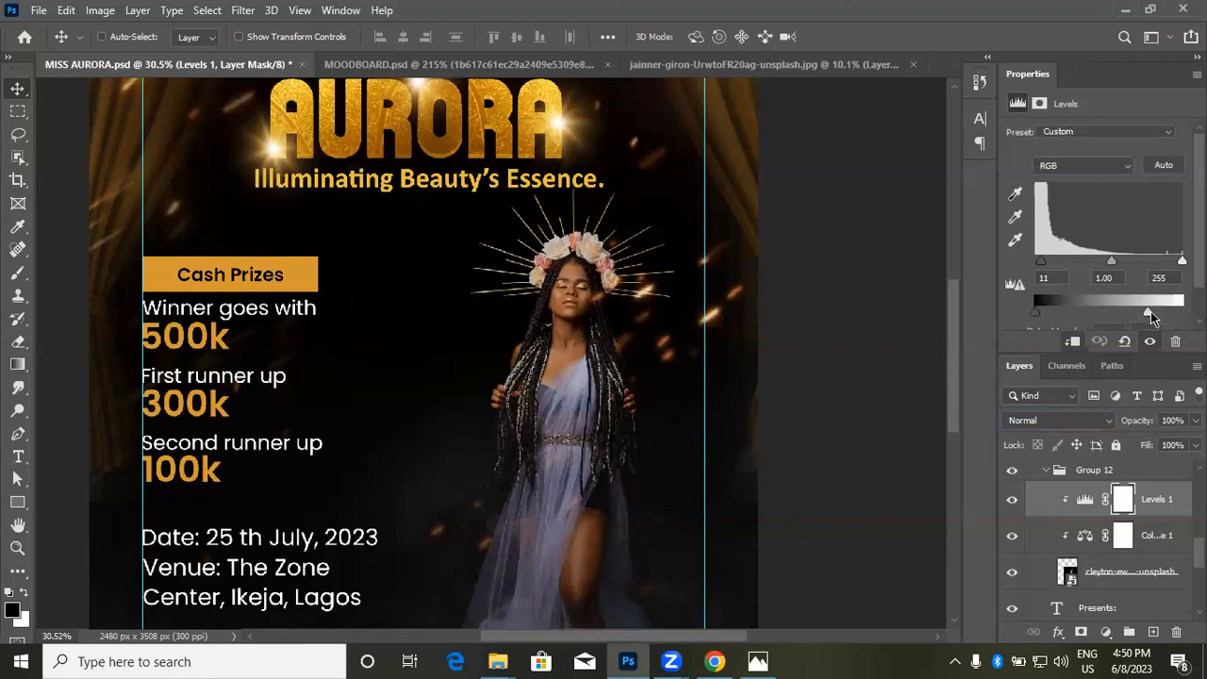
{"action": "mouse_move", "coordinate": [1151, 316]}
{"action": "left_mouse_down"}
{"action": "mouse_move", "coordinate": [1175, 314]}
{"action": "mouse_move", "coordinate": [1102, 314]}
{"action": "mouse_move", "coordinate": [1185, 325]}
{"action": "mouse_move", "coordinate": [1132, 316]}
{"action": "left_mouse_up"}
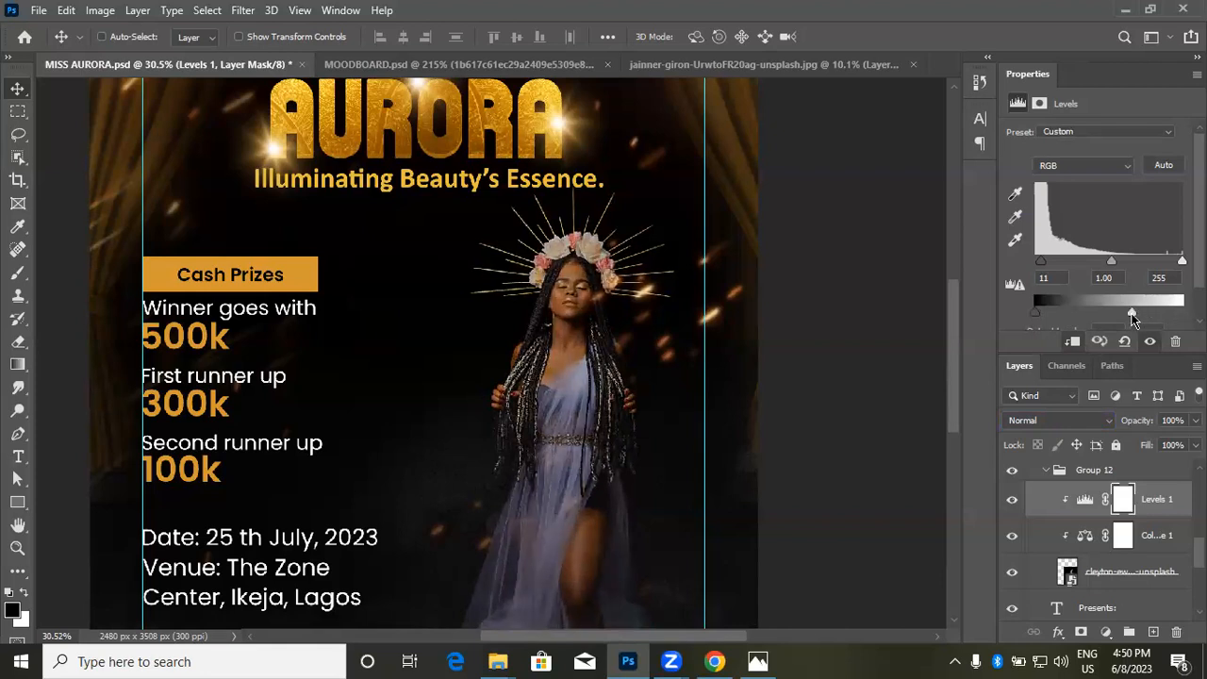
{"action": "left_click_drag", "start_coordinate": [1038, 319], "coordinate": [1080, 318]}
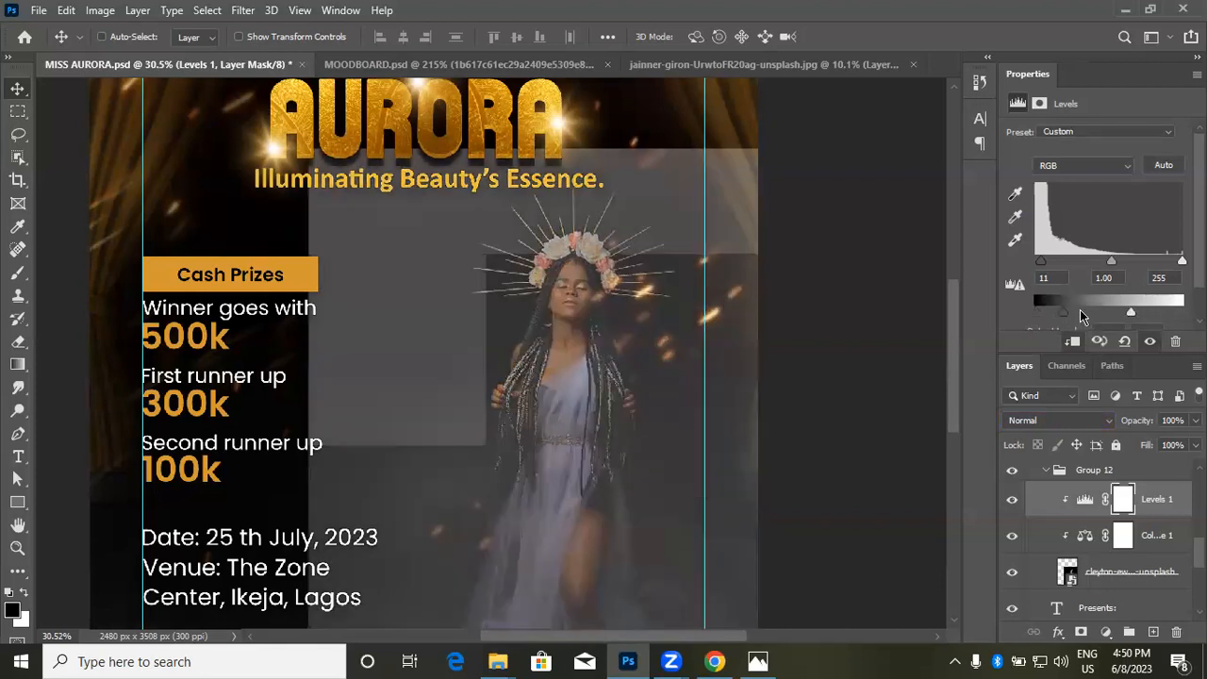
{"action": "key", "text": "ctrl+z"}
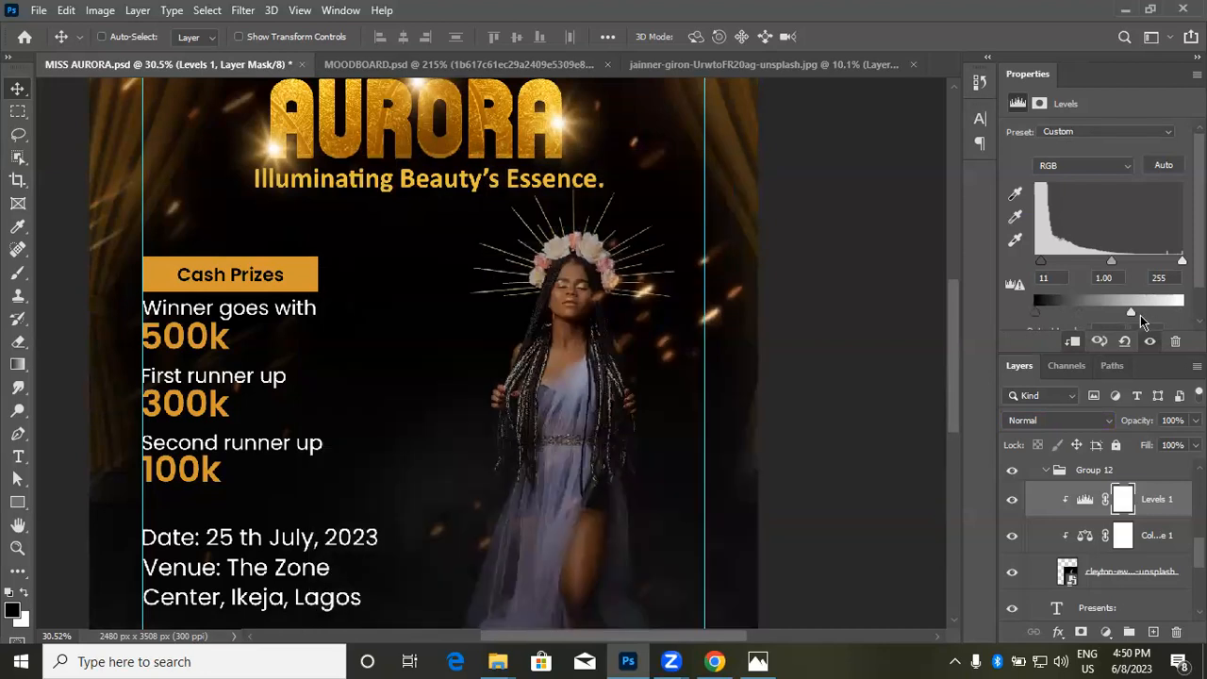
{"action": "mouse_move", "coordinate": [1138, 318]}
{"action": "left_mouse_down"}
{"action": "mouse_move", "coordinate": [1153, 317]}
{"action": "mouse_move", "coordinate": [1129, 315]}
{"action": "mouse_move", "coordinate": [1149, 315]}
{"action": "left_mouse_up"}
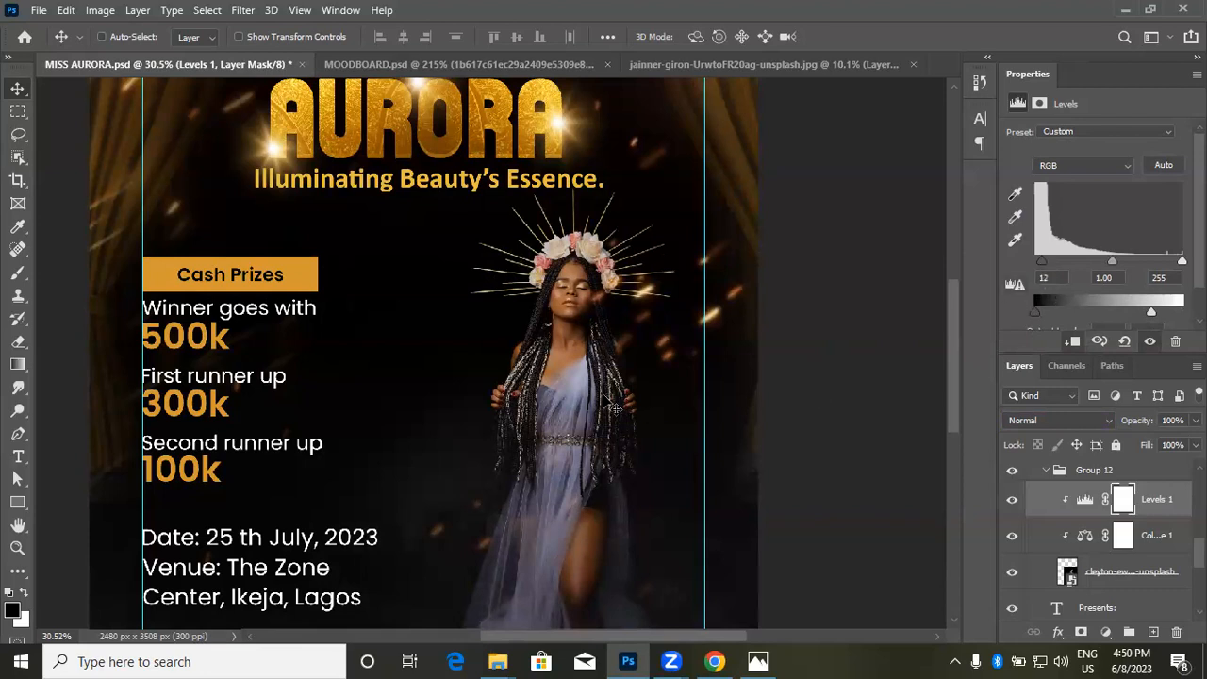
Step: Set the Levels 1 shadow input level to 9 and compare the model with the adjustment hidden and shown
{"action": "scroll", "coordinate": [611, 406], "scroll_direction": "down", "scroll_amount": 4}
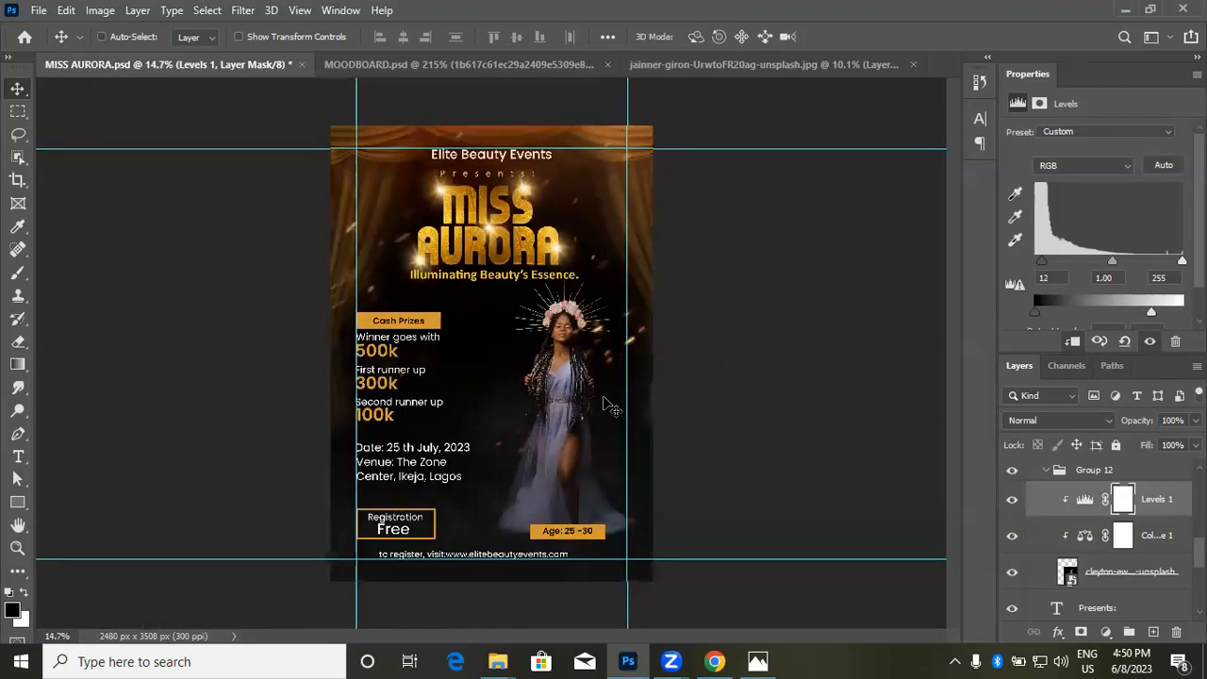
{"action": "scroll", "coordinate": [611, 406], "scroll_direction": "up", "scroll_amount": 1}
{"action": "scroll", "coordinate": [612, 405], "scroll_direction": "up", "scroll_amount": 1}
{"action": "mouse_move", "coordinate": [1044, 269]}
{"action": "left_mouse_down"}
{"action": "mouse_move", "coordinate": [1016, 272]}
{"action": "mouse_move", "coordinate": [1040, 272]}
{"action": "left_mouse_up"}
{"action": "left_click", "coordinate": [1013, 500]}
{"action": "left_click", "coordinate": [1014, 501]}
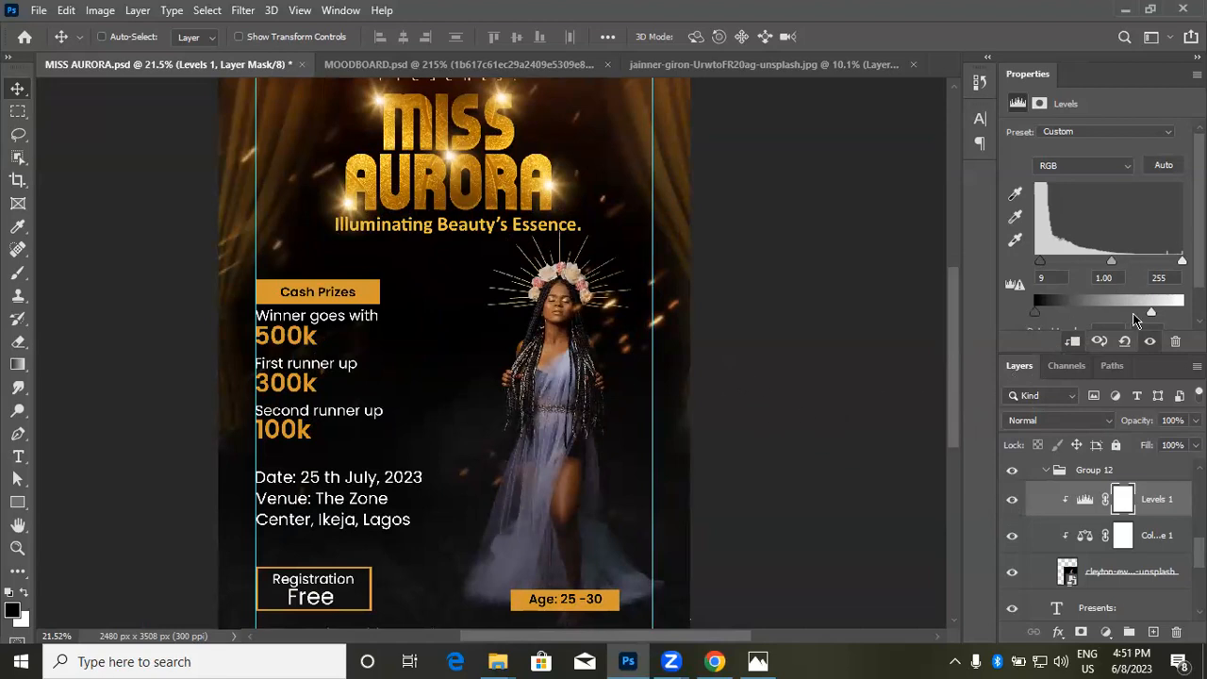
{"action": "scroll", "coordinate": [1104, 226], "scroll_direction": "down", "scroll_amount": 1}
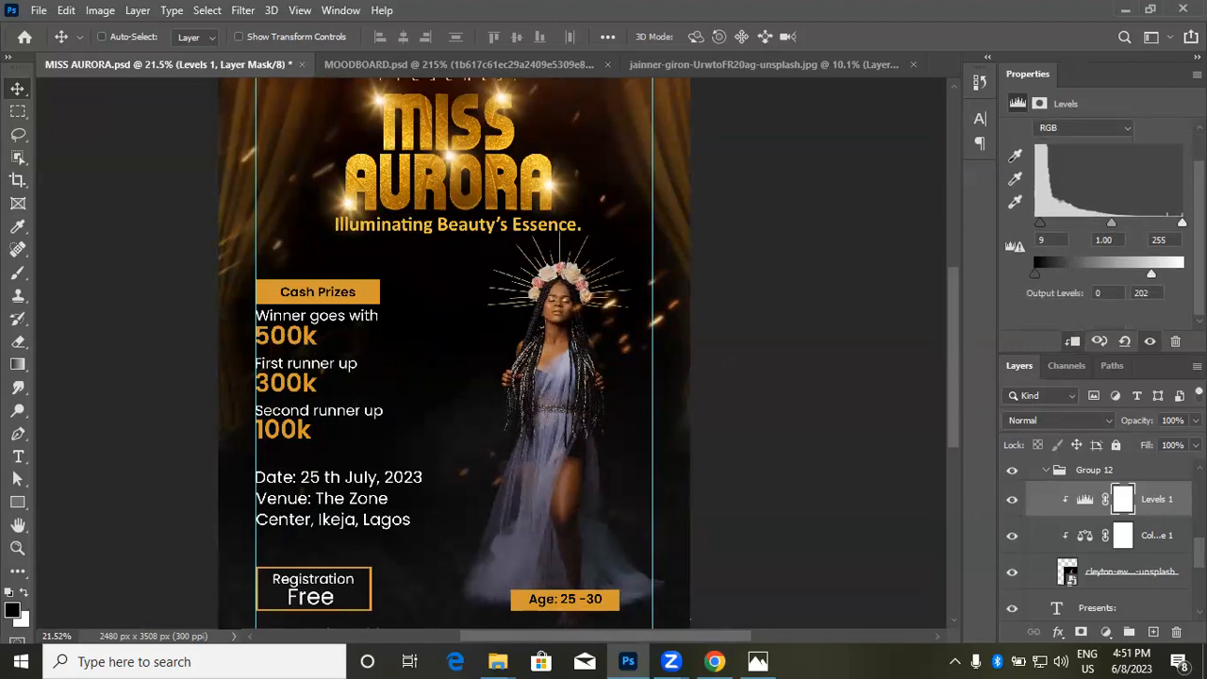
{"action": "scroll", "coordinate": [1104, 226], "scroll_direction": "up", "scroll_amount": 1}
{"action": "scroll", "coordinate": [1104, 226], "scroll_direction": "down", "scroll_amount": 1}
{"action": "scroll", "coordinate": [1104, 227], "scroll_direction": "up", "scroll_amount": 1}
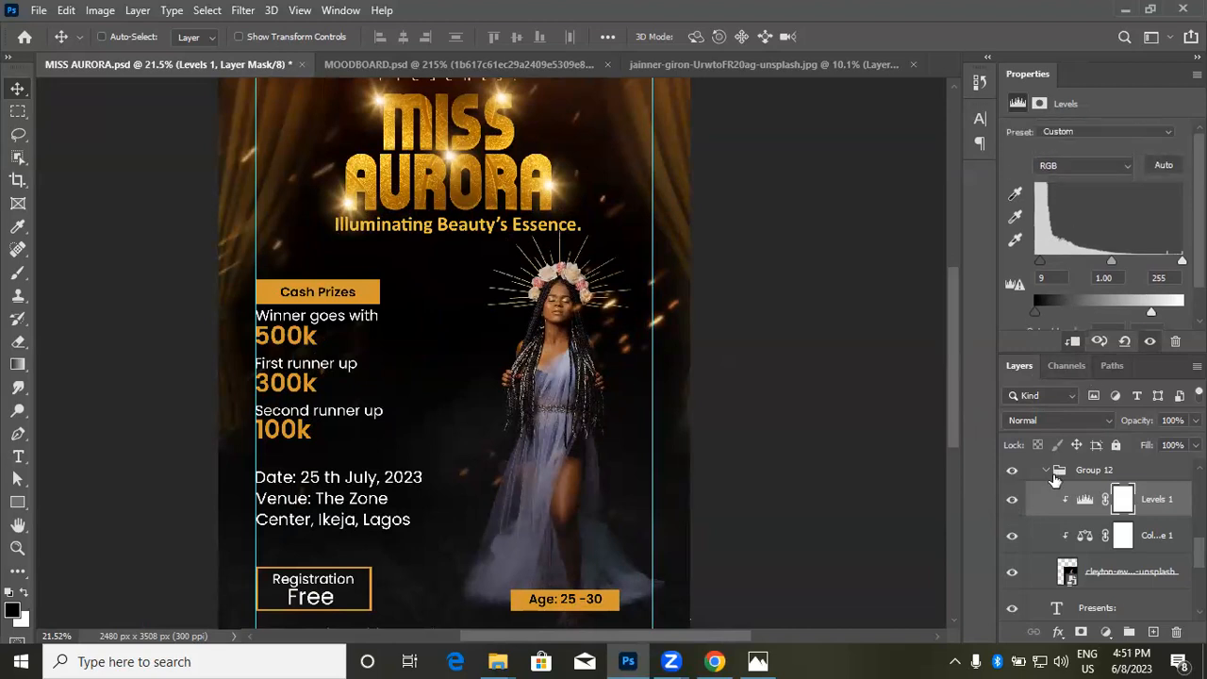
Step: Review the Color Balance 1 midtone settings in Group 12 and compare the model's tone with that adjustment hidden and shown
{"action": "left_click", "coordinate": [1166, 536]}
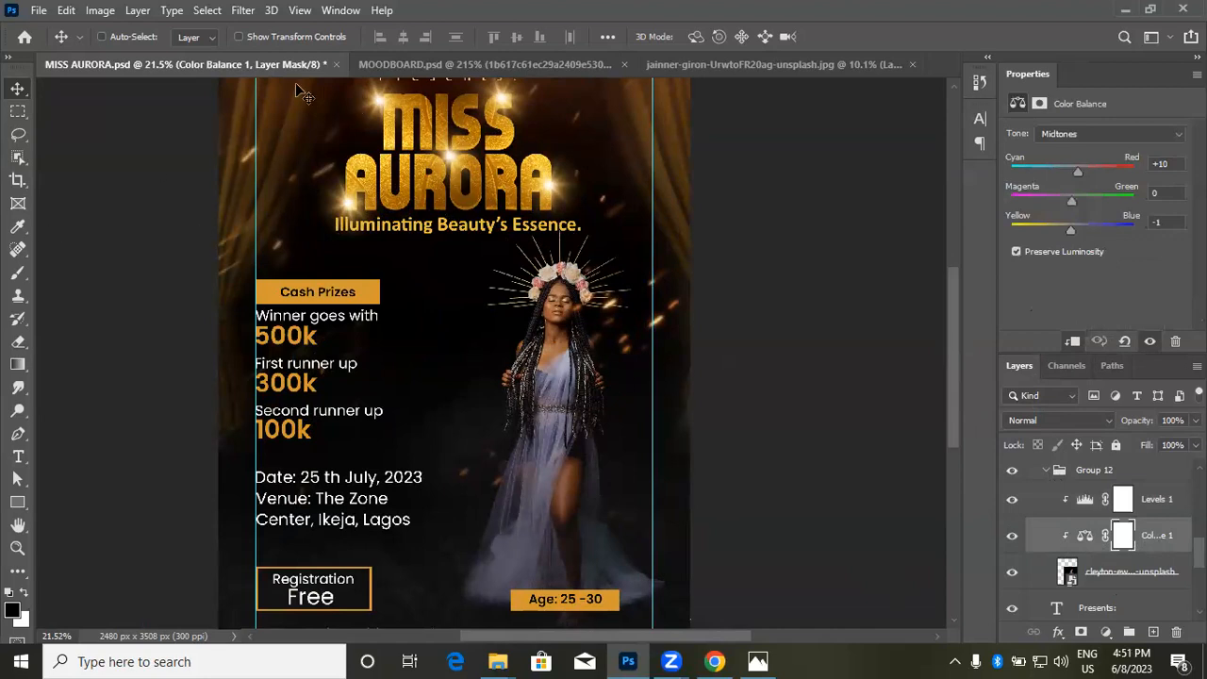
{"action": "scroll", "coordinate": [479, 254], "scroll_direction": "down", "scroll_amount": 3}
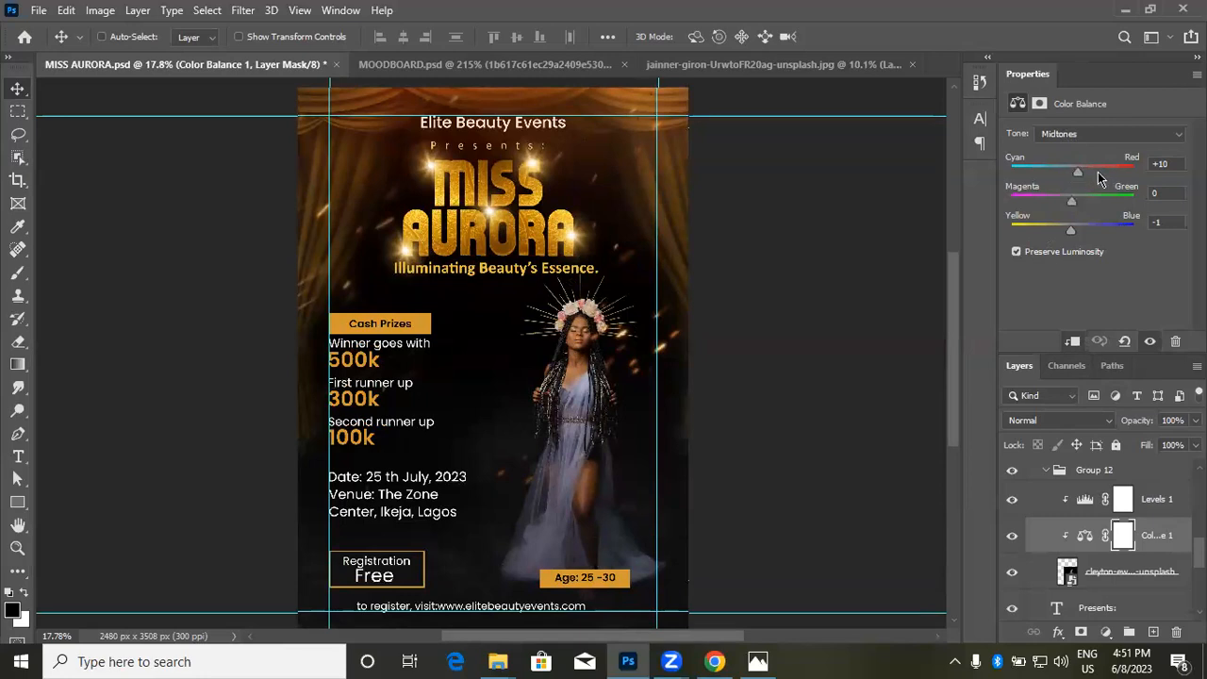
{"action": "left_click", "coordinate": [1046, 470]}
{"action": "scroll", "coordinate": [1073, 526], "scroll_direction": "up", "scroll_amount": 2}
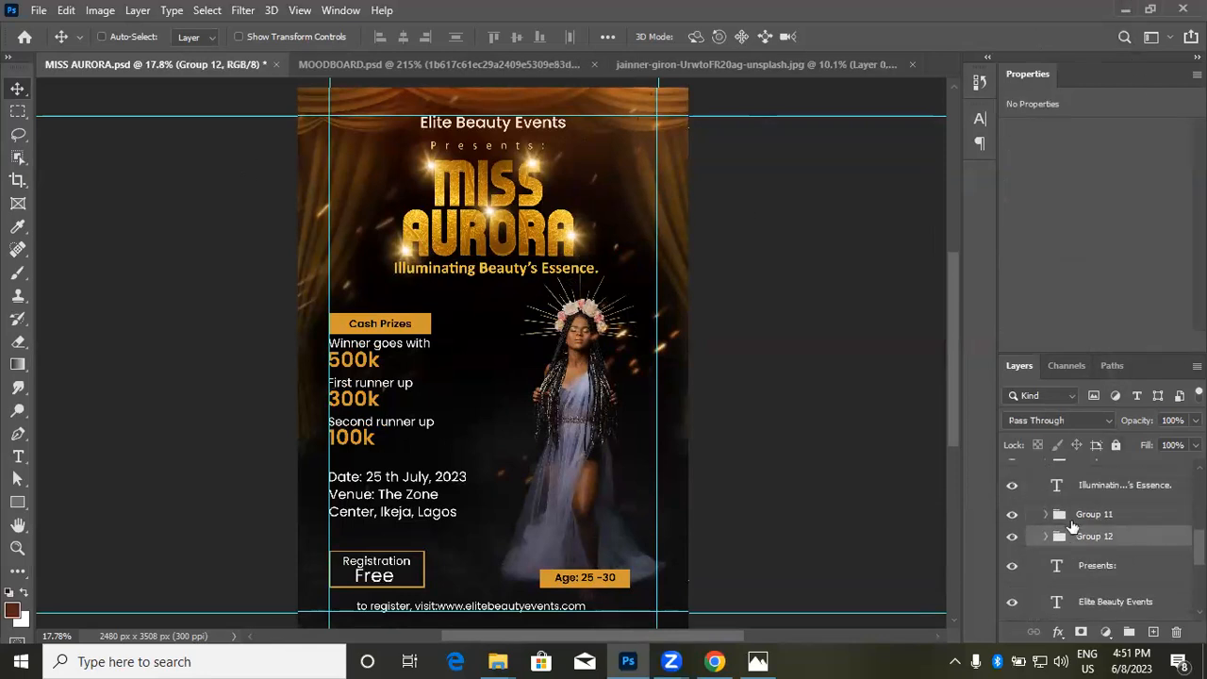
{"action": "left_click", "coordinate": [1045, 514]}
{"action": "scroll", "coordinate": [1054, 539], "scroll_direction": "down", "scroll_amount": 2}
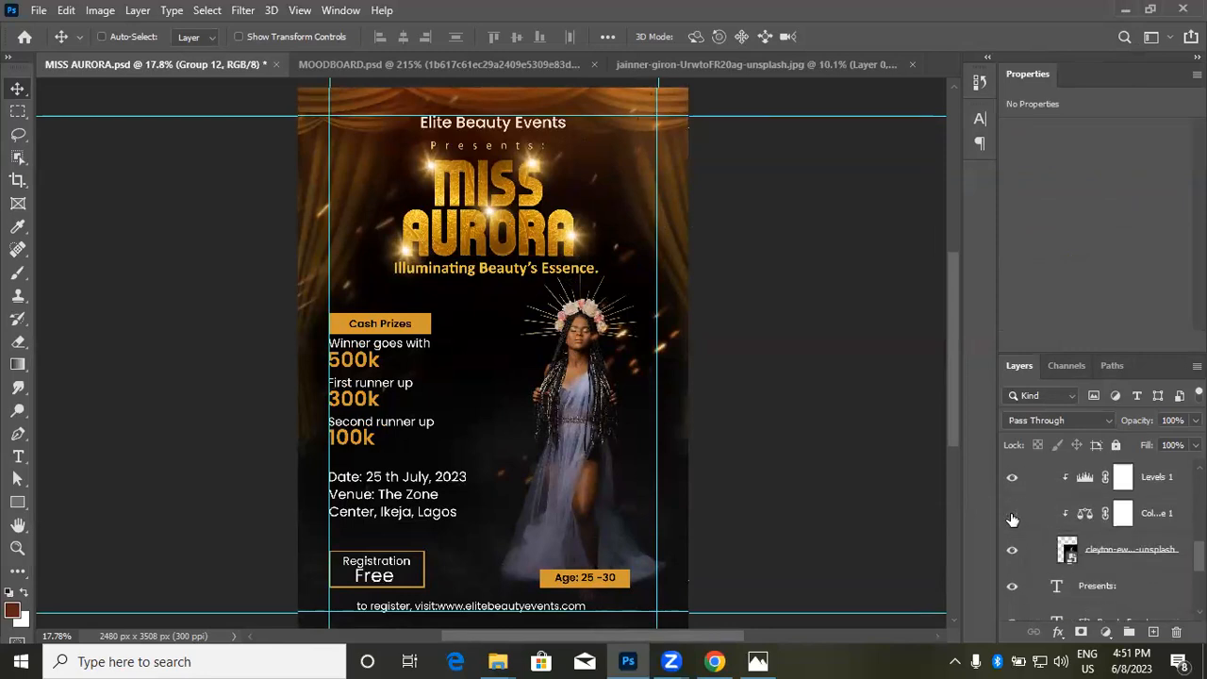
{"action": "left_click", "coordinate": [1013, 518]}
{"action": "scroll", "coordinate": [578, 477], "scroll_direction": "down", "scroll_amount": 3}
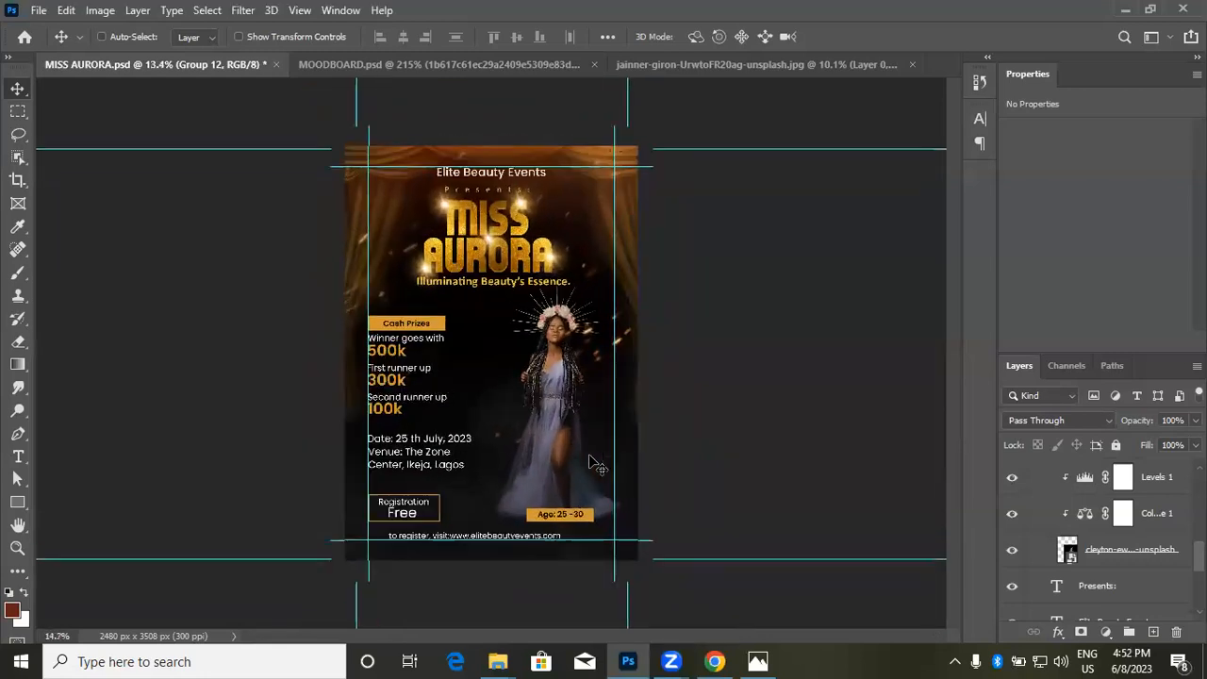
{"action": "scroll", "coordinate": [596, 465], "scroll_direction": "up", "scroll_amount": 2}
{"action": "scroll", "coordinate": [596, 465], "scroll_direction": "up", "scroll_amount": 1}
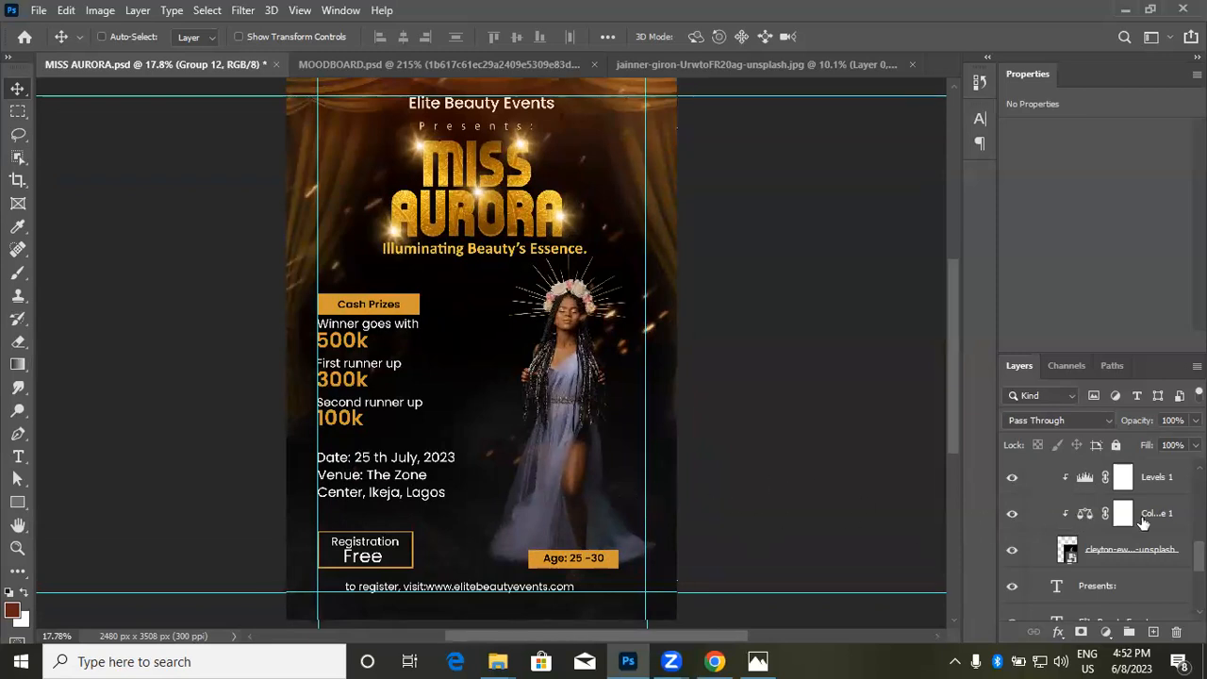
Step: Collapse Group 12 and the parent Group 13 to tidy the layer list
{"action": "scroll", "coordinate": [1086, 554], "scroll_direction": "up", "scroll_amount": 4}
{"action": "scroll", "coordinate": [1064, 577], "scroll_direction": "down", "scroll_amount": 1}
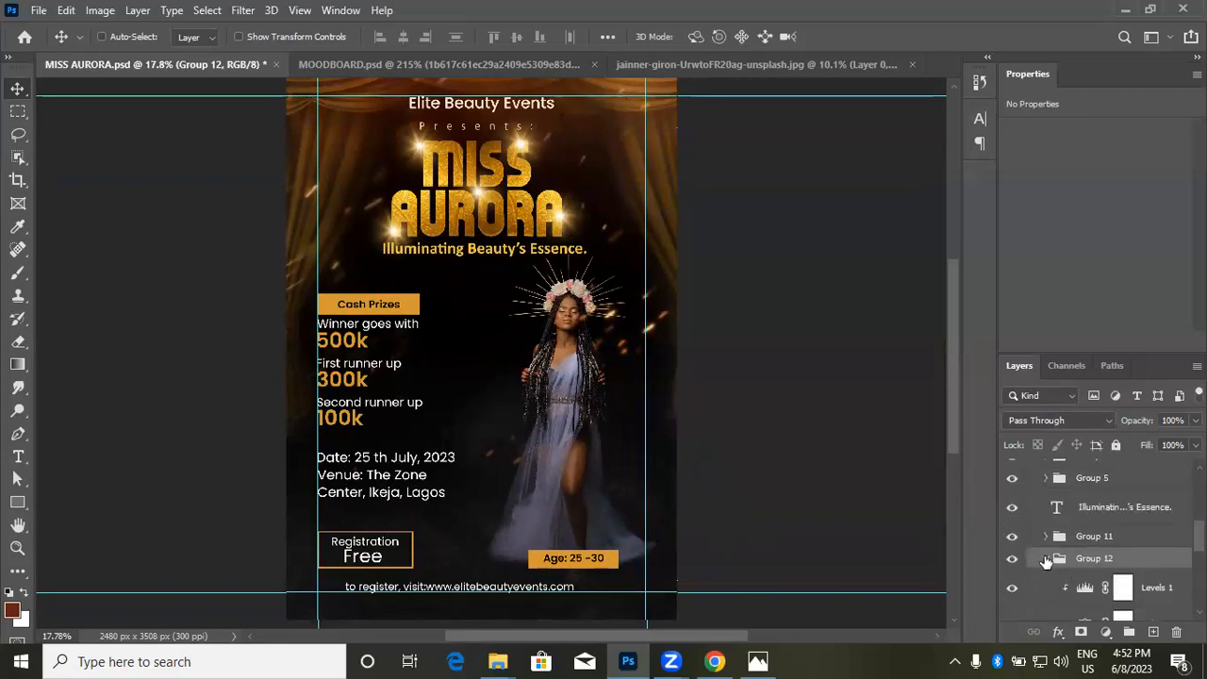
{"action": "scroll", "coordinate": [1064, 564], "scroll_direction": "up", "scroll_amount": 3}
{"action": "scroll", "coordinate": [1064, 564], "scroll_direction": "up", "scroll_amount": 5}
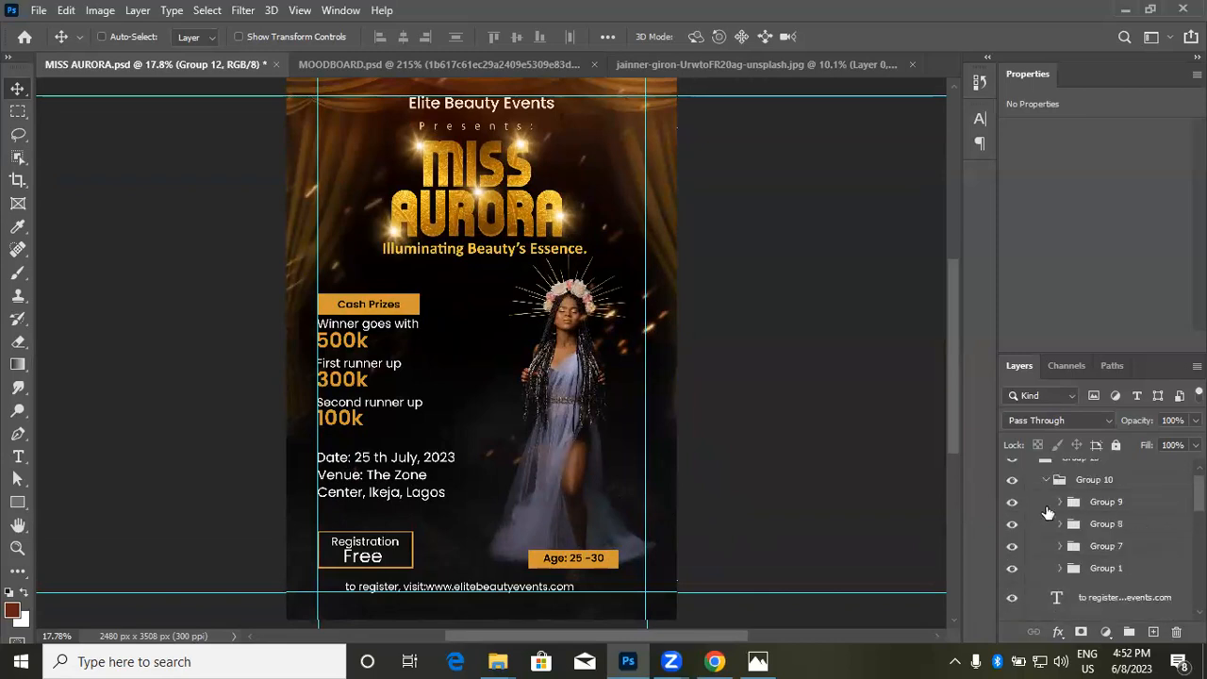
{"action": "left_click", "coordinate": [1033, 472]}
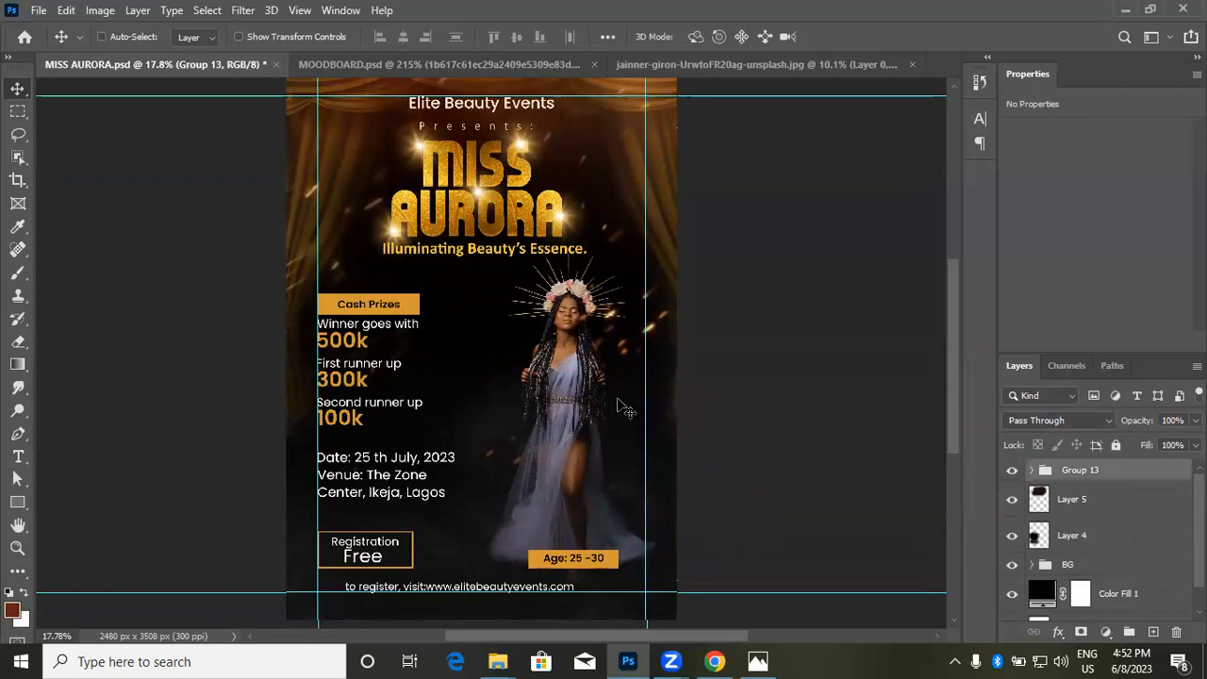
{"action": "scroll", "coordinate": [626, 399], "scroll_direction": "down", "scroll_amount": 3}
{"action": "scroll", "coordinate": [621, 382], "scroll_direction": "up", "scroll_amount": 2}
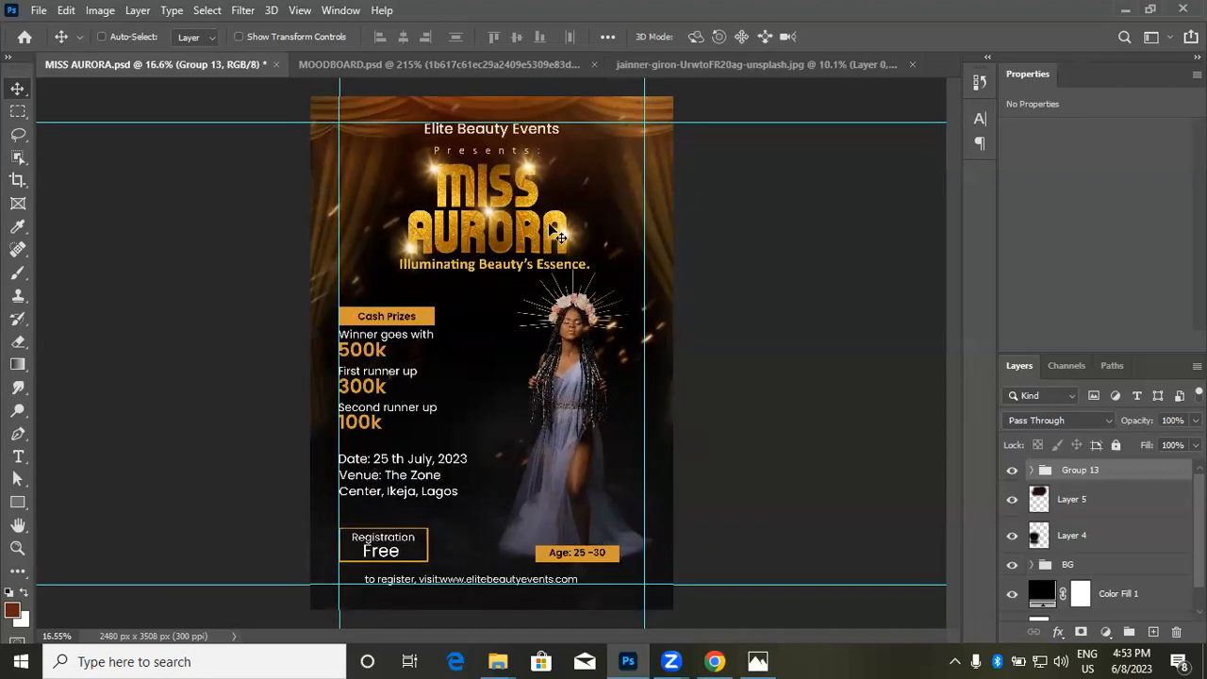
{"action": "scroll", "coordinate": [550, 226], "scroll_direction": "up", "scroll_amount": 1}
{"action": "scroll", "coordinate": [550, 226], "scroll_direction": "down", "scroll_amount": 1}
{"action": "scroll", "coordinate": [556, 233], "scroll_direction": "up", "scroll_amount": 1}
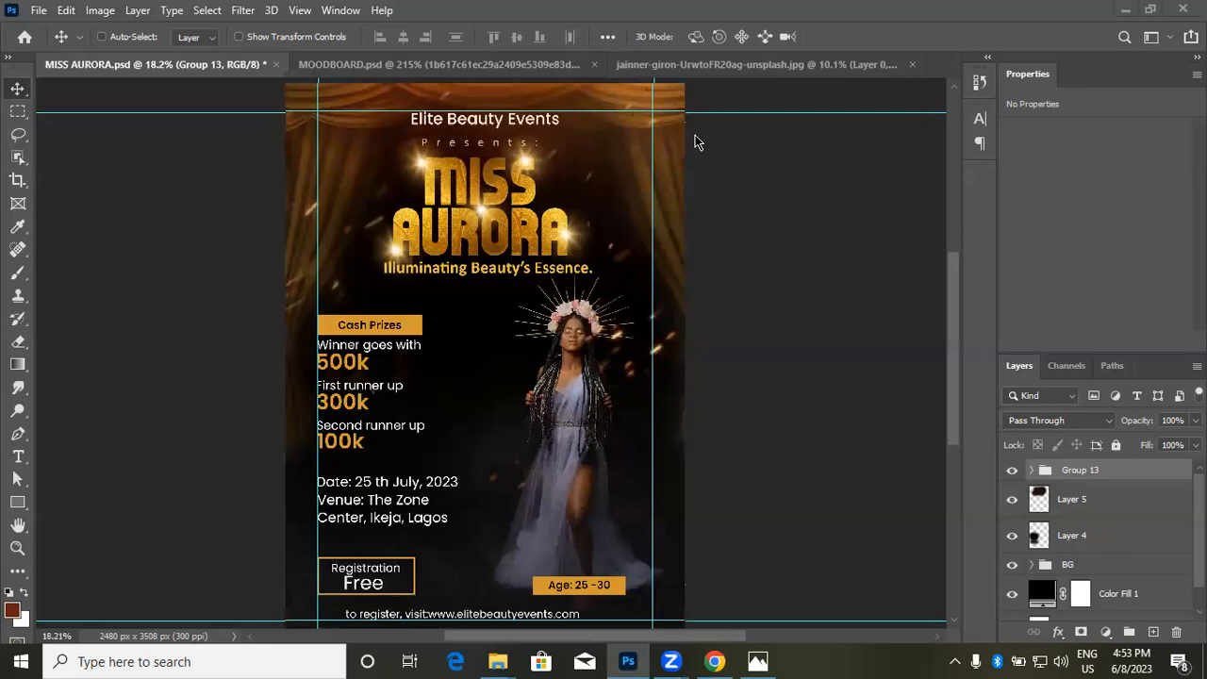
{"action": "scroll", "coordinate": [457, 184], "scroll_direction": "up", "scroll_amount": 1}
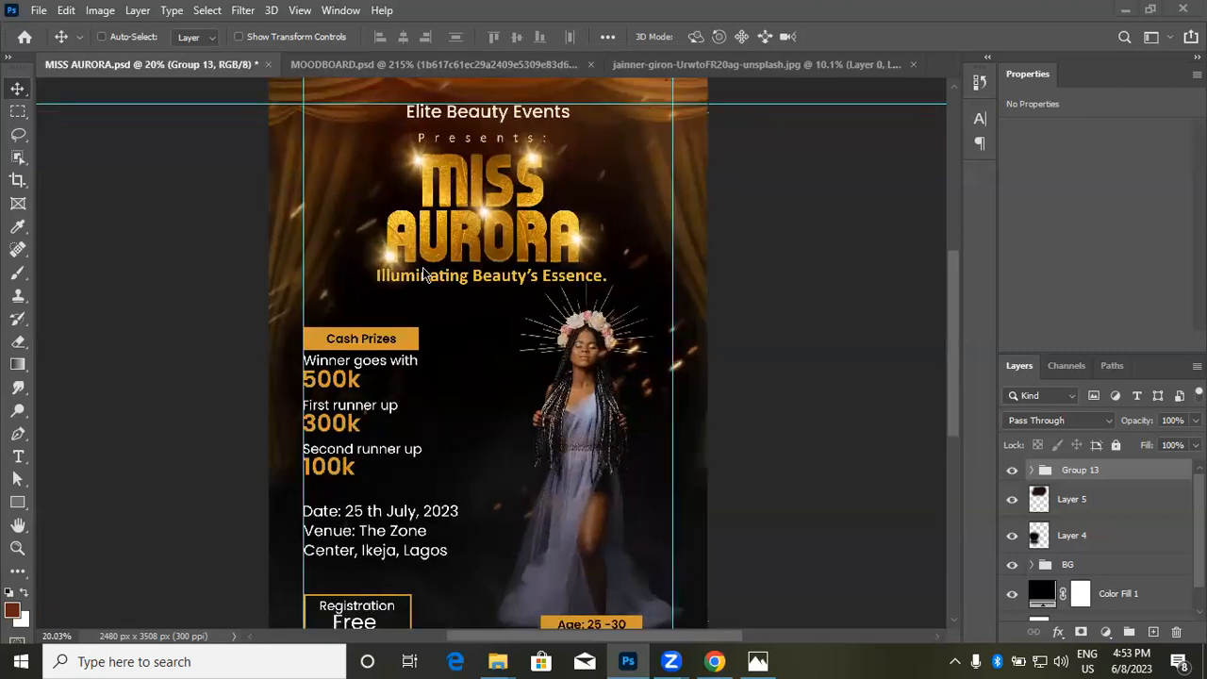
Step: Add a vertical guide at 50% of the flyer's width
{"action": "left_click", "coordinate": [300, 11]}
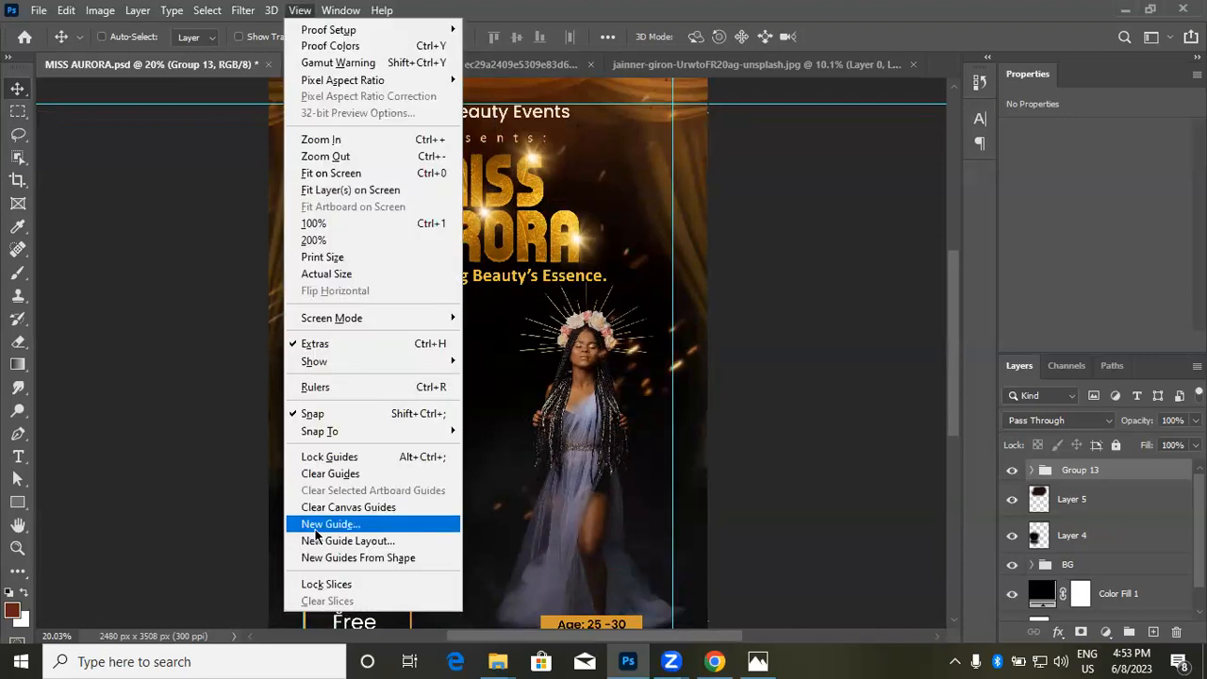
{"action": "left_click", "coordinate": [316, 532]}
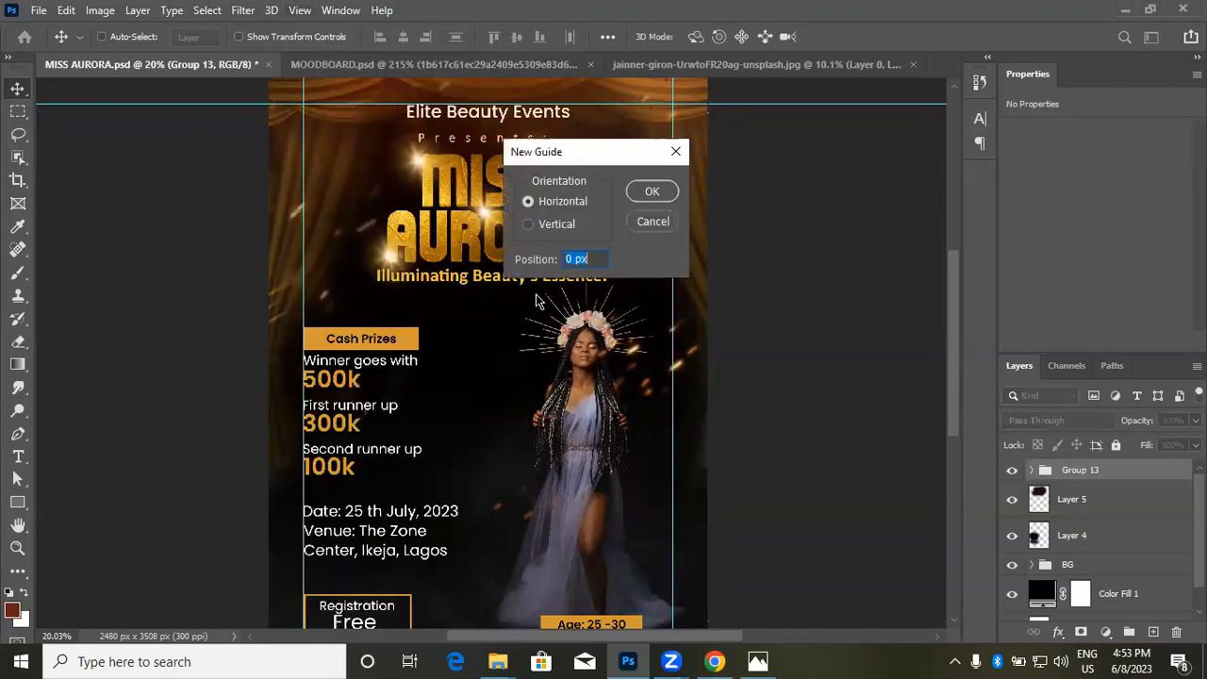
{"action": "left_click", "coordinate": [528, 226]}
{"action": "type", "text": "50%"}
{"action": "key", "text": "Return"}
Step: Shift the "Presents:" text slightly right to X 852.22 px so it centres on the middle vertical guide
{"action": "scroll", "coordinate": [543, 203], "scroll_direction": "down", "scroll_amount": 2}
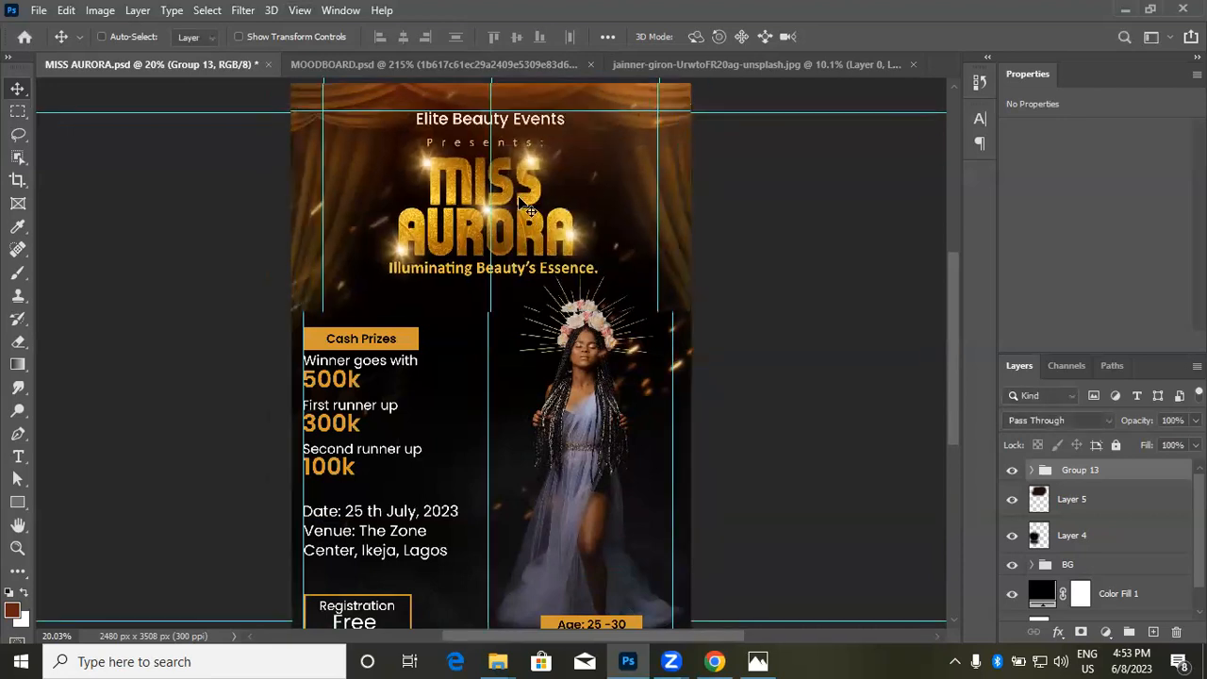
{"action": "scroll", "coordinate": [528, 179], "scroll_direction": "up", "scroll_amount": 4}
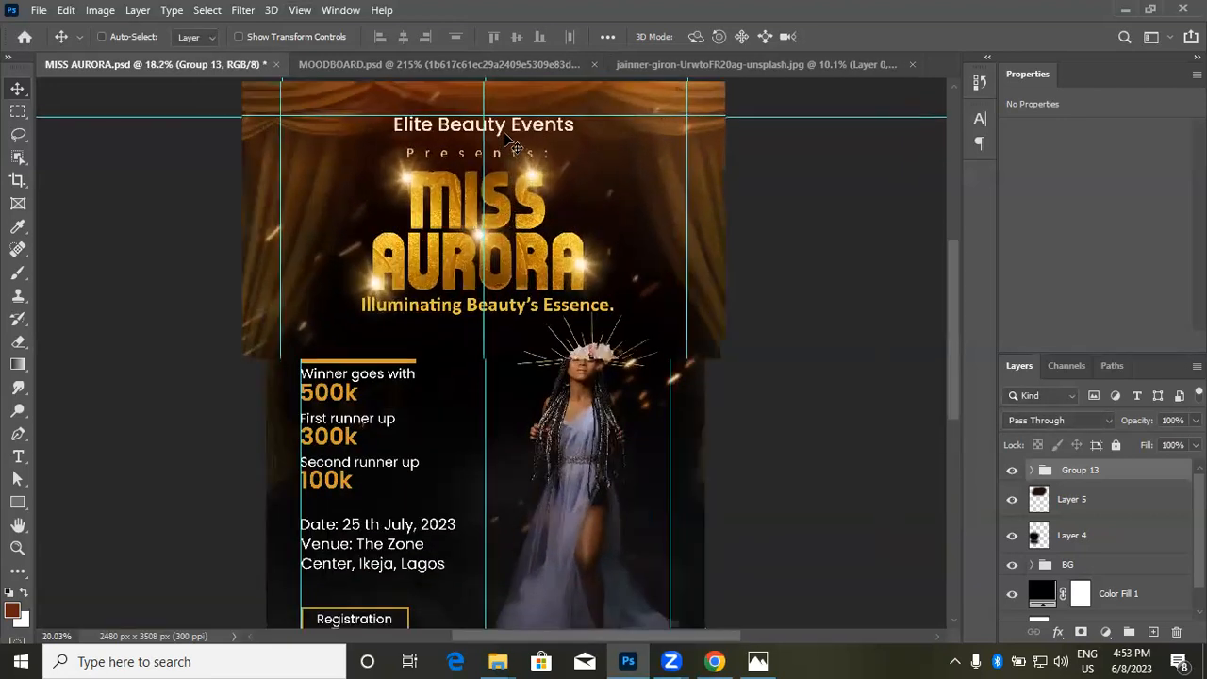
{"action": "scroll", "coordinate": [509, 151], "scroll_direction": "up", "scroll_amount": 2}
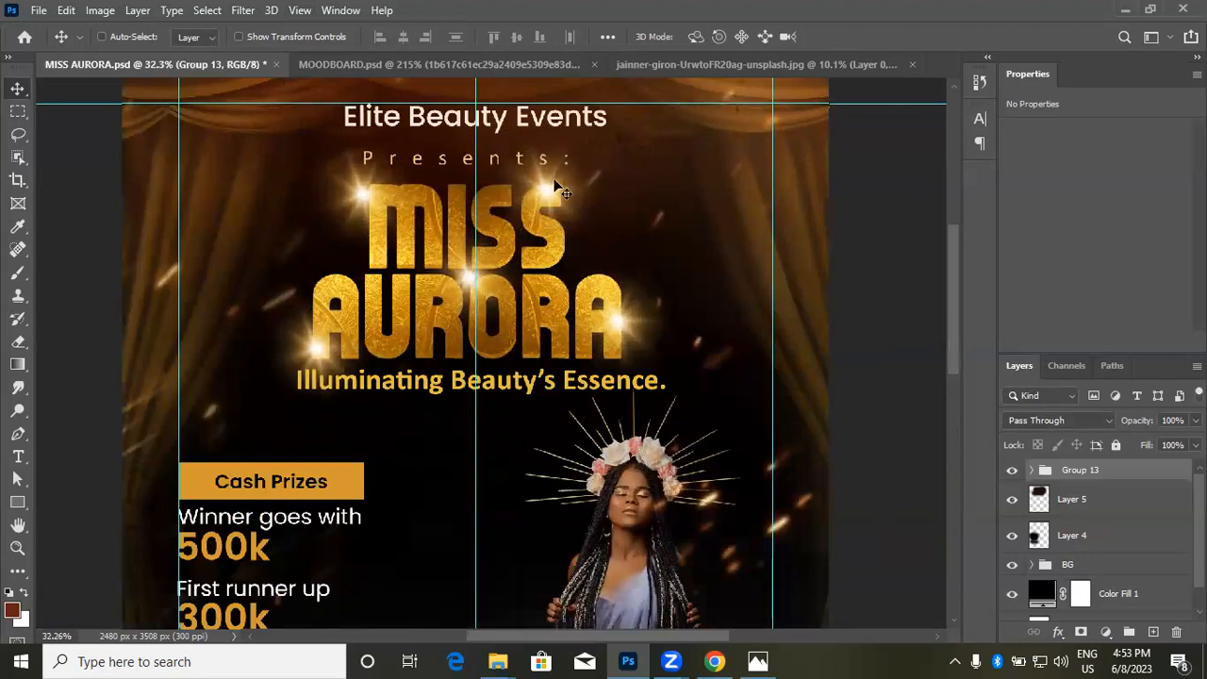
{"action": "key", "text": "ctrl"}
{"action": "key", "text": "ctrl"}
{"action": "left_click", "coordinate": [463, 161]}
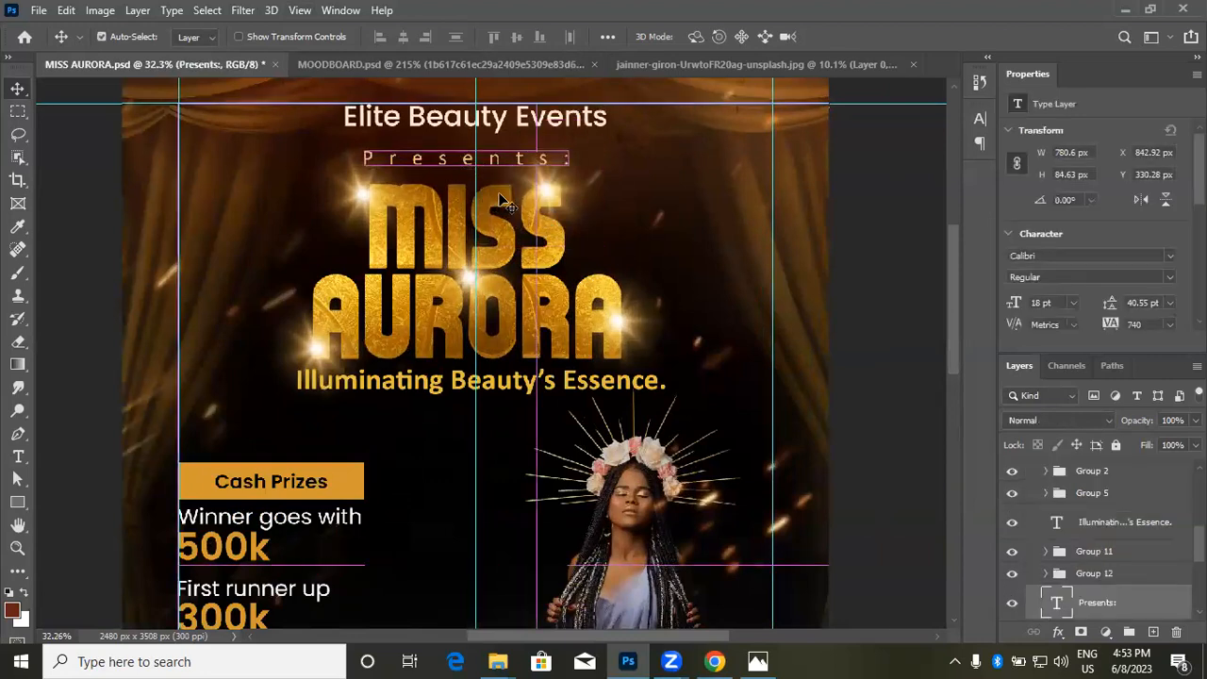
{"action": "key", "text": "ctrl+t"}
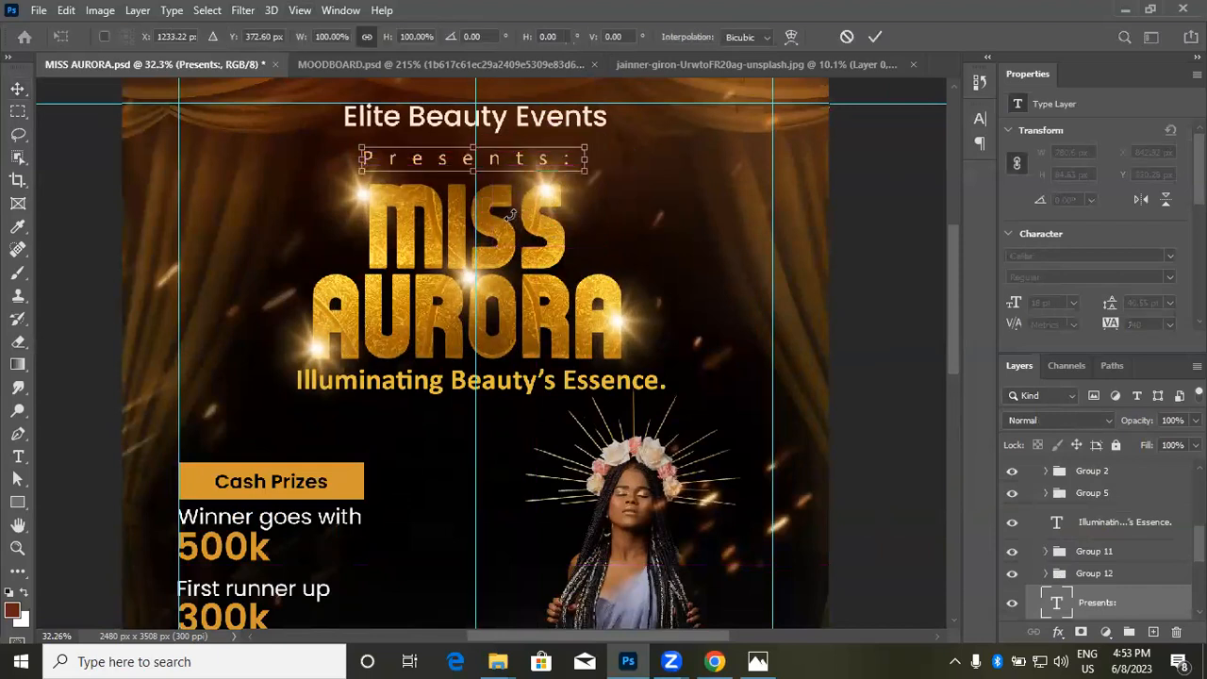
{"action": "key", "text": "Right"}
{"action": "key", "text": "Right"}
{"action": "key", "text": "Right"}
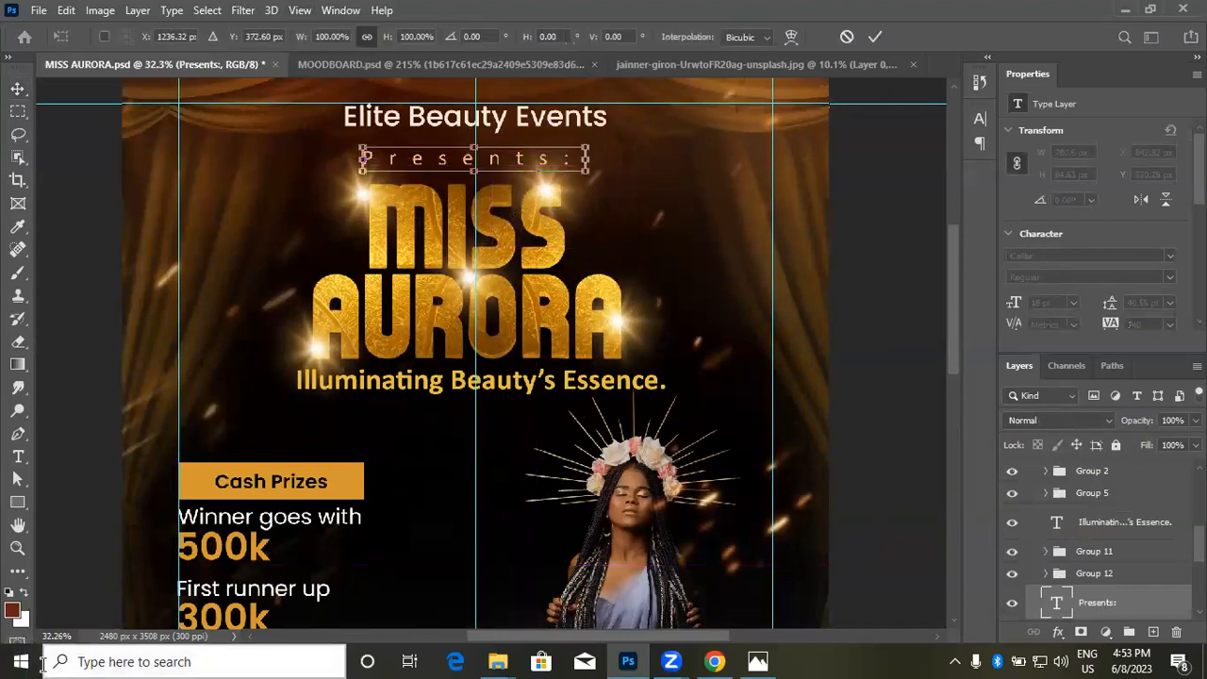
{"action": "key", "text": "Right"}
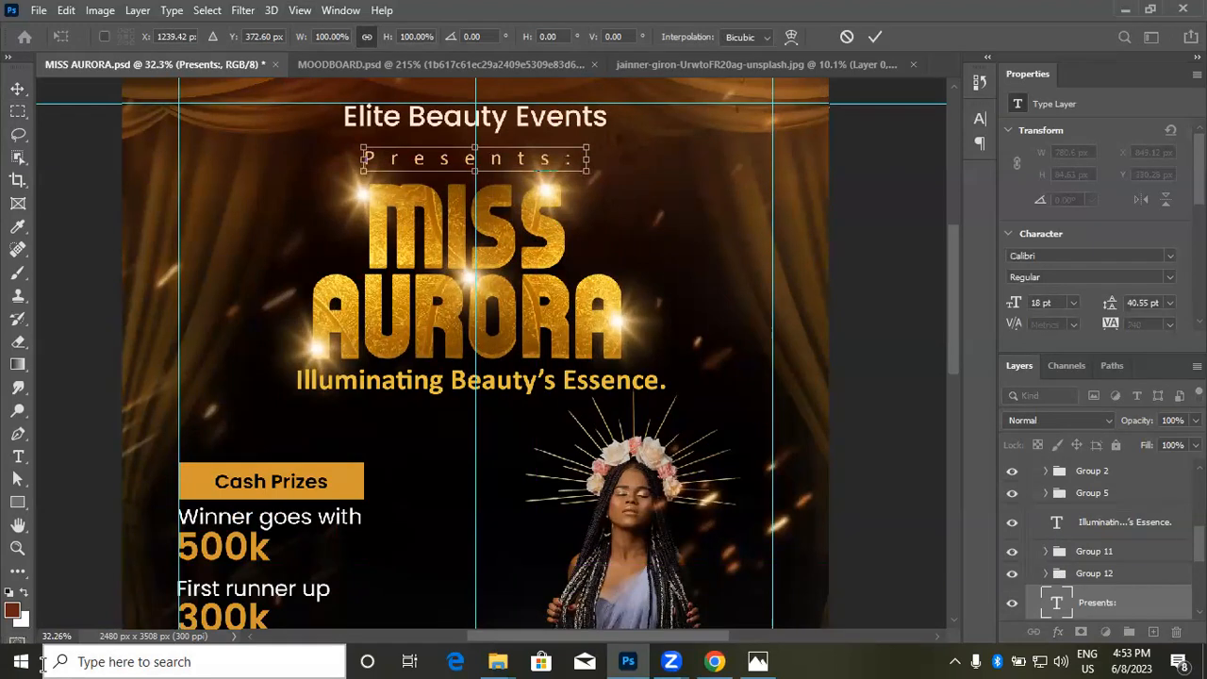
{"action": "key", "text": "Return"}
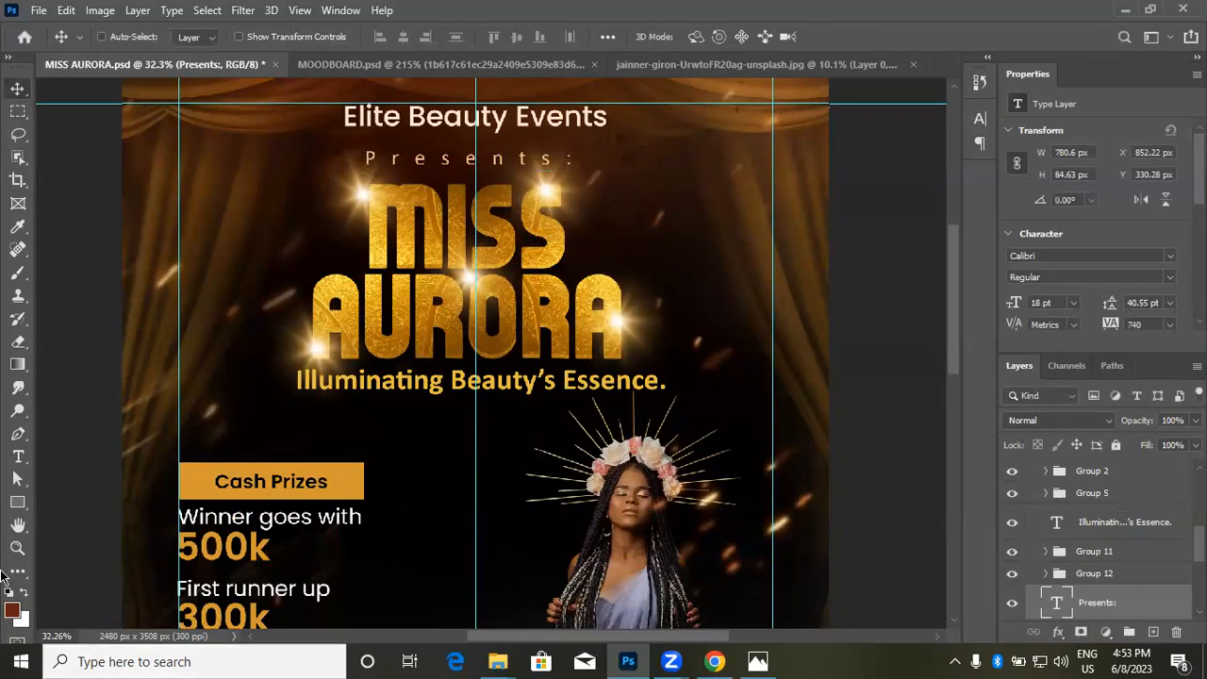
Step: Shift the "Elite Beauty Events" text slightly right to X 778.25 px, centring it on the middle vertical guide
{"action": "key", "text": "ctrl"}
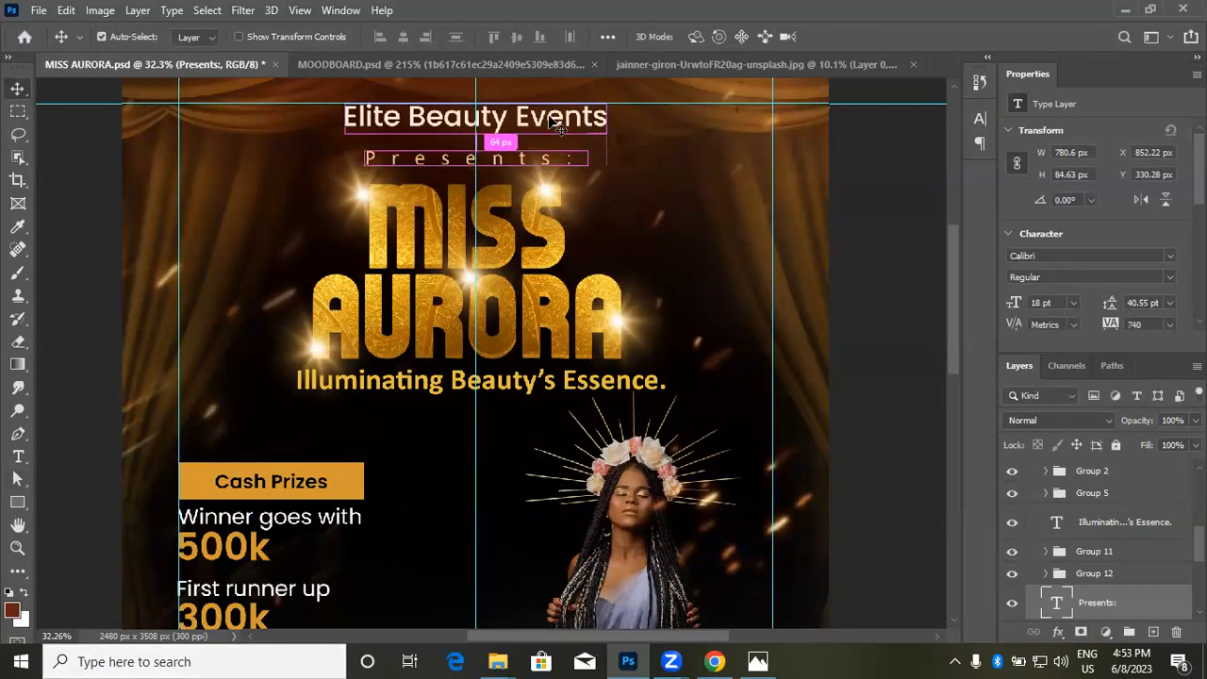
{"action": "left_click", "coordinate": [547, 125], "text": "ctrl"}
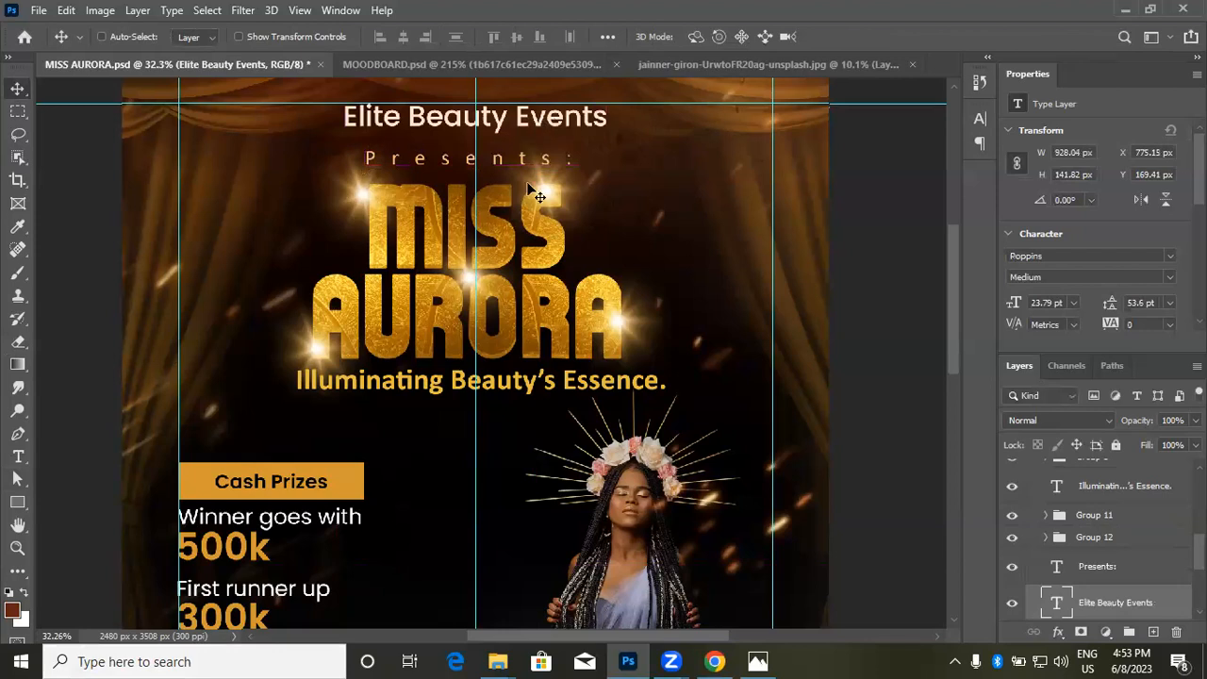
{"action": "key", "text": "ctrl+t"}
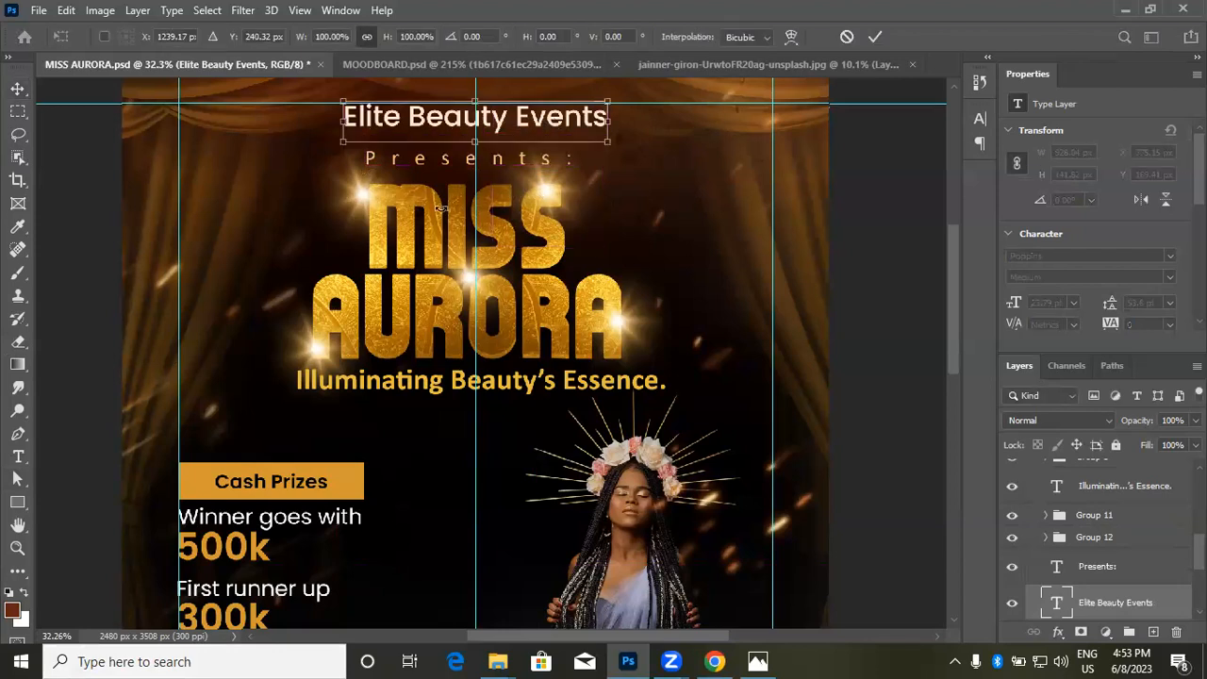
{"action": "key", "text": "Right"}
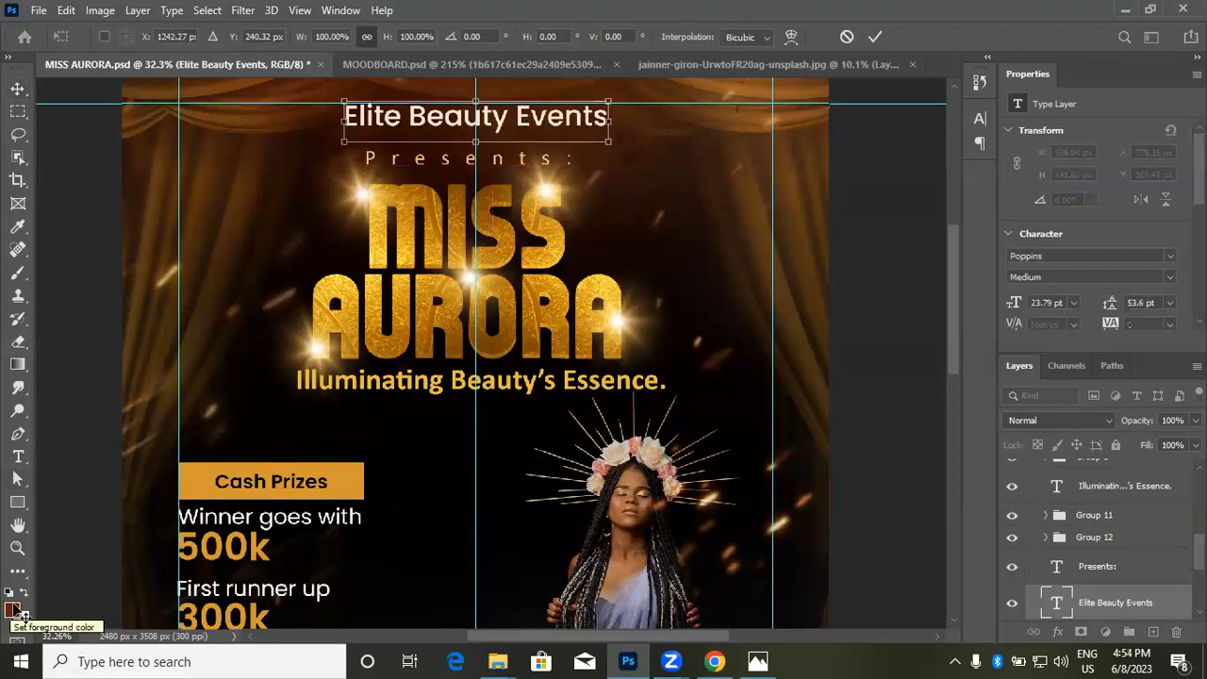
{"action": "key", "text": "Return"}
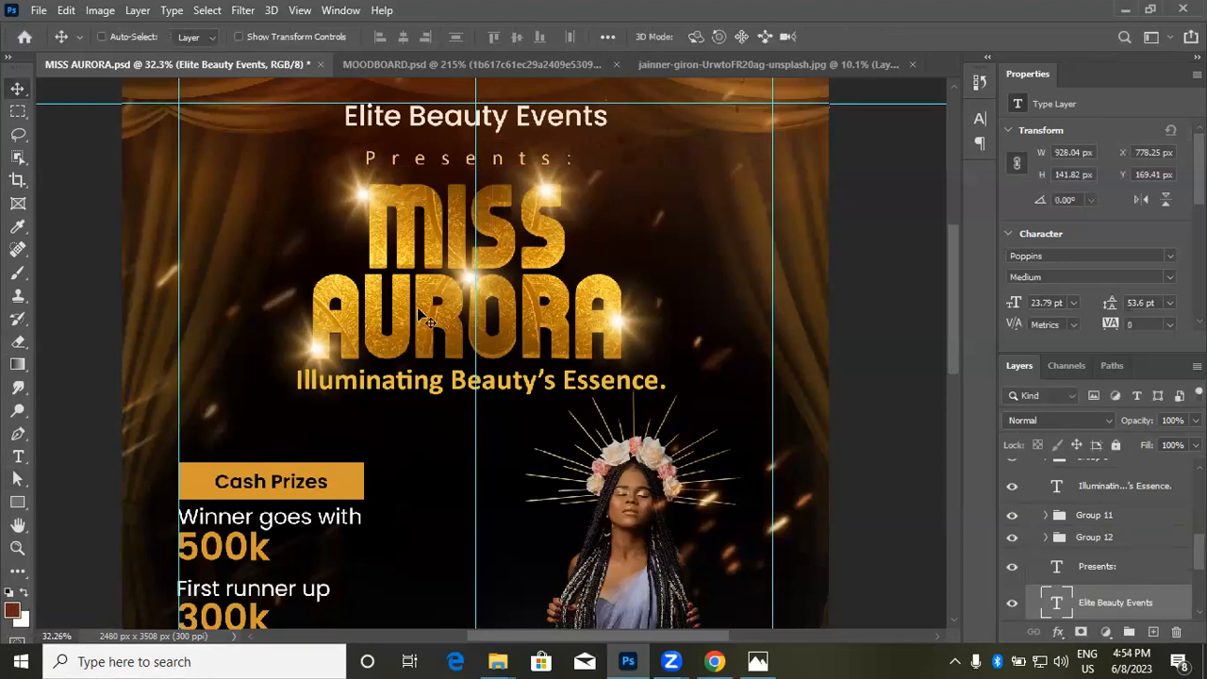
{"action": "left_click", "coordinate": [419, 309], "text": "ctrl"}
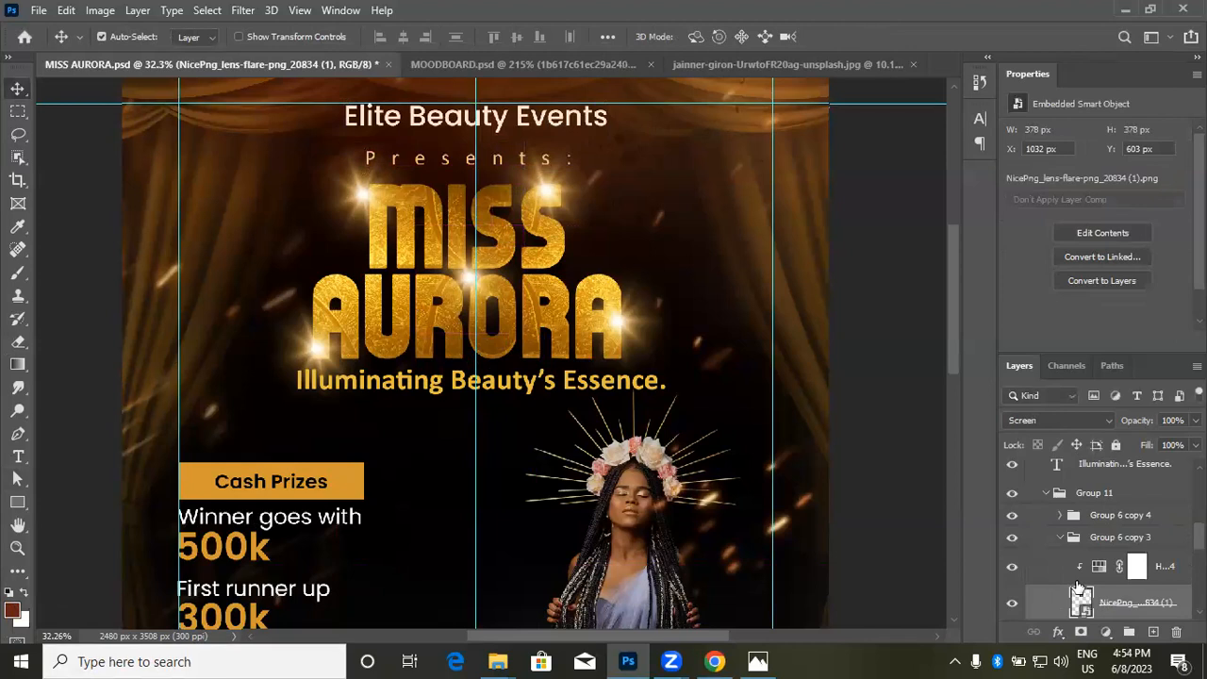
{"action": "key", "text": "ctrl+t"}
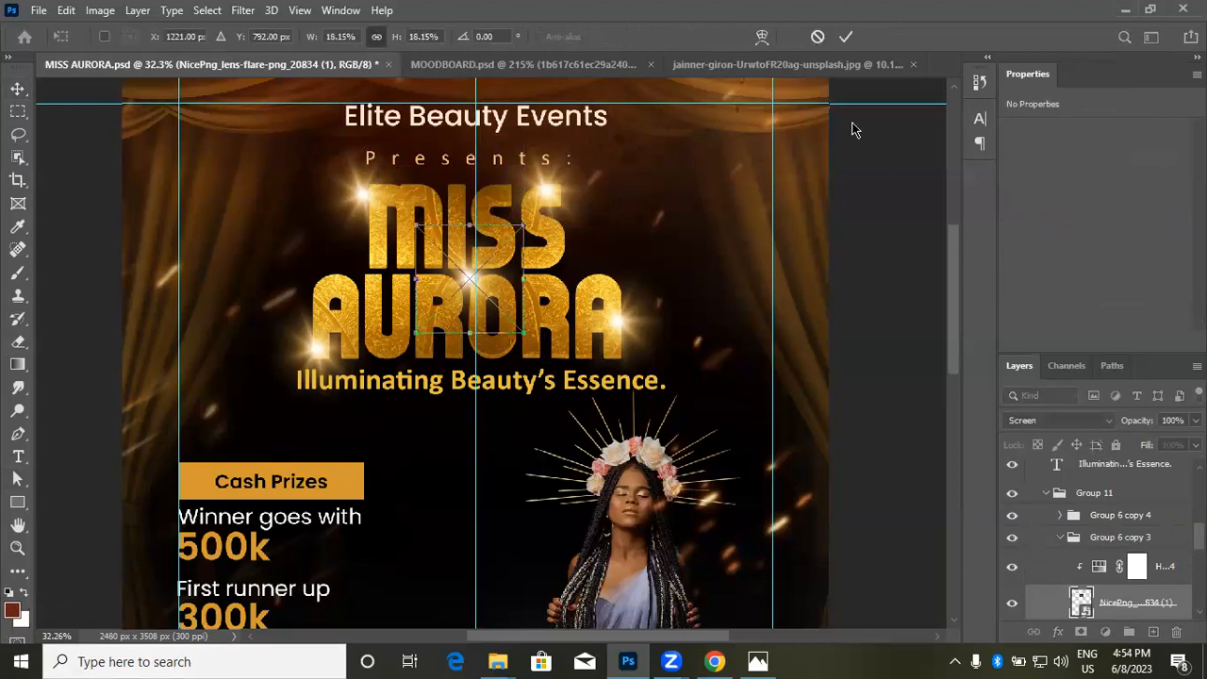
{"action": "left_click", "coordinate": [842, 39]}
Step: Select the lens flare layer on the last S of "MISS" and expand the tHEME group beneath it
{"action": "left_click", "coordinate": [547, 198], "text": "ctrl"}
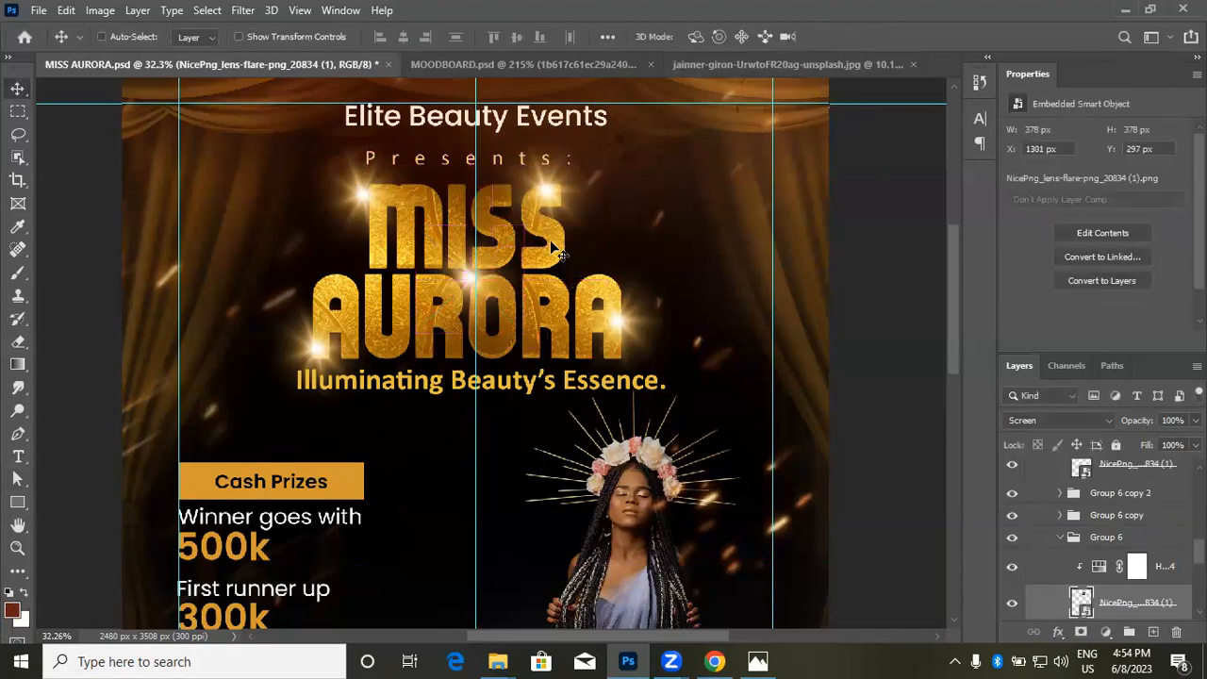
{"action": "scroll", "coordinate": [1118, 558], "scroll_direction": "down", "scroll_amount": 2}
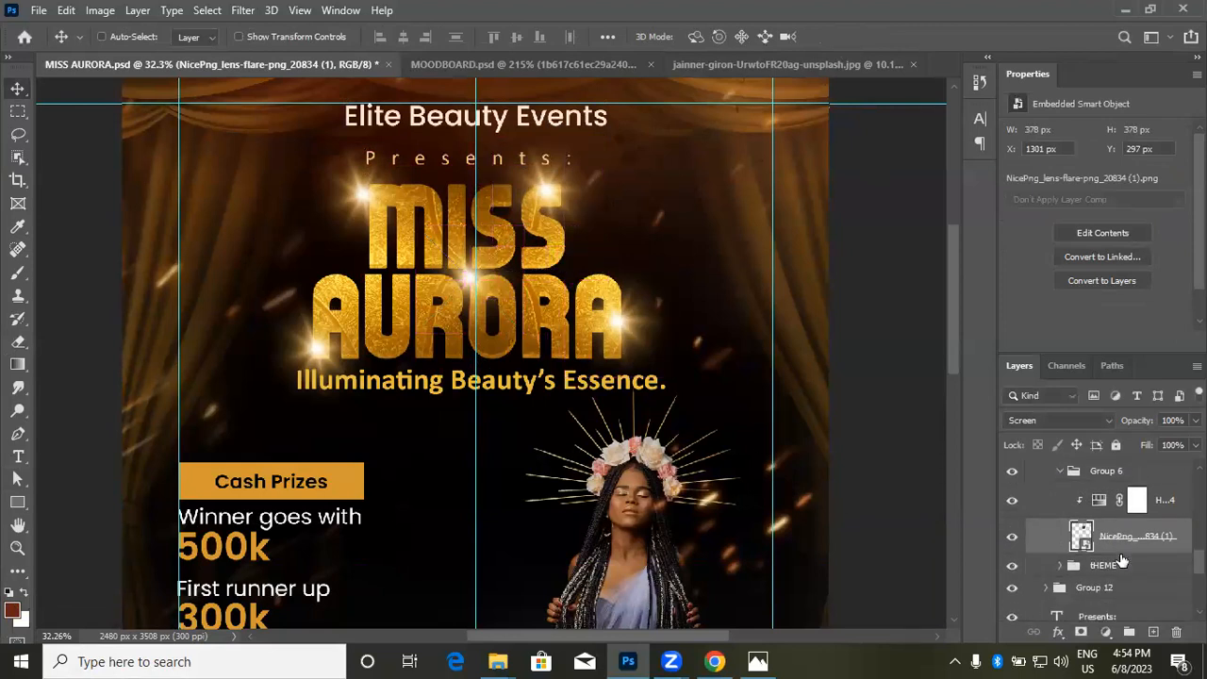
{"action": "scroll", "coordinate": [1120, 558], "scroll_direction": "down", "scroll_amount": 2}
{"action": "left_click", "coordinate": [1059, 544]}
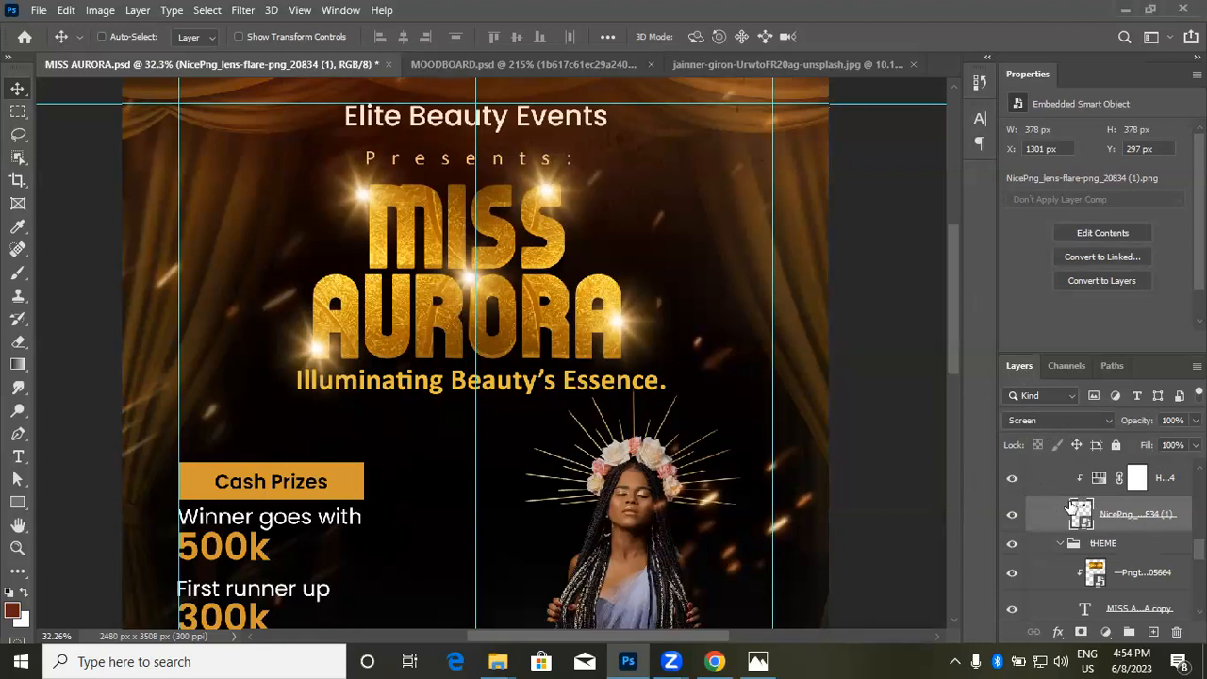
Step: Compare the selected lens flare in Normal and Multiply blending with Screen, and finish on Screen
{"action": "left_click", "coordinate": [1043, 429]}
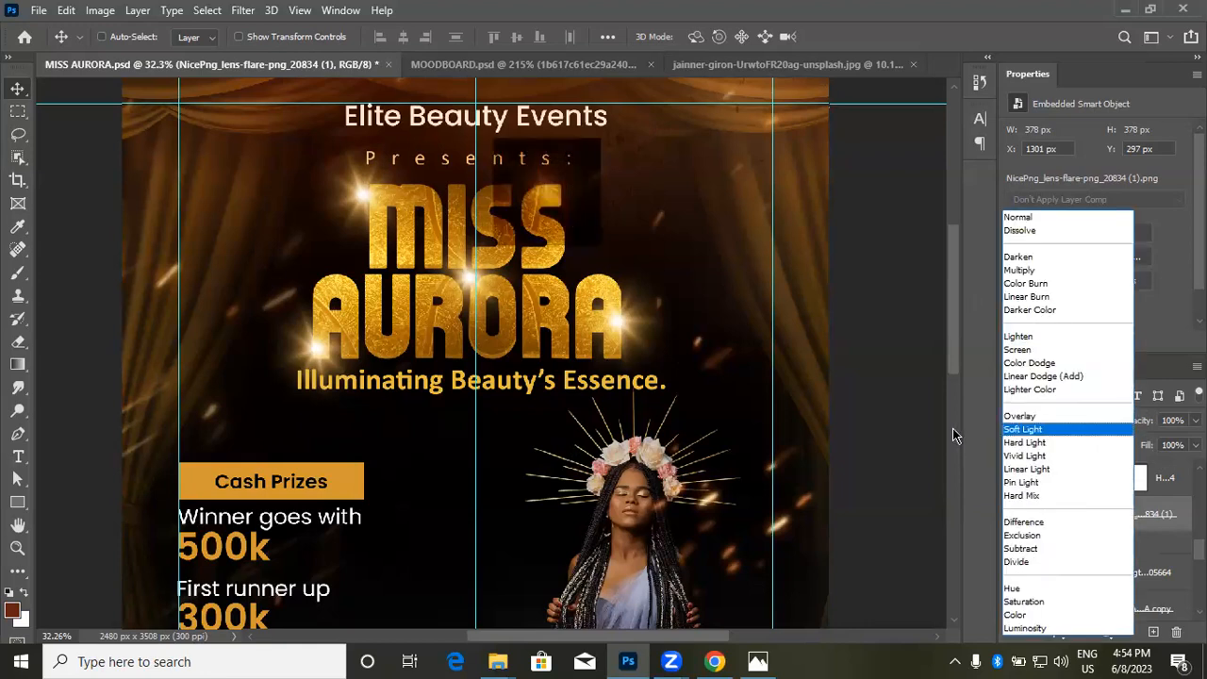
{"action": "left_click", "coordinate": [1025, 223]}
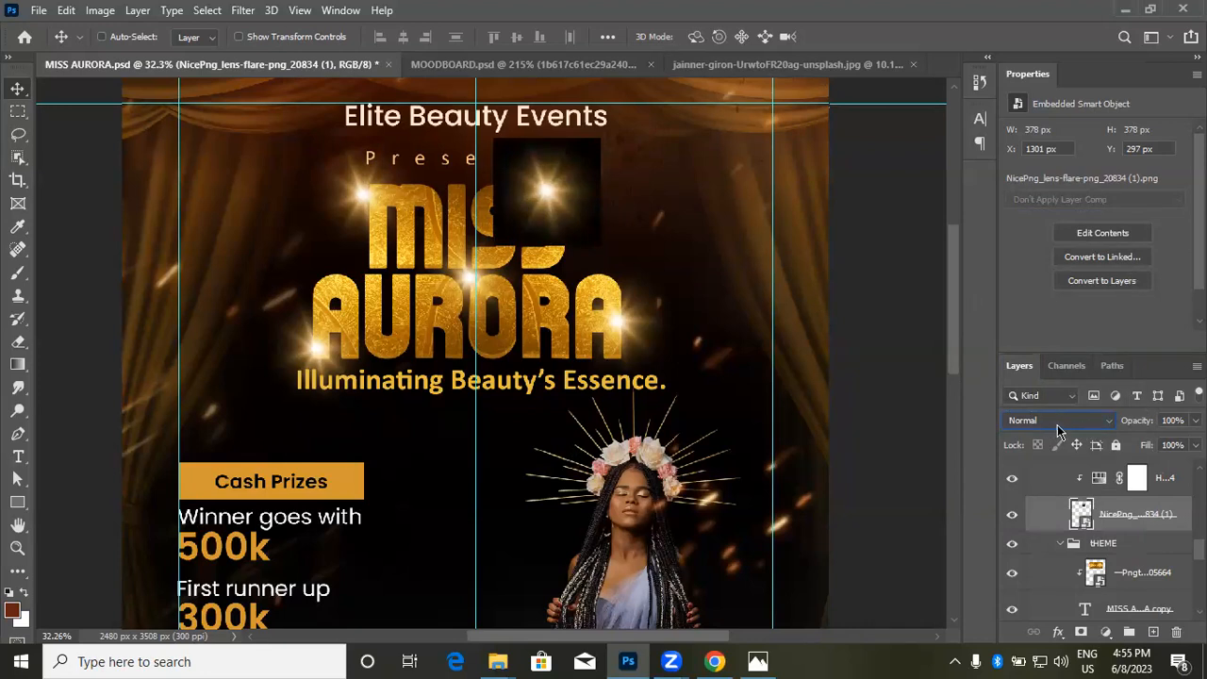
{"action": "left_click", "coordinate": [1028, 424]}
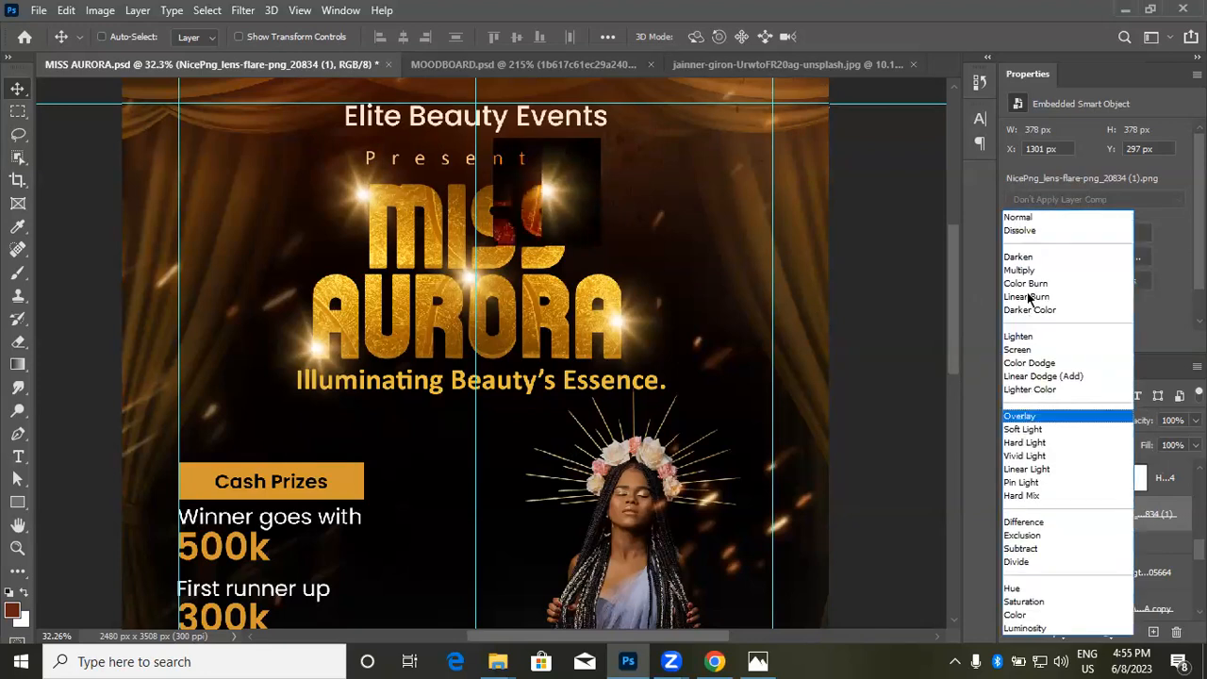
{"action": "left_click", "coordinate": [1035, 354]}
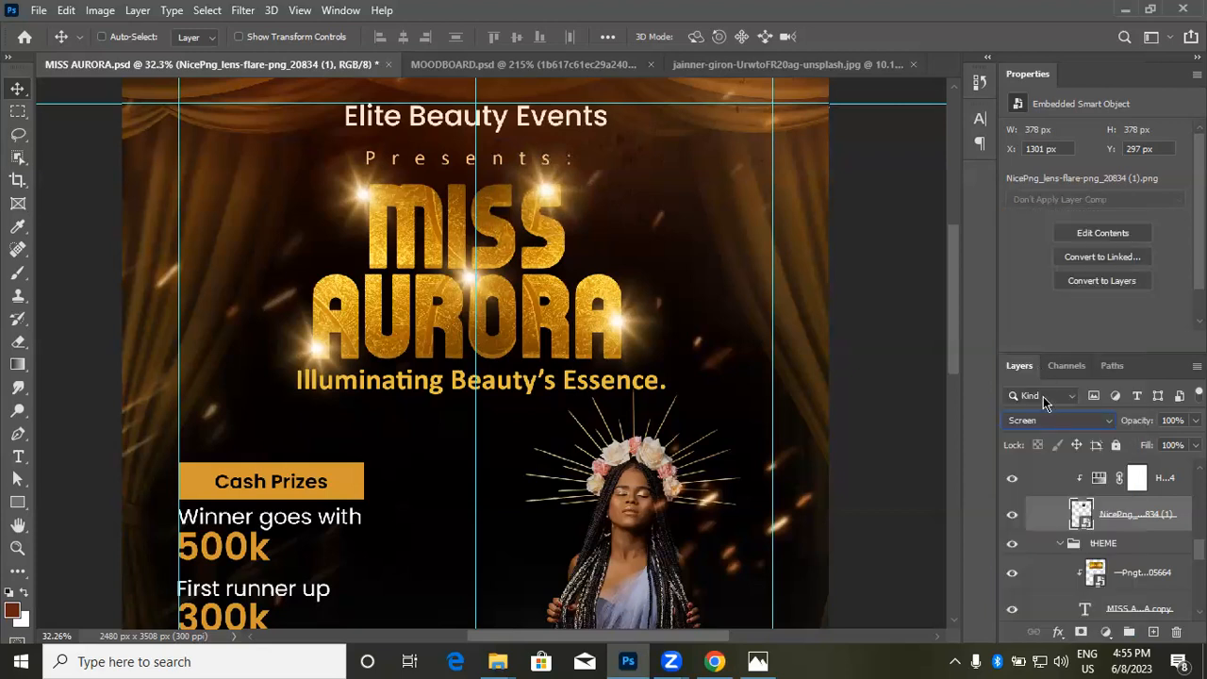
{"action": "left_click", "coordinate": [1064, 421]}
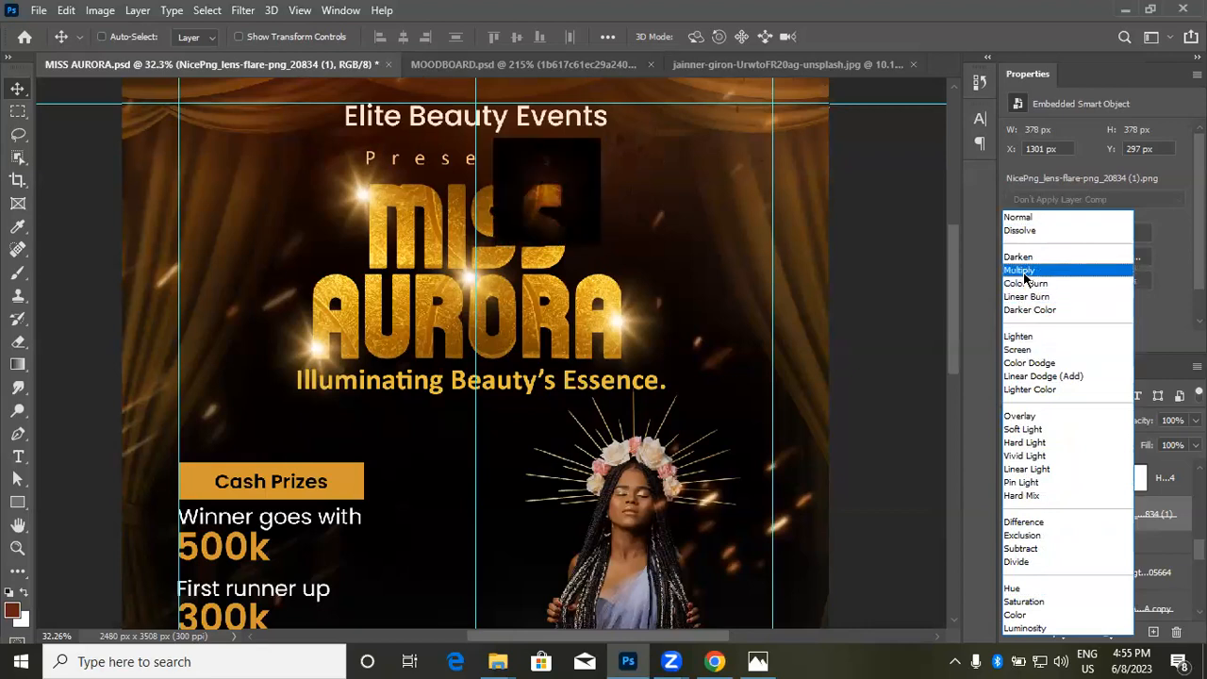
{"action": "left_click", "coordinate": [1037, 351]}
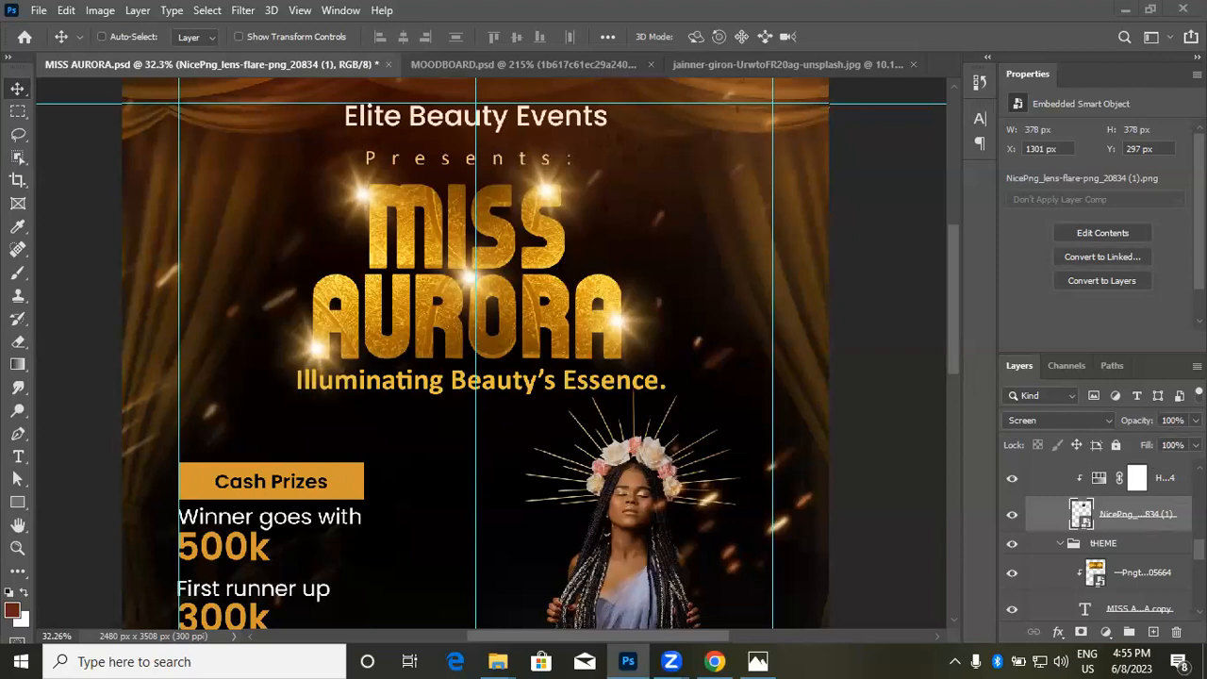
Step: Review the opacity setting of the selected lens flare layer
{"action": "left_click", "coordinate": [1197, 421]}
{"action": "mouse_move", "coordinate": [1193, 442]}
{"action": "left_mouse_down"}
{"action": "mouse_move", "coordinate": [1120, 444]}
{"action": "mouse_move", "coordinate": [1194, 443]}
{"action": "left_mouse_up"}
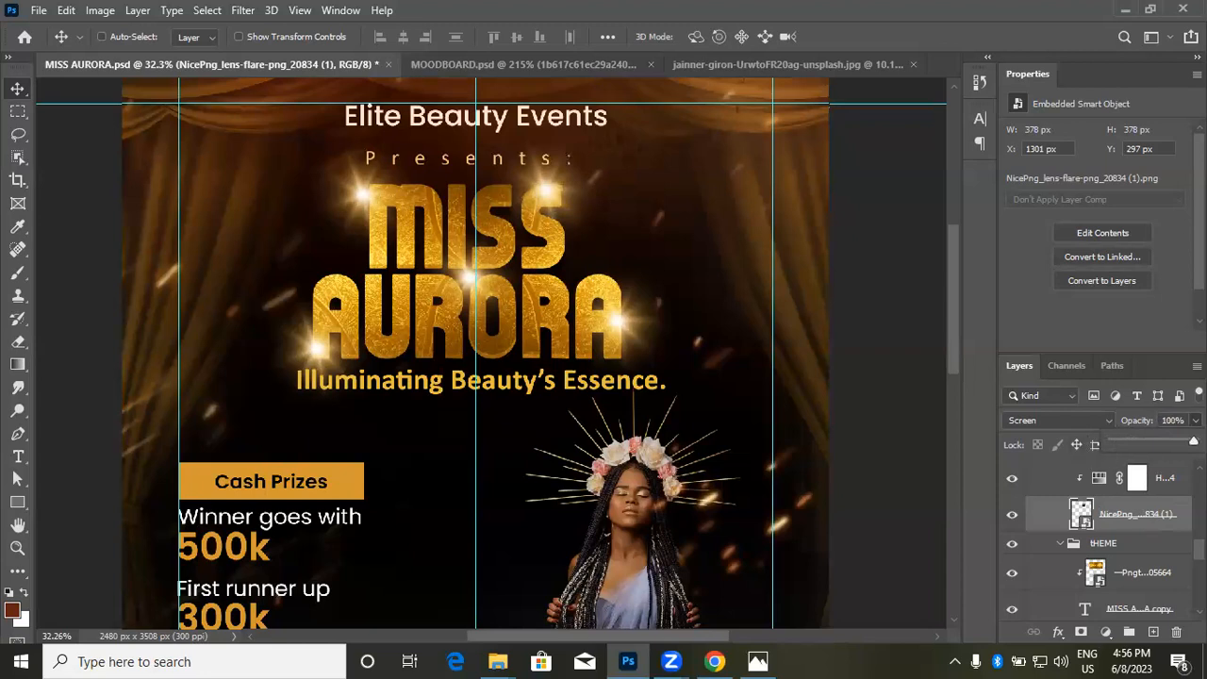
{"action": "left_click", "coordinate": [807, 390]}
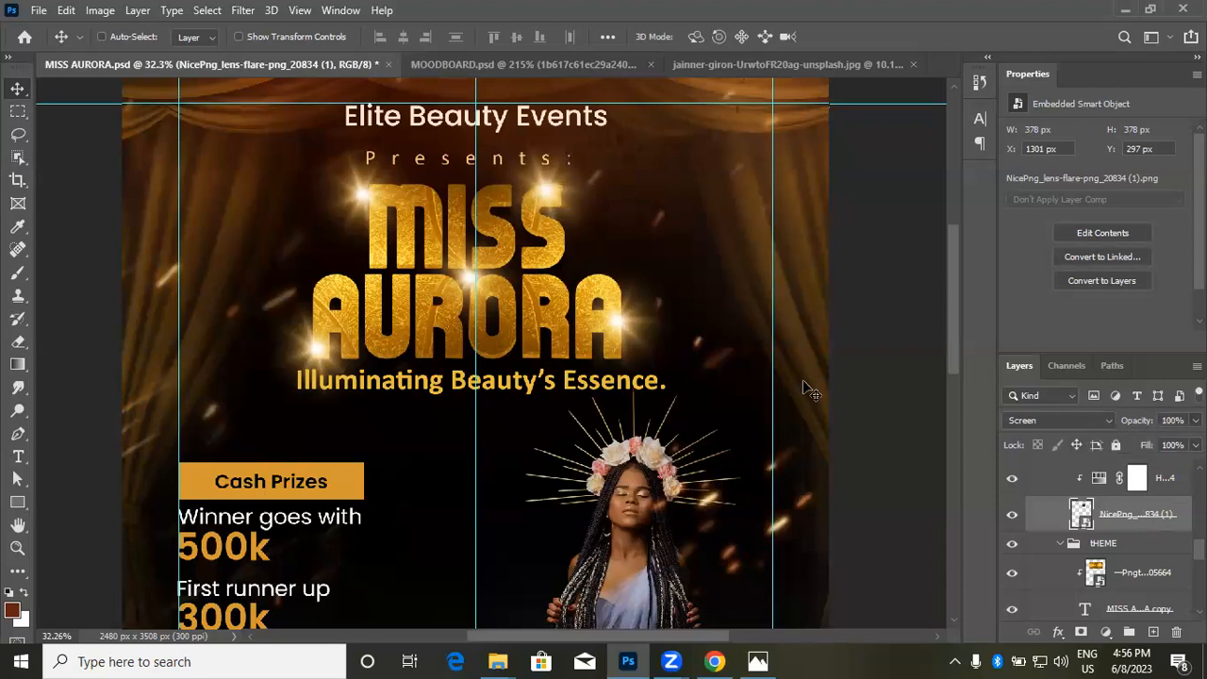
Step: Select Group 6, which holds the lens flare, and collapse it in the layer list
{"action": "scroll", "coordinate": [807, 389], "scroll_direction": "down", "scroll_amount": 2}
{"action": "scroll", "coordinate": [1080, 490], "scroll_direction": "up", "scroll_amount": 1}
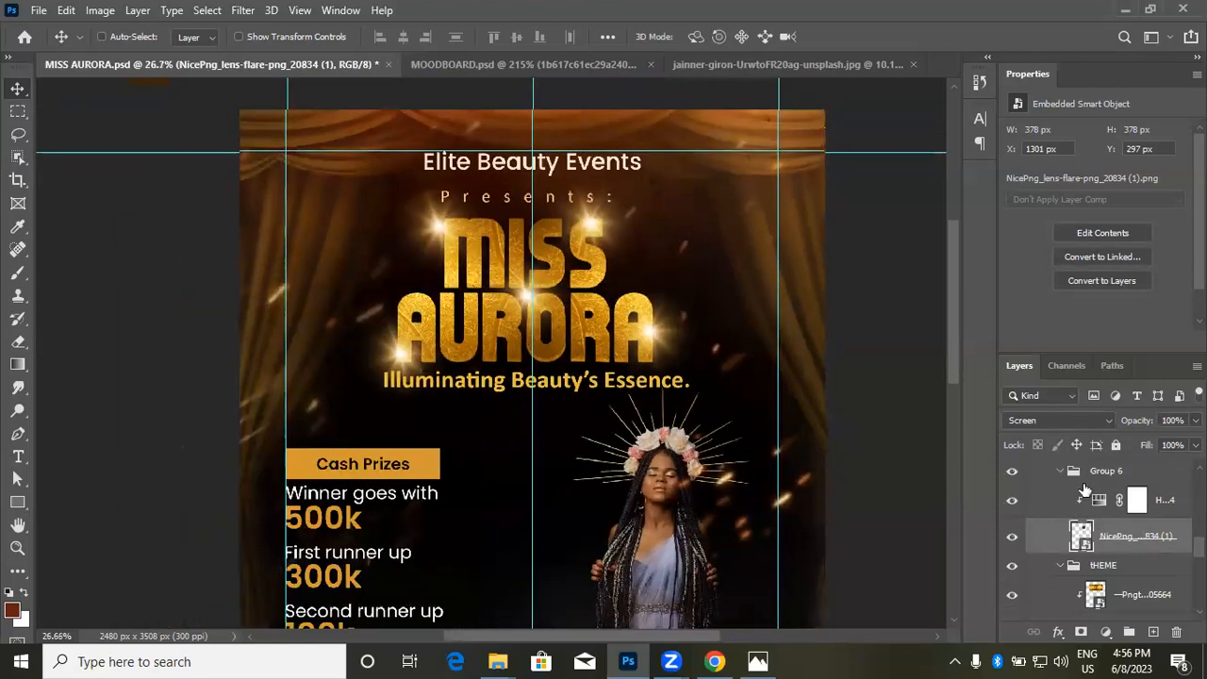
{"action": "left_click", "coordinate": [1066, 474]}
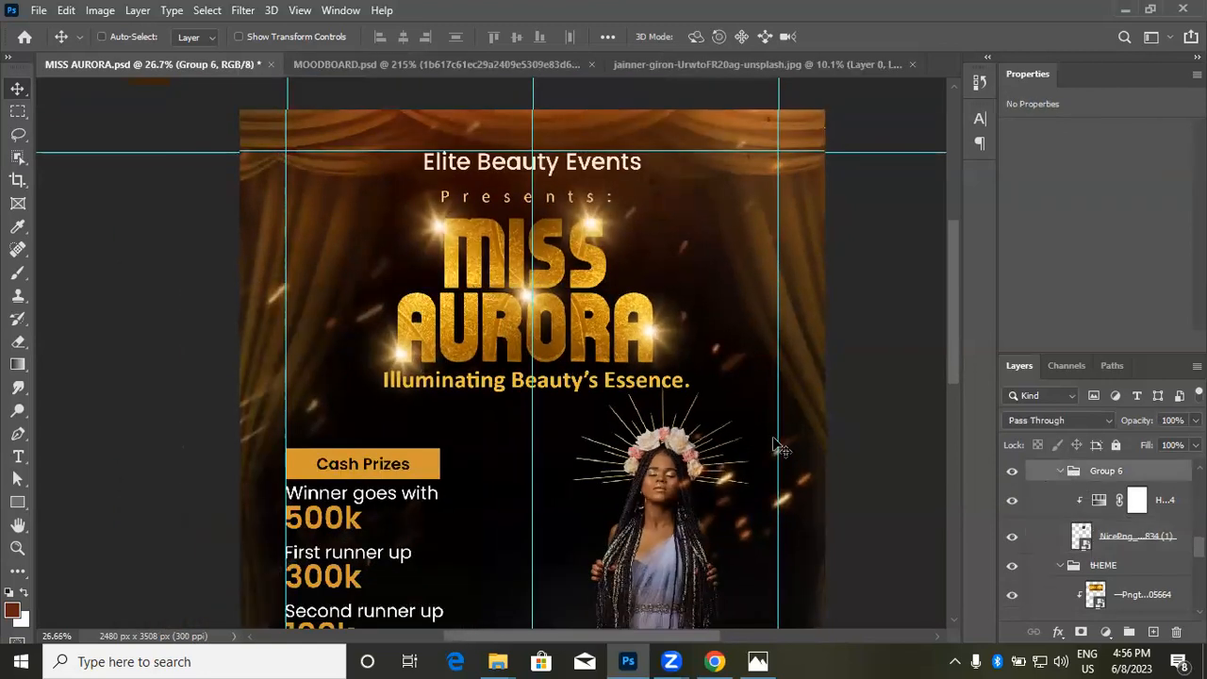
{"action": "left_click", "coordinate": [1059, 471]}
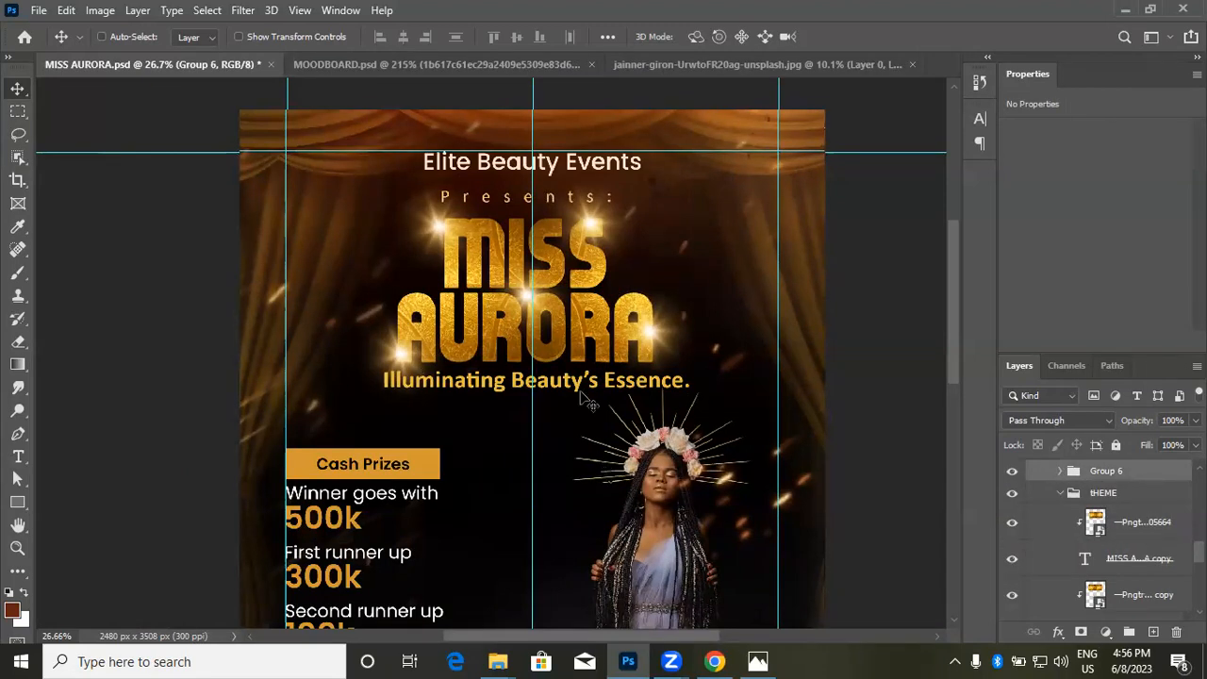
Step: Examine the whole flyer composition, checking how the header, prize details and model sit within the guides
{"action": "scroll", "coordinate": [581, 330], "scroll_direction": "down", "scroll_amount": 3}
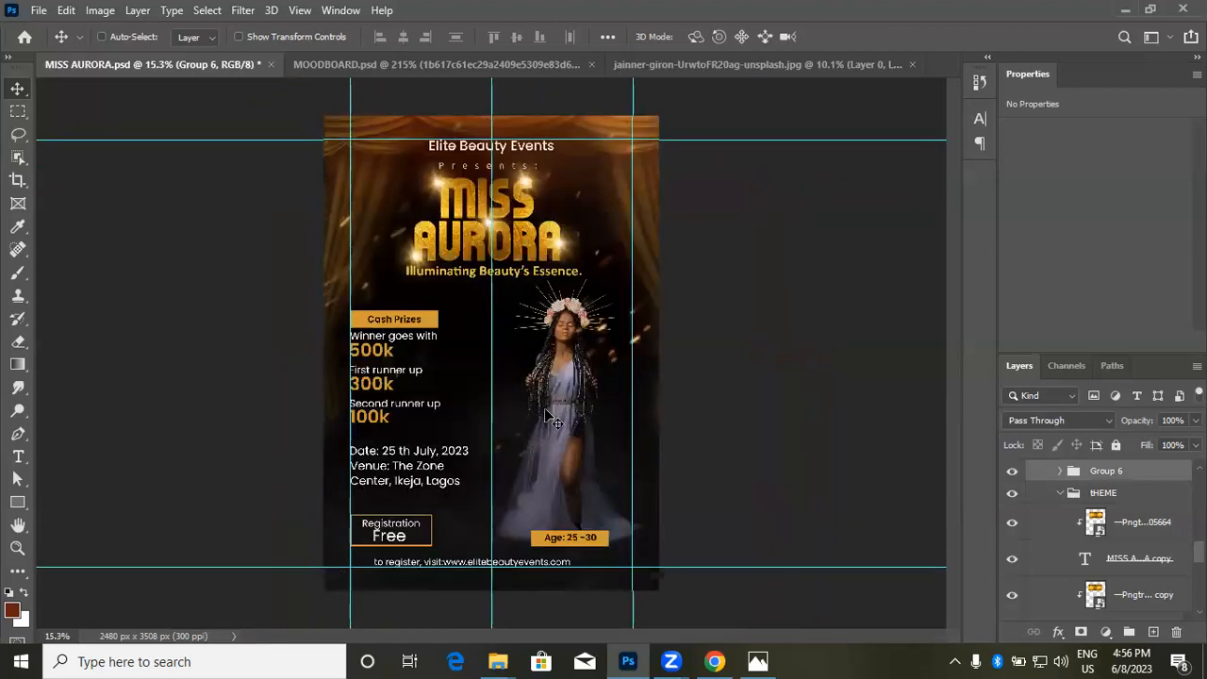
{"action": "scroll", "coordinate": [552, 419], "scroll_direction": "up", "scroll_amount": 2}
{"action": "scroll", "coordinate": [552, 420], "scroll_direction": "down", "scroll_amount": 2}
{"action": "scroll", "coordinate": [552, 423], "scroll_direction": "up", "scroll_amount": 2}
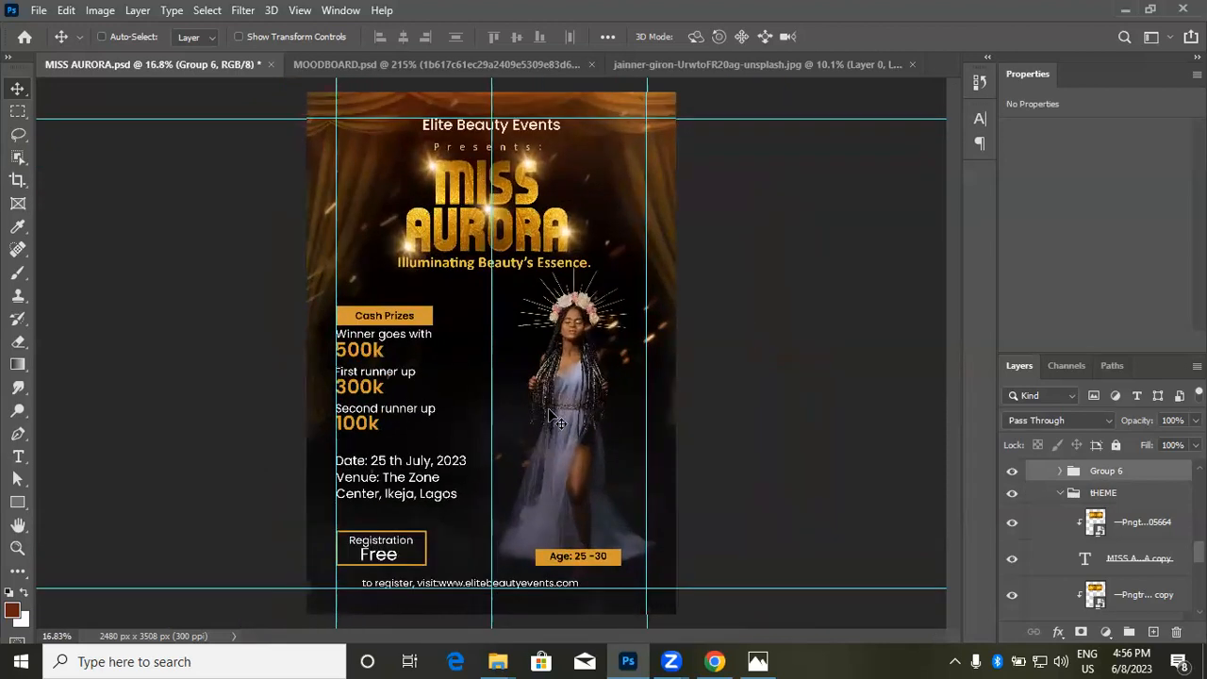
{"action": "scroll", "coordinate": [550, 420], "scroll_direction": "up", "scroll_amount": 2}
{"action": "scroll", "coordinate": [548, 410], "scroll_direction": "down", "scroll_amount": 3}
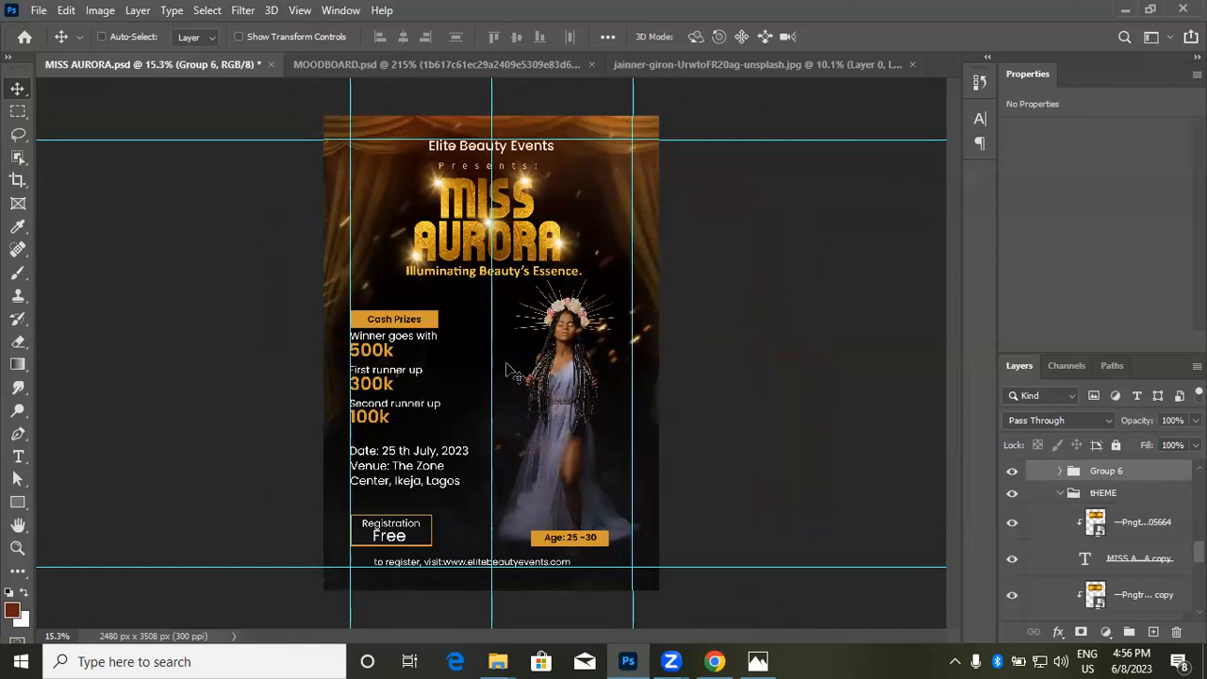
{"action": "scroll", "coordinate": [510, 329], "scroll_direction": "up", "scroll_amount": 2}
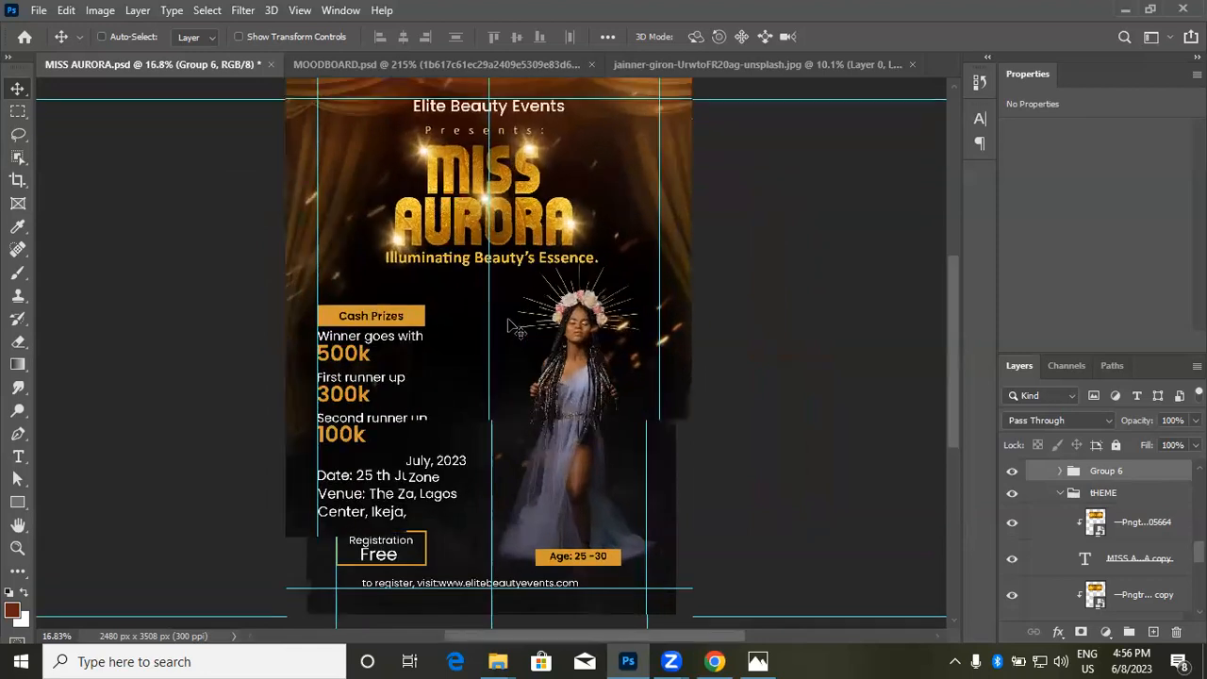
{"action": "scroll", "coordinate": [510, 328], "scroll_direction": "down", "scroll_amount": 3}
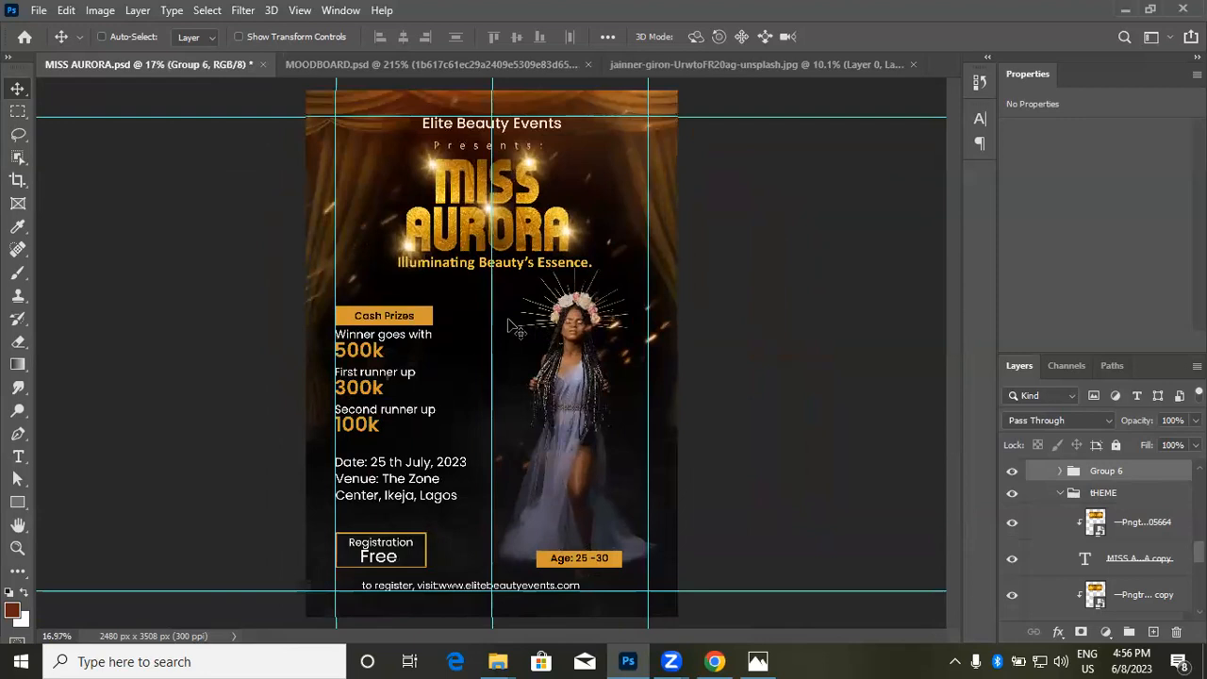
{"action": "scroll", "coordinate": [510, 326], "scroll_direction": "up", "scroll_amount": 1}
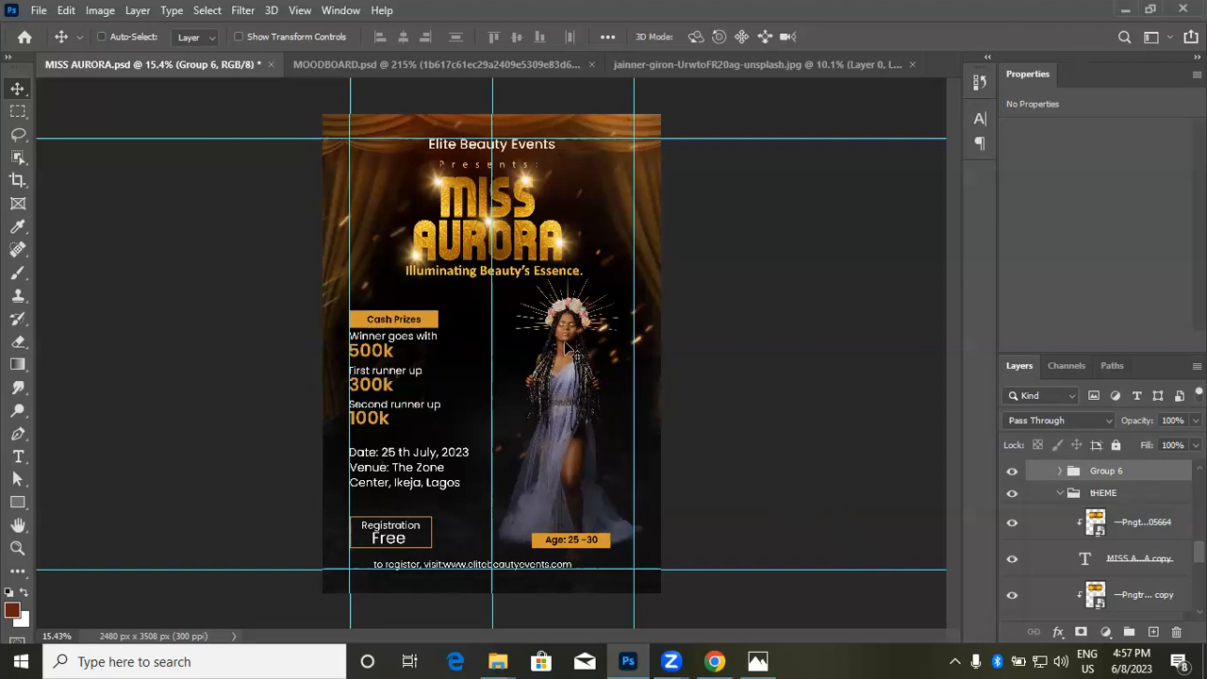
{"action": "key", "text": "ctrl"}
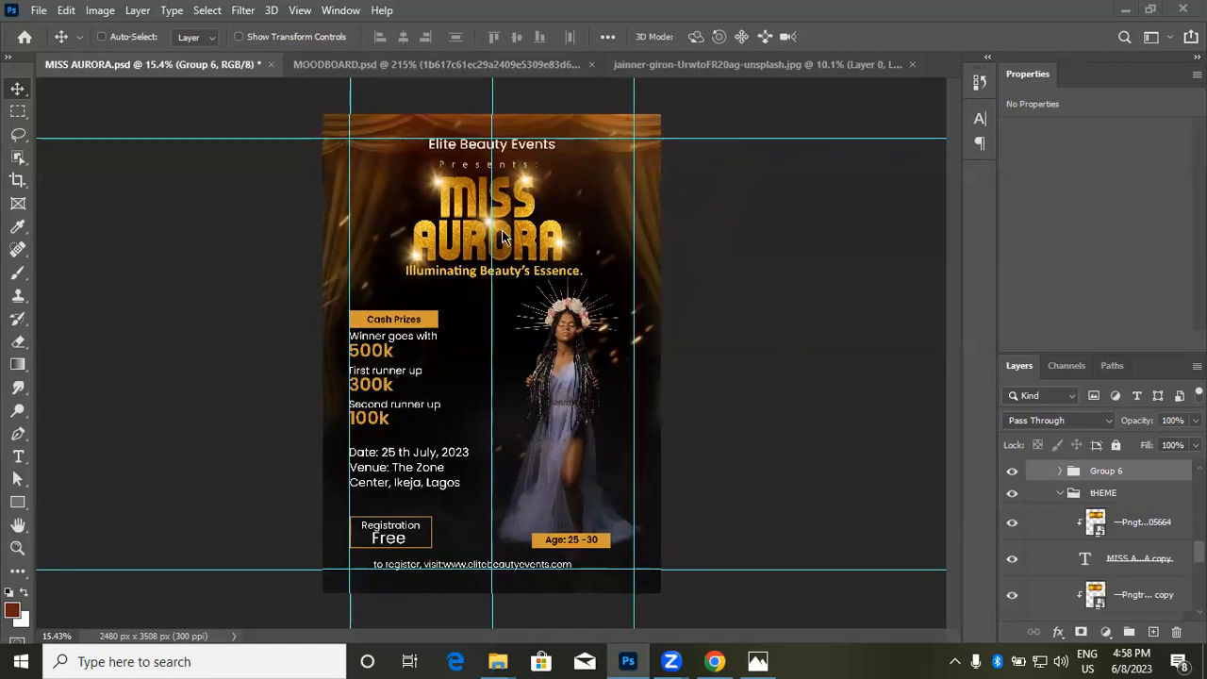
{"action": "scroll", "coordinate": [553, 298], "scroll_direction": "down", "scroll_amount": 3}
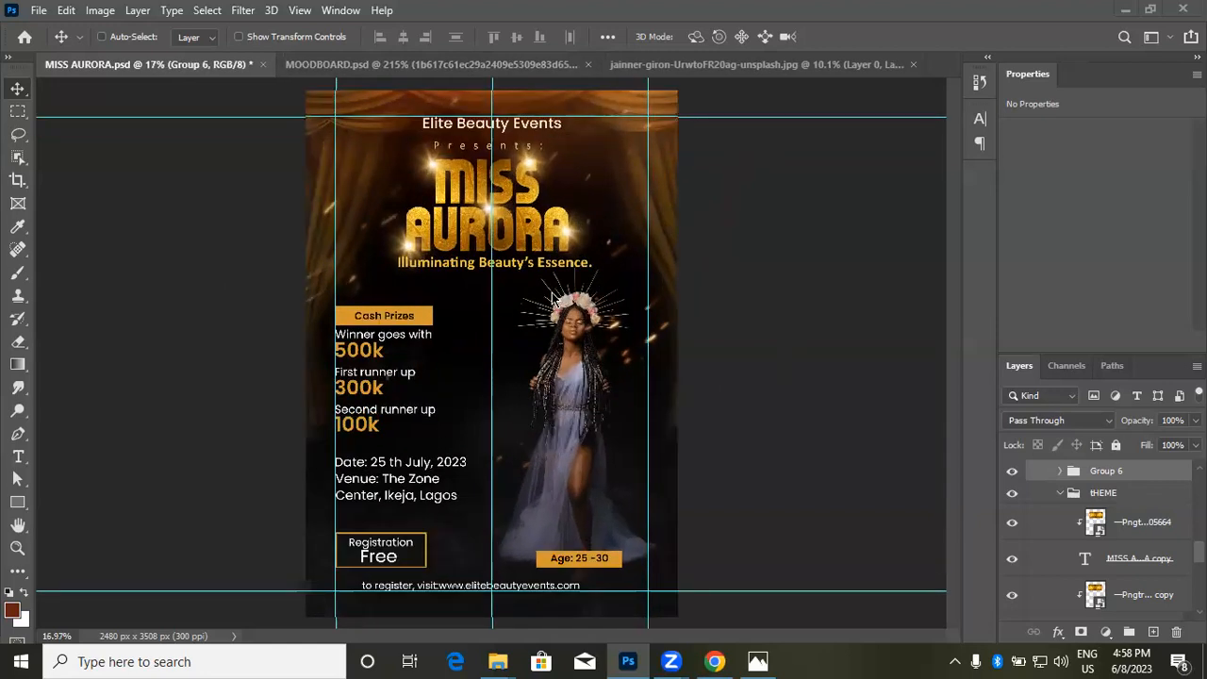
{"action": "scroll", "coordinate": [552, 295], "scroll_direction": "up", "scroll_amount": 2}
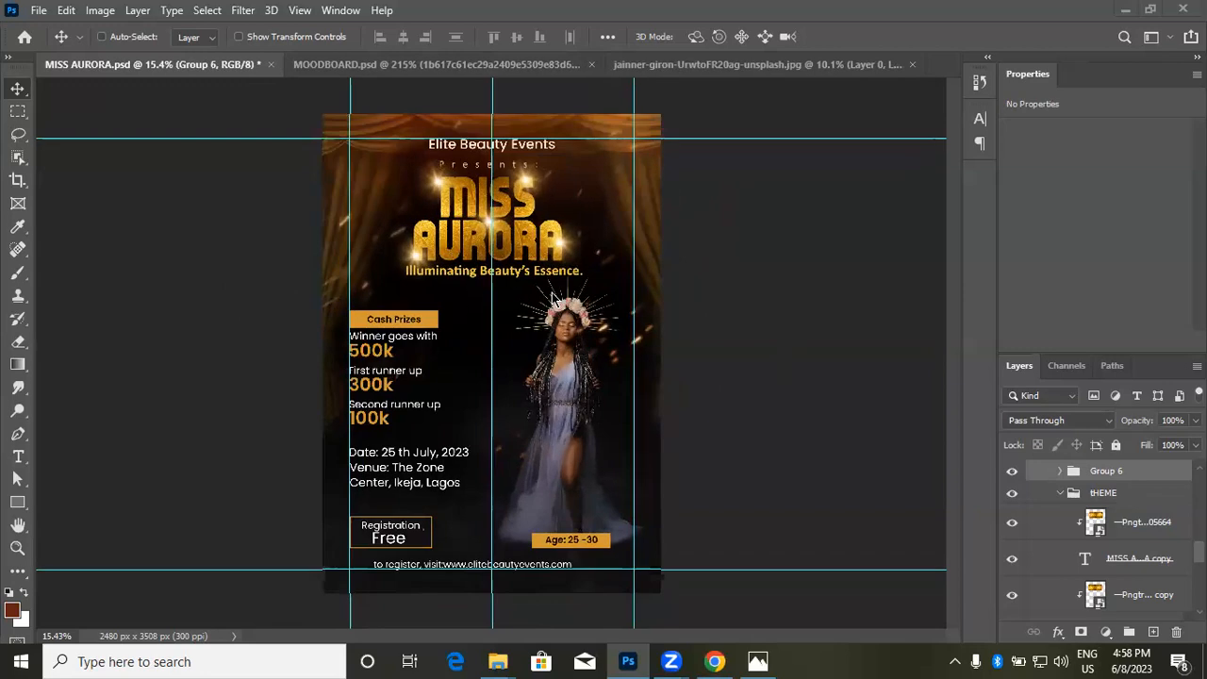
Step: Set up a Save As copy of the flyer named MISS AURORA on the Desktop in JPEG format
{"action": "left_click", "coordinate": [39, 10]}
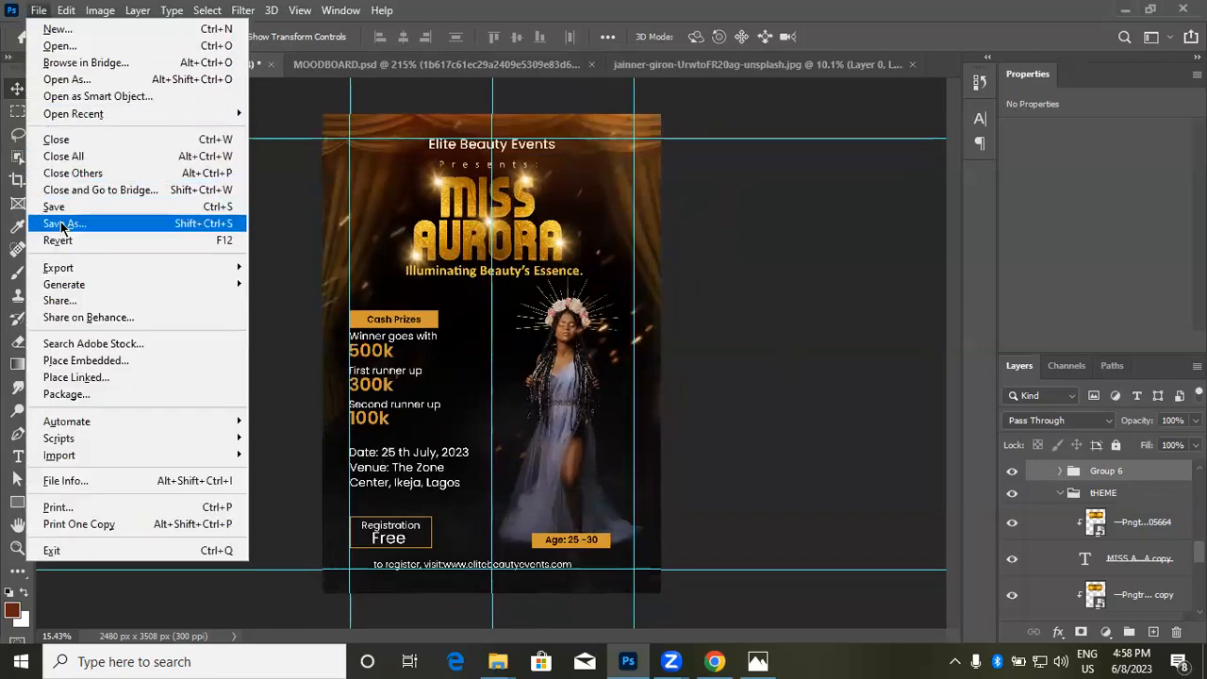
{"action": "key", "text": "Escape"}
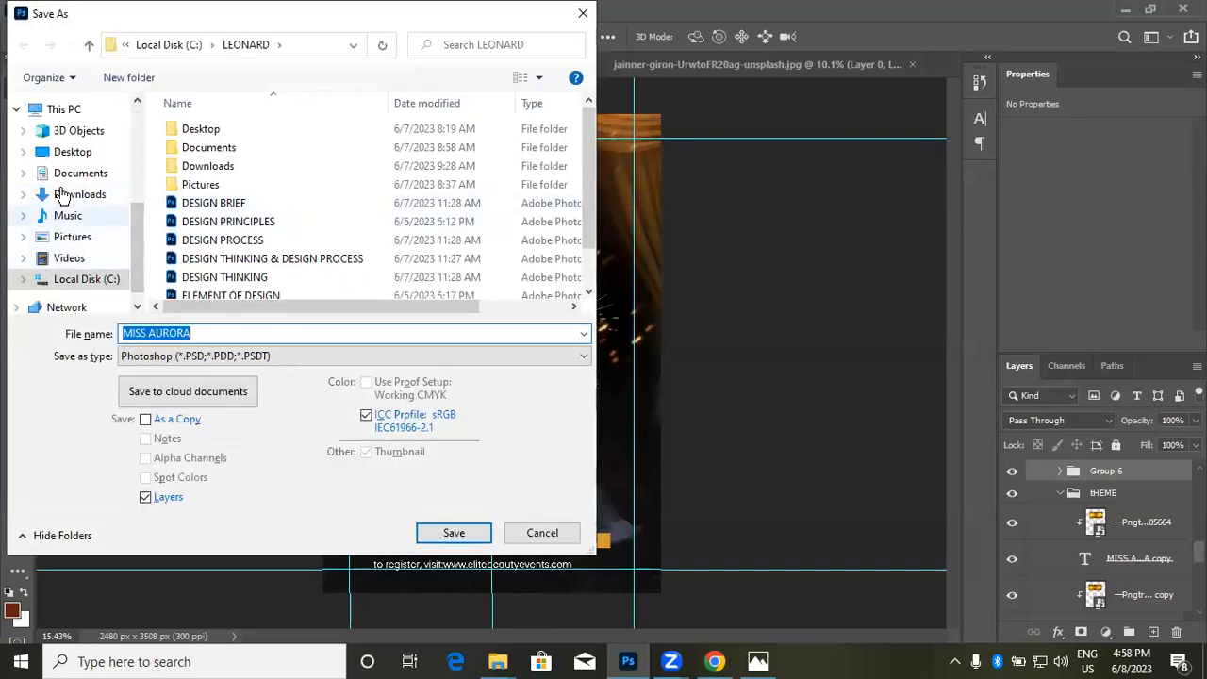
{"action": "left_click", "coordinate": [72, 154]}
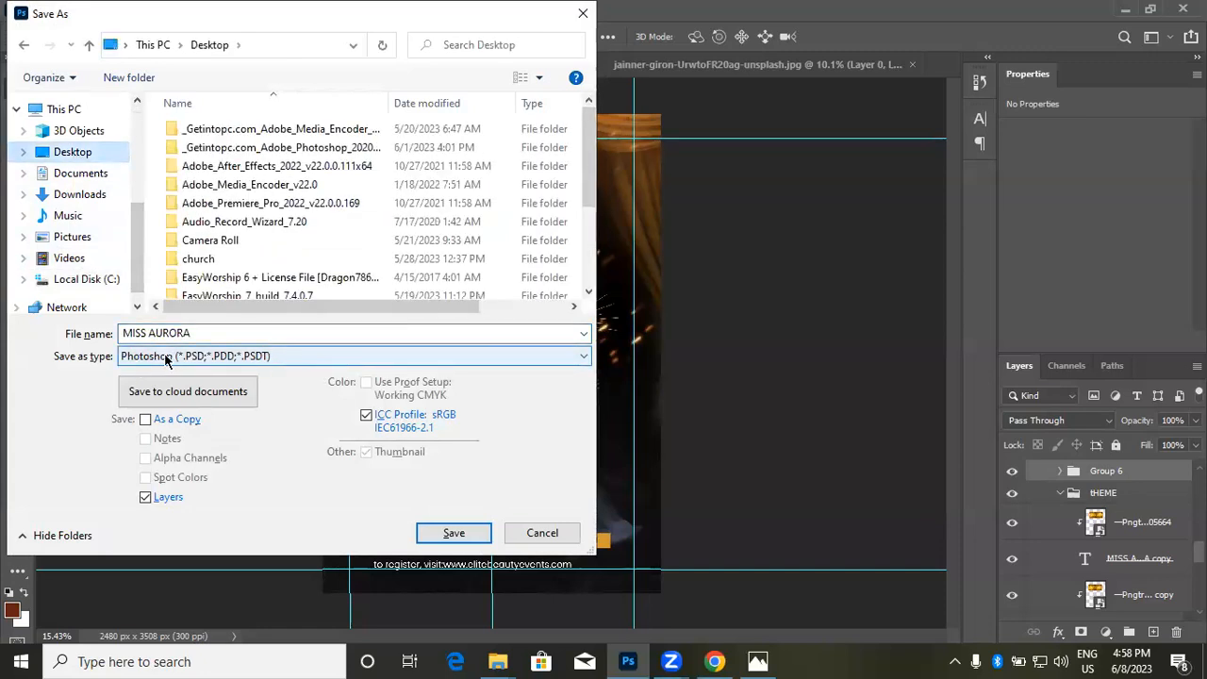
{"action": "left_click", "coordinate": [277, 357]}
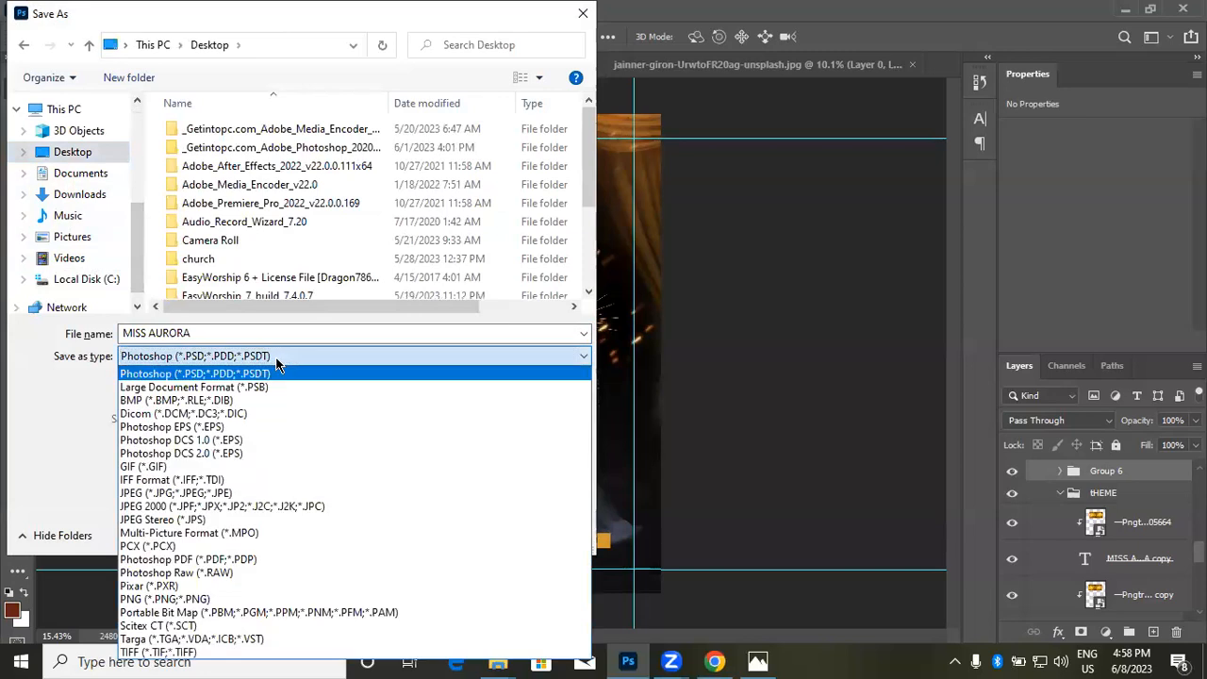
{"action": "left_click", "coordinate": [169, 491]}
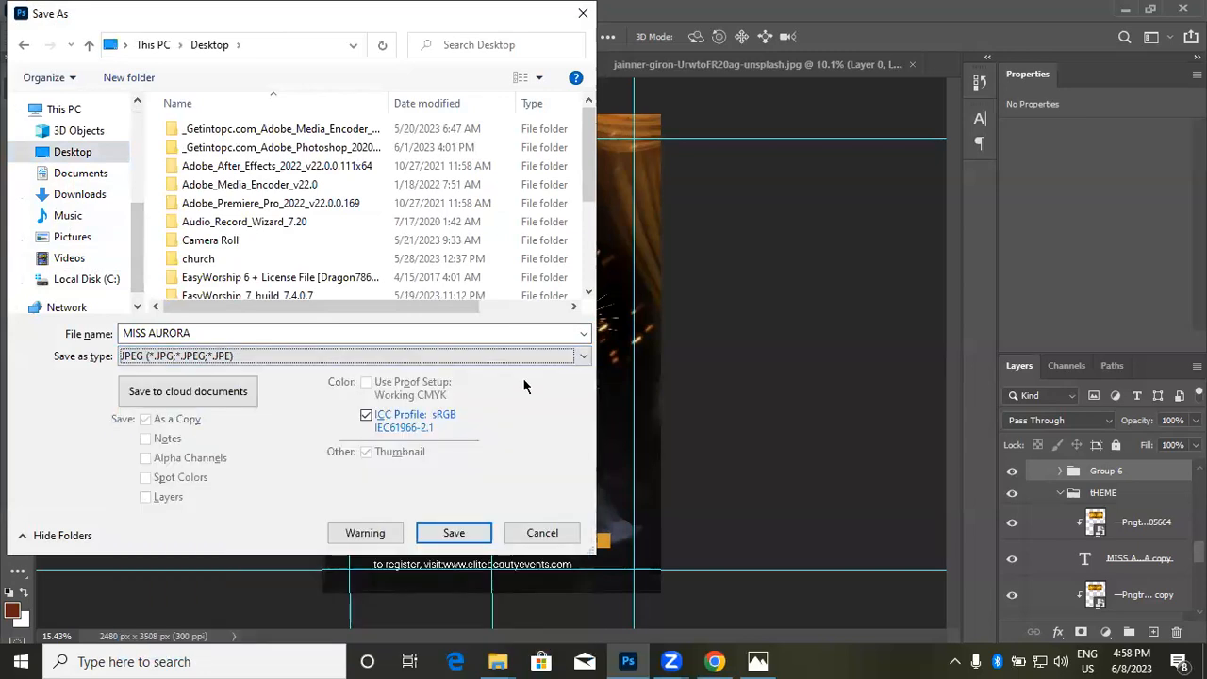
{"action": "left_click", "coordinate": [62, 153]}
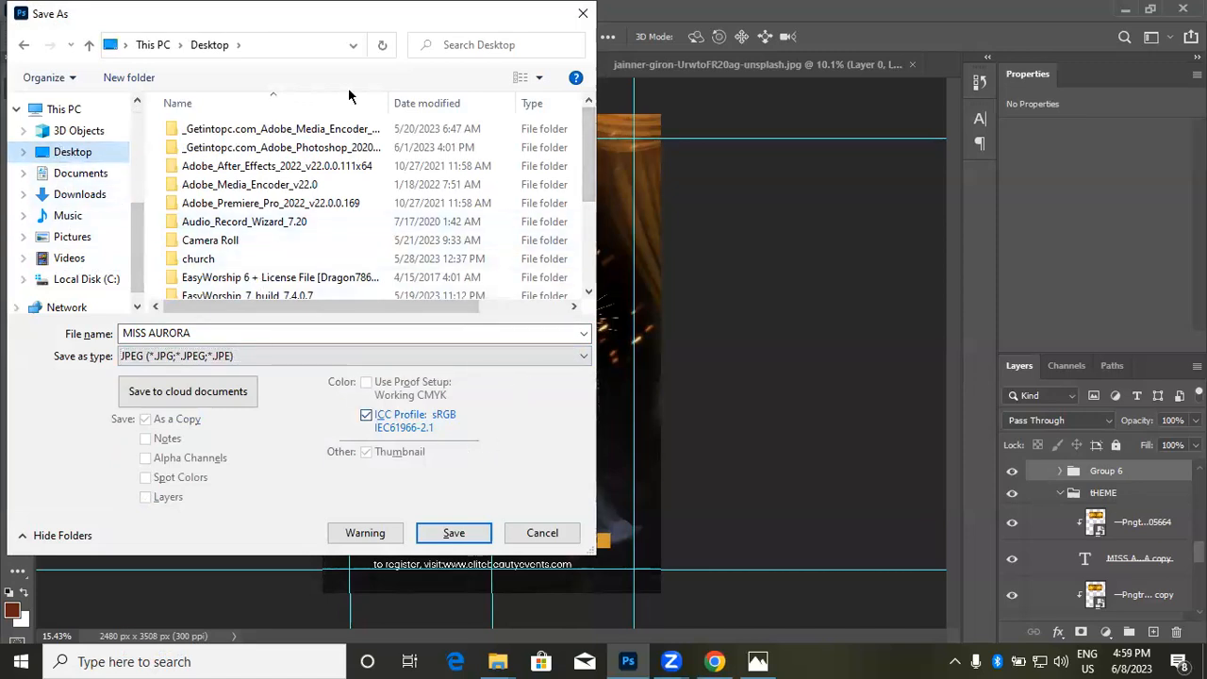
Step: Save the JPEG copy at Maximum quality 12 with the Baseline ("Standard") format option
{"action": "key", "text": "Return"}
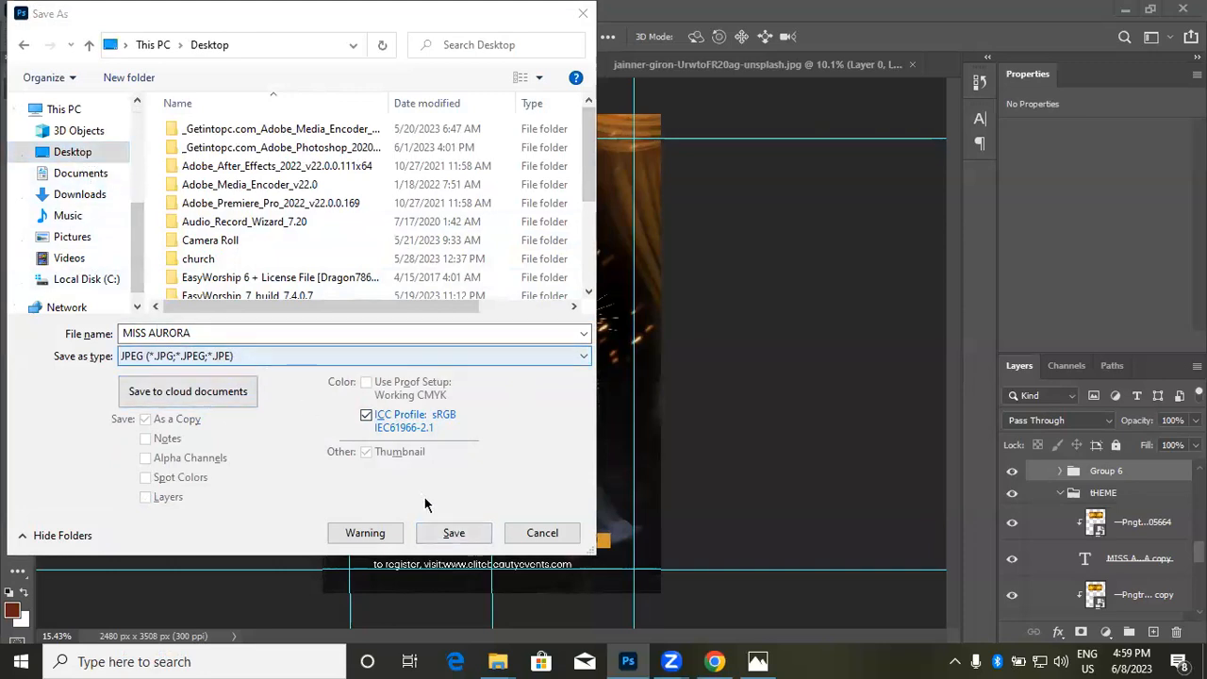
{"action": "left_click", "coordinate": [454, 535]}
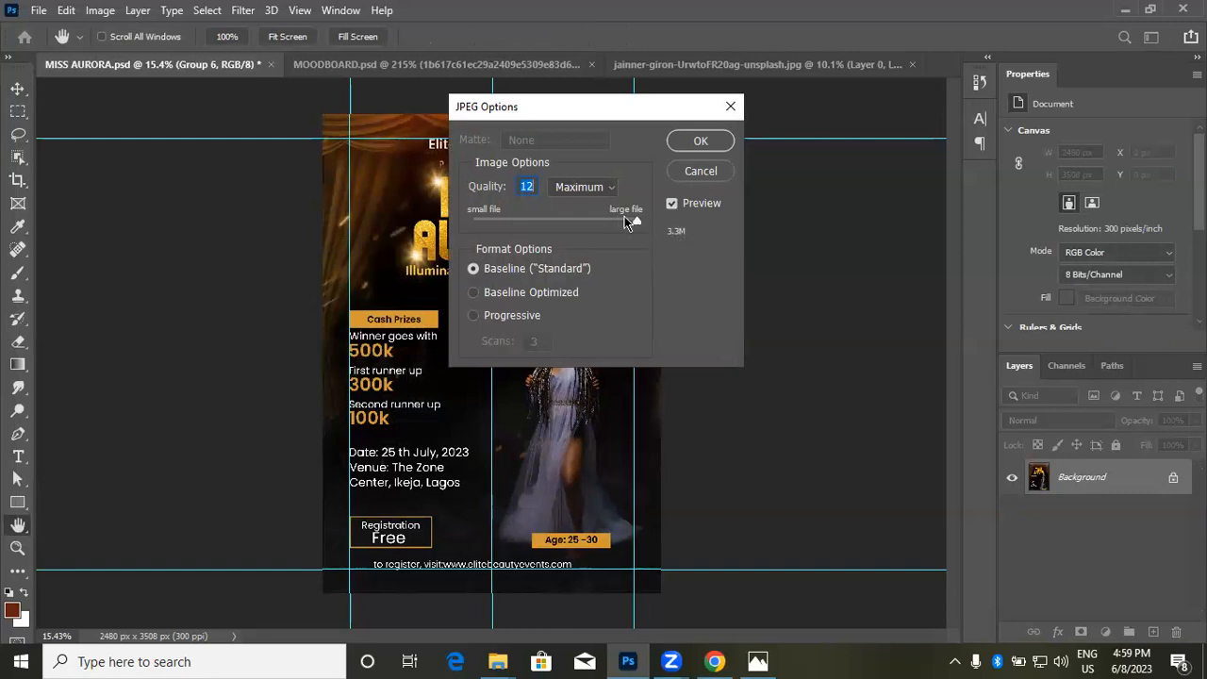
{"action": "left_click", "coordinate": [623, 217]}
{"action": "left_click", "coordinate": [703, 141]}
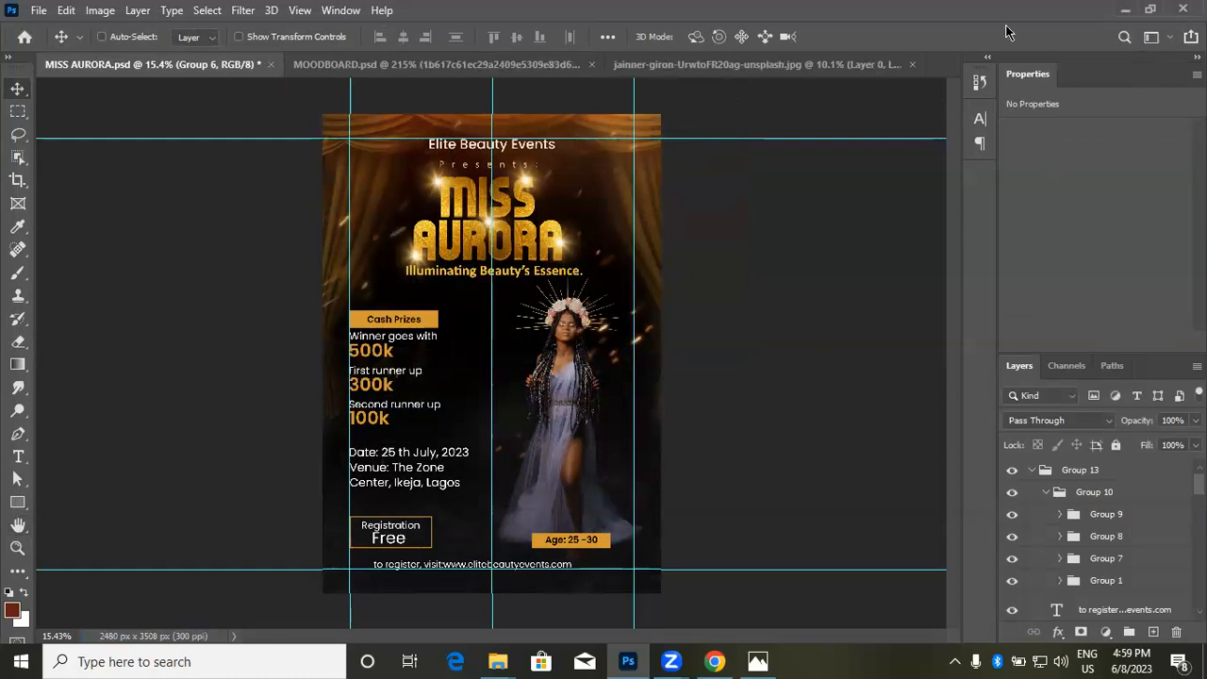
Step: Switch to WhatsApp Web and send the MISS AURORA image from the desktop to the DIGIGAP - GRAPHICS DESIGN group chat
{"action": "left_click", "coordinate": [1125, 10]}
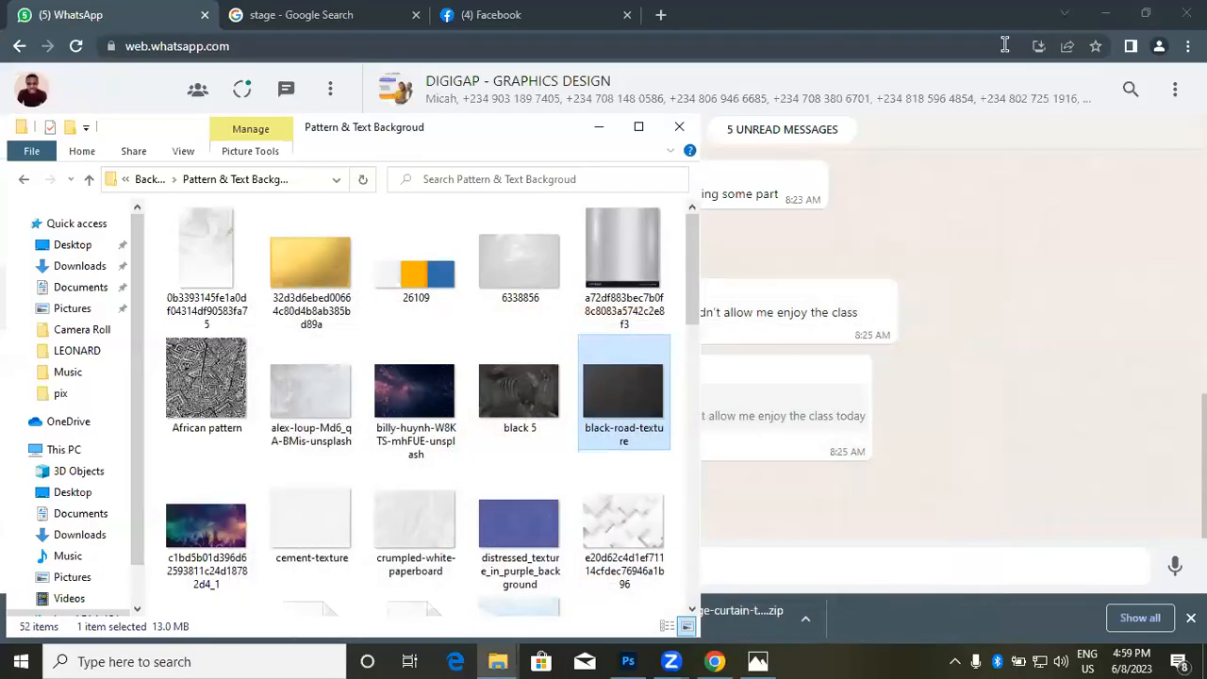
{"action": "left_click", "coordinate": [138, 17]}
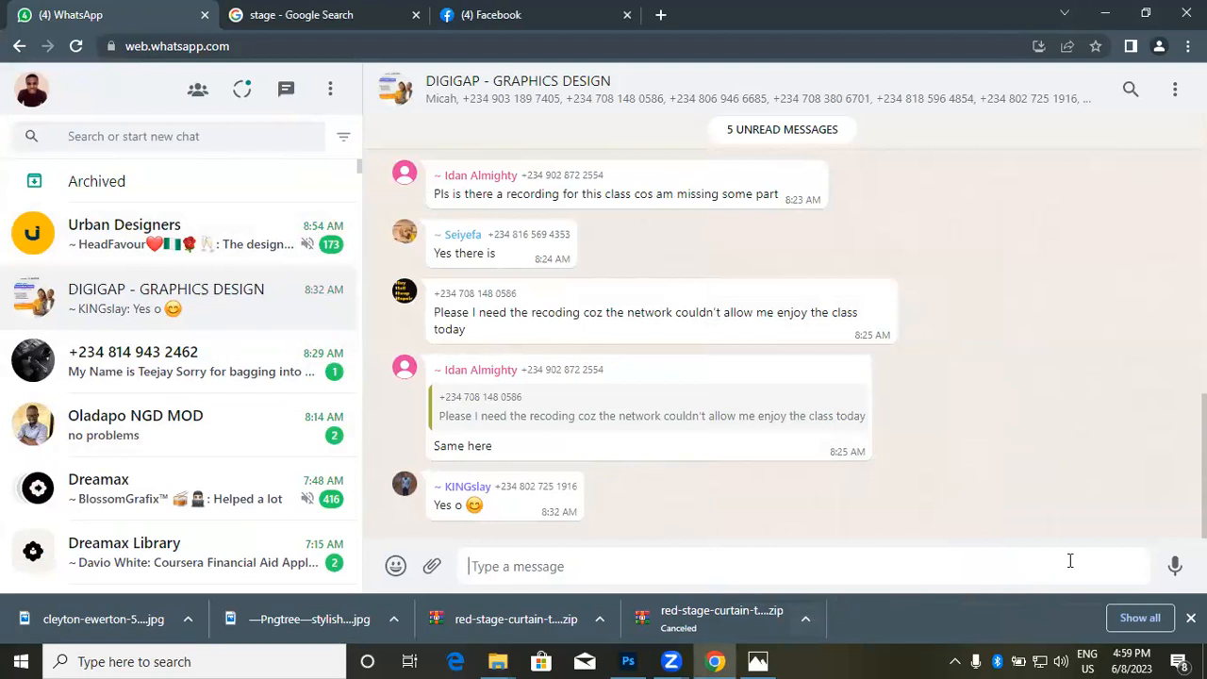
{"action": "left_click", "coordinate": [1106, 14]}
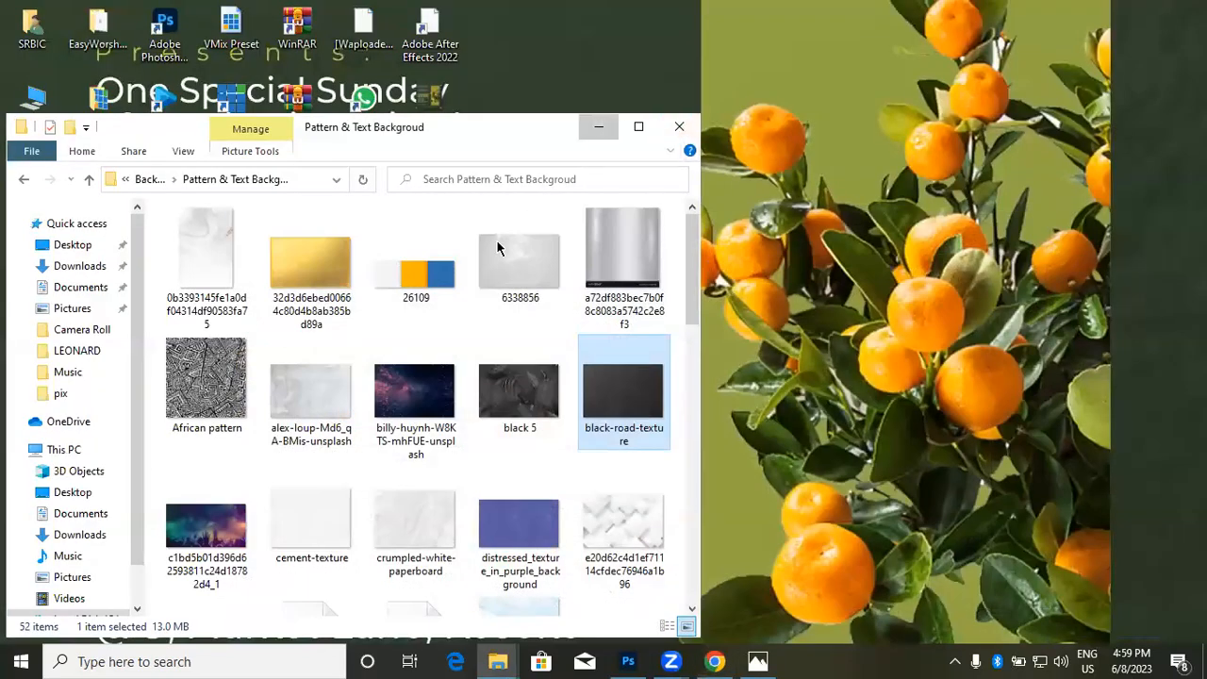
{"action": "left_click", "coordinate": [599, 126]}
{"action": "left_click_drag", "start_coordinate": [427, 262], "coordinate": [768, 514]}
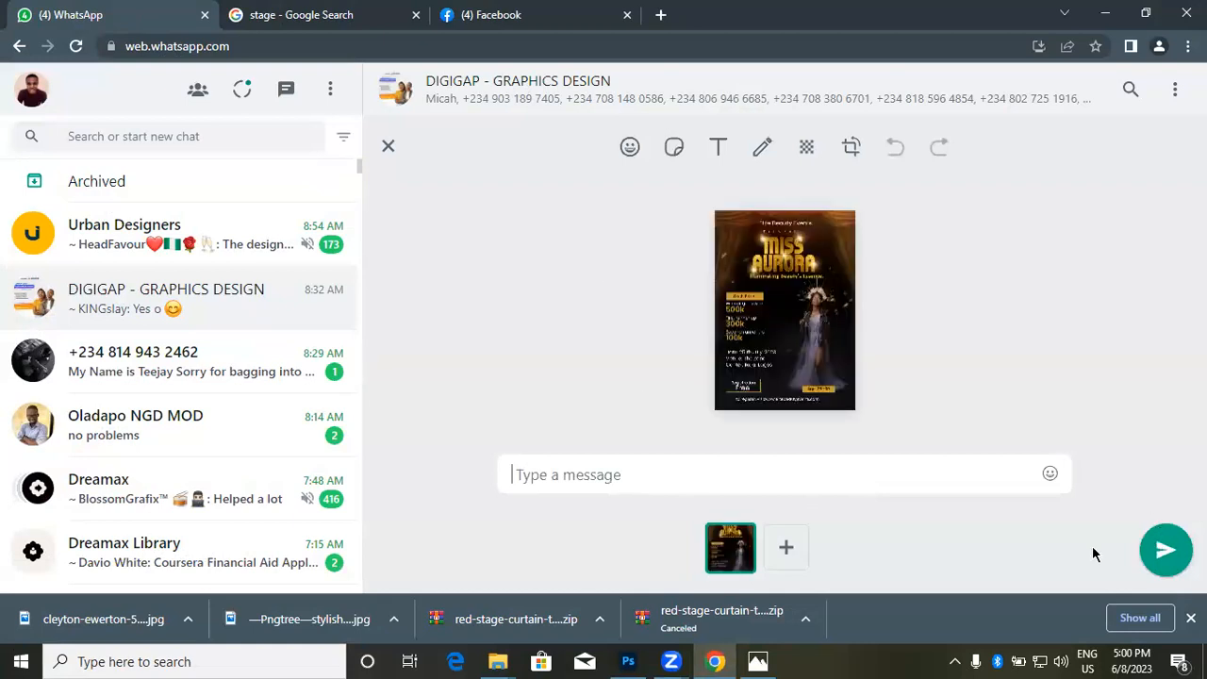
{"action": "mouse_move", "coordinate": [715, 530]}
{"action": "left_click", "coordinate": [634, 109]}
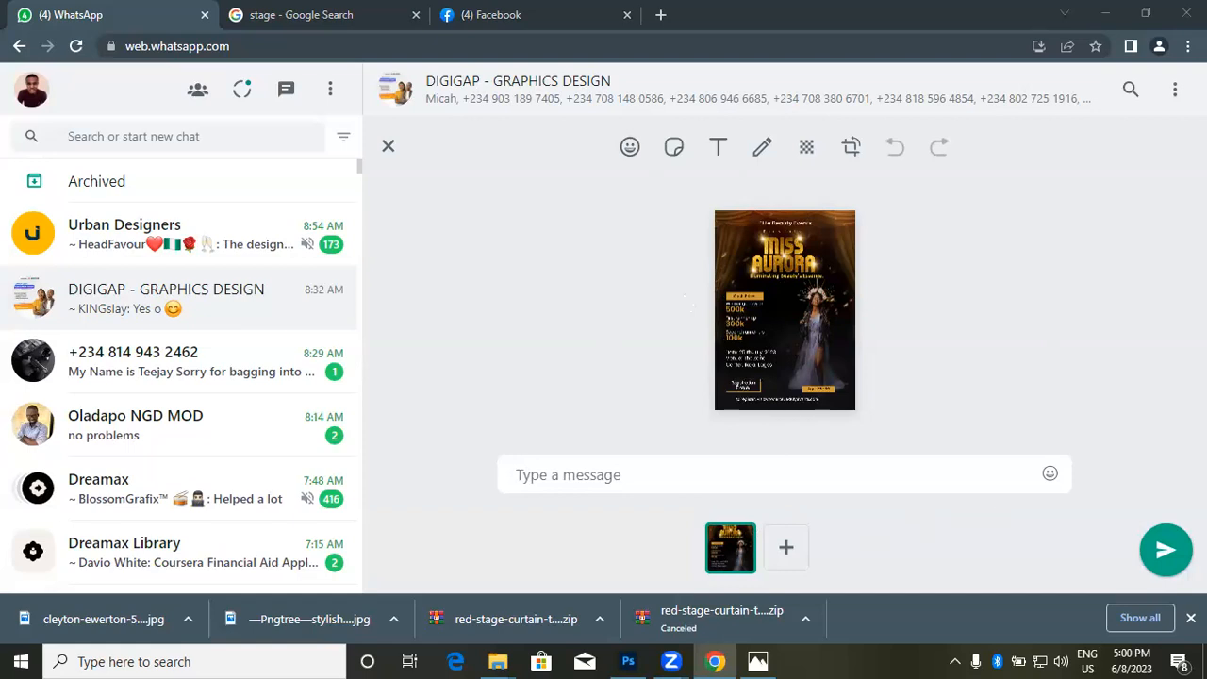
{"action": "left_click", "coordinate": [1162, 556]}
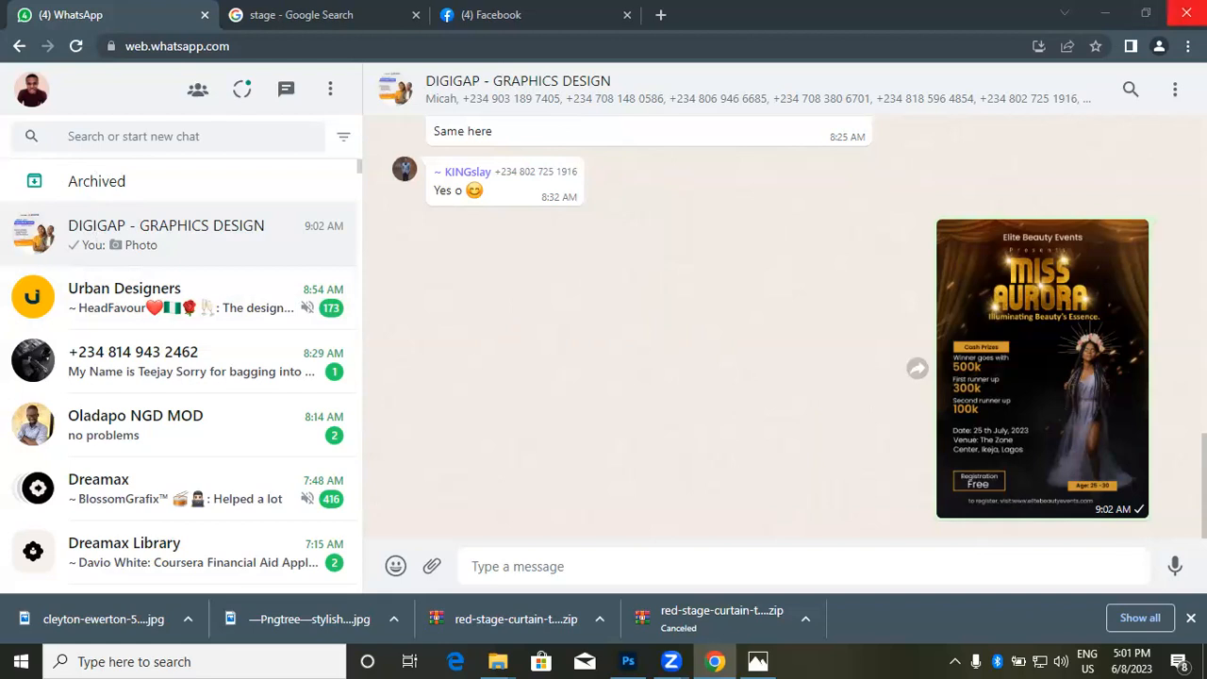
Step: Switch back to Photoshop and save the layered MISS AURORA.psd document
{"action": "left_click", "coordinate": [1106, 13]}
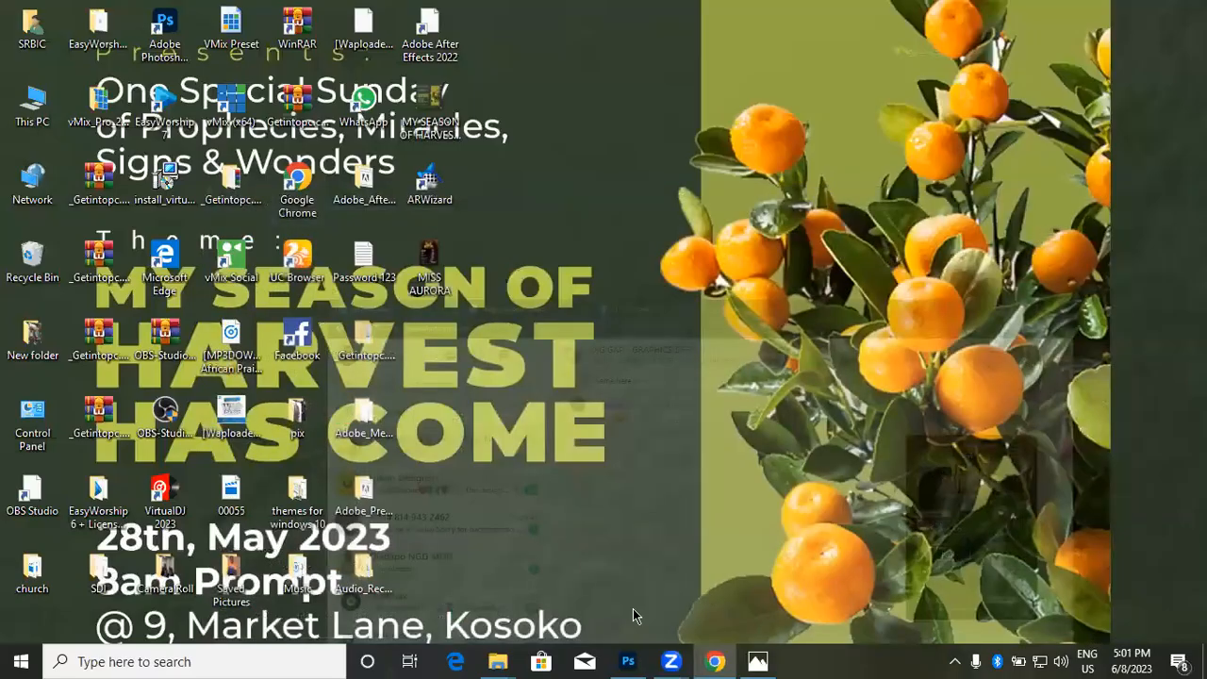
{"action": "left_click", "coordinate": [628, 662]}
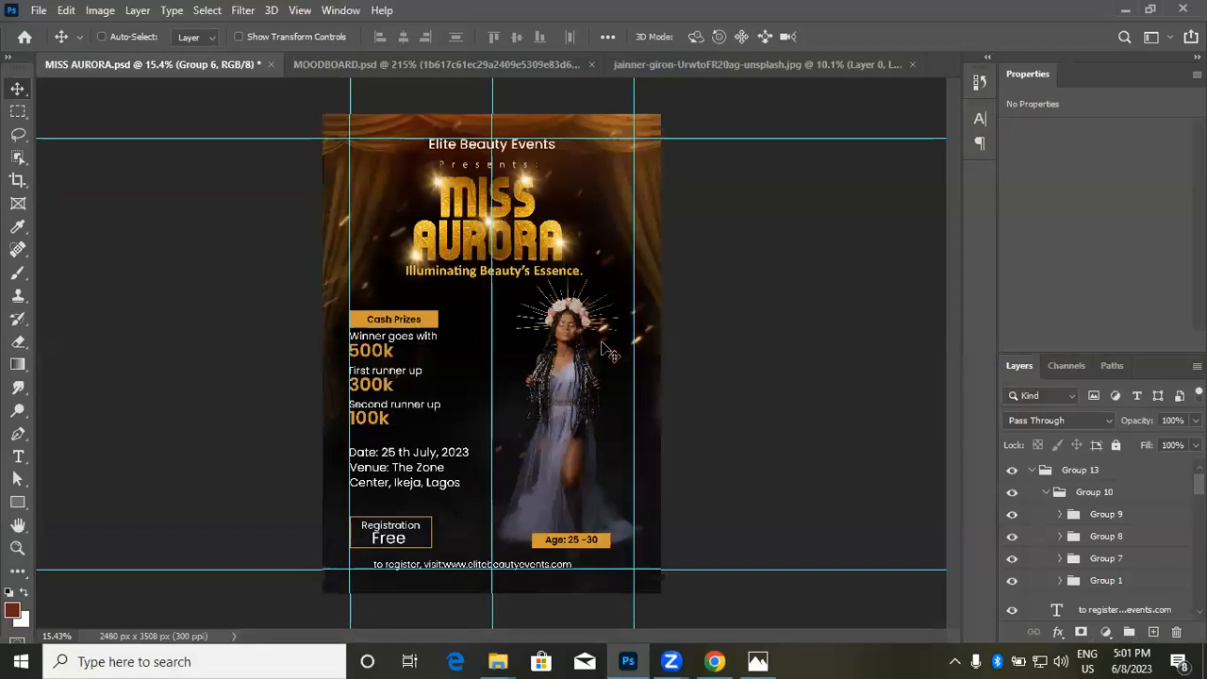
{"action": "key", "text": "ctrl+s"}
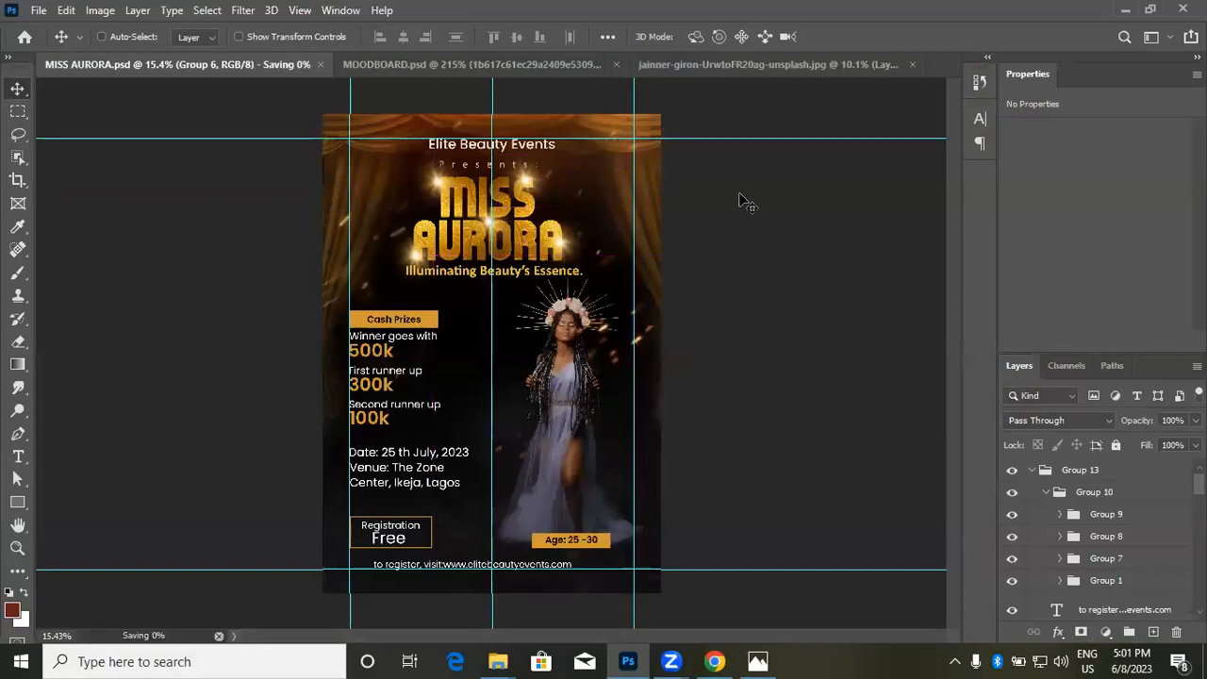